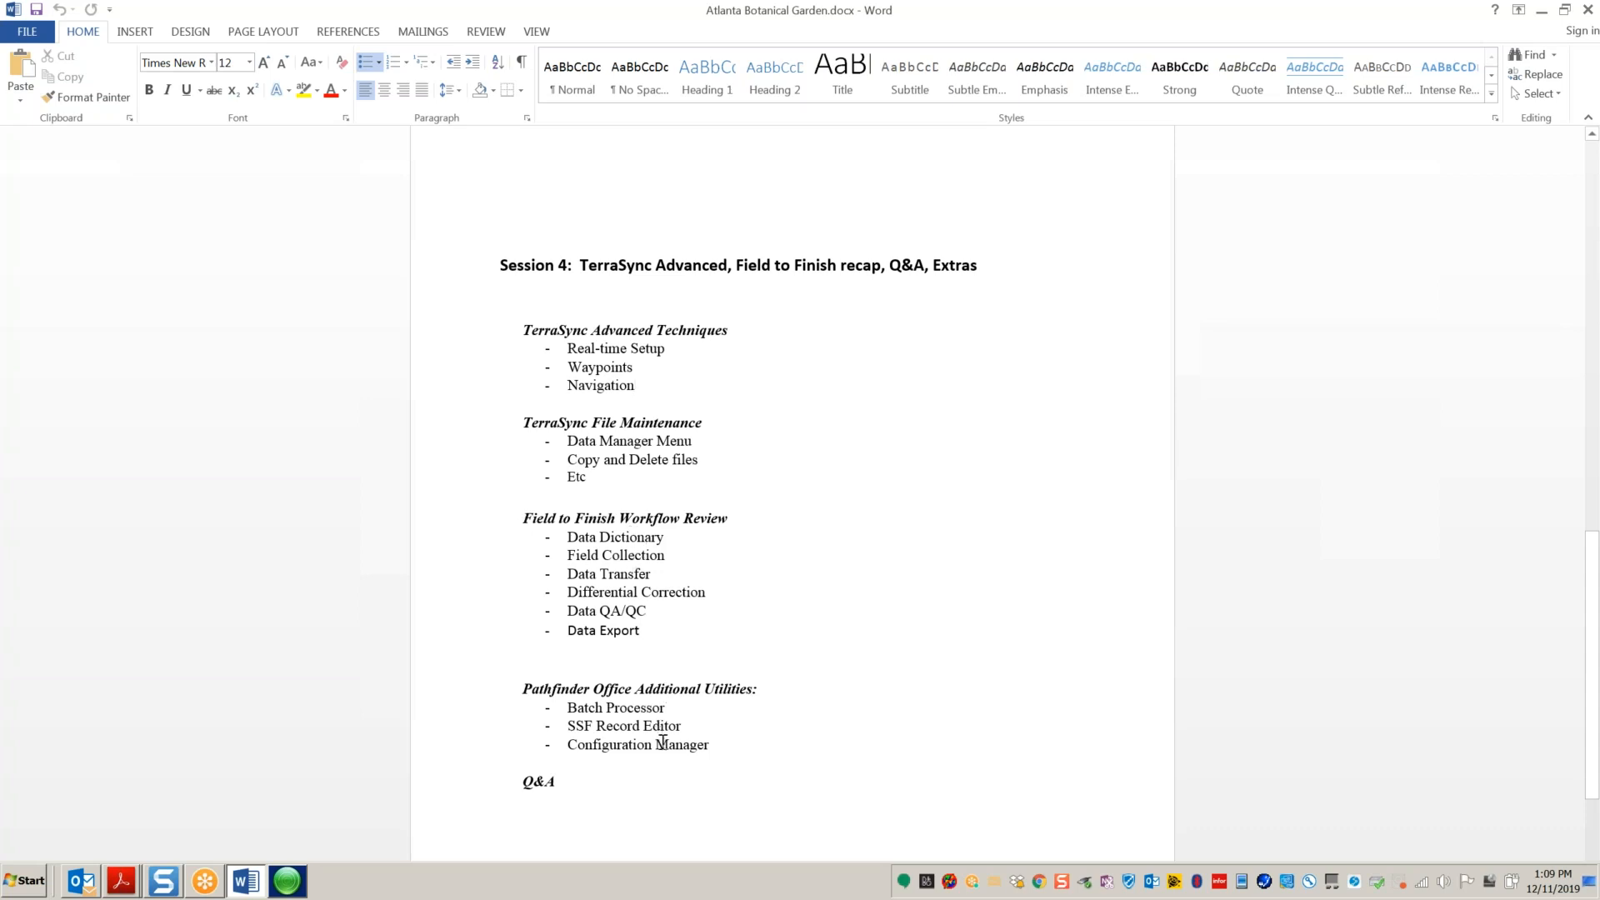
Step: Examine the training agenda's Pathfinder Office Additional Utilities in Session 4 and the Data Dictionary Creation topics in Session 1
left_click(714, 743)
left_click_drag(711, 742, 550, 697)
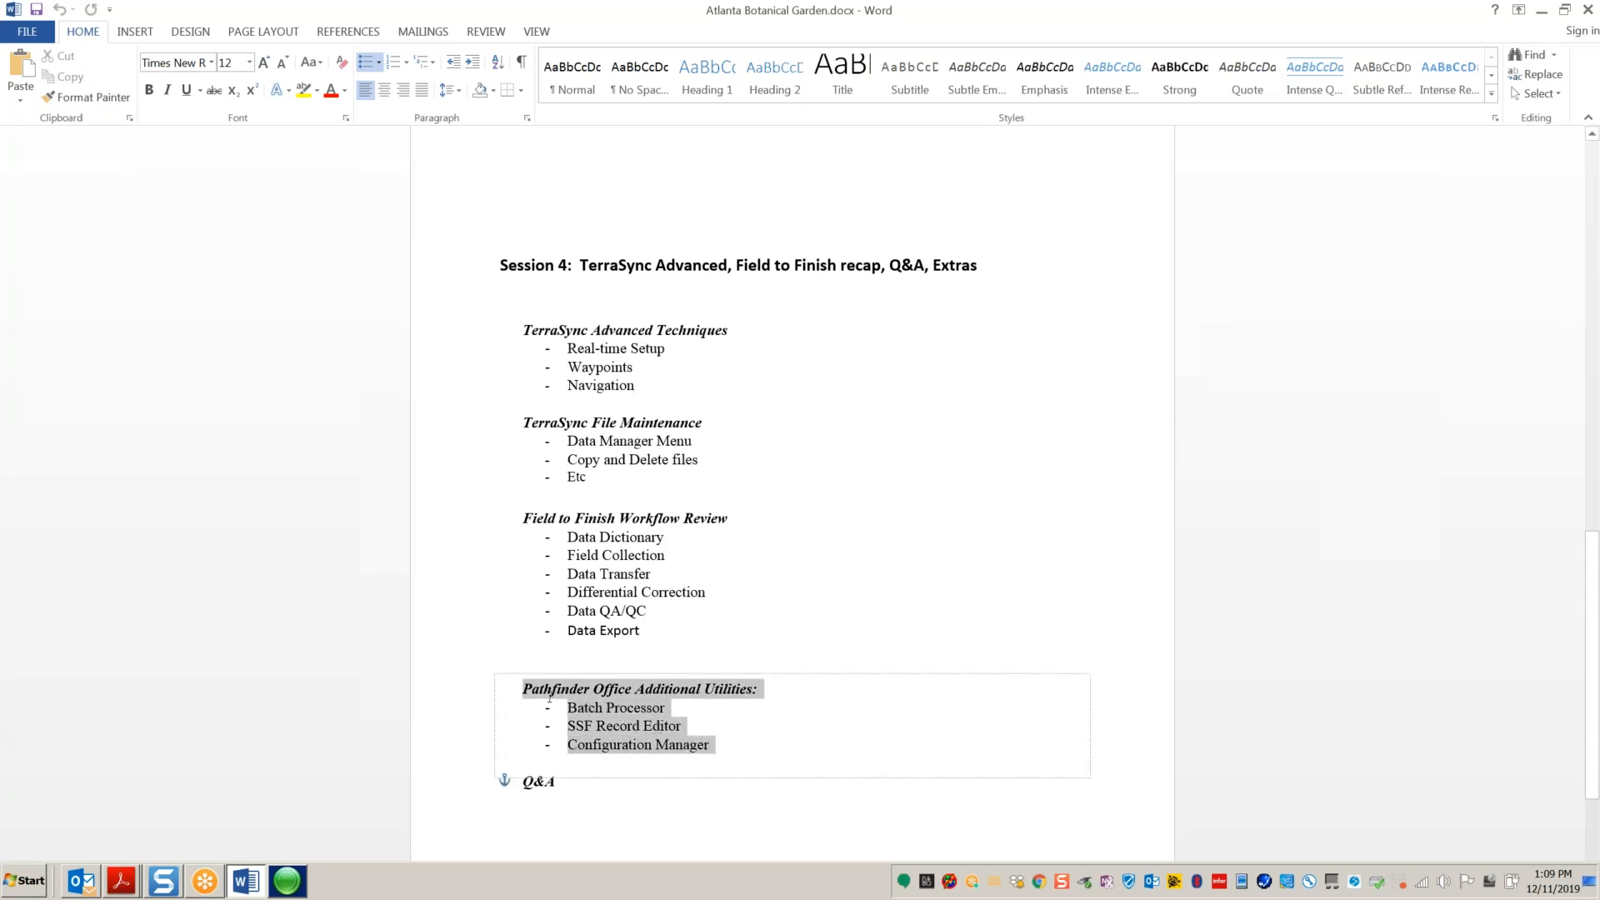
left_click_drag(686, 709, 552, 708)
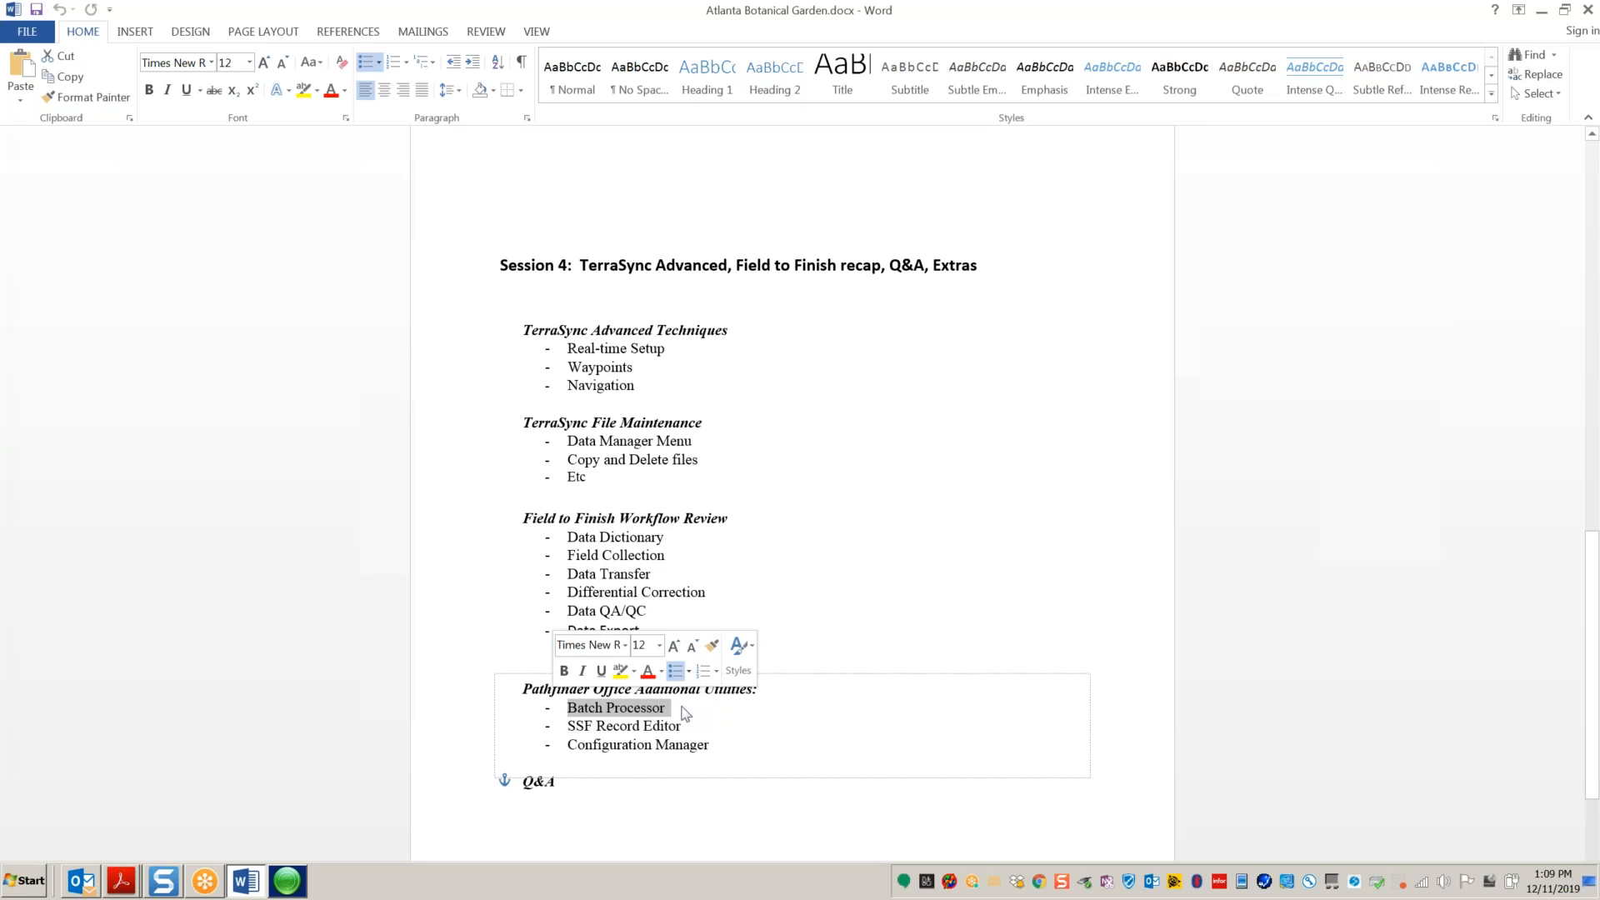
left_click_drag(713, 747, 580, 737)
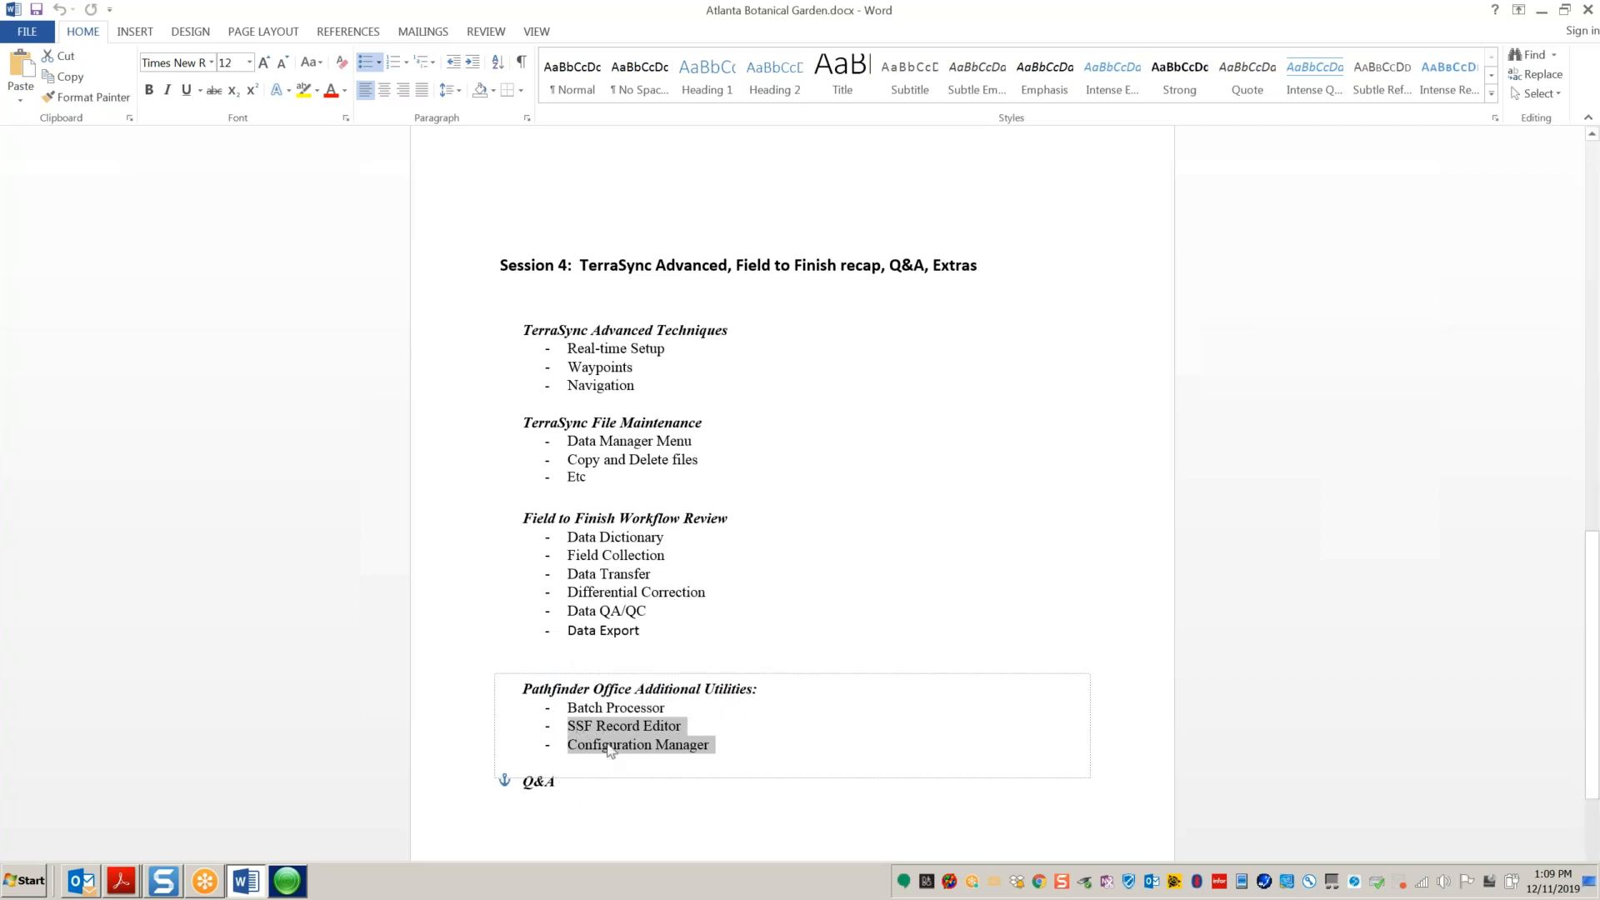
left_click_drag(1596, 671, 1513, 309)
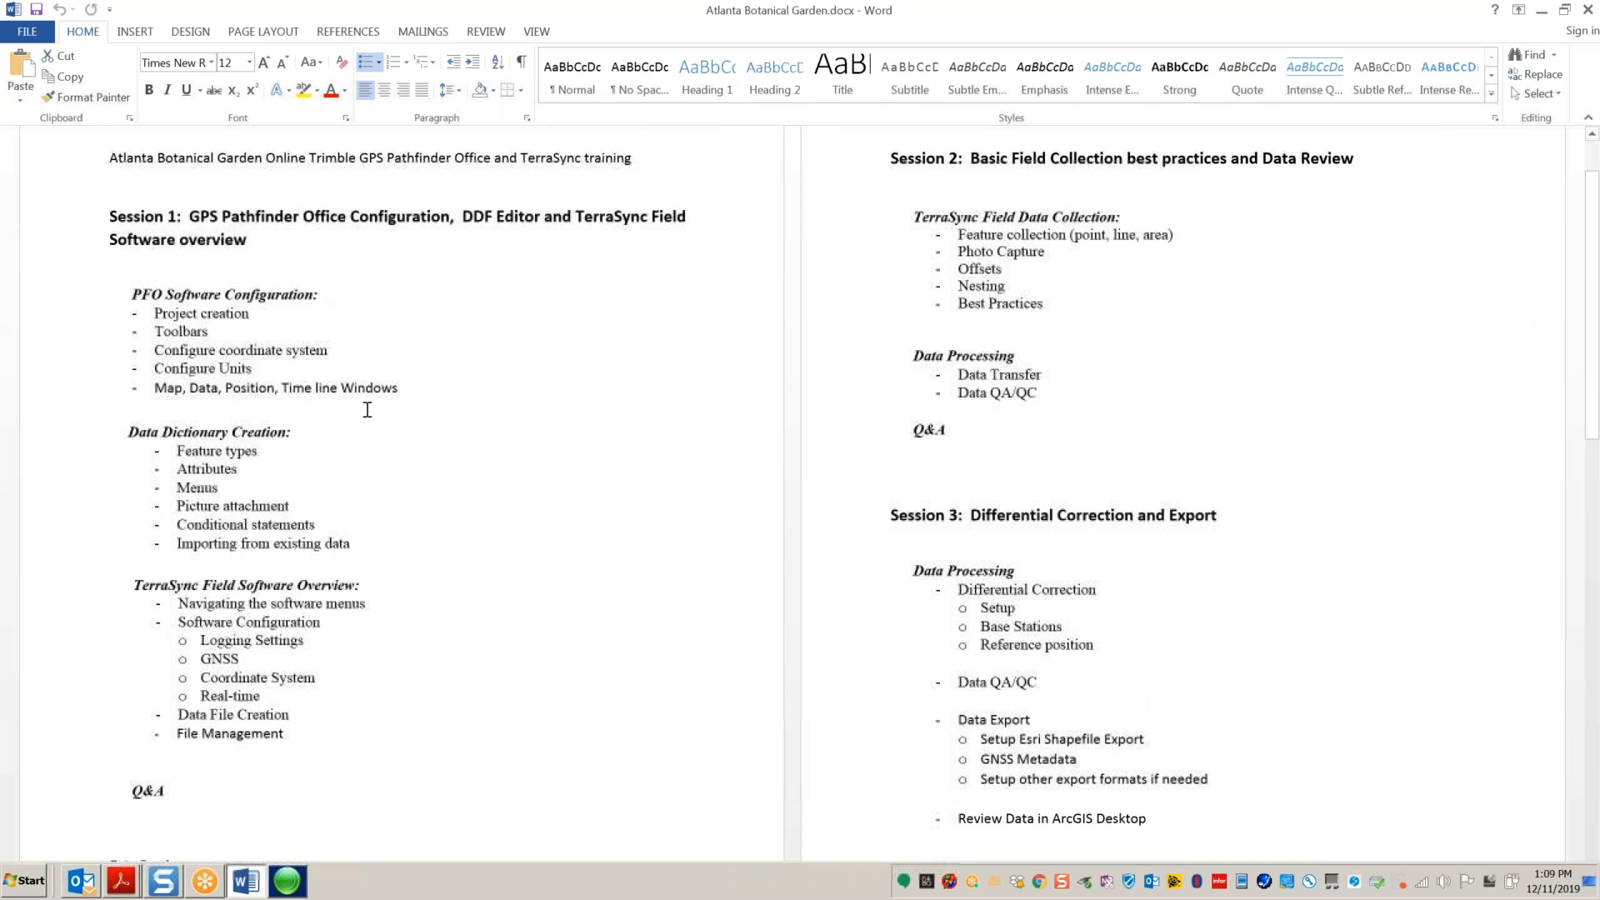
left_click_drag(354, 543, 207, 543)
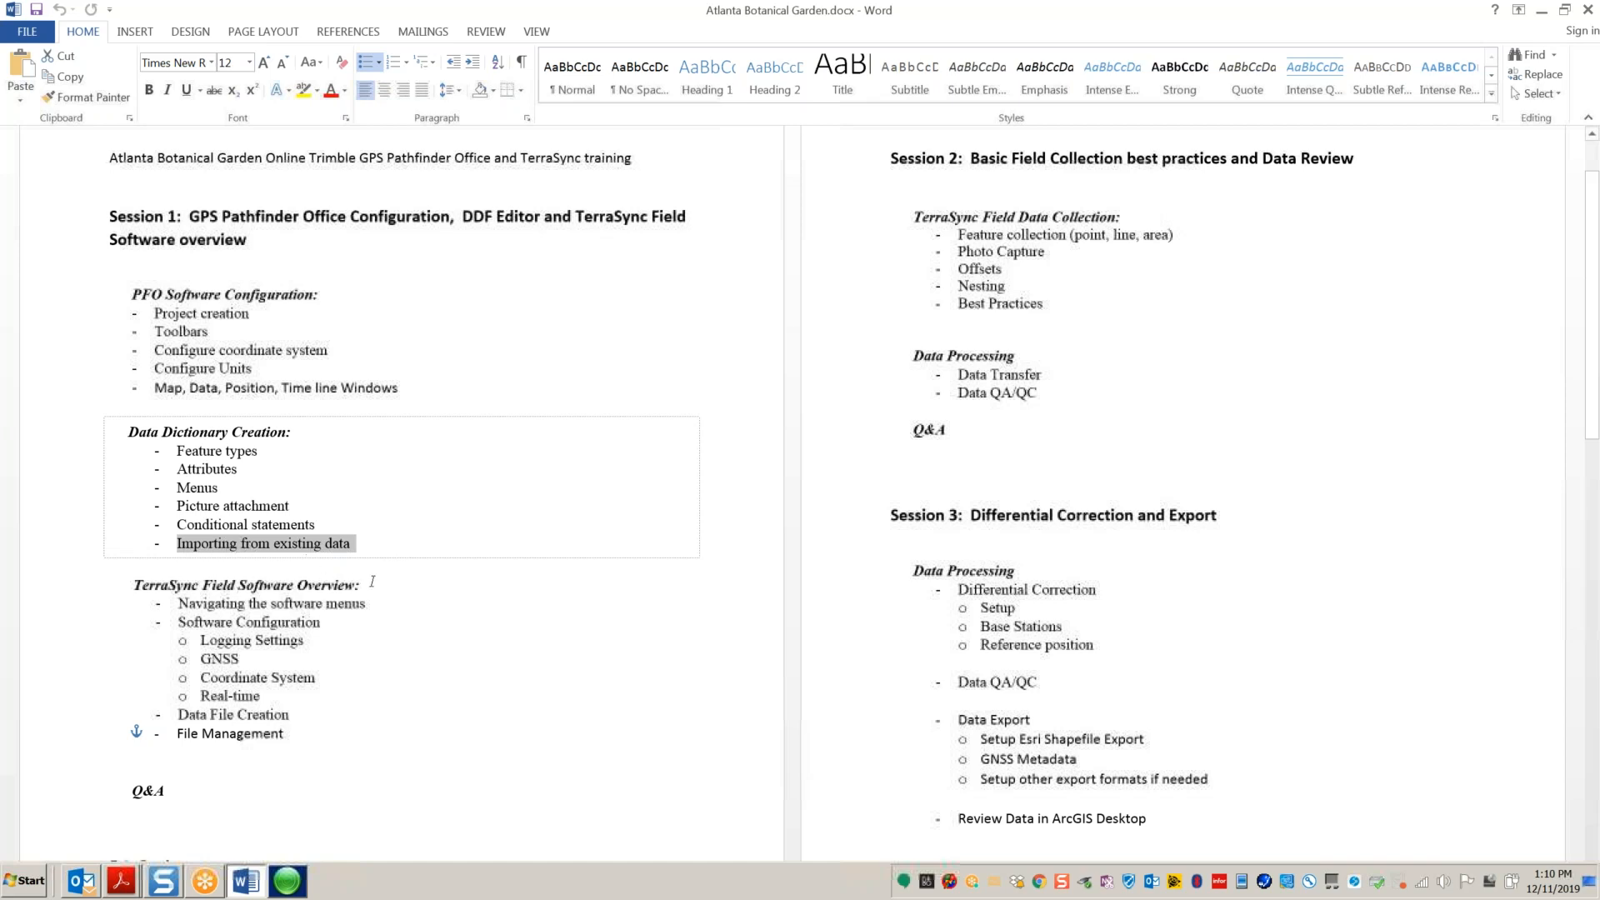
left_click(354, 546)
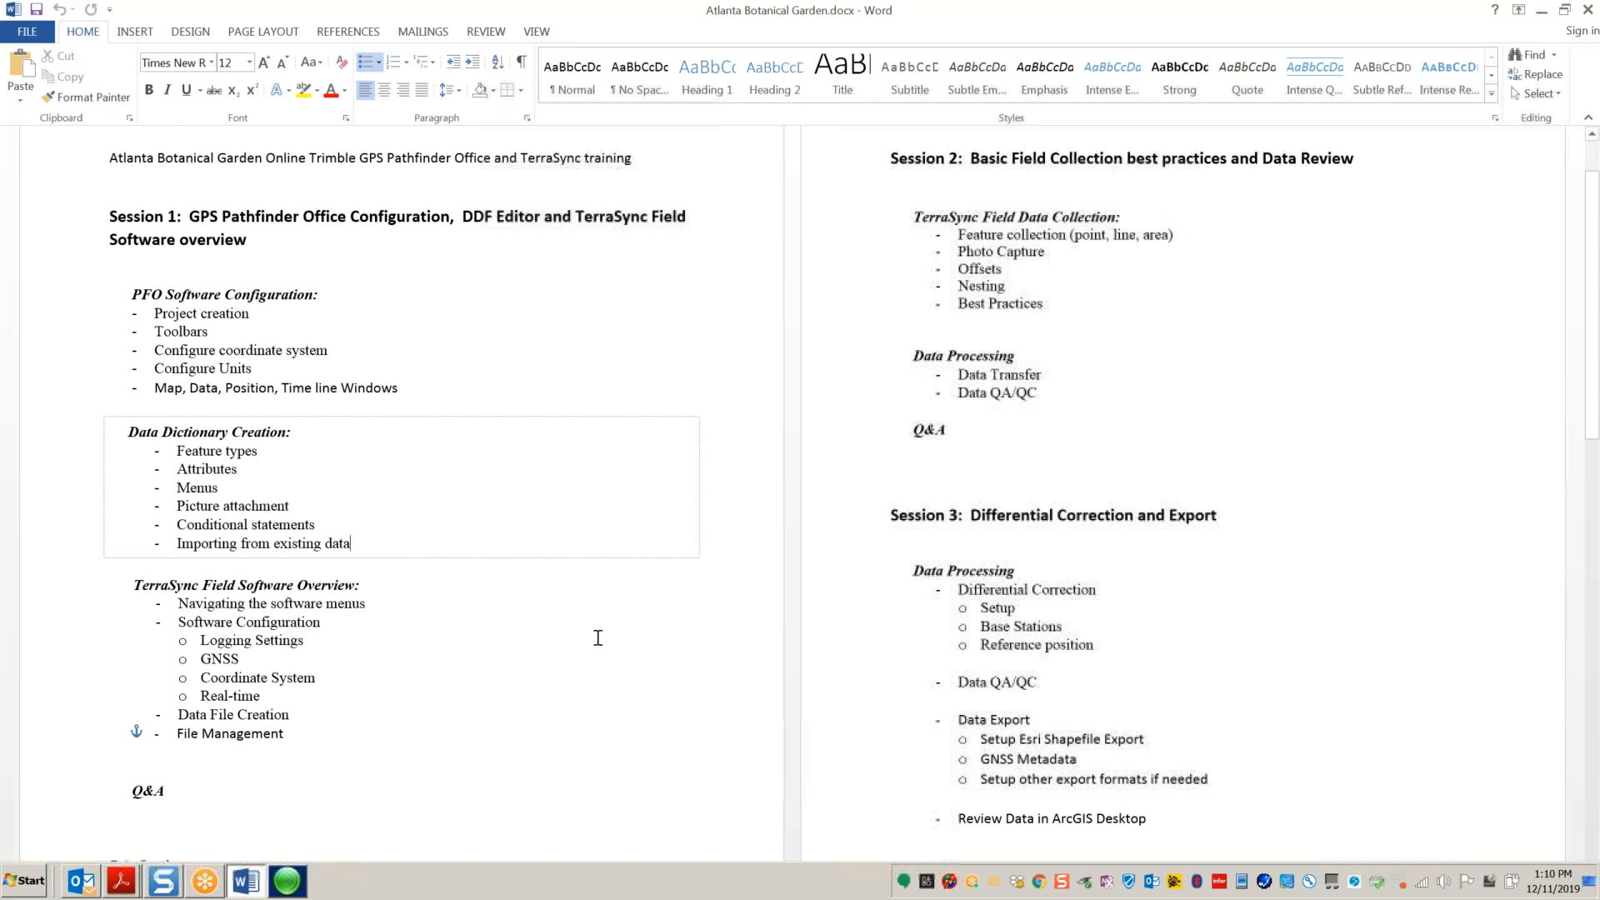
Step: Examine the Session 4 outline, covering TerraSync Advanced Techniques, Pathfinder Office Additional Utilities and Field to Finish Workflow Review
scroll(718, 691, "down", 8)
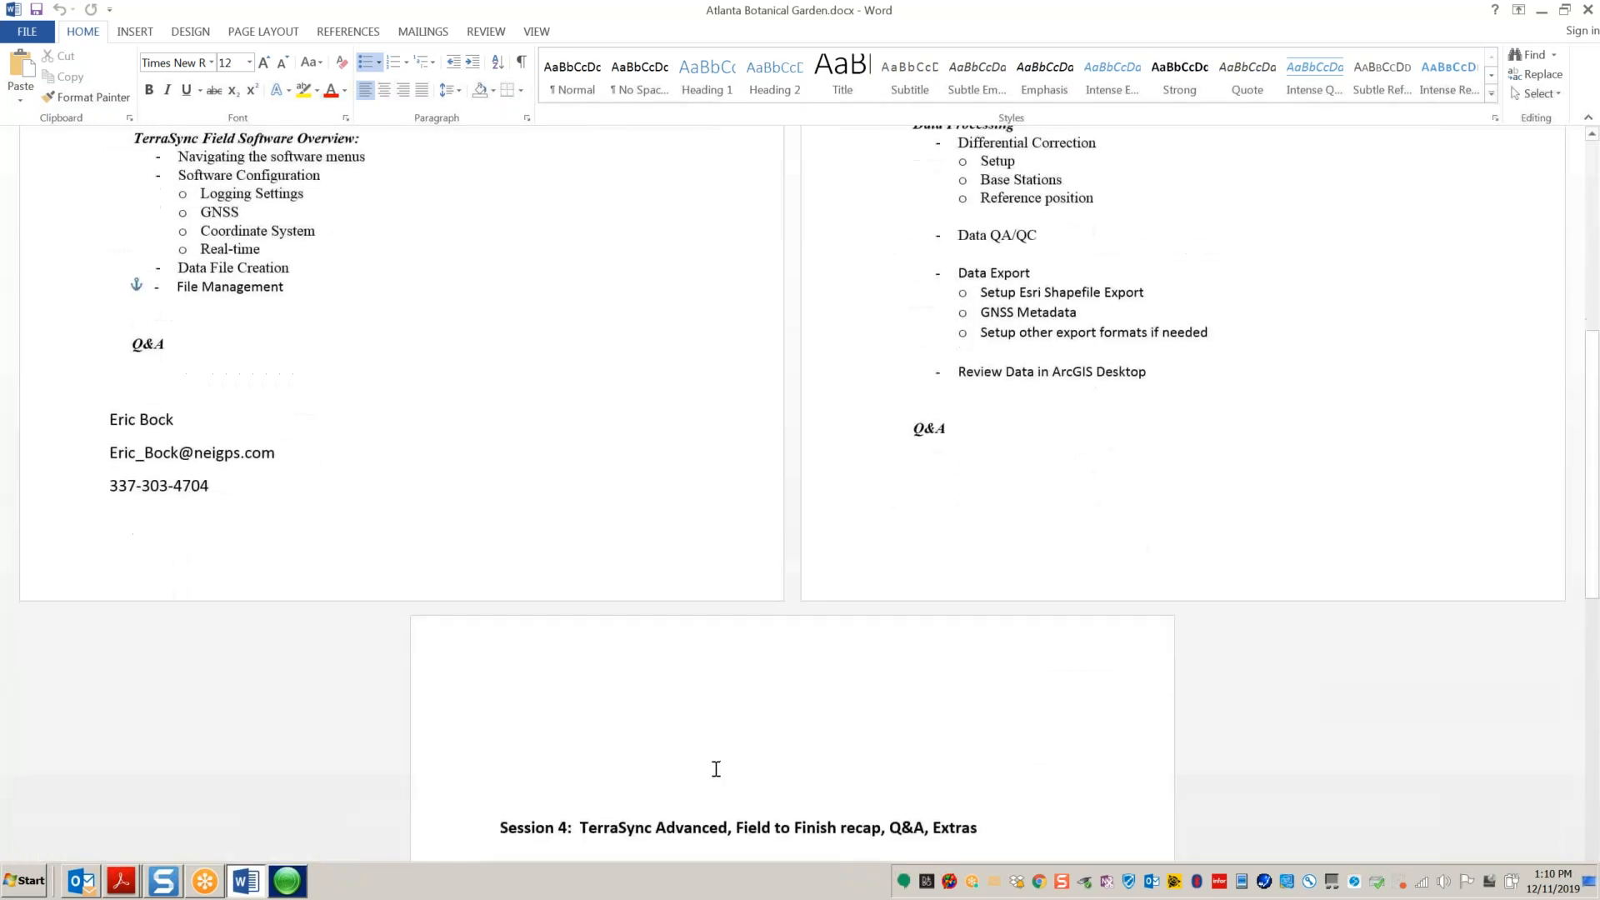
scroll(716, 769, "down", 6)
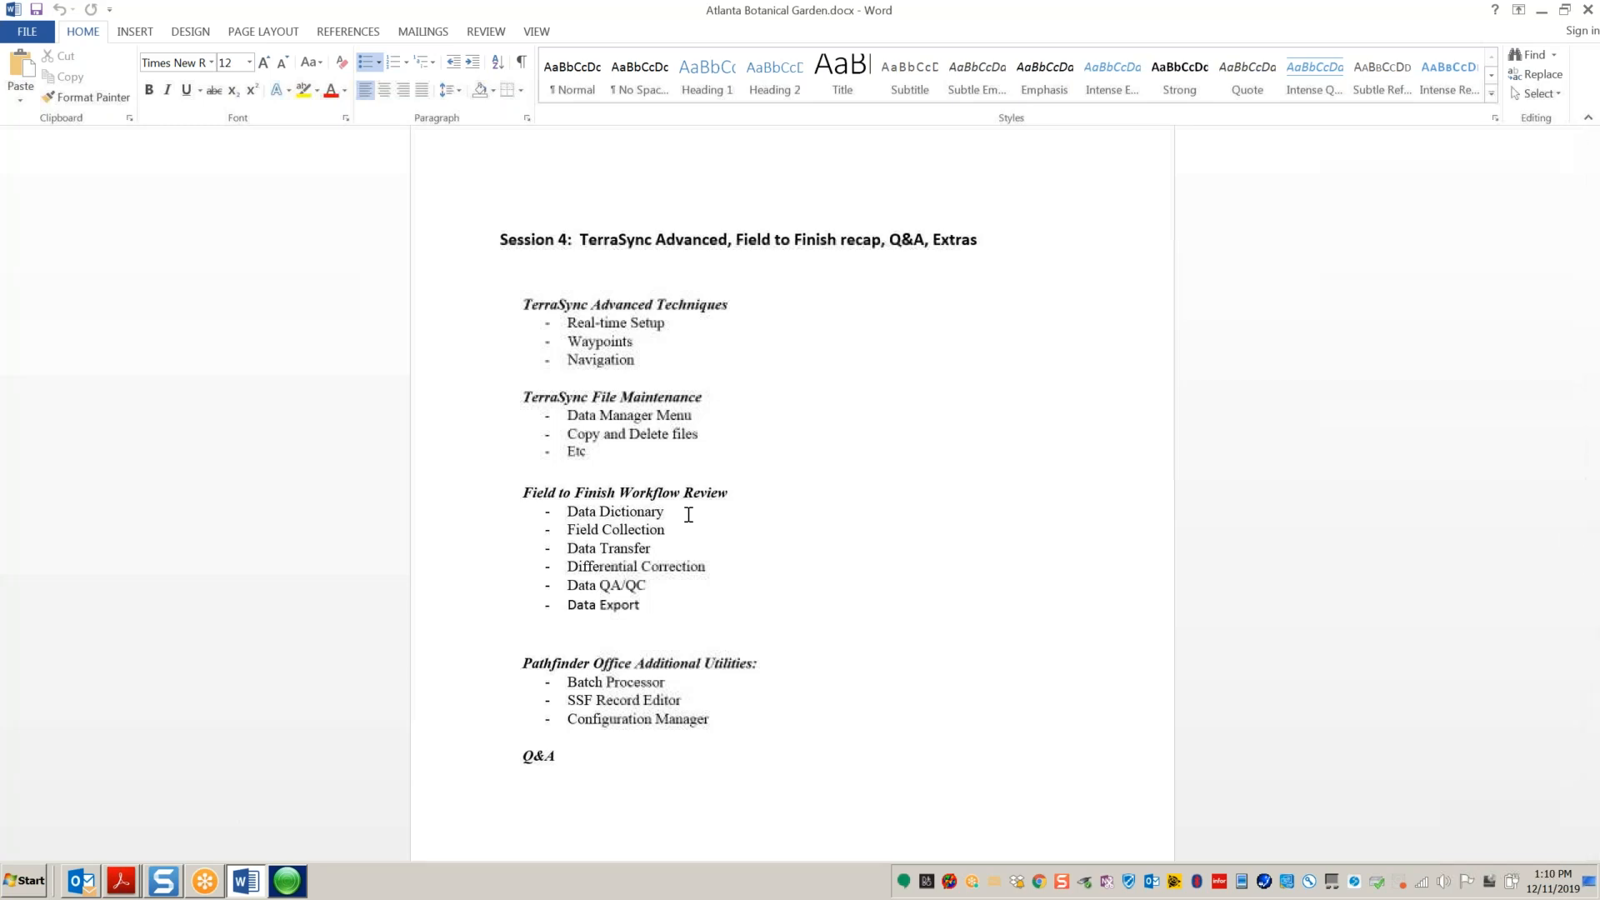
left_click(1322, 23)
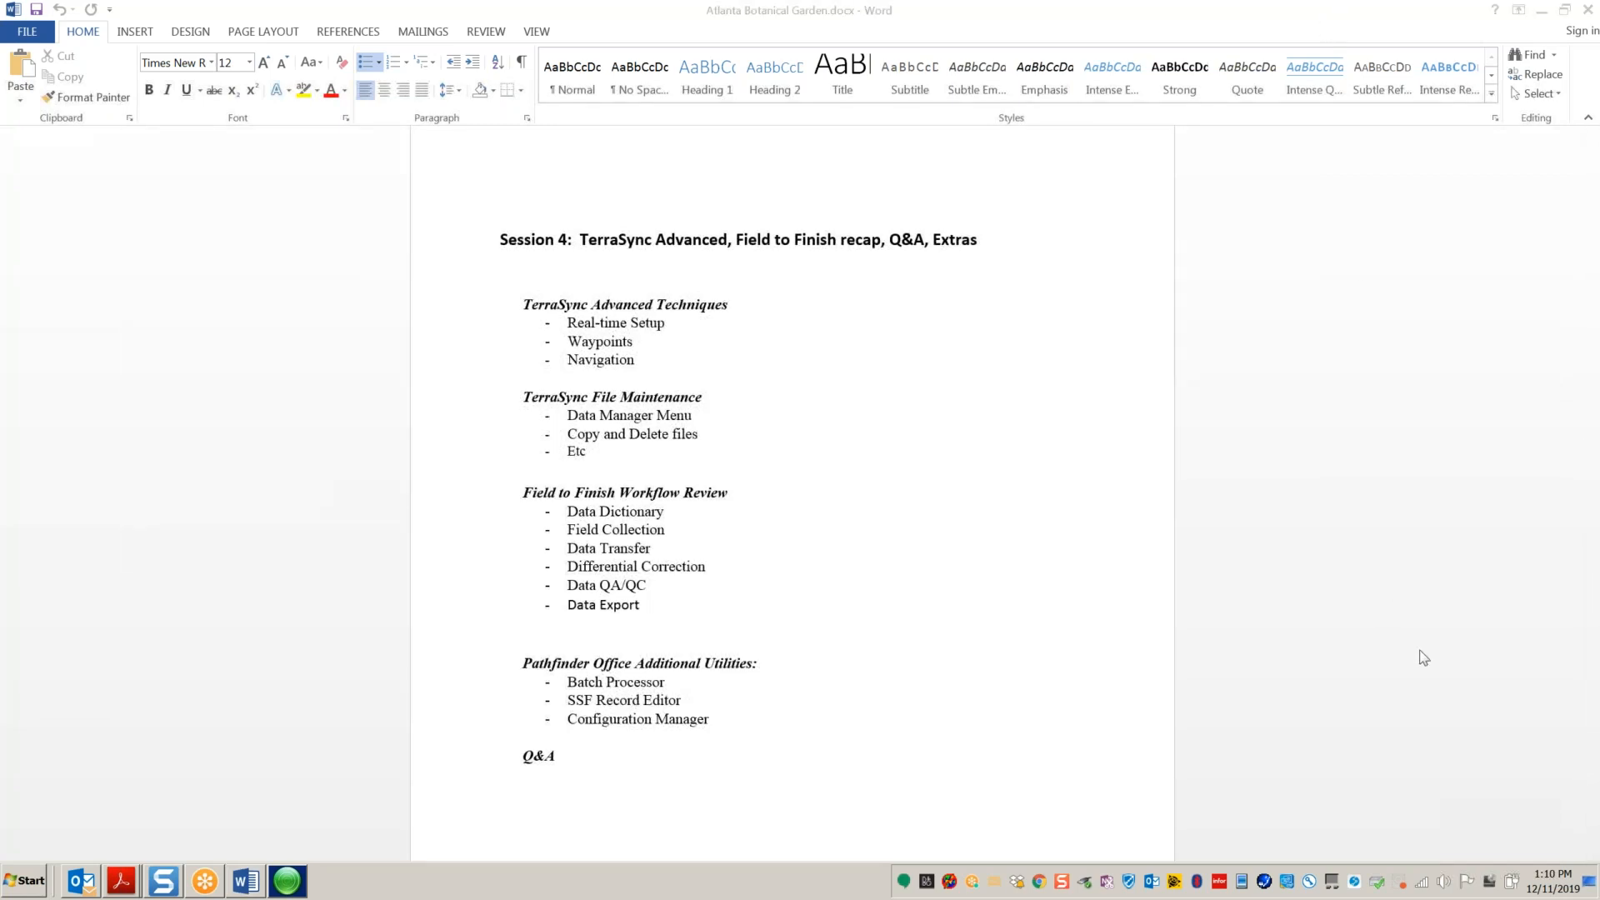
left_click(1261, 603)
scroll(1261, 603, "up", 1)
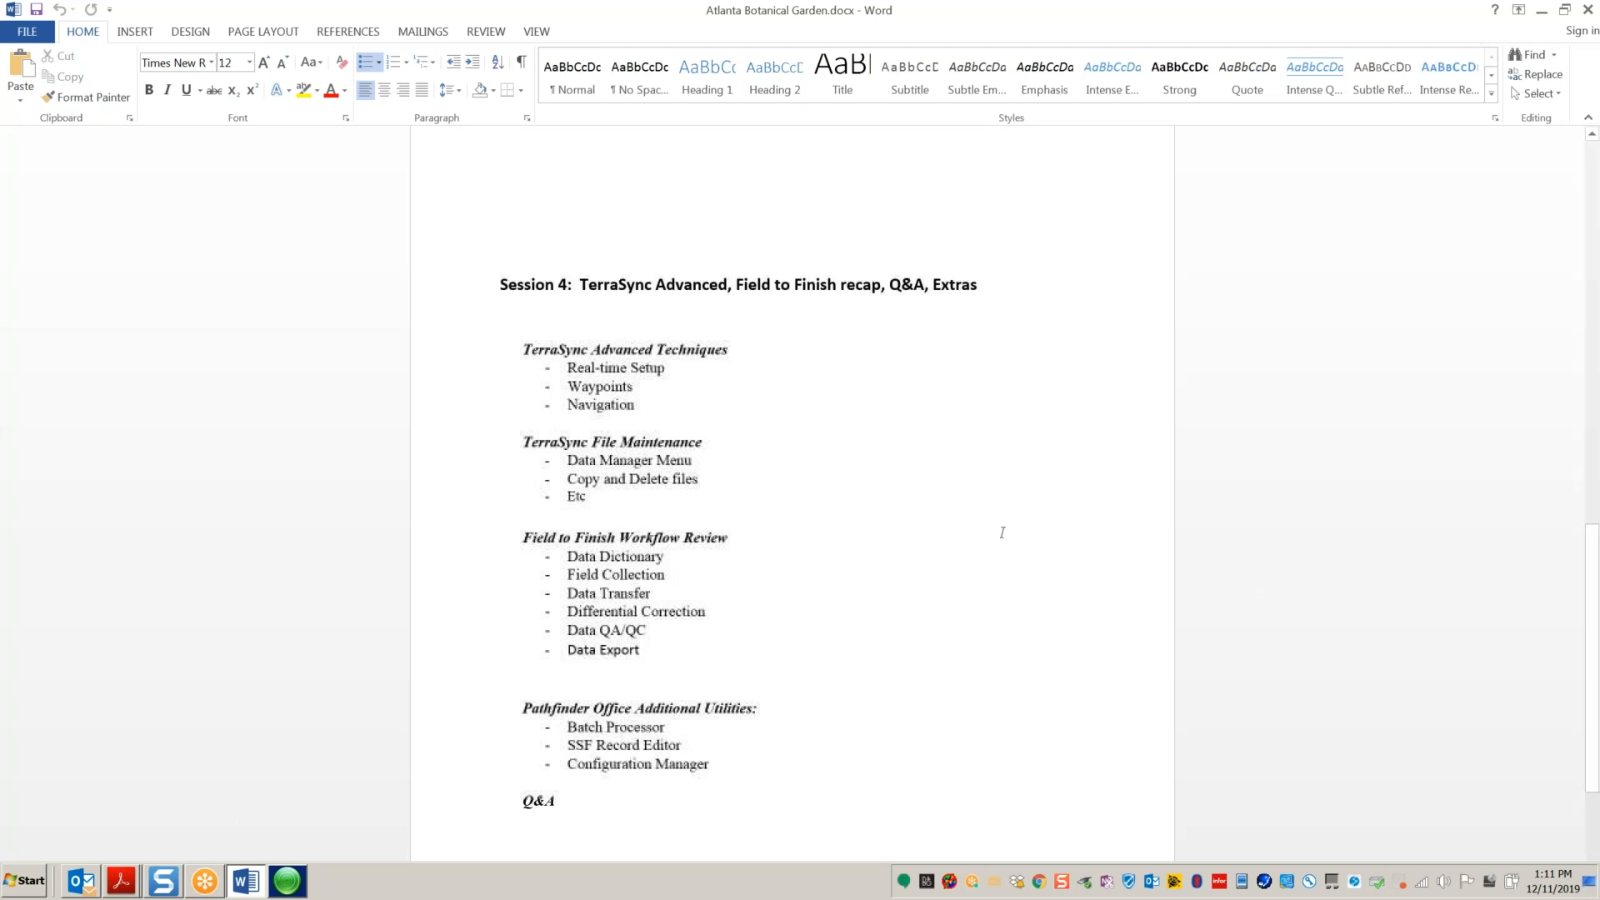
left_click_drag(646, 404, 527, 350)
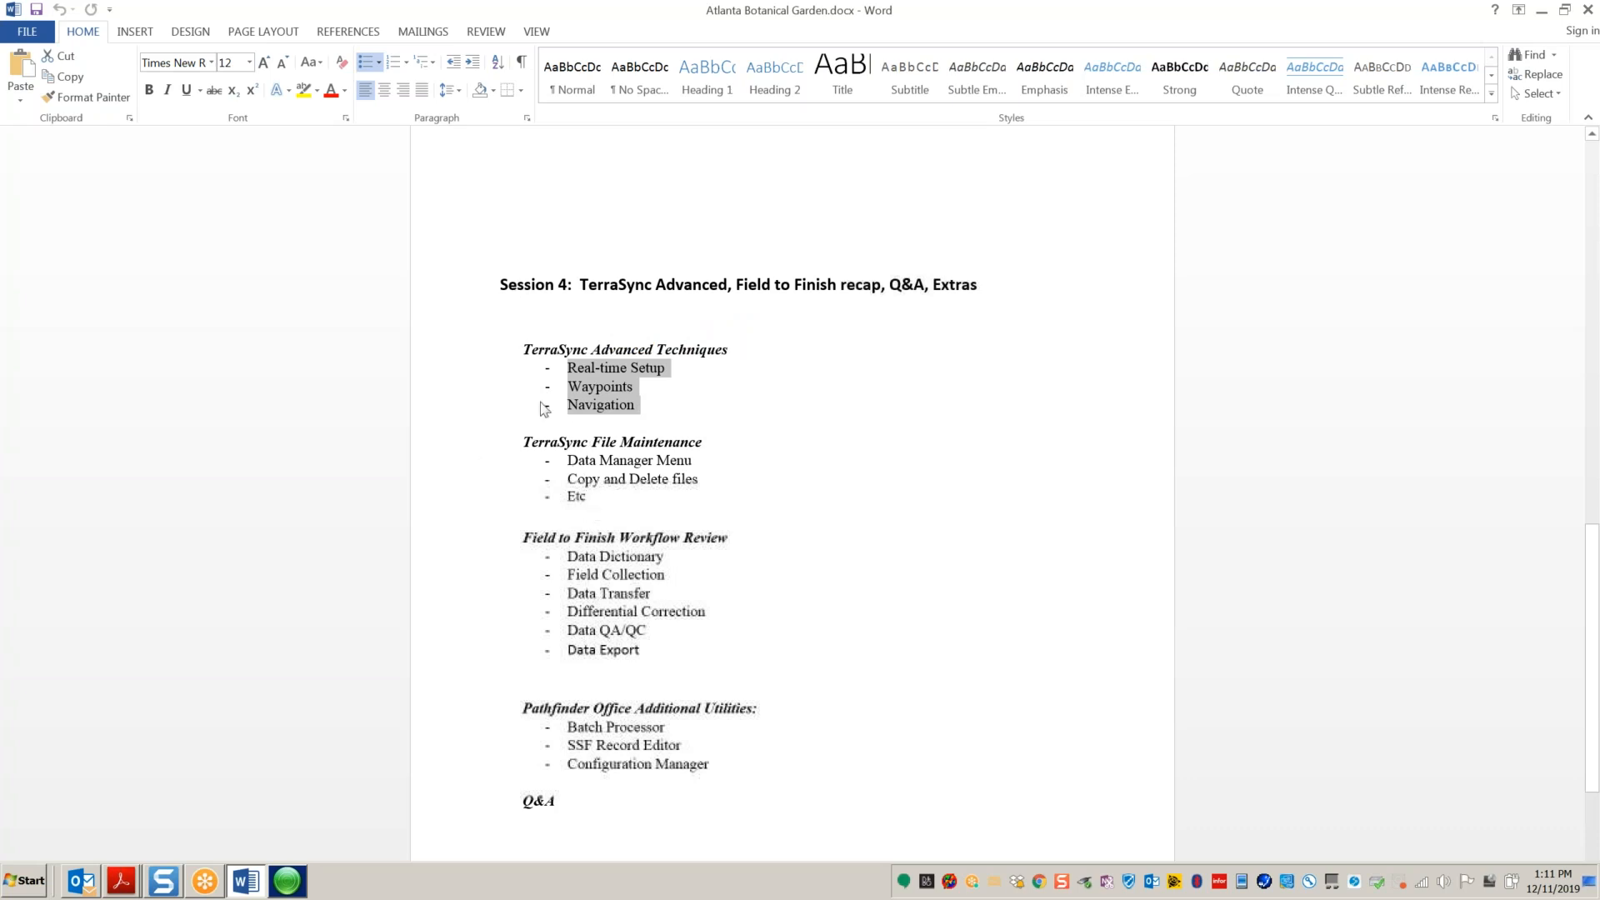
left_click_drag(710, 766, 515, 709)
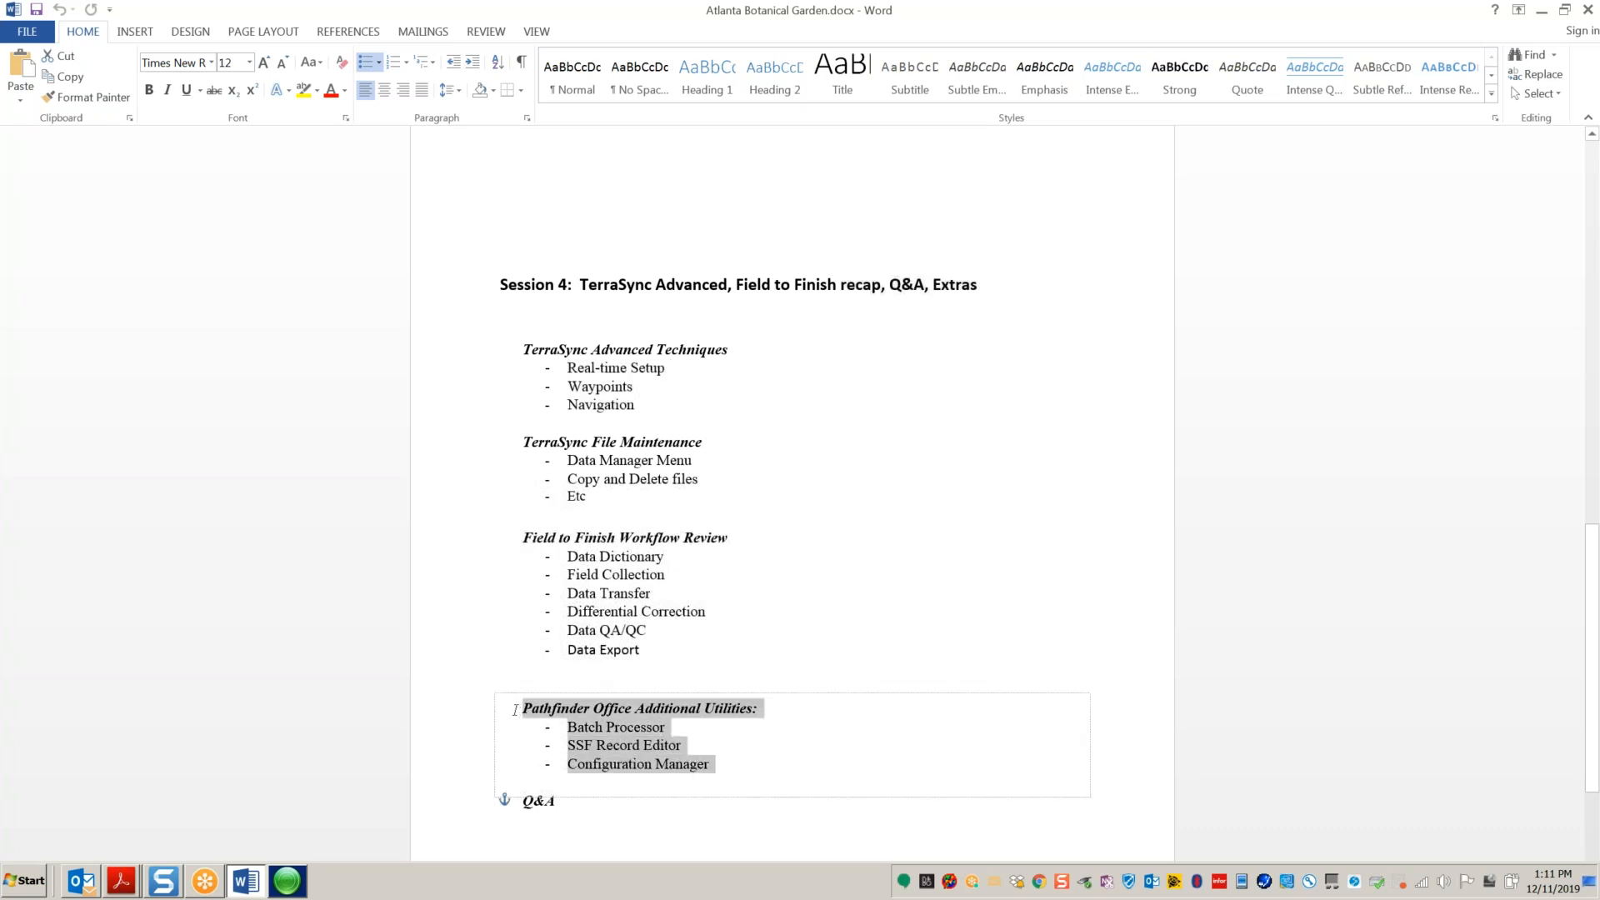
left_click(682, 746)
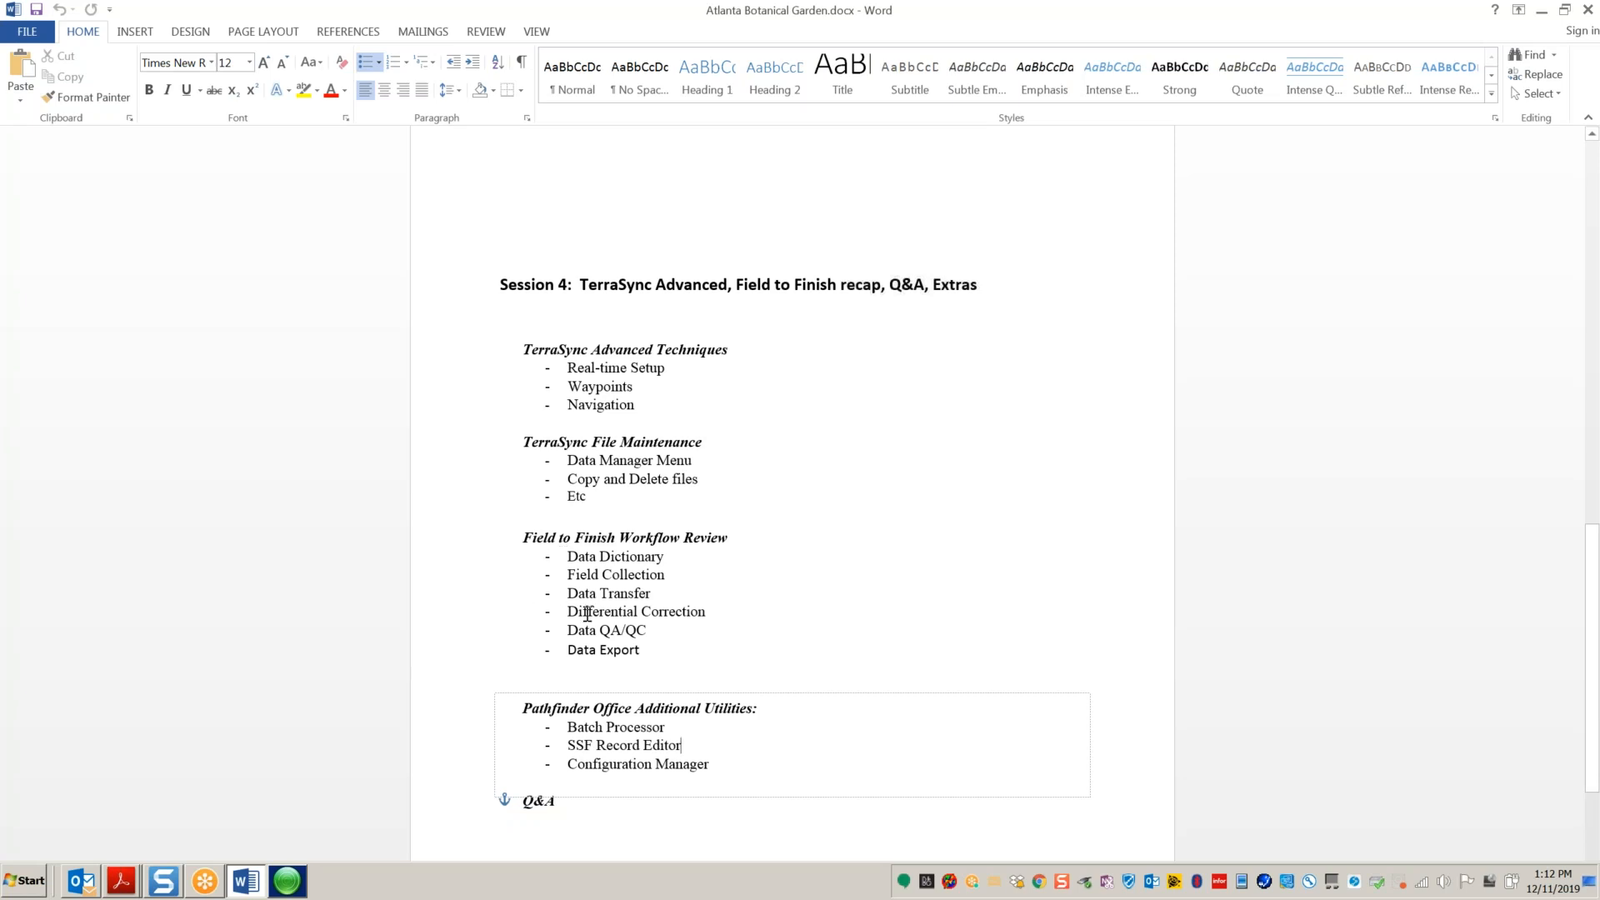
left_click(655, 658)
left_click_drag(616, 636, 526, 538)
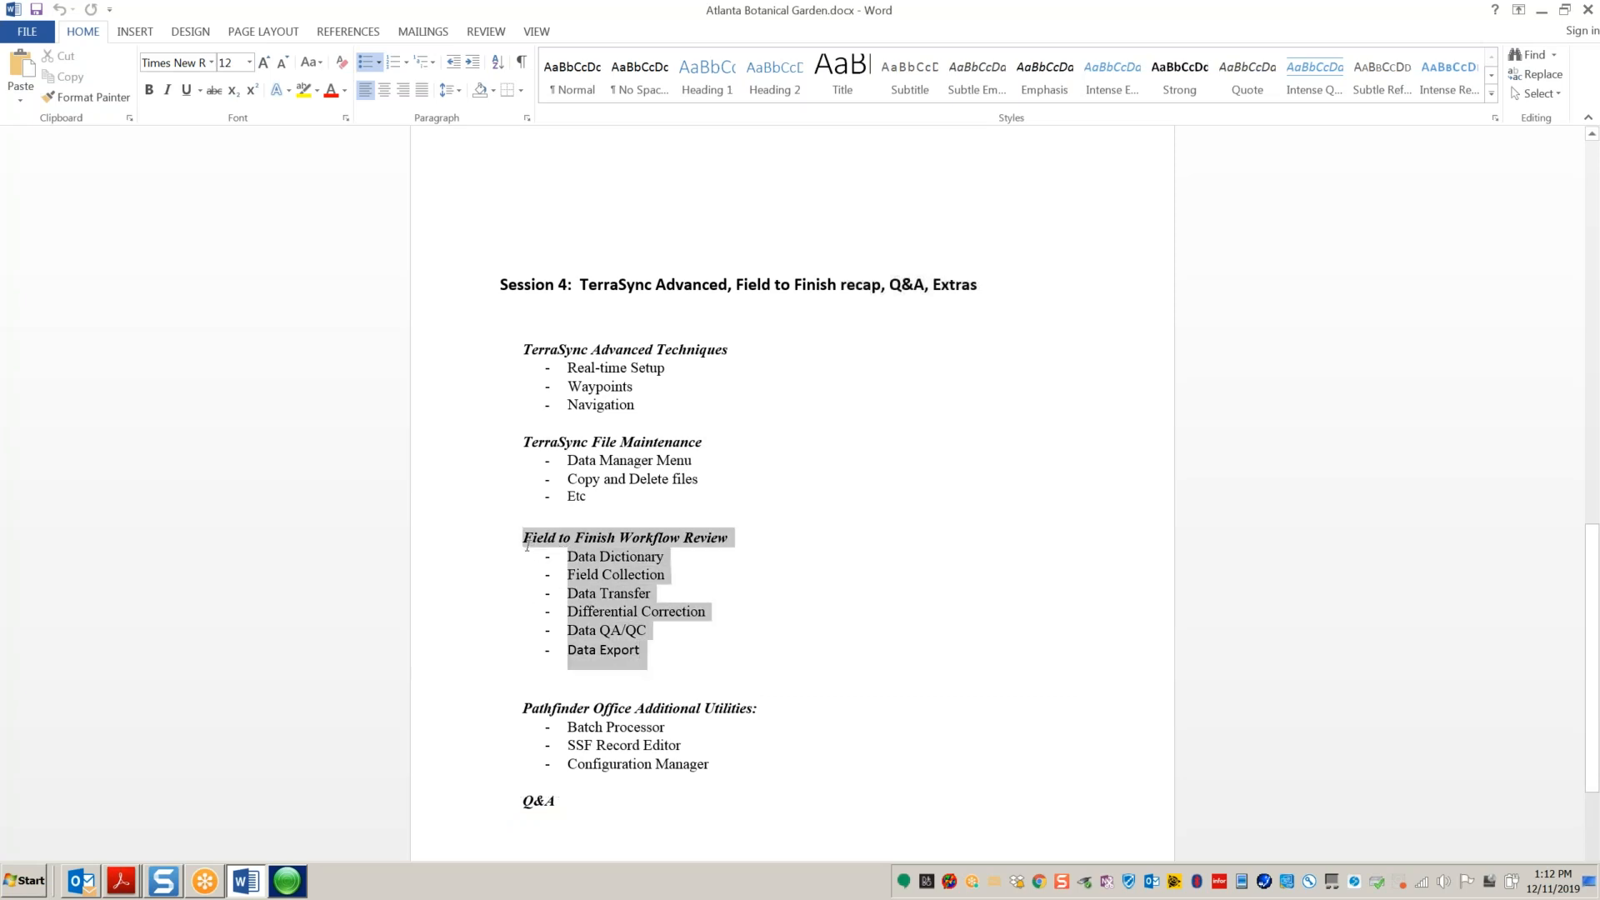
left_click(768, 557)
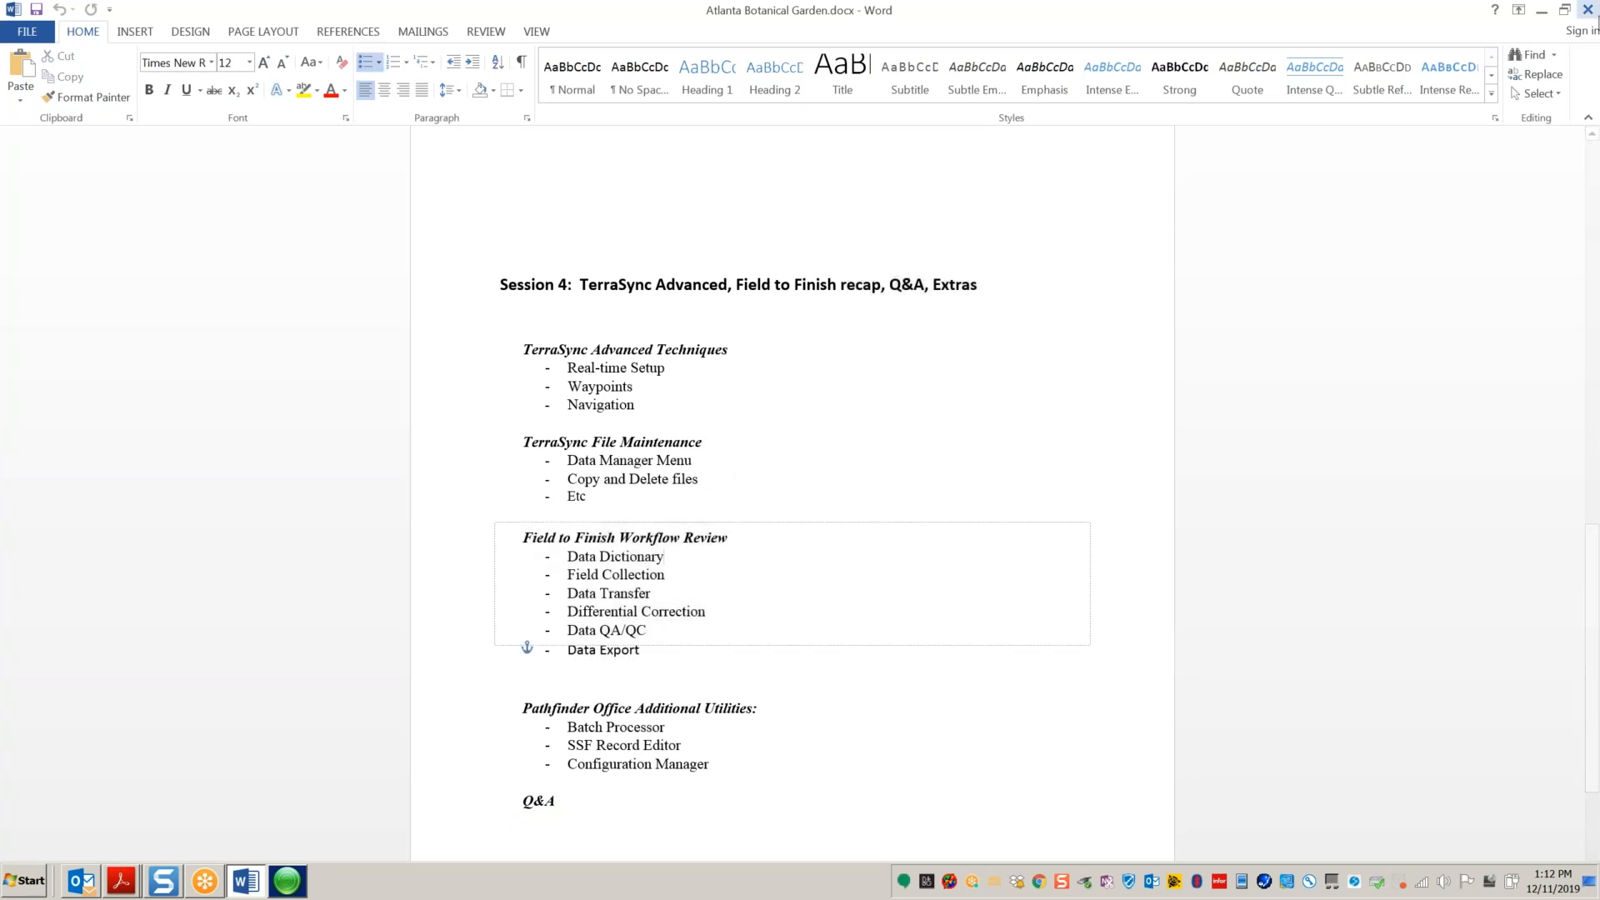
Step: Minimize the agenda document and open MyMobiler to show the connected handheld's screen on the desktop
left_click(1544, 10)
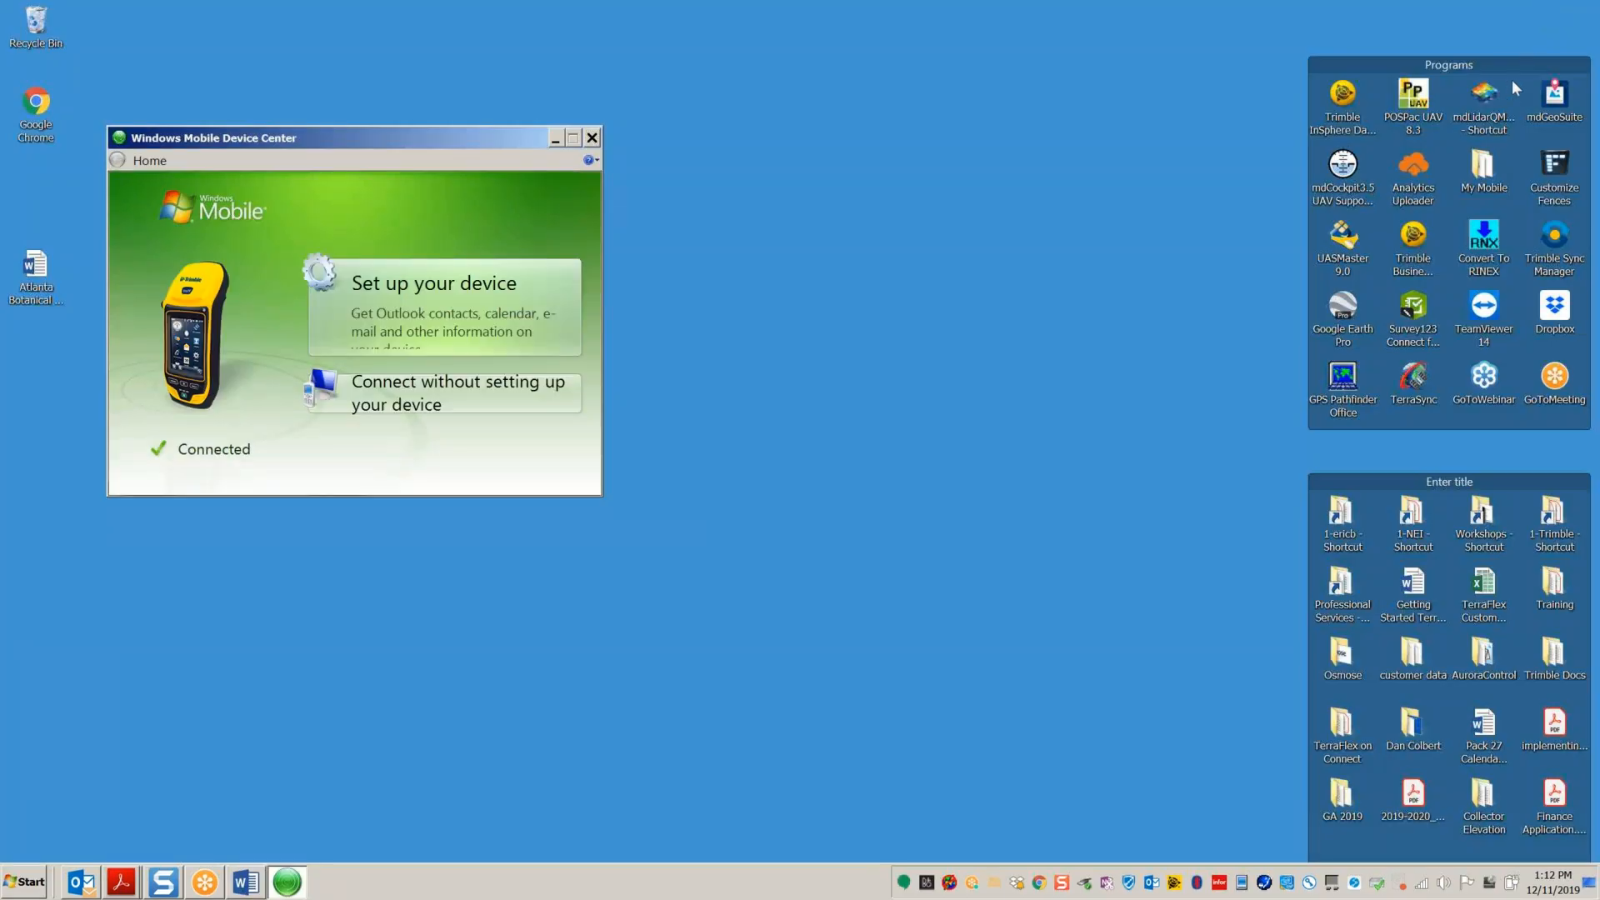
left_click(1573, 44)
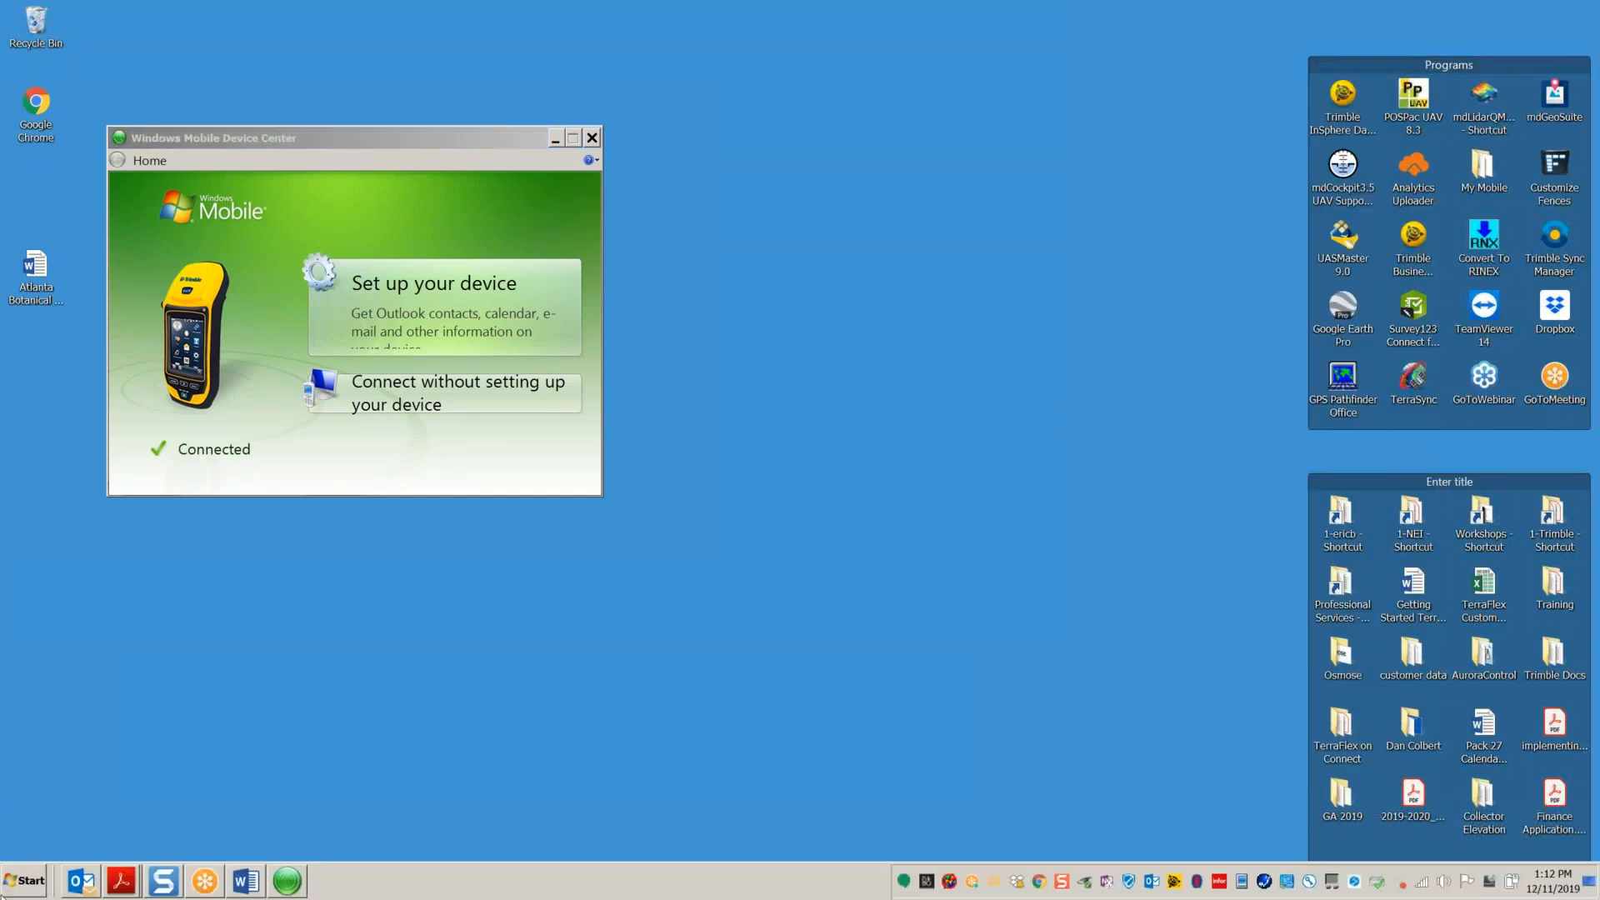
left_click(23, 888)
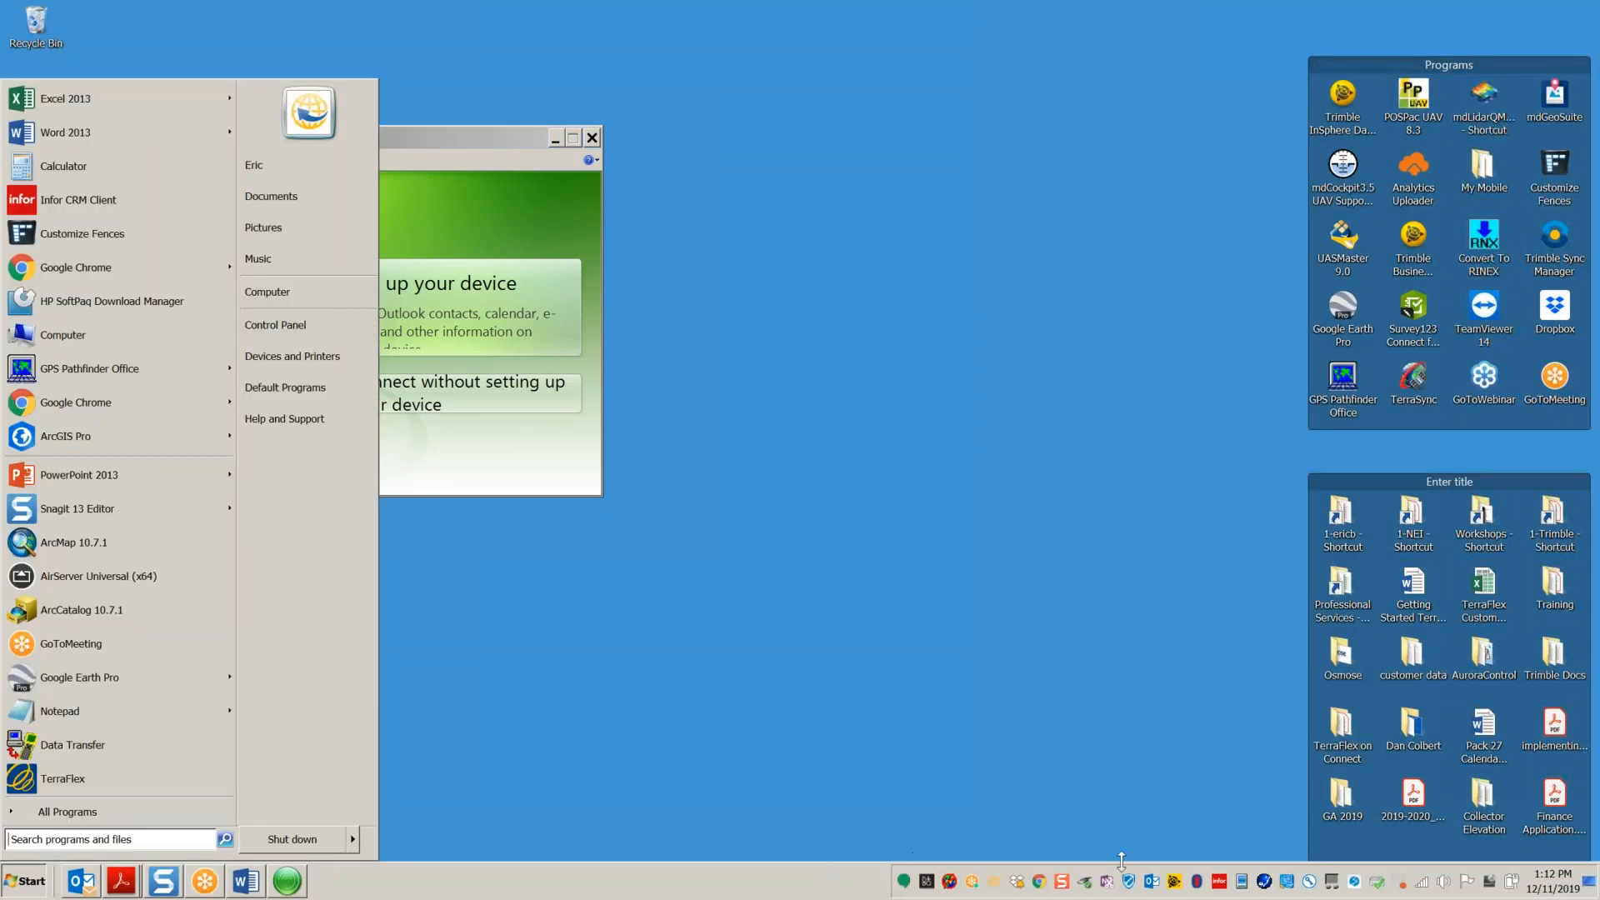
right_click(1250, 886)
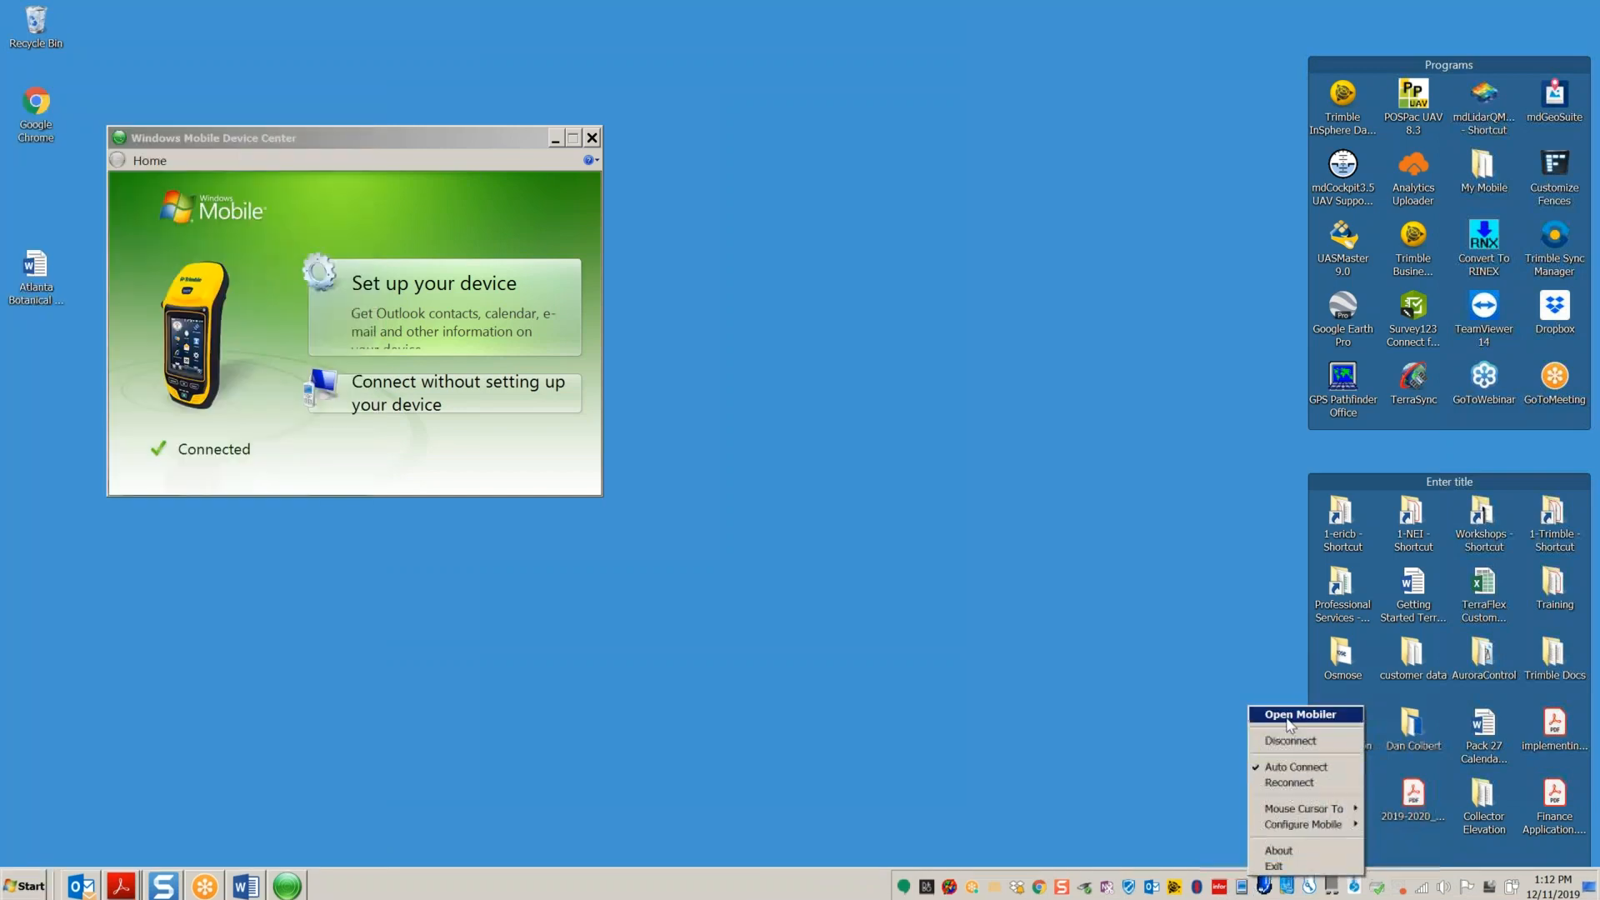
left_click(1290, 715)
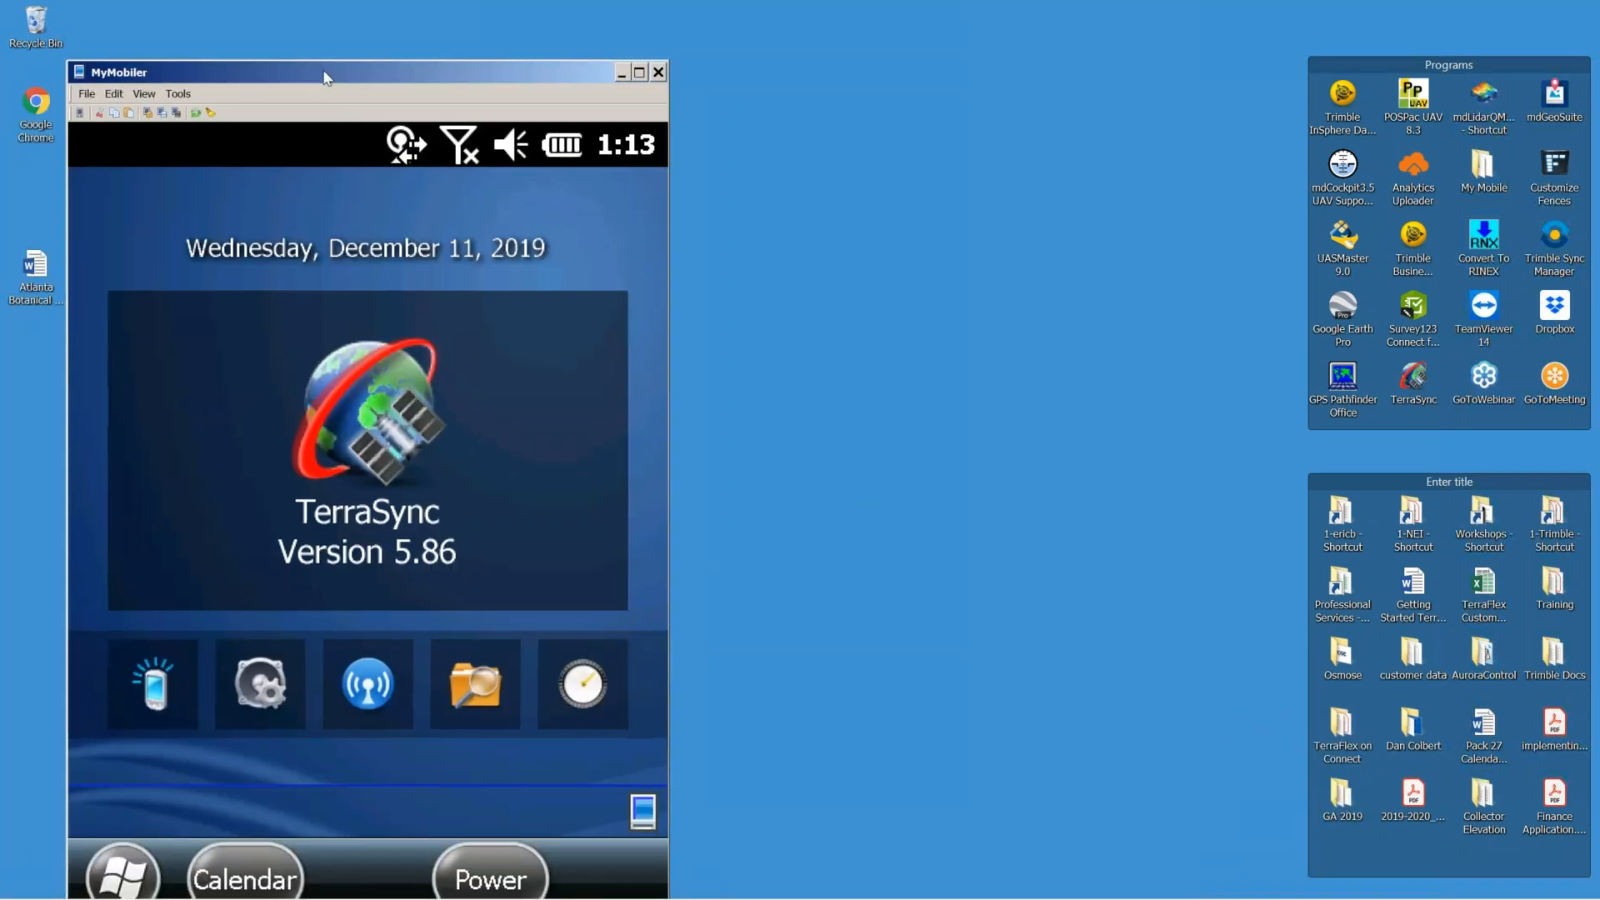
Step: Reposition the MyMobiler window on a cleared desktop, closing Windows Mobile Device Center and hiding the desktop icons
left_click_drag(325, 78, 724, 39)
left_click(277, 138)
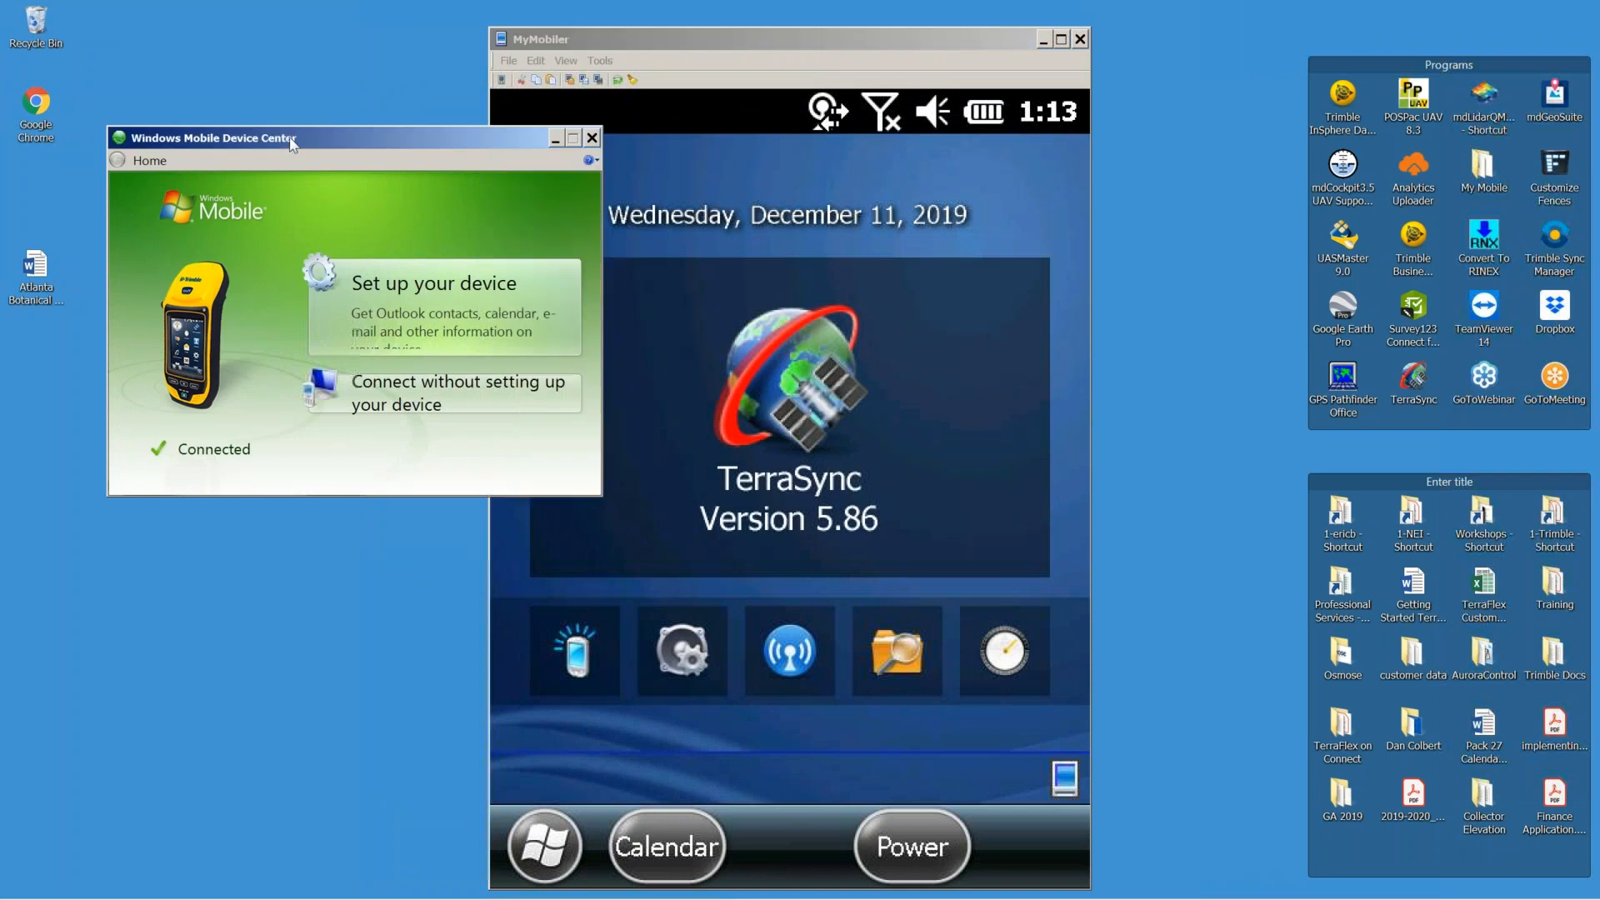
left_click(593, 137)
double_click(428, 184)
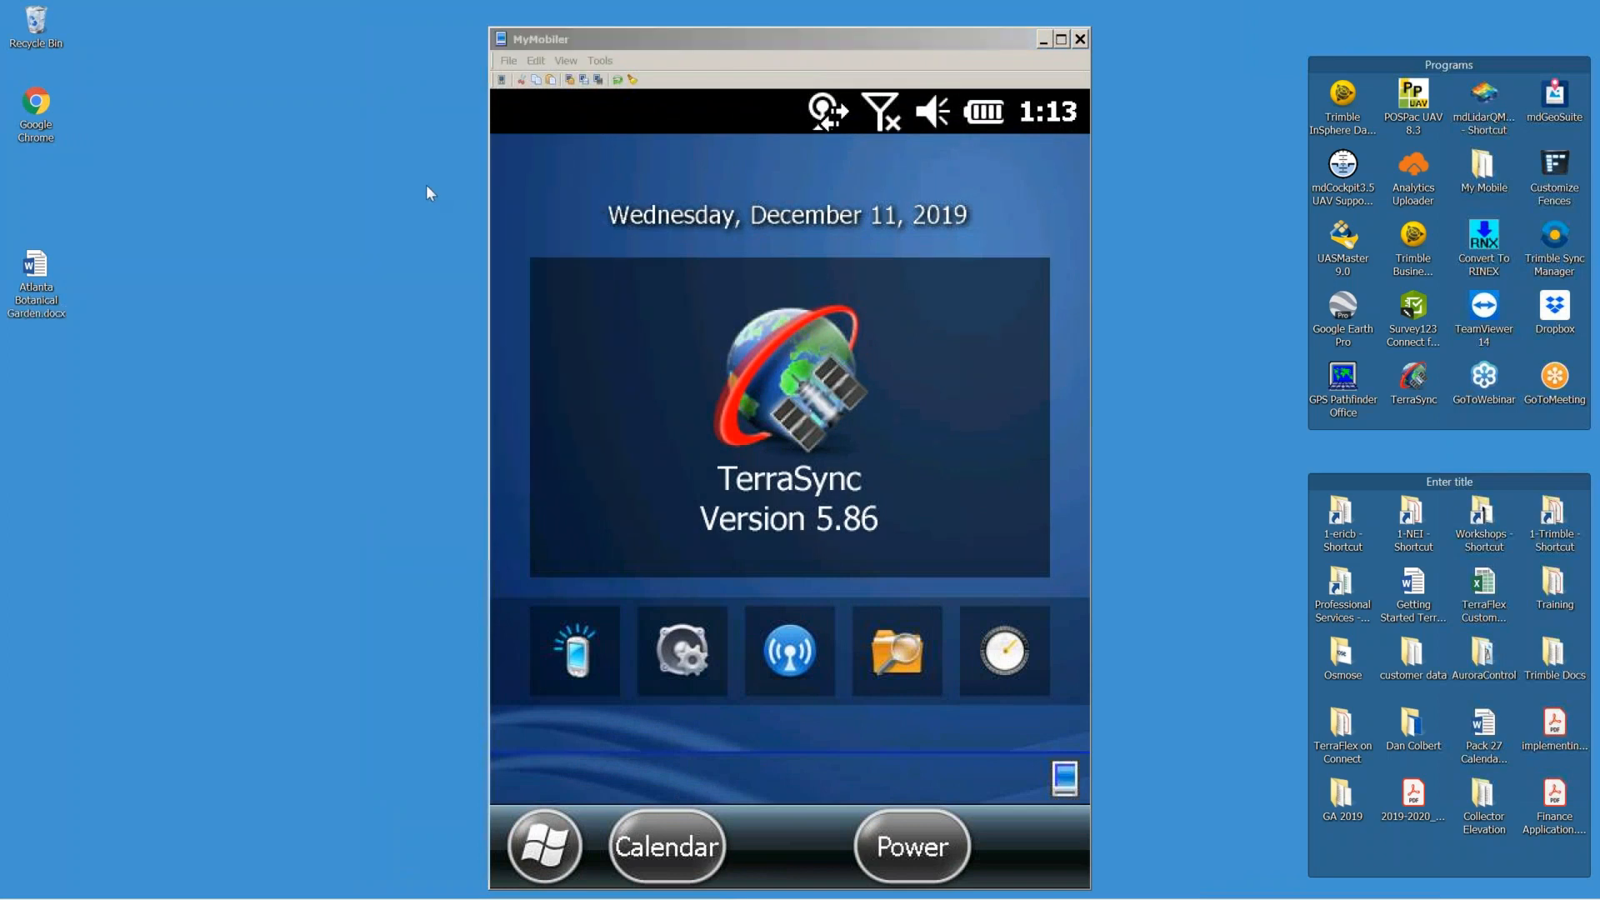
left_click_drag(942, 33, 846, 3)
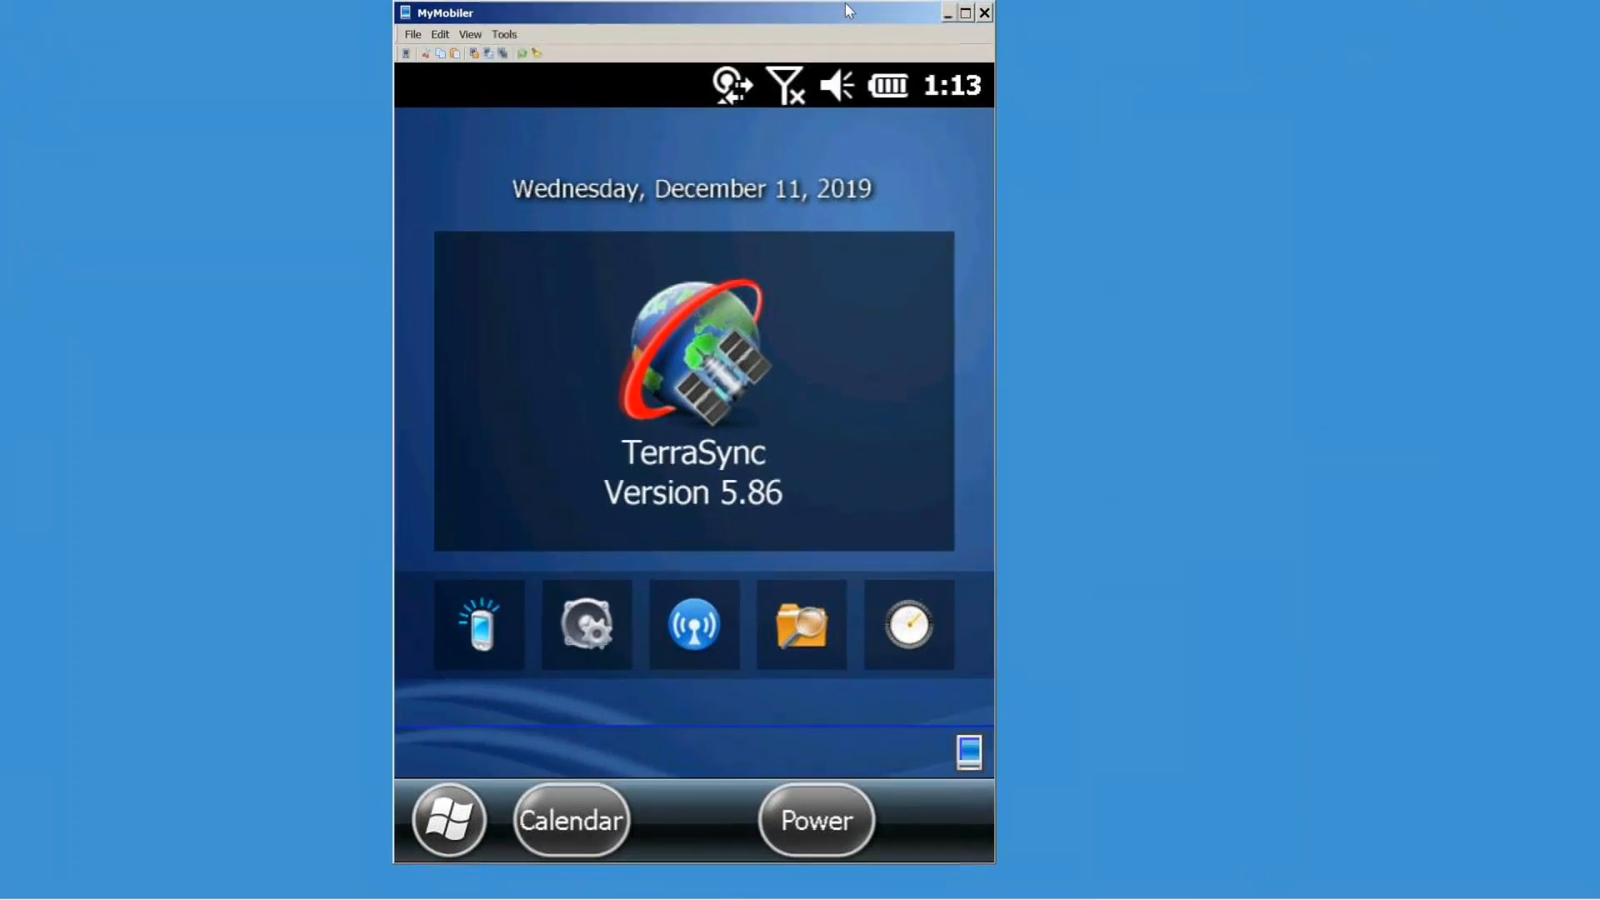
Step: Open Settings from the handheld's Start screen
left_click(451, 831)
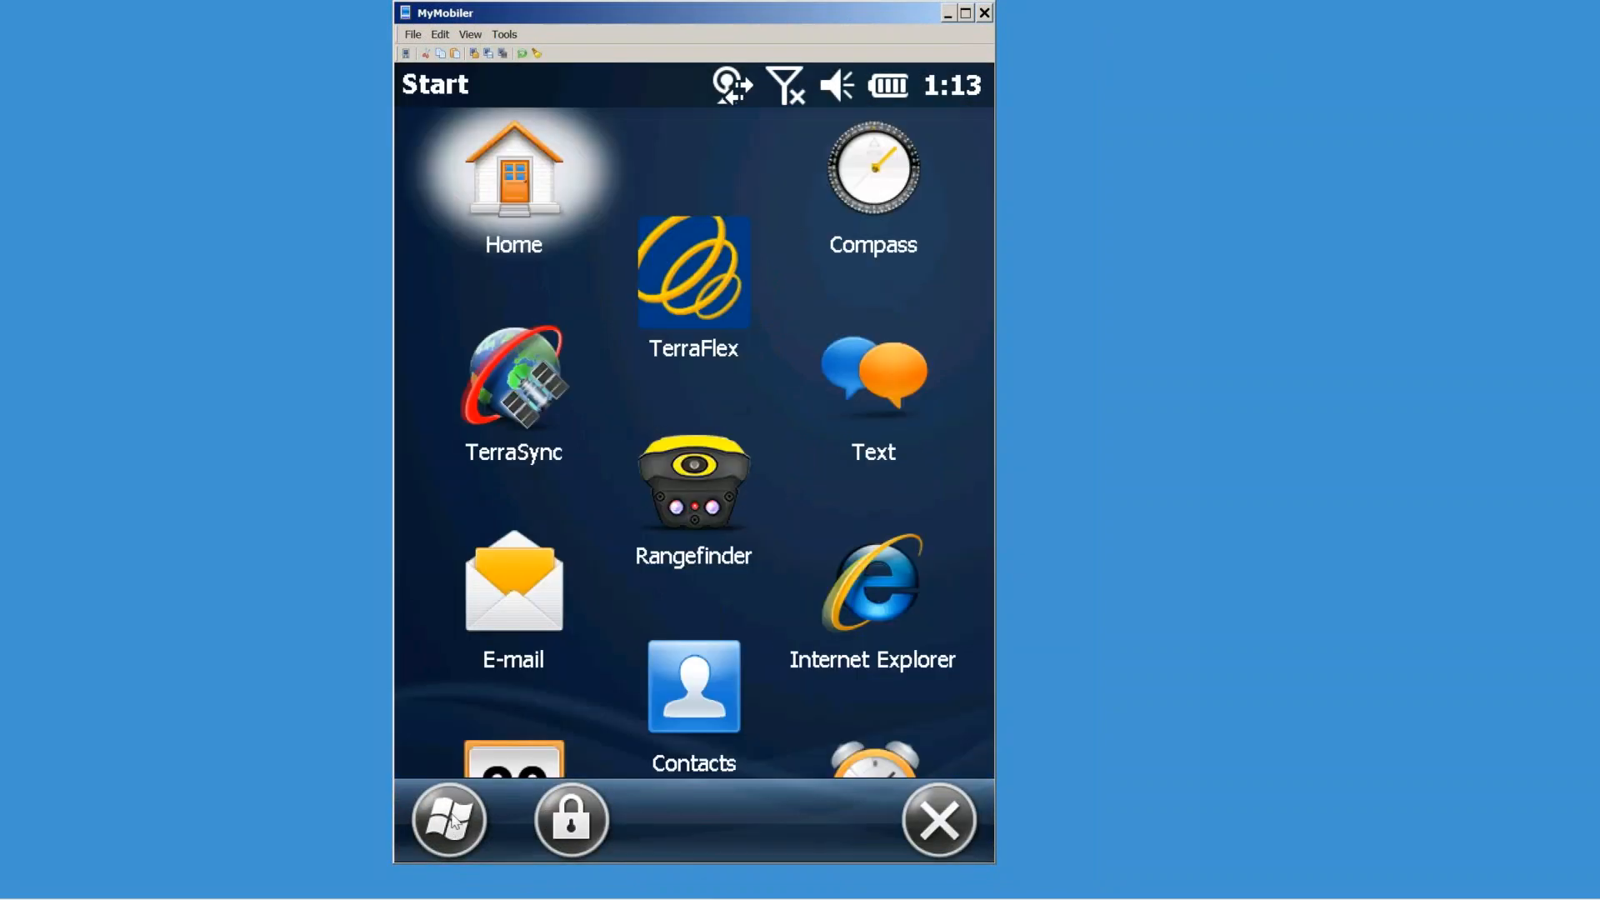
left_click(595, 483)
scroll(595, 492, "down", 6)
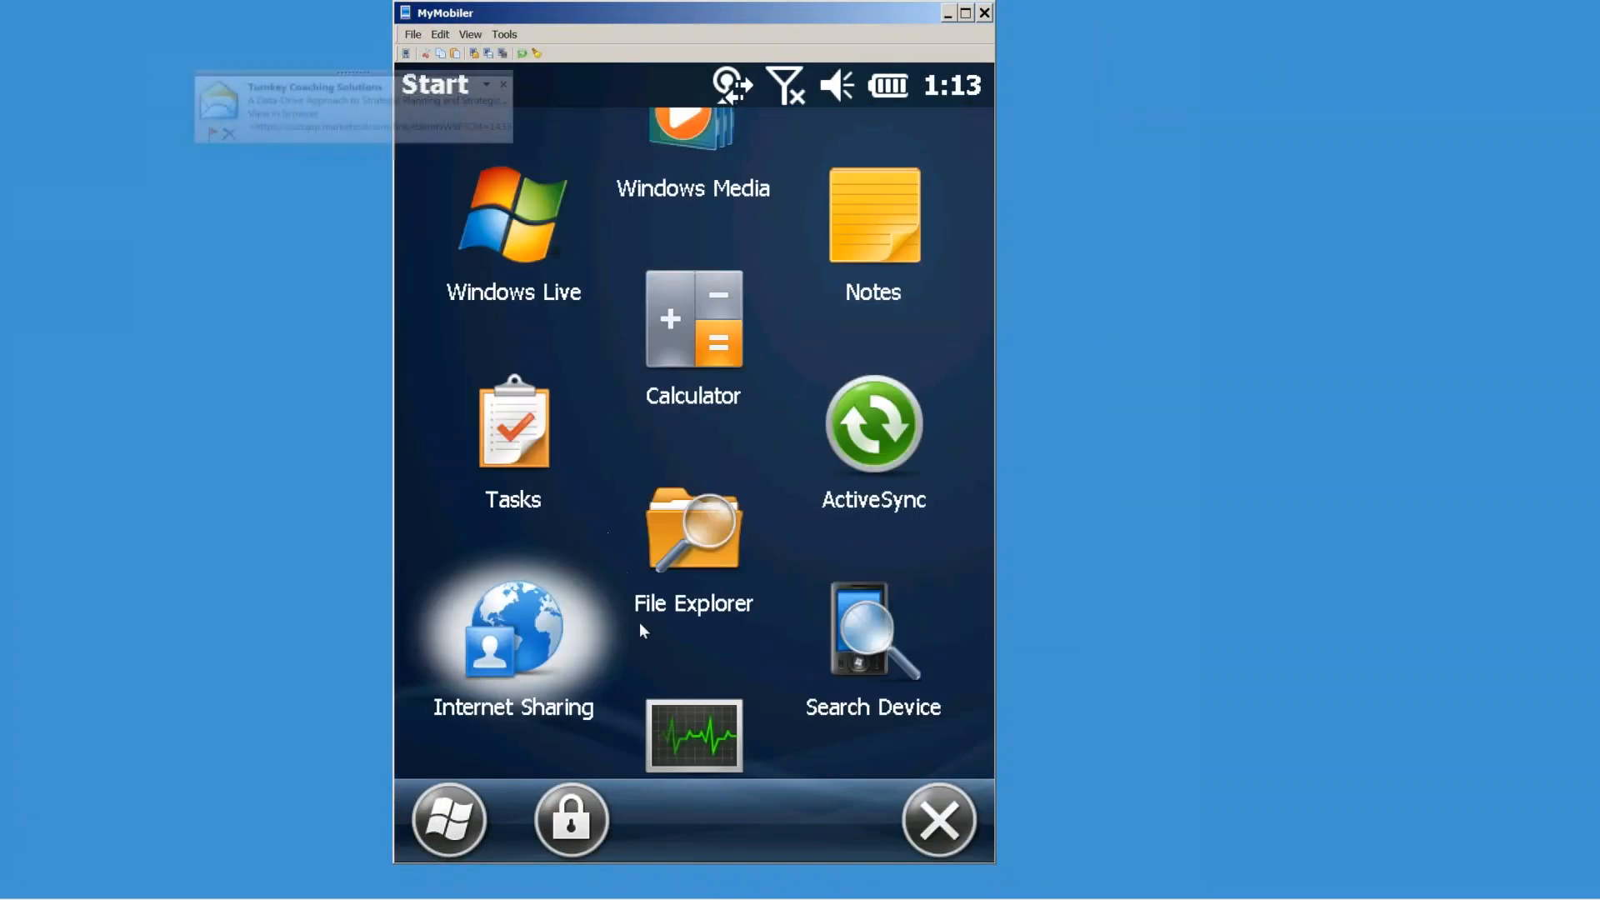
scroll(707, 442, "up", 1)
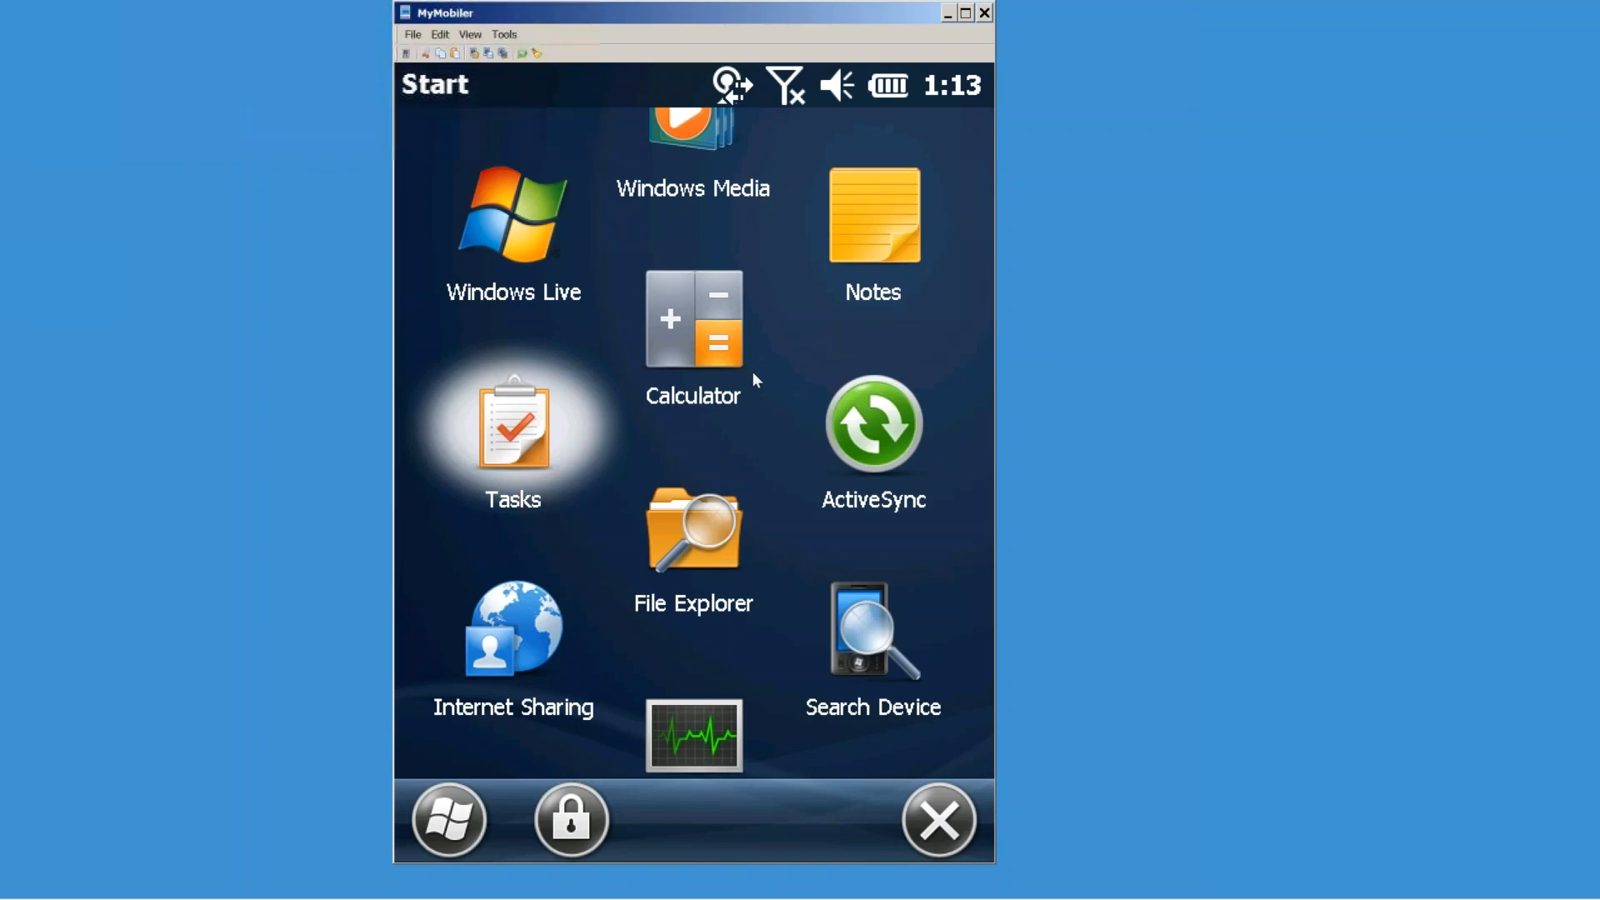
scroll(753, 372, "up", 7)
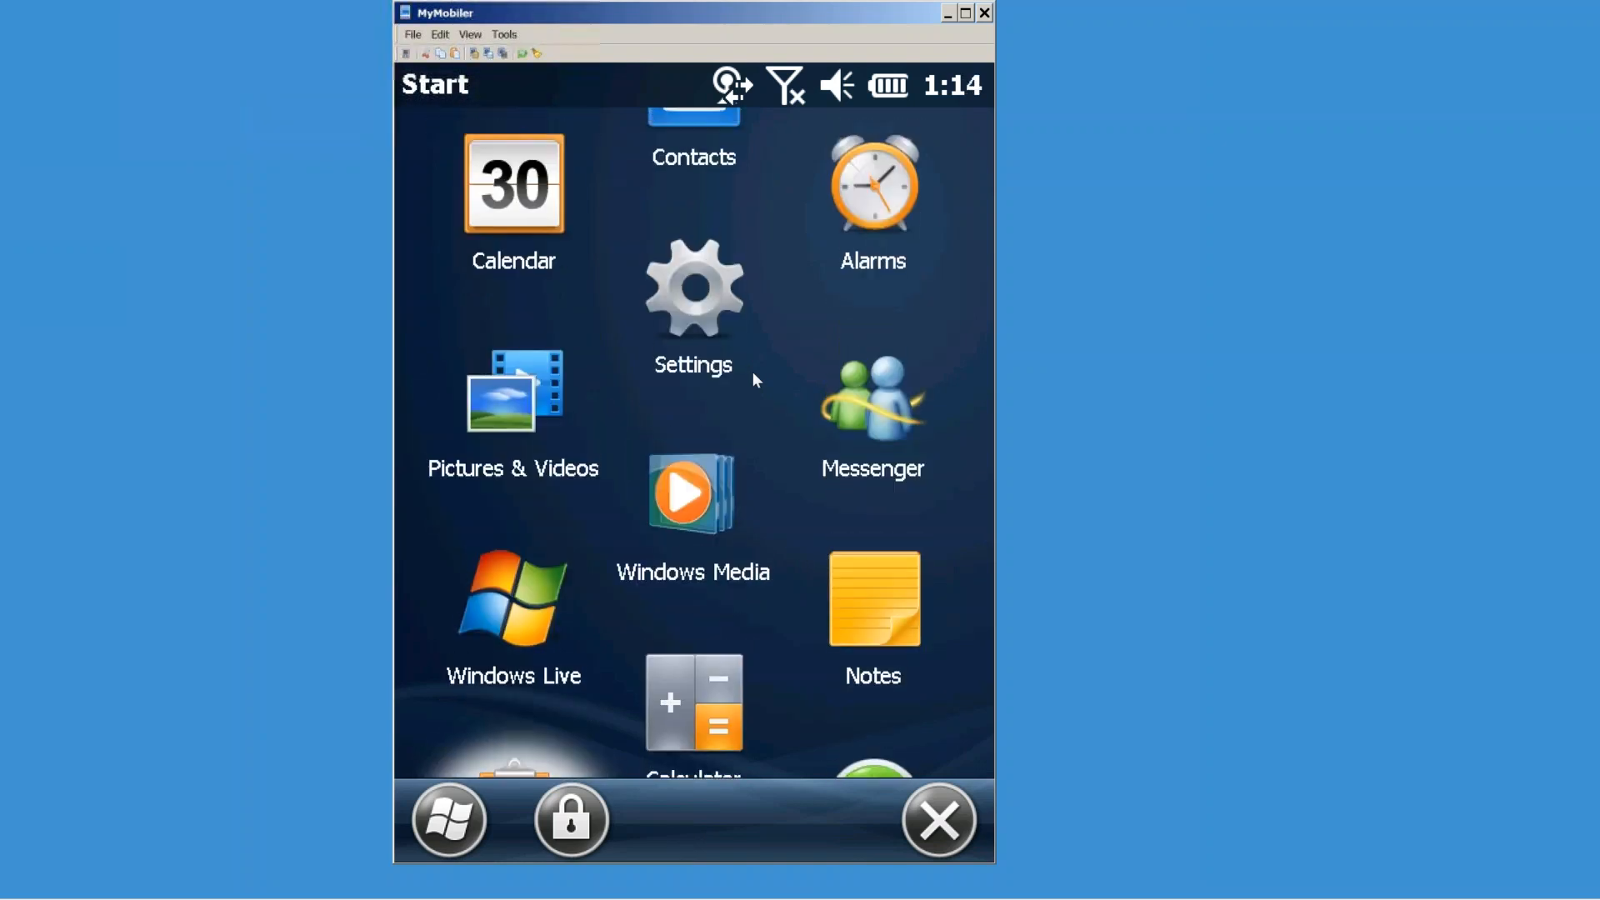
key("Return")
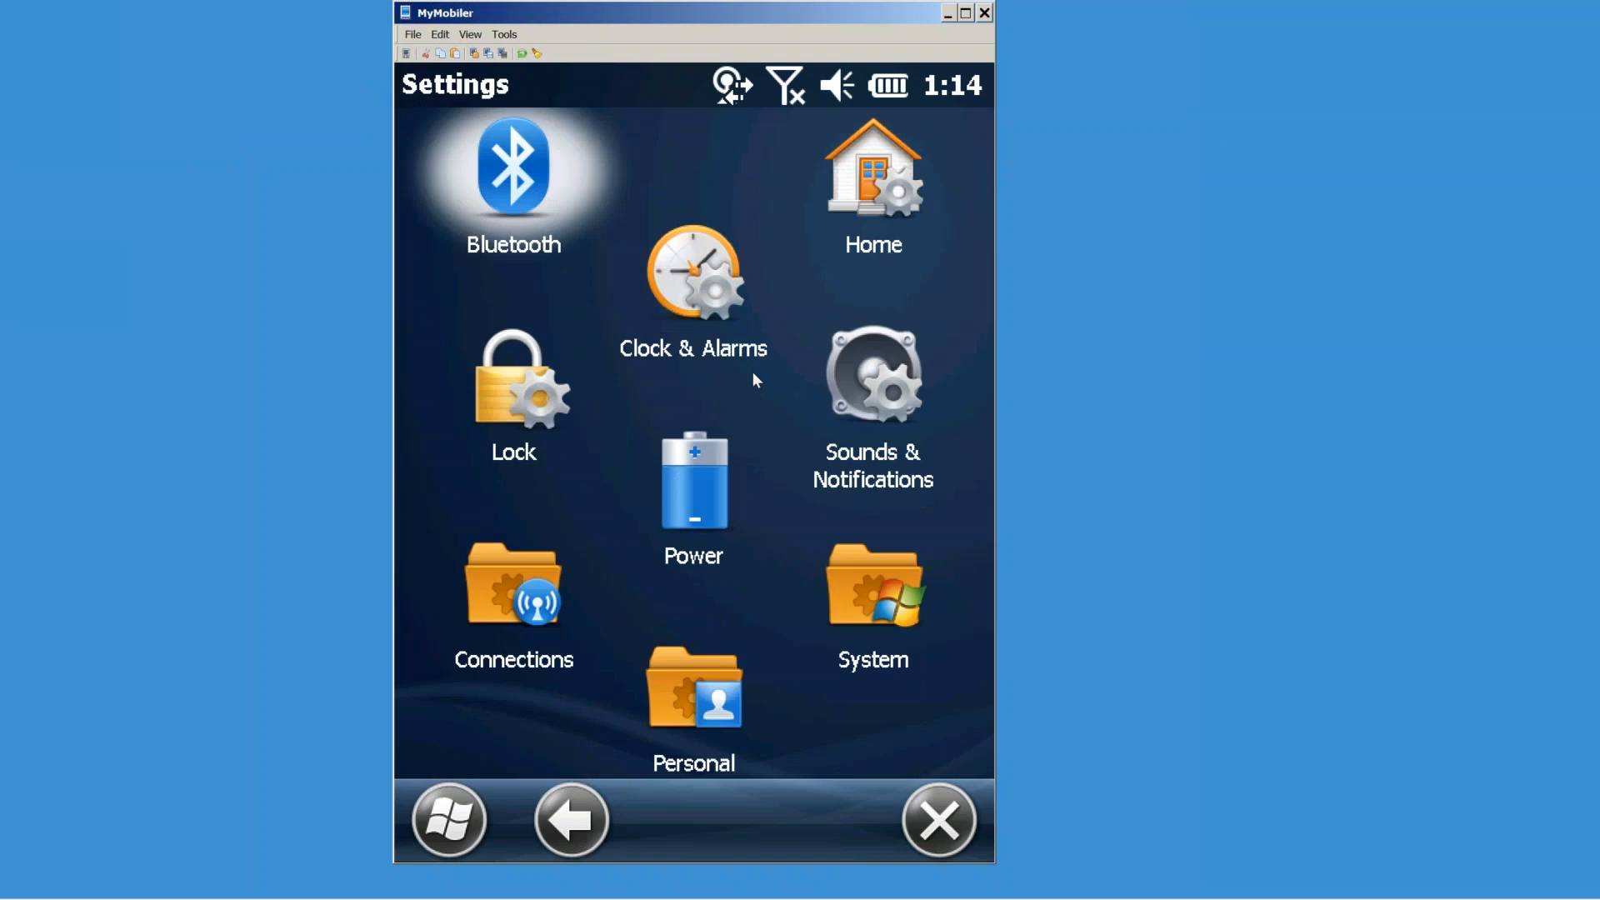
Step: Open System Information from the handheld's System settings and view its GNSS and Options pages
scroll(753, 371, "down", 8)
key("Return")
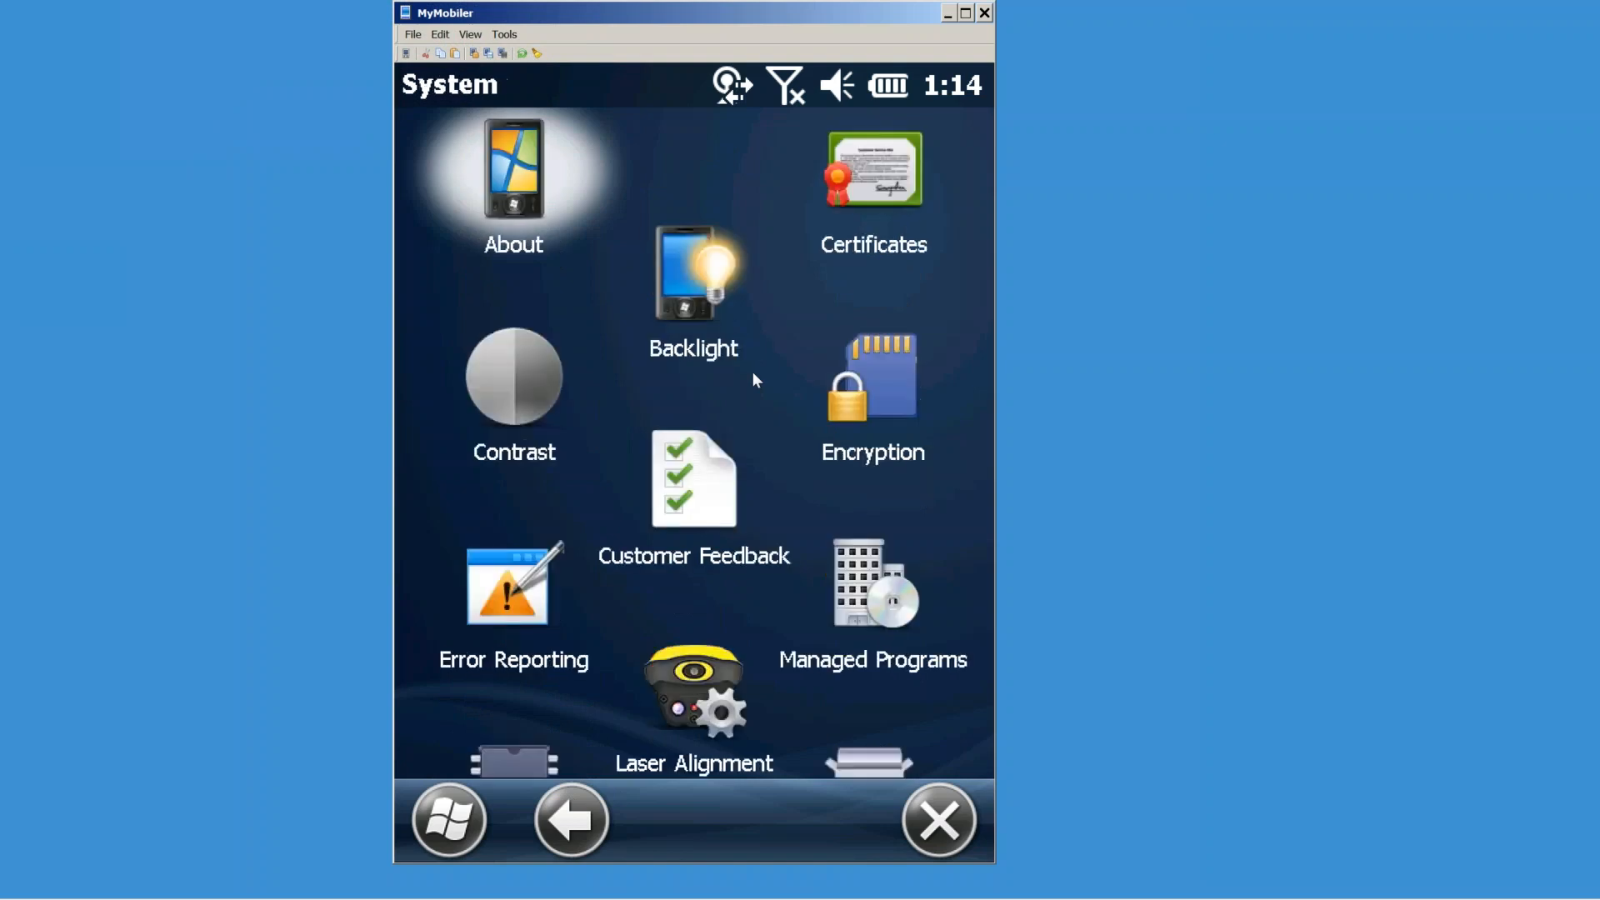
scroll(752, 372, "down", 6)
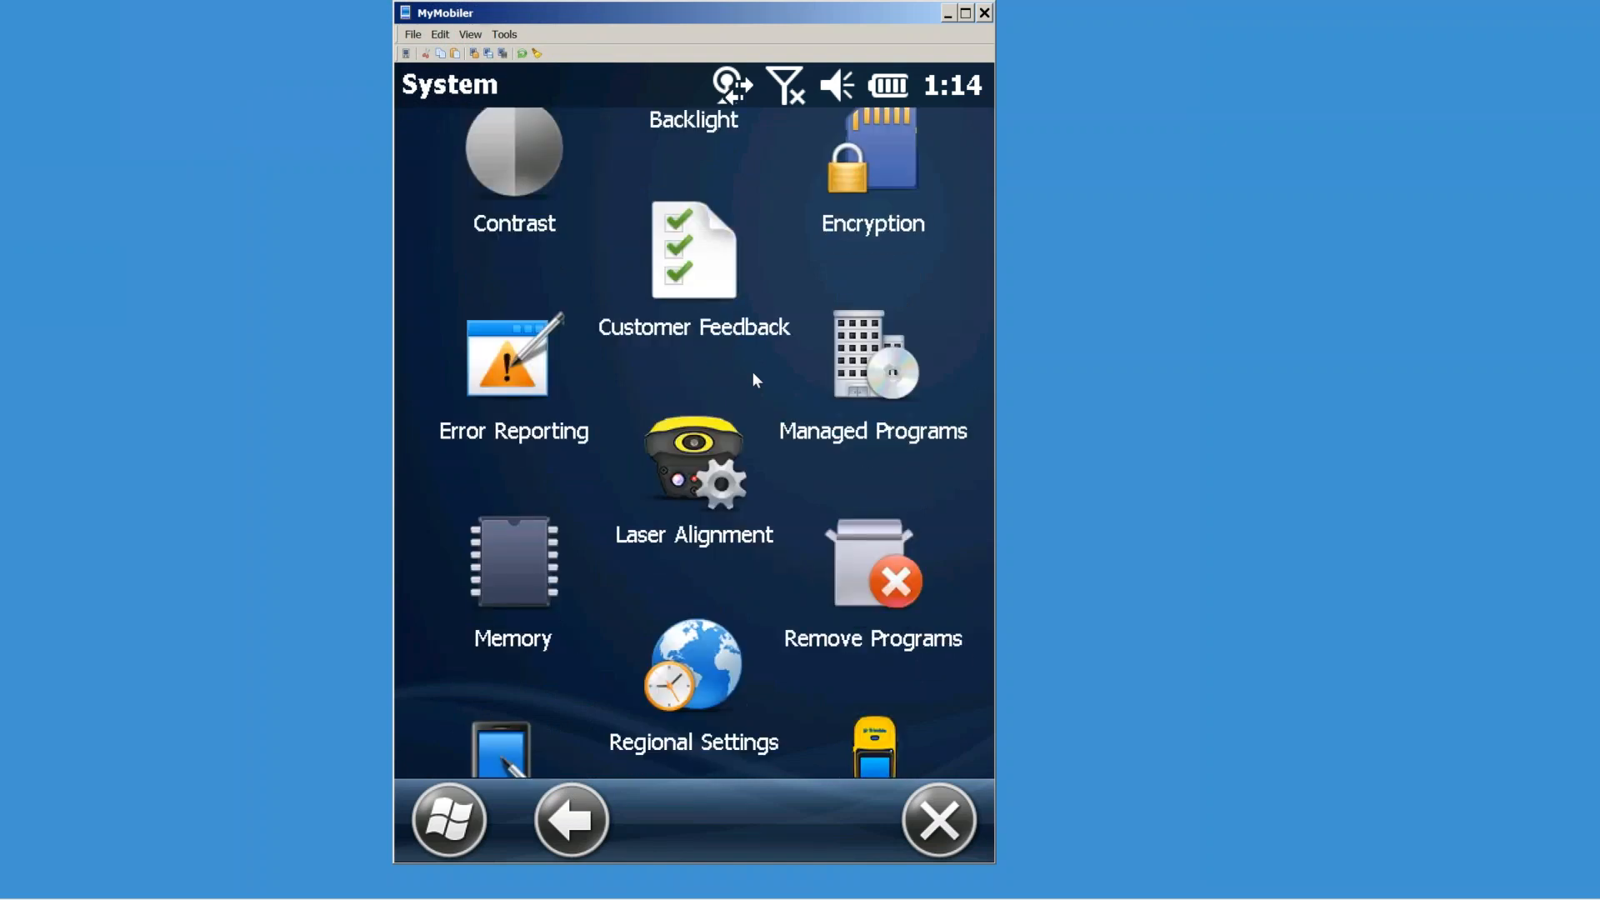
scroll(754, 379, "down", 1)
key("Return")
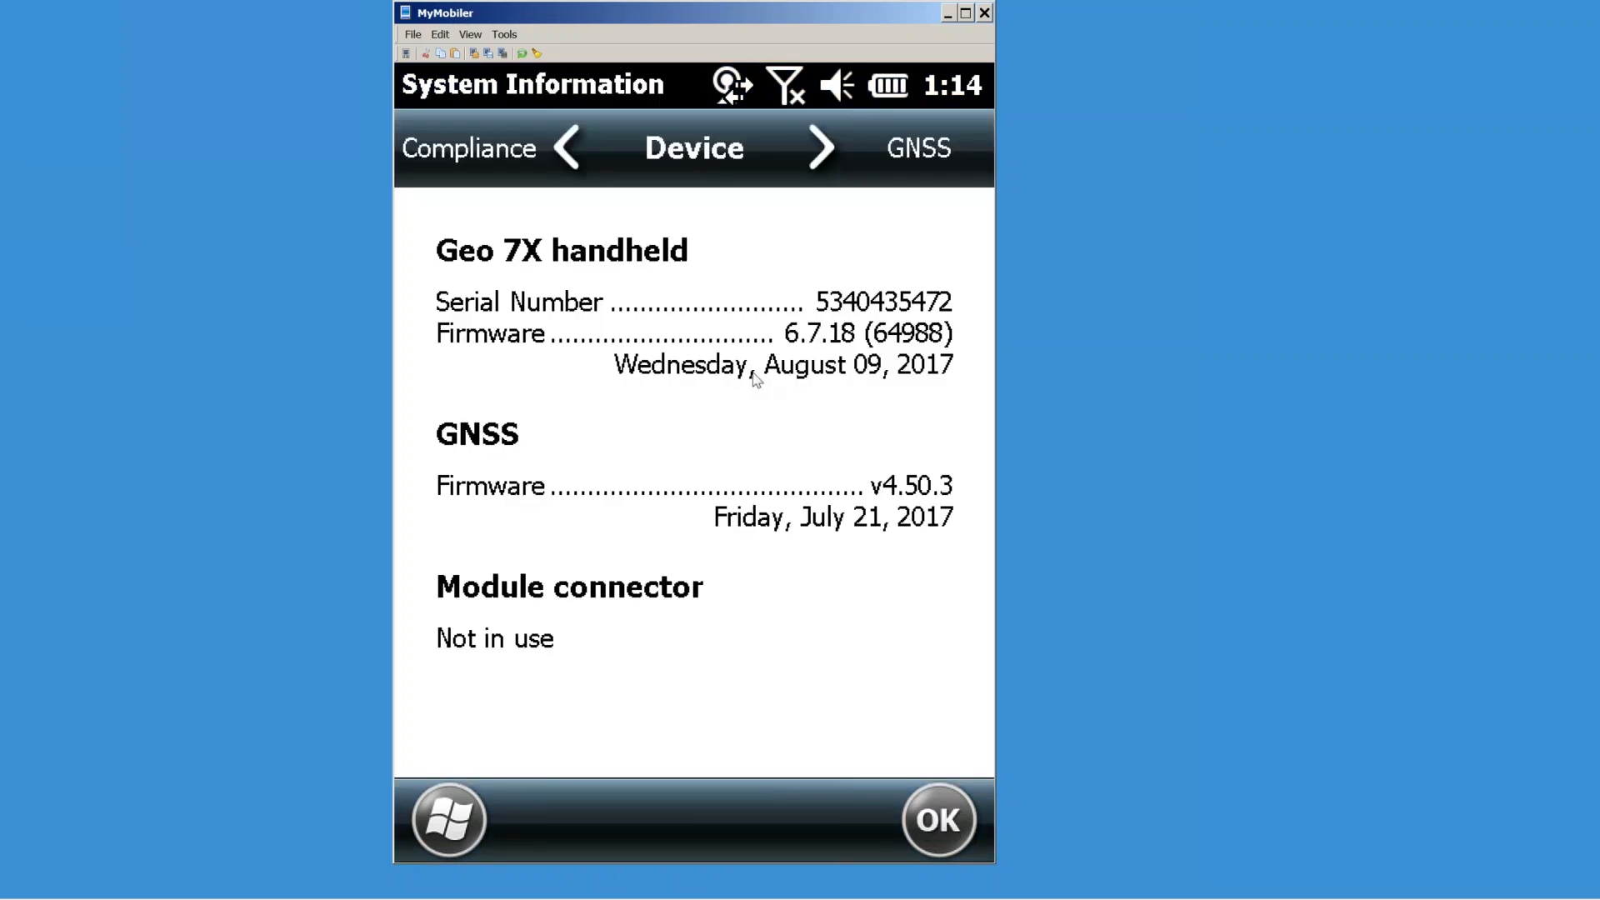
key("Right")
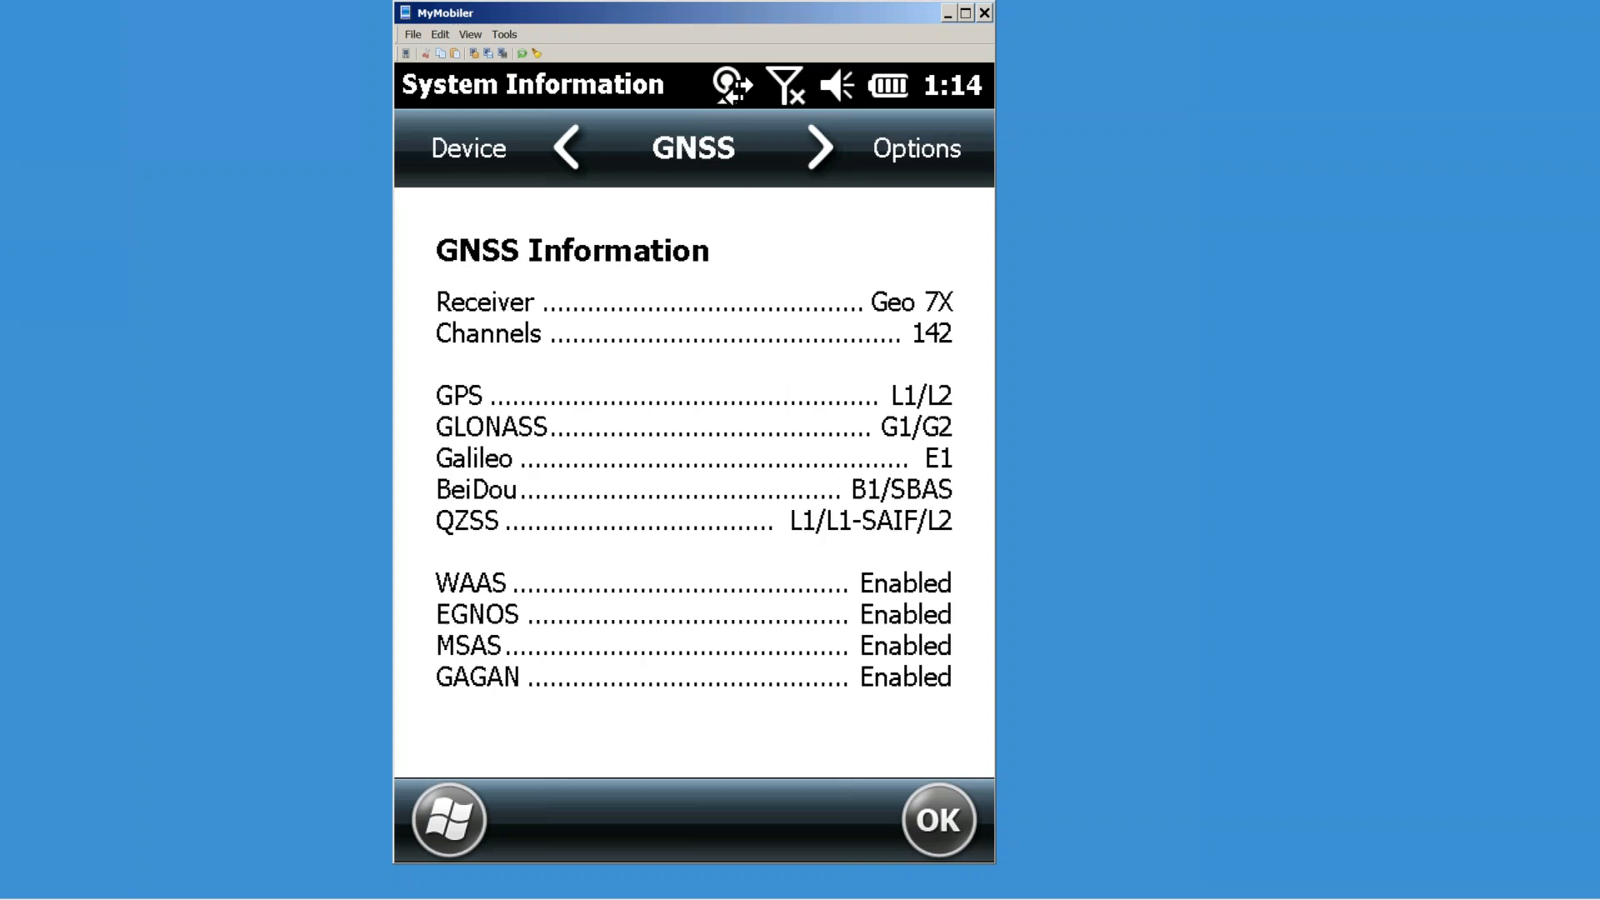
key("Right")
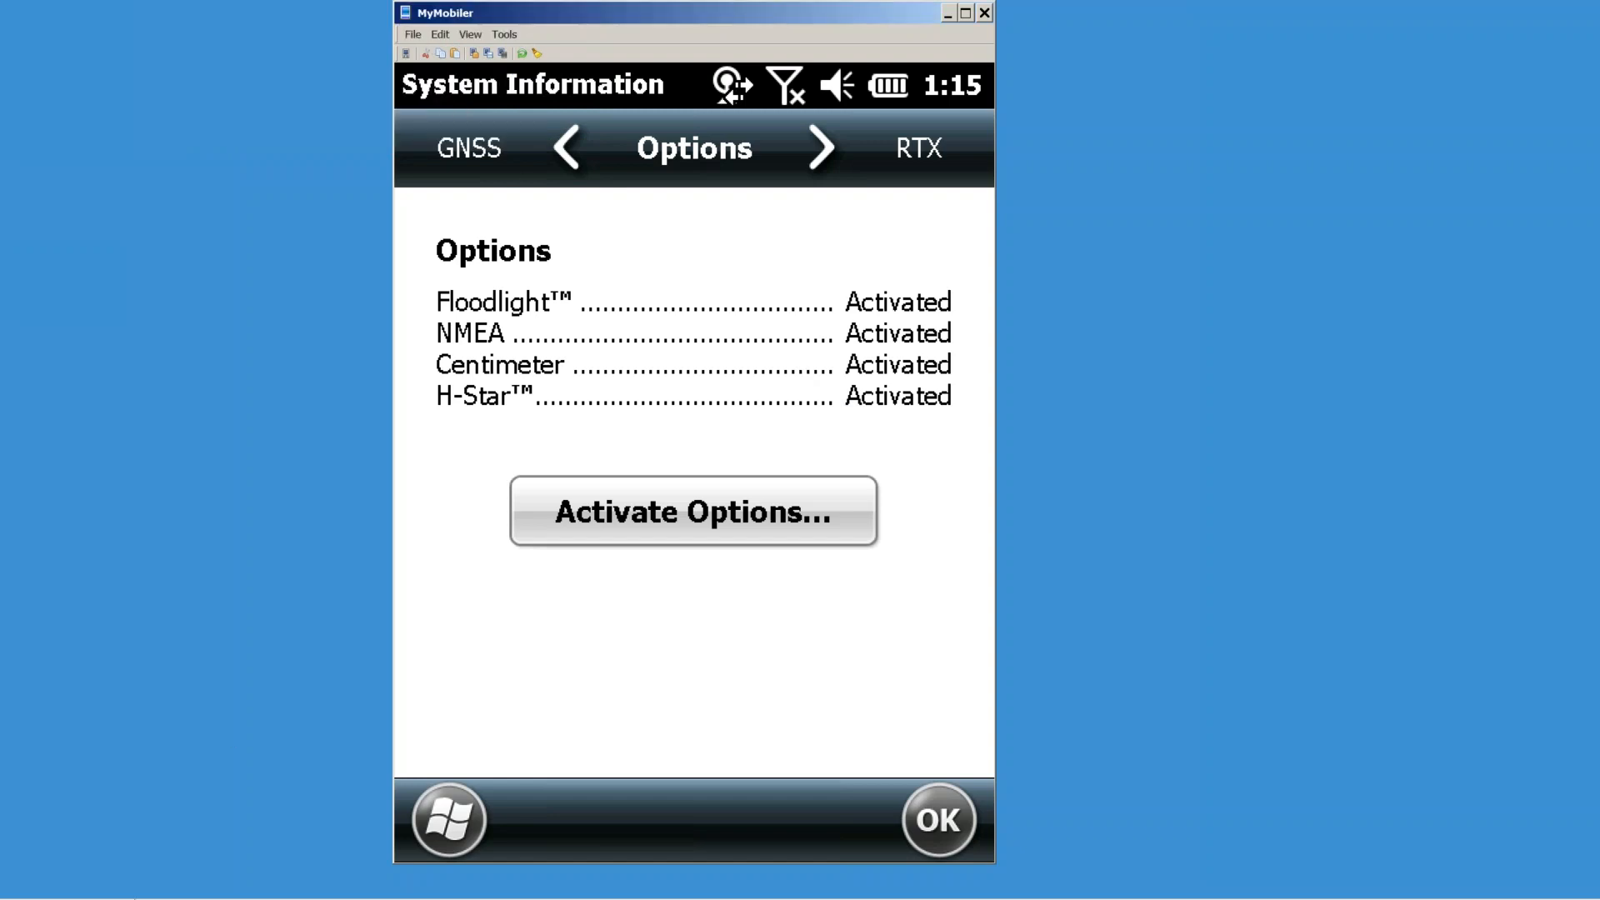
right_click(81, 891)
left_click(84, 849)
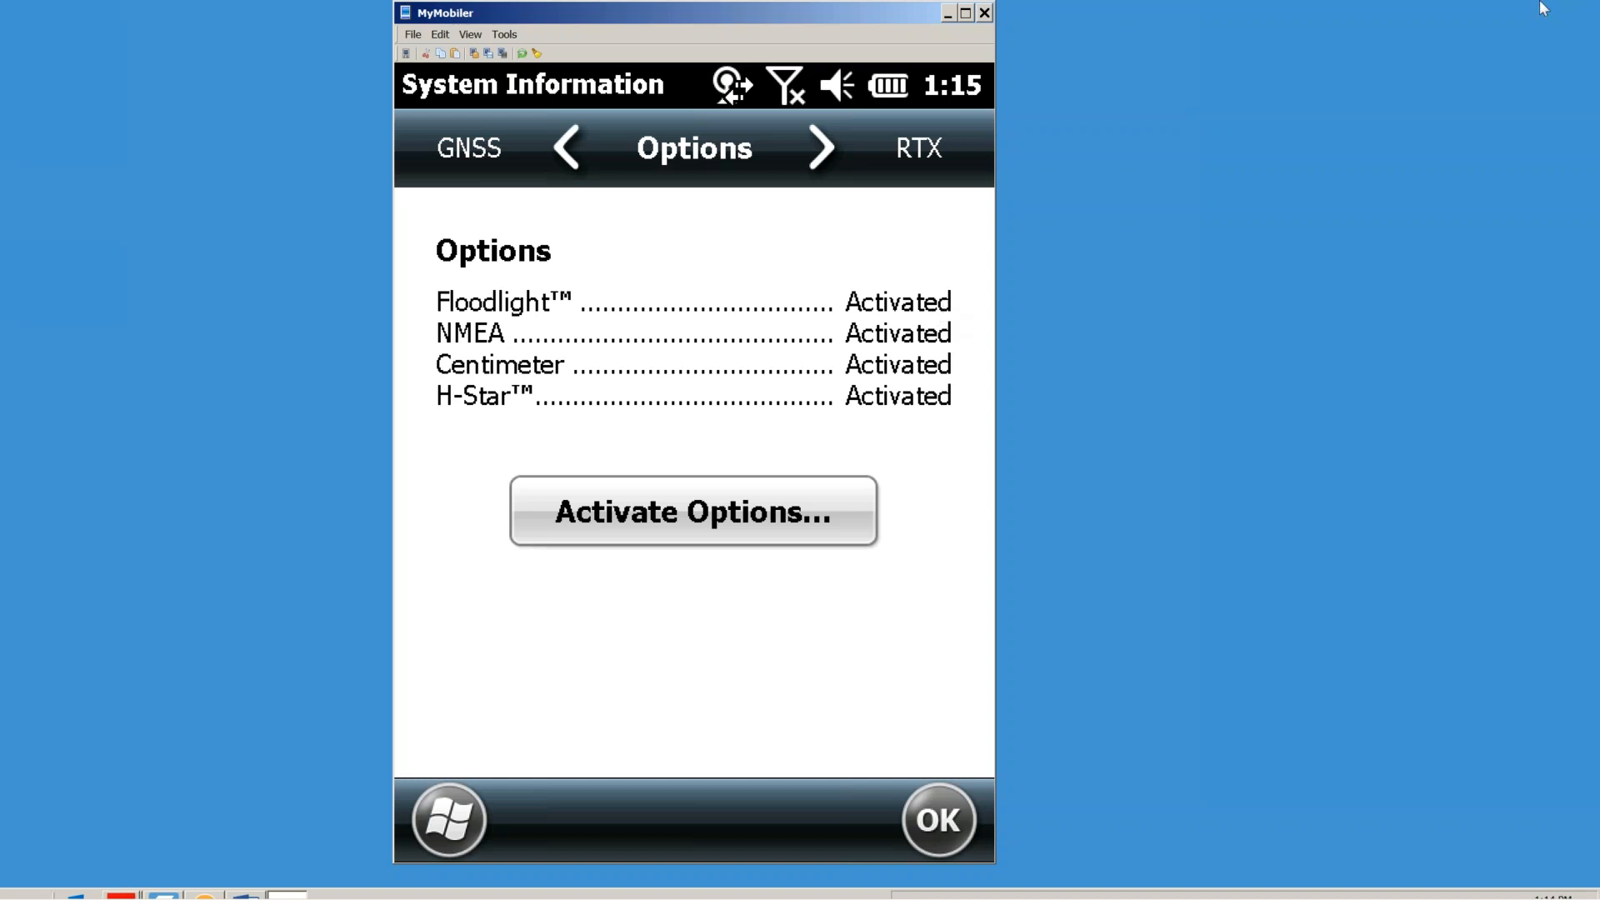
left_click(1310, 27)
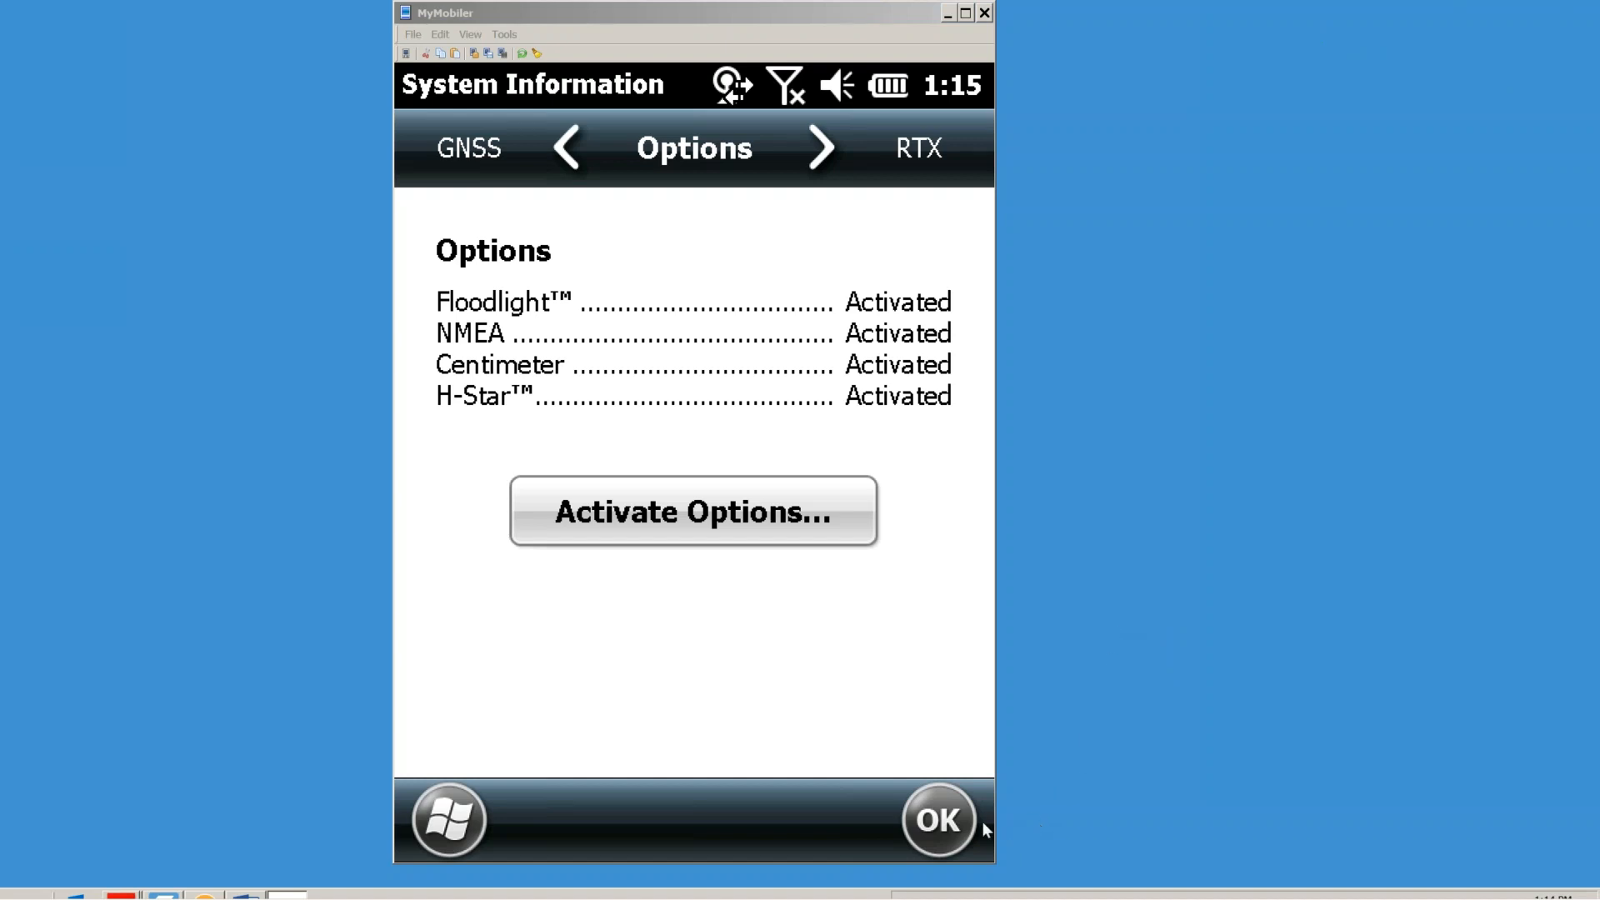
Step: Close System Information, return to the handheld's home screen, and reopen System Information by way of the Start screen
left_click(951, 828)
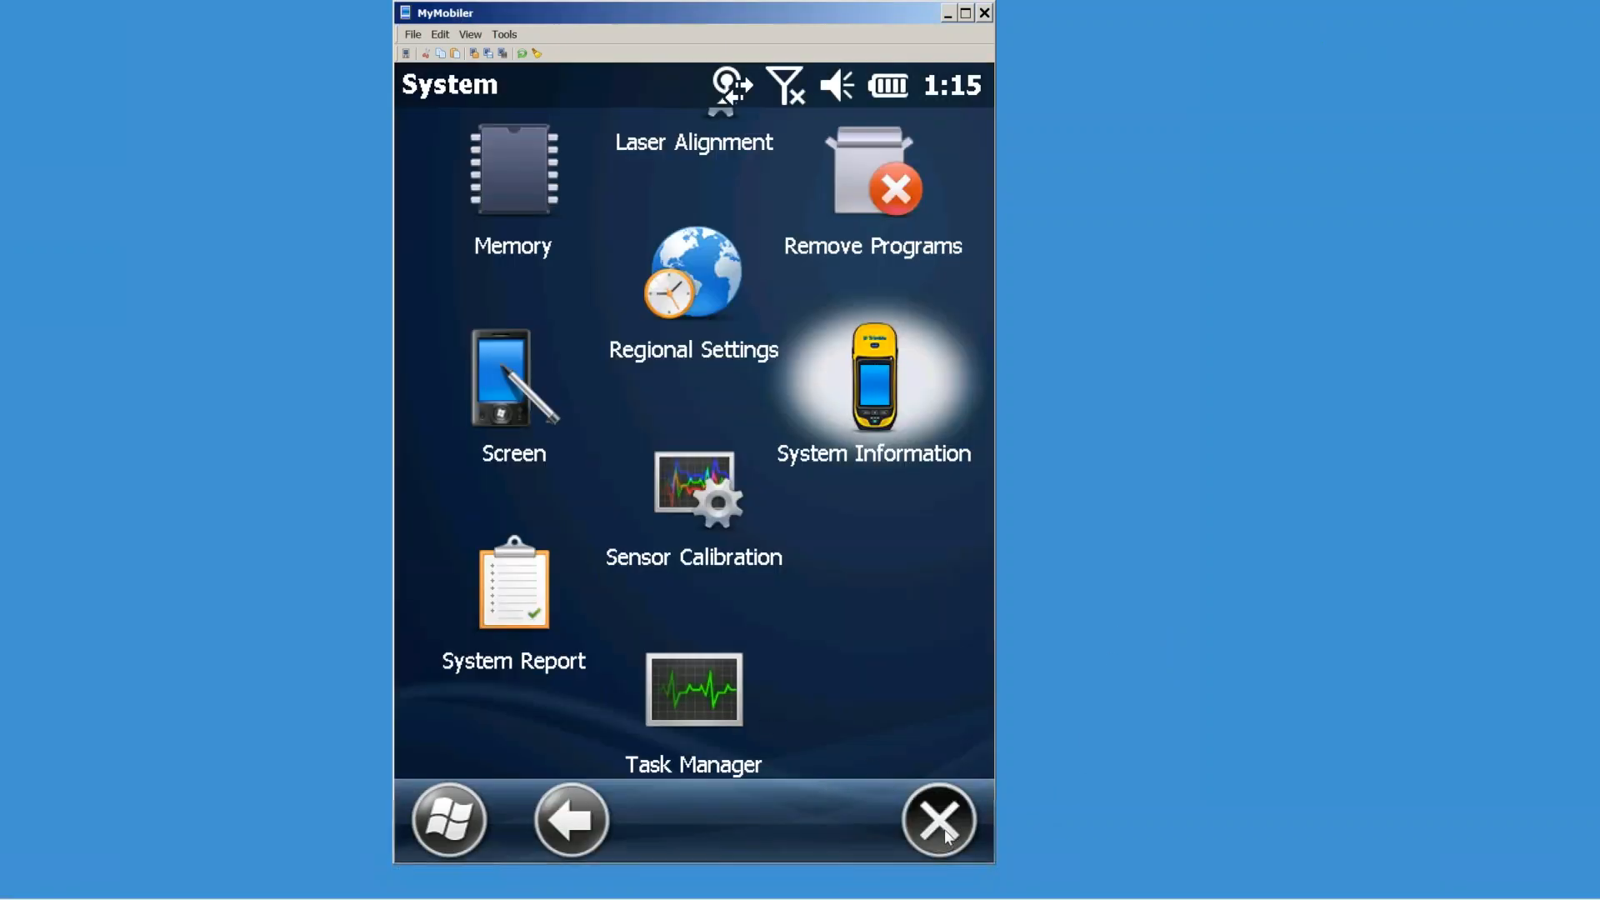
left_click(945, 829)
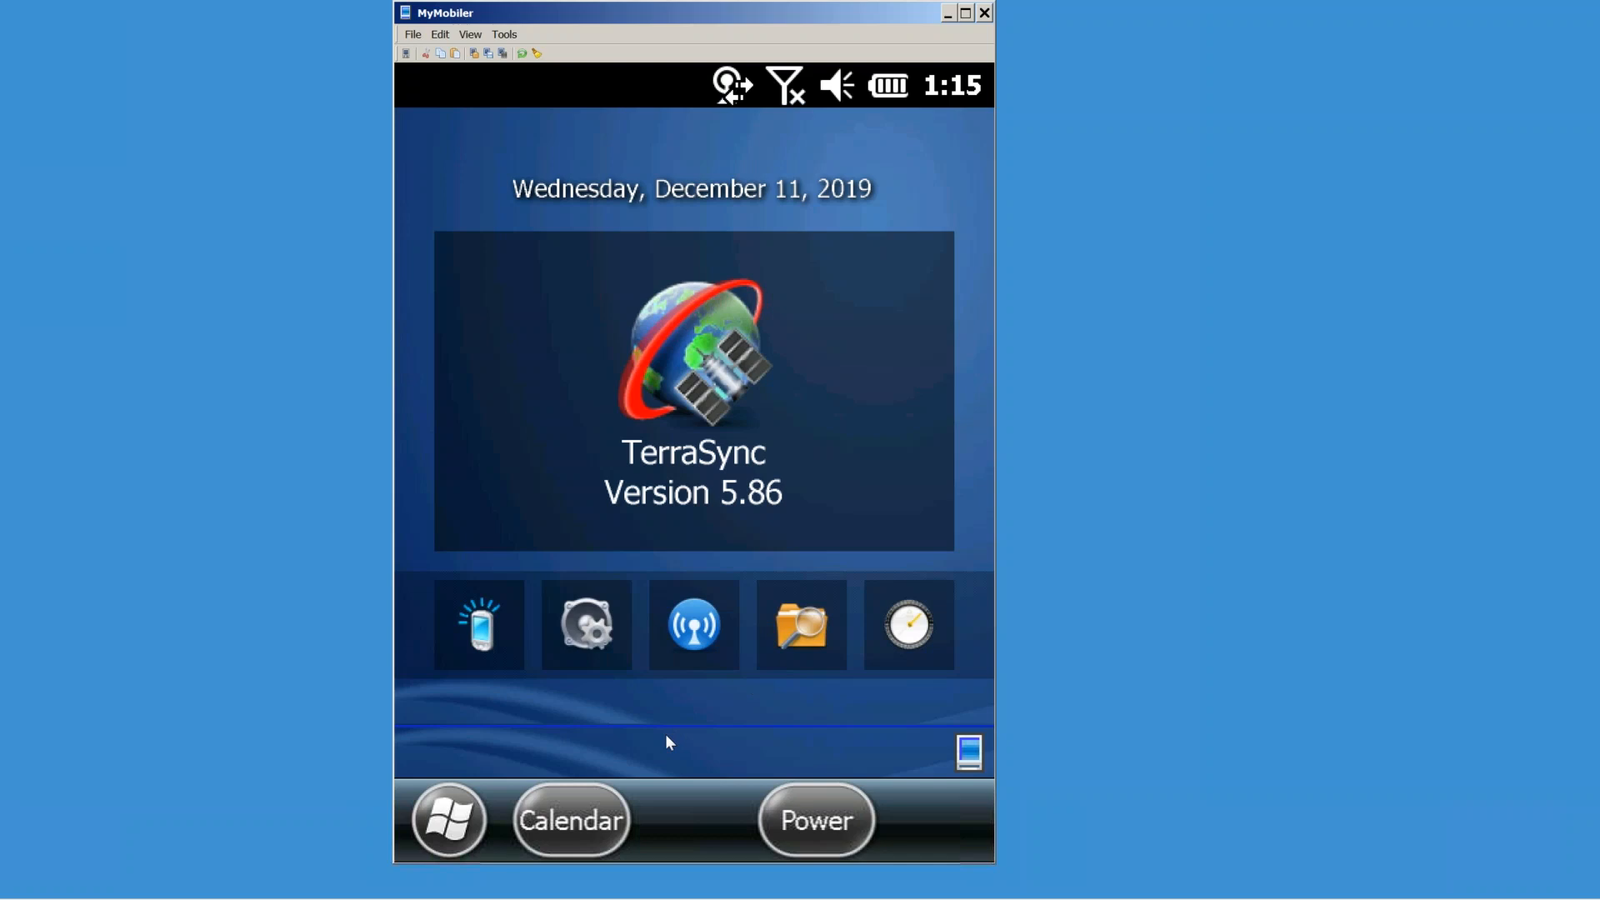
key("super")
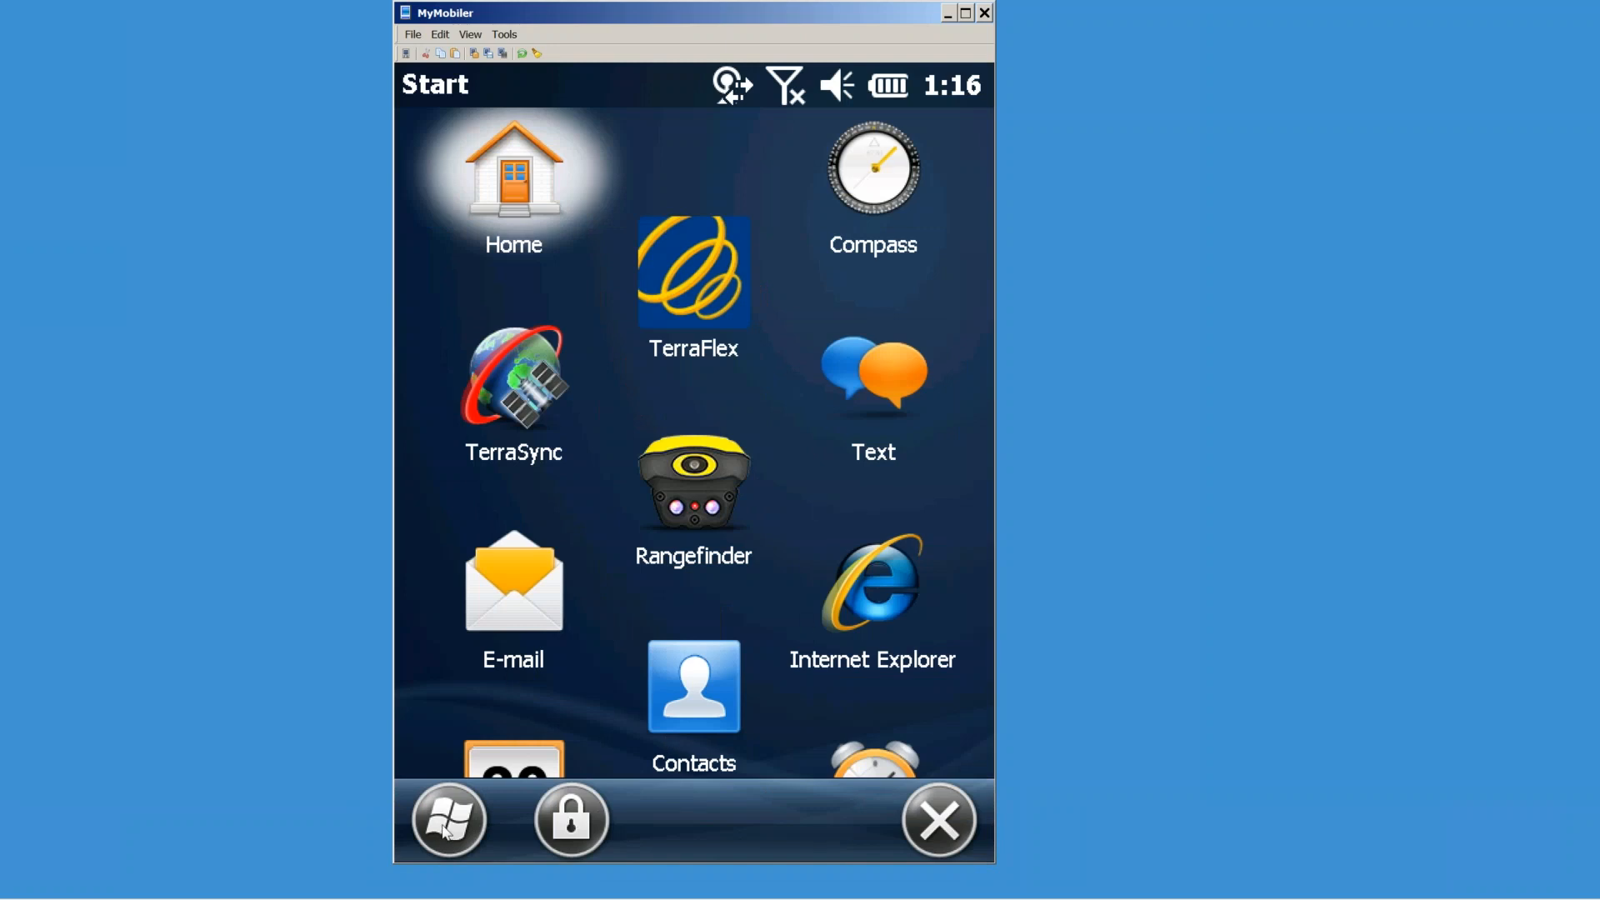
scroll(444, 832, "down", 5)
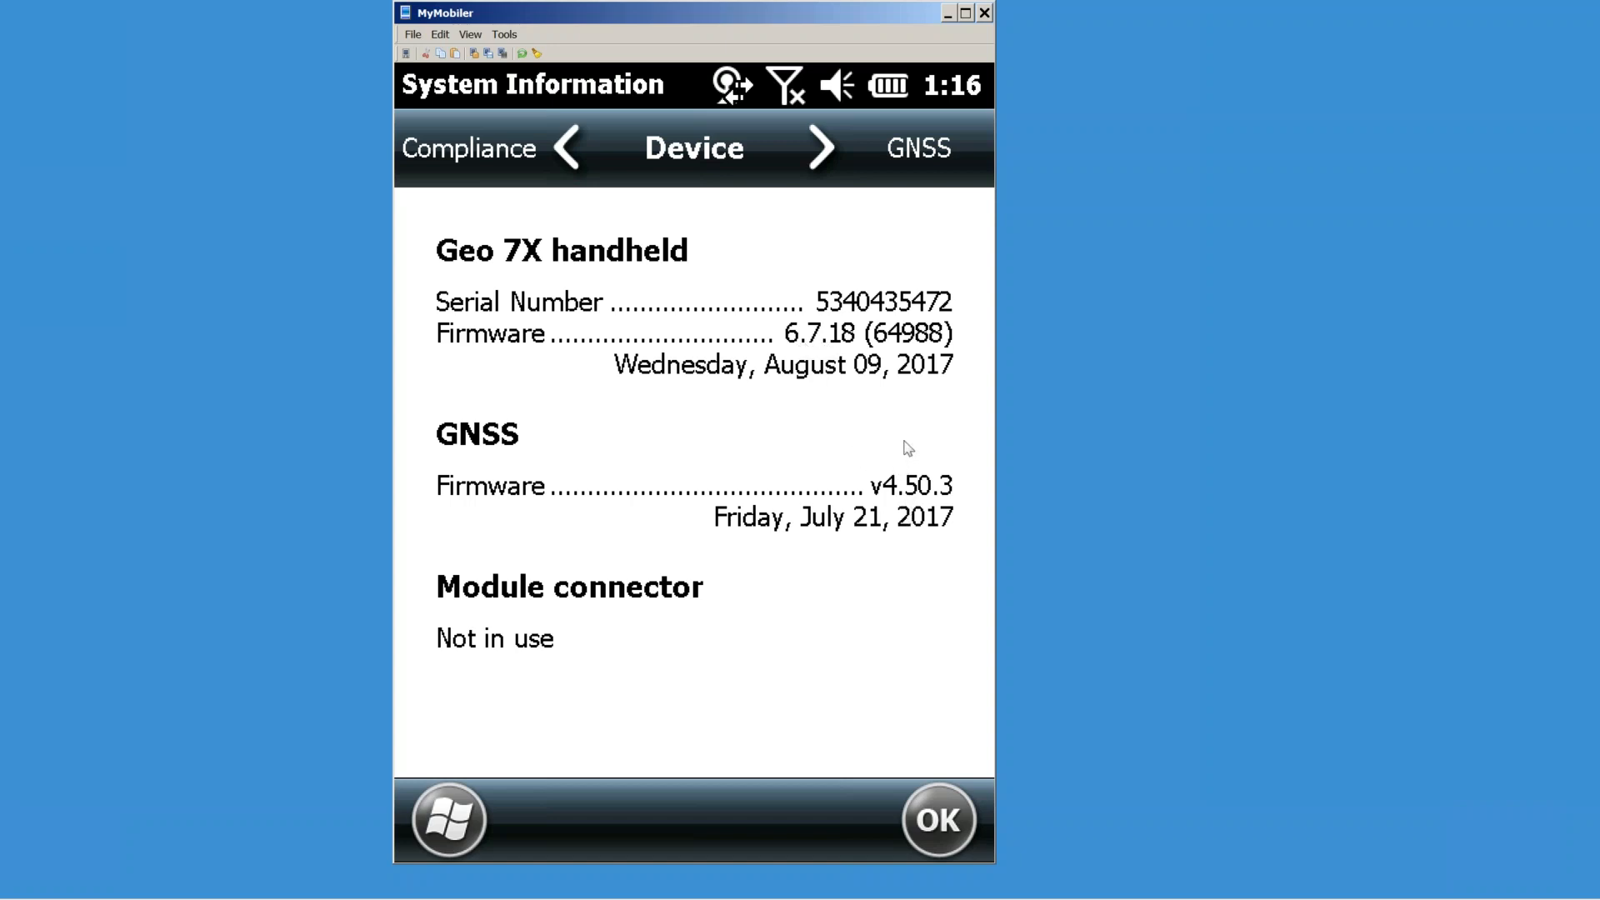
Step: Review the supported satellite systems on the GNSS page and the receiver upgrades listed on the Options page
left_click(896, 156)
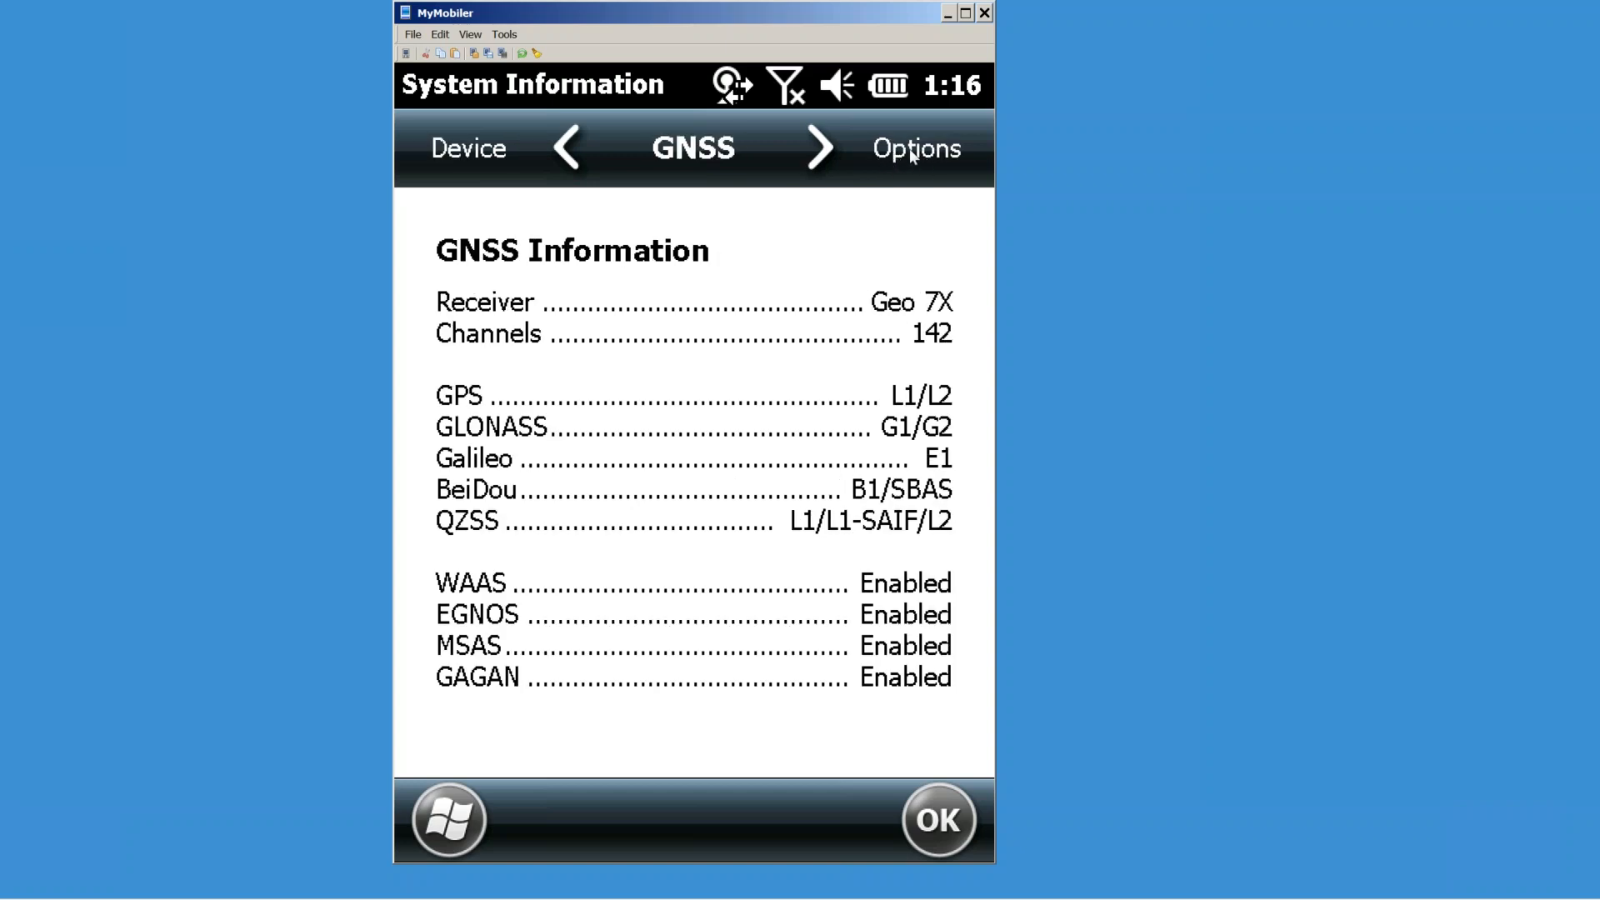
left_click(910, 155)
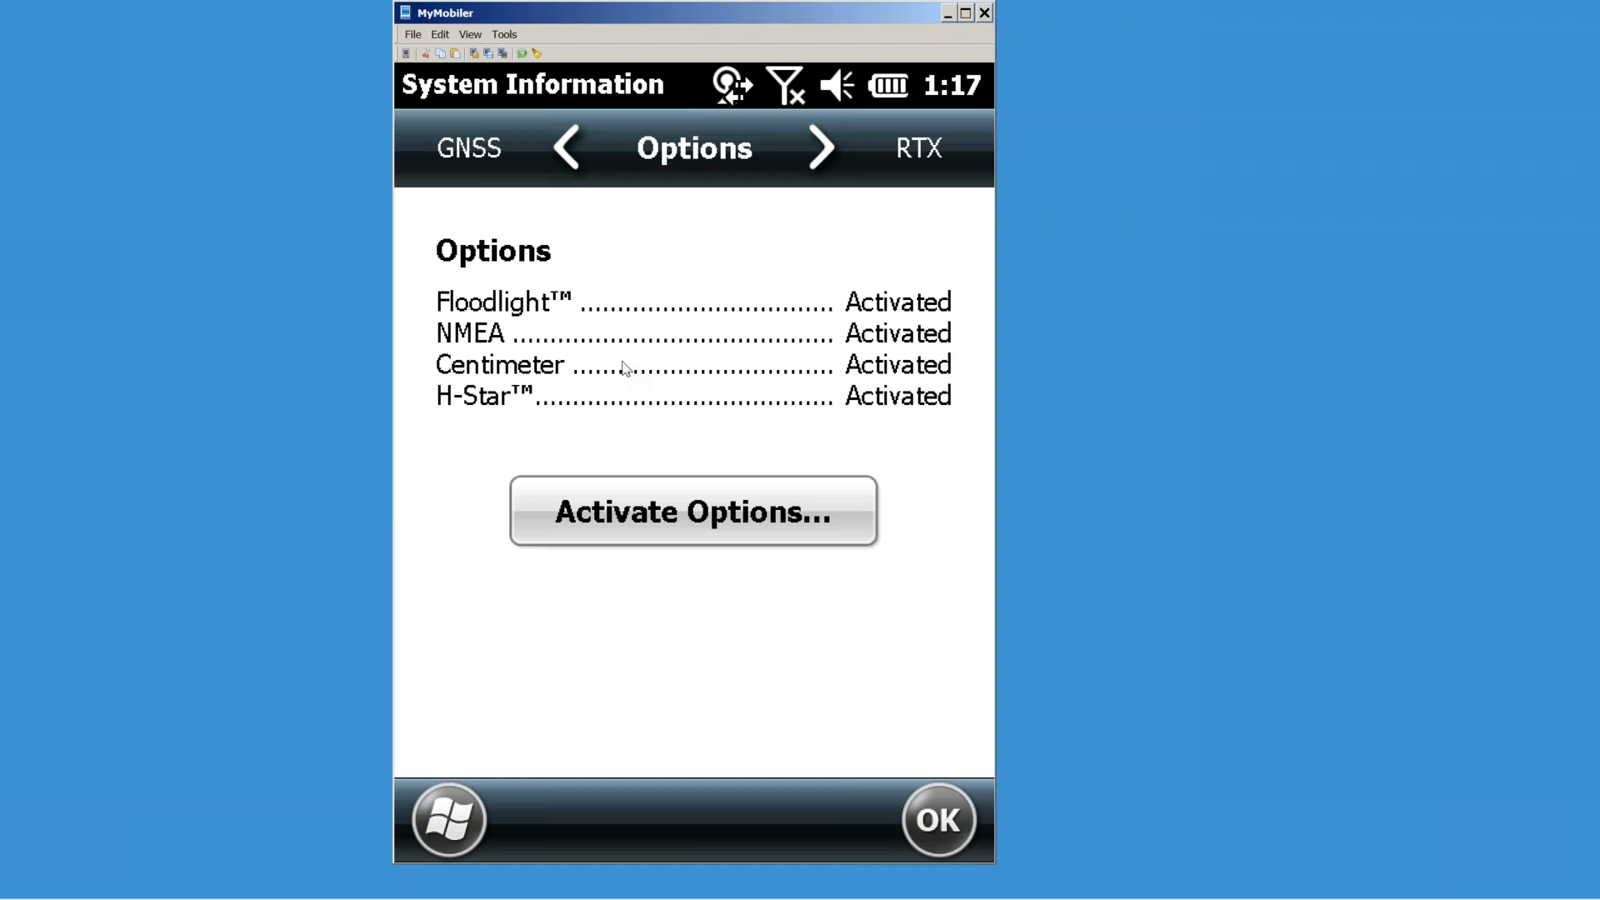
left_click(507, 147)
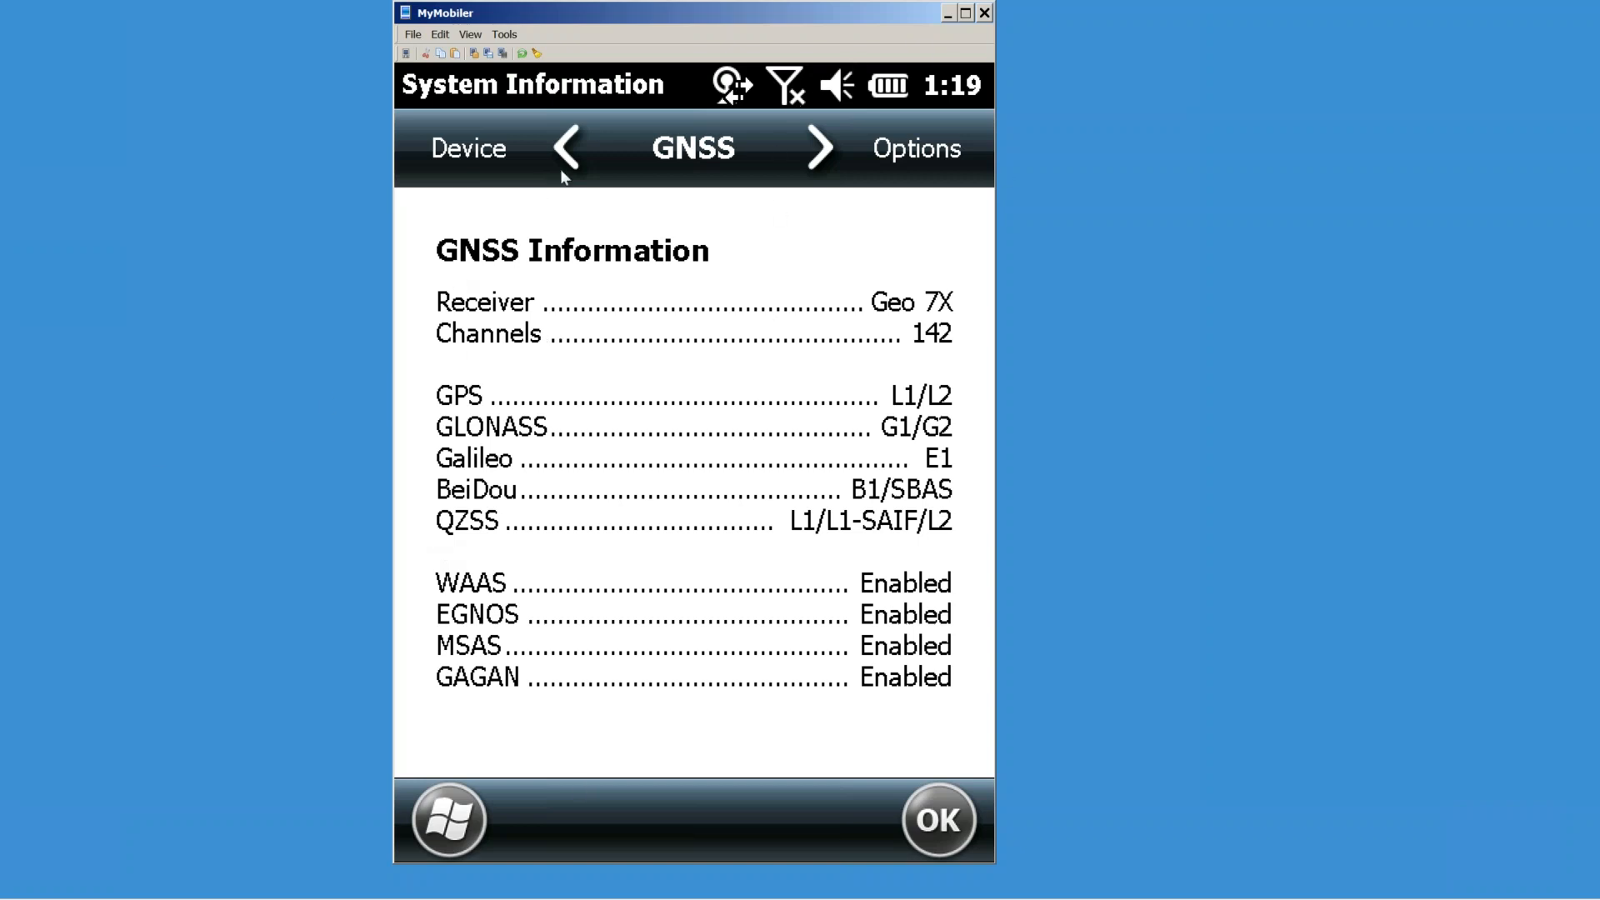
left_click(902, 150)
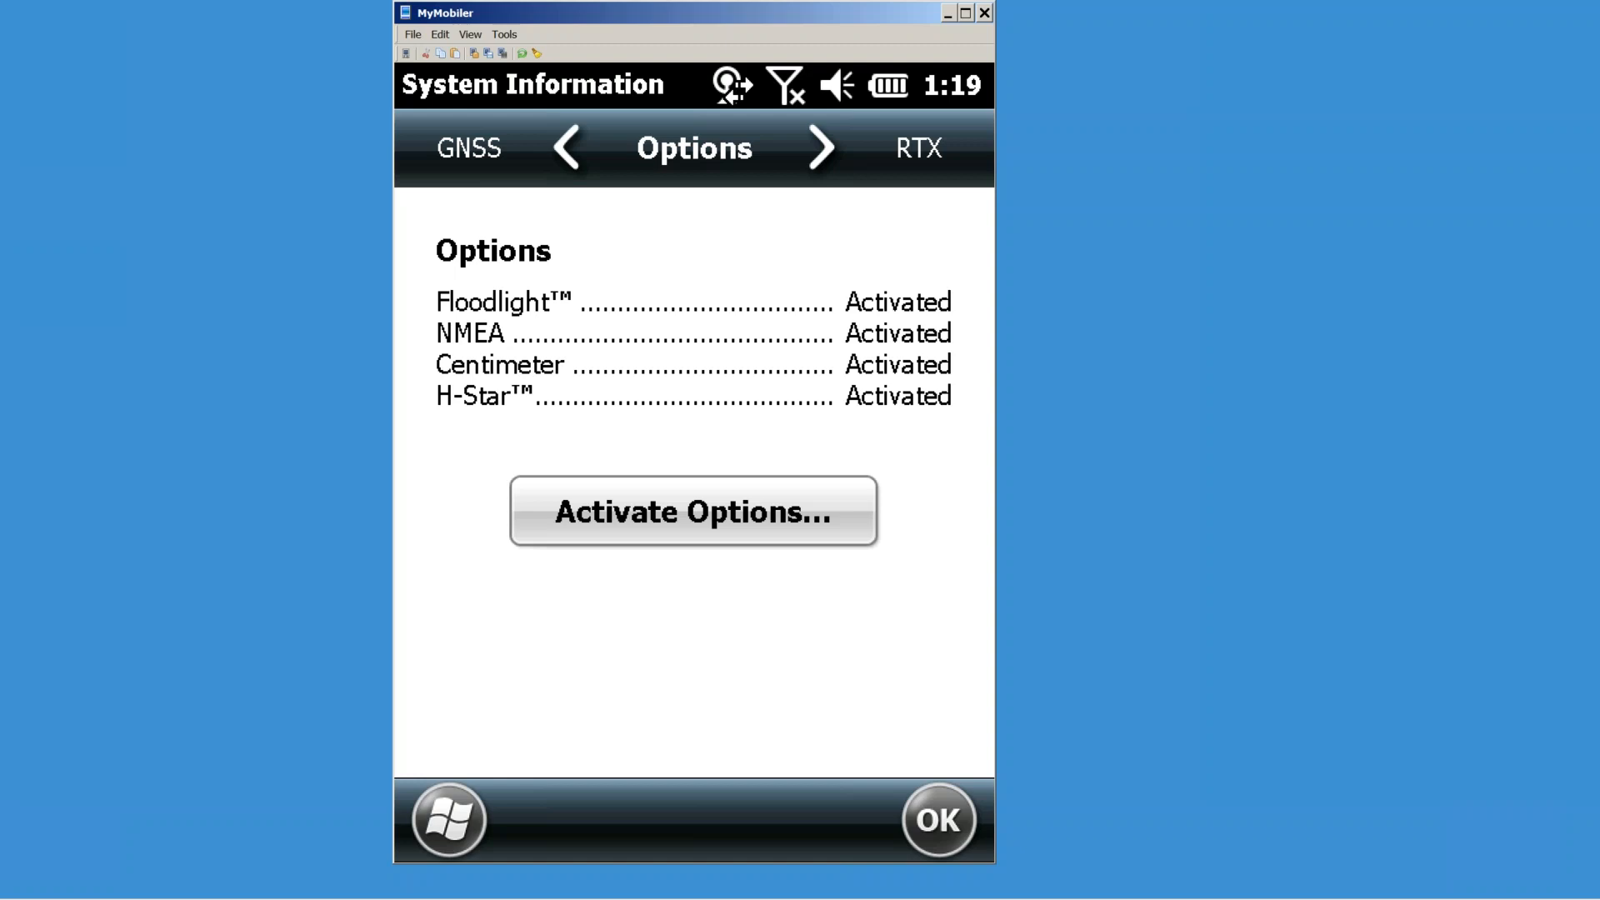
Step: Show the hidden desktop icons and open the Geo7X Webinar presentation from the Training folder in PowerPoint
left_click(23, 882)
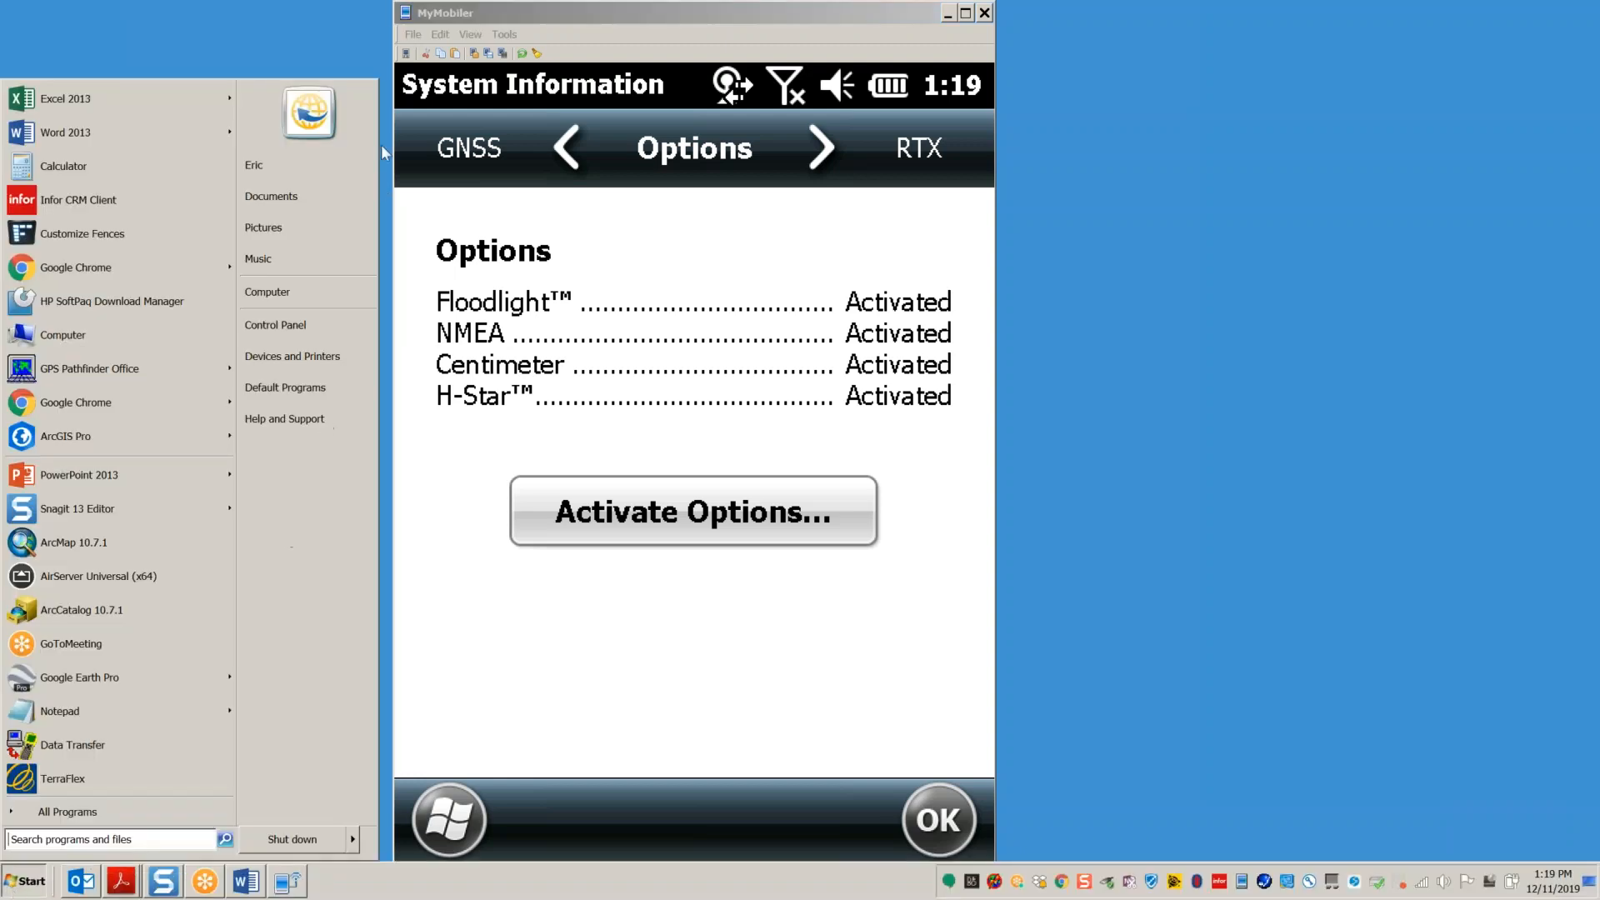
double_click(1292, 255)
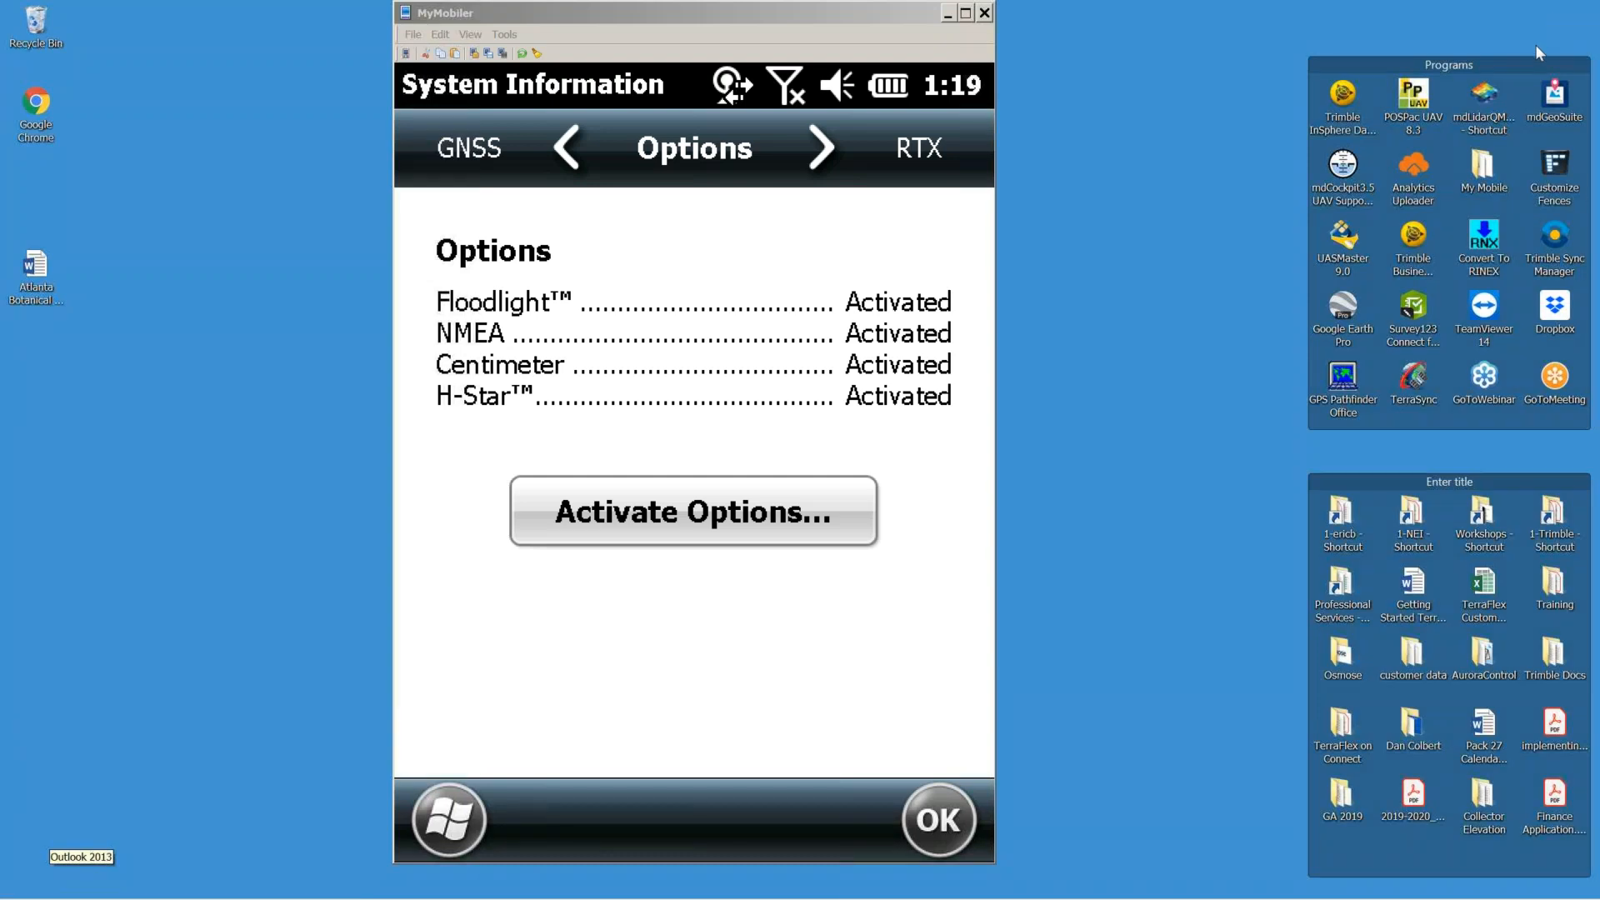
double_click(1552, 584)
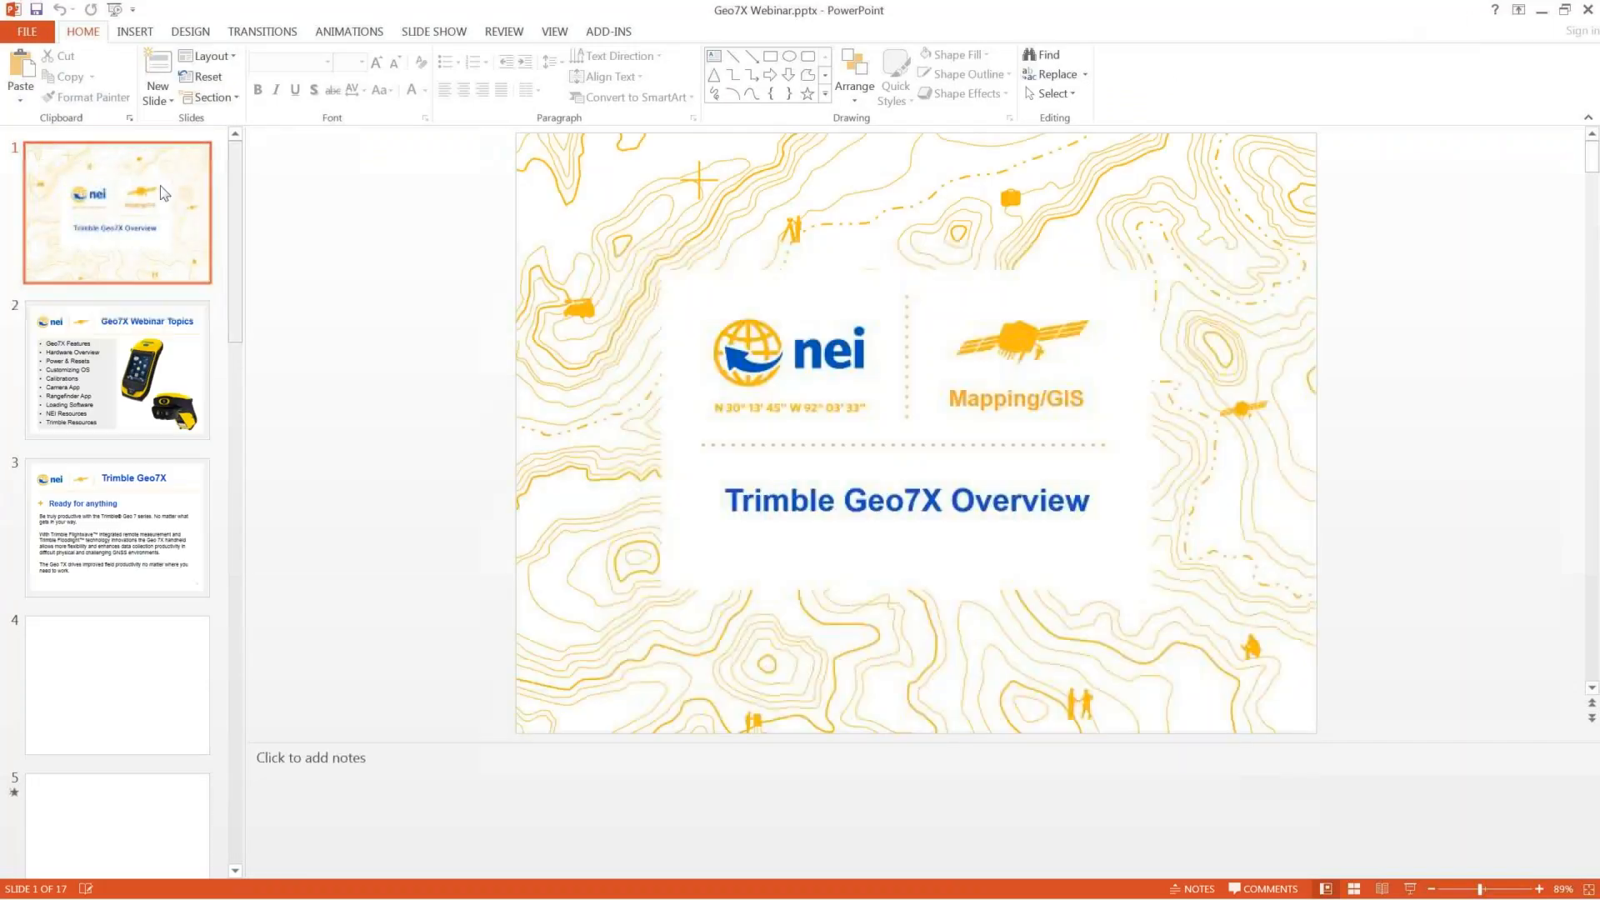
Step: Start the slide show from slide 5 and advance the Geo 7X handheld front callouts from Antenna connector to Application keys
left_click(131, 840)
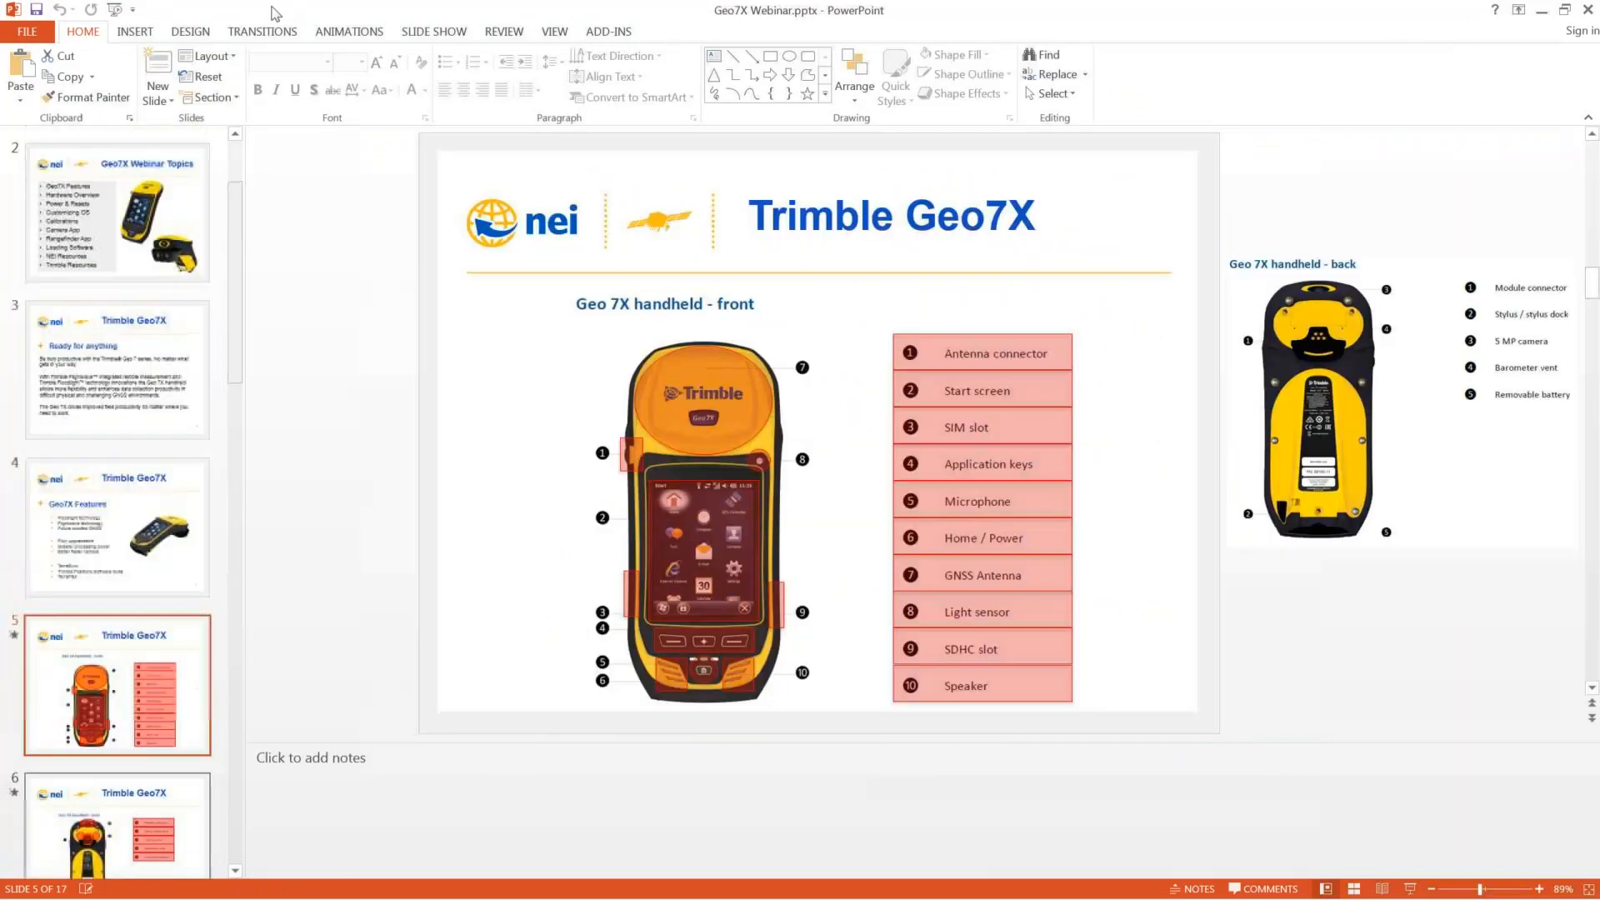
left_click(435, 34)
left_click(90, 92)
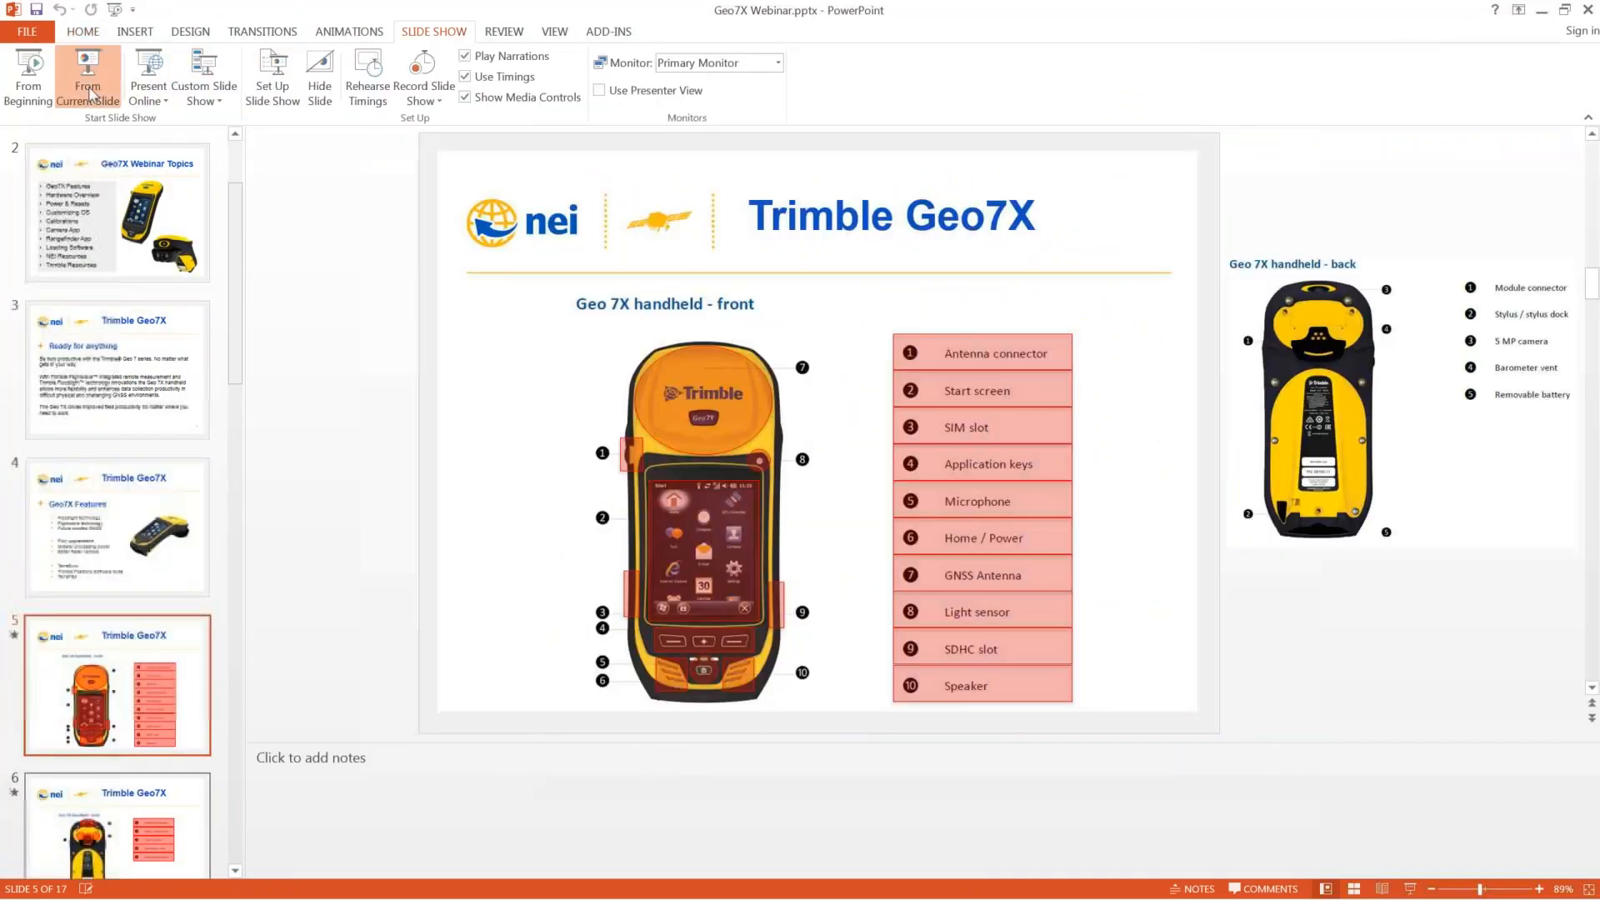
left_click(918, 577)
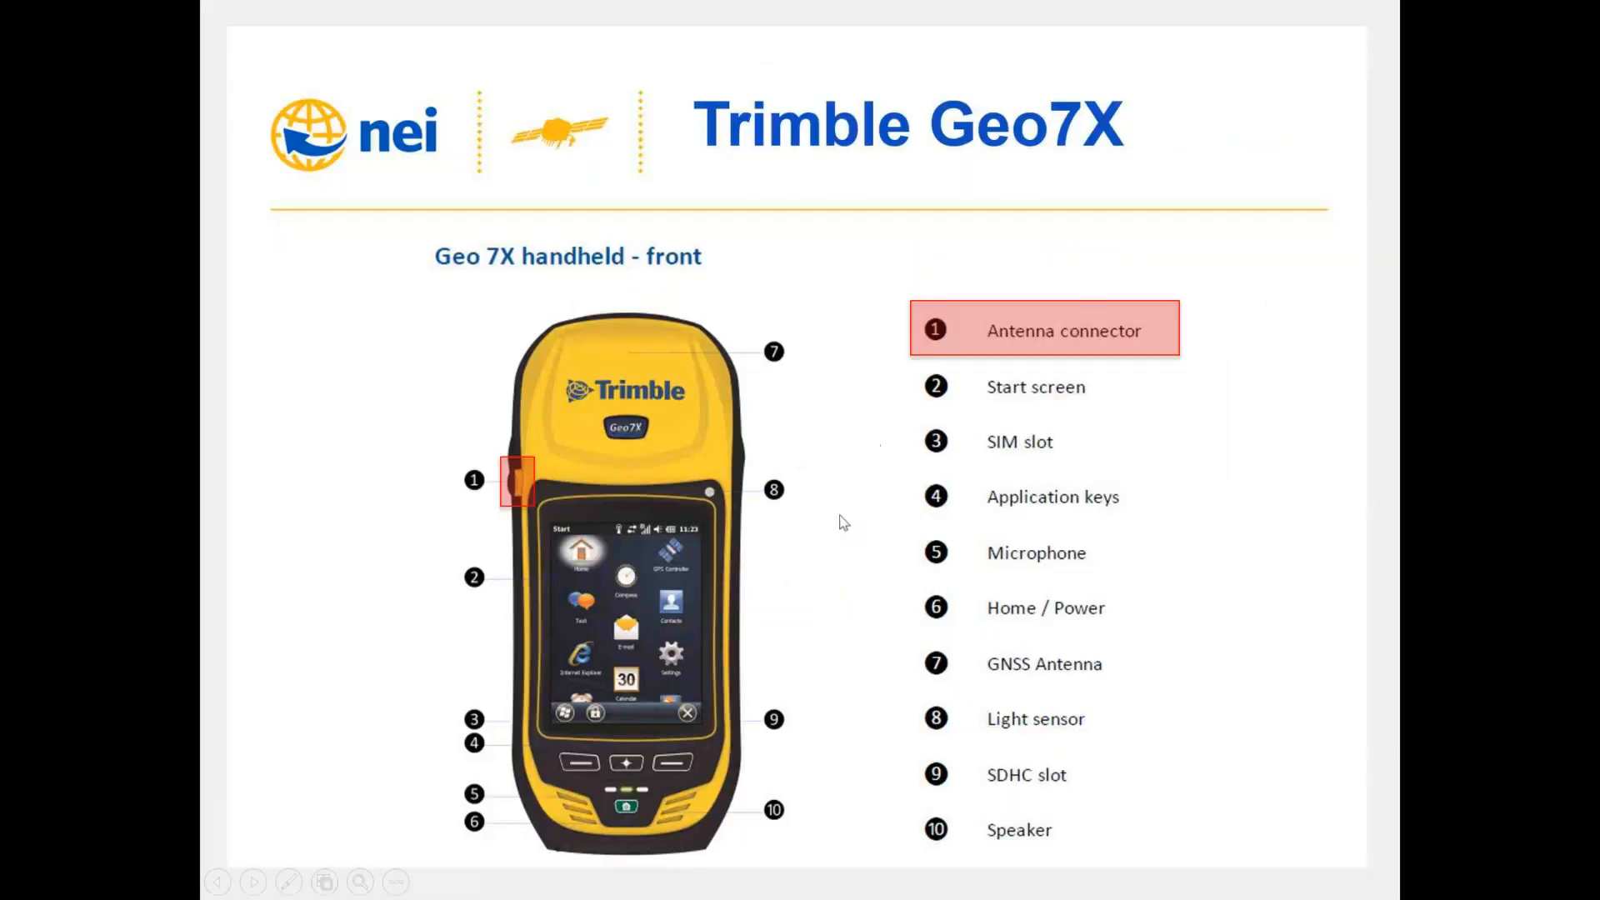
left_click(669, 450)
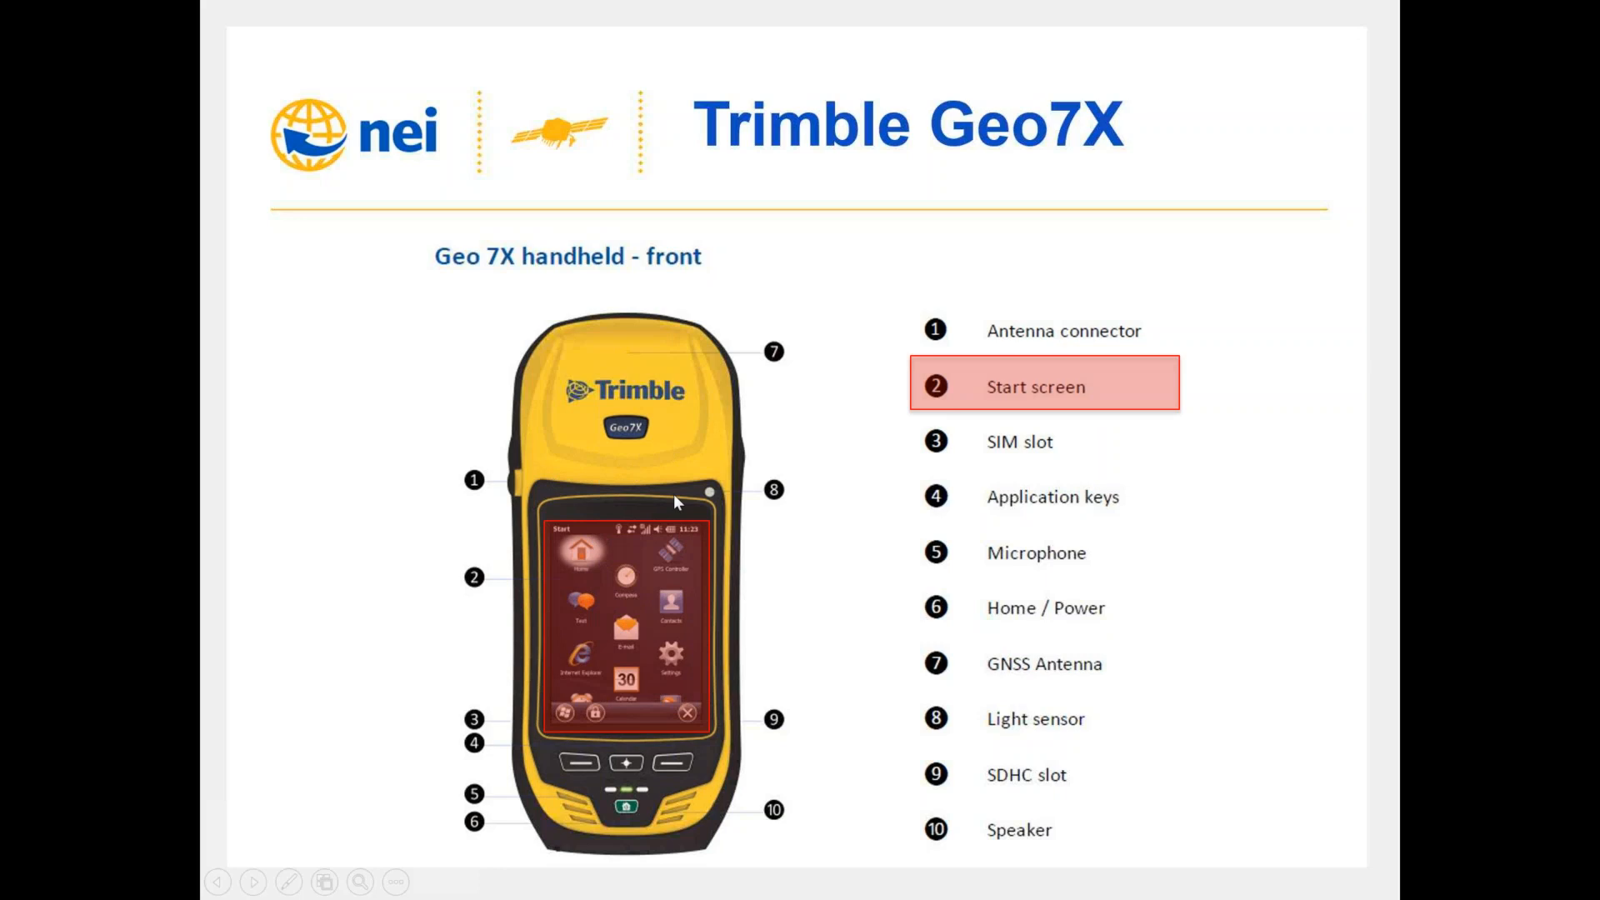
left_click(605, 650)
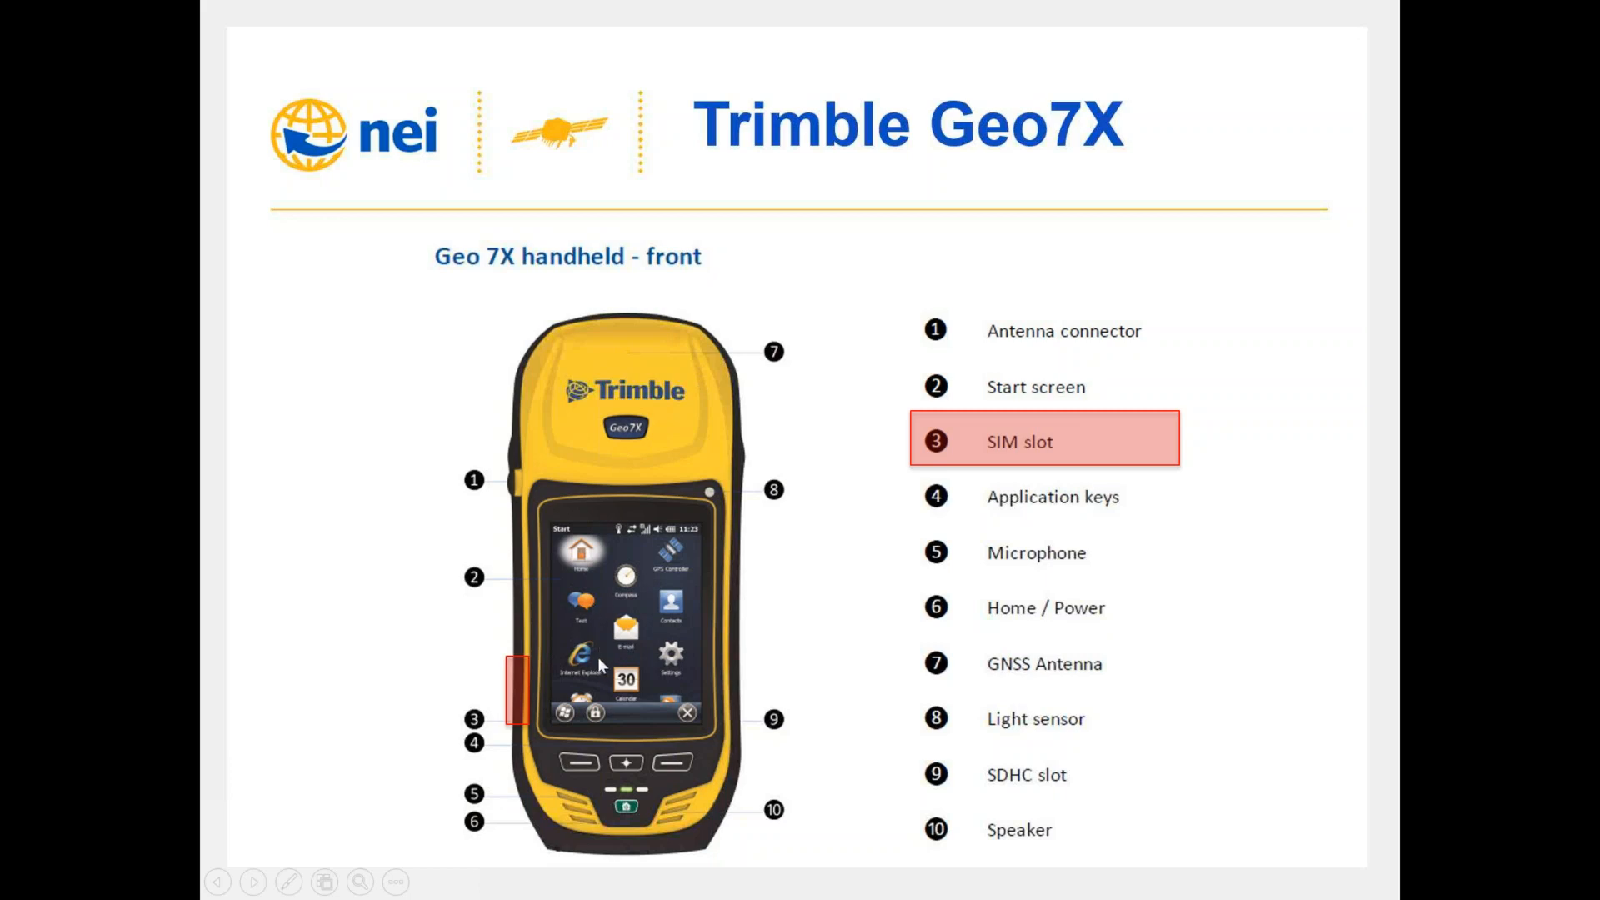
left_click(549, 635)
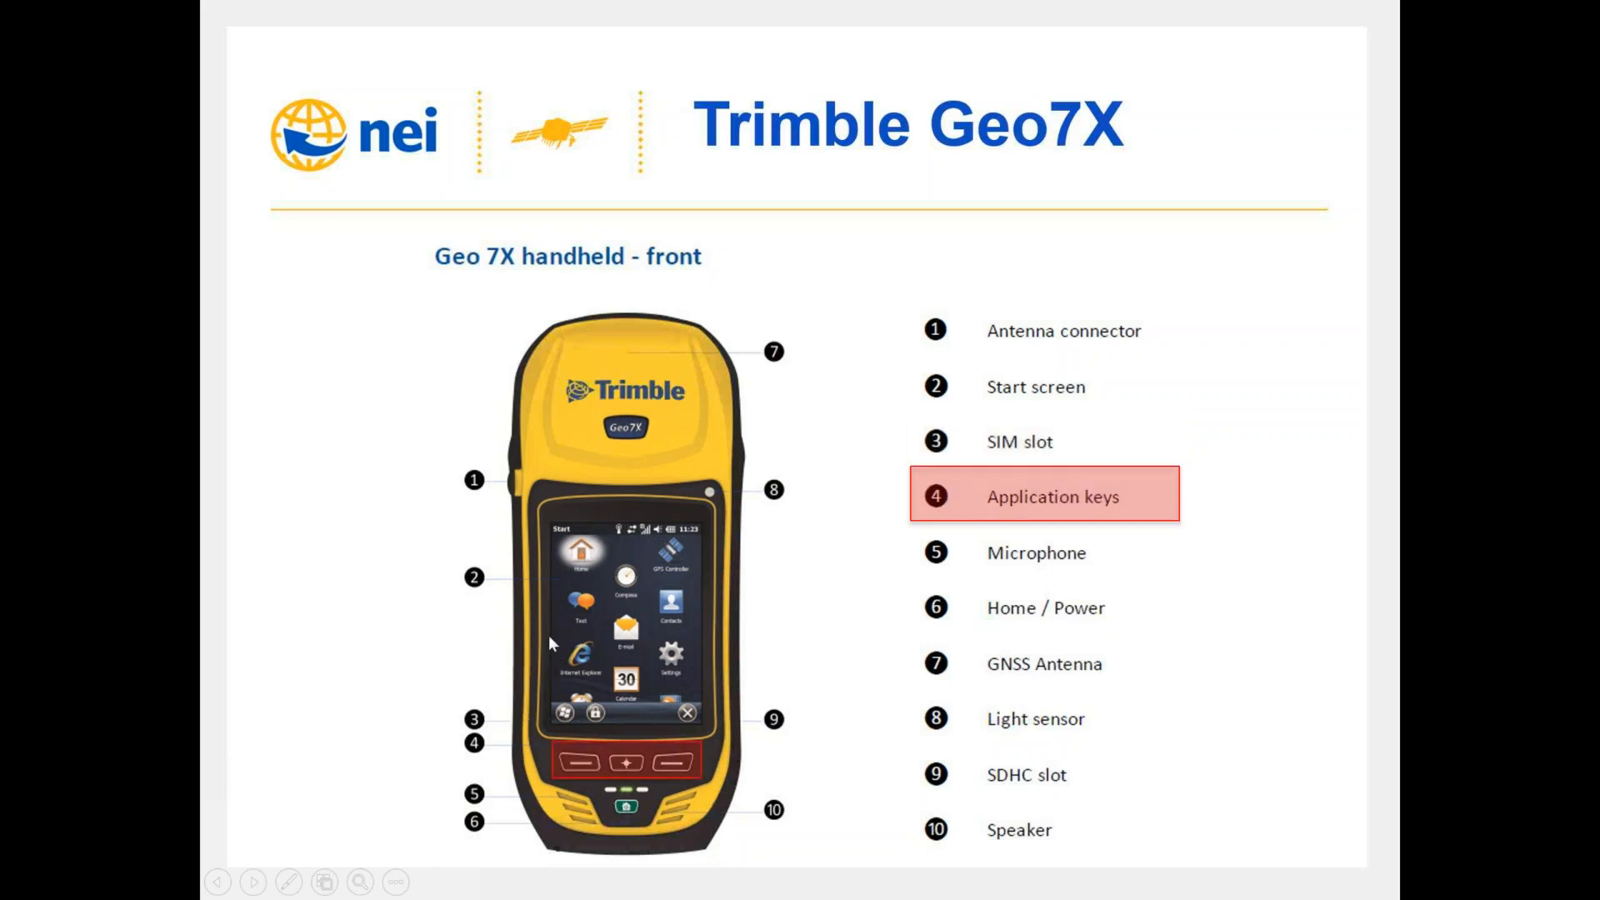
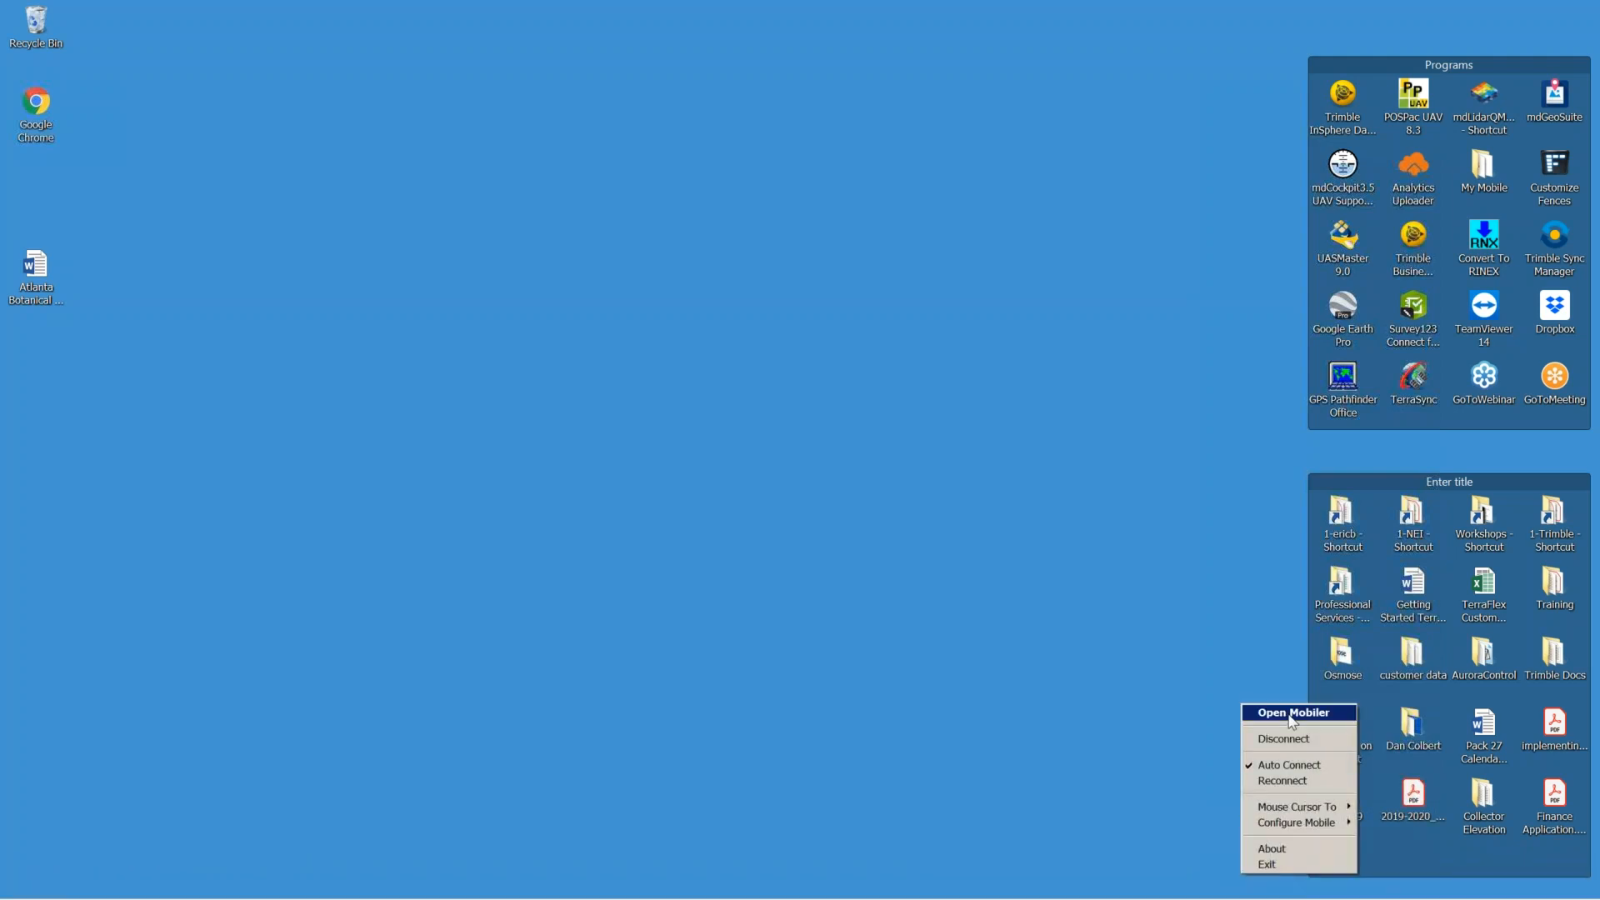
Step: Open MyMobiler again, close the handheld's System Information, and launch TerraSync in the Centimeter Edition
left_click(1291, 715)
left_click(945, 820)
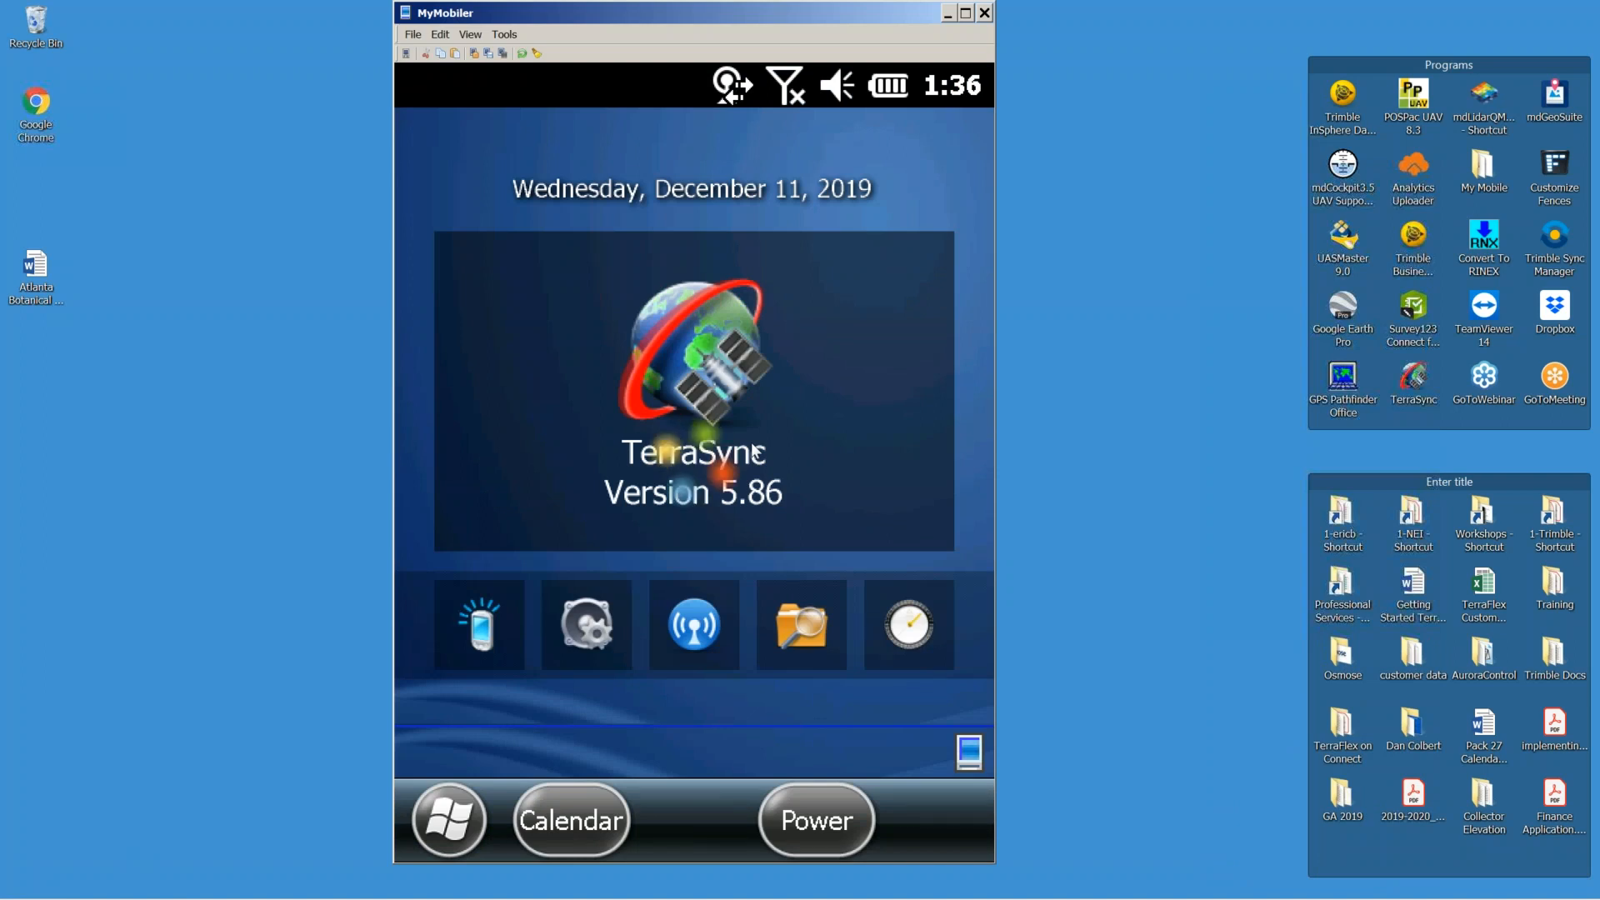
left_click(754, 452)
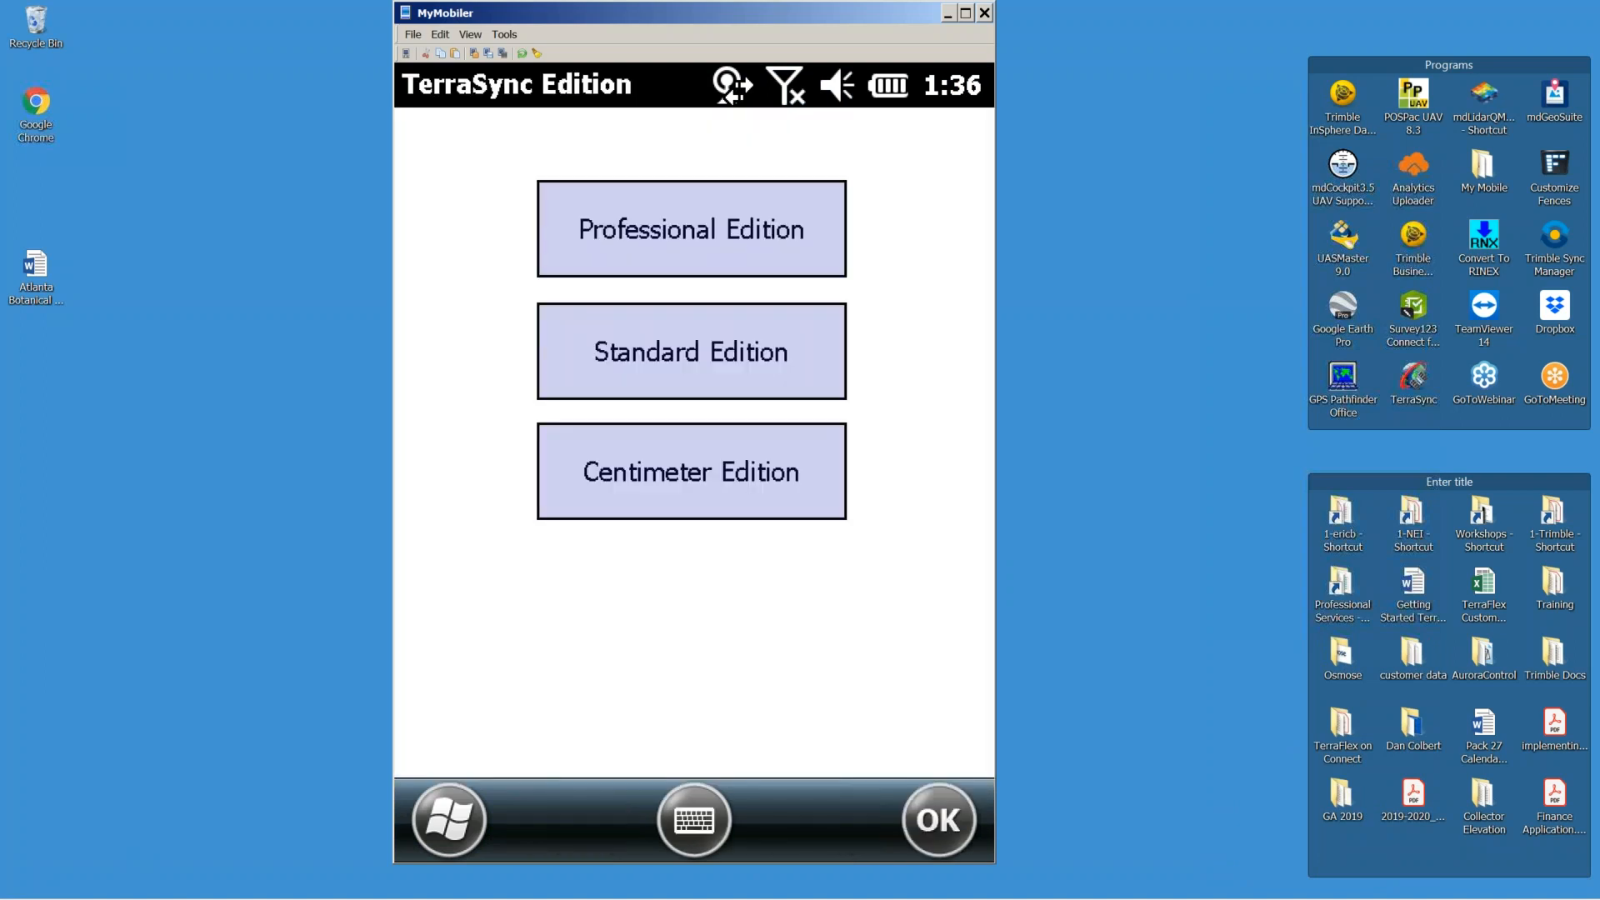
left_click(671, 484)
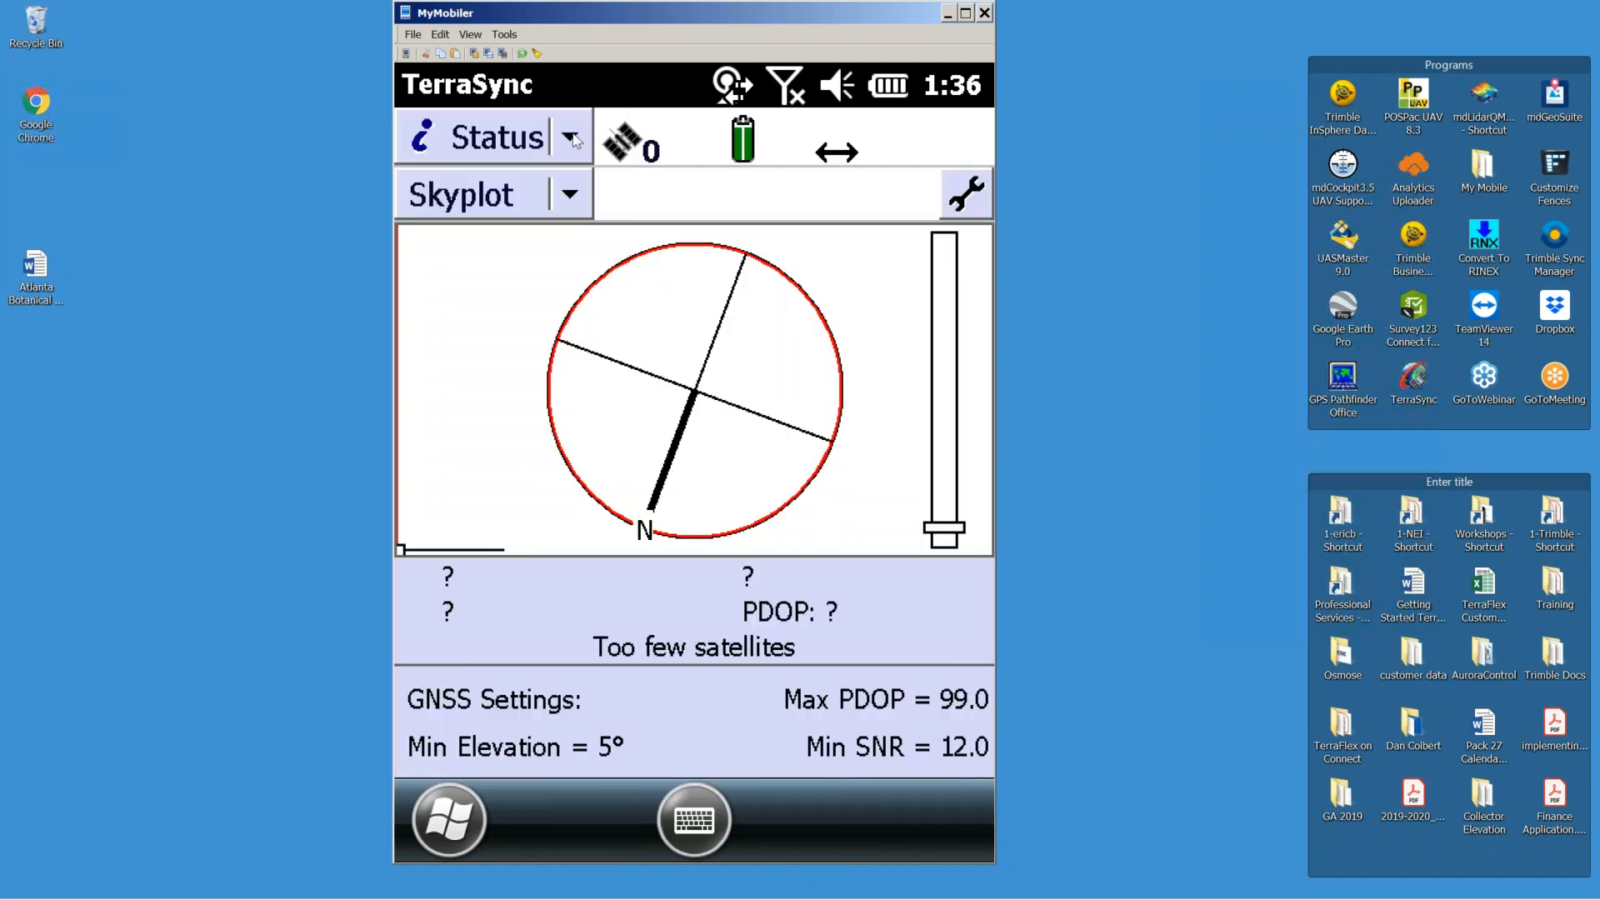
Step: Switch TerraSync to the Setup section and open Real-time Settings
left_click(572, 138)
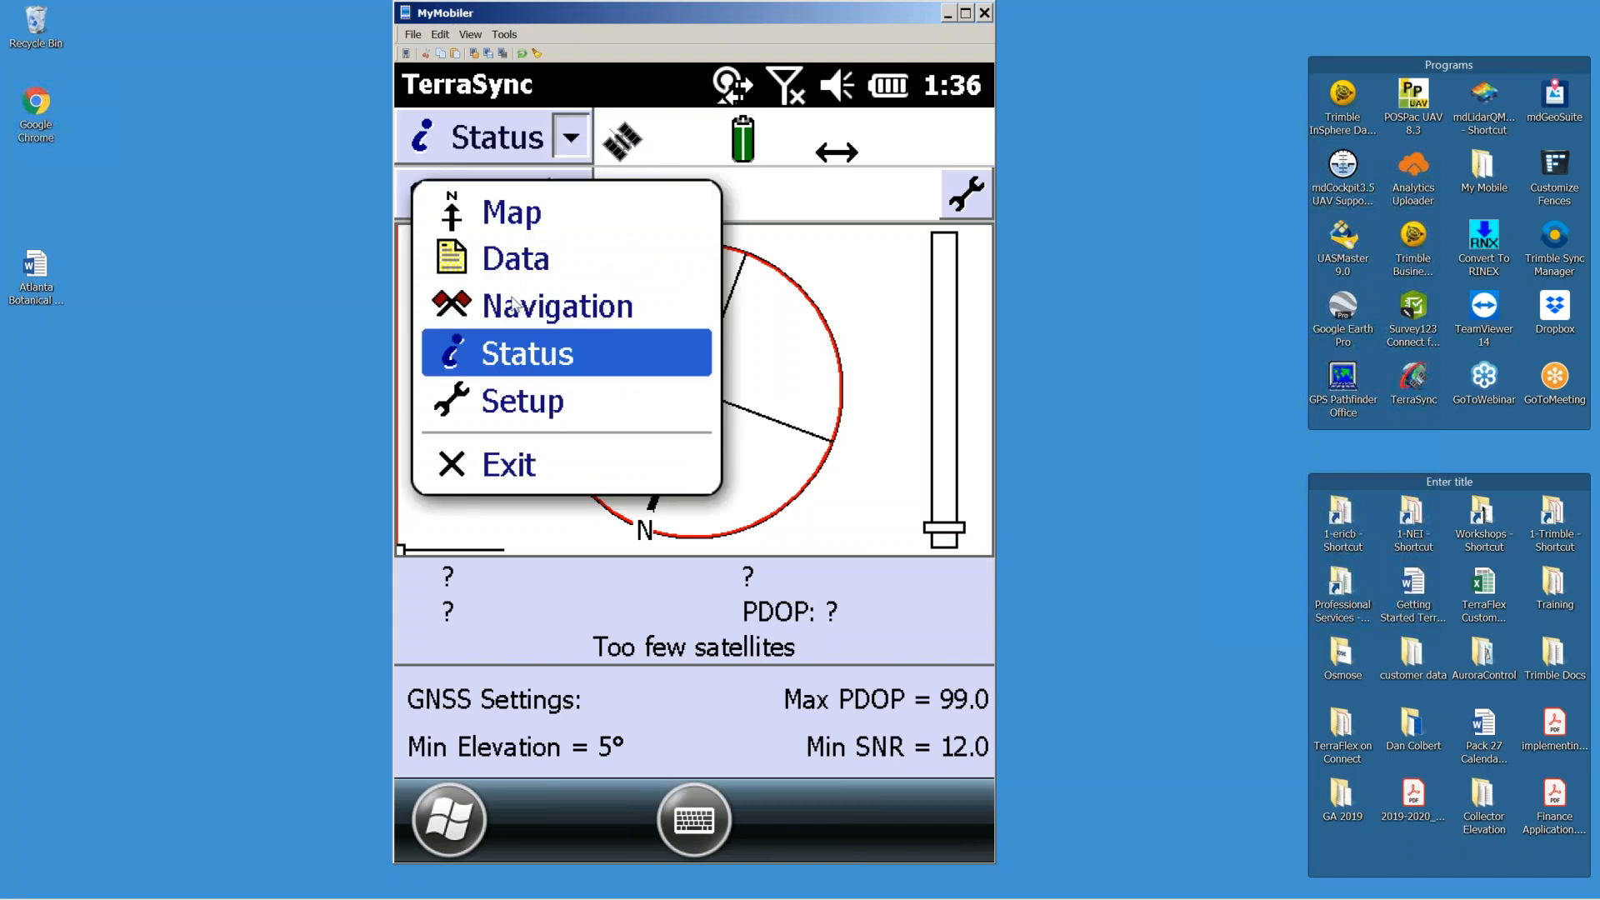
left_click(504, 402)
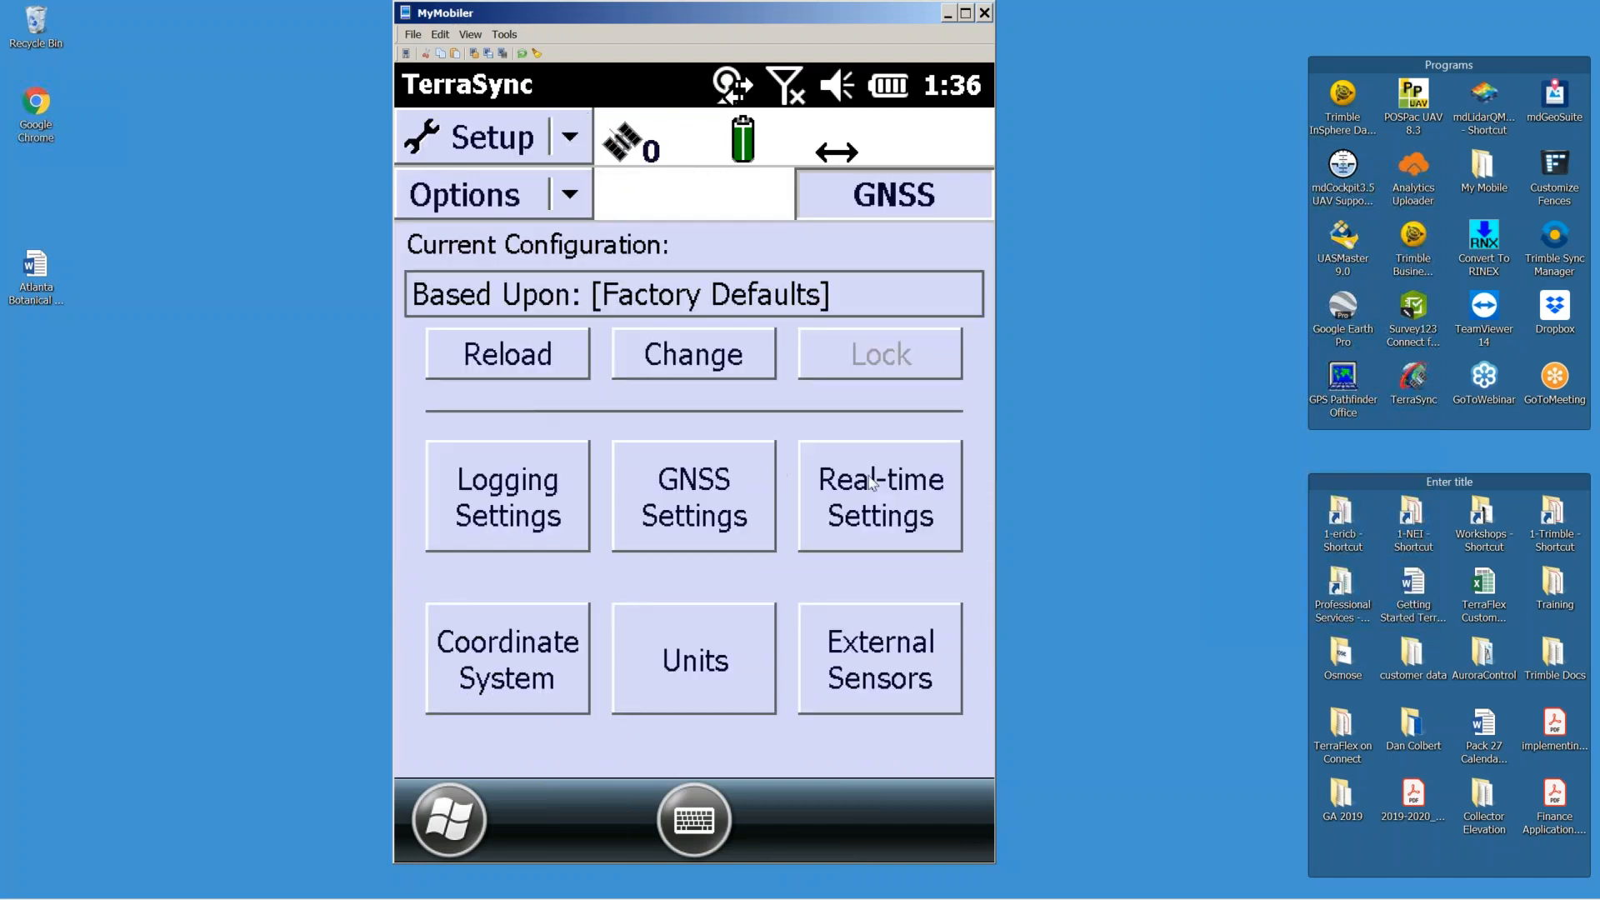
left_click(885, 517)
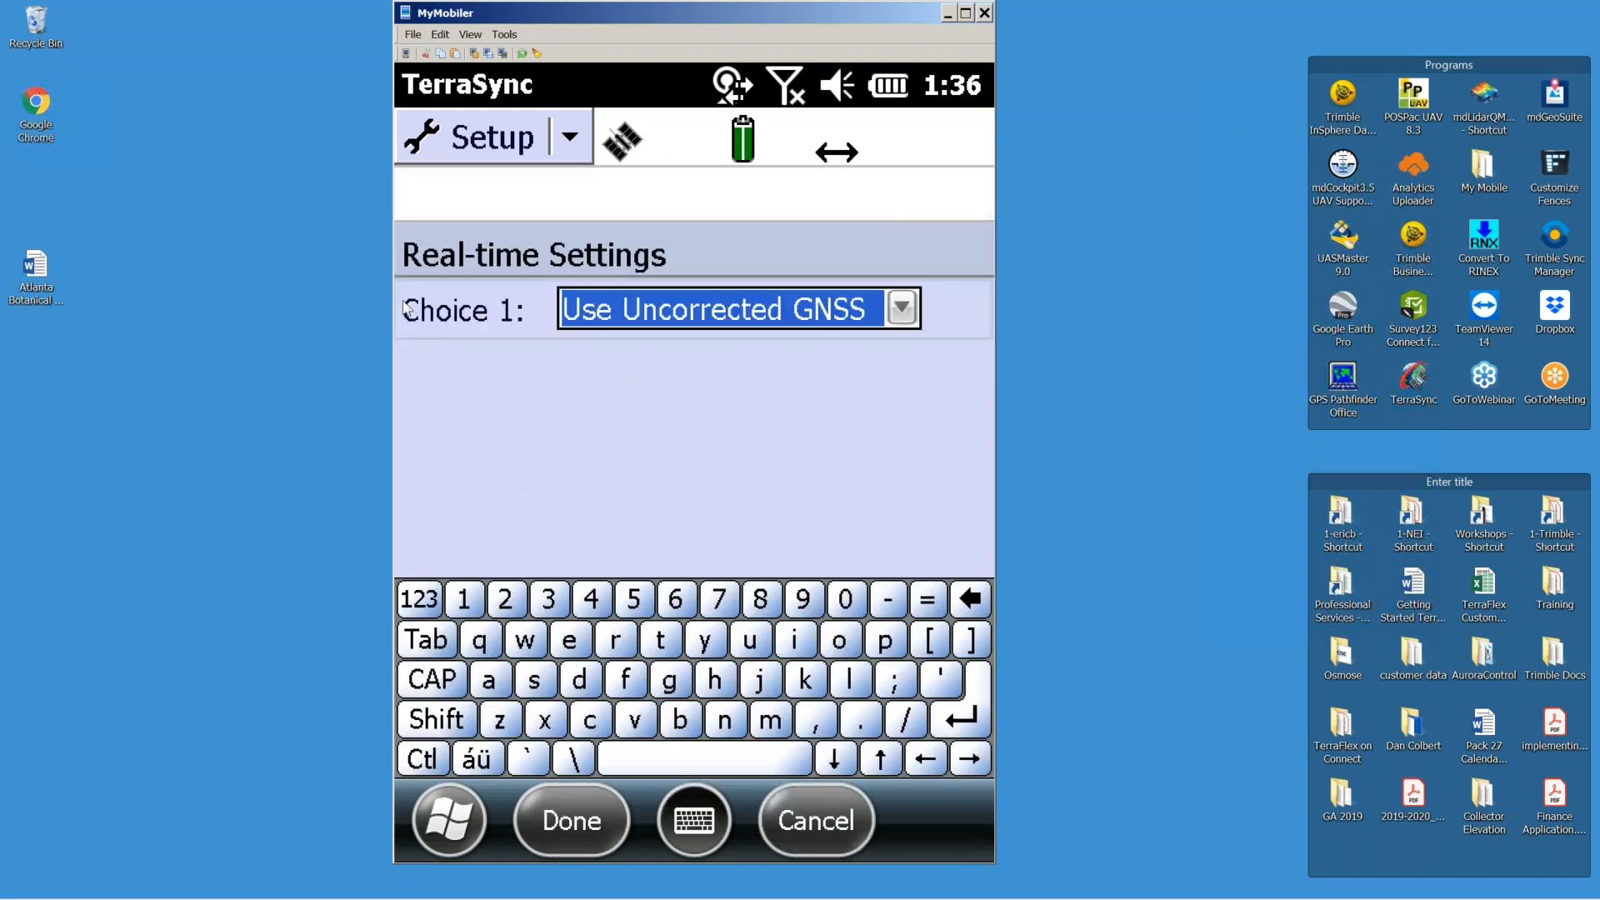
Step: Set real-time Choice 1 to Integrated SBAS and Choice 2 to Wait for Real-time
left_click(900, 310)
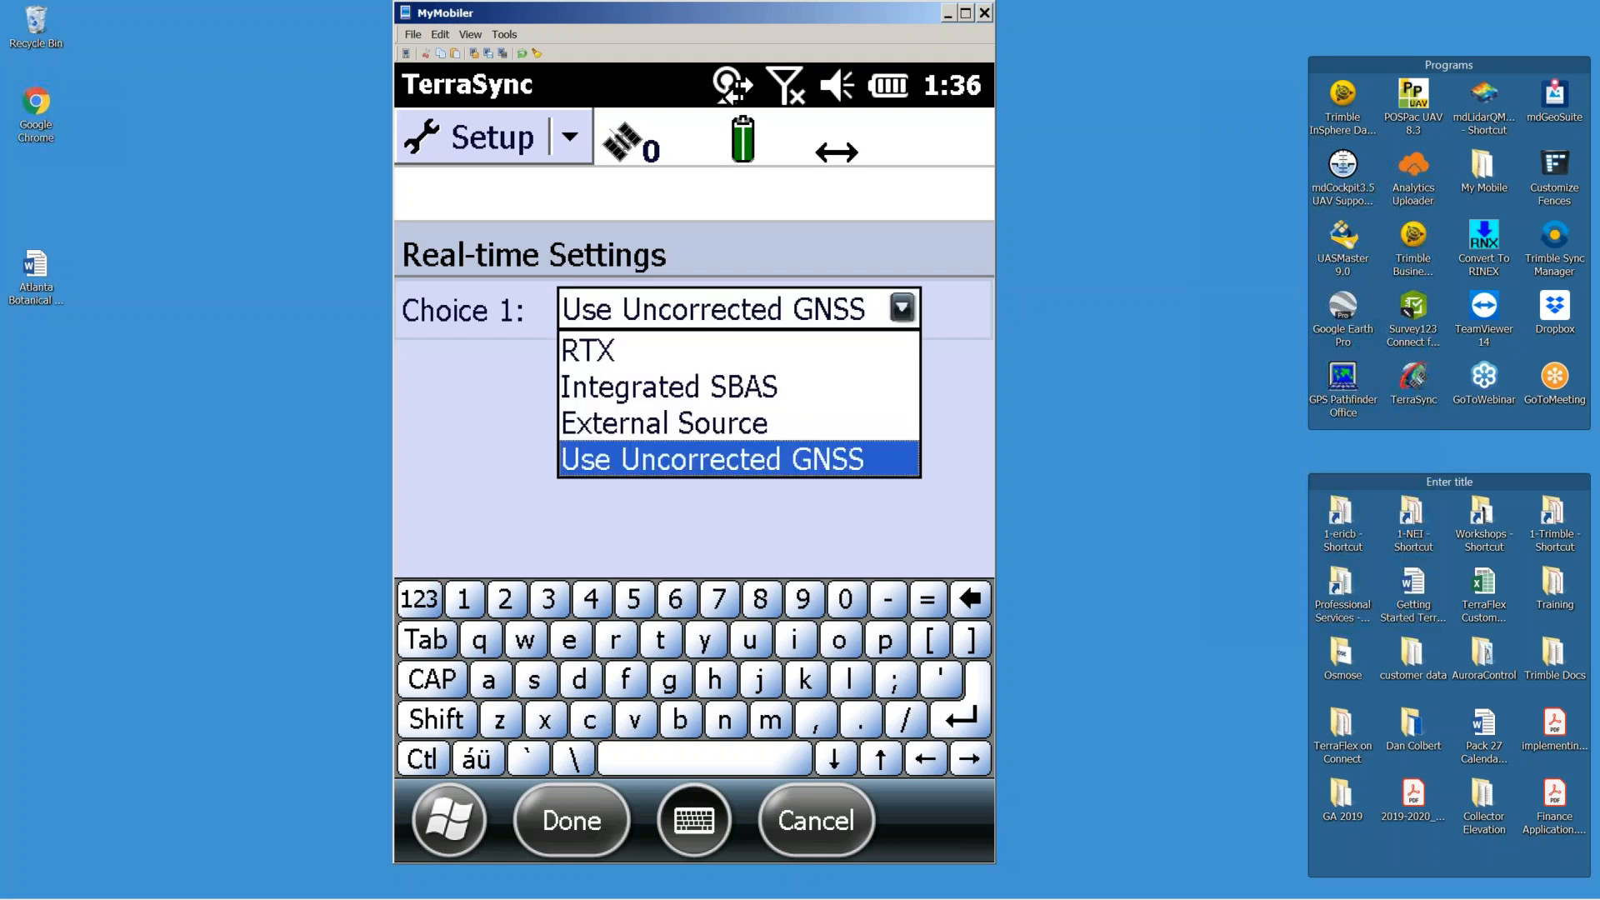
left_click(609, 388)
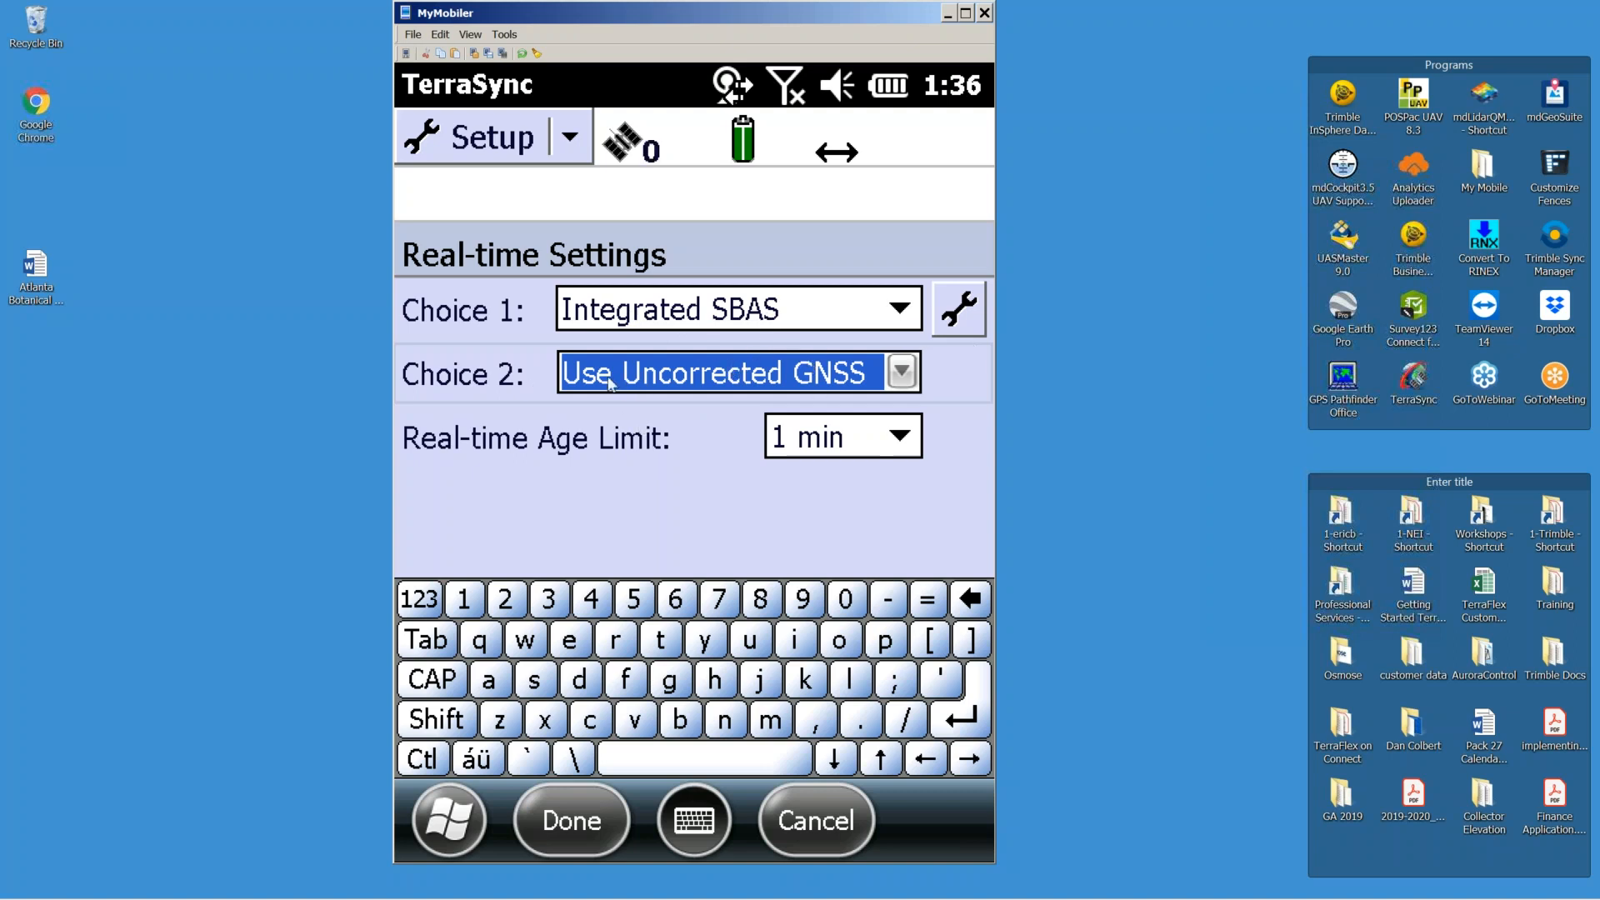
left_click(900, 373)
left_click(696, 452)
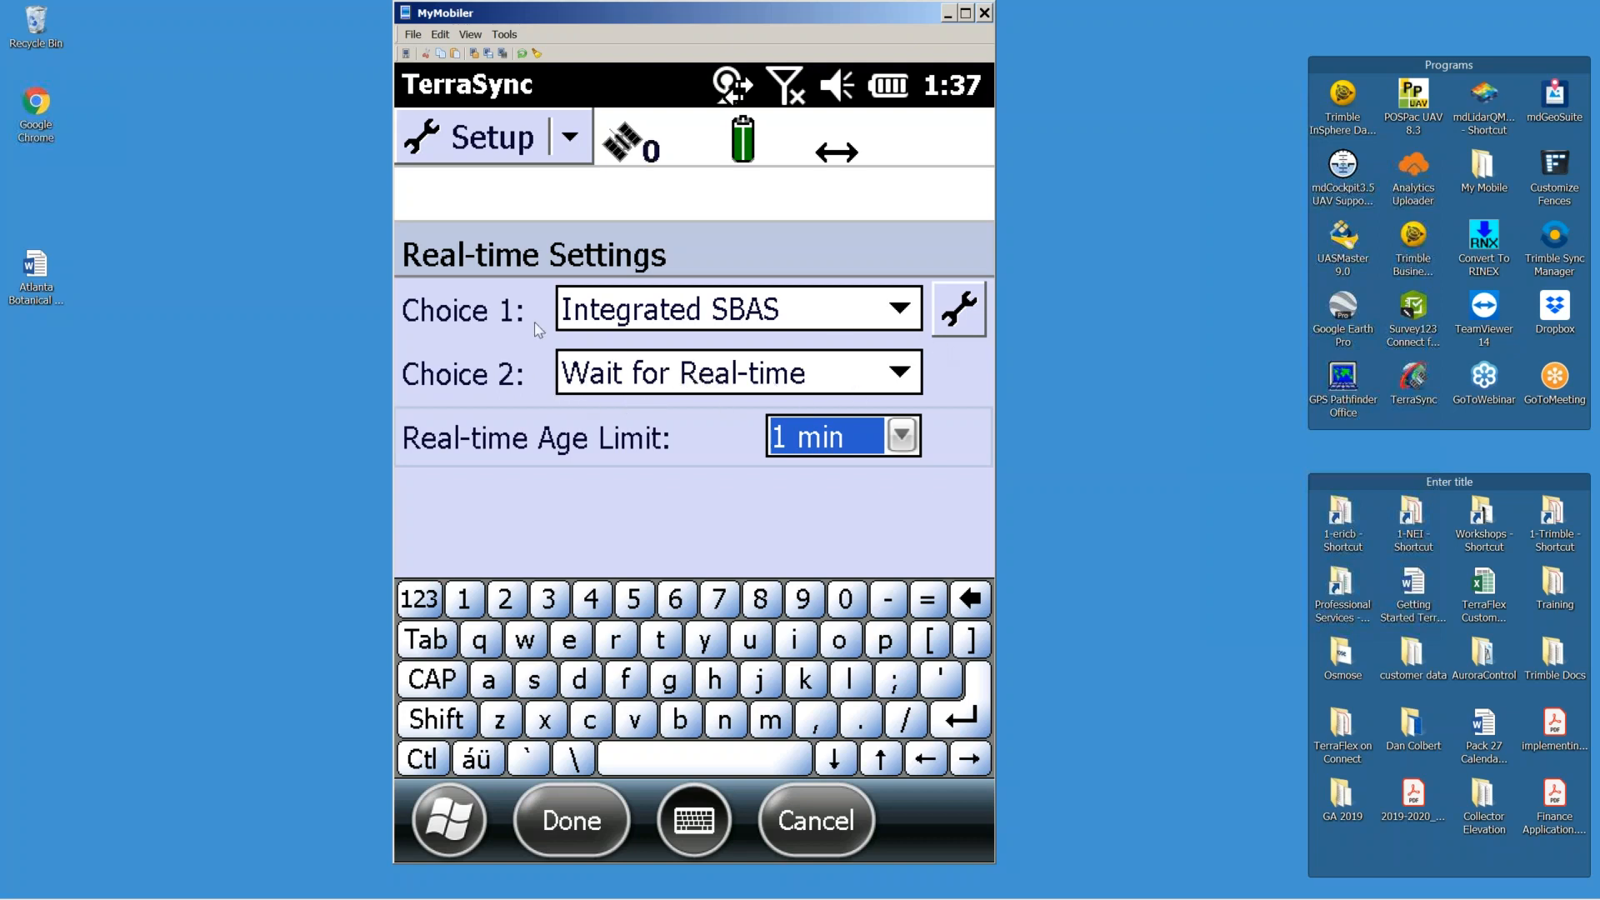
Step: Switch Choice 2 to Use Uncorrected GNSS and back to Wait for Real-time to compare both fallback options
left_click(834, 374)
left_click(674, 414)
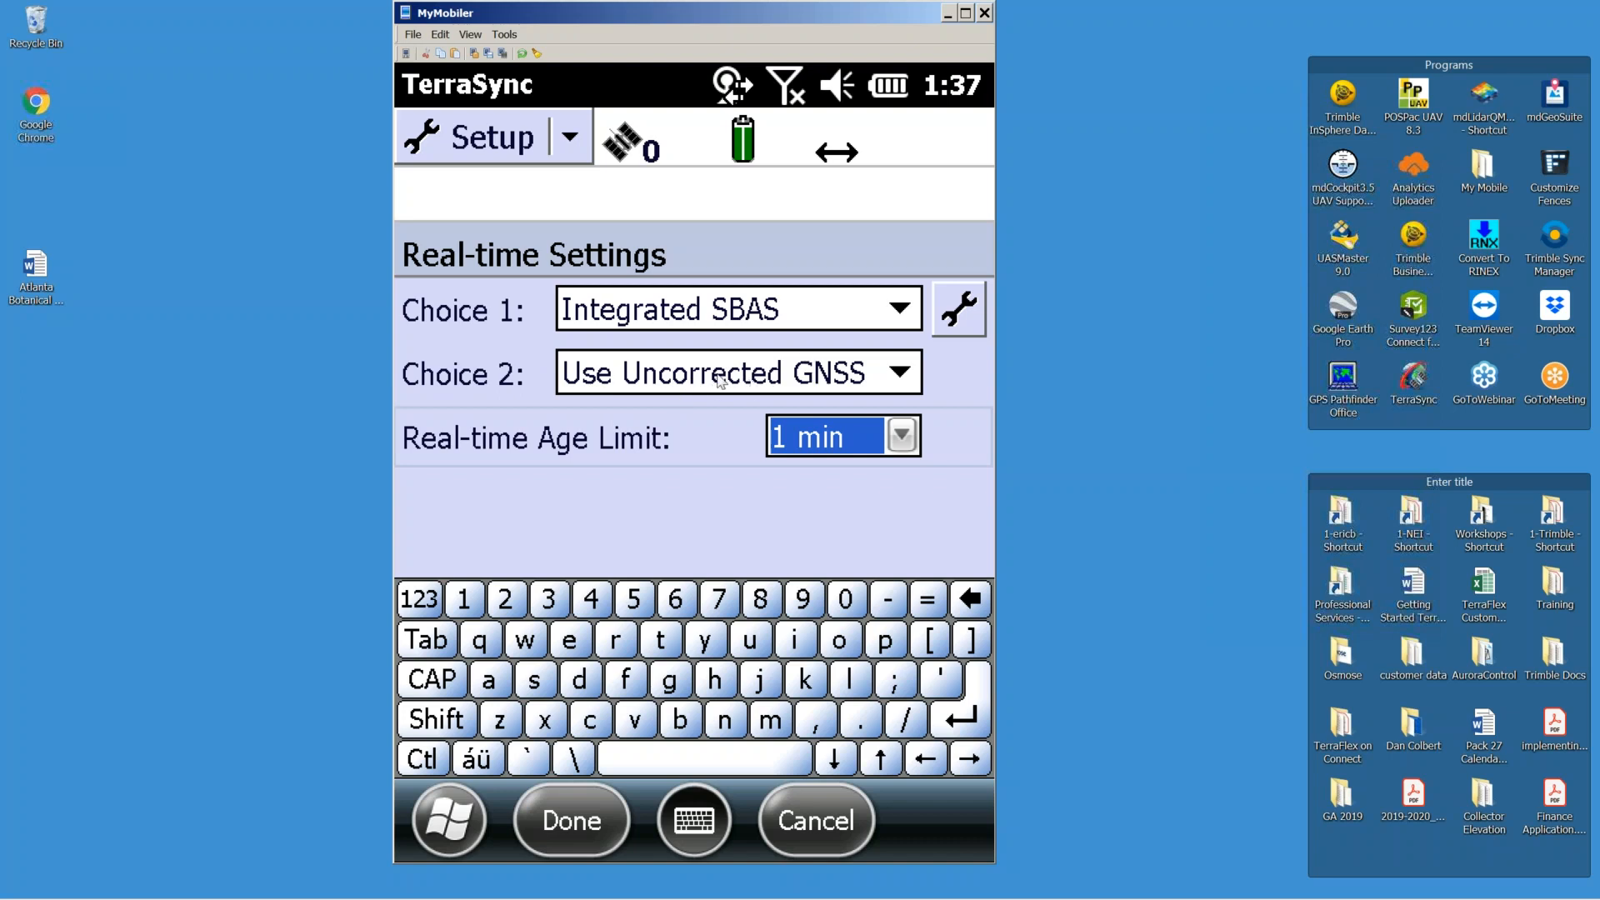
left_click(879, 375)
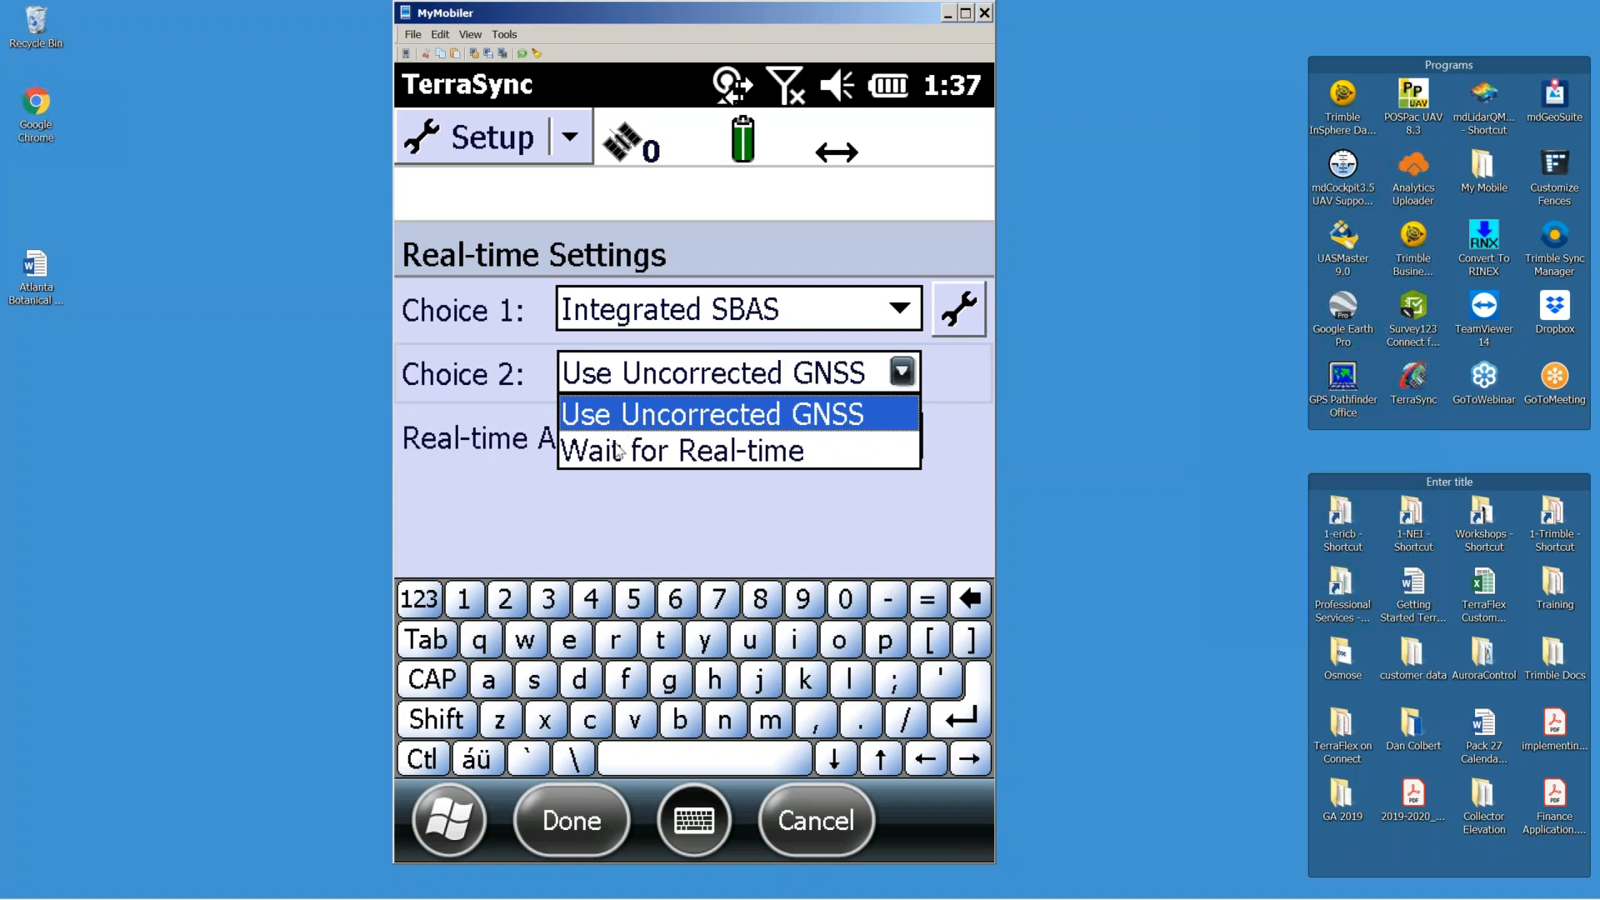
left_click(618, 451)
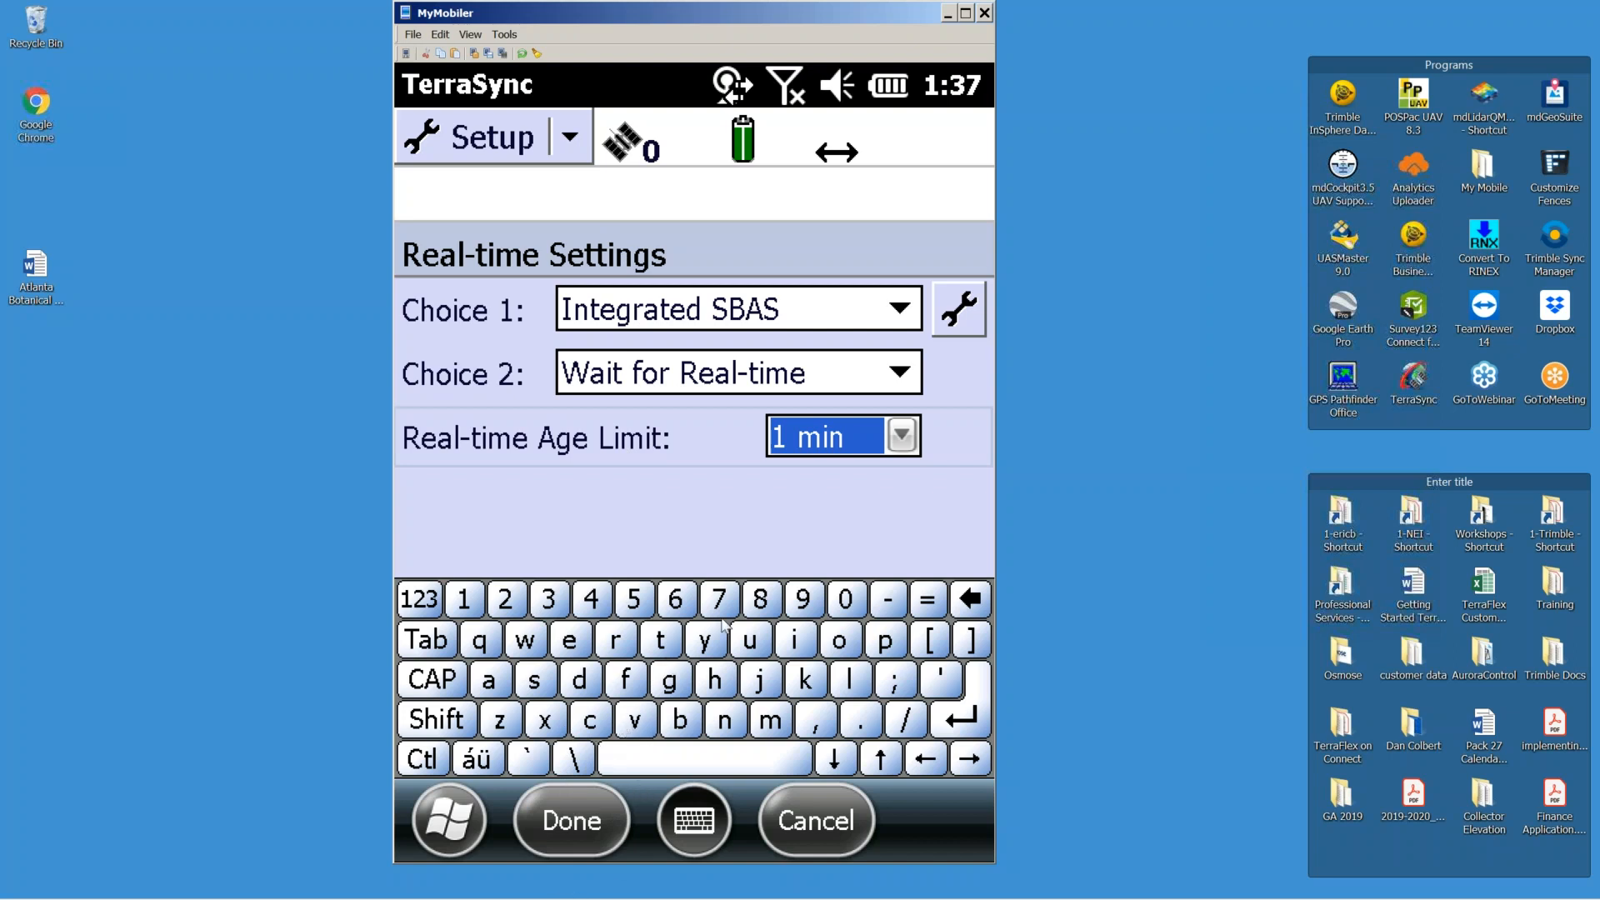
Step: Try RTX as the real-time Choice 1, and replace it with External Source
left_click(897, 374)
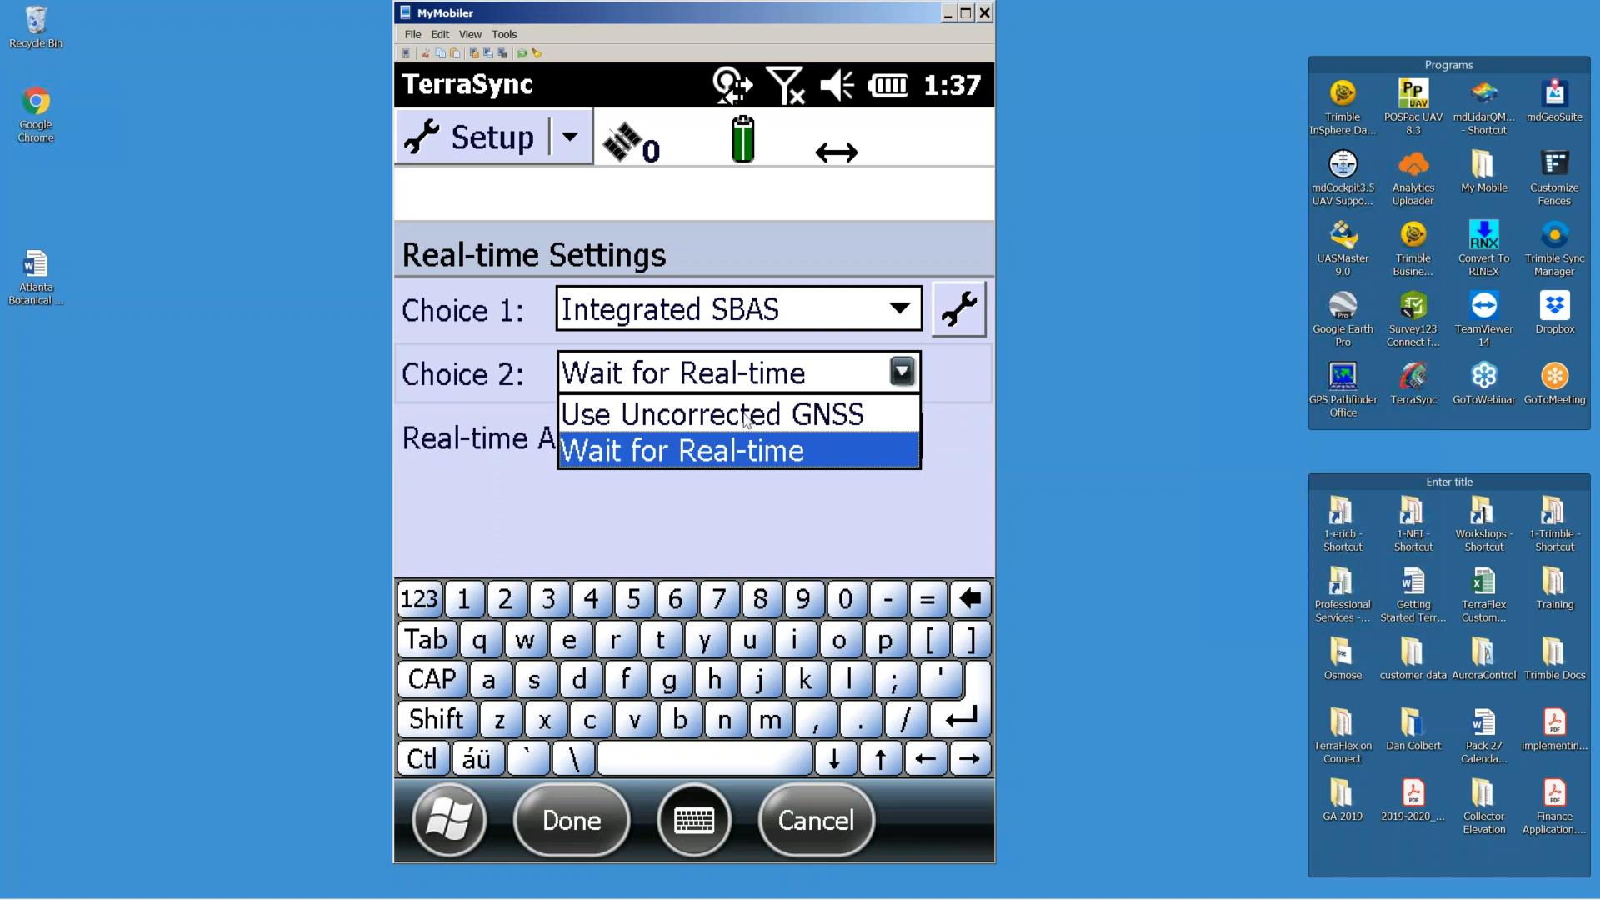
left_click(887, 309)
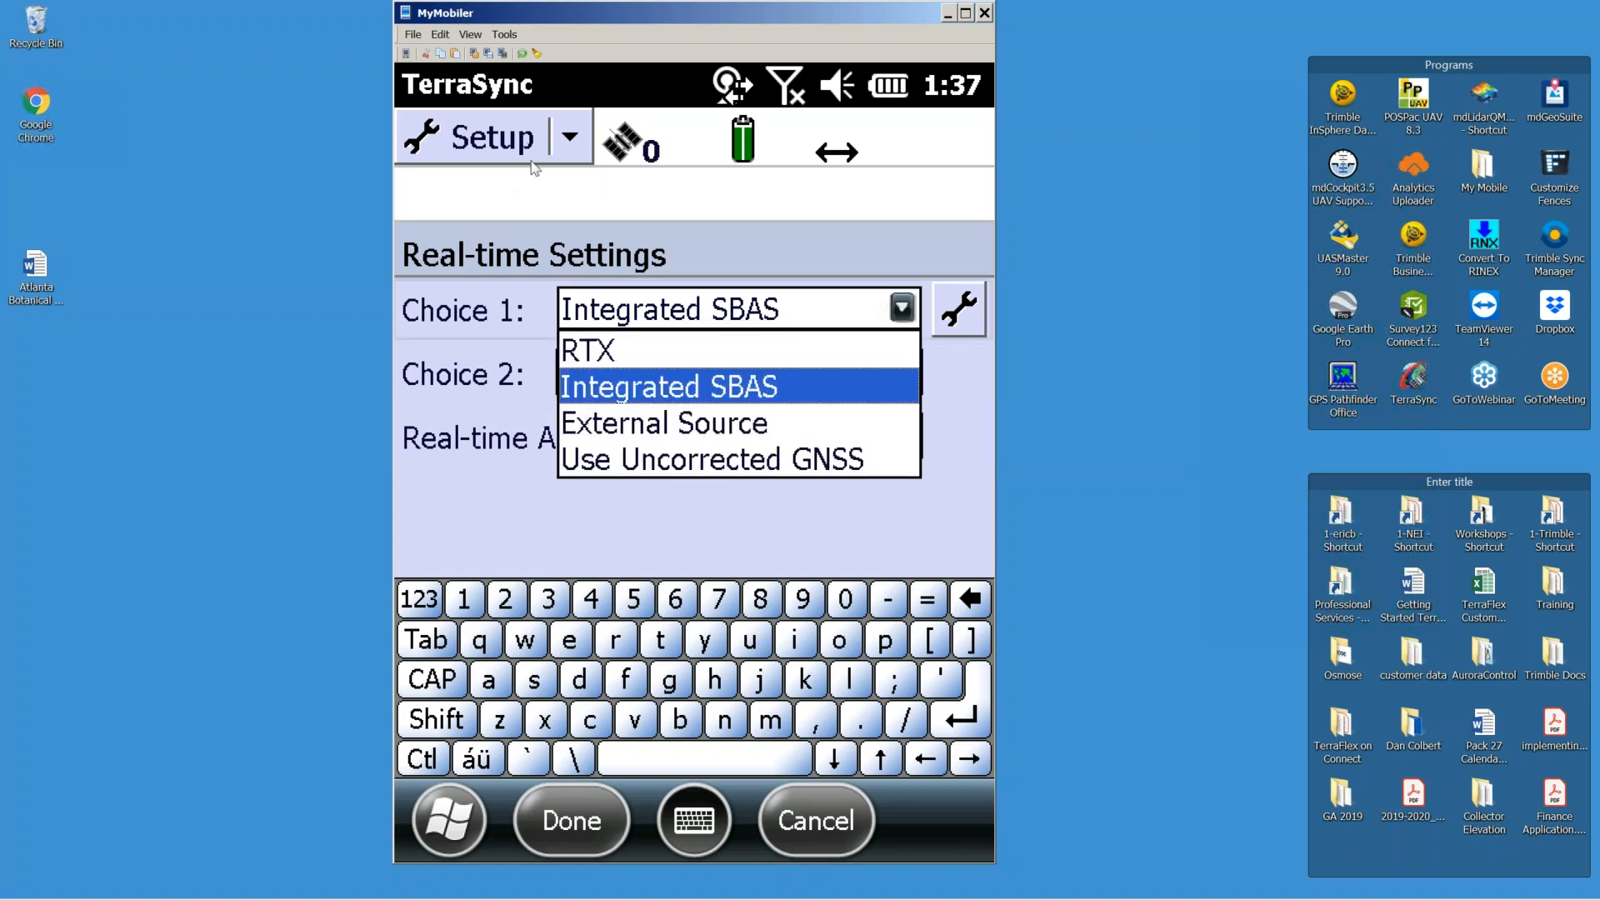
left_click(597, 367)
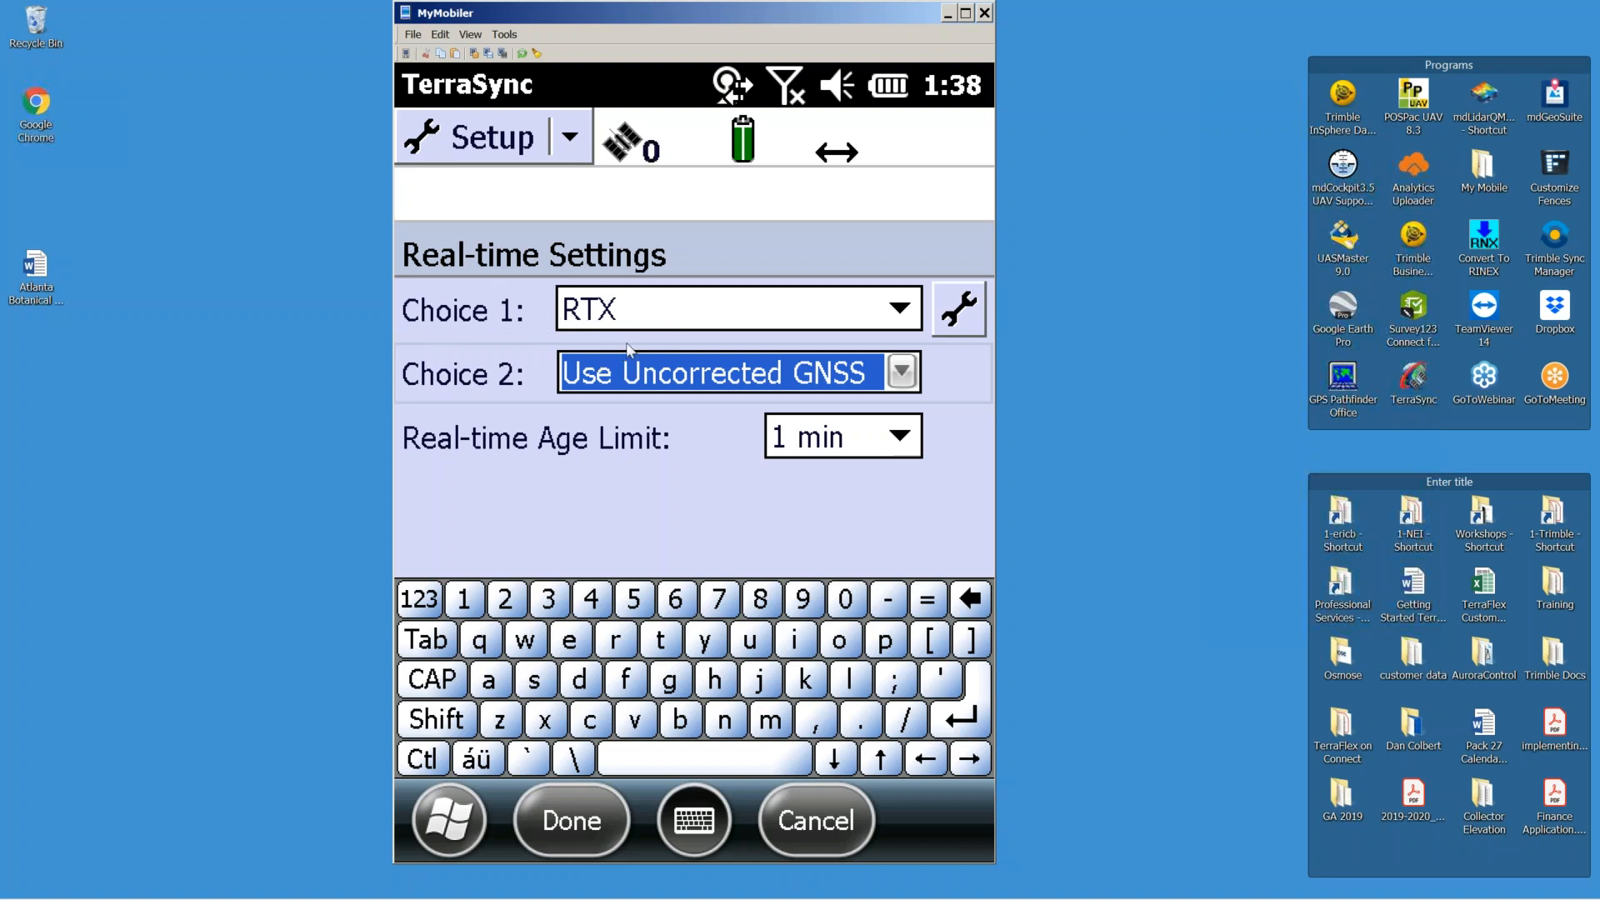
left_click(900, 313)
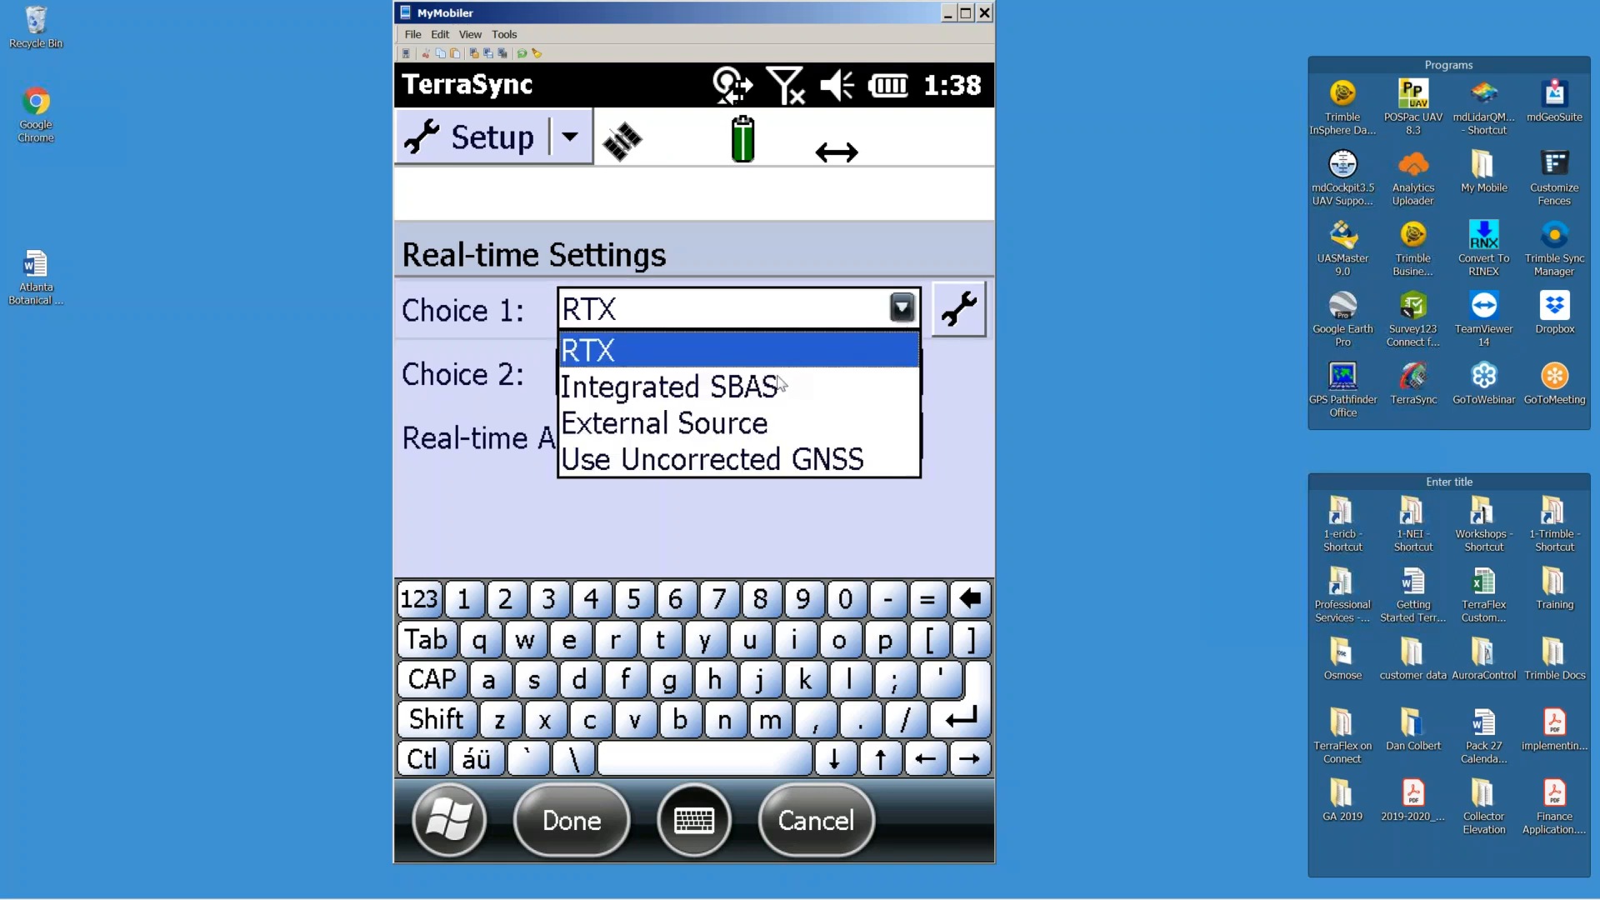
left_click(606, 427)
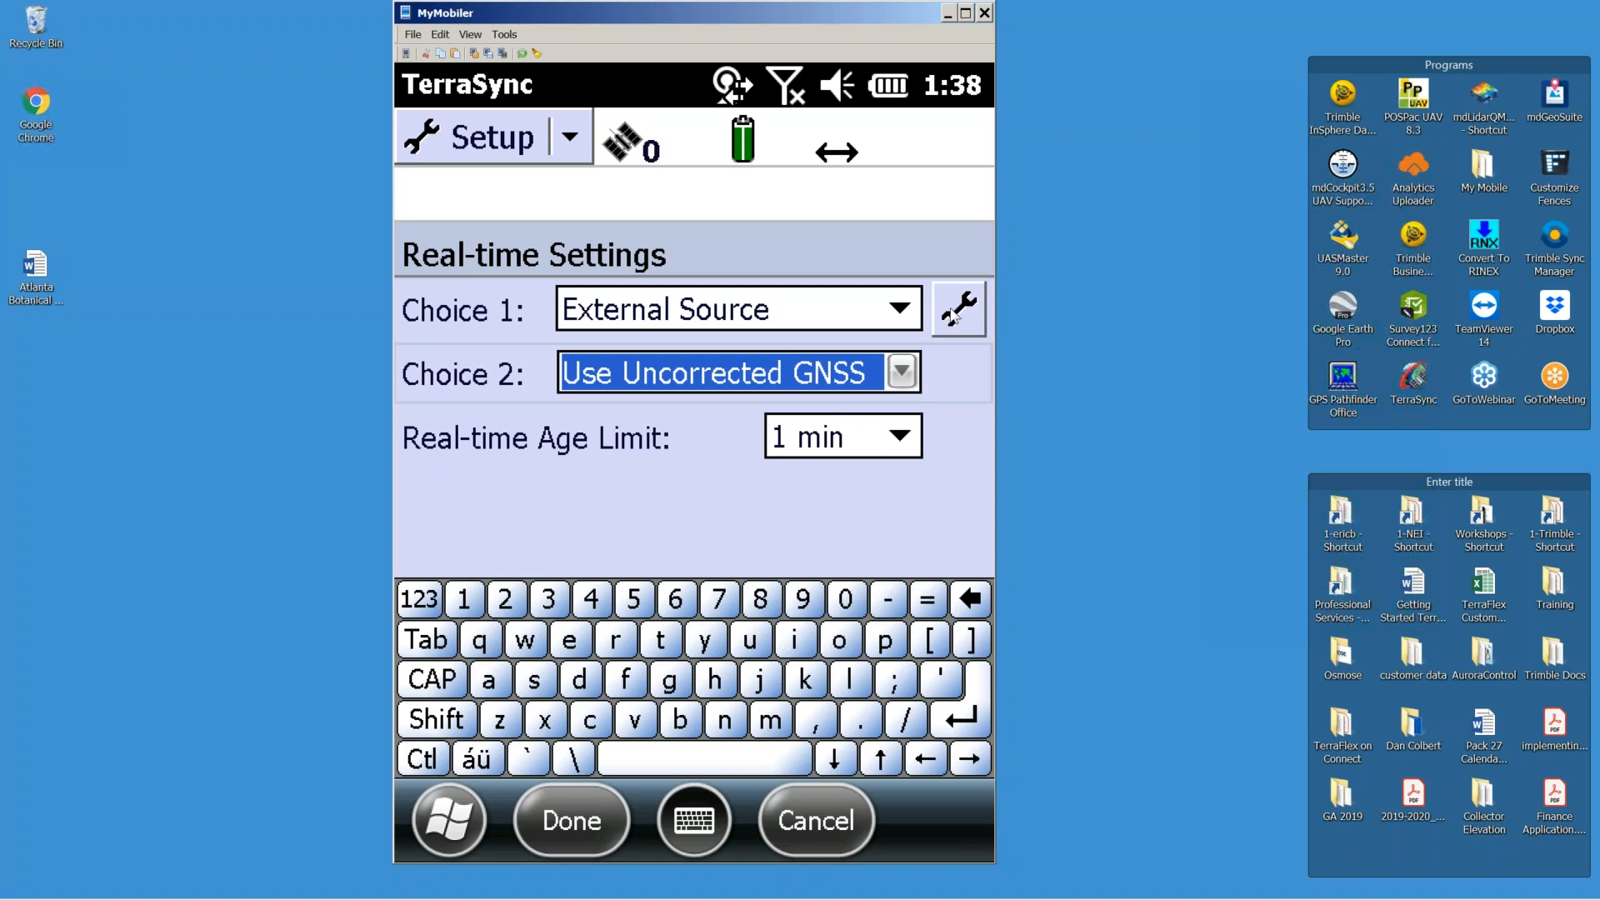
Step: Open the External Source settings and set Type to VRS and Connection Method to Internet
left_click(955, 315)
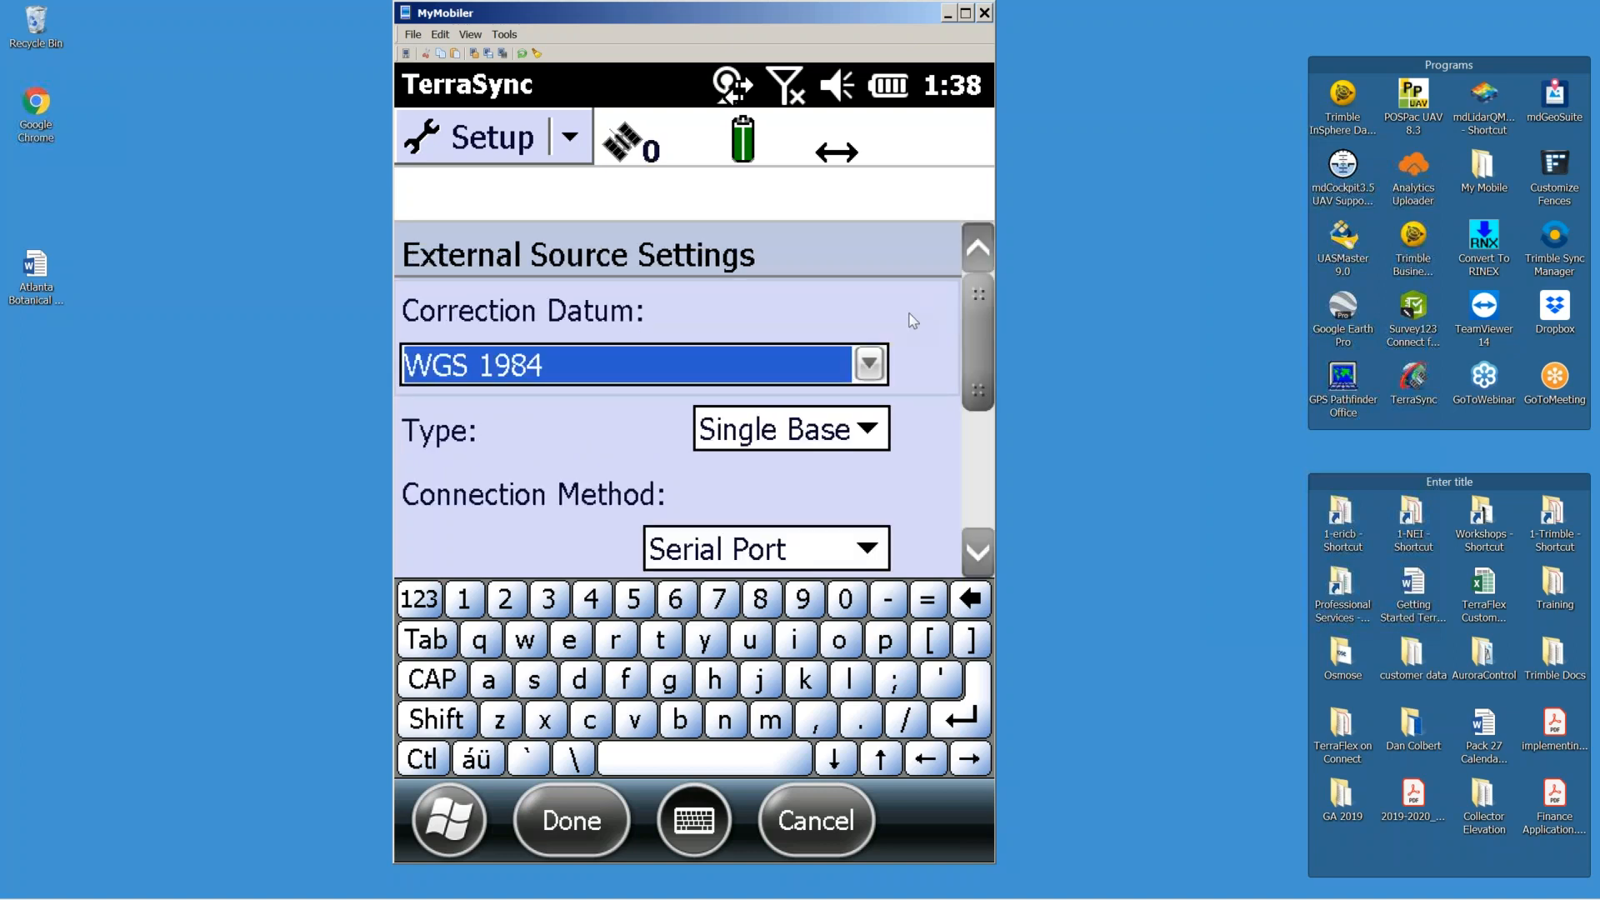
mouse_move(973, 322)
left_mouse_down()
mouse_move(996, 417)
mouse_move(967, 296)
left_mouse_up()
left_click(863, 428)
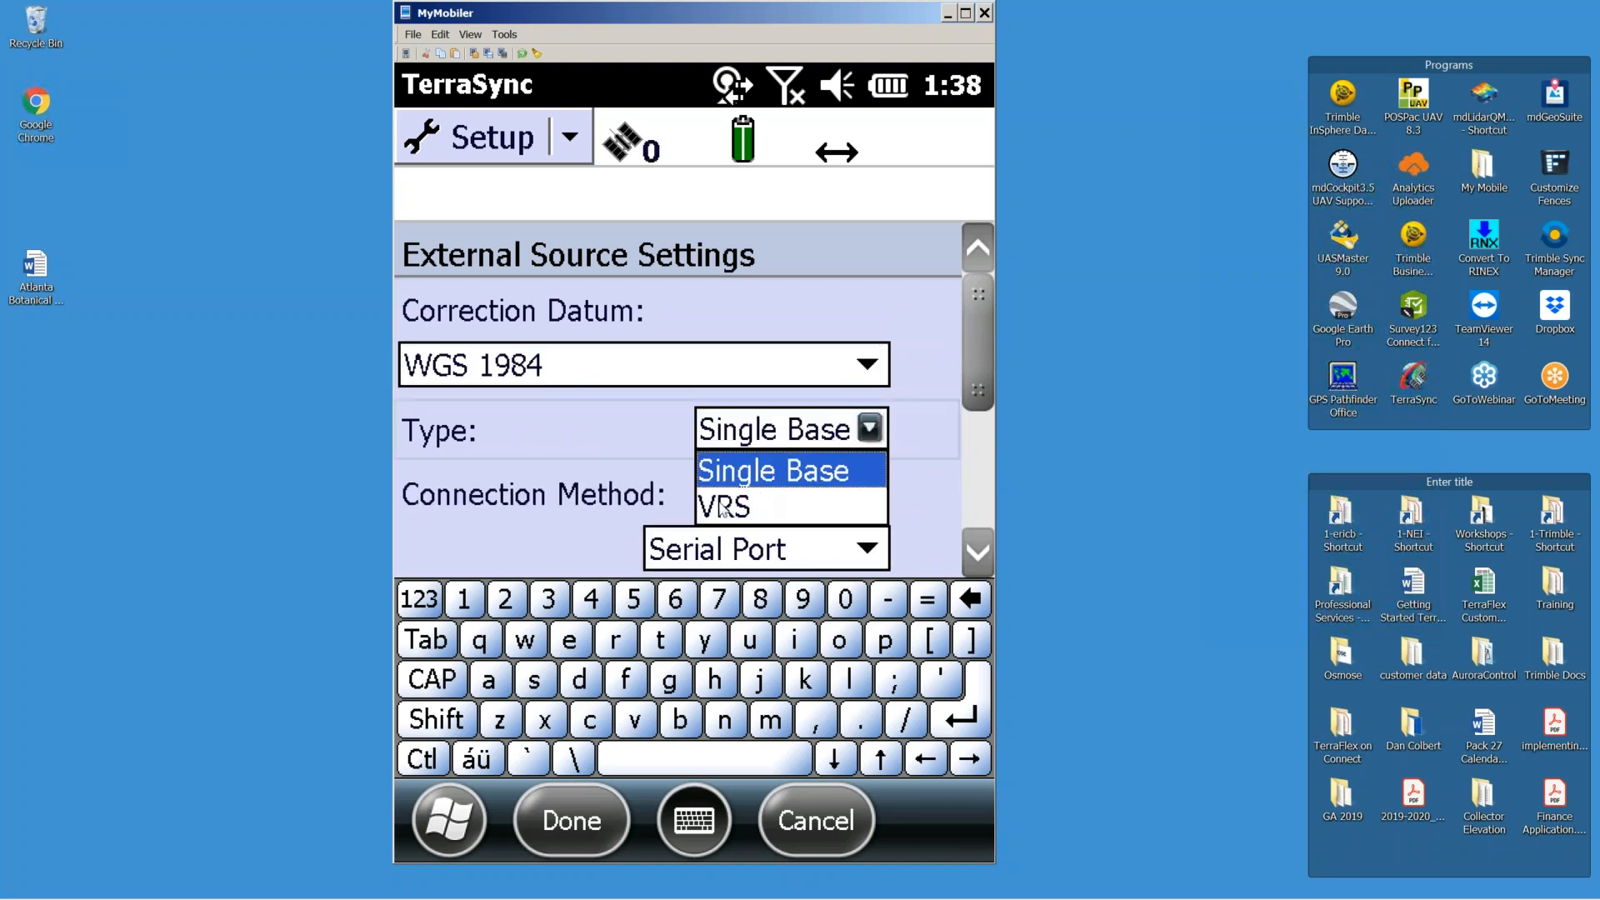
left_click(722, 508)
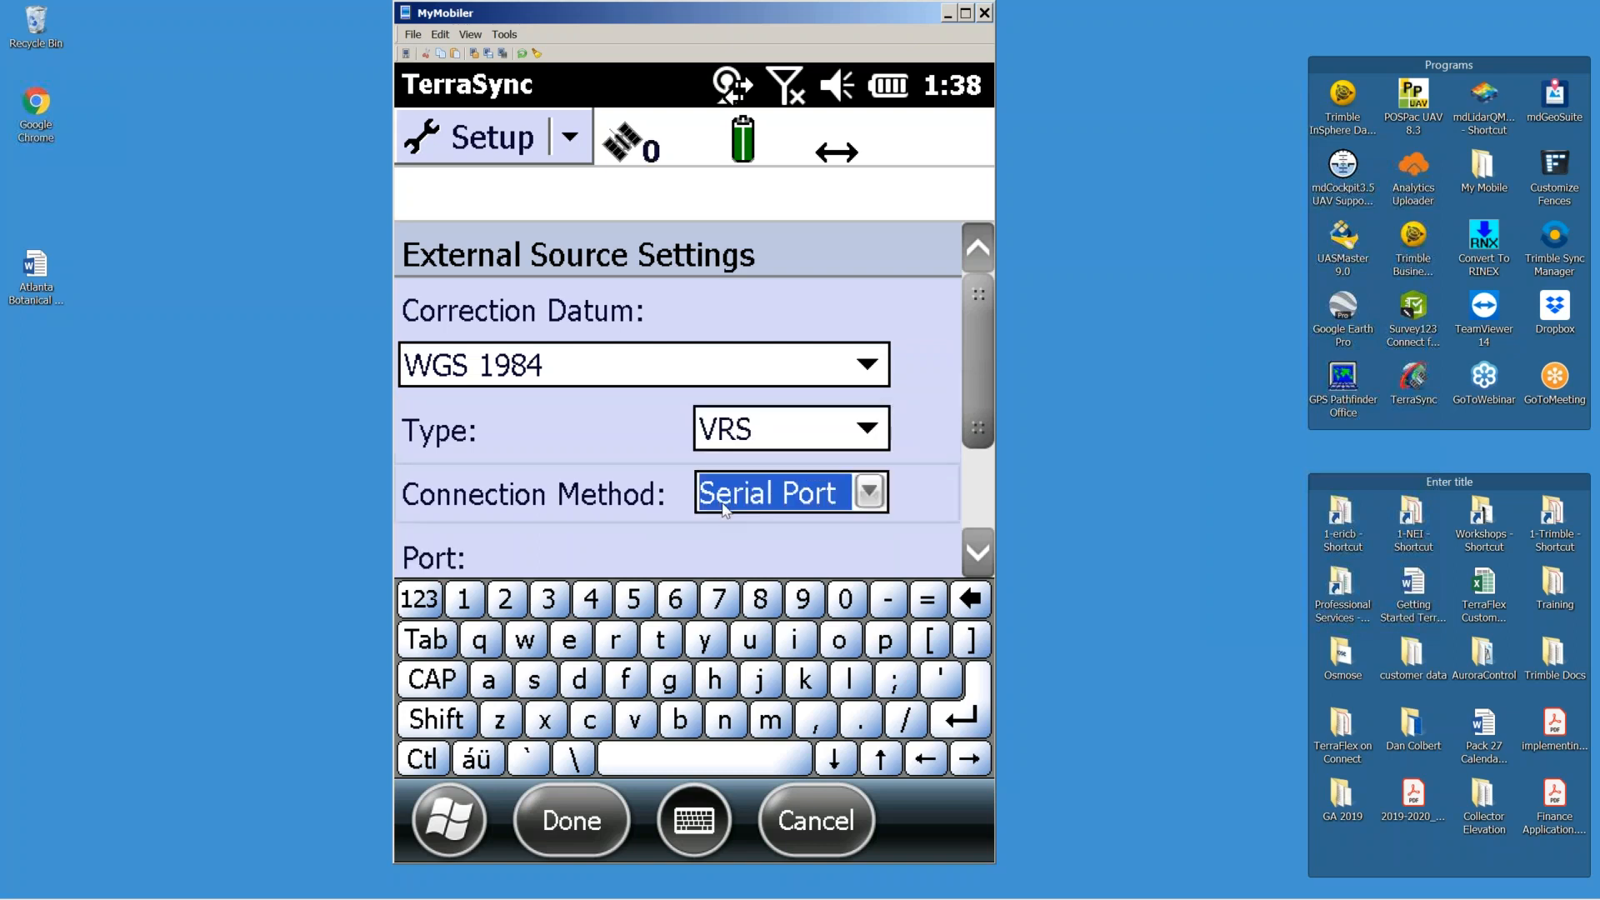
left_click(869, 493)
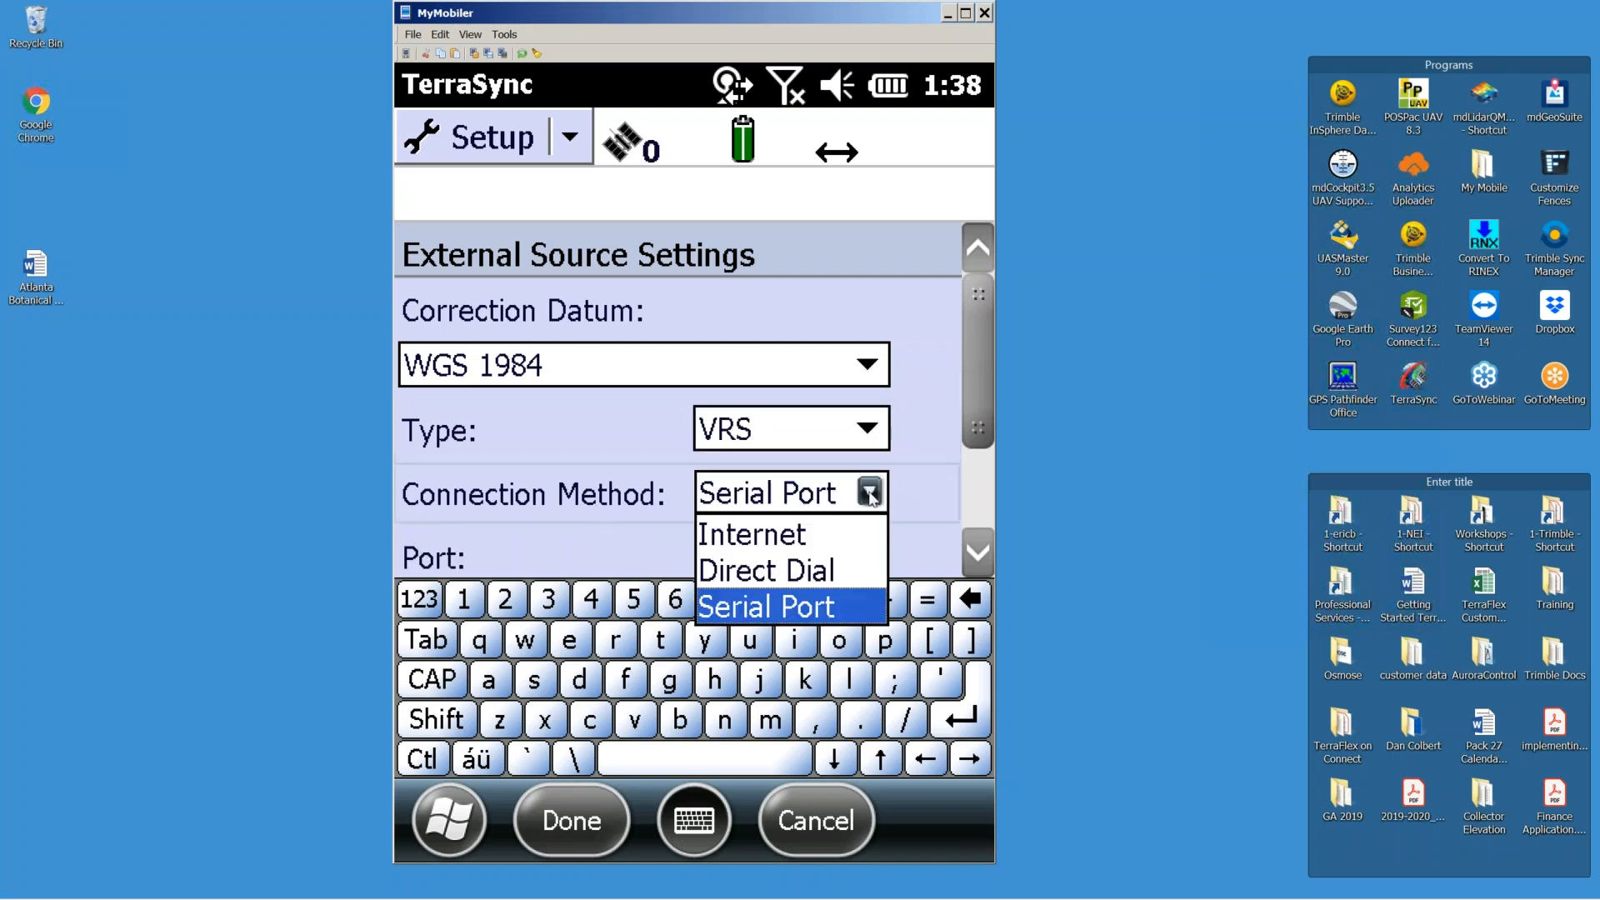
left_click(785, 537)
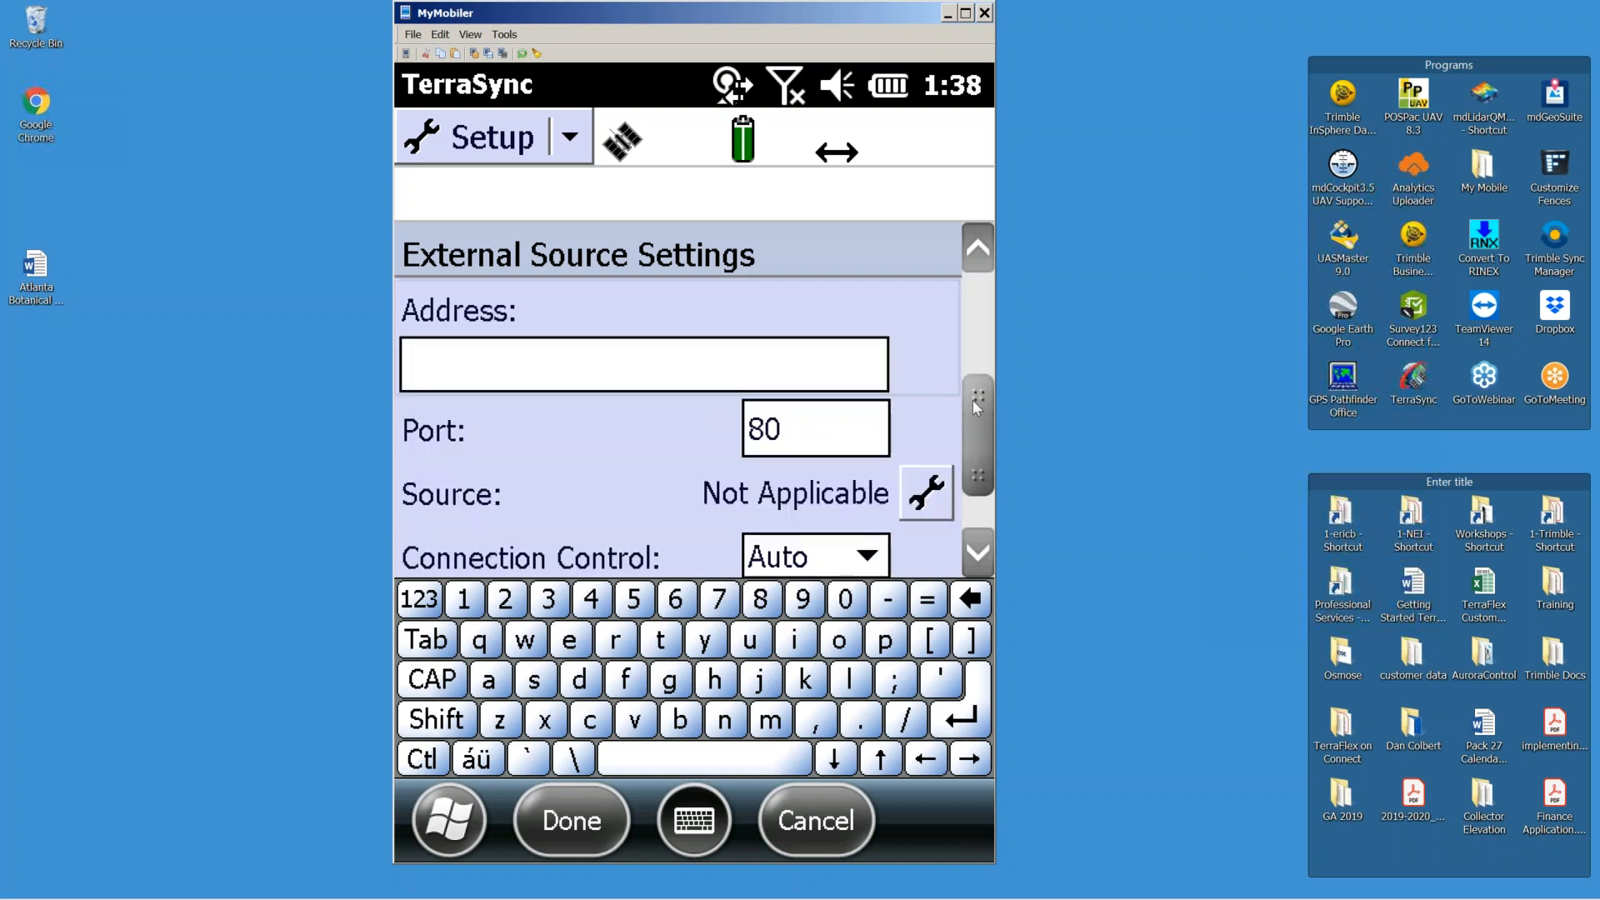
Step: Switch to Chrome and open the Florida Permanent Reference Network (FPRN) page from the VRS bookmarks in the GNSS folder
mouse_move(33, 890)
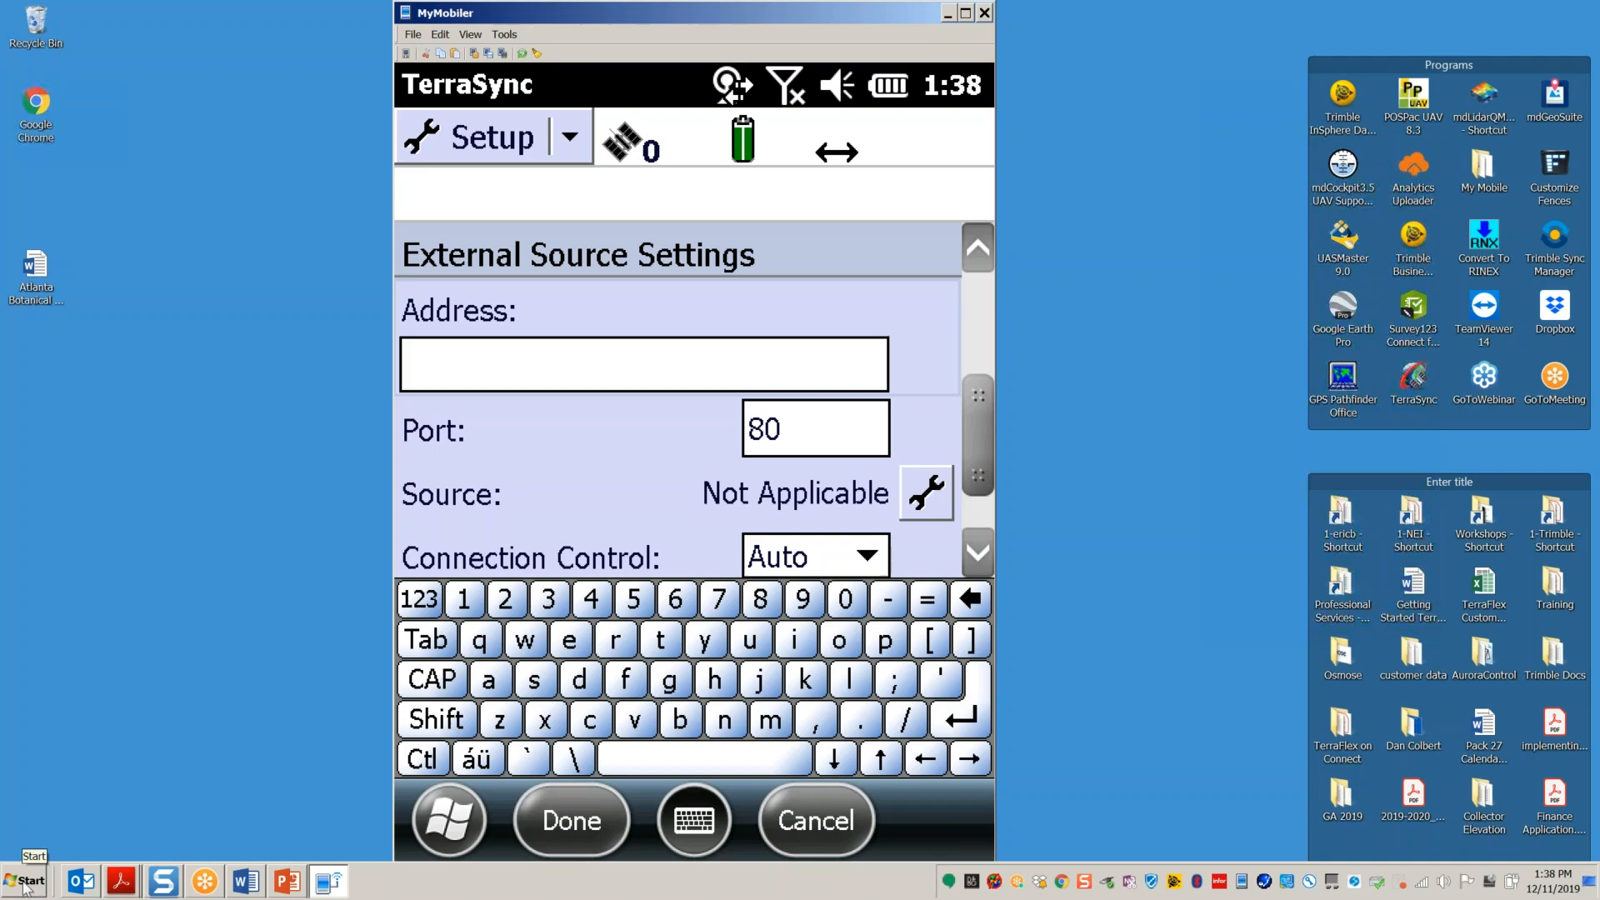
left_click(30, 882)
left_click(53, 403)
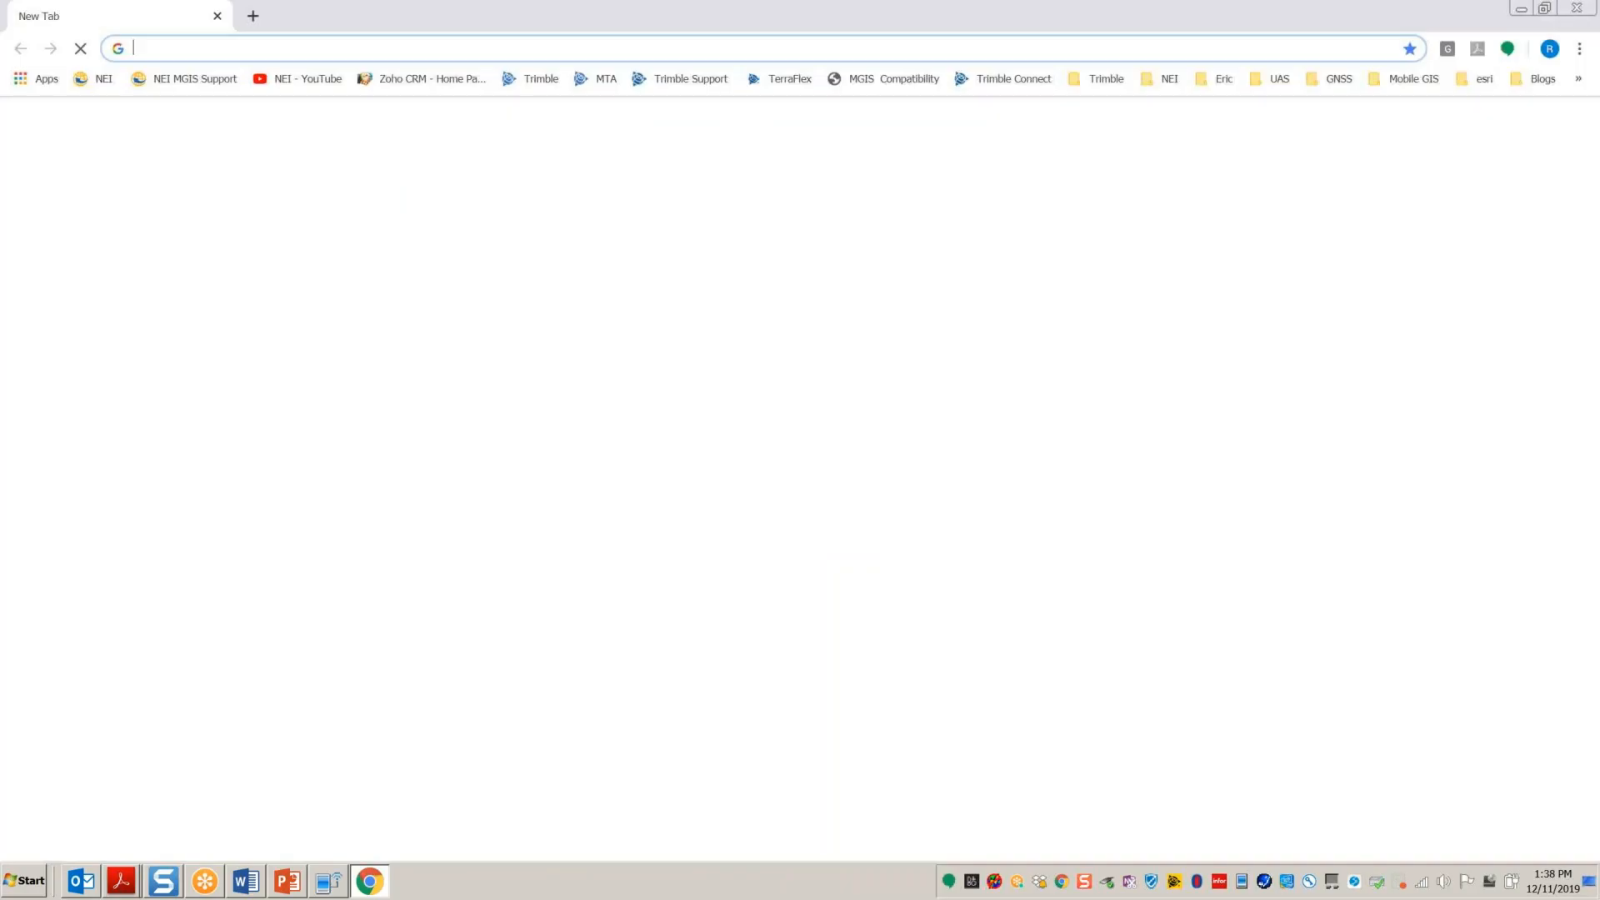
left_click(1336, 78)
mouse_move(1307, 109)
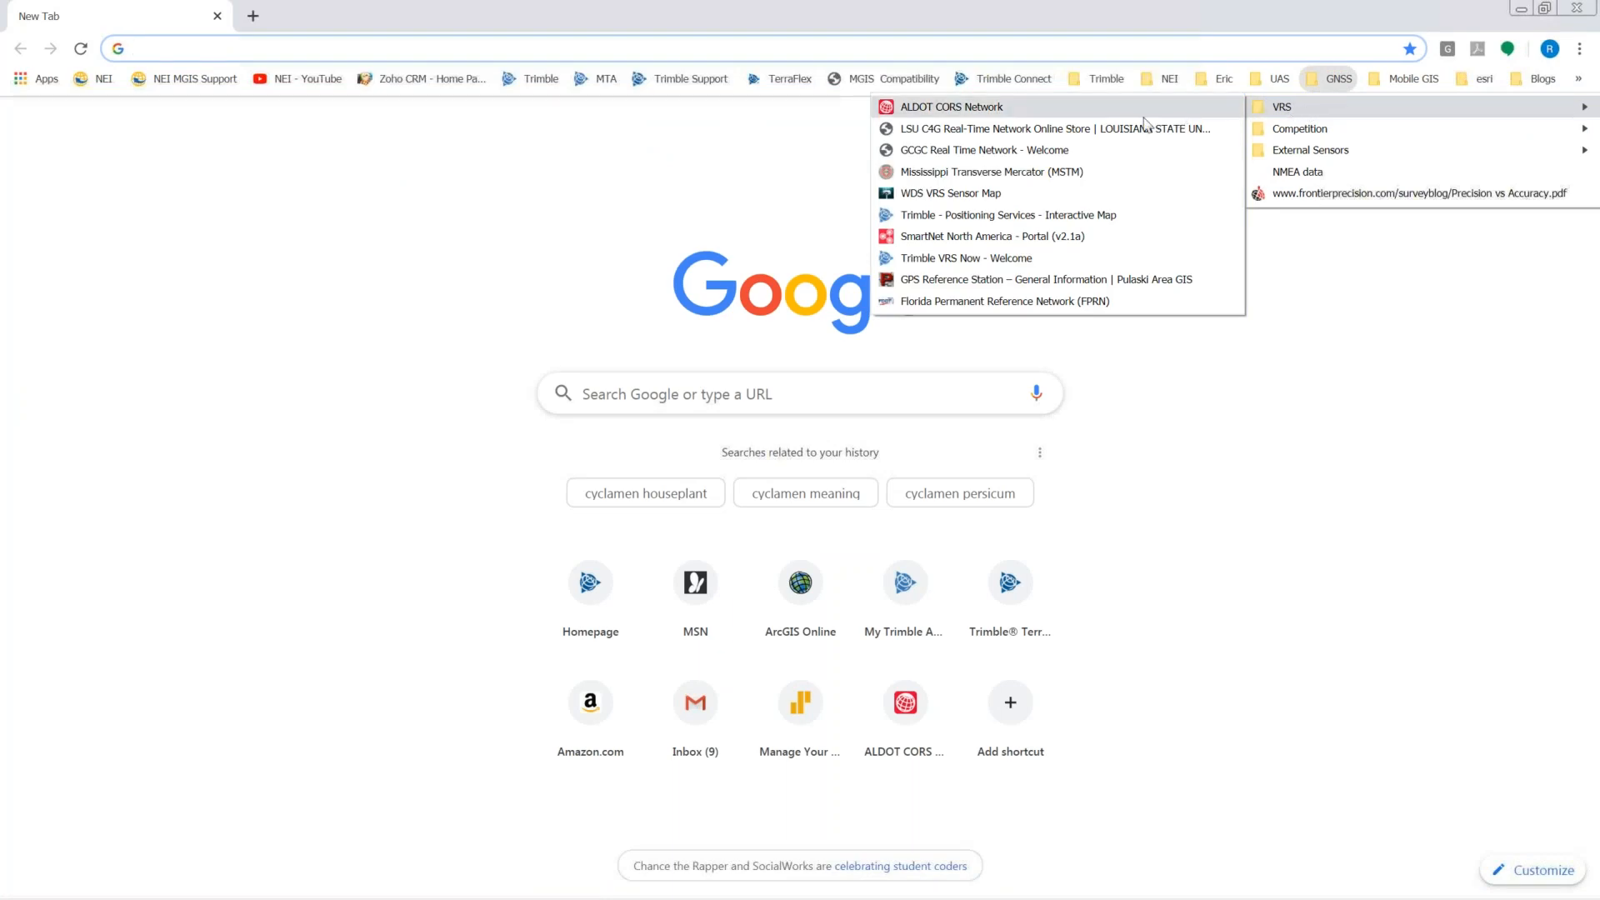
left_click(930, 301)
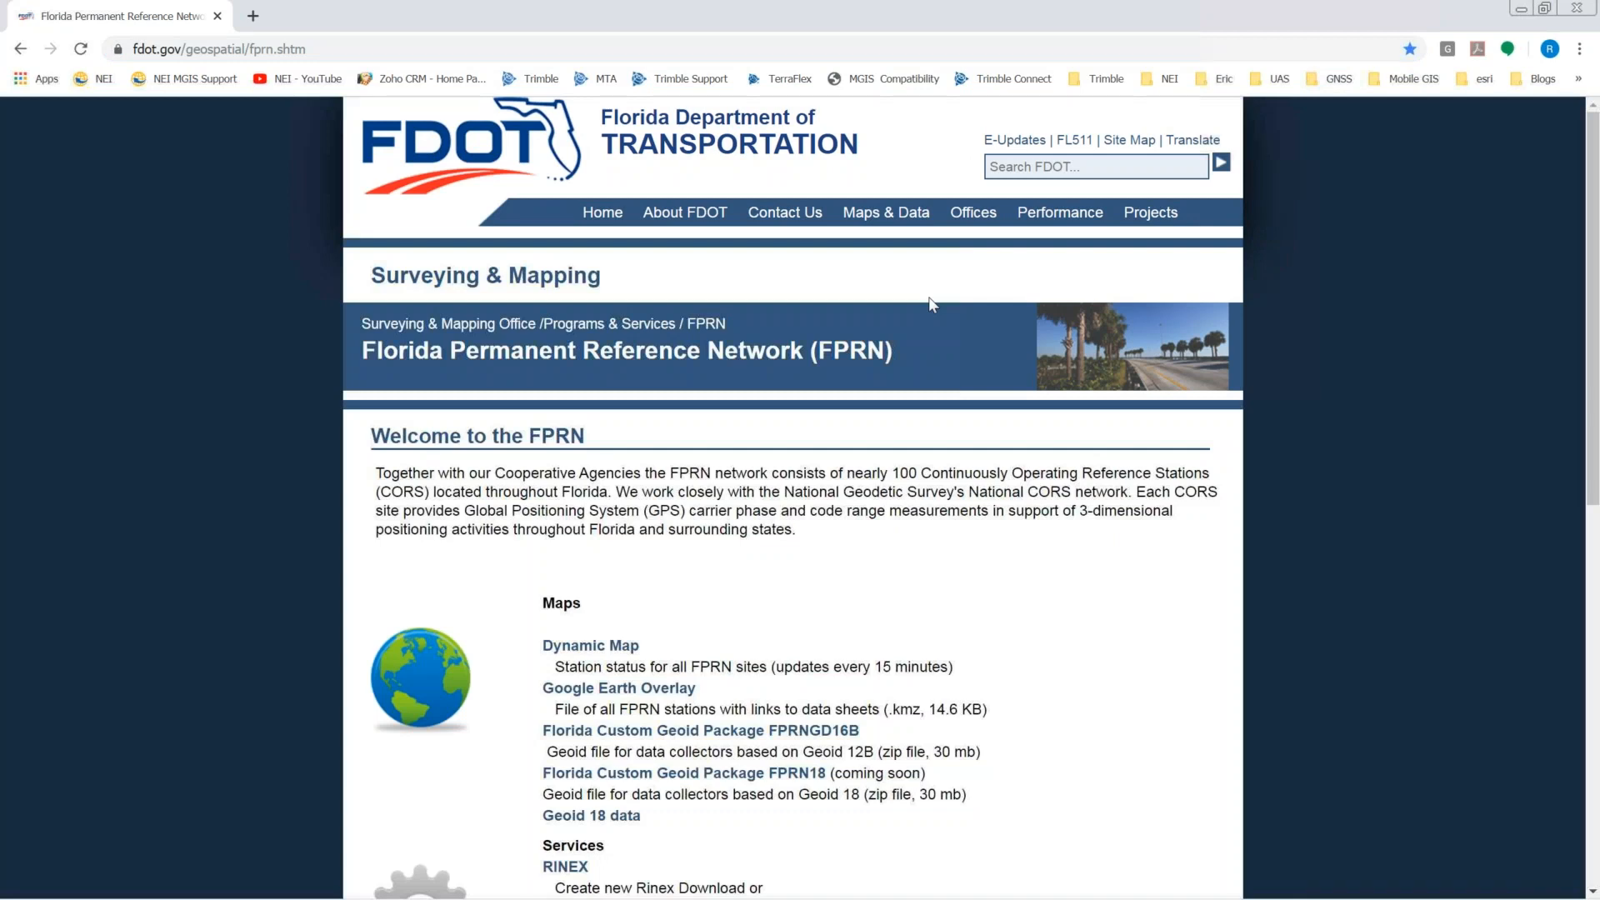
Step: Review the FPRN page's title and services, and open the FPRN Products list under Customer Service
left_click_drag(891, 350, 338, 353)
left_click(457, 388)
scroll(752, 659, "down", 2)
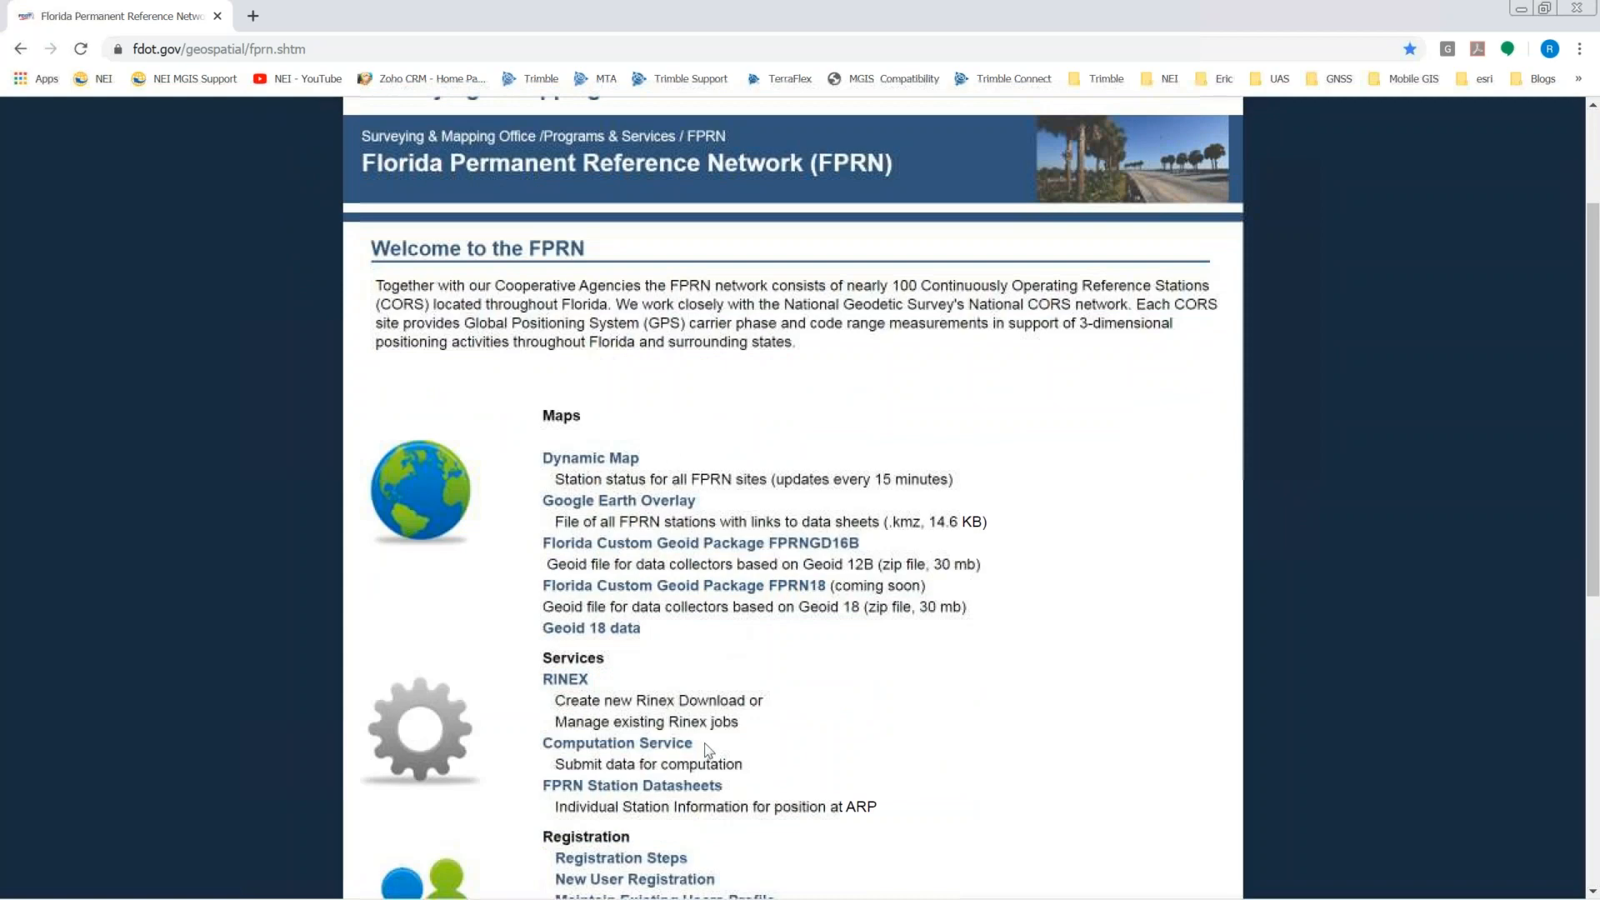
scroll(708, 750, "down", 2)
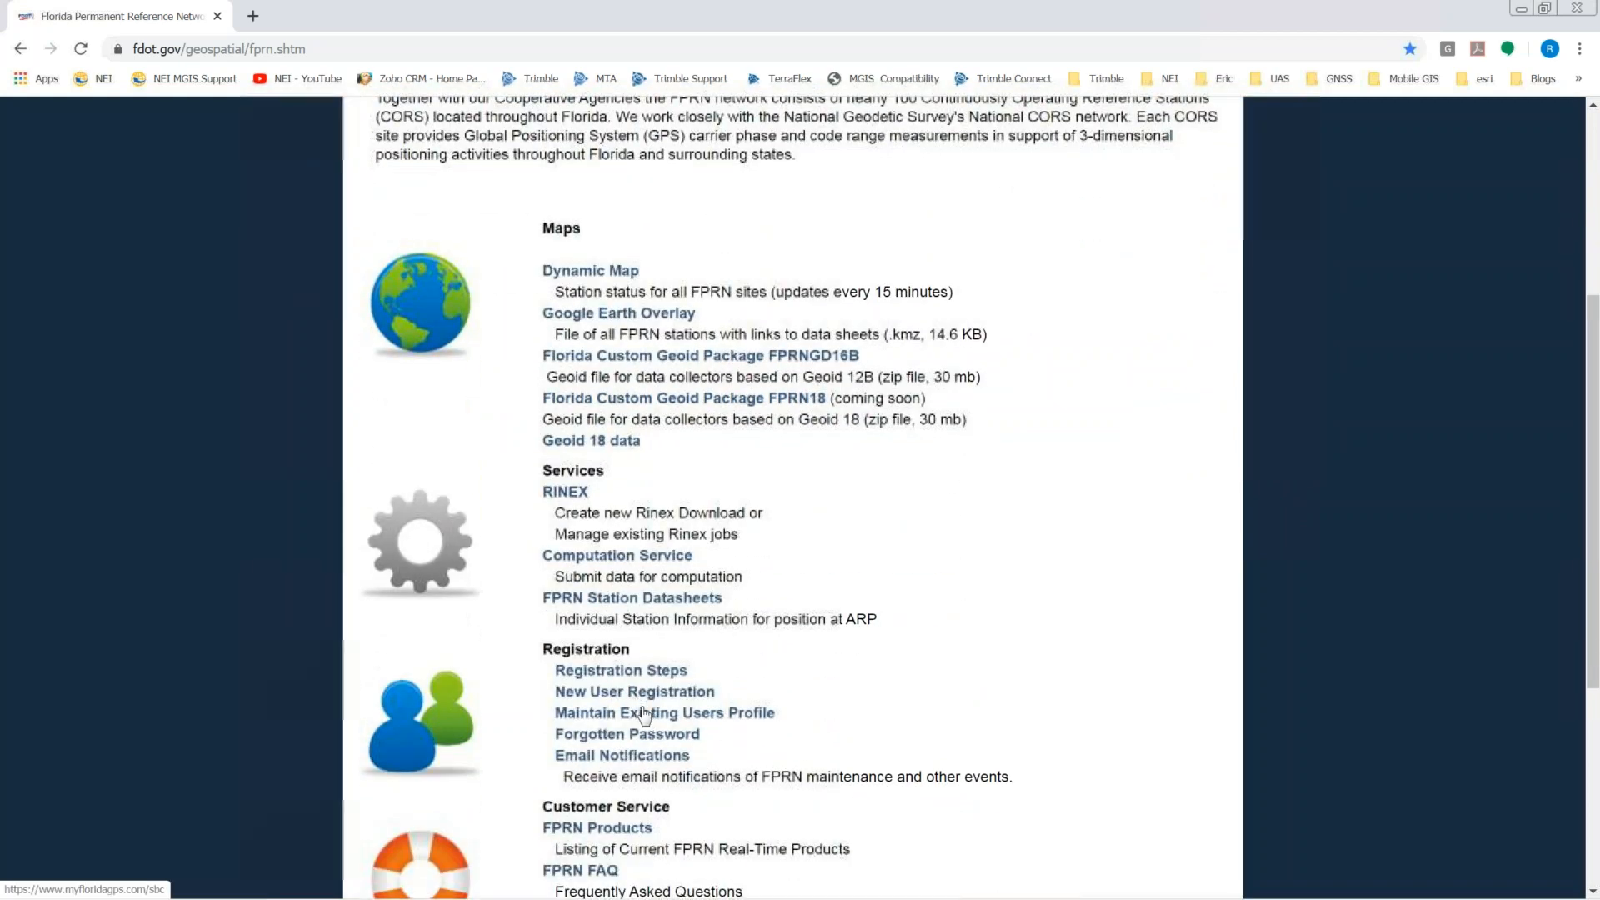
scroll(879, 710, "down", 2)
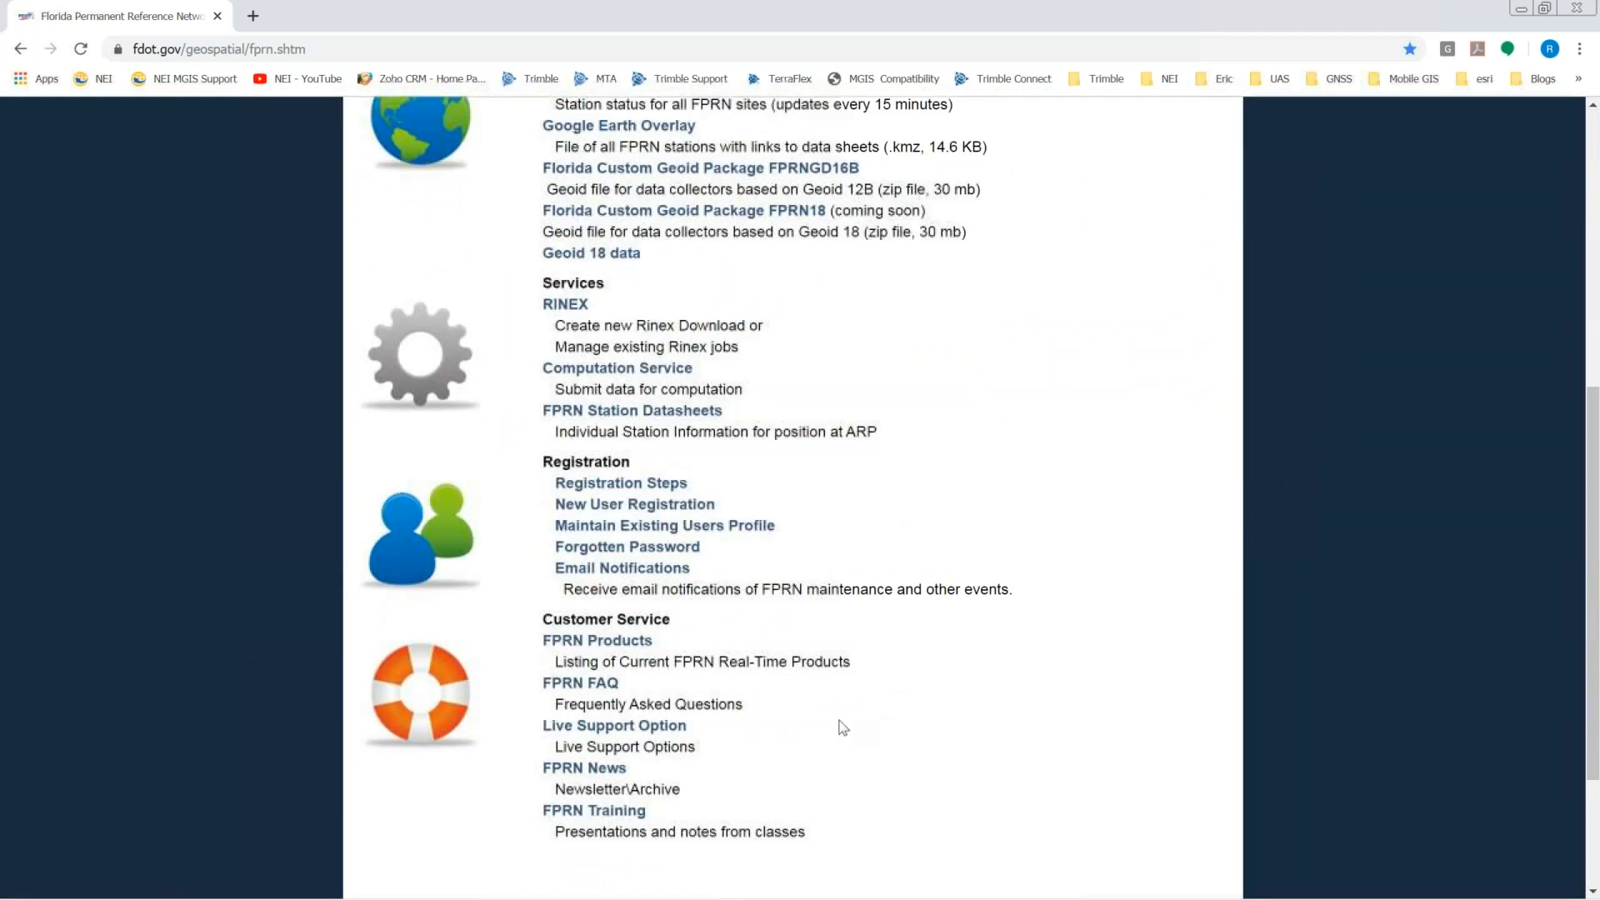
scroll(844, 725, "up", 1)
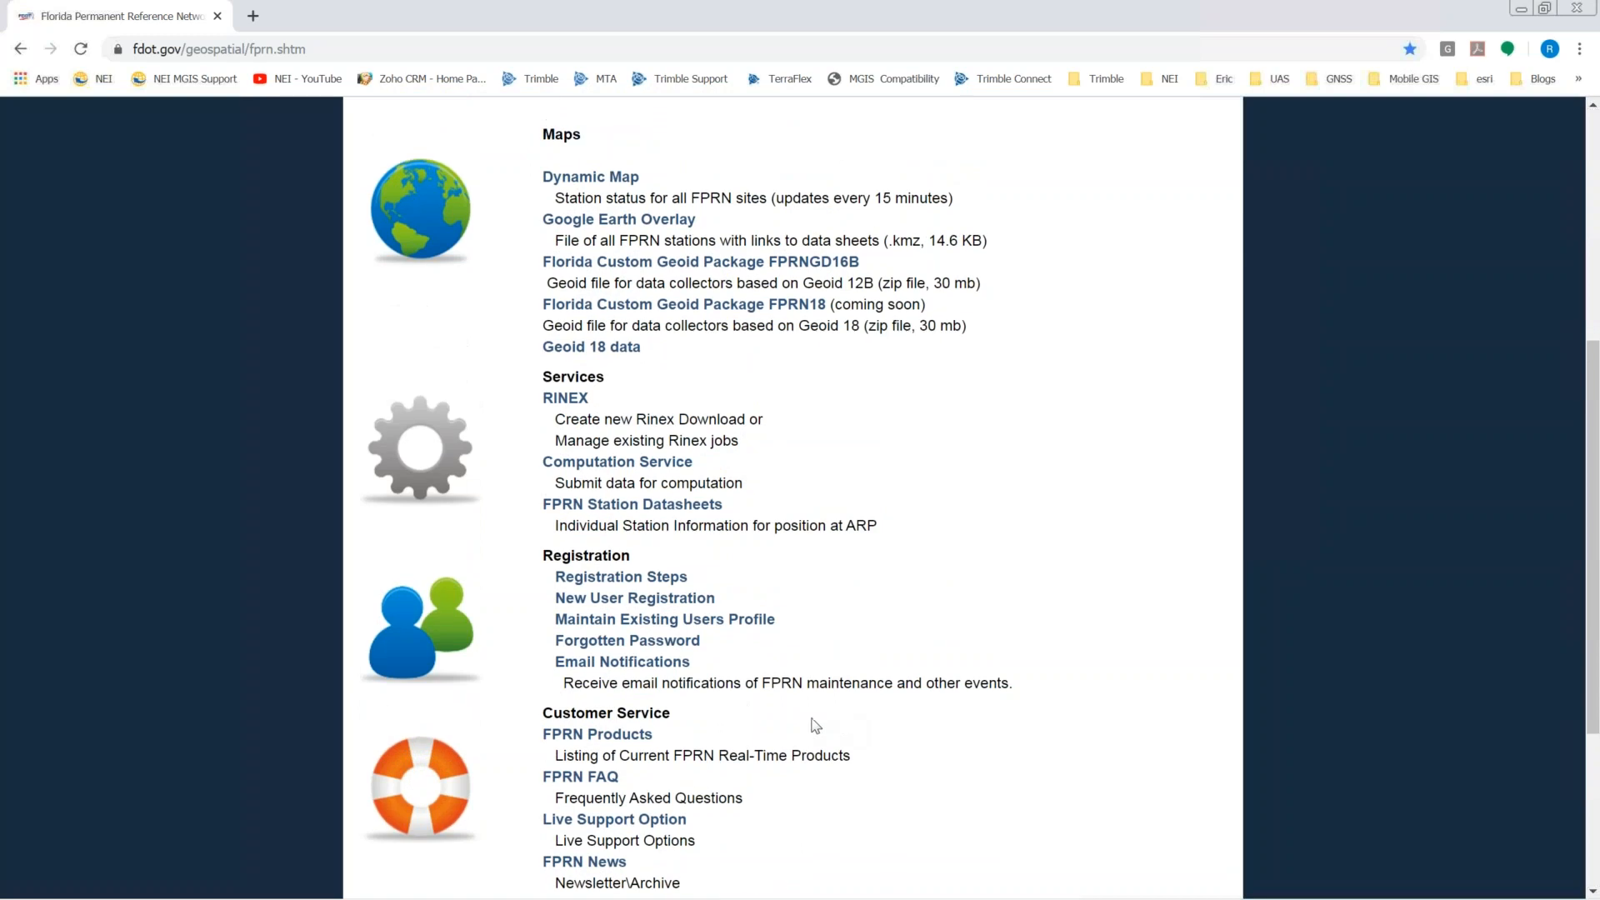
left_click(584, 736)
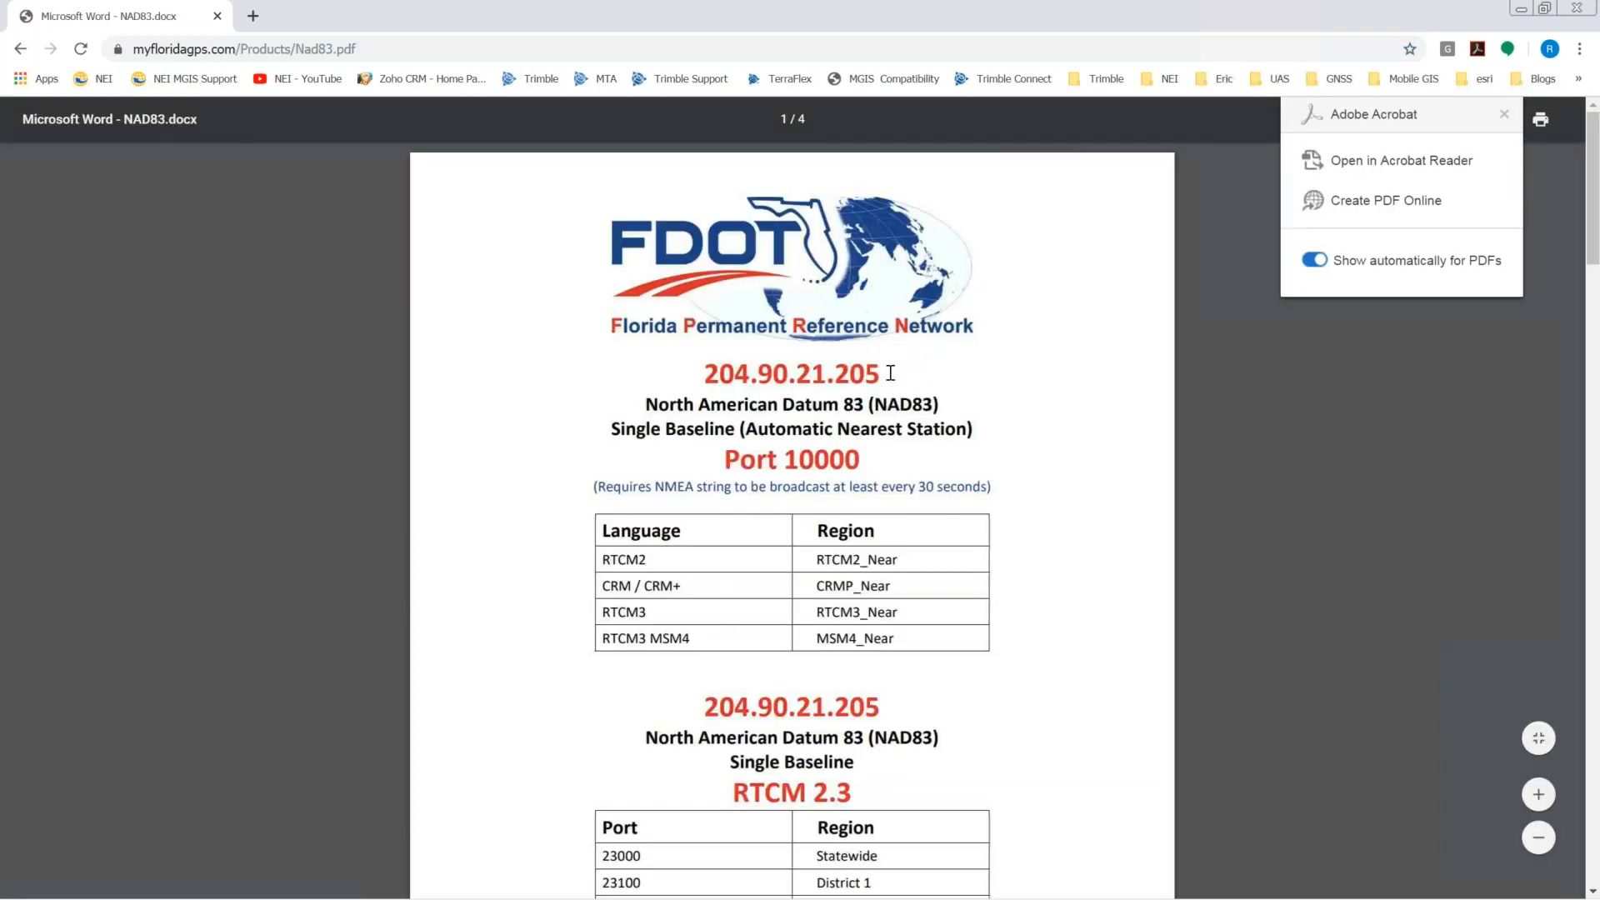
Step: Copy the server address 204.90.21.205 from the first heading of the NAD83 products document
left_click_drag(891, 373, 709, 374)
right_click(720, 373)
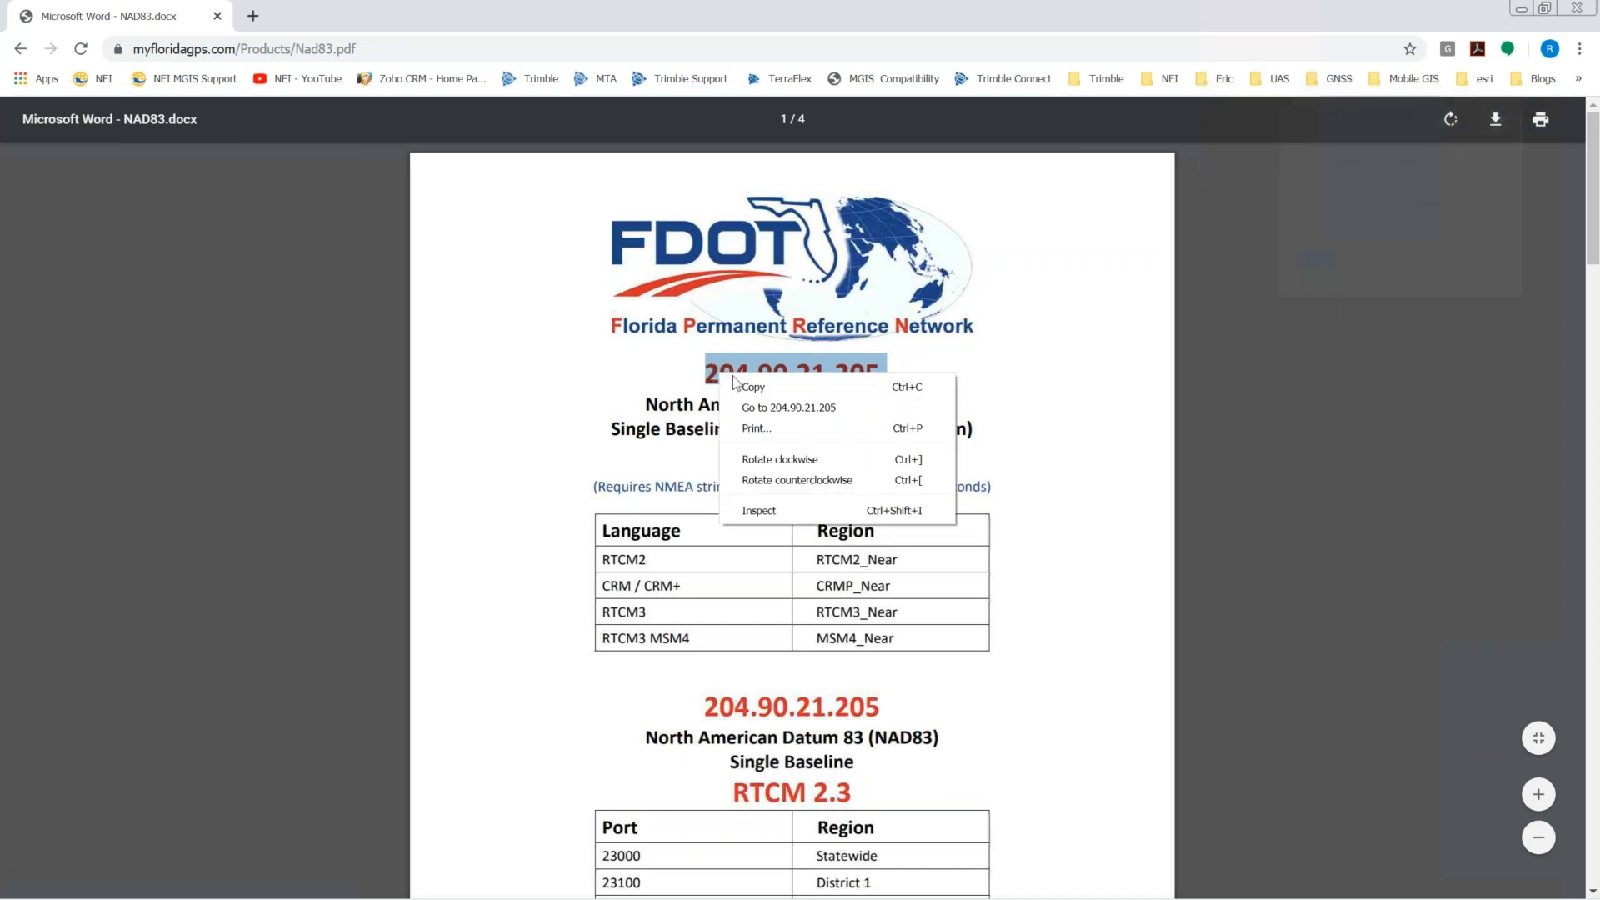
left_click(755, 389)
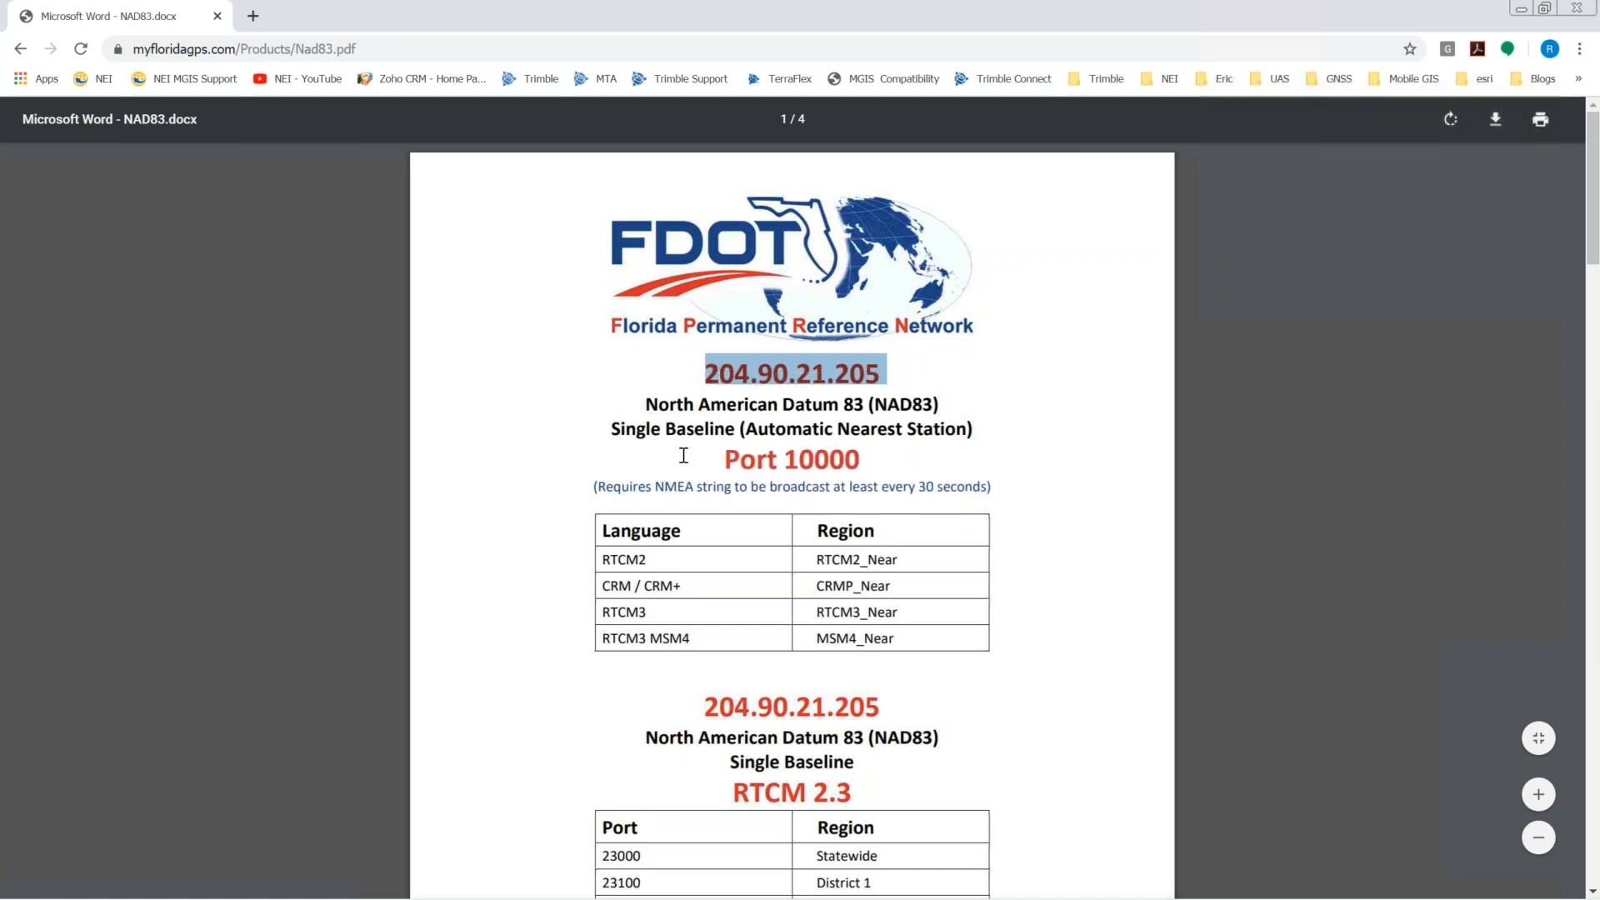
Step: Load trimble.com in a new browser tab as an example web address, and return to the NAD83 document
left_click(252, 16)
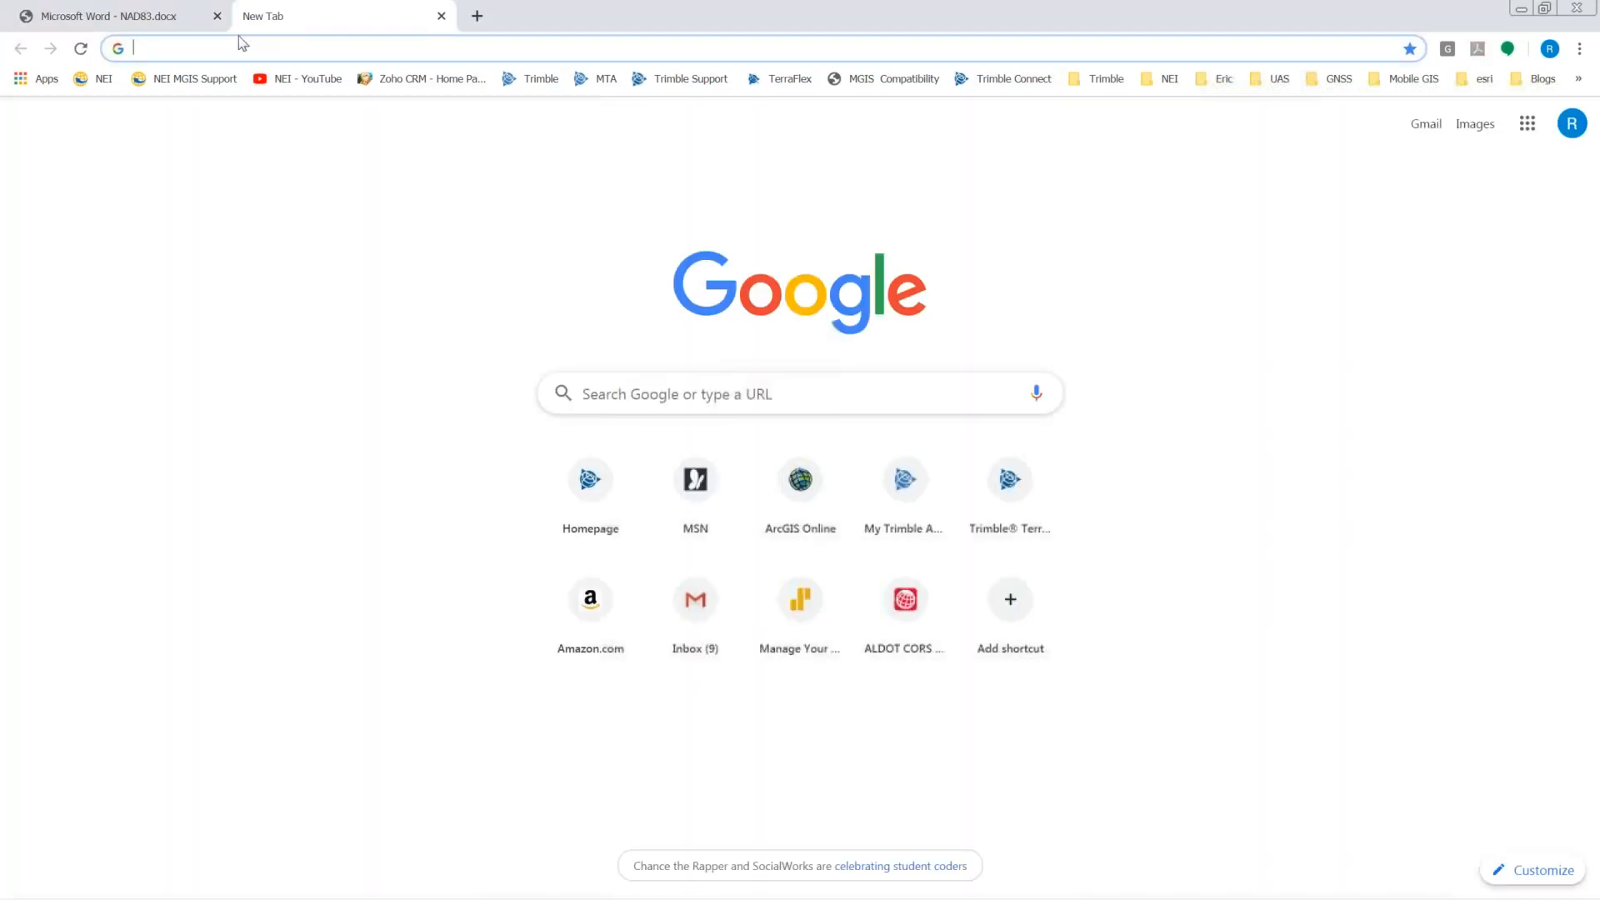
type("Trimble. o")
key("BackSpace")
key("BackSpace")
type("co")
key("Return")
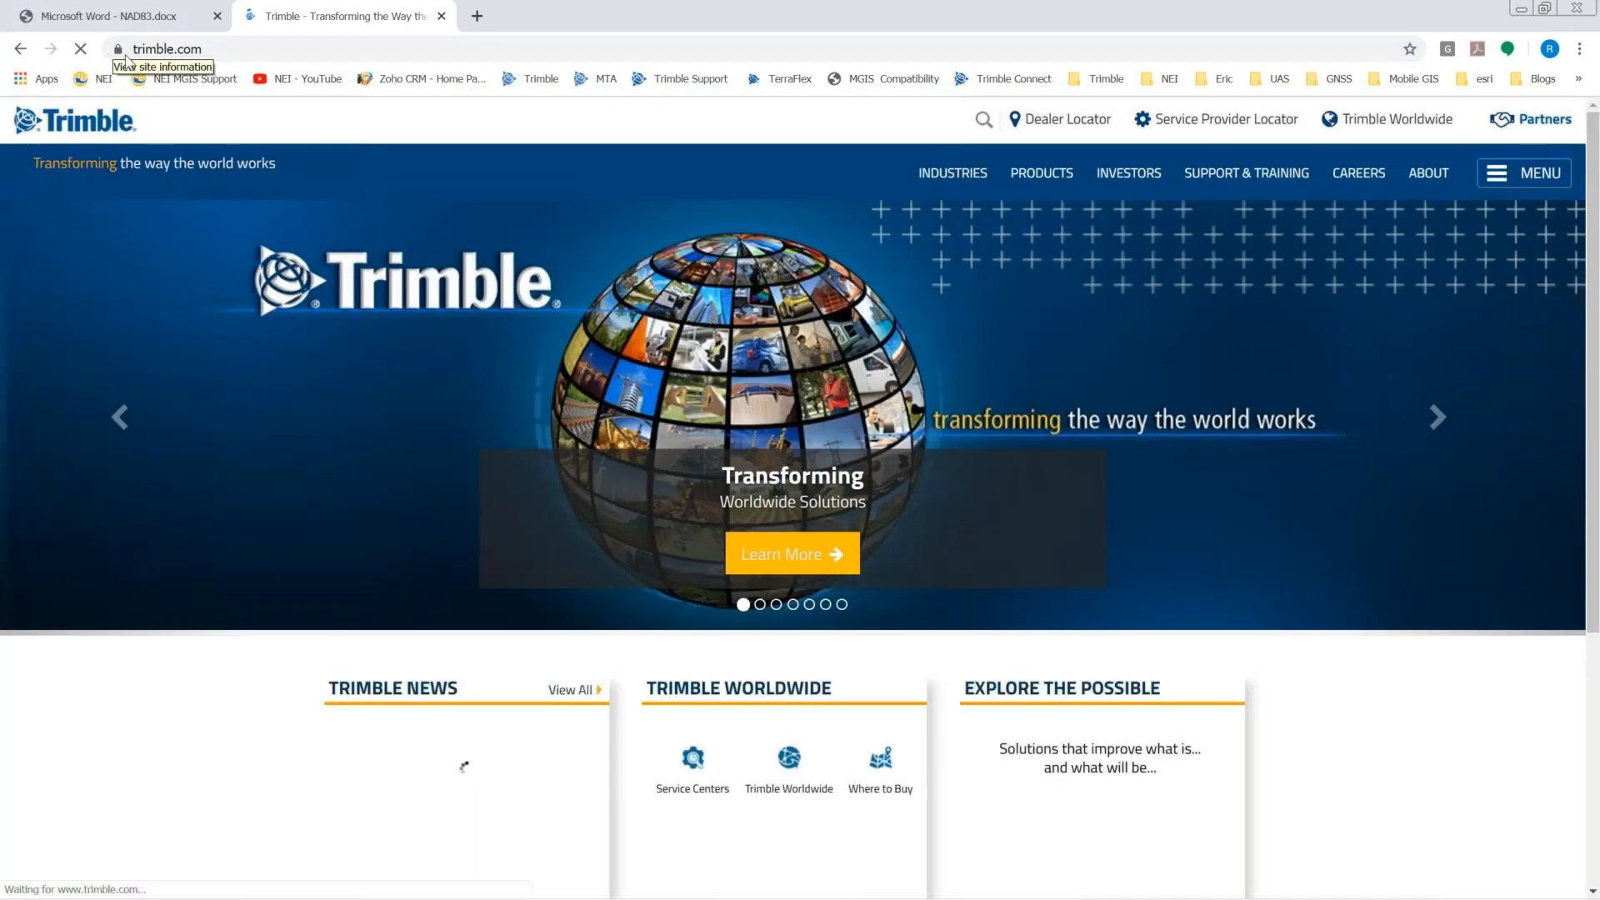
left_click(148, 15)
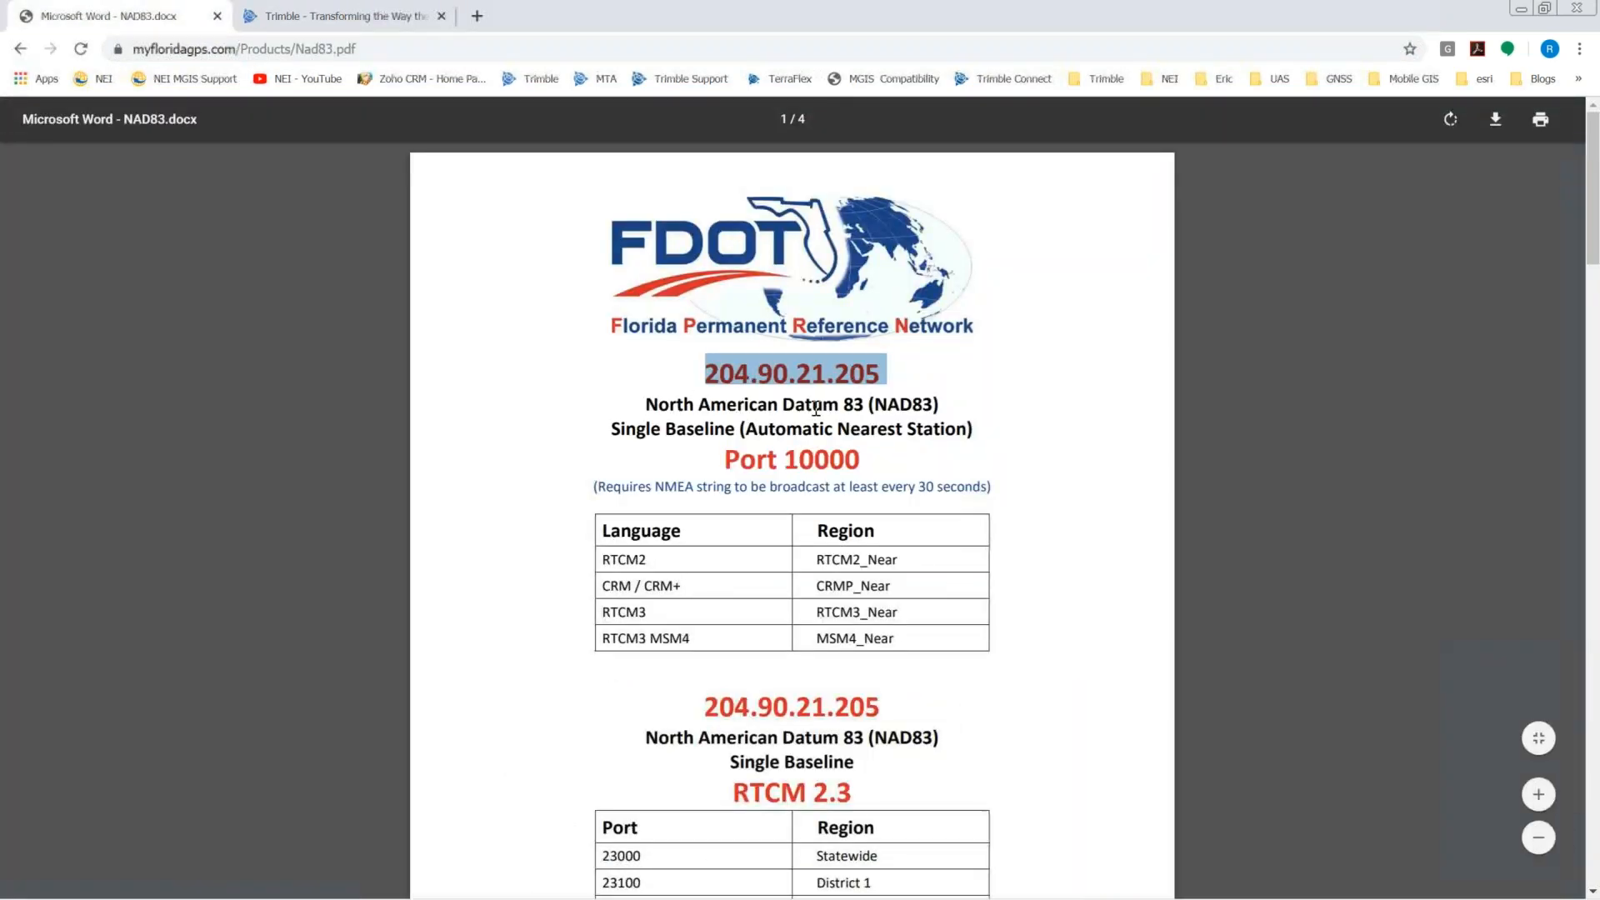
Step: Switch to MyMobiler and paste 204.90.21.205 as the external source's Address in TerraSync
mouse_move(159, 896)
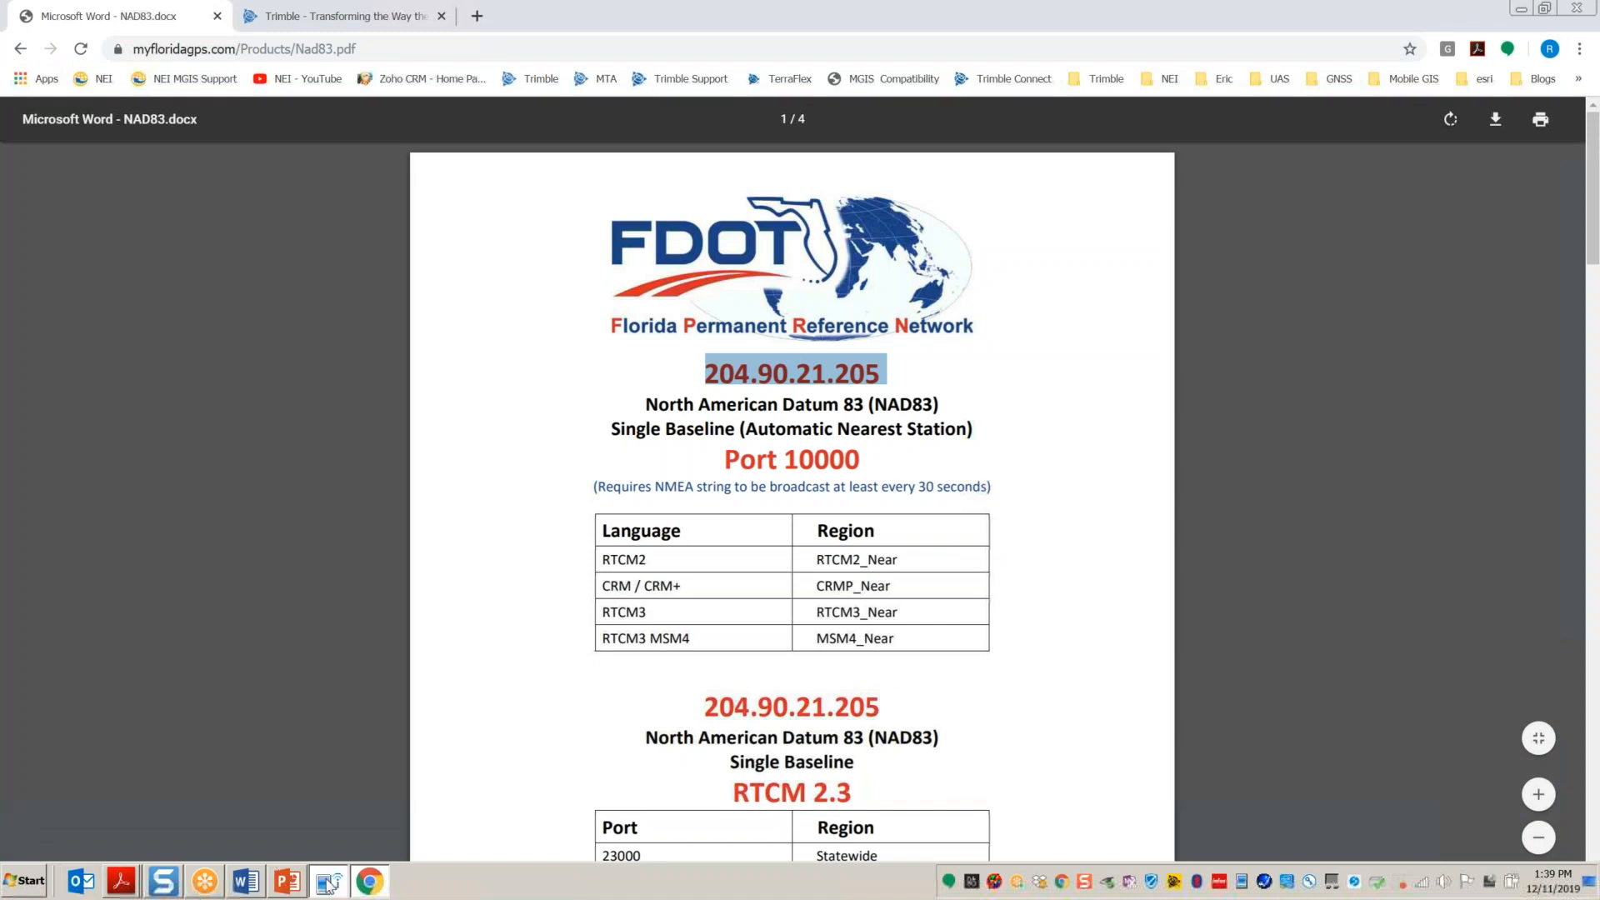
left_click(329, 880)
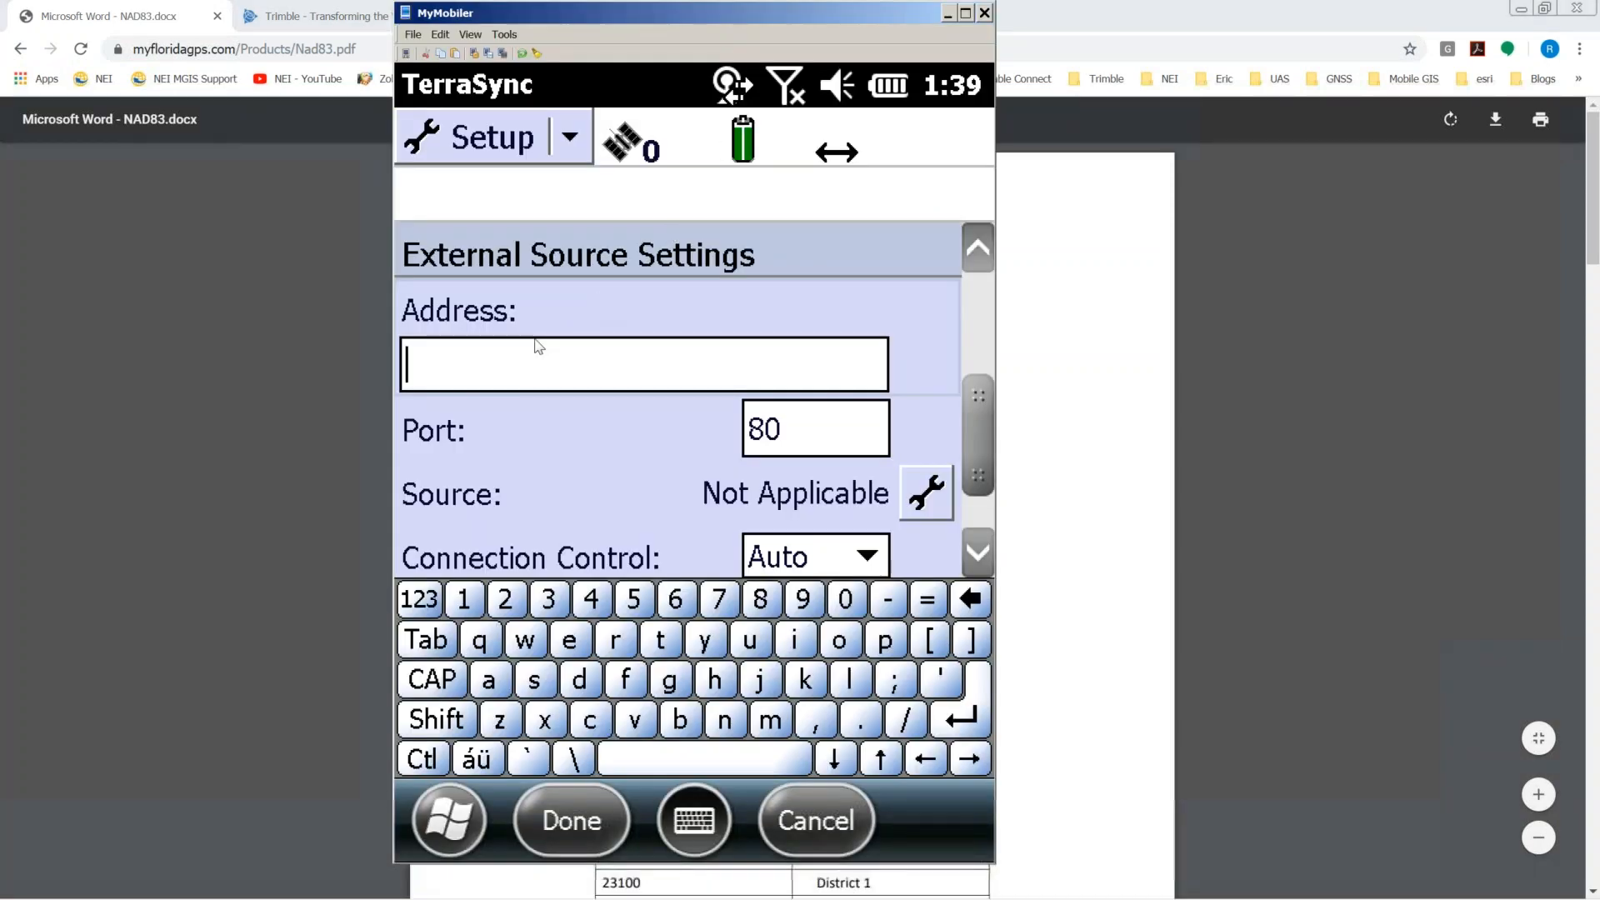
key("ctrl+v")
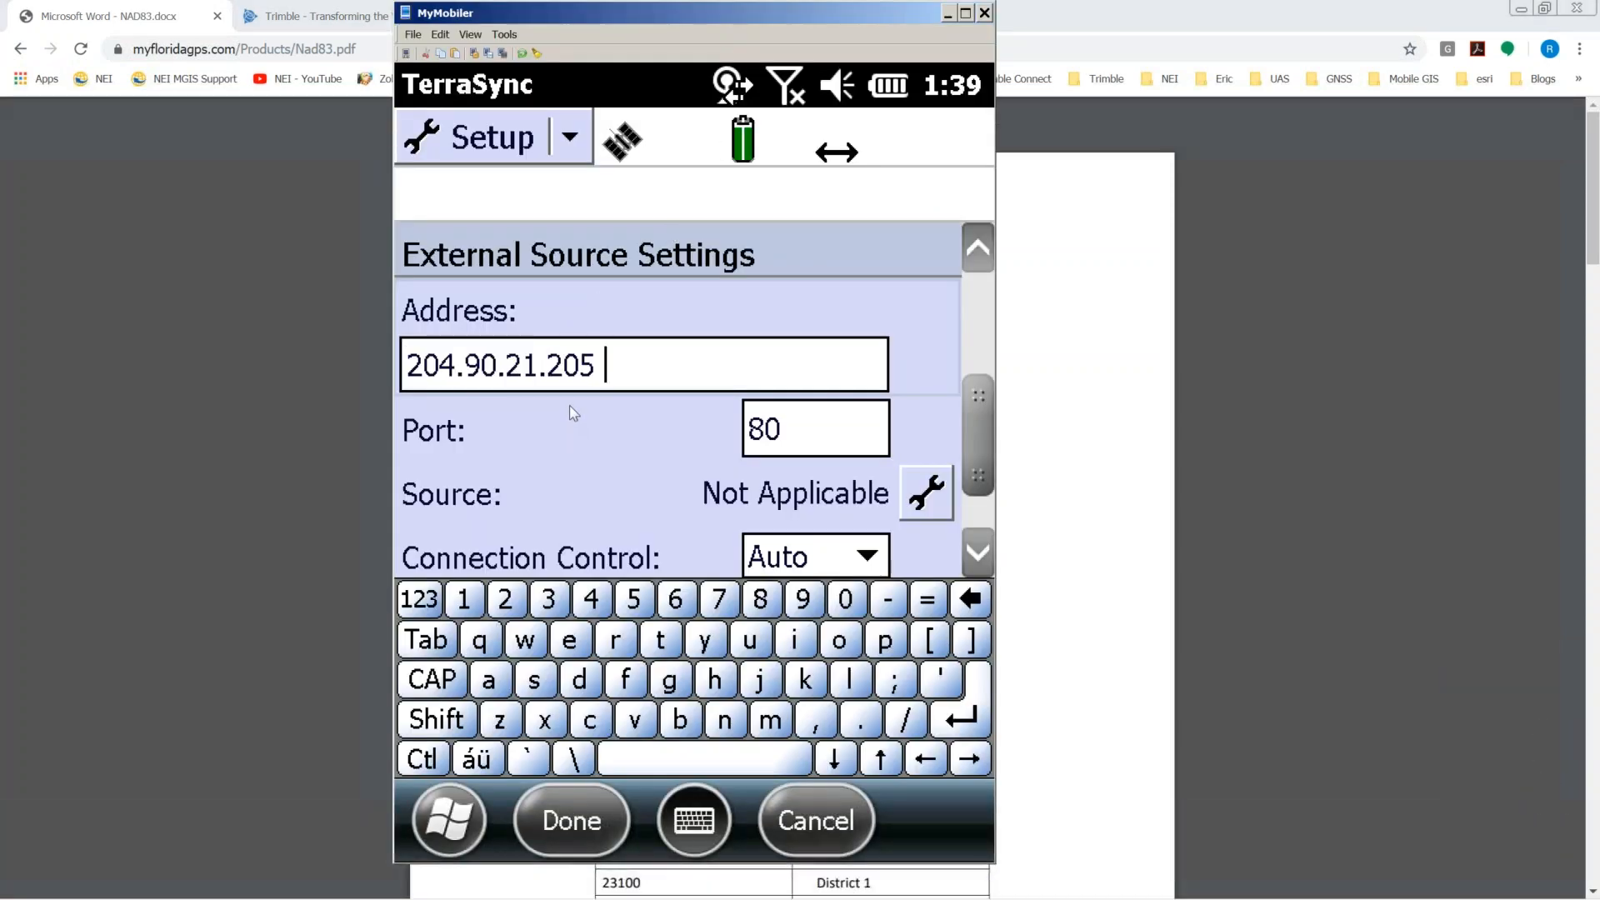
Step: Return to the NAD83 document in Chrome, look through its port tables, and highlight the port number for the network solution products
left_click(1102, 190)
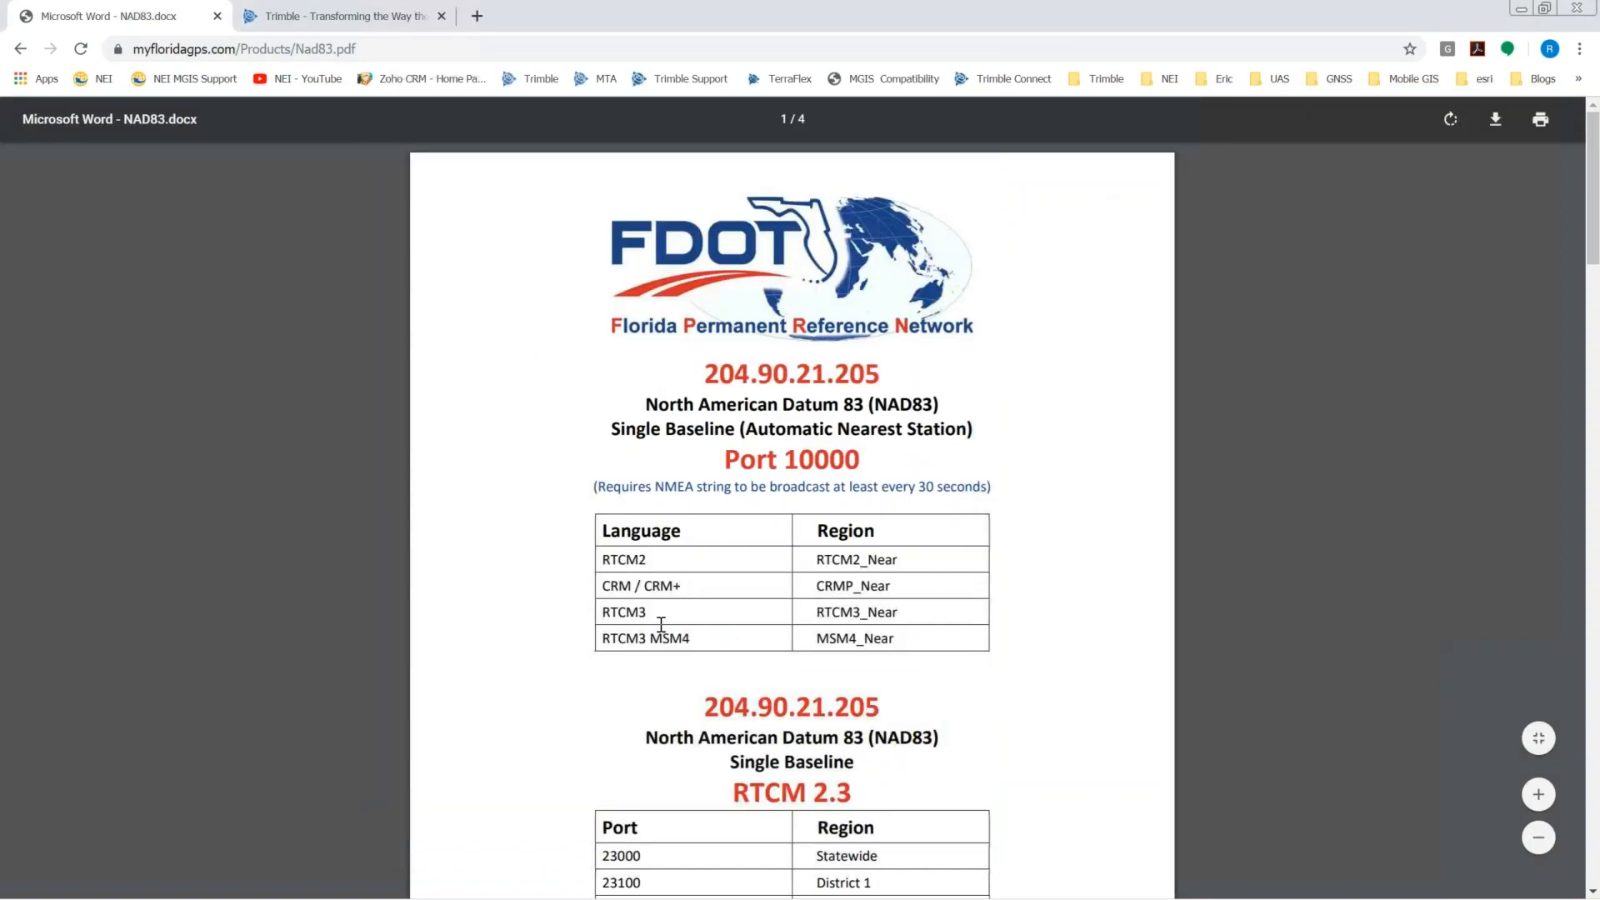
scroll(673, 590, "down", 1)
scroll(673, 590, "down", 10)
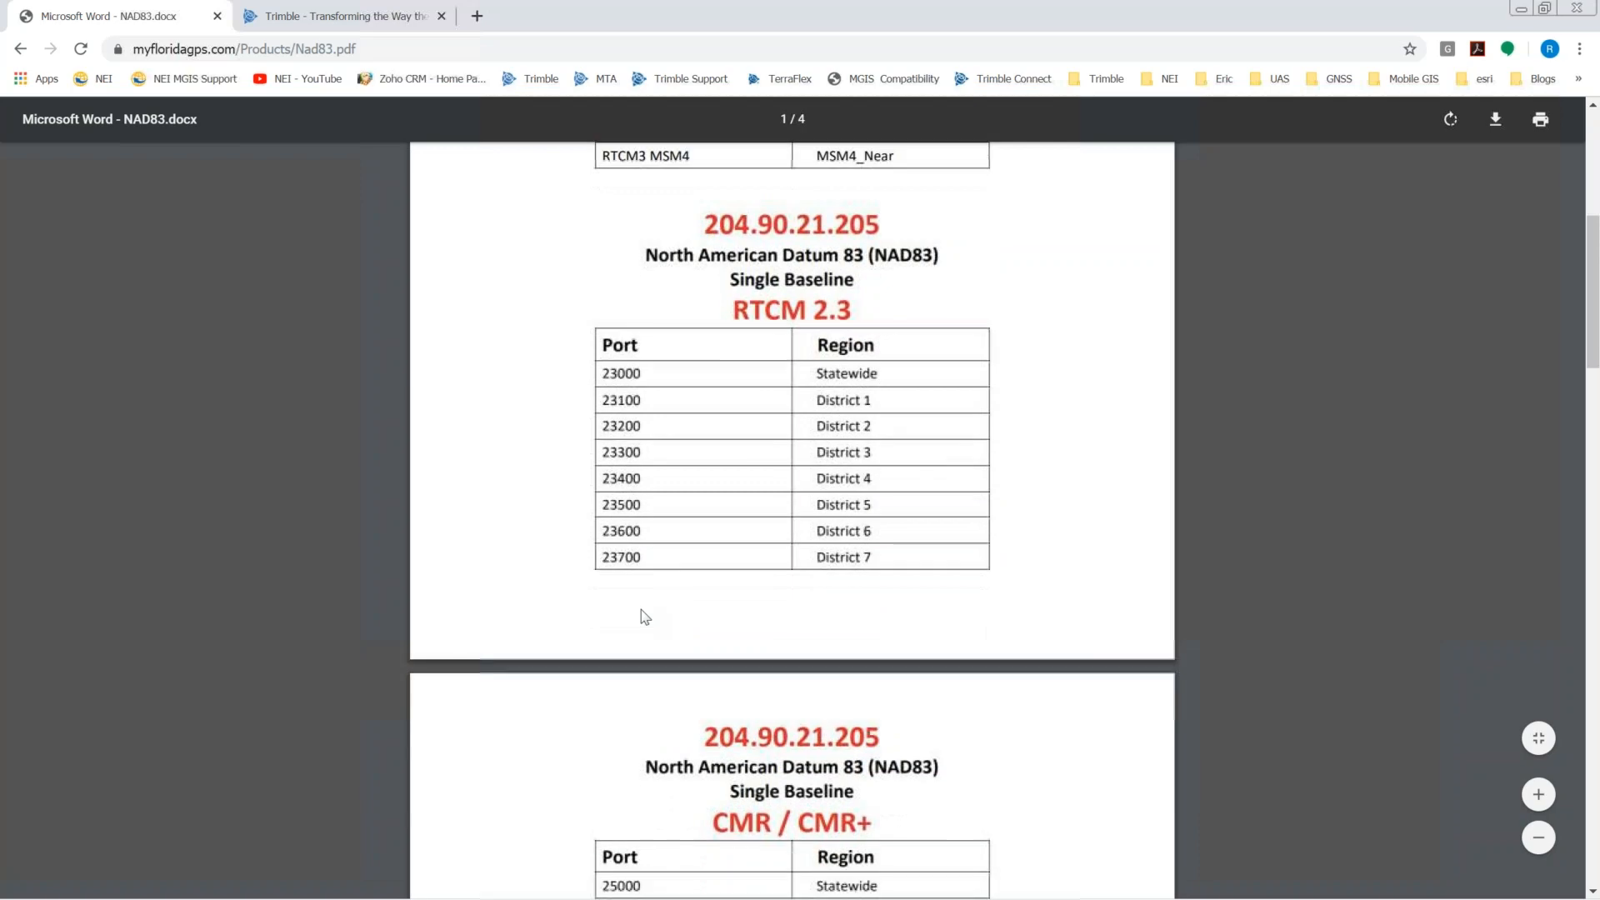
scroll(642, 617, "down", 15)
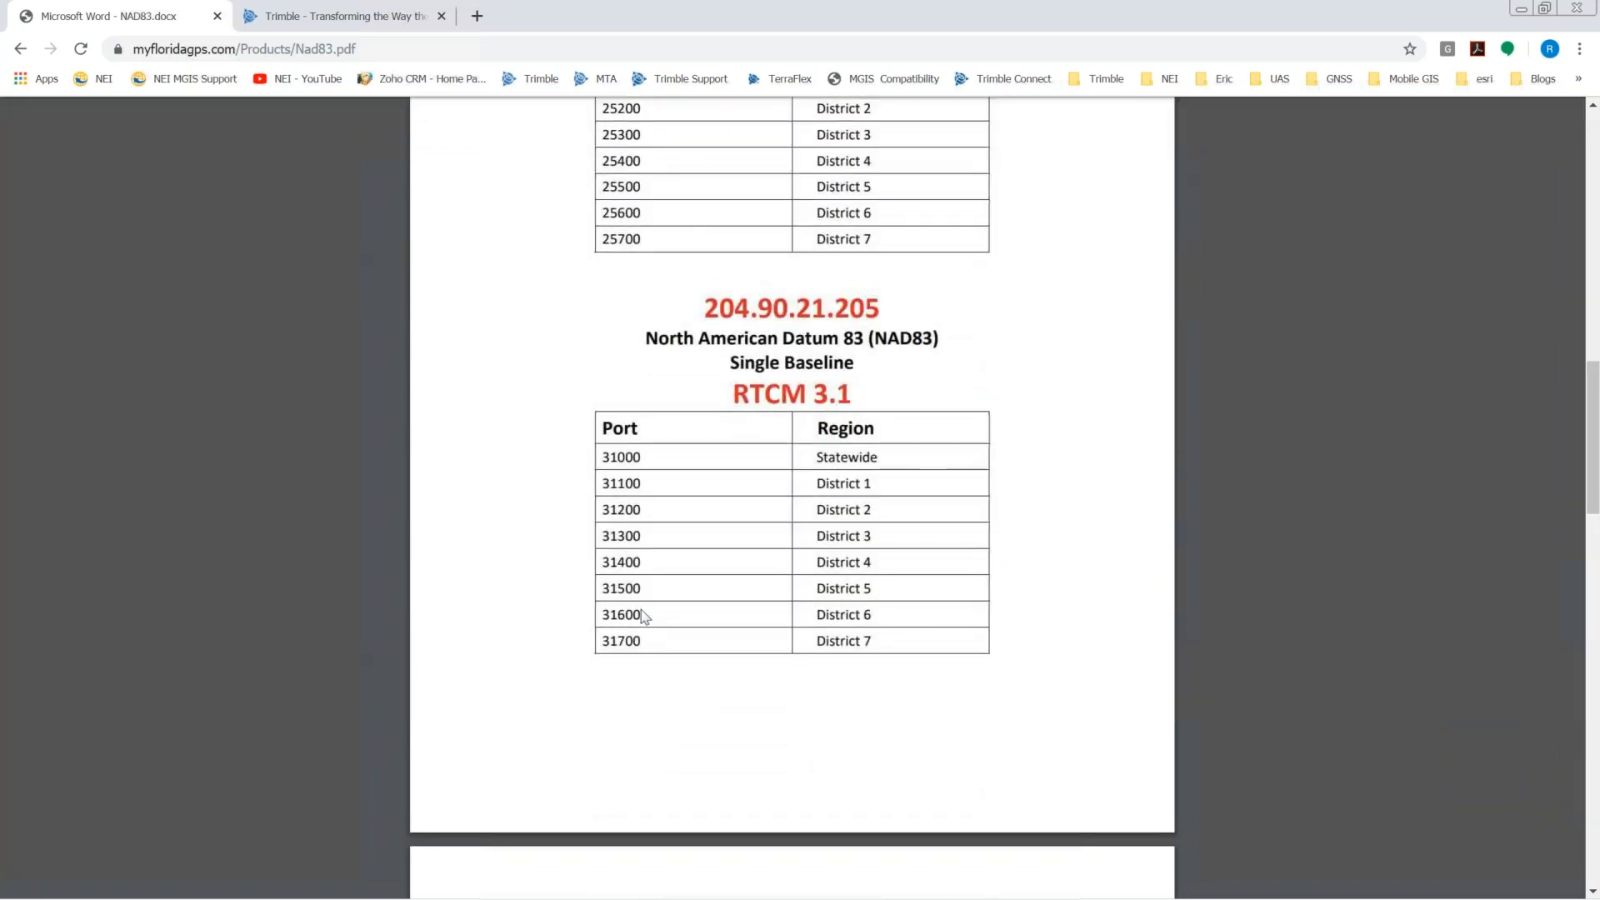
scroll(747, 571, "down", 15)
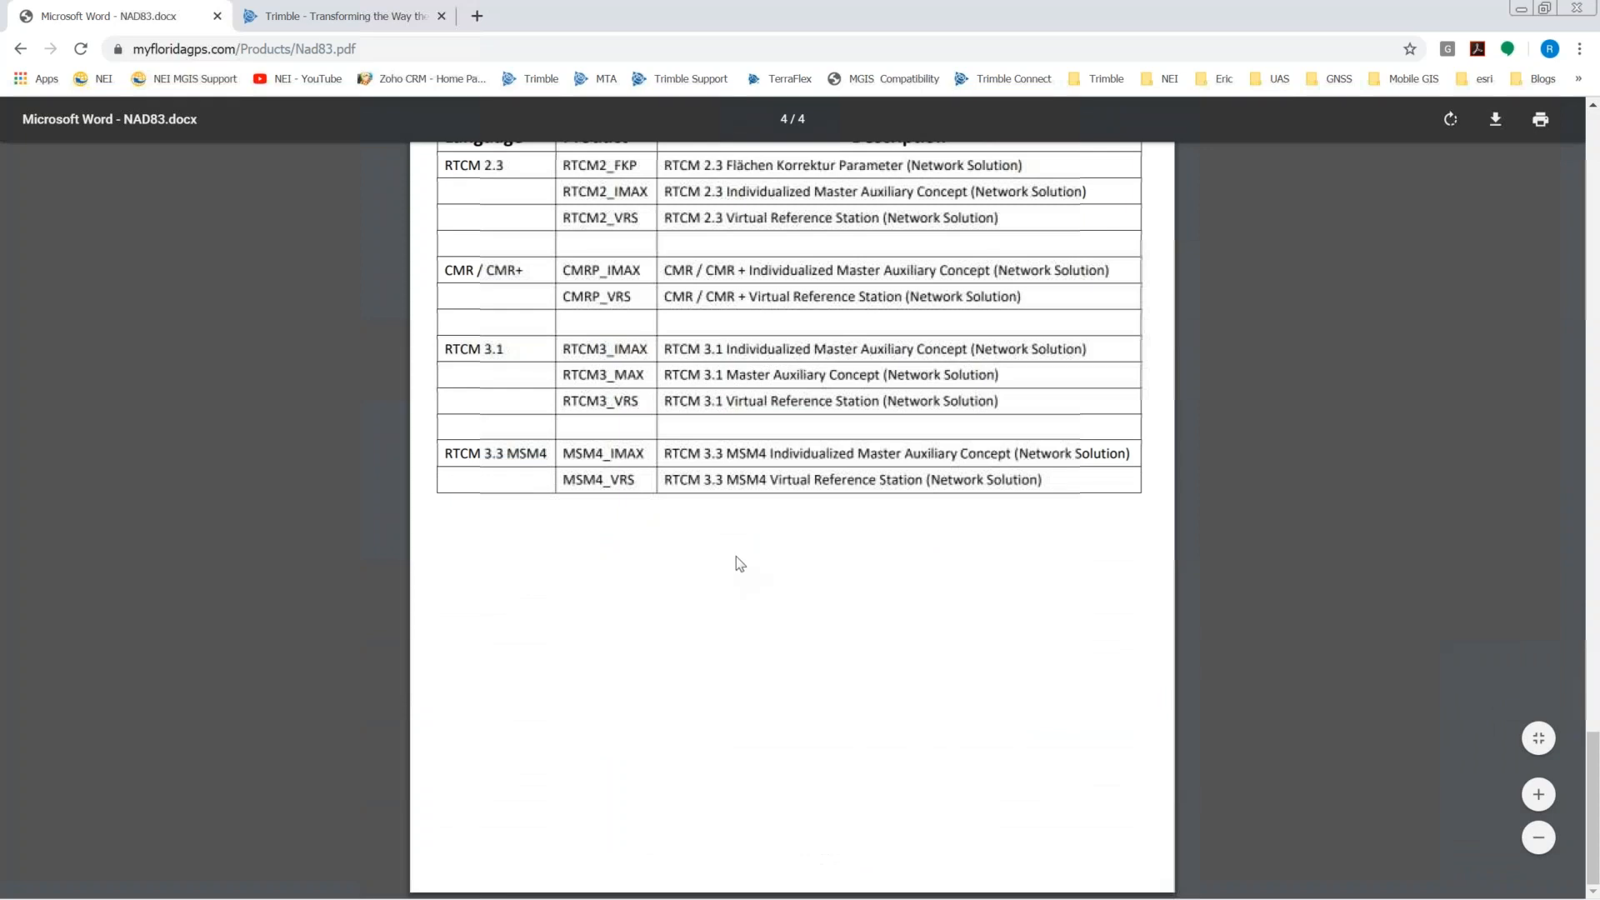
scroll(737, 557, "up", 1)
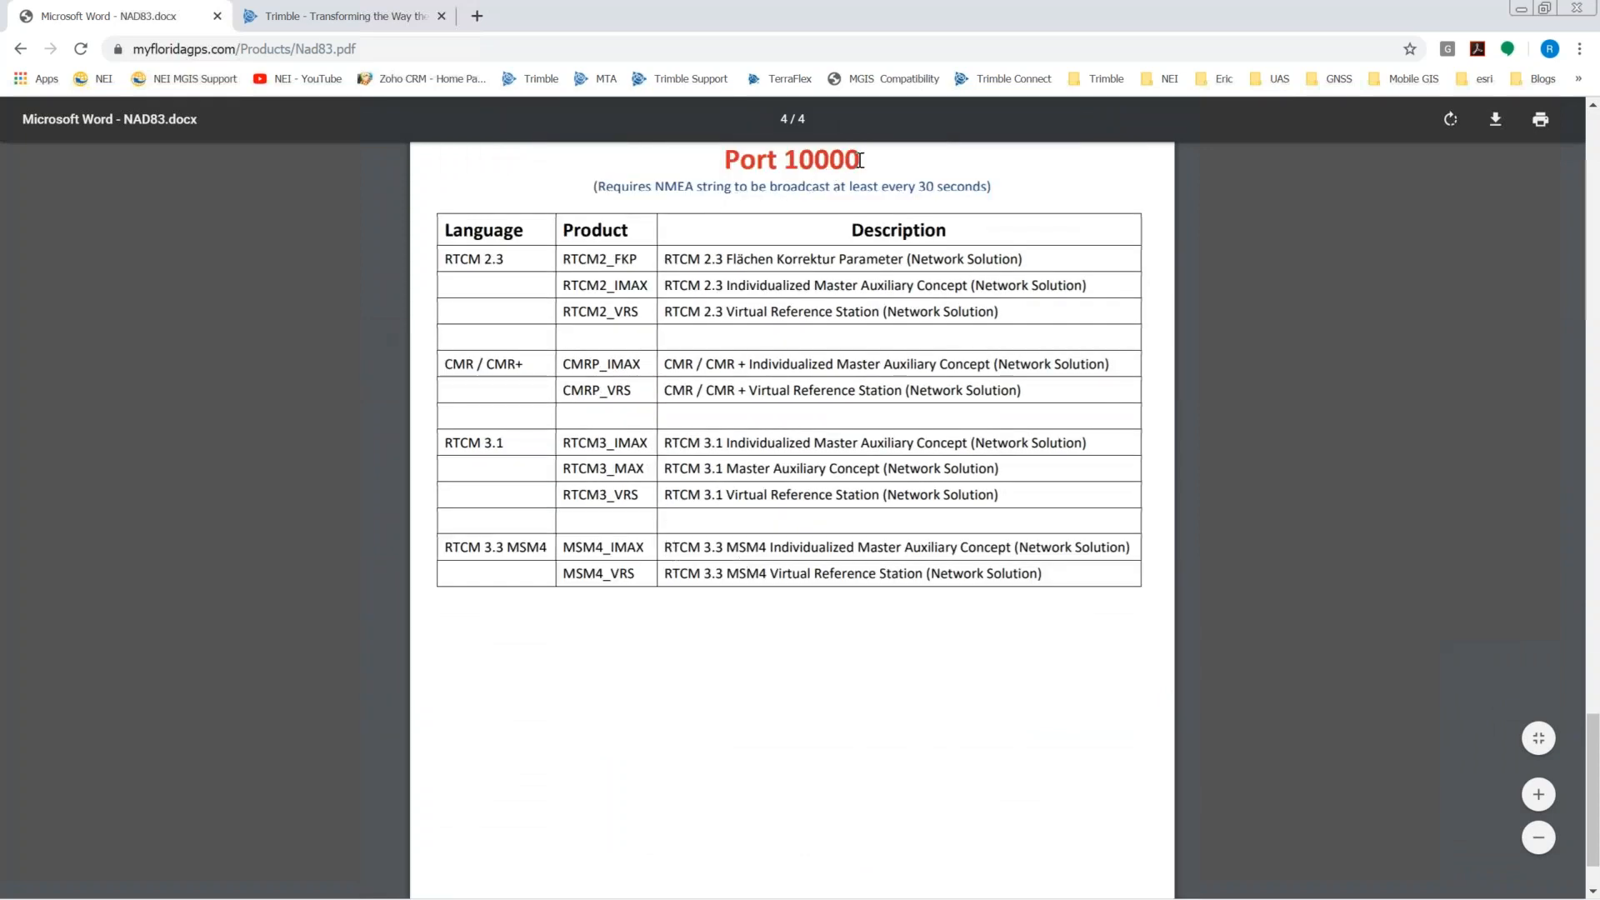
left_click_drag(859, 159, 788, 159)
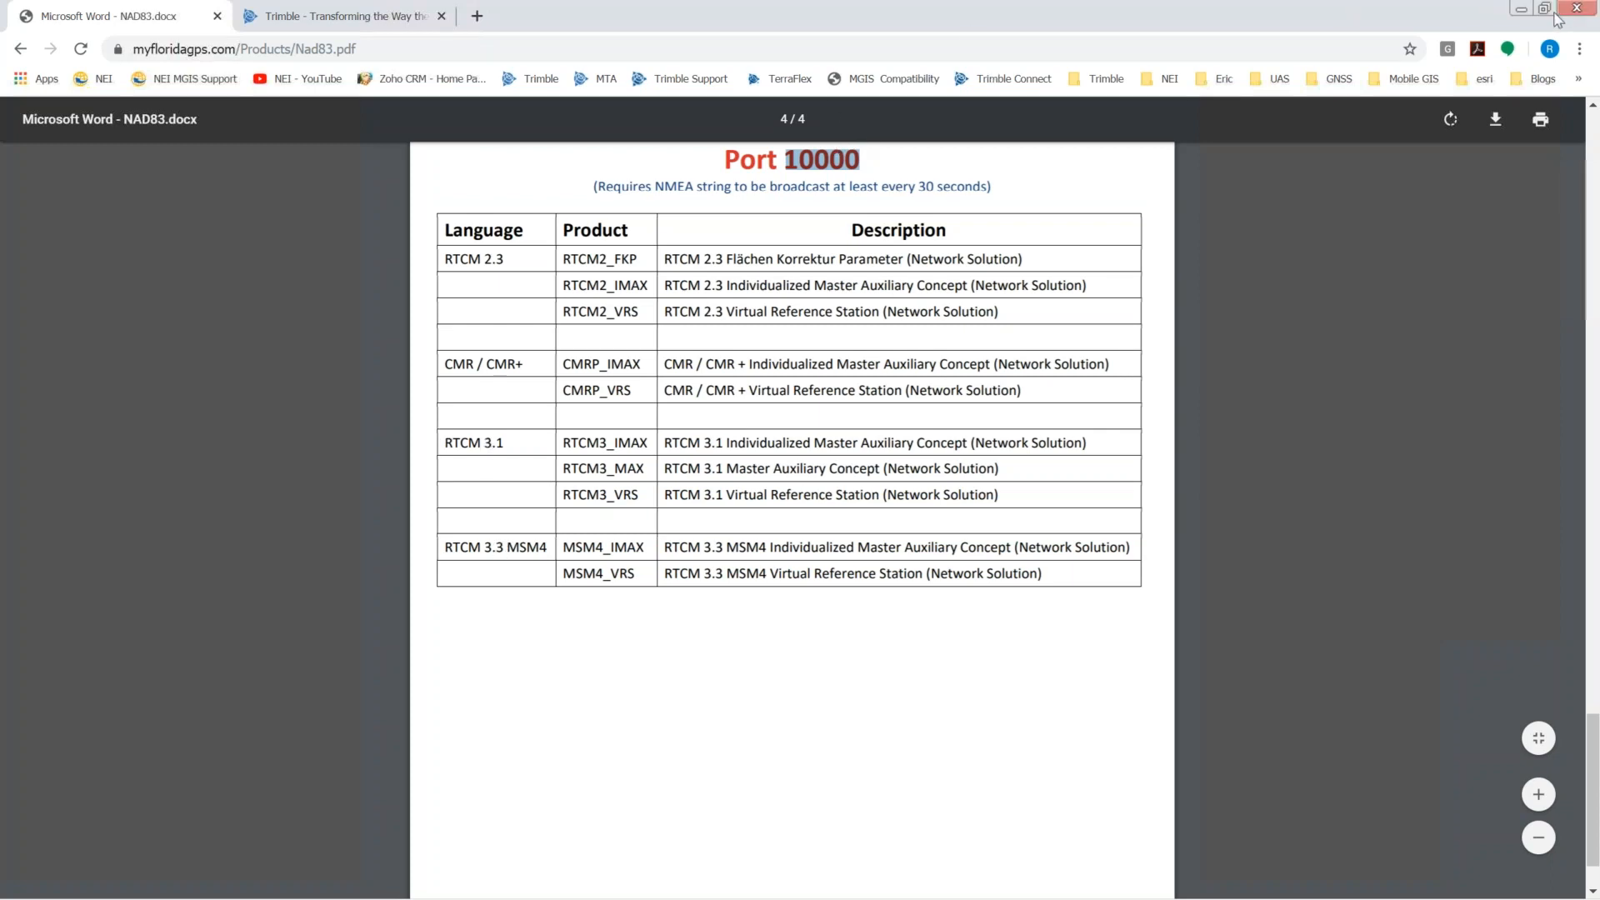
Step: Back in TerraSync, set the external source's Port to 10000 and try to retrieve the server's source table
left_click(1521, 9)
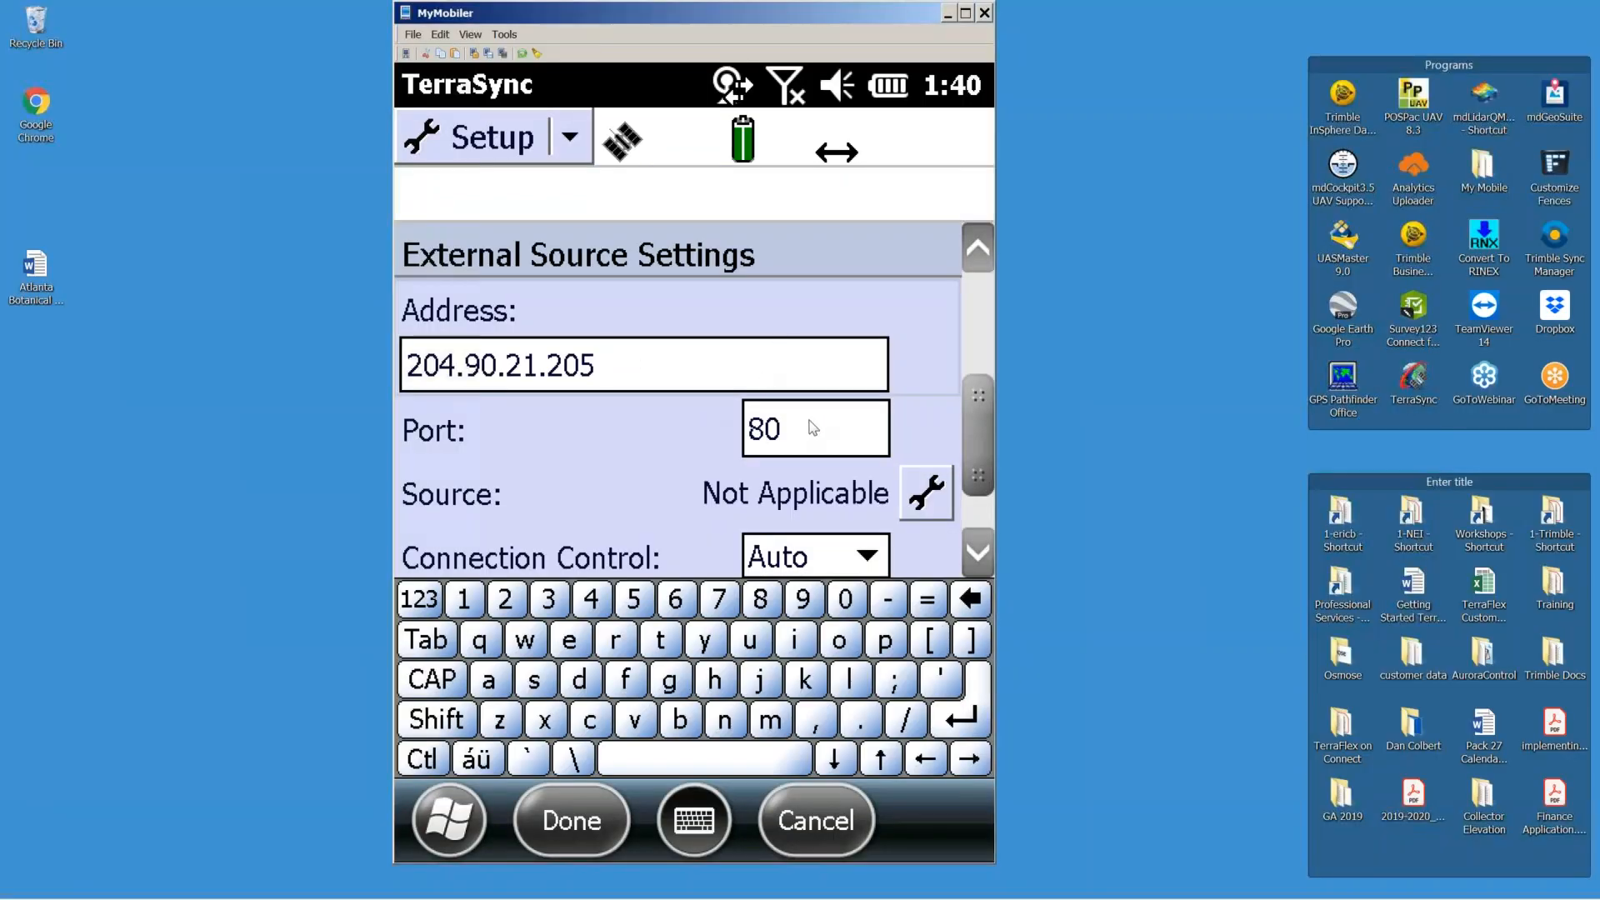
left_click(790, 431)
left_click(787, 431)
left_click_drag(788, 432, 699, 441)
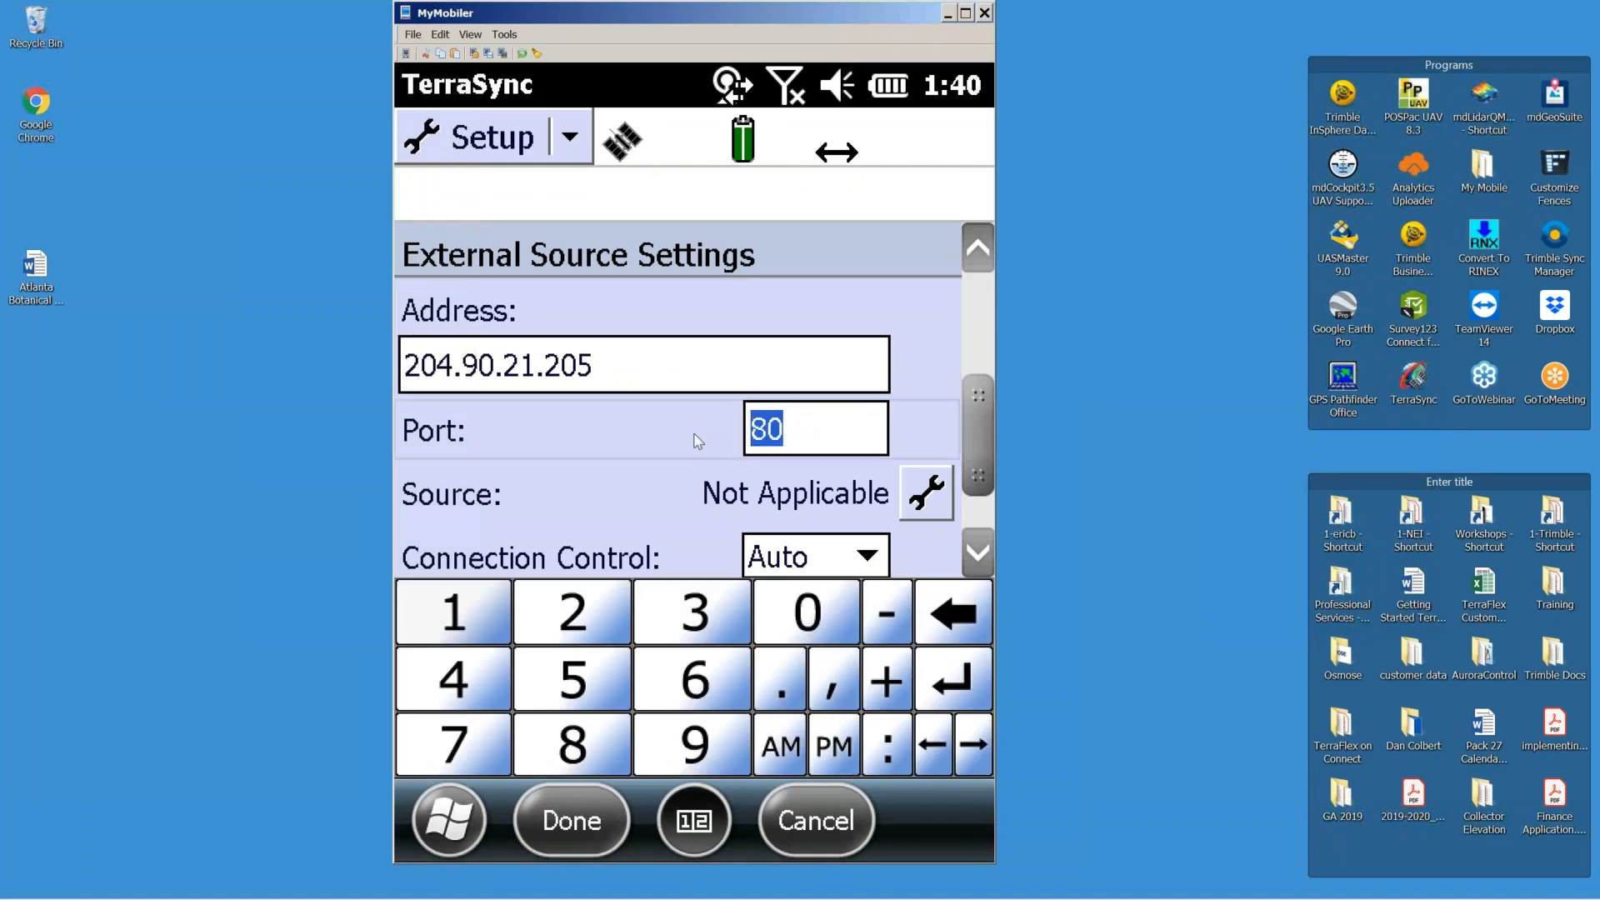
key("ctrl+v")
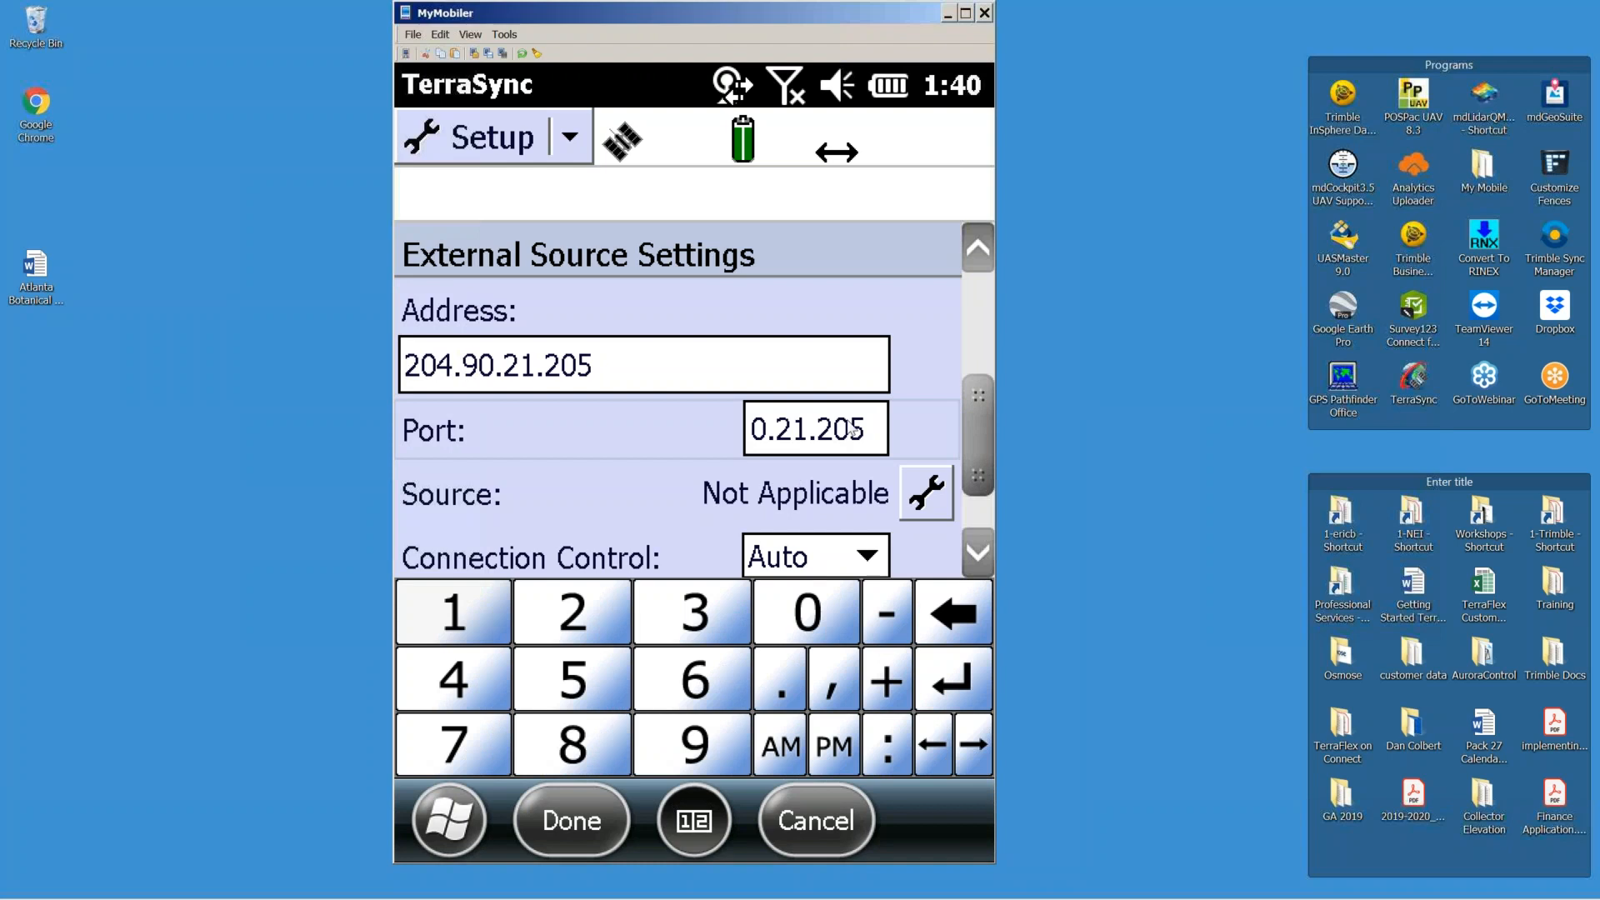
left_click_drag(640, 447, 639, 443)
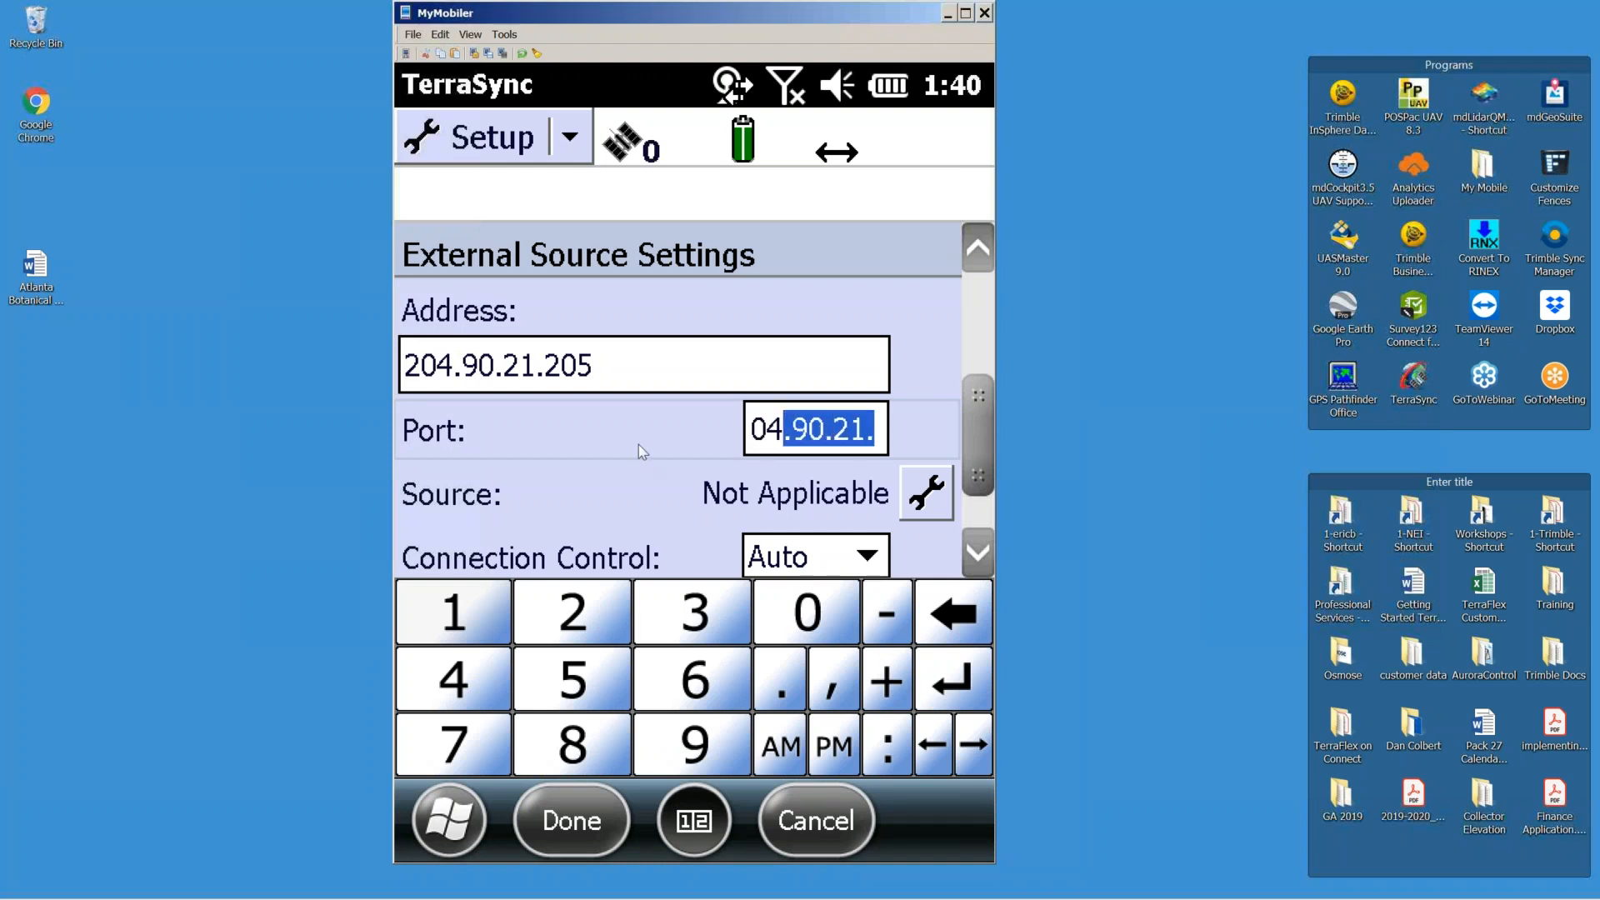
key("BackSpace")
key("BackSpace")
key("BackSpace")
type("1")
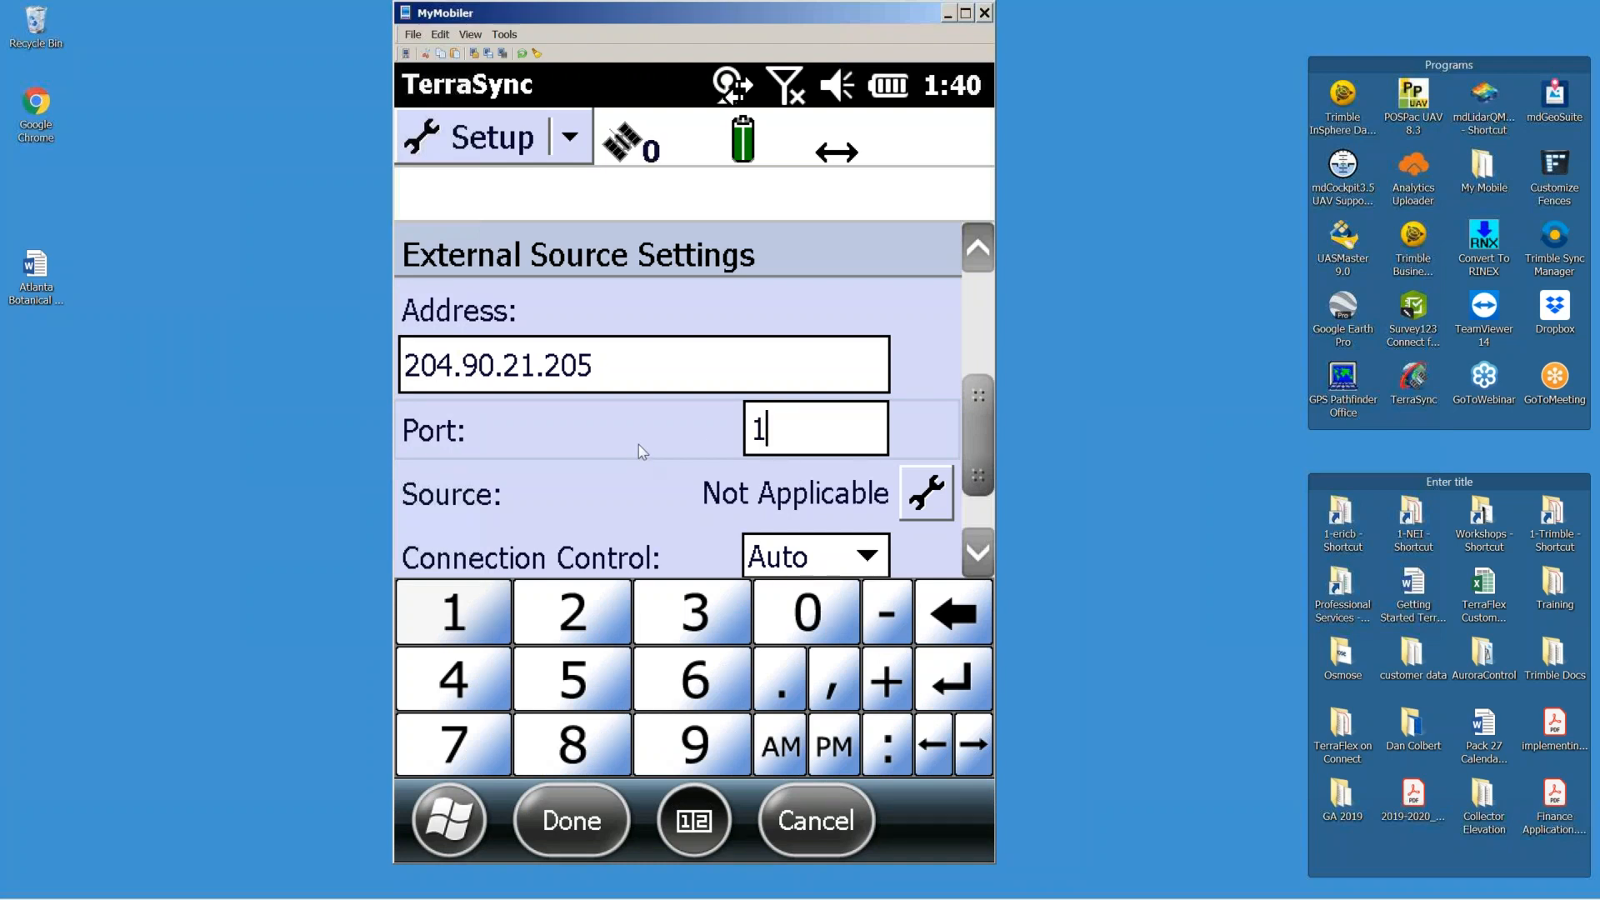
type("0000")
left_click(922, 503)
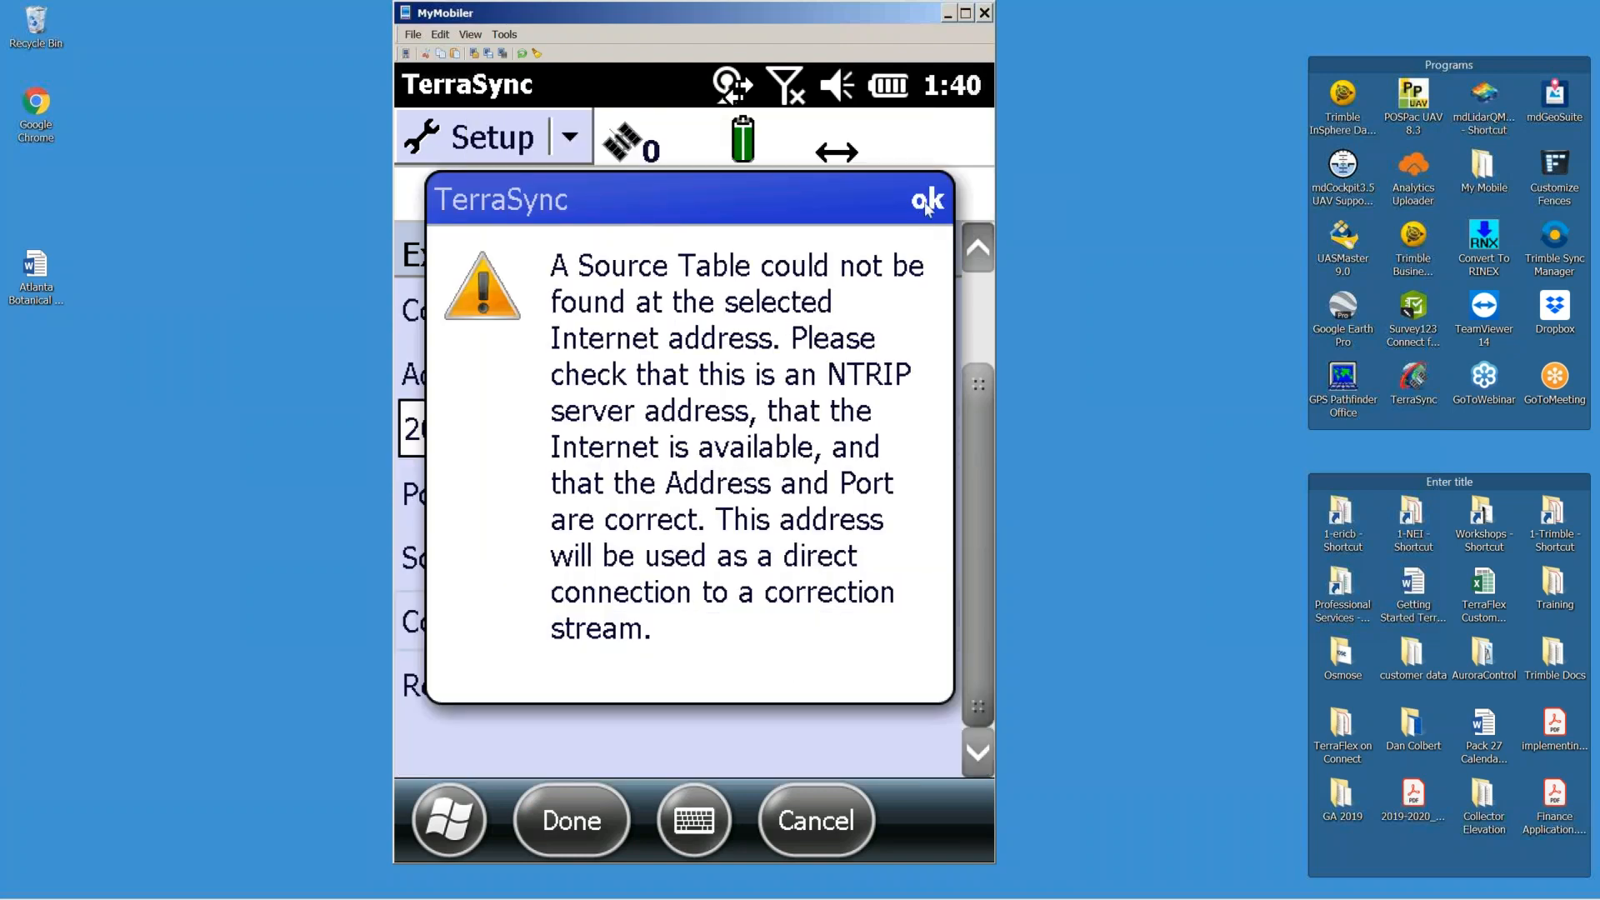
left_click(926, 202)
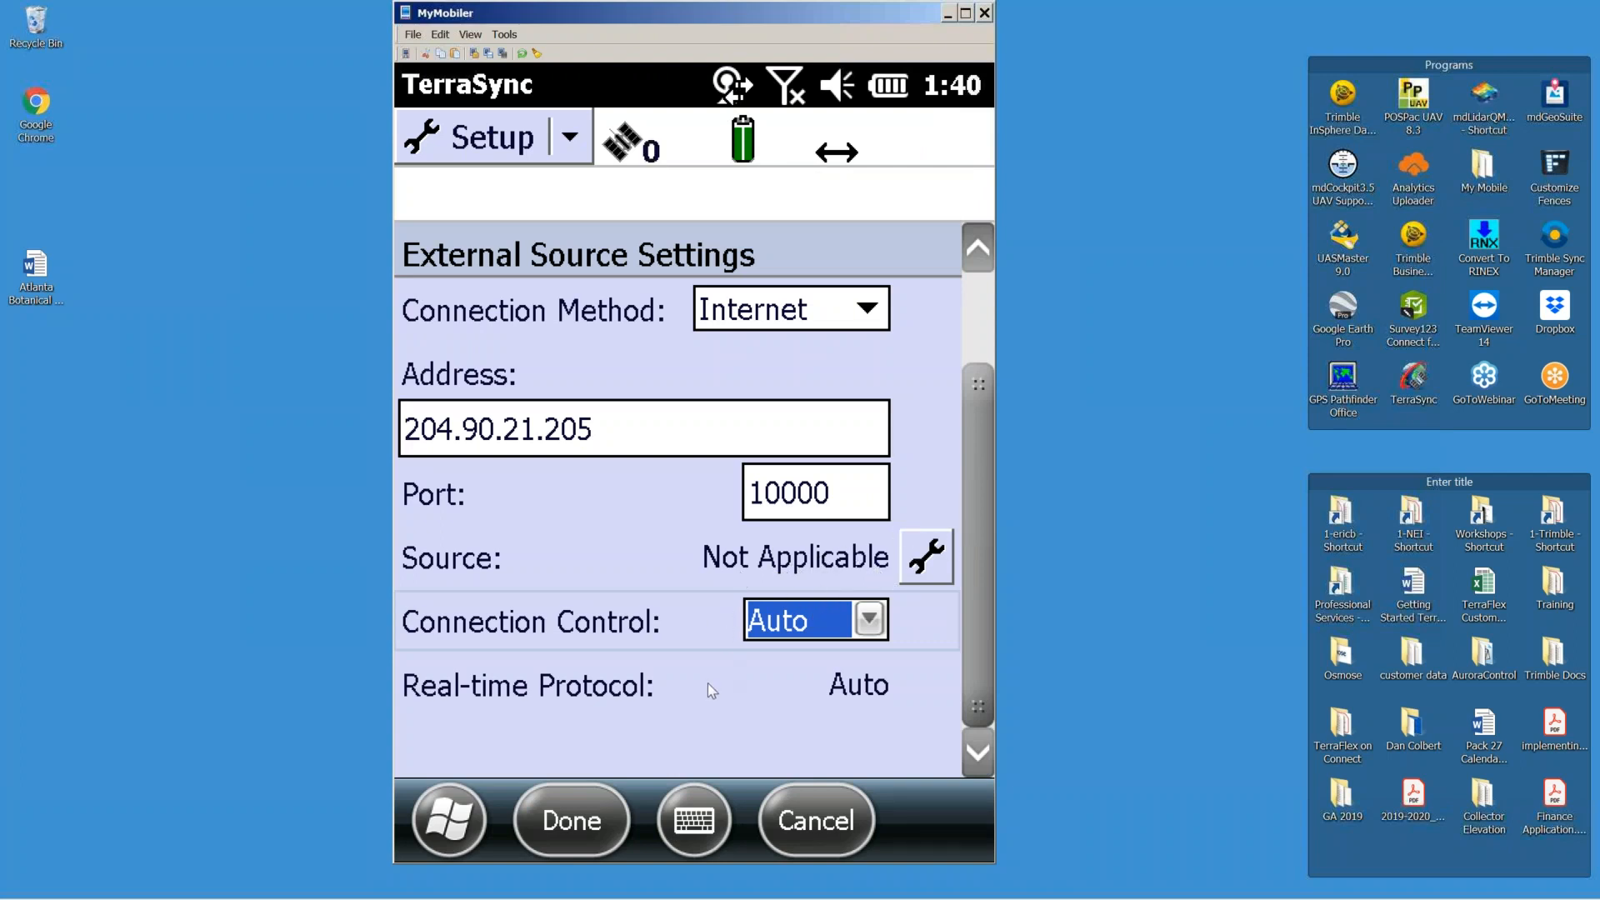
Step: Set the external source's Address to c4gnet.xyz
left_click(605, 436)
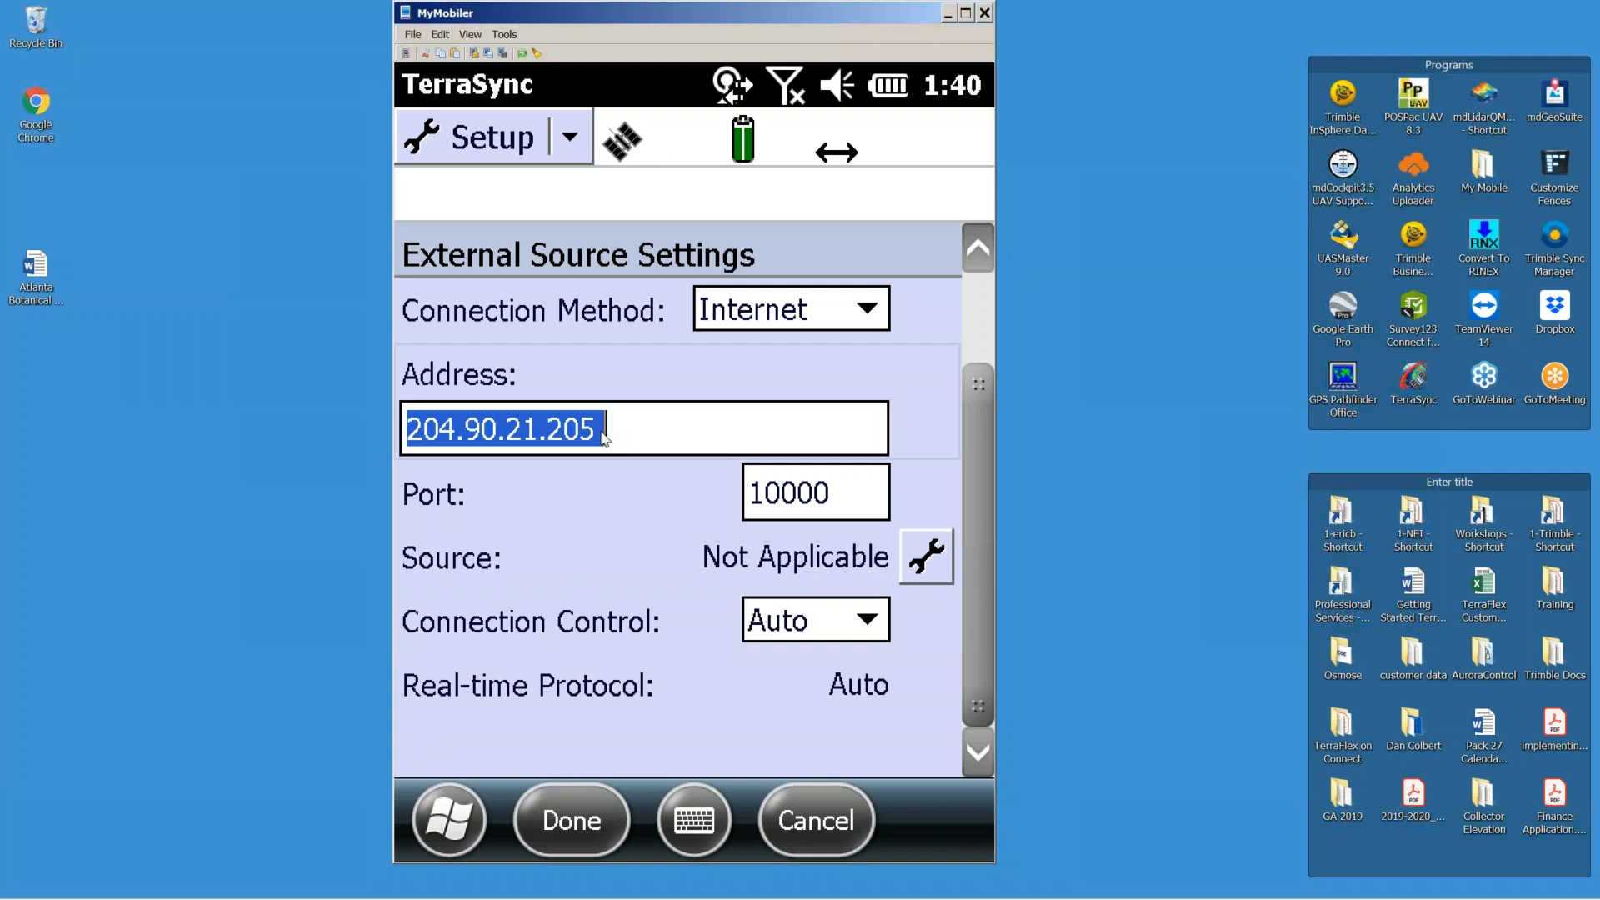
type("c4")
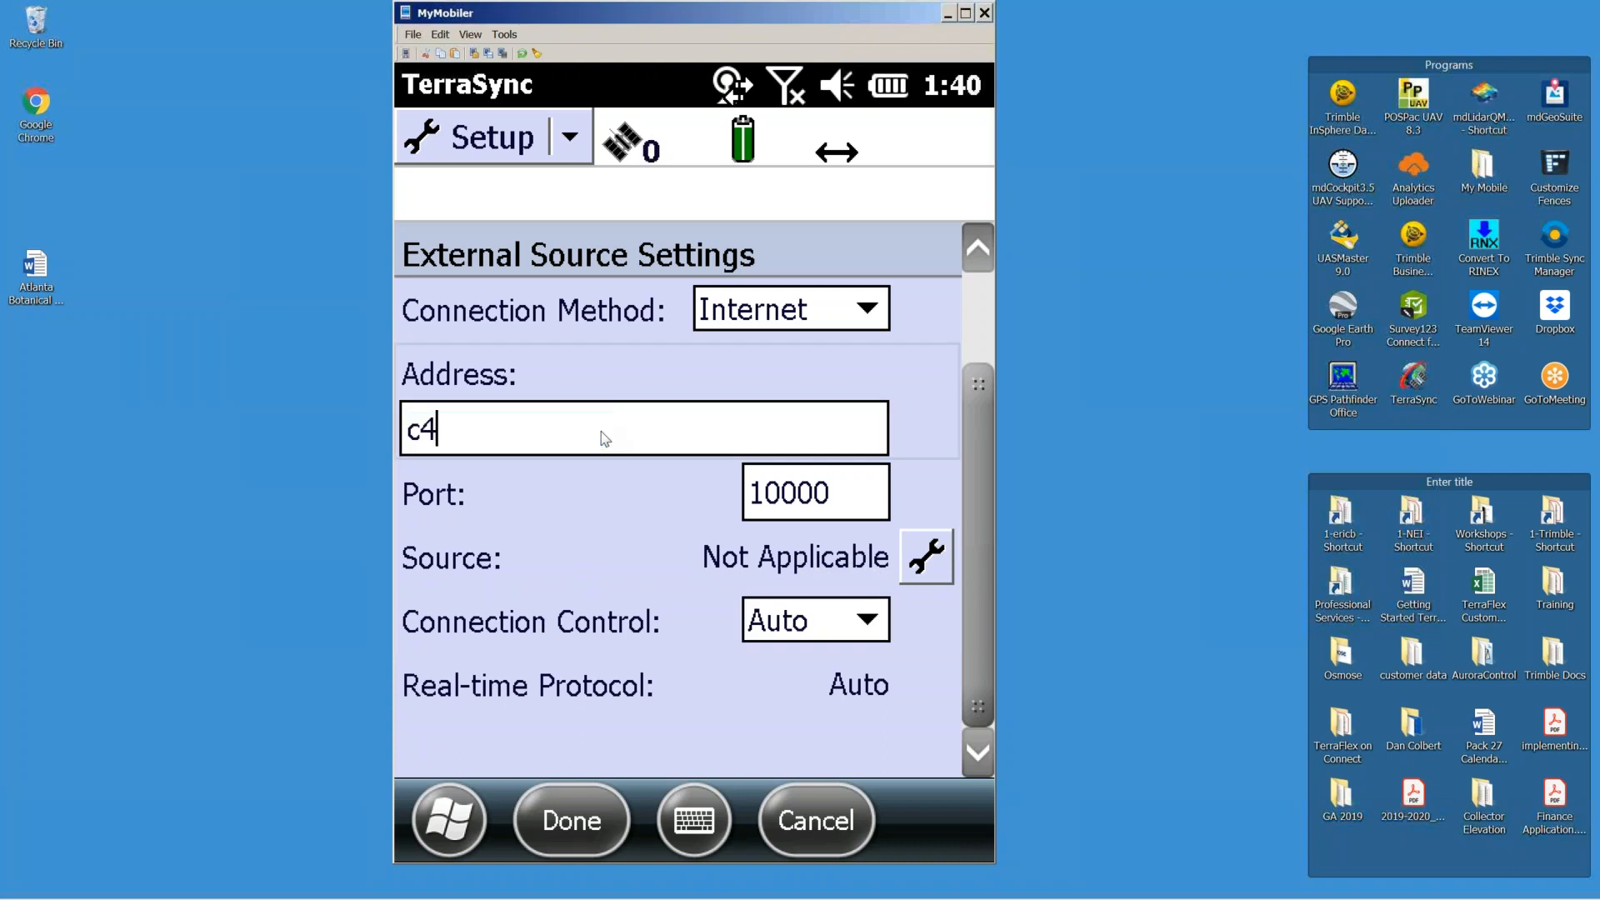
type("g.x")
key("BackSpace")
key("BackSpace")
type("nect")
key("BackSpace")
key("BackSpace")
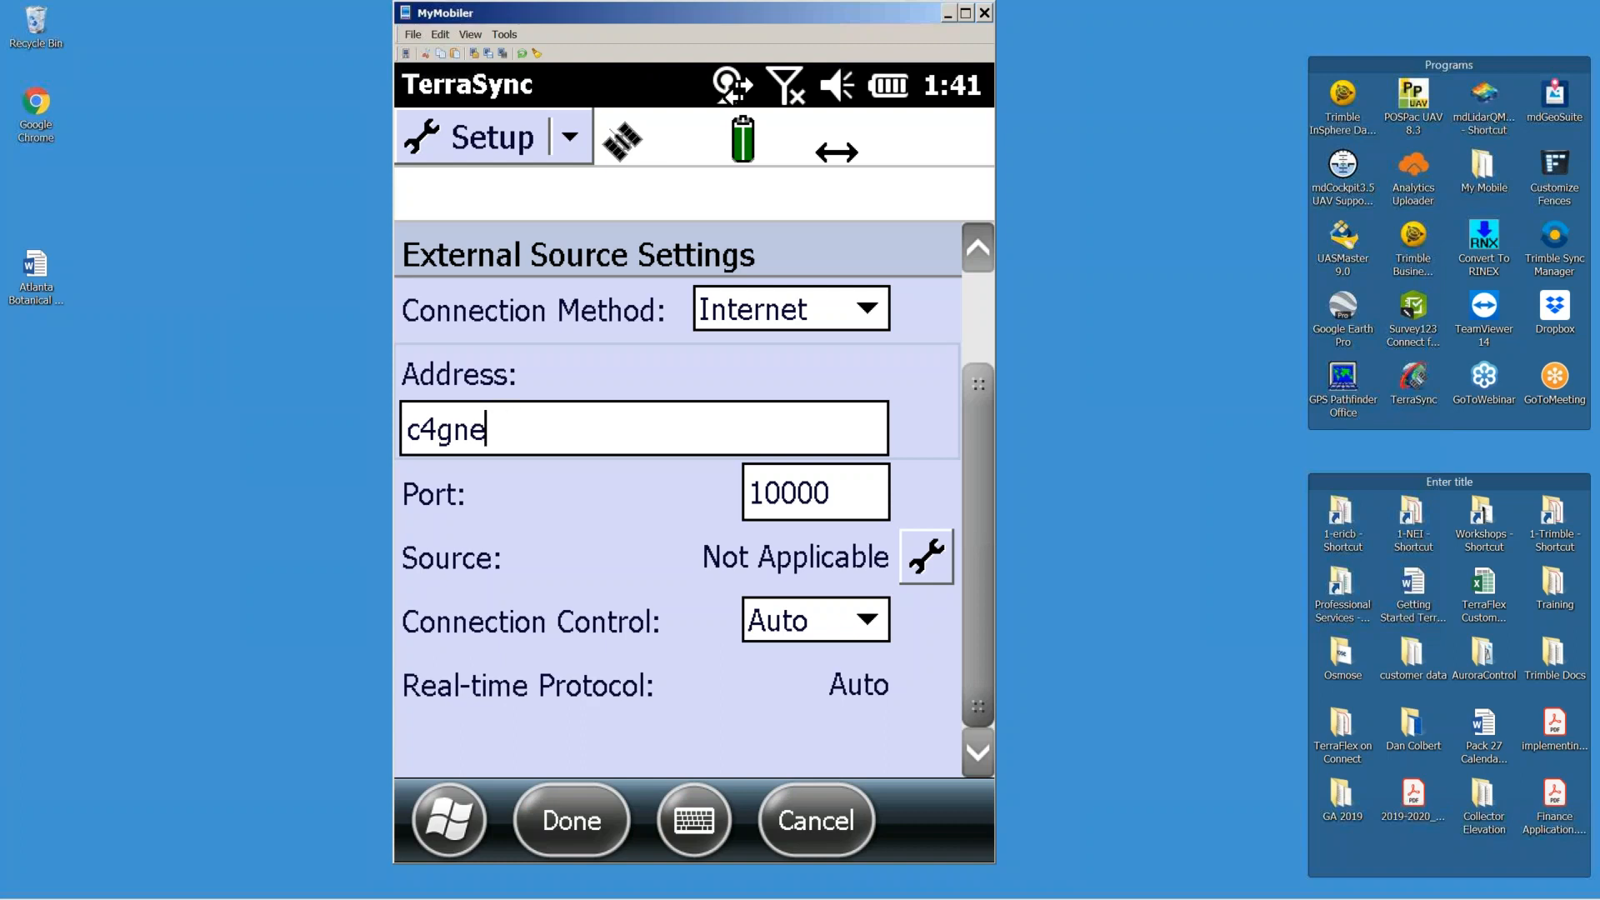
type("t.xyz")
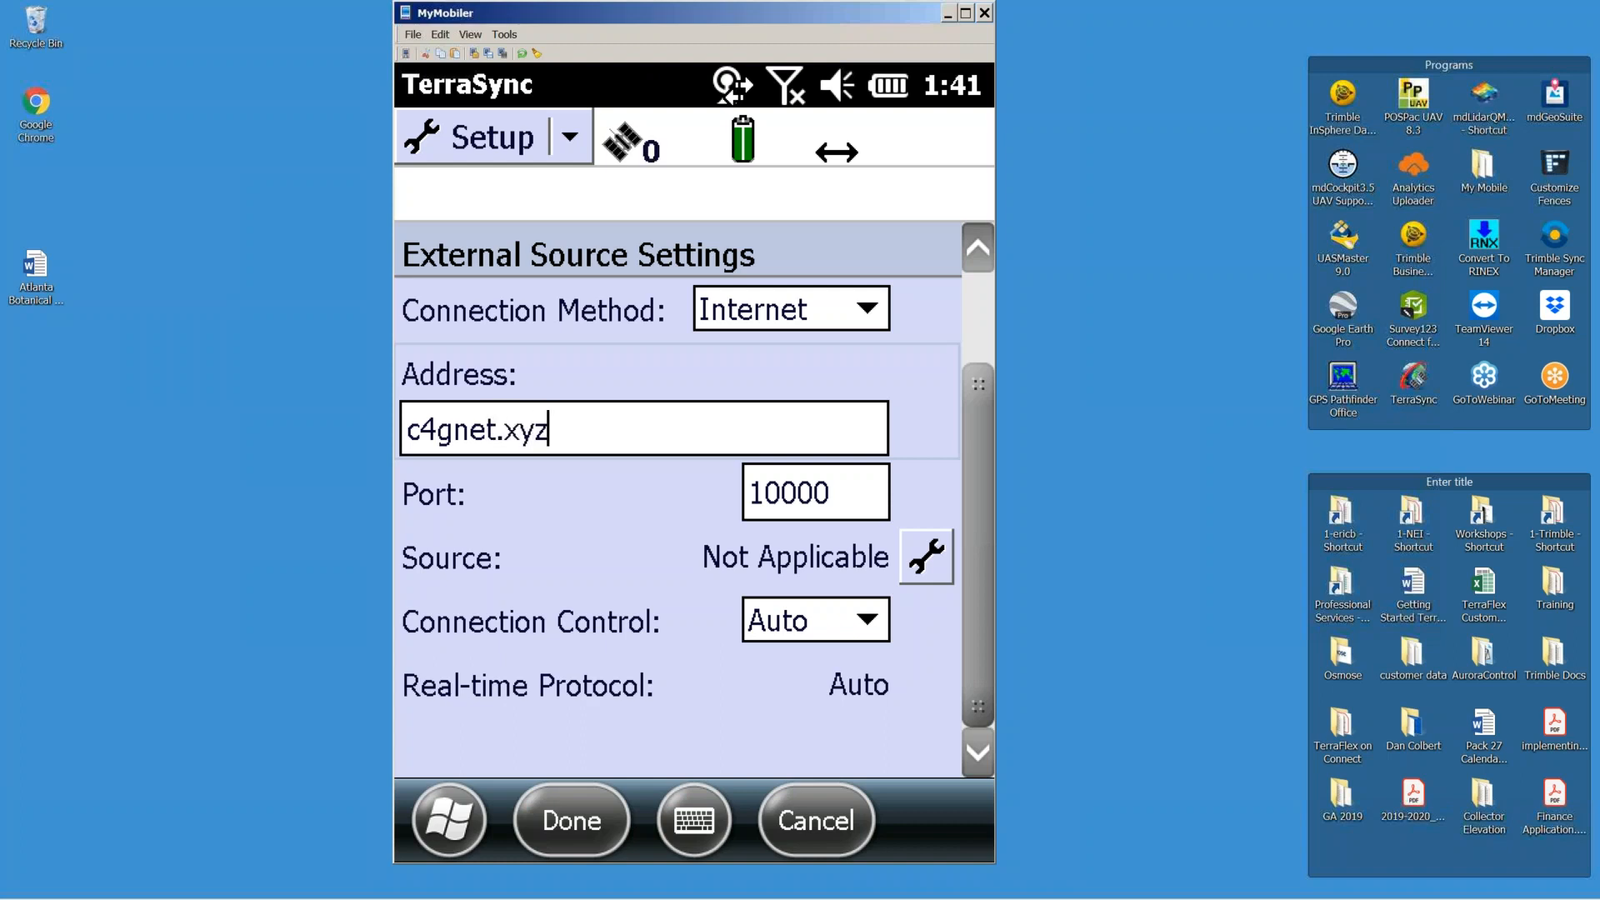
Step: Set the external source's Port to 9000, request the server's source table, and cancel the request
left_click(833, 495)
type("9000")
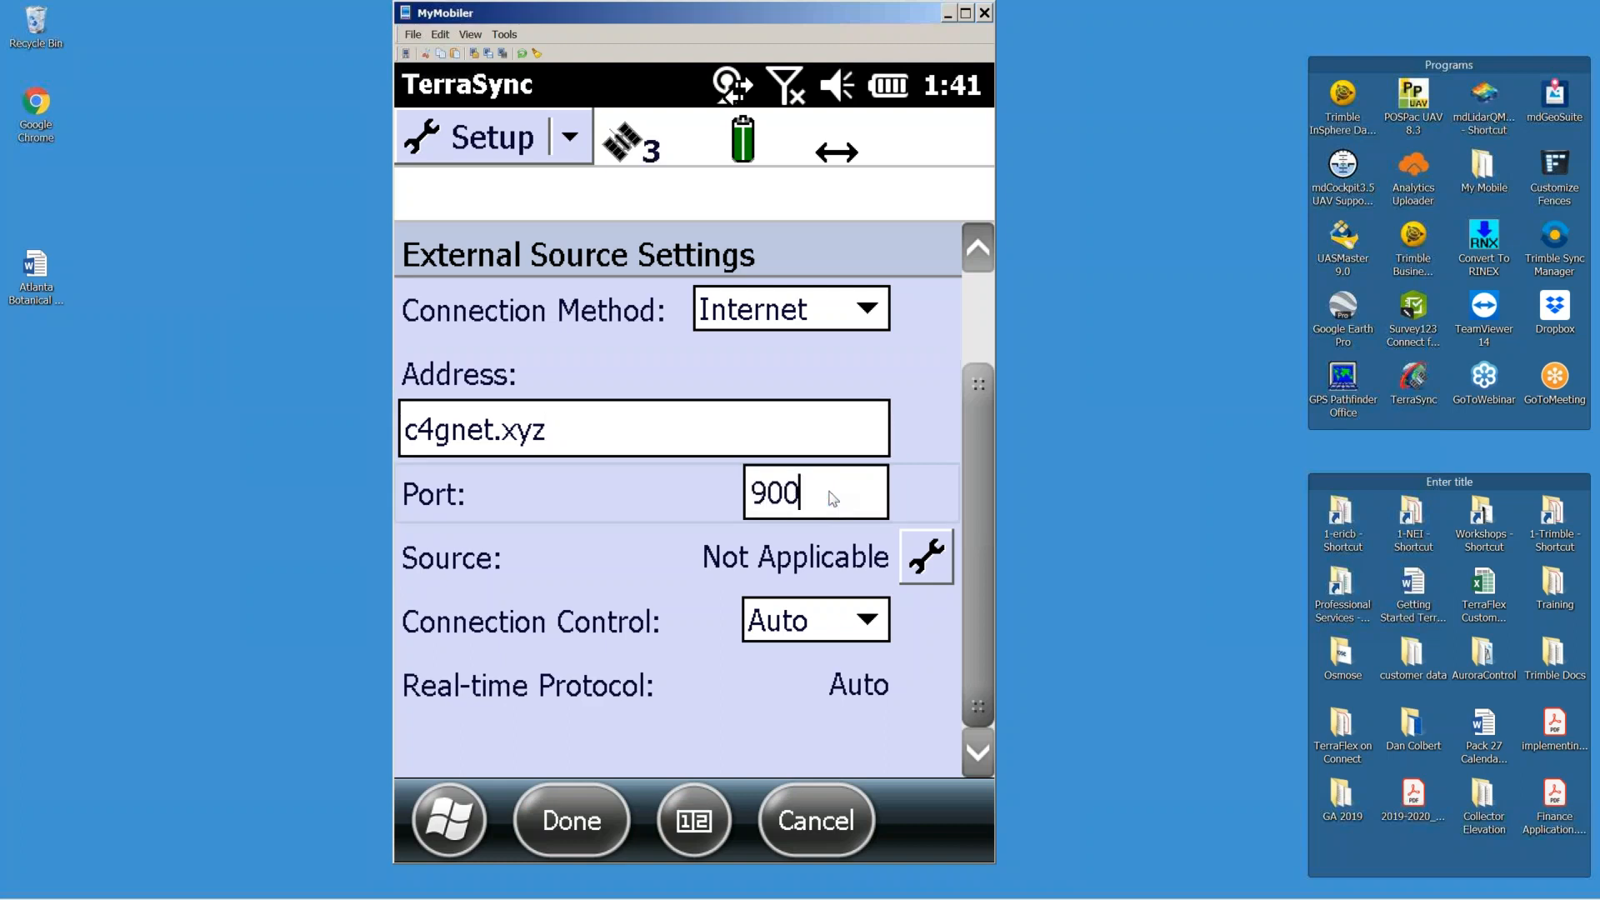
left_click(925, 563)
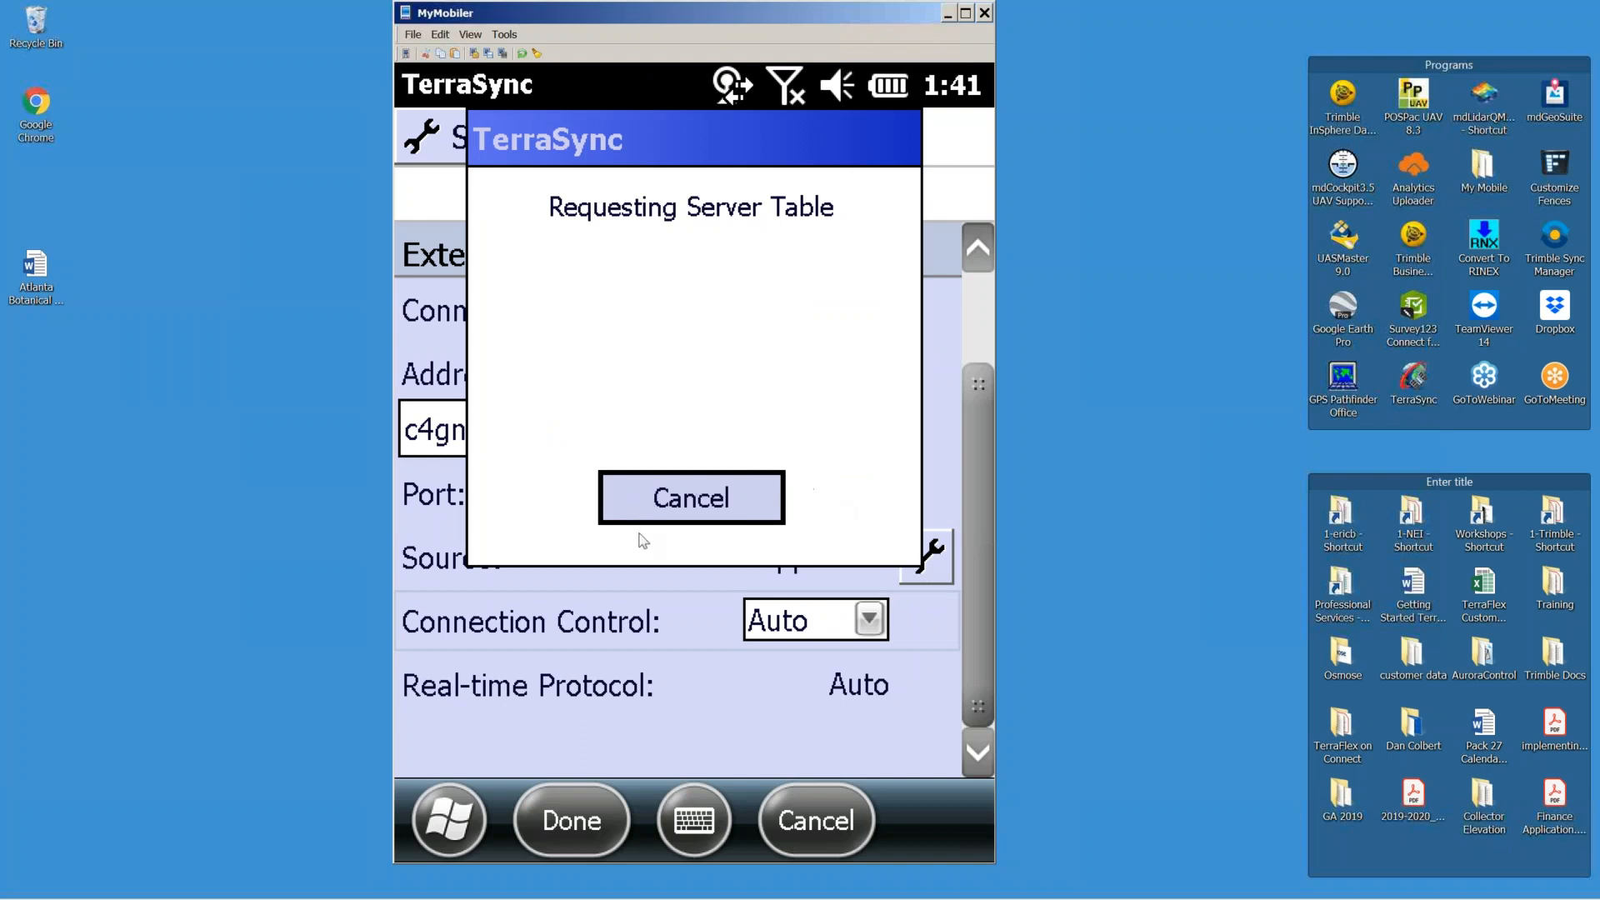
left_click(696, 505)
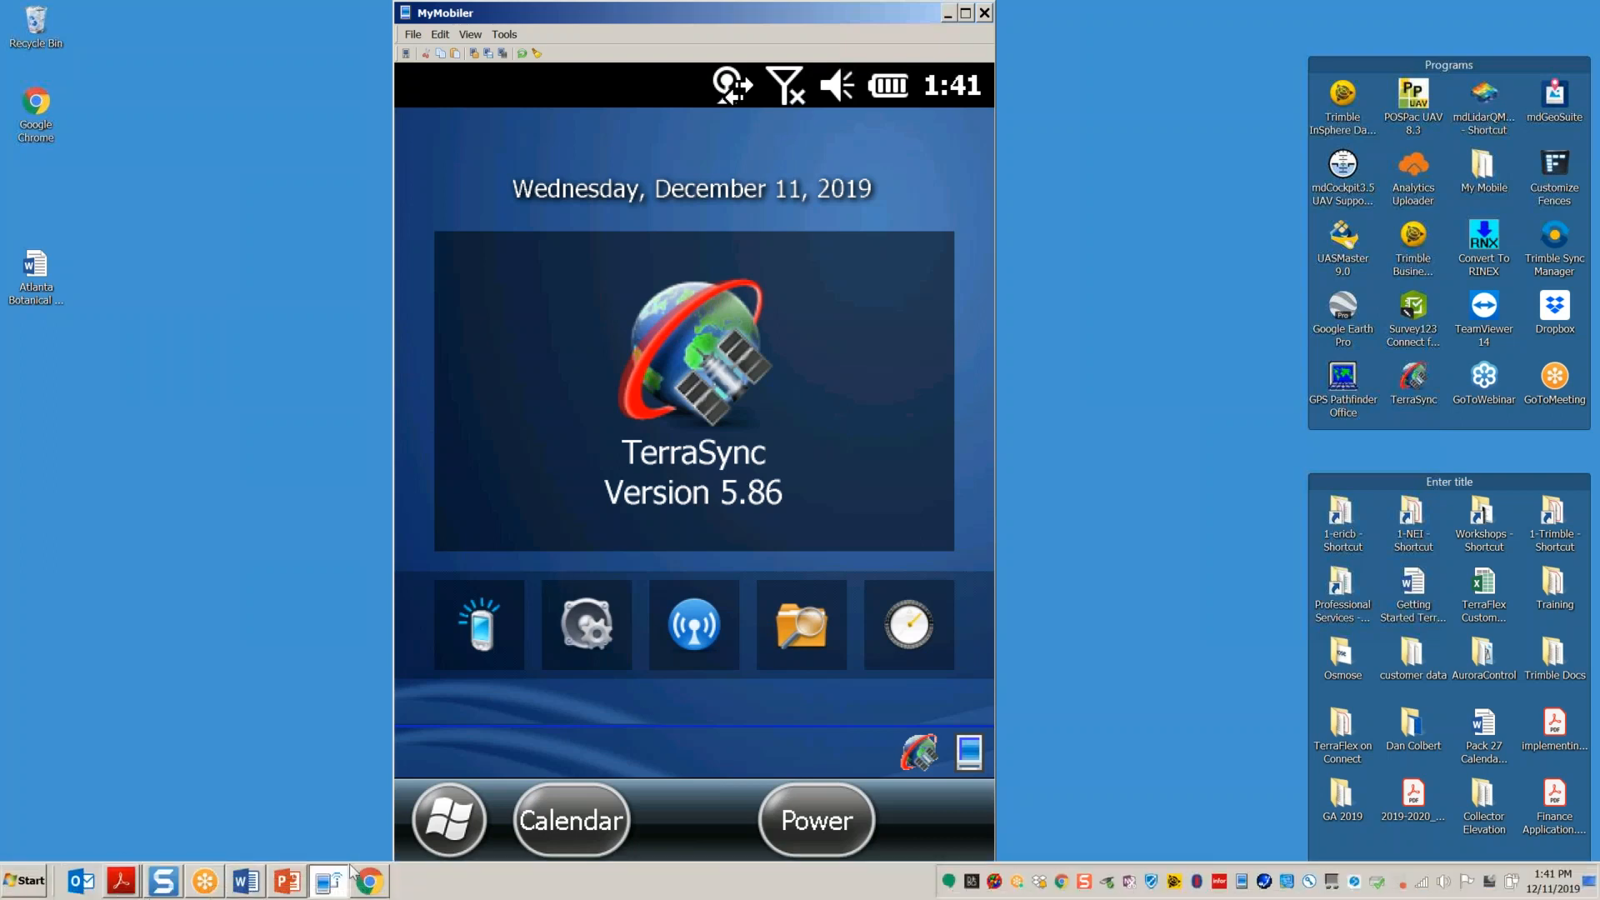
Step: Close the Geo7X PowerPoint presentation, switch to the Atlanta Botanical Garden outline in Word, and highlight the Real-time Setup item under Session 4
left_click(290, 884)
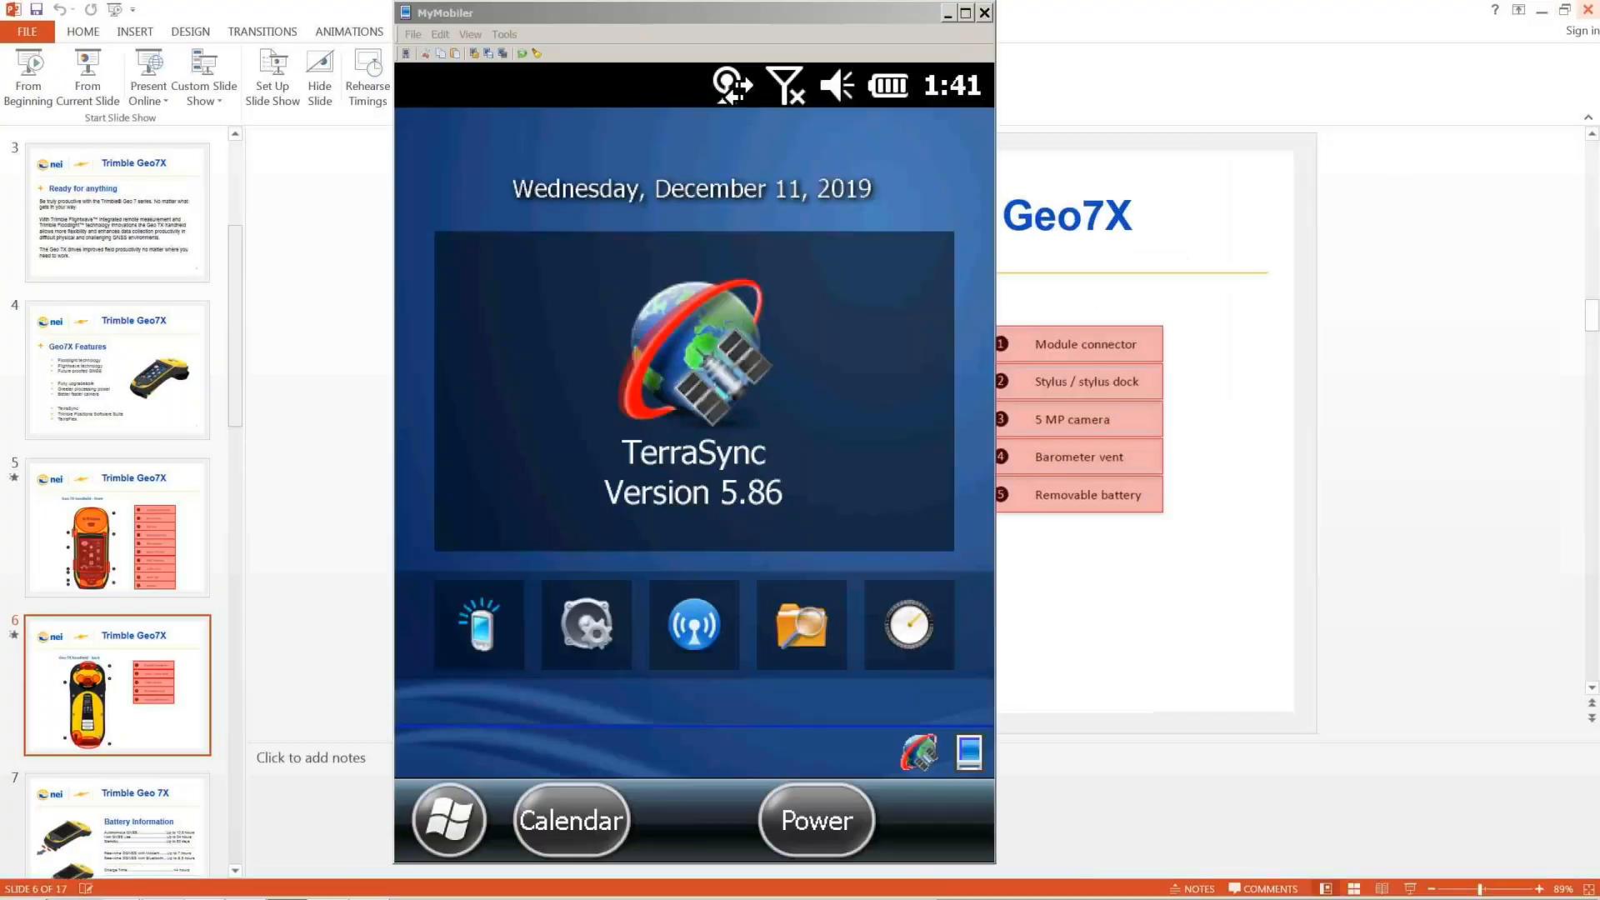
left_click(1587, 10)
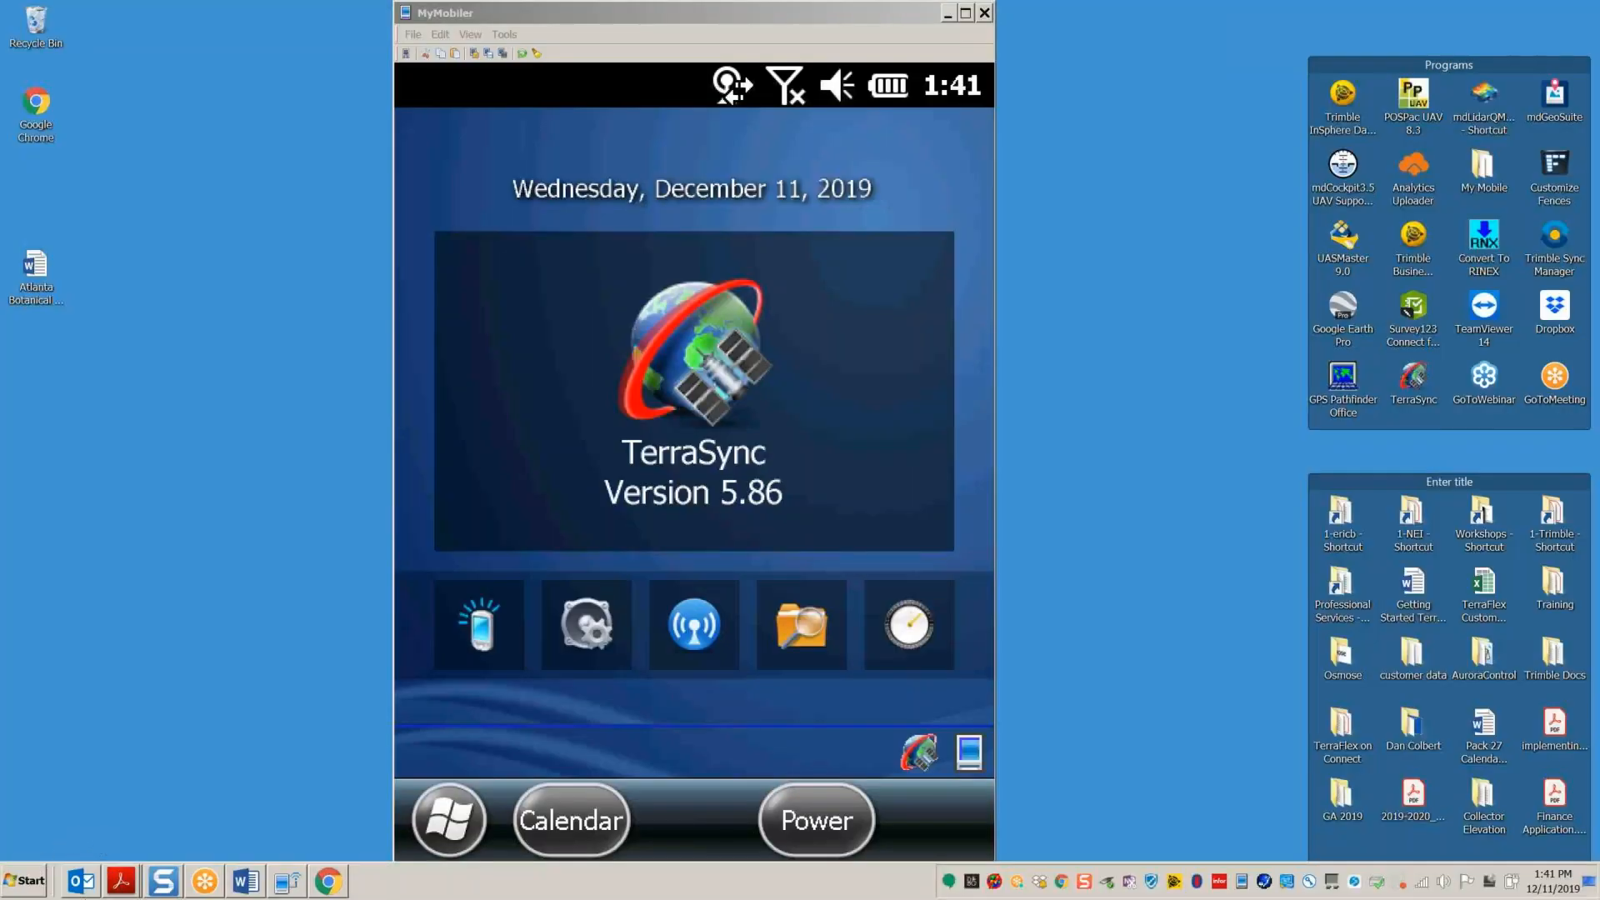
double_click(46, 265)
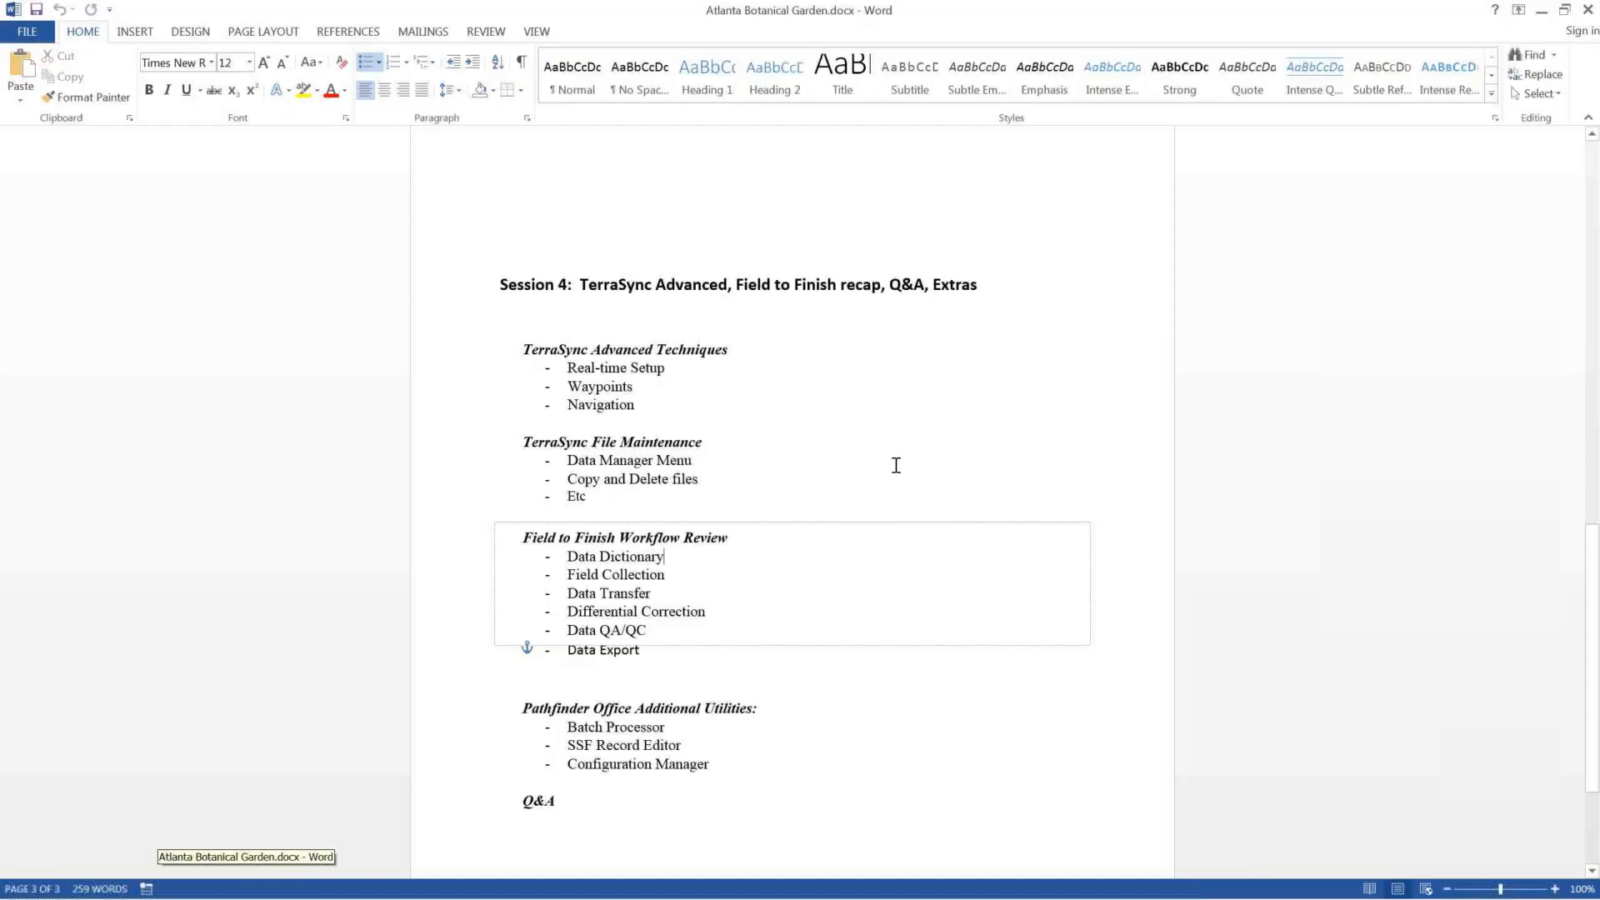
left_click(728, 495)
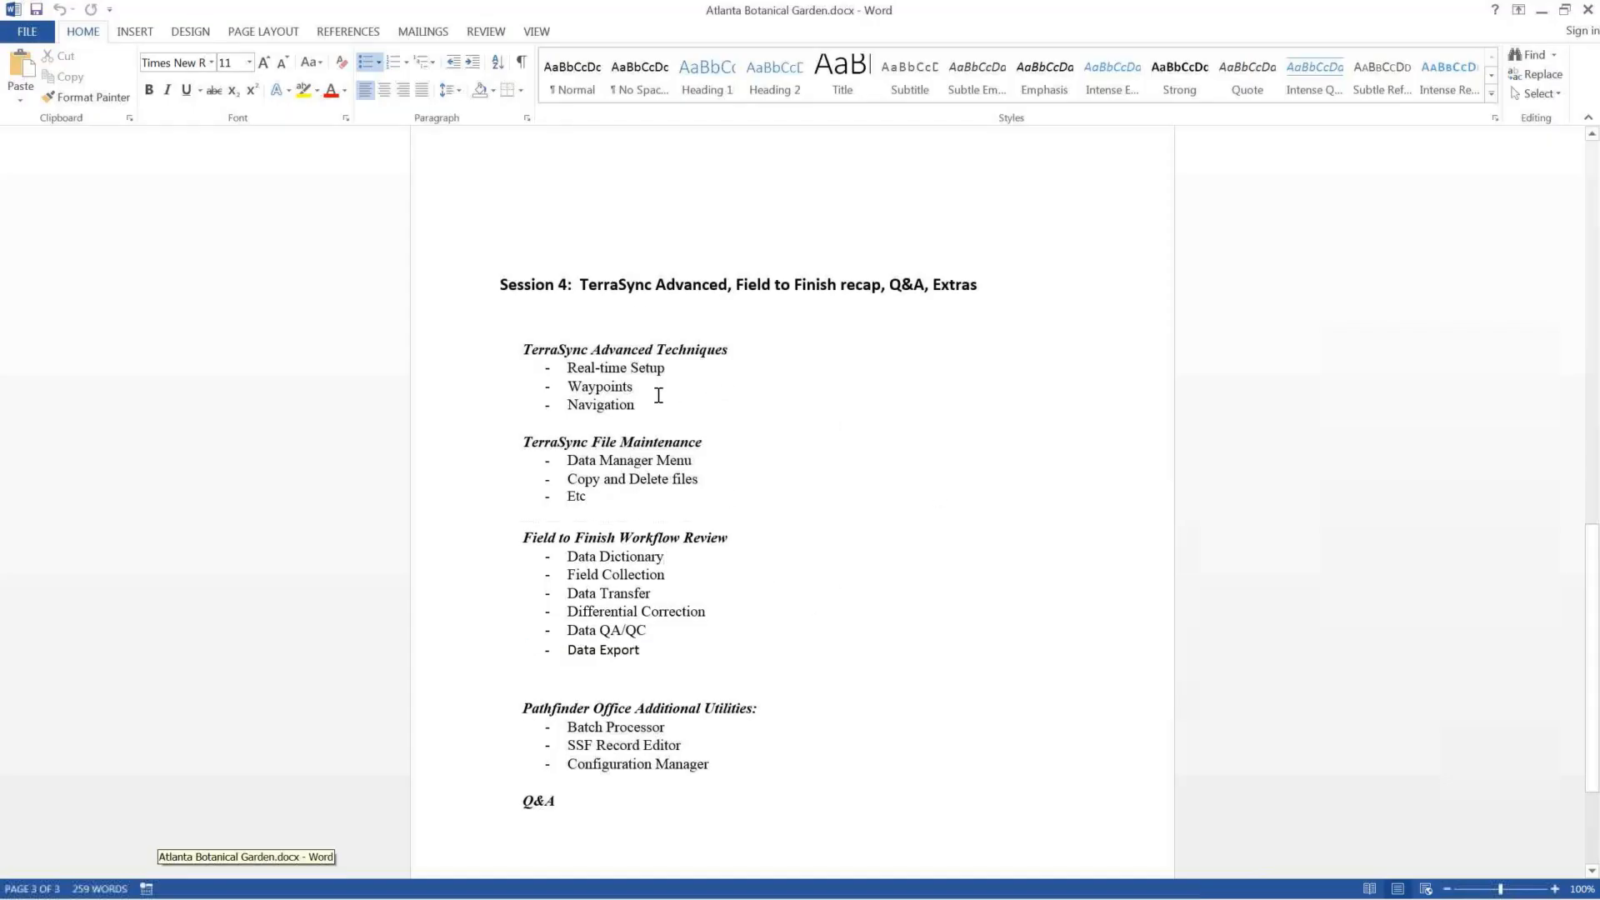
left_click_drag(682, 369, 566, 369)
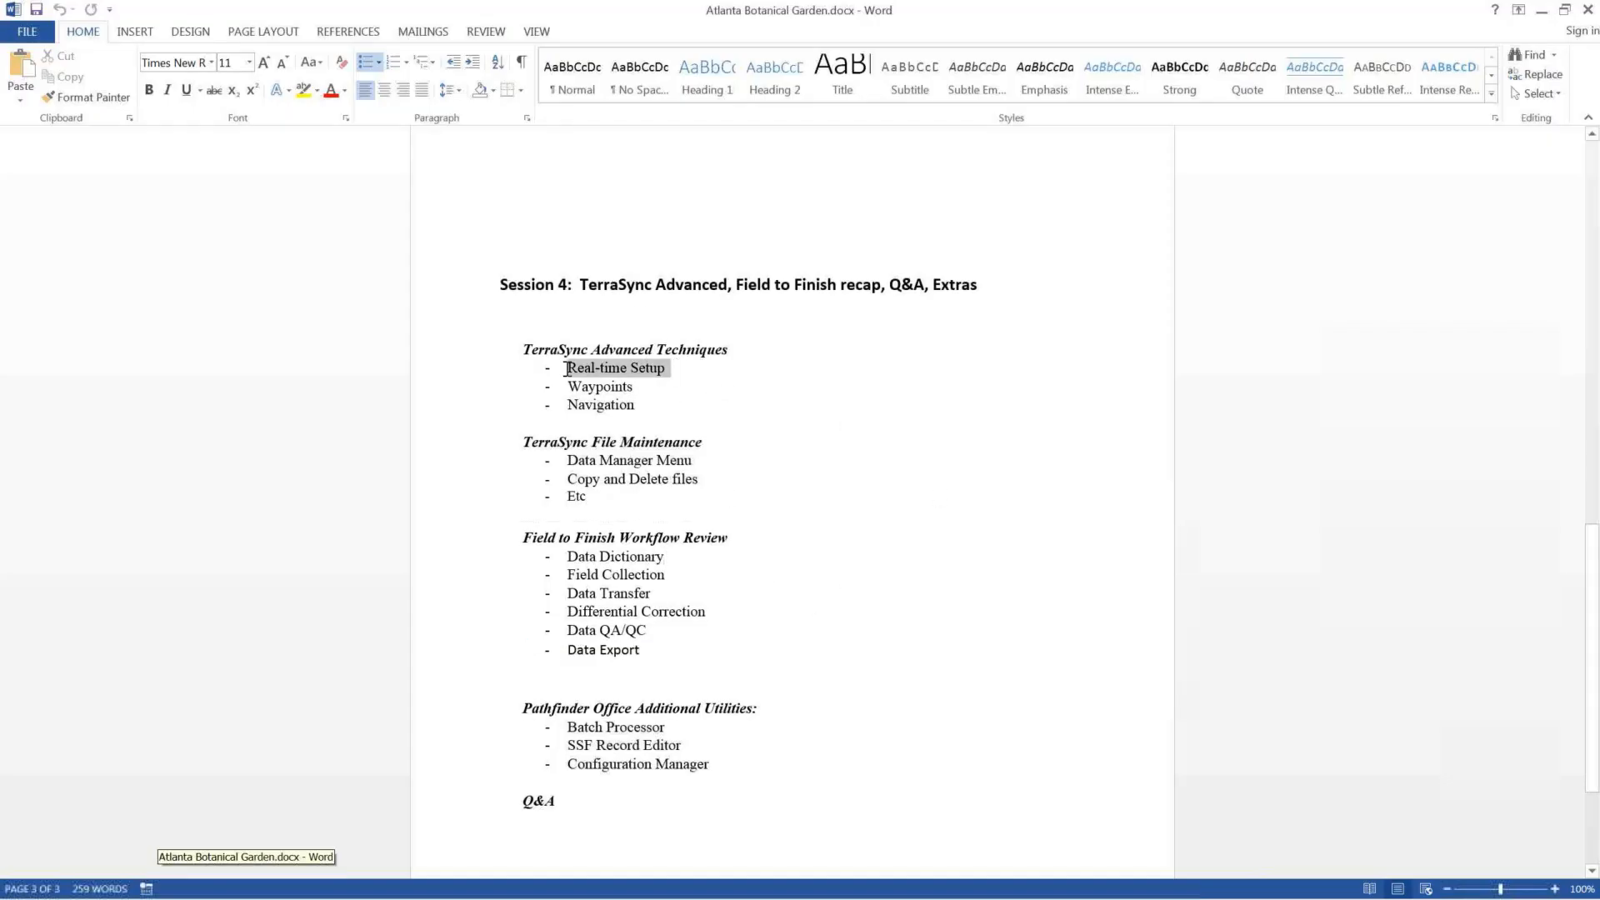
left_click(1544, 10)
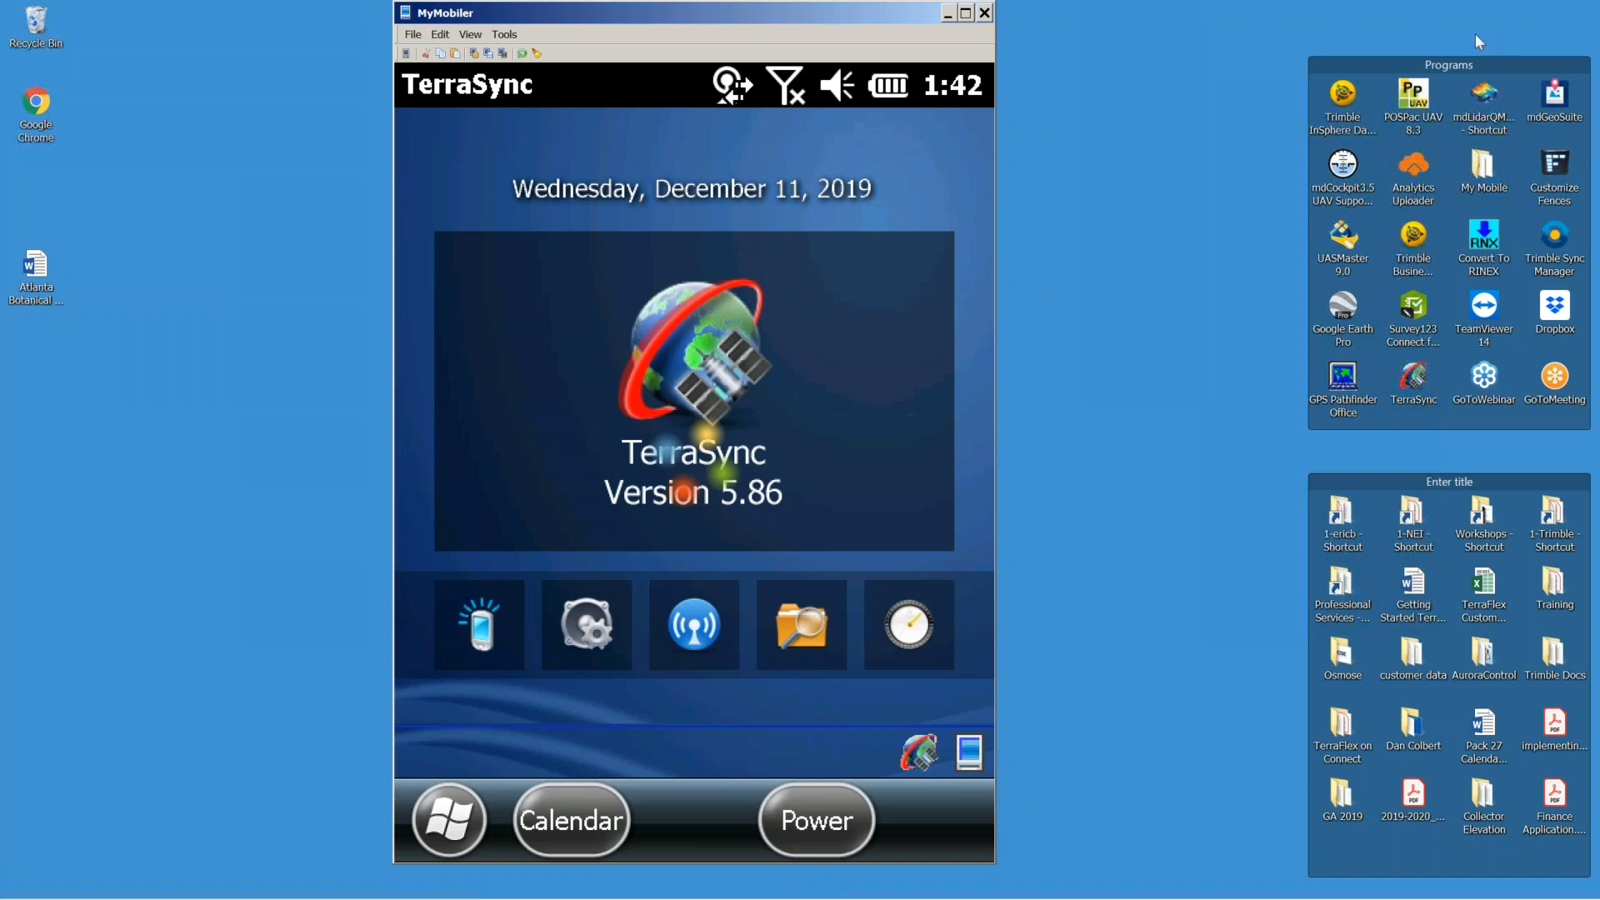
Step: Switch to Chrome and search the web for google maps, followed by a search for google earth
left_click(1319, 27)
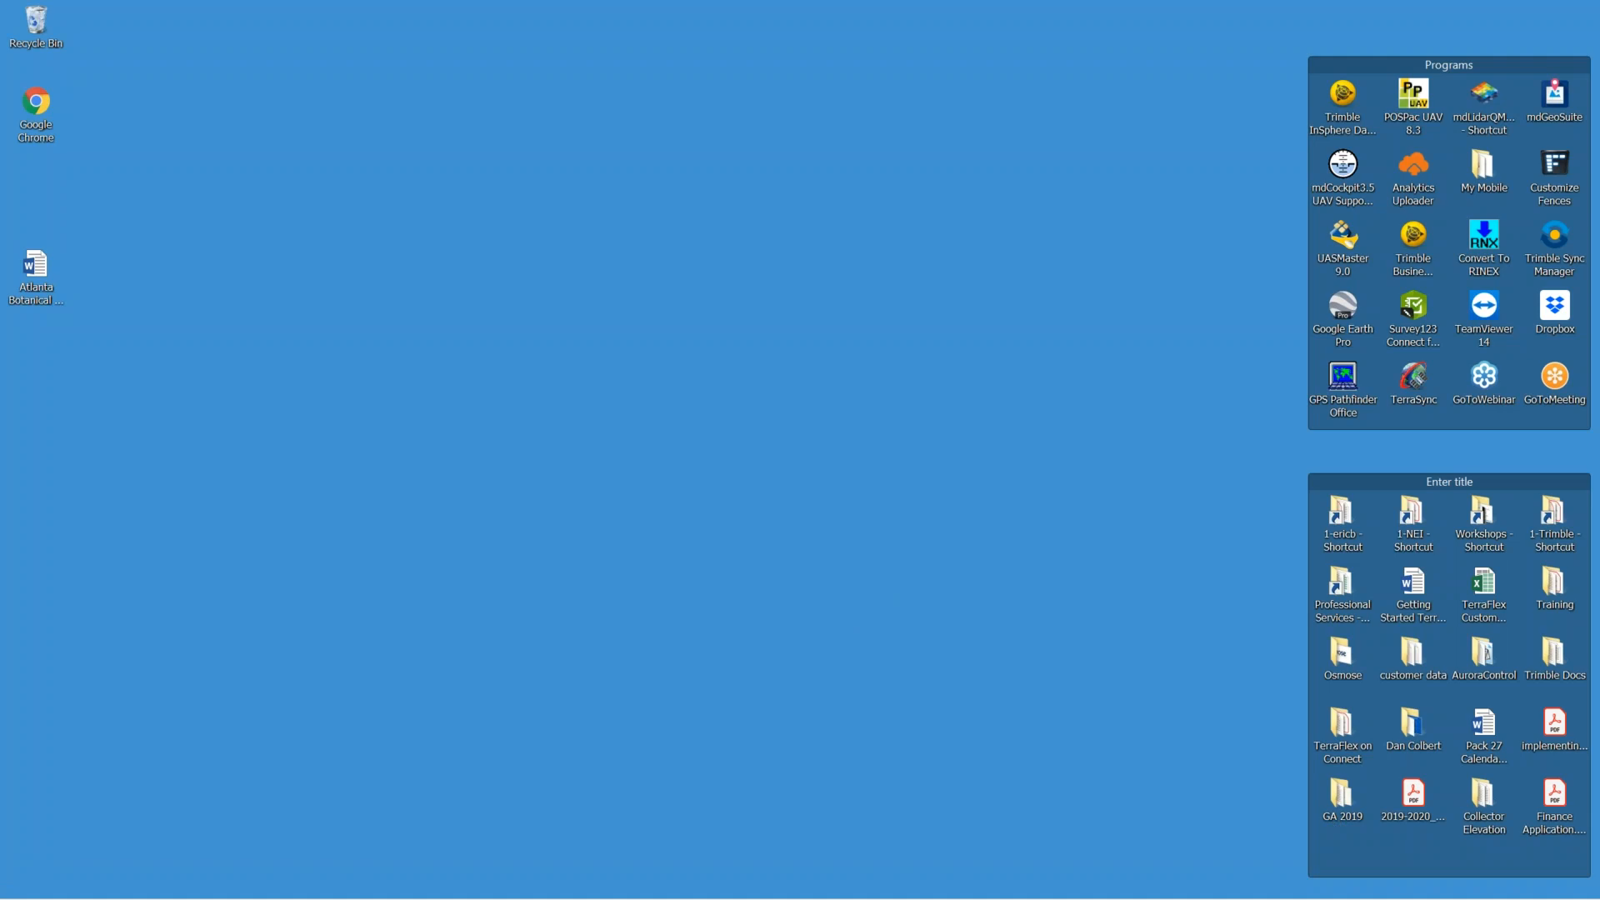
mouse_move(152, 865)
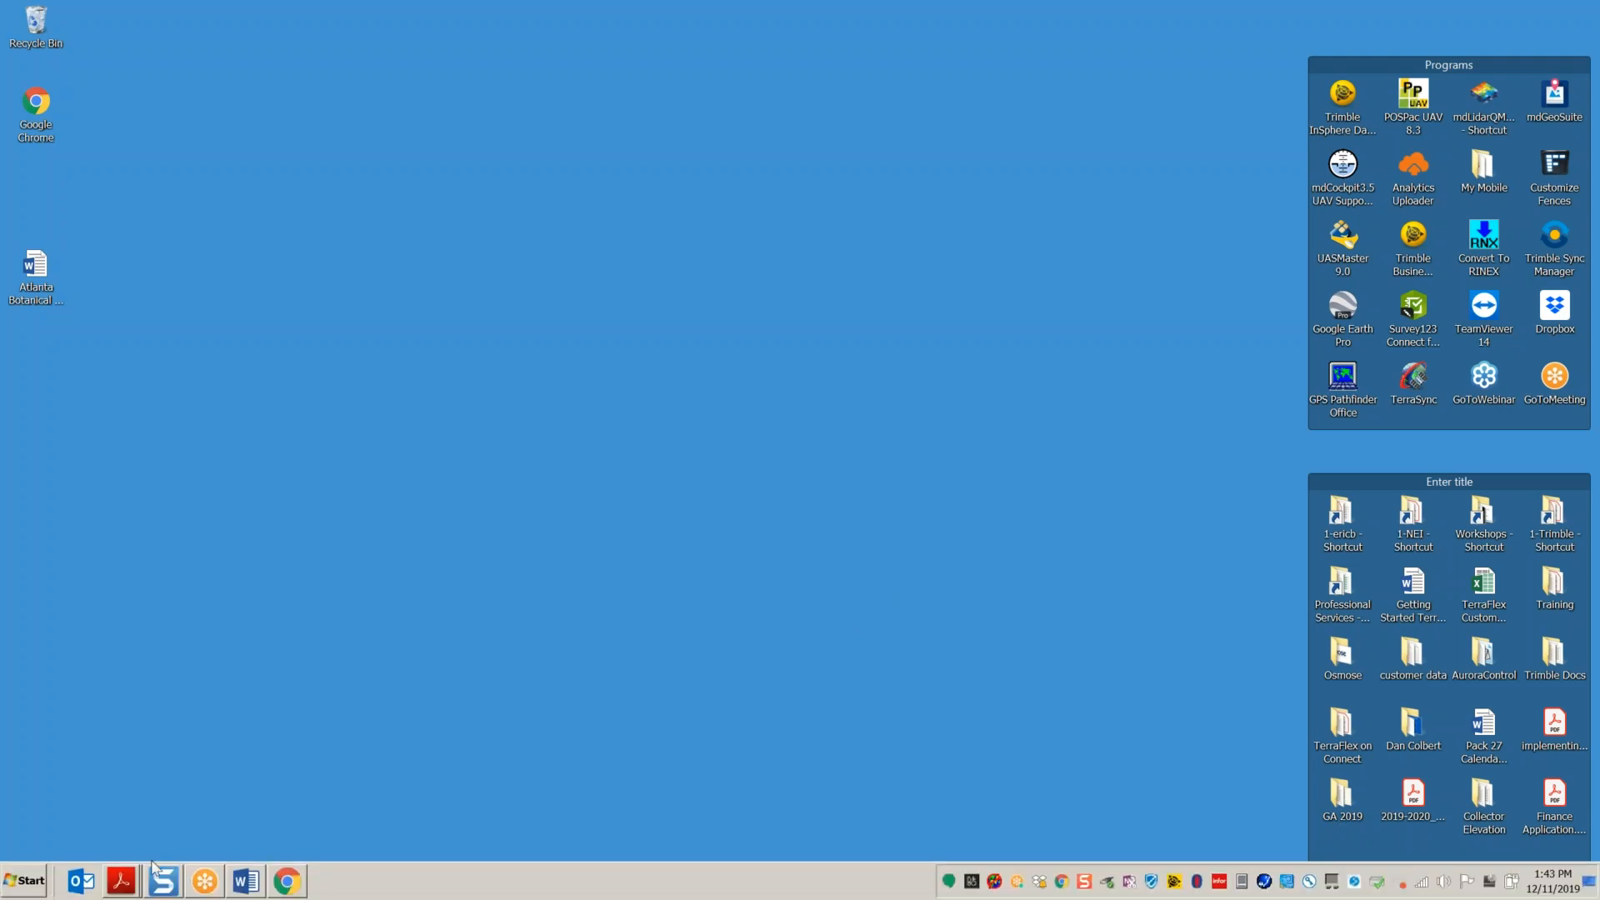
left_click(290, 882)
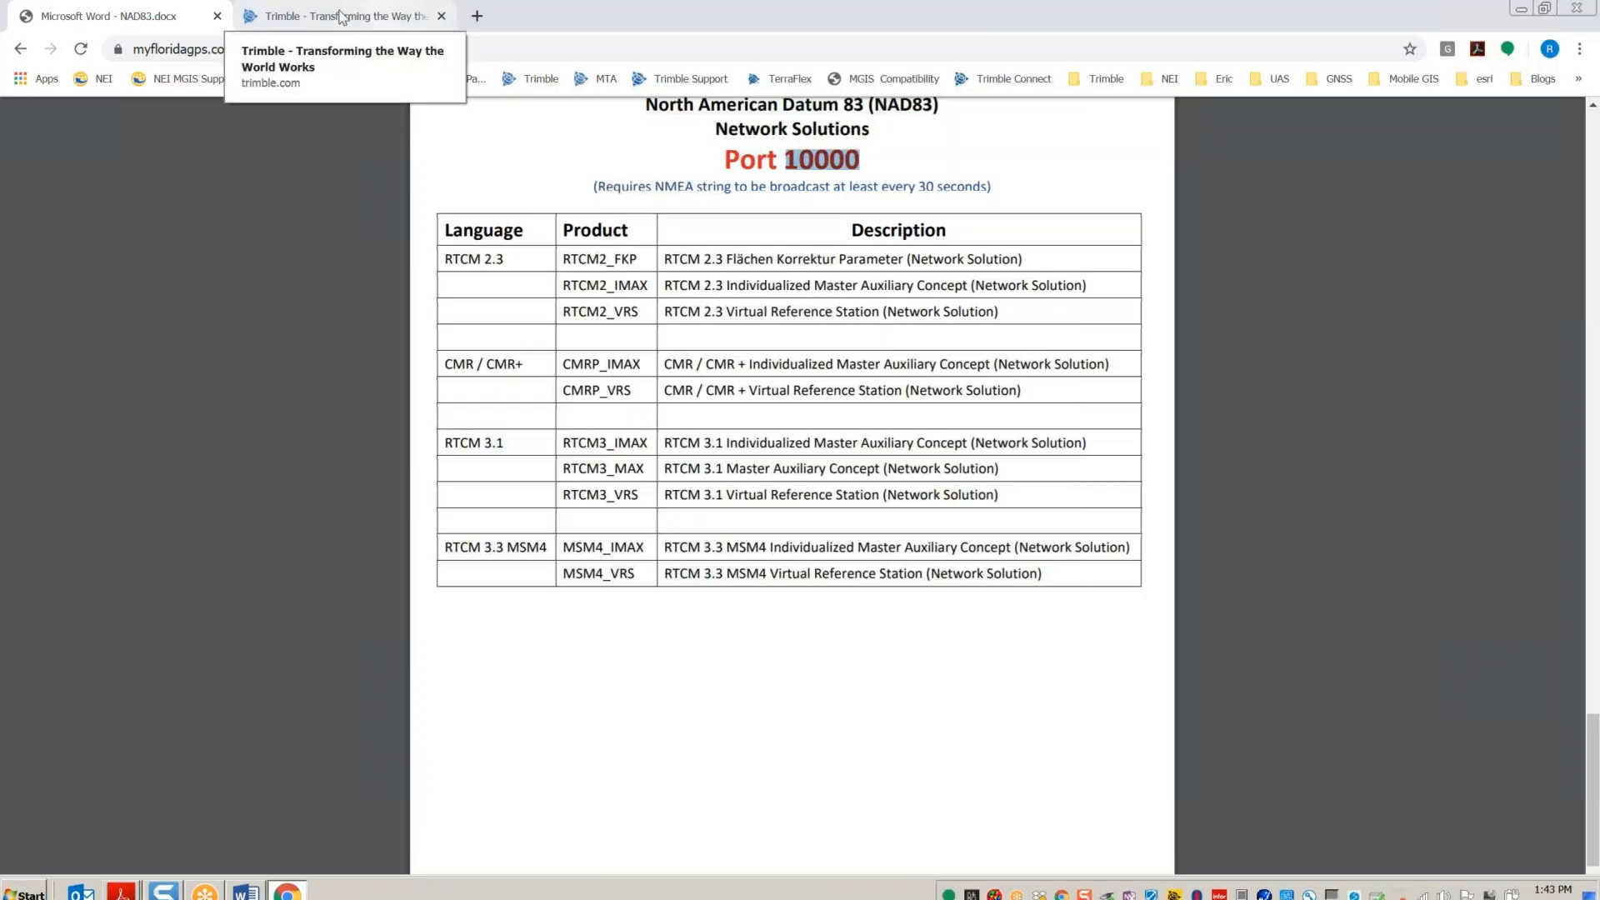
left_click(148, 49)
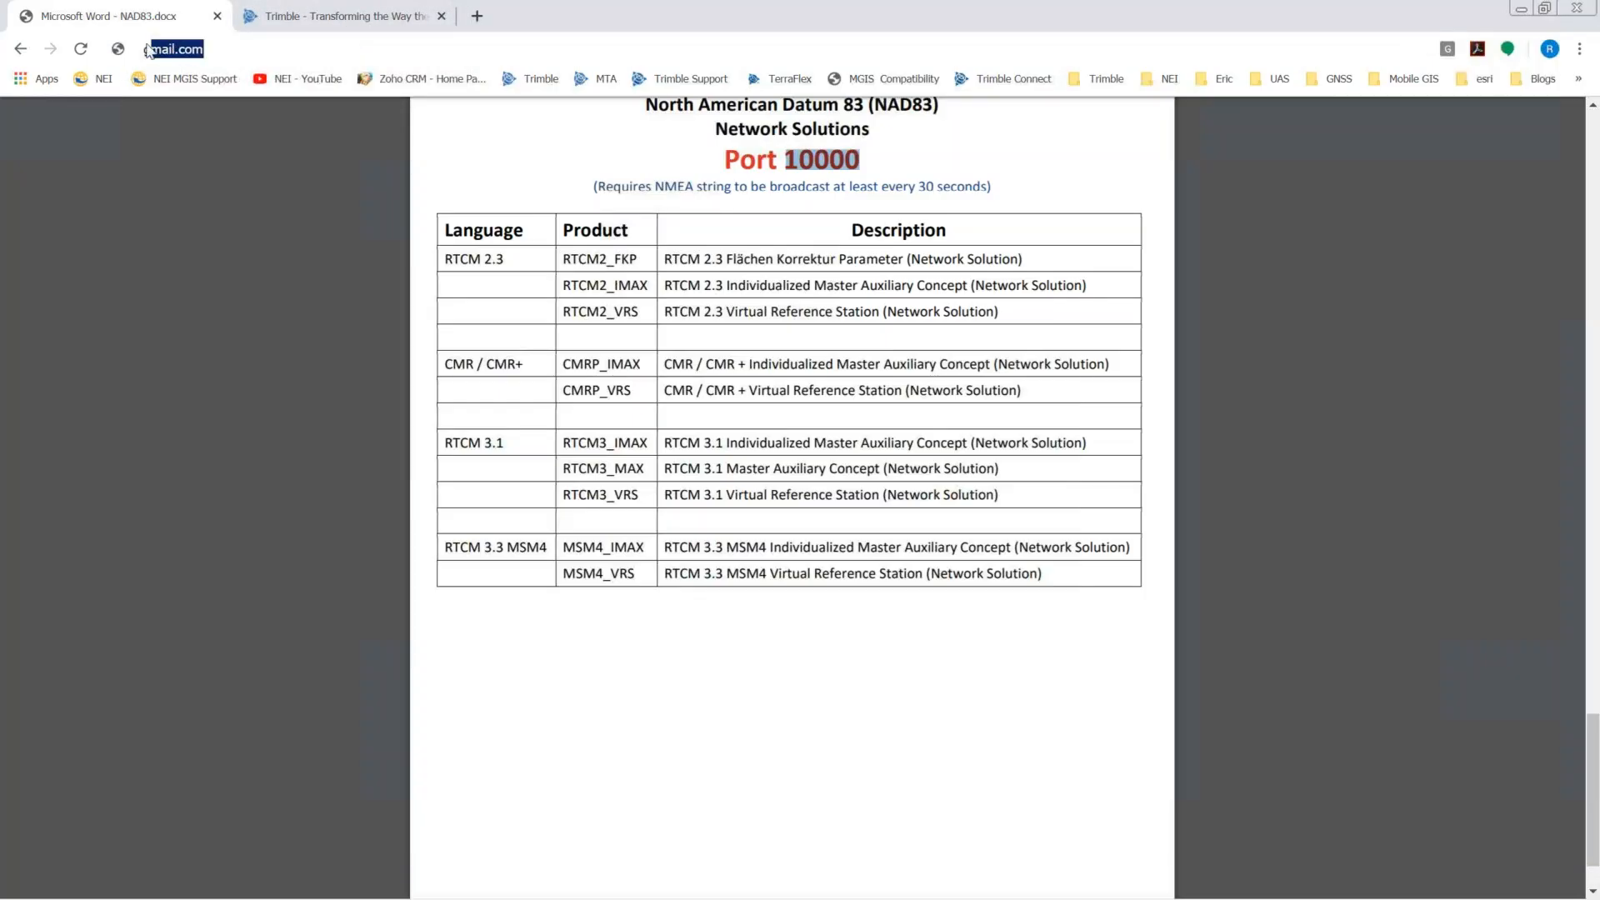
type("google maps")
key("Return")
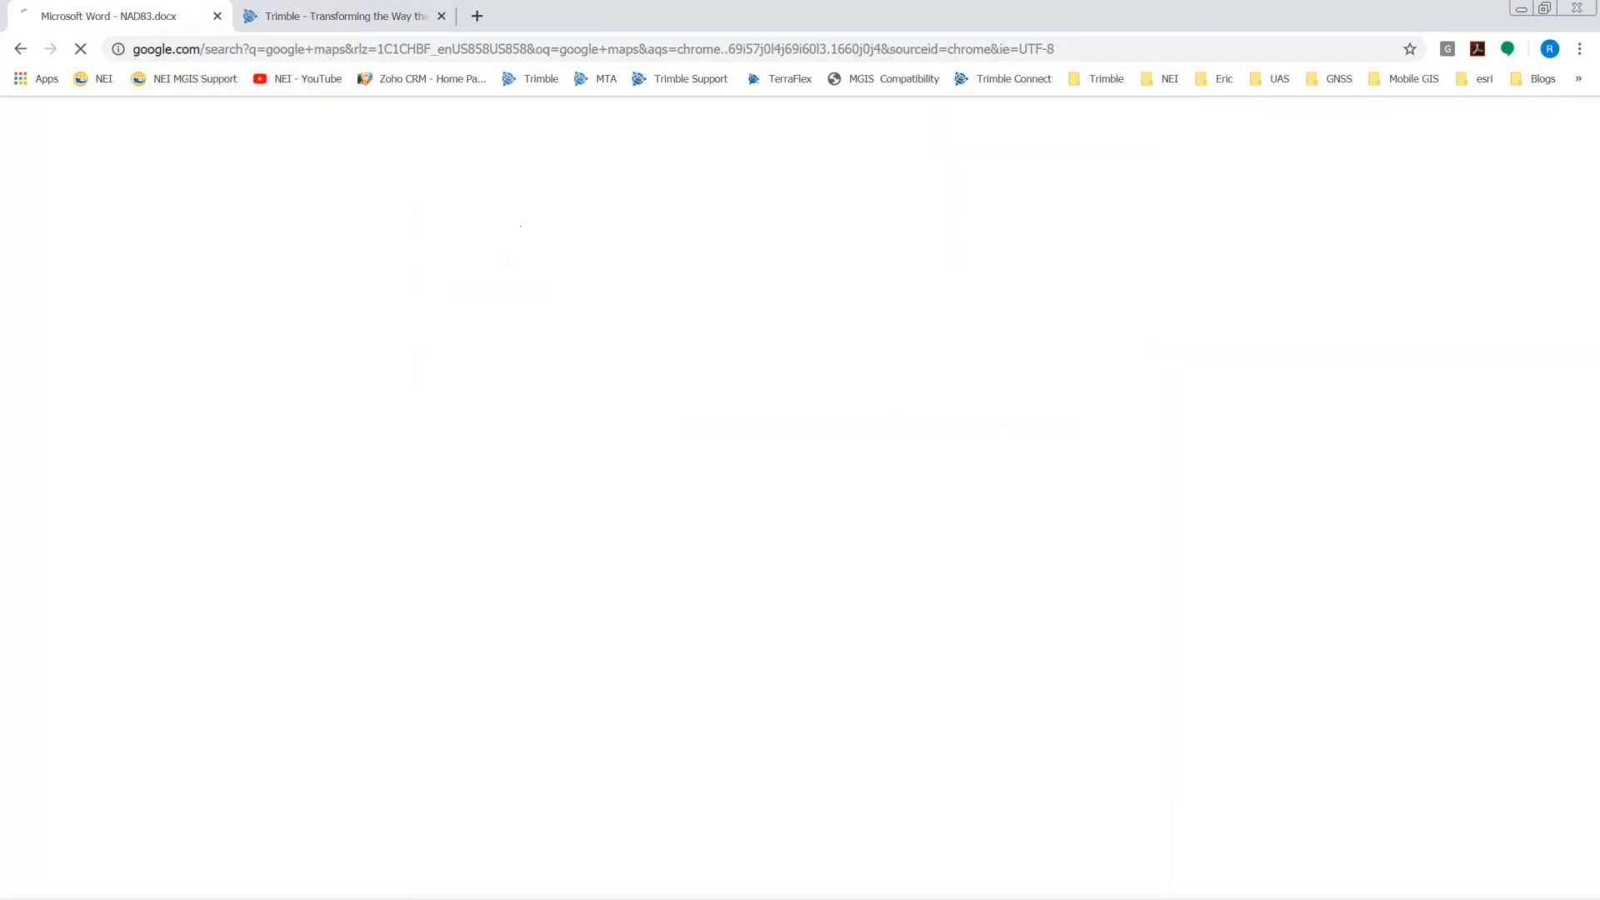
triple_click(286, 136)
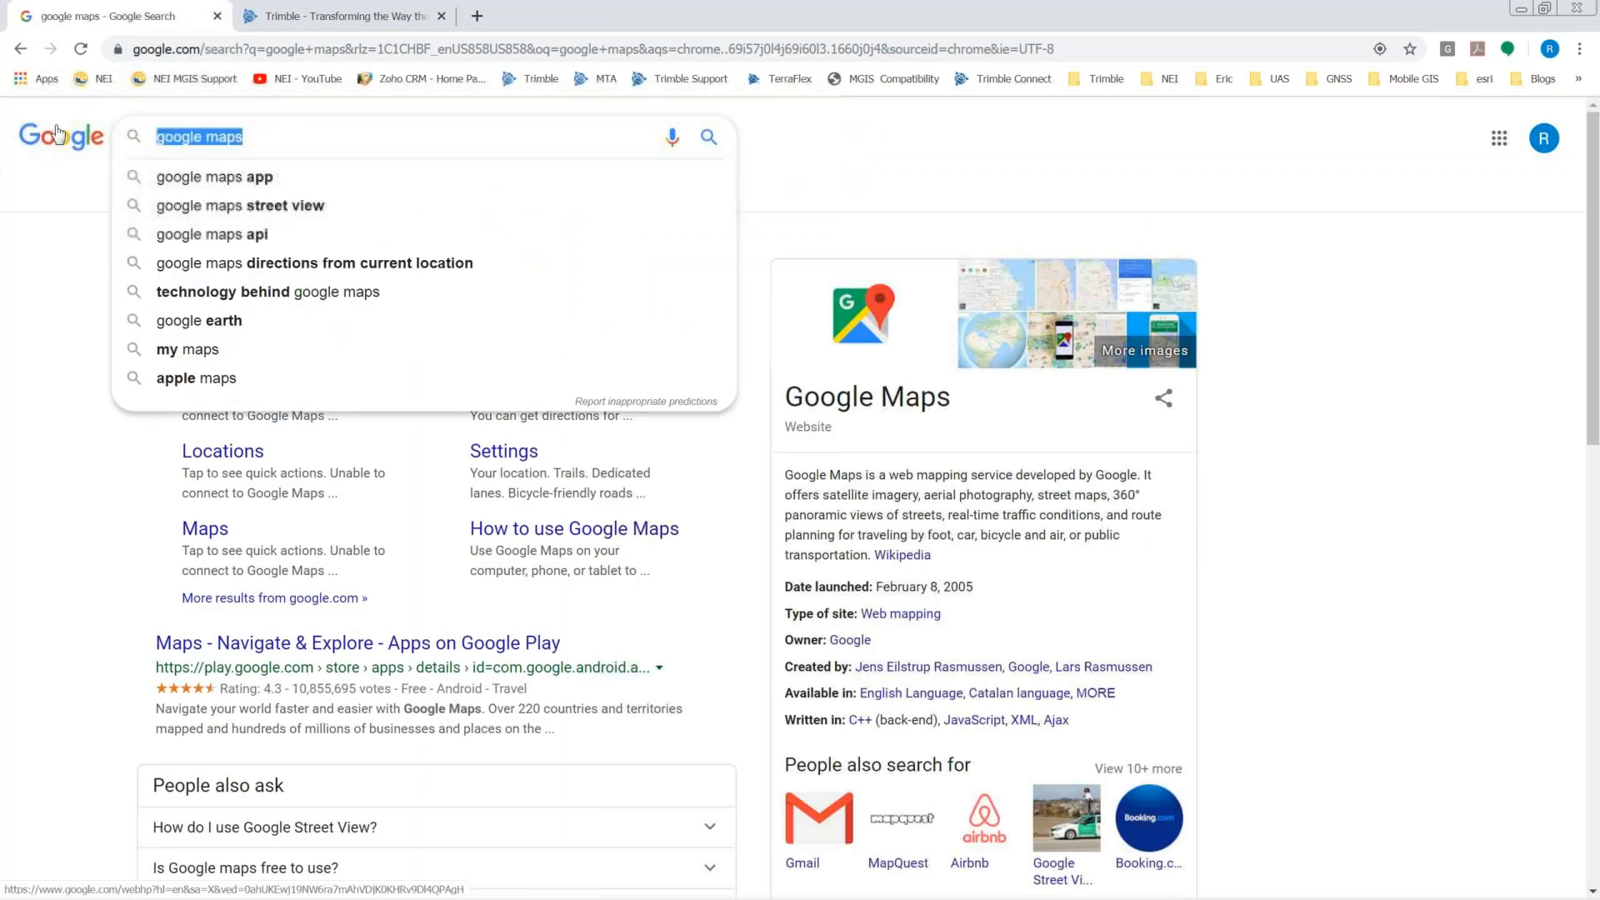
type("google earth")
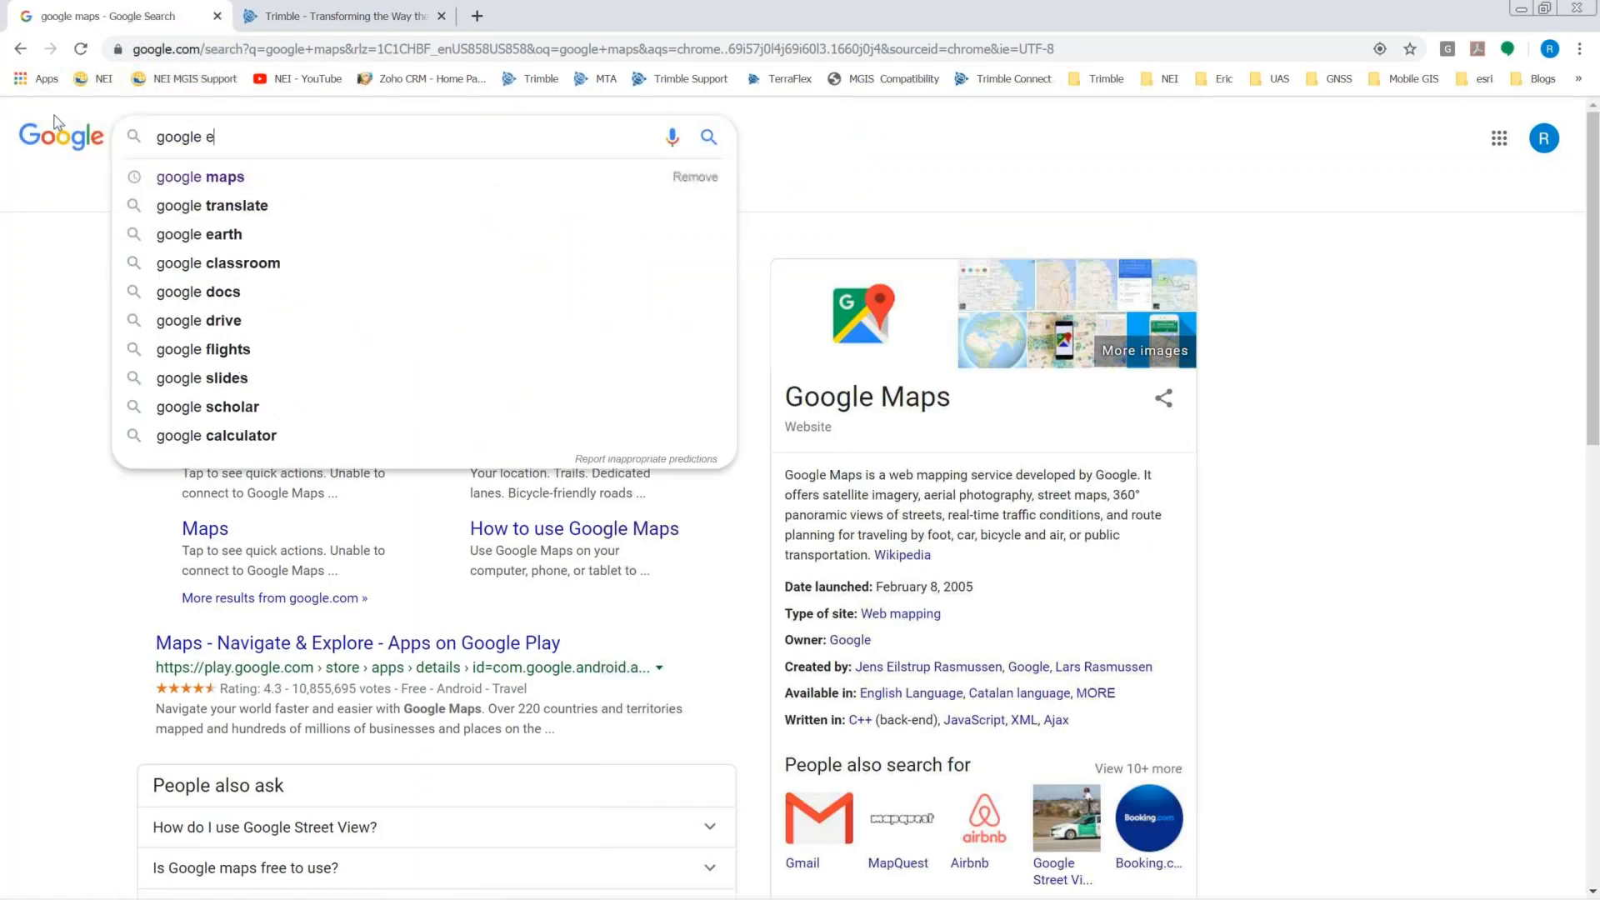
key("Return")
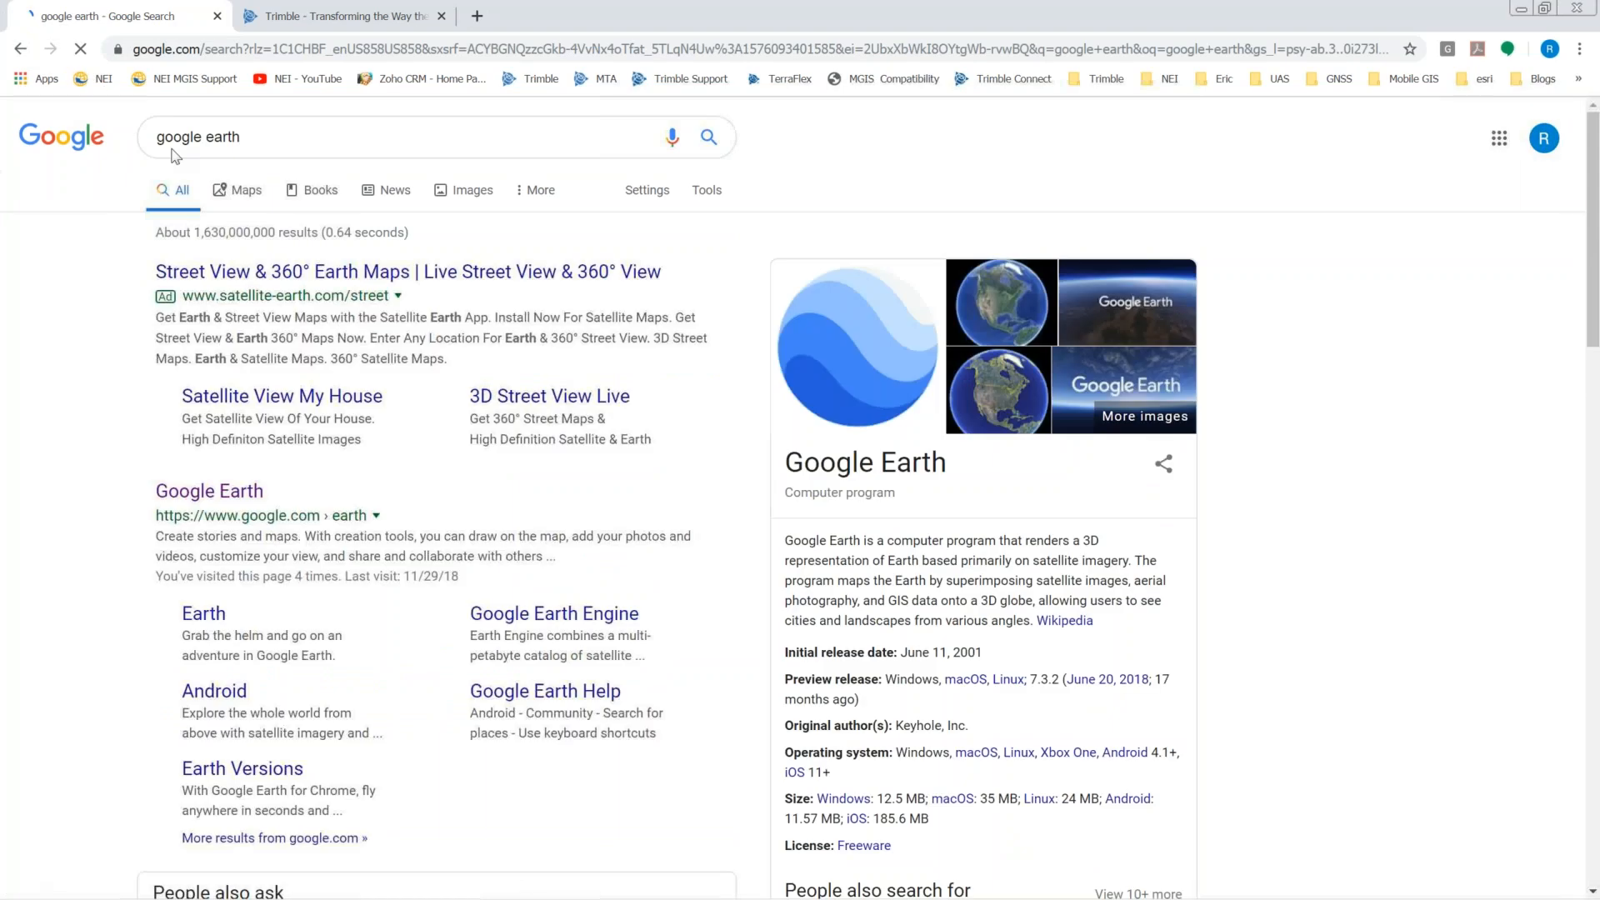
Step: Open the official Google Earth site from the search results and launch Earth in Chrome
left_click(247, 288)
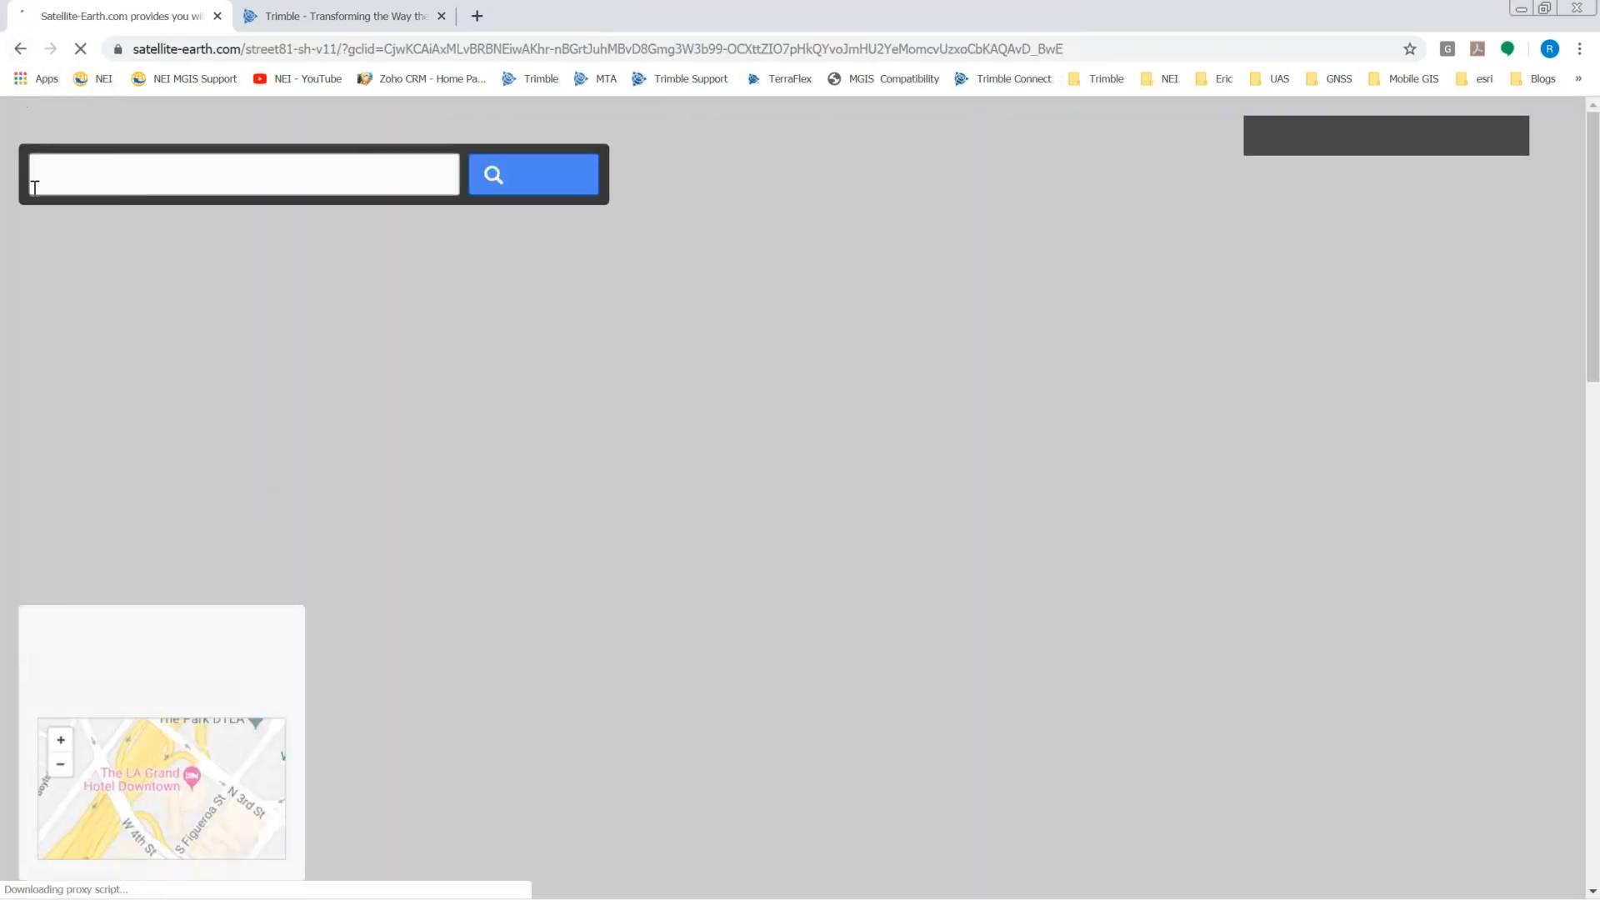
left_click(20, 49)
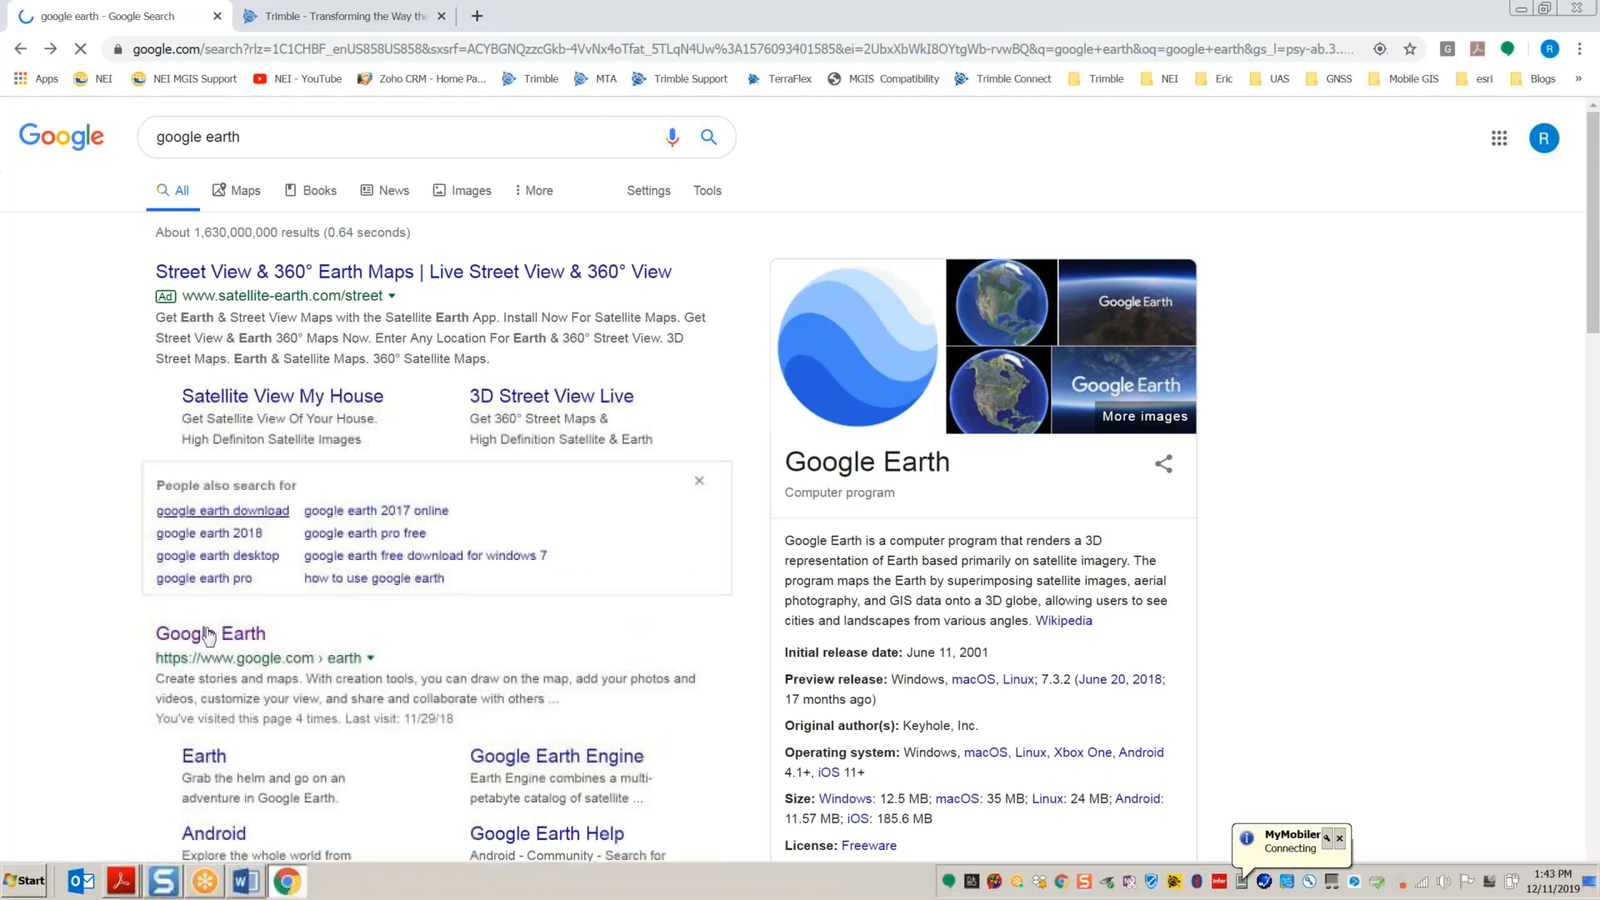
left_click(209, 635)
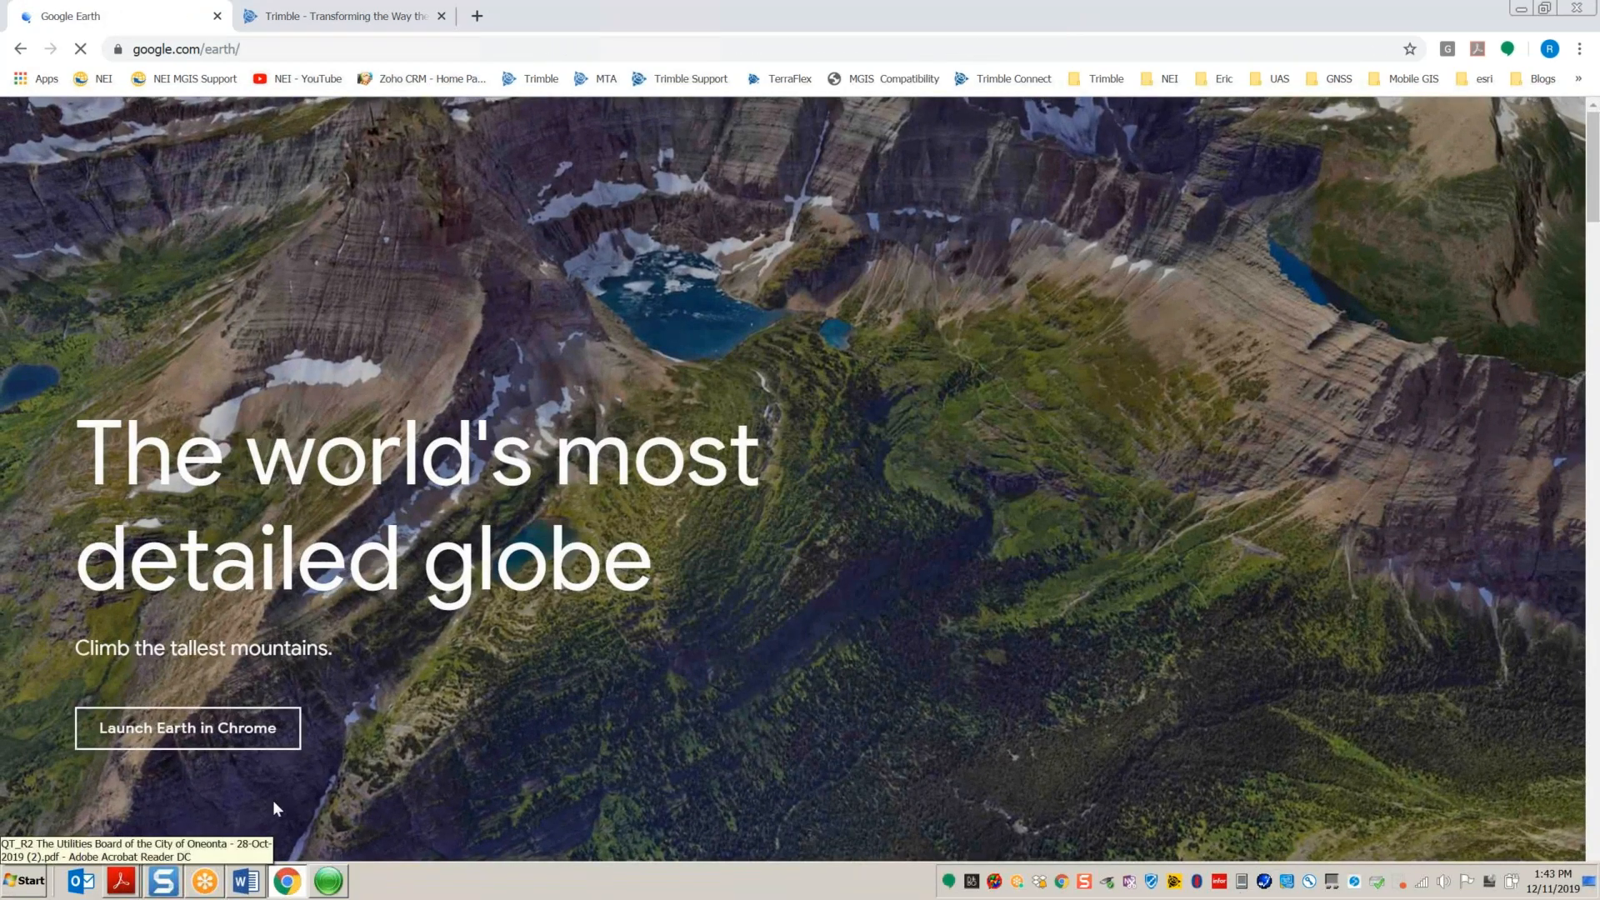
left_click(239, 745)
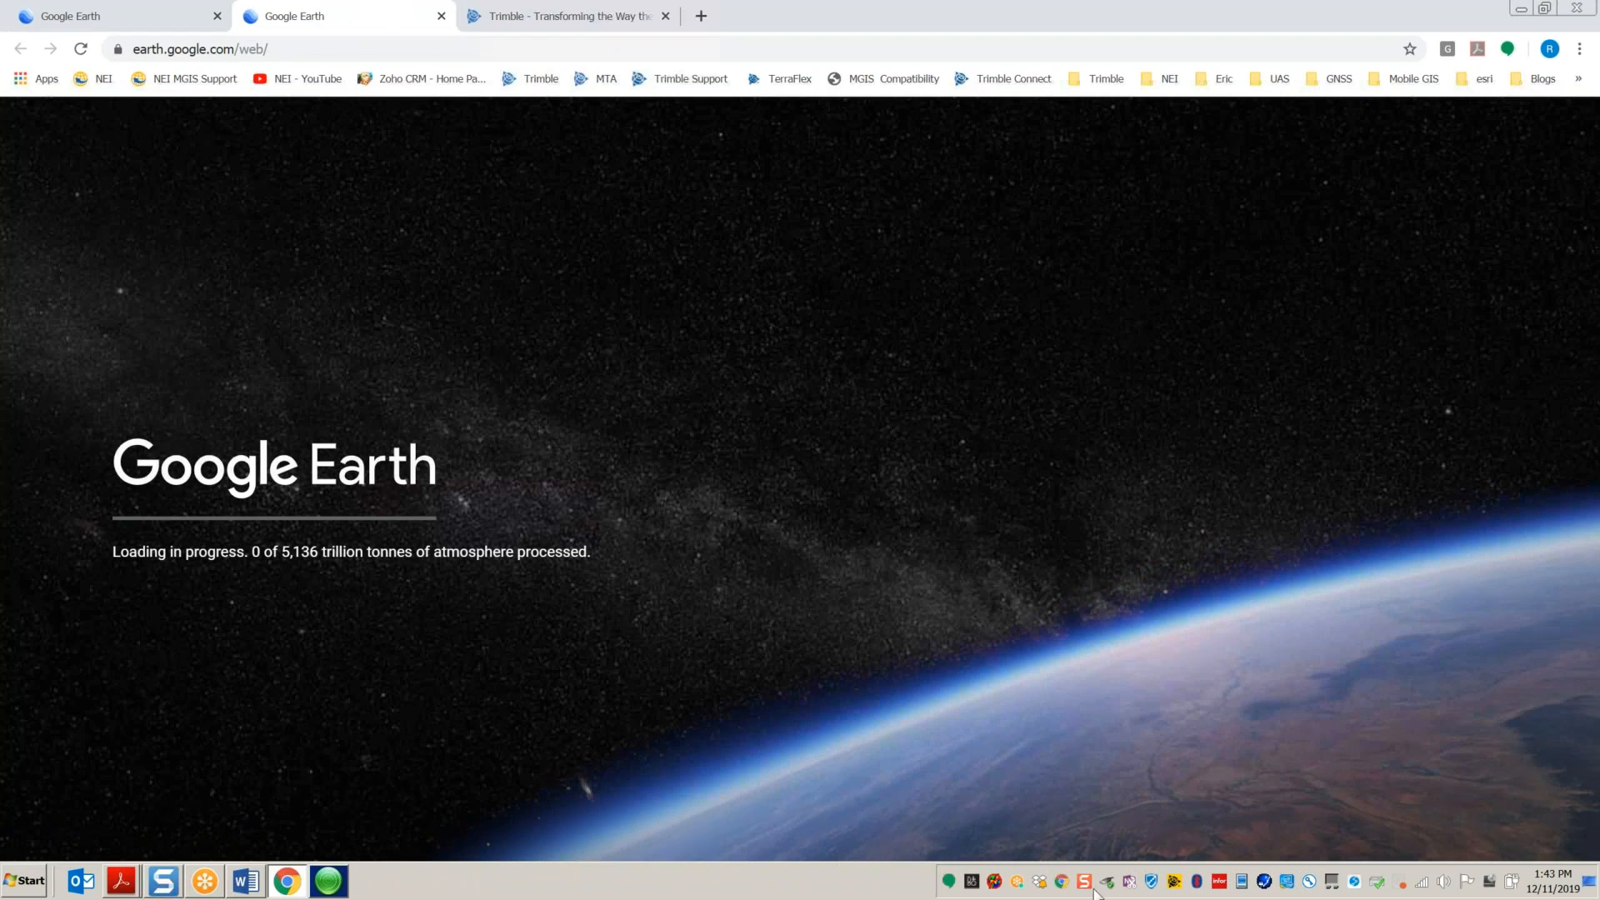
Step: Reopen the MyMobiler window to show the handheld device's screen
right_click(1241, 881)
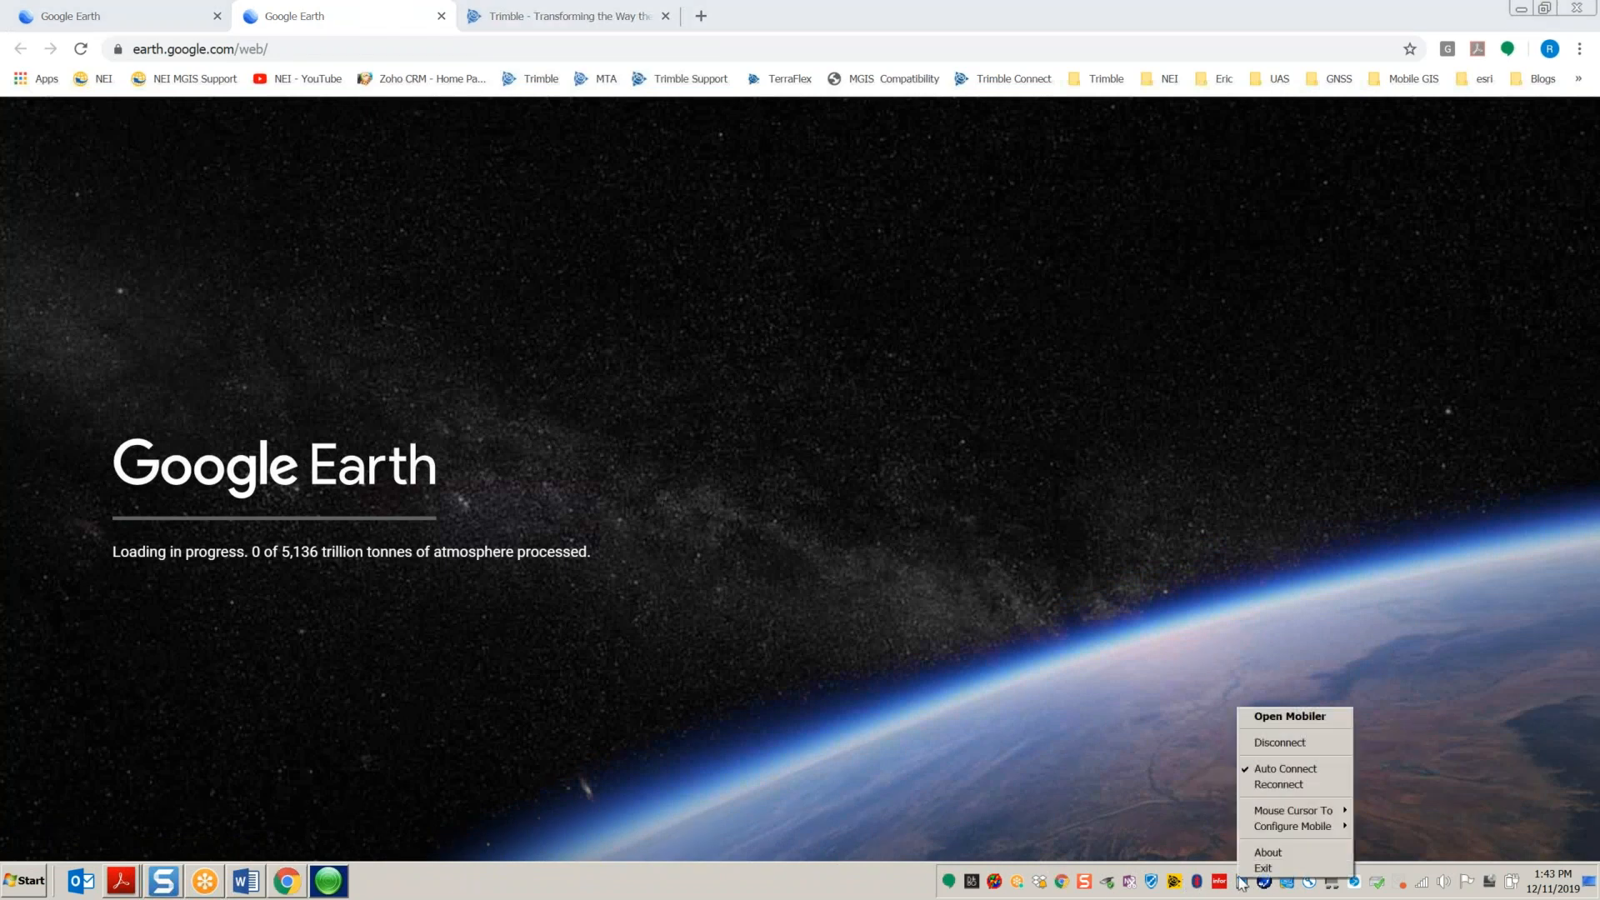
left_click(1260, 722)
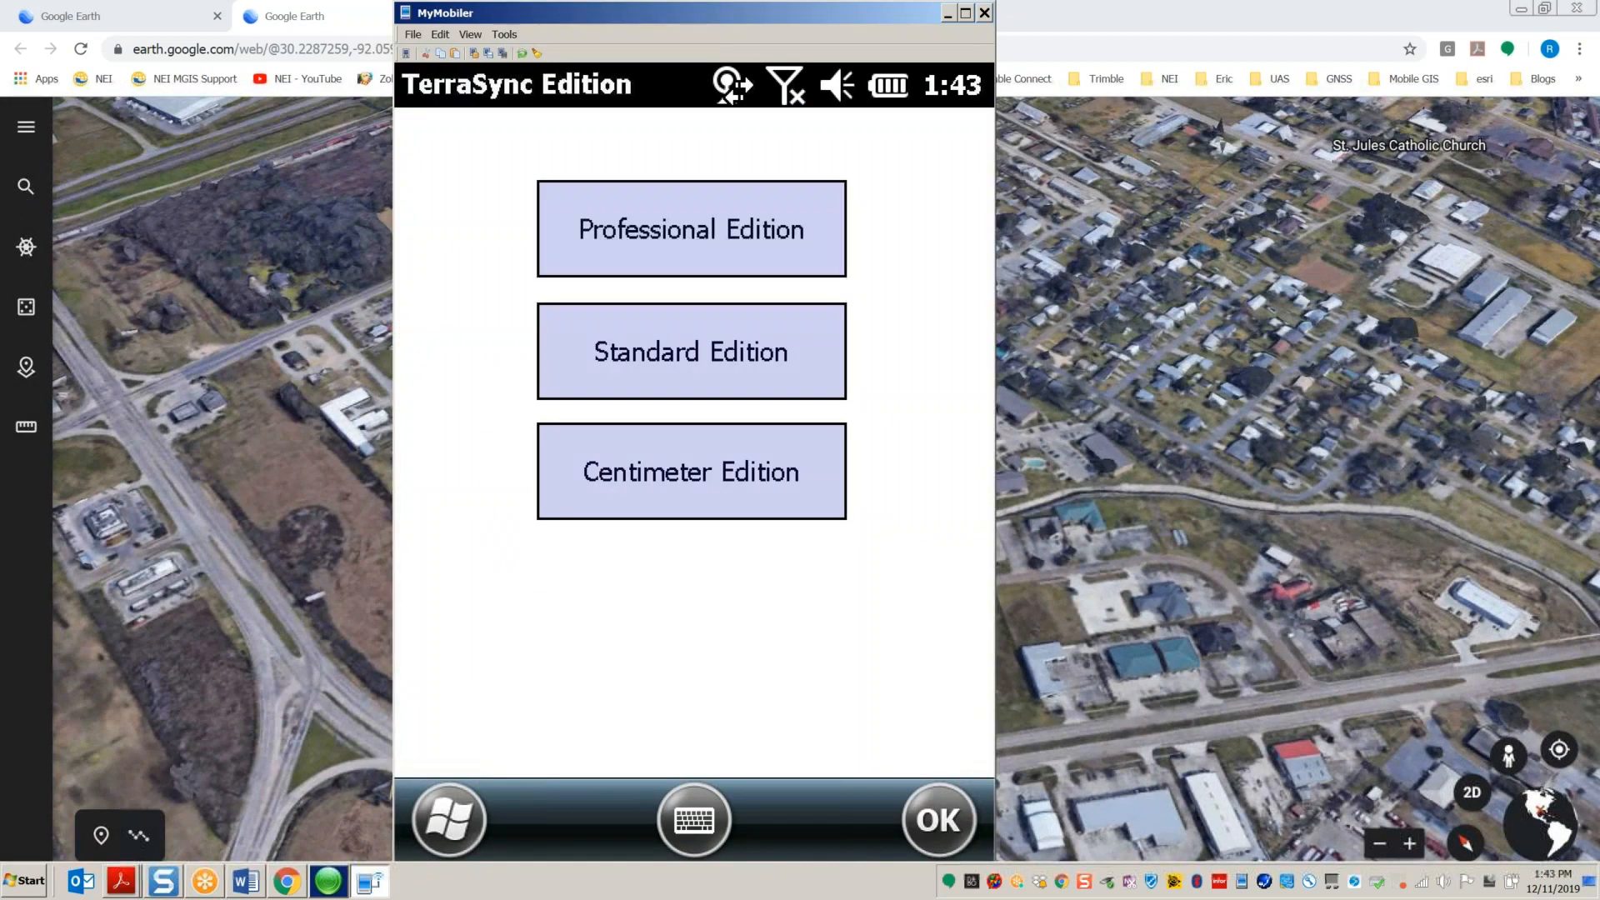
Step: Return to Google Earth in Chrome, search for Watercolor, Seaside, FL, and fly to that place
left_click(26, 188)
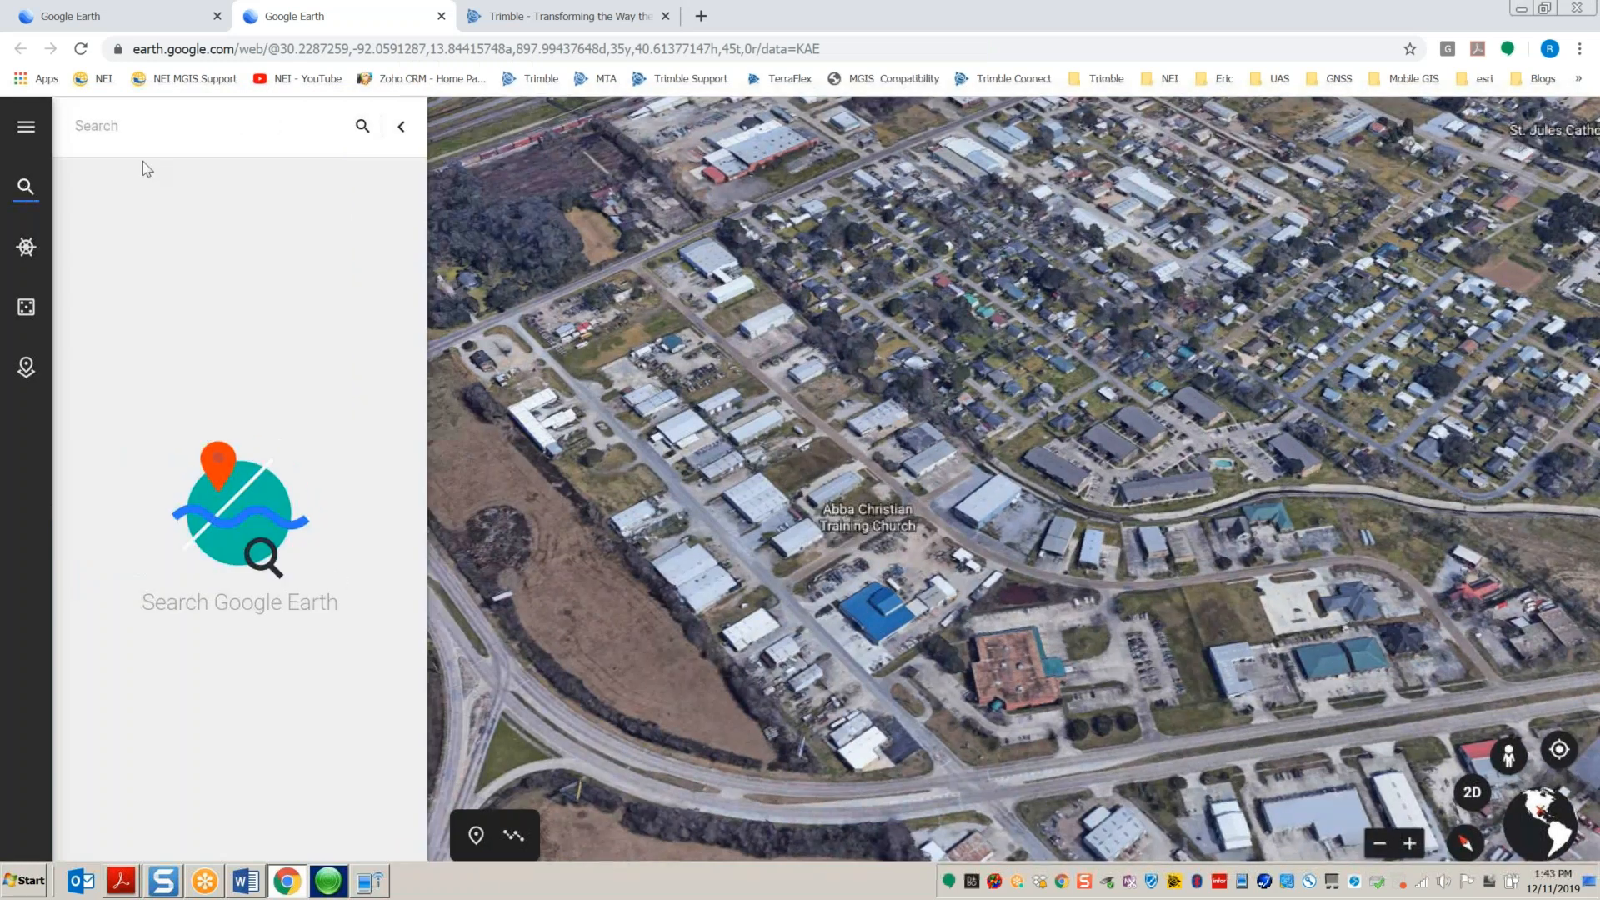
type("waterco")
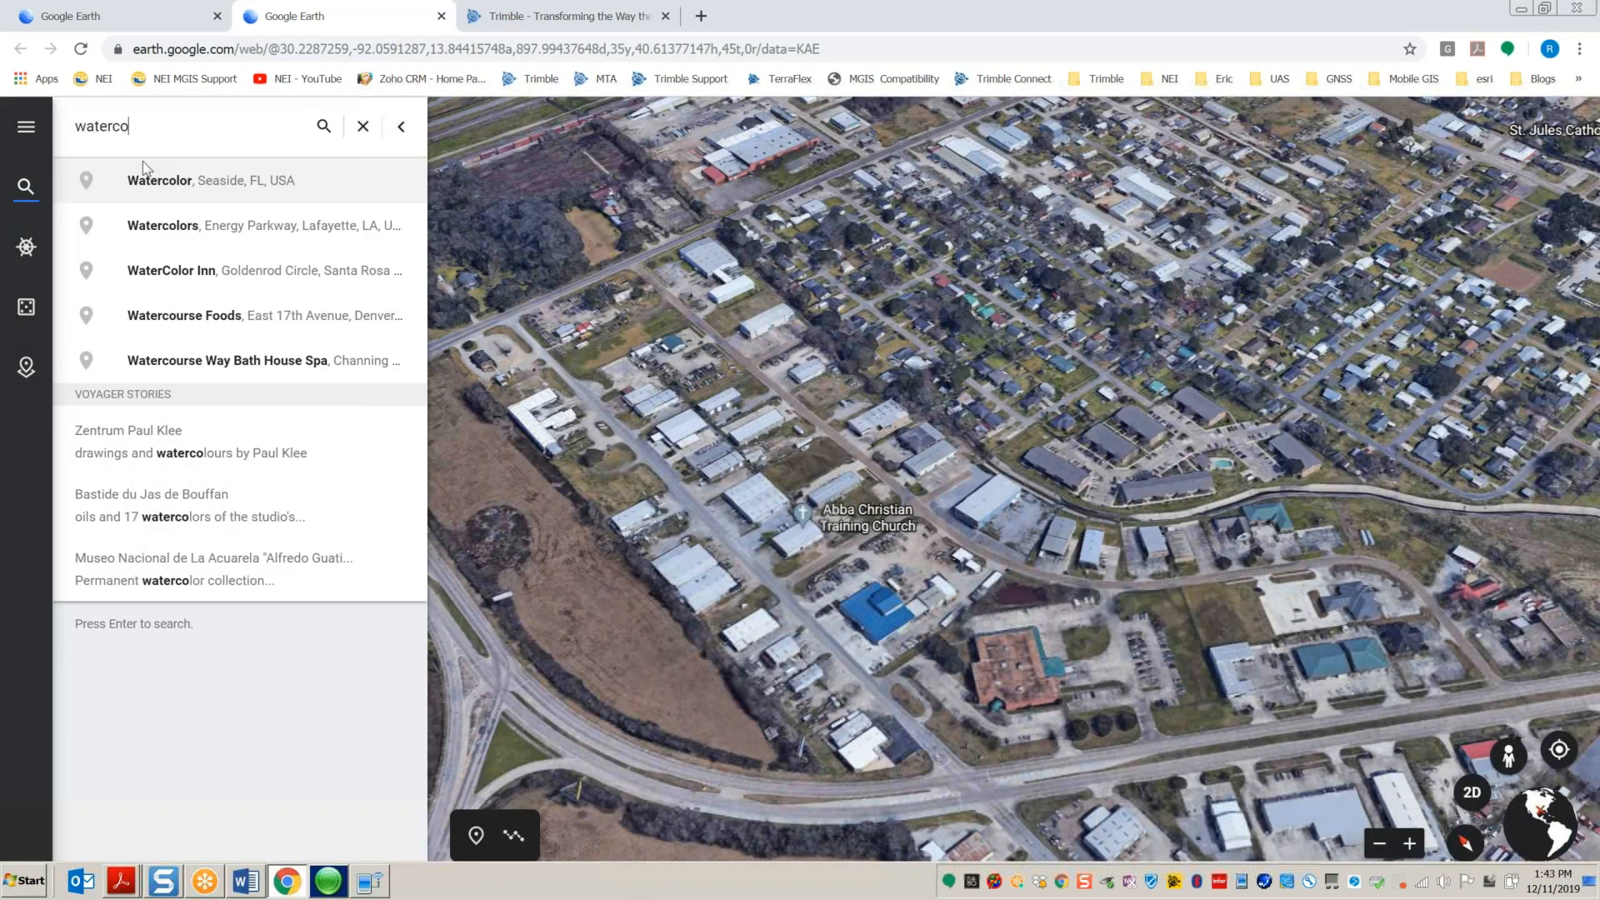
left_click(205, 188)
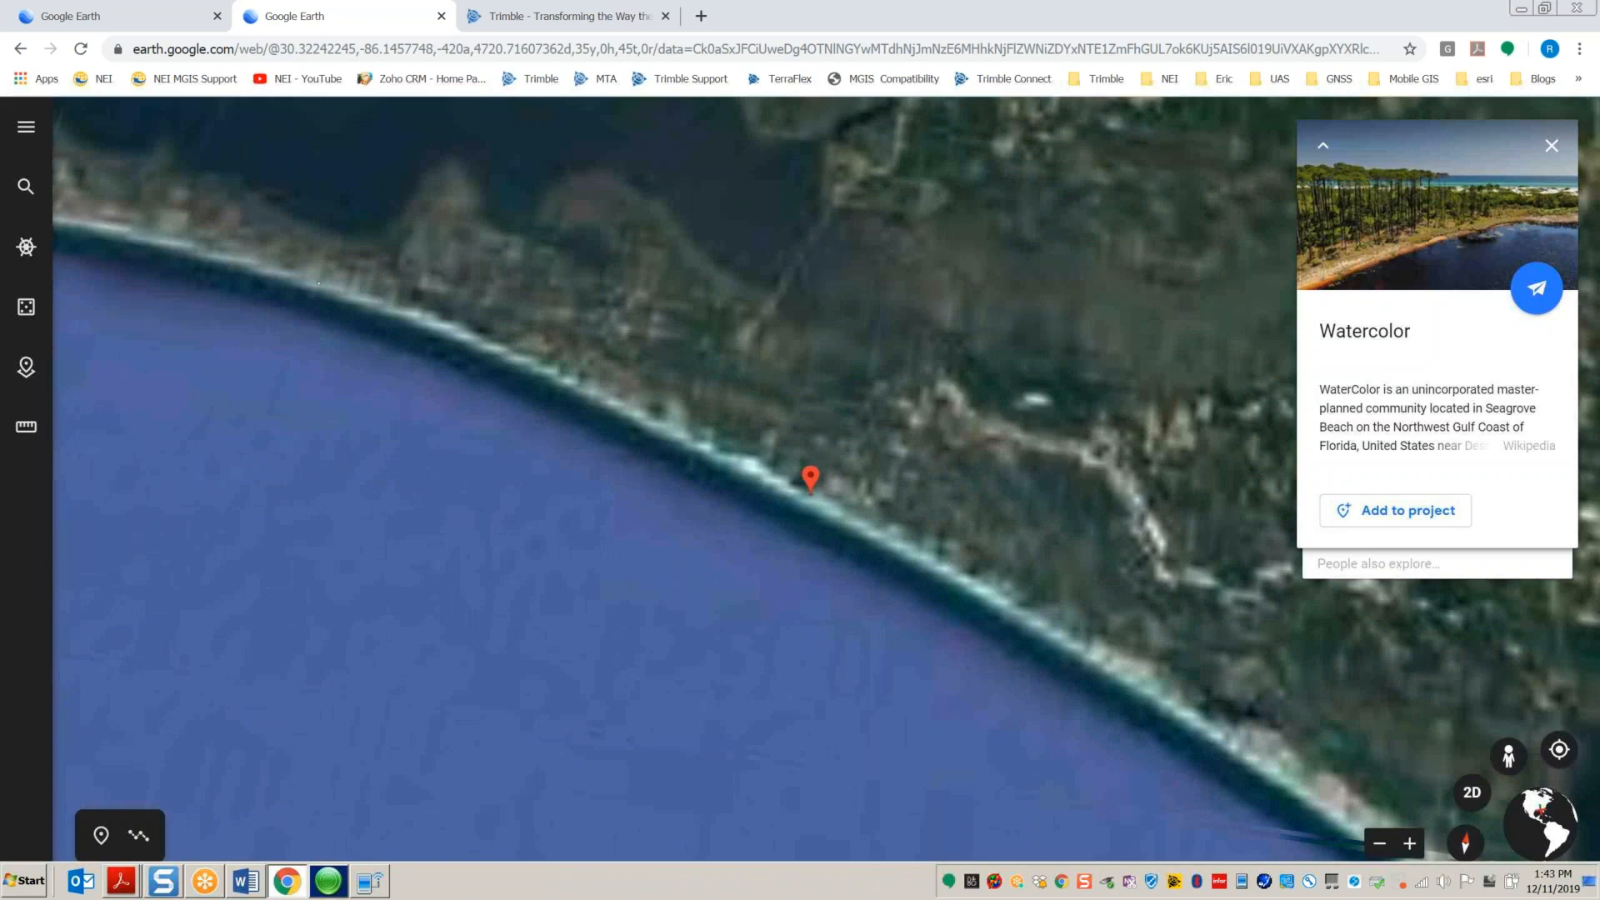
Step: Add a placemark named test in the marshland just north of Hogtown Bayou, near Santa Rosa Beach
left_click(811, 477)
scroll(727, 388, "up", 5)
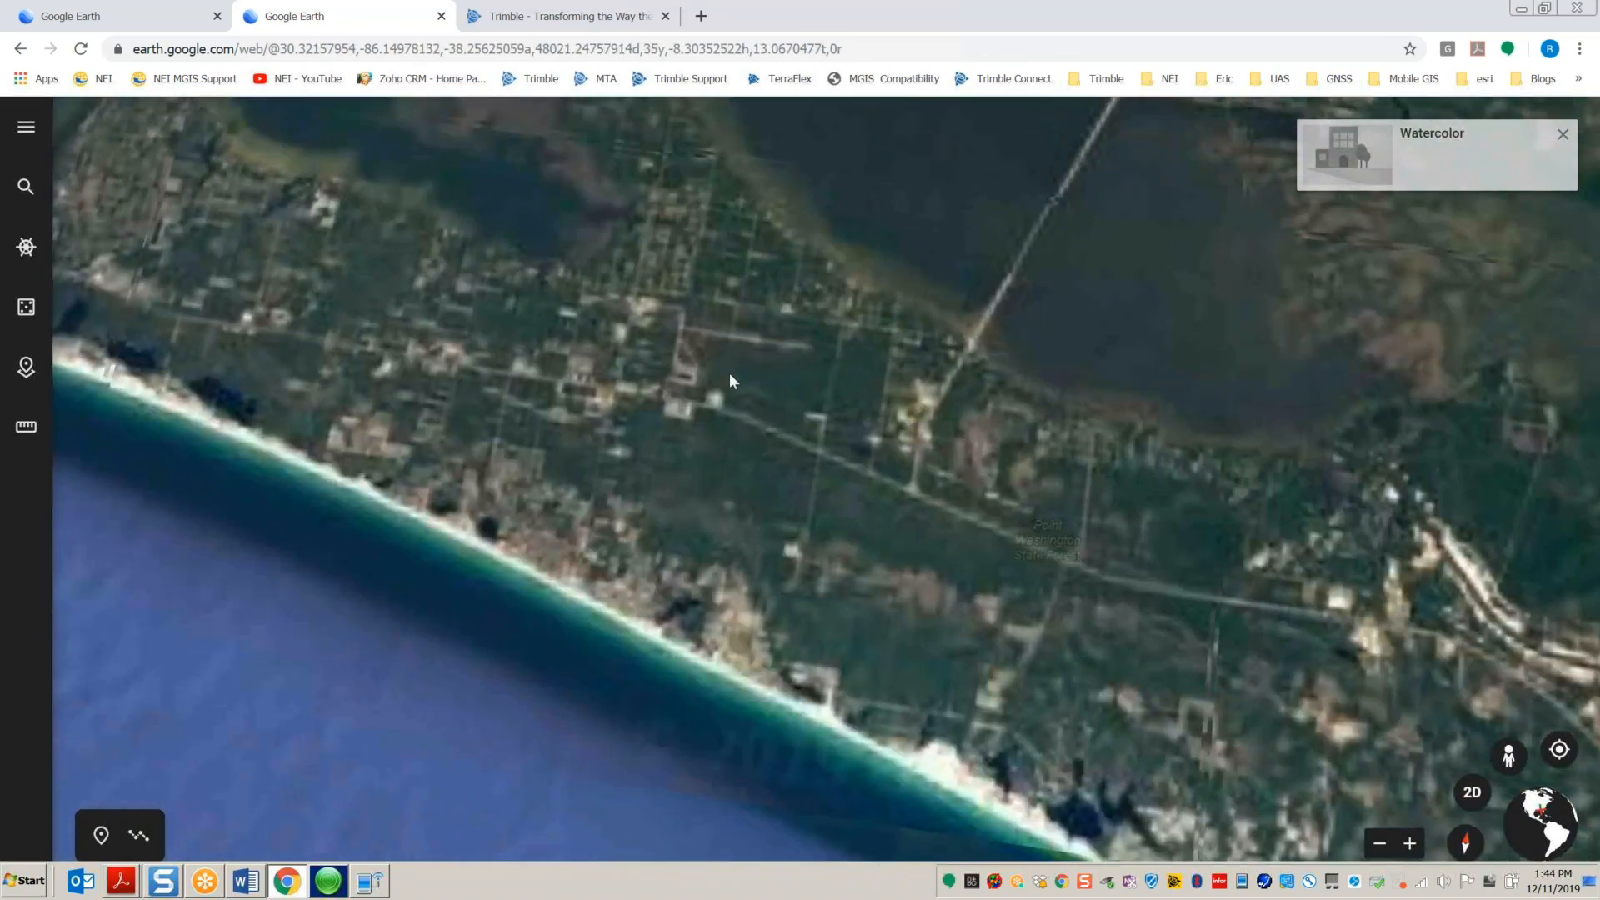
left_click_drag(728, 376, 1154, 705)
scroll(859, 460, "up", 4)
scroll(927, 412, "up", 5)
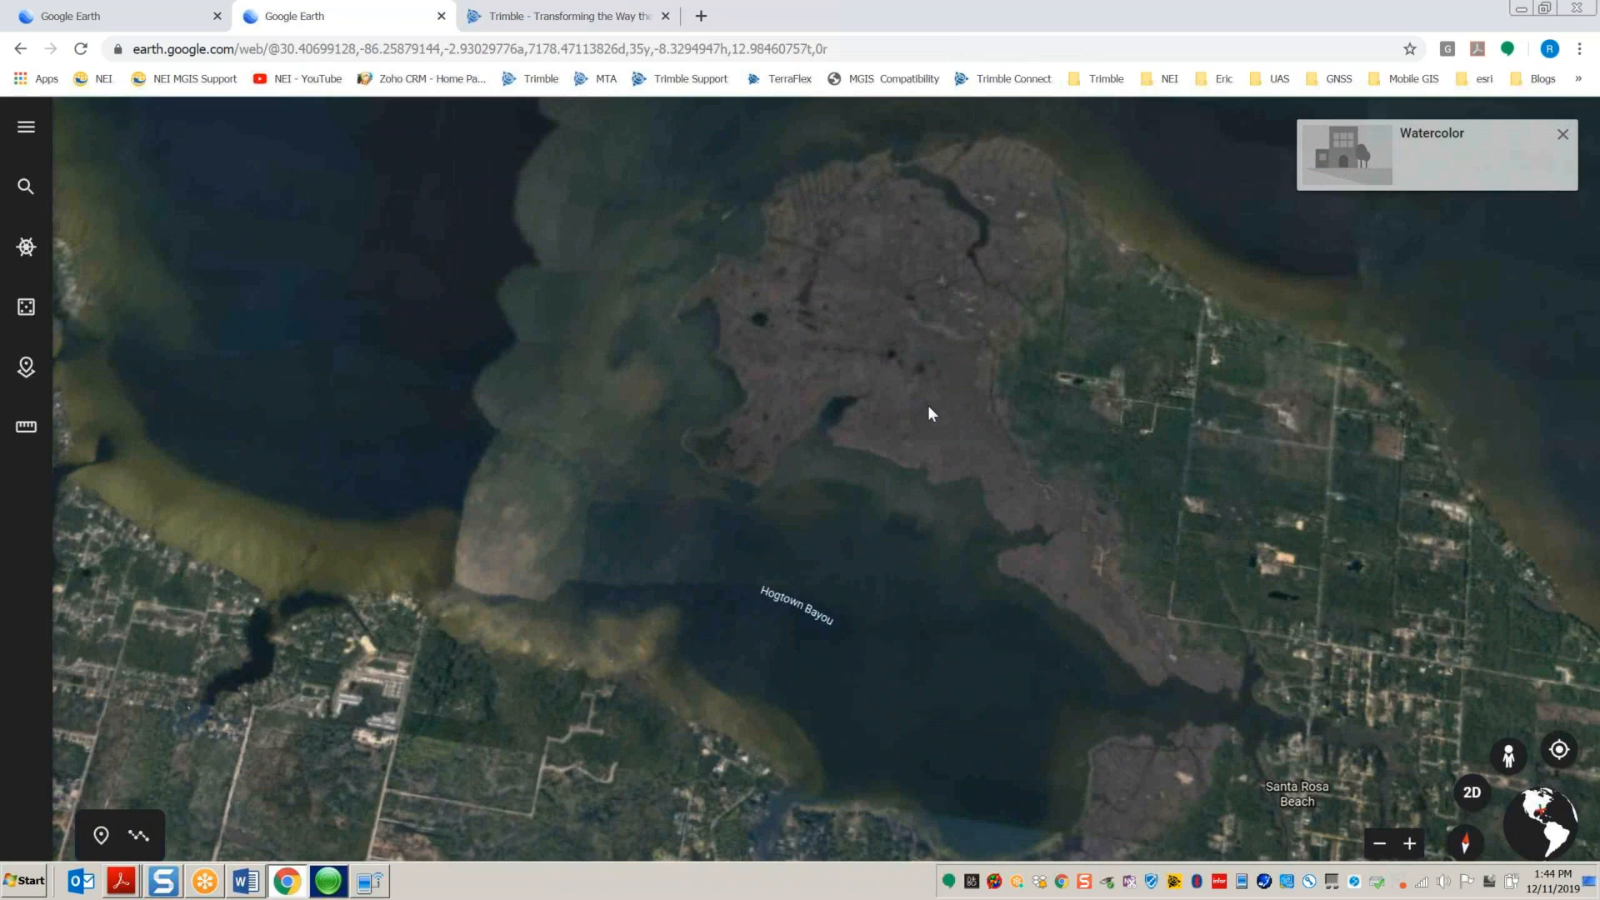
left_click_drag(911, 526, 786, 614)
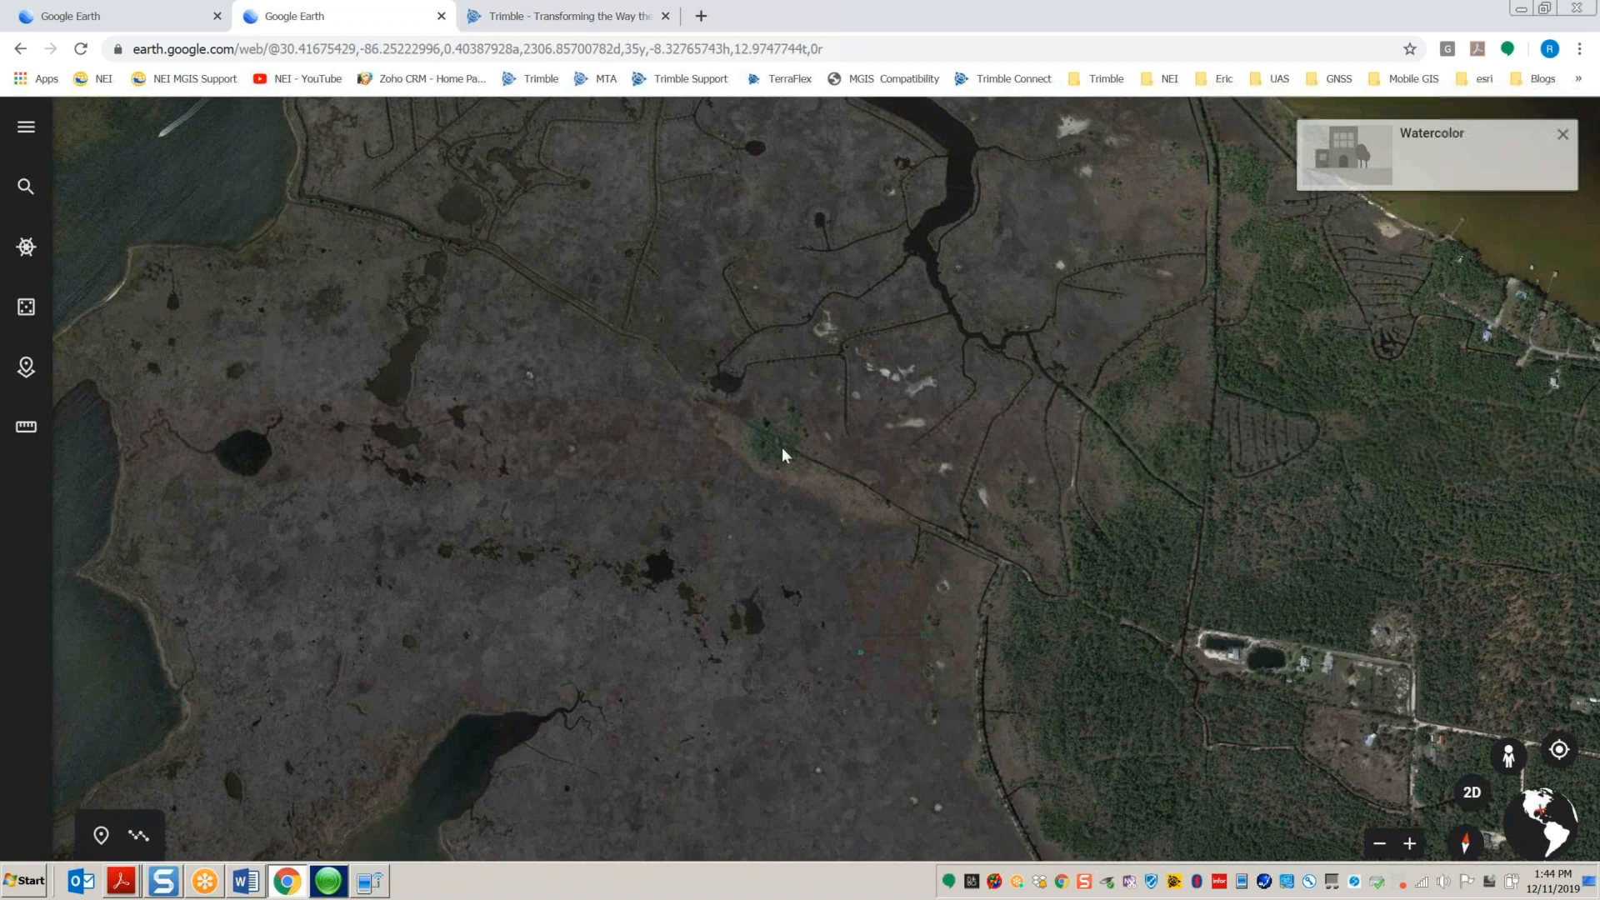
left_click(101, 836)
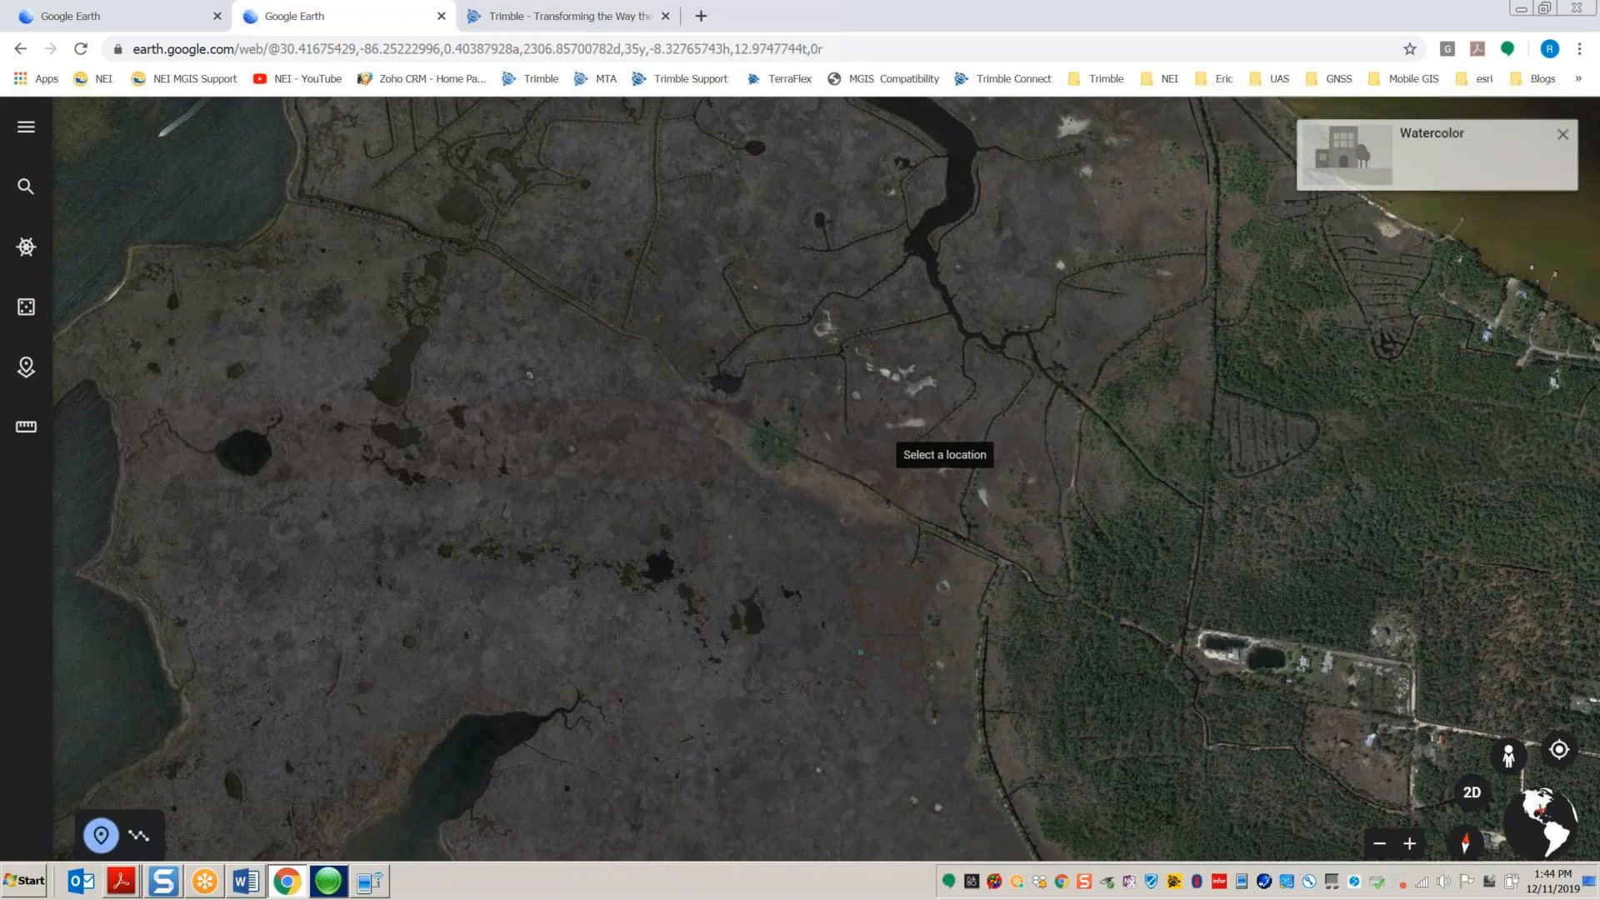
left_click(887, 455)
type("tes")
key("Return")
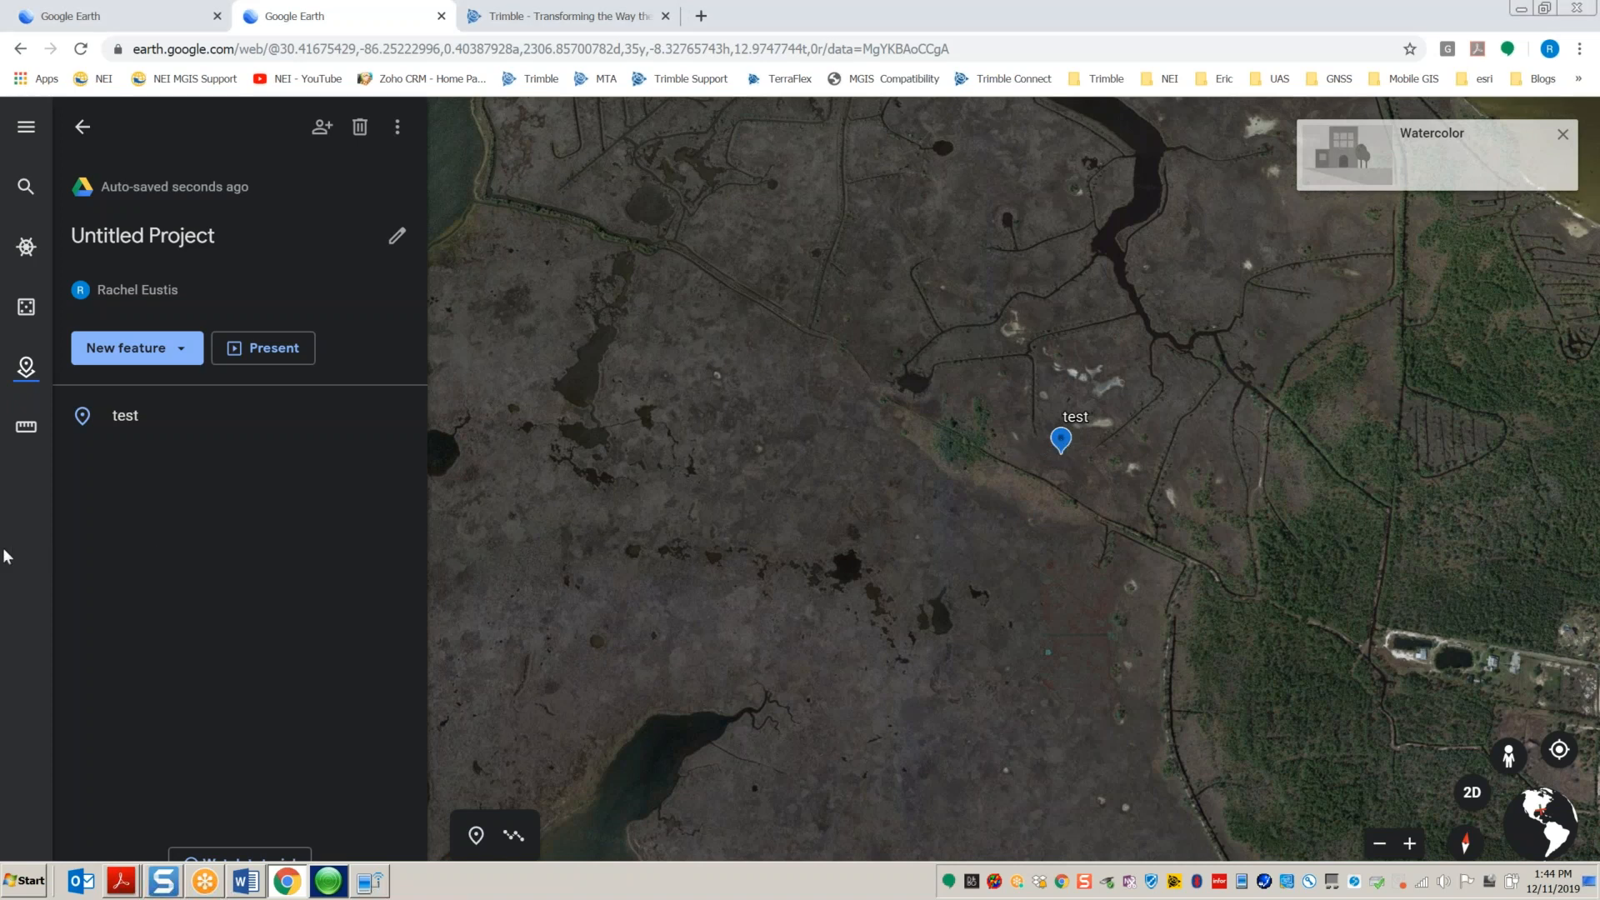
Step: Open the test placemark for editing and bring up its latitude and longitude values
mouse_move(141, 416)
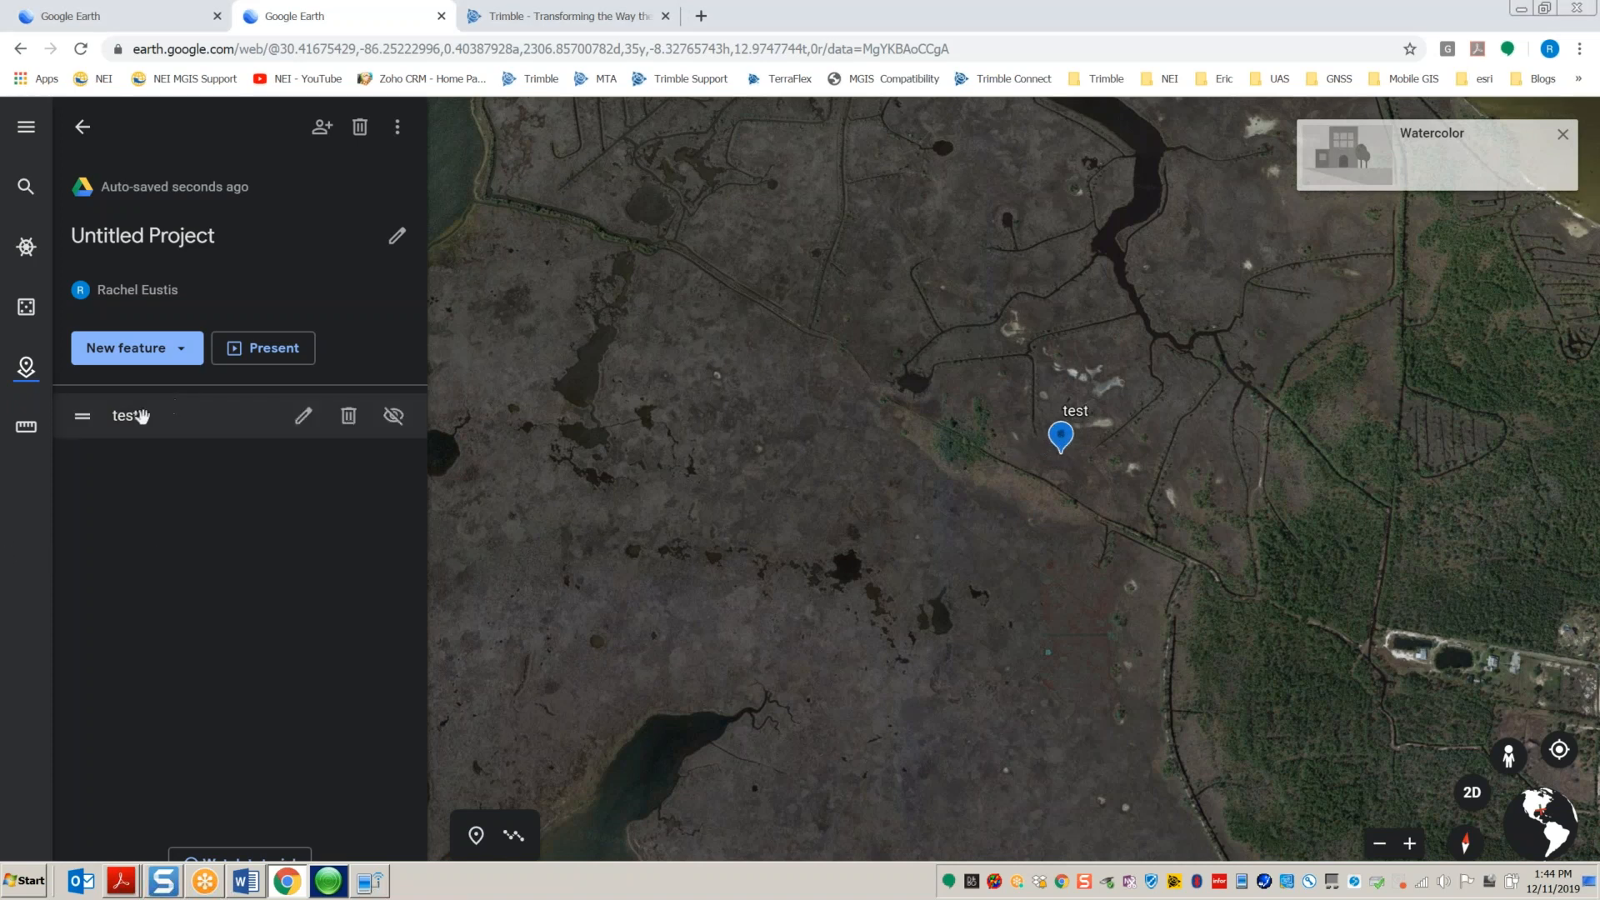
left_click(301, 415)
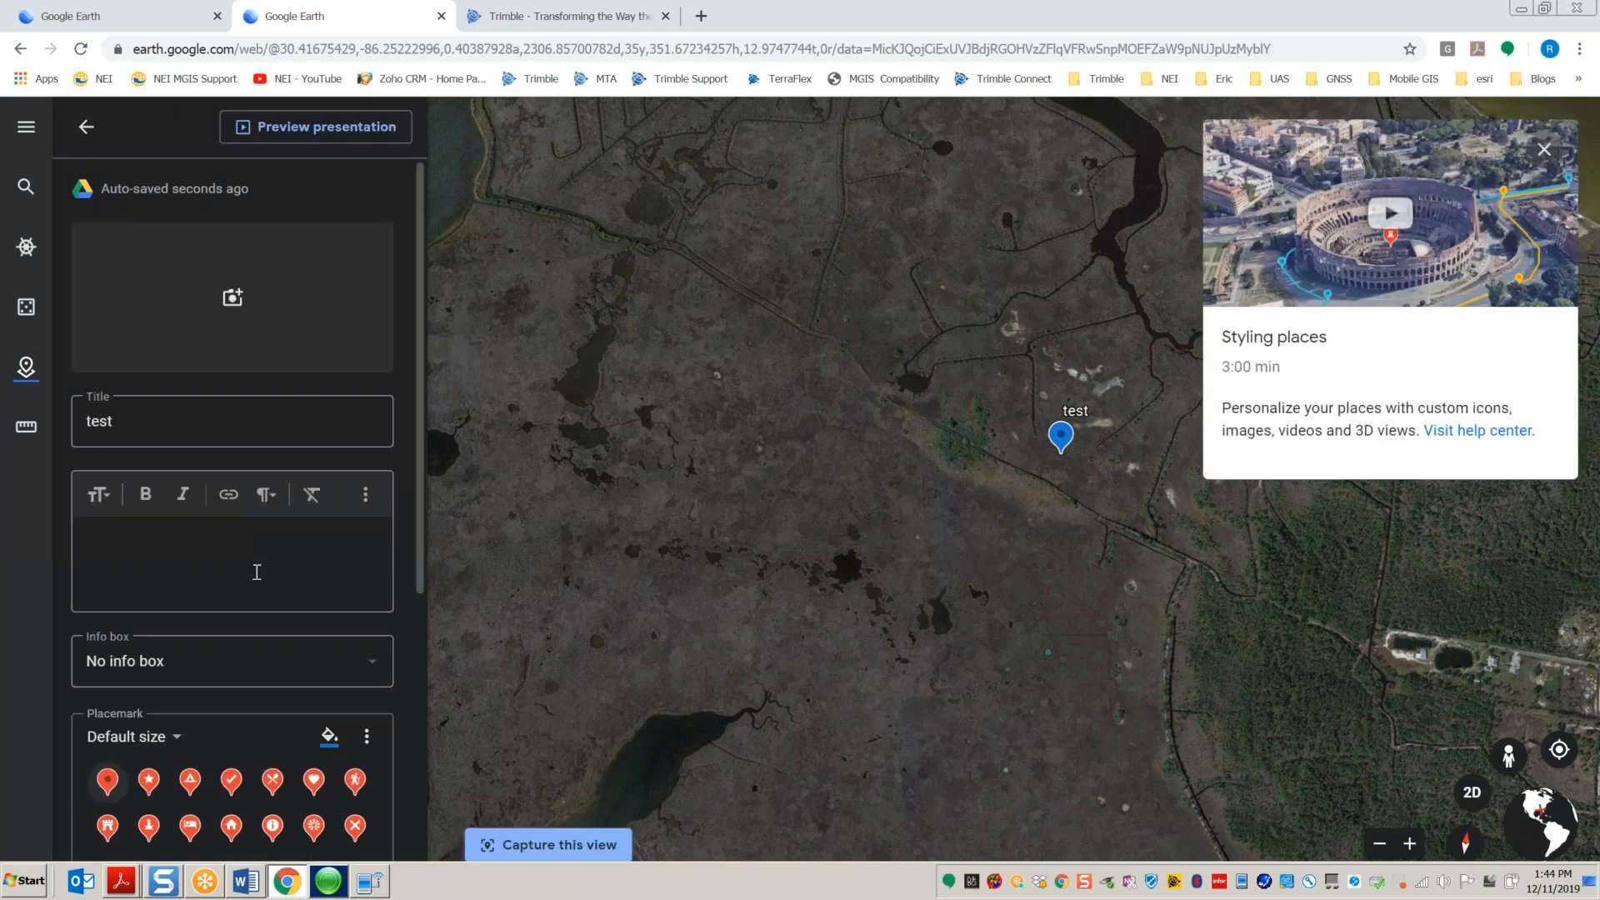
scroll(264, 575, "down", 6)
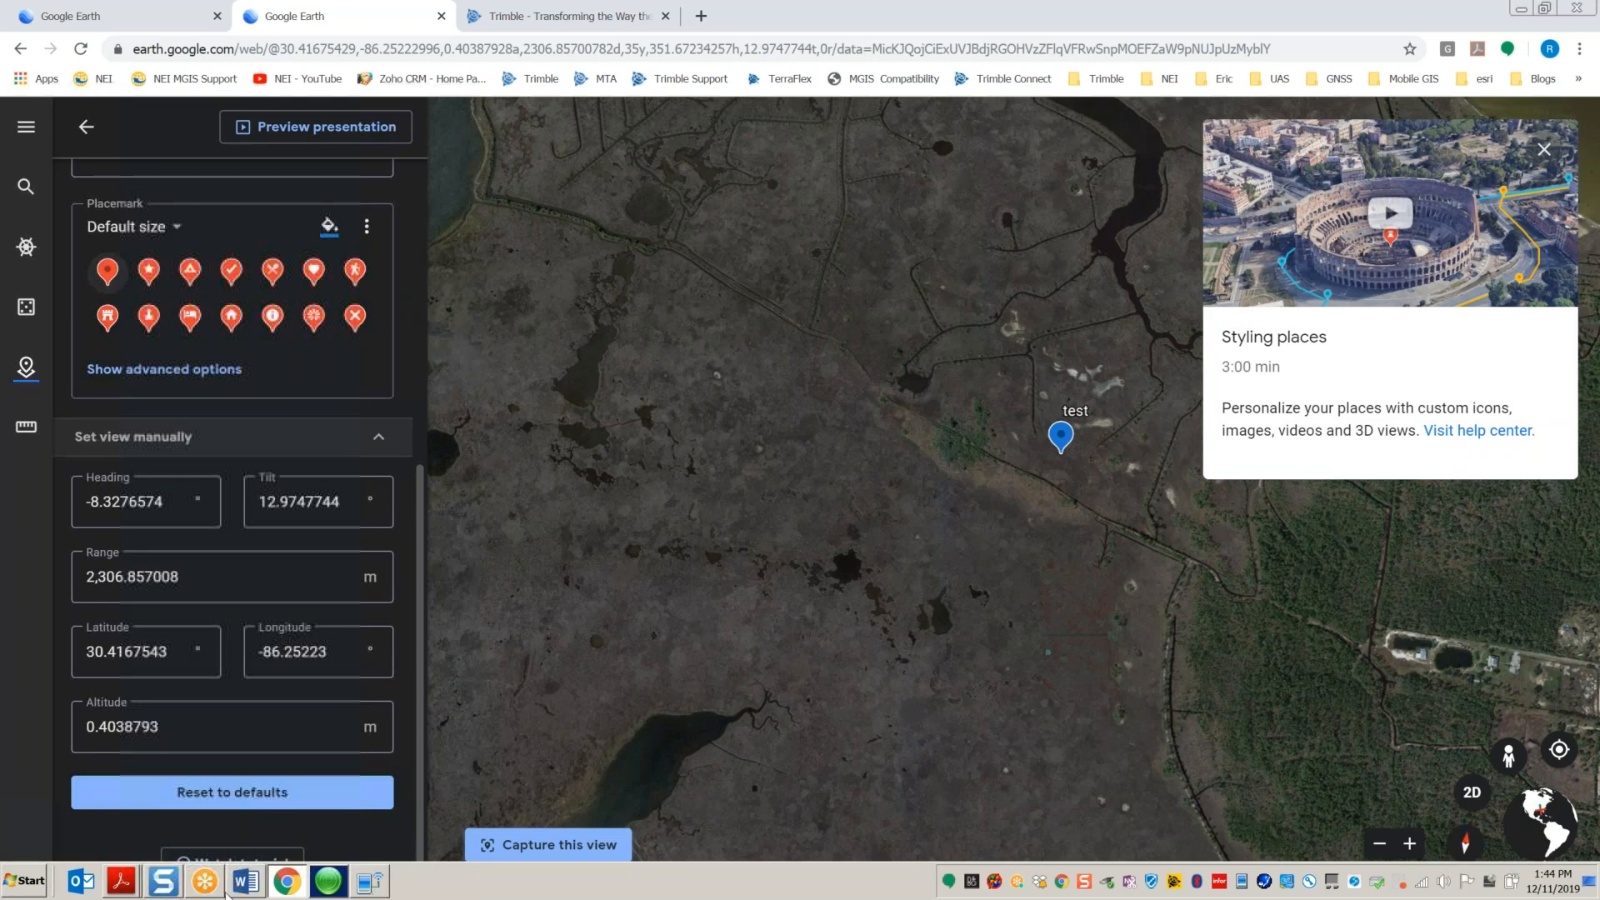
Step: Switch to MyMobiler, start TerraSync as Centimeter Edition, and move the window so the placemark's coordinates are uncovered
left_click(369, 885)
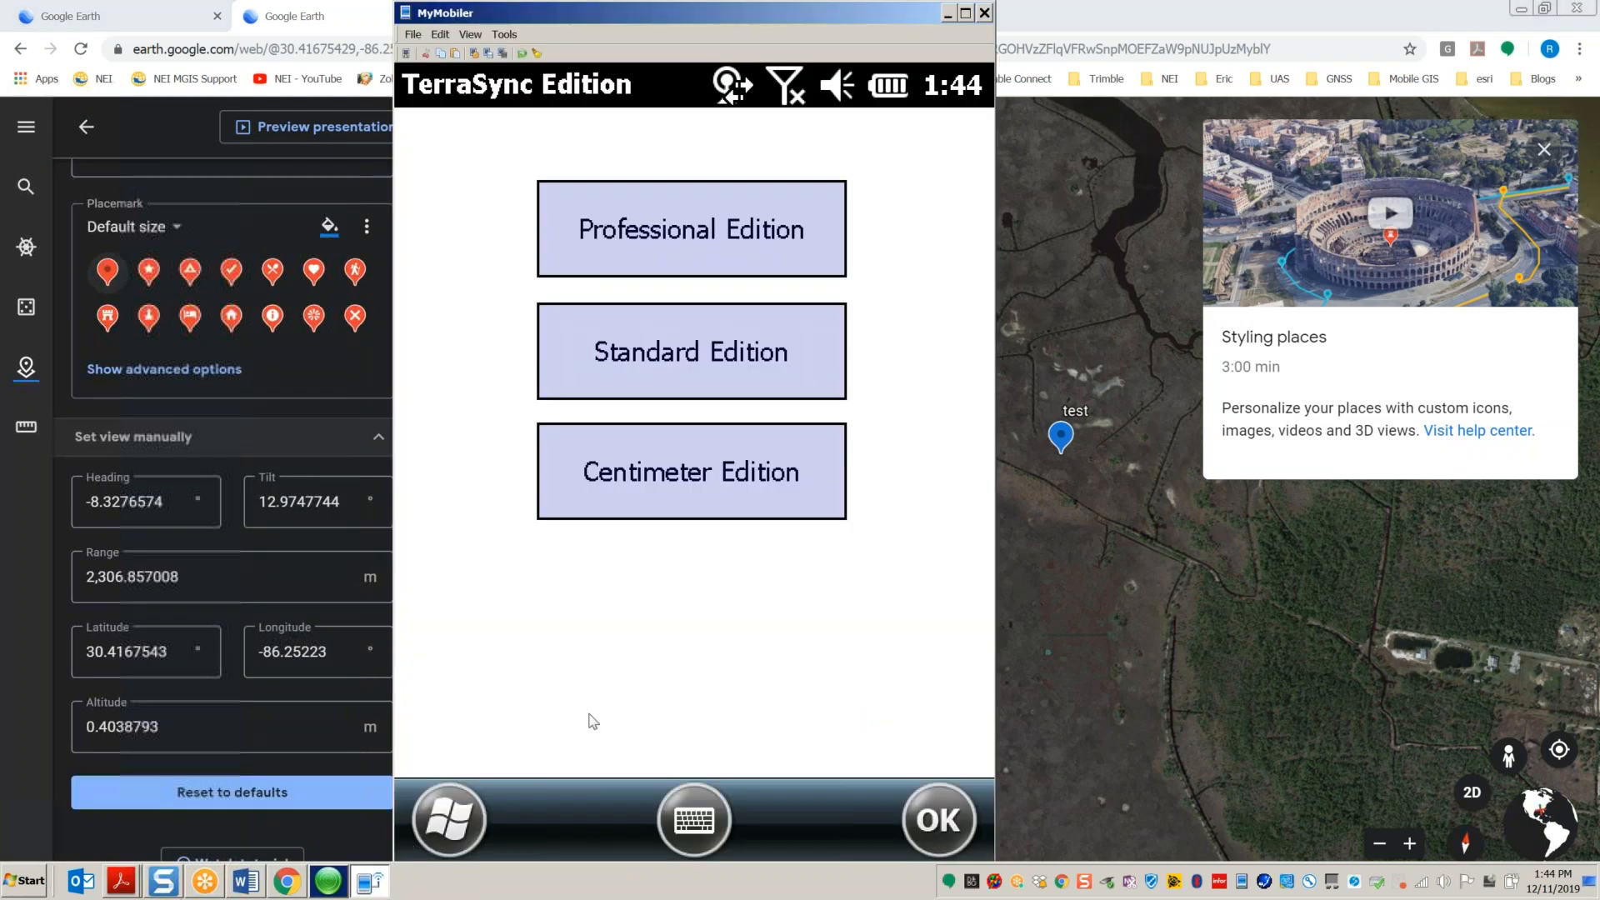
left_click(714, 471)
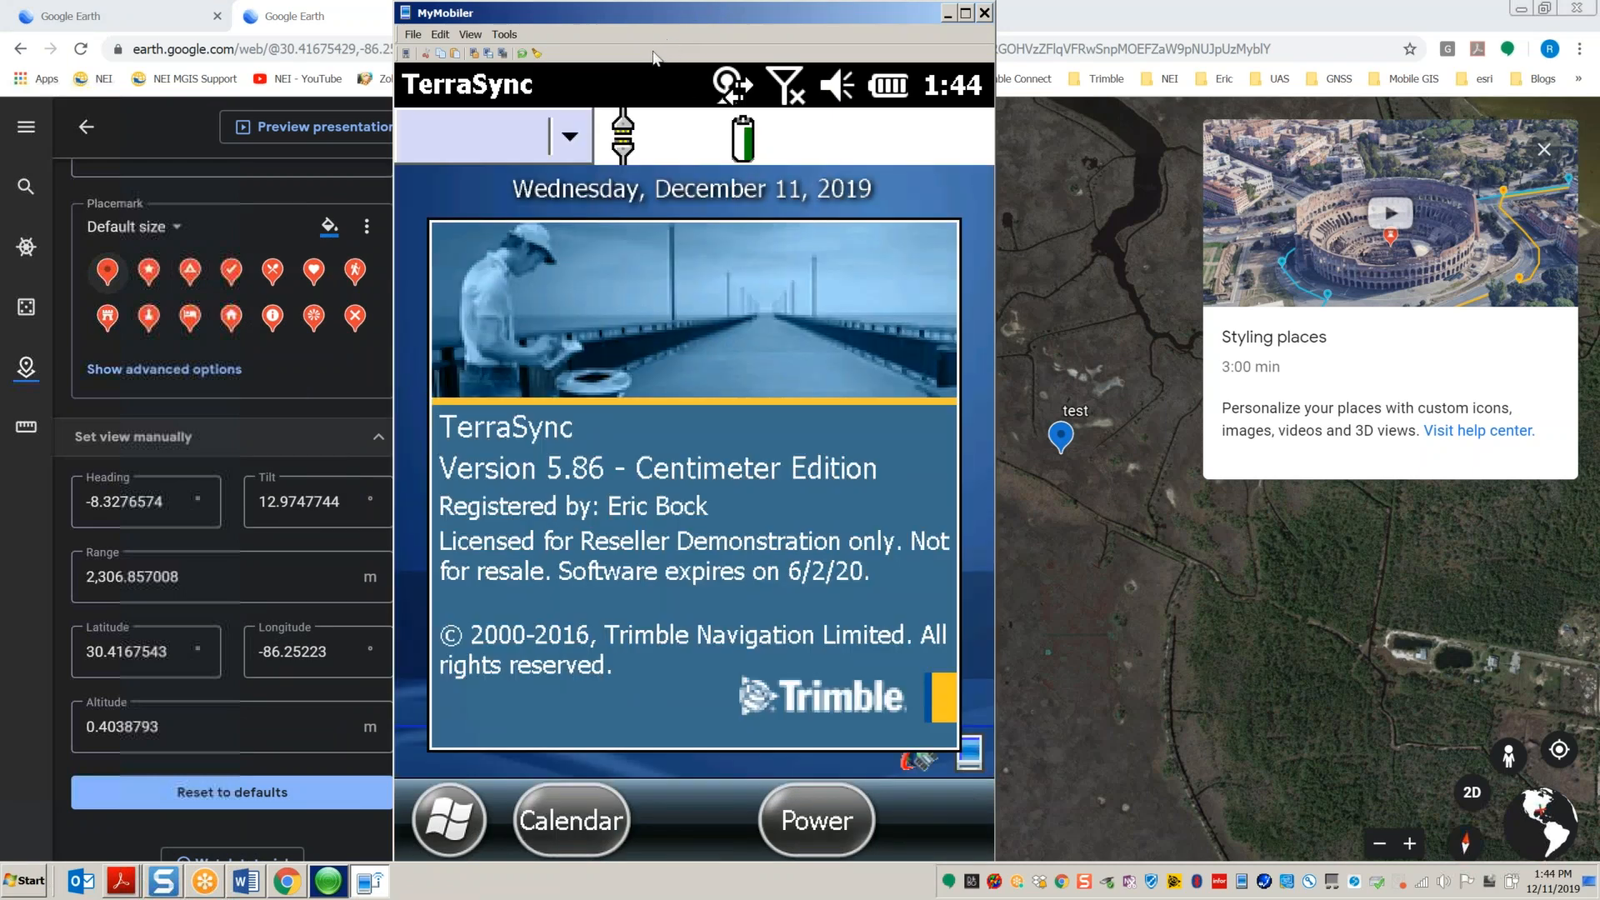
left_click_drag(648, 17, 784, 21)
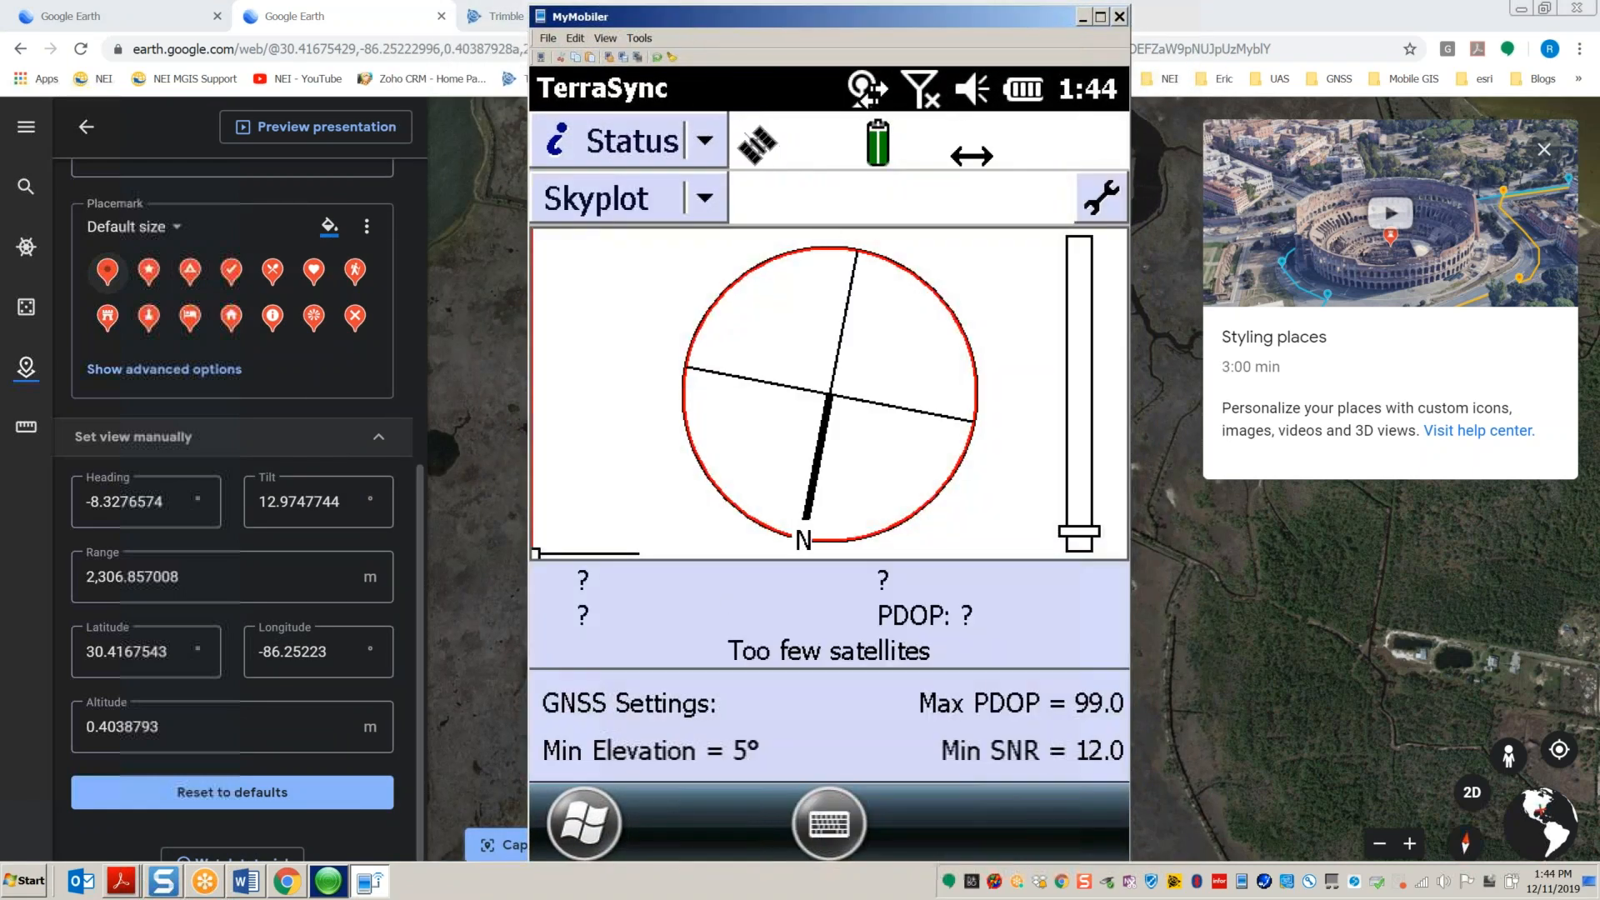
Step: In TerraSync's Setup section, review the Lat/Long Format choices under Units, set the format to DD.ddd°, and accept the settings
left_click(707, 145)
left_click(660, 424)
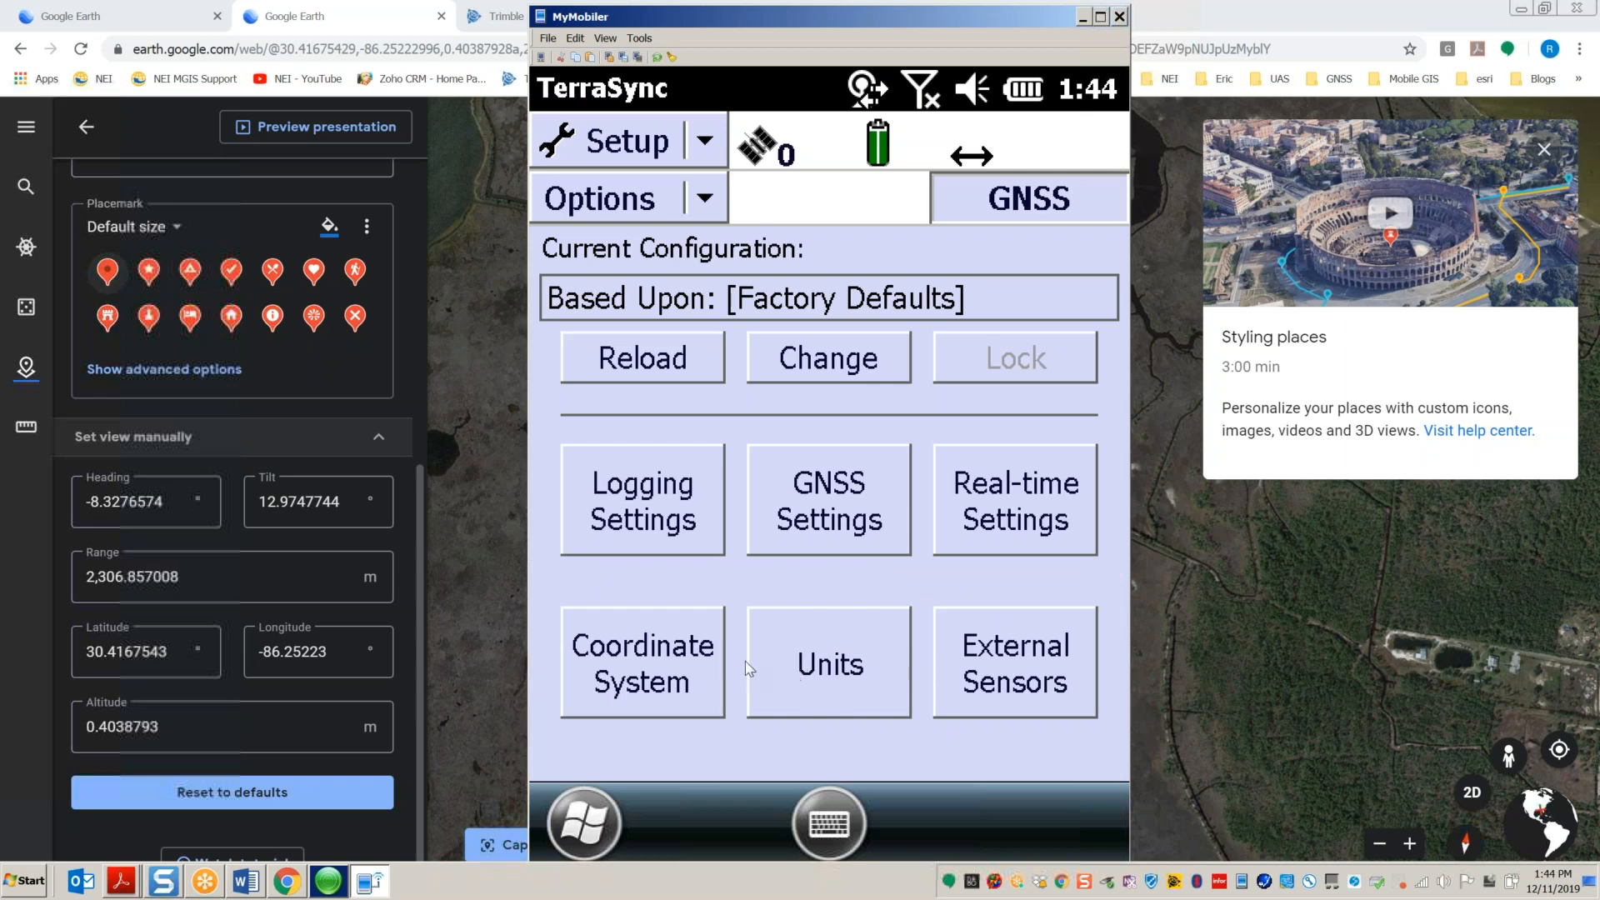
left_click(816, 670)
left_click_drag(1115, 343, 1122, 407)
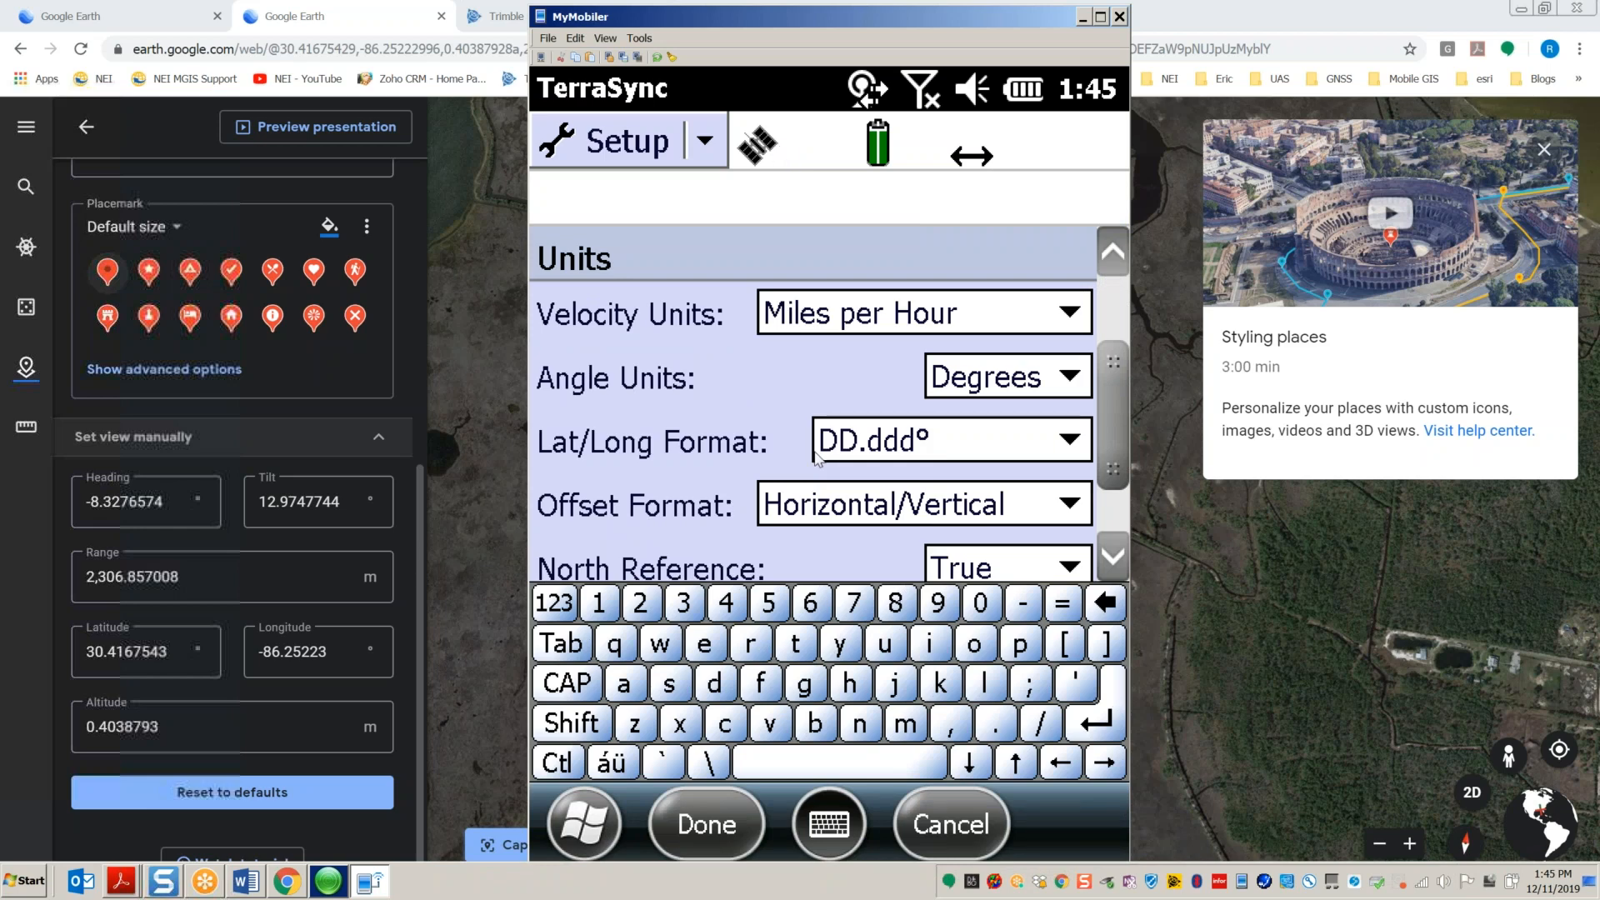
left_click(1080, 439)
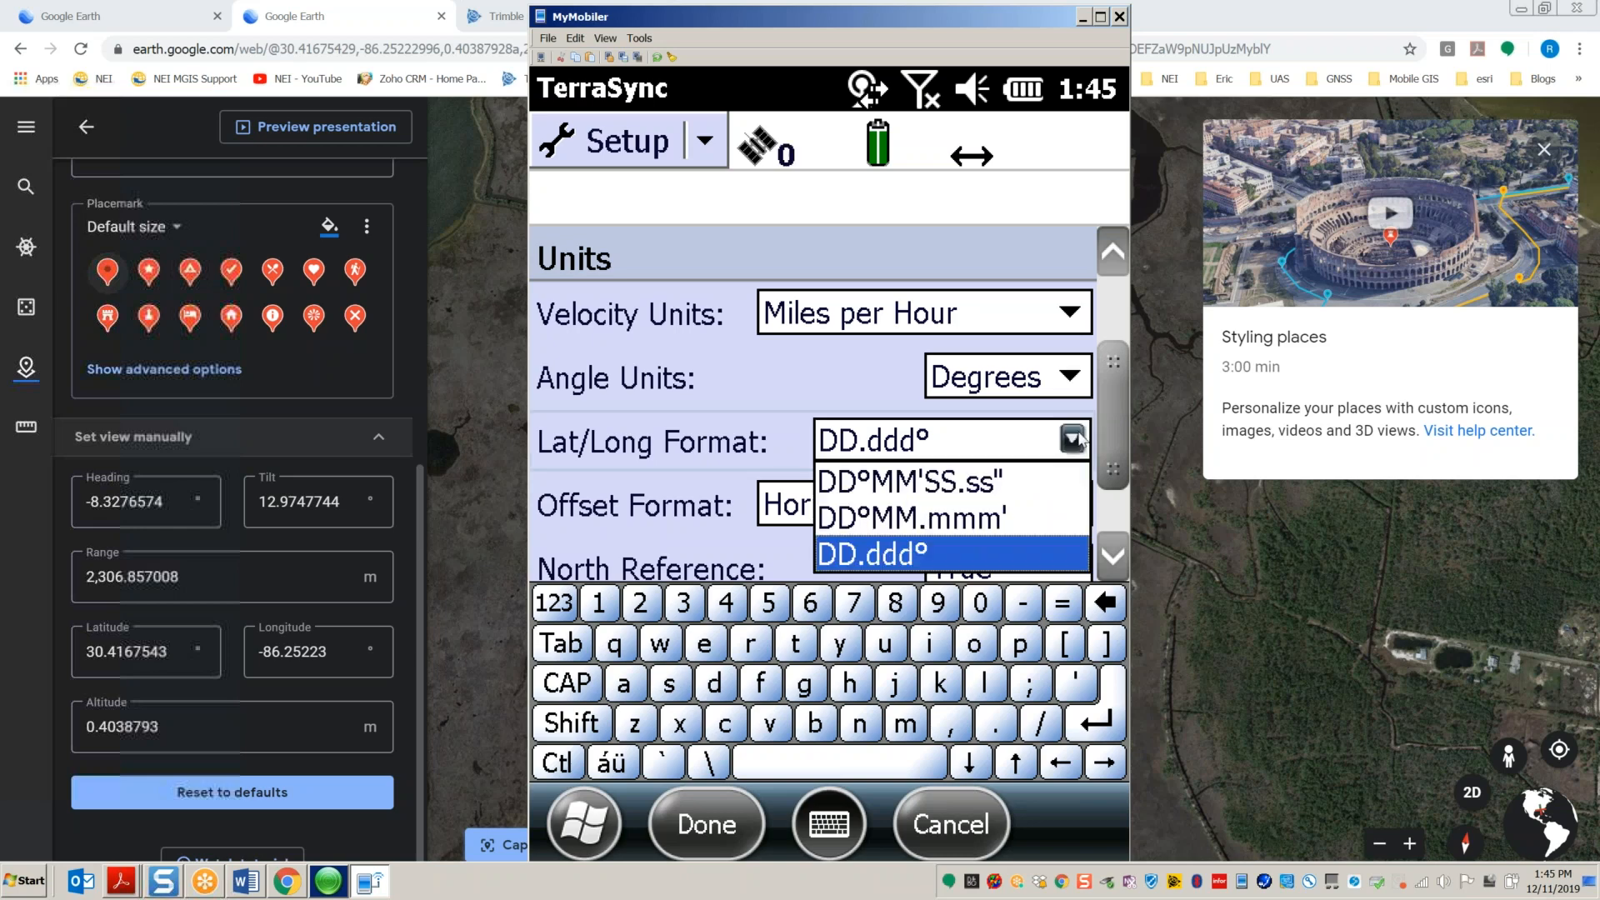
left_click(923, 498)
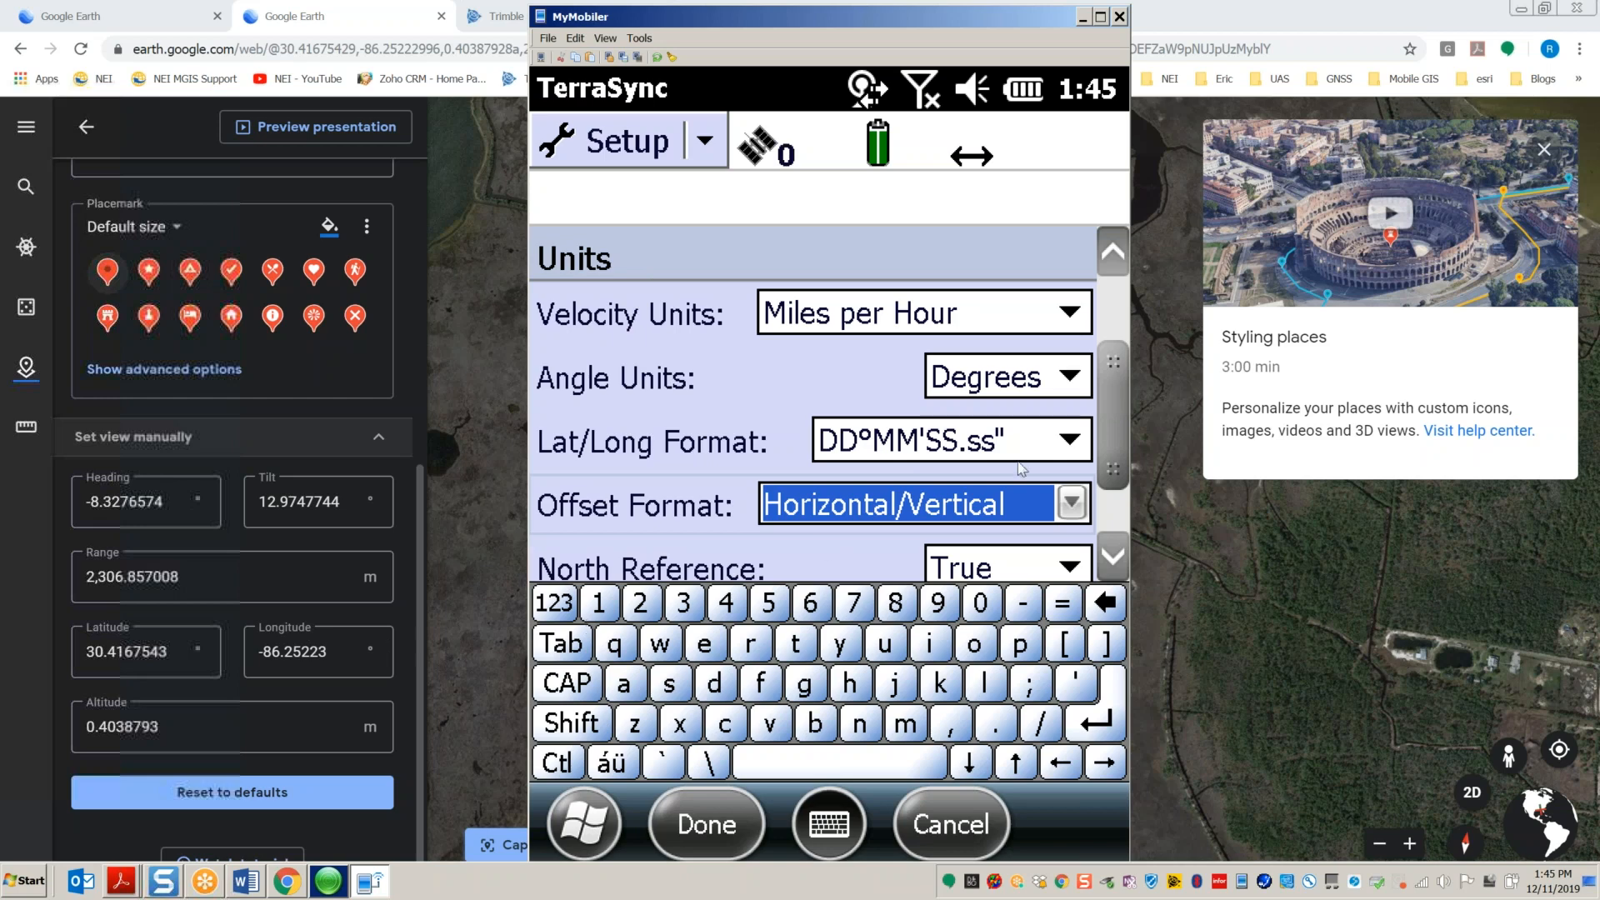
left_click(1069, 442)
left_click(867, 558)
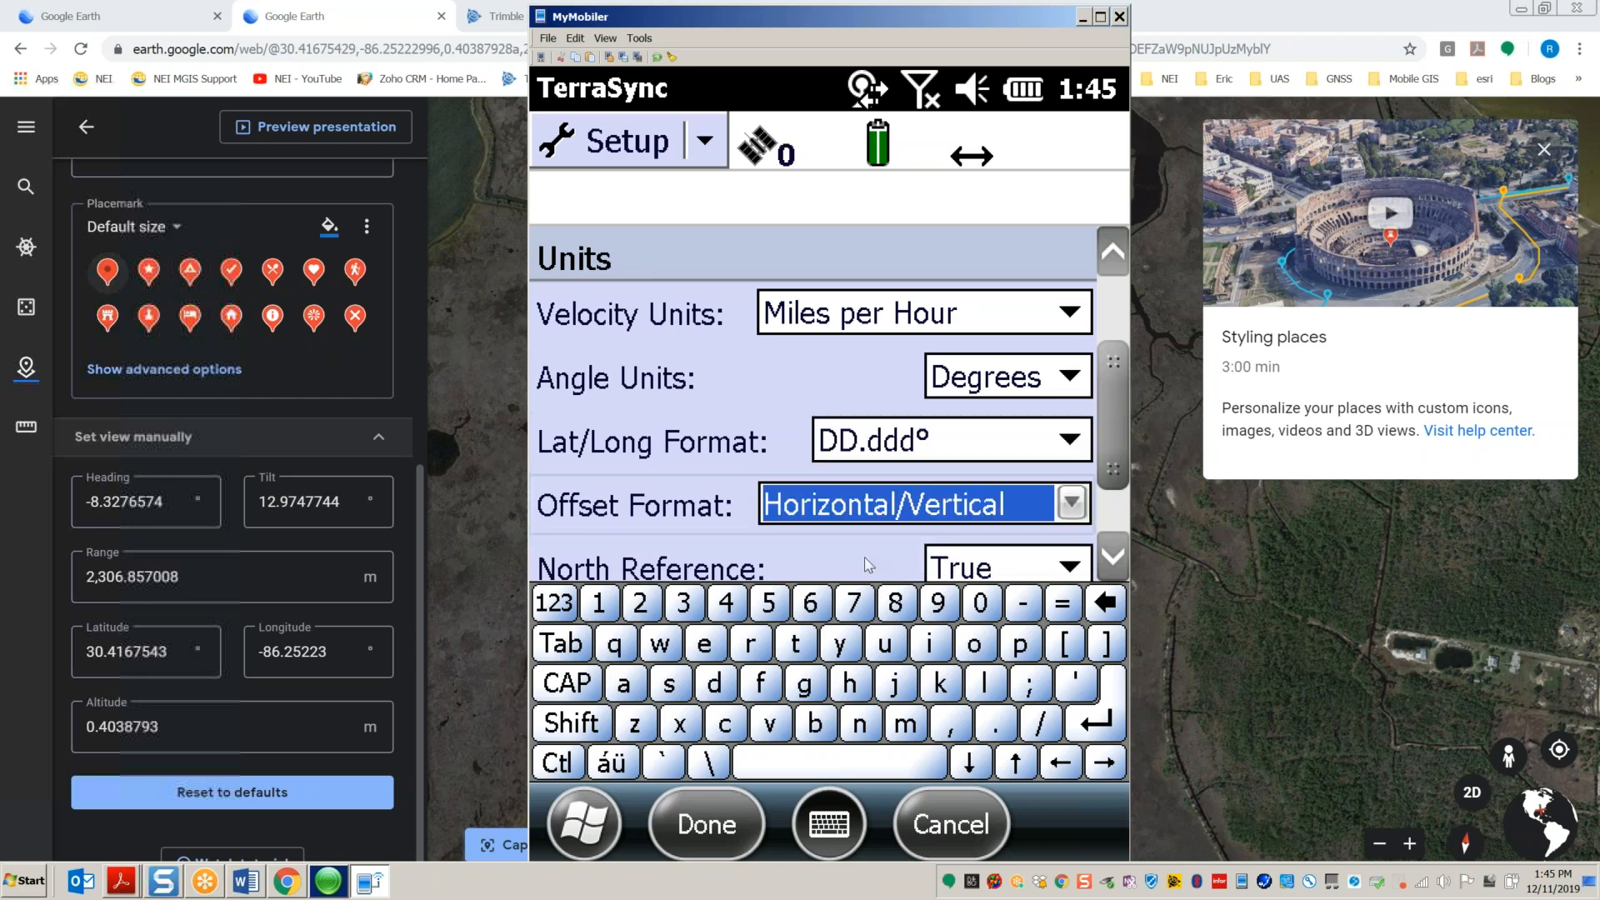
left_click(719, 826)
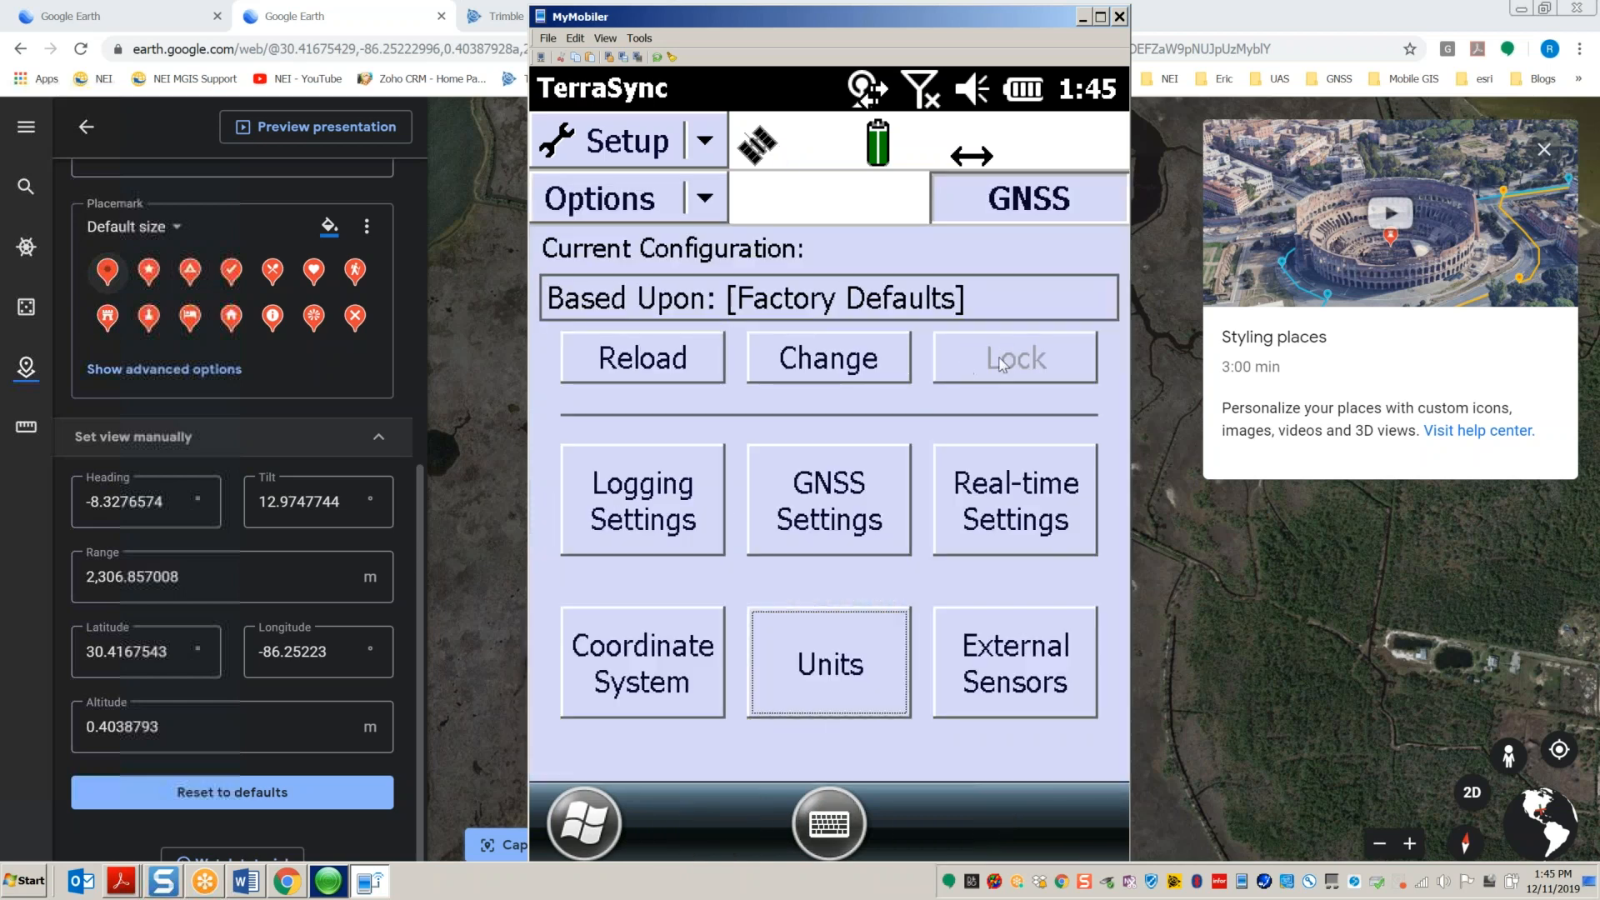
Step: Set the coordinate system's datum to NAD 1983 (Conus), accept it, and reopen the coordinate system settings briefly to check them
left_click(646, 655)
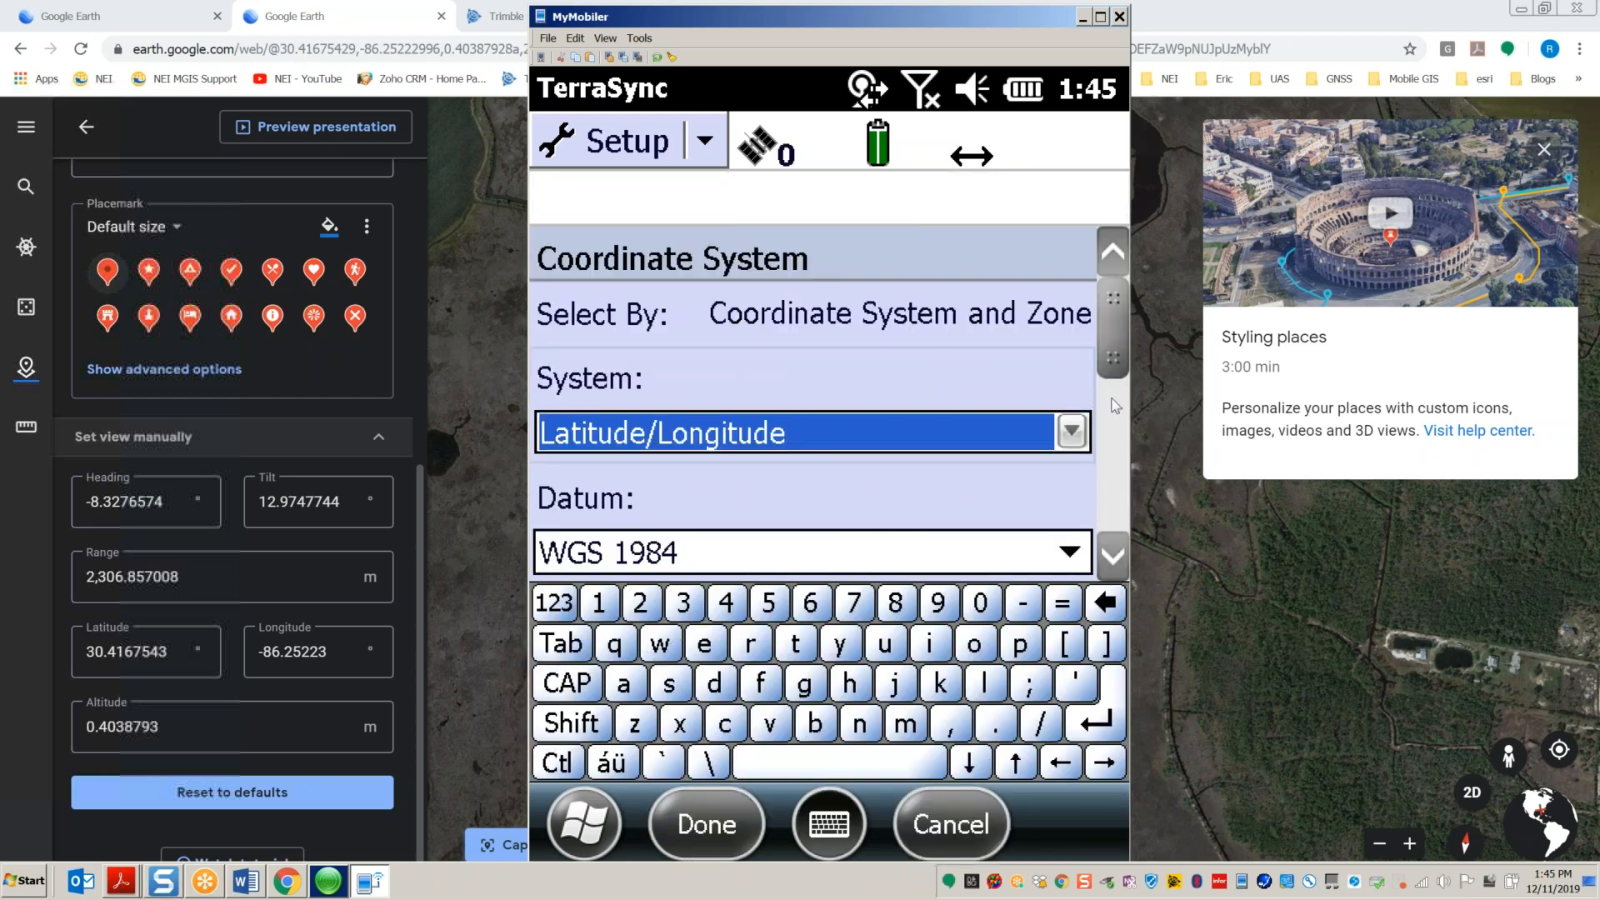
left_click_drag(1120, 333, 1115, 322)
left_click(1069, 553)
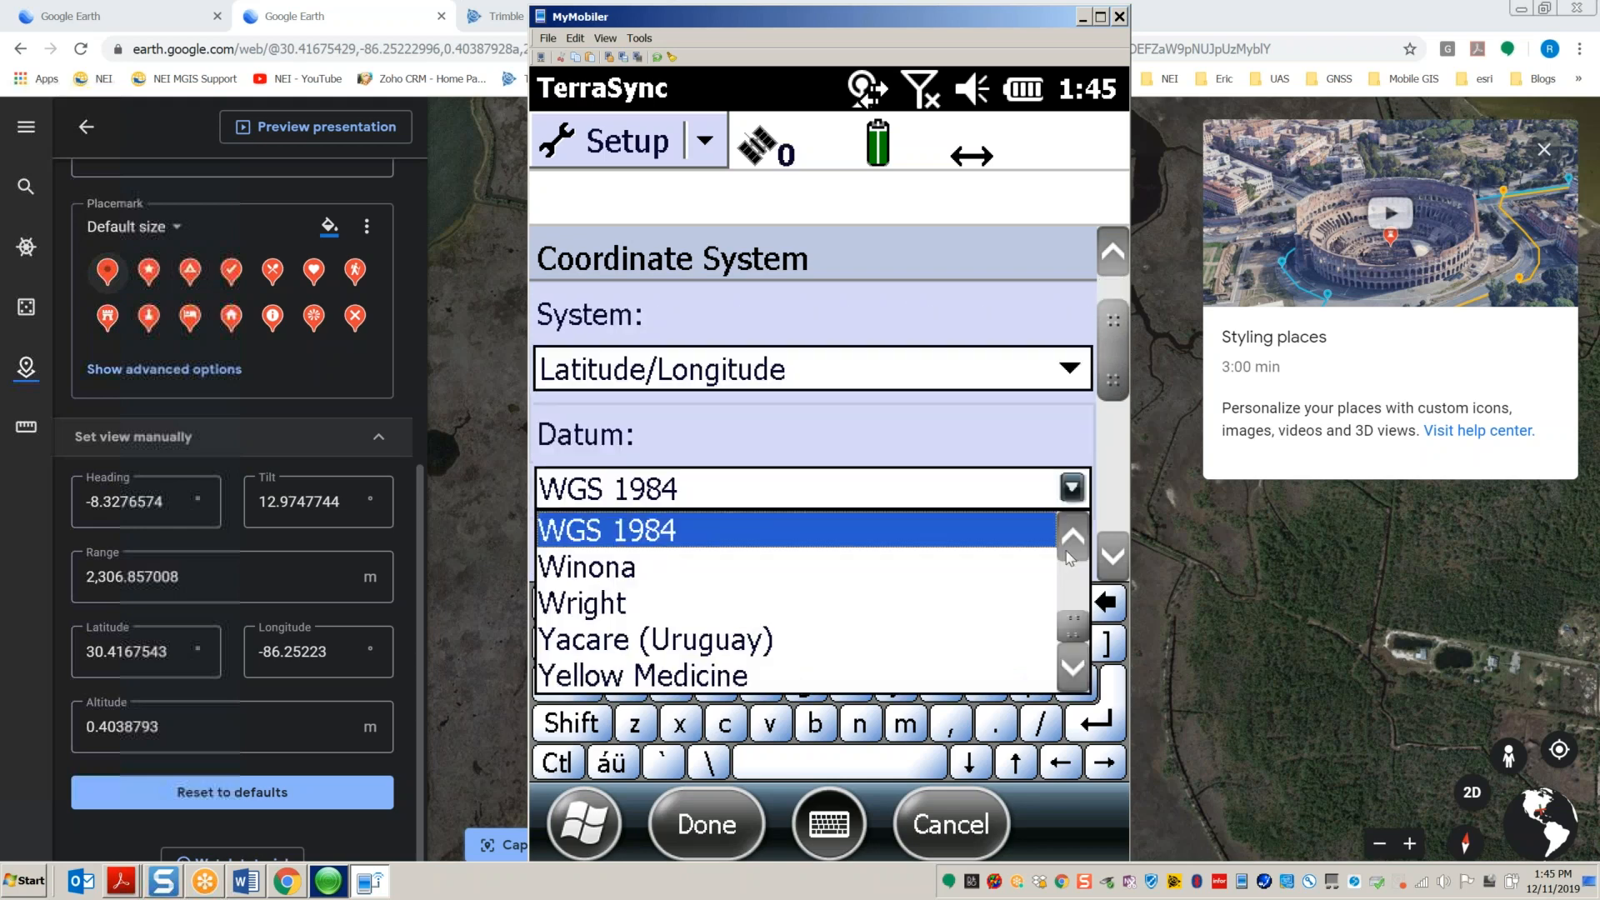
left_click(1070, 553)
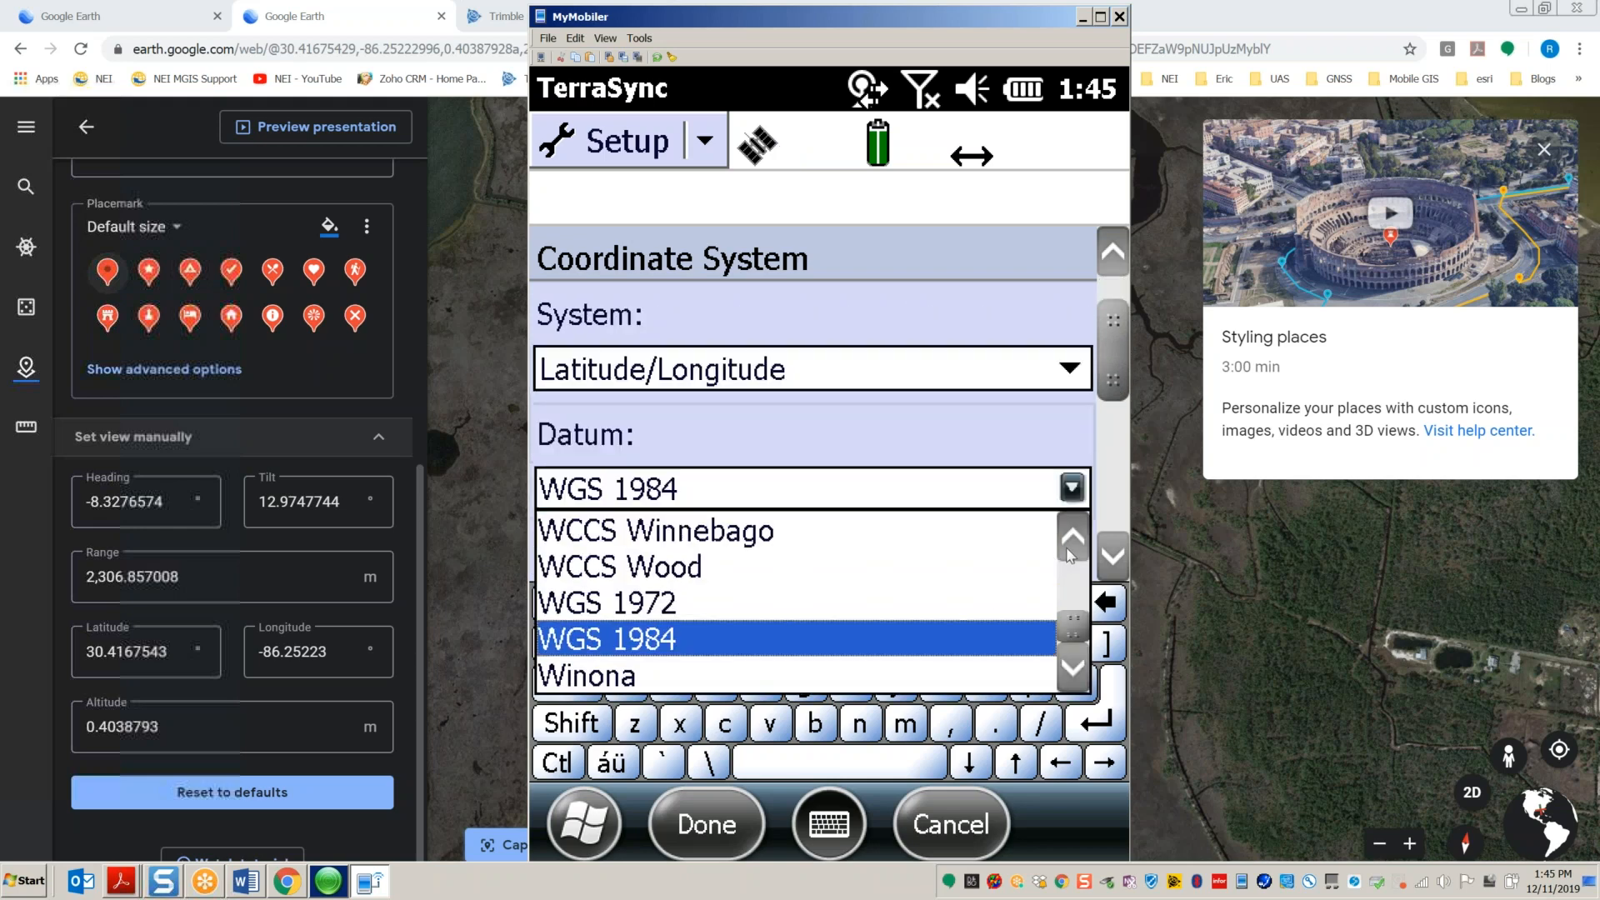
key("n")
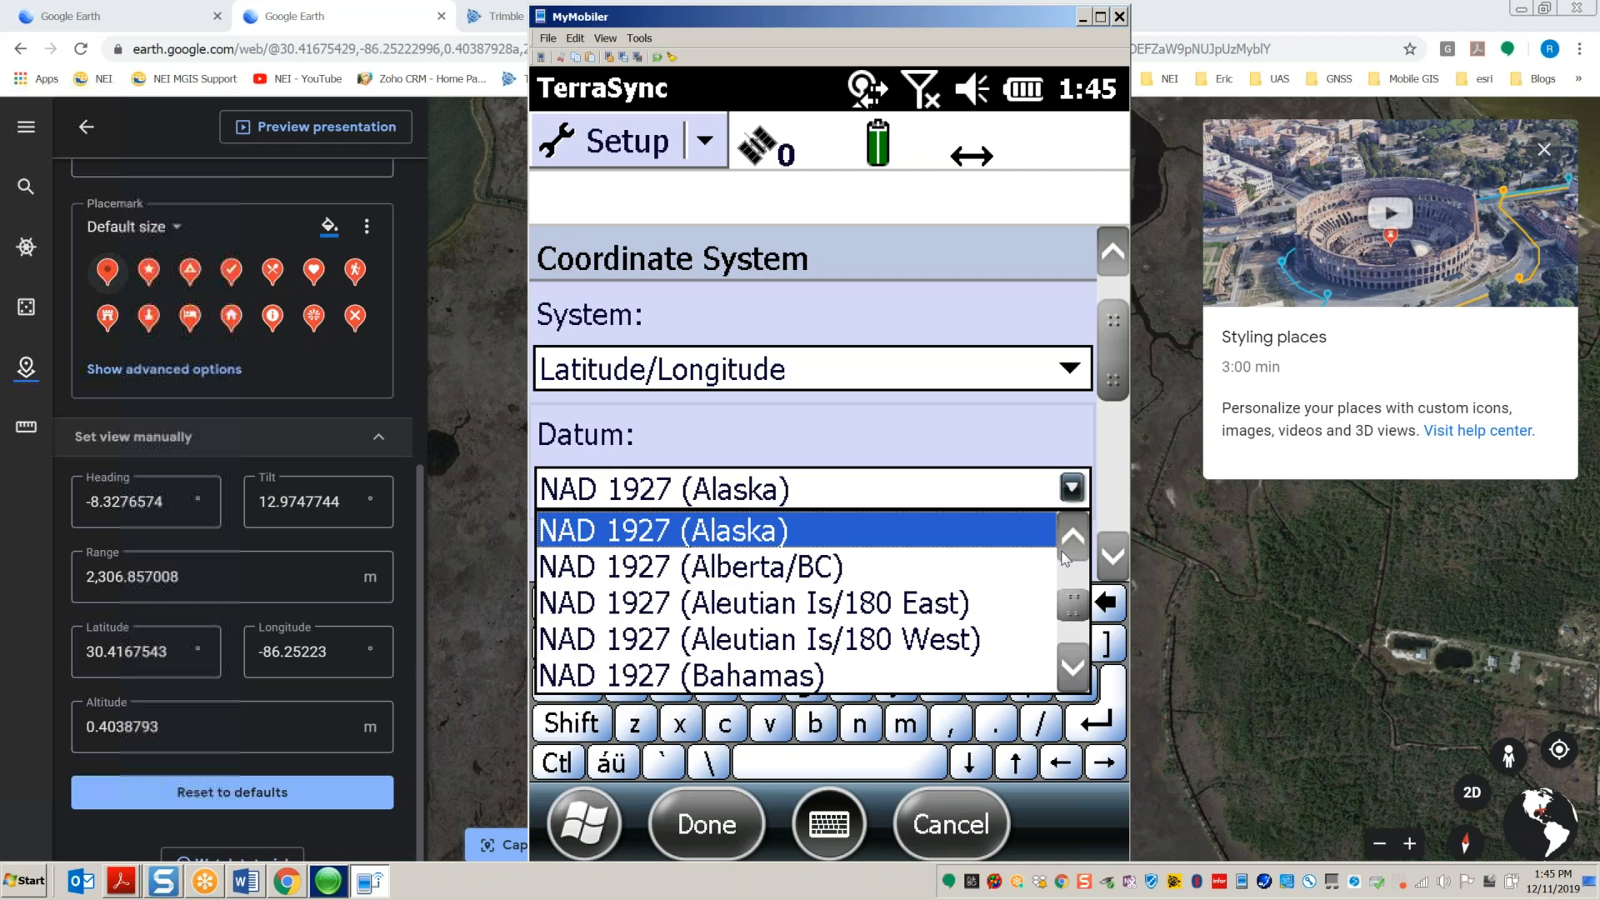
left_click(768, 634)
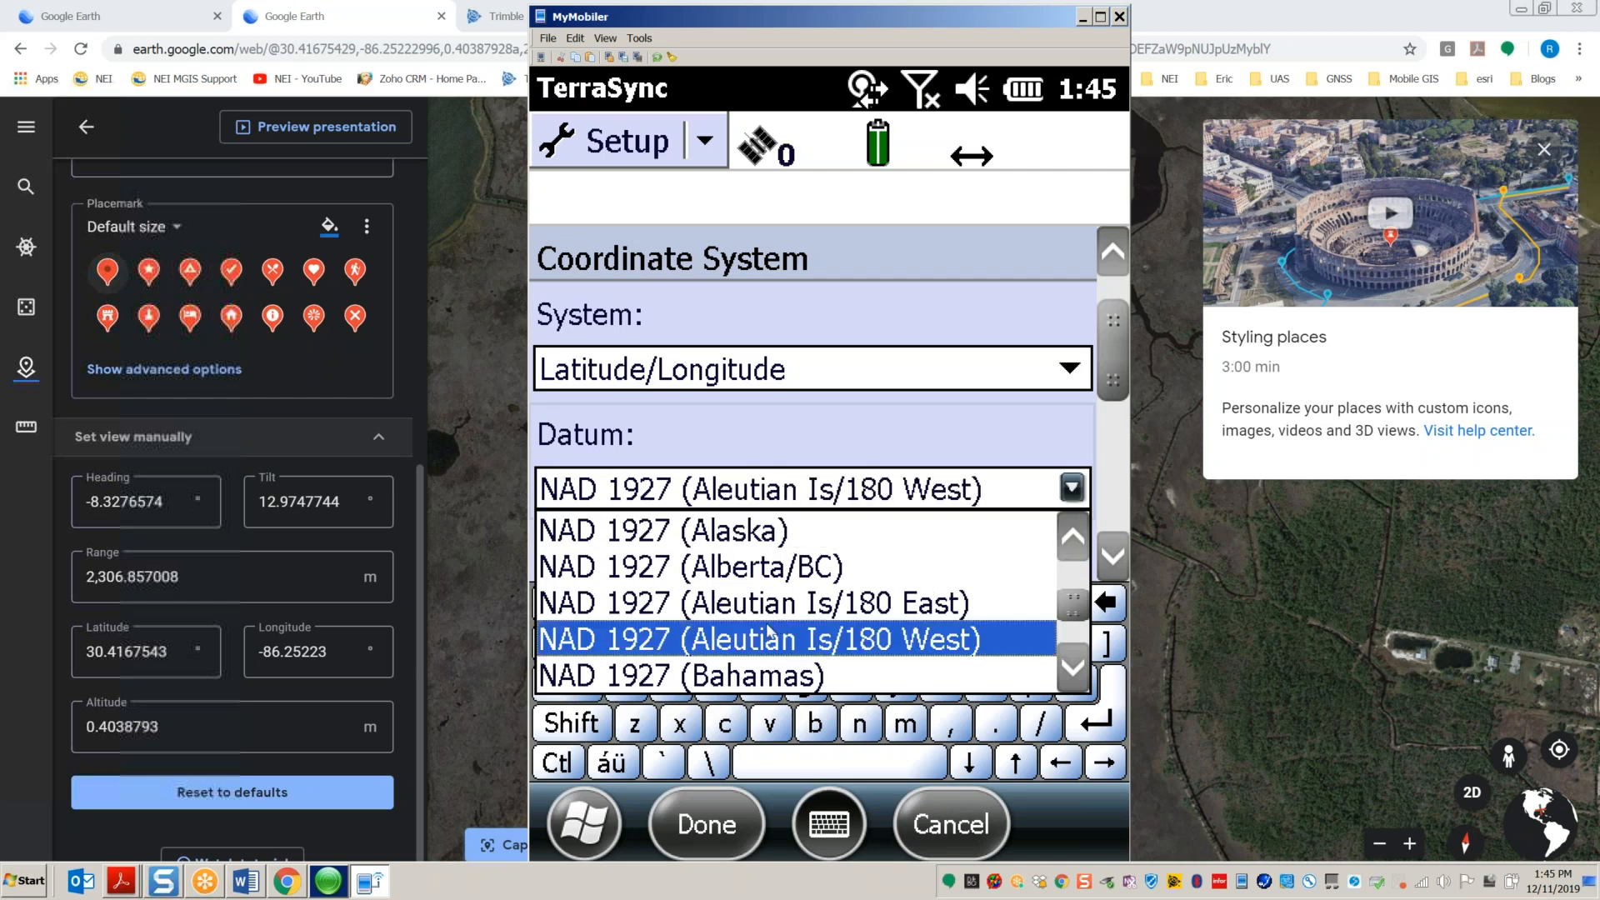
key("Down")
key("Down")
key("Down")
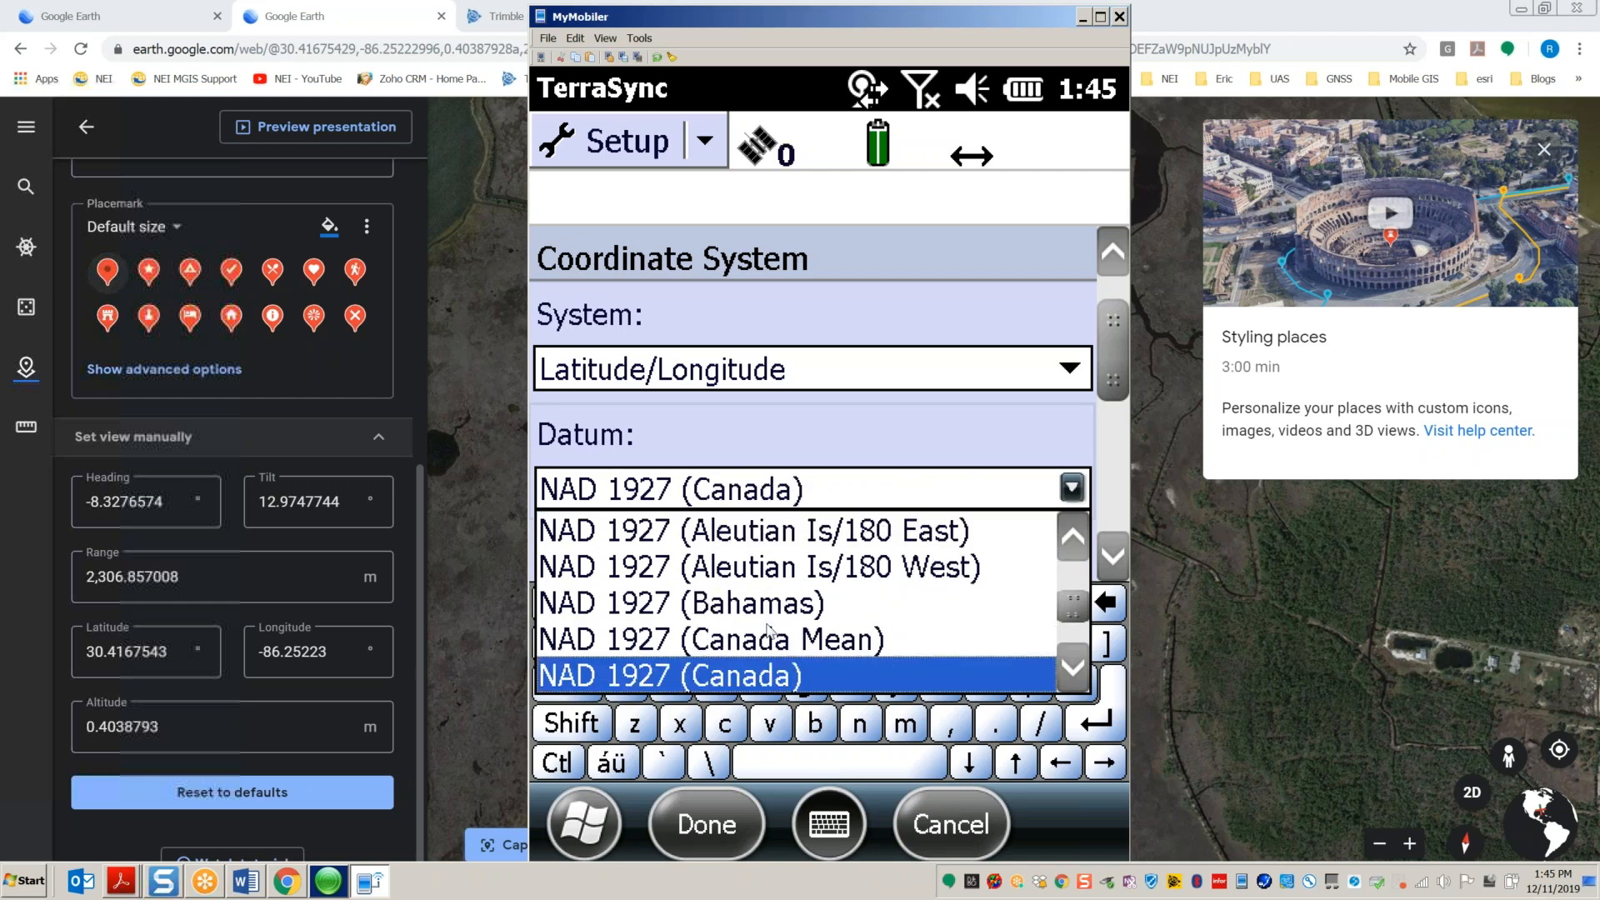
key("Down")
key("Down")
key("Down")
key("Down")
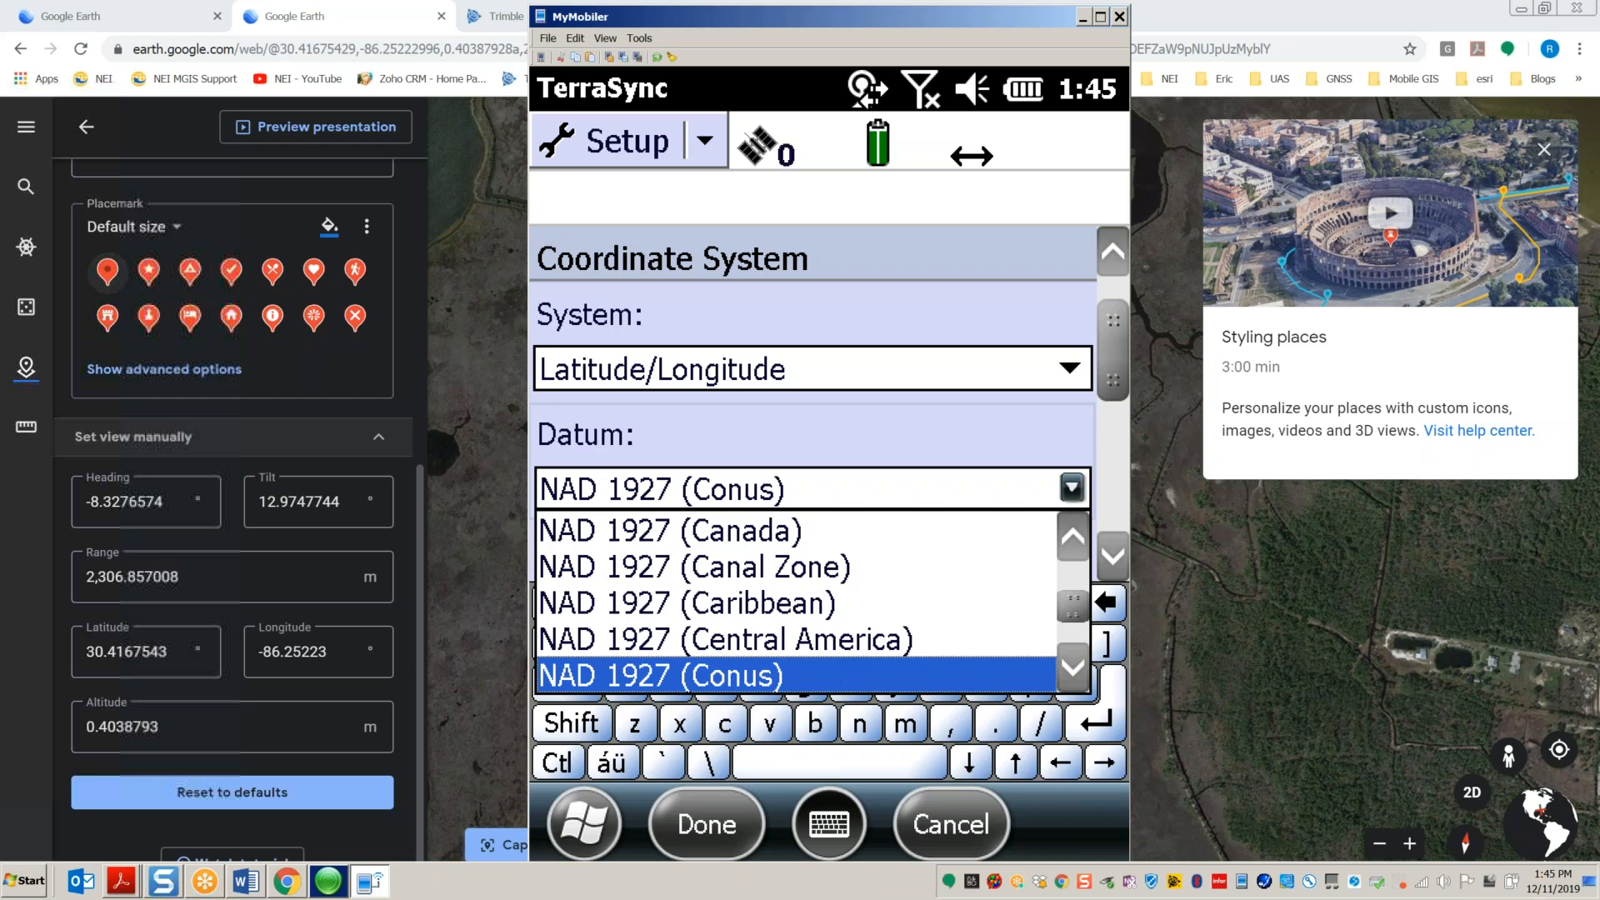
key("Down")
key("Down")
key("Down")
key("Down")
left_click(1073, 668)
left_click(1072, 668)
left_click(1073, 668)
left_click(1072, 668)
left_click(1072, 669)
left_click(1073, 669)
left_click(1073, 668)
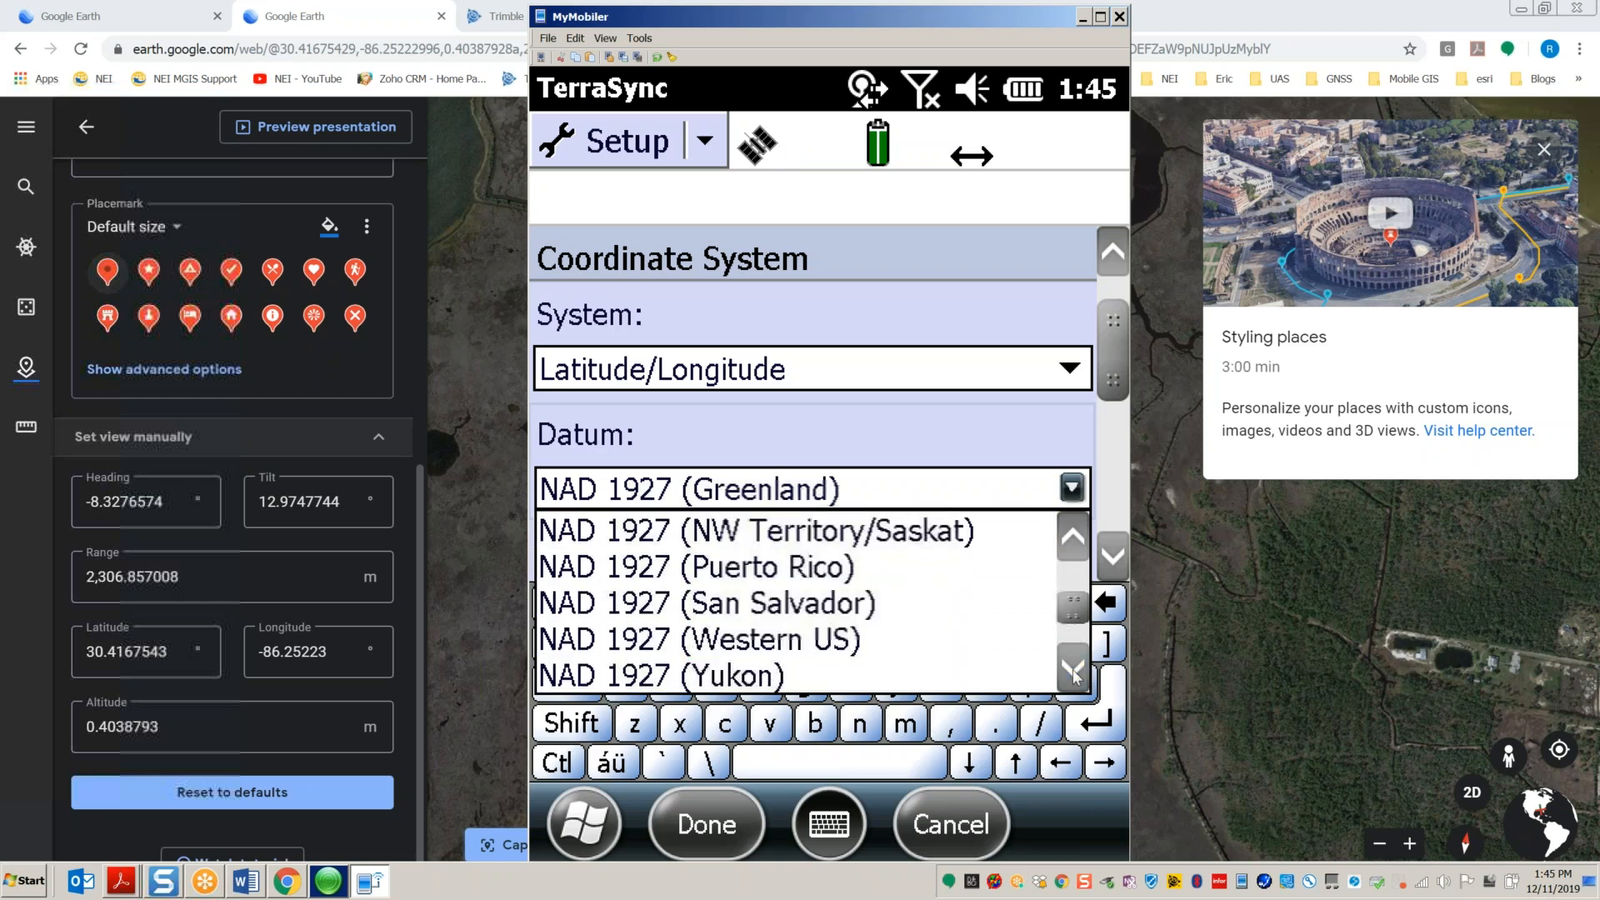
left_click(1072, 668)
left_click(1072, 668)
left_click(1073, 668)
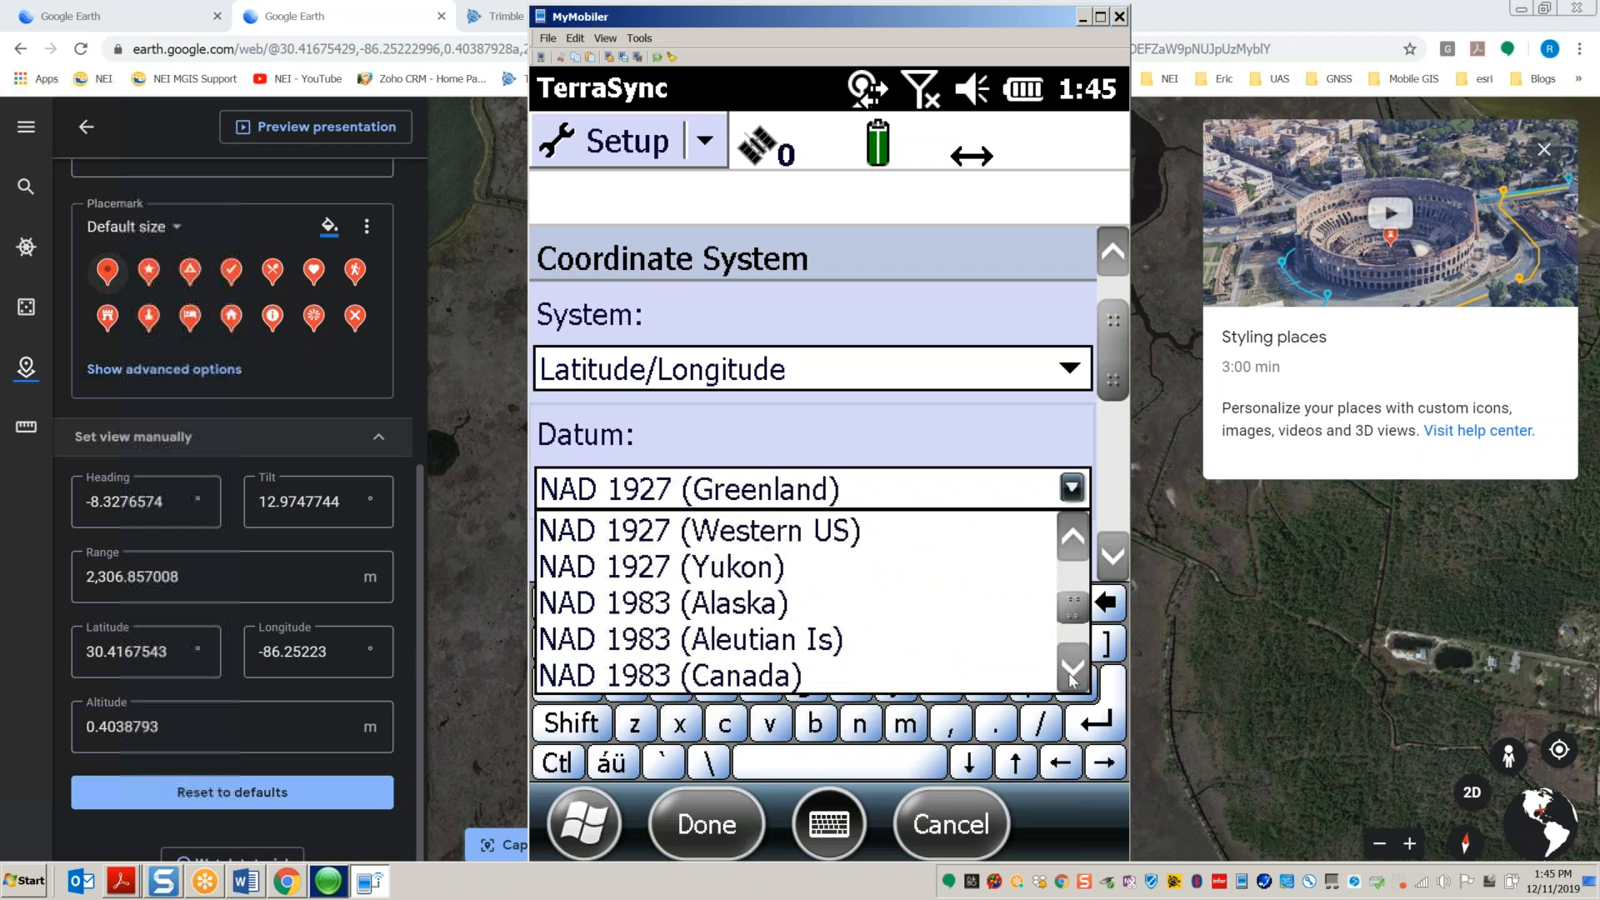
left_click(1073, 669)
left_click(1073, 668)
left_click(654, 643)
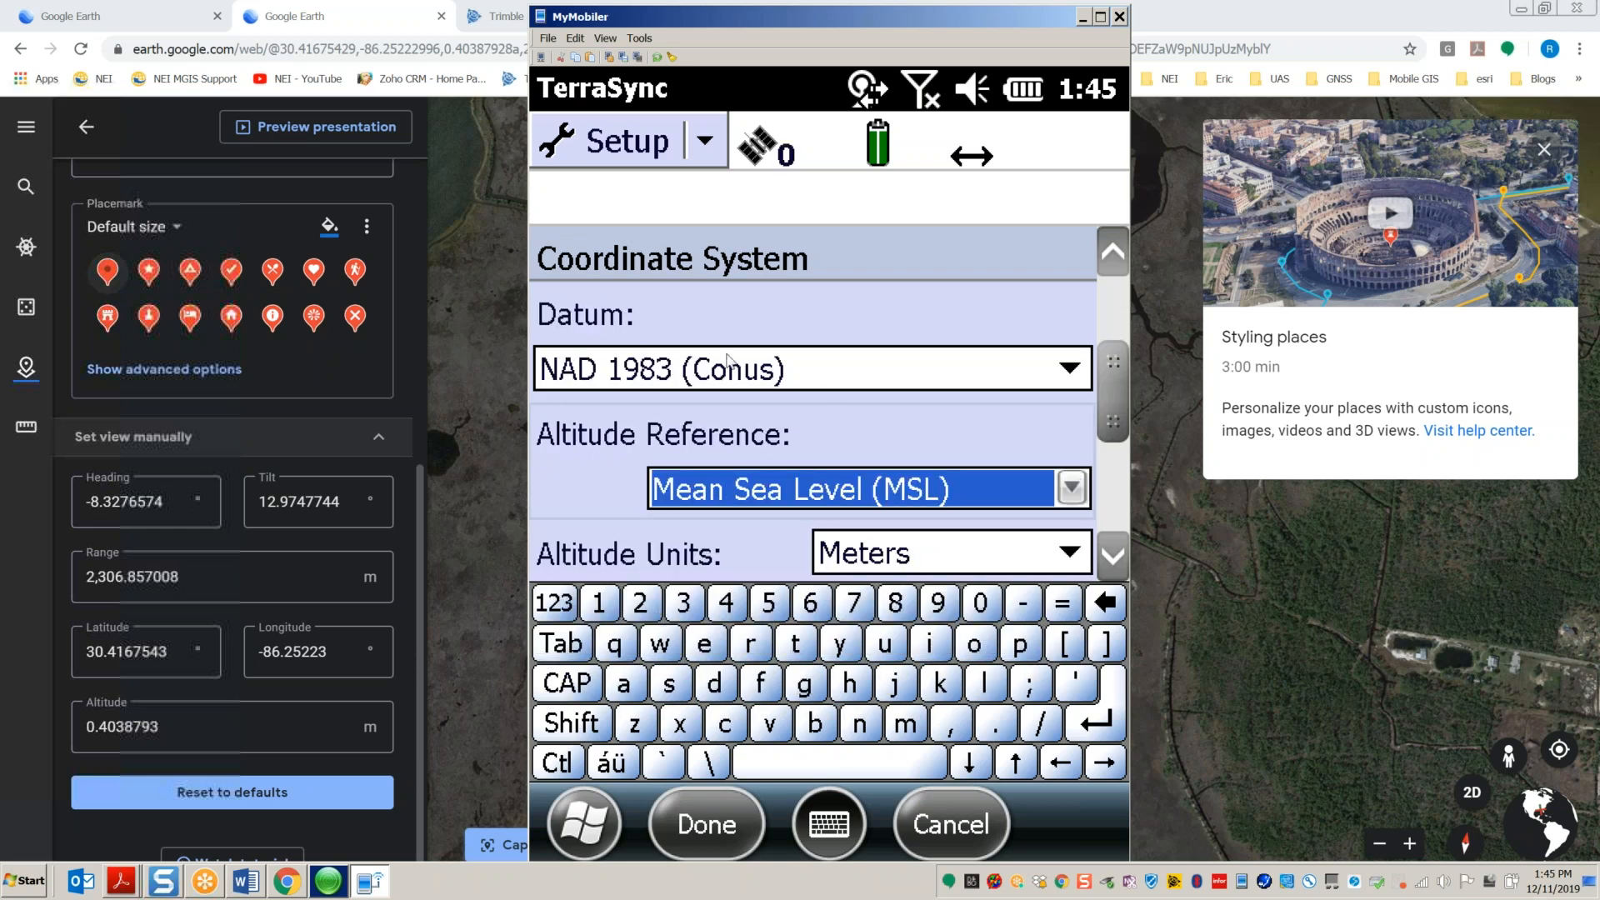
left_click(725, 840)
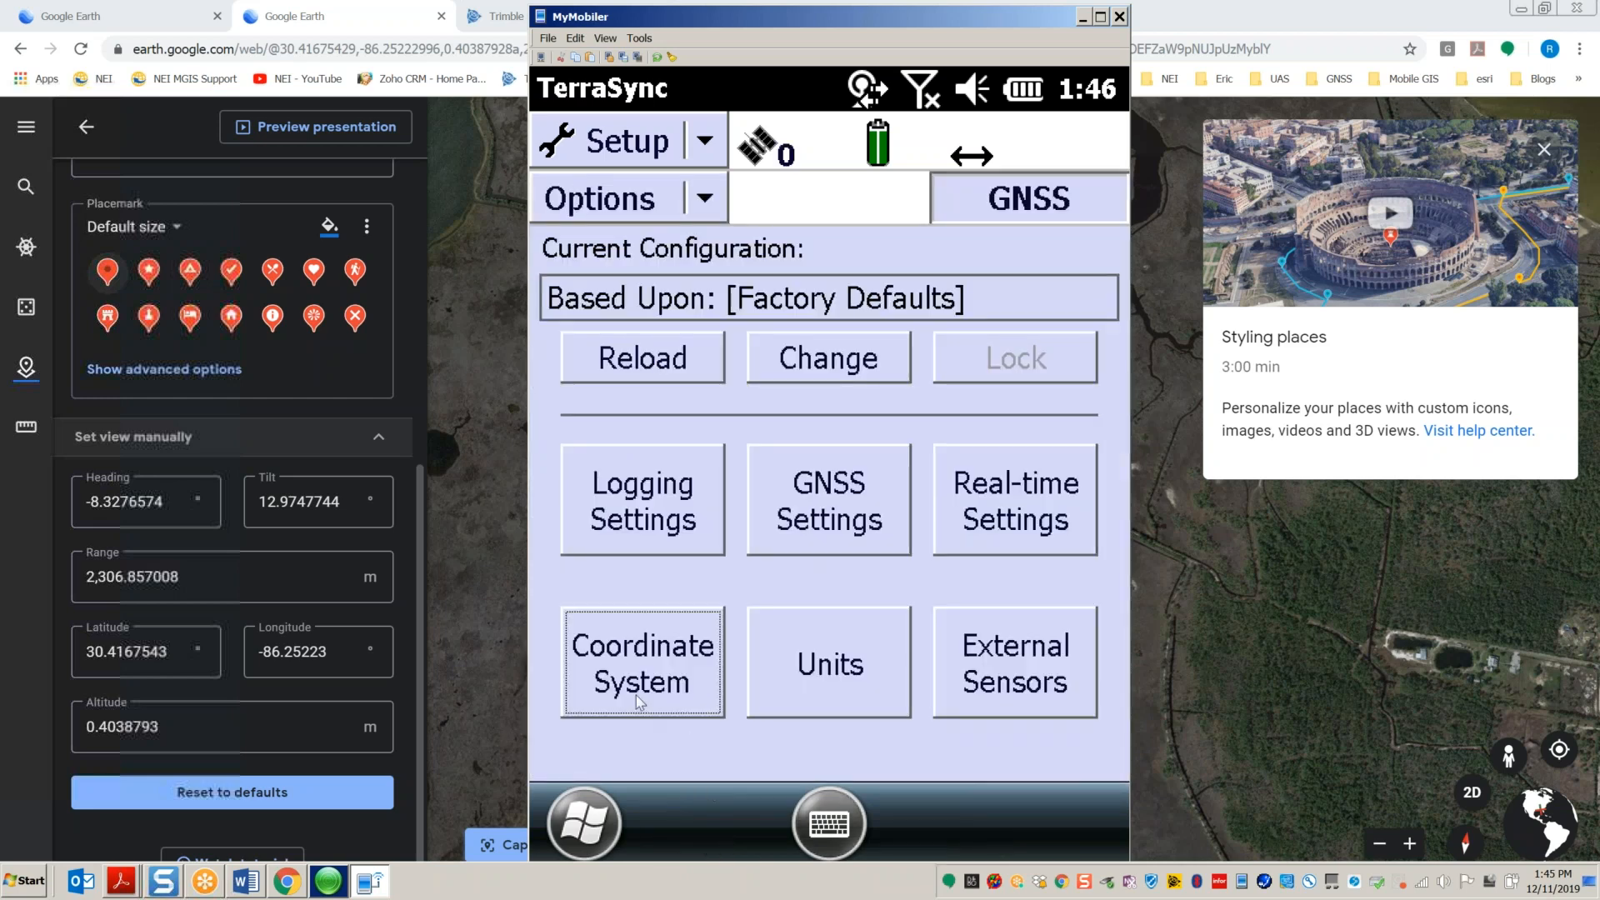
left_click(618, 657)
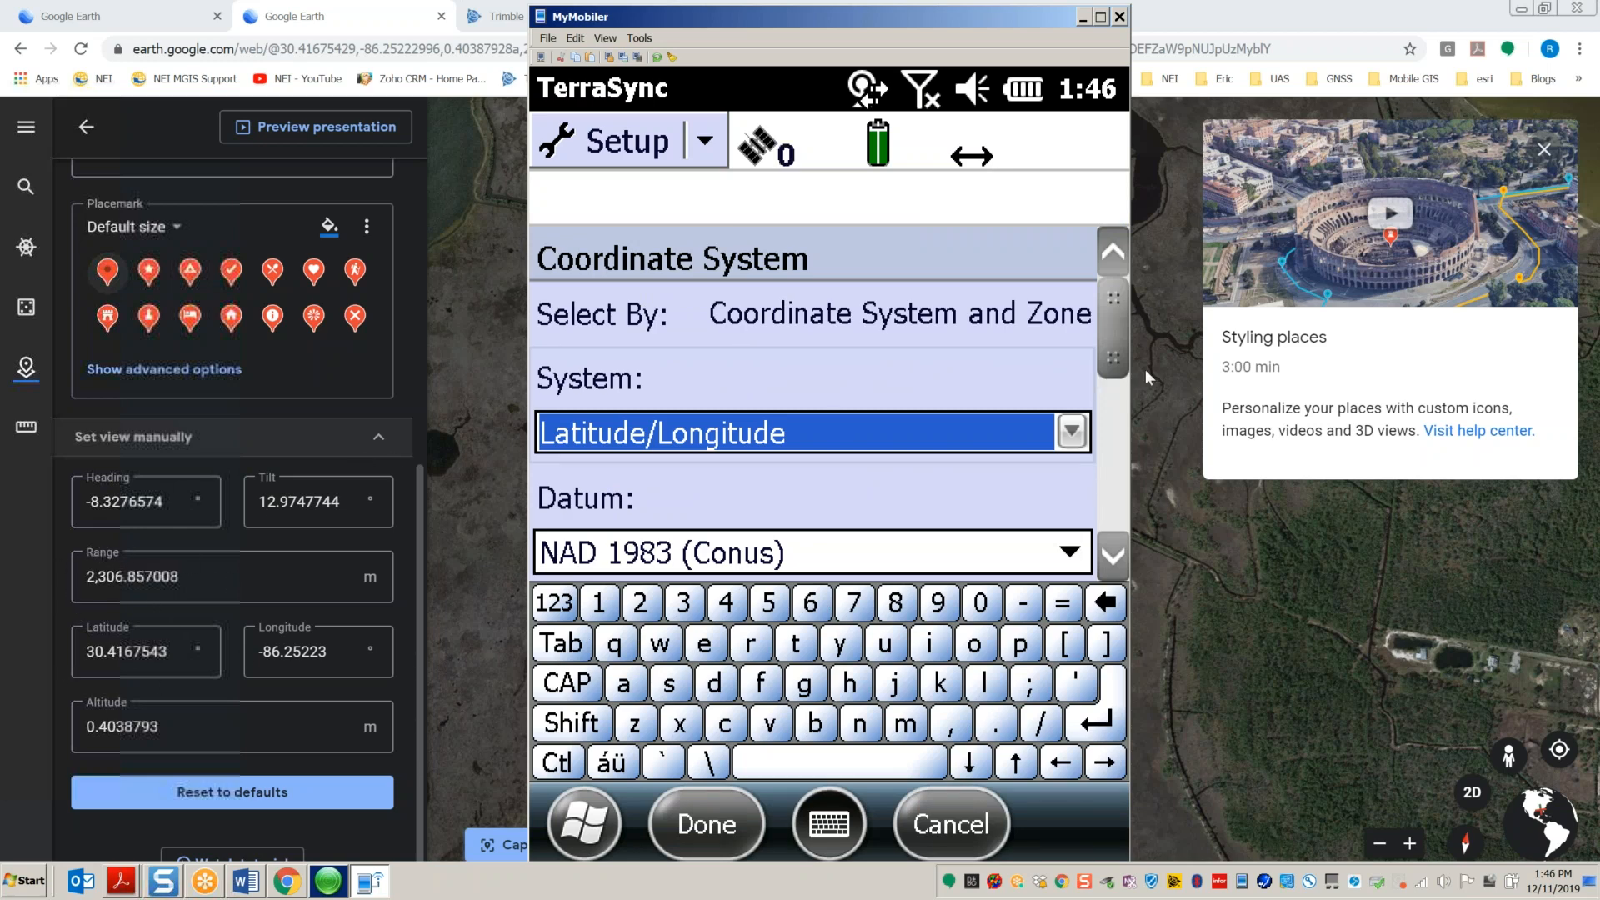
left_click(707, 834)
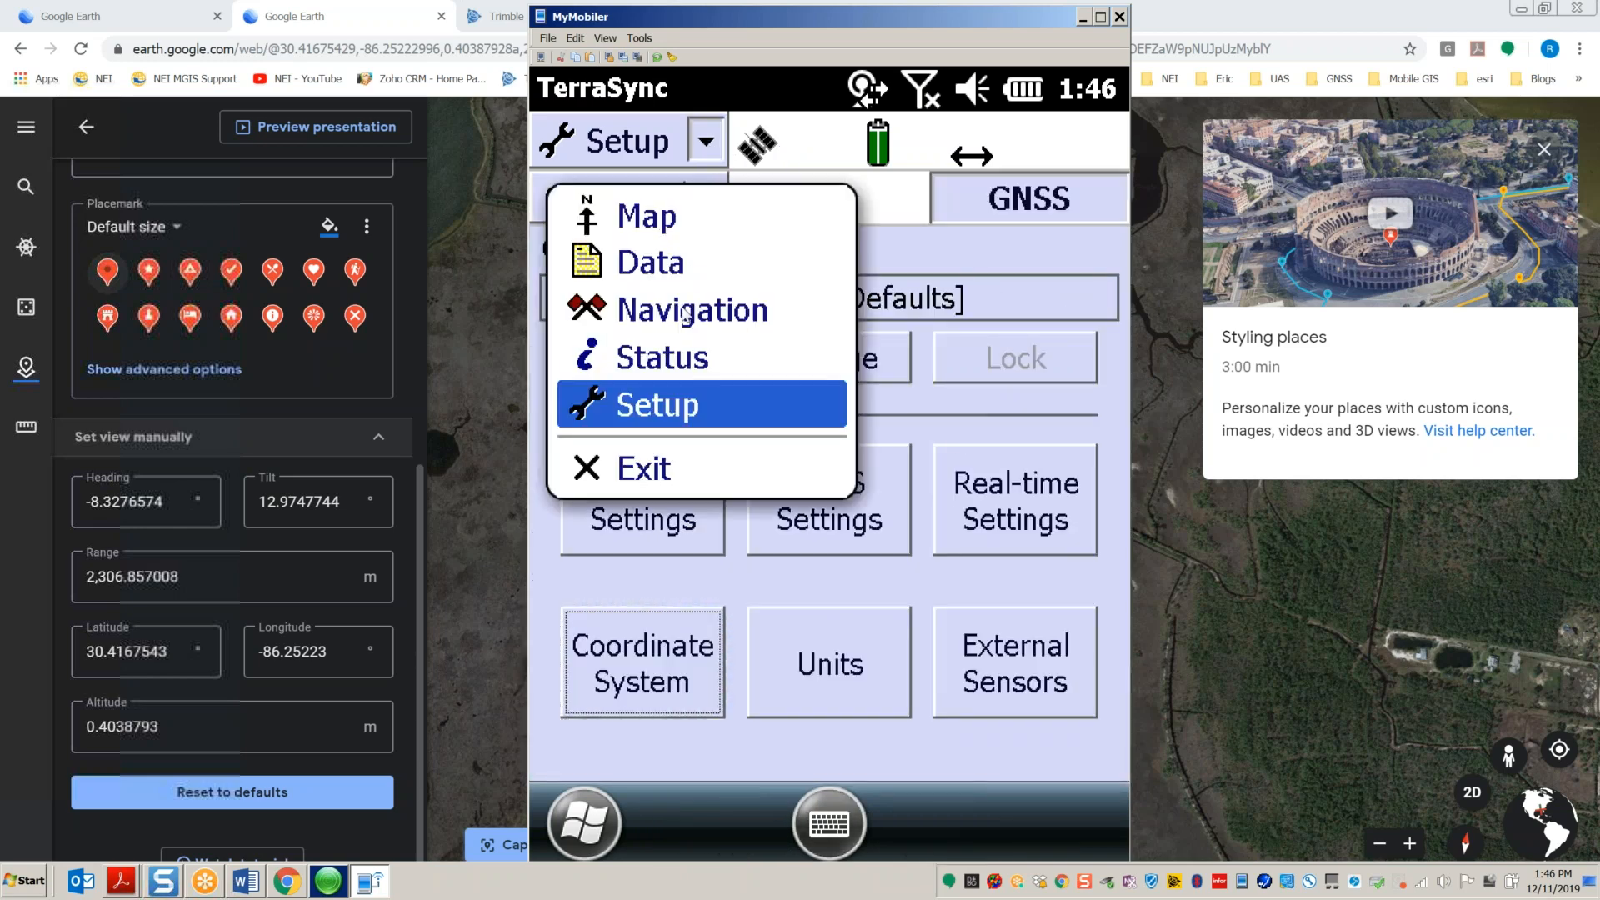
Step: Go to the Waypoints list in TerraSync's Navigation section
left_click(700, 308)
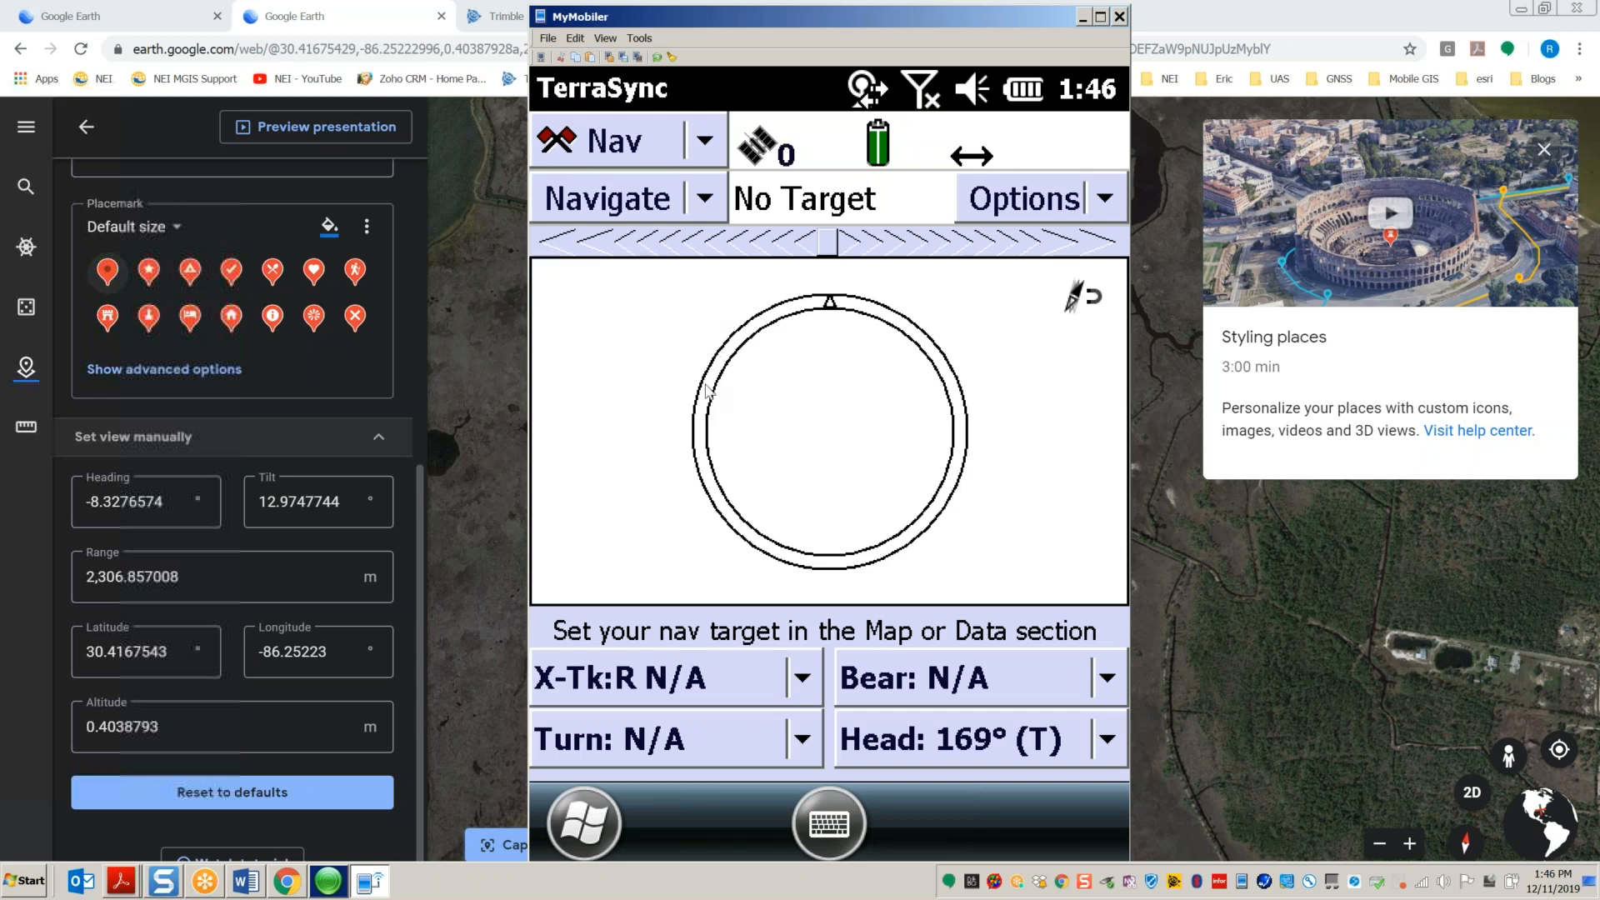
left_click(705, 200)
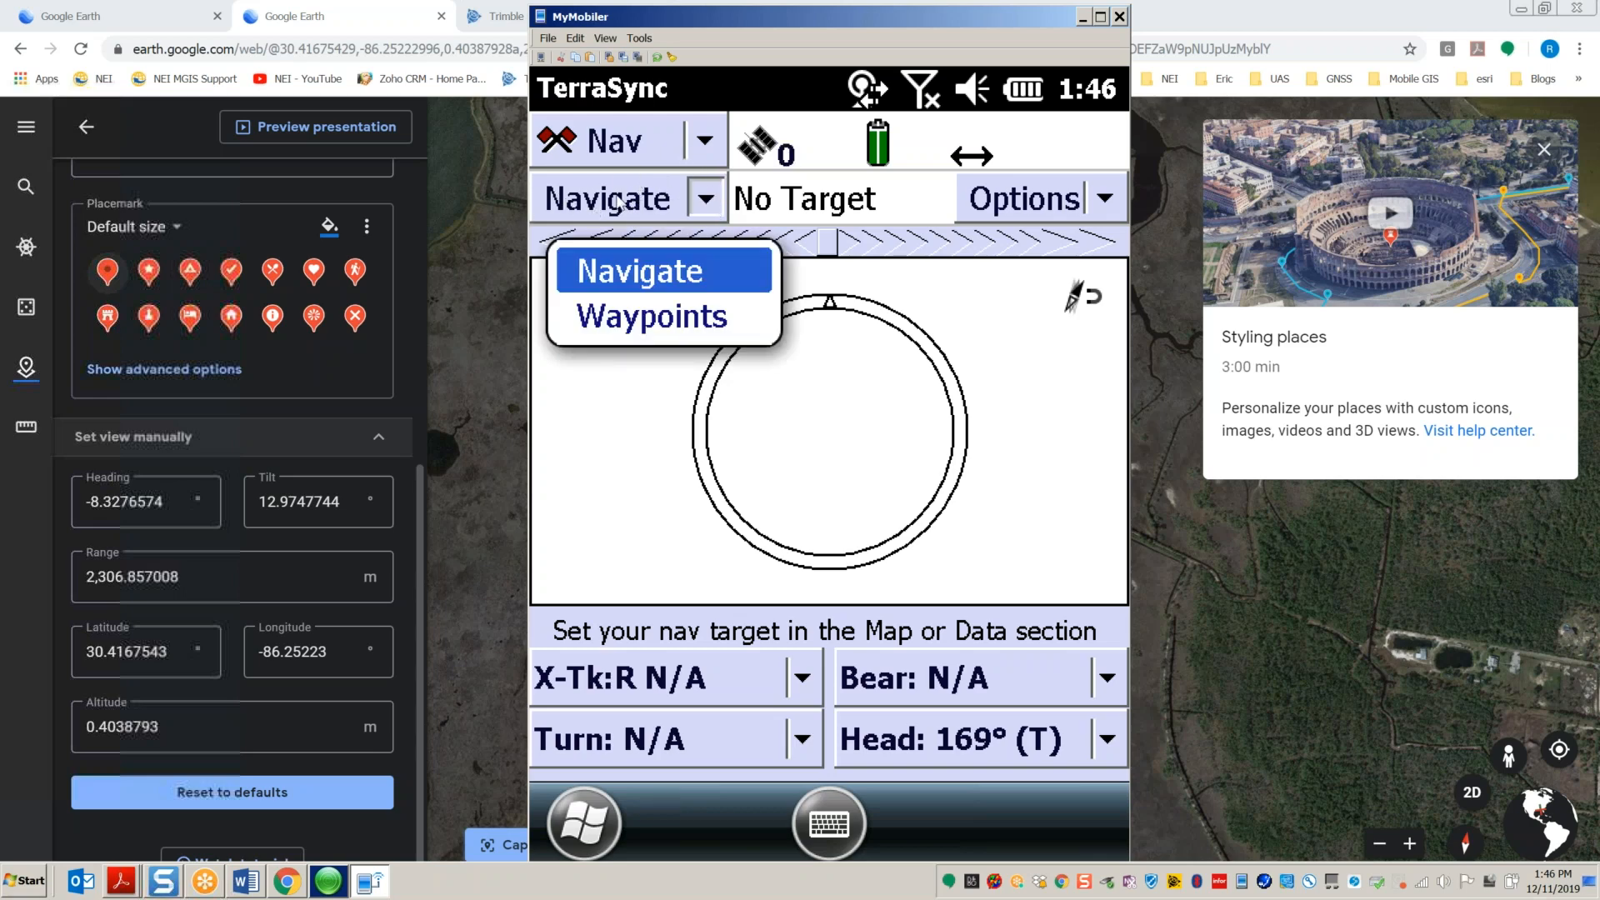
left_click(658, 325)
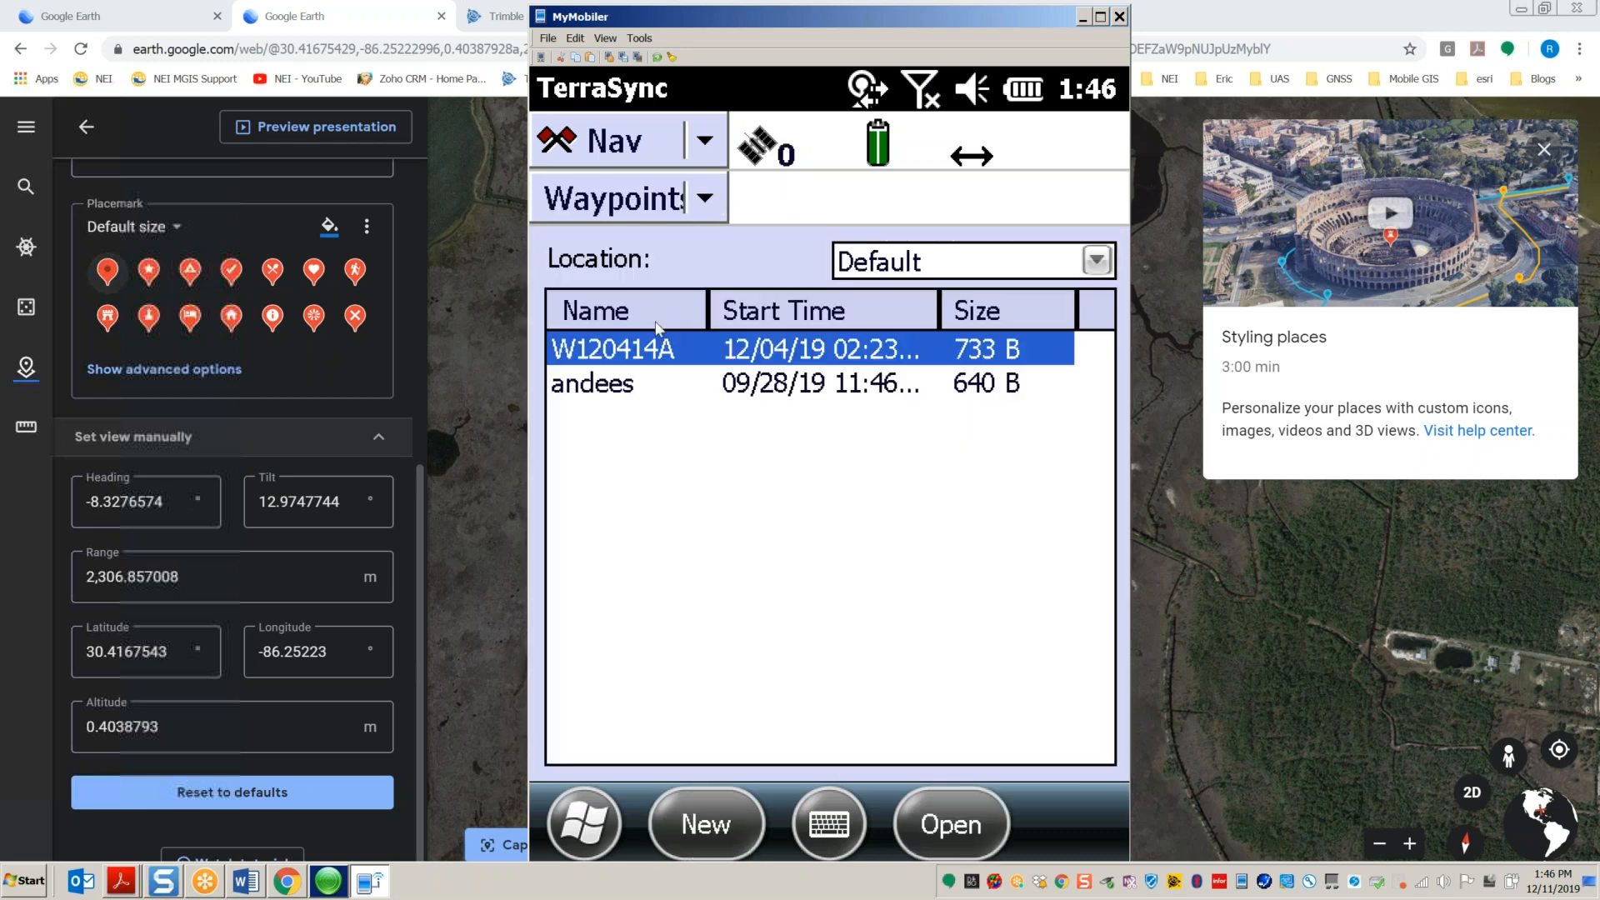
Step: Create a new waypoint file named ATL Botanical Test in the Default location
left_click(717, 833)
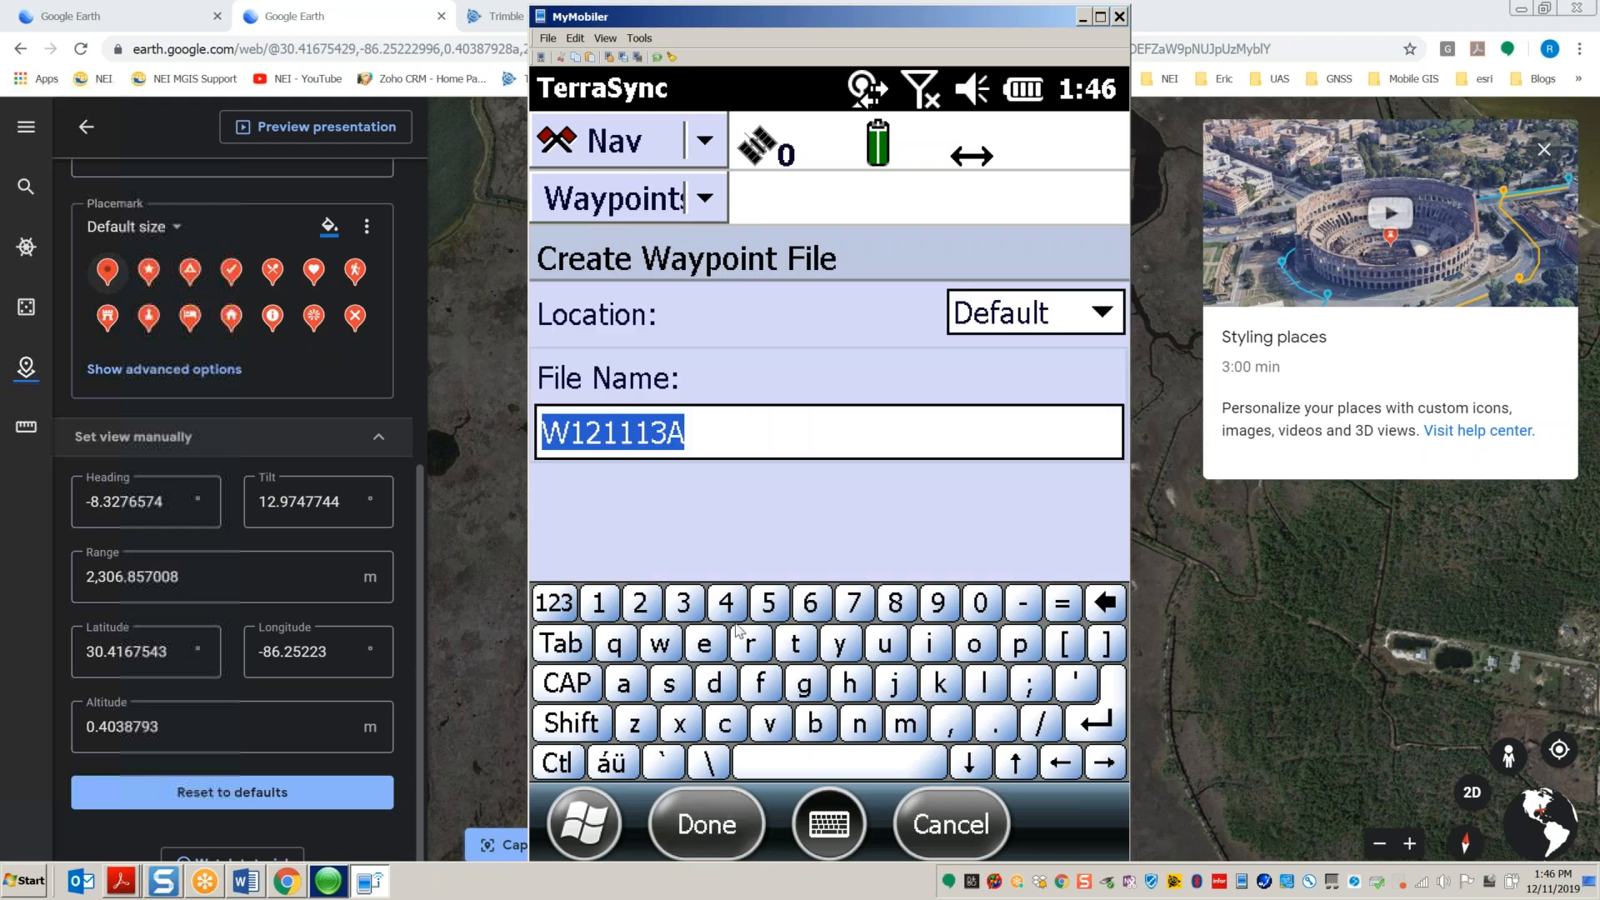
type("ATL B")
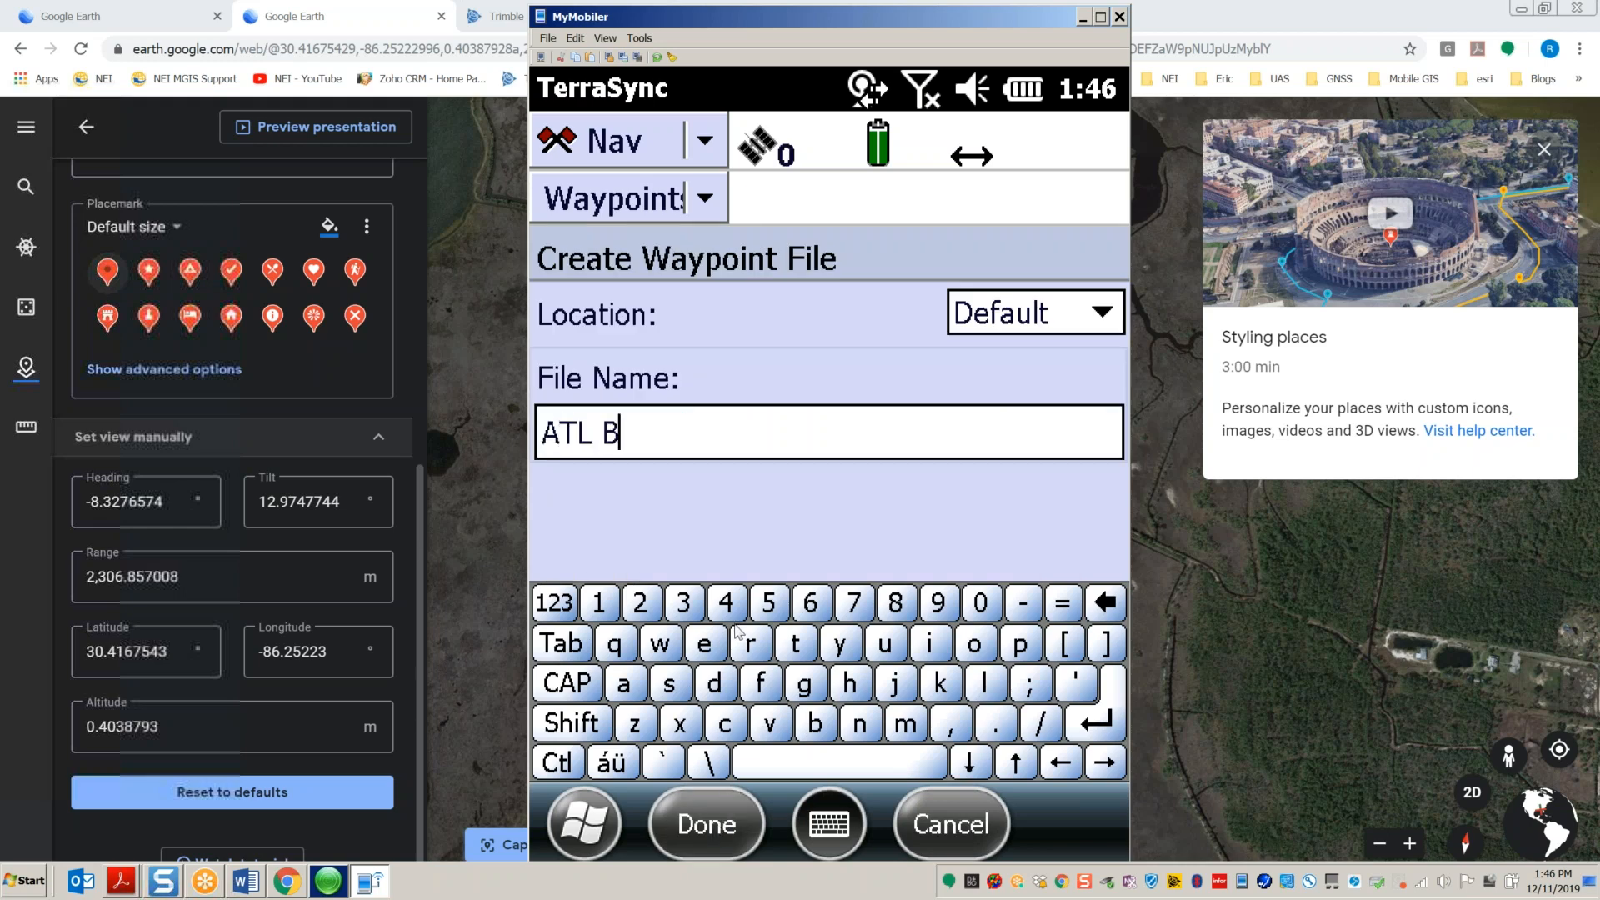
type("otan")
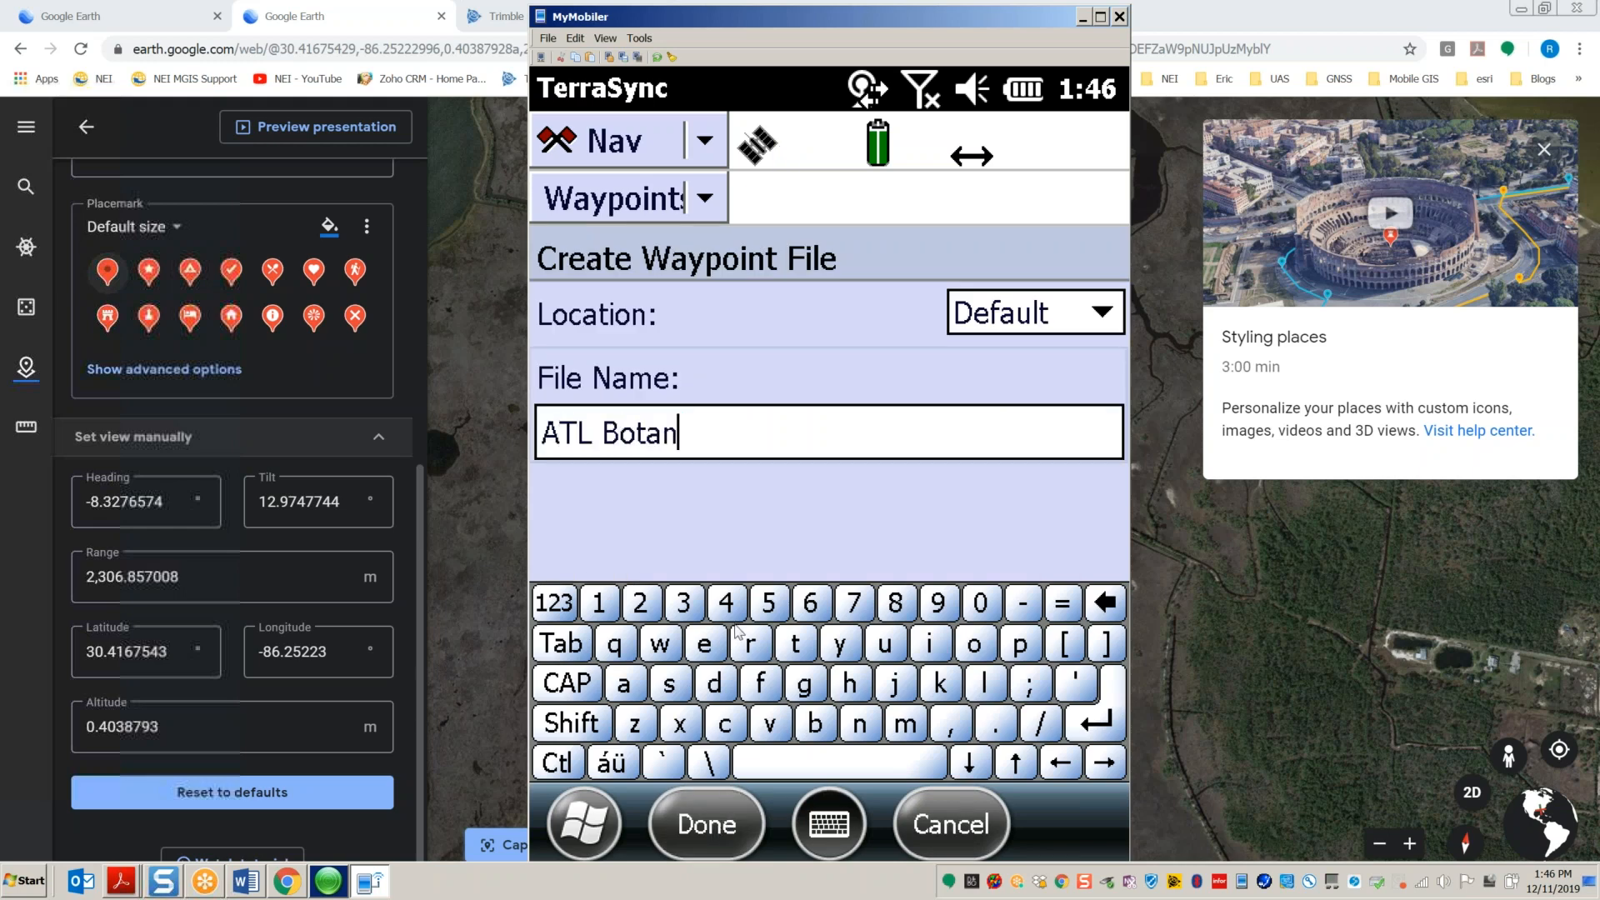
type("ical Test")
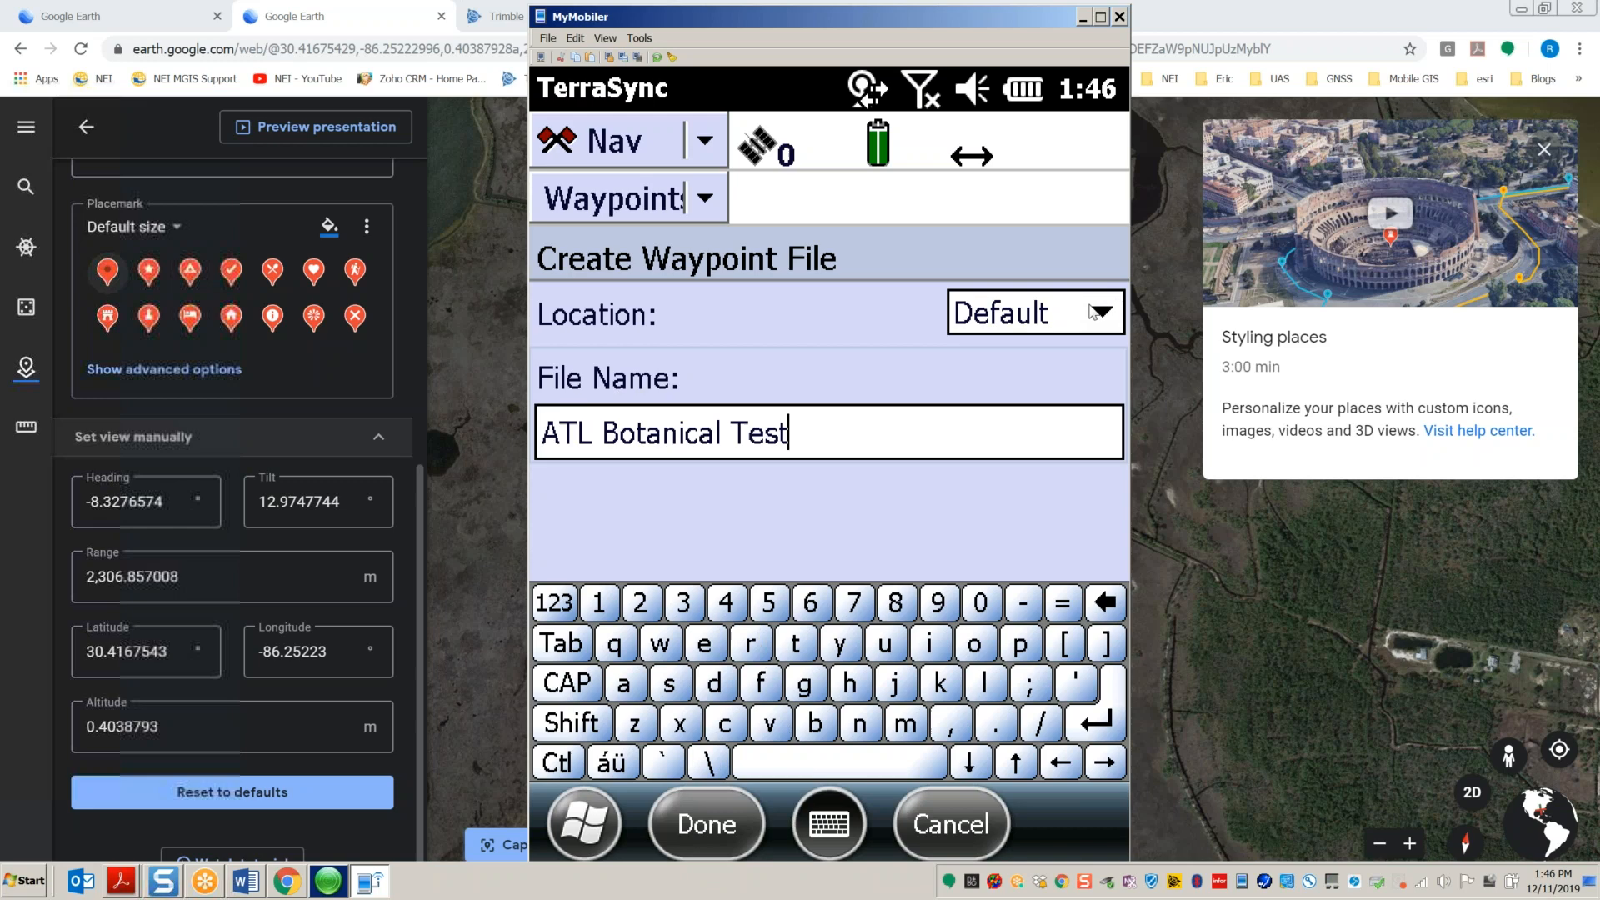
left_click(1093, 312)
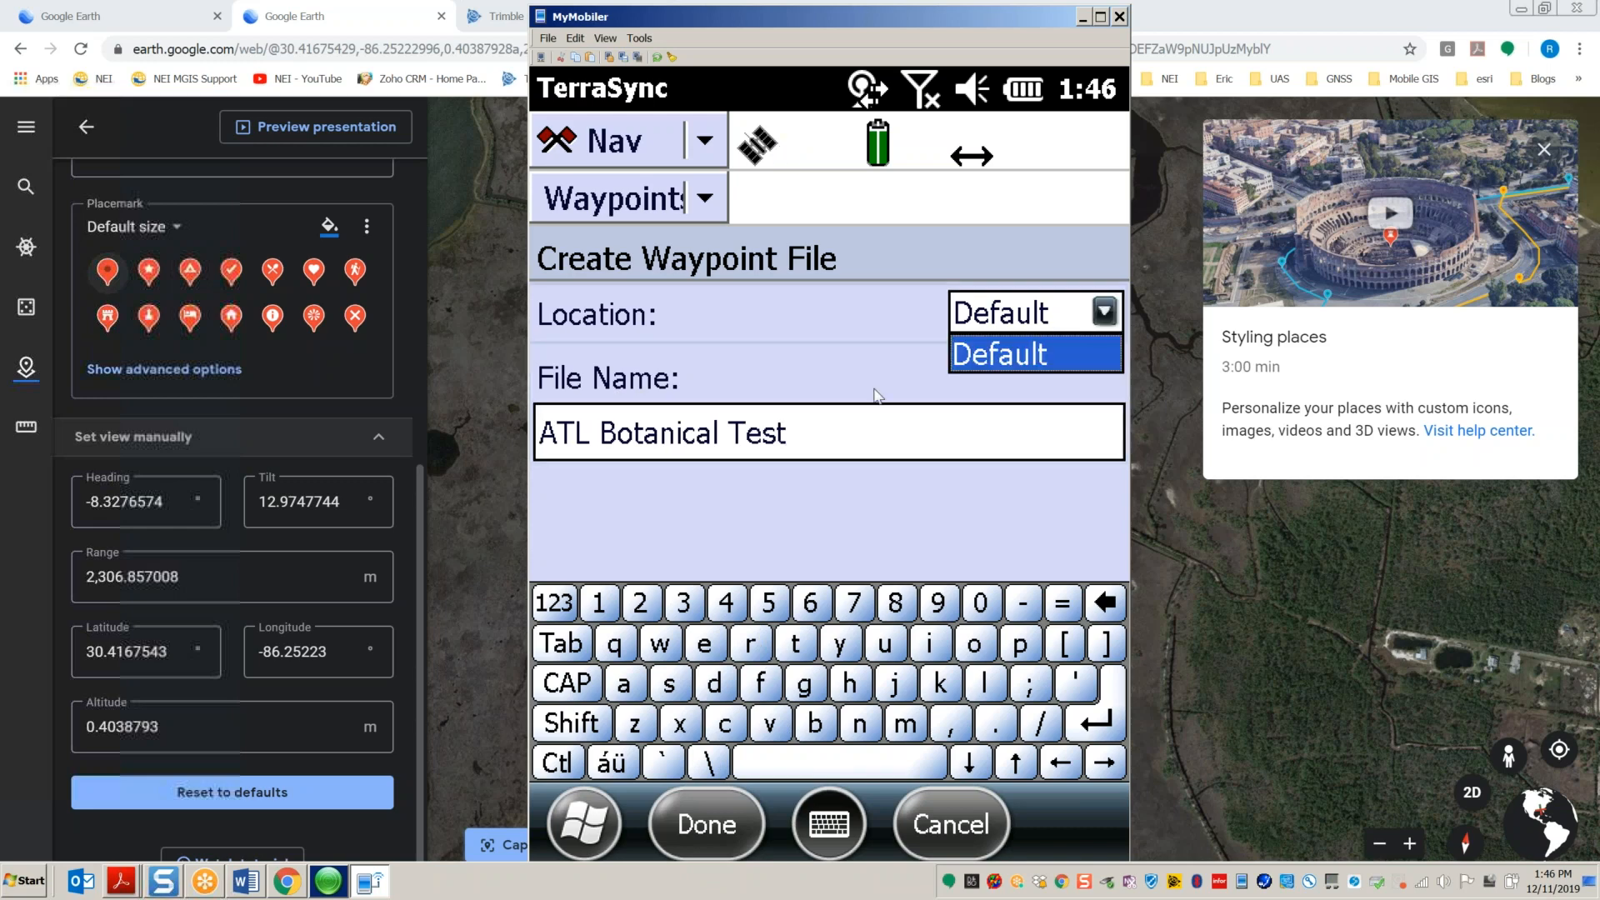
left_click(992, 359)
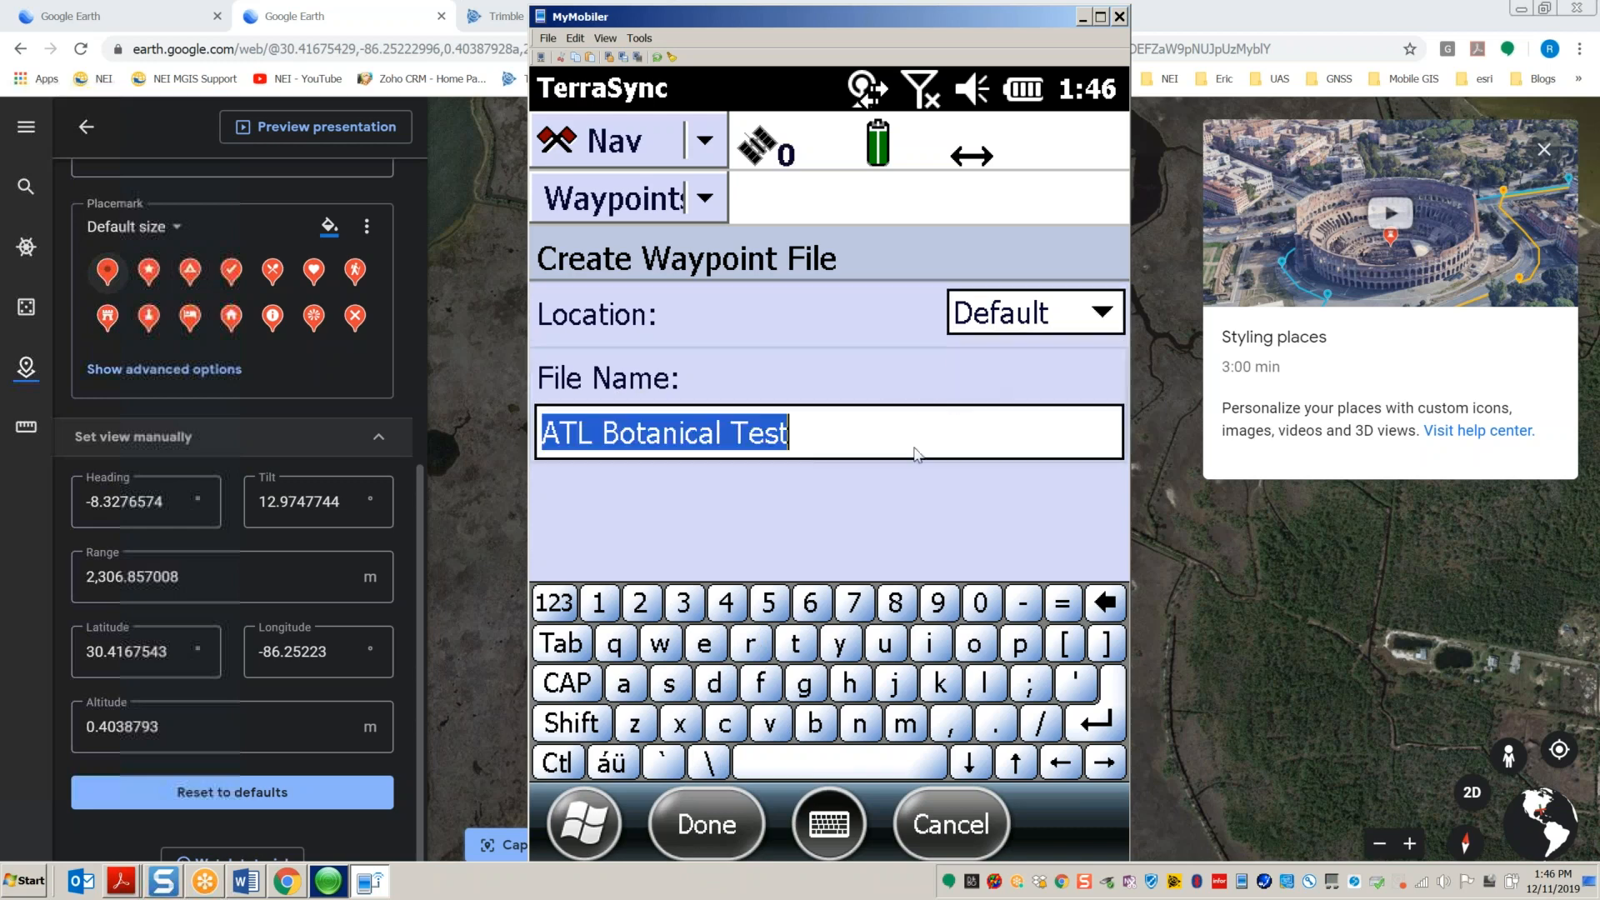
left_click(728, 828)
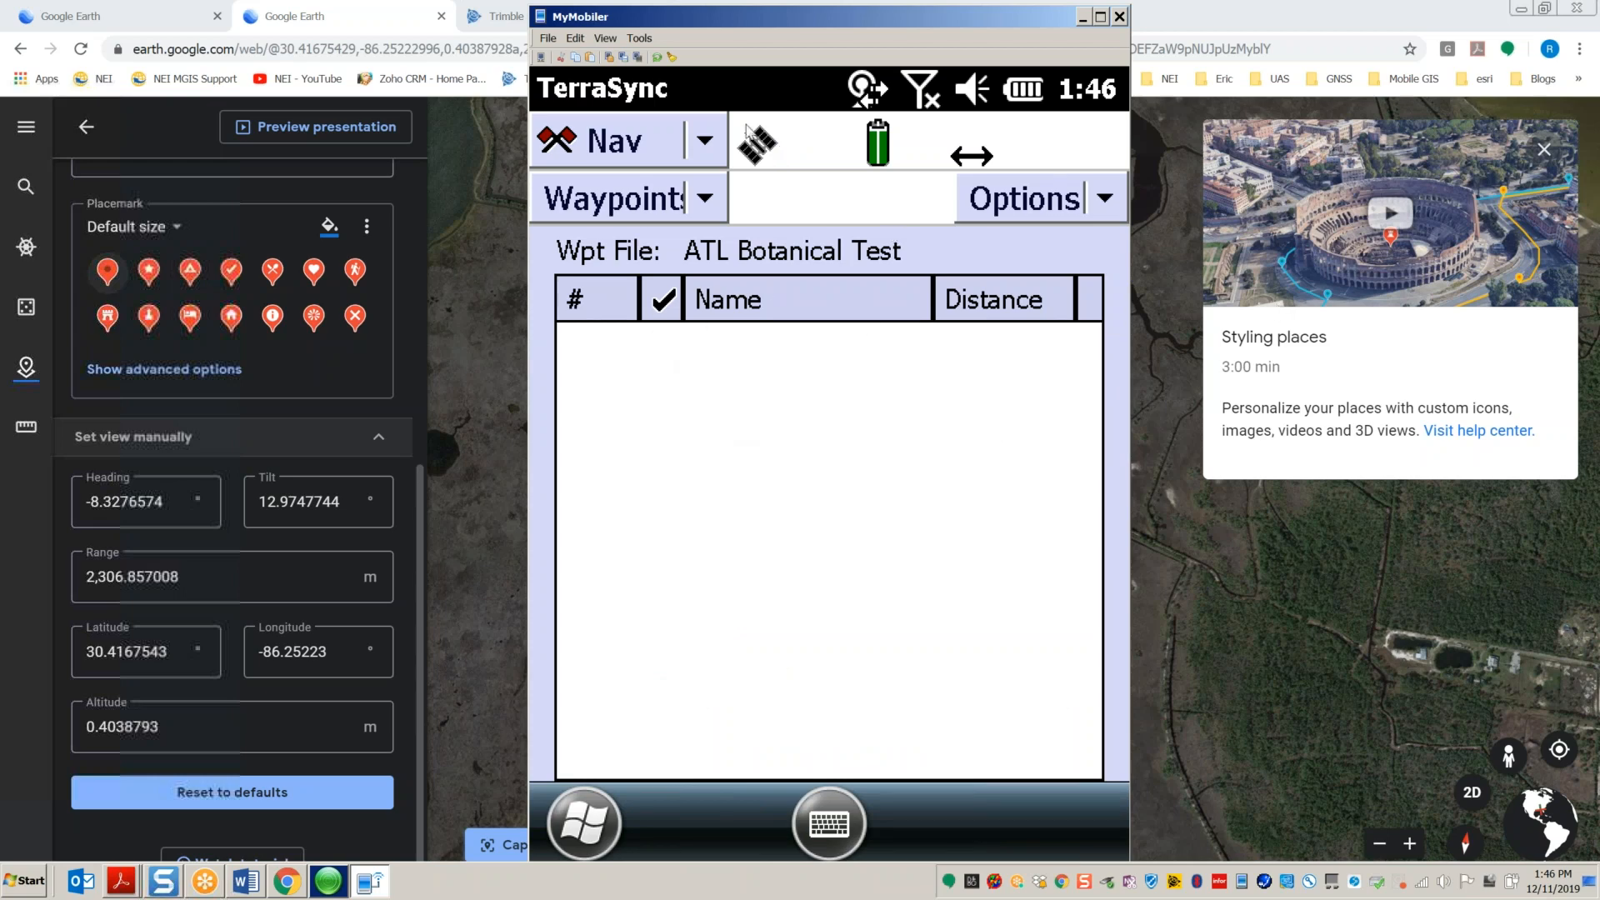
Step: Start a new waypoint named Test, and review the Create From options and remaining waypoint fields
left_click(1108, 199)
left_click(825, 575)
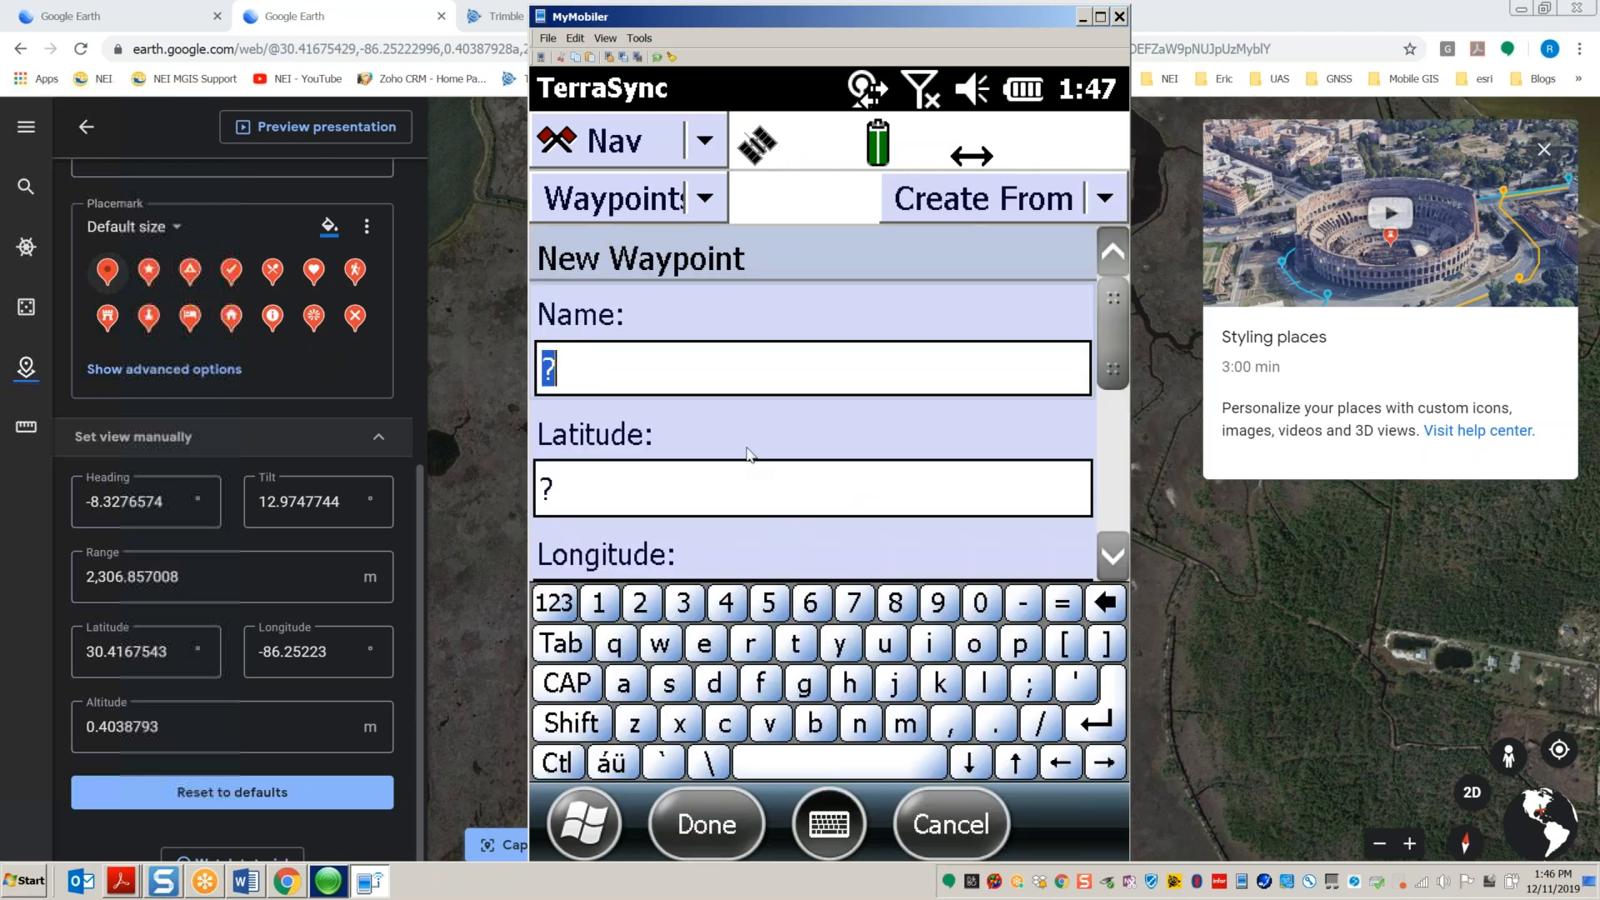
type("Test")
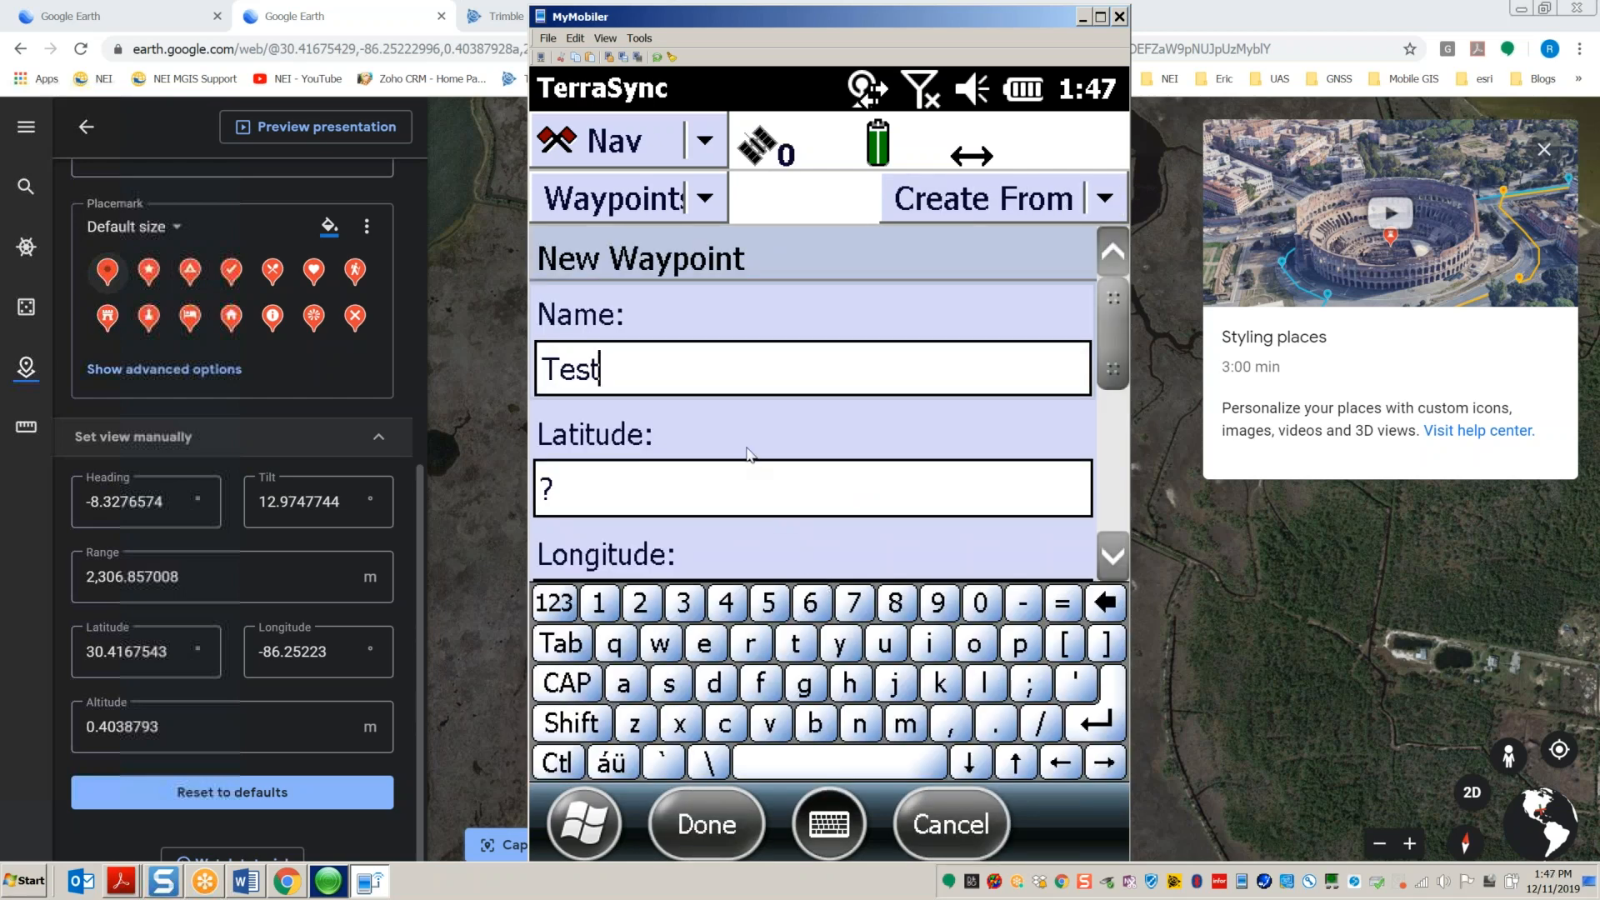
left_click(585, 484)
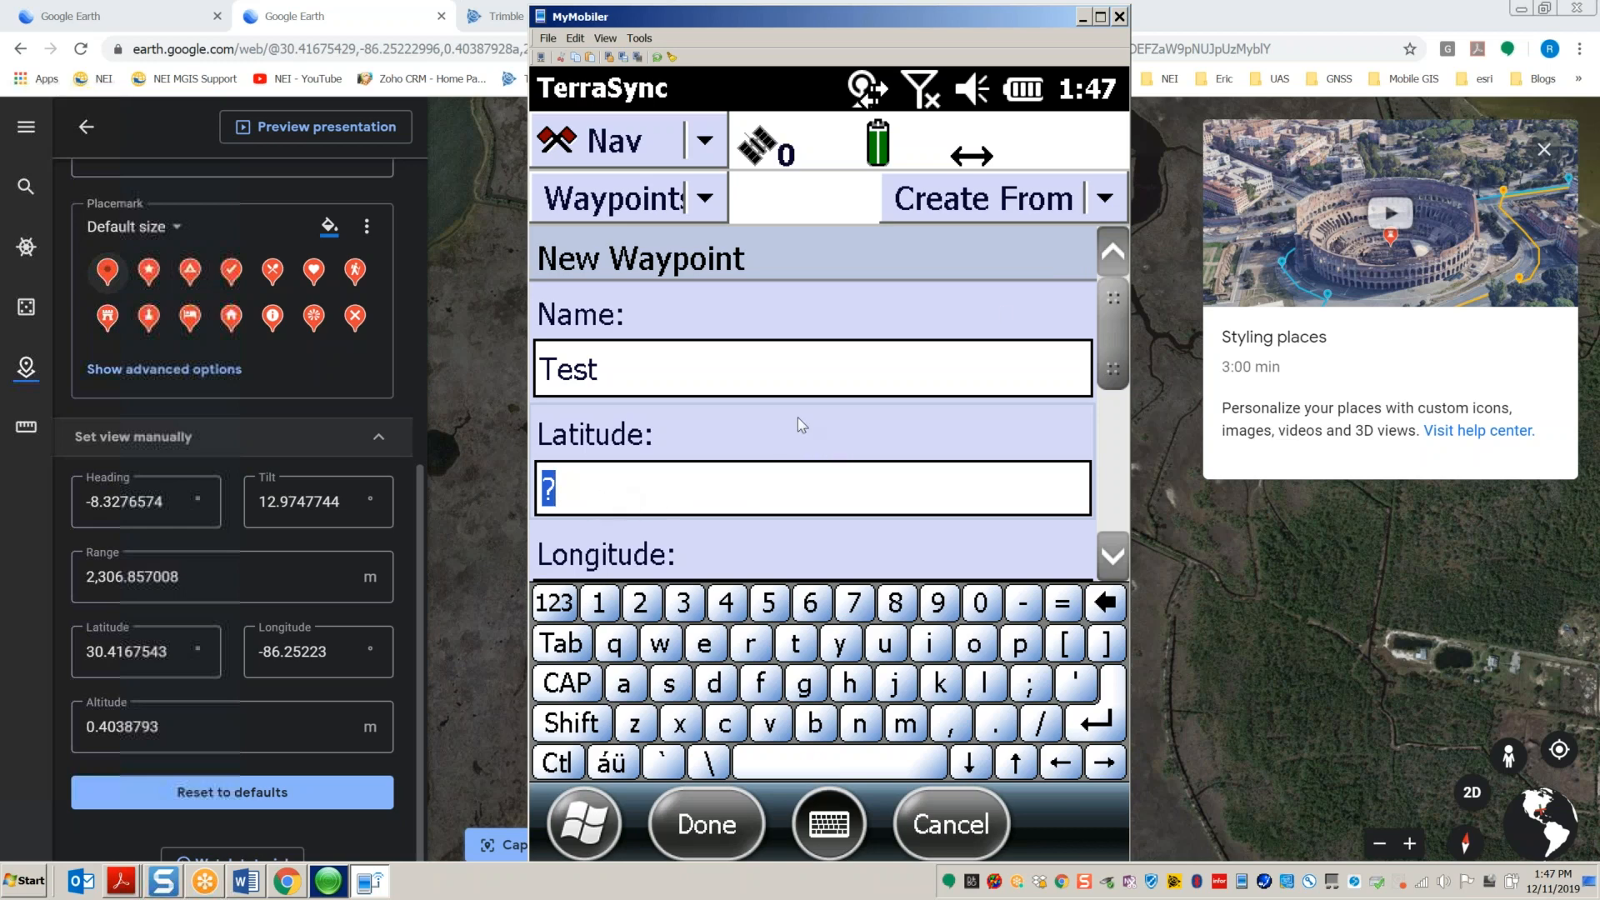
left_click(1106, 200)
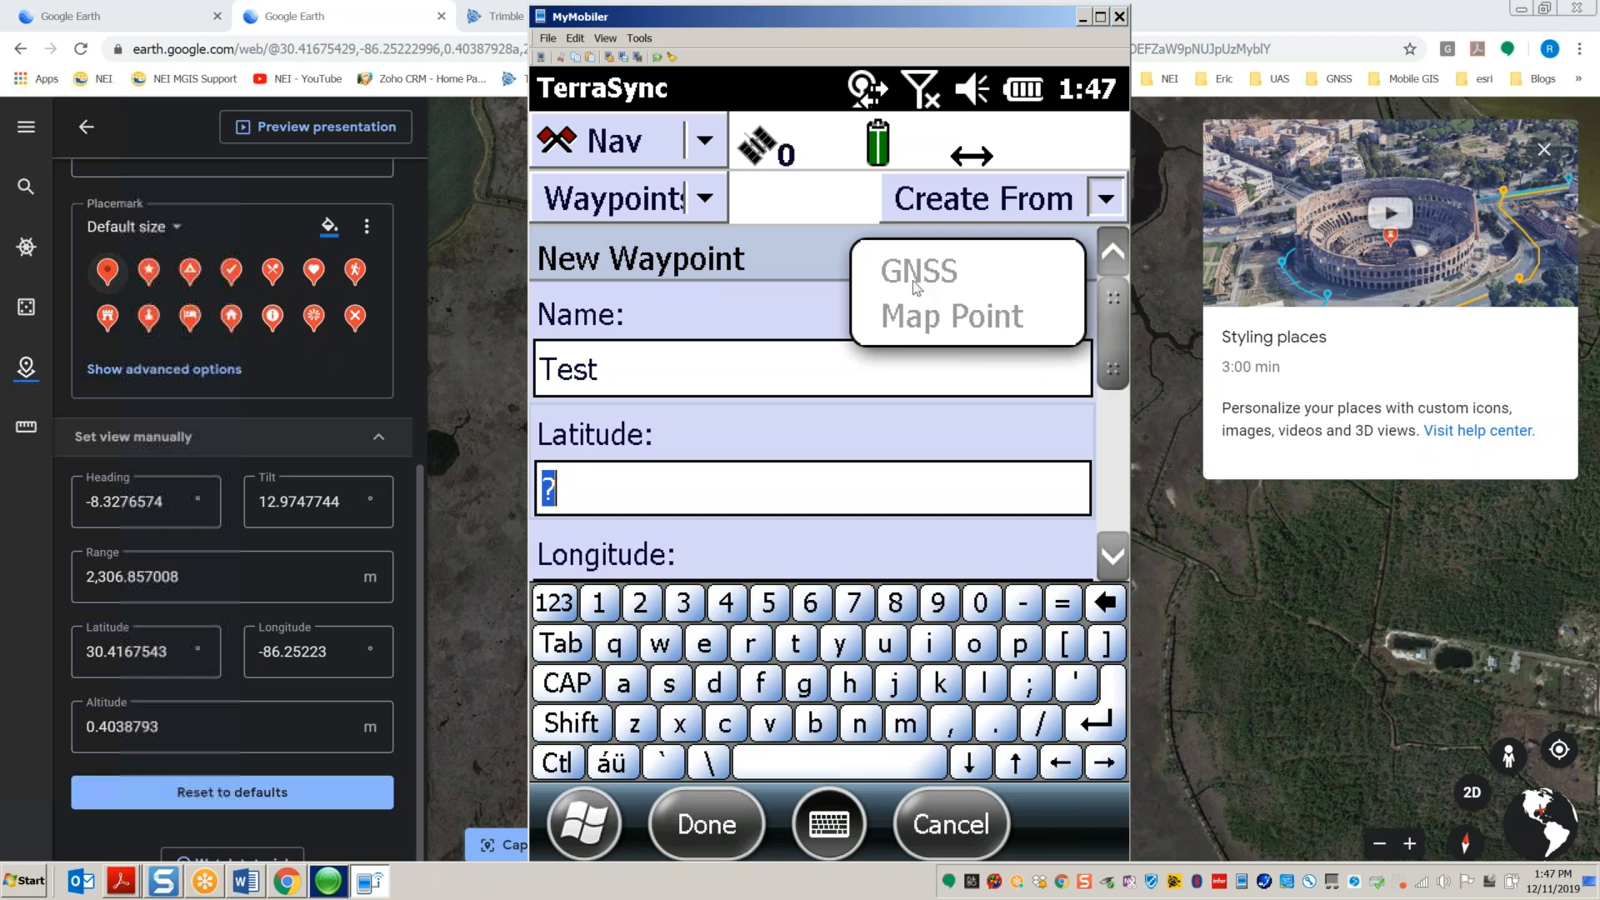
left_click(1117, 330)
left_click_drag(1115, 325, 1115, 492)
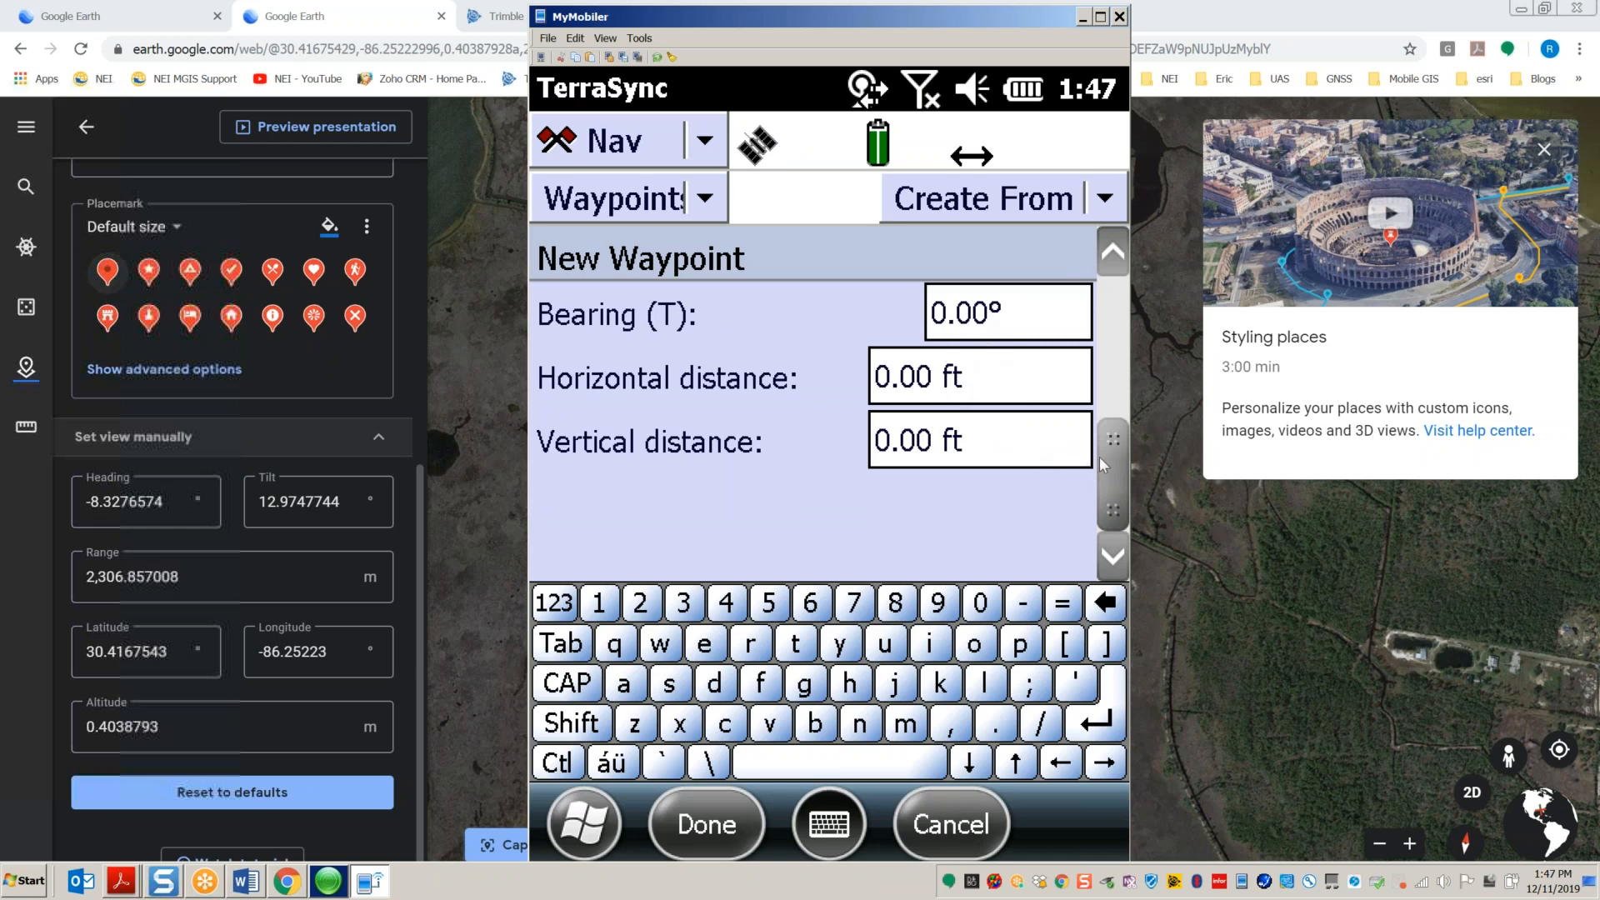
left_click_drag(1108, 463, 1112, 295)
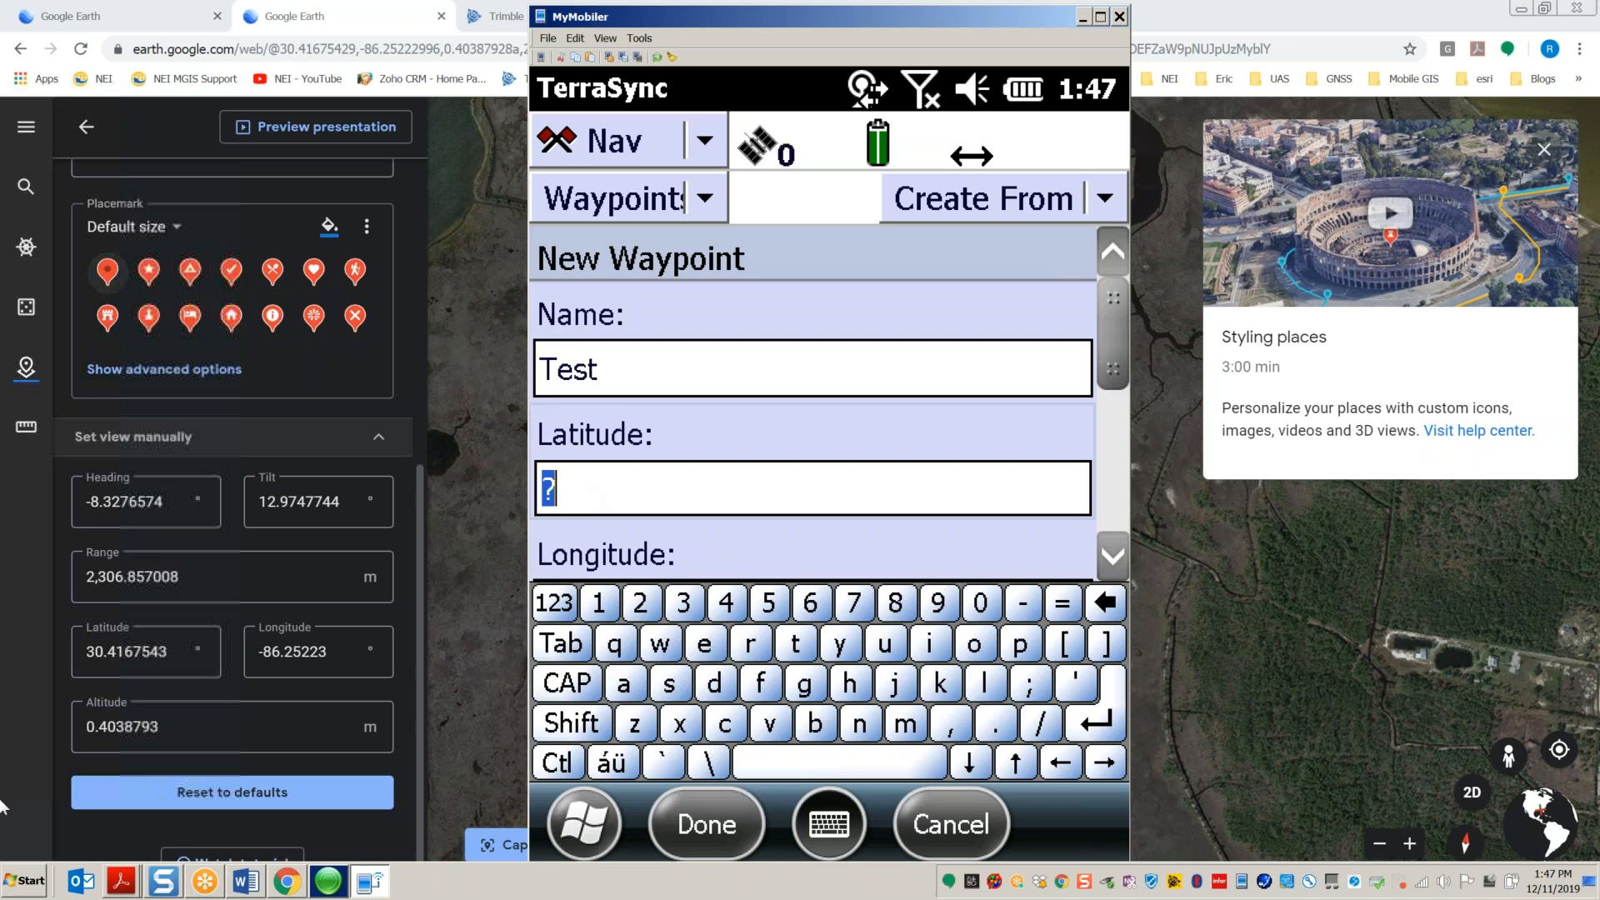
Step: Copy the placemark's latitude, 30.4167543, from Google Earth into the new waypoint's latitude
left_click(170, 659)
key("ctrl+c")
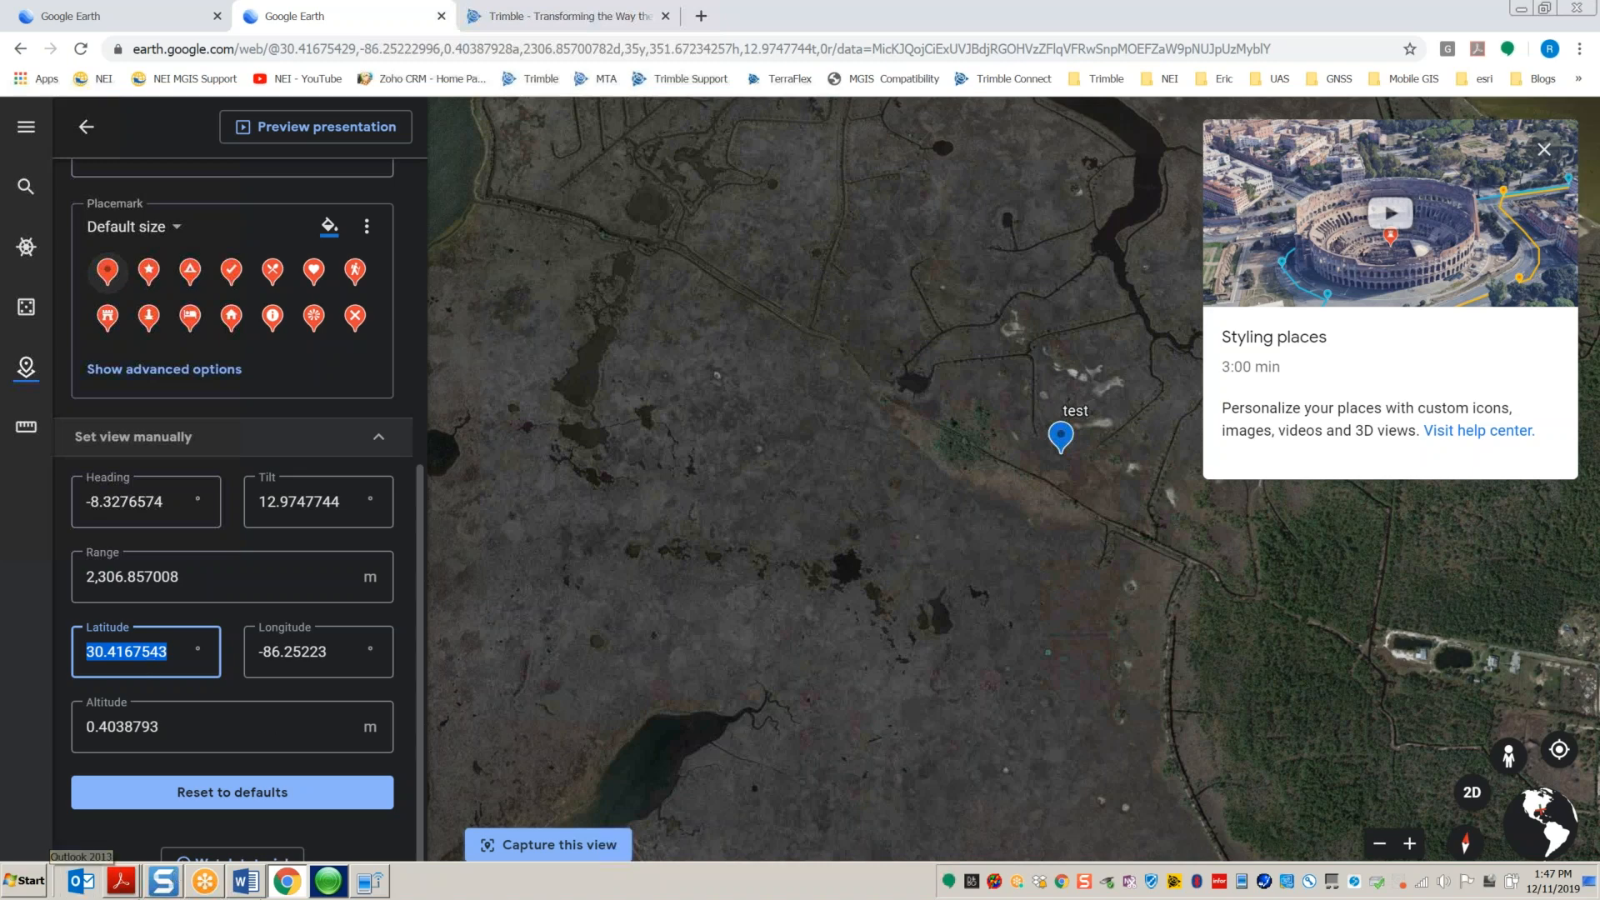
left_click(370, 881)
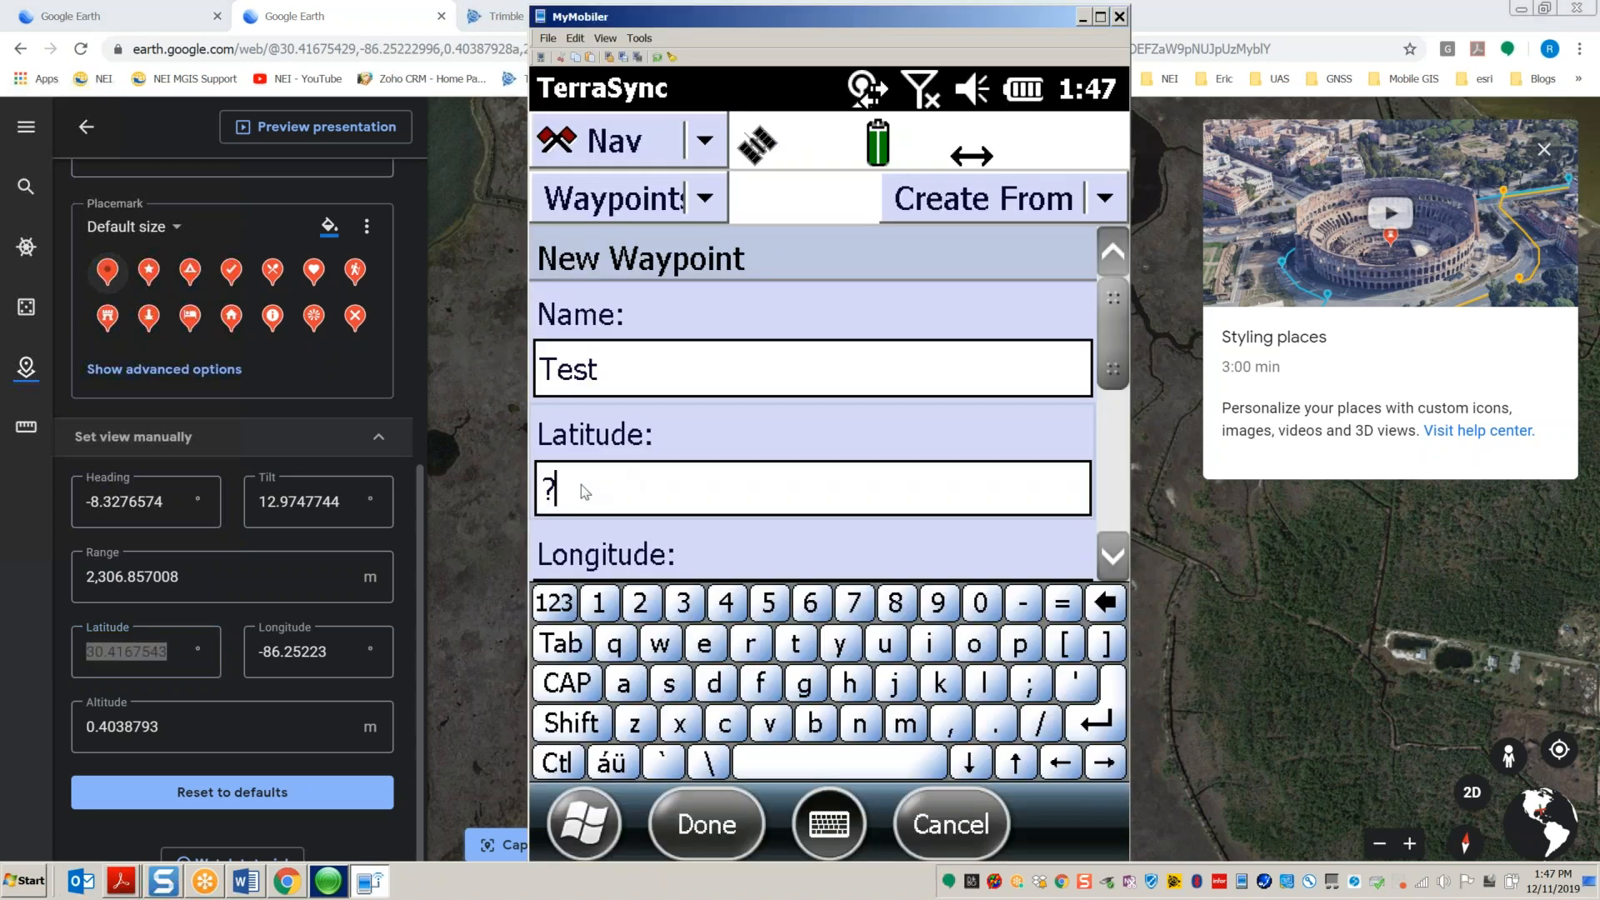
key("ctrl+v")
left_click(557, 498)
key("BackSpace")
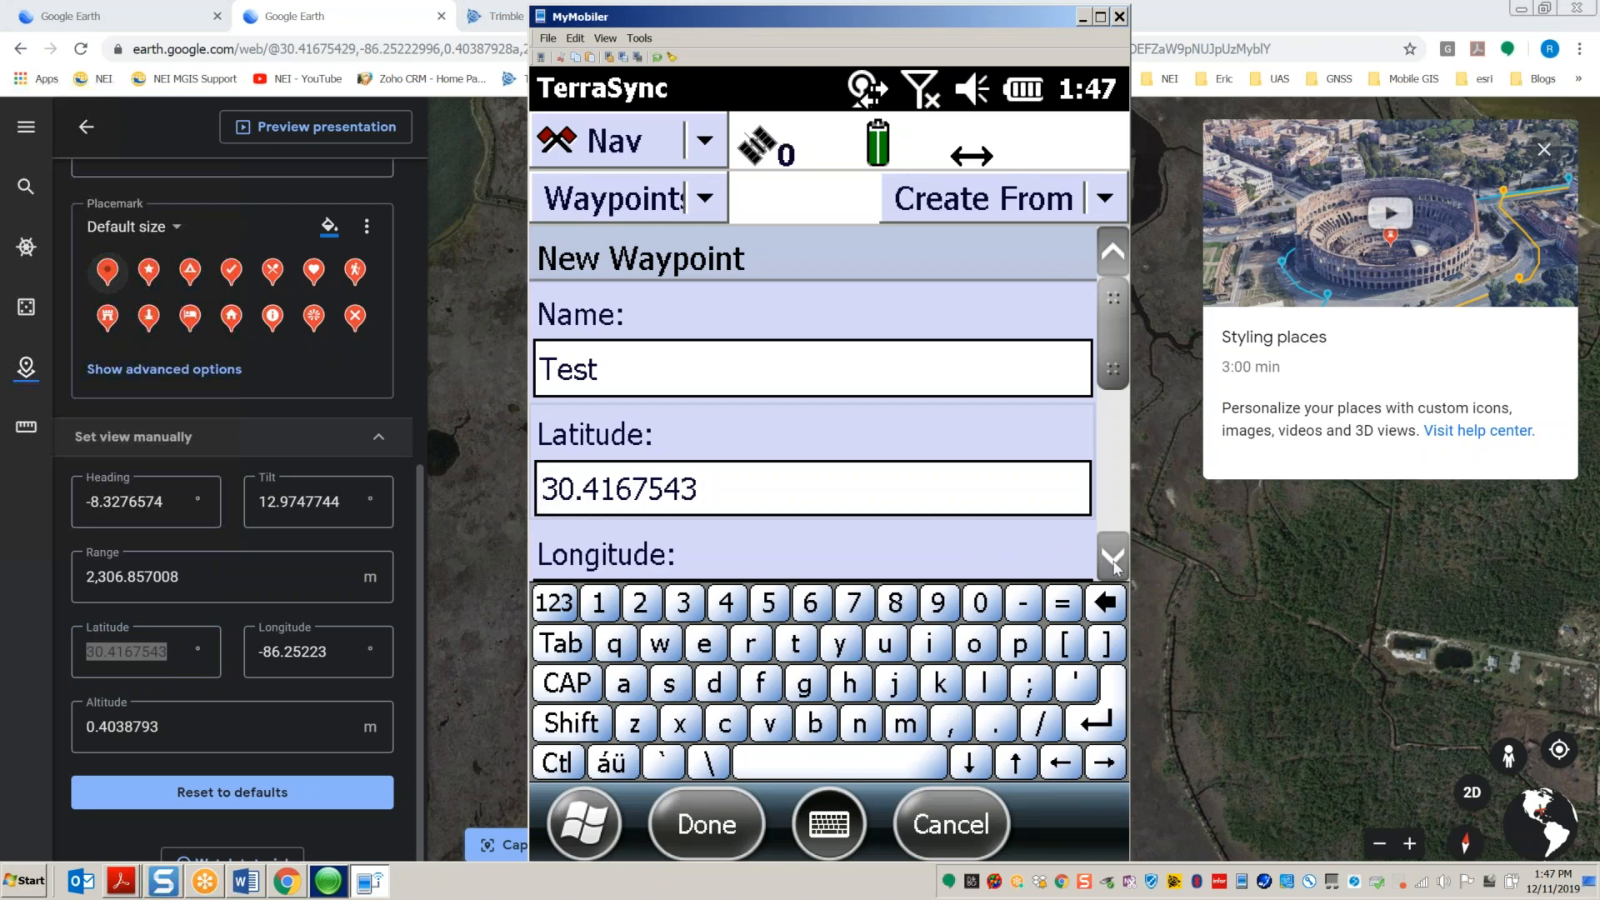
Step: Copy the placemark's longitude, -86.25223, from Google Earth into the new waypoint's longitude
left_click(1114, 560)
left_click(315, 664)
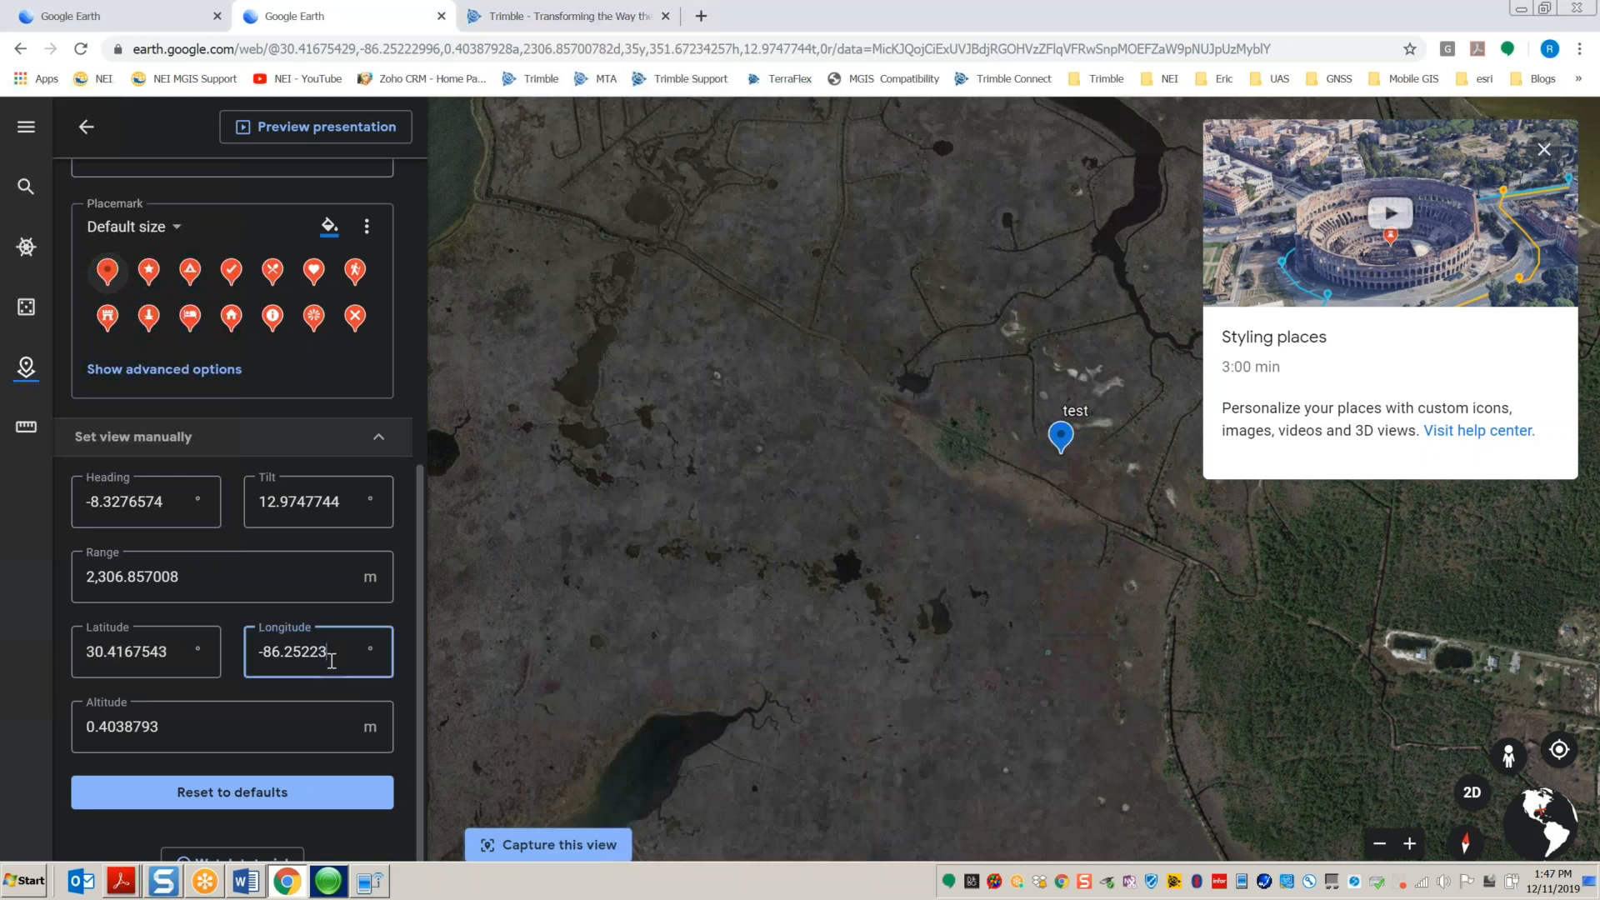
left_click_drag(319, 655, 218, 659)
key("ctrl+c")
left_click(1528, 8)
left_click(554, 505)
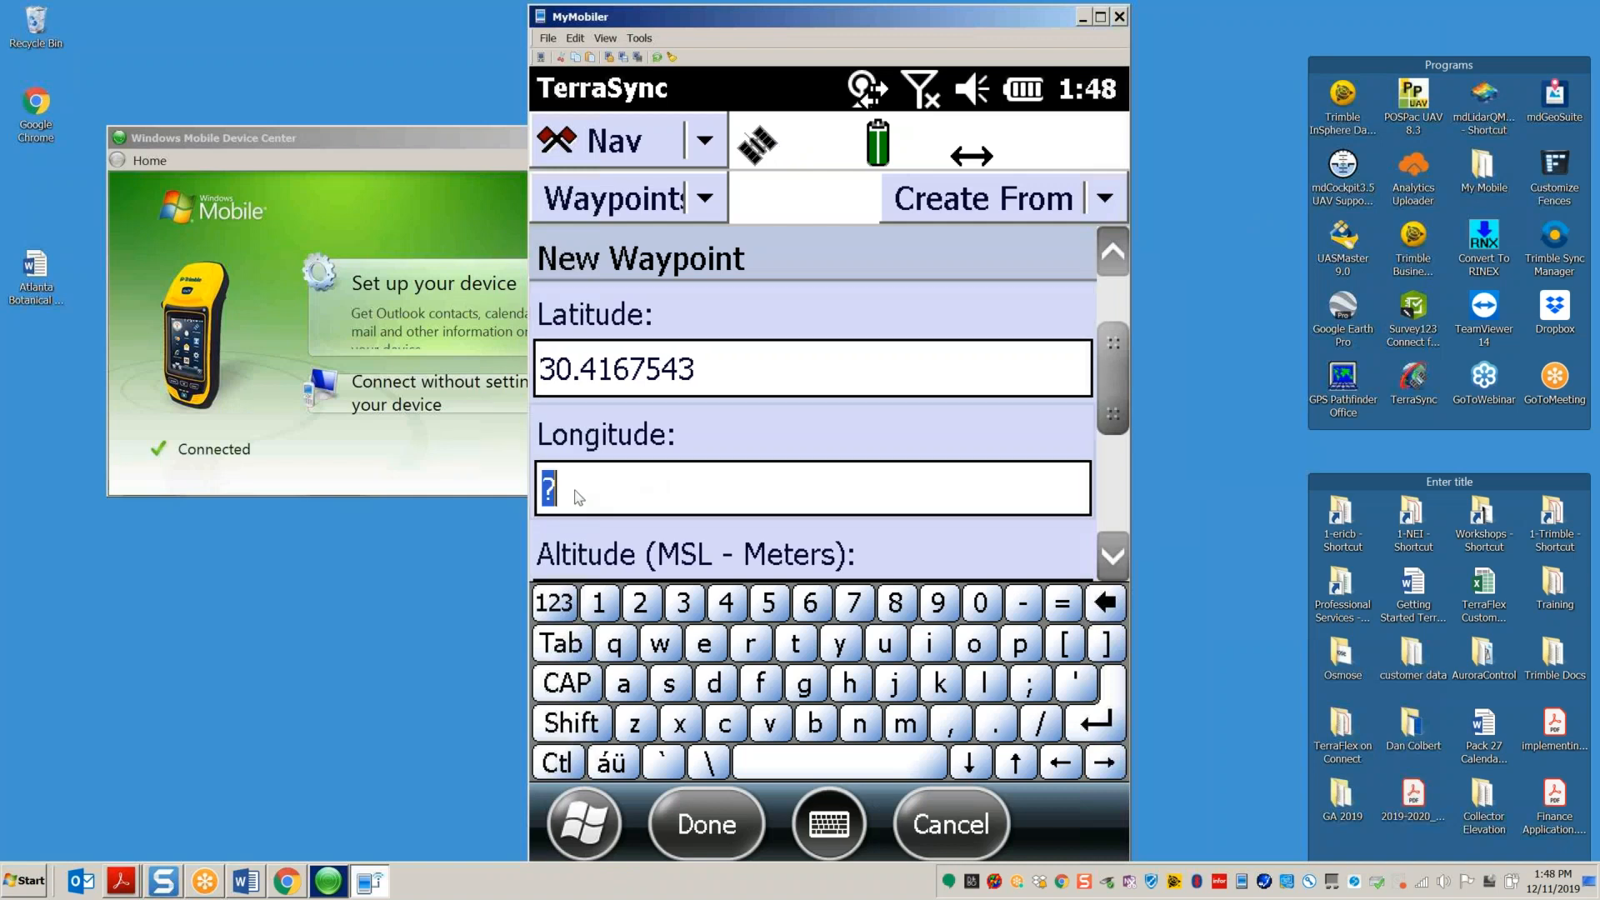
key("ctrl+v")
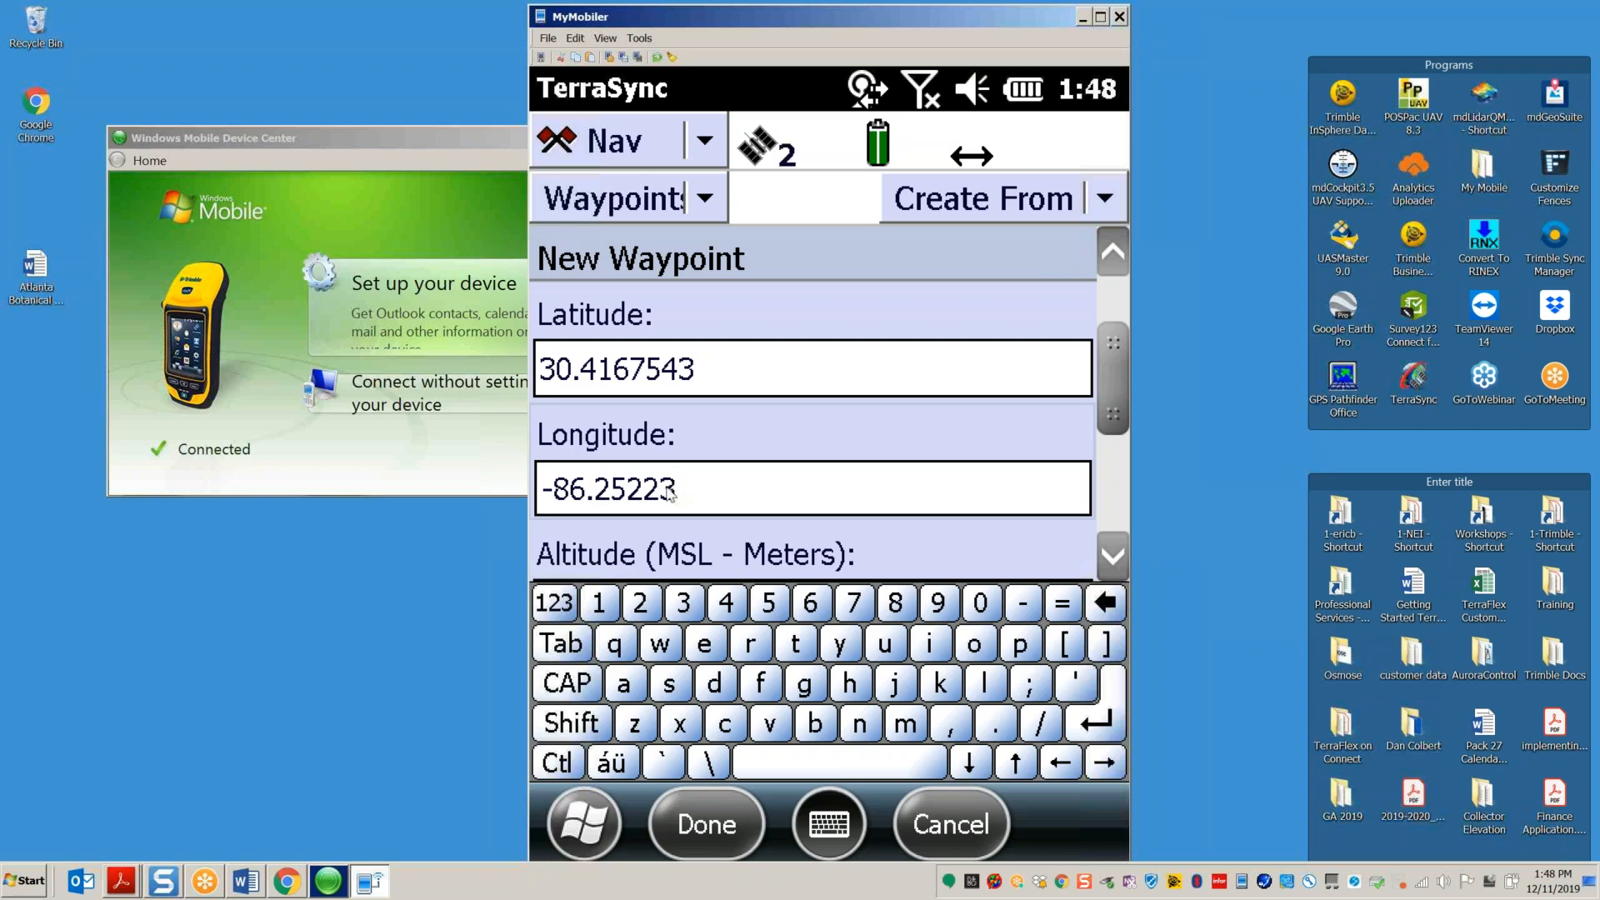
Step: Try writing the longitude with a W suffix instead of the minus sign, and restore the minus sign
left_click(557, 493)
key("BackSpace")
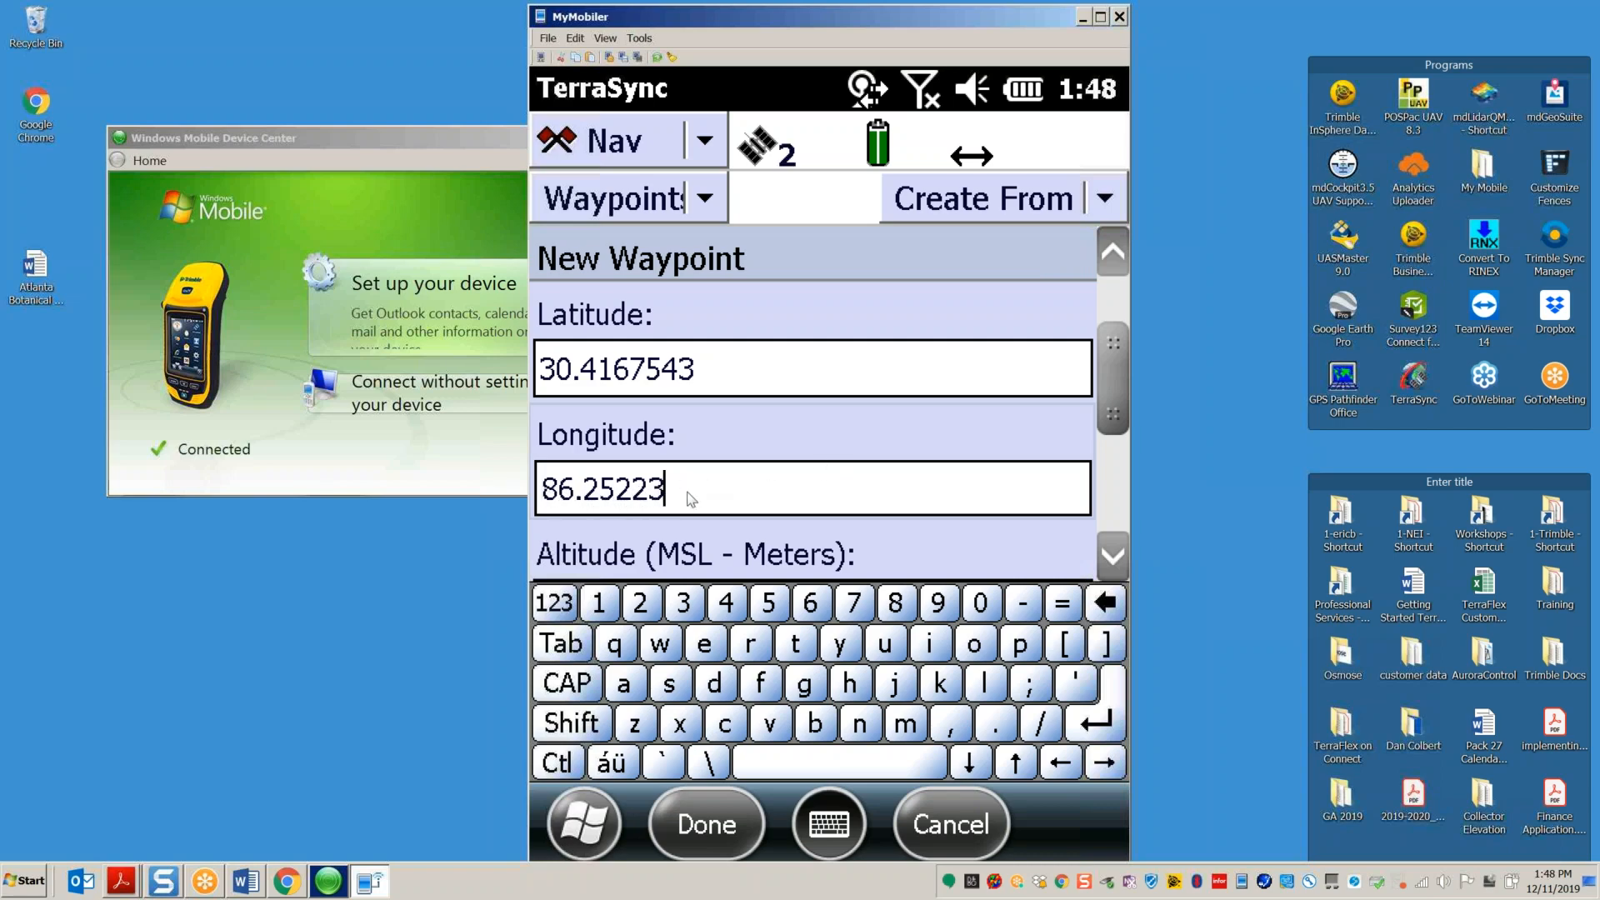
type("W")
key("BackSpace")
left_click(544, 493)
type("-")
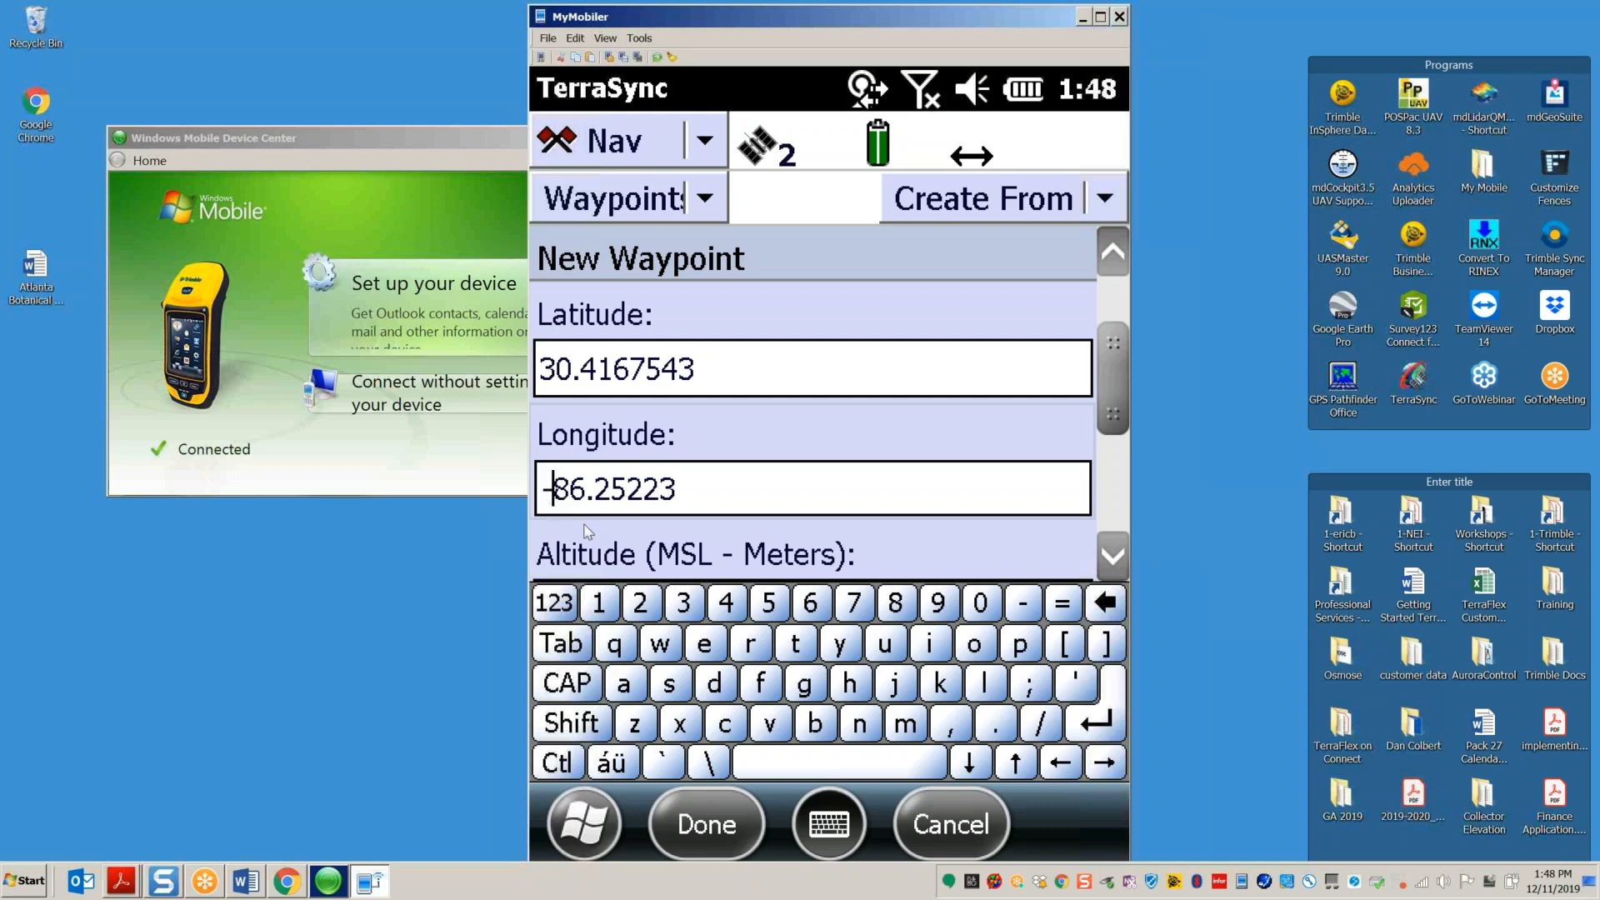
Step: Check the placemark's altitude in Google Earth, set the waypoint's altitude to 0, and save the Test waypoint
left_click(714, 831)
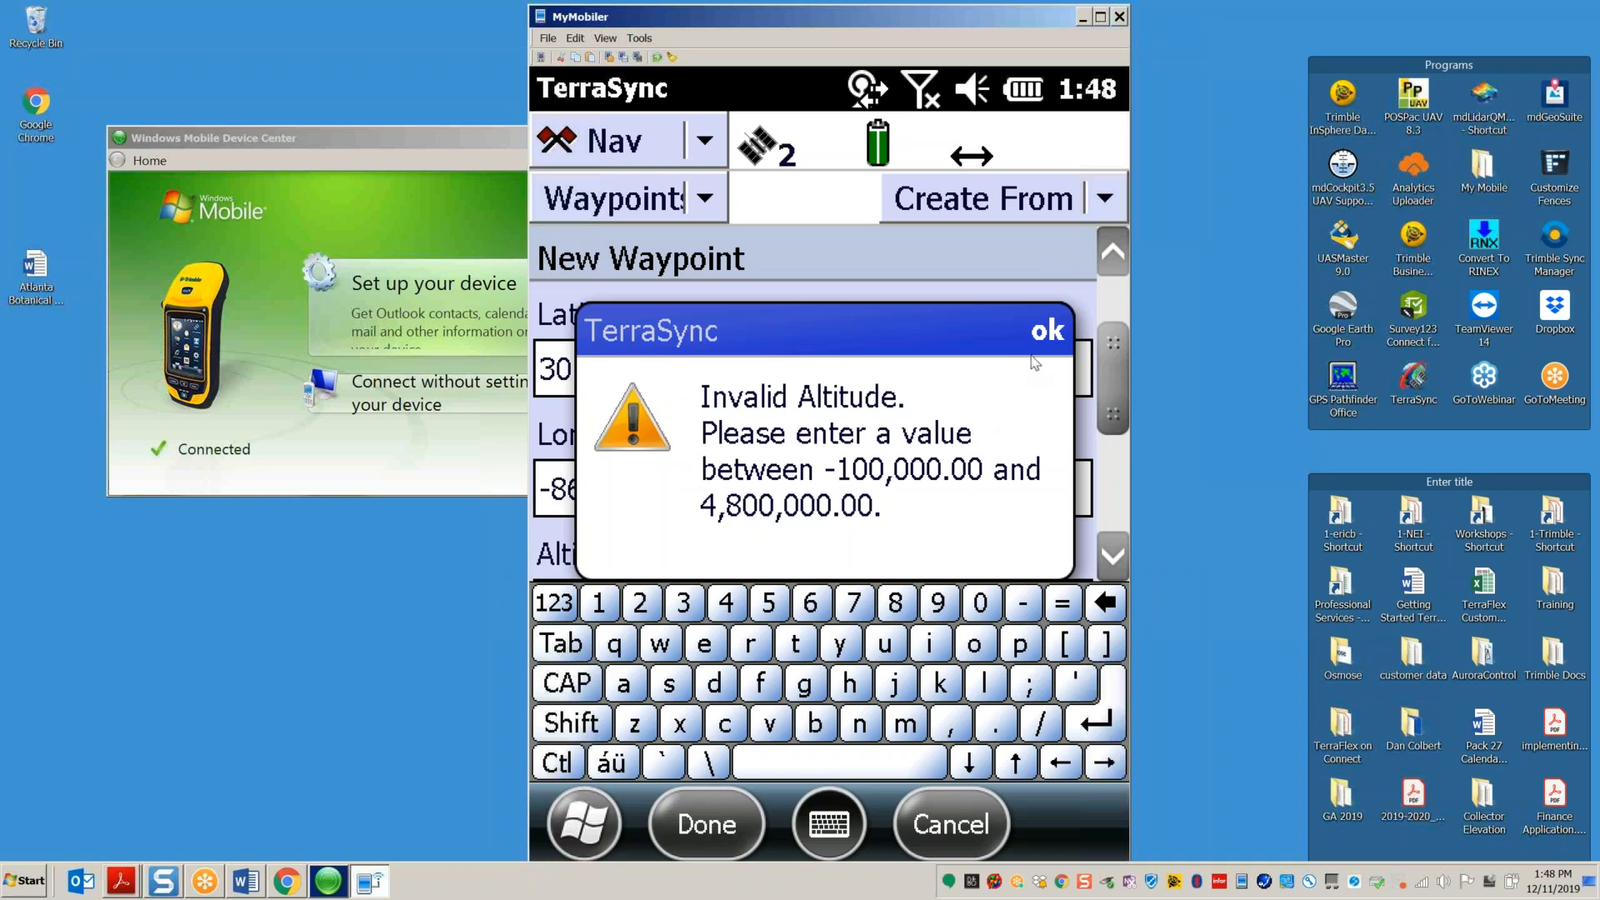
left_click(1046, 331)
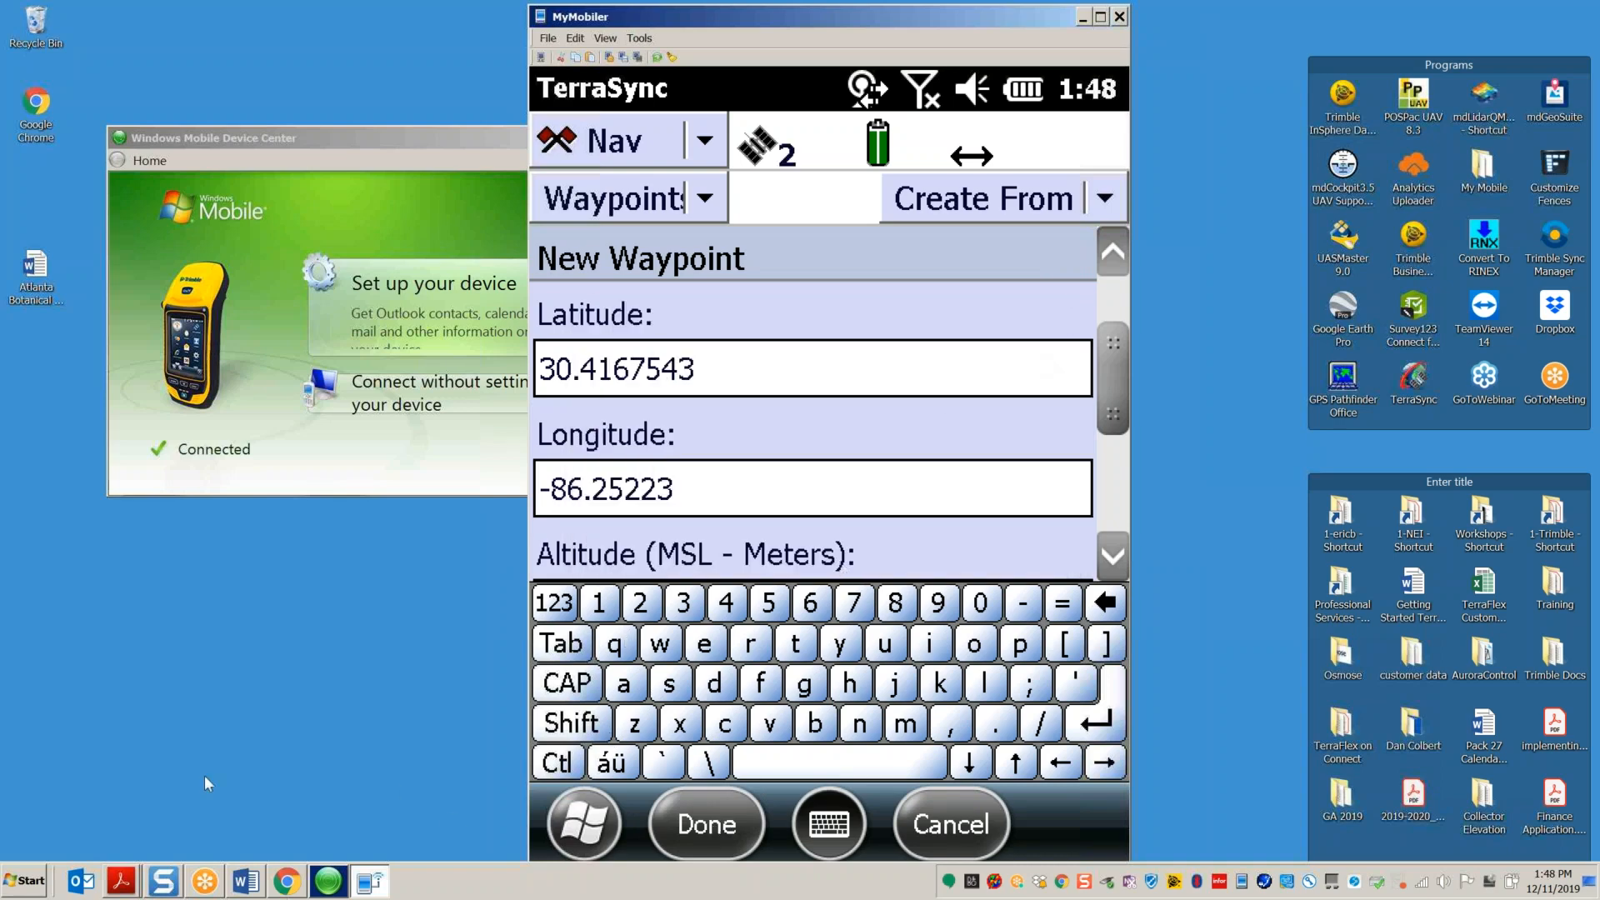
left_click(287, 881)
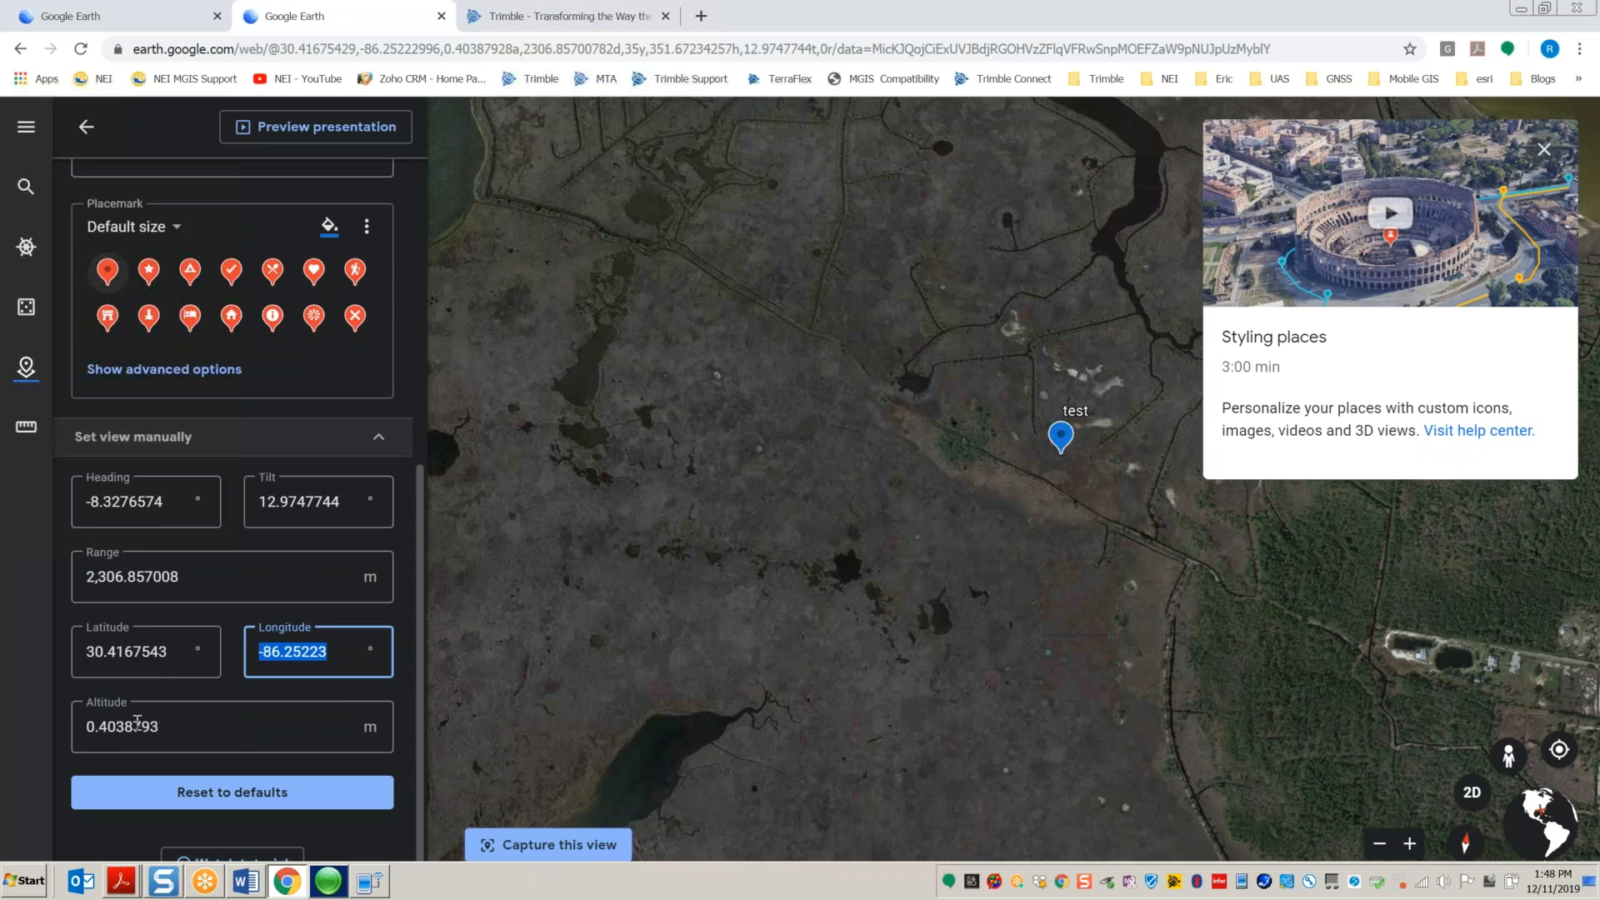
left_click(1522, 8)
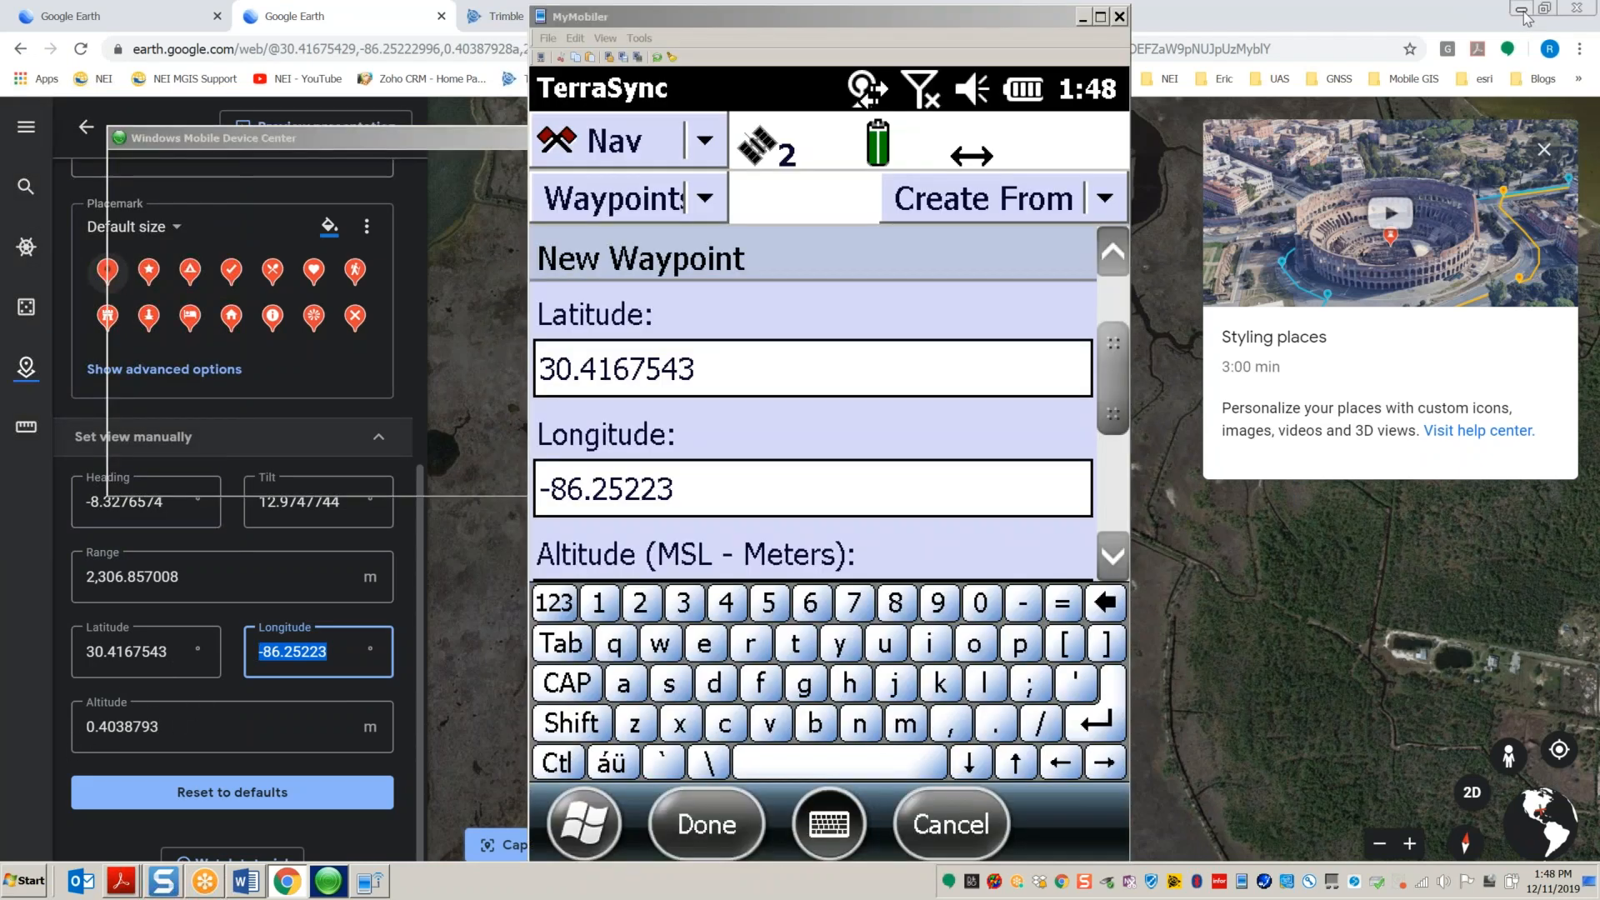
left_click_drag(1108, 383, 1115, 433)
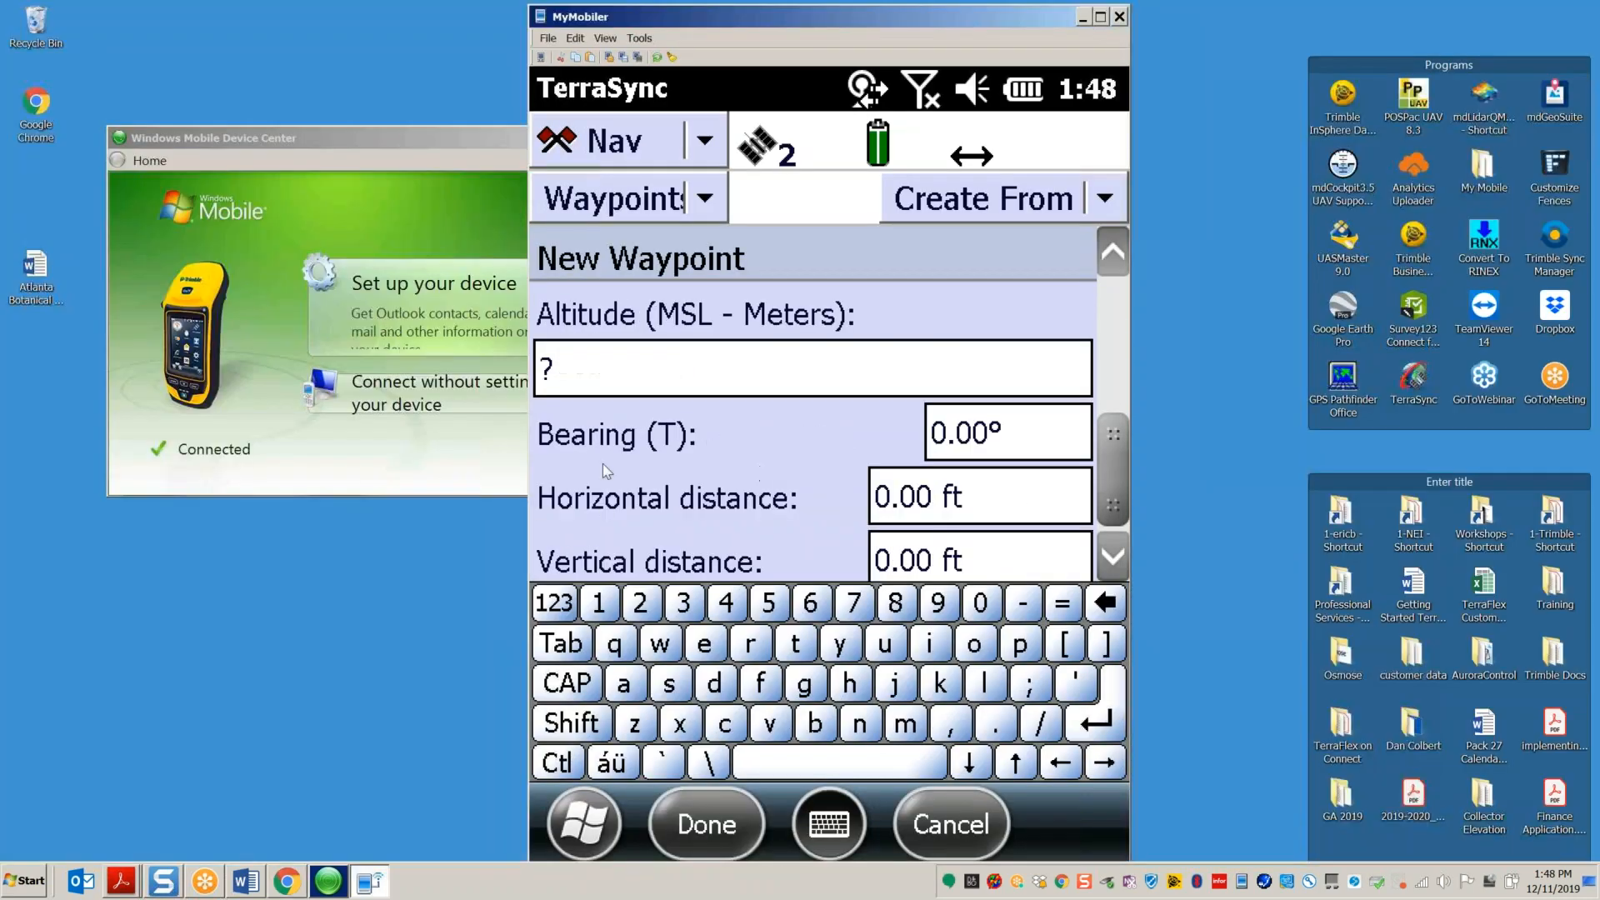
left_click(577, 372)
type("0")
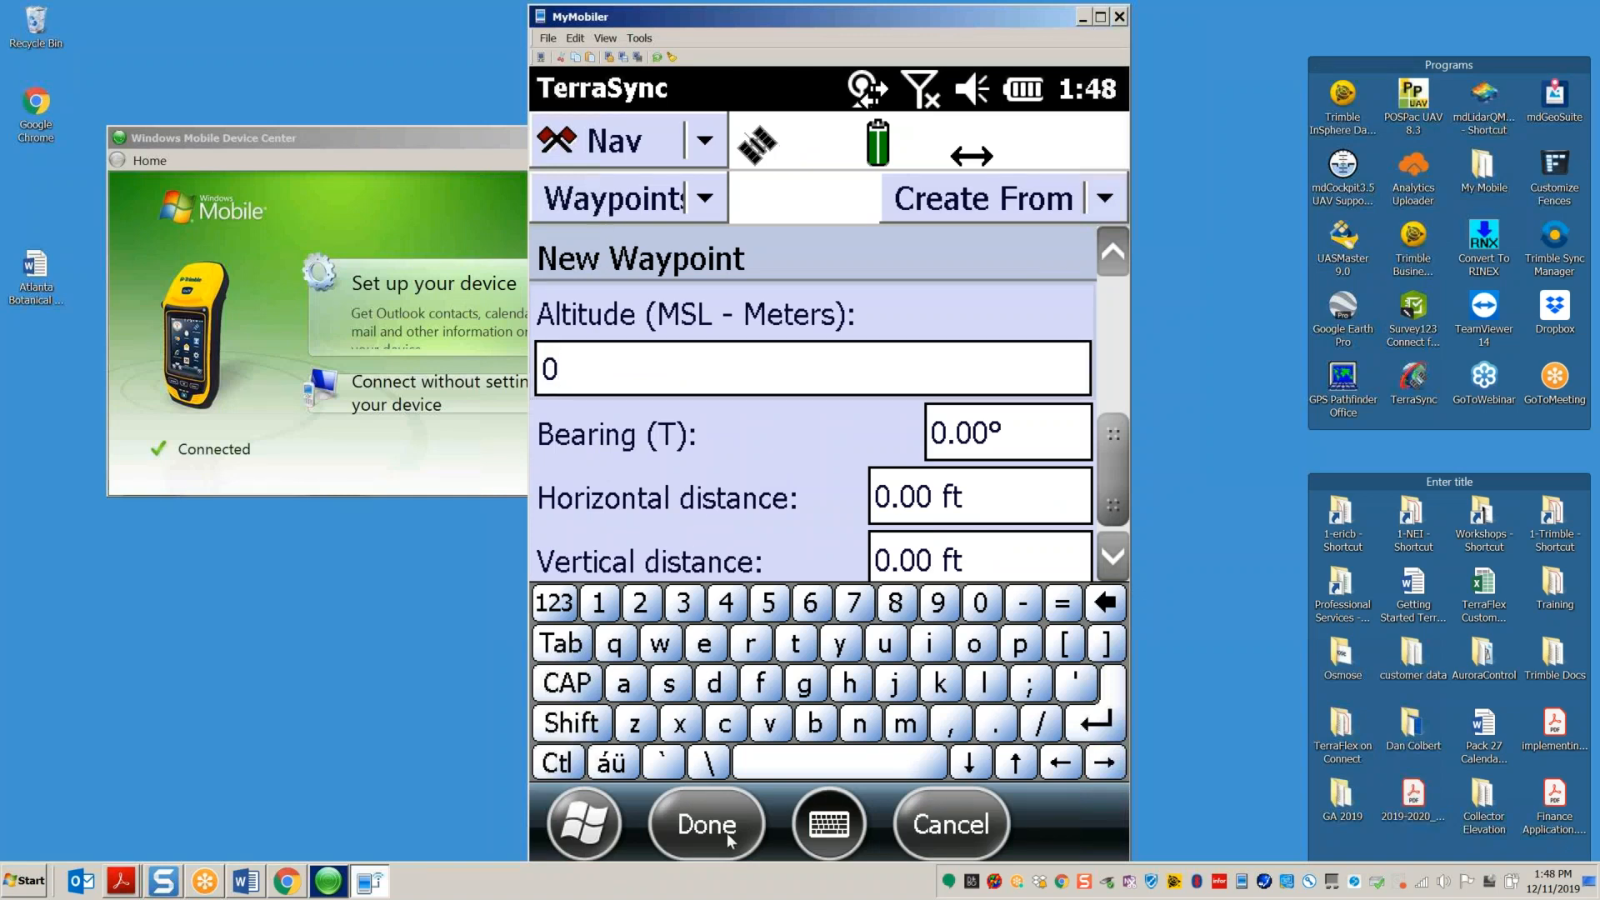
left_click(727, 839)
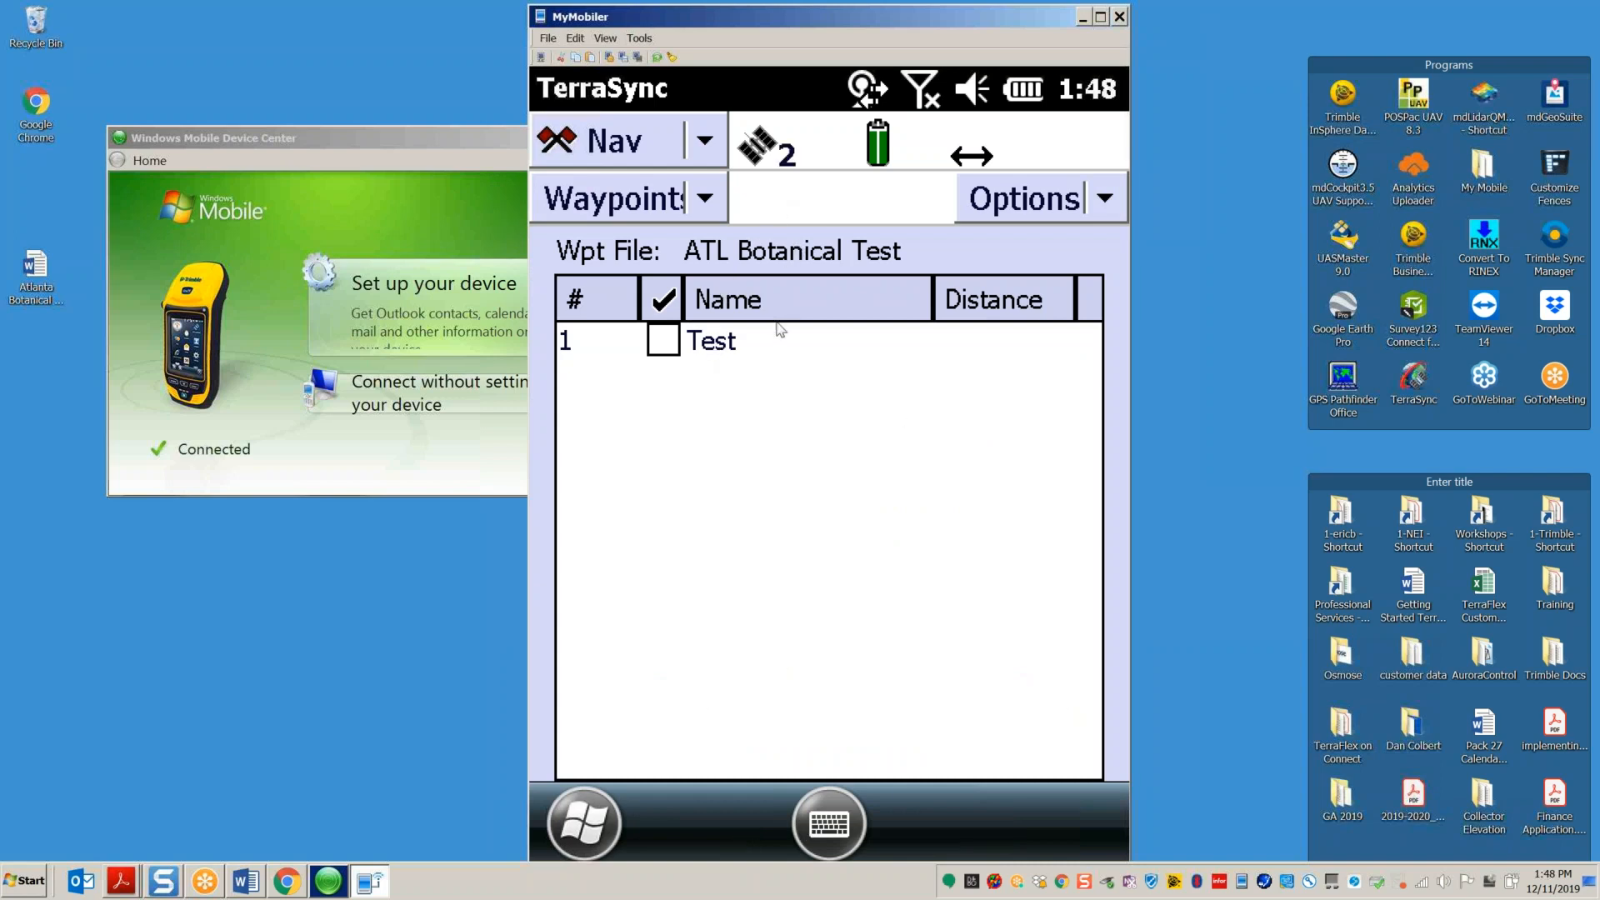
Step: Select the Test waypoint, send the TerraSync error report to Microsoft, and close the reporting screen
left_click(715, 342)
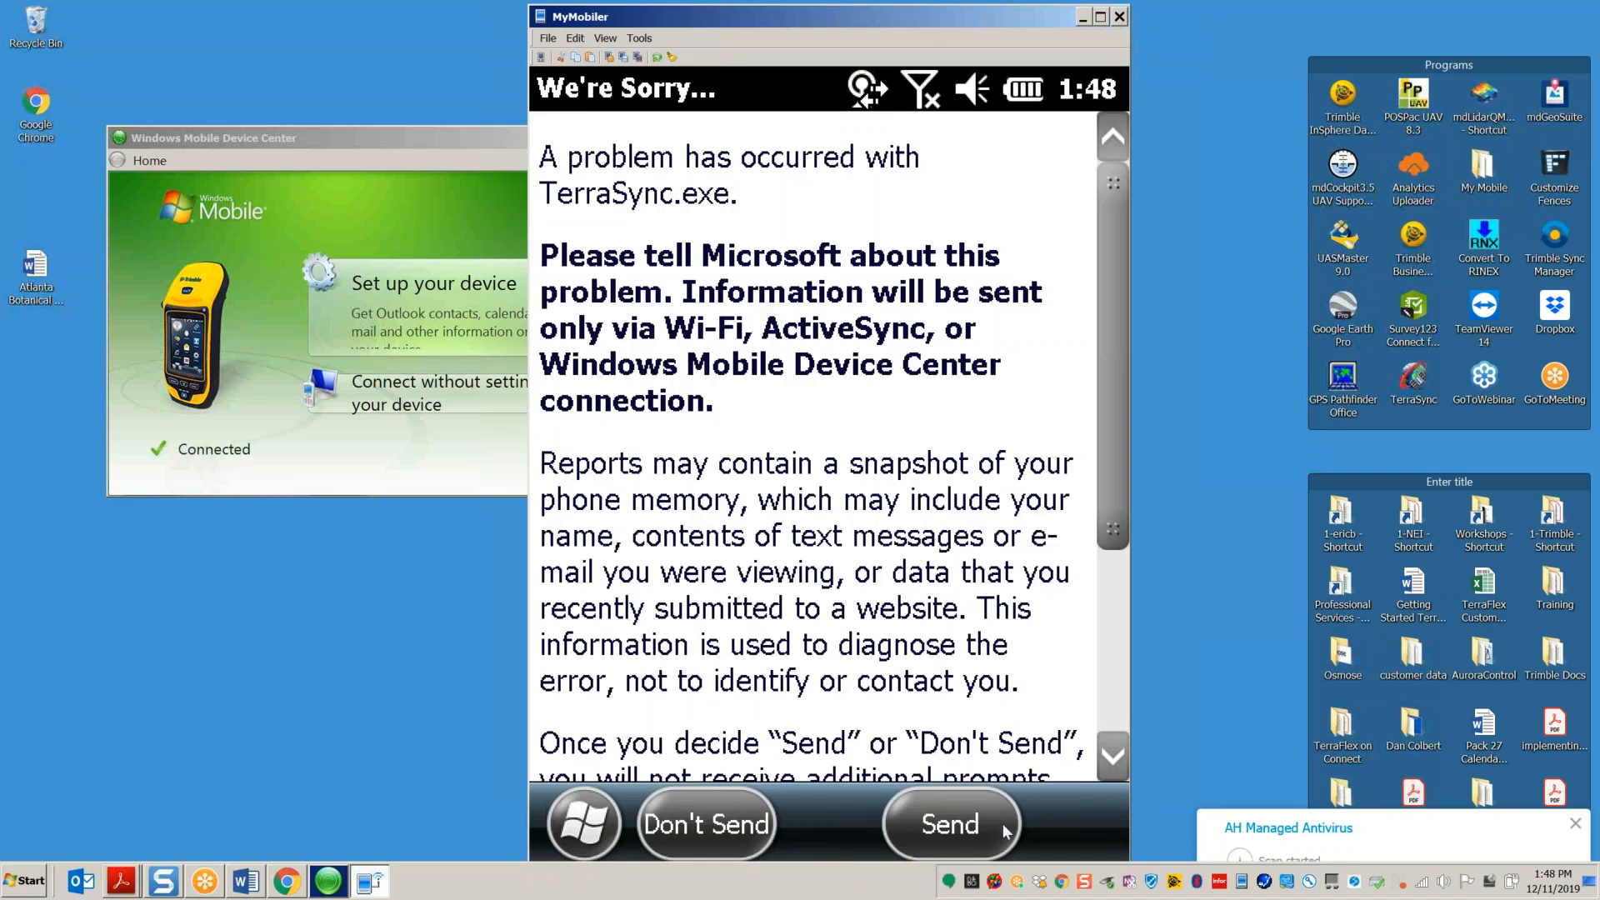
left_click(952, 830)
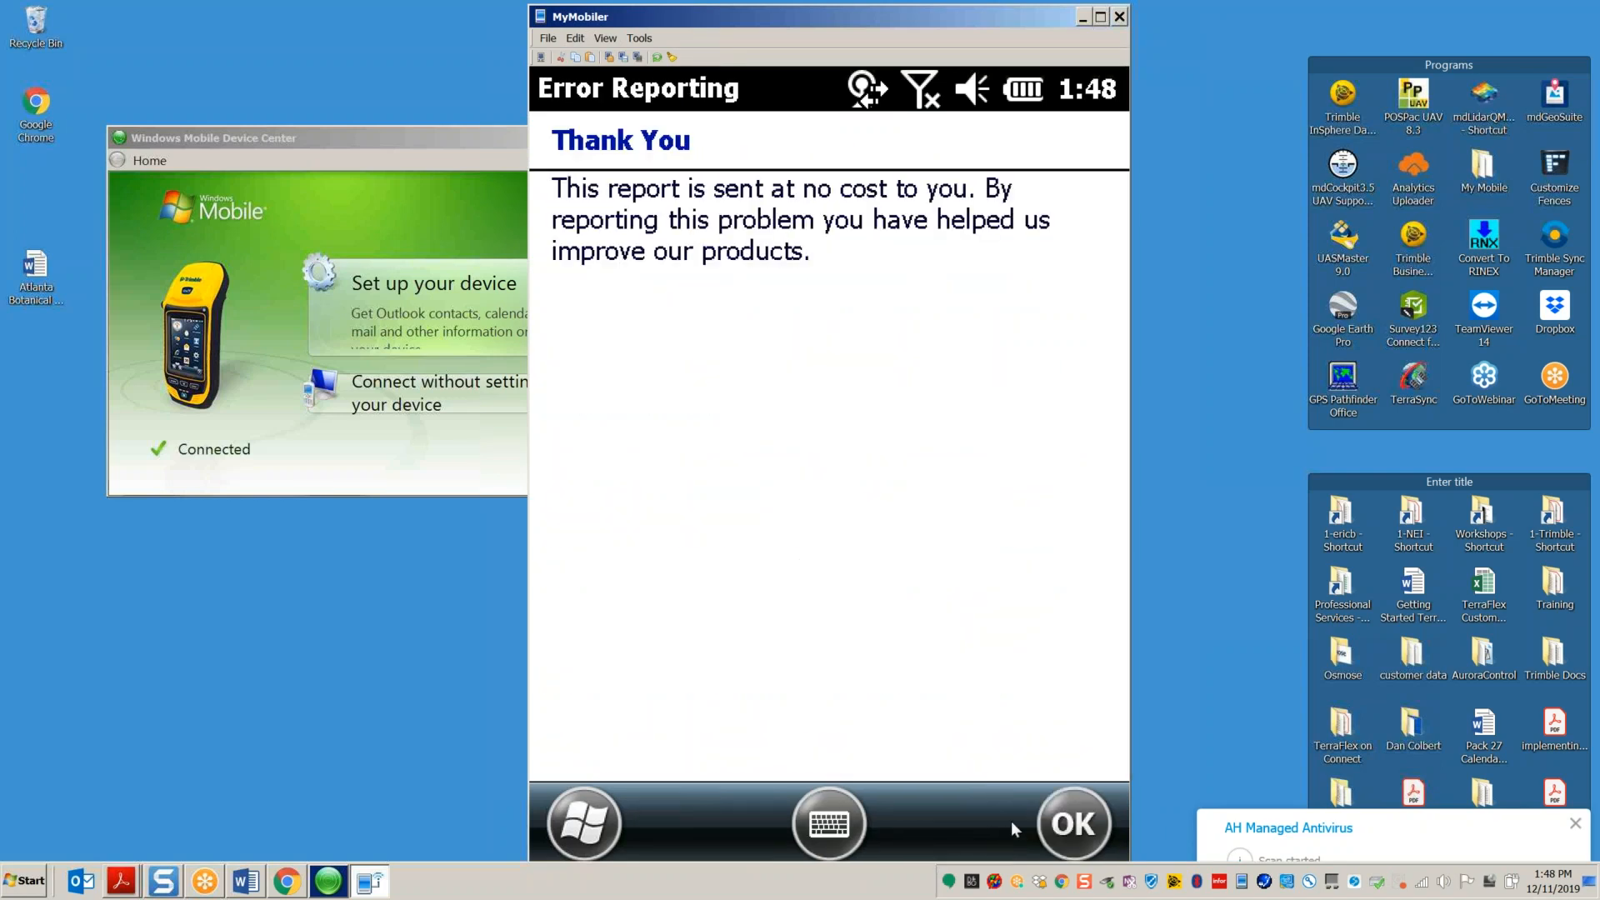
left_click(1071, 829)
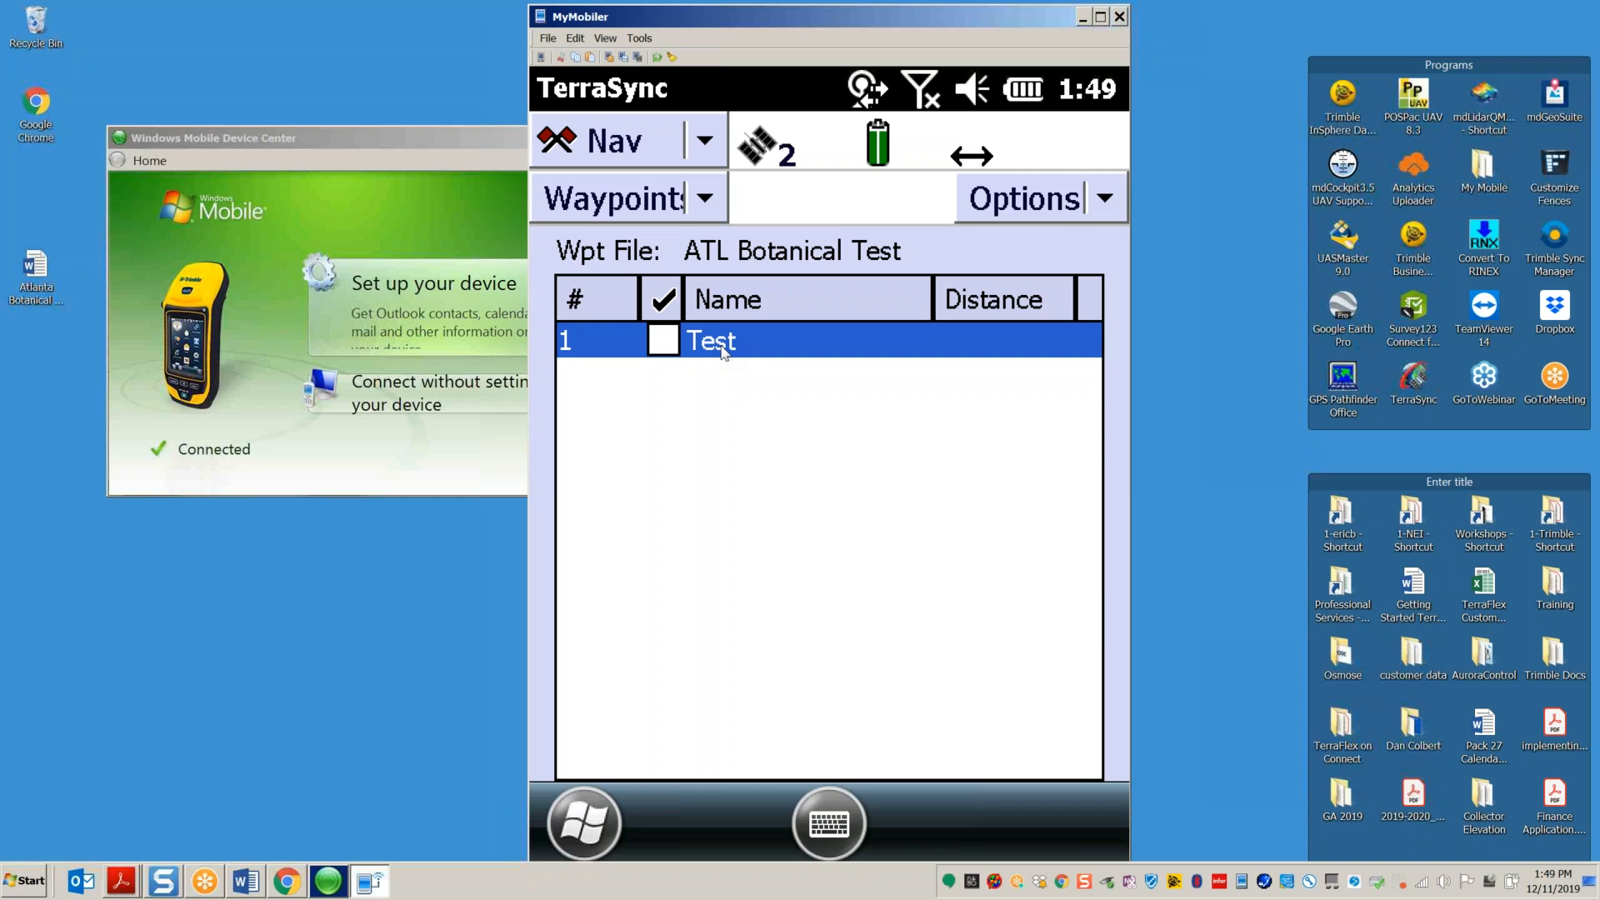
Step: Set the Test waypoint as the navigation target and go to the Map section
left_click(723, 349)
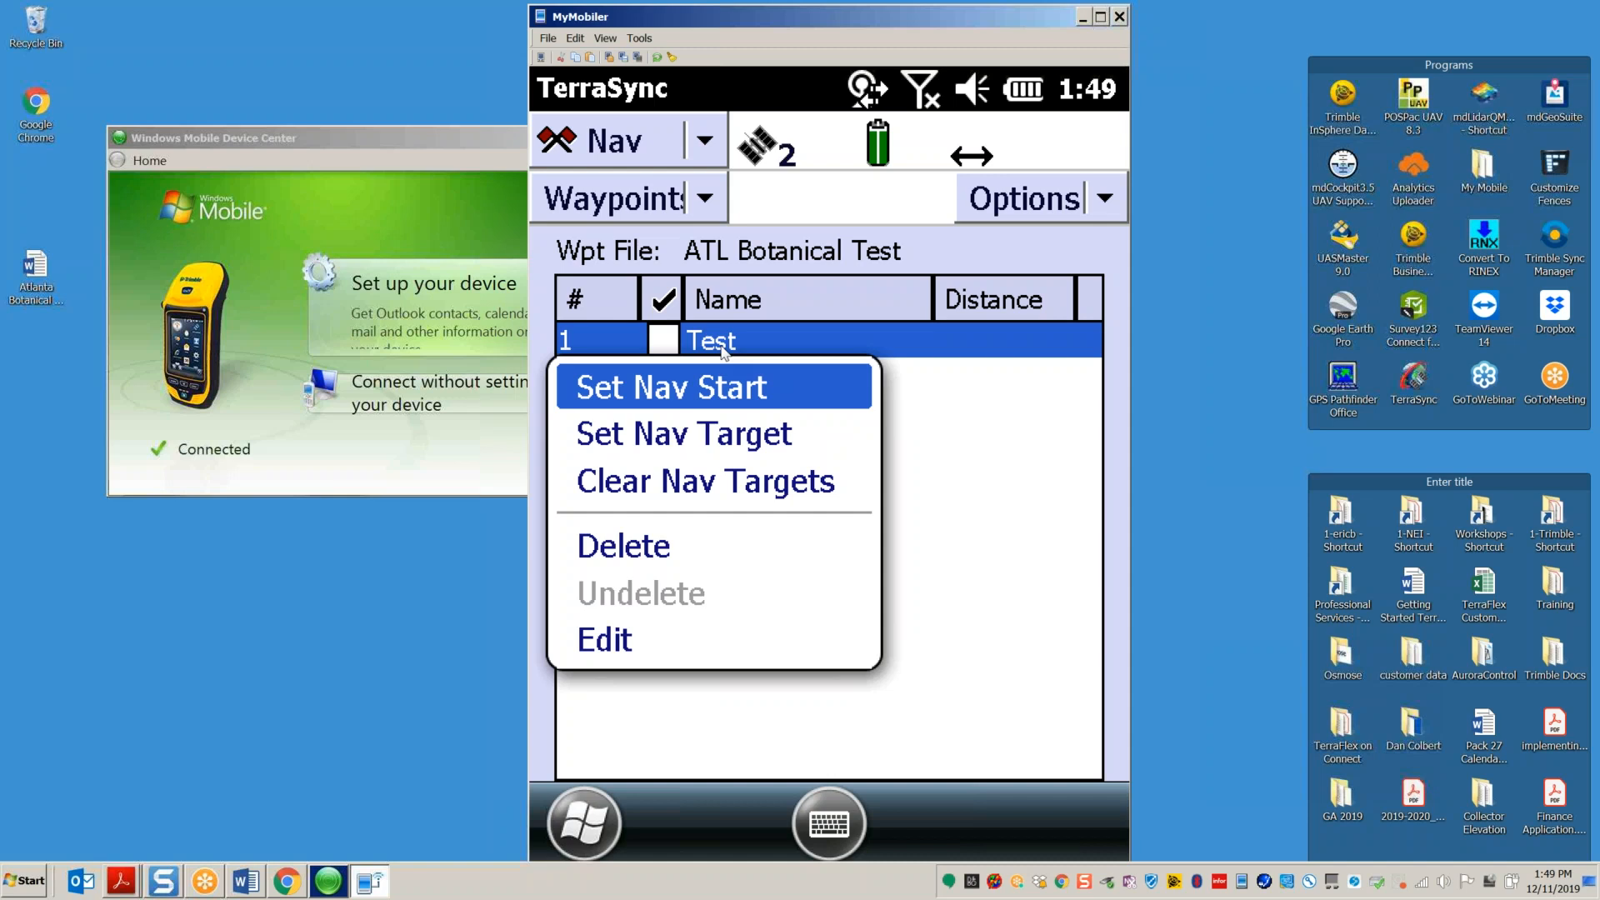
key("Down")
key("Return")
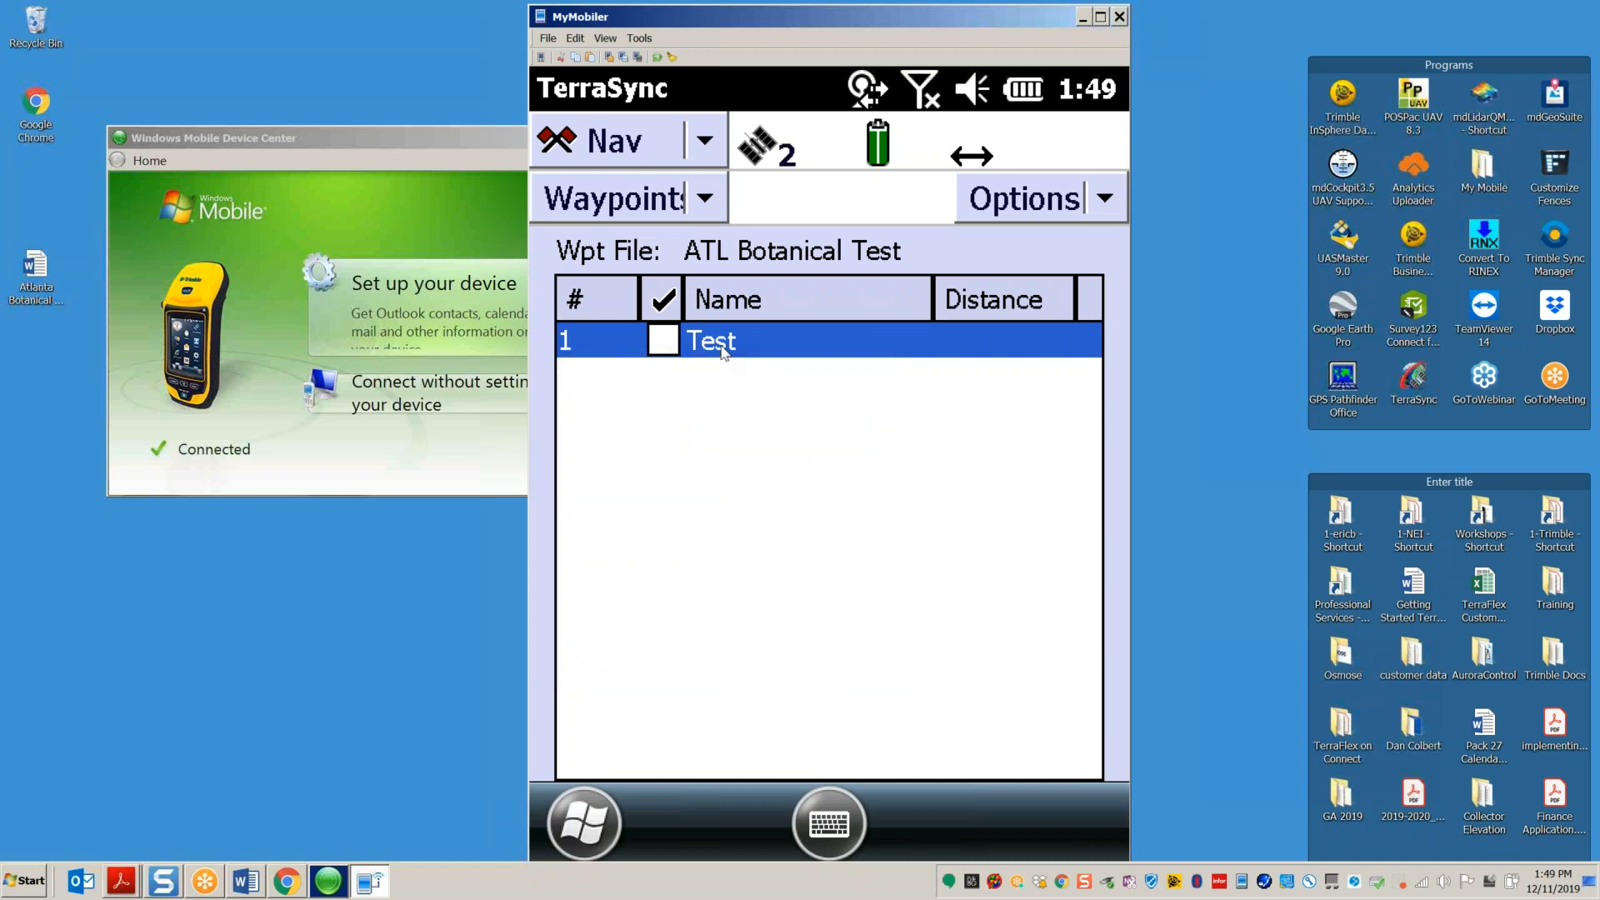
key("F1")
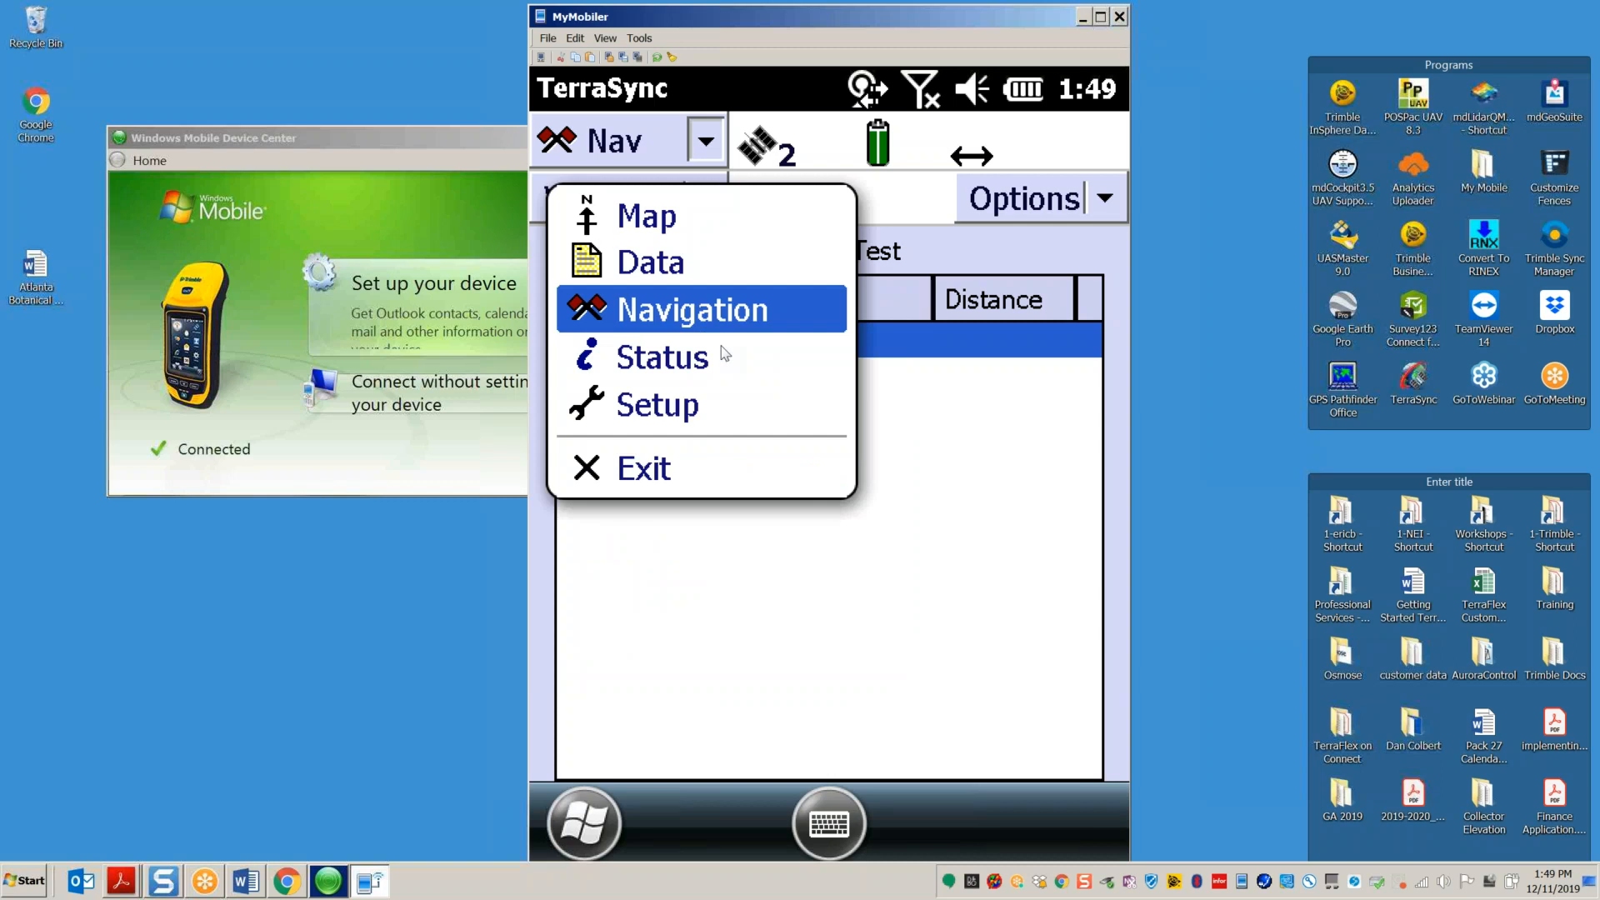
key("Up")
key("Up")
key("Return")
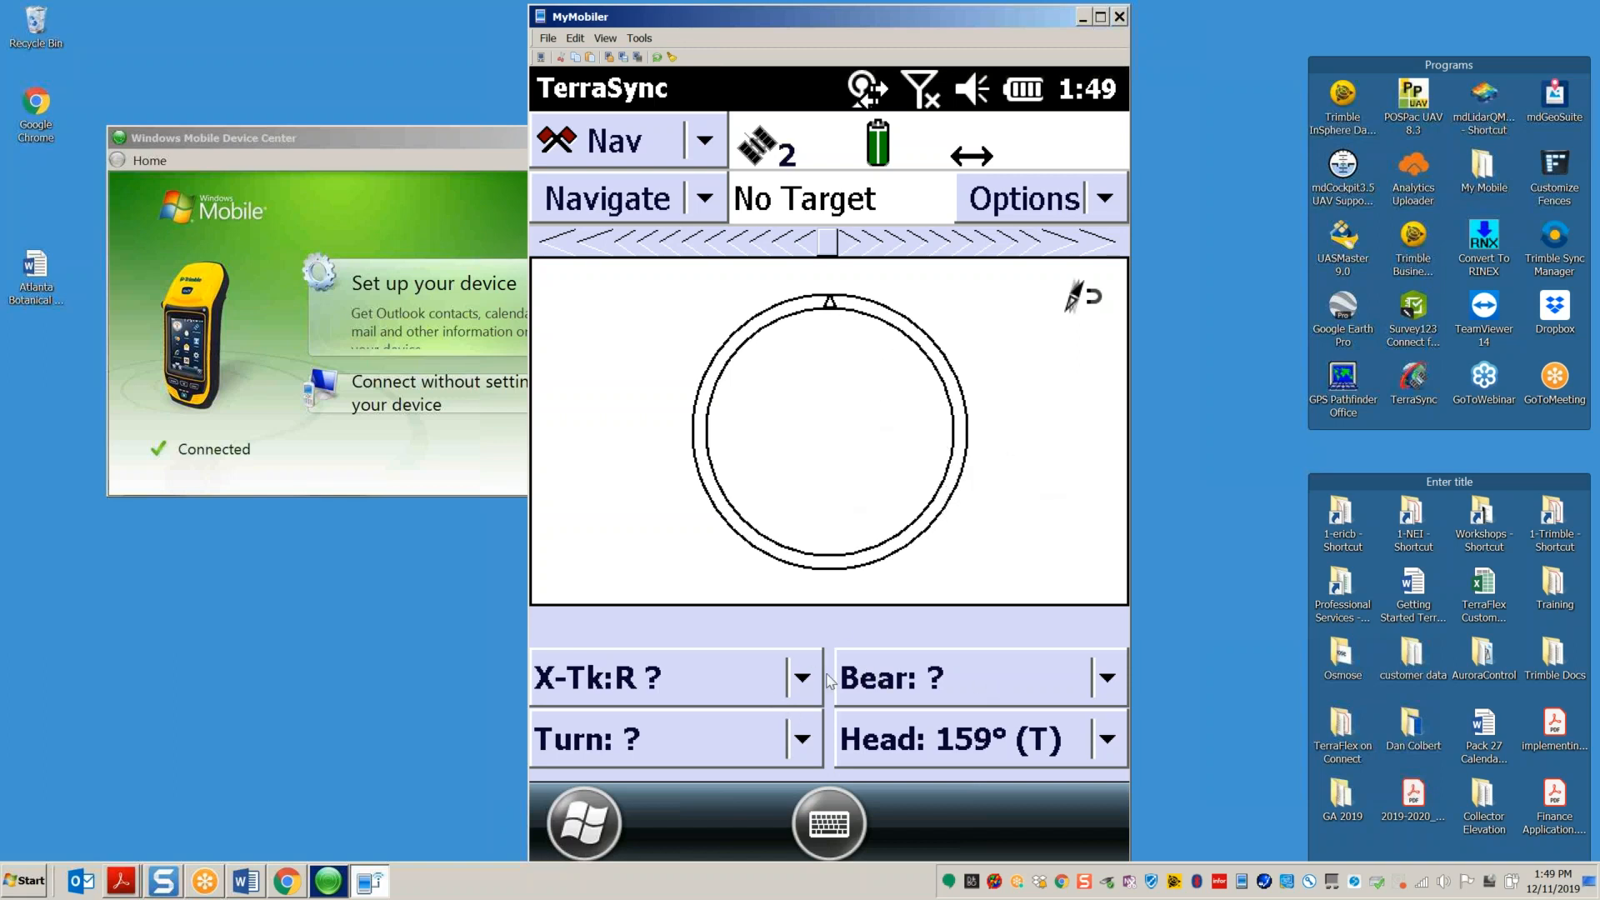
Step: Change the Navigate screen's cross-track readout to Distance, and review and accept the navigation options
left_click(797, 680)
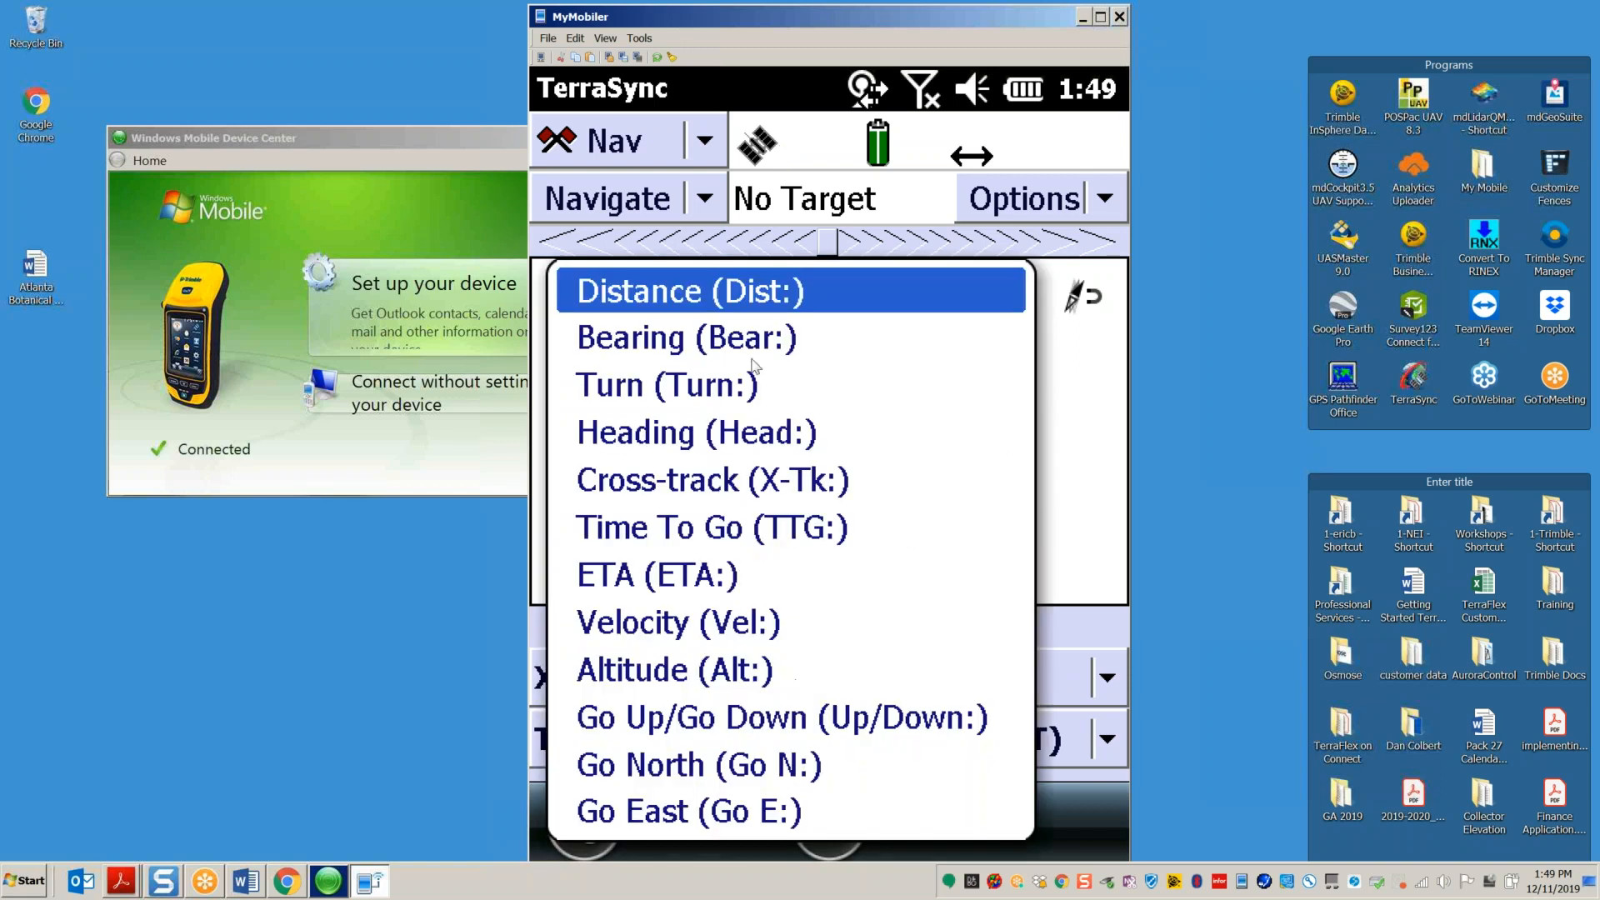
left_click(733, 318)
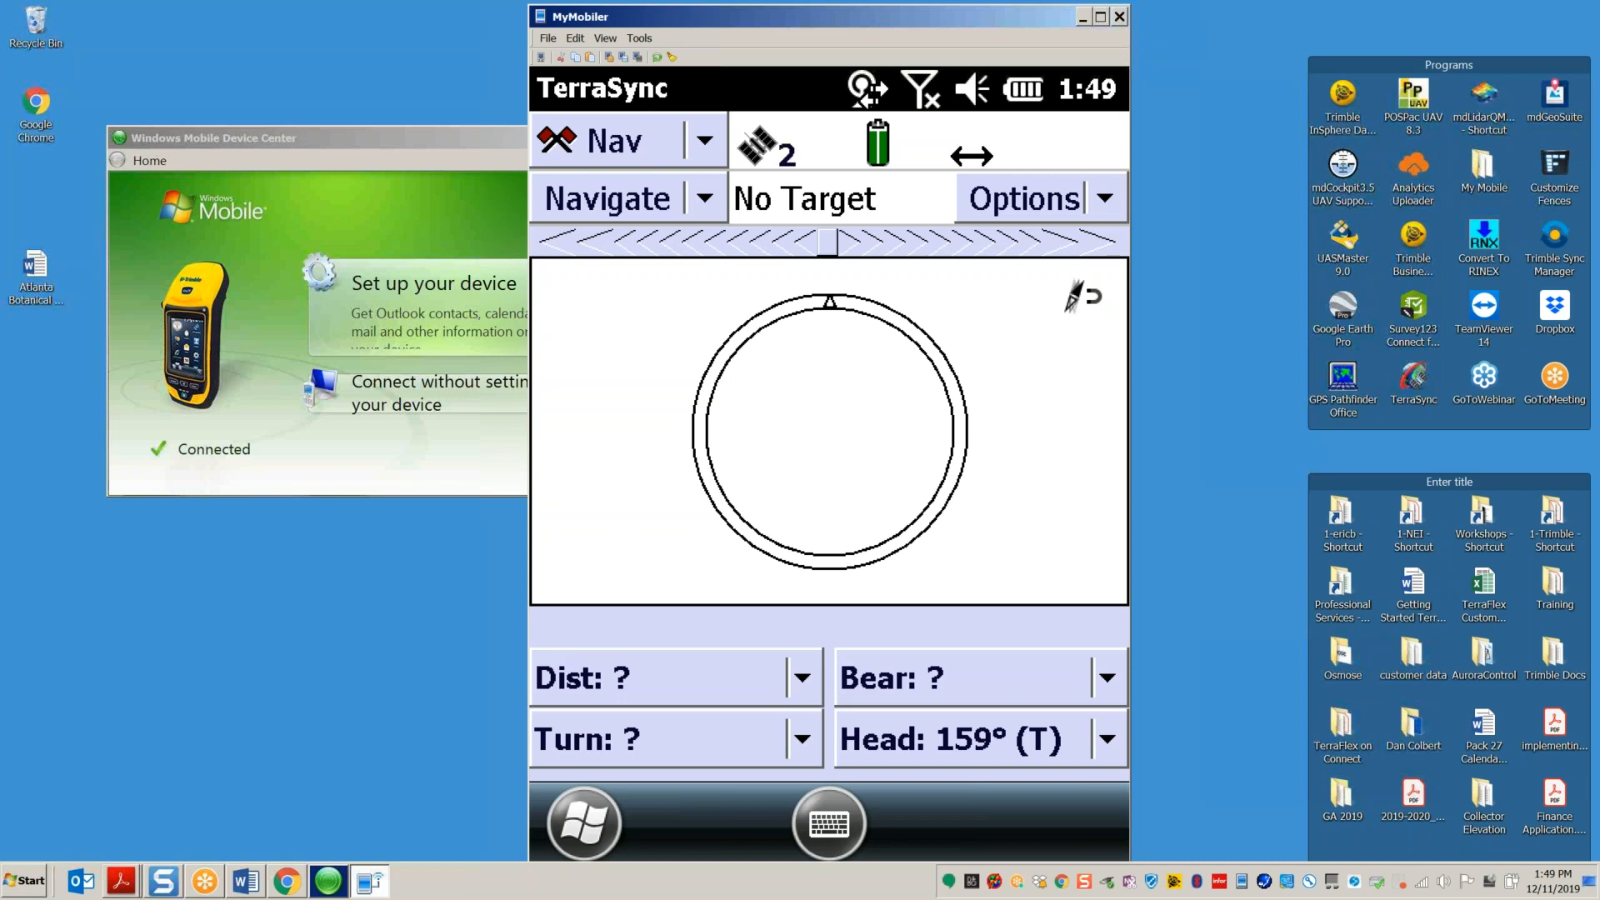
left_click(1106, 204)
left_click(823, 338)
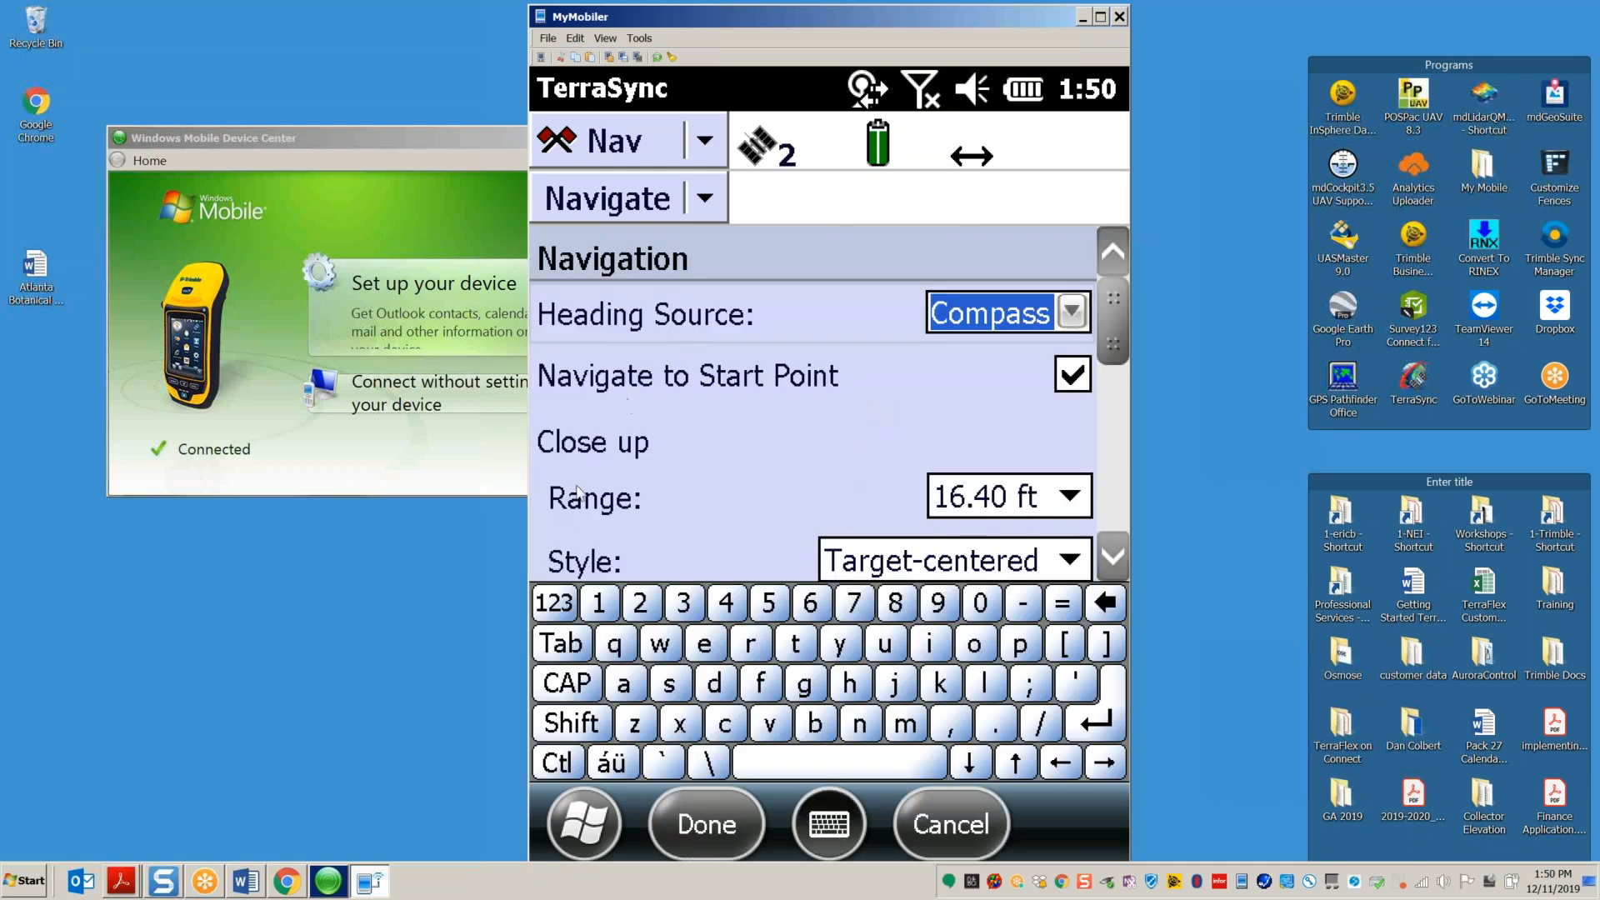
left_click(708, 821)
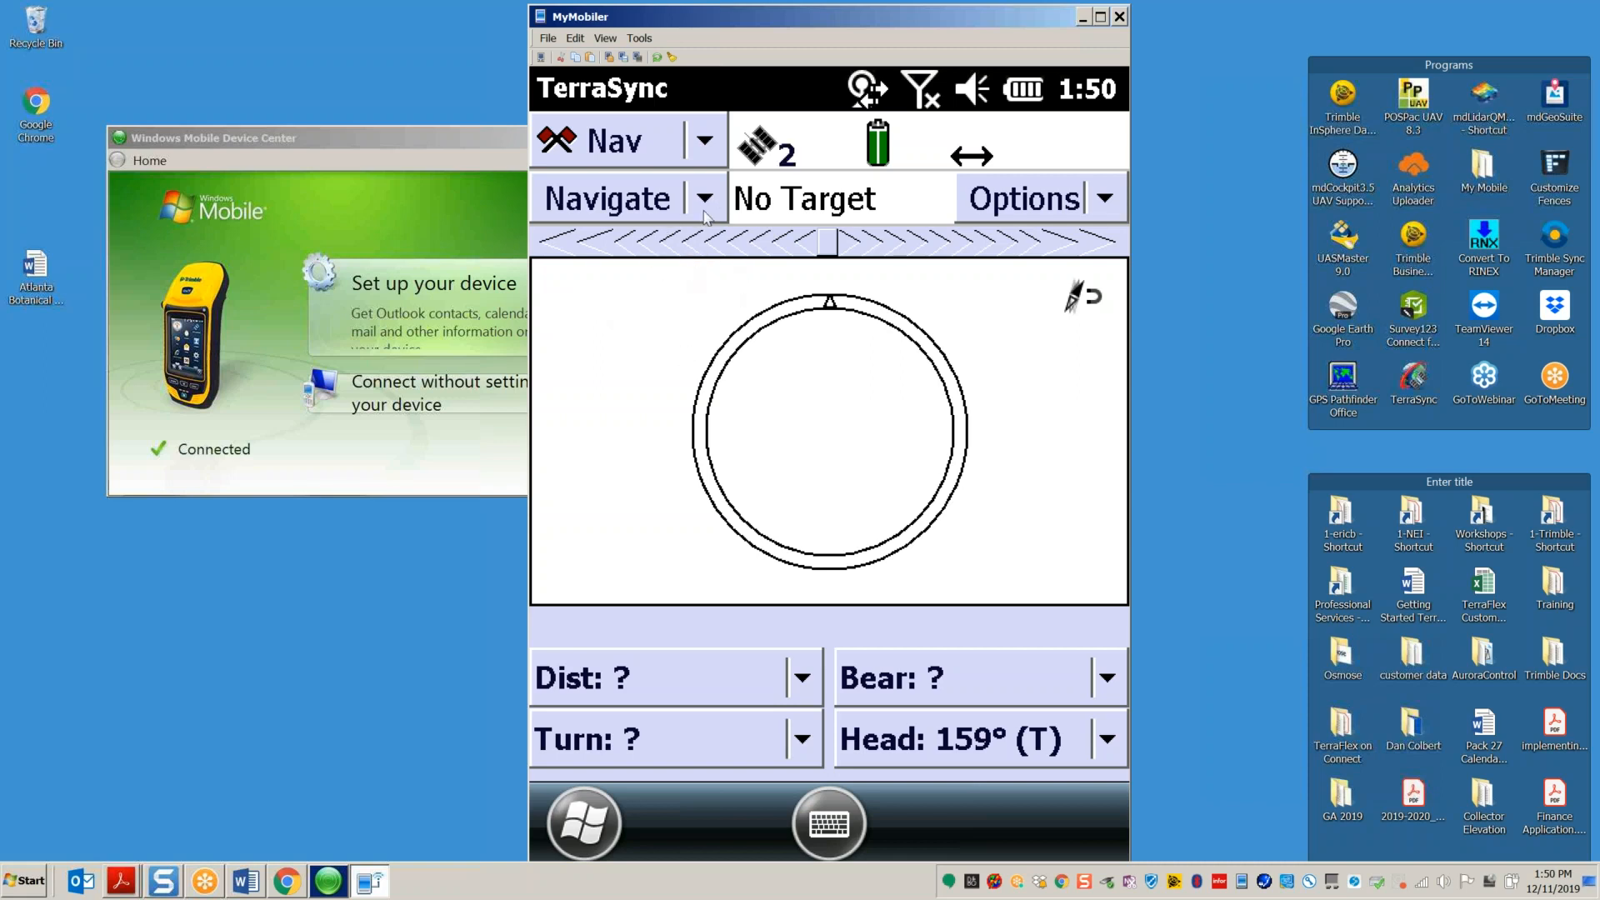
Step: View the navigation target in the Map section at the 1000 ft scale, and go to the Setup section
left_click(708, 144)
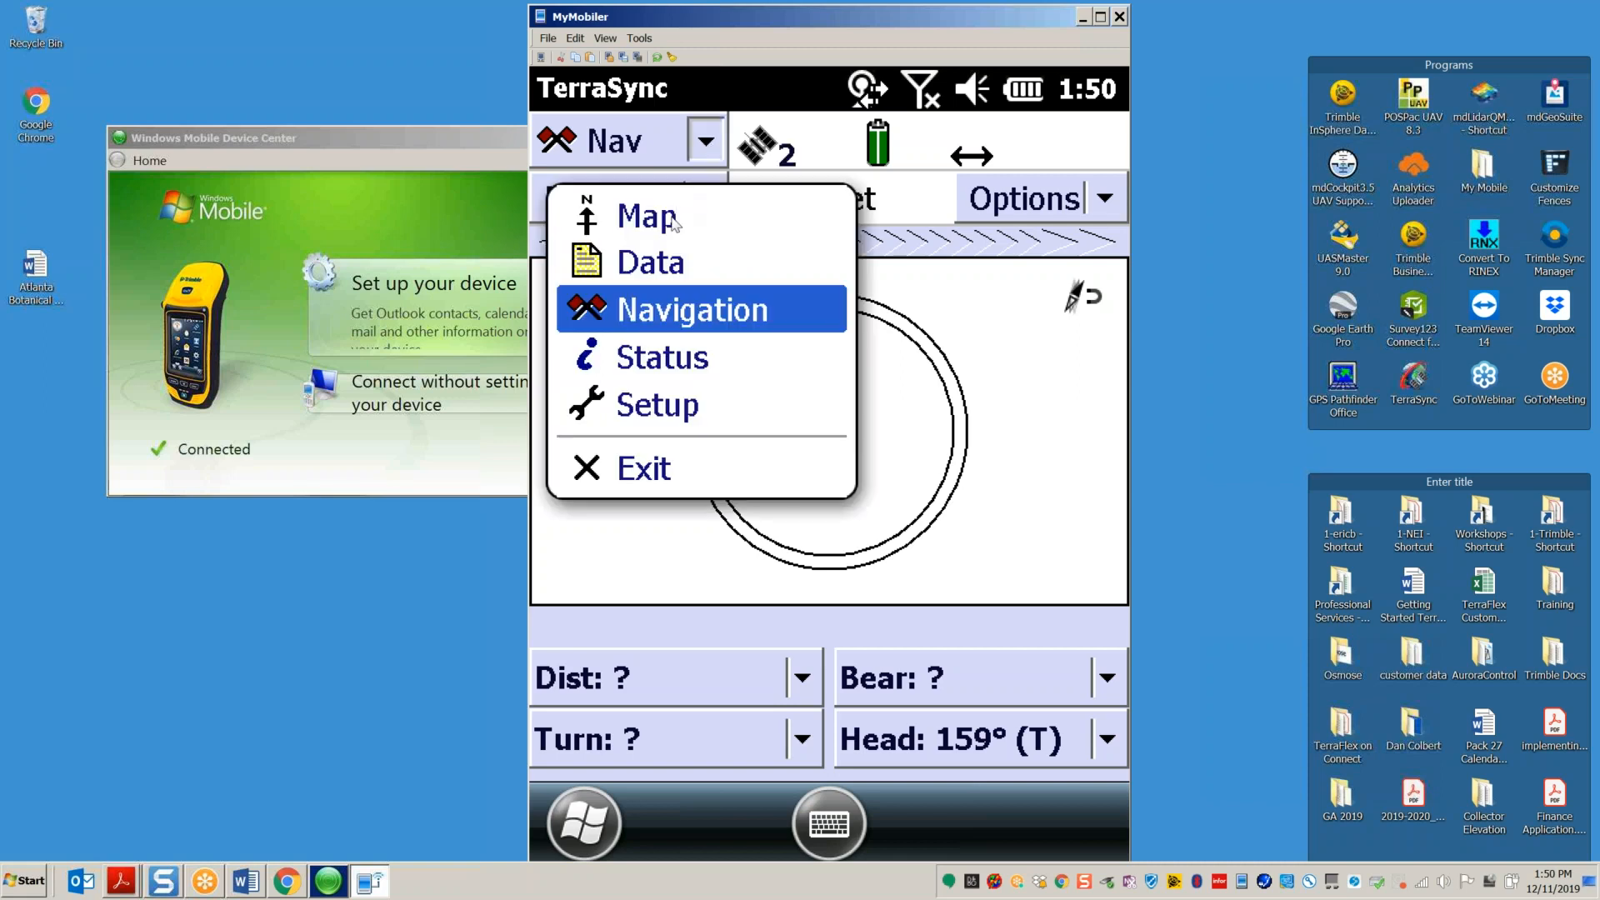
left_click(673, 220)
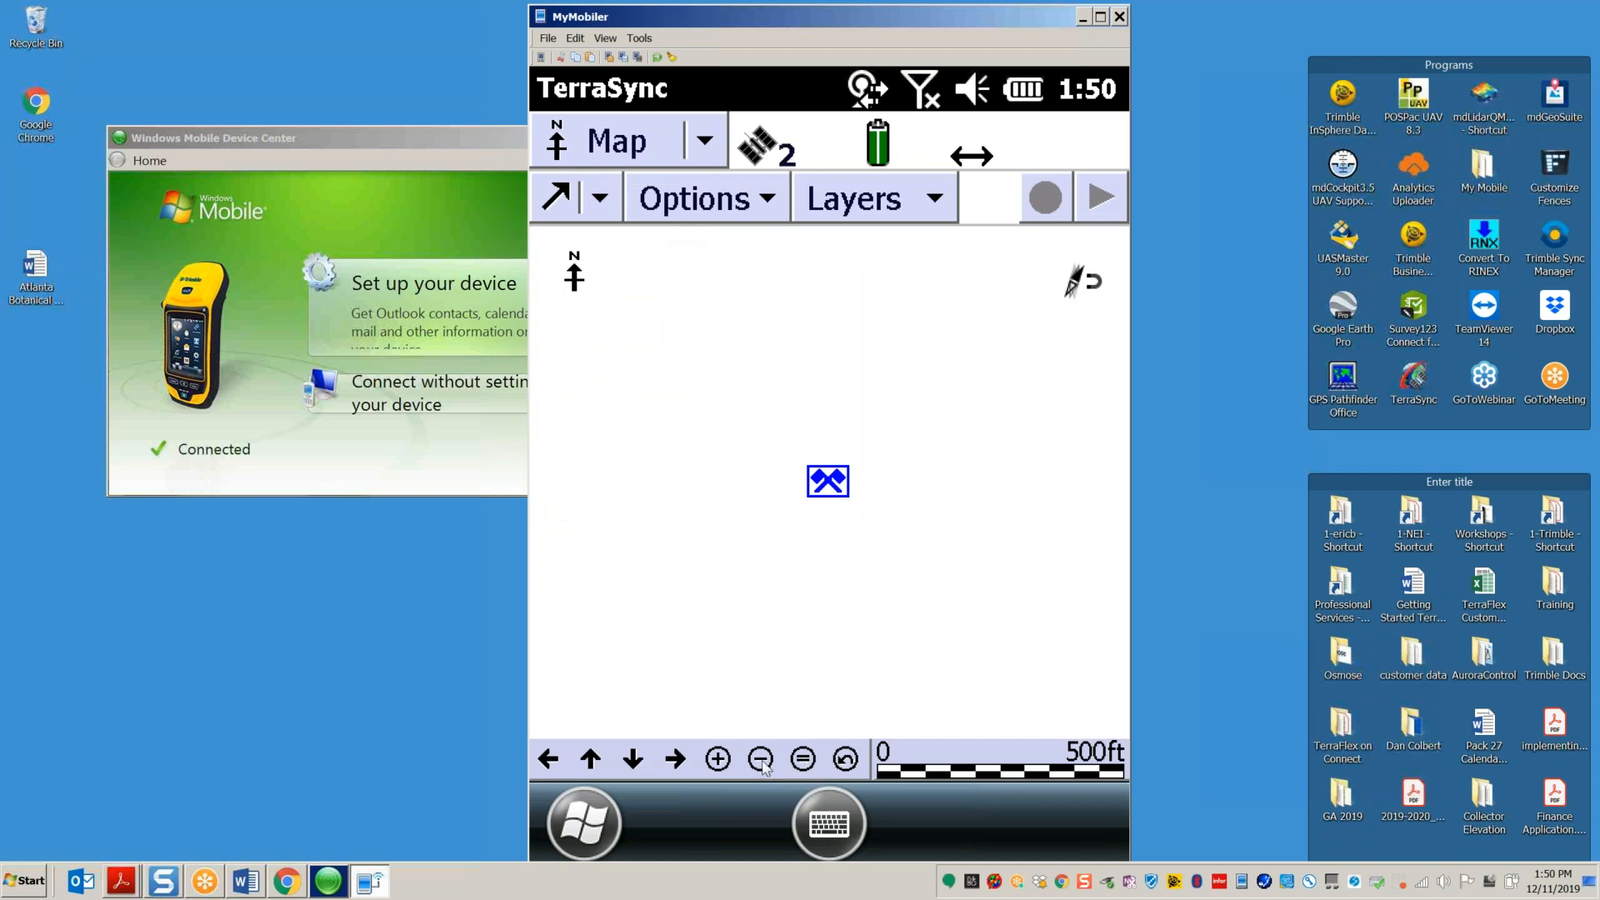
left_click(761, 759)
left_click(705, 141)
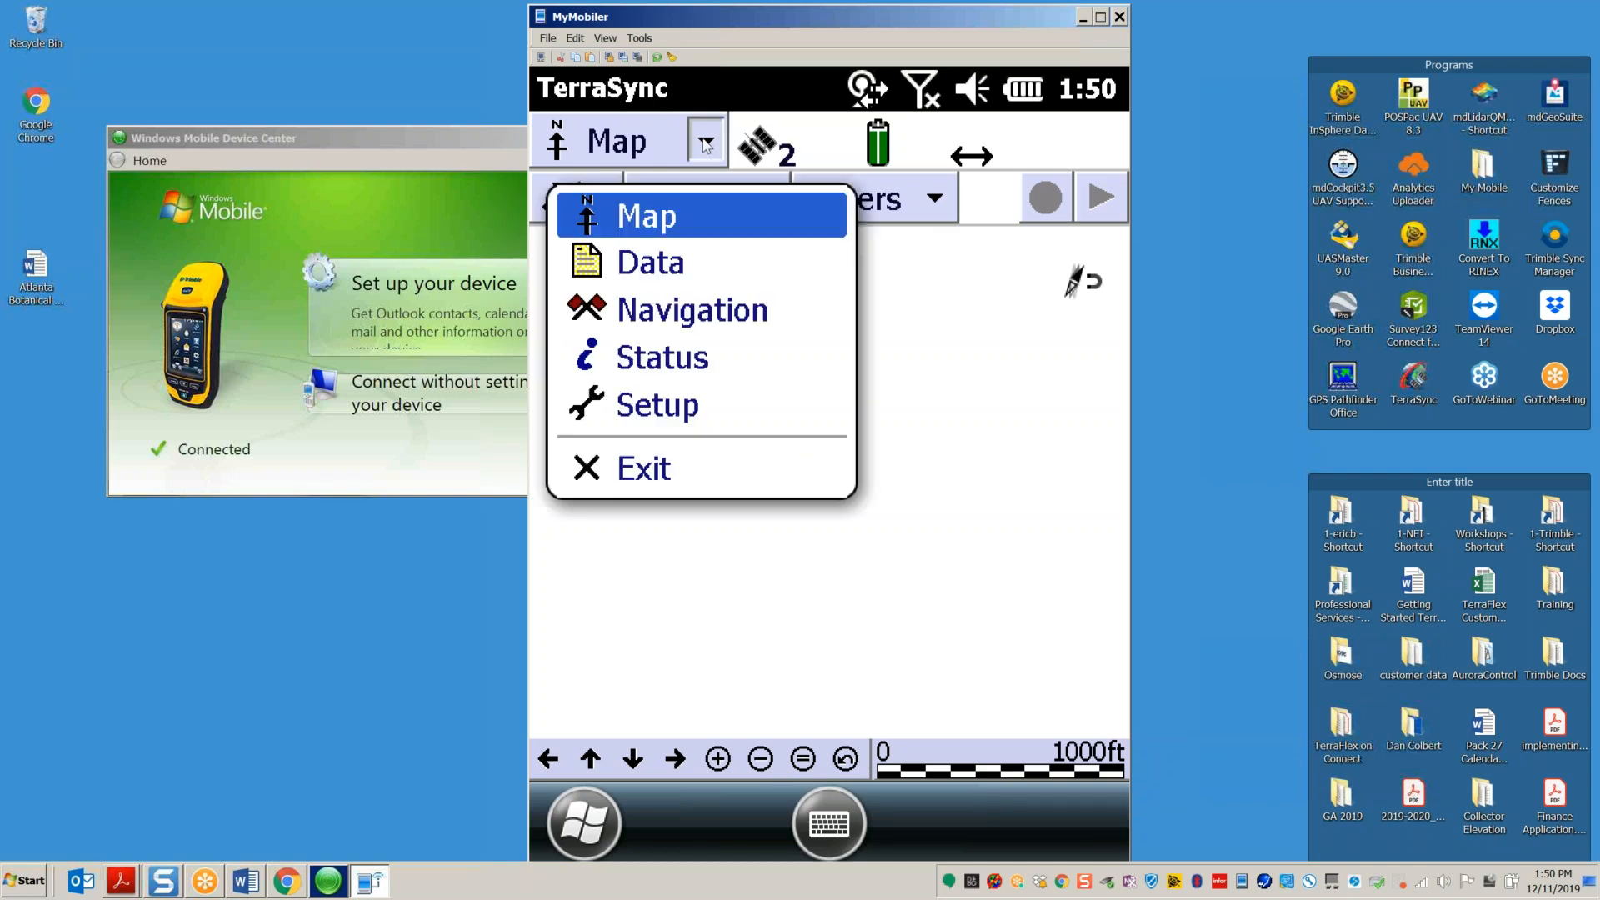
left_click(681, 406)
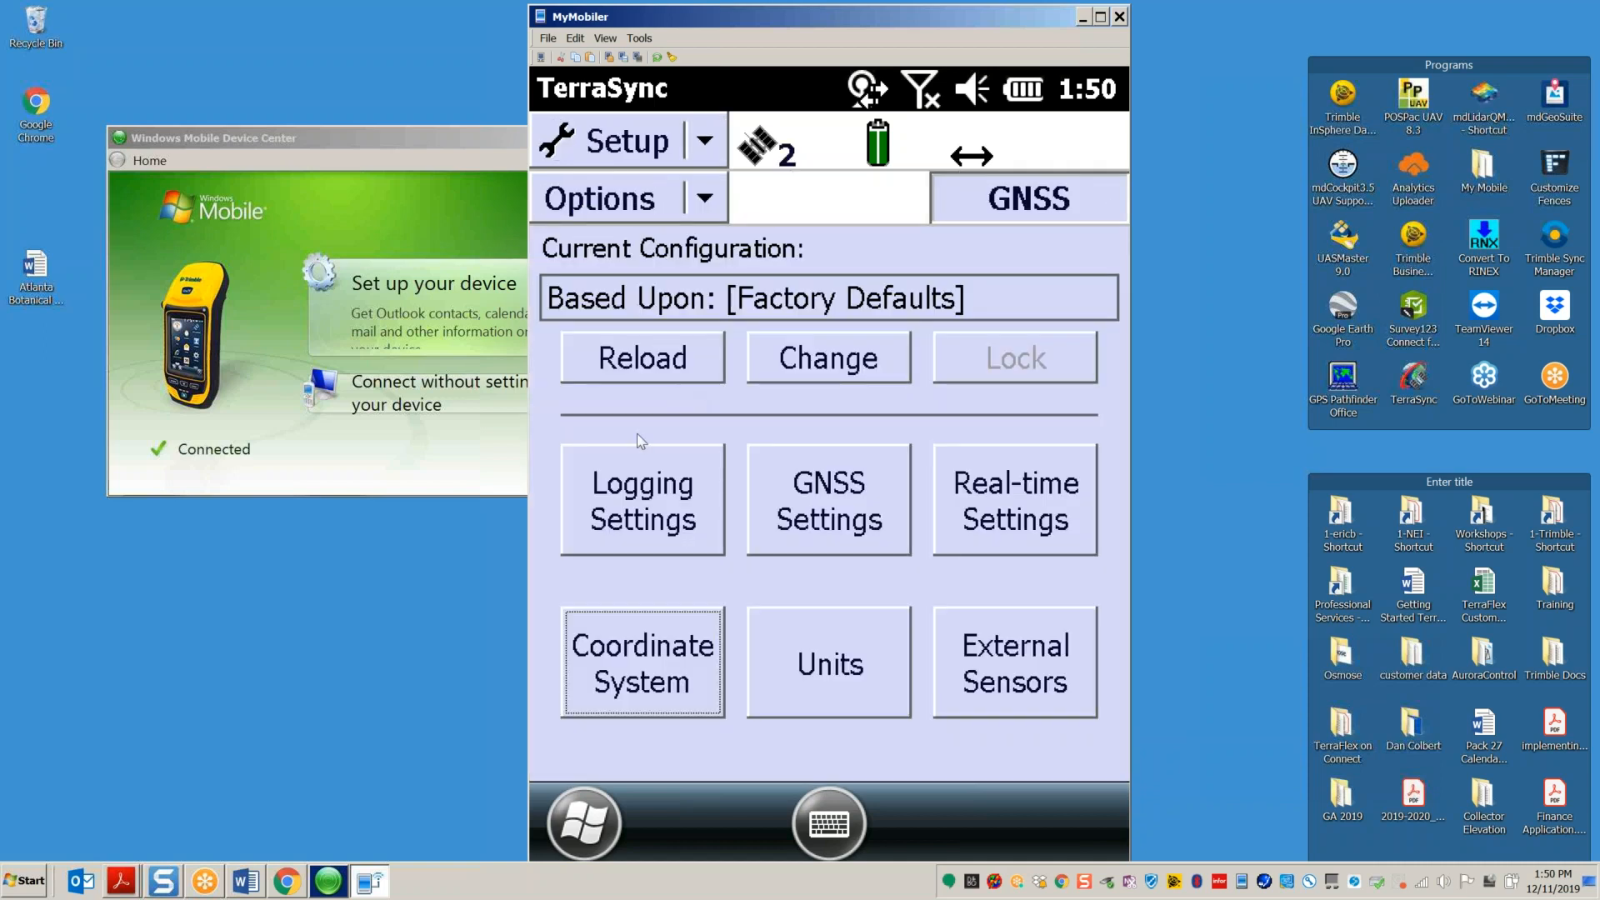
Step: Return to the Navigation section's waypoints and close the ATL Botanical Test waypoint file
left_click(705, 146)
left_click(659, 300)
left_click(702, 203)
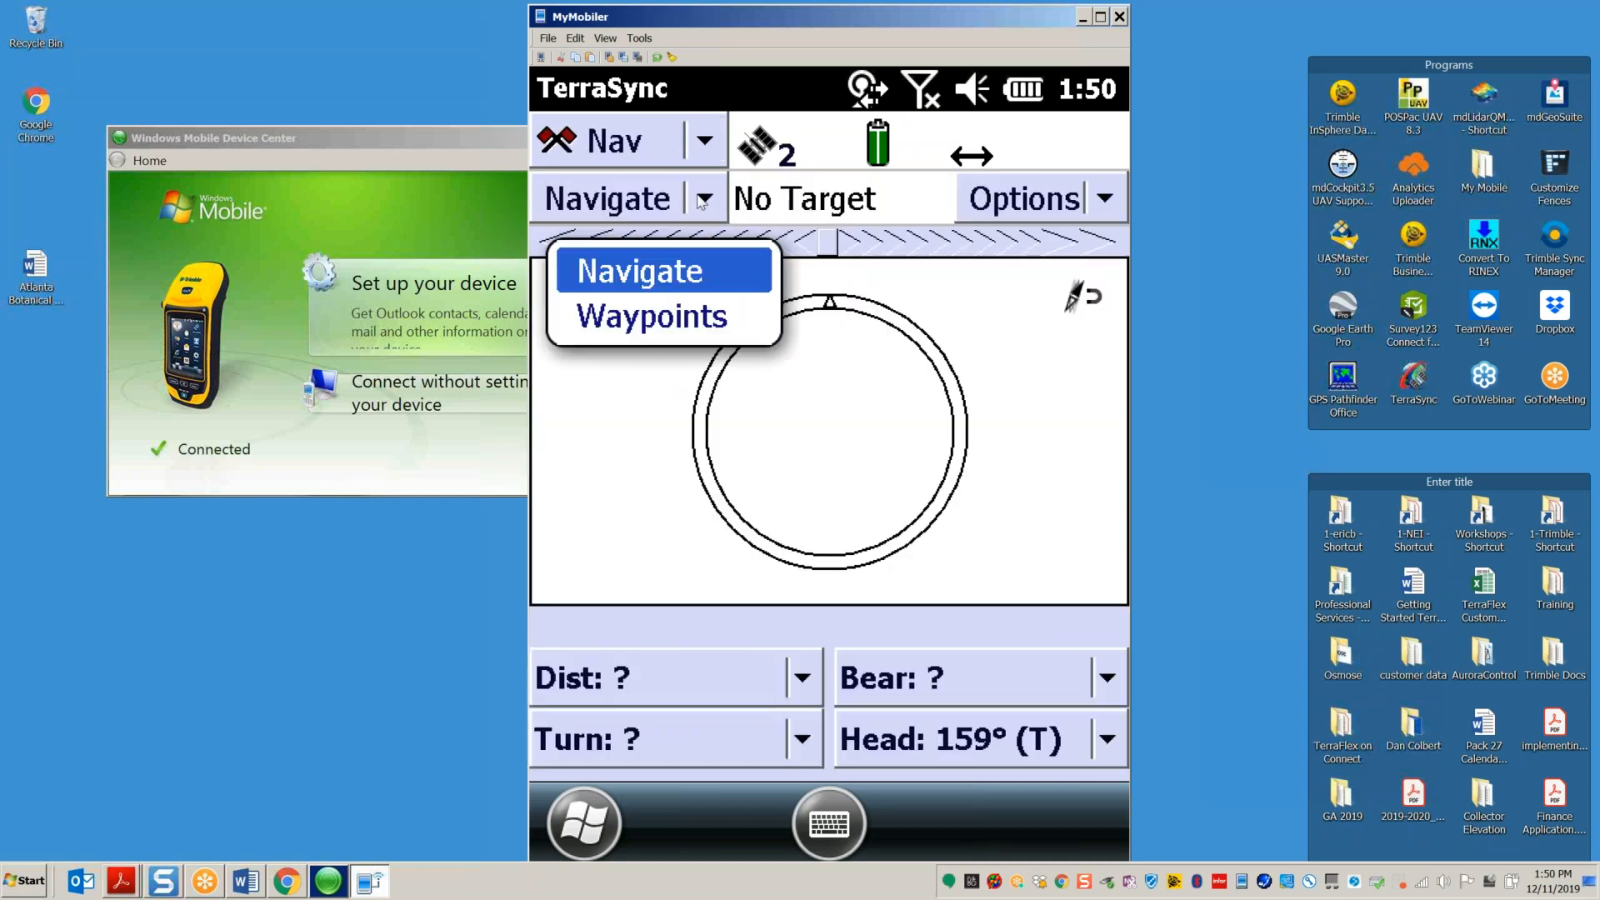
left_click(663, 319)
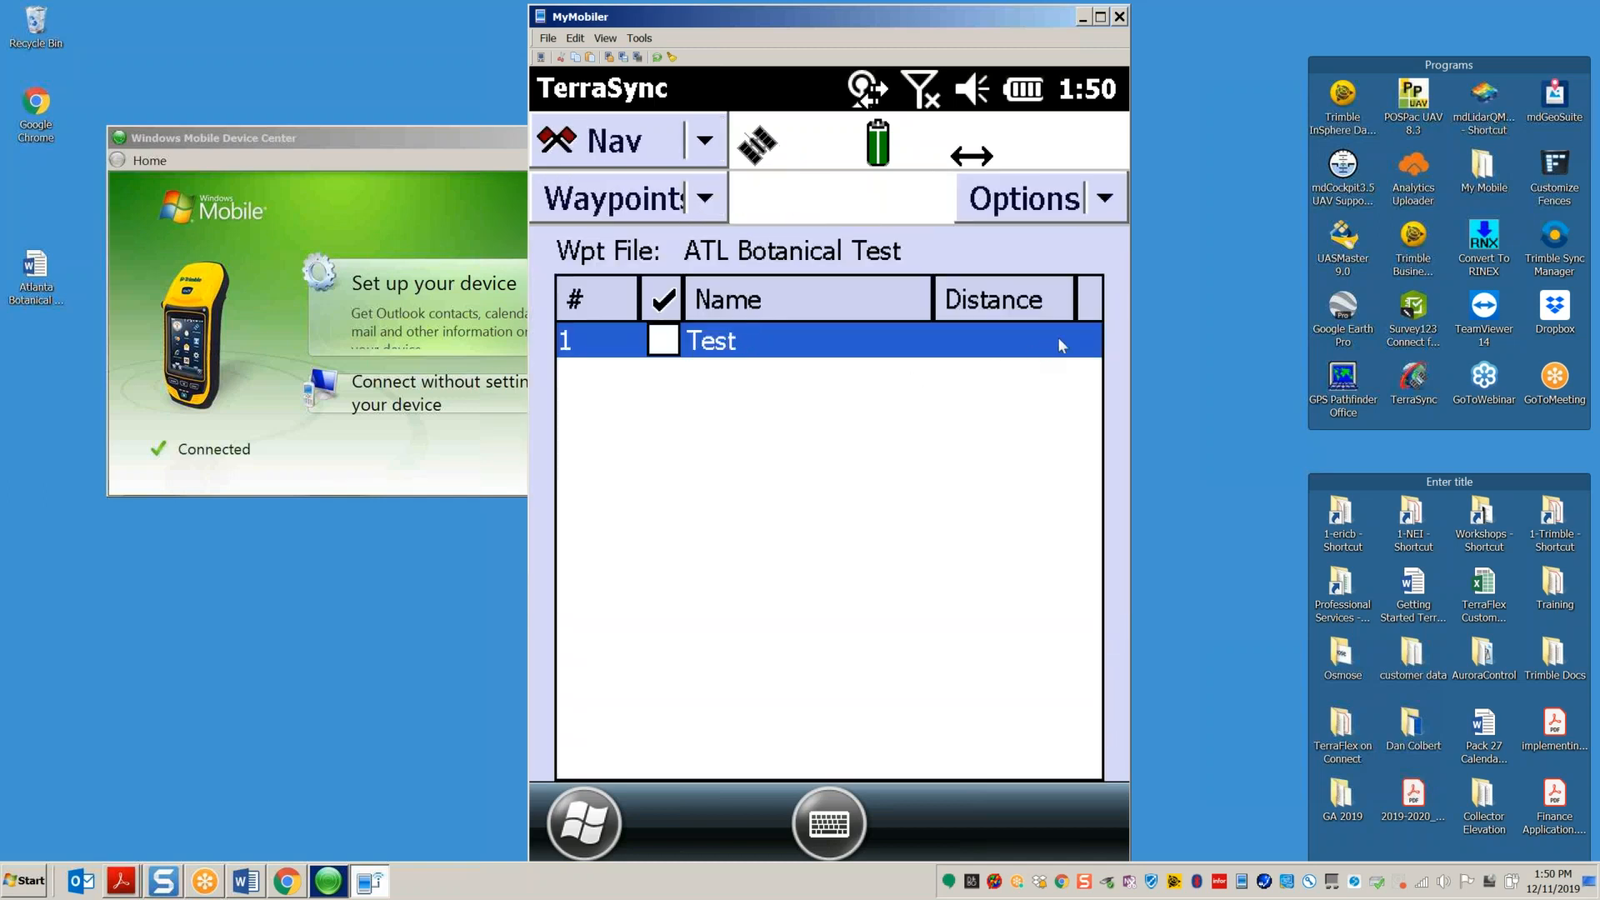
left_click(1111, 208)
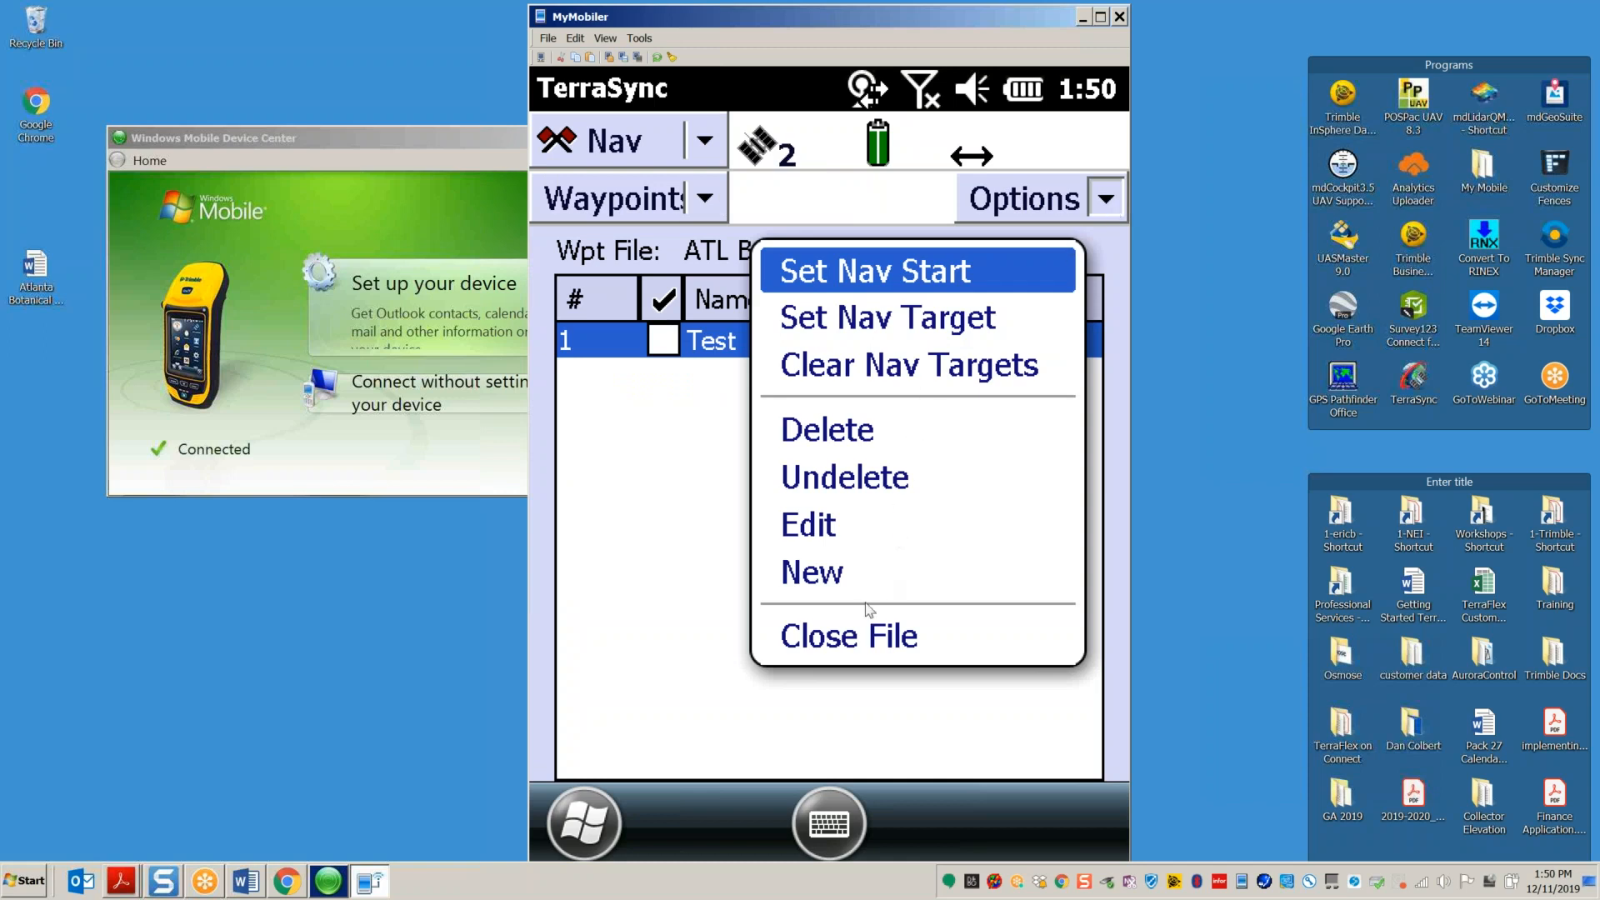
left_click(856, 639)
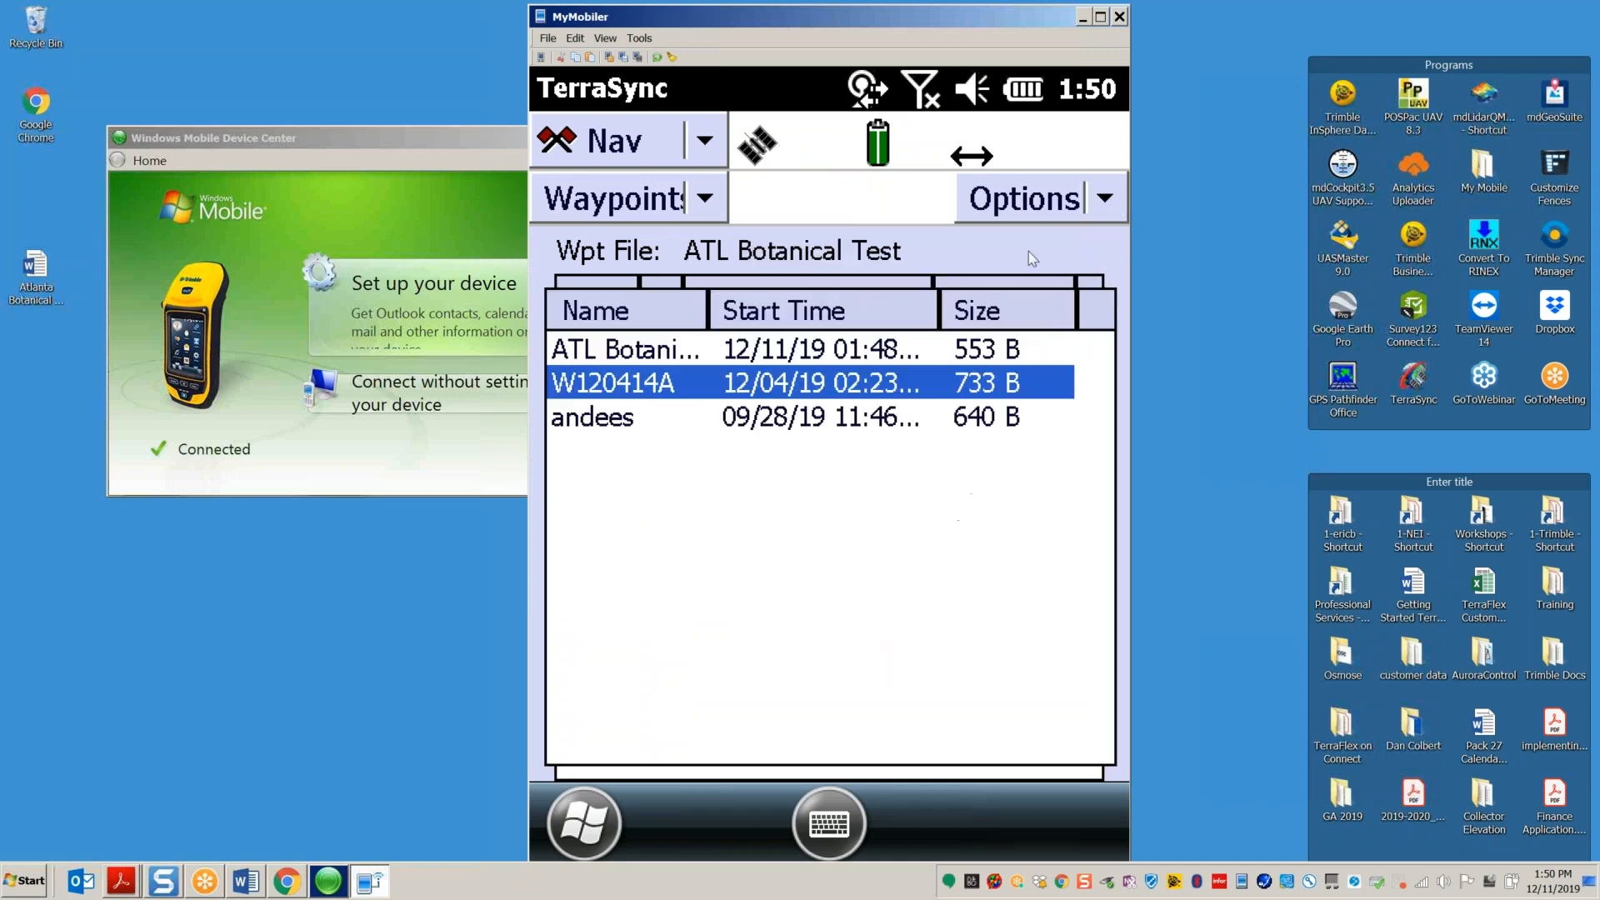
Step: Open the andees waypoint file to view its waypoints, and close the file
left_click(588, 426)
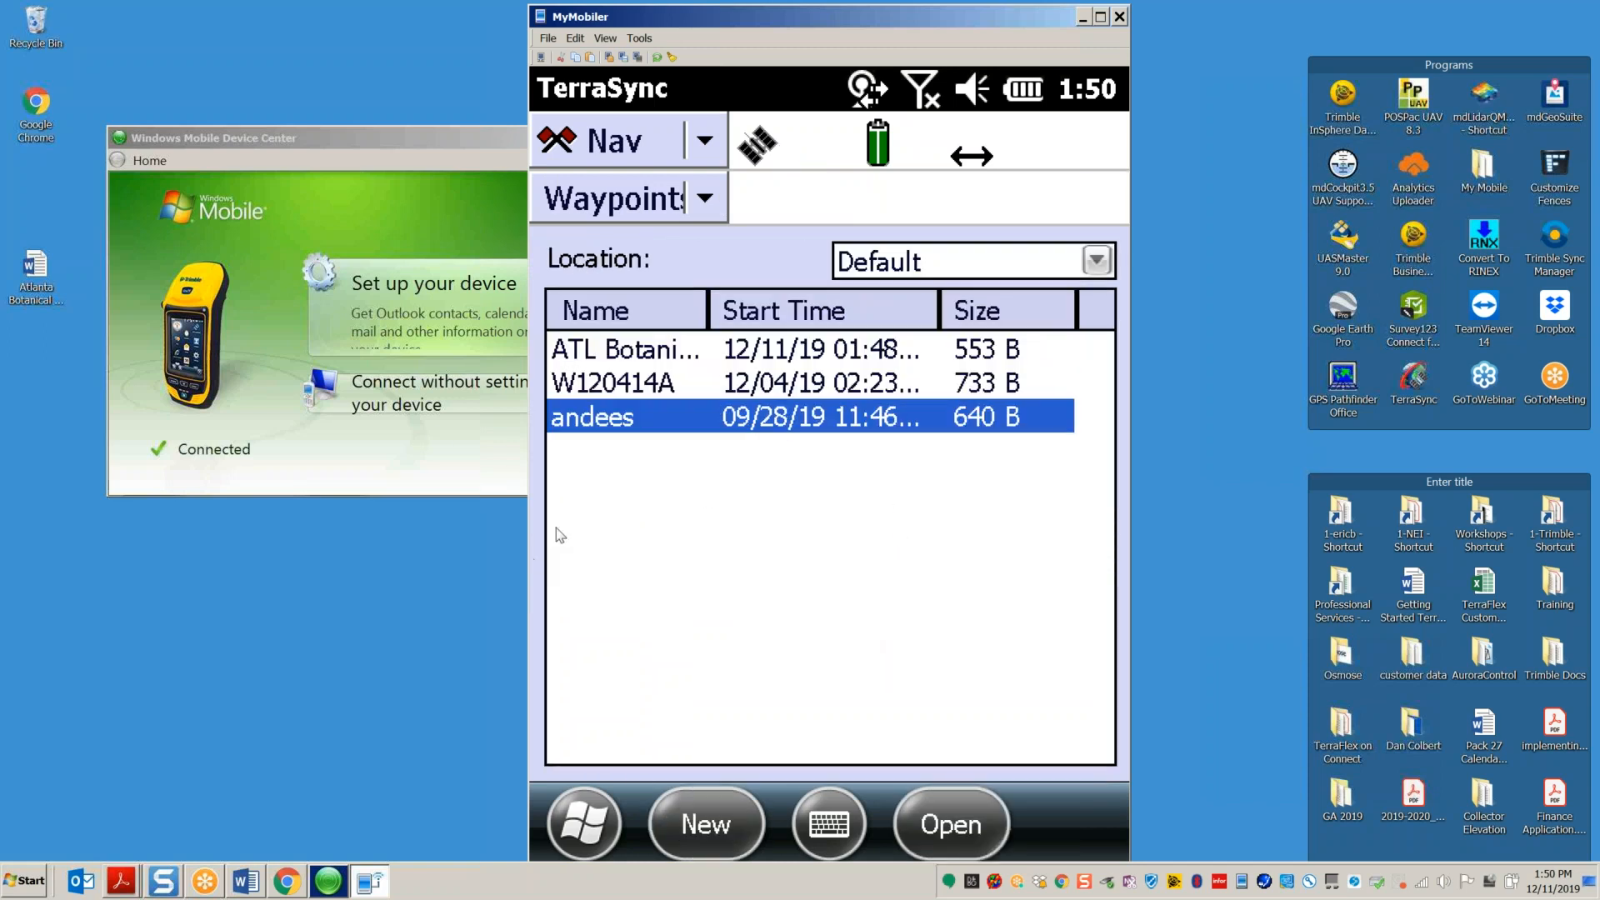
left_click(960, 830)
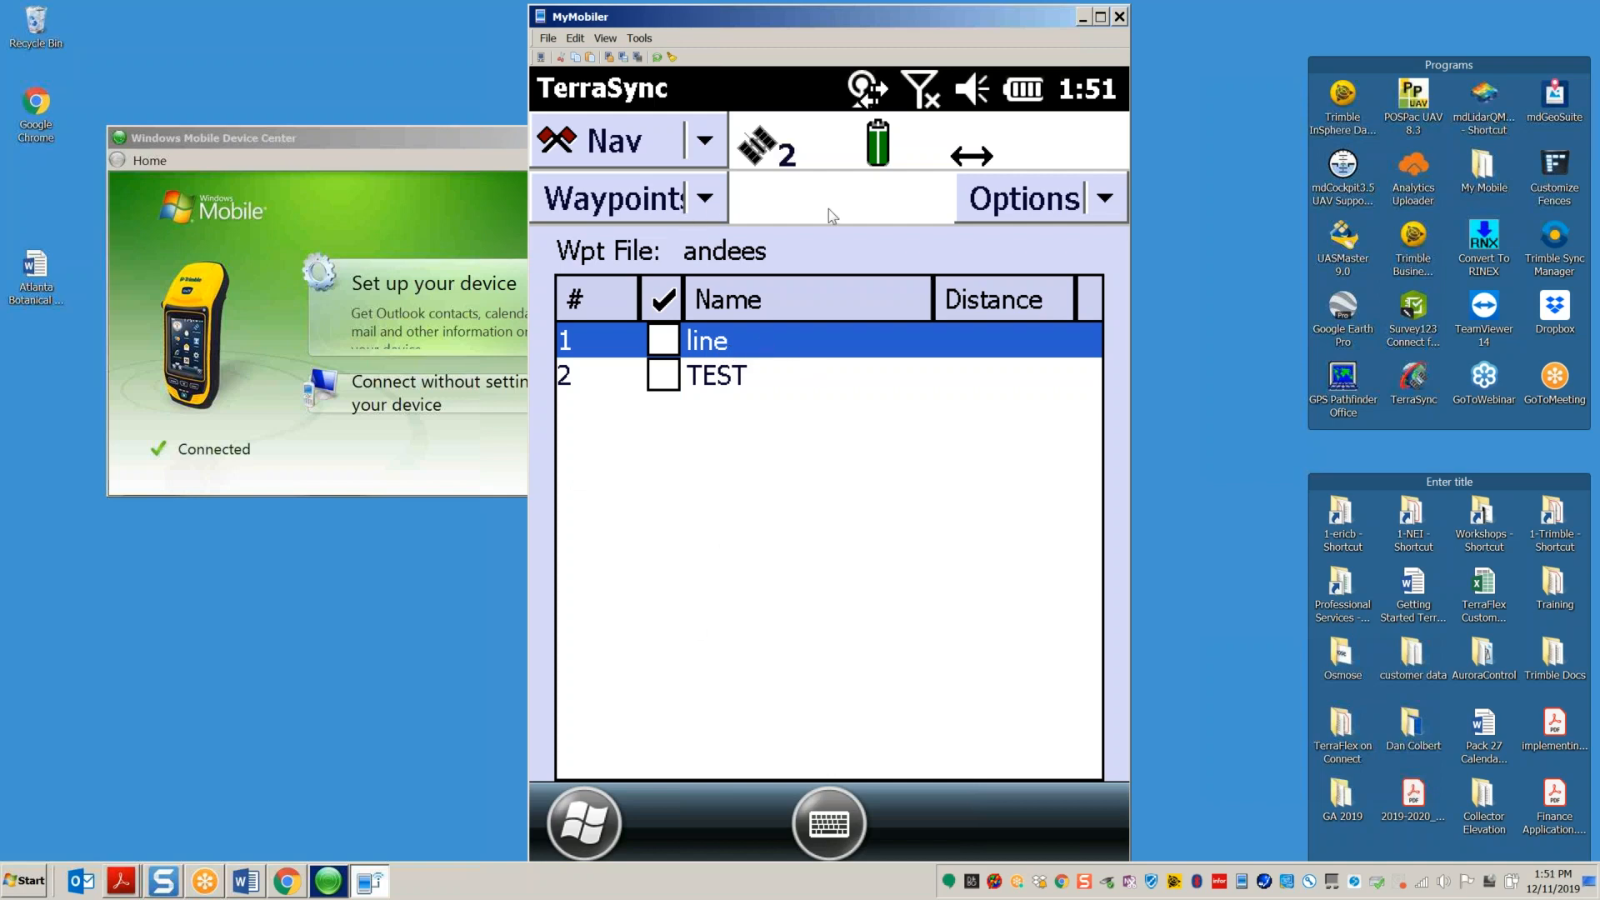
left_click(1104, 208)
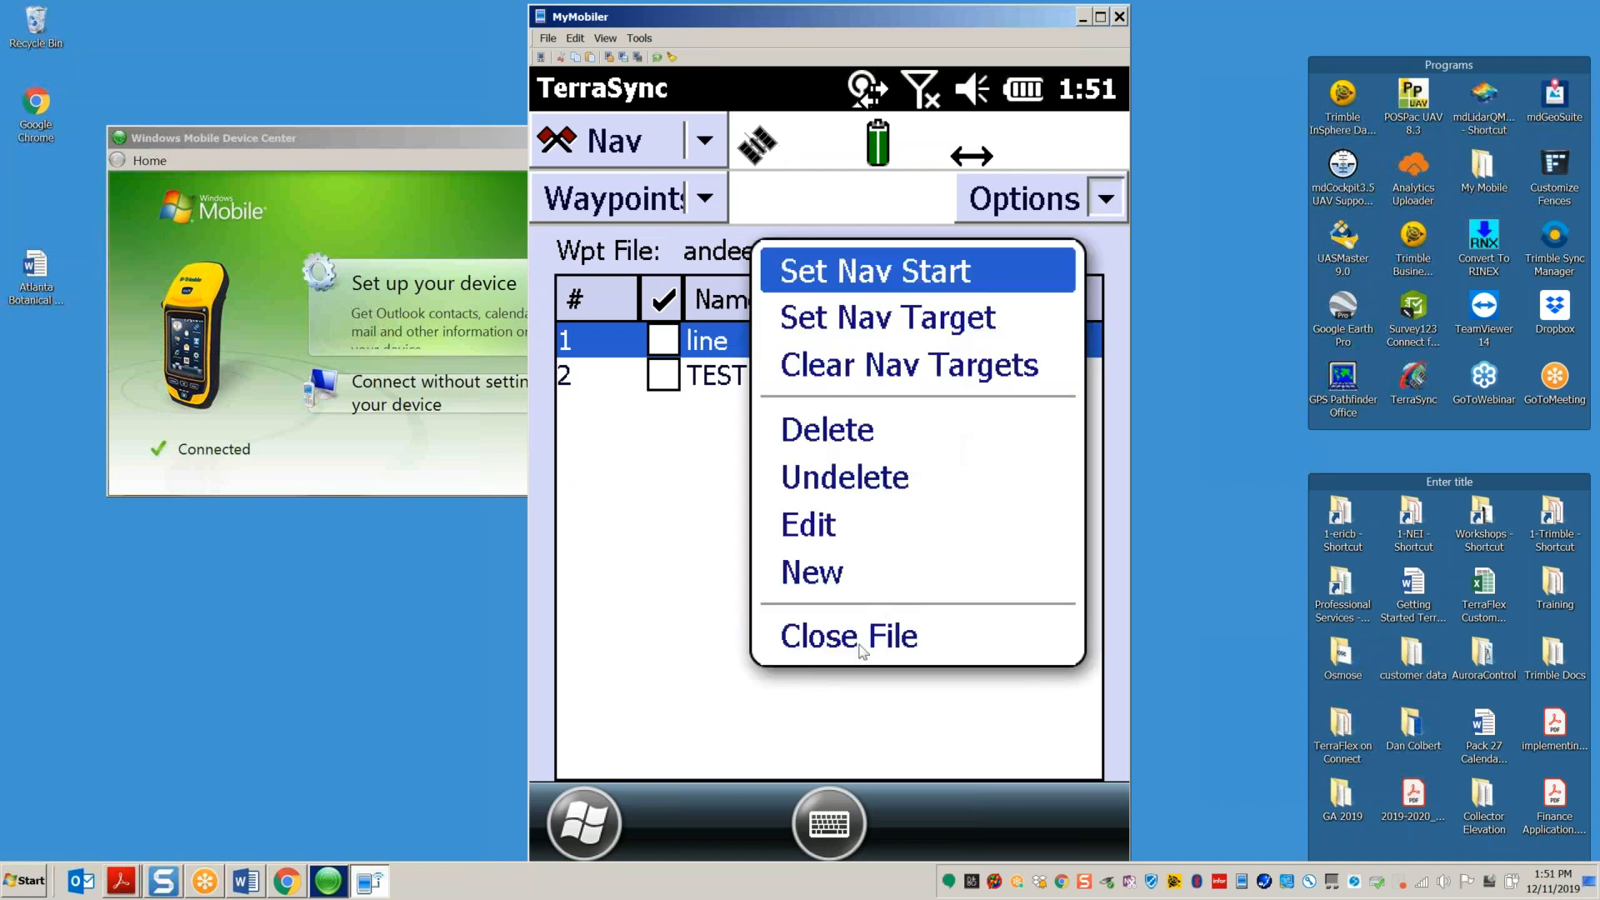
left_click(862, 640)
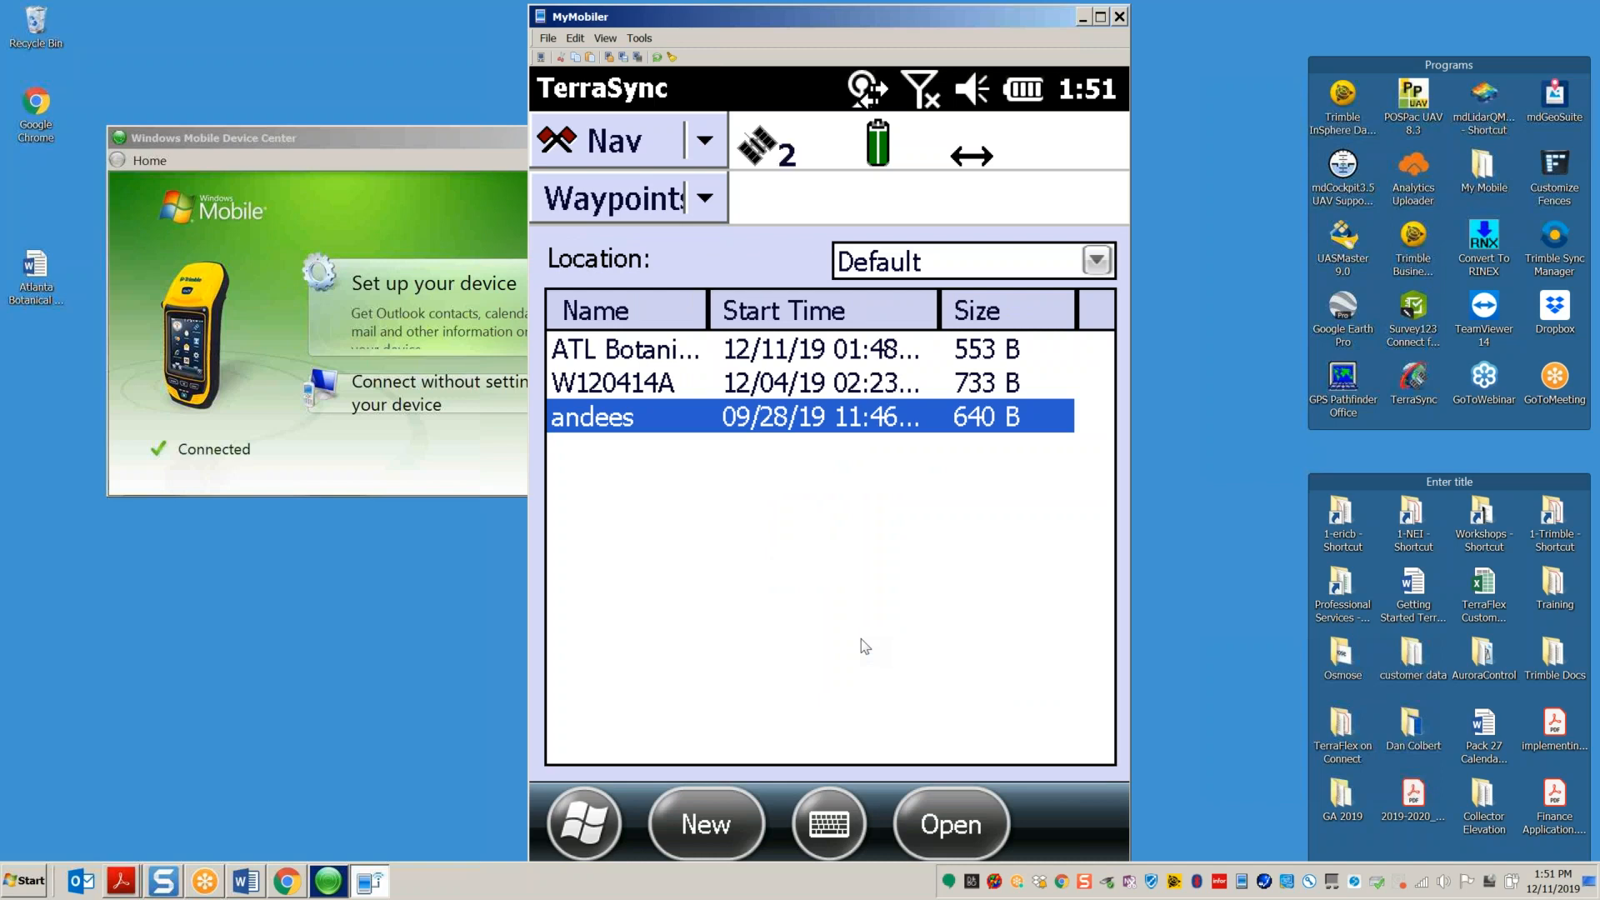
Step: Open the W120414A waypoint file, examine the champion tree waypoint's latitude in its edit form, and cancel the edit
left_click(663, 384)
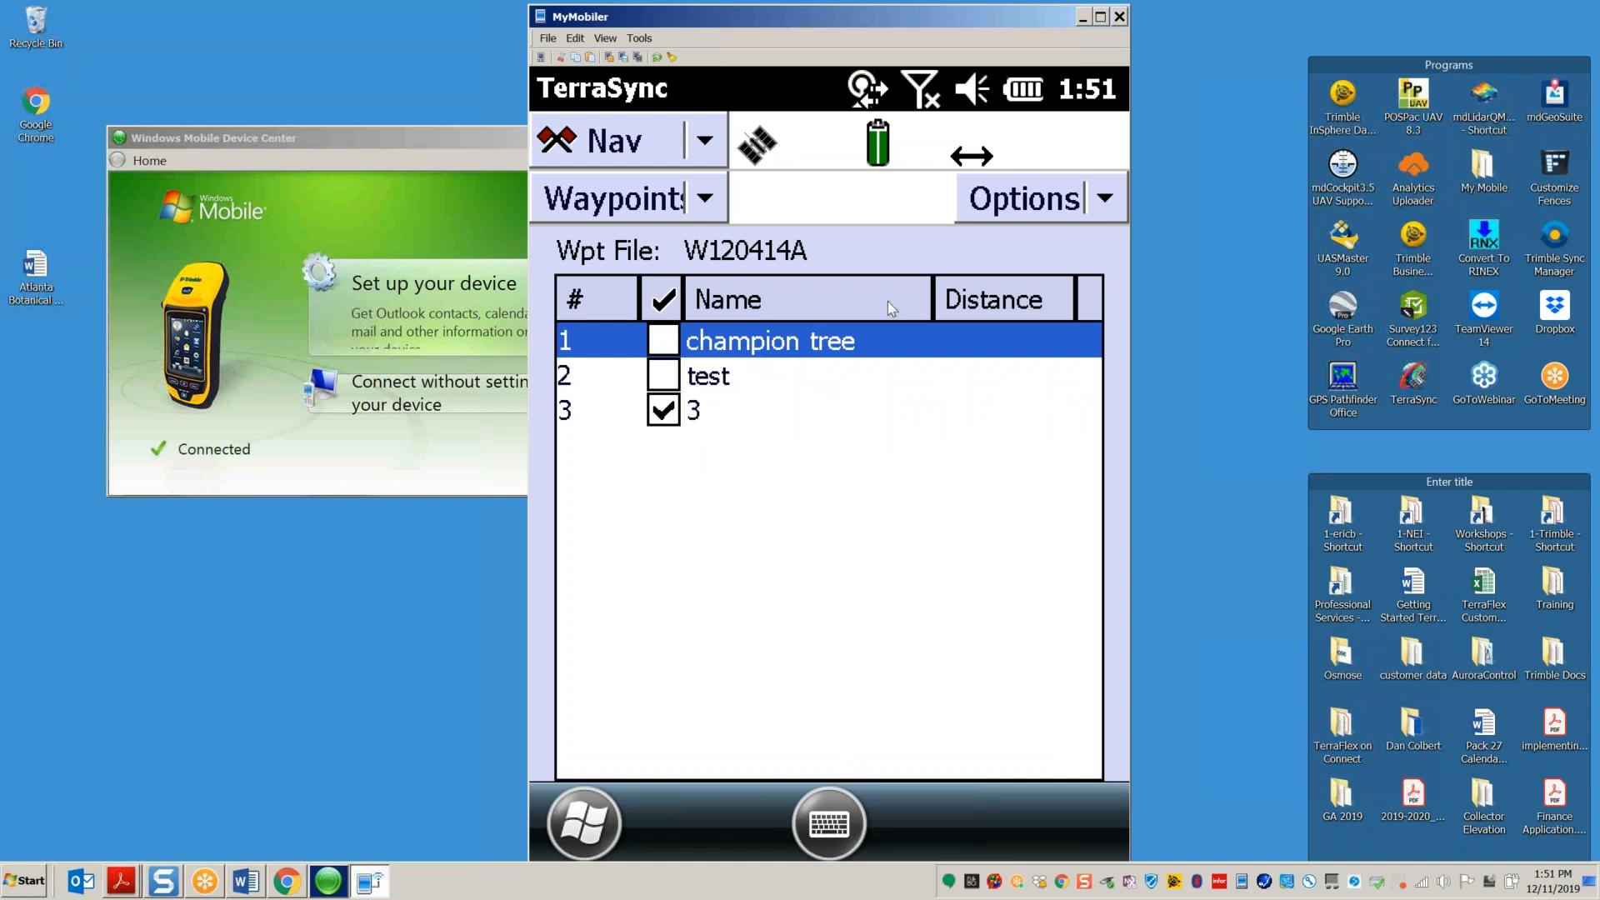
left_click(1111, 202)
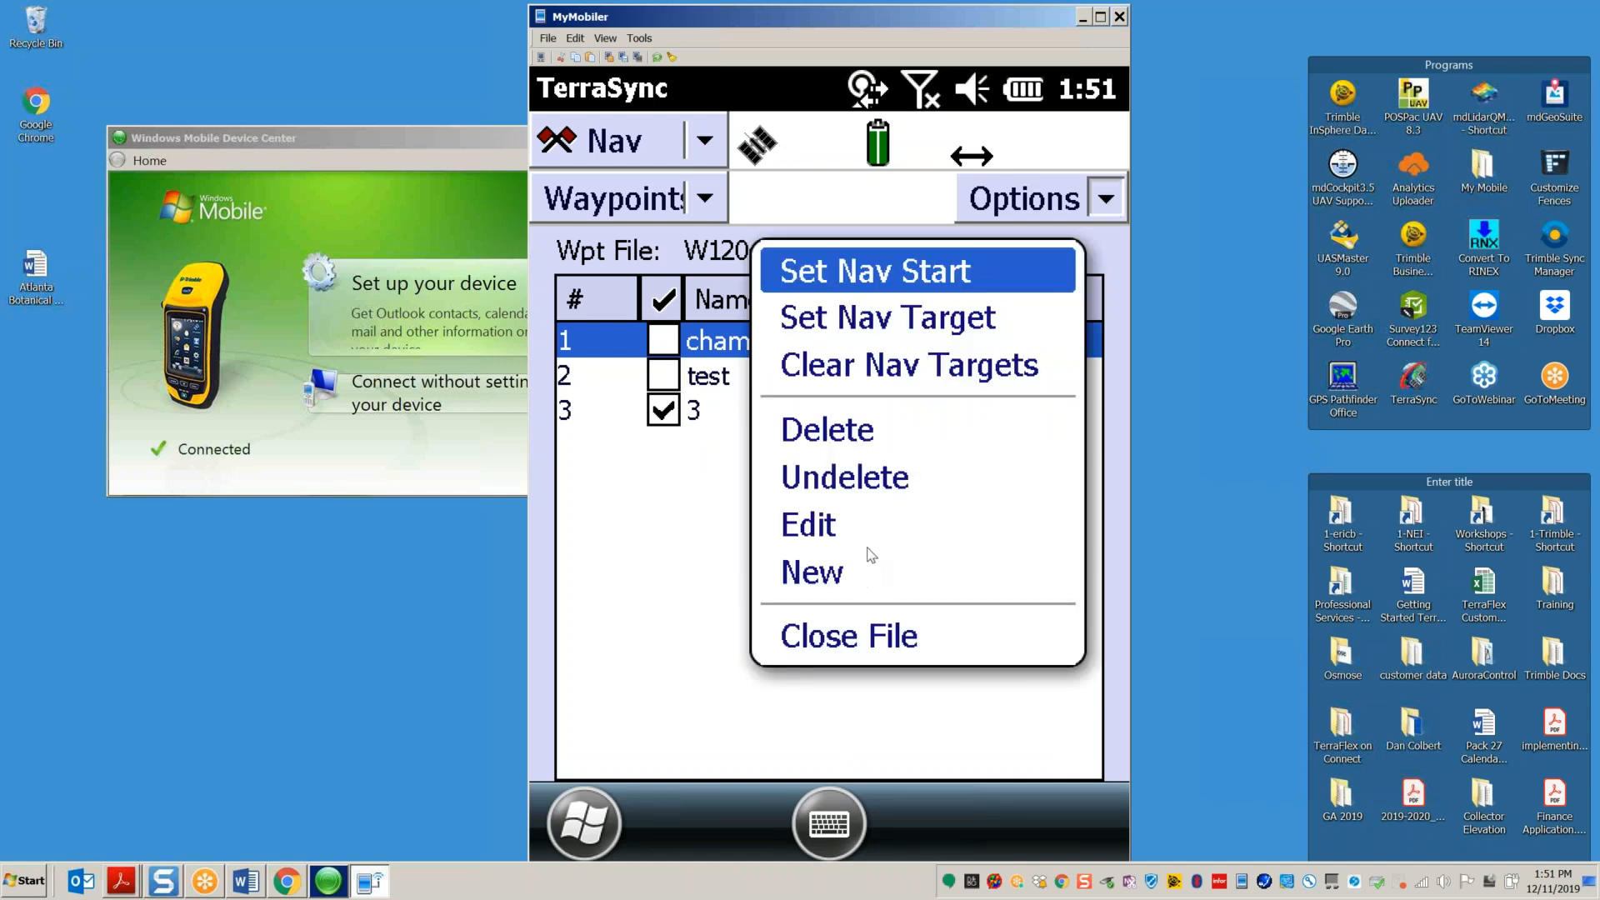
left_click(832, 527)
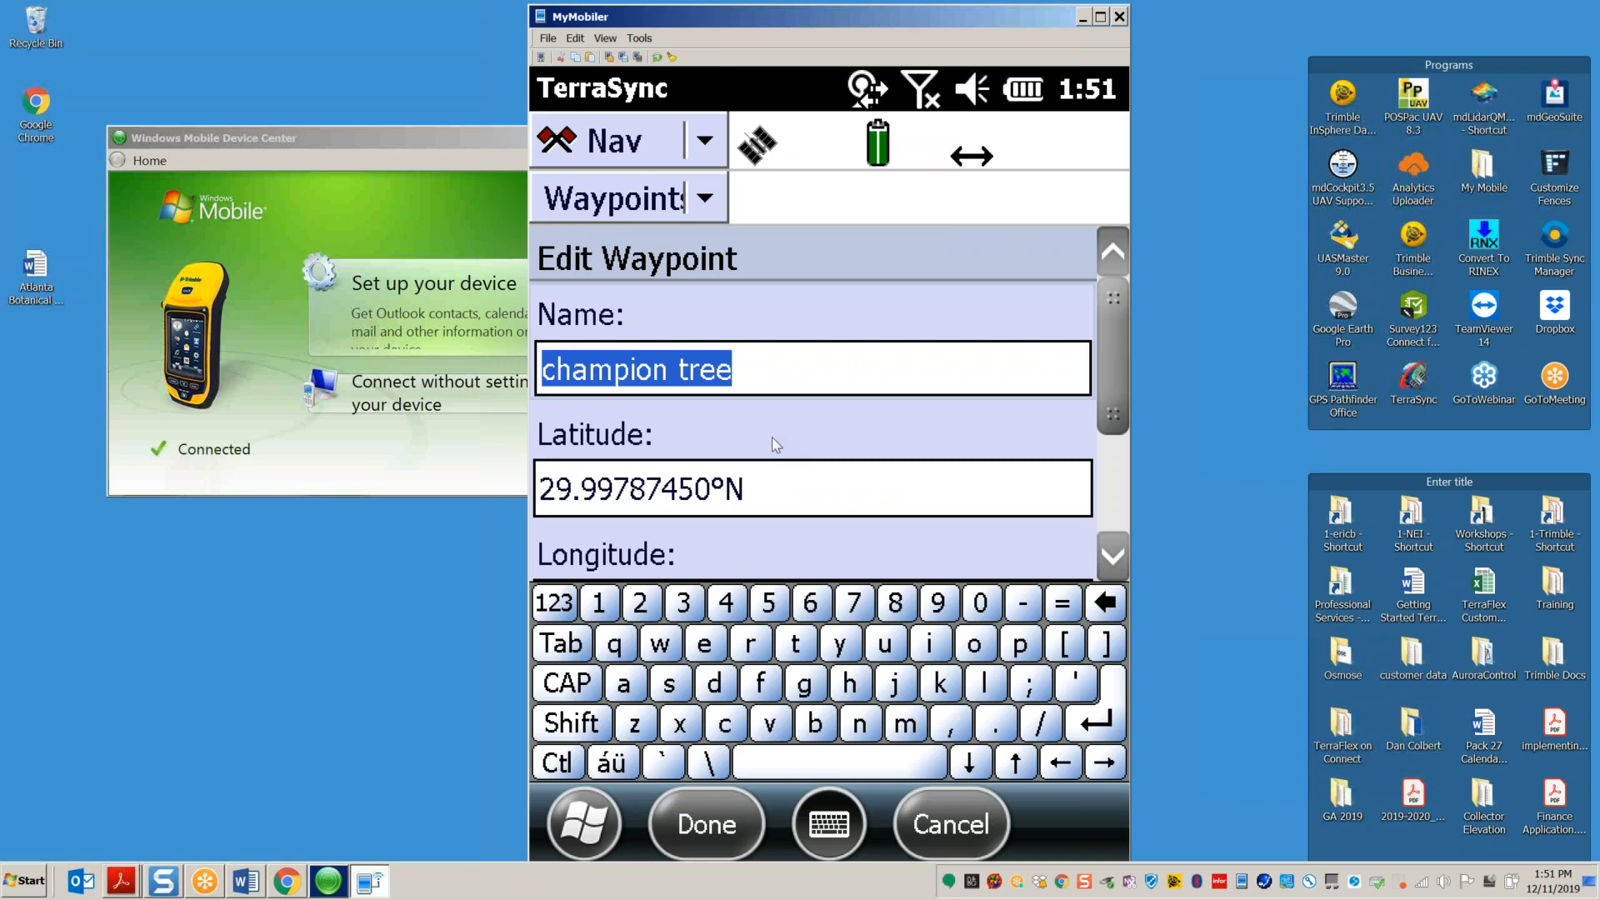
left_click(592, 499)
left_click(593, 498)
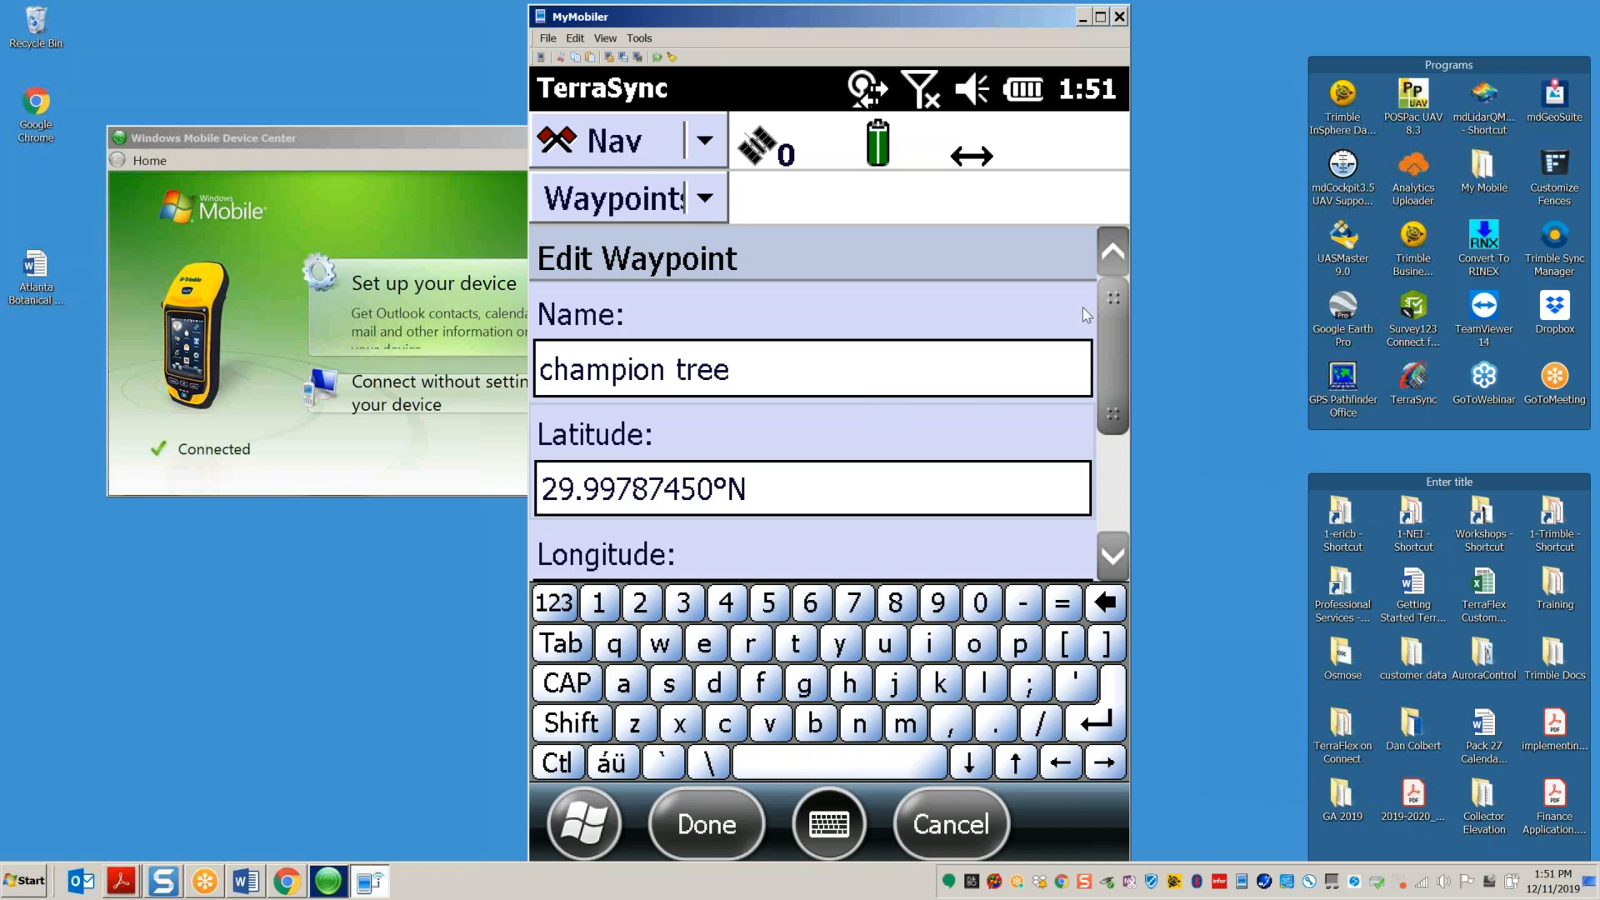
mouse_move(1117, 320)
left_mouse_down()
mouse_move(1119, 463)
mouse_move(1125, 313)
left_mouse_up()
left_click_drag(762, 492, 497, 490)
left_click(942, 820)
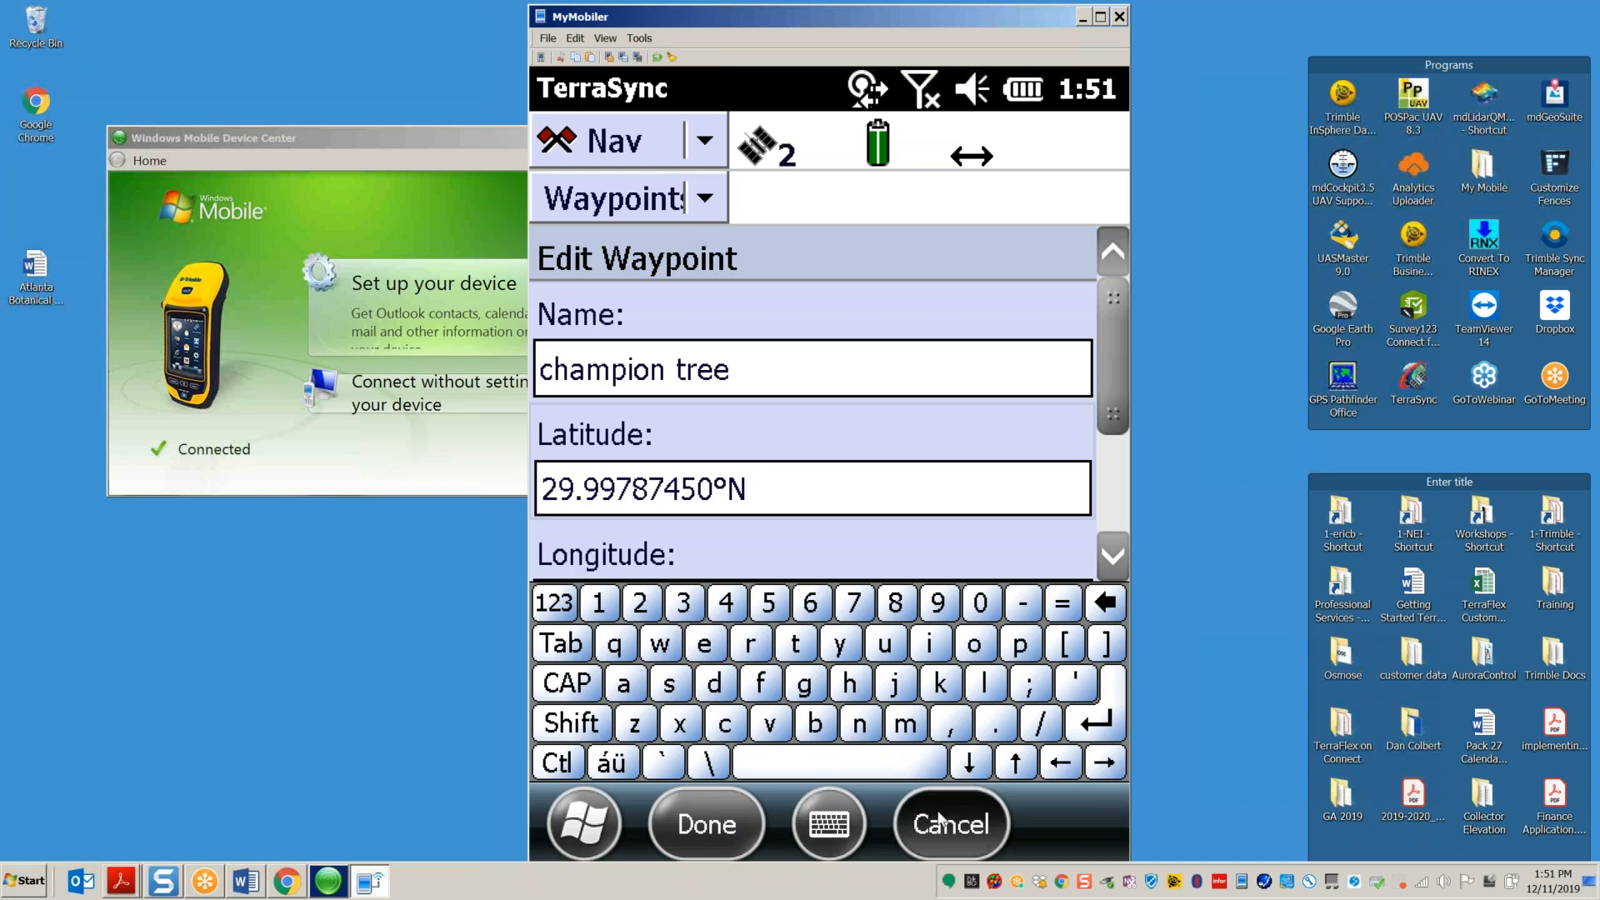
Step: Switch to the Atlanta Botanical Garden Word document, highlight the topics under TerraSync File Maintenance, and minimize the document
left_click(704, 144)
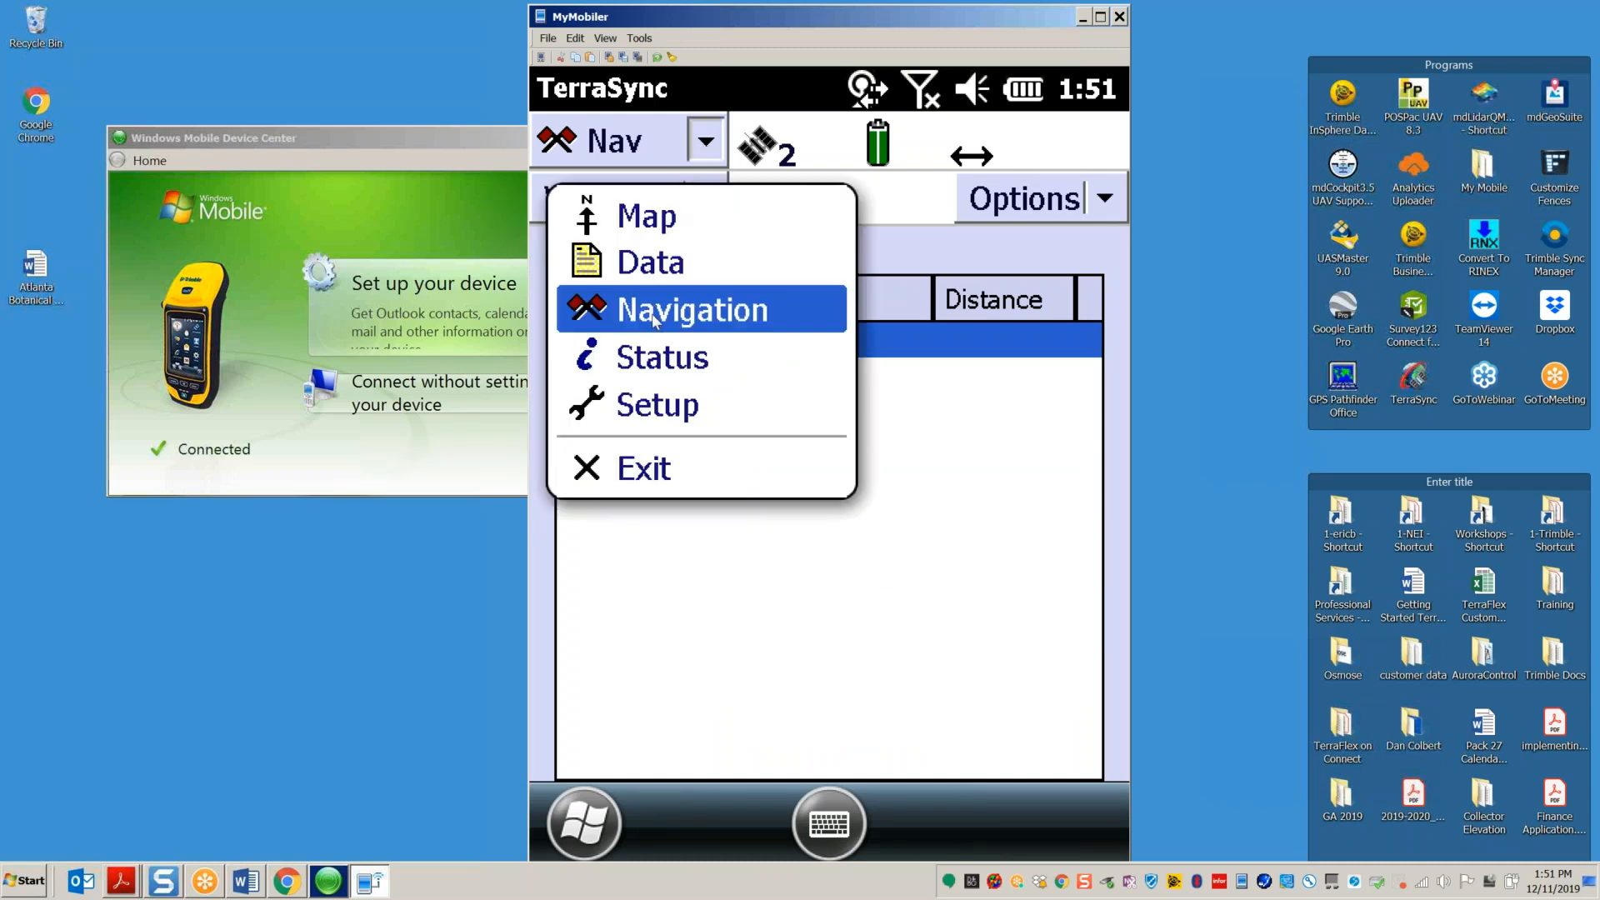
double_click(36, 267)
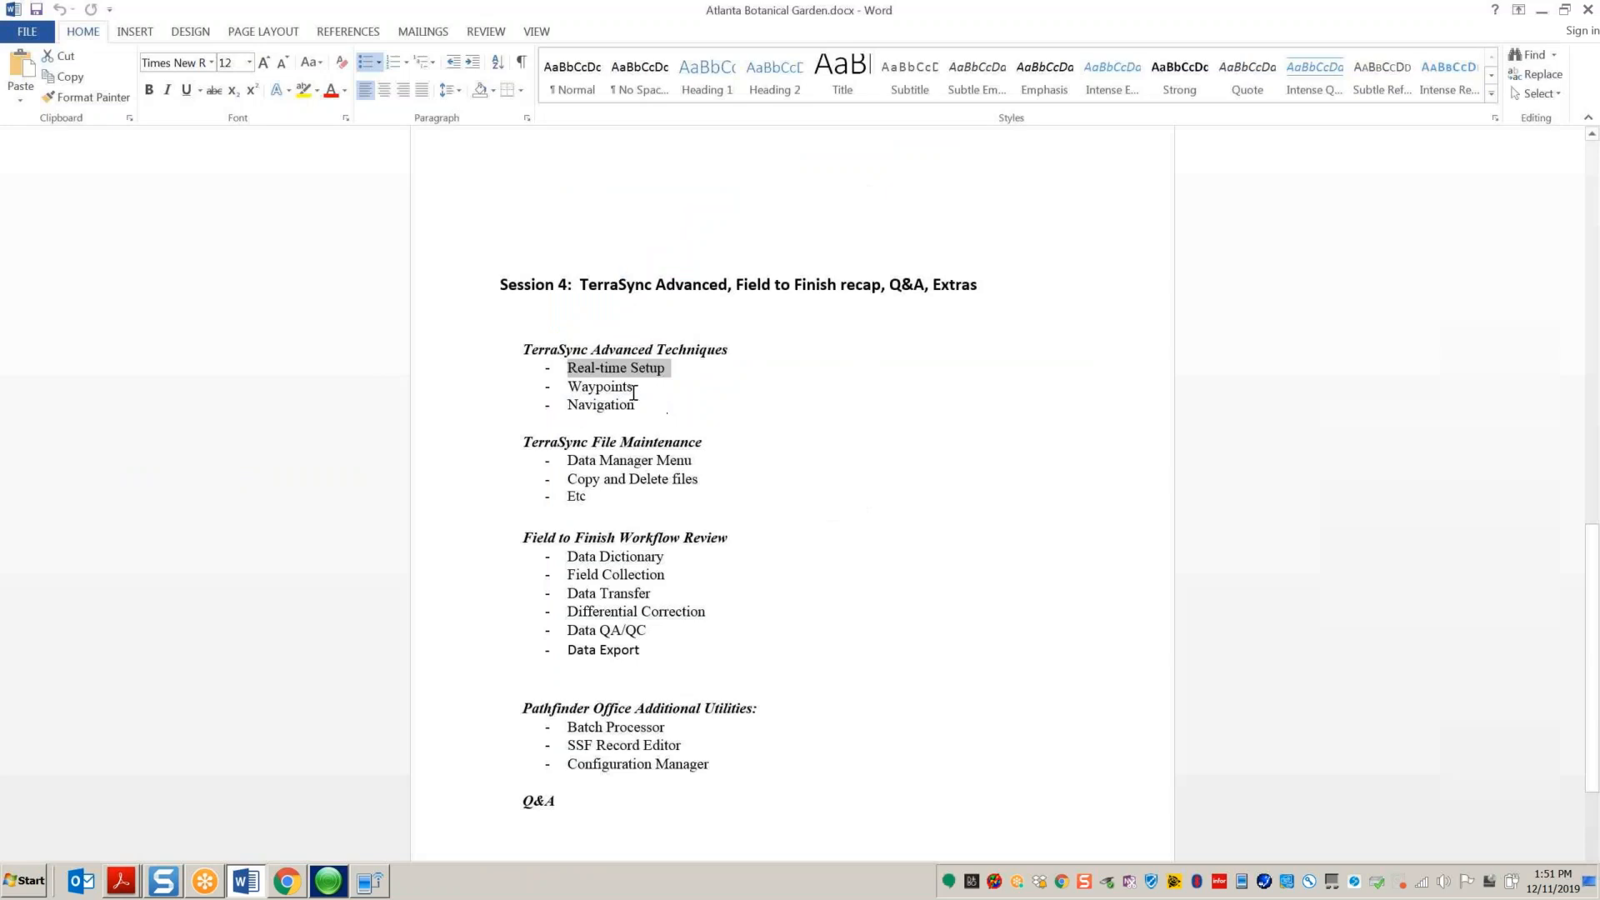
left_click_drag(569, 463, 590, 495)
left_click(759, 407)
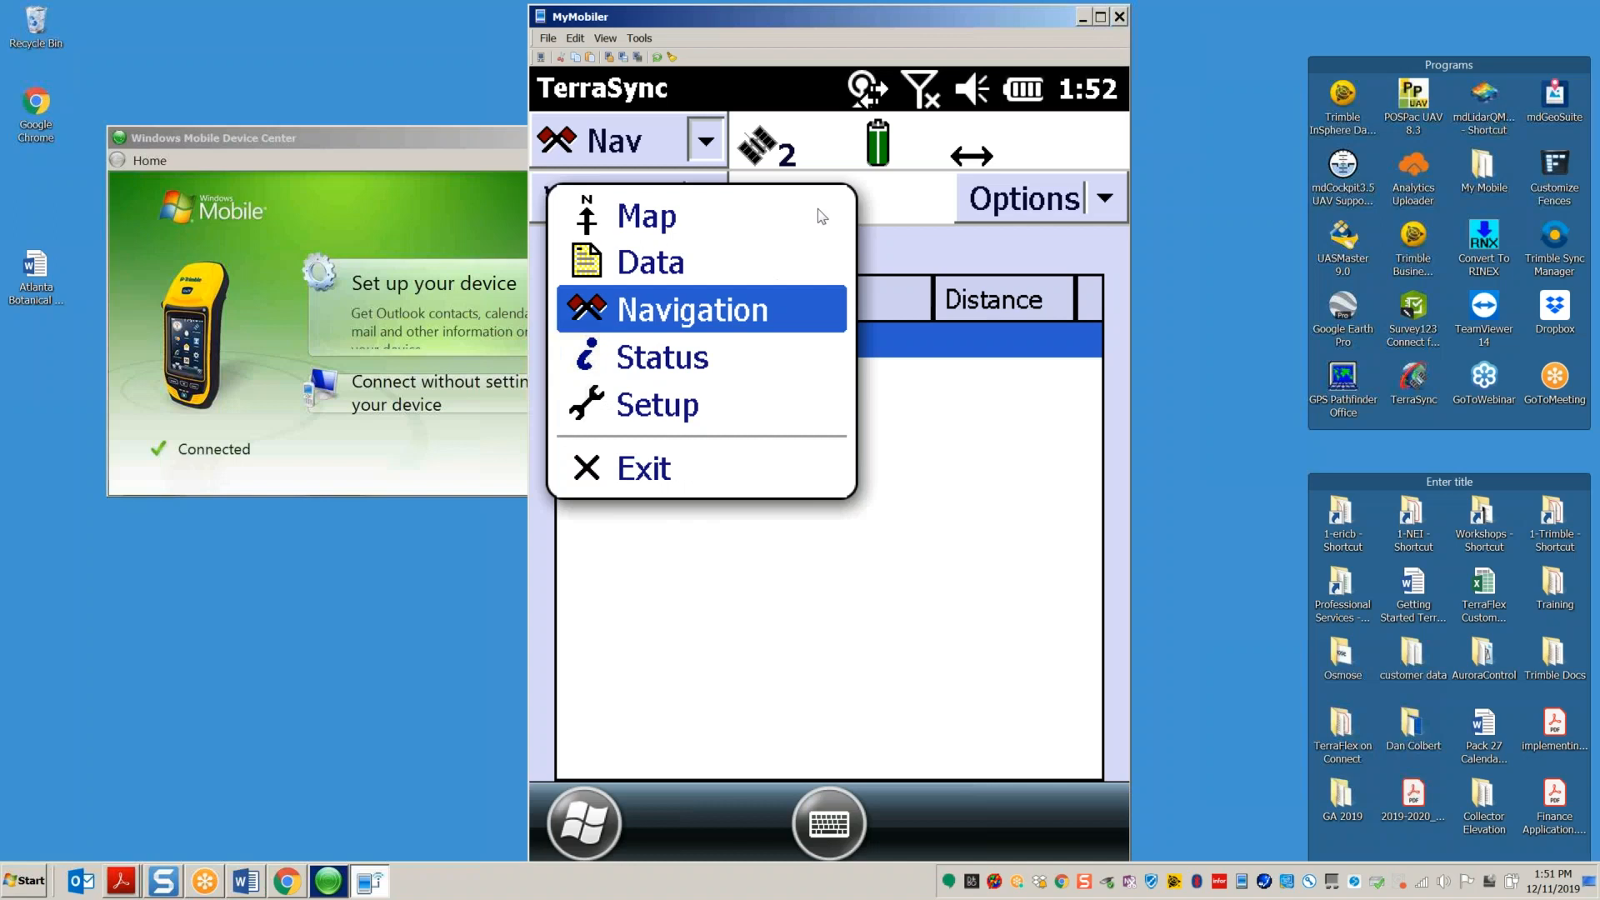
left_click(1542, 10)
Step: Go to TerraSync's Data section and open the File Manager
left_click(651, 265)
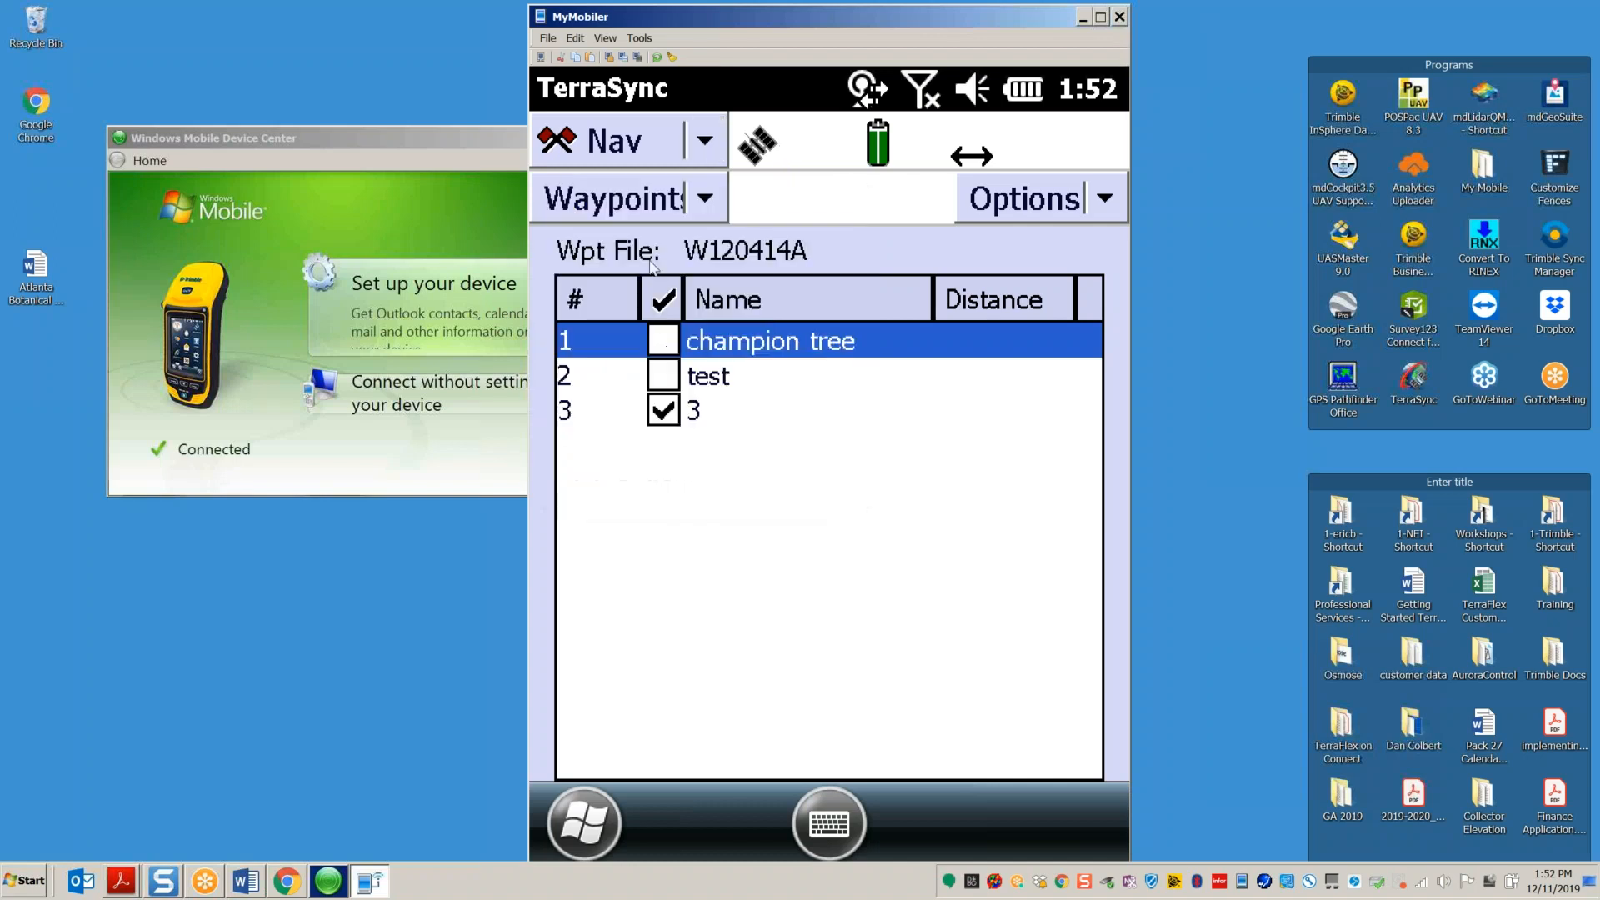
left_click(703, 198)
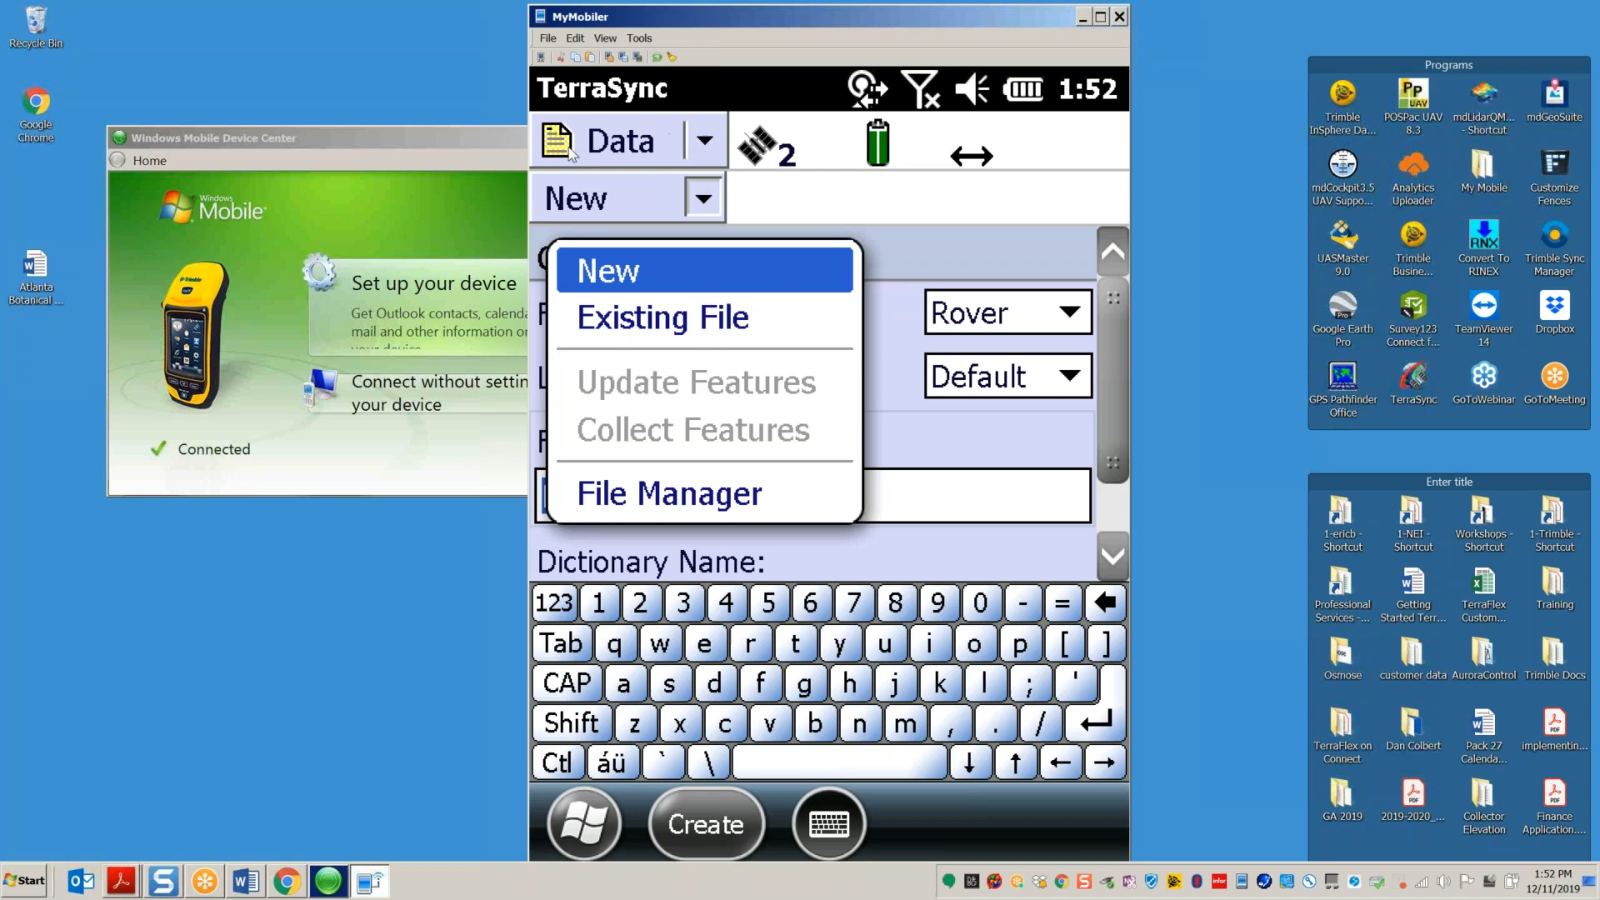
left_click(713, 140)
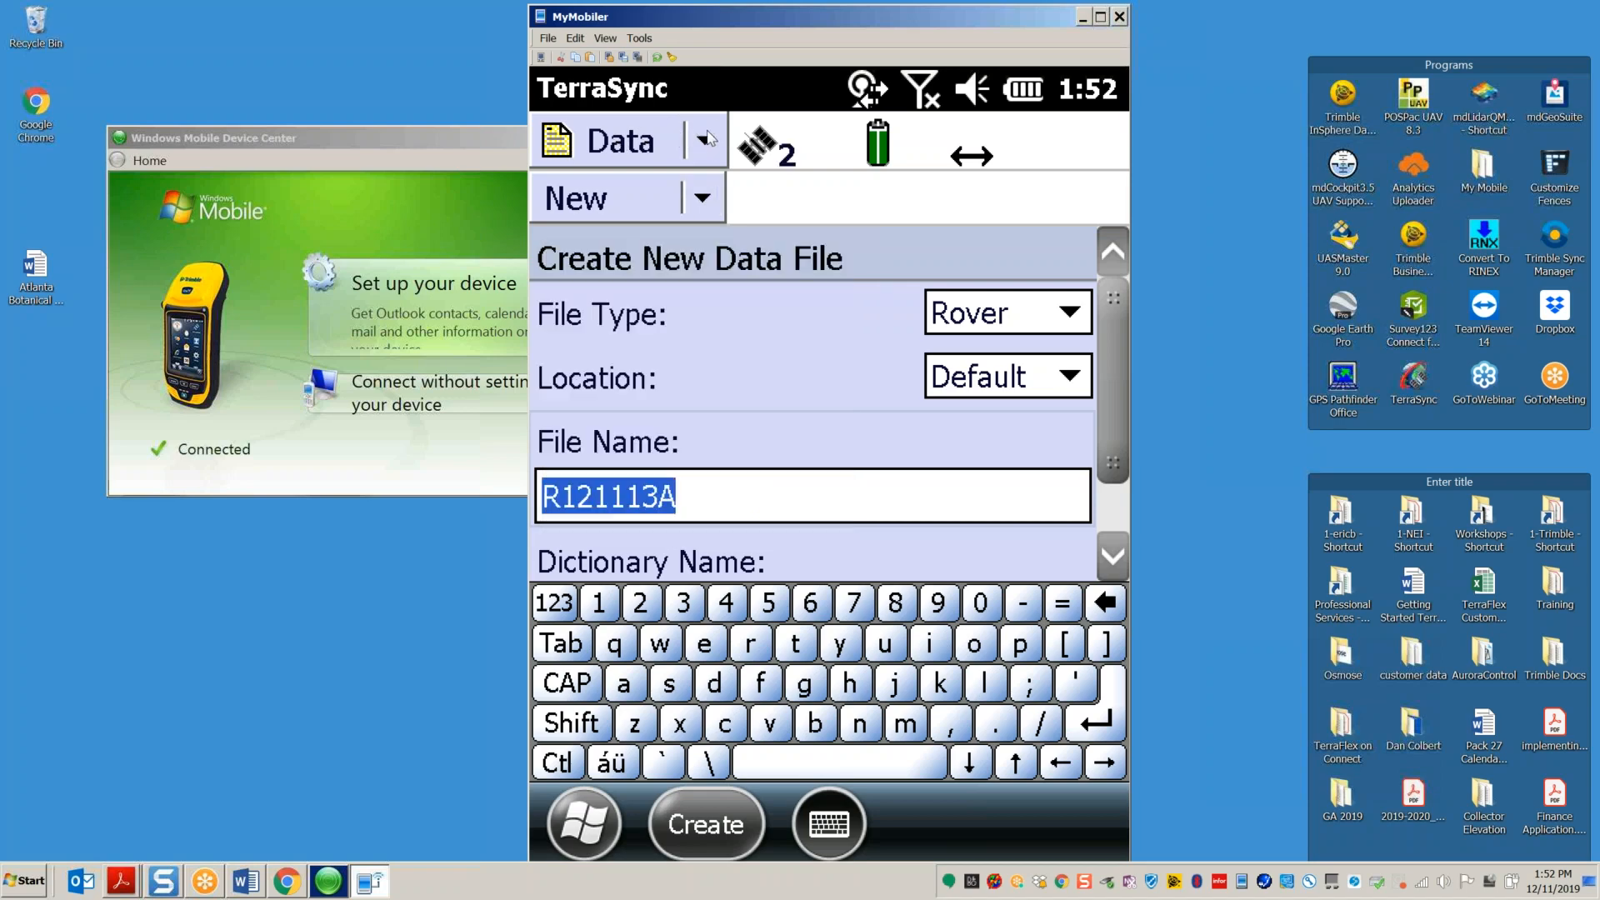
left_click(706, 141)
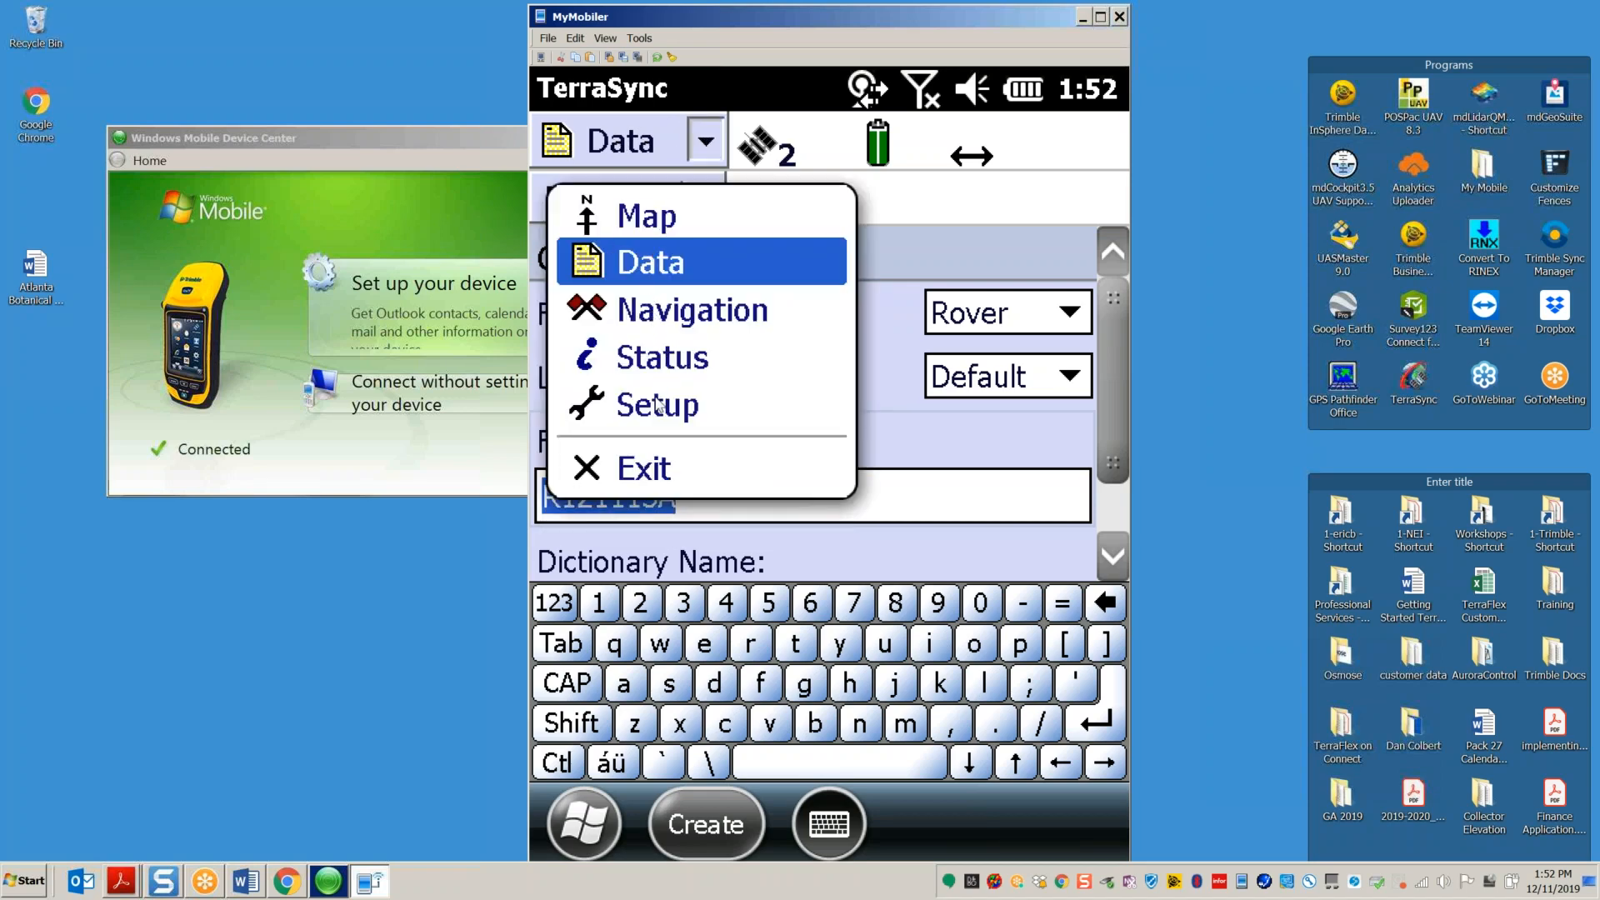
left_click(649, 265)
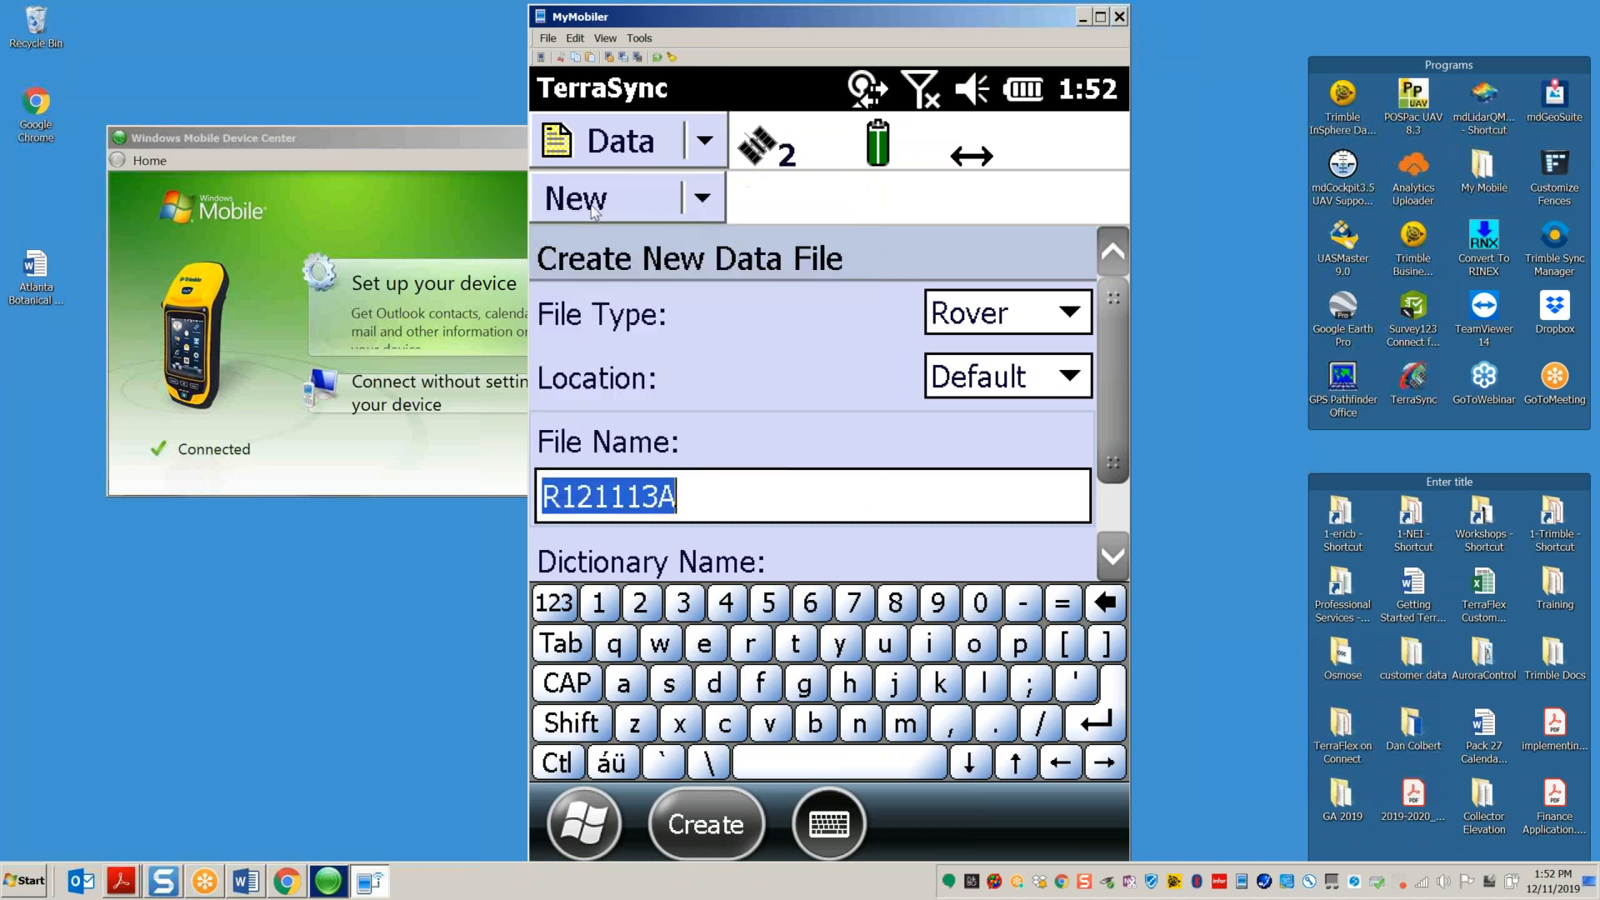
left_click(698, 200)
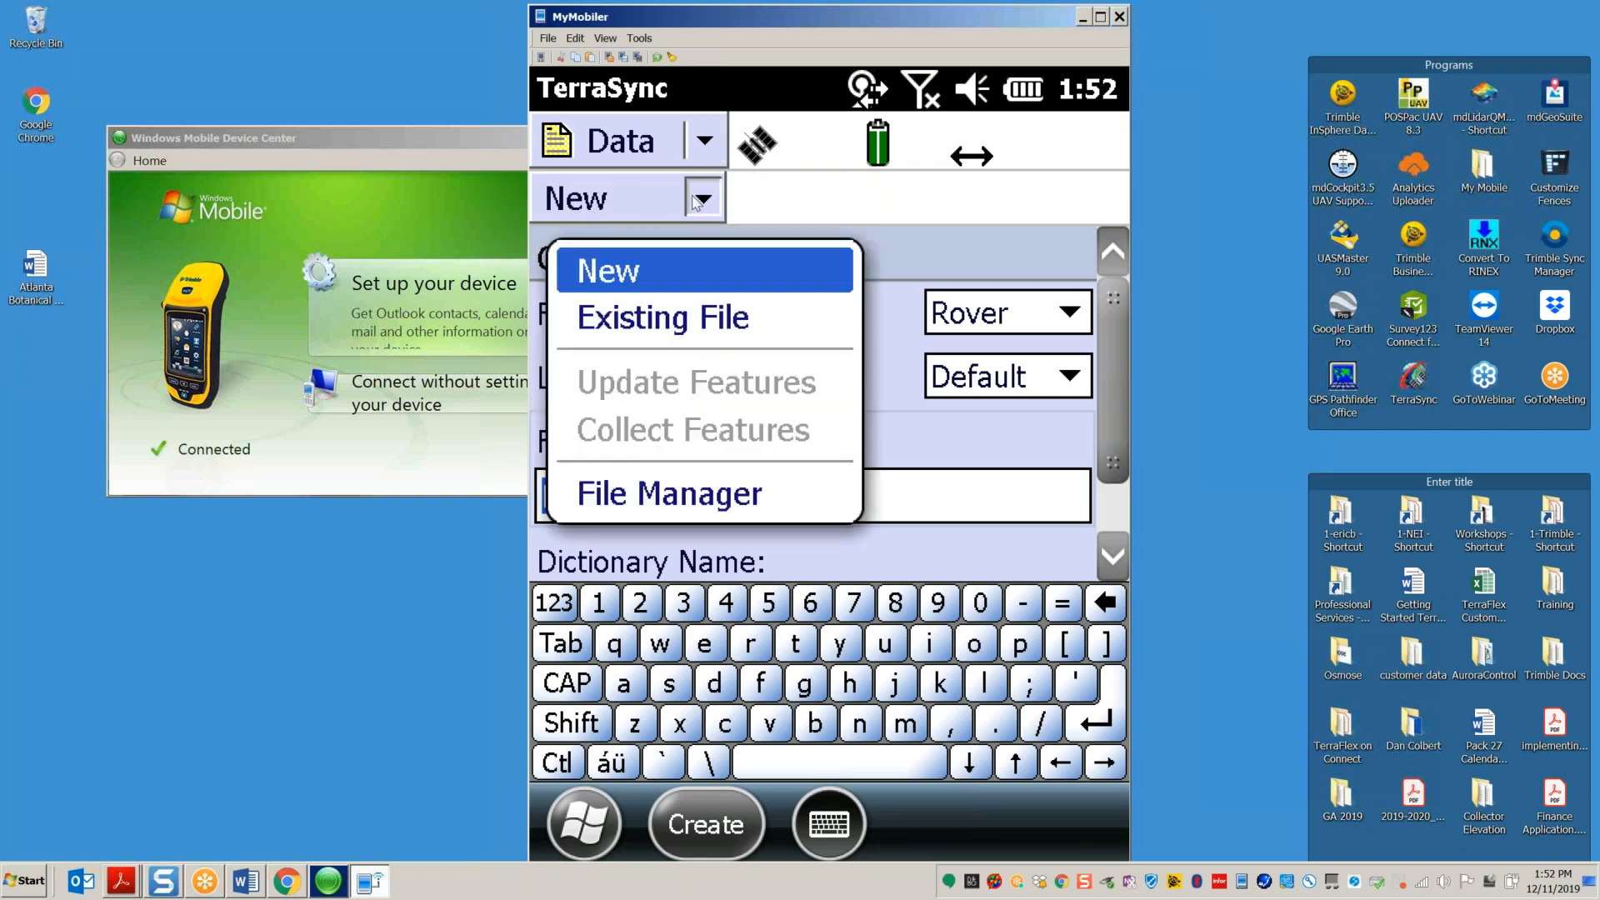
left_click(645, 500)
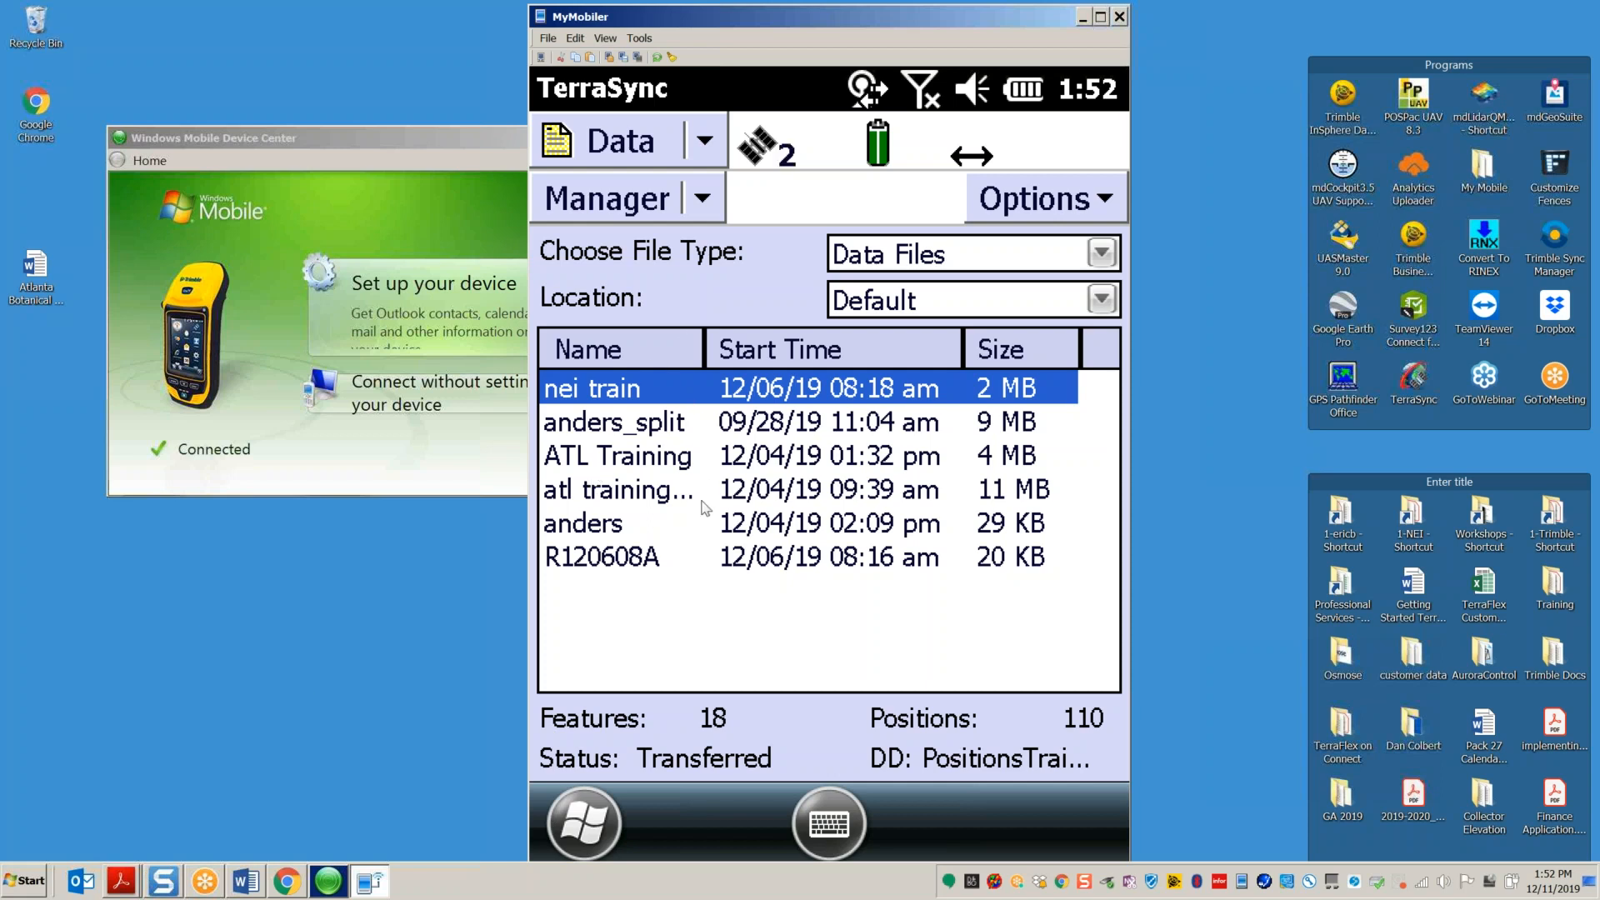
Step: Check the R120608A and anders data files in the File Manager, and delete the nei train data file
left_click(612, 560)
left_click(600, 531)
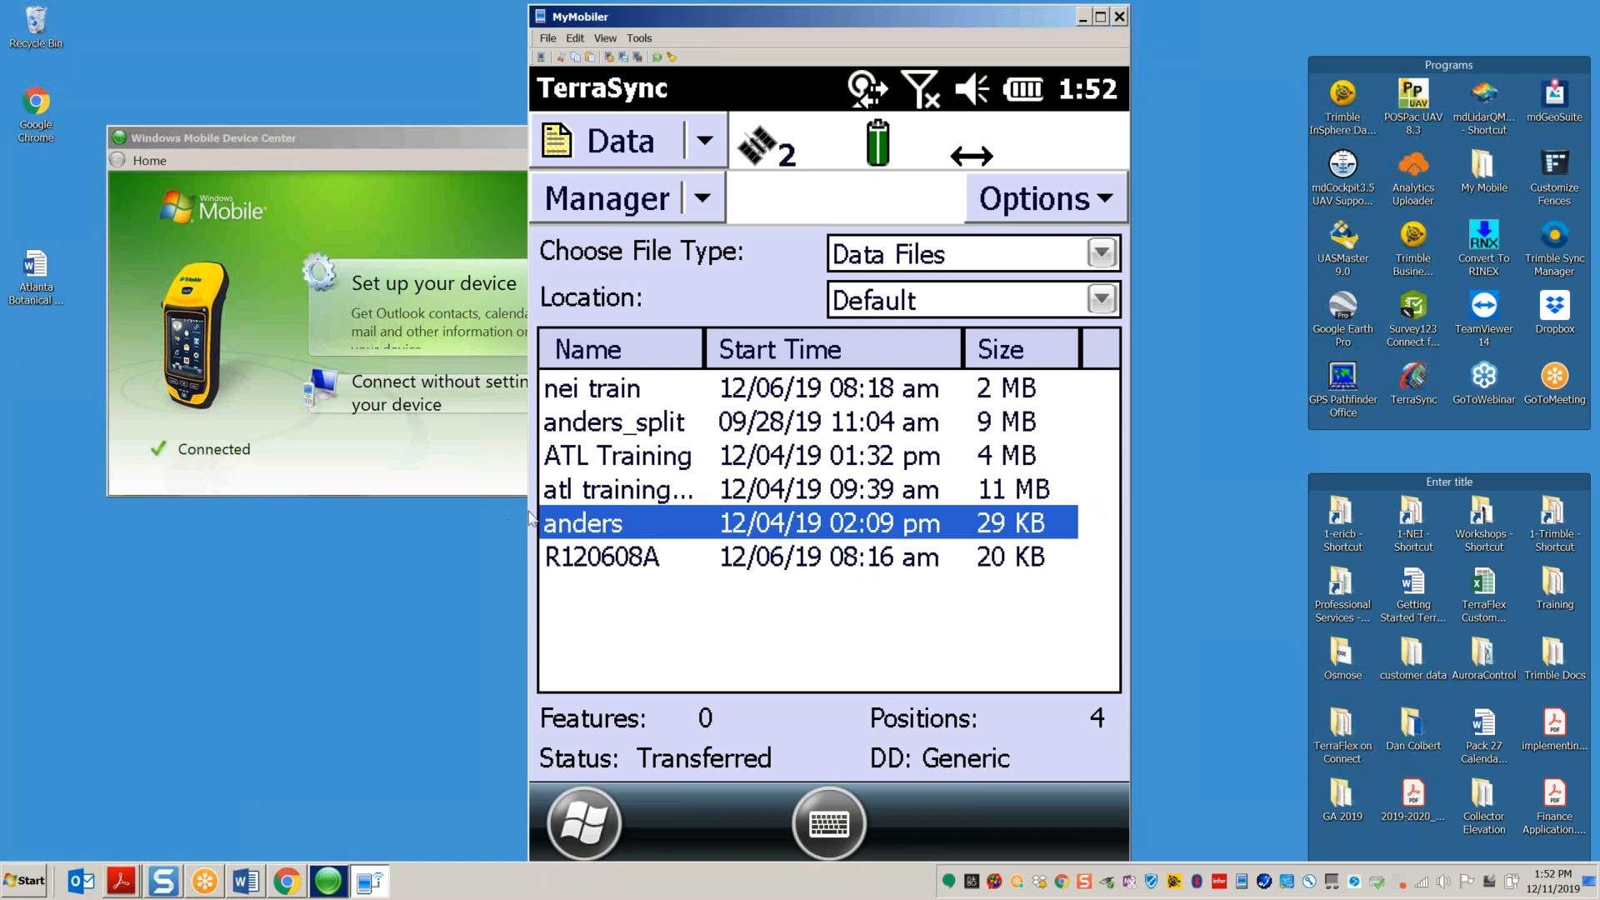
left_click(625, 402)
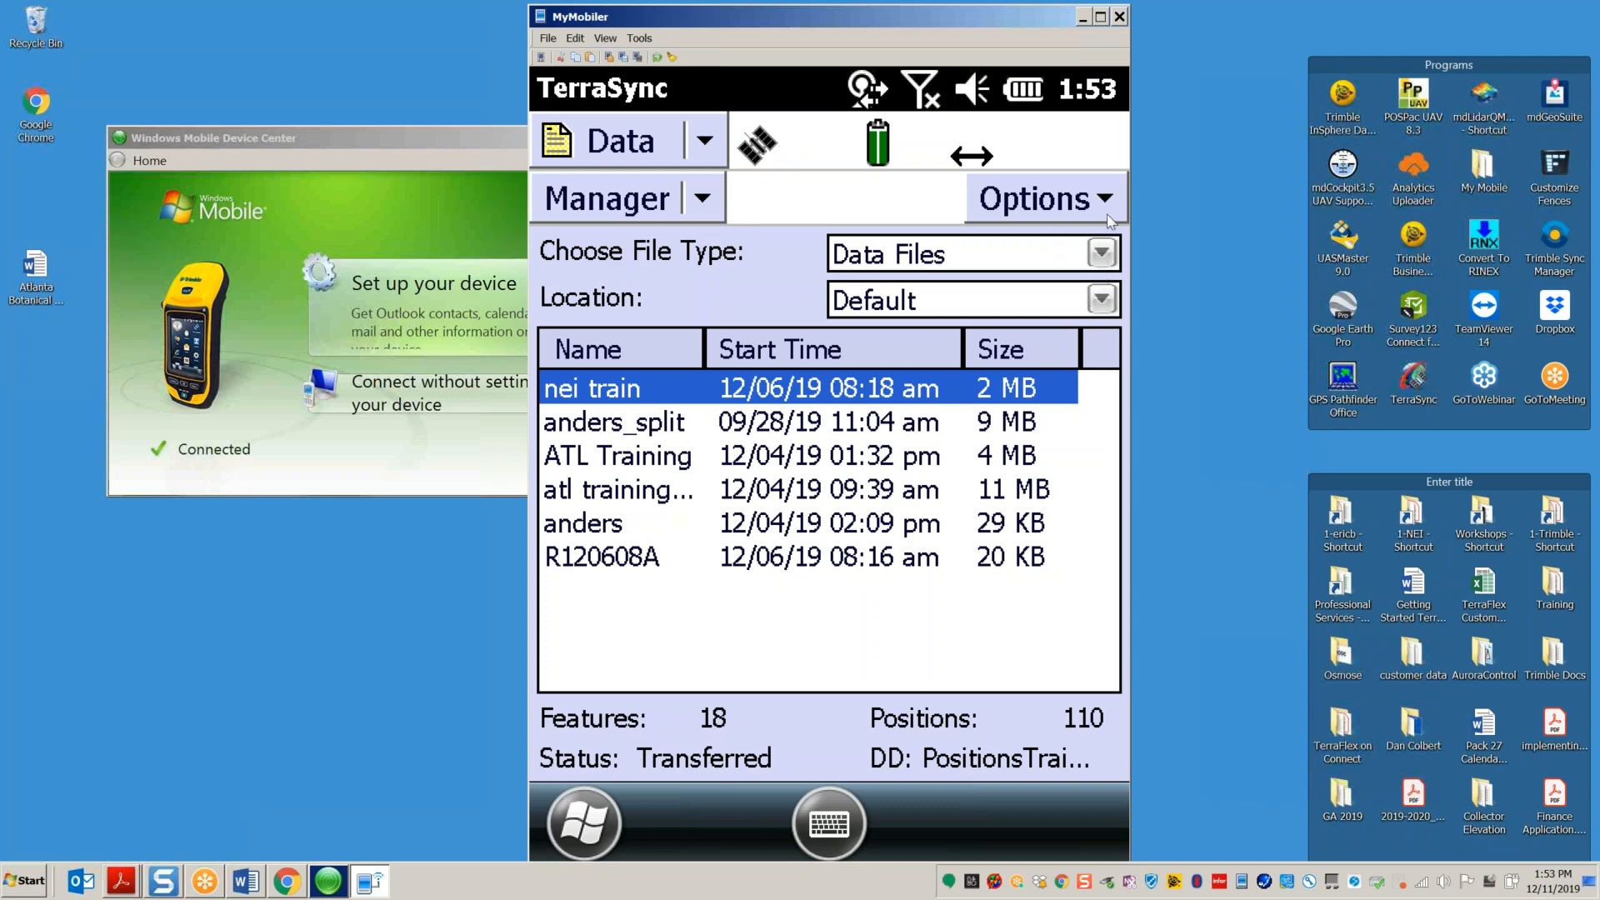
left_click(1106, 213)
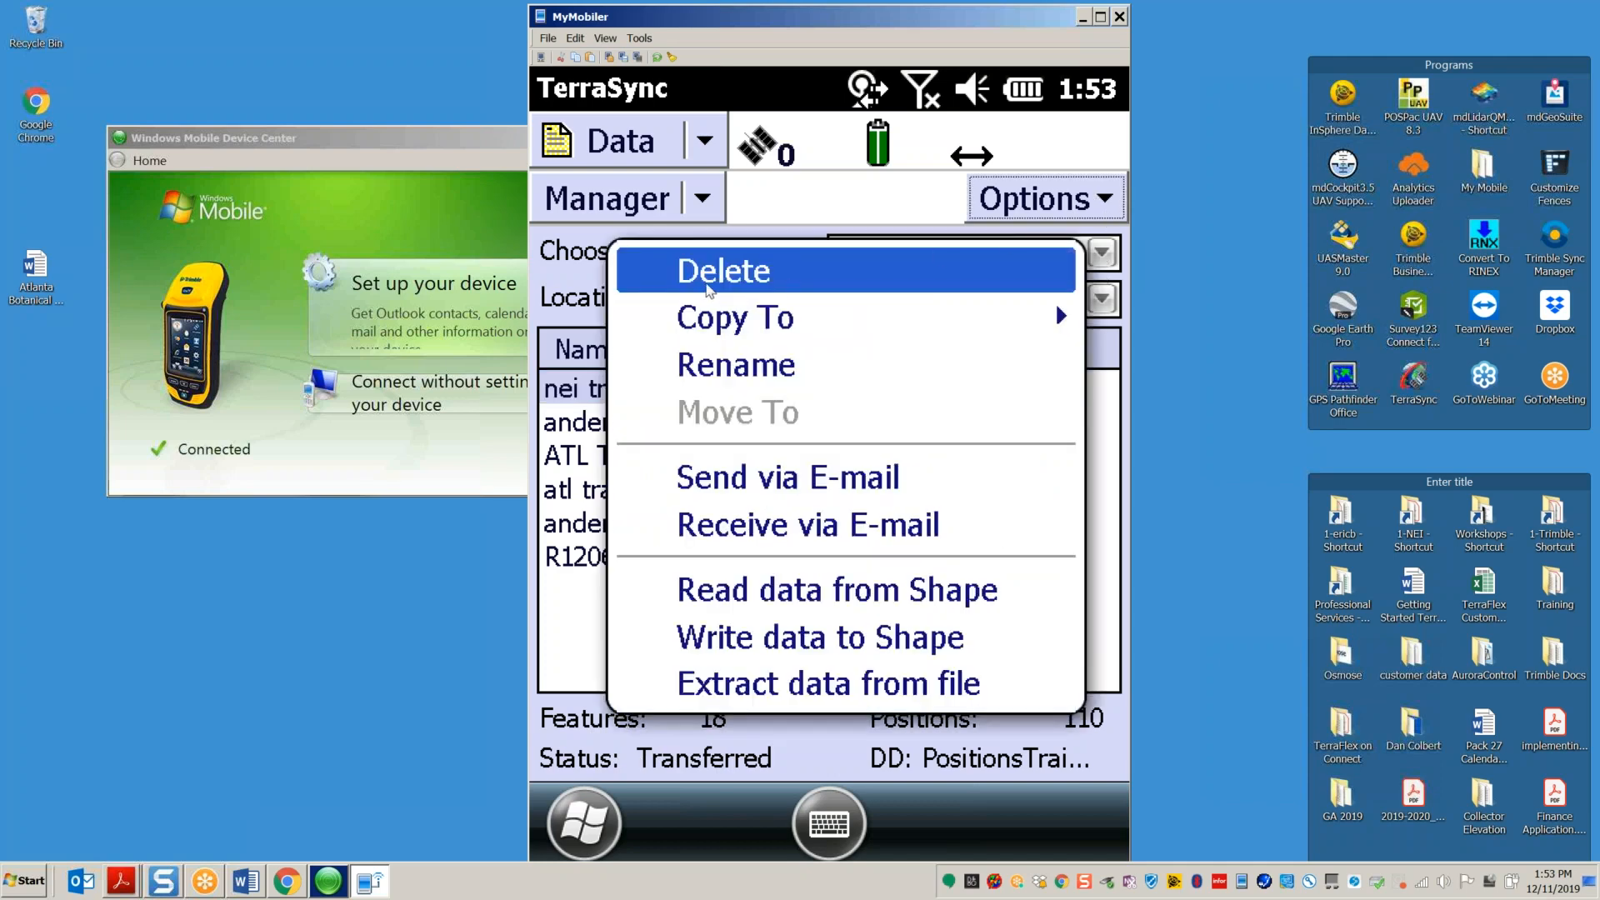
left_click(708, 287)
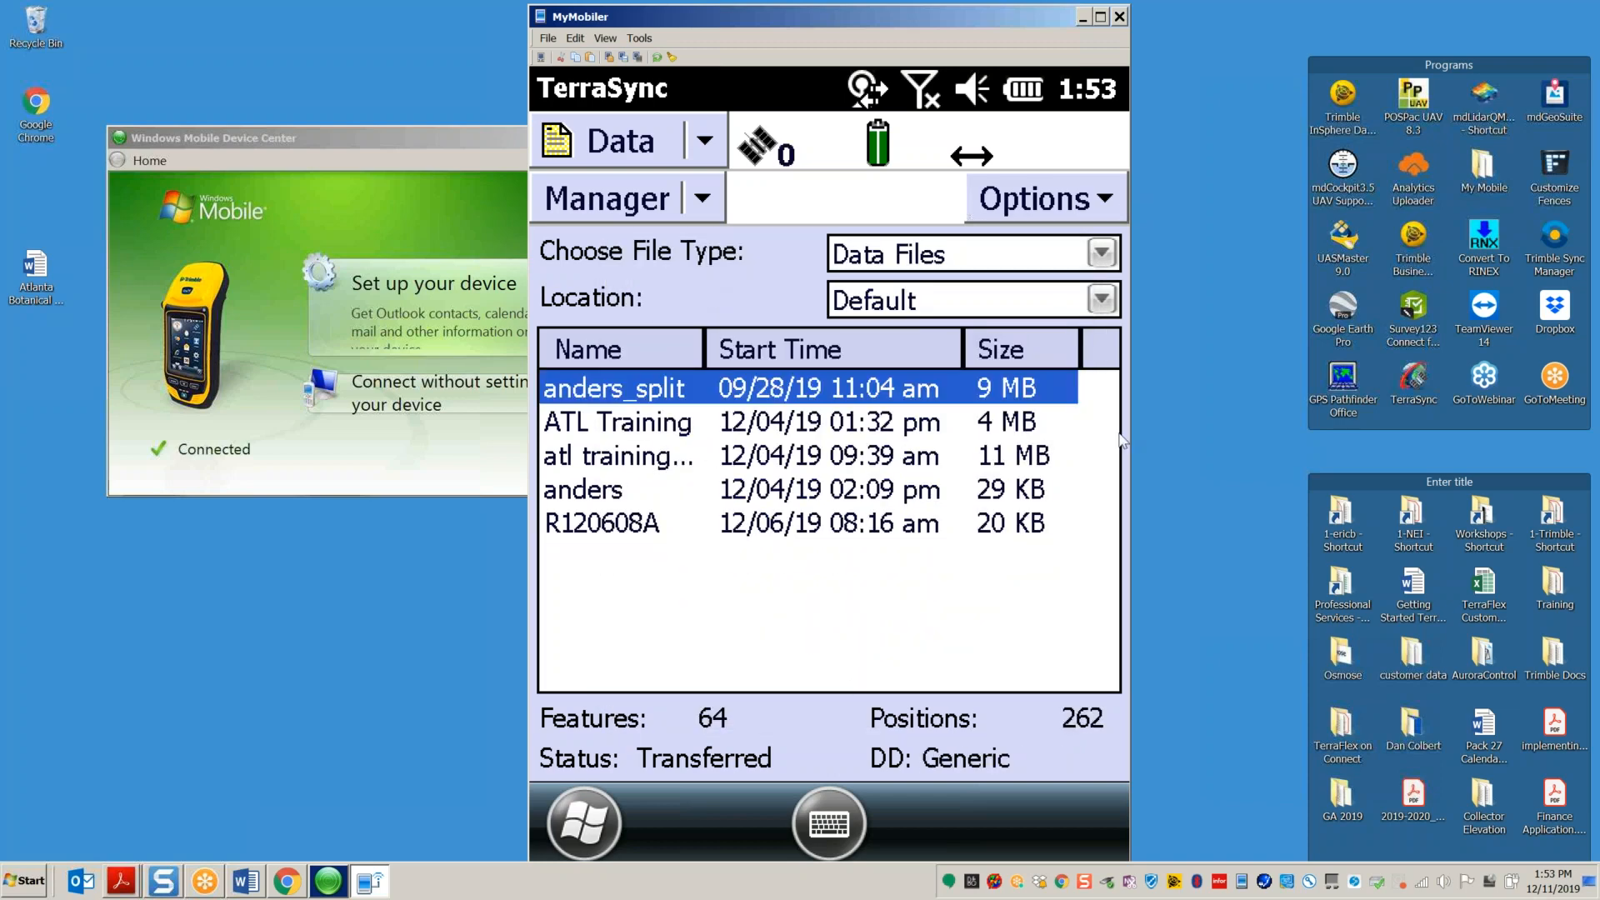
Step: Examine the feature count, position count, transfer status and dictionary of each remaining data file
left_click(603, 524)
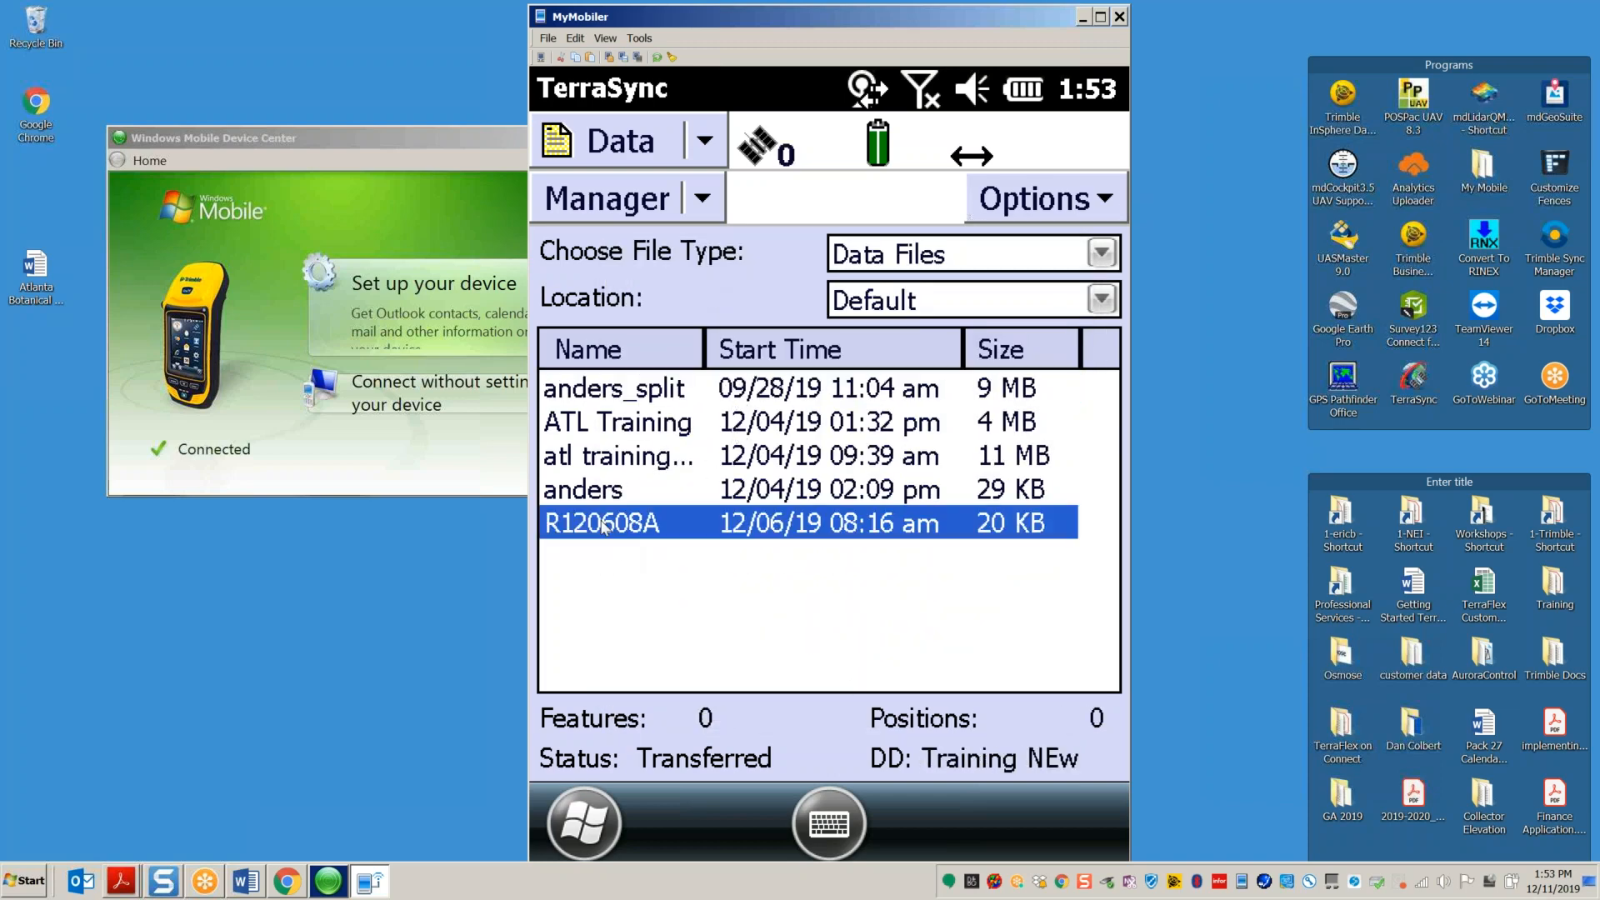
left_click(600, 490)
left_click(594, 456)
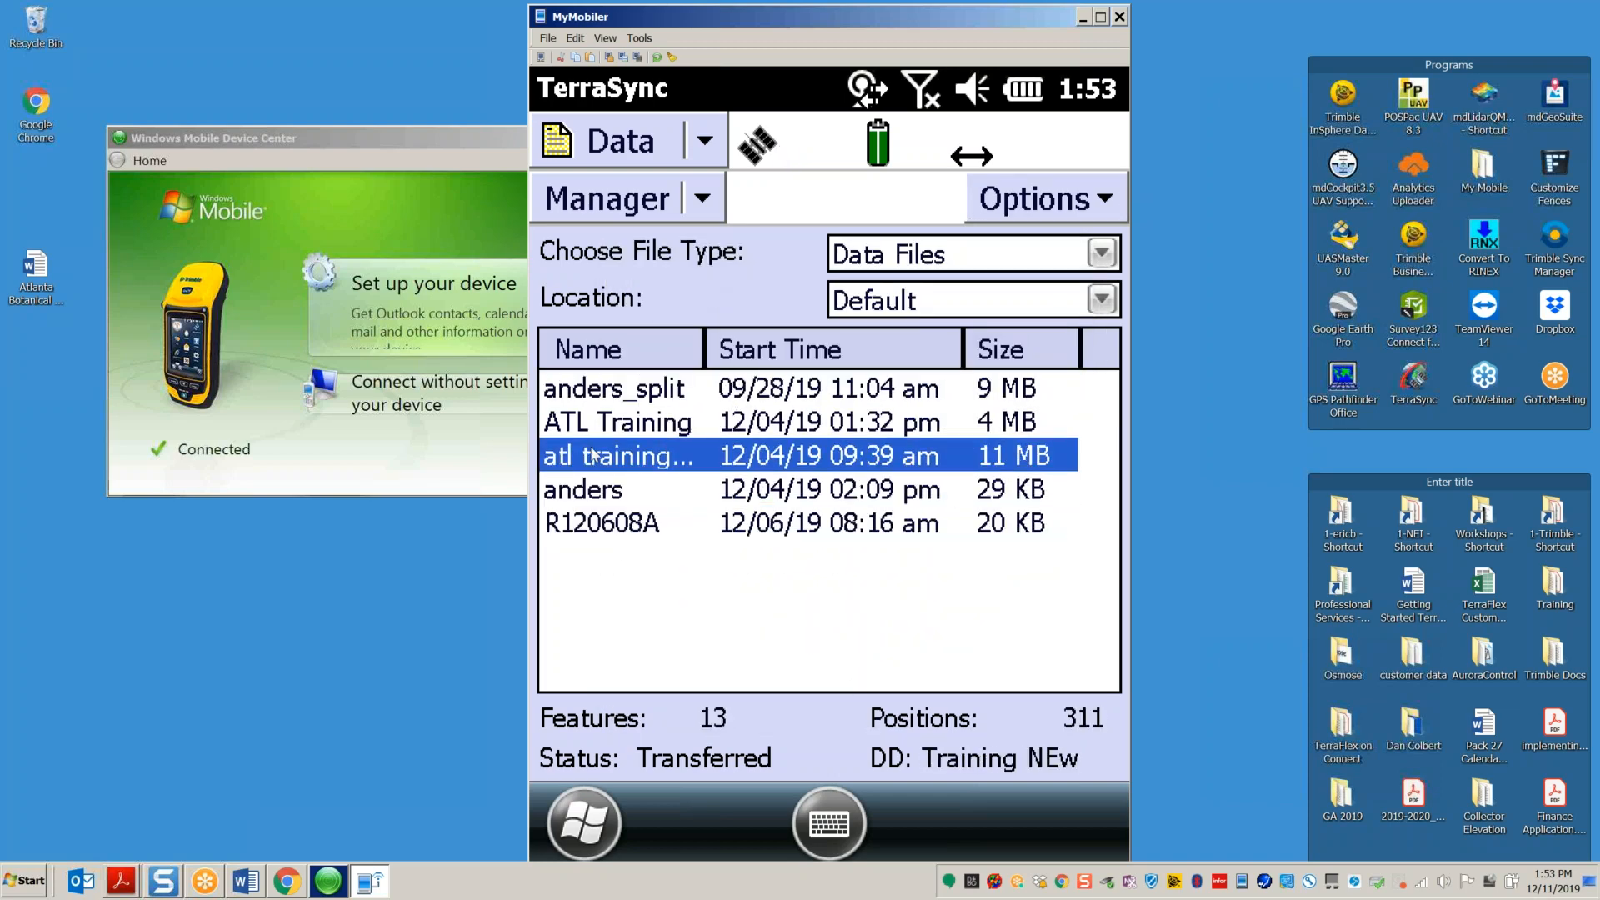
left_click(593, 425)
left_click(575, 388)
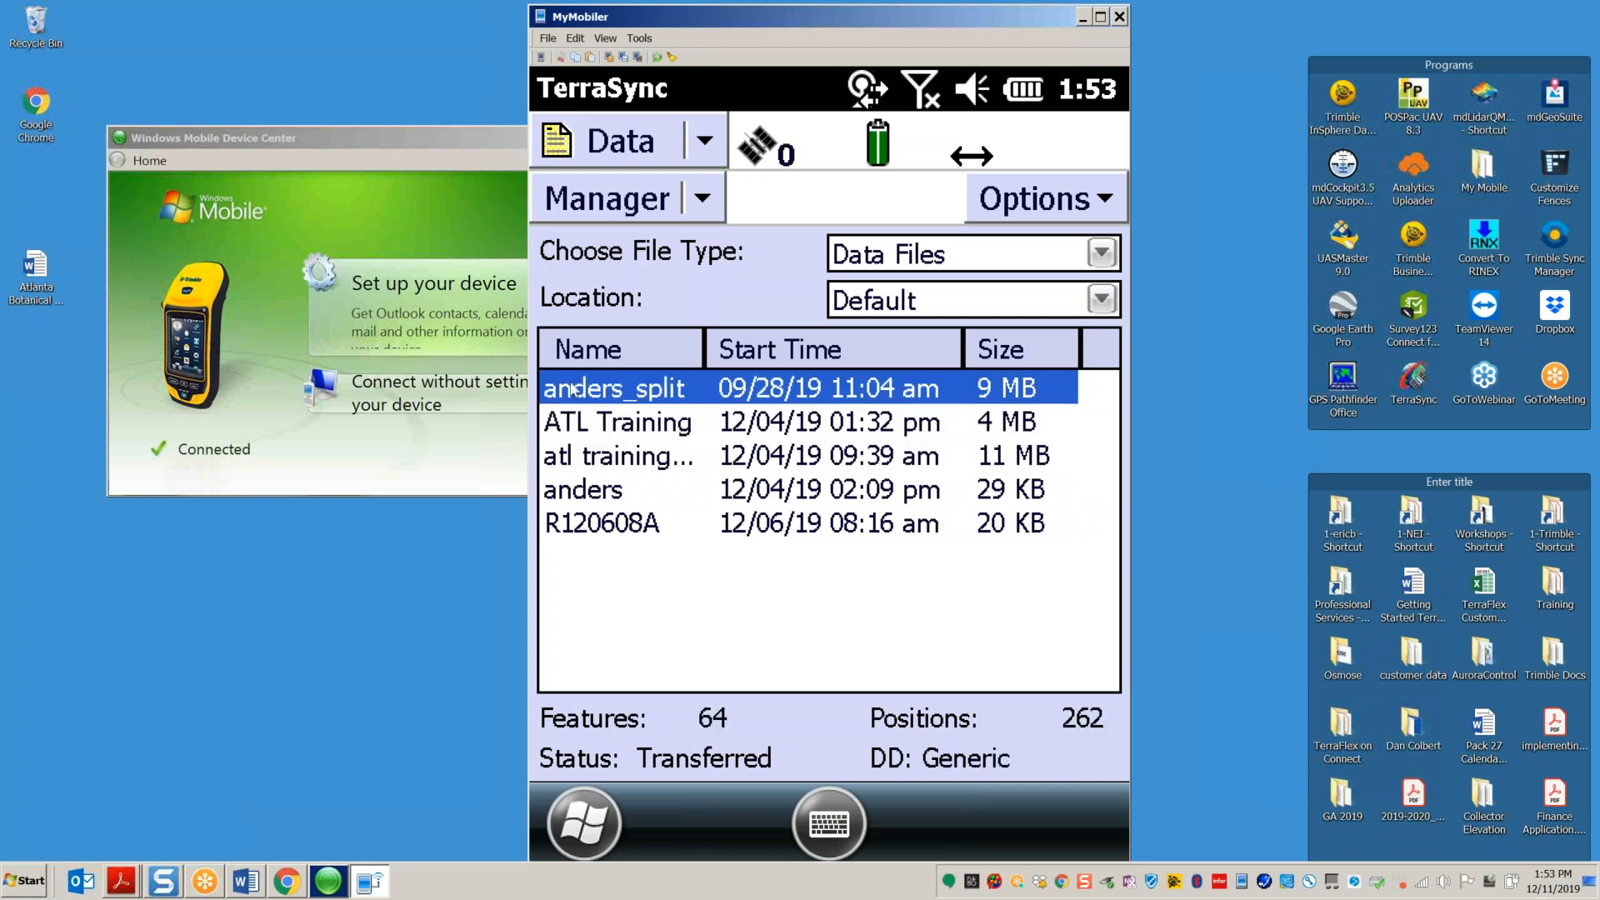
left_click(703, 198)
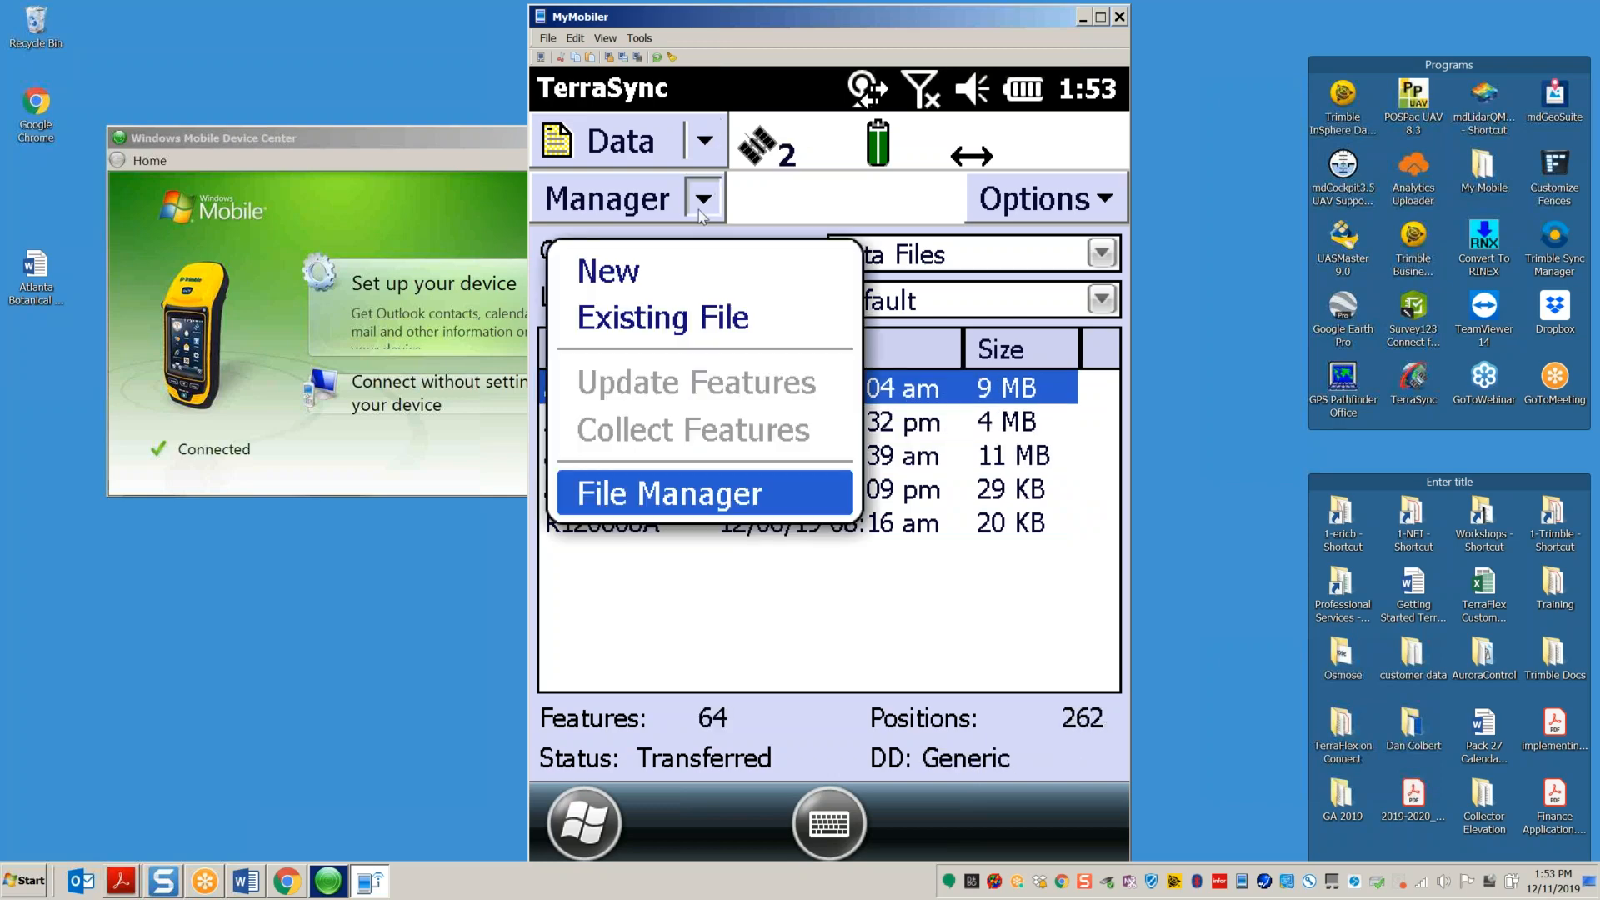
Step: Create a new rover data file in the default location with the suggested file name, and close it
left_click(642, 269)
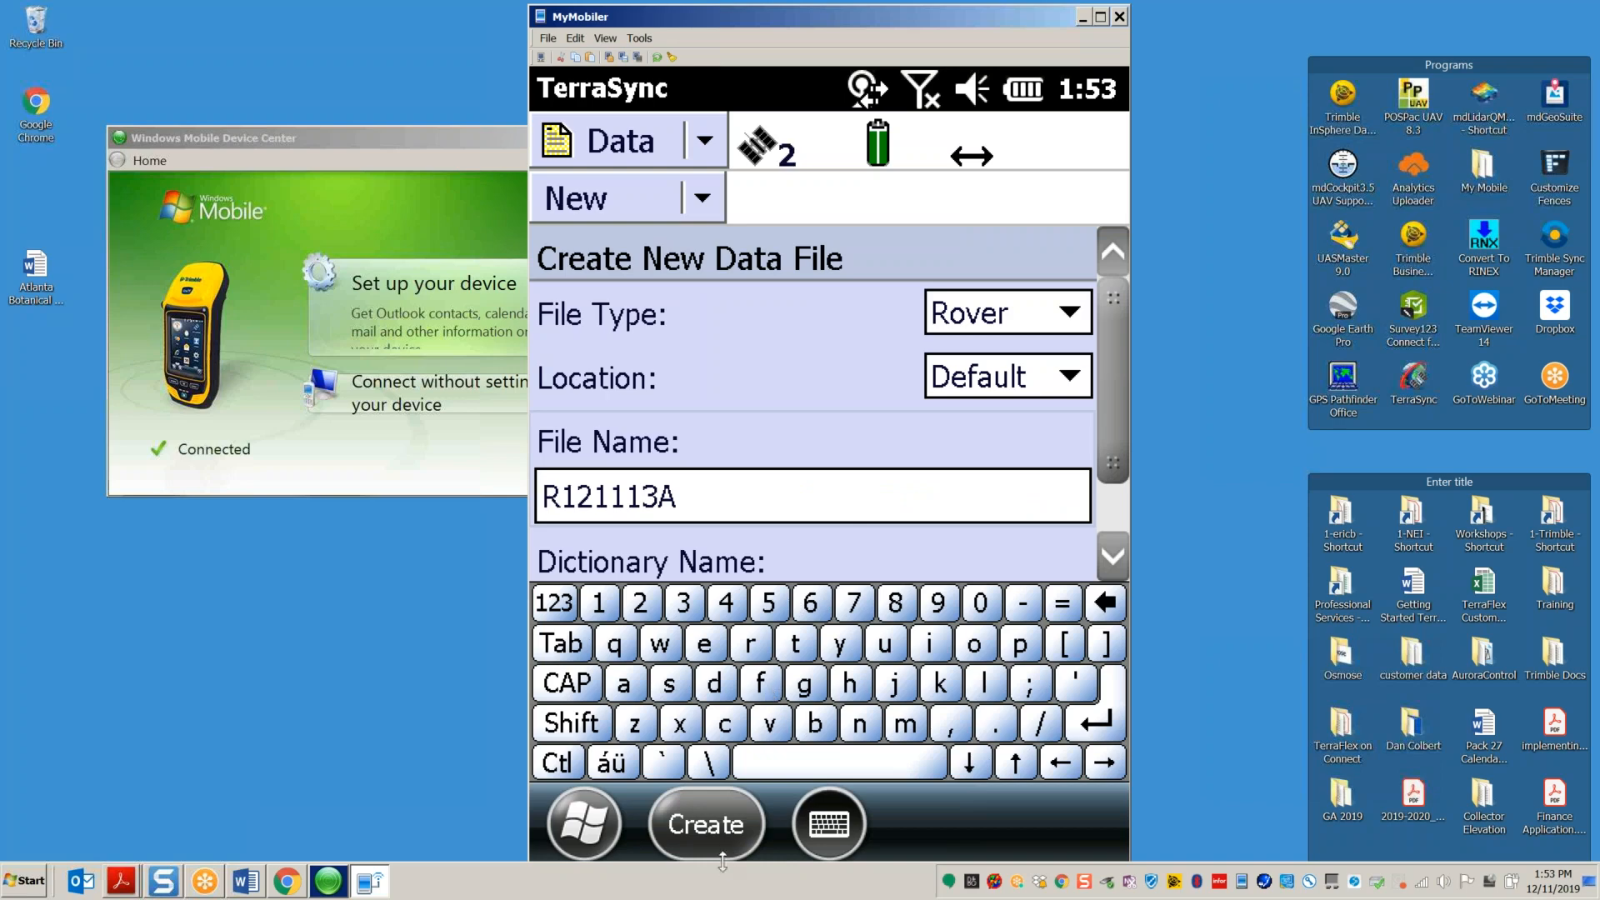
left_click(737, 825)
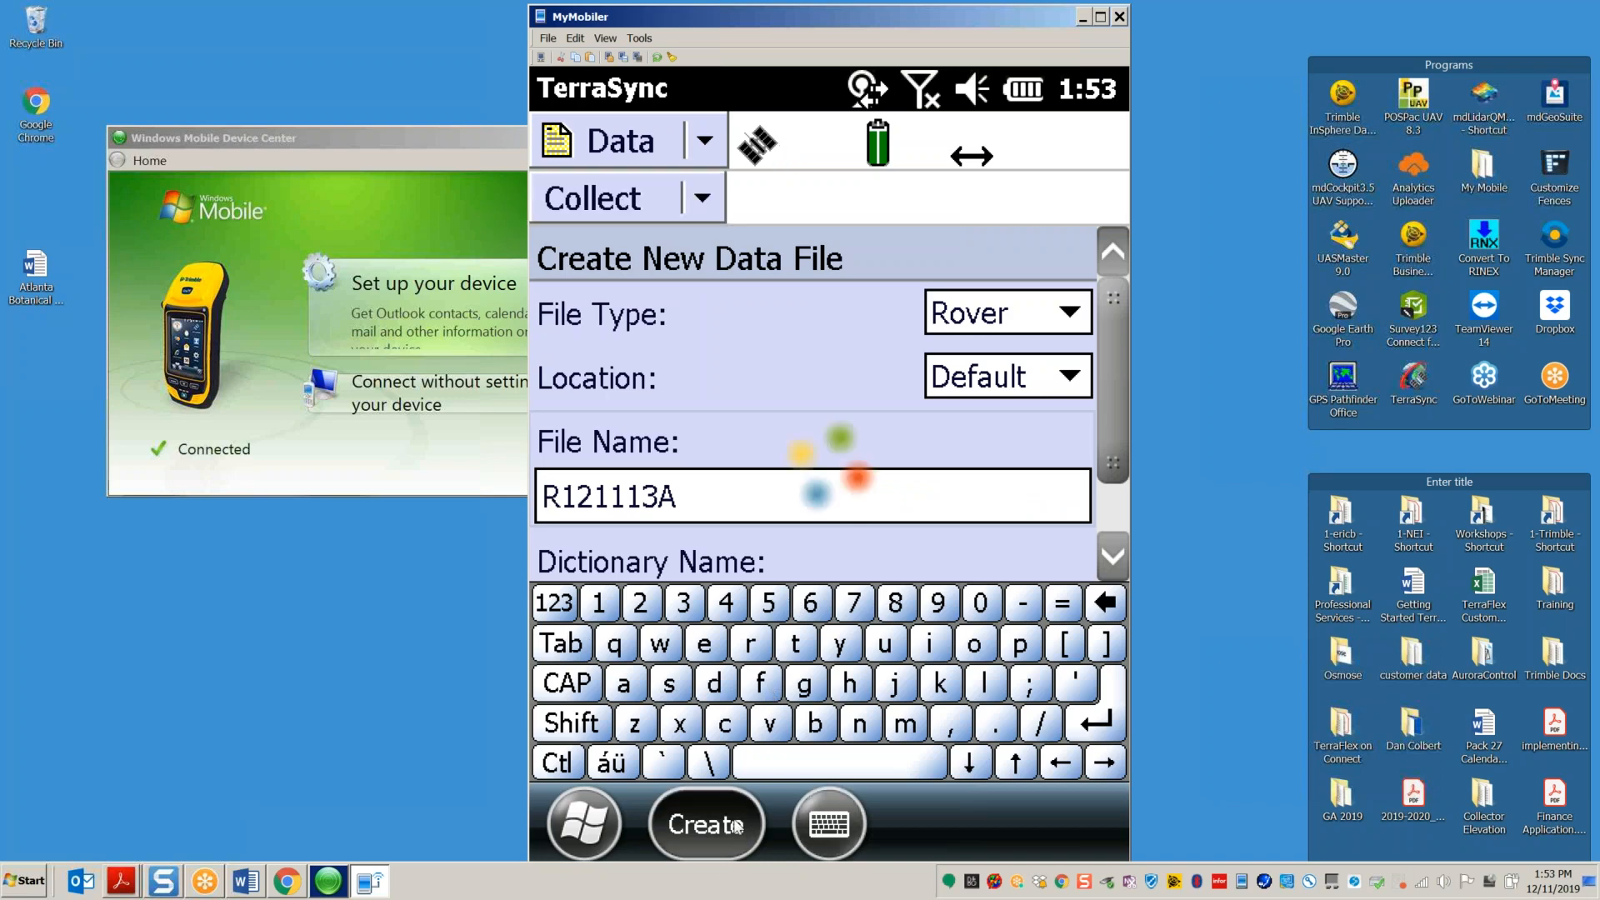
left_click(973, 827)
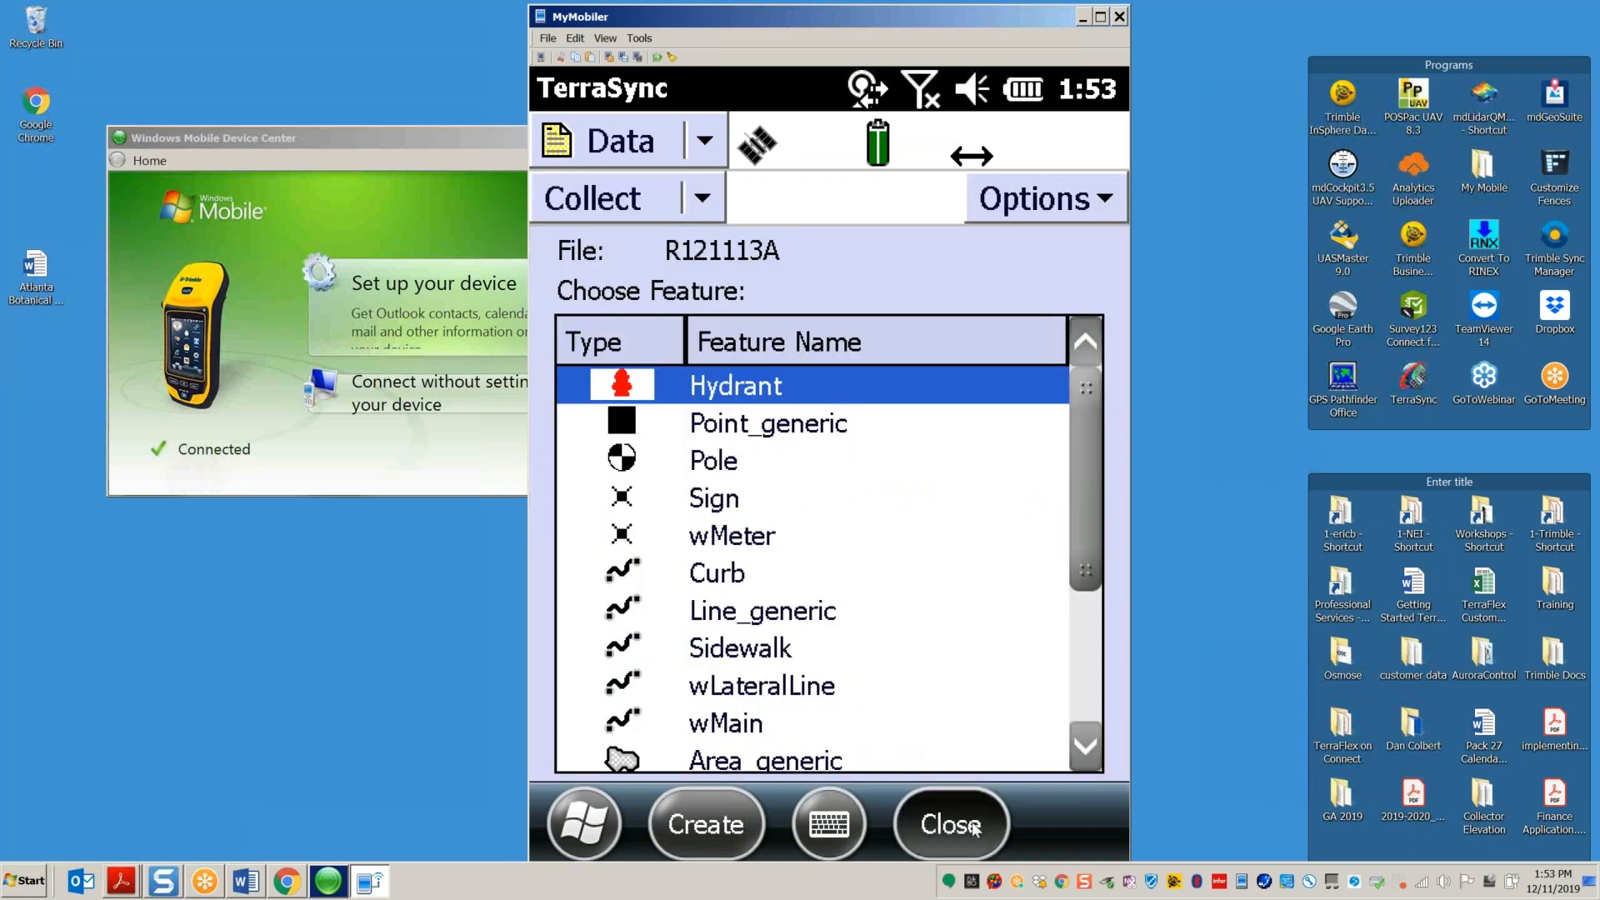
Step: Return to the File Manager, check the transfer status of the R121113A data file, and delete it
left_click(704, 200)
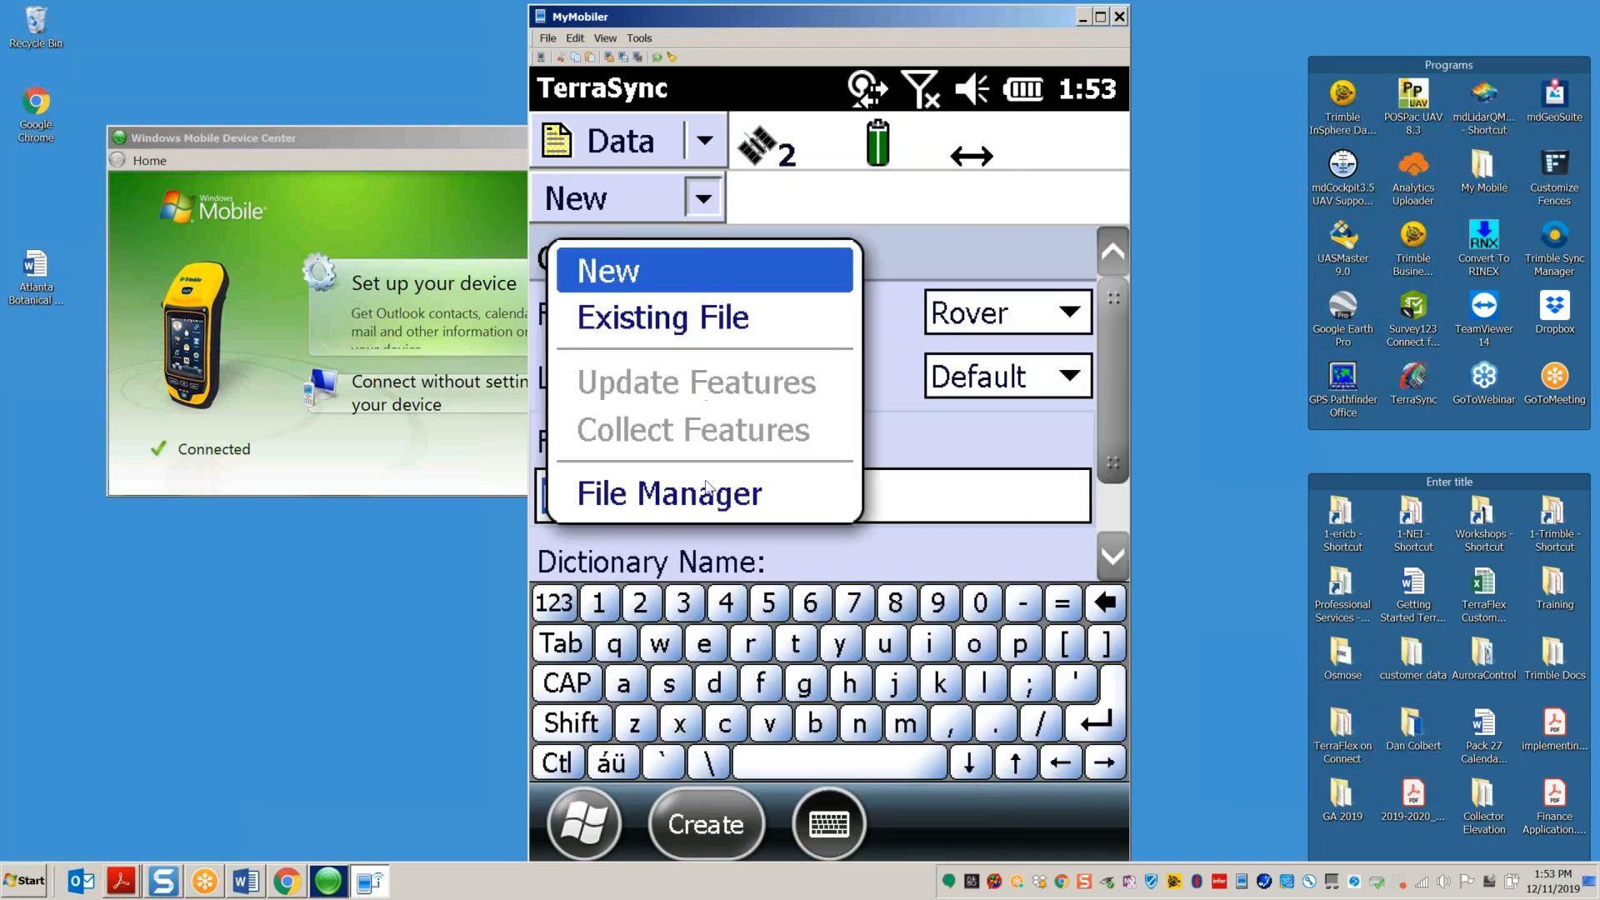
left_click(710, 516)
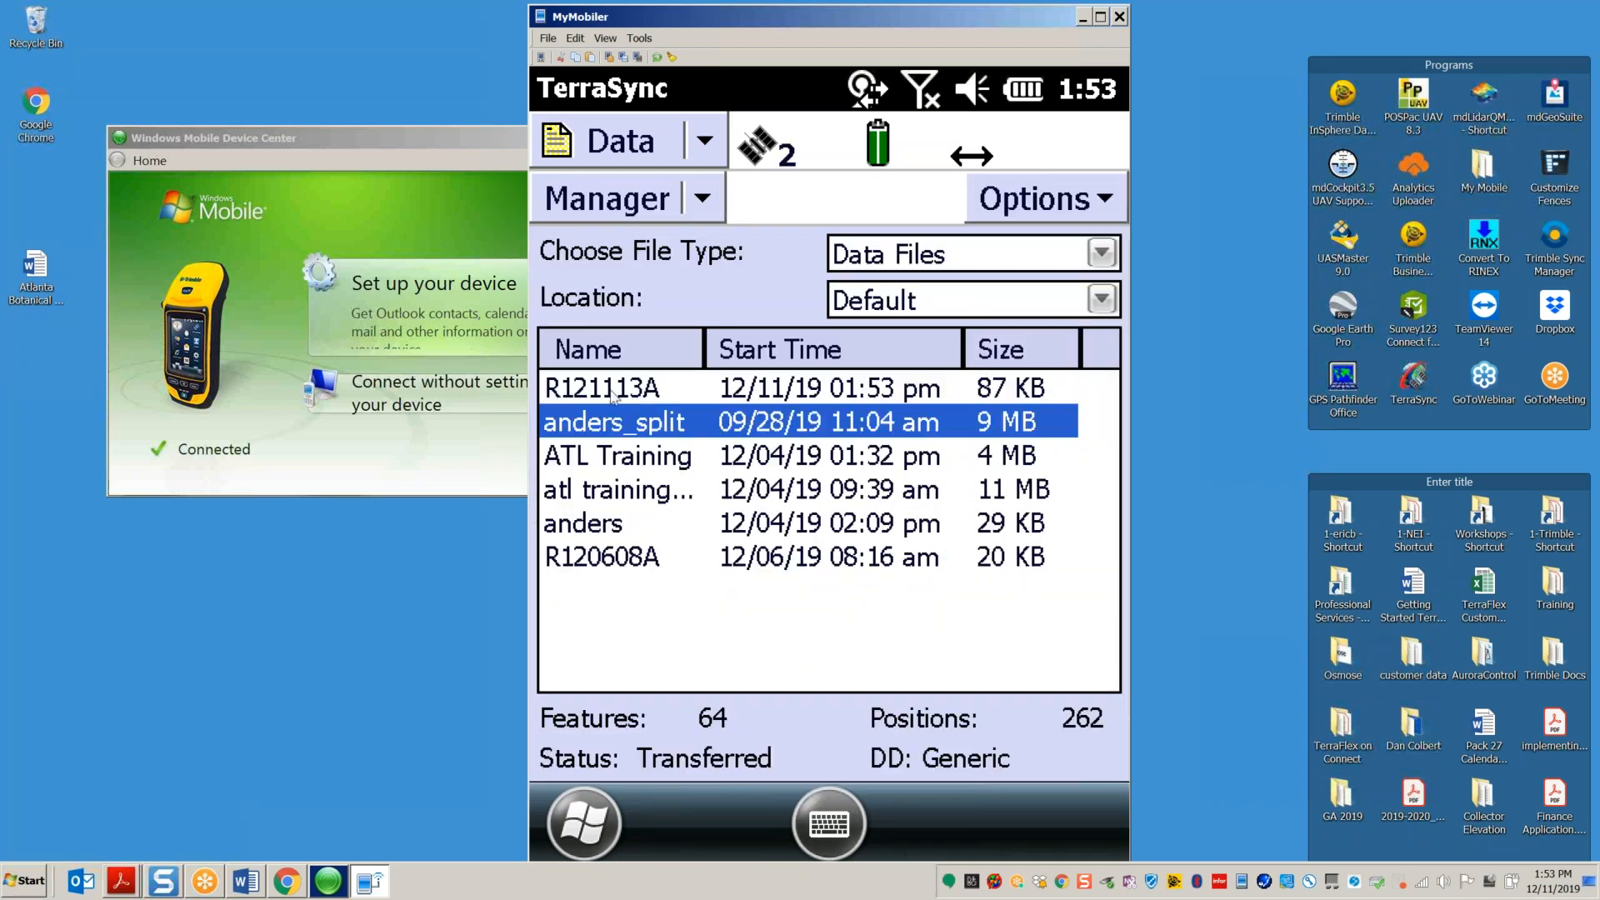
left_click(613, 392)
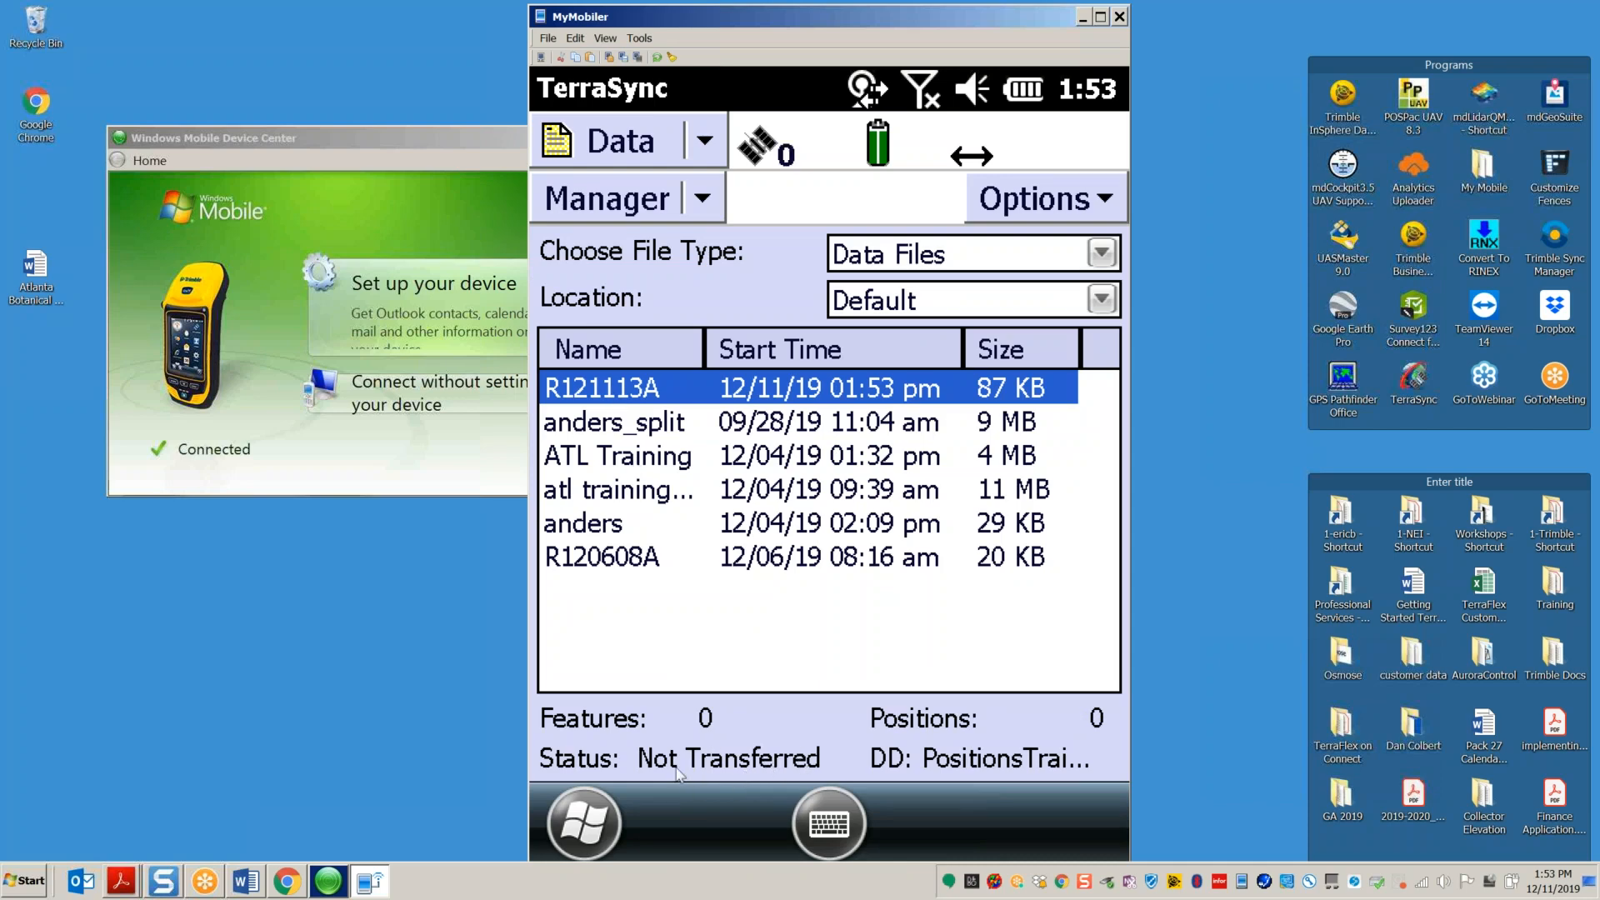
left_click(1097, 203)
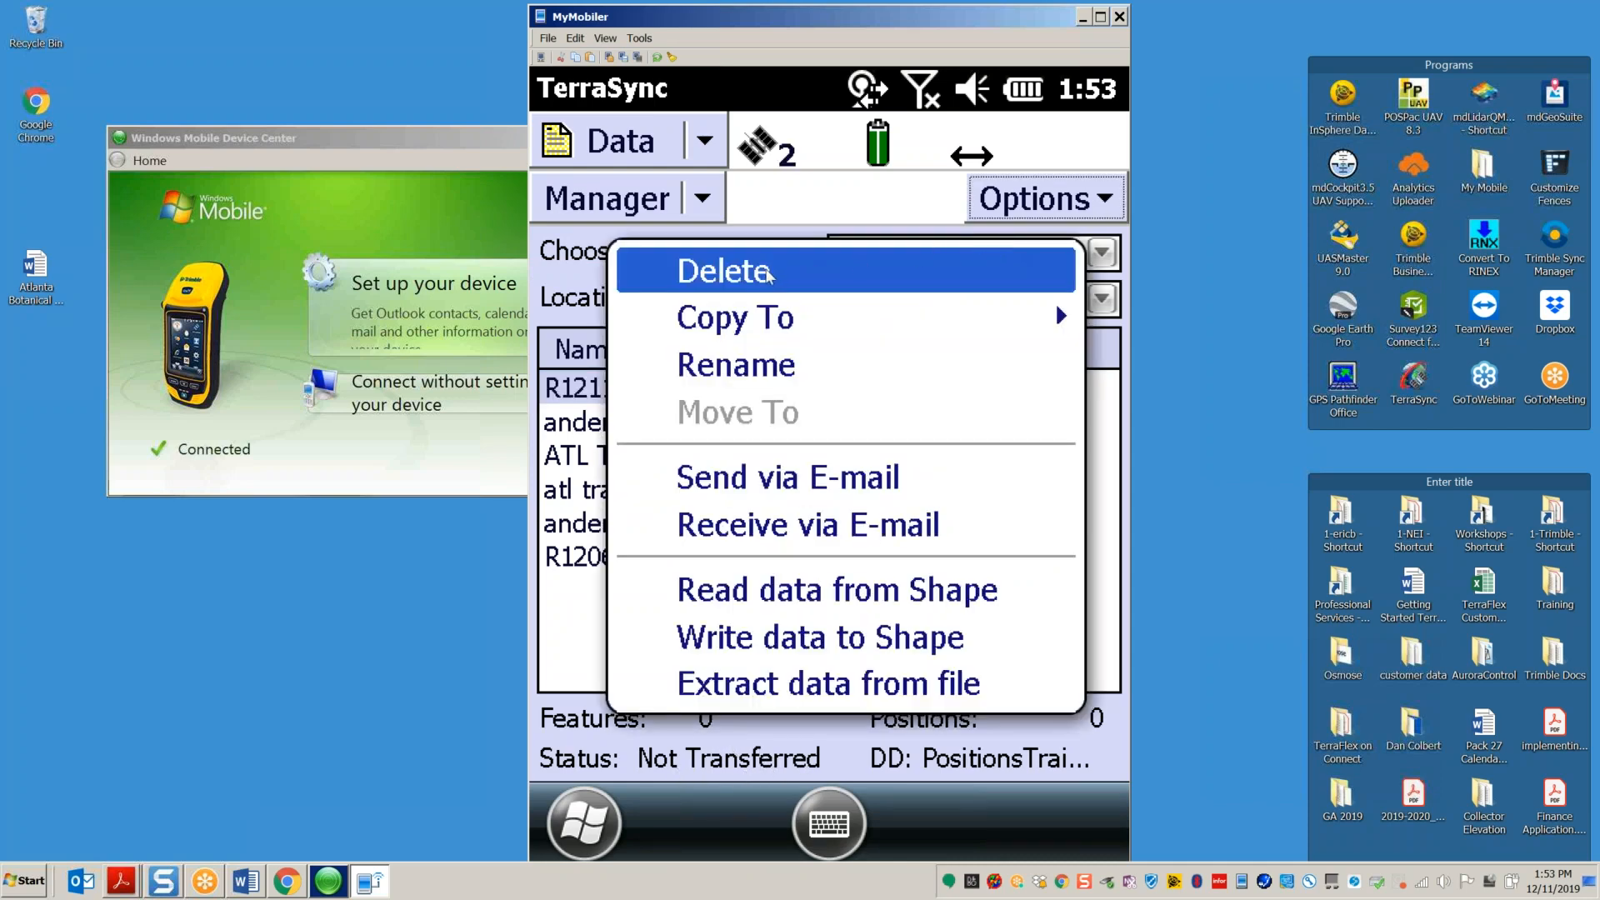
left_click(808, 265)
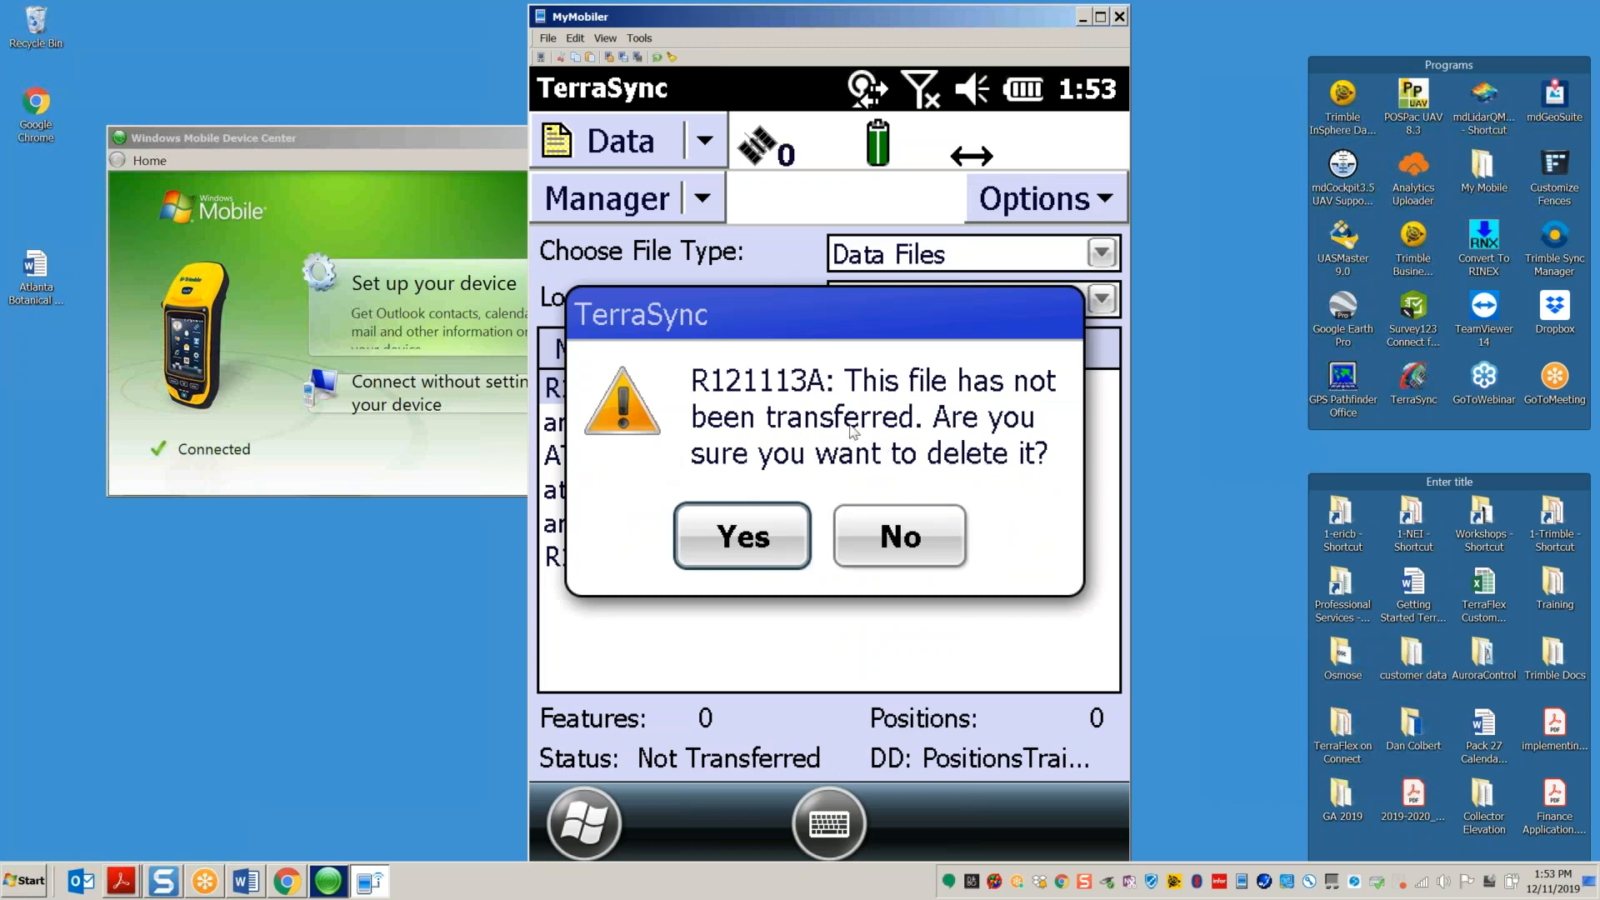
left_click(770, 563)
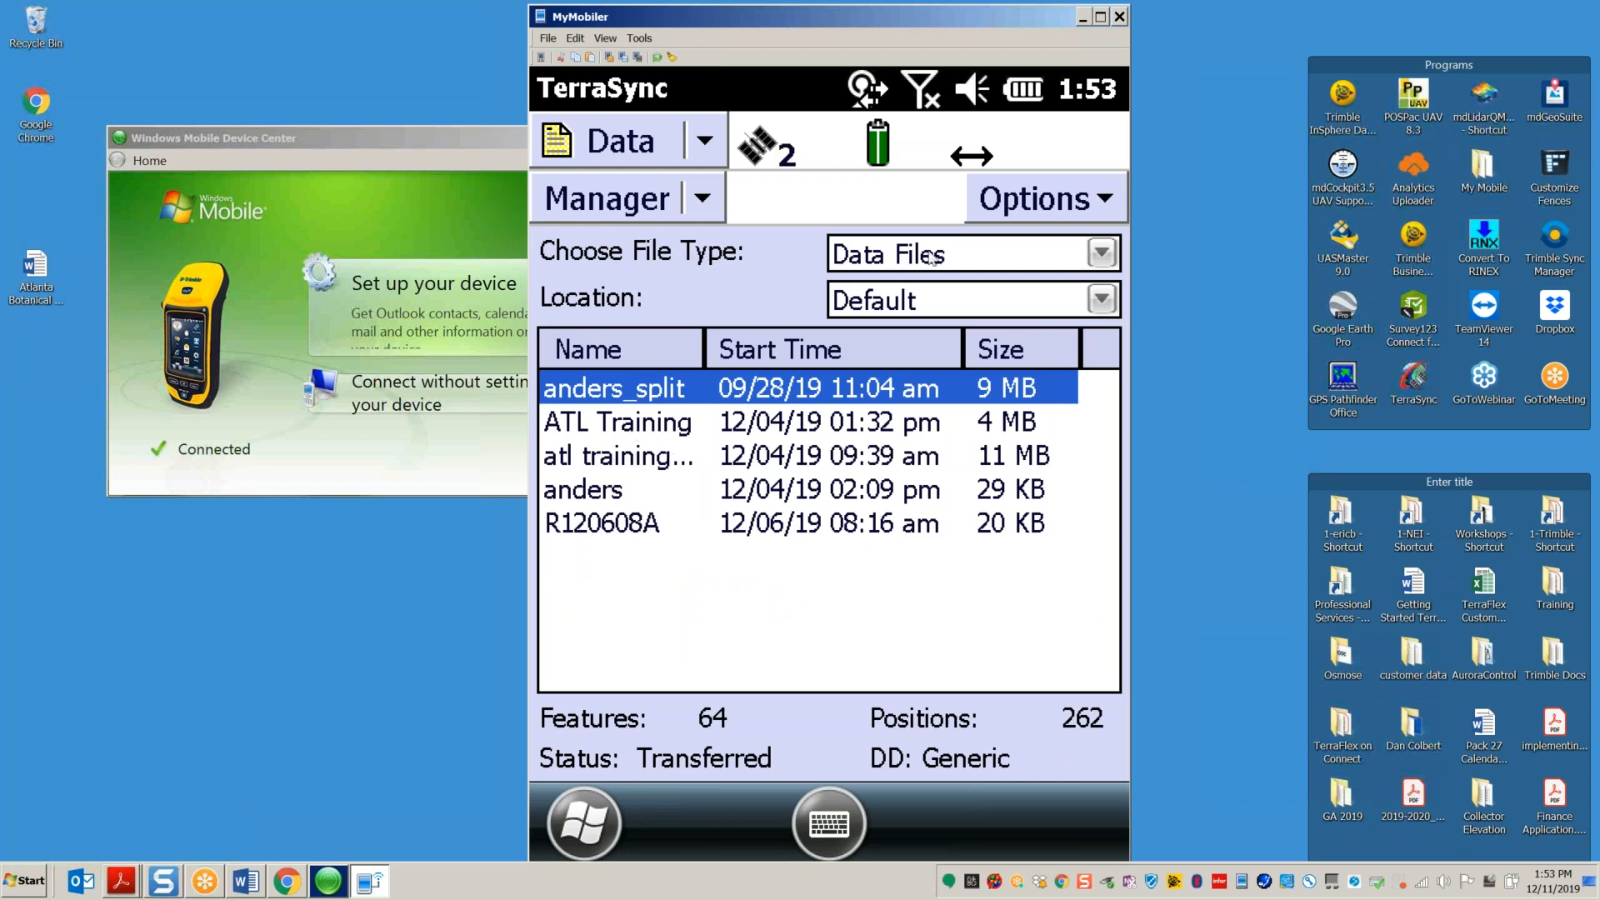
Step: List the dictionaries with full names readable, and check the file operations available for the Training NEw dictionary
left_click(1102, 254)
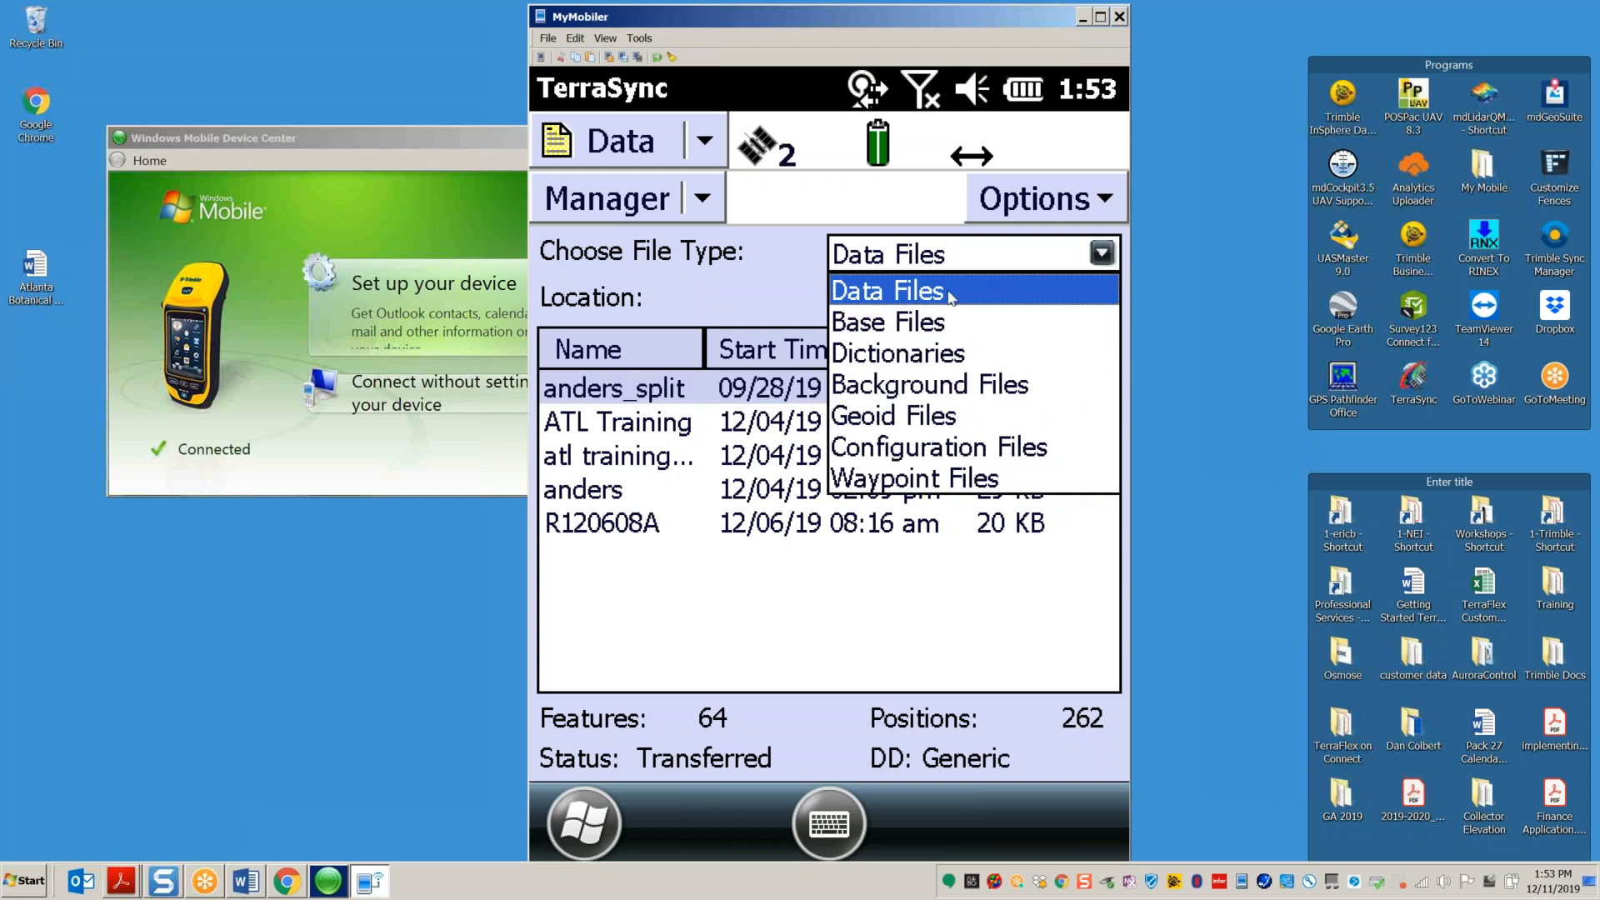
left_click(927, 364)
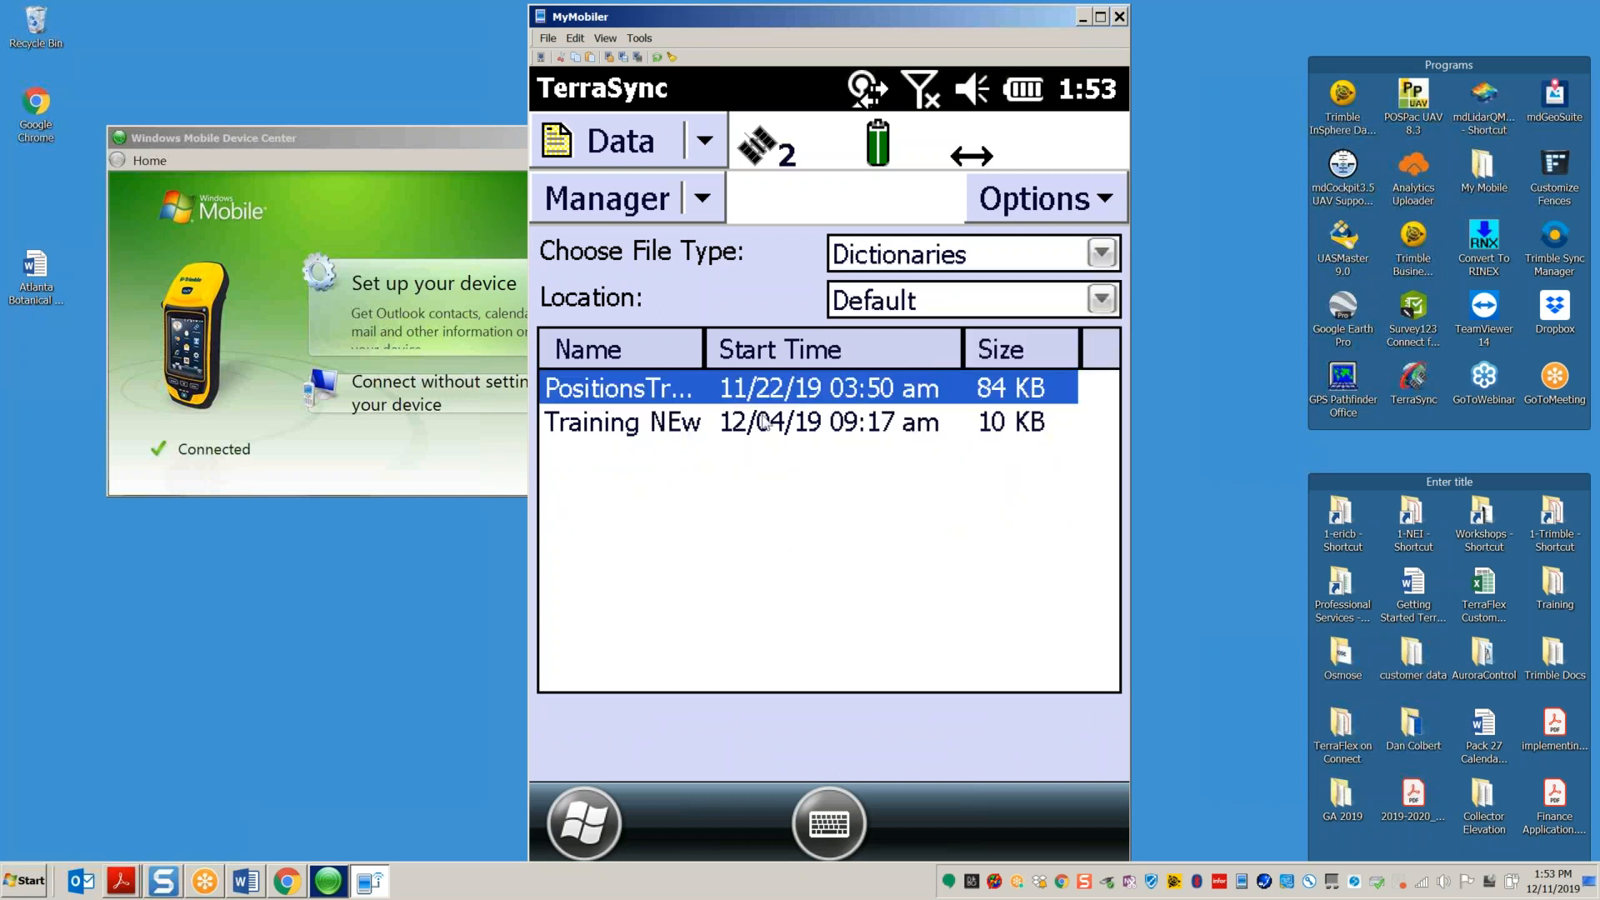
left_click_drag(706, 354, 900, 333)
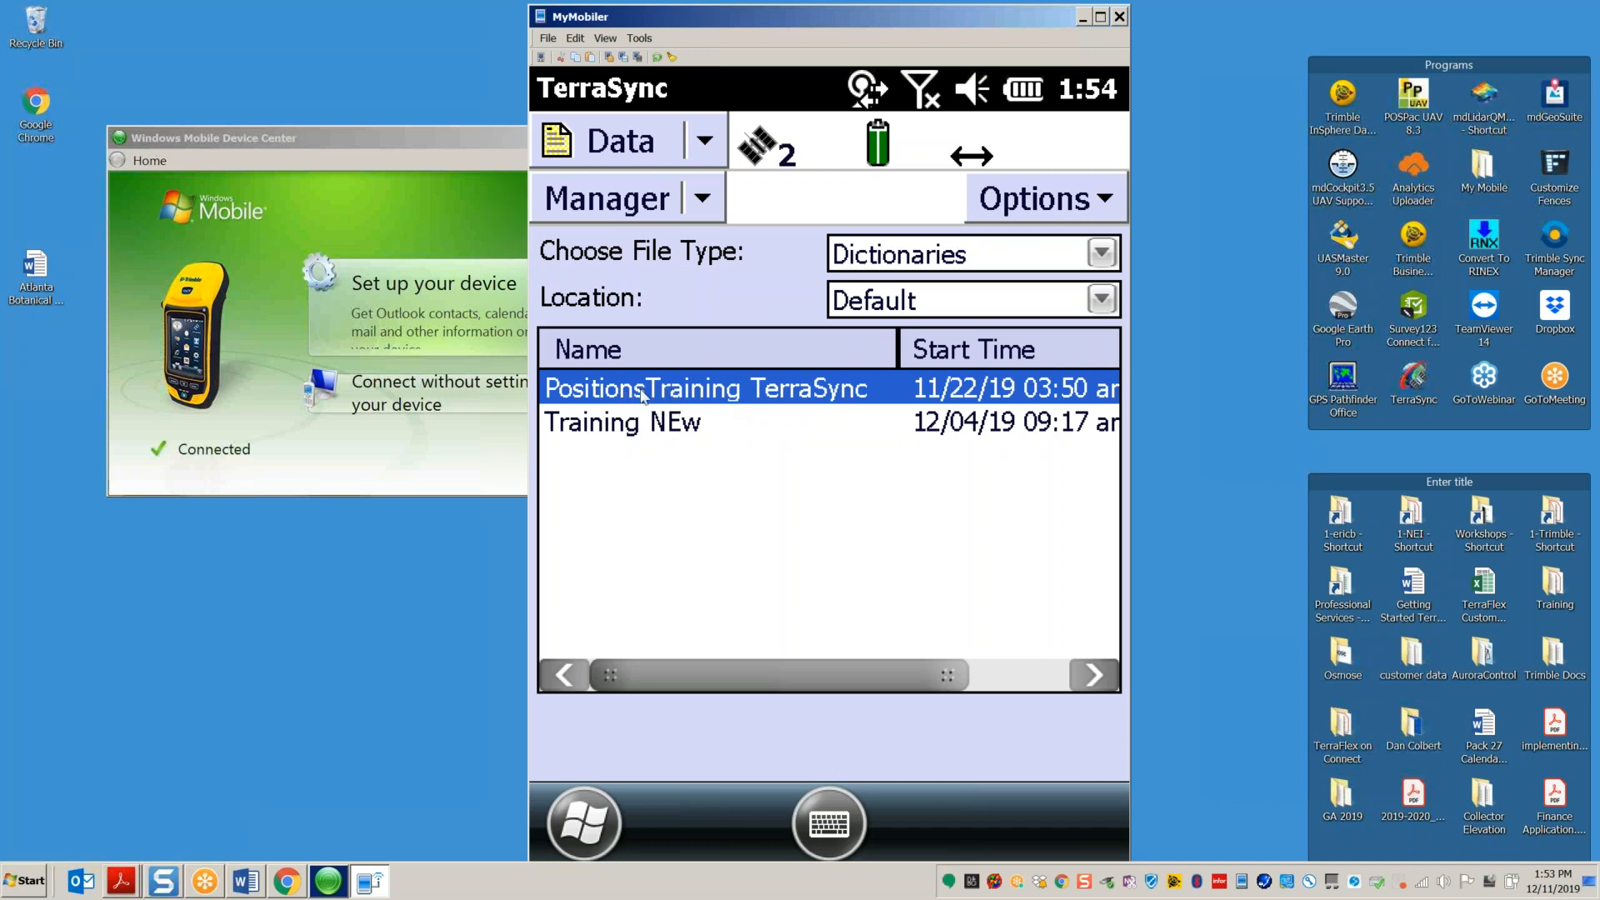
left_click(638, 423)
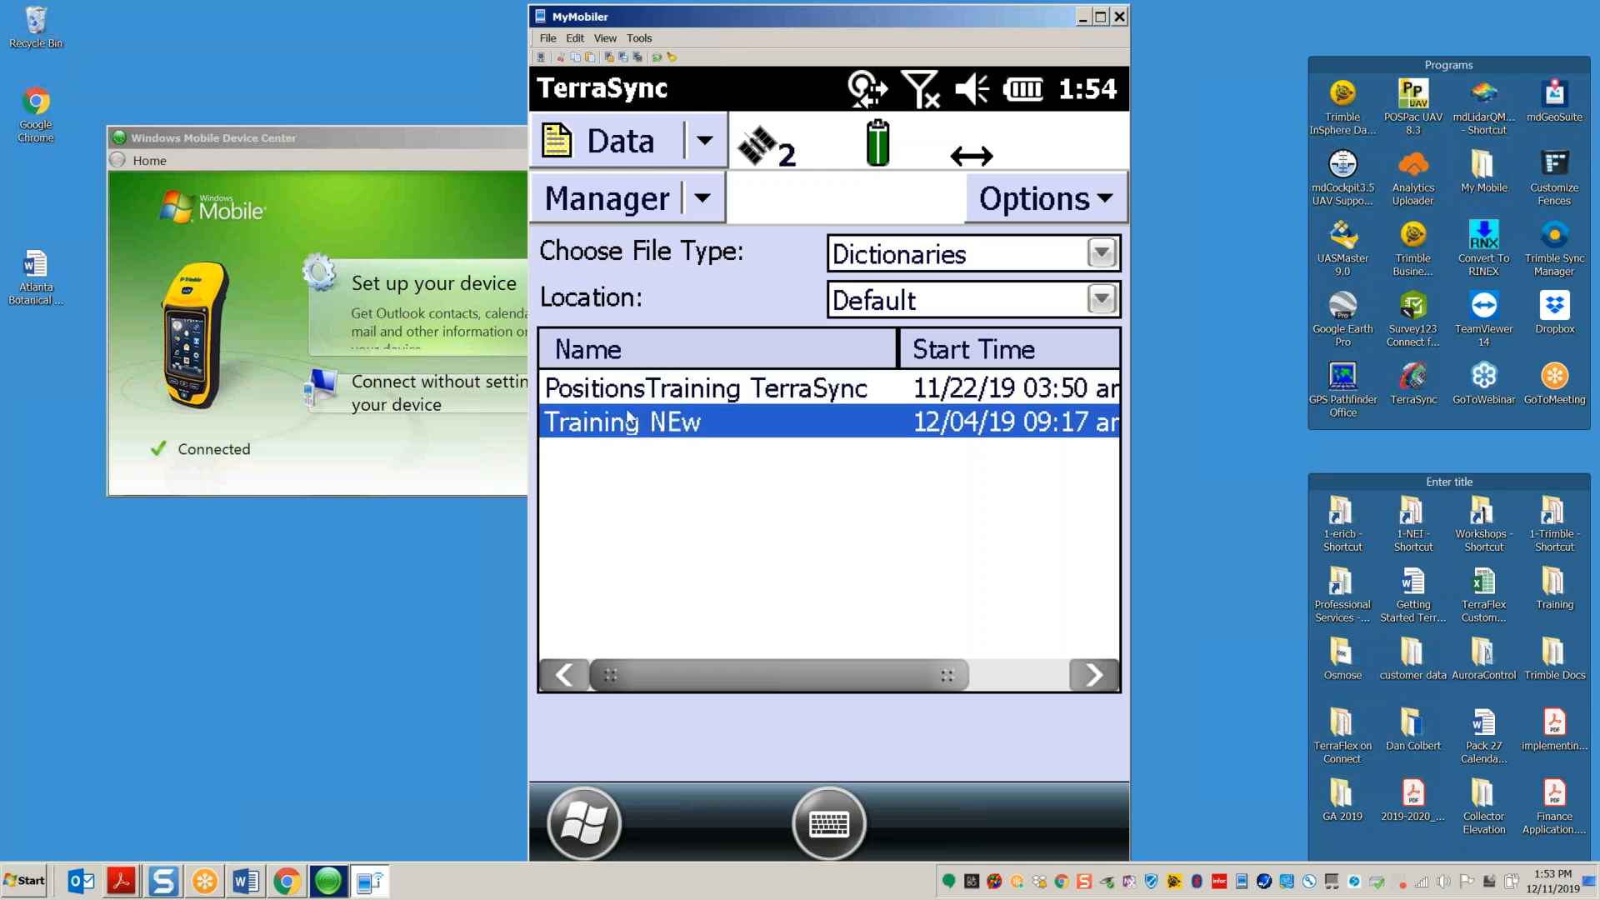
left_click(1099, 213)
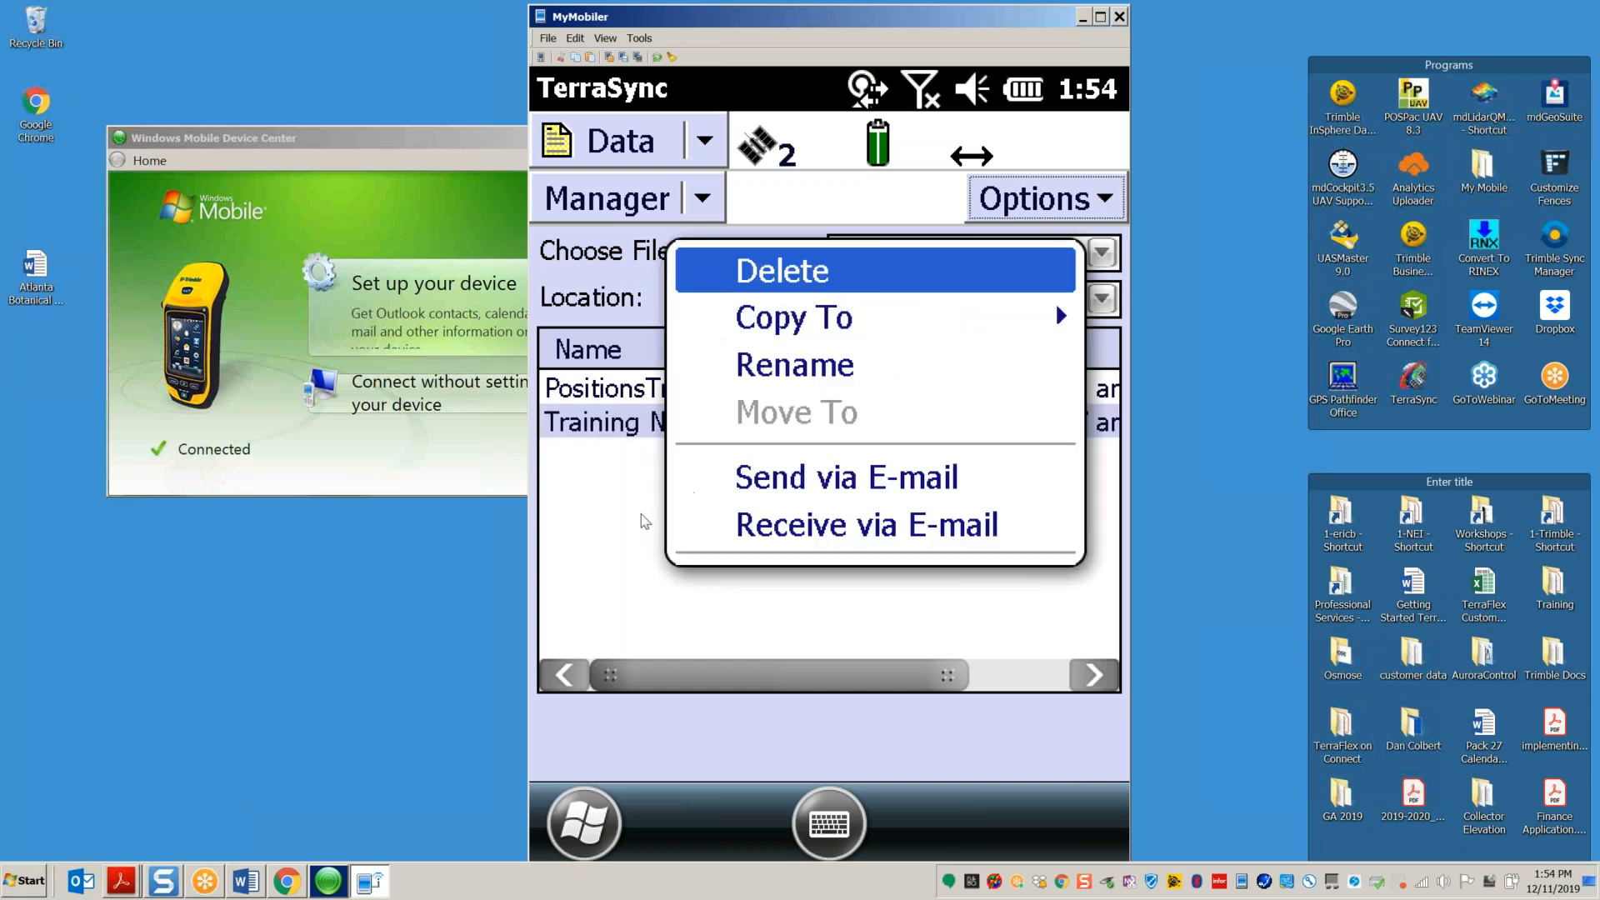
left_click(617, 508)
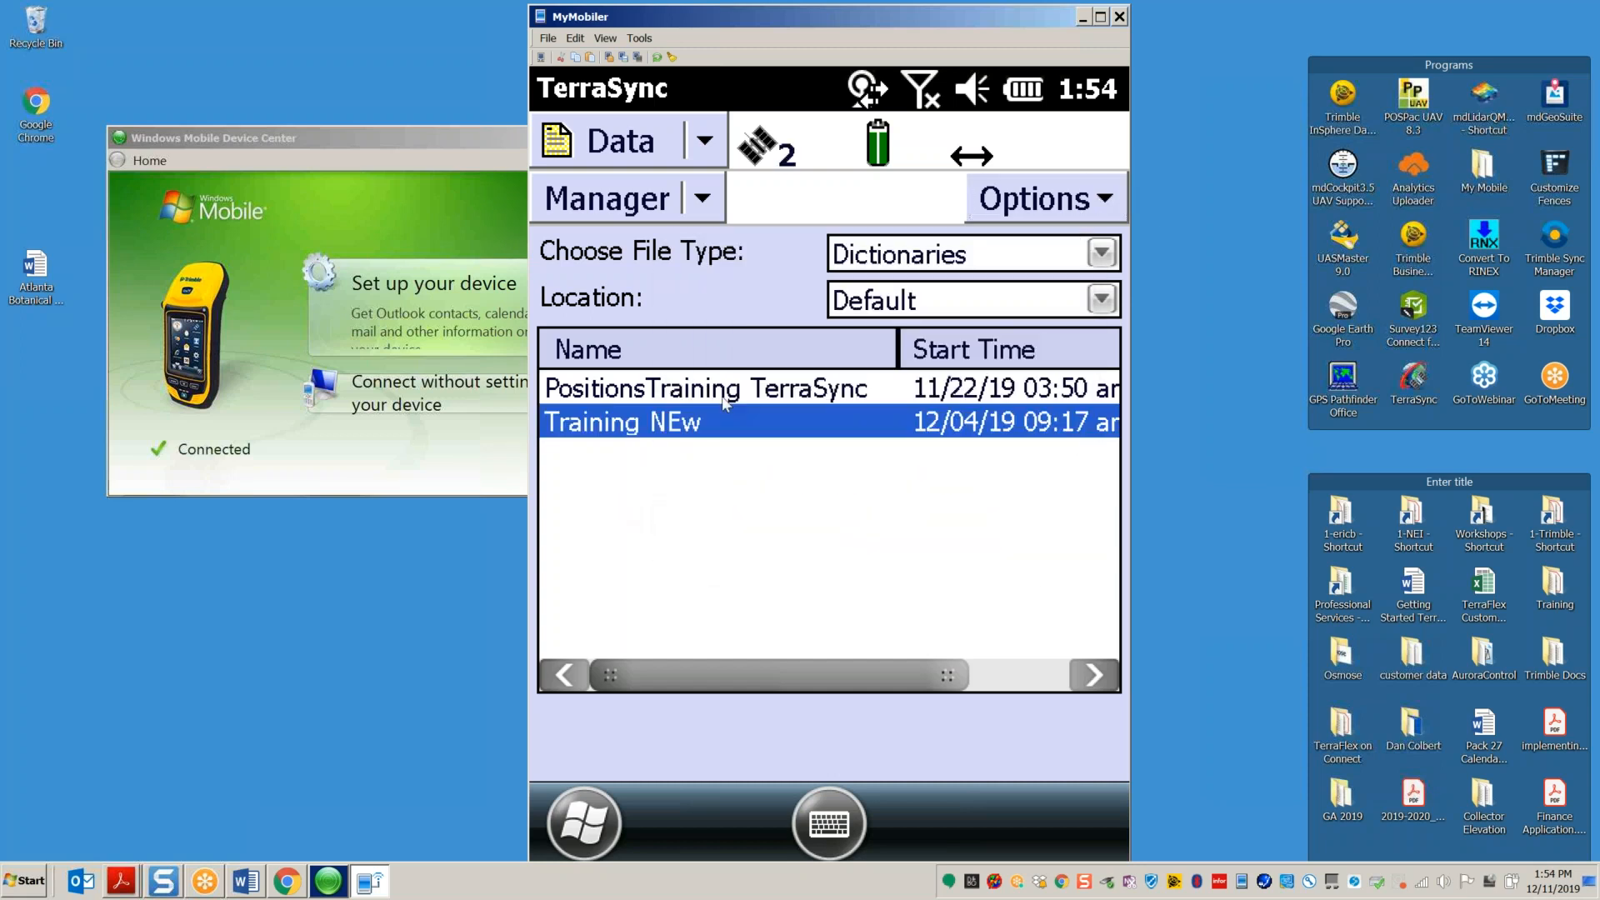
Step: Switch the File Manager back to data files and check which dictionary the atl training test file uses
left_click(996, 266)
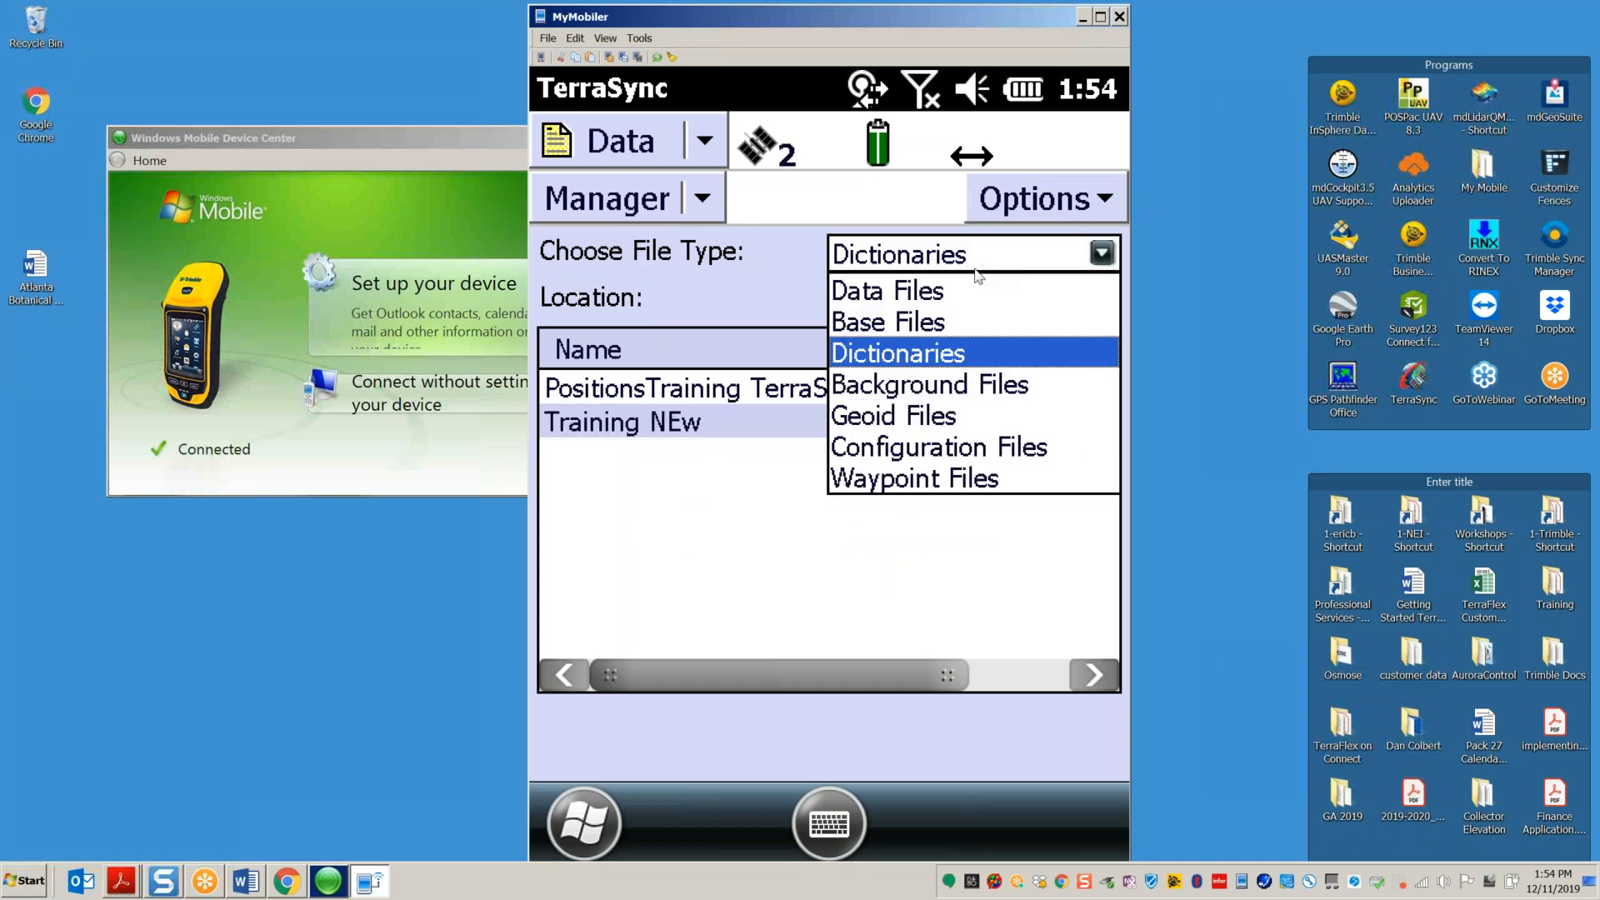
left_click(911, 294)
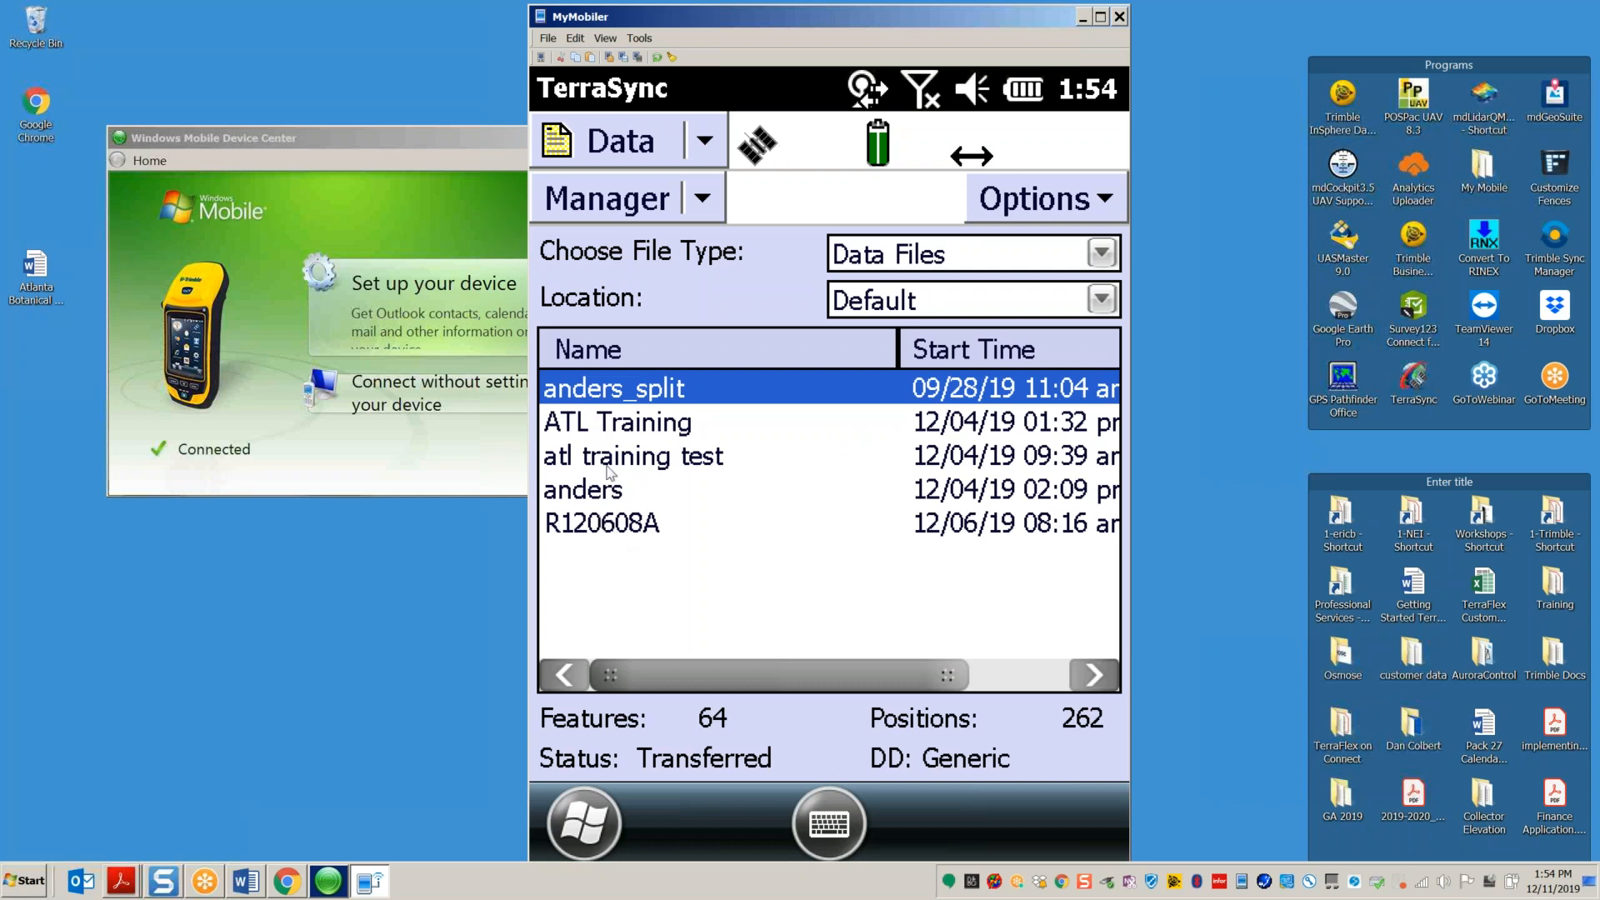
left_click(626, 450)
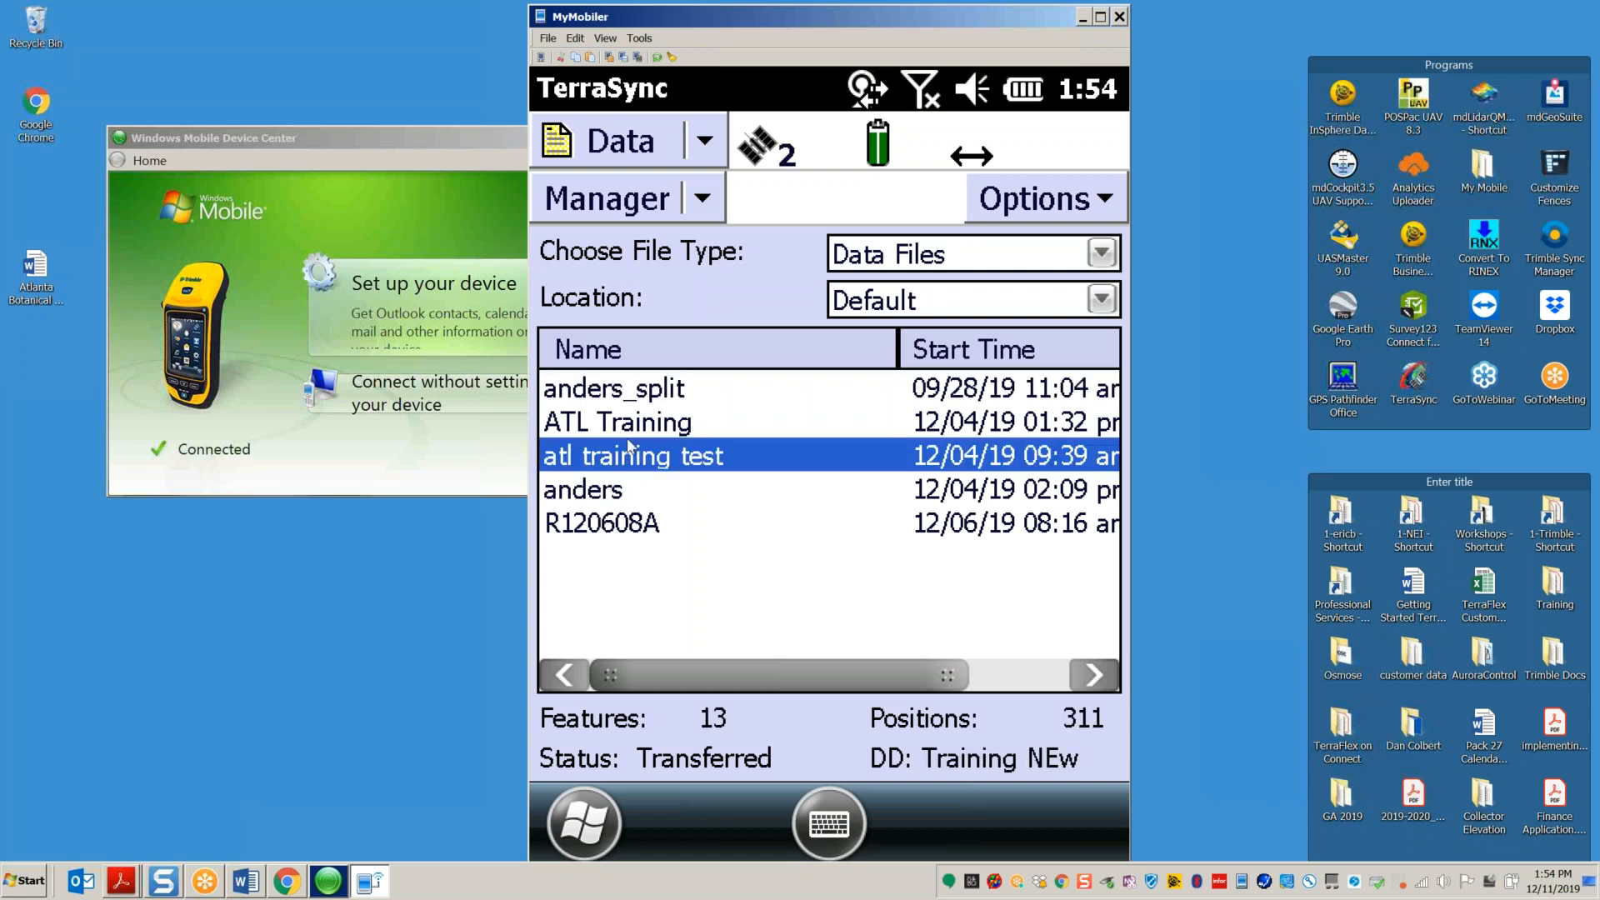
Step: Delete the ATL Training data file
left_click(629, 425)
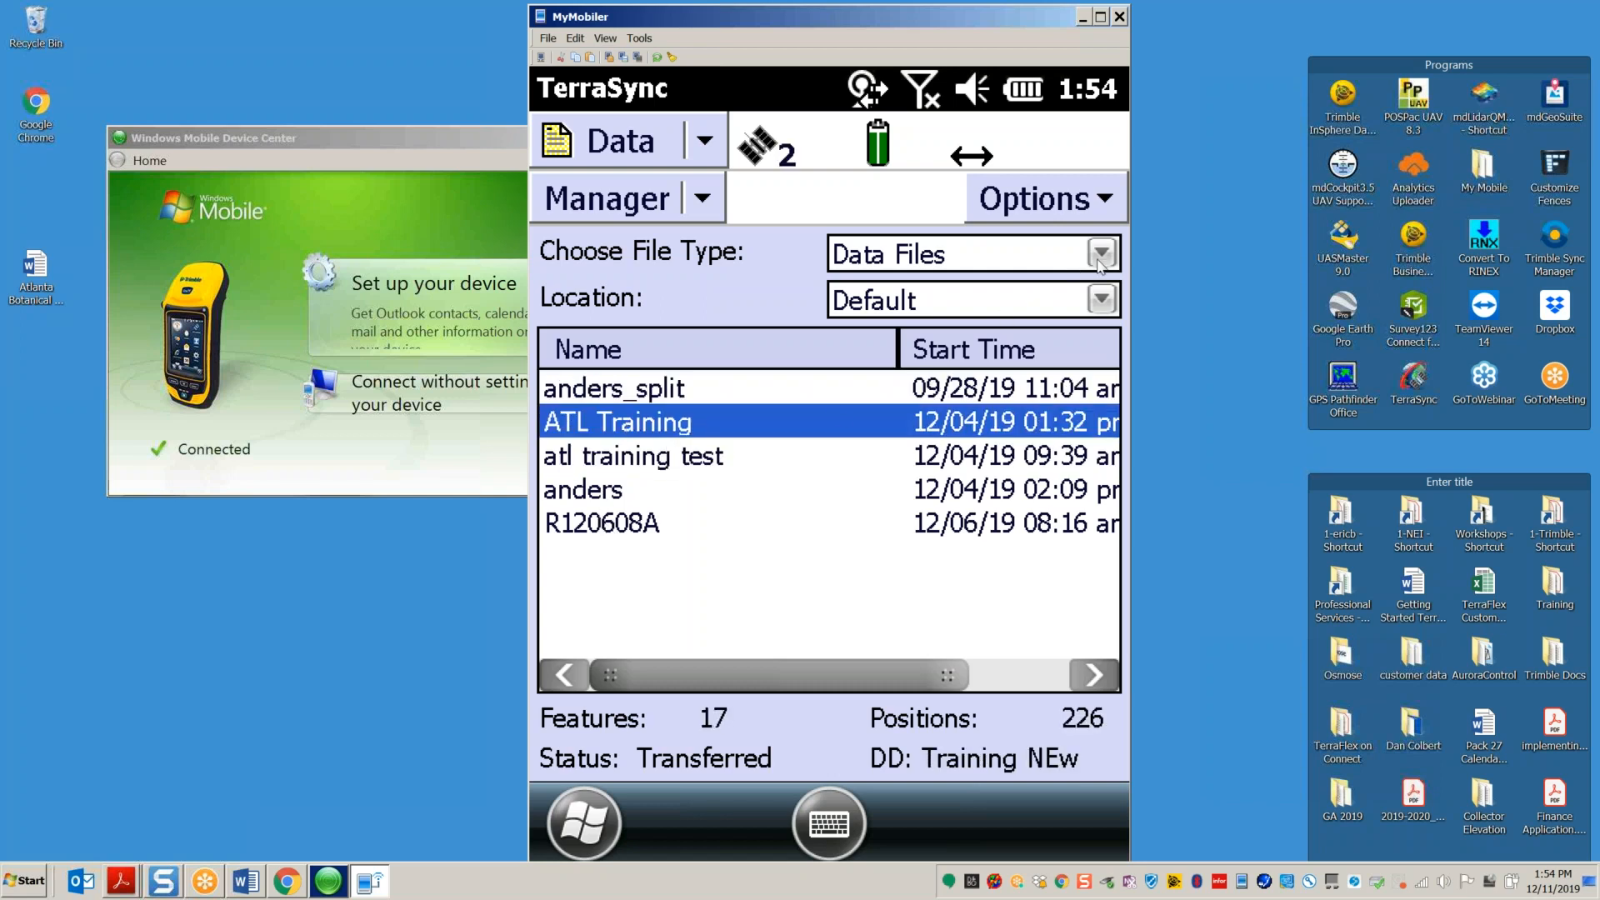
left_click(1083, 213)
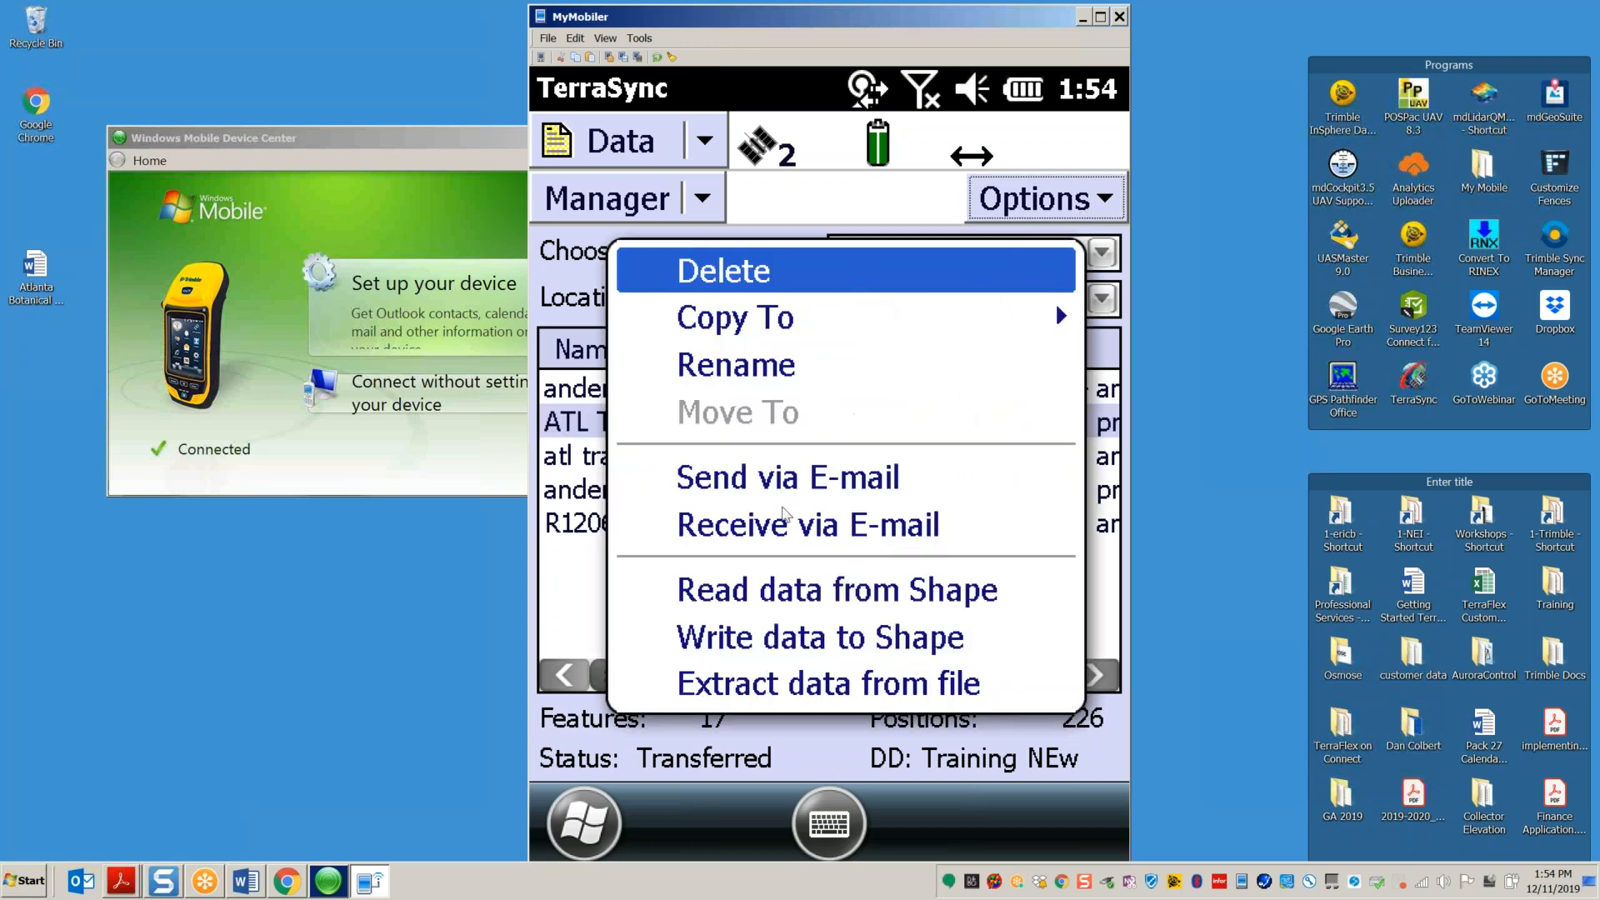
left_click(1032, 284)
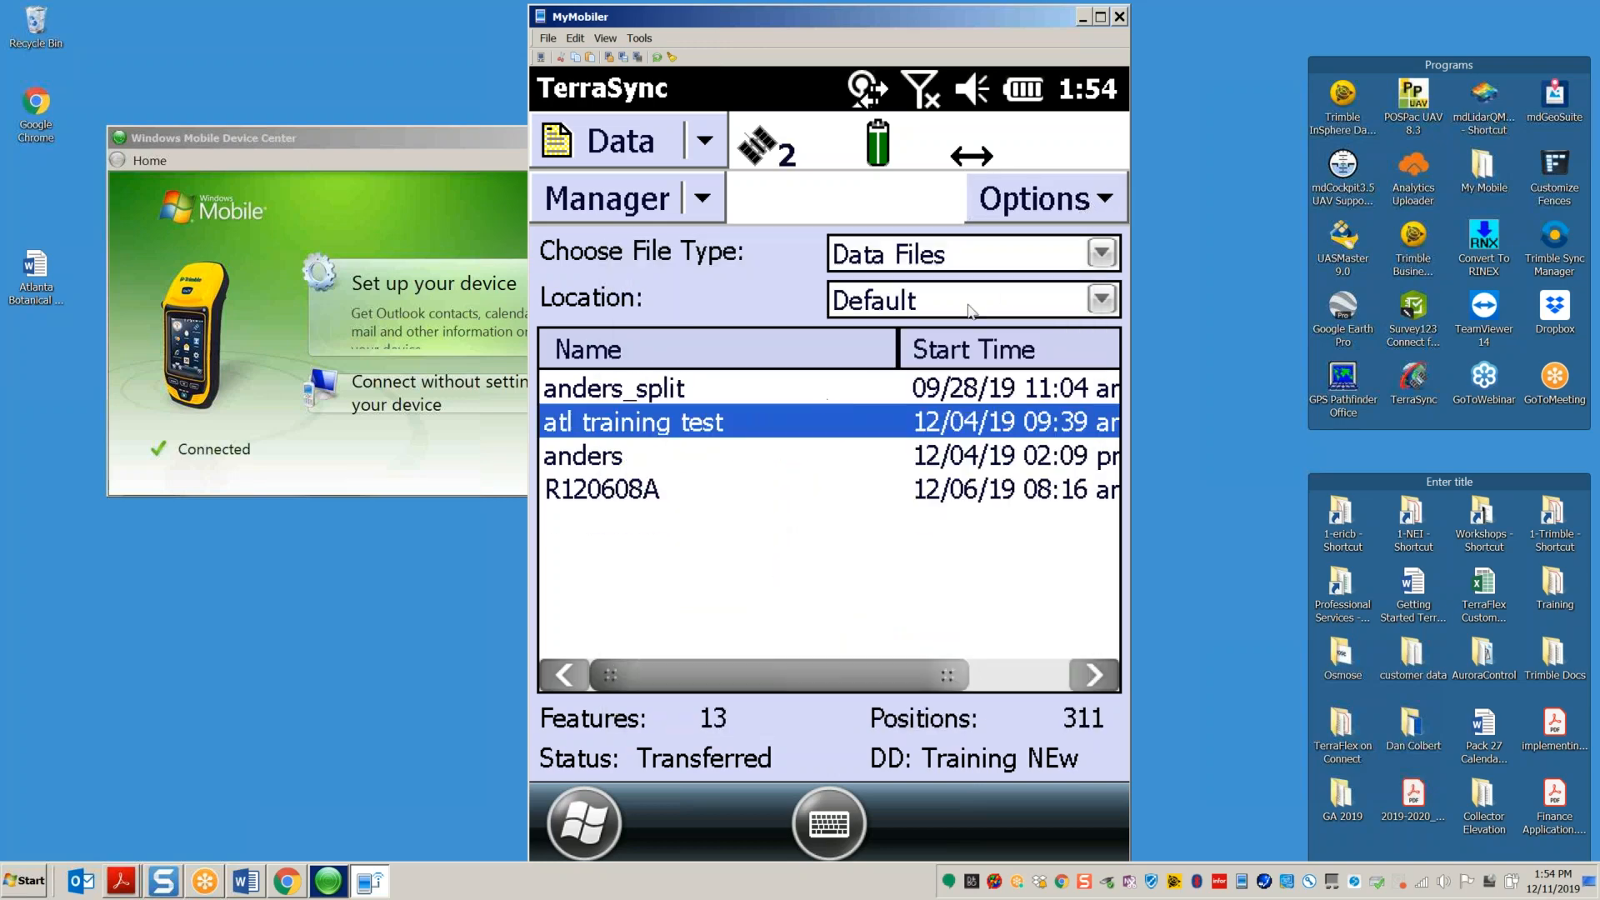
Step: Review the Write to Shape export folder, coordinate system and datum for the atl training test file, then cancel the export
left_click(1090, 214)
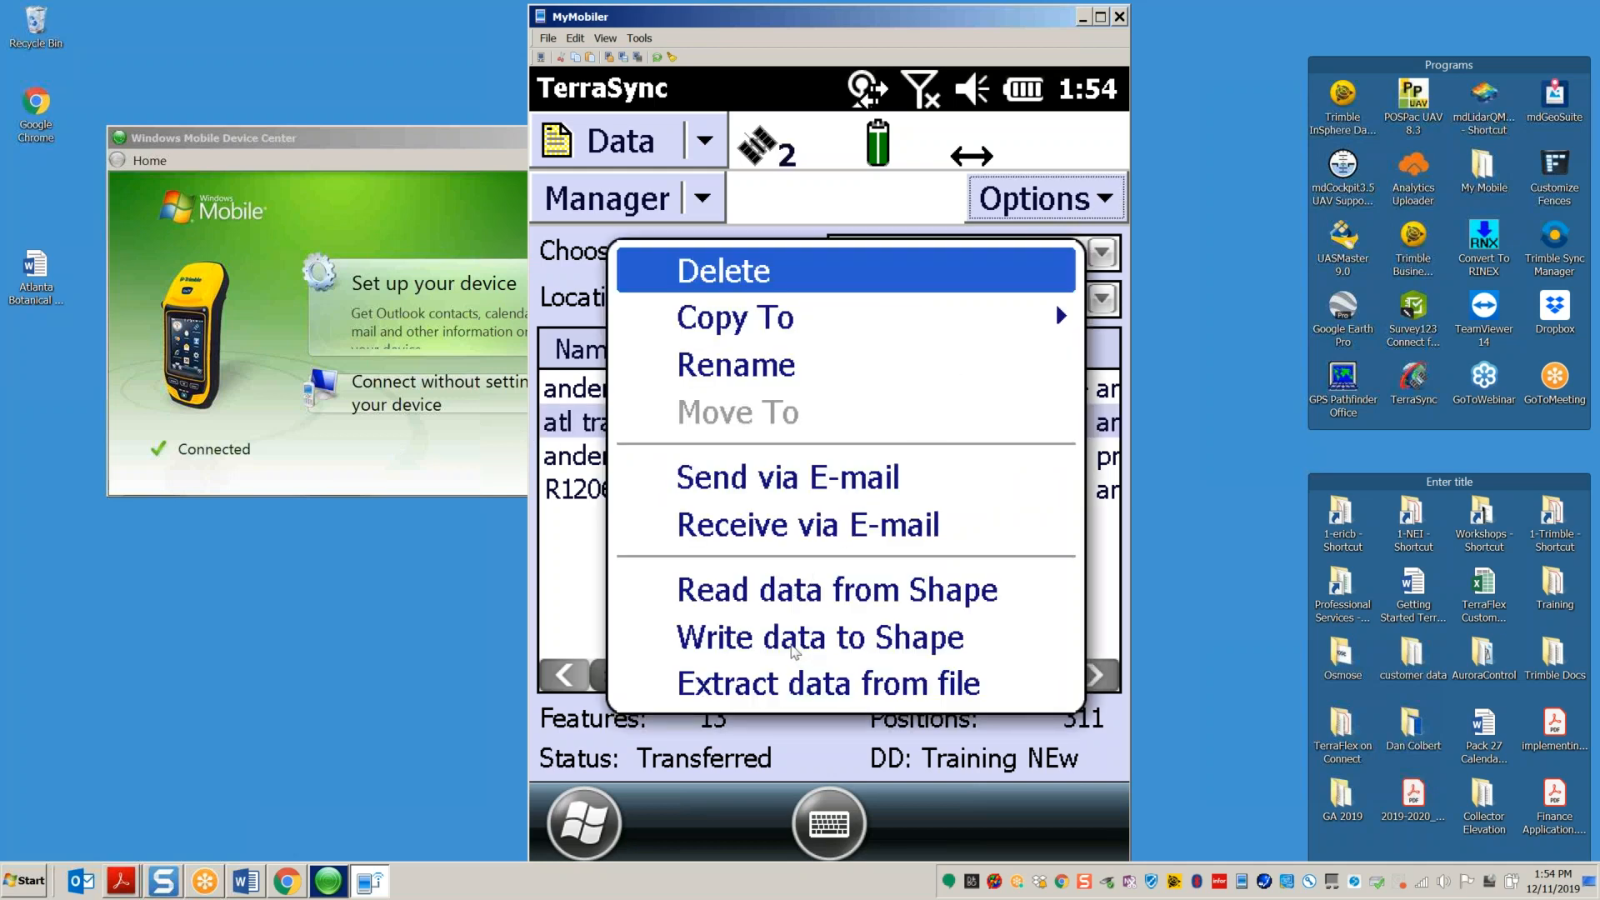
left_click(794, 652)
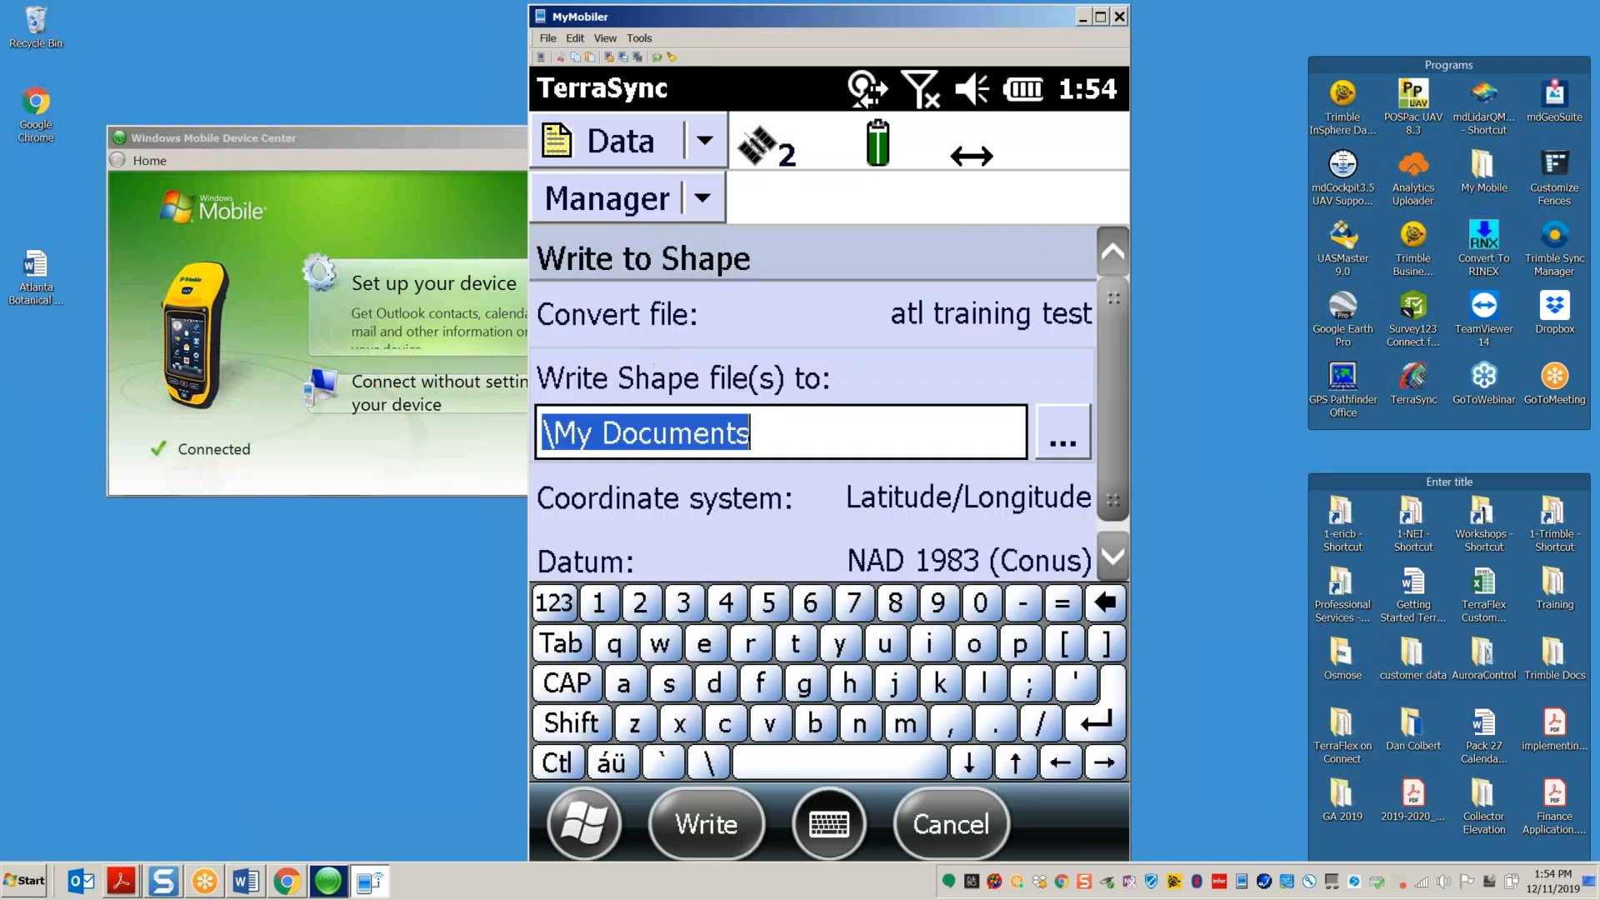
left_click_drag(1104, 338, 1125, 405)
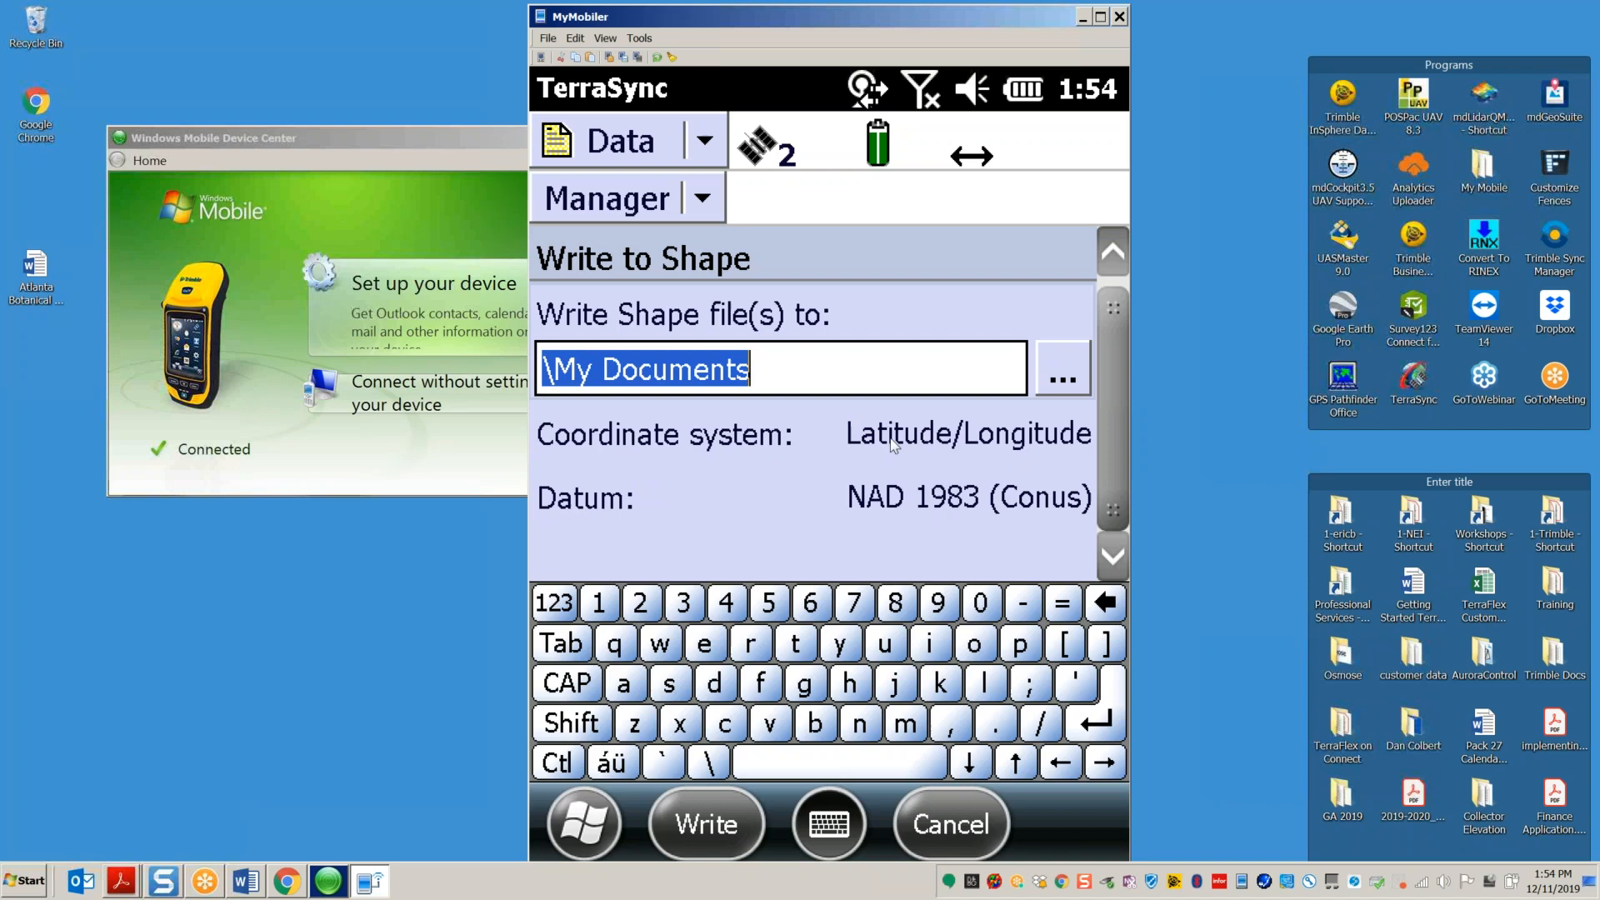
left_click(954, 823)
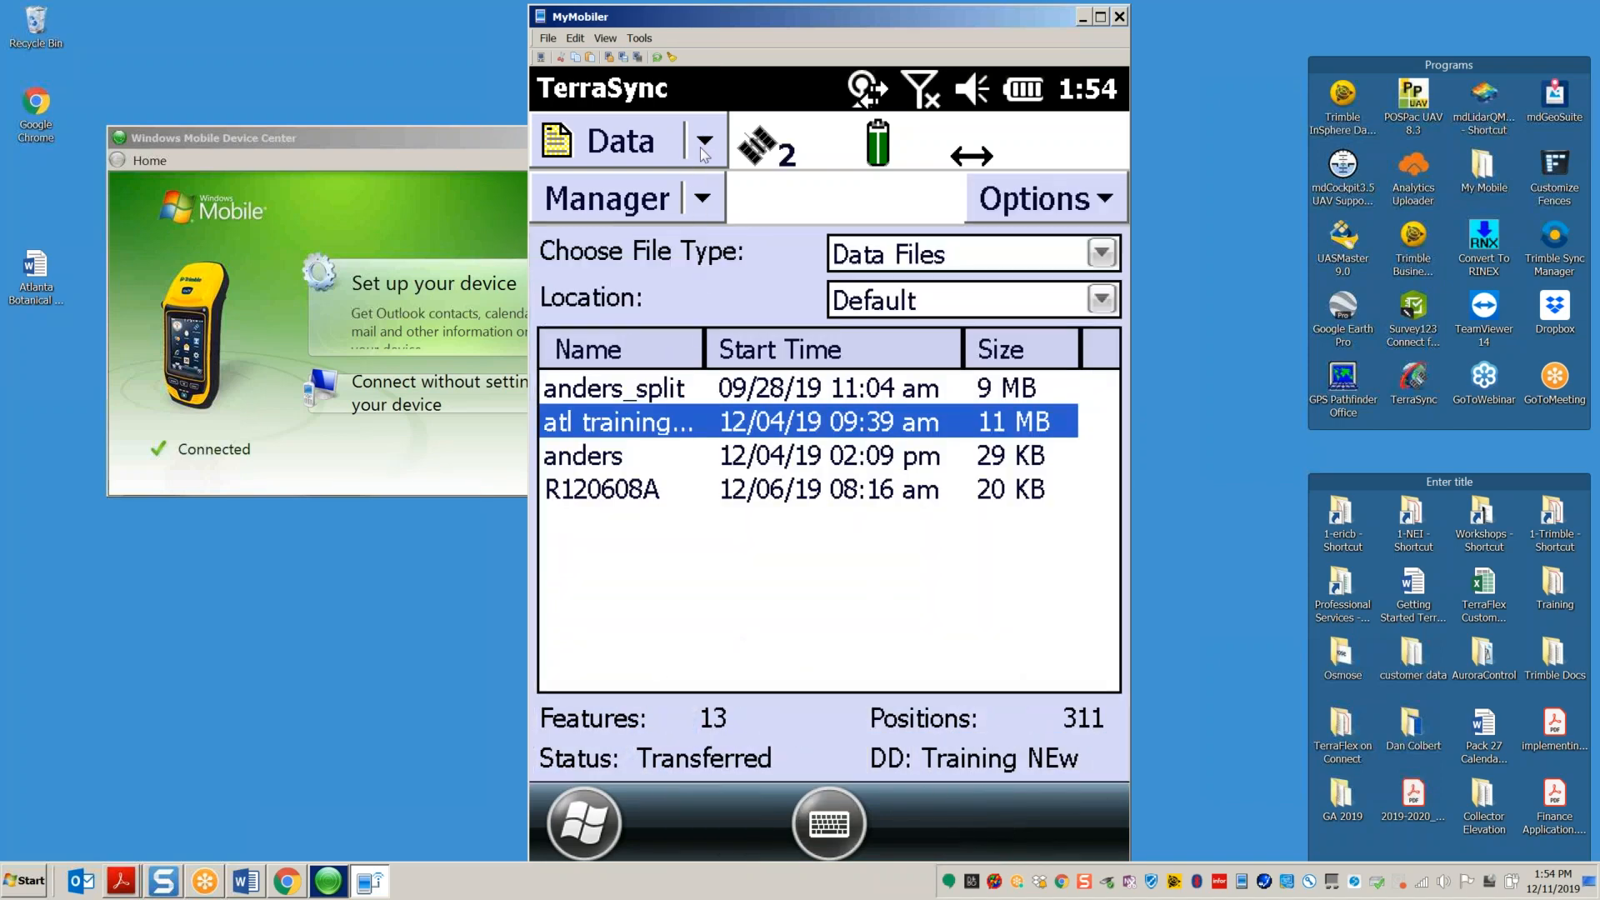
Step: Open the Coordinate System settings in the Setup section and browse the available systems
left_click(706, 148)
left_click(695, 405)
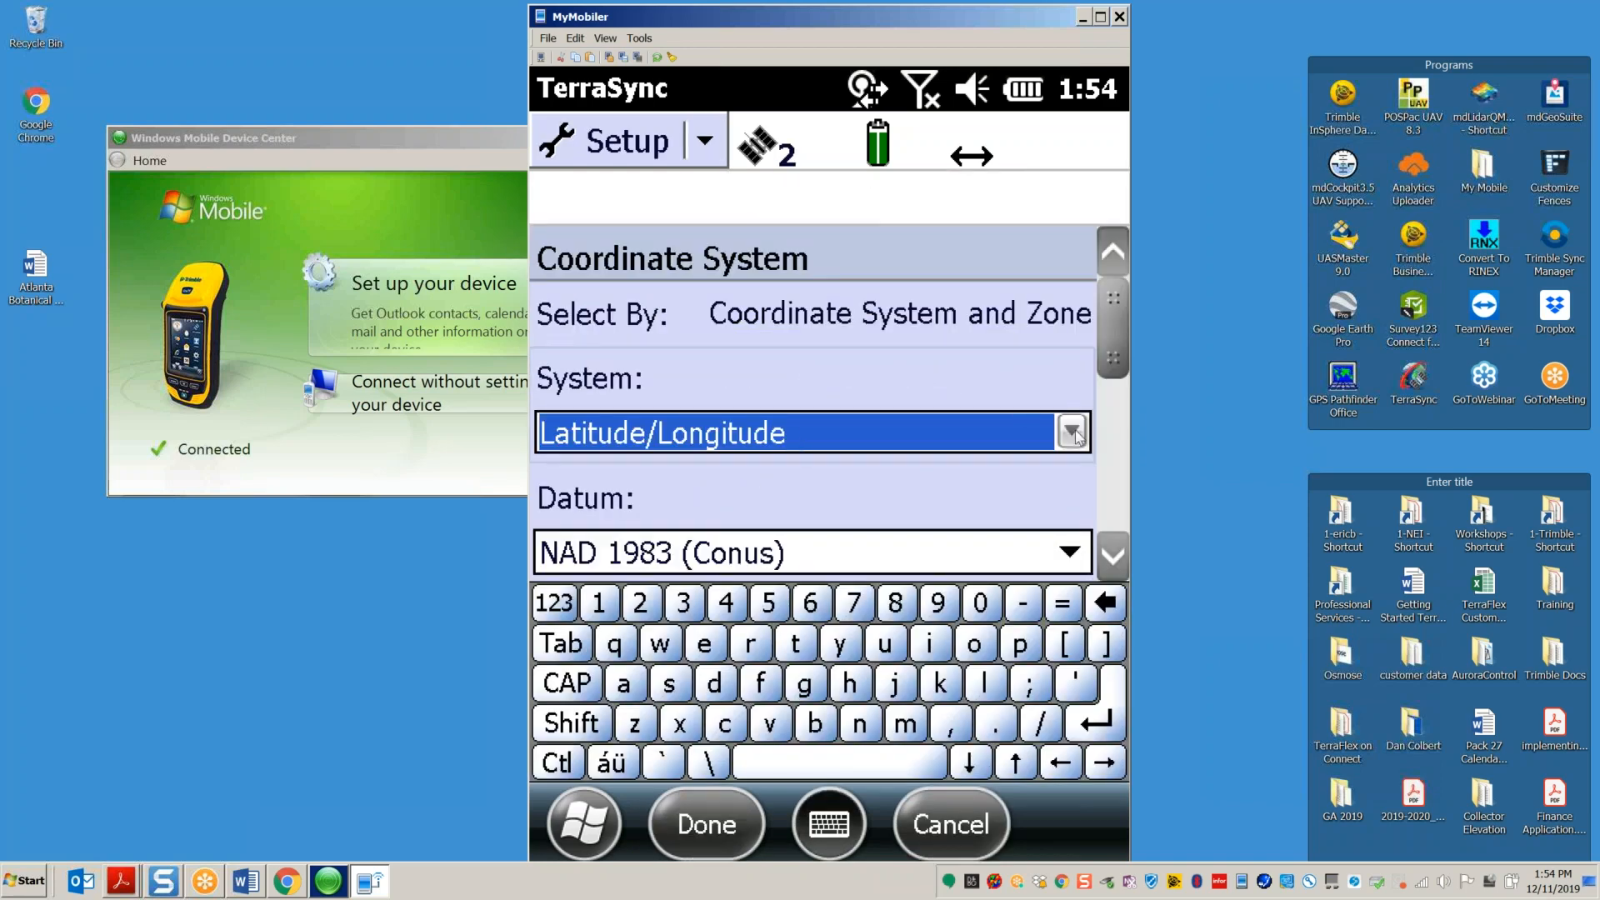
left_click(1071, 432)
left_click_drag(1076, 520, 1090, 625)
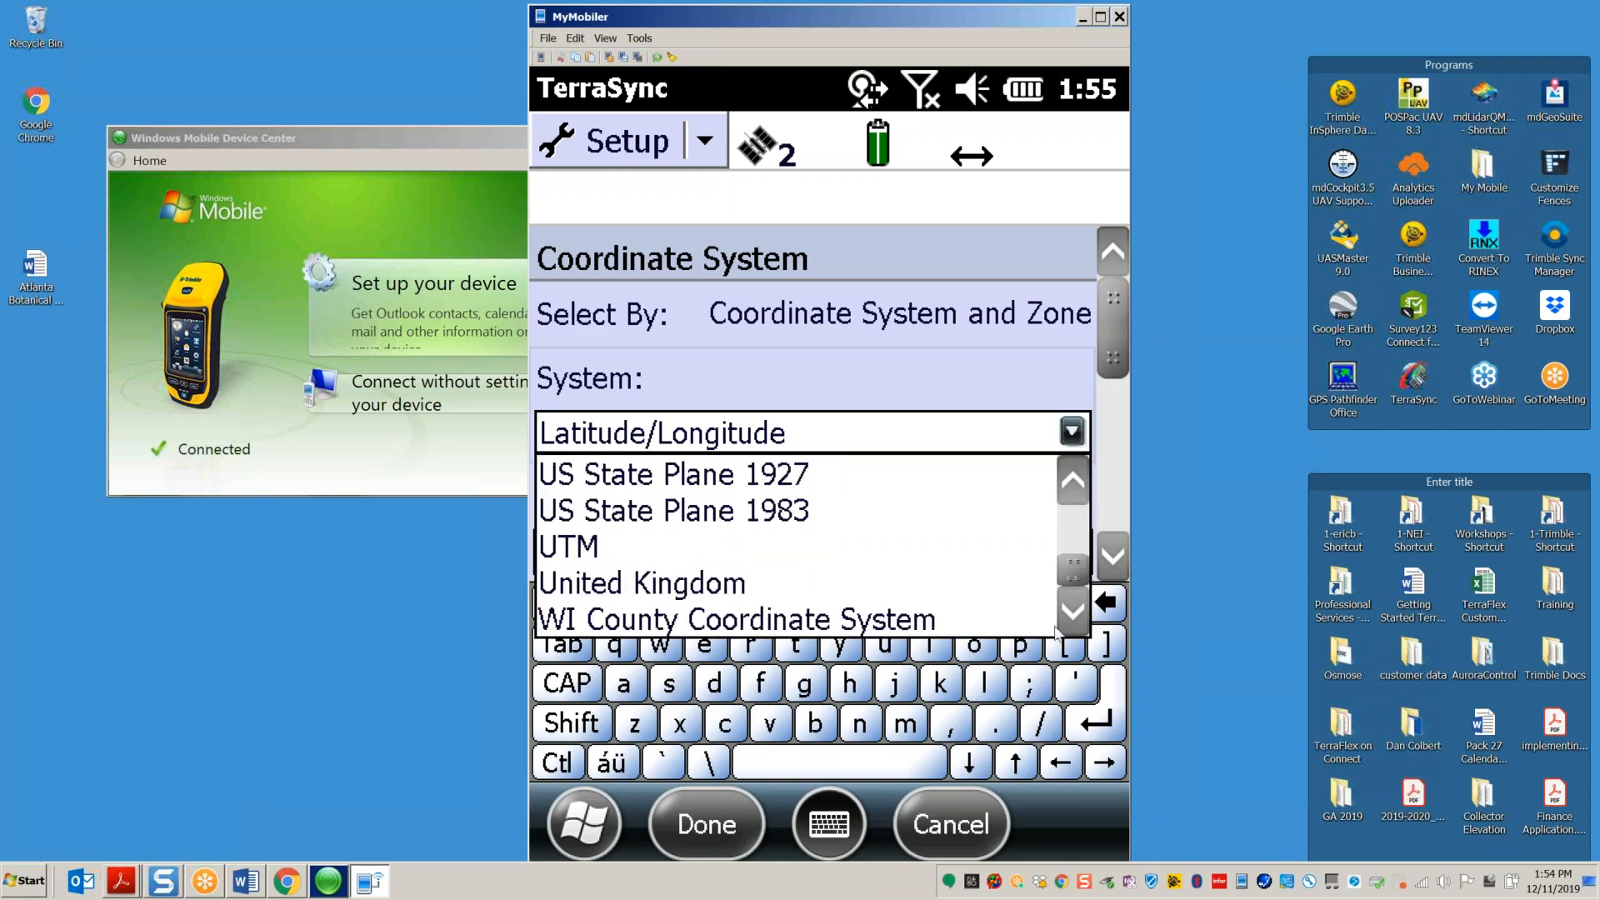
Step: Set the coordinate system to US State Plane 1983 and the zone to Louisiana South 1702
left_click(672, 510)
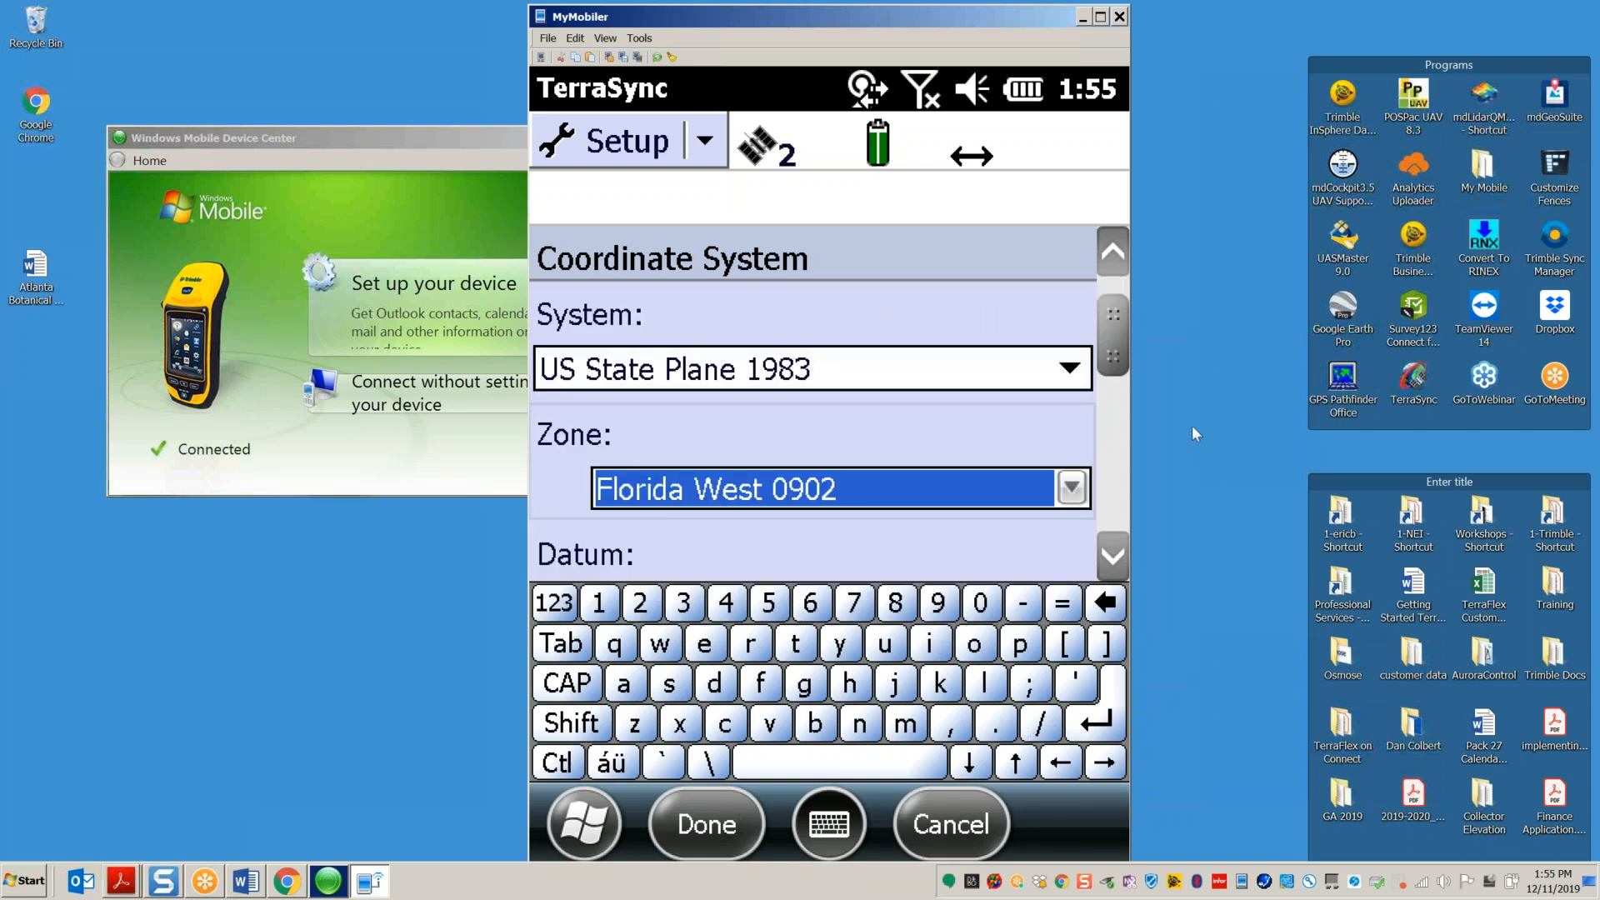
mouse_move(1118, 346)
left_mouse_down()
mouse_move(1127, 403)
mouse_move(1118, 340)
left_mouse_up()
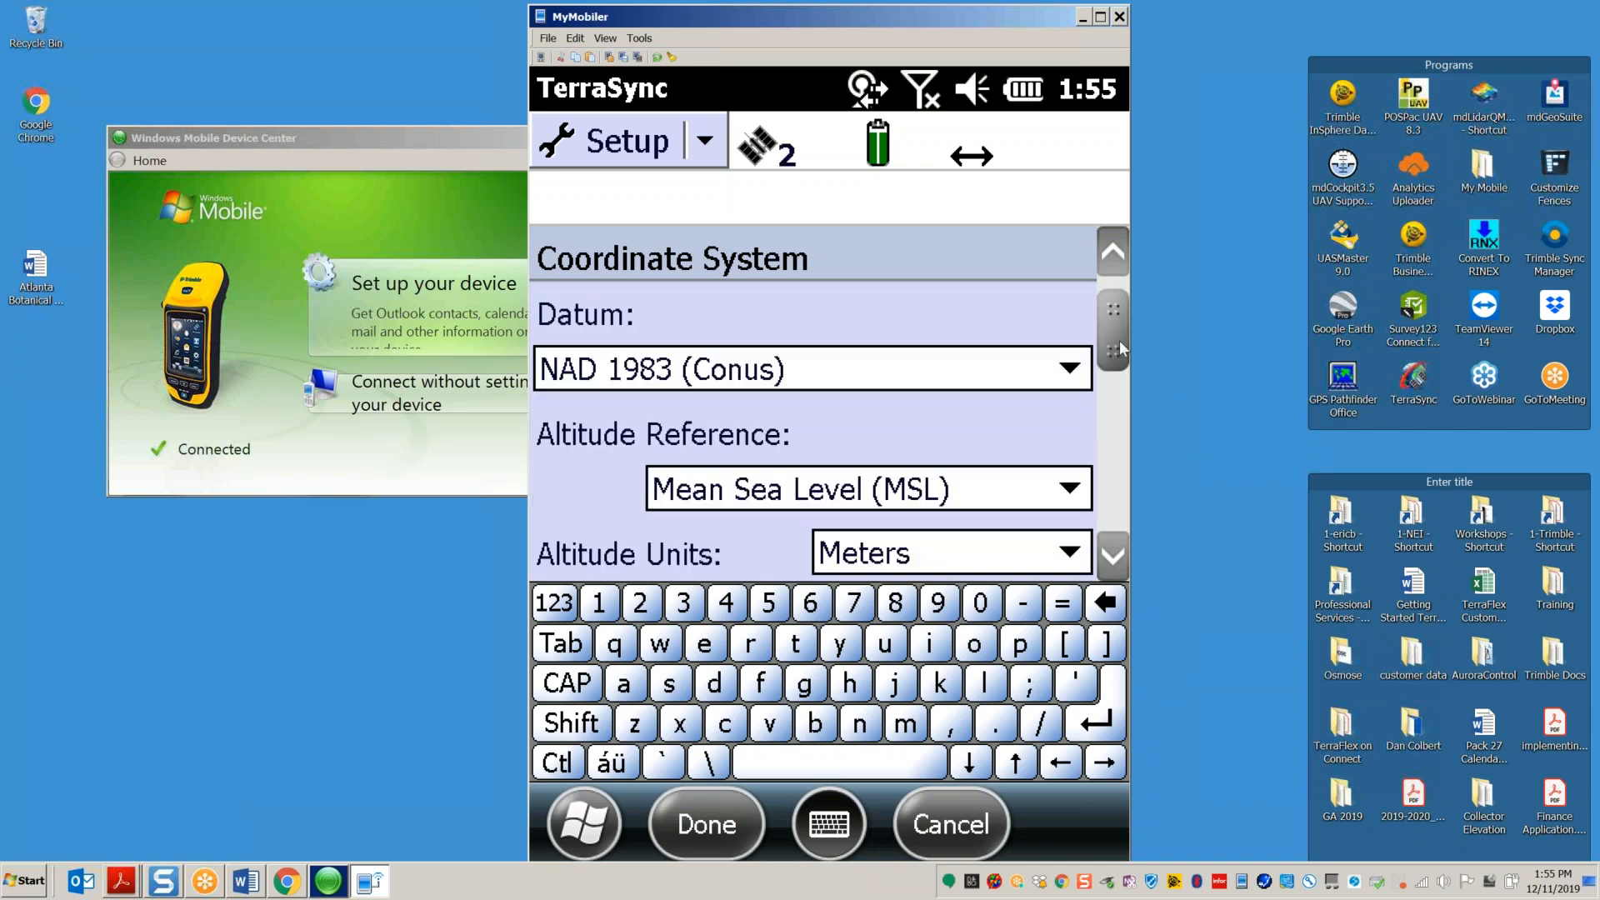
left_click(1074, 490)
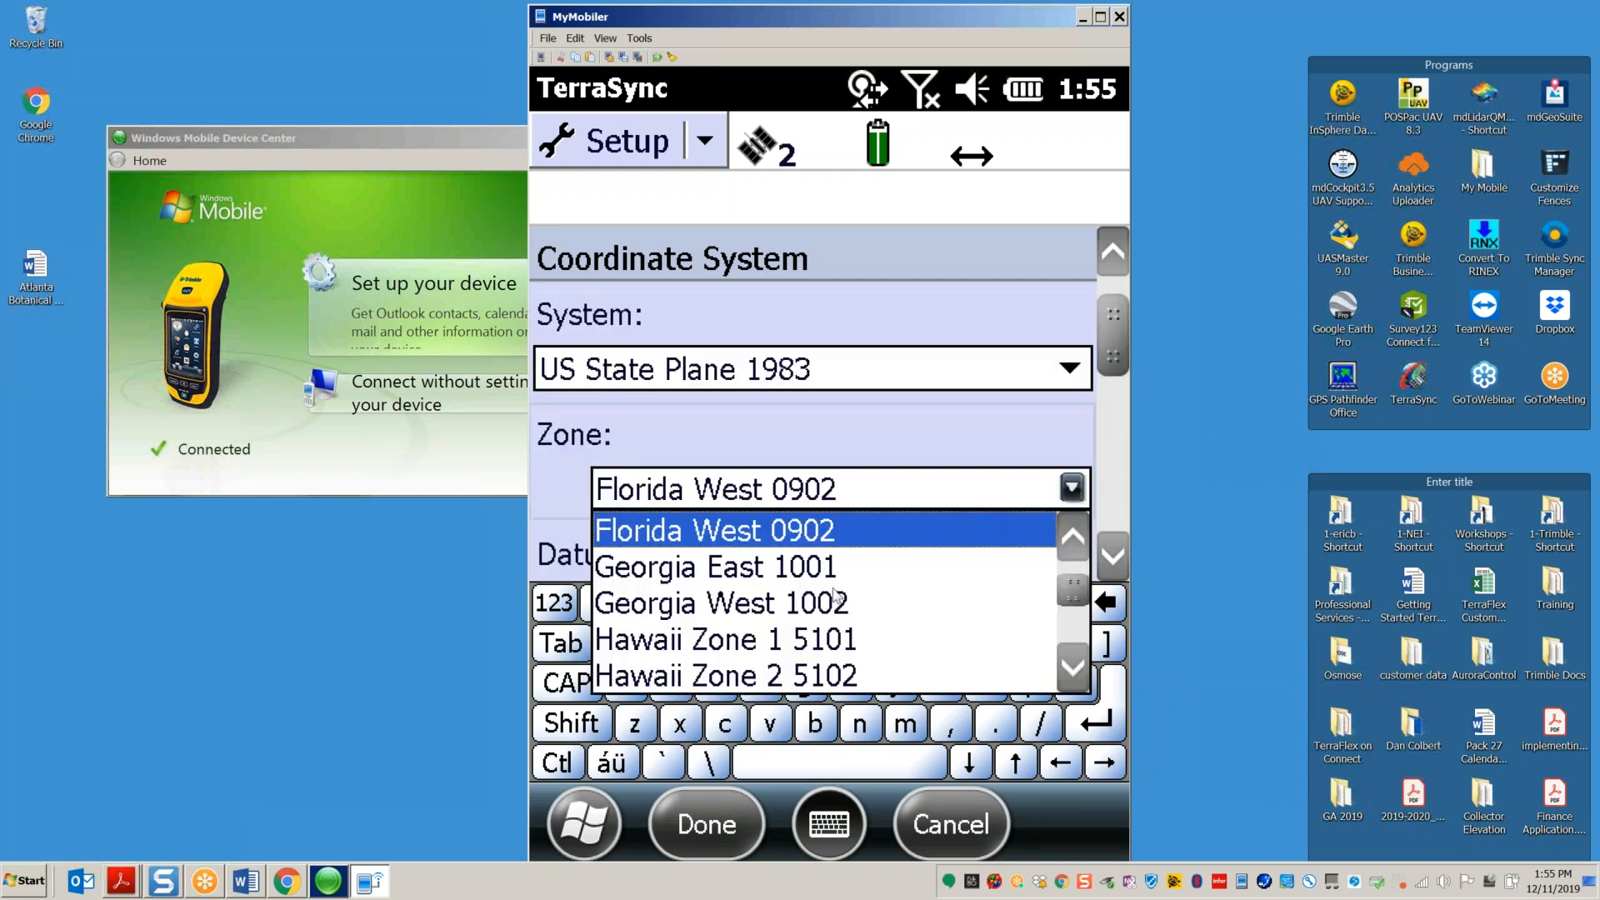
scroll(930, 573, "up", 1)
scroll(930, 573, "up", 1)
scroll(930, 572, "down", 3)
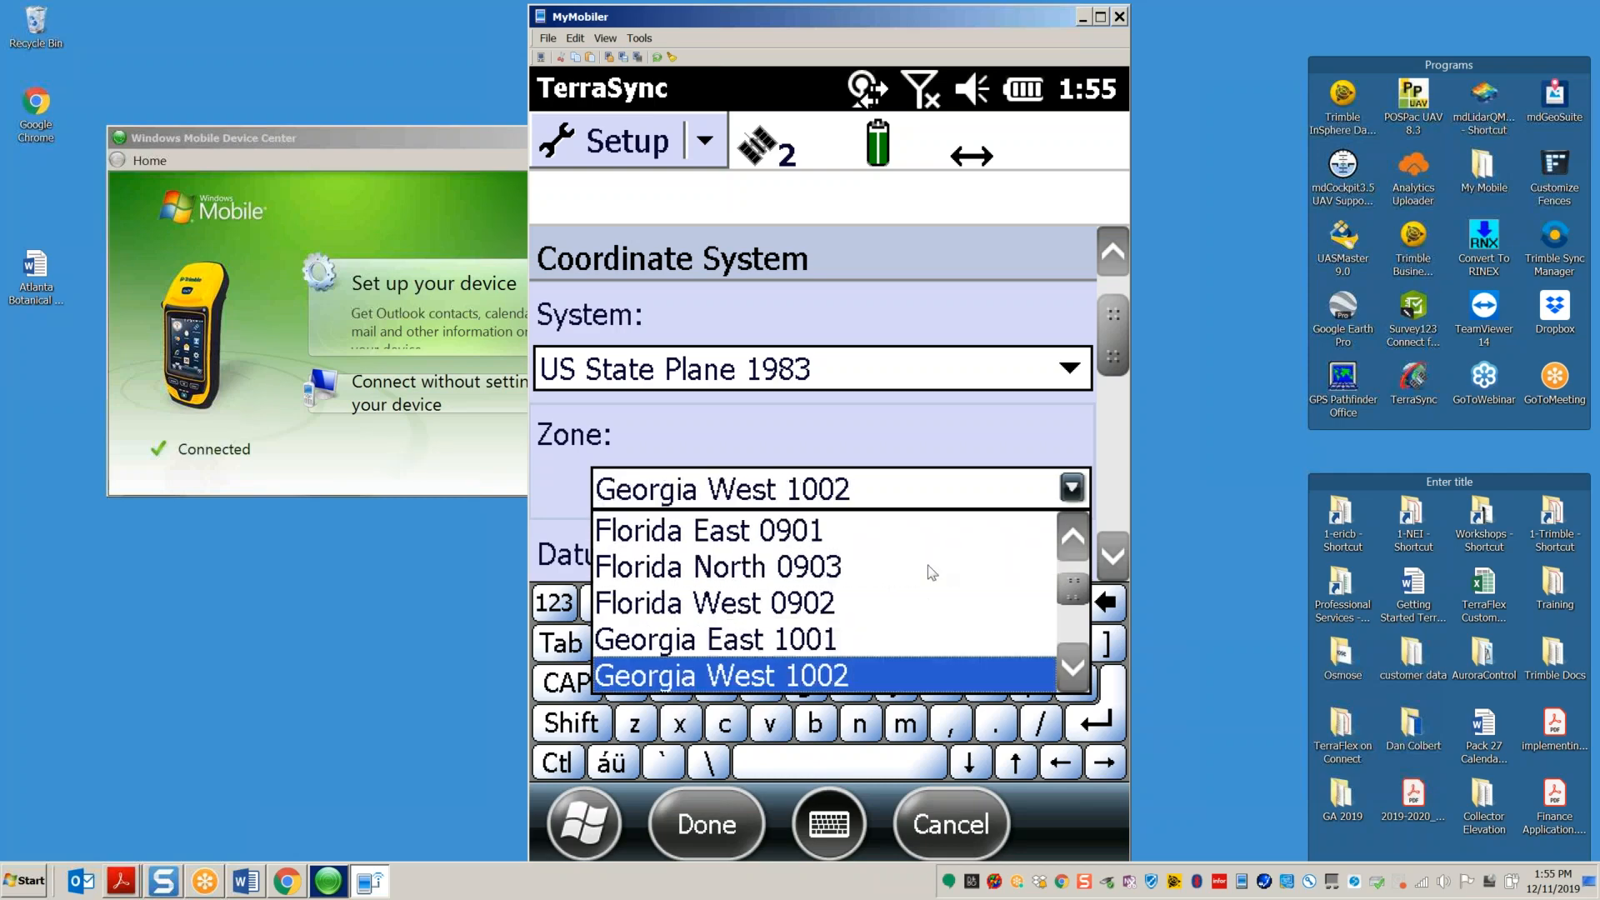
scroll(930, 573, "down", 1)
scroll(930, 572, "down", 5)
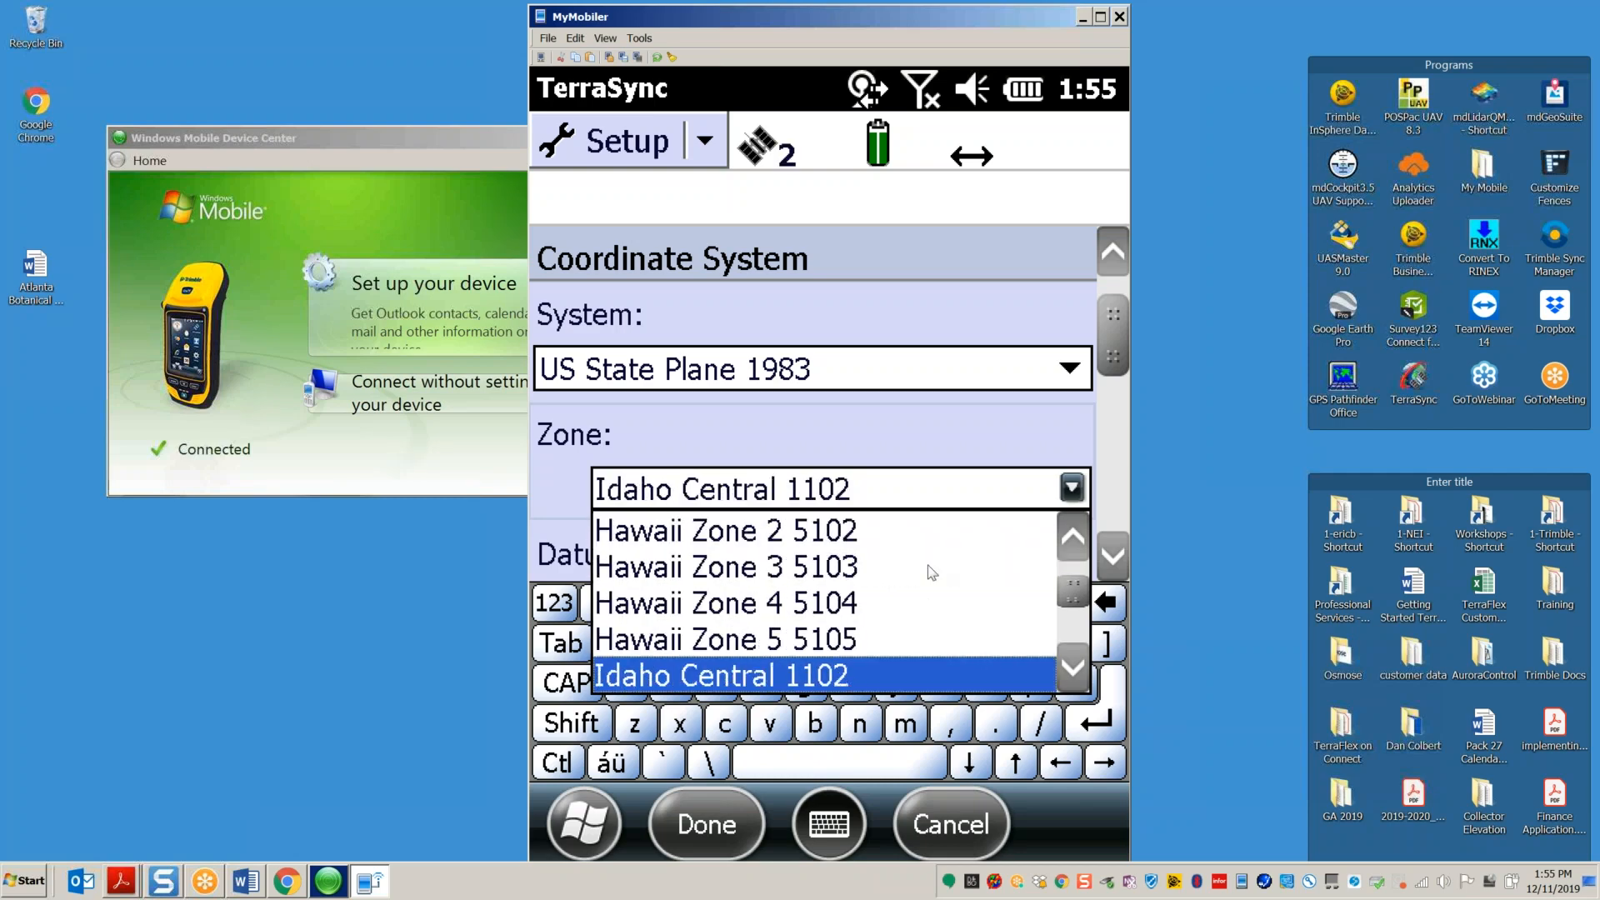
scroll(930, 573, "down", 4)
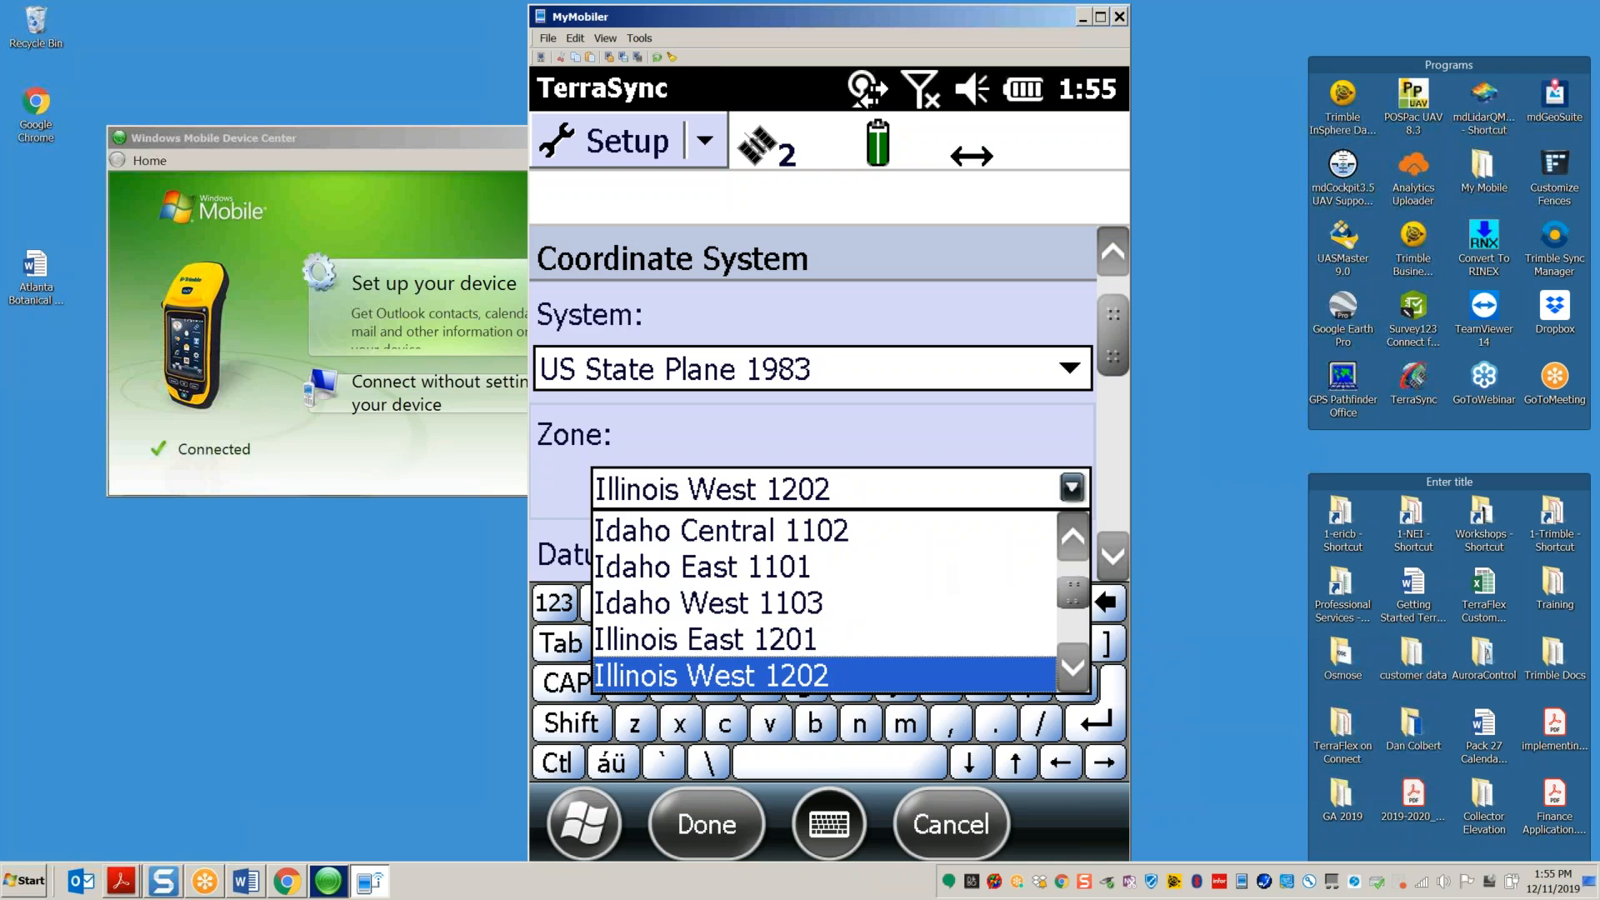
scroll(928, 572, "down", 4)
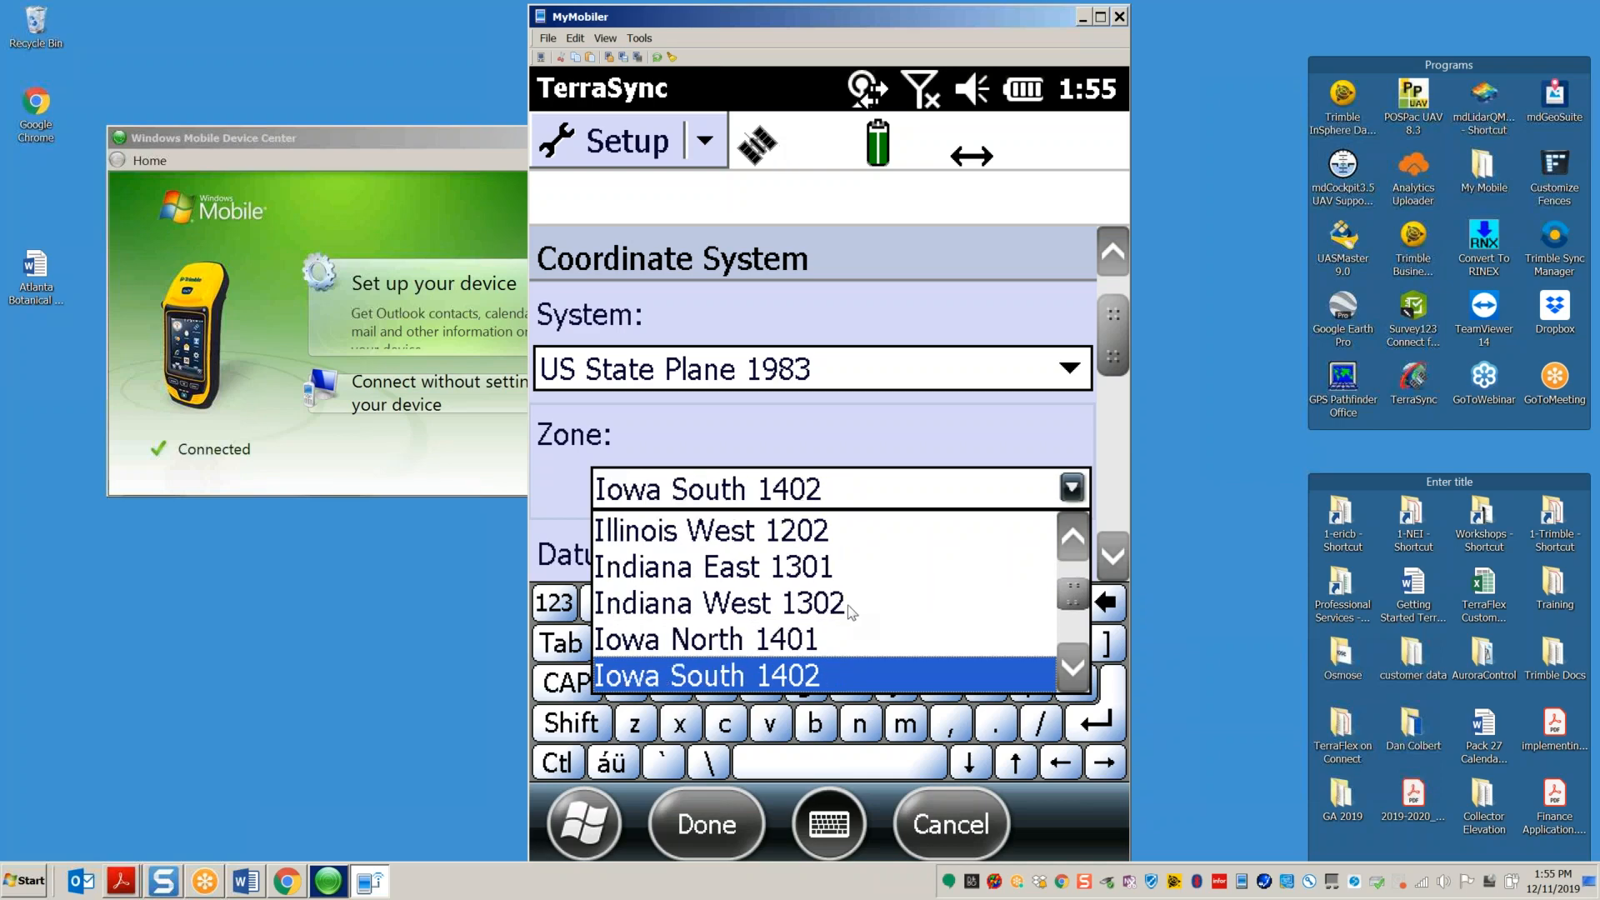
scroll(839, 600, "down", 5)
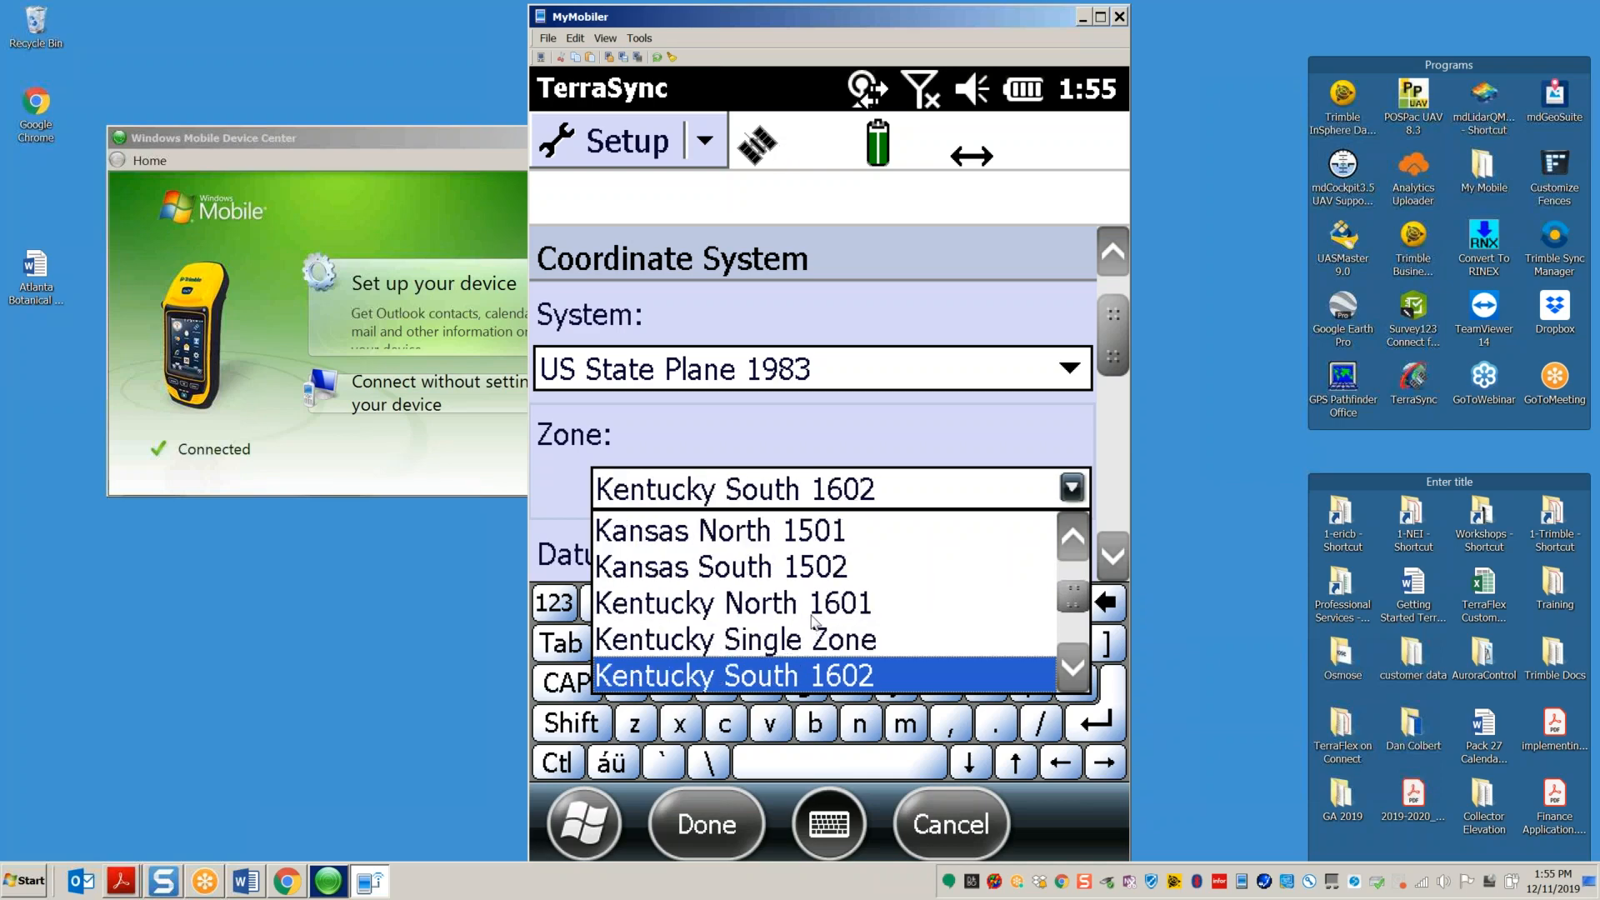
scroll(813, 621, "down", 5)
left_click(709, 613)
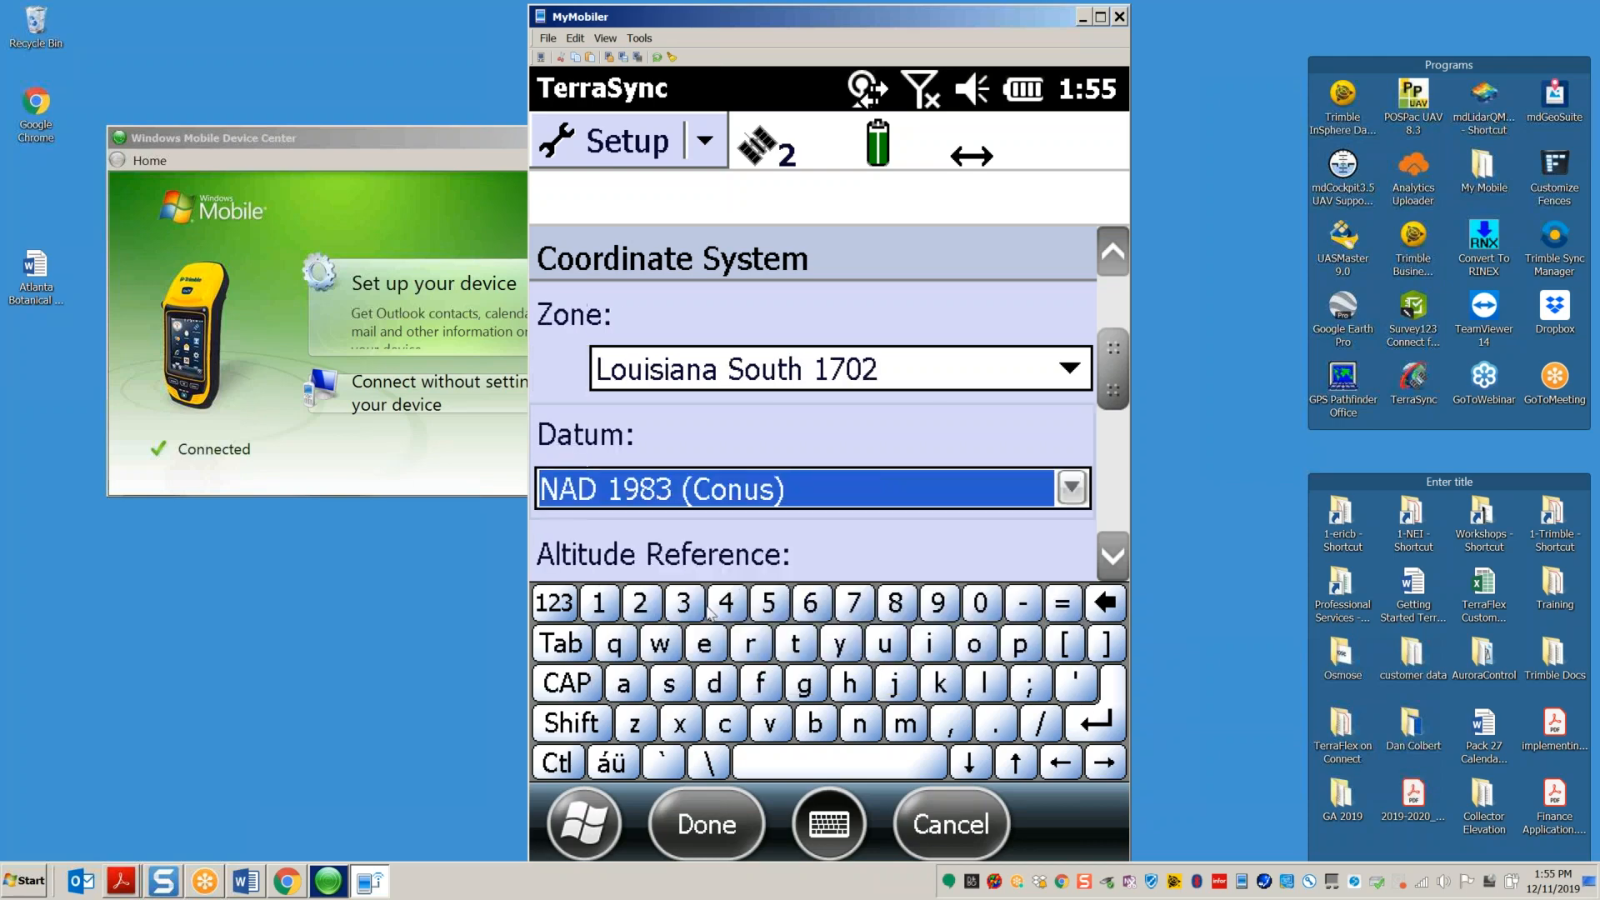
Step: Set the altitude units of the coordinate system to US Survey Feet
left_click(1115, 556)
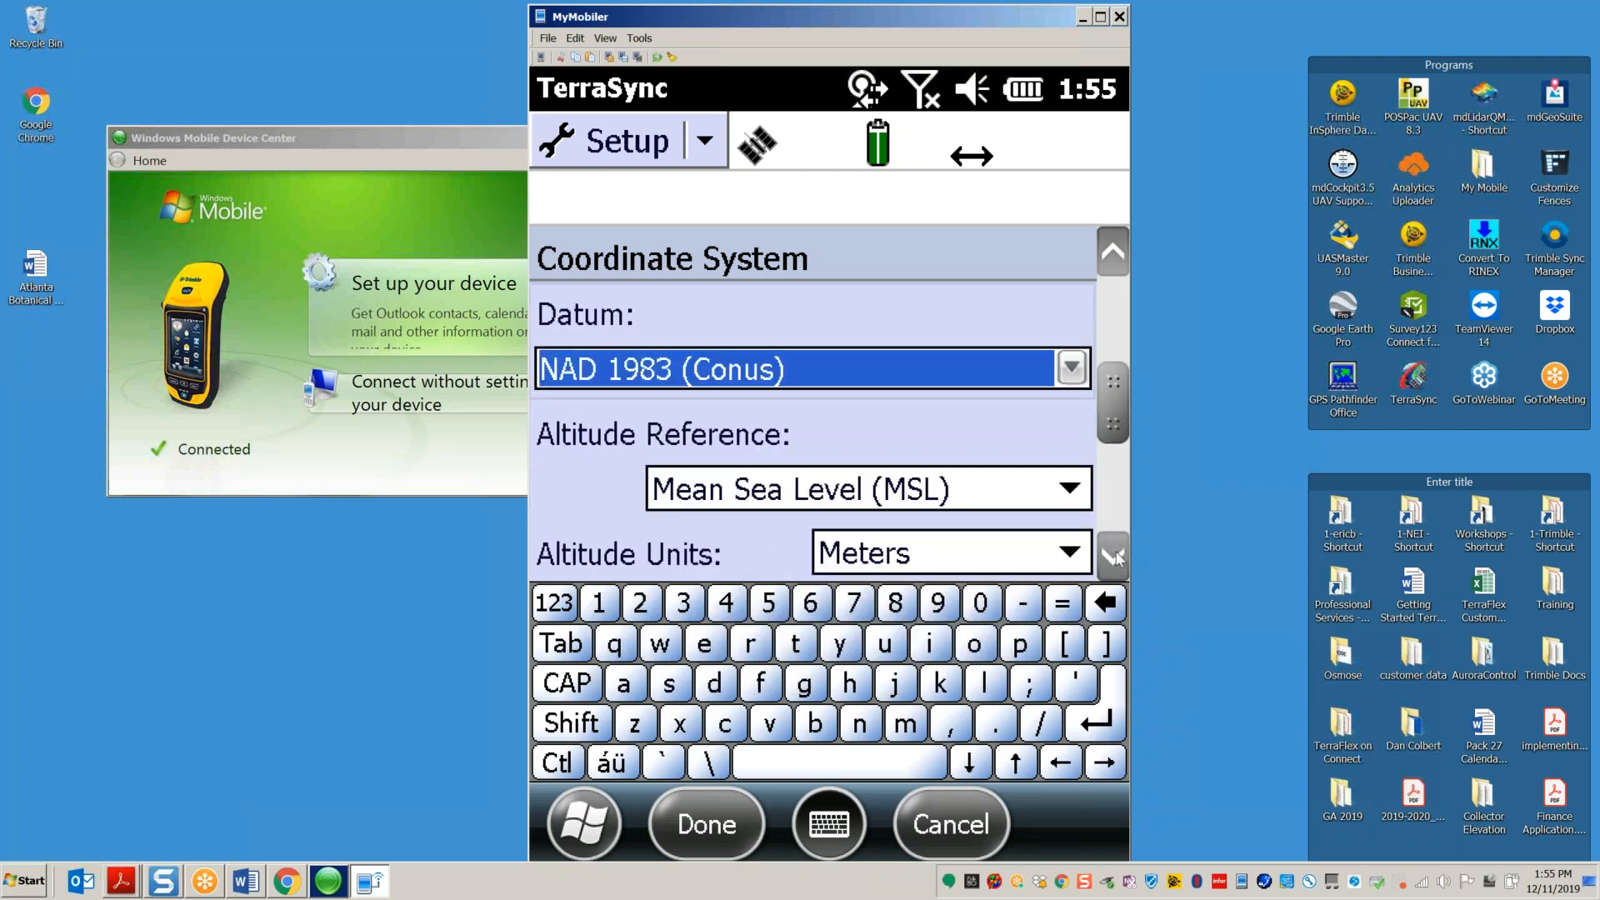
left_click(1062, 555)
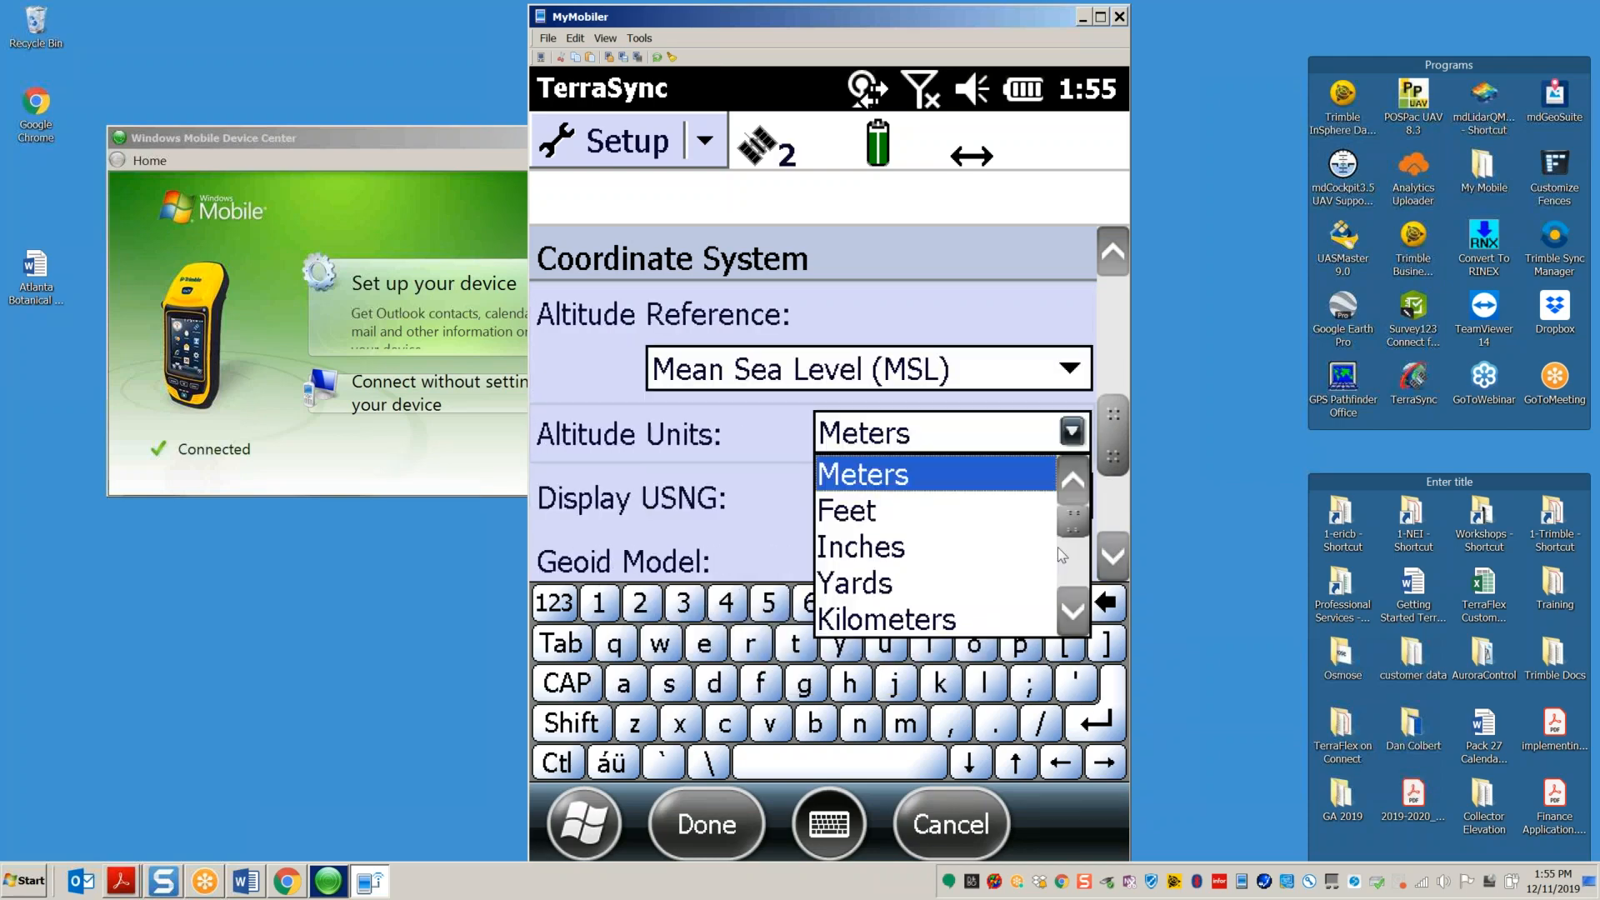
left_click_drag(1076, 525, 1075, 567)
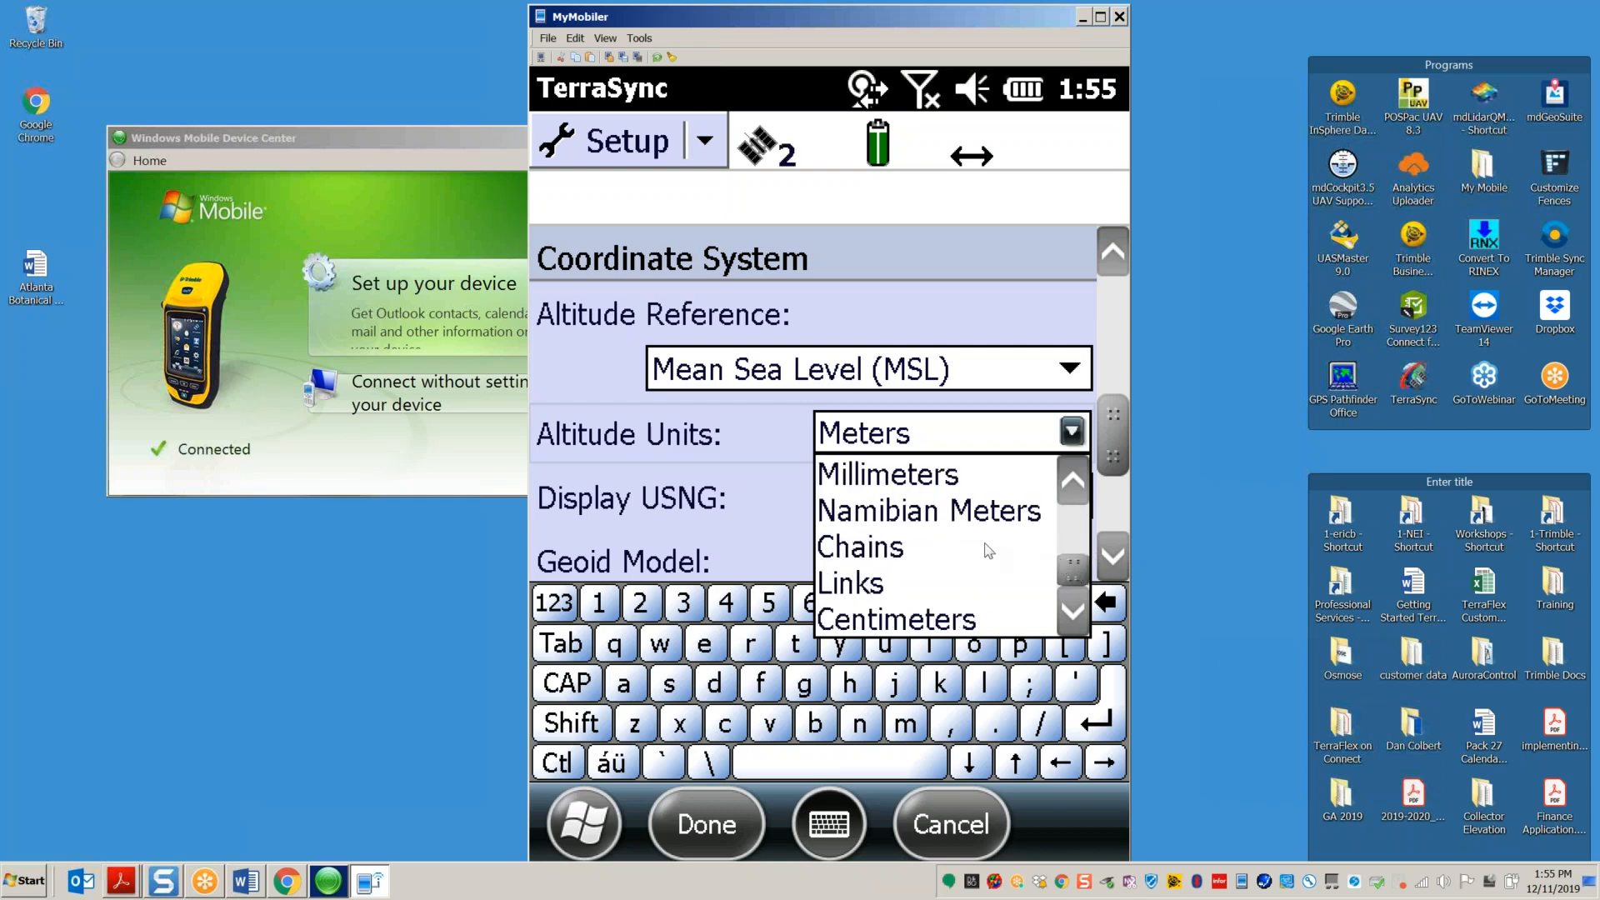
scroll(964, 553, "up", 2)
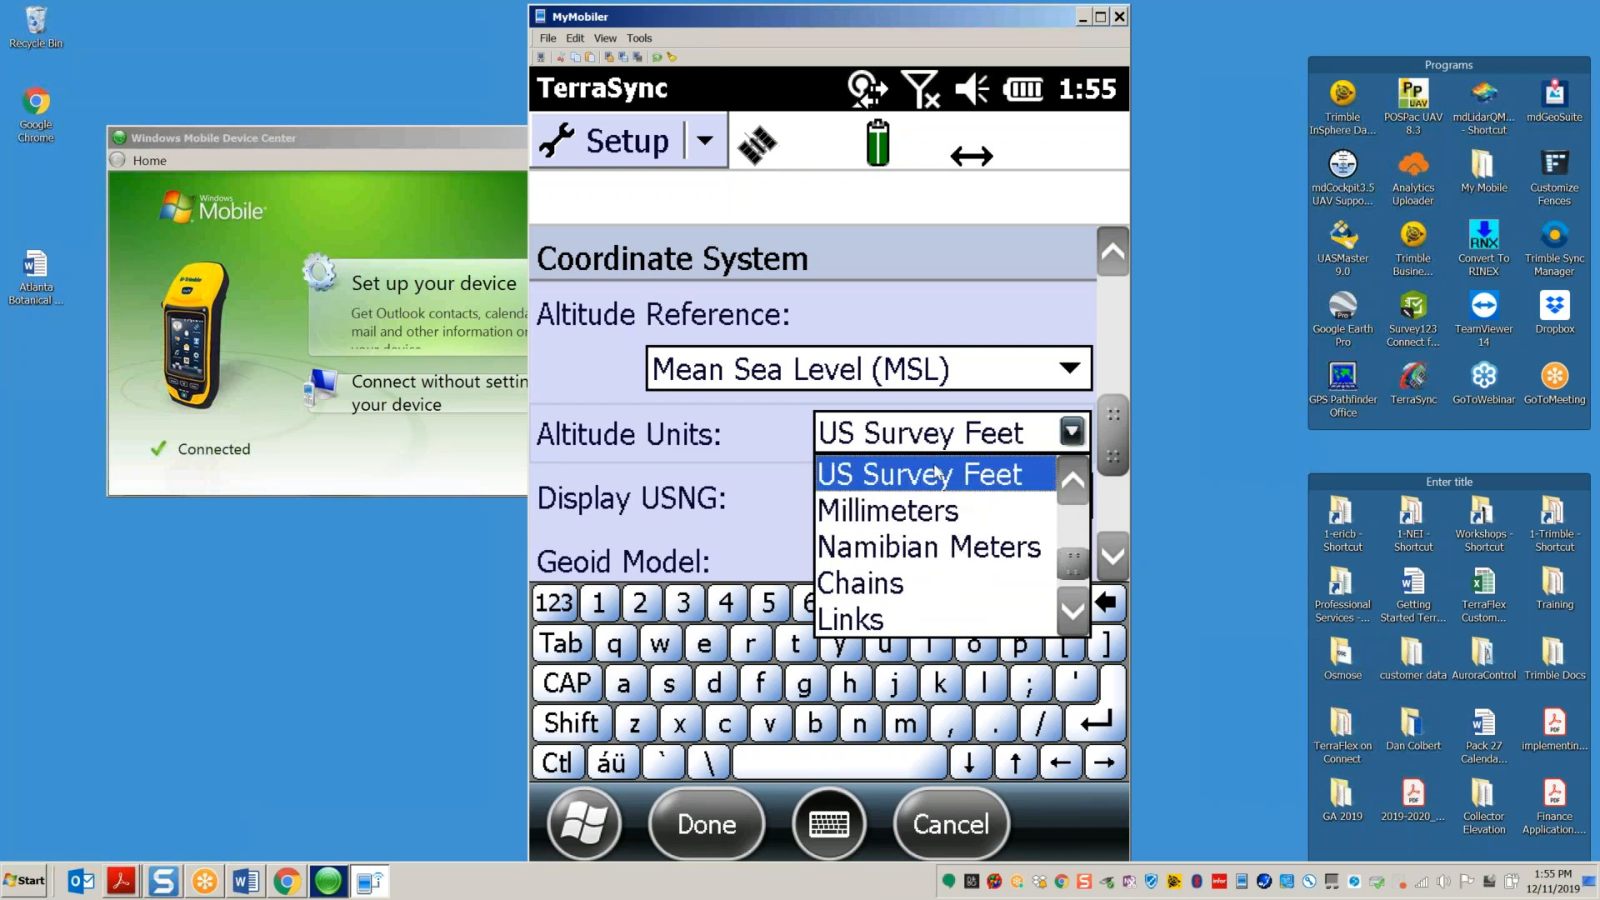
left_click(993, 487)
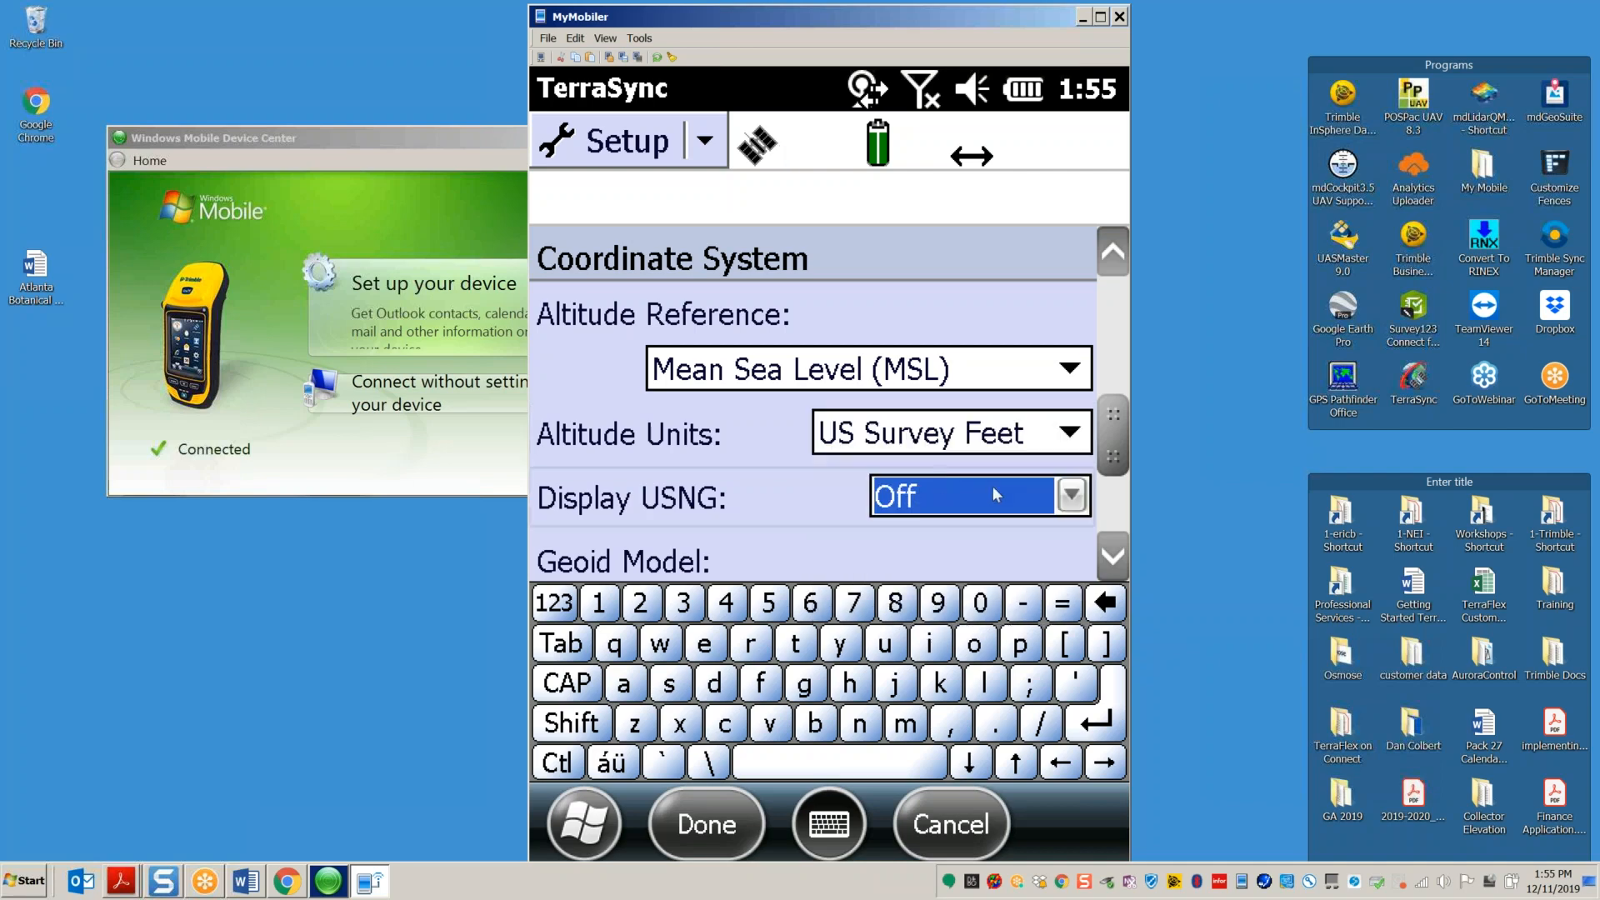
Step: Set the coordinate units to US Survey Feet and accept the coordinate system settings
left_click(1111, 554)
left_click(1112, 554)
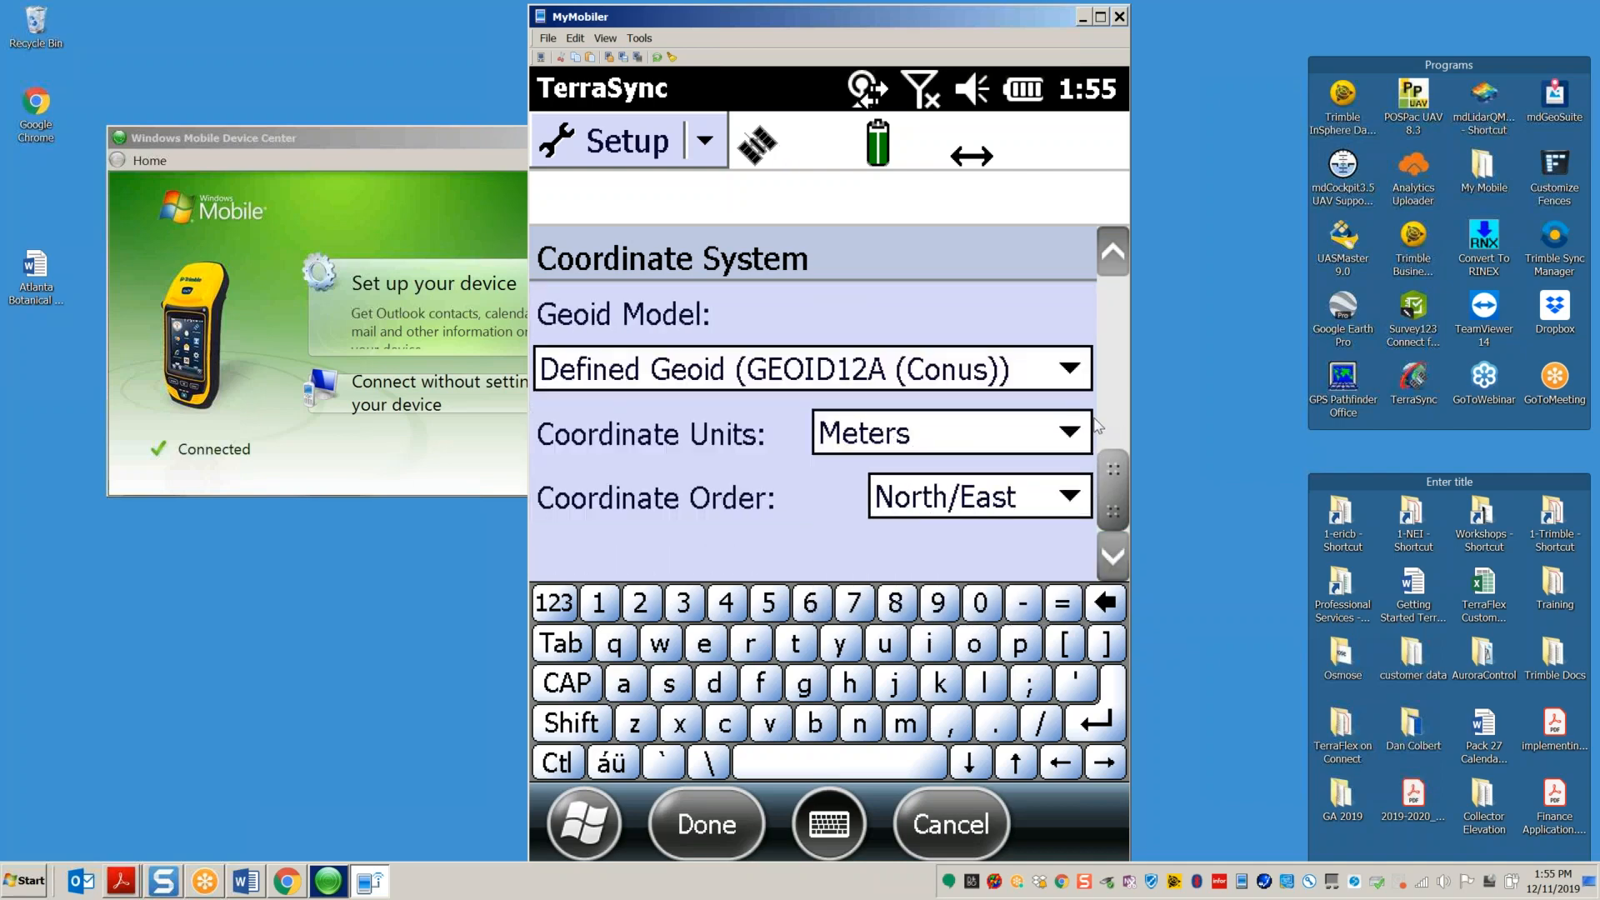
left_click(1065, 431)
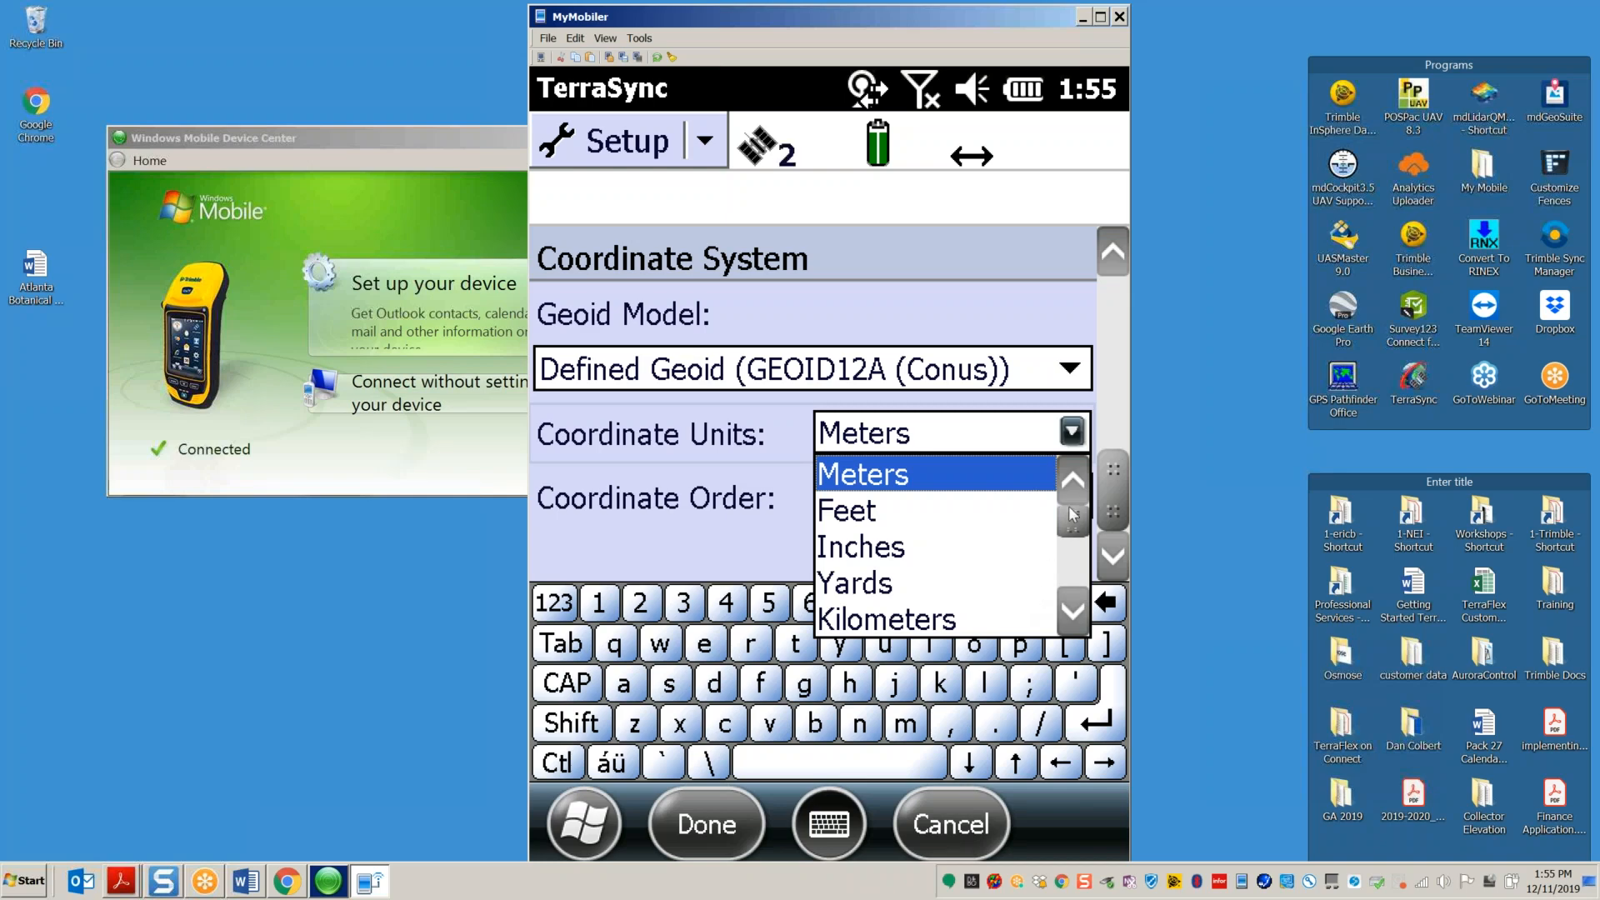
left_click_drag(1074, 517, 1077, 572)
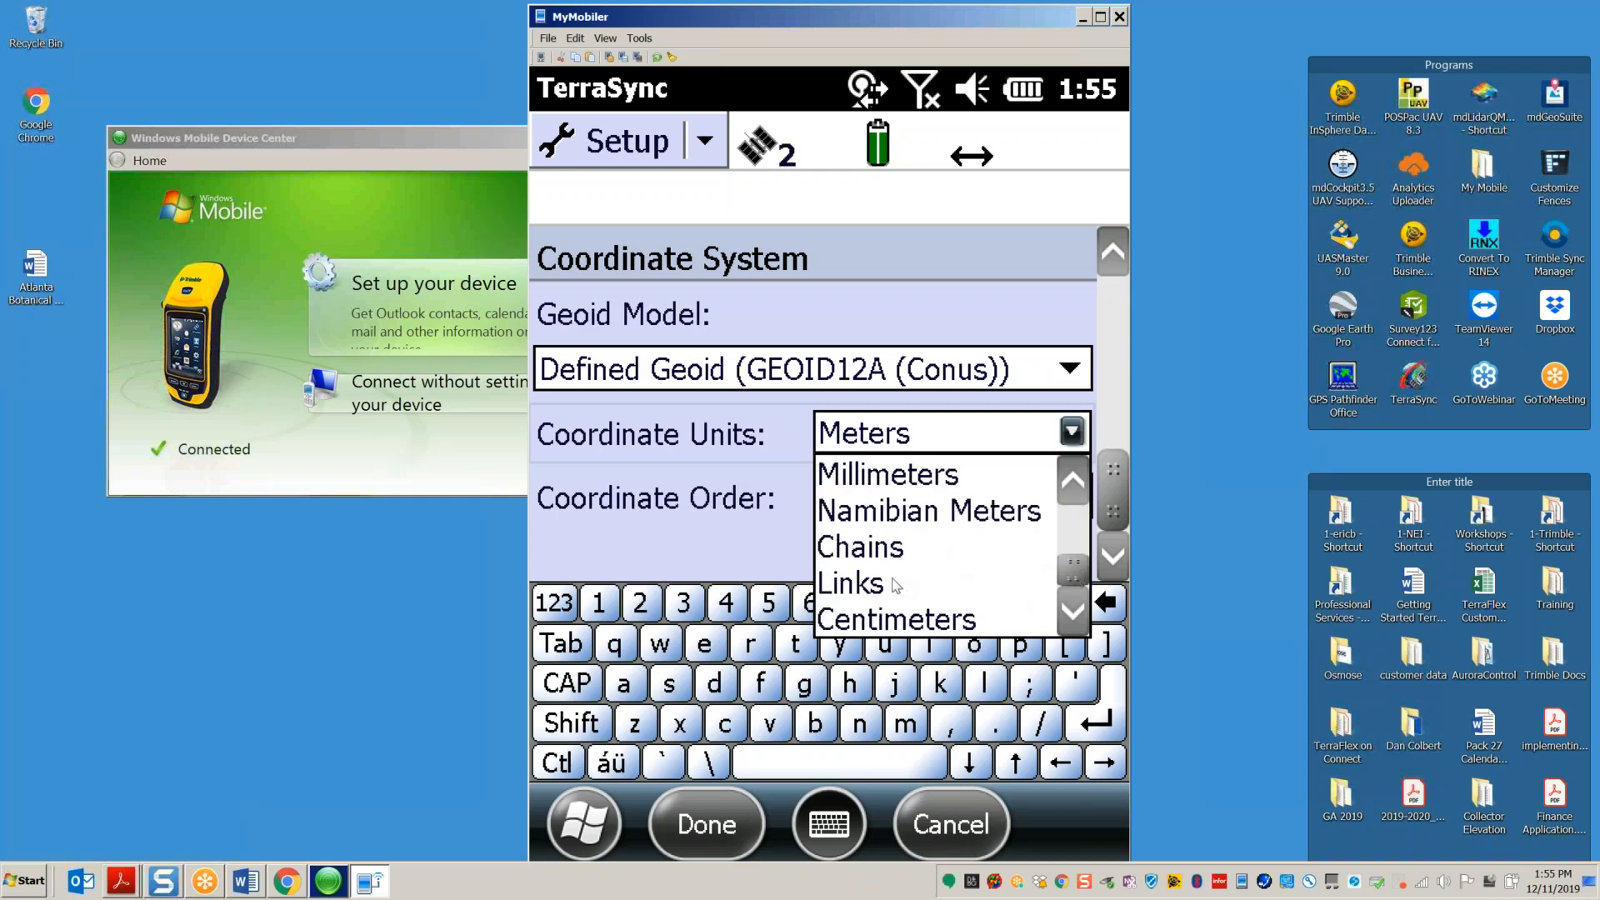
left_click(1073, 481)
left_click(950, 487)
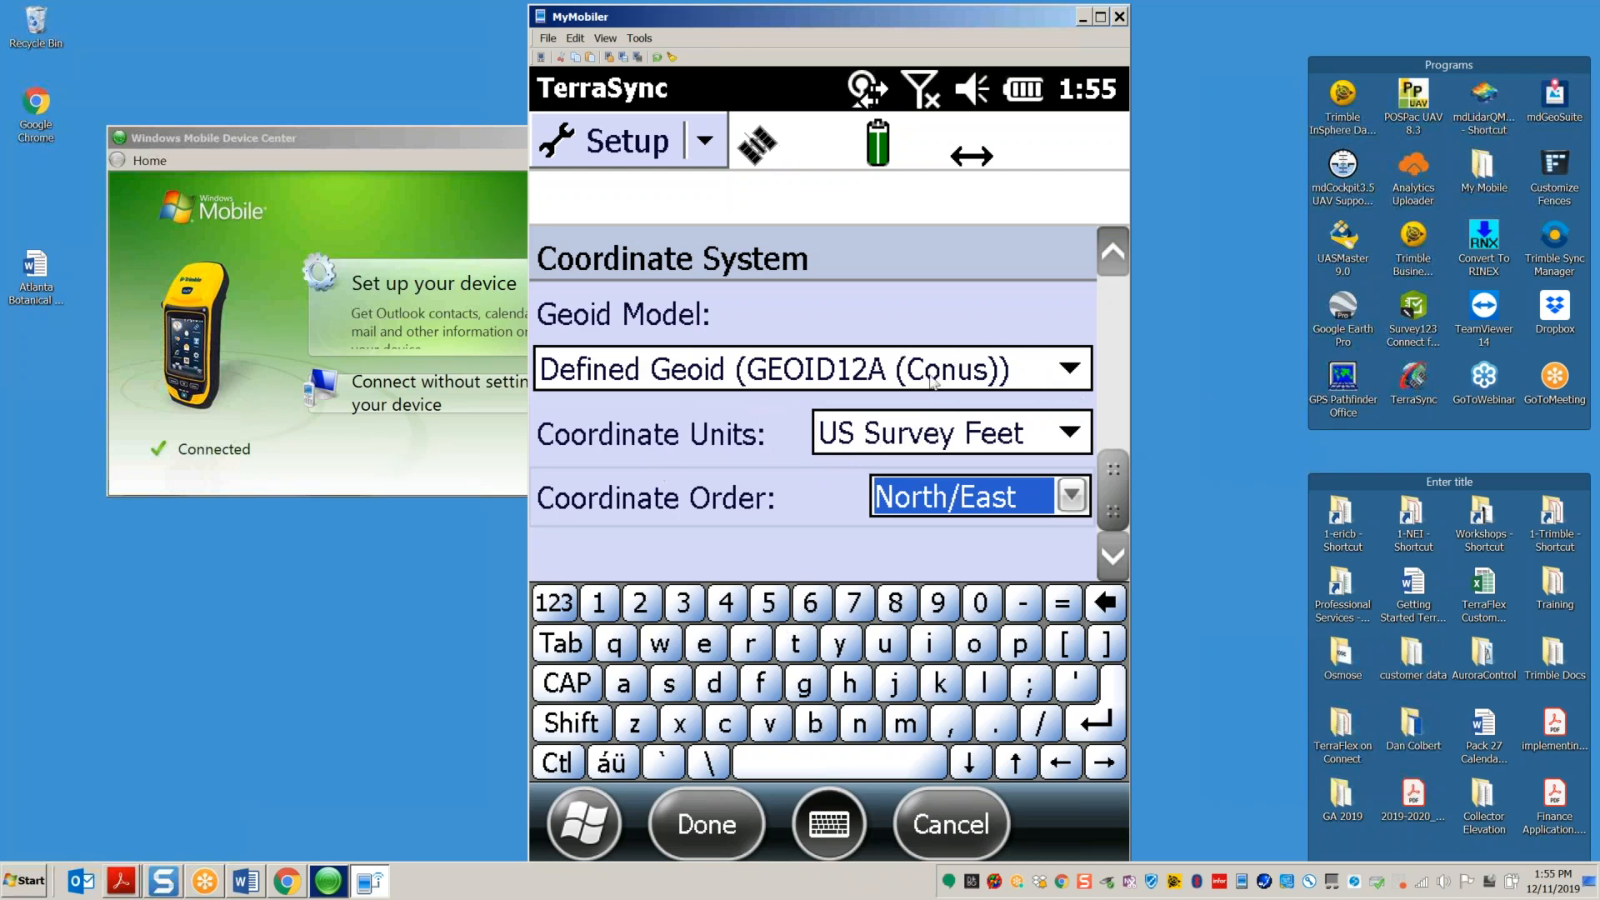
left_click(692, 831)
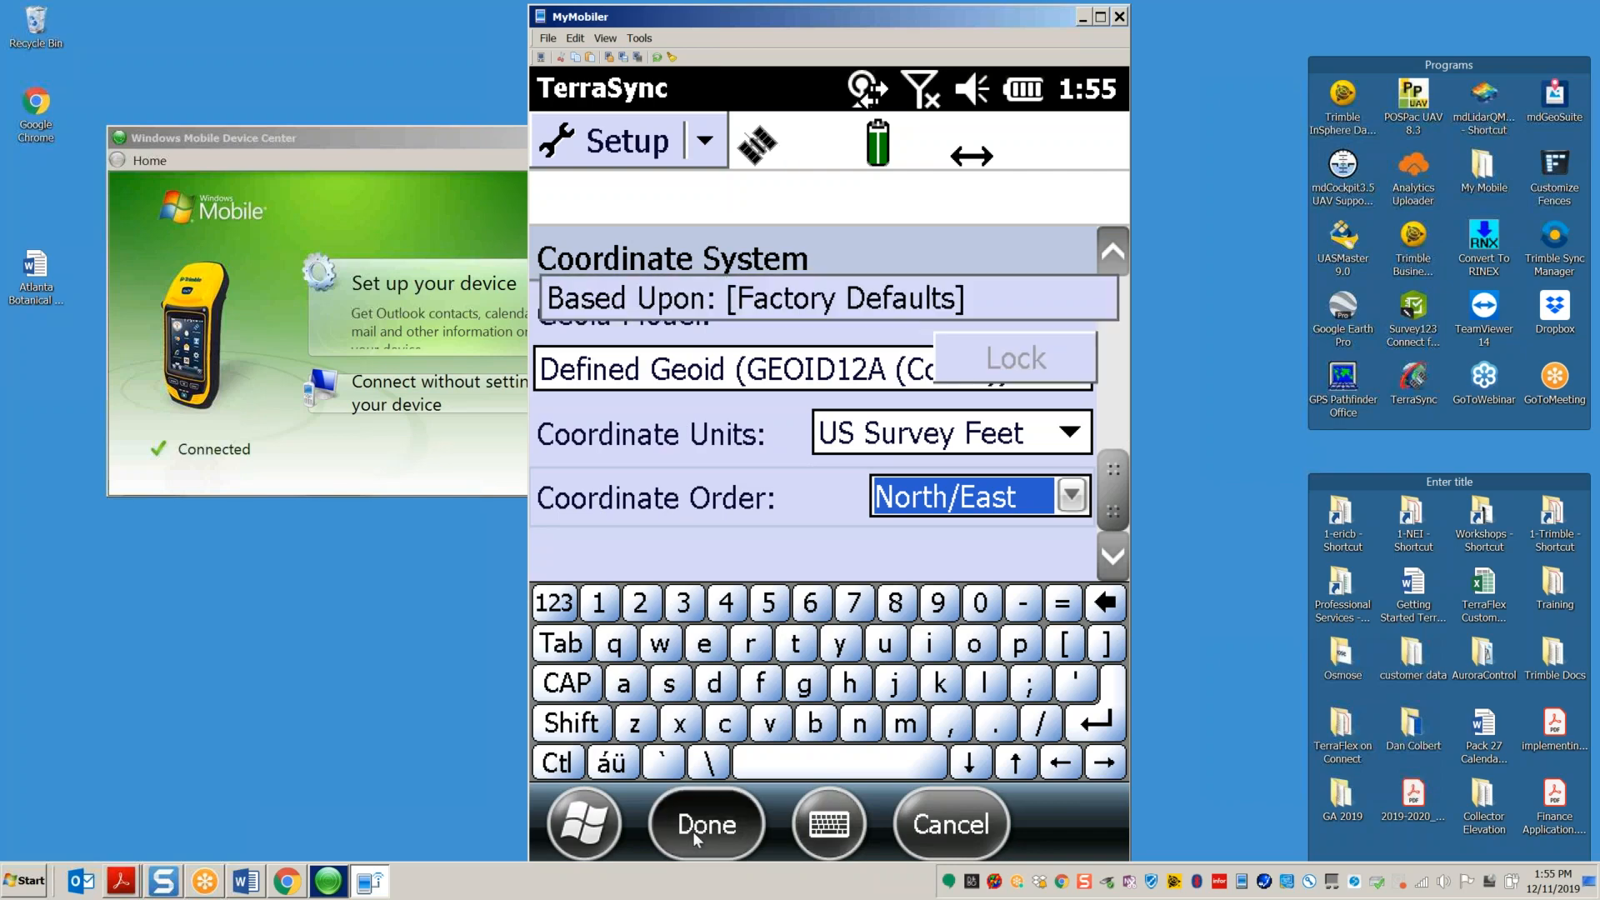
Step: Go to the Data section and start writing the atl training test file to Shape, reviewing the export settings
left_click(698, 148)
left_click(675, 263)
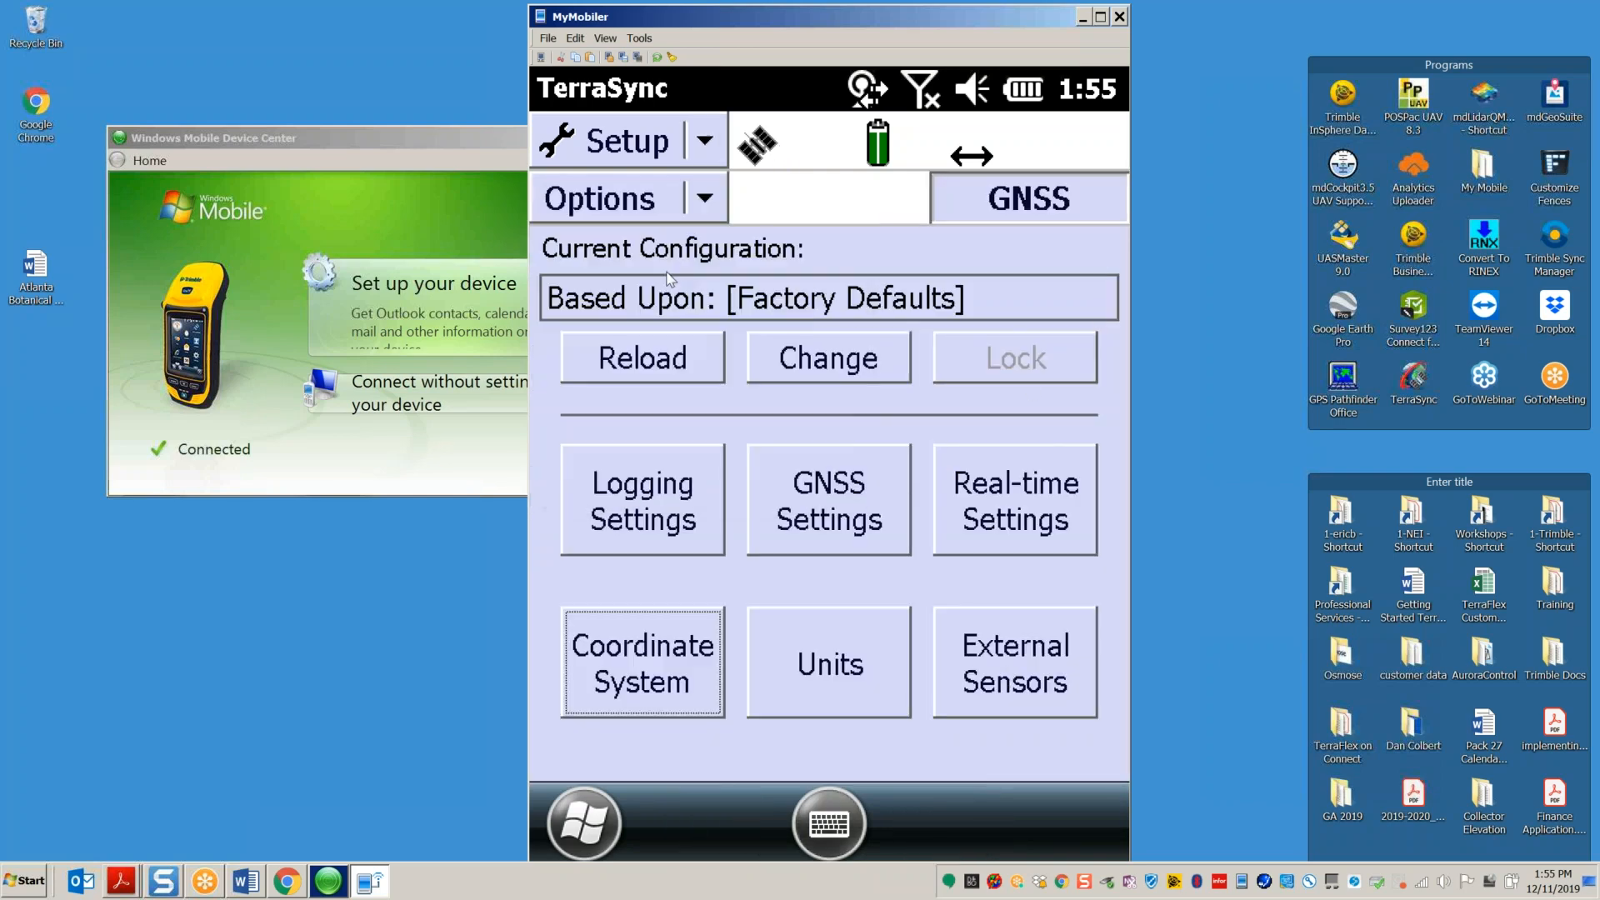
left_click(1107, 200)
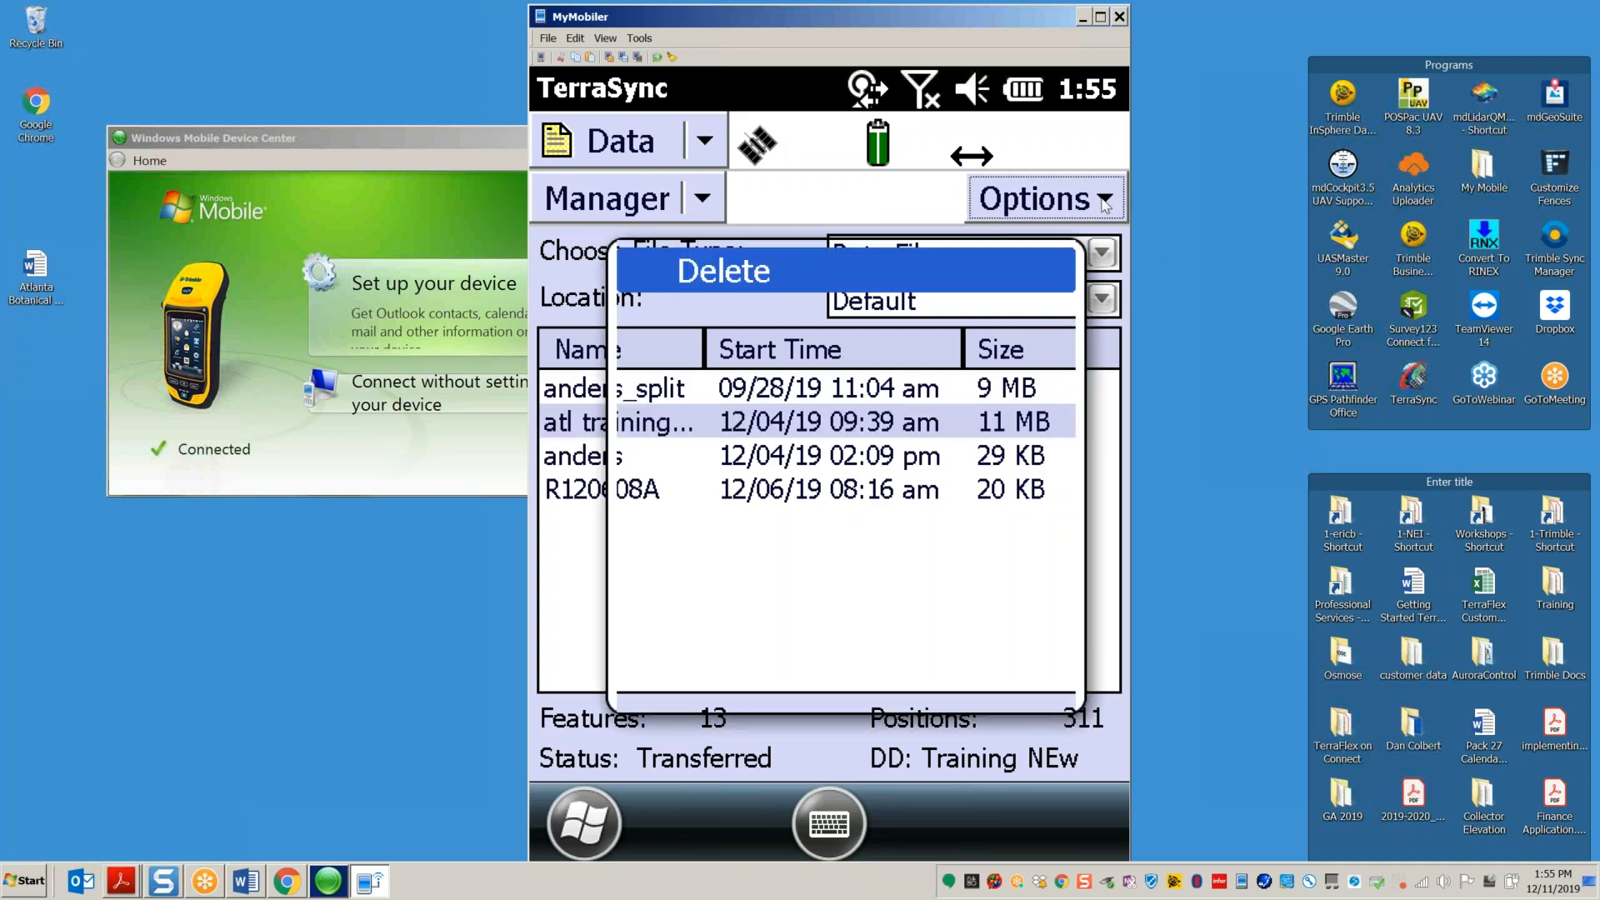
left_click(802, 638)
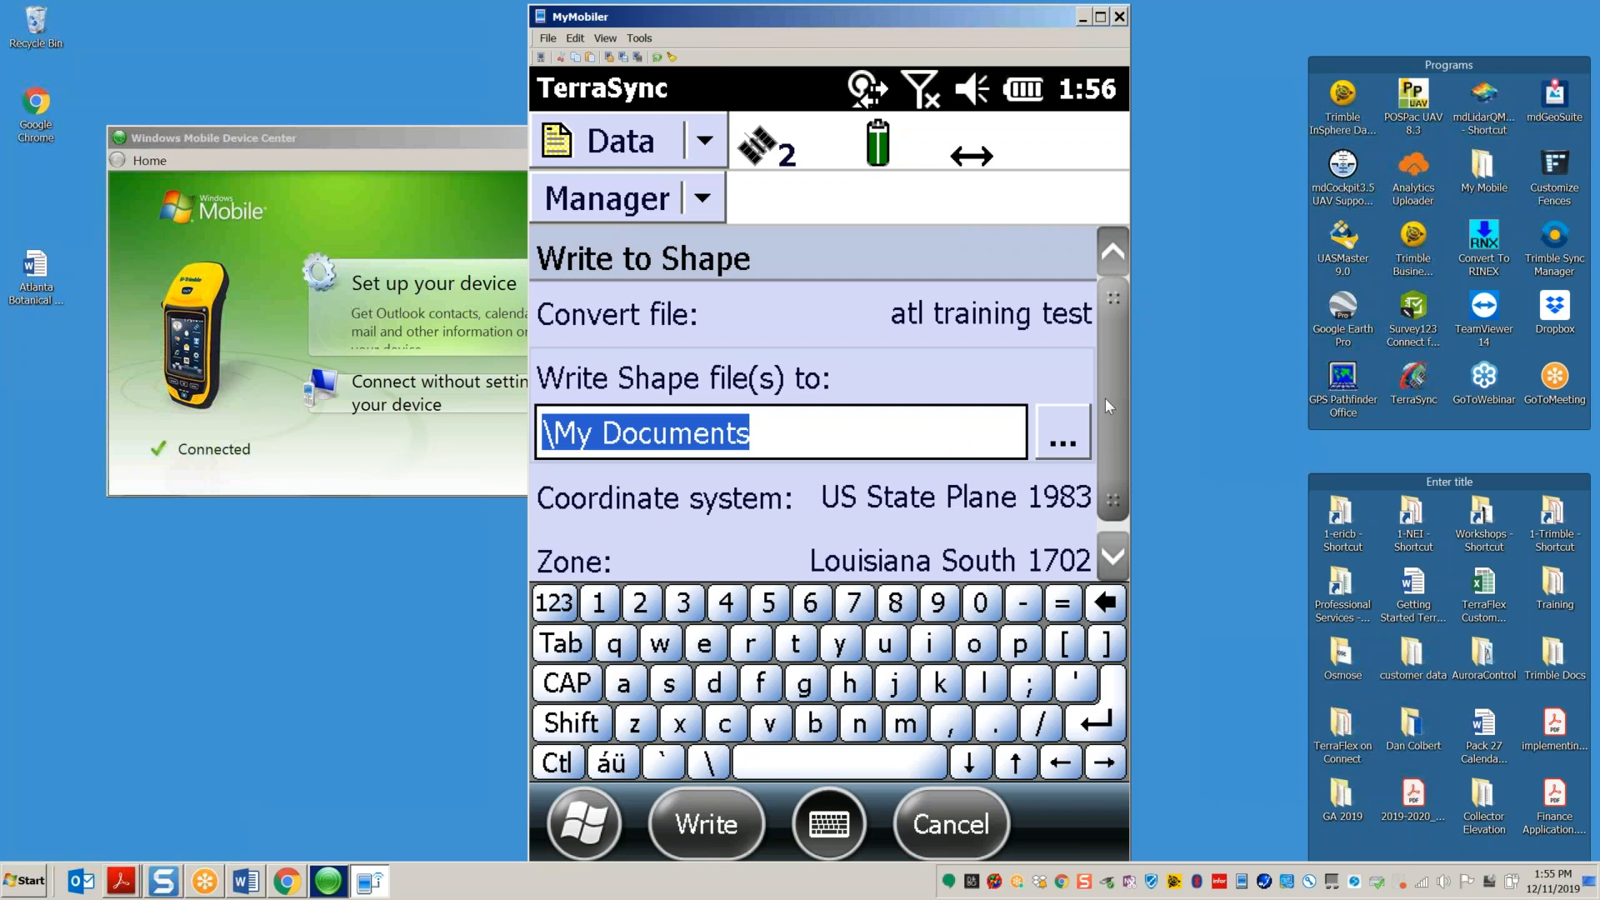
left_click_drag(1112, 466, 1107, 482)
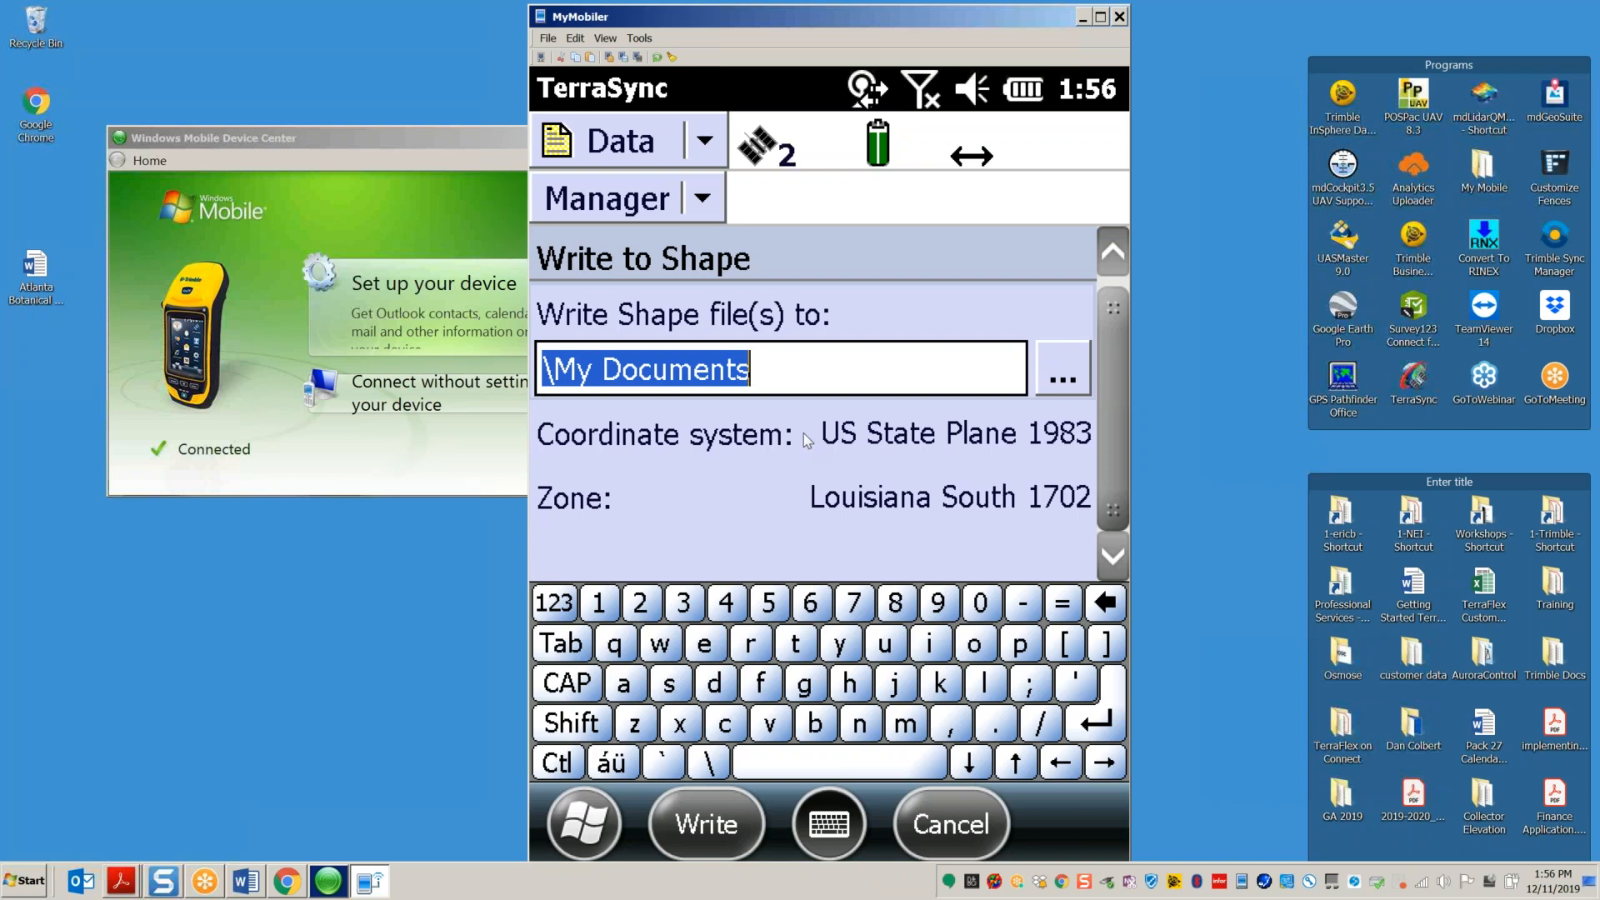
Step: Switch to GPS Pathfinder Office, open the Test20 project and start the Export utility
left_click(25, 881)
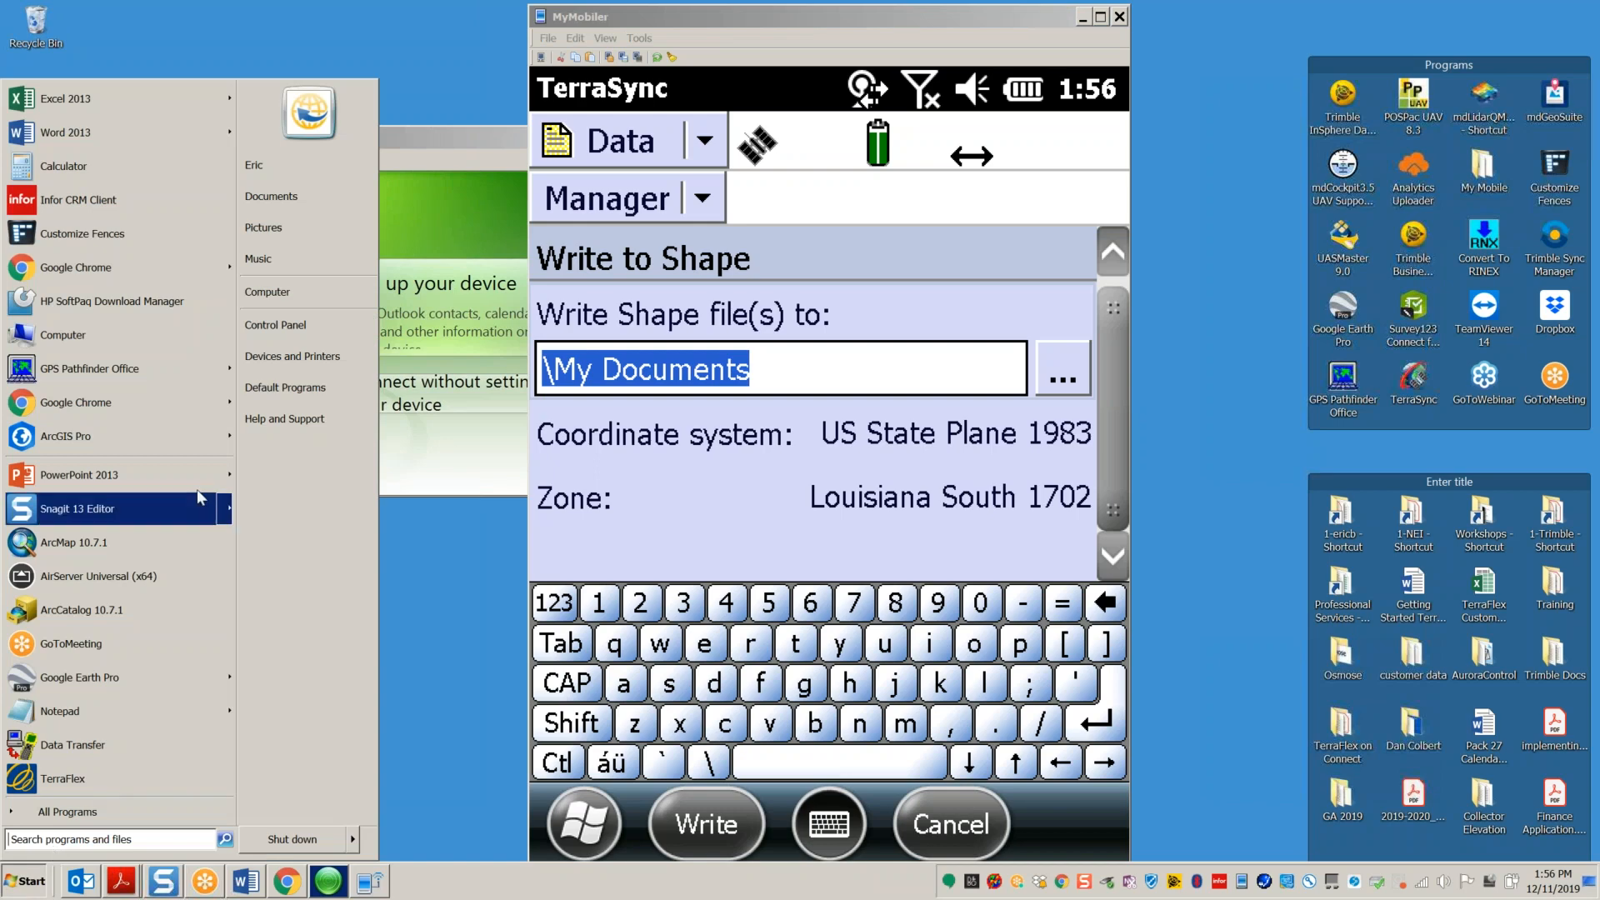
left_click(122, 385)
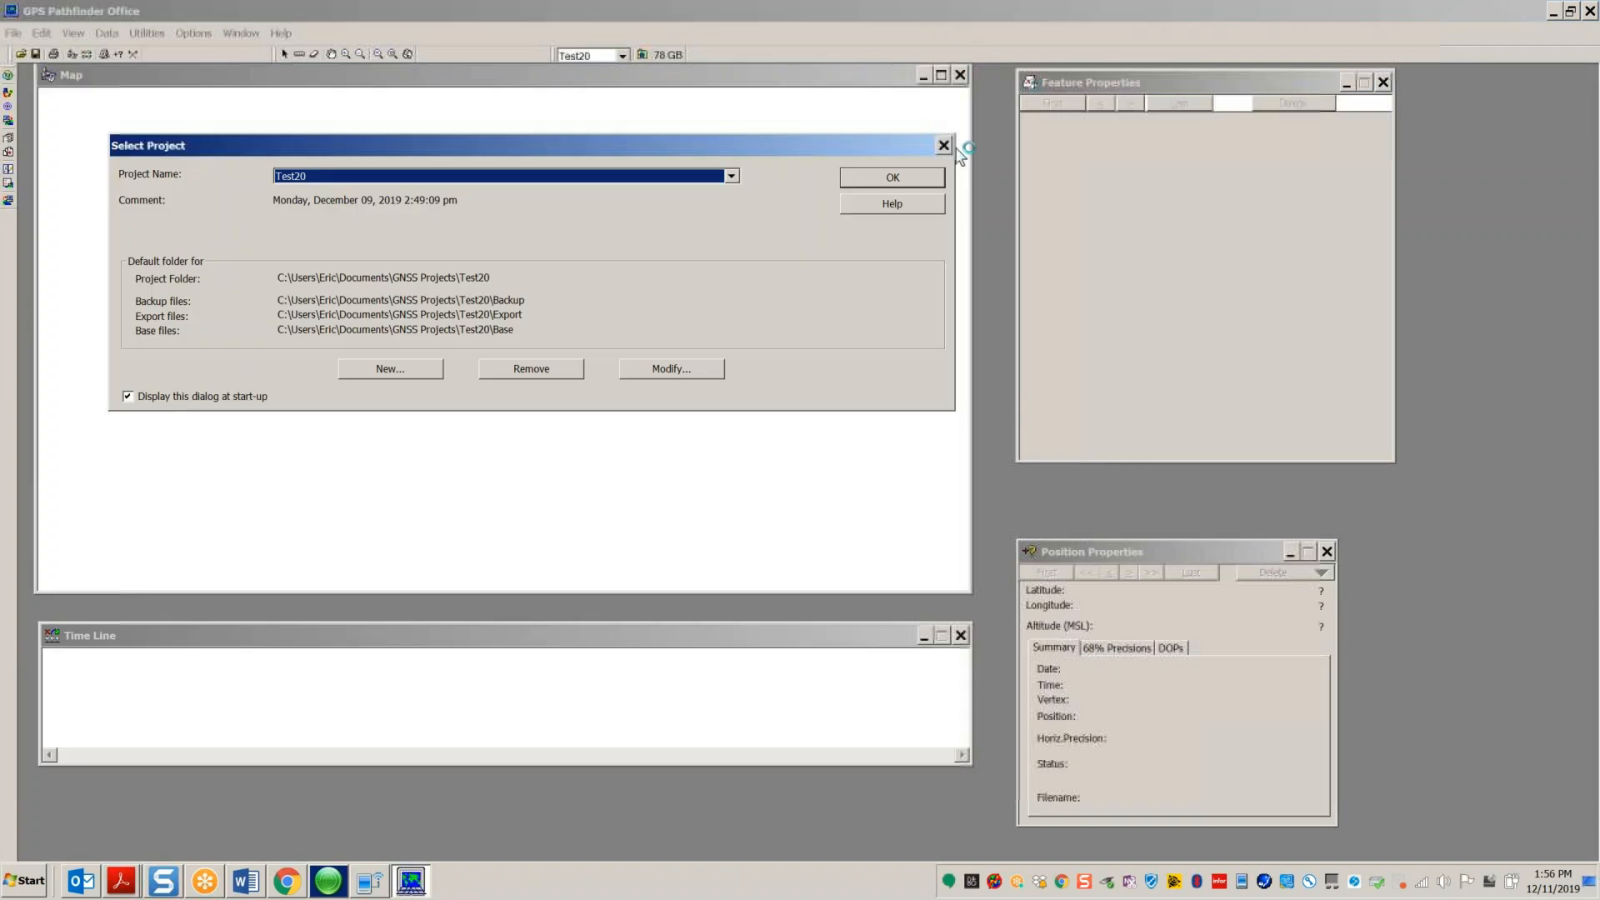
left_click(904, 179)
left_click(154, 33)
left_click(189, 113)
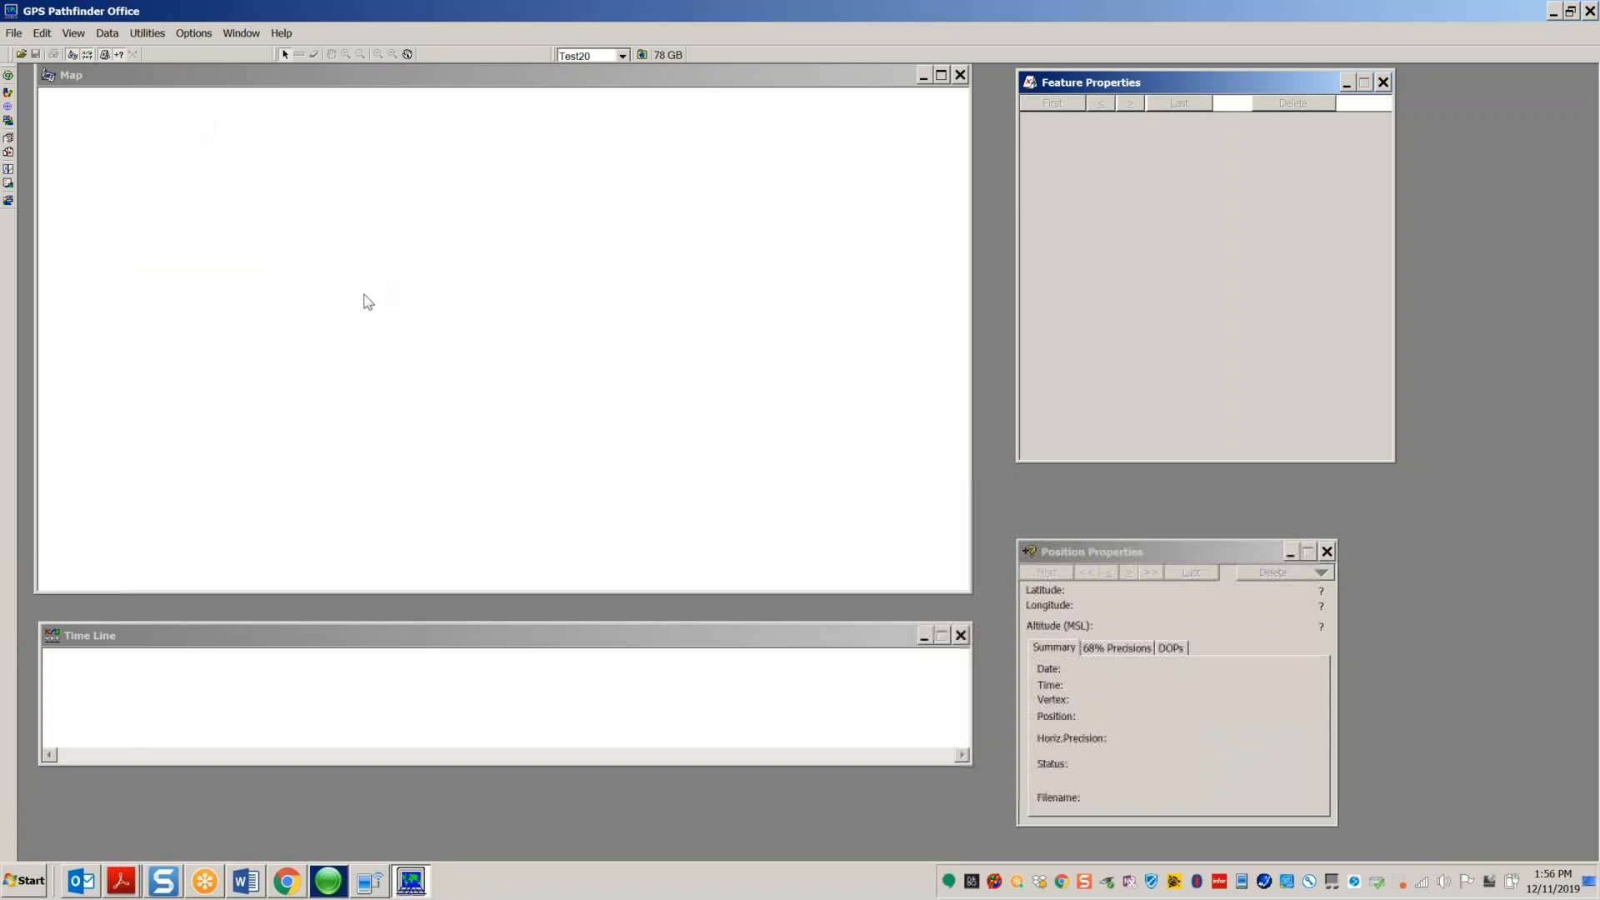
Step: Examine the generated attribute options of the ATL Training Spreadsheet export setup, then close Export and return to TerraSync
left_click(427, 497)
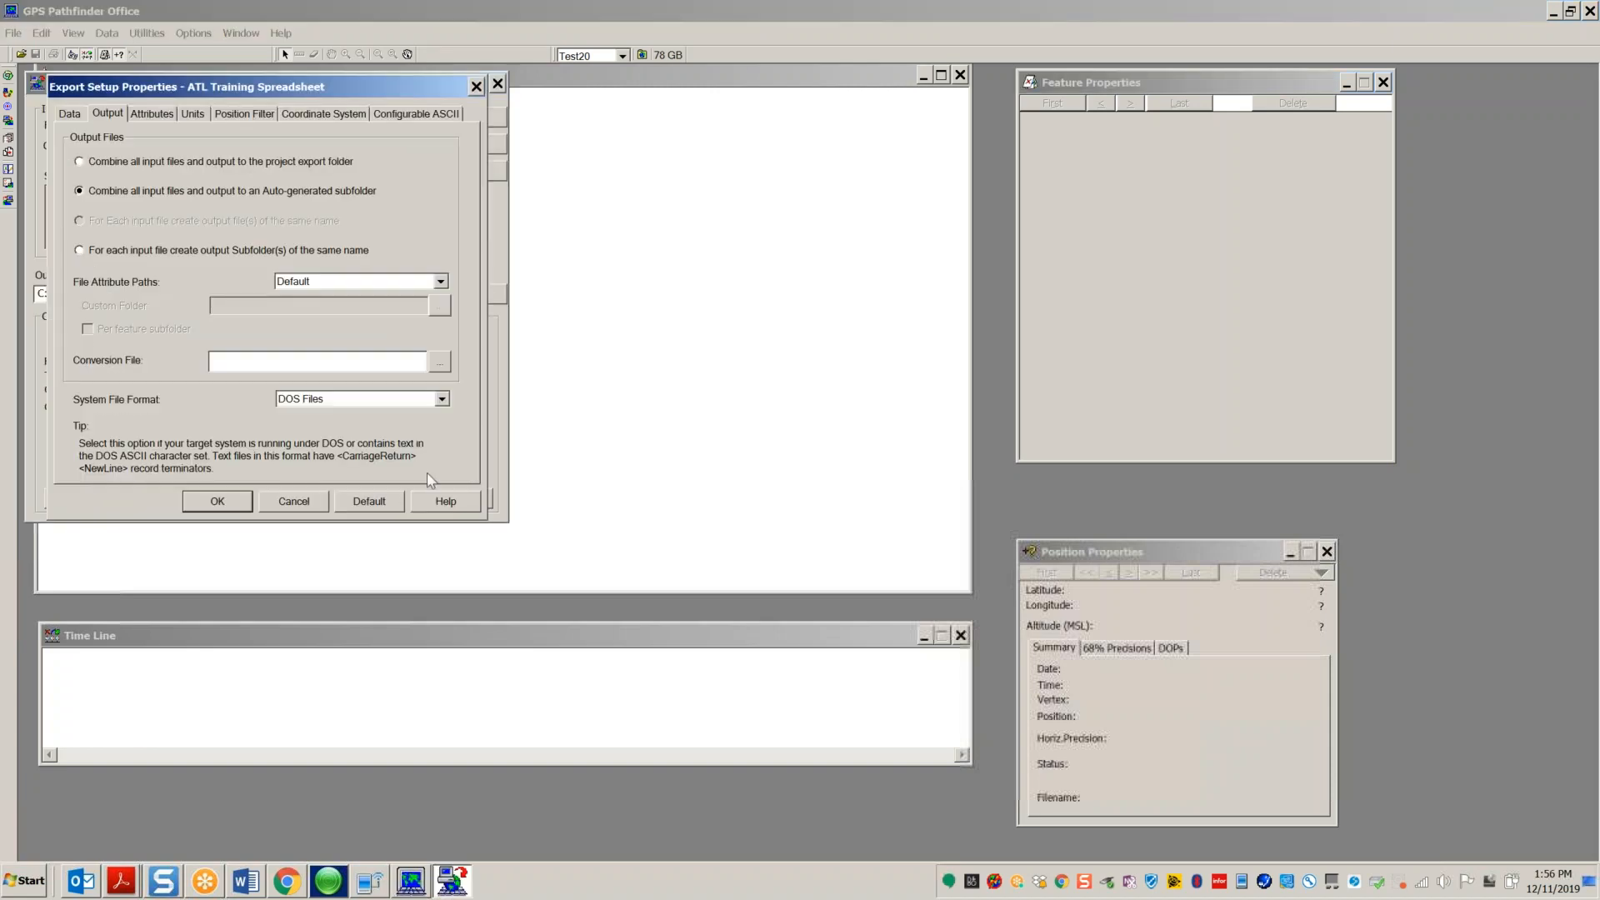
left_click(148, 115)
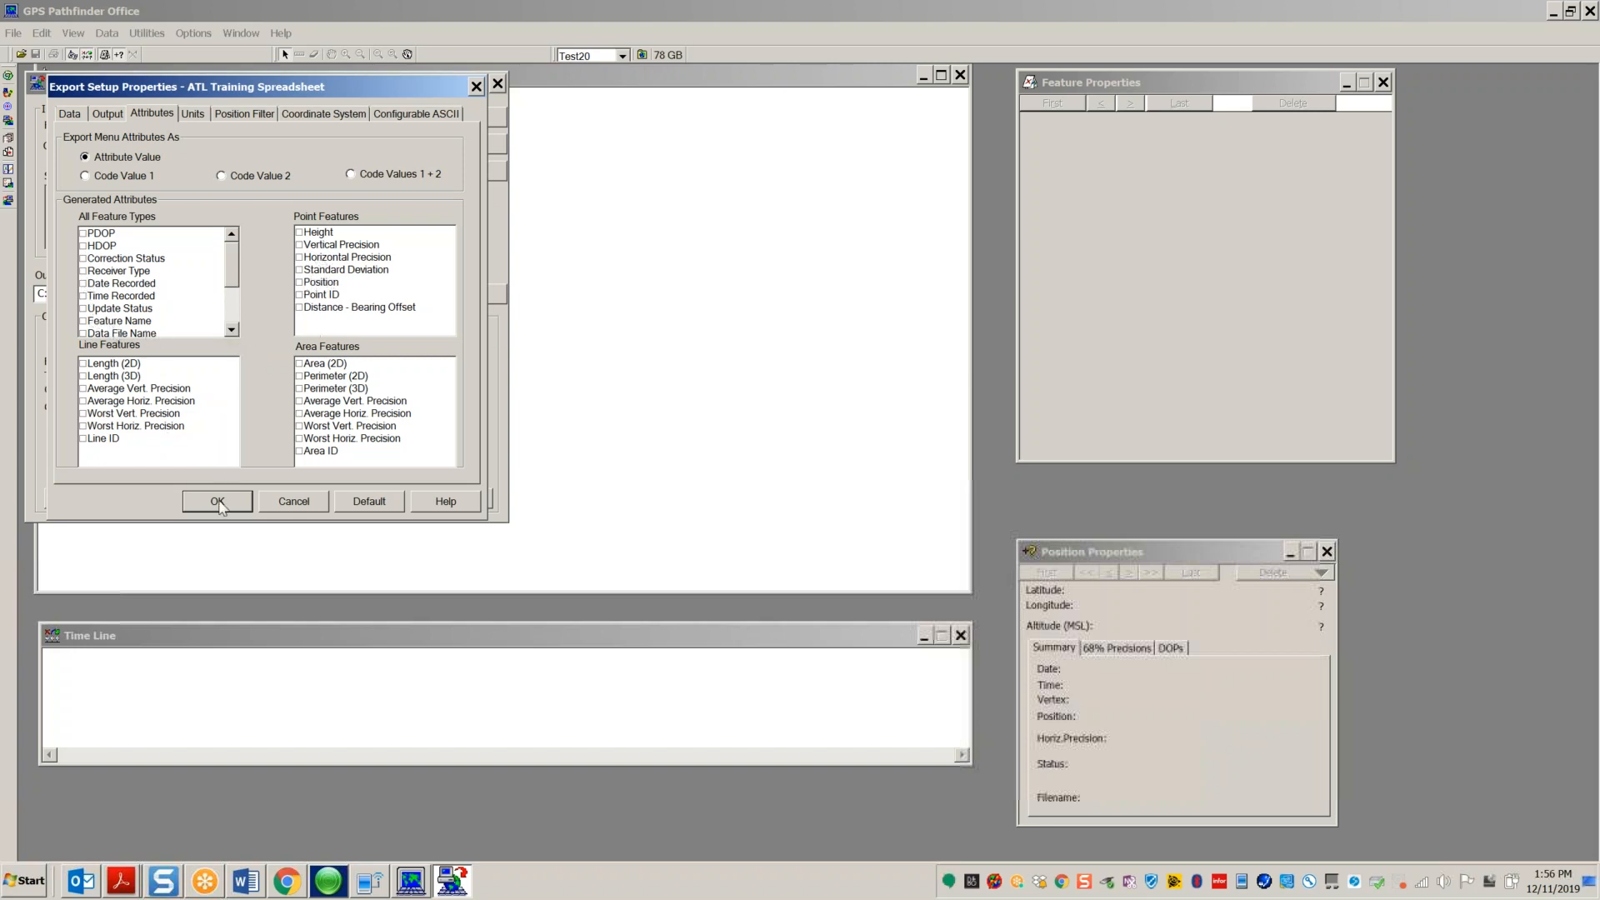
left_click(218, 502)
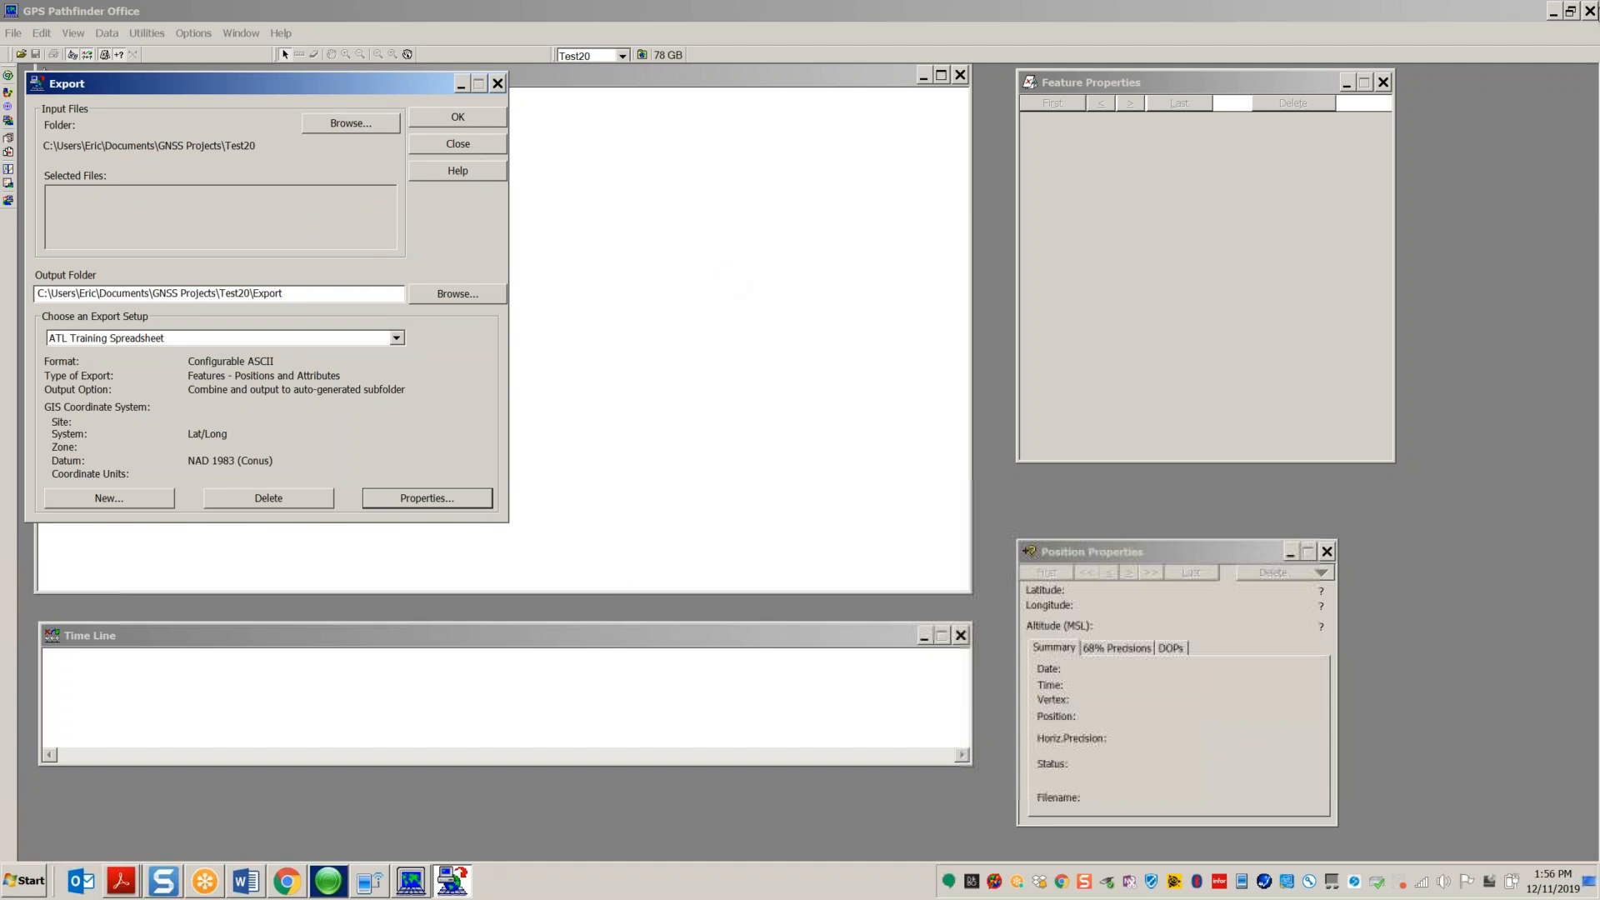
left_click(480, 145)
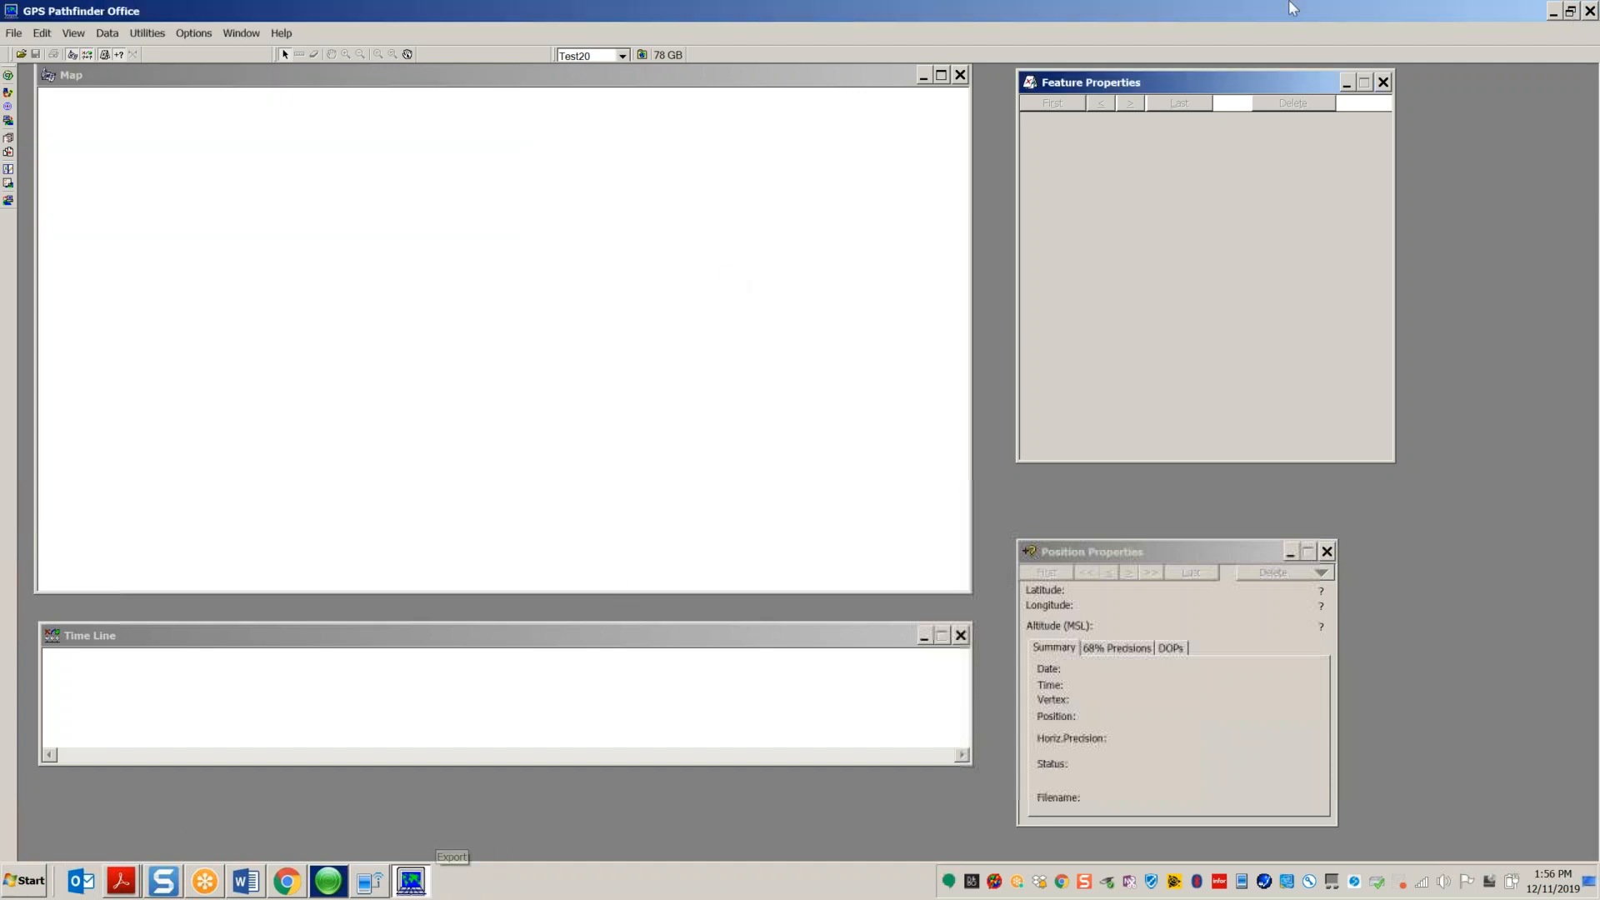
left_click(1556, 12)
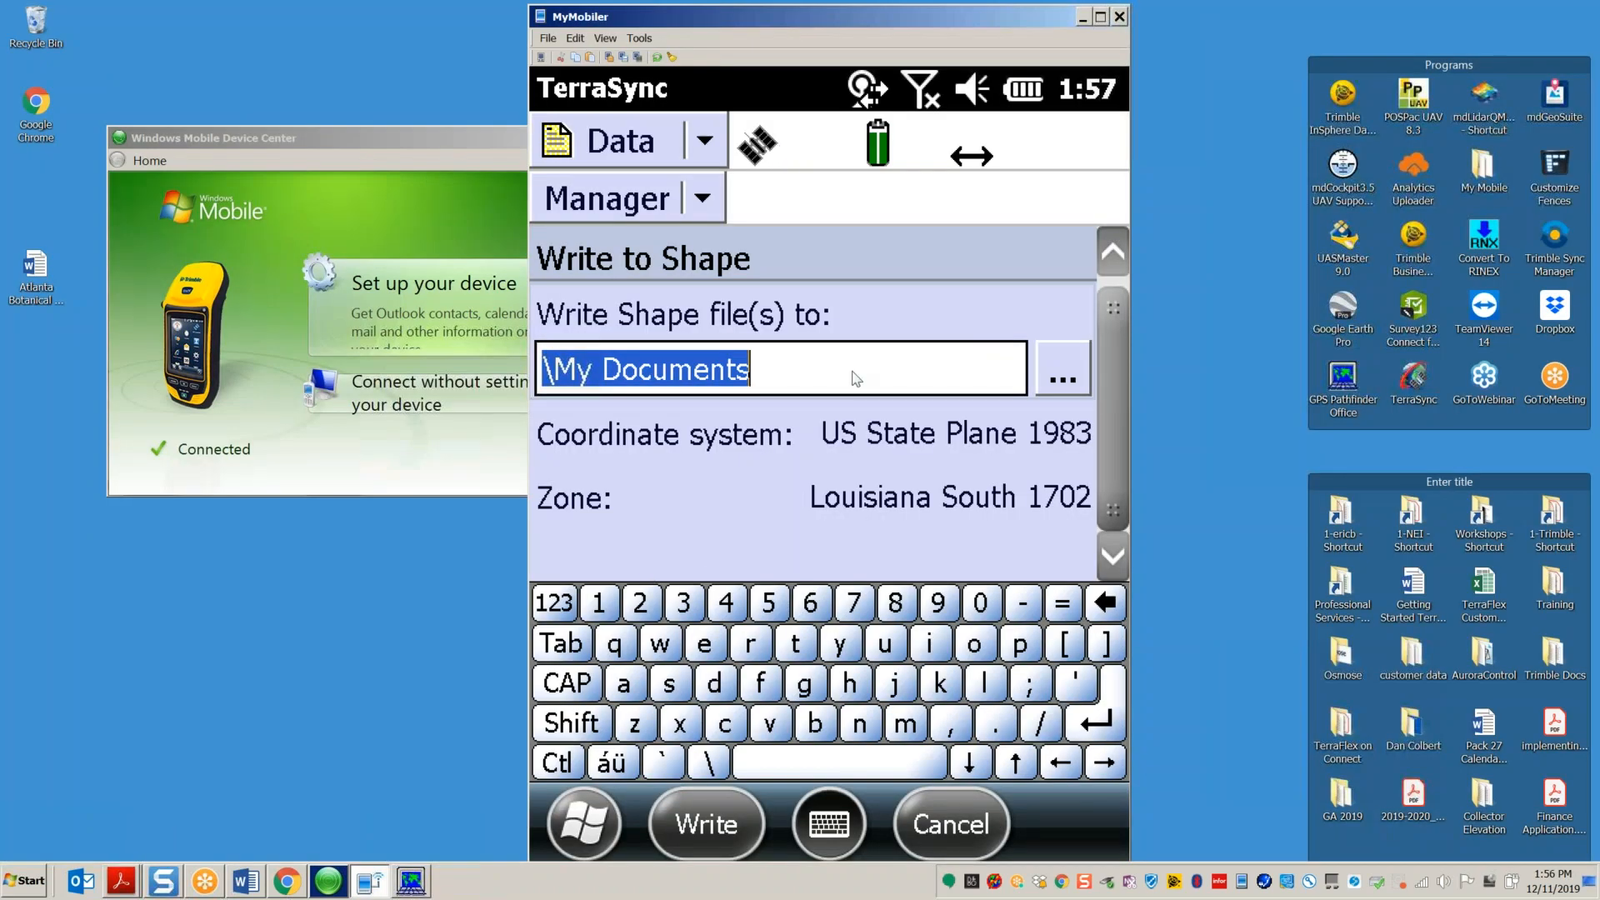
Step: Write the atl training test Shape files to \My Documents, overwriting the existing files, and close the conversion report
left_click(702, 830)
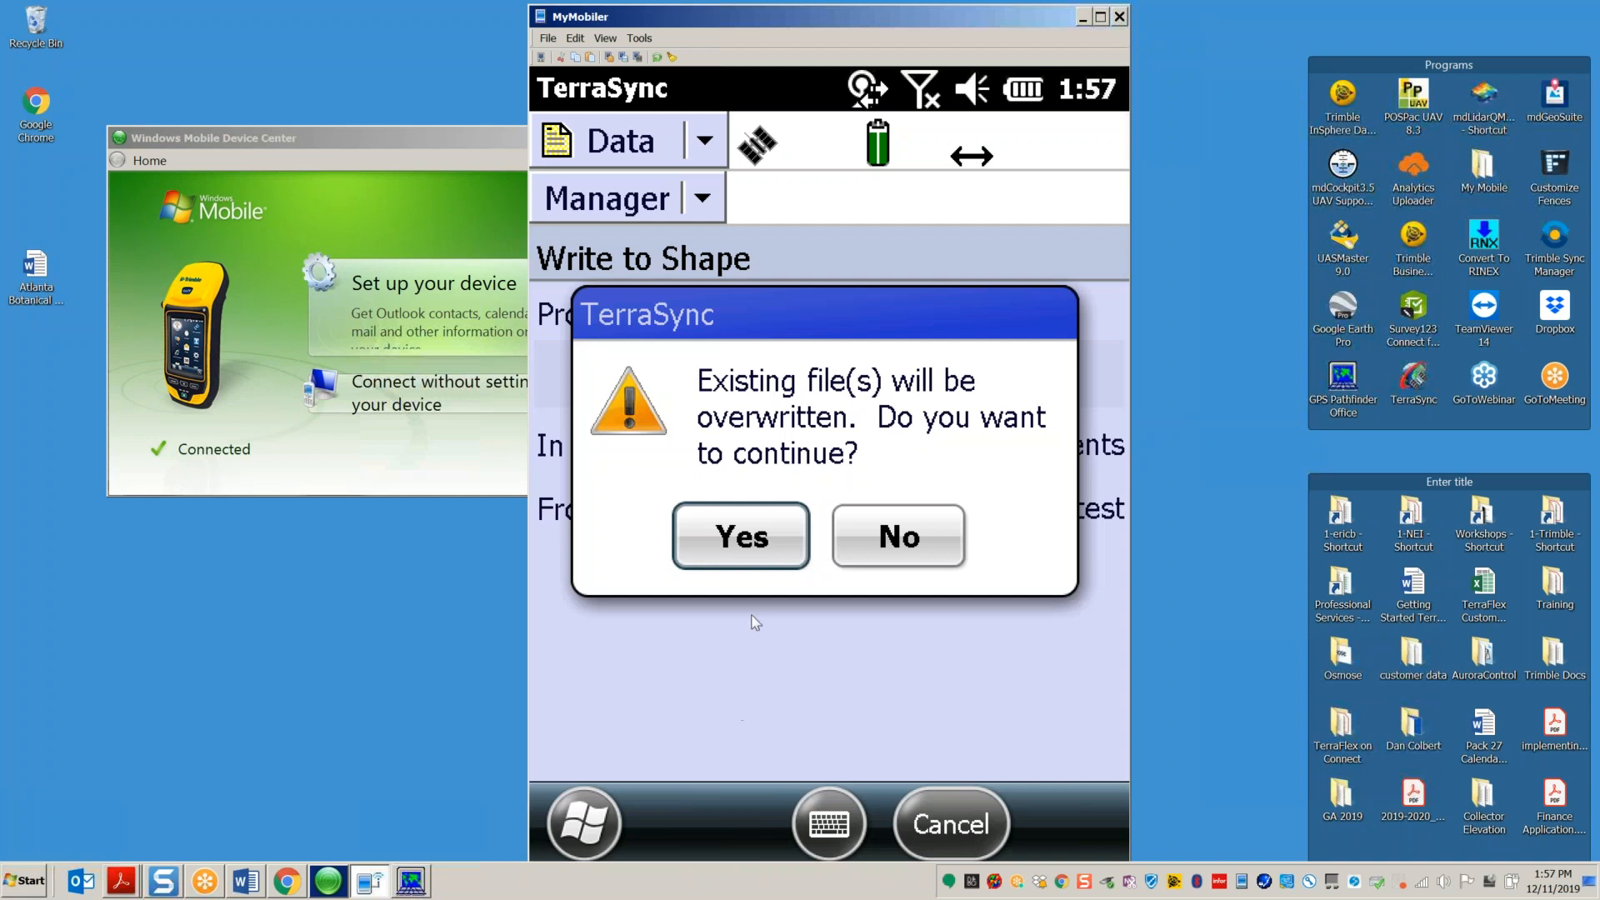
left_click(745, 534)
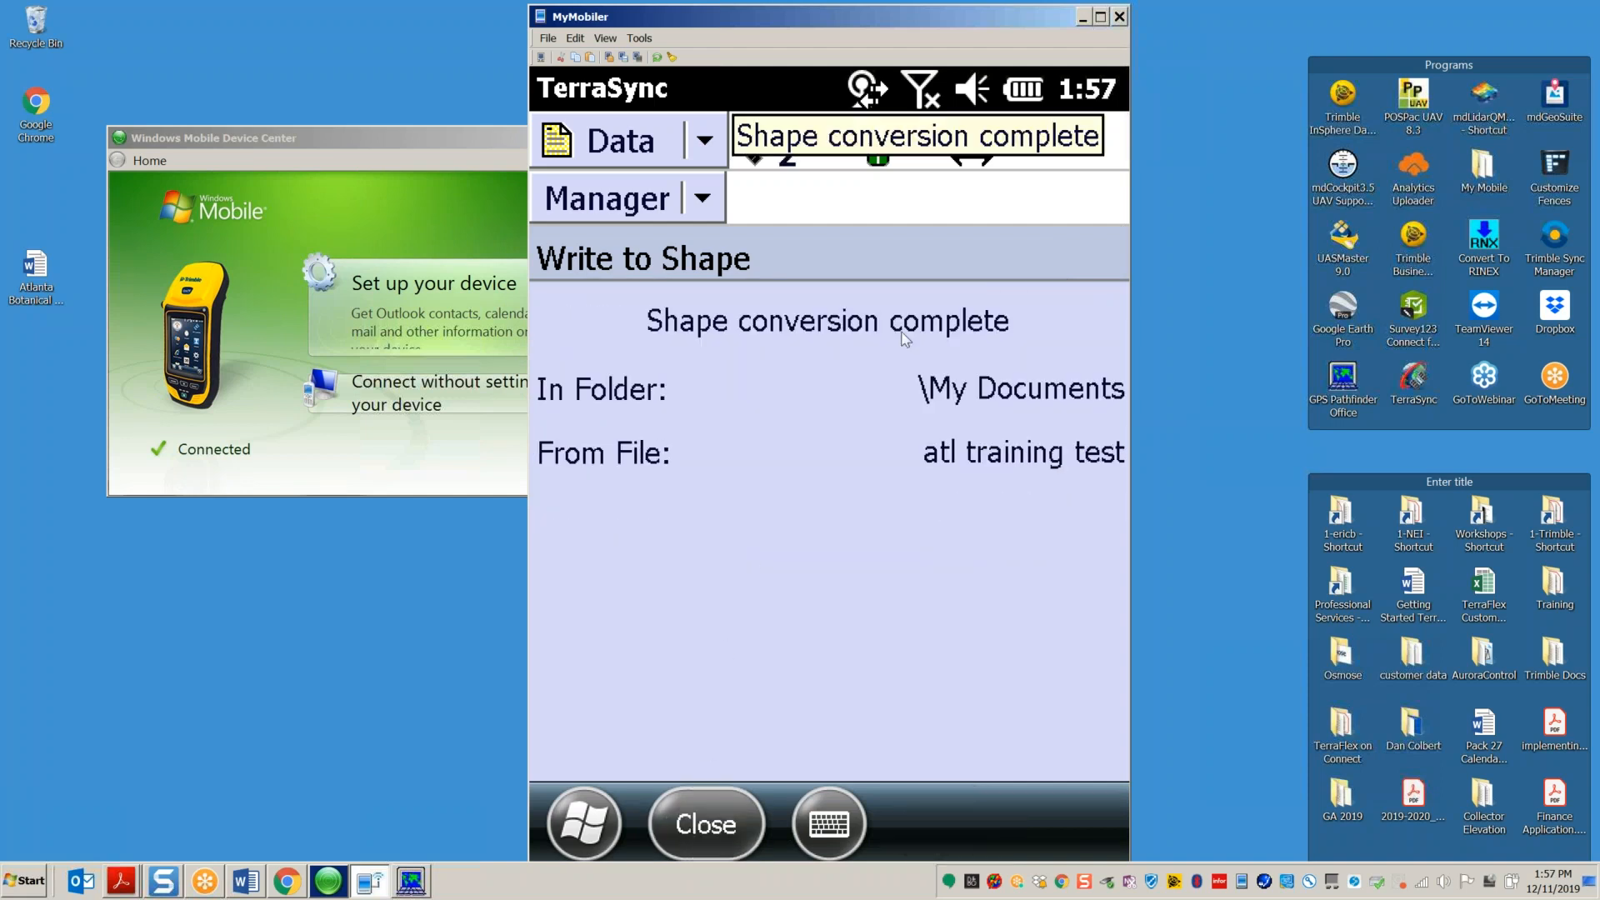
left_click(681, 826)
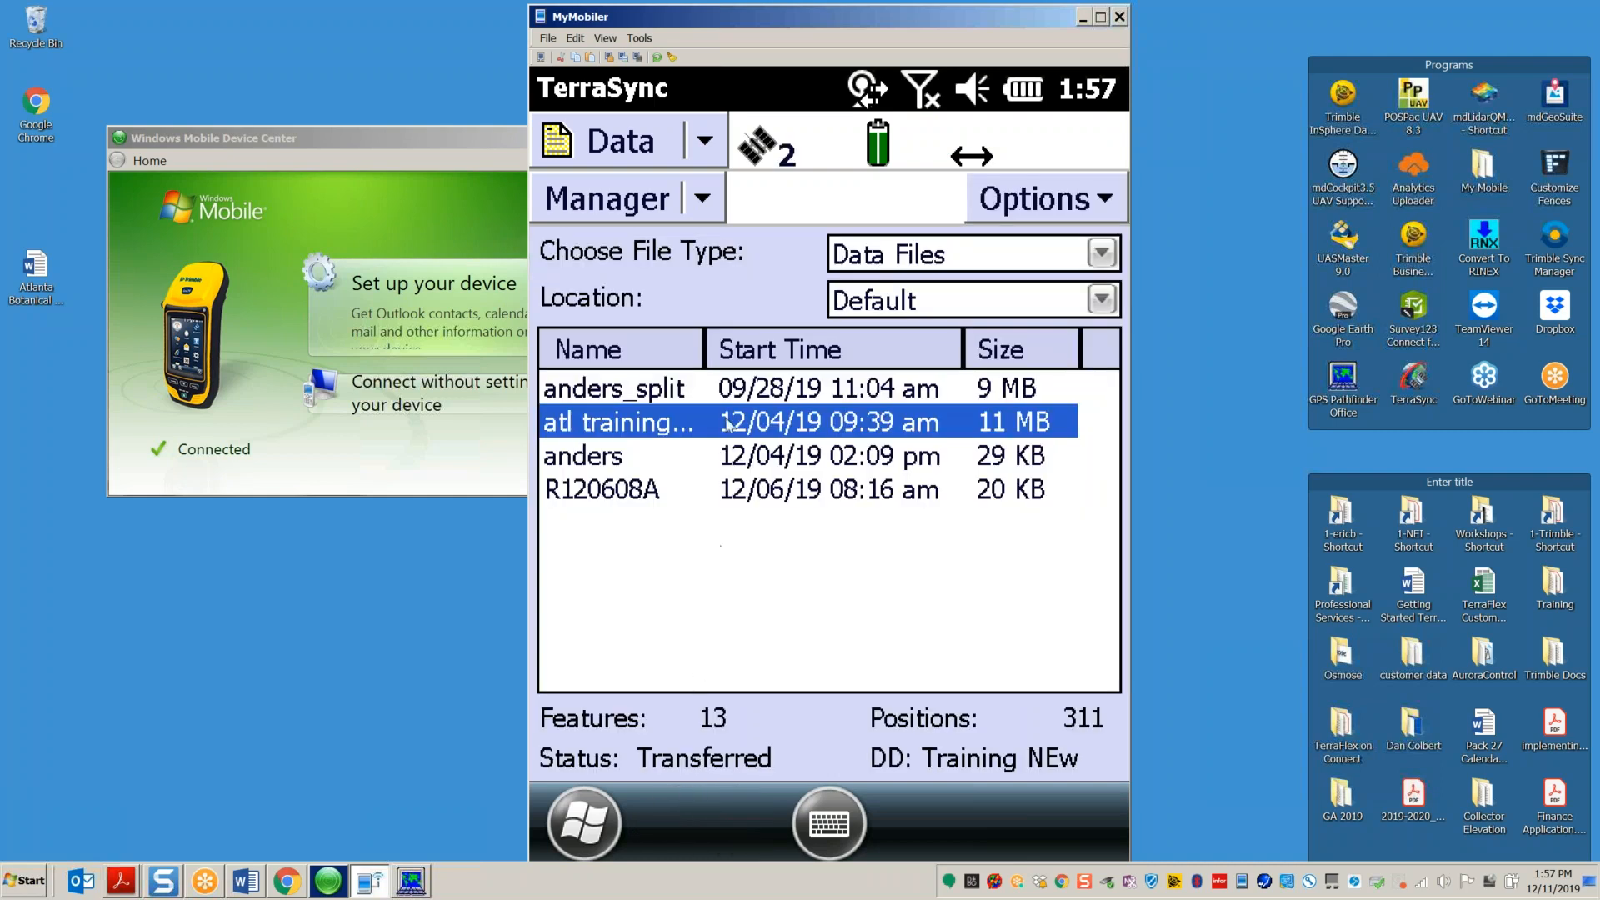
Step: Review the Read data from Shape settings for creating a data file from \My Documents, leaving without importing anything
left_click(1033, 198)
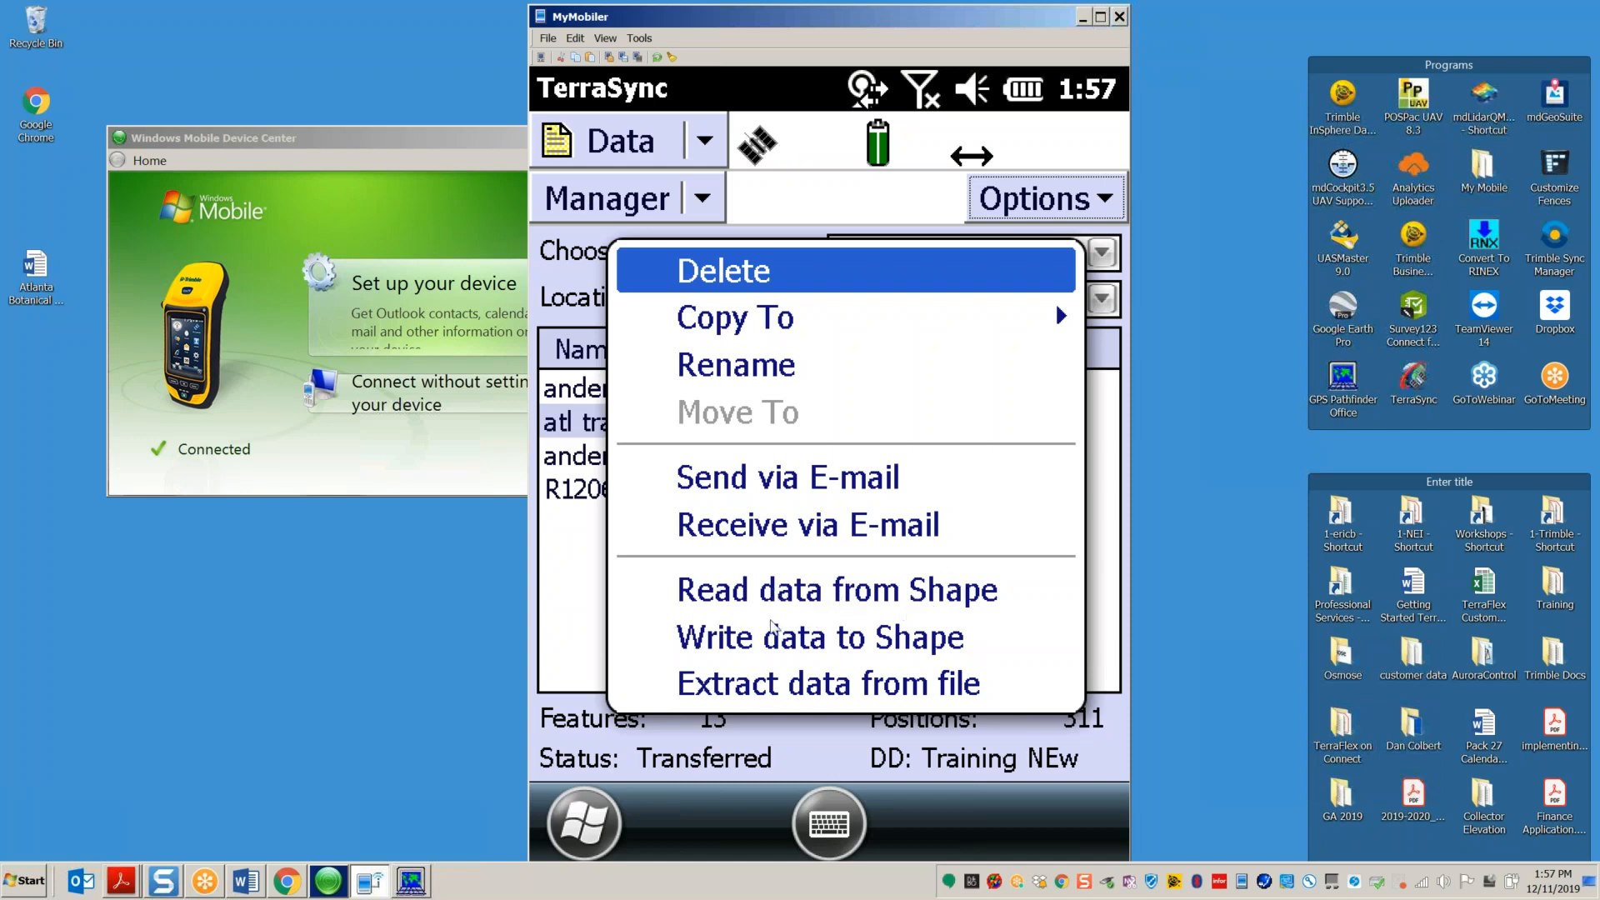
left_click(776, 590)
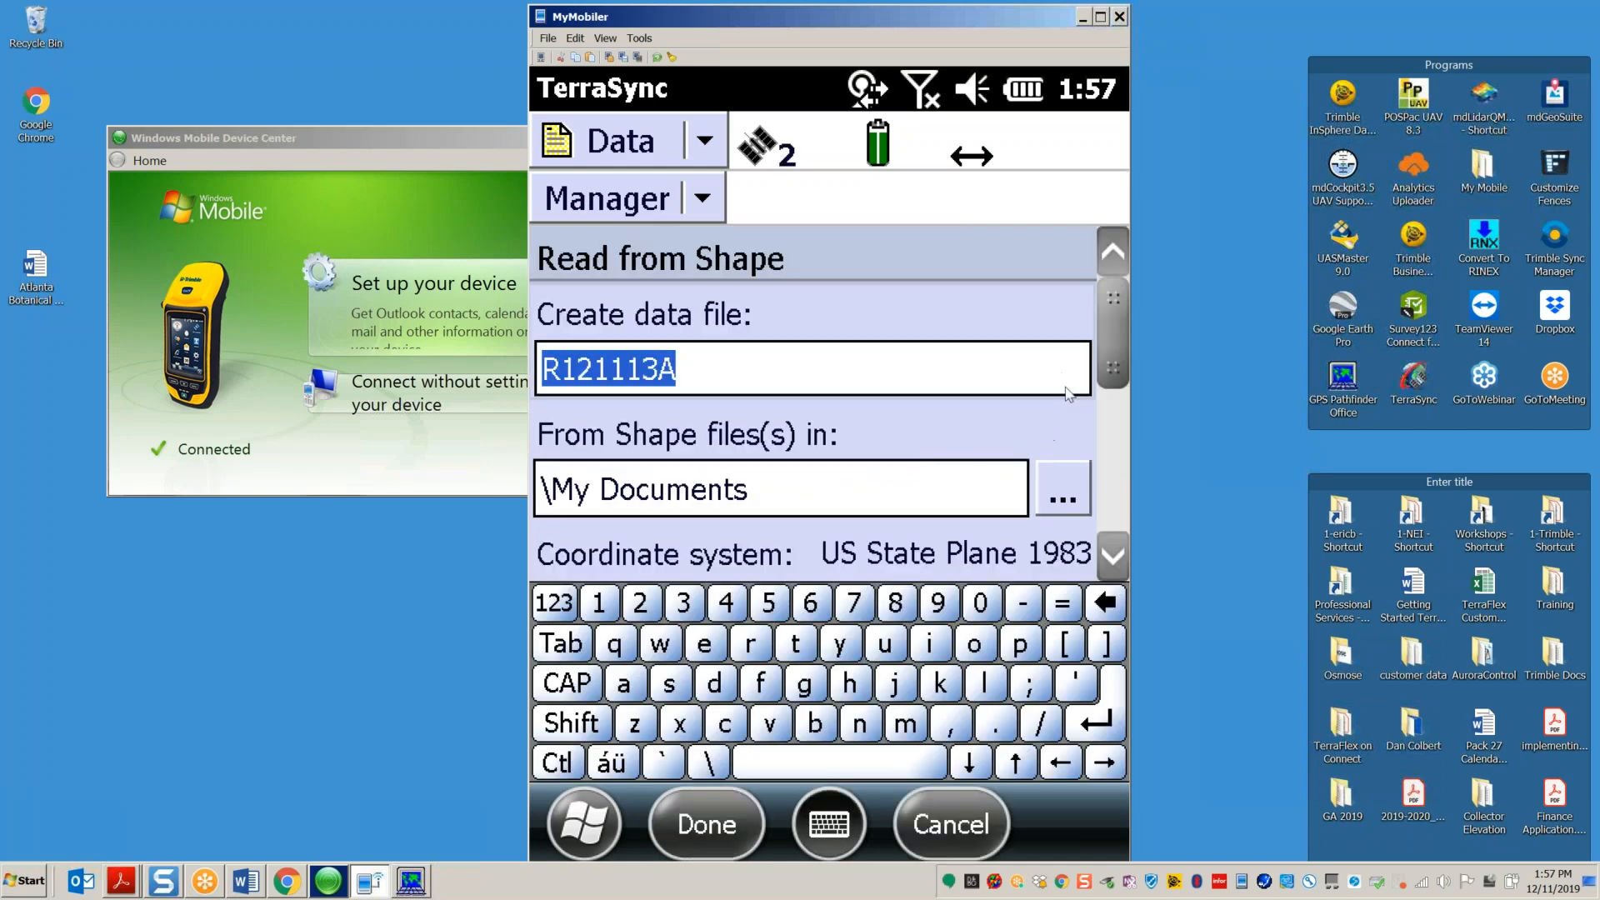
left_click(936, 825)
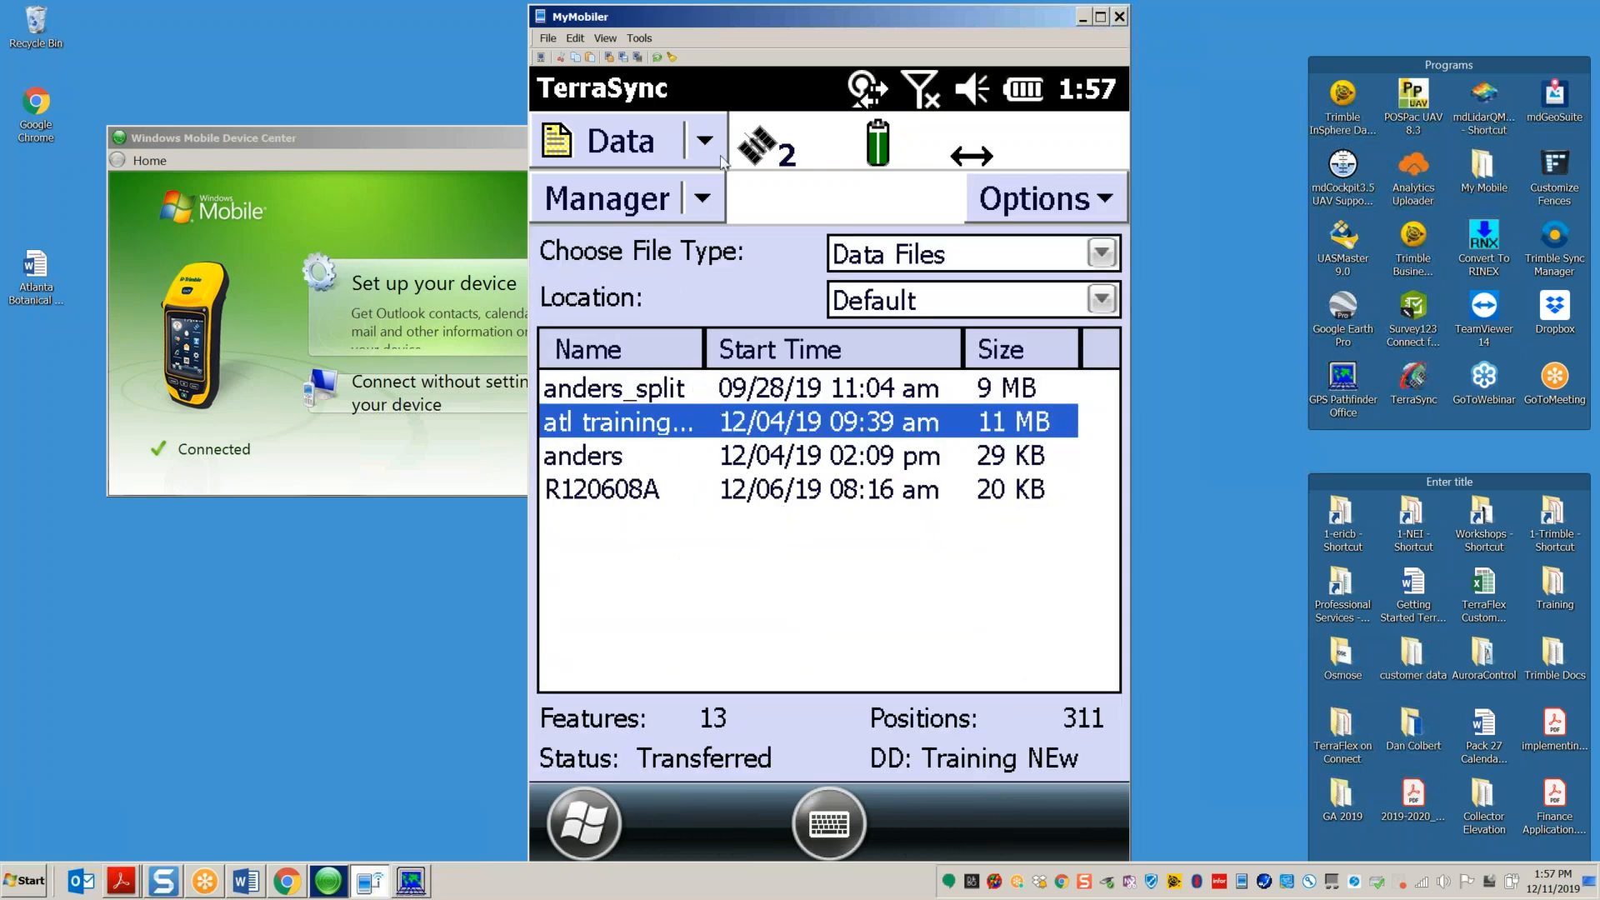
left_click(699, 215)
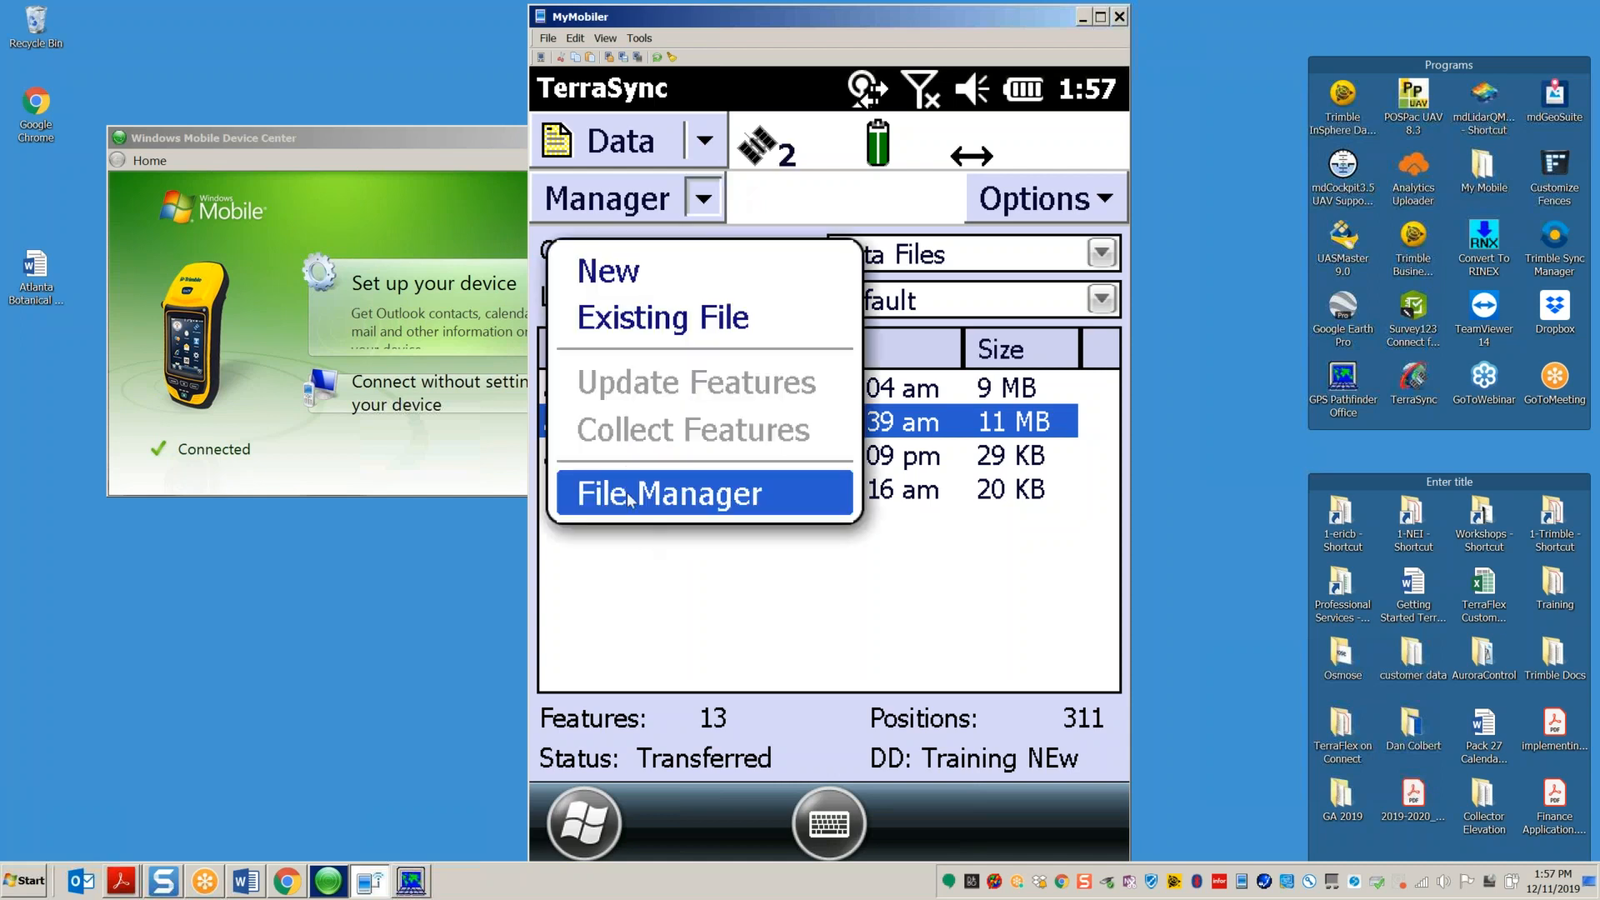
left_click(702, 145)
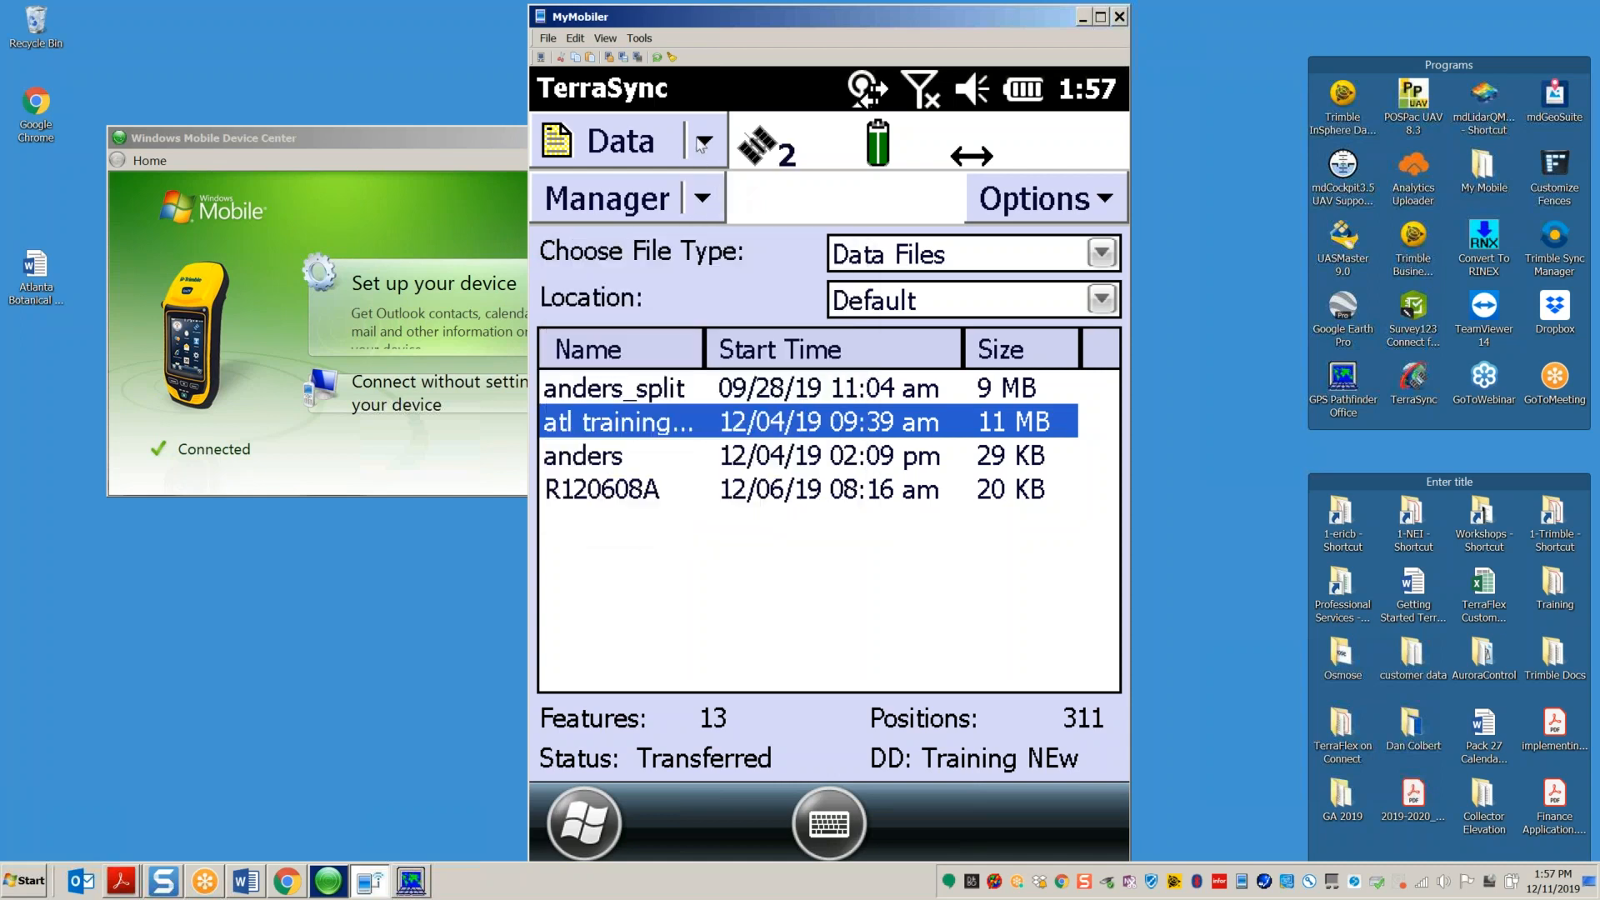
left_click(704, 144)
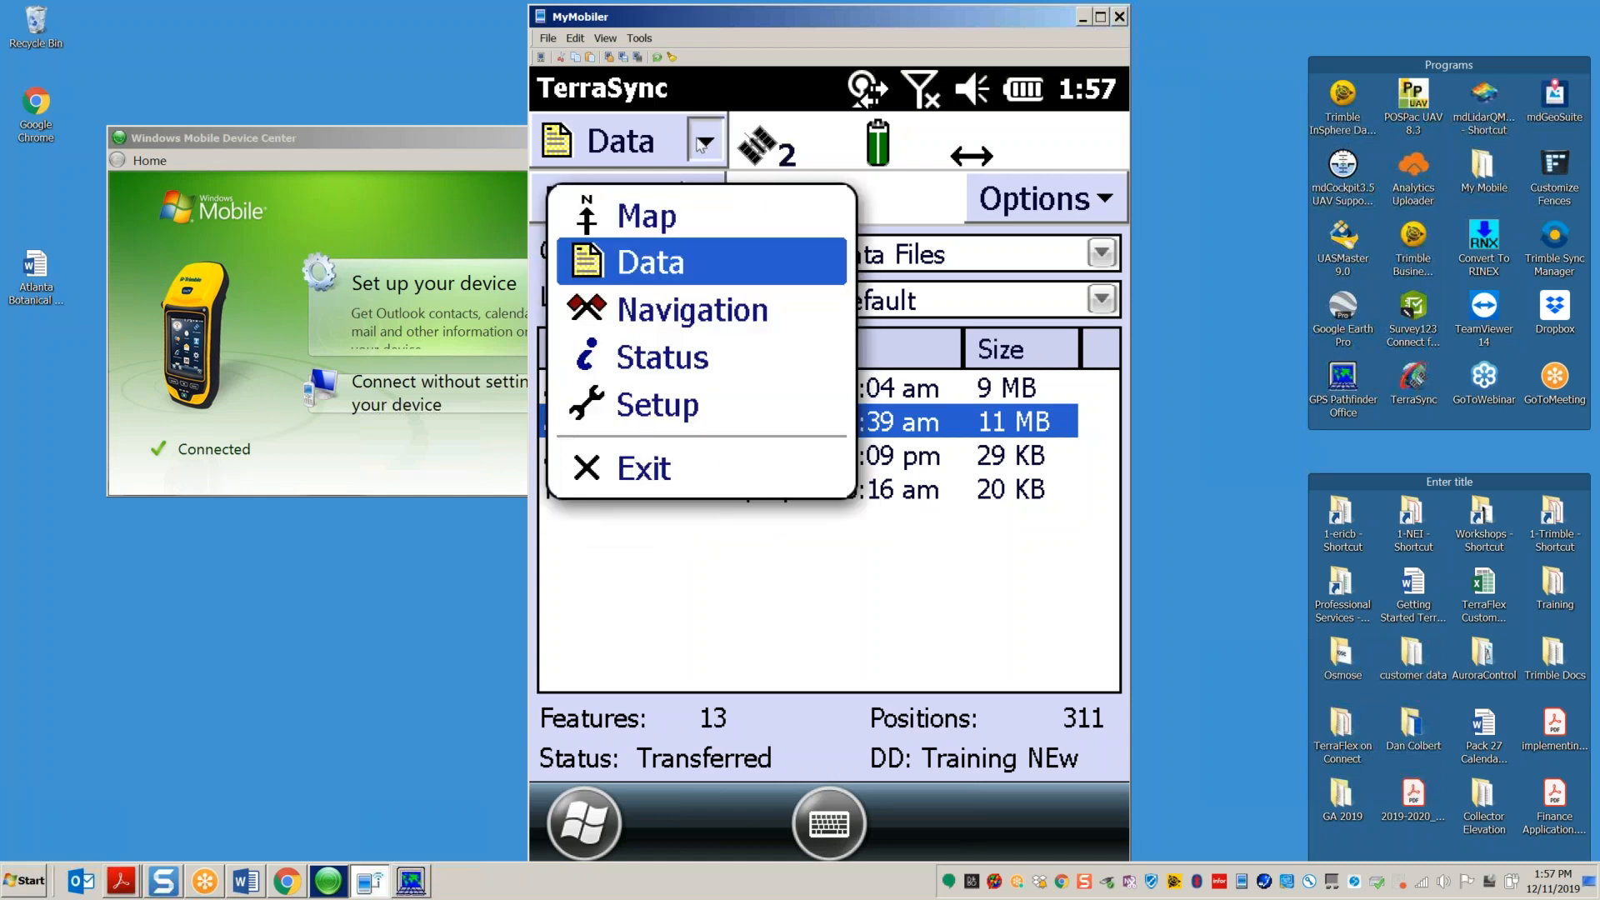
Step: Move the MyMobiler window out of the way, minimize it and close Windows Mobile Device Center
left_click_drag(1011, 22, 863, 192)
left_click(877, 180)
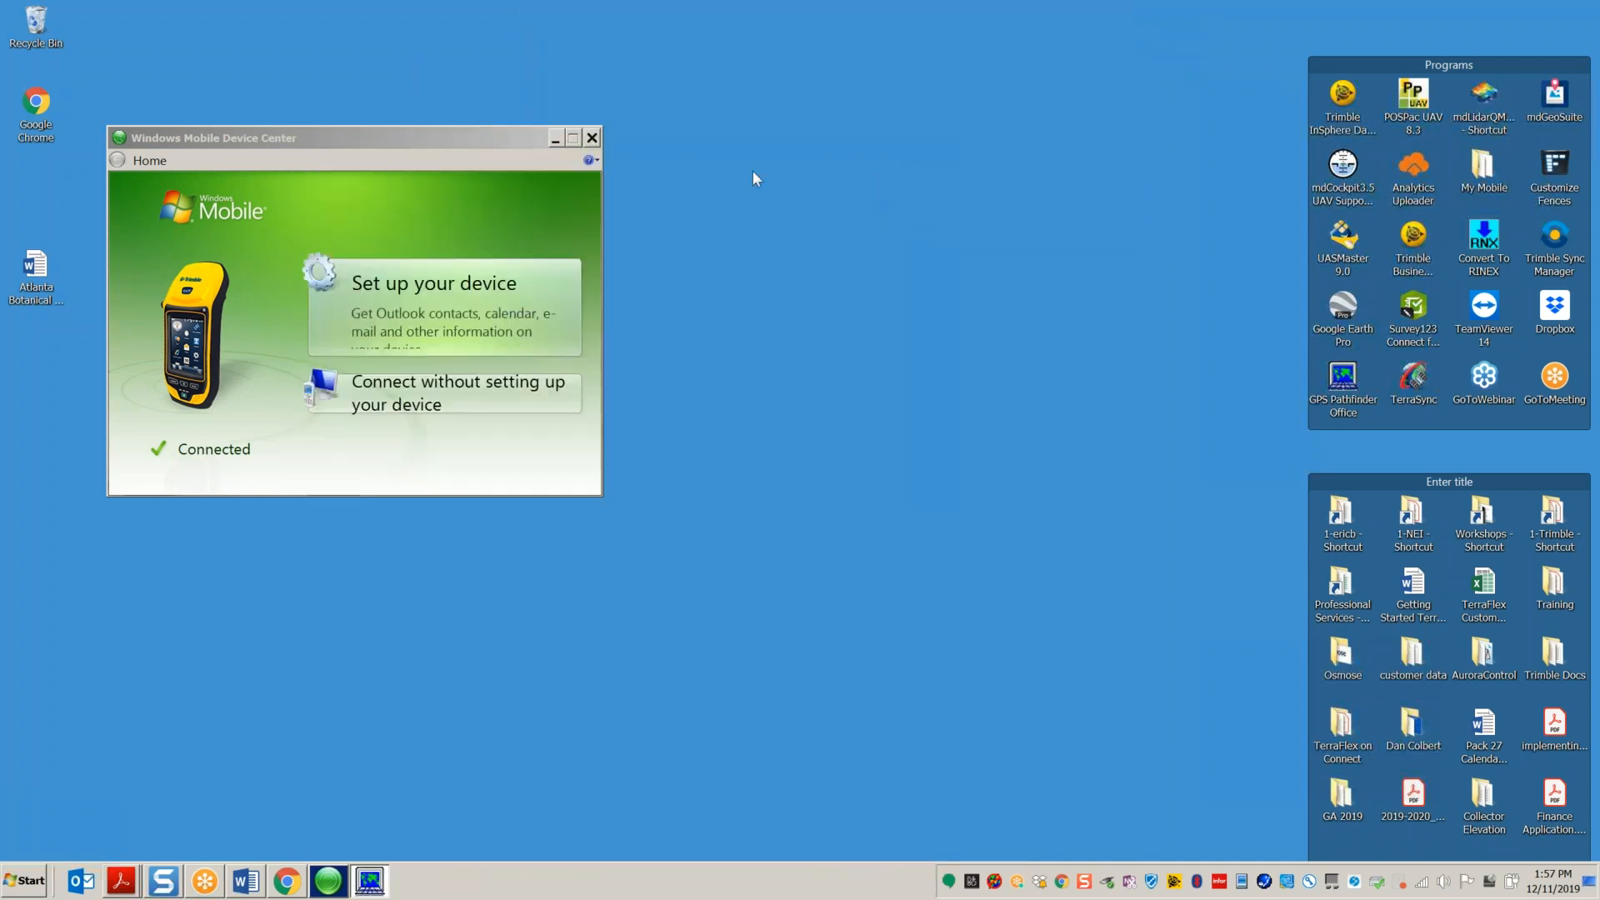
left_click(592, 139)
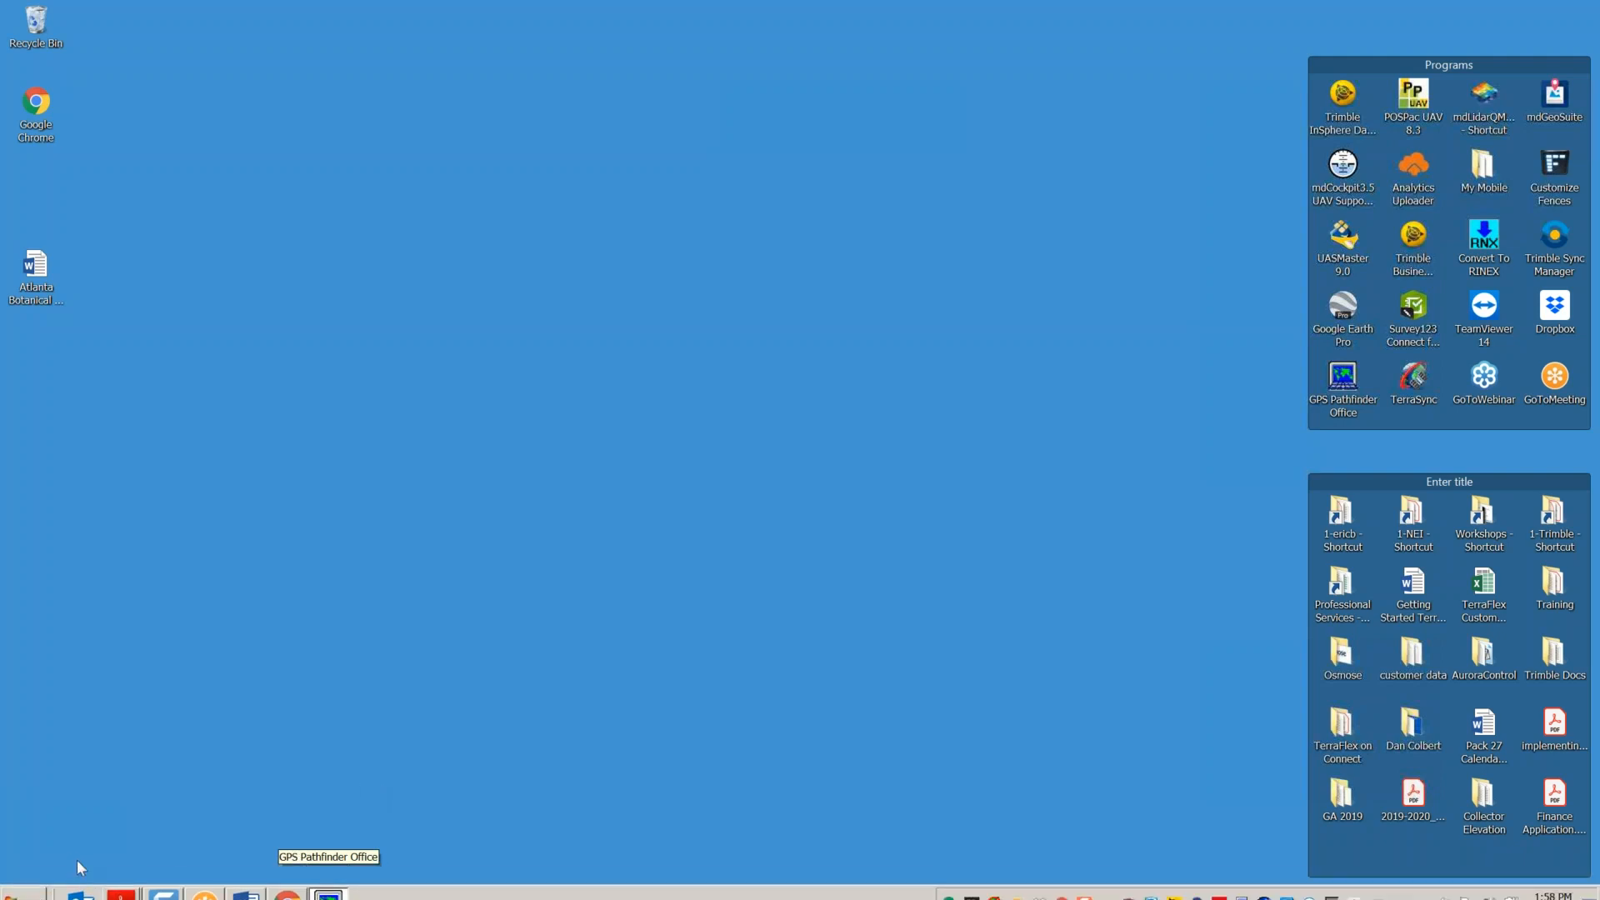
Step: Switch to the Atlanta Botanical Garden document in Word and review the Pathfinder Office Additional Utilities topics of Session 4
left_click(327, 885)
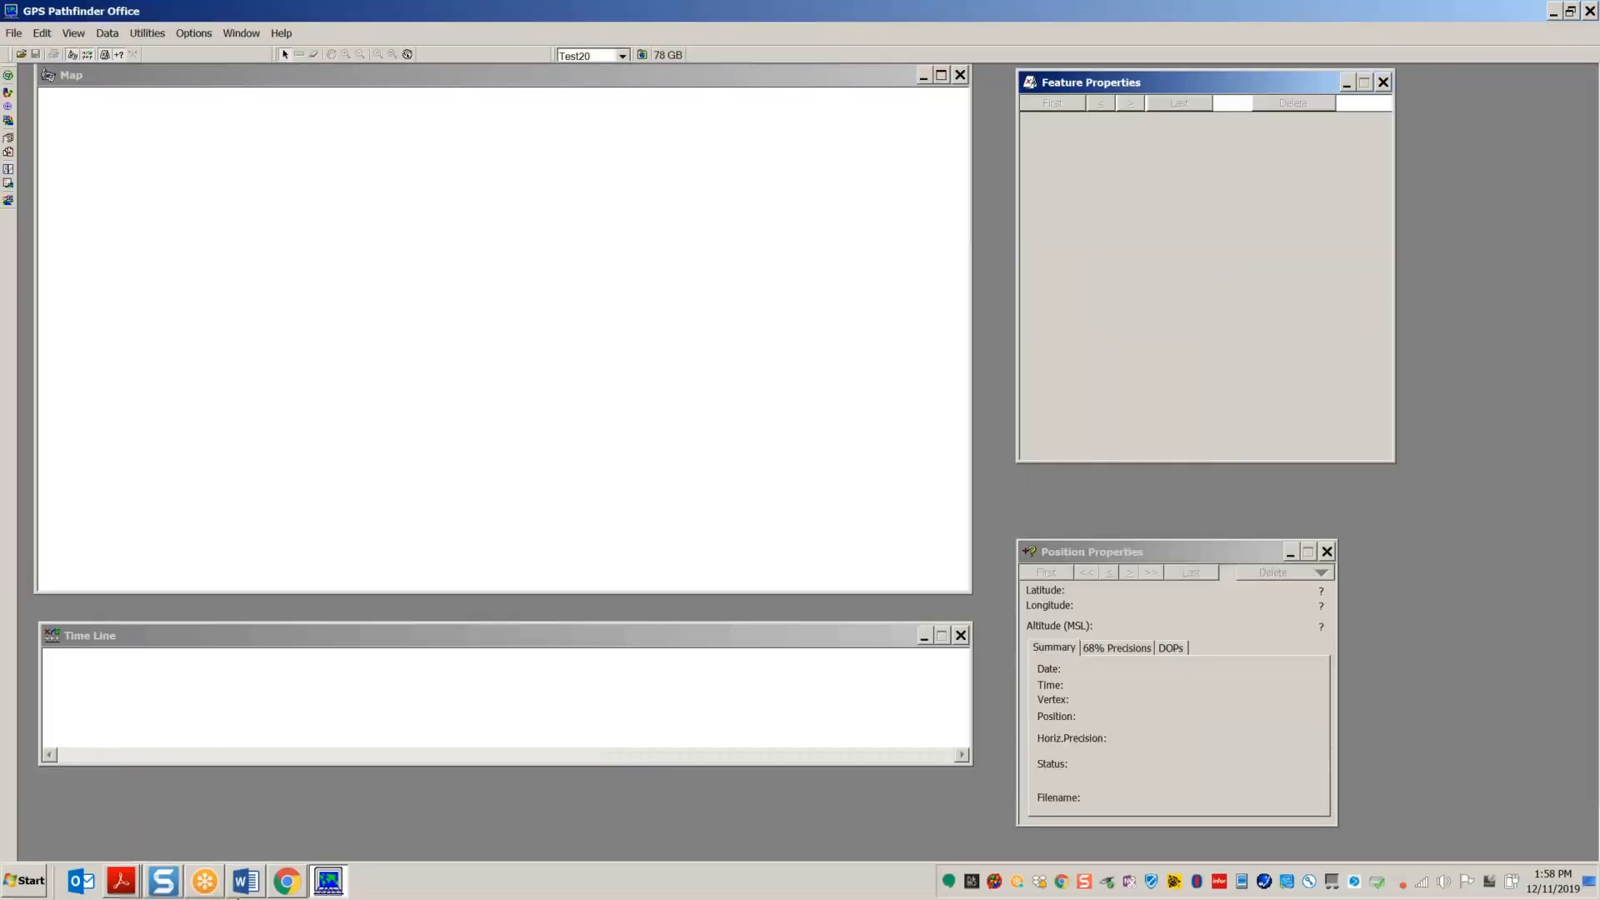
left_click(248, 881)
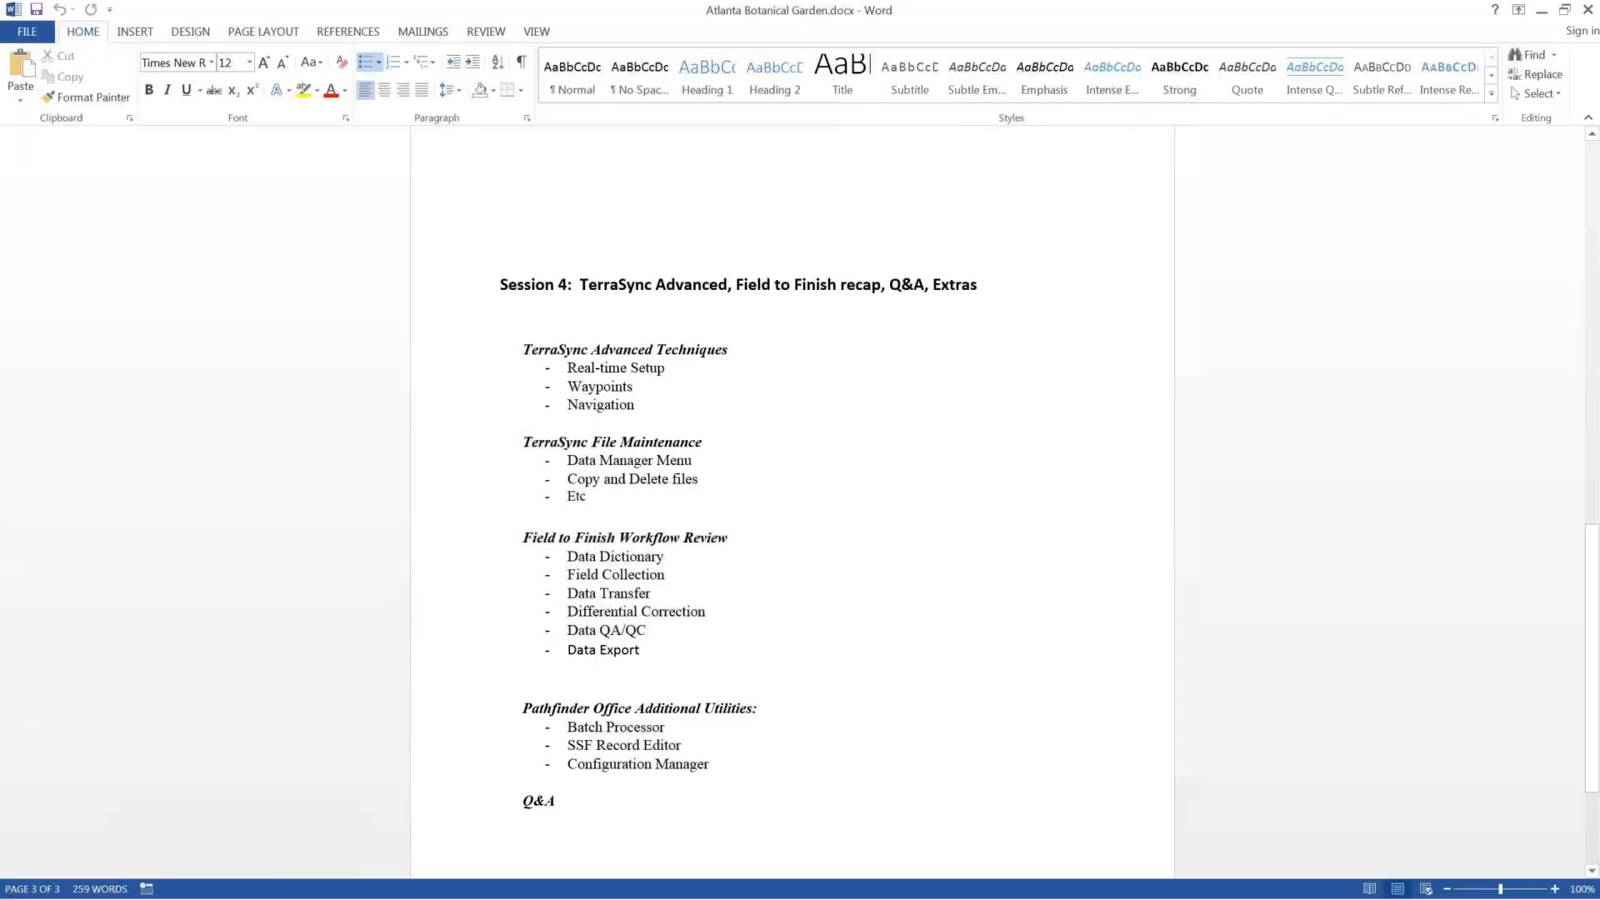
scroll(781, 573, "down", 3)
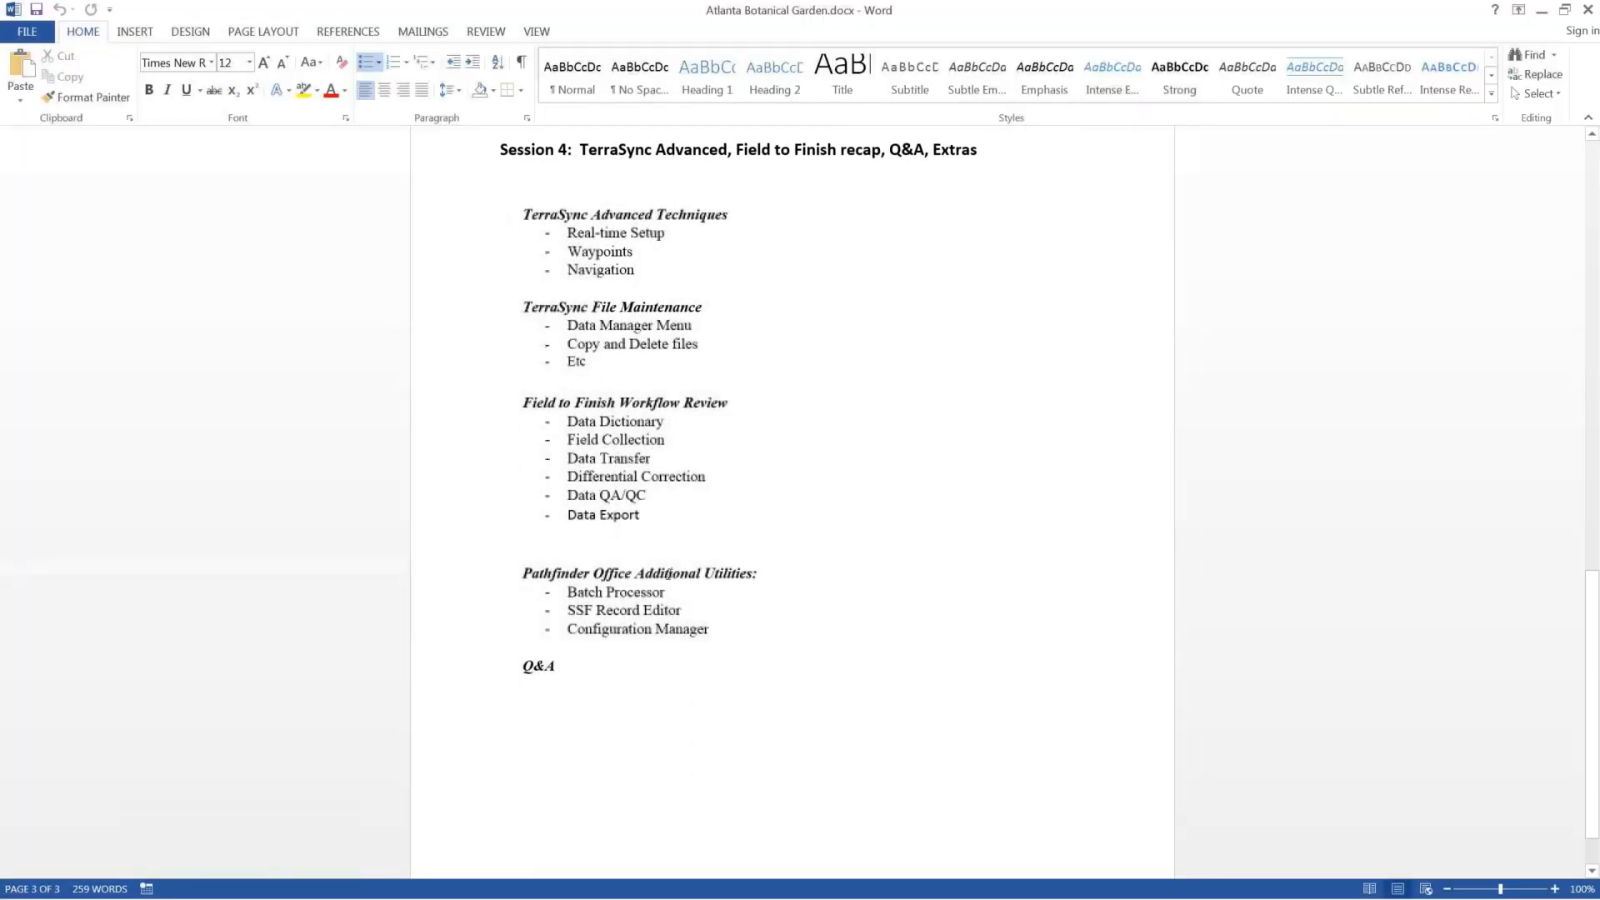
left_click_drag(740, 559, 523, 510)
left_click(714, 564)
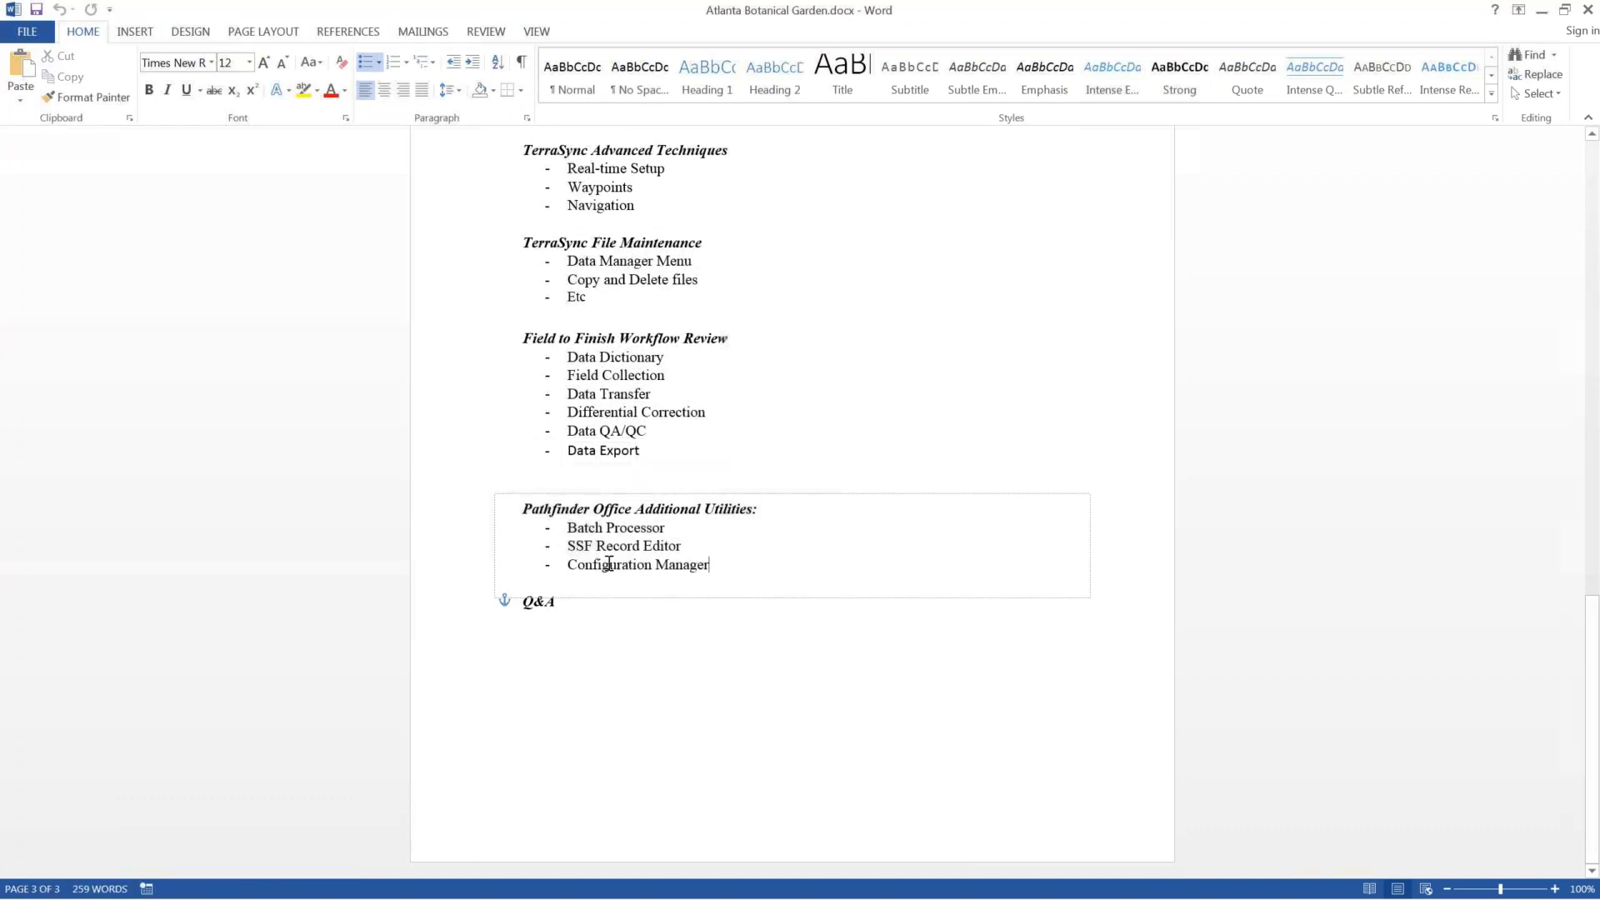
left_click(522, 564)
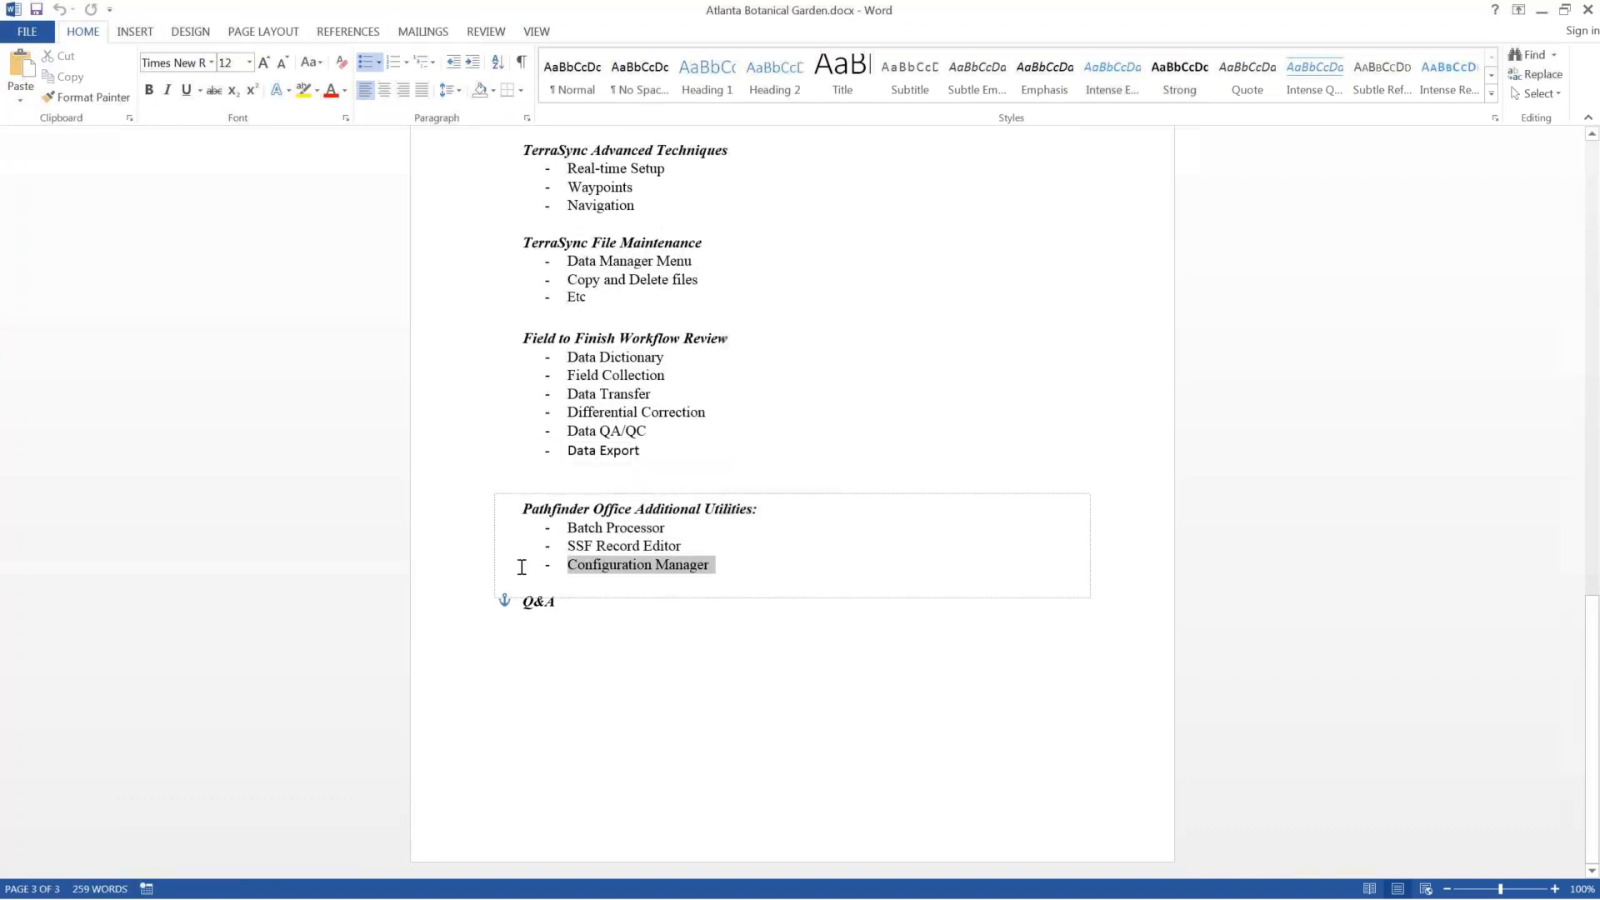
left_click(846, 532)
left_click_drag(669, 544, 567, 546)
left_click(724, 540)
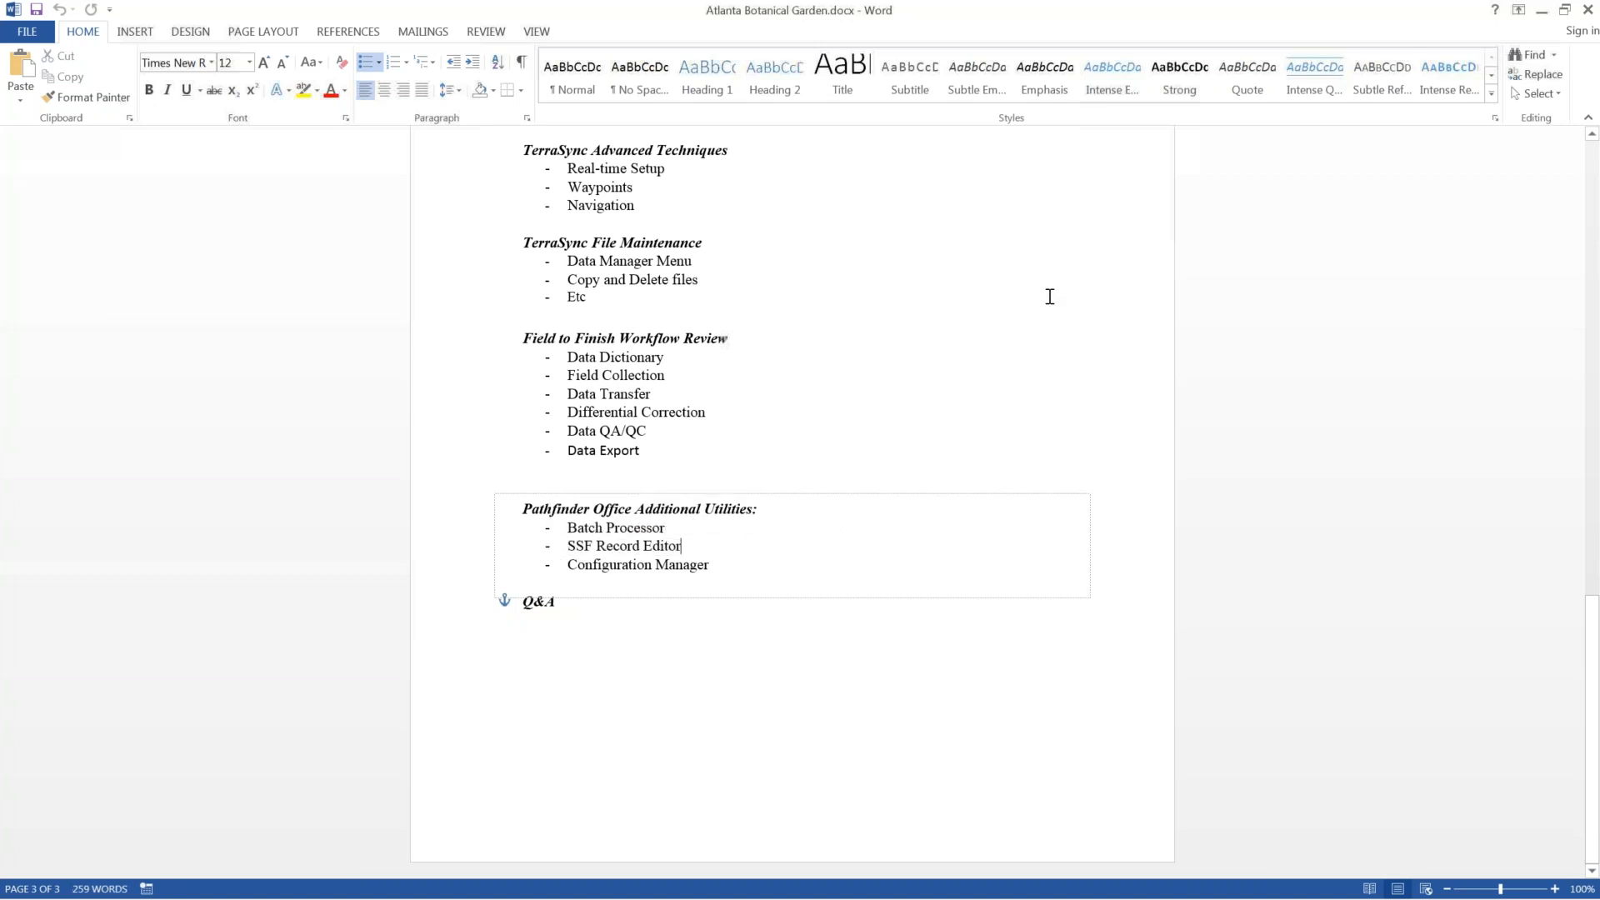
Step: Return to GPS Pathfinder Office and start the Configuration Manager utility
left_click(1541, 11)
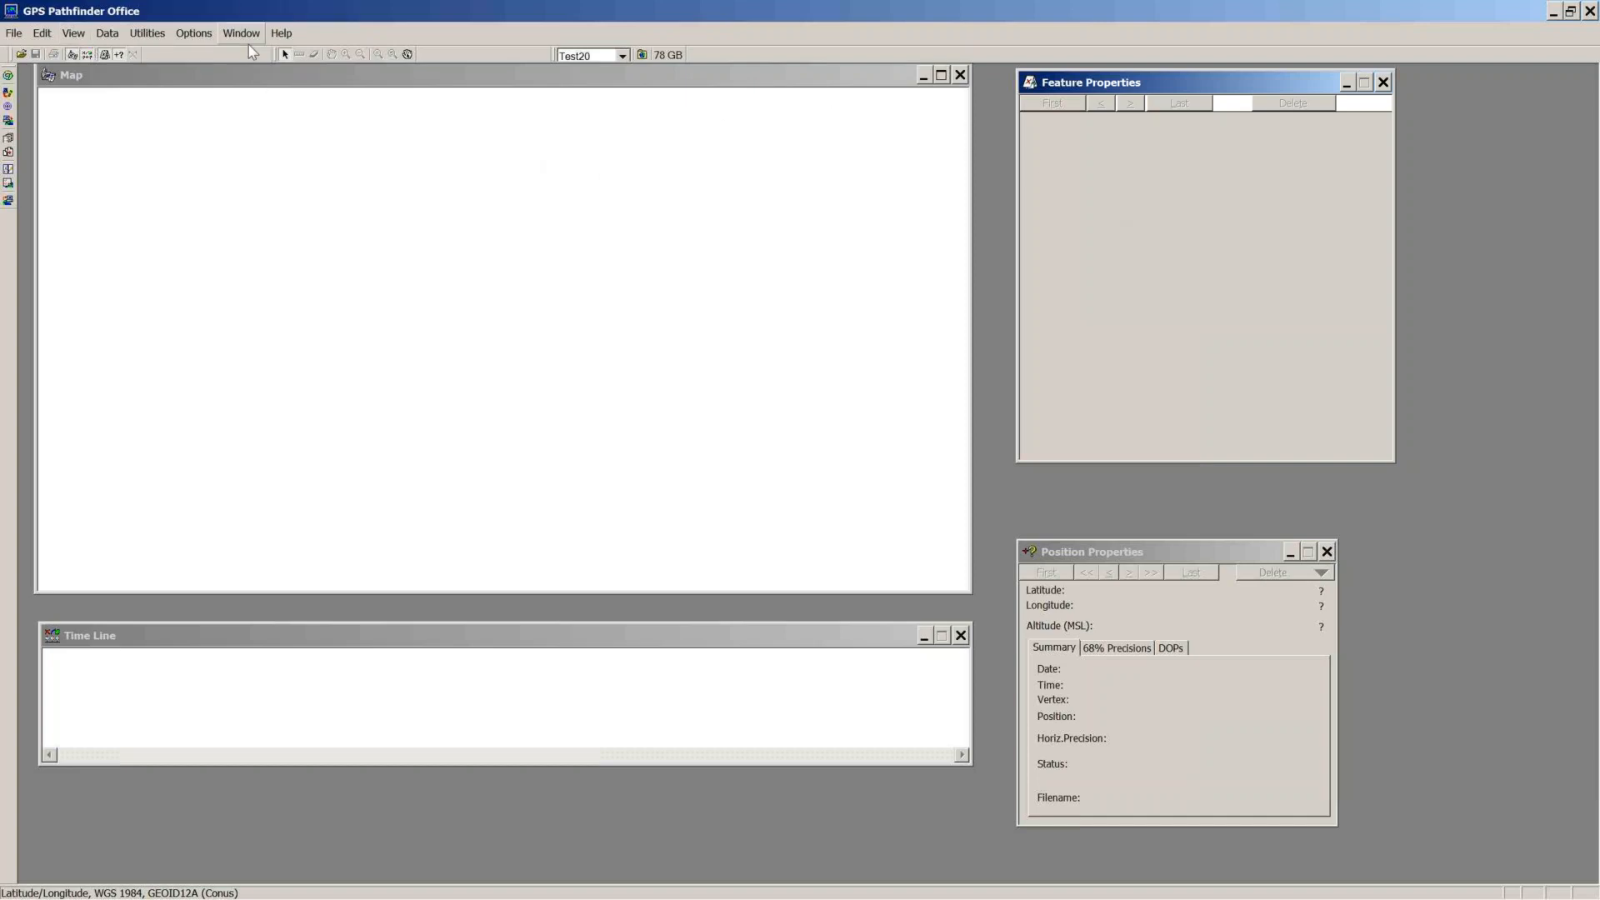
left_click(168, 33)
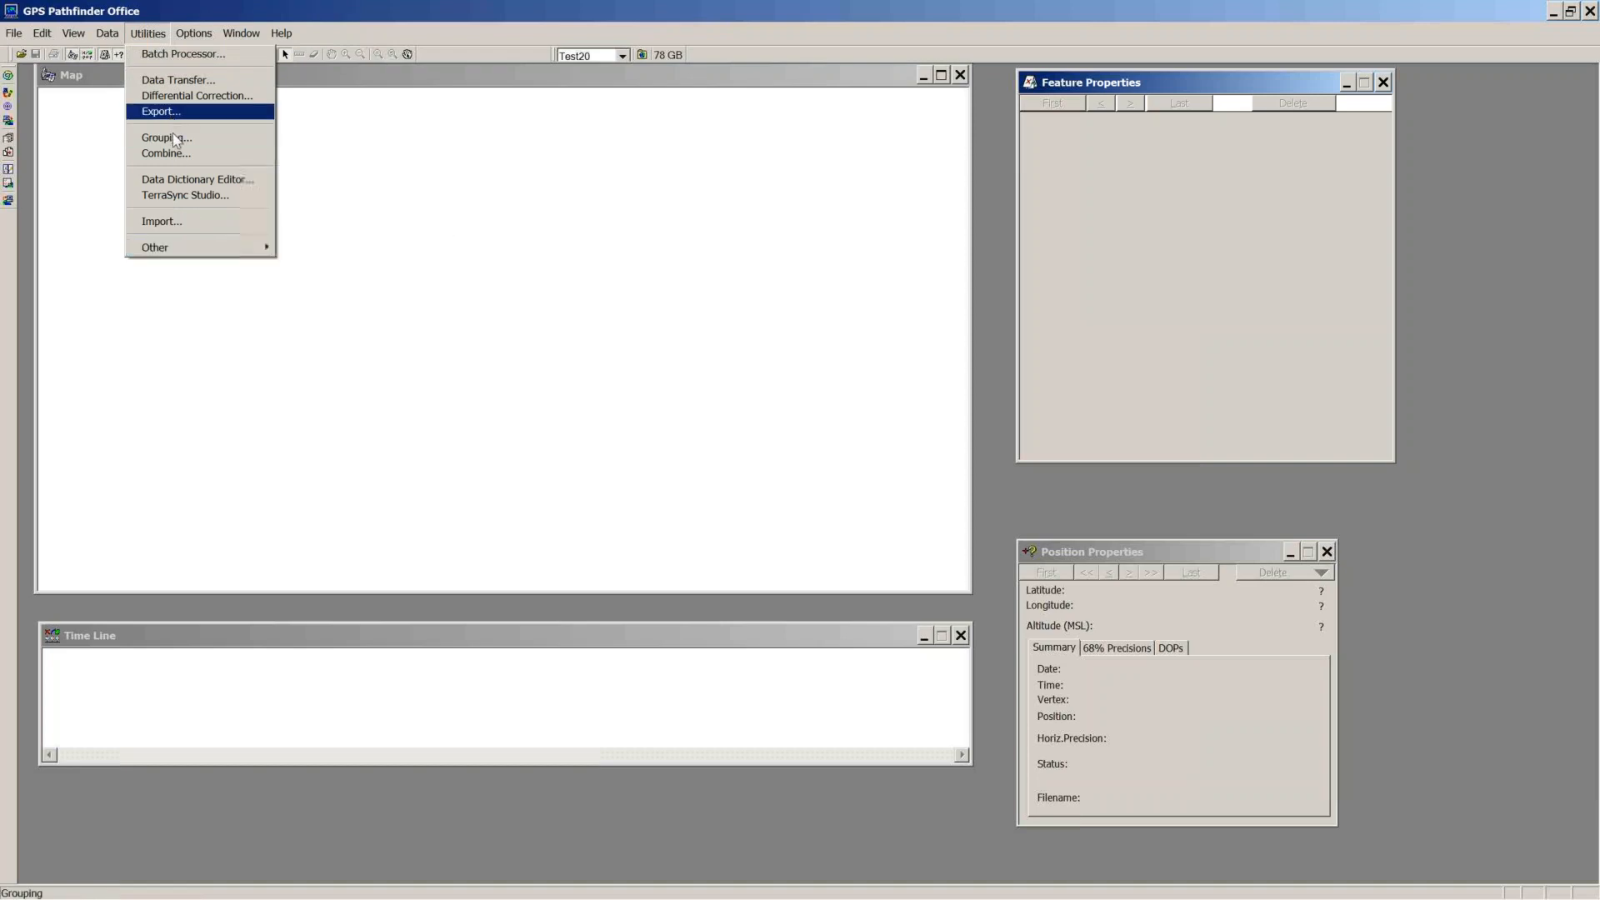
mouse_move(189, 250)
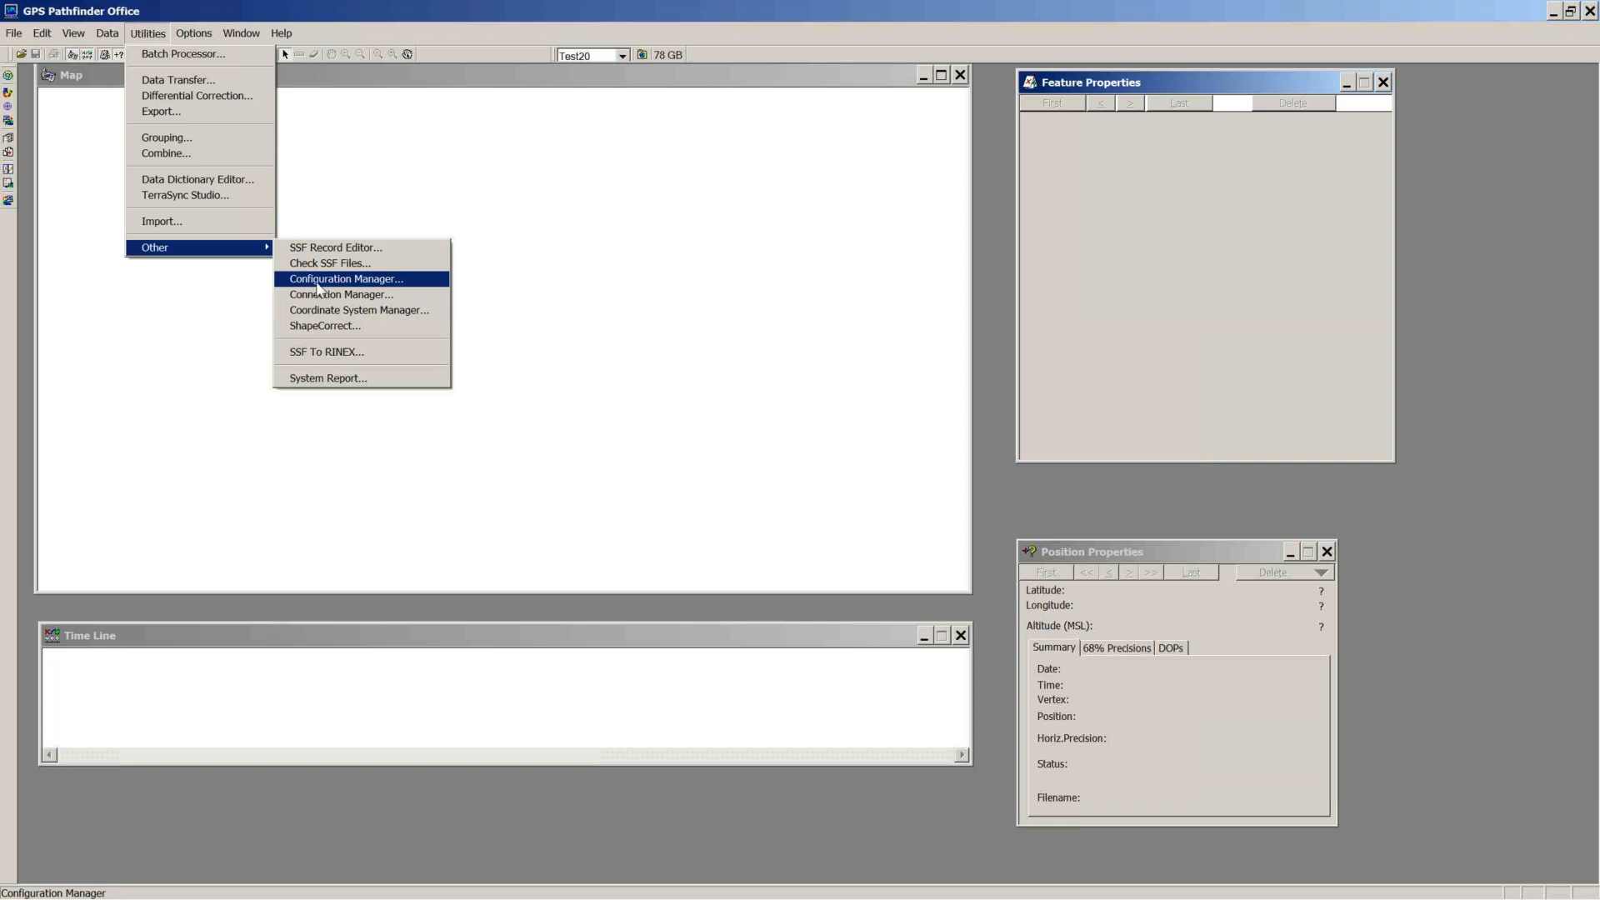
left_click(318, 280)
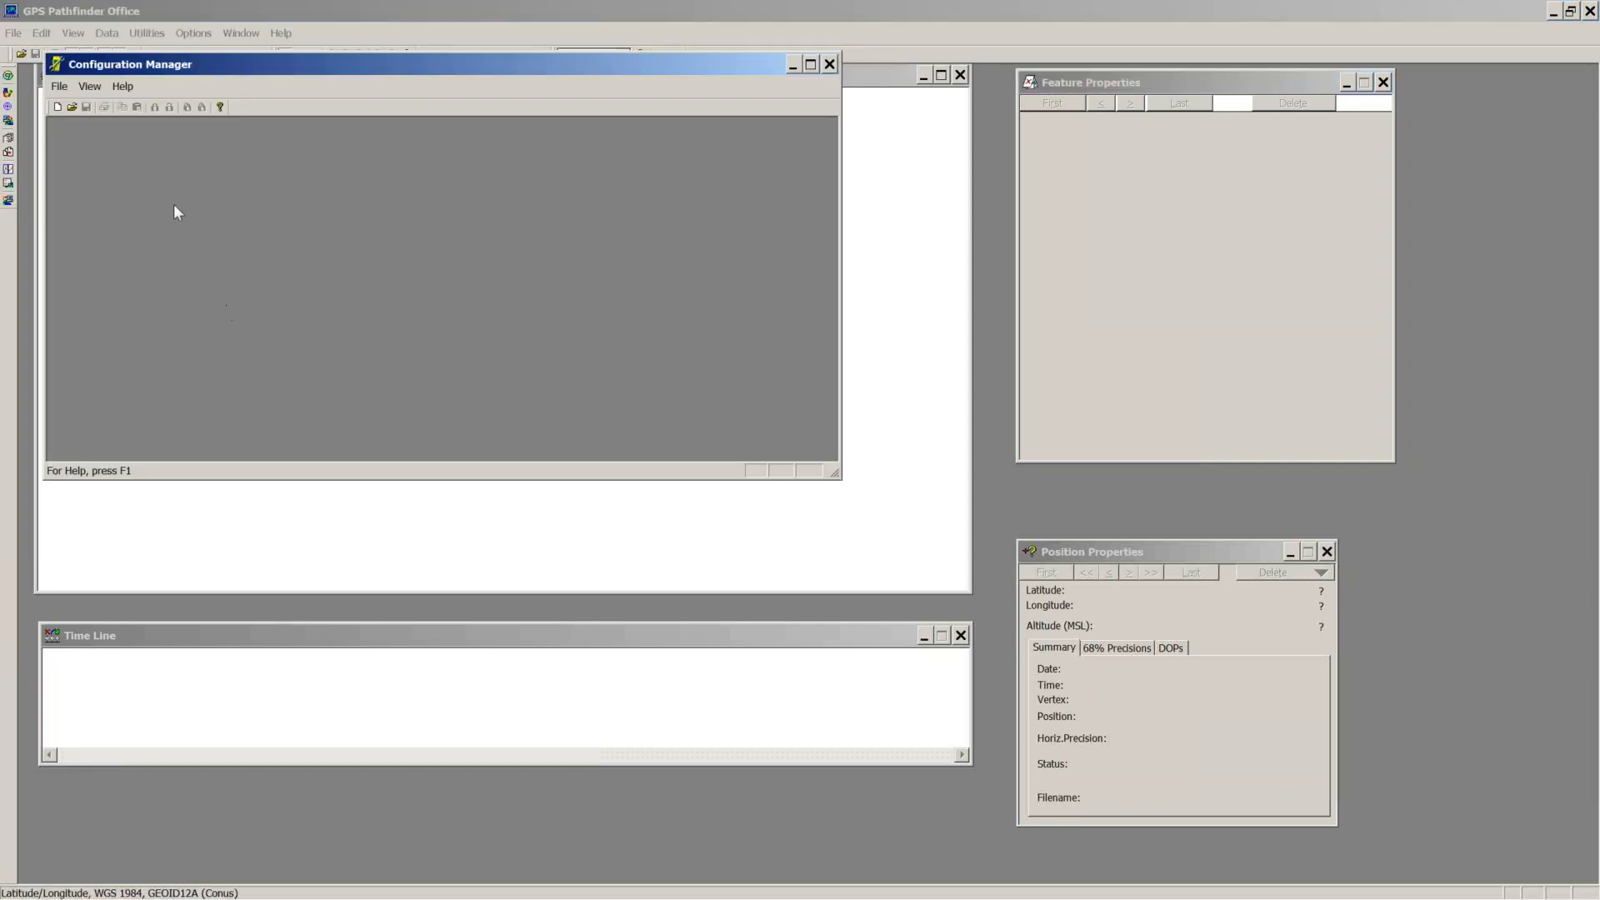
left_click_drag(292, 64, 353, 142)
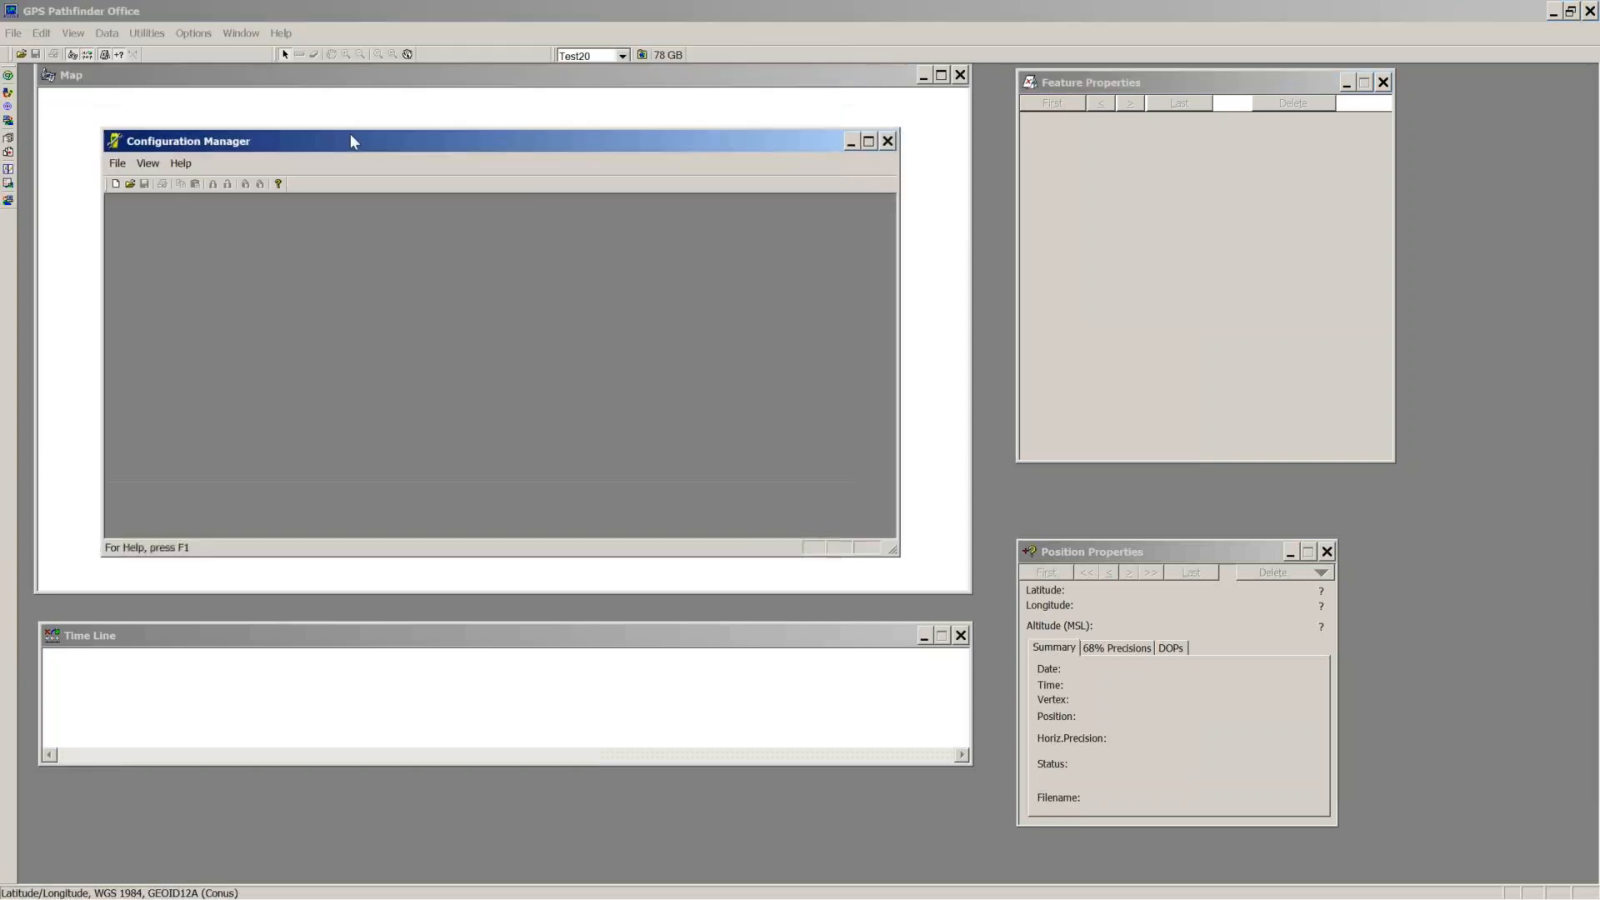
Step: Switch to MyMobiler, show TerraSync's Setup section with its configuration categories, and minimize the handheld view again
mouse_move(135, 881)
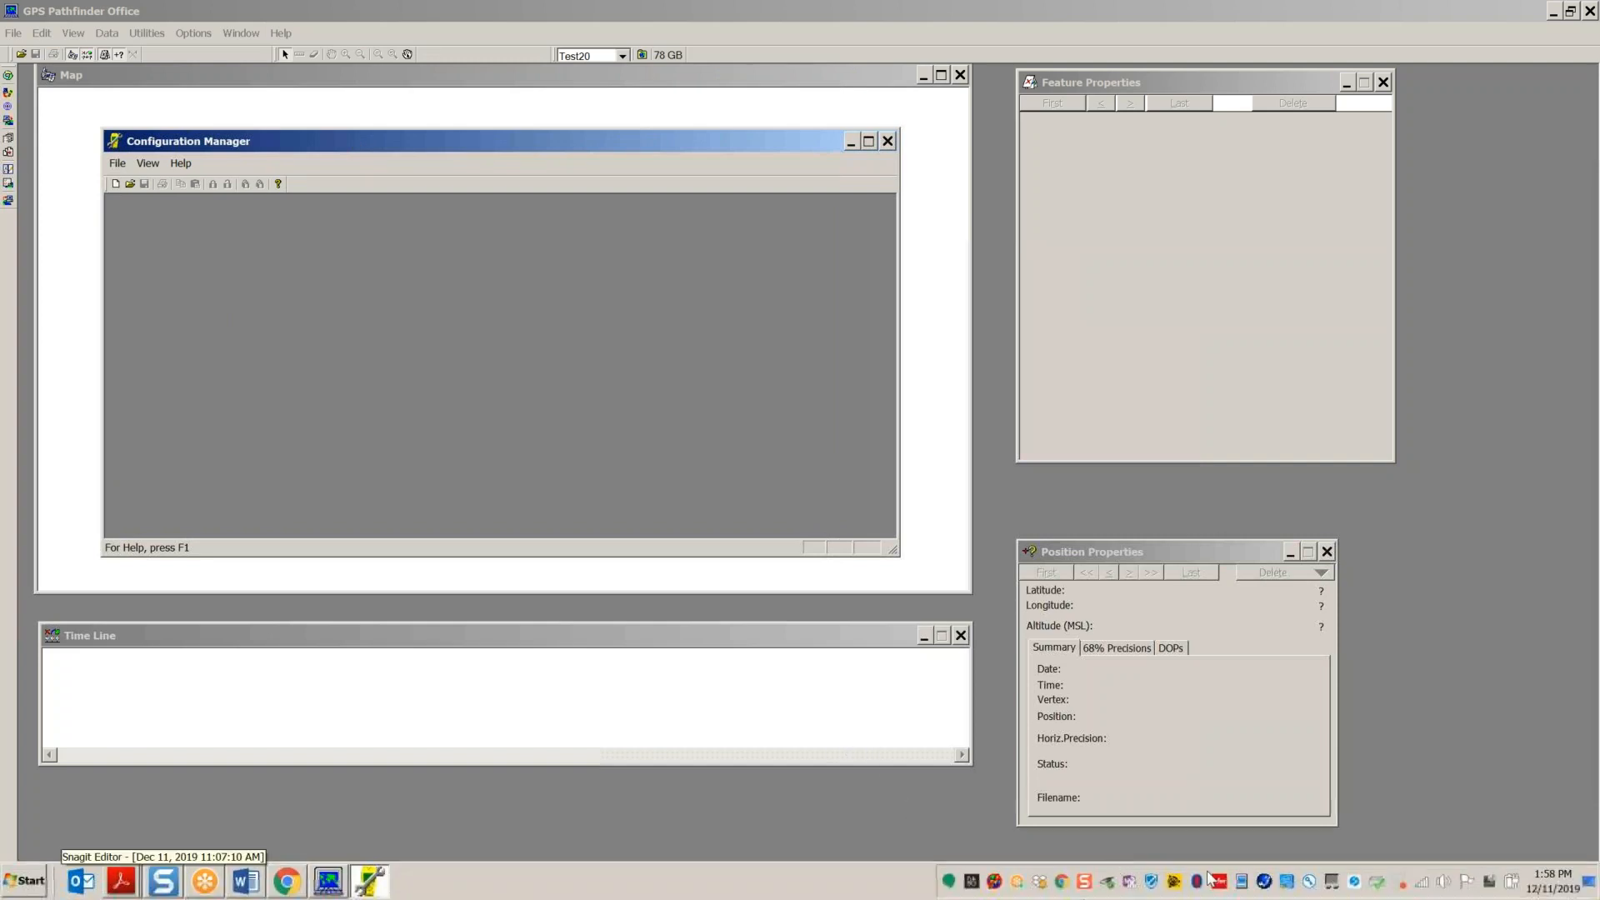
right_click(1242, 881)
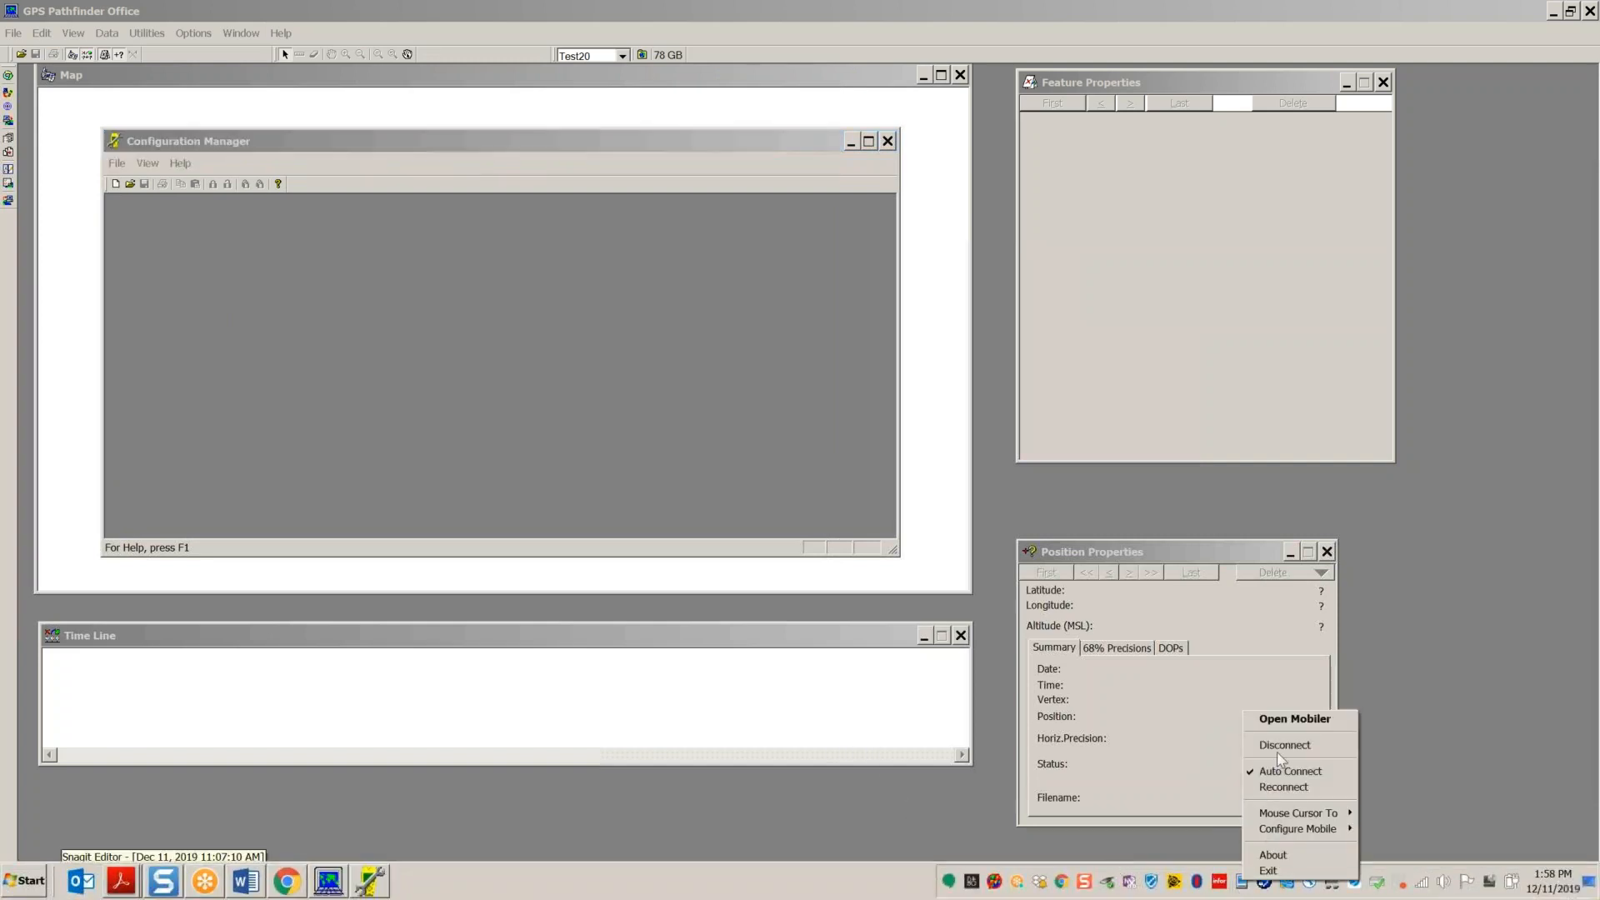
left_click(1294, 718)
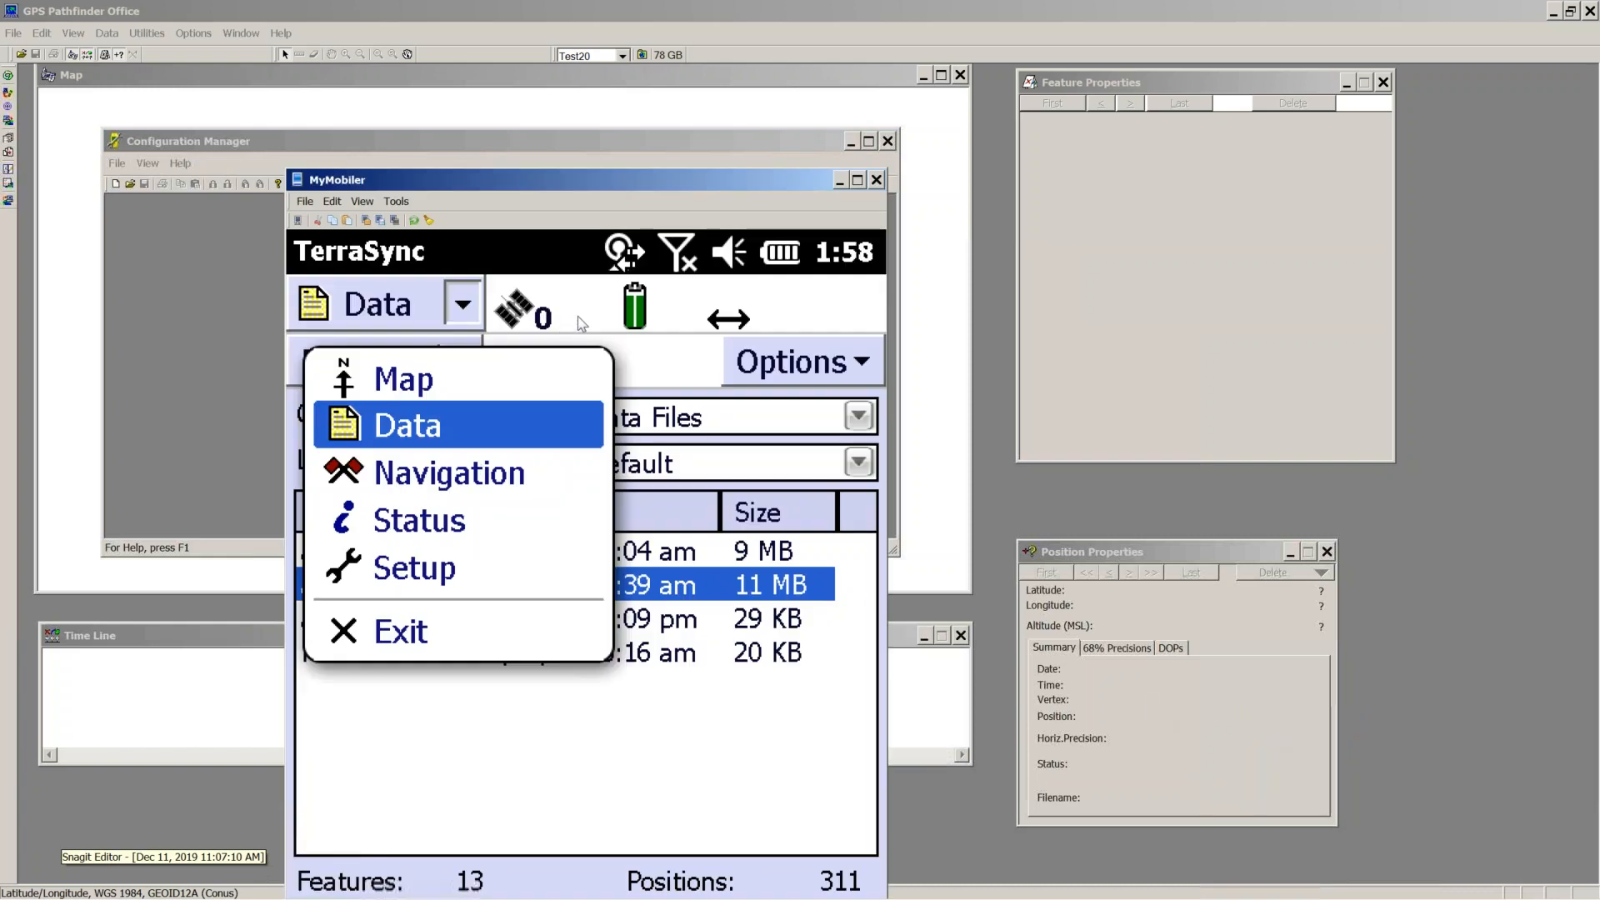
left_click(461, 316)
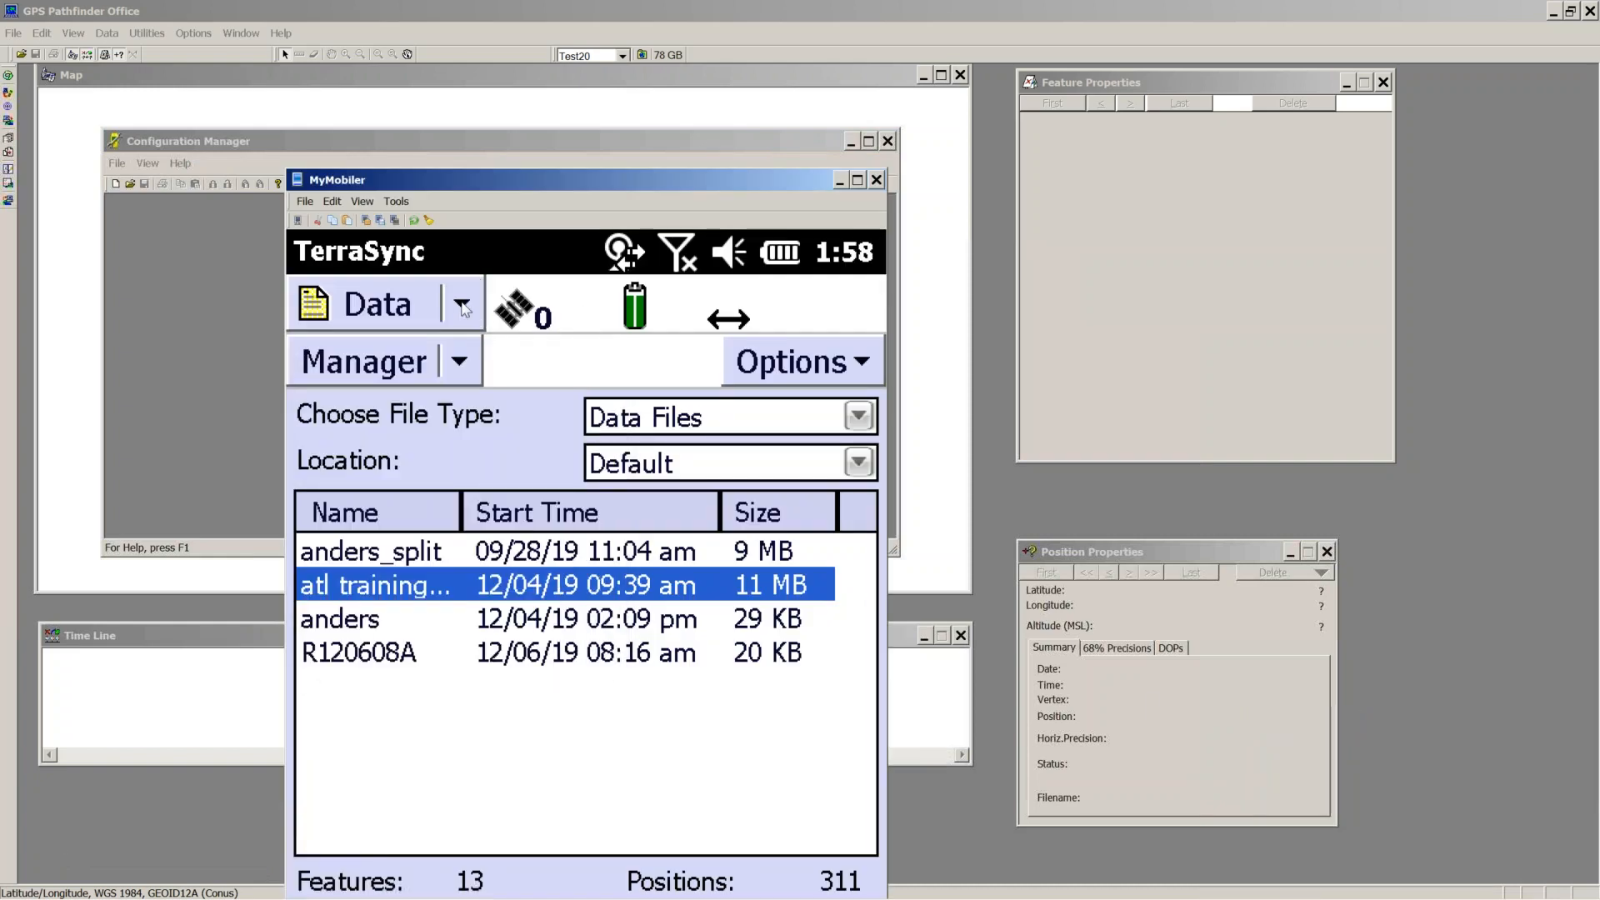
left_click(463, 308)
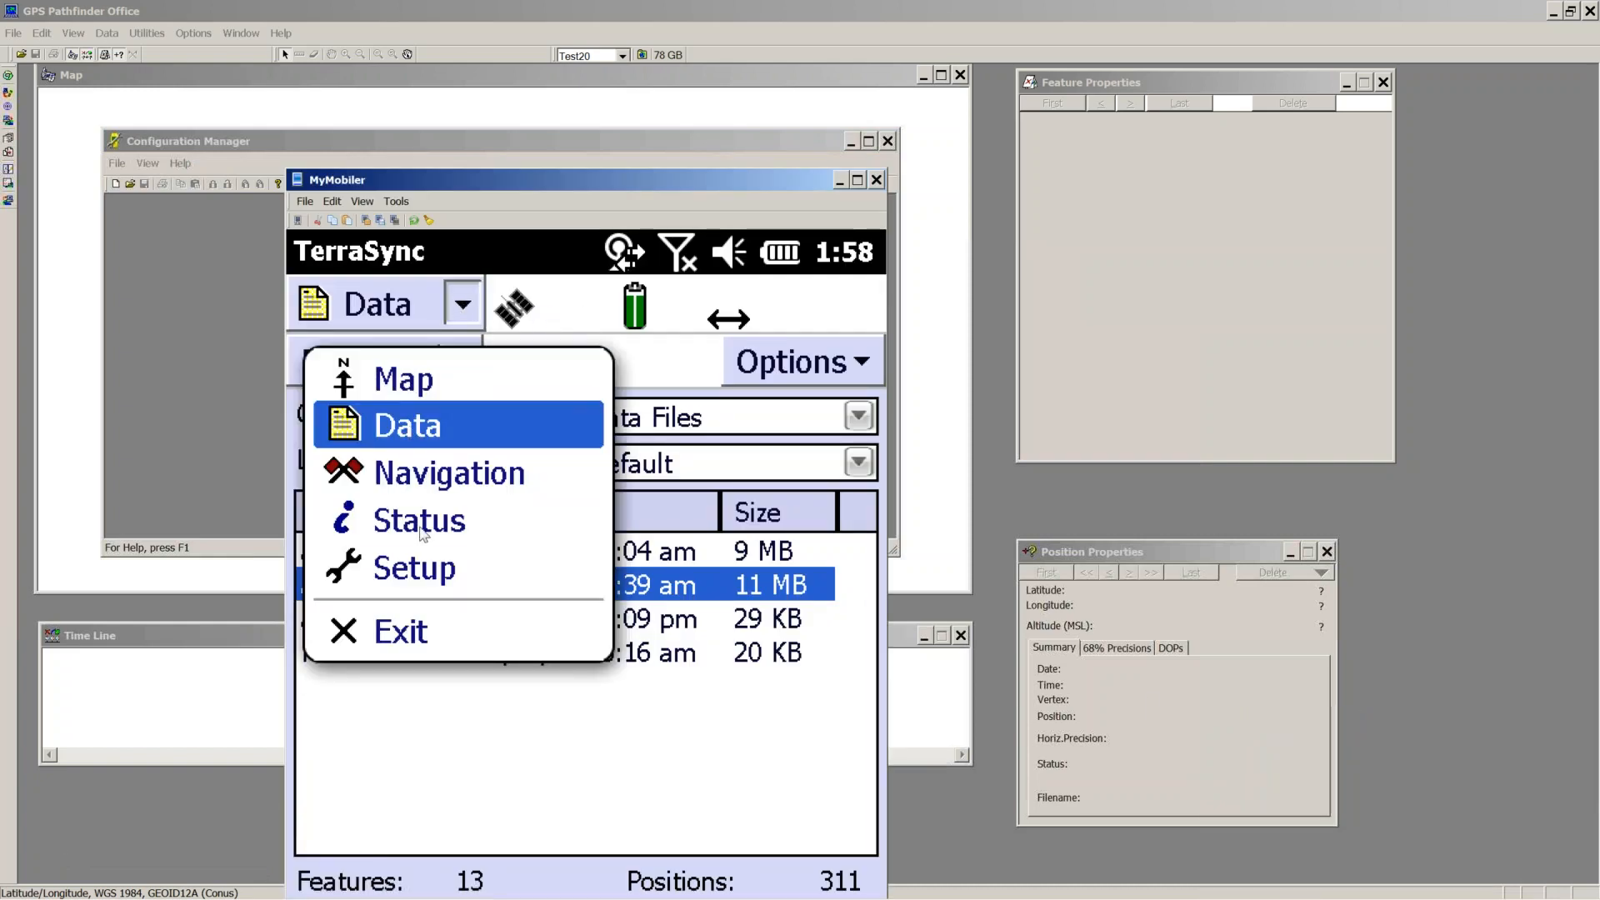
left_click(421, 571)
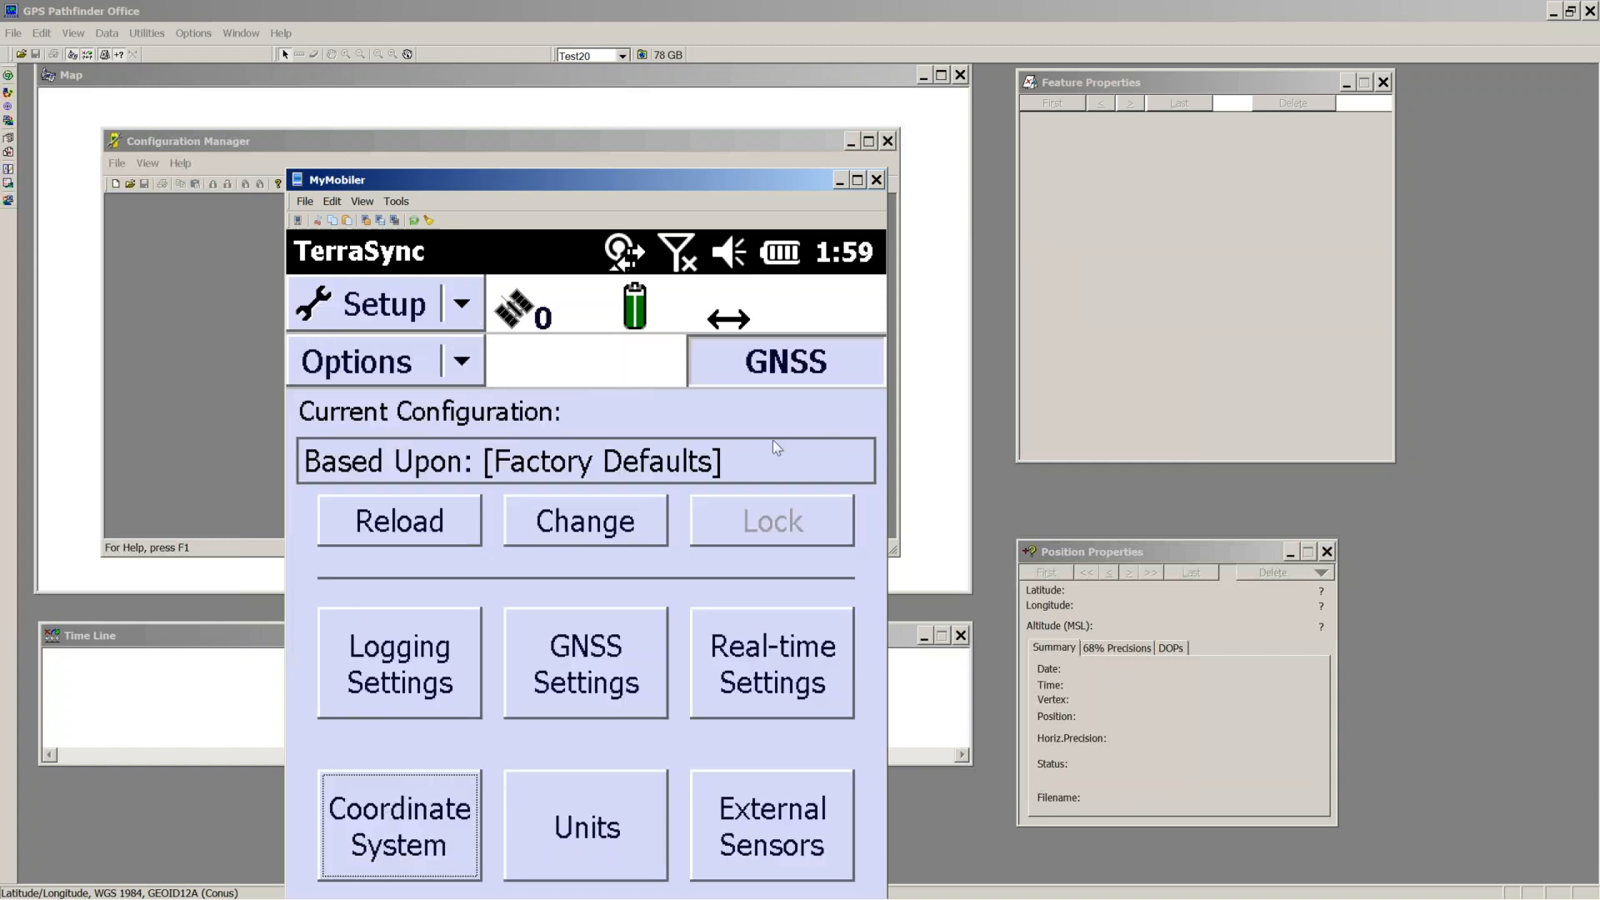
left_click(840, 182)
Step: Create a new TerraSync configuration in Configuration Manager
left_click(118, 164)
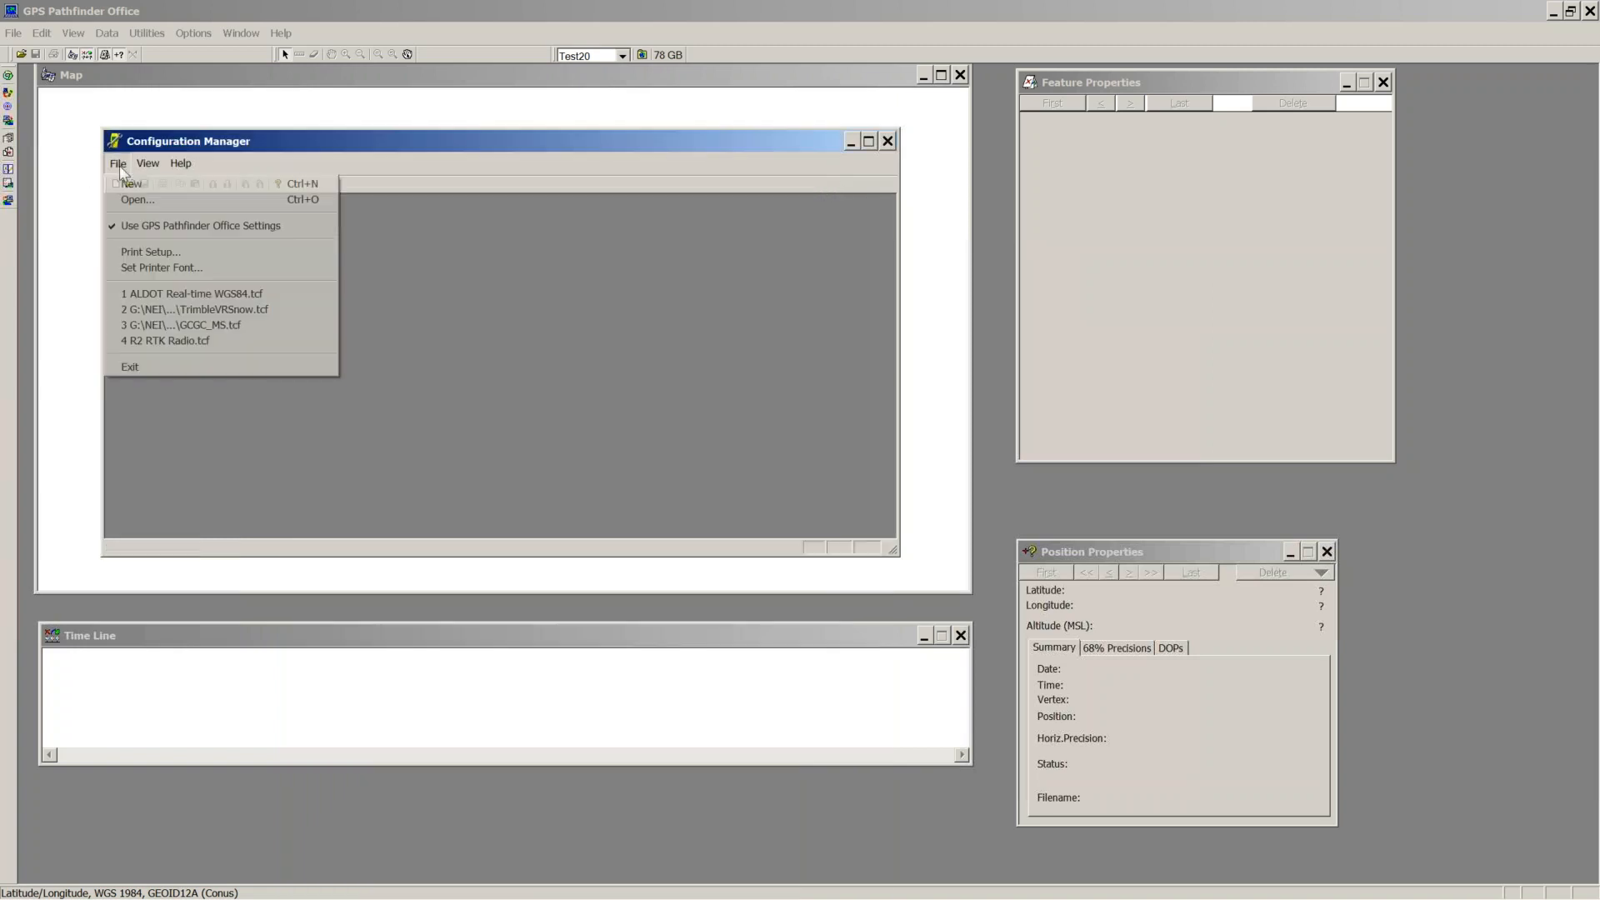
left_click(125, 183)
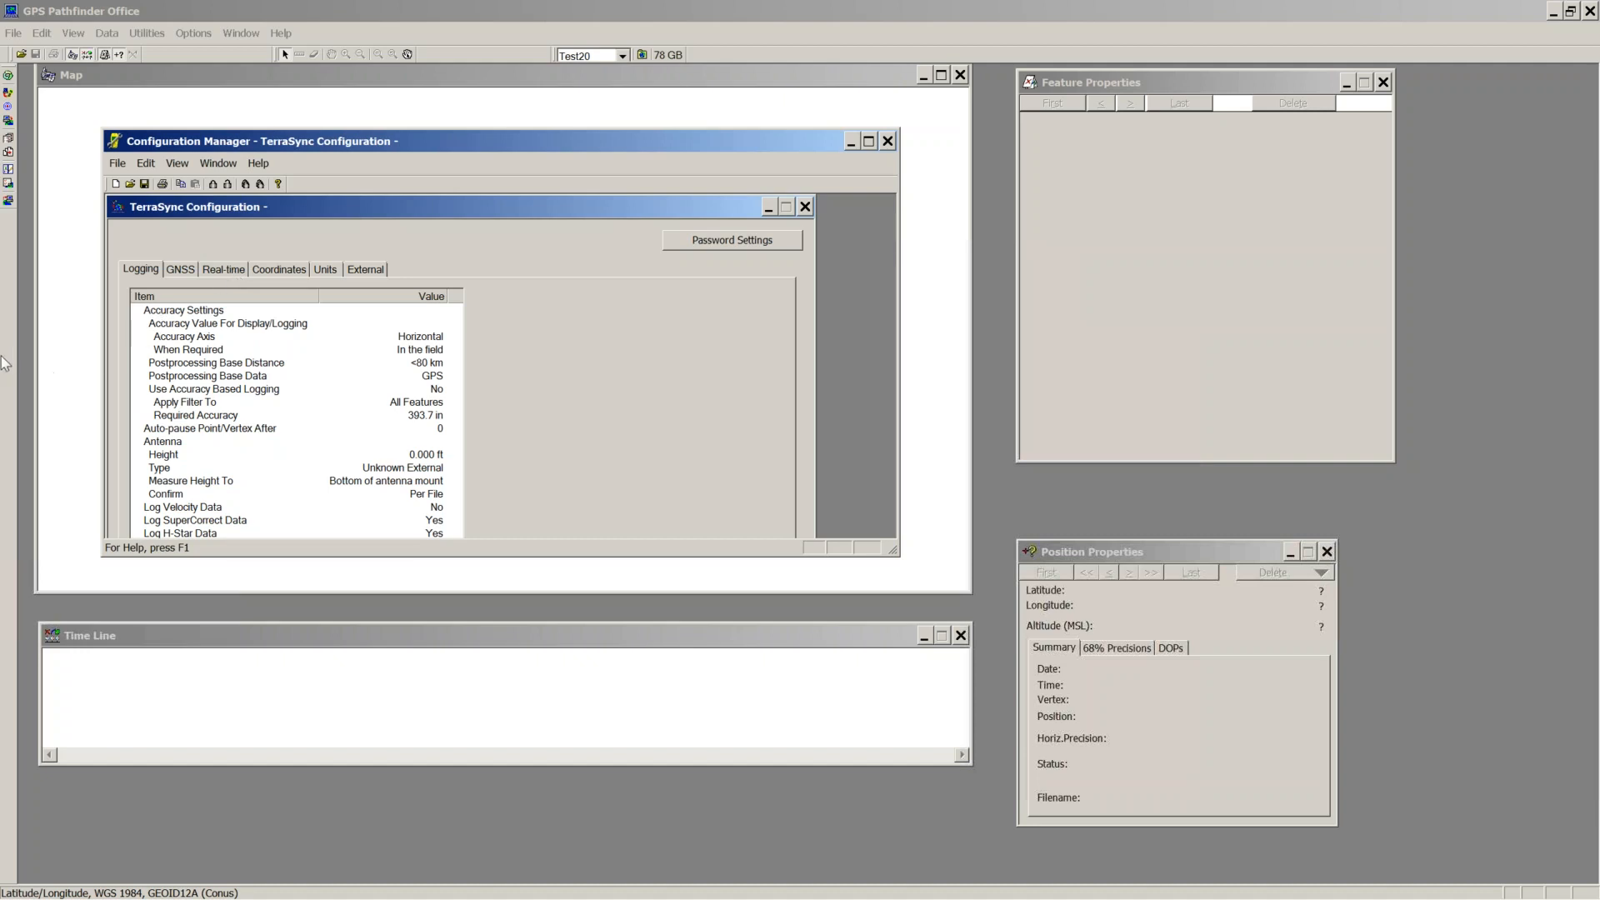
left_click_drag(561, 151, 567, 108)
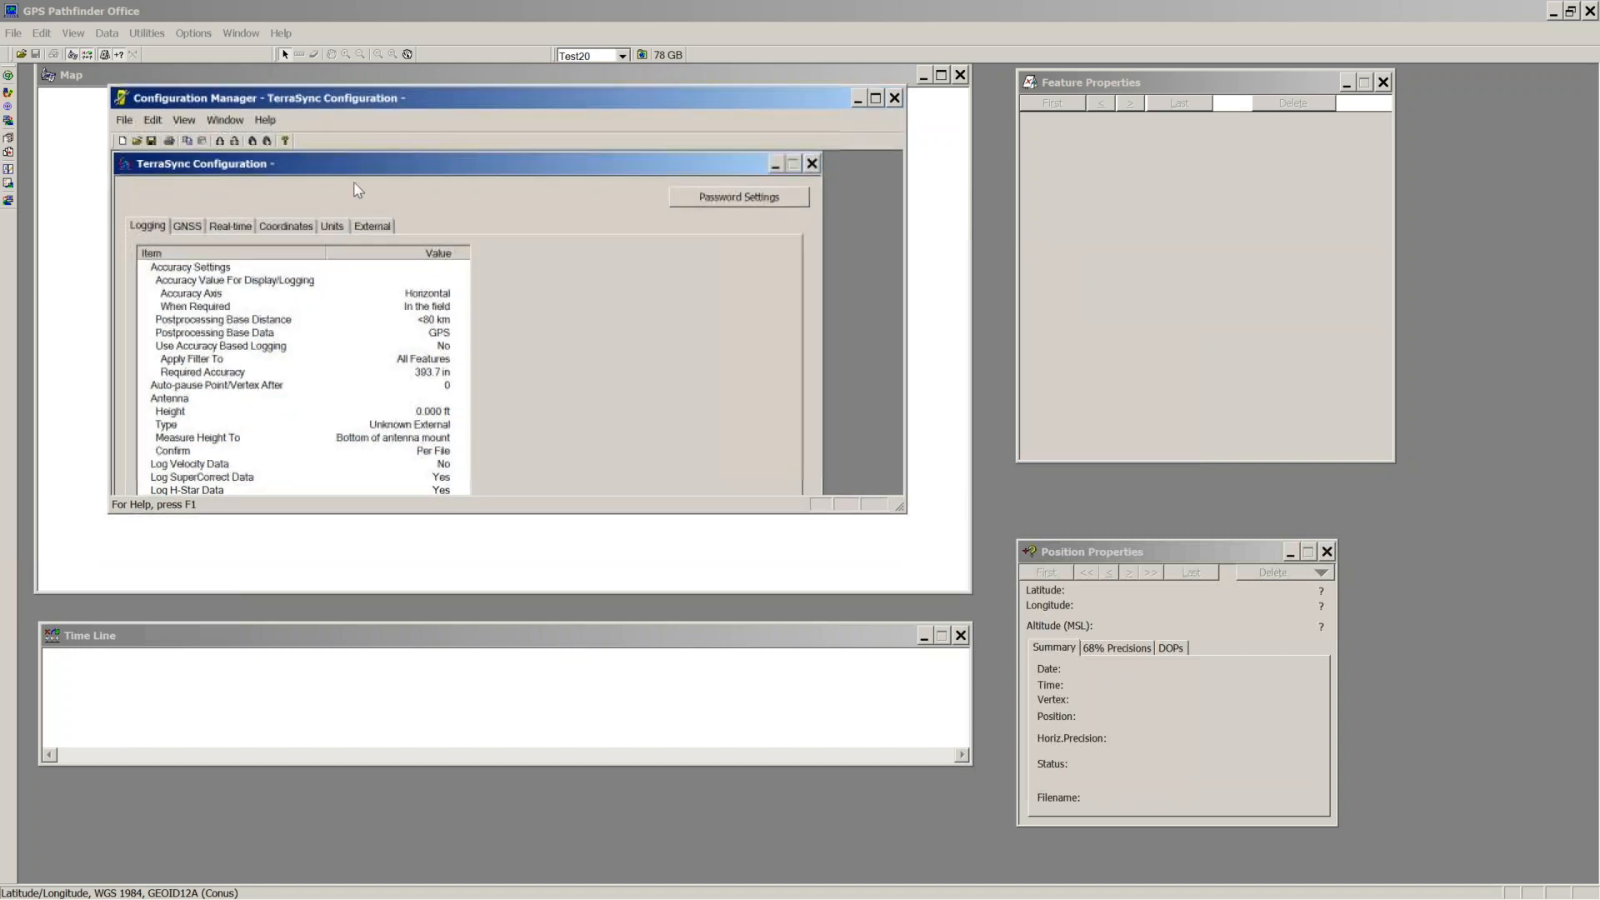
Step: In the Logging settings, keep Postprocessing Base Distance at <80 km and set Postprocessing Base Data to Multi-constellation
left_click(430, 321)
left_click(573, 325)
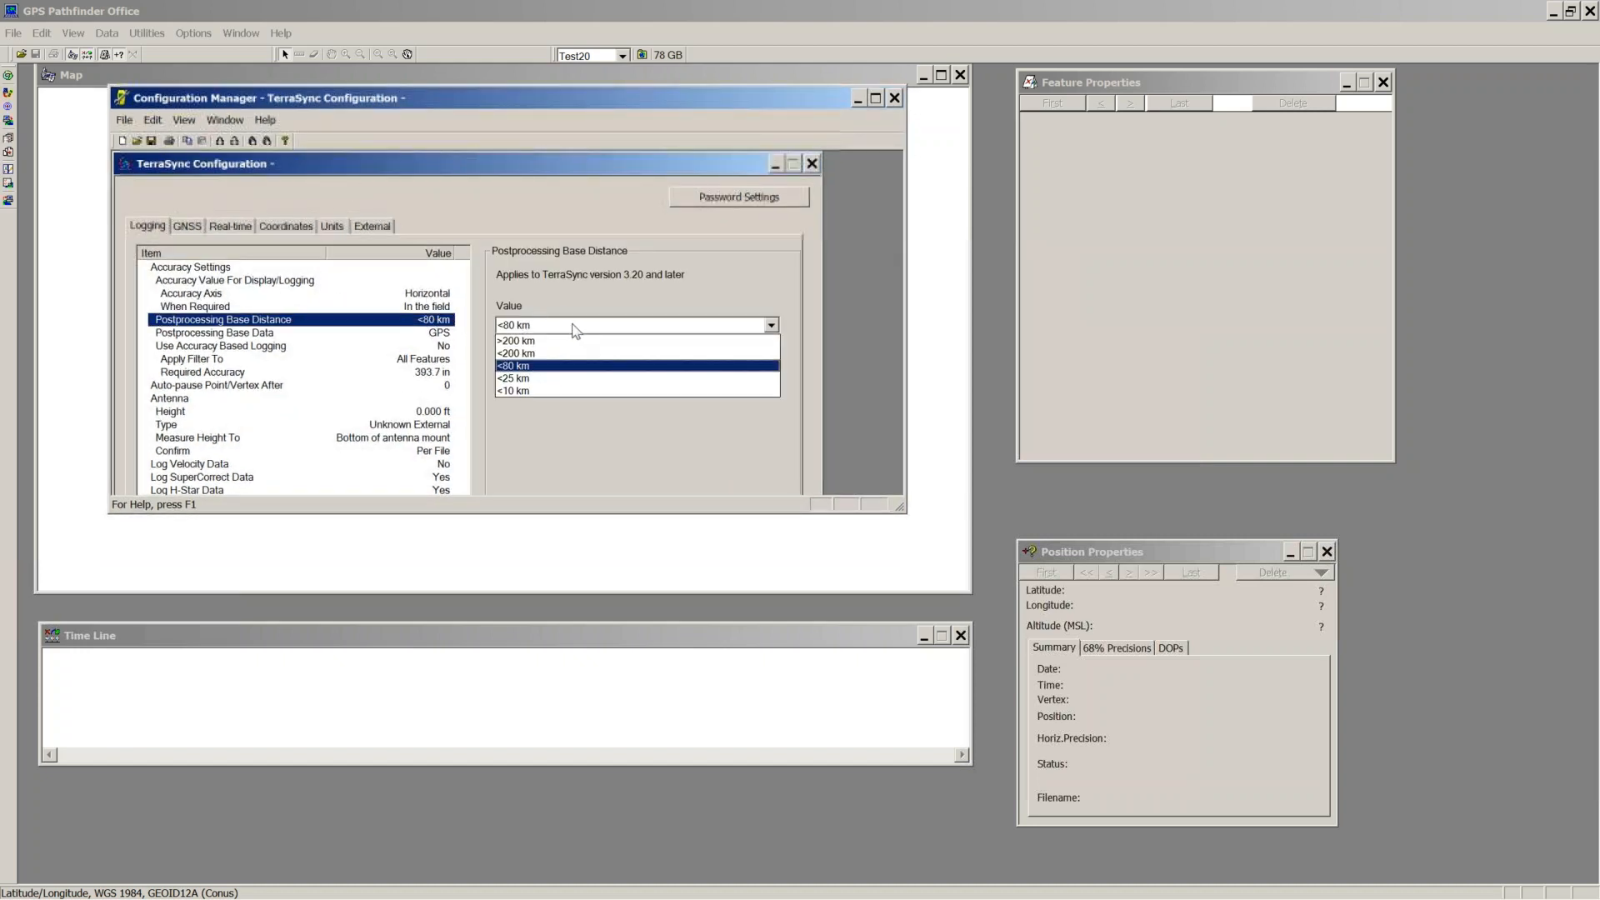
left_click(518, 371)
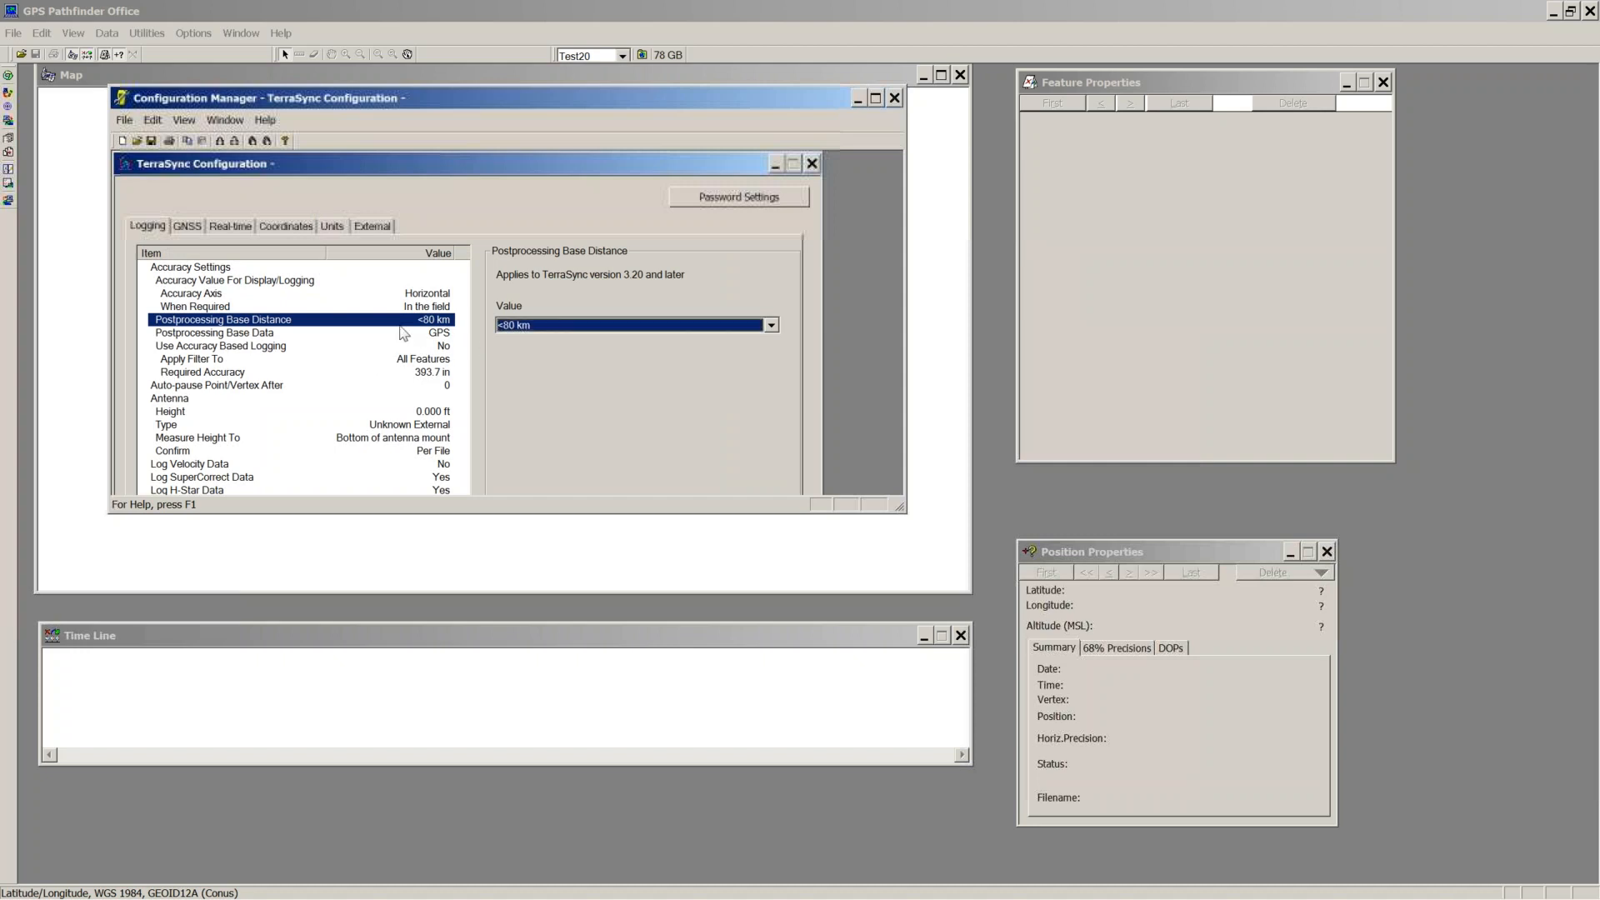
left_click(436, 334)
left_click(602, 325)
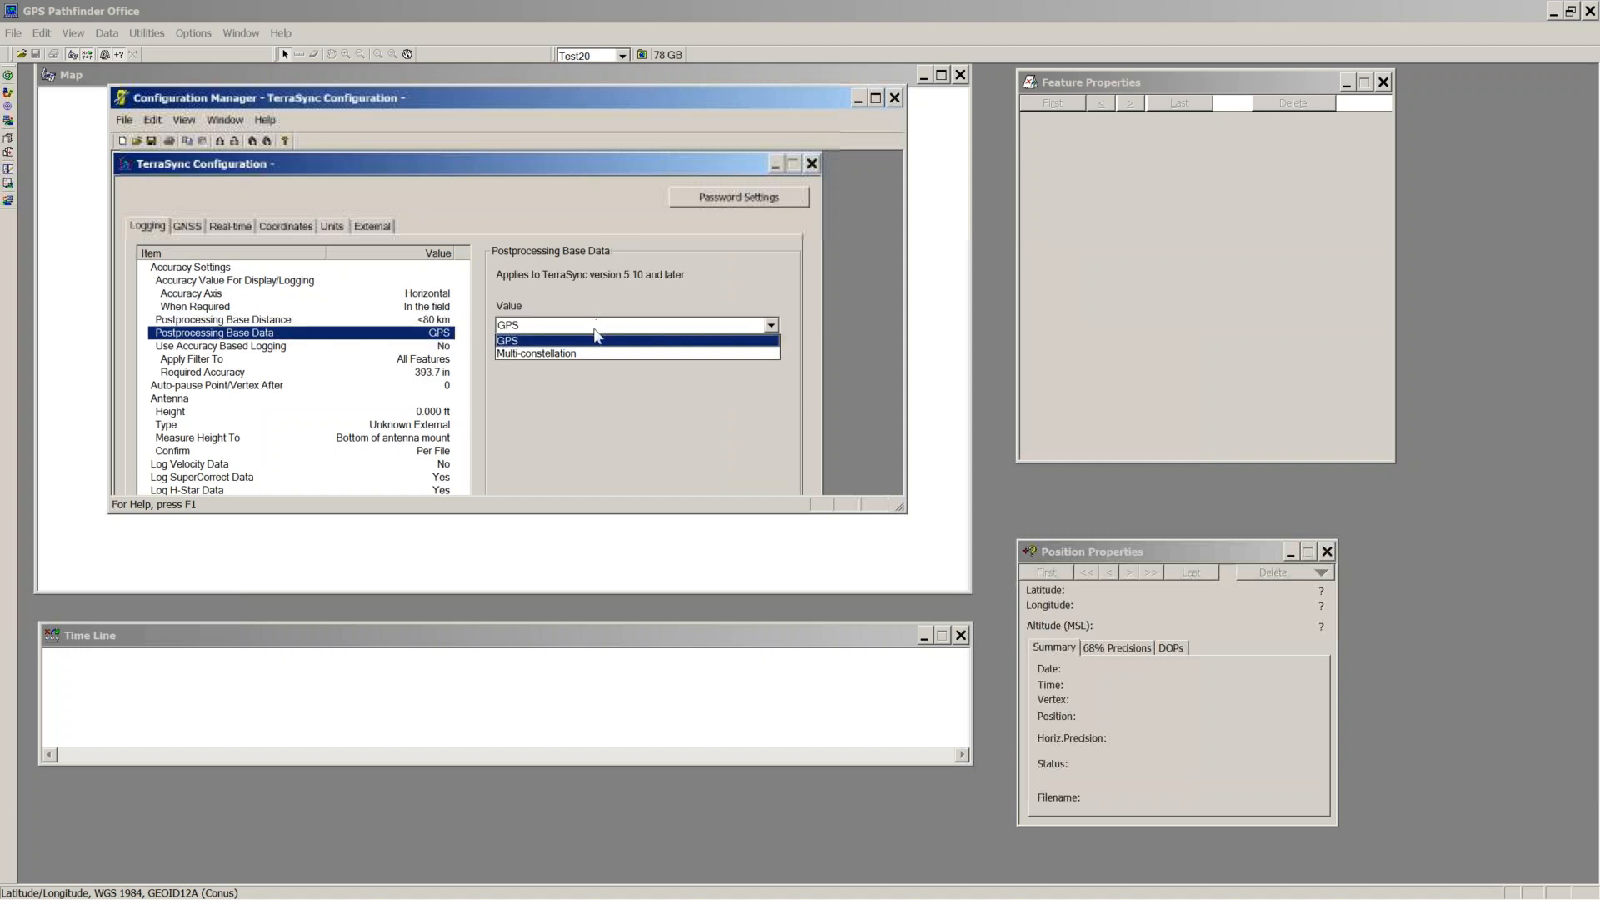
left_click(584, 354)
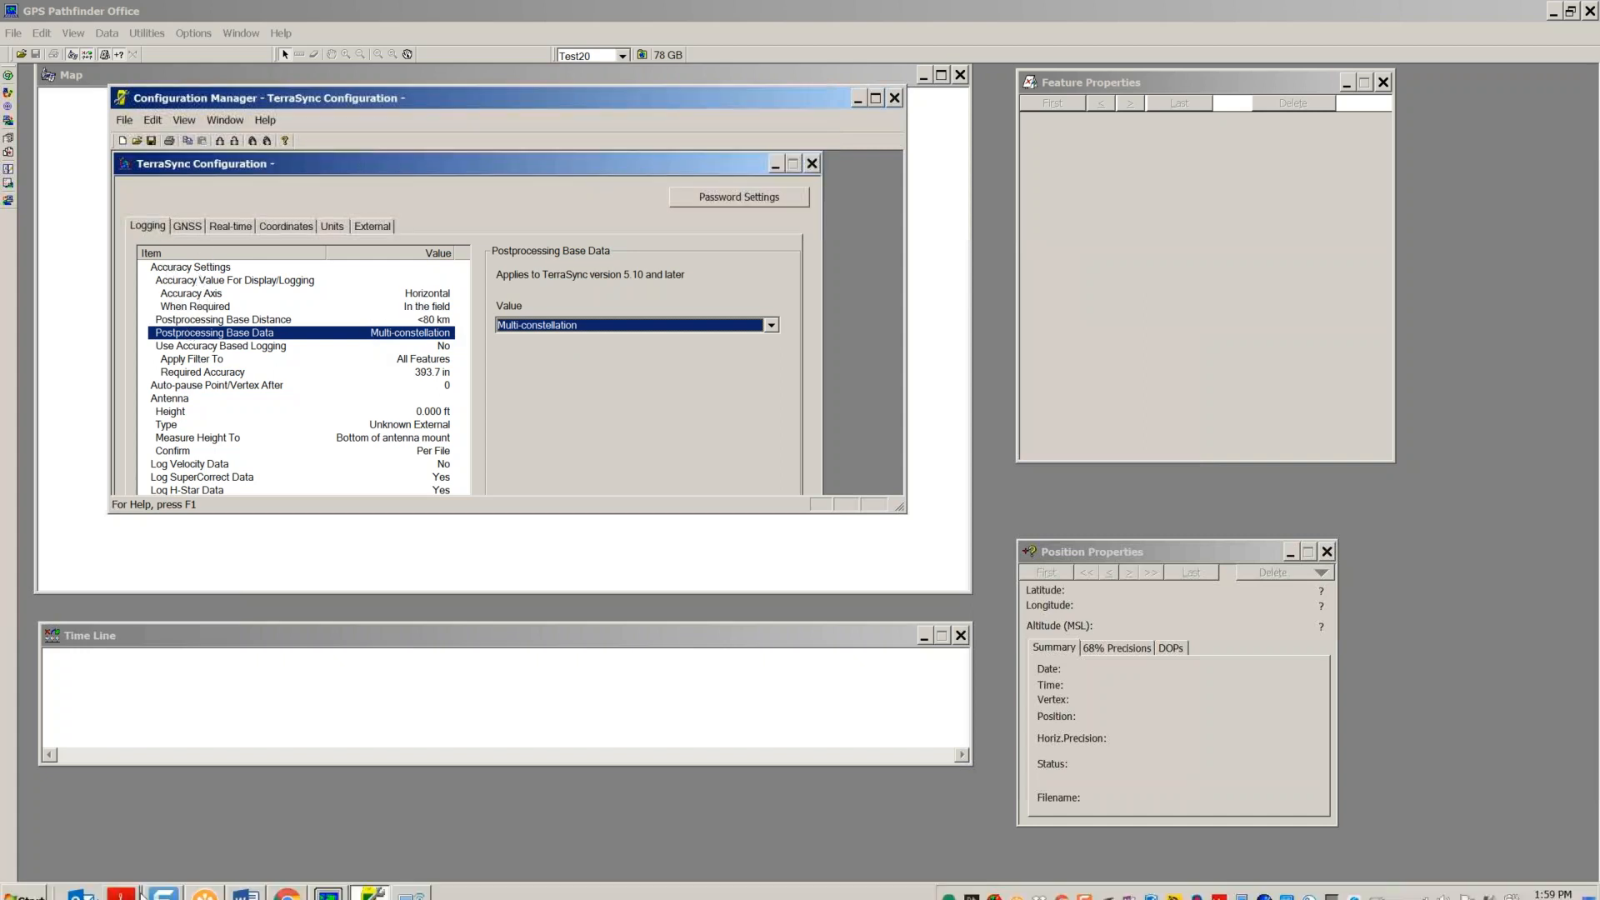
Step: Switch to MyMobiler, place it beside Configuration Manager, and open the Accuracy Settings within TerraSync's Logging Settings for comparison
left_click(411, 881)
left_click(444, 627)
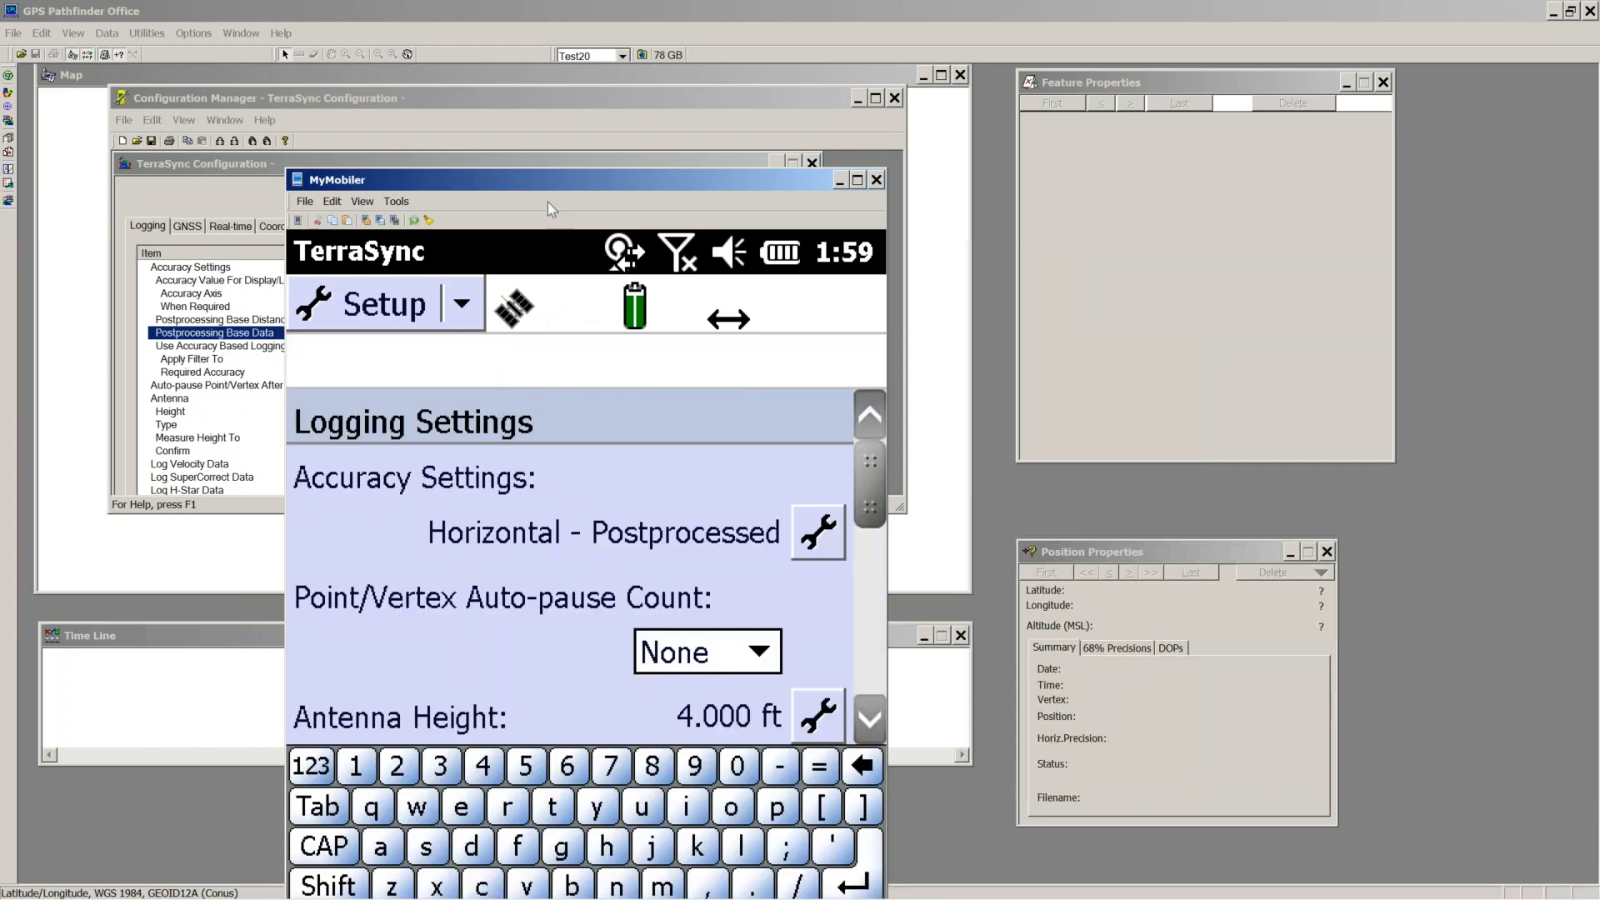
left_click_drag(540, 190, 1121, 59)
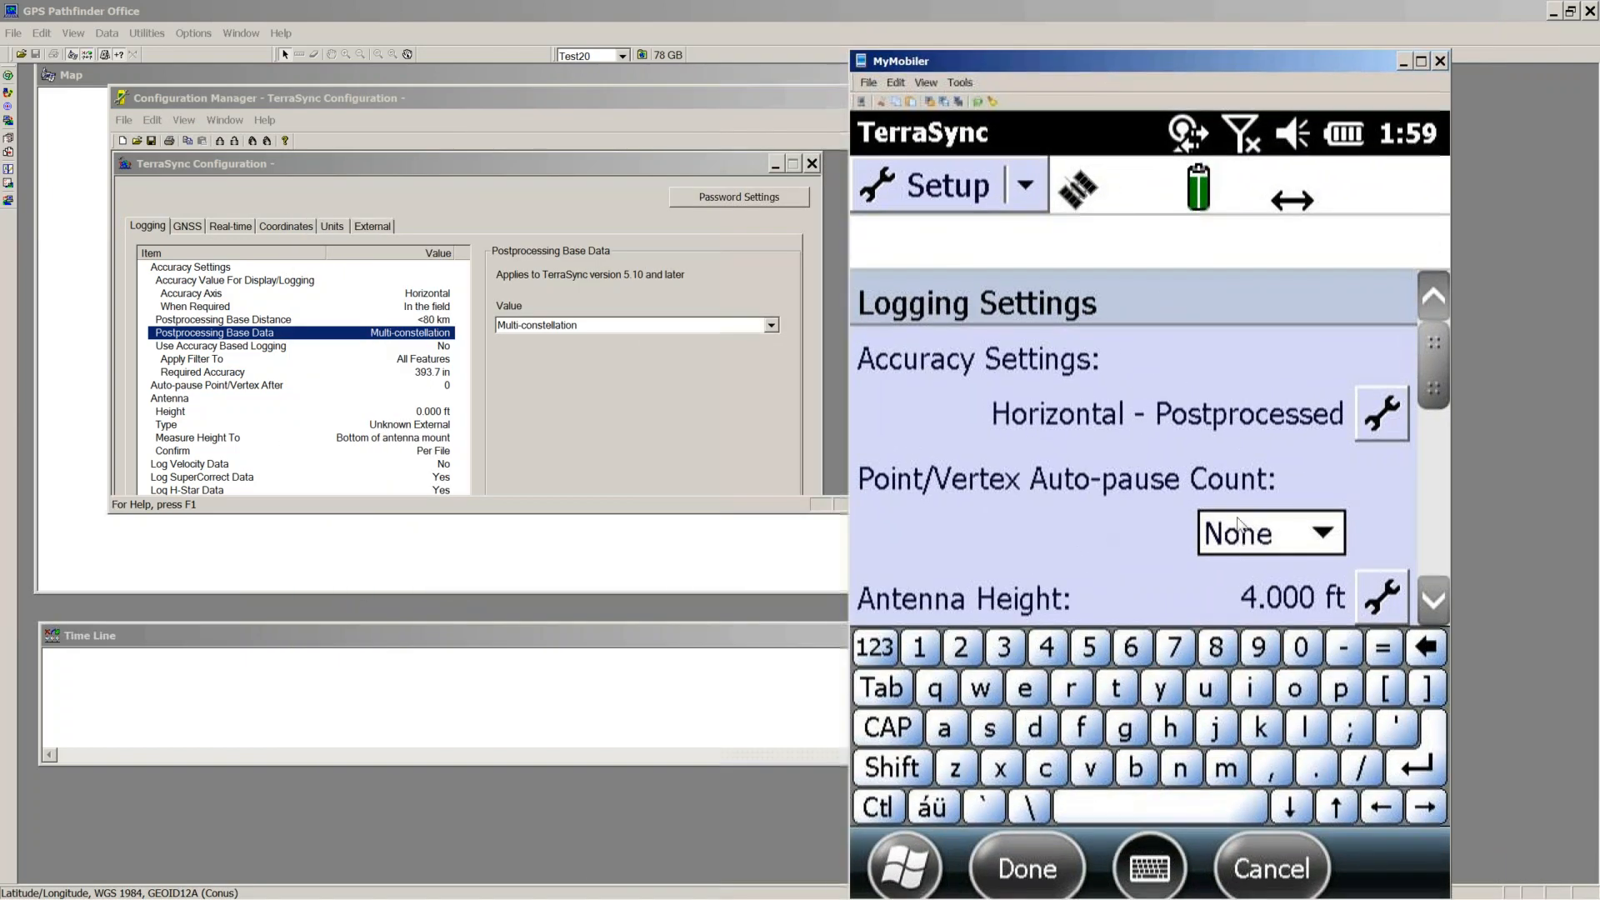
left_click(1384, 415)
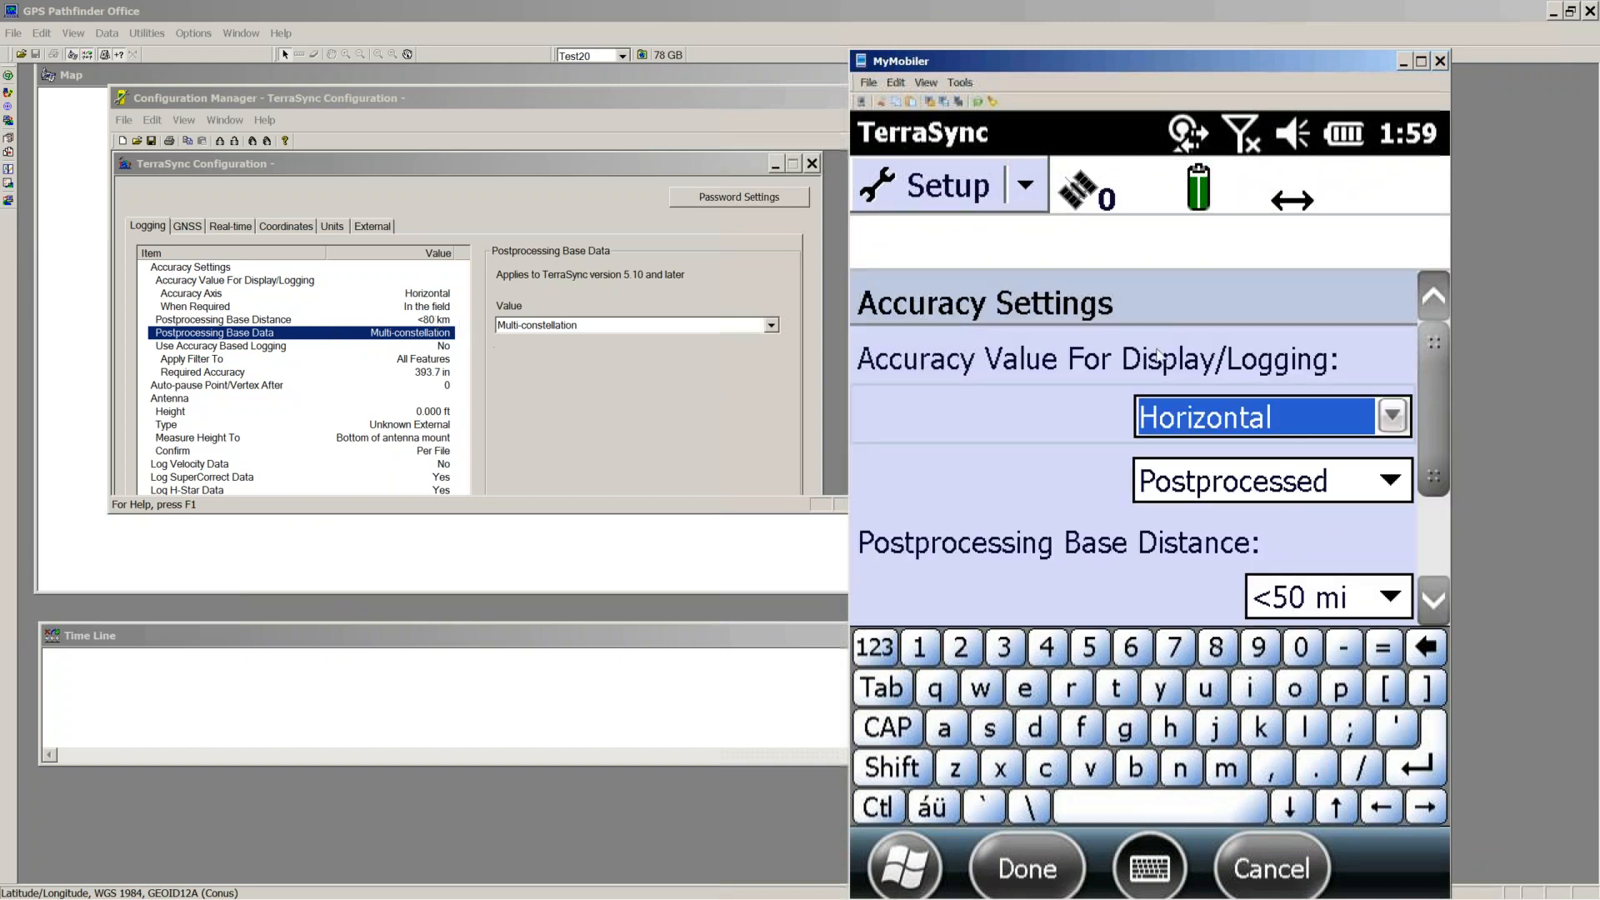
Step: Check the remaining Accuracy Settings on the handheld, and set the antenna Height to 4 ft in Configuration Manager's Logging settings
left_click_drag(1447, 396, 1444, 521)
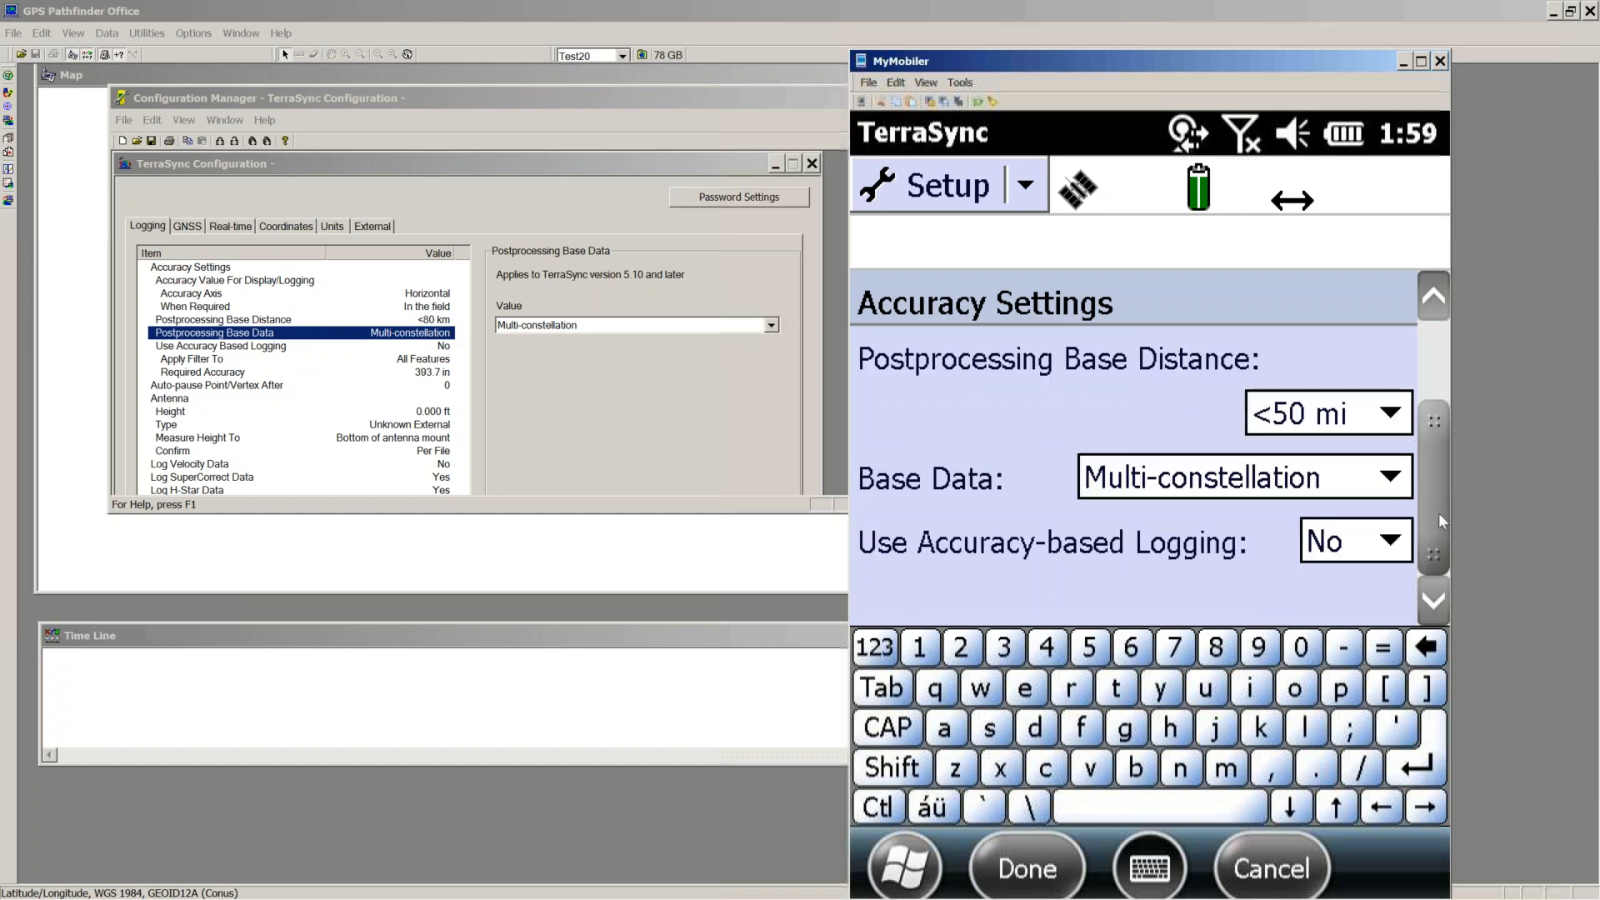
left_click(415, 411)
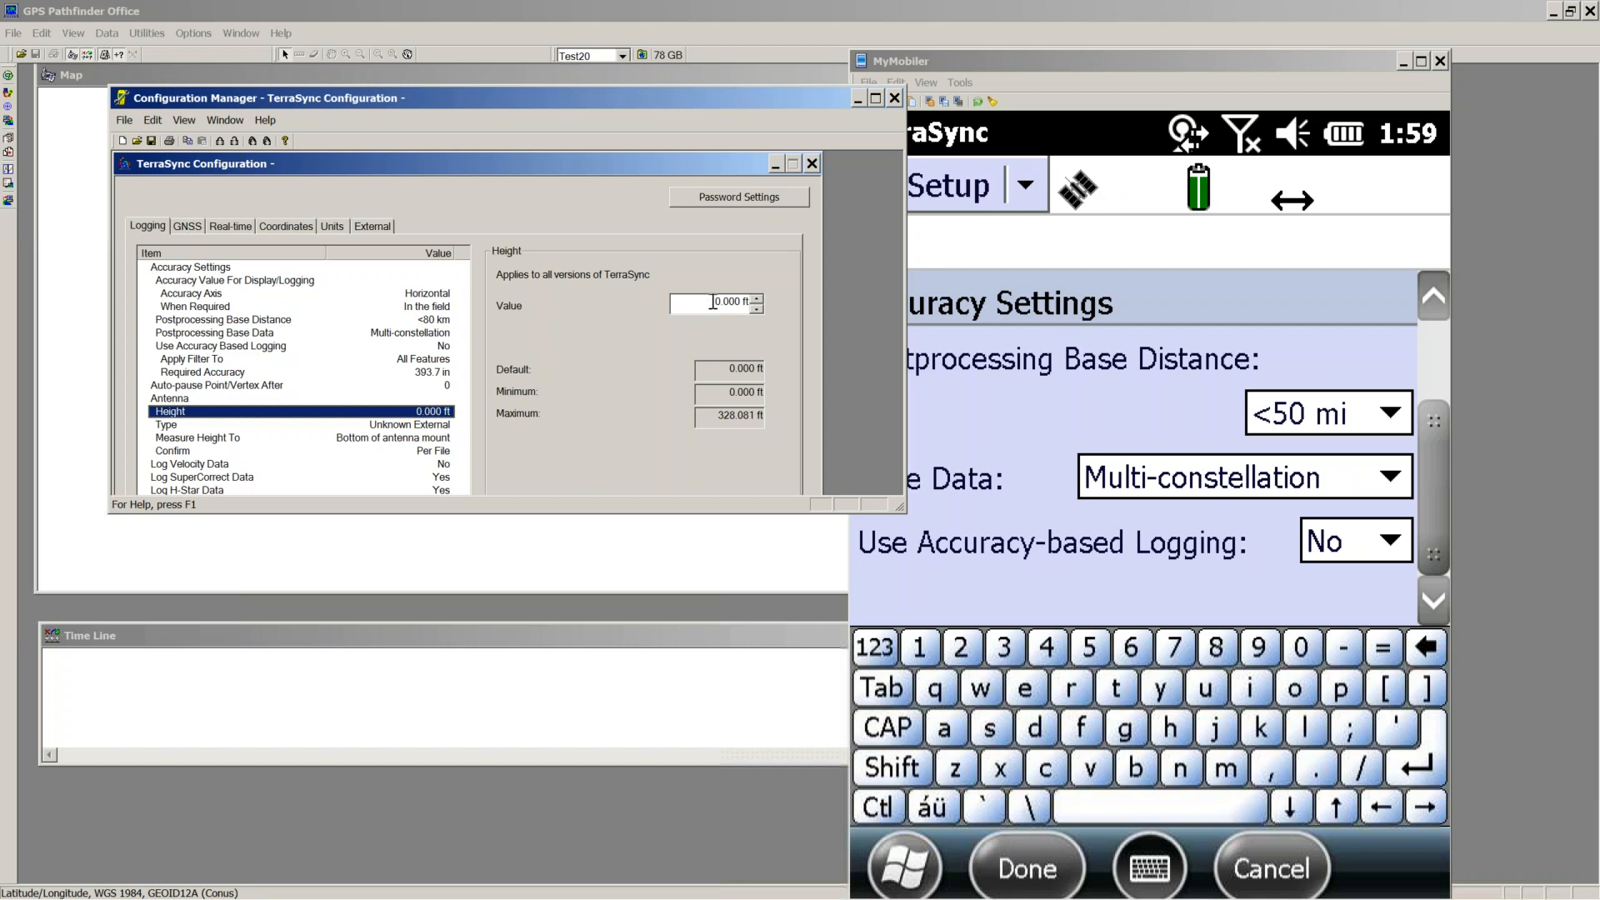
double_click(713, 302)
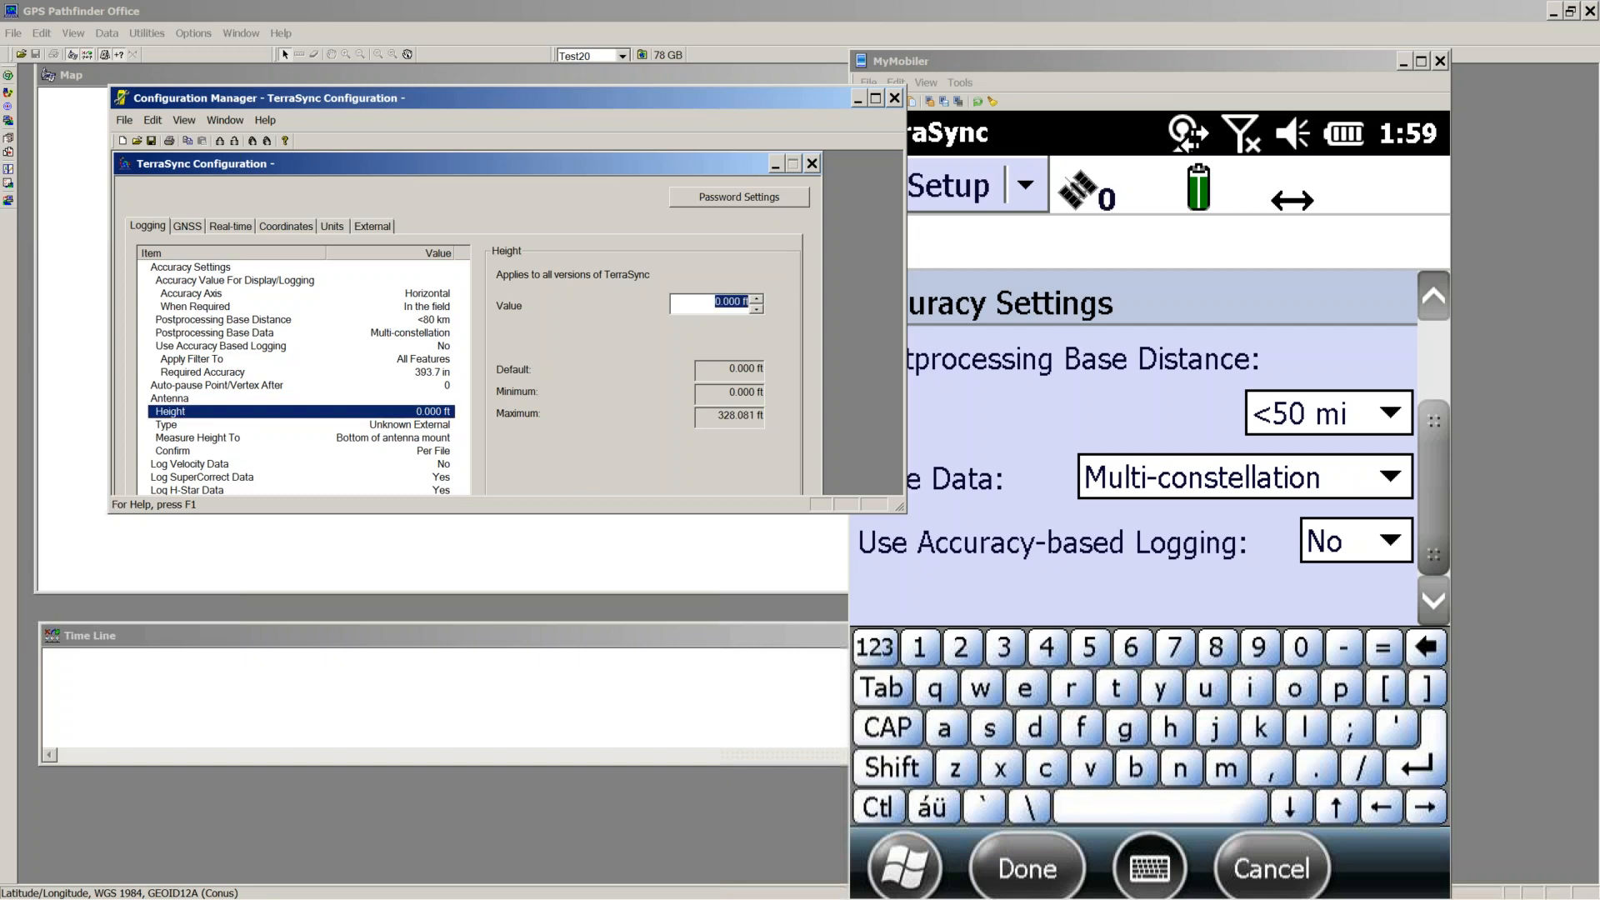
type("4")
Step: Set the antenna Type to Geo 7X Internal and show the antenna's Confirm setting
left_click(395, 424)
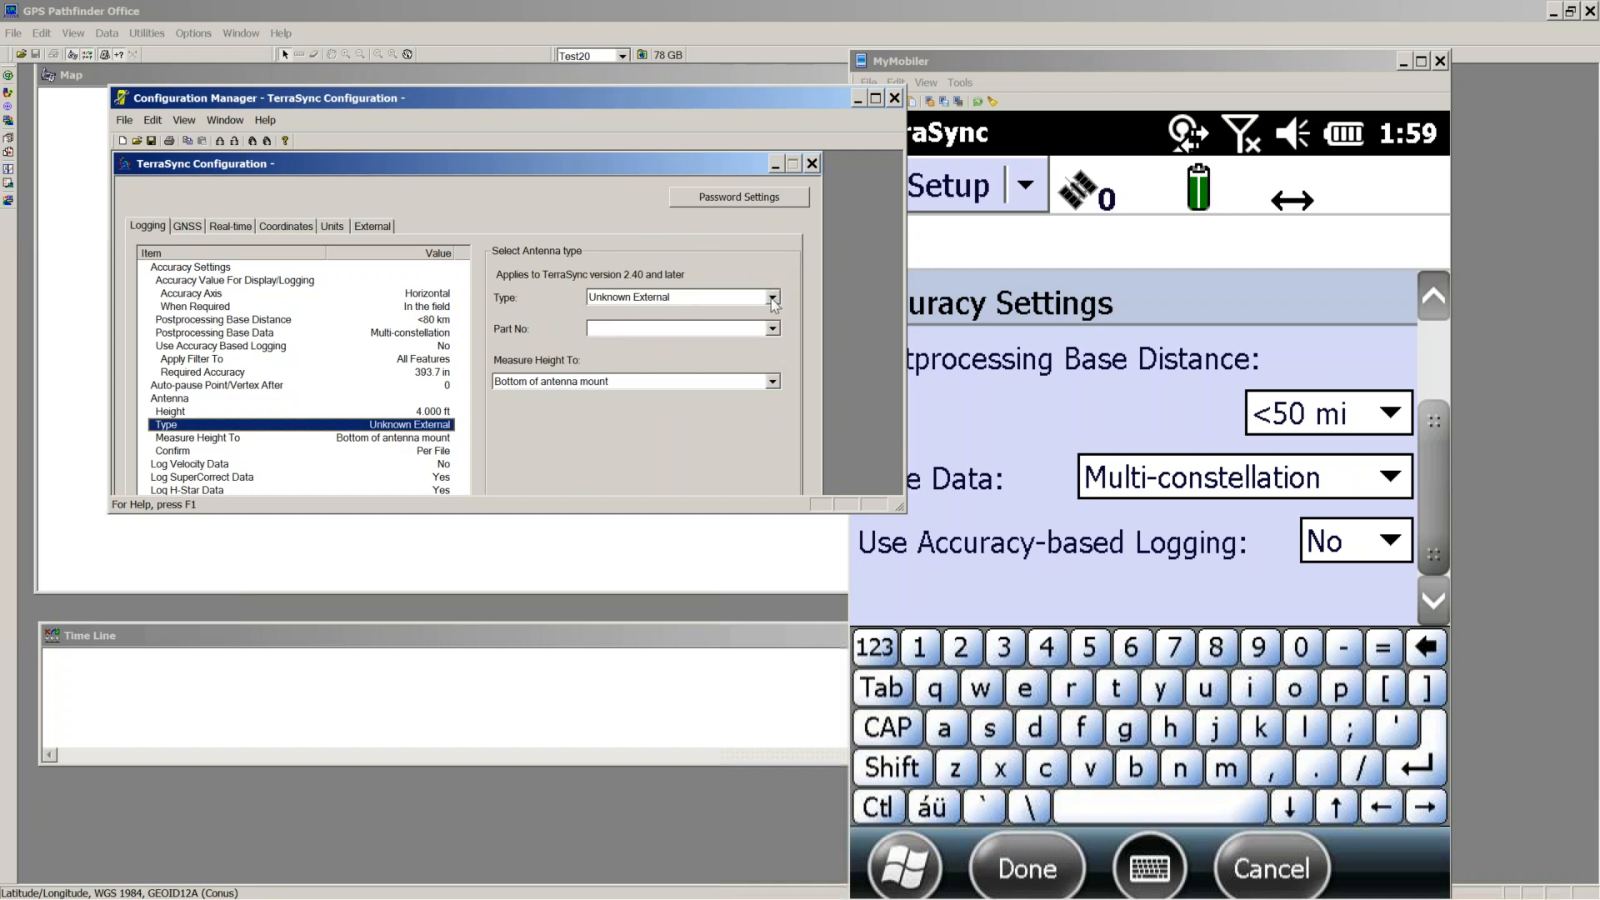
left_click(773, 298)
scroll(694, 392, "up", 3)
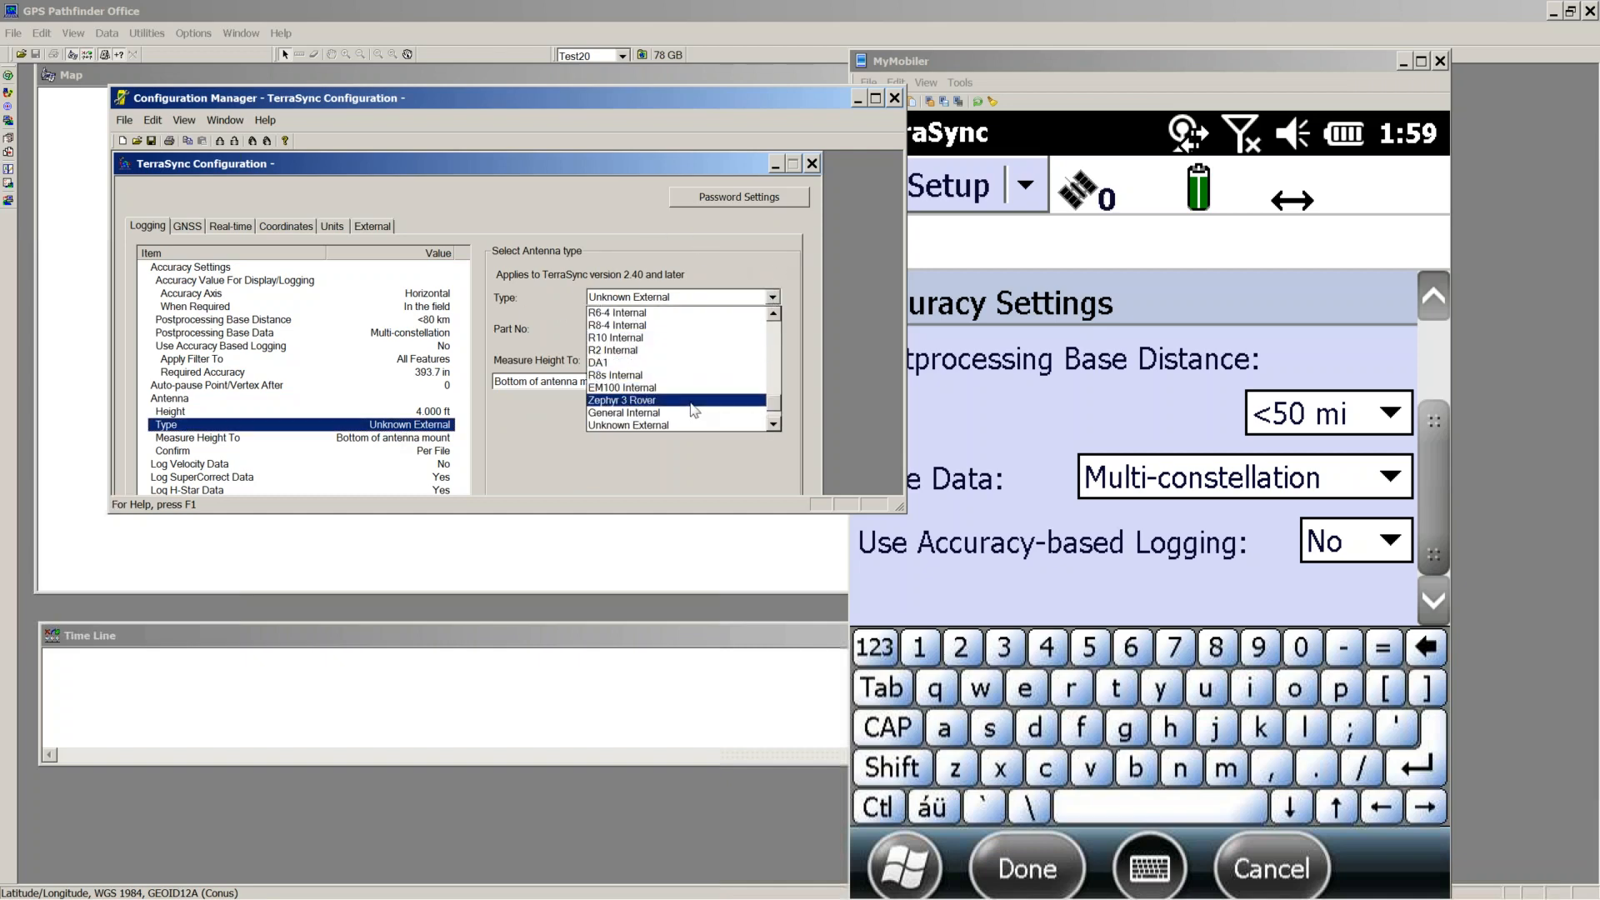
scroll(690, 396, "up", 3)
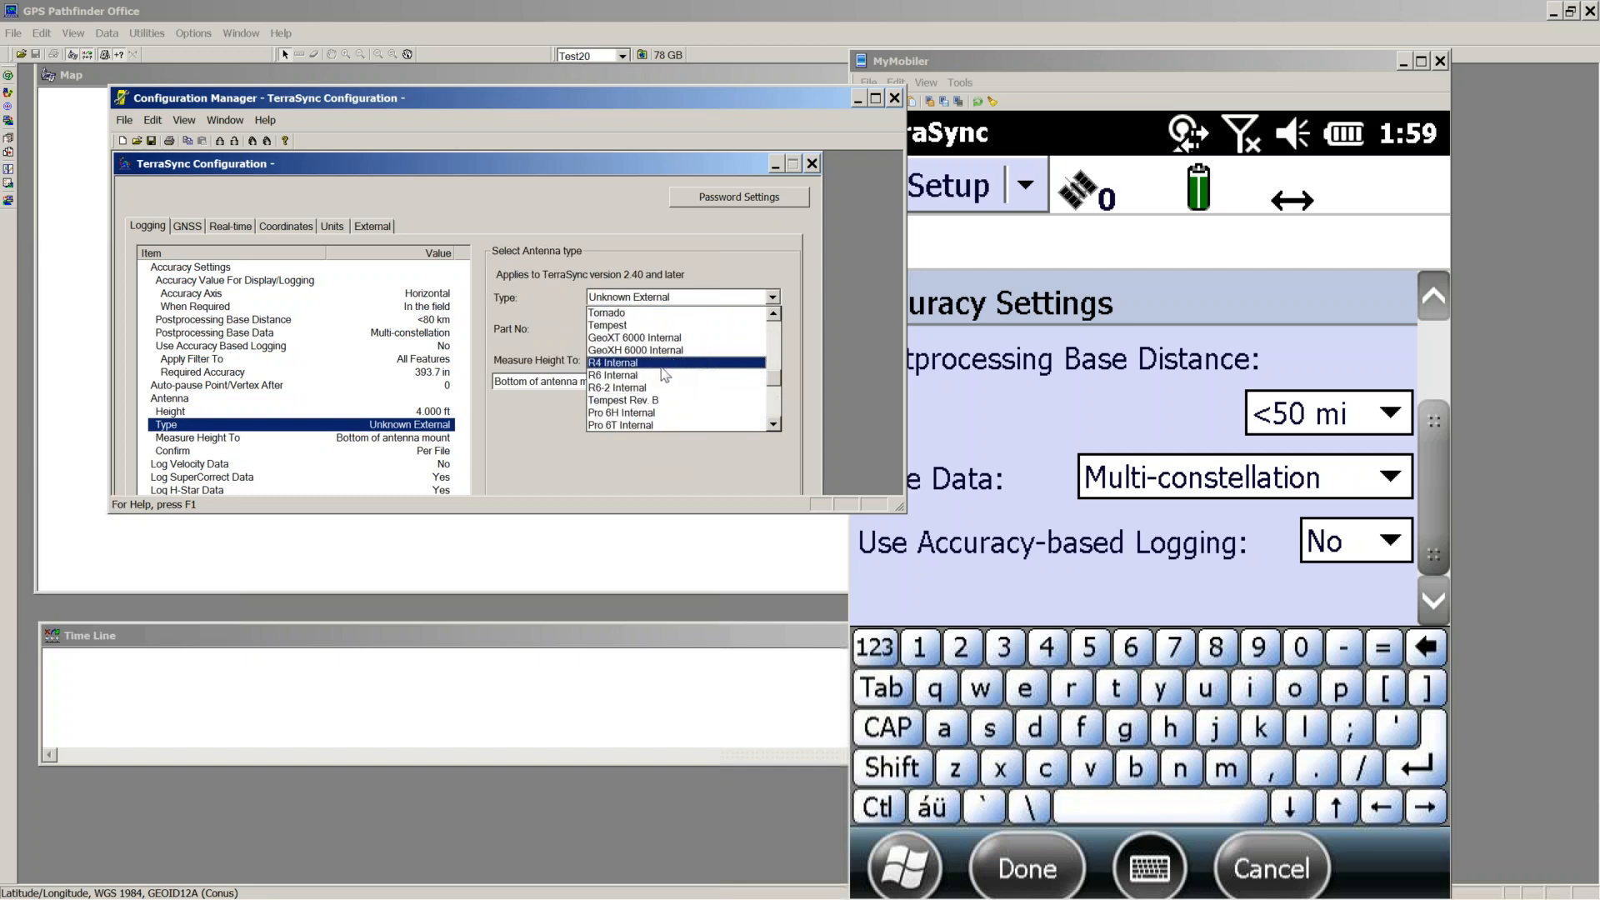
scroll(667, 371, "up", 4)
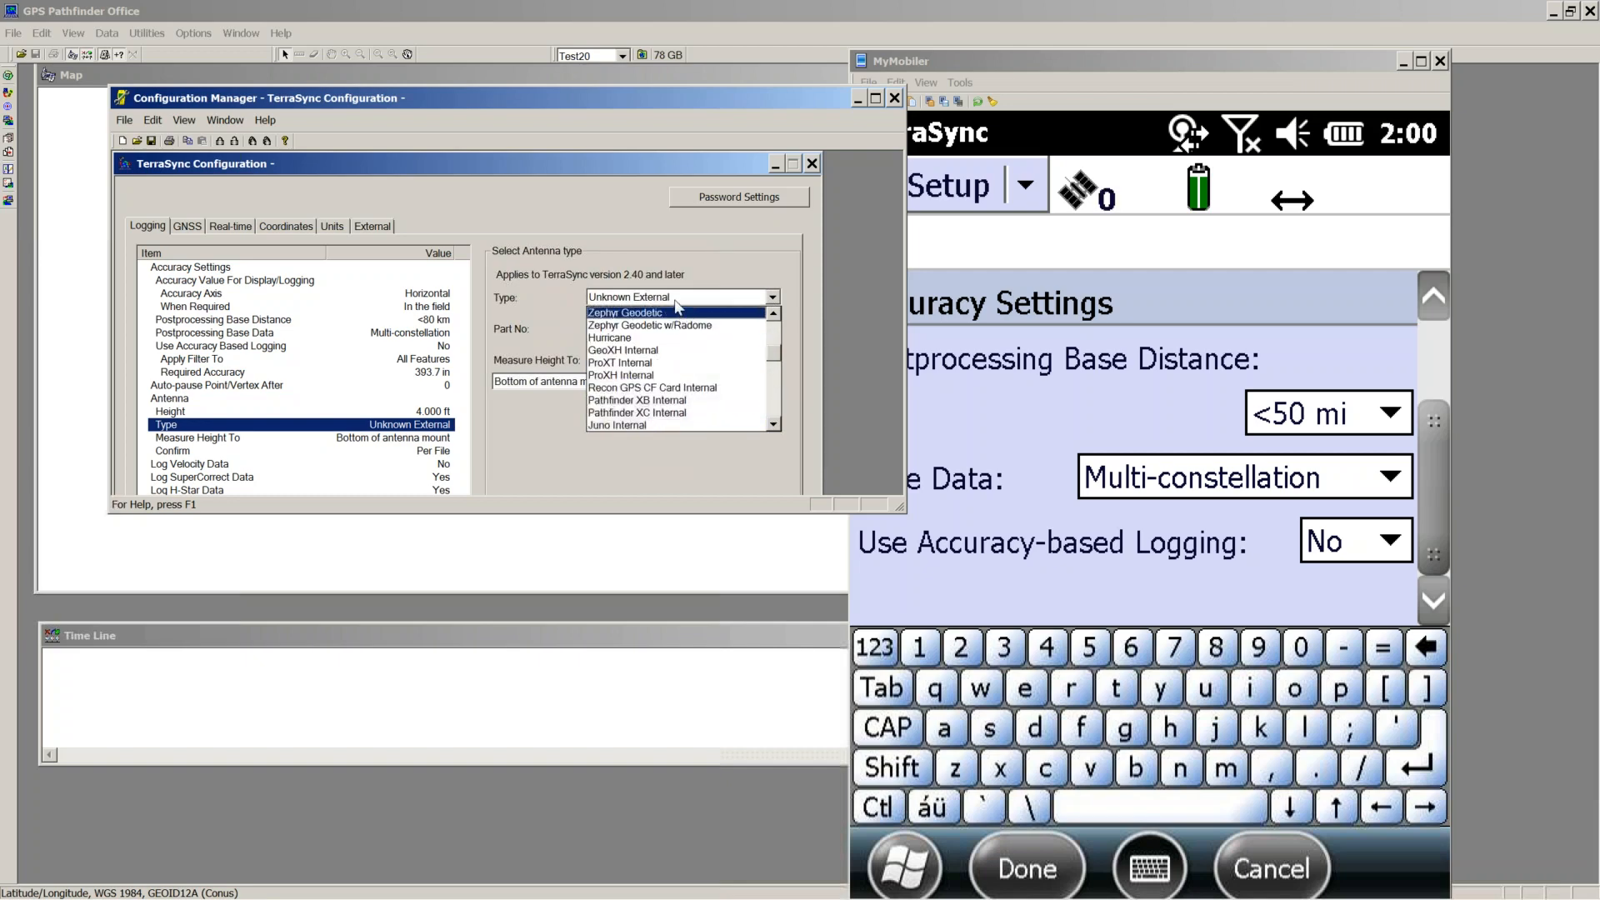
scroll(673, 365, "down", 2)
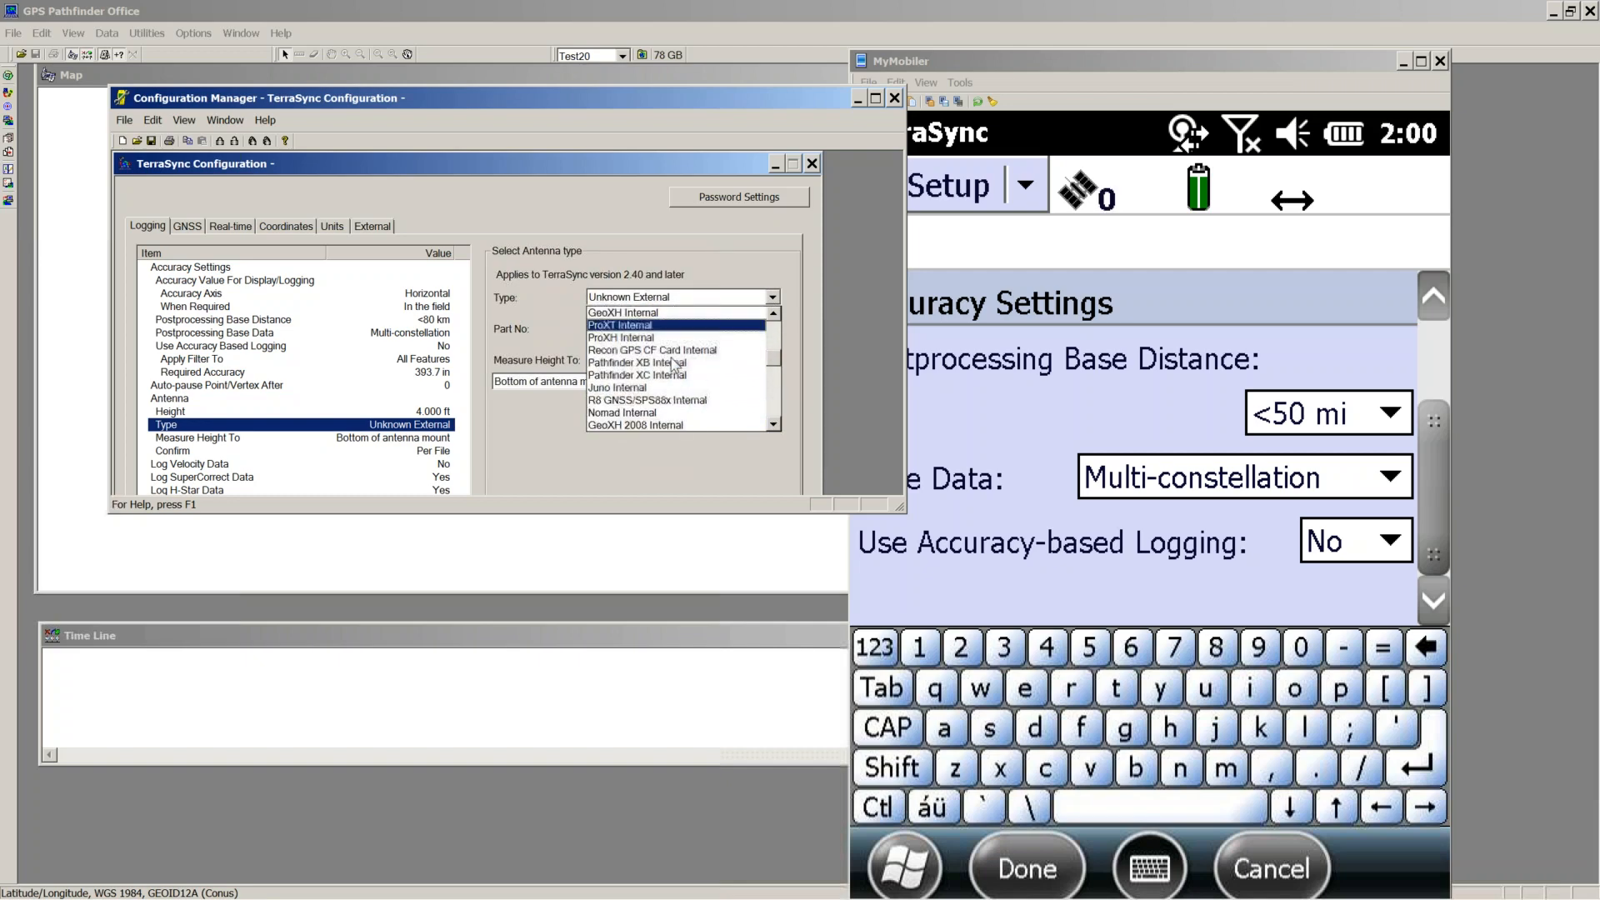
scroll(673, 365, "down", 5)
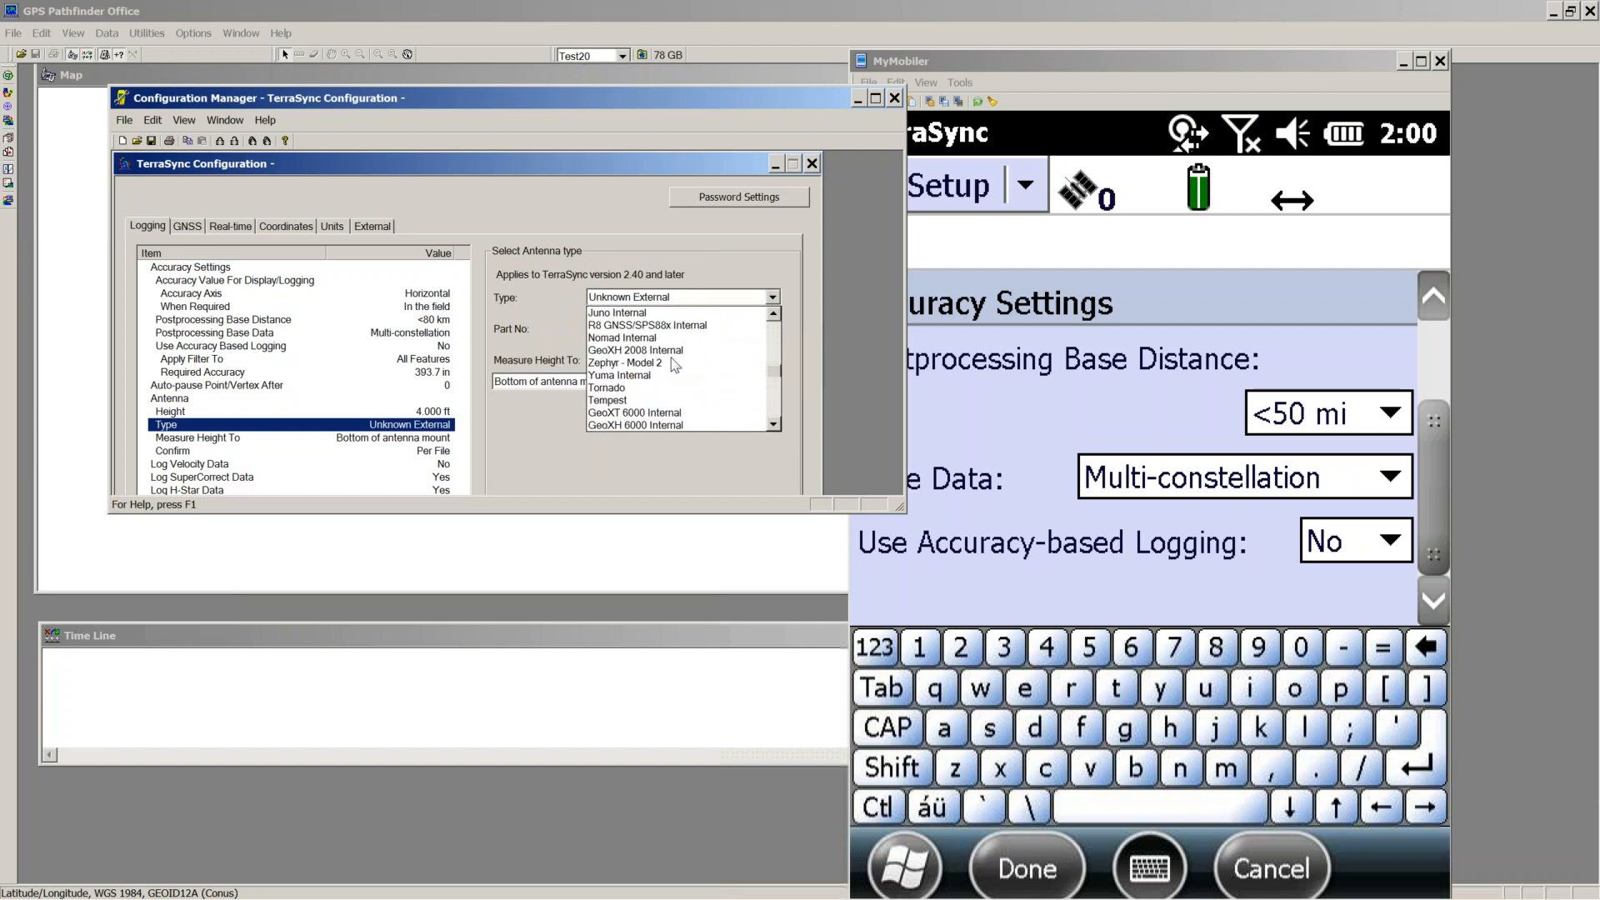
scroll(673, 365, "down", 1)
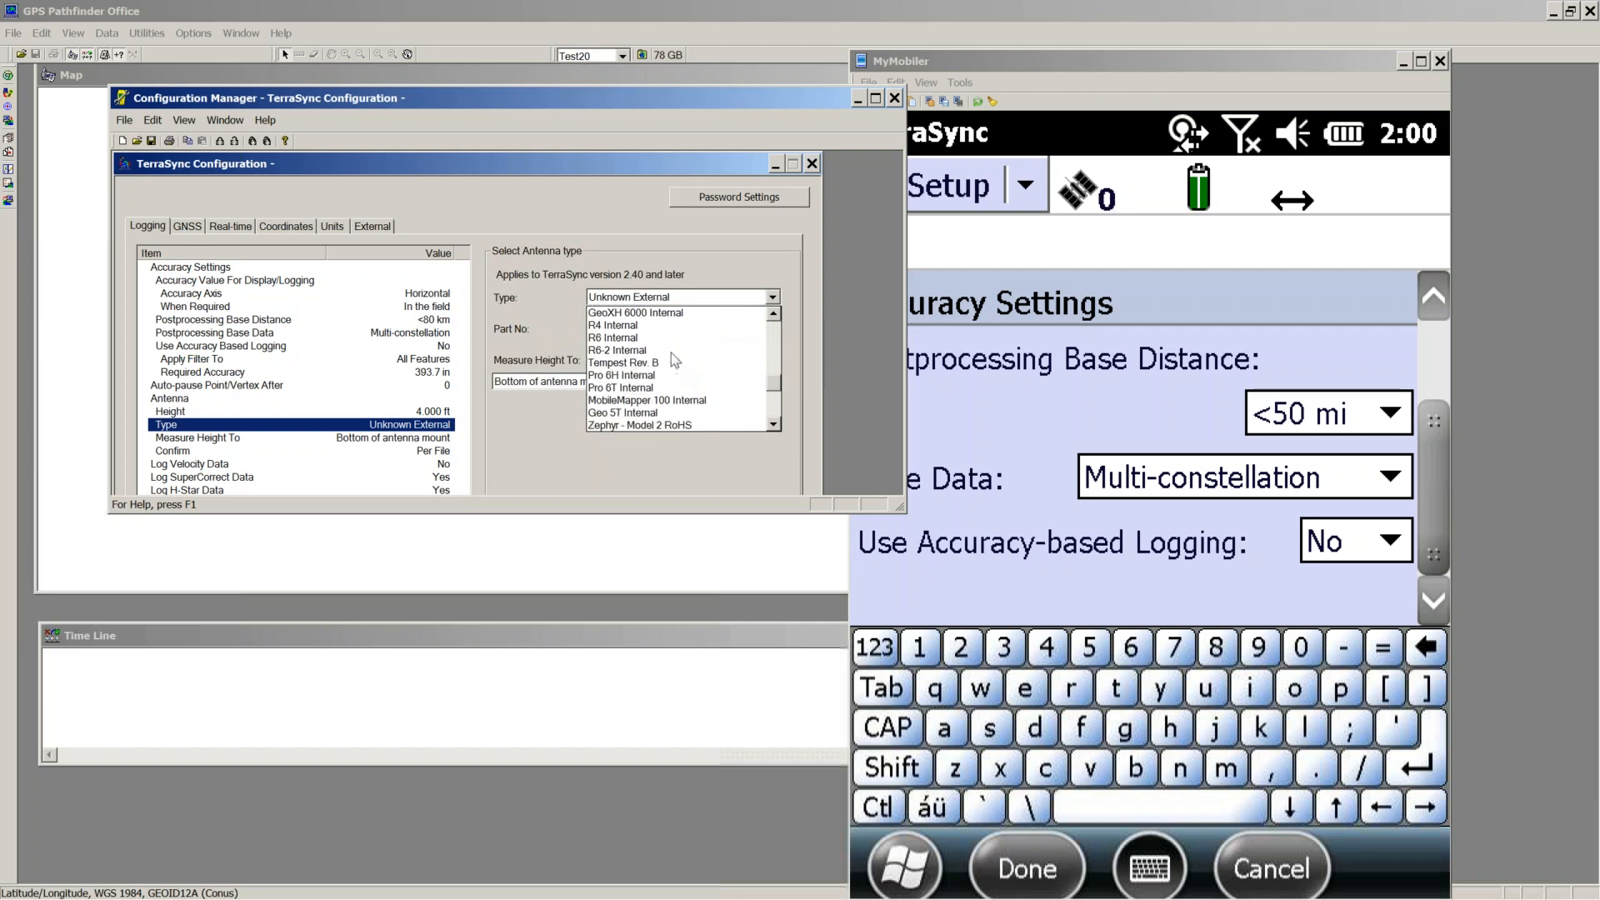
scroll(664, 339, "down", 2)
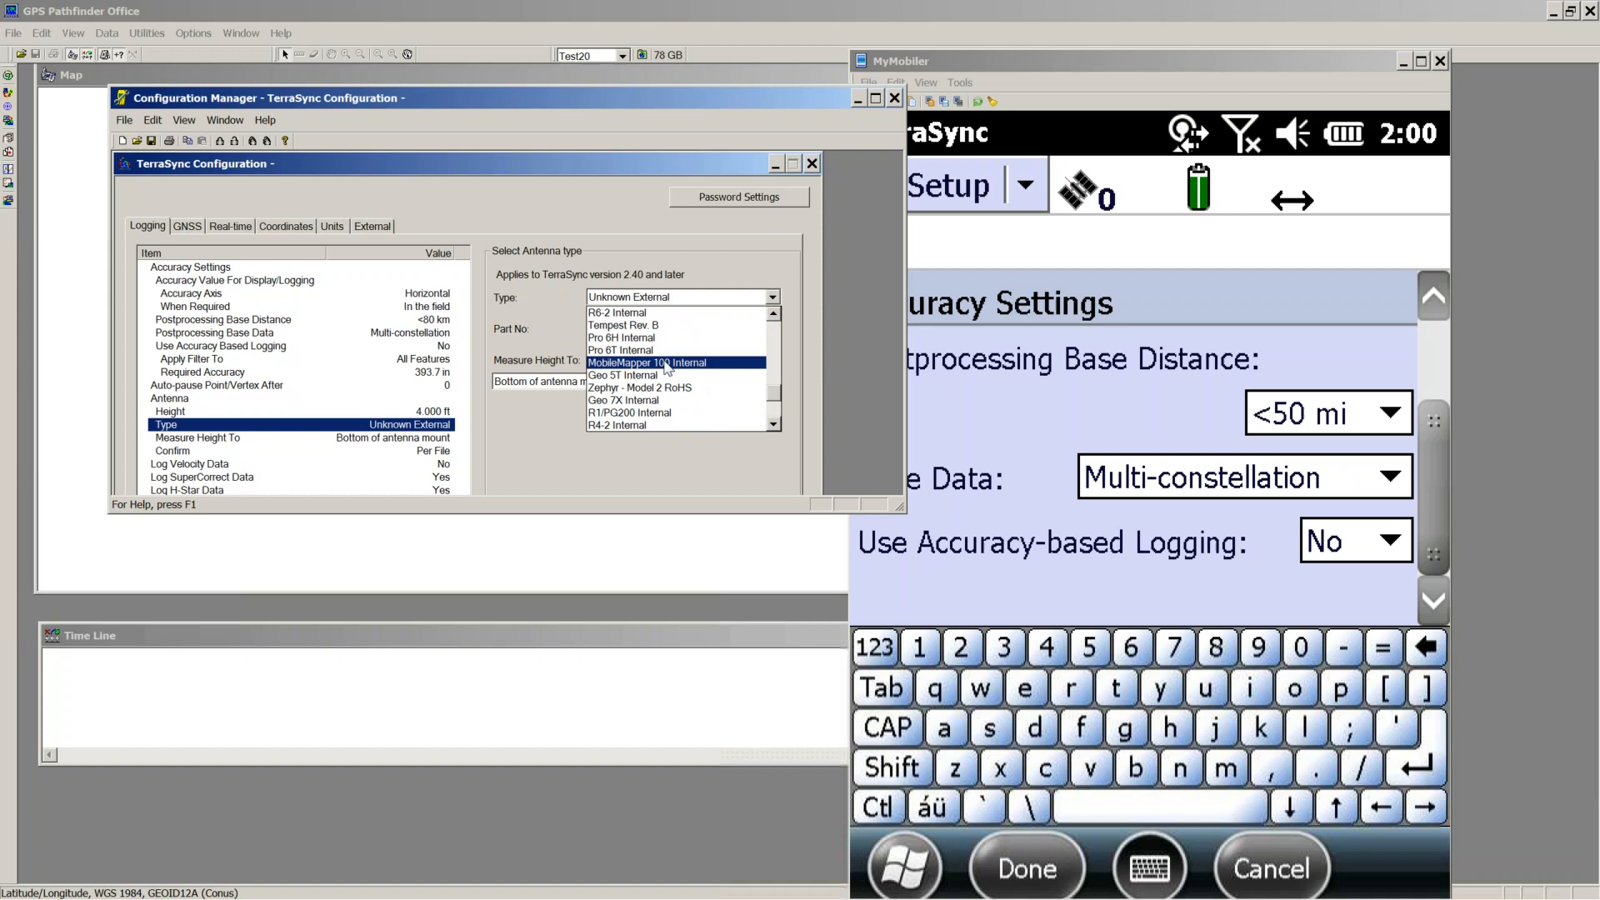
left_click(651, 366)
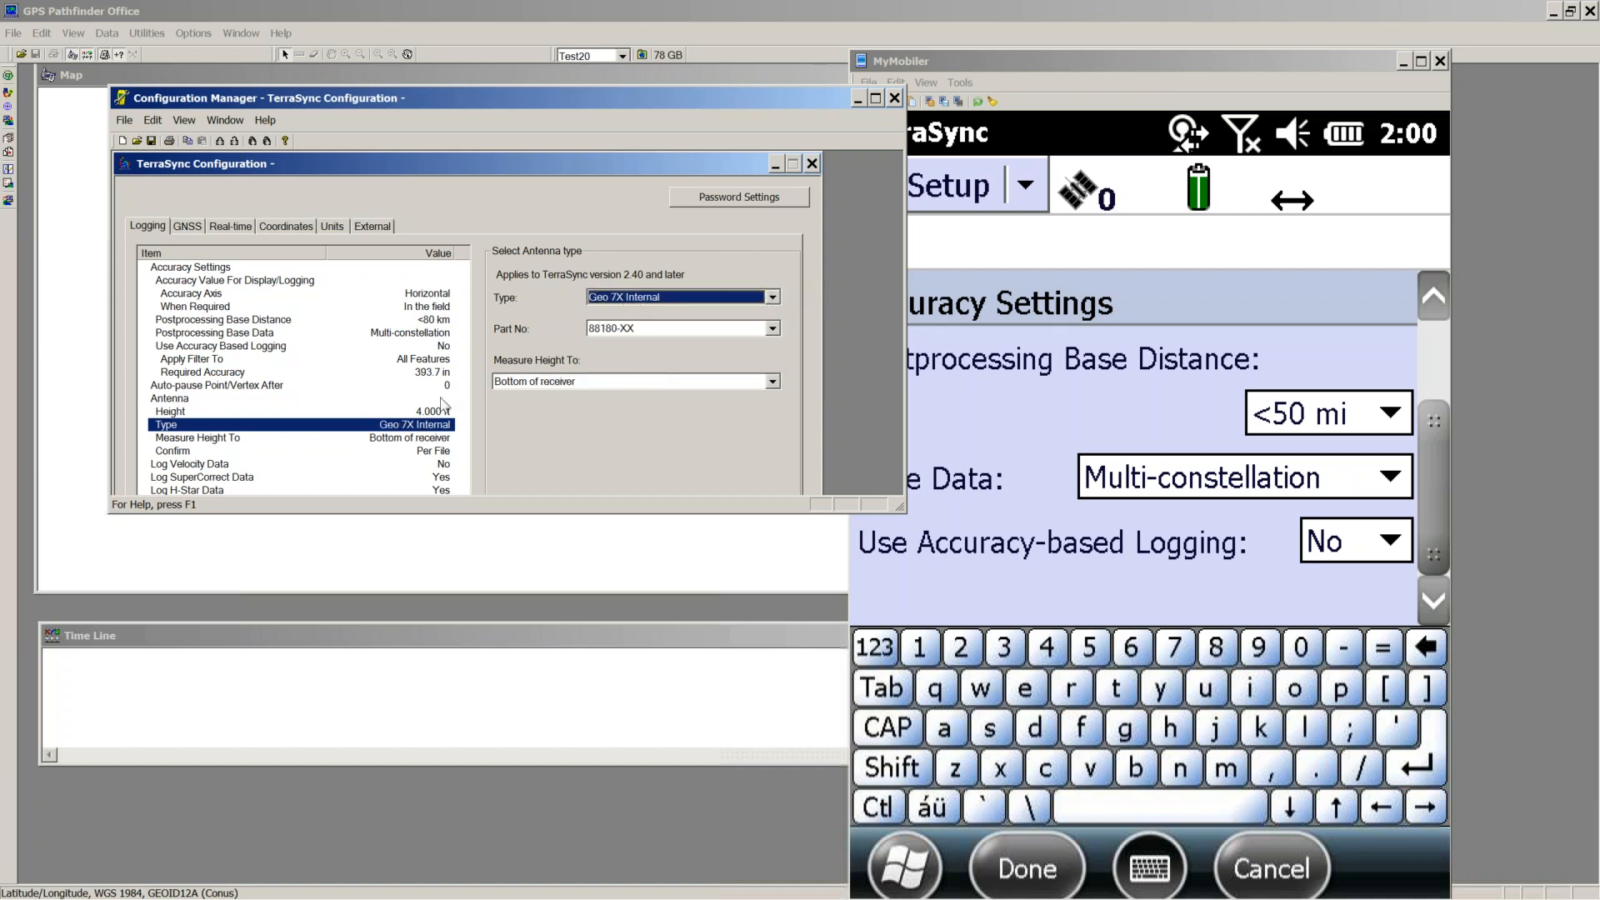
left_click(215, 452)
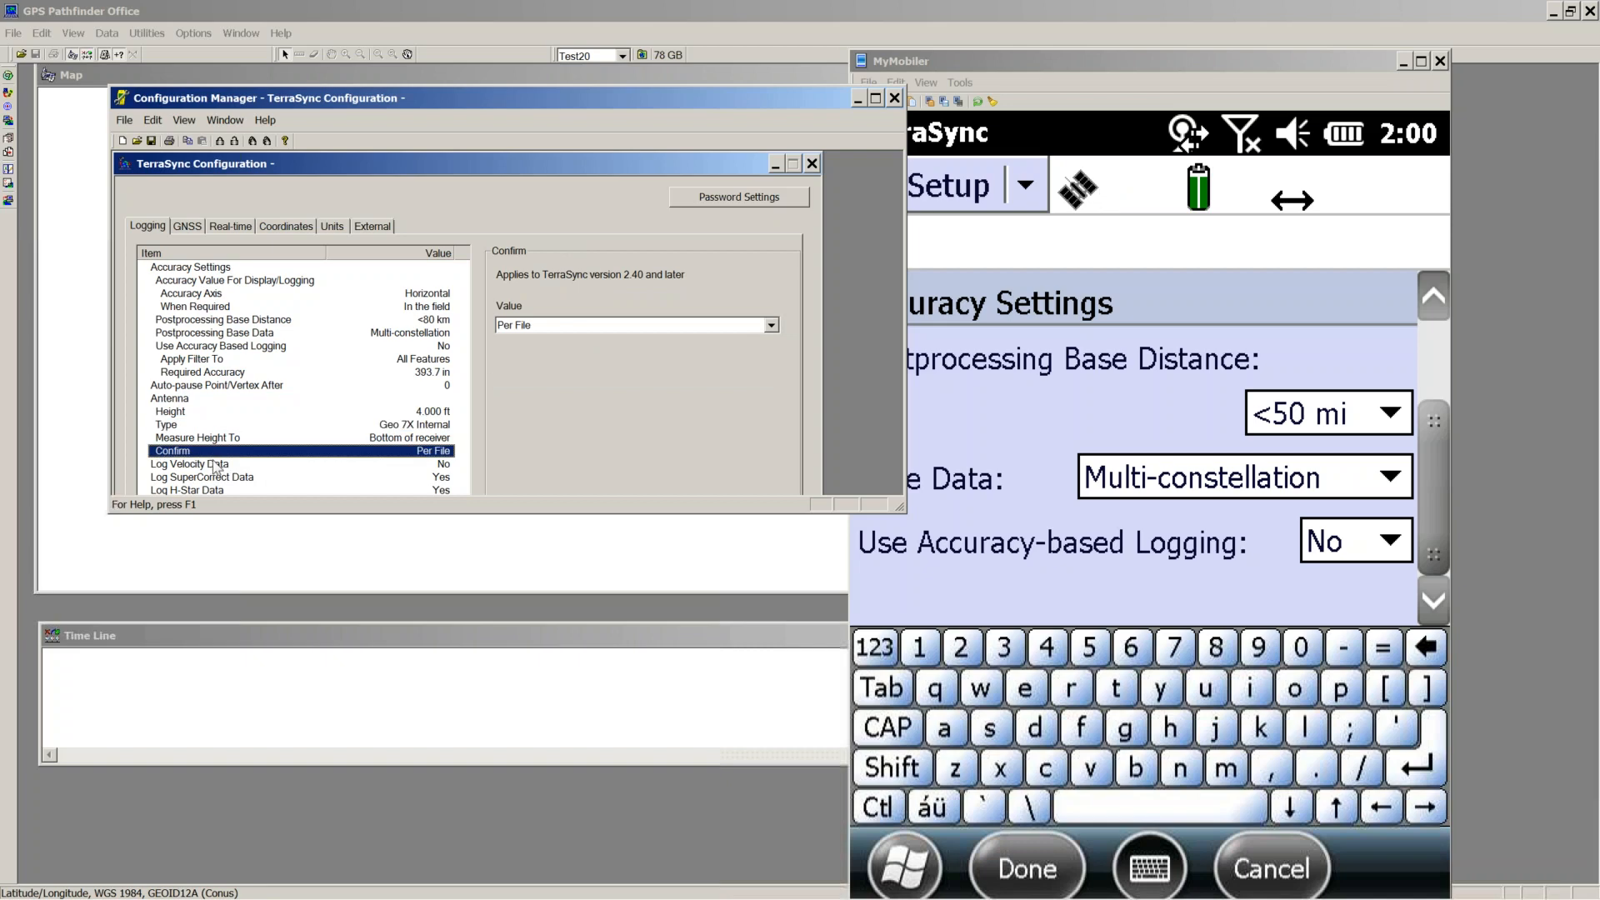
Step: Look over the GNSS settings and set real-time correction Choice 1 to Integrated SBAS
left_click(190, 230)
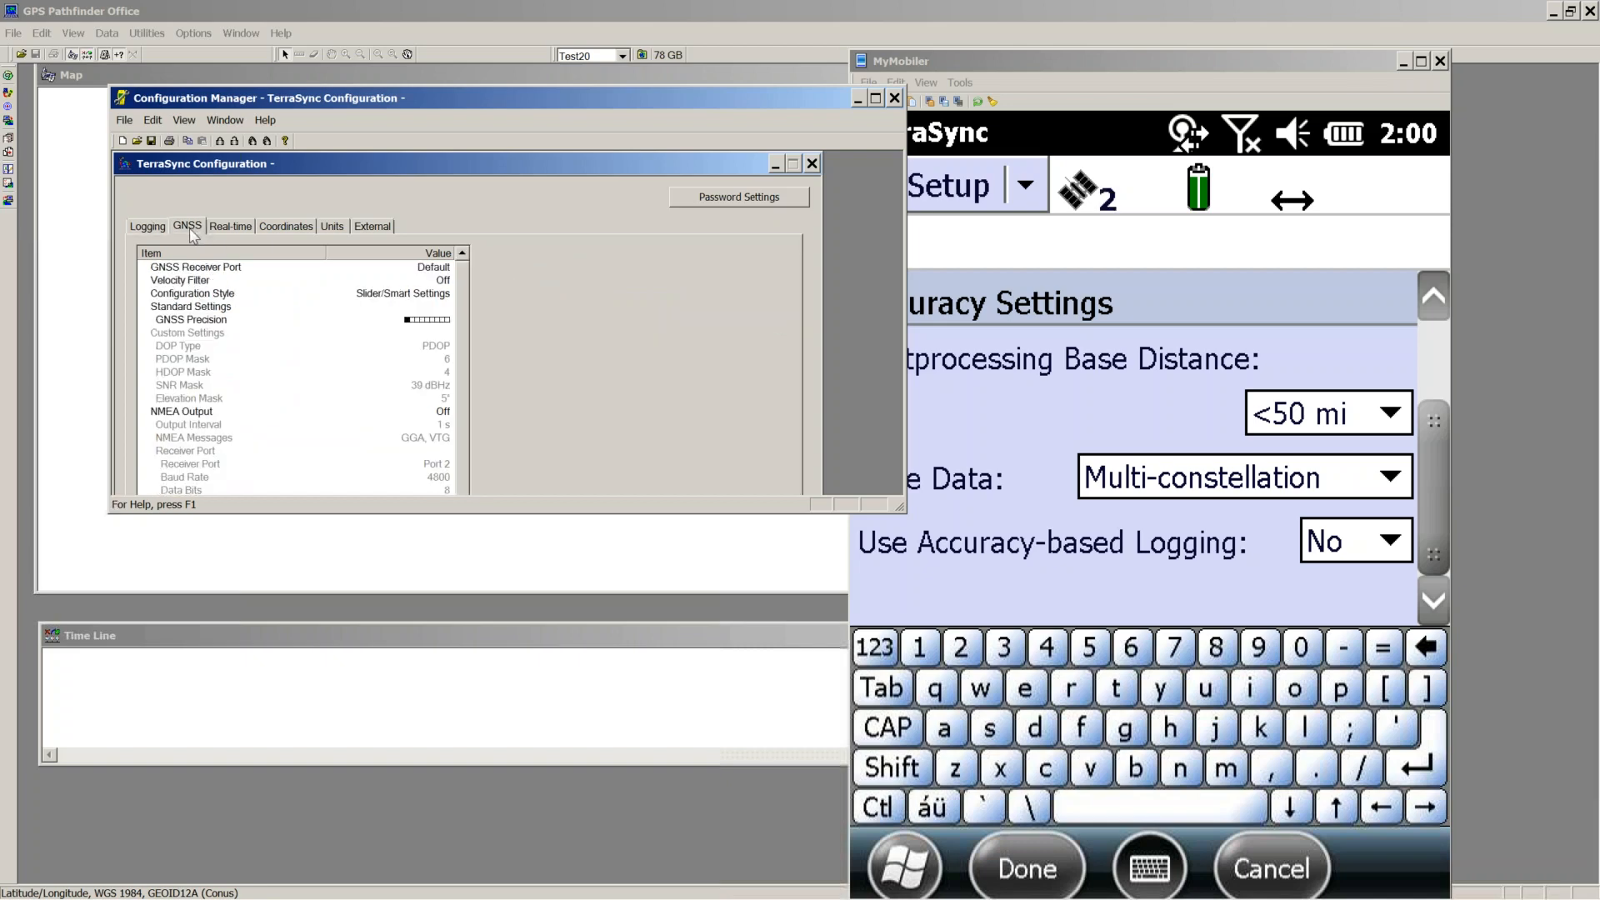
left_click(227, 228)
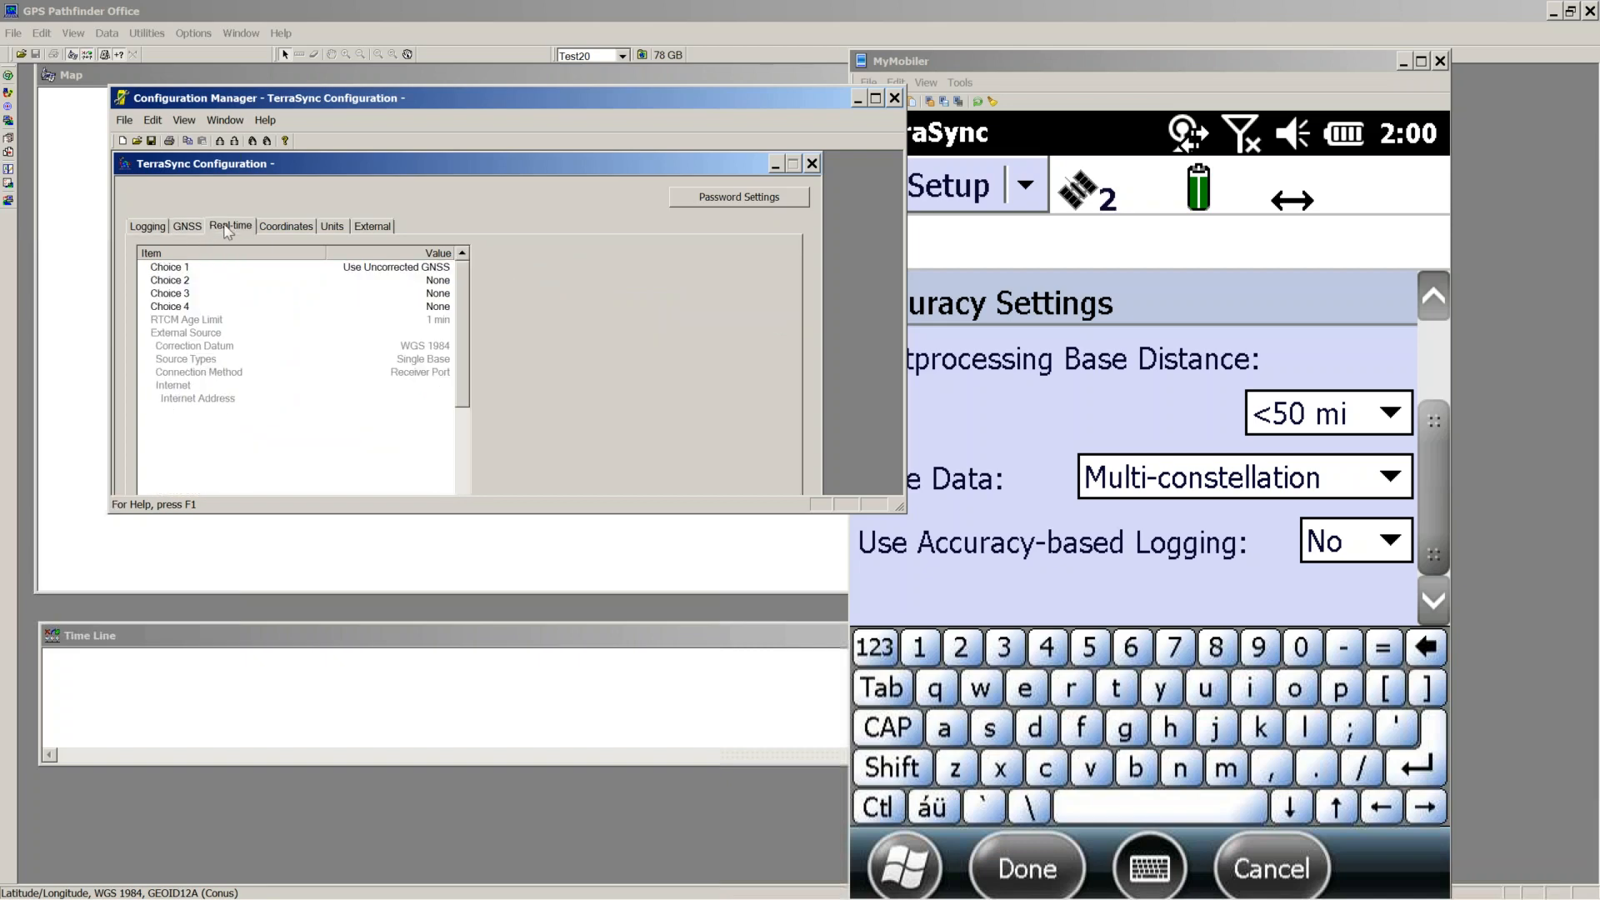
left_click(421, 267)
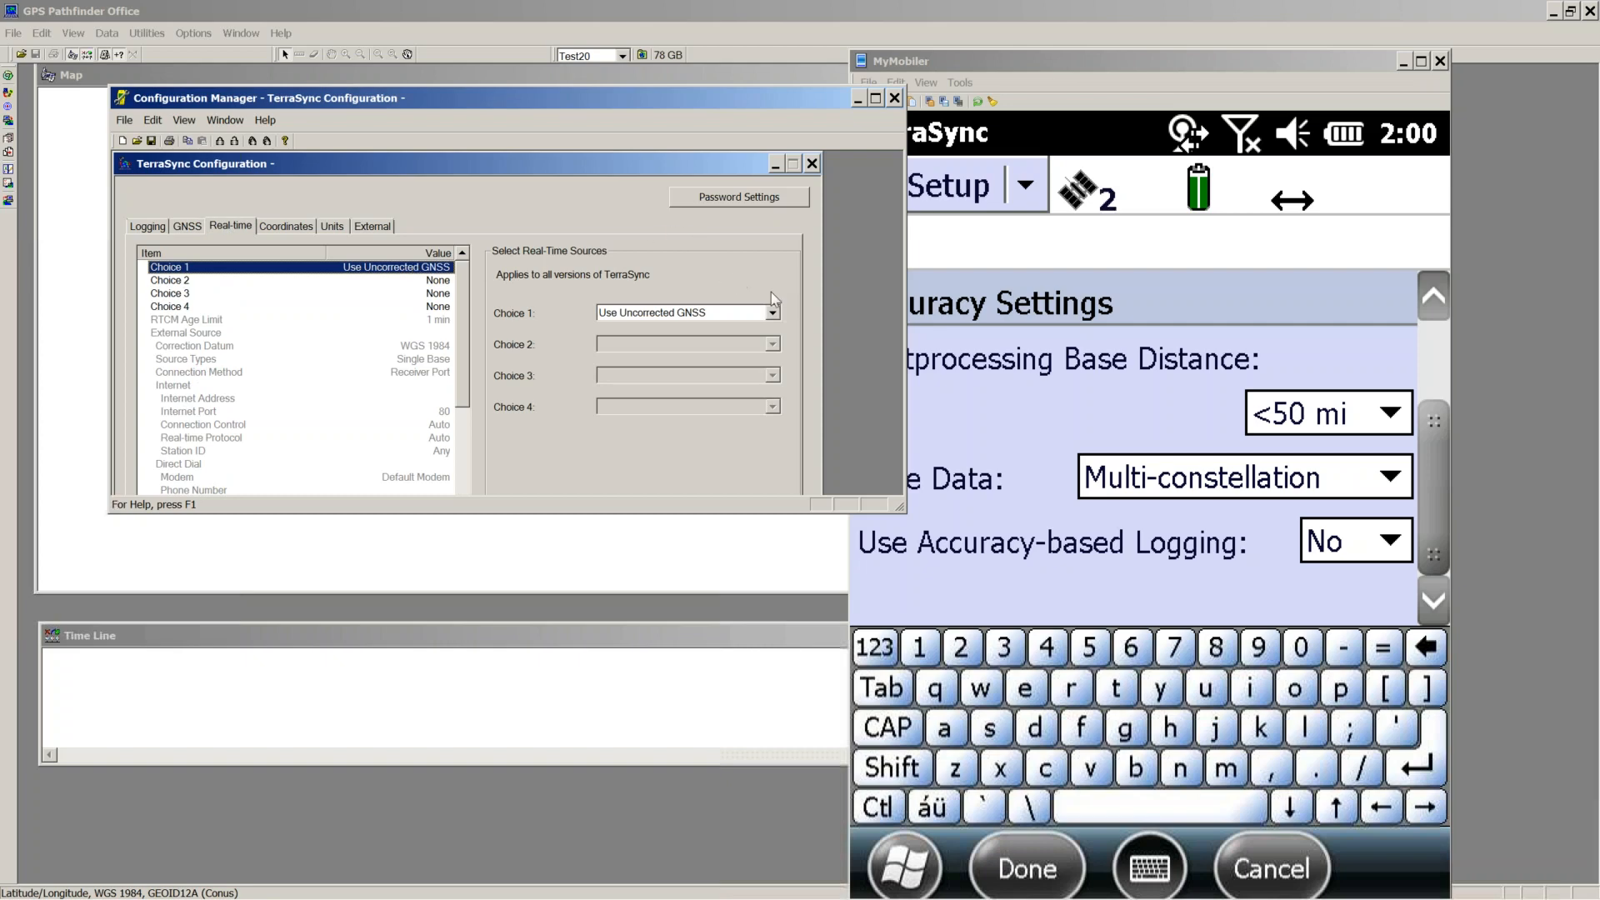
left_click(773, 312)
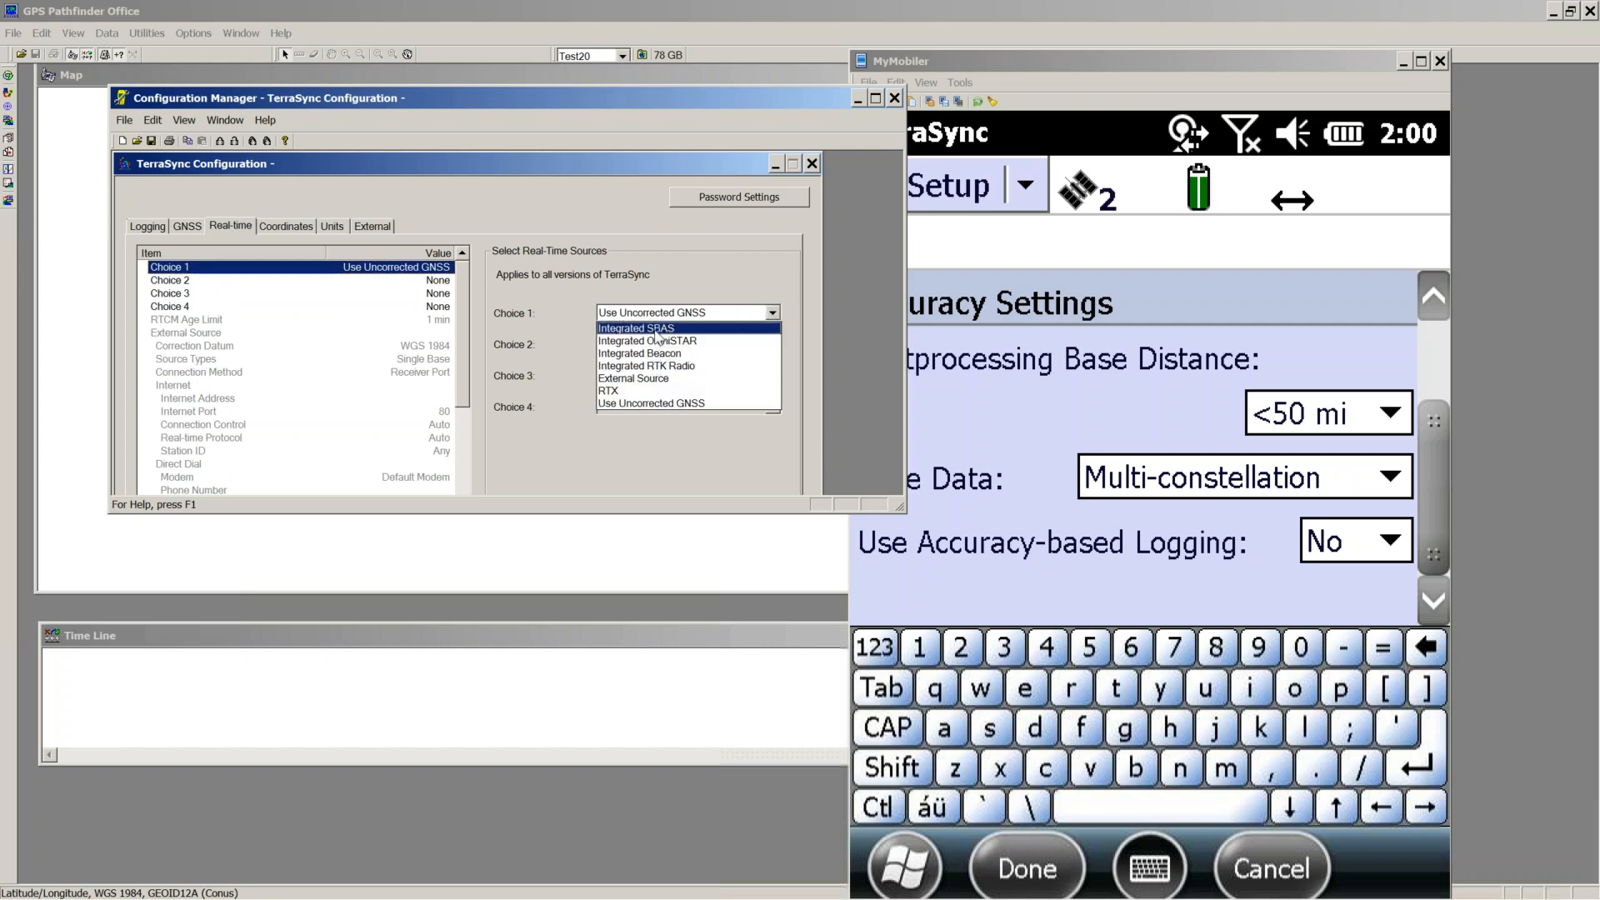
left_click(645, 328)
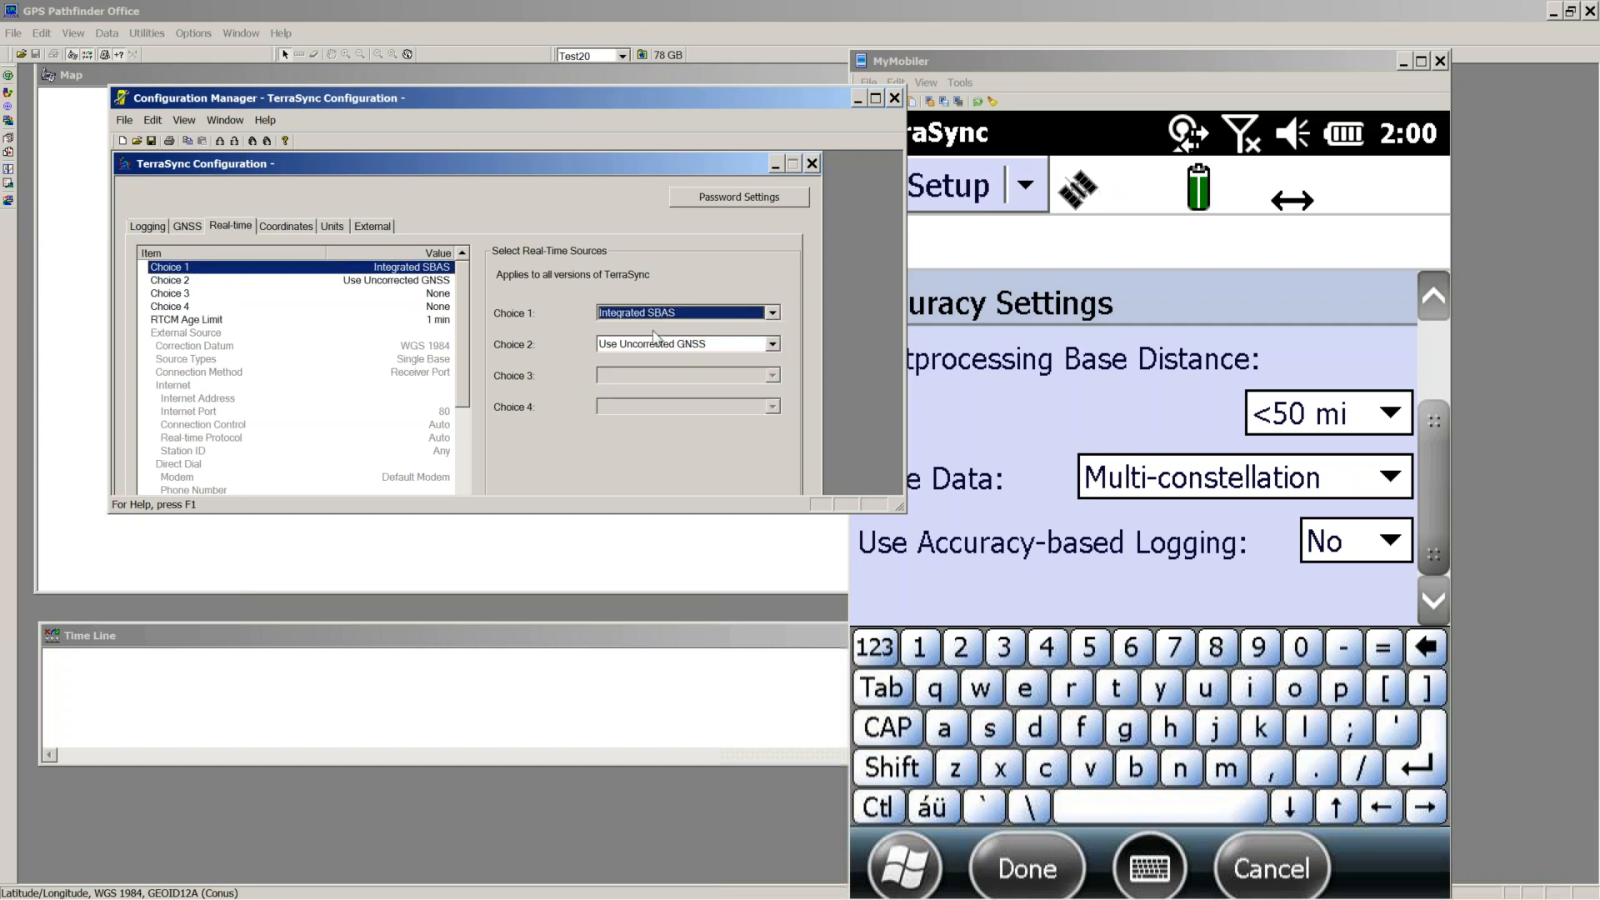
Step: Keep the Latitude/Longitude coordinate system and set altitude to be measured from Height Above Ellipsoid (HAE)
left_click(309, 229)
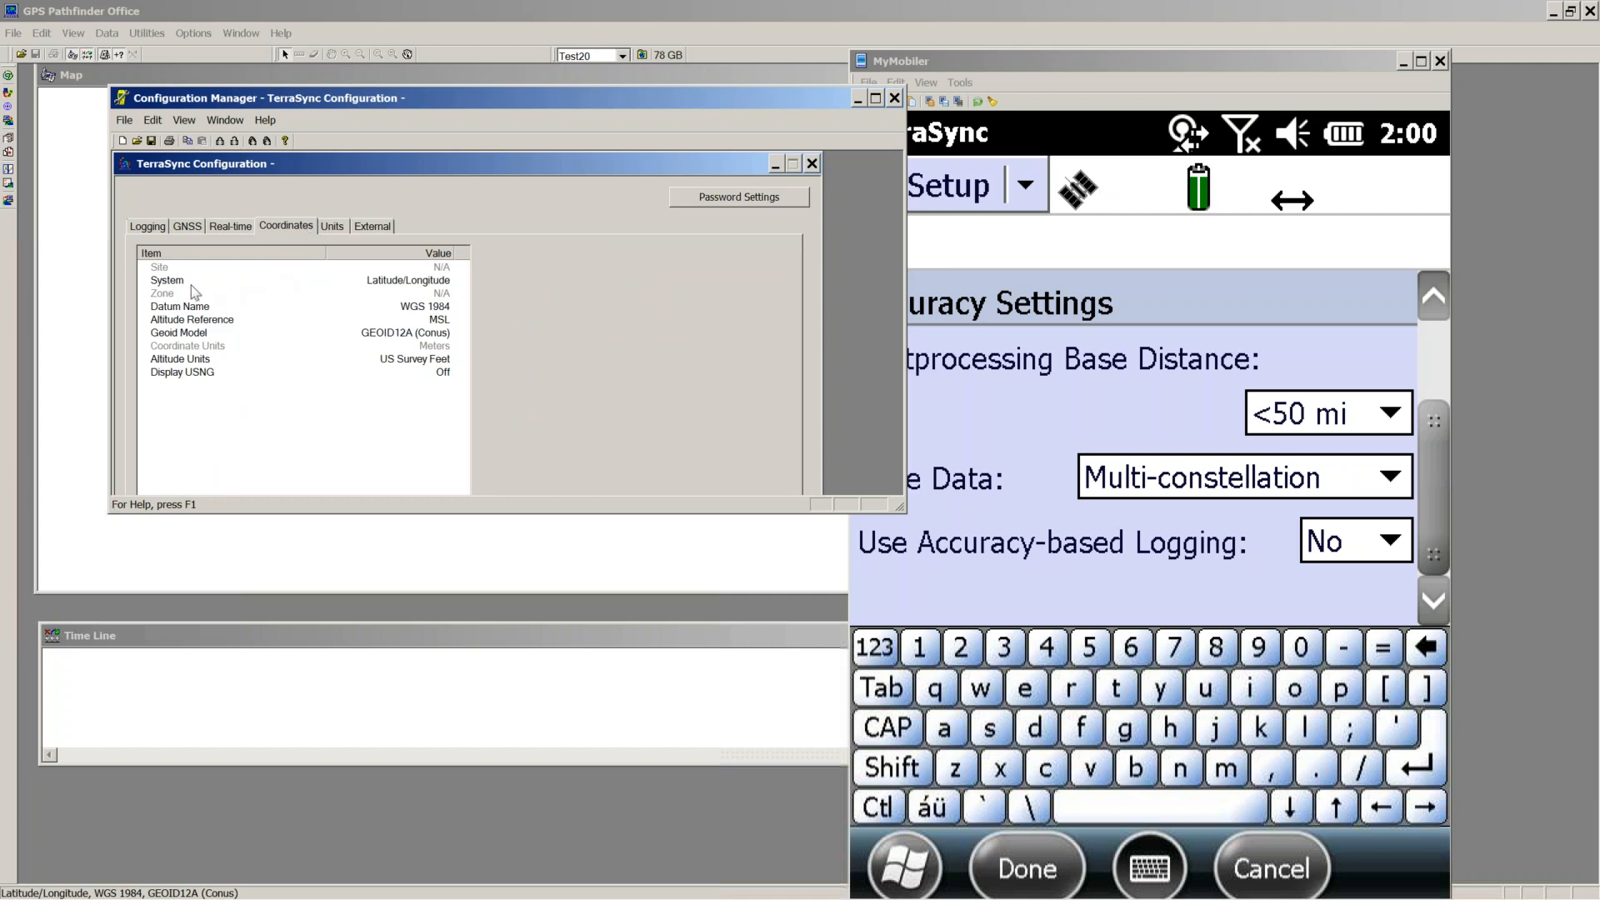
left_click(208, 335)
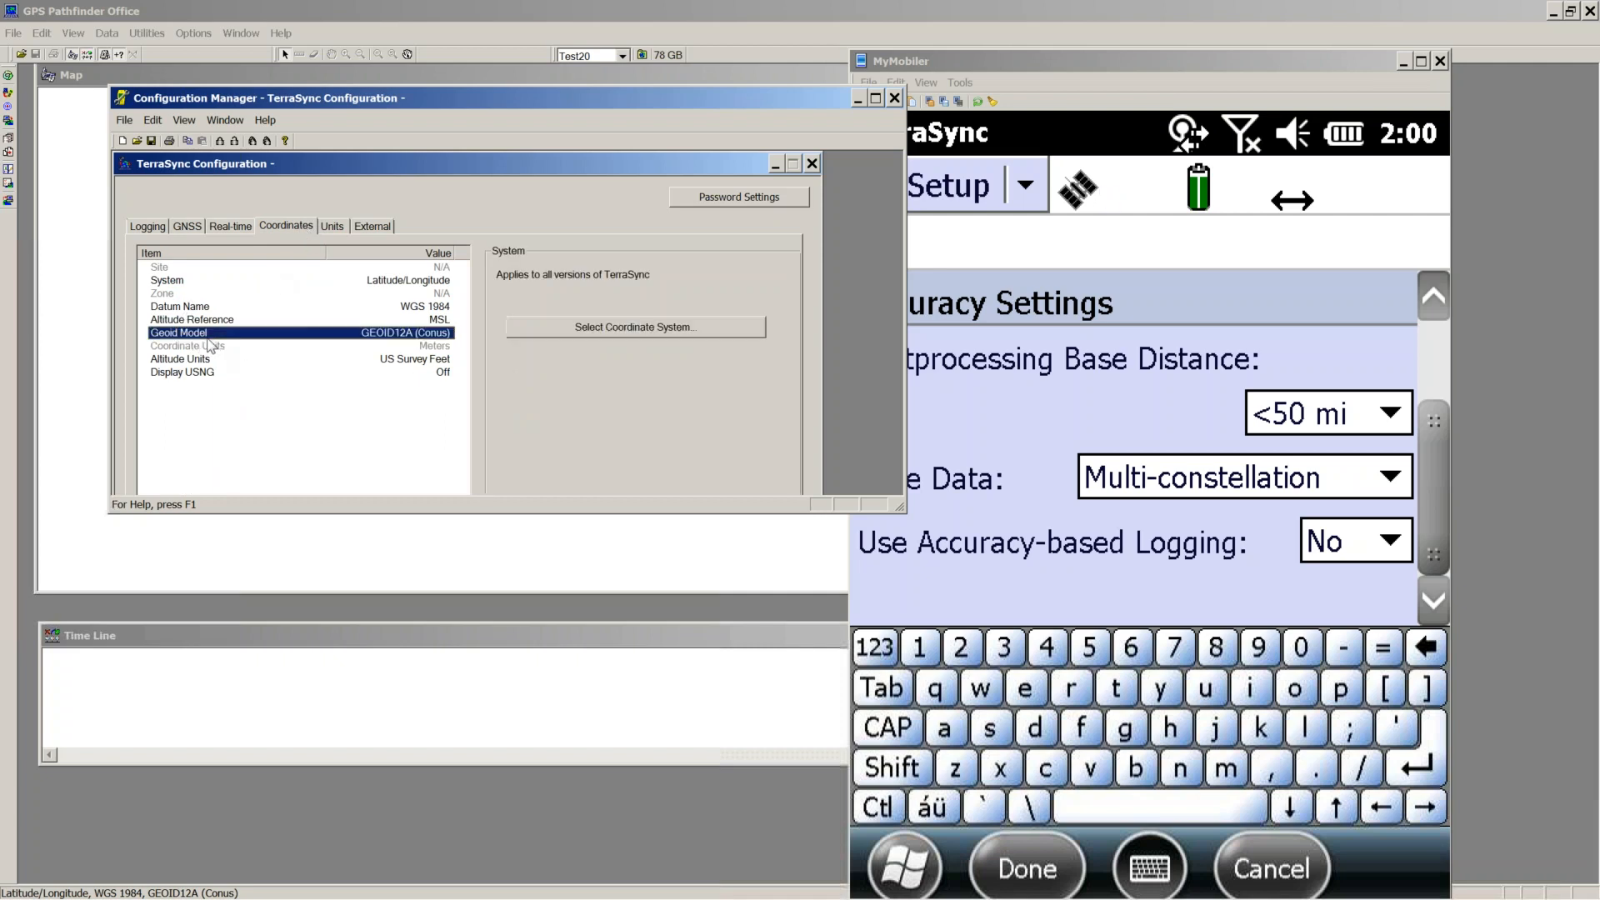
left_click(602, 327)
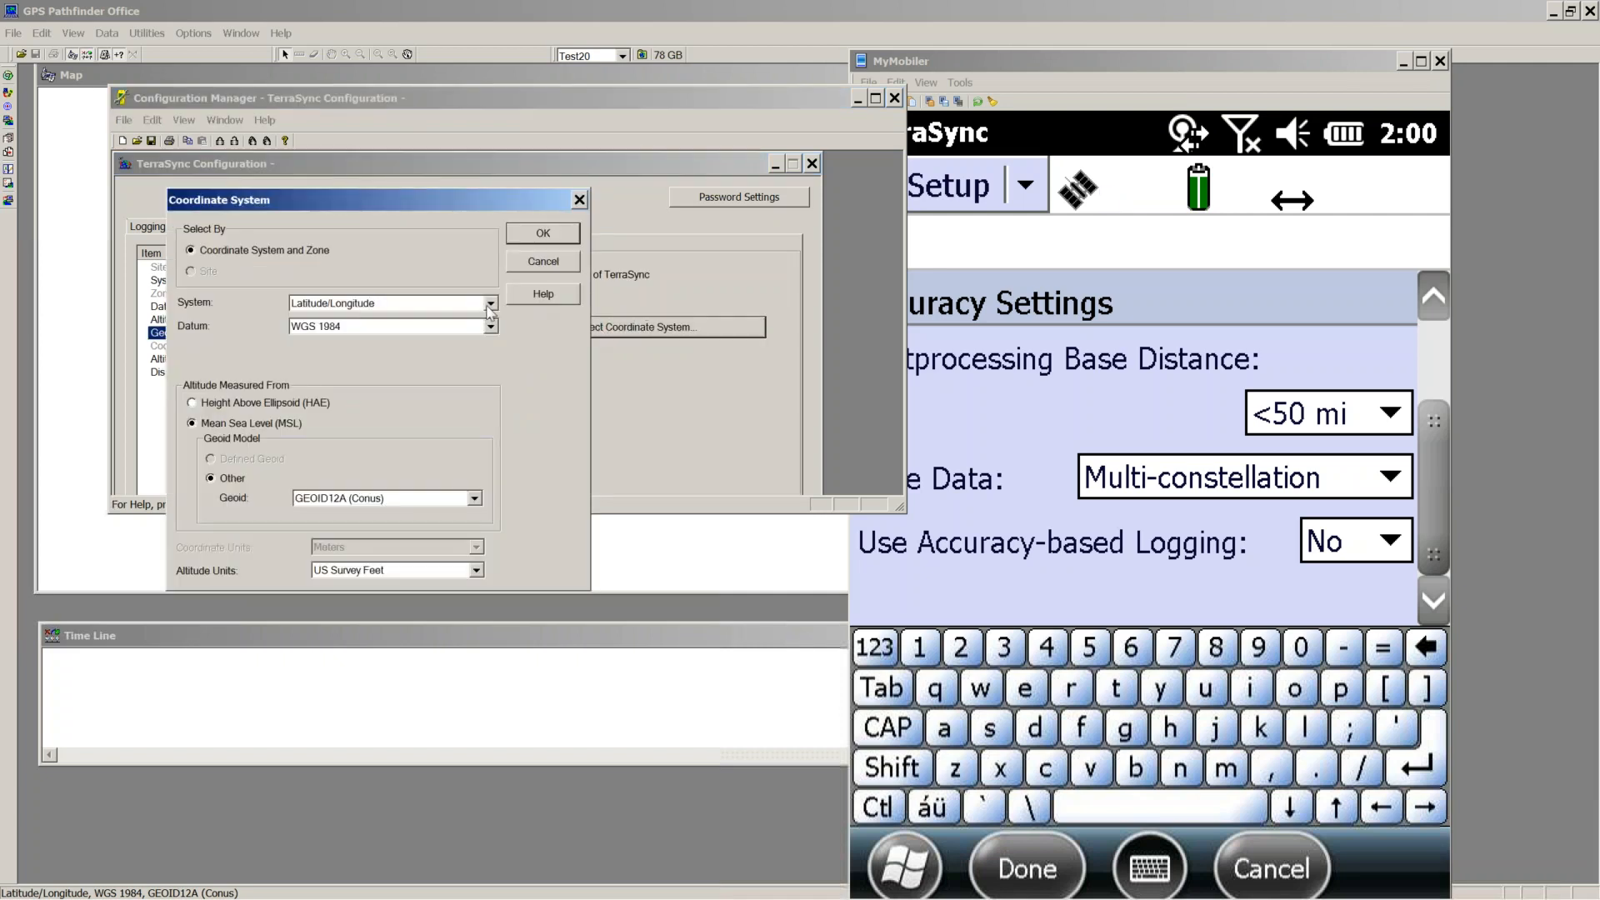
left_click(490, 305)
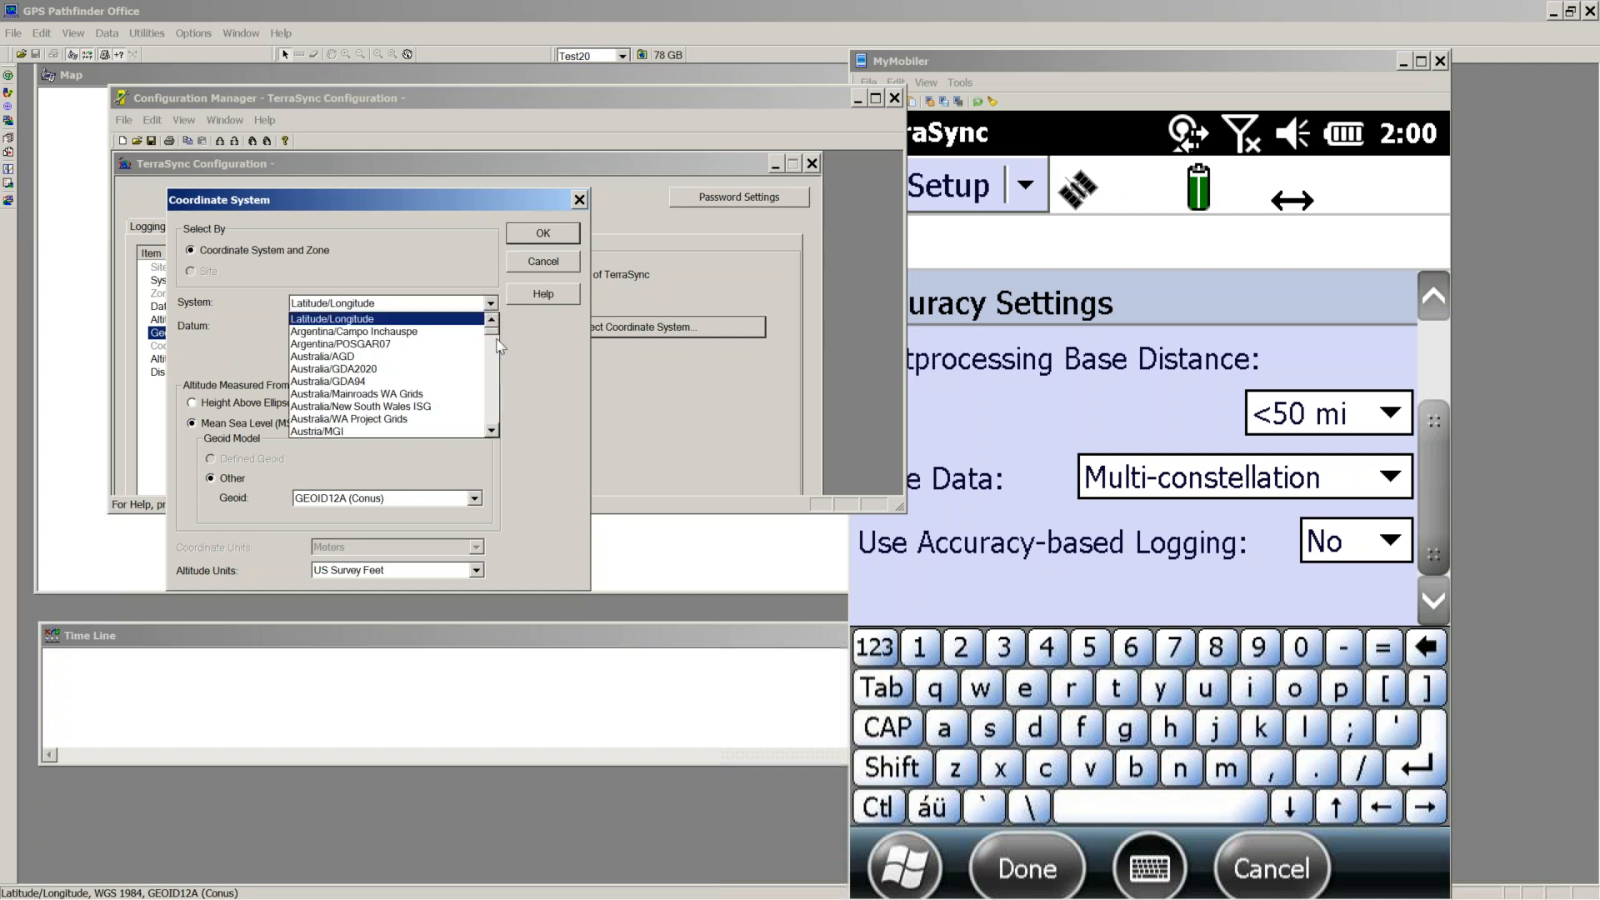
left_click(403, 320)
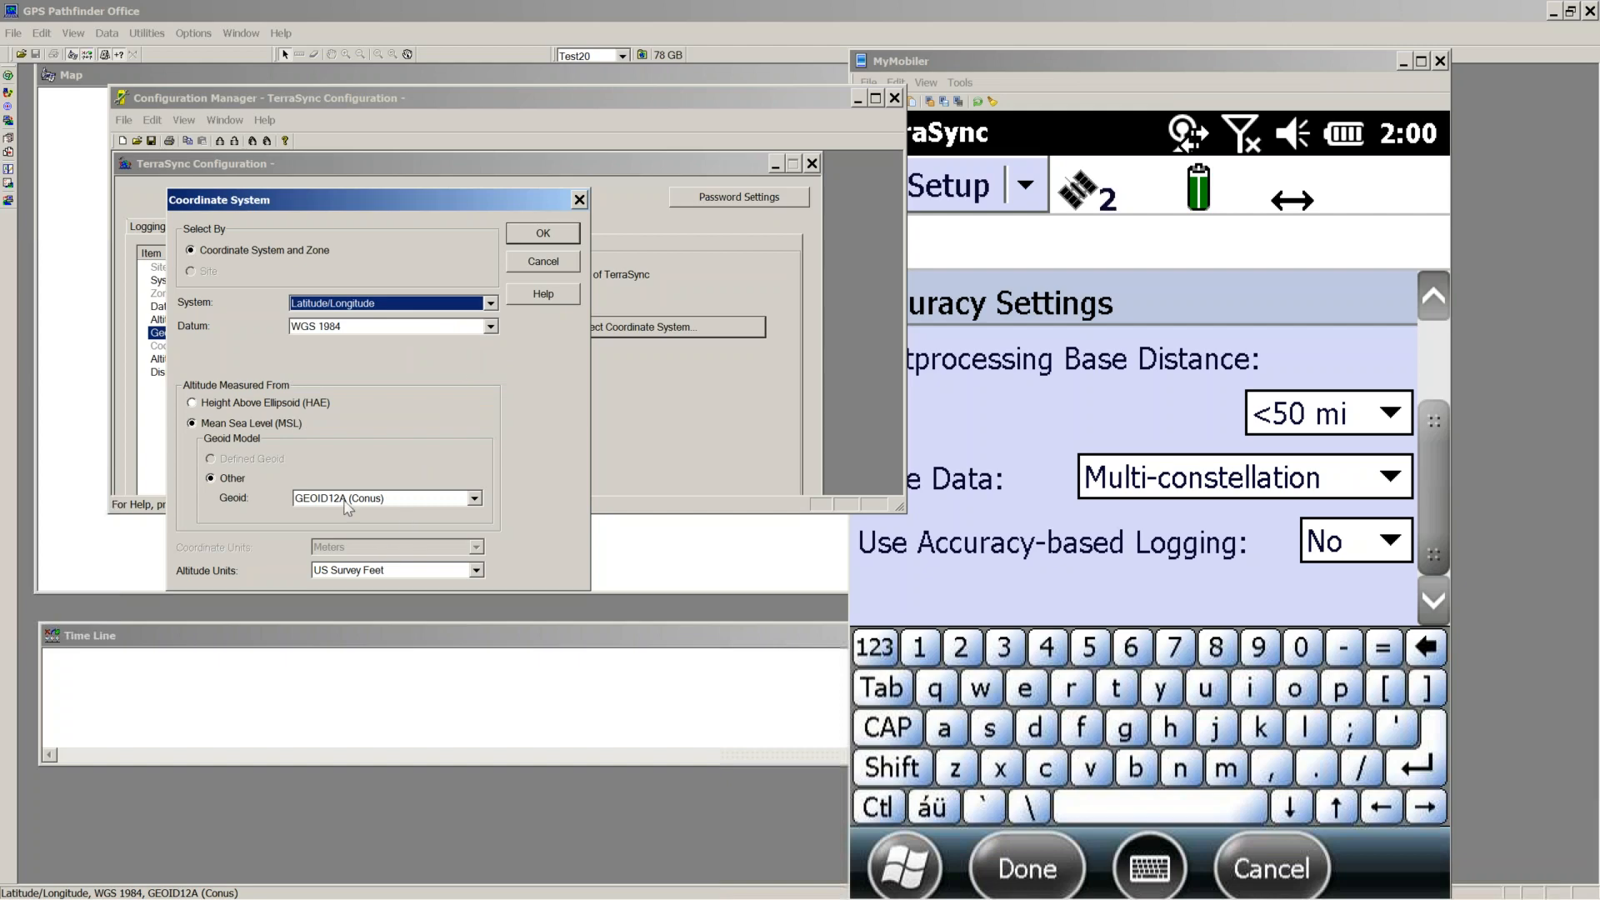
left_click(197, 405)
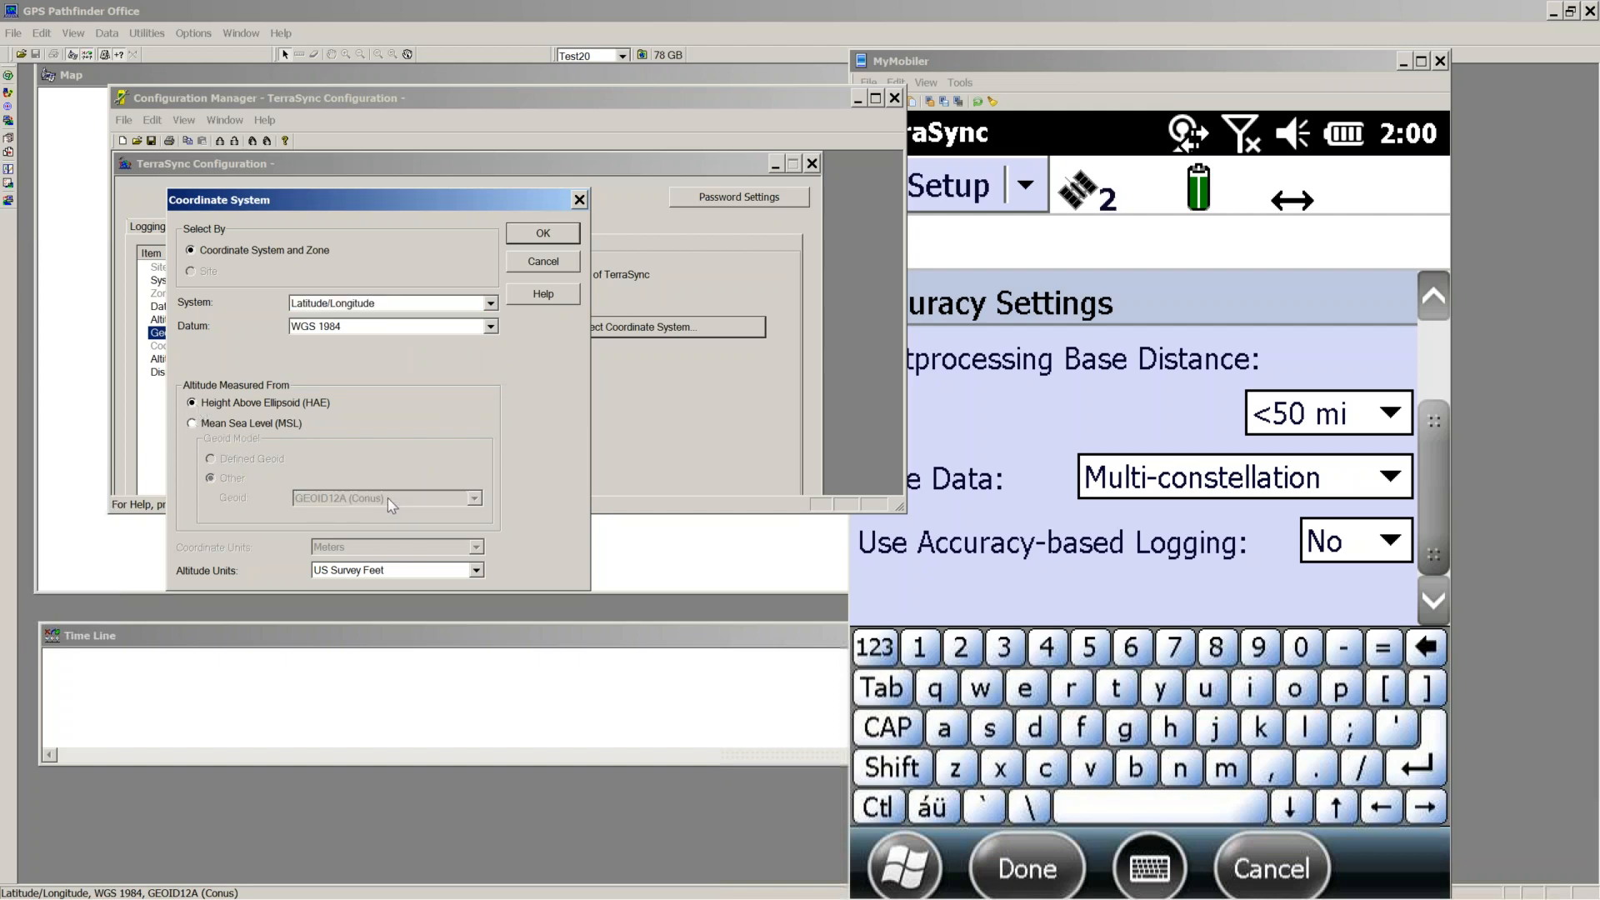
left_click(543, 234)
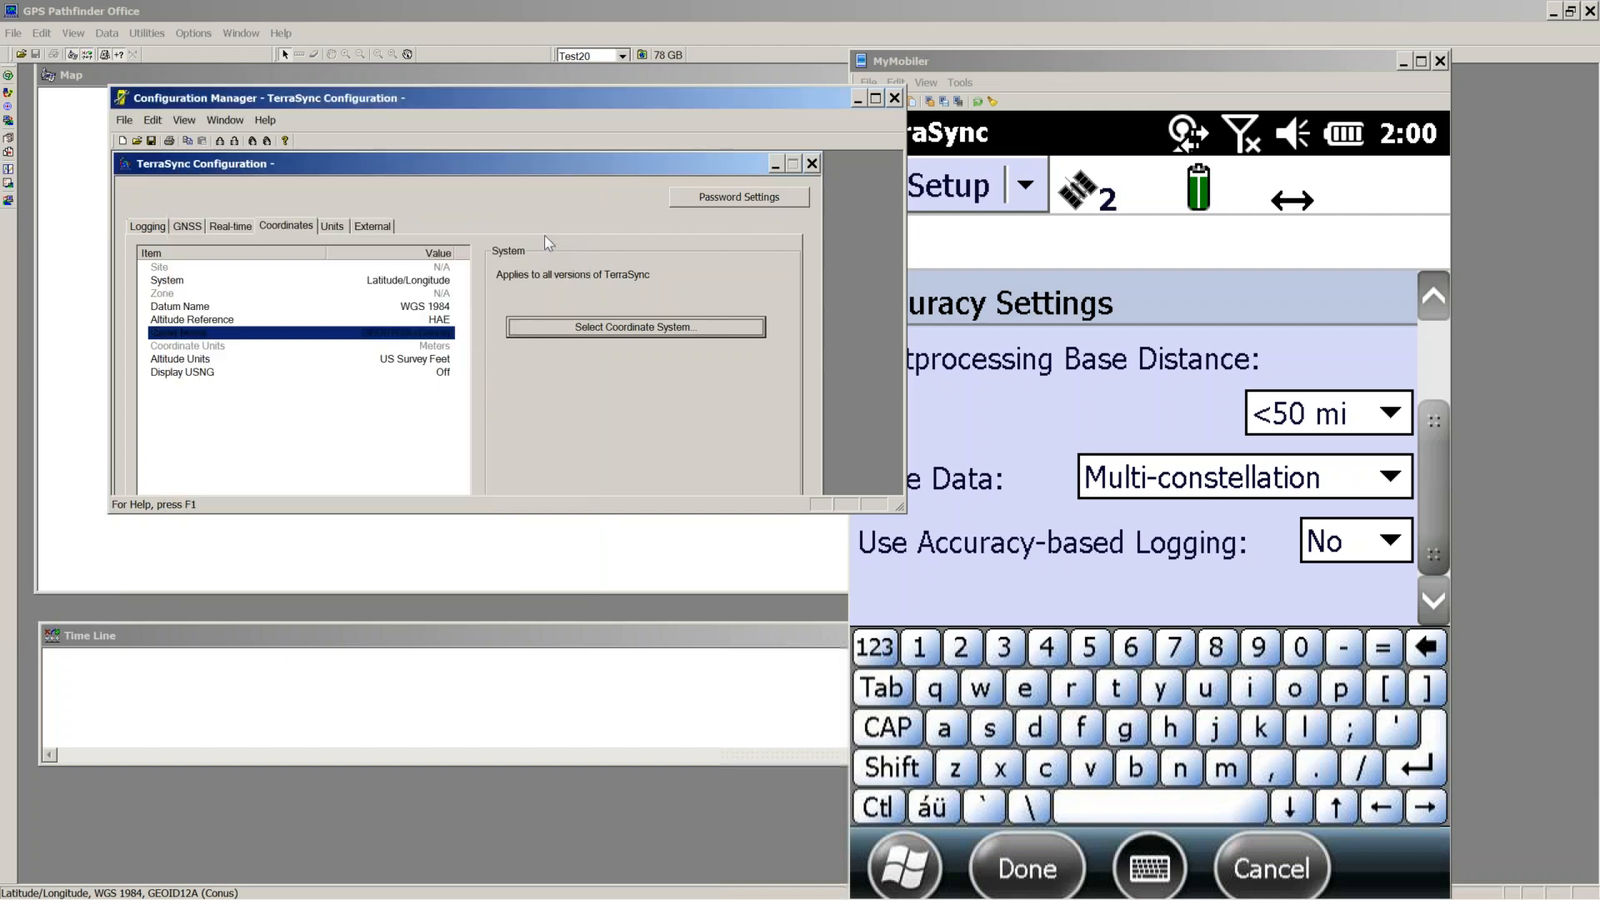
Step: Set the configuration's Area Units to Square feet and its Velocity Units to Miles per hour
left_click(337, 227)
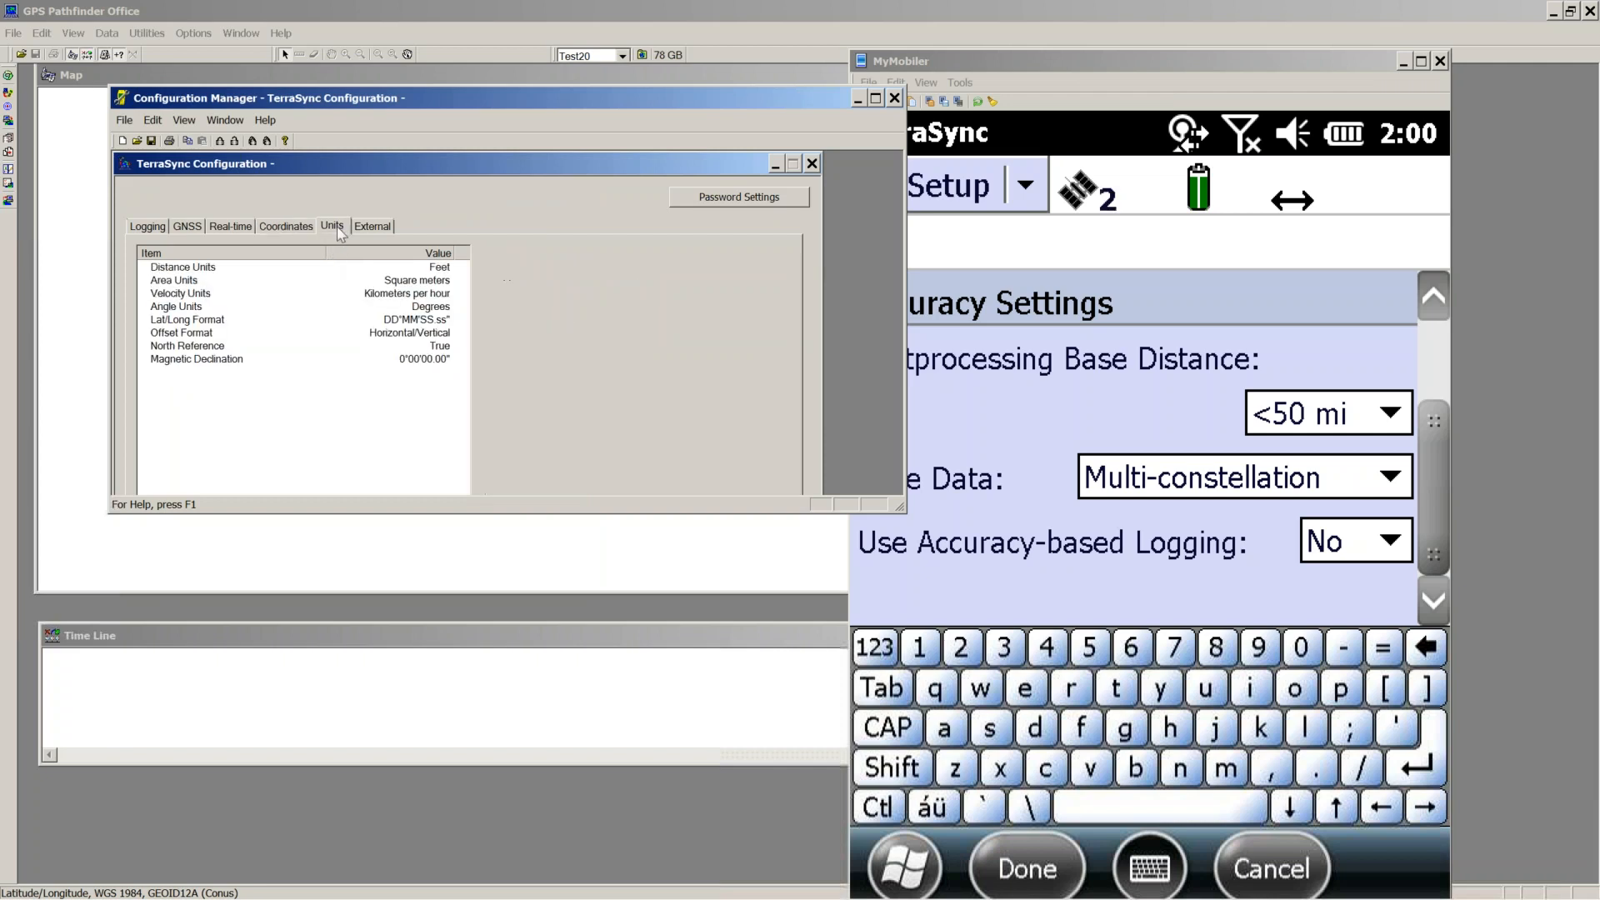
left_click(403, 284)
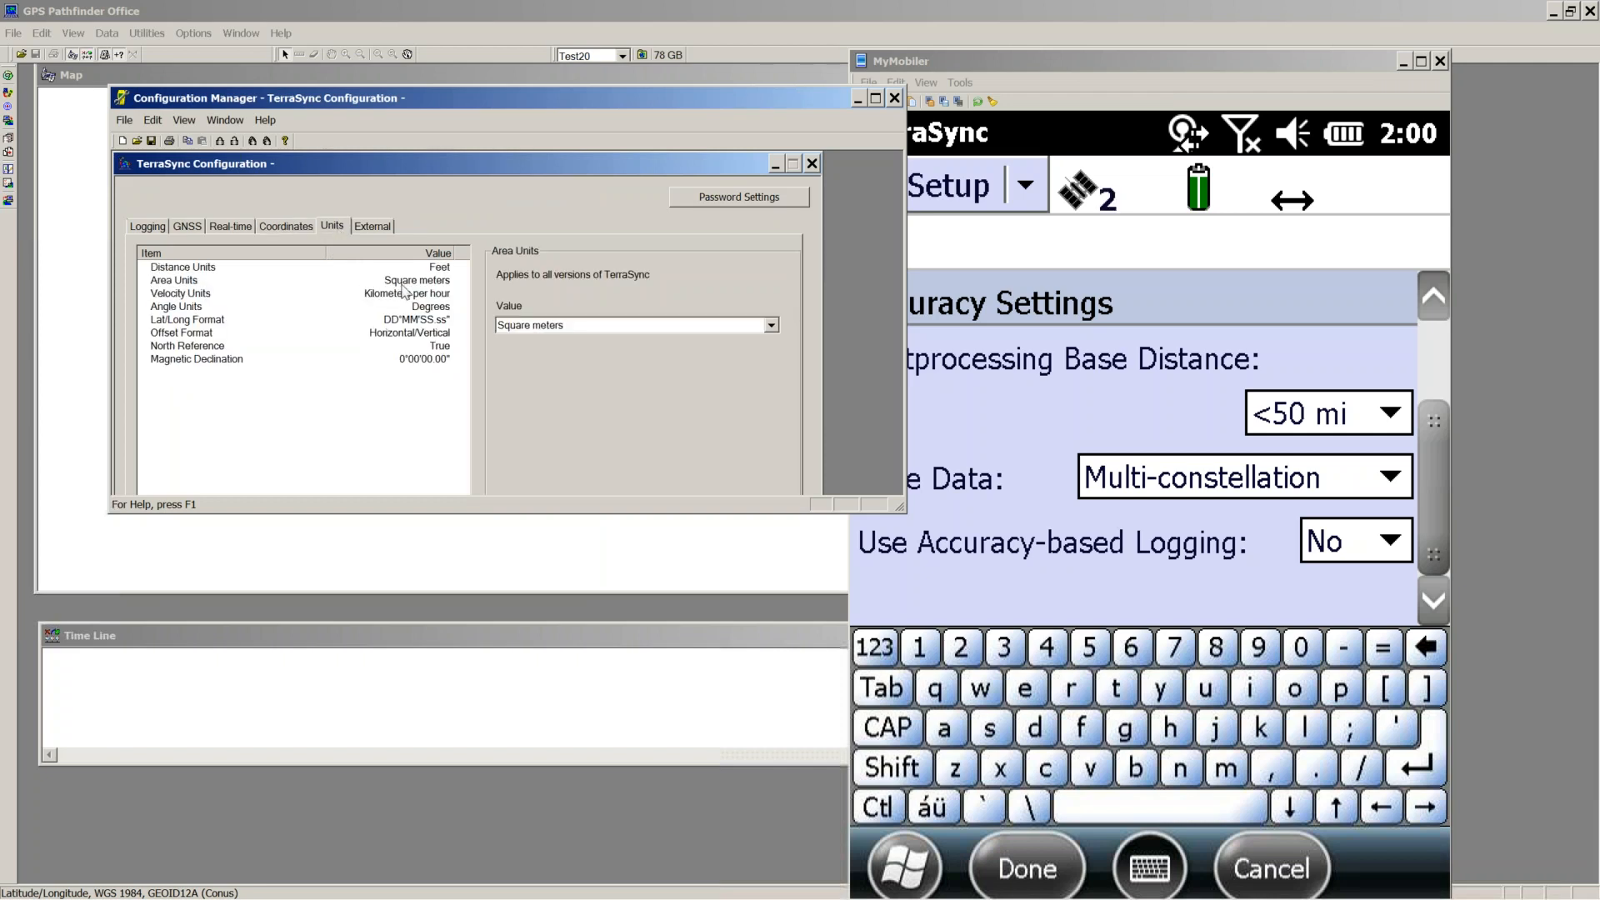
left_click(567, 324)
left_click(497, 339)
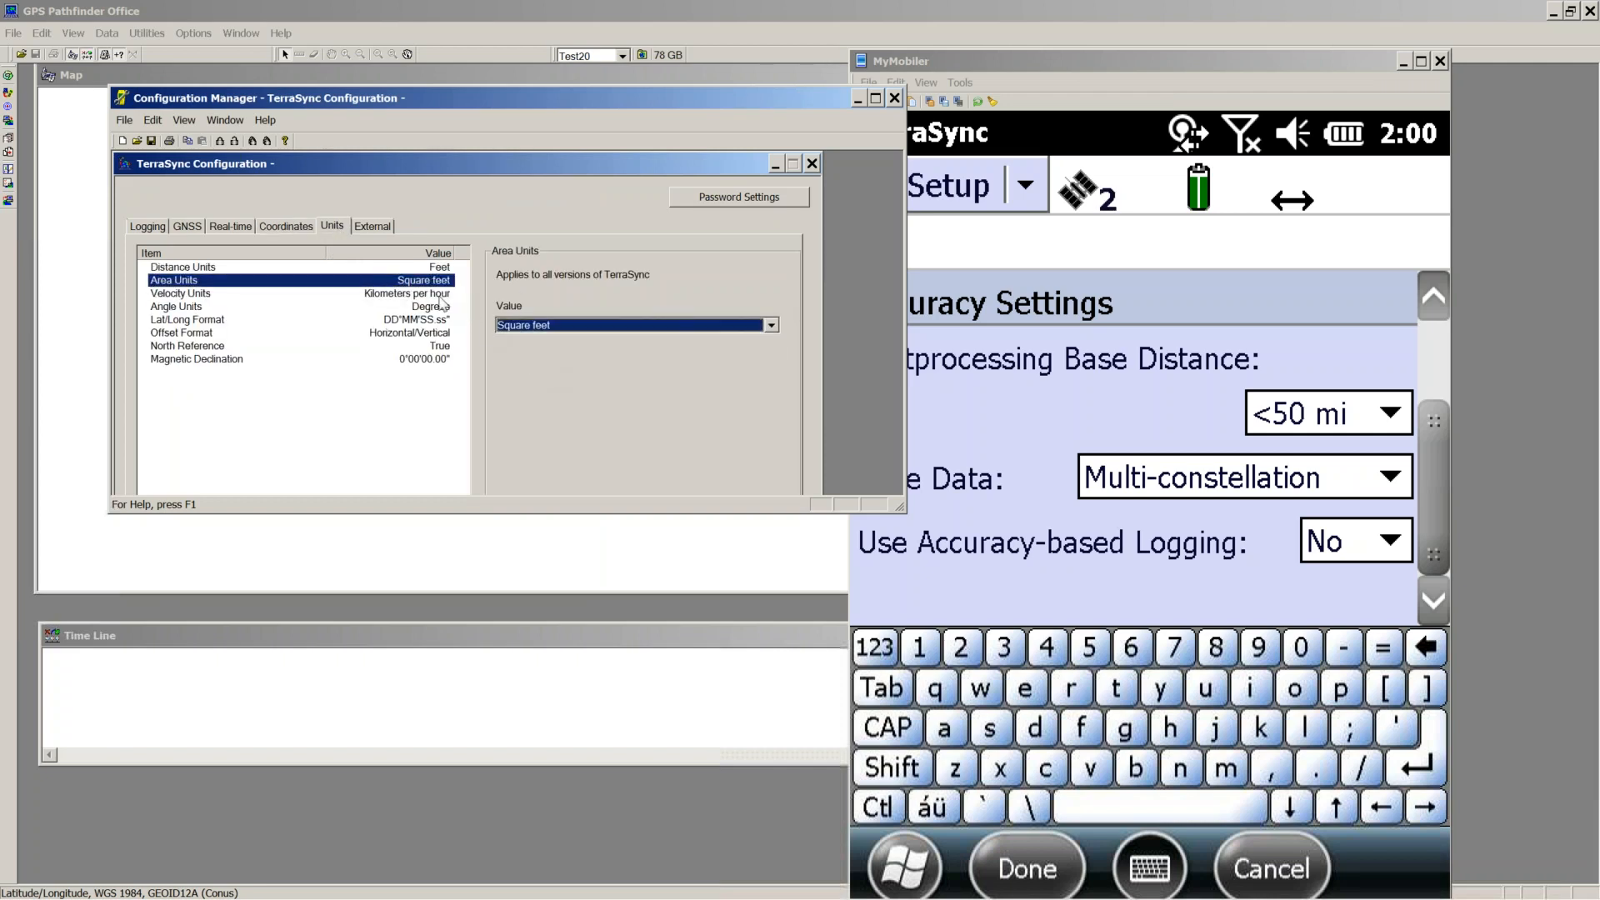
left_click(438, 296)
left_click(523, 331)
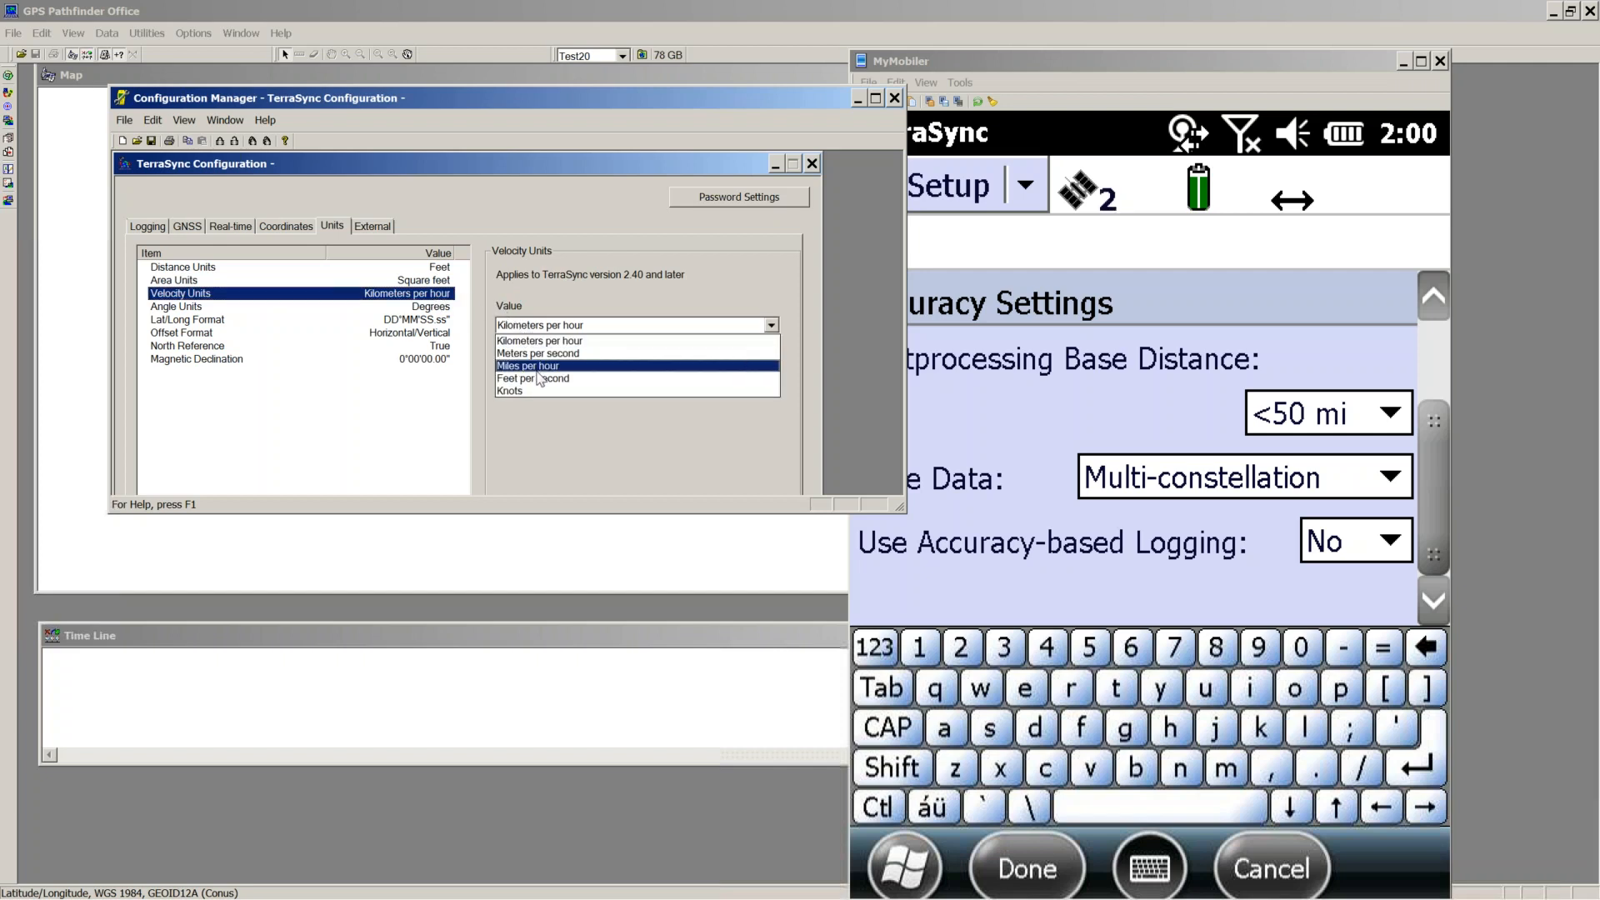
left_click(543, 384)
Step: Choose the third Lat/Long Format option in the Units settings and show the External sensor settings
left_click(440, 322)
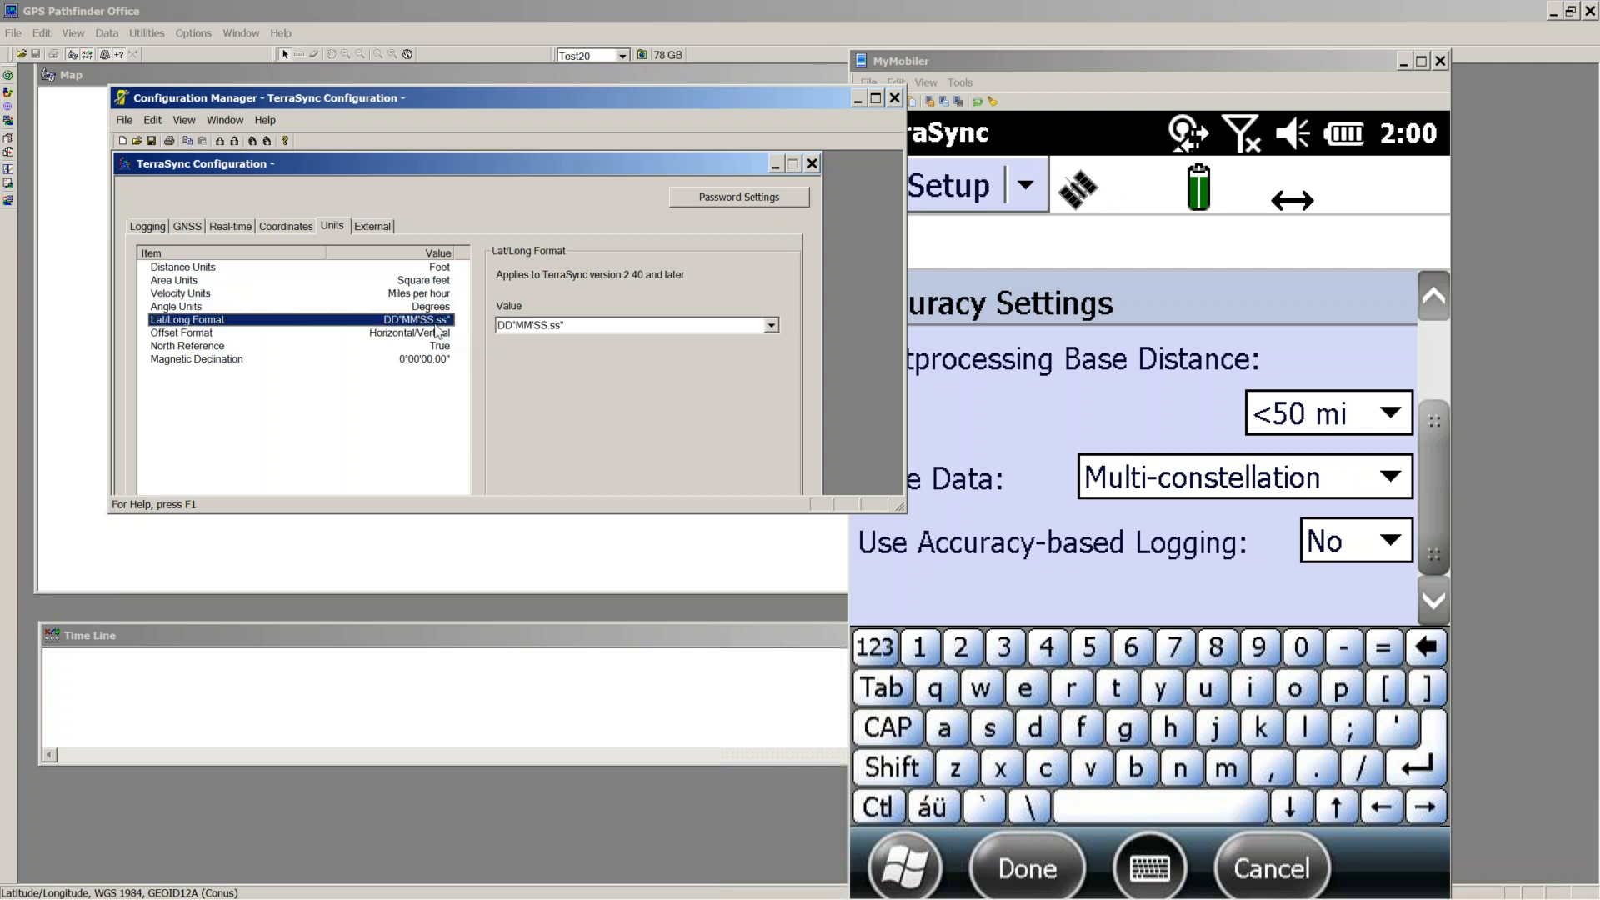
left_click(525, 326)
left_click(525, 366)
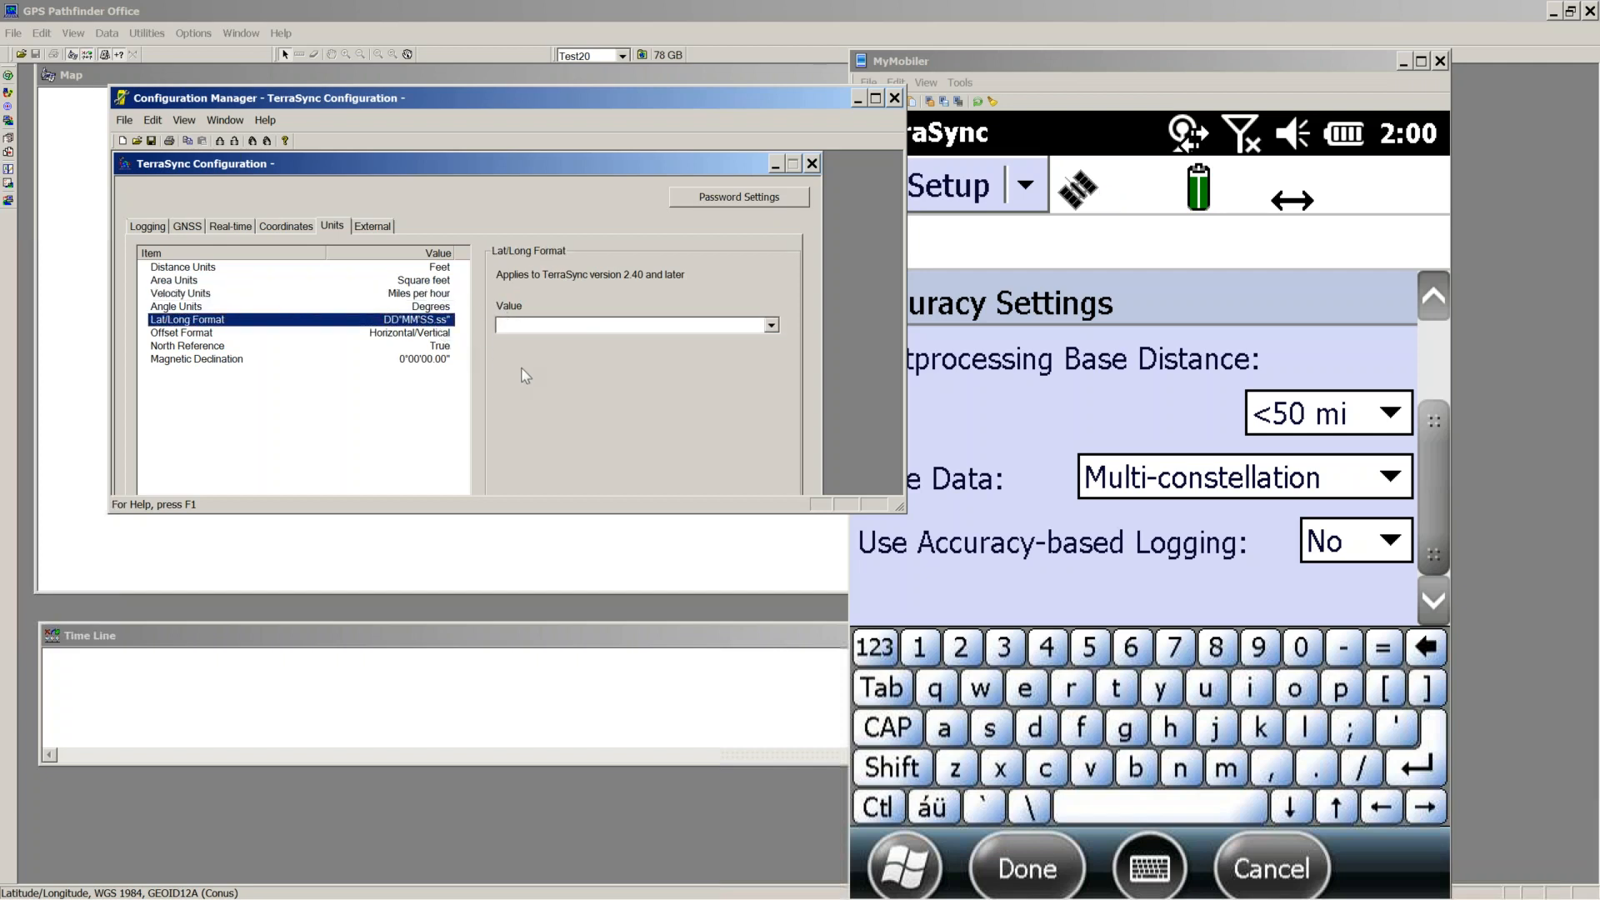
left_click(373, 226)
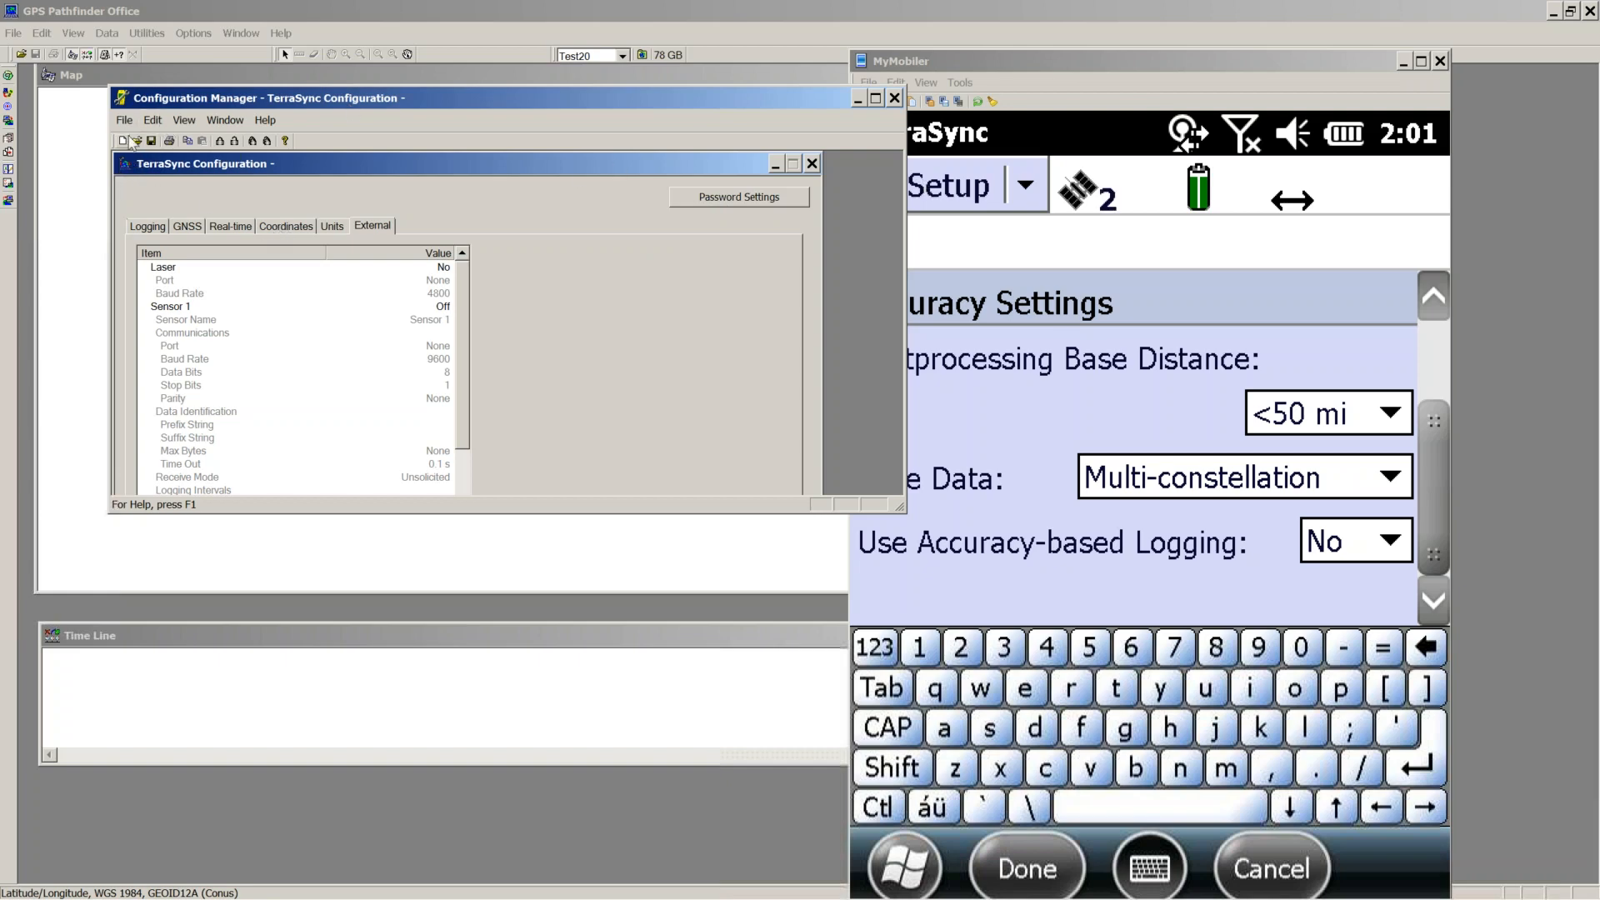
Step: Start saving the configuration under a new name and browse to the ATL Botanical Garden Trainnig folder within GNSS Projects in Documents
left_click(124, 120)
left_click(149, 204)
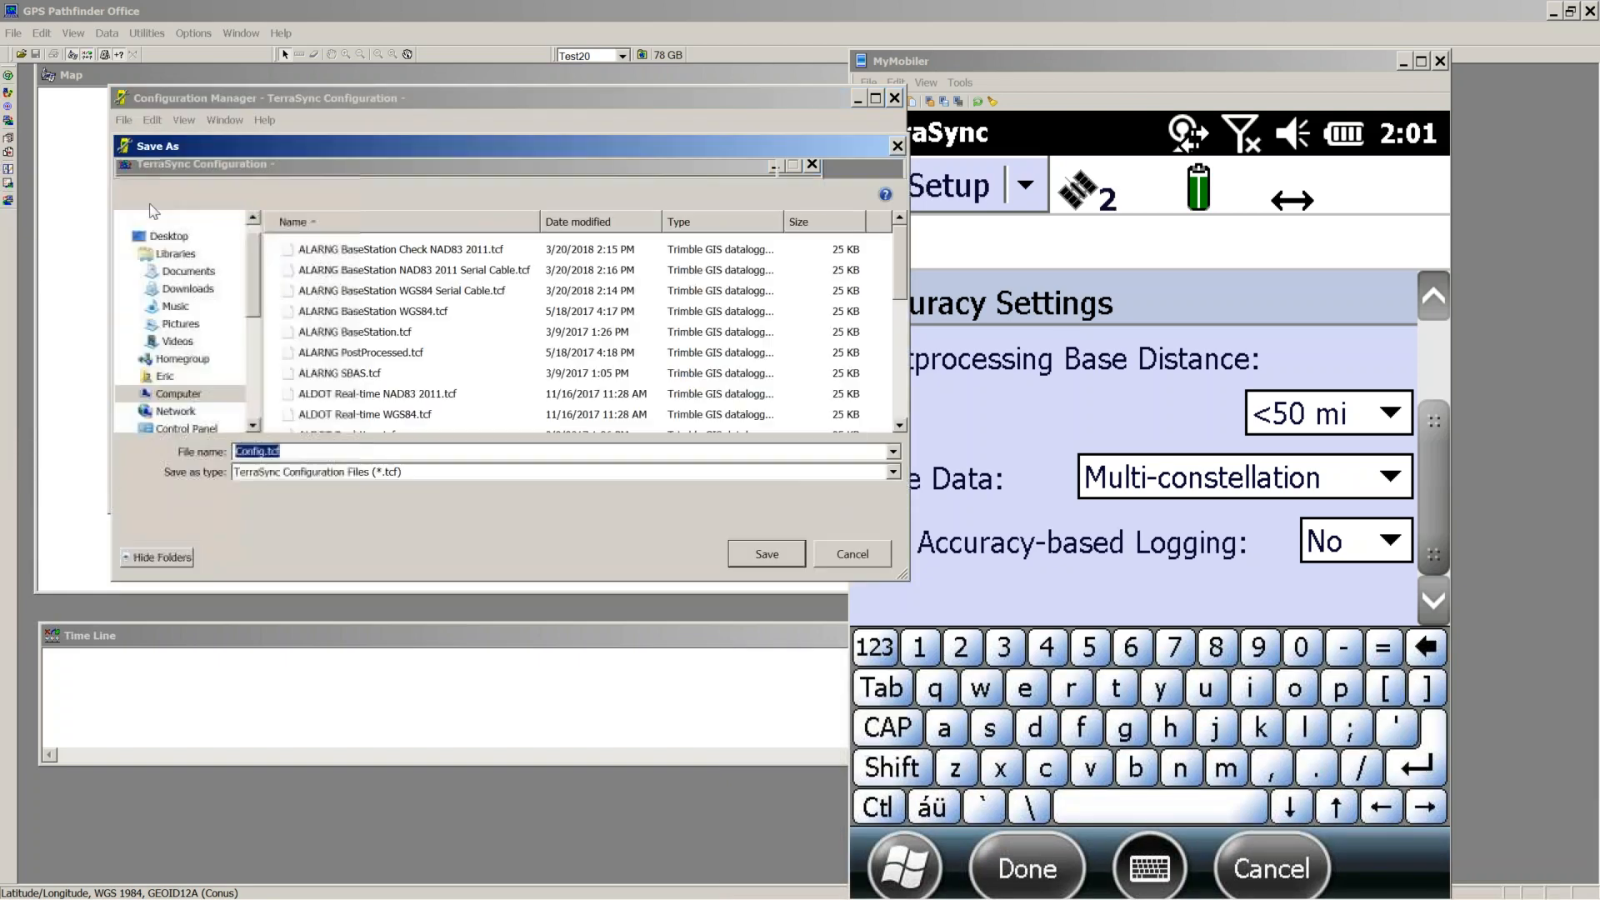
left_click(185, 168)
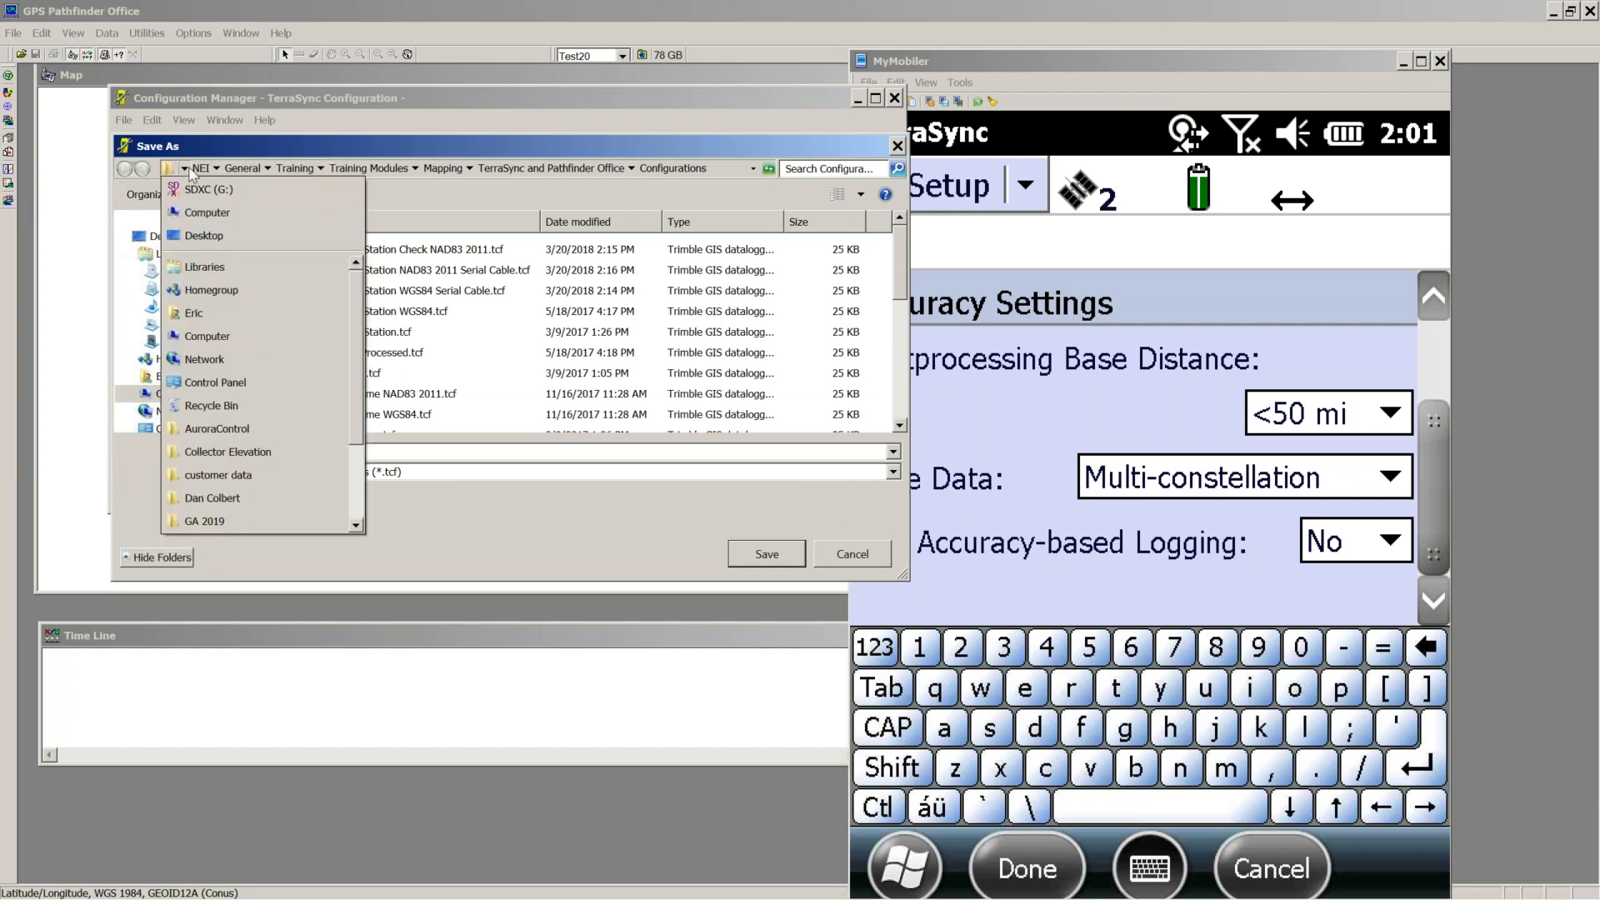
left_click(208, 213)
left_click(189, 271)
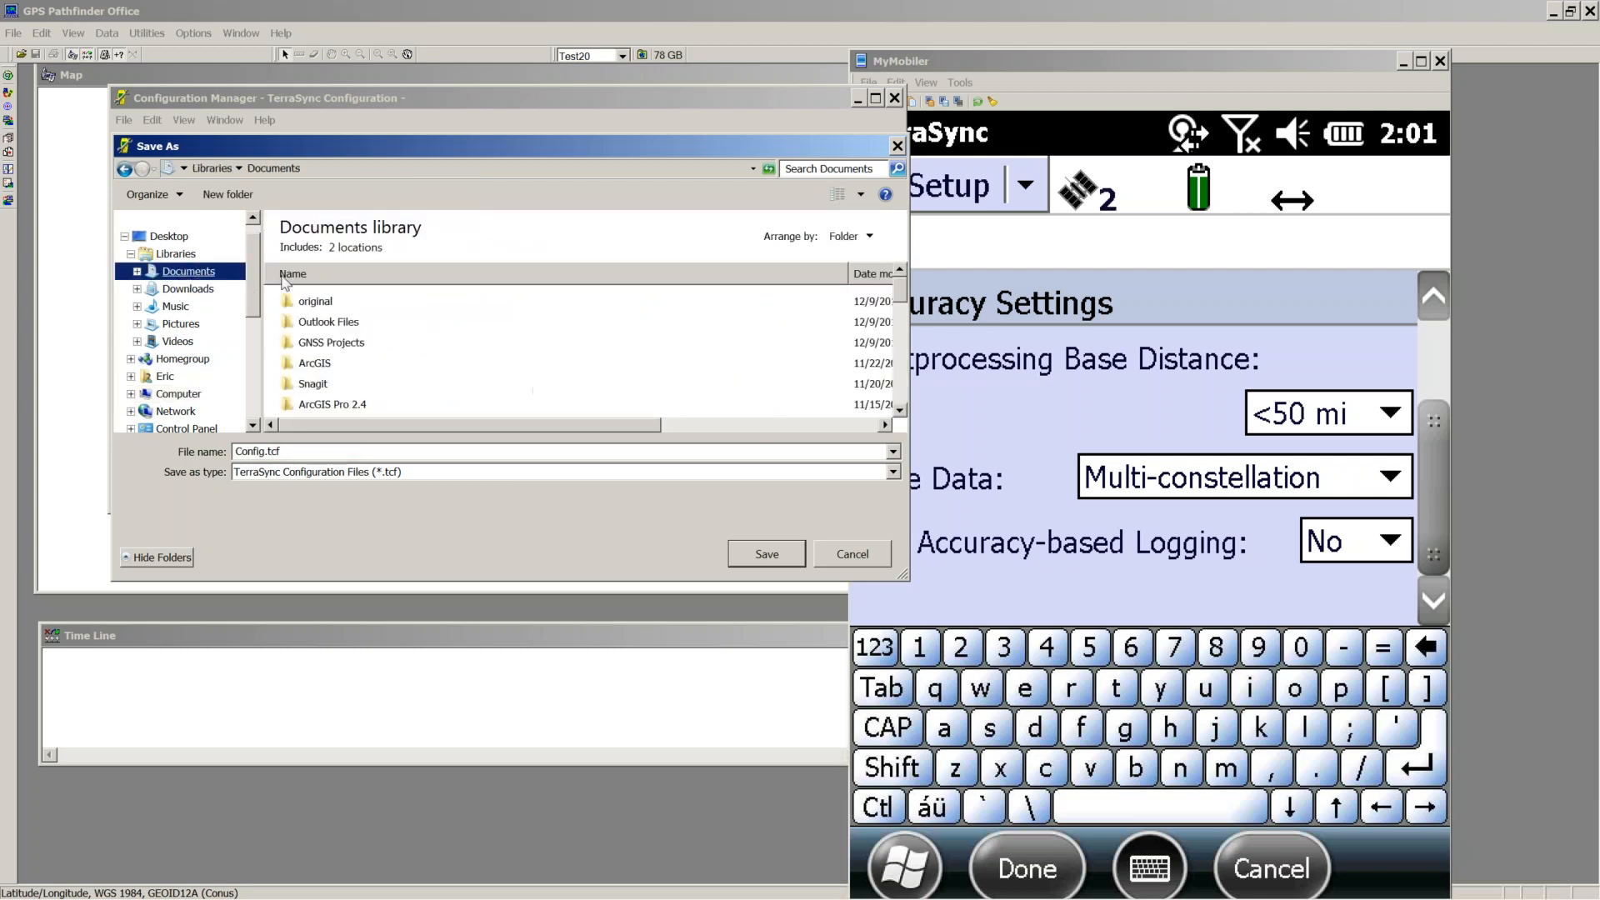
left_click(320, 367)
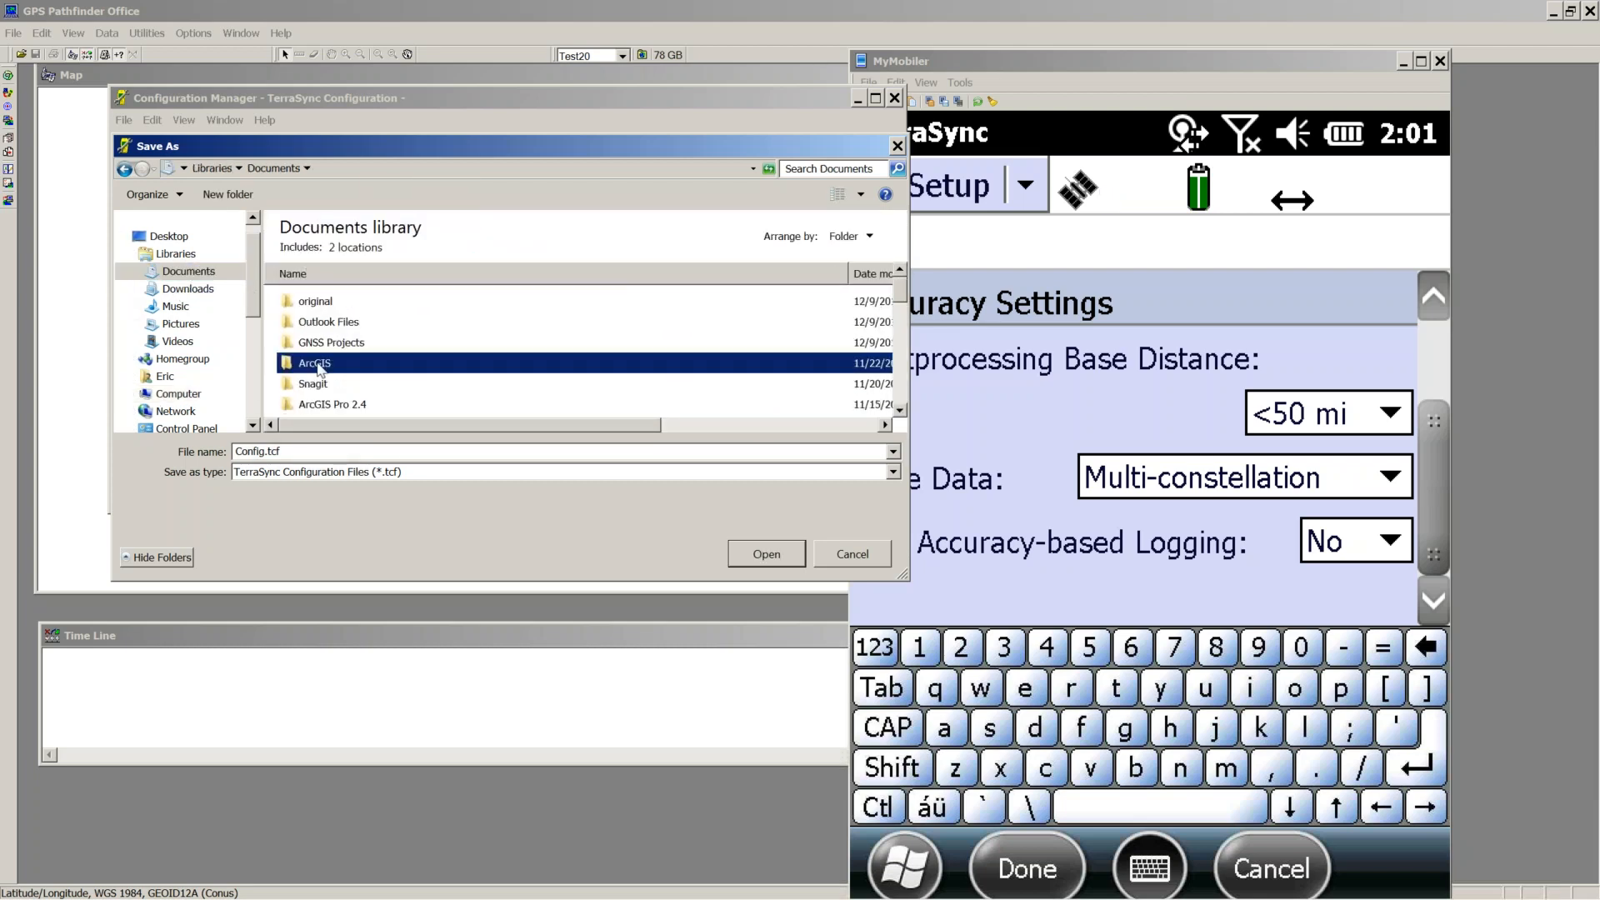
double_click(324, 342)
double_click(325, 305)
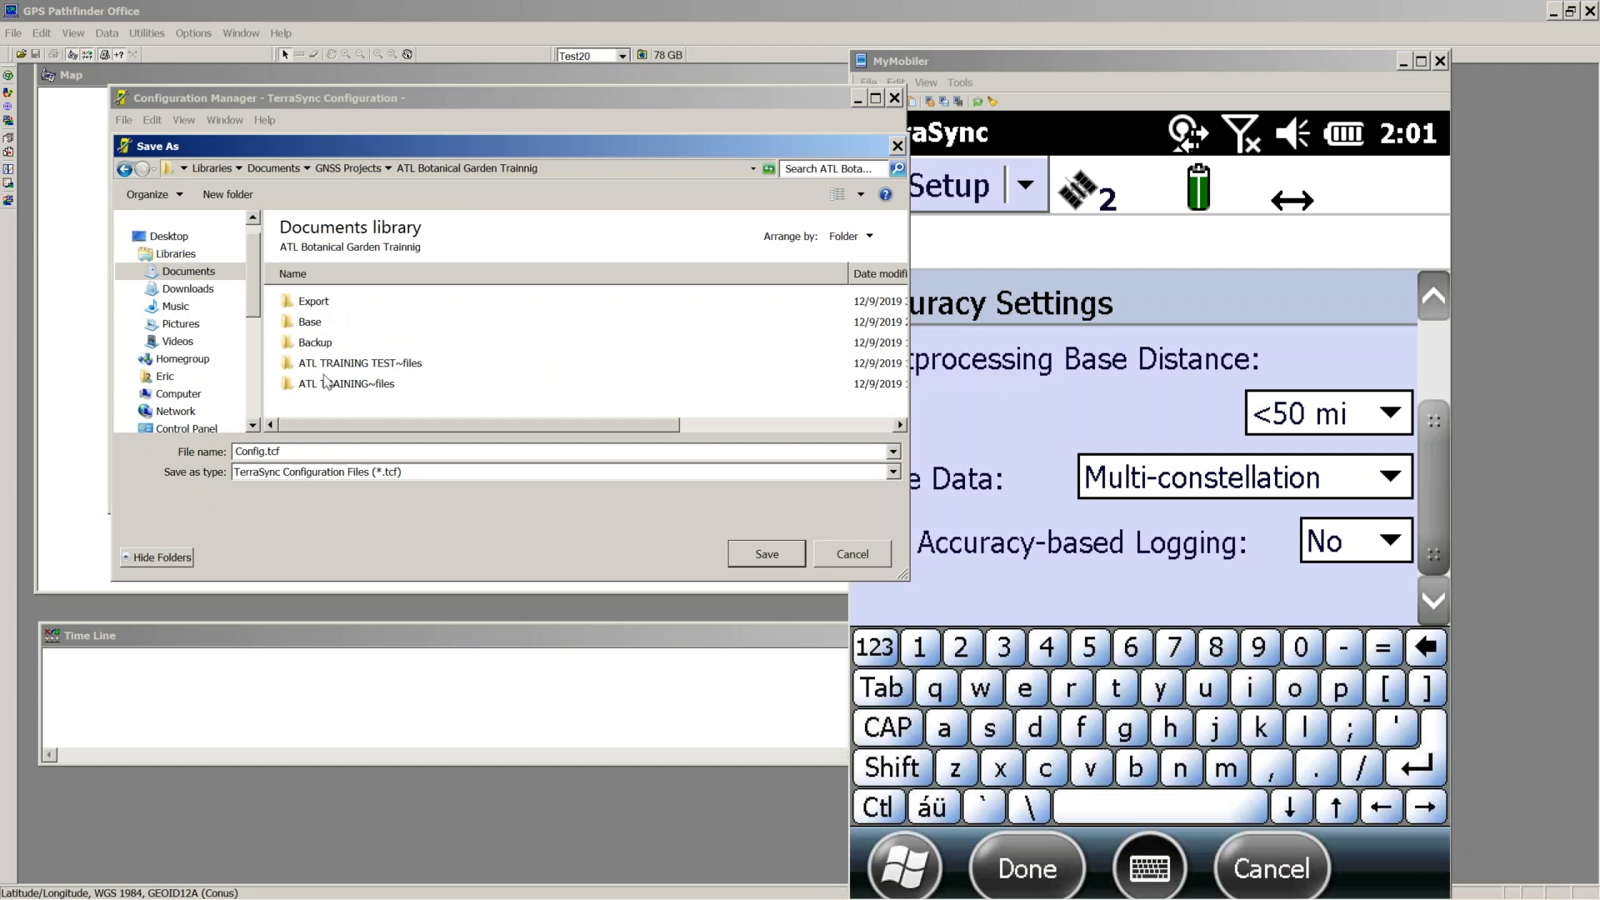
Step: Save the configuration file as "SBAS Real-time" and close Configuration Manager
type("SBAS")
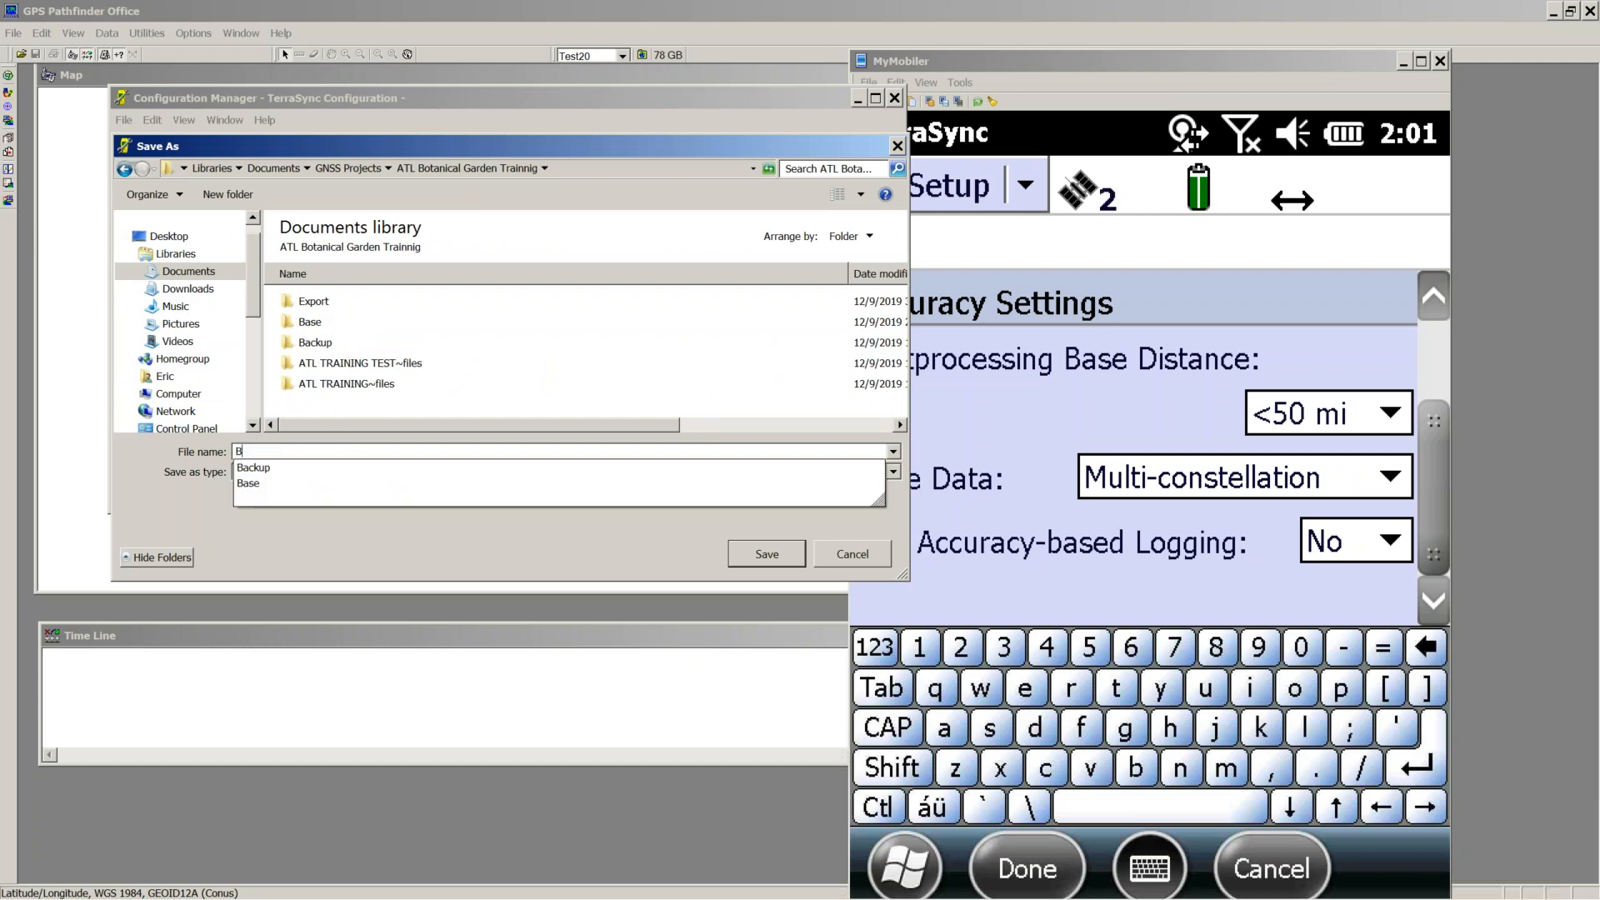
type(" Re")
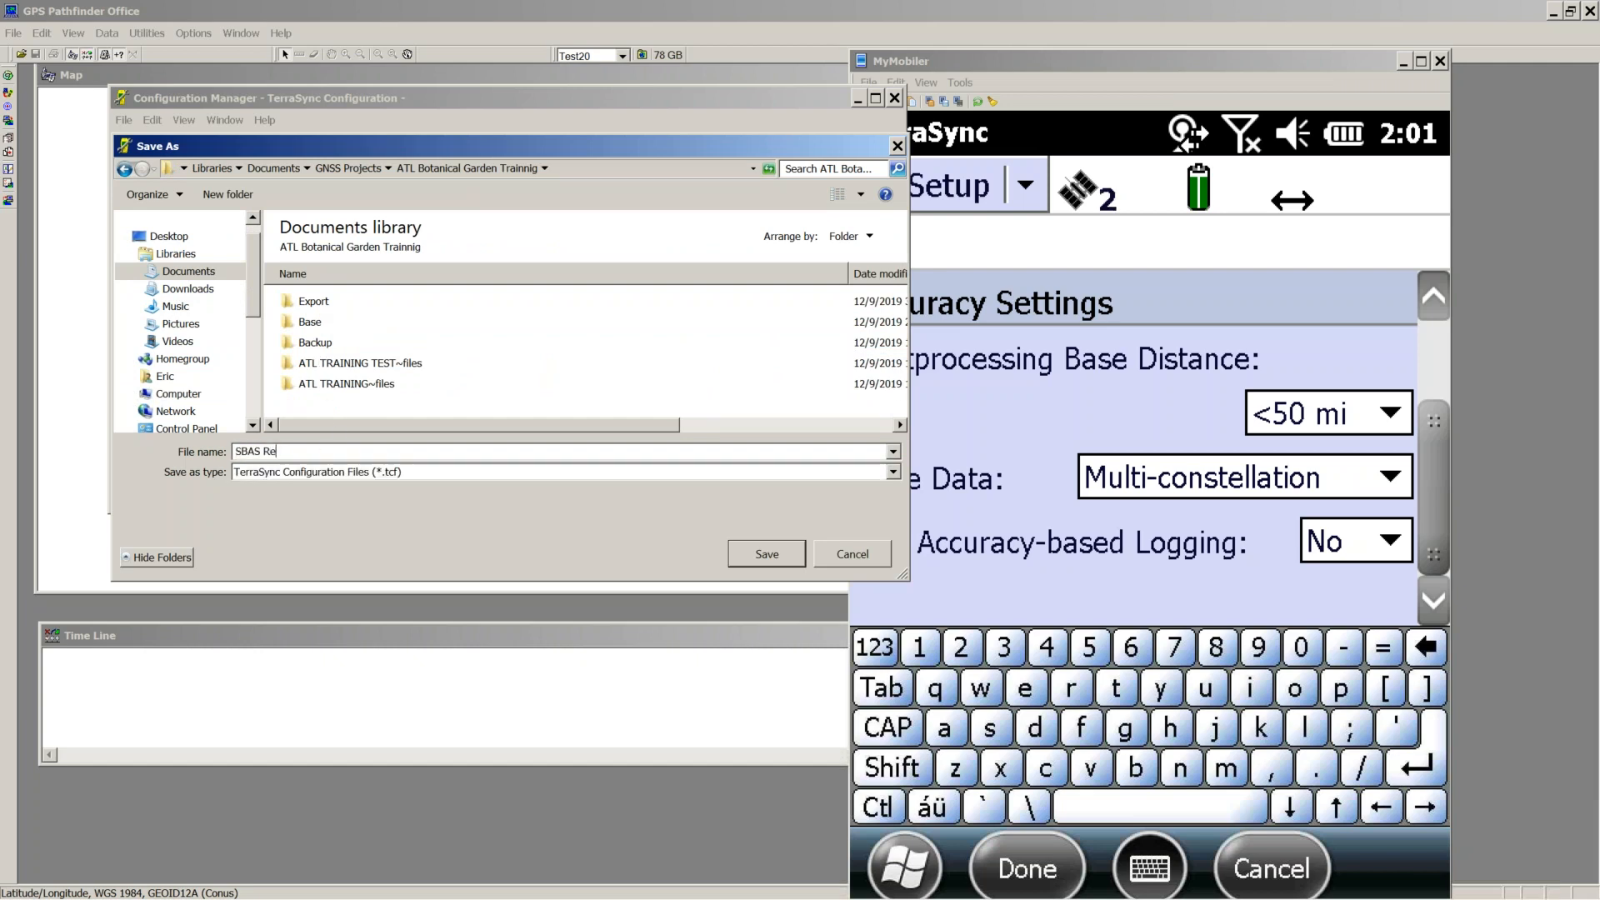
type("al-time")
left_click(769, 555)
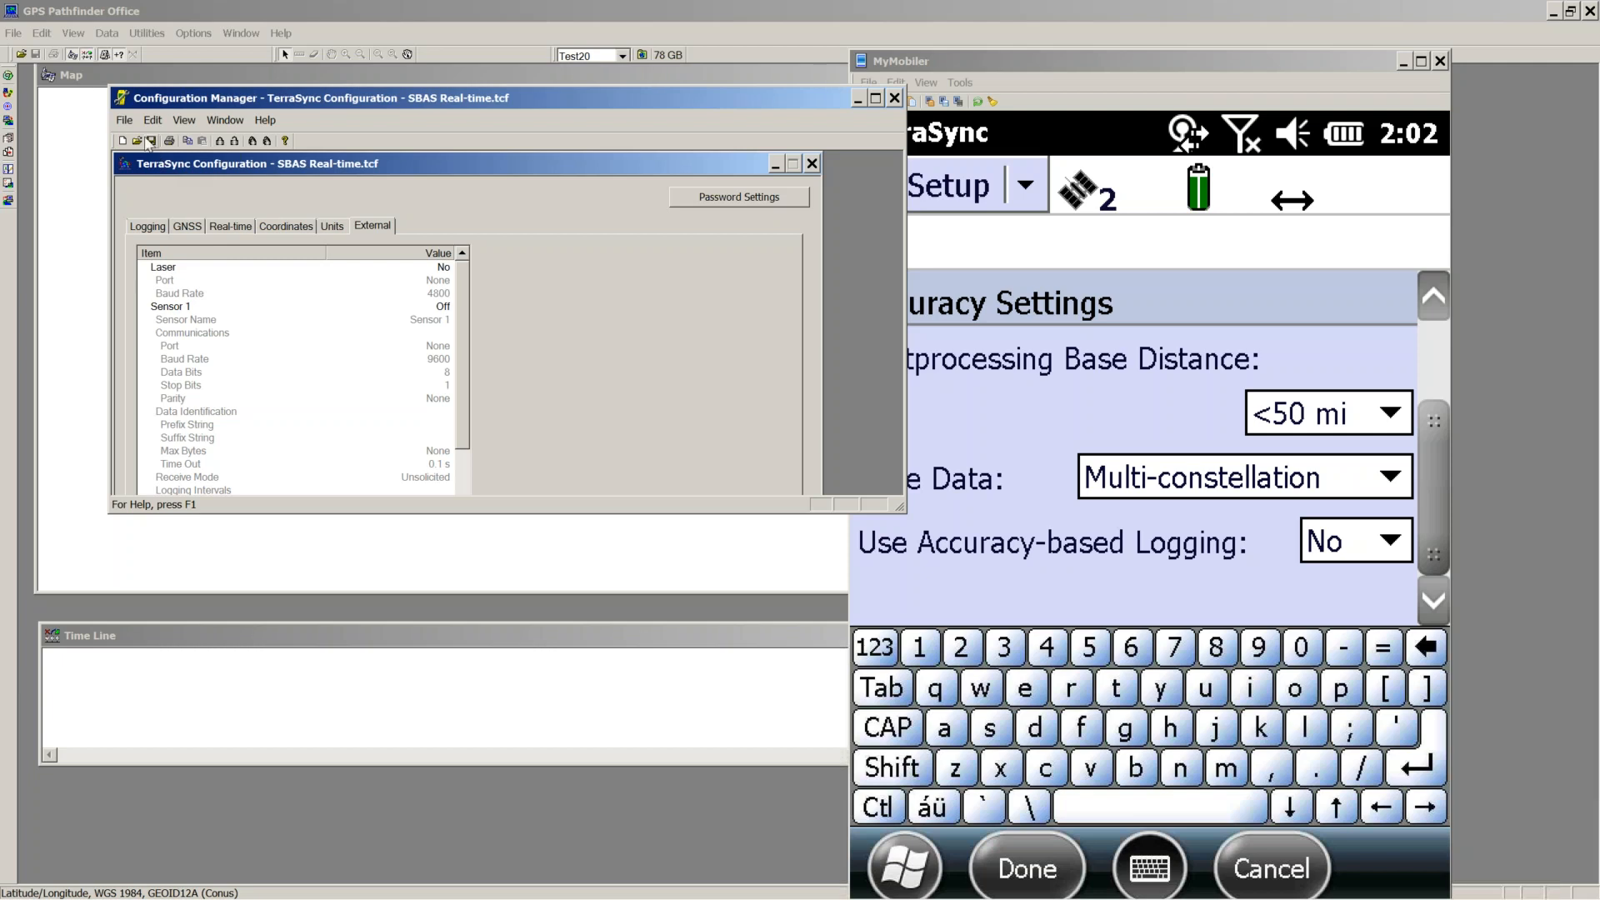
left_click(895, 98)
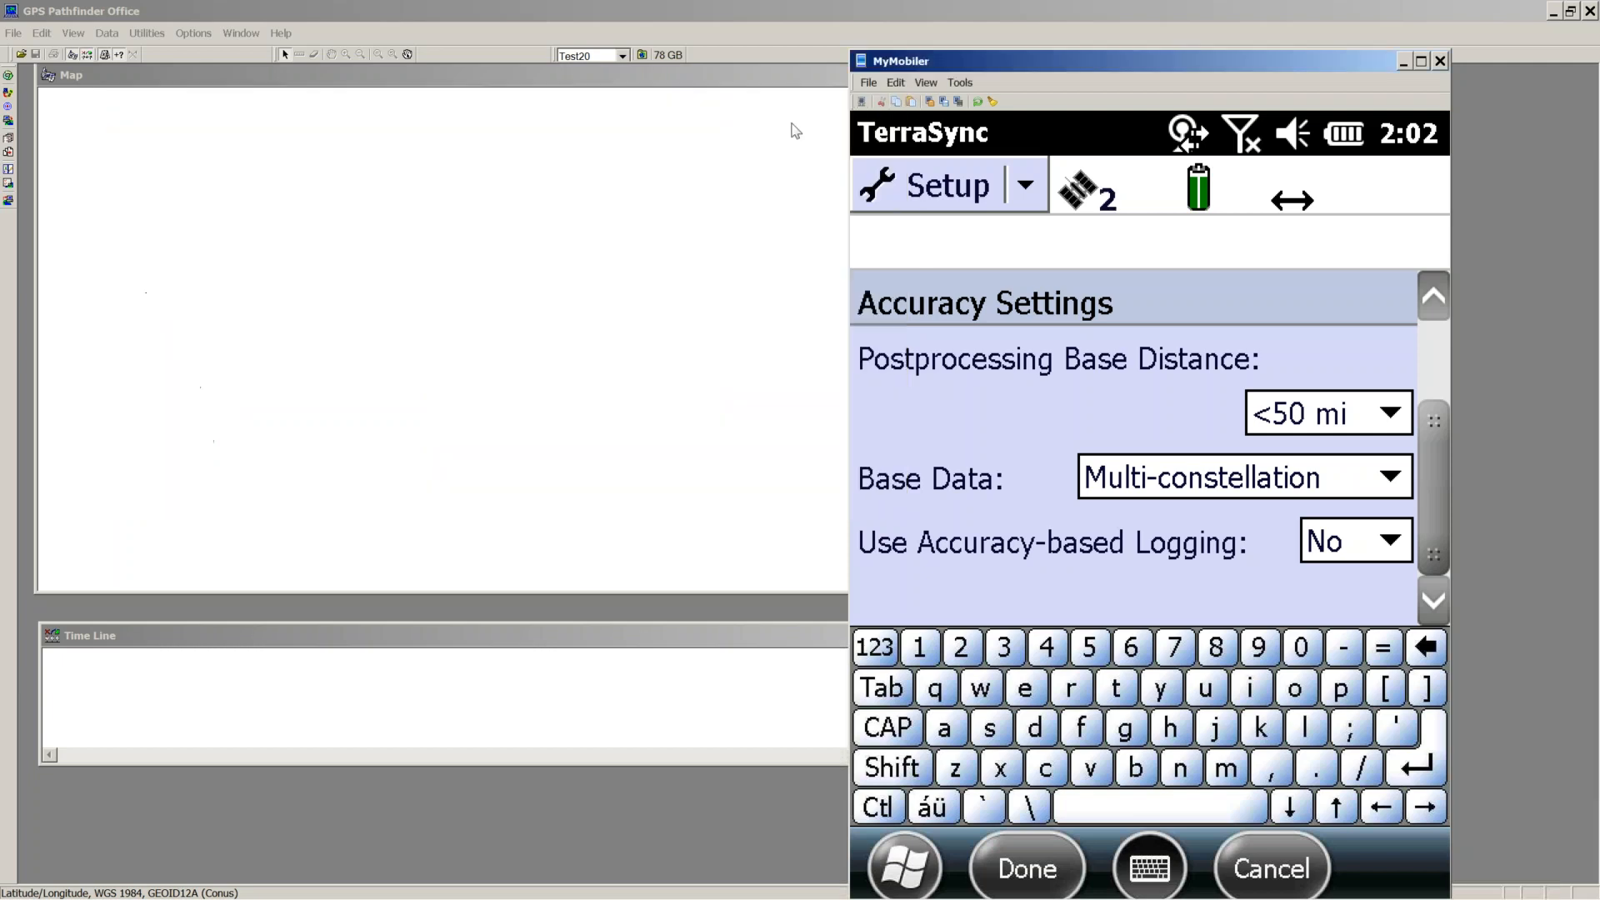
Step: Open Data Transfer and add the SBAS Real-time configuration file to the files to send
left_click(155, 35)
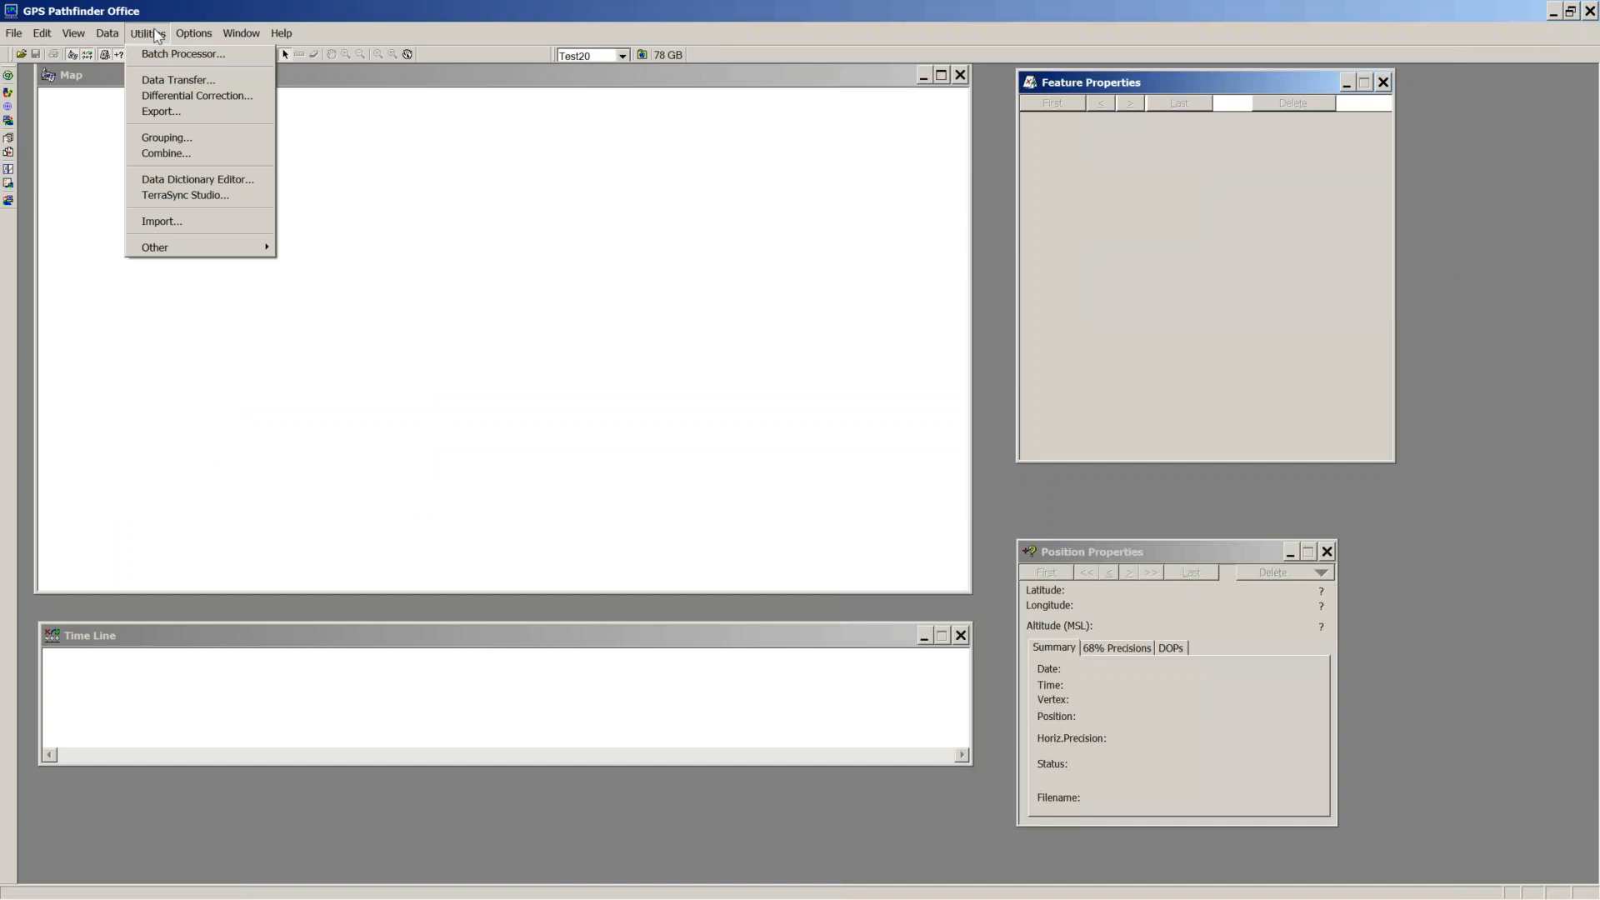
left_click(147, 81)
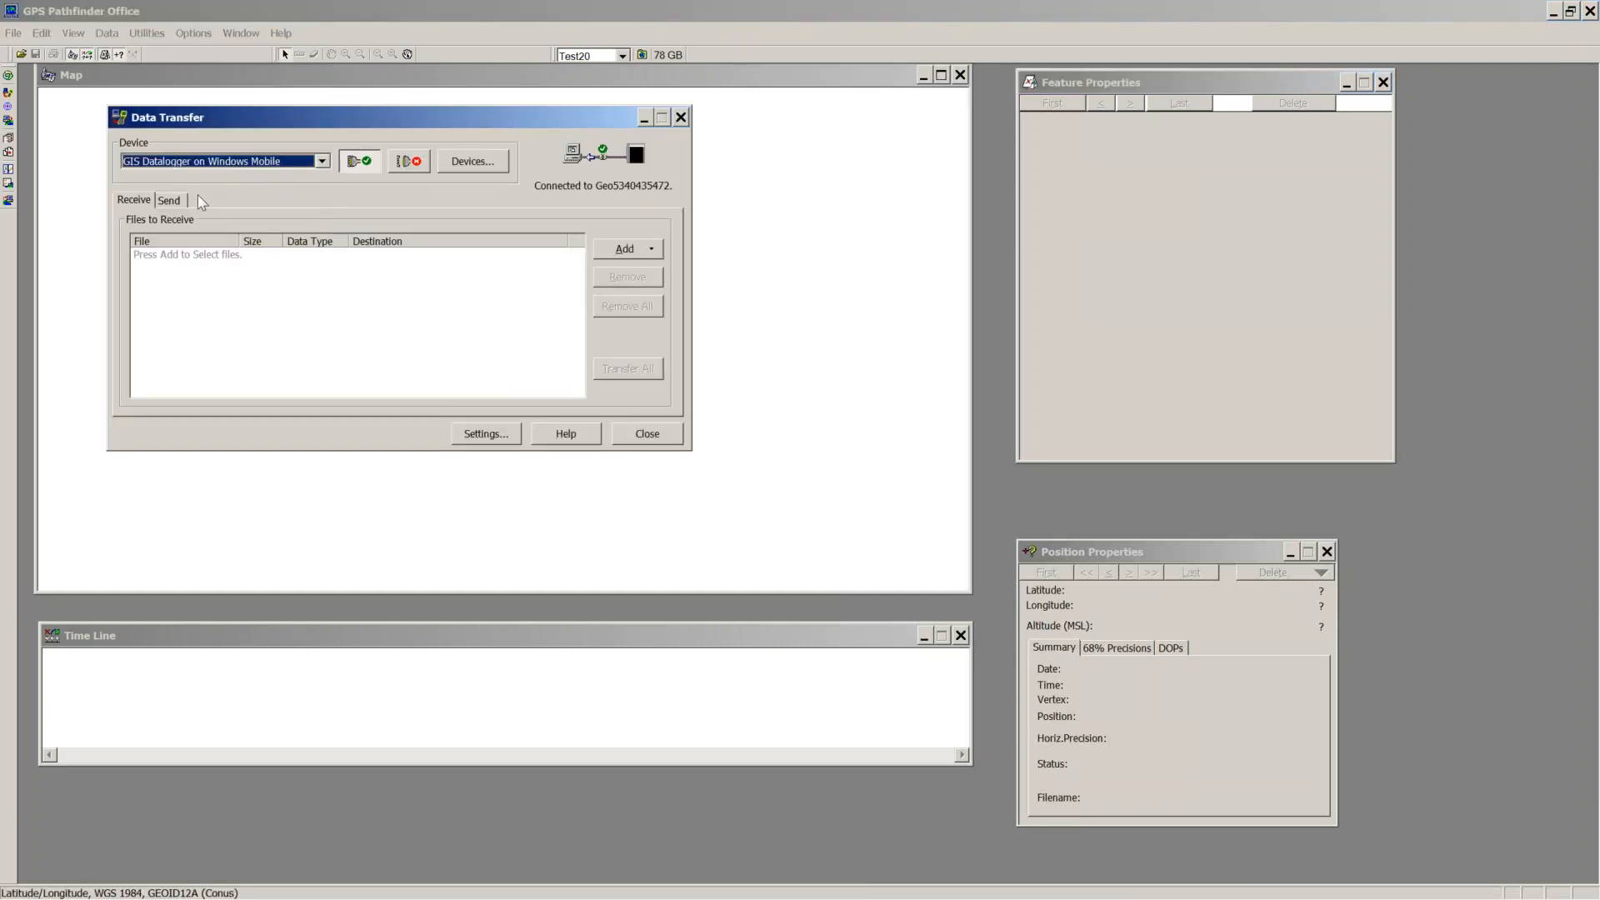
left_click(175, 202)
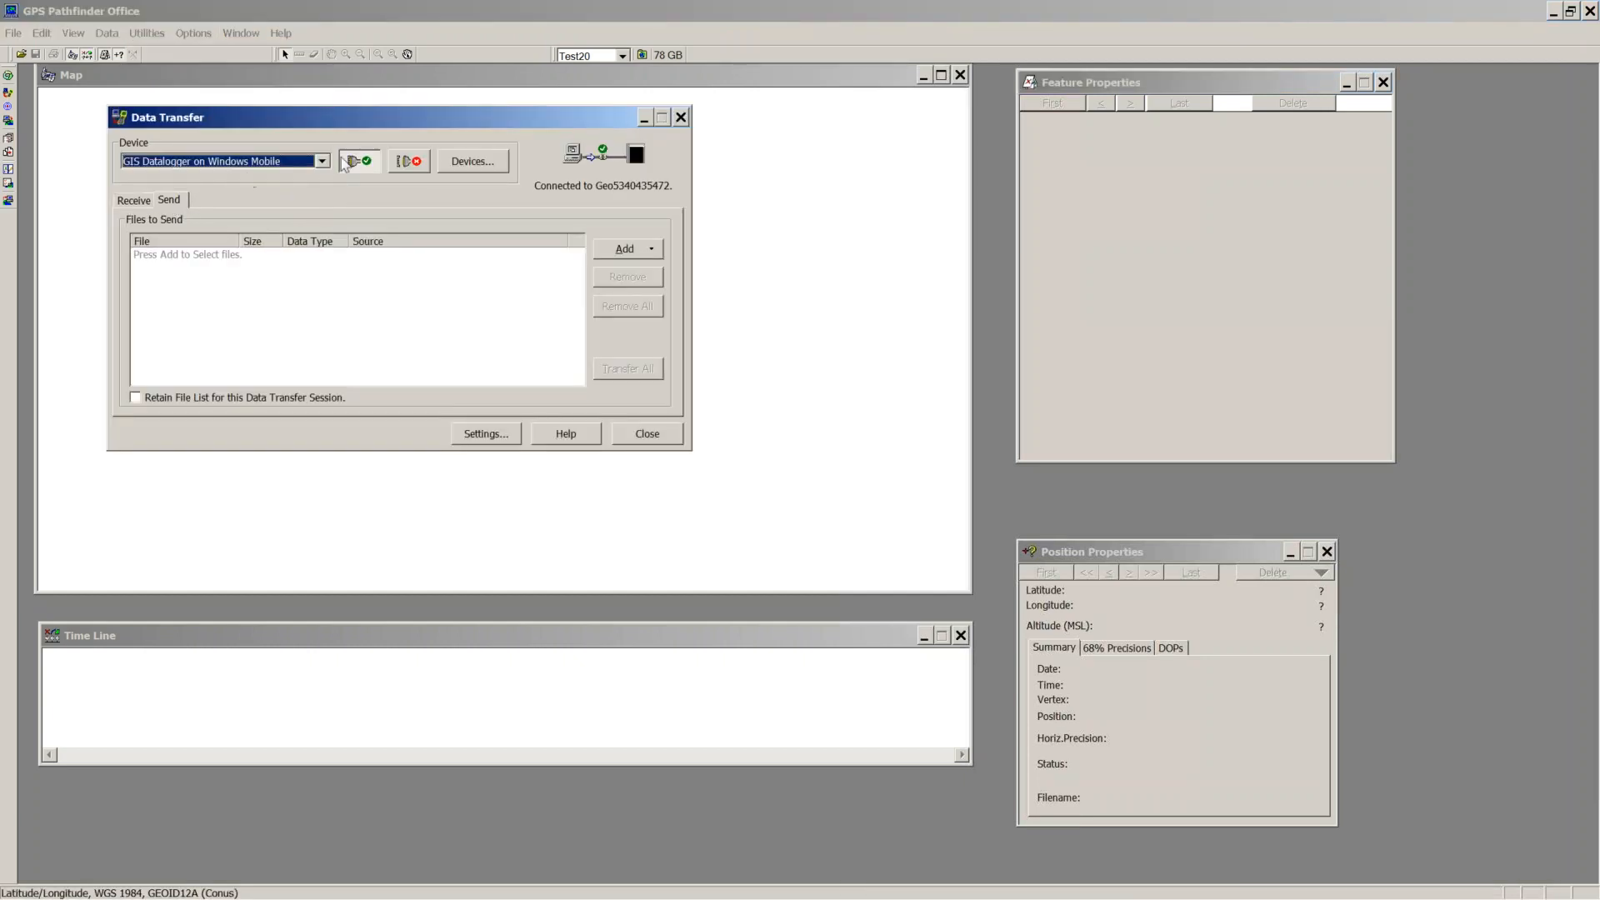
left_click(657, 251)
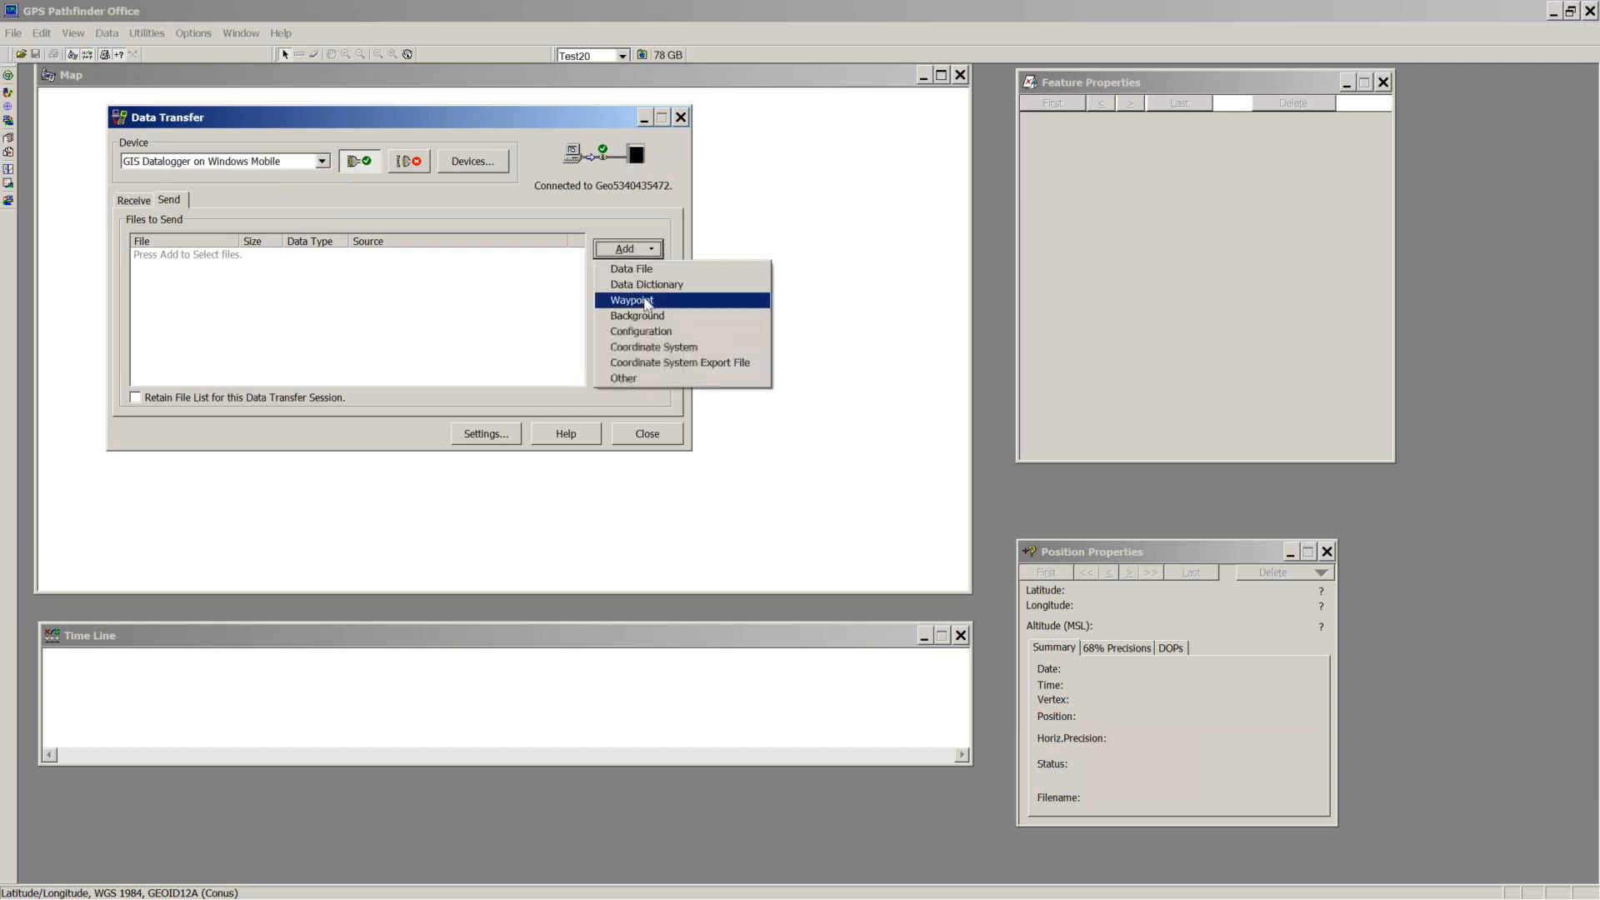
left_click(655, 333)
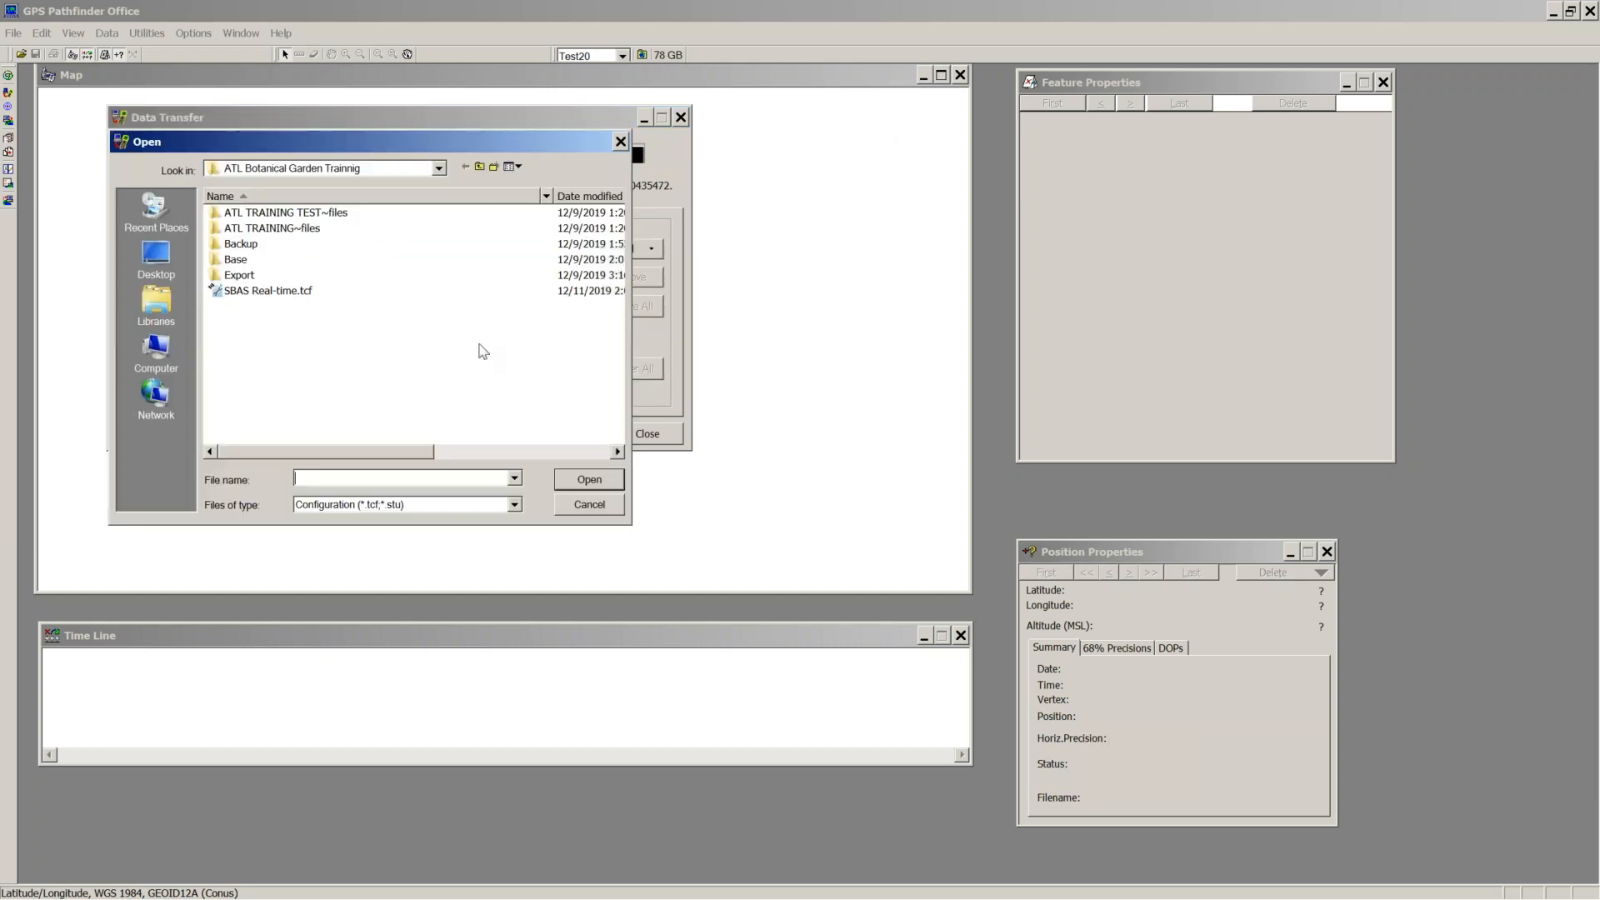
left_click(265, 292)
left_click(588, 479)
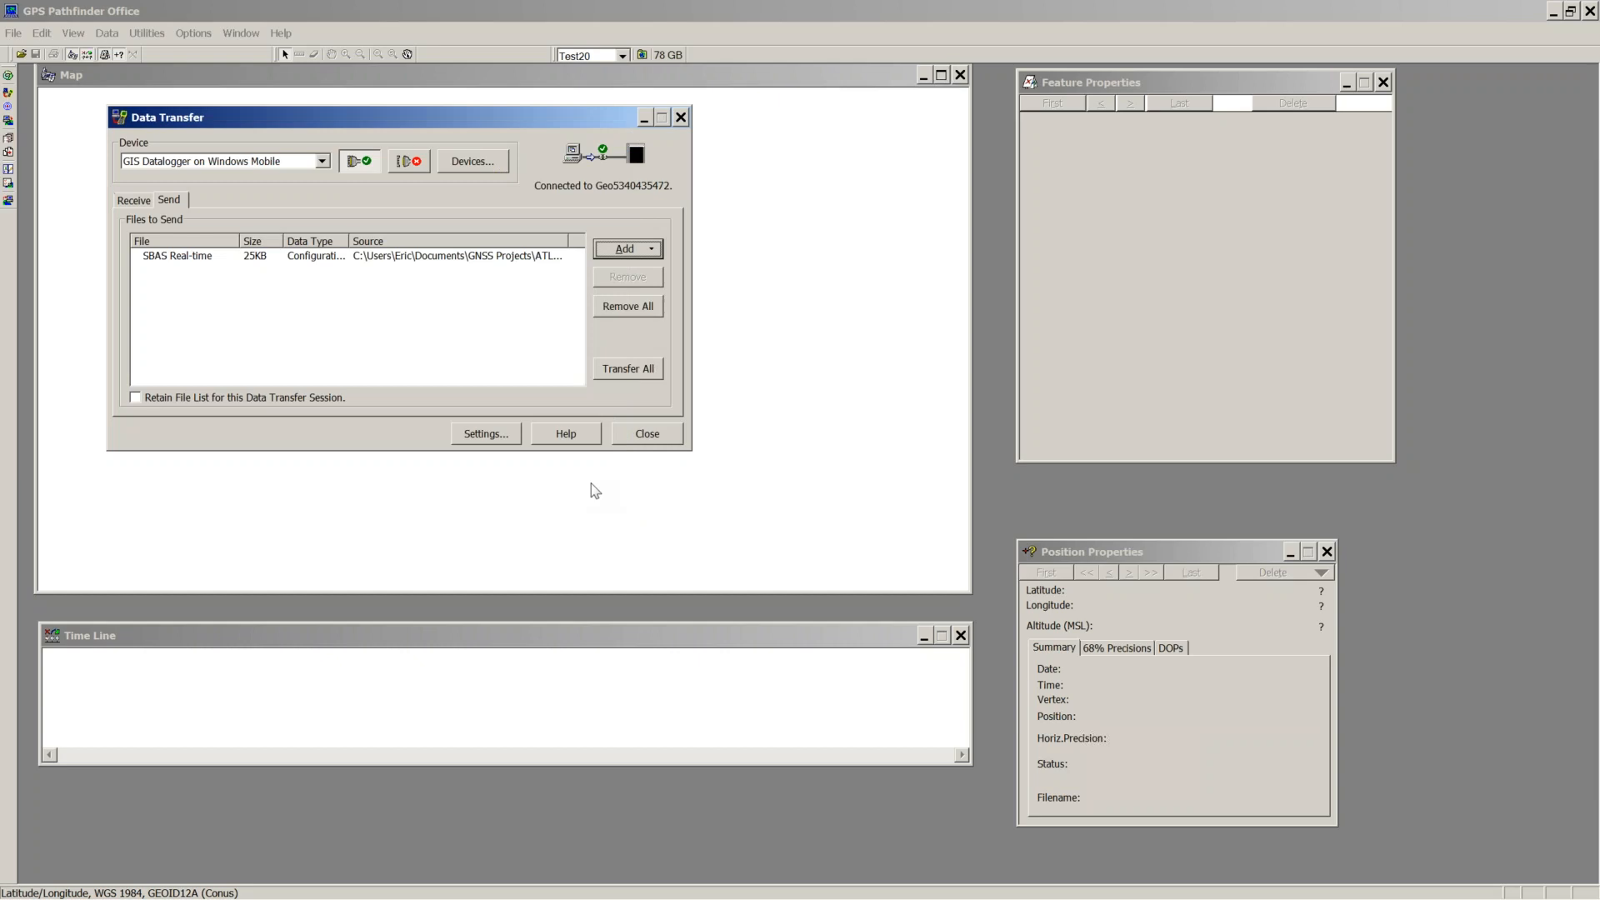
Step: Transfer the listed configuration file to the handheld, then disconnect the device and close Data Transfer
left_click(655, 364)
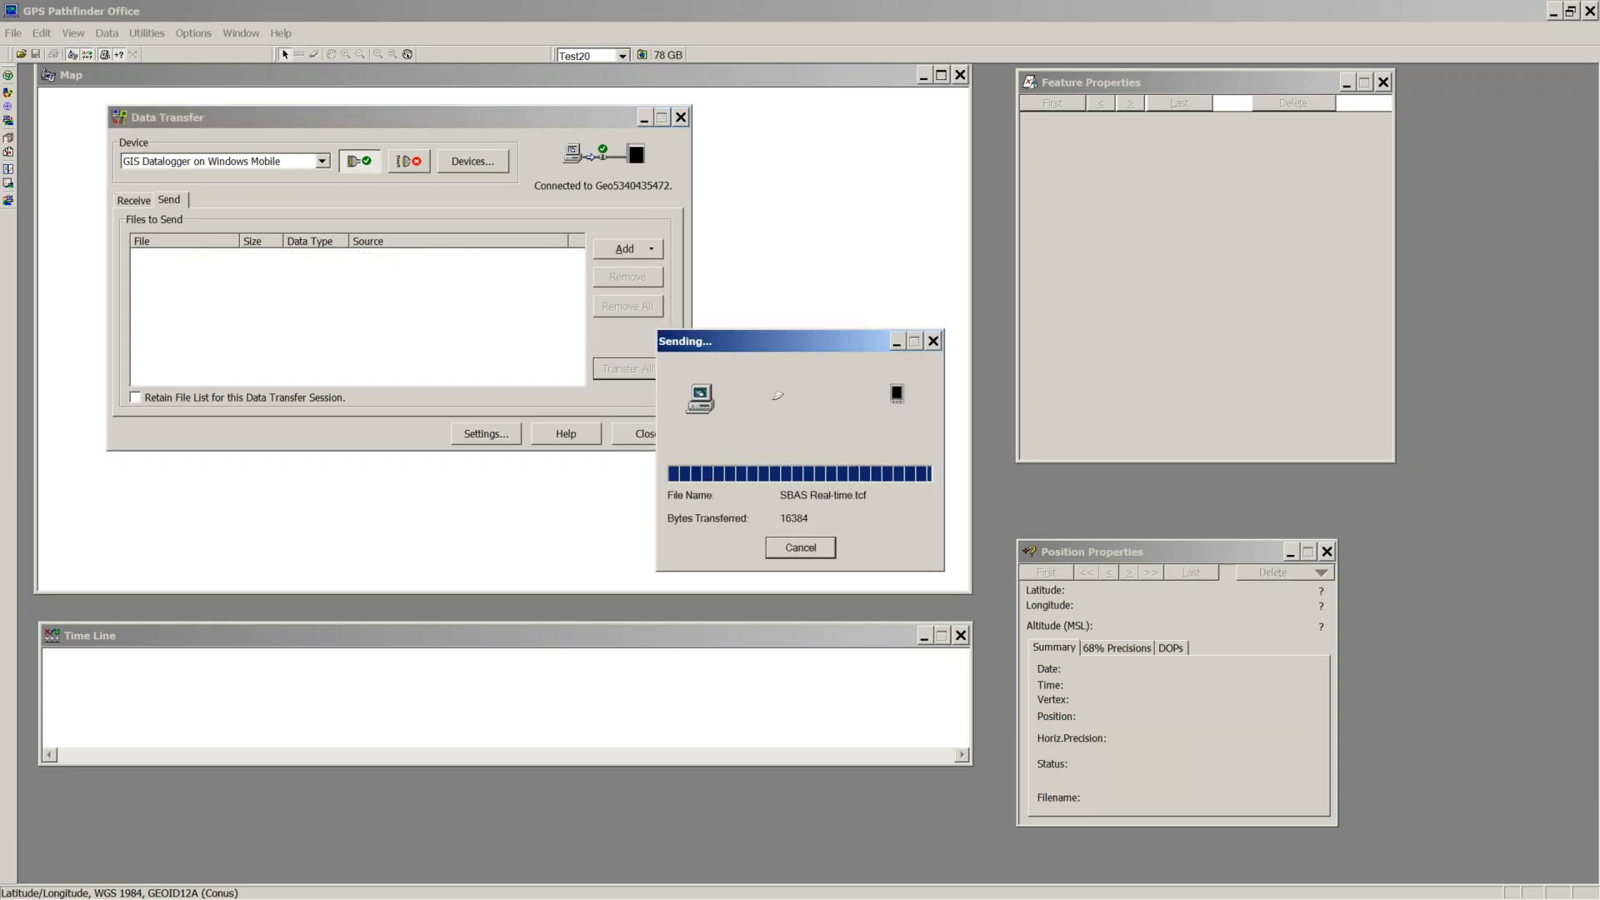
left_click(709, 519)
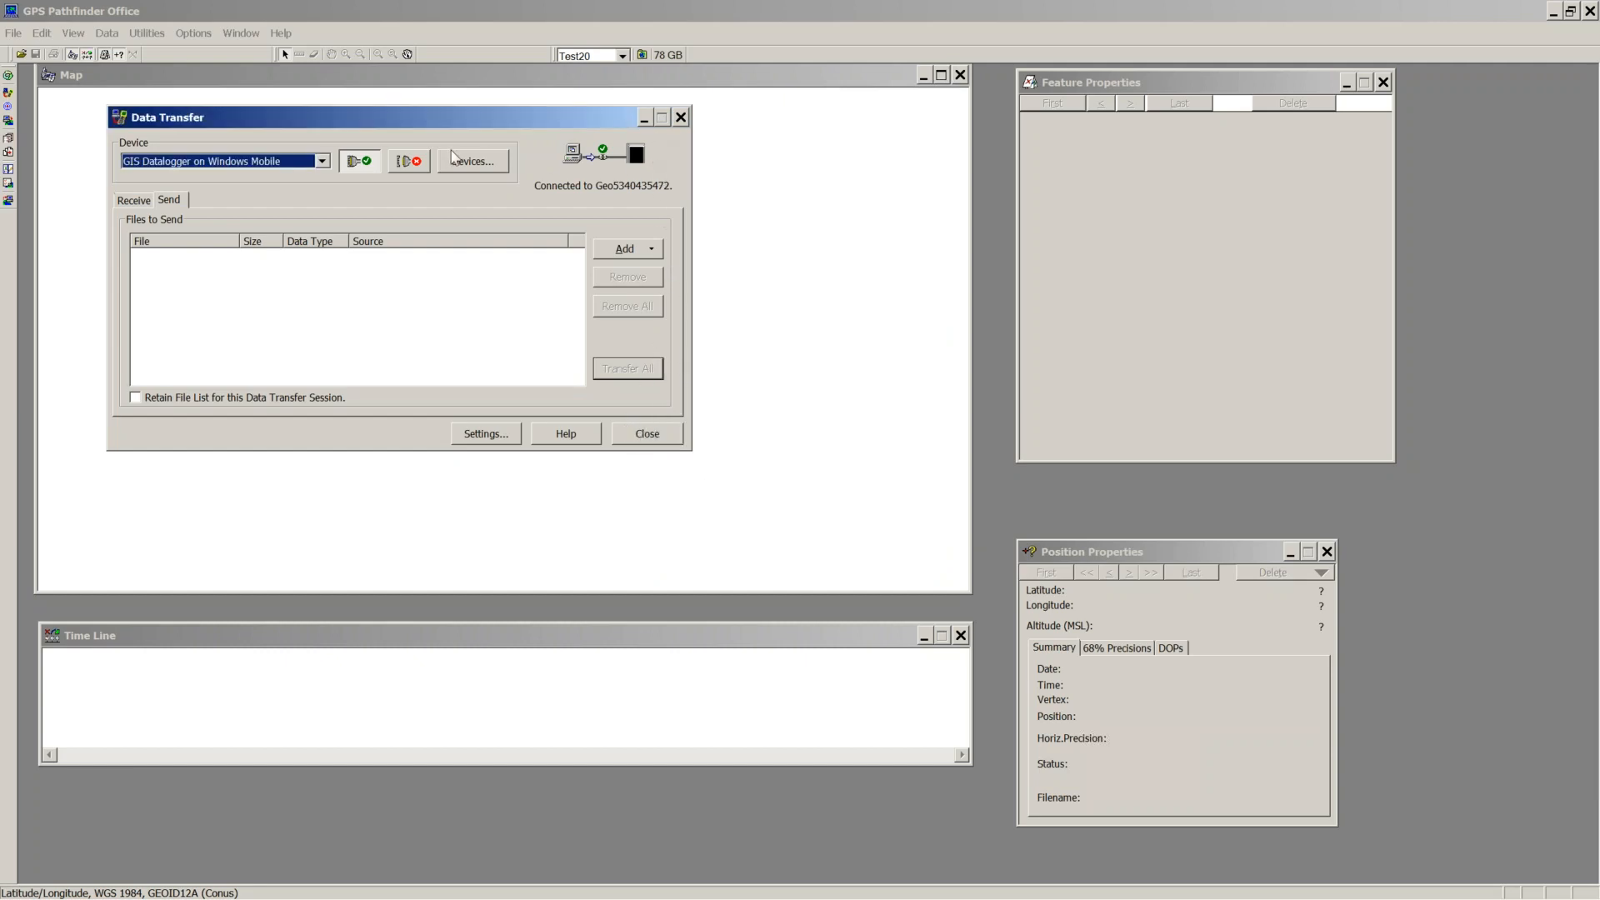
left_click(409, 161)
left_click(681, 118)
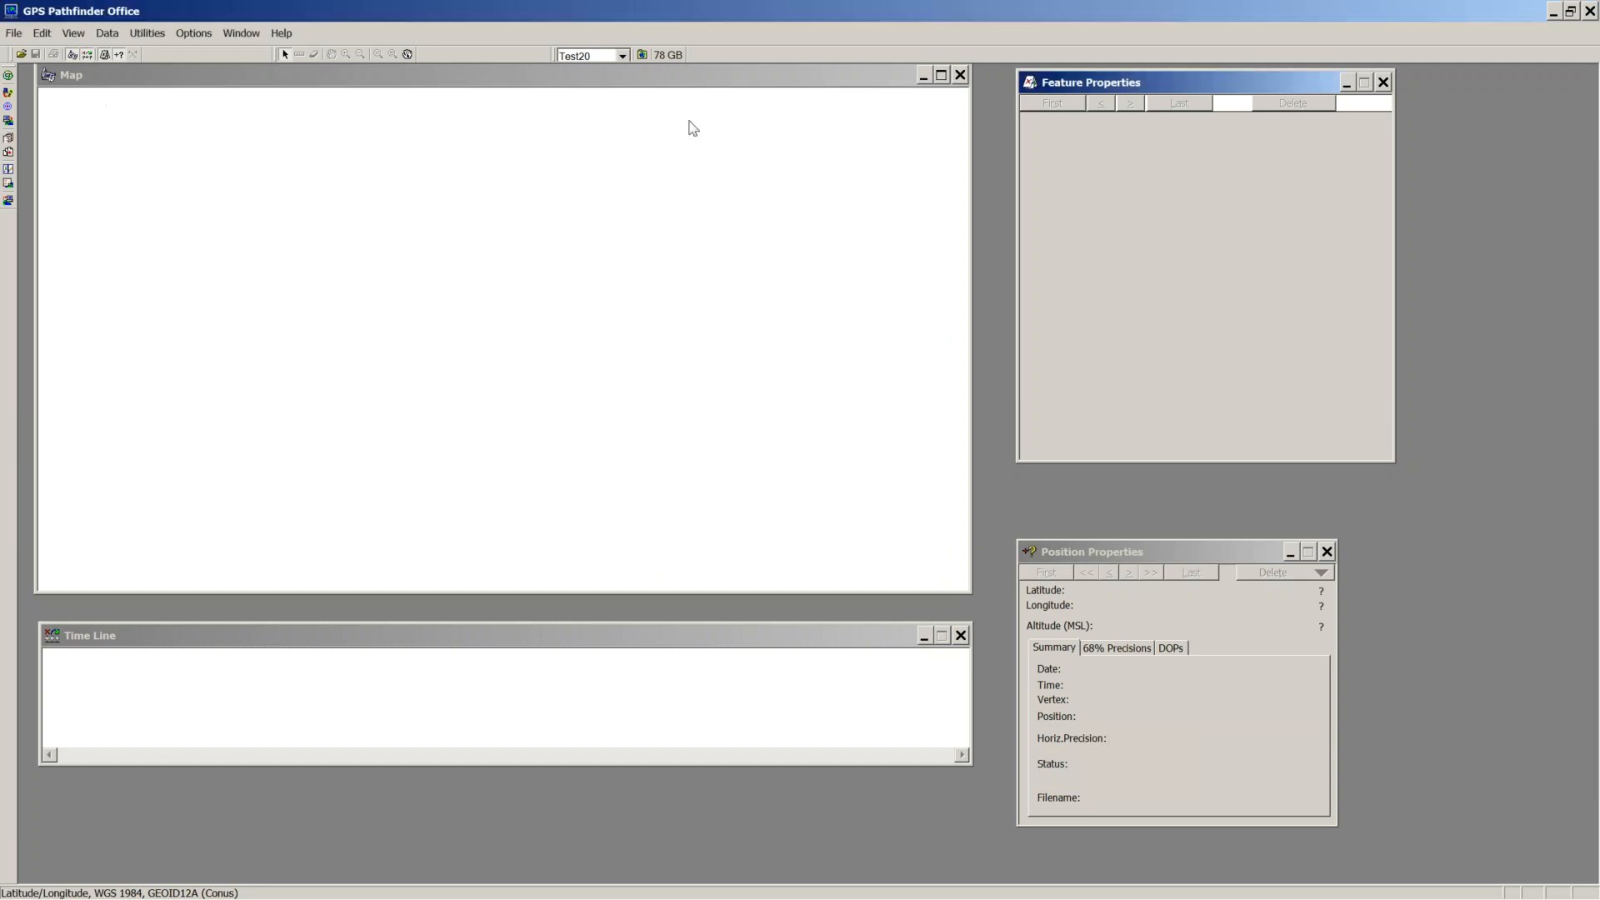
Step: Switch to the handheld's TerraSync display in MyMobiler and leave its Accuracy and Logging Settings without saving
left_click(1554, 10)
left_click_drag(1105, 61, 658, 40)
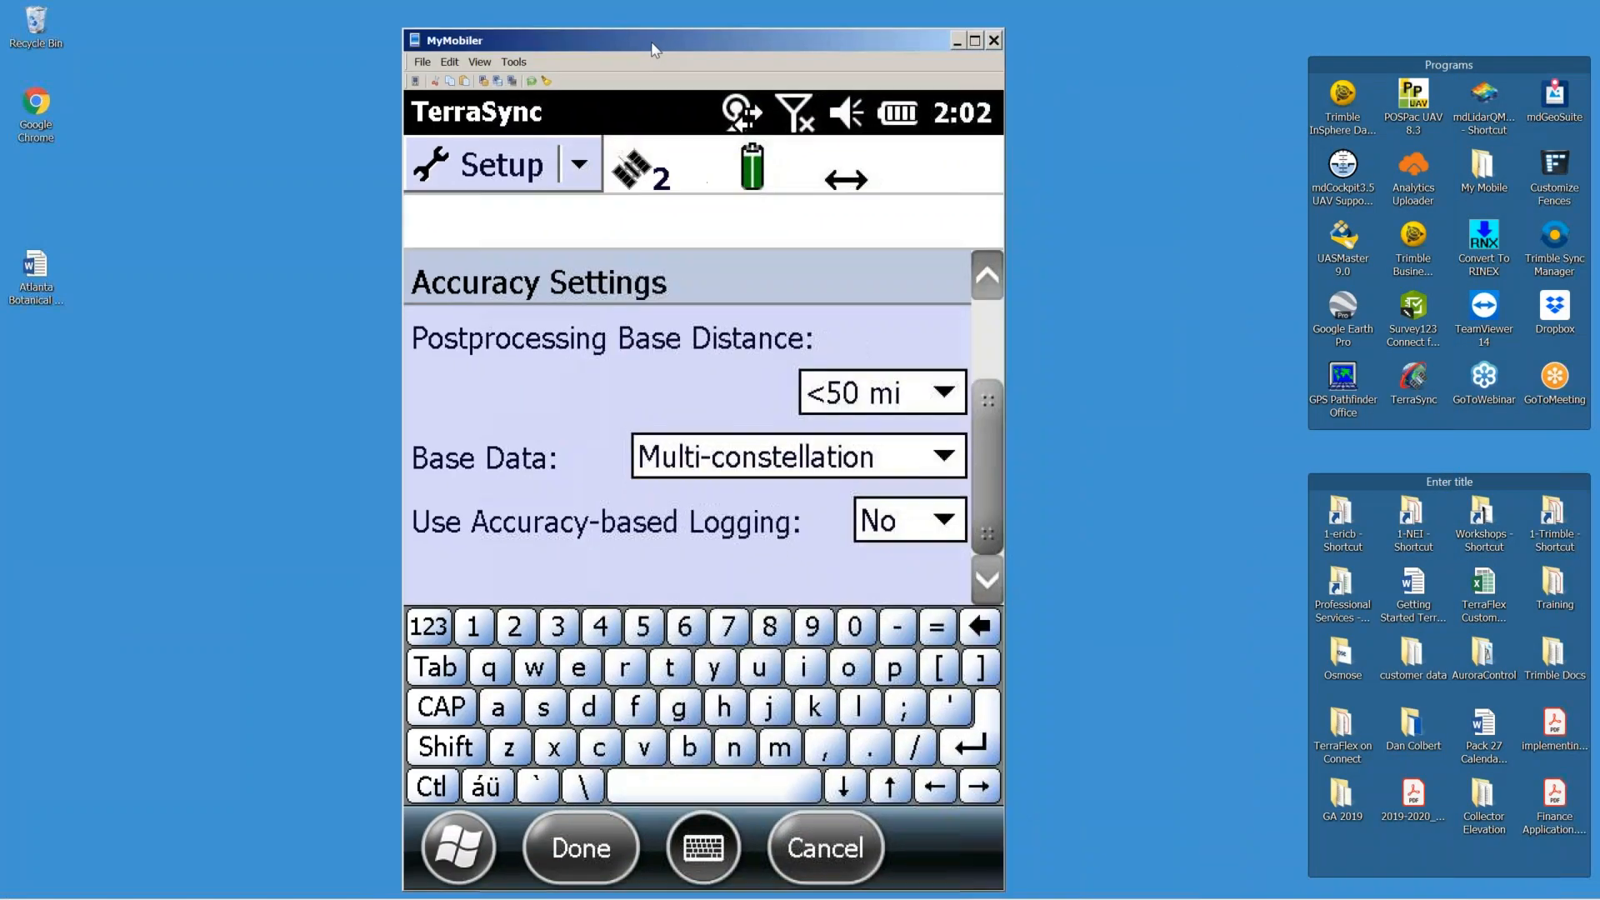
double_click(1234, 300)
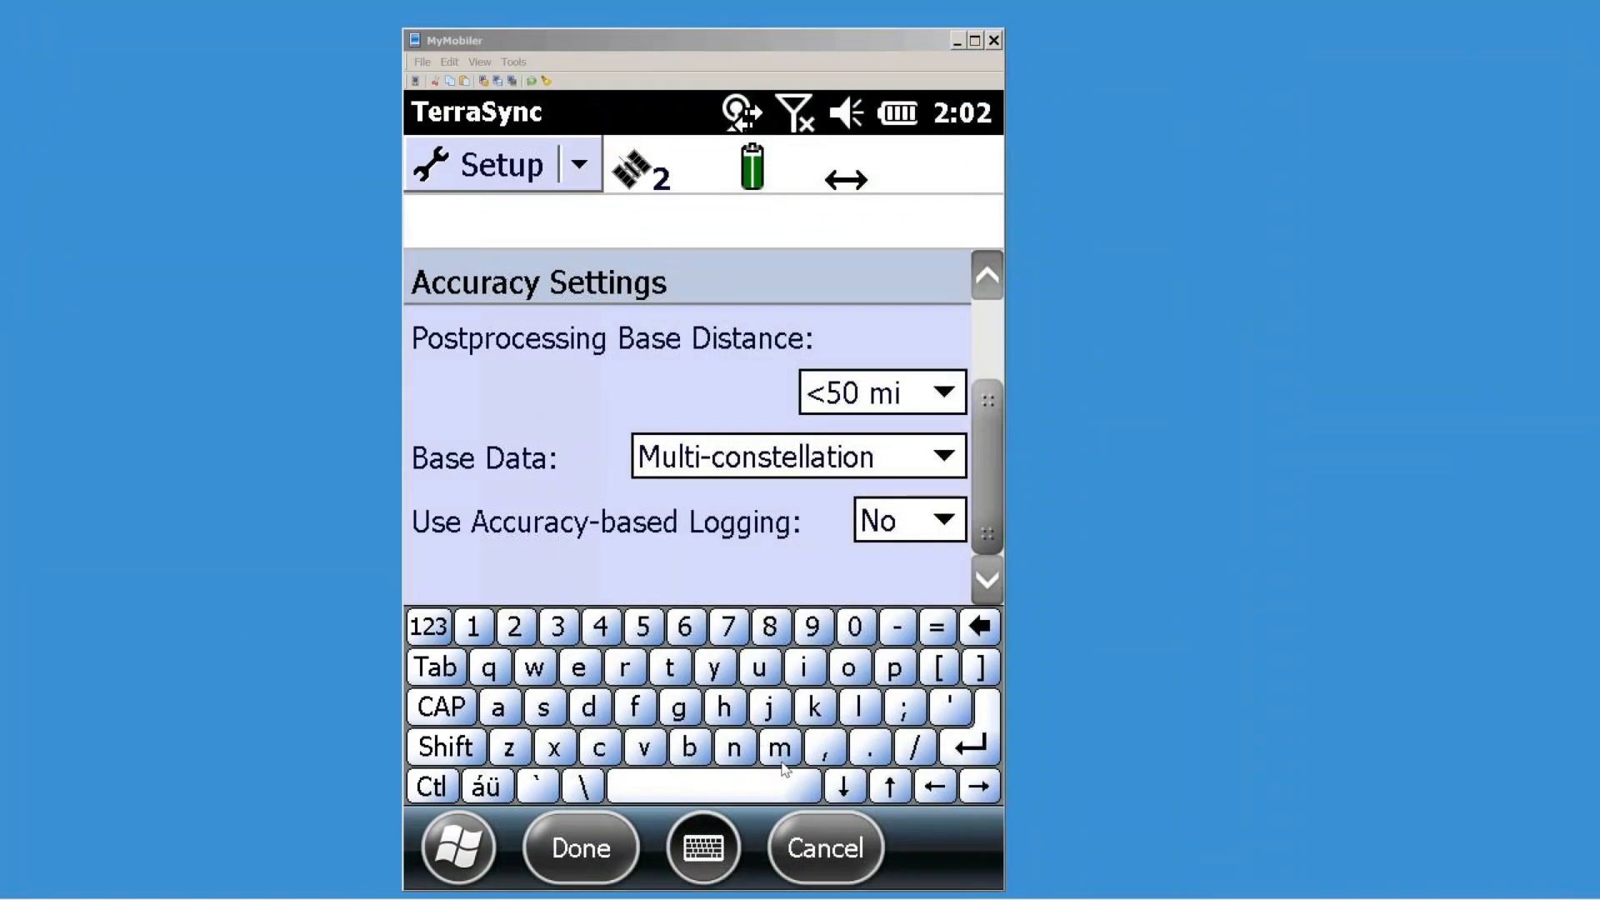
left_click(828, 825)
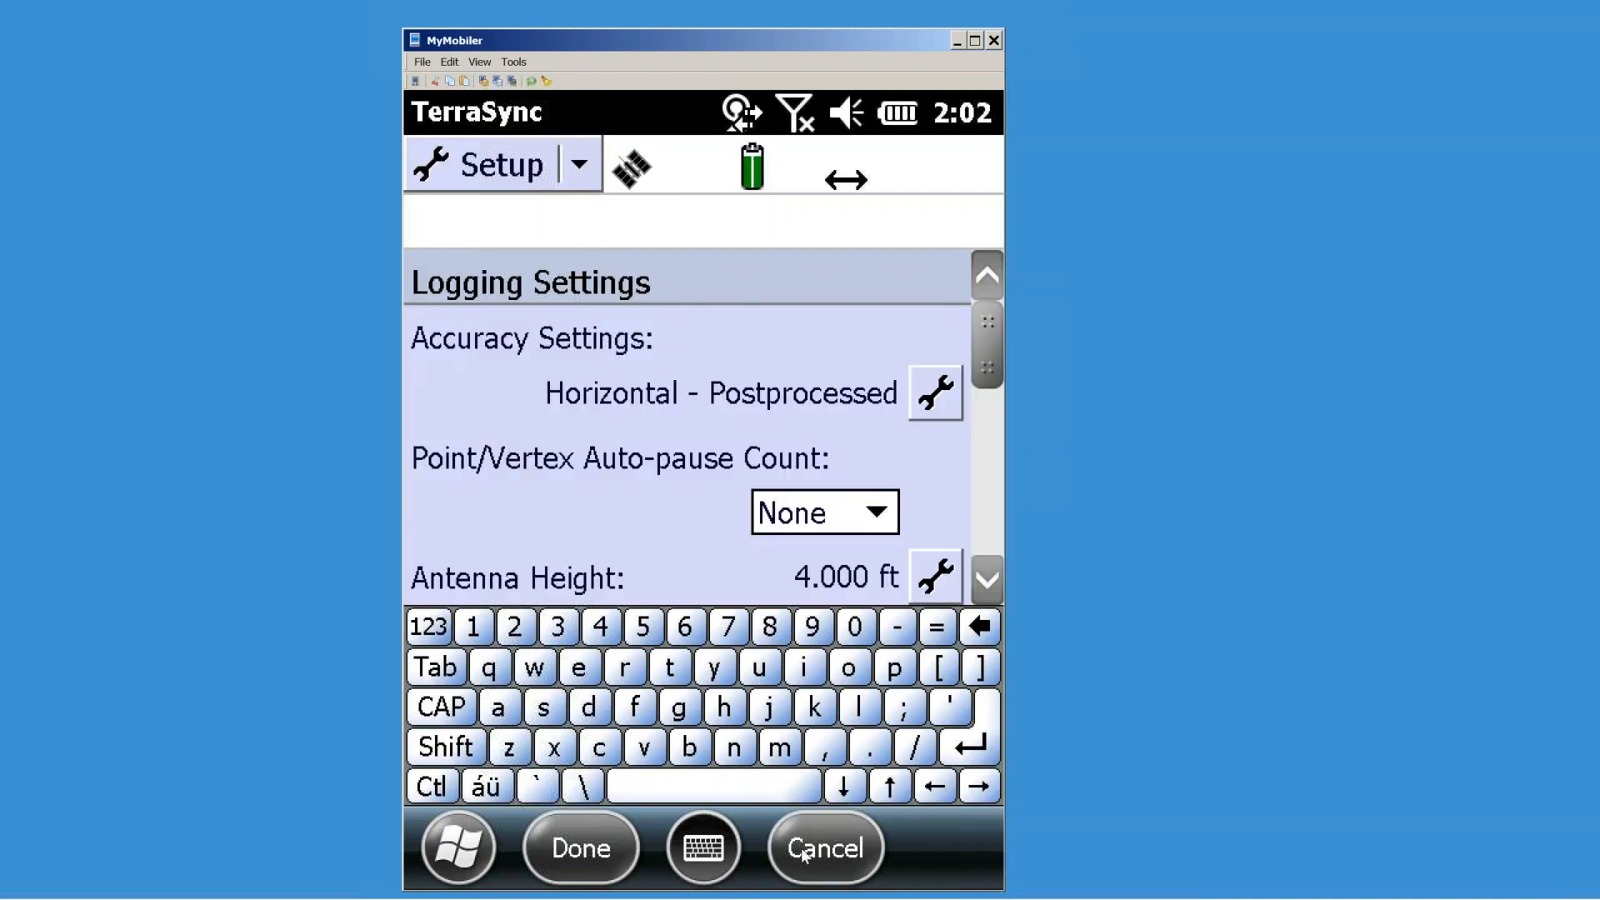
left_click(803, 850)
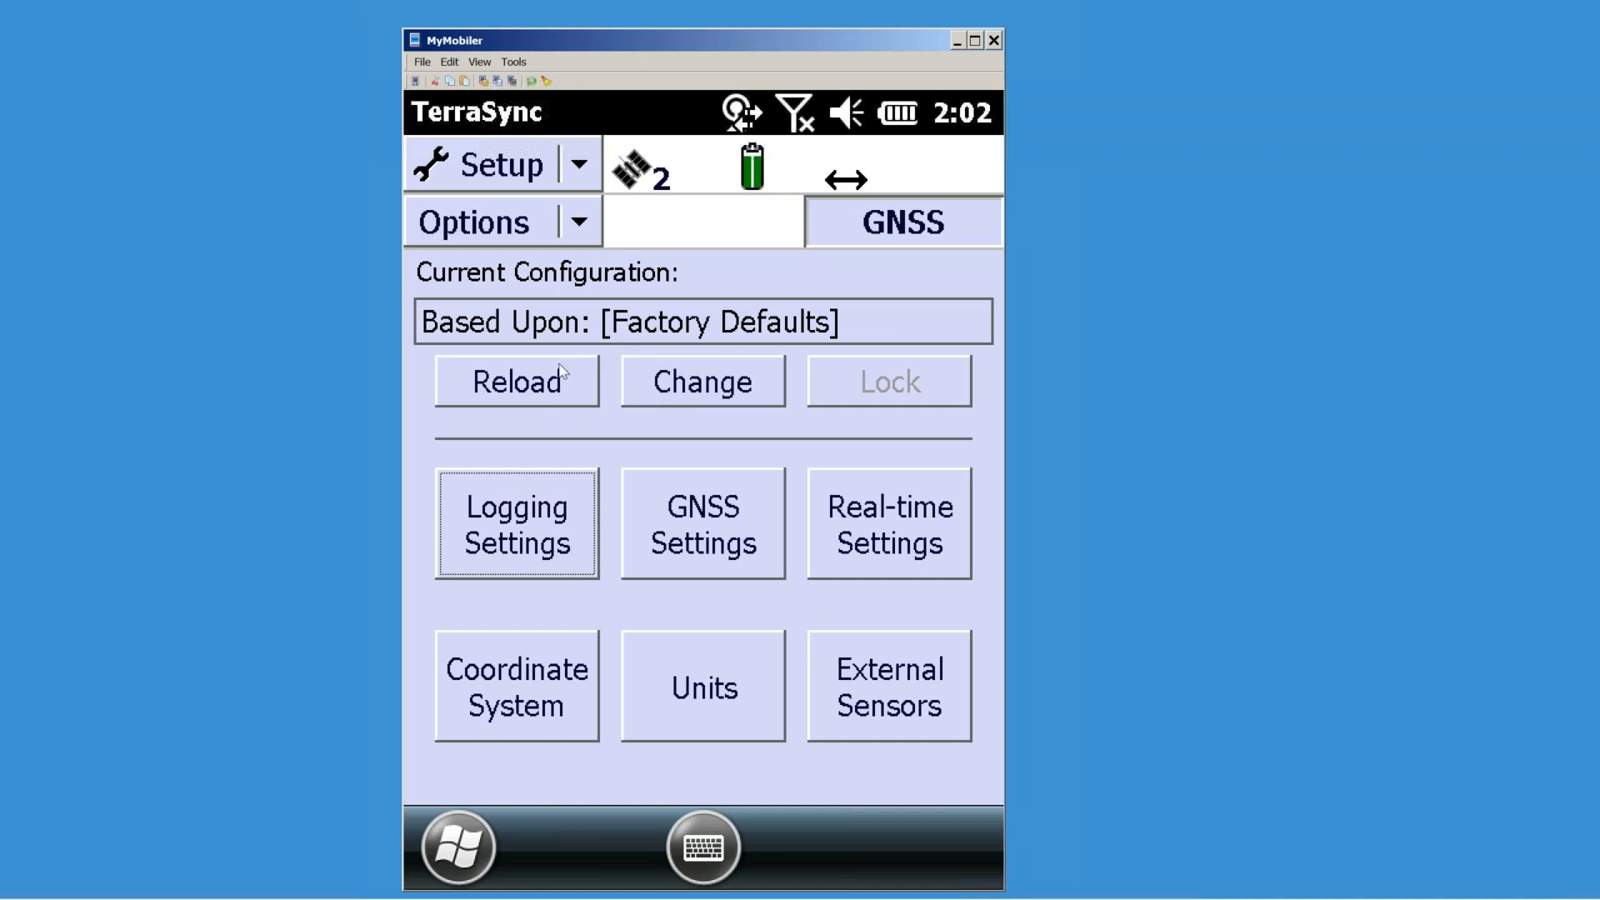
Step: Reload TerraSync's factory defaults, then change the current configuration to SBAS Real-time, discarding the current settings
left_click(529, 372)
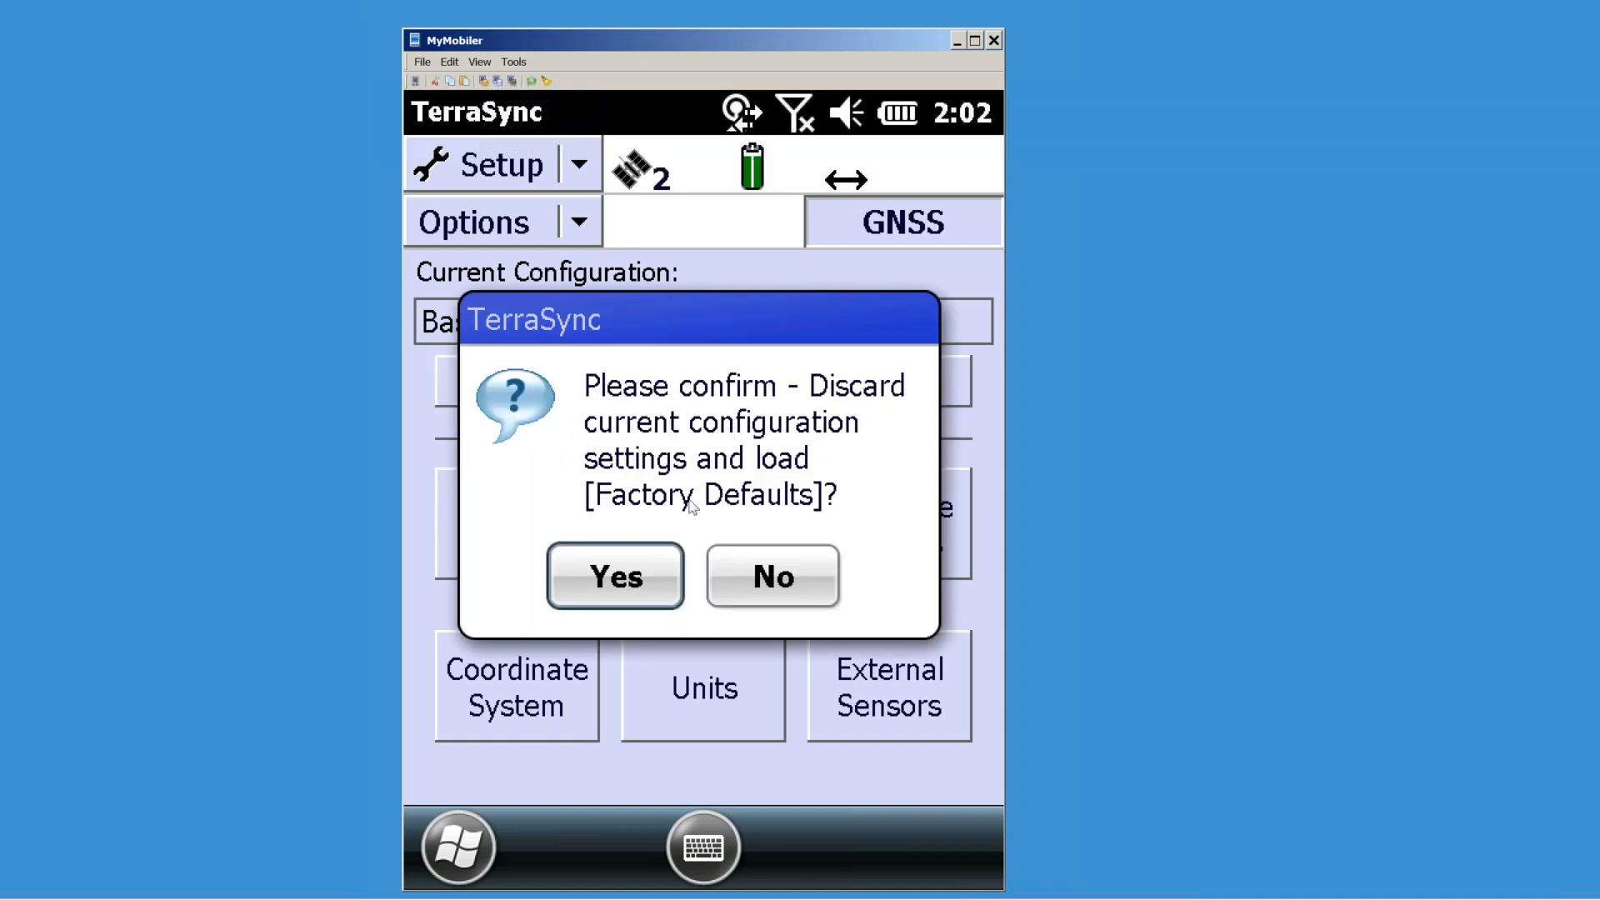
left_click(621, 574)
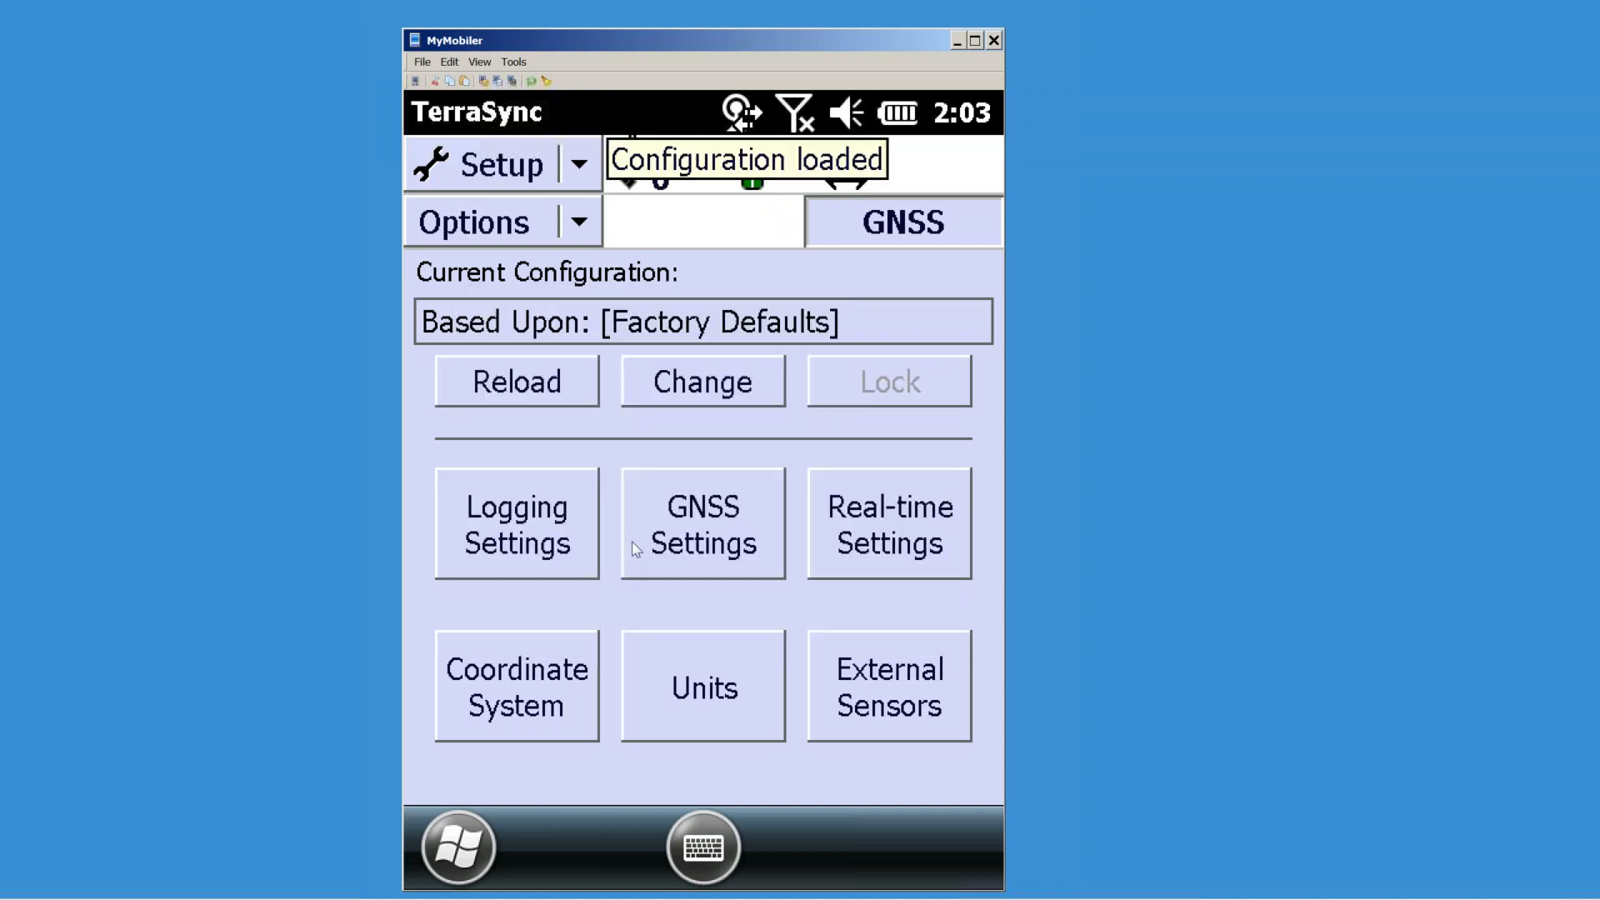
left_click(714, 389)
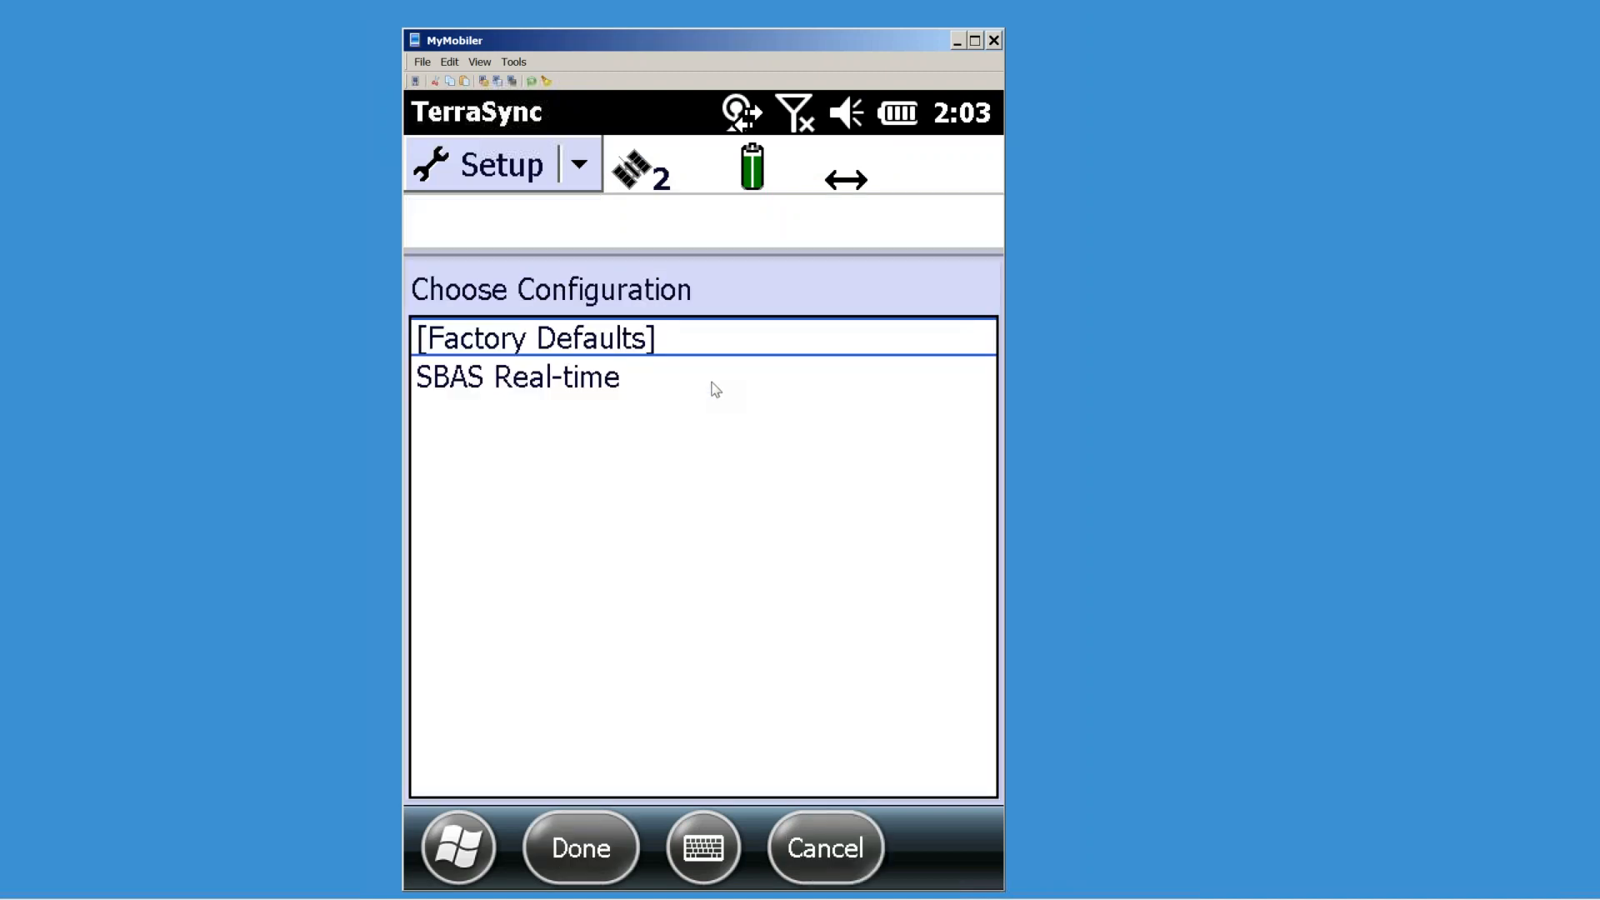
left_click(484, 377)
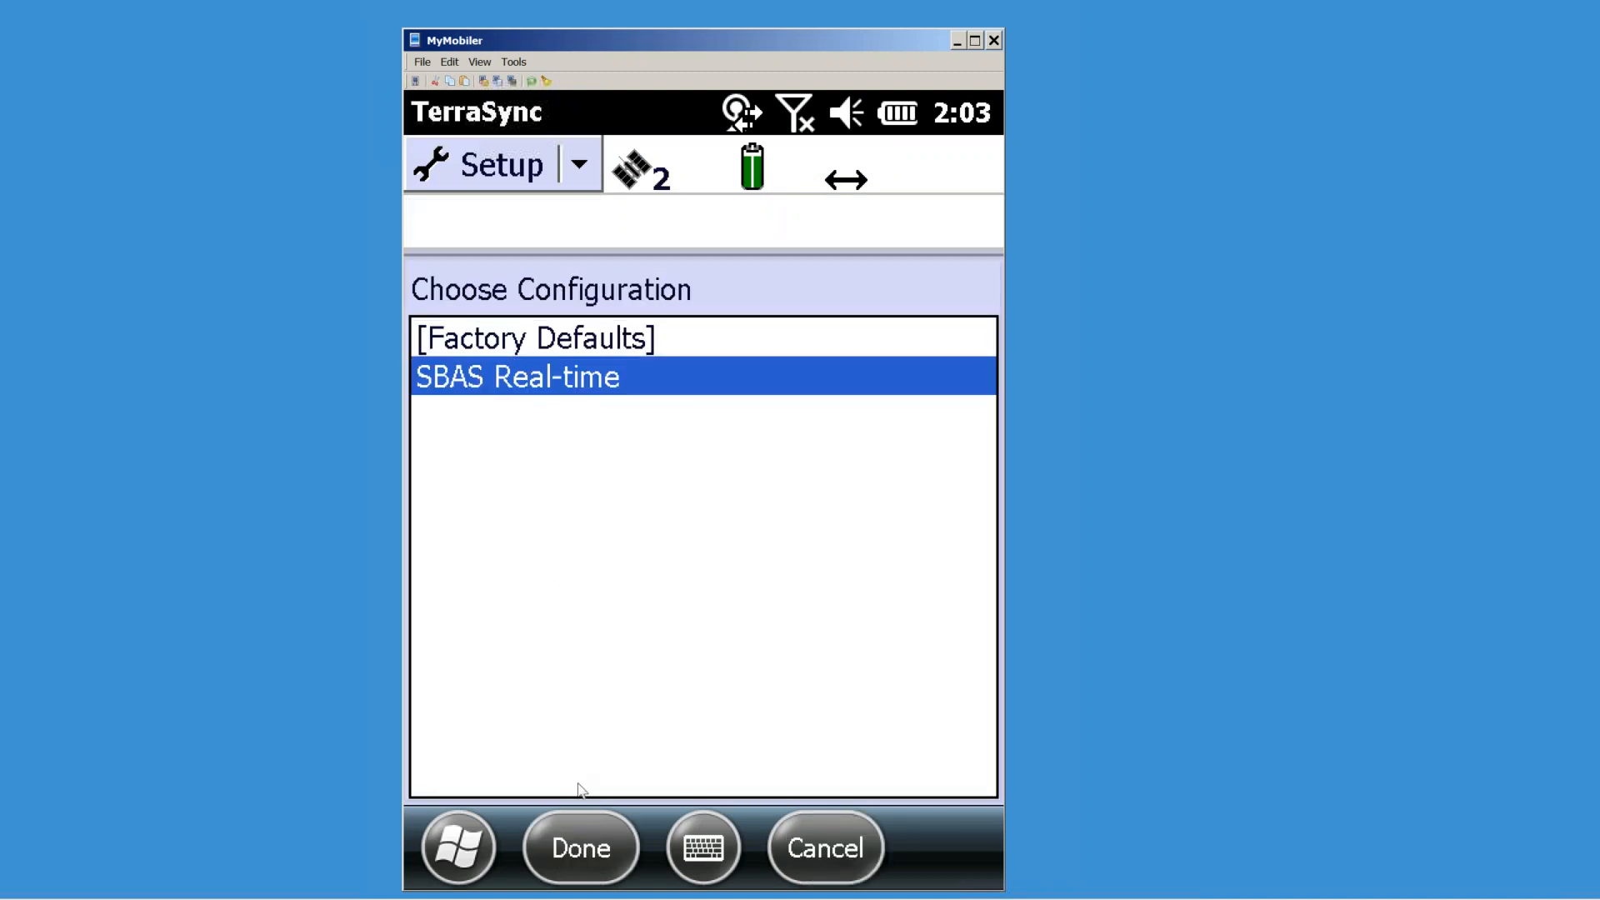
left_click(573, 857)
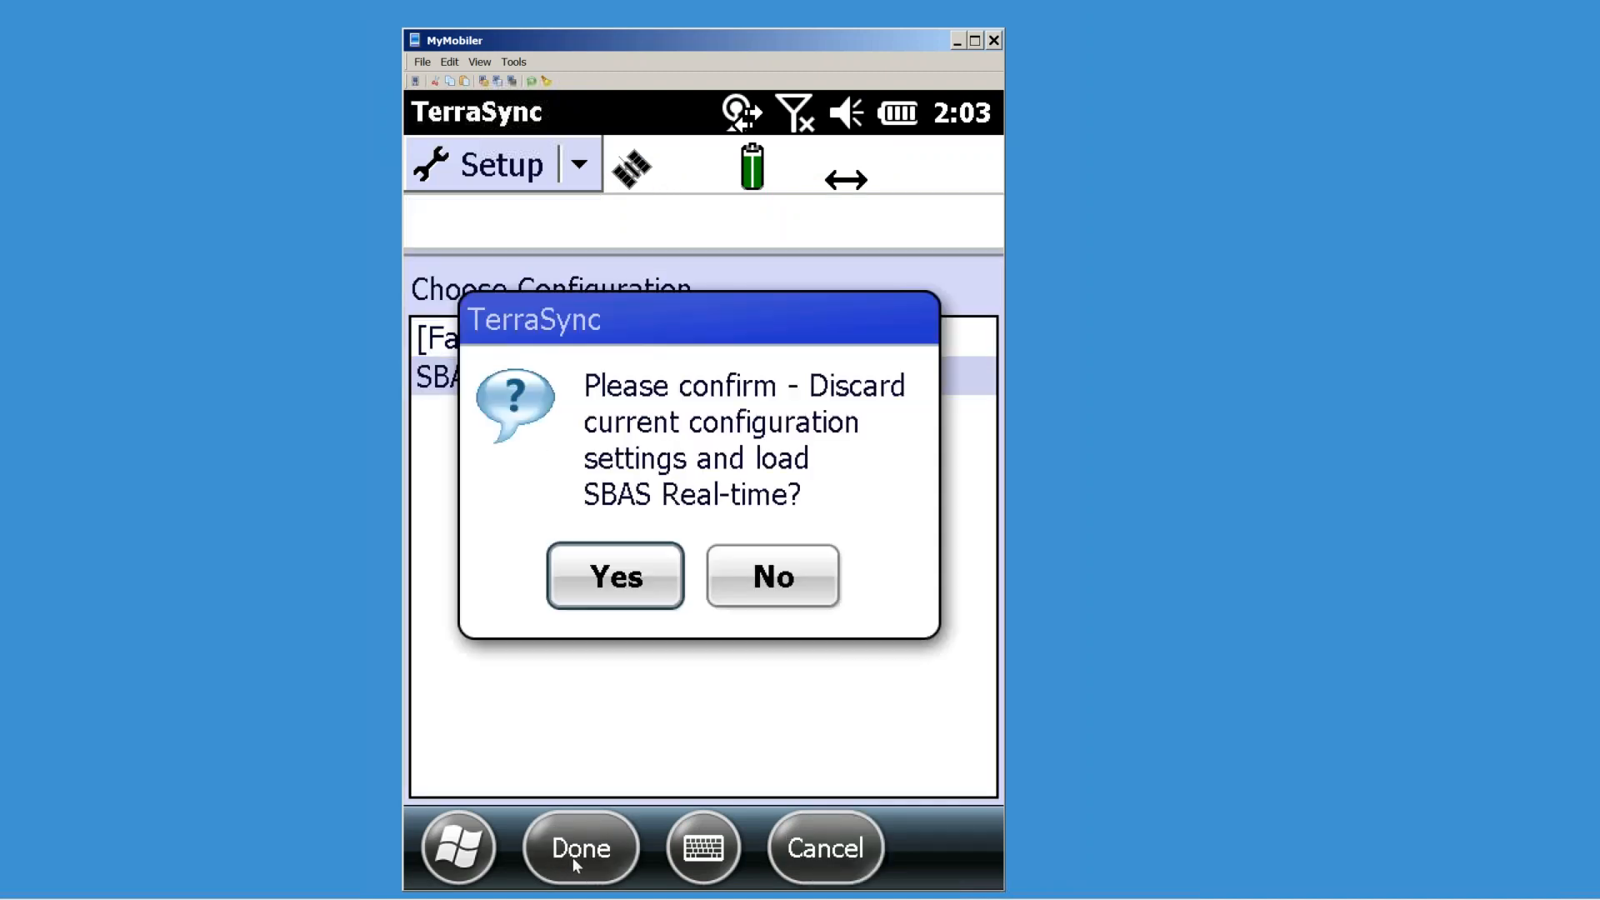
left_click(615, 587)
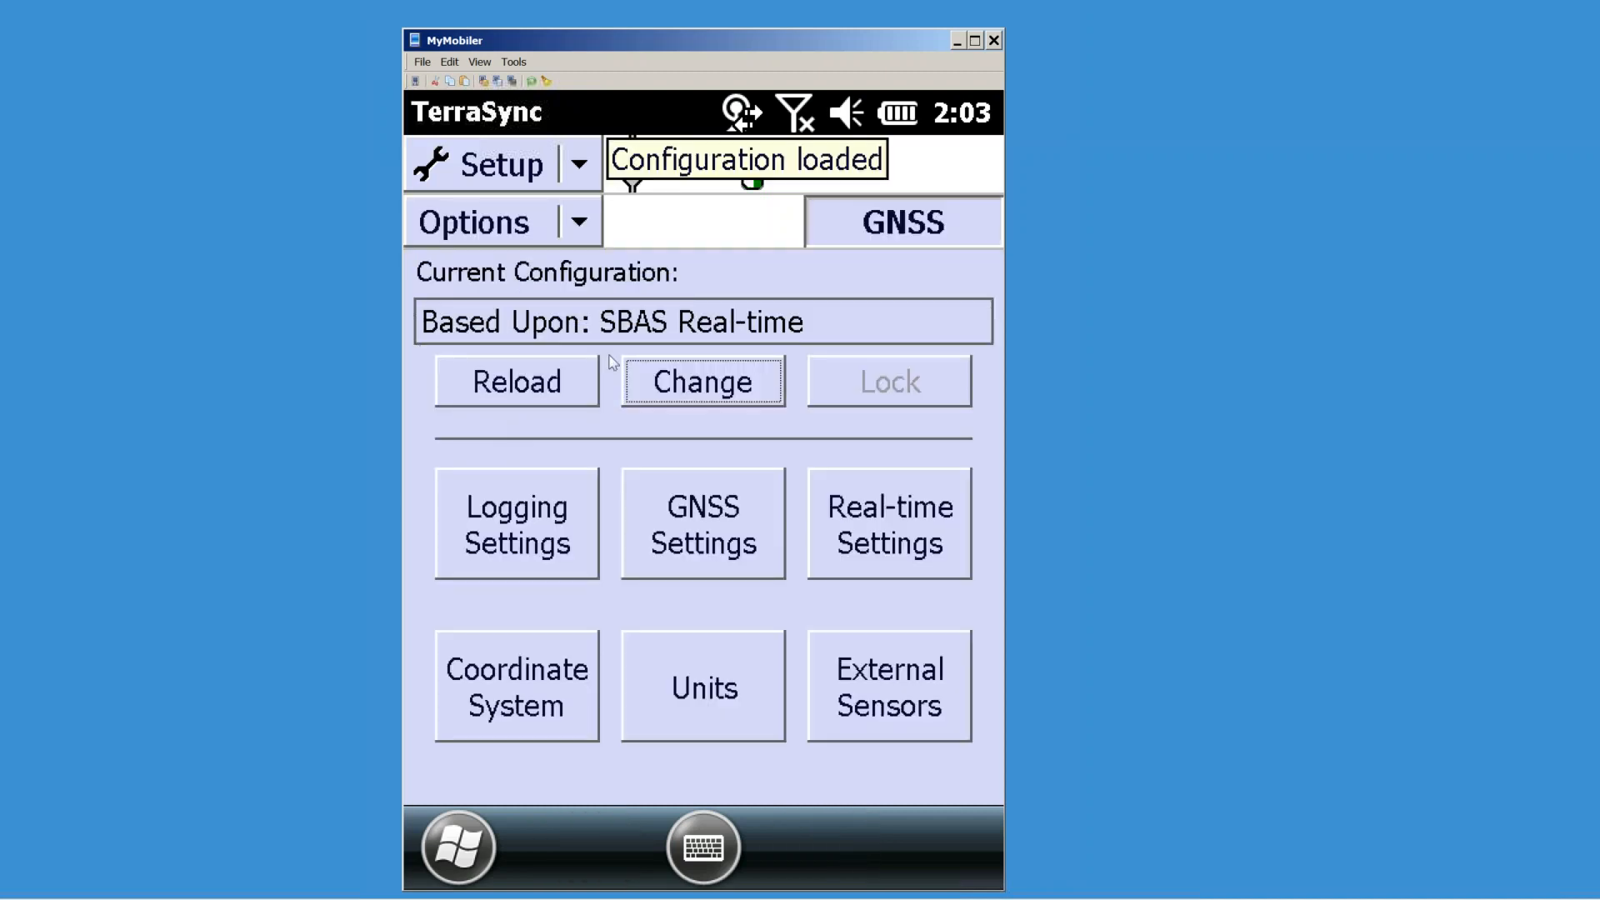
Step: Check the loaded configuration's Real-time Settings and bring up the list of configurations available on the handheld
left_click(905, 544)
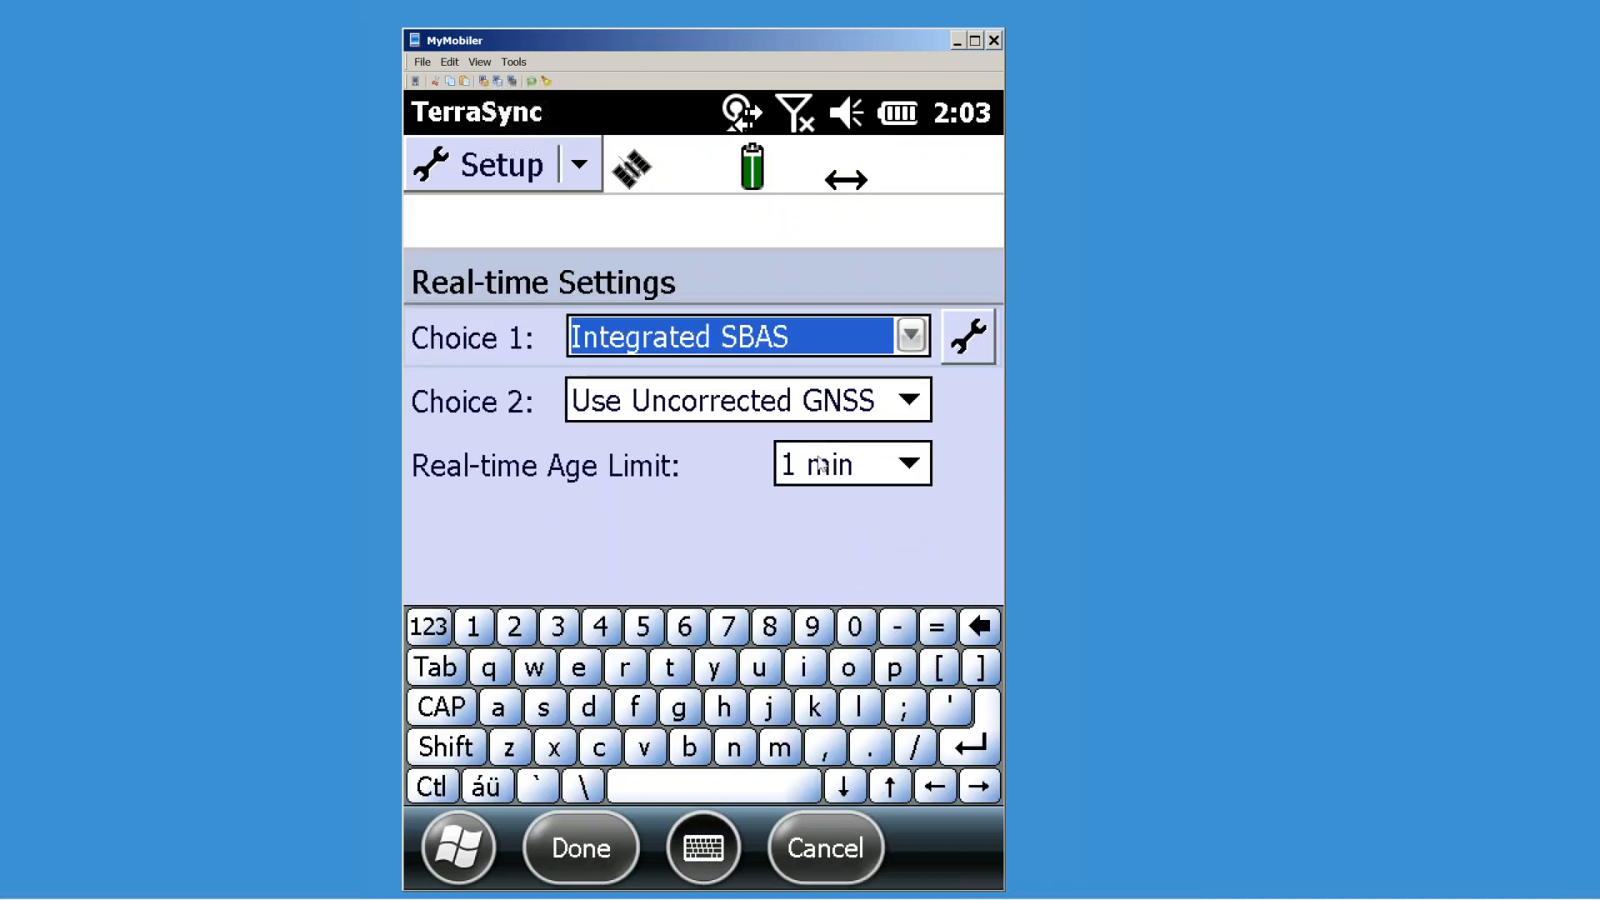
left_click(600, 848)
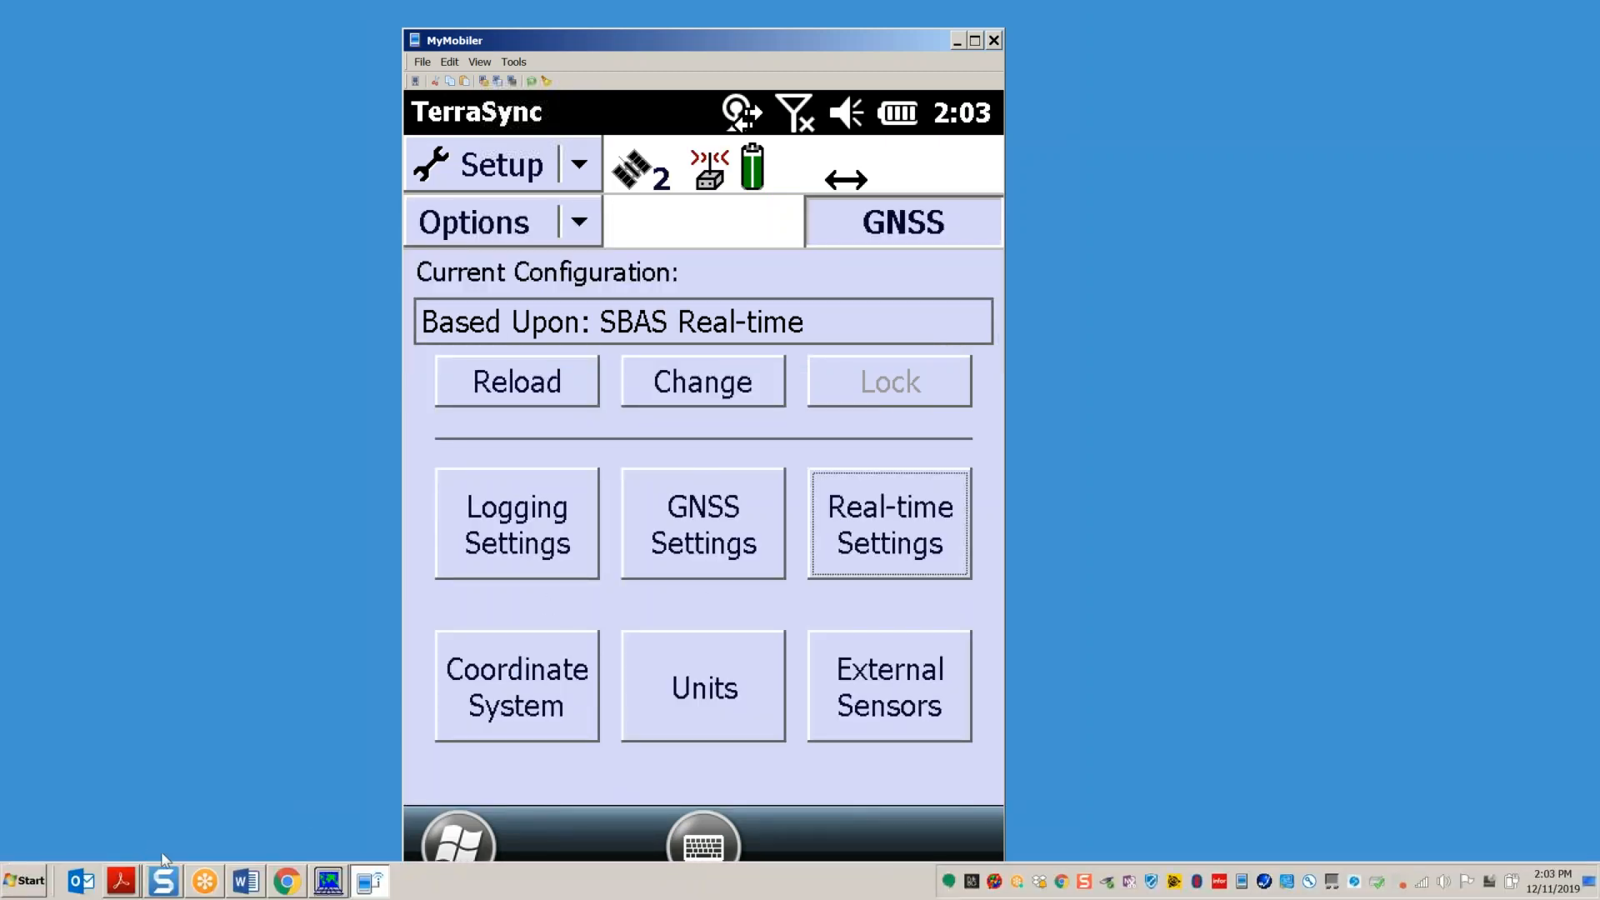
left_click(676, 390)
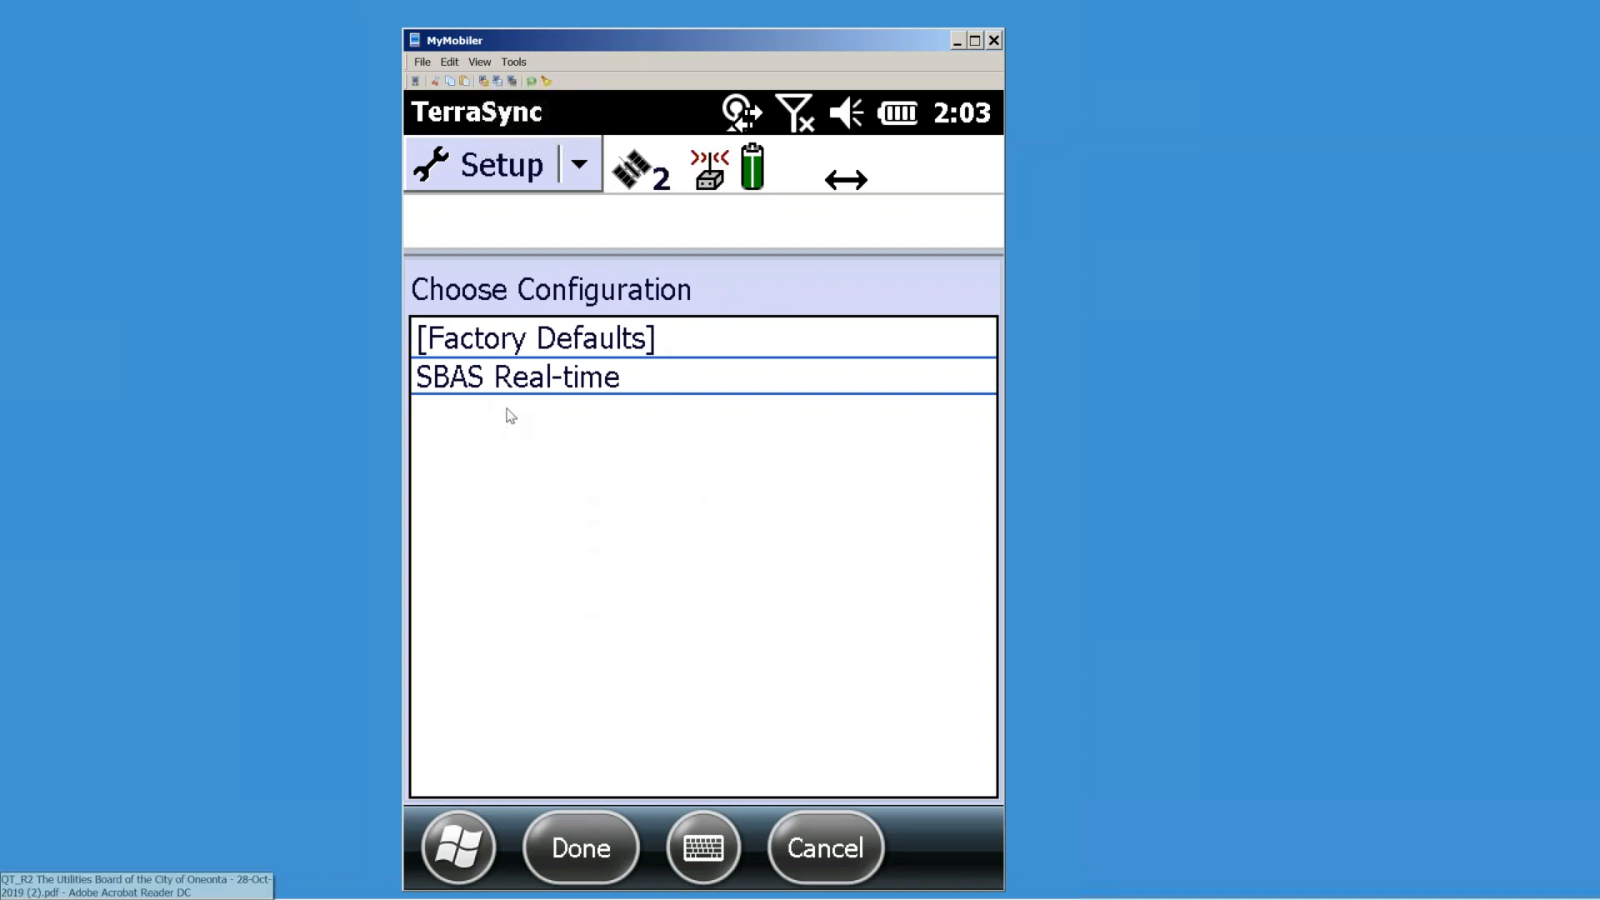
Step: Switch to GPS Pathfinder Office and open the SSF Record Editor utility
mouse_move(86, 895)
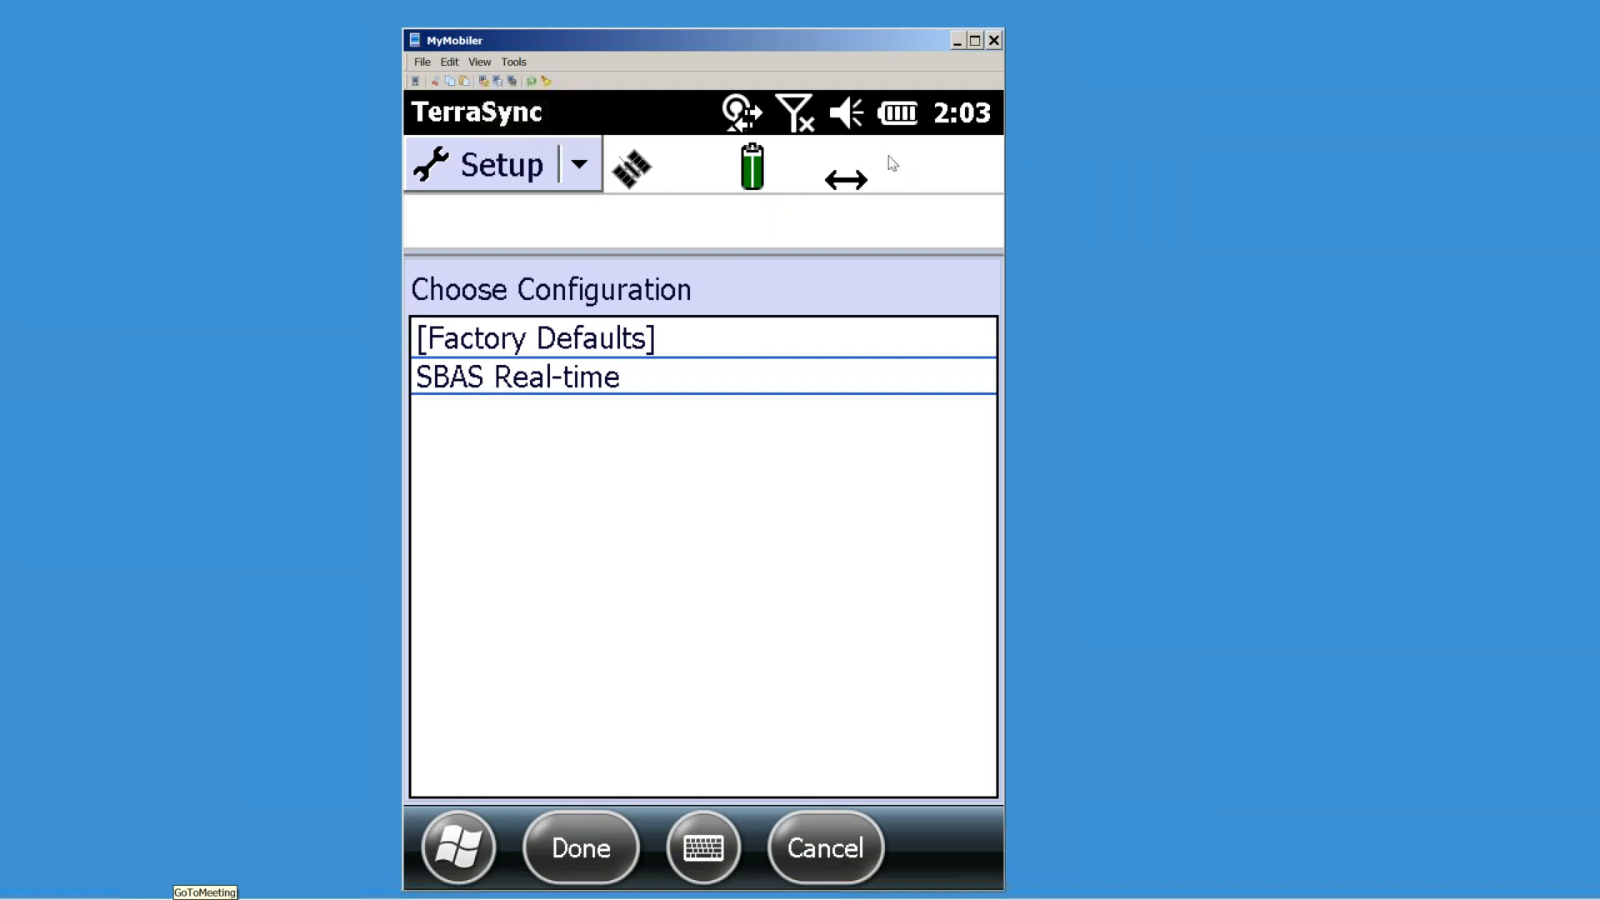
mouse_move(867, 899)
left_click(328, 881)
left_click(150, 33)
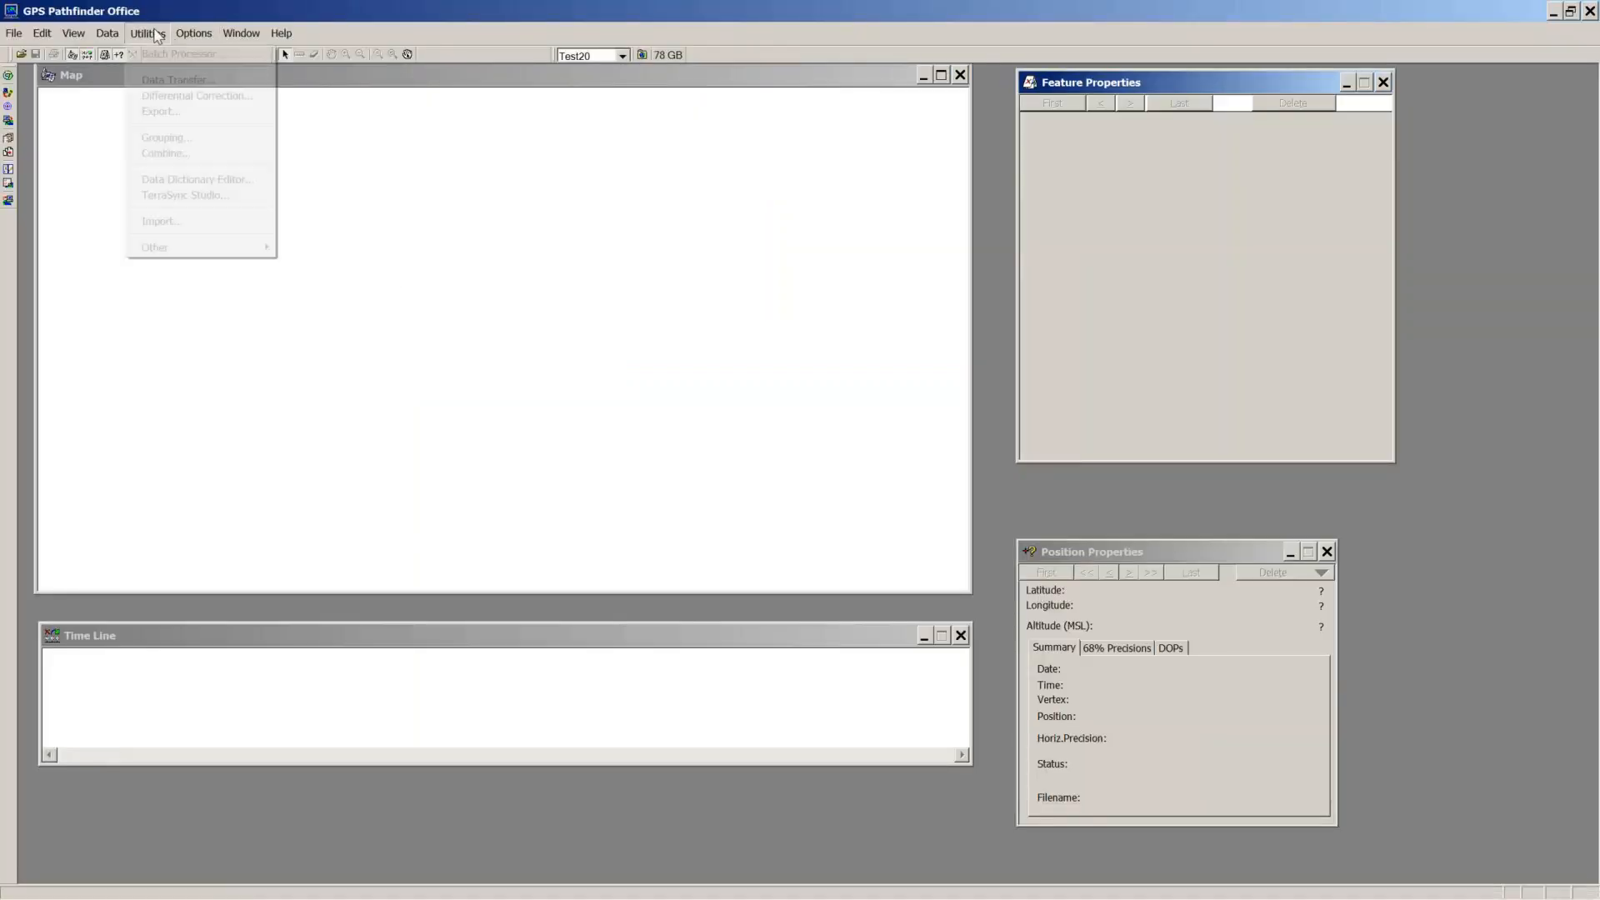
mouse_move(165, 247)
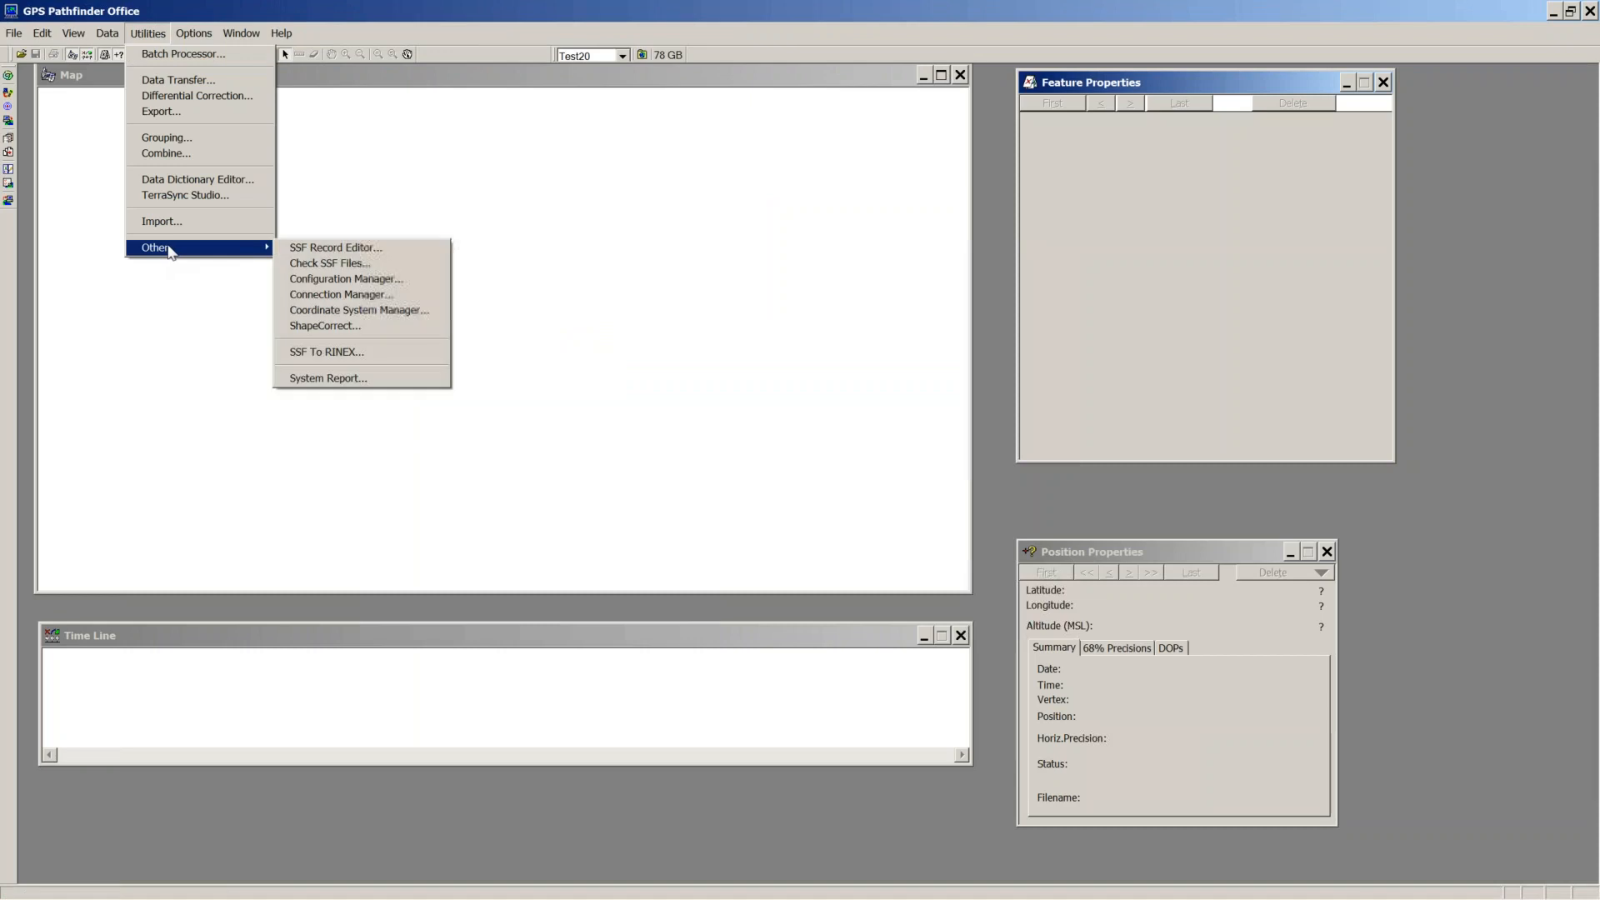
left_click(340, 249)
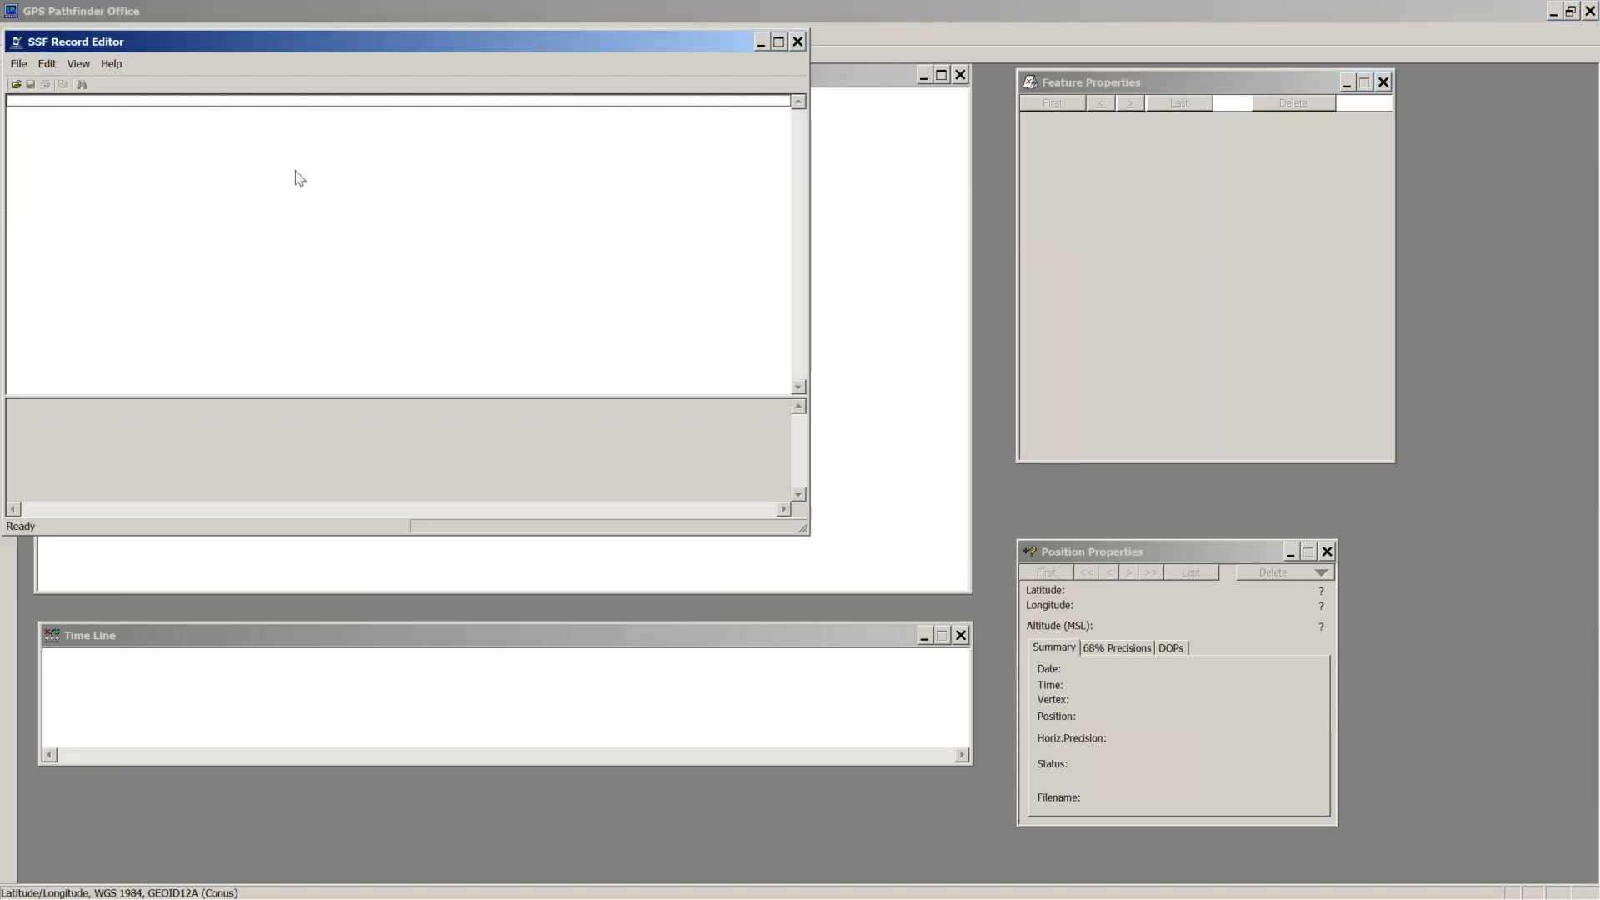
Step: Open NEI TRAIN.SSF from the Test20 project in the SSF Record Editor, accepting the addition of statistics records to the file
left_click_drag(175, 44, 388, 123)
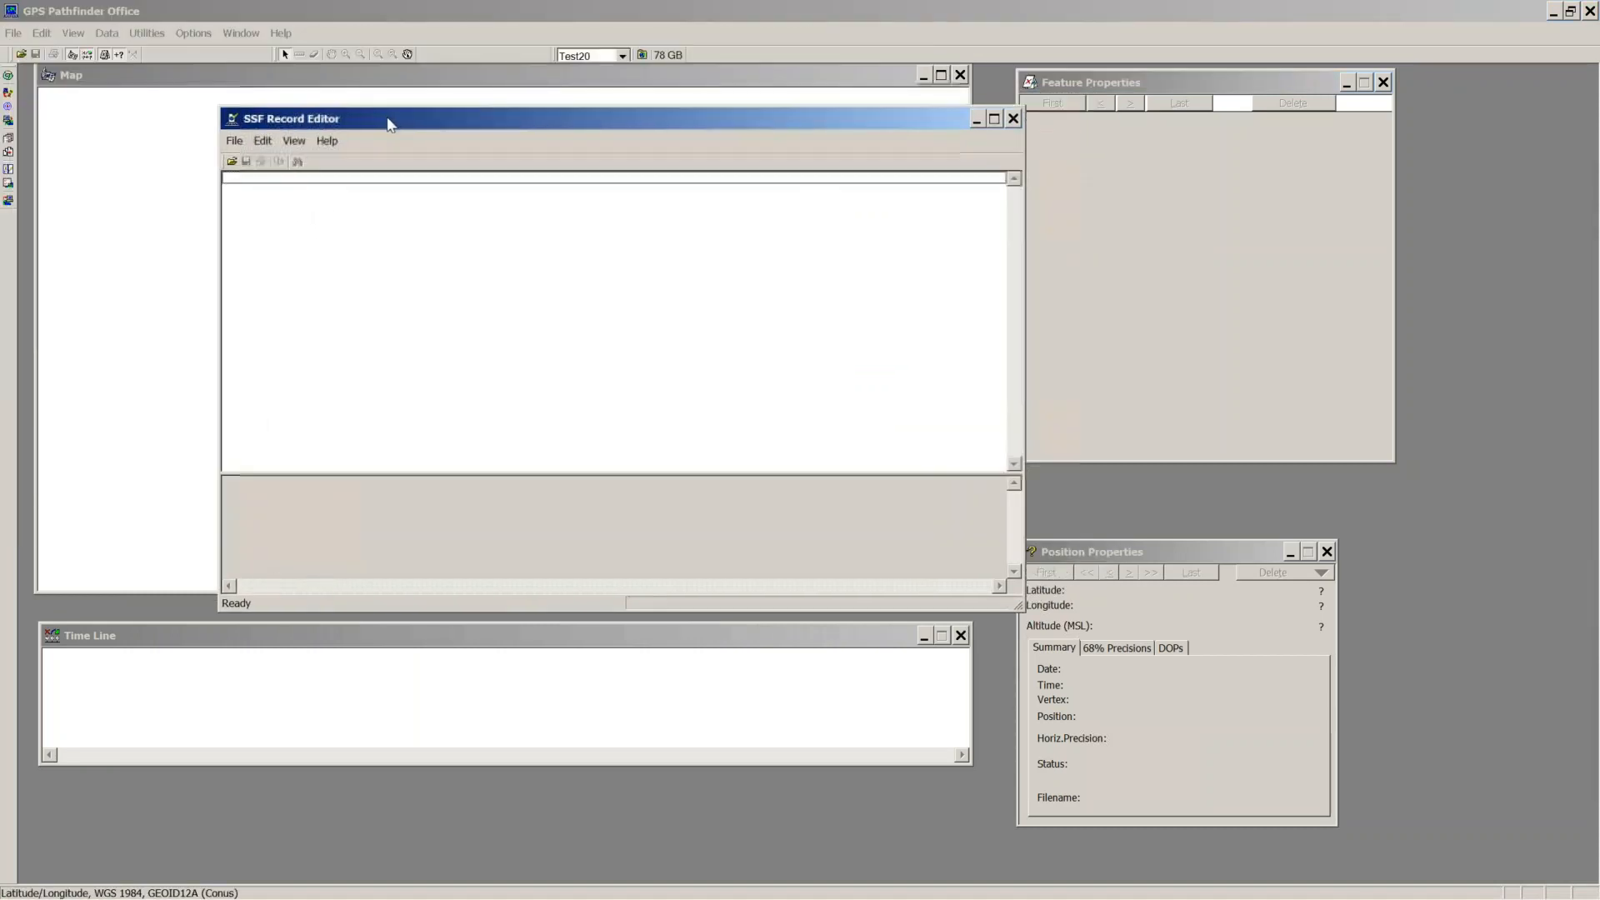
left_click(231, 161)
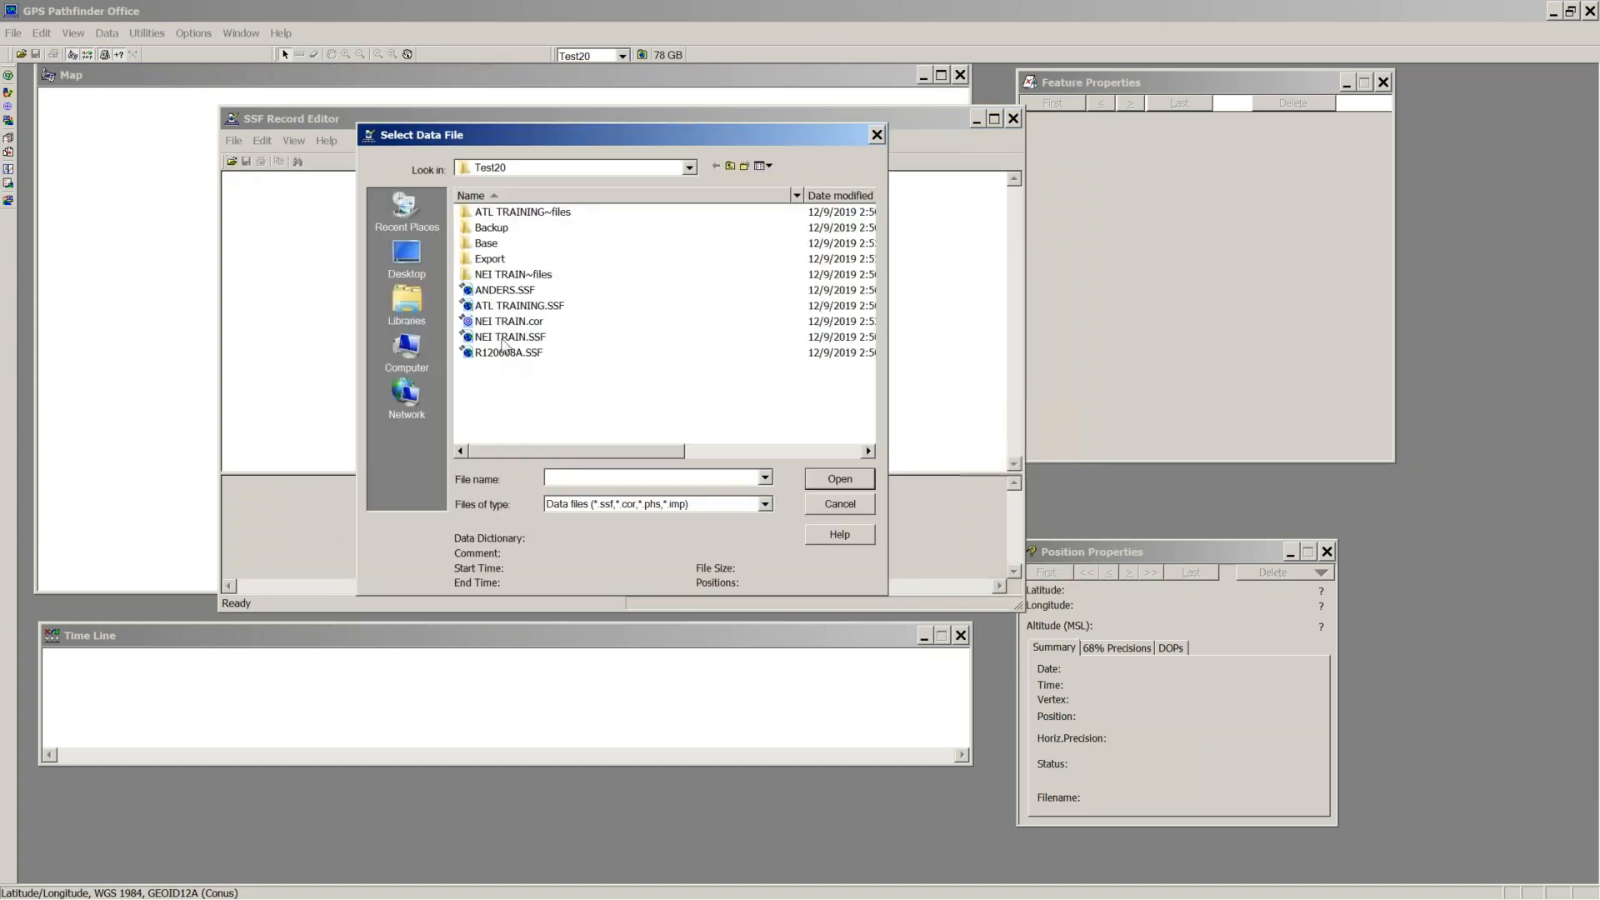
left_click(503, 337)
left_click(838, 481)
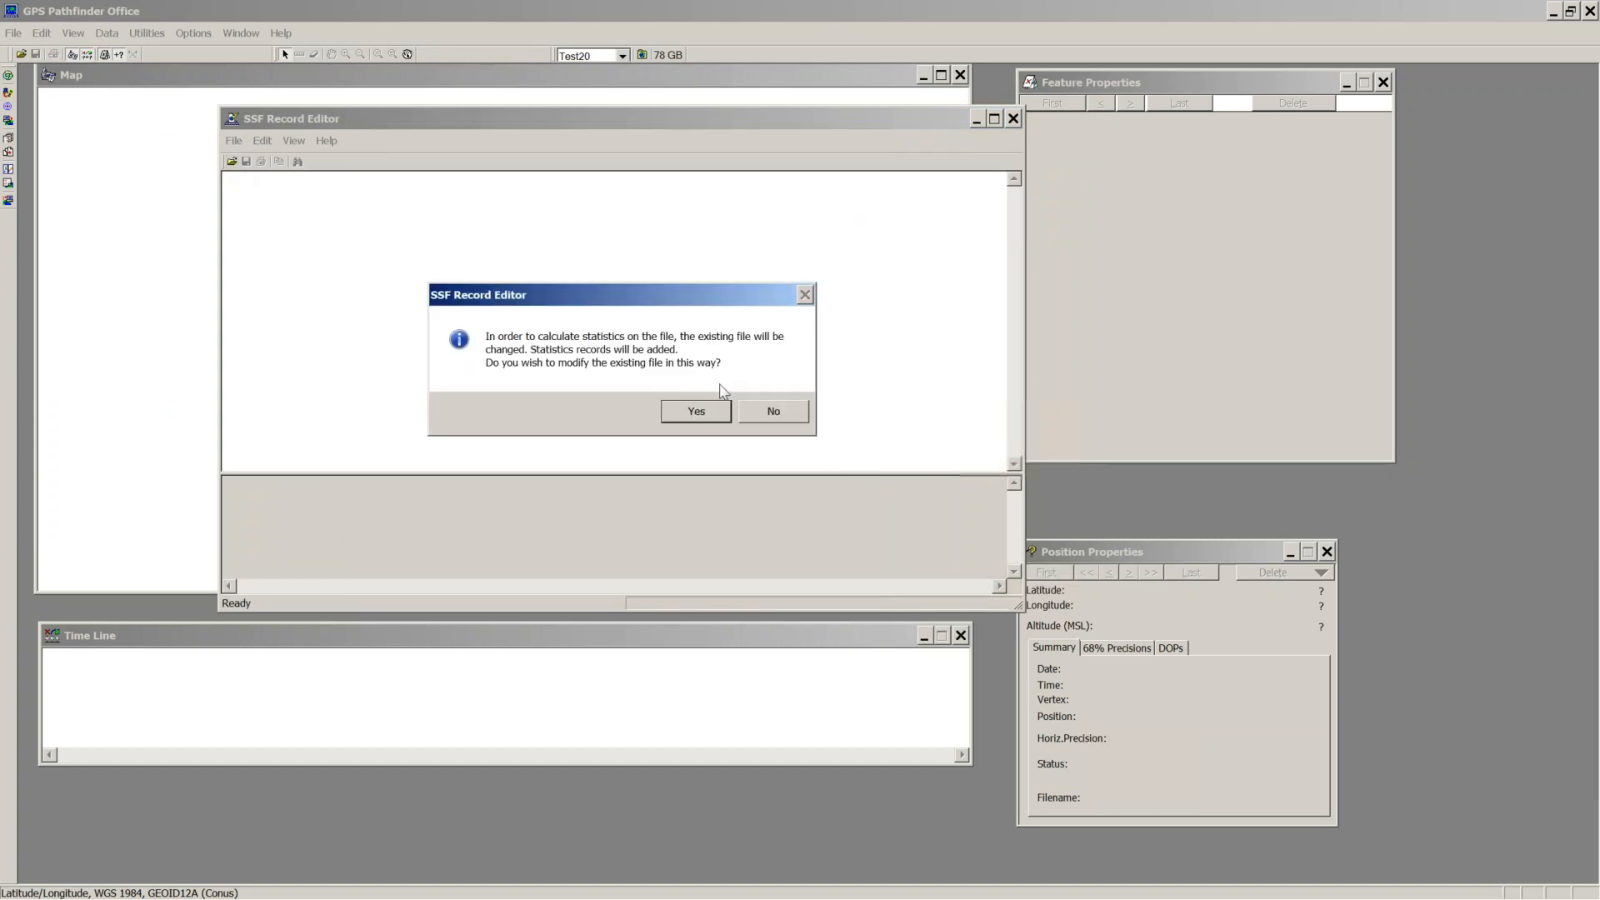
left_click(688, 408)
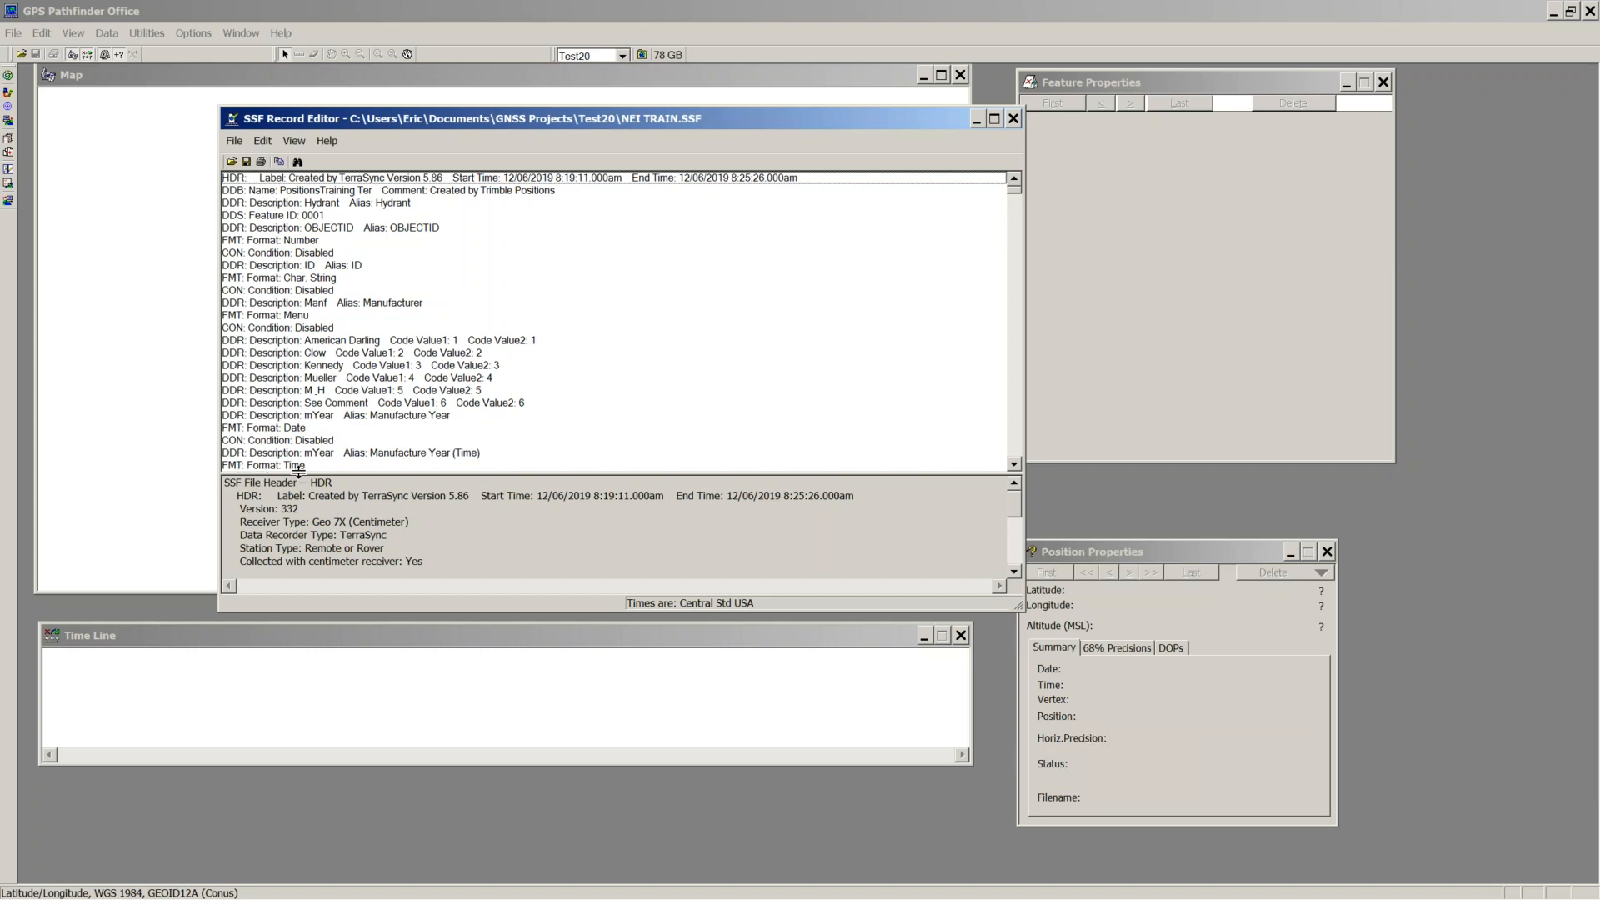
Step: Enlarge the record details area and examine the SSF file header's receiver, correction and reference position information
left_click_drag(316, 368, 327, 238)
left_click_drag(429, 492, 224, 236)
left_click(411, 289)
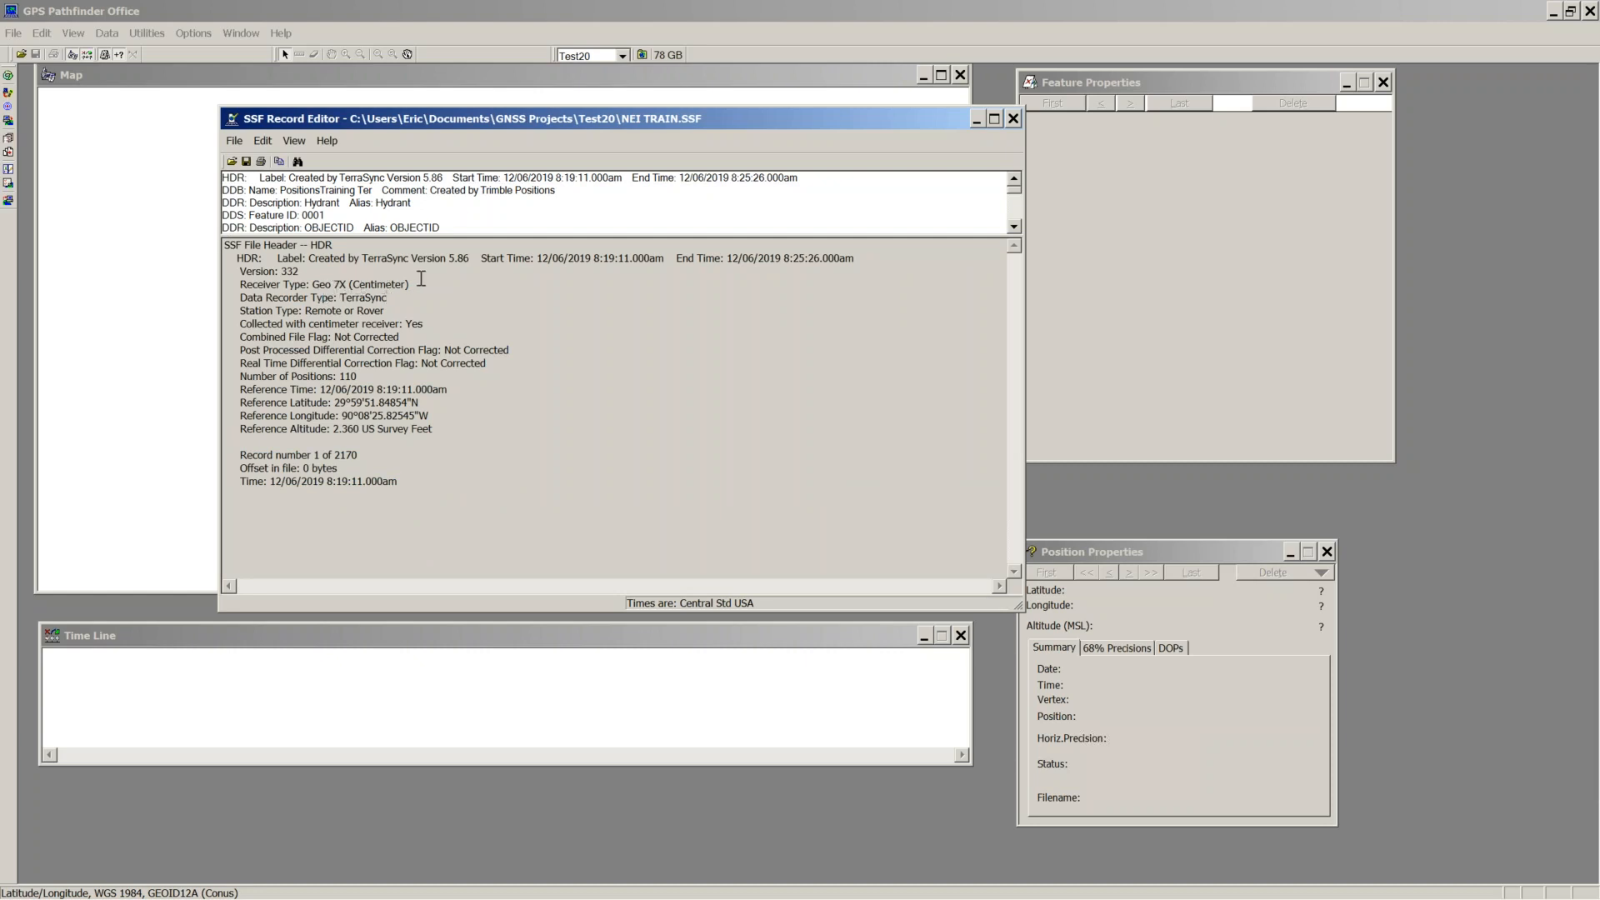
left_click_drag(426, 479, 334, 409)
left_click(332, 439)
left_click_drag(387, 236, 396, 325)
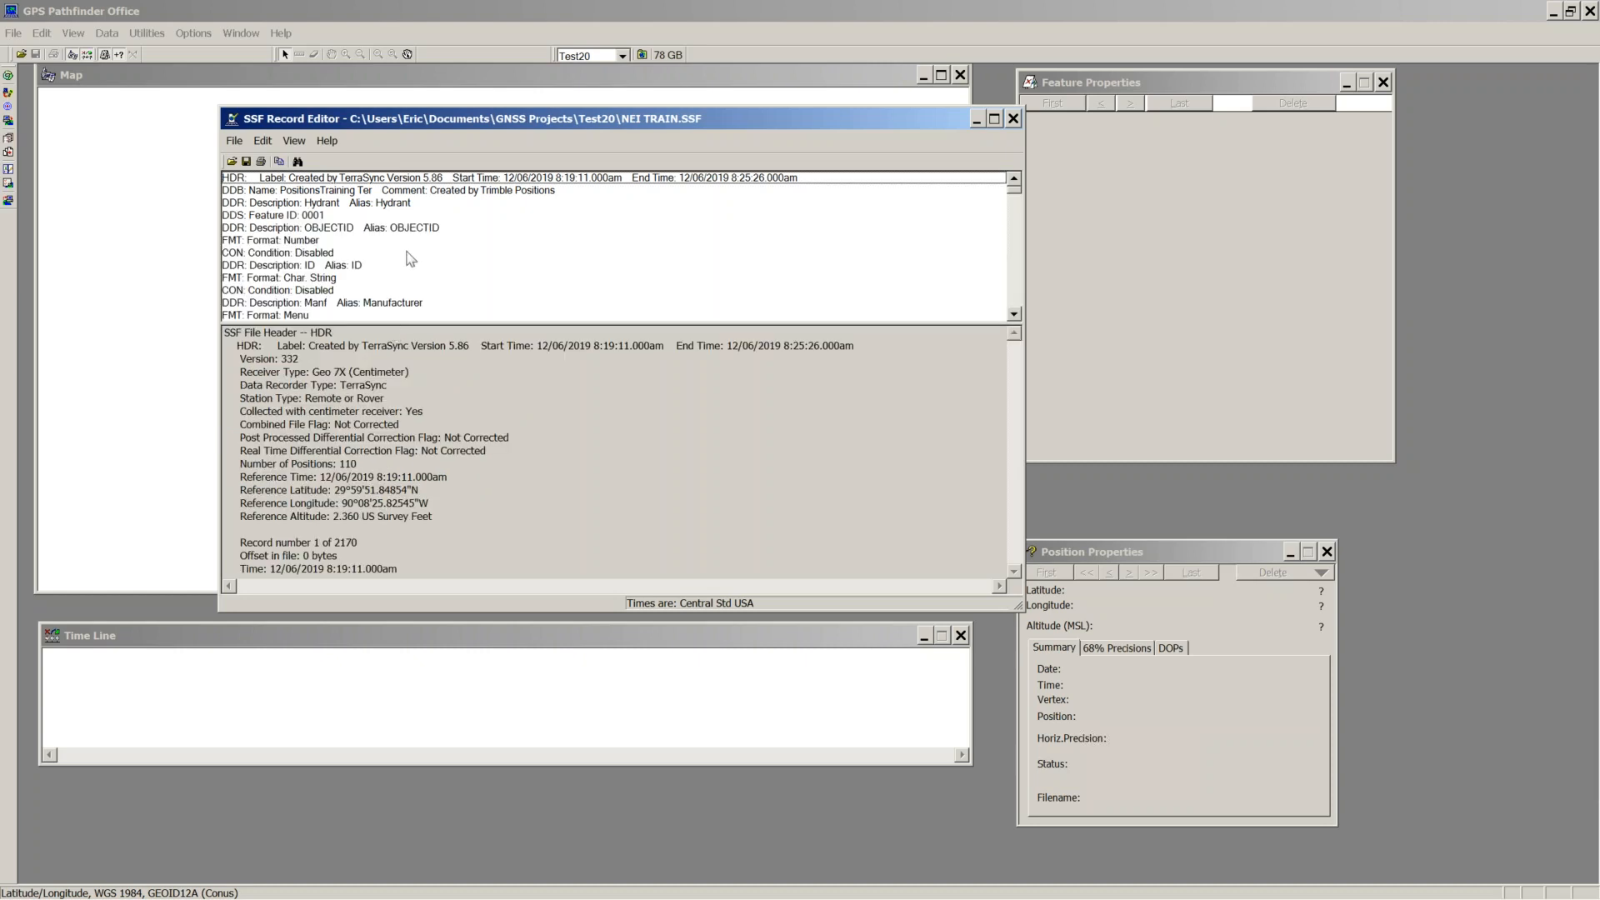
Step: Filter the records by type to show only Survey Station (SVS) records, and select the listed record
left_click(293, 142)
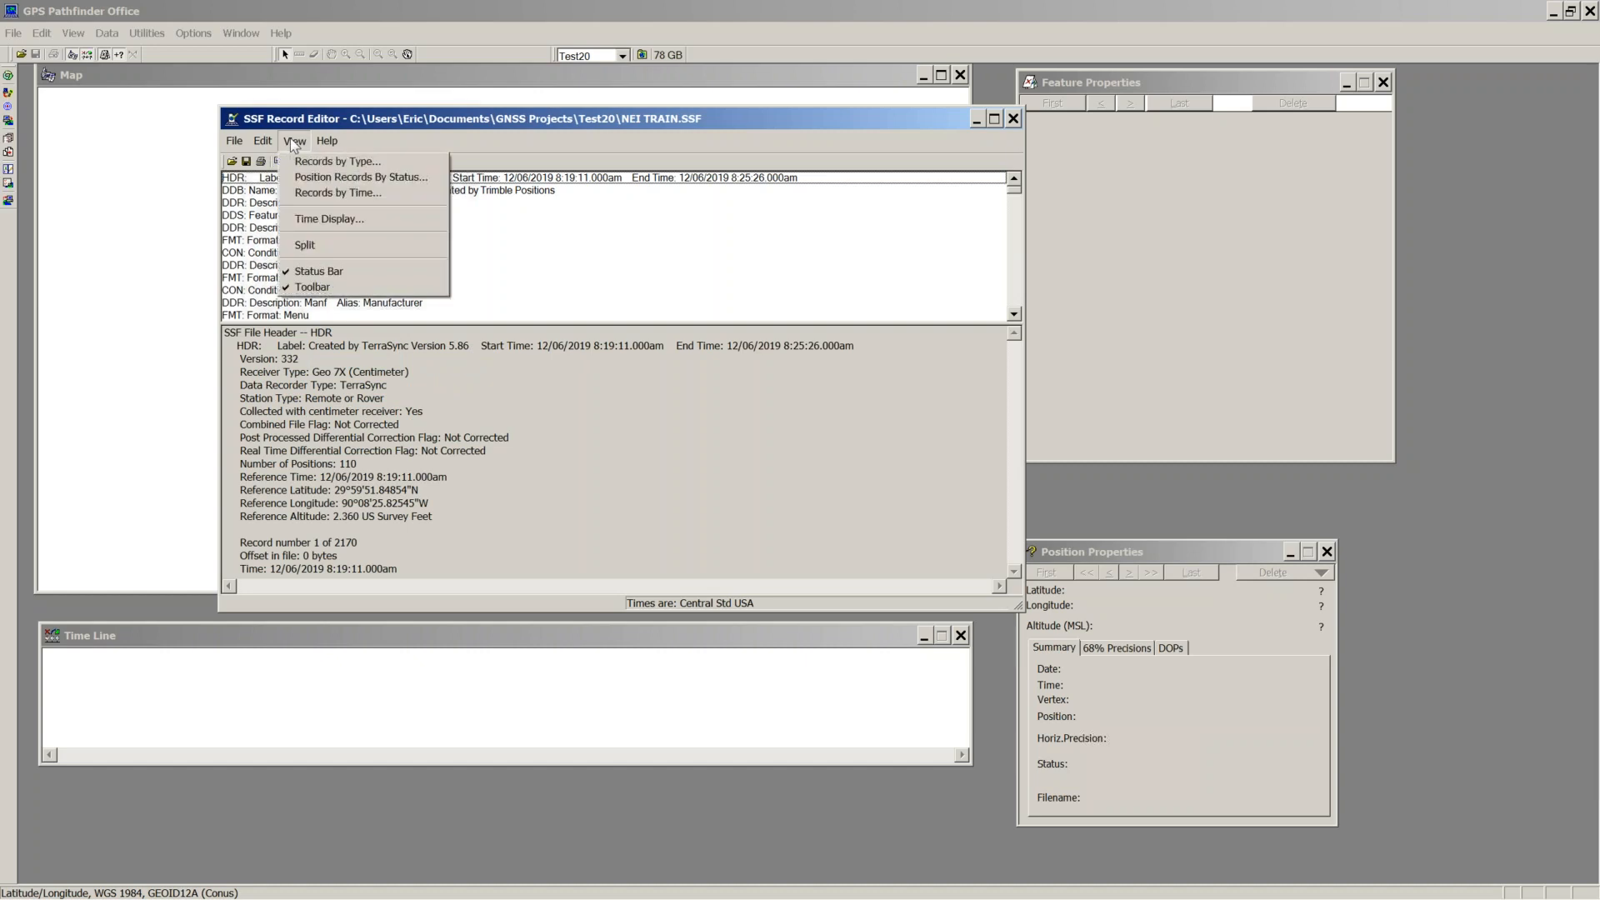
left_click(304, 161)
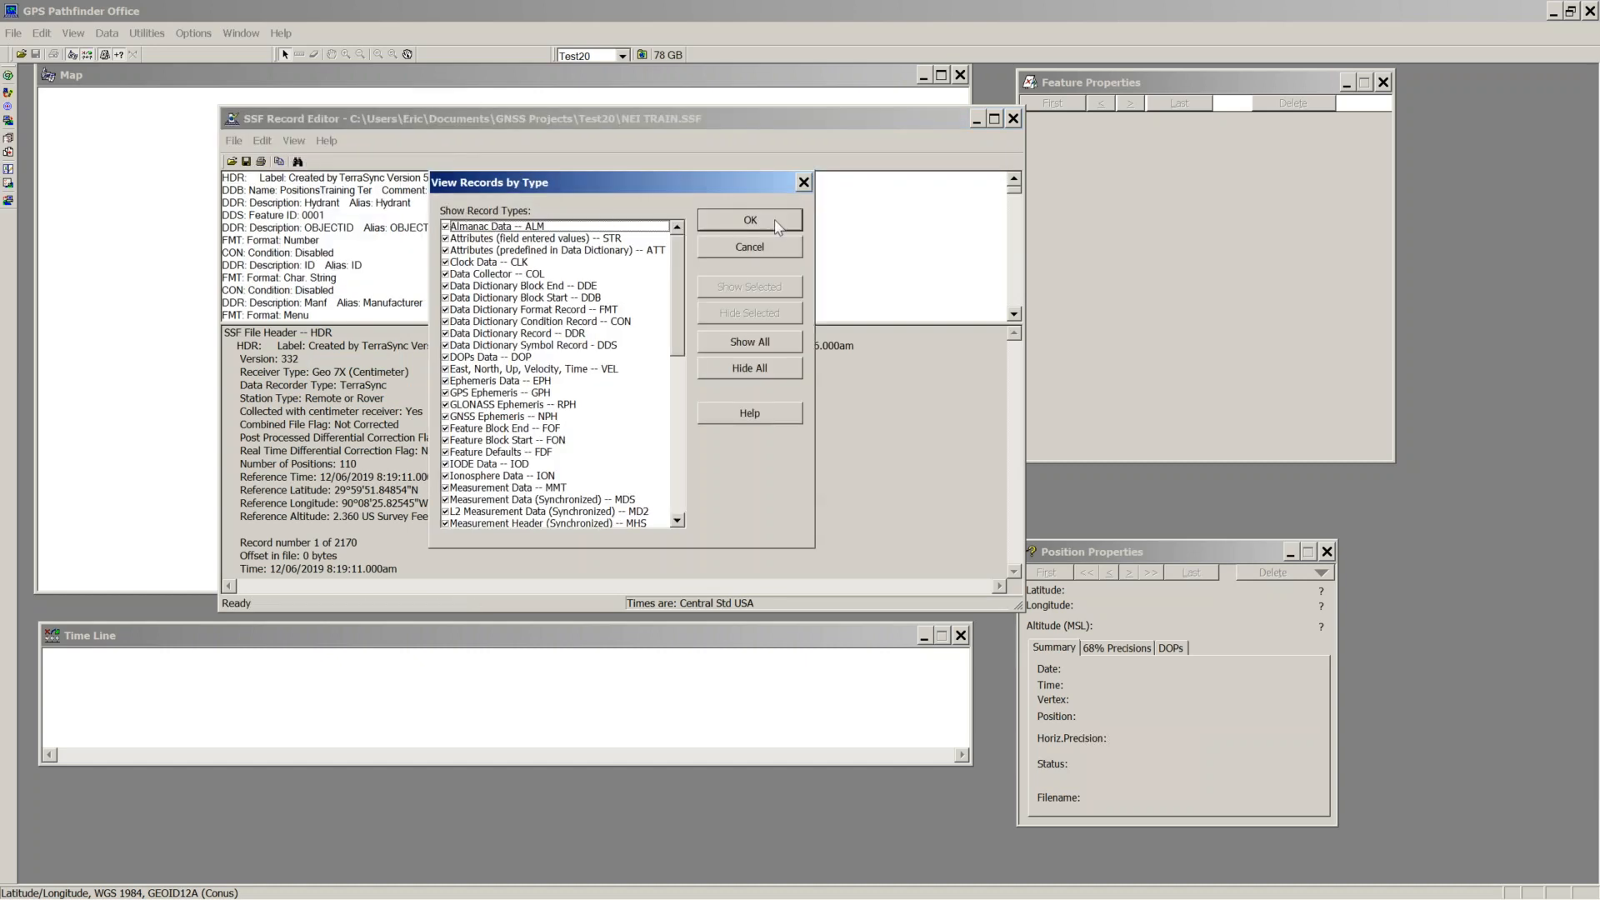
left_click(773, 421)
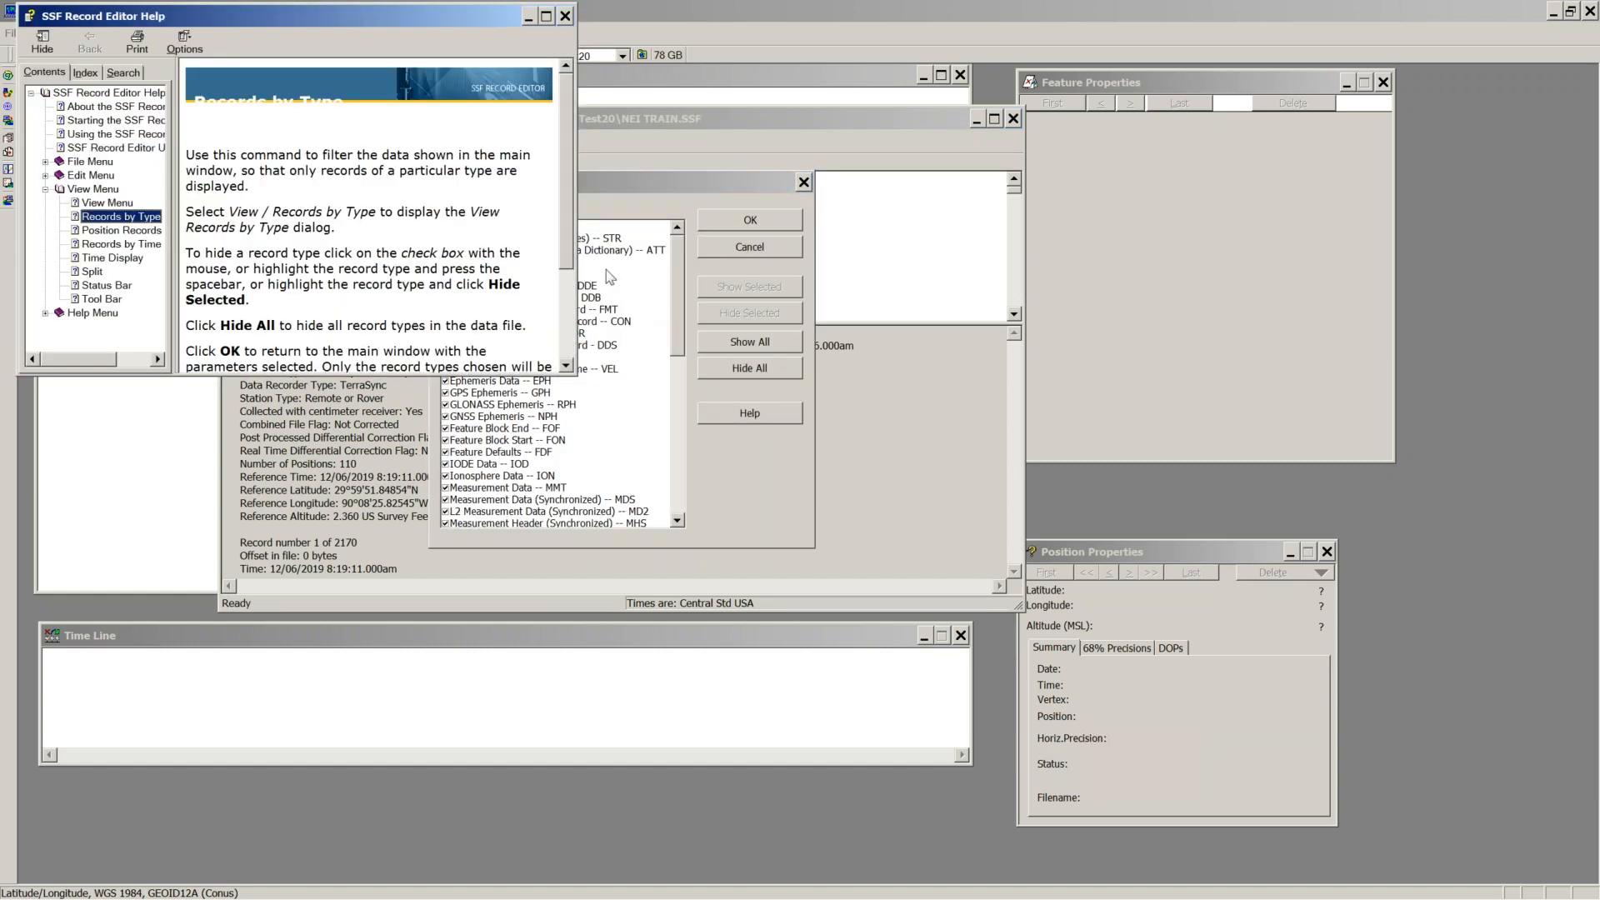
left_click(563, 13)
left_click(738, 374)
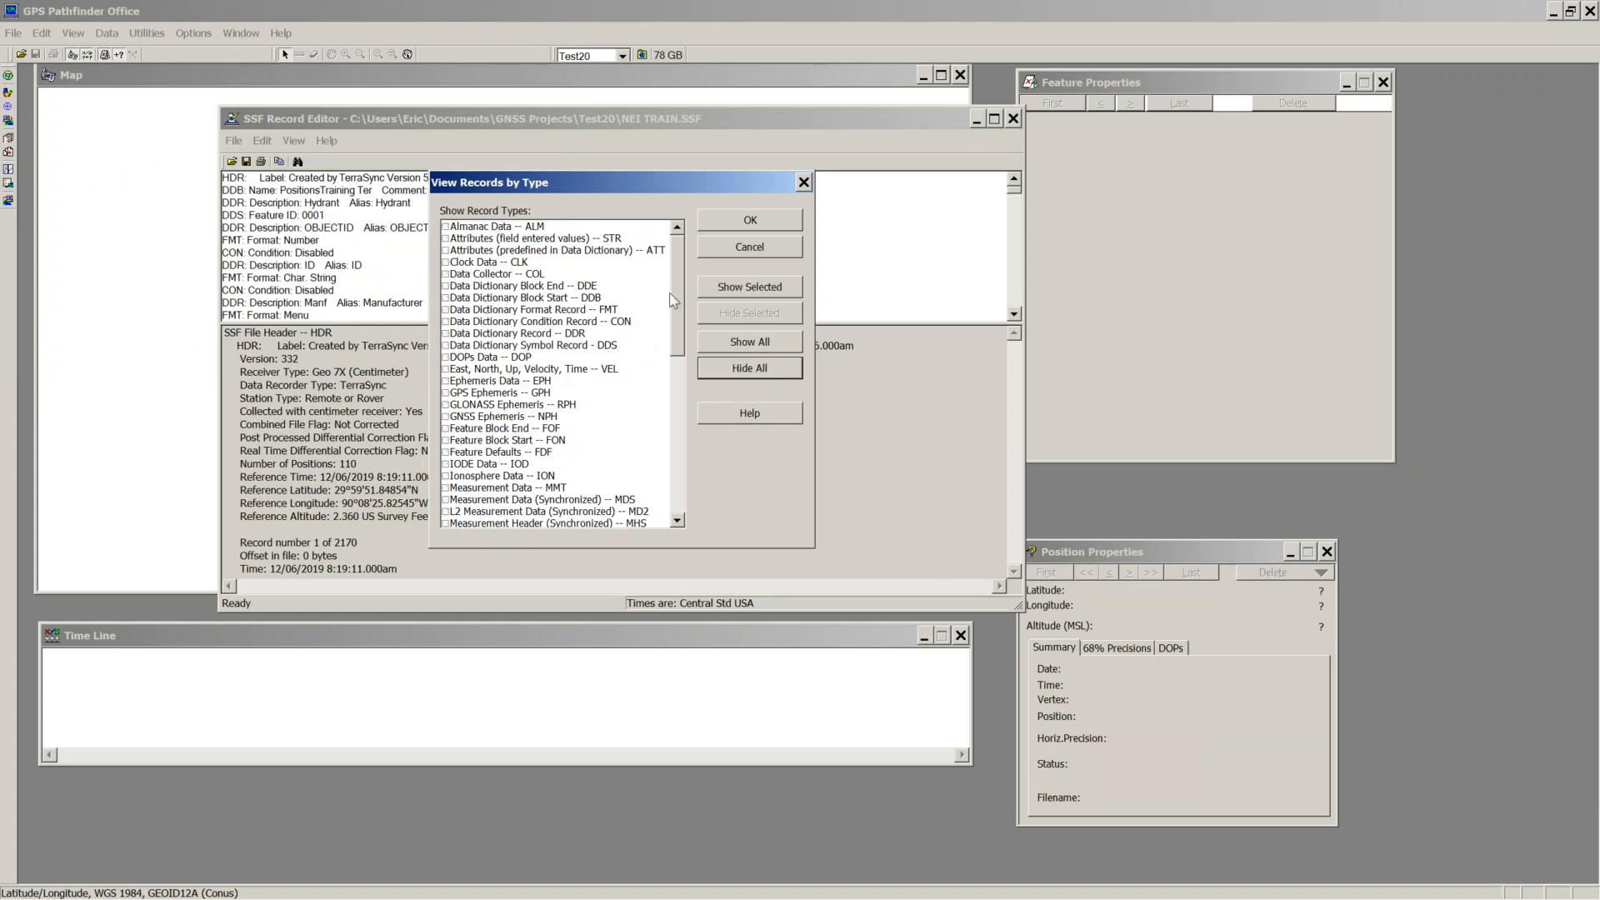
left_click_drag(677, 297, 691, 451)
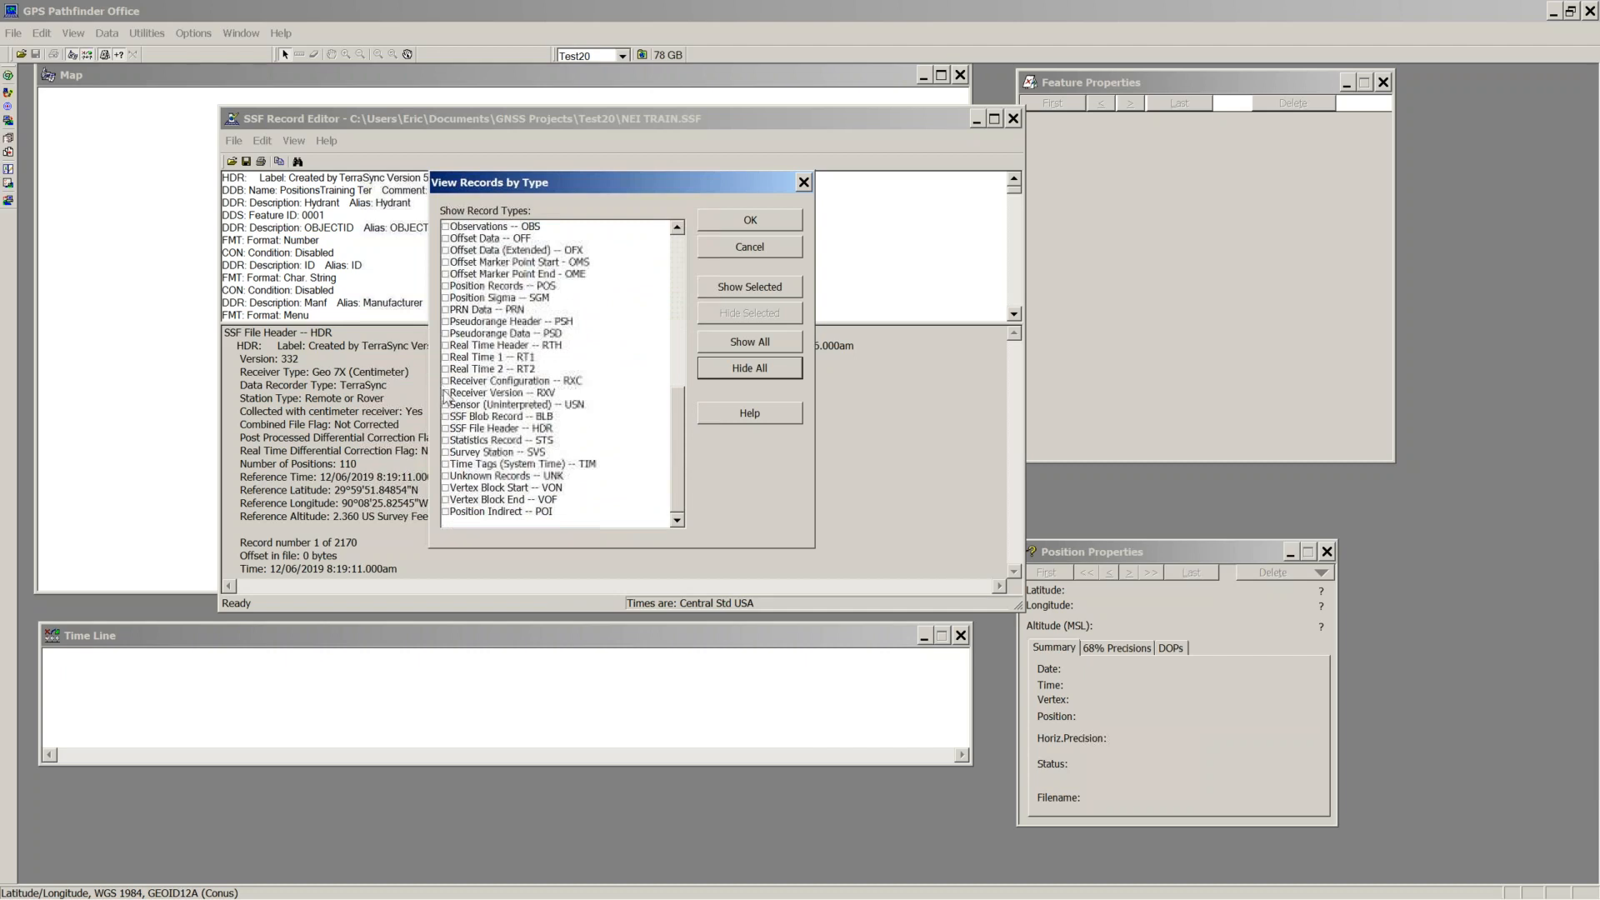
left_click(447, 452)
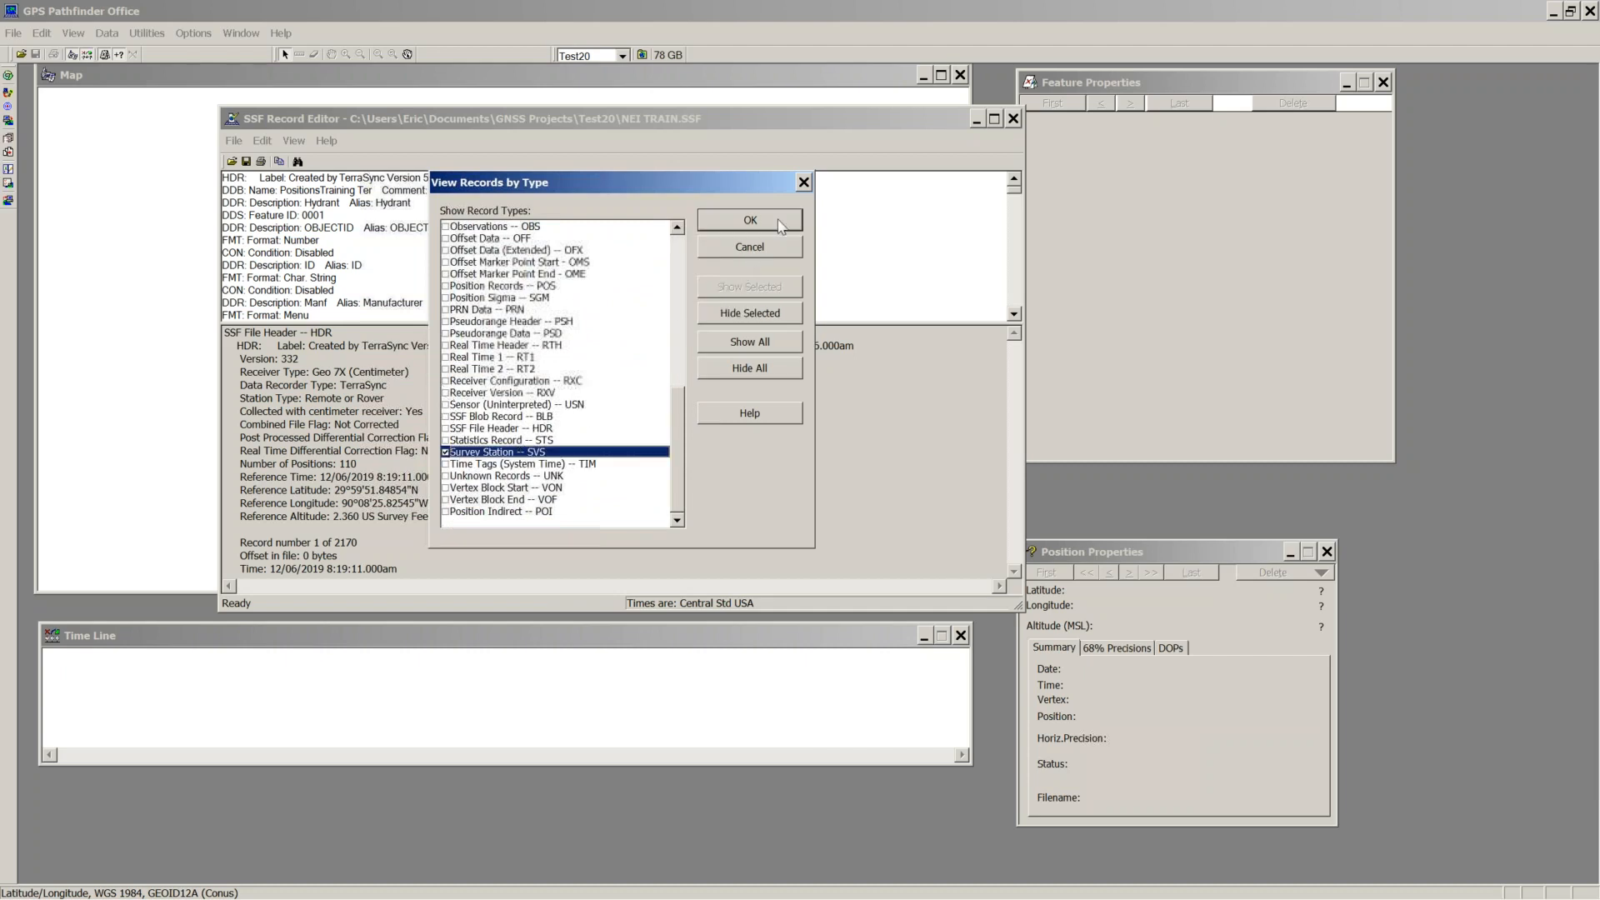
left_click(779, 220)
left_click(490, 180)
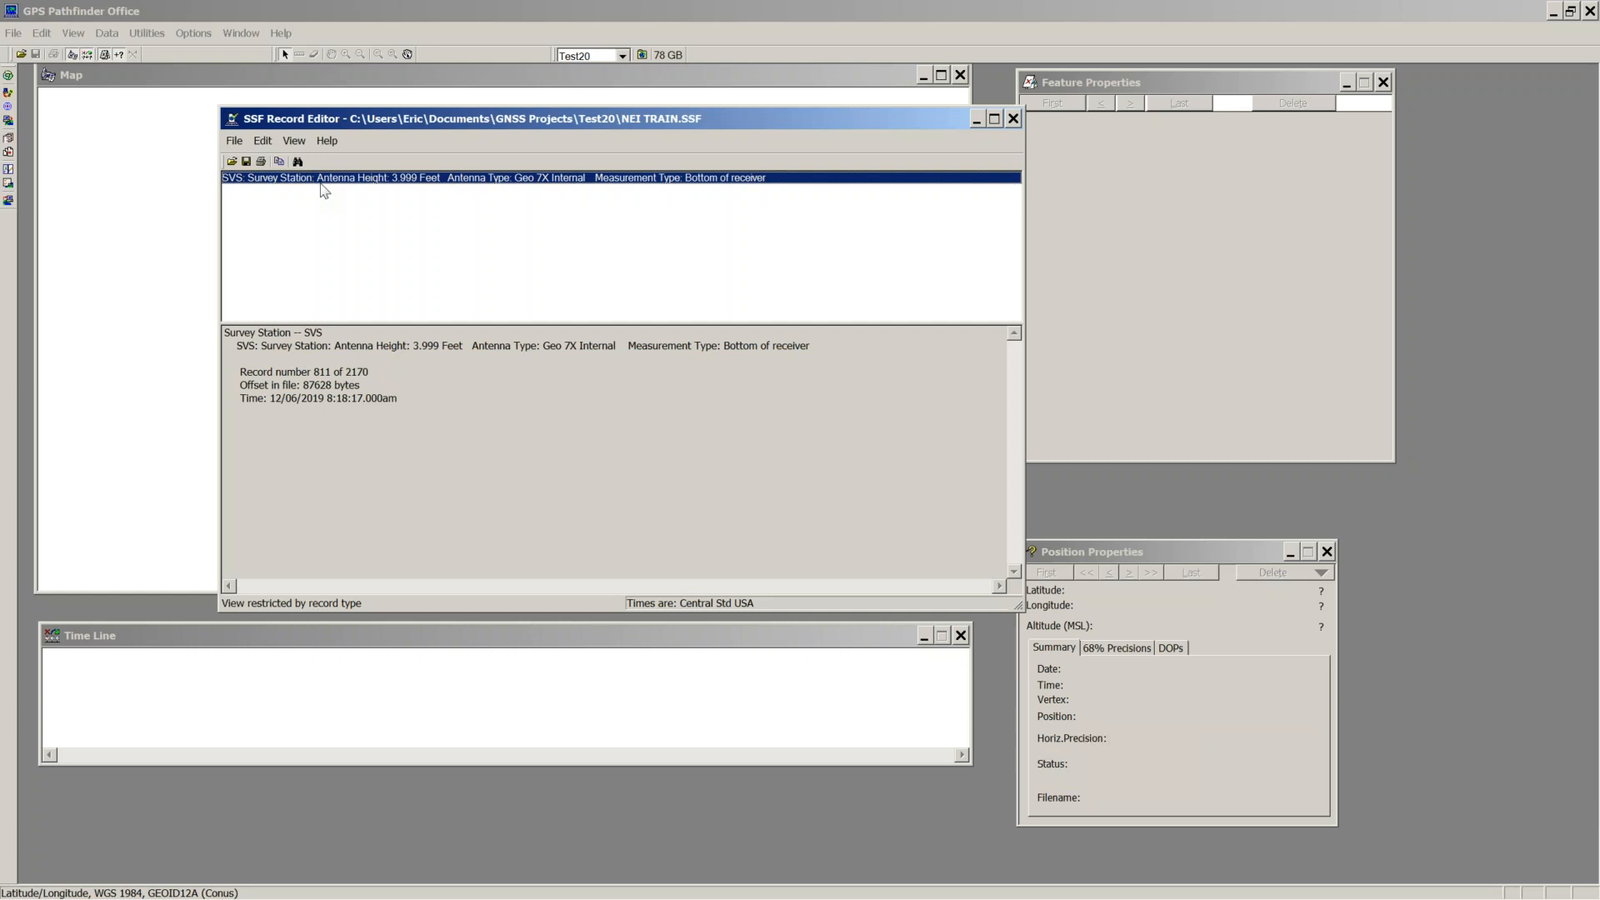
Step: Change the survey station record to an antenna height of 6.562 and the Zephyr 3 Rover antenna type
left_click(263, 140)
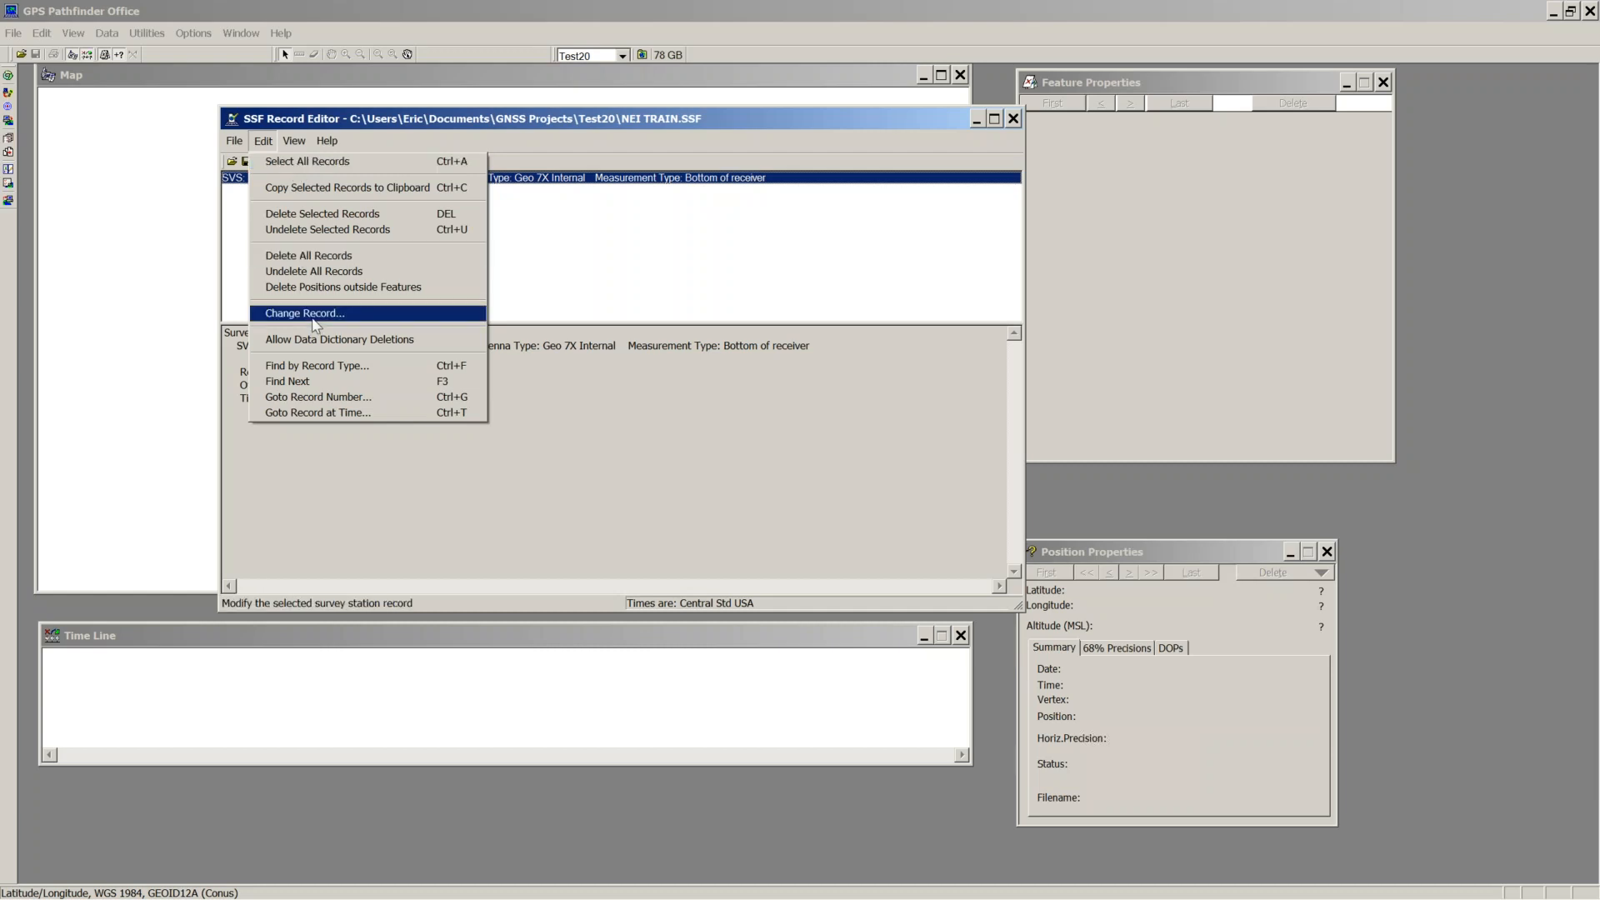
left_click(304, 313)
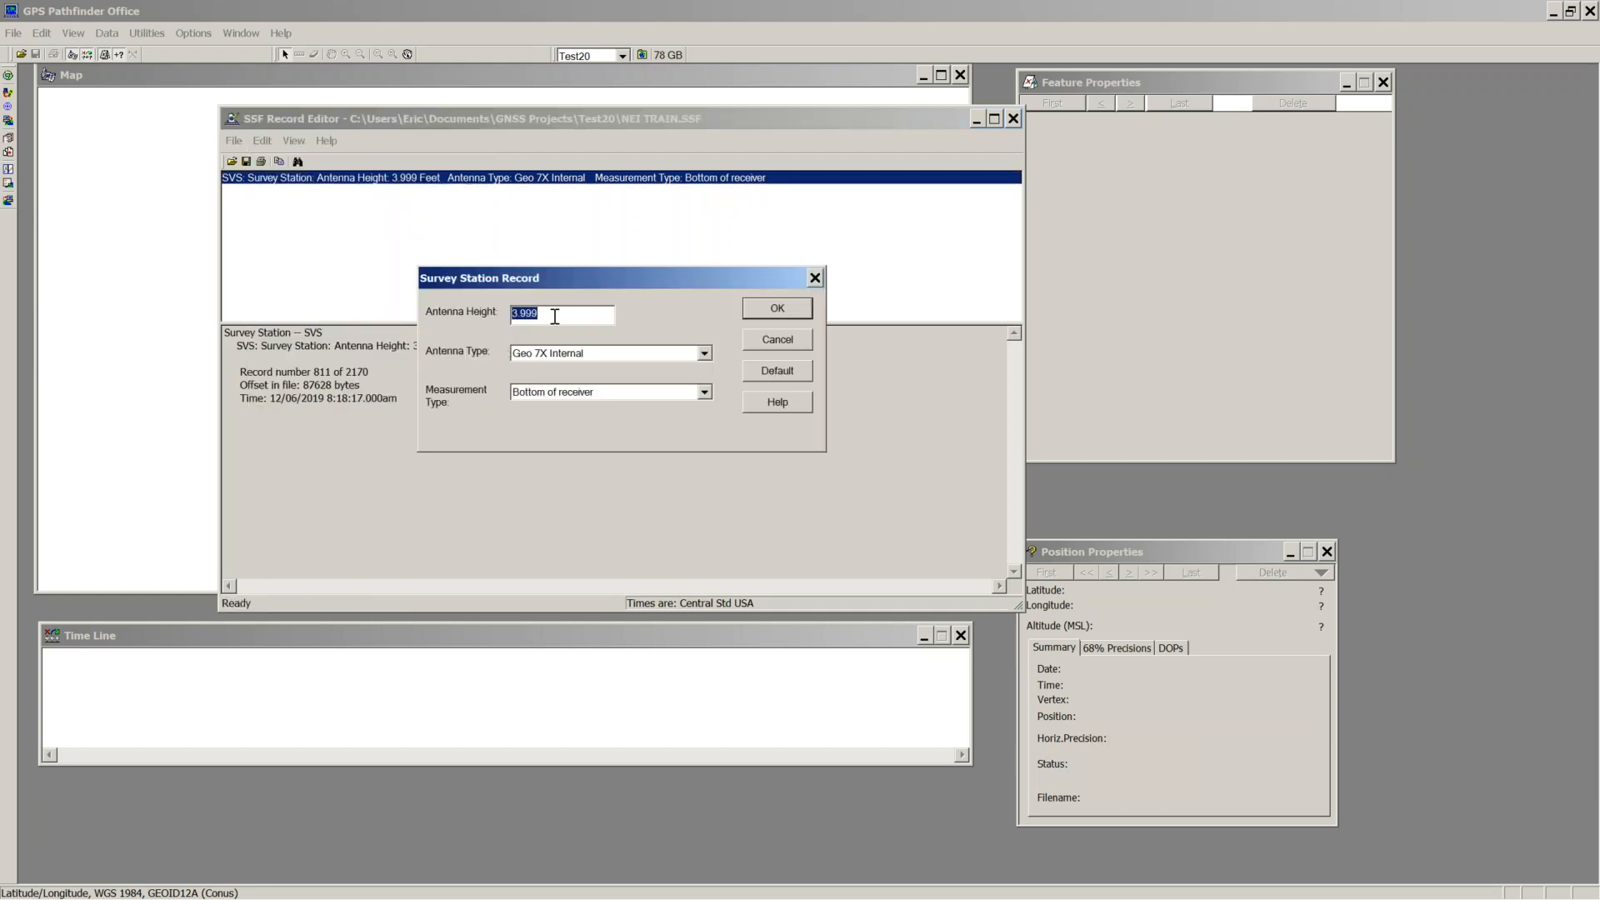
type("6.562")
left_click(704, 353)
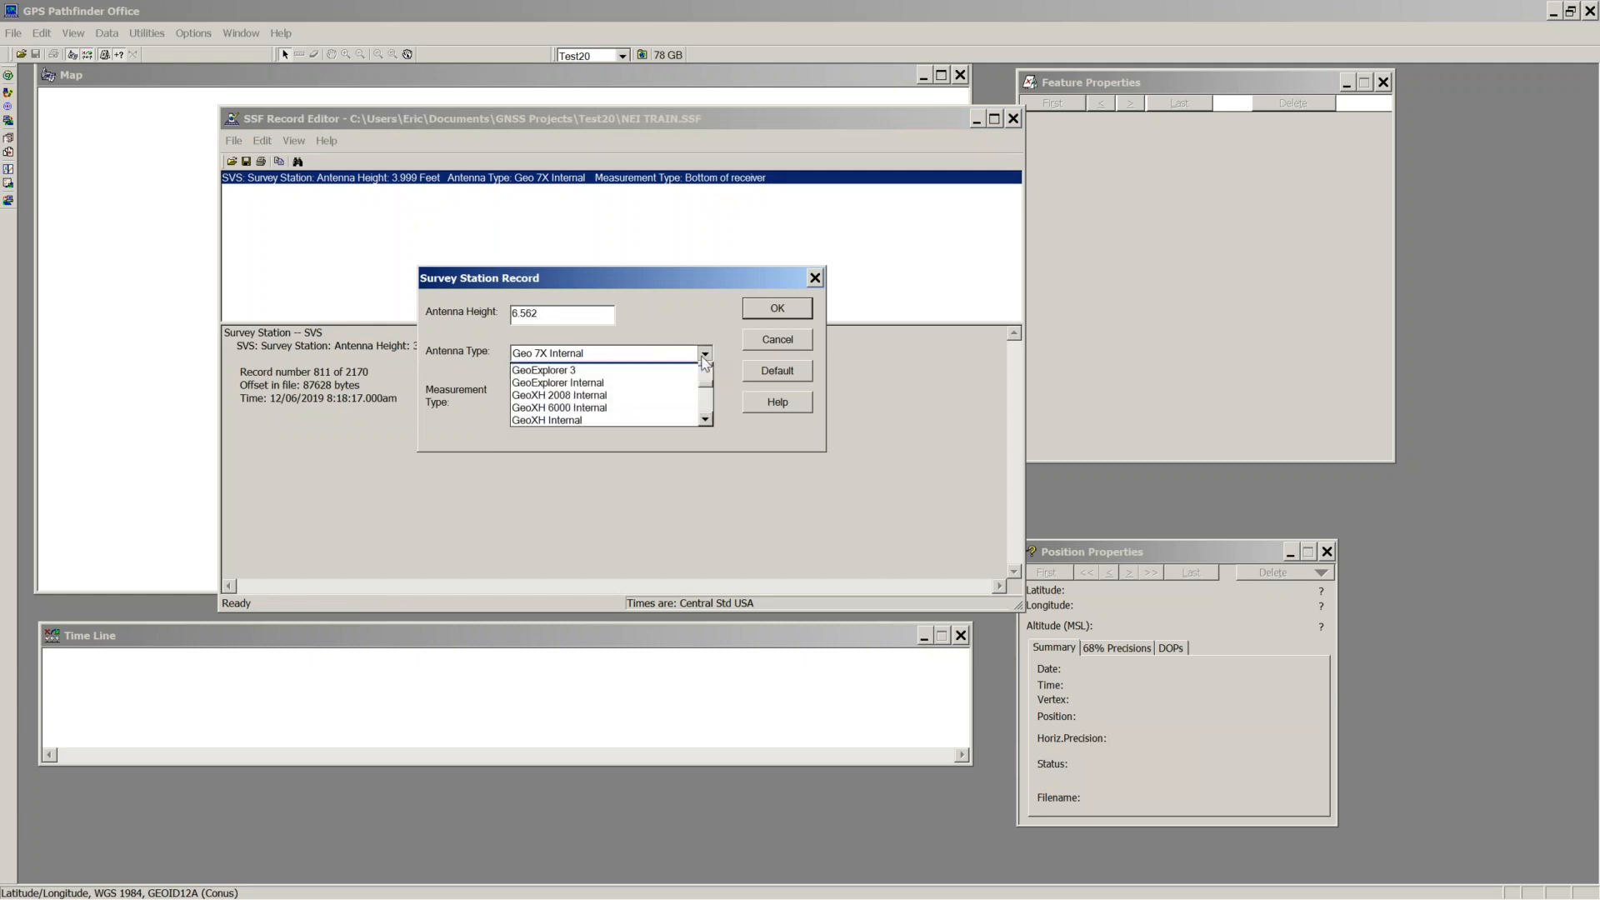
scroll(655, 419, "up", 10)
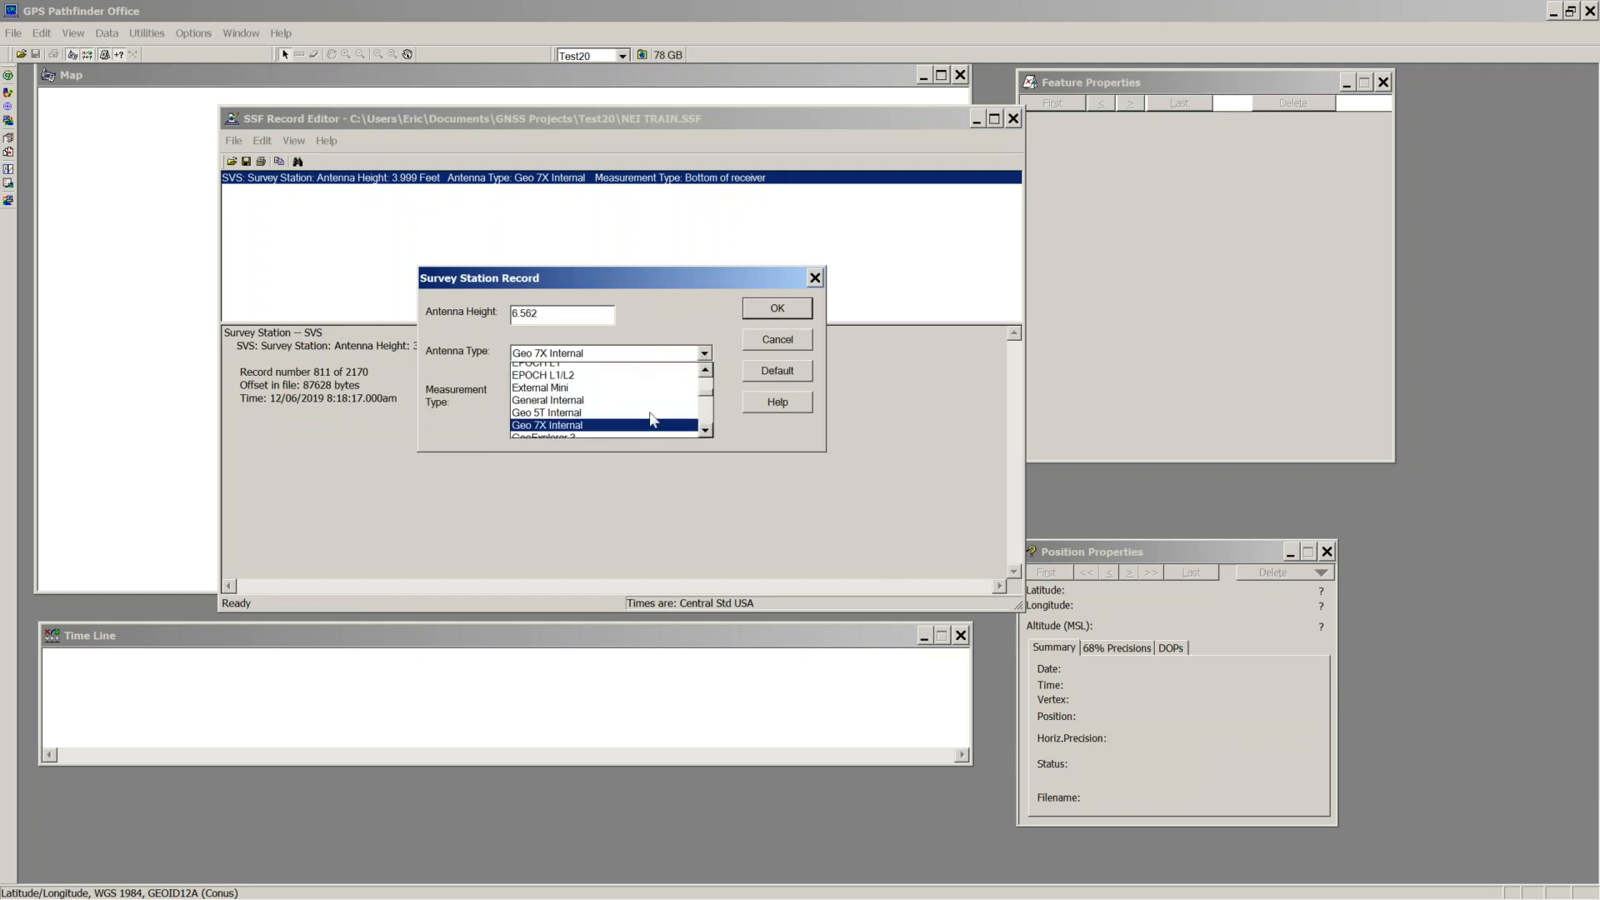
left_click_drag(707, 384, 714, 432)
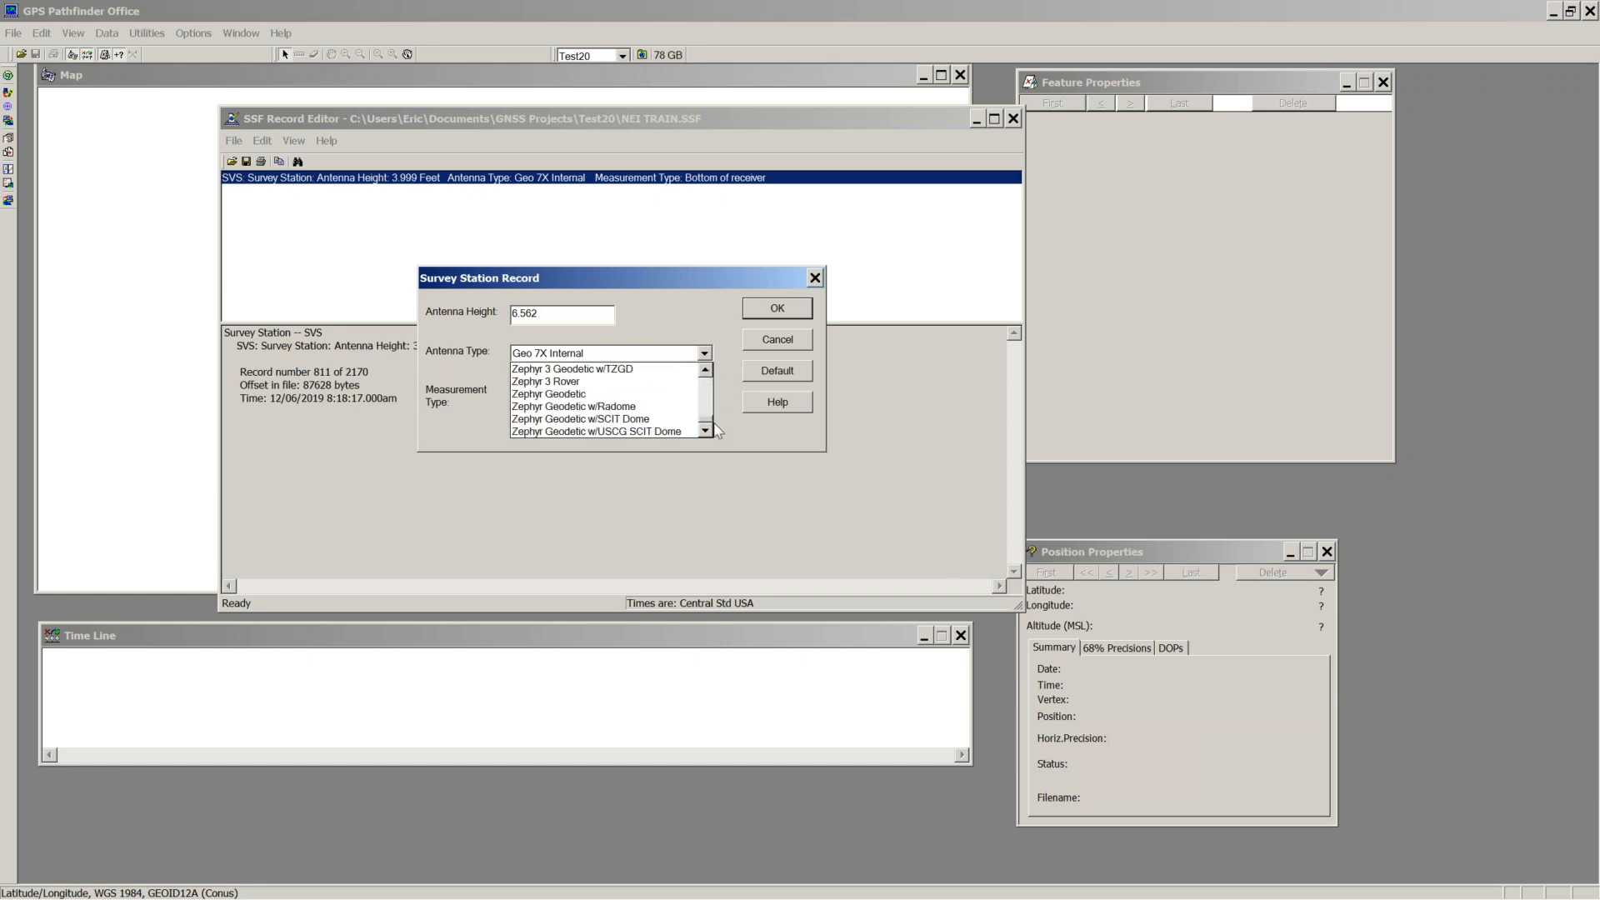
left_click(598, 393)
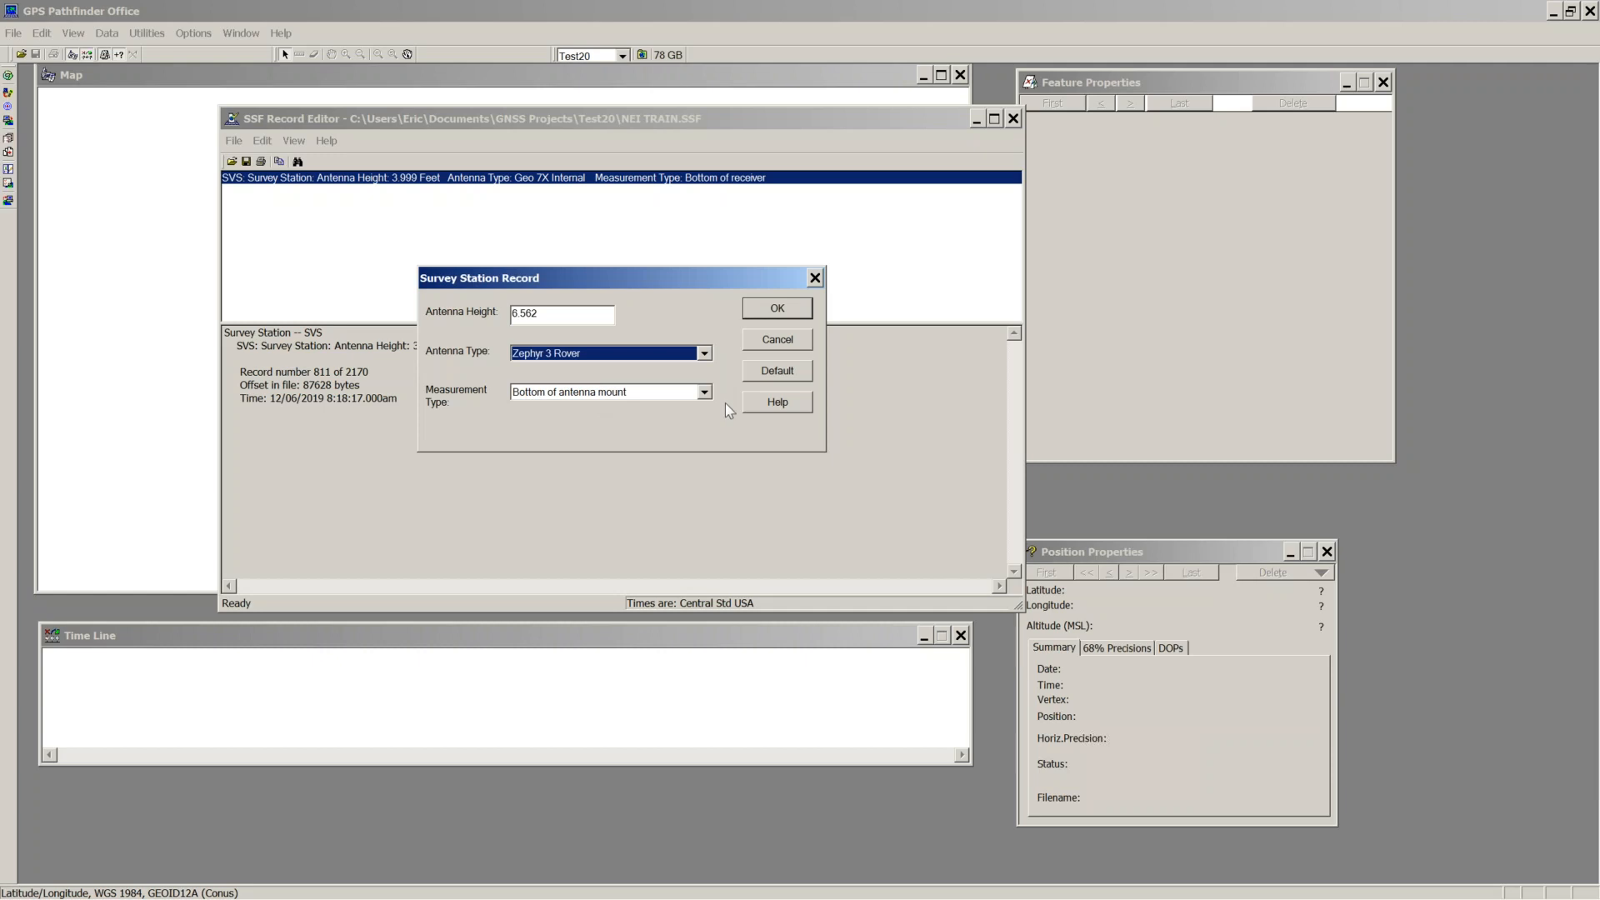
left_click(776, 309)
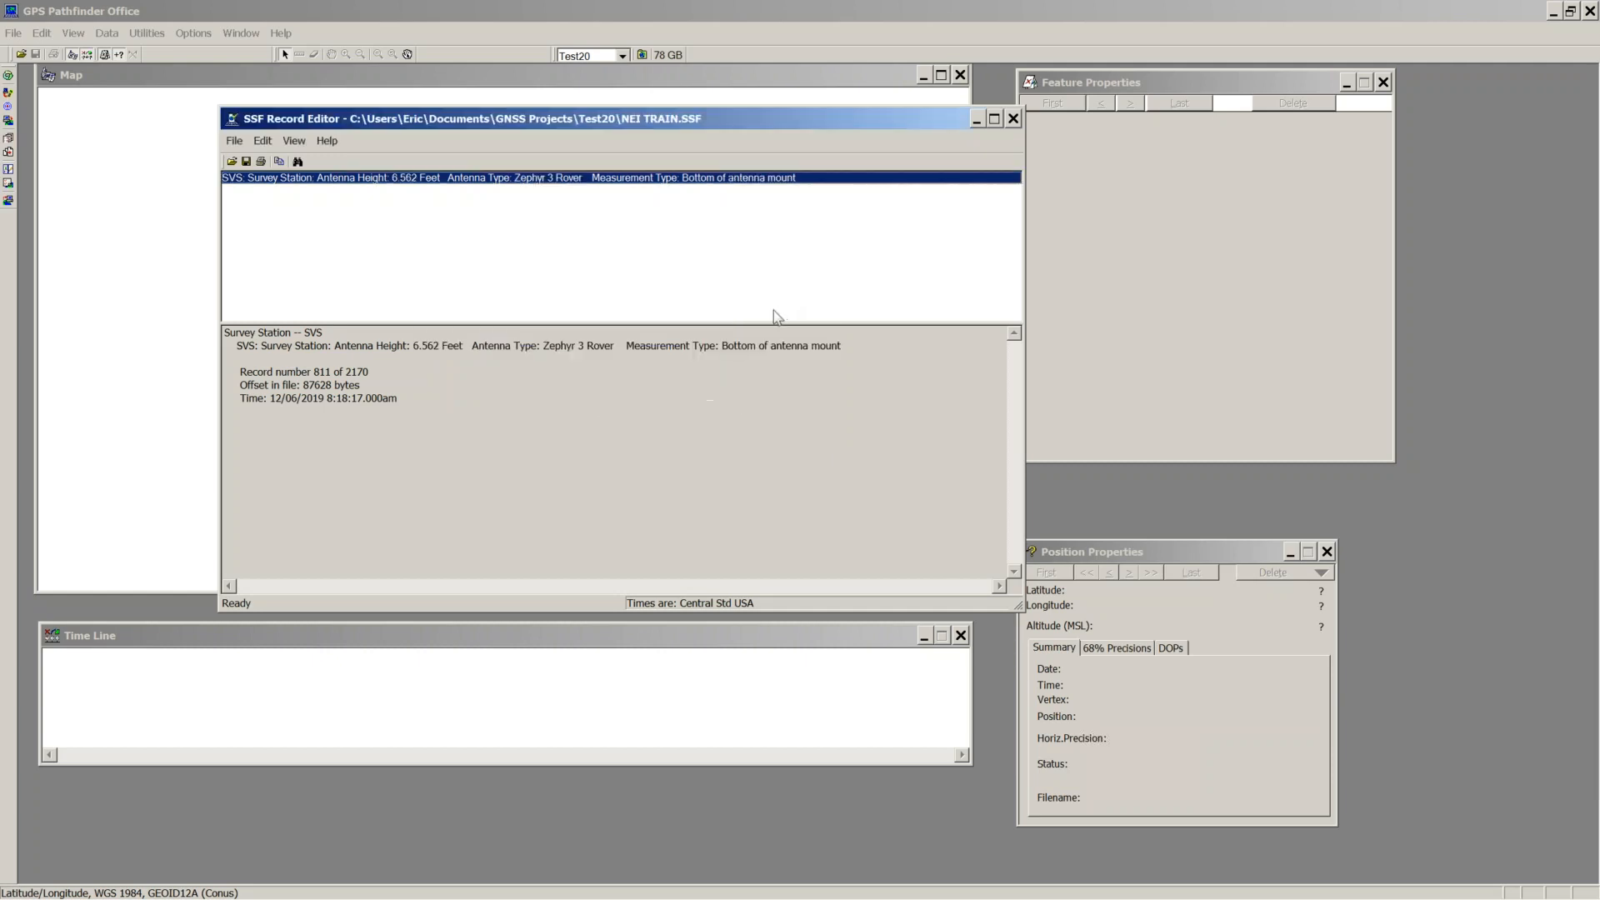
Step: Save the edited NEI TRAIN.SSF file and exit the SSF Record Editor
left_click(246, 162)
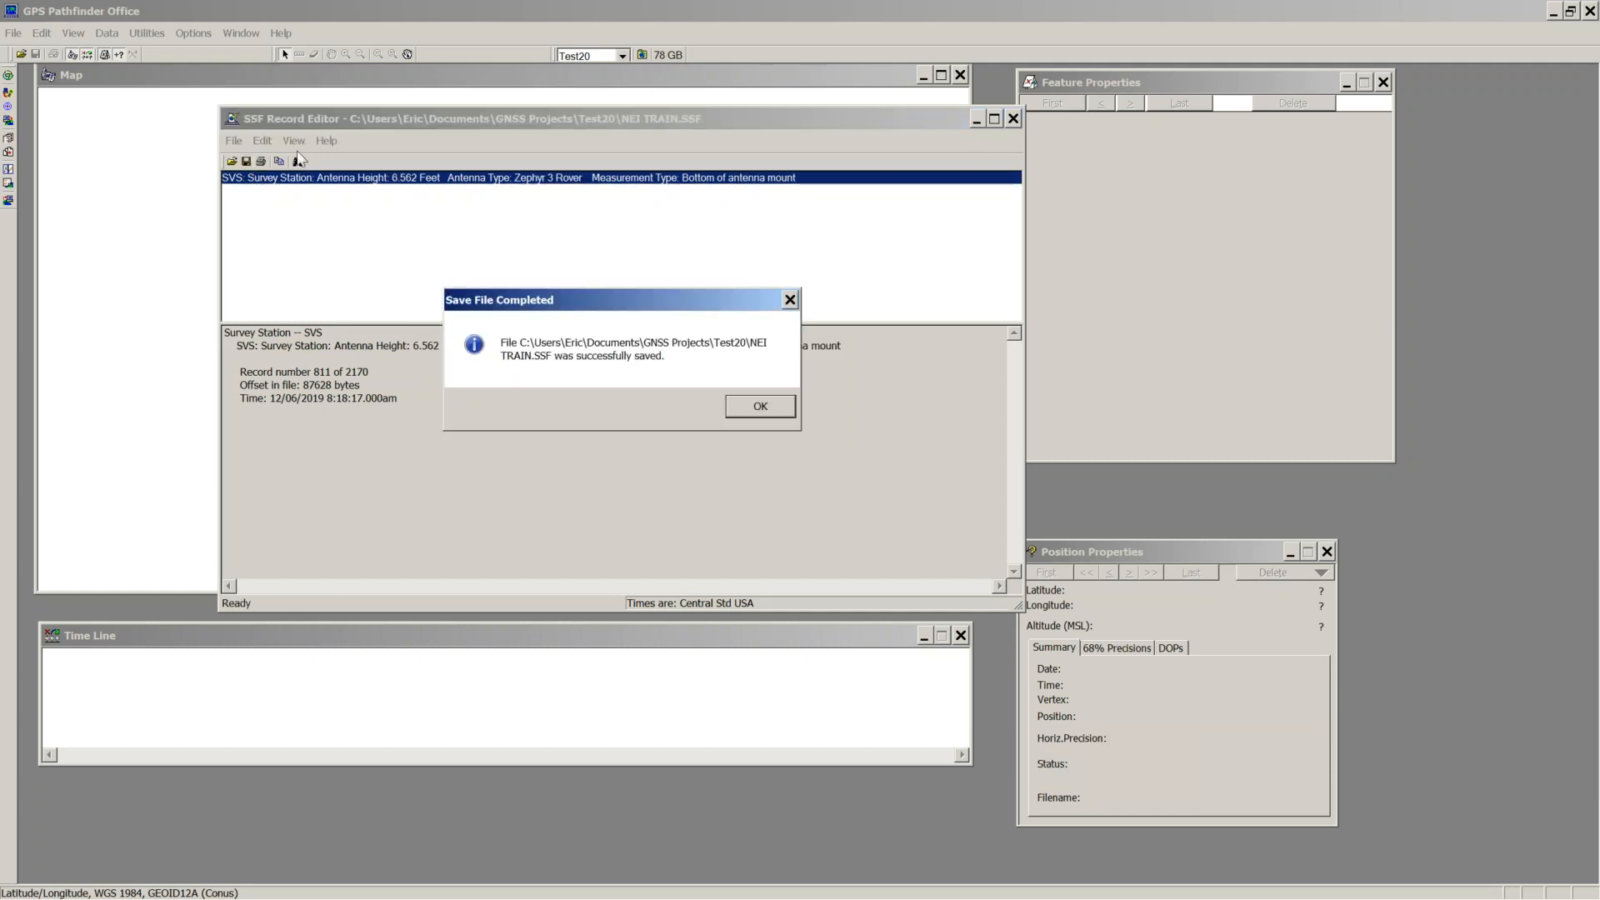
left_click(750, 410)
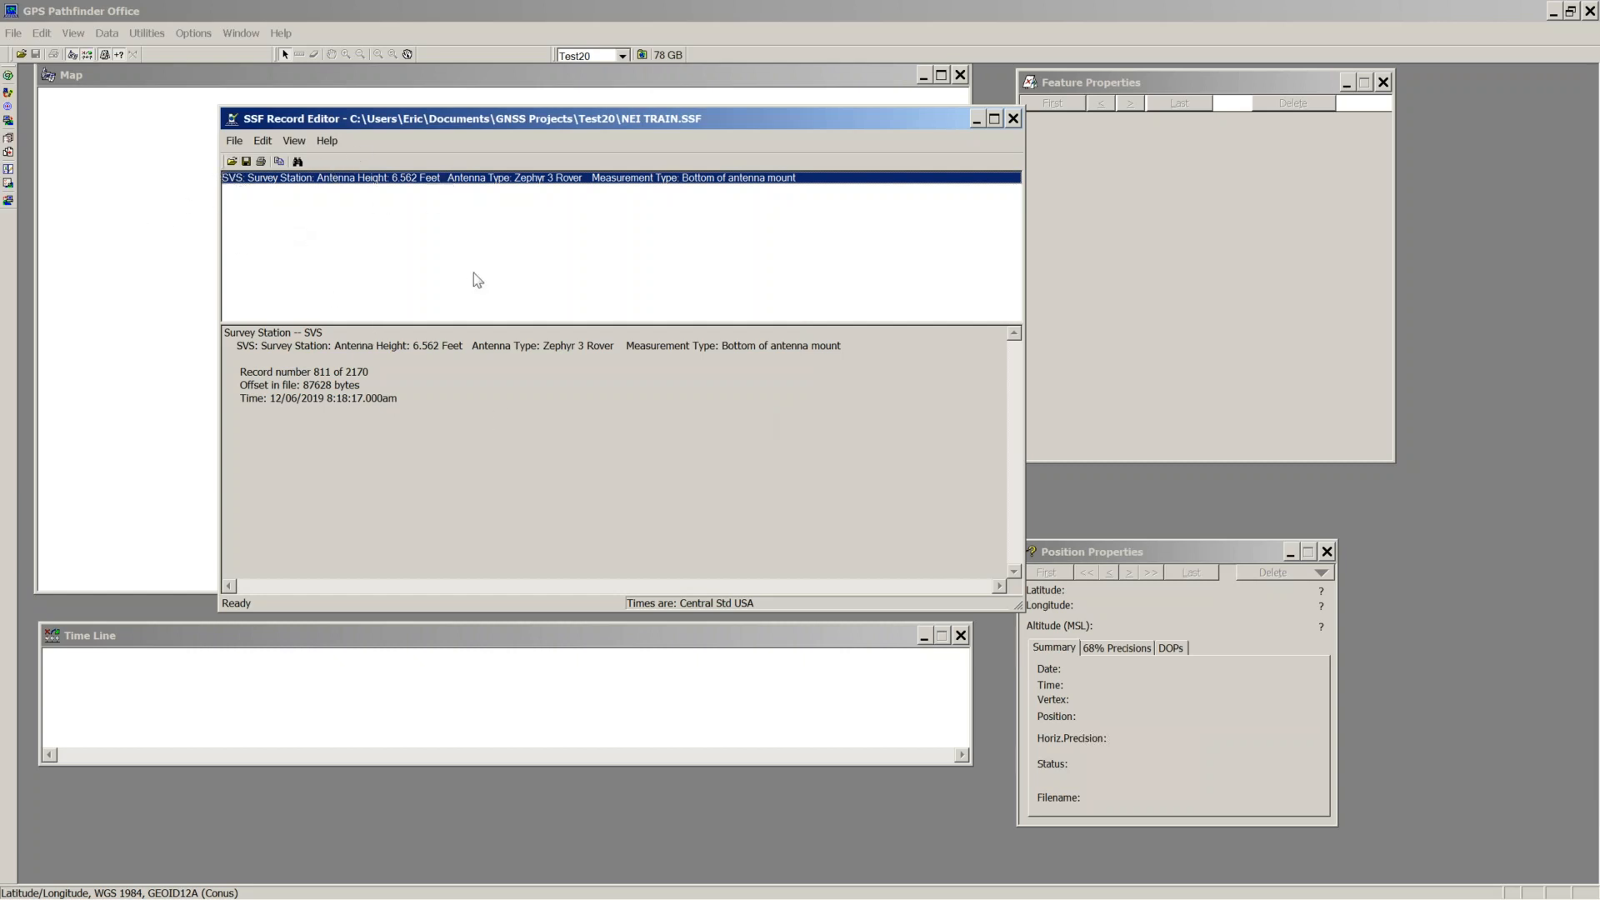
left_click(236, 141)
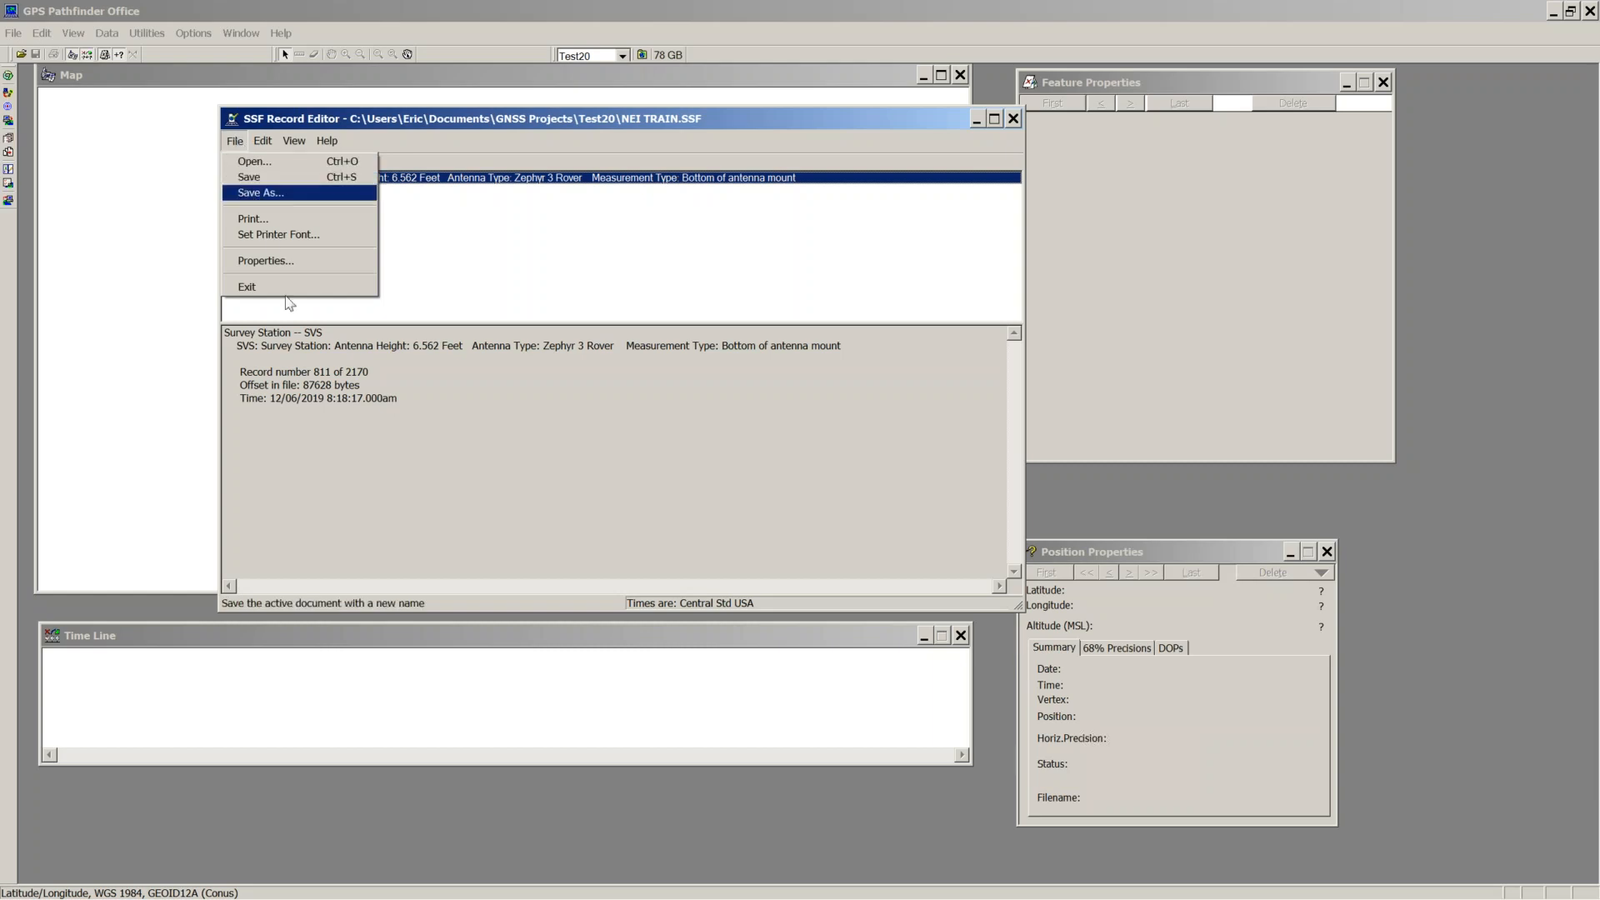
left_click(250, 287)
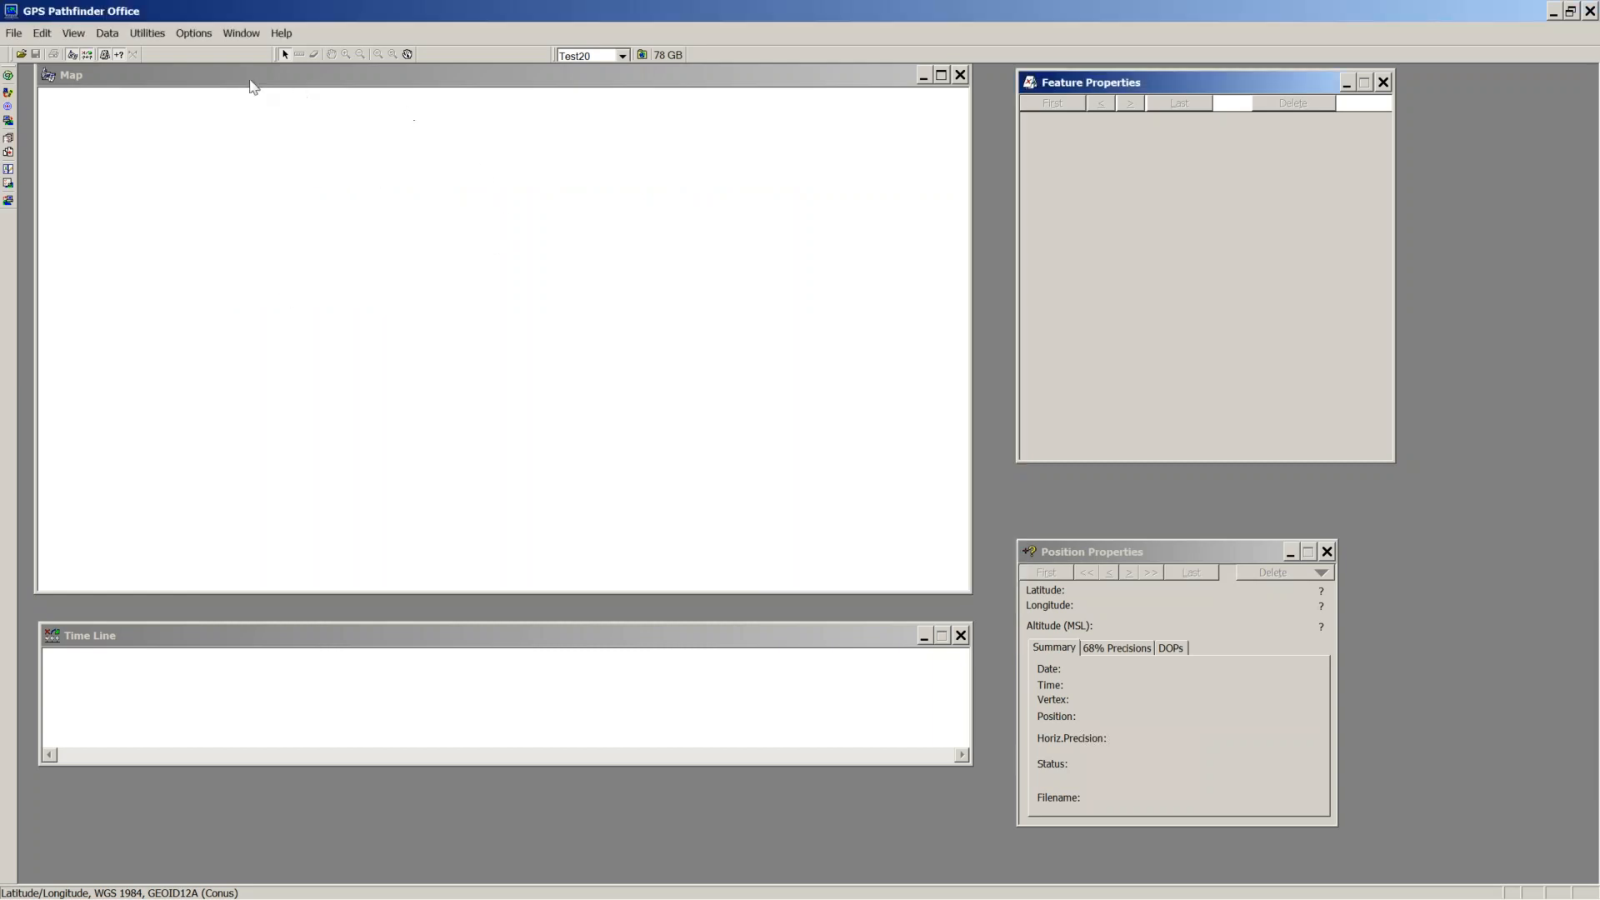
Step: Open the TerraSync Studio utility and enable displaying a custom image when TerraSync starts
left_click(155, 34)
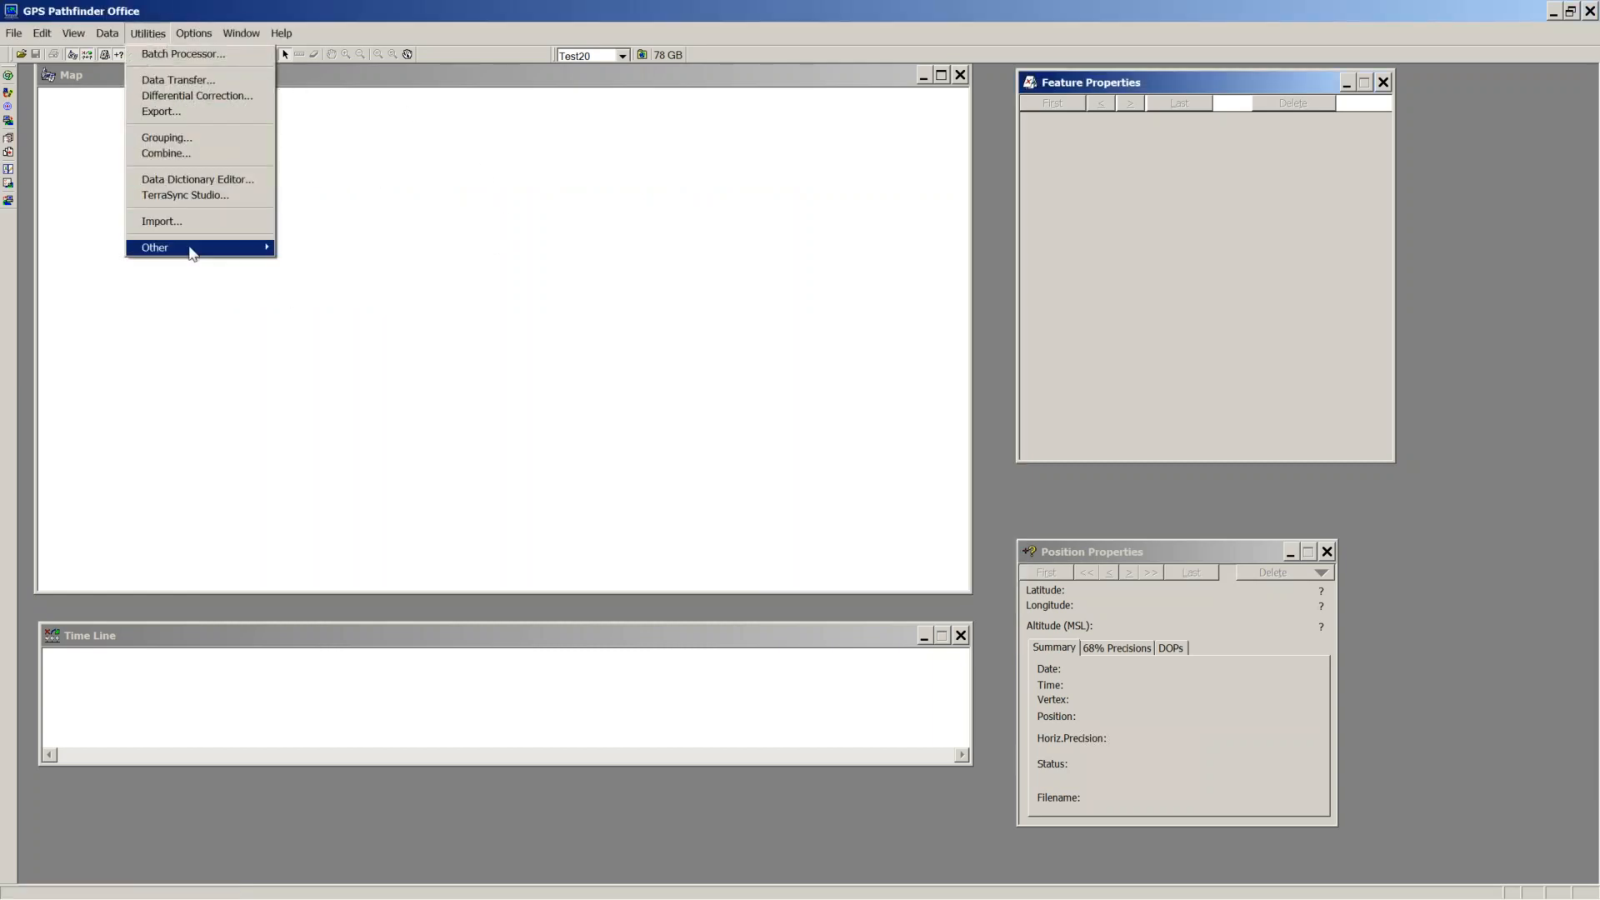
mouse_move(190, 248)
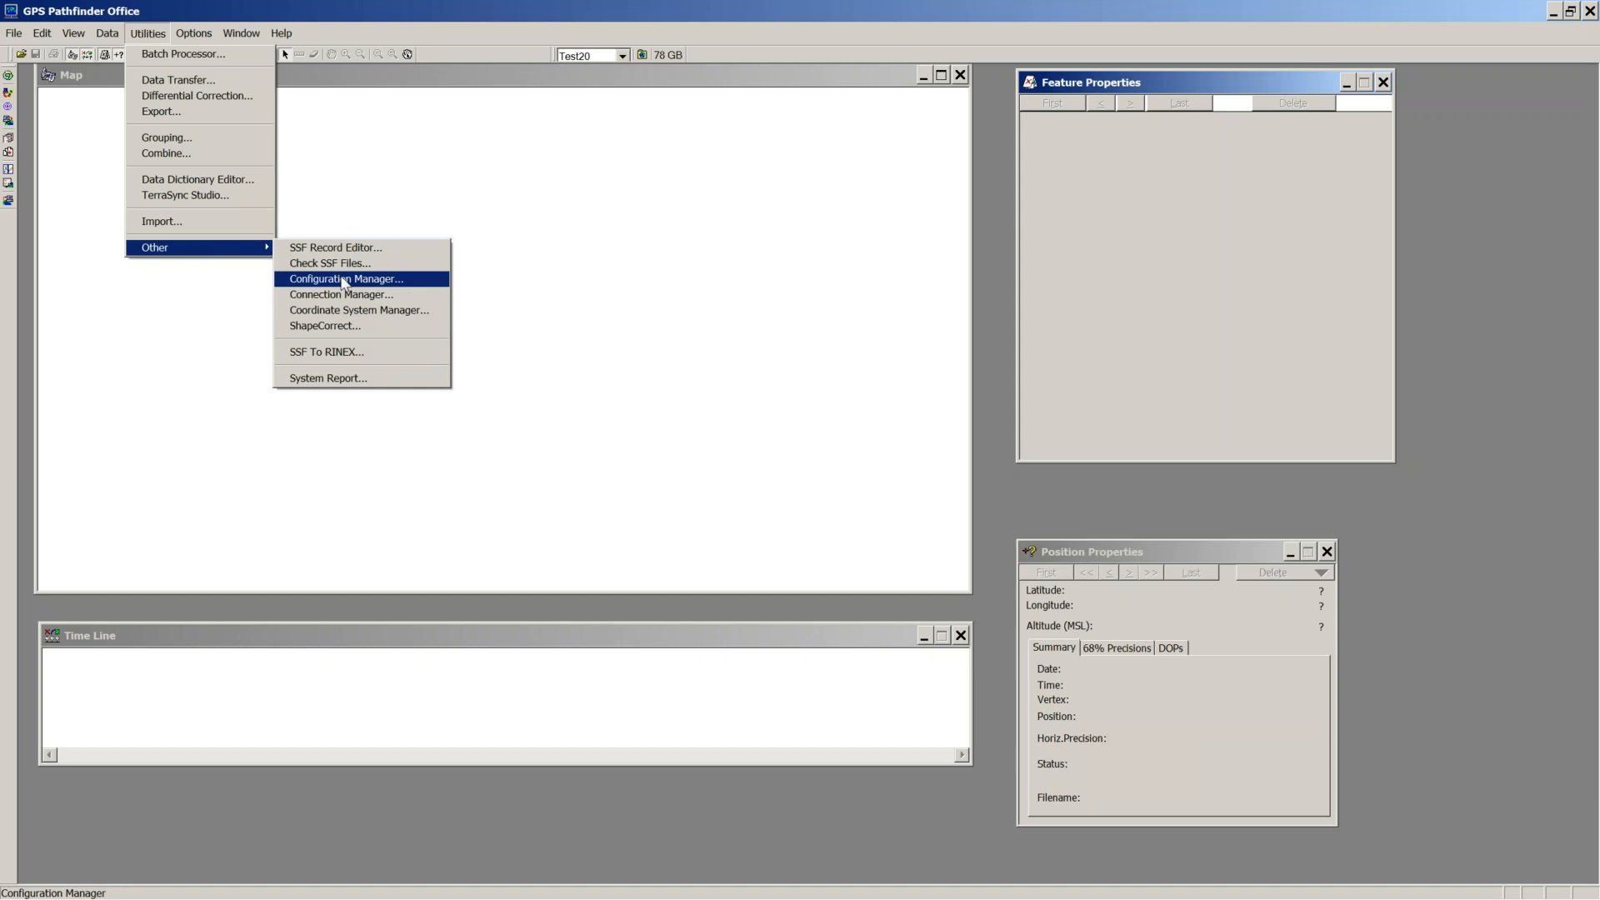
left_click(175, 198)
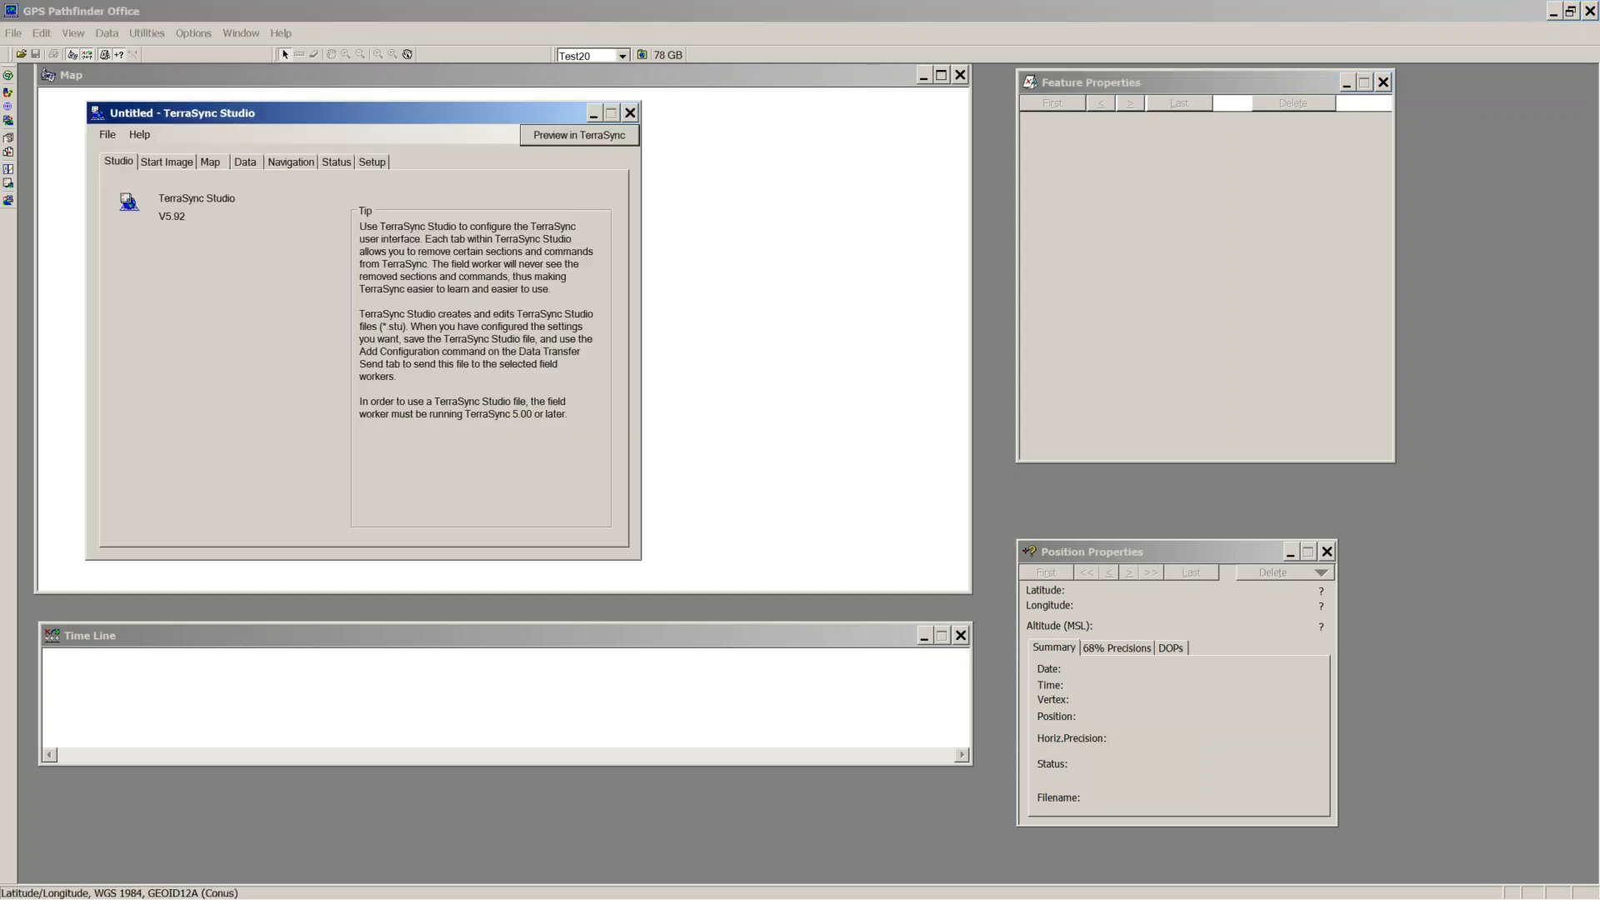
left_click_drag(226, 119, 380, 124)
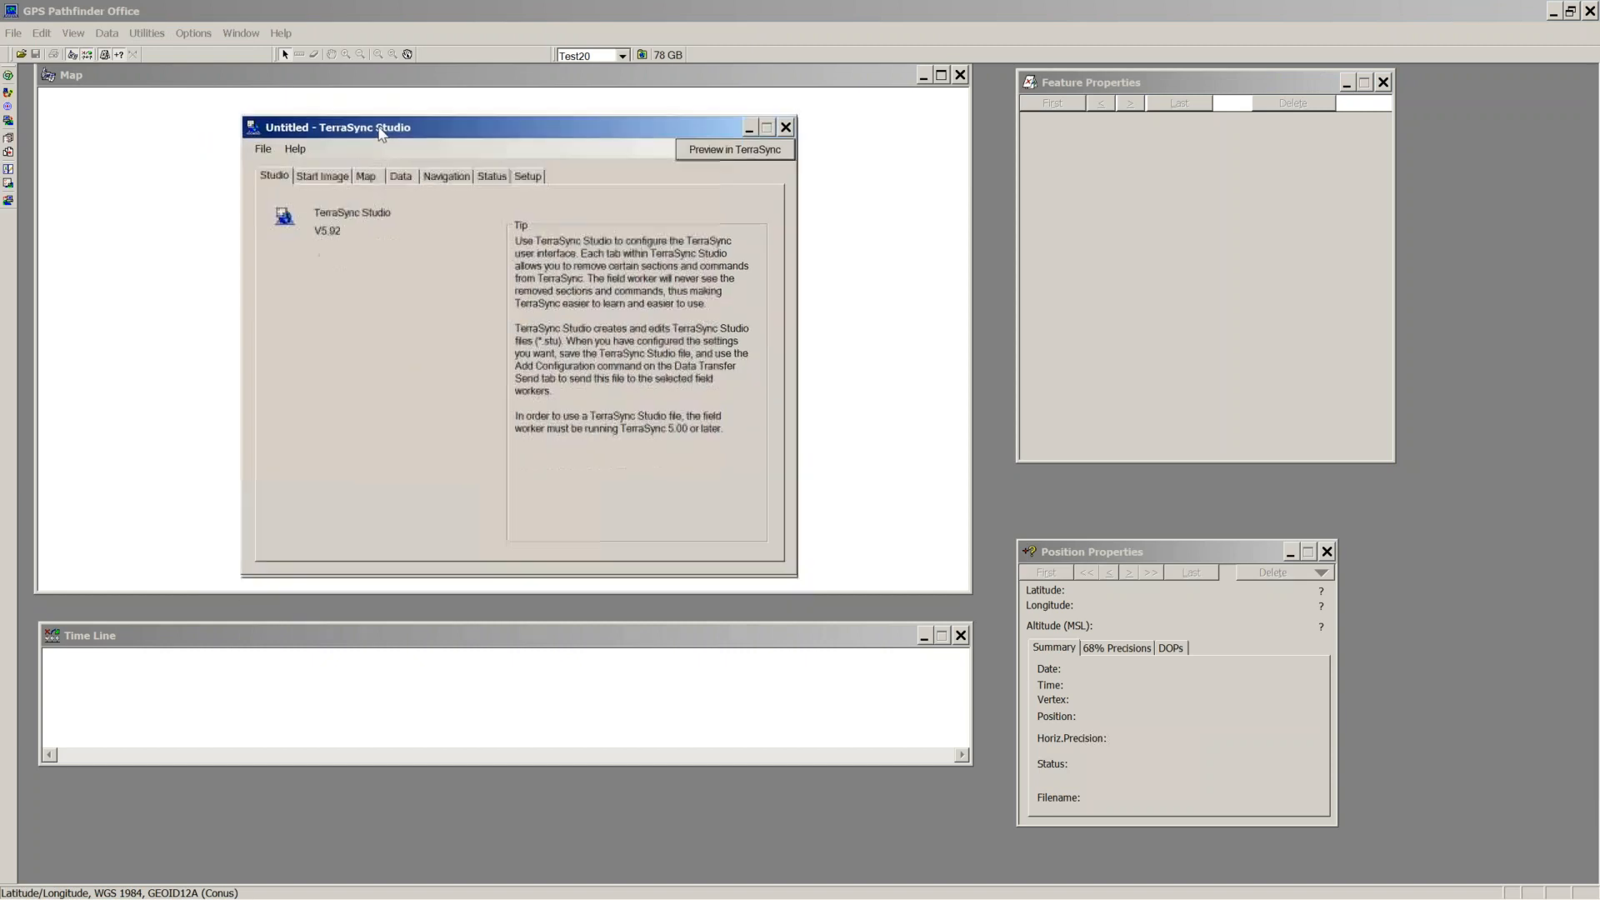
left_click(327, 166)
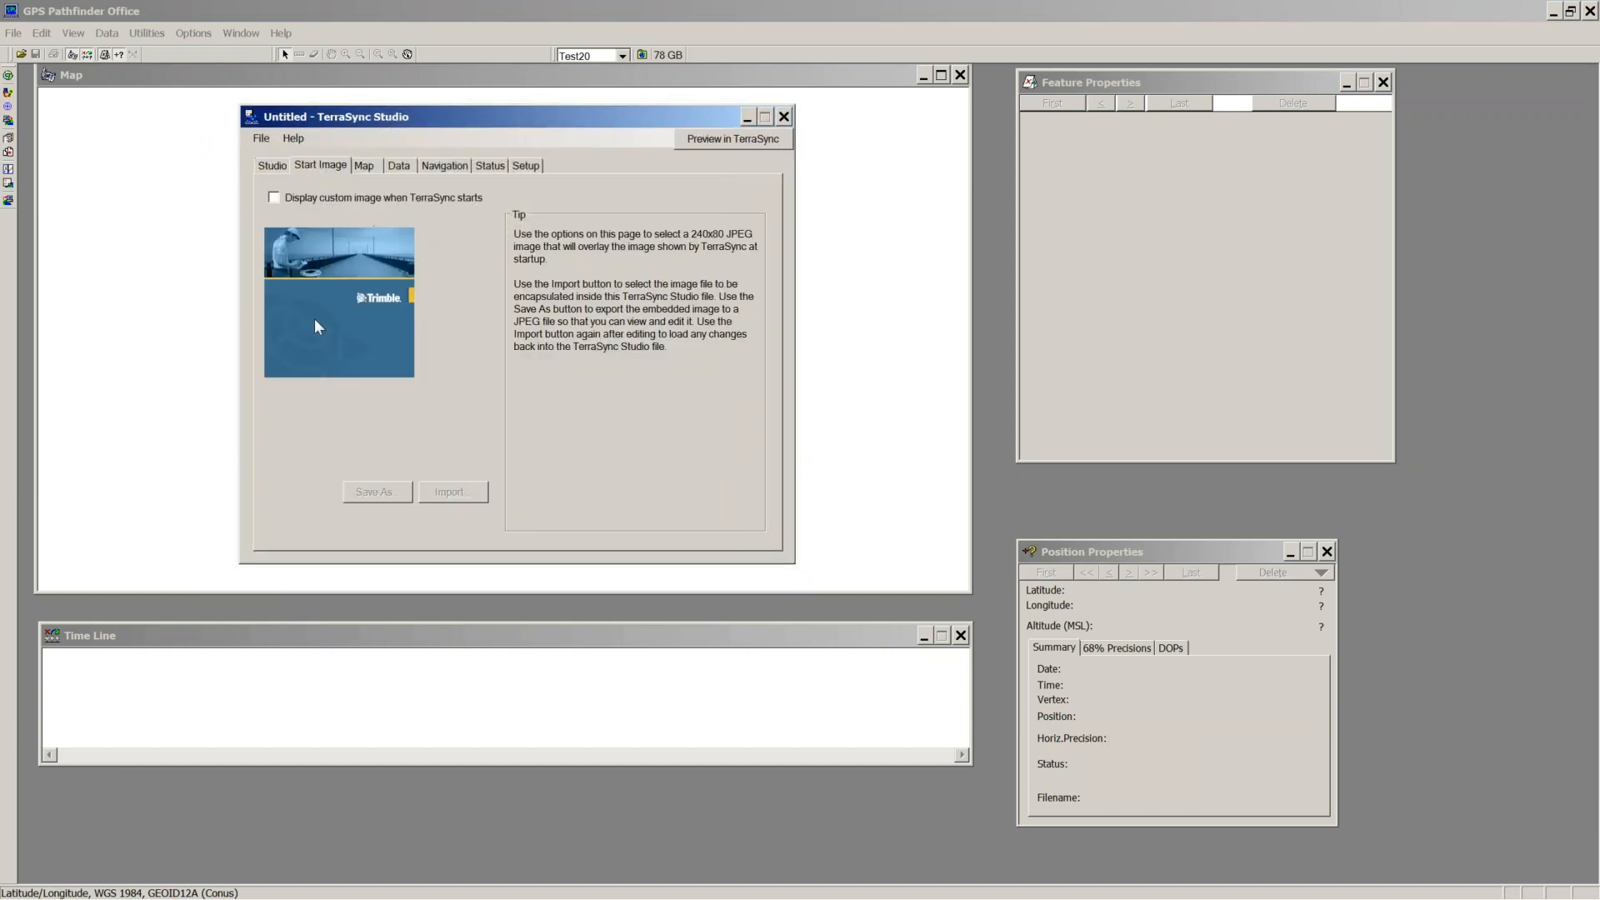
left_click(273, 198)
Step: Start importing a JPEG start image and look for it in the 1-NEI folder on the C: drive
left_click(454, 494)
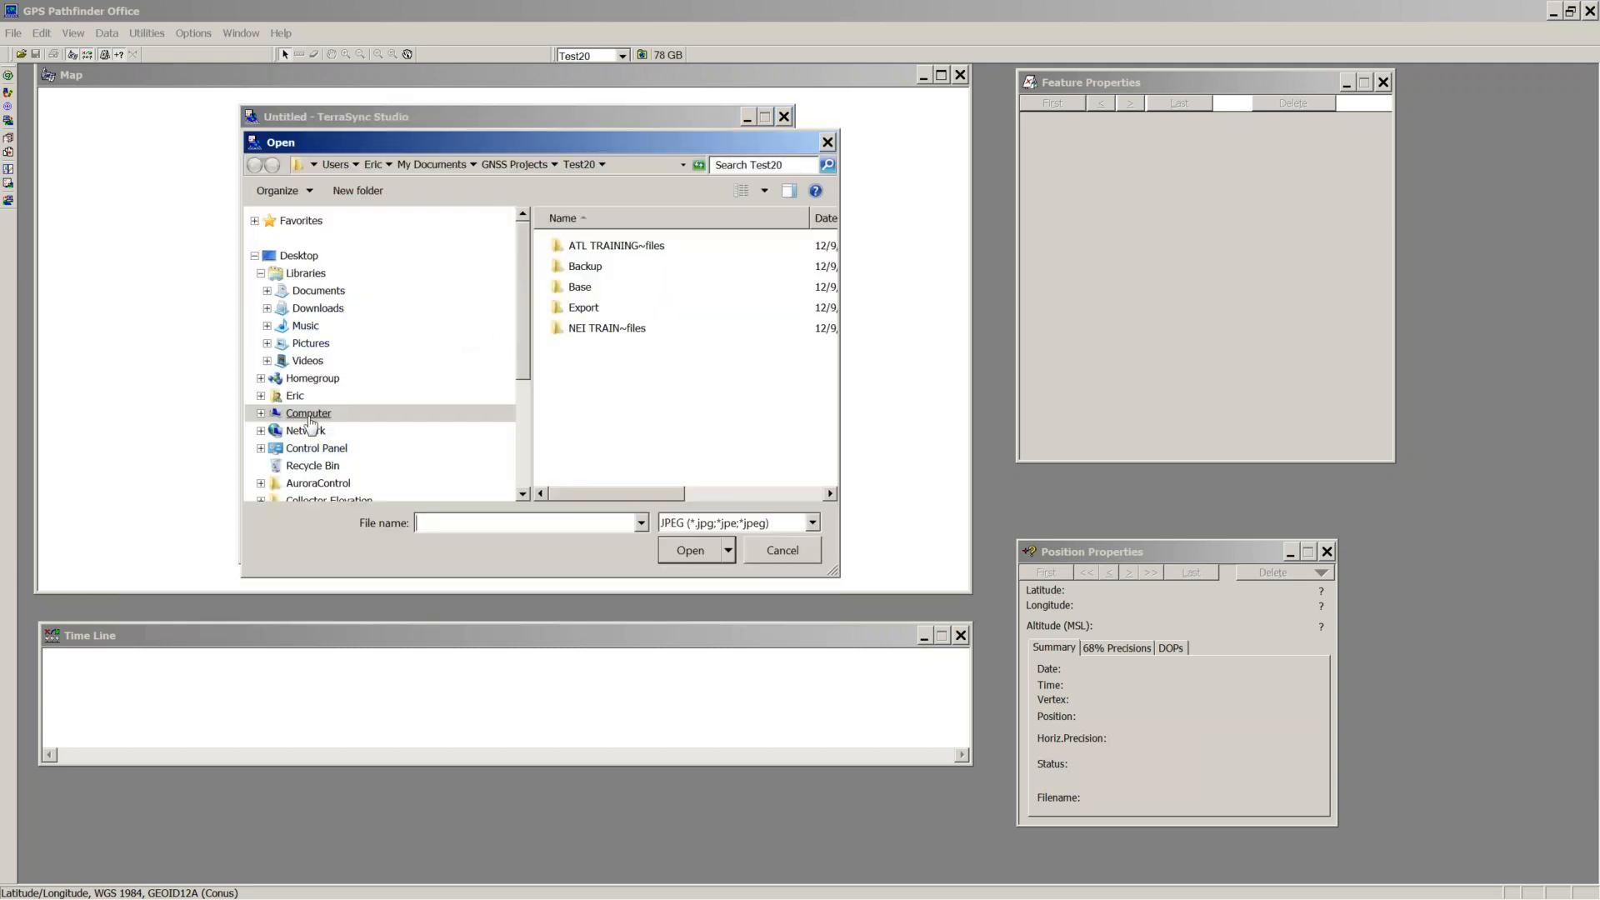
left_click(308, 413)
left_click(644, 274)
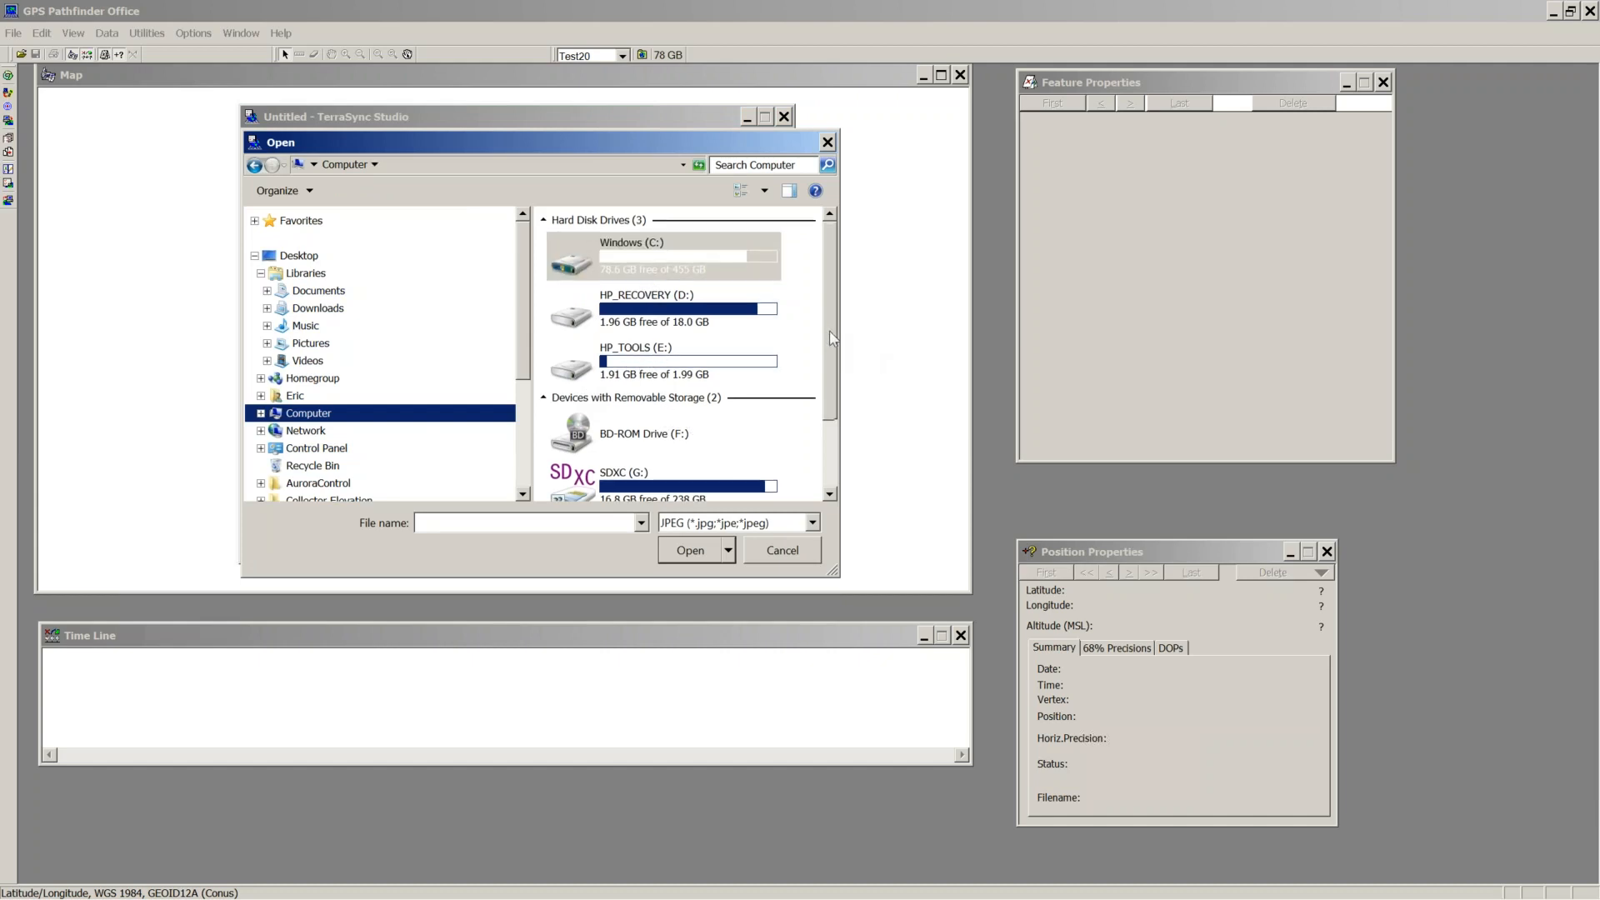
scroll(842, 408, "down", 2)
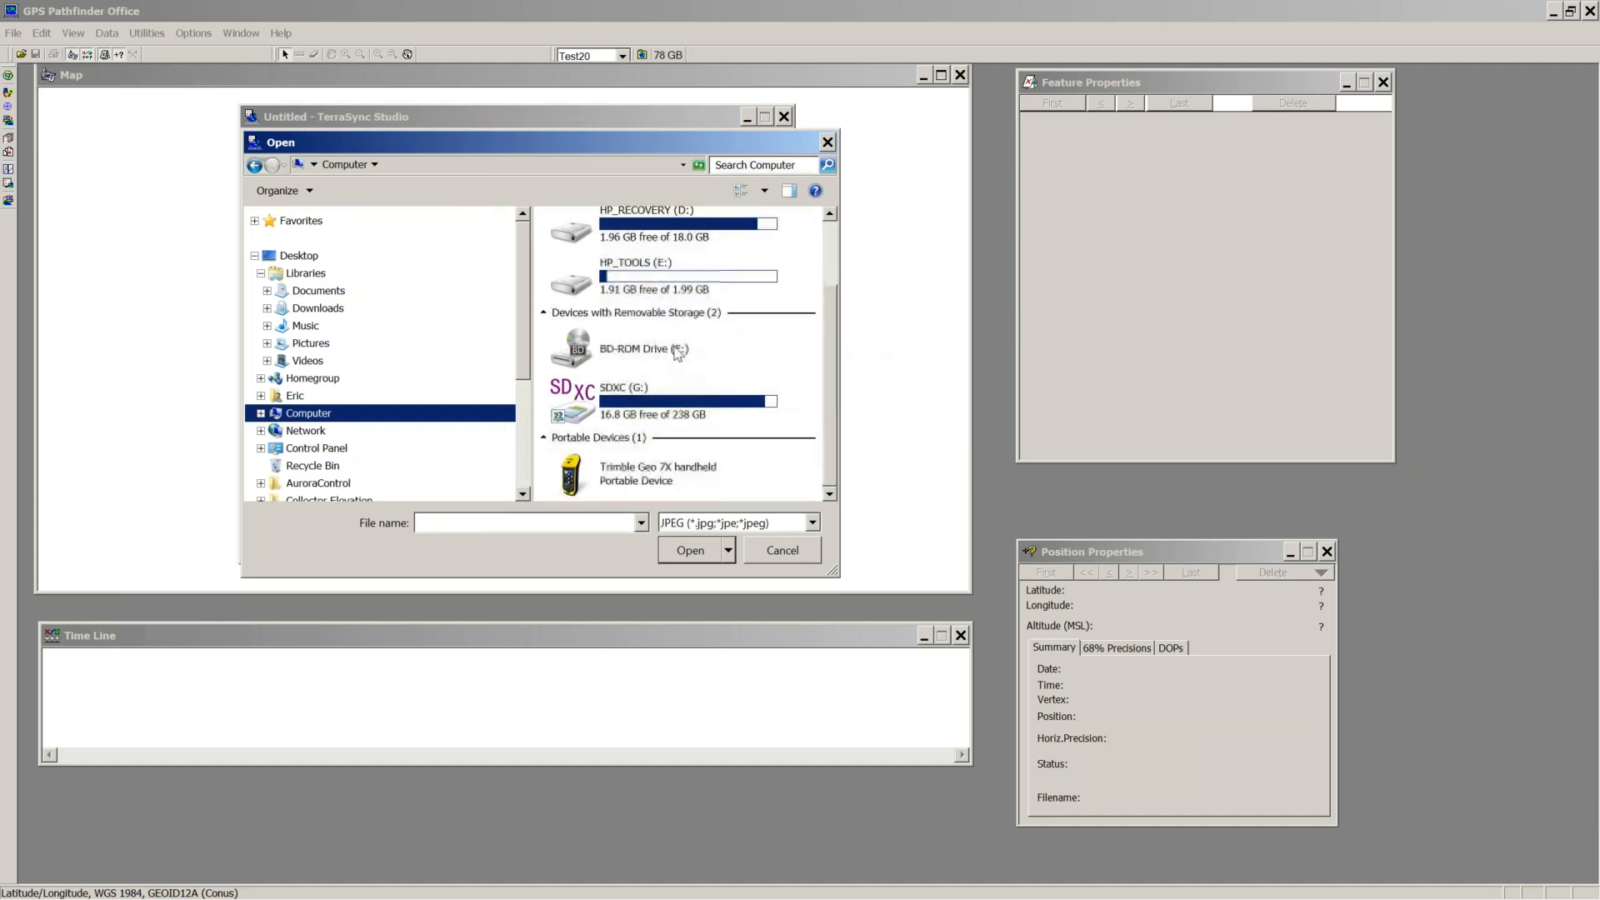
scroll(831, 338, "up", 2)
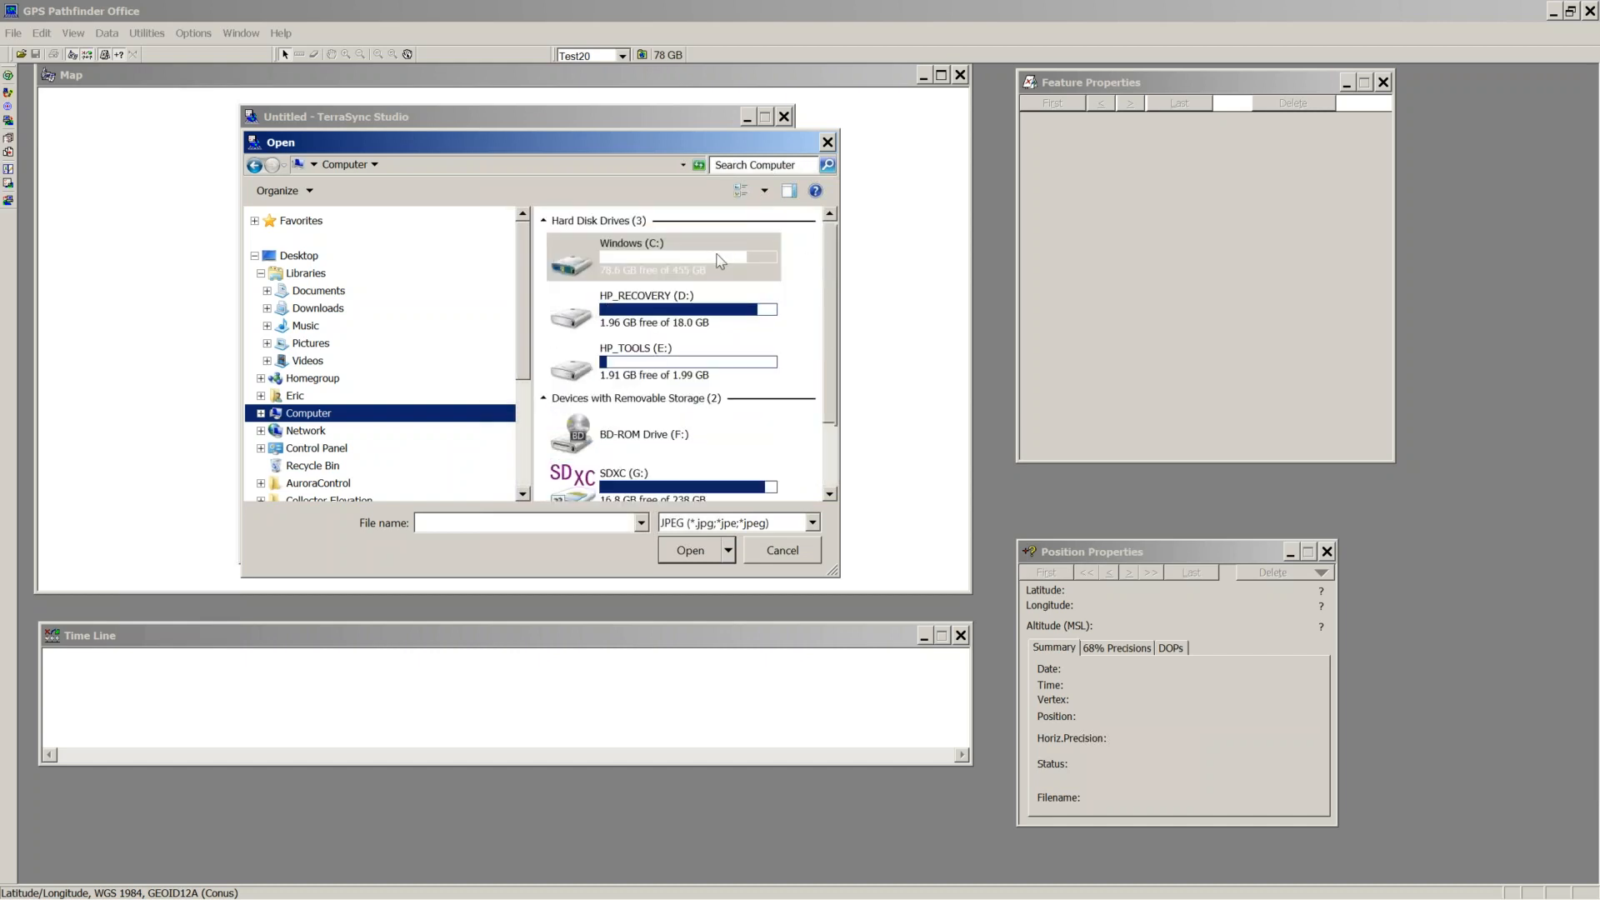
double_click(721, 261)
double_click(597, 328)
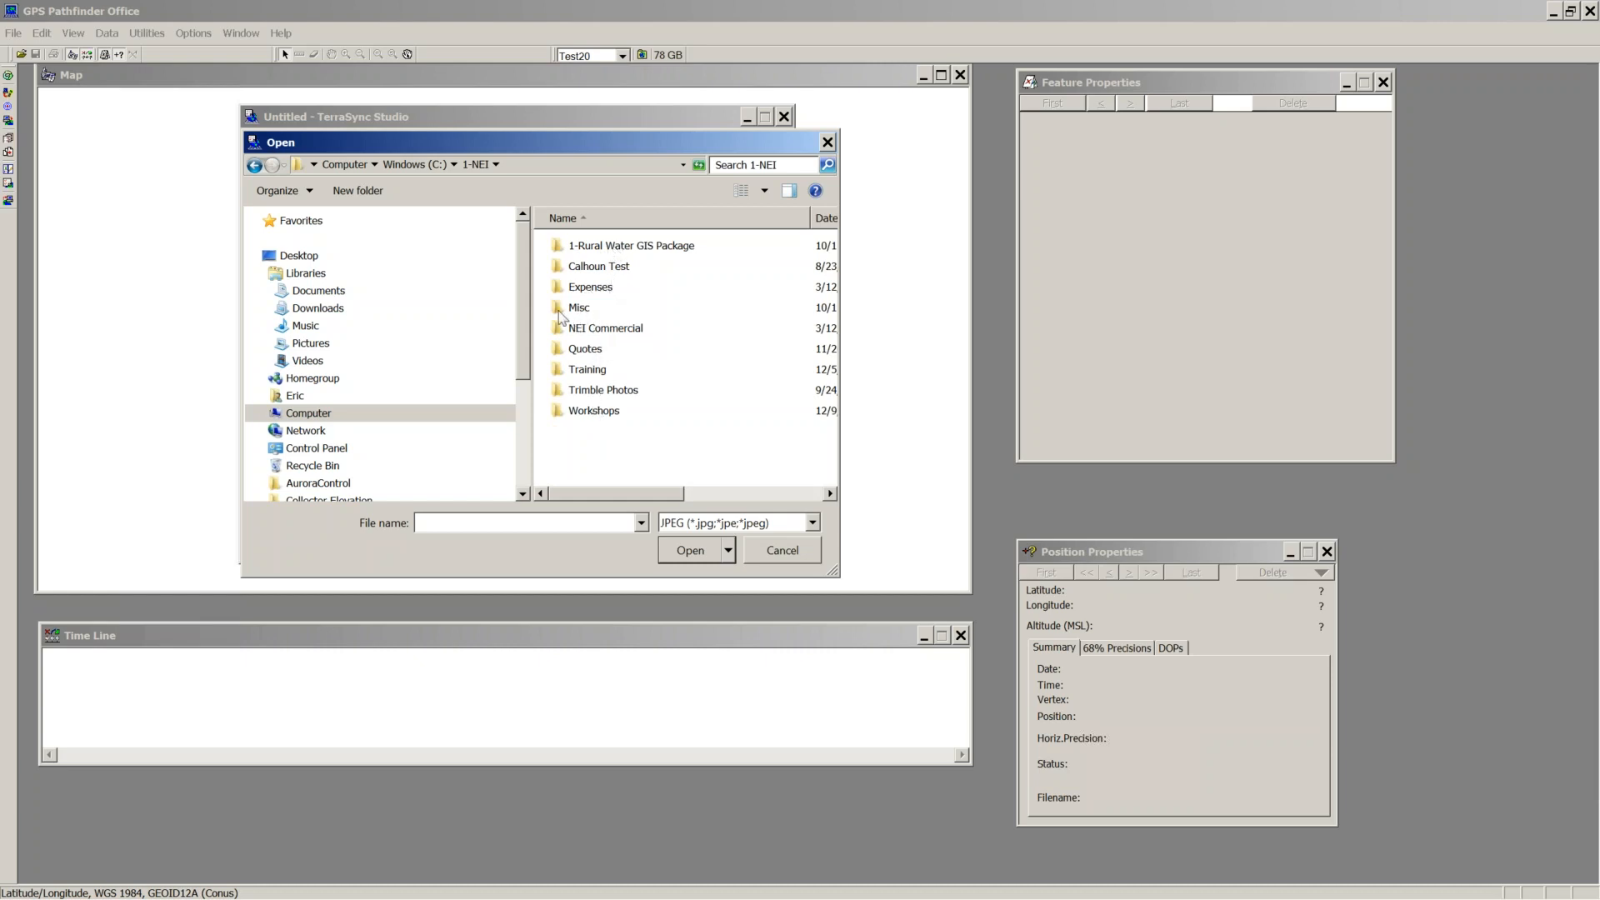
left_click(261, 166)
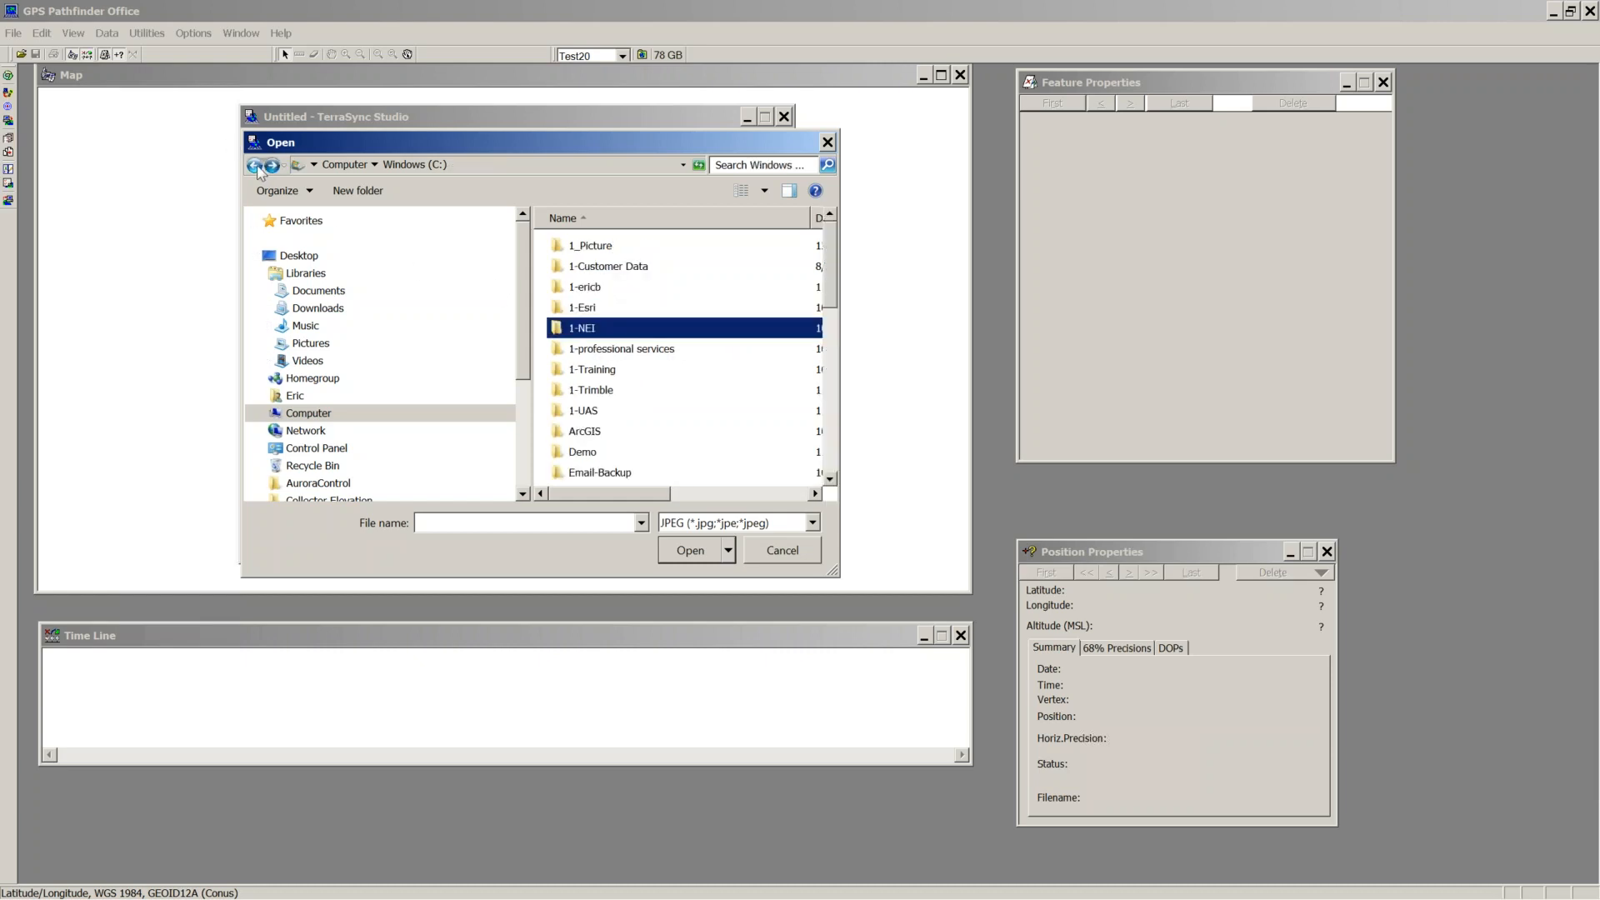
left_click(344, 164)
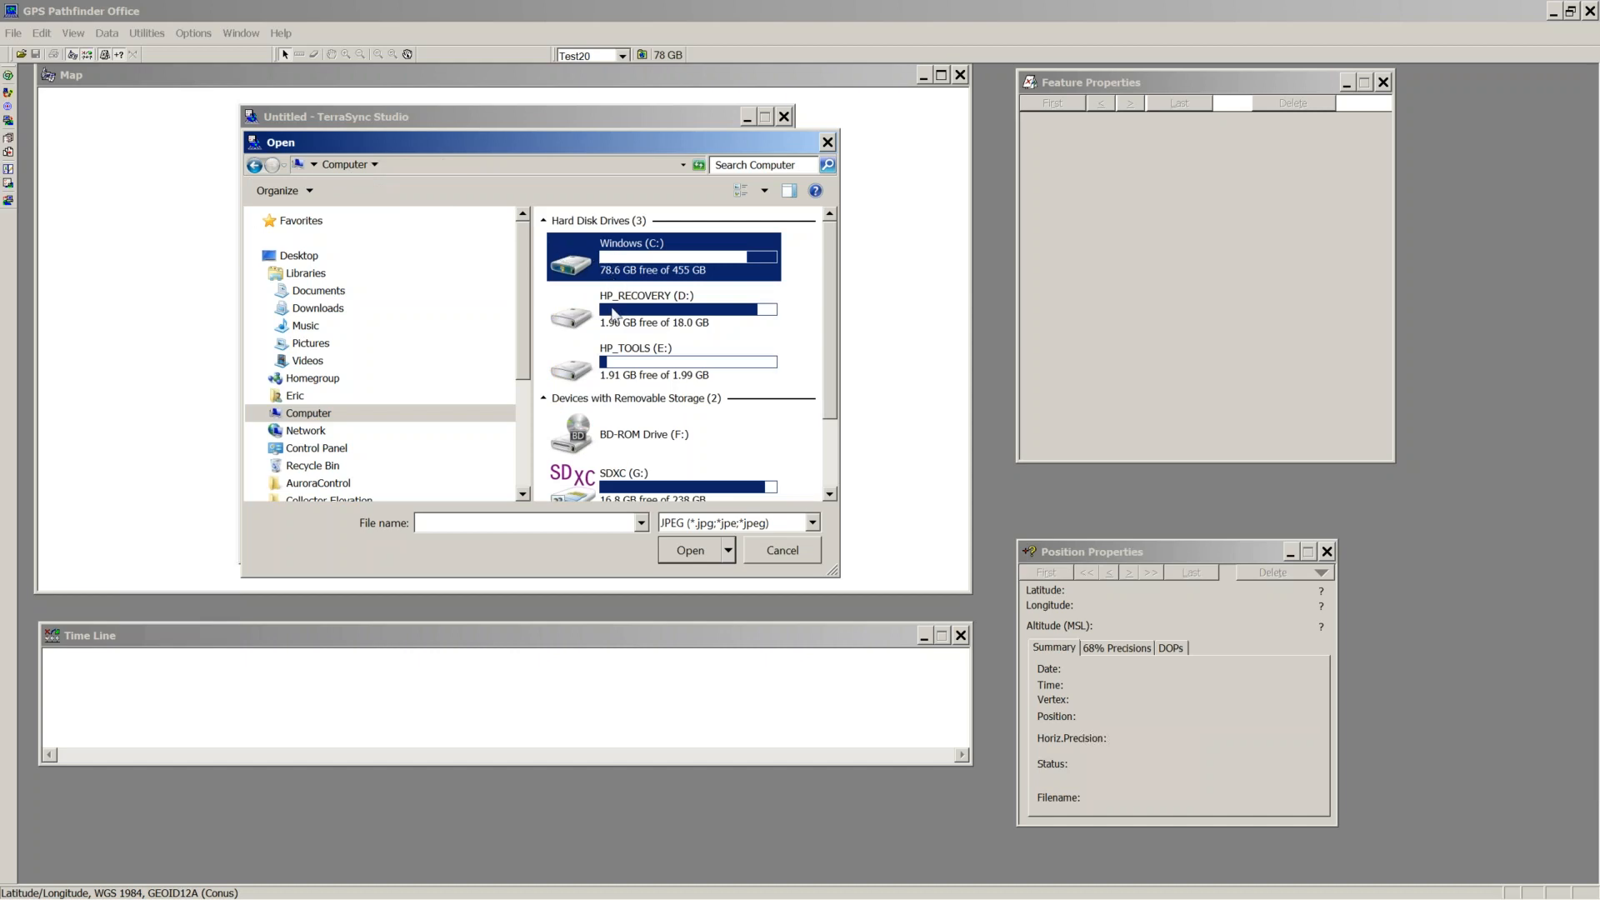
Step: Look for a JPEG start image on the SDXC (G:) drive, in the TerraSync and Pathfinder Office training folder's Configurations subfolder
left_click(624, 473)
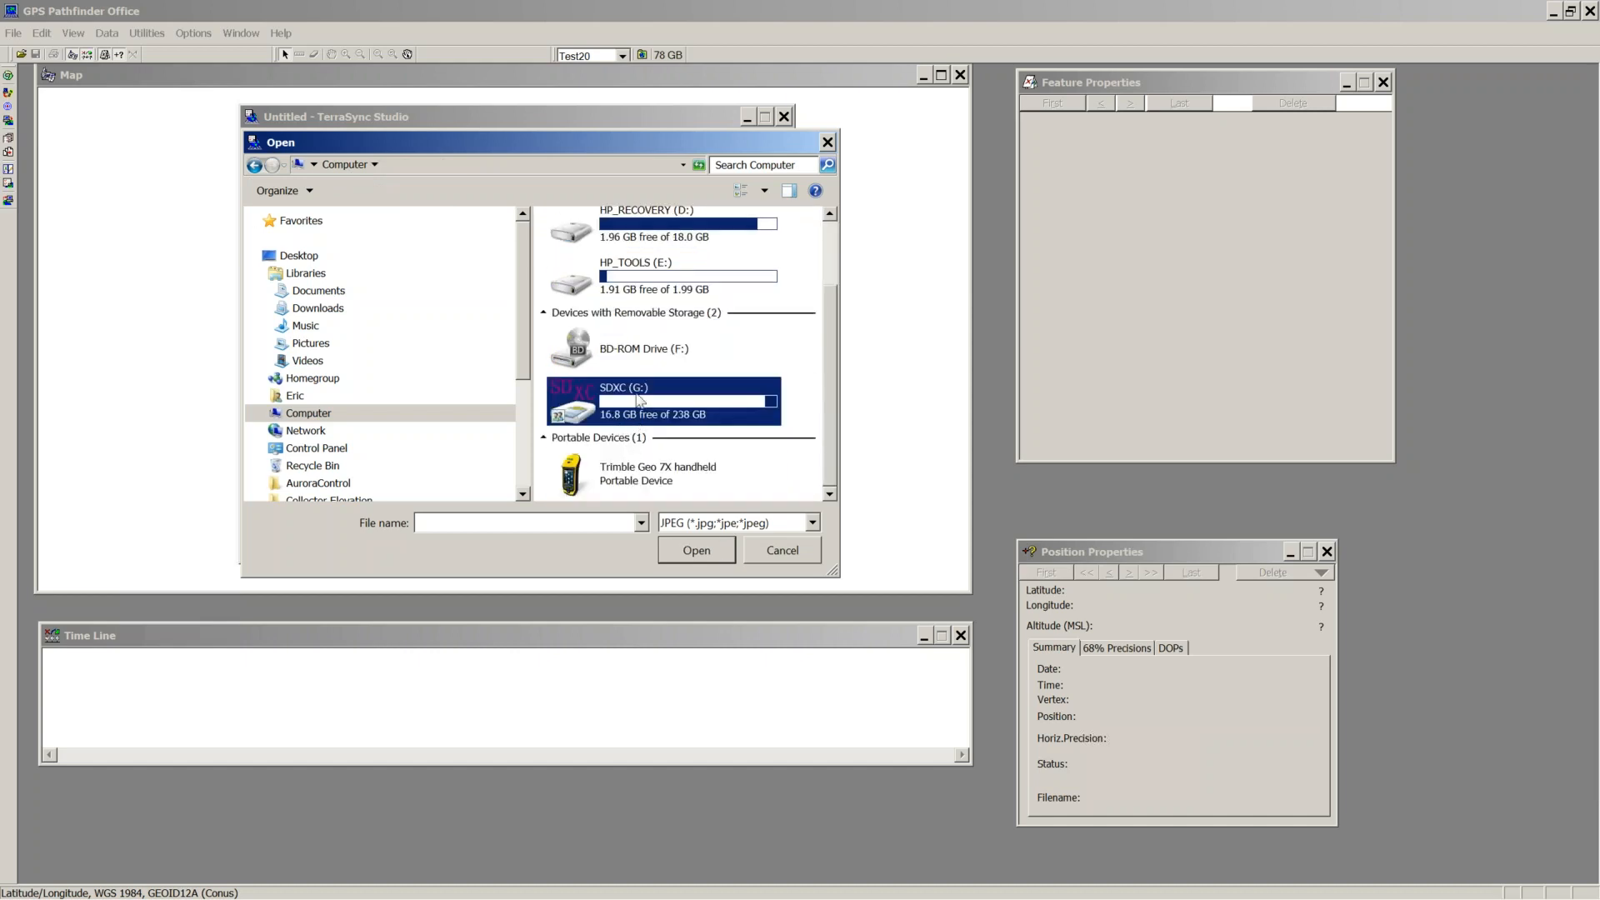
double_click(640, 401)
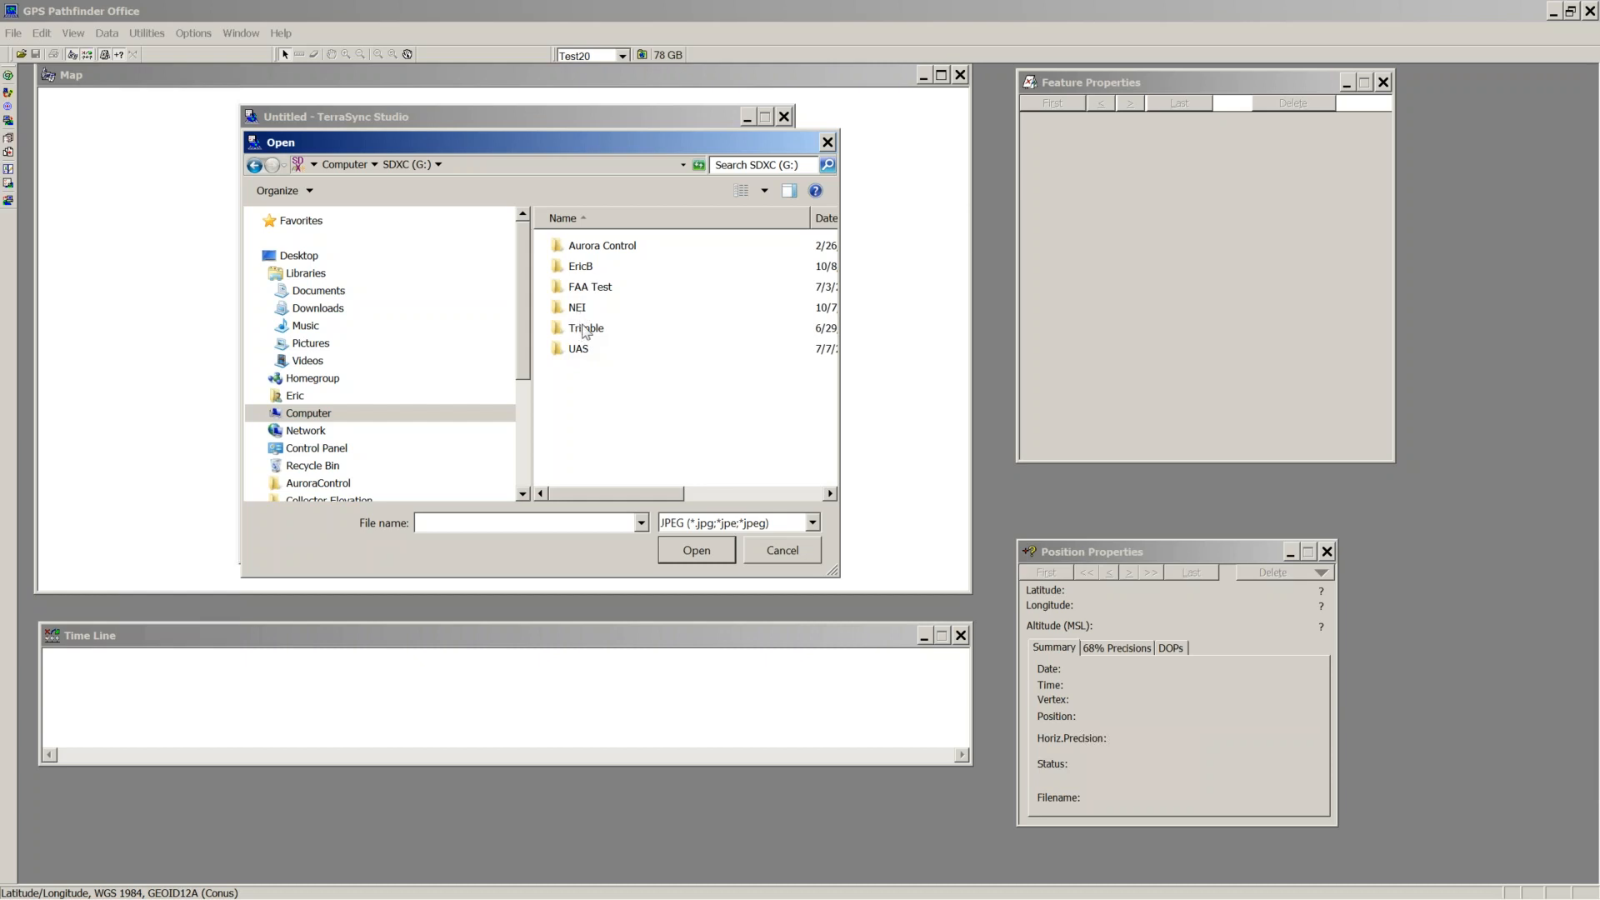
double_click(585, 330)
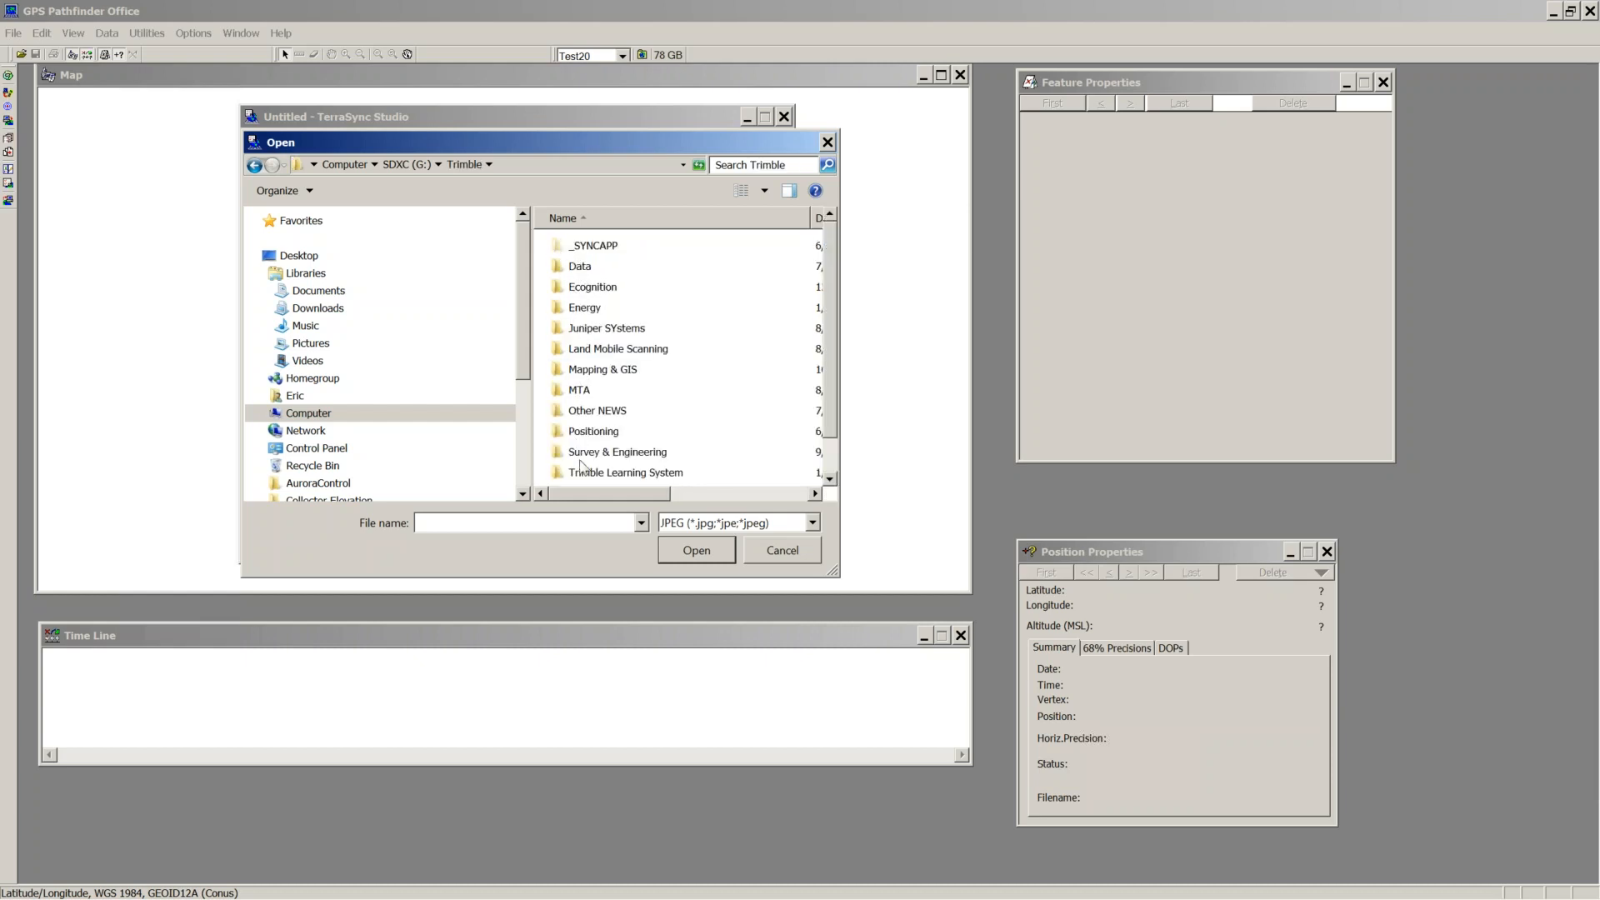
left_click(255, 165)
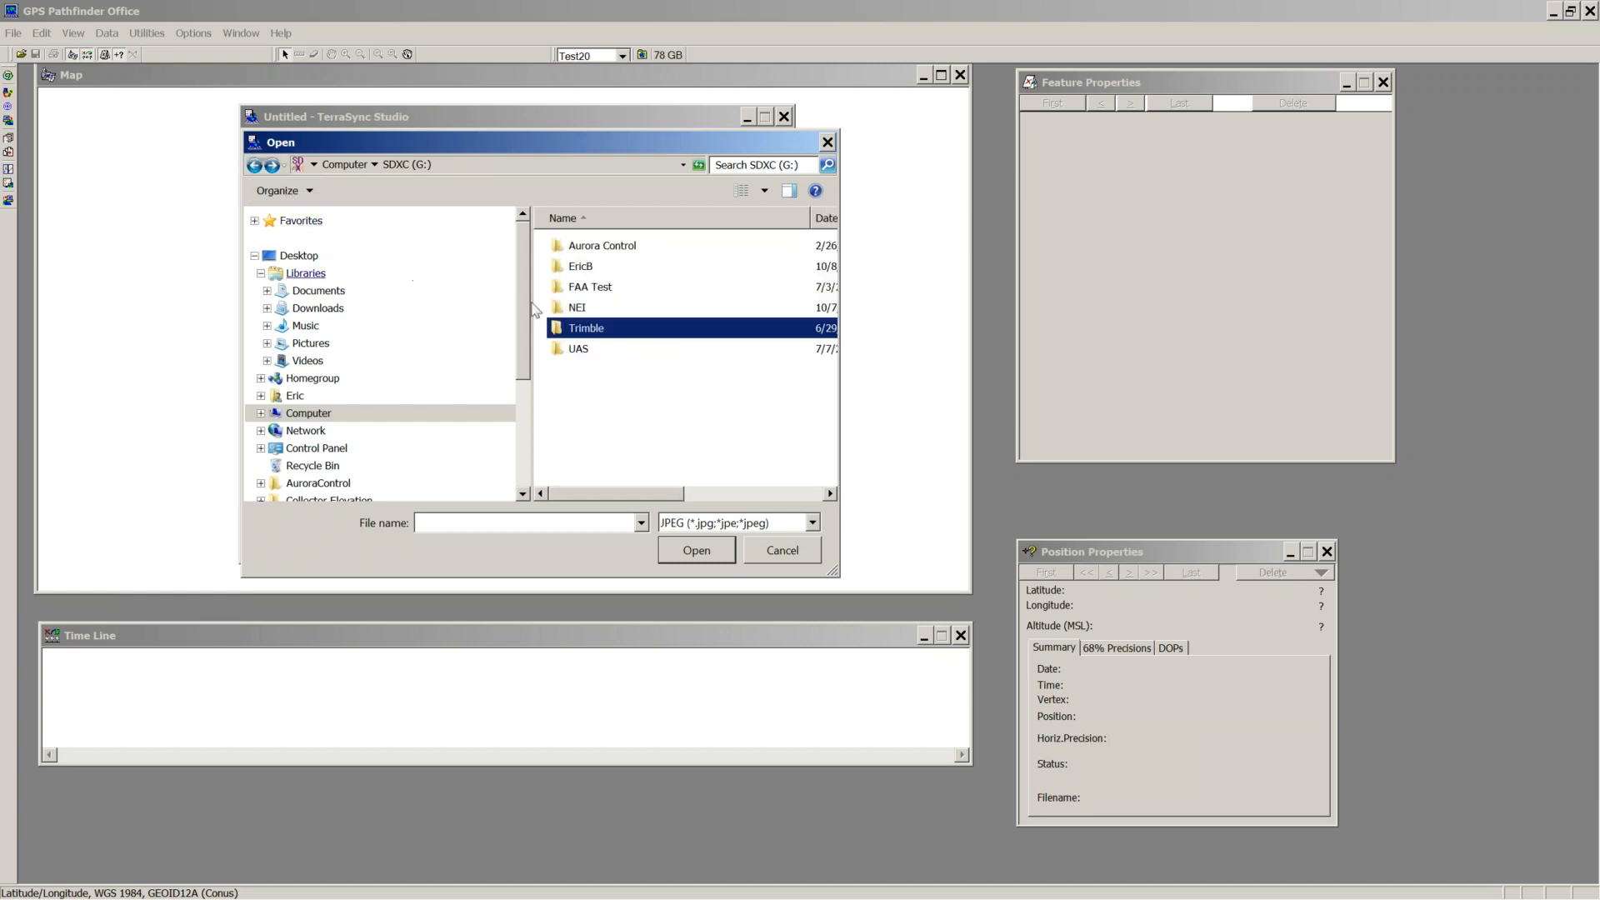
double_click(583, 313)
double_click(577, 388)
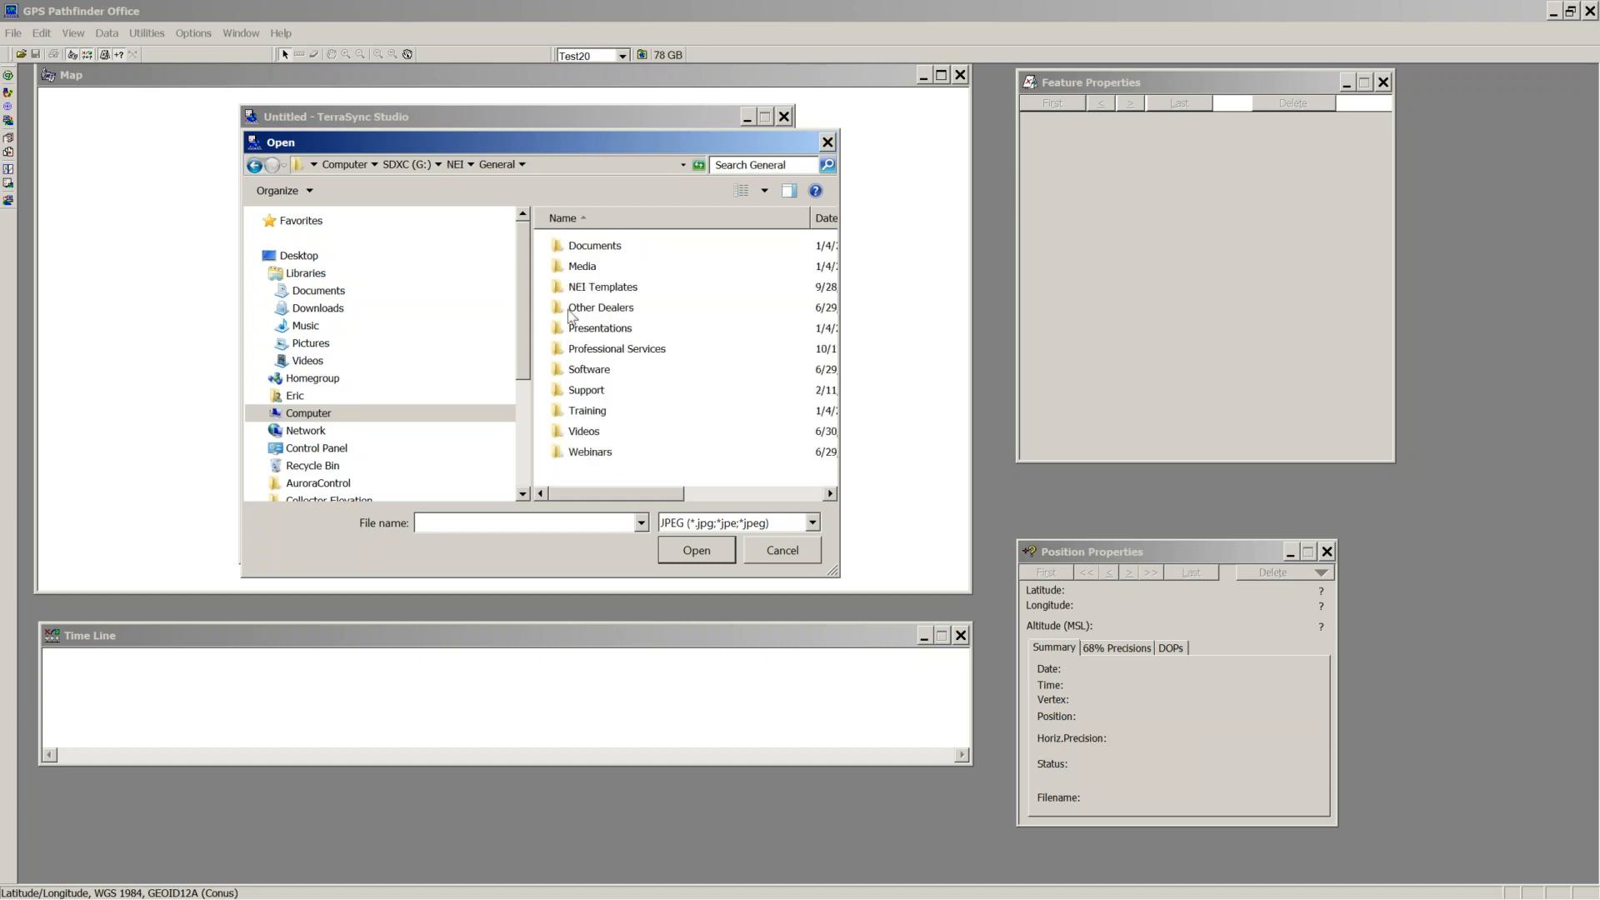
double_click(588, 417)
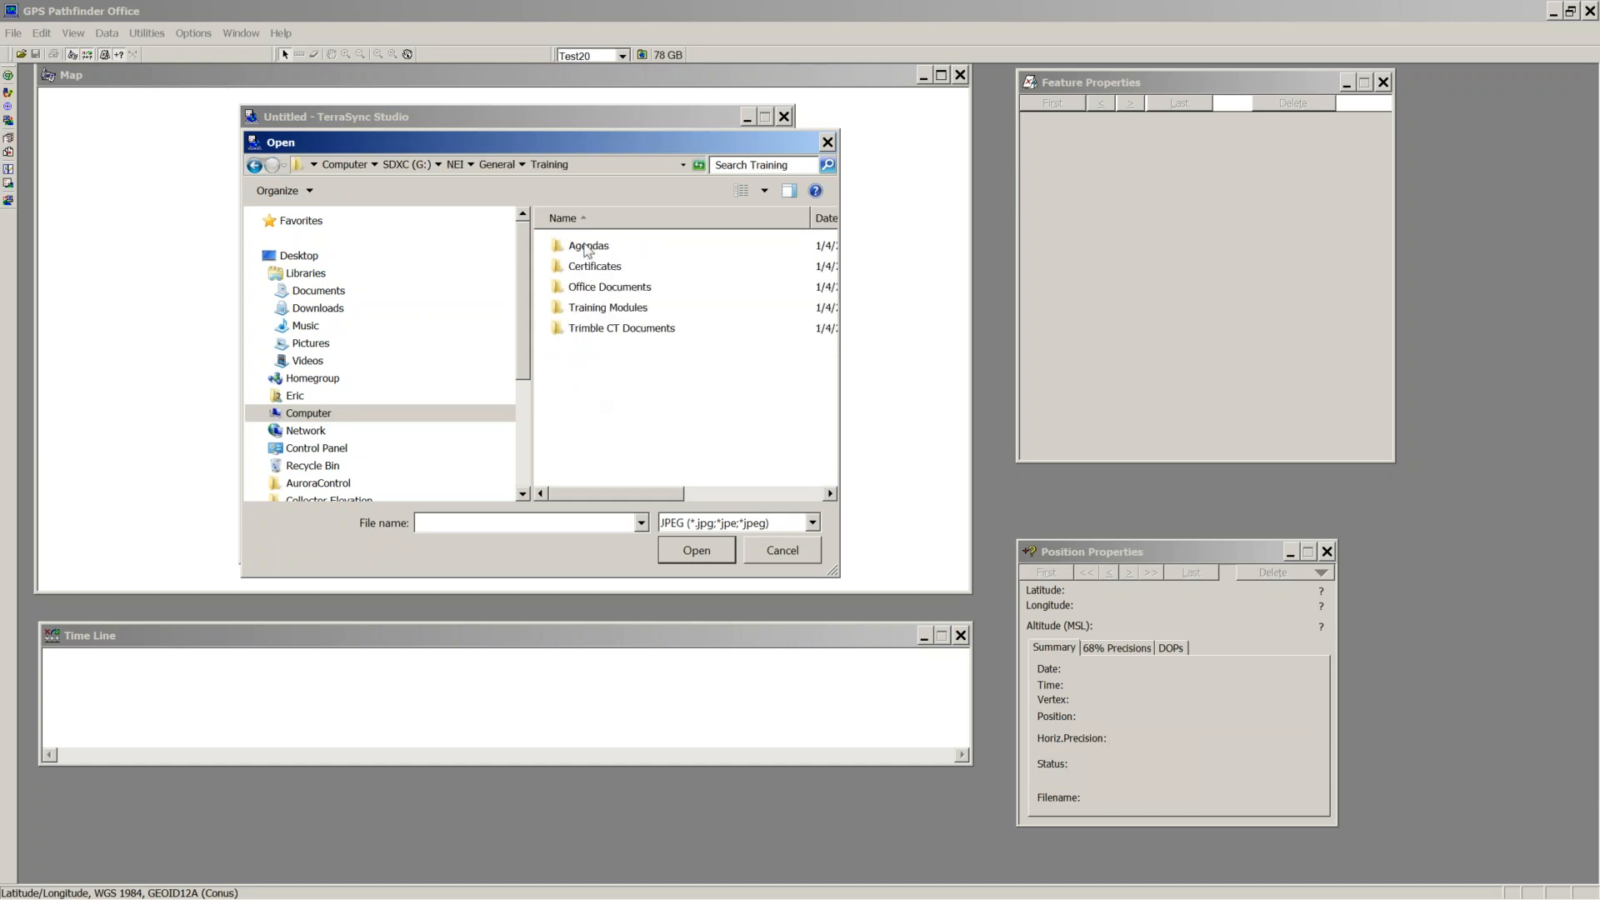
double_click(598, 310)
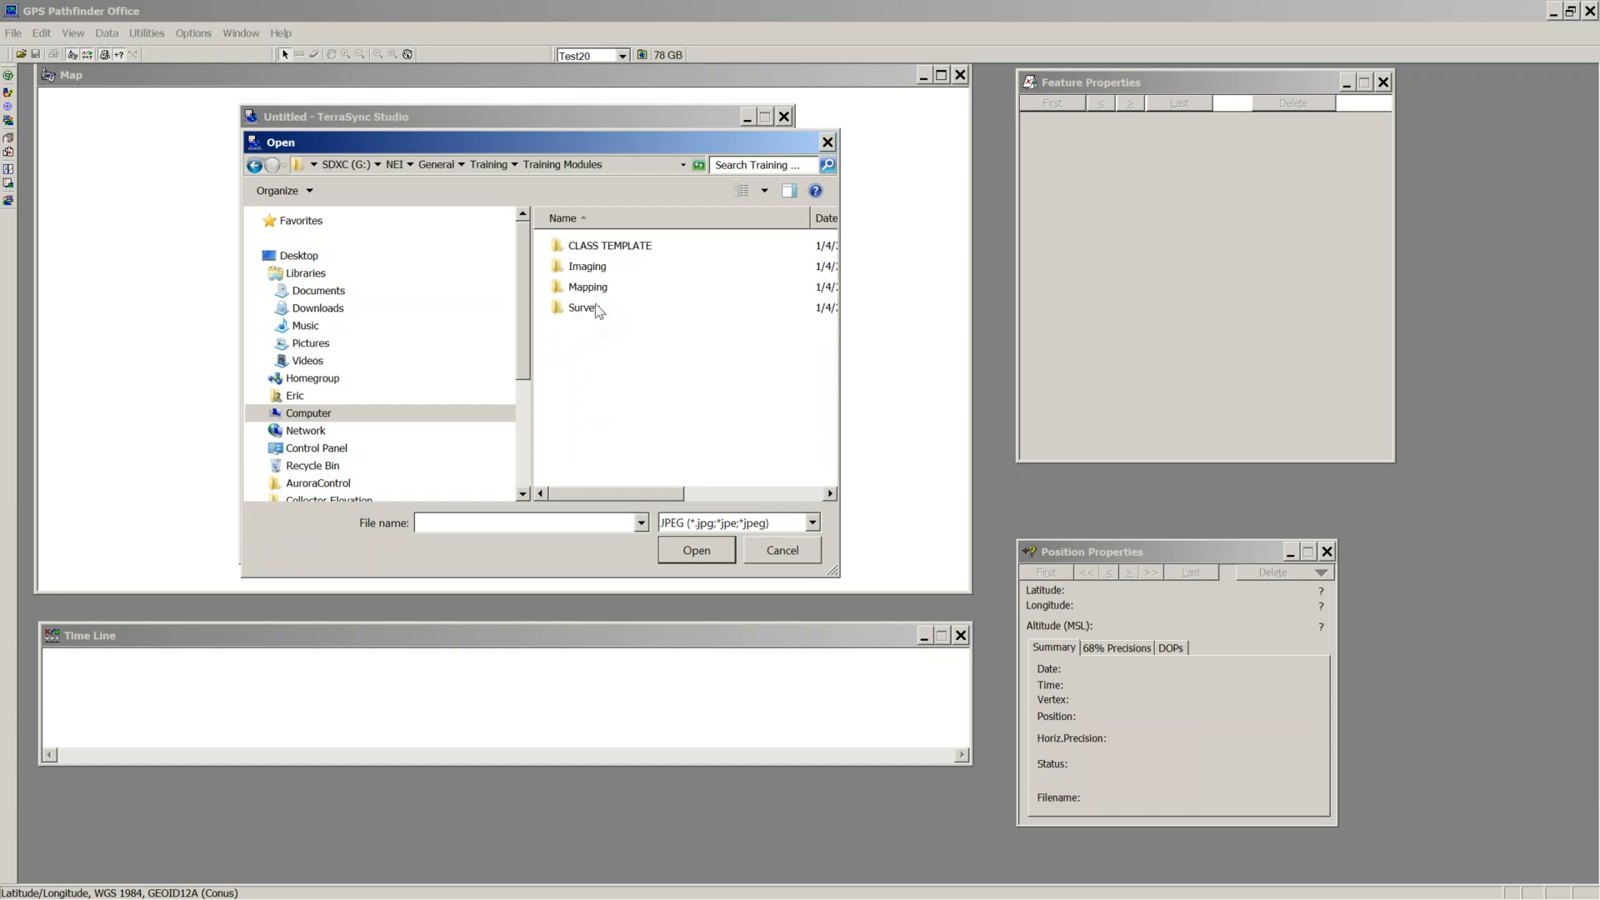
double_click(588, 286)
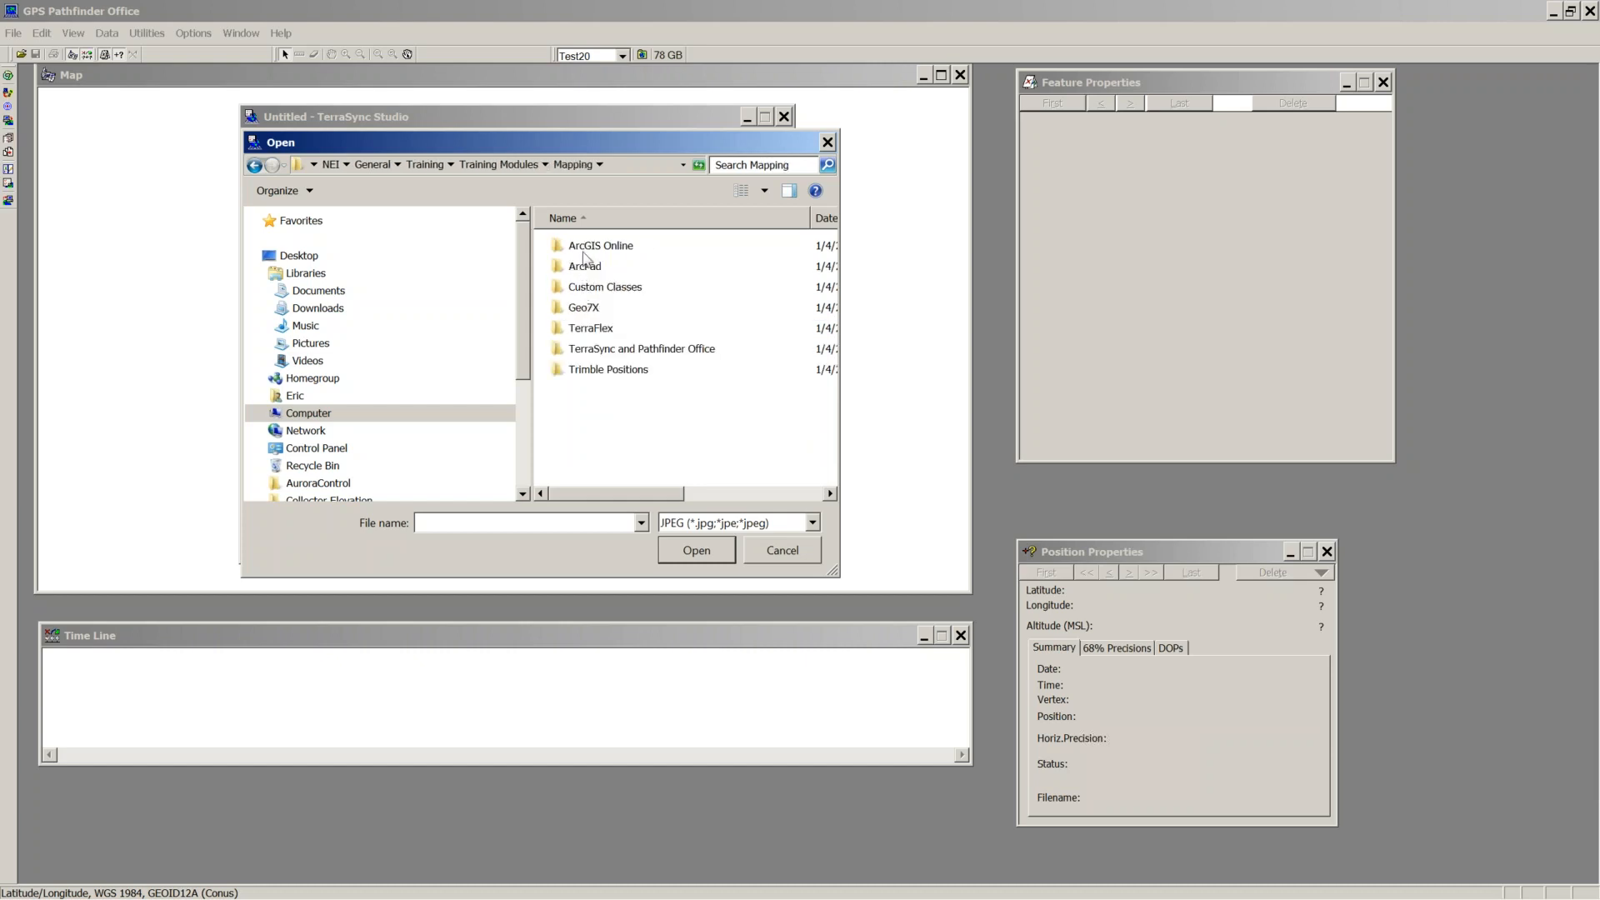
left_click(596, 350)
double_click(596, 350)
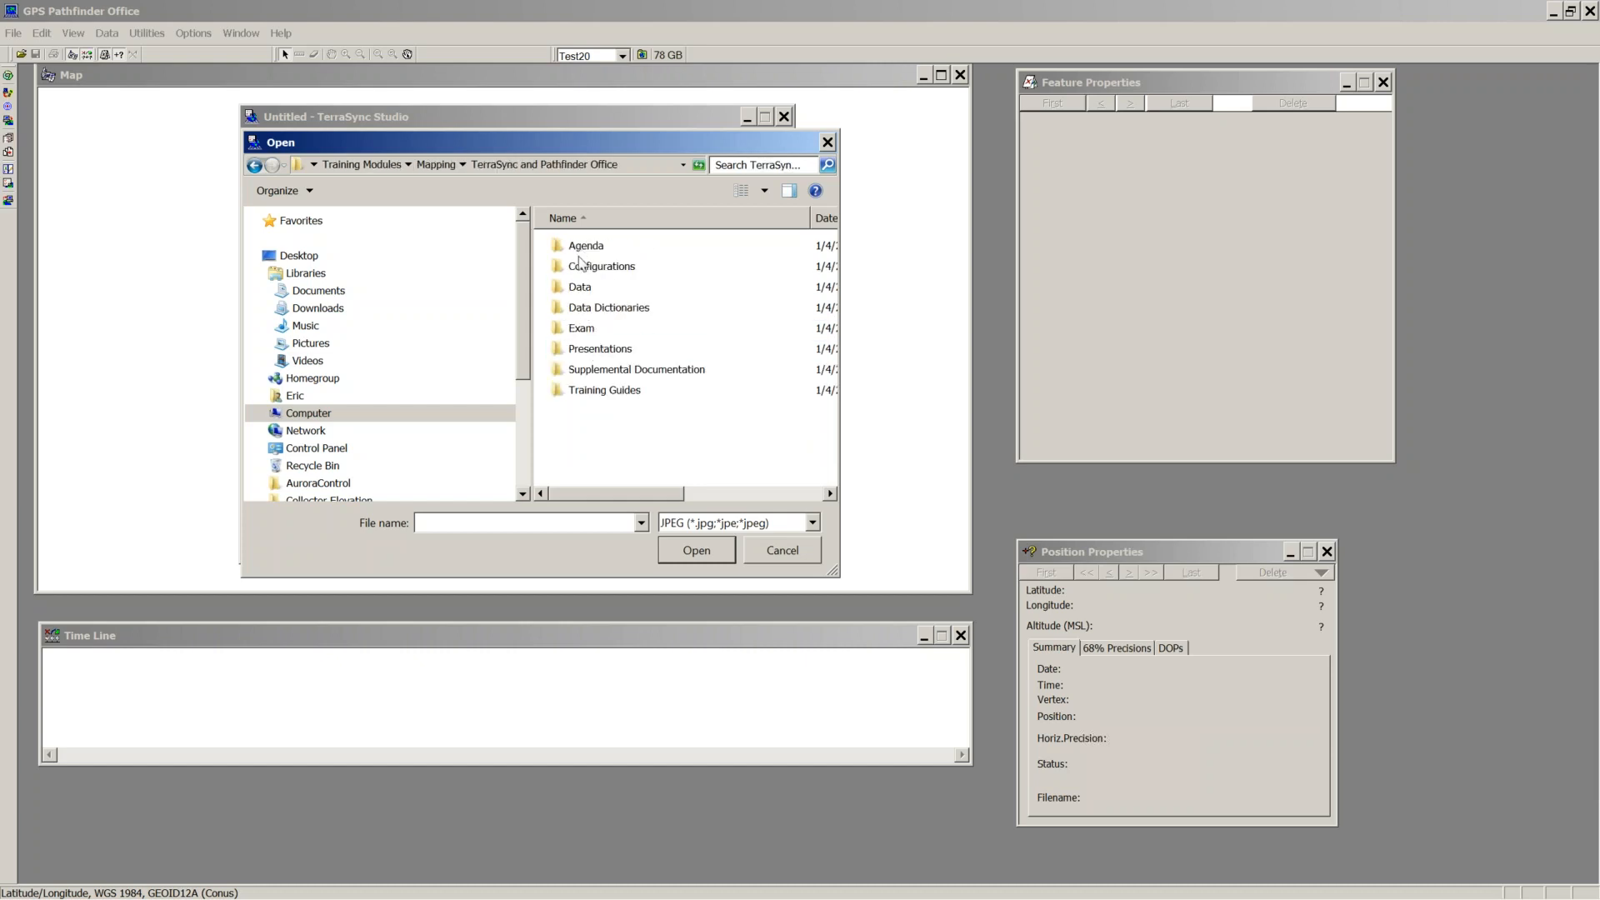
left_click(582, 276)
double_click(581, 275)
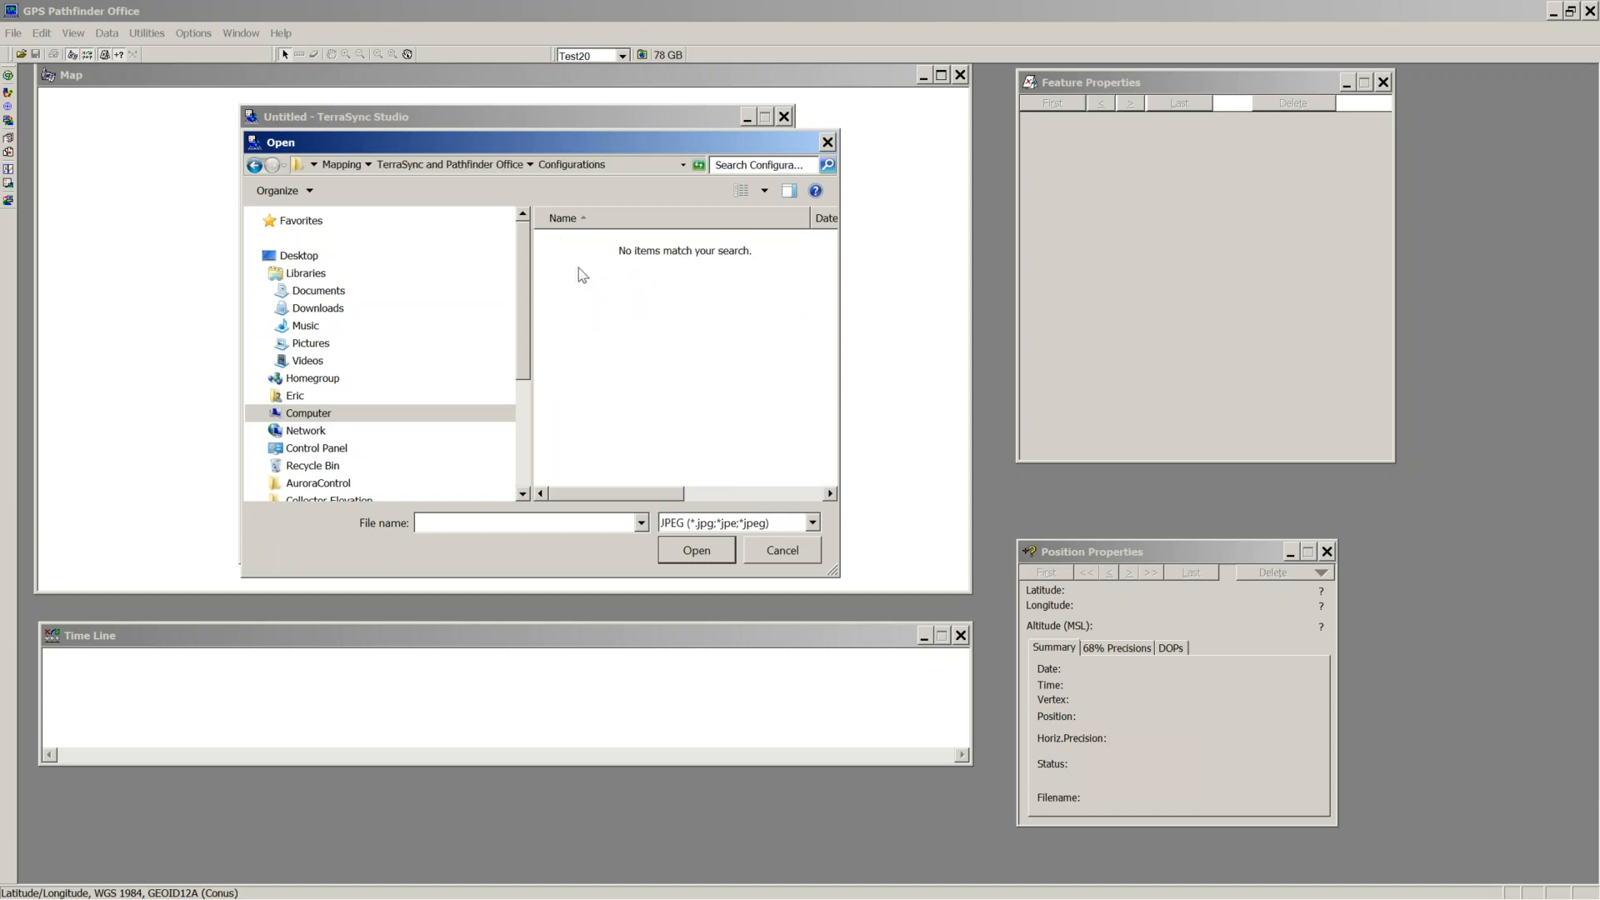
Step: Cancel the image import and turn off displaying a custom image when TerraSync starts
left_click(254, 165)
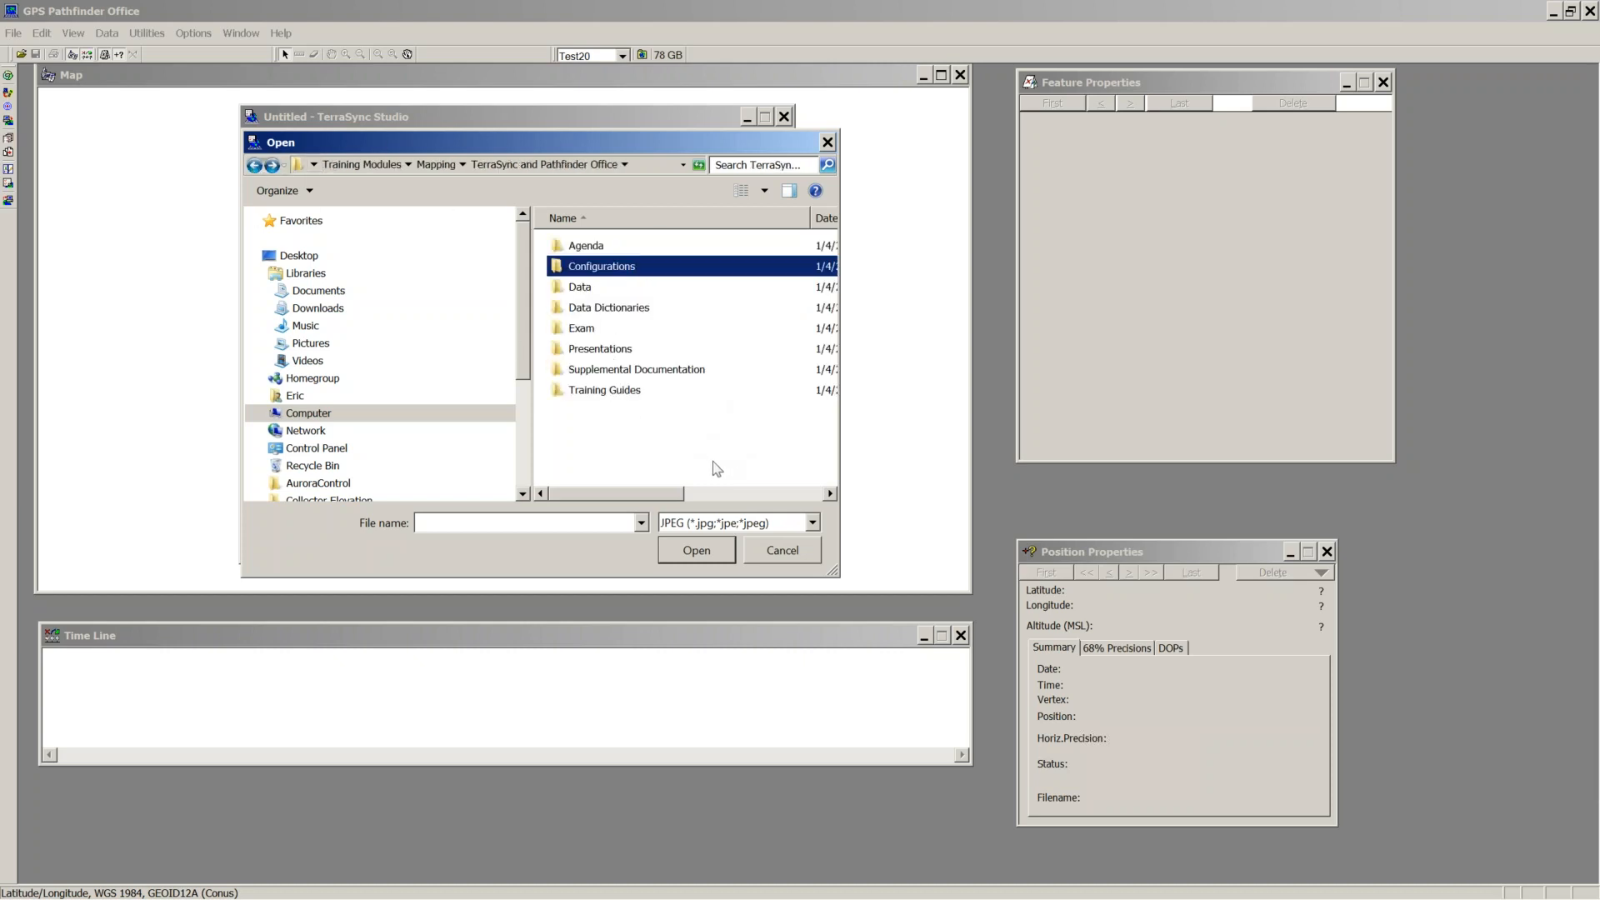
left_click(767, 554)
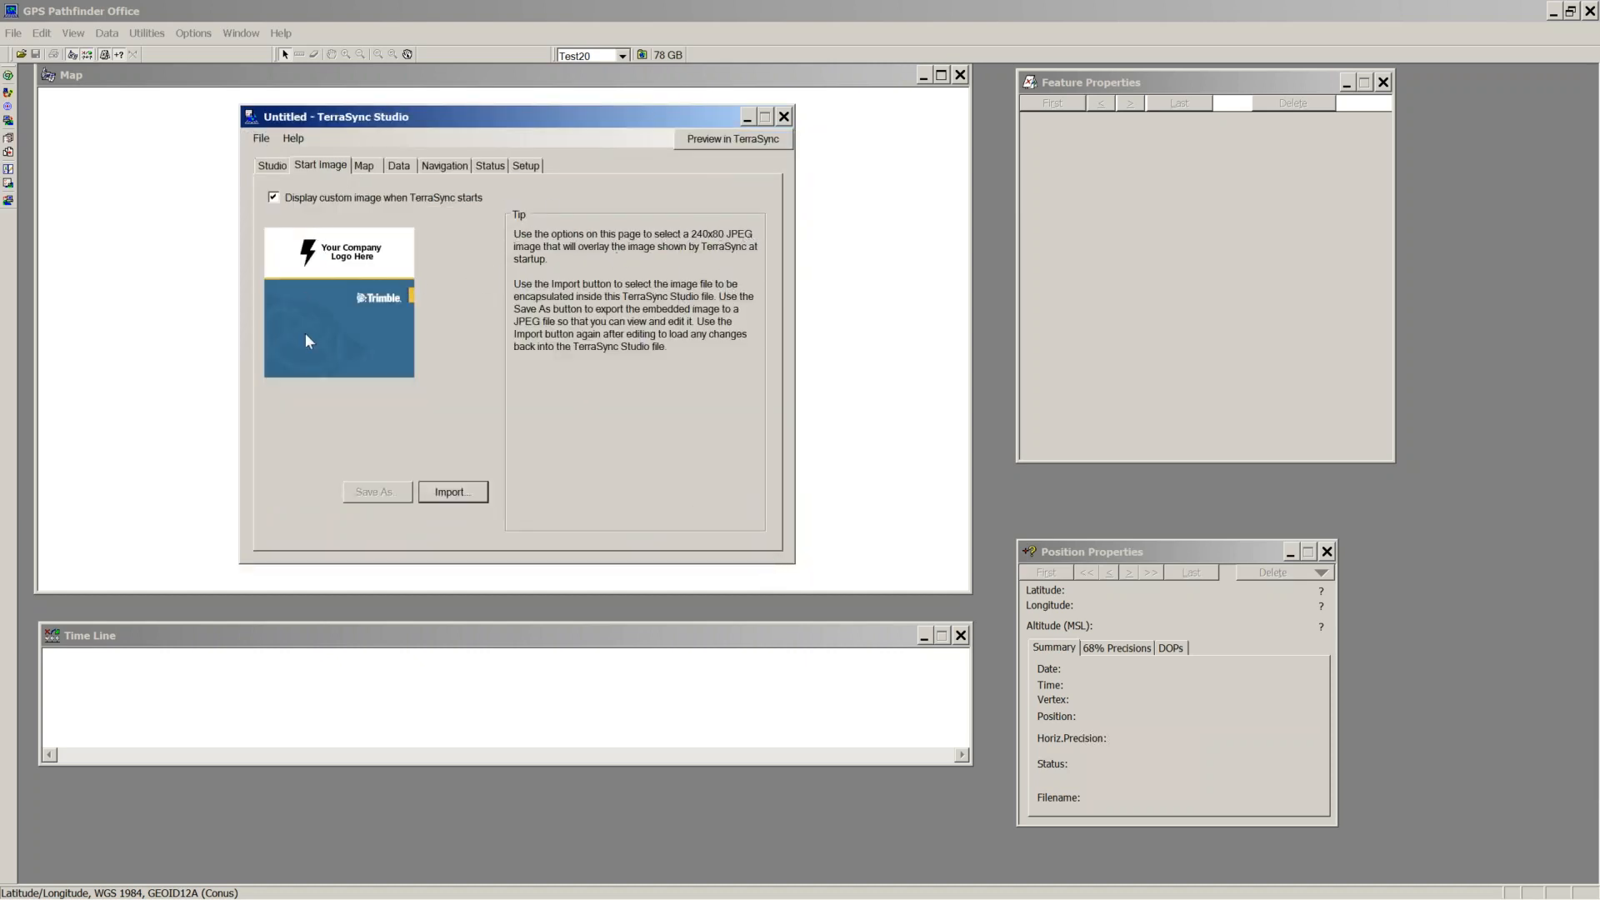
left_click(275, 198)
Step: Show TerraSync Studio's Map settings, switch to the MyMobiler window, and cancel choosing a configuration in TerraSync
left_click(365, 165)
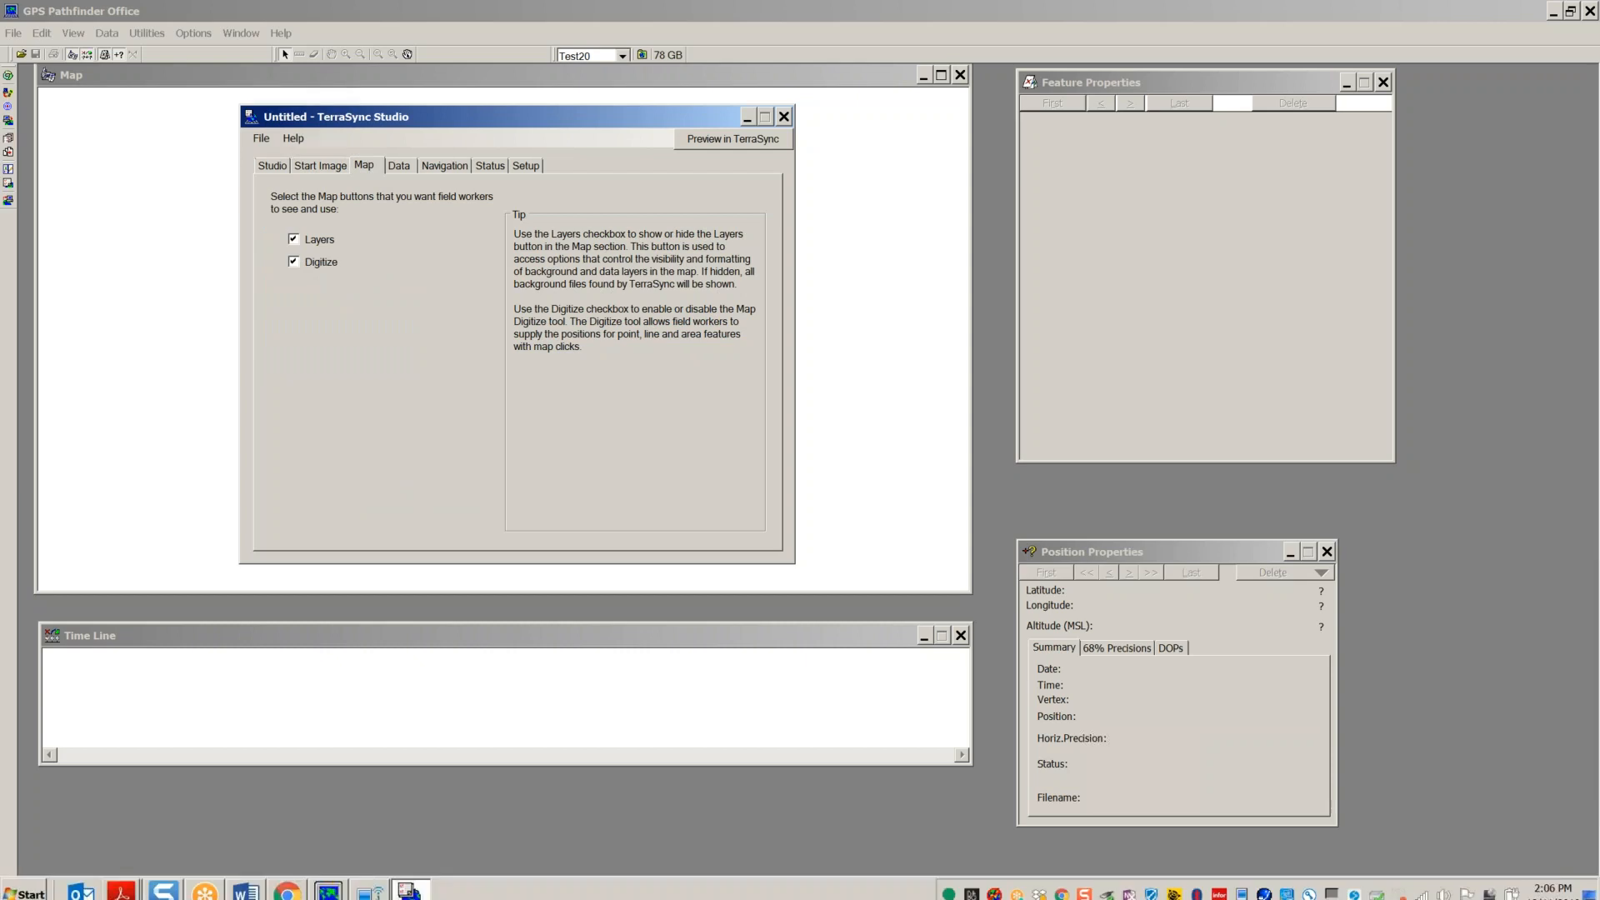
left_click(373, 885)
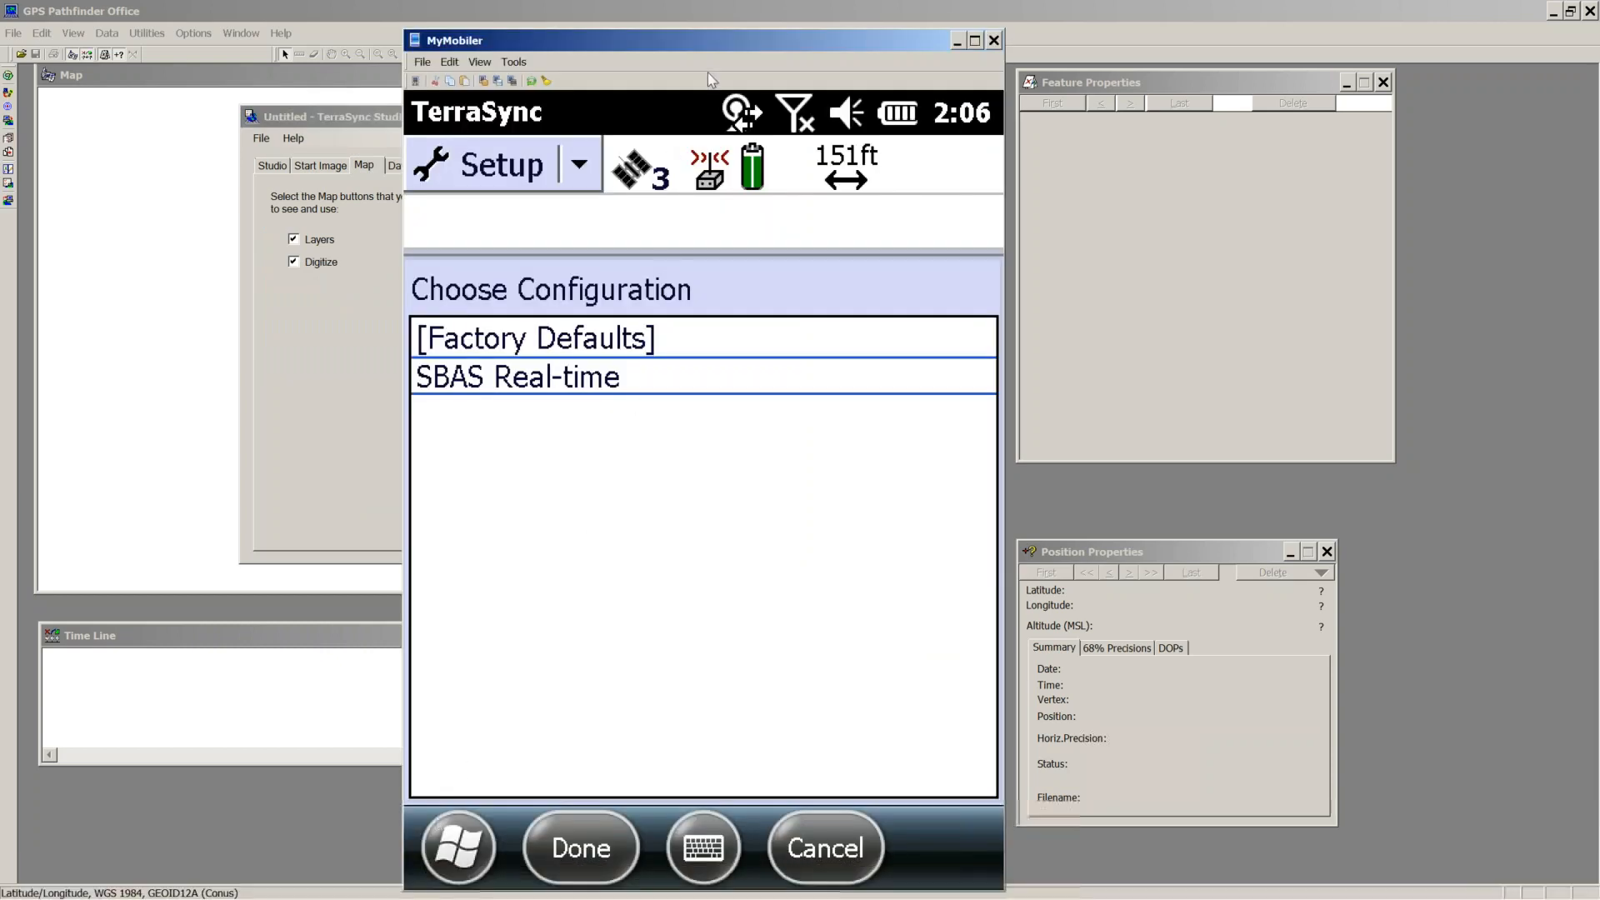
left_click_drag(713, 57, 895, 93)
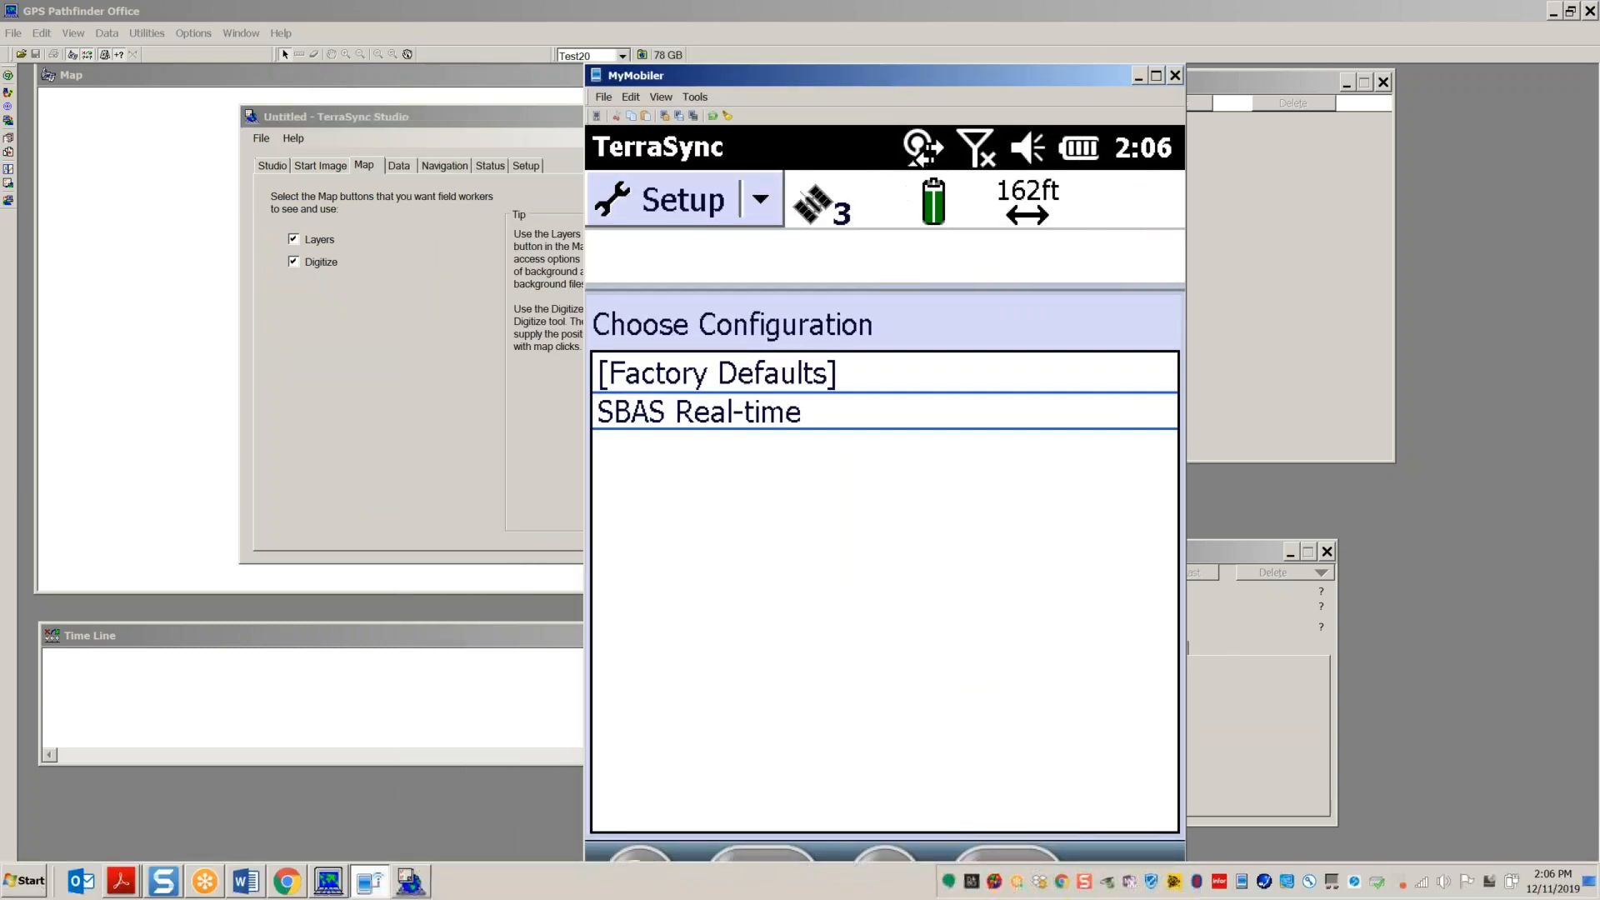
left_click(774, 873)
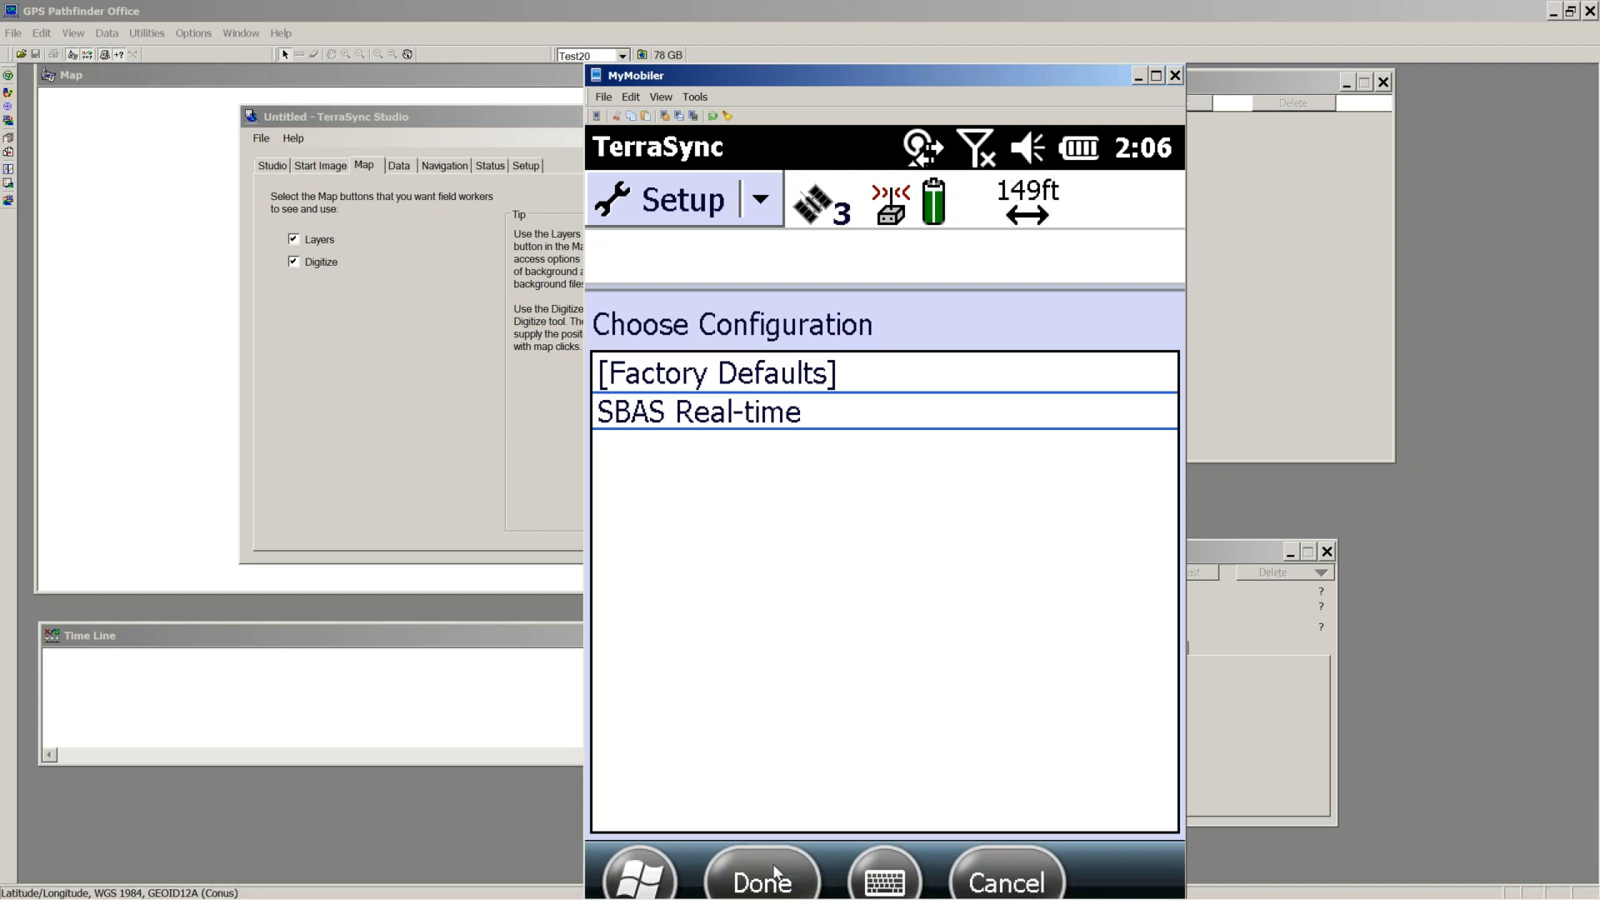
left_click(1021, 884)
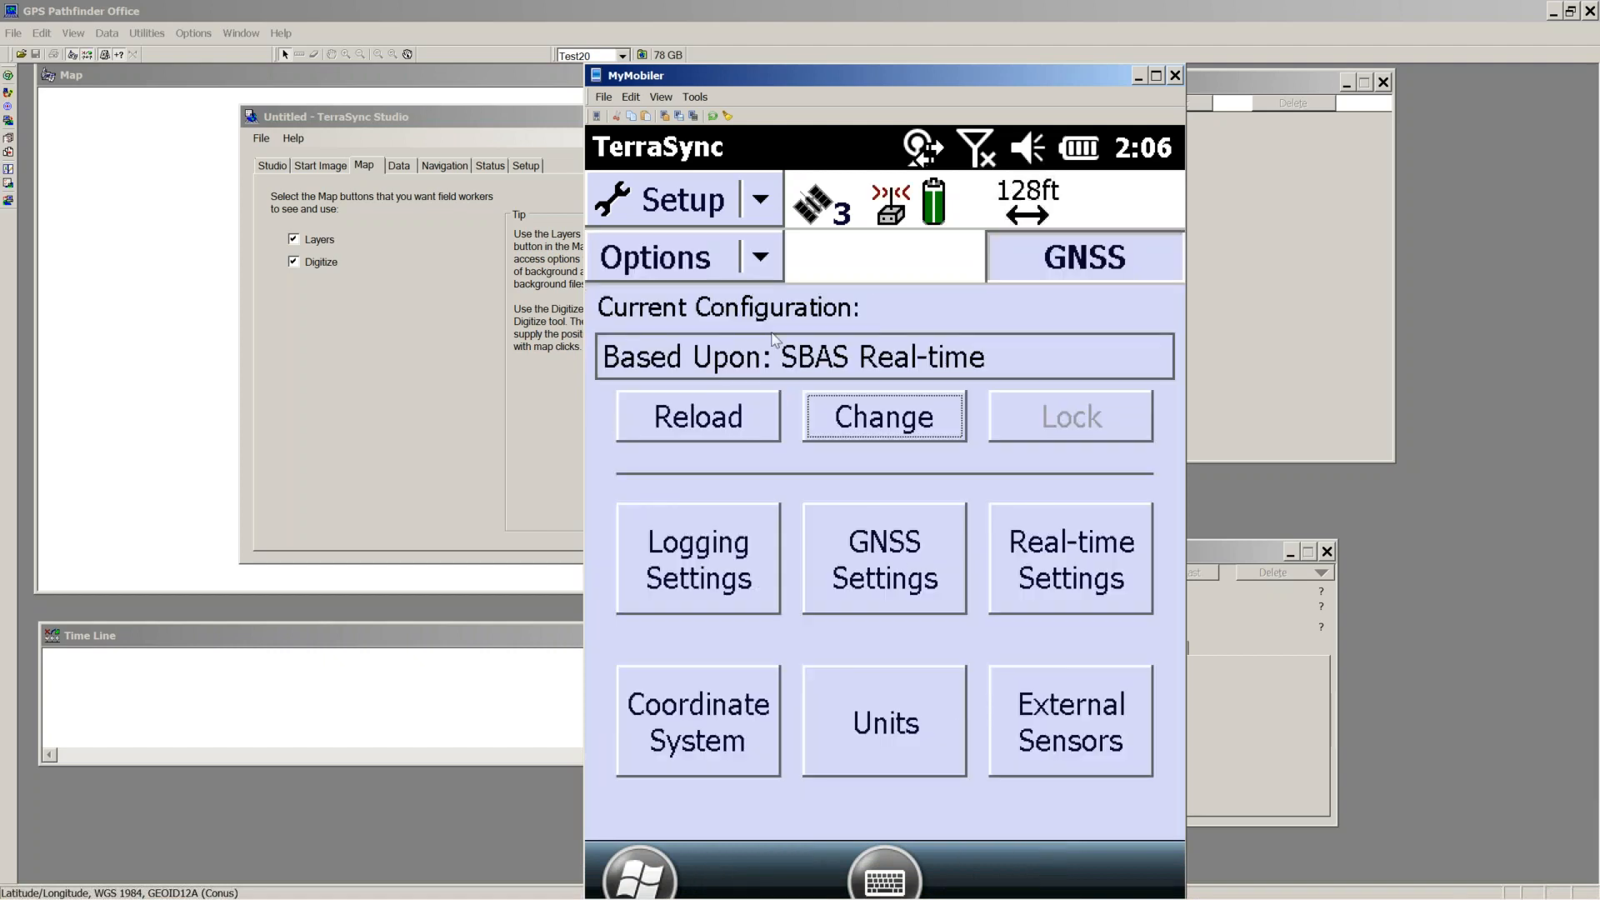
Step: Go to TerraSync's Map section and examine the Layers button and the list of map tools, including Digitize
left_click(759, 204)
left_click(717, 277)
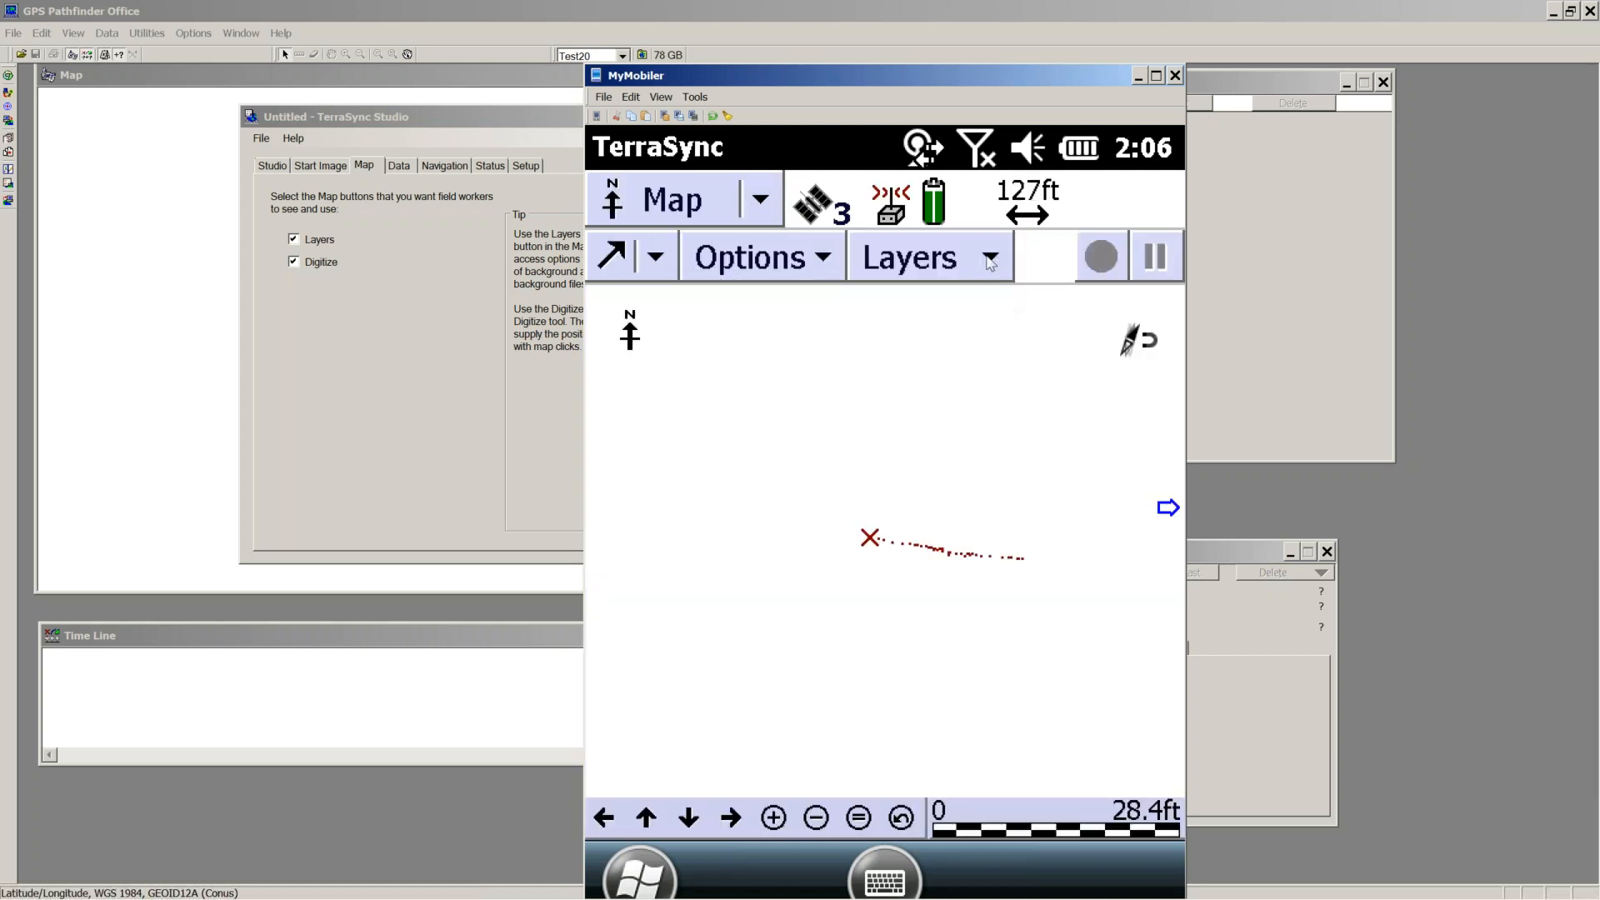
left_click(657, 258)
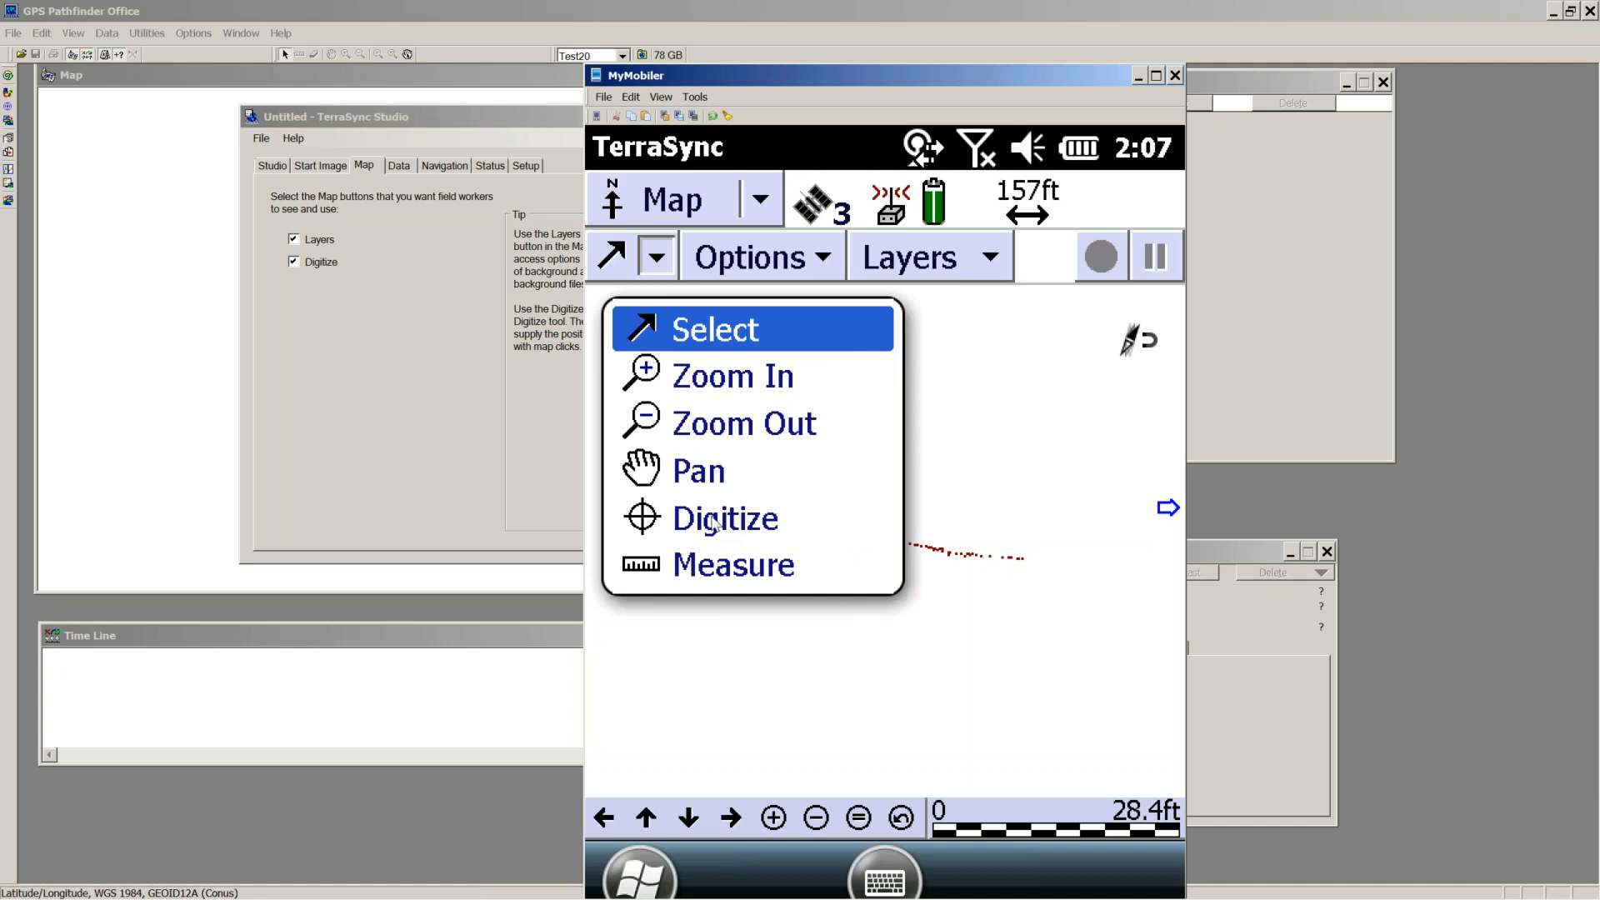
Step: Hide the Digitize and Layers map options from field workers in TerraSync Studio
left_click(293, 263)
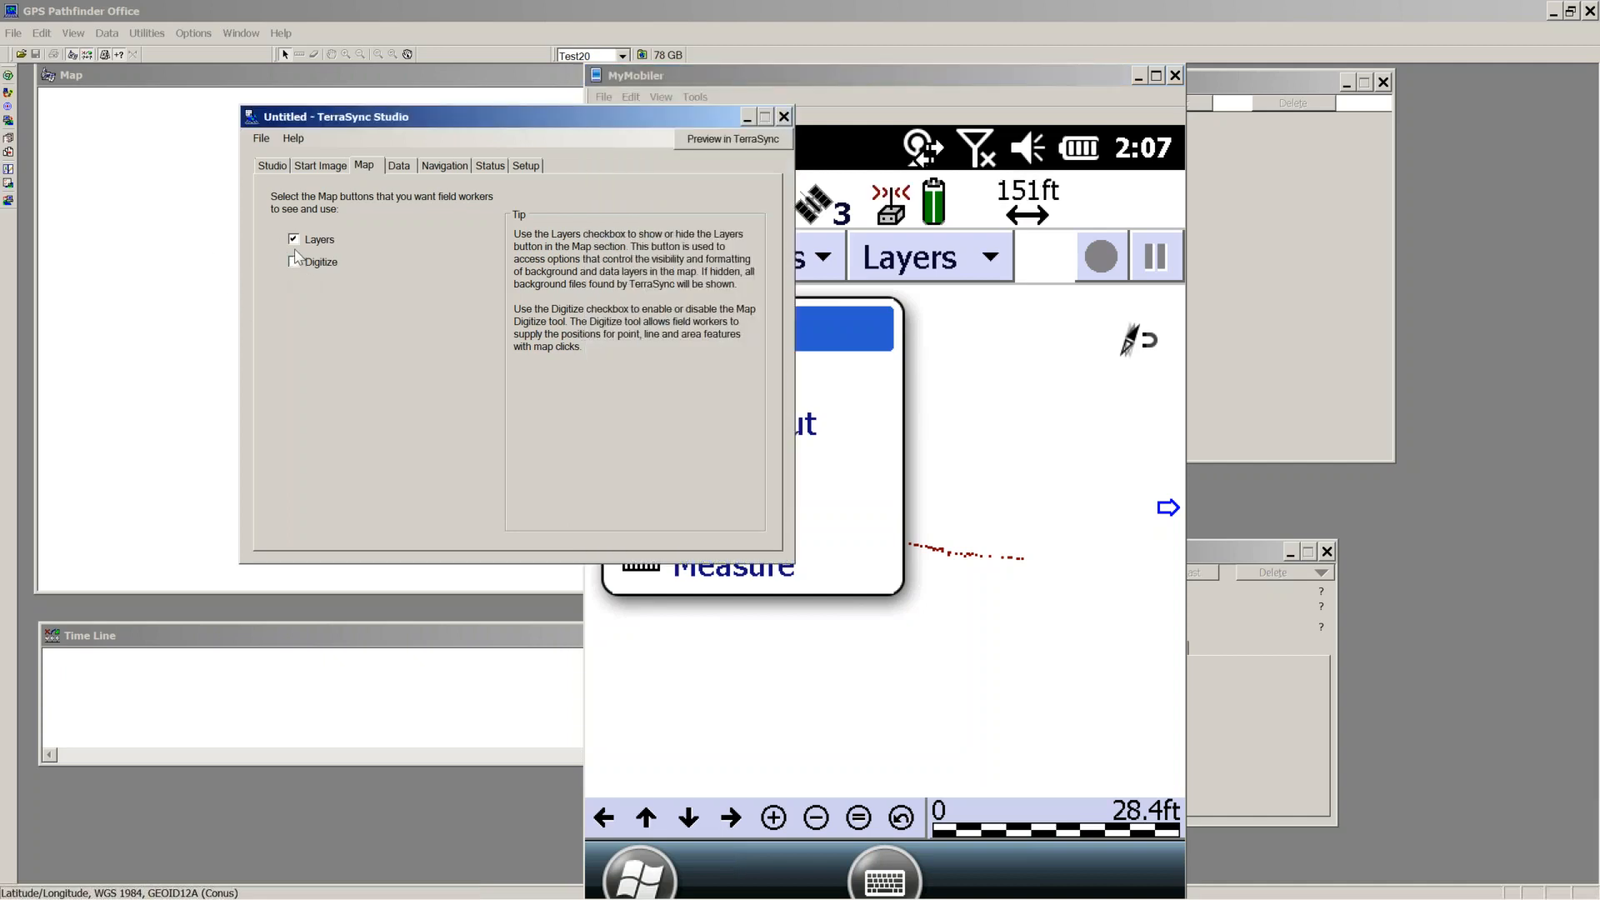
left_click(294, 241)
Step: Show the Data section features in TerraSync Studio and place its window beside the MyMobiler window
left_click(398, 166)
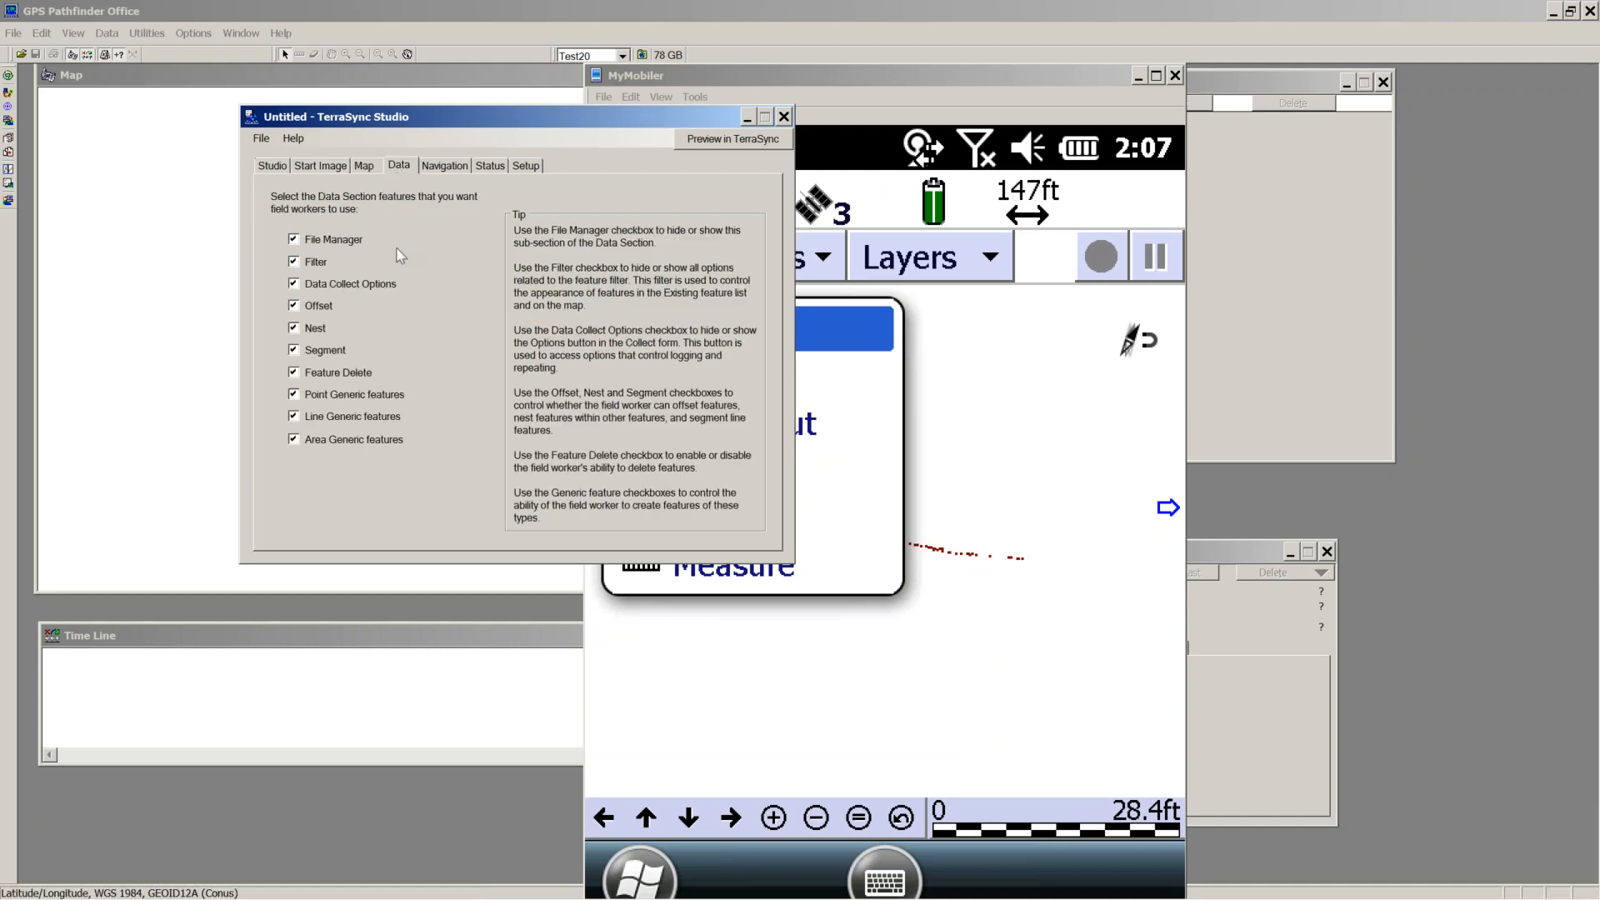
left_click(409, 885)
left_click(409, 883)
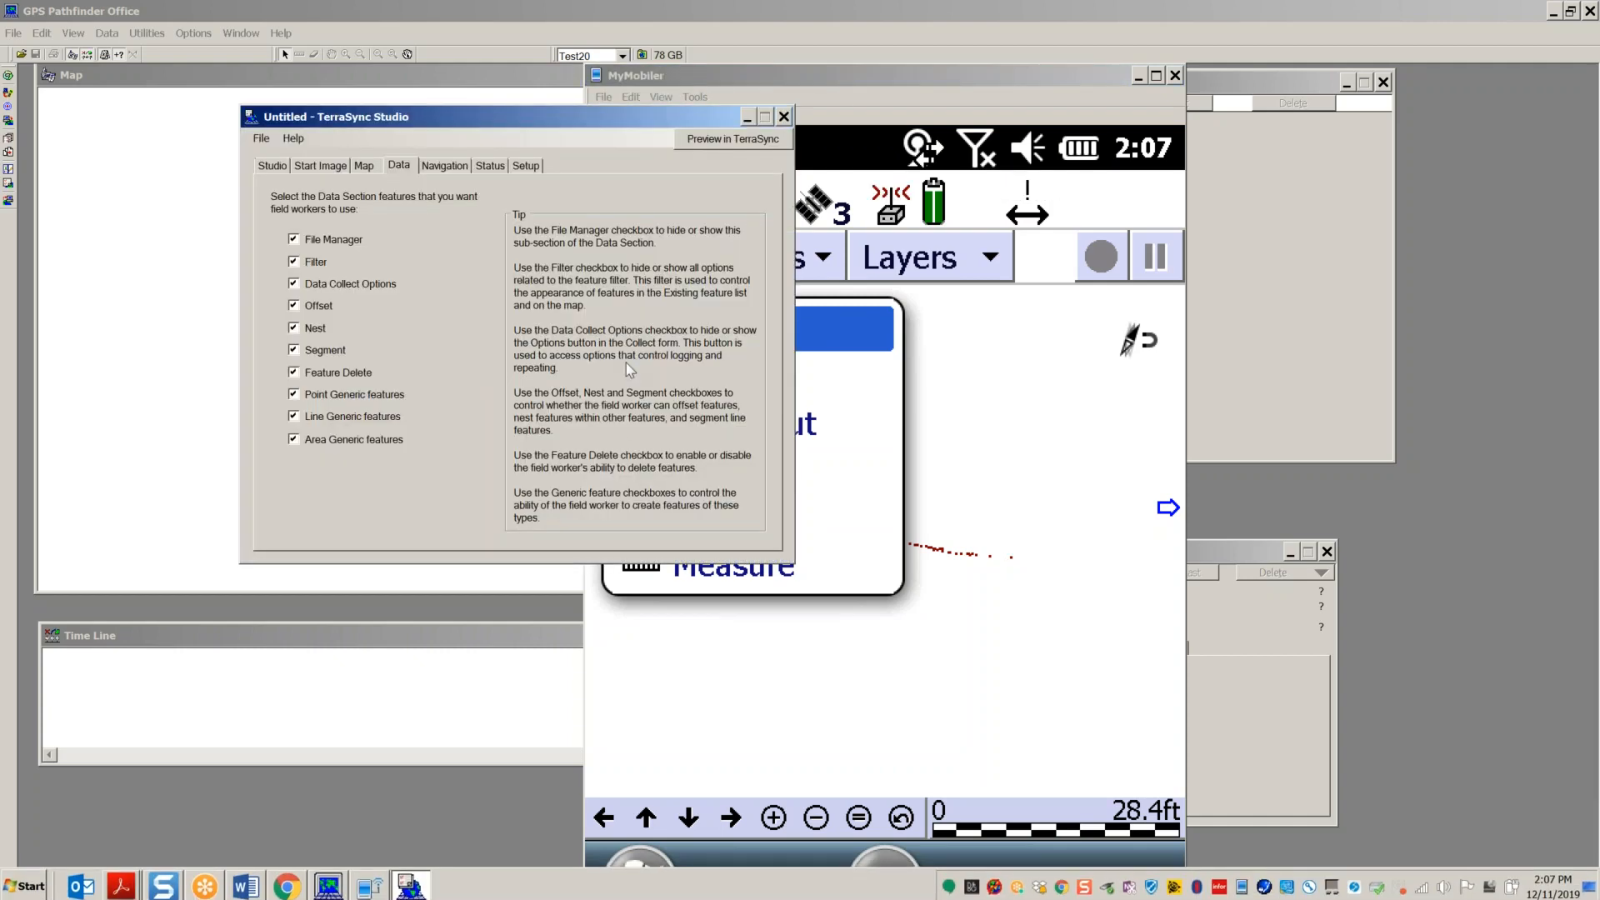
left_click_drag(667, 116, 427, 127)
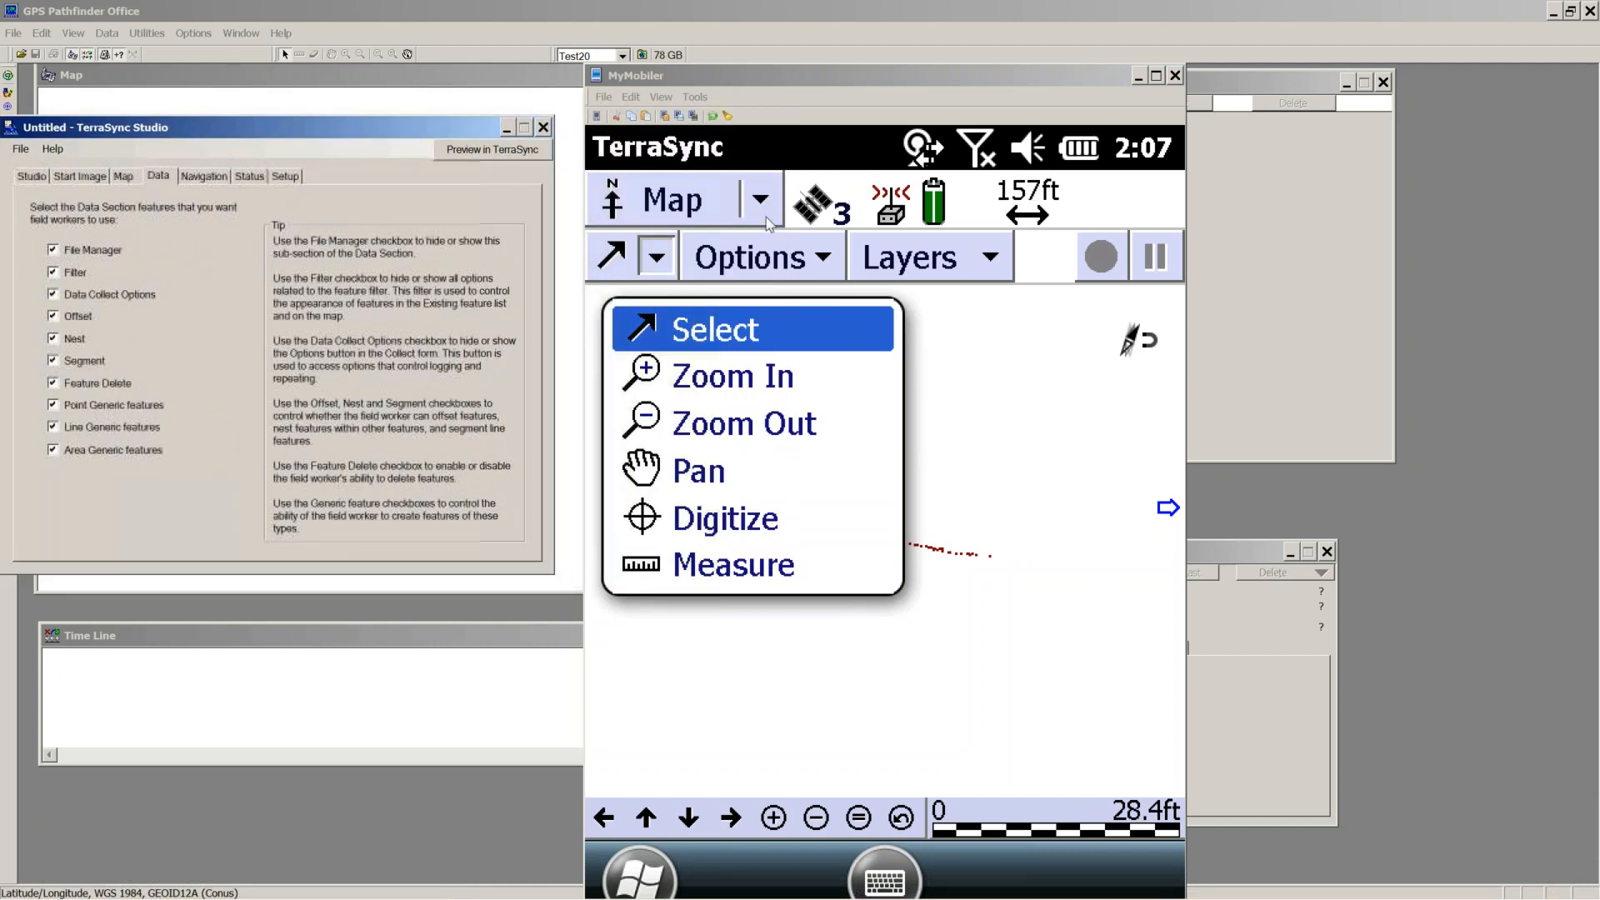
Step: Dismiss the map tools list in TerraSync and go to the Data section
left_click(800, 298)
left_click(765, 207)
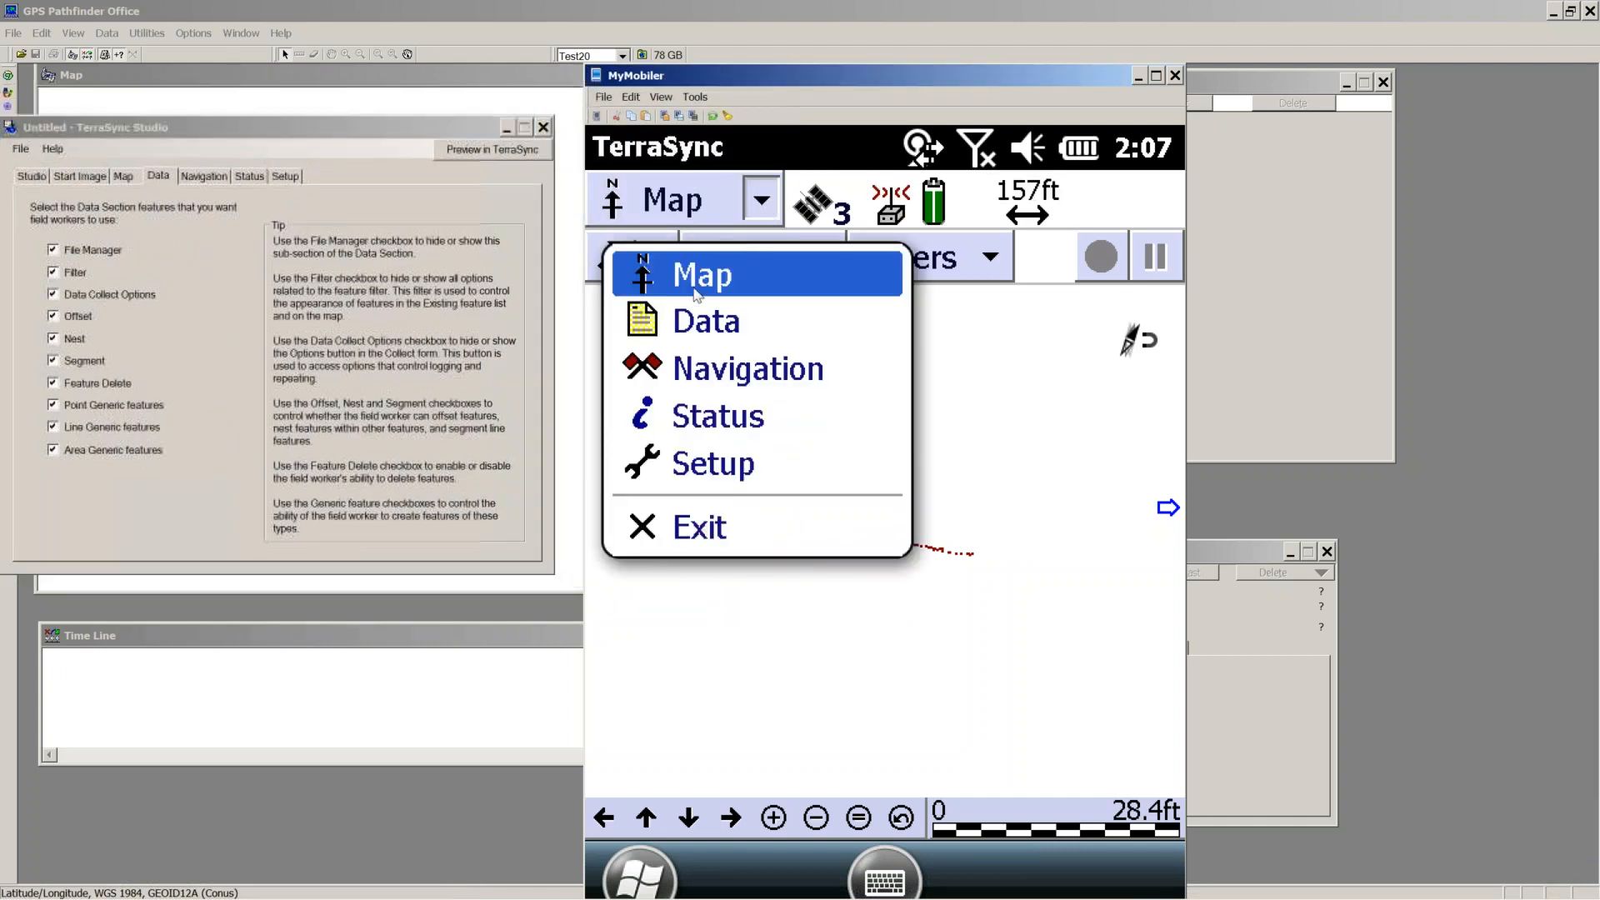
left_click(707, 329)
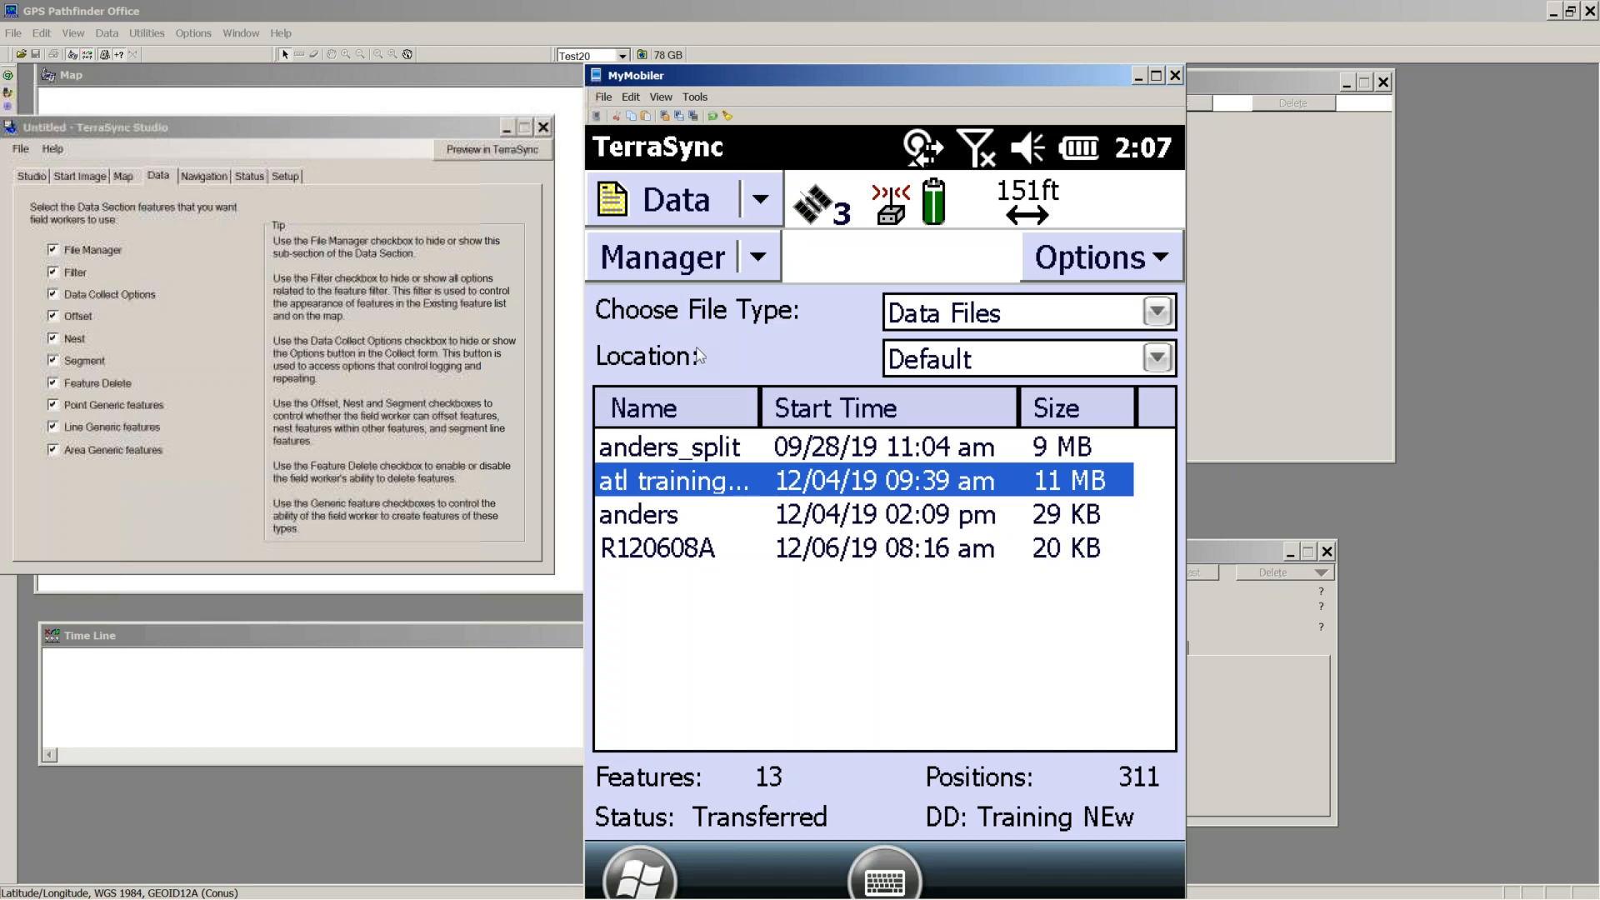
Step: Start creating a new rover data file named R121114A in TerraSync's Data section
left_click(758, 257)
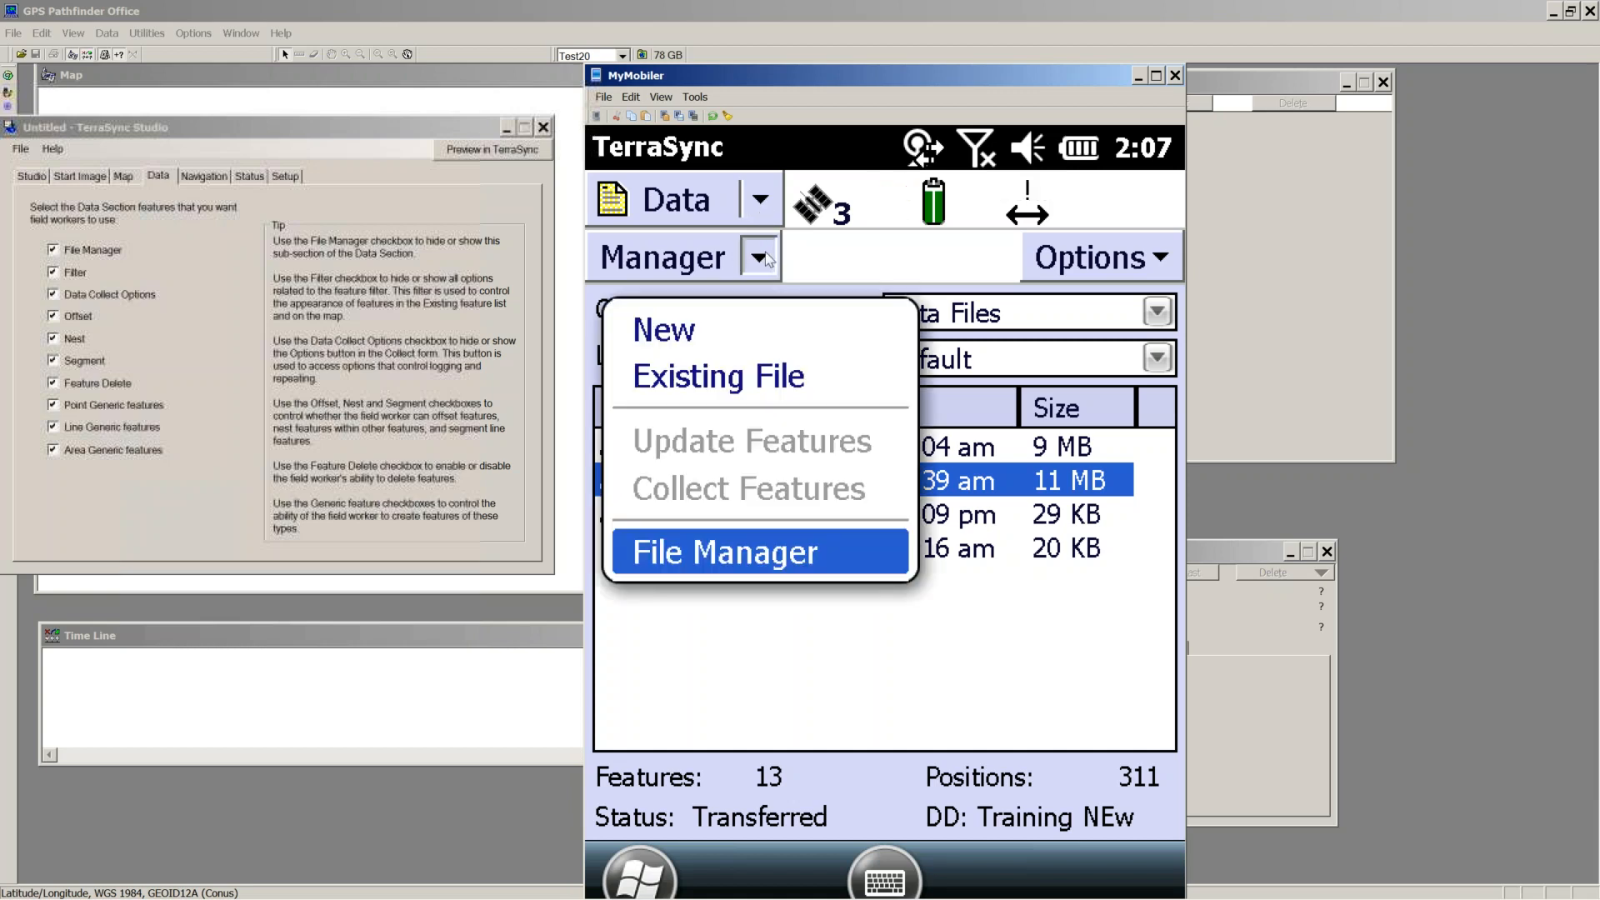
left_click(702, 329)
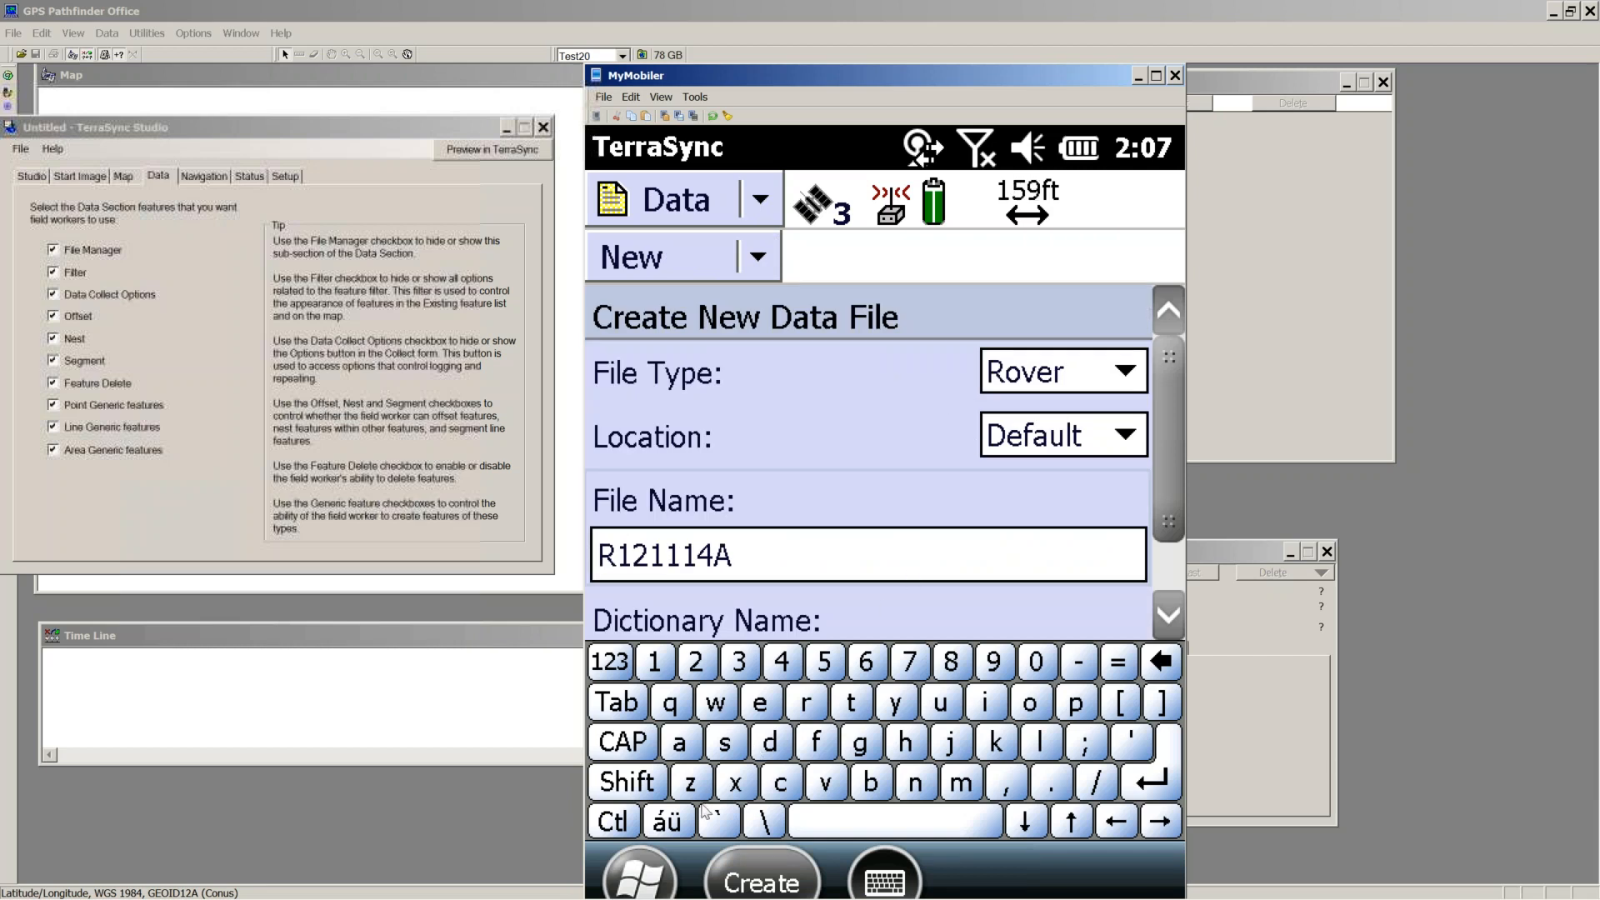
left_click(783, 881)
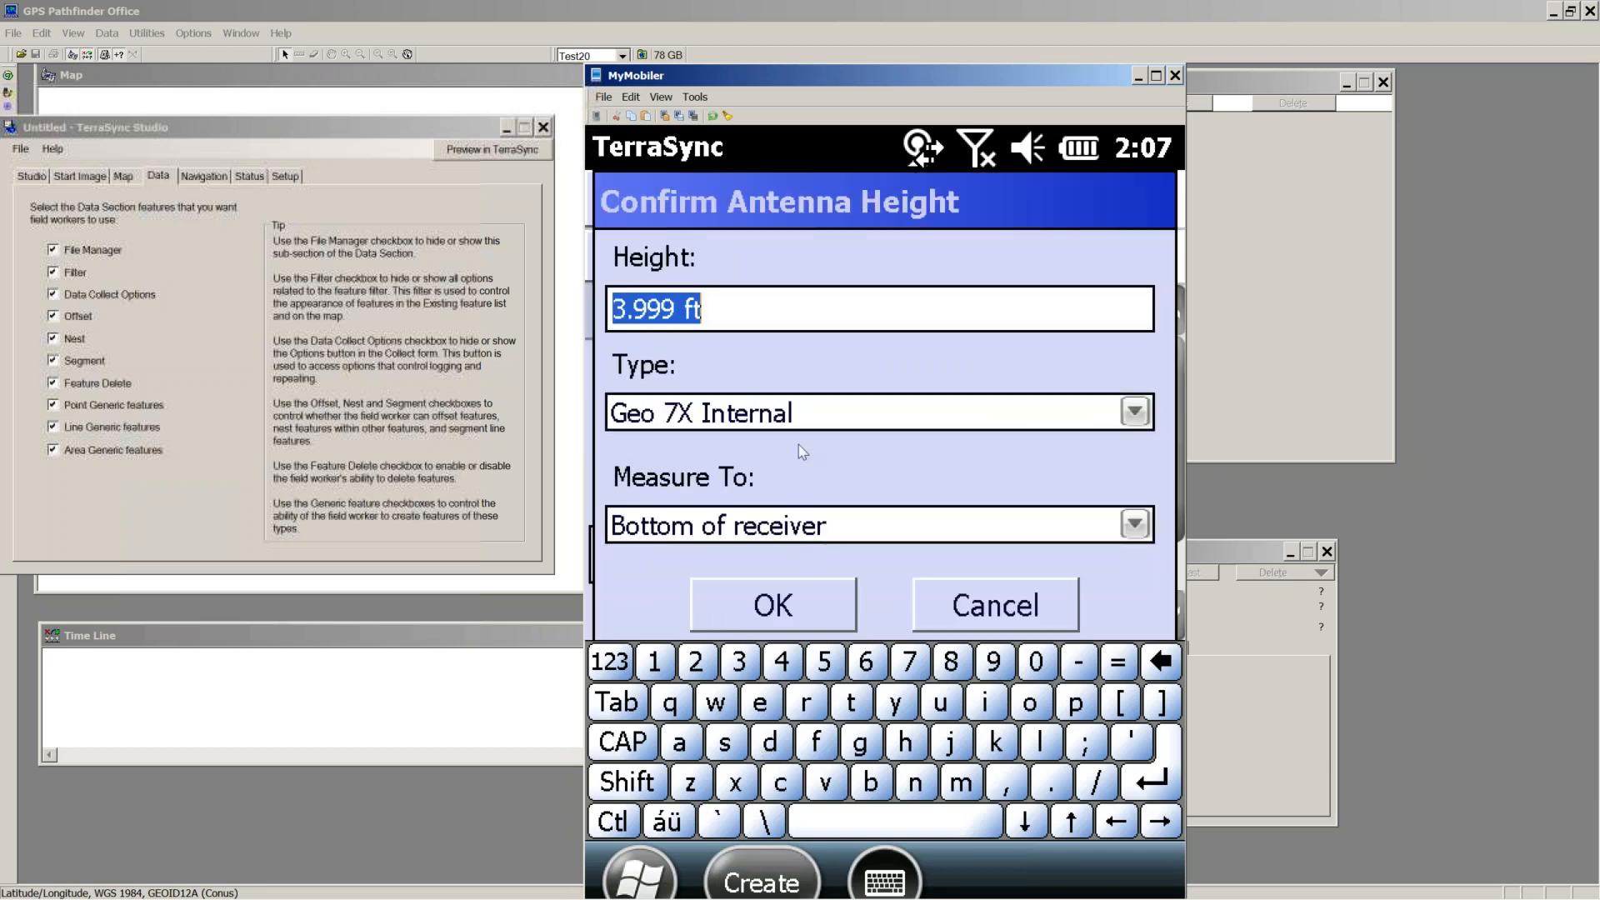
Step: Hide all Data section features in TerraSync Studio, from File Manager and Filter through the point, line and area generic features
left_click(52, 249)
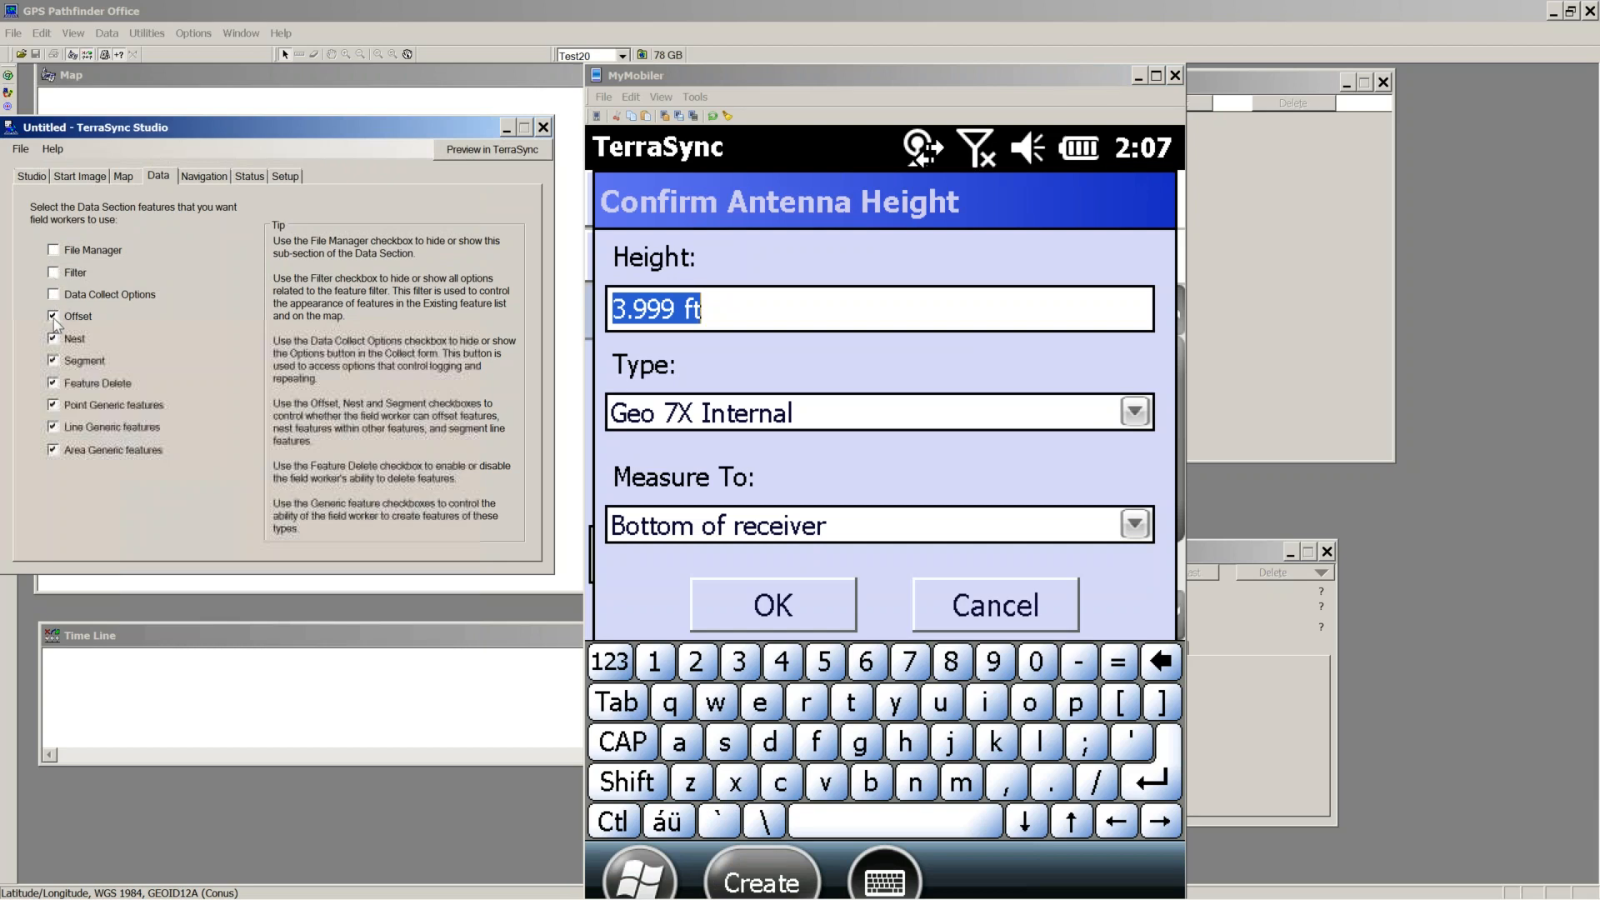
left_click(54, 361)
left_click(53, 316)
left_click(53, 339)
left_click(53, 383)
left_click(54, 405)
Step: Accept the antenna height in TerraSync, then examine the Data subsections and the full collectable feature list
left_click(763, 605)
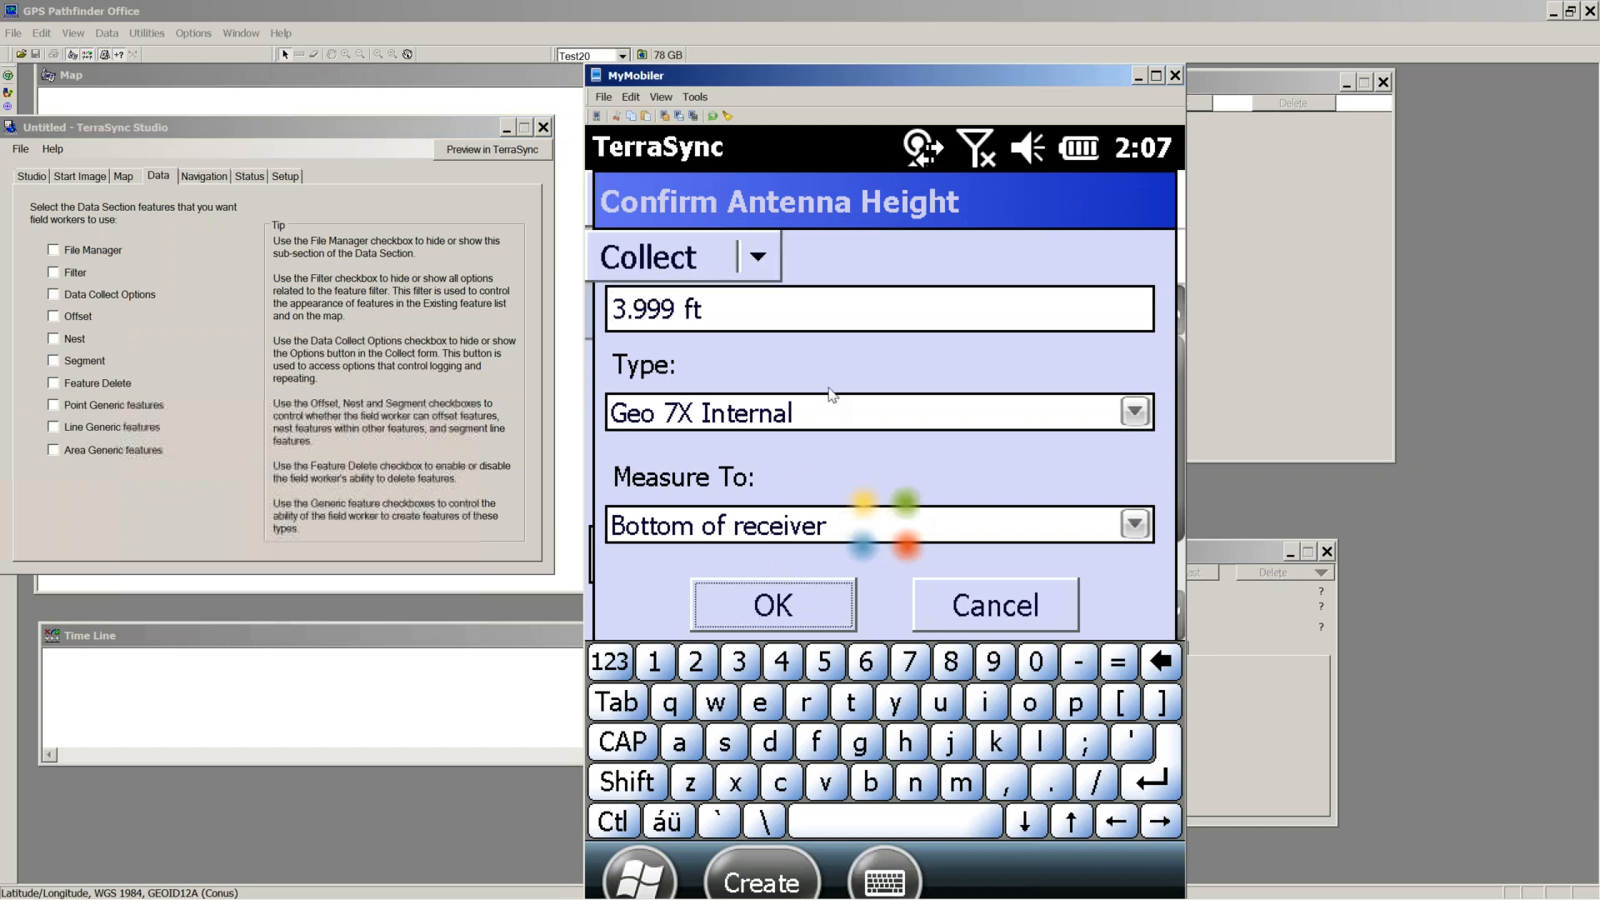
left_click(768, 262)
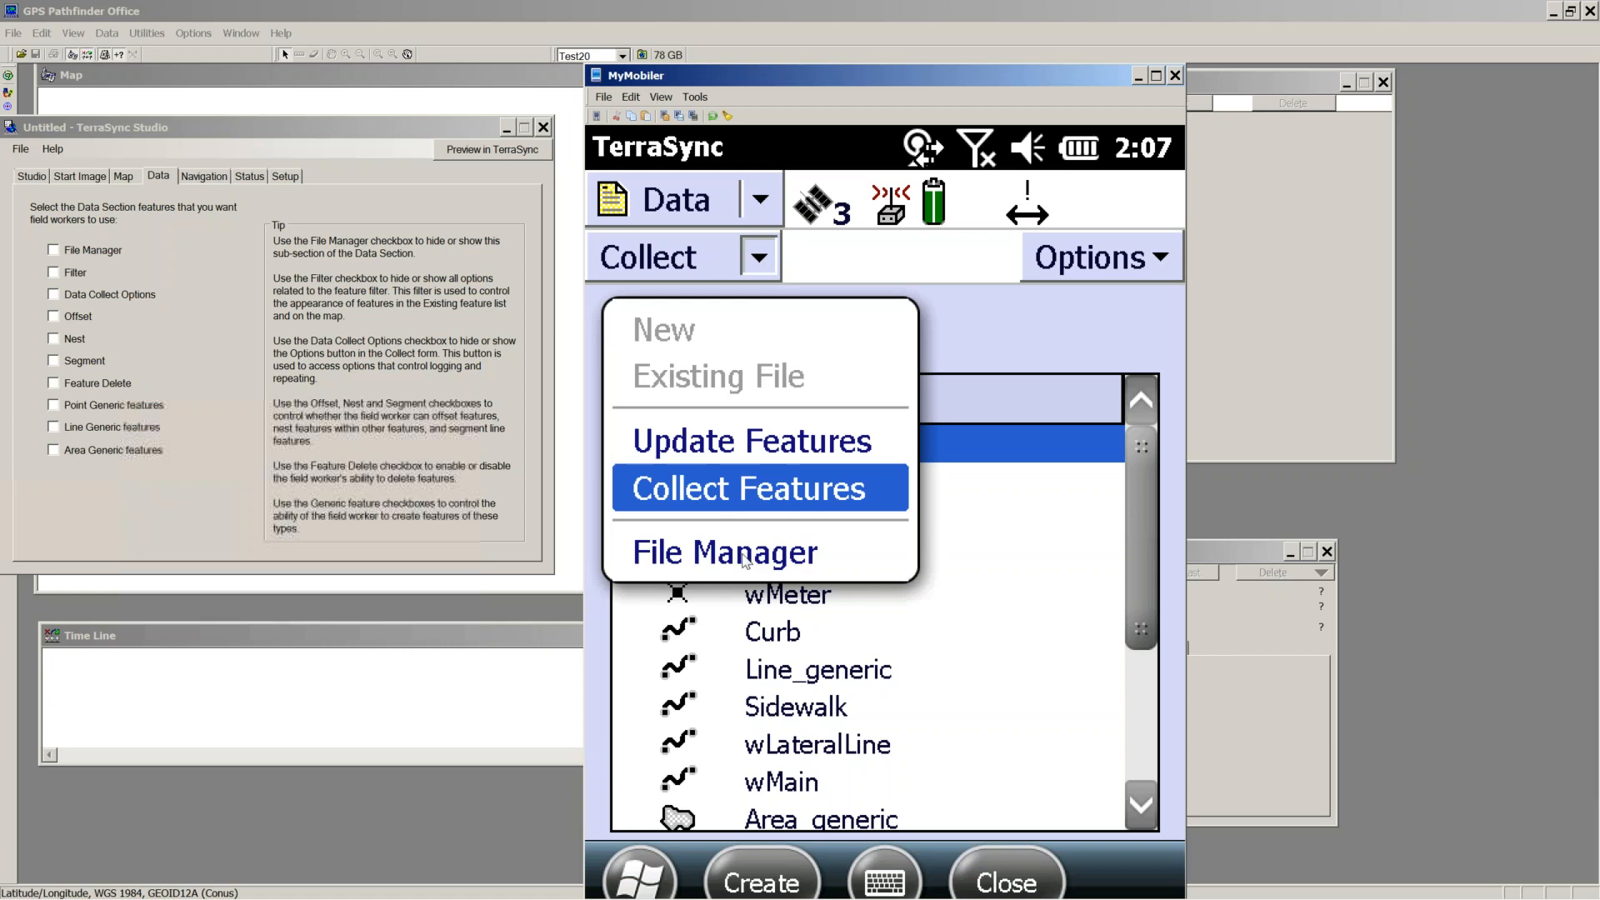
left_click(991, 300)
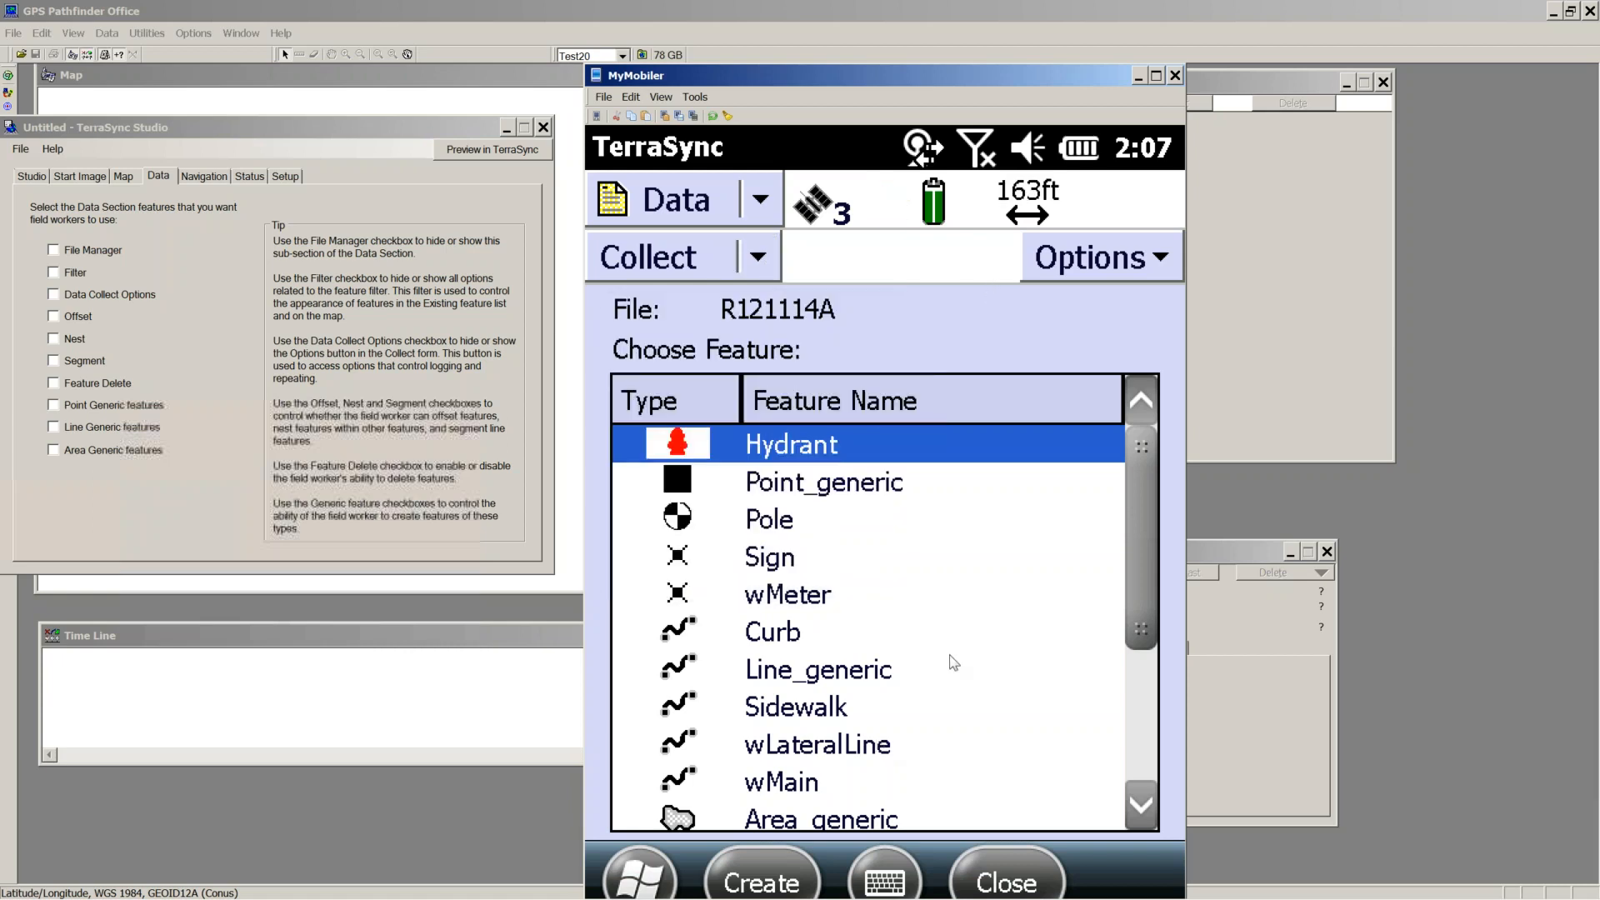
left_click(799, 595)
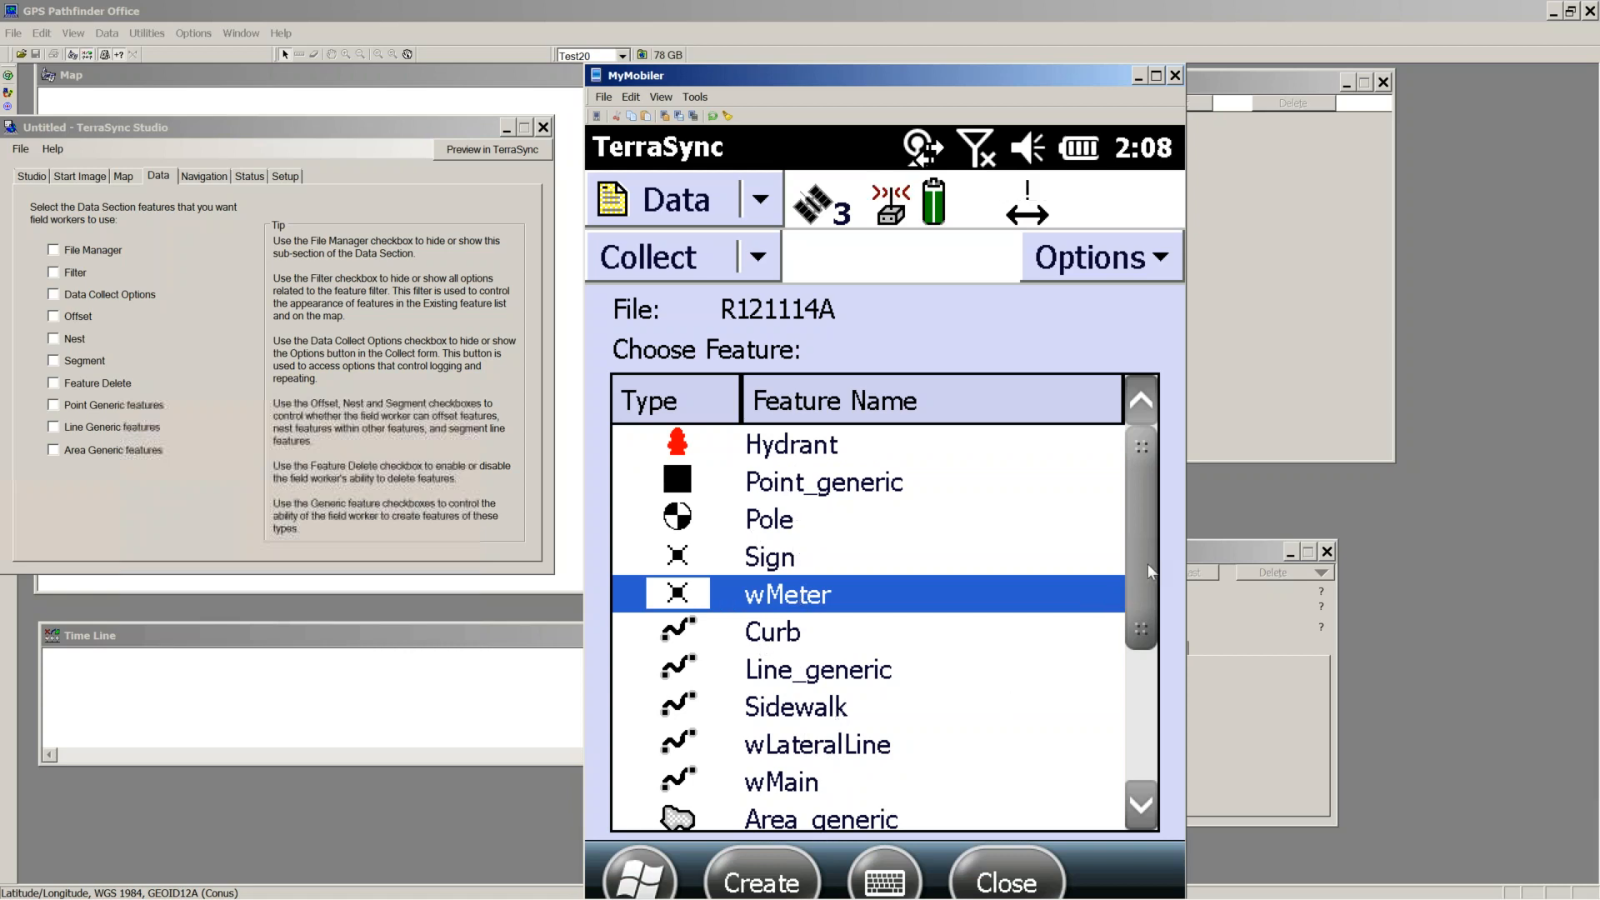
left_click(1156, 719)
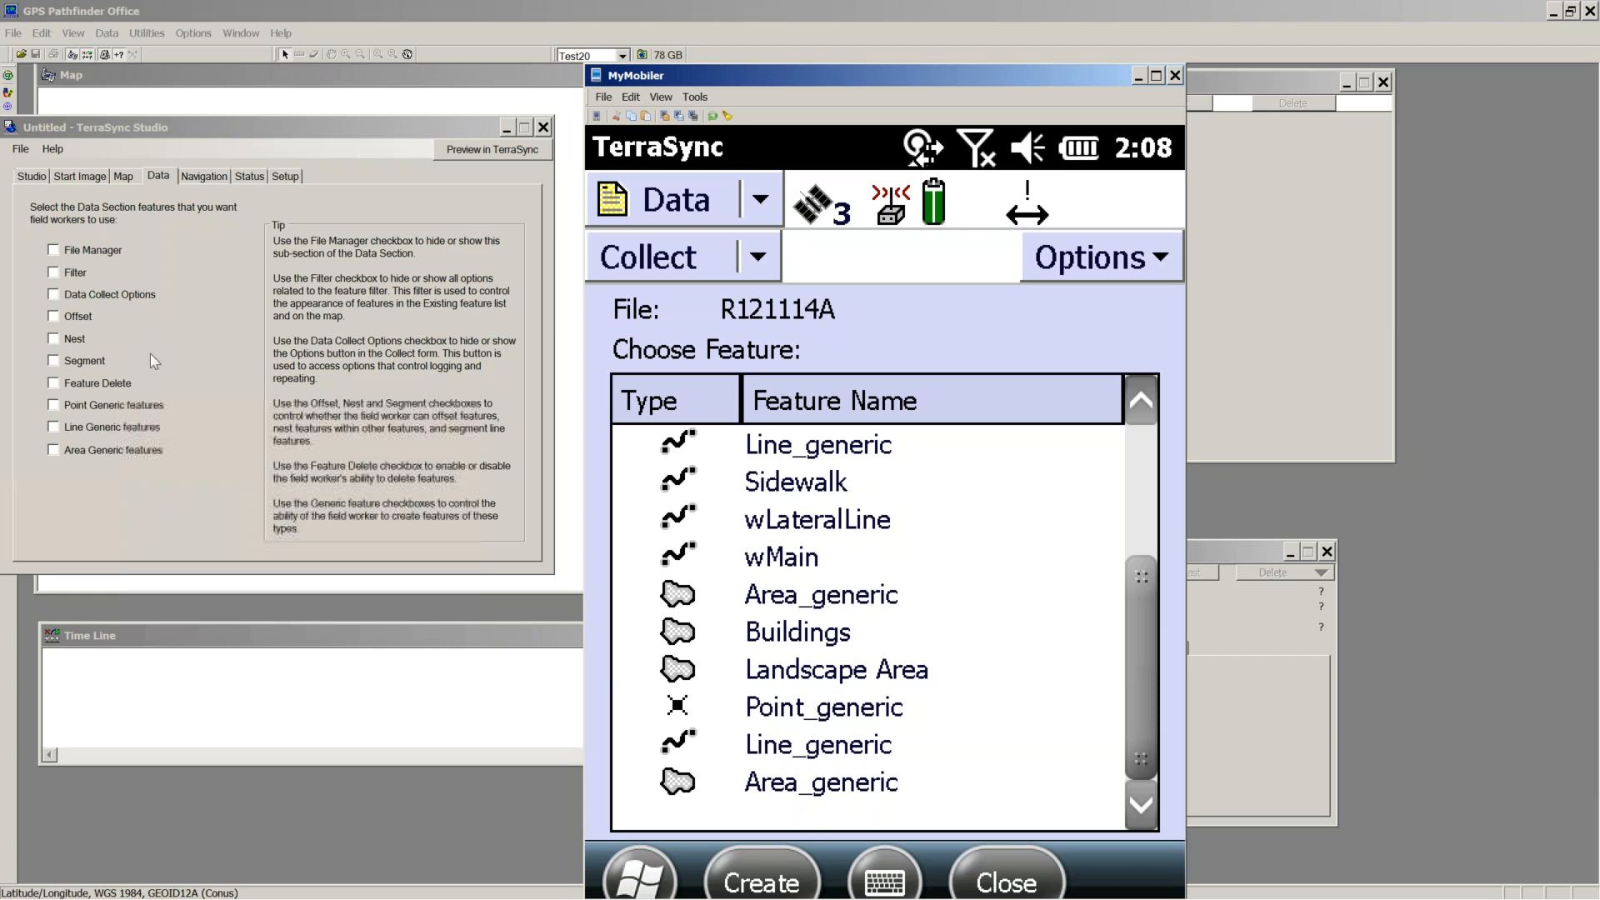
Step: Disable navigation functions and hide Status screens including Satellite Info and Plan in TerraSync Studio, then show the Setup options
left_click(204, 177)
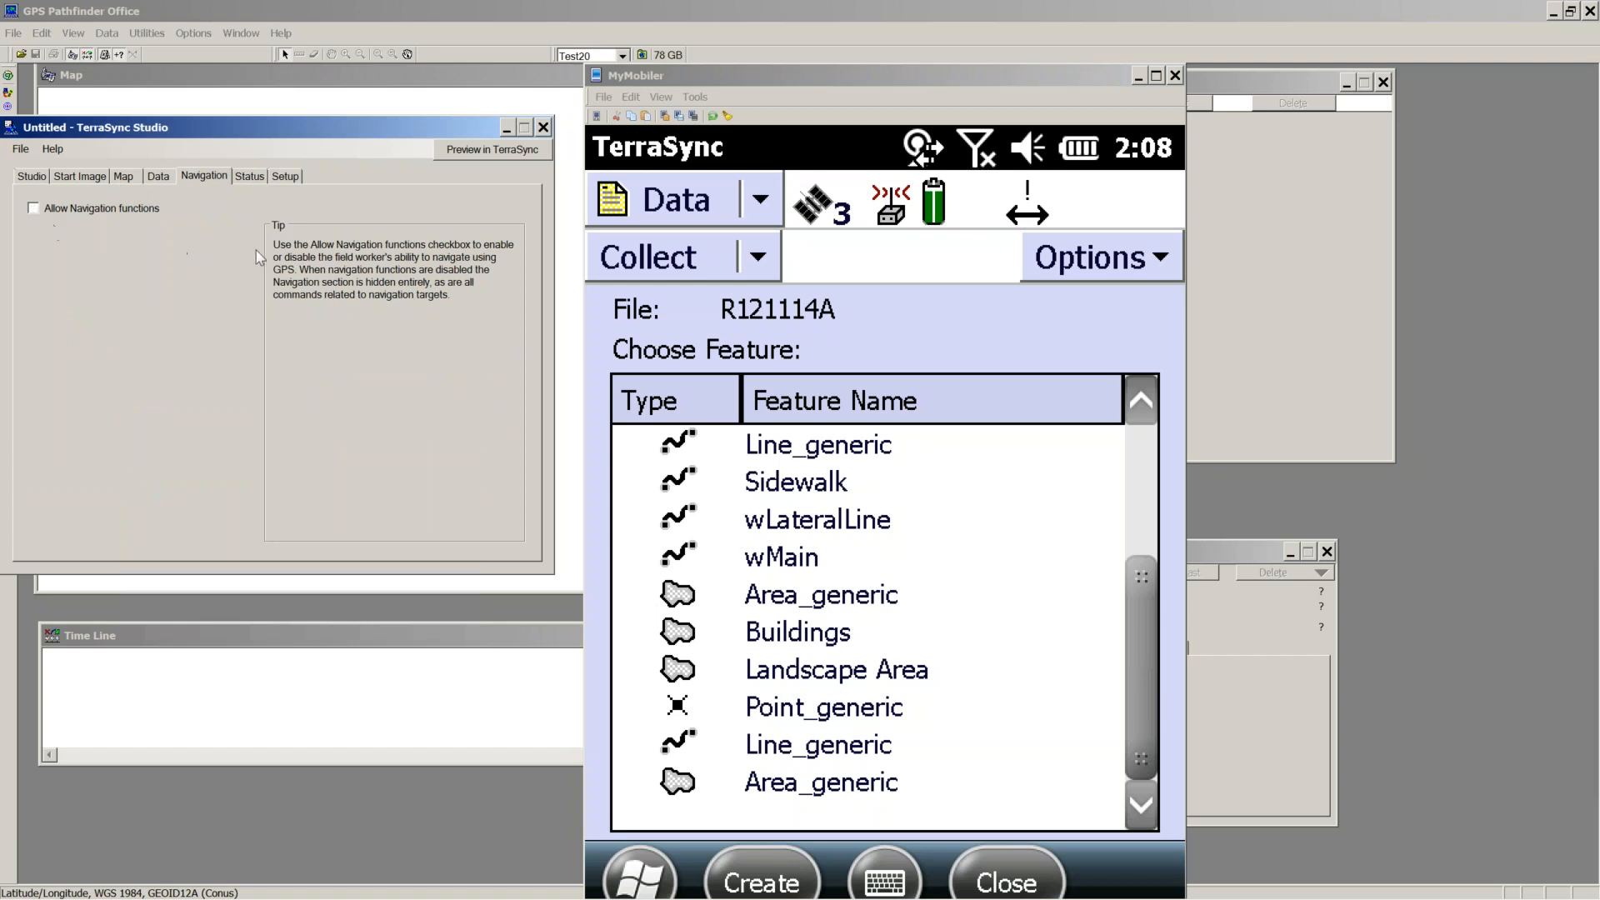
left_click(250, 176)
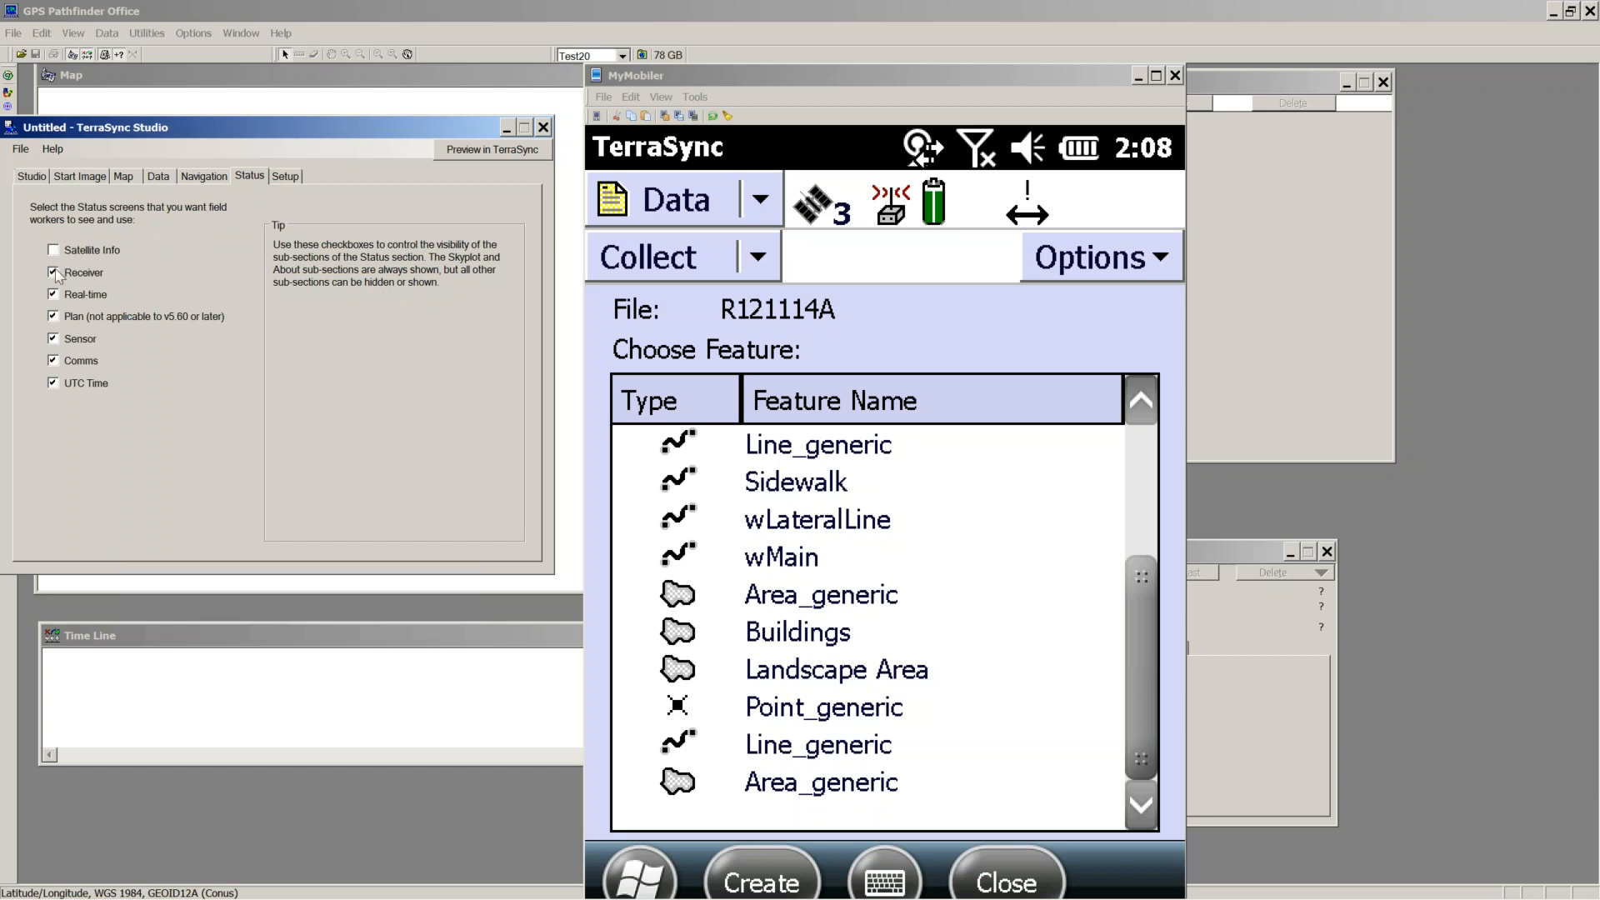
left_click(54, 316)
left_click(283, 178)
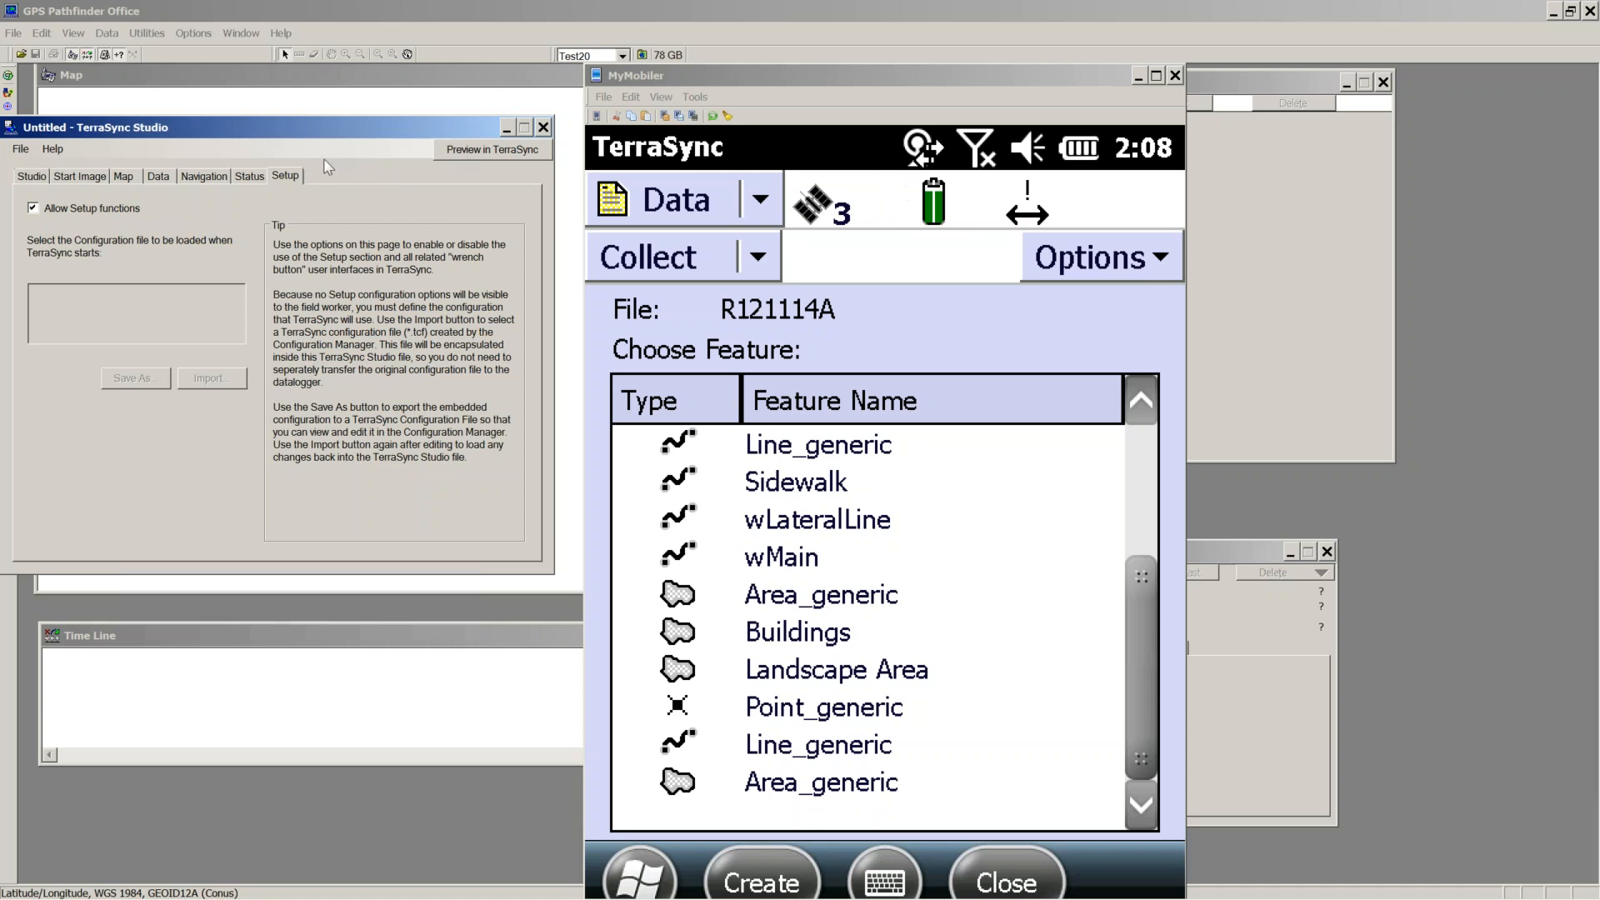
Step: Request a TerraSync preview and save the Studio configuration as test.stu in the Test20 folder
left_click(468, 155)
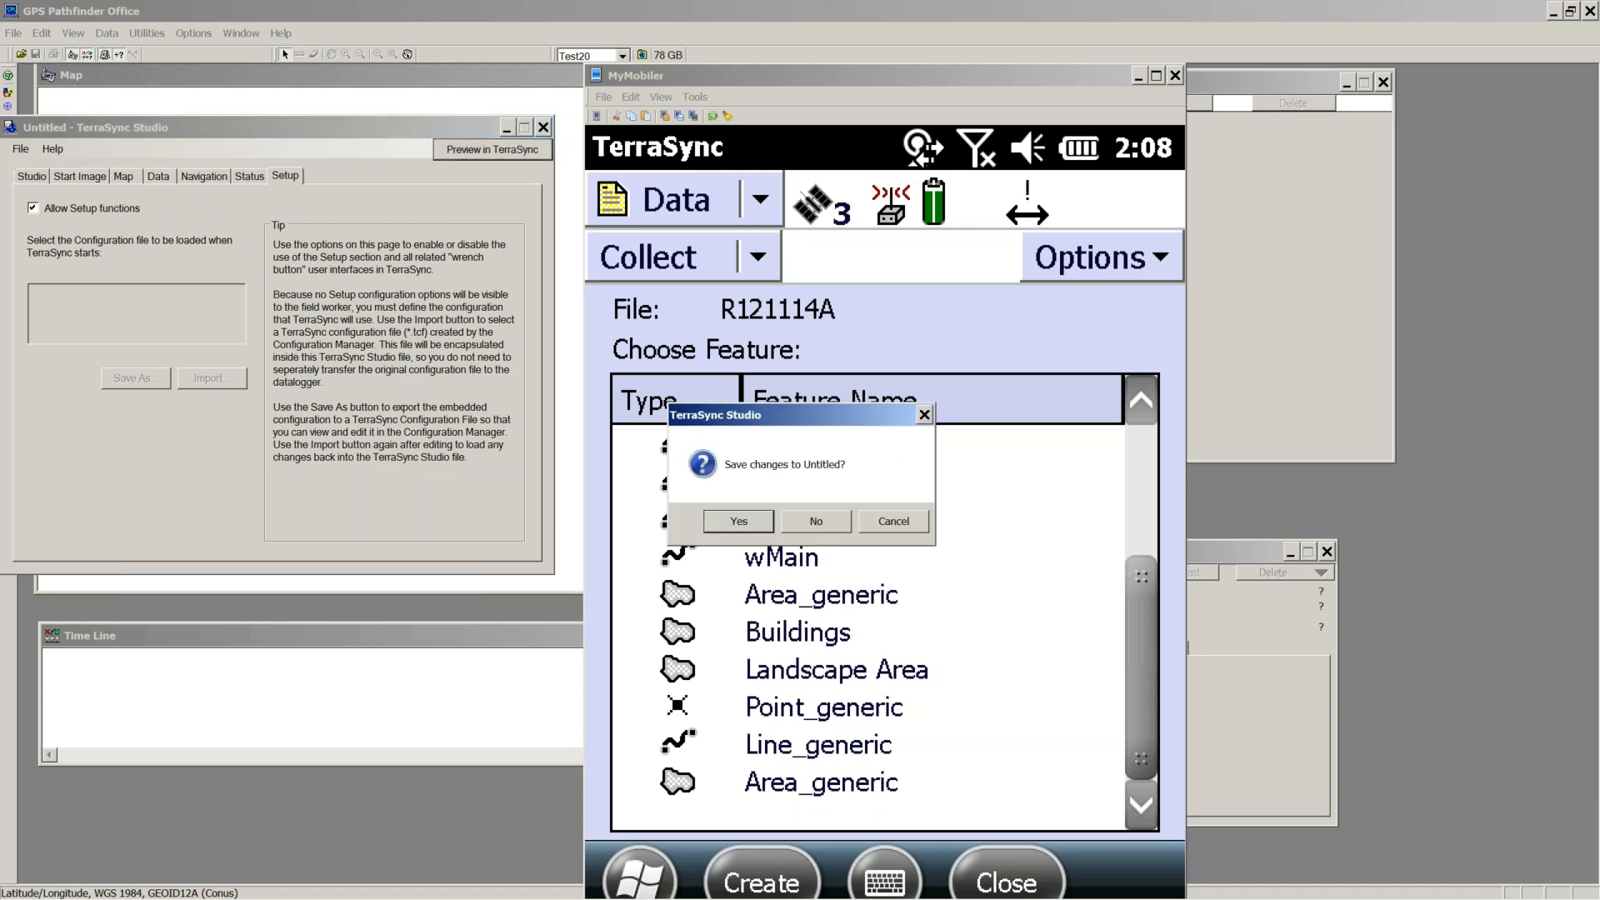
left_click(744, 521)
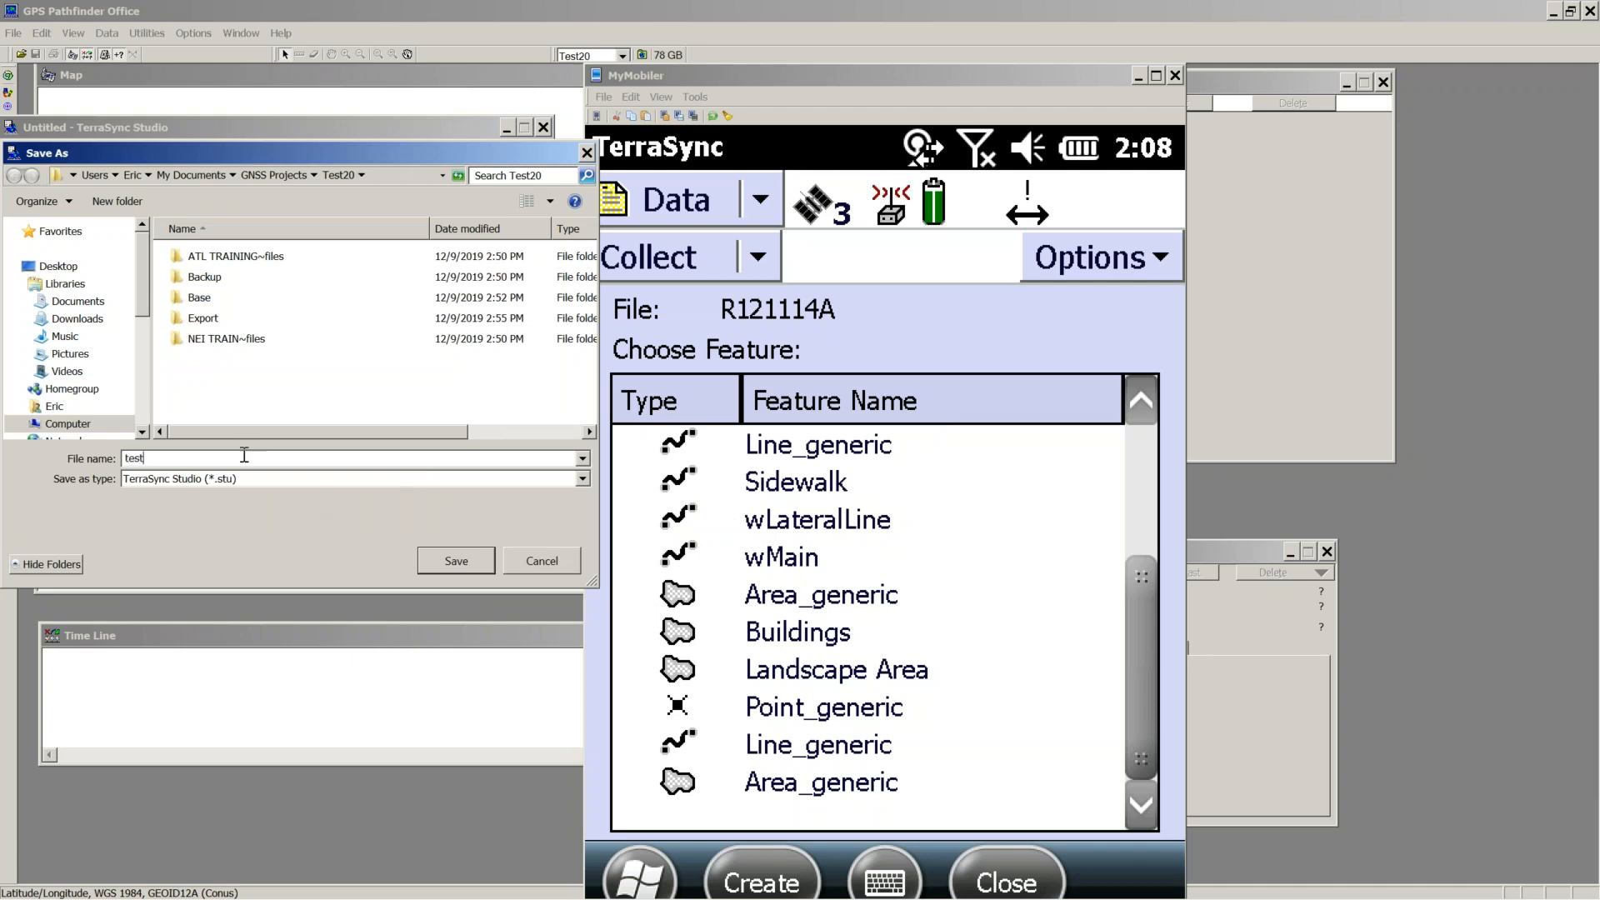
type("test")
left_click(453, 556)
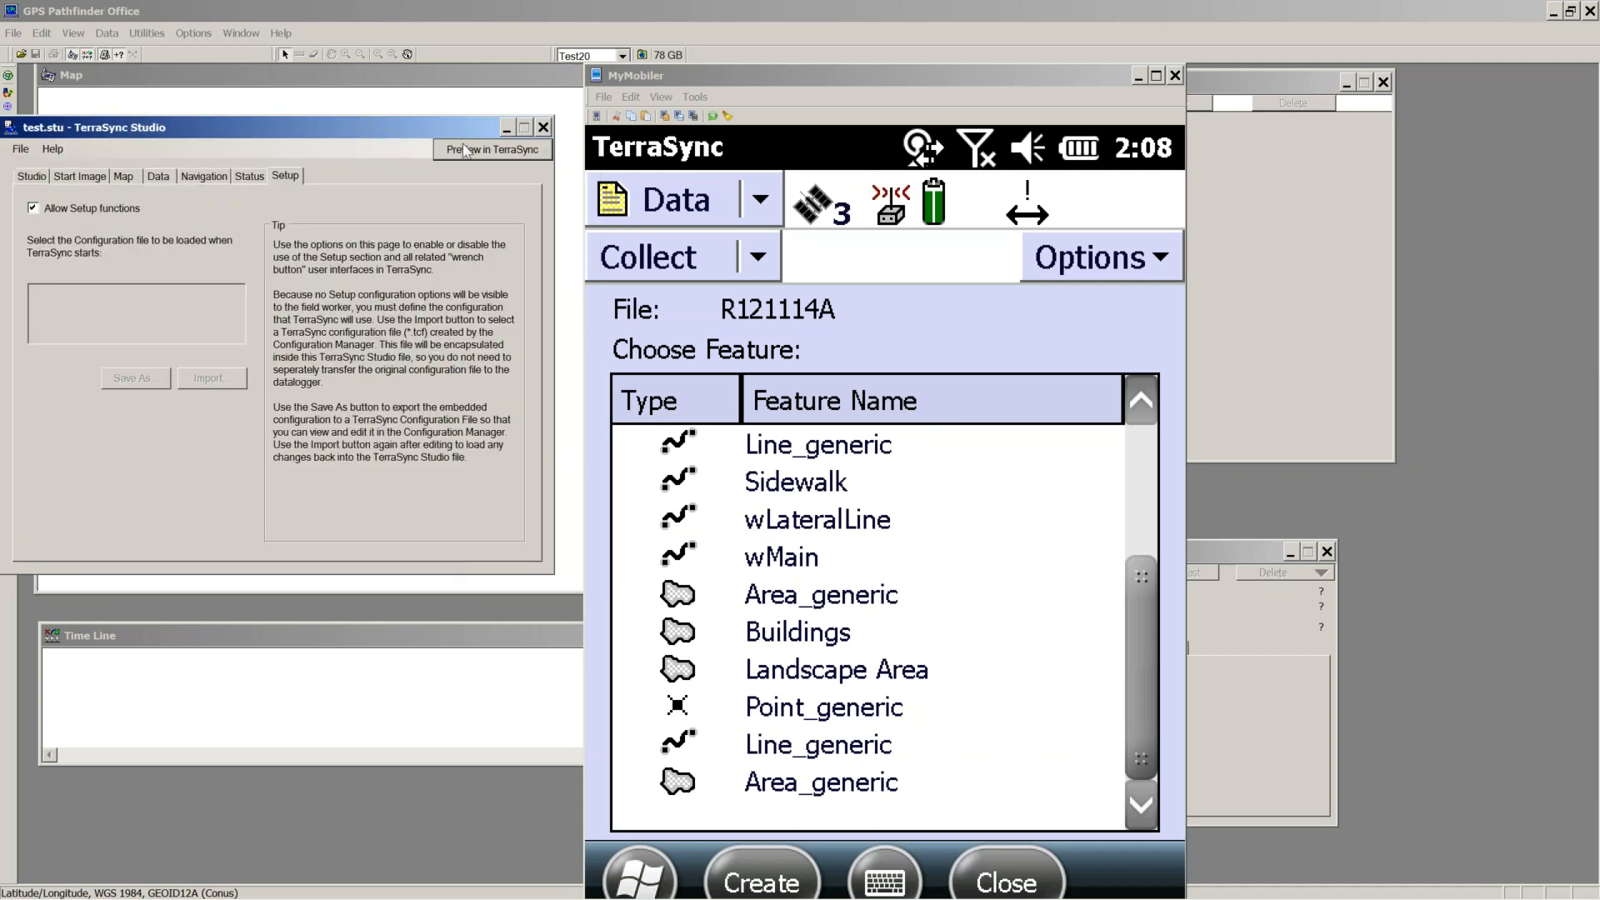
Step: Preview the configuration in TerraSync's Centimeter Edition and minimize the MyMobiler and Pathfinder Office windows
left_click(486, 155)
left_click(1142, 81)
left_click(1139, 77)
left_click(1555, 12)
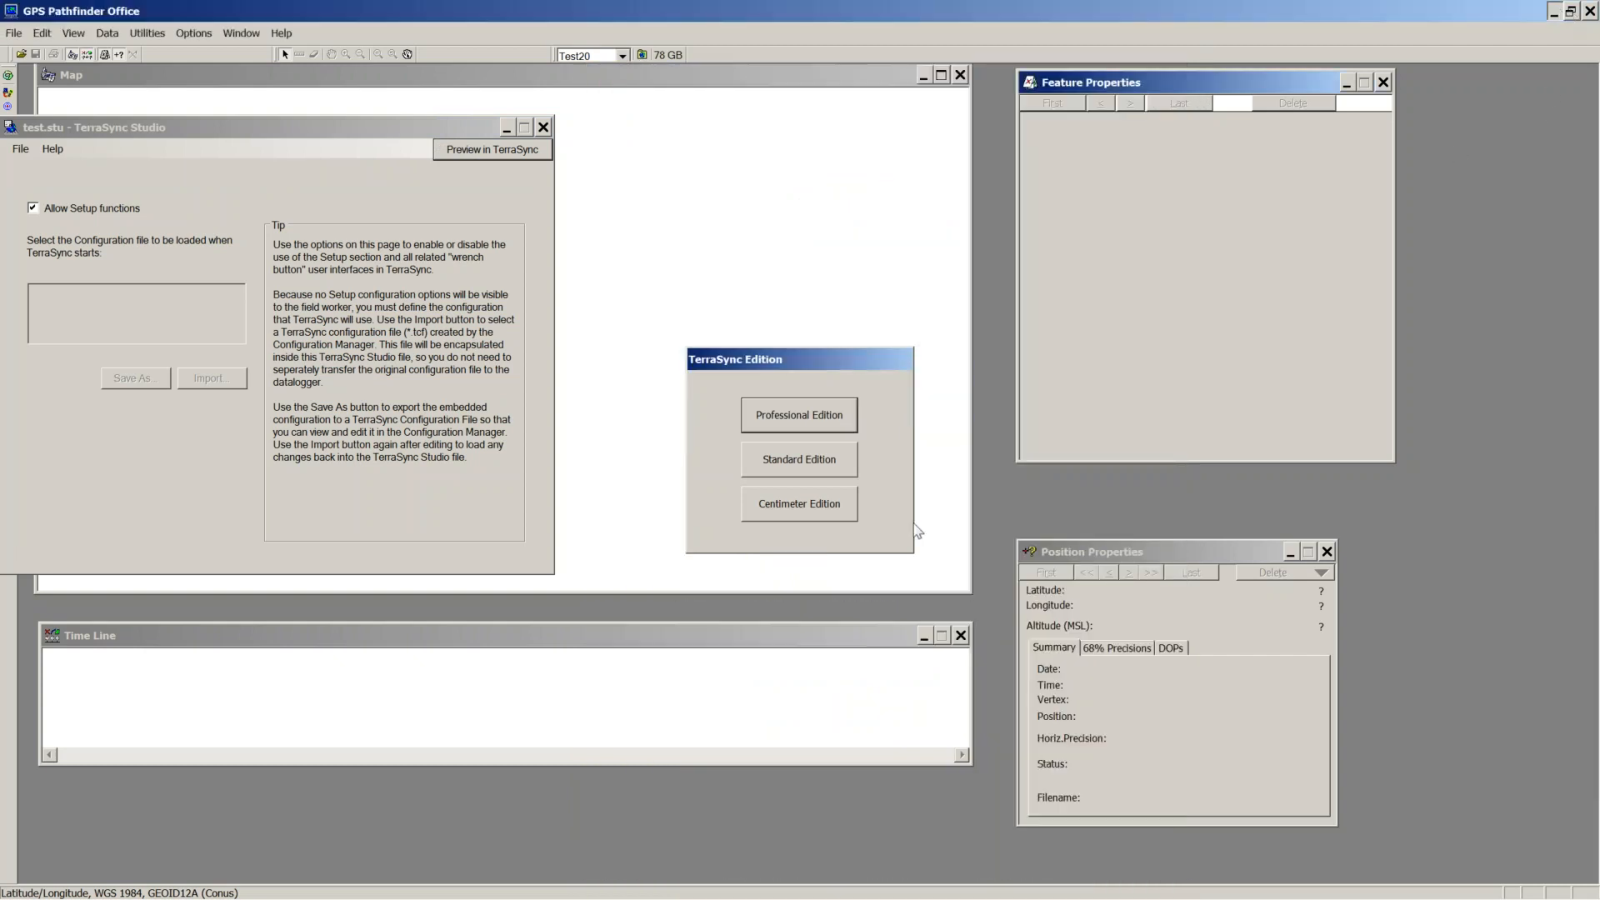
left_click(798, 503)
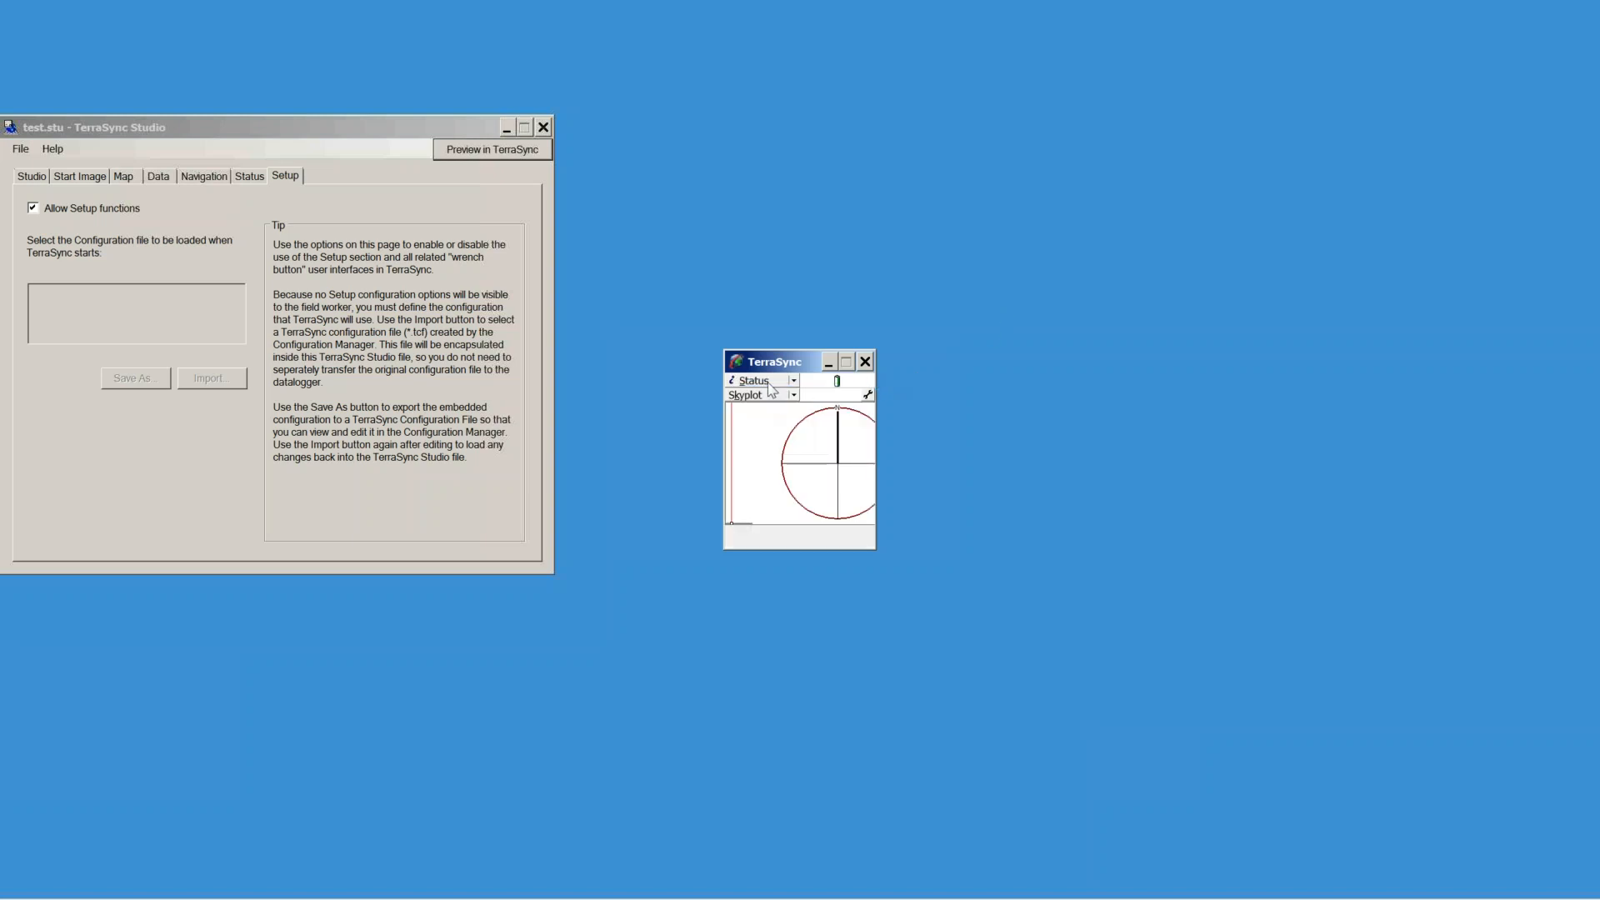
Step: Go to the Data section in the TerraSync preview and create the rover data file R121114A
left_click(793, 382)
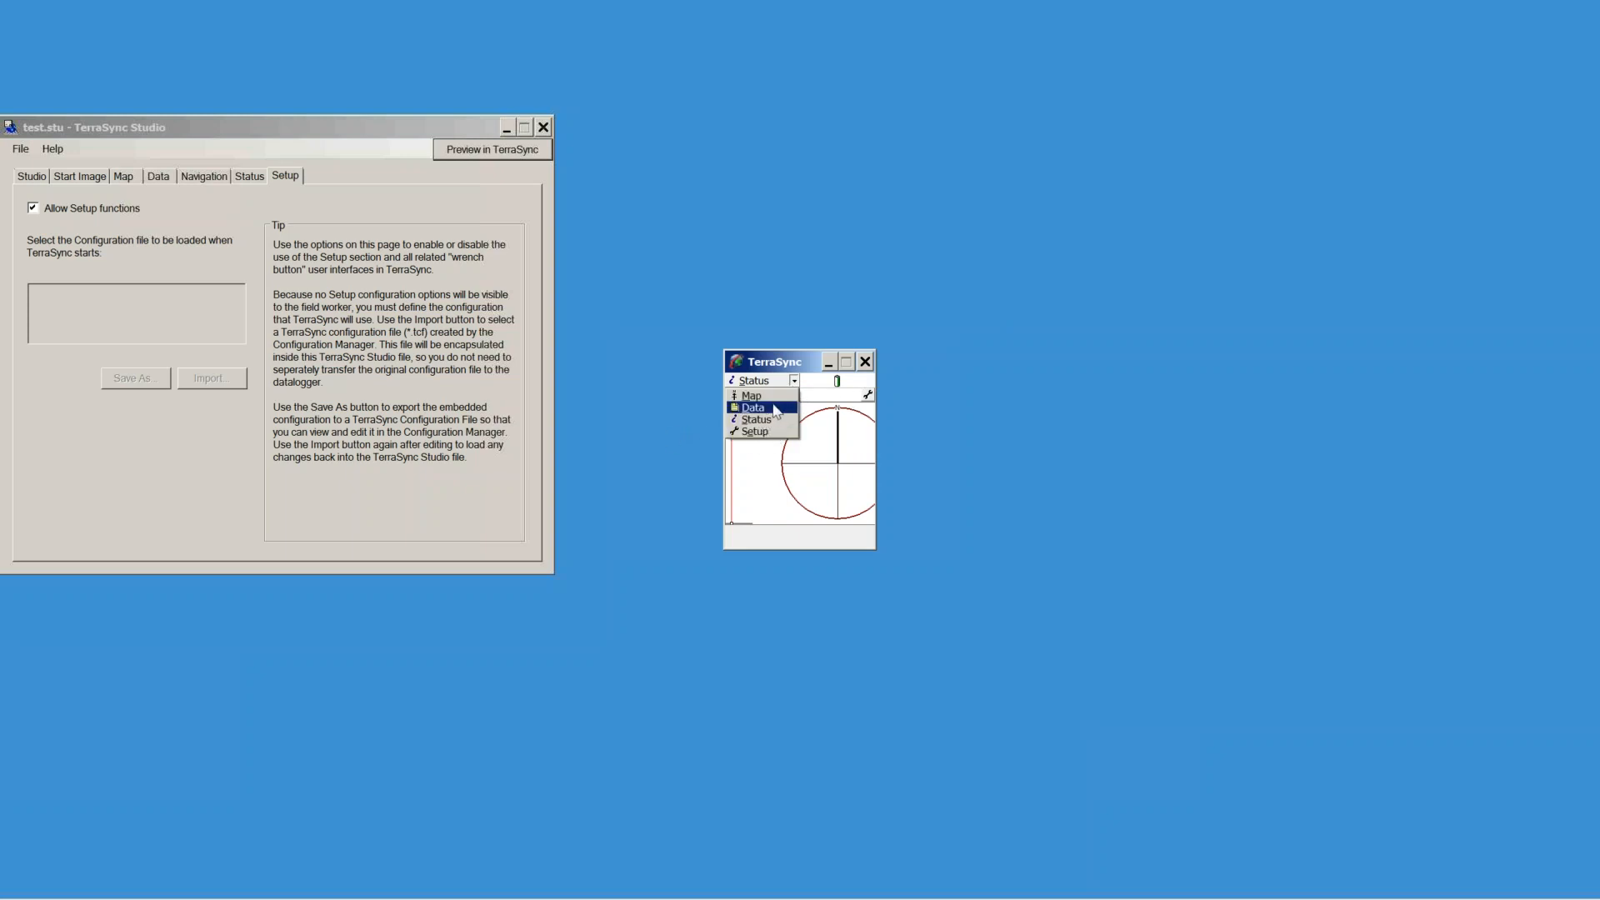
left_click(771, 408)
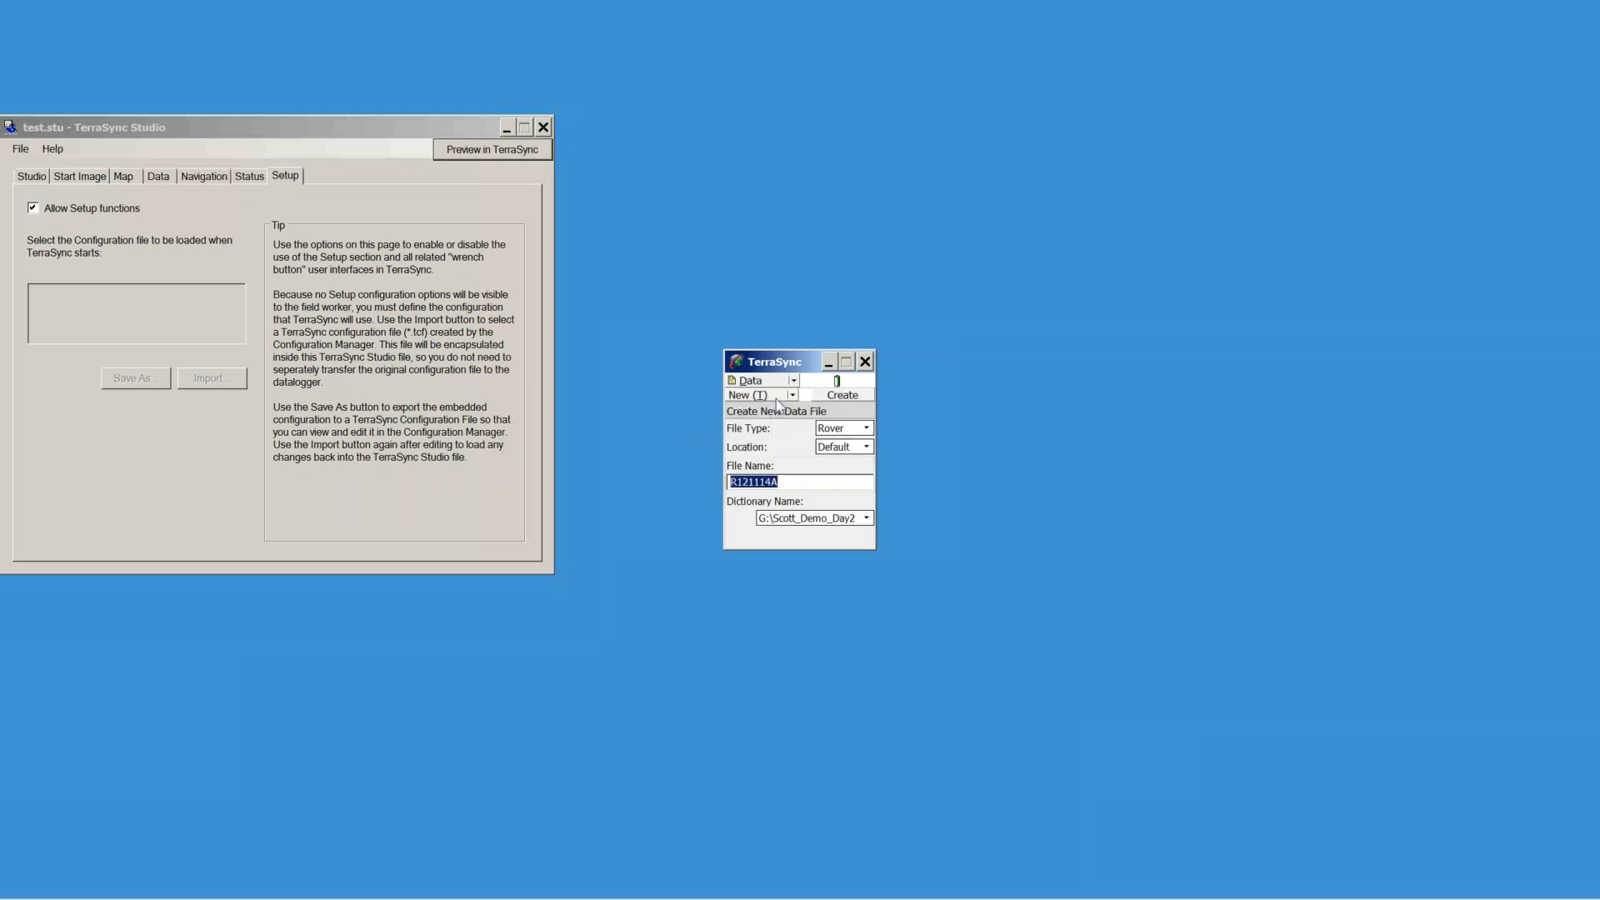
left_click(840, 406)
left_click(727, 521)
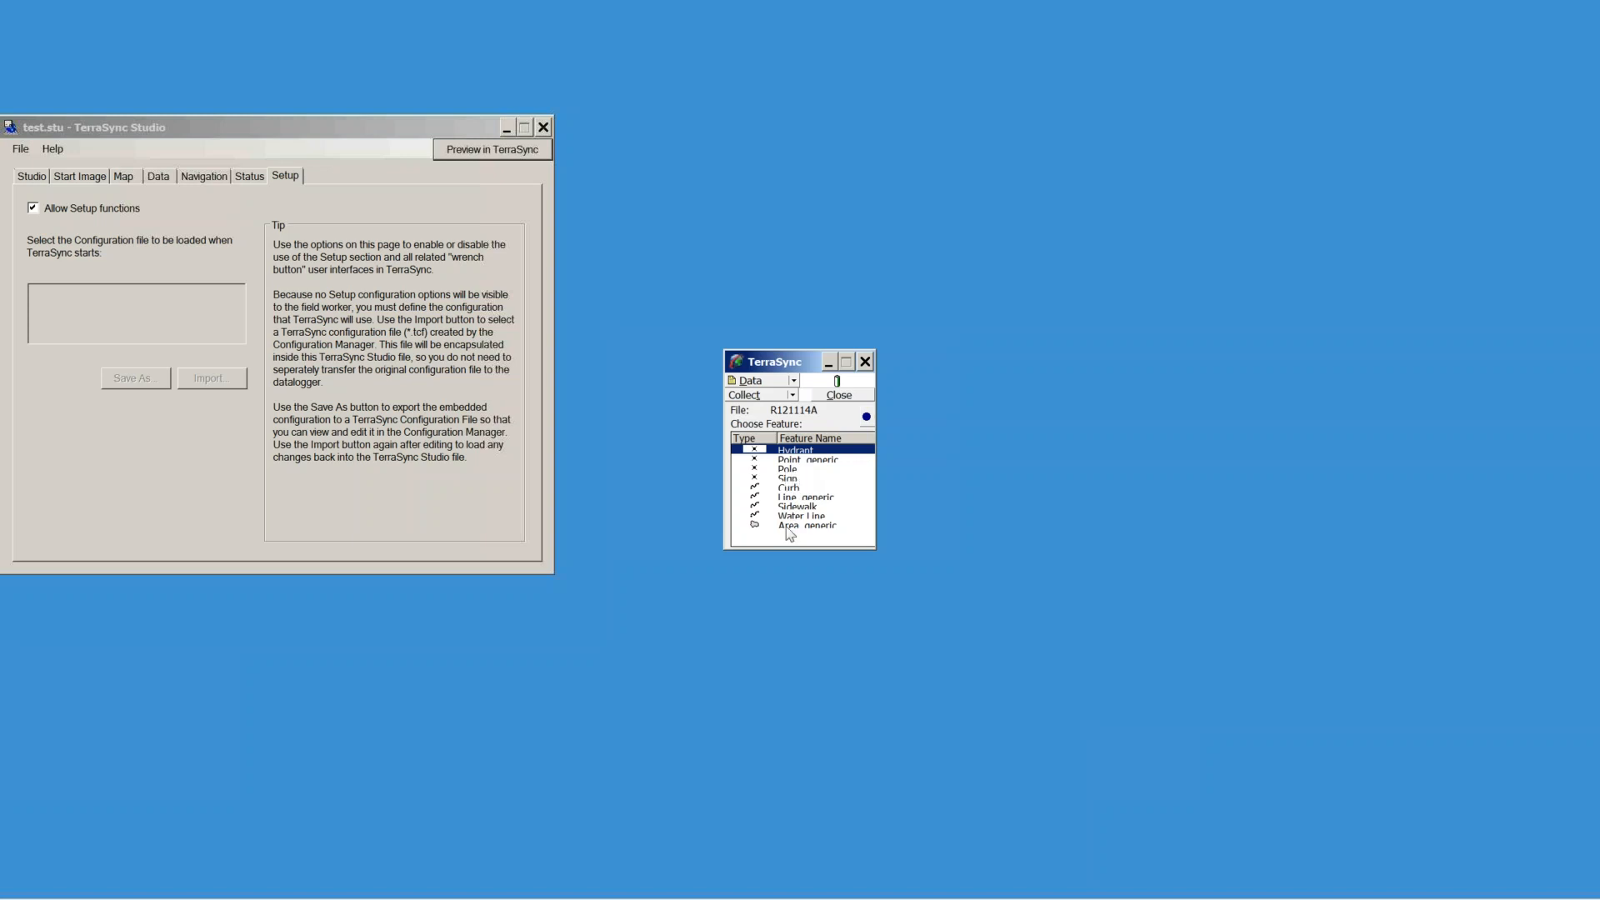
Step: Check the Collect subsection list in the preview, then open a Hydrant feature and look through its attribute form
left_click(793, 395)
left_click(793, 396)
left_click(865, 418)
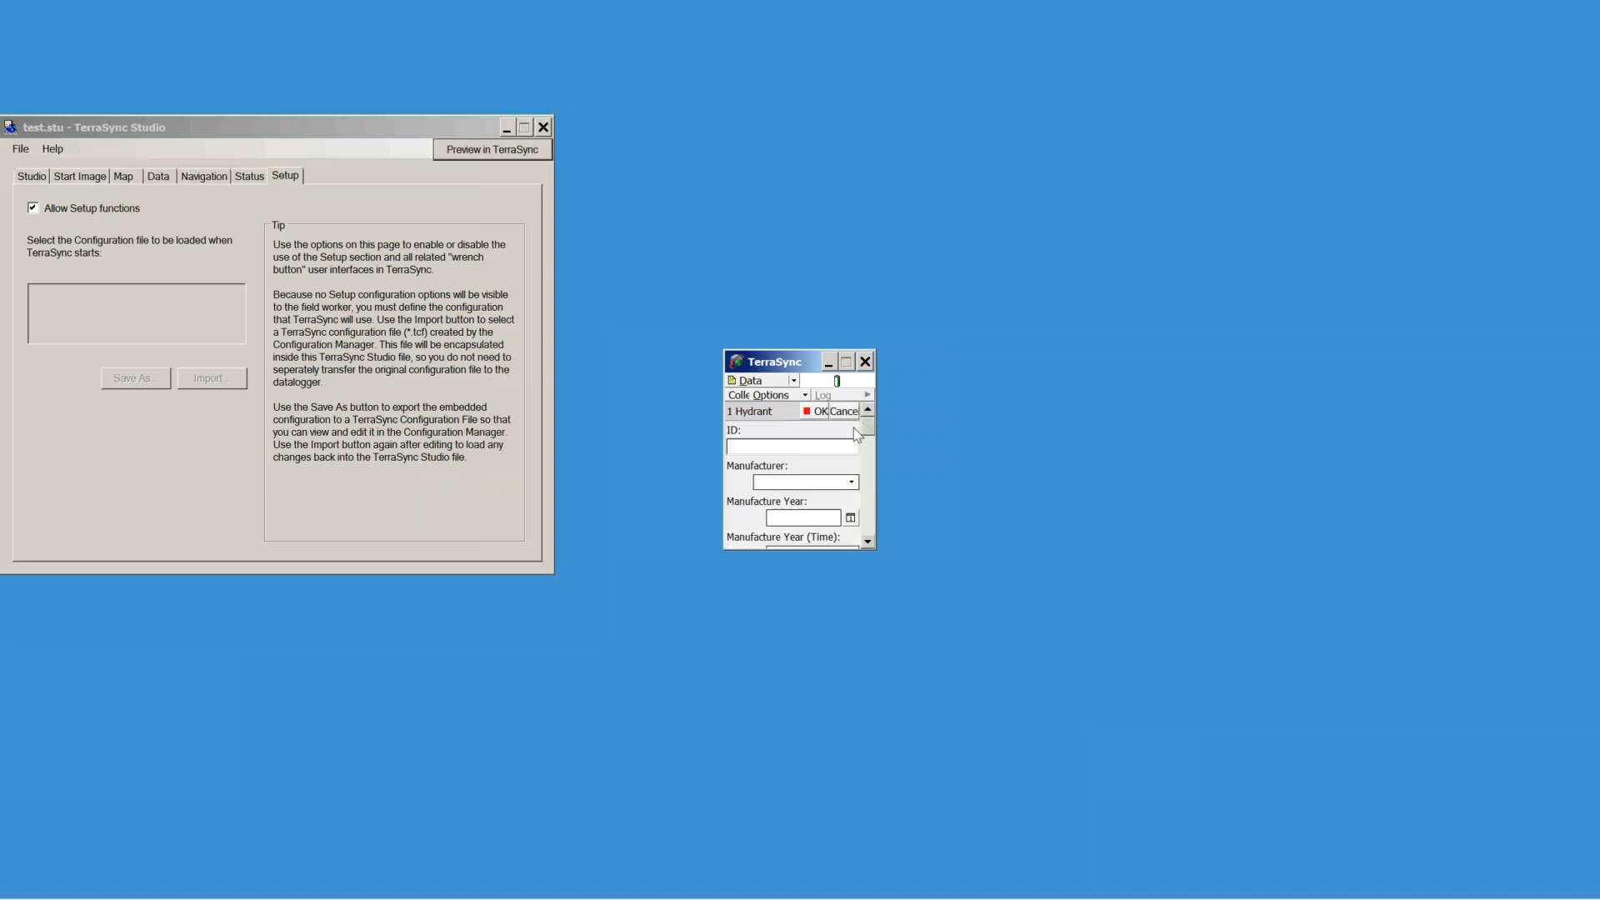
left_click_drag(873, 422, 869, 490)
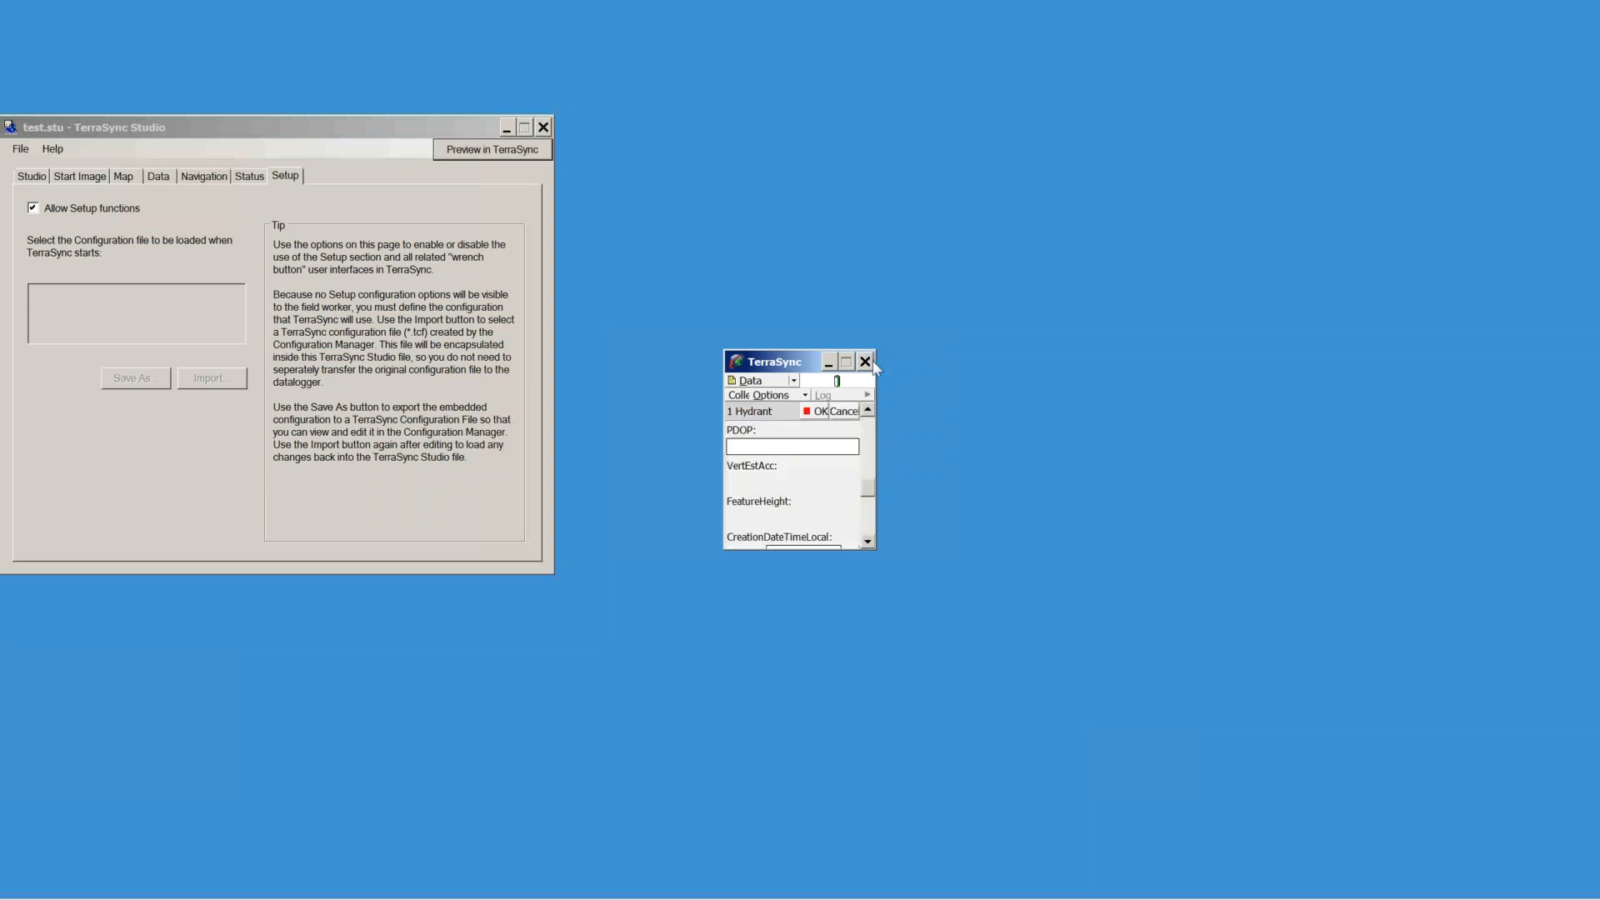
Step: Close the TerraSync preview, minimize TerraSync Studio and return to the Pathfinder Office window
left_click(868, 363)
left_click(872, 497)
left_click(507, 126)
left_click(330, 882)
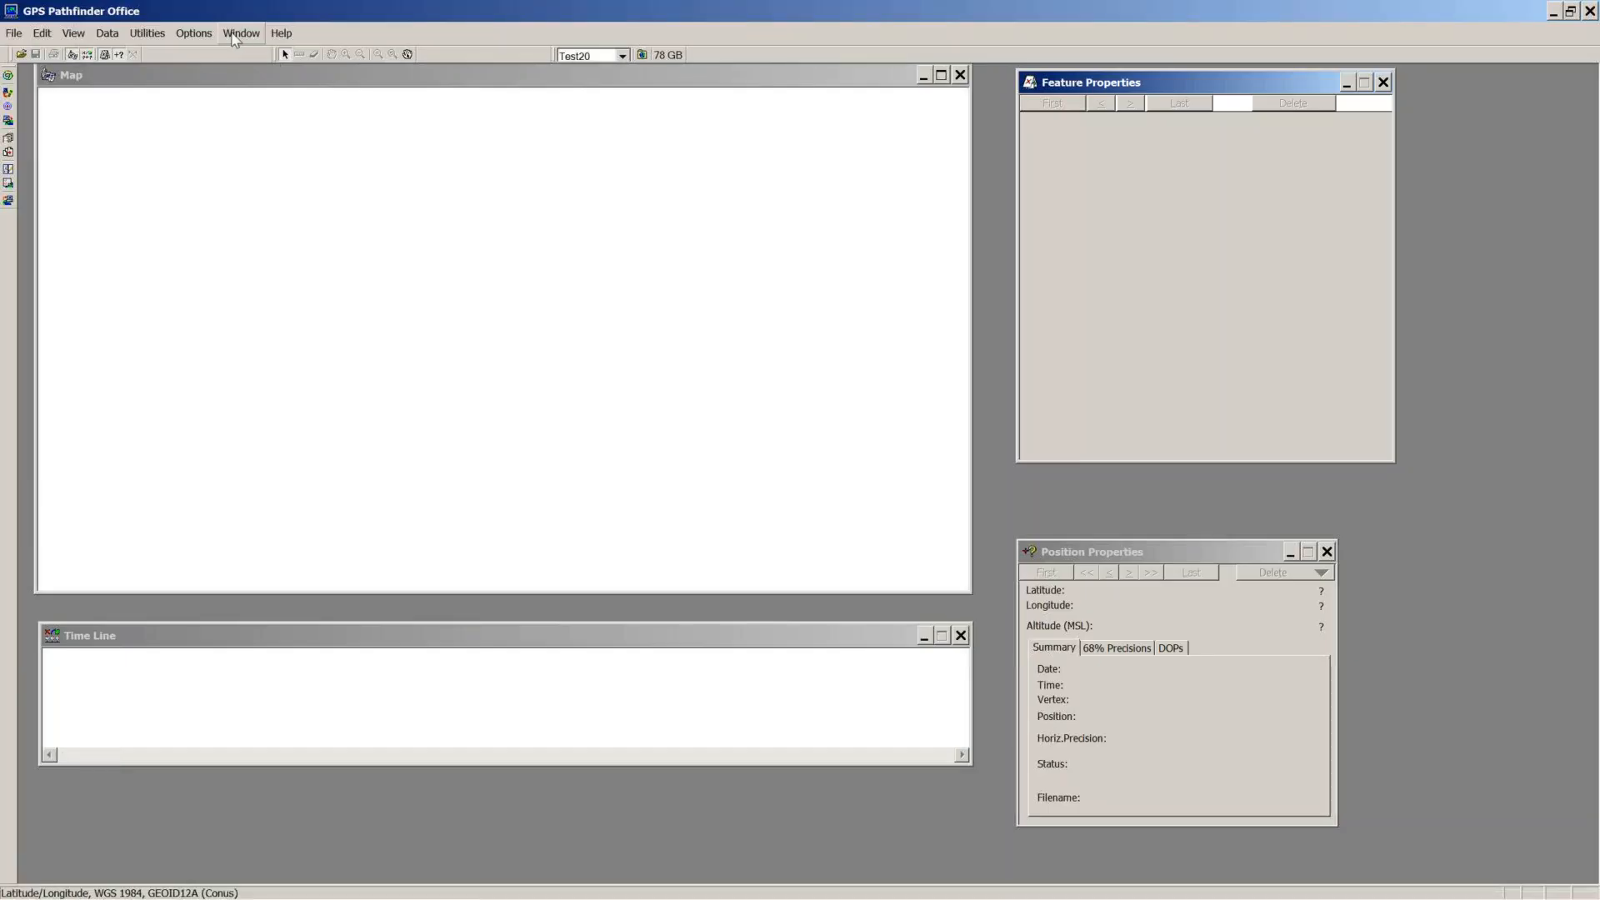
Step: Launch the Data Dictionary Editor utility from Pathfinder Office
left_click(208, 36)
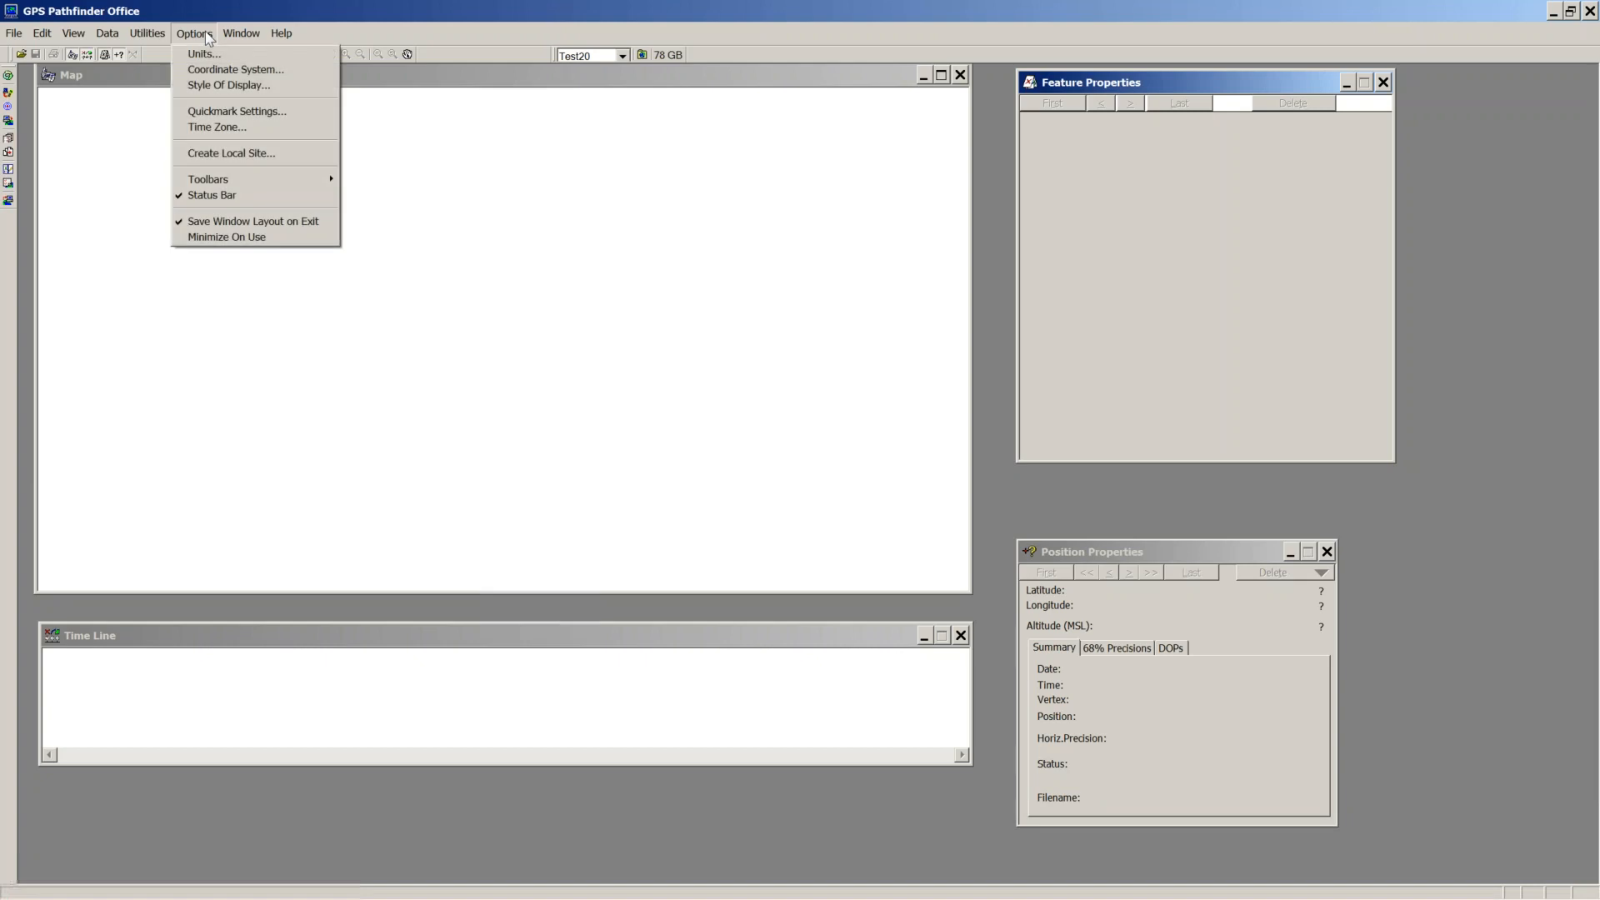
mouse_move(148, 34)
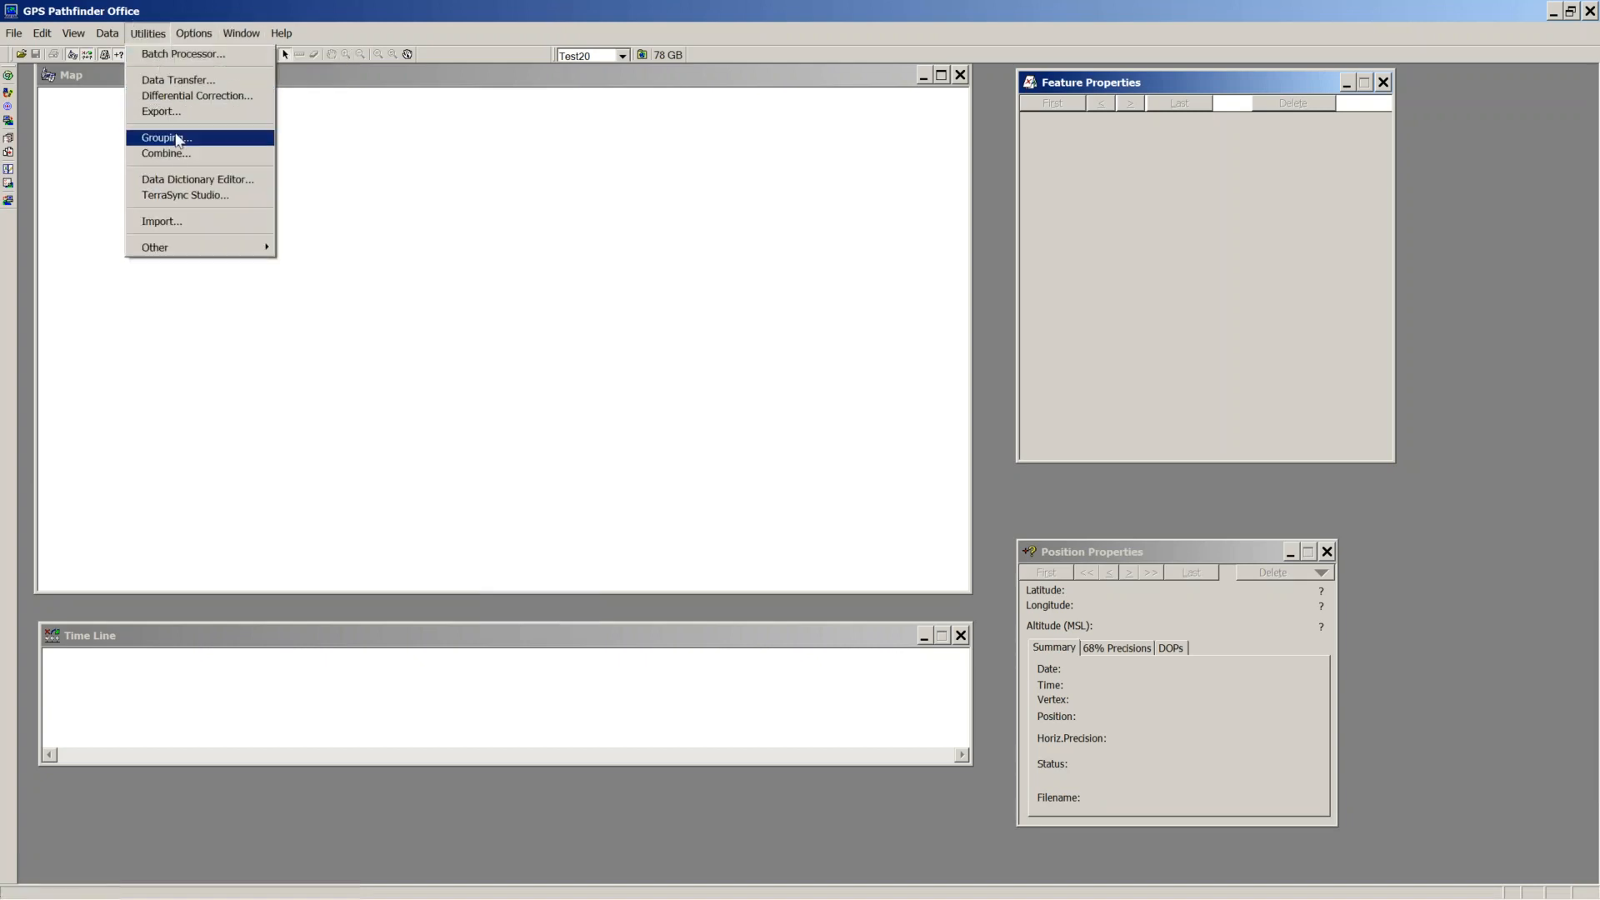
left_click(187, 193)
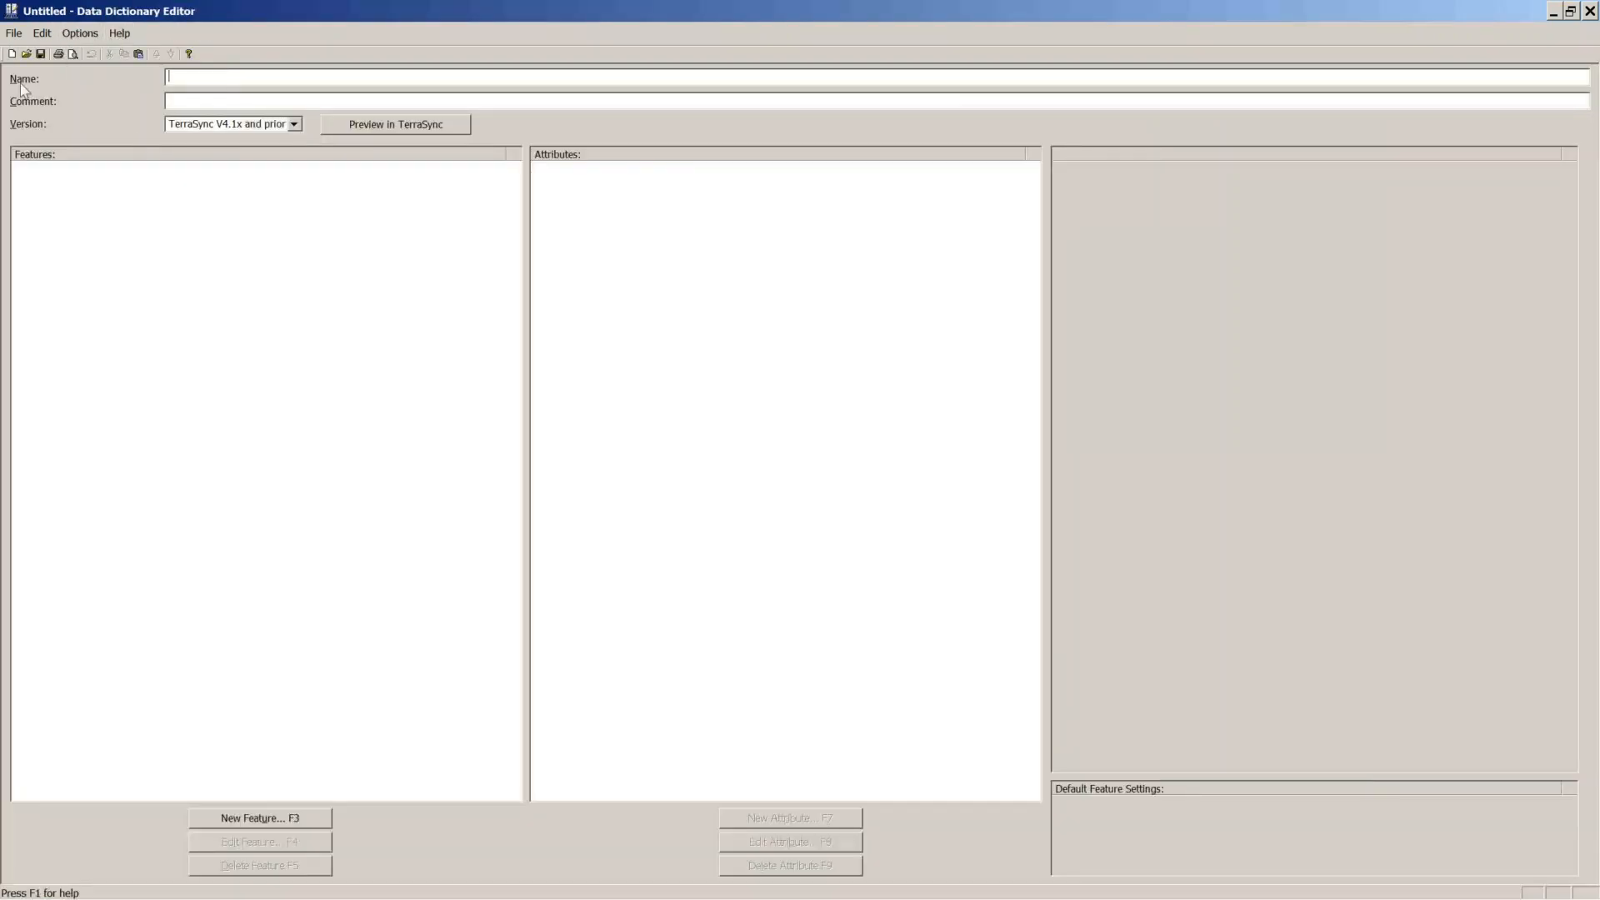
Step: Import the data dictionary from the data file R072307A.cor in the ATL Botanical Garden Trainnig project folder
left_click(15, 34)
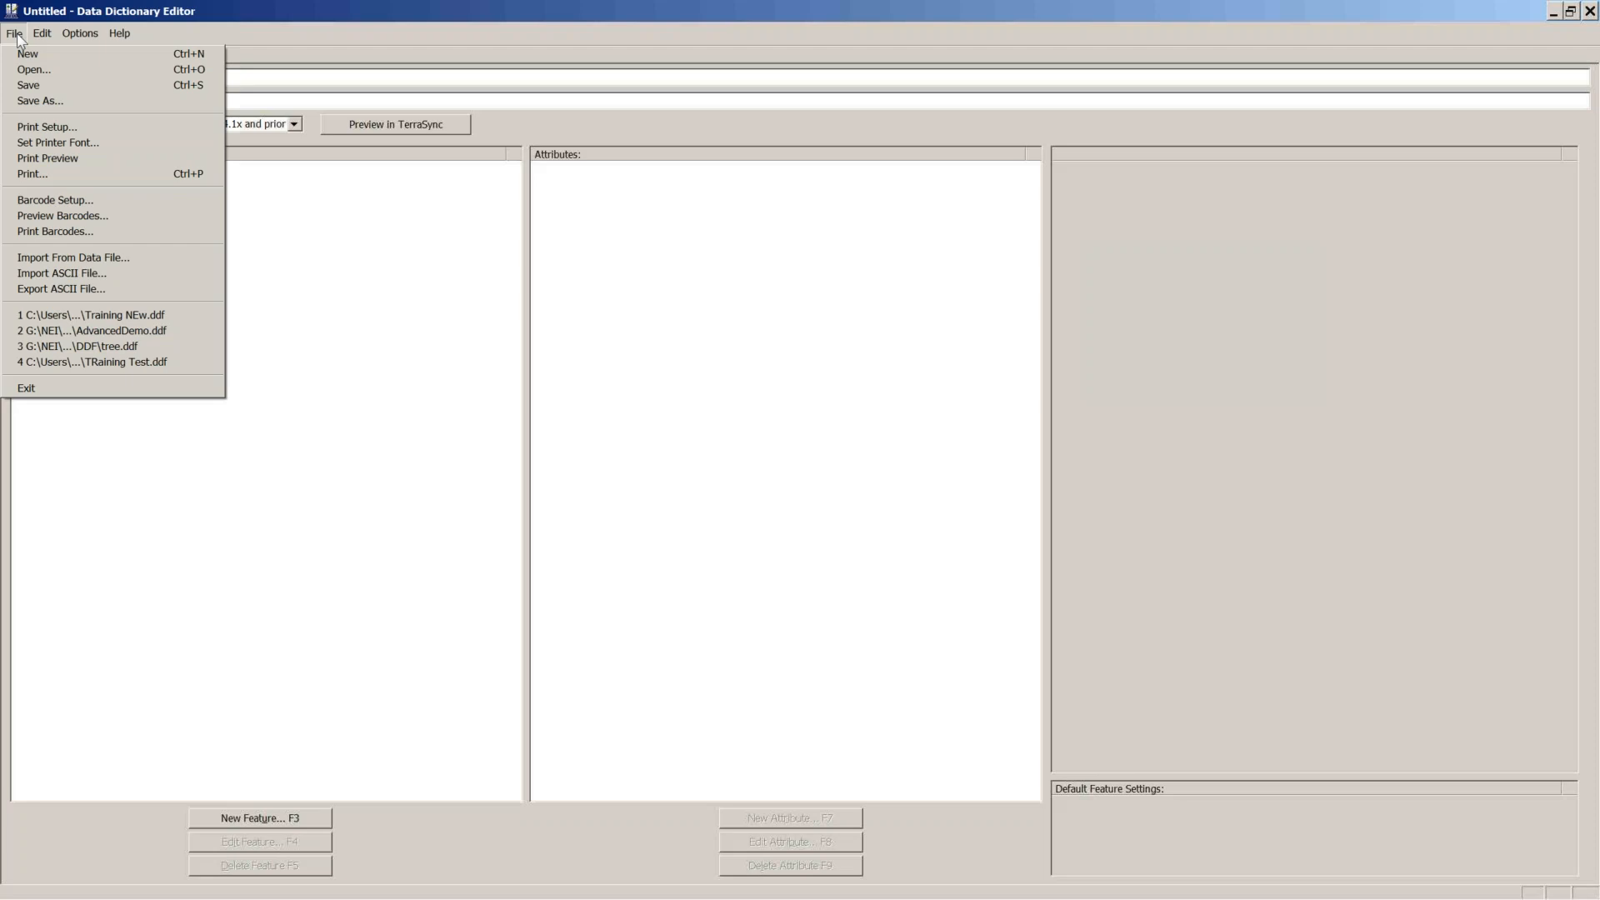
left_click(52, 258)
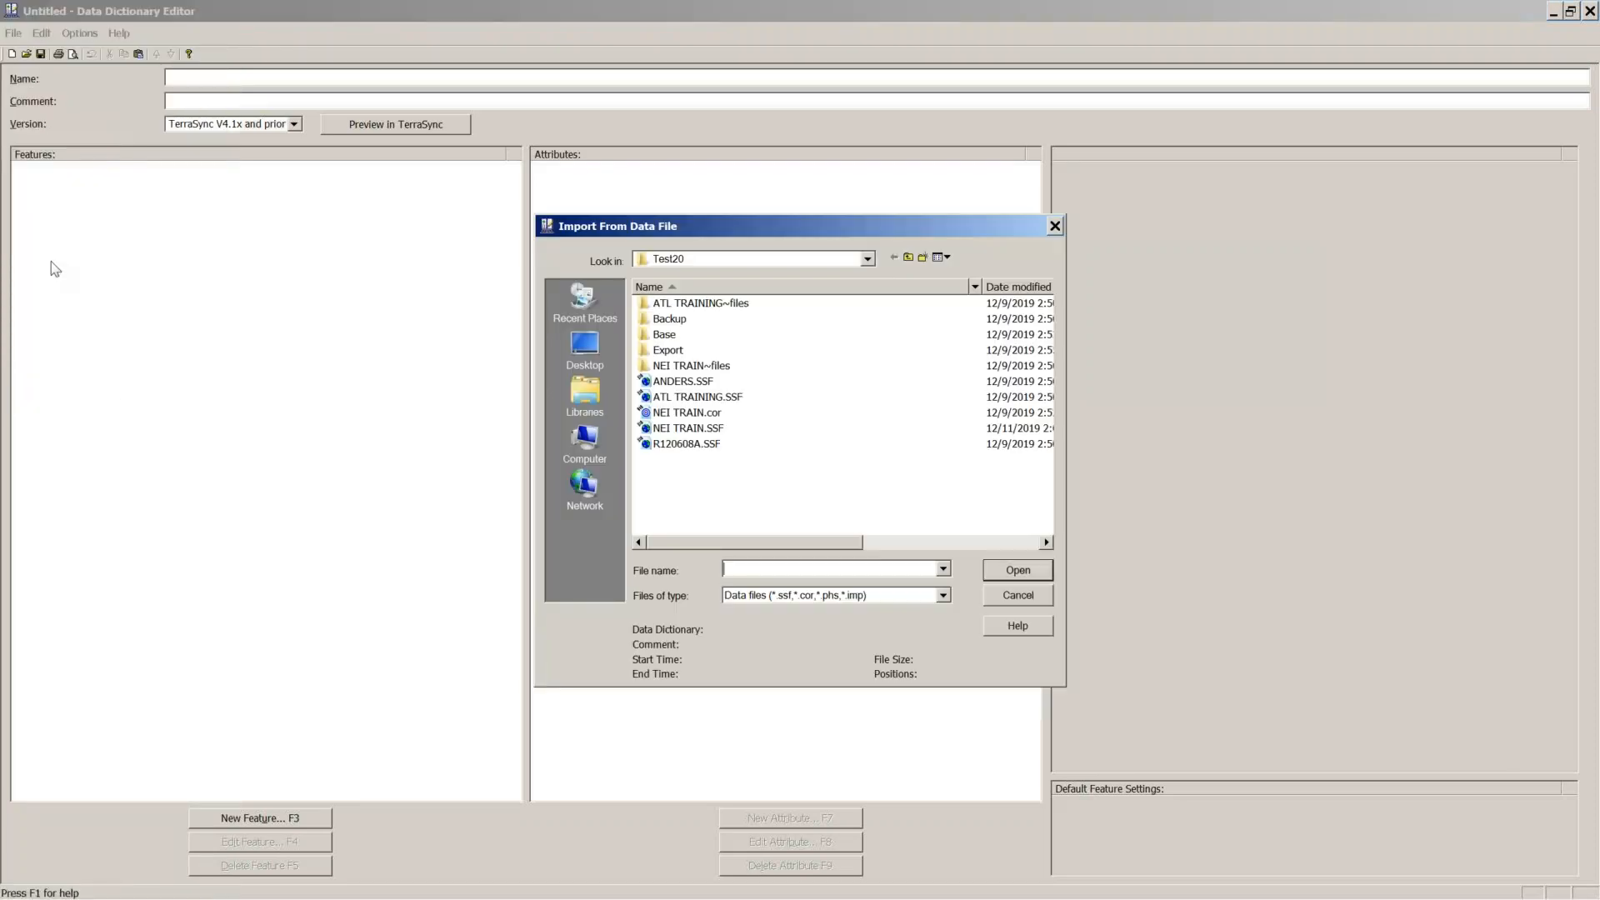
left_click(700, 446)
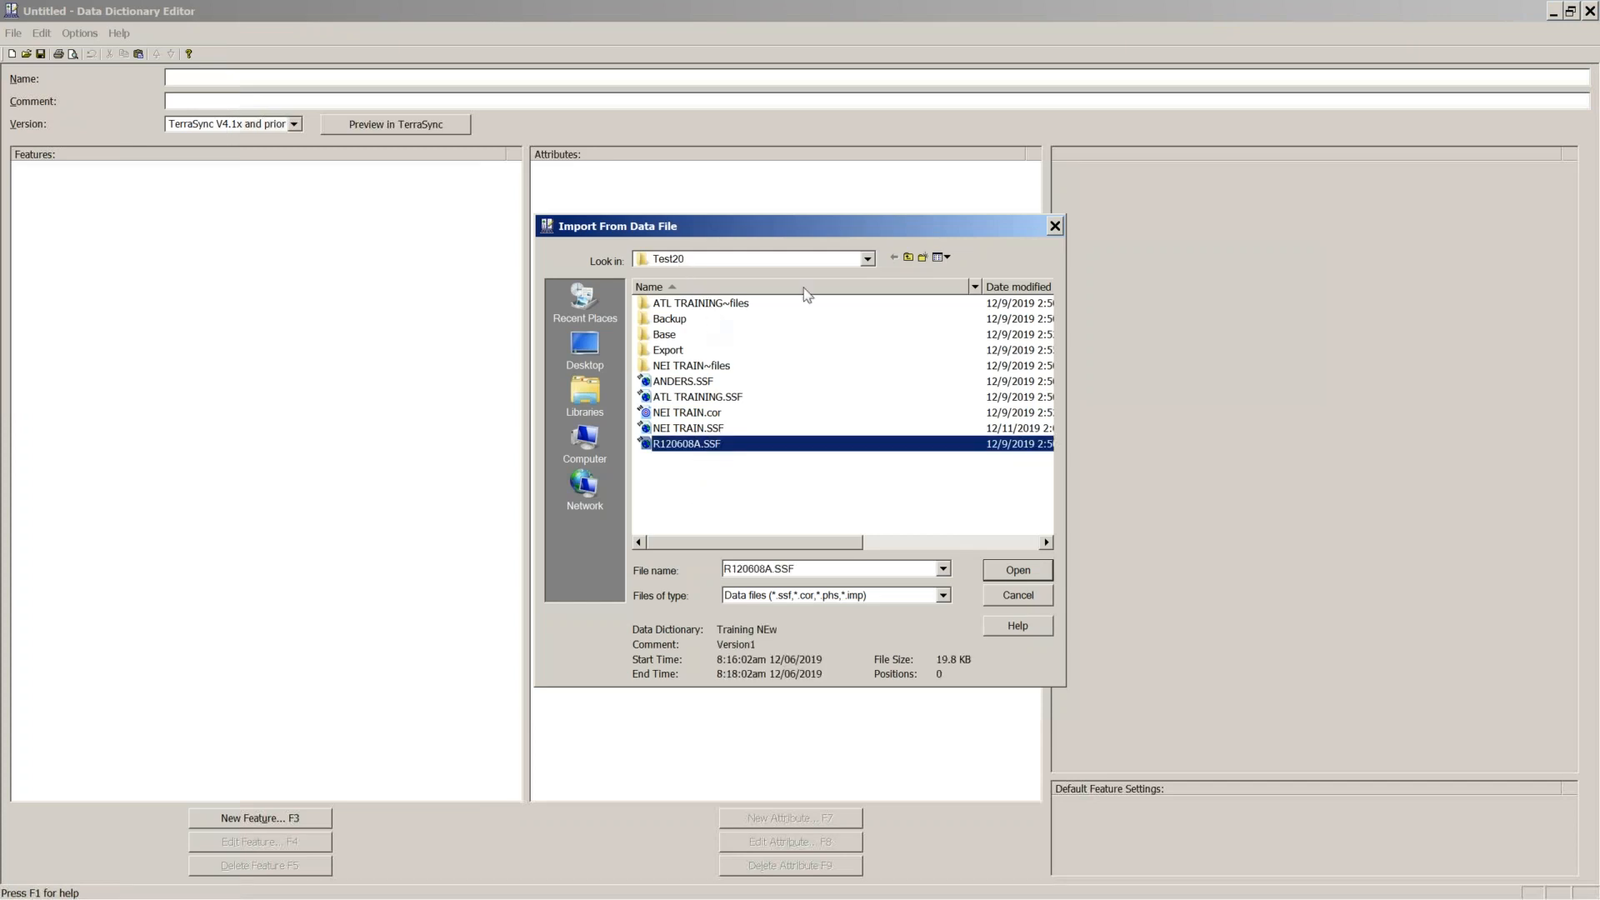
left_click(868, 259)
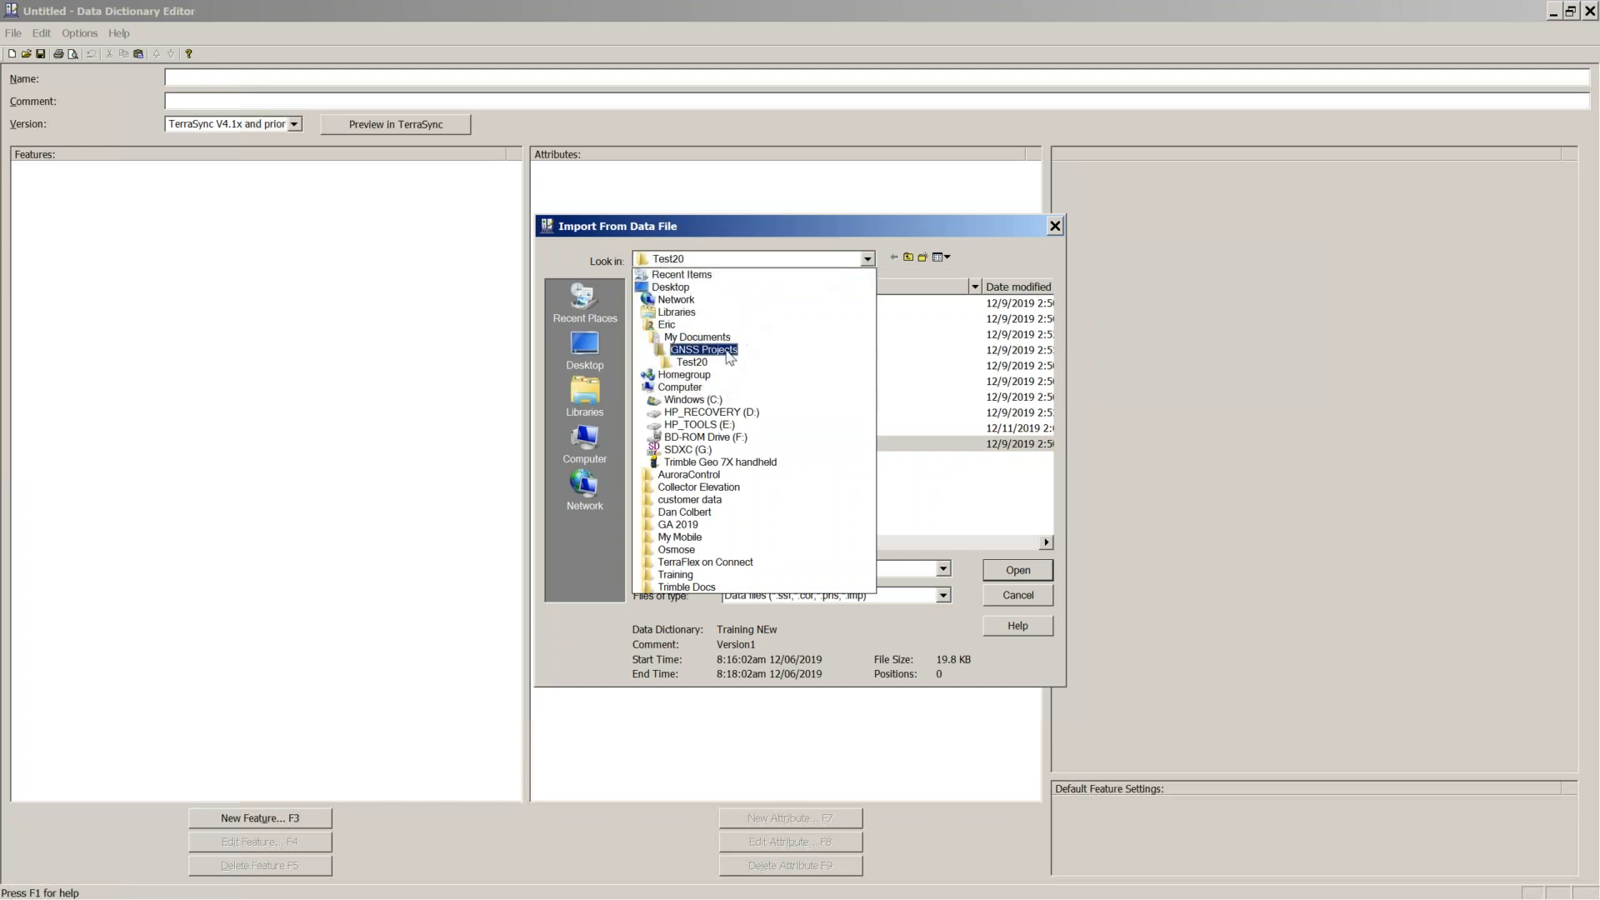
left_click(705, 349)
double_click(682, 321)
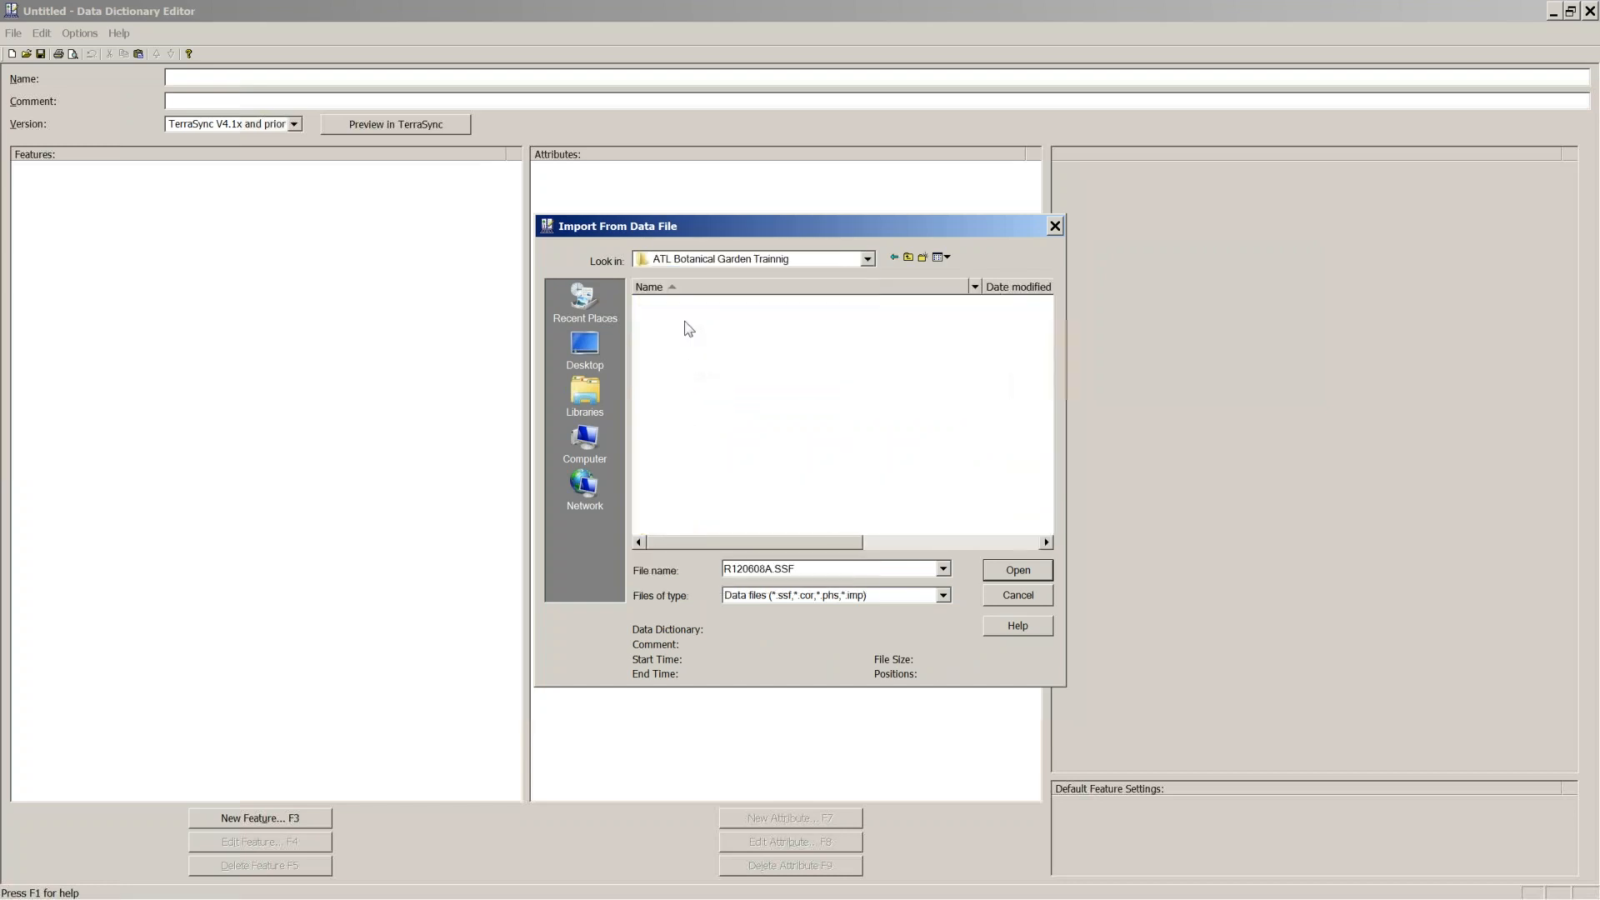
left_click(698, 445)
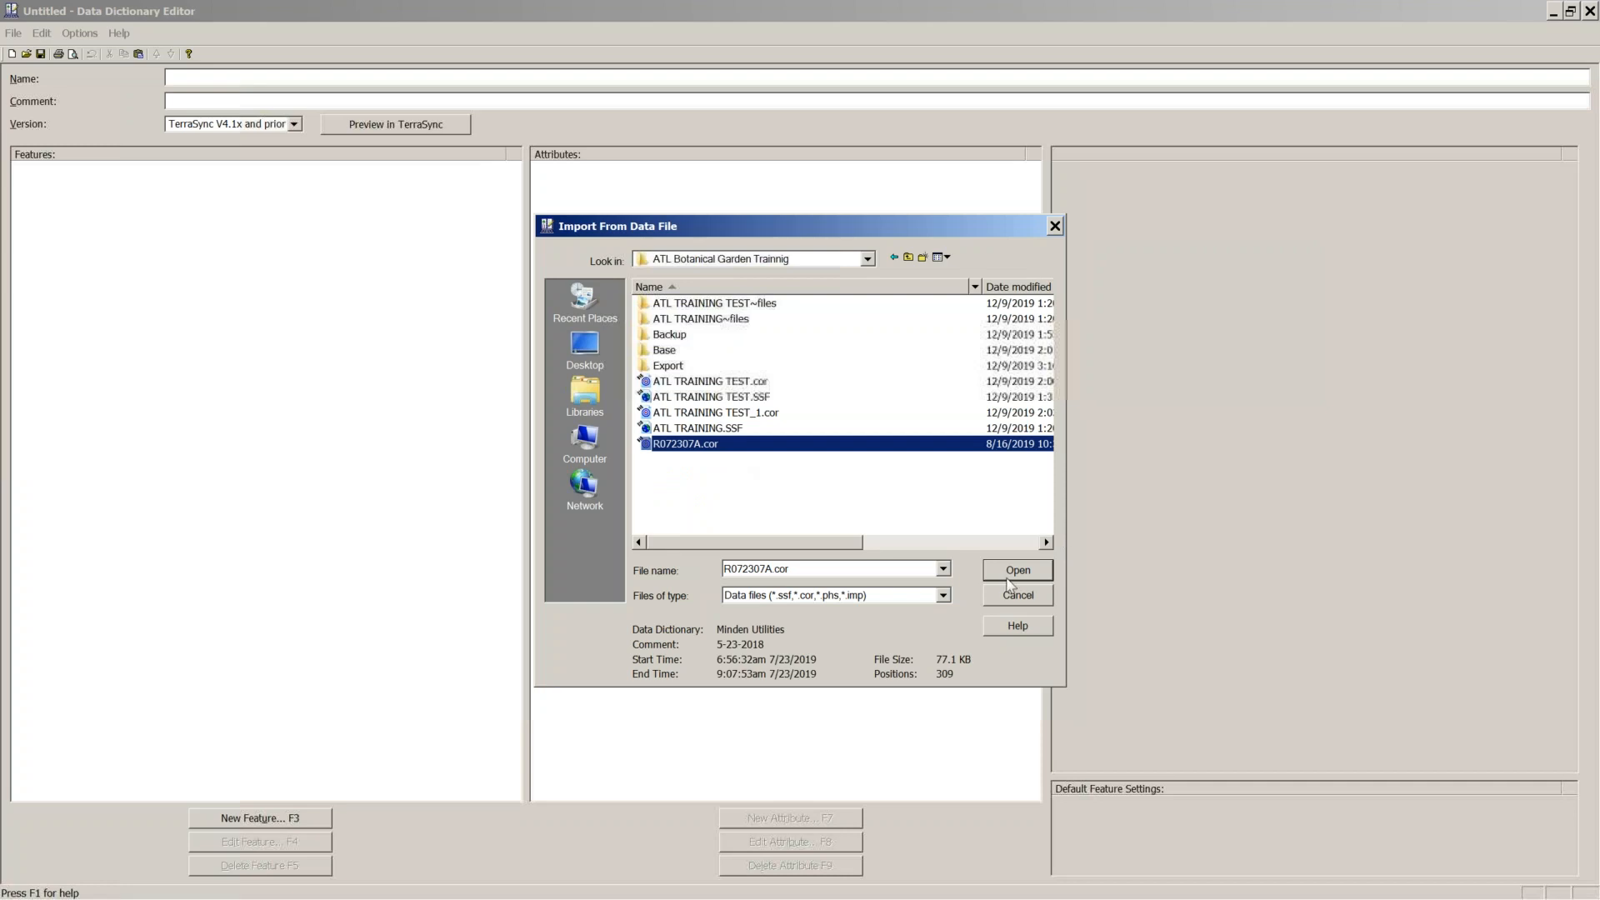
left_click(1003, 573)
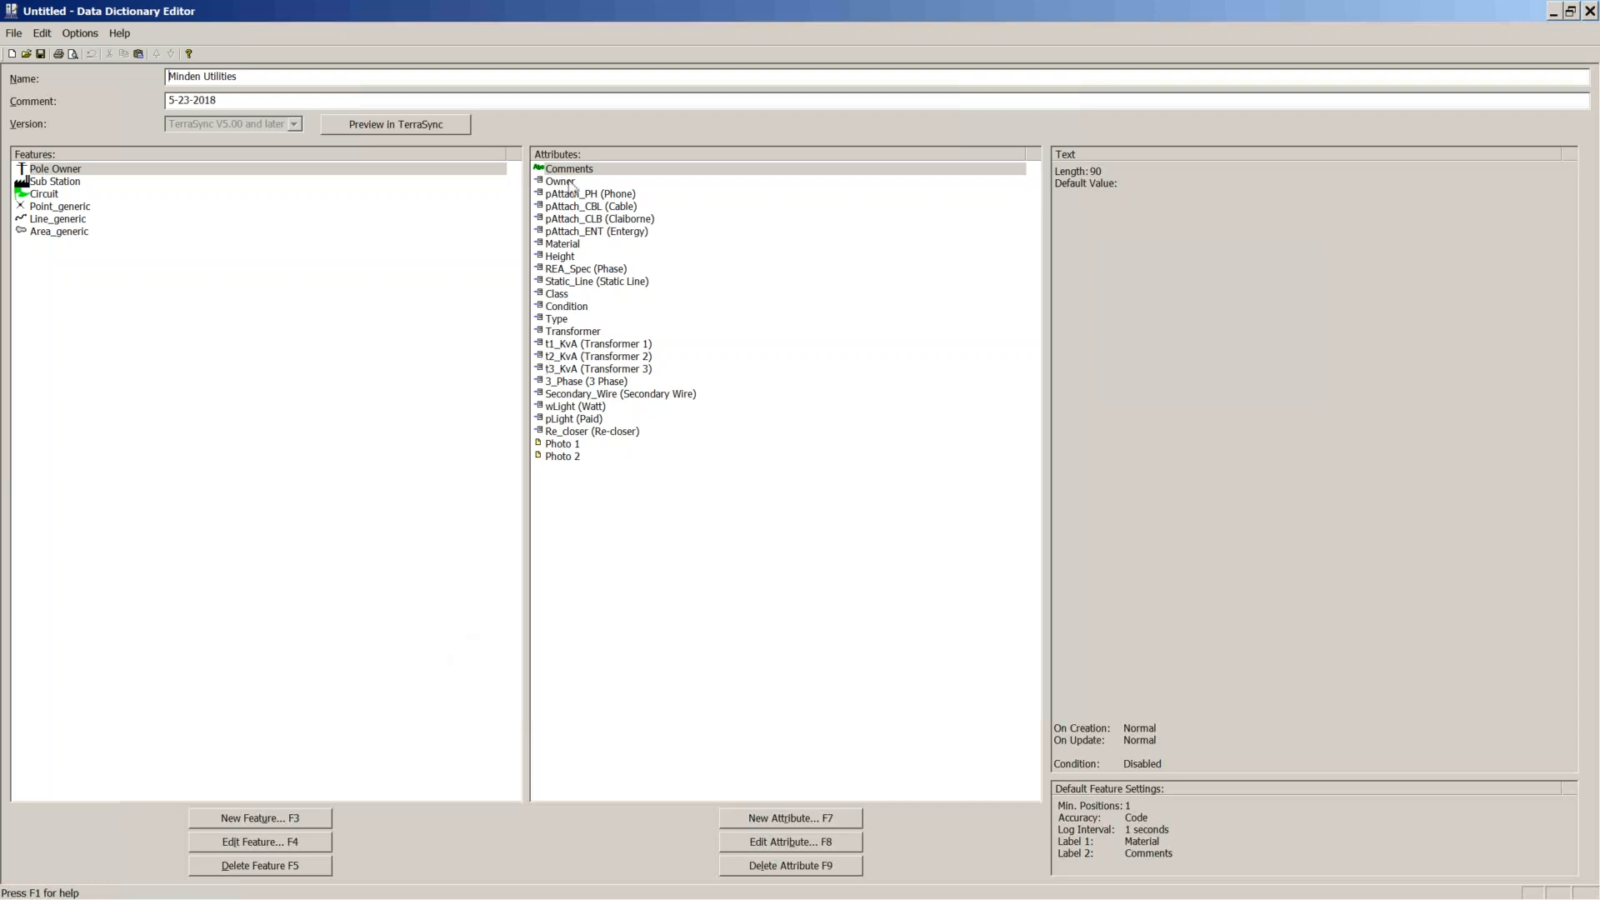
Step: Examine the attributes of the Circuit and Point_generic features in the imported dictionary
left_click(48, 192)
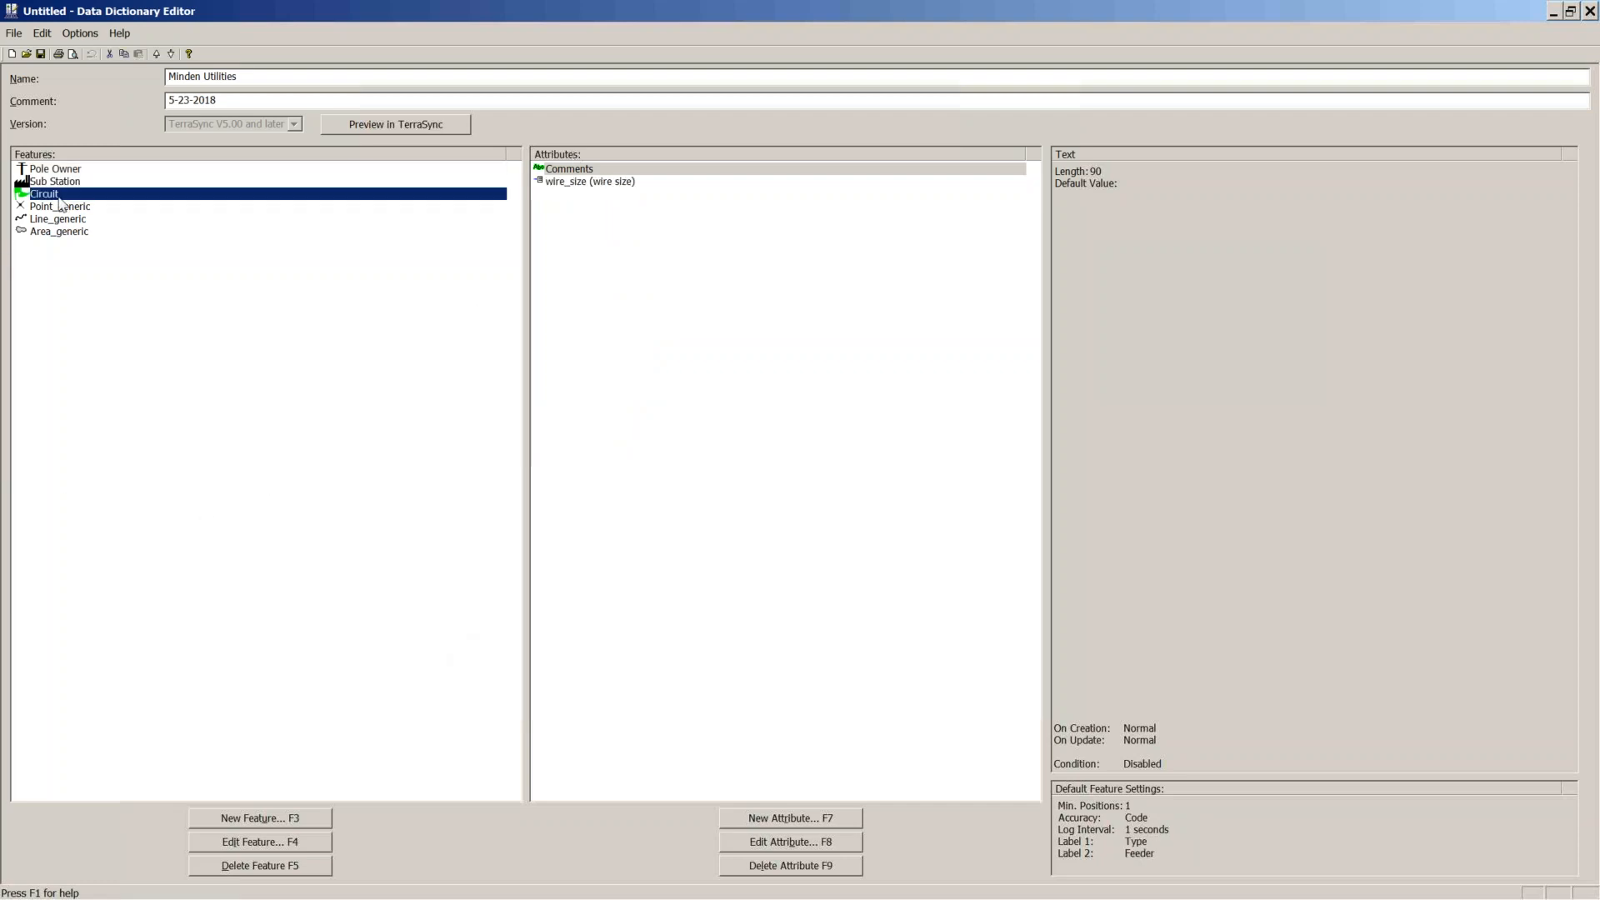
left_click(70, 208)
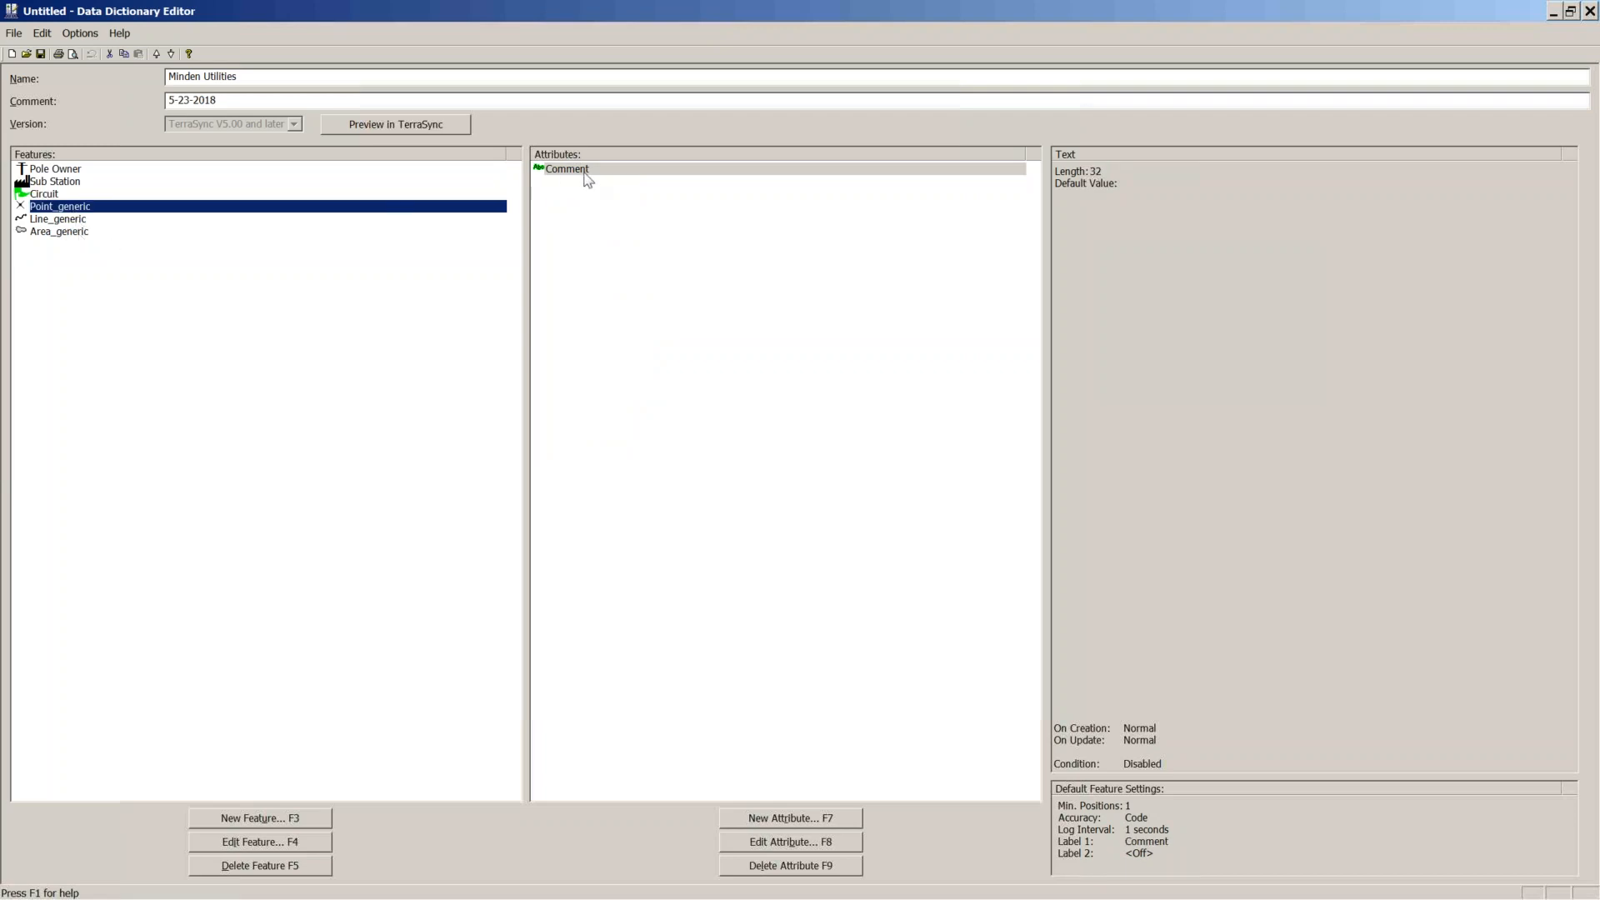
Step: Display the Pole Owner feature's attributes and close the Data Dictionary Editor with its untitled dictionary
left_click(35, 172)
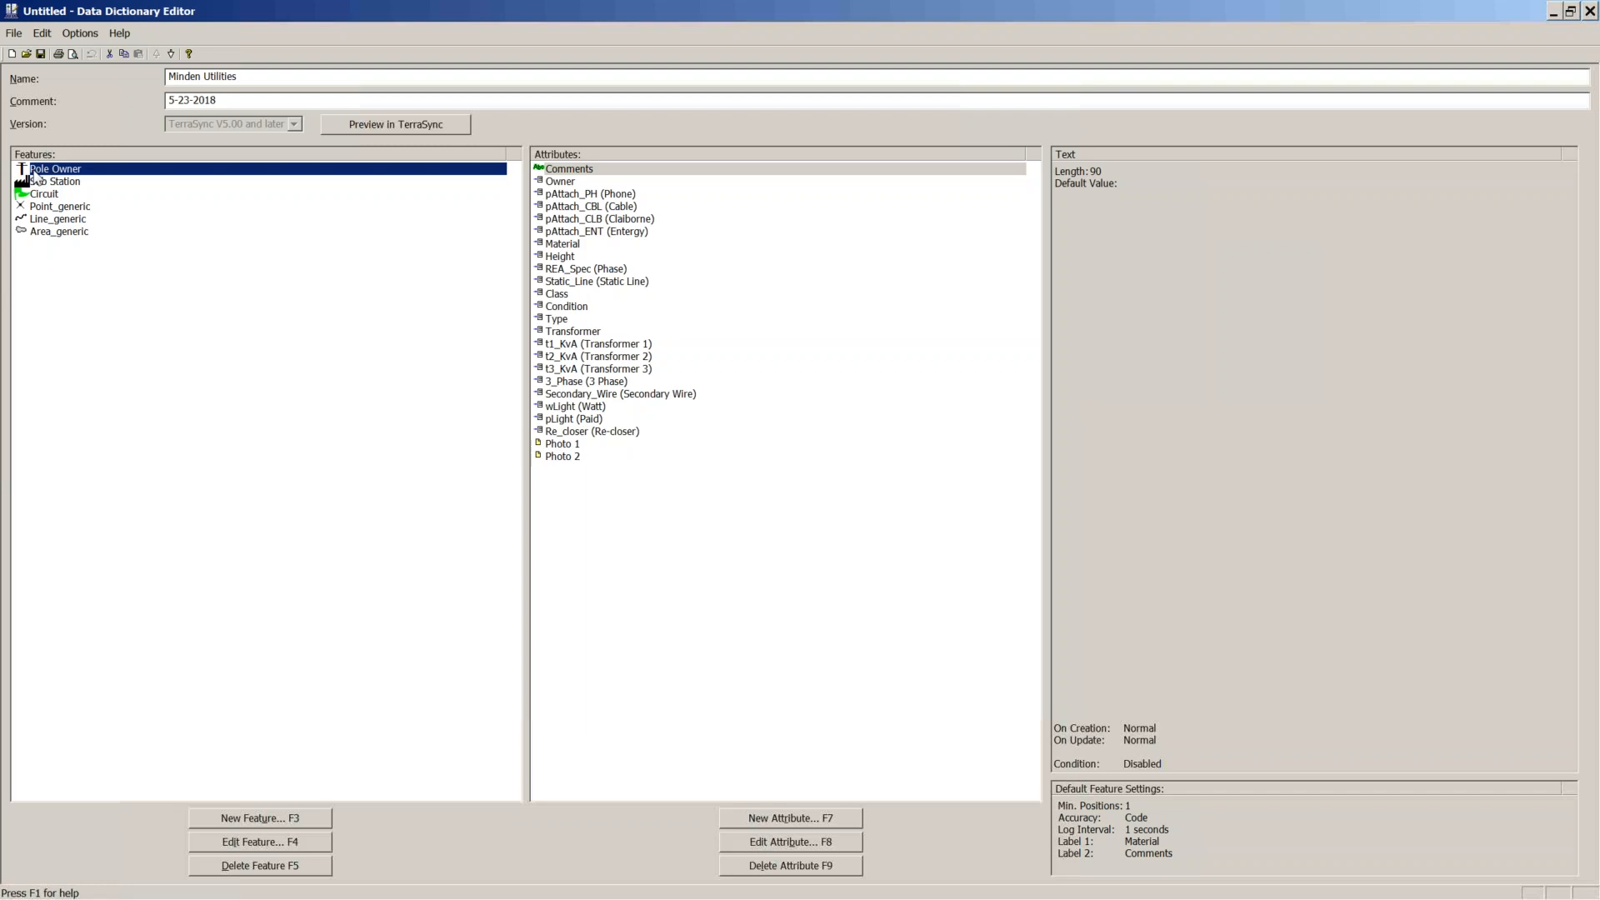
left_click(13, 33)
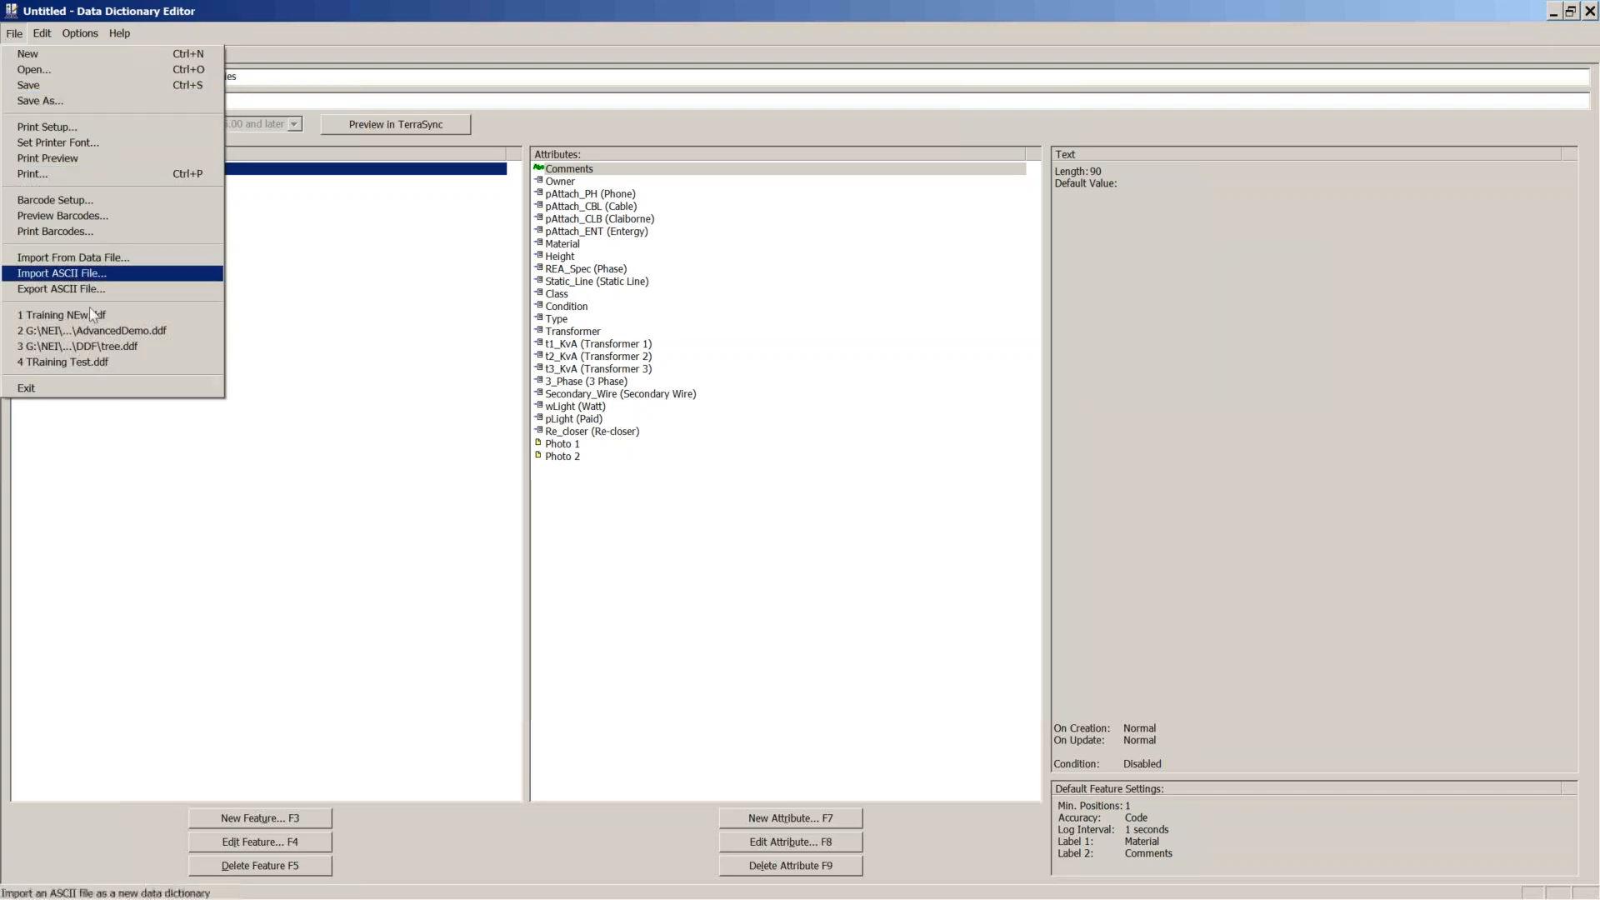
left_click(349, 426)
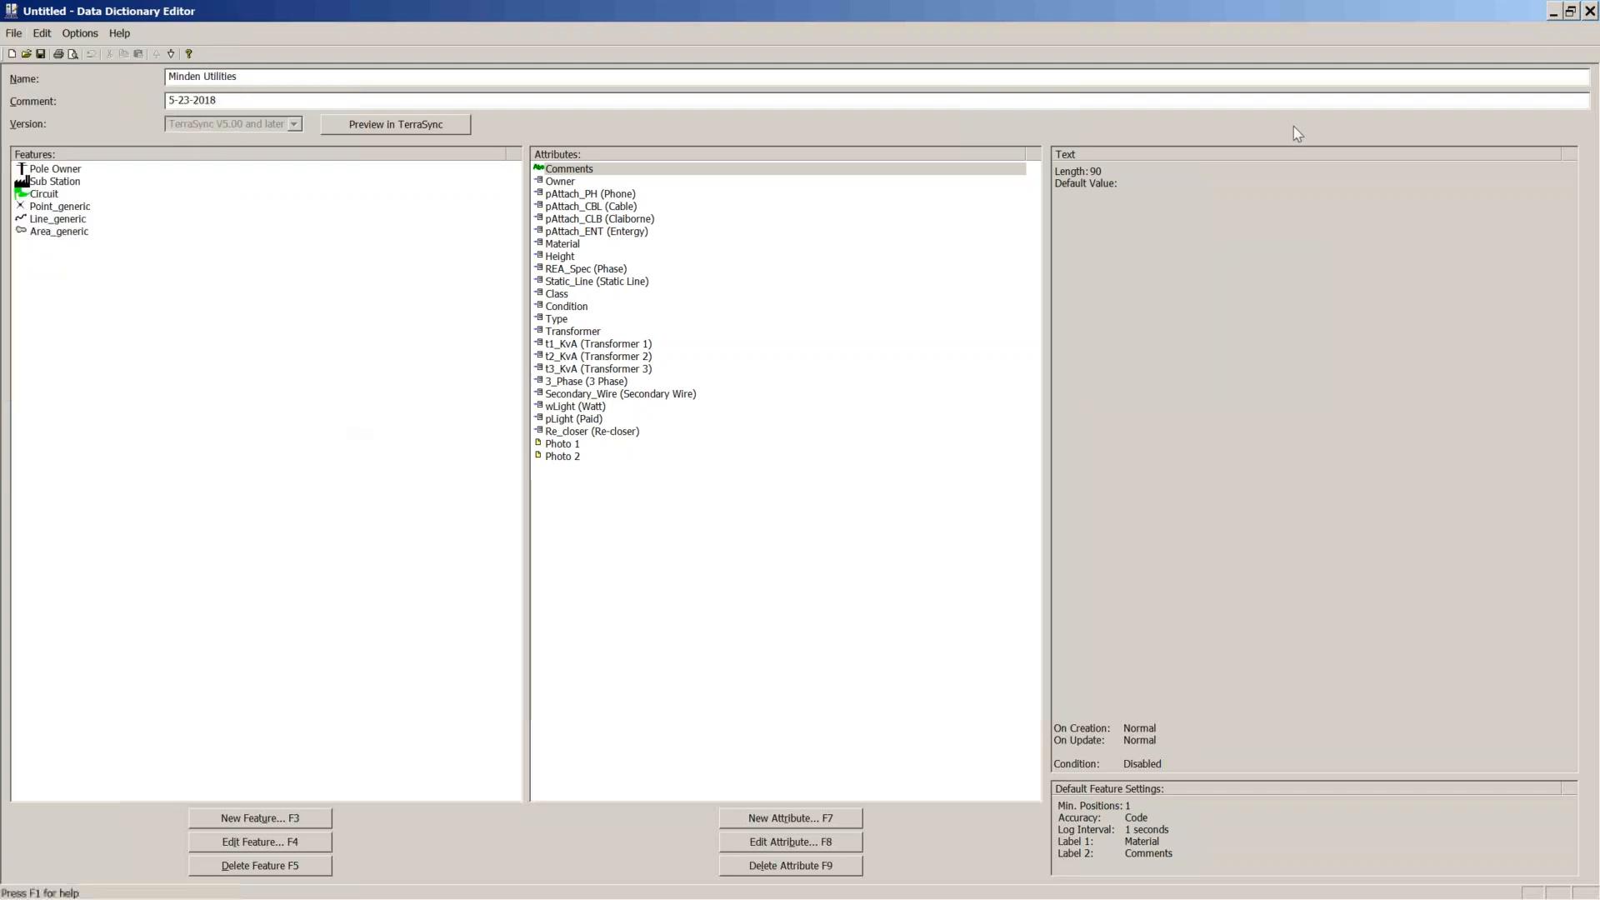
left_click(1590, 11)
left_click(820, 499)
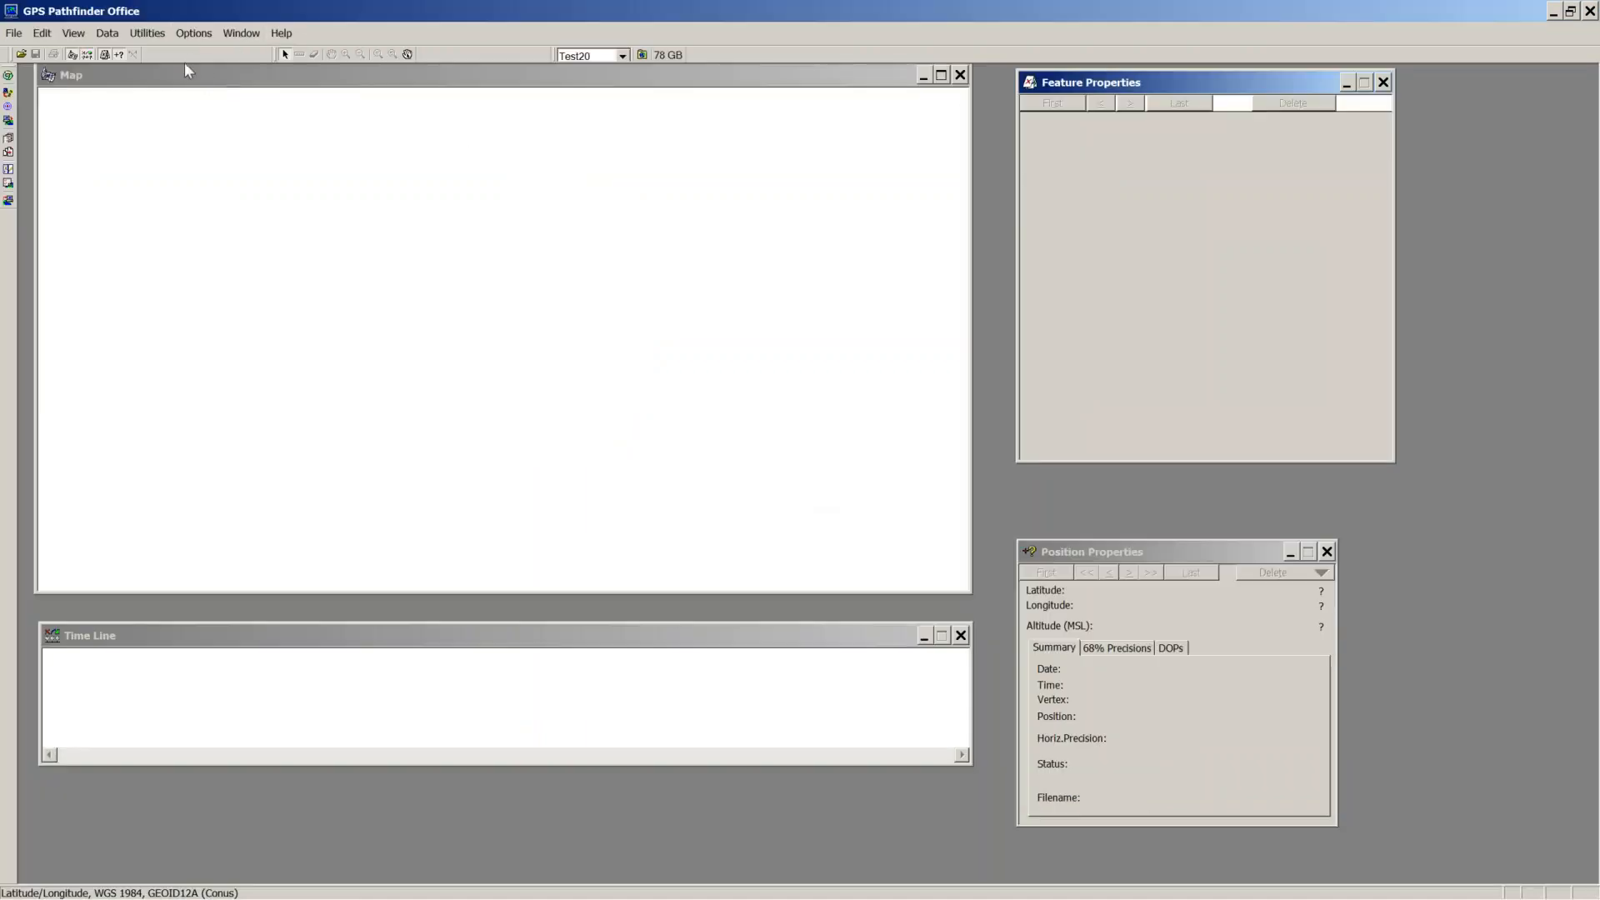
Step: Launch the Import utility from Pathfinder Office and choose the Sample ESRI File Geodatabase Setup as the import setup
left_click(148, 34)
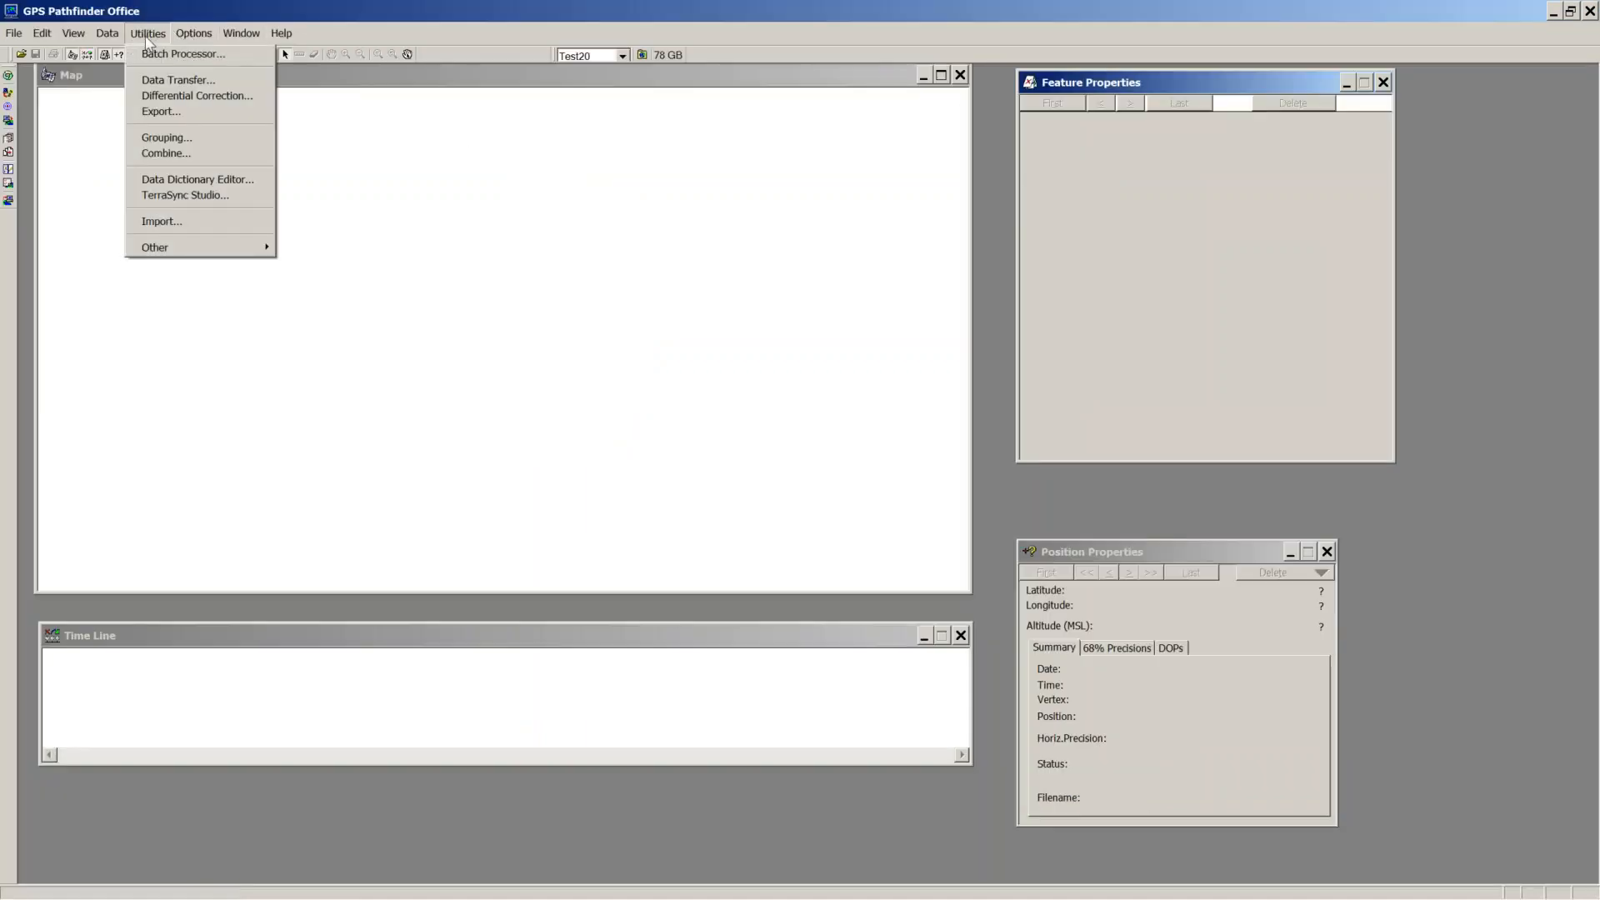
left_click(166, 222)
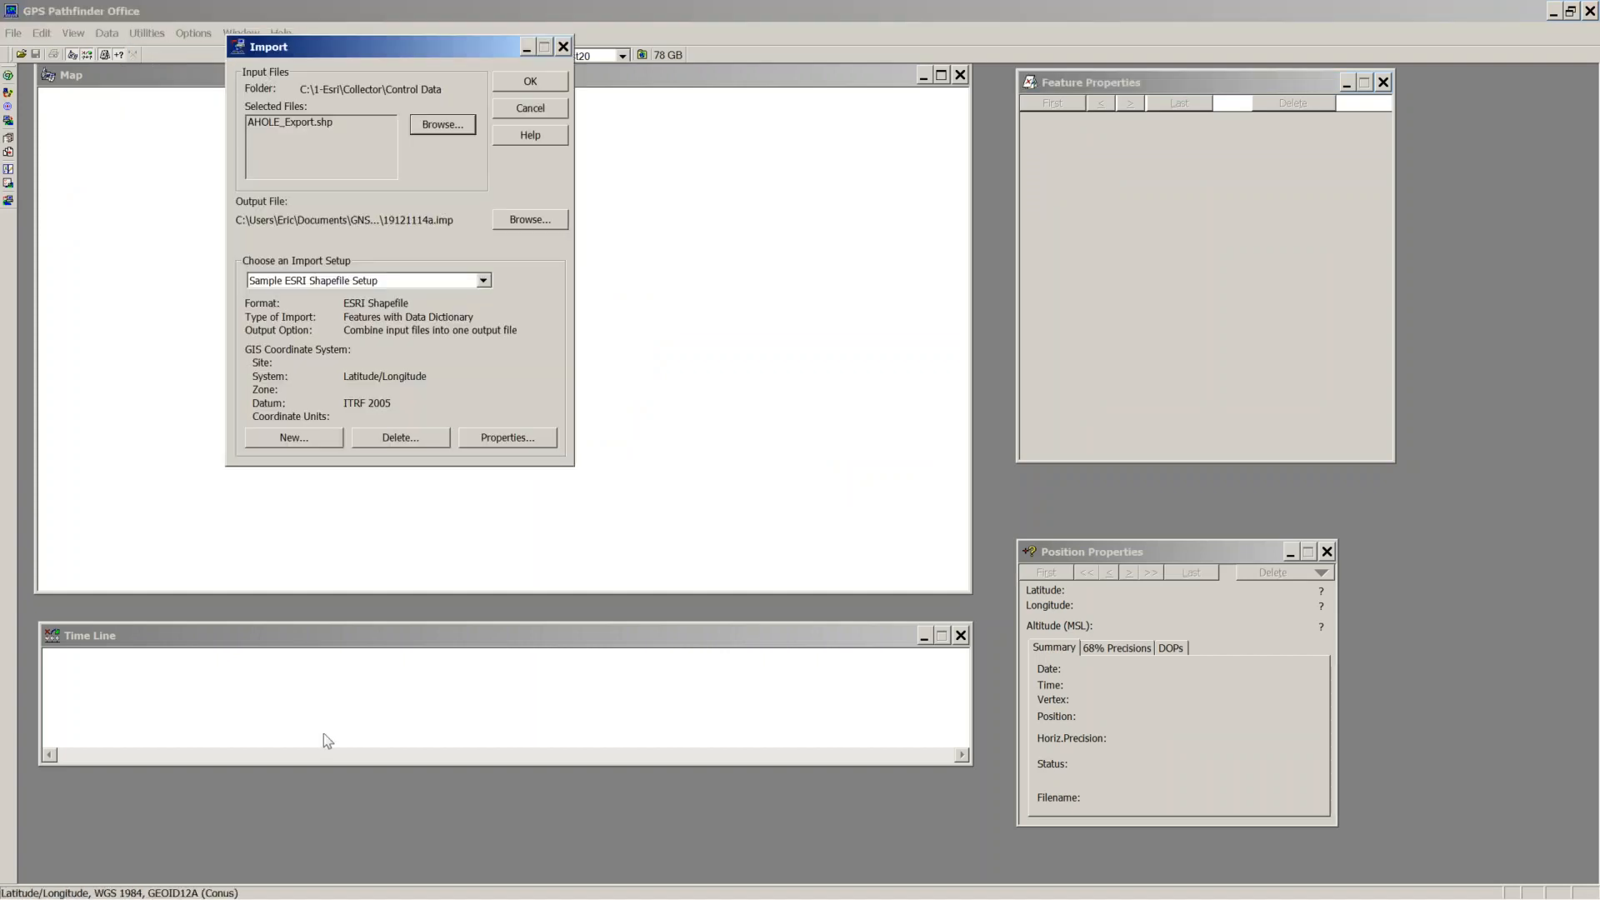
left_click_drag(440, 50, 673, 144)
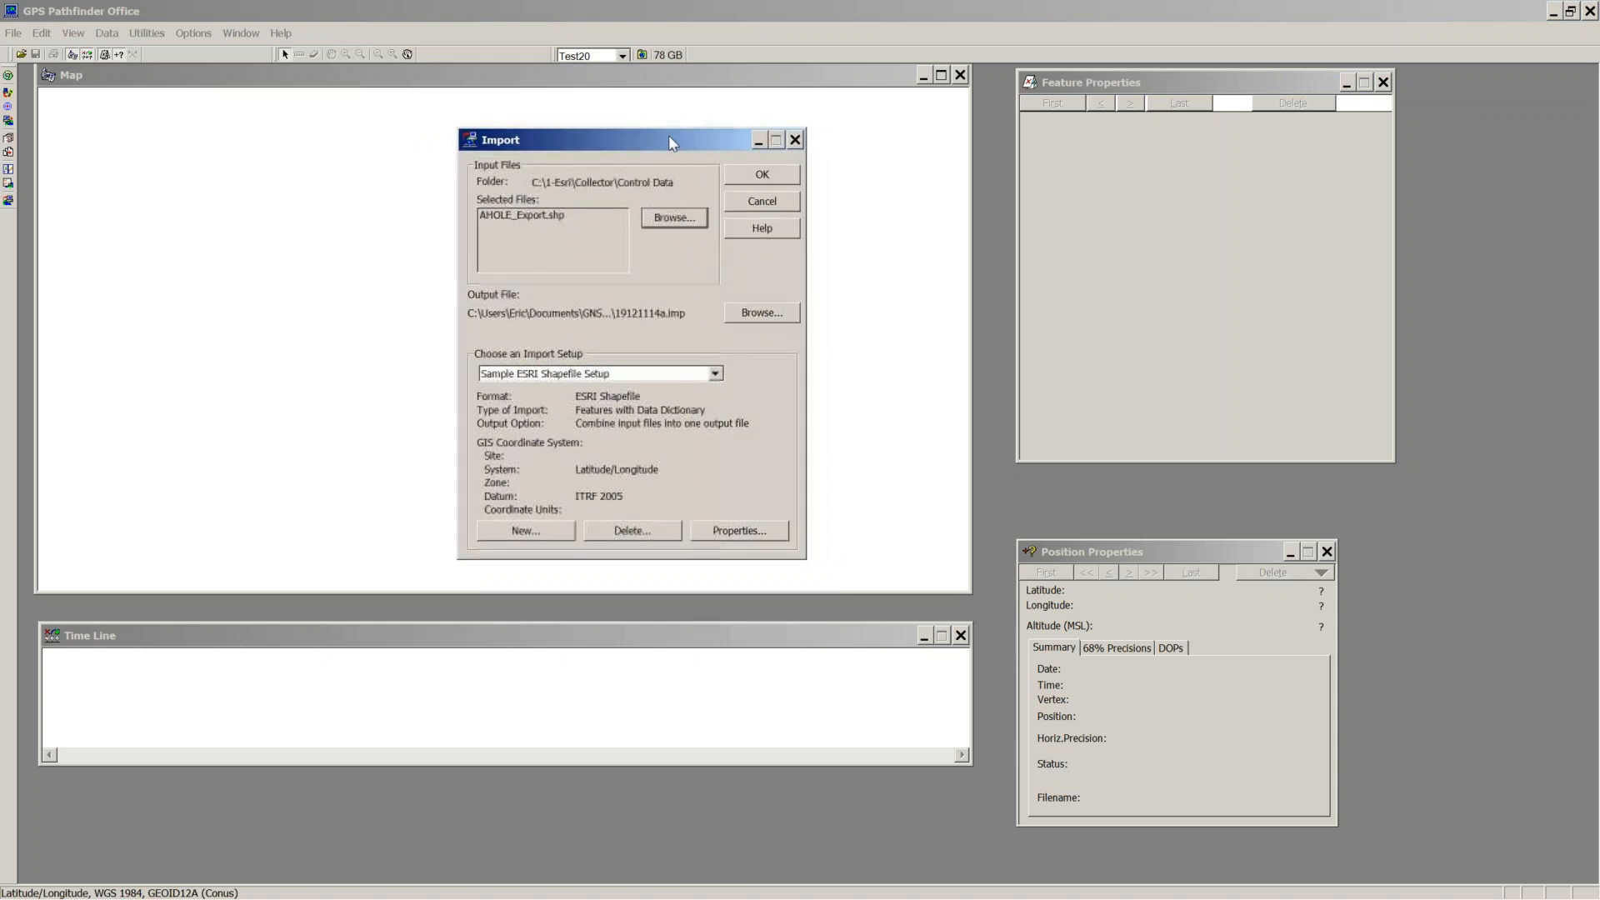
left_click(715, 373)
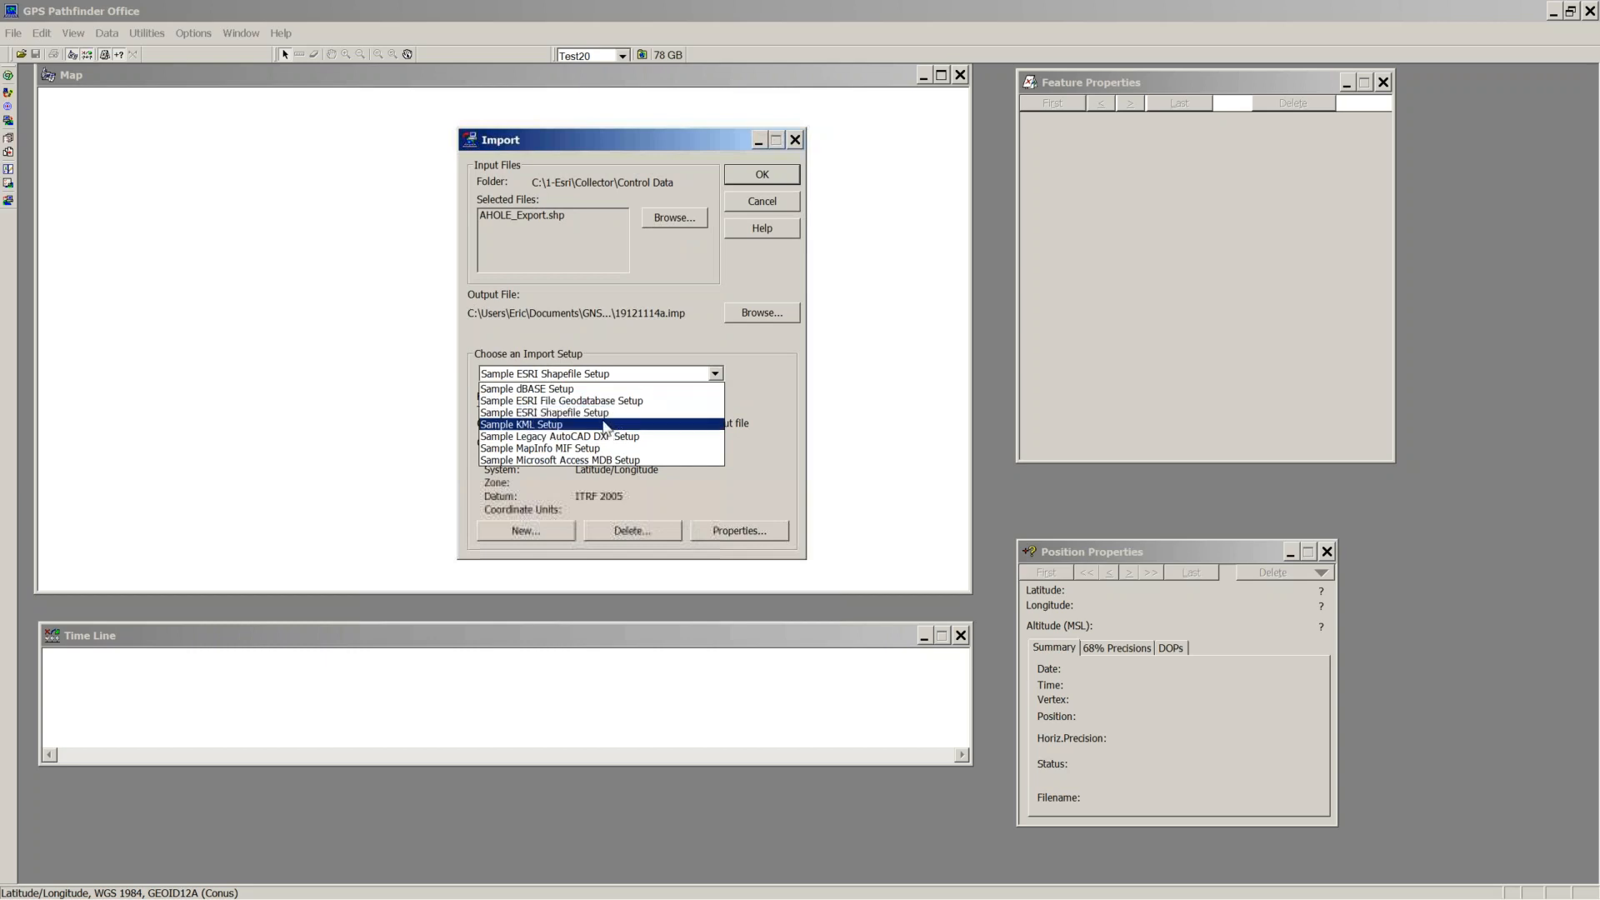
left_click(603, 400)
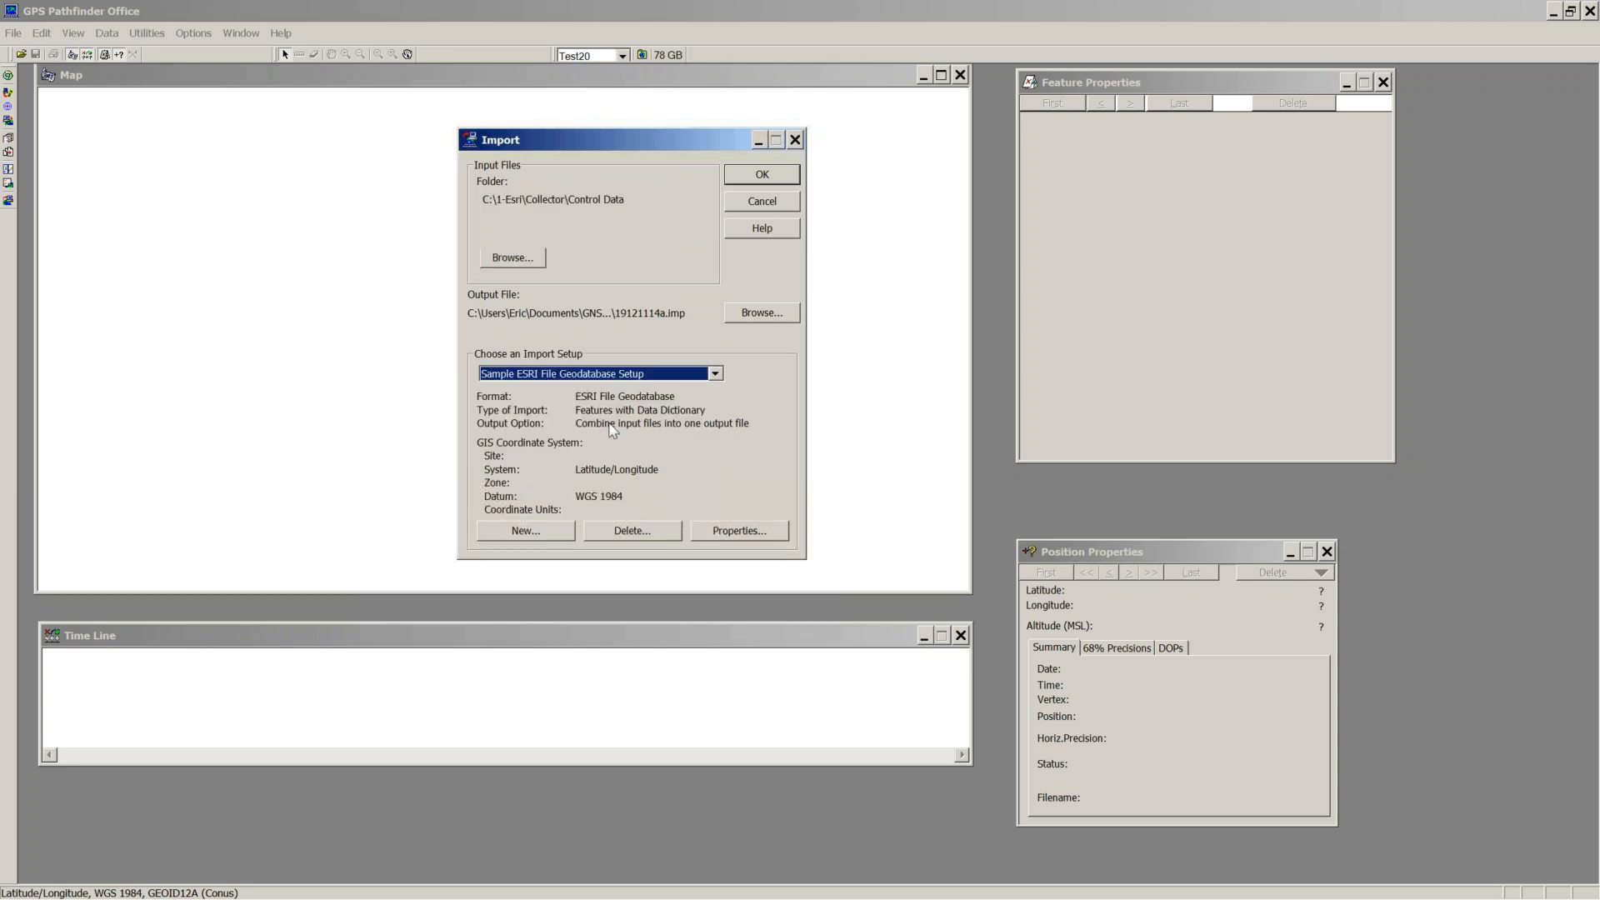
Step: Set the import setup's data type to Data Dictionary File Only after checking its coordinate system and output options
left_click(740, 536)
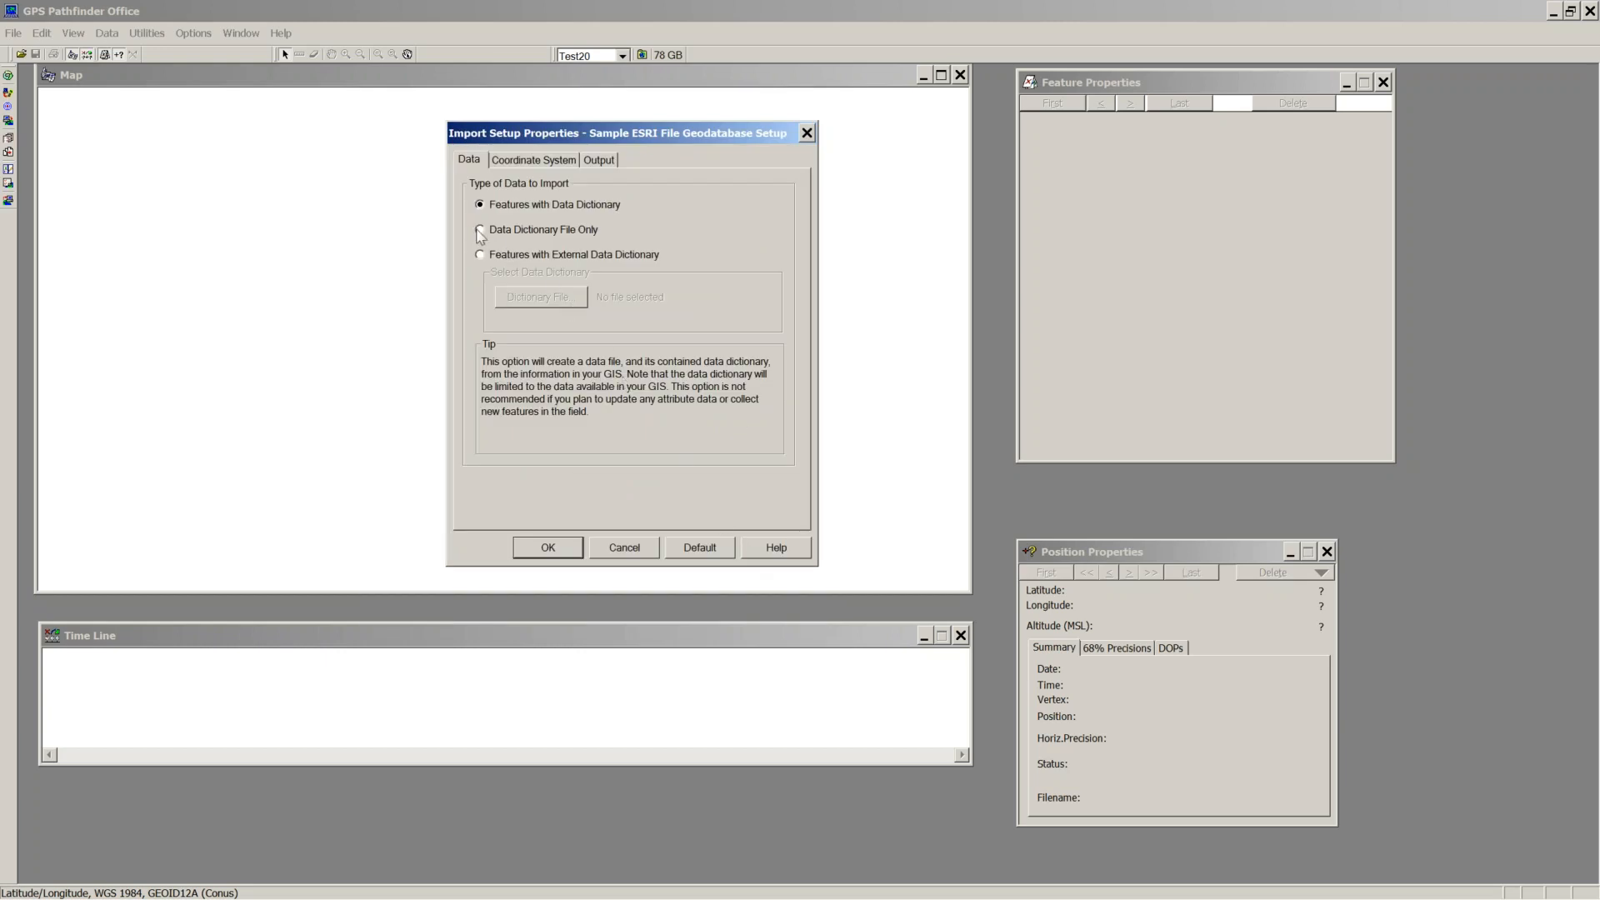
left_click(482, 232)
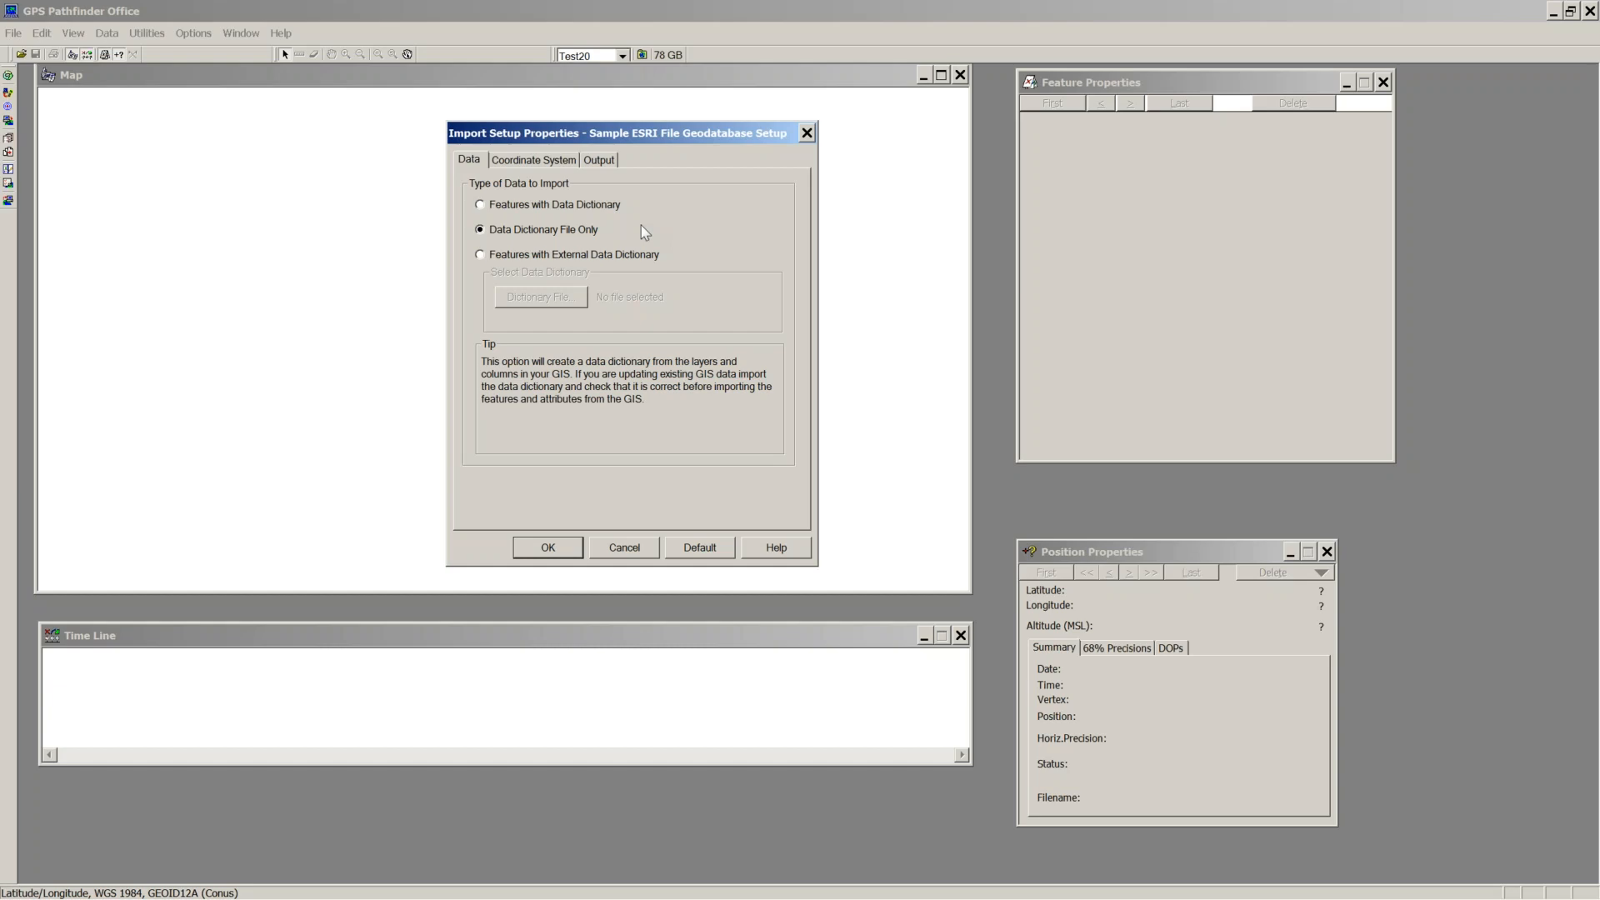
left_click(516, 163)
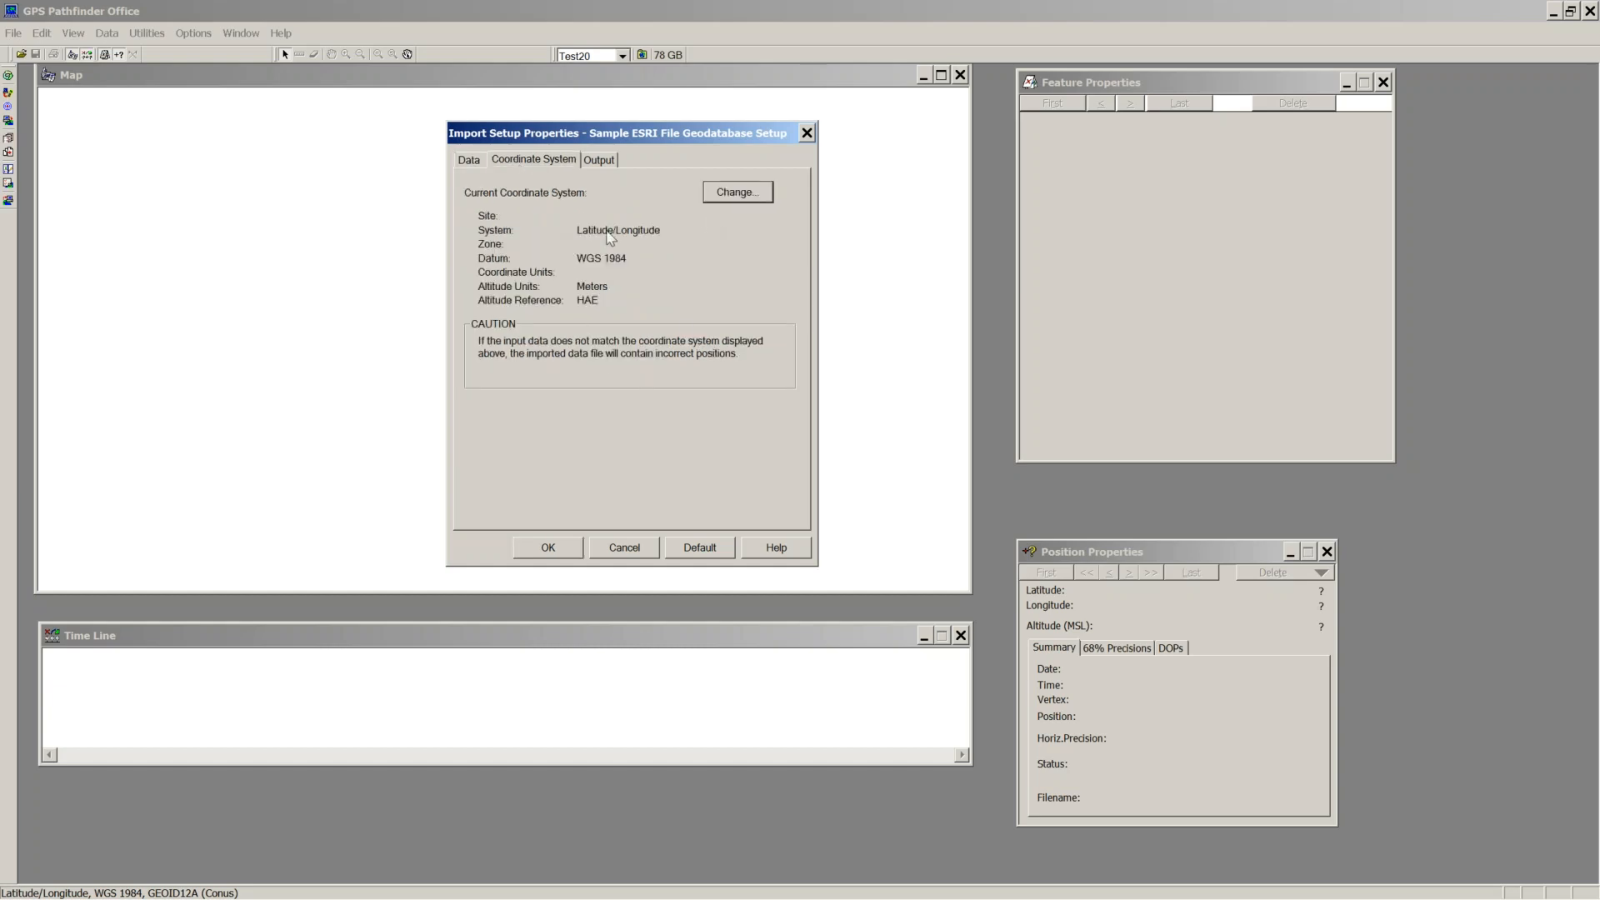
left_click(598, 162)
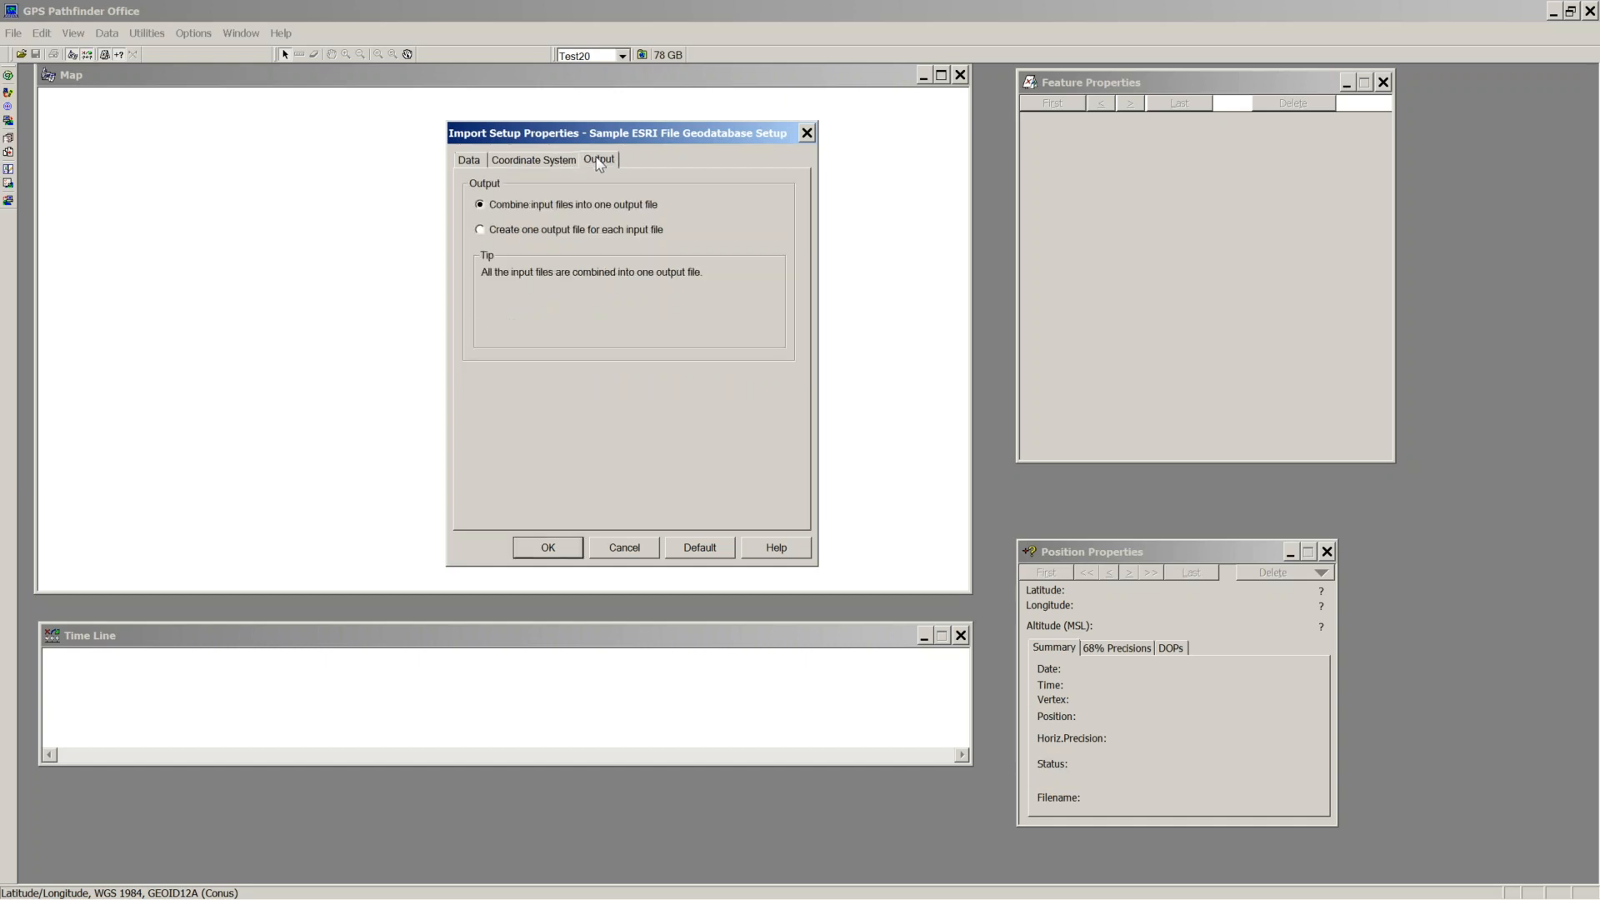
left_click(476, 160)
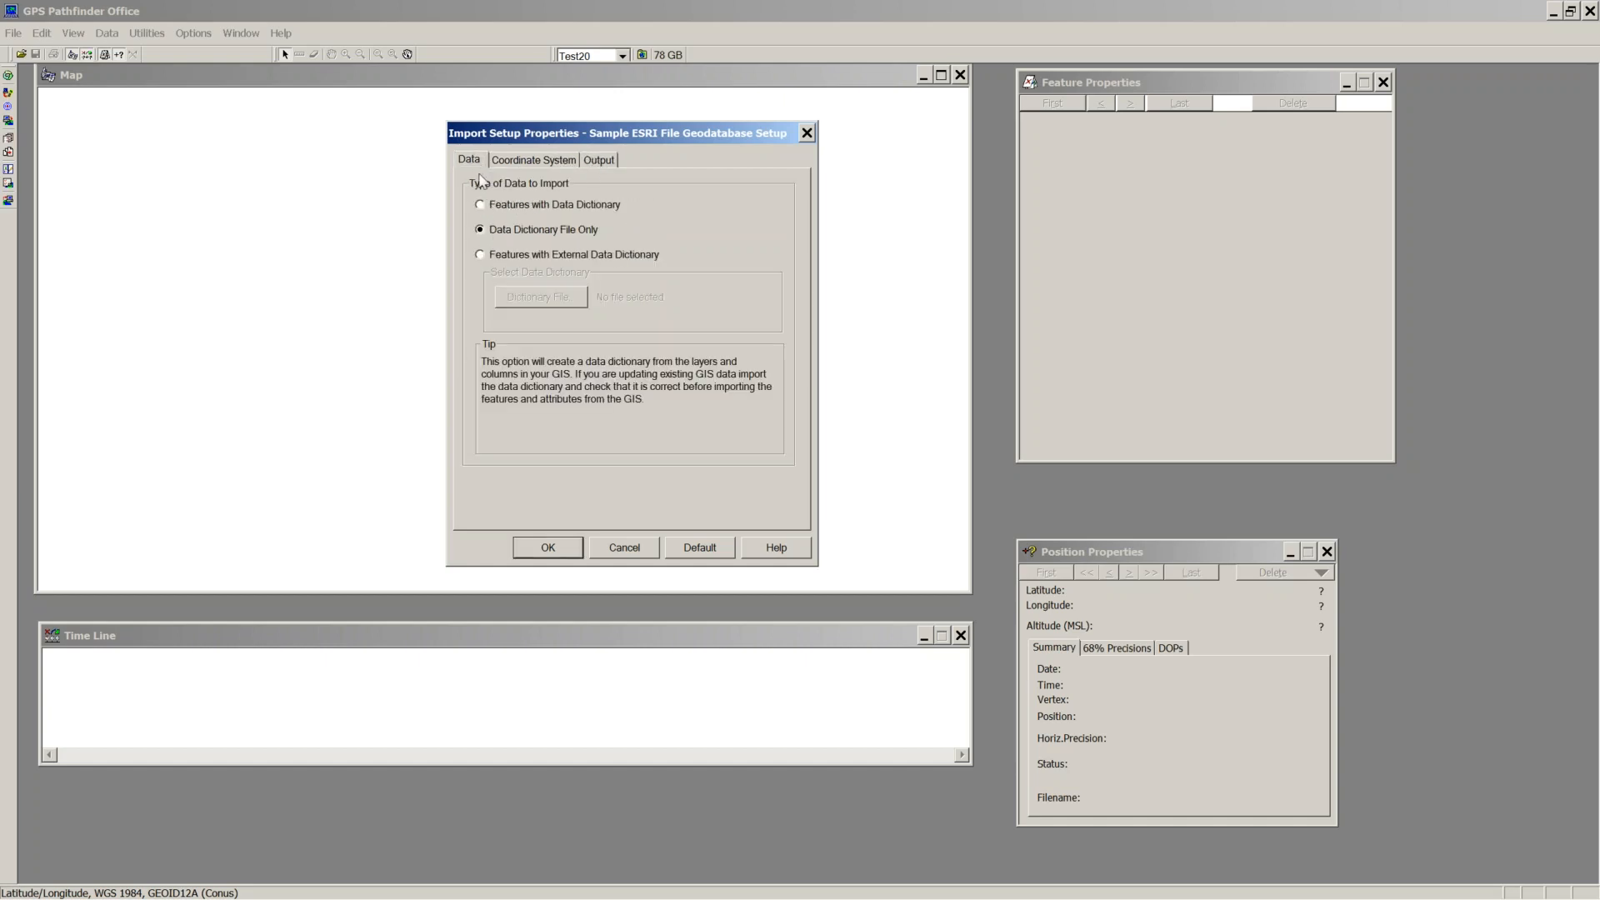
left_click(548, 548)
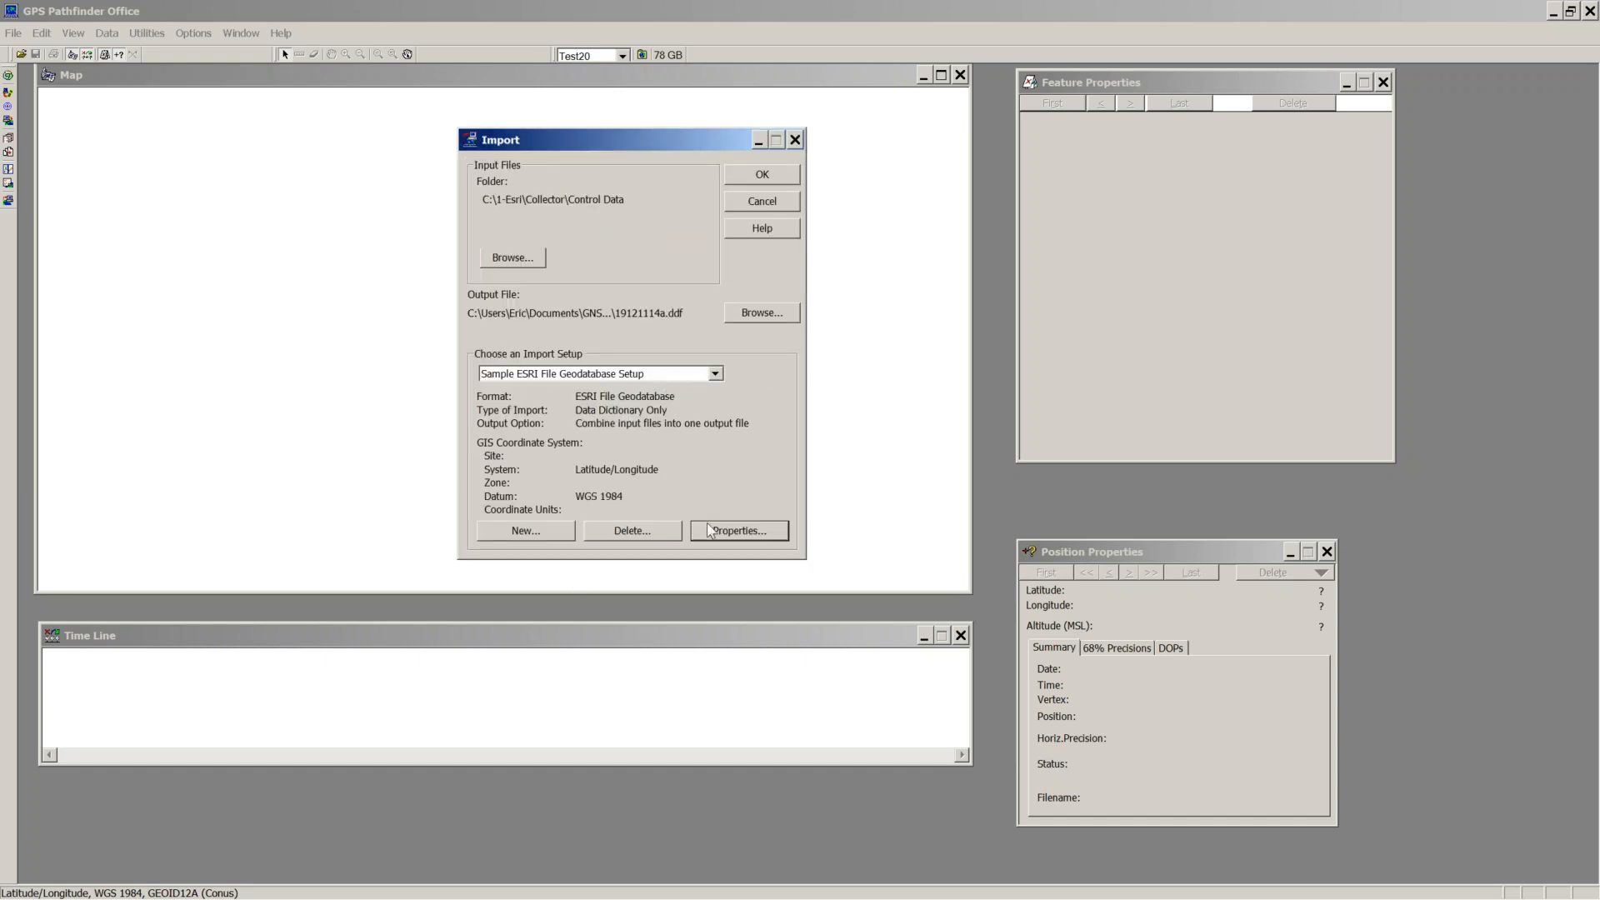
Step: Select WaterDistributionTest.gdb in the Models folder under GIS_Data and Water on the C: drive as the input geodatabase
left_click(534, 258)
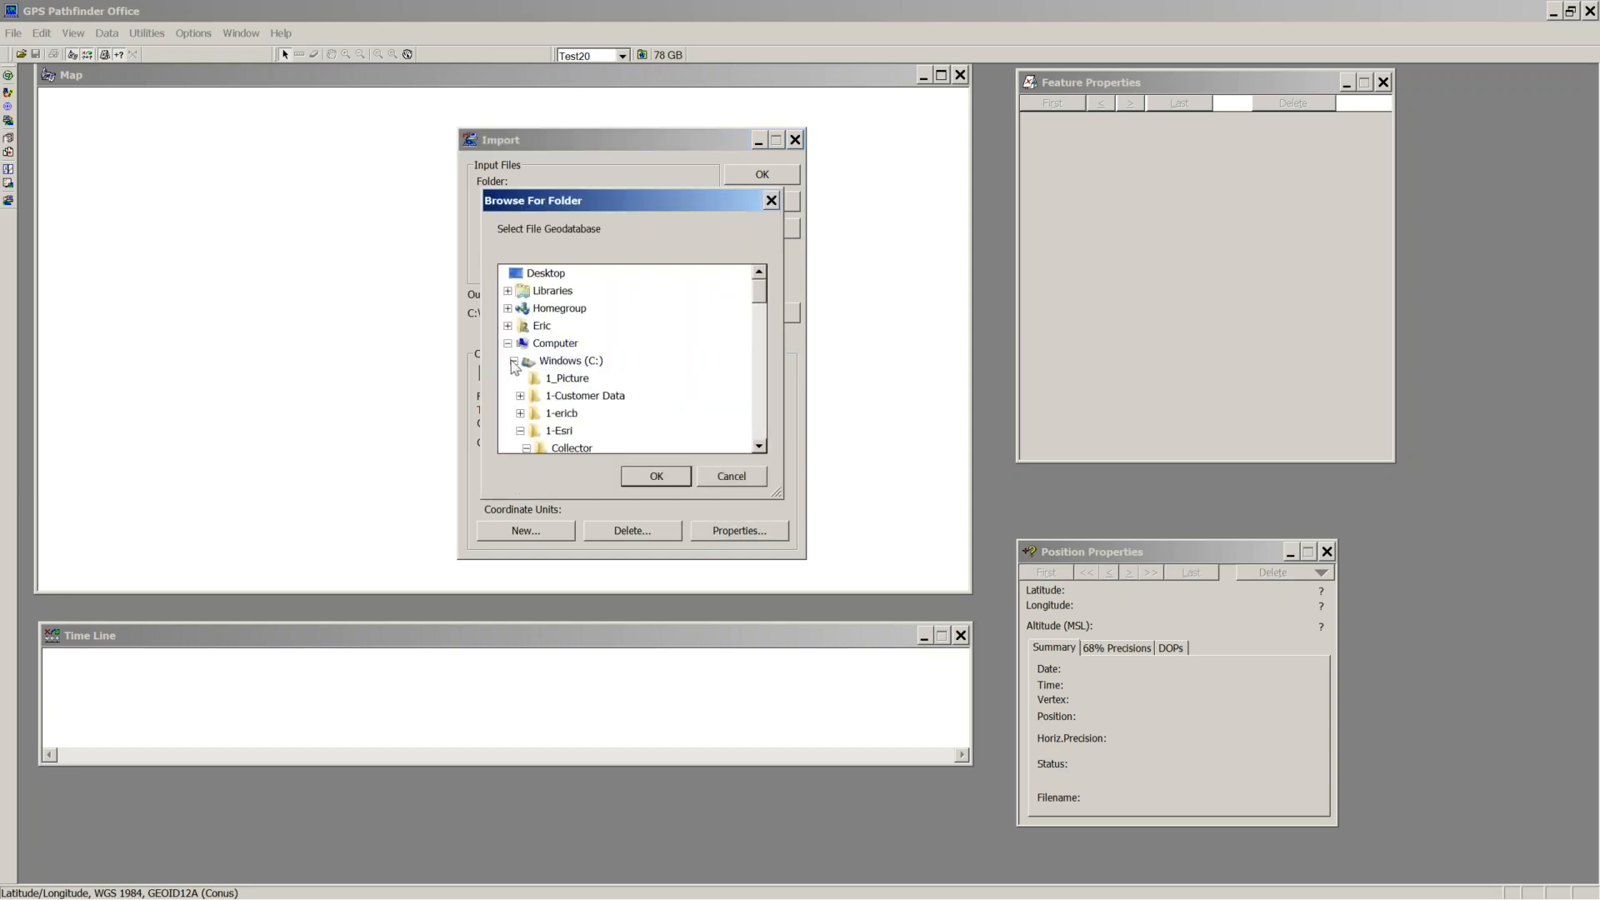
left_click(513, 361)
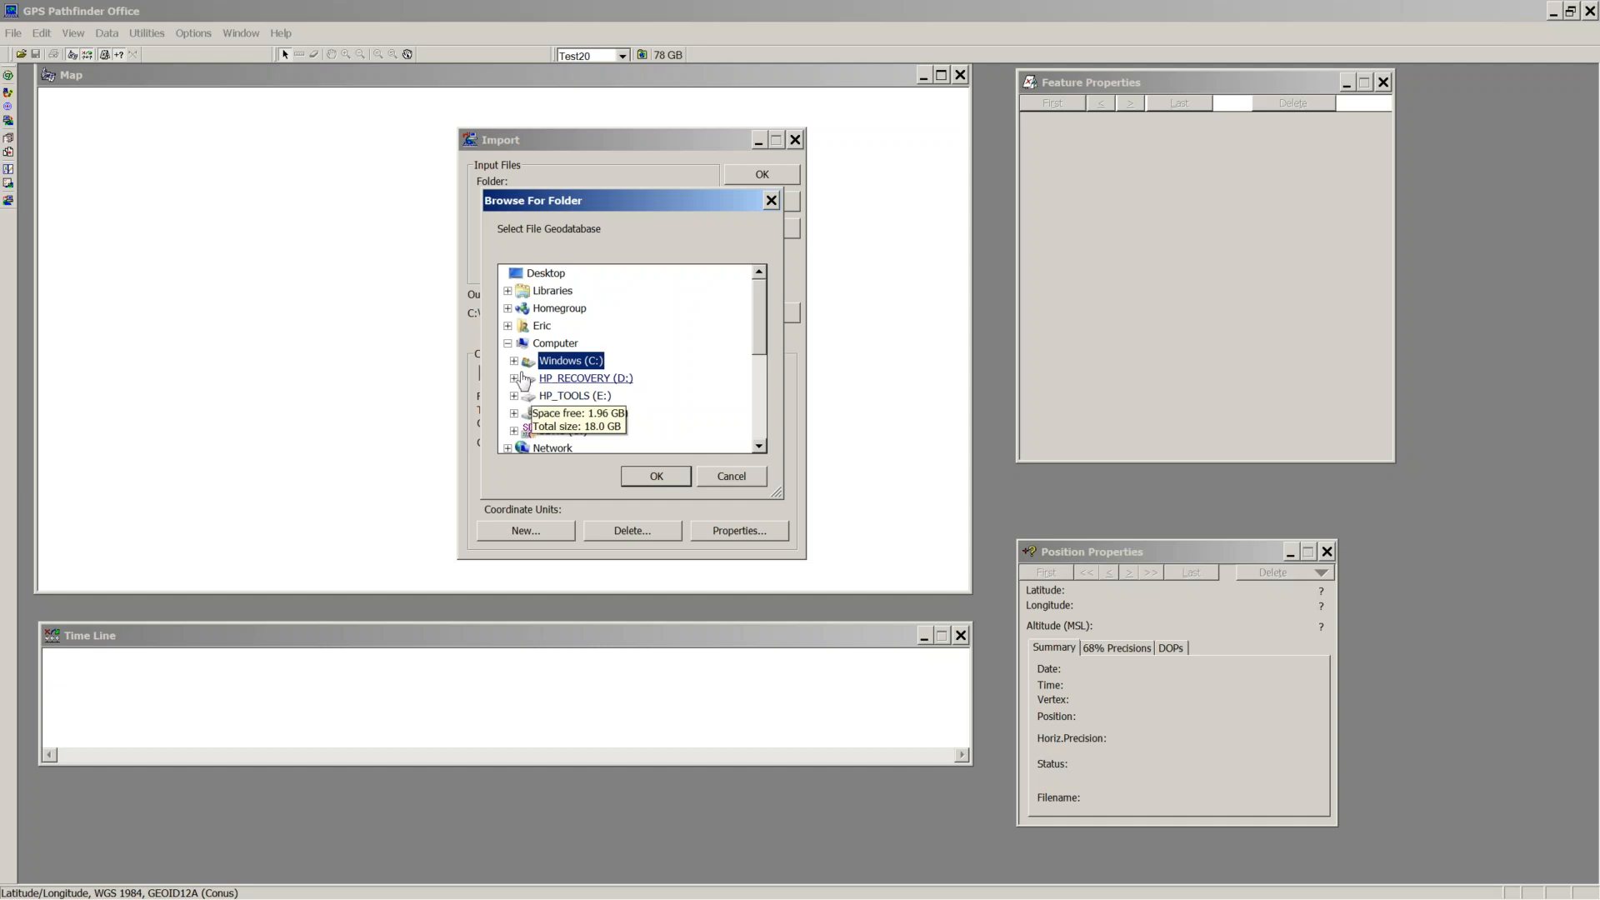
left_click(514, 361)
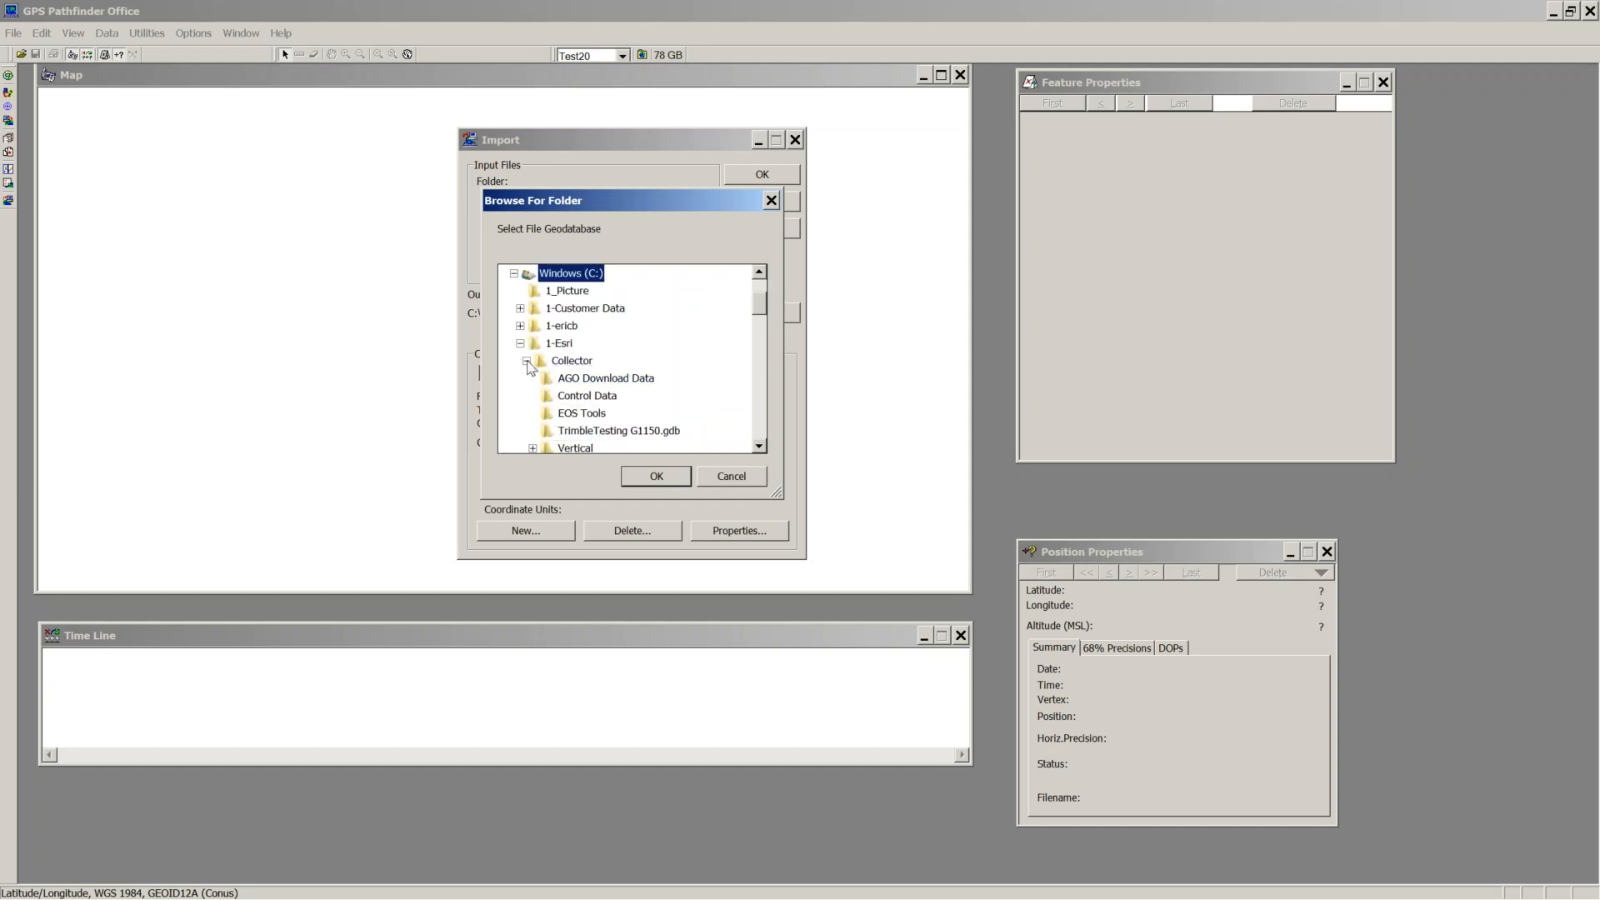
scroll(617, 384, "down", 2)
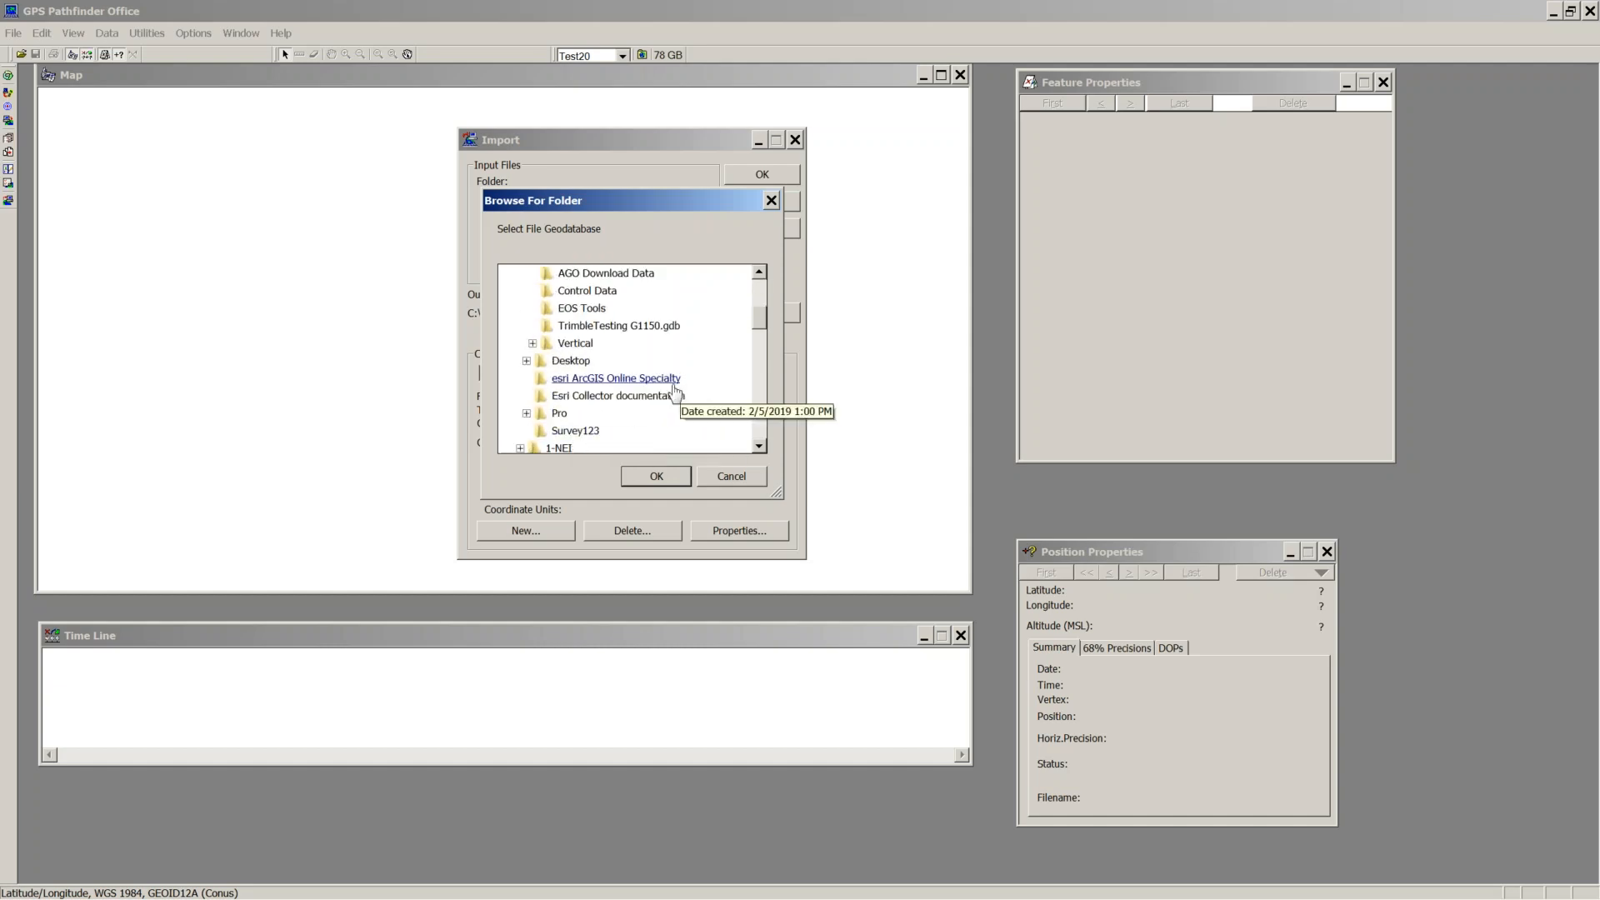
scroll(638, 404, "up", 1)
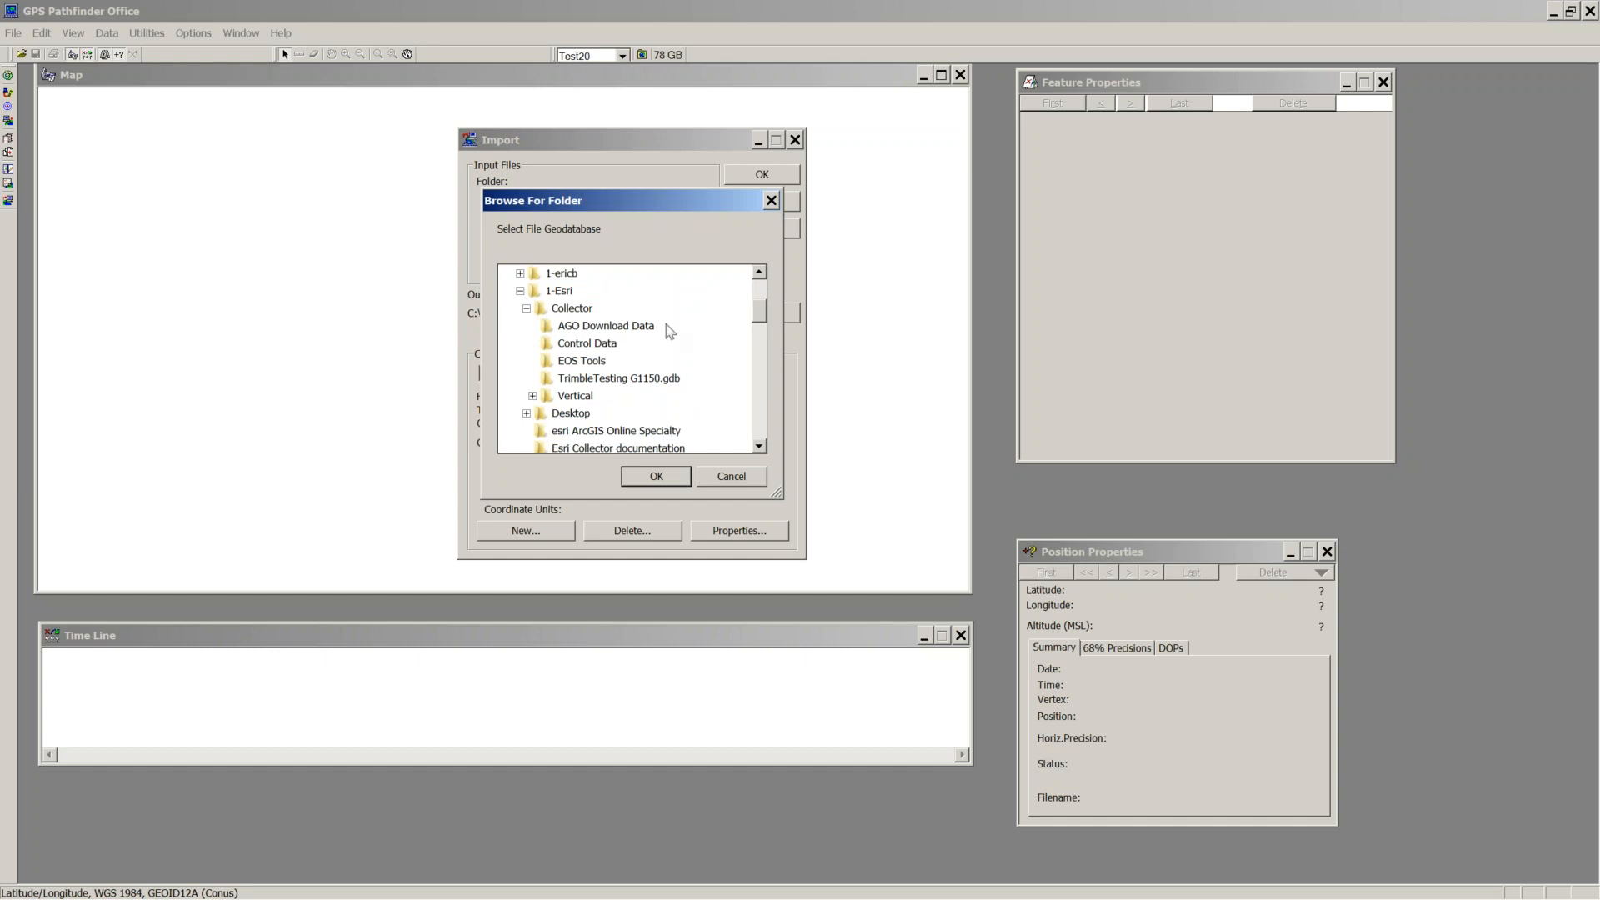
left_click(520, 290)
scroll(540, 389, "down", 1)
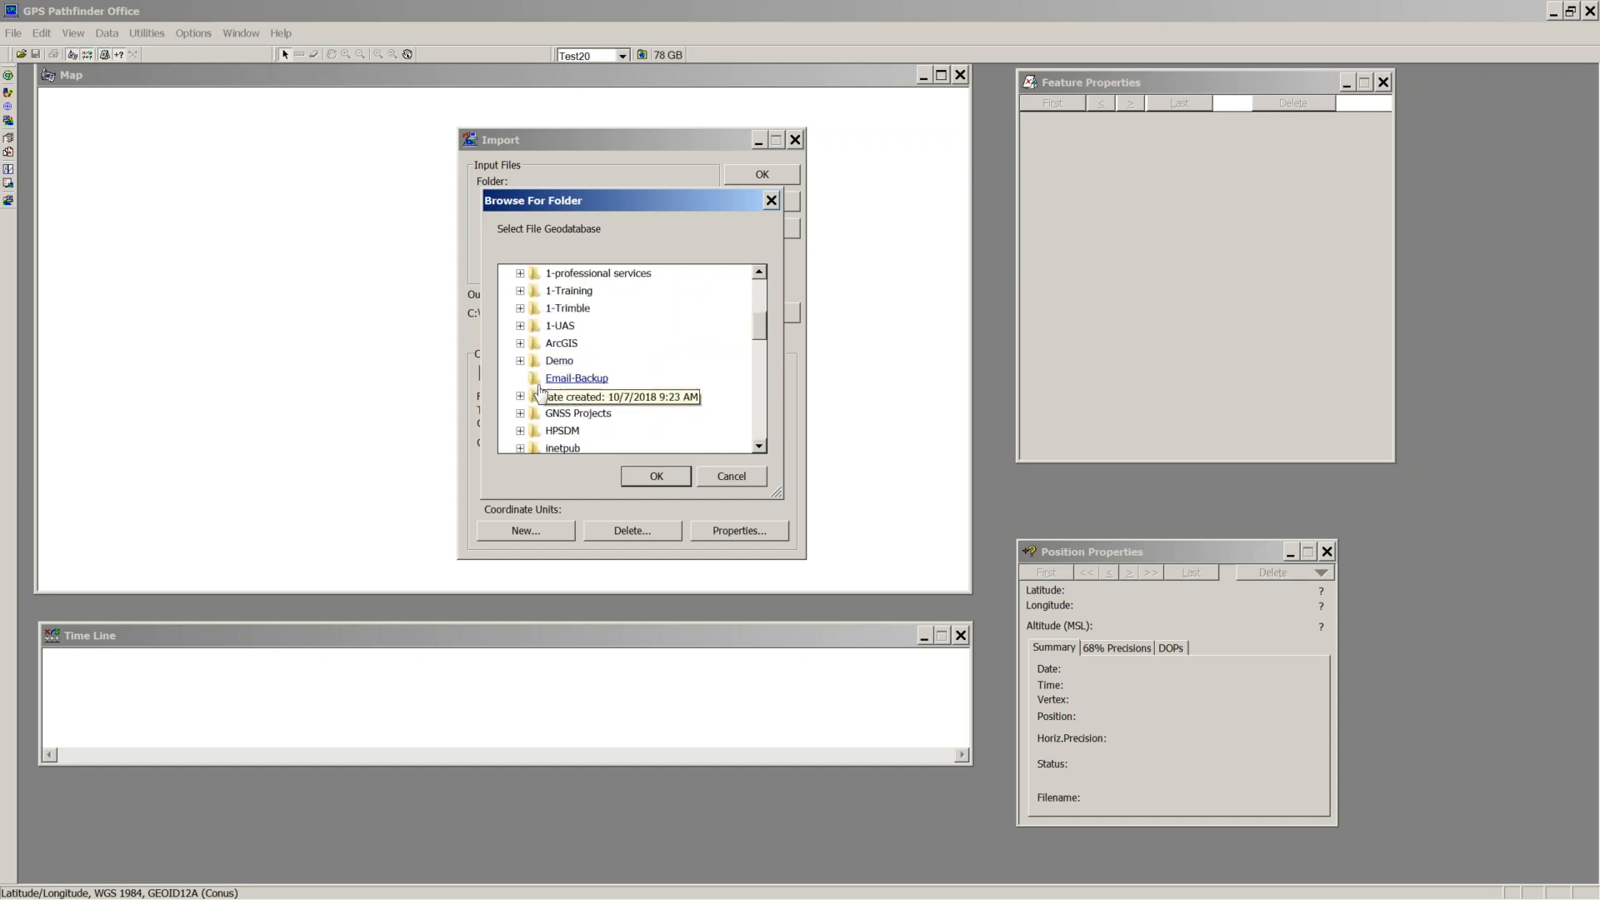
left_click(520, 396)
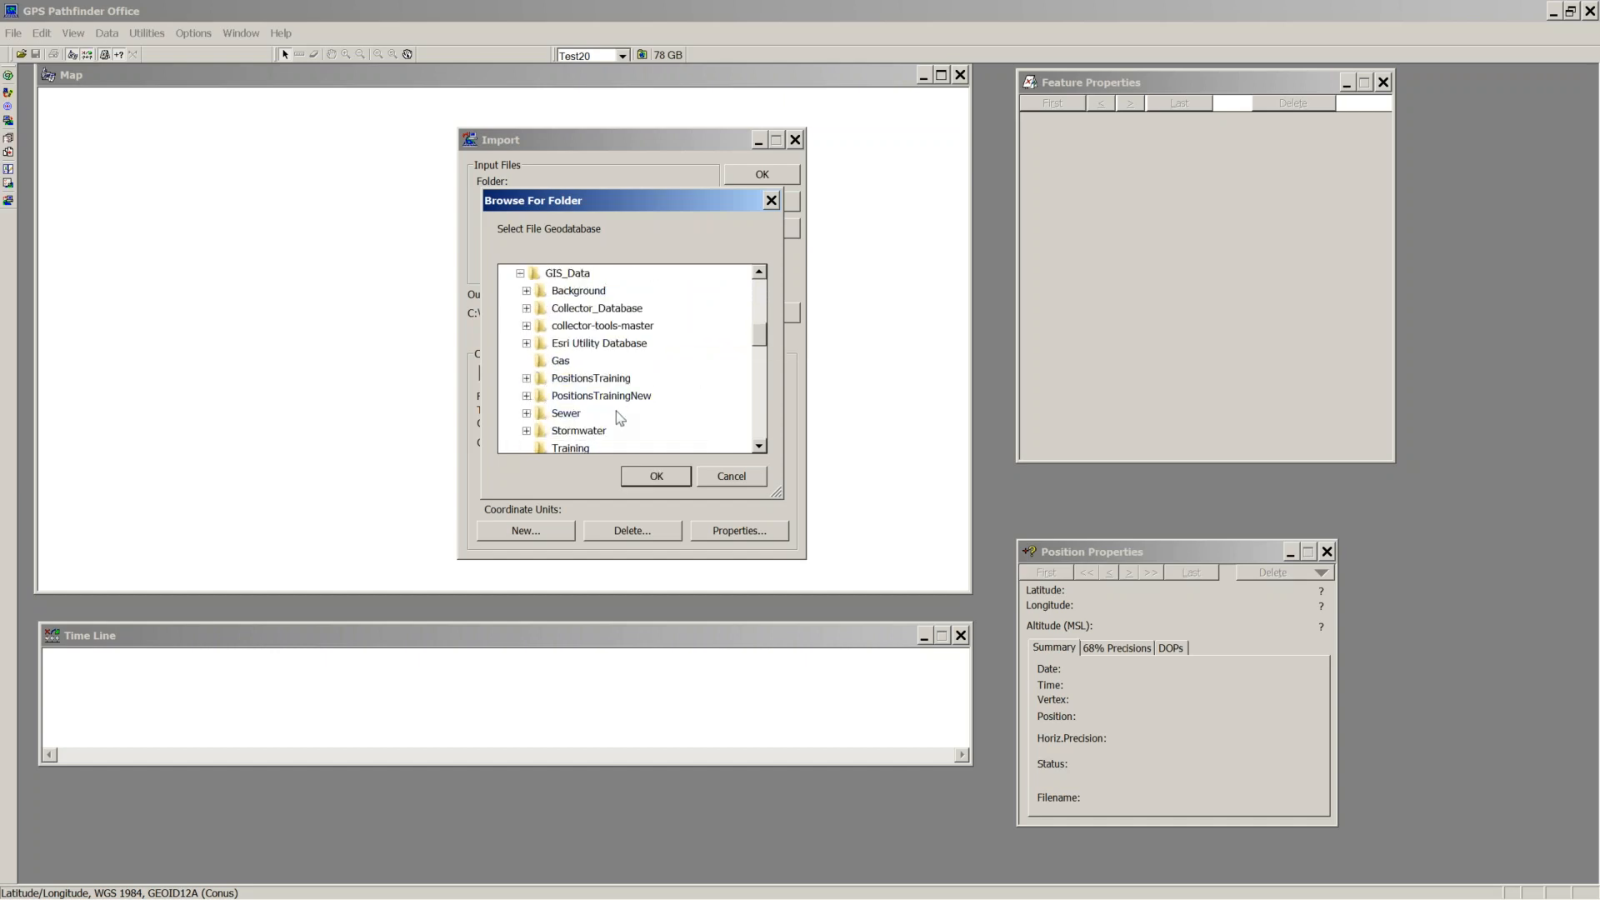
scroll(550, 426, "down", 1)
left_click(527, 414)
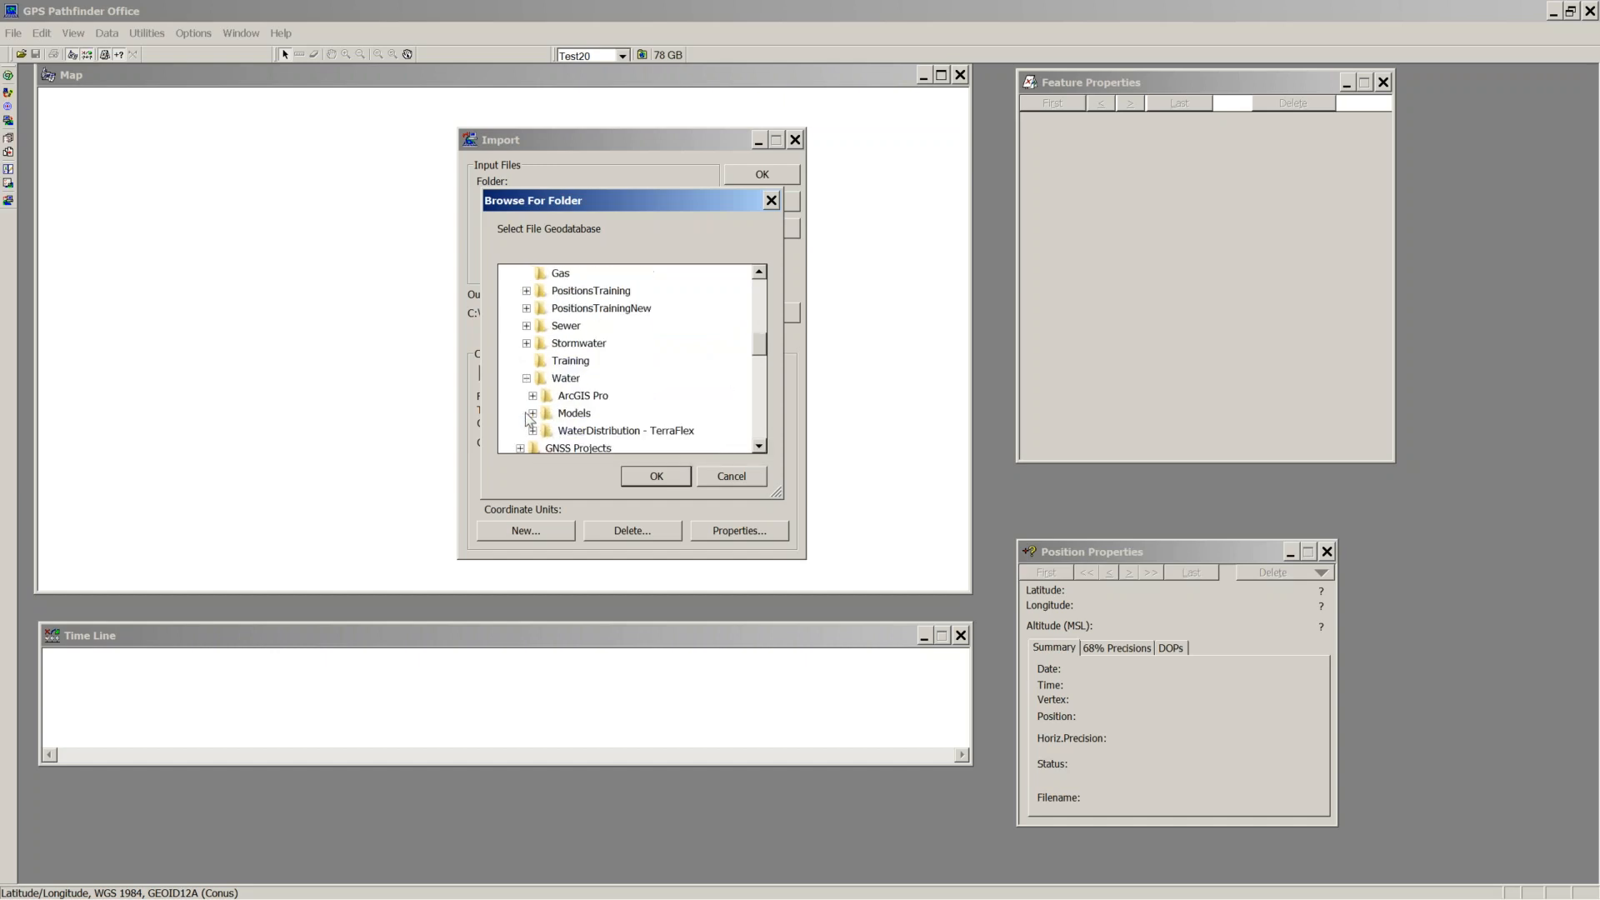
left_click(533, 430)
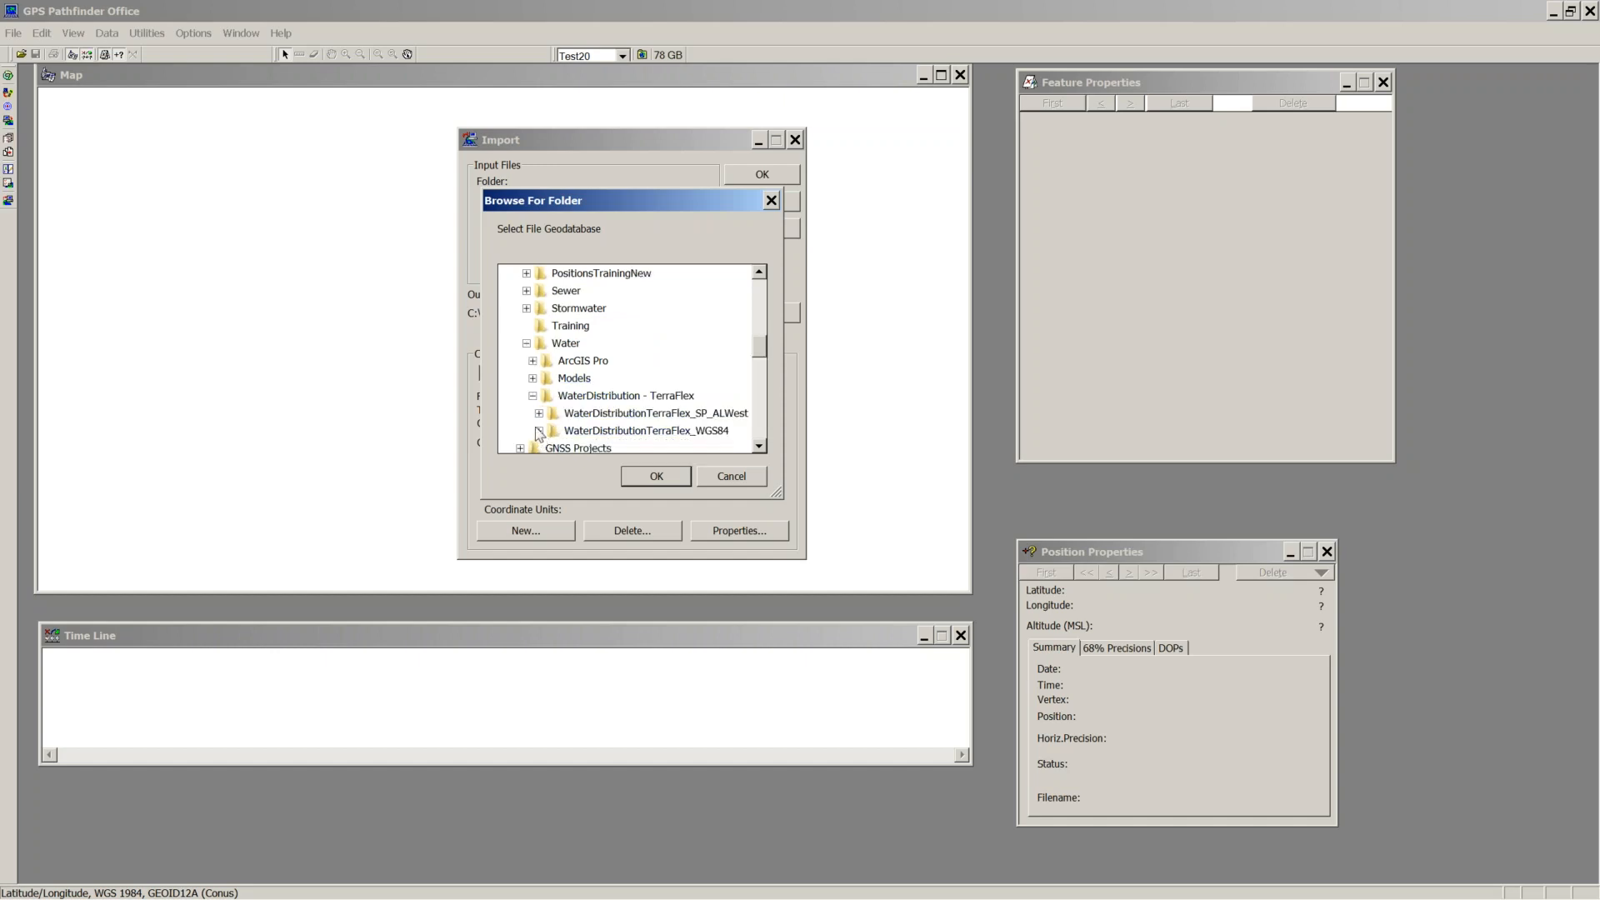
left_click(532, 378)
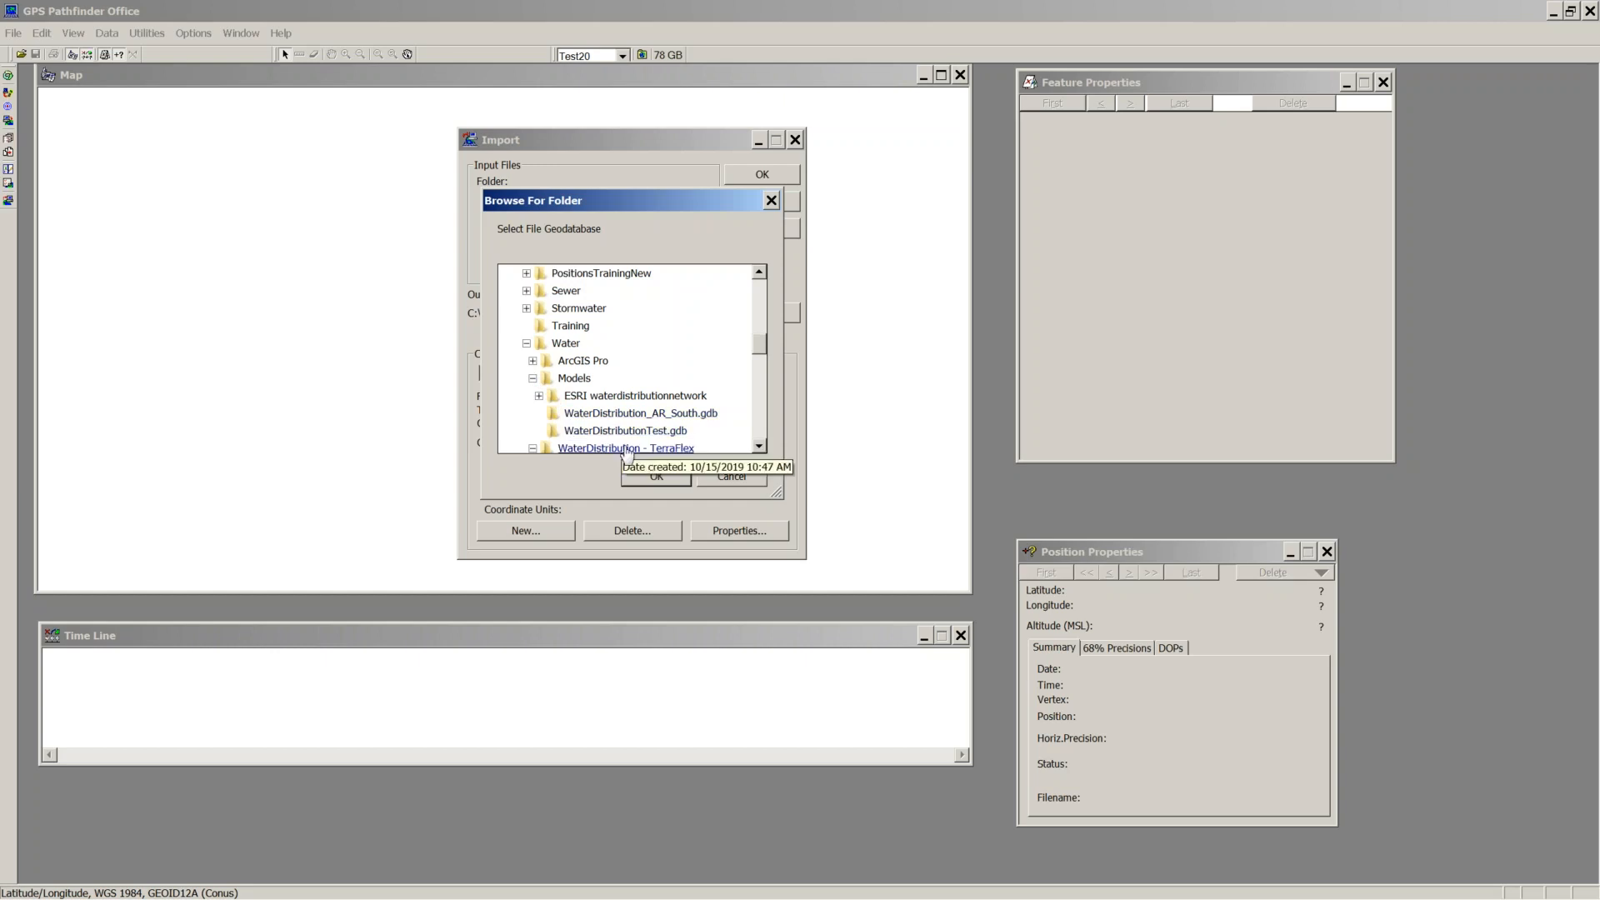
left_click(607, 430)
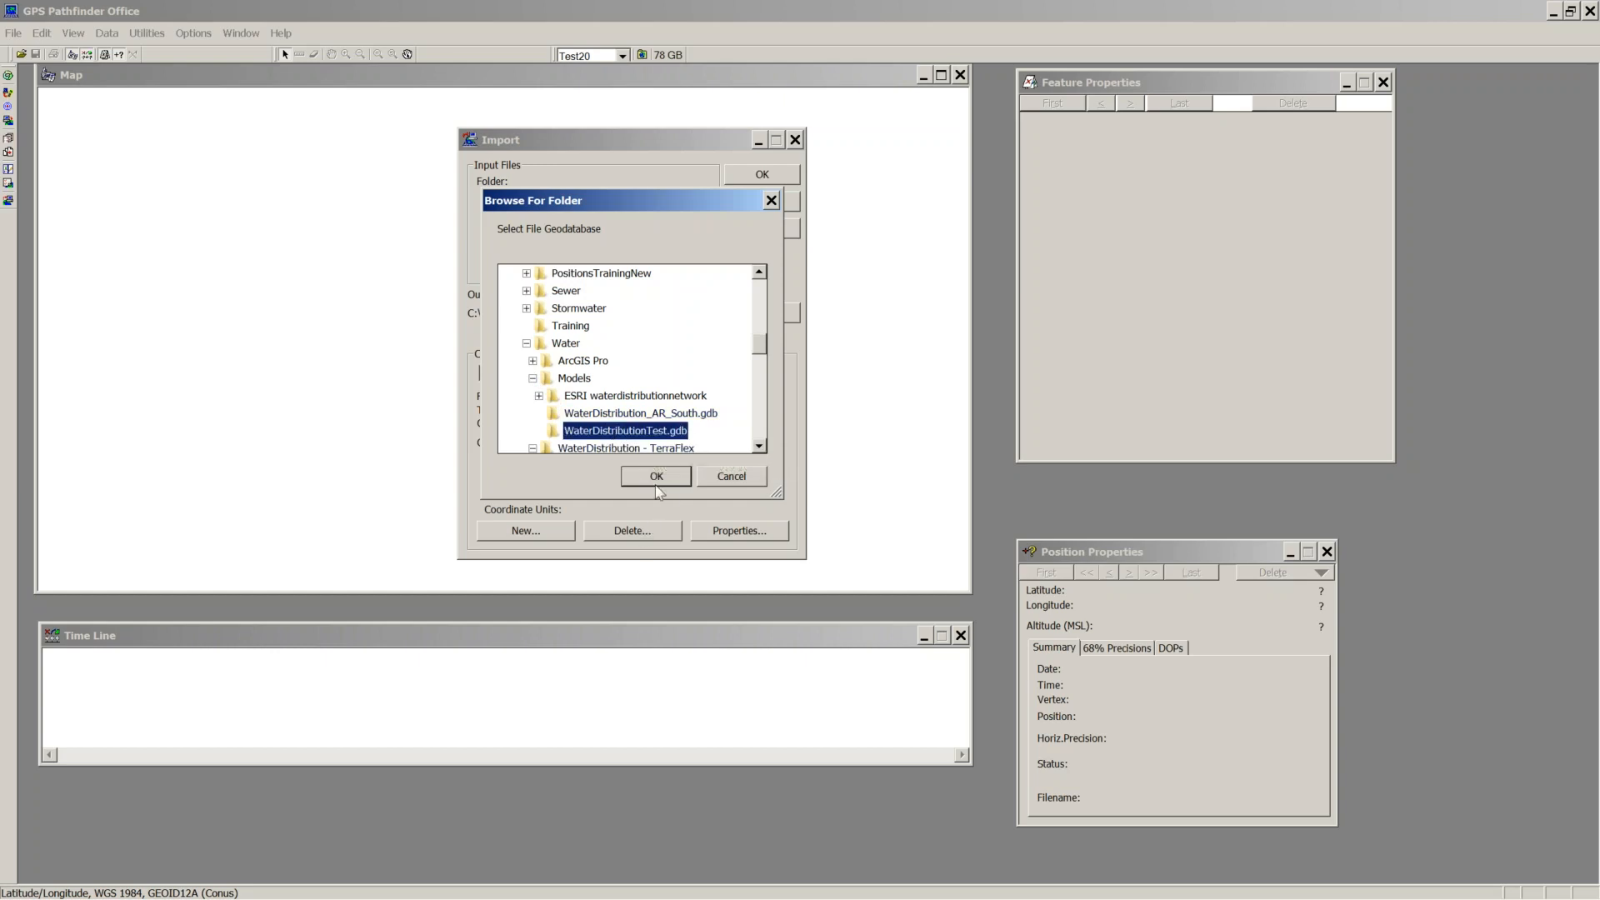
left_click(657, 477)
Step: Run the geodatabase import and open the resulting 19121114a.ddf from the Test20 project folder in the Data Dictionary Editor
left_click(763, 177)
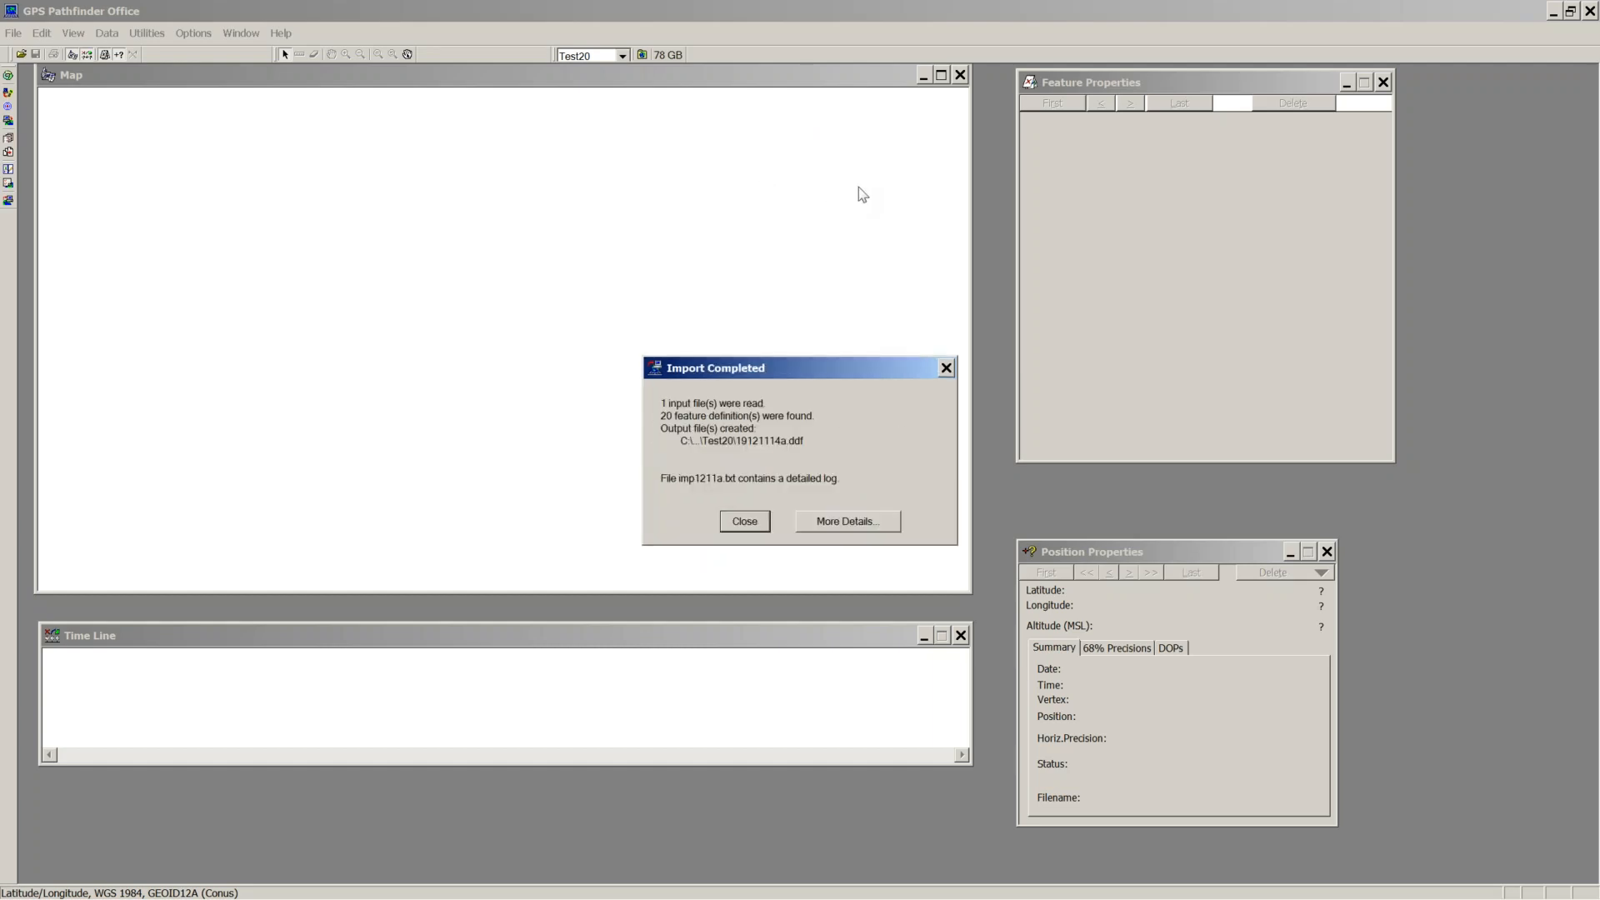
left_click(744, 525)
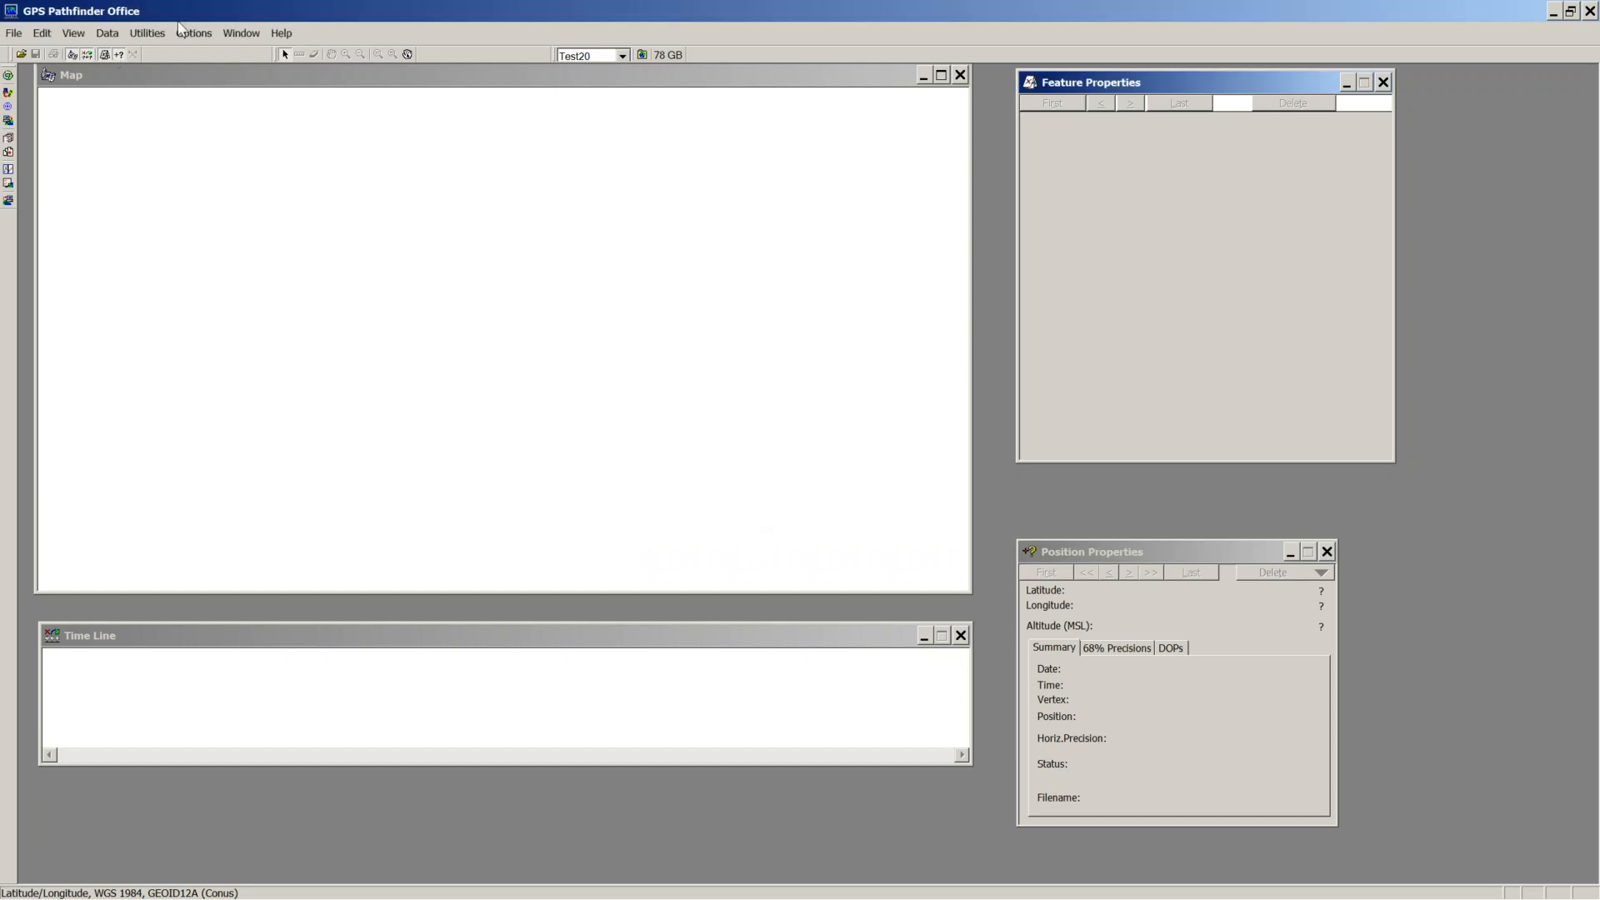
left_click(642, 55)
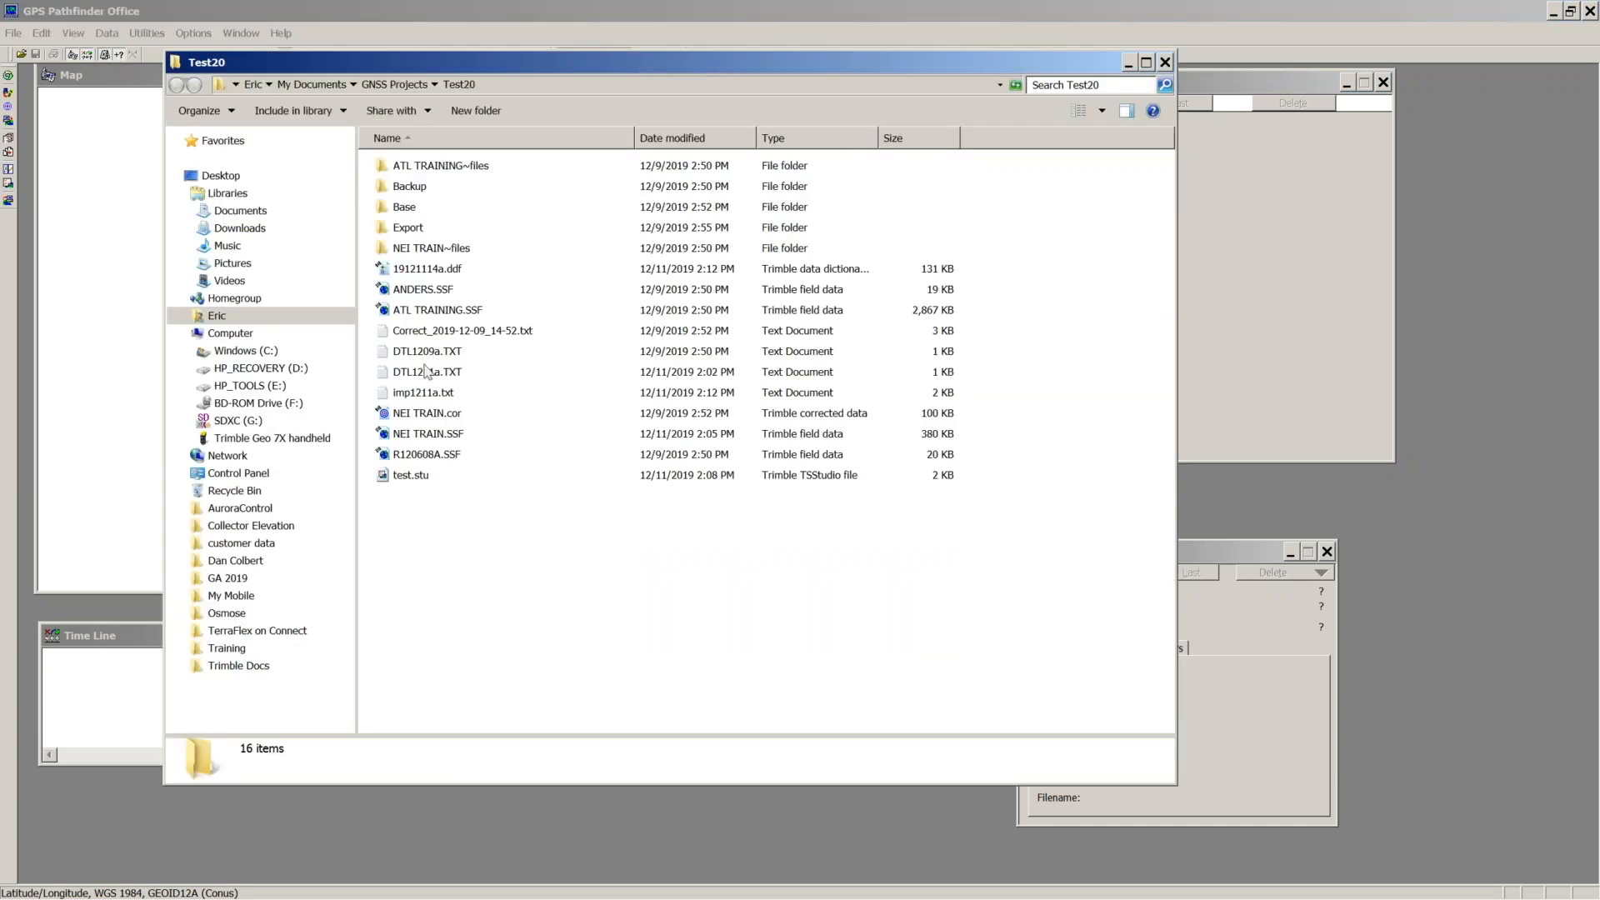
left_click(431, 272)
double_click(414, 271)
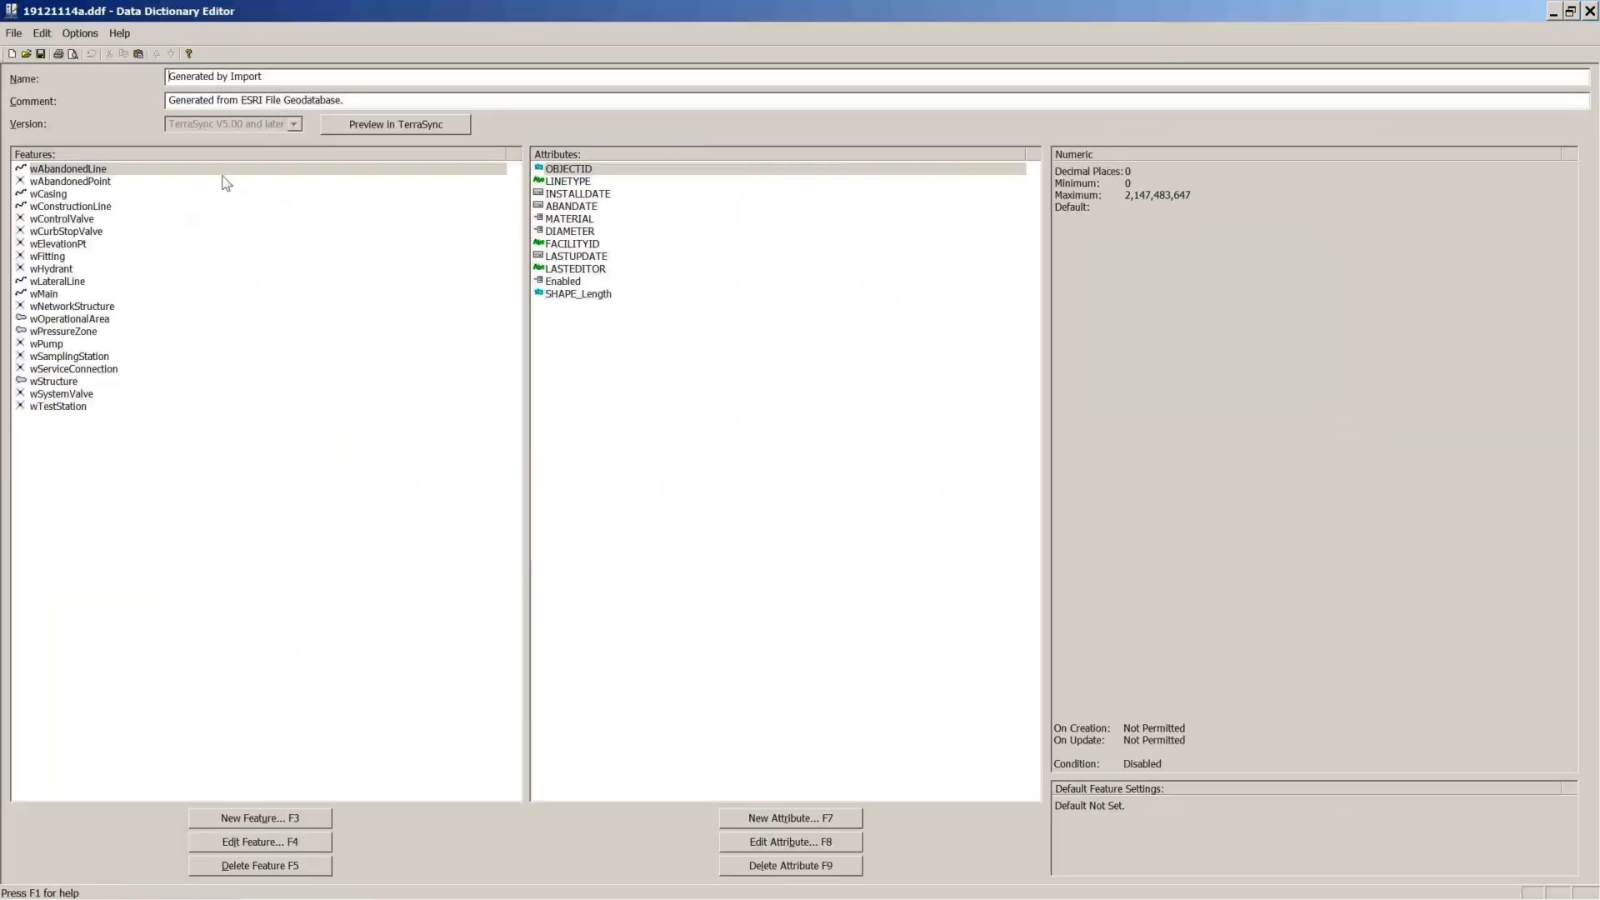
Step: Examine the attributes of the wAbandonedPoint, wCasing and wAbandonedLine features in the imported dictionary
left_click(60, 182)
left_click(59, 198)
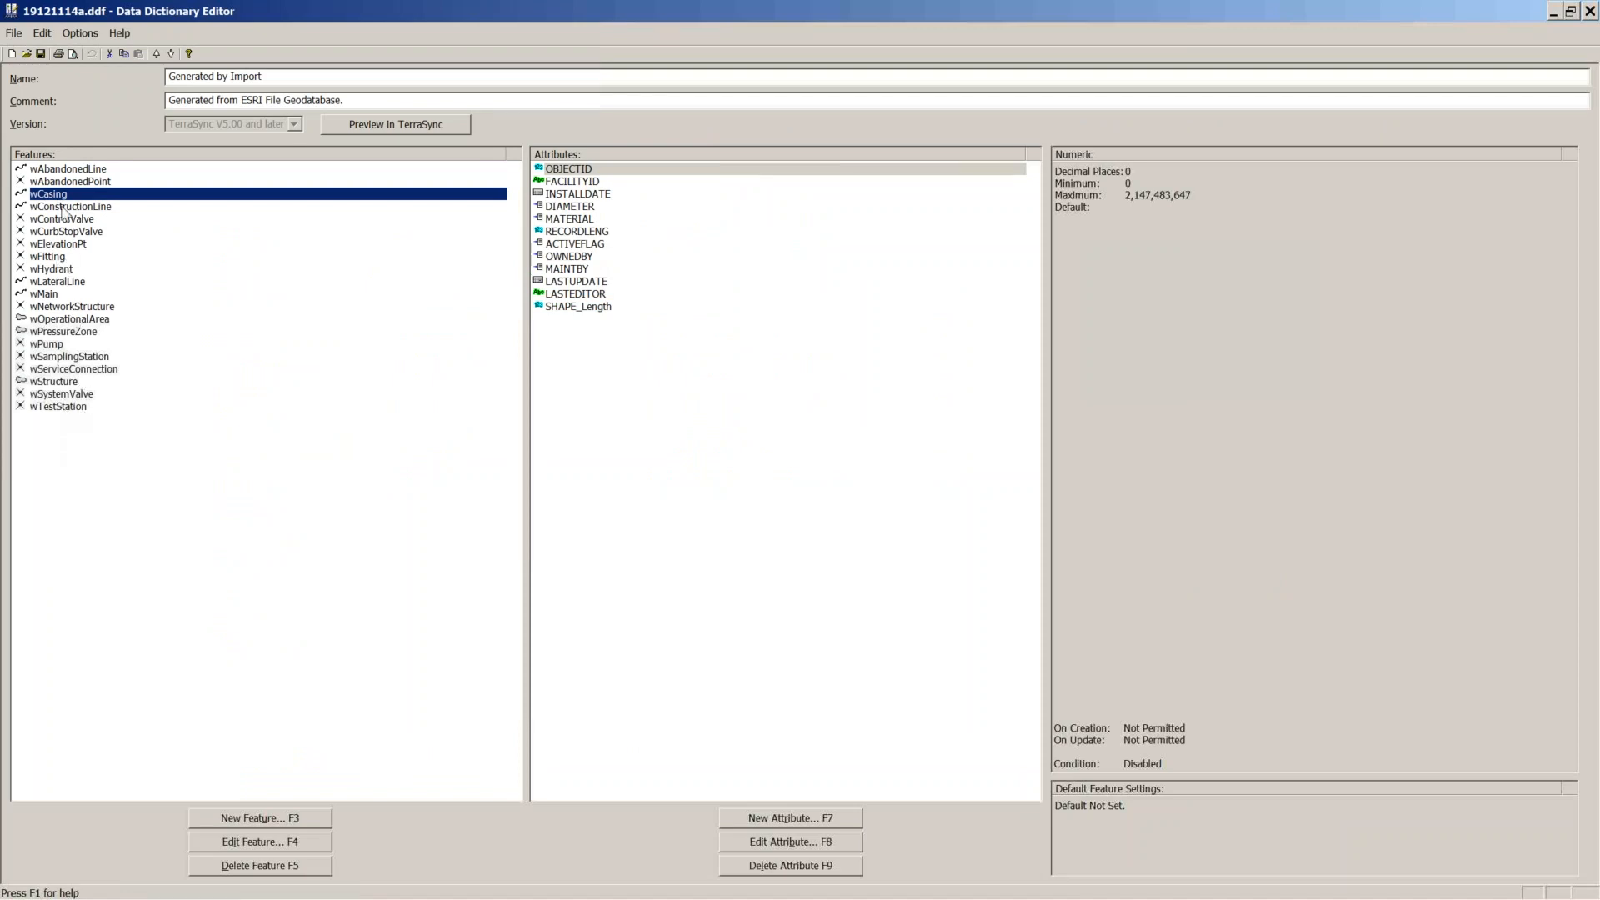
left_click(57, 171)
key("Down")
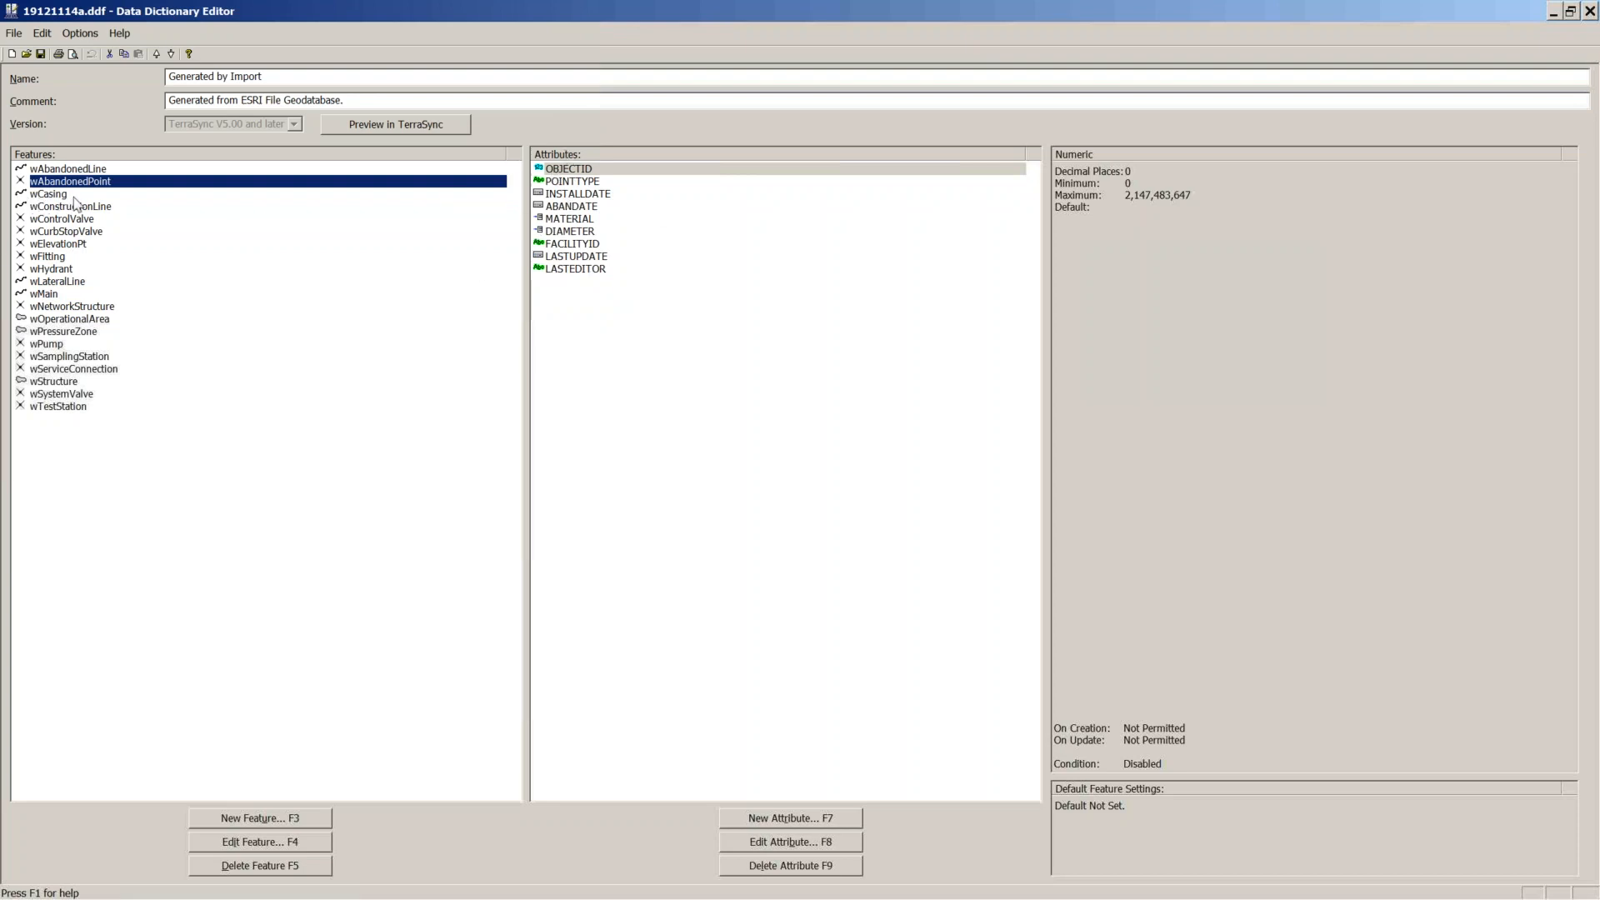
Step: Examine the menu values and settings of the wHydrant feature's MANUFACTURER attribute, leaving them as they are
left_click(60, 270)
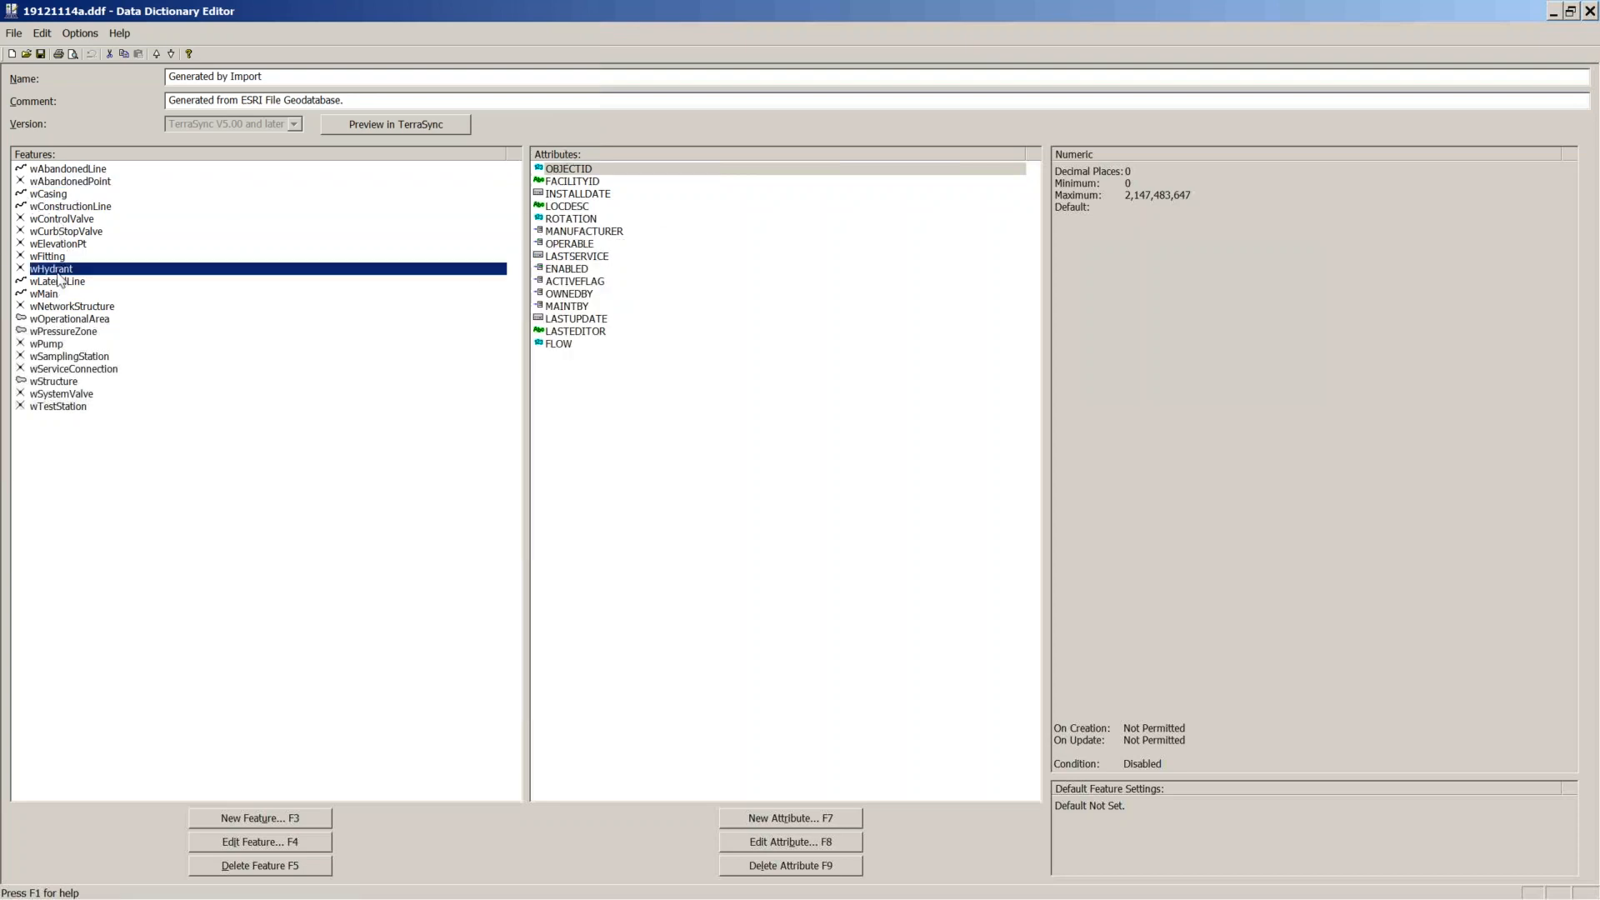
left_click(574, 233)
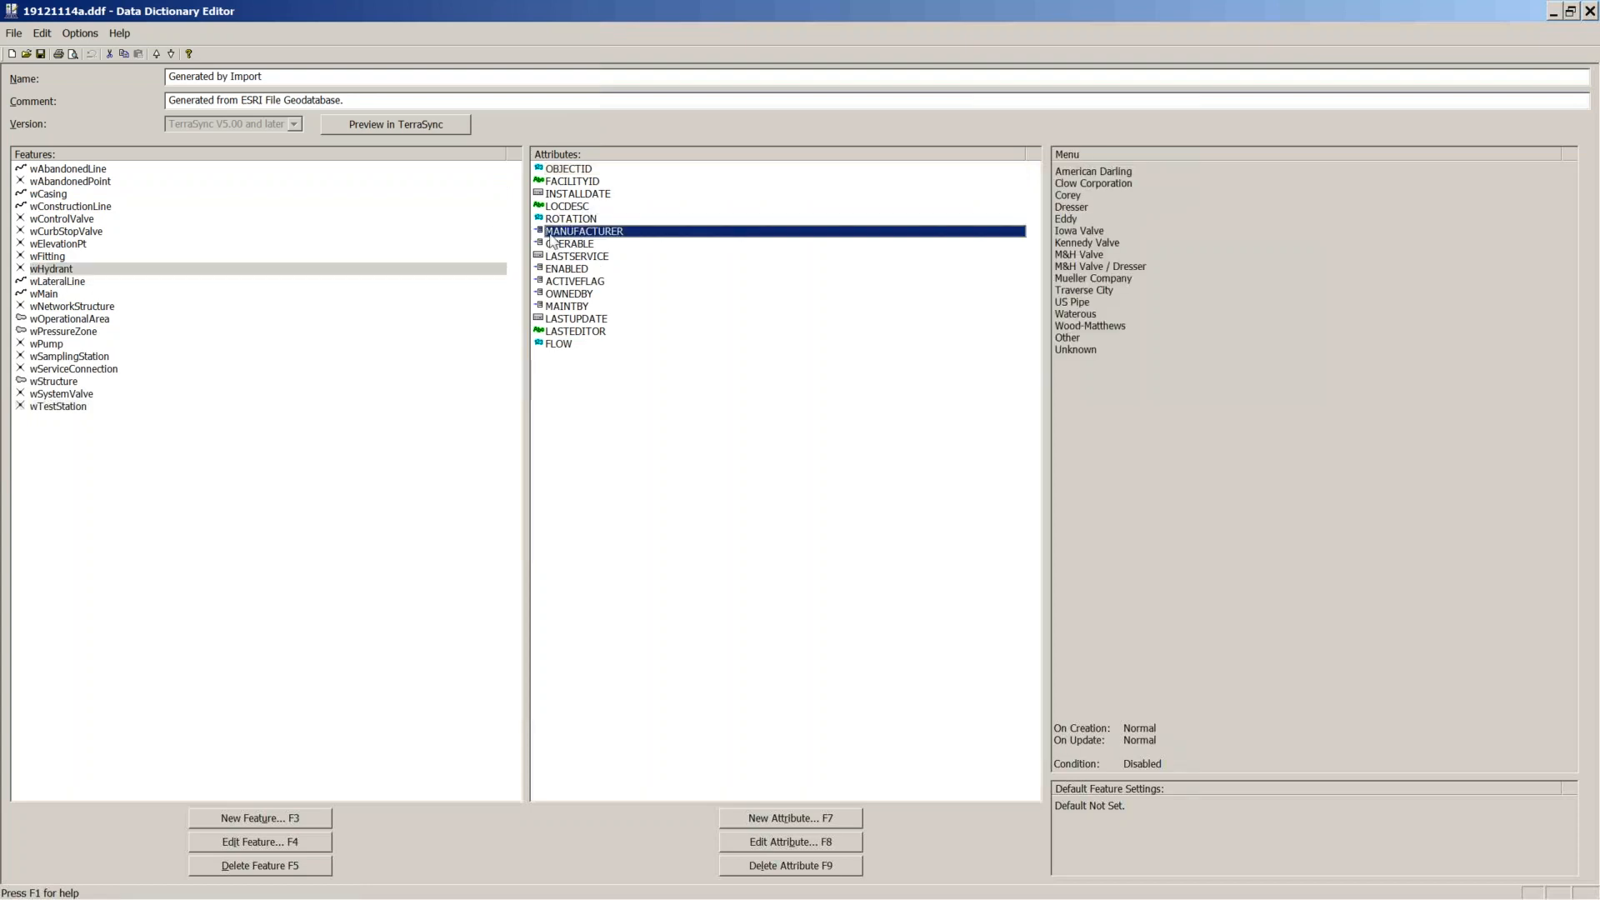
double_click(550, 233)
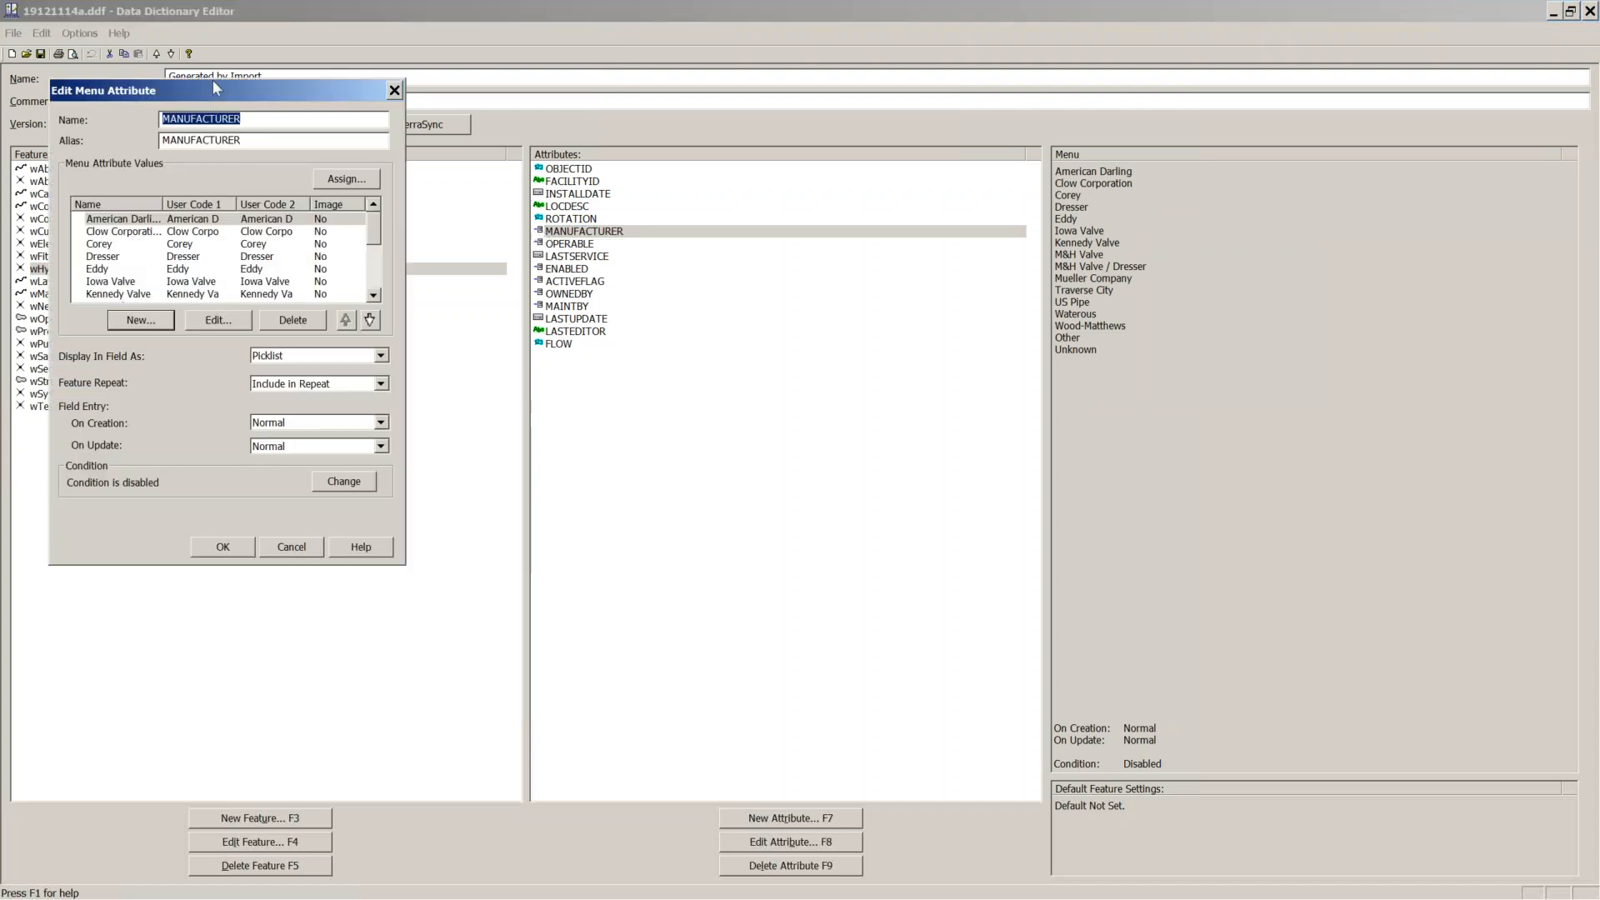
left_click_drag(190, 95, 761, 99)
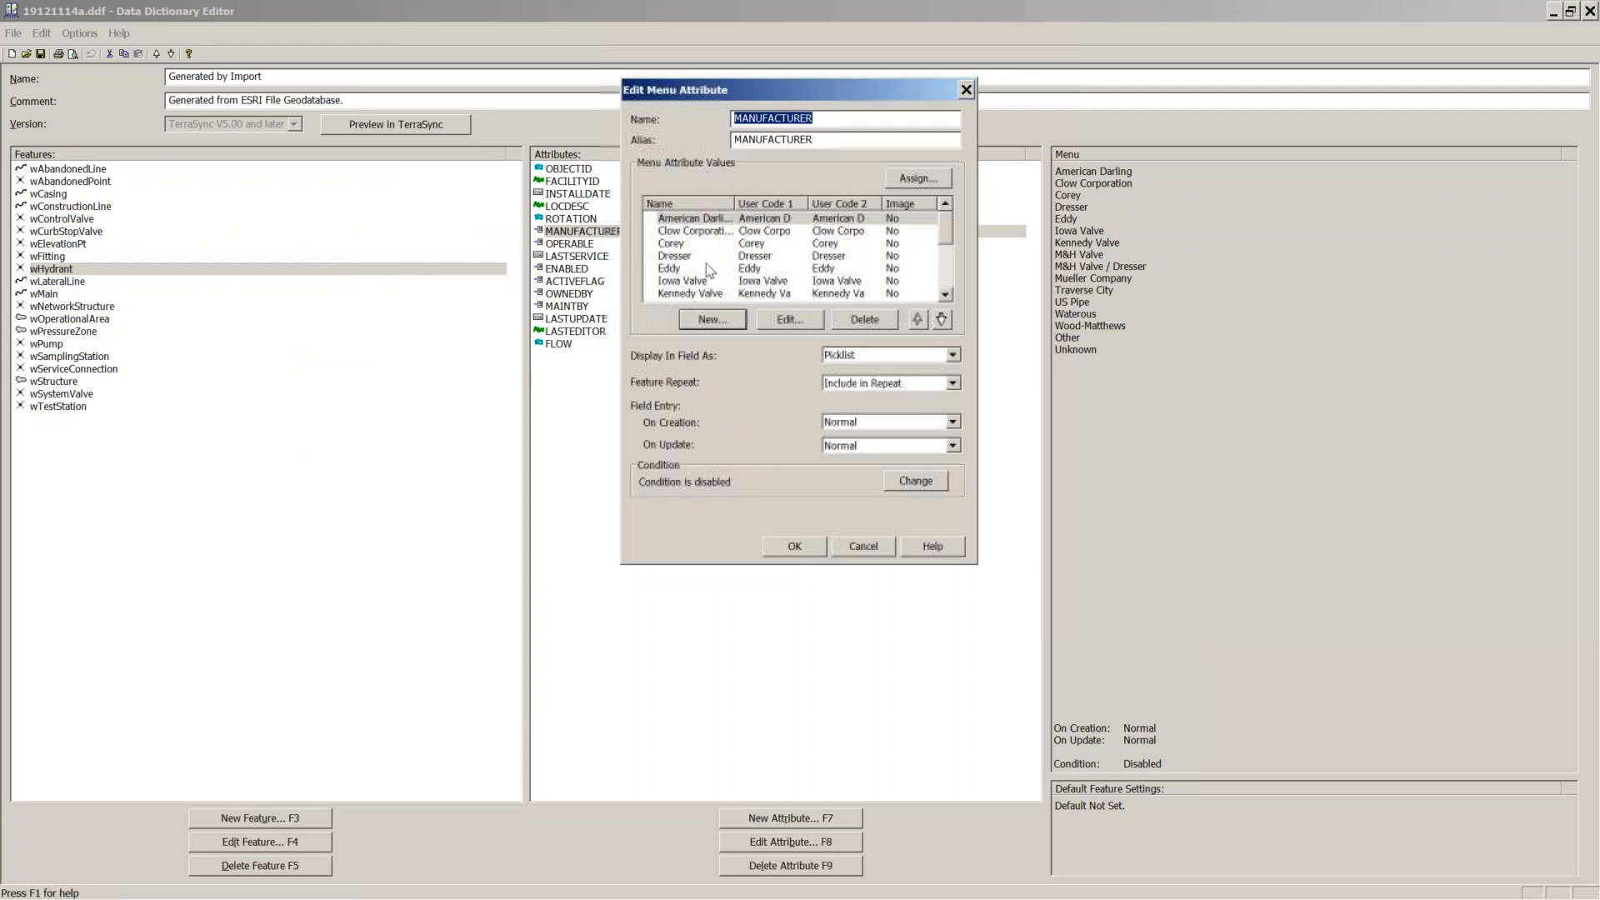
left_click_drag(775, 97, 921, 139)
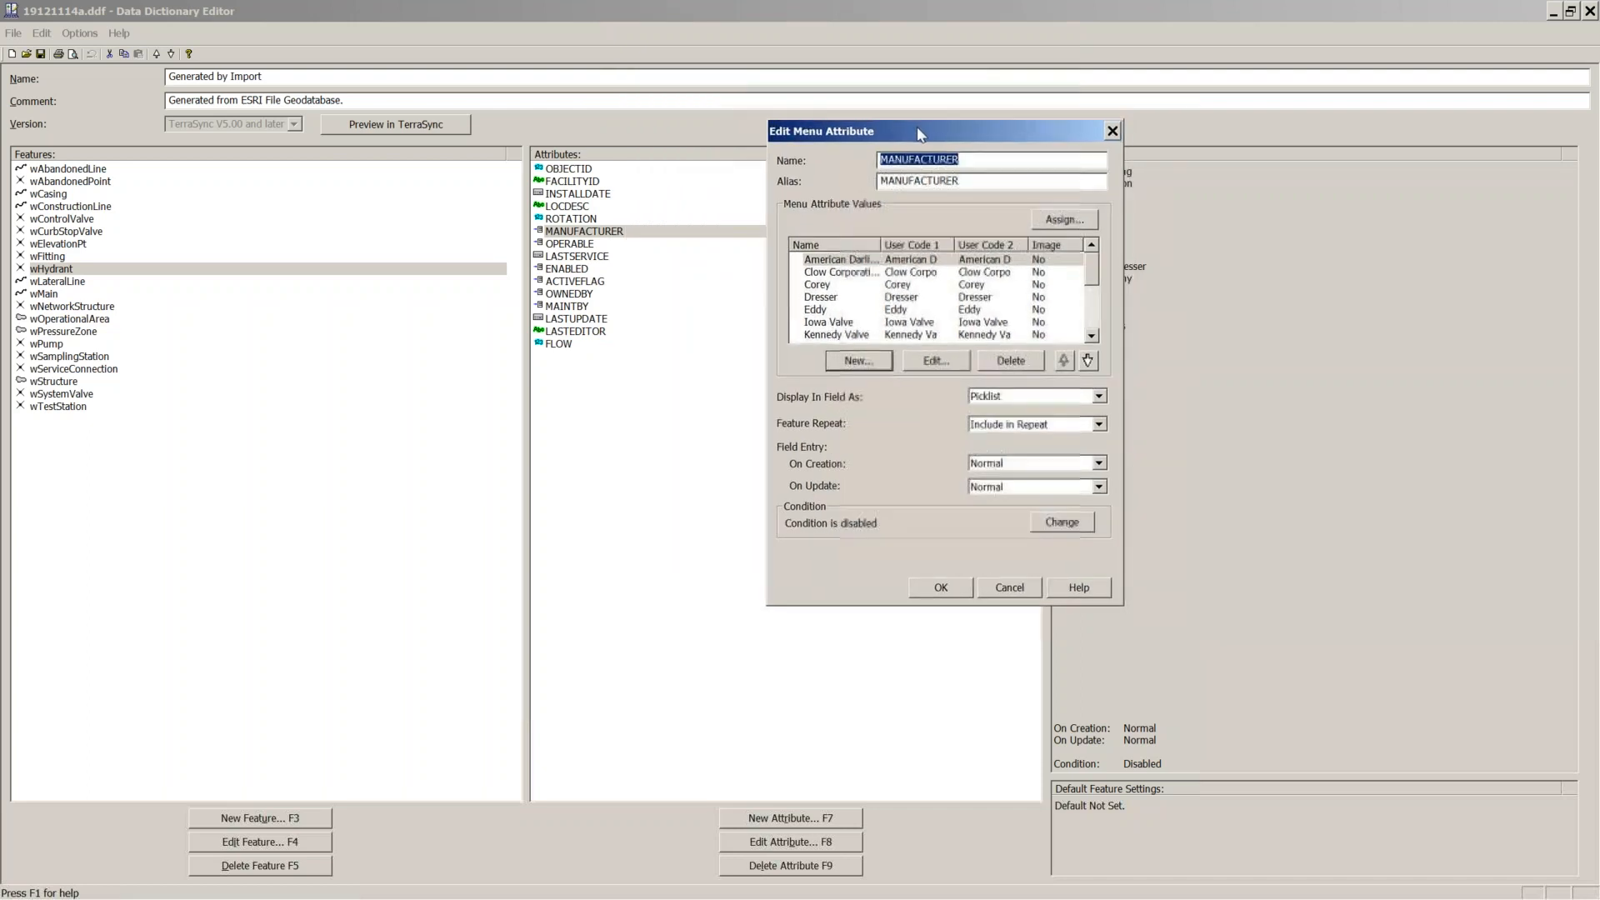
left_click_drag(1092, 268, 1104, 319)
left_click_drag(1102, 330, 1099, 263)
left_click(940, 588)
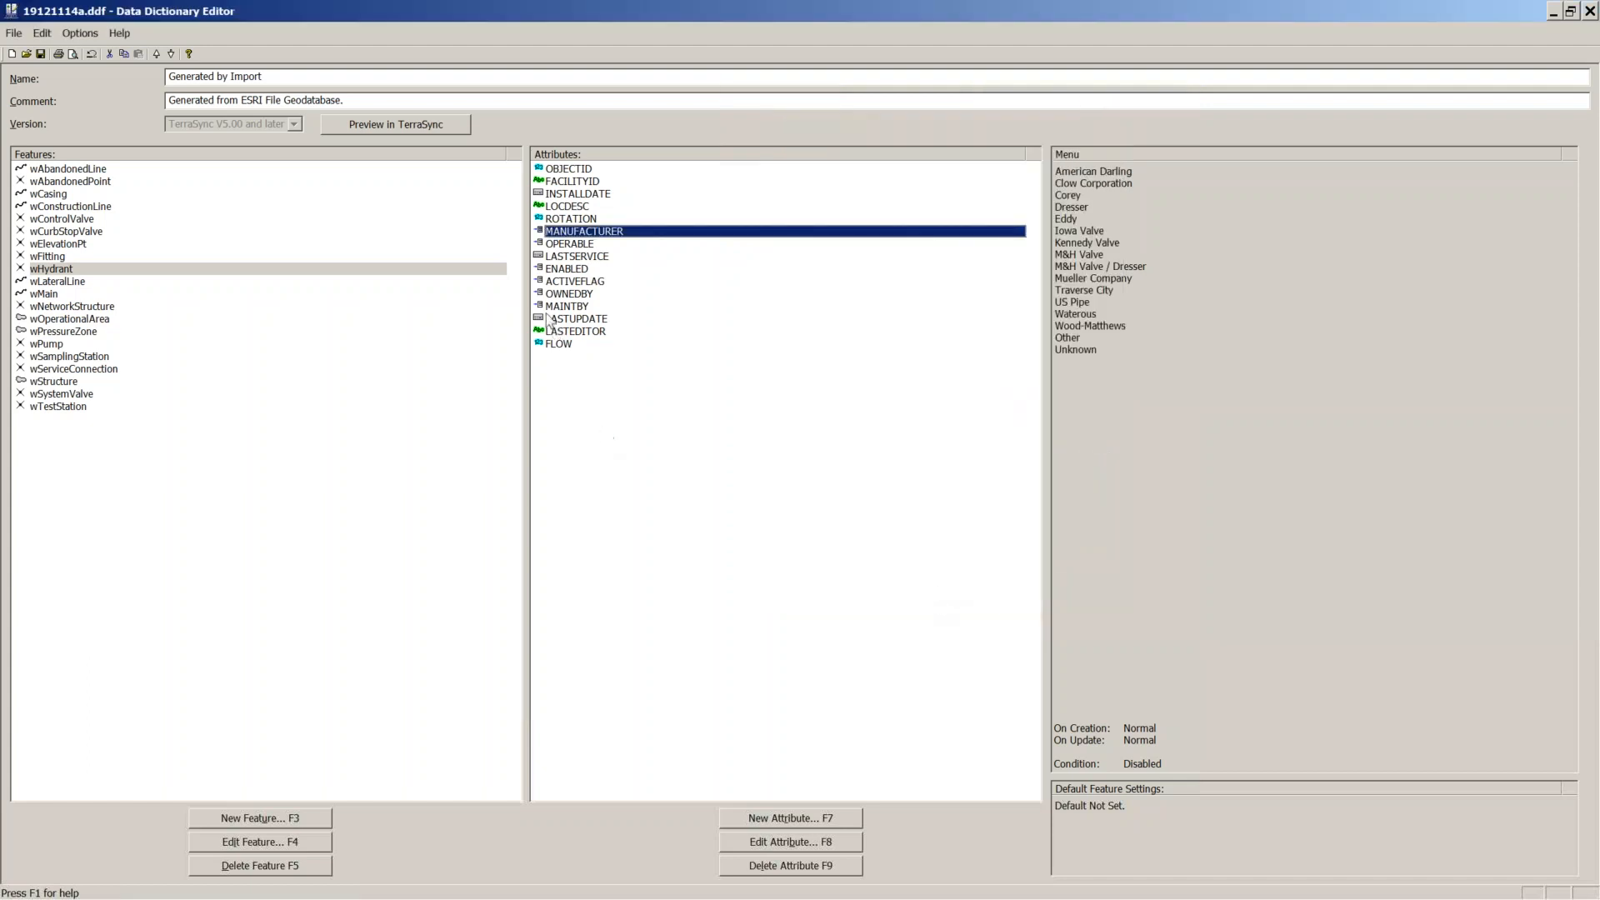
Step: Review the OPERABLE attribute of wHydrant, then the MATERIAL, DIAMETER, WATERTYPE and TRANSMISS menu values of wMain
double_click(577, 245)
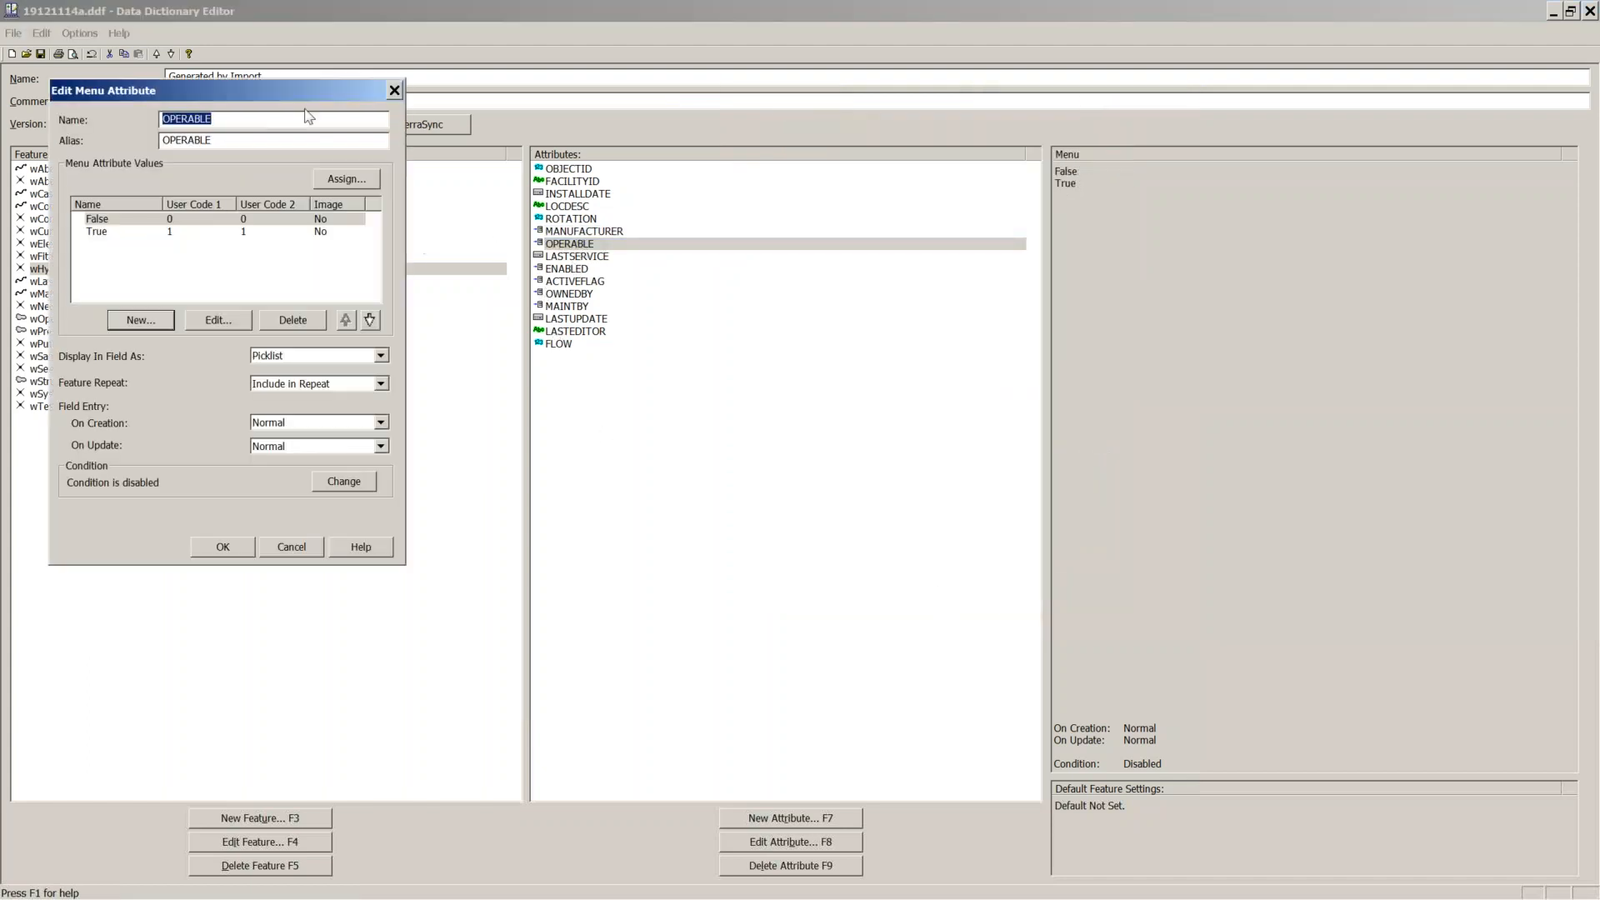
left_click(239, 546)
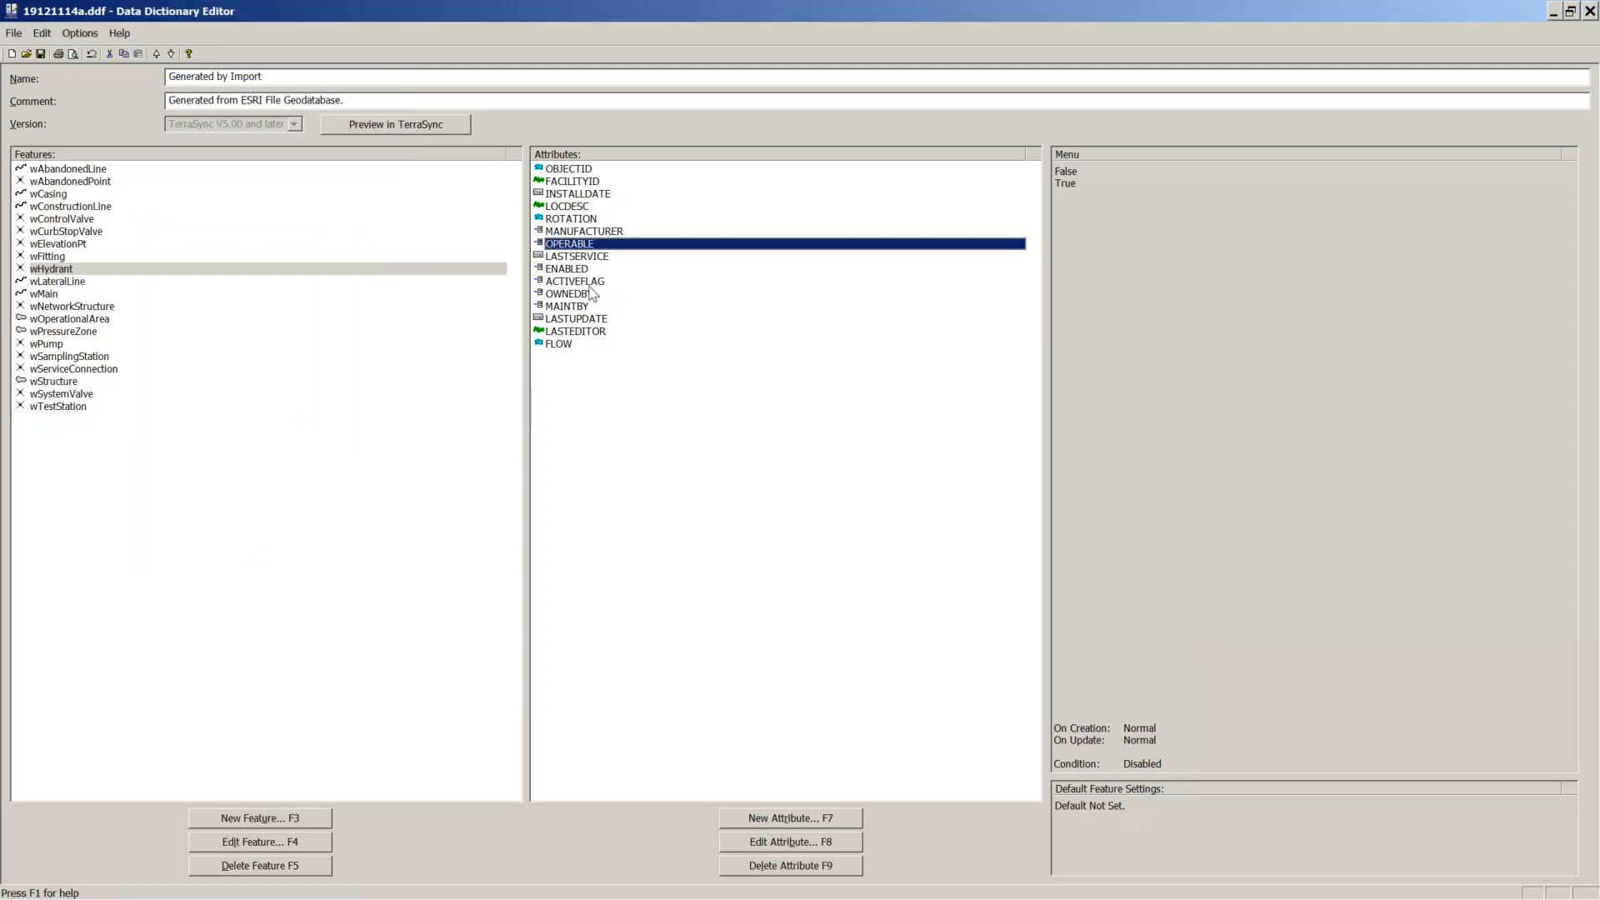
left_click(37, 293)
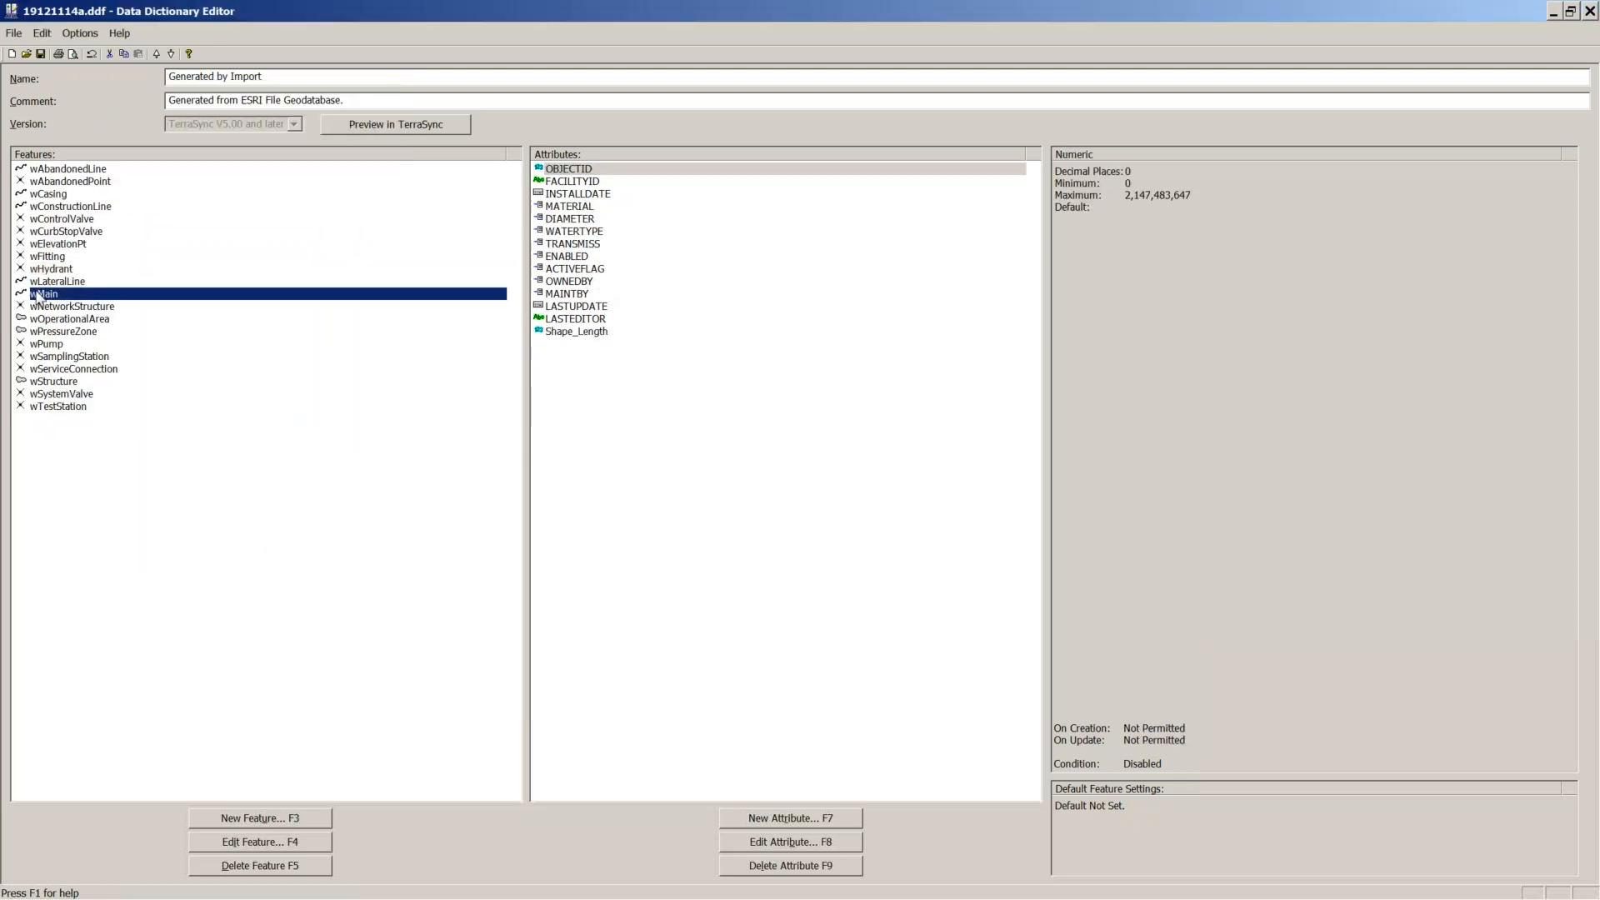
left_click(574, 209)
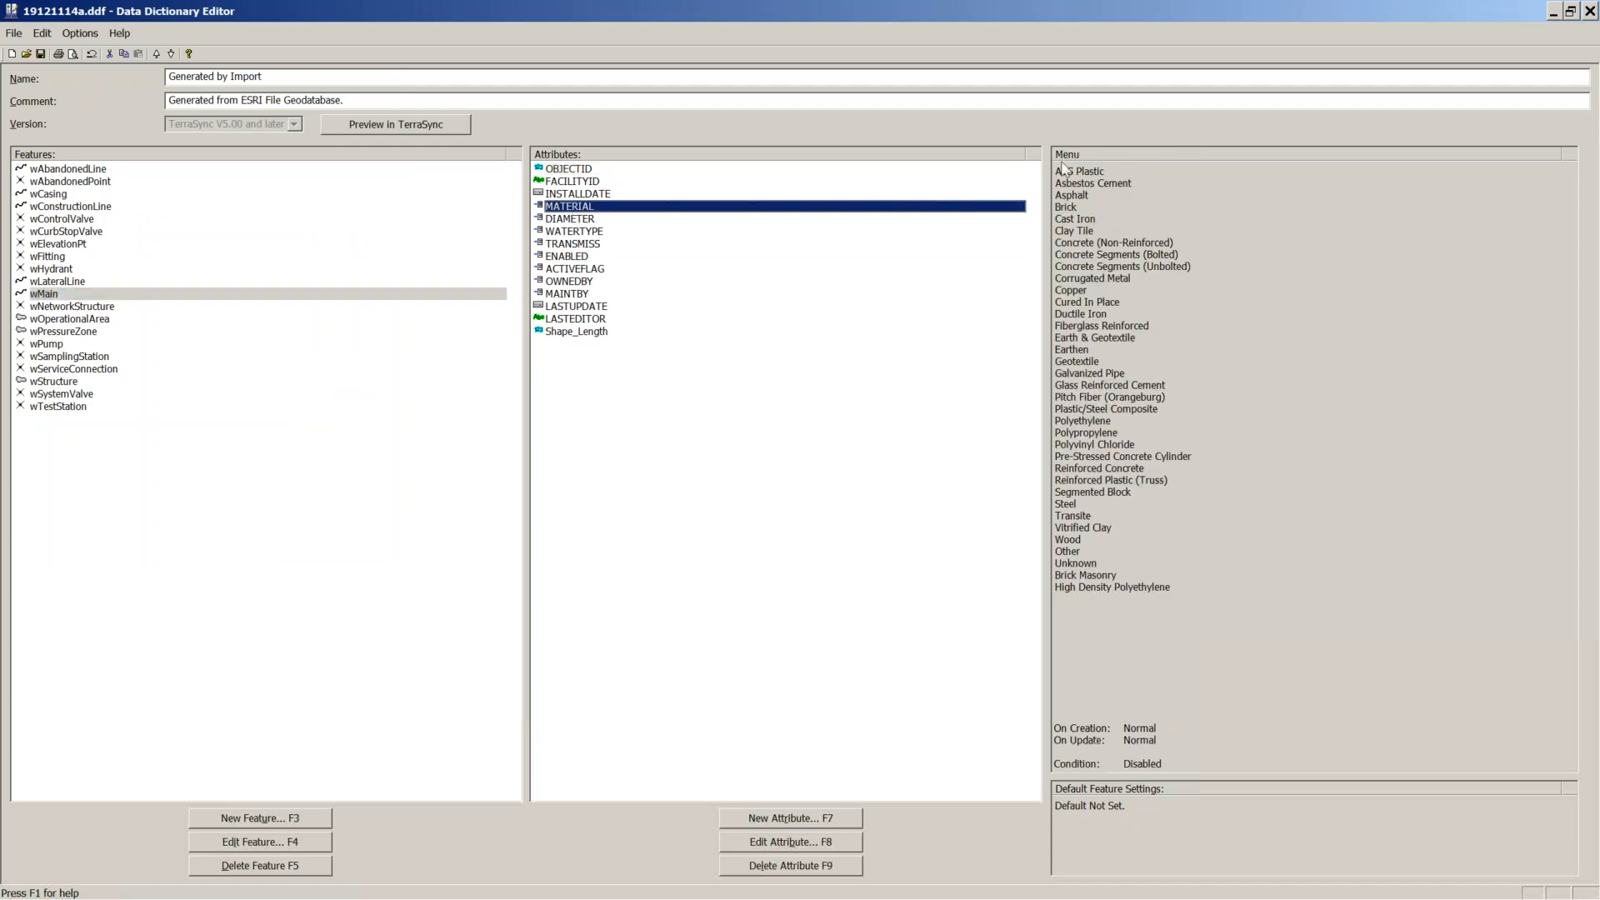
left_click(563, 221)
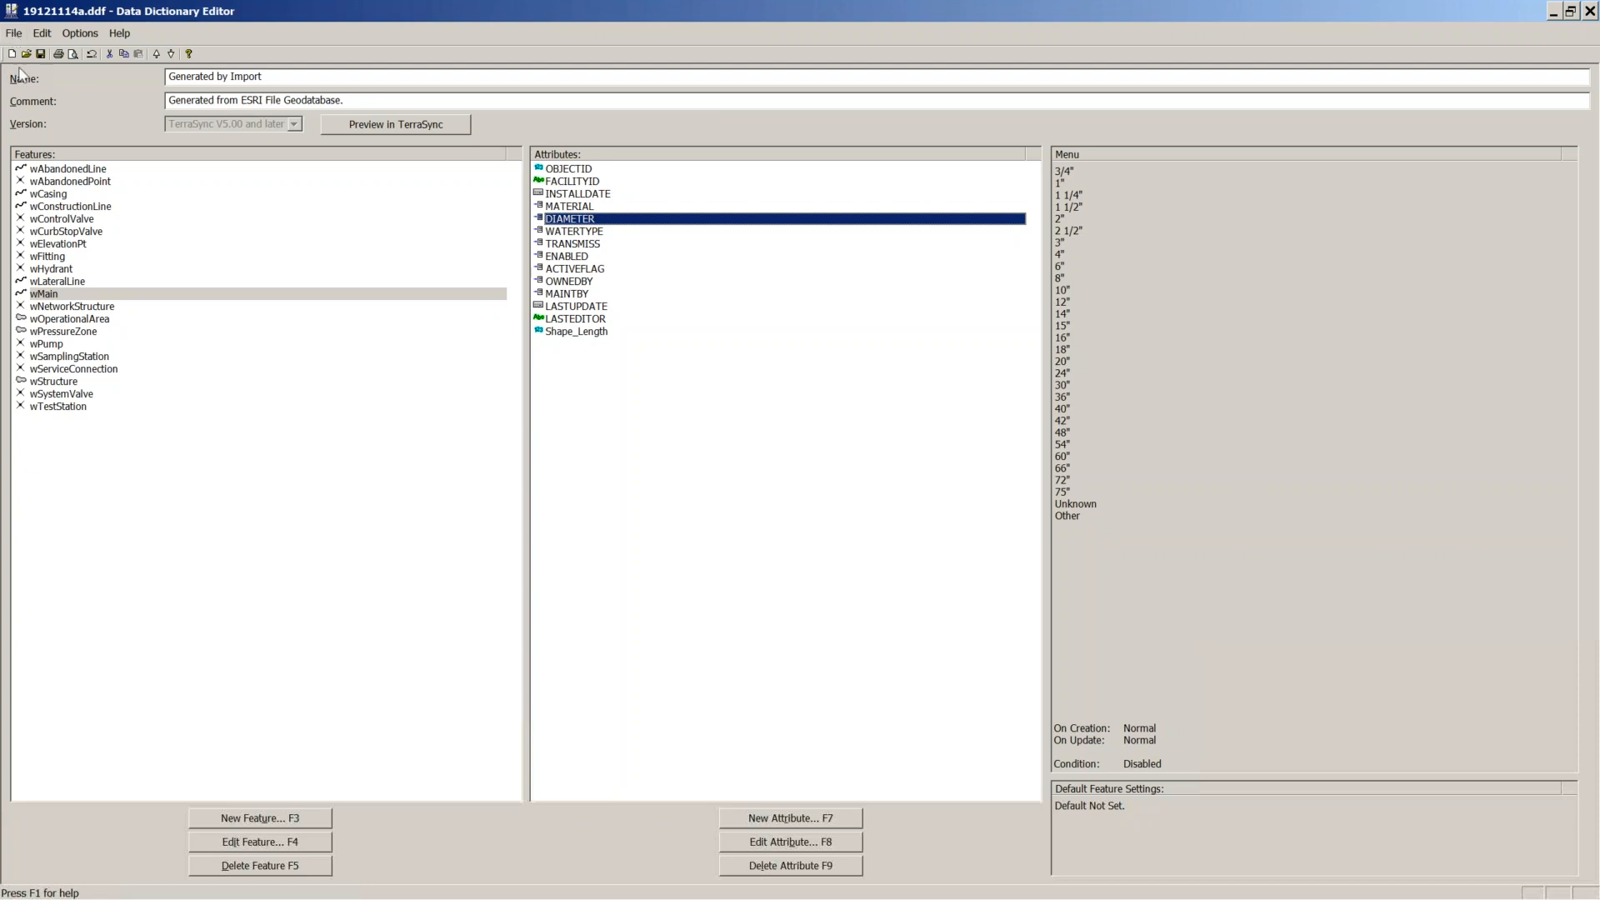
left_click(579, 232)
left_click(581, 219)
left_click(579, 232)
left_click(576, 244)
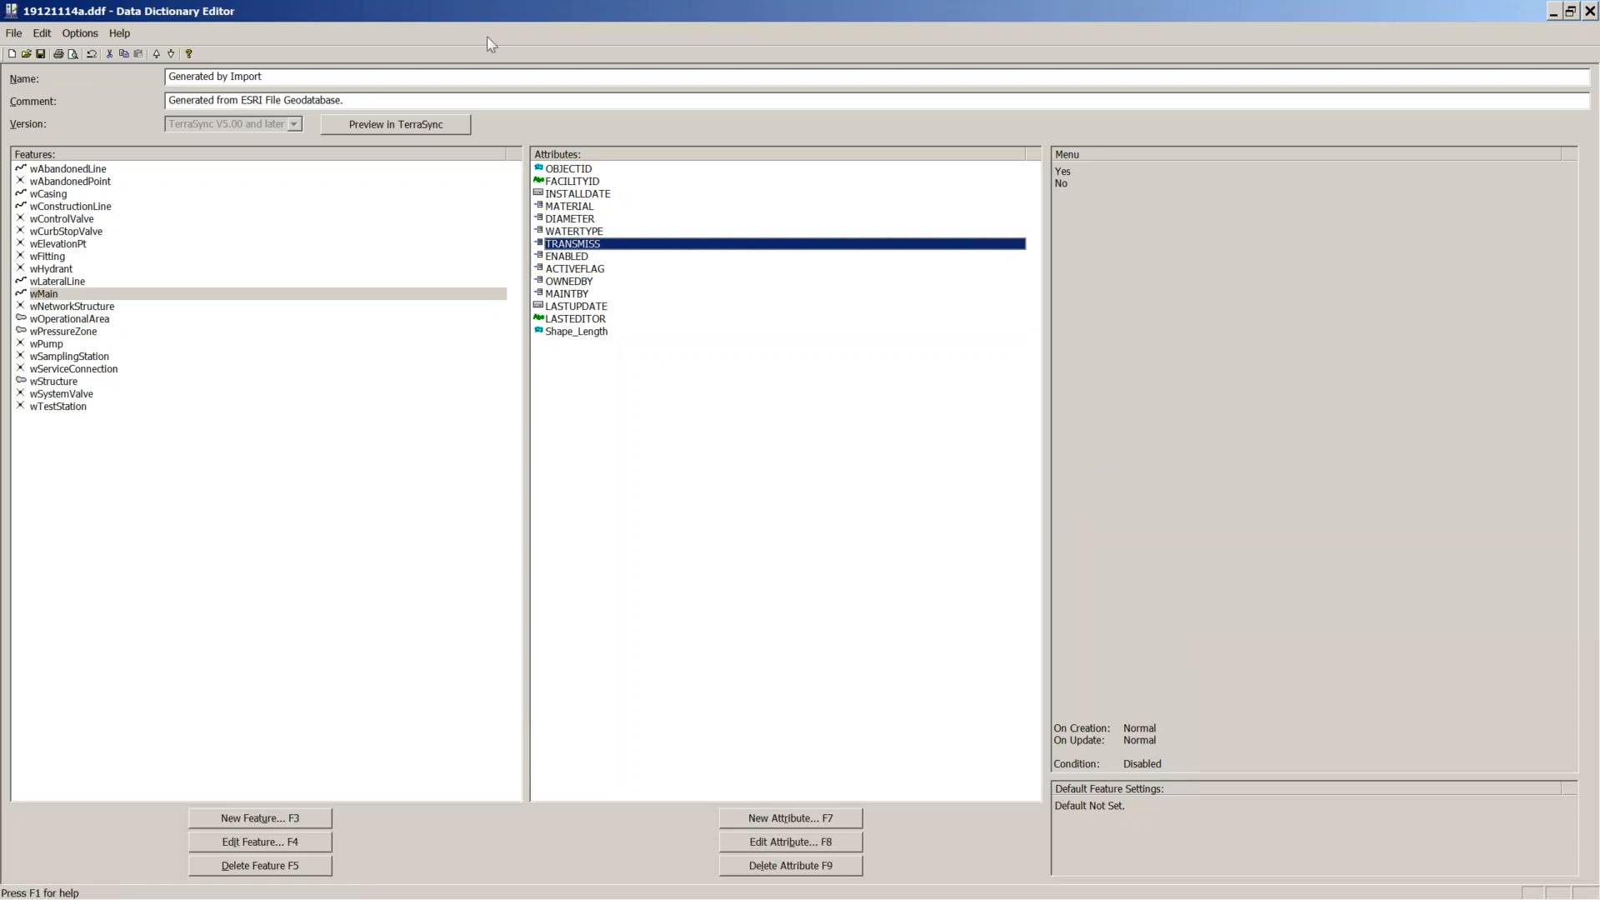
left_click(567, 233)
left_click(565, 219)
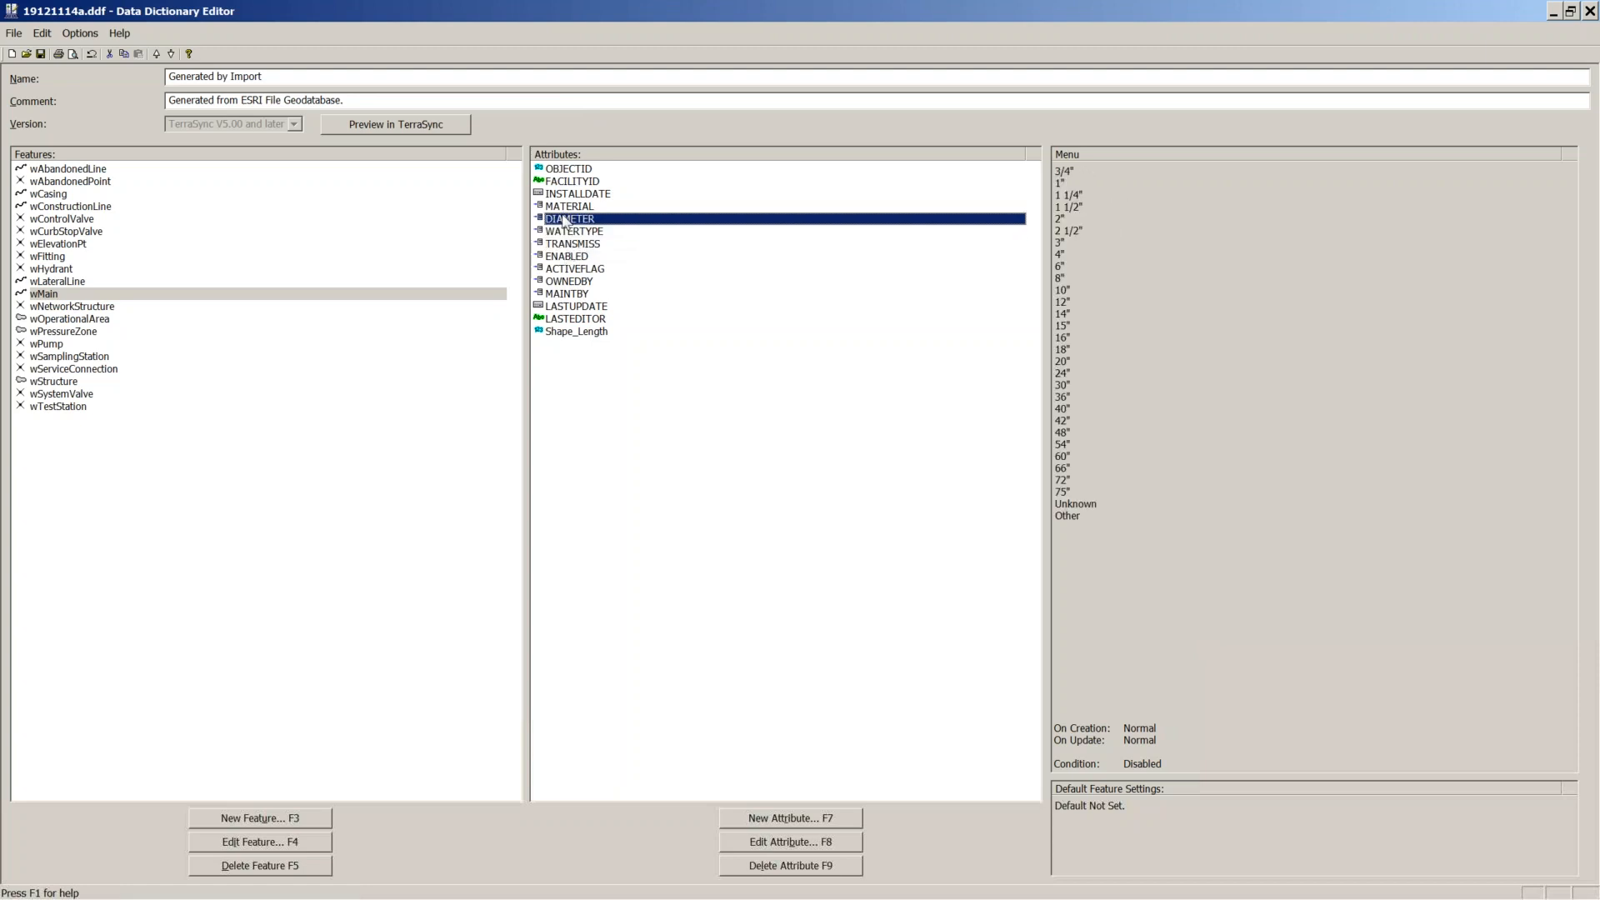
left_click(567, 207)
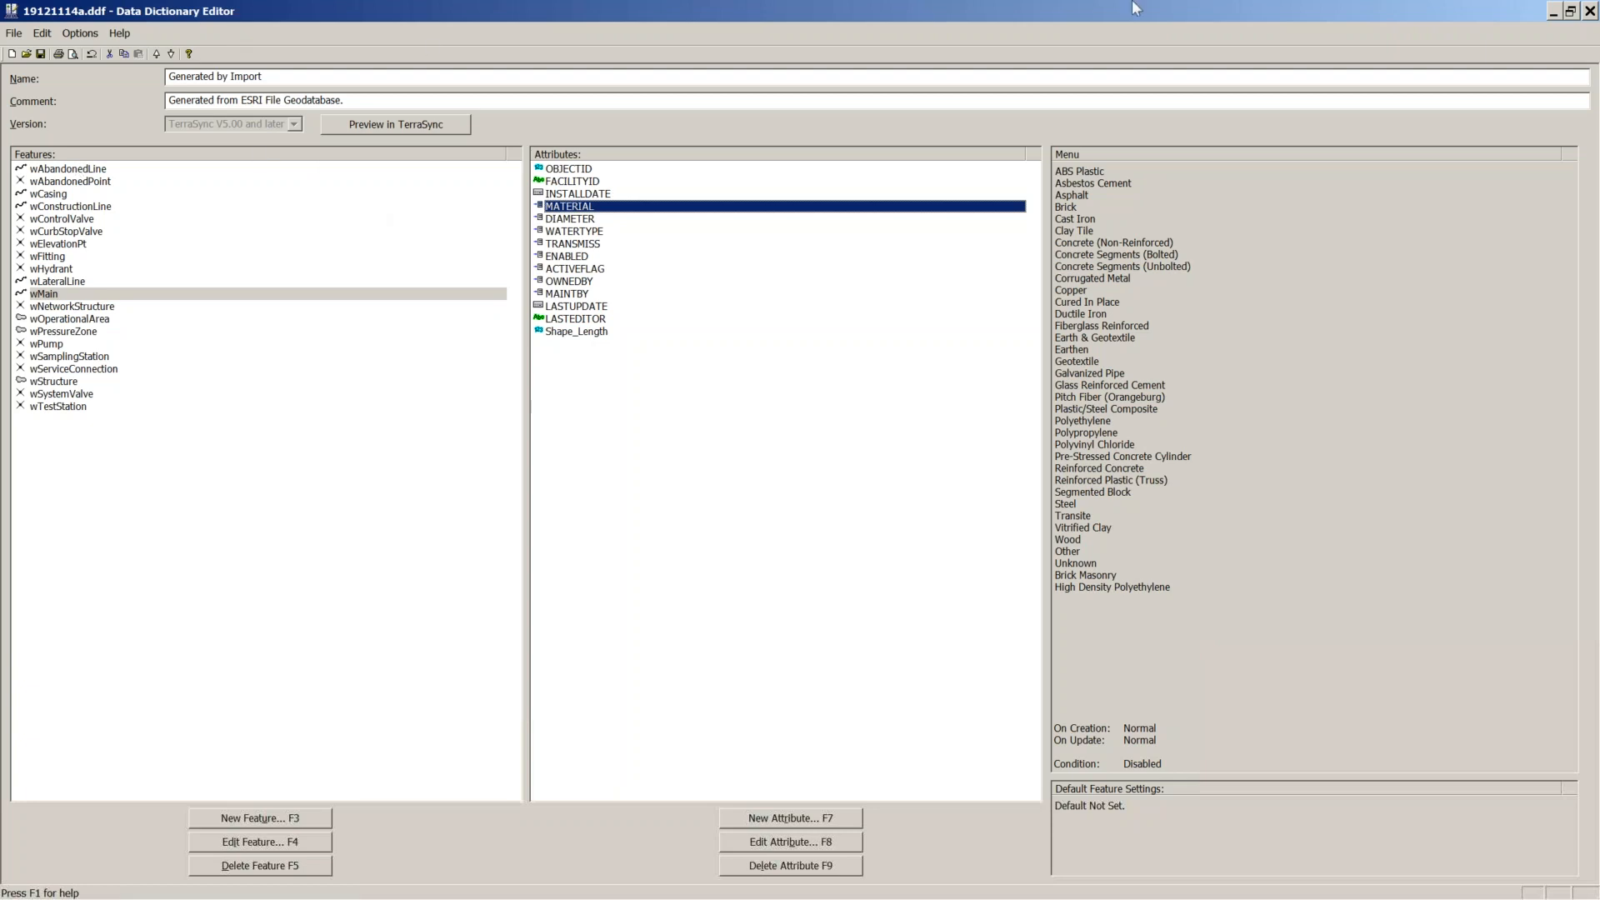
Step: Close the data dictionary 19121114a.ddf and the Test20 project folder window
left_click(1590, 11)
left_click(839, 498)
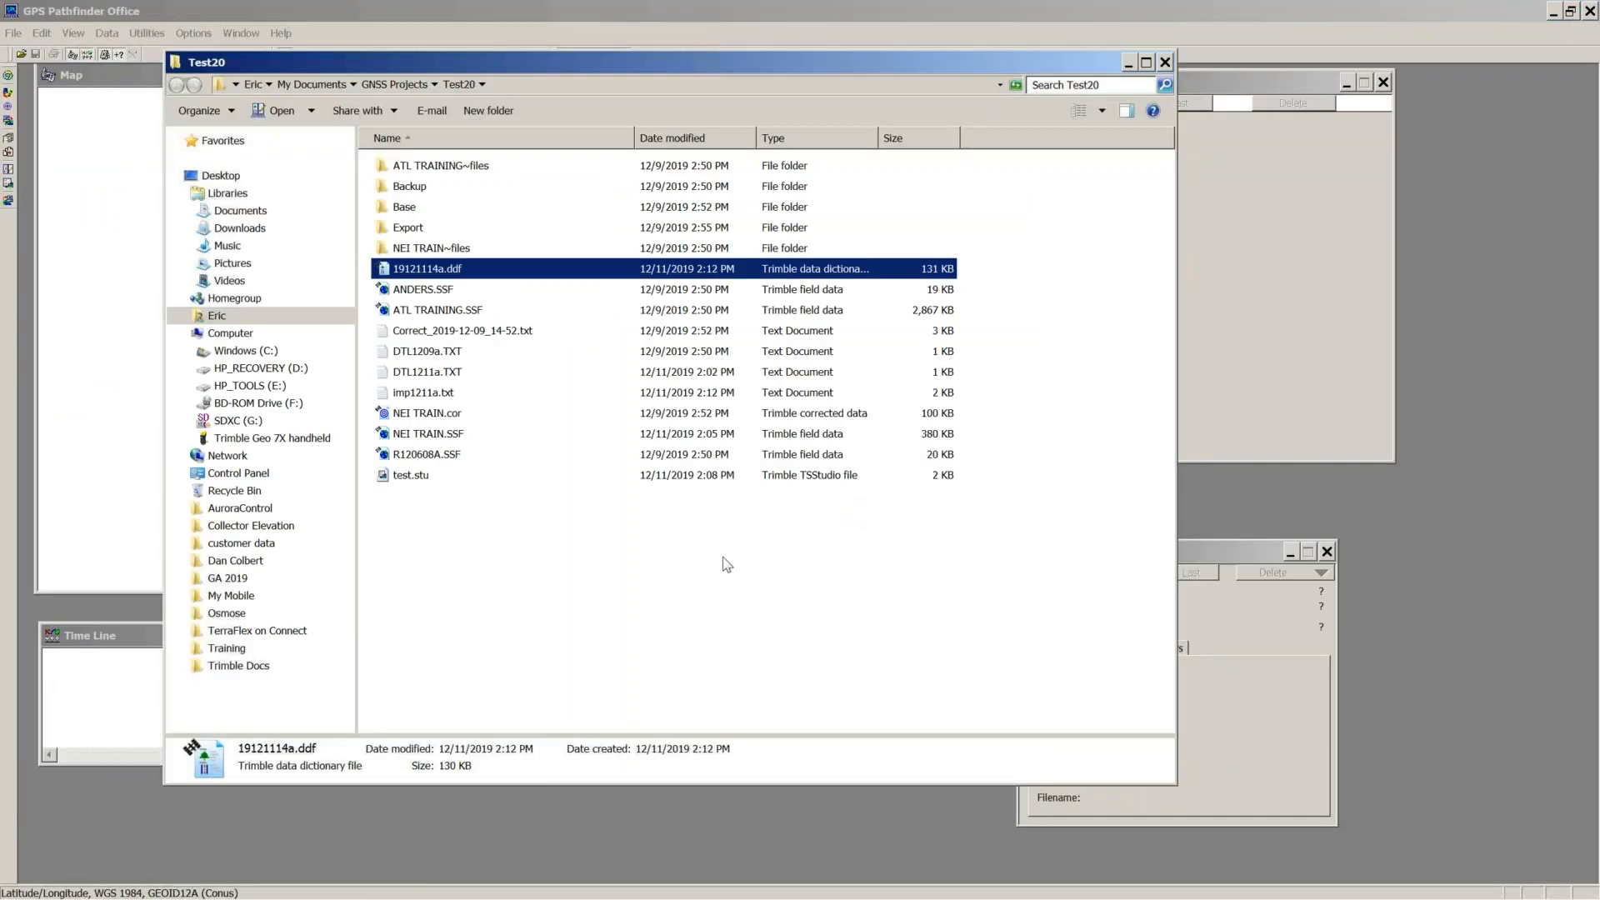
left_click(1166, 62)
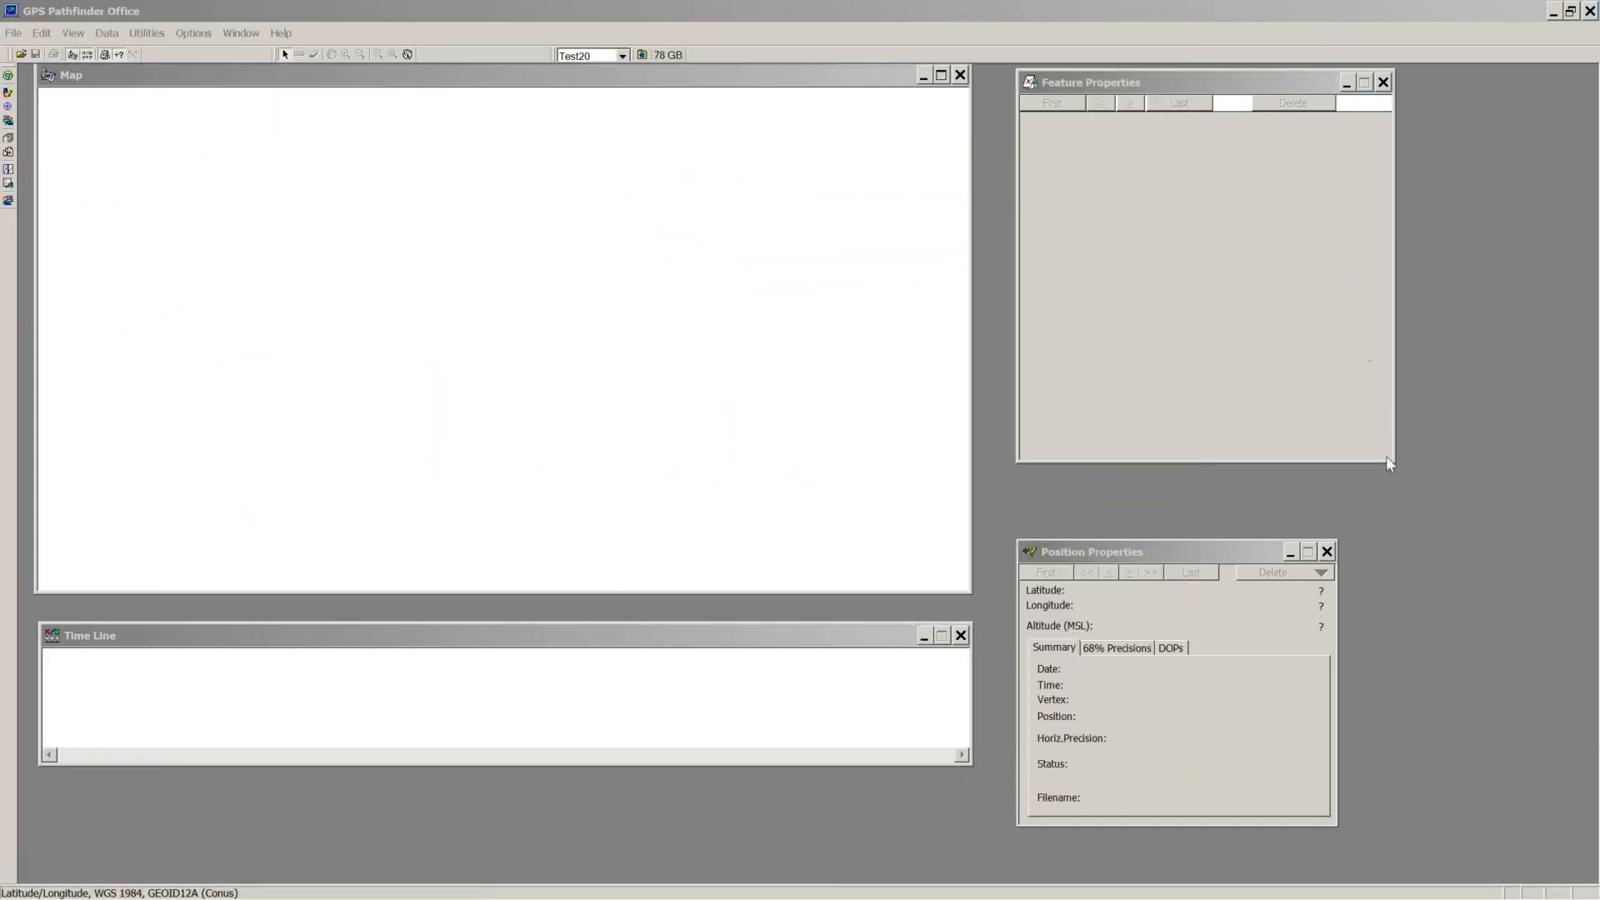
Step: Switch to the Word training outline, highlight the Field to Finish Workflow Review section for reading, and minimize the document
mouse_move(58, 897)
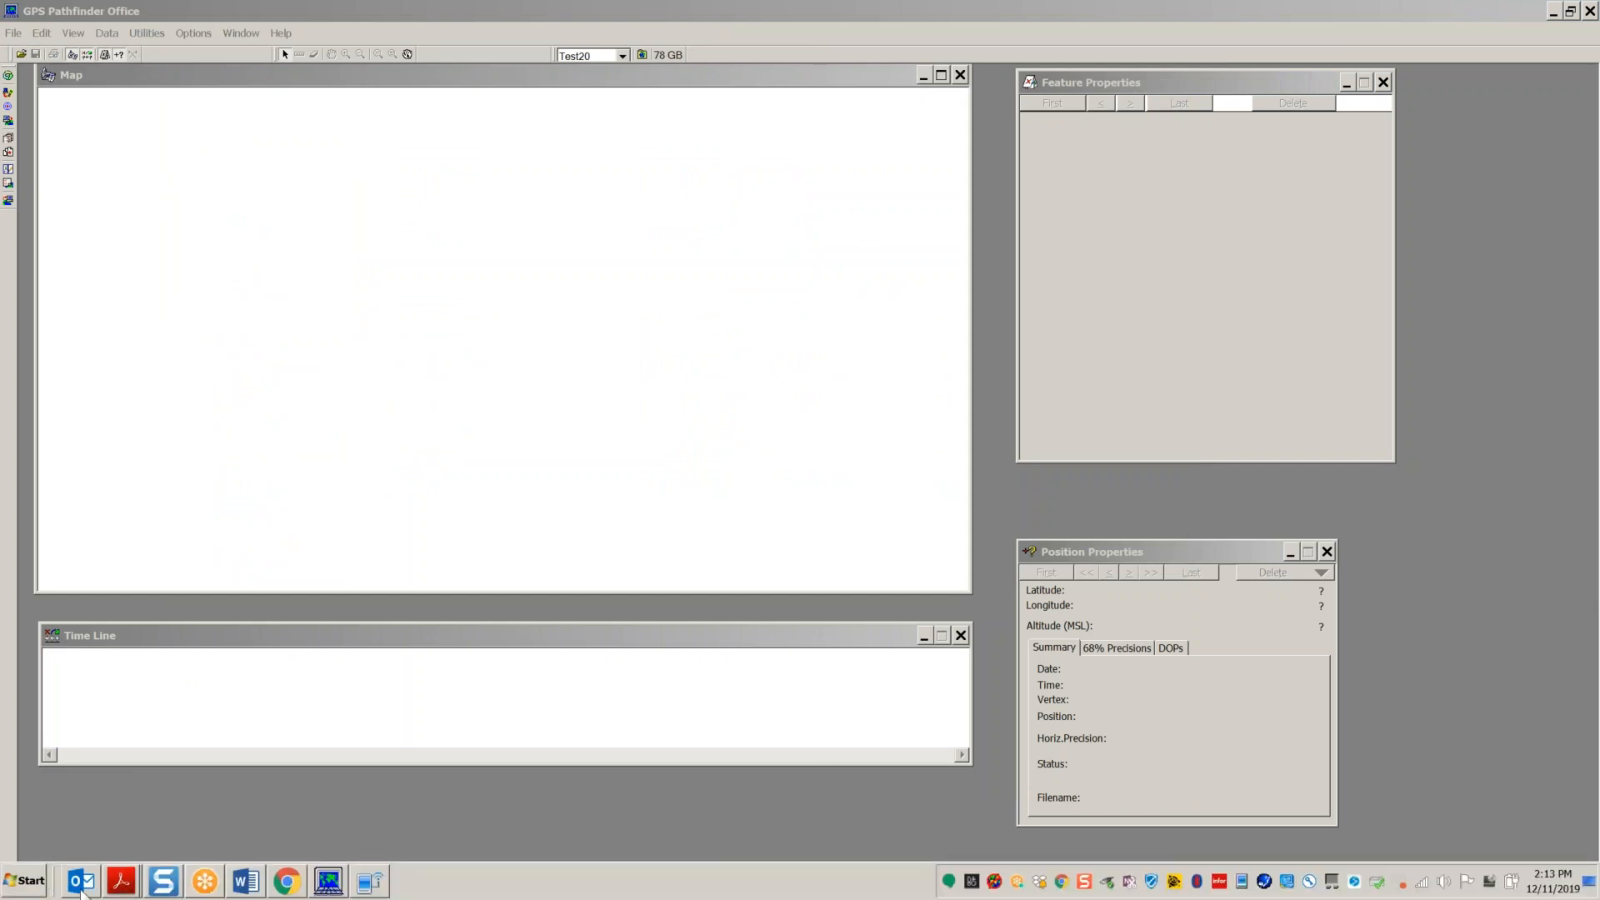
left_click(246, 881)
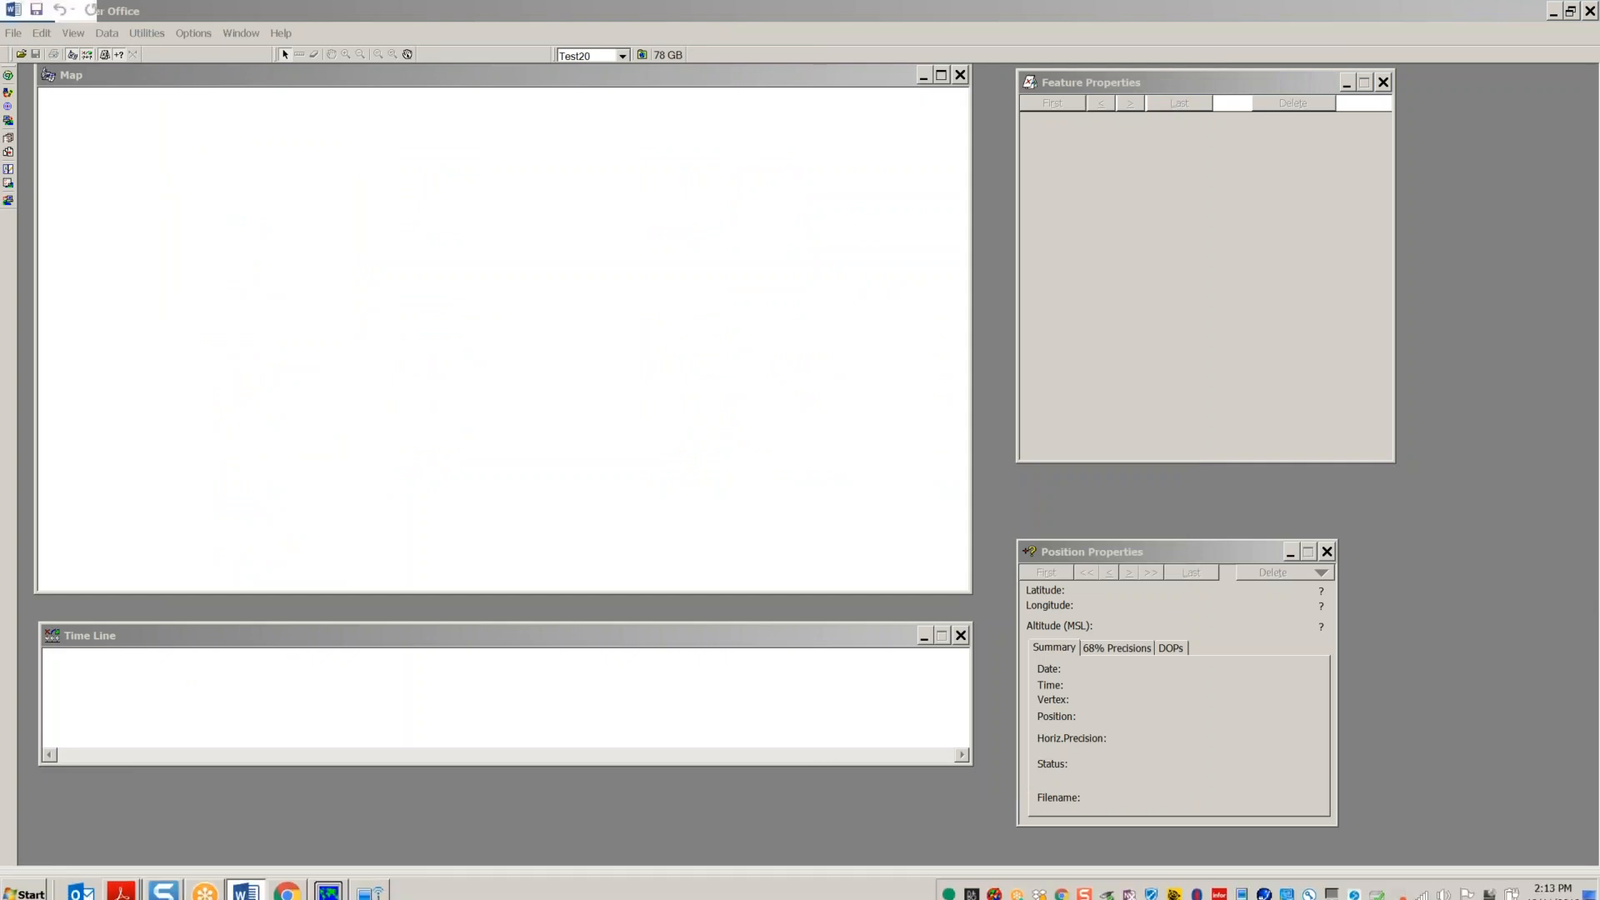
left_click_drag(714, 465, 493, 339)
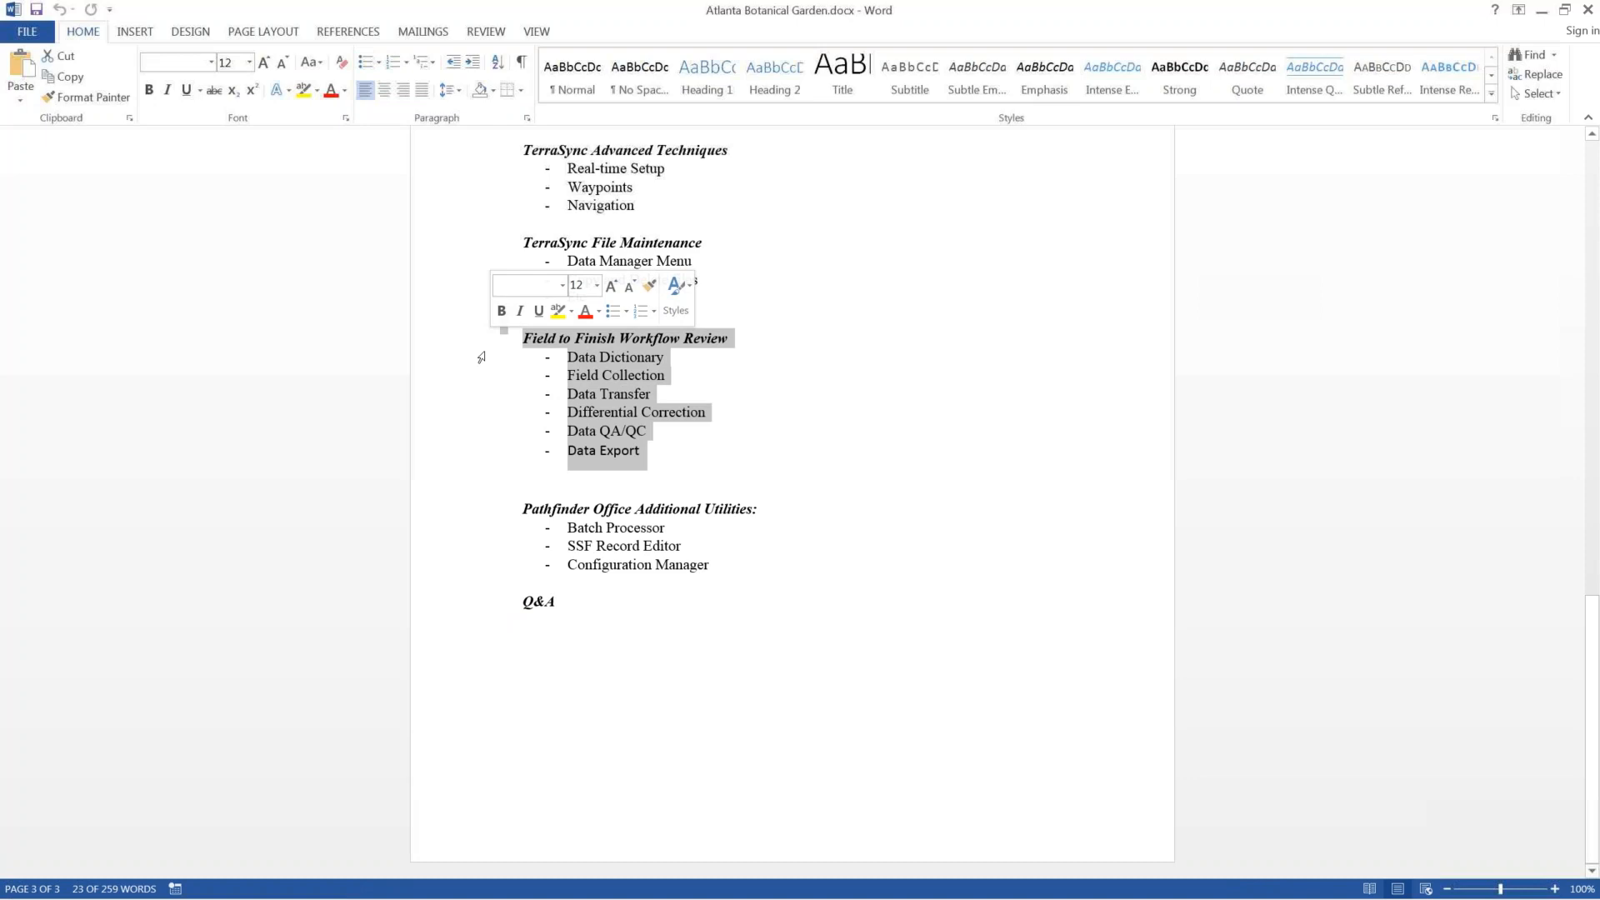
mouse_move(627, 898)
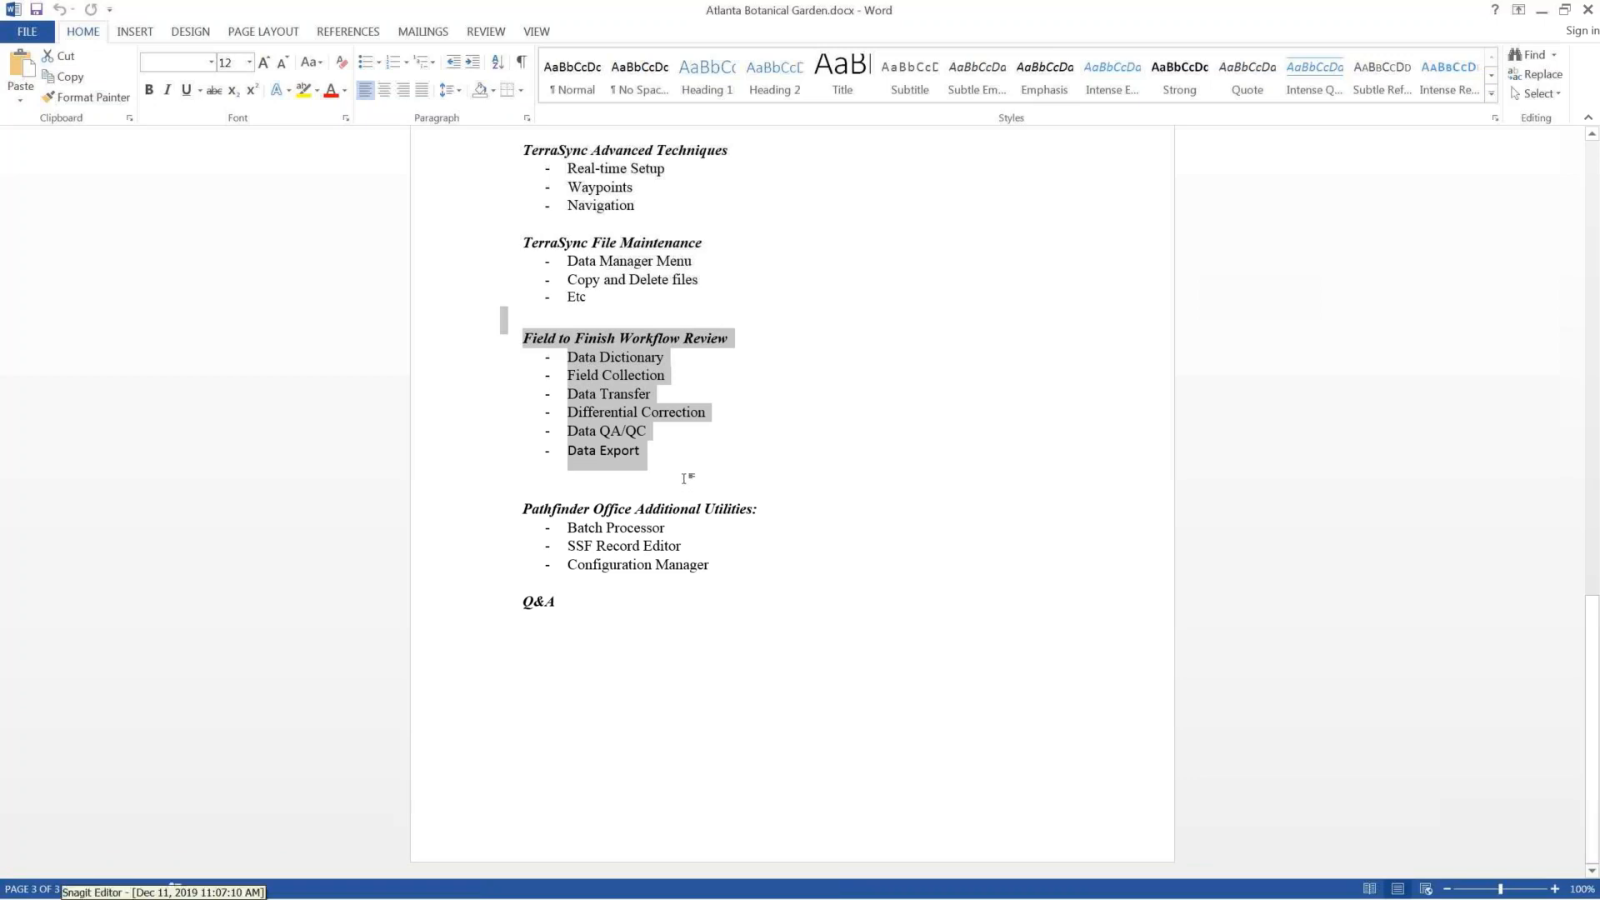
left_click_drag(656, 459, 499, 337)
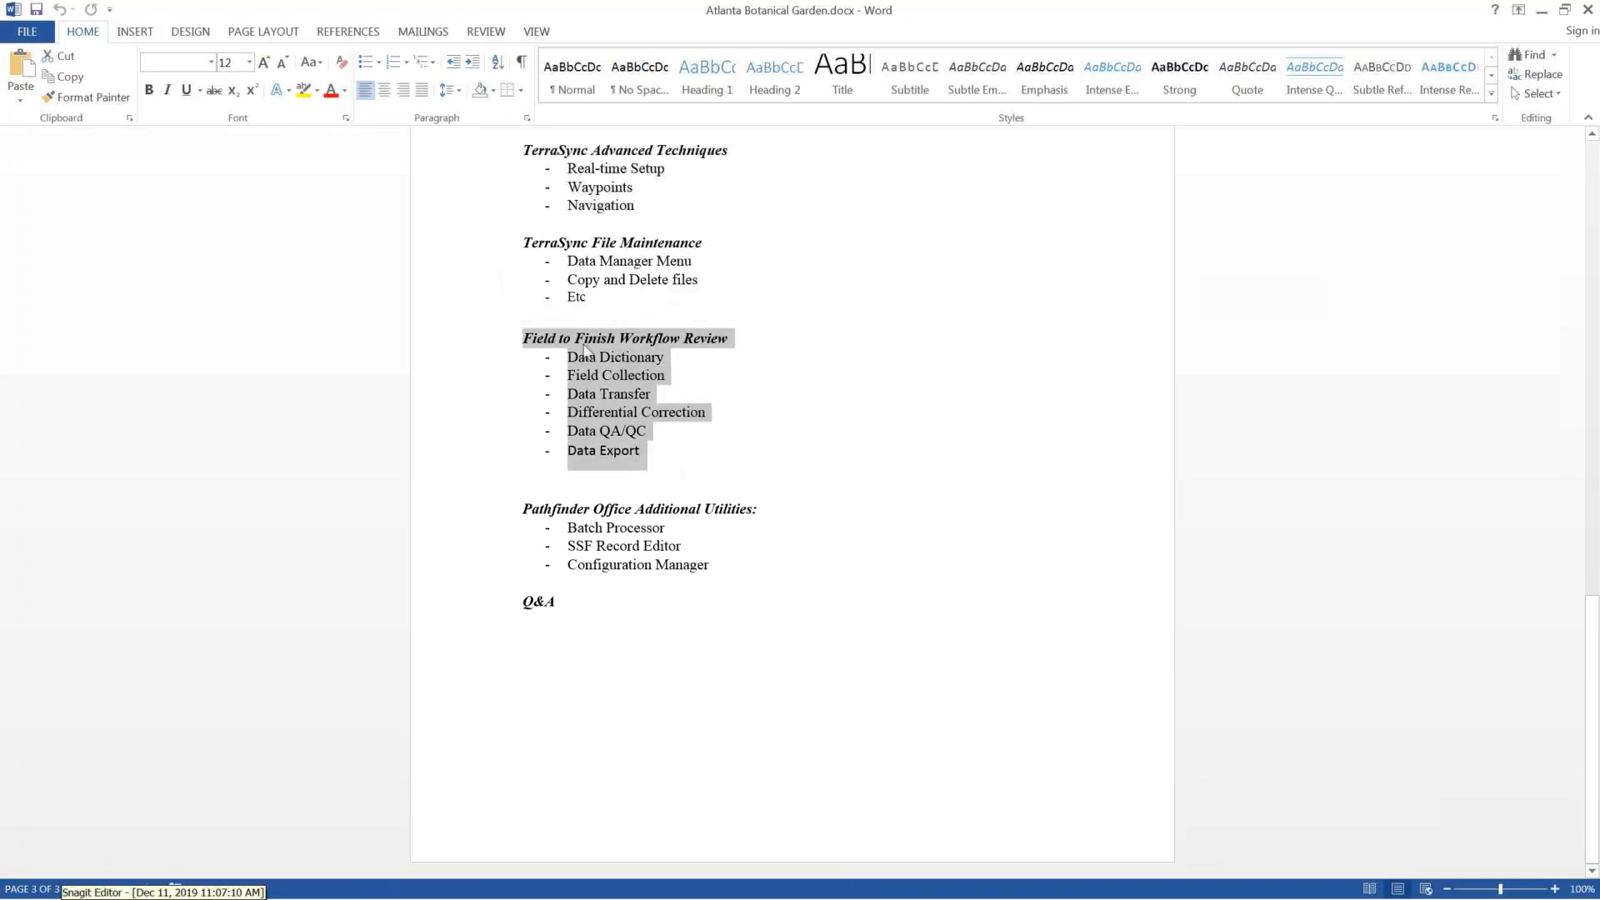
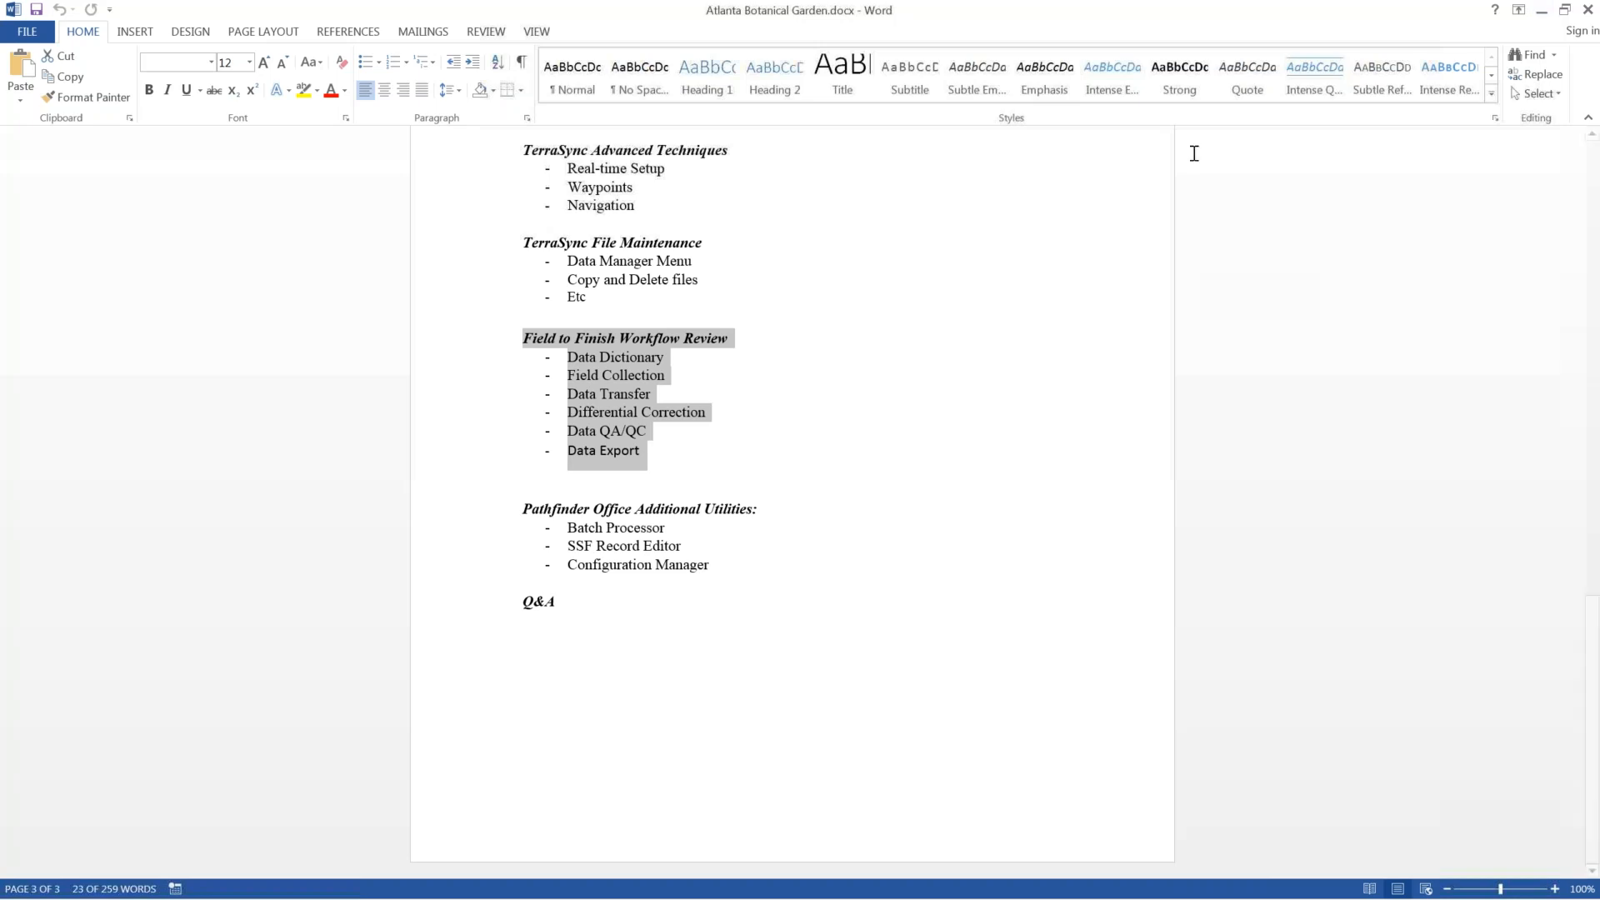
left_click(1541, 10)
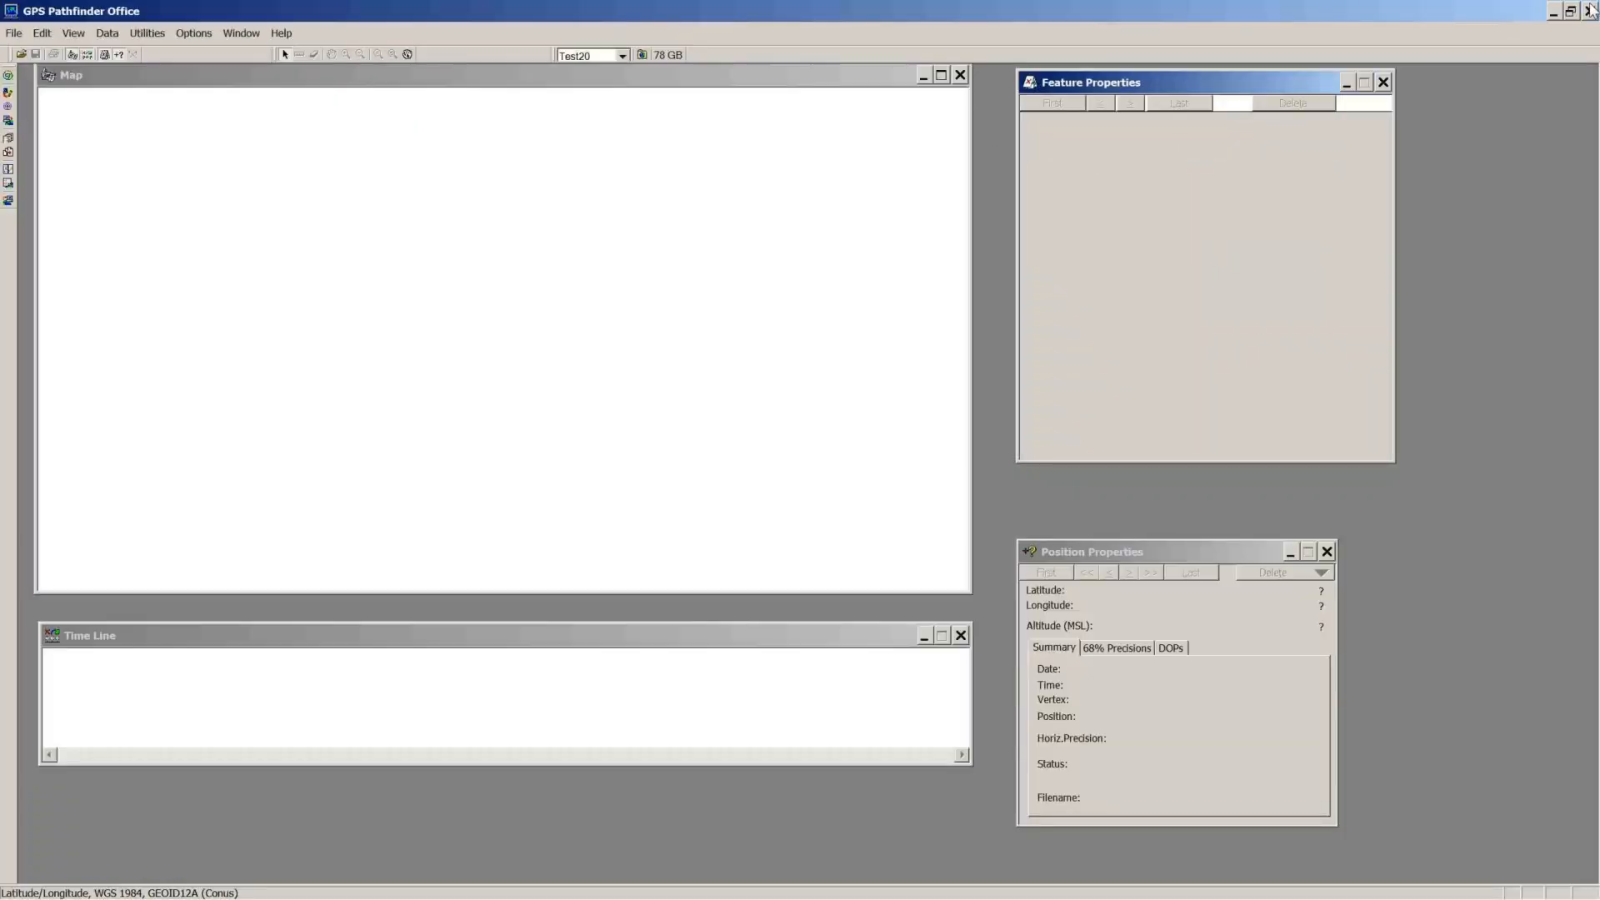
Step: Close GPS Pathfinder Office and launch it again to reach the project selection
left_click(1590, 11)
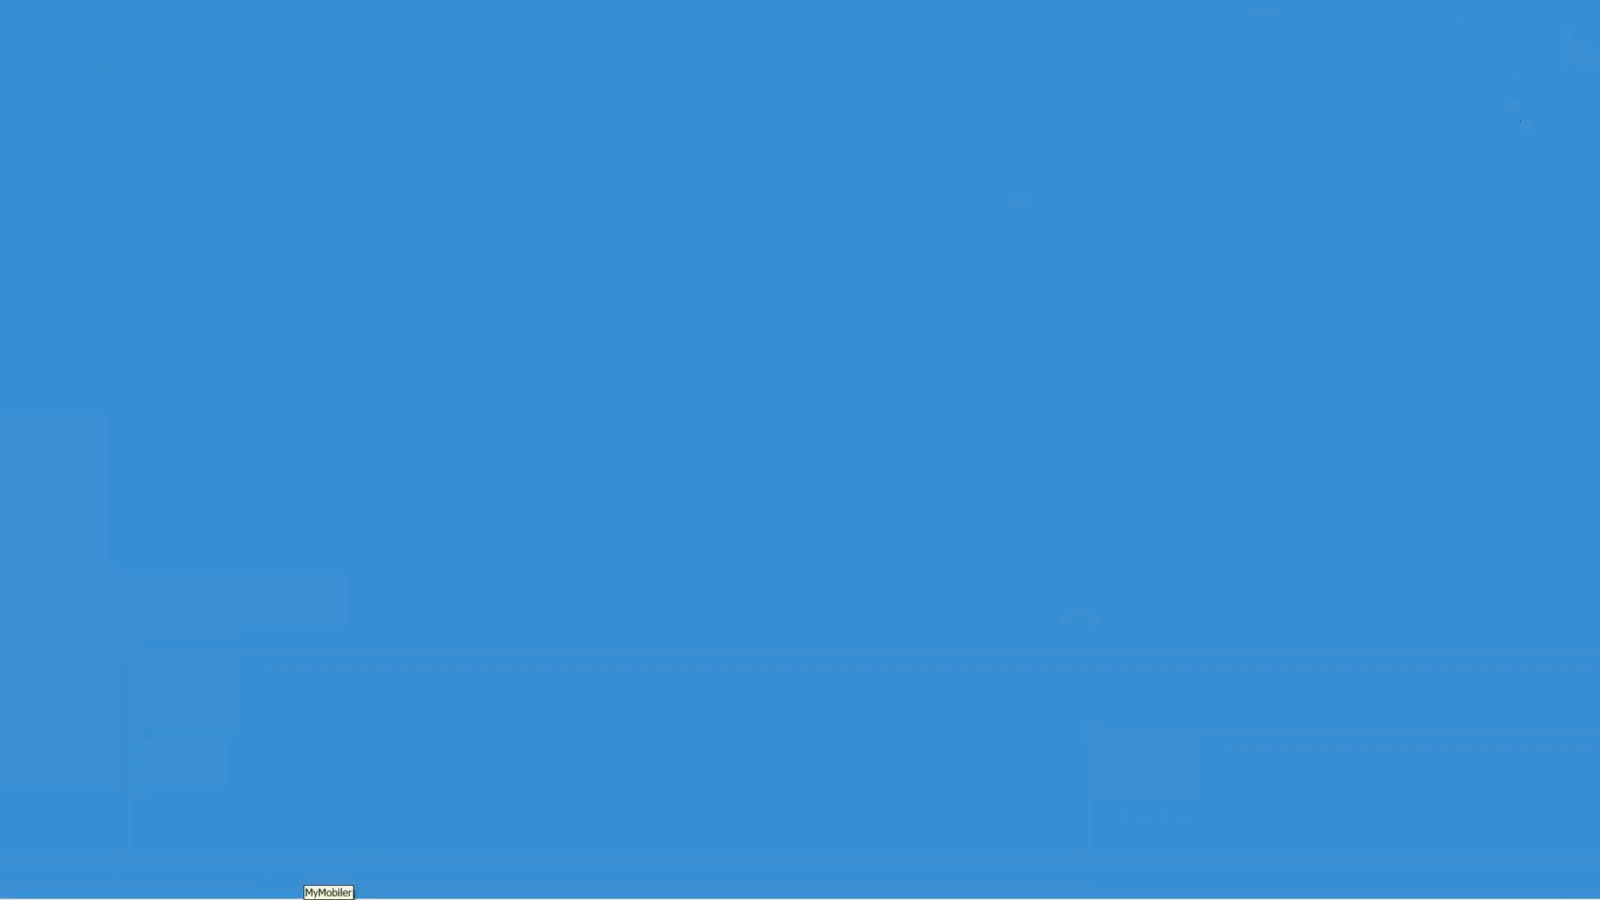
left_click(25, 881)
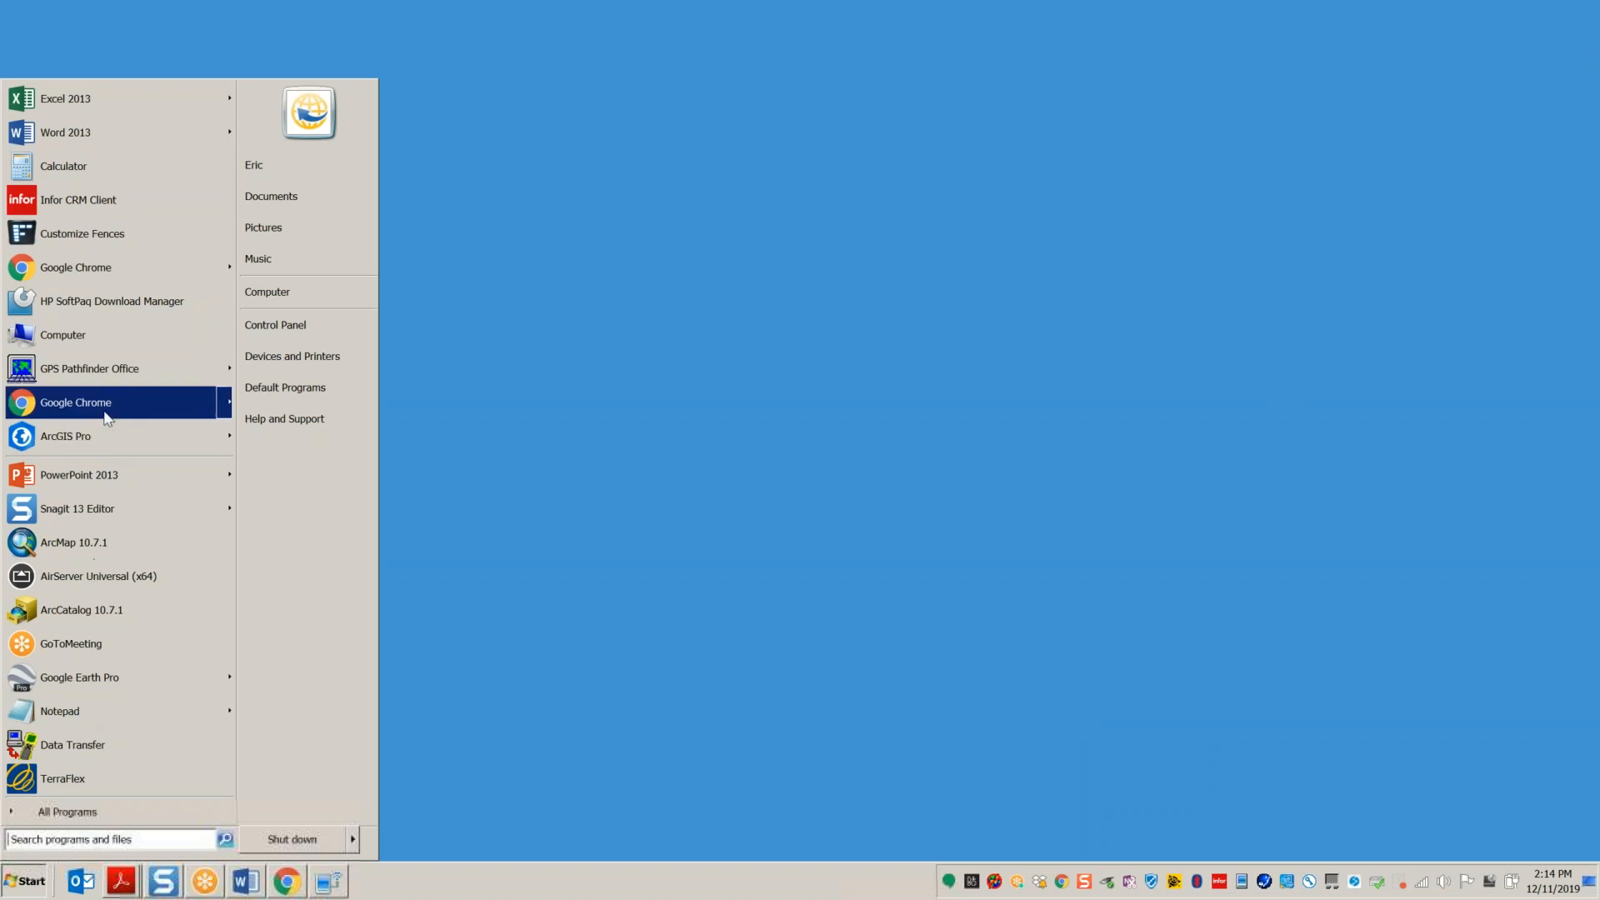
mouse_move(111, 368)
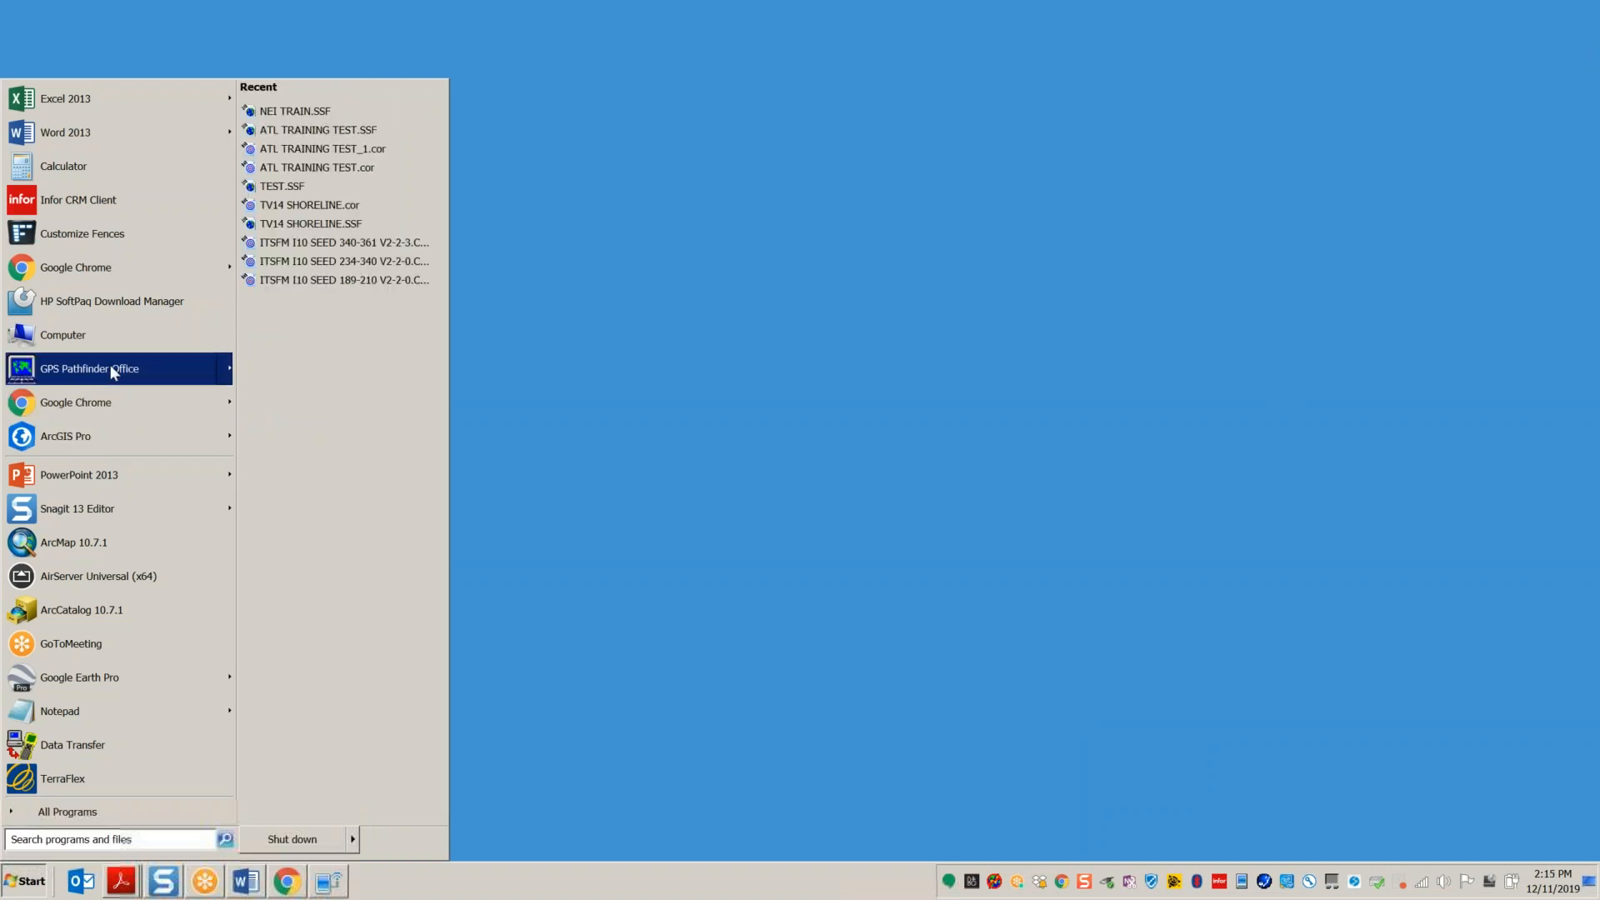
left_click(162, 364)
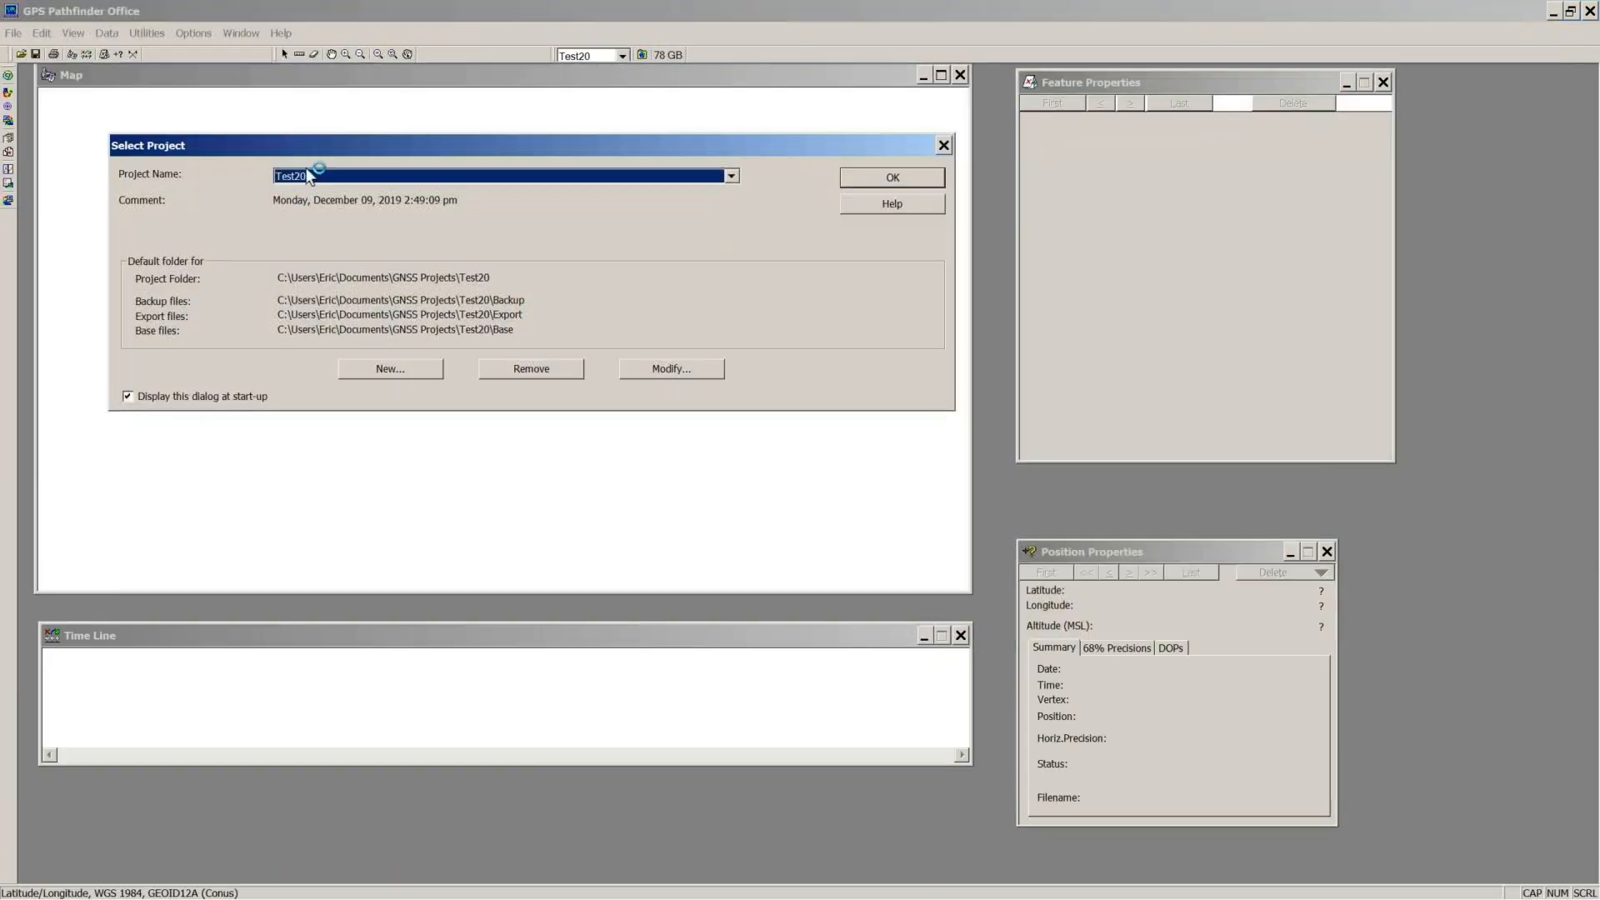
Step: Create a new project named Training Final with the default backup, export and base folders, and open it
left_click(390, 369)
type("Training")
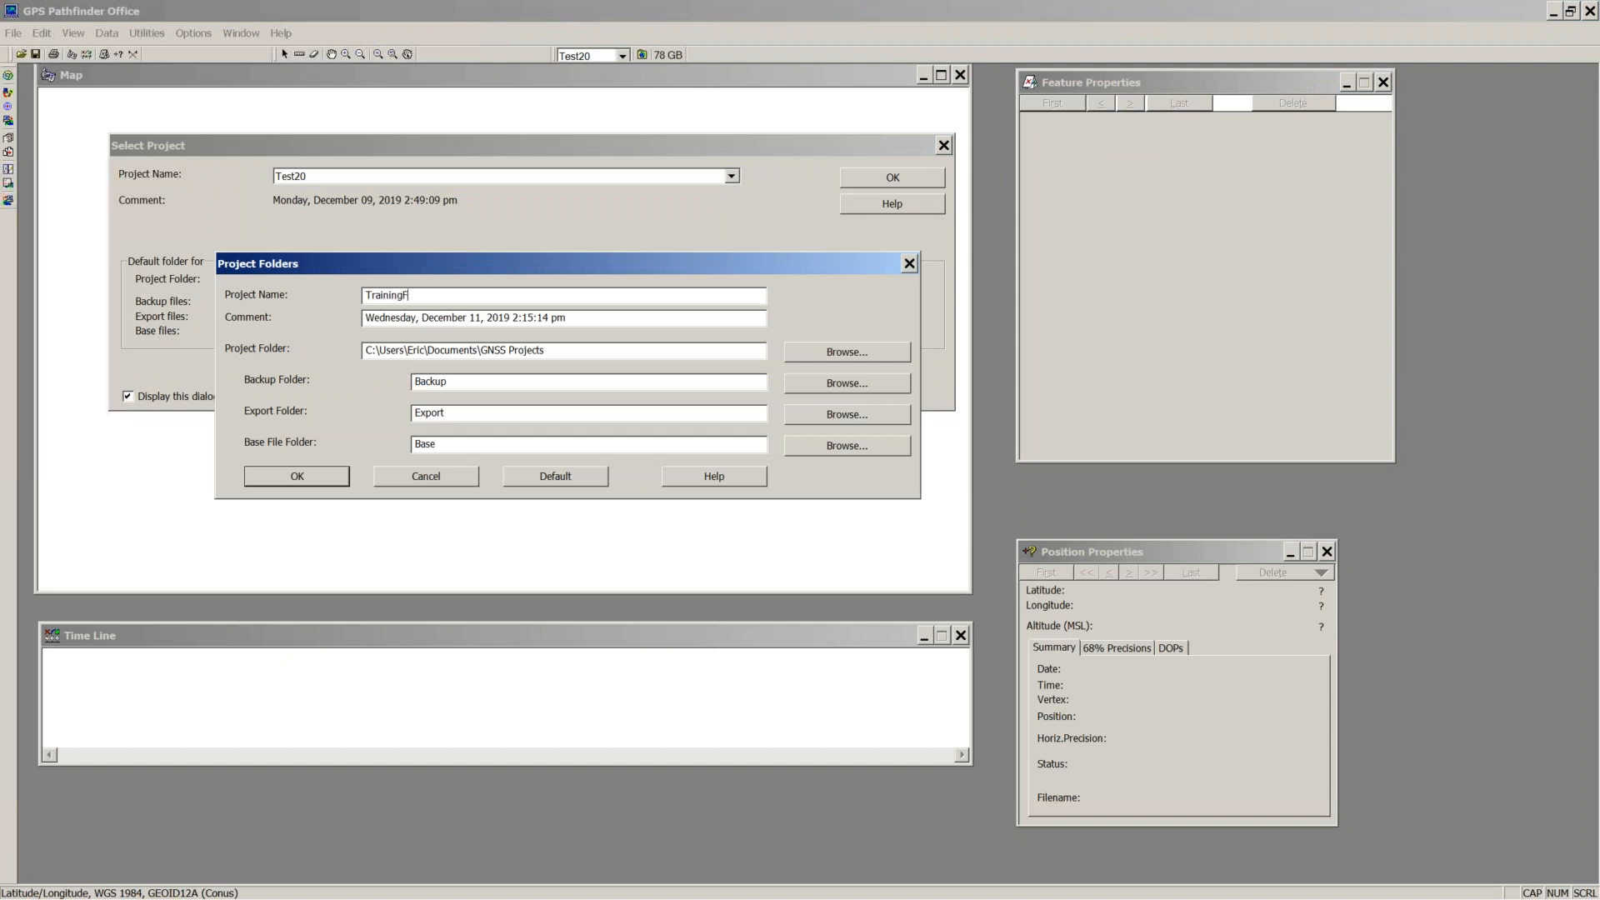
type(" Fin")
key("Tab")
left_click(292, 482)
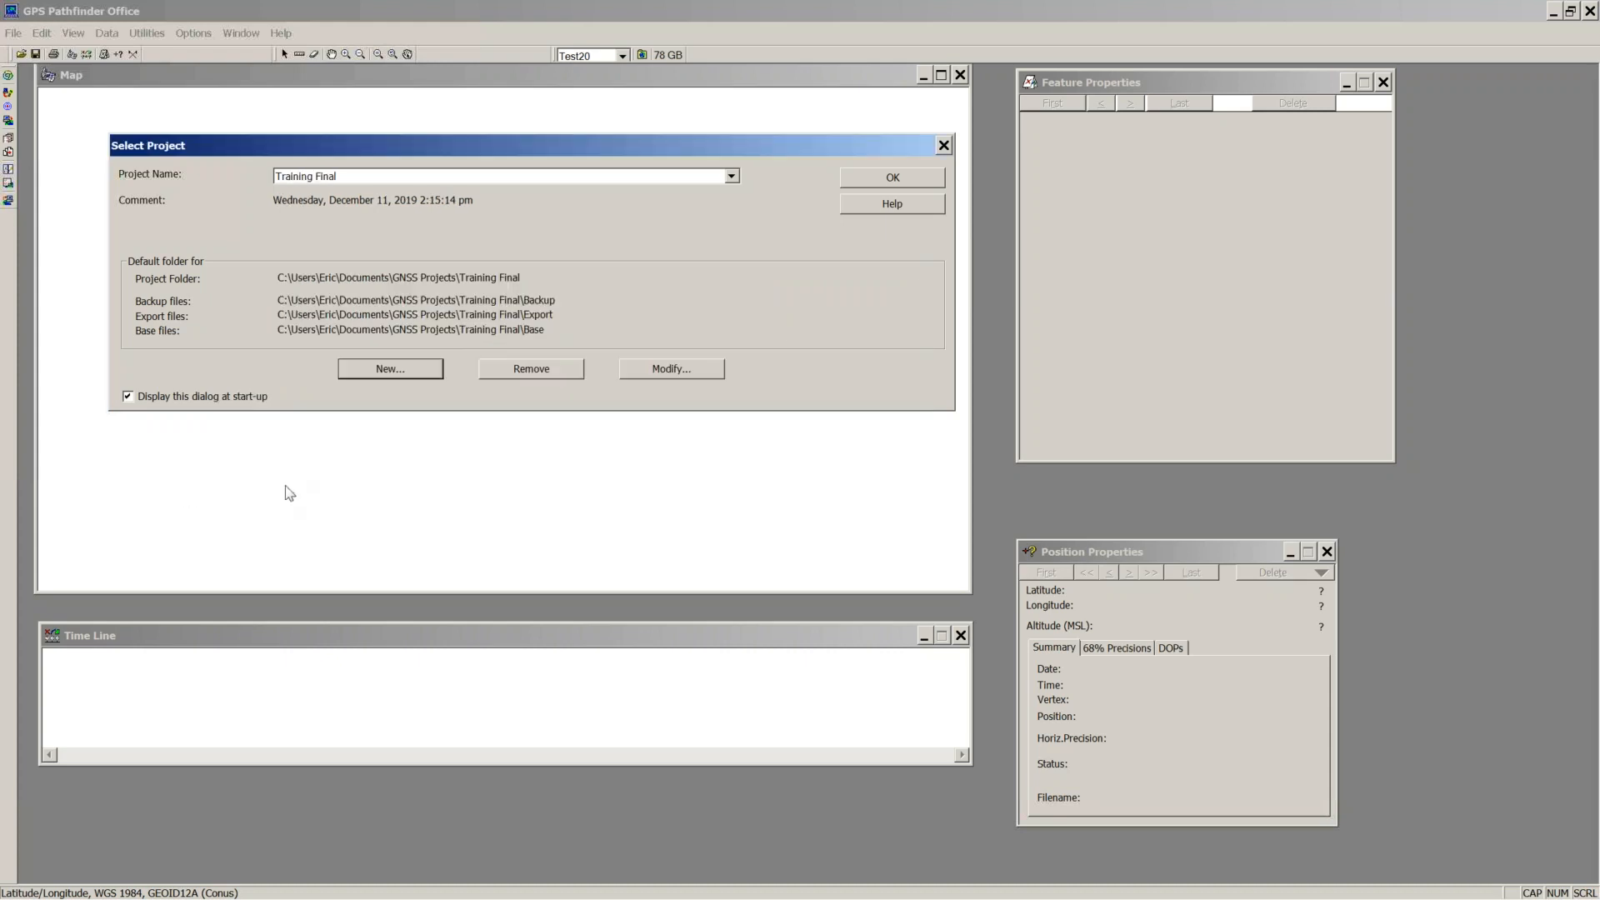
left_click(892, 179)
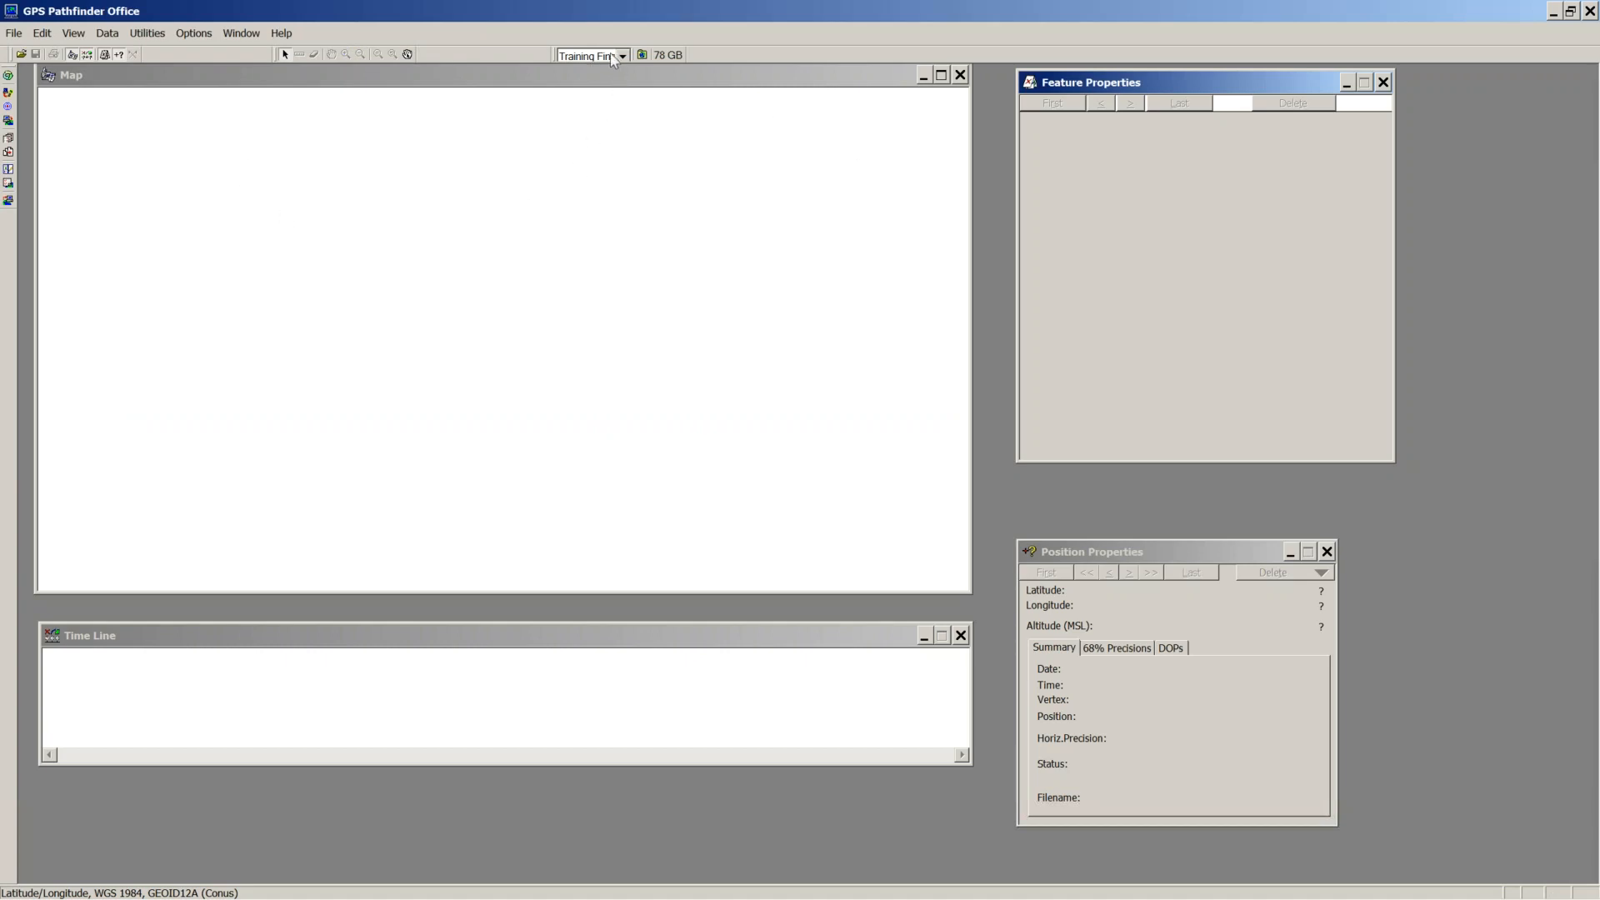
Step: Close the Map, Time Line, Feature Properties and Position Properties windows
left_click(960, 74)
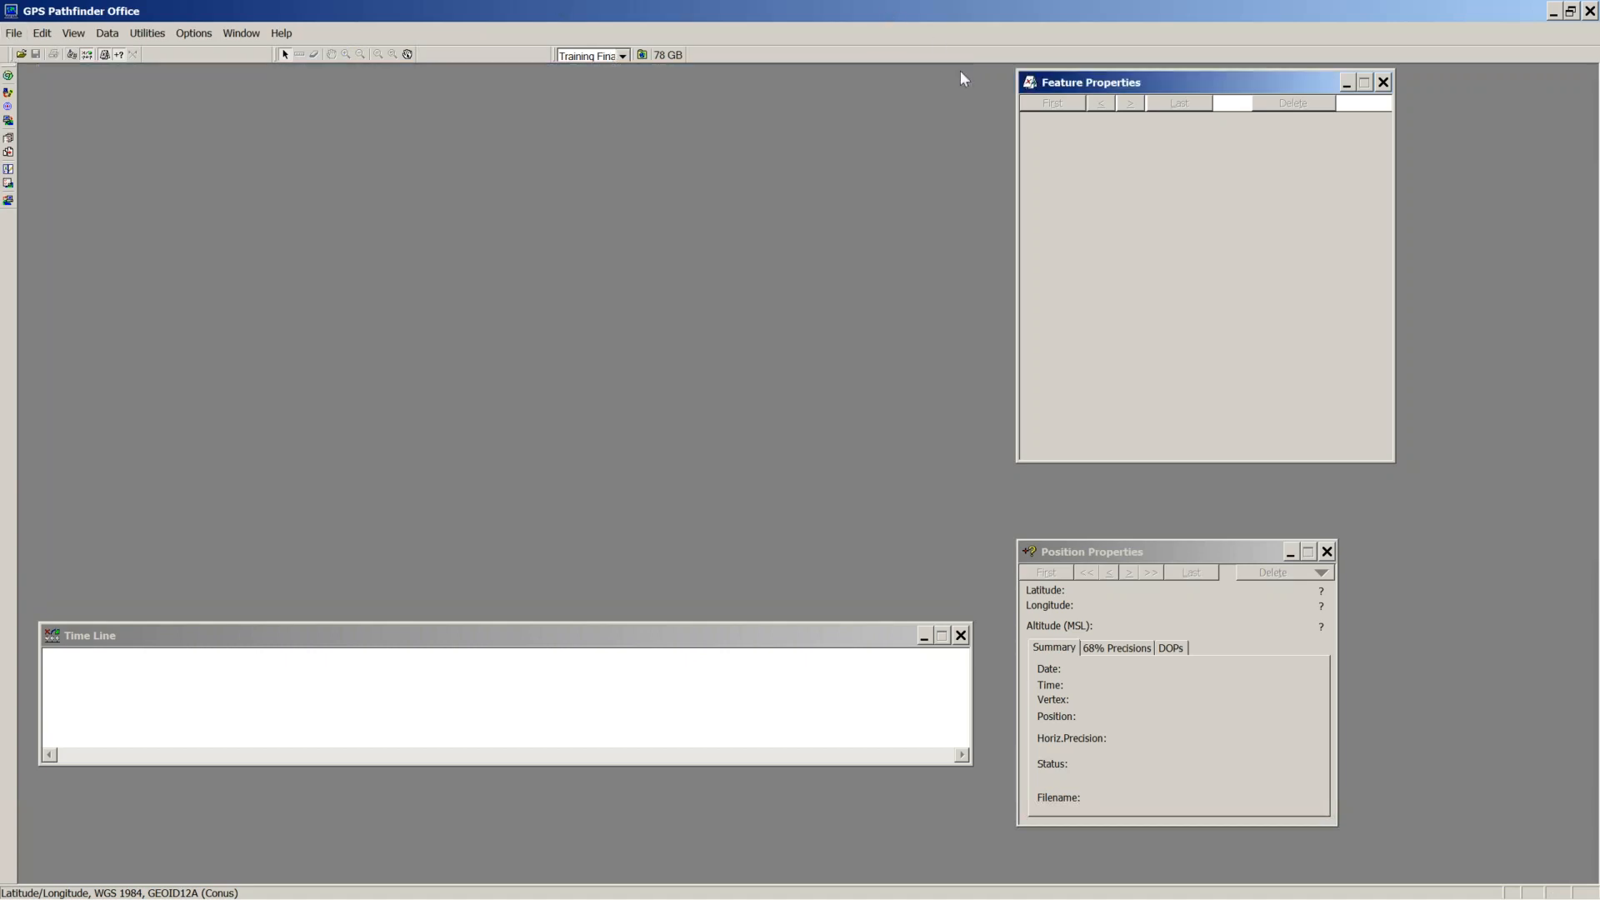
left_click(960, 636)
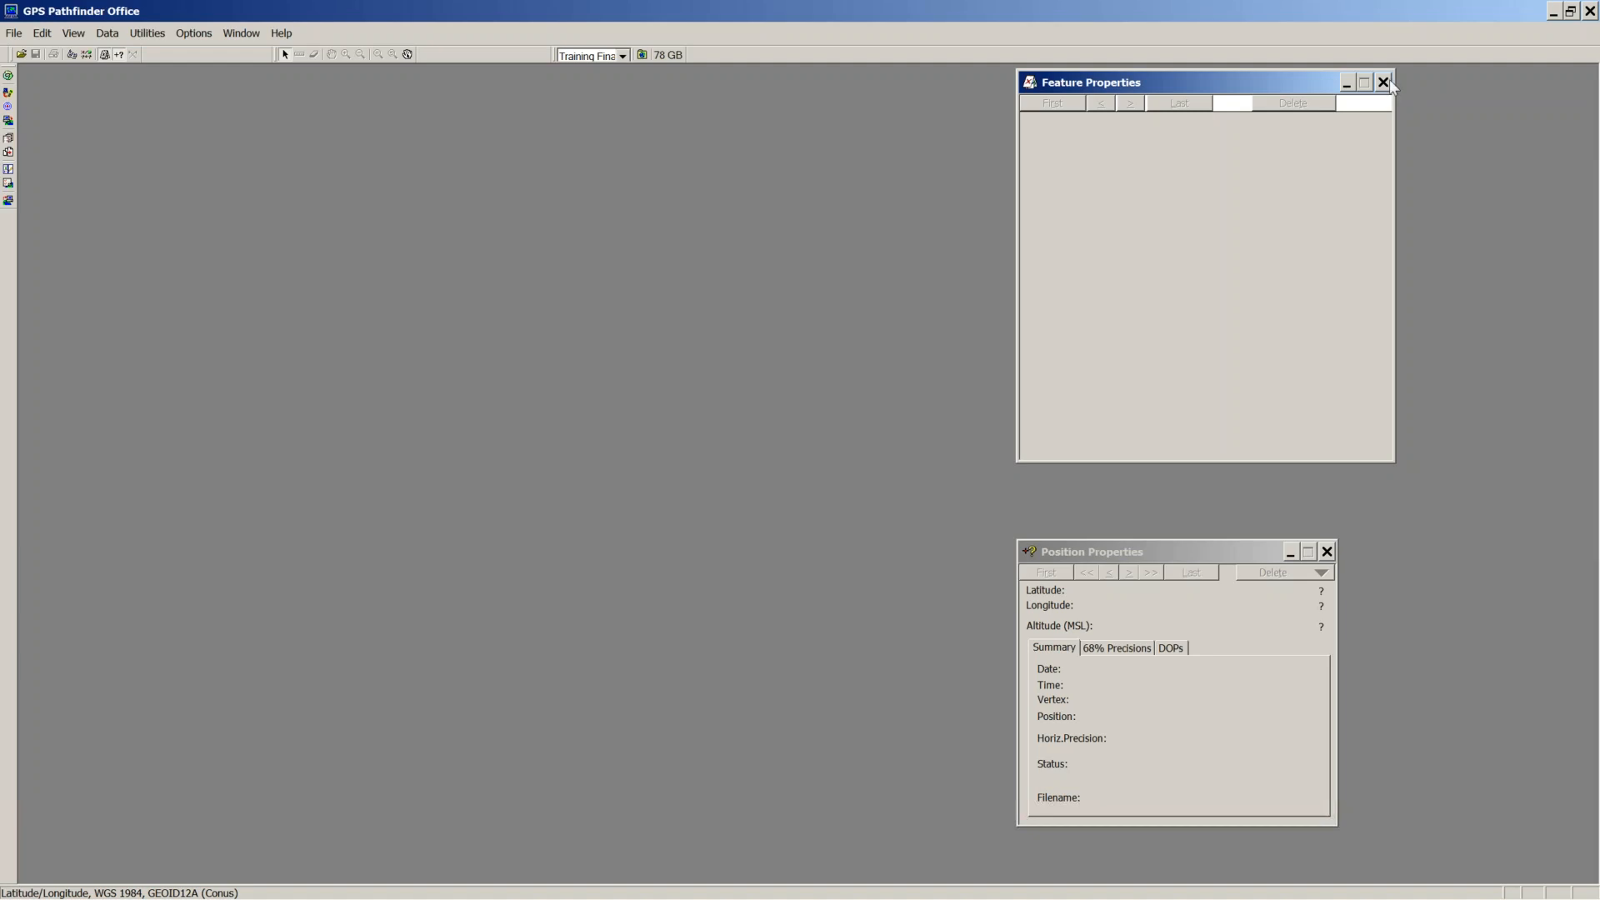
left_click(1385, 82)
left_click(1327, 552)
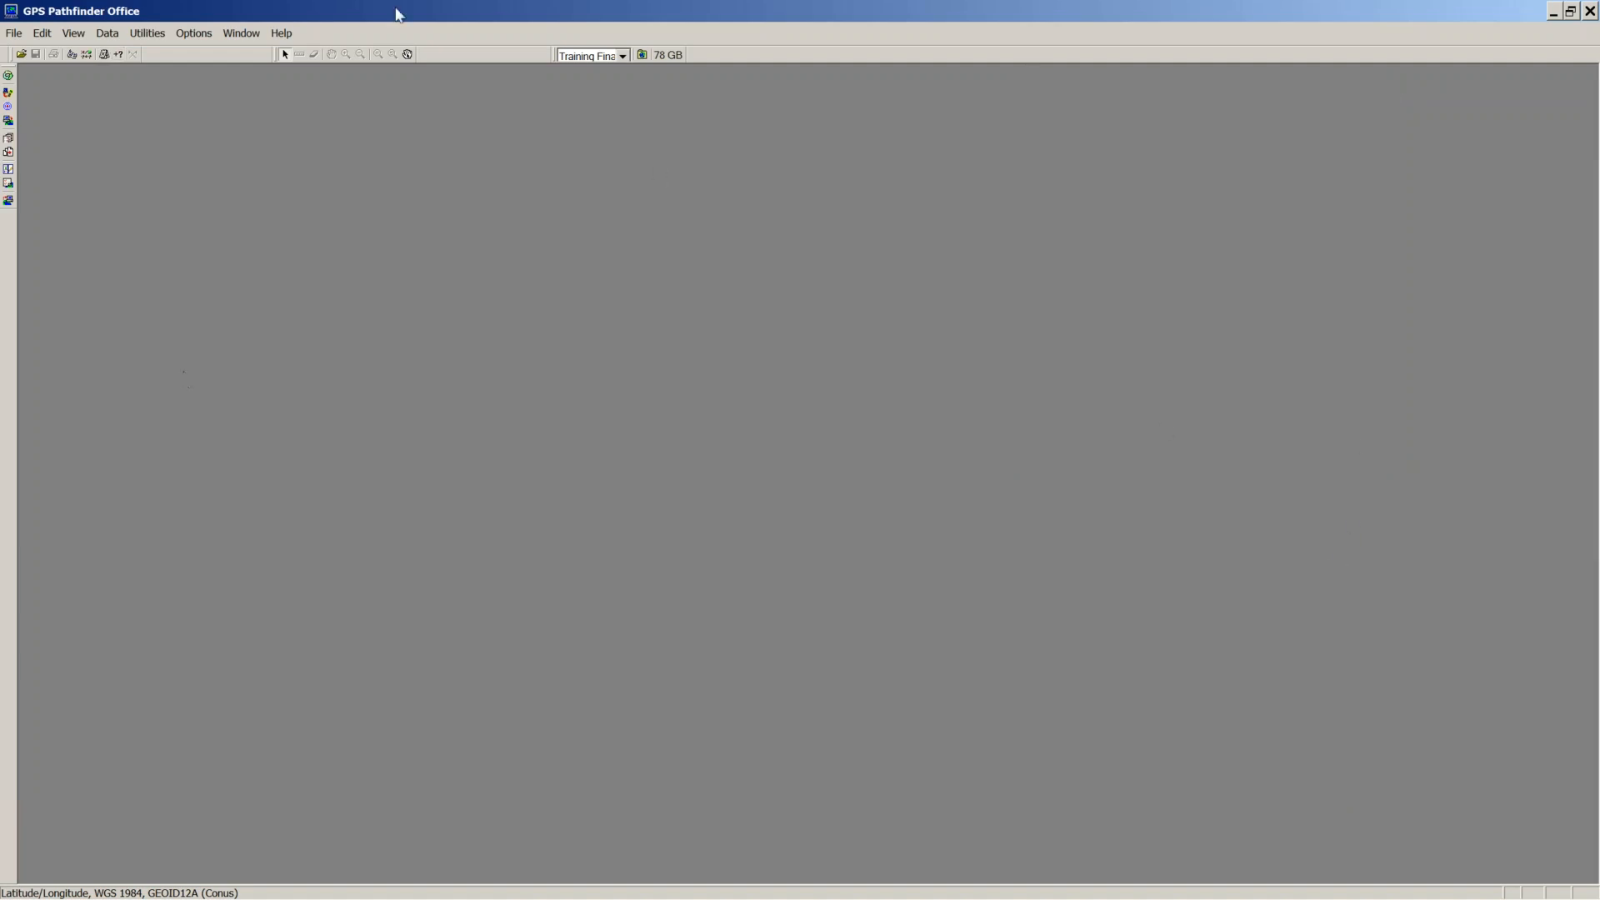
left_click(73, 35)
mouse_move(97, 40)
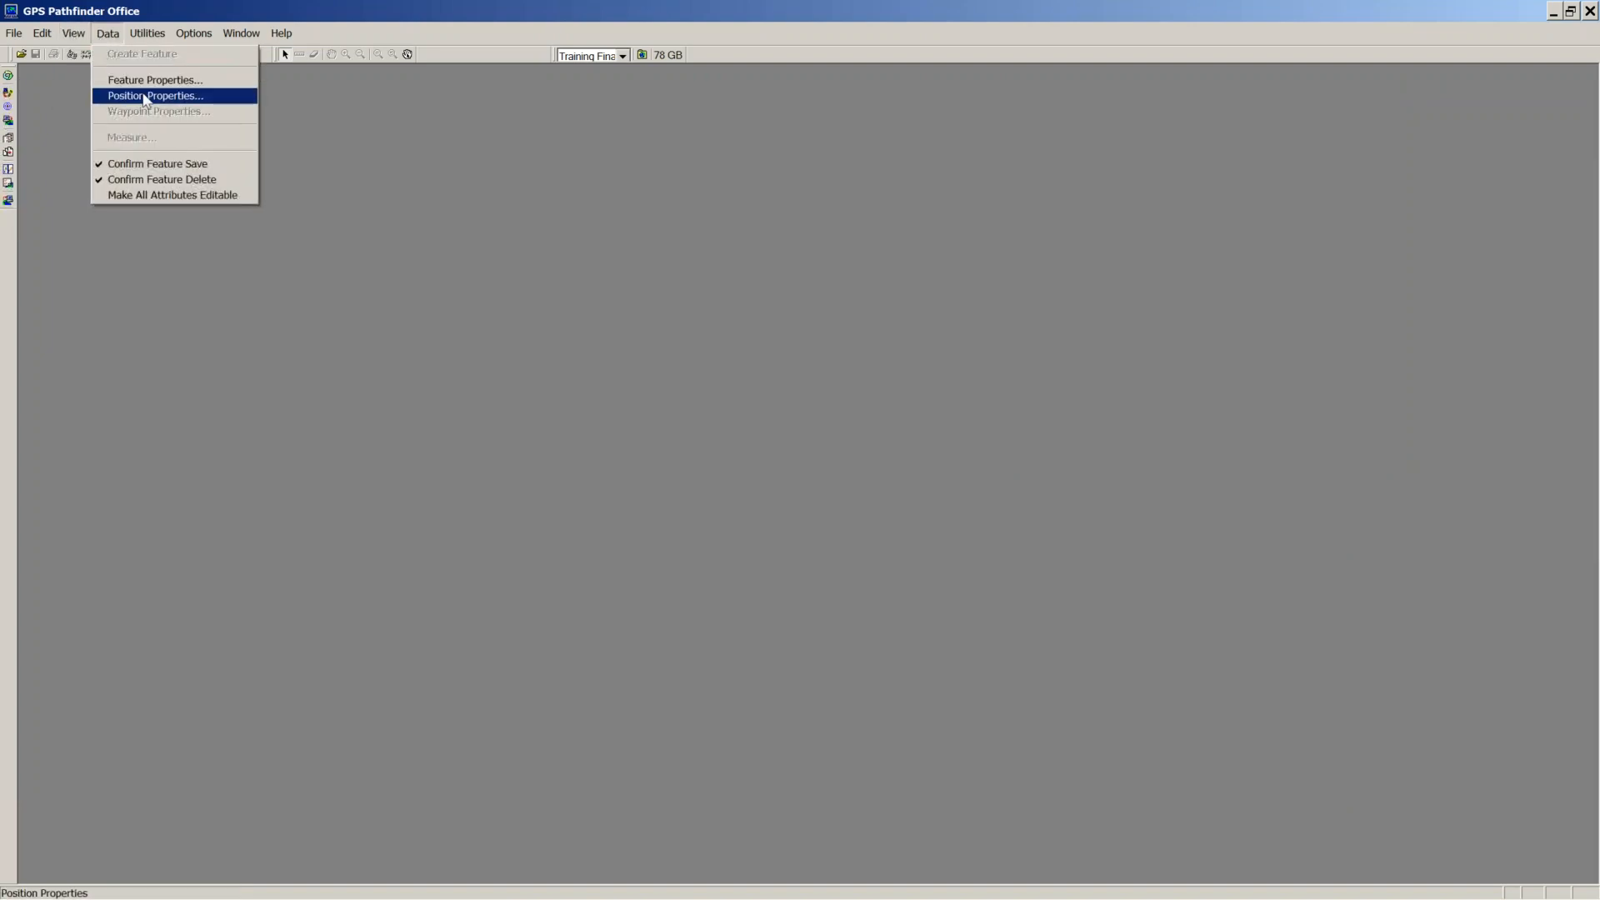
mouse_move(281, 33)
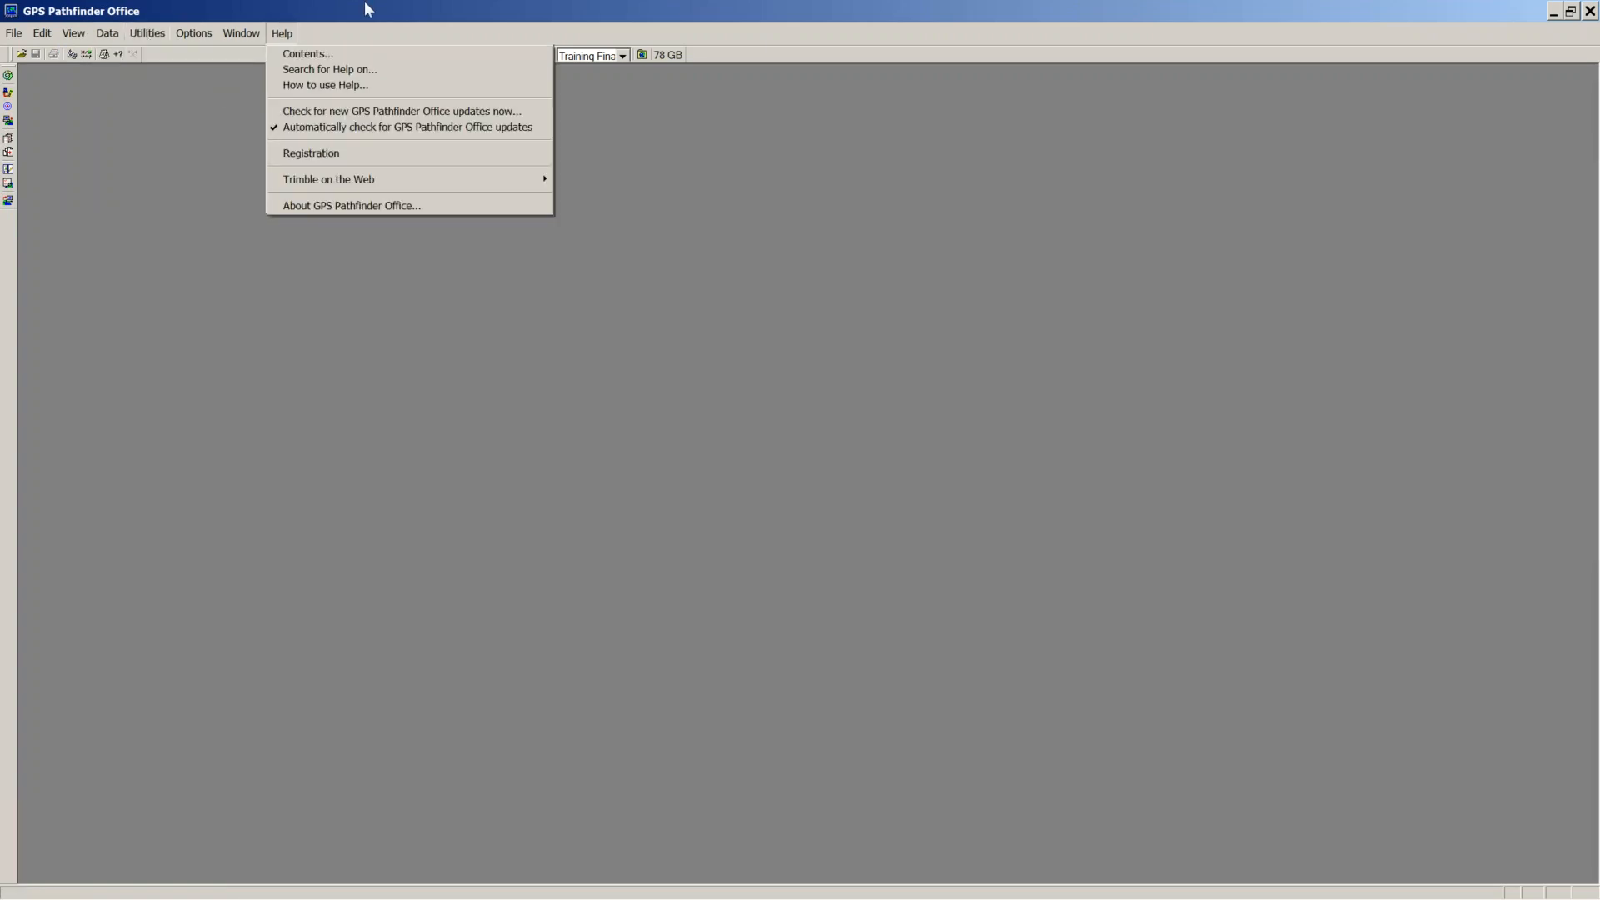
left_click(368, 29)
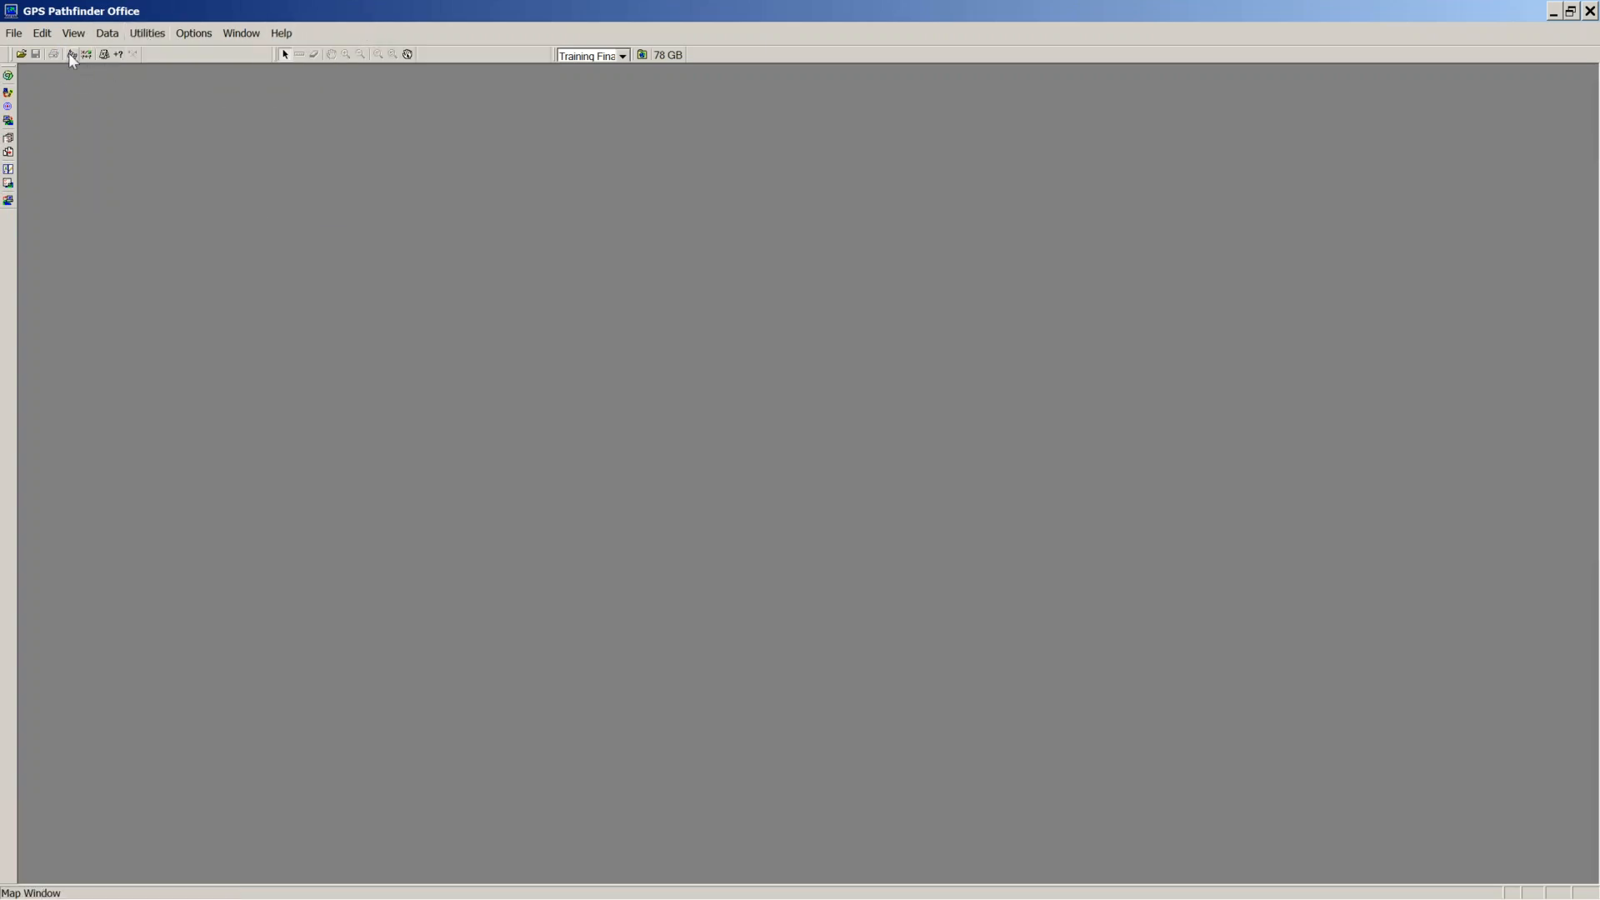
Step: Display the Map, Time Line, Feature Properties and Position Properties windows, cancelling each request to open a data file
left_click(72, 55)
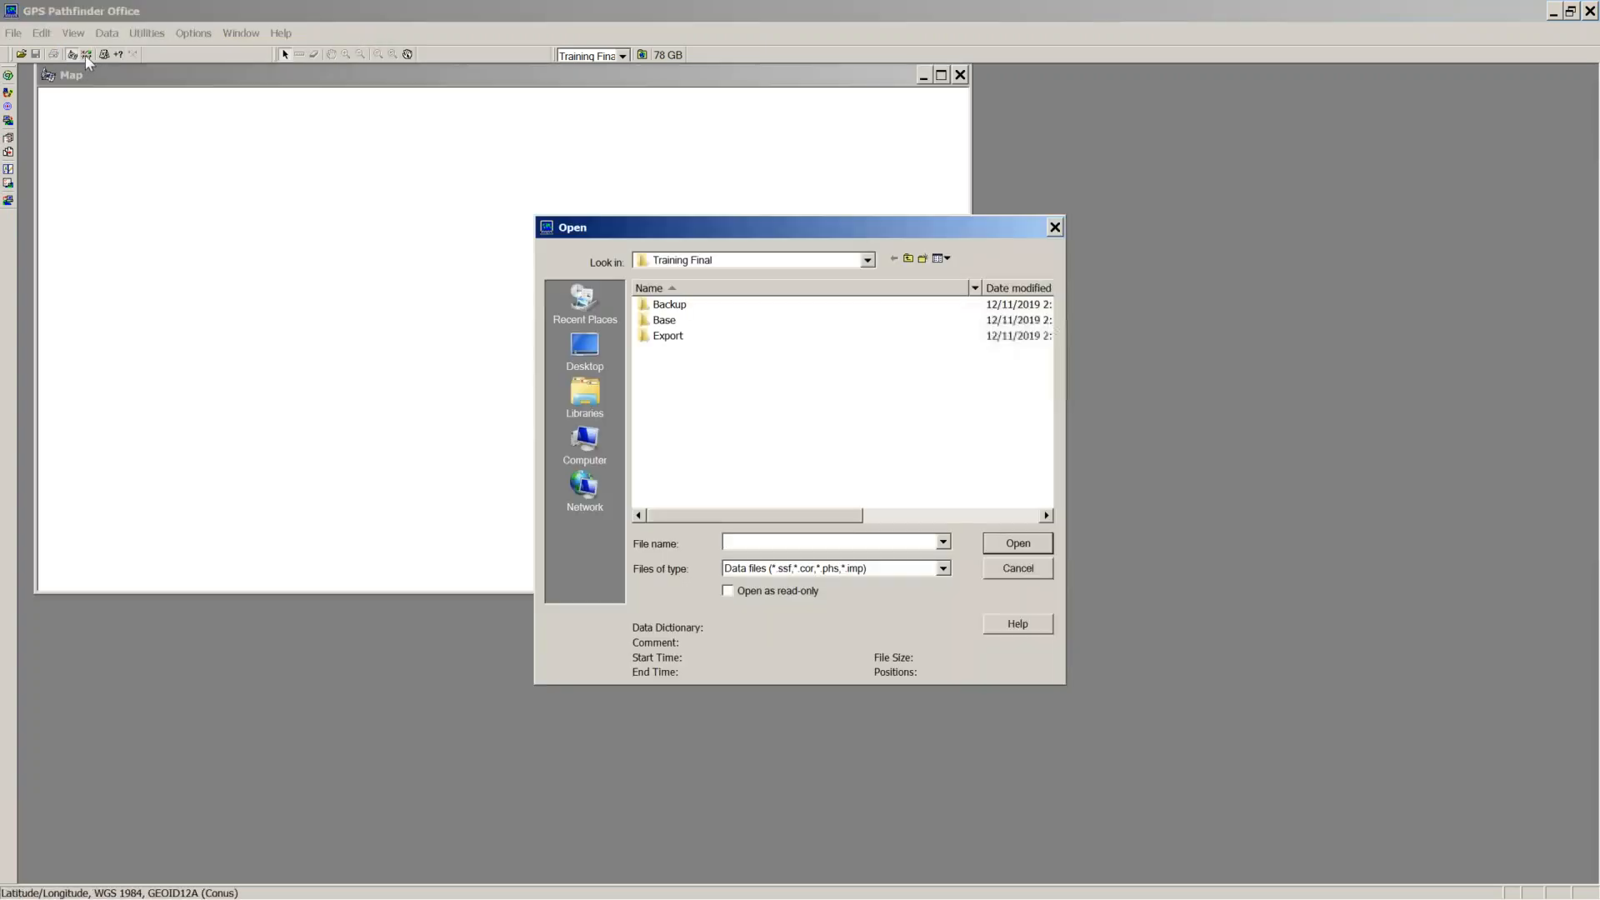
left_click(1033, 568)
left_click(79, 54)
left_click(1033, 570)
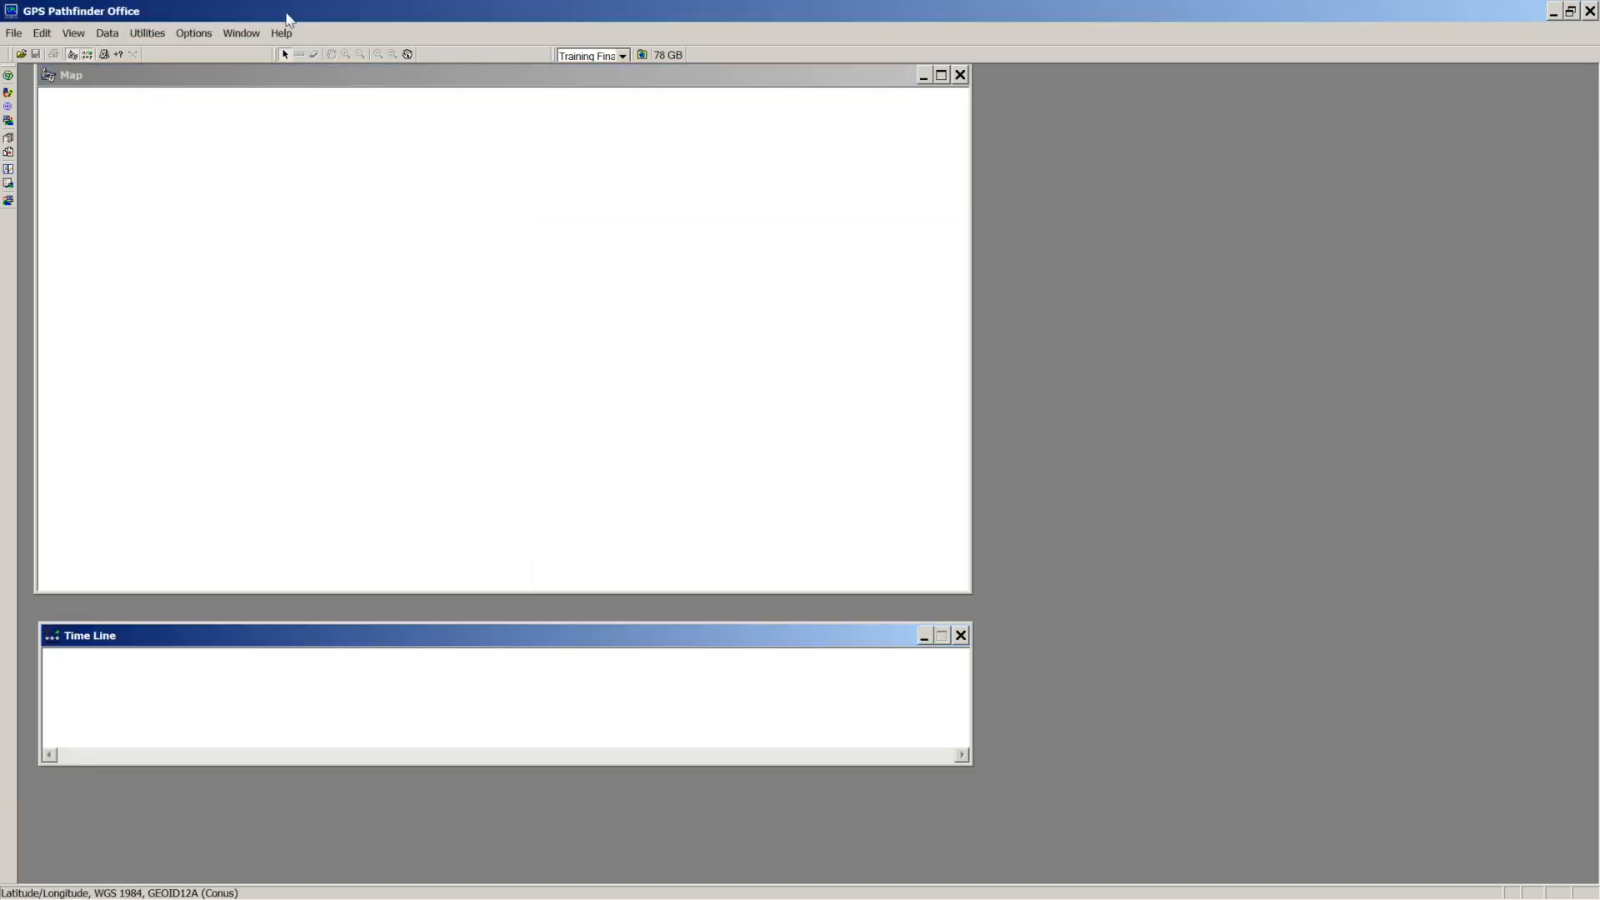
left_click(105, 55)
left_click(1033, 570)
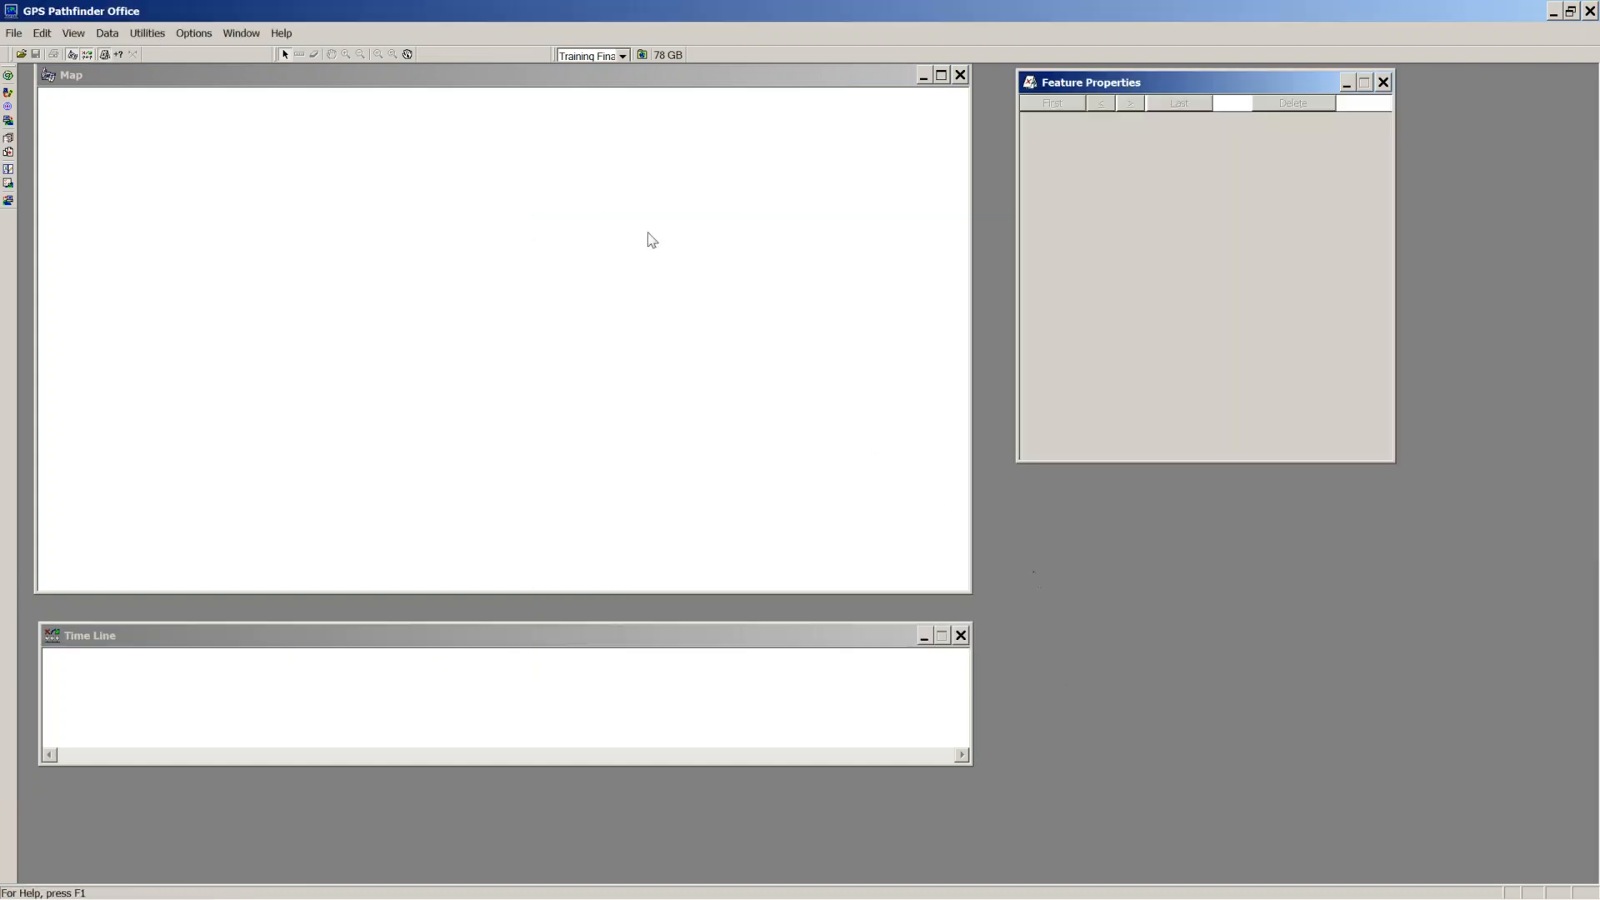
left_click(121, 54)
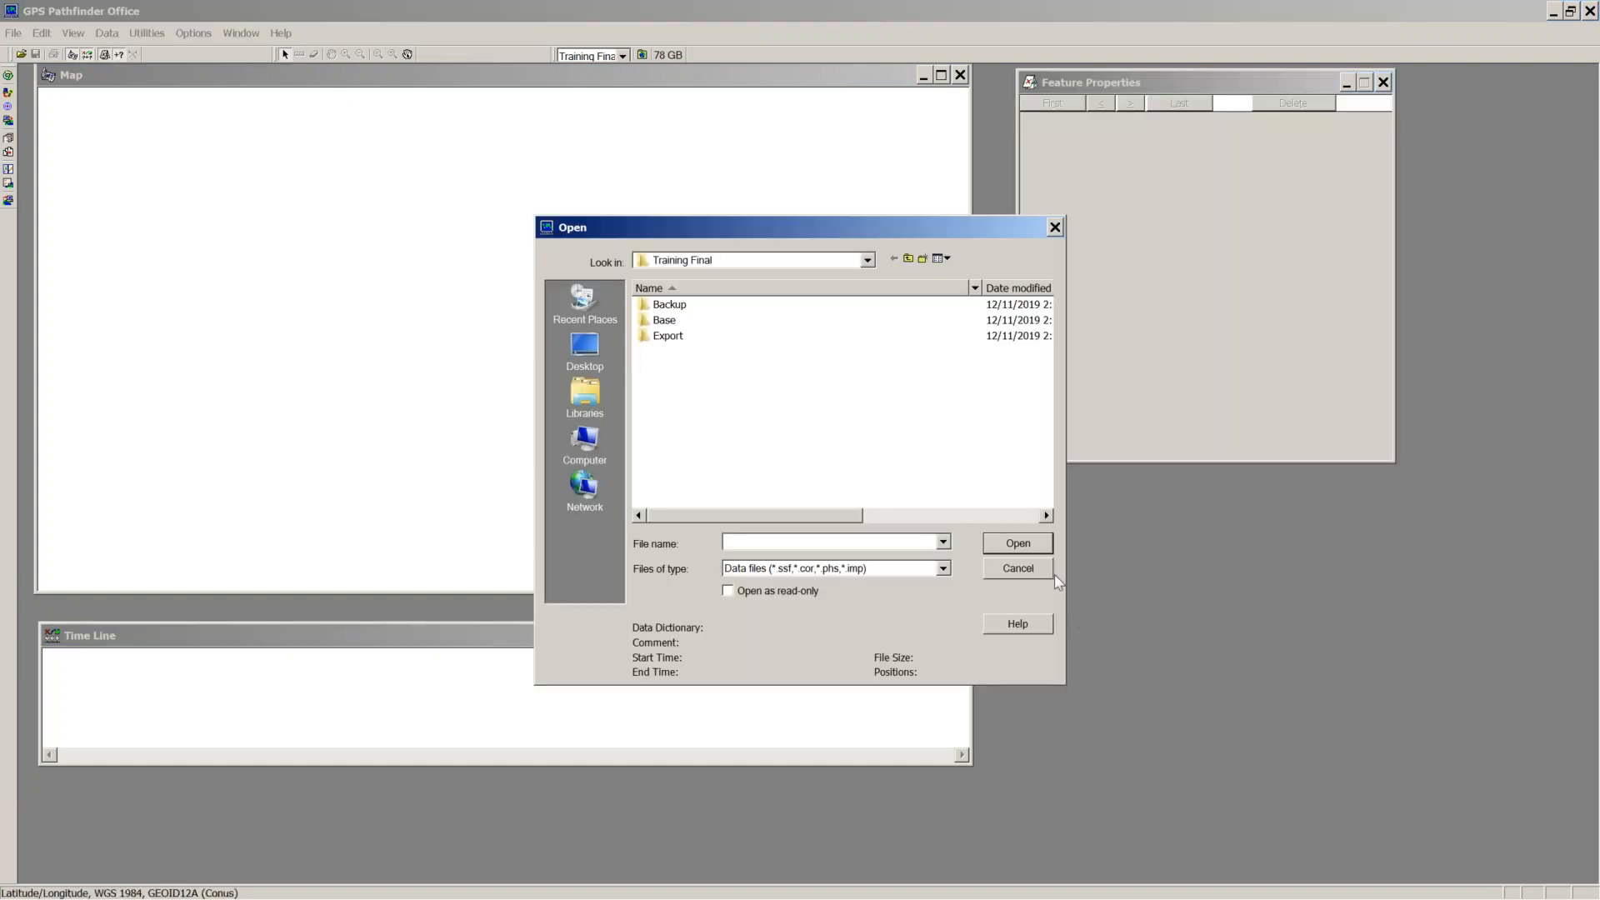
left_click(1032, 569)
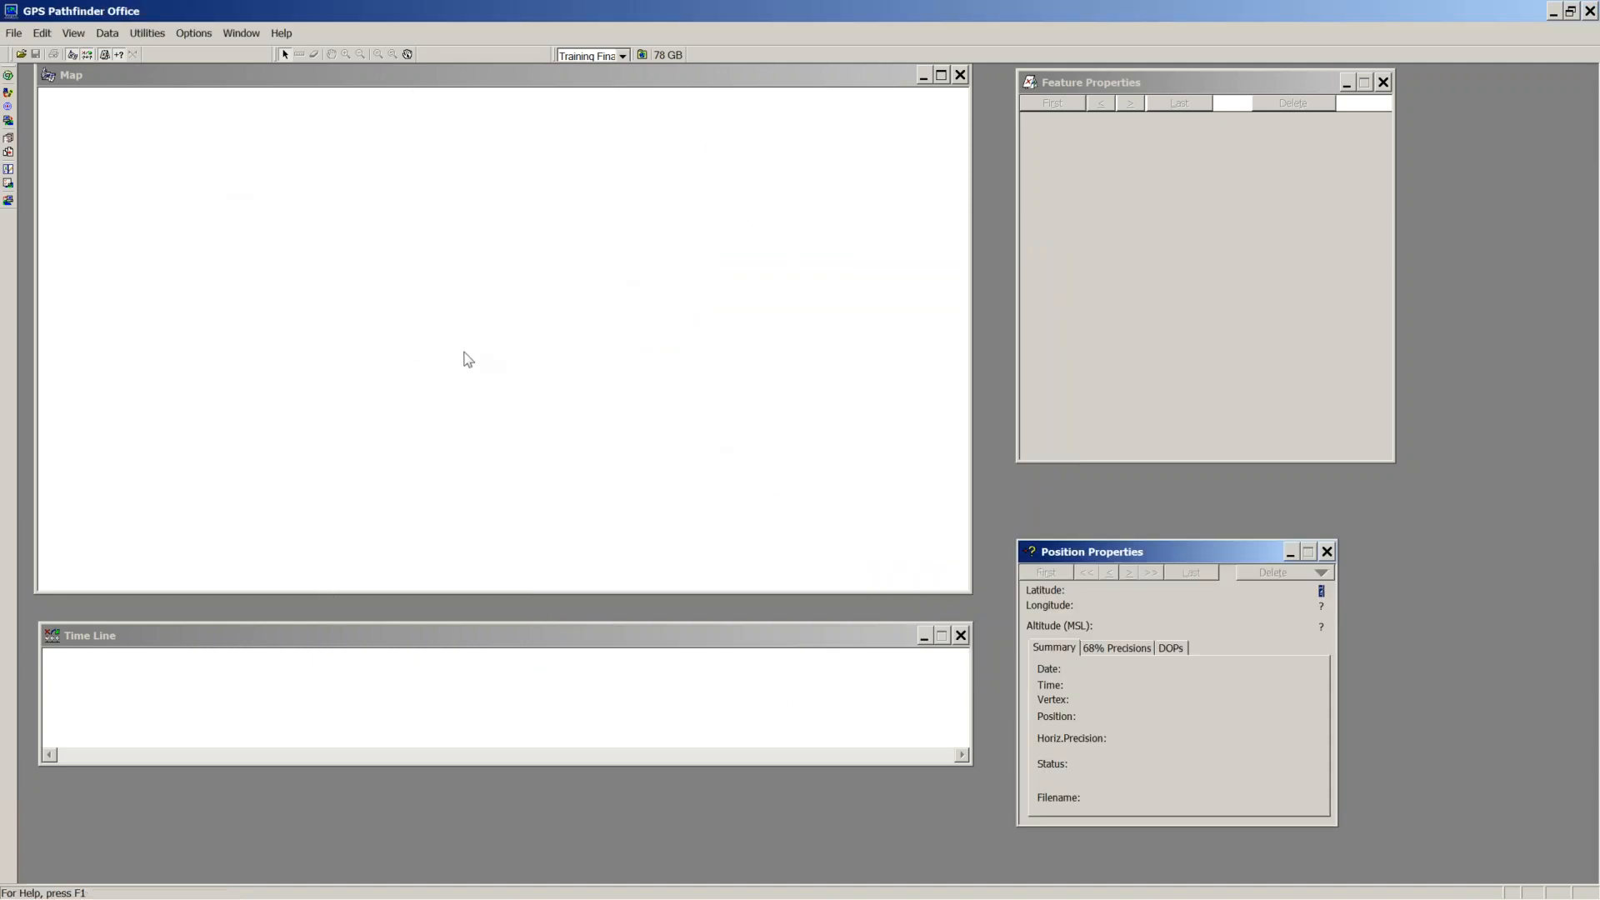
Step: Close the Map, Time Line, Position Properties and Feature Properties windows to clear the workspace
left_click(960, 75)
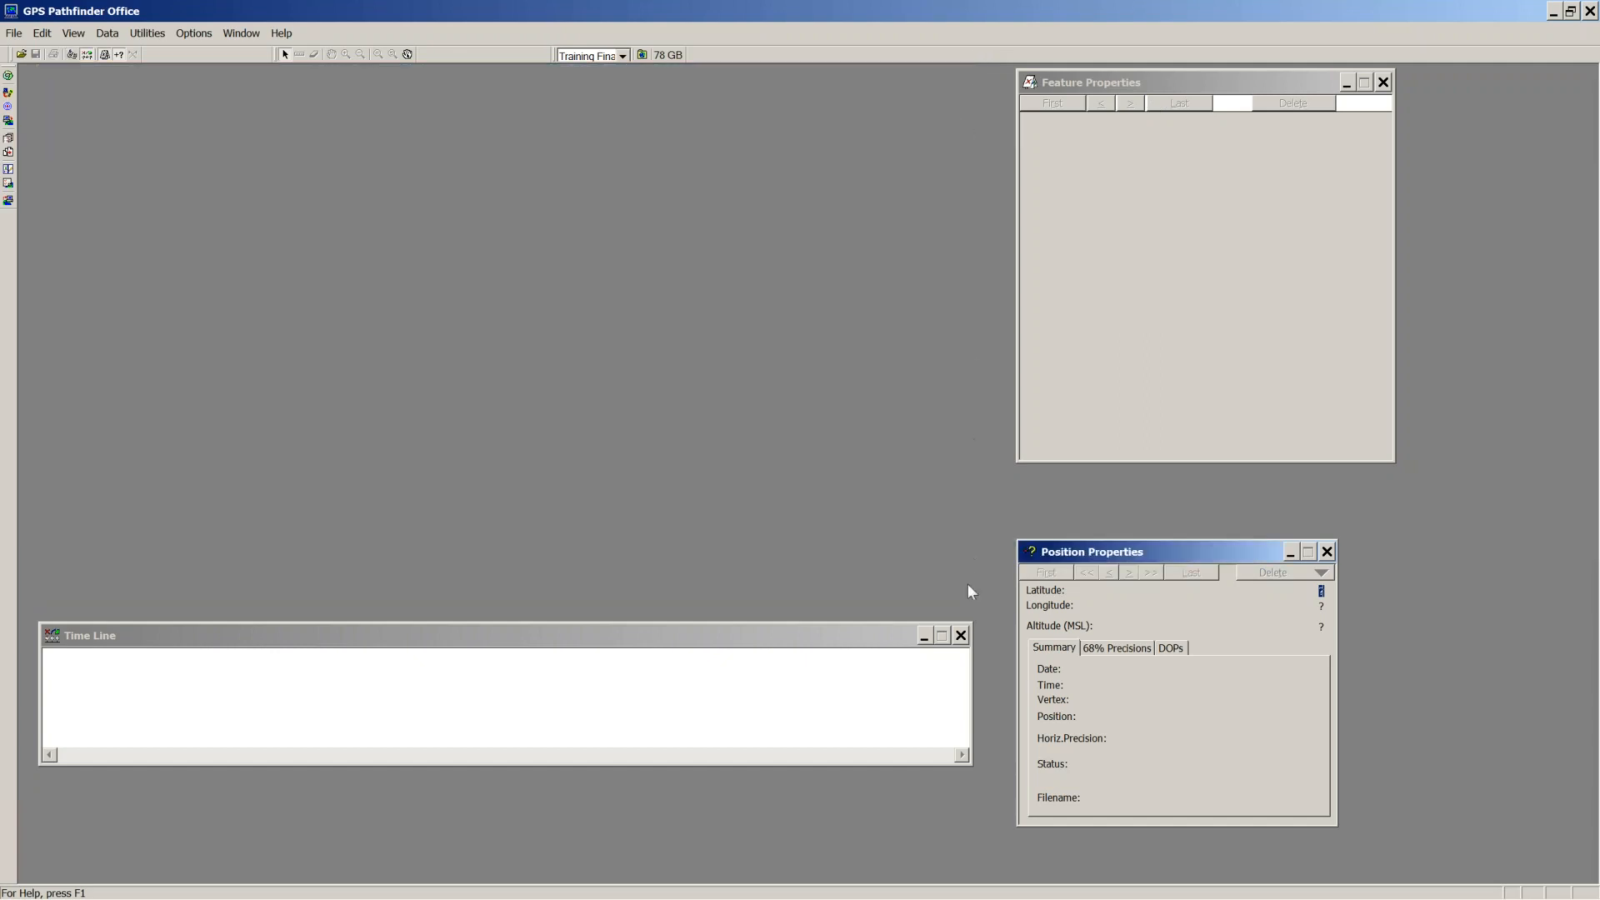
left_click(961, 637)
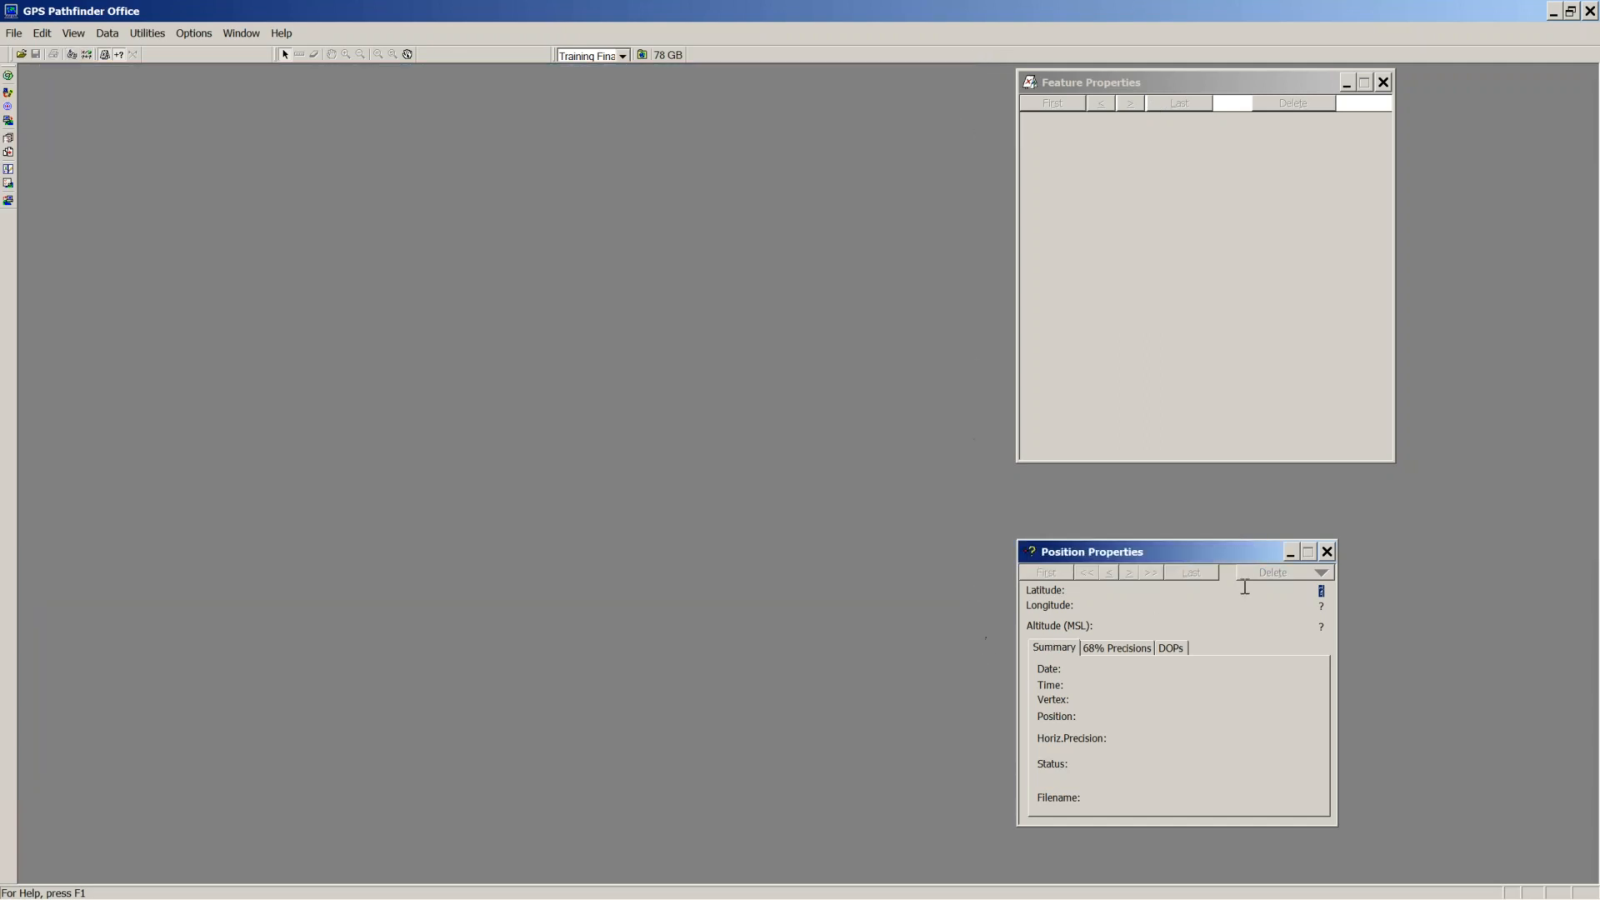
left_click(1327, 551)
left_click(1383, 83)
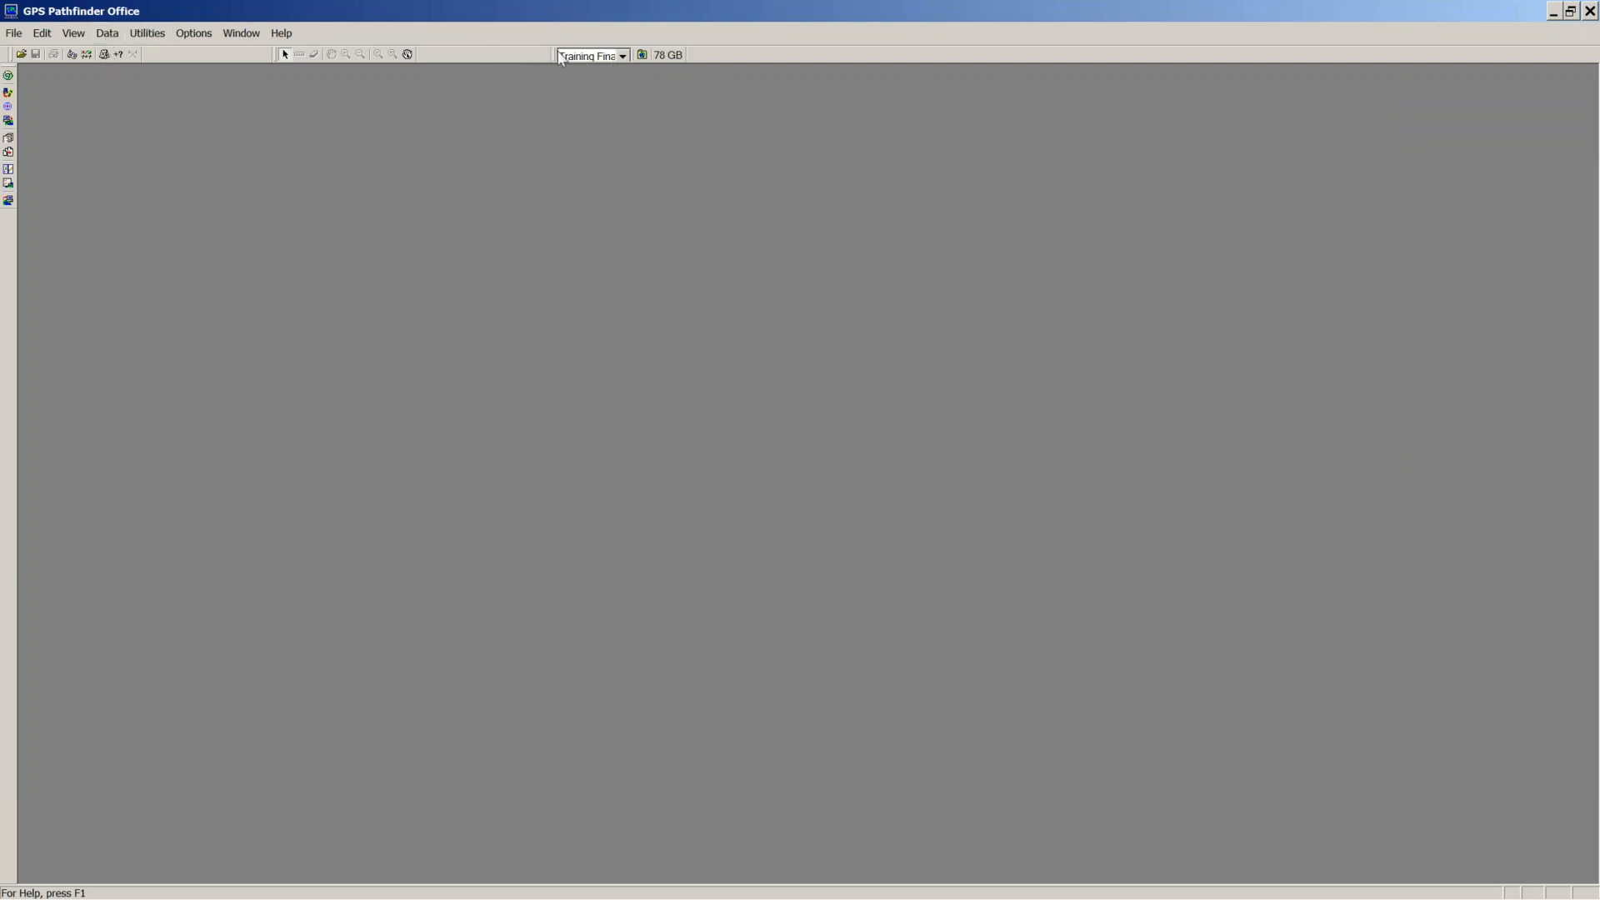
Step: Look through the list of available projects, and view the Training Final project folder before closing it
left_click(623, 56)
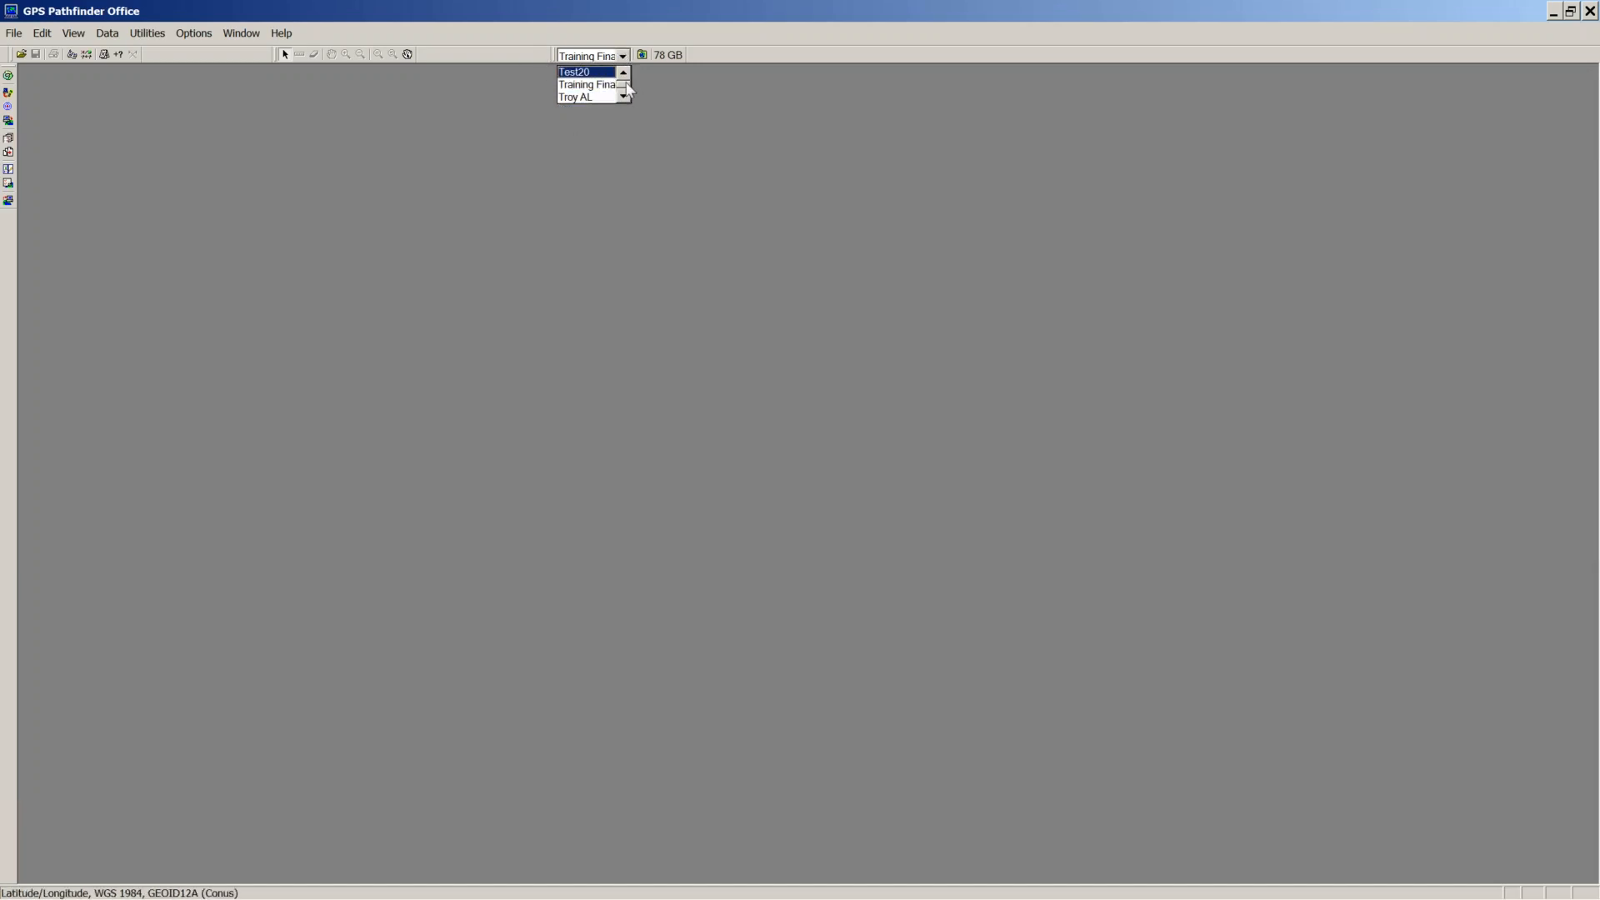
left_click(624, 74)
left_click(624, 73)
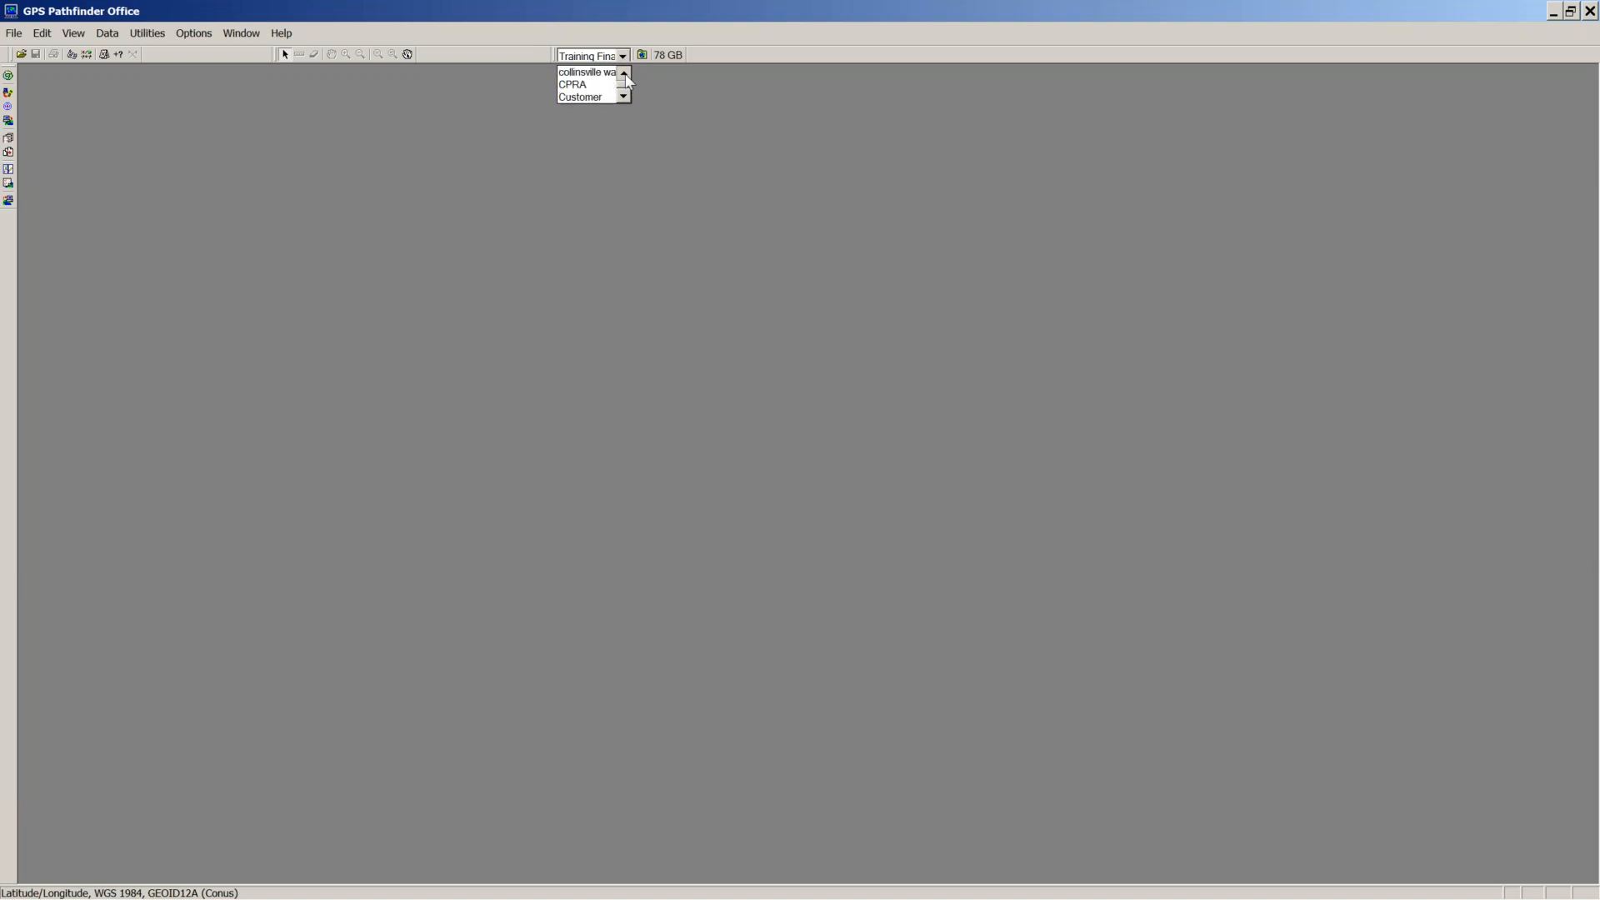
left_click(750, 57)
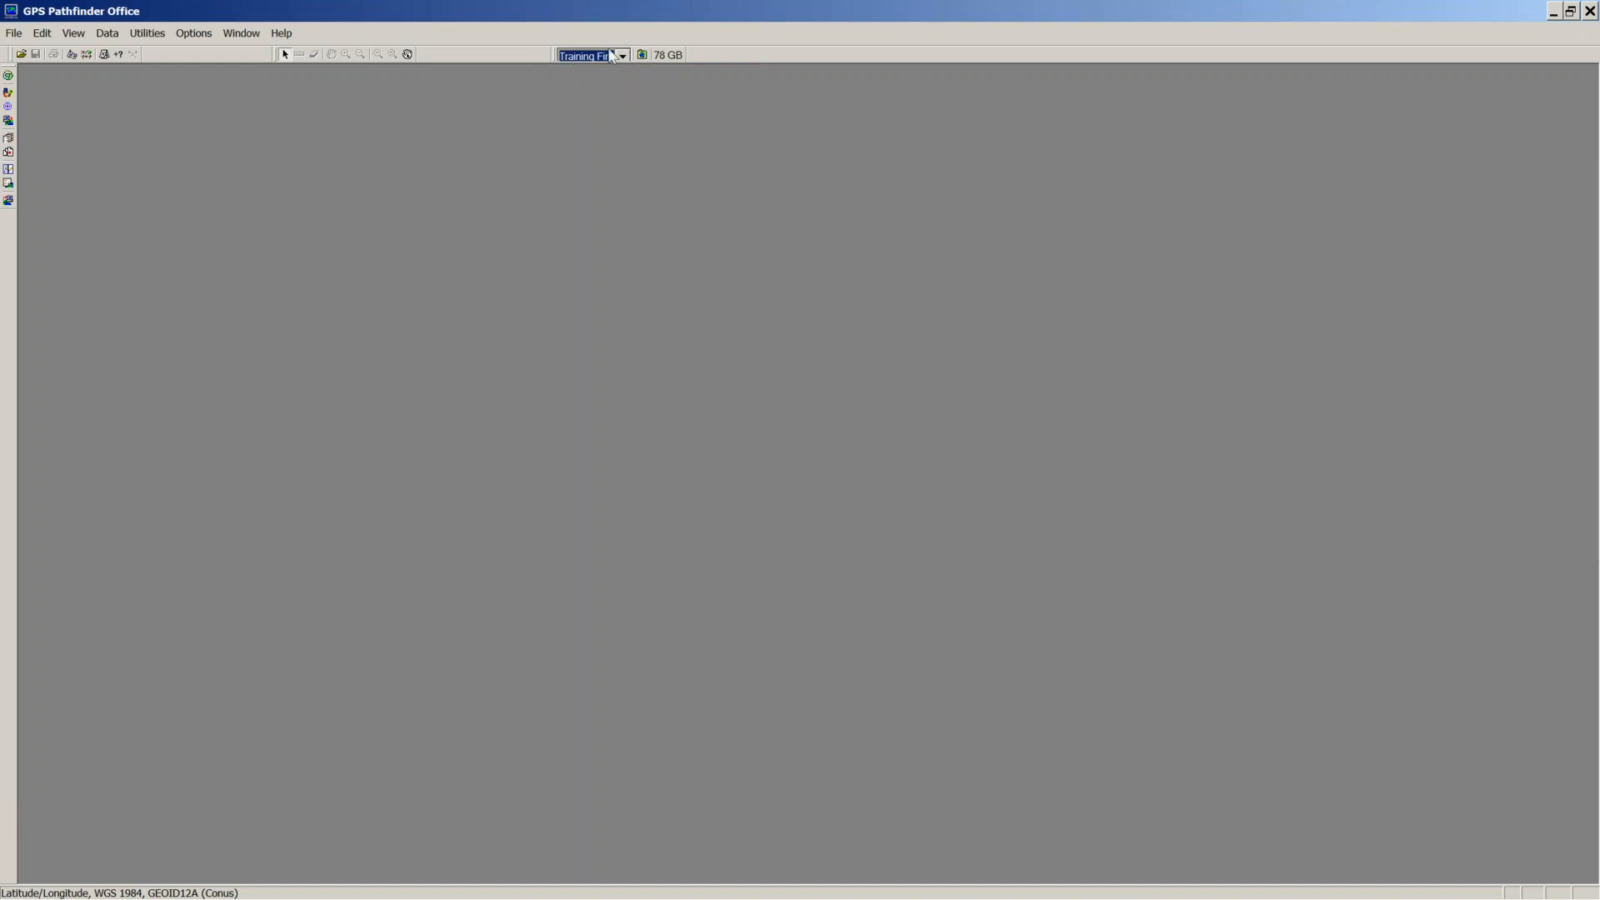
left_click(641, 56)
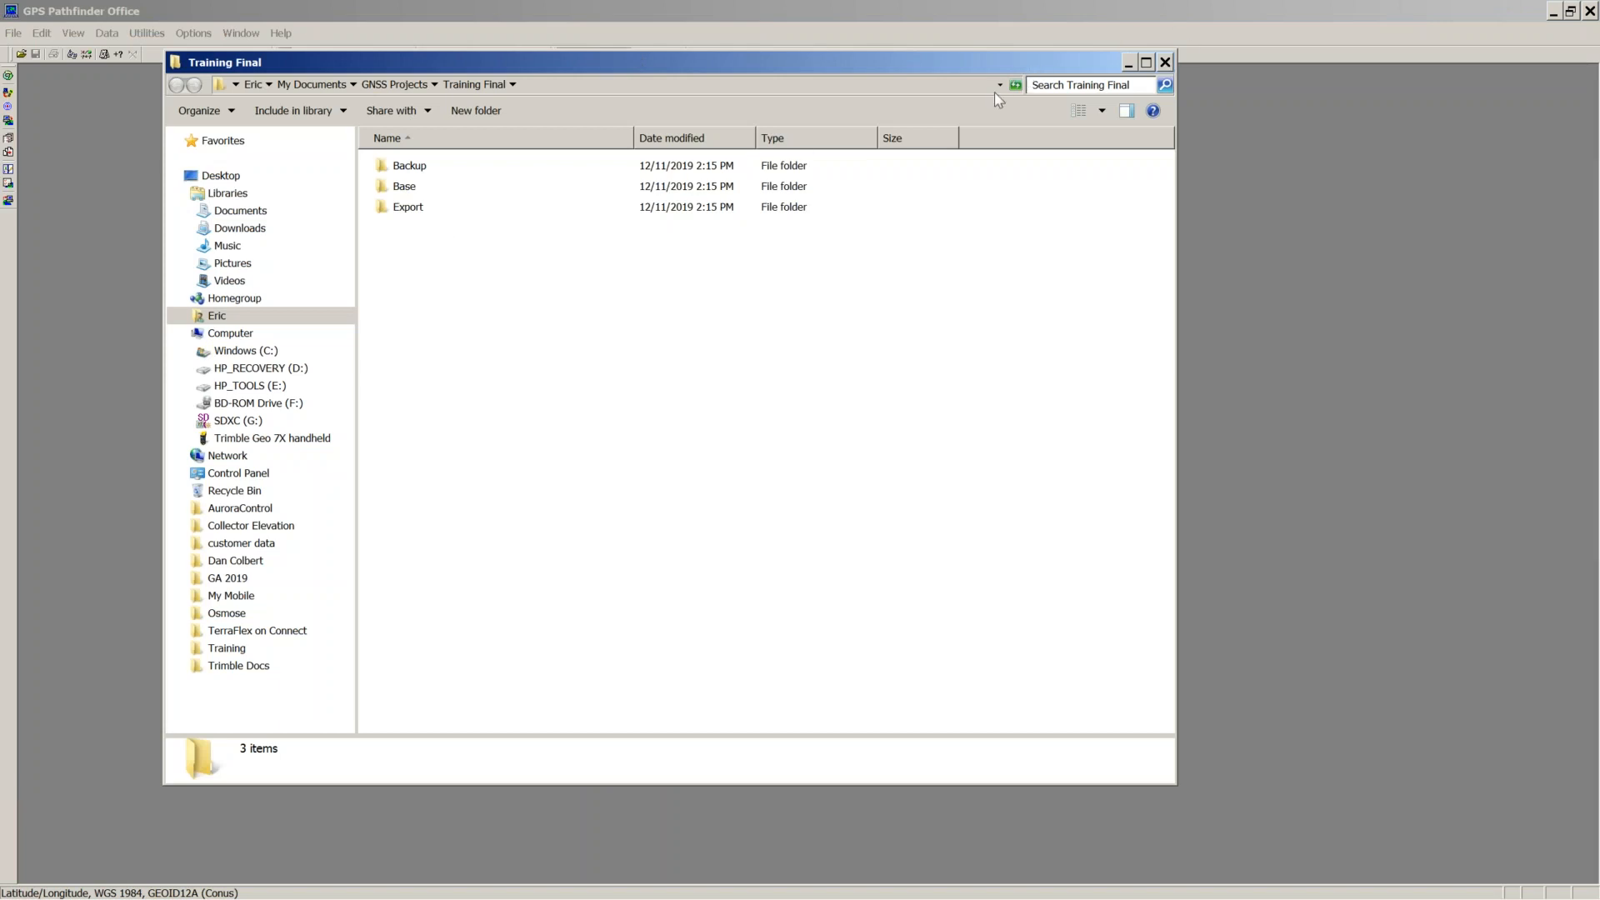
left_click_drag(989, 58, 921, 97)
left_click(1097, 102)
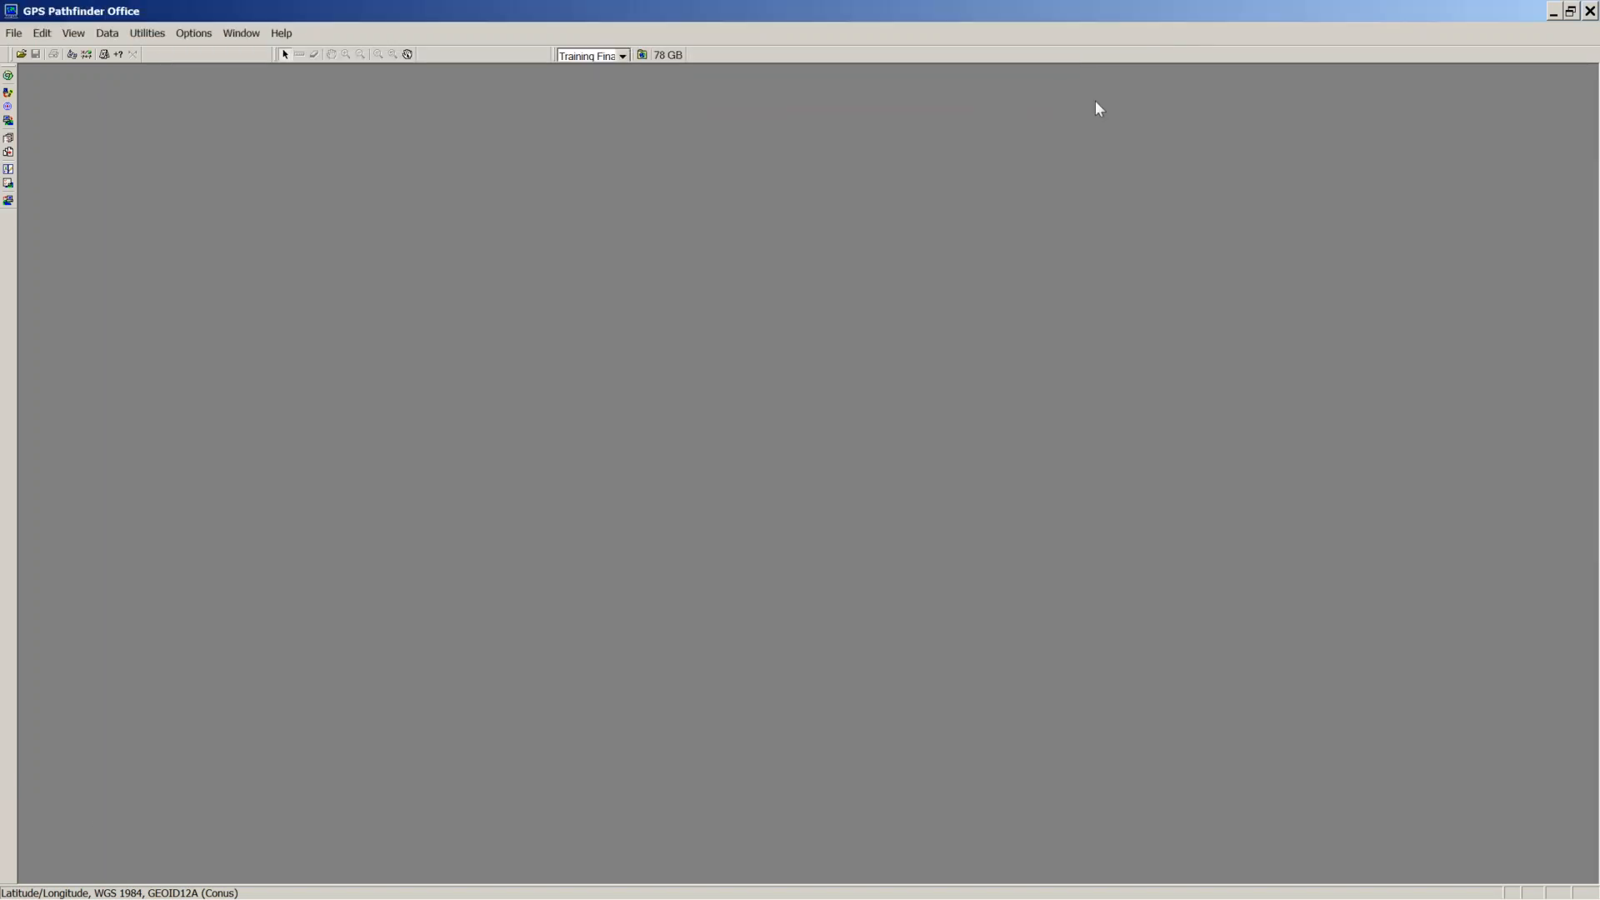
Step: Start a new data dictionary in the Data Dictionary Editor, named Training Final, for TerraSync V5.00 and later
left_click(137, 37)
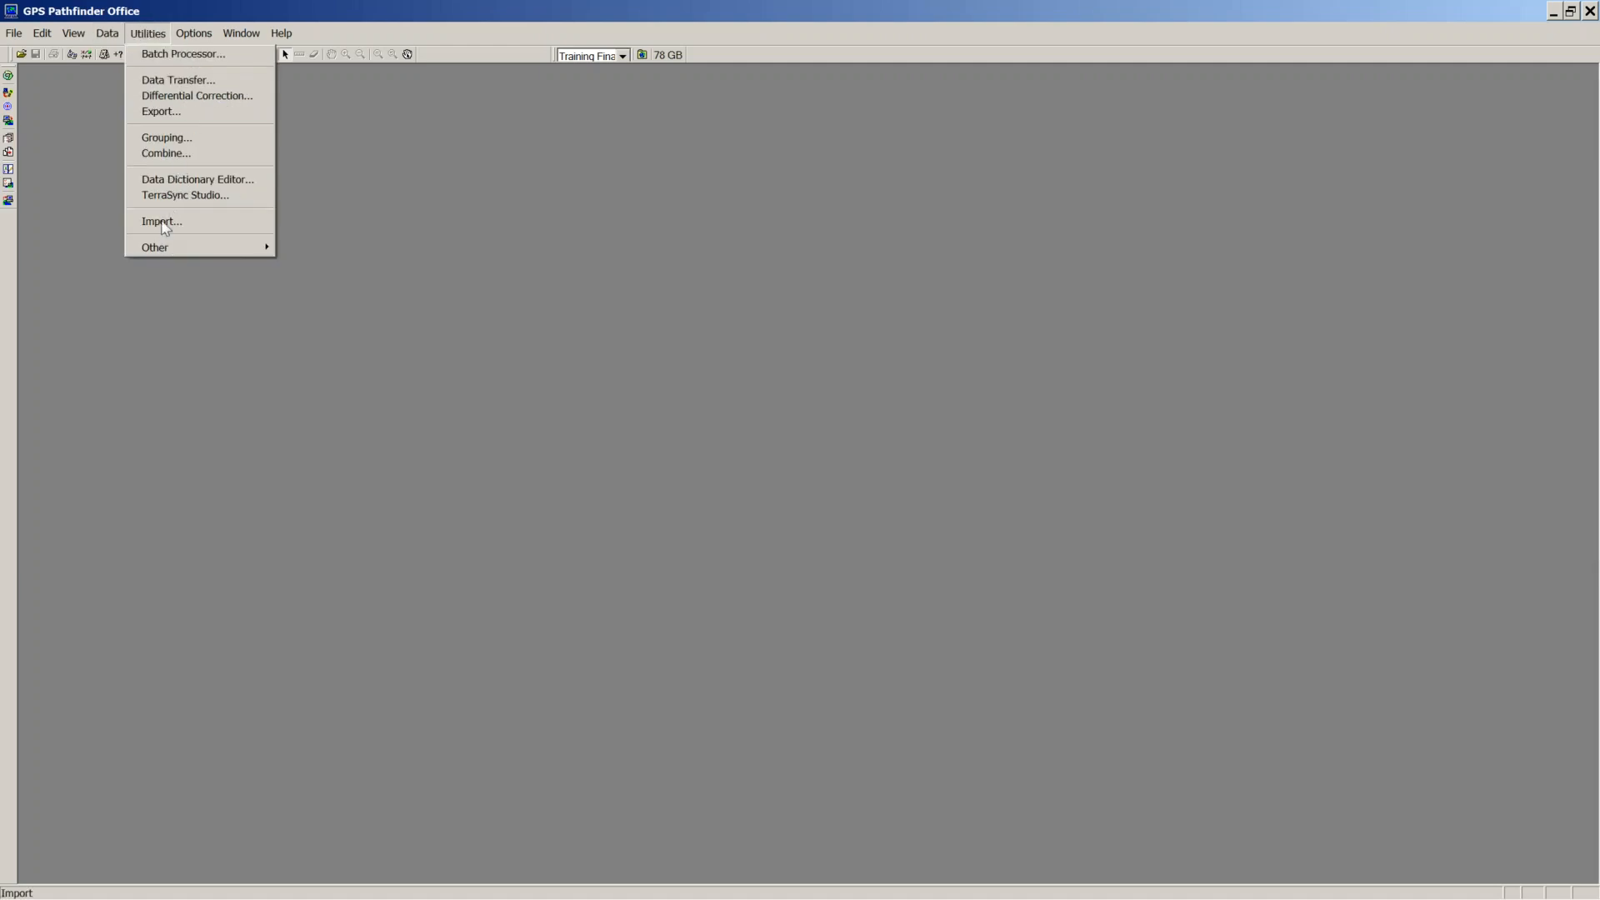
left_click(178, 179)
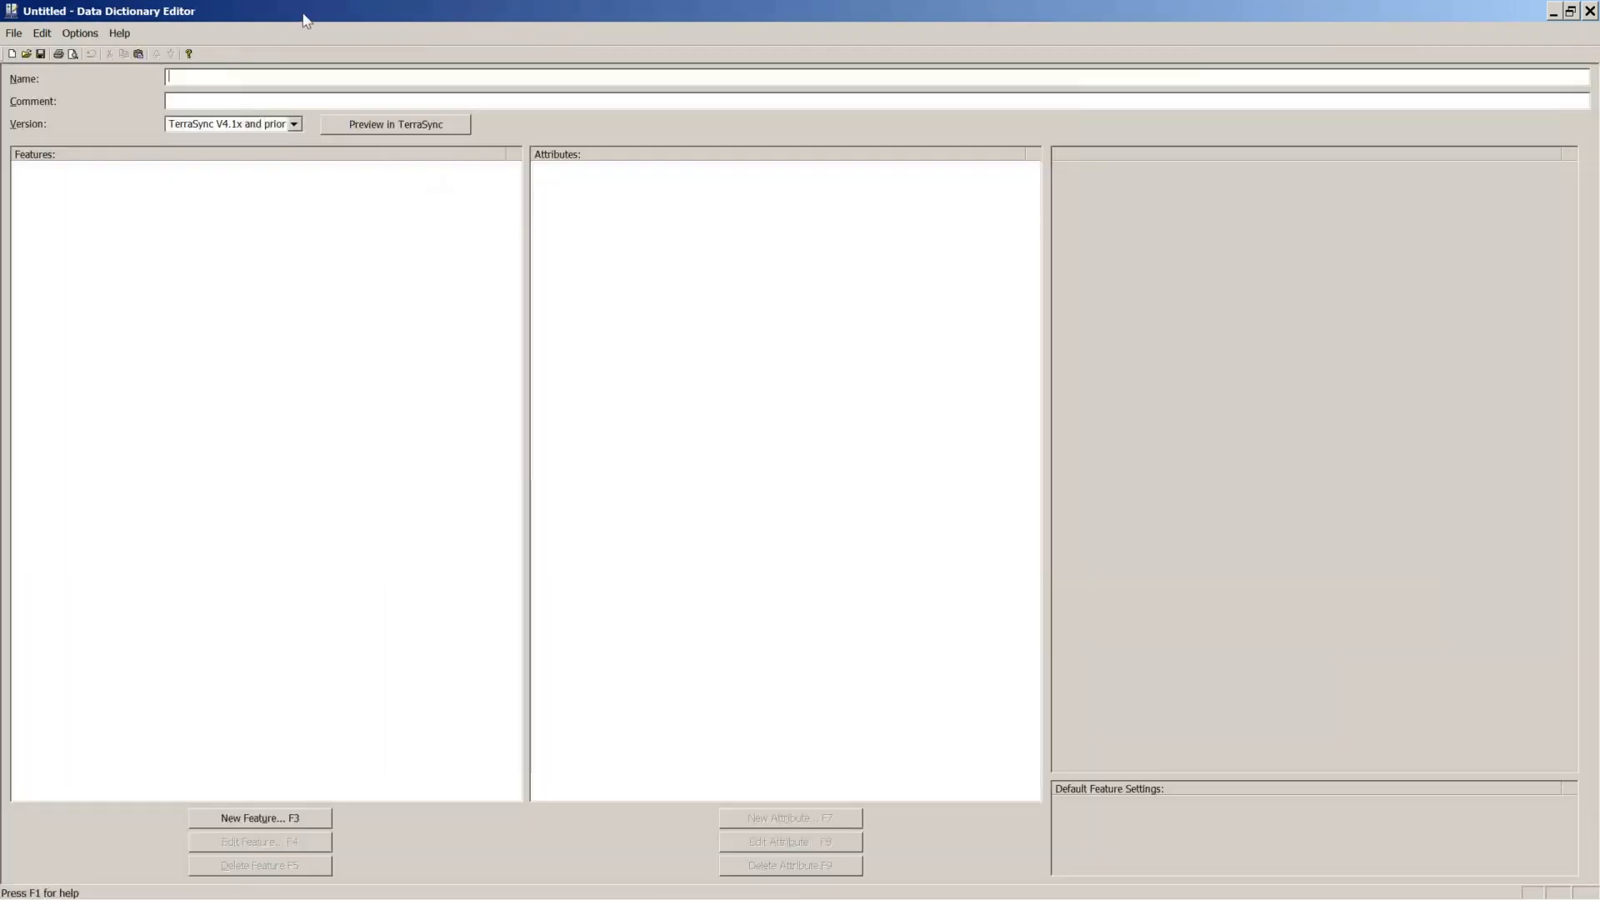
left_click_drag(307, 20, 512, 143)
type("Training Final")
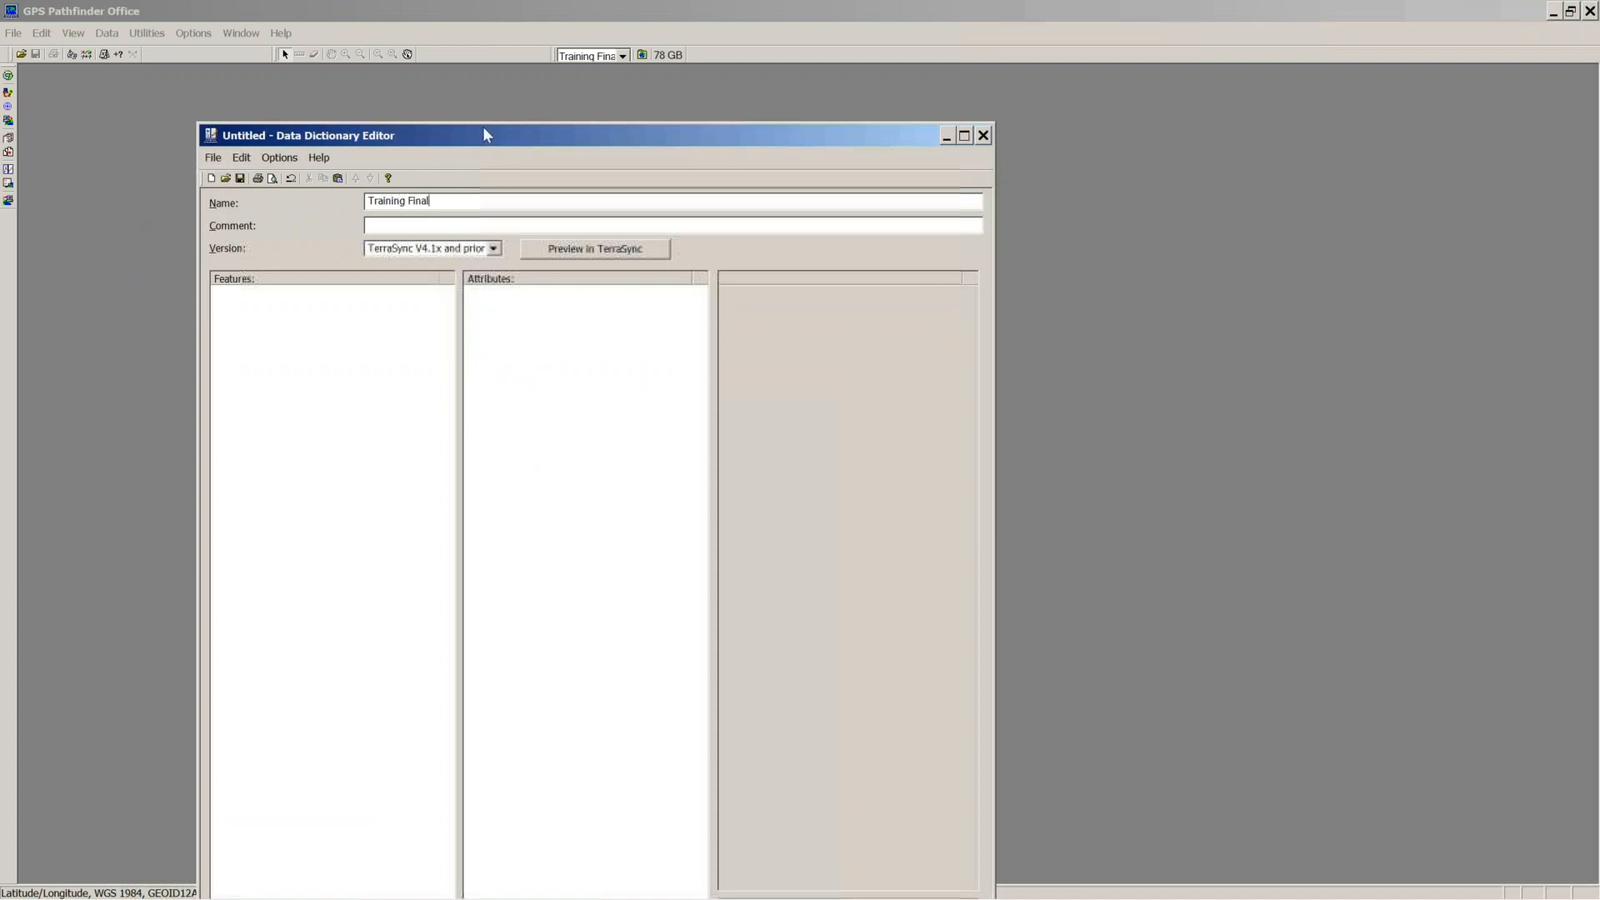
left_click_drag(482, 133, 494, 91)
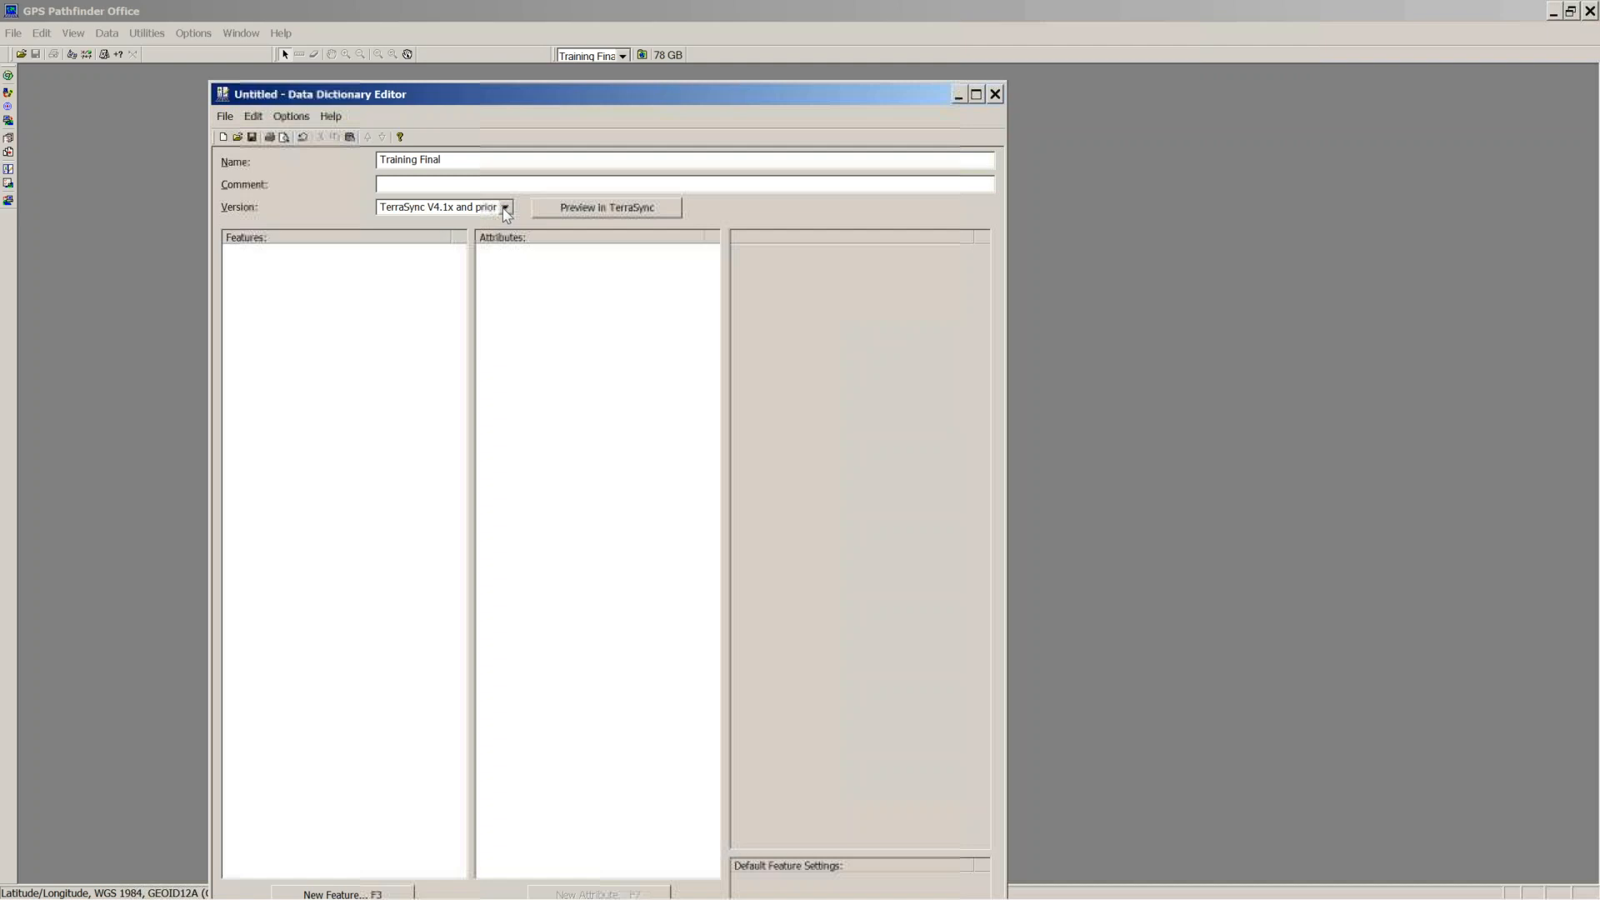
left_click(505, 208)
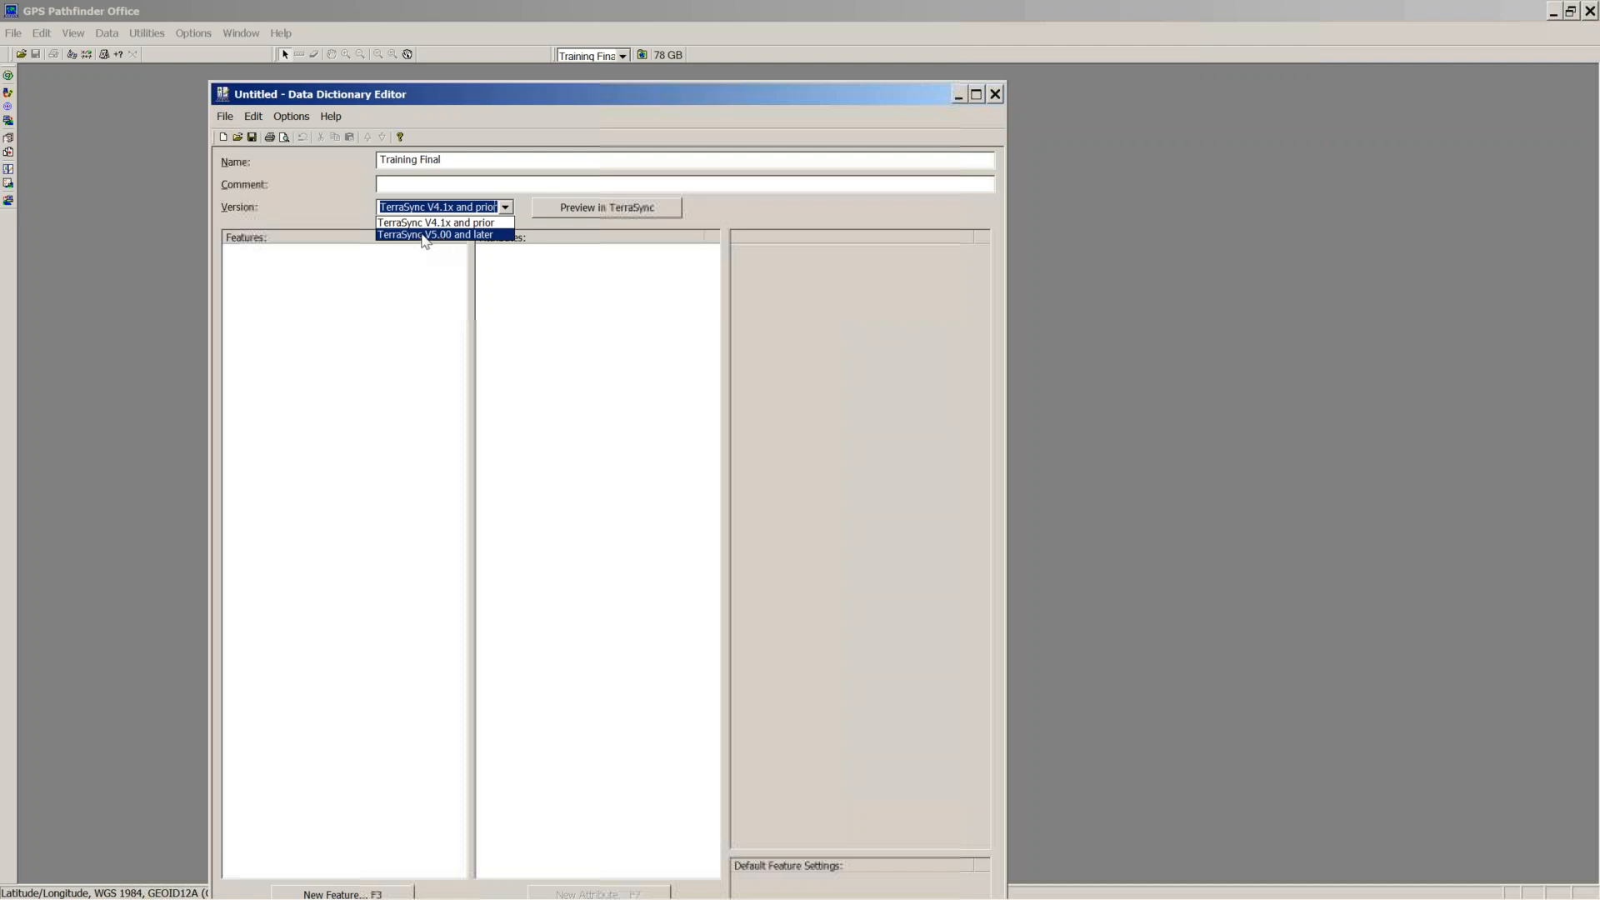
left_click(425, 234)
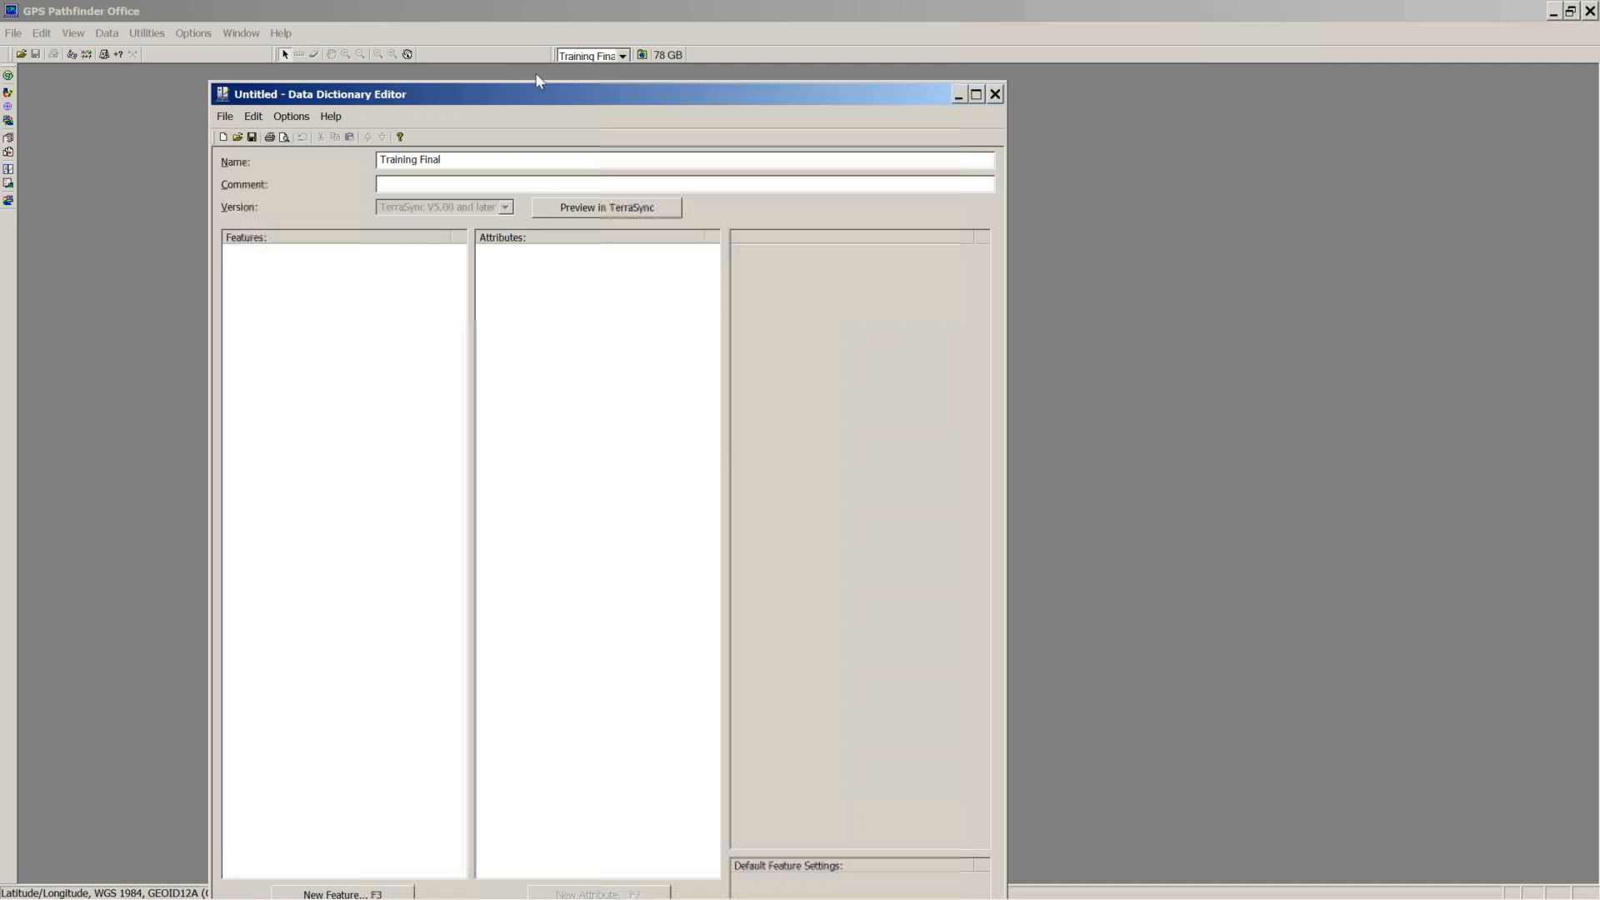
left_click_drag(524, 96, 554, 58)
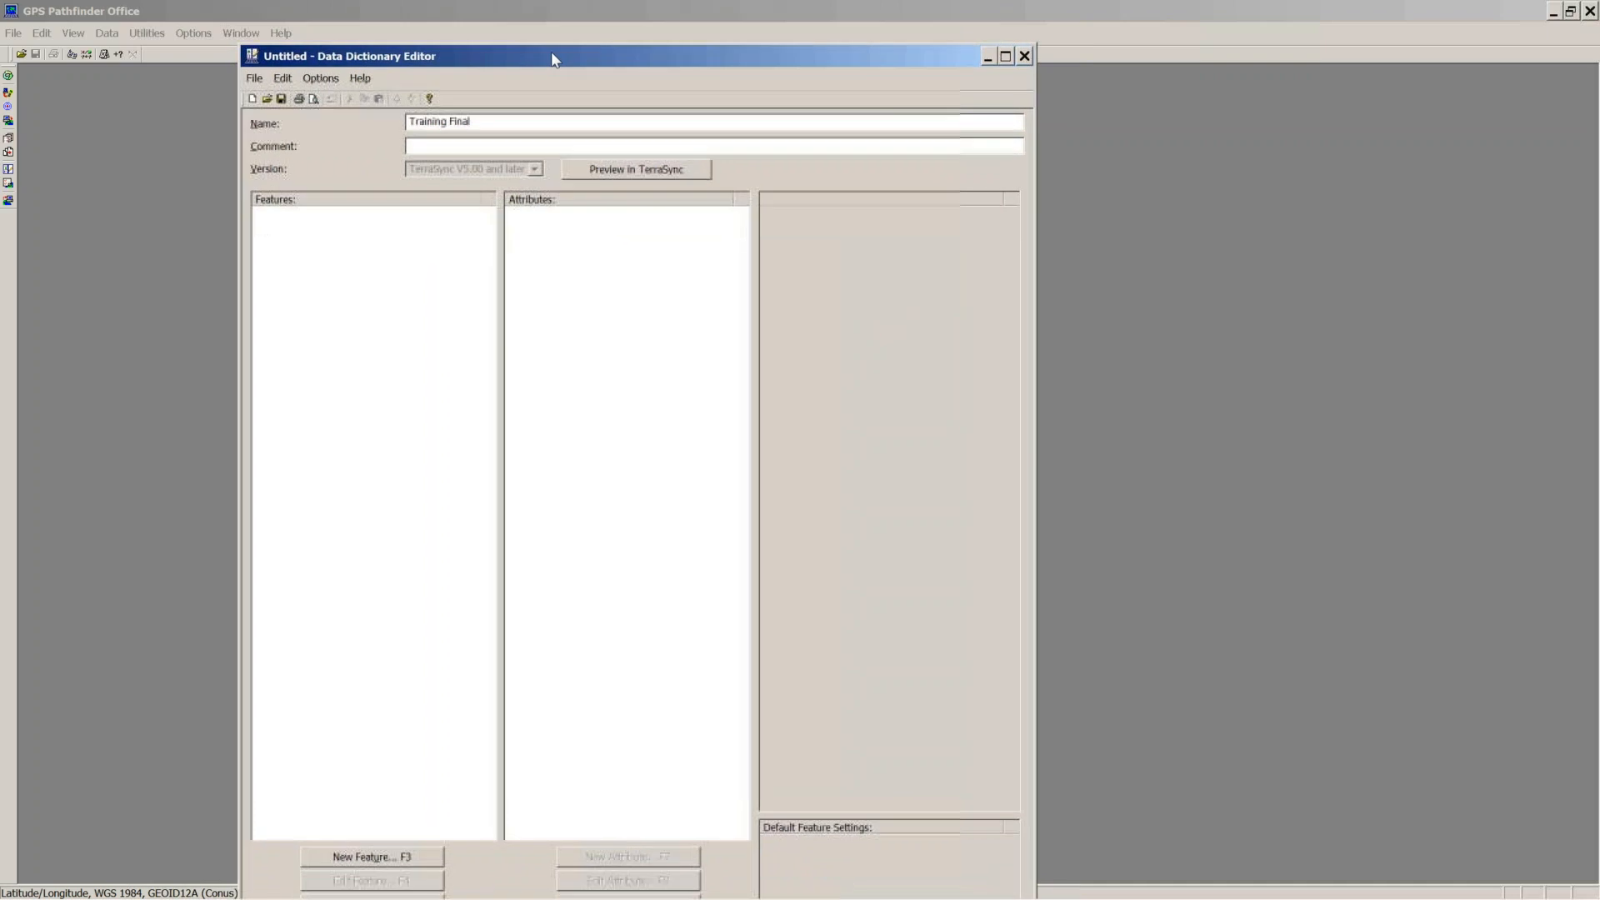
Step: Begin a new point feature named Invasive Plants and check its default logging settings
left_click(363, 858)
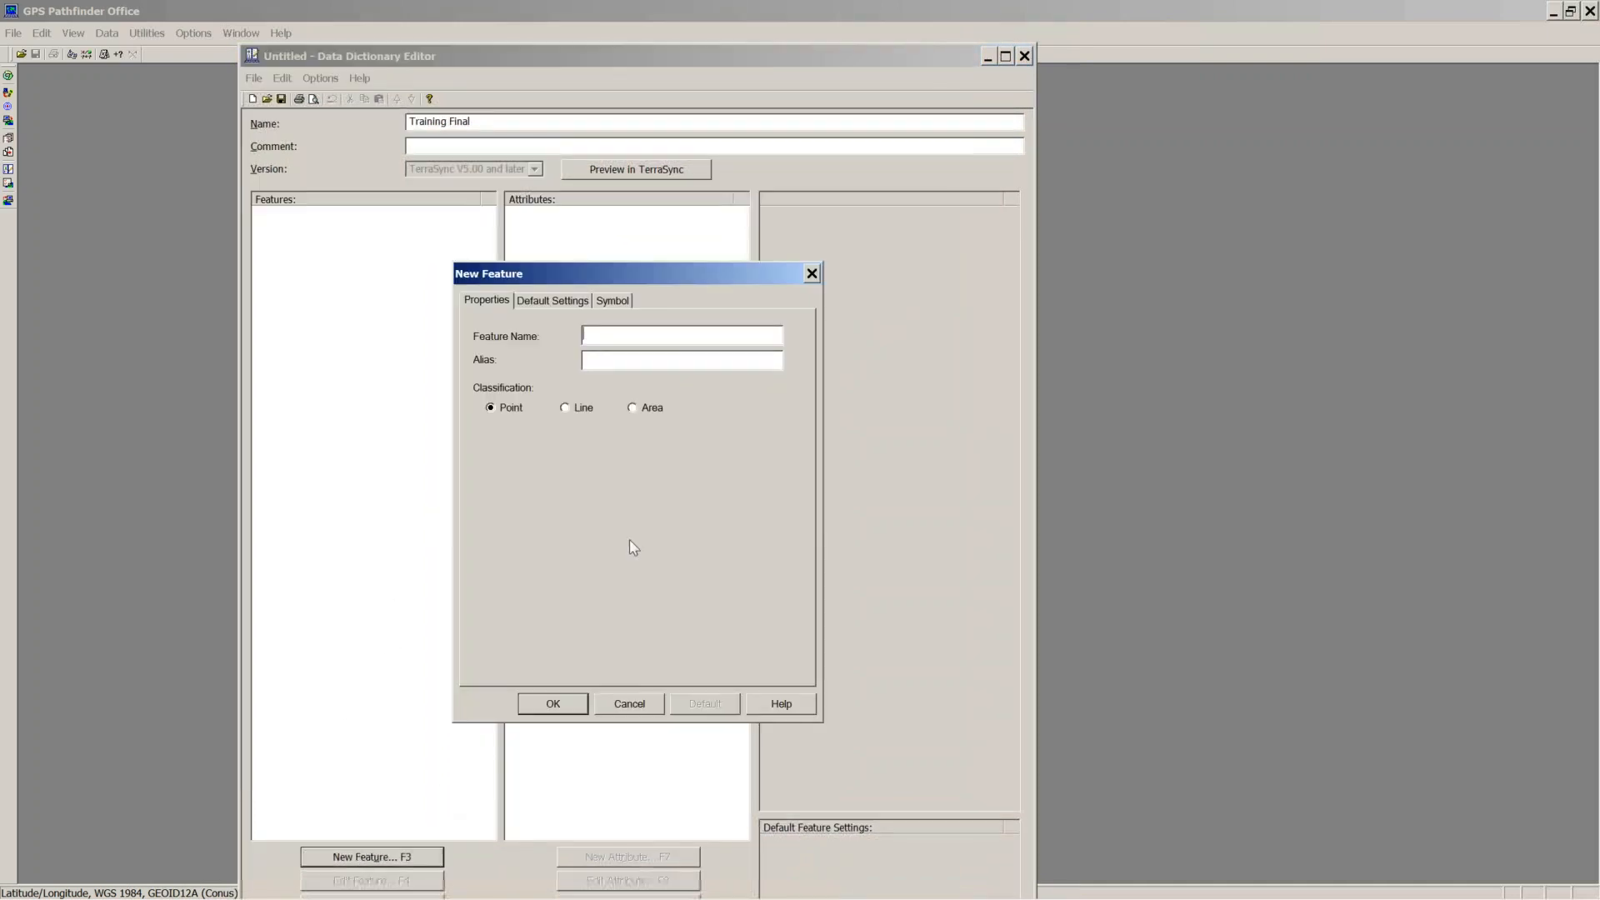
left_click(610, 337)
type("Plants")
left_click(589, 337)
type("Invasive")
left_click(540, 300)
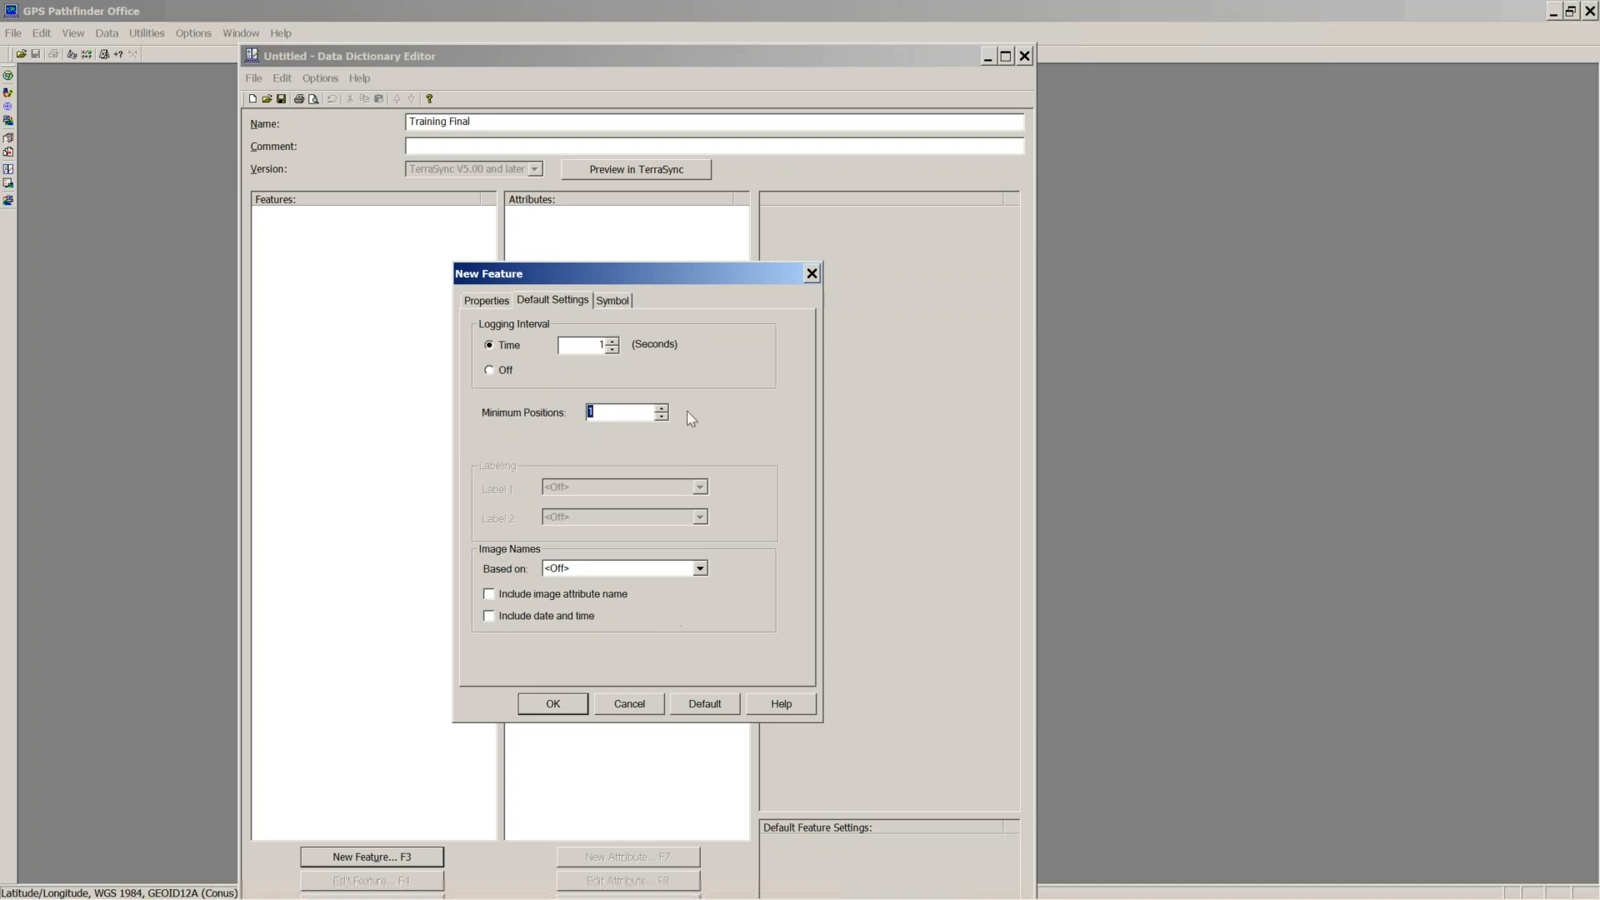
Step: Give the Invasive Plants feature symbol style 96 with a green foreground and add the feature to the dictionary
left_click(619, 302)
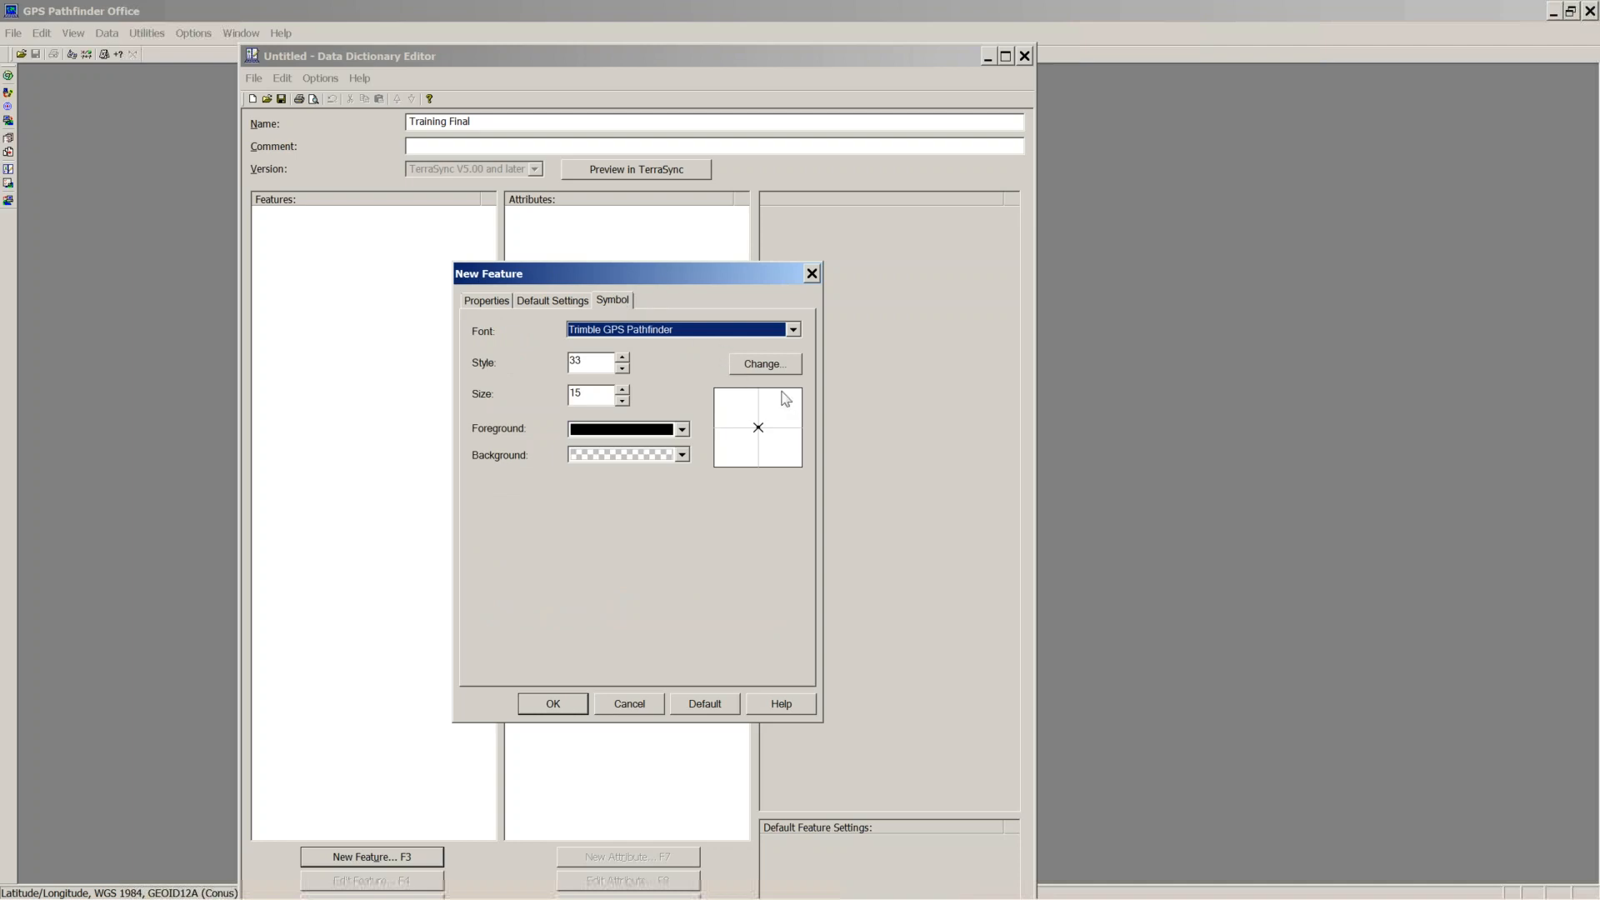
left_click(768, 369)
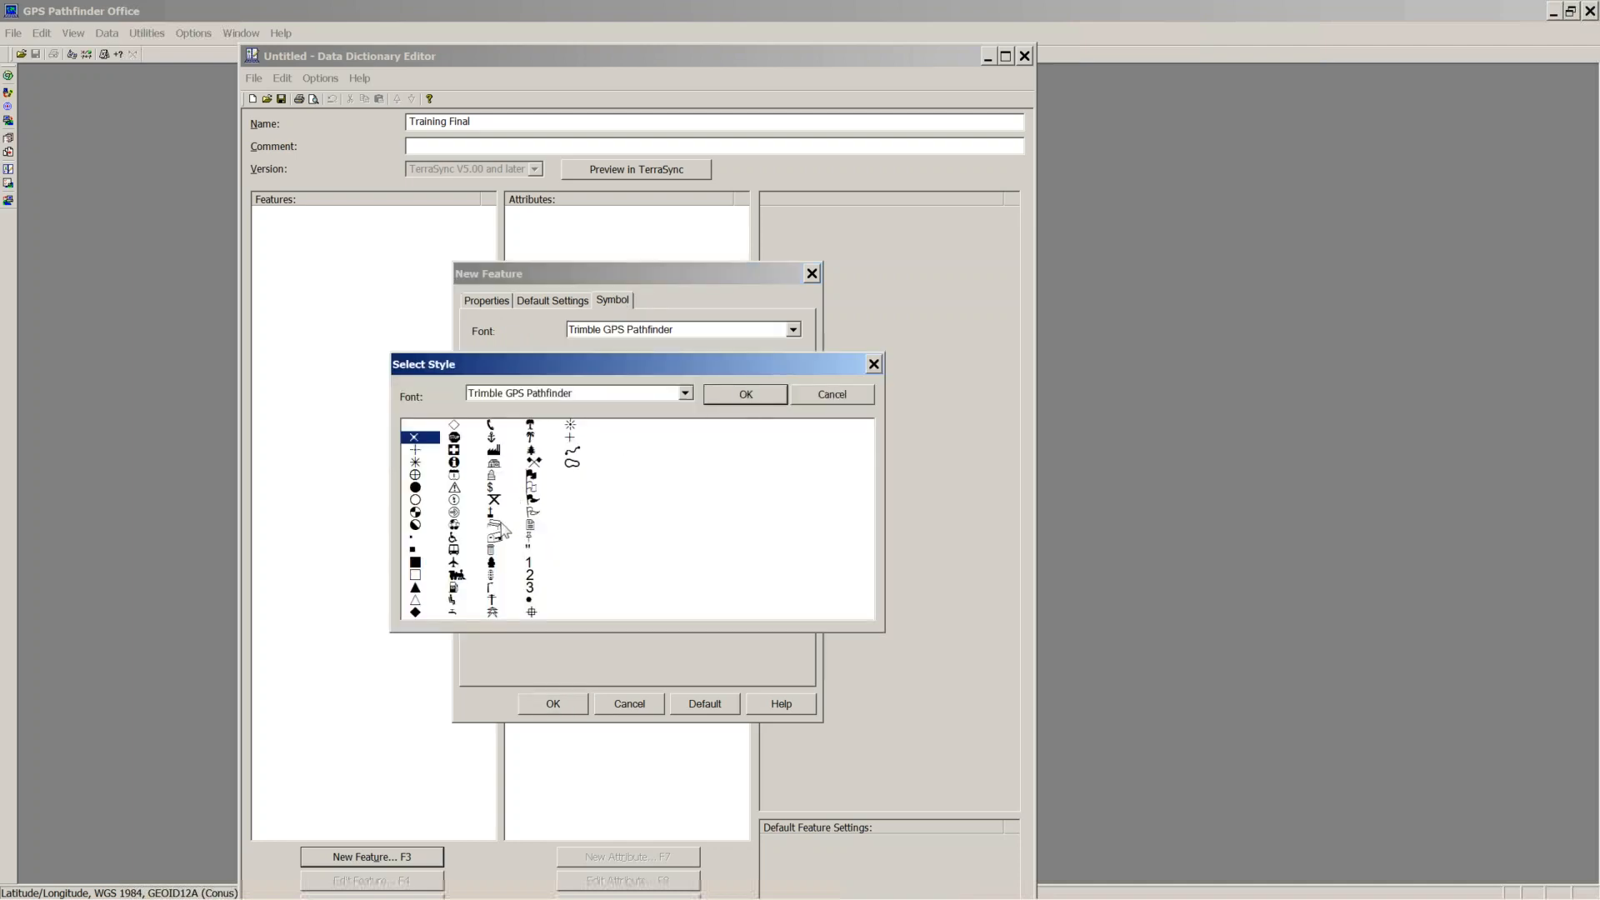
left_click(573, 427)
left_click(729, 396)
left_click(681, 429)
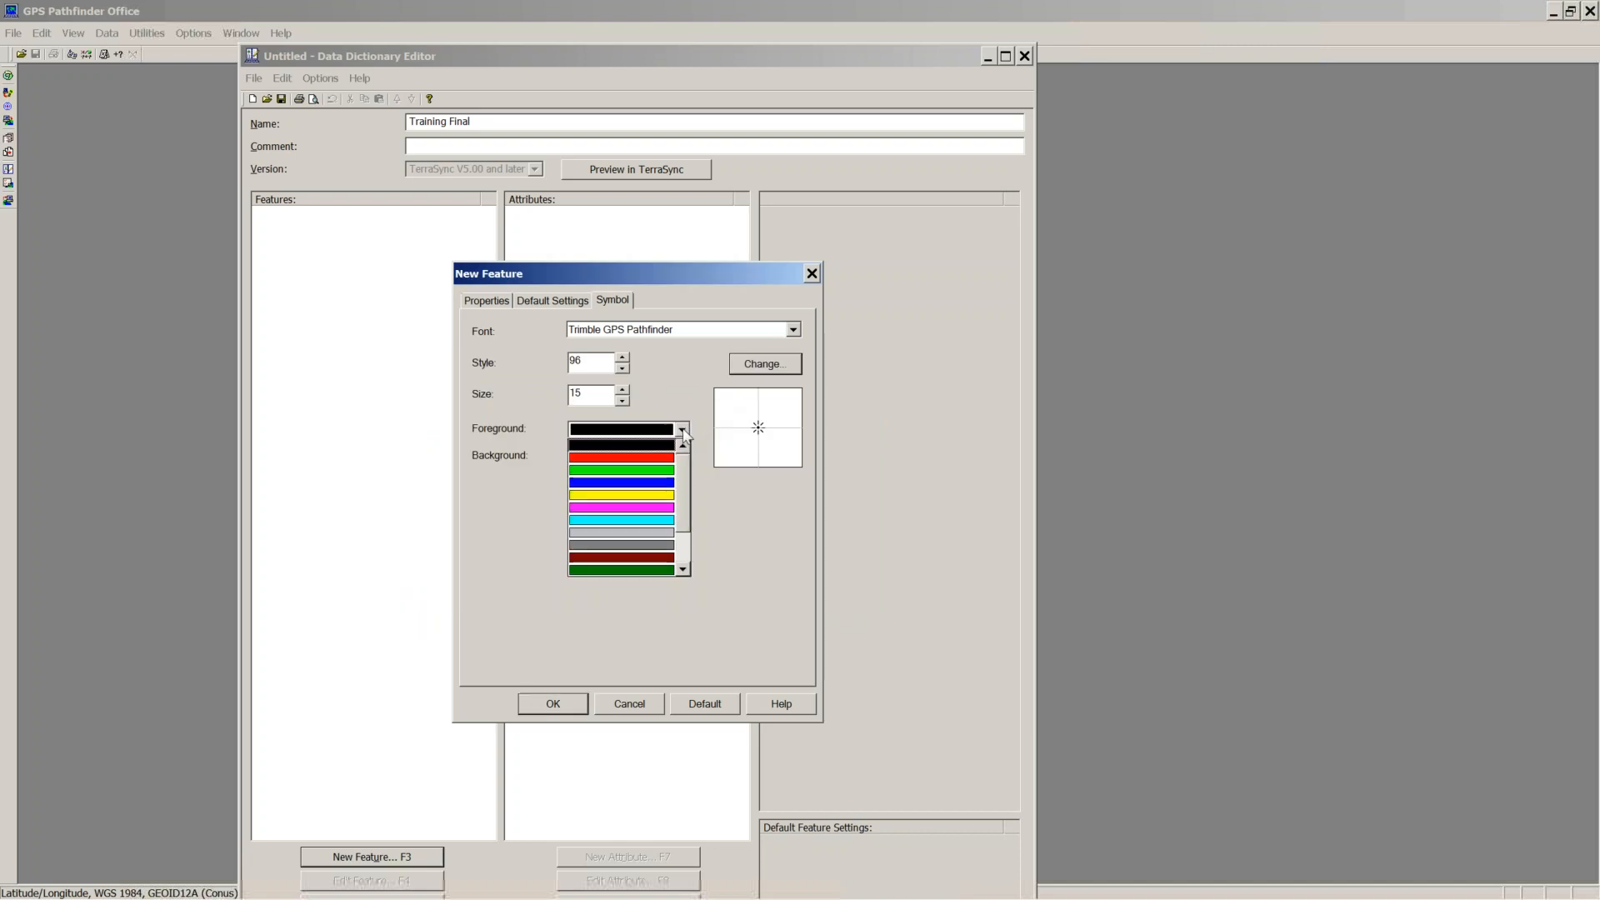
left_click(615, 472)
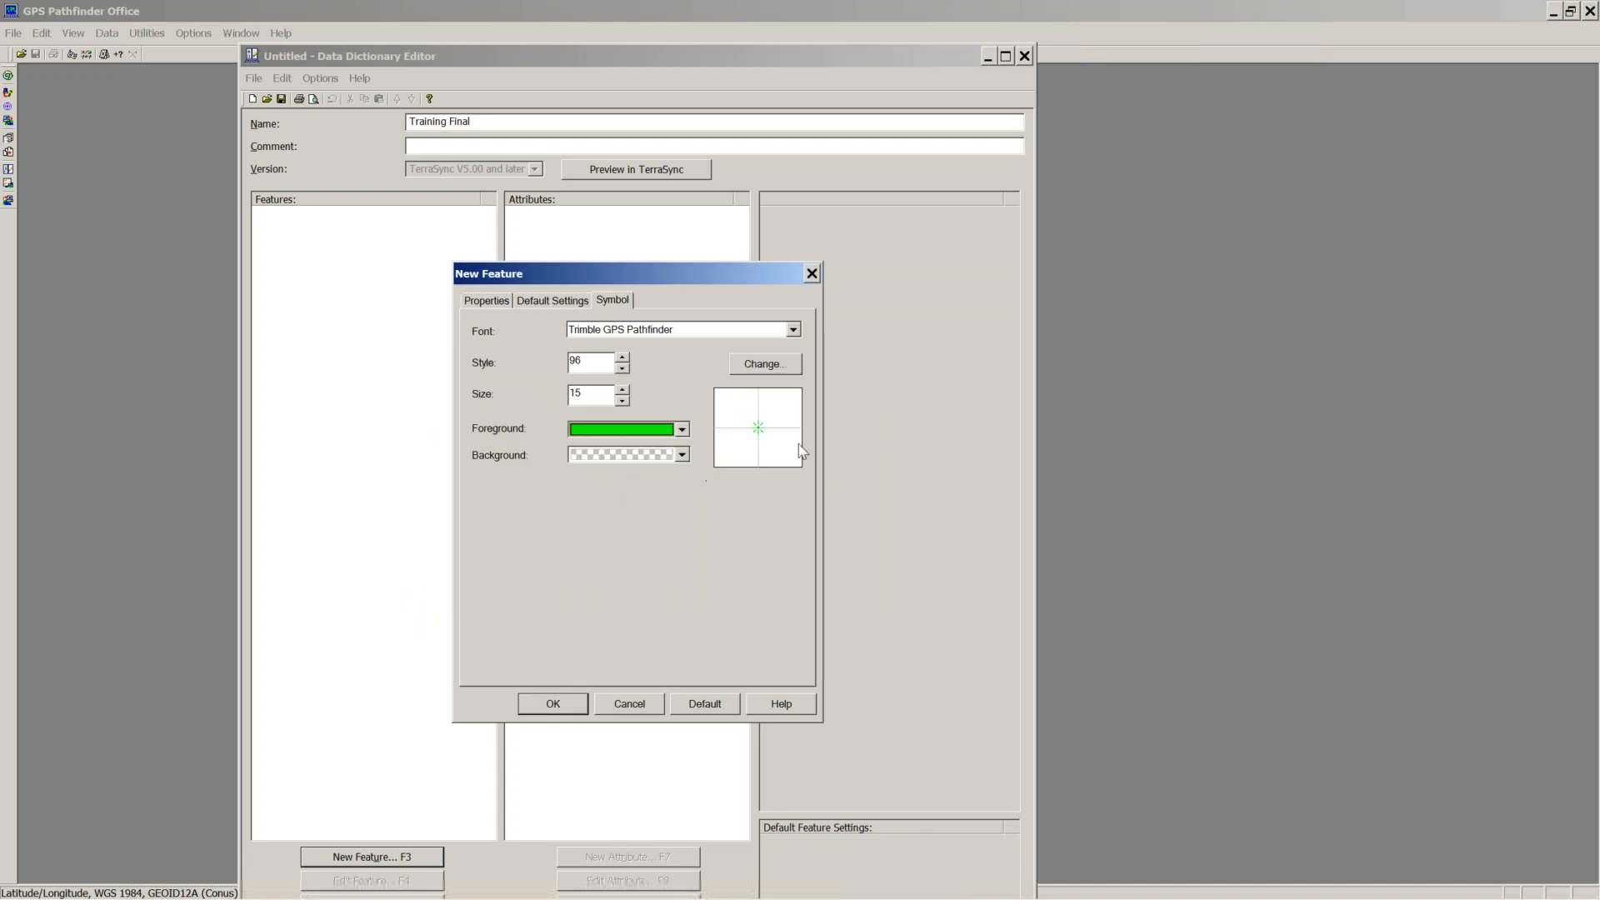
left_click(554, 704)
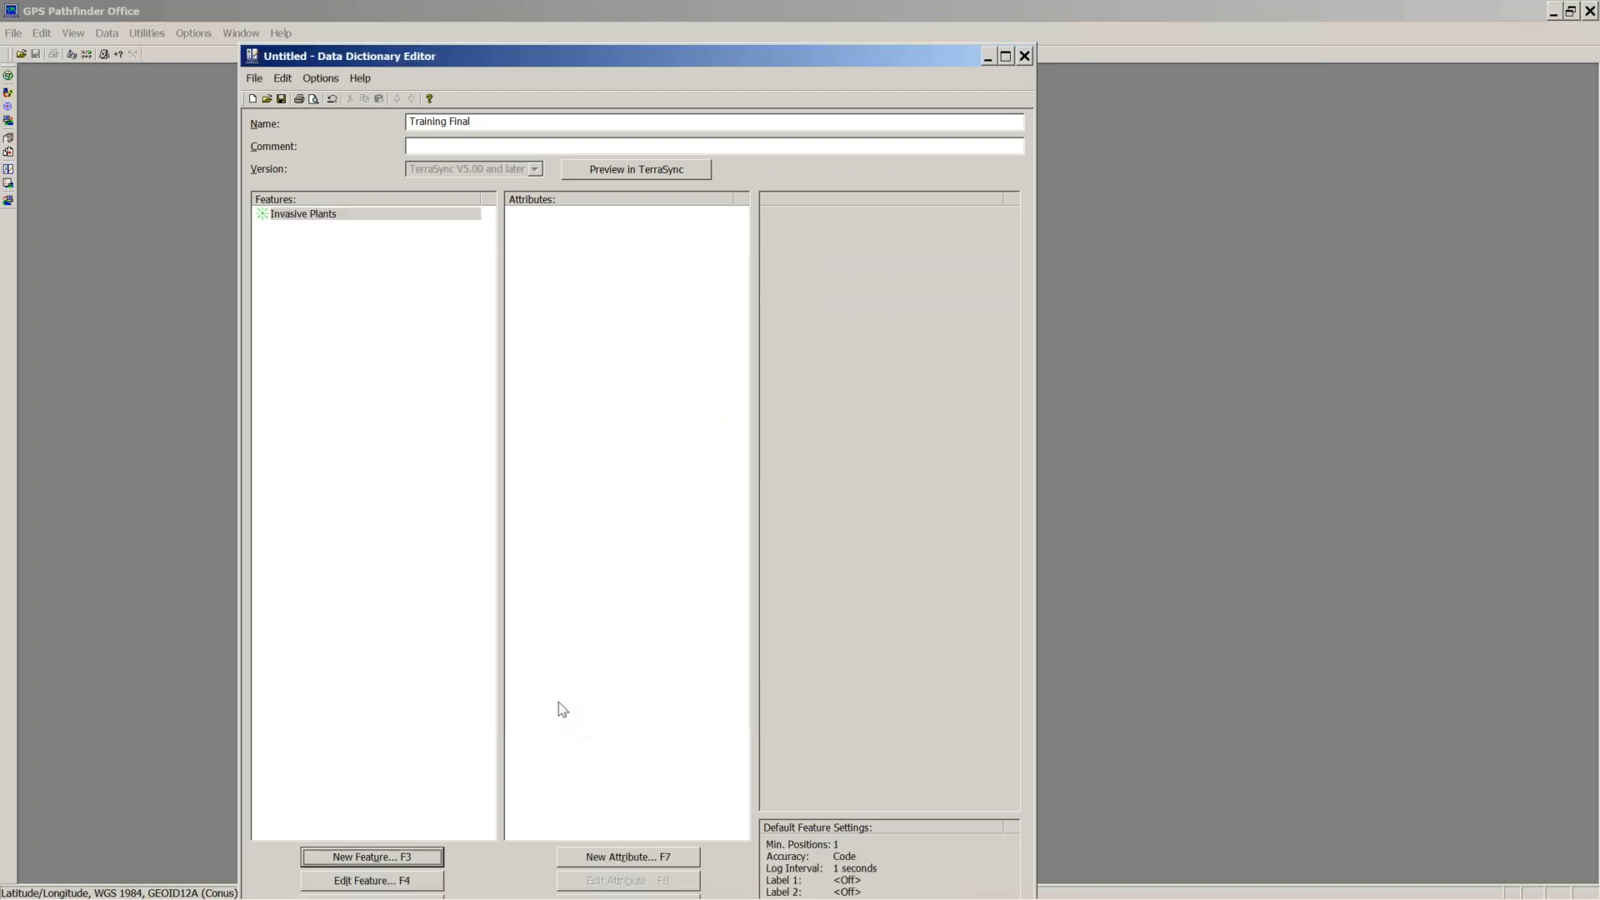
Step: Rename the Invasive Plants feature to iPlants, with Invasive Plants as its alias
left_click(302, 218)
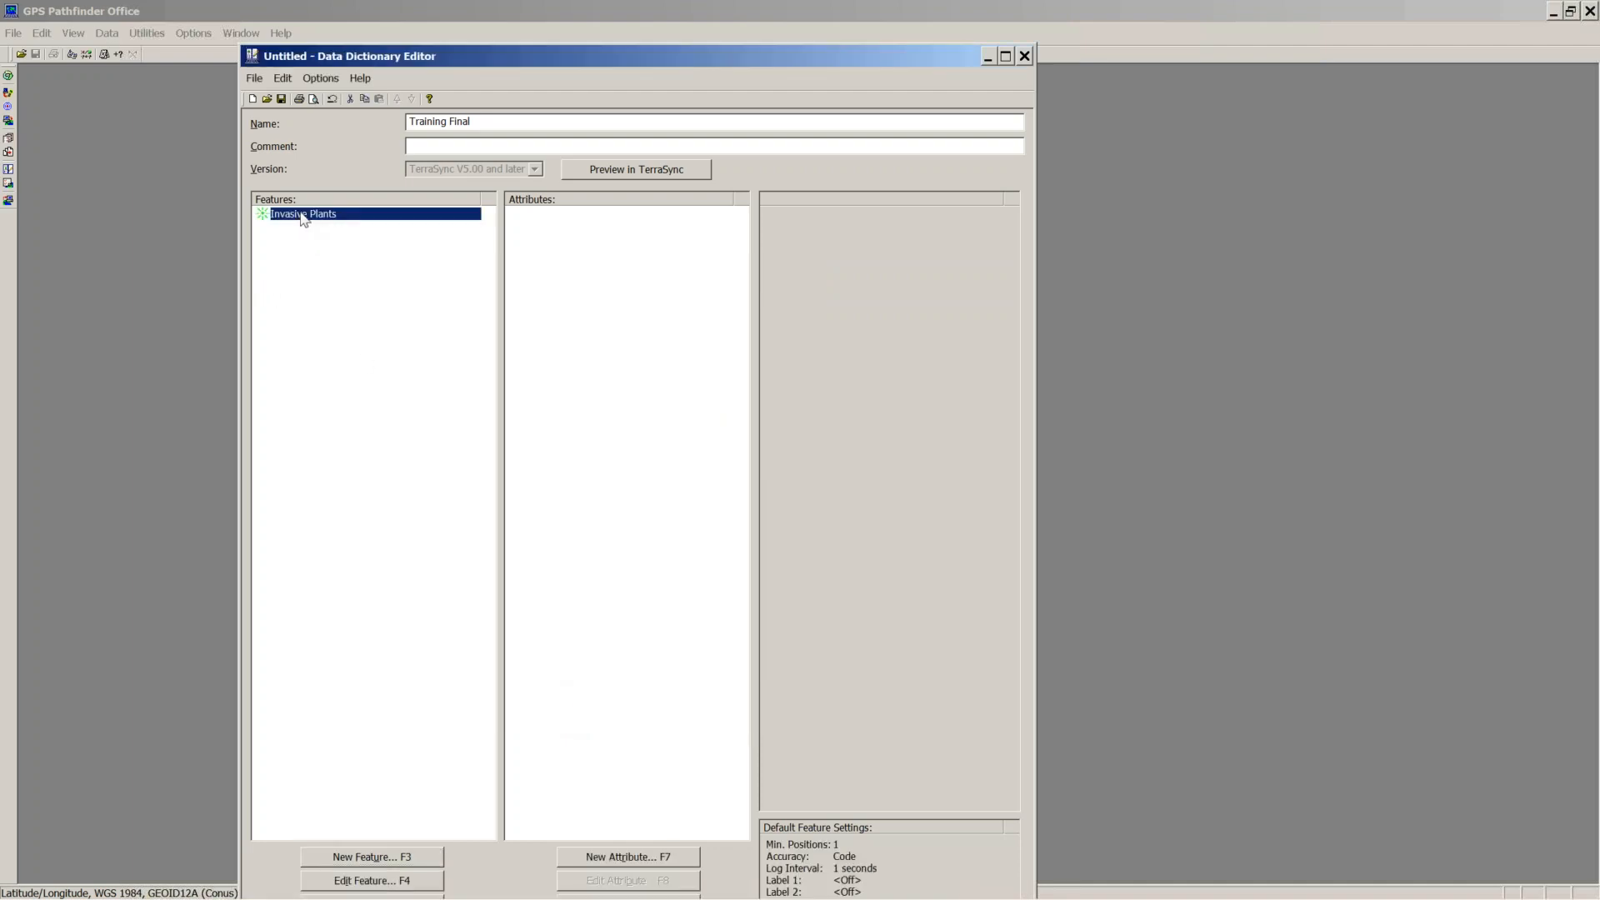
double_click(301, 218)
left_click_drag(633, 270, 688, 223)
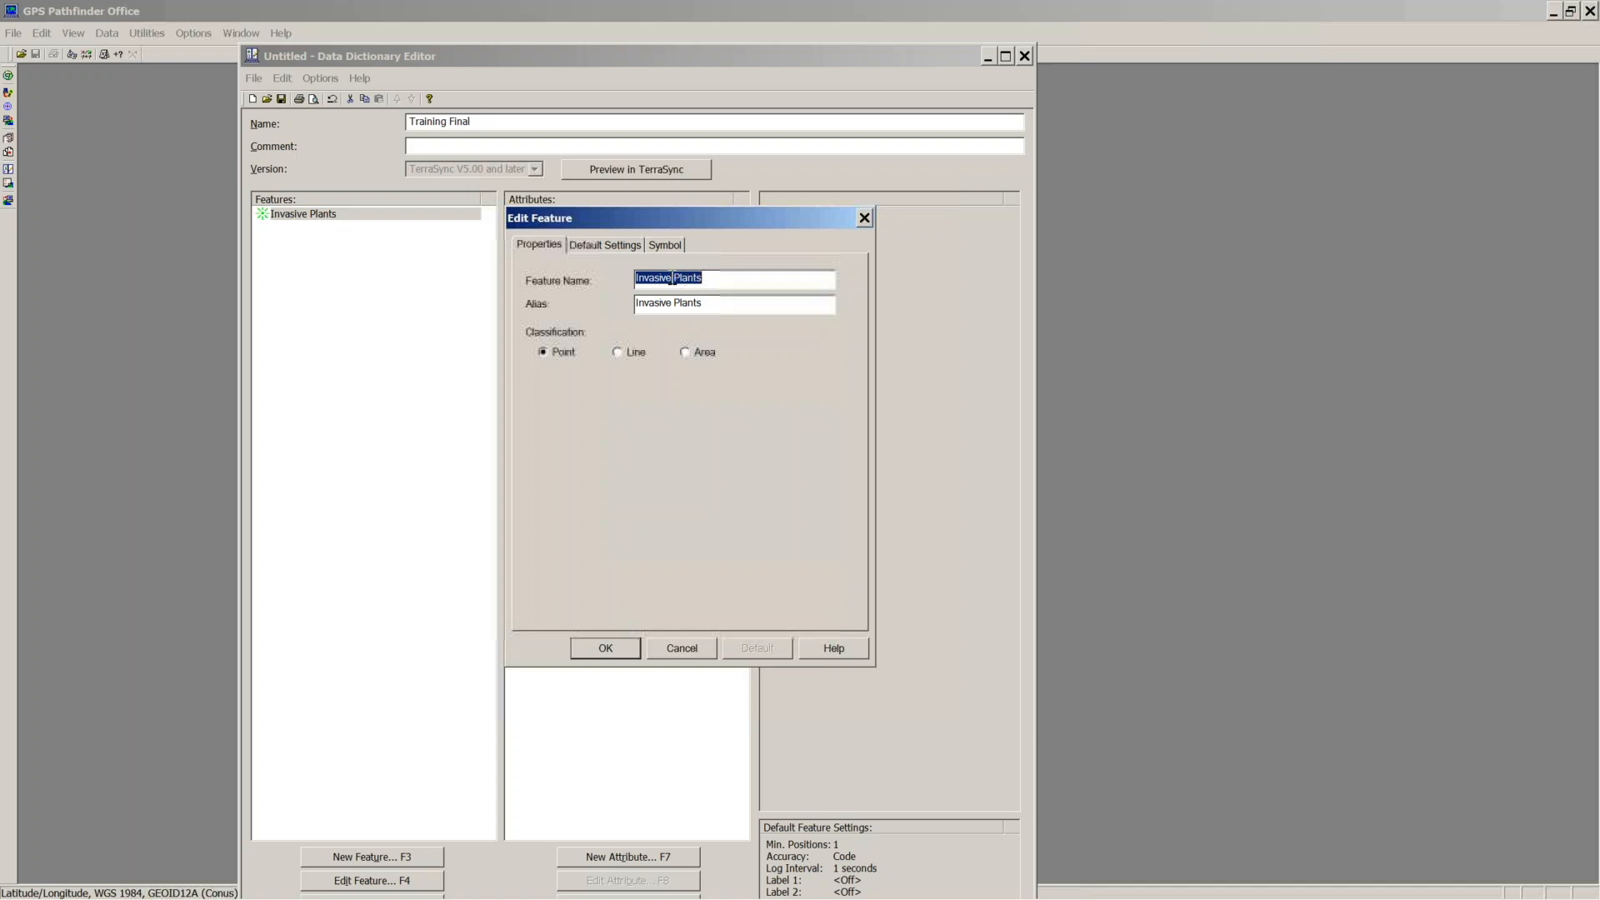
left_click_drag(674, 278, 323, 326)
key("Delete")
left_click(606, 649)
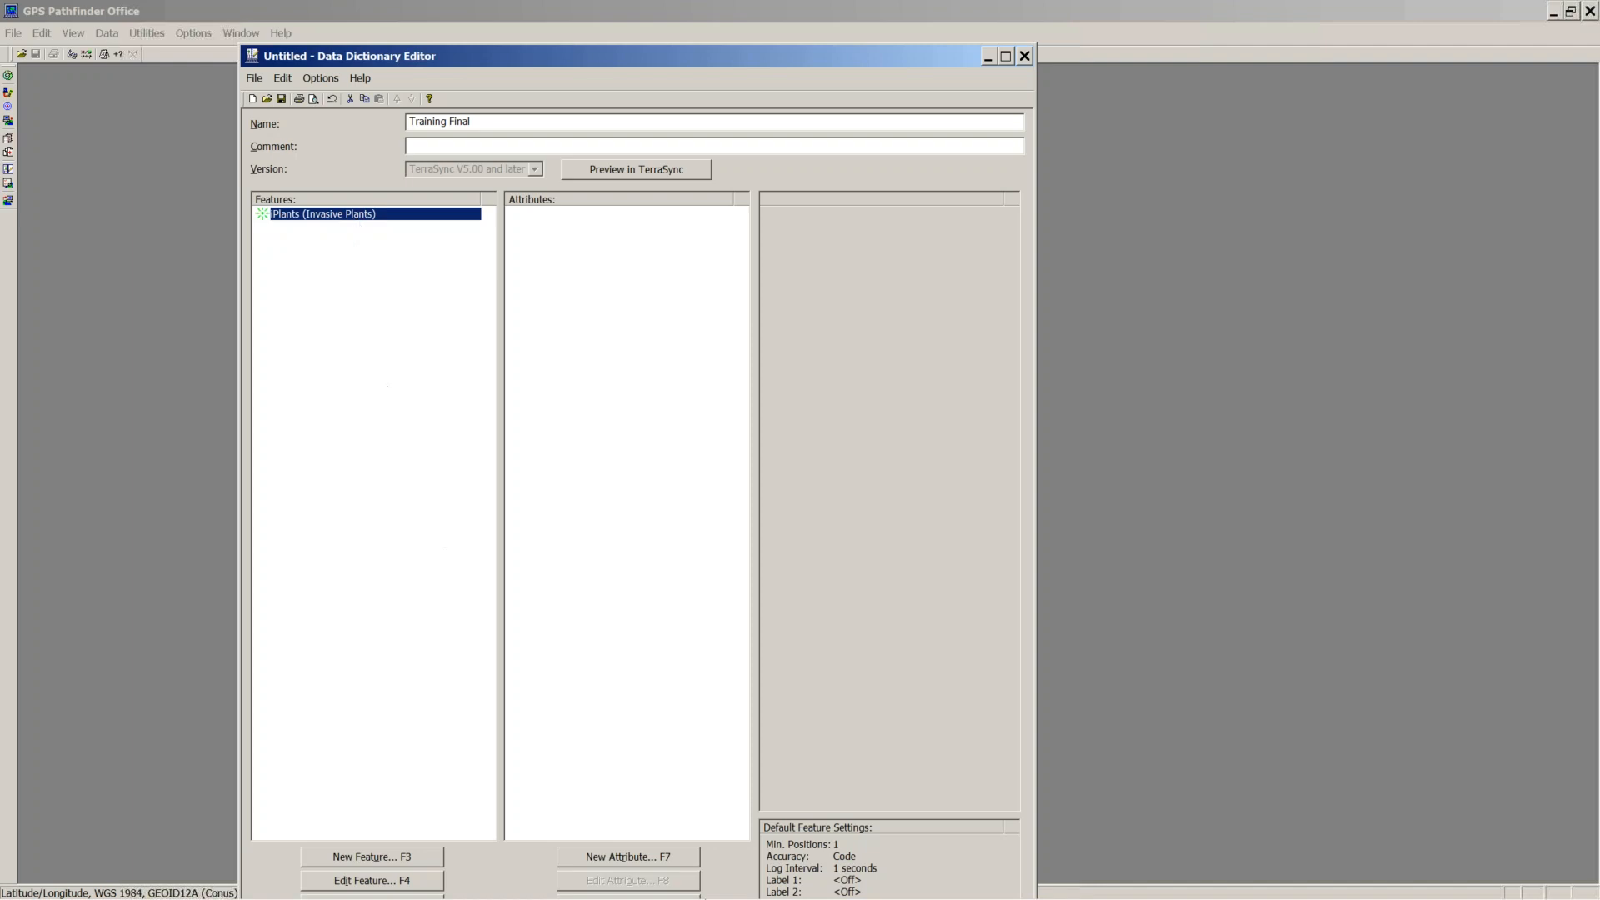
Step: Add a text attribute named ID to the iPlants feature with the default length of 30
left_click(650, 857)
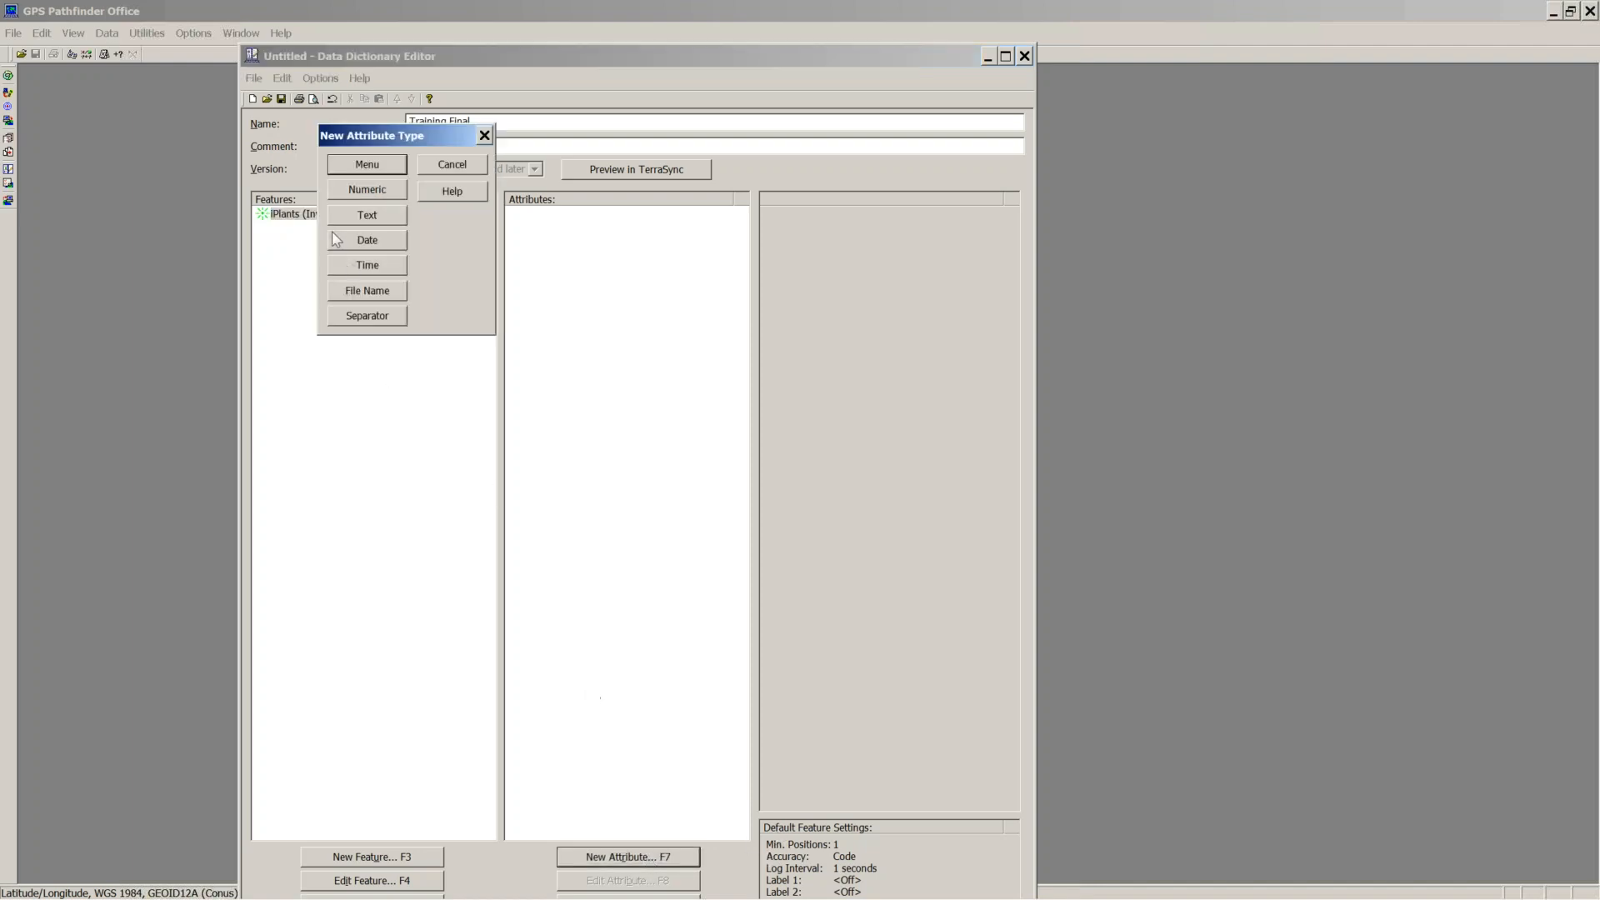
left_click_drag(392, 135, 712, 251)
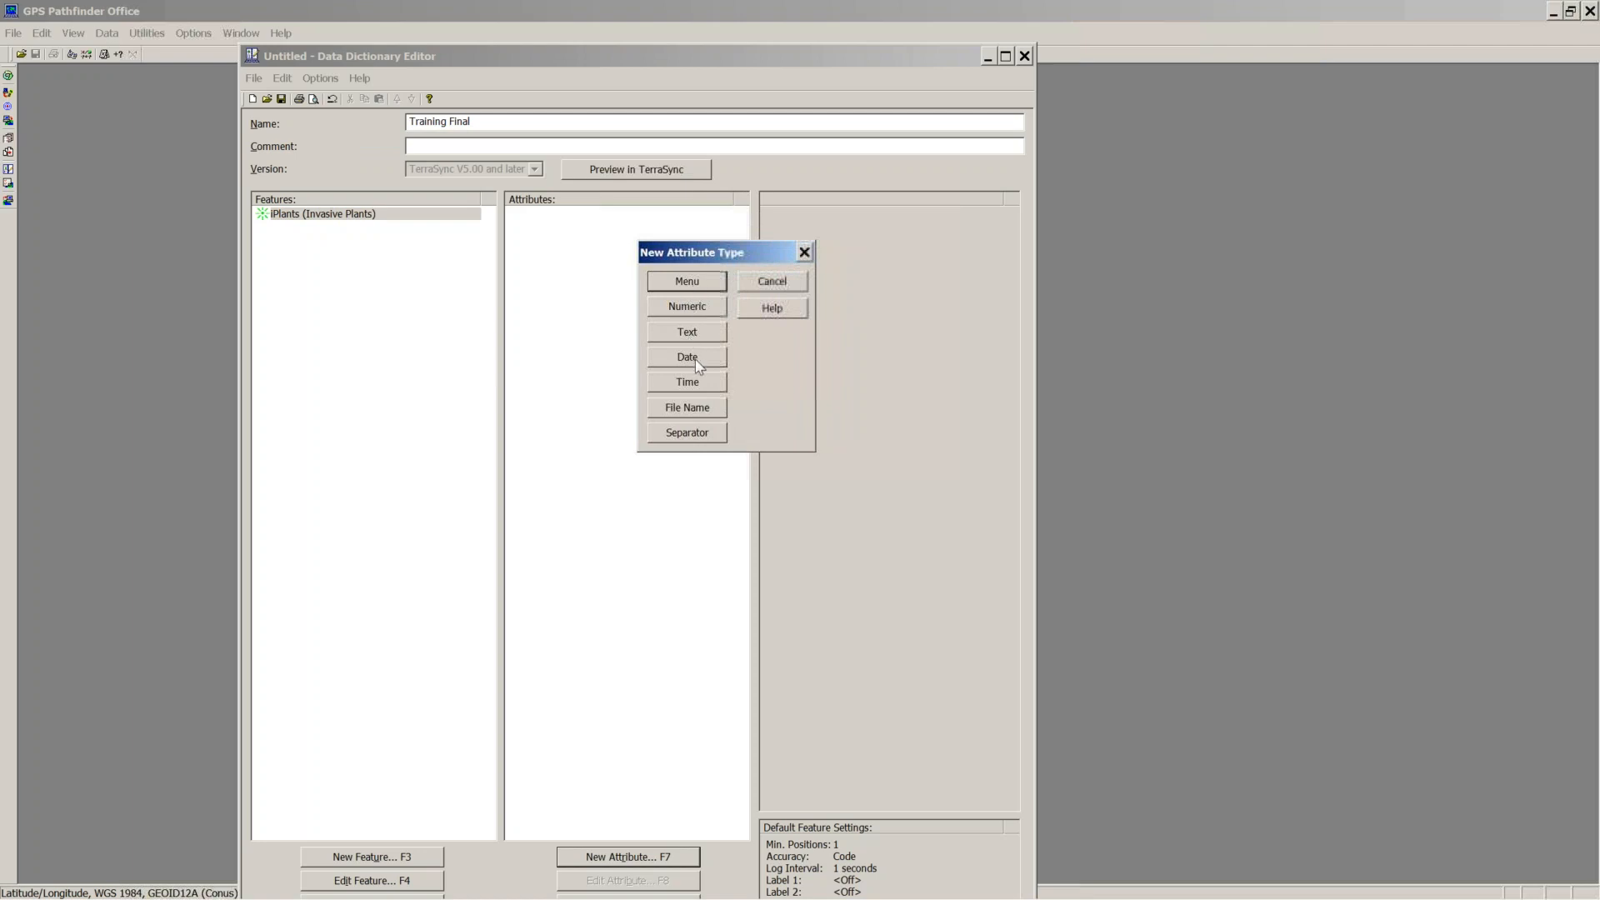
left_click(689, 333)
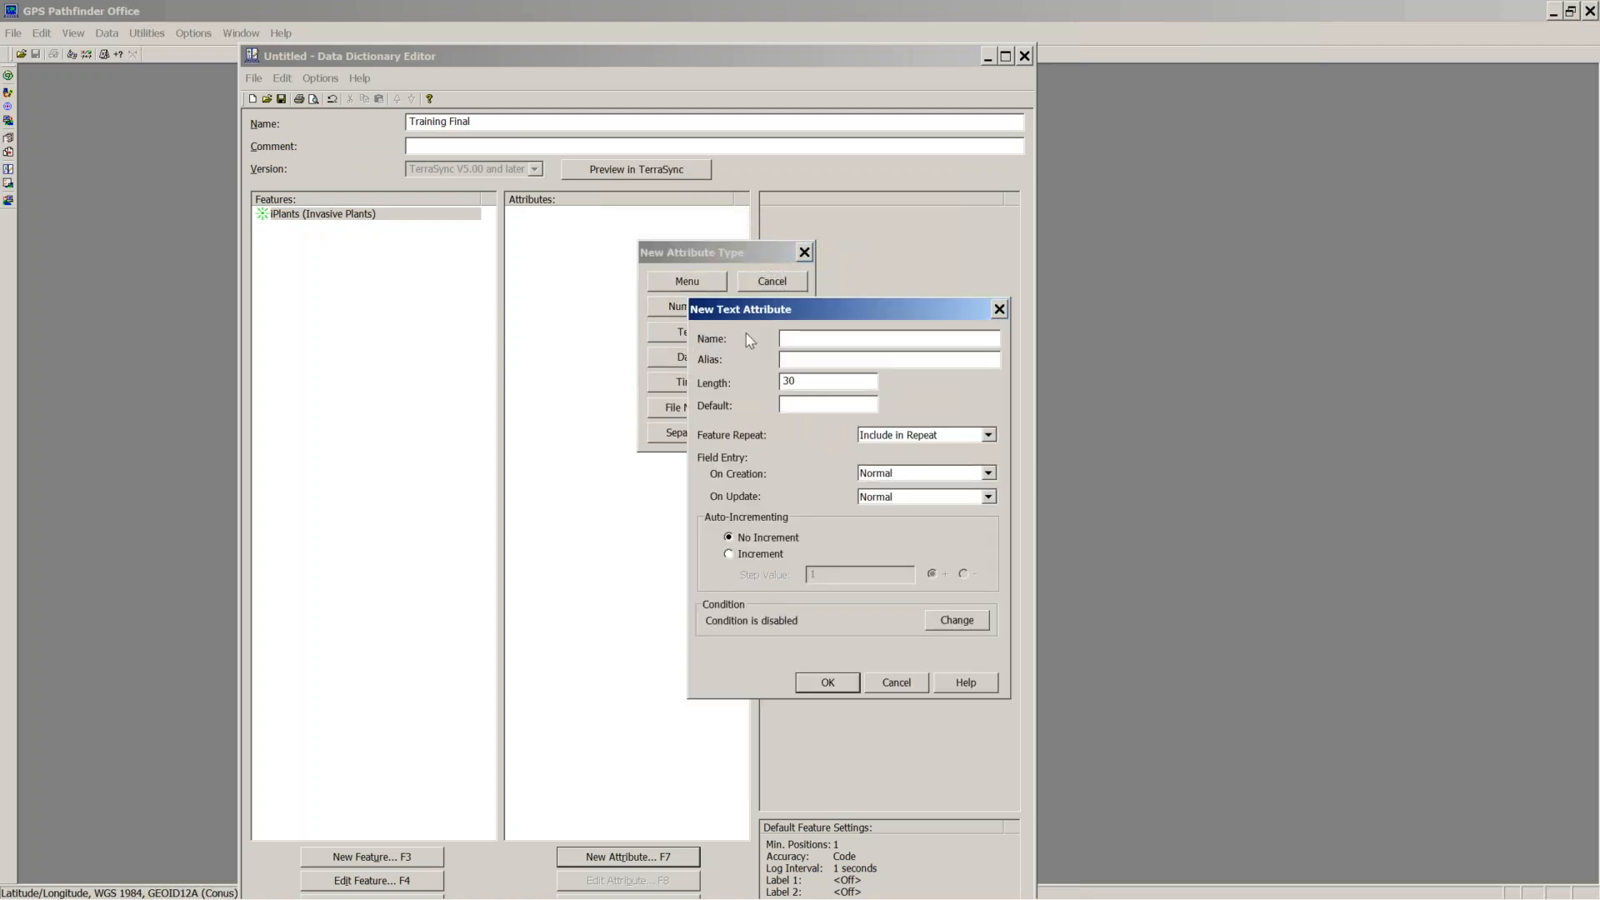
left_click(827, 683)
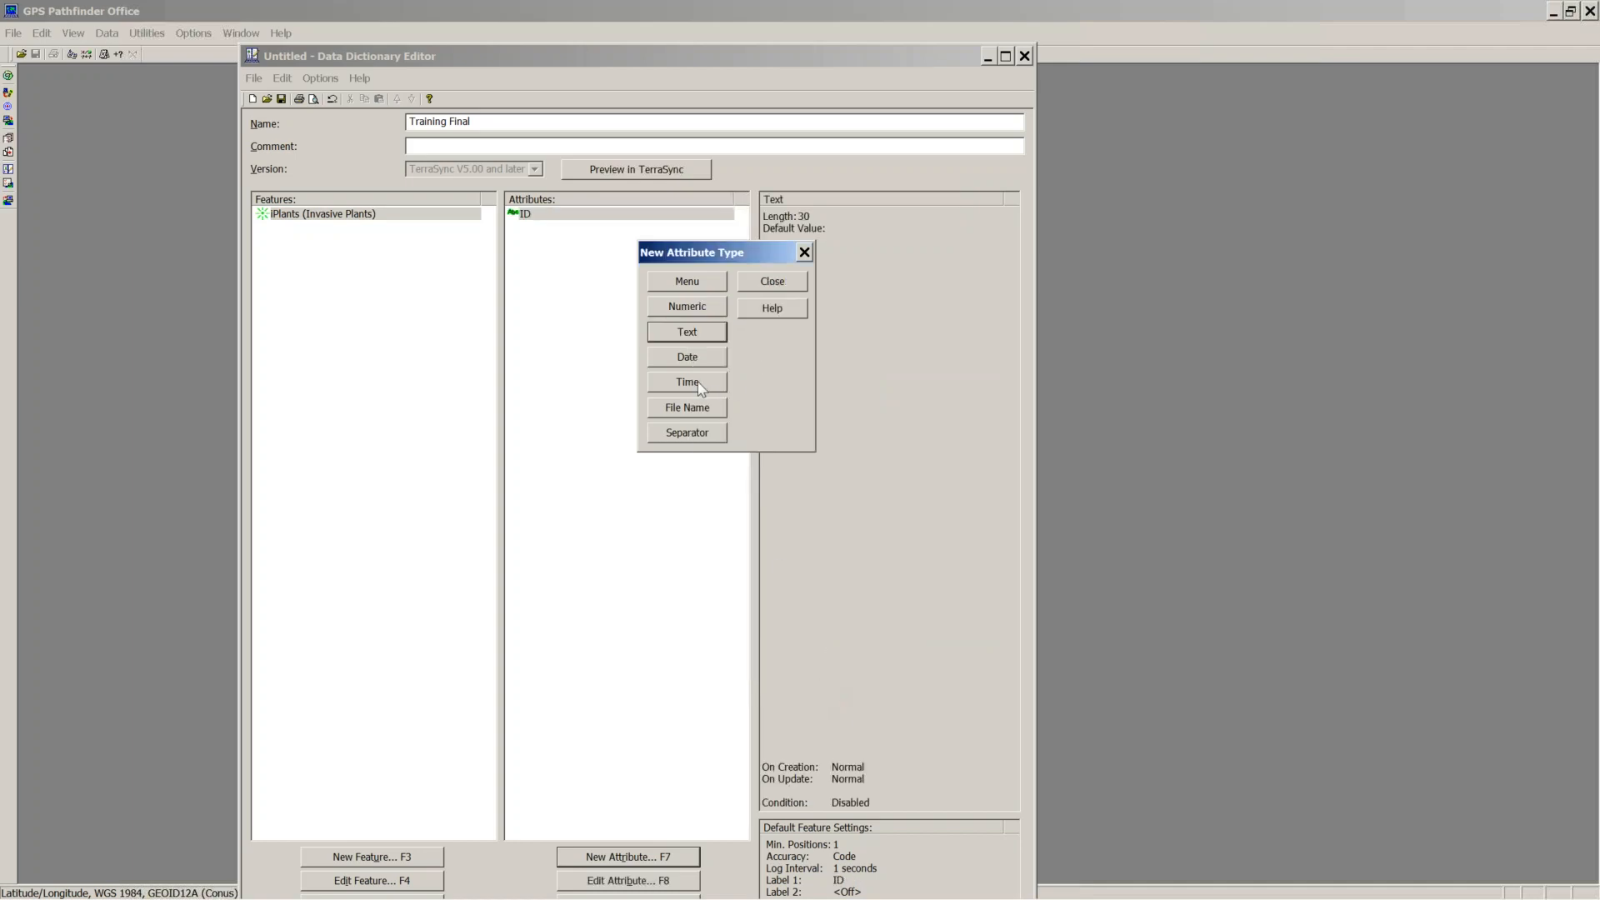
Step: Add a date attribute named dCollected with the alias Date Collected, auto-generated on creation
left_click(687, 360)
left_click(703, 385)
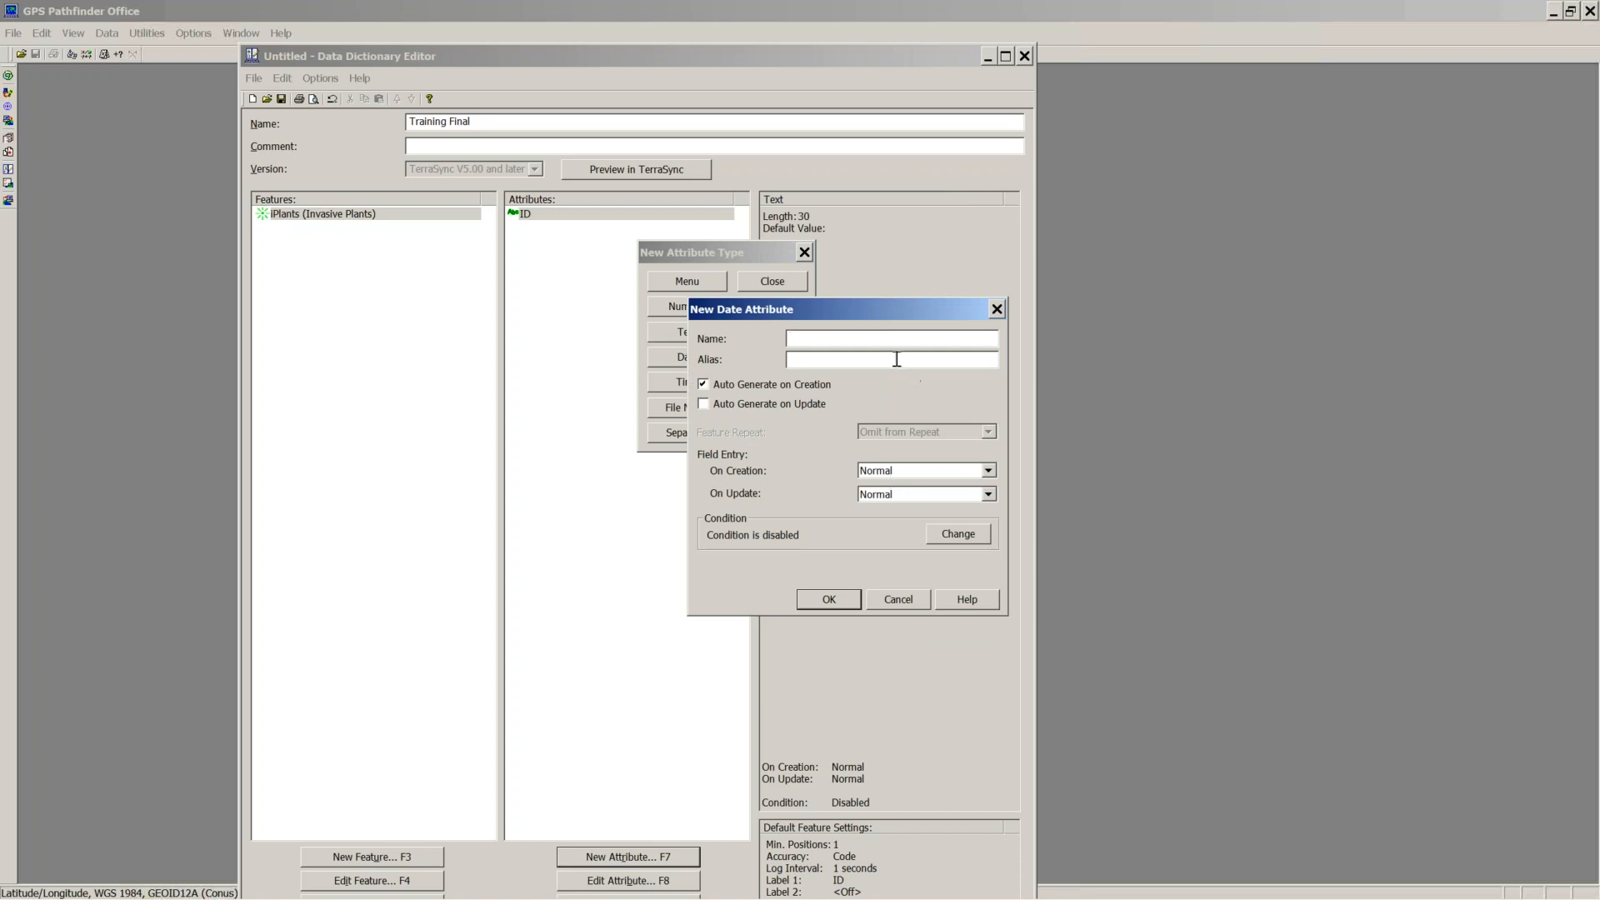
type("dCollected (")
type("Date Co")
type("llected")
left_click(845, 597)
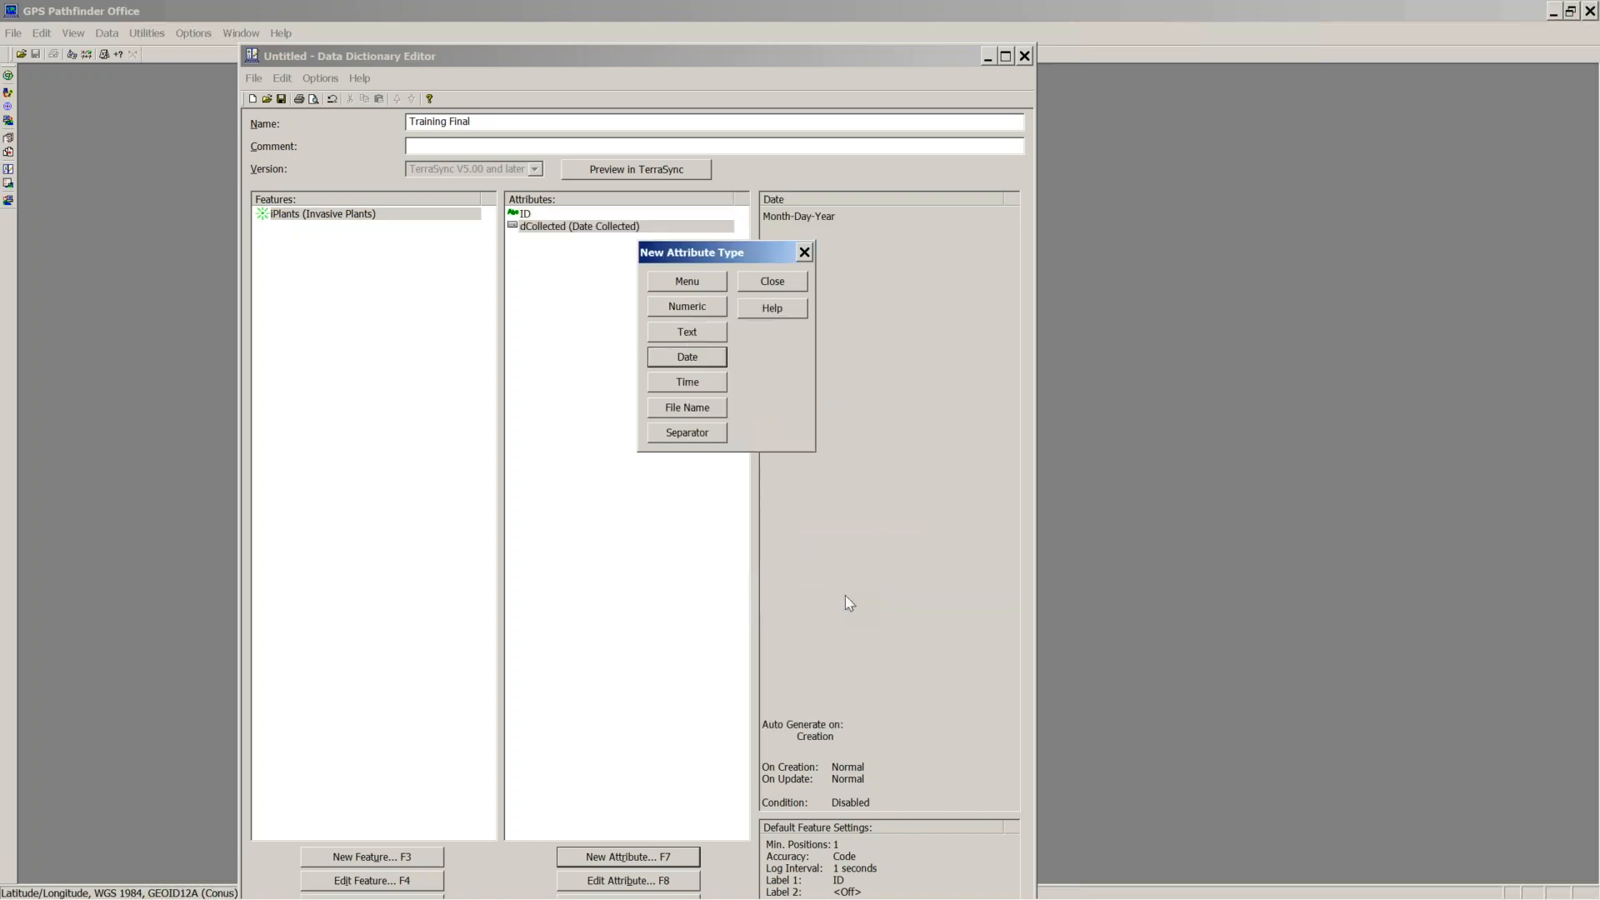
Step: Add a file name attribute named Picture to the iPlants feature
left_click(677, 410)
type("Picture")
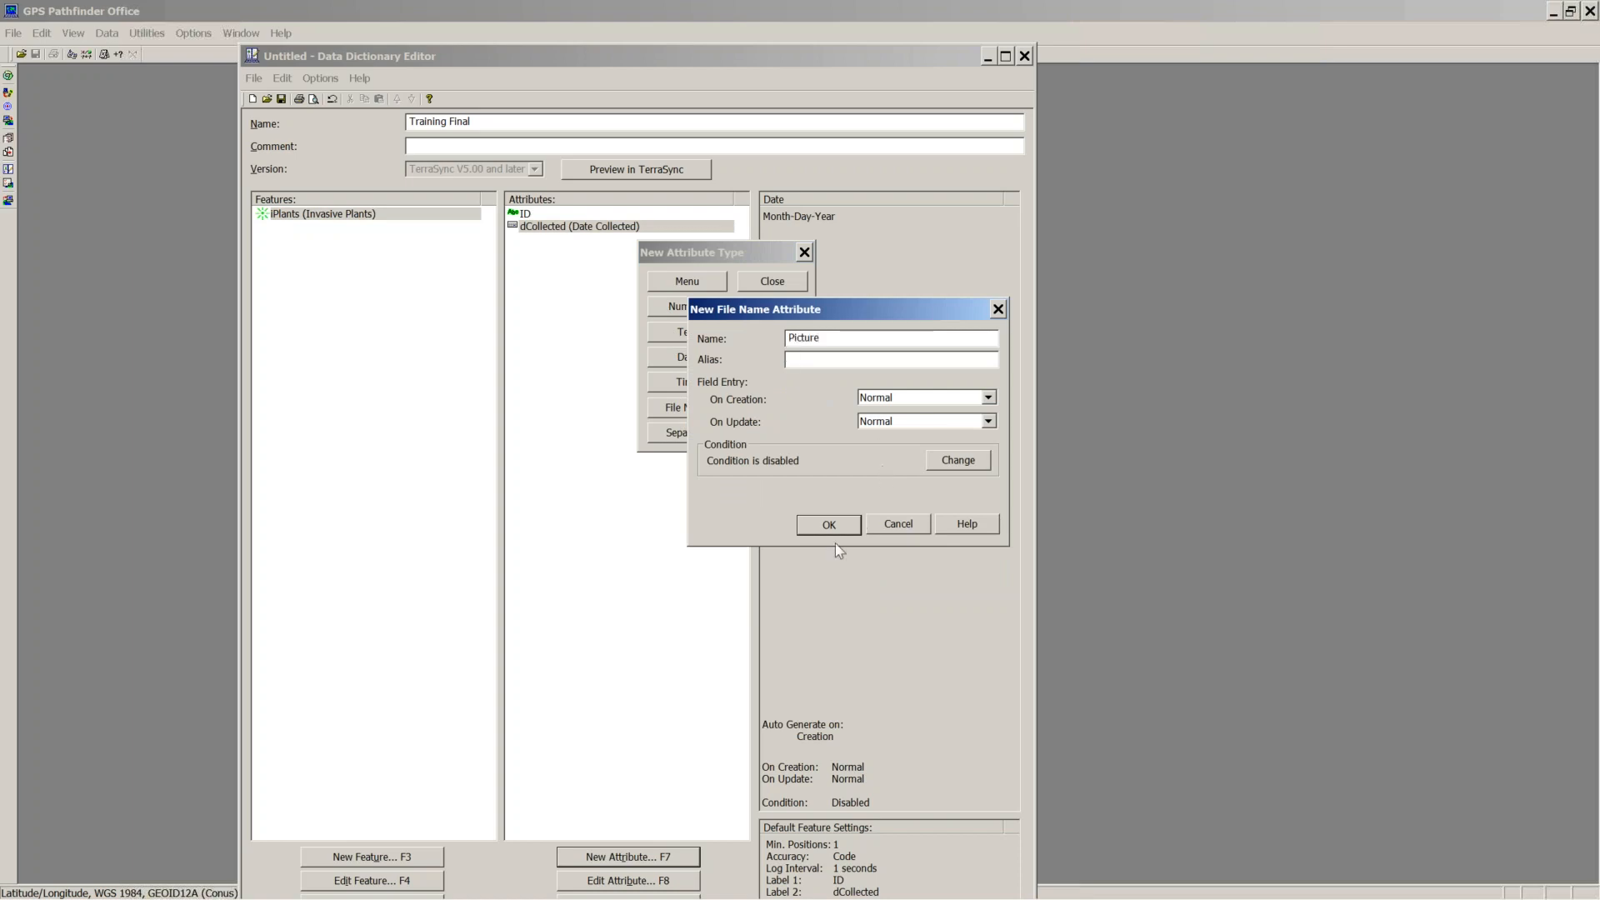
left_click(829, 525)
Step: Add a menu attribute named Type to the iPlants feature with the values Chinese Tallow and Other
left_click(696, 283)
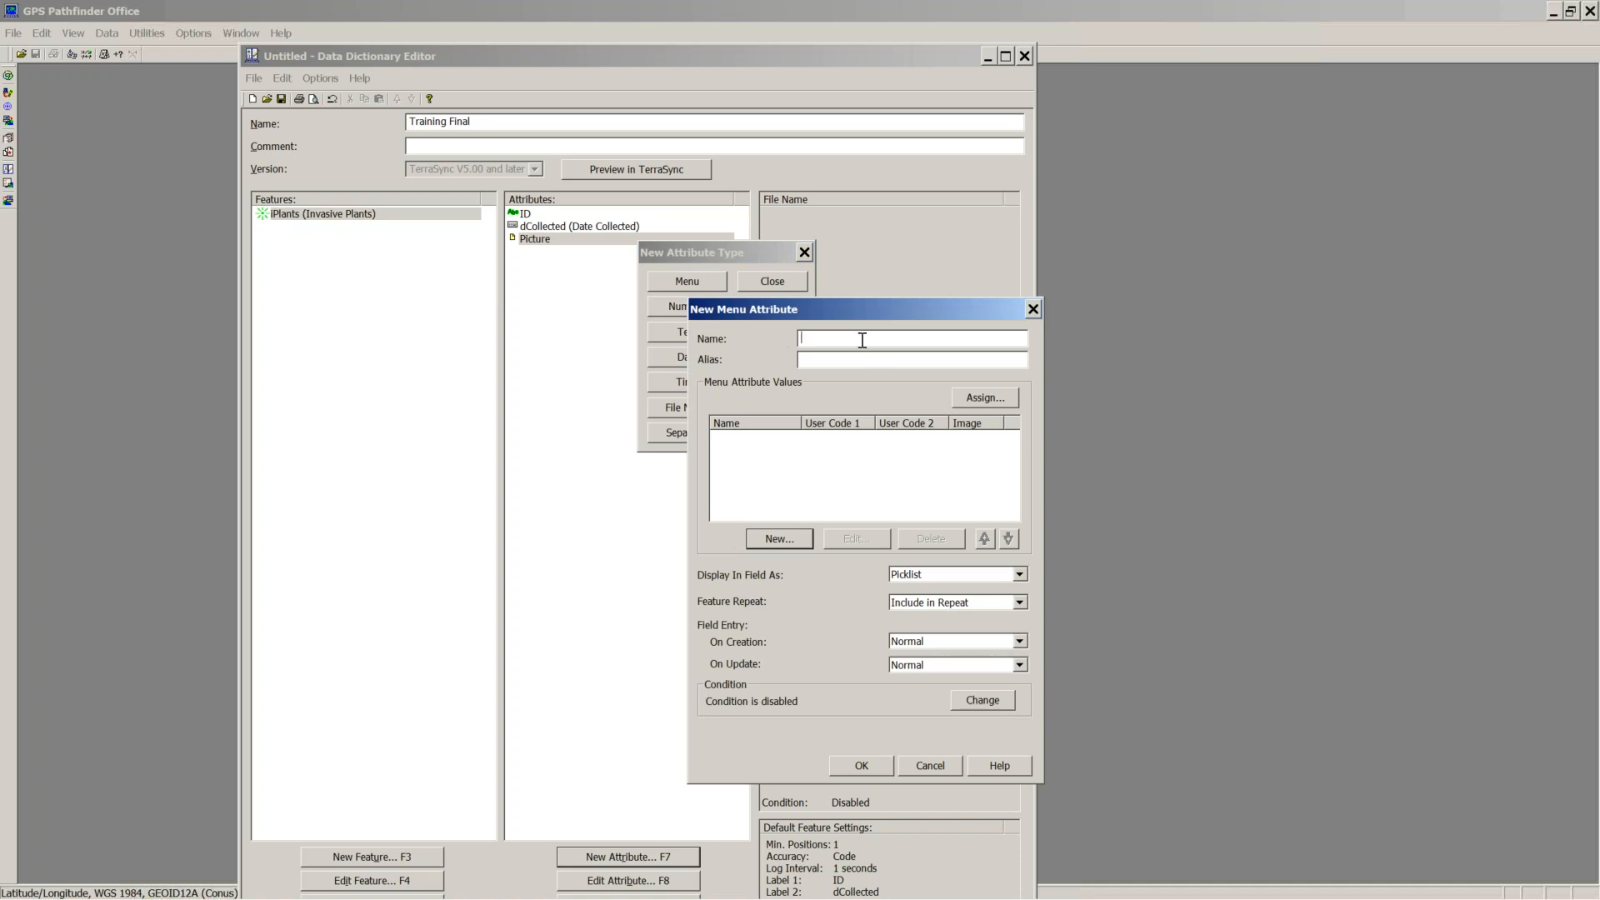
type("Type")
left_click(778, 540)
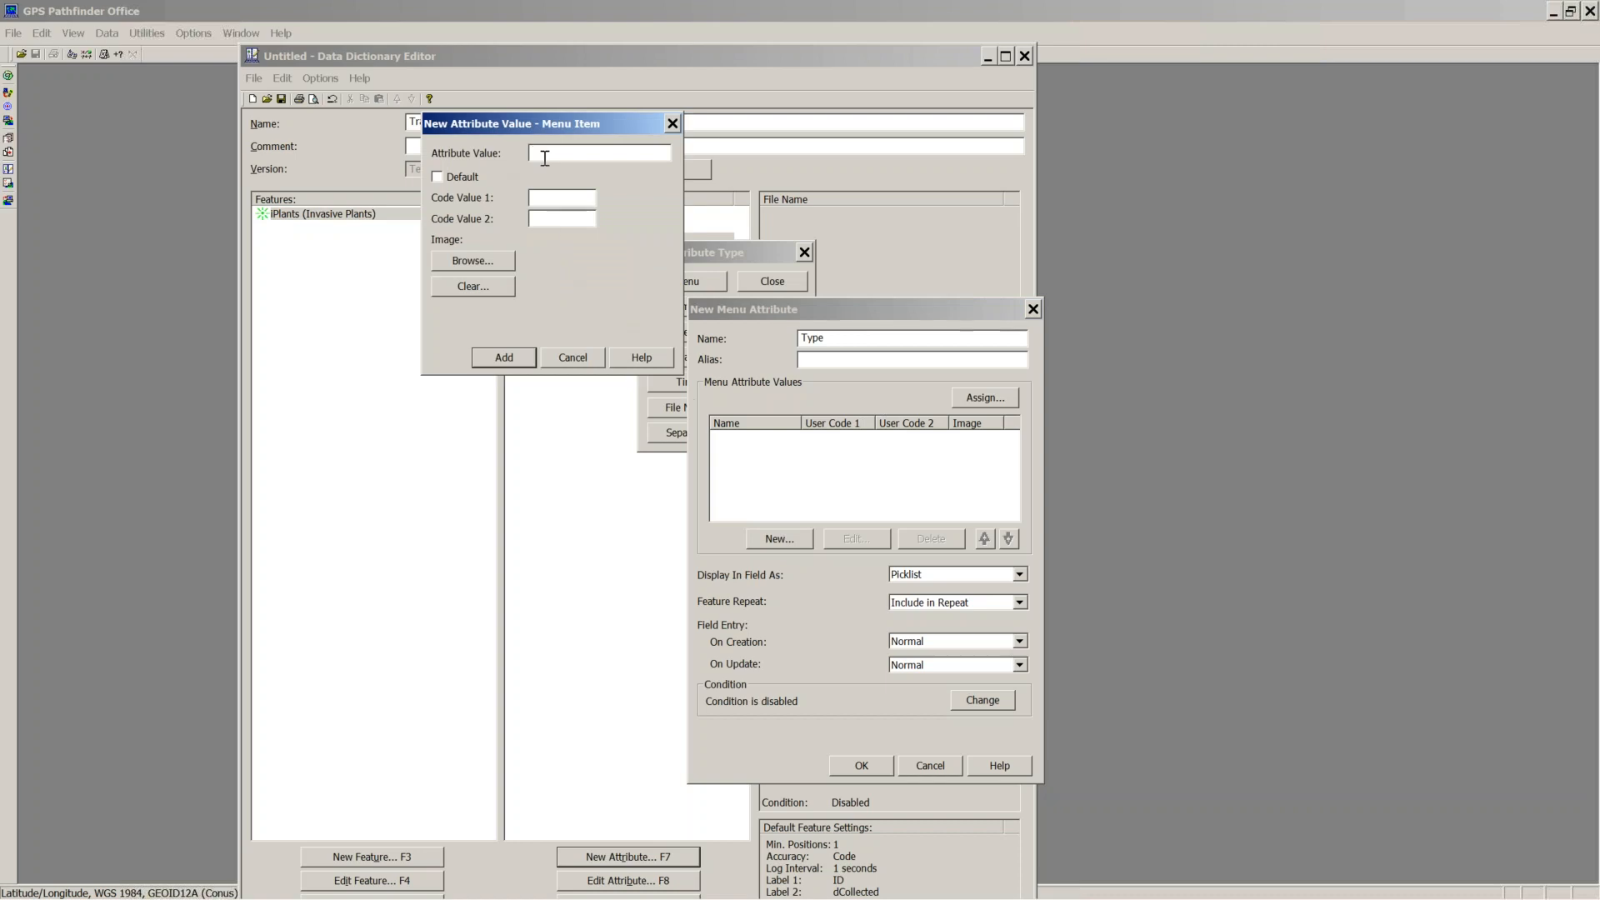
type("Chinese Tallow")
key("Return")
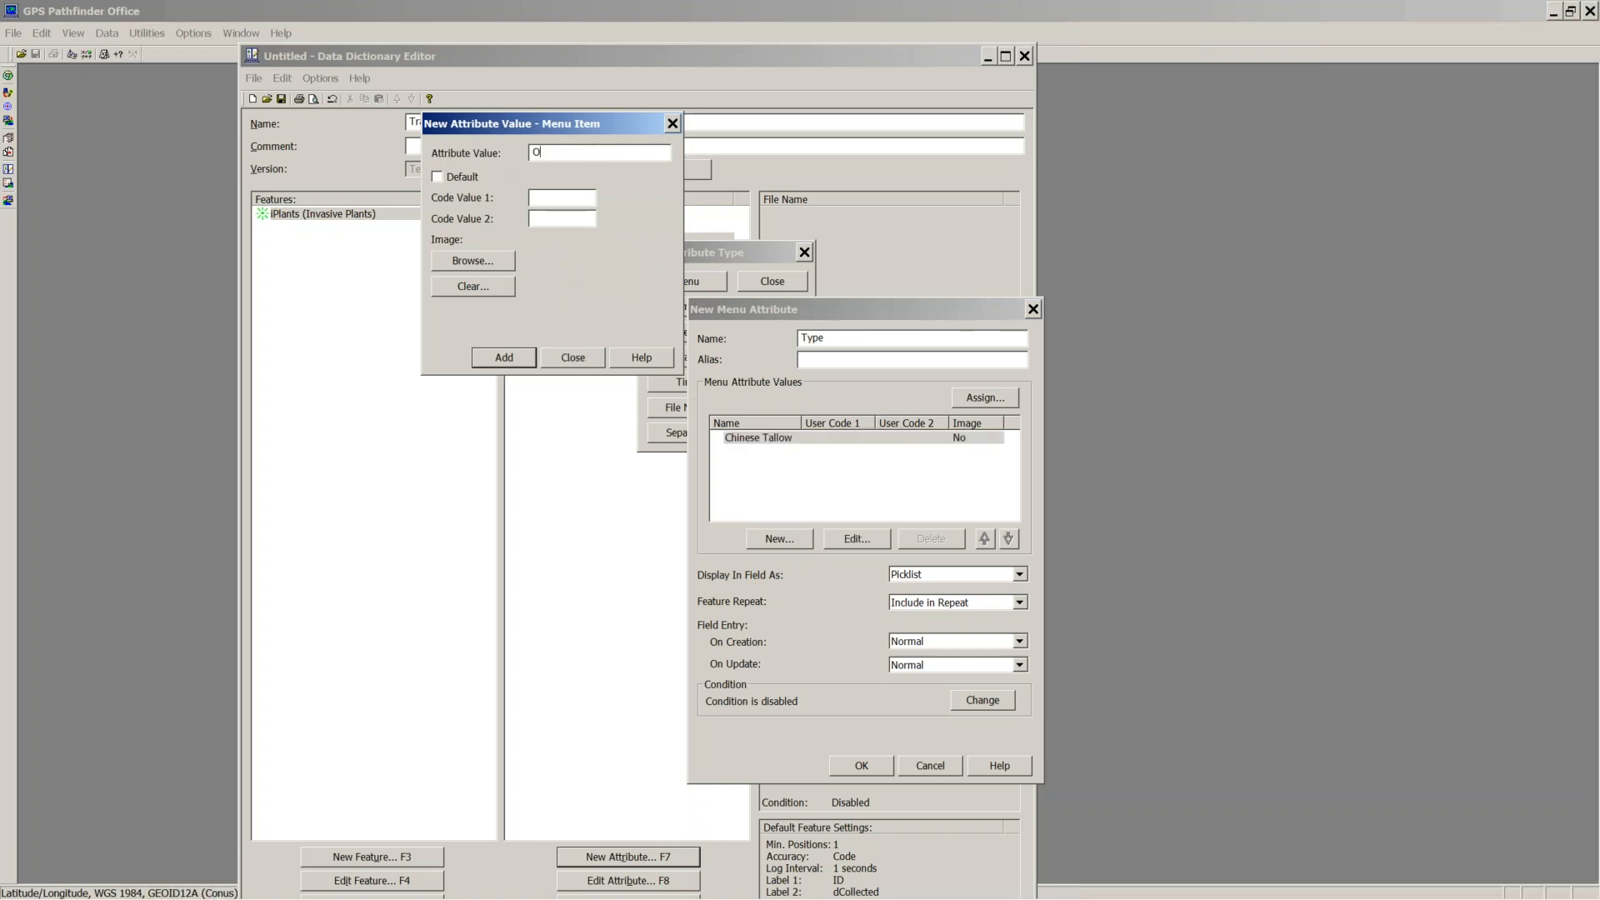
left_click(512, 363)
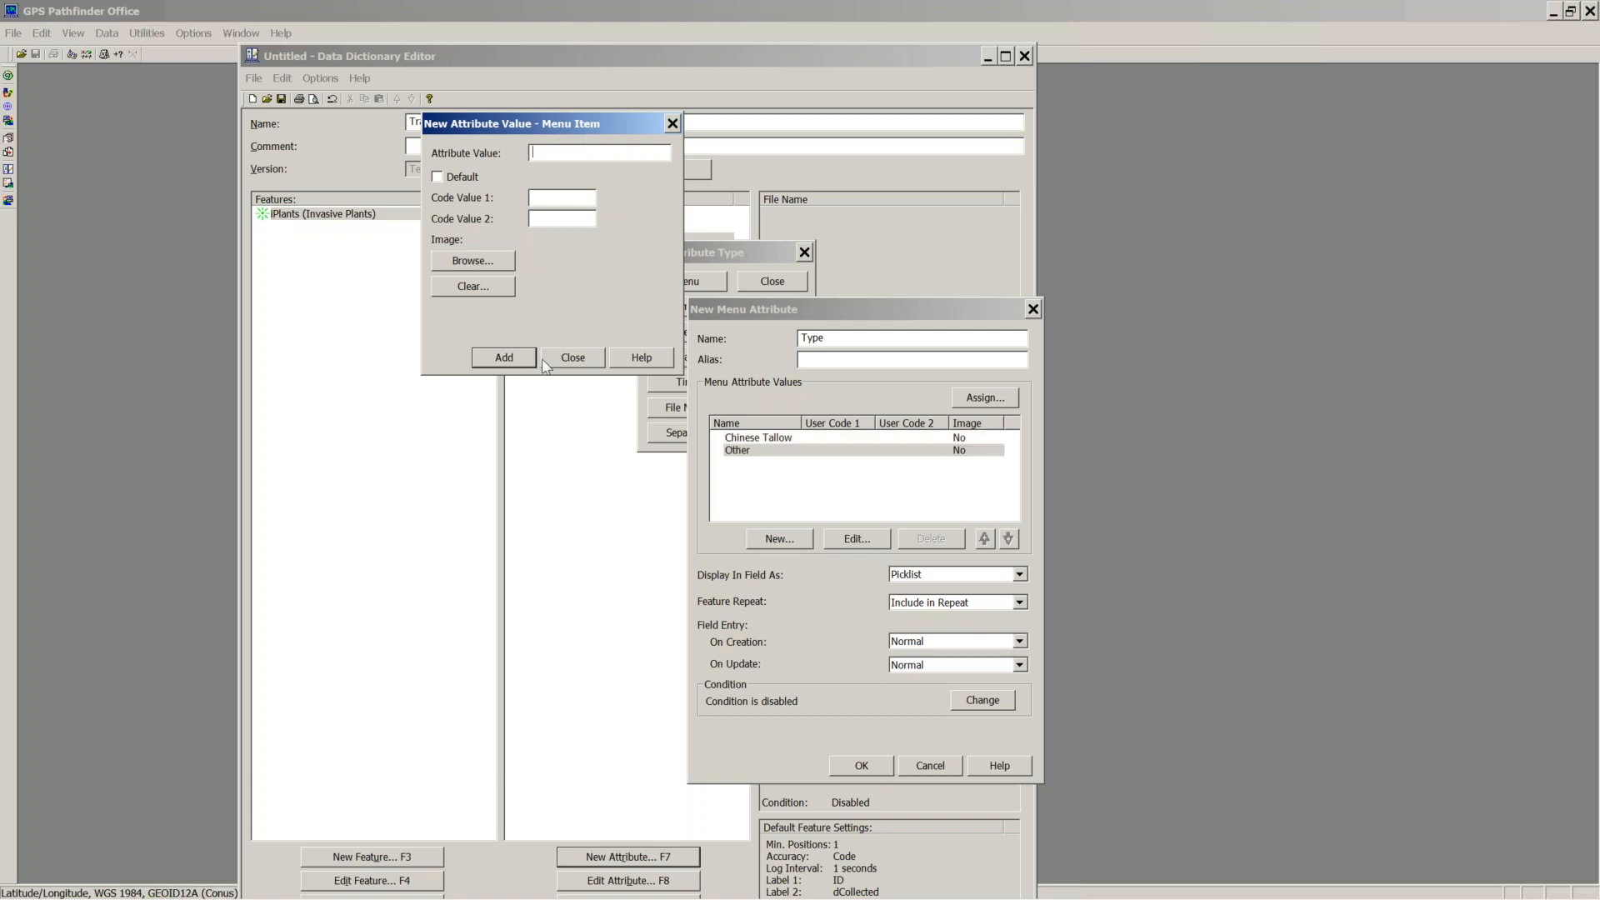
left_click(584, 364)
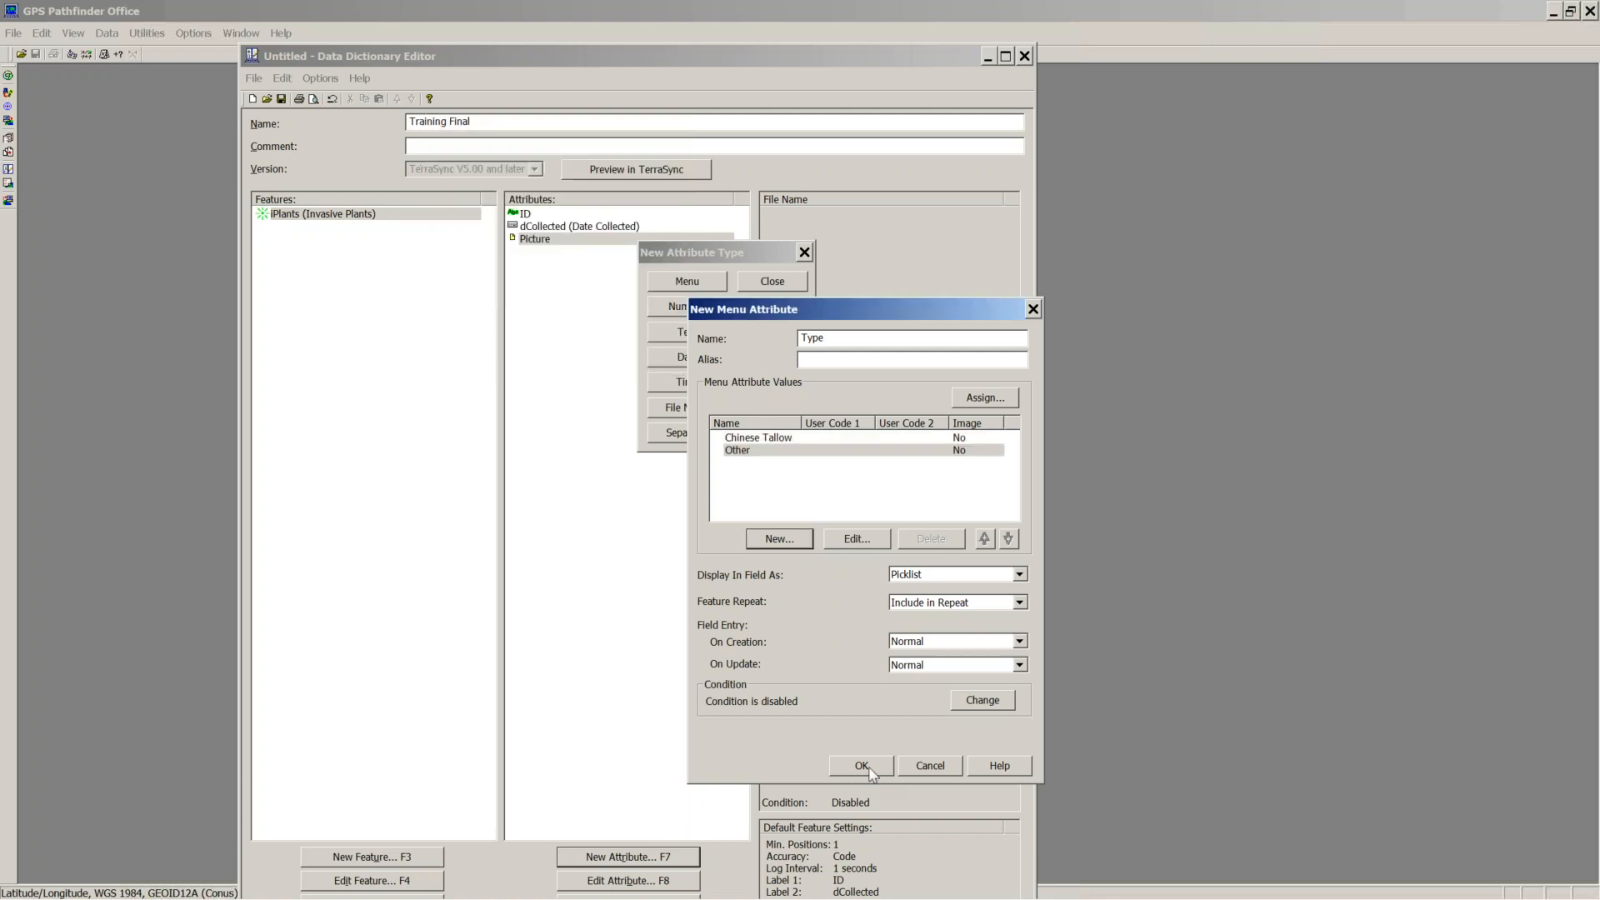
left_click_drag(884, 312, 935, 235)
left_click(909, 687)
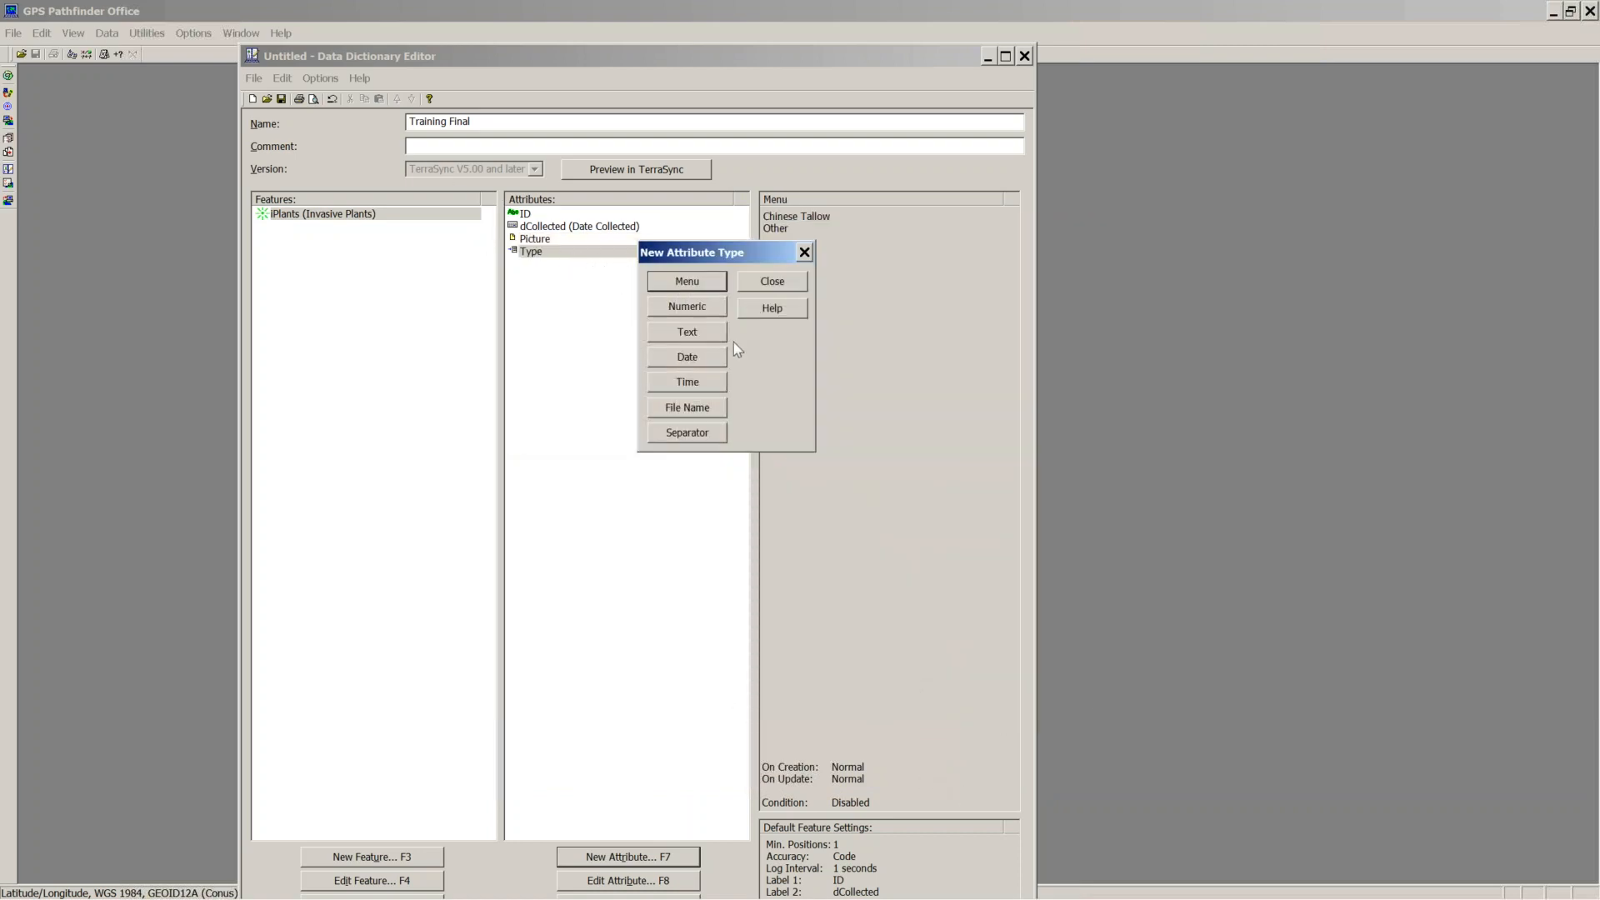
Step: Add a text attribute named Comment with the default length of 30 and finish adding attributes
left_click(691, 333)
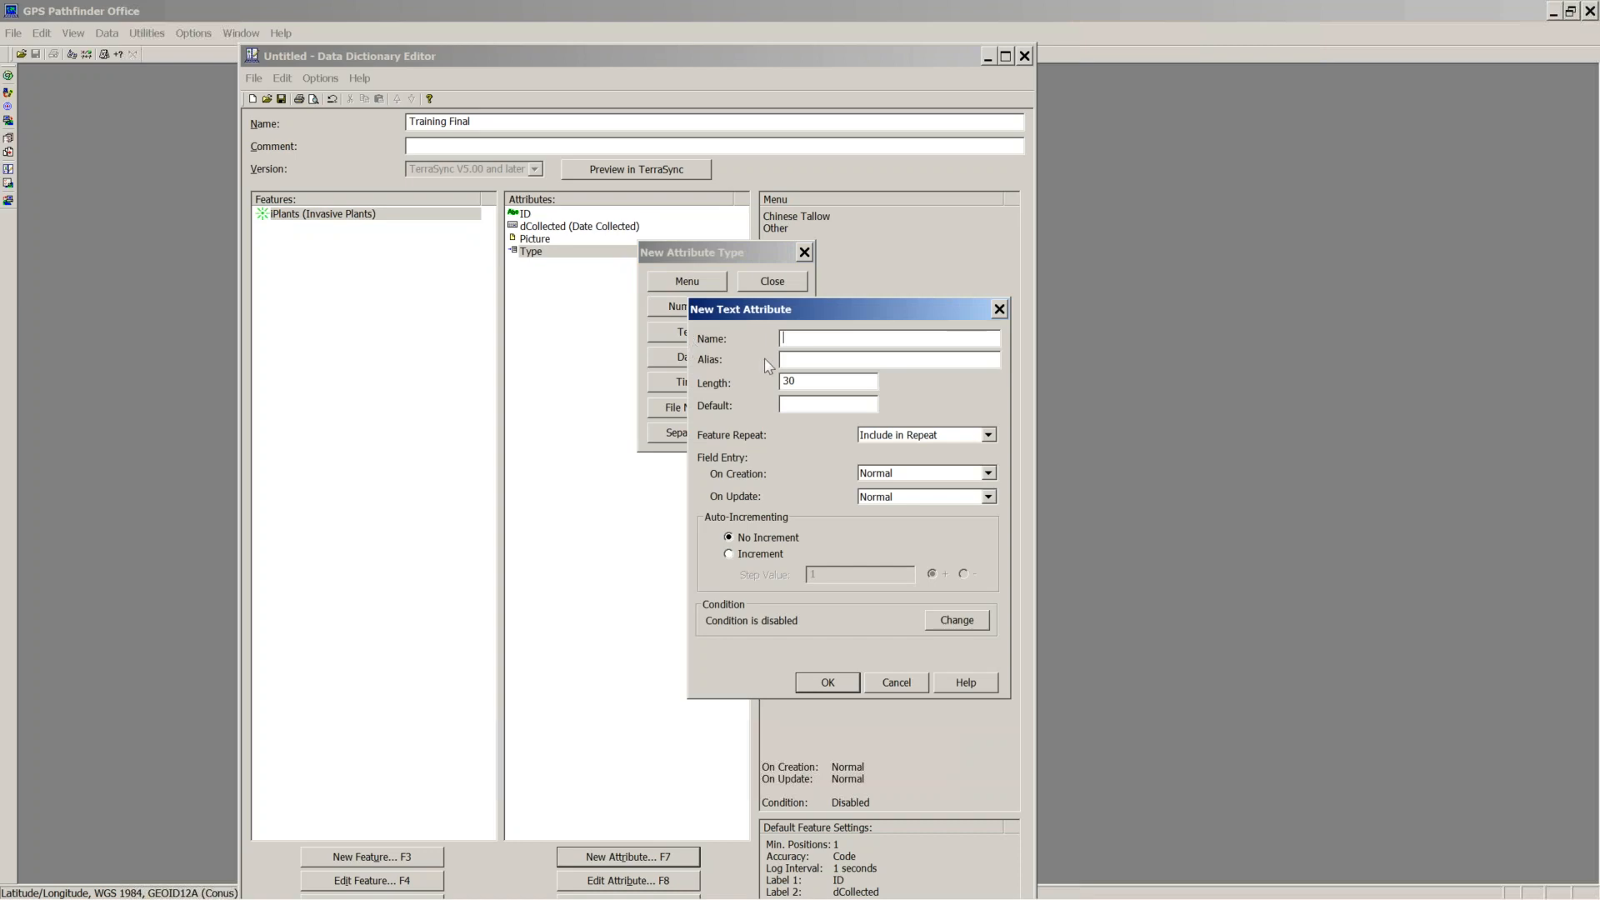
type("Comment")
key("Return")
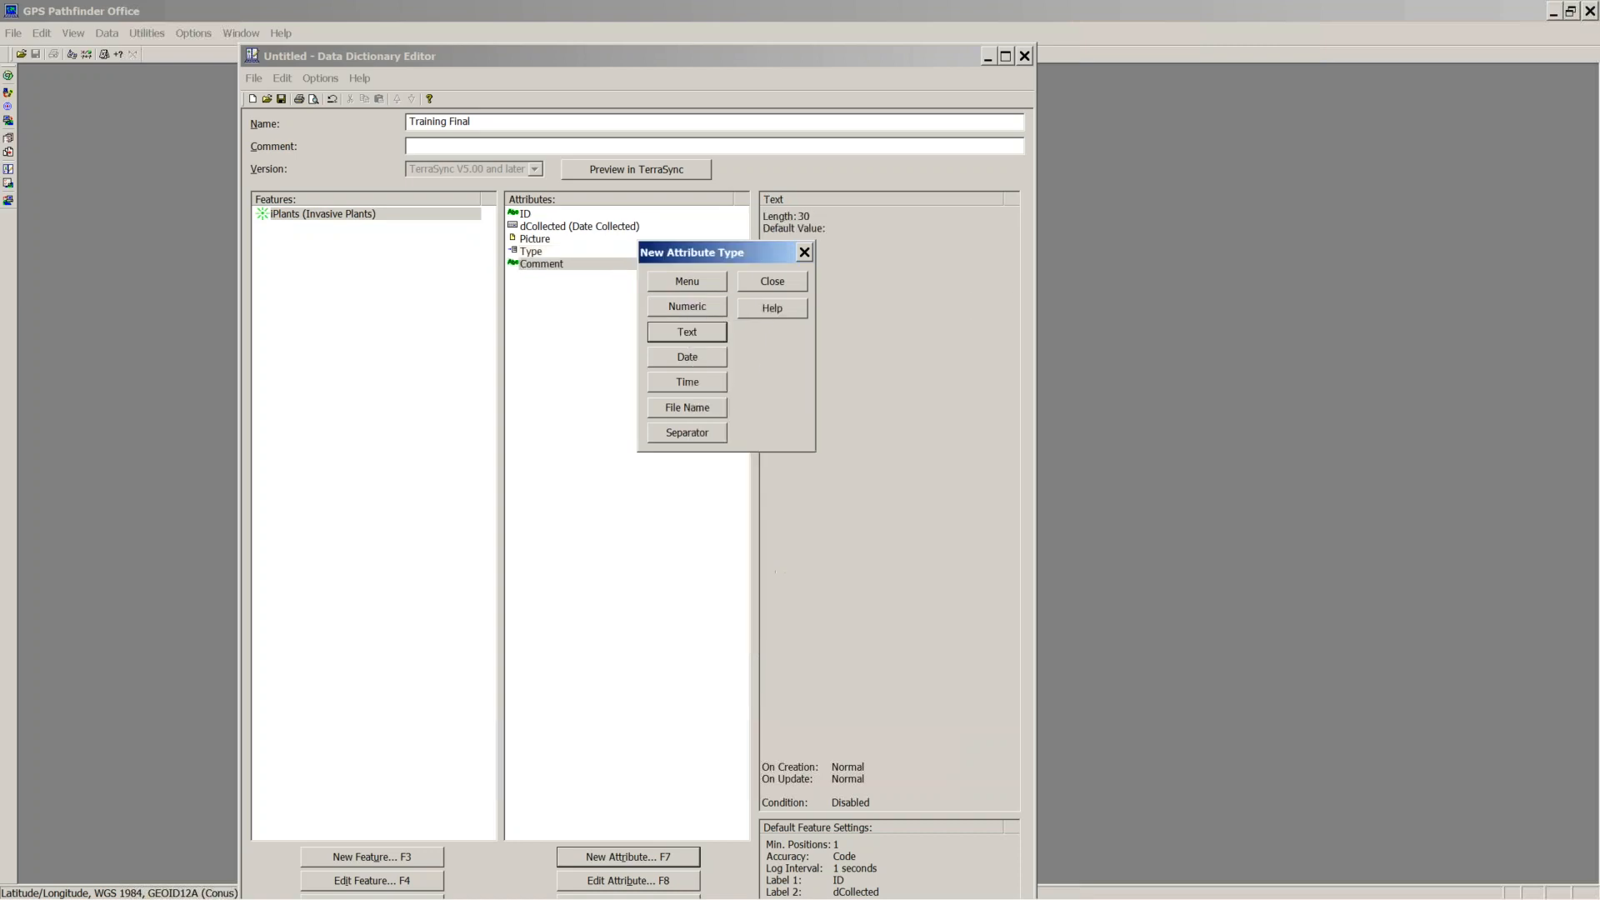
left_click(771, 288)
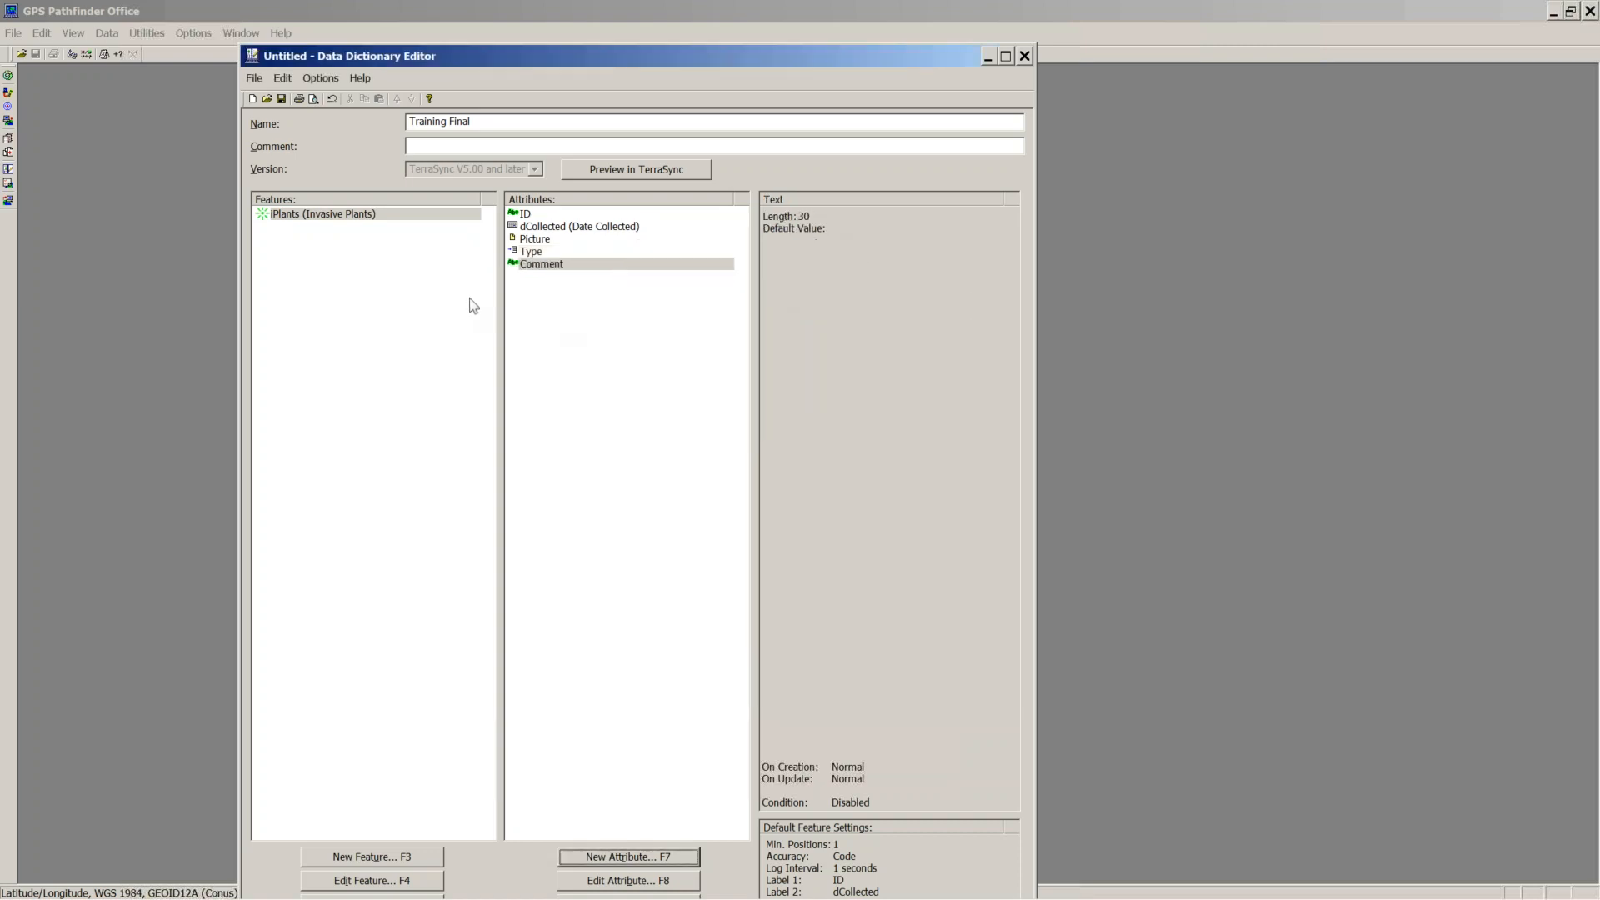
Step: Reorder the iPlants attributes by moving dCollected below Type and Picture to the end of the list
left_click(535, 265)
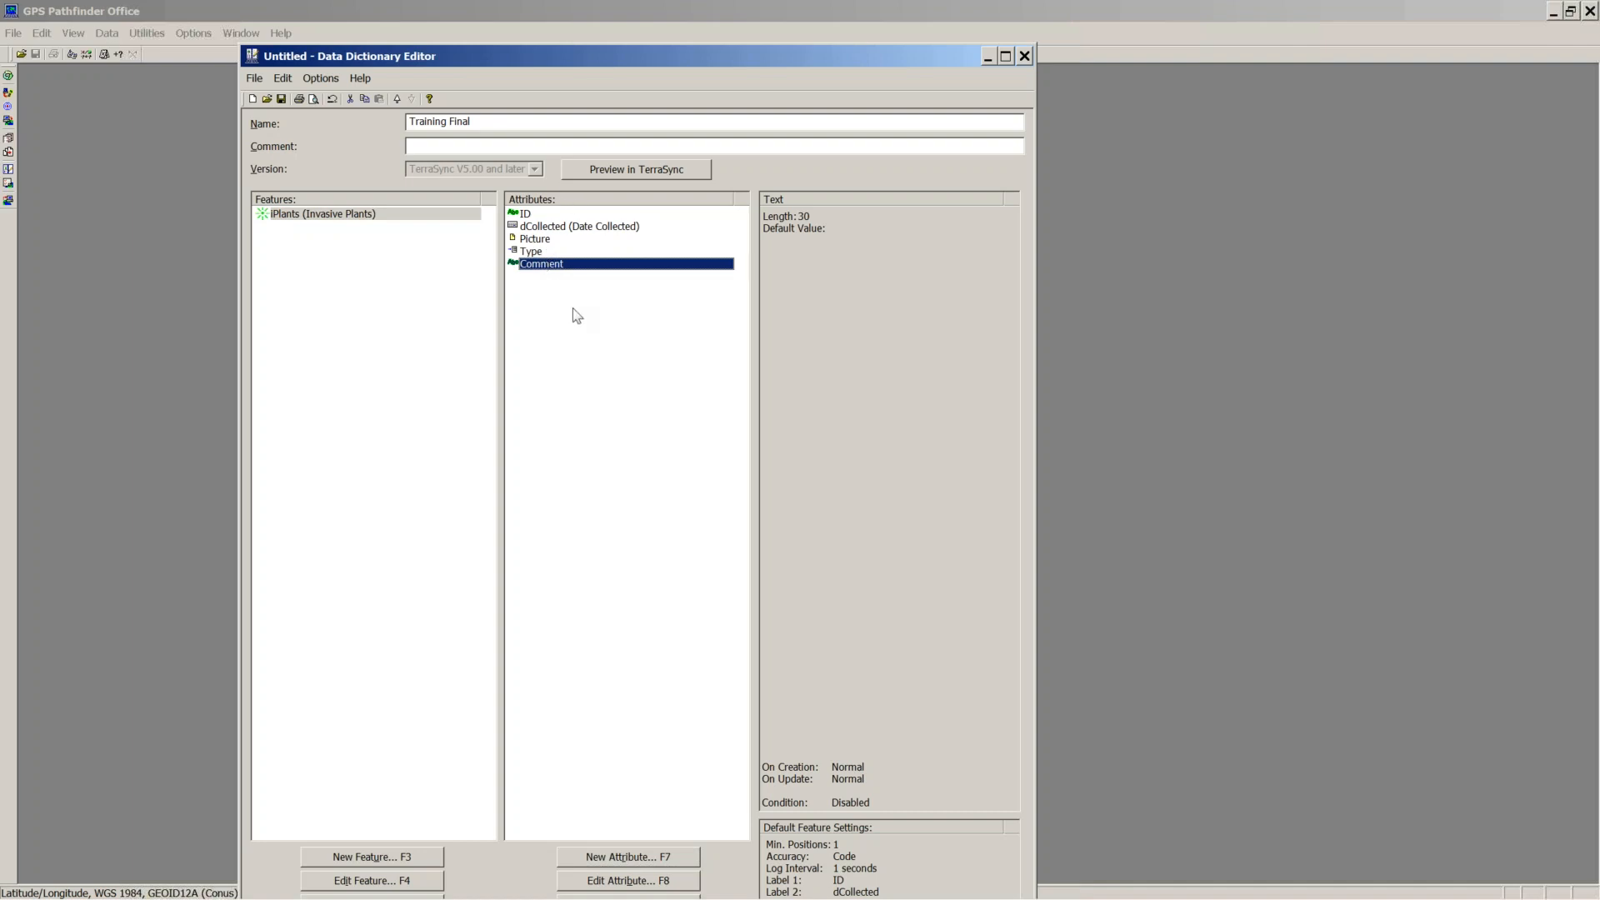
left_click(537, 239)
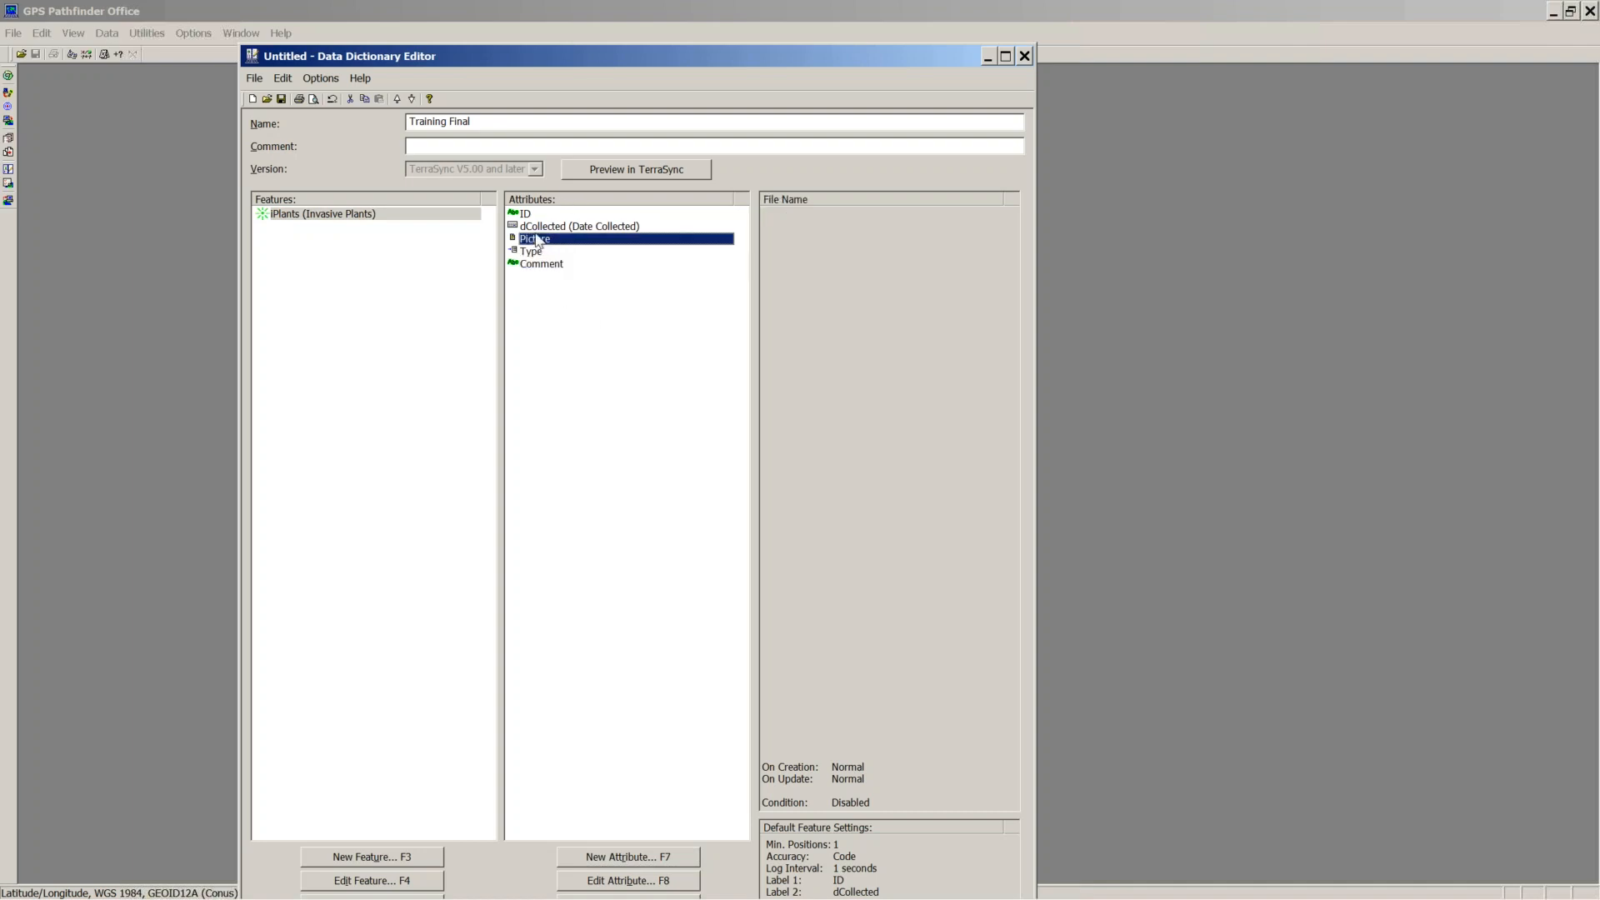
left_click(538, 227)
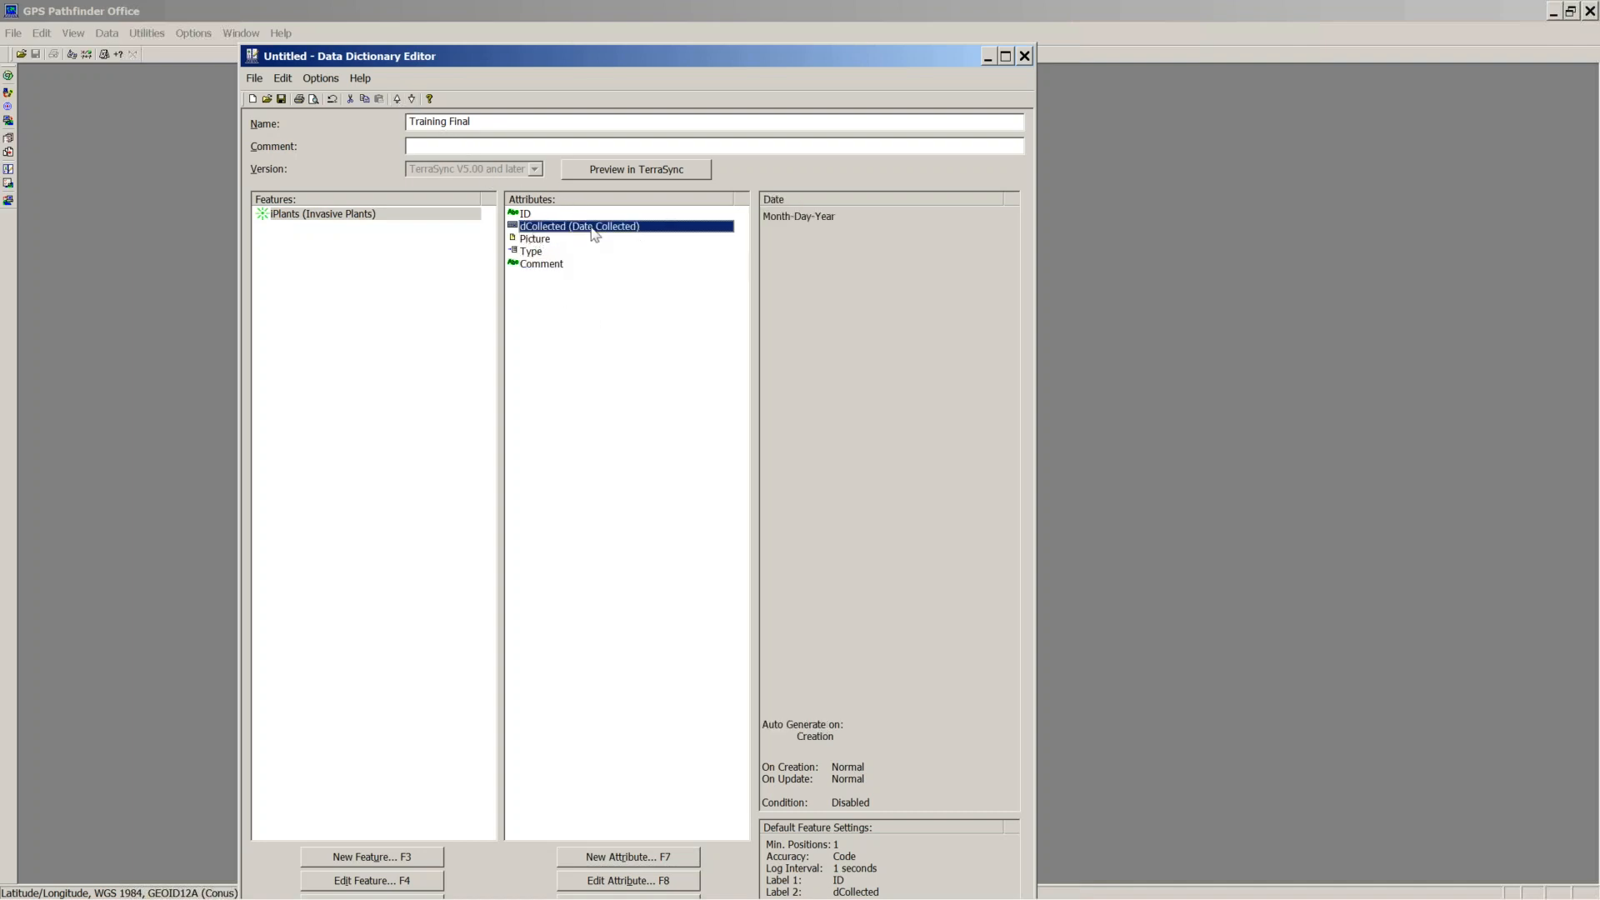
left_click(410, 99)
left_click(410, 99)
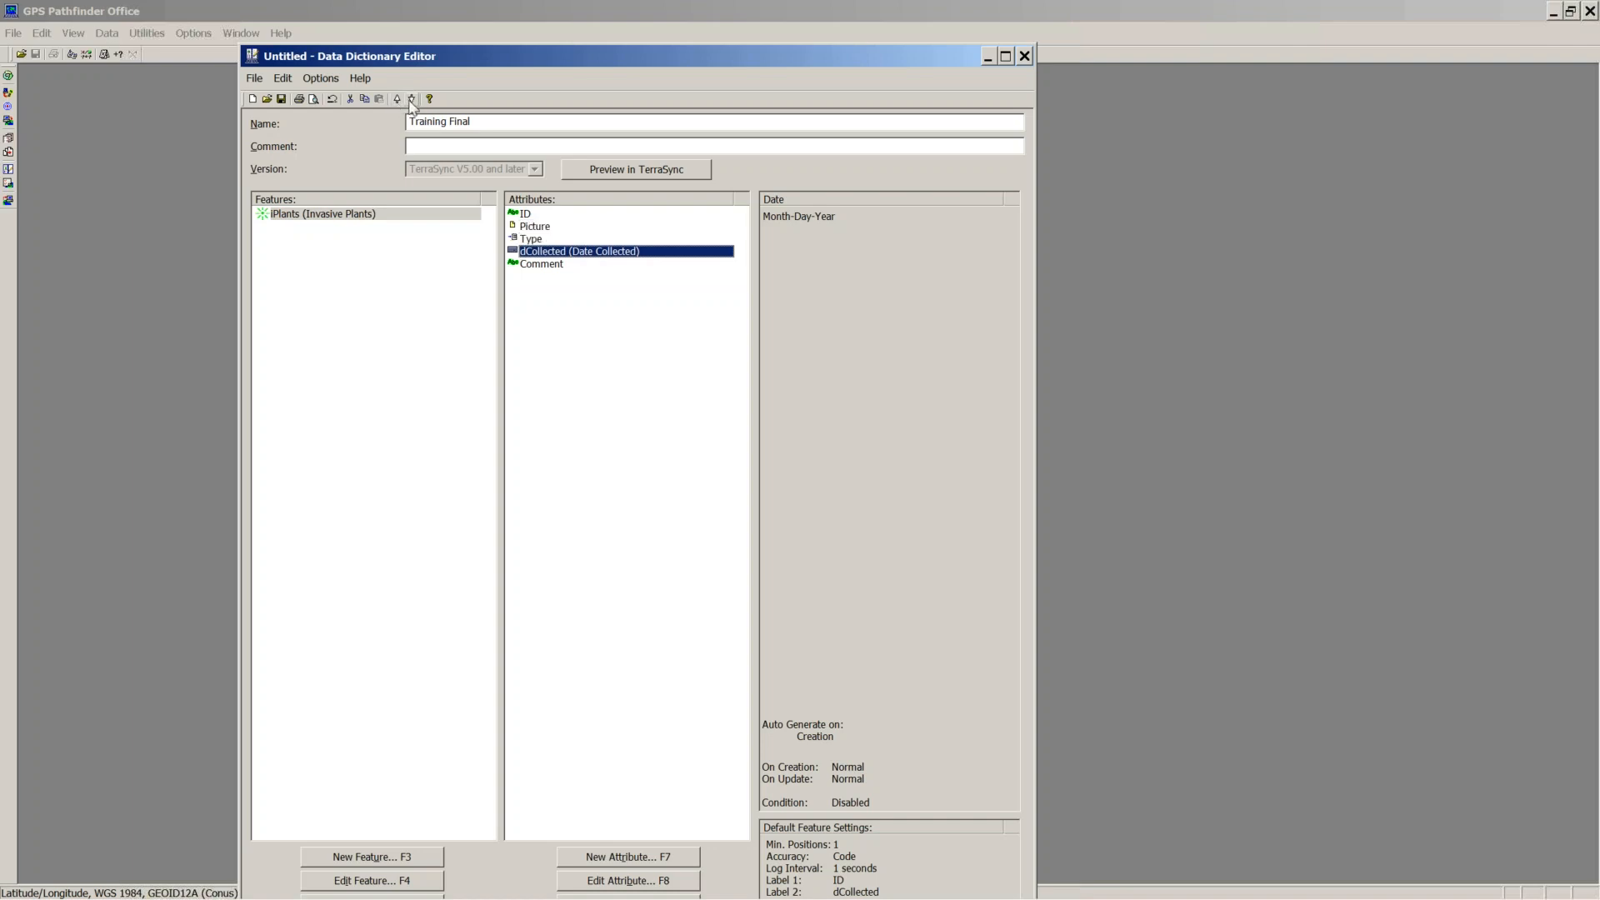
left_click(535, 226)
left_click(411, 99)
left_click(411, 99)
left_click(411, 99)
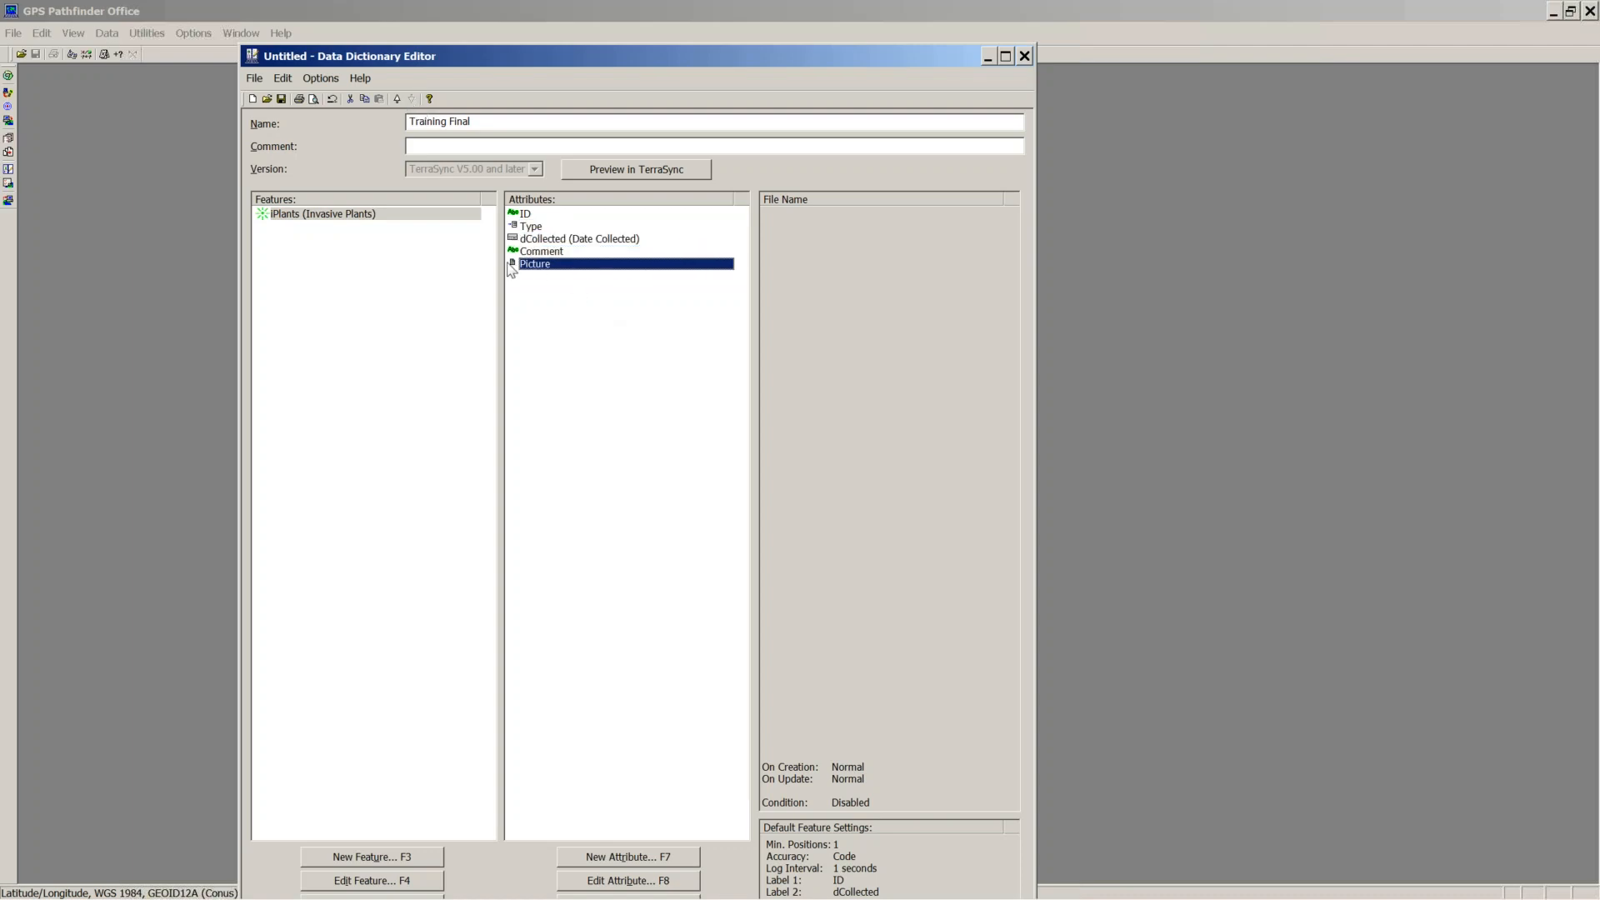
Step: Duplicate the Type attribute and set the copy to display in the field as Radio Buttons
left_click(534, 227)
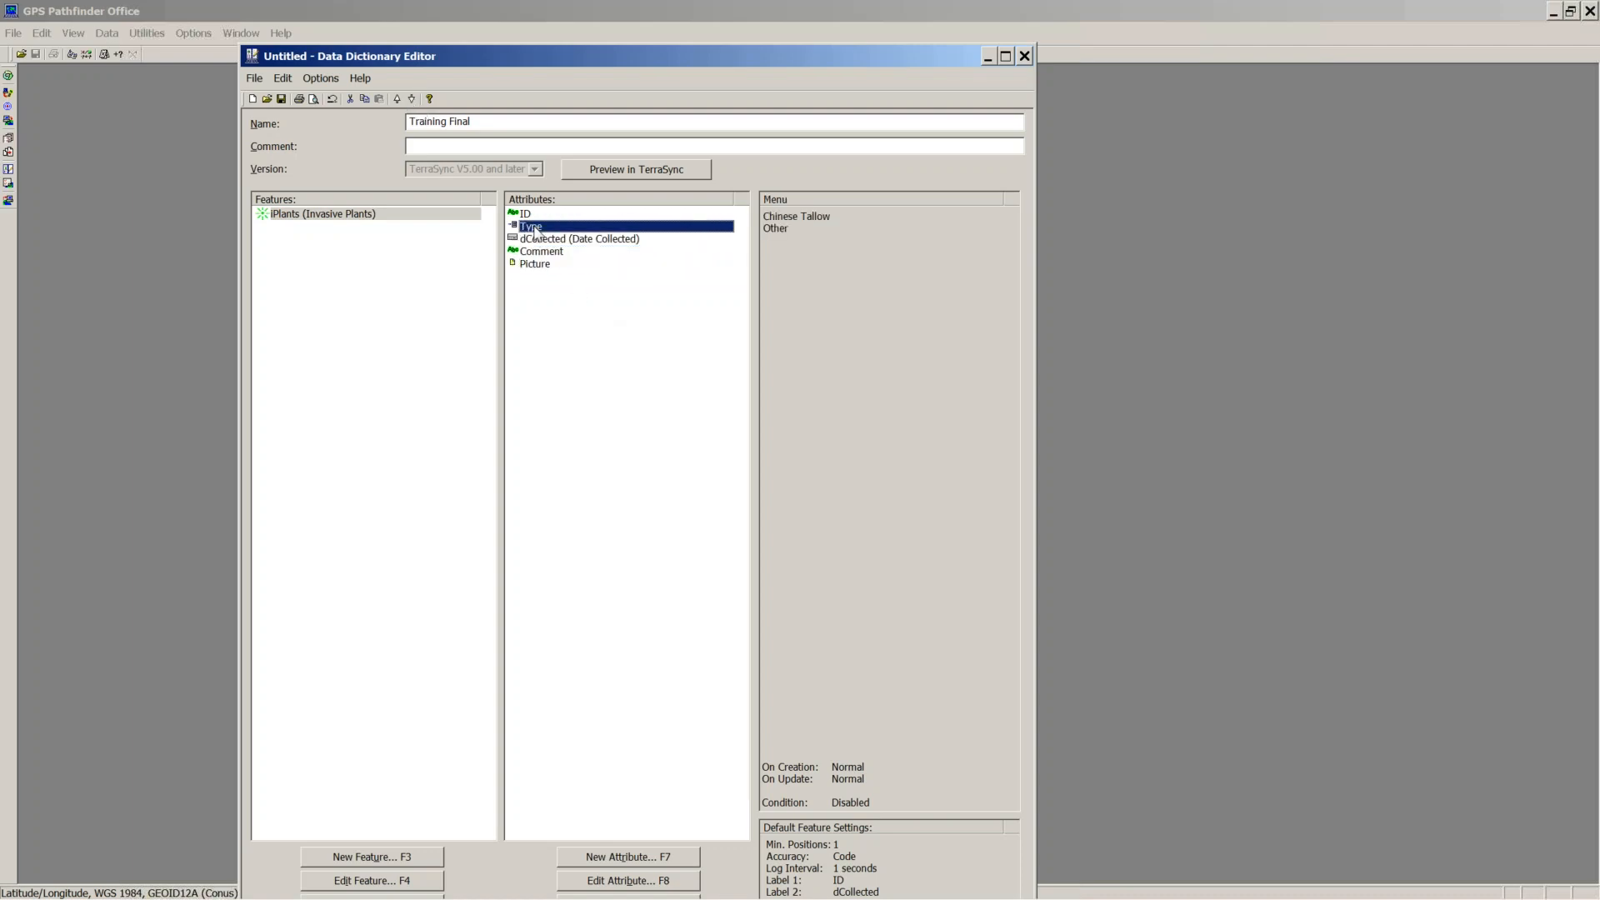
key("ctrl+c")
key("ctrl+v")
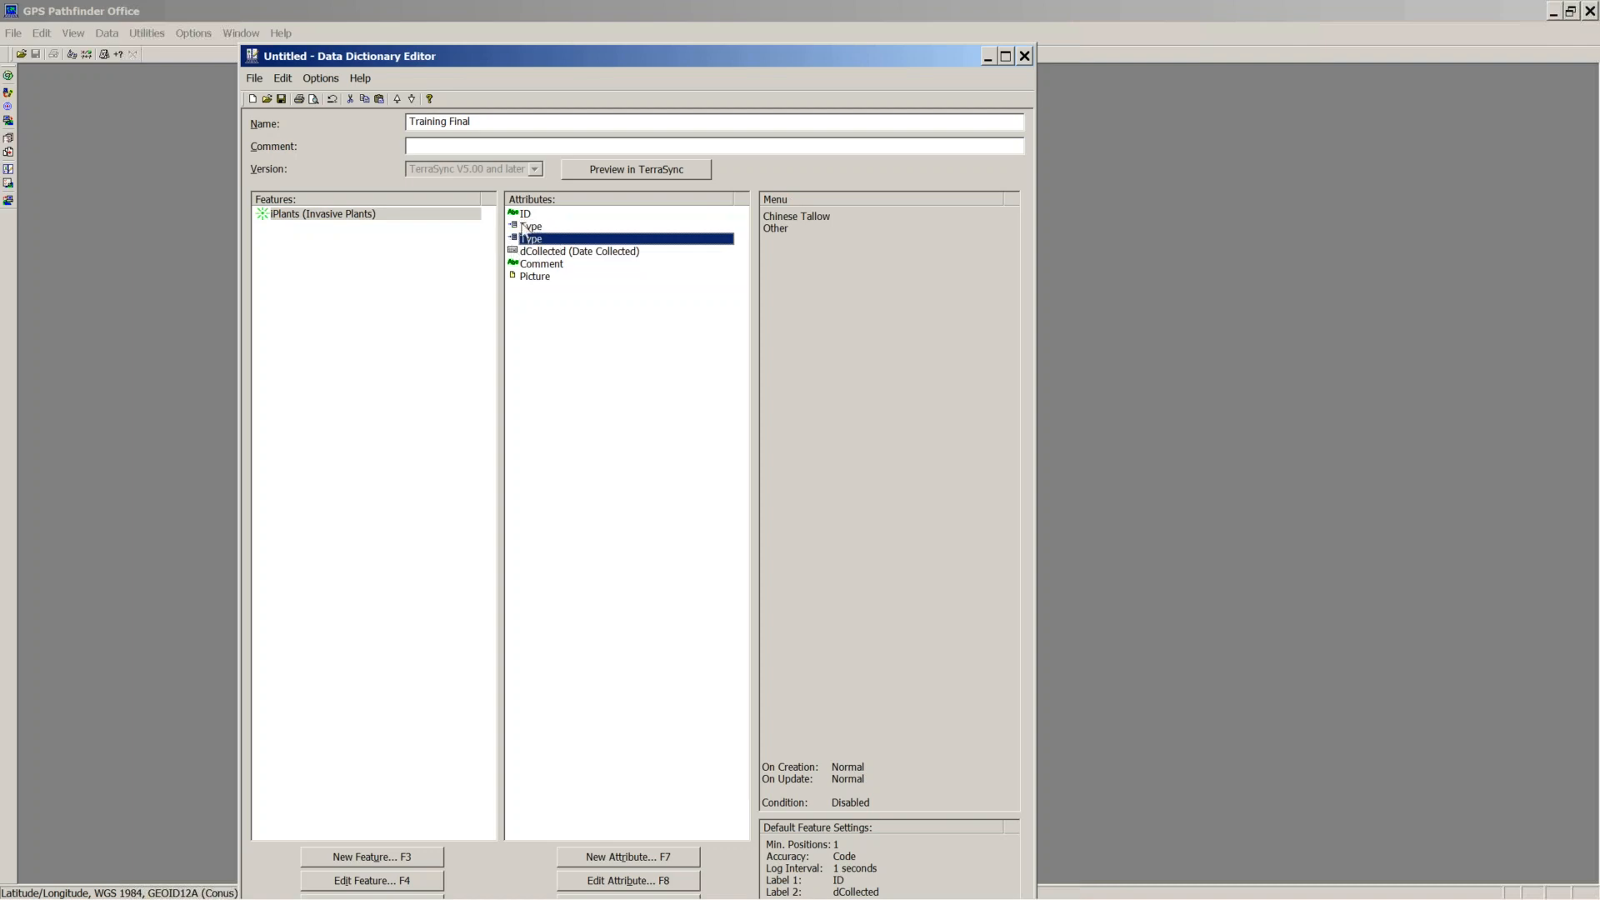
left_click(527, 227)
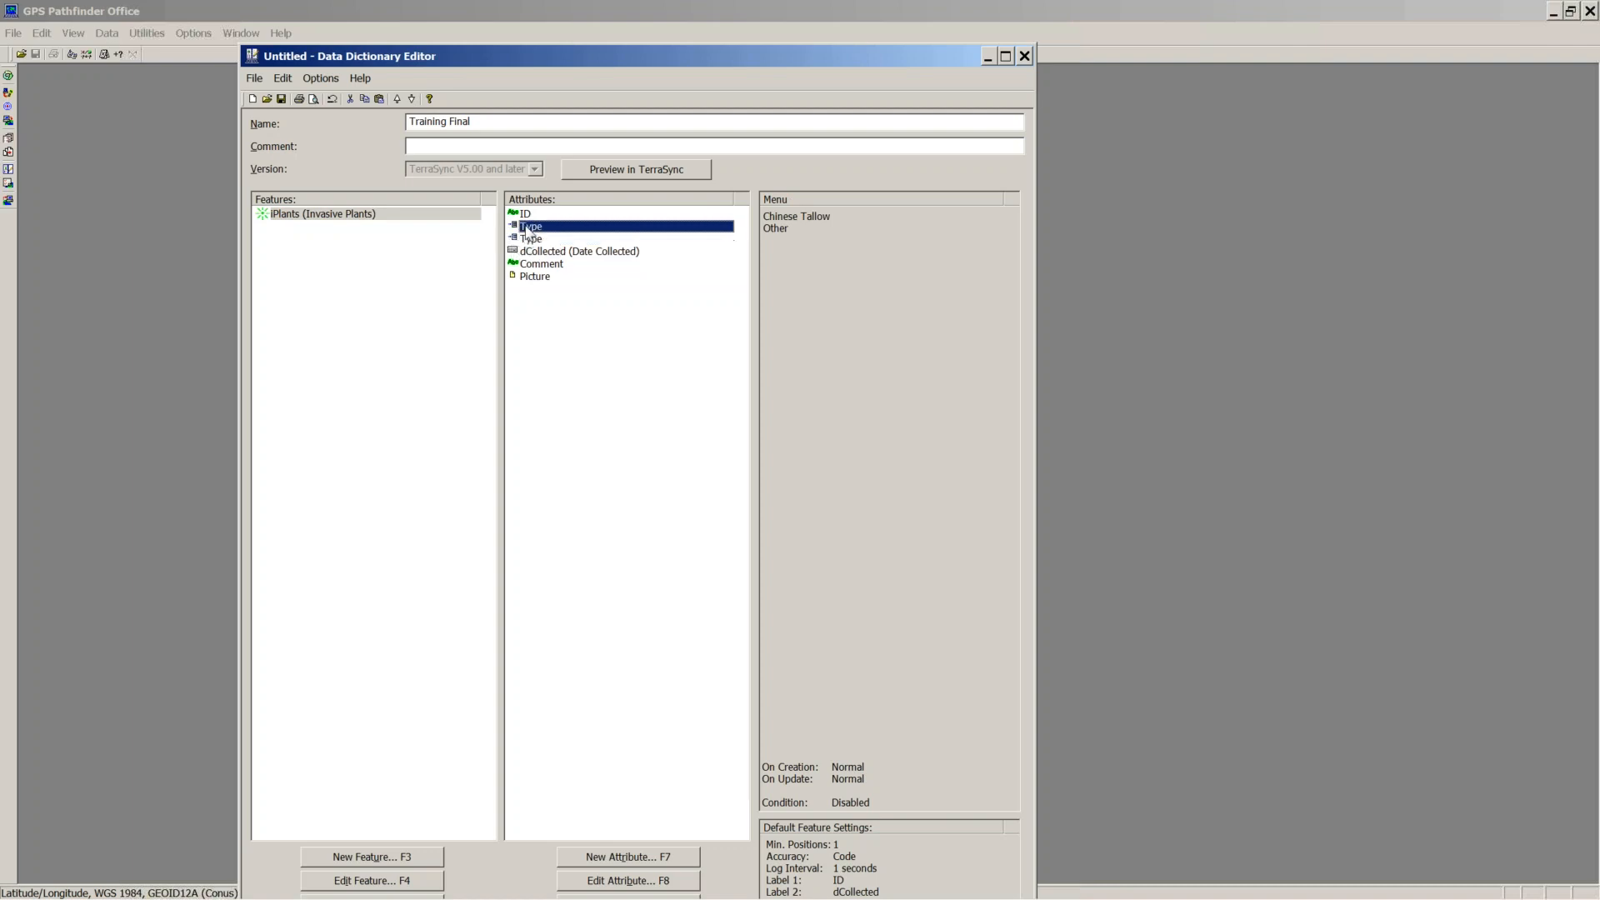
double_click(531, 239)
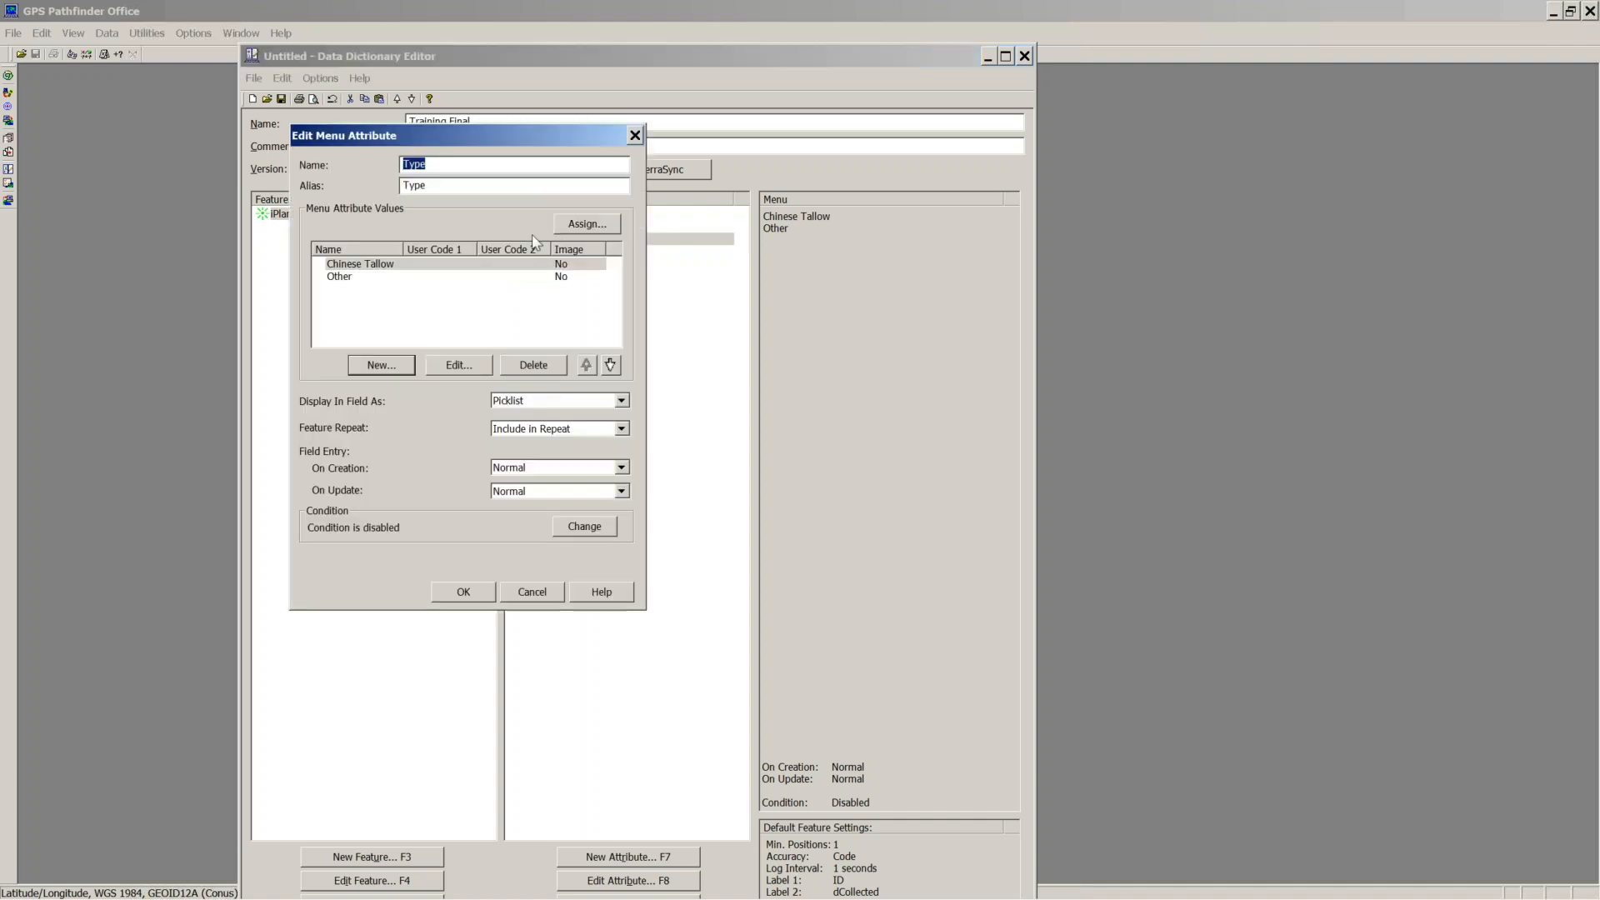
left_click(620, 401)
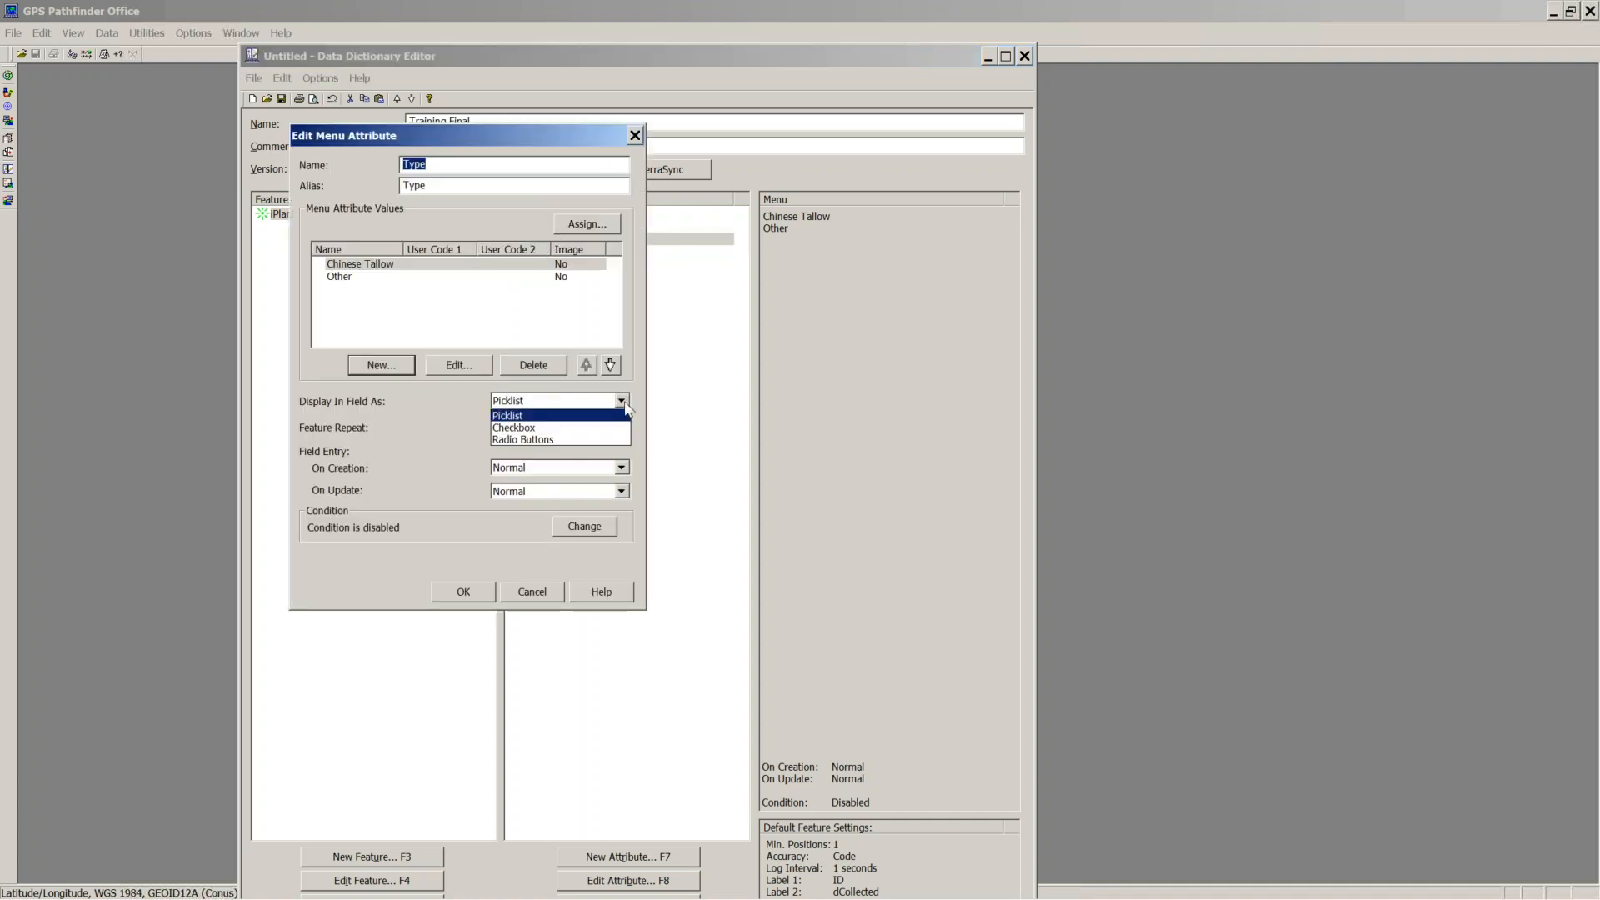
left_click(560, 441)
left_click(471, 600)
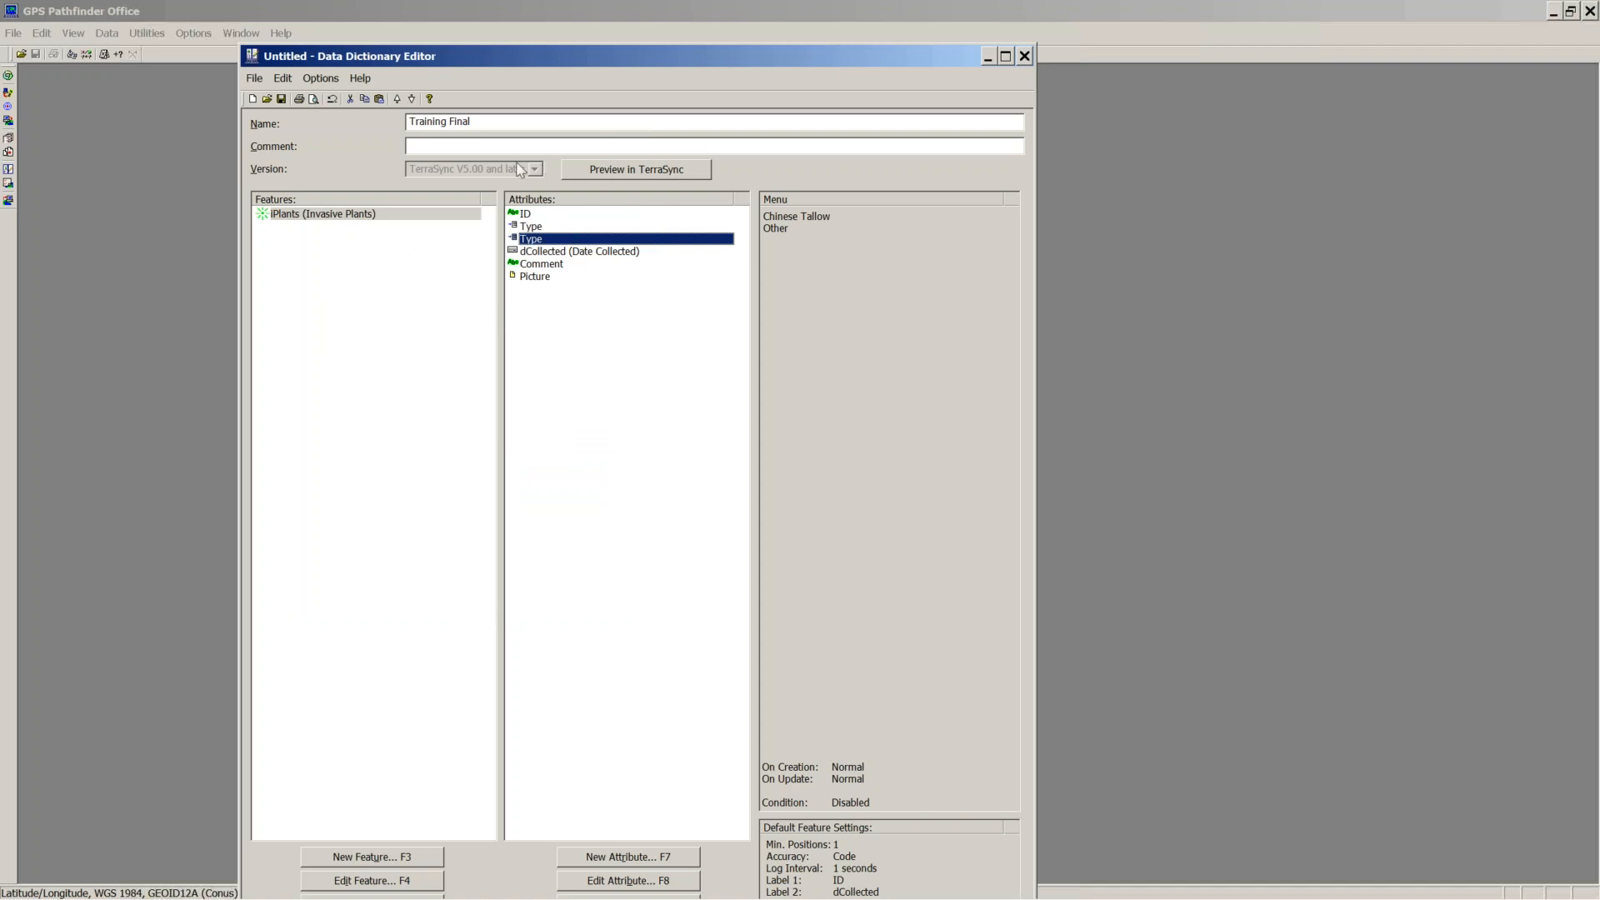
Step: Save the data dictionary as Training Final.ddf in the Training Final folder under GNSS Projects
left_click(254, 79)
left_click(280, 145)
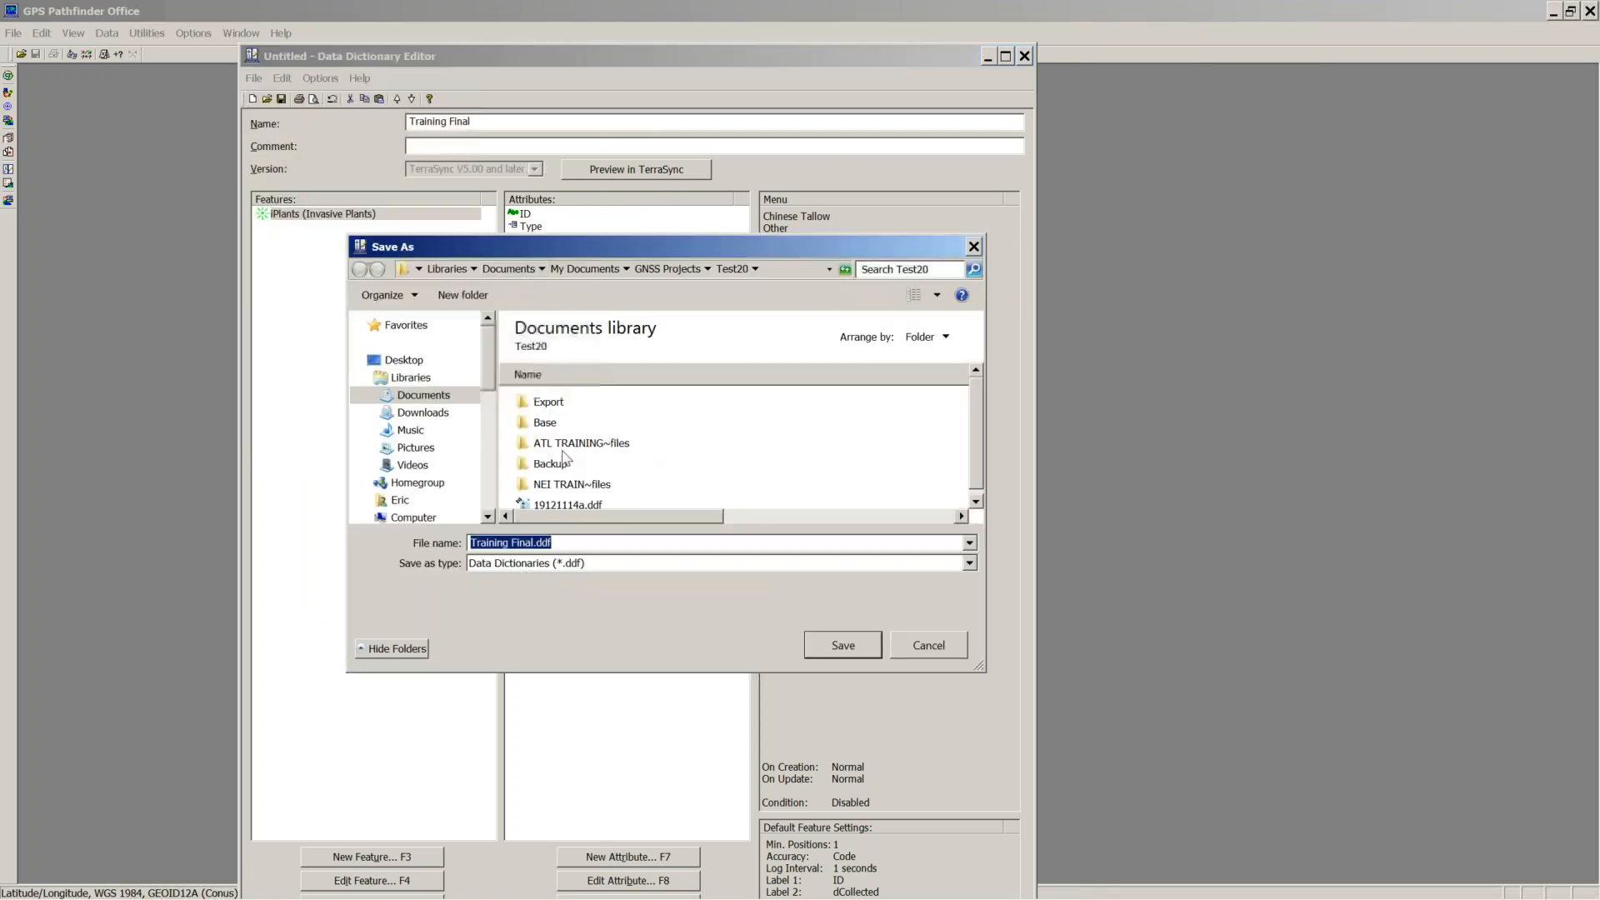
left_click(669, 270)
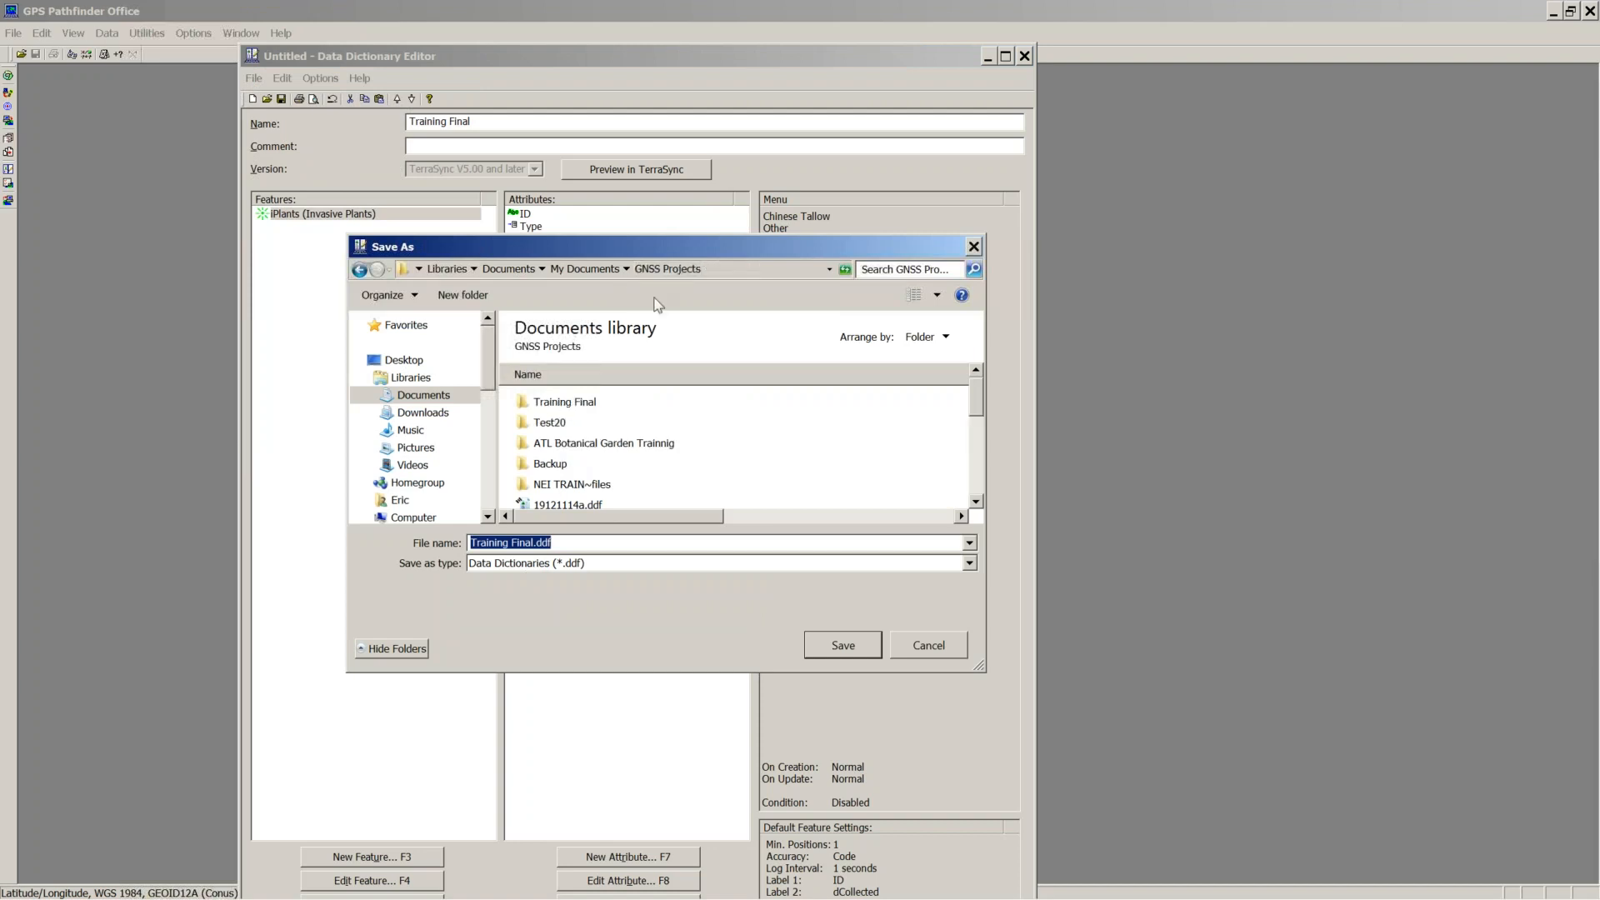
double_click(566, 403)
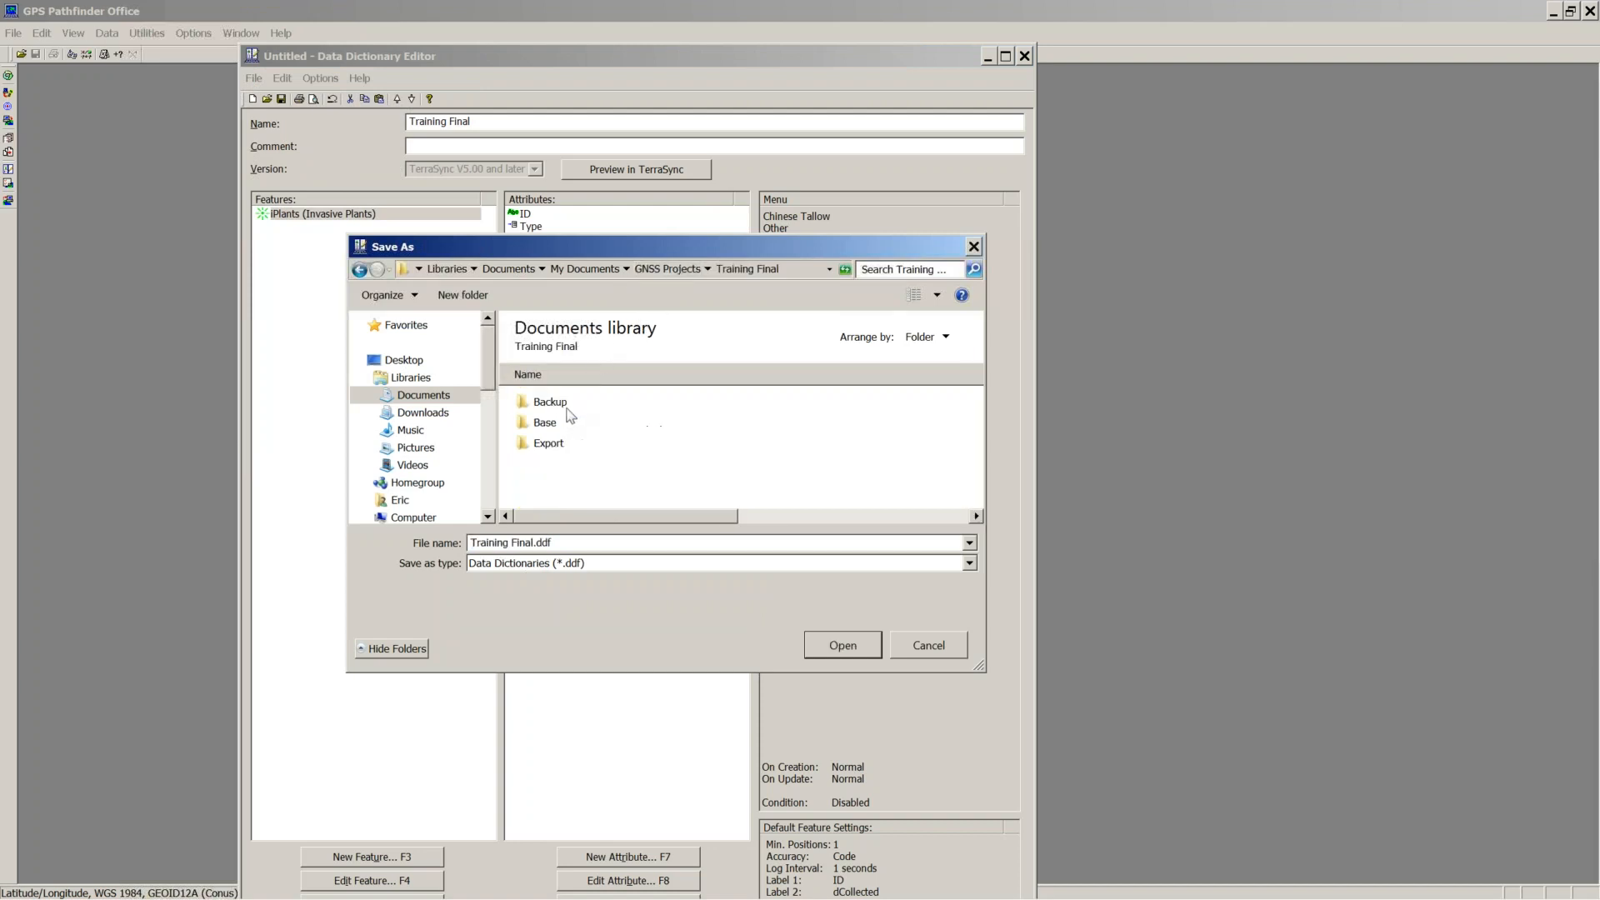
left_click(855, 646)
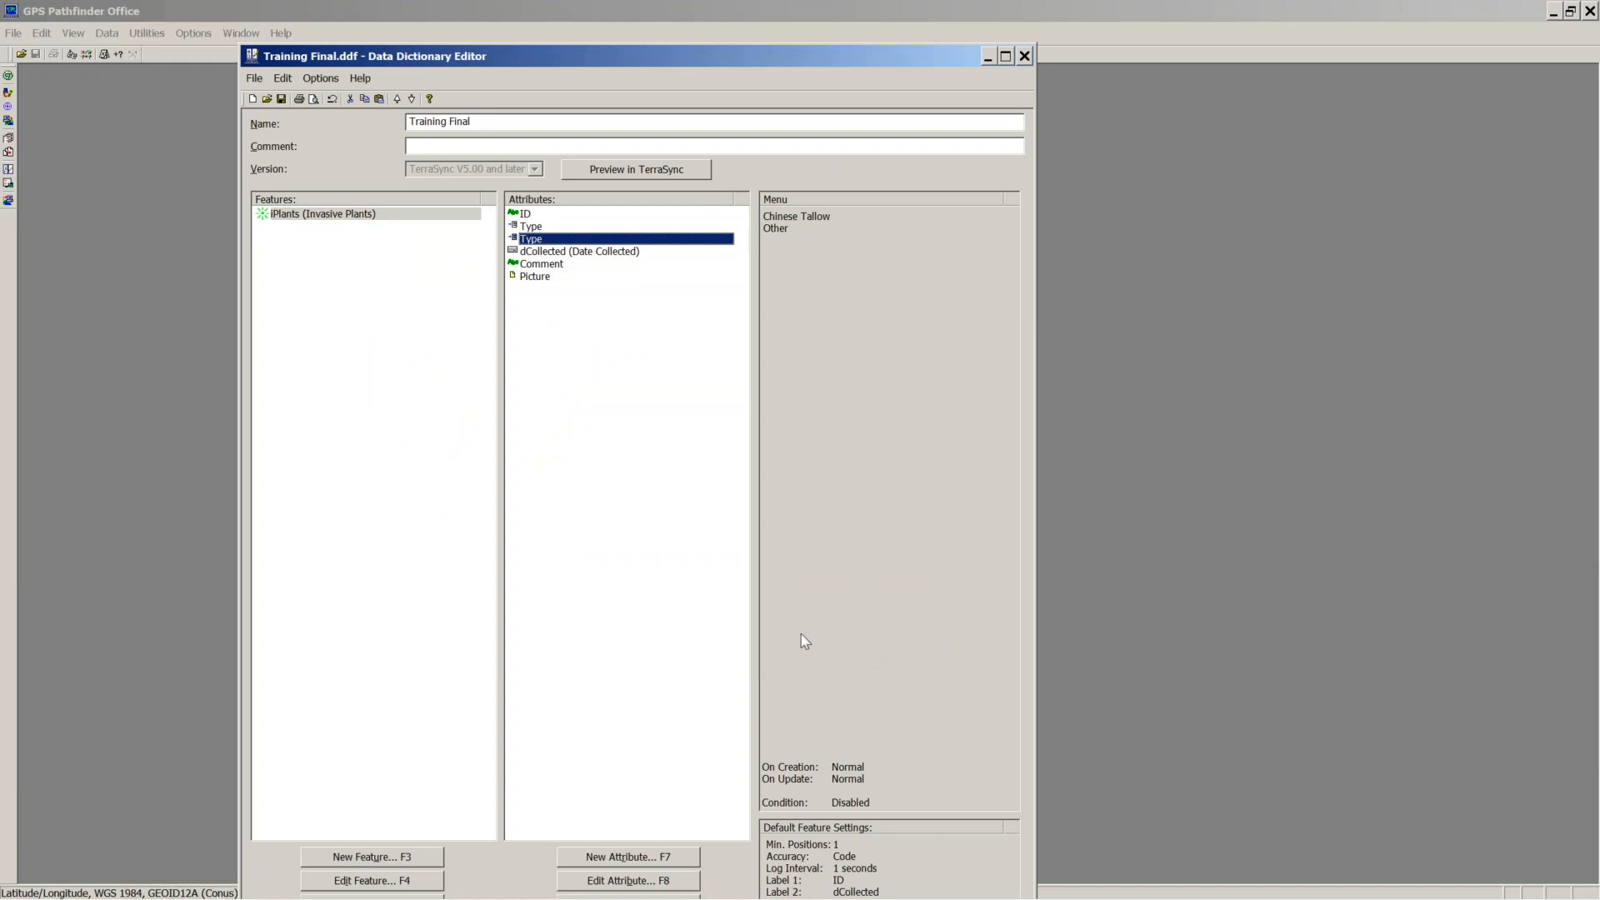
Step: Preview the Training Final data dictionary in the Centimeter Edition of TerraSync
left_click(624, 170)
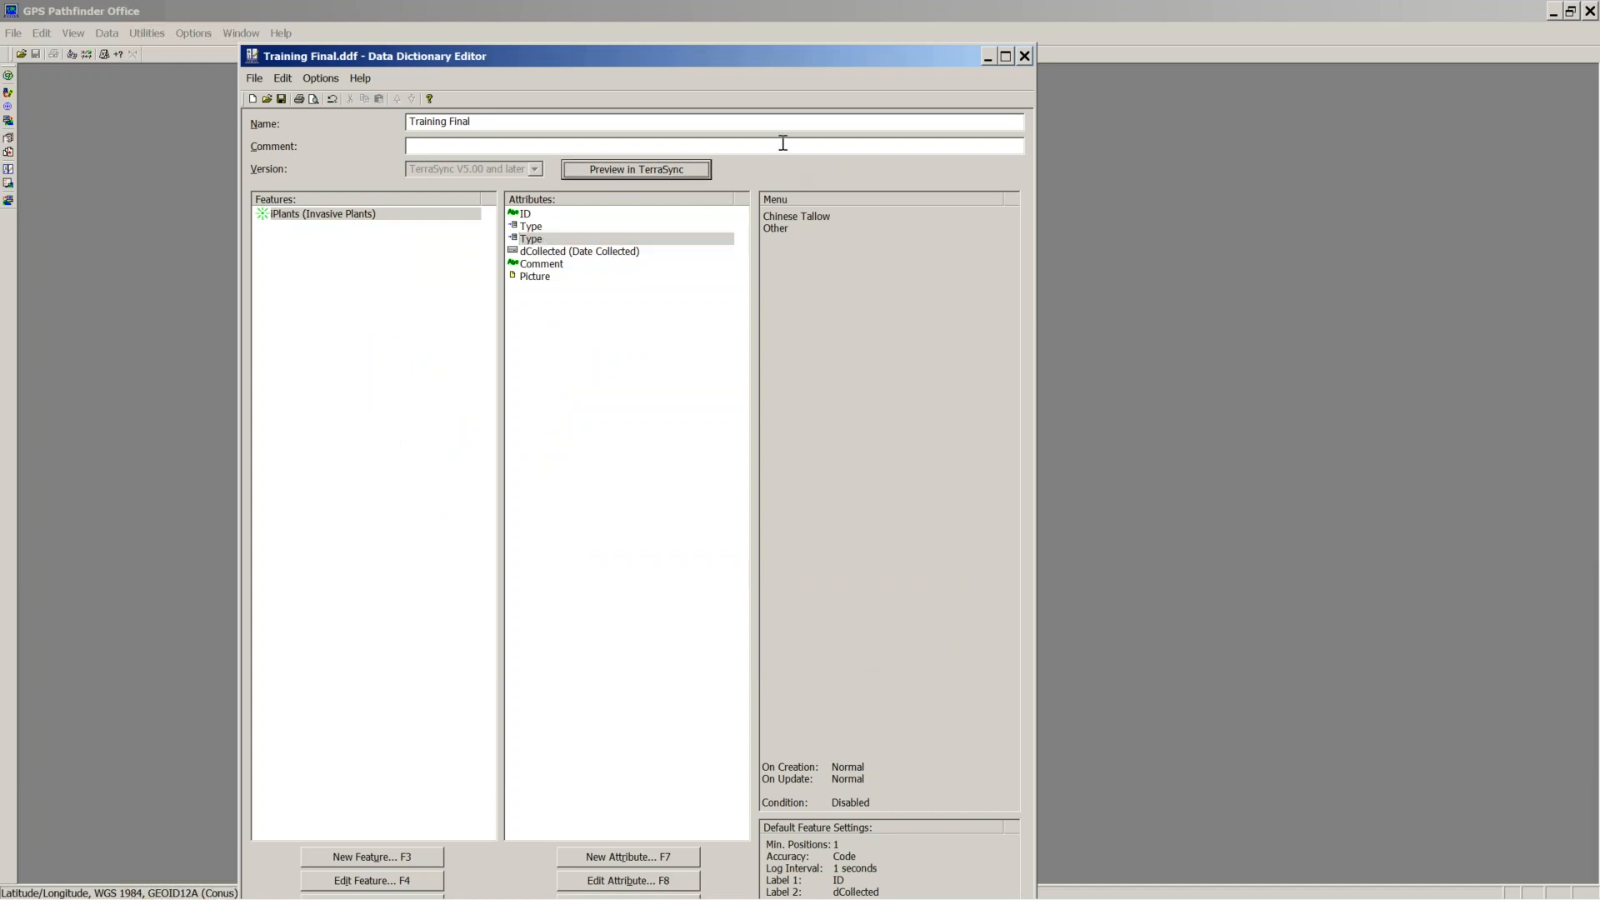
left_click_drag(846, 357, 982, 292)
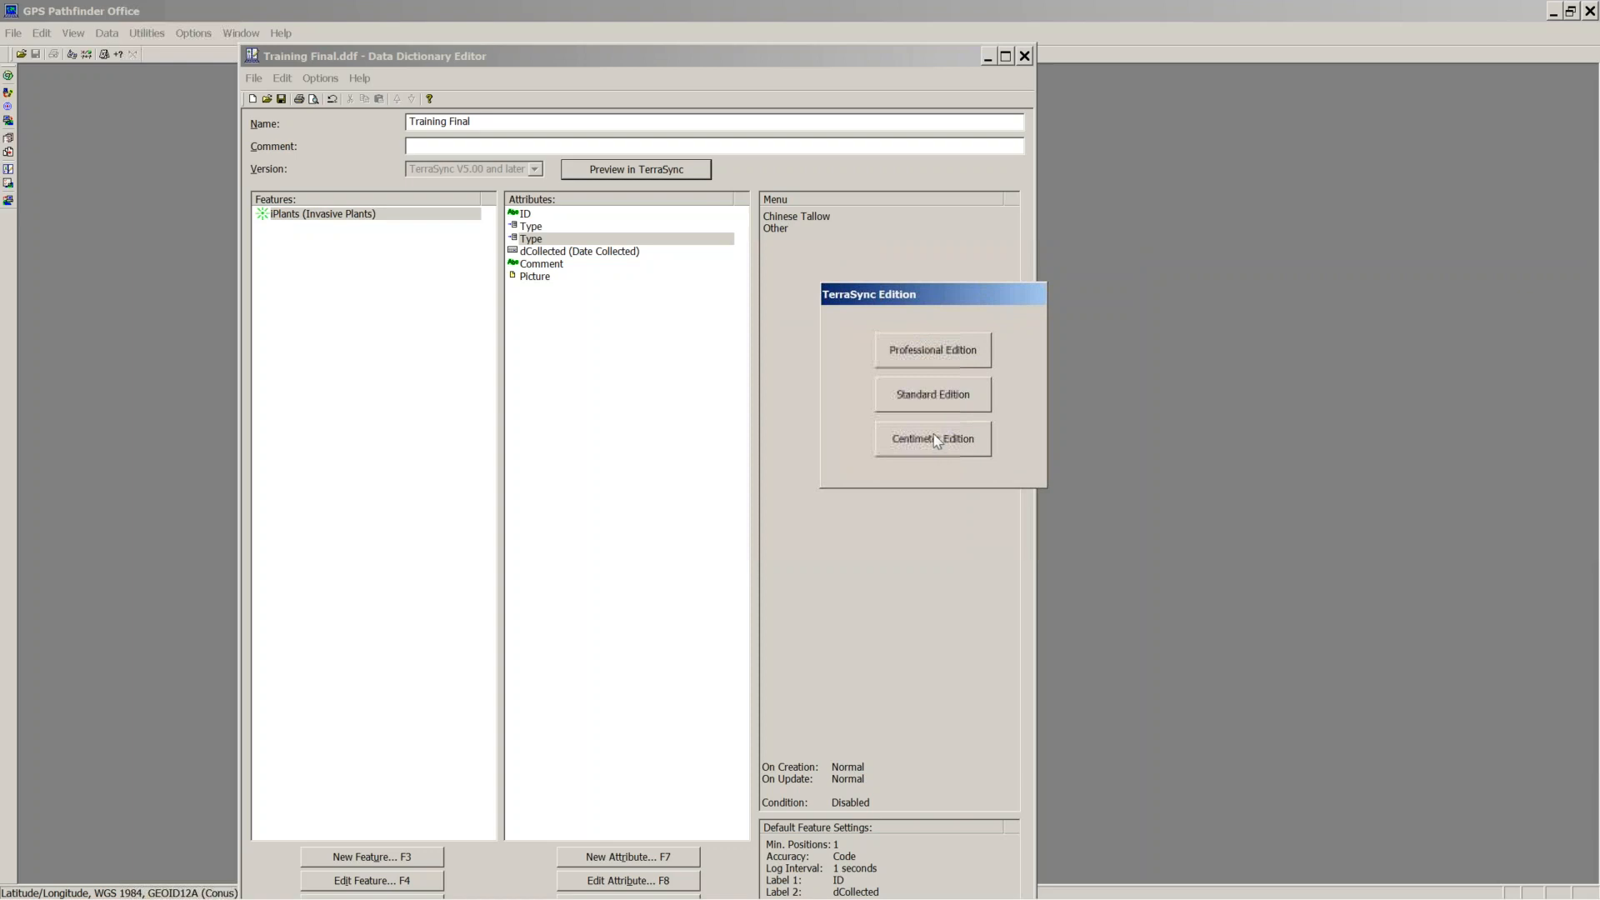
left_click(969, 438)
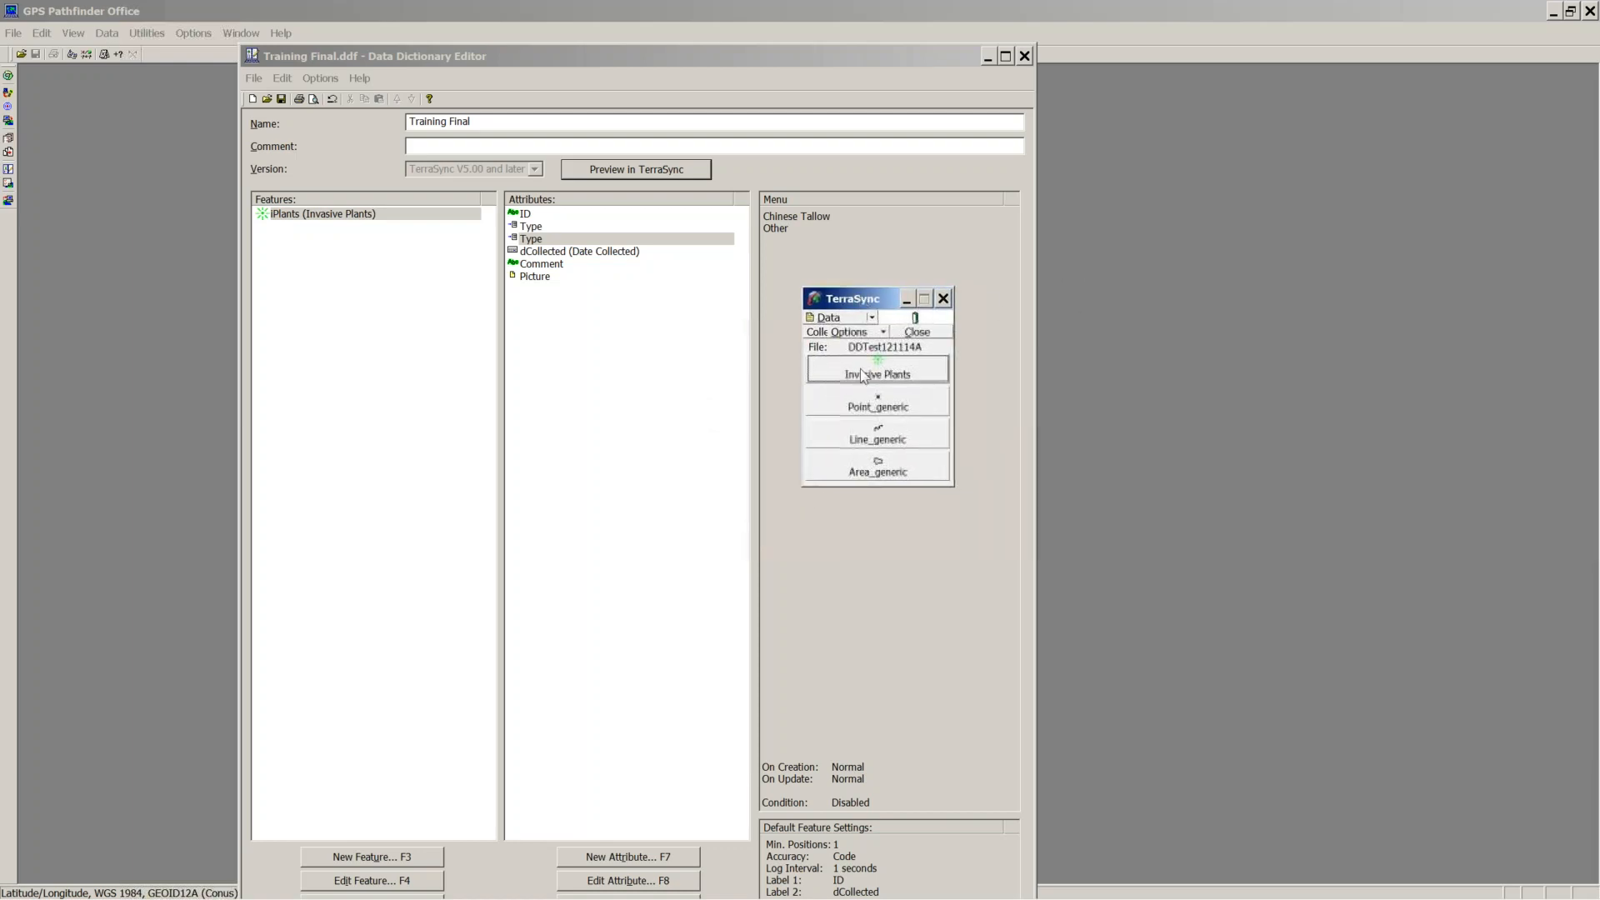
Step: Test the Invasive Plants form with ID 1, Chinese Tallow in the Type picklist and Other in the radio buttons, and review the remaining fields
left_click(877, 370)
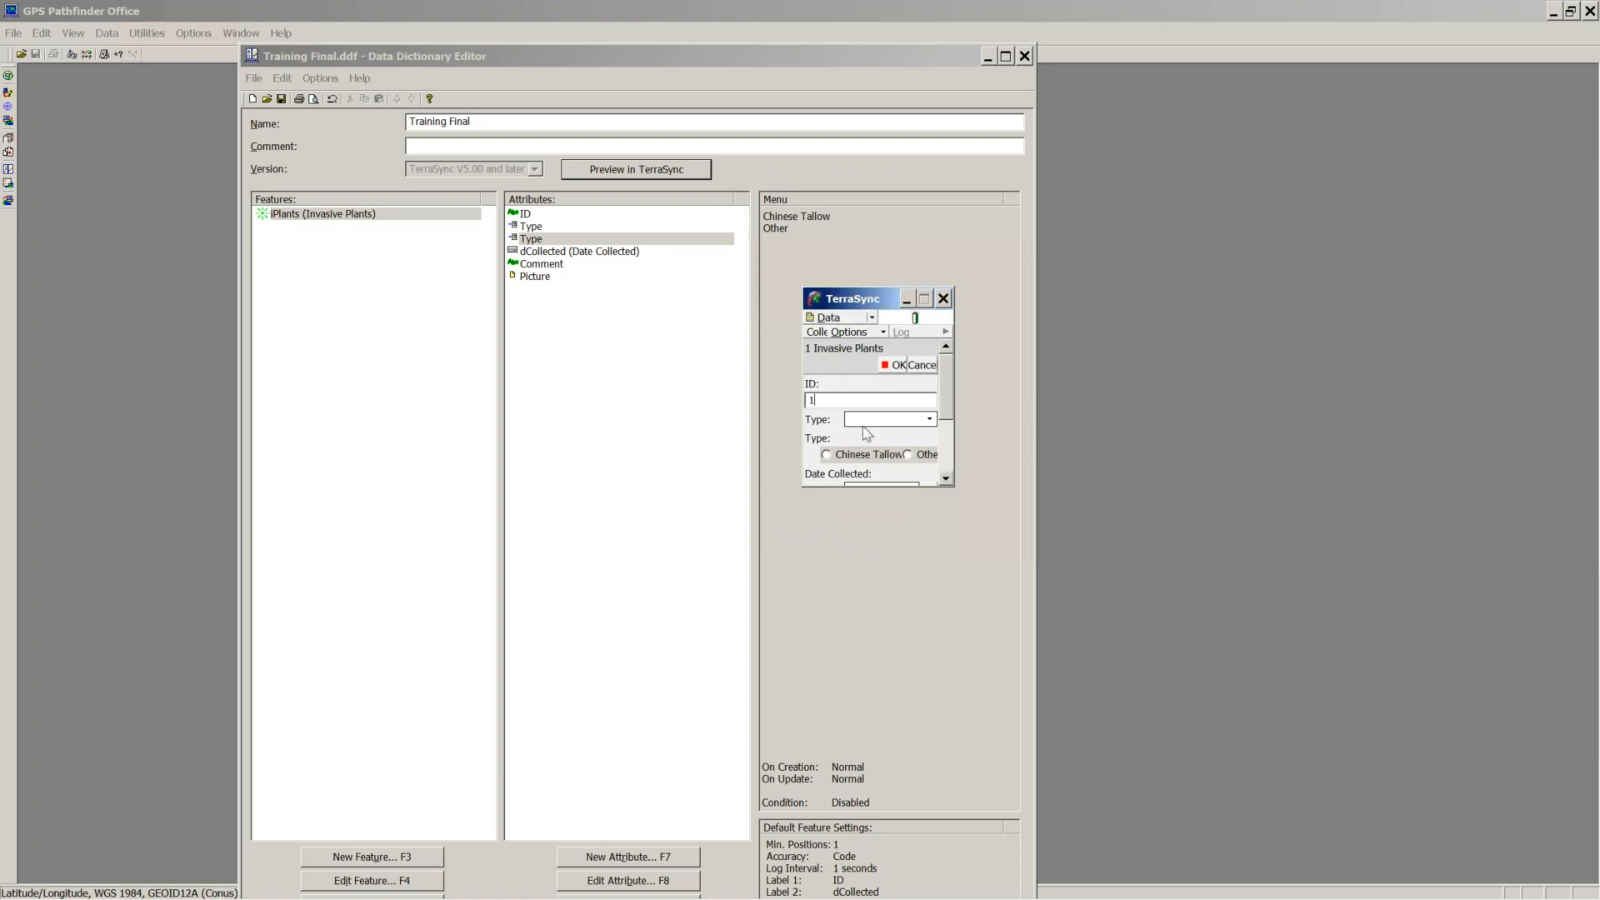
left_click(931, 420)
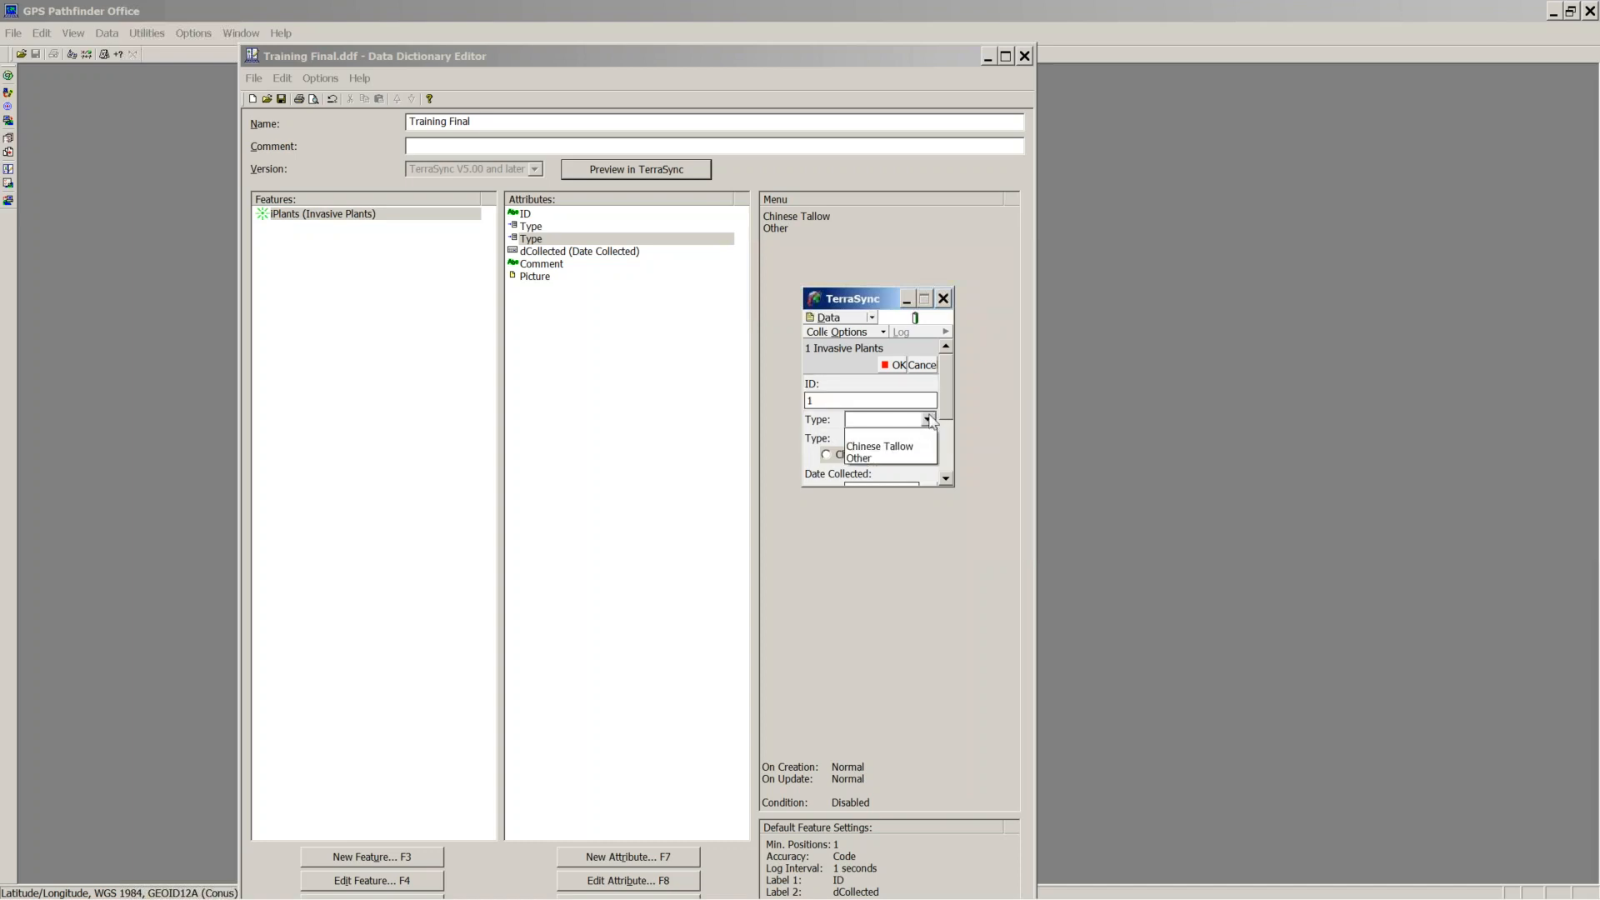
left_click(868, 447)
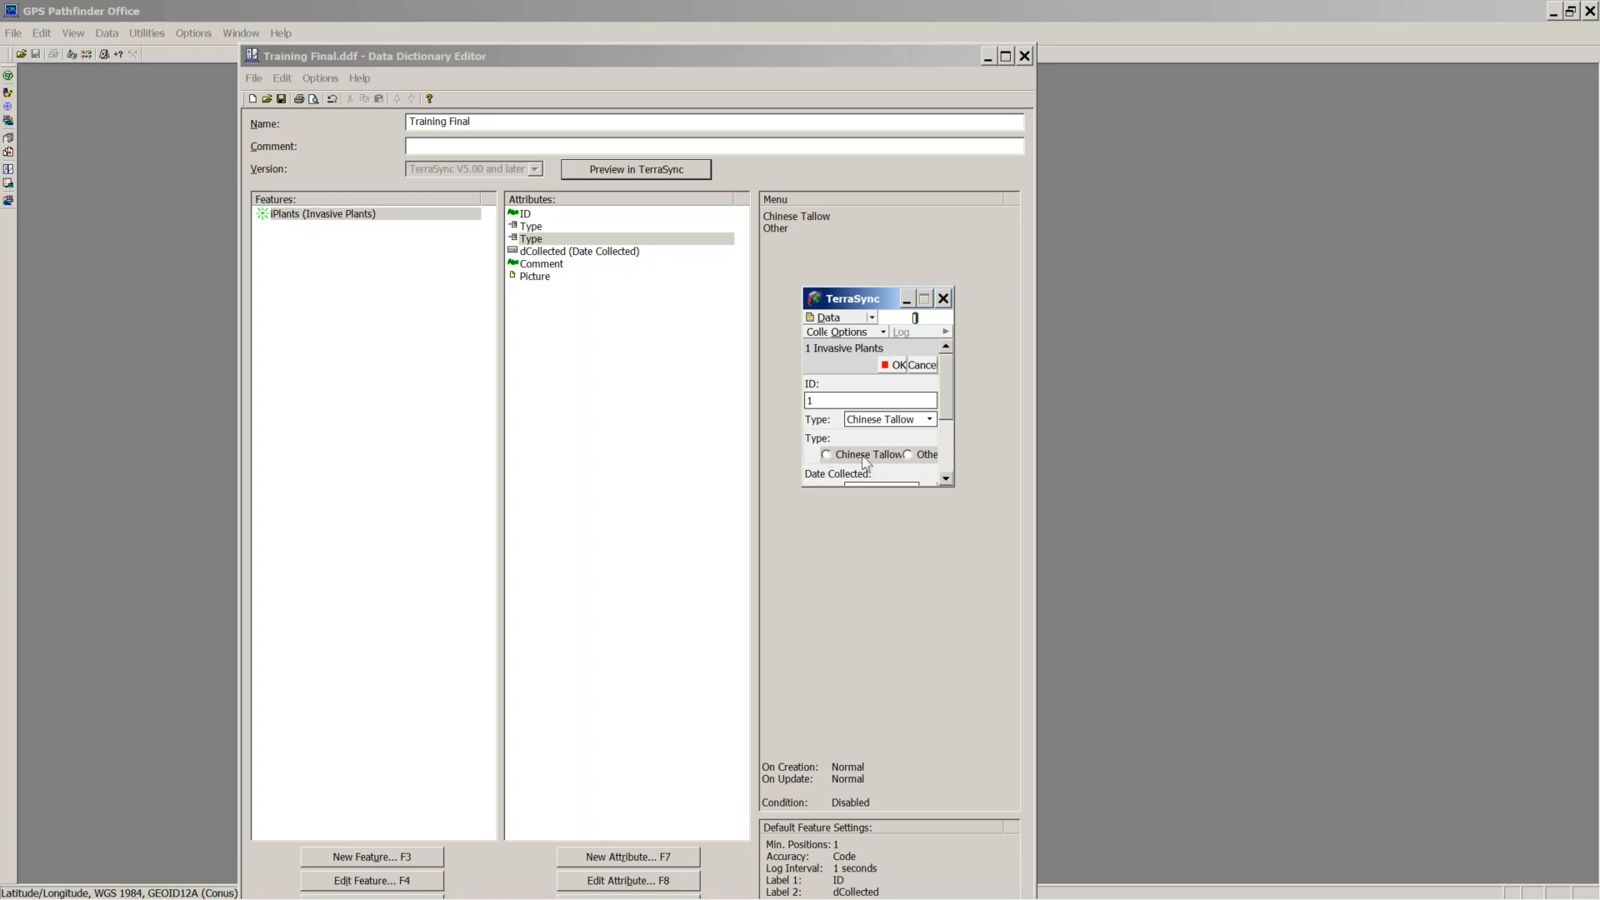
left_click(908, 455)
left_click_drag(944, 380, 967, 436)
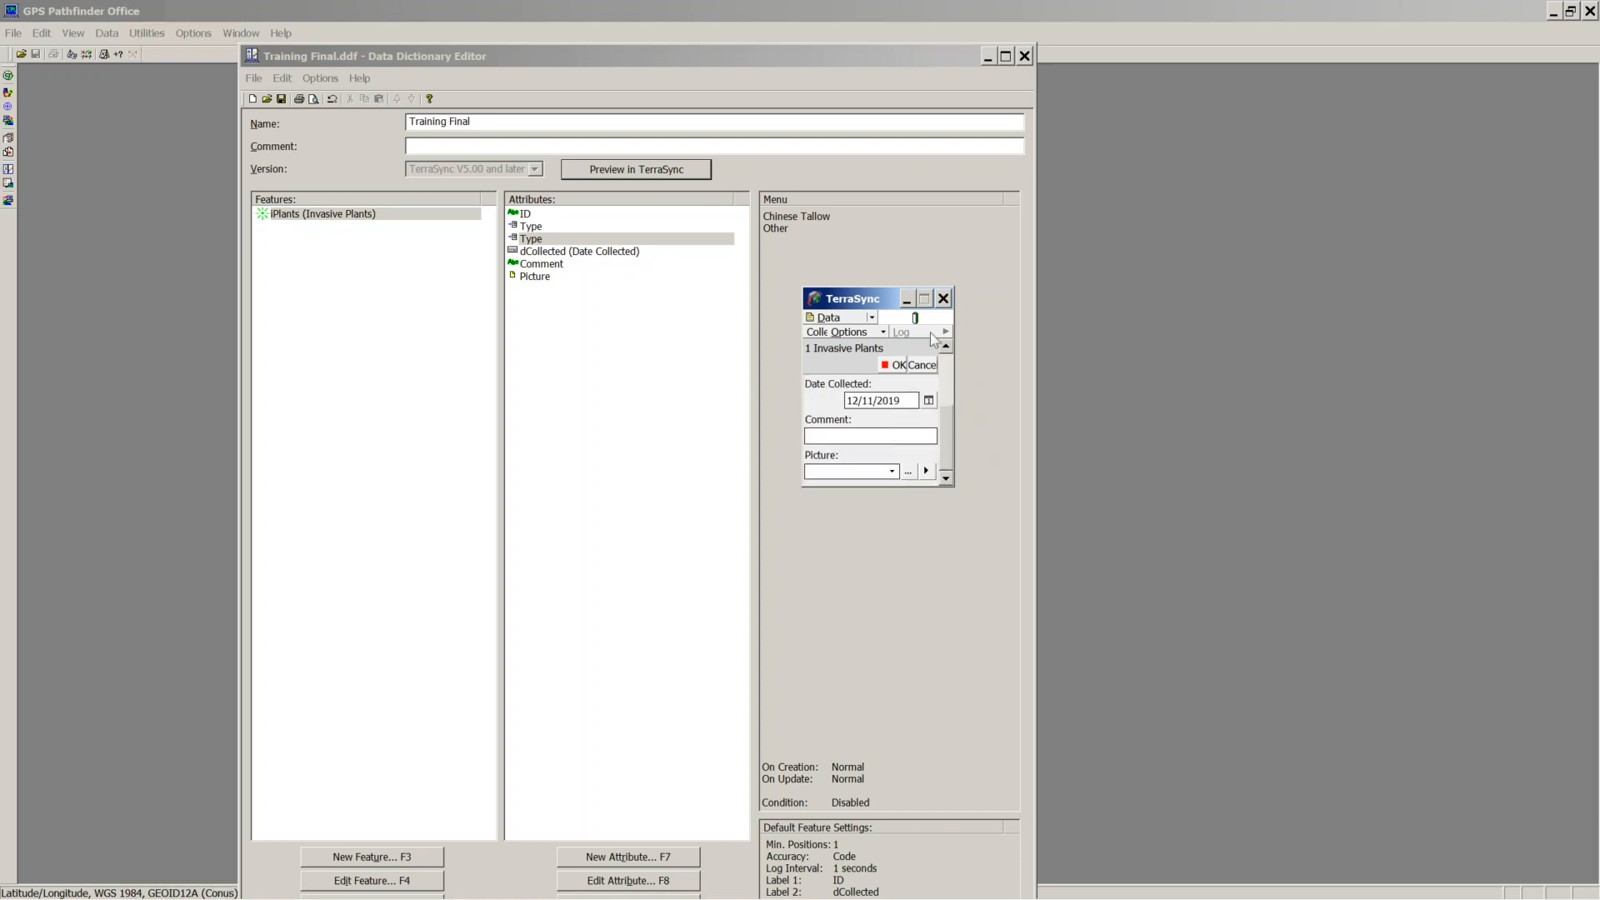
Step: Discard the test Invasive Plants record, close its data file and exit the TerraSync preview
left_click(925, 367)
left_click(854, 433)
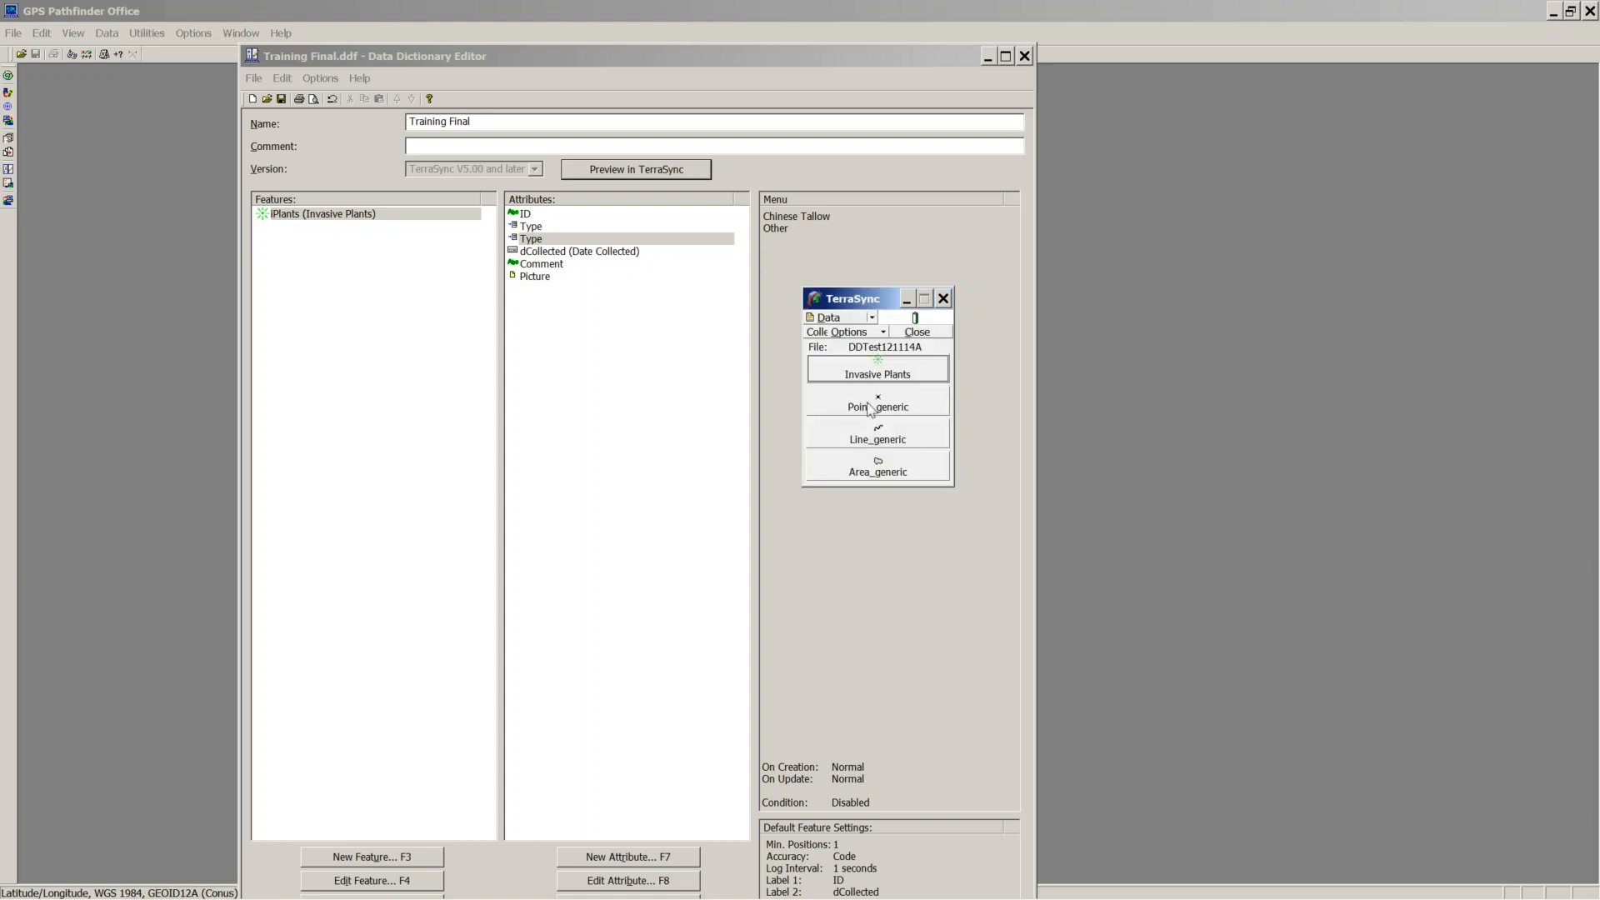
left_click(944, 335)
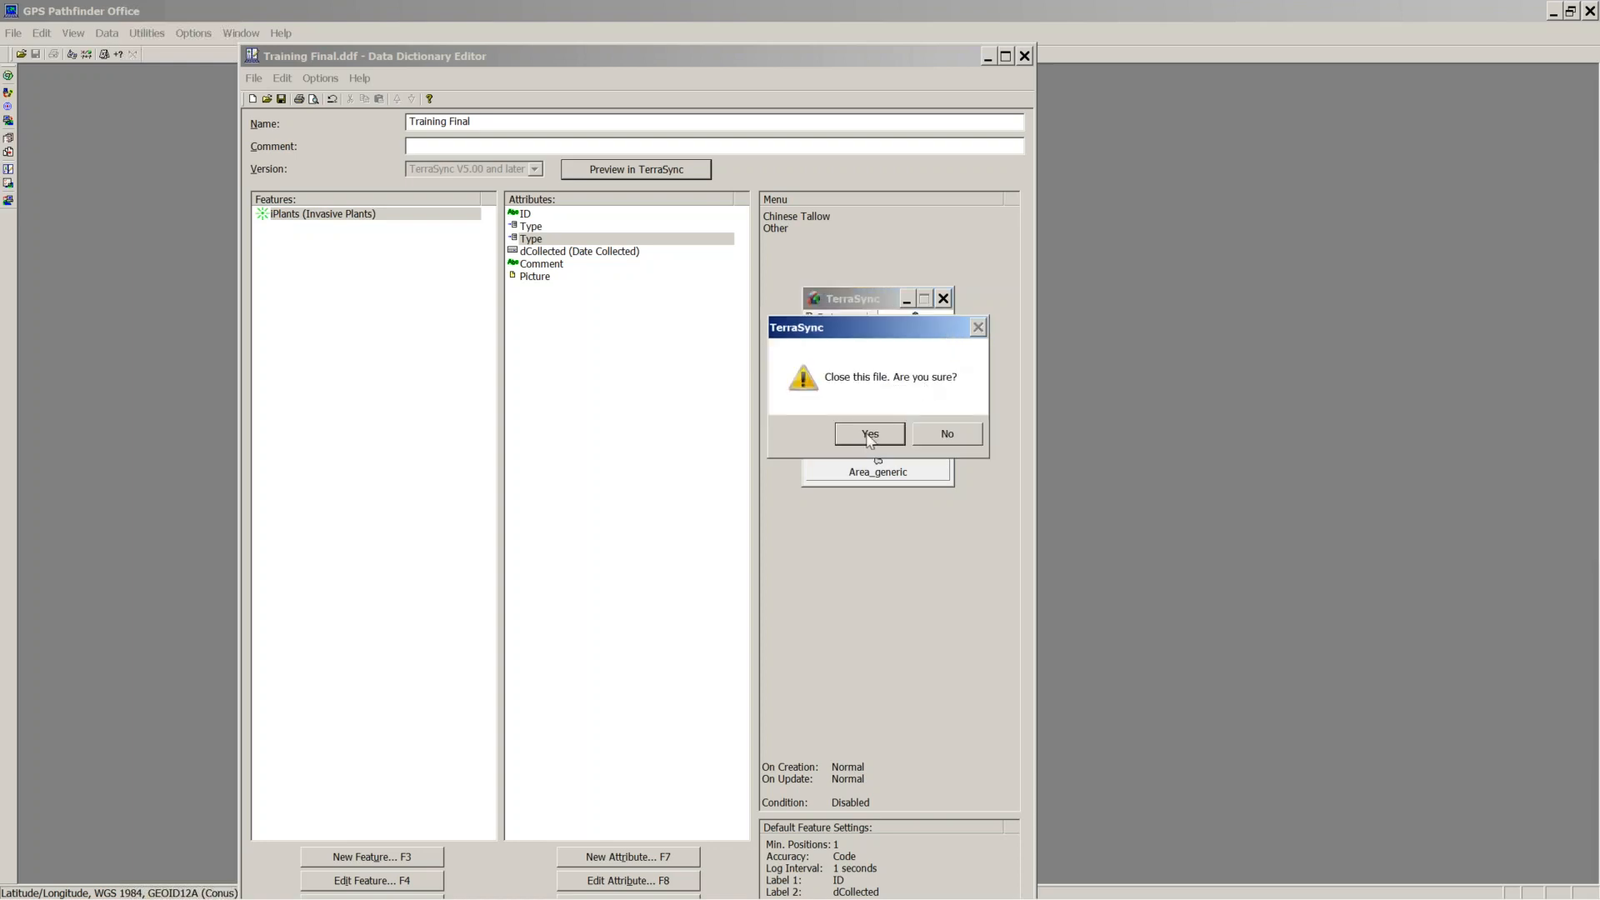
left_click(871, 435)
left_click(944, 300)
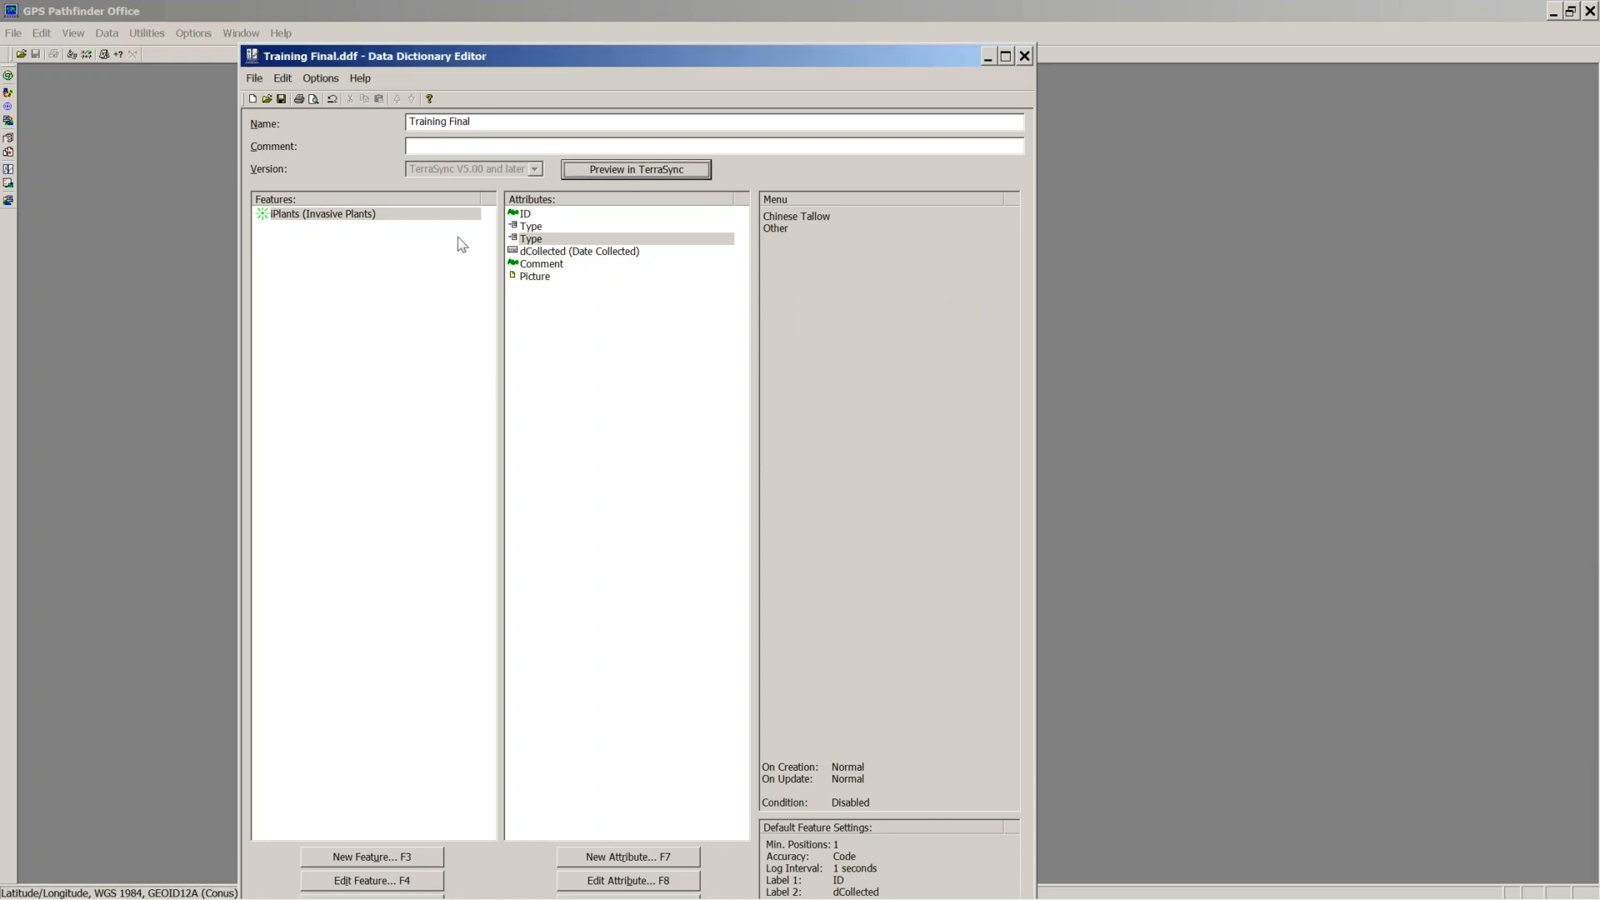
Step: Delete the first Type attribute from Invasive Plants, keeping the radio-button one, and close the saved data dictionary
double_click(533, 238)
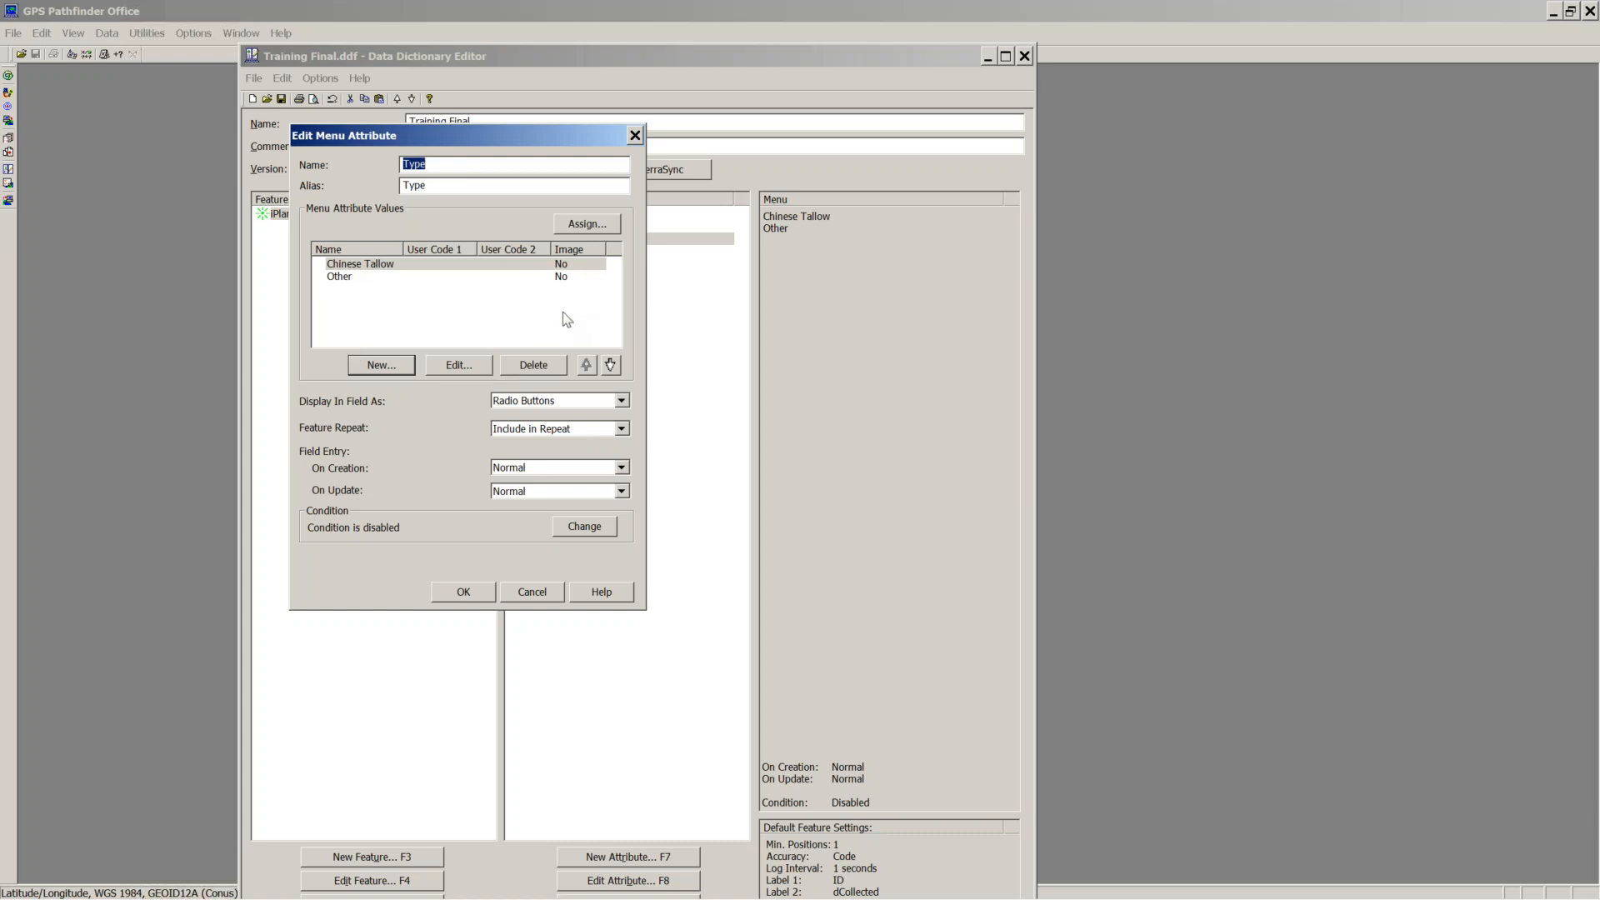
left_click(475, 593)
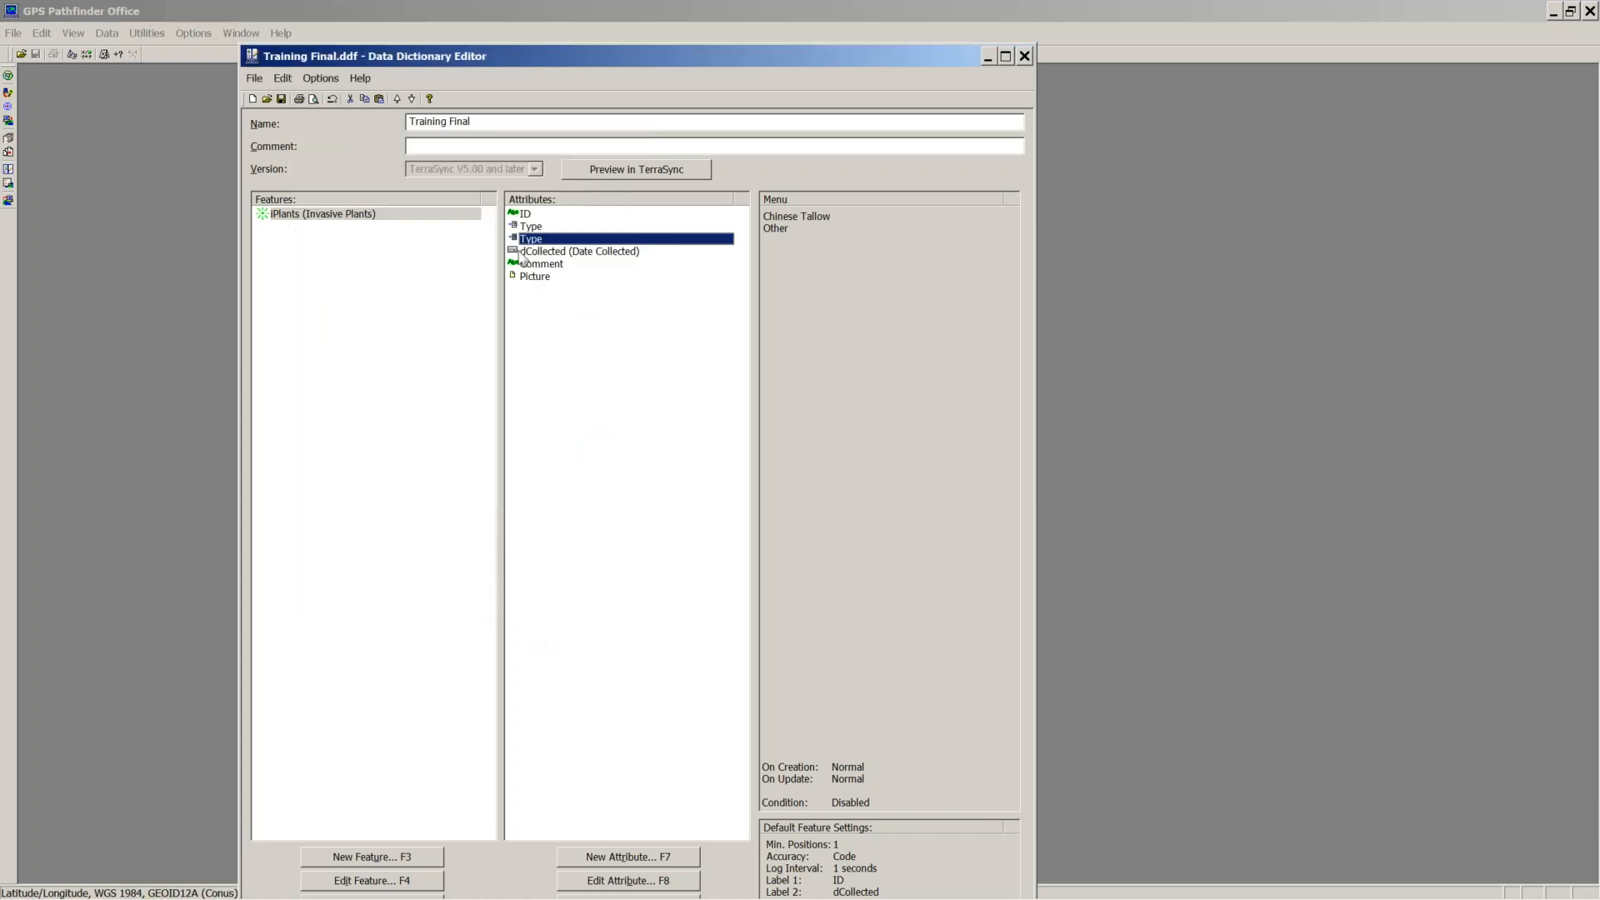
left_click(528, 228)
key("Delete")
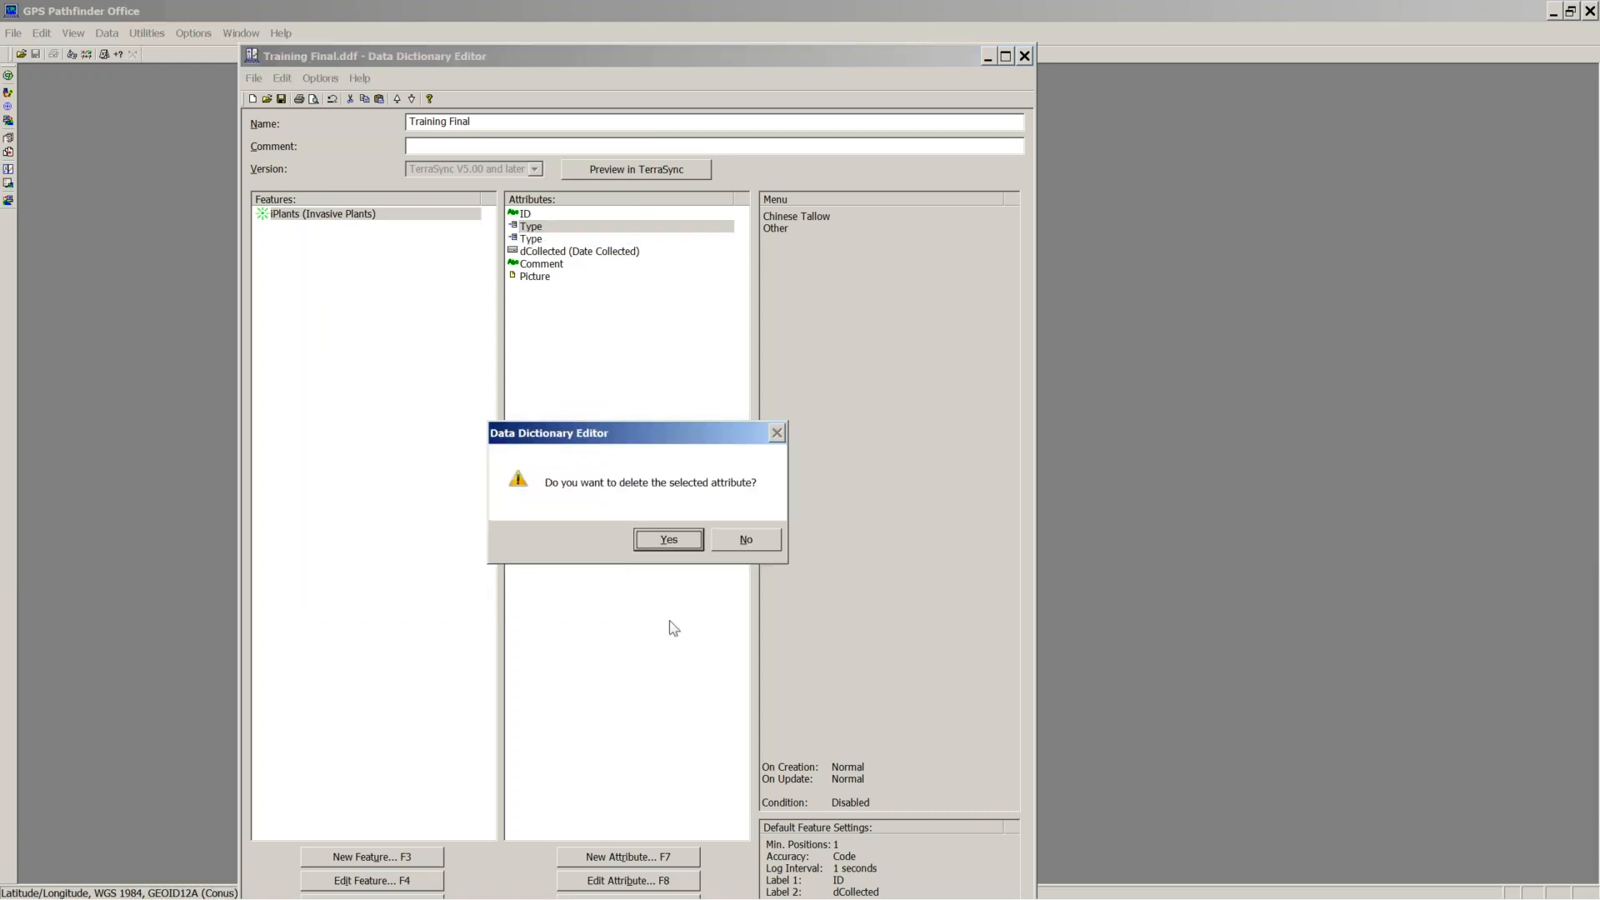
left_click(668, 542)
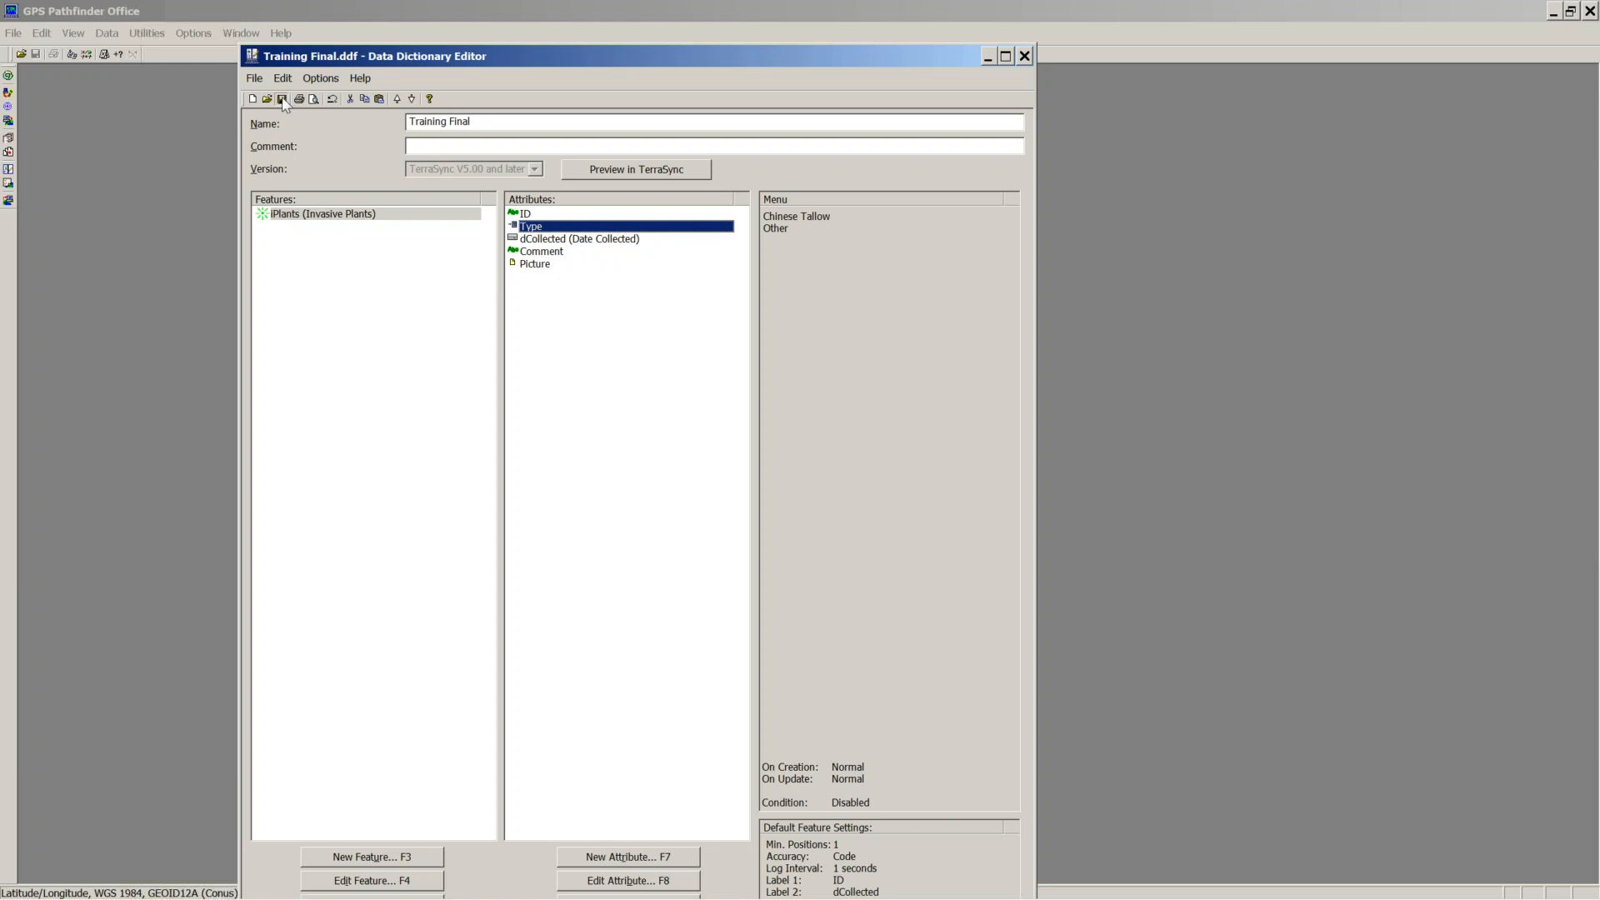
left_click(1025, 56)
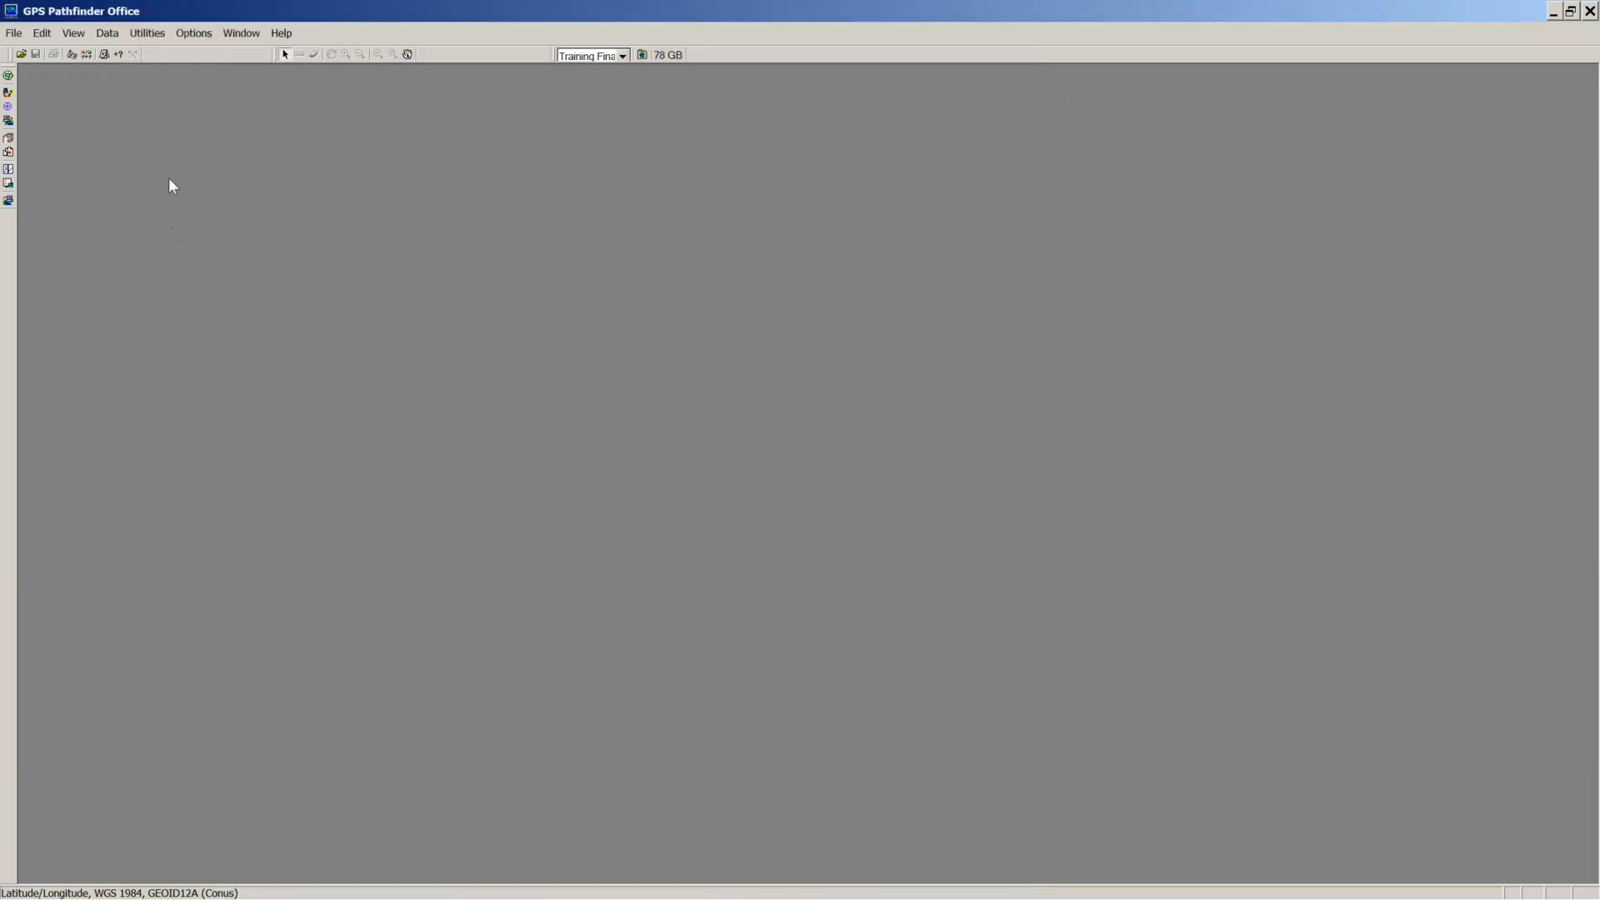
Step: Send the data dictionary Training Final.ddf to the connected GIS Datalogger on Windows Mobile and close Data Transfer
left_click(150, 39)
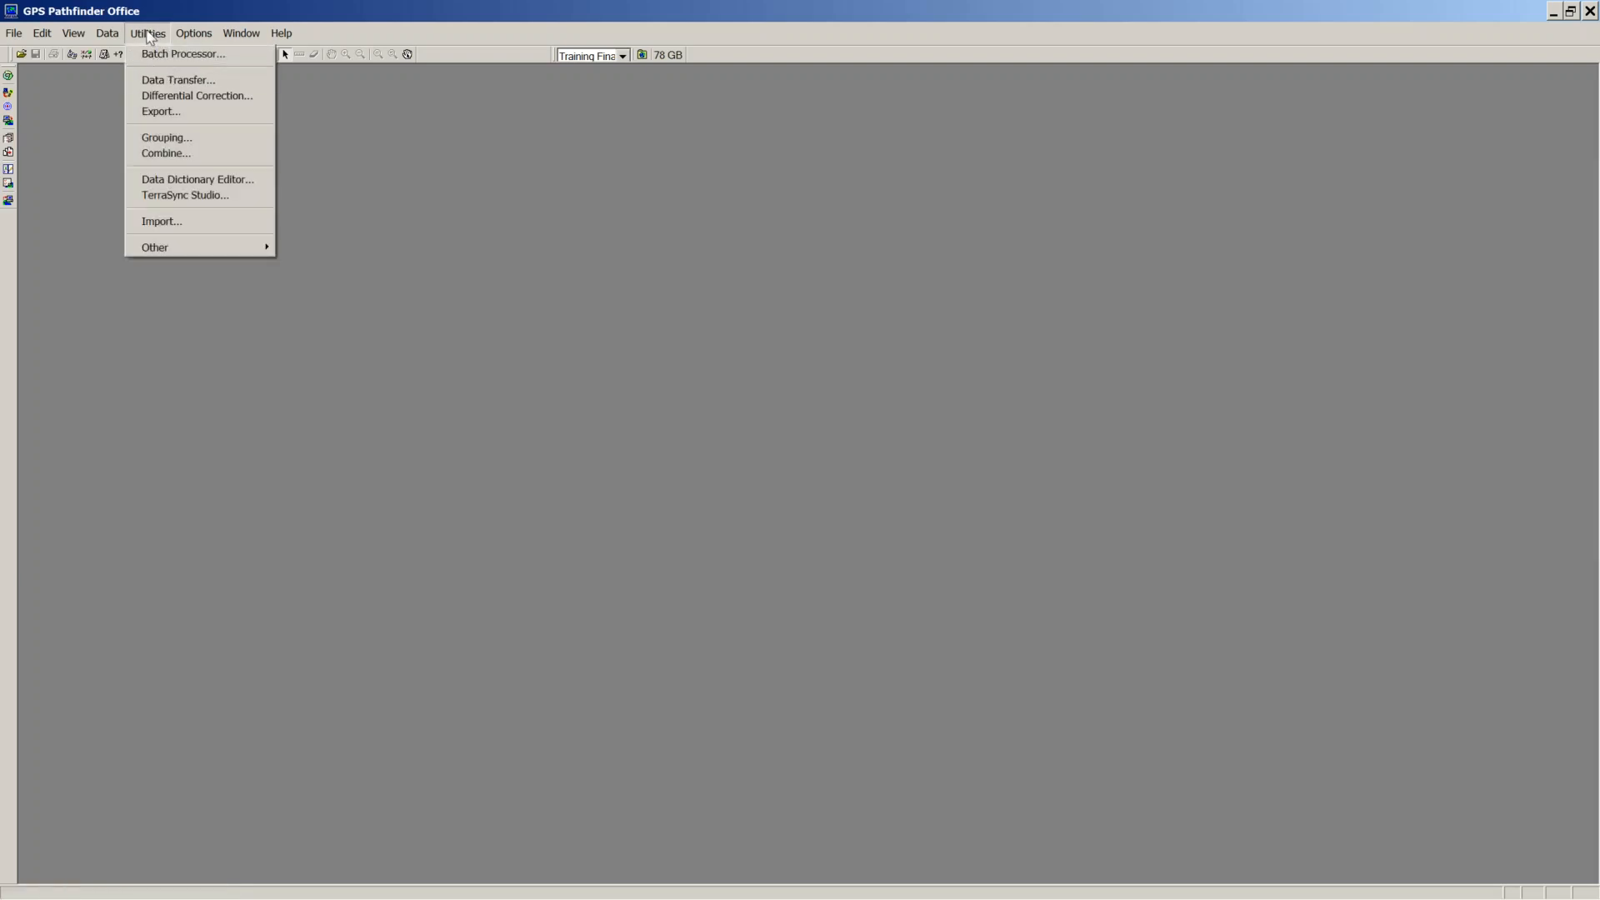
left_click(152, 80)
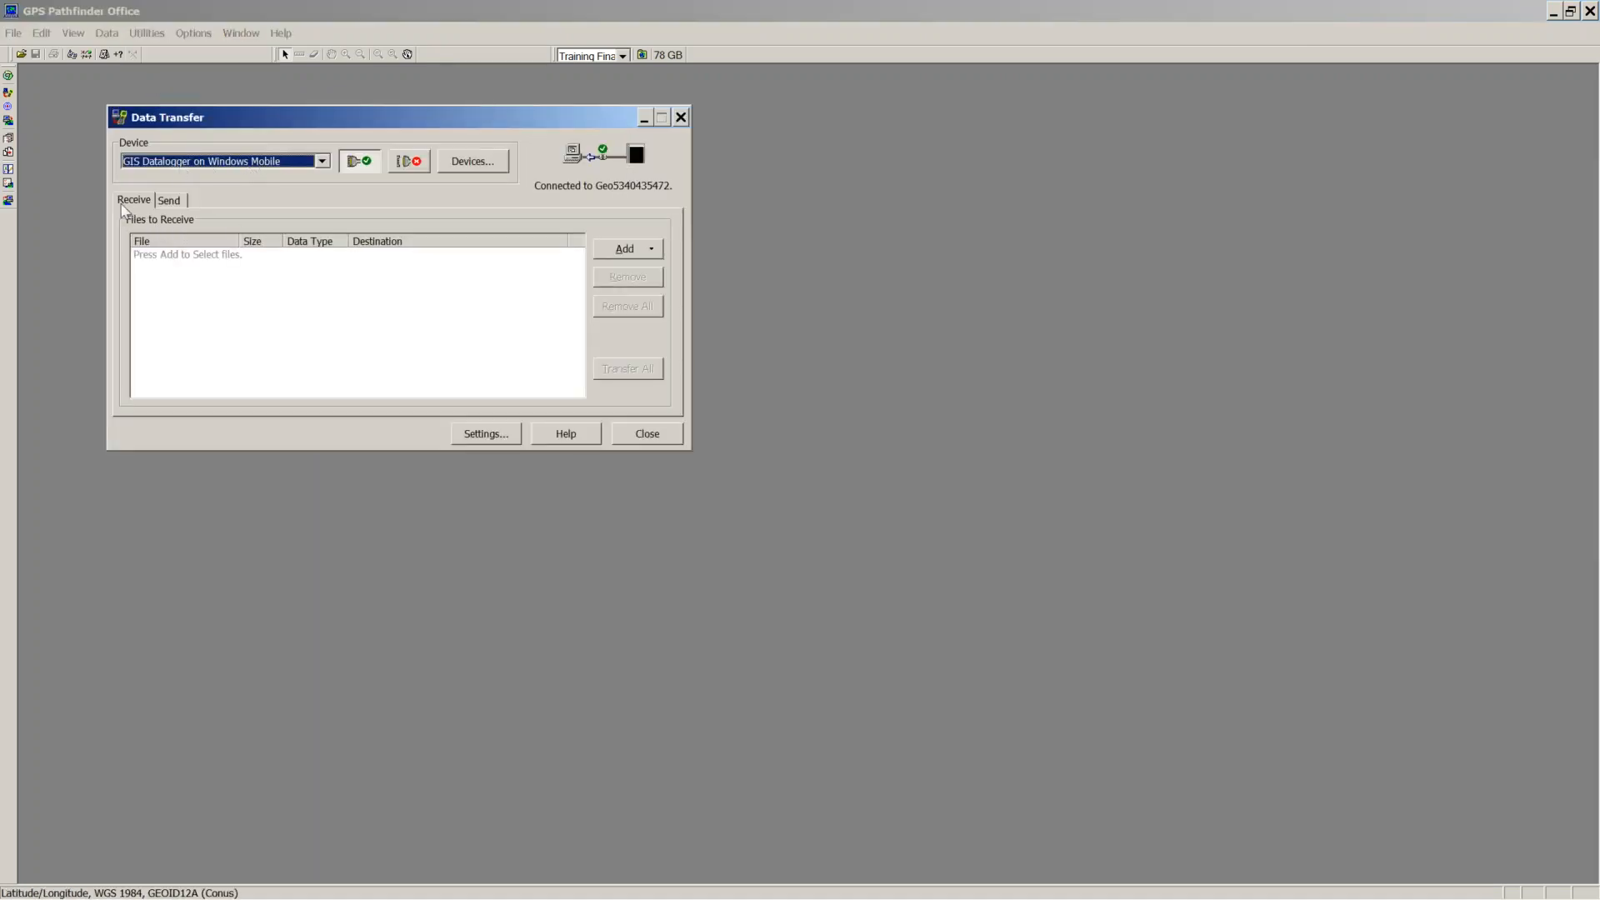
left_click(165, 201)
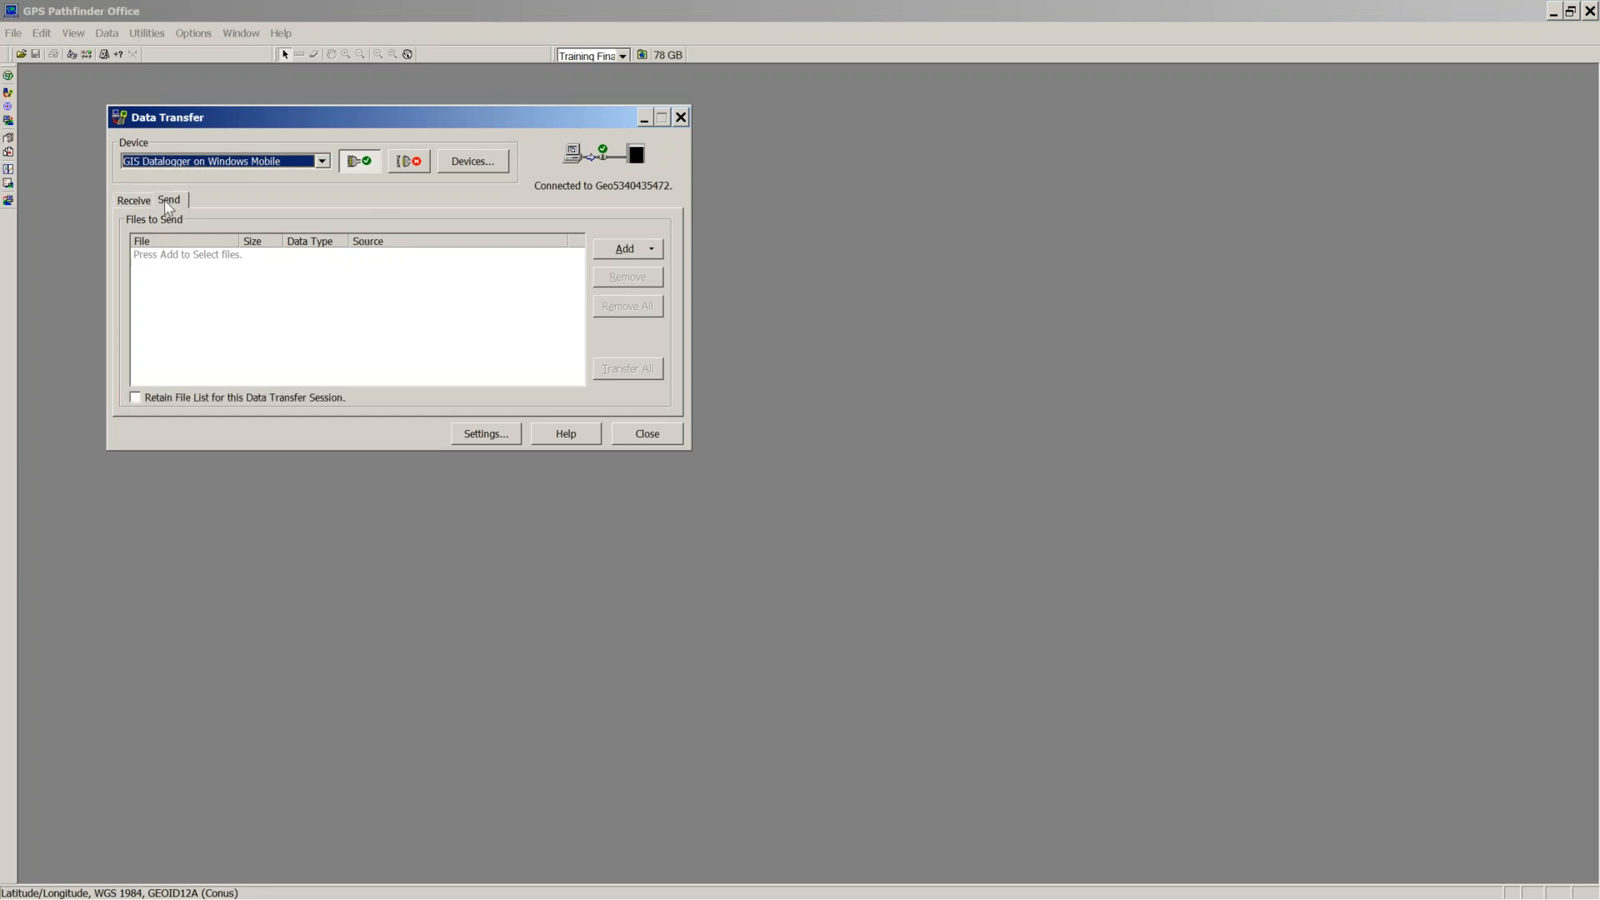
left_click(644, 250)
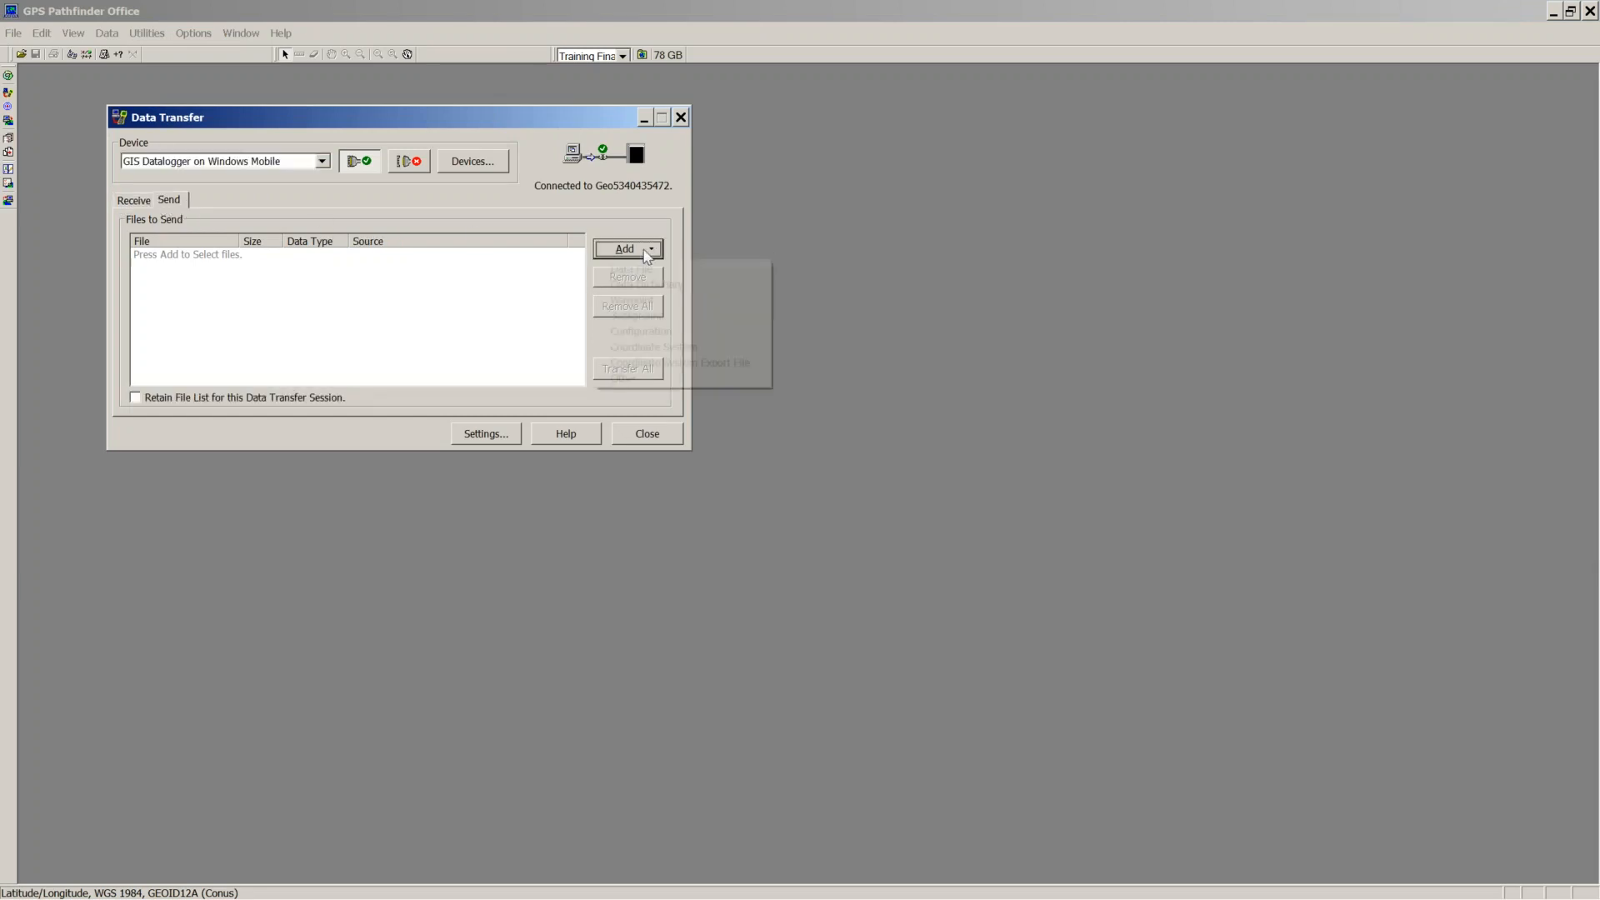
left_click(649, 288)
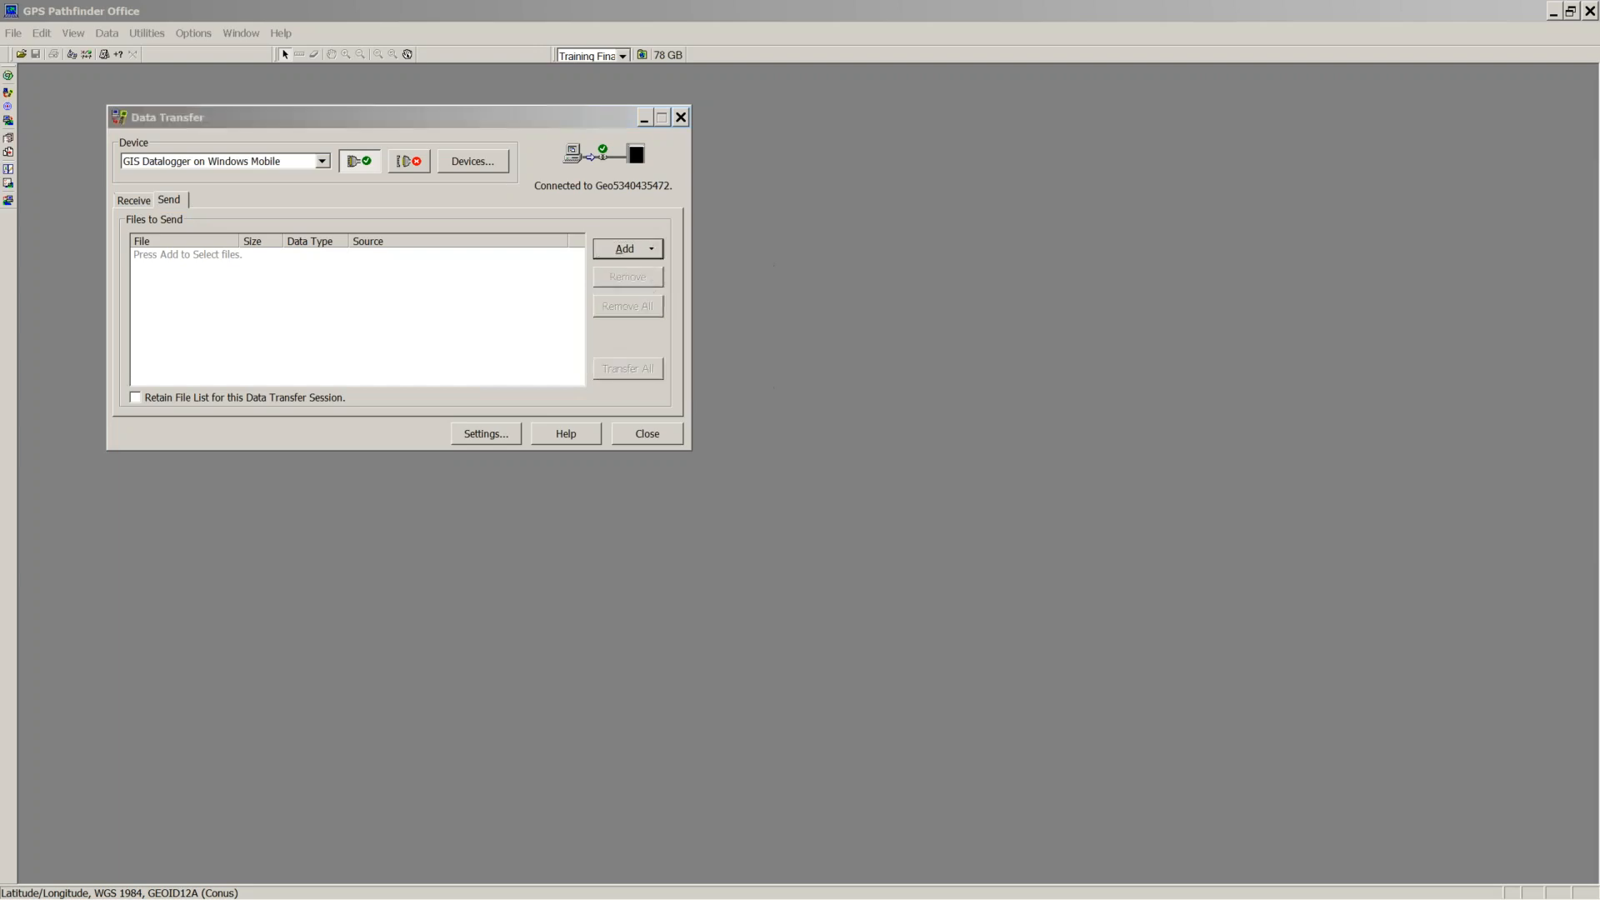
left_click(247, 268)
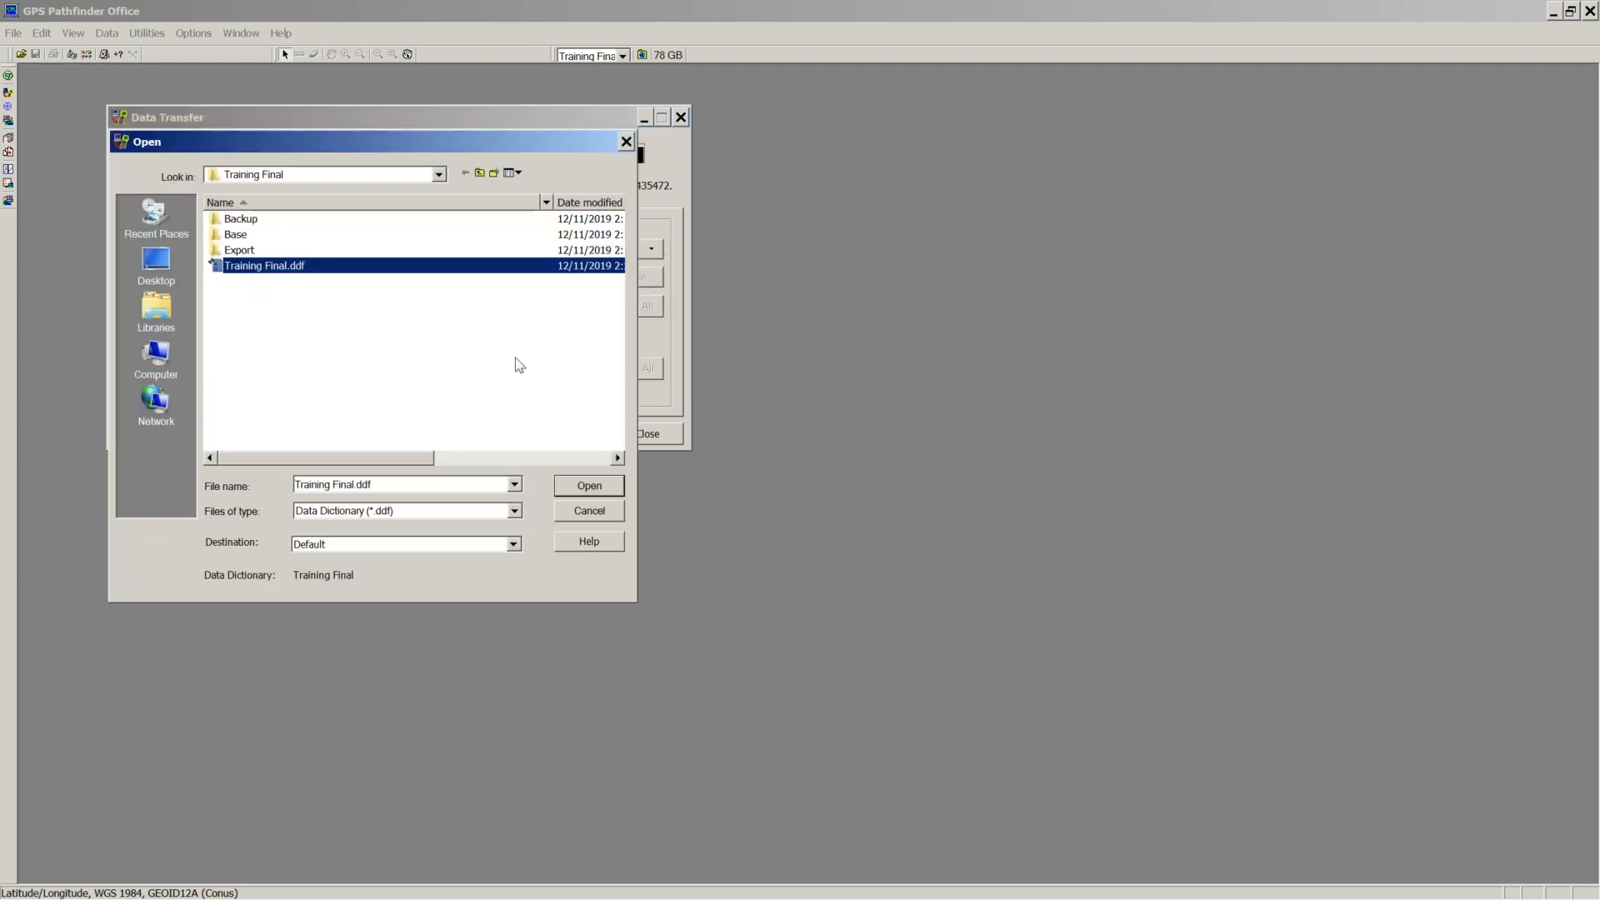
left_click(580, 480)
left_click(635, 373)
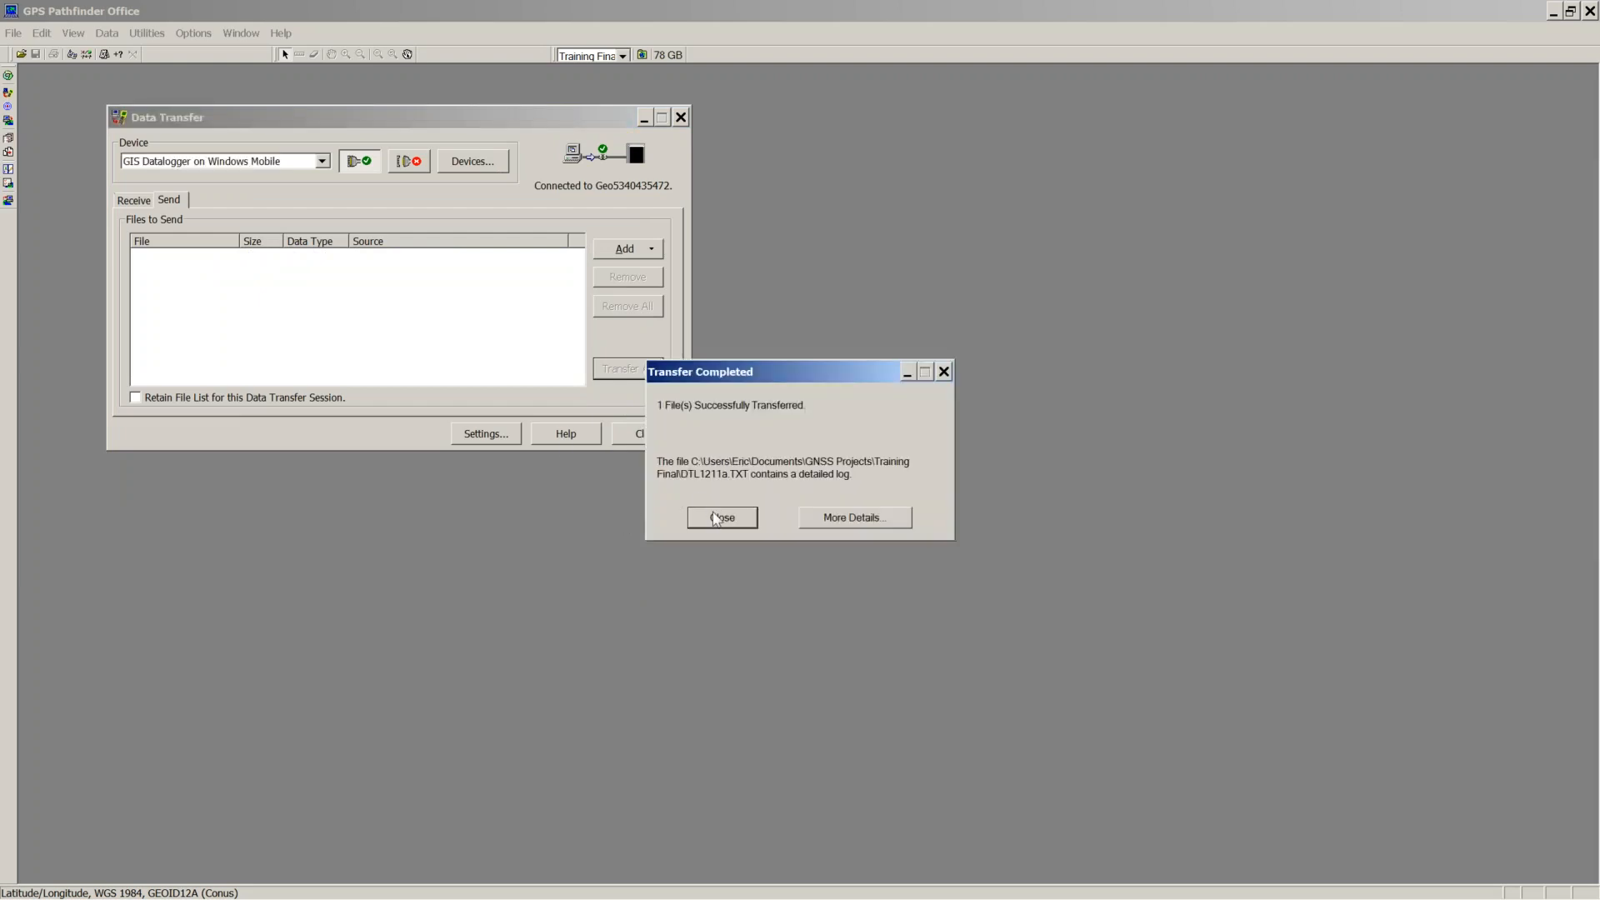
left_click(720, 521)
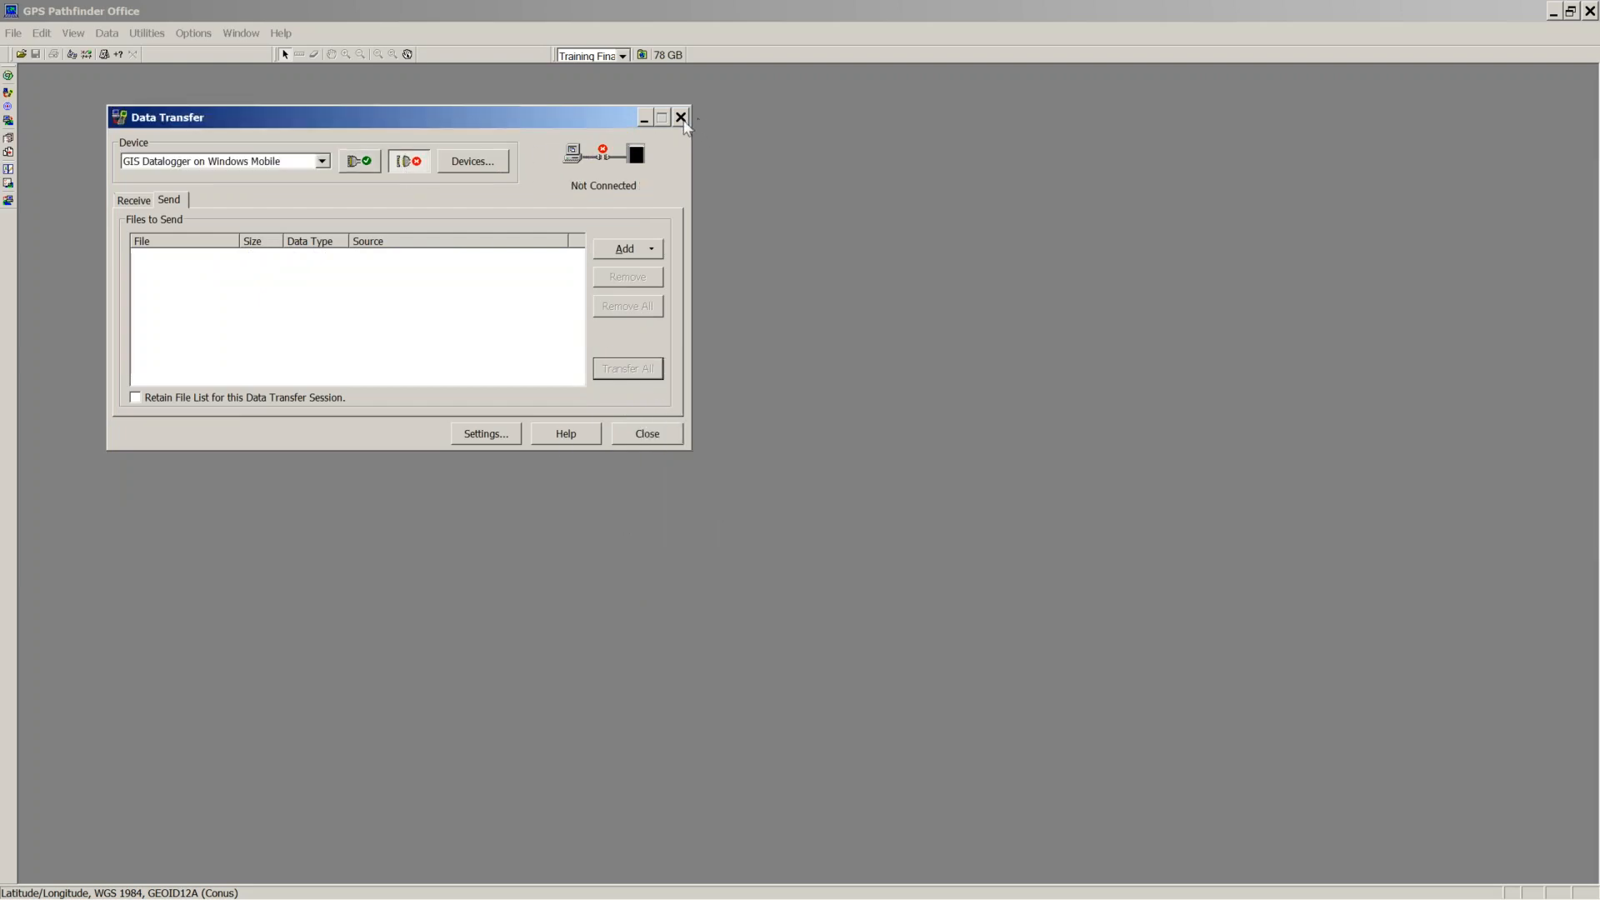
left_click(682, 118)
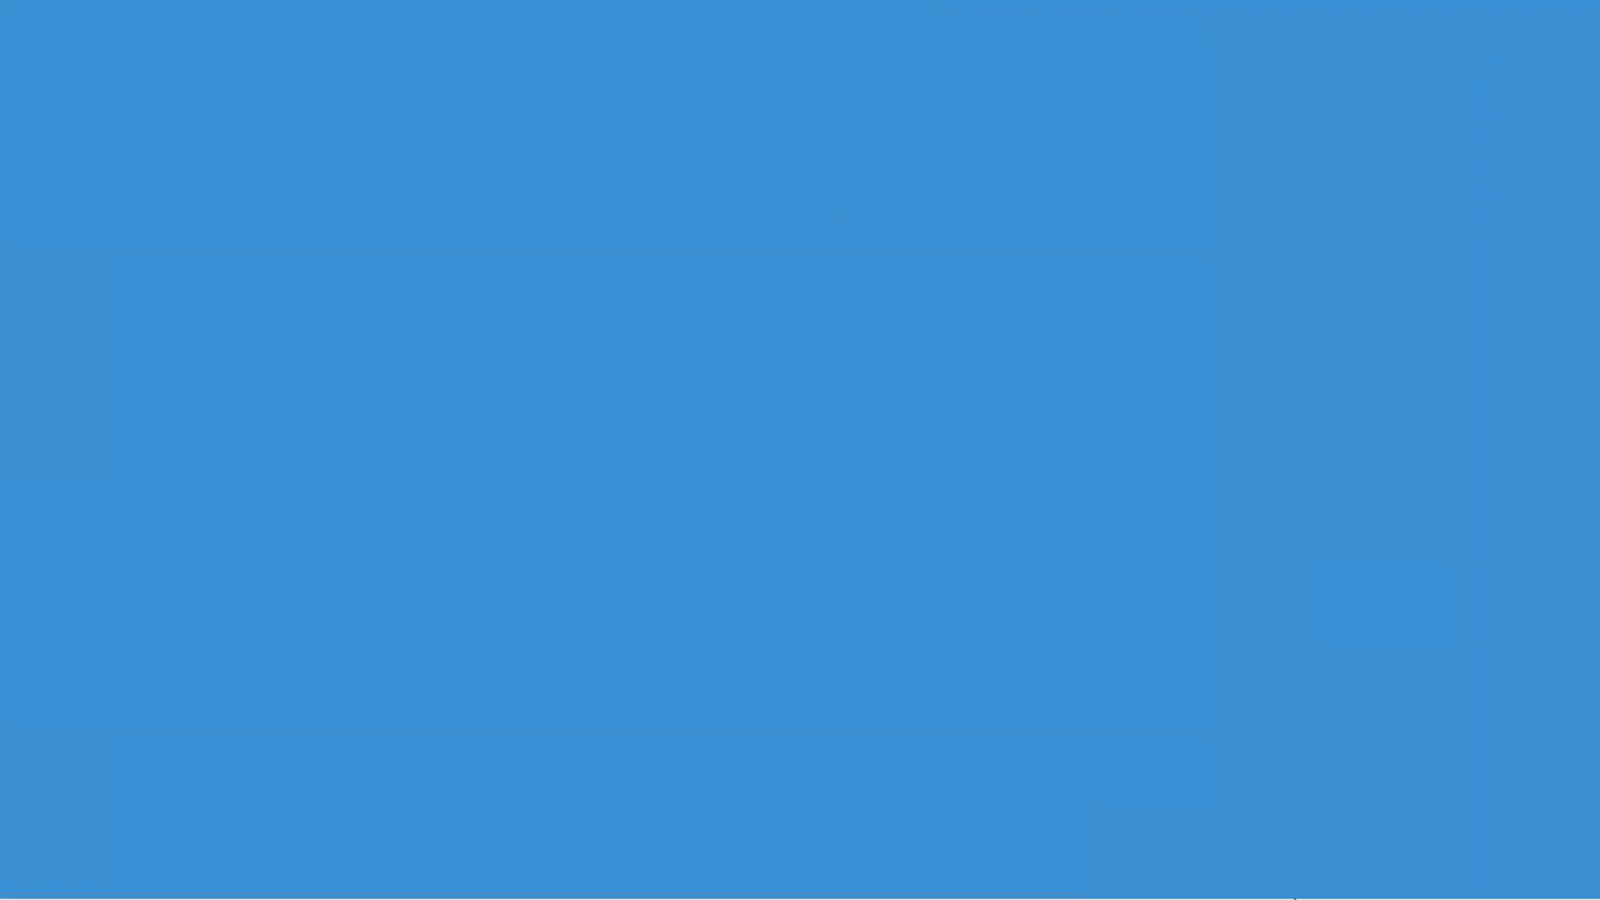
Step: Switch to the handheld's TerraSync through MyMobiler and close the open data file R121114A
mouse_move(999, 895)
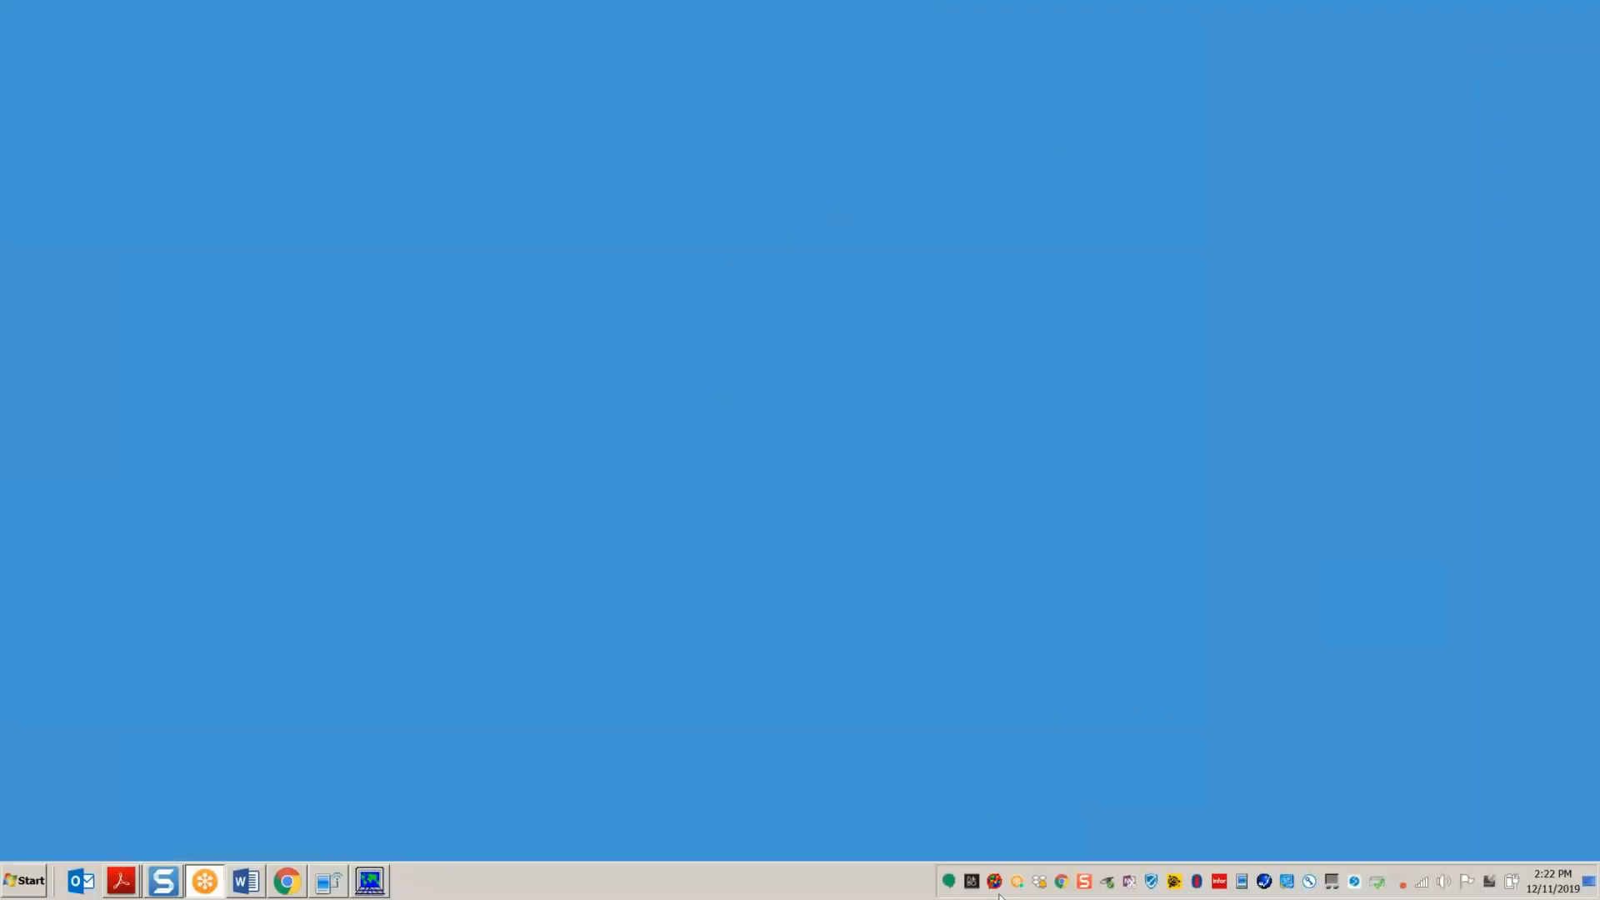
right_click(1241, 882)
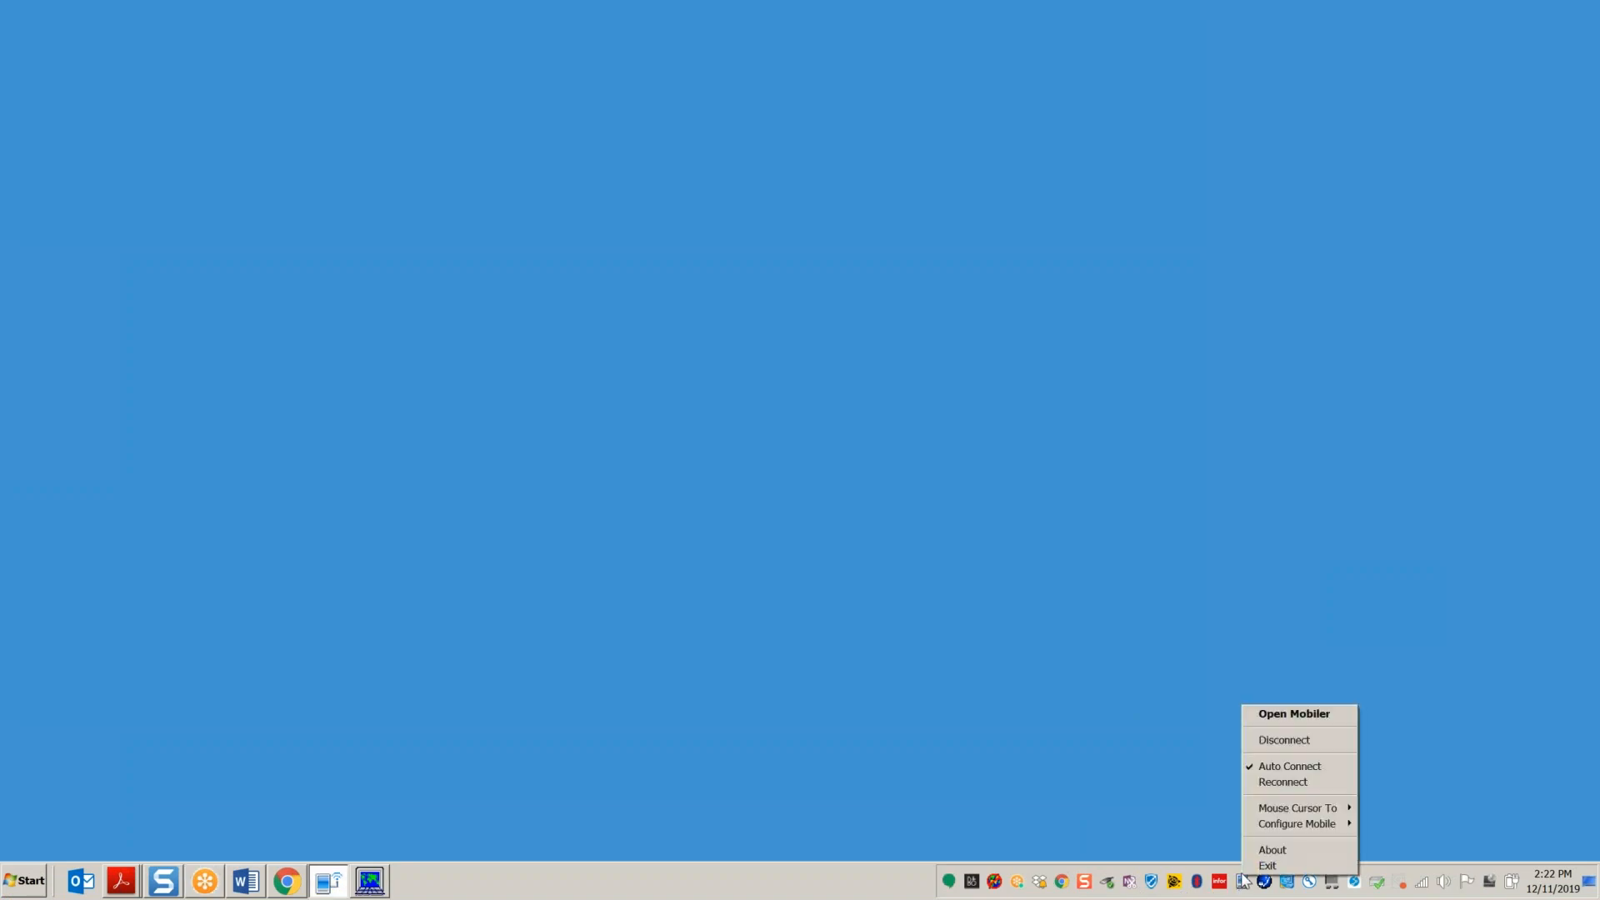
left_click(1271, 715)
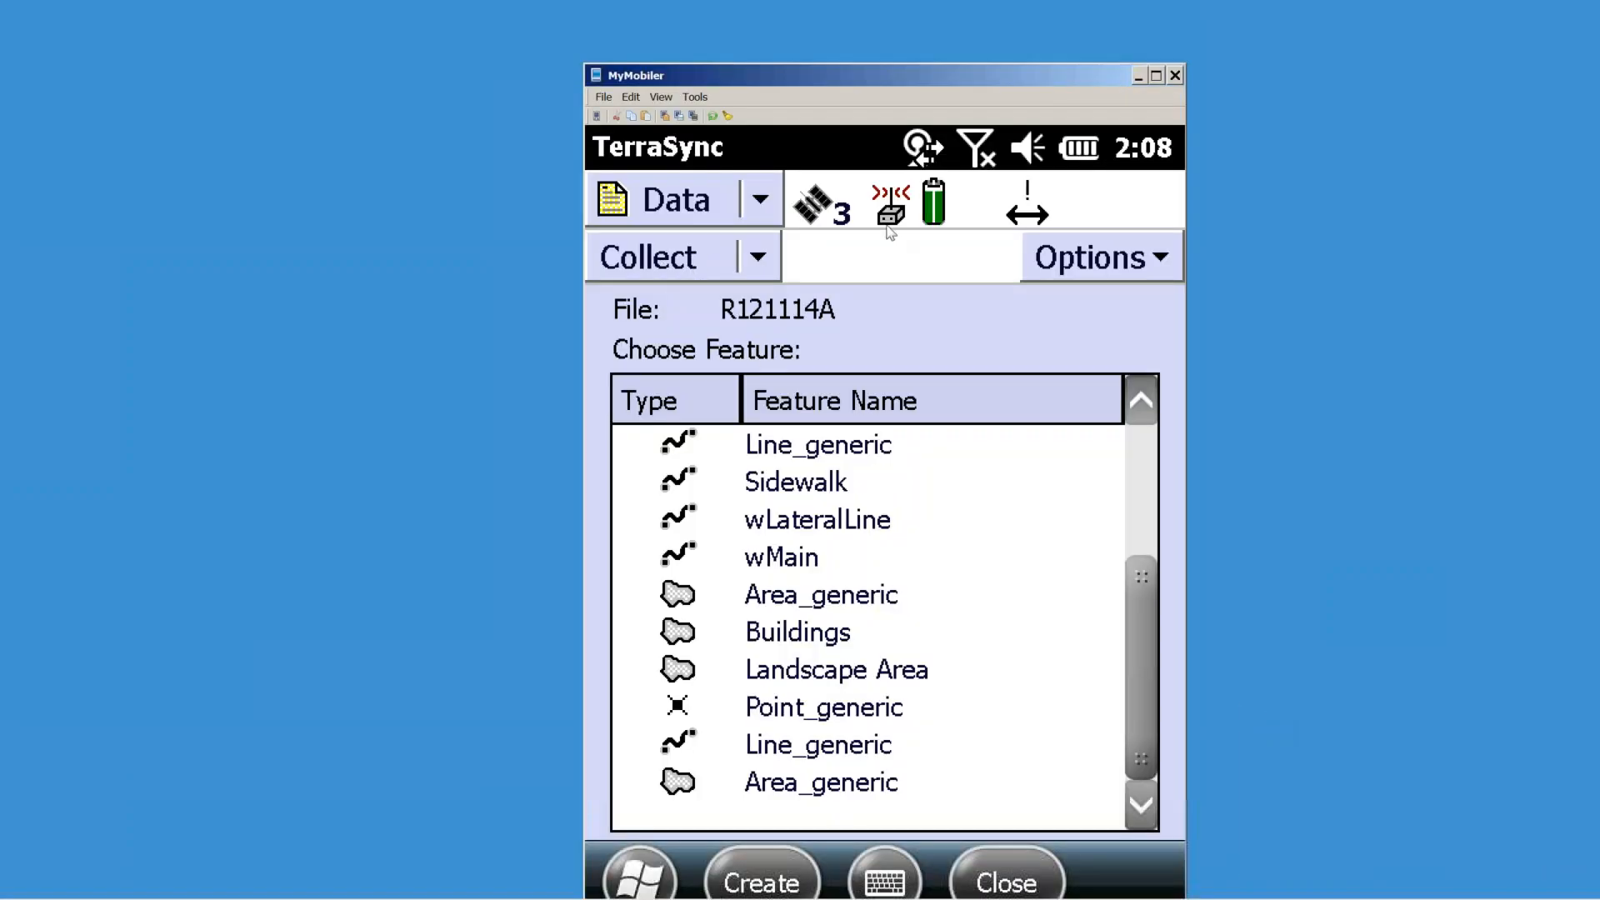
left_click(1033, 871)
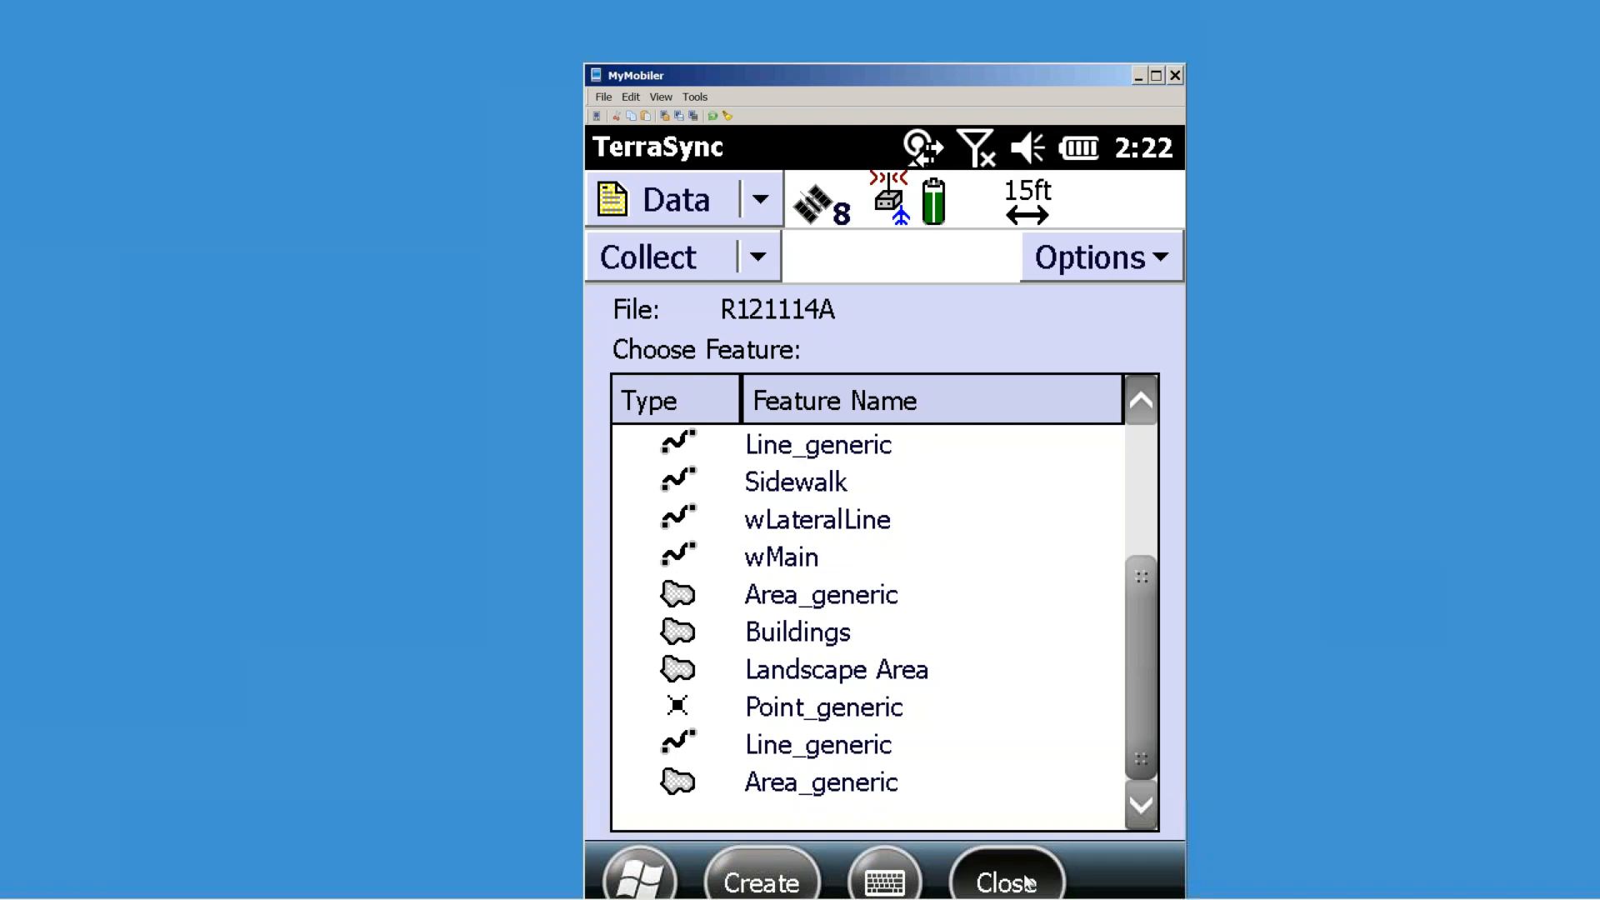
left_click(805, 582)
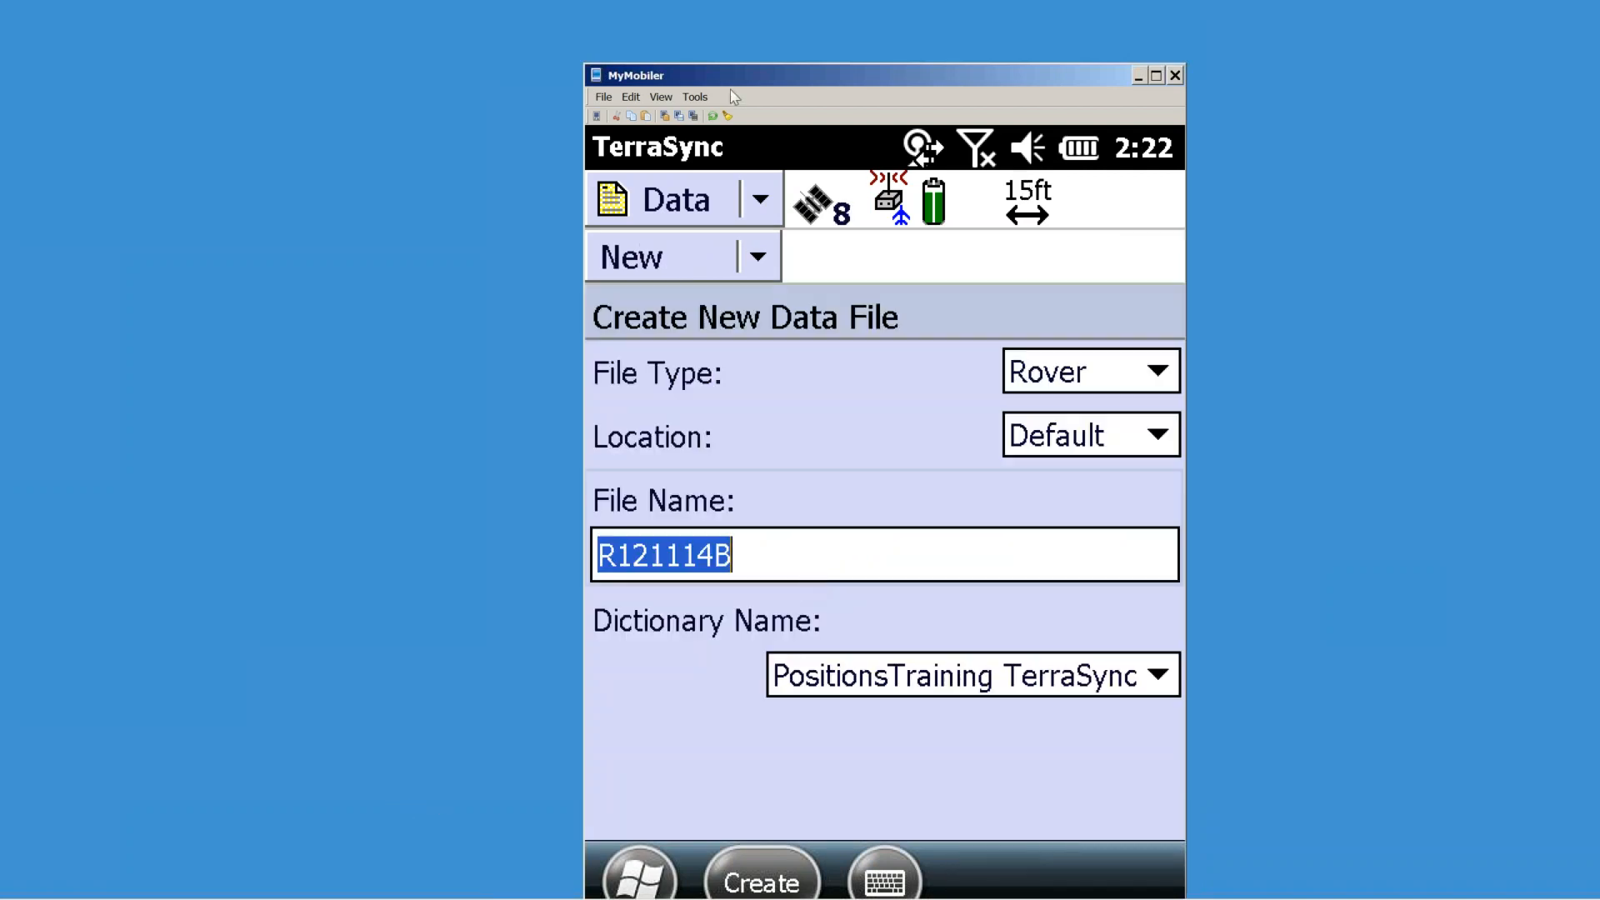
Step: Create a rover data file named with the operator's first name plus Final, using the Training Final dictionary and accepting the antenna height settings
left_click(763, 201)
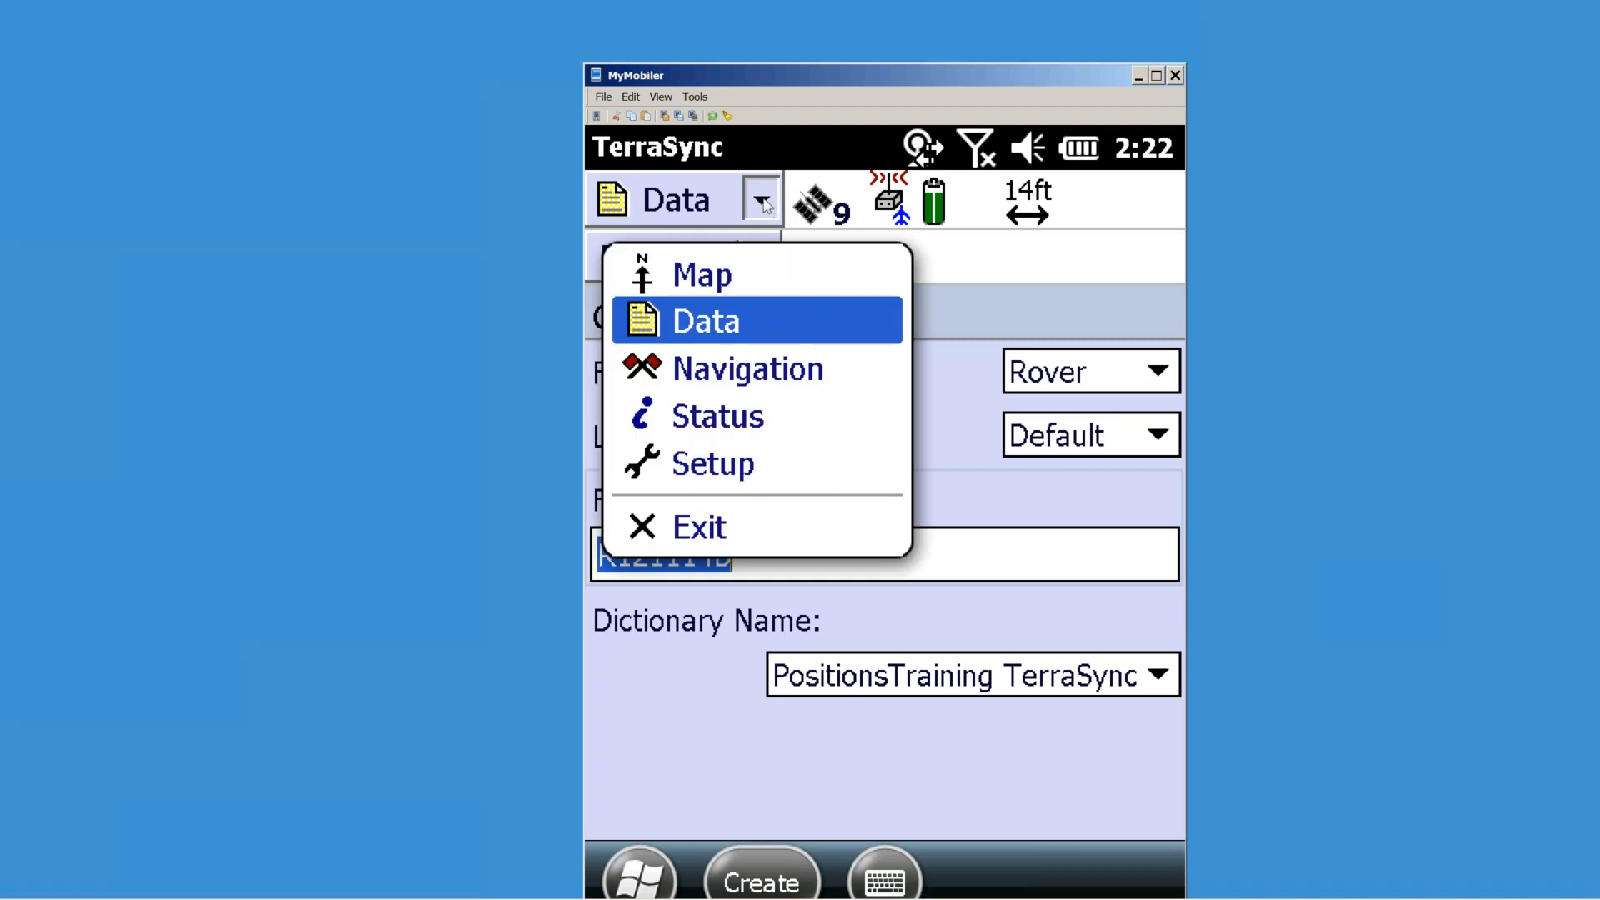
left_click(692, 327)
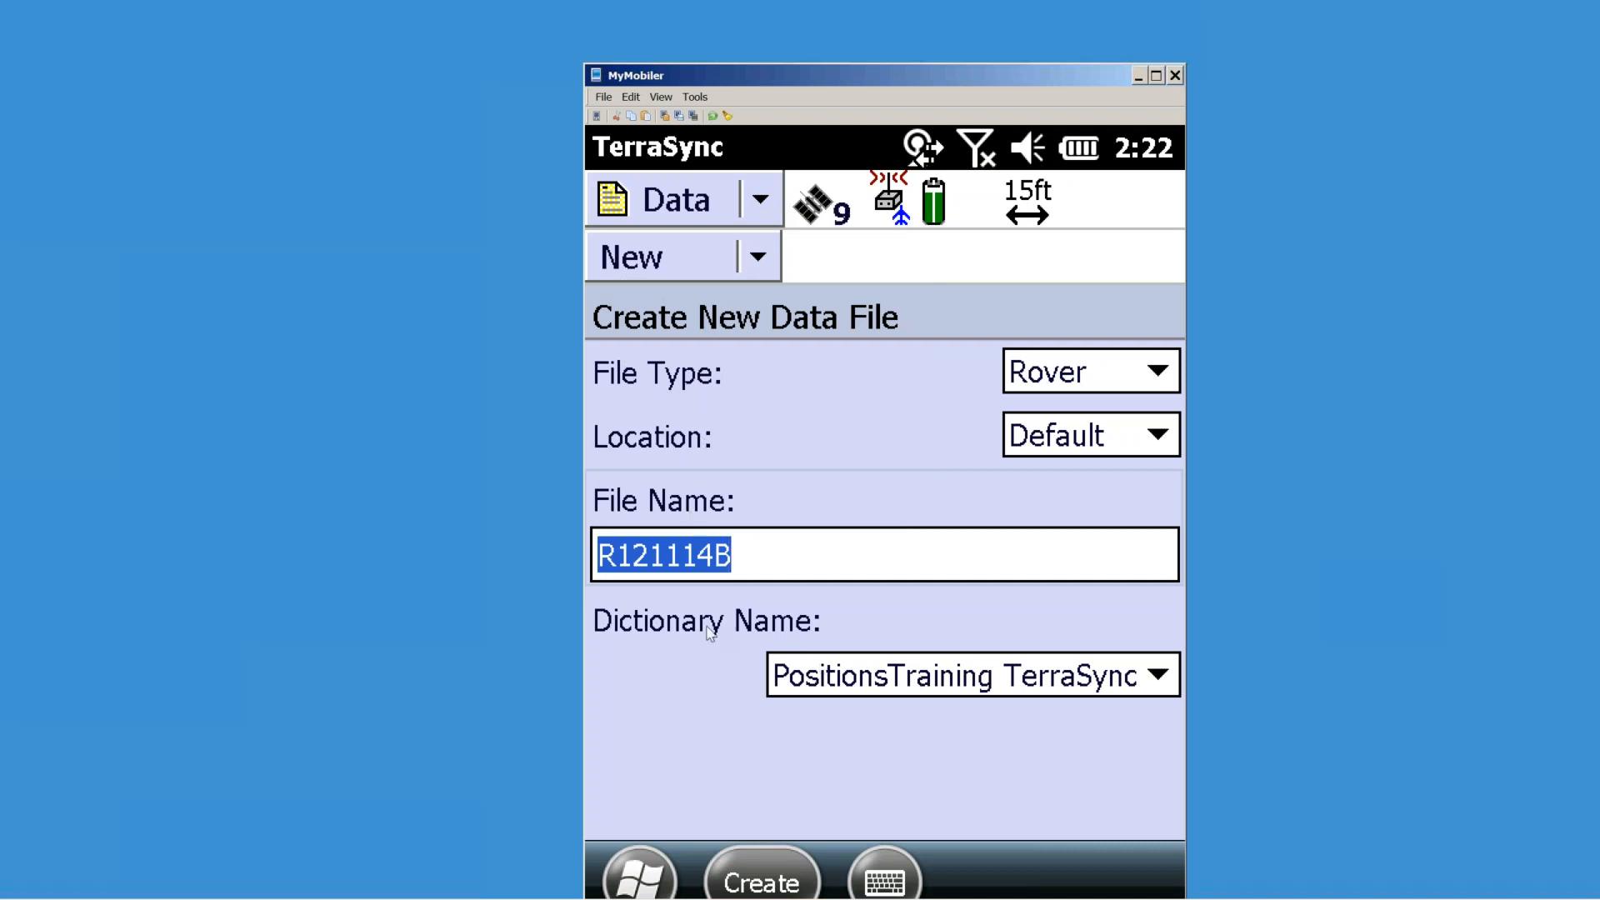
left_click(1159, 676)
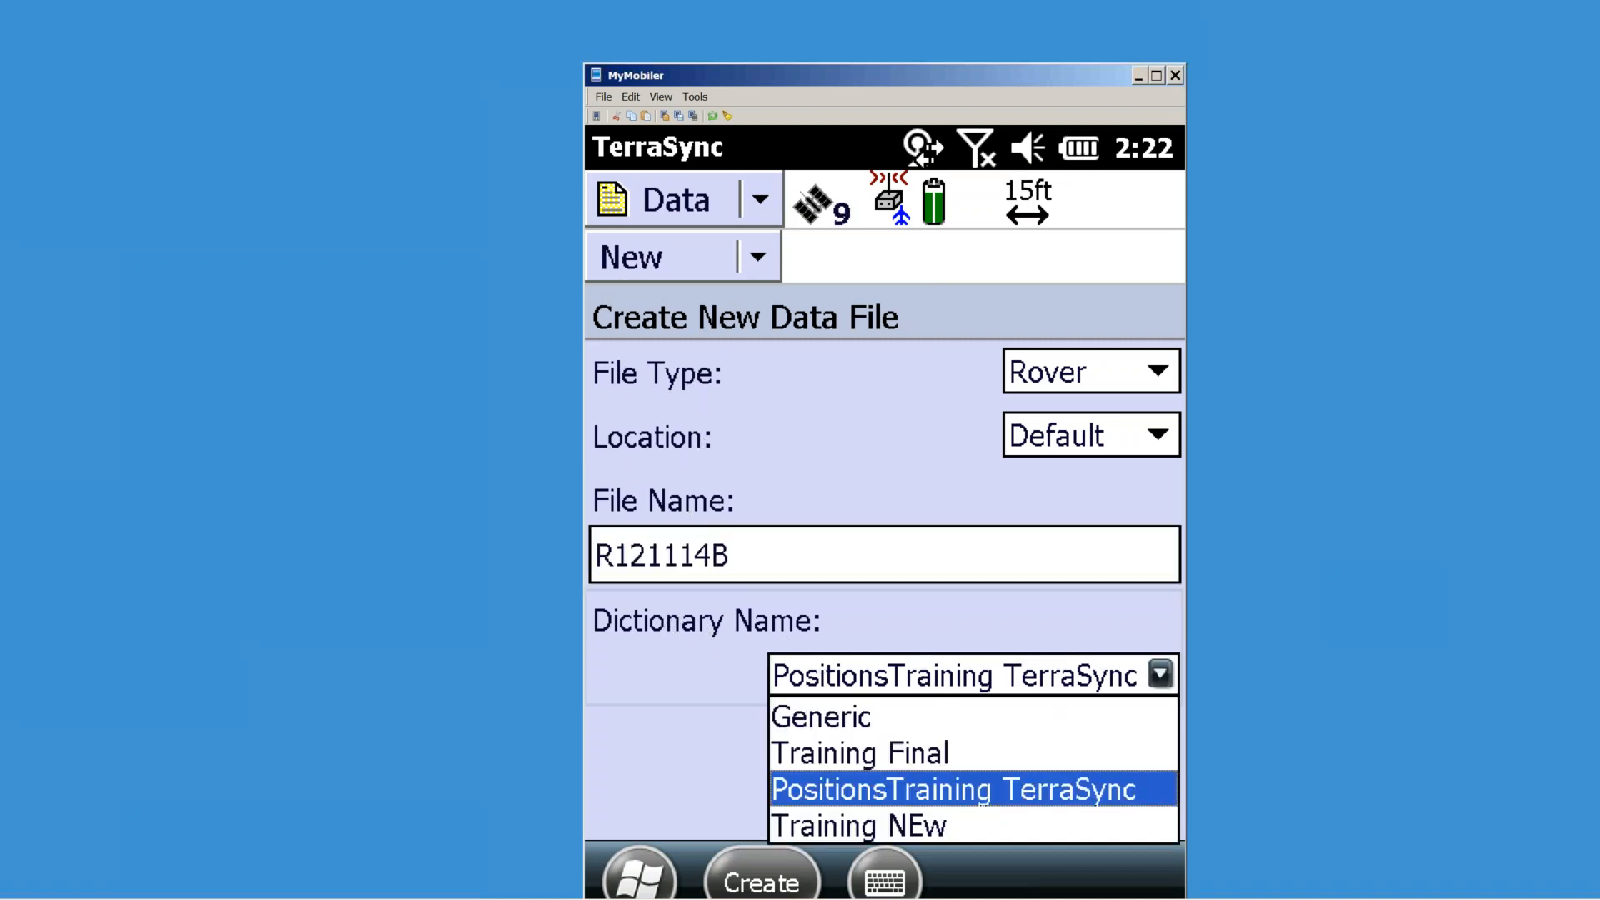
left_click(900, 756)
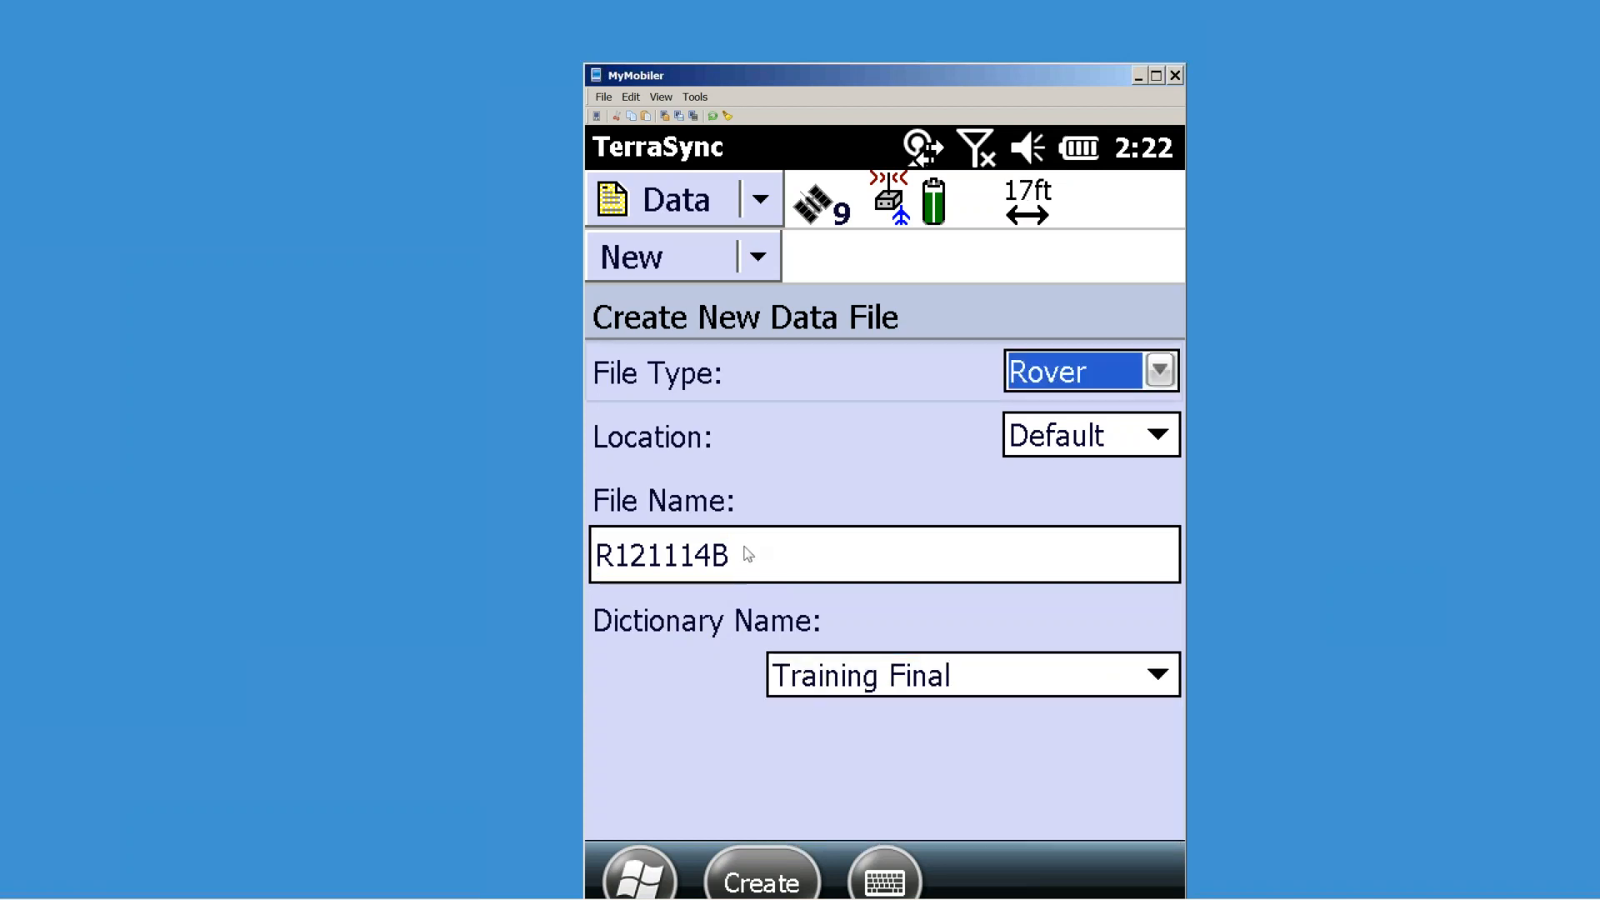
left_click(740, 558)
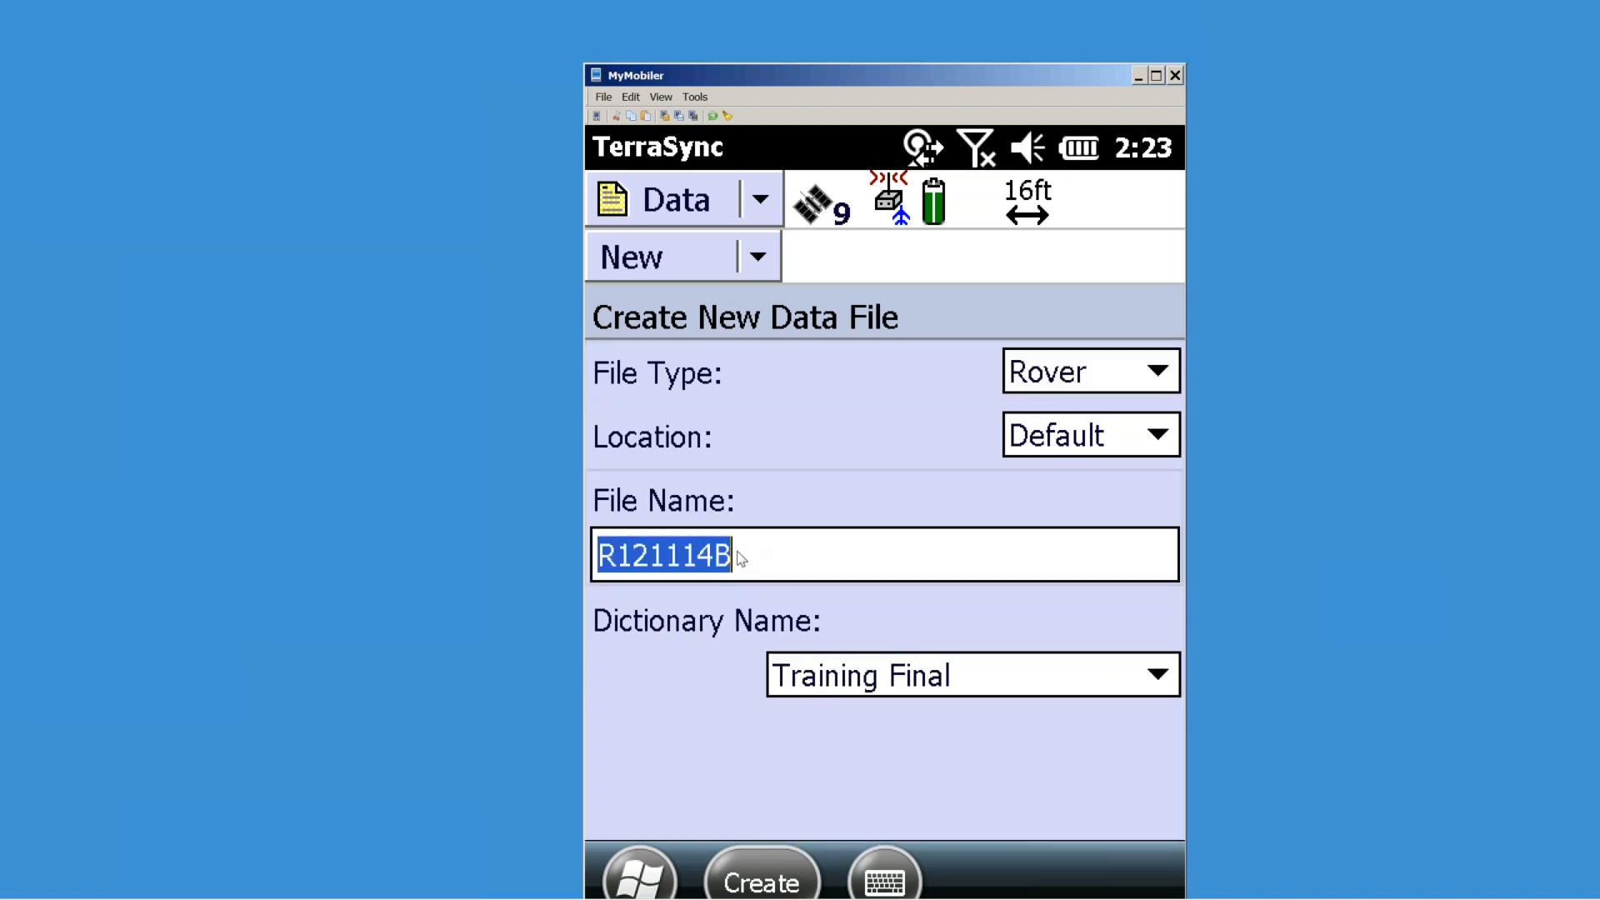
type("E")
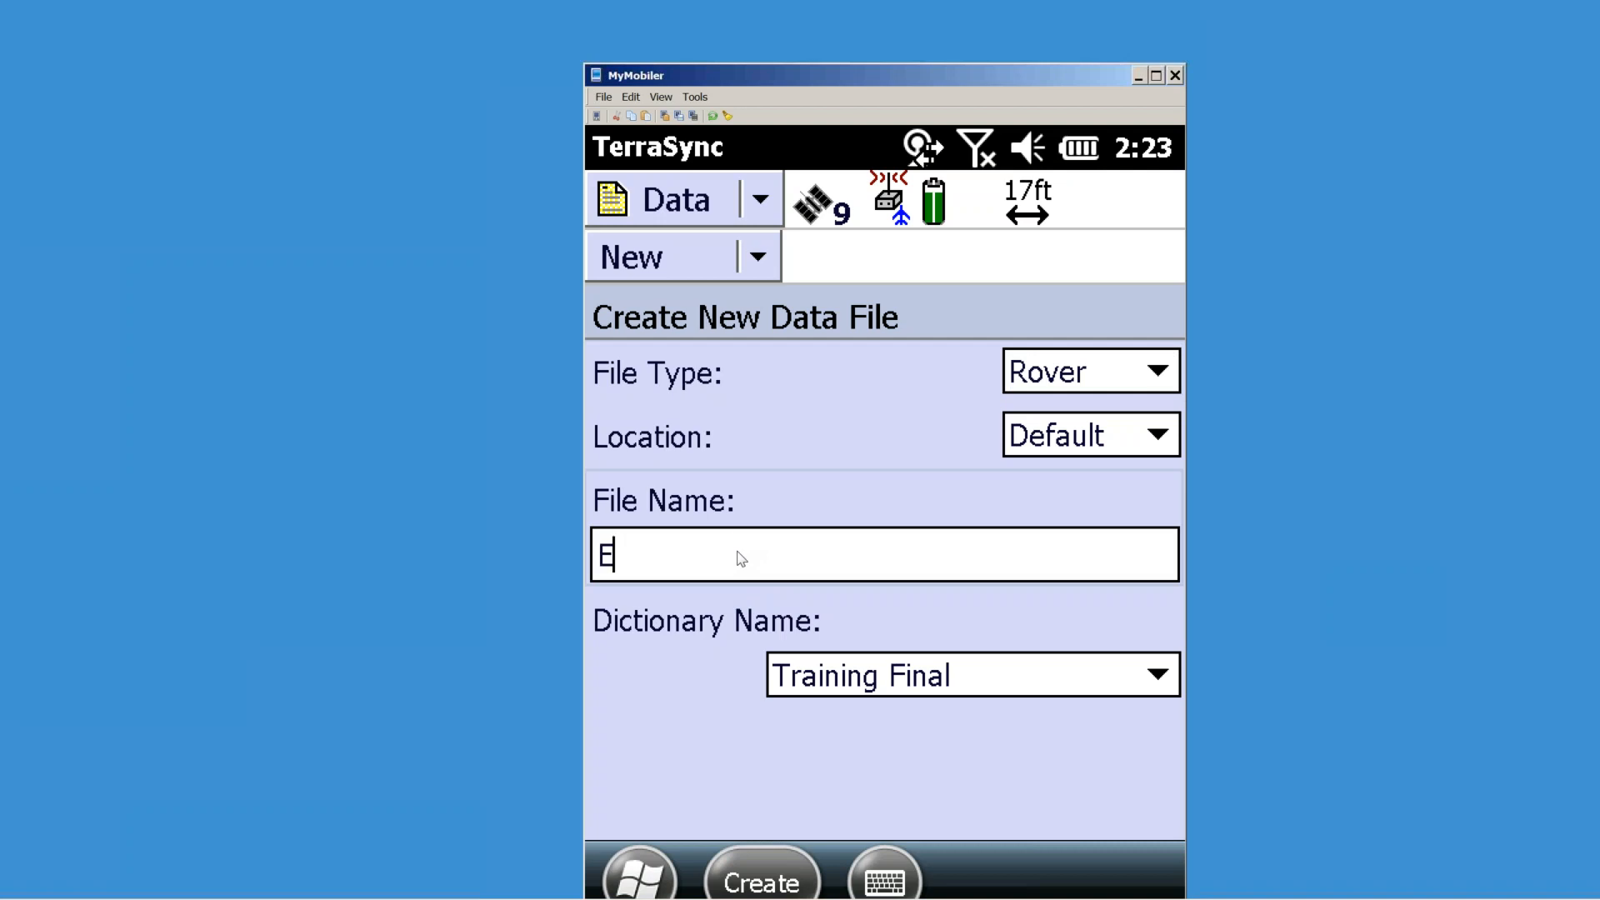
type("ricFinal")
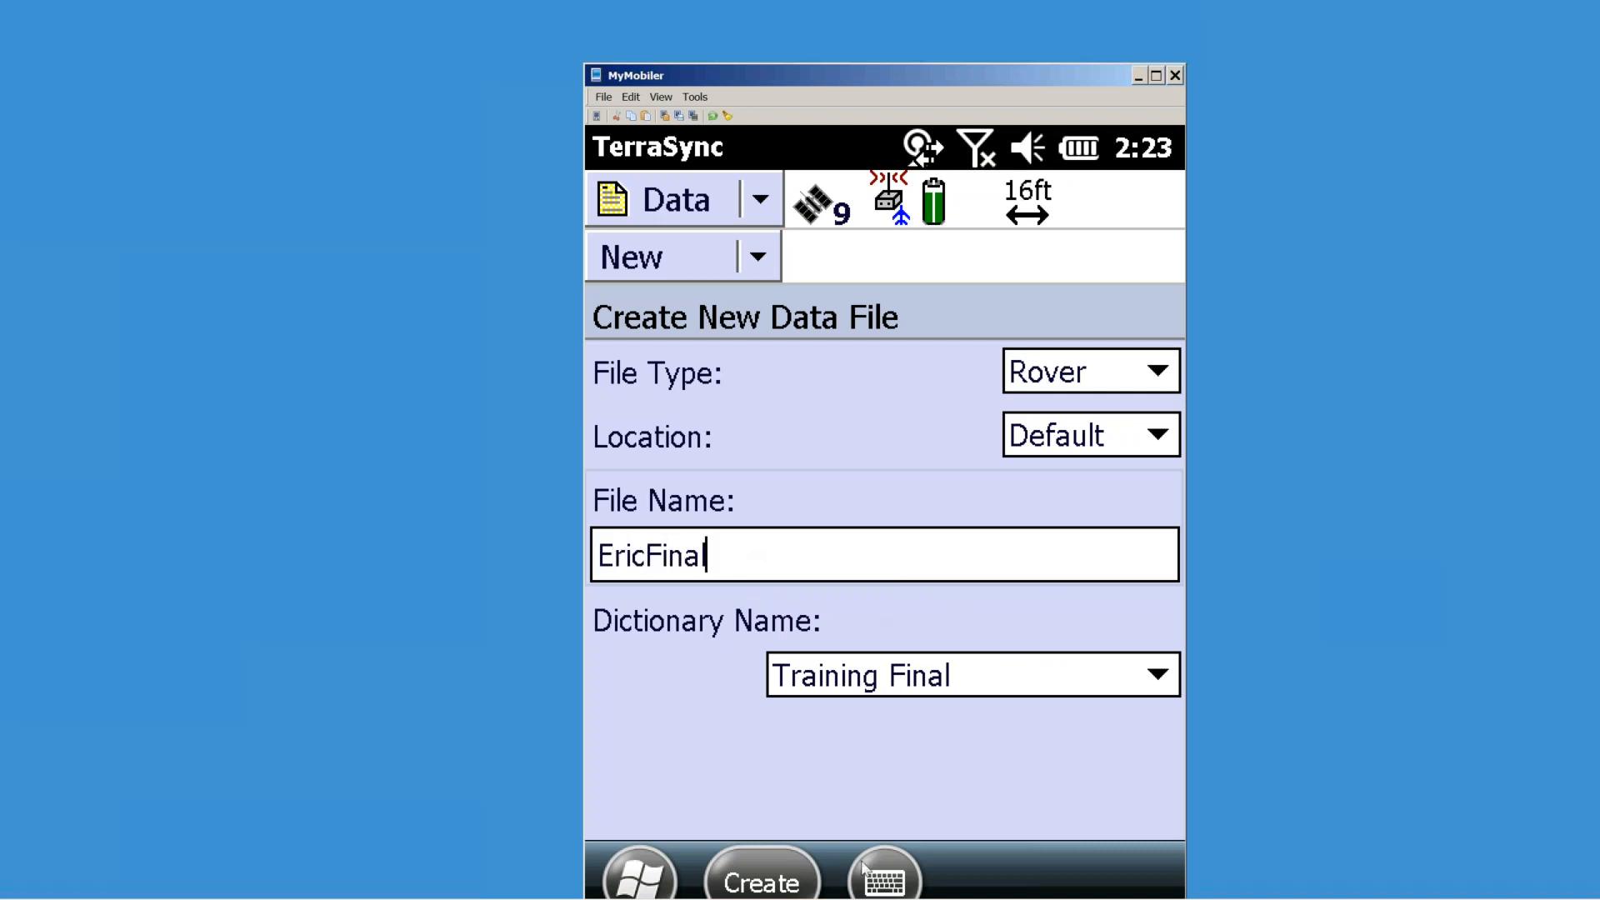
left_click(766, 866)
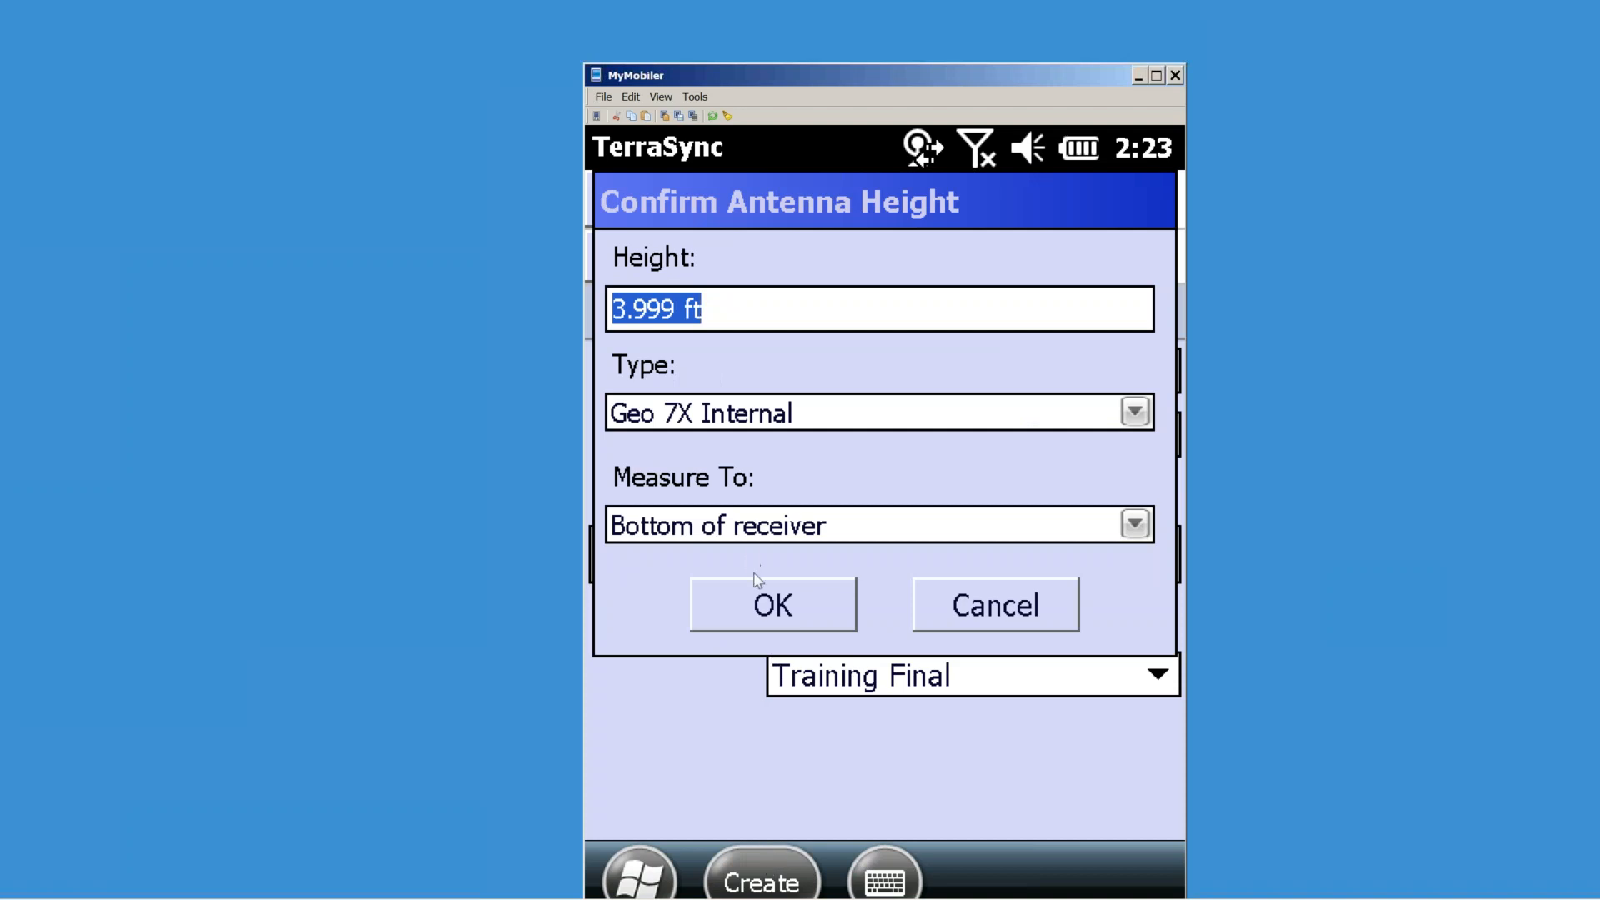
left_click(777, 615)
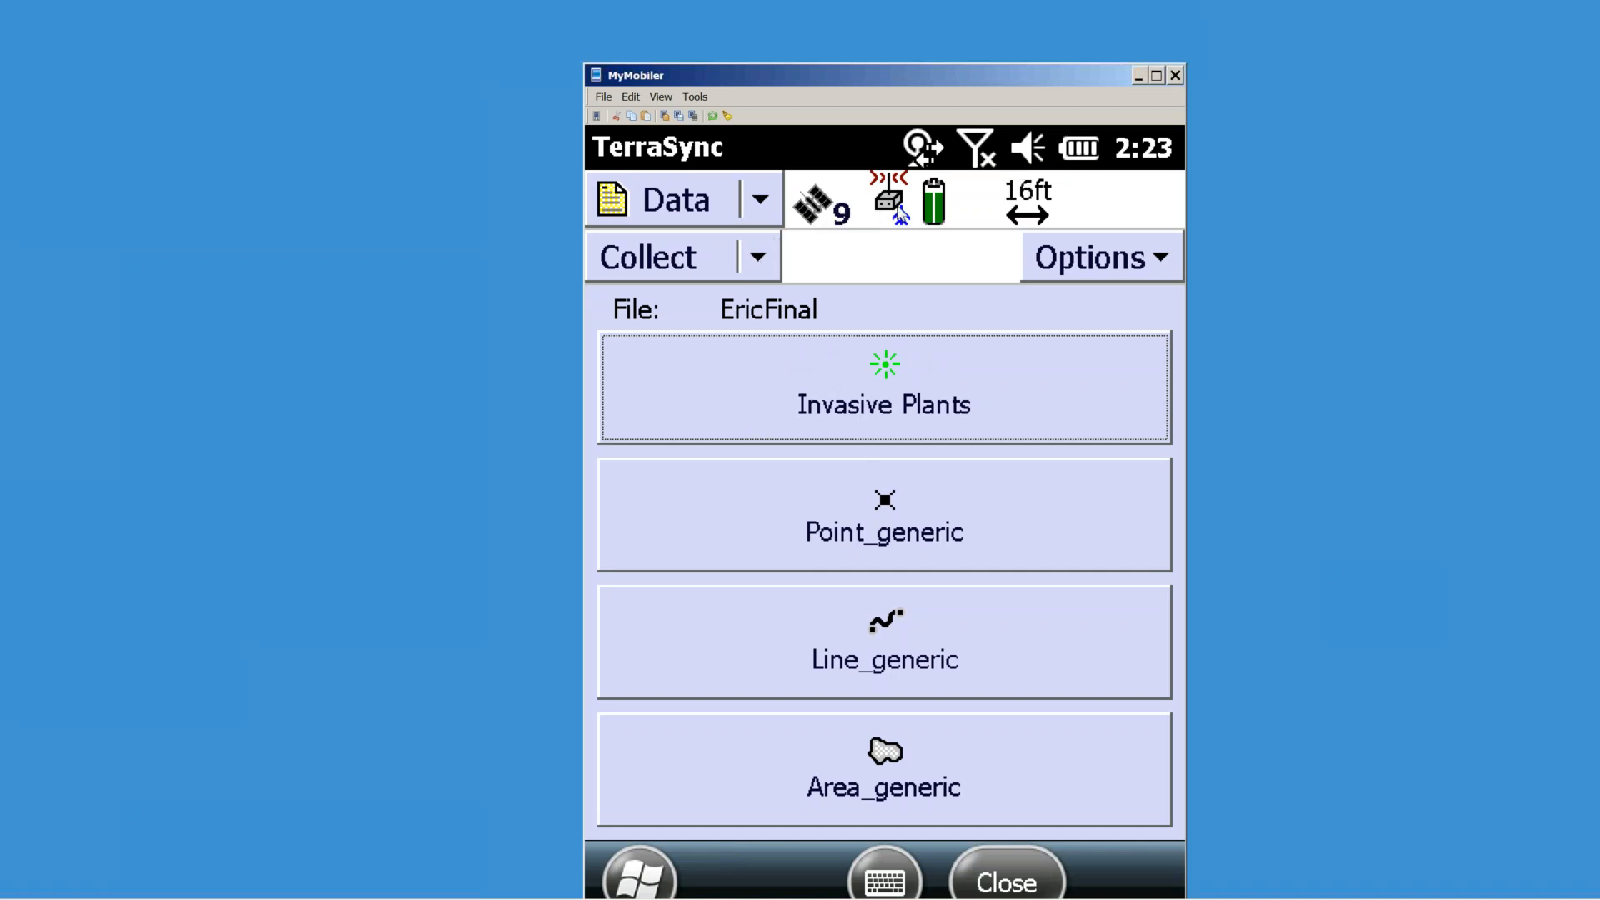
Step: Check the real-time correction source and the Logging Settings, and return to feature collection in the new data file
left_click(899, 215)
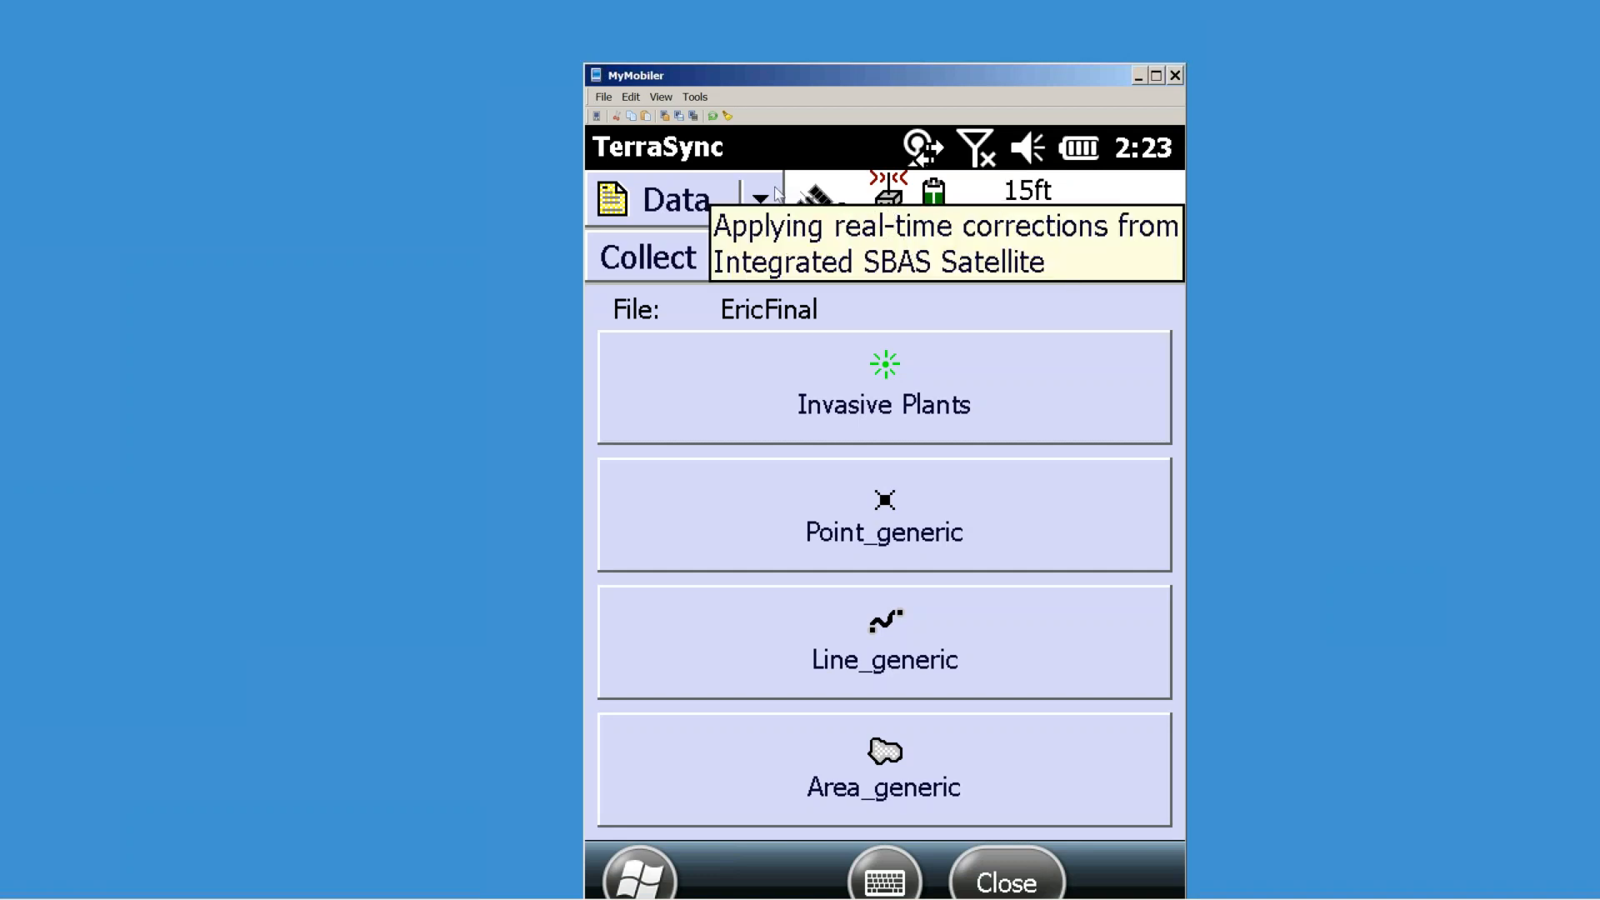
left_click(762, 198)
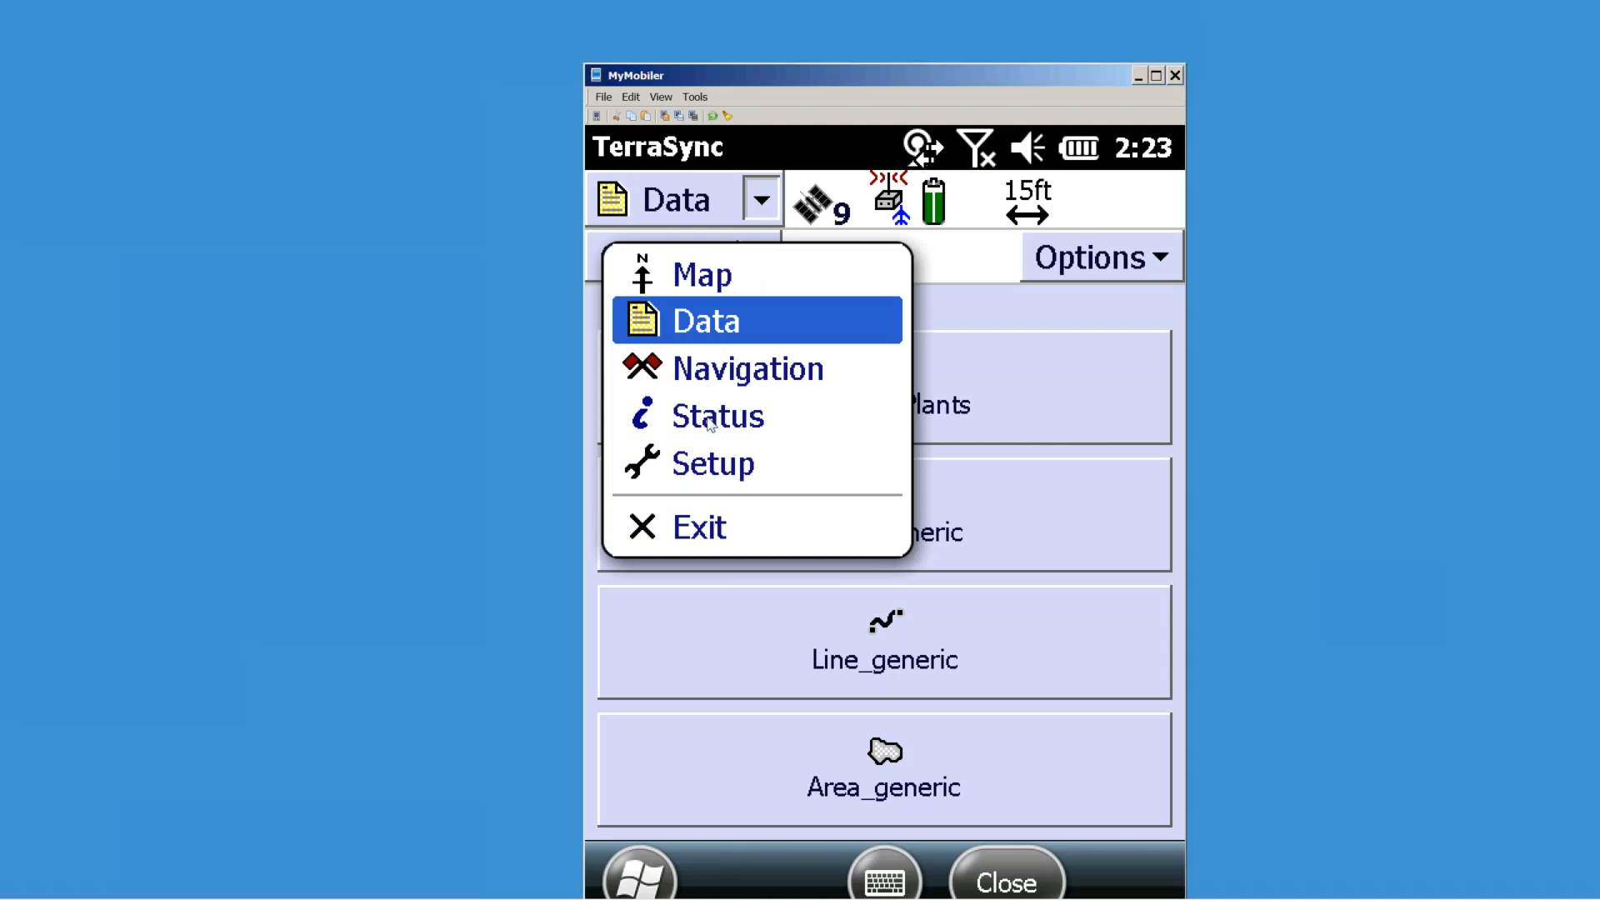
left_click(715, 464)
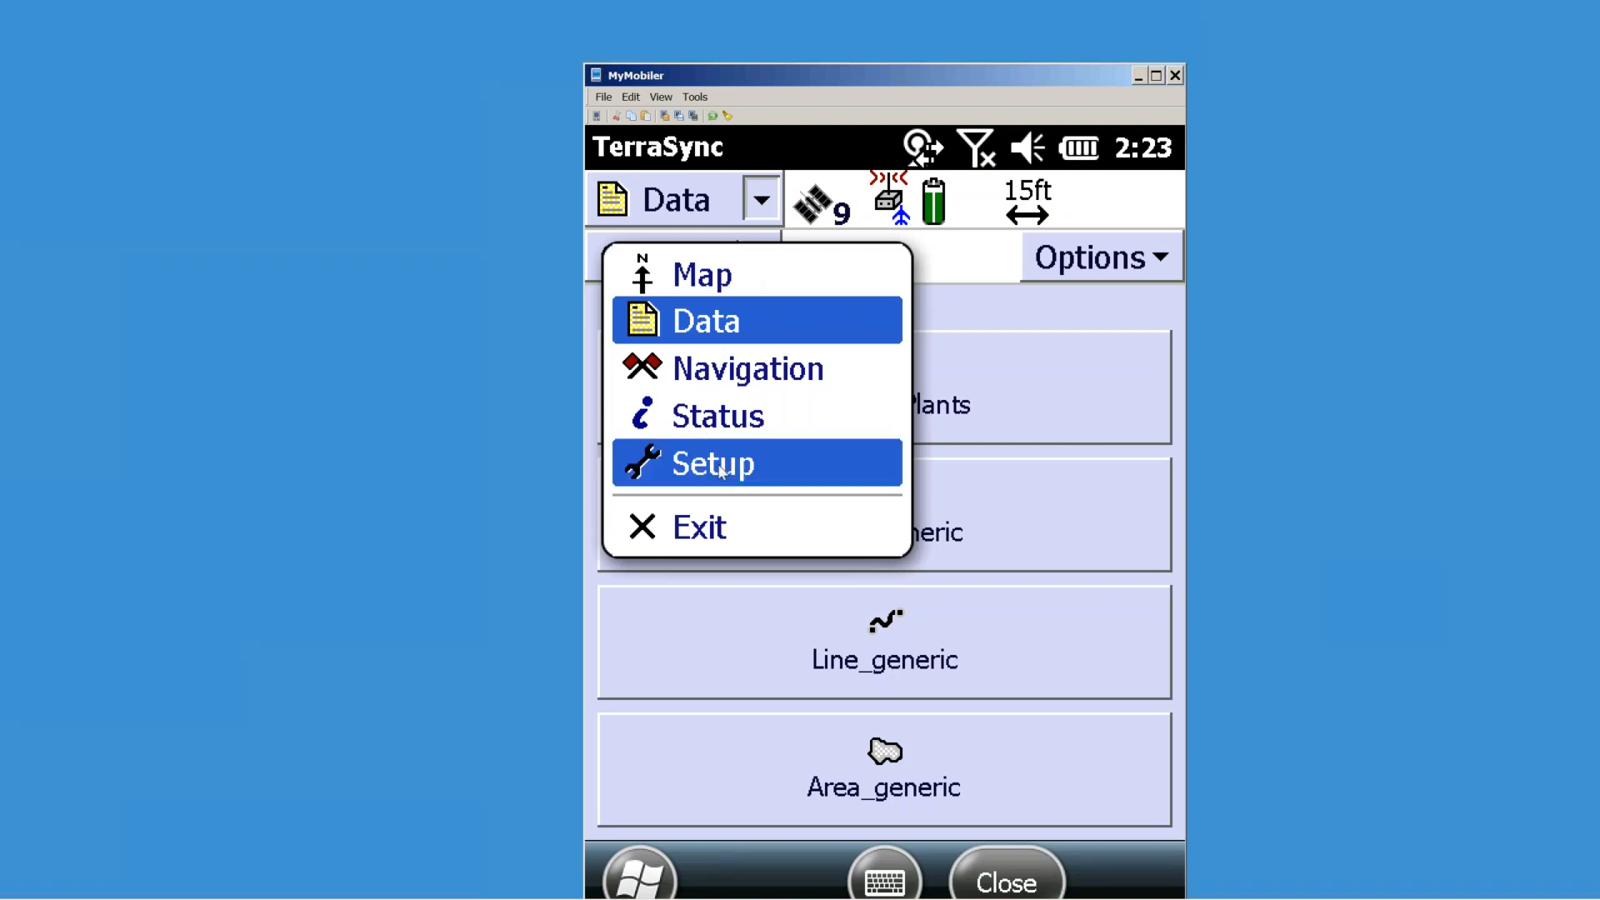
left_click(739, 557)
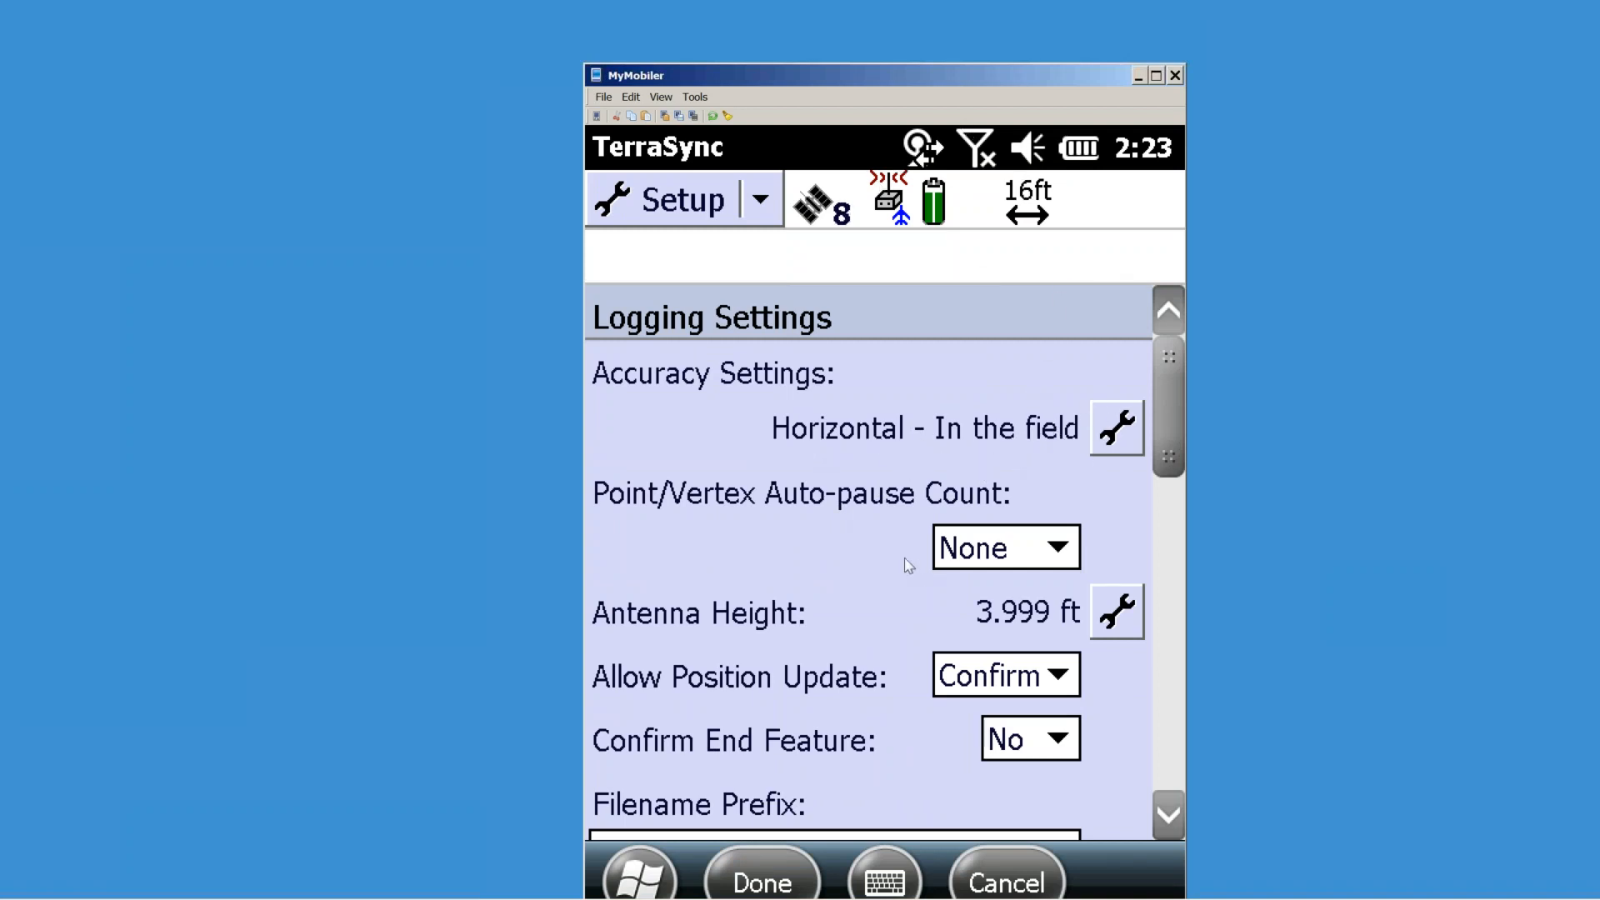
left_click(762, 199)
left_click(727, 284)
left_click(761, 200)
left_click(713, 322)
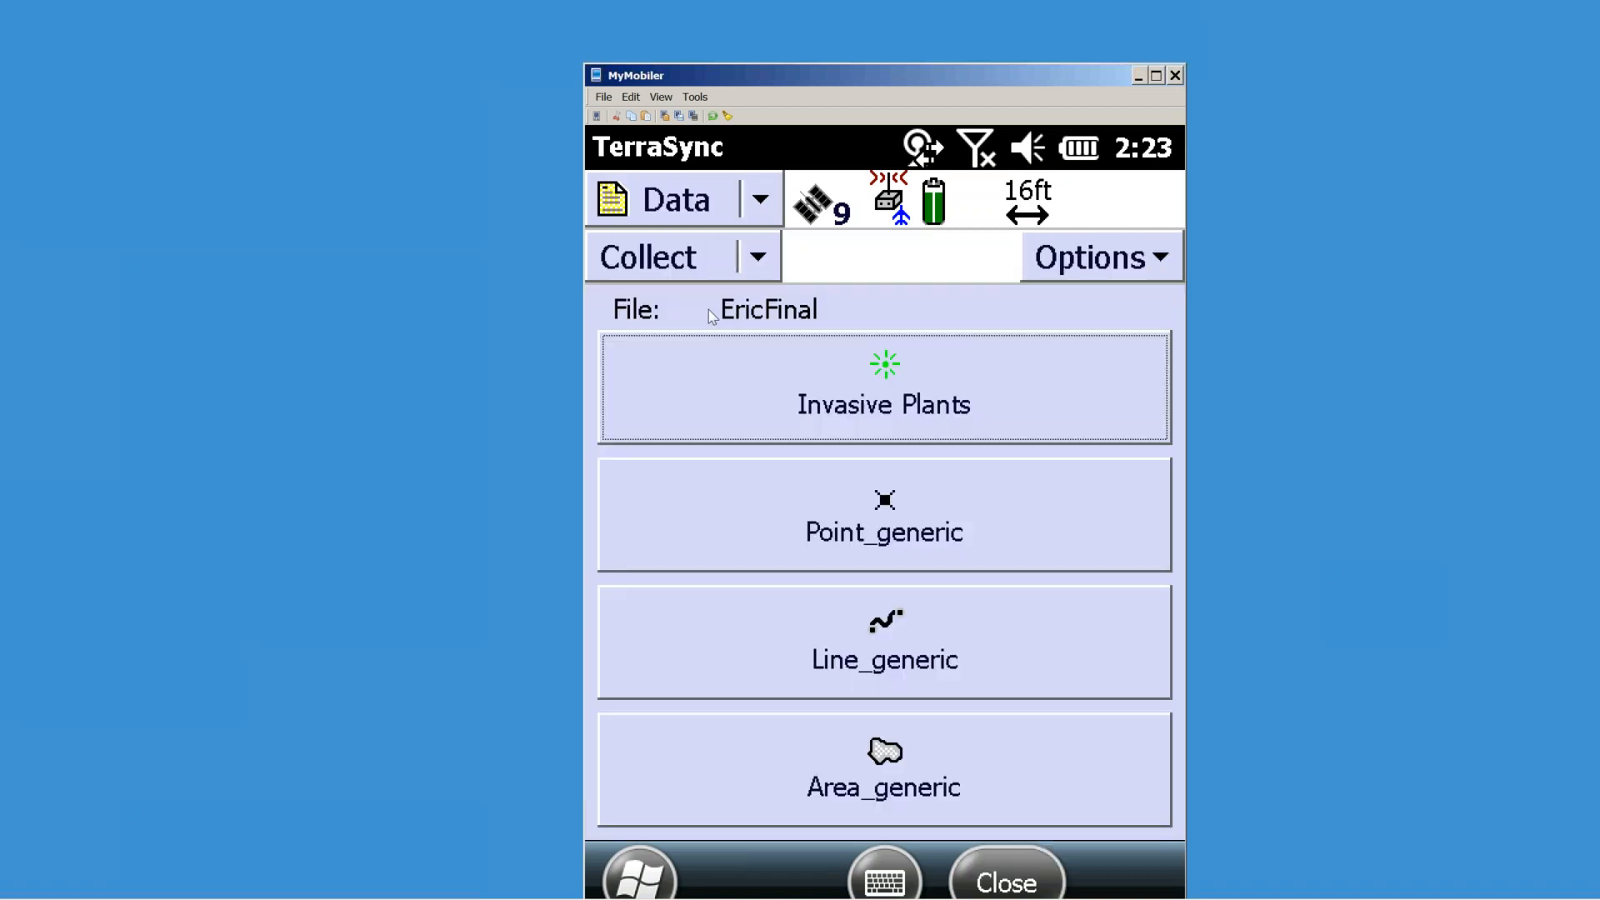
Step: Collect an Invasive Plants feature, pausing its logging, with ID 1, type Chinese Tallow and comment "remove", and store it
left_click(859, 385)
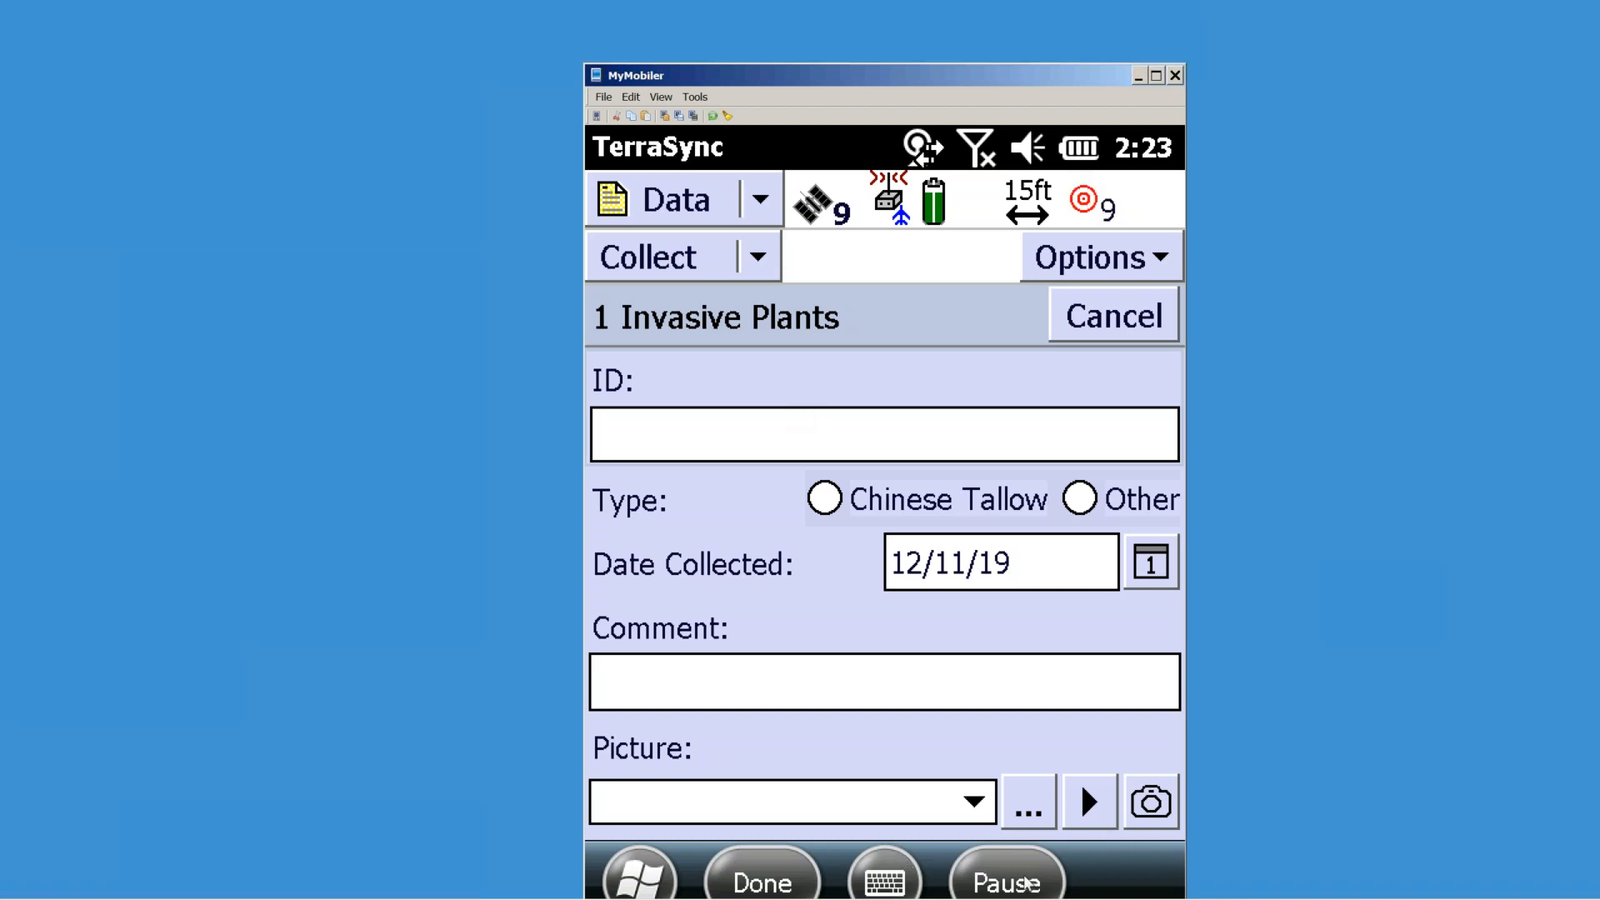
left_click(1028, 884)
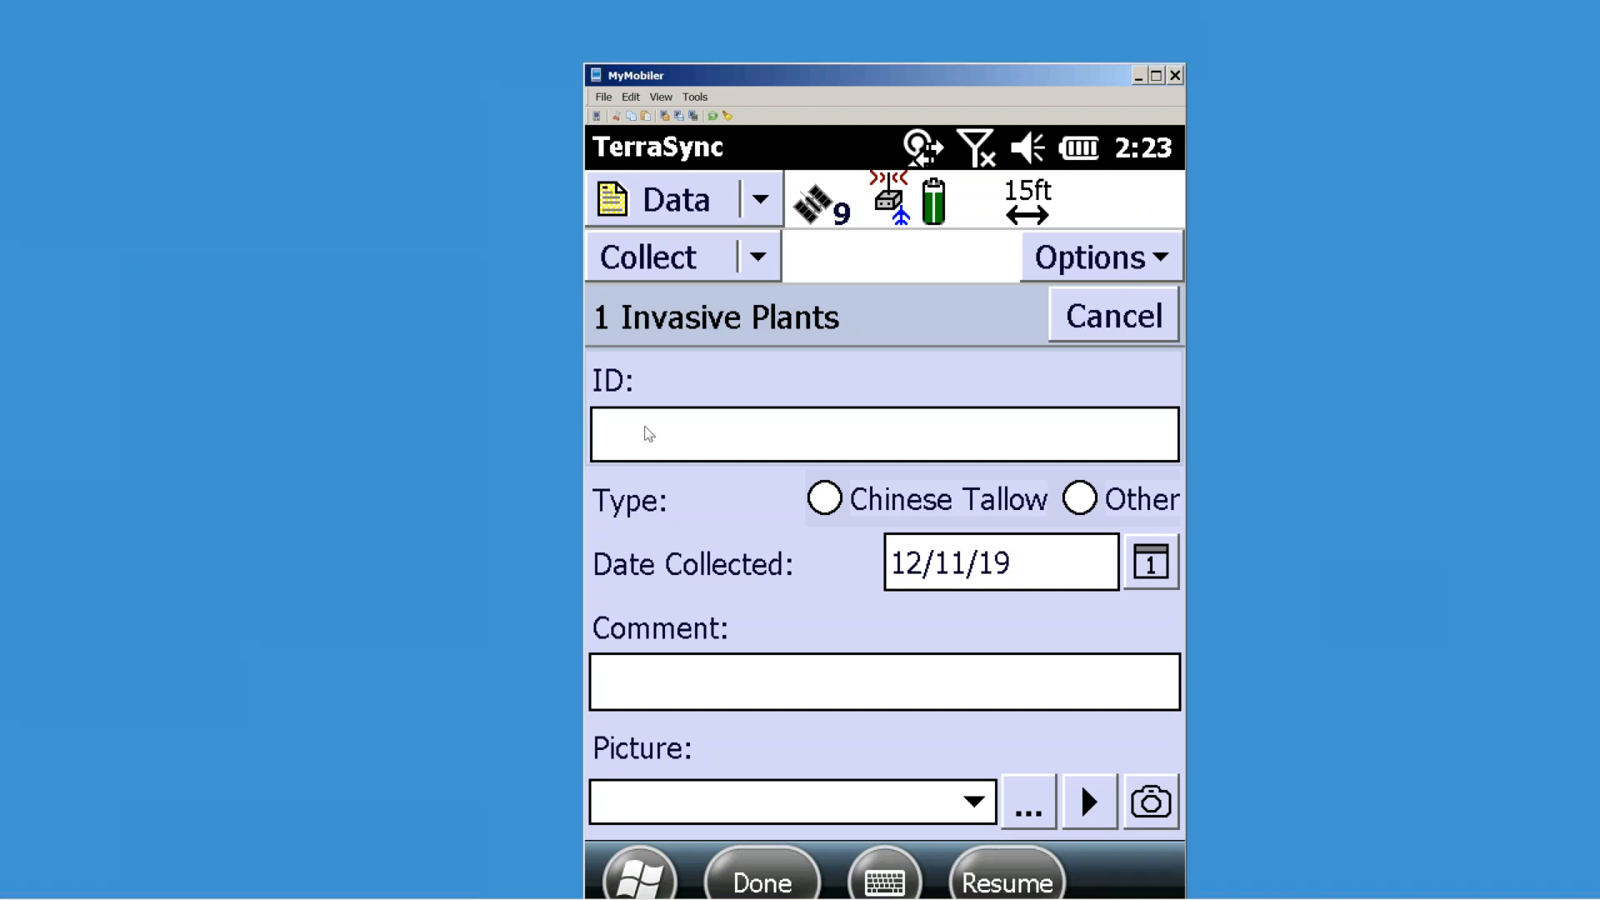
left_click(823, 500)
left_click(789, 684)
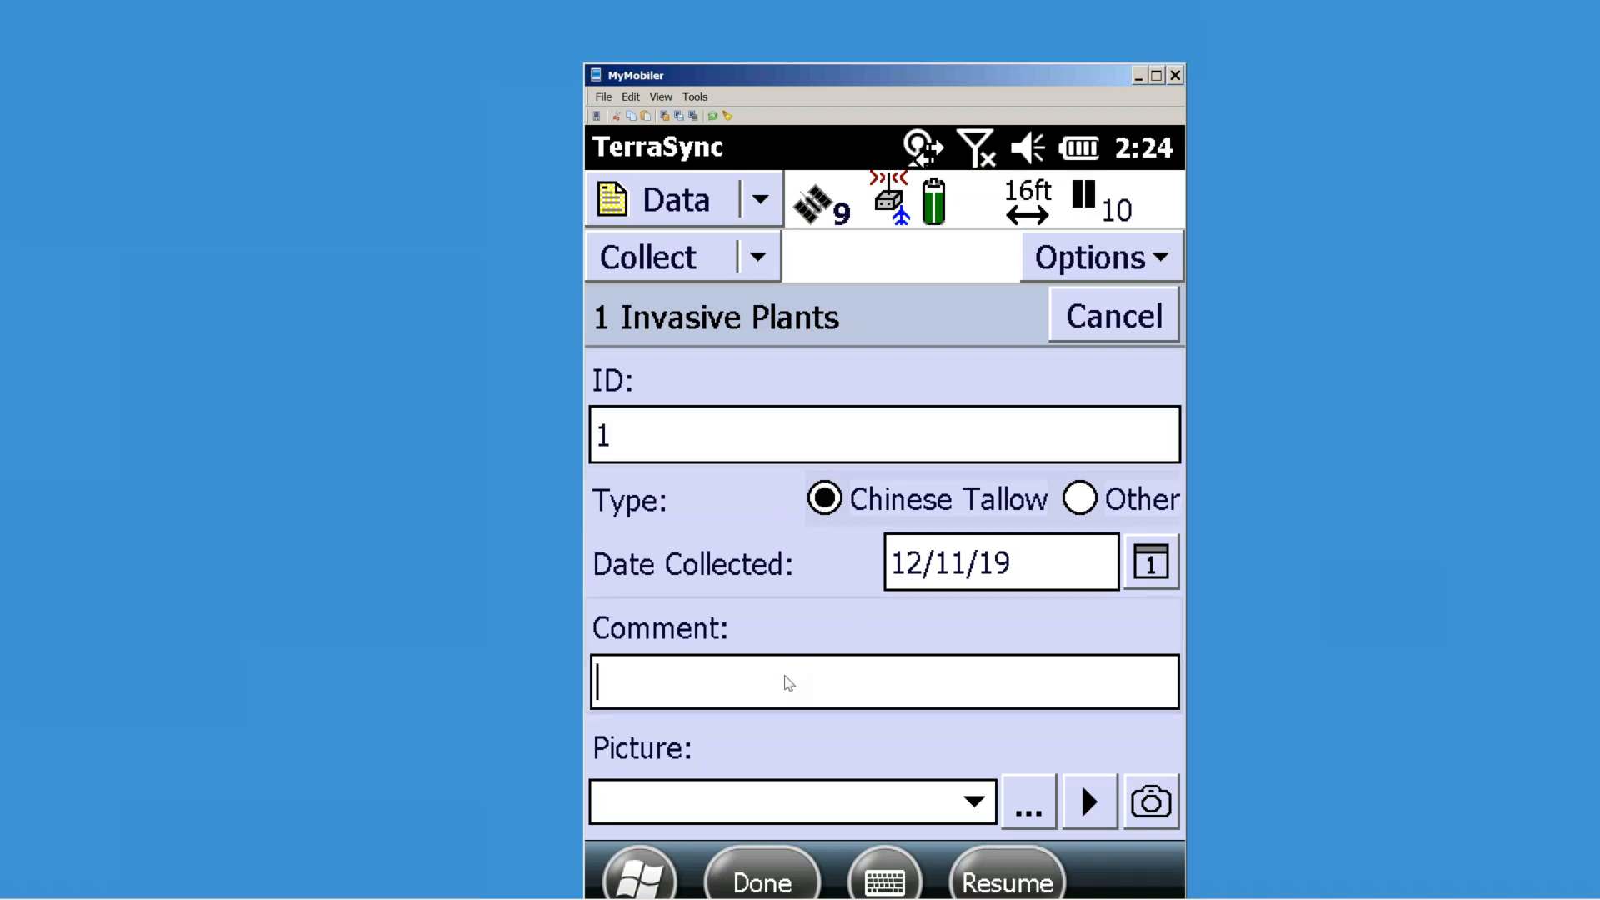
type("removew")
key("BackSpace")
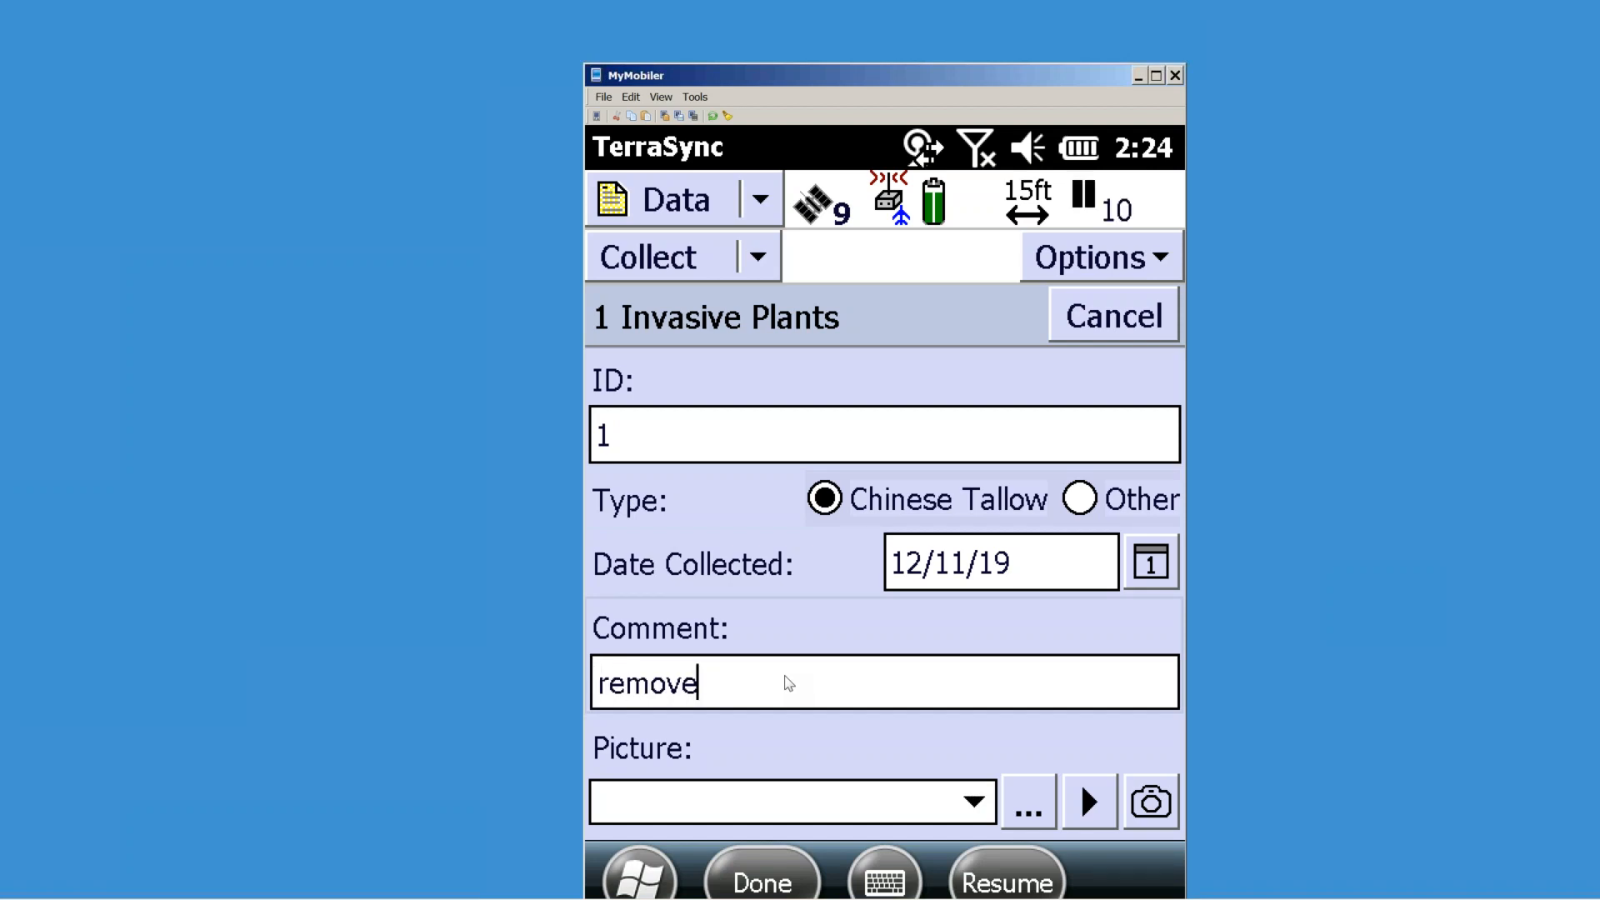
left_click(788, 890)
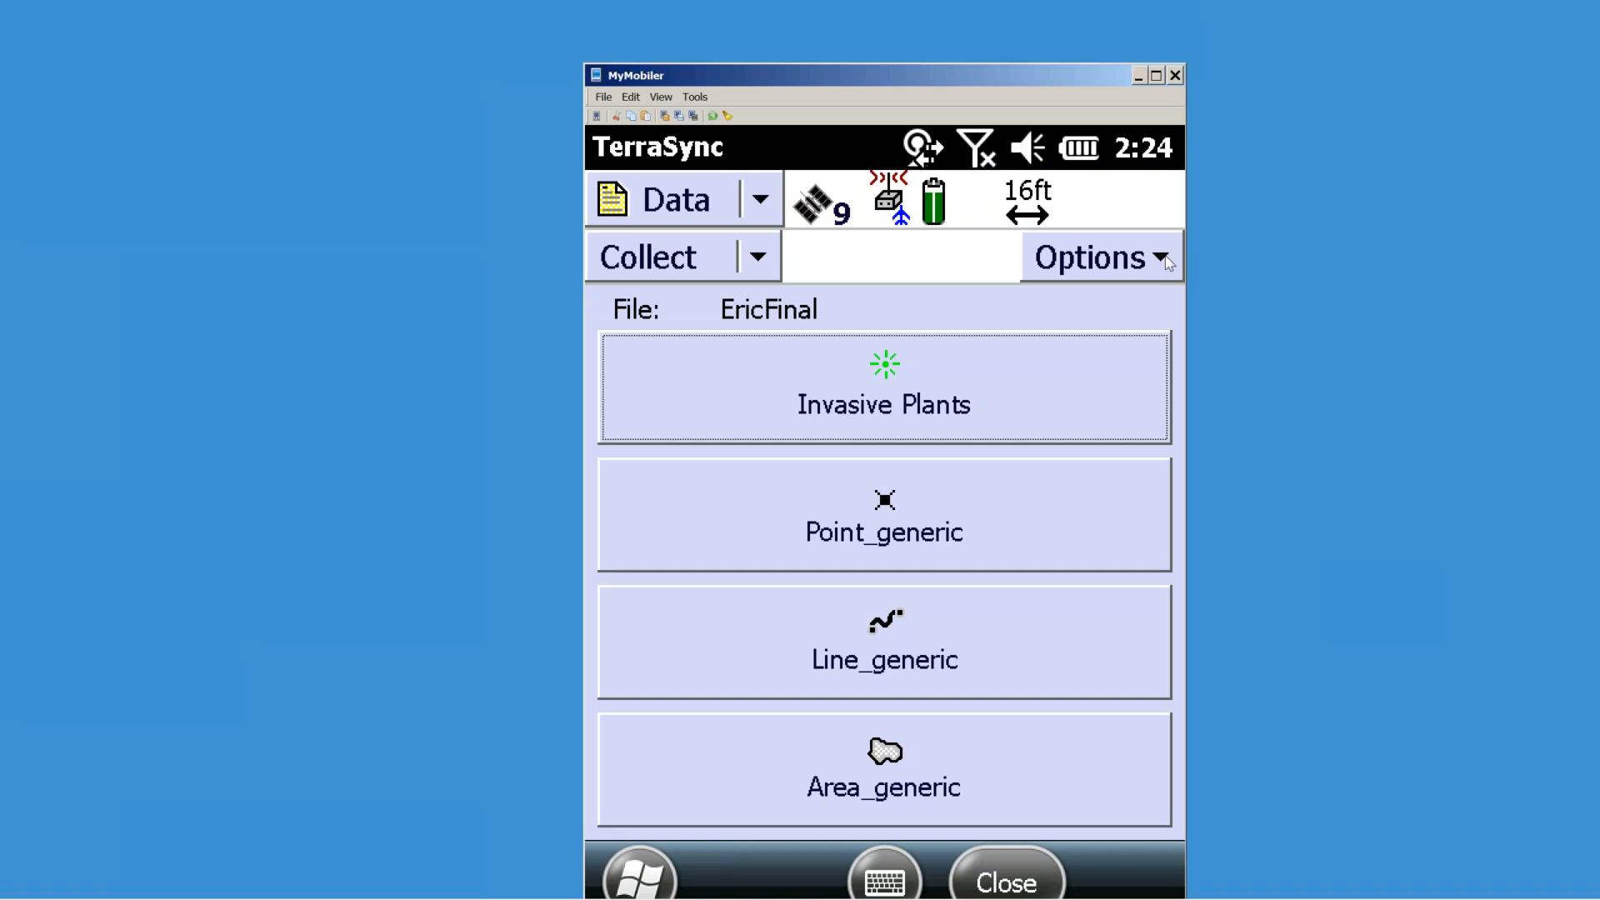
Step: Set feature logging to Log Later and fill in a second Invasive Plants feature with ID 2, type Other and comment "PLease identify"
left_click(1166, 261)
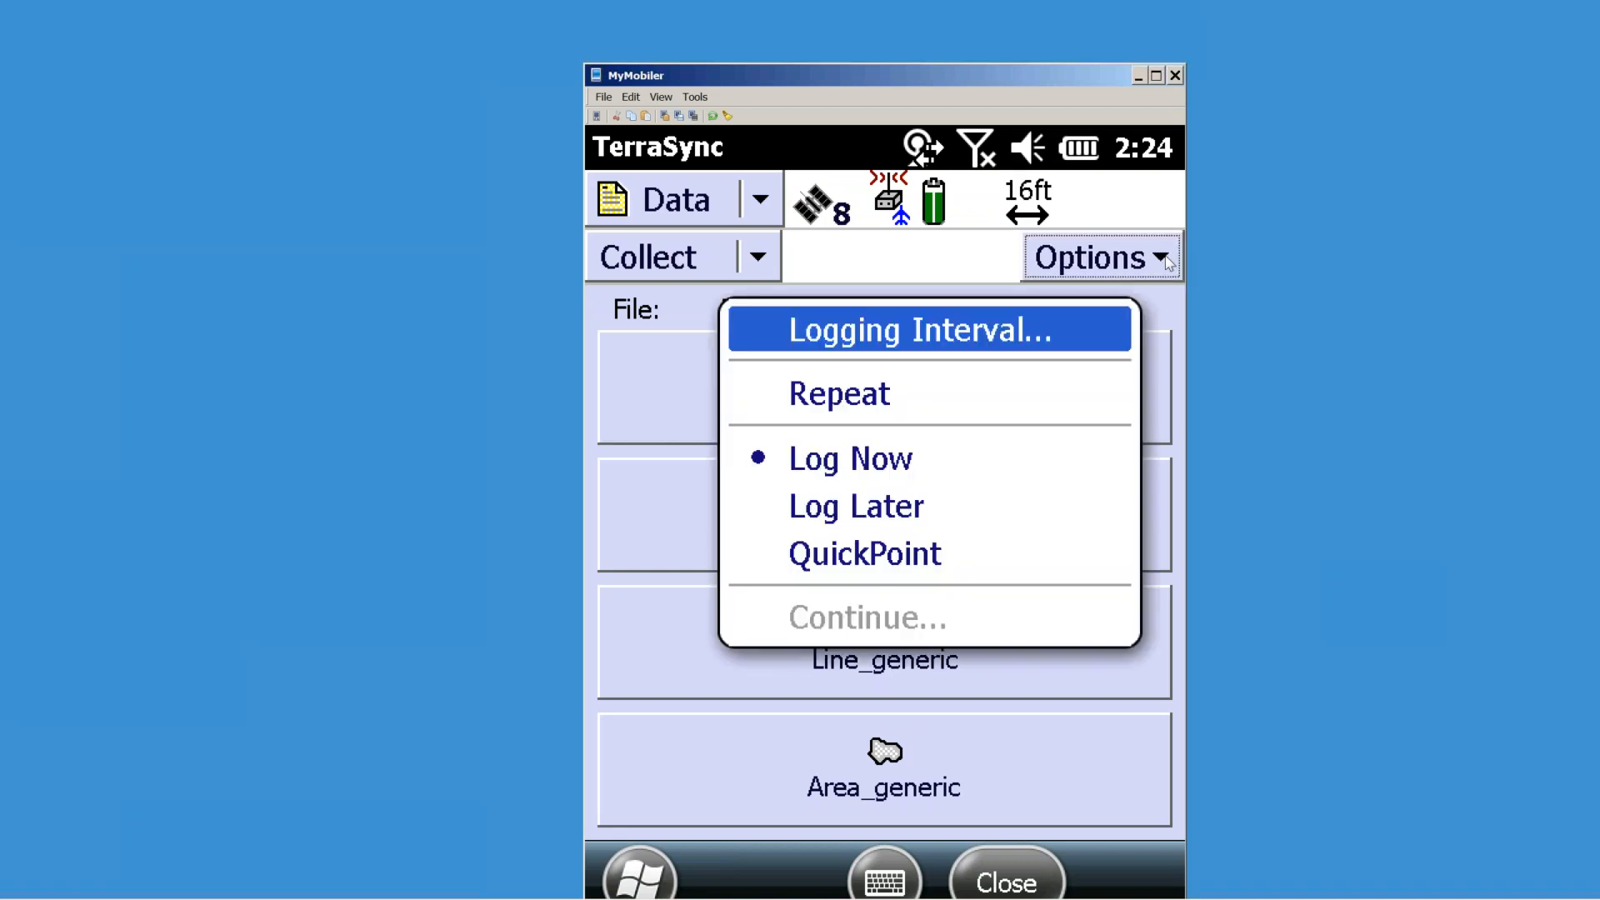
left_click(852, 503)
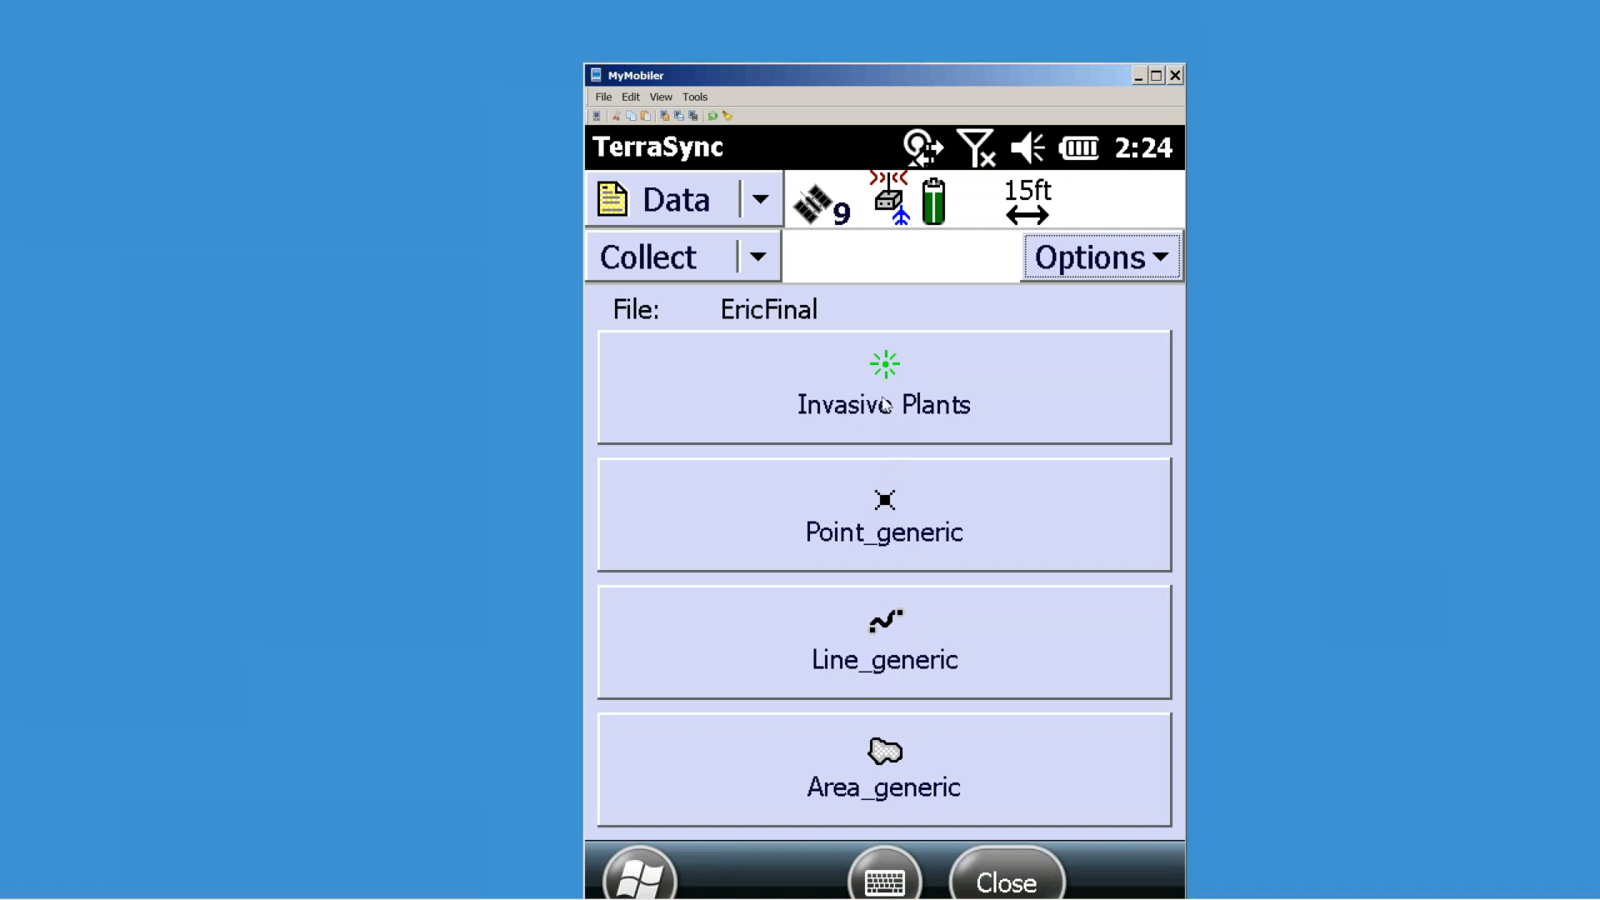
left_click(885, 406)
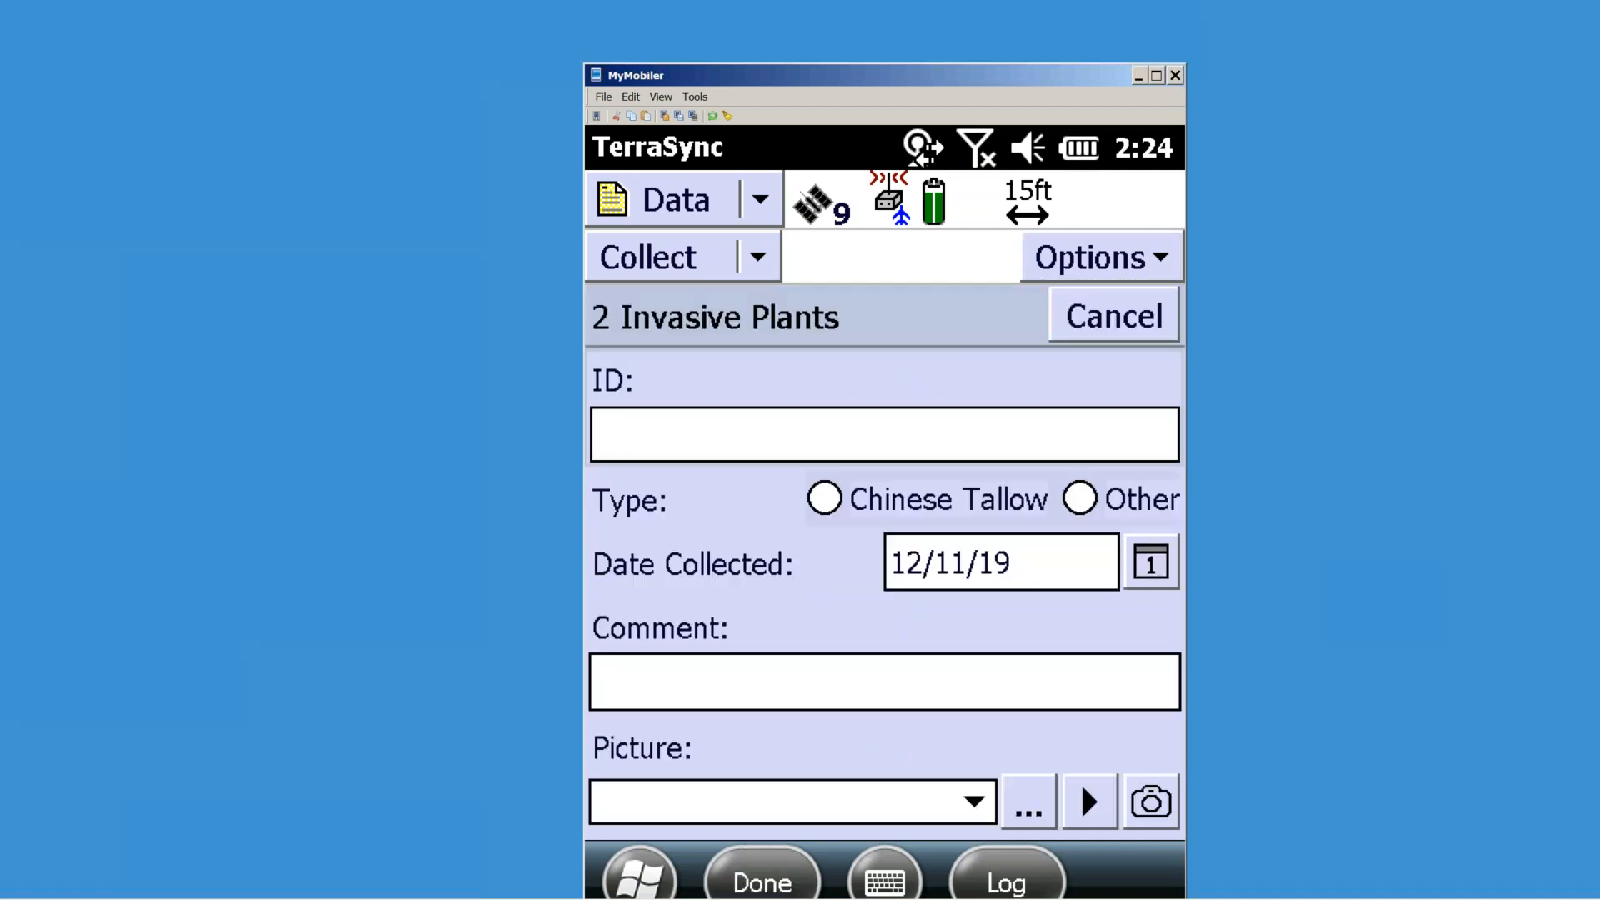
type("2")
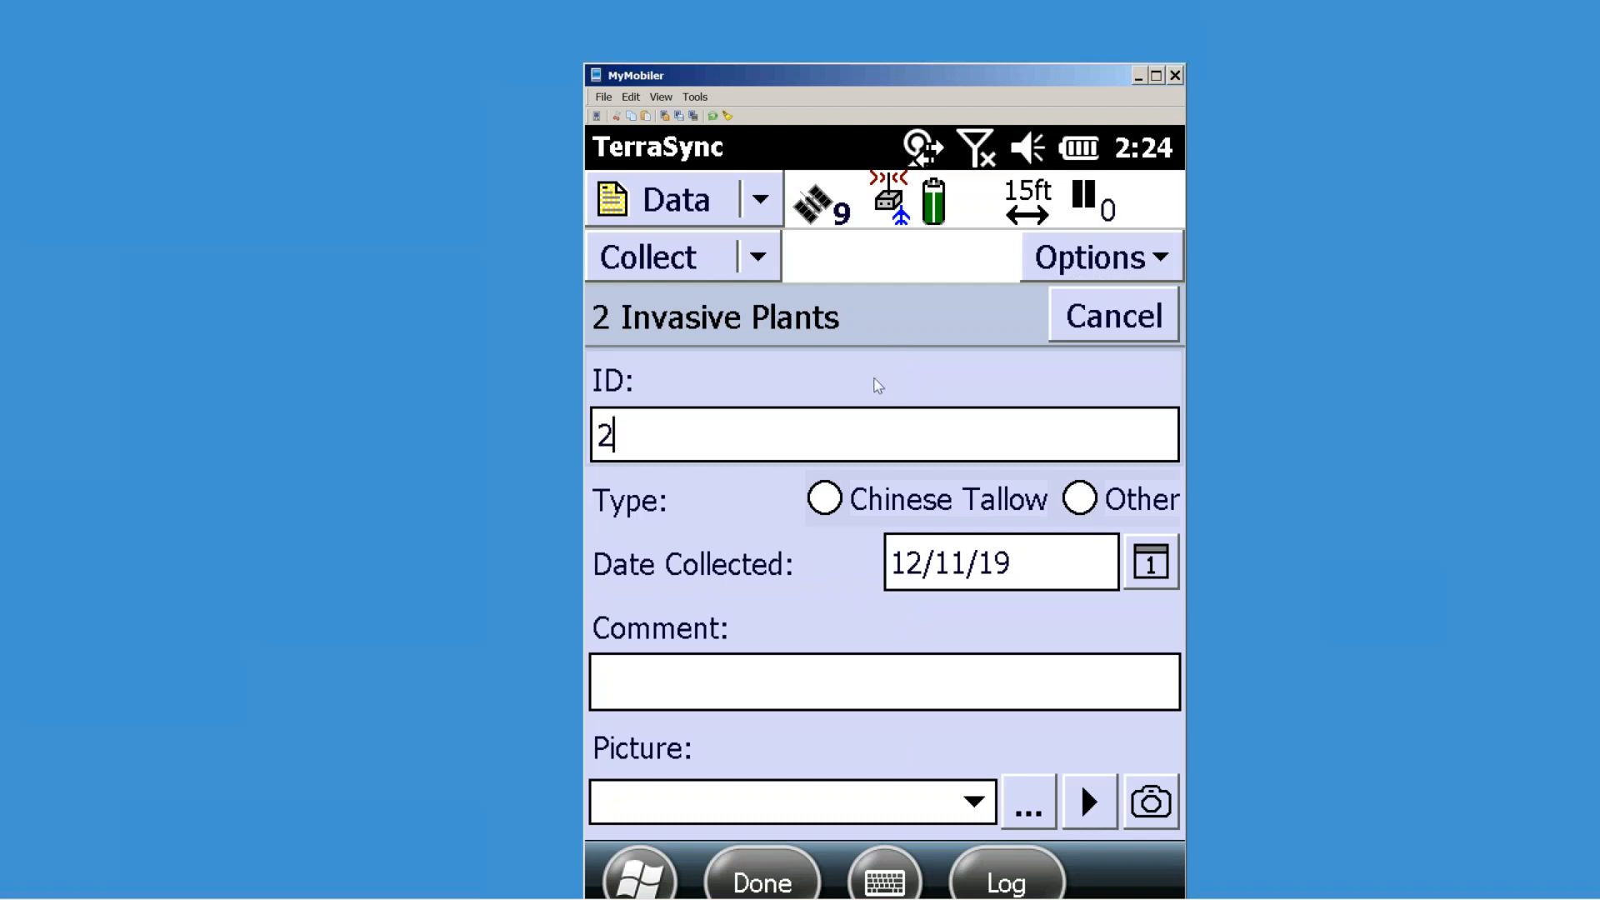
left_click(1075, 500)
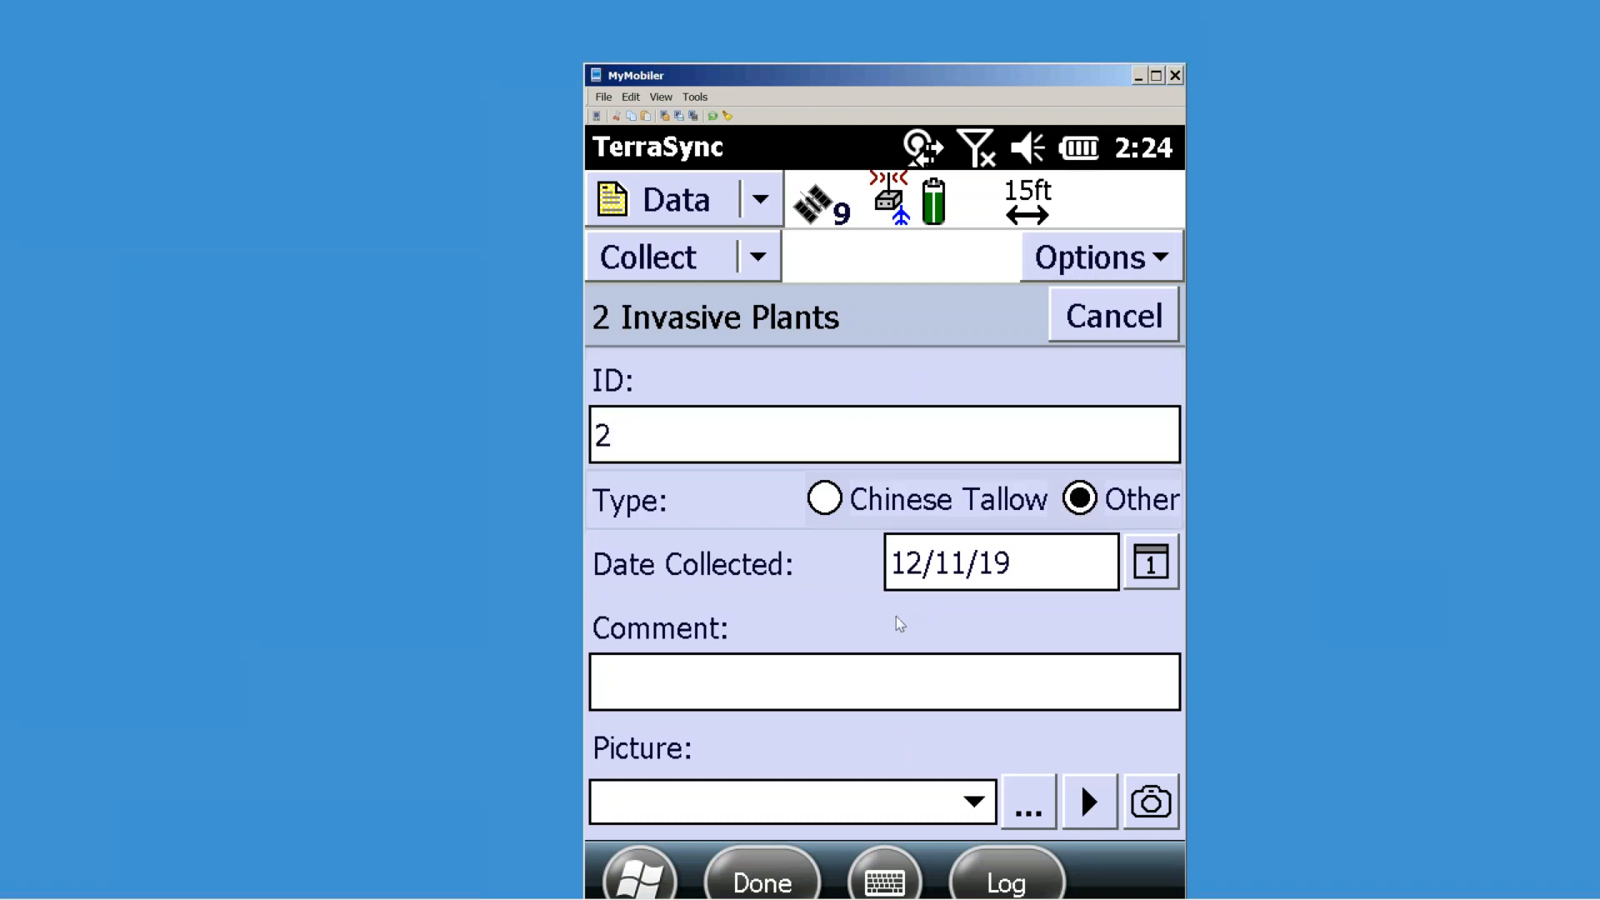
left_click(755, 693)
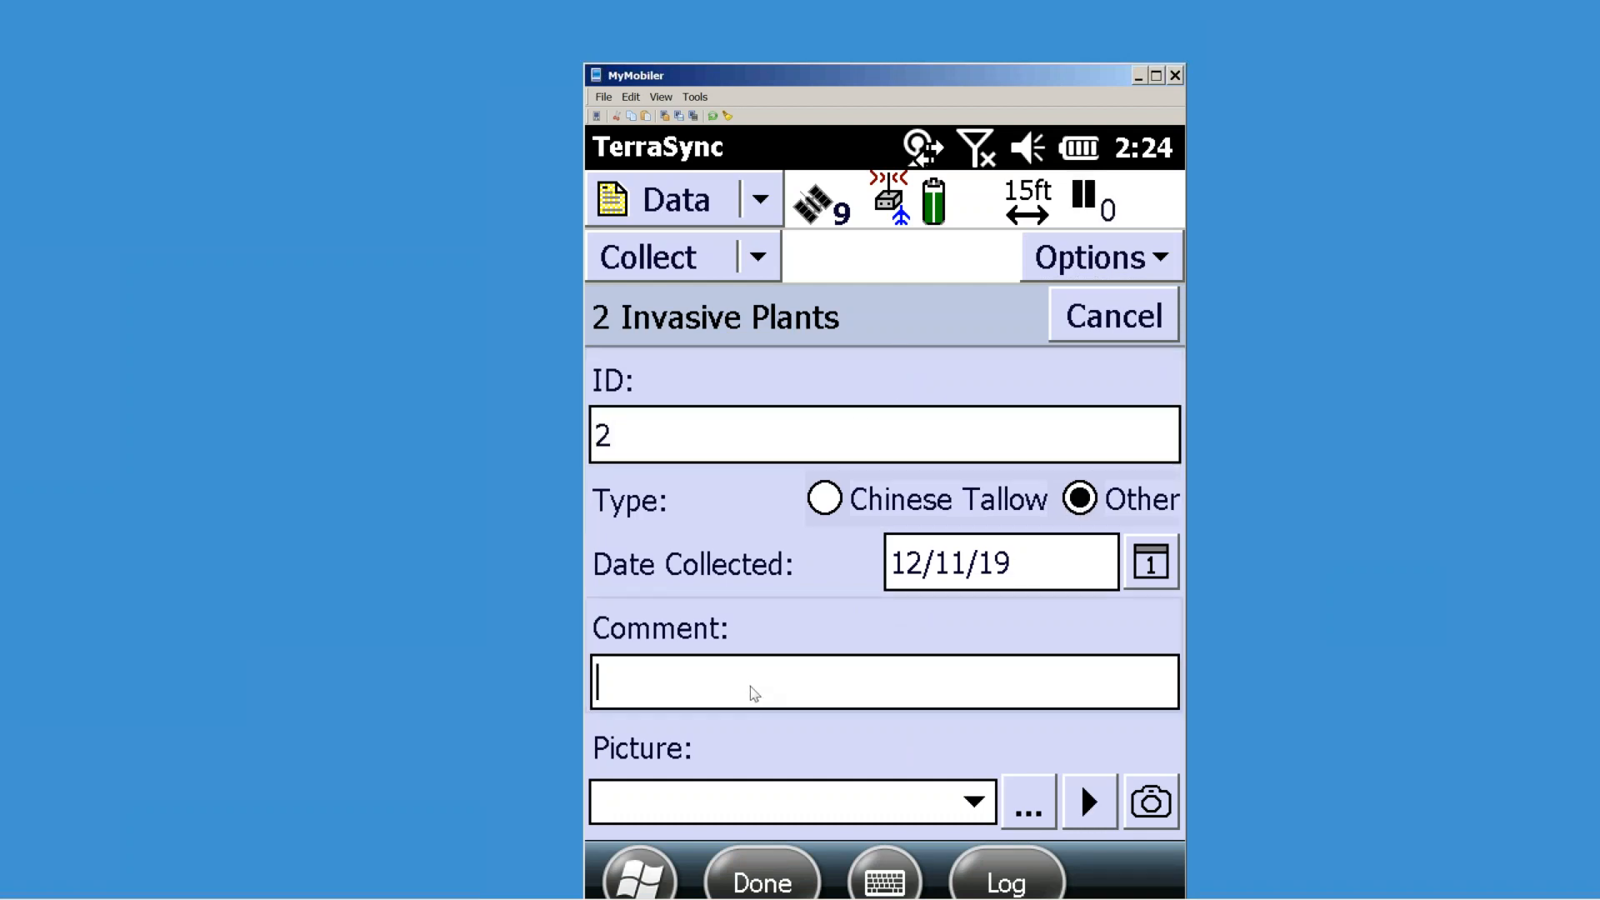
type("PLease ")
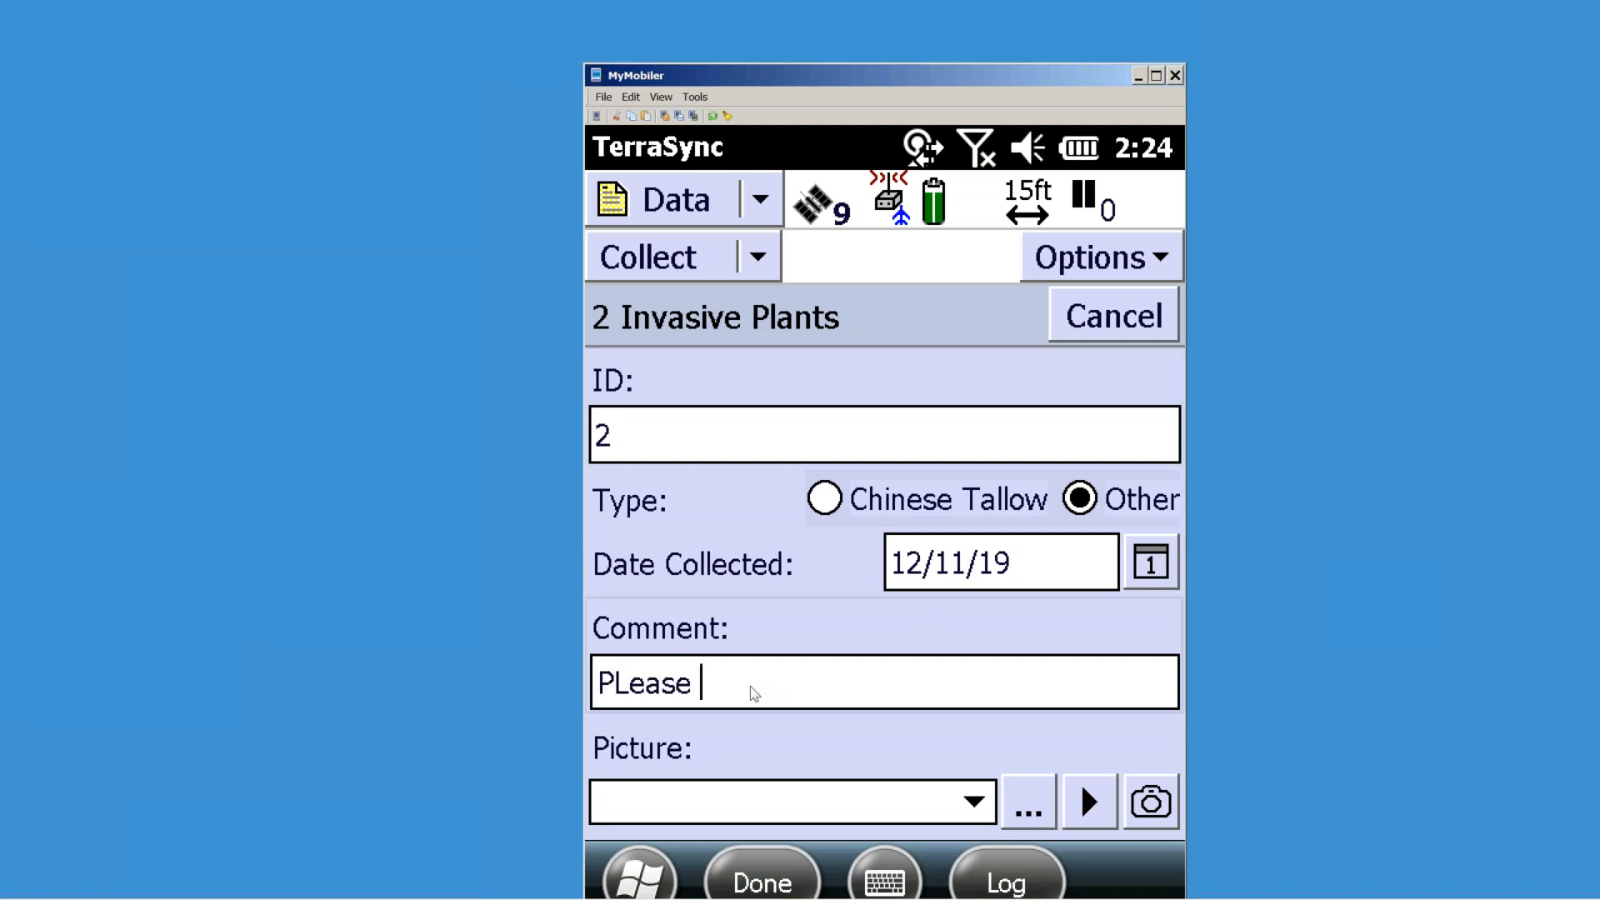
type("identi")
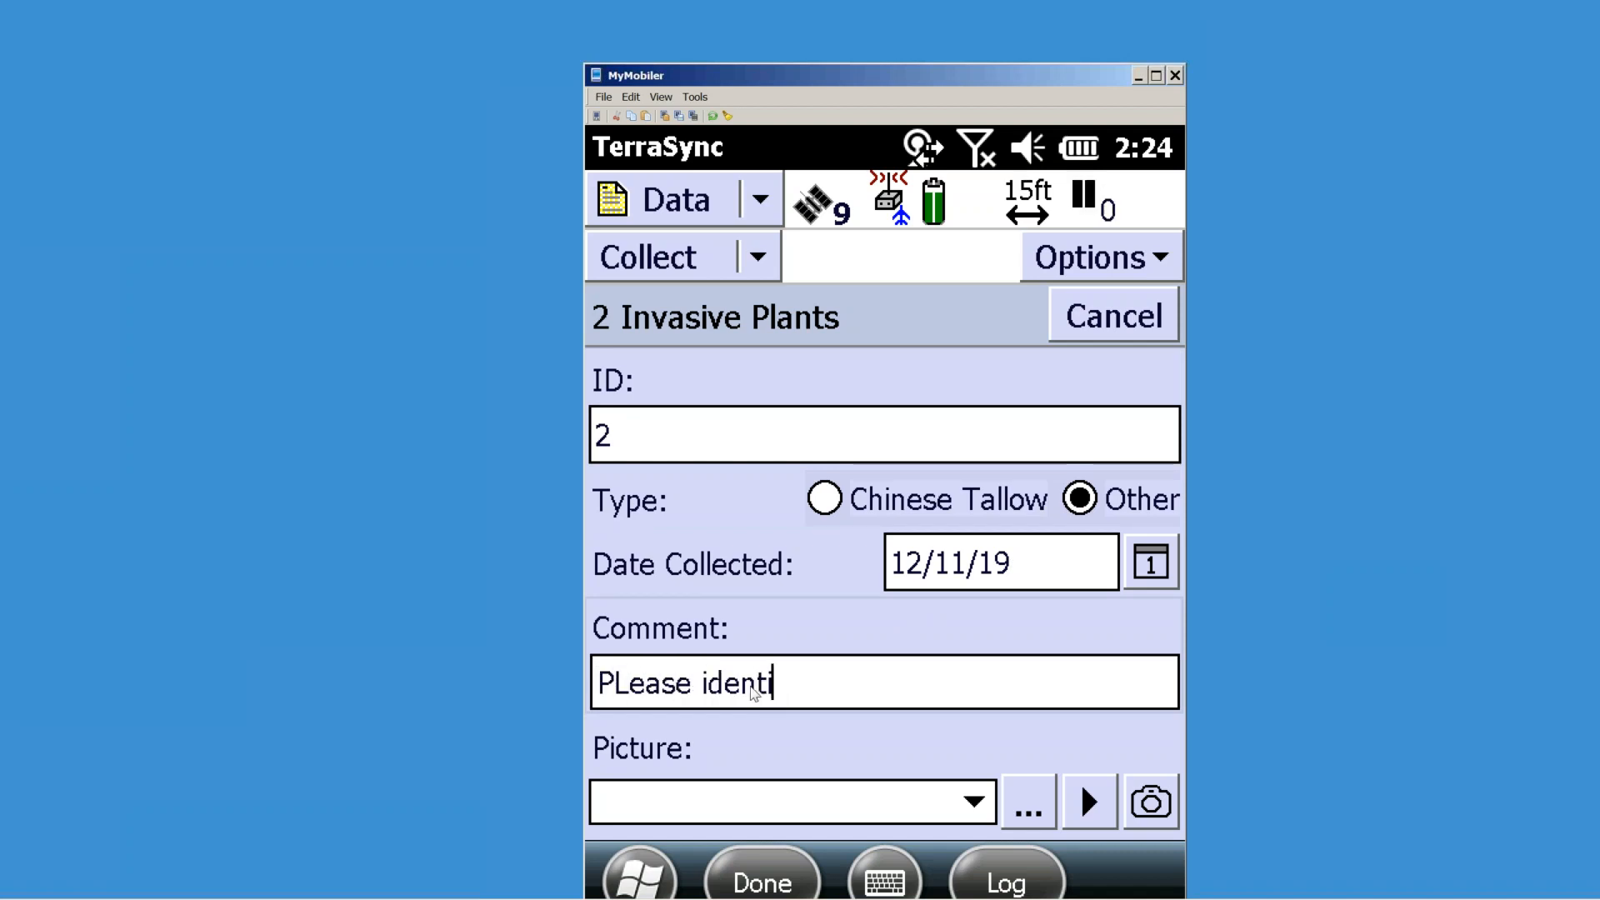
type("fy")
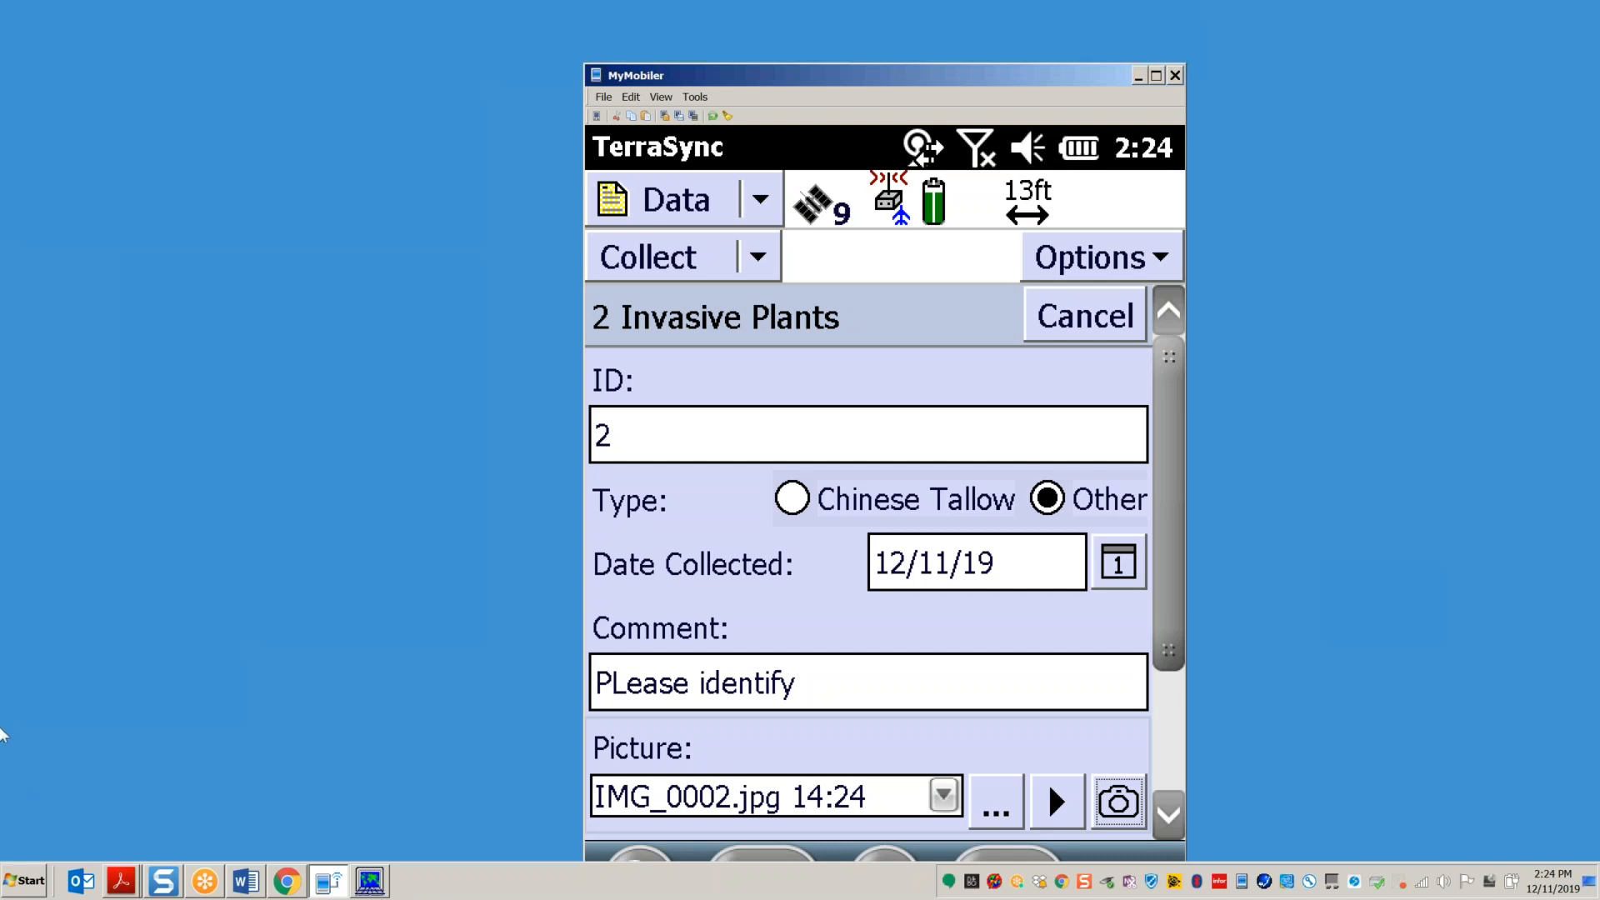
Step: Decline storing the second Invasive Plants feature without positions, log GNSS positions for it and store the feature
left_click_drag(1176, 564, 1164, 735)
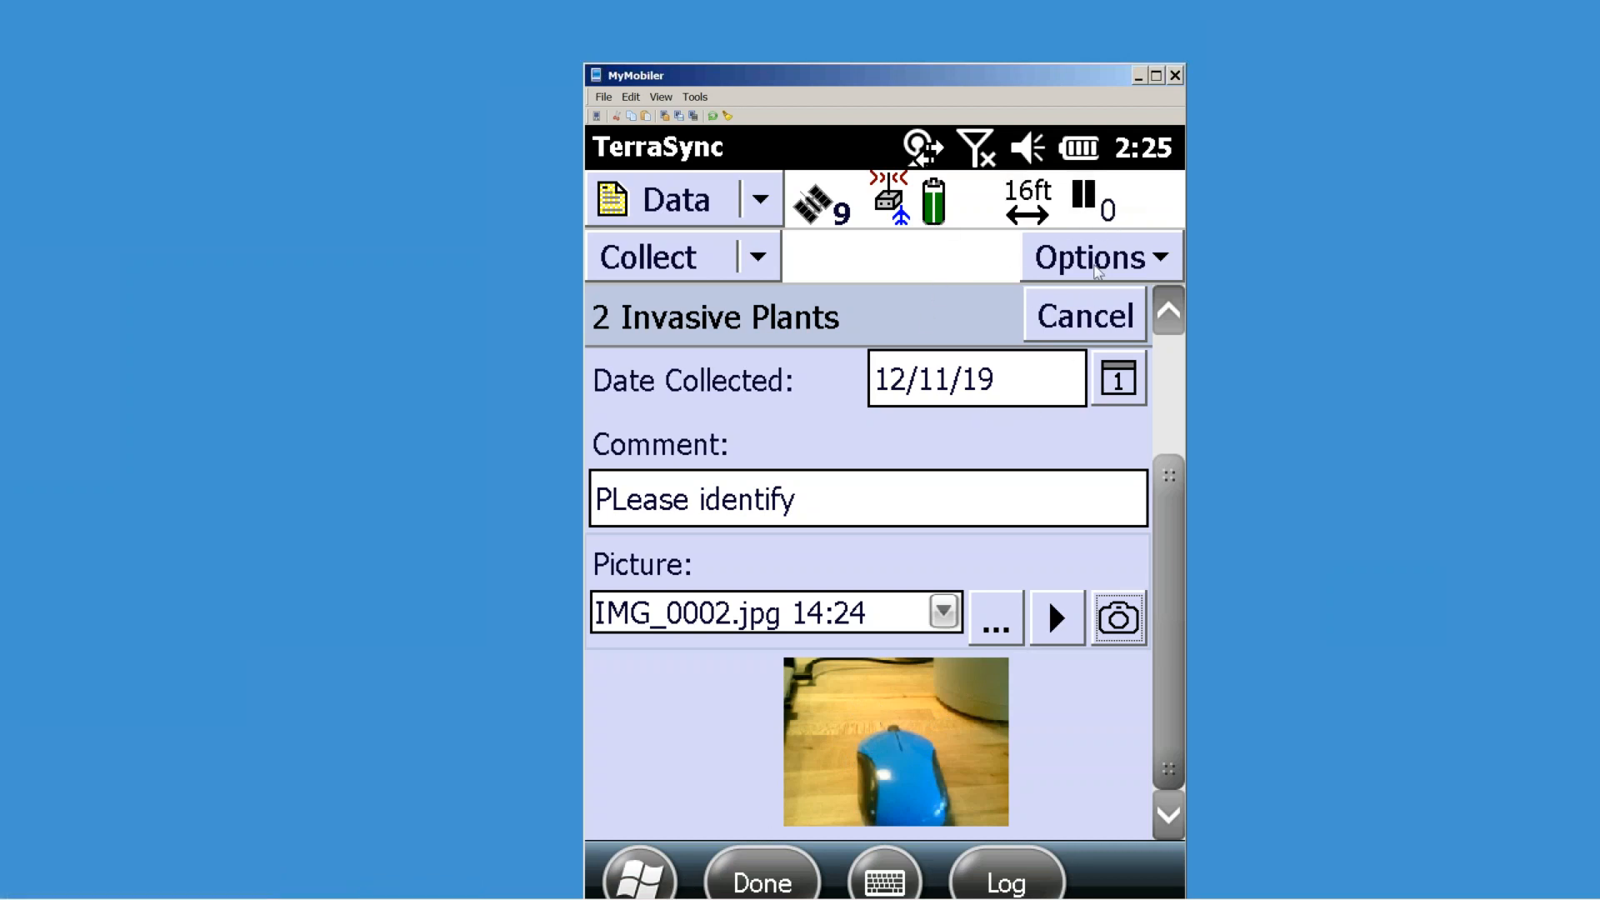
left_click(792, 881)
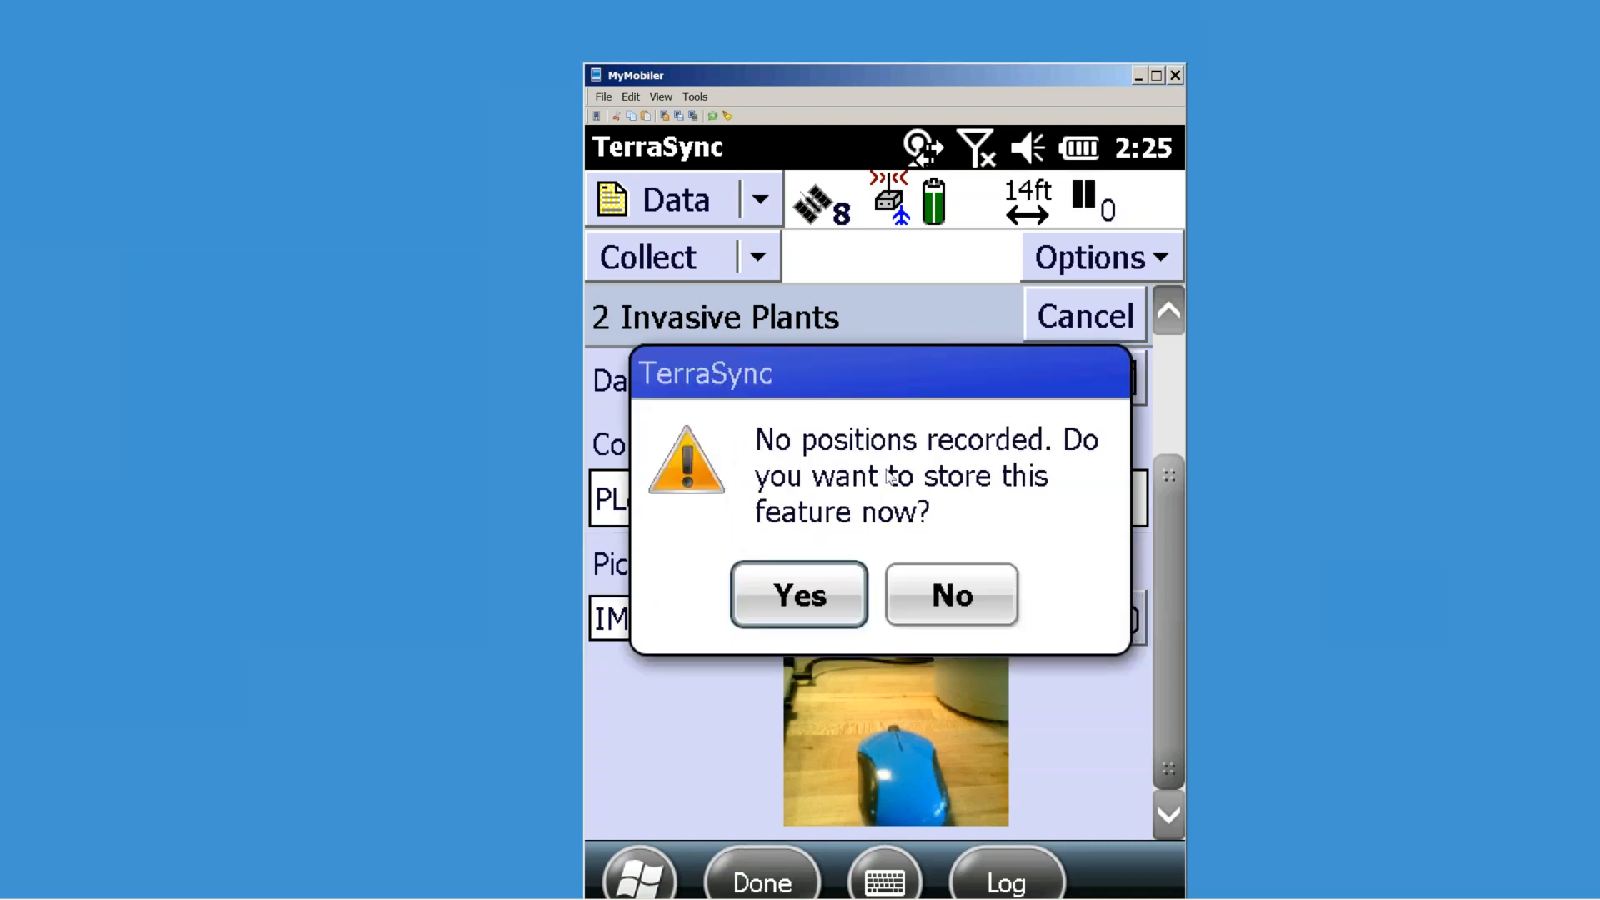
left_click(931, 600)
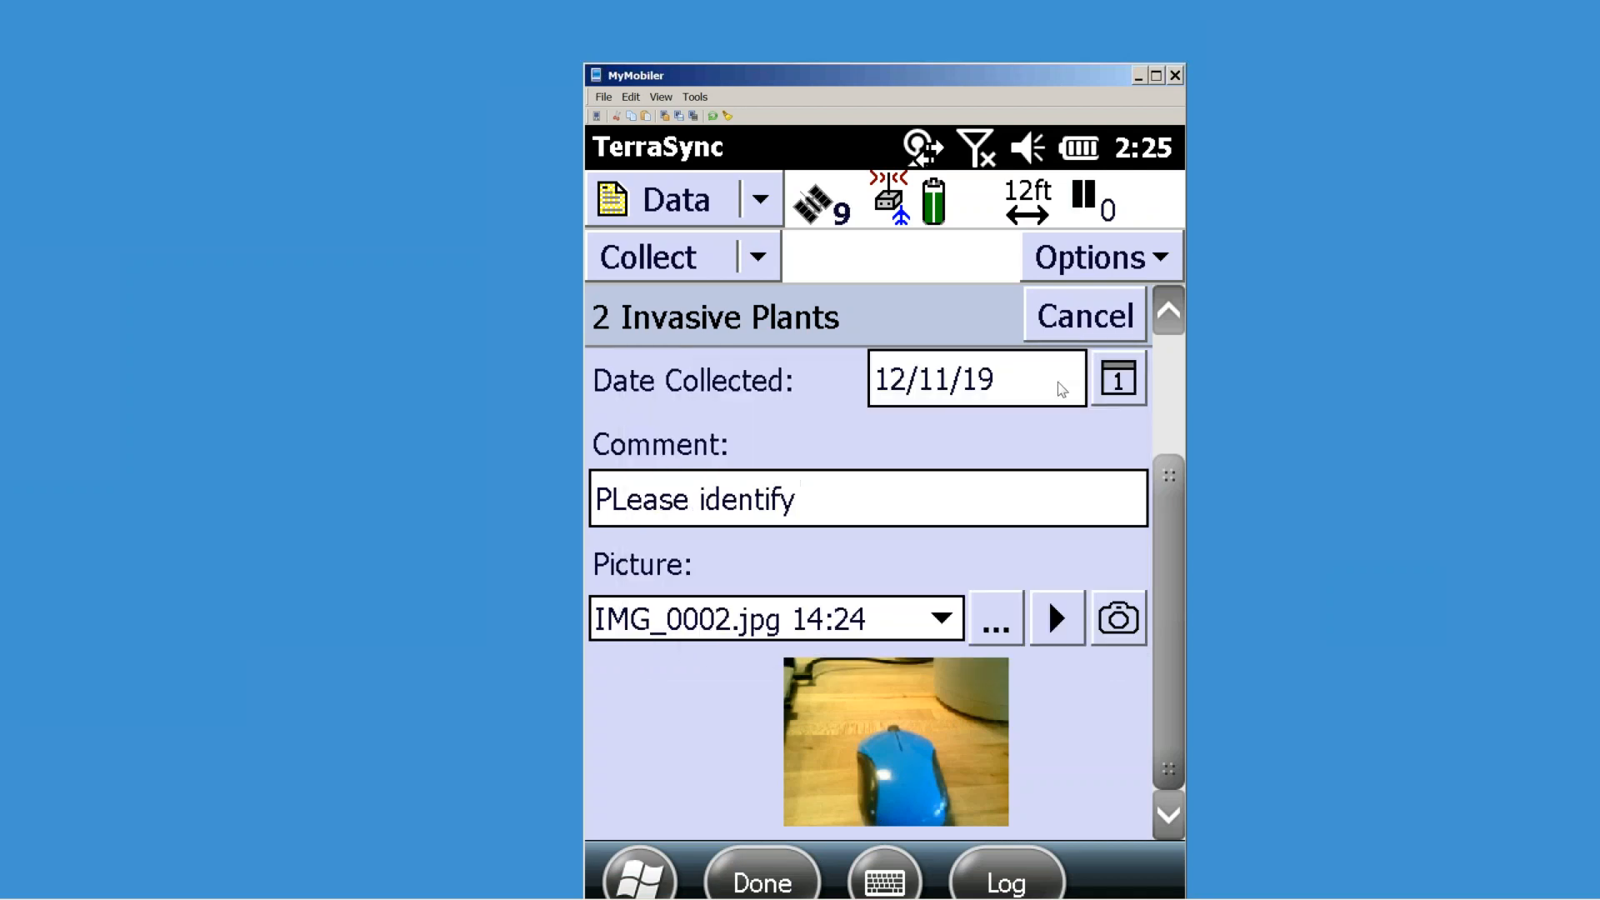
left_click(1008, 882)
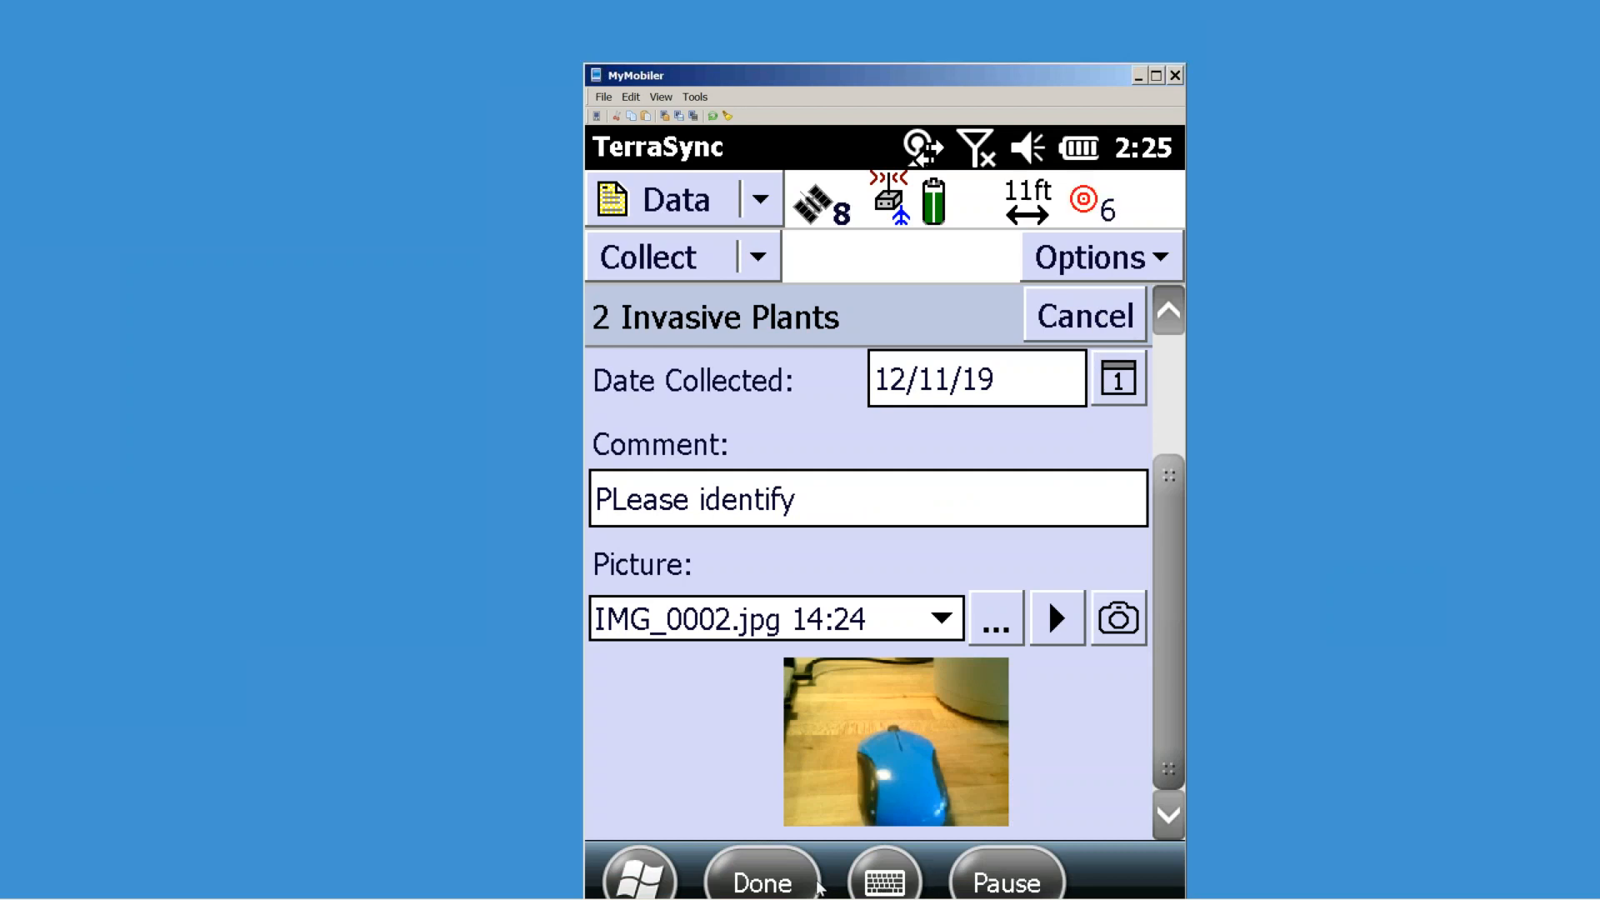
left_click(807, 889)
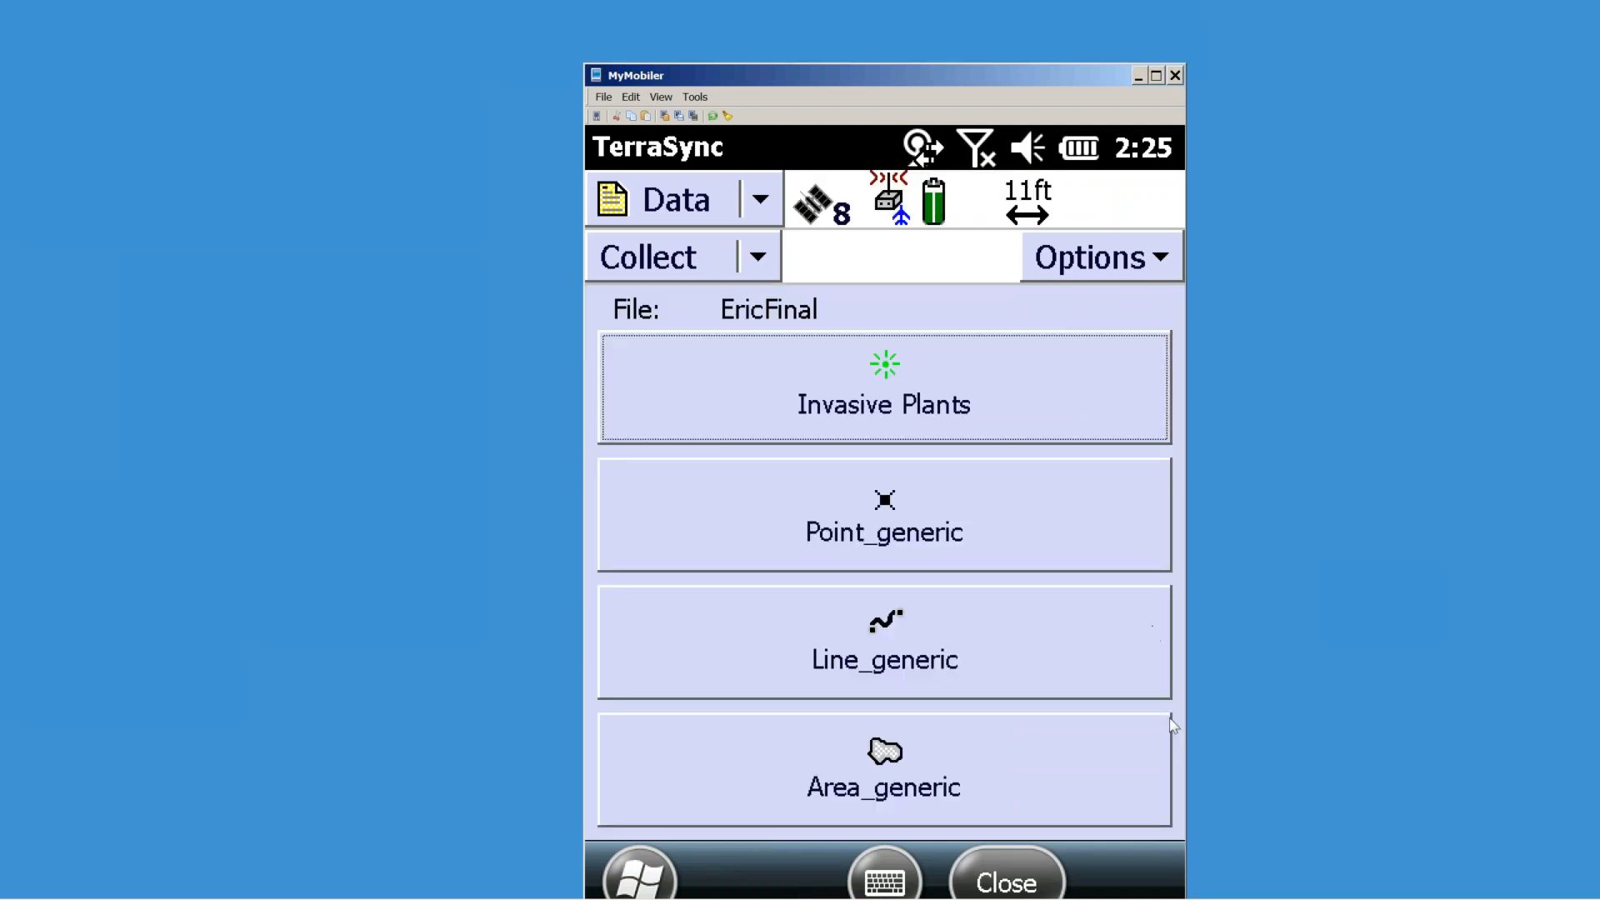
Step: Close the open data file on the handheld and switch to GPS Pathfinder Office with the Training Final project selected
left_click(1007, 889)
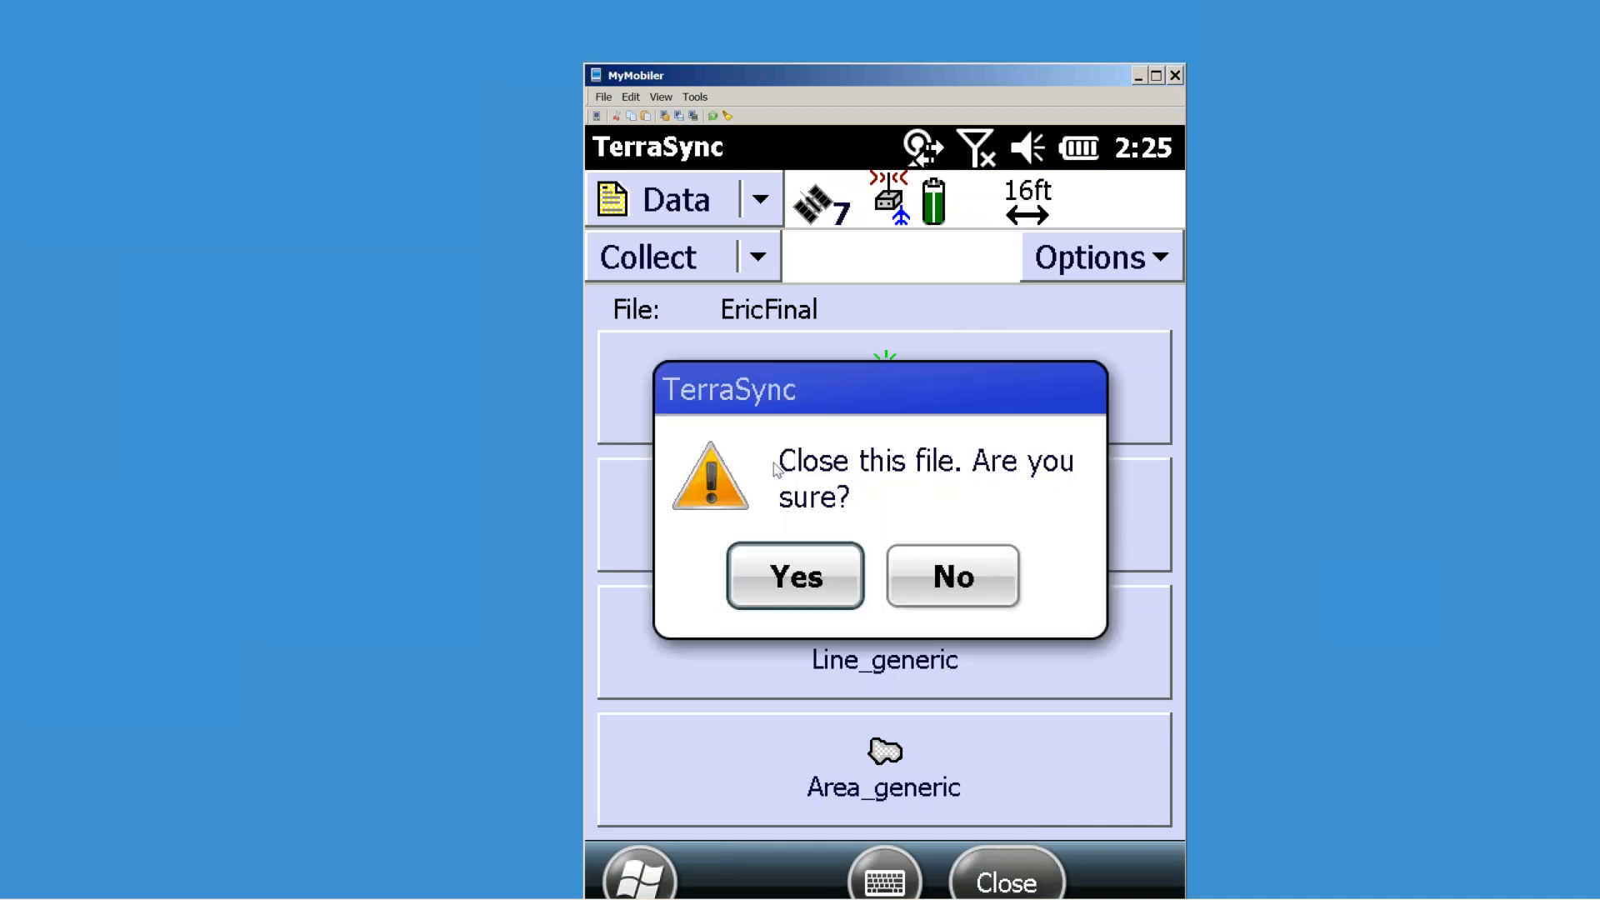
left_click(797, 577)
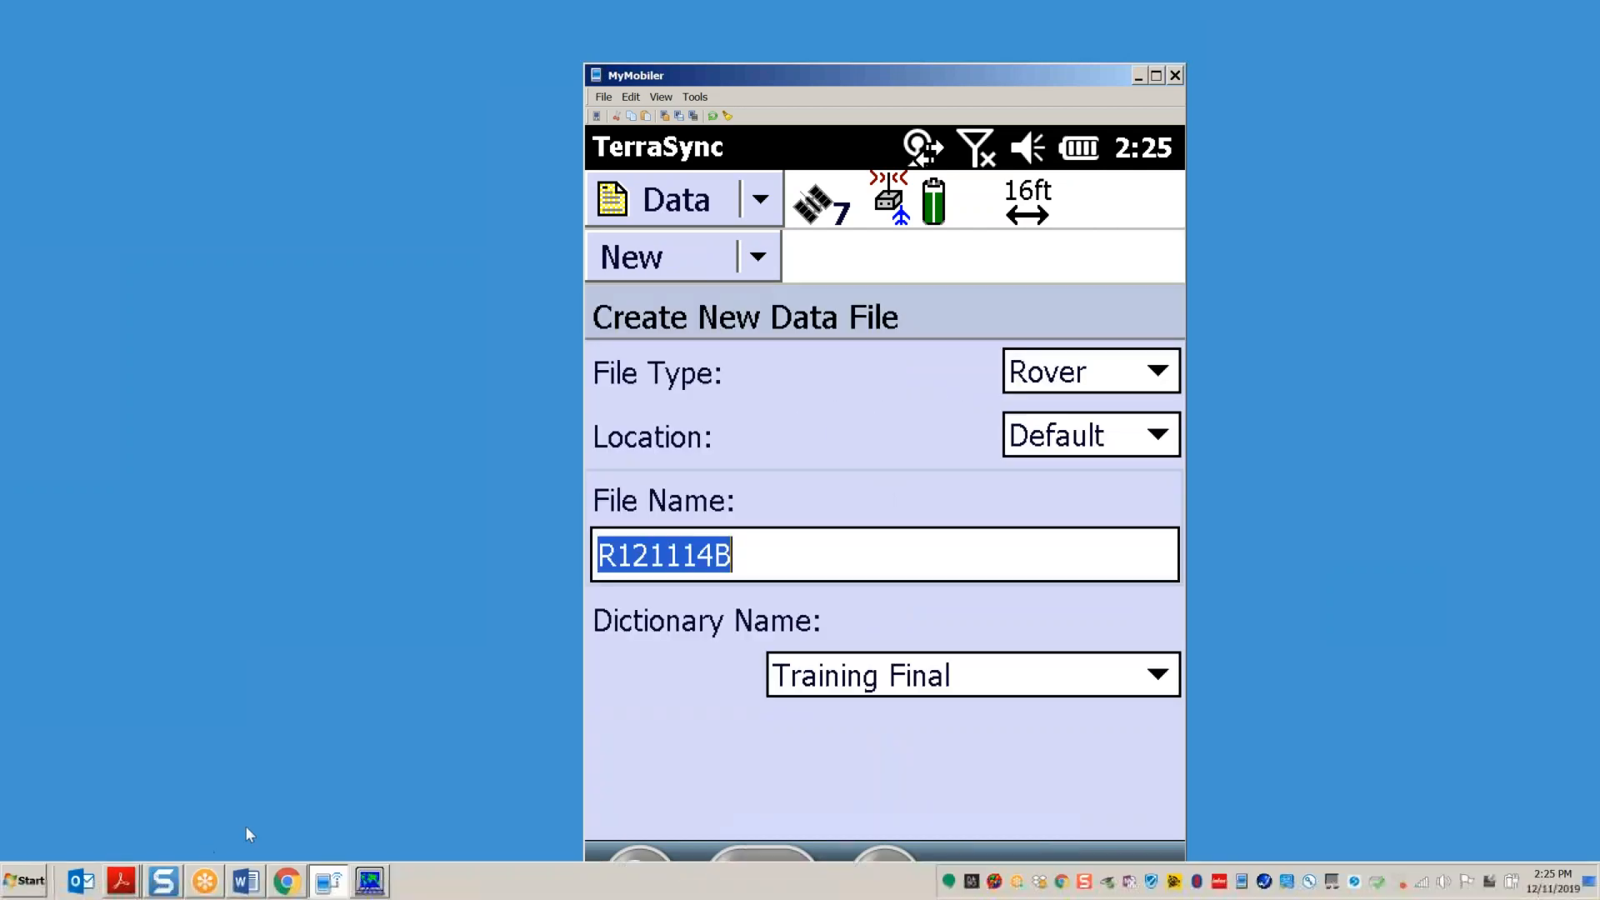
left_click(370, 882)
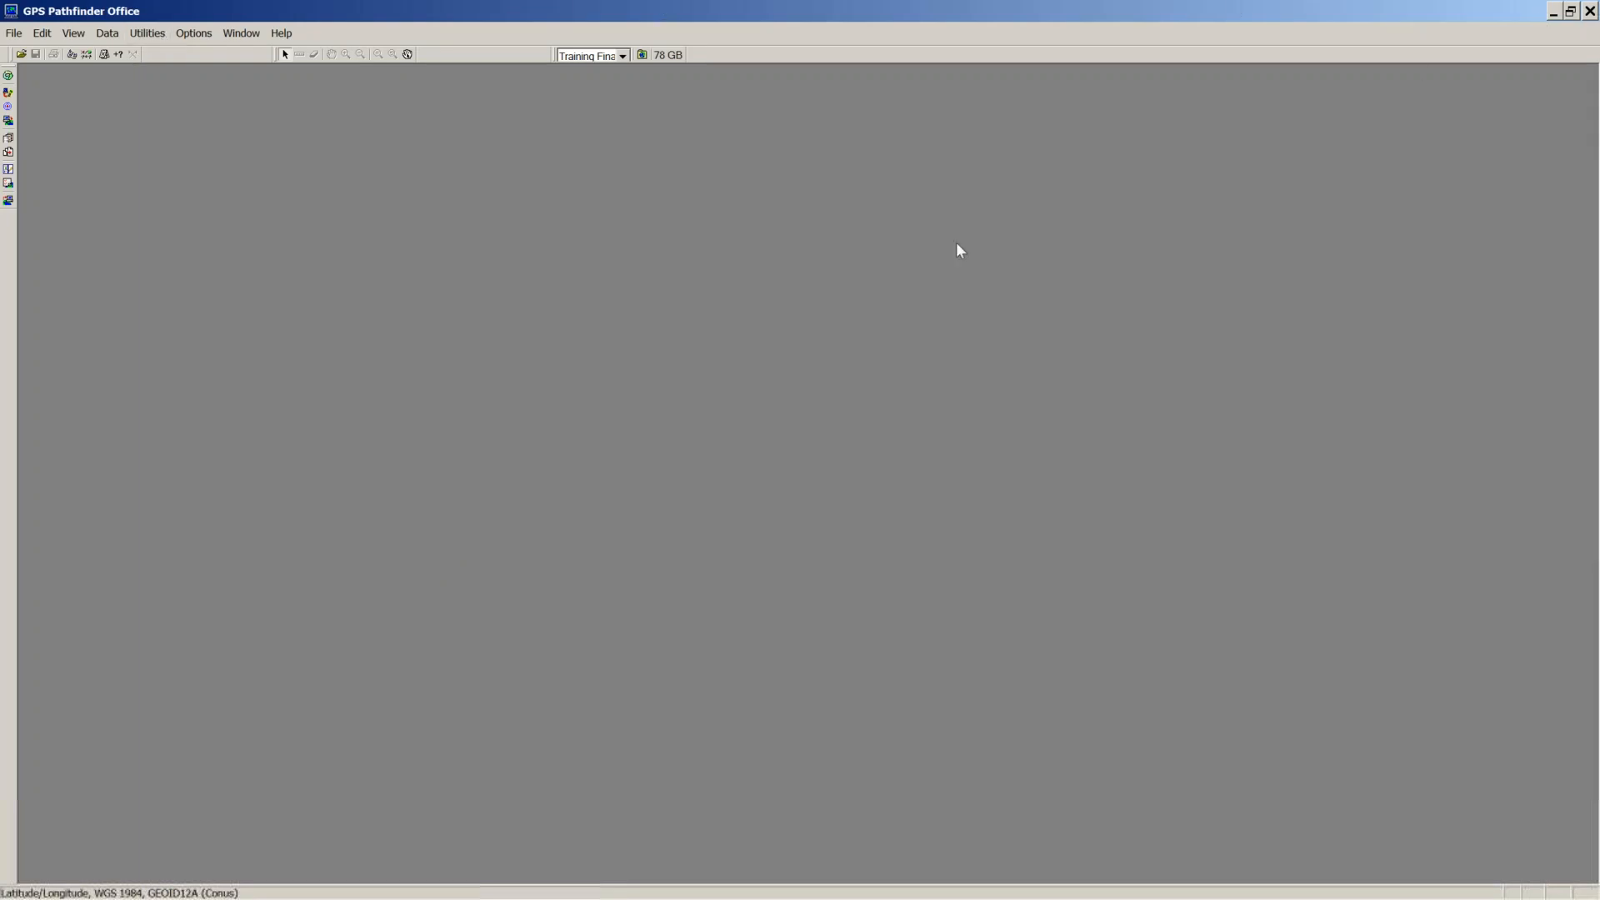
left_click(623, 55)
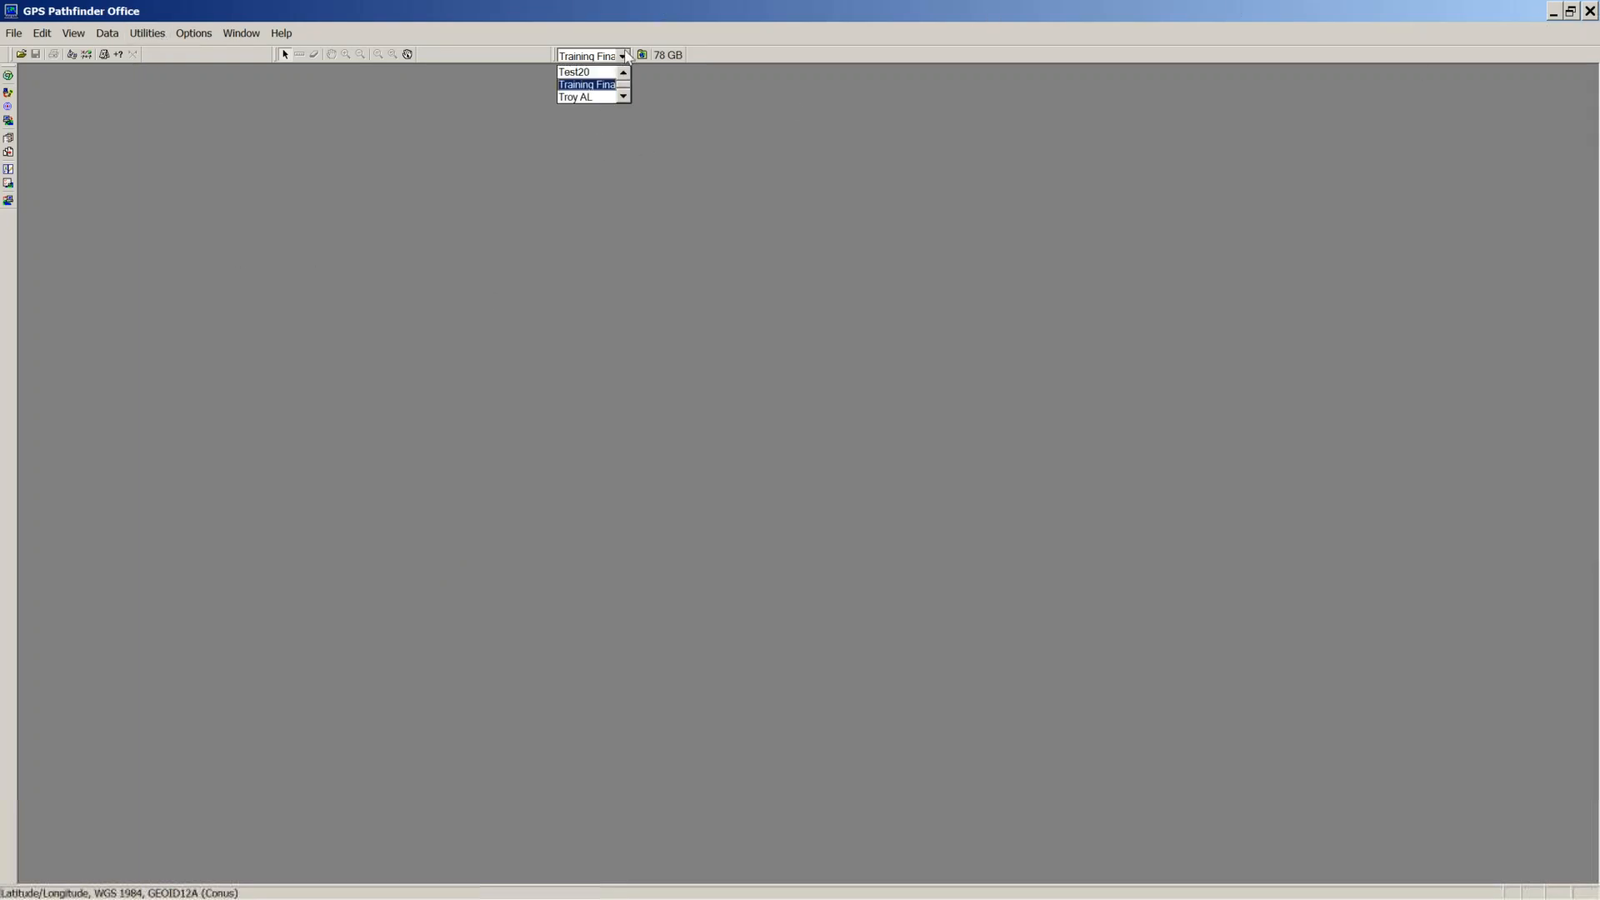
left_click(600, 86)
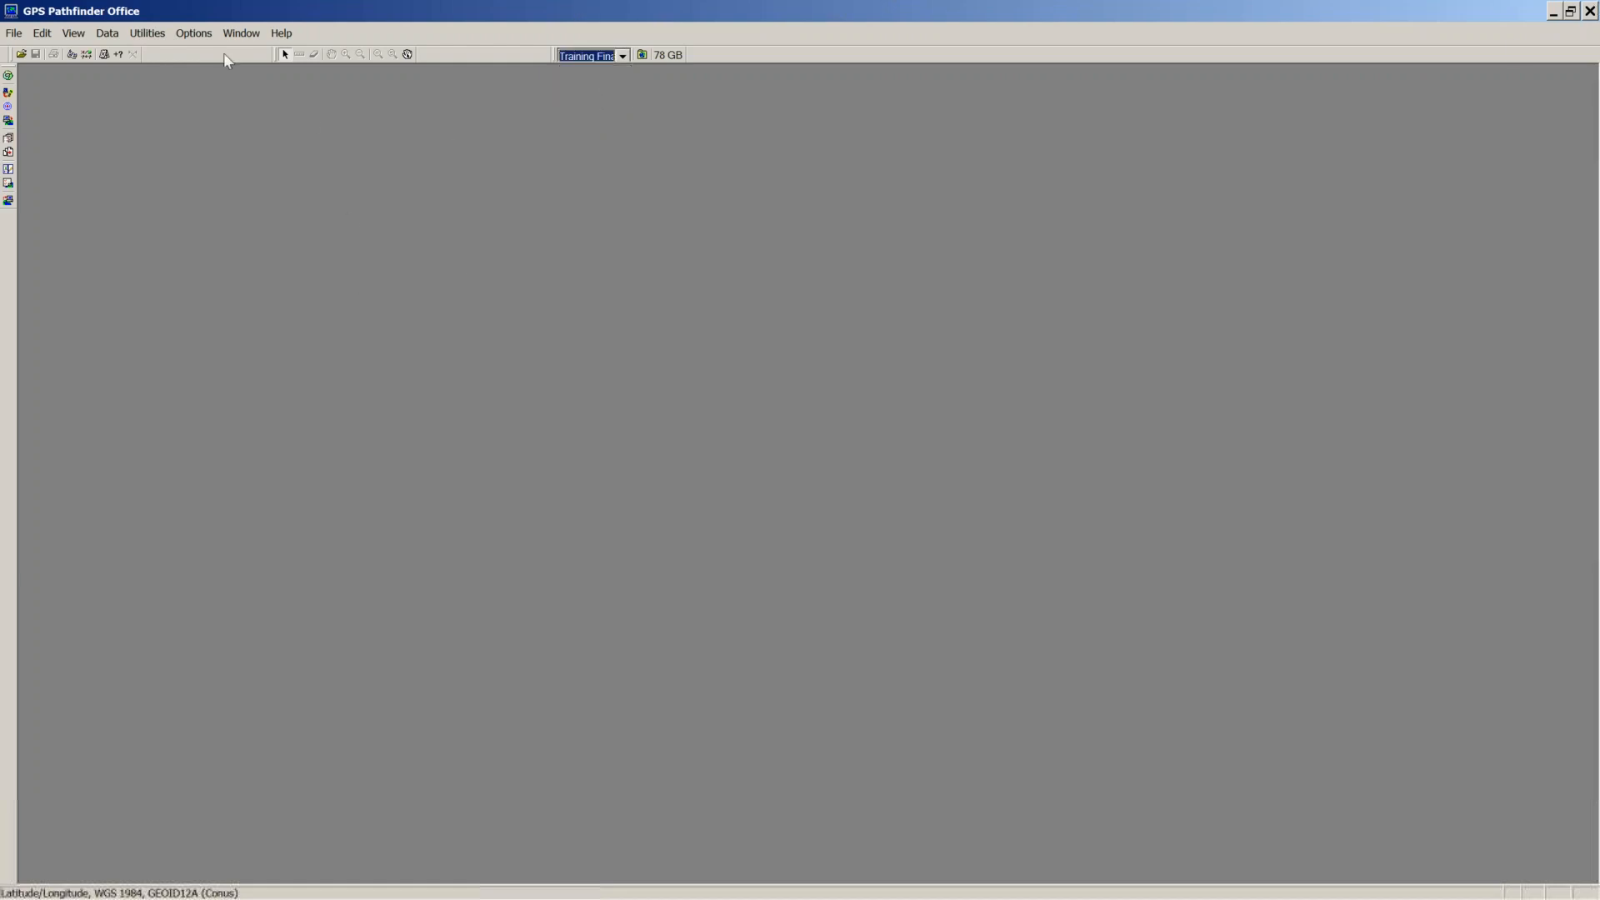
Step: In Data Transfer, add only the newly collected Final data file from the GIS Datalogger to the files to receive
left_click(148, 32)
left_click(155, 81)
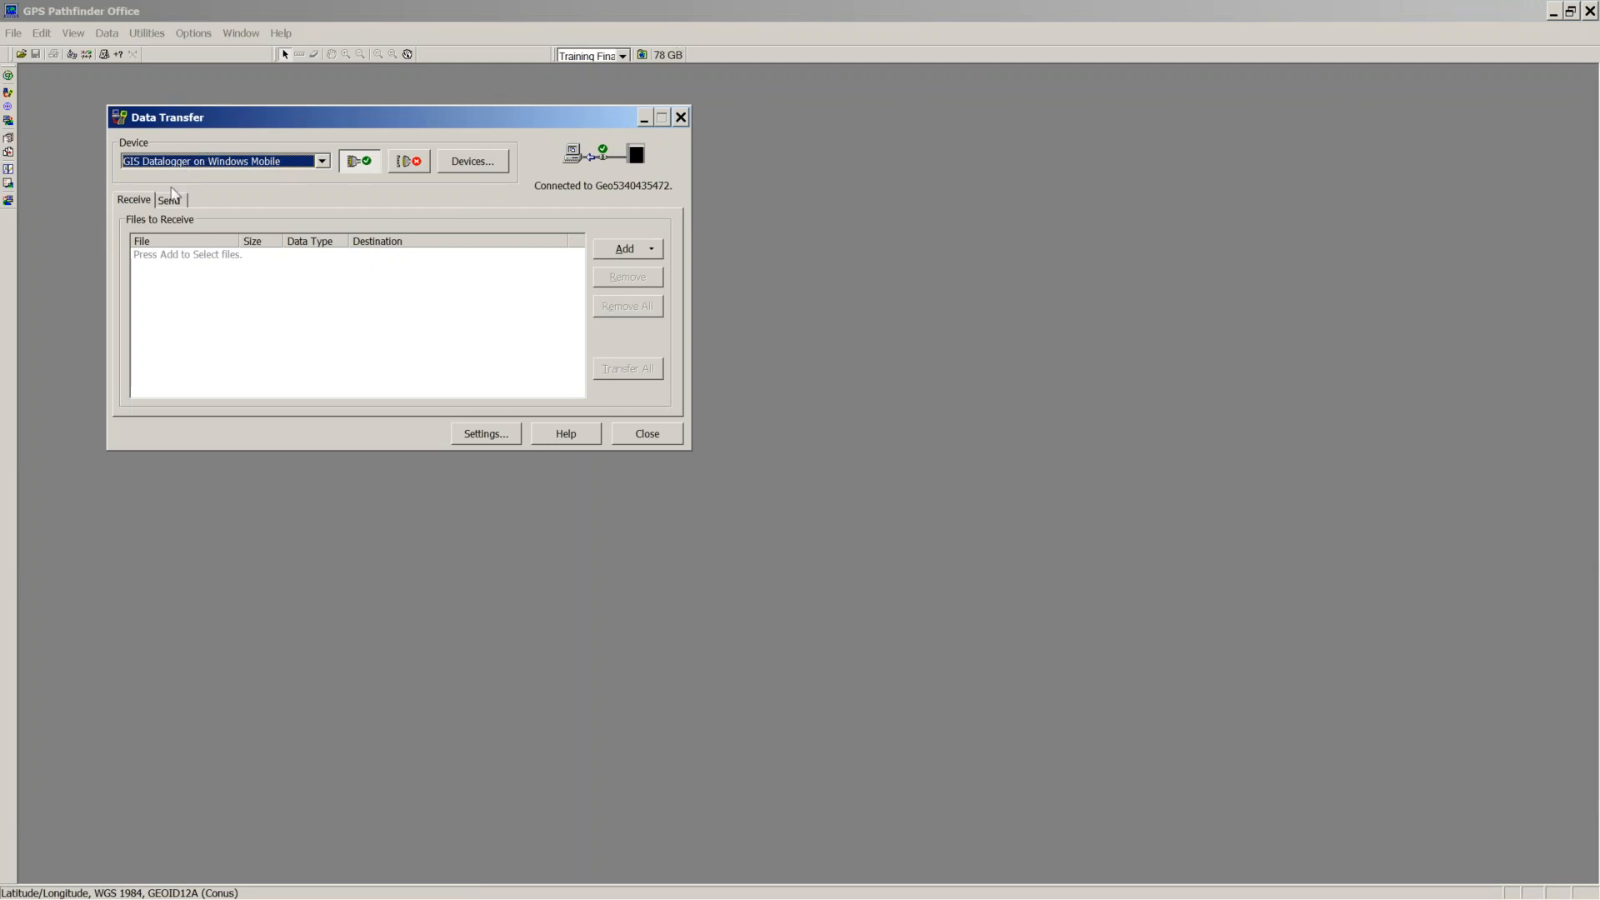
left_click(628, 254)
left_click(630, 269)
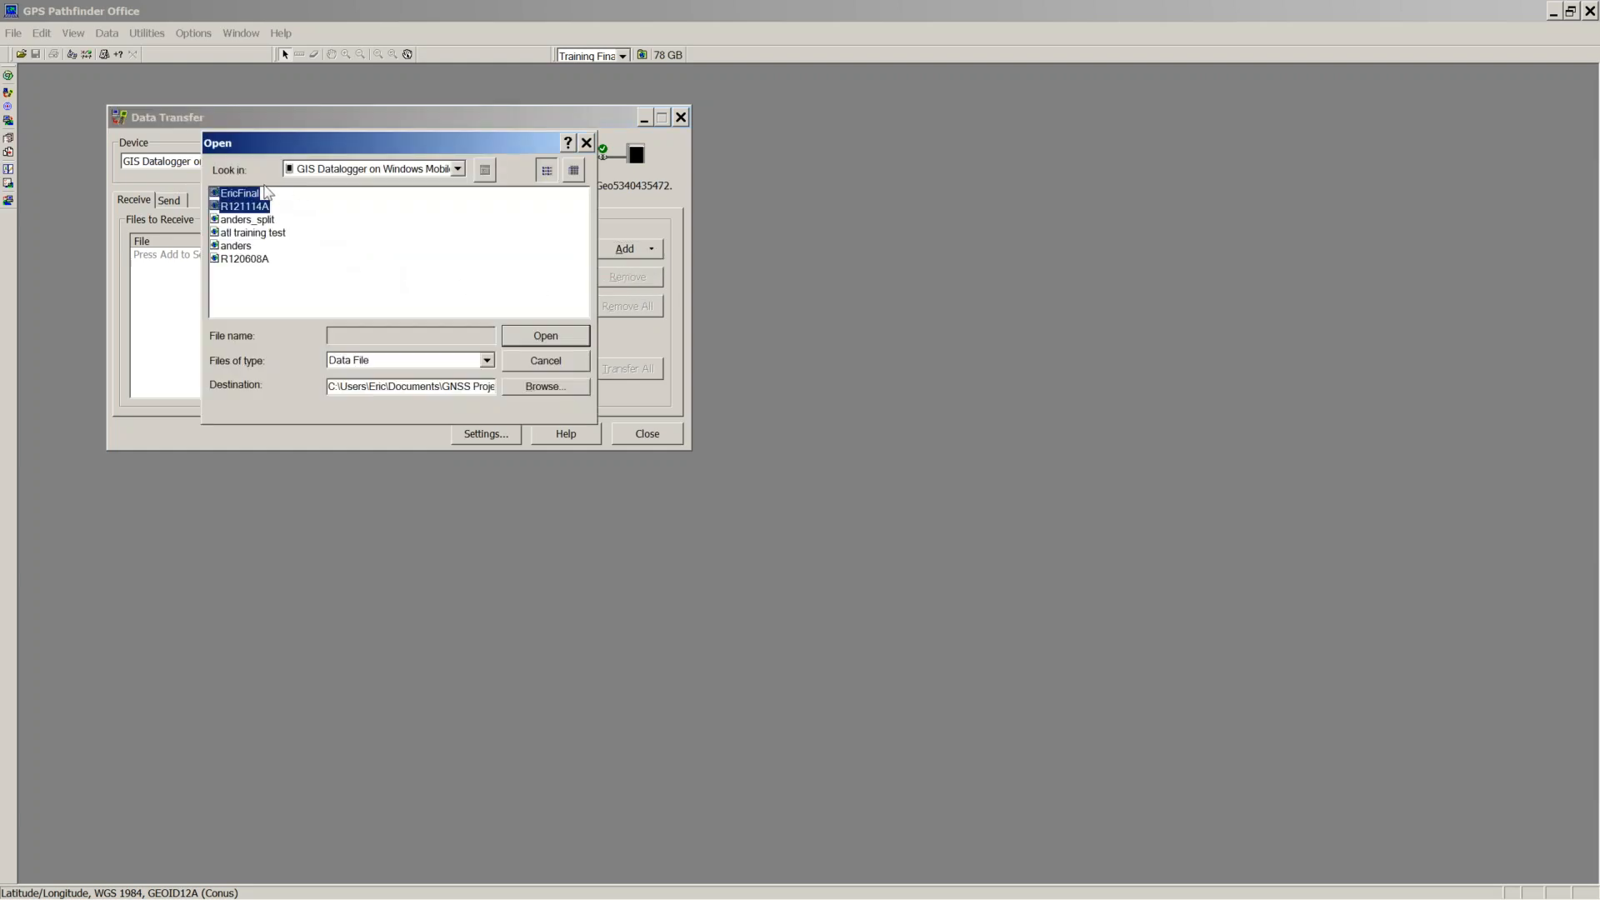
left_click(234, 195)
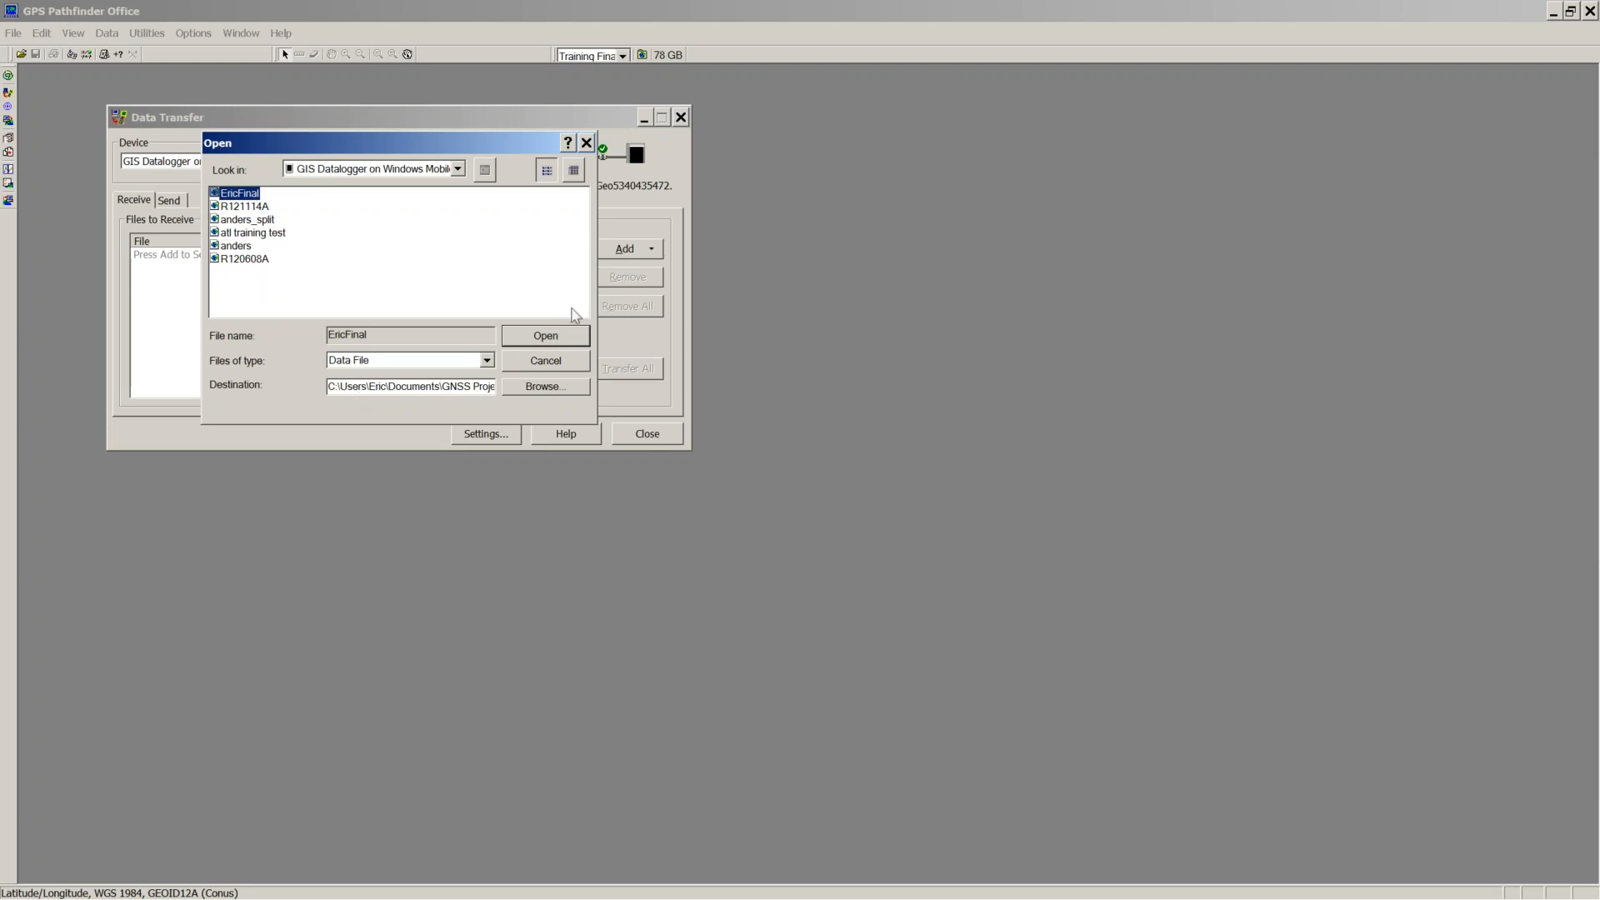
left_click(546, 336)
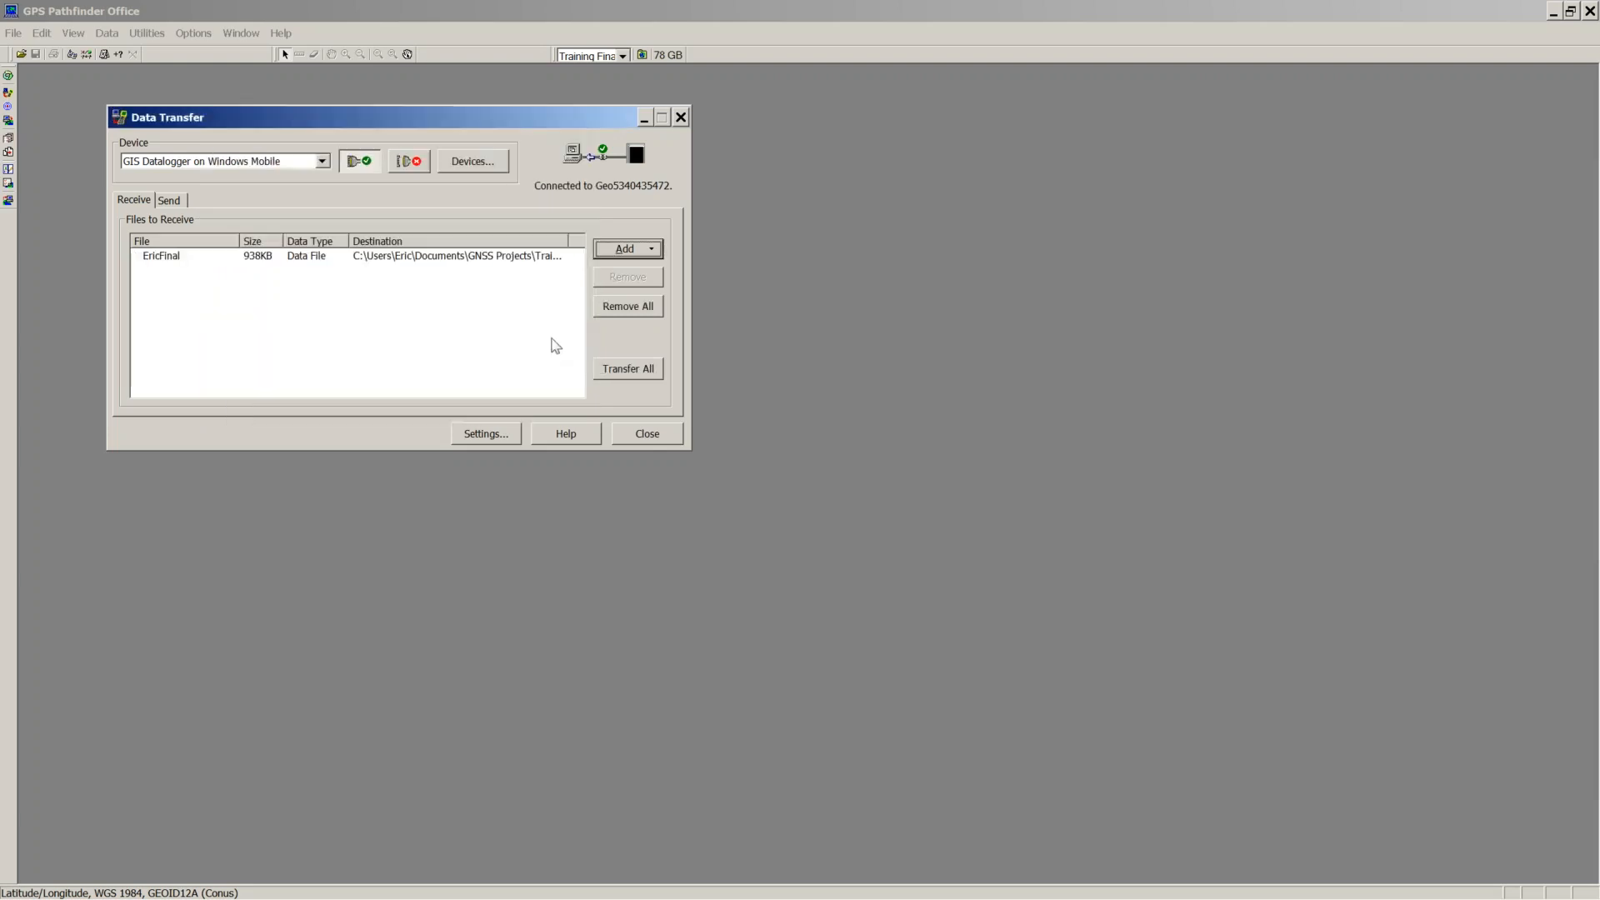
Step: Transfer the listed data file to the computer, disconnect the handheld and close Data Transfer
left_click(610, 371)
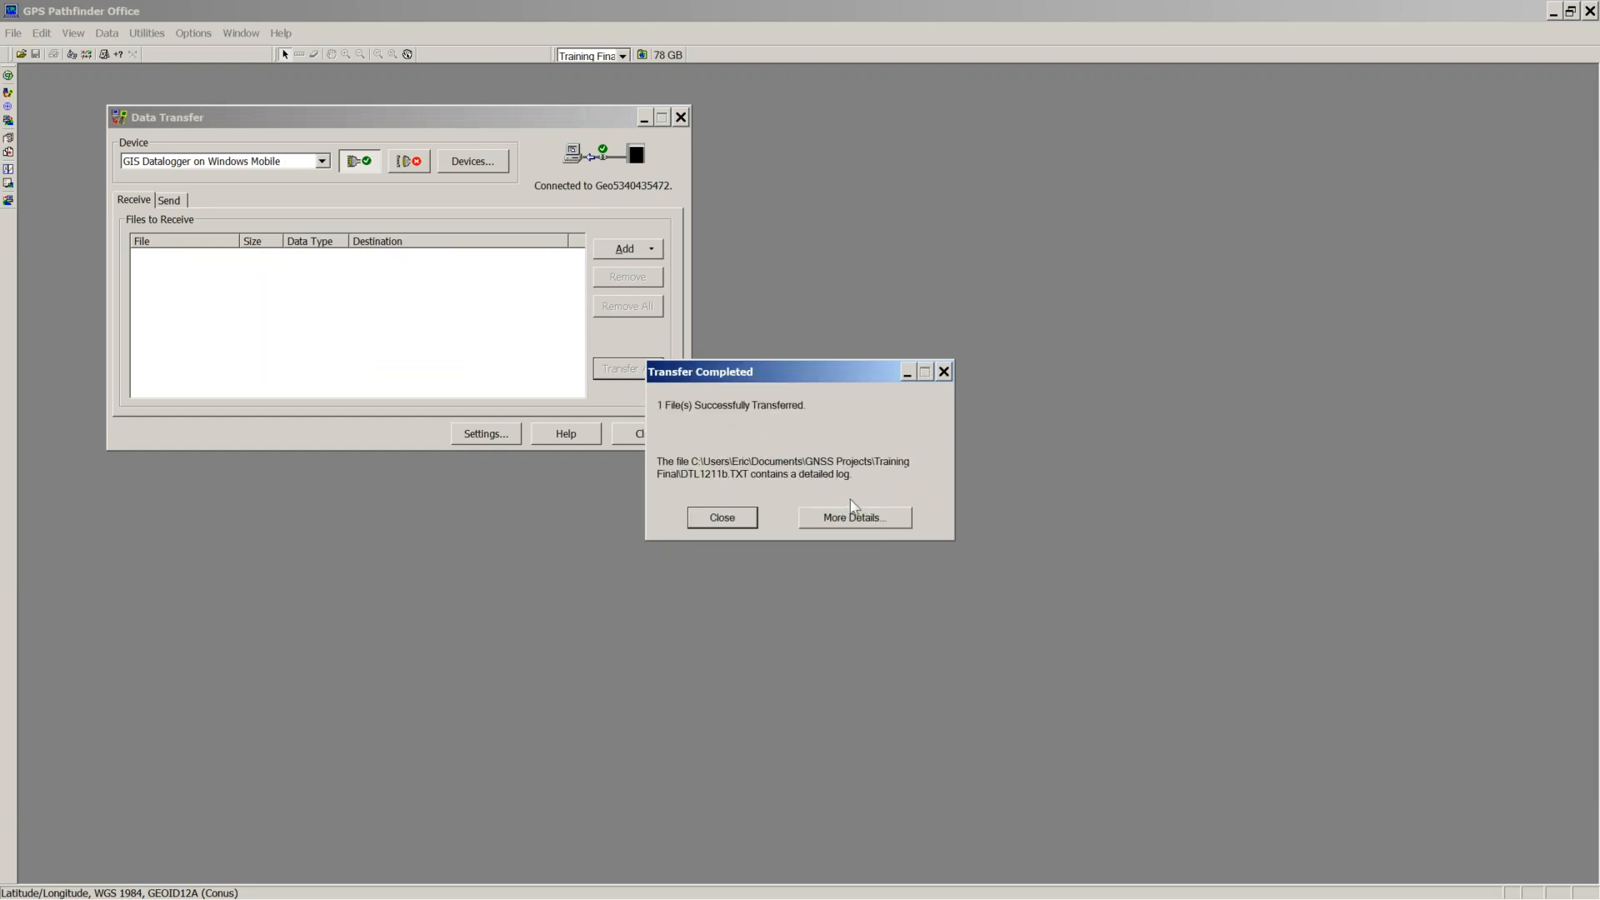
left_click(722, 517)
left_click(410, 162)
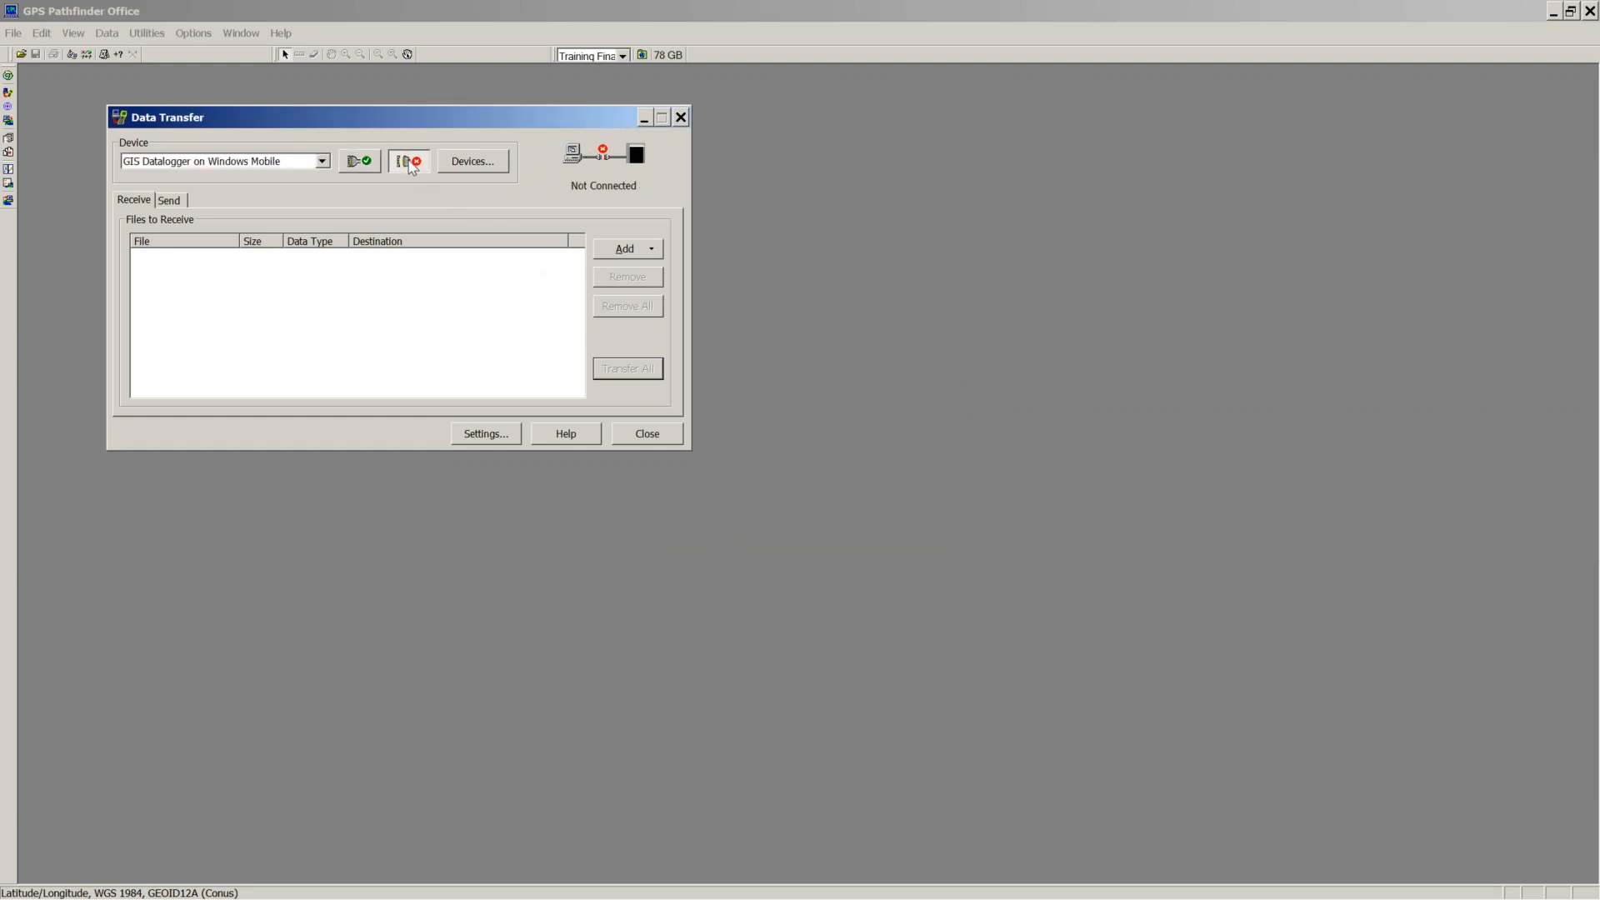
left_click(642, 431)
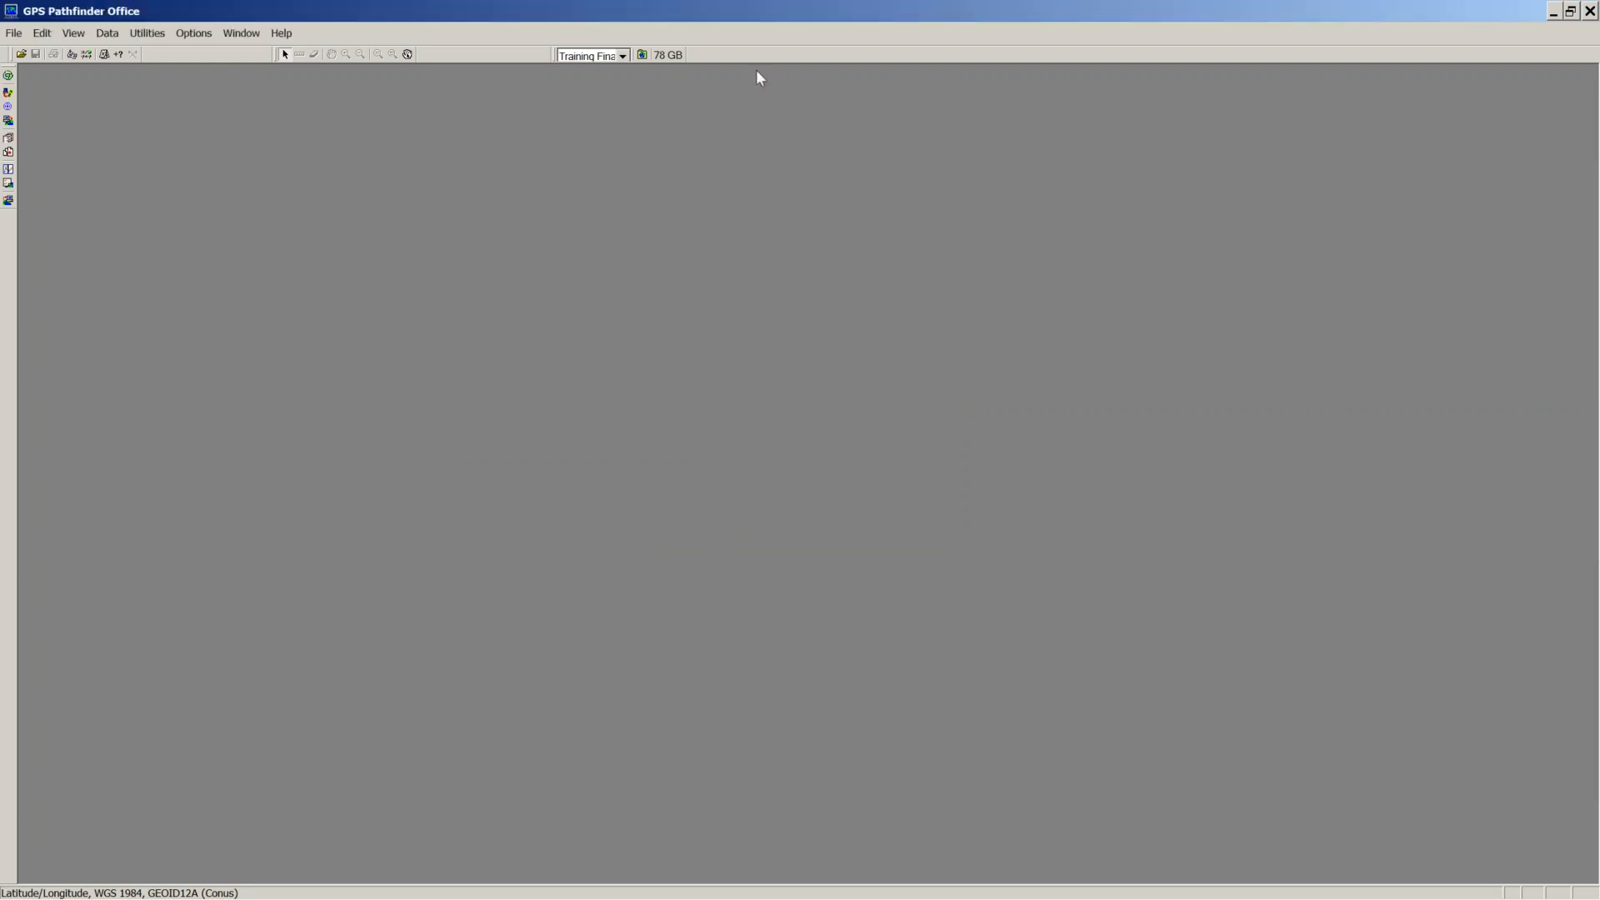
Step: Open the Training Final project folder and examine its data dictionary, the received SSF file and the transfer log DTL1211a.TXT
left_click(644, 54)
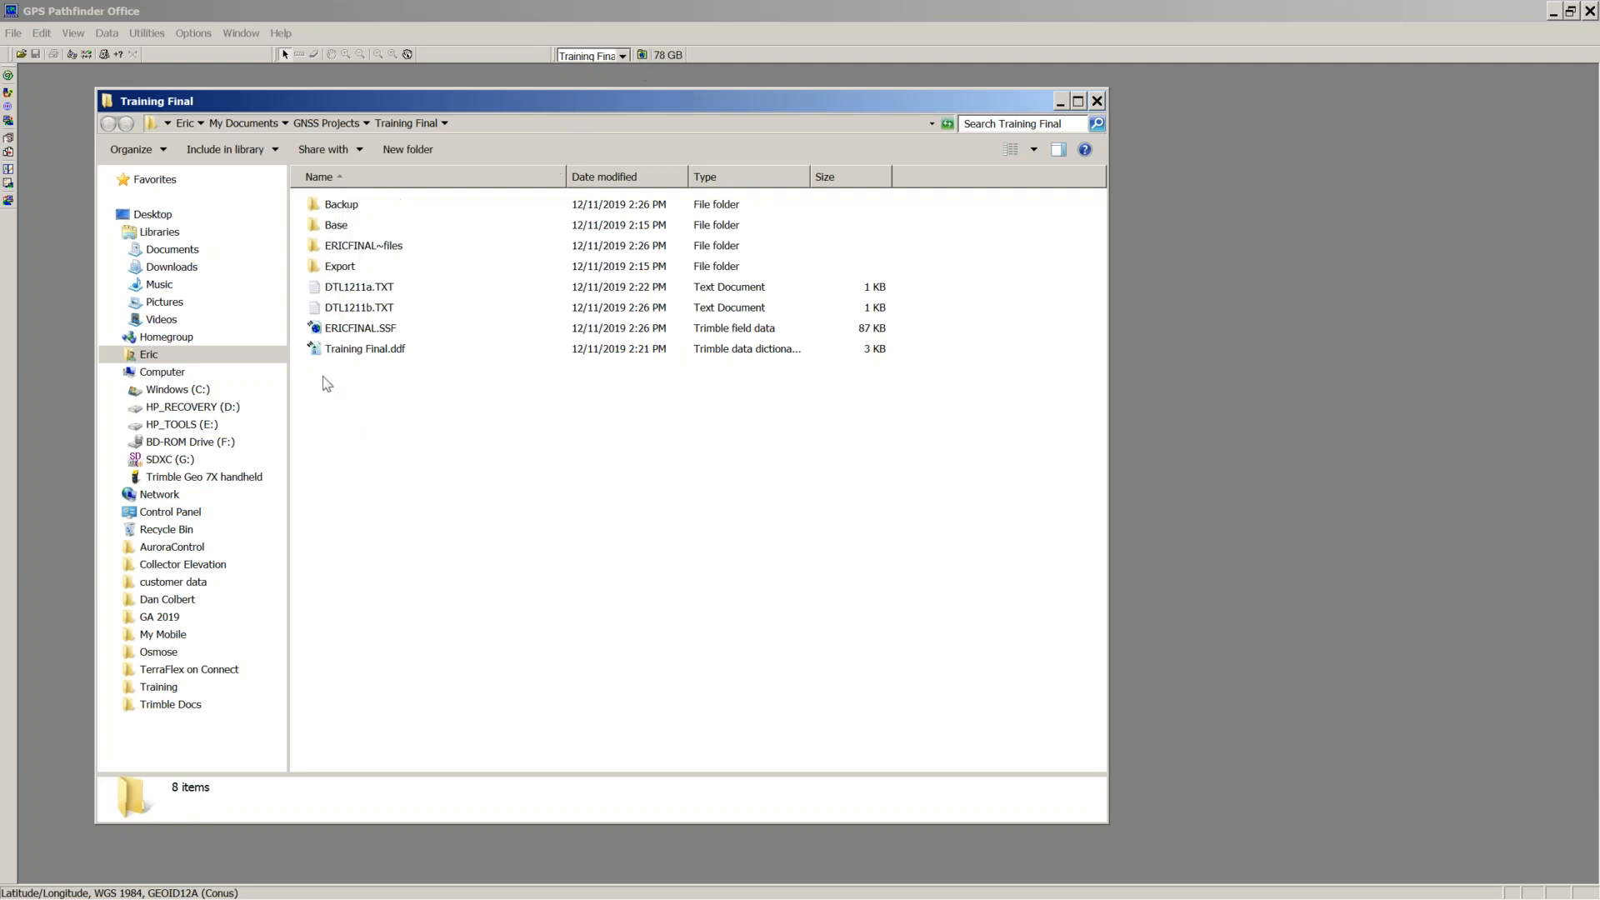
left_click(357, 350)
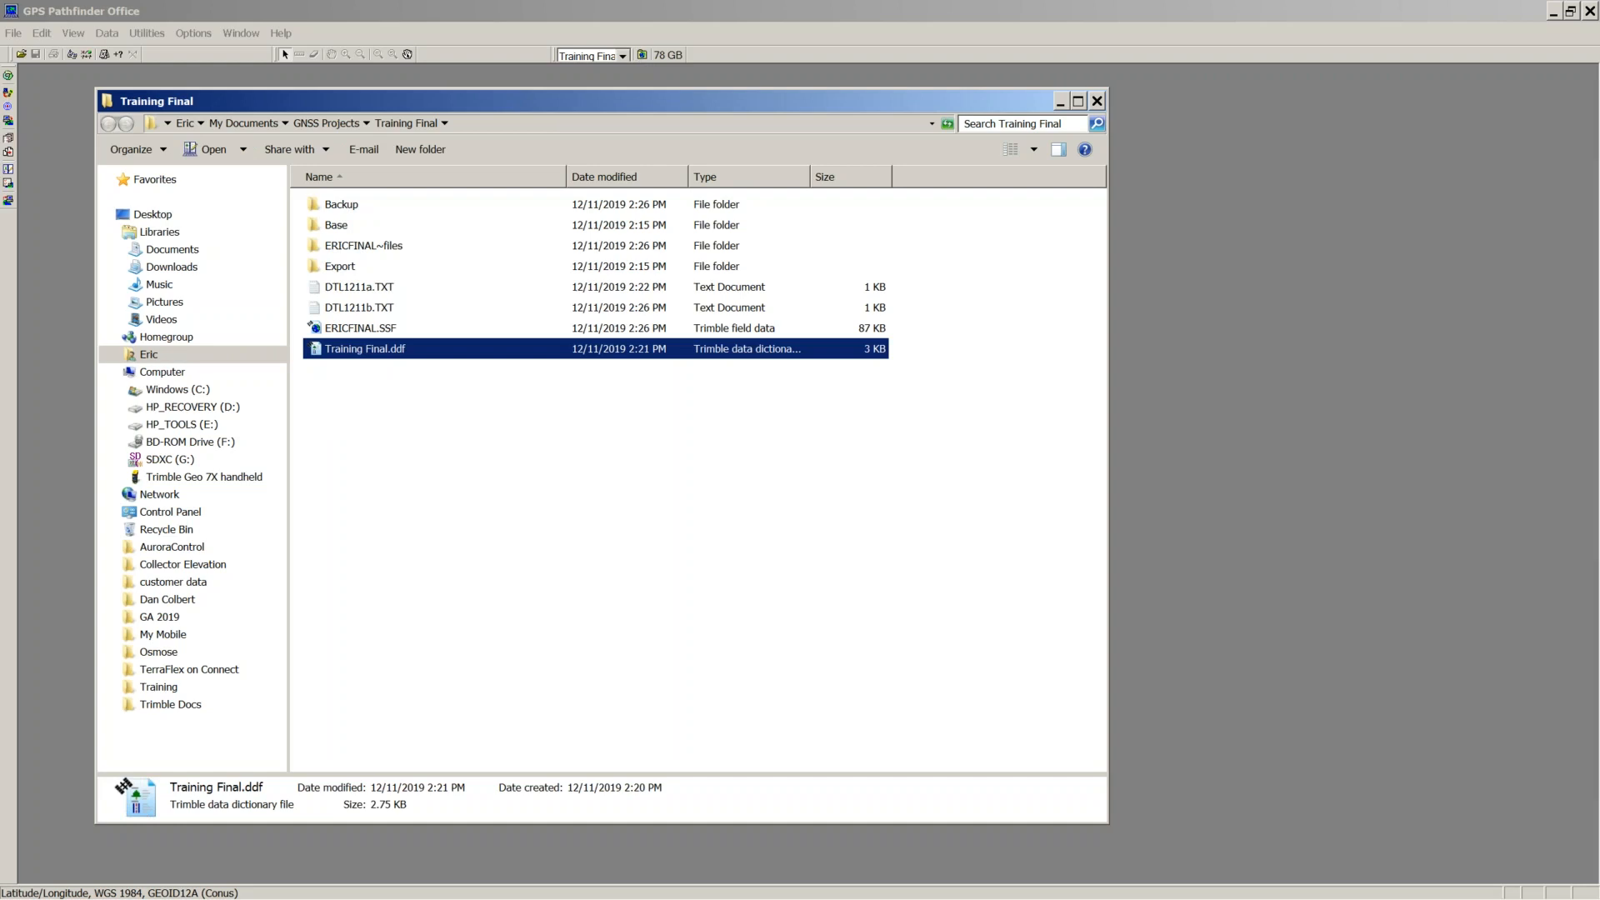
left_click(351, 332)
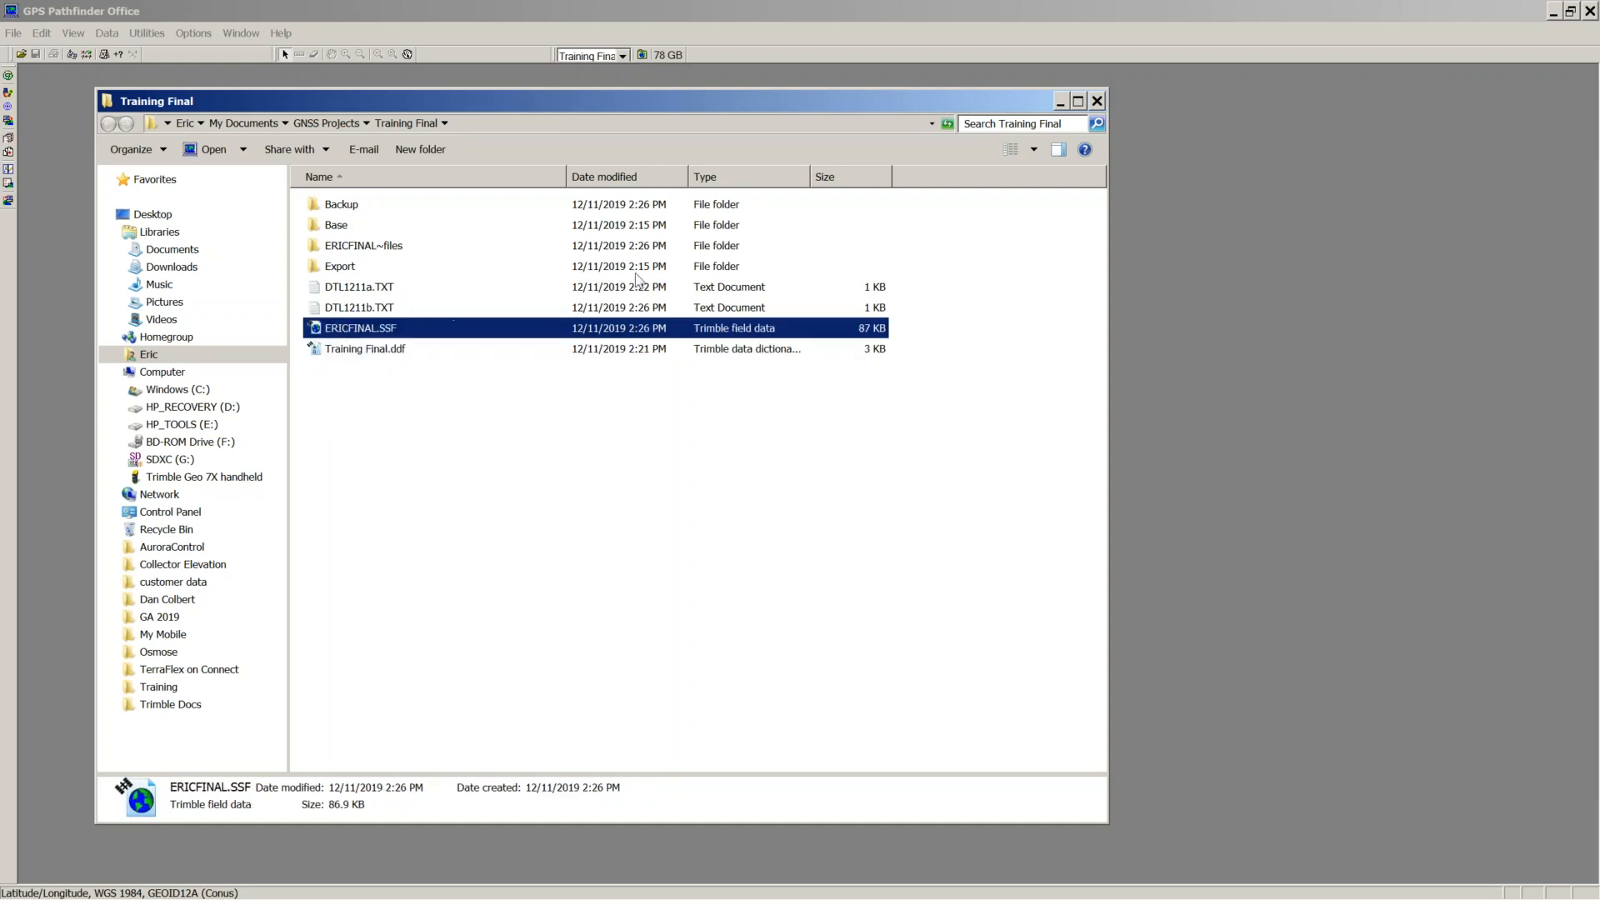
left_click(371, 292)
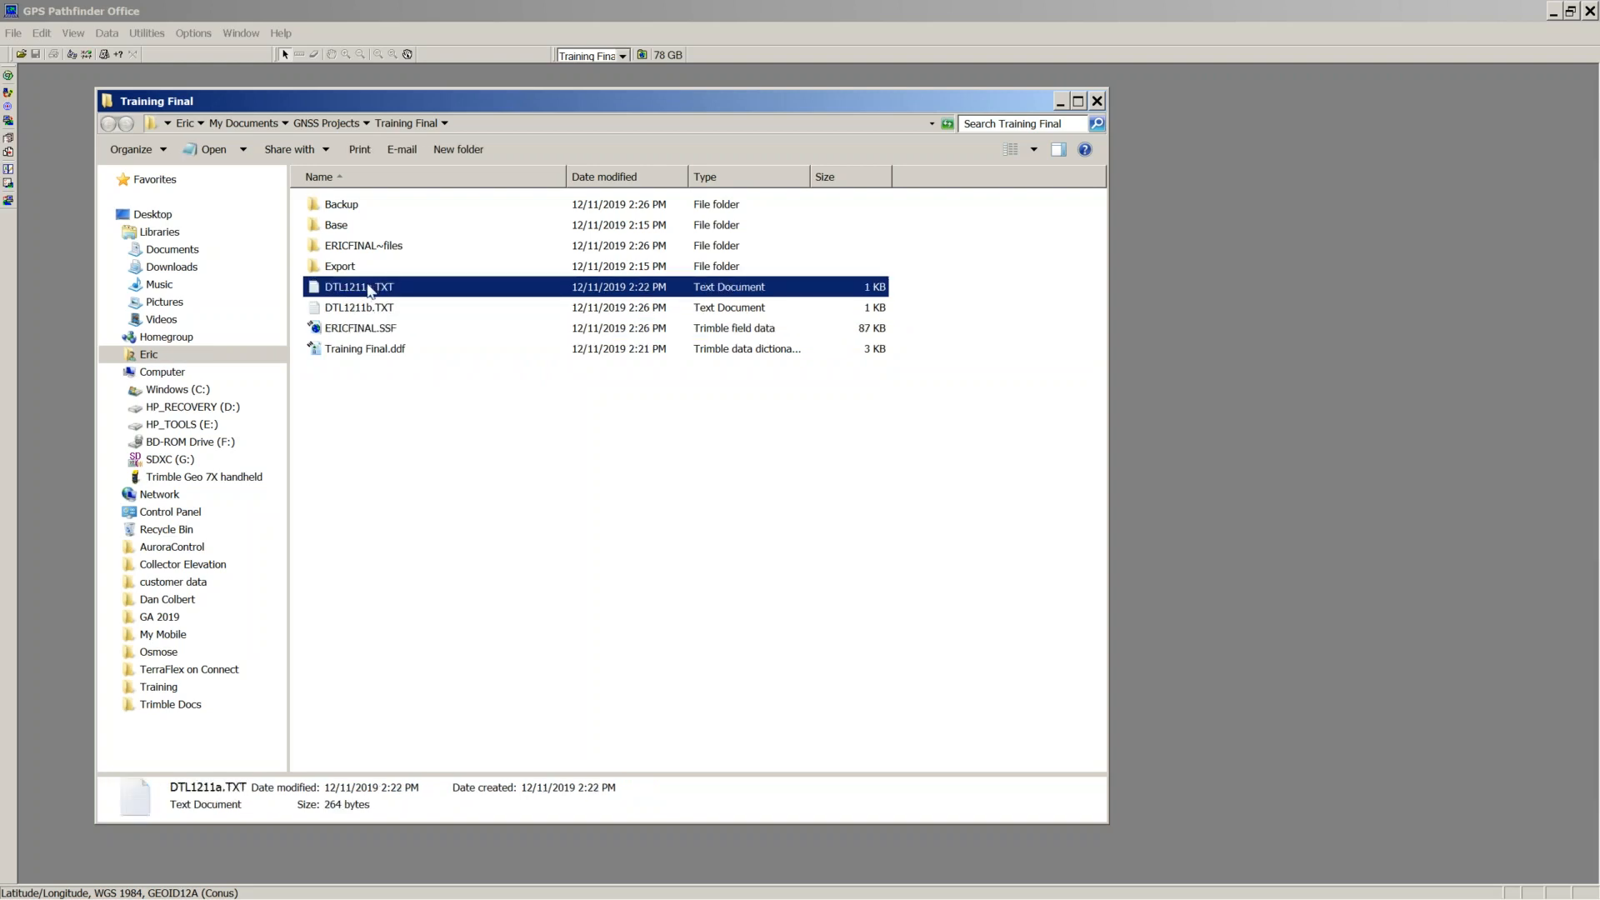
Step: Read the send and receive transfer logs DTL1211a.TXT and DTL1211b.TXT in the Training Final folder and close them
double_click(369, 291)
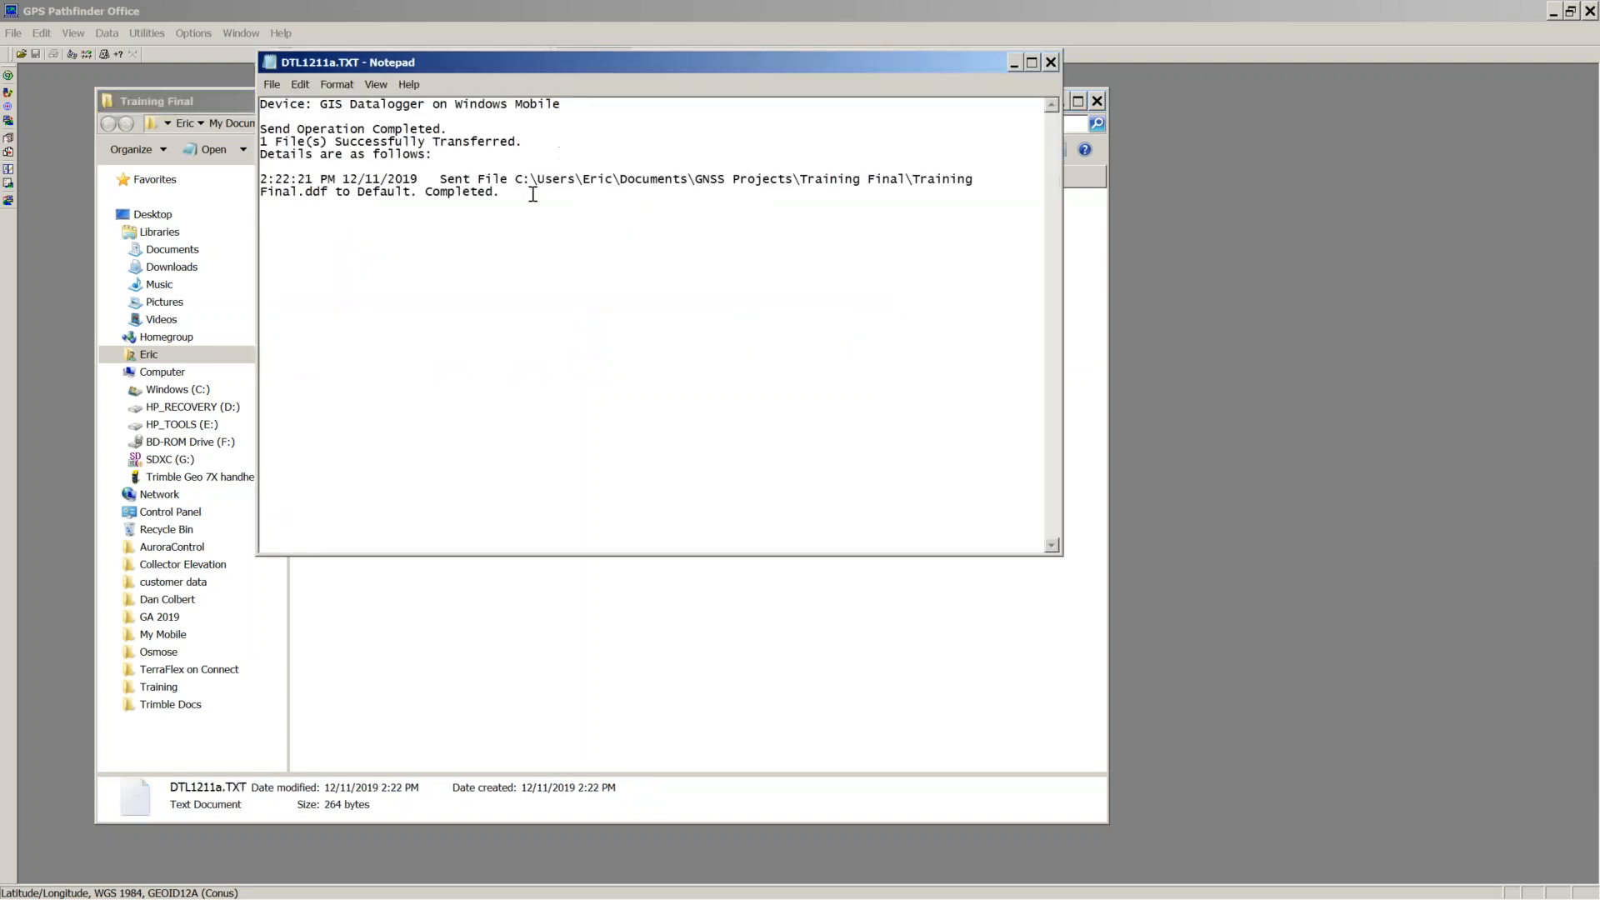
left_click_drag(529, 194, 261, 119)
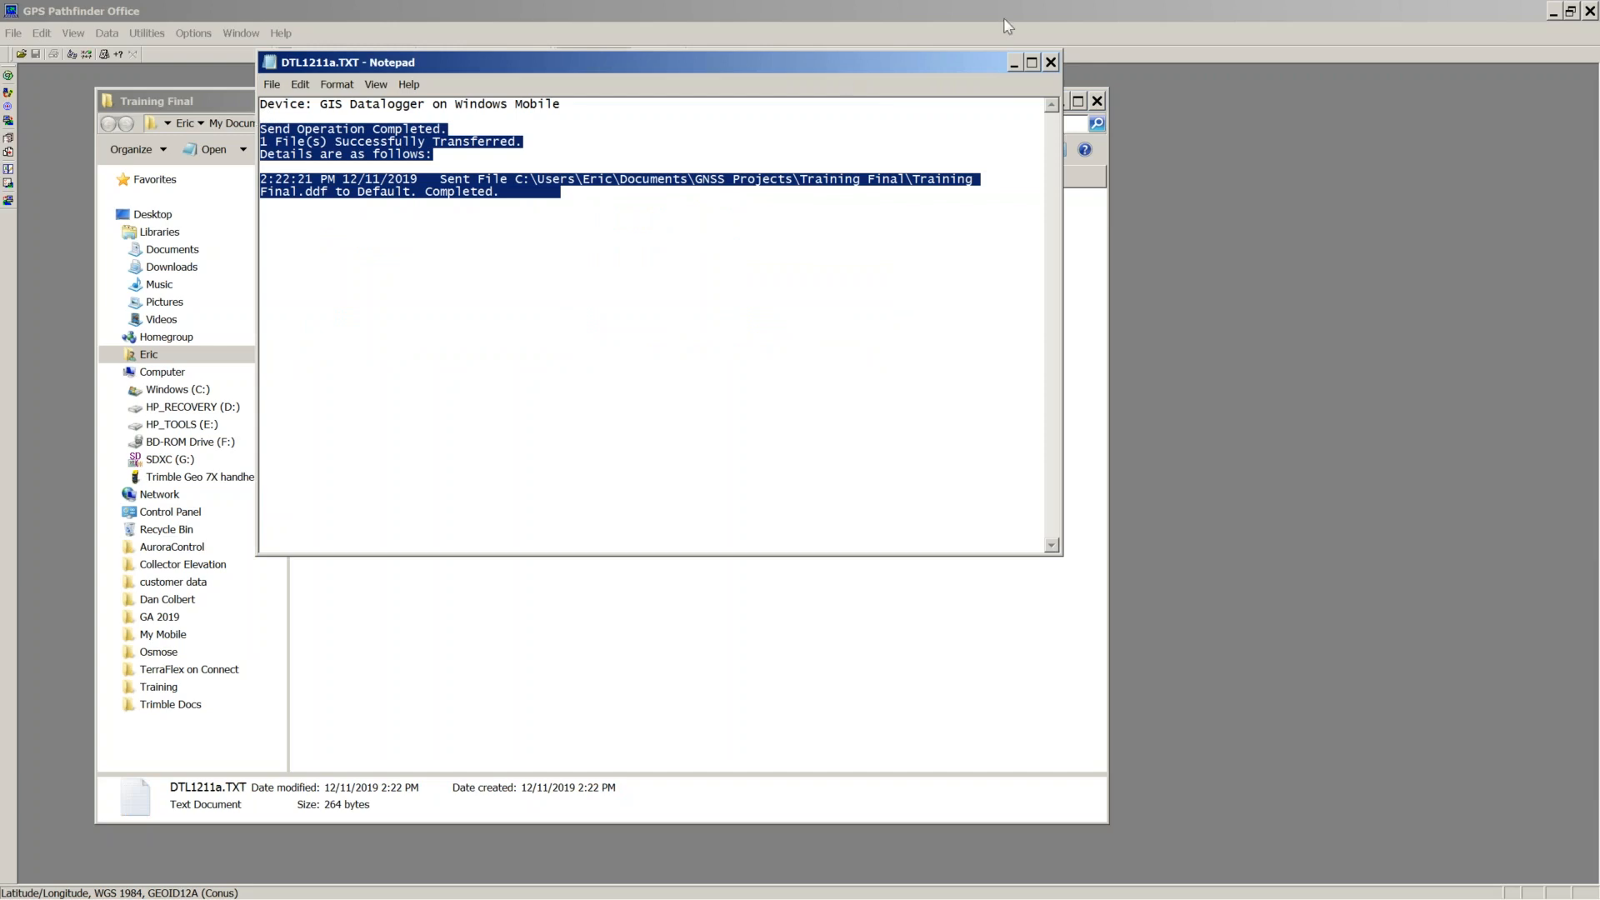
left_click(1051, 62)
double_click(382, 309)
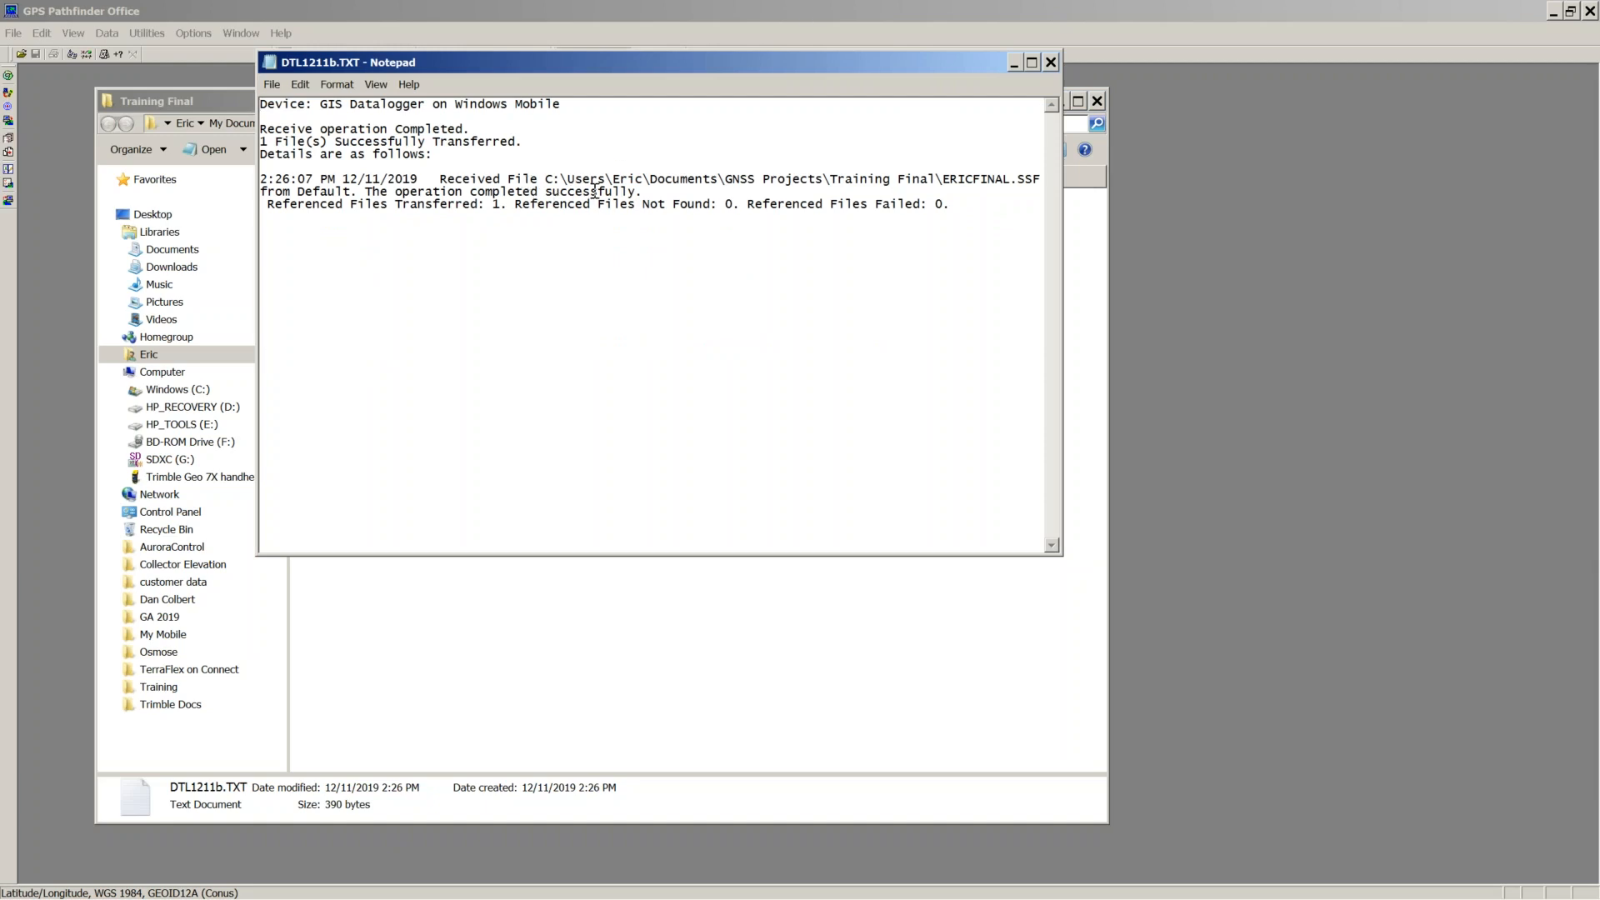
left_click_drag(523, 180, 623, 192)
left_click(1051, 63)
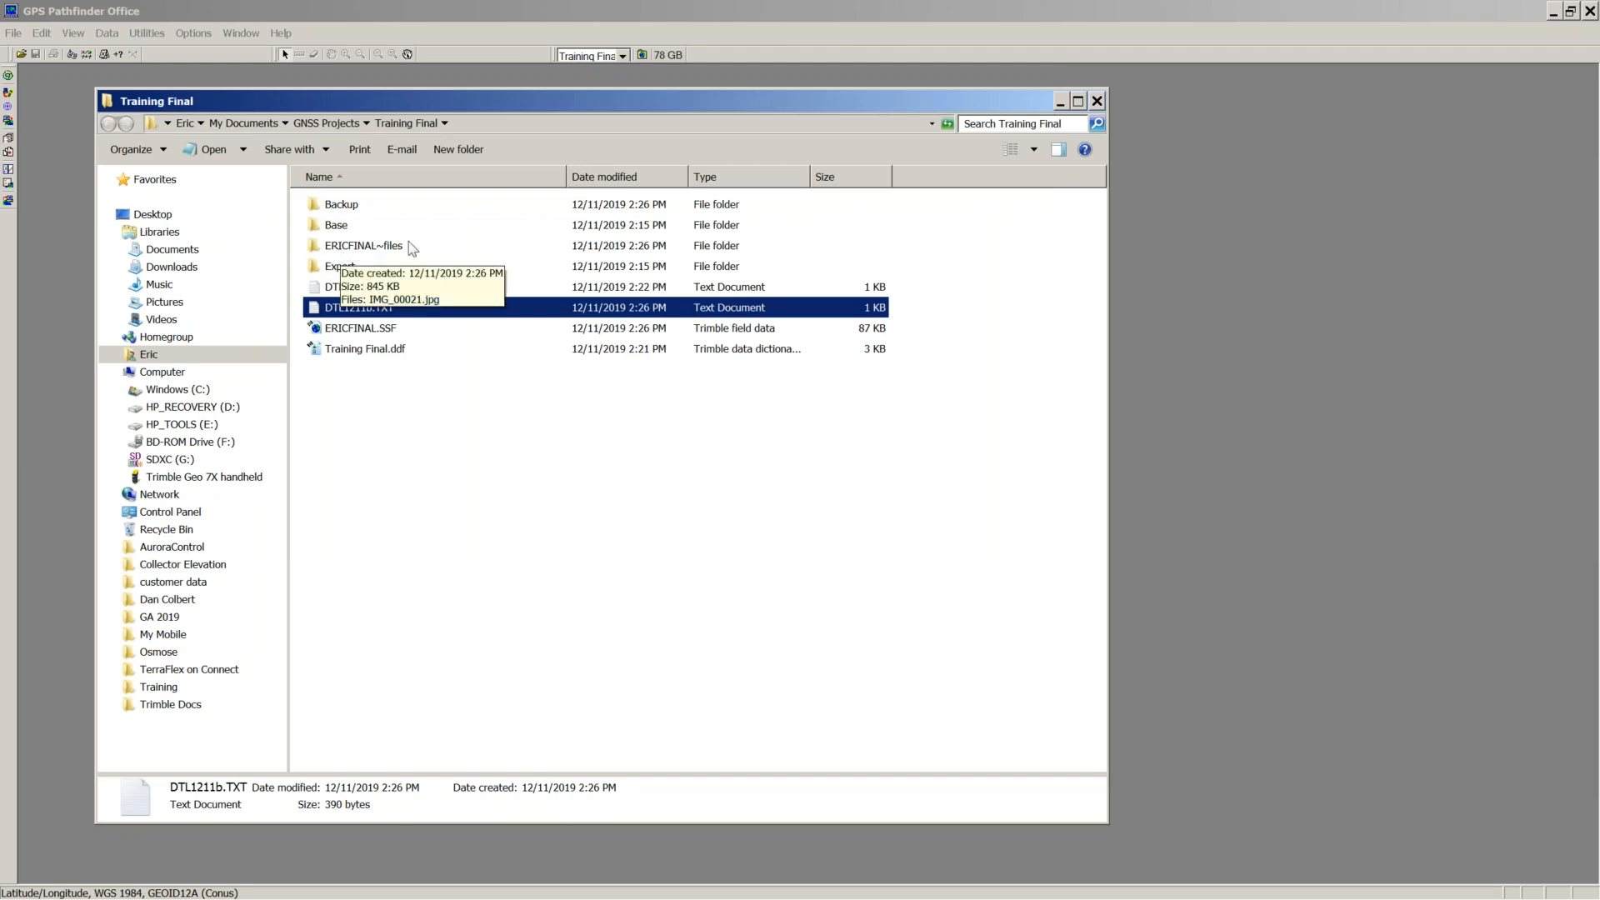
Step: Examine the received file's photo folder, then compare the raw field files with the SSF file in the Backup folder
double_click(376, 247)
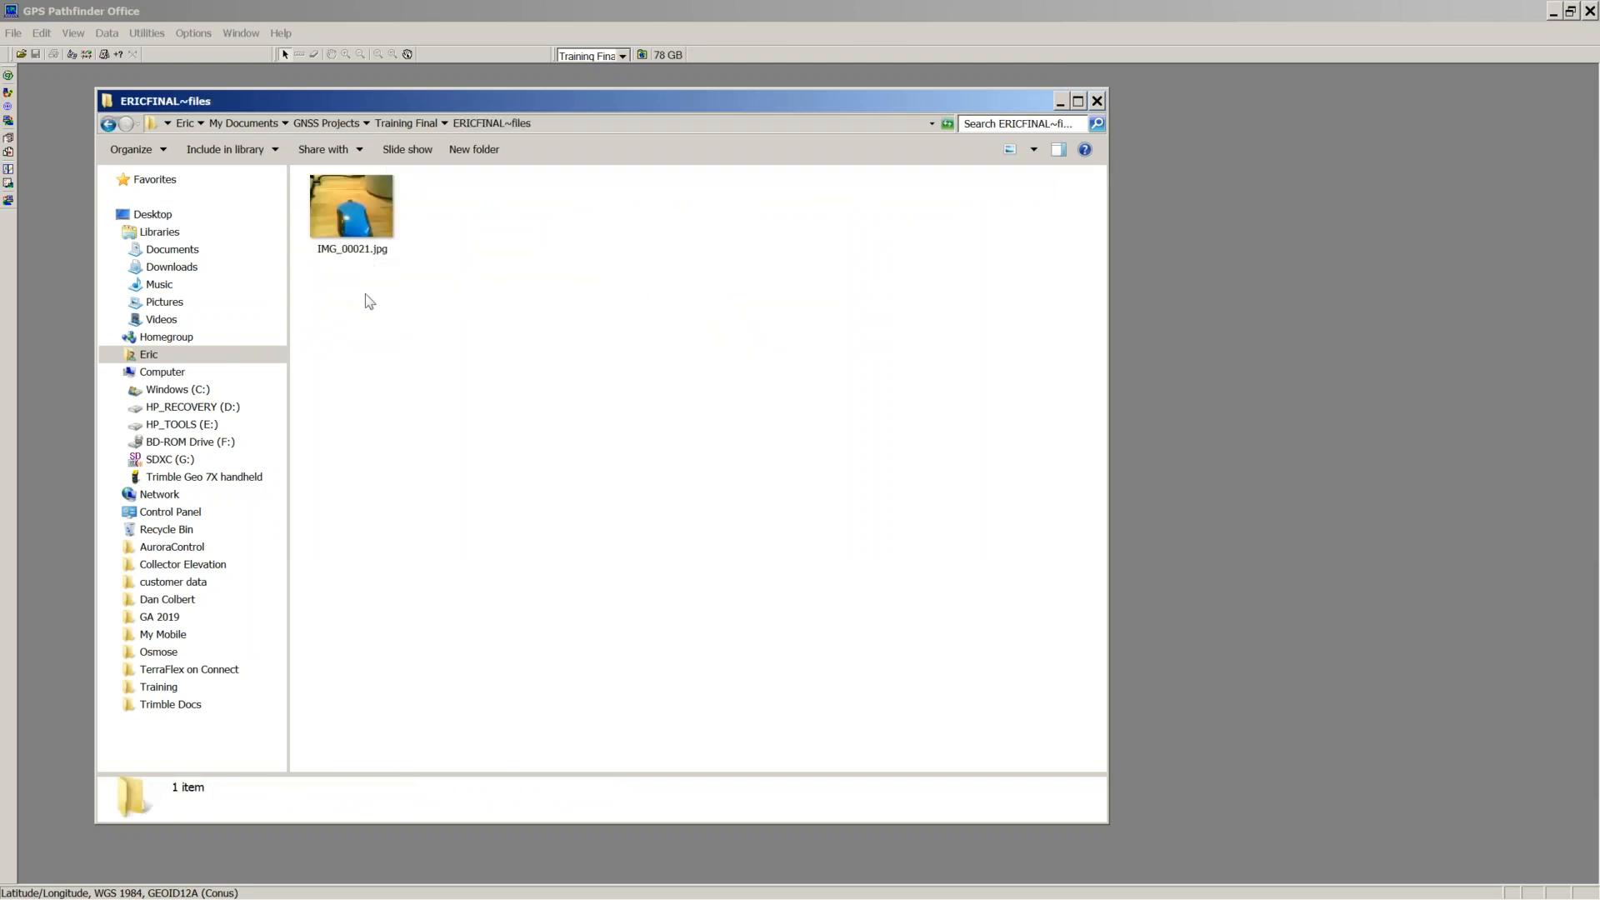
left_click(106, 125)
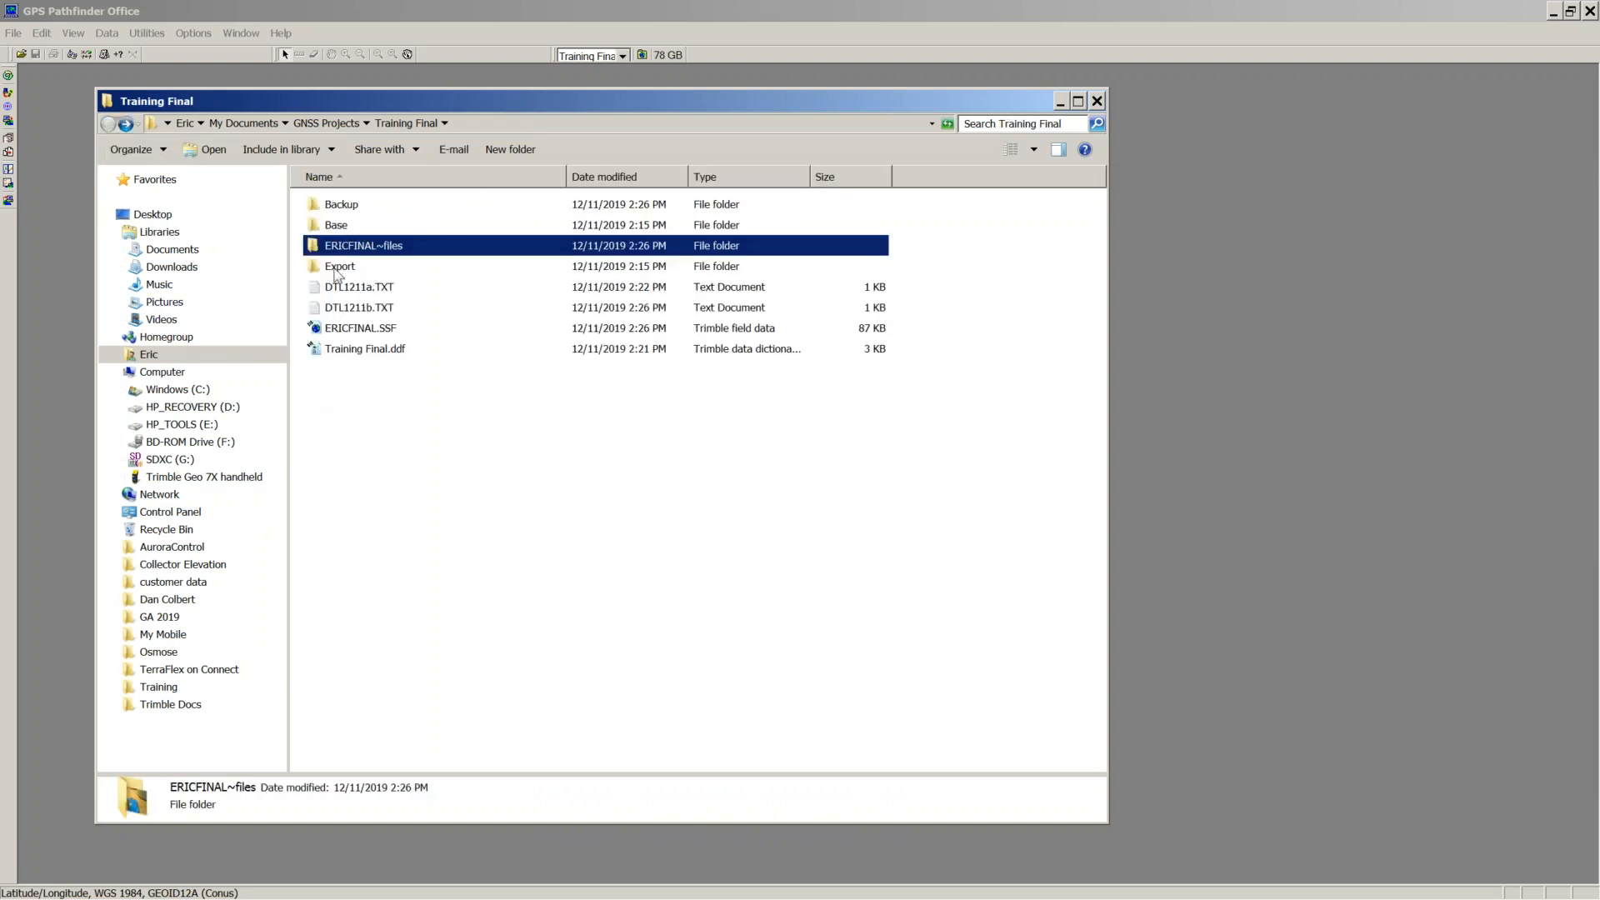
double_click(349, 207)
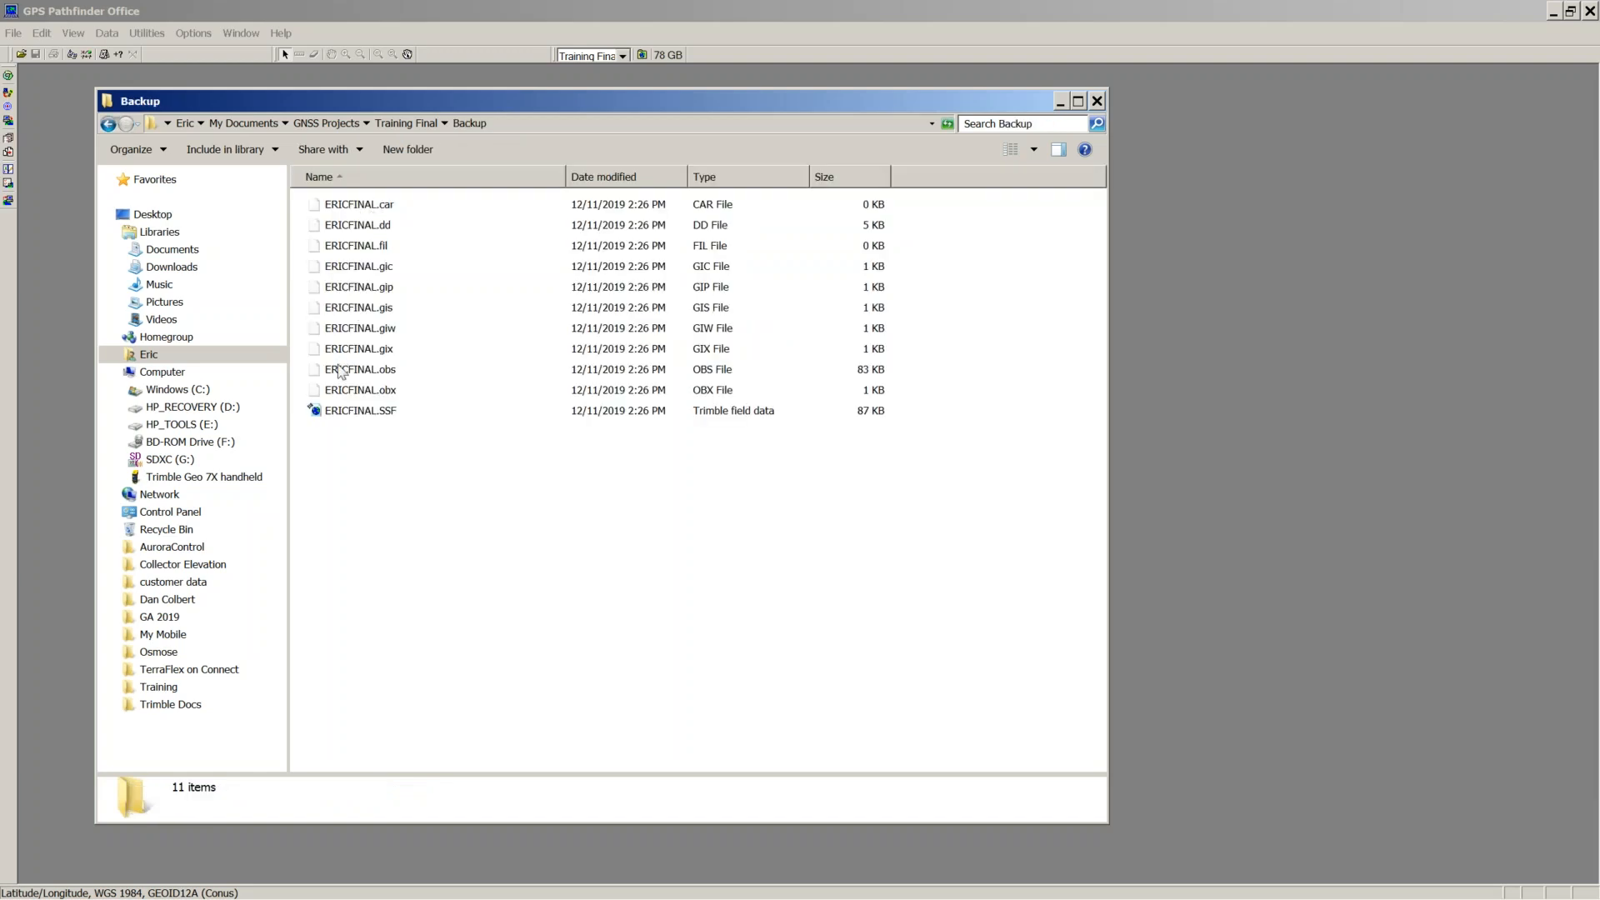
left_click(340, 412)
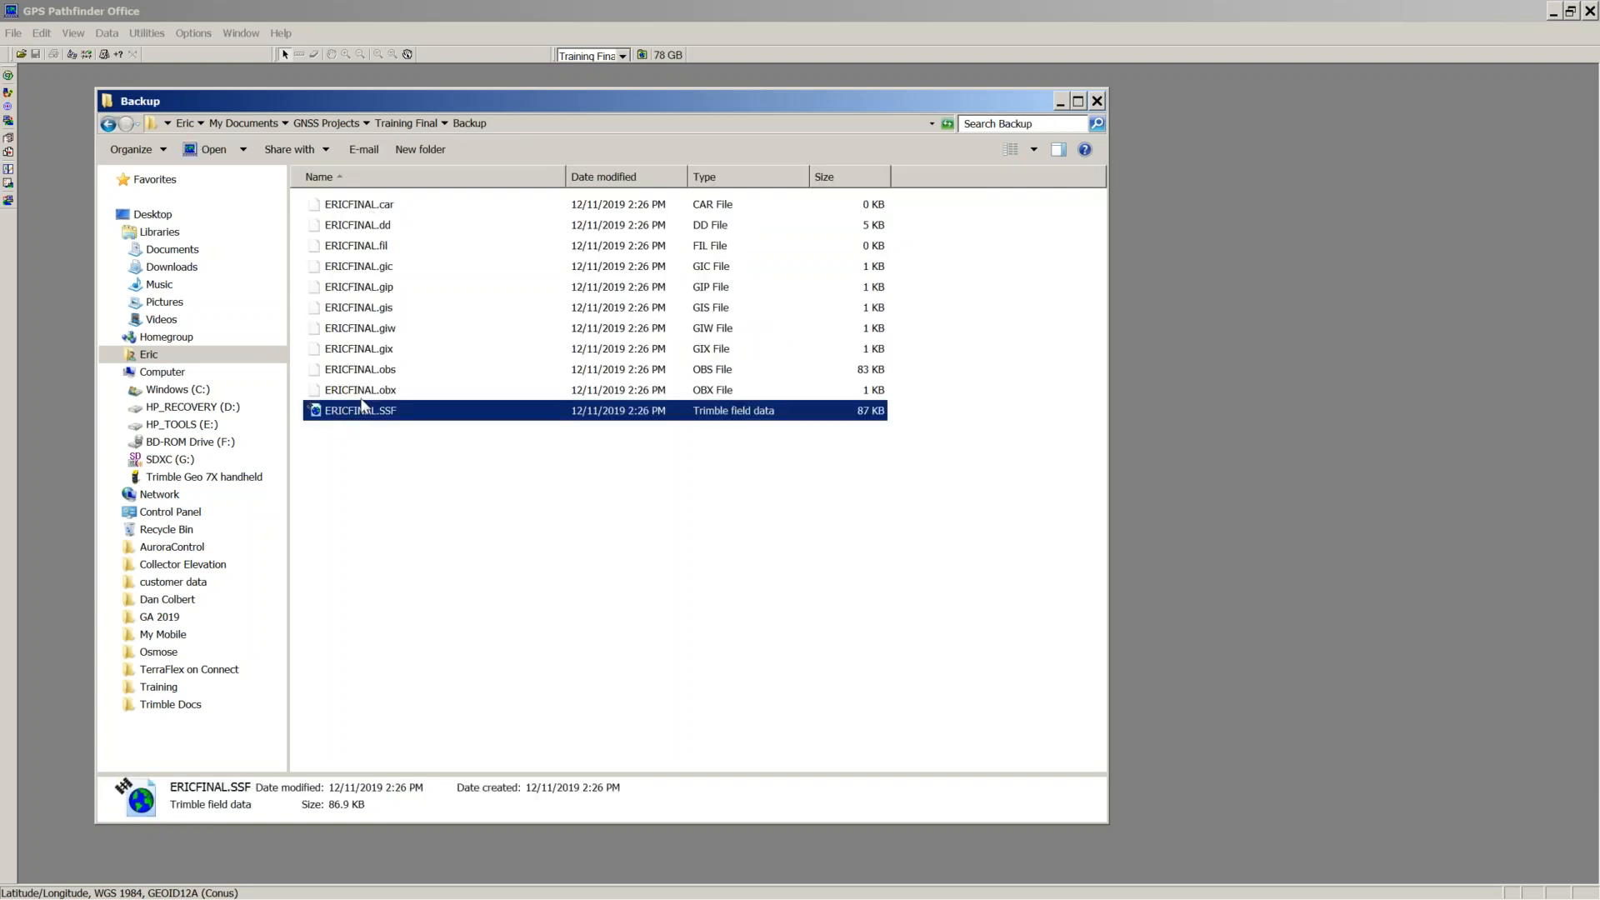
left_click(389, 206)
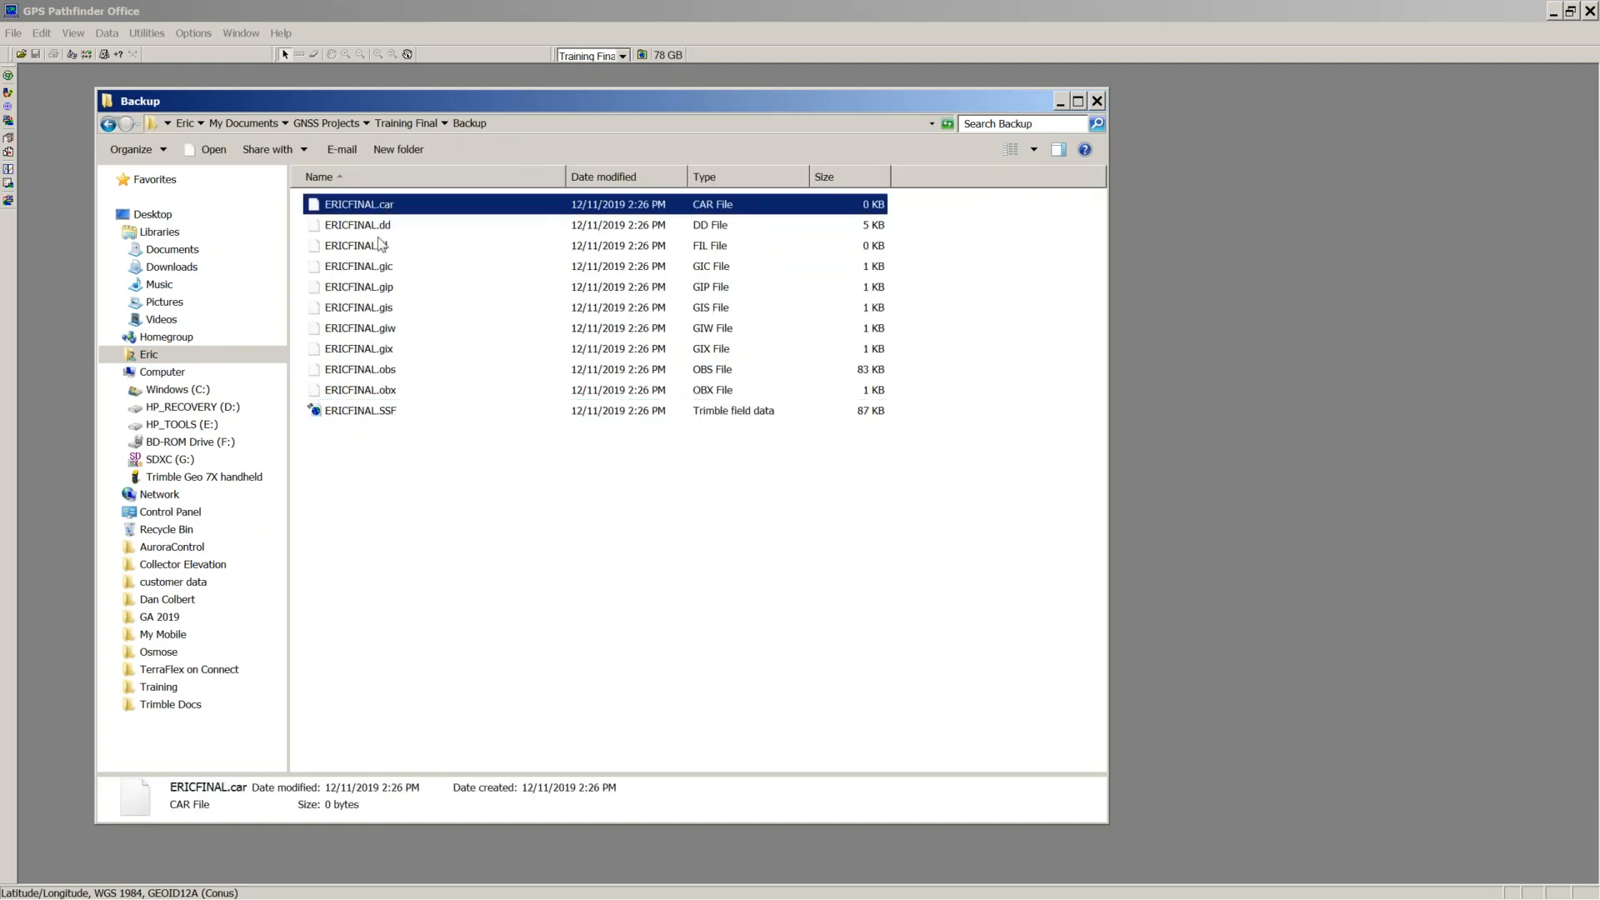
left_click(350, 392, "shift")
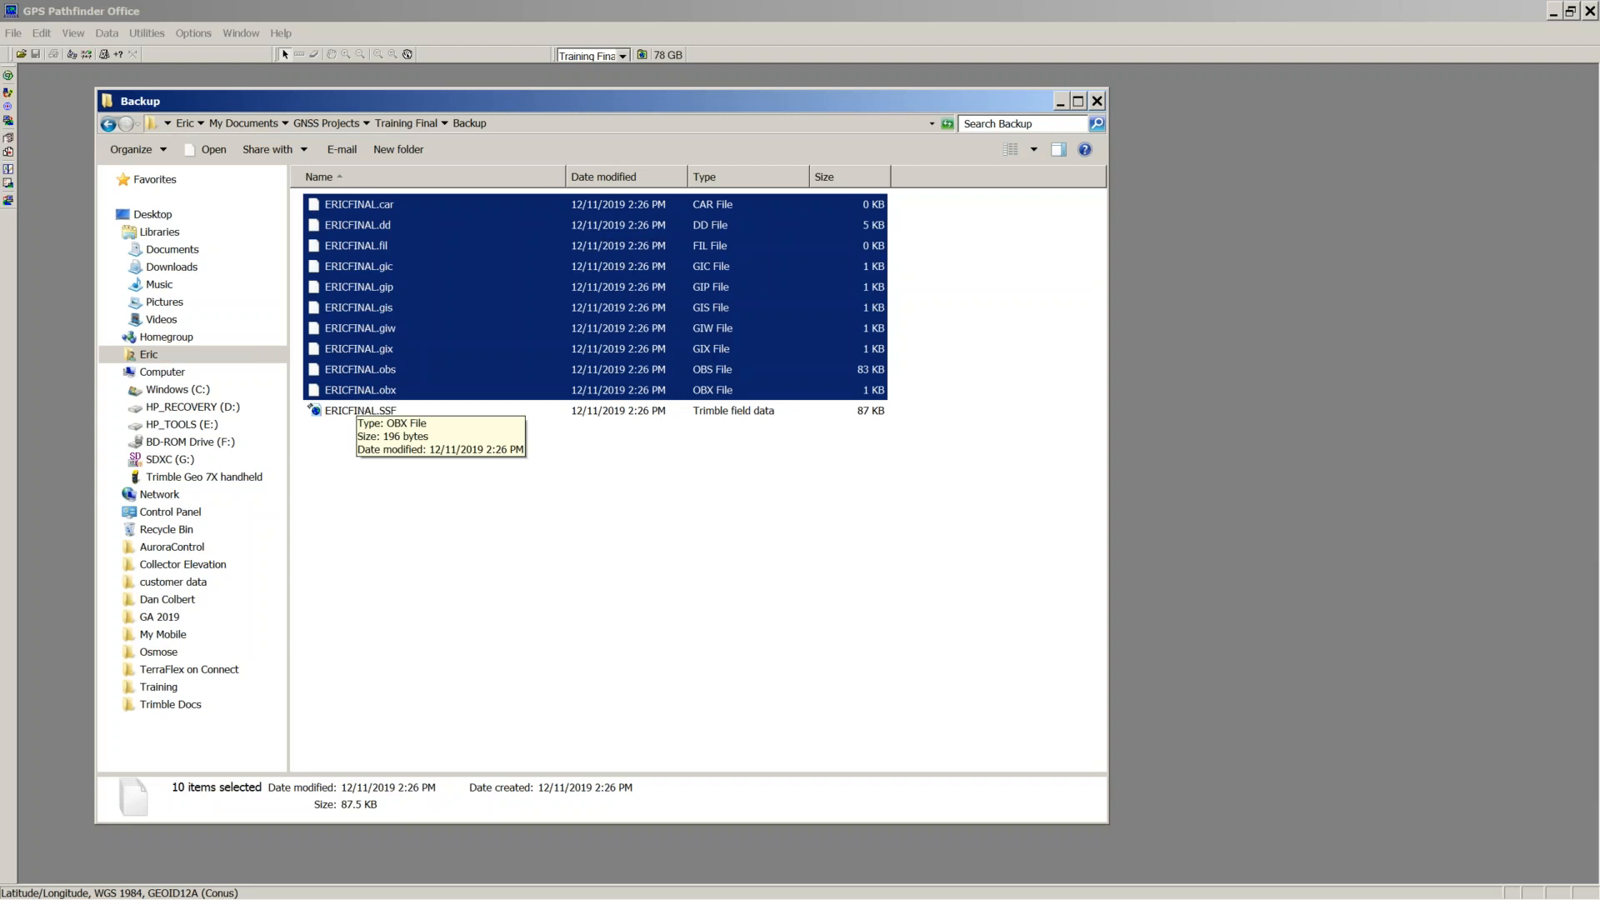
left_click(360, 410)
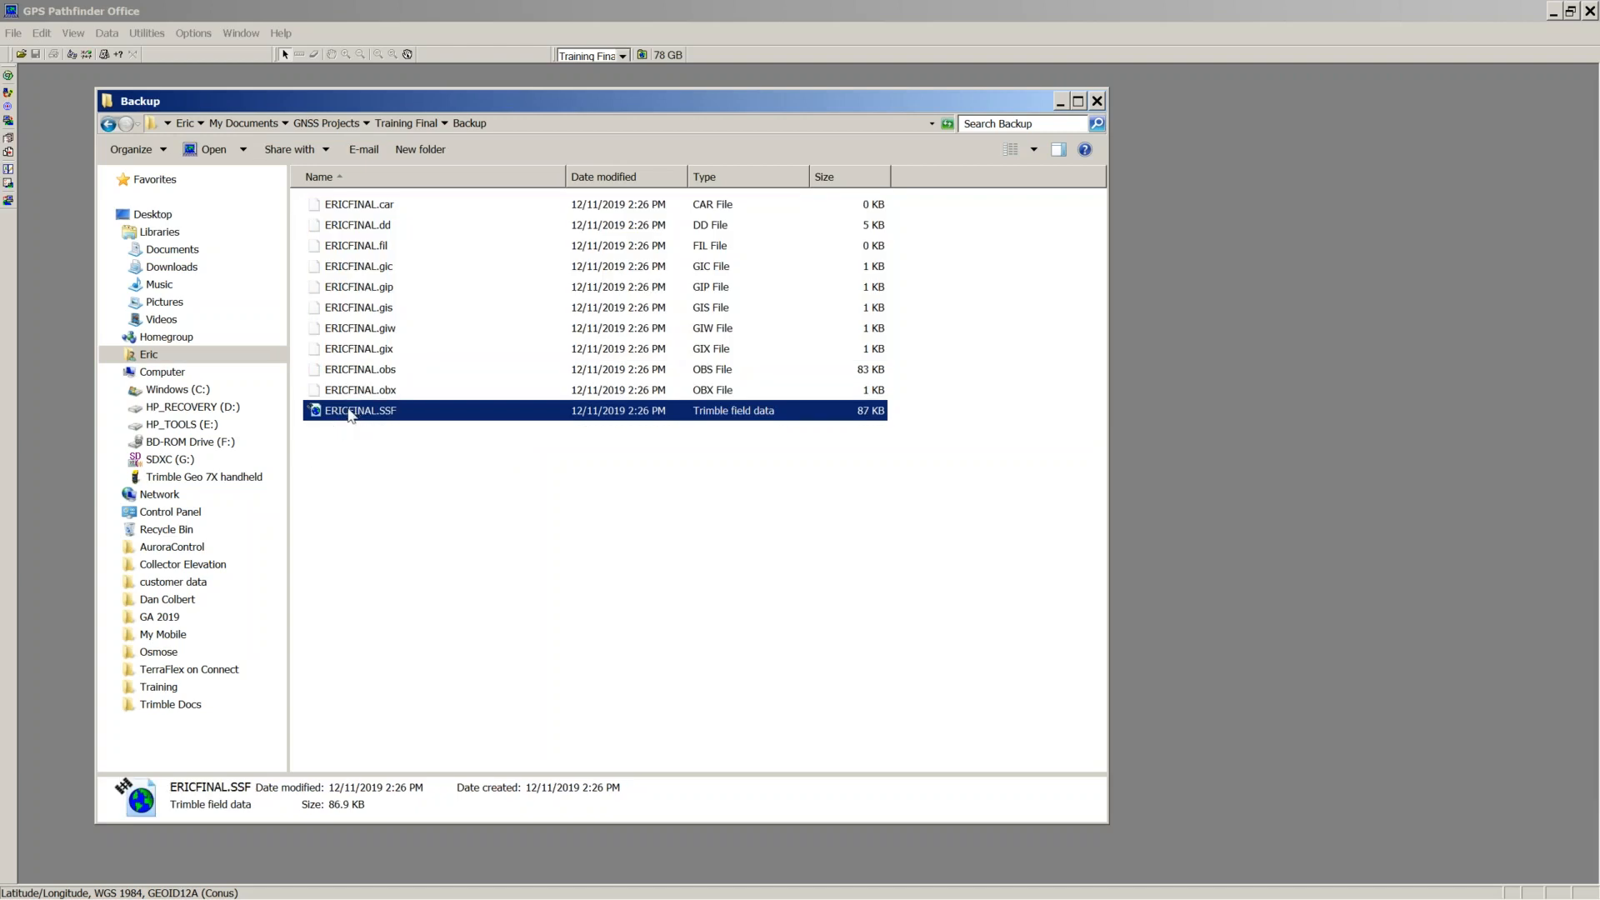
Step: Inspect the .car, .dd, .fil, .obs, .gis and .SSF files in Backup individually, then return to the Training Final folder
left_click(382, 208)
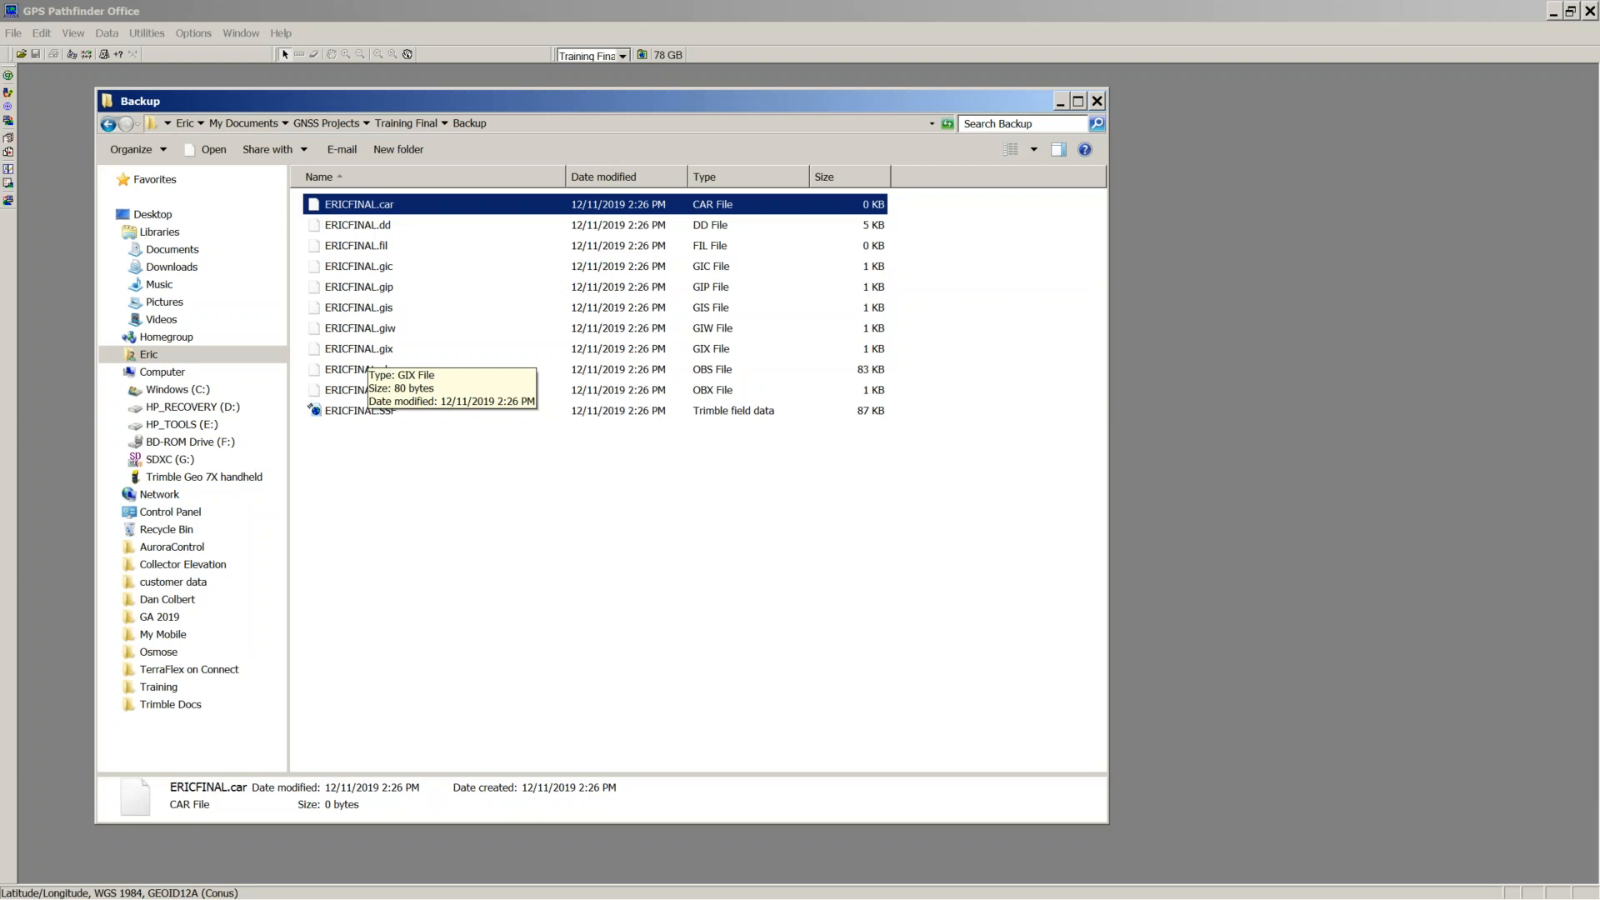
left_click(373, 231)
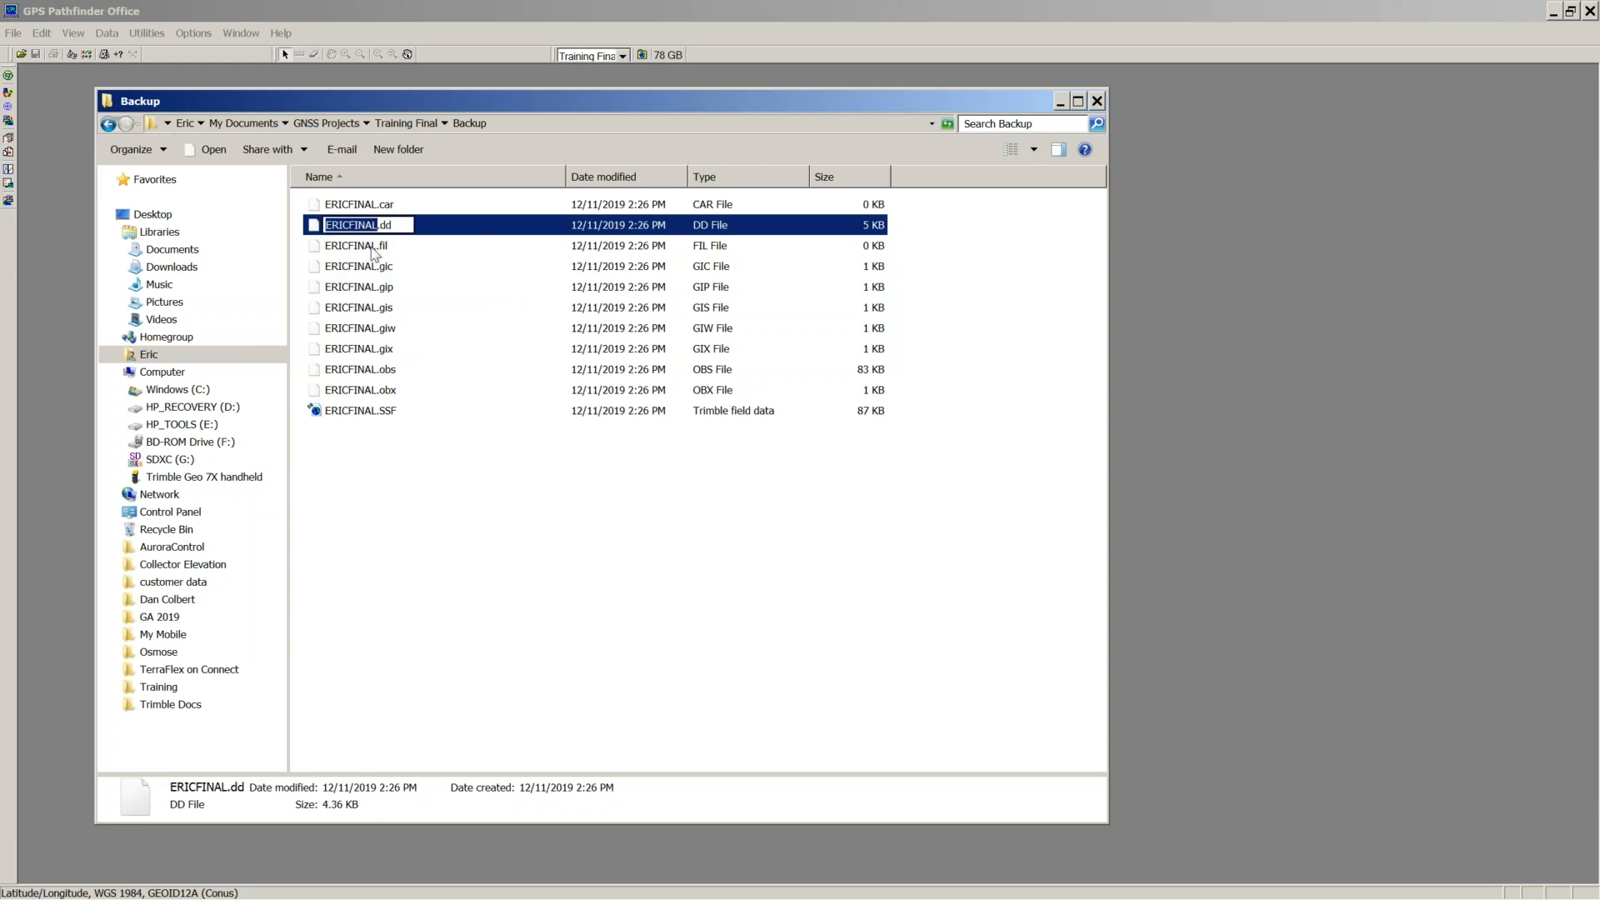
left_click(372, 250)
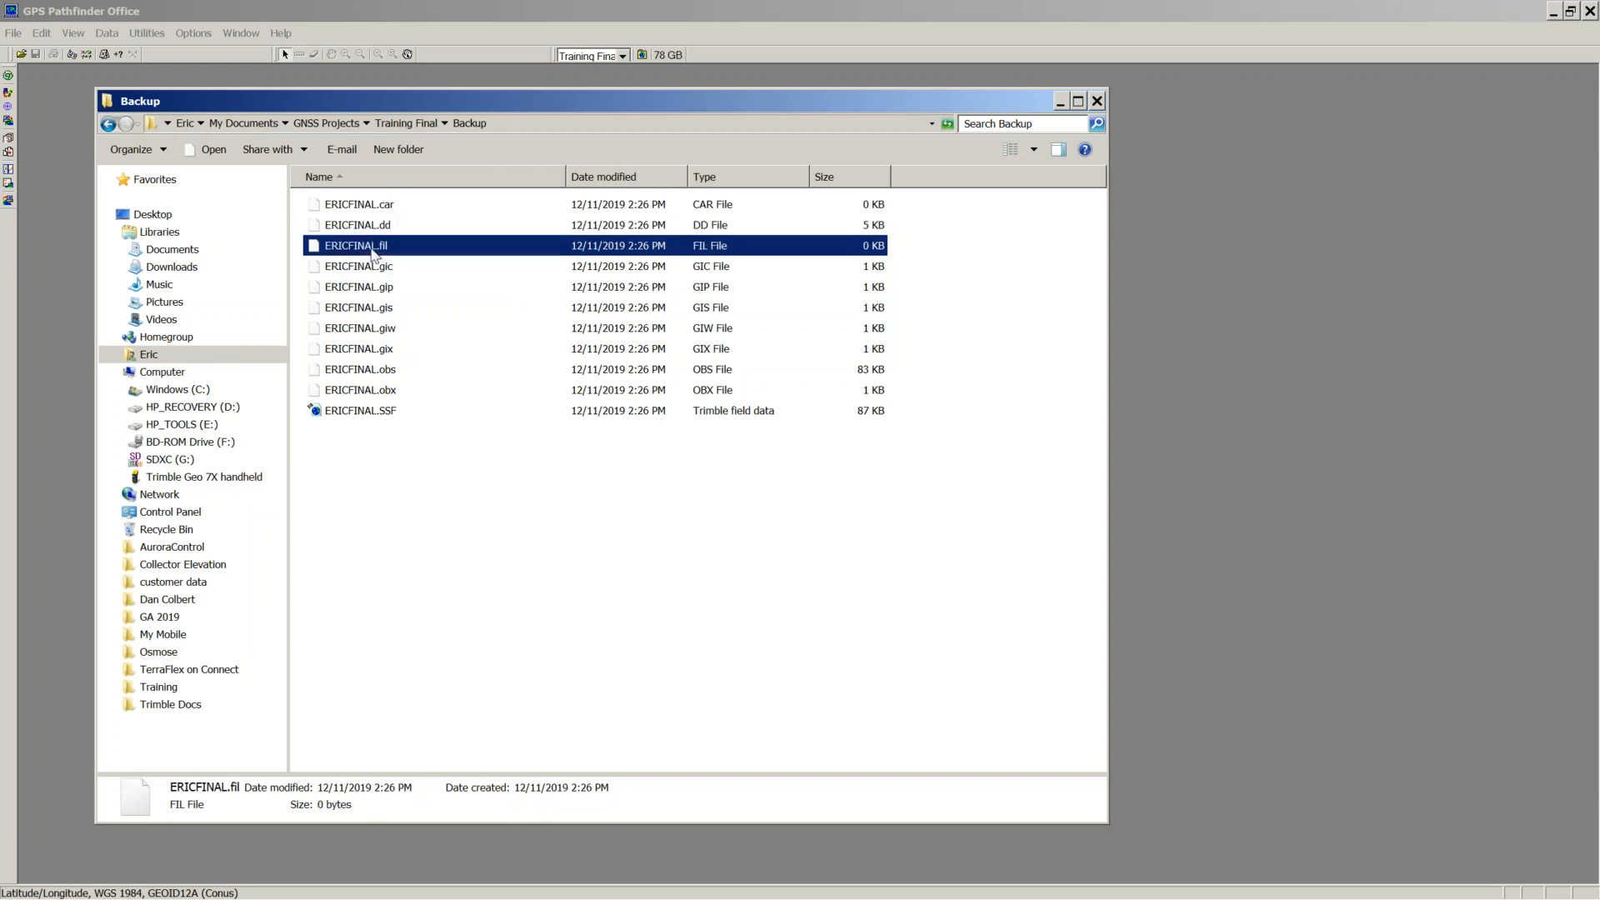
left_click(358, 376)
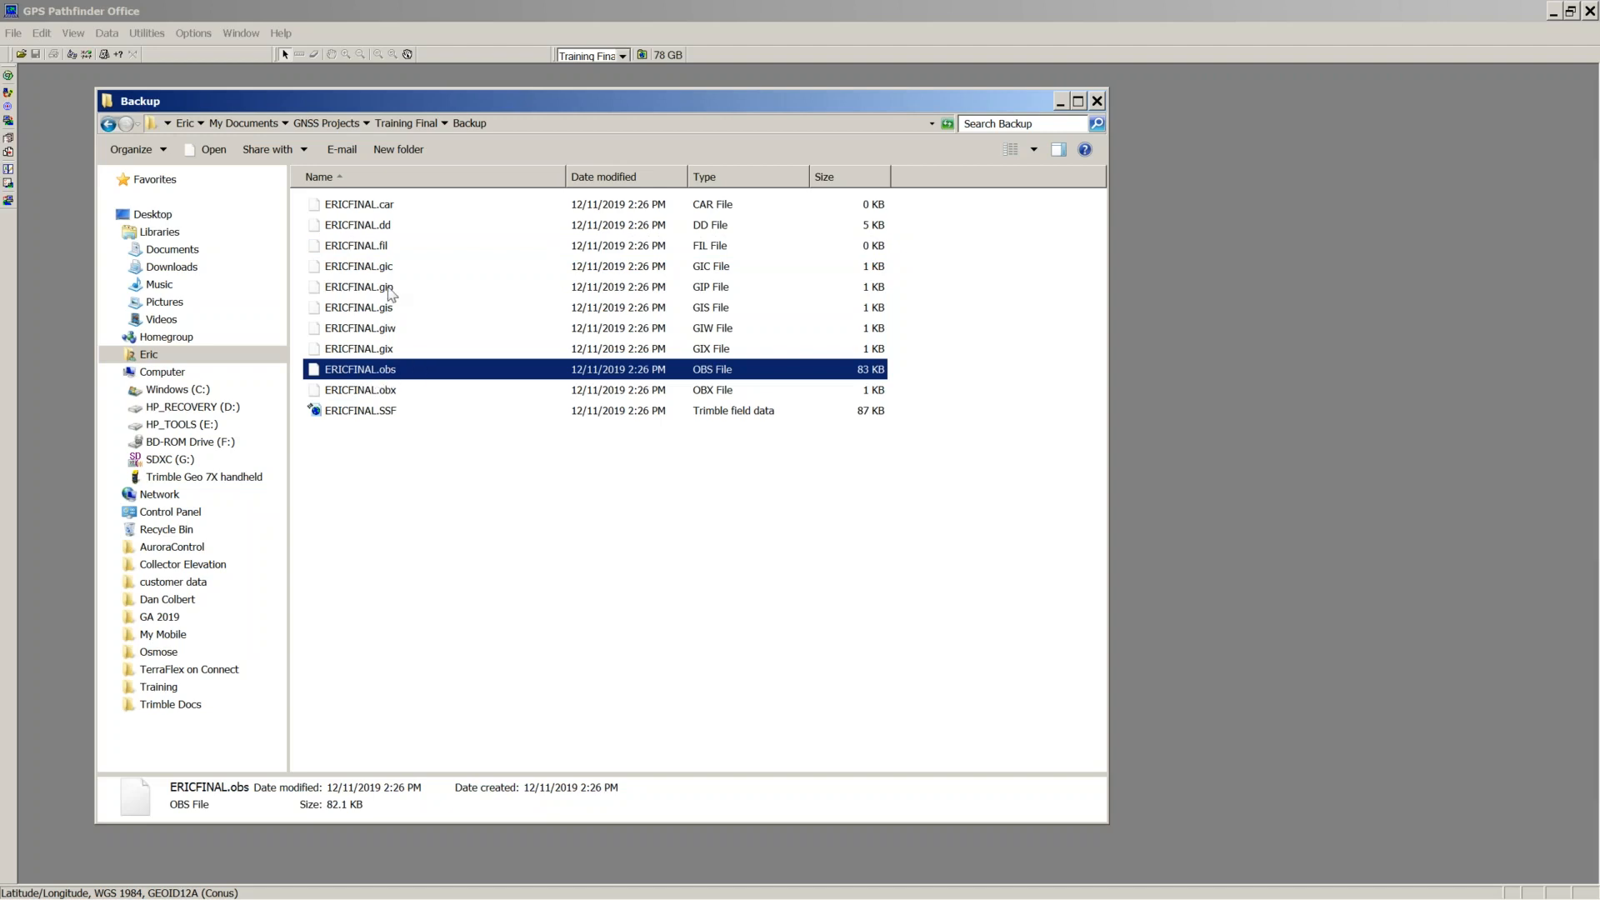
left_click(373, 310)
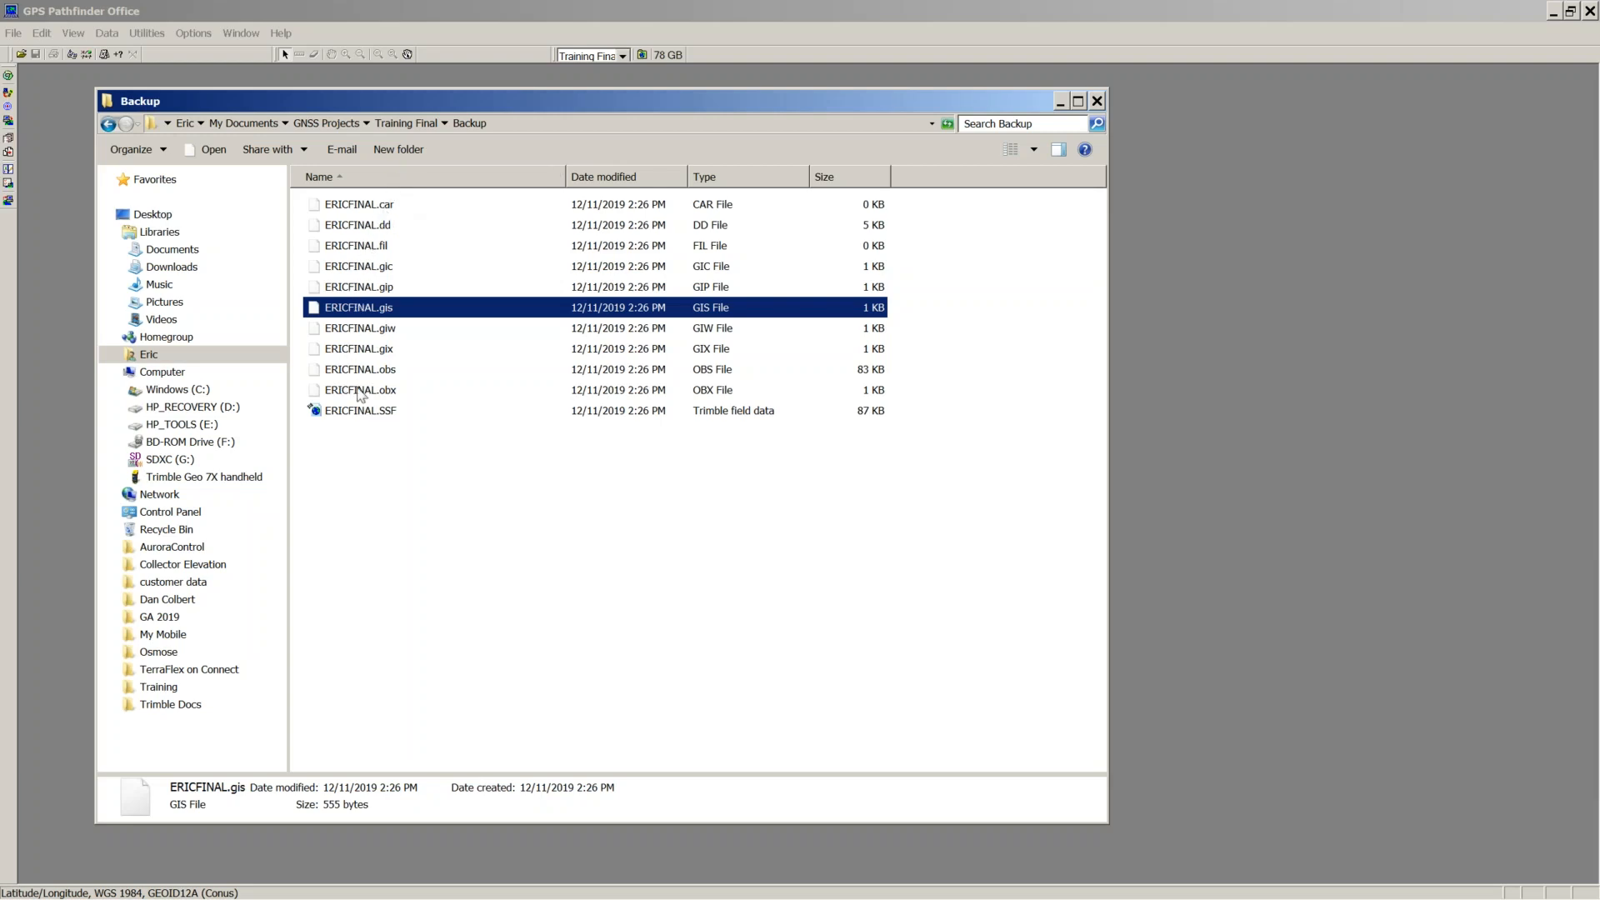
mouse_move(361, 395)
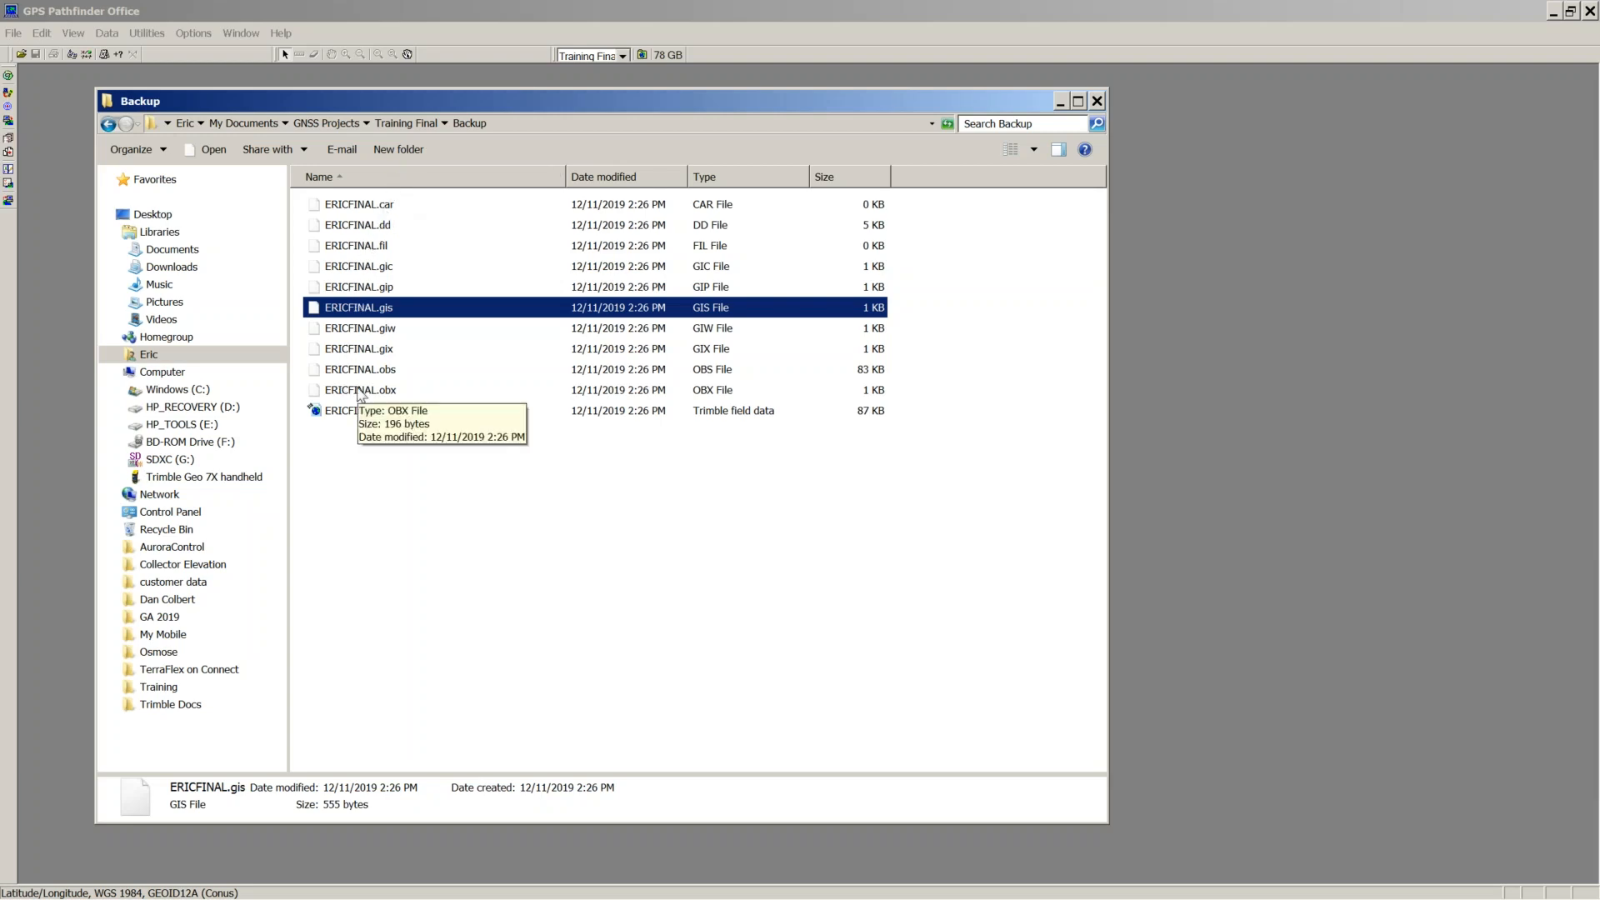
left_click(328, 411)
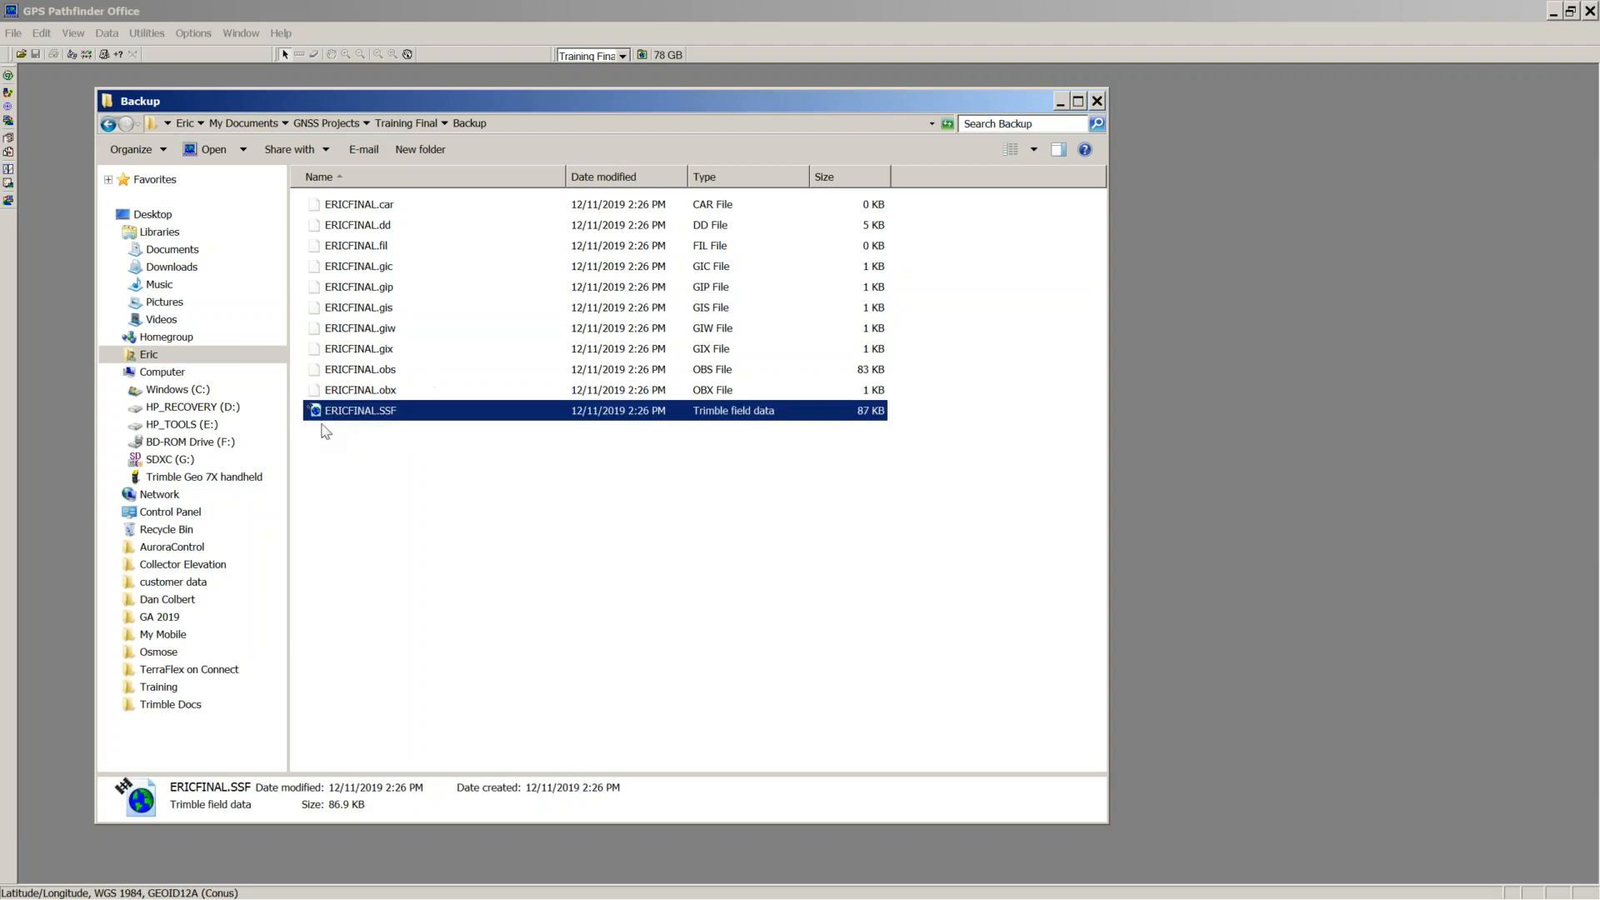
left_click(109, 125)
Step: Delete the received SSF file from the Training Final folder, moving it to the Recycle Bin
left_click(349, 330)
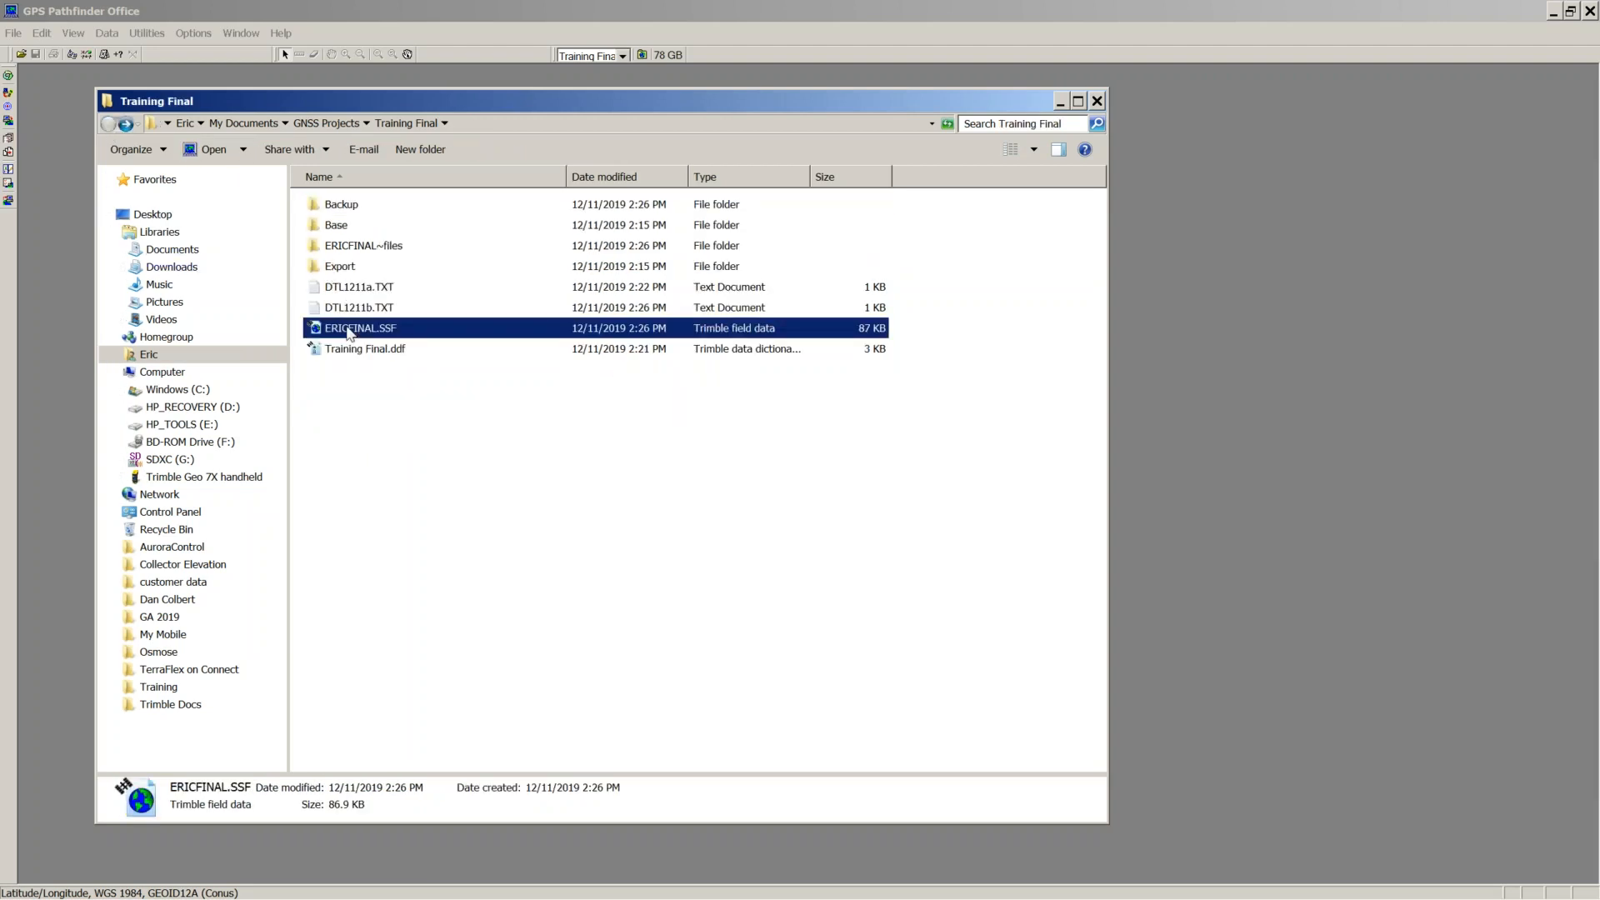
key("Delete")
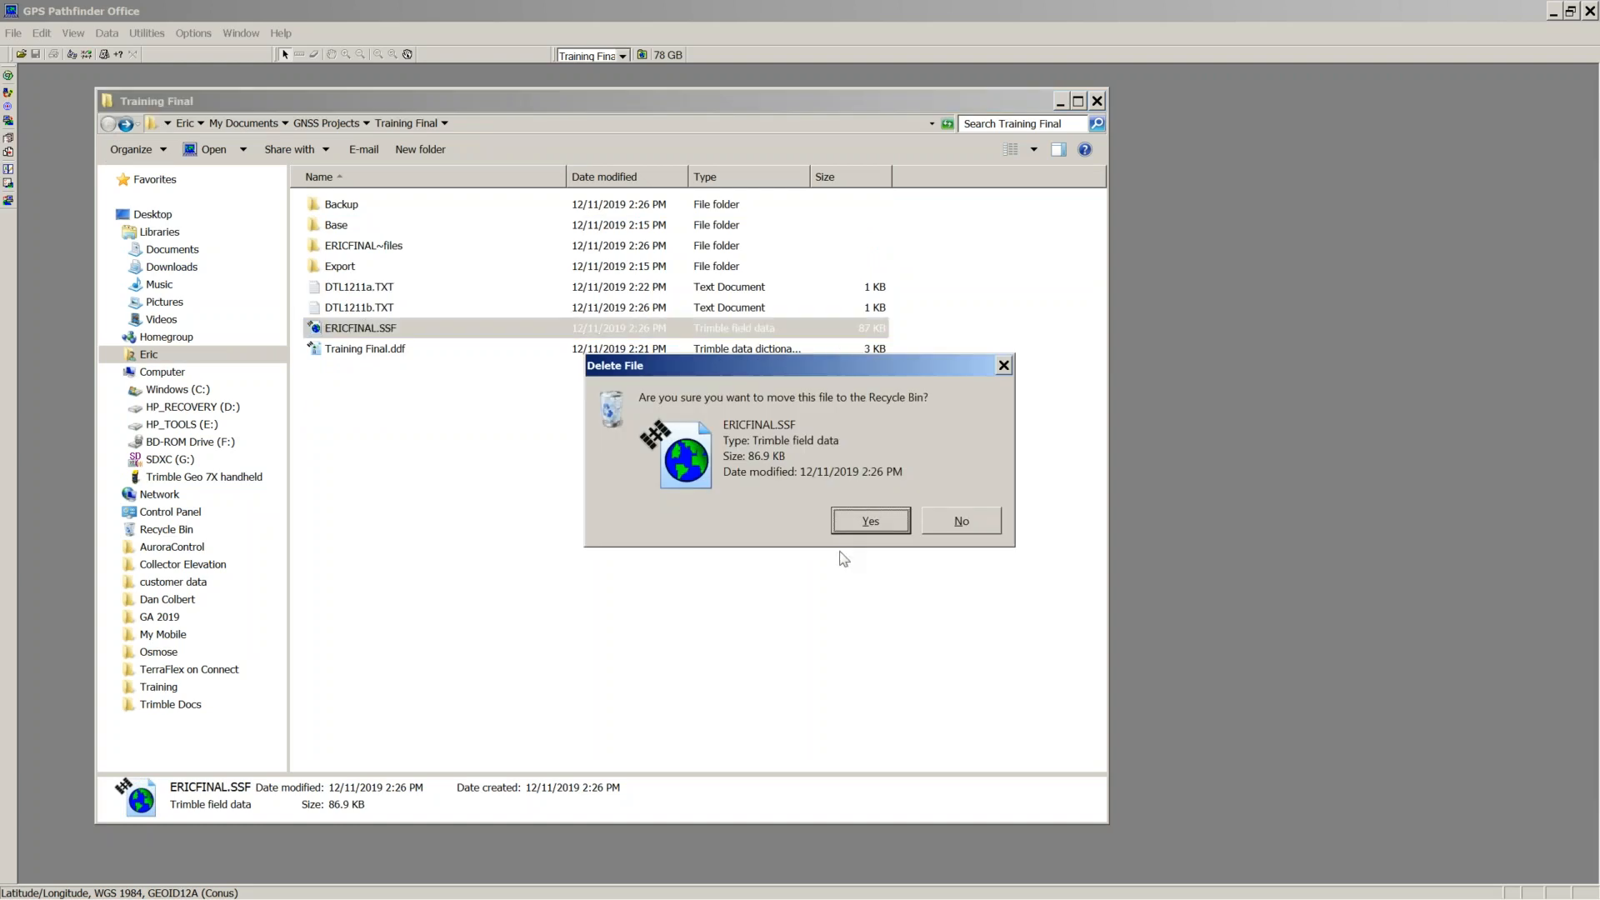
left_click(855, 527)
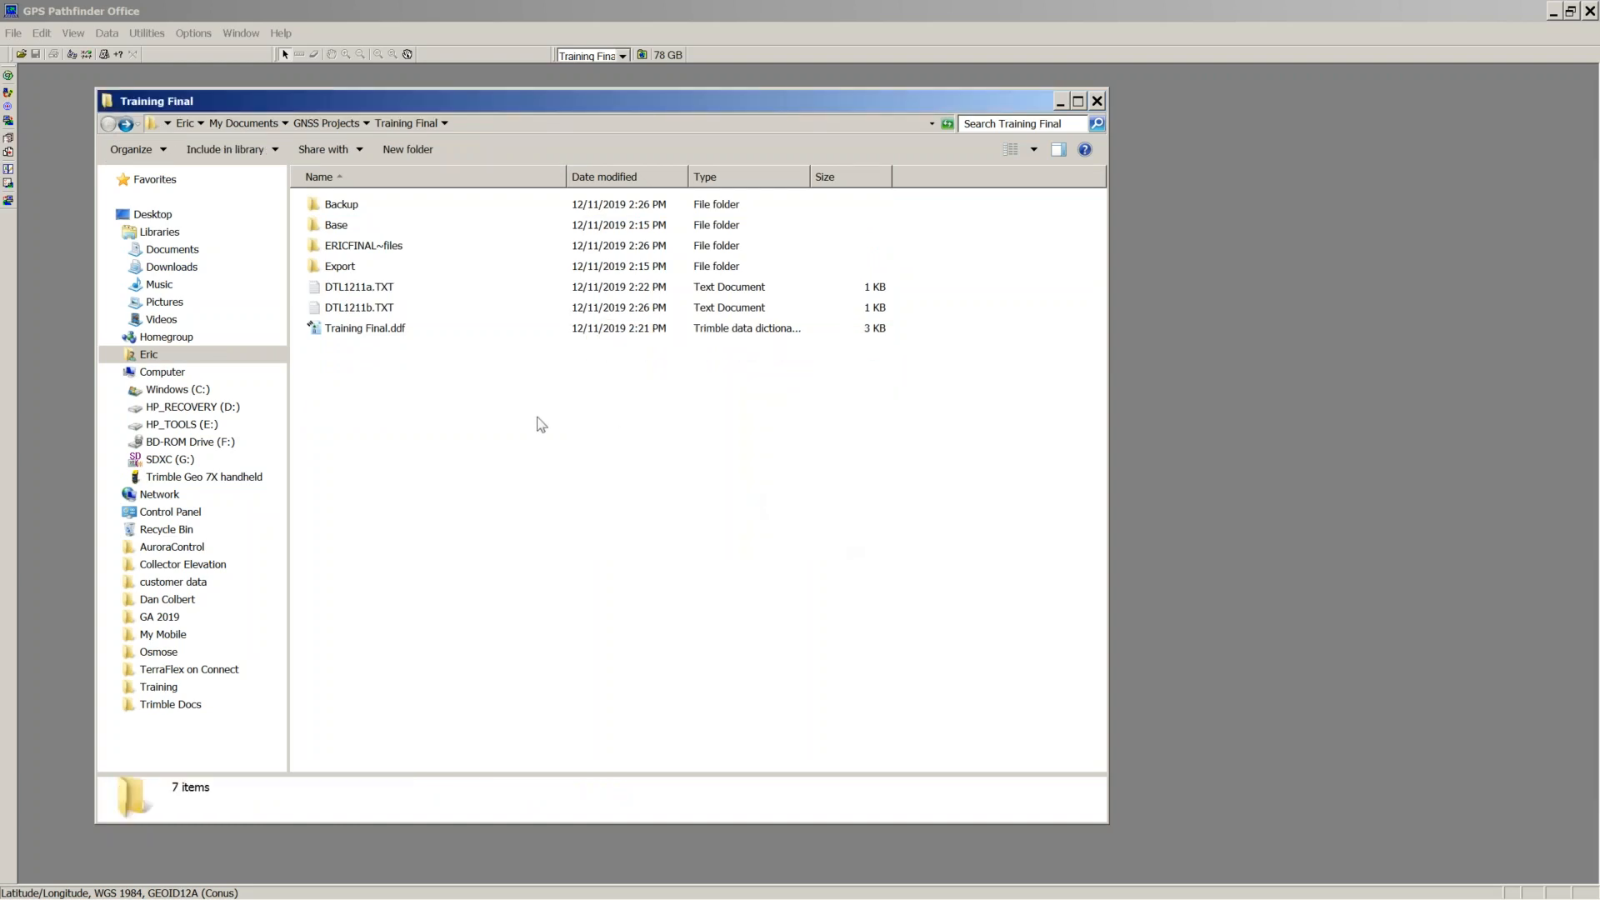
Step: Restore the SSF file by copying it from the Backup folder into Training Final, and close the folder window
double_click(338, 207)
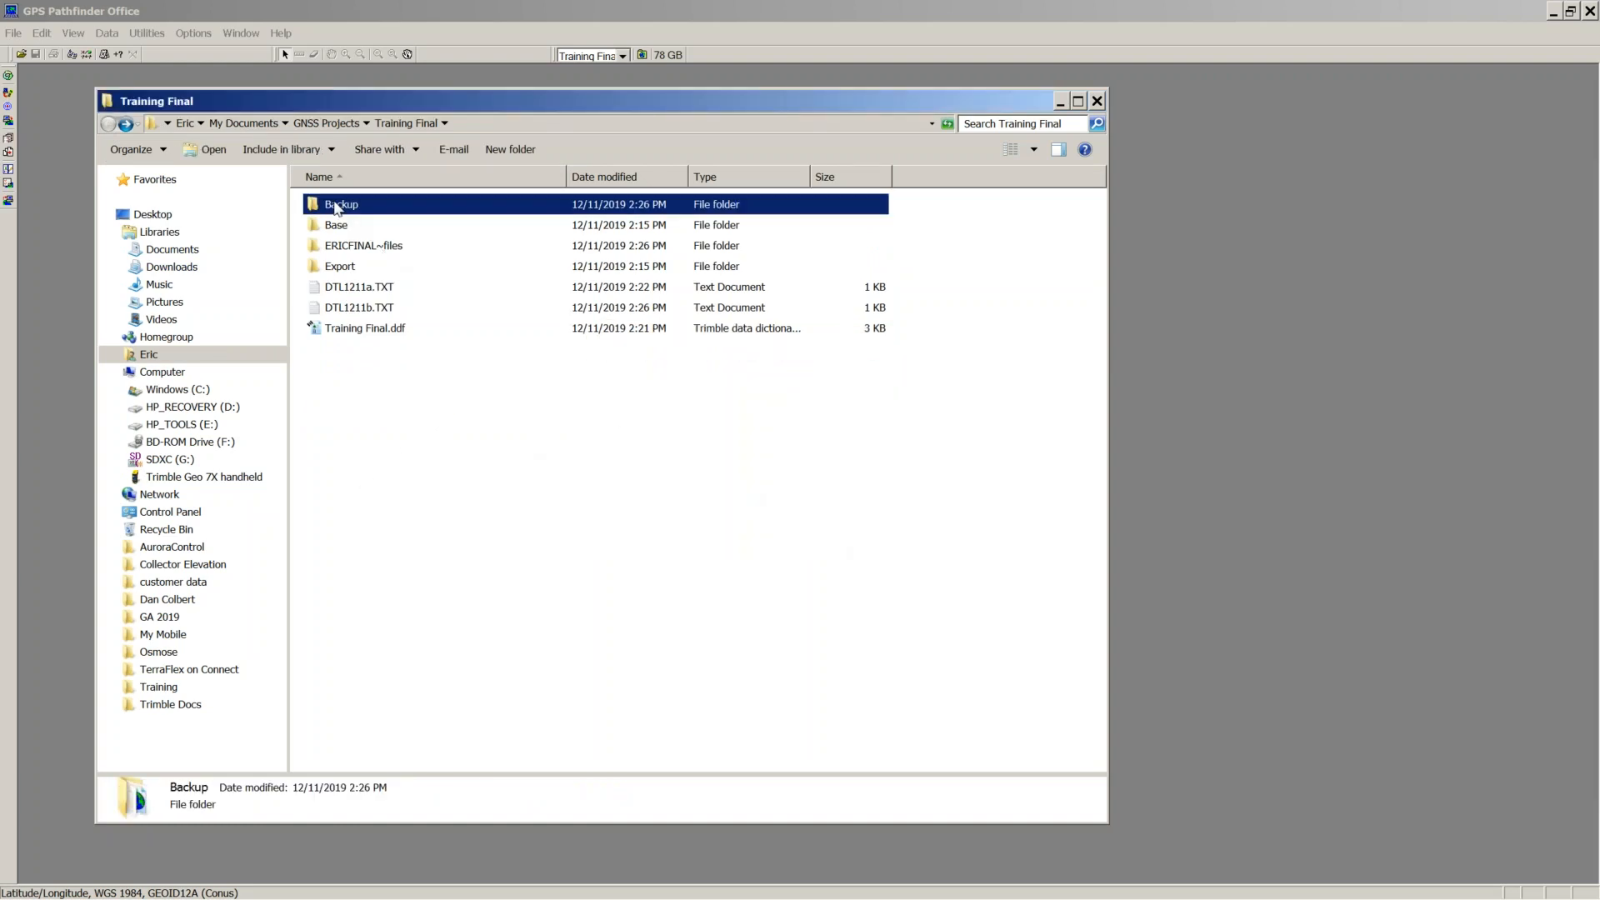
right_click(342, 409)
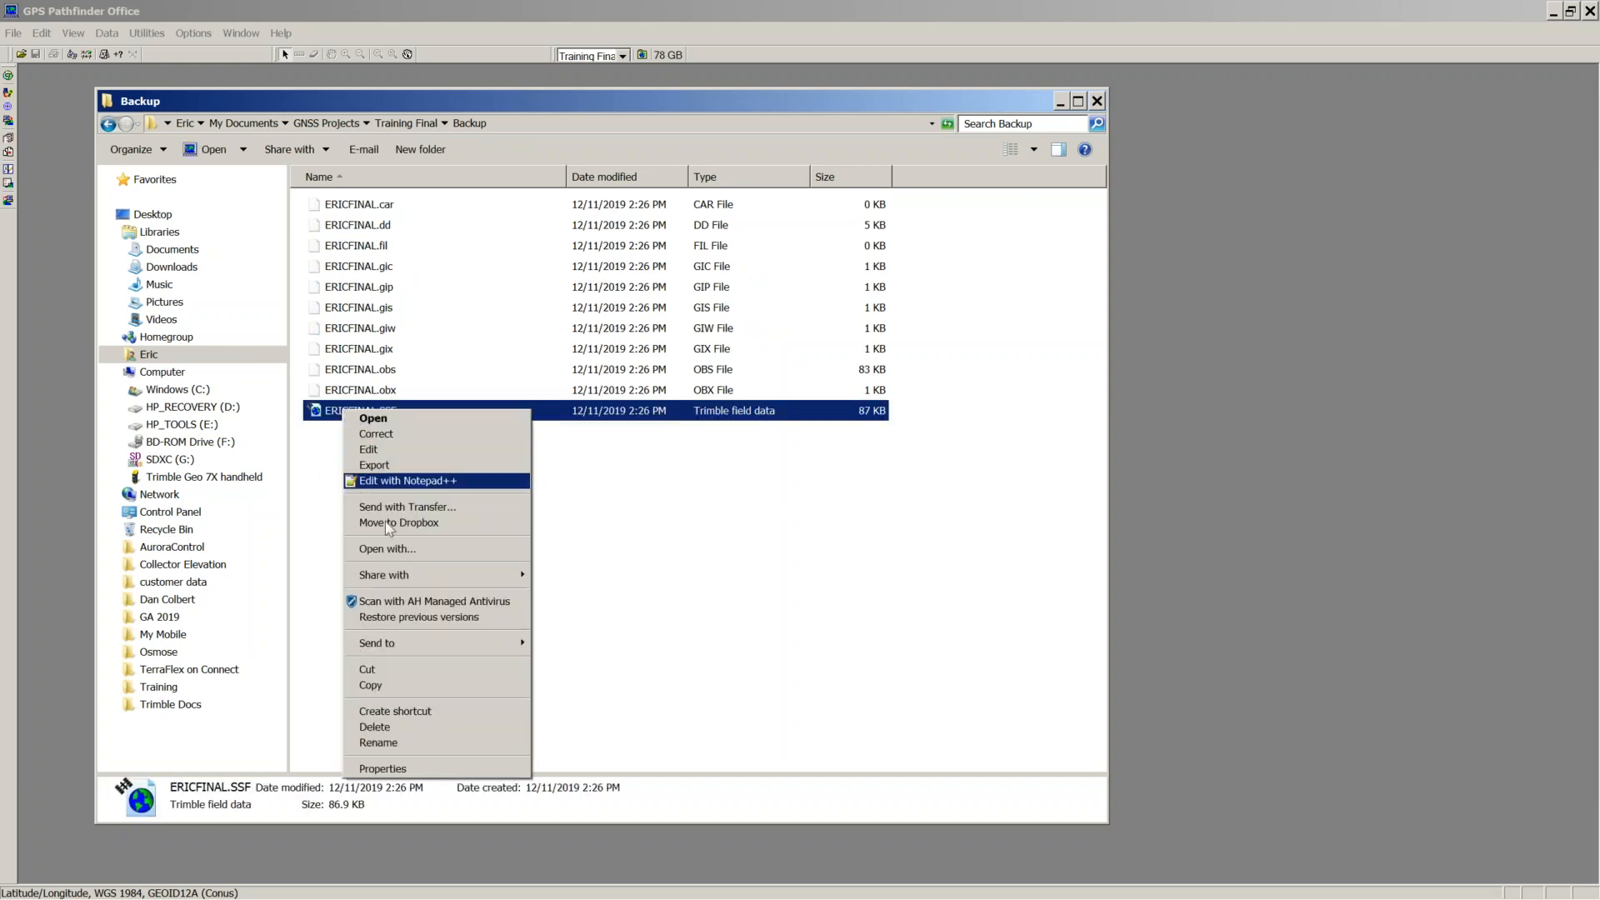
left_click(371, 687)
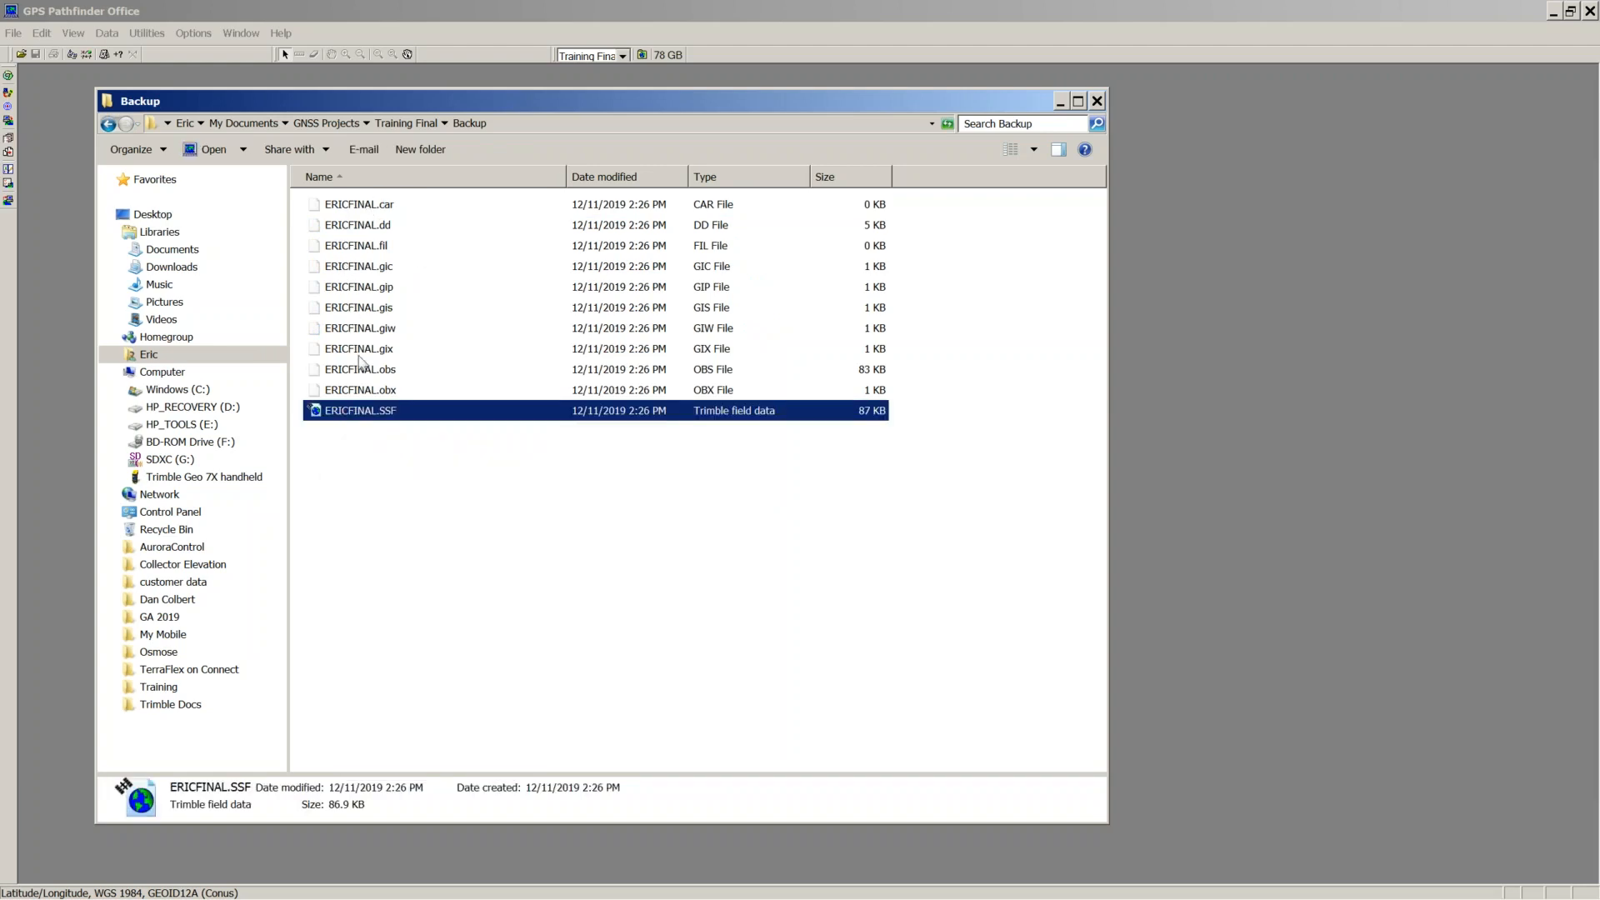
left_click(376, 208)
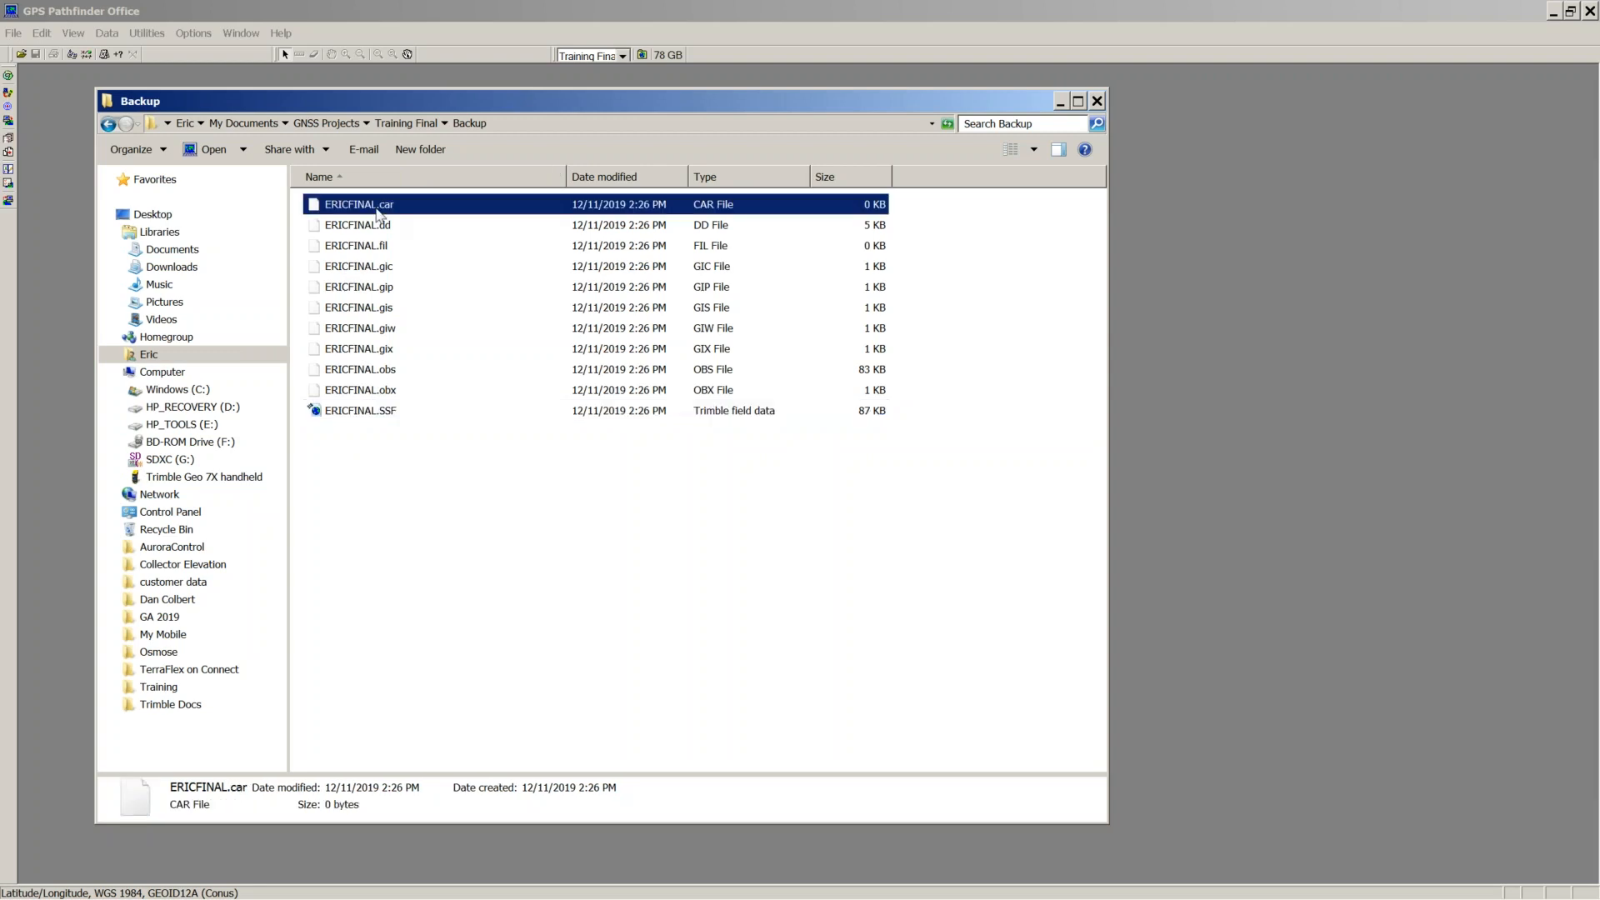
left_click(325, 395, "shift")
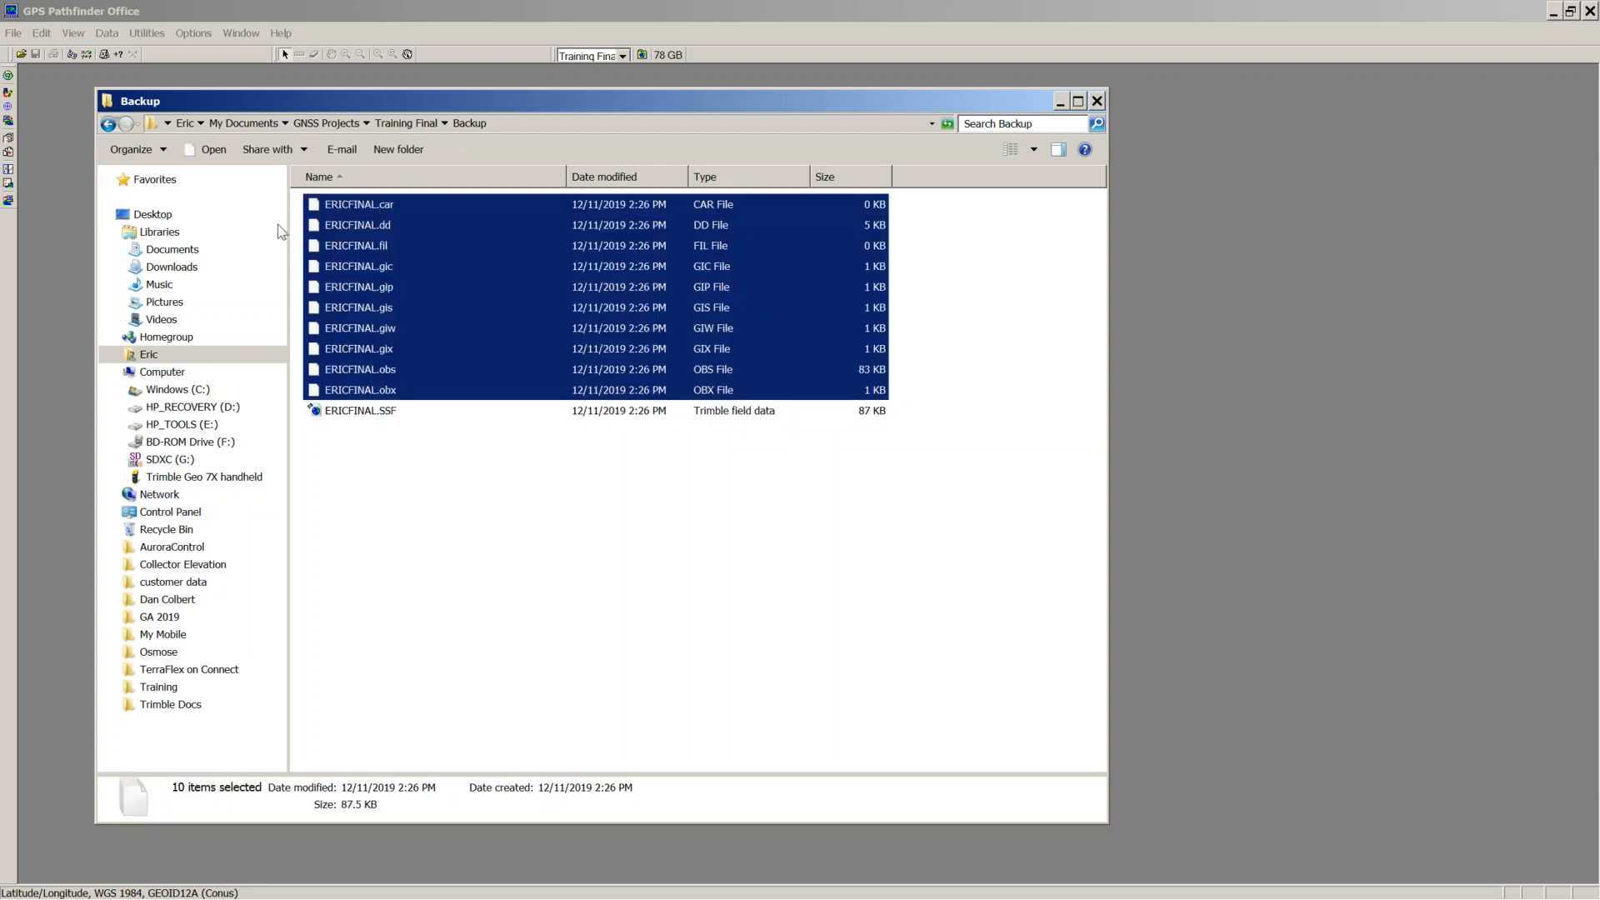
left_click(108, 124)
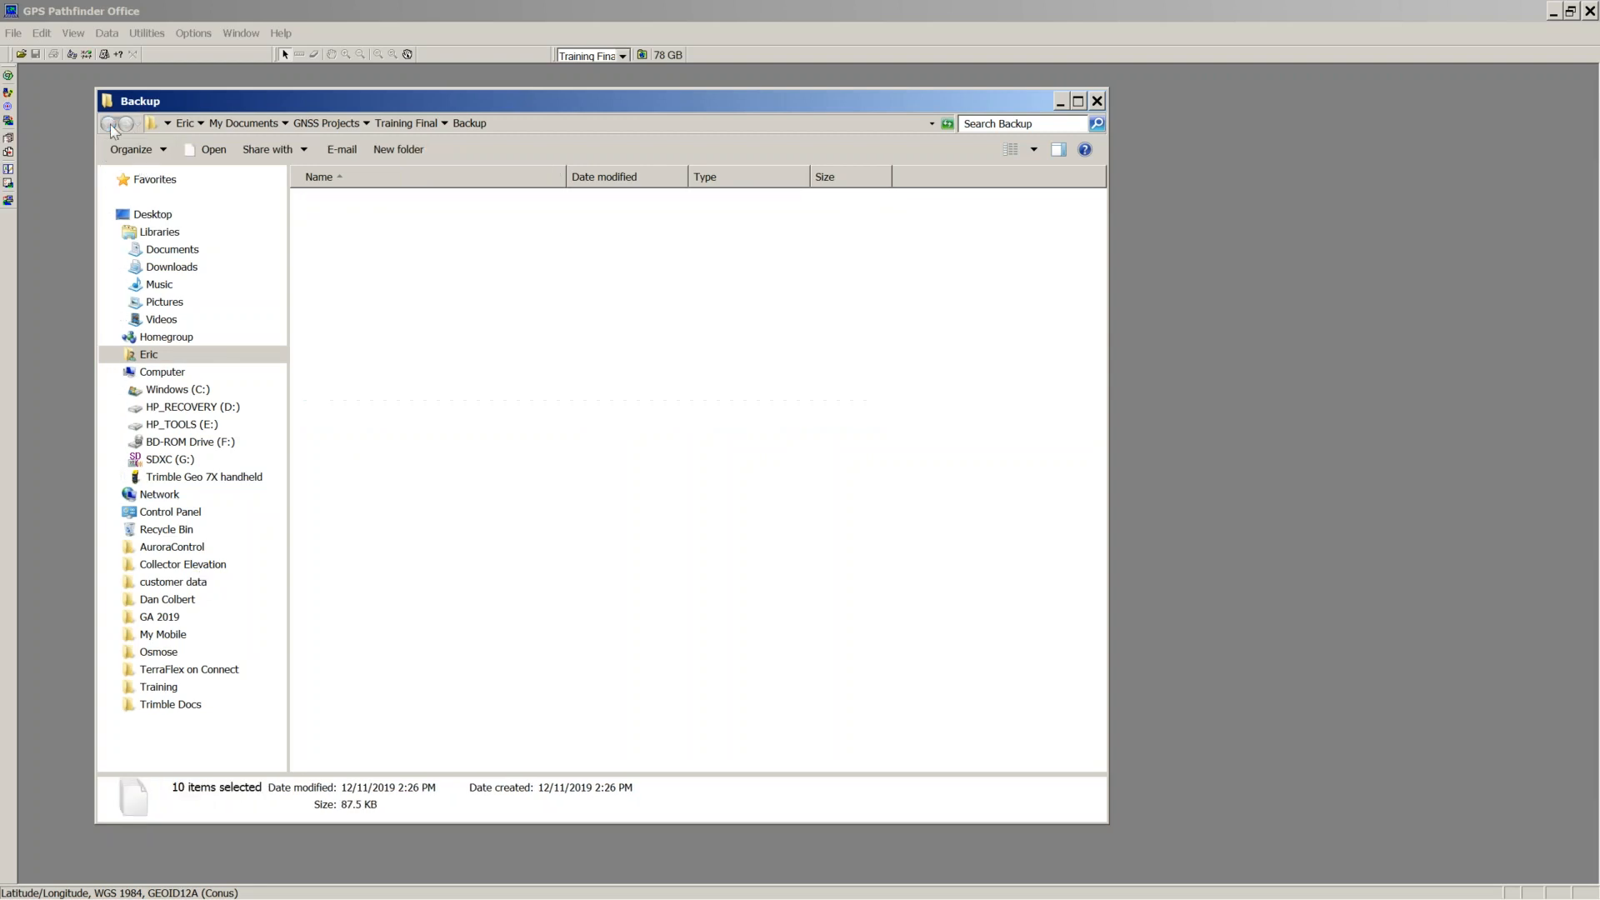
right_click(327, 414)
left_click(388, 522)
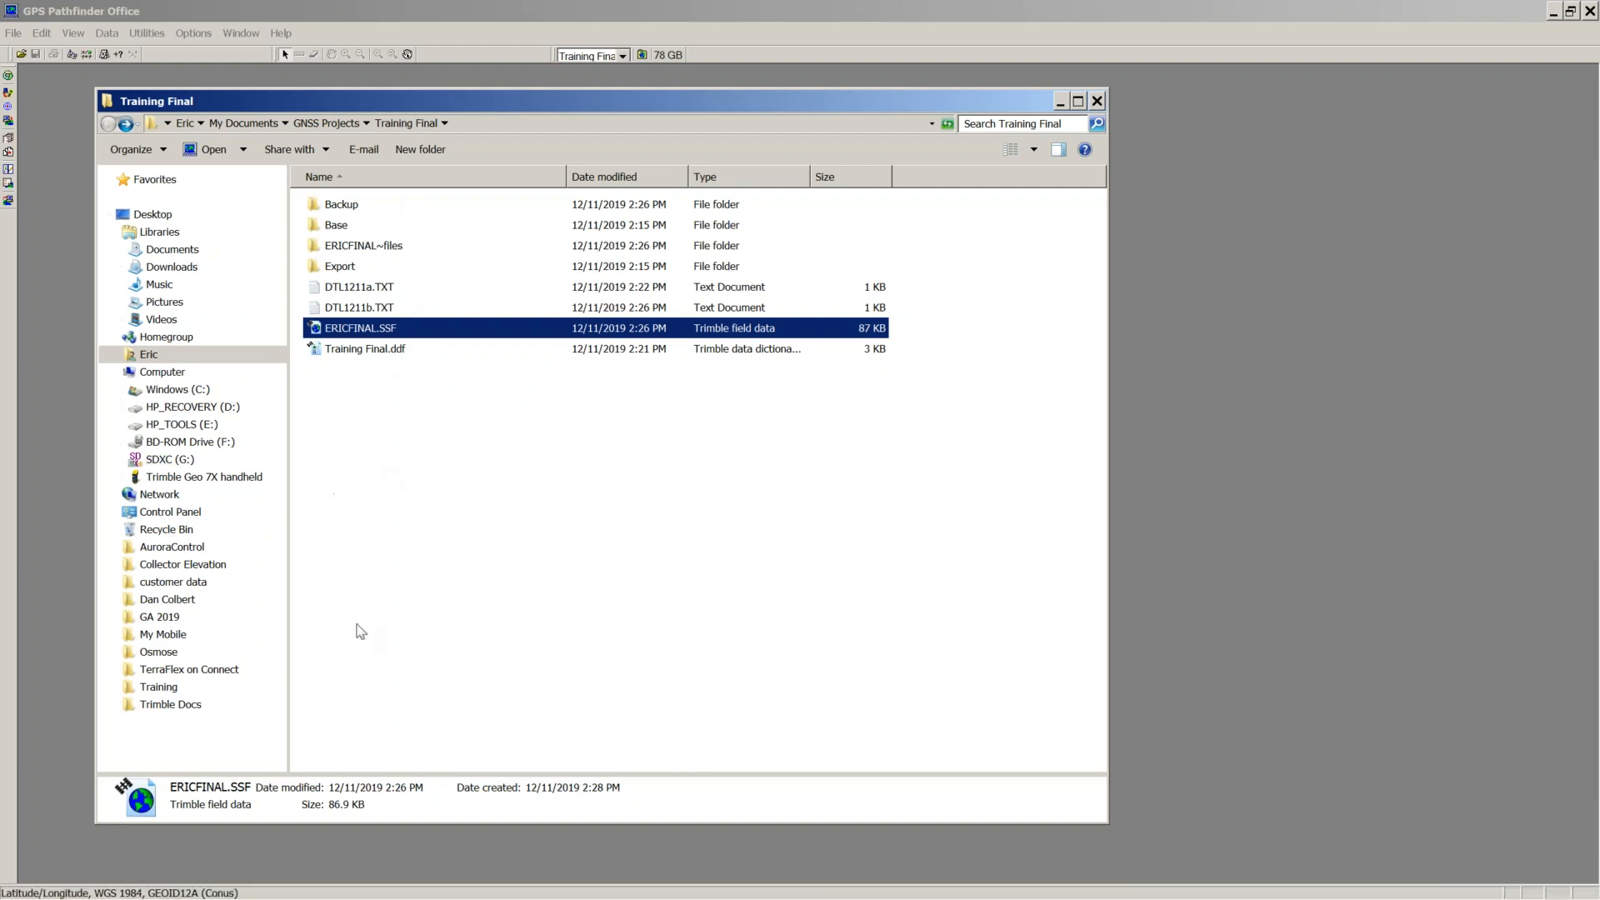
left_click(1097, 101)
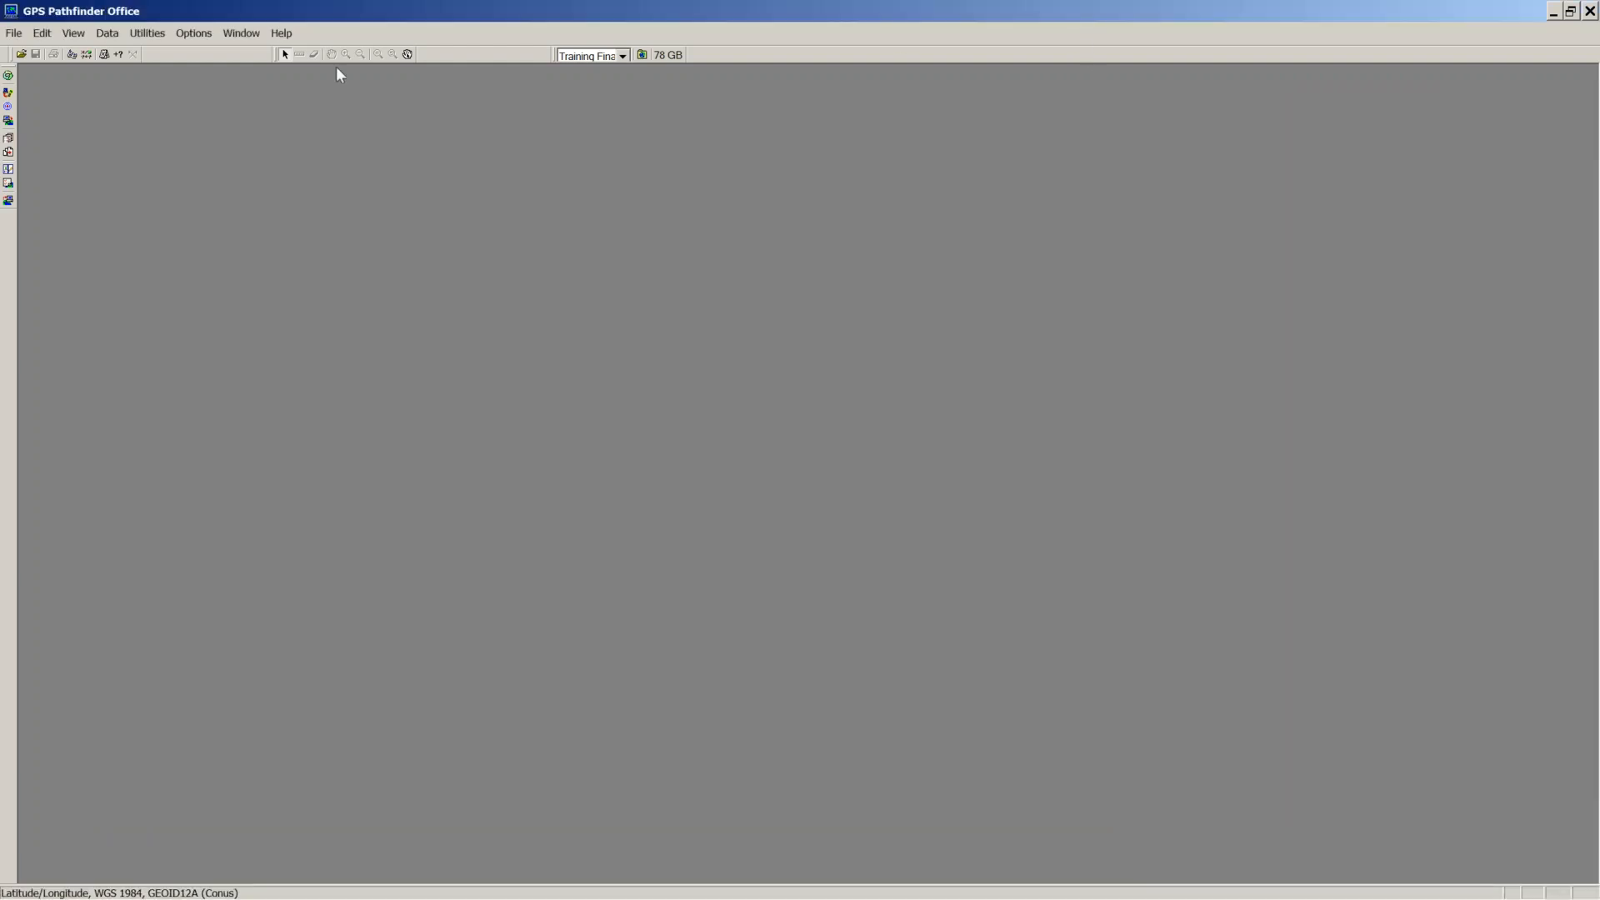
Step: Open the collected SSF data file from the Training Final project folder in GPS Pathfinder Office
left_click(14, 33)
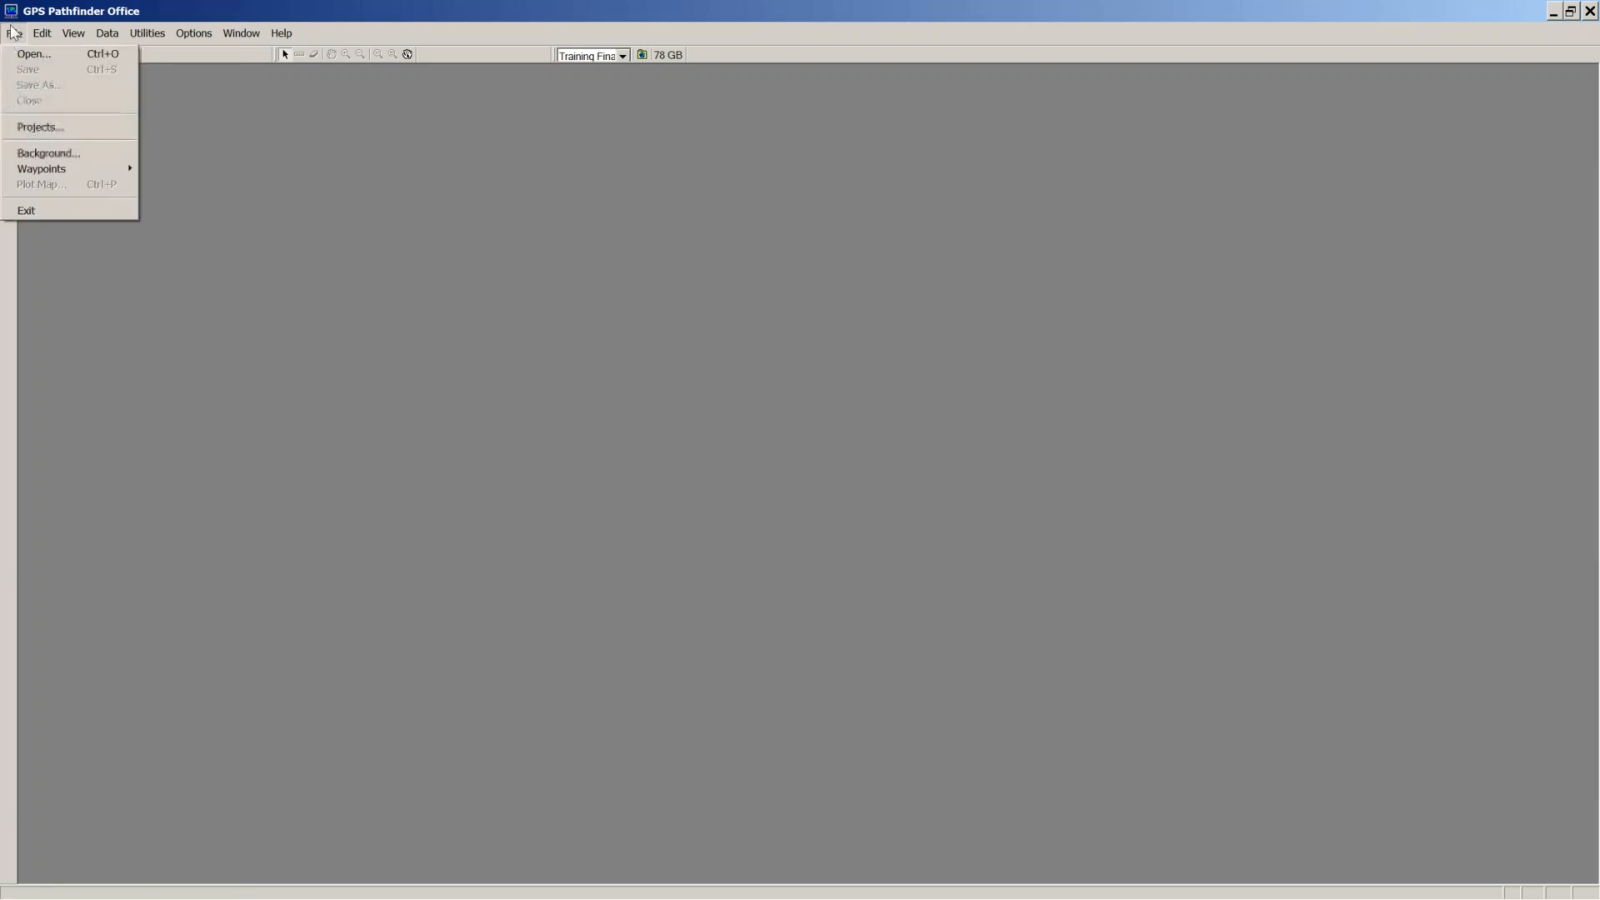
left_click(13, 57)
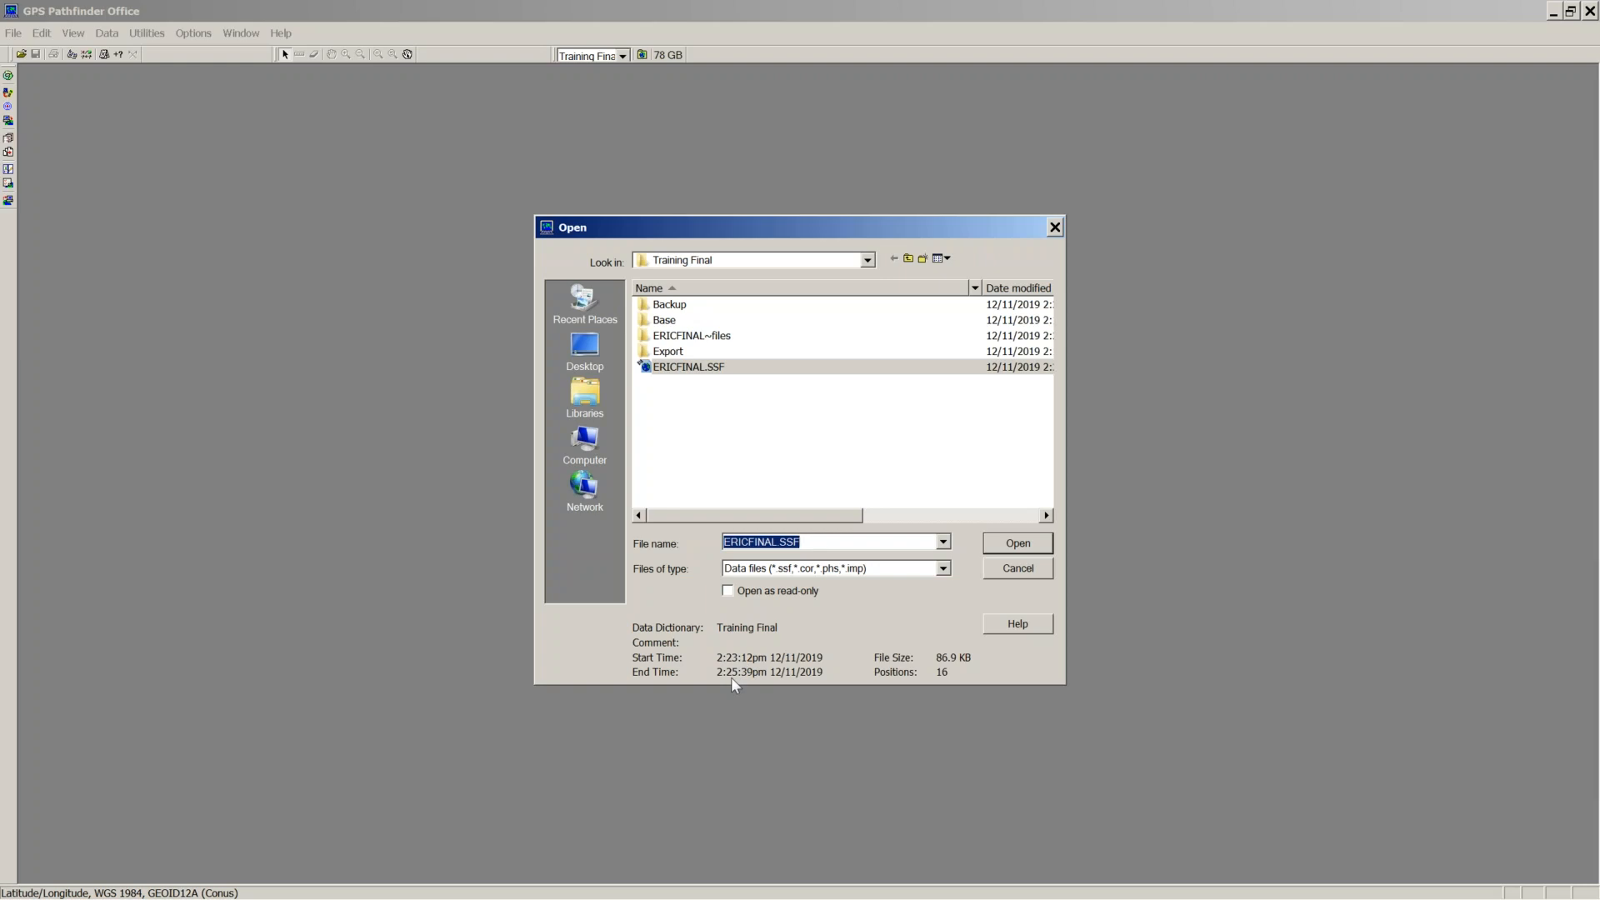
left_click(1036, 543)
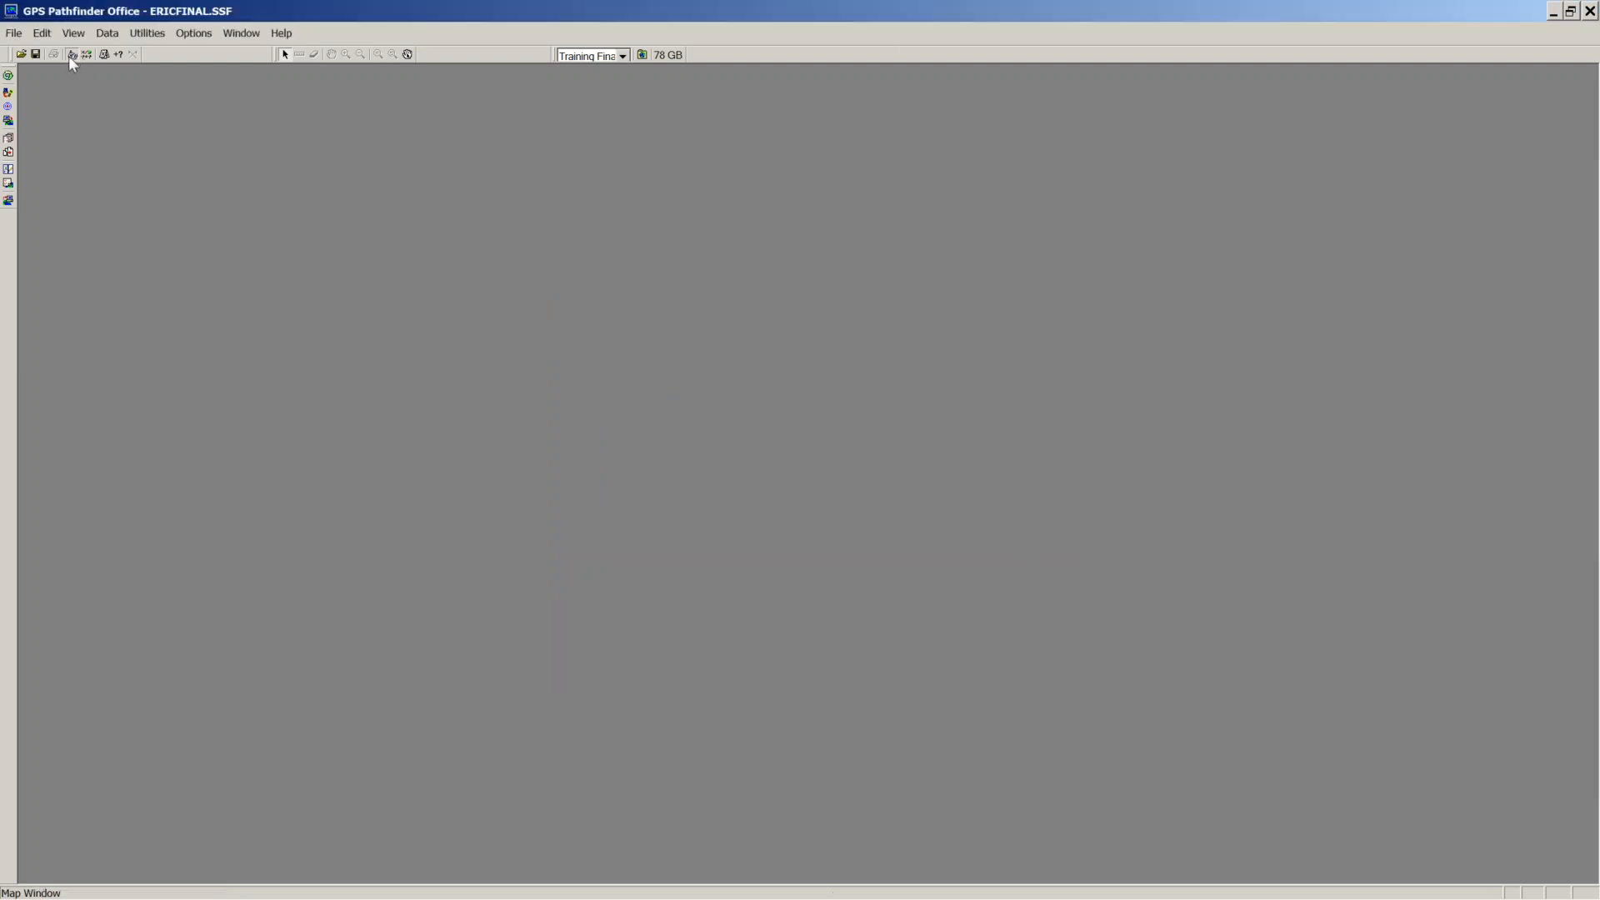
Step: Display the Map, Time Line, Feature Properties and Position Properties windows for the opened data file
left_click(72, 54)
left_click(87, 55)
left_click(104, 54)
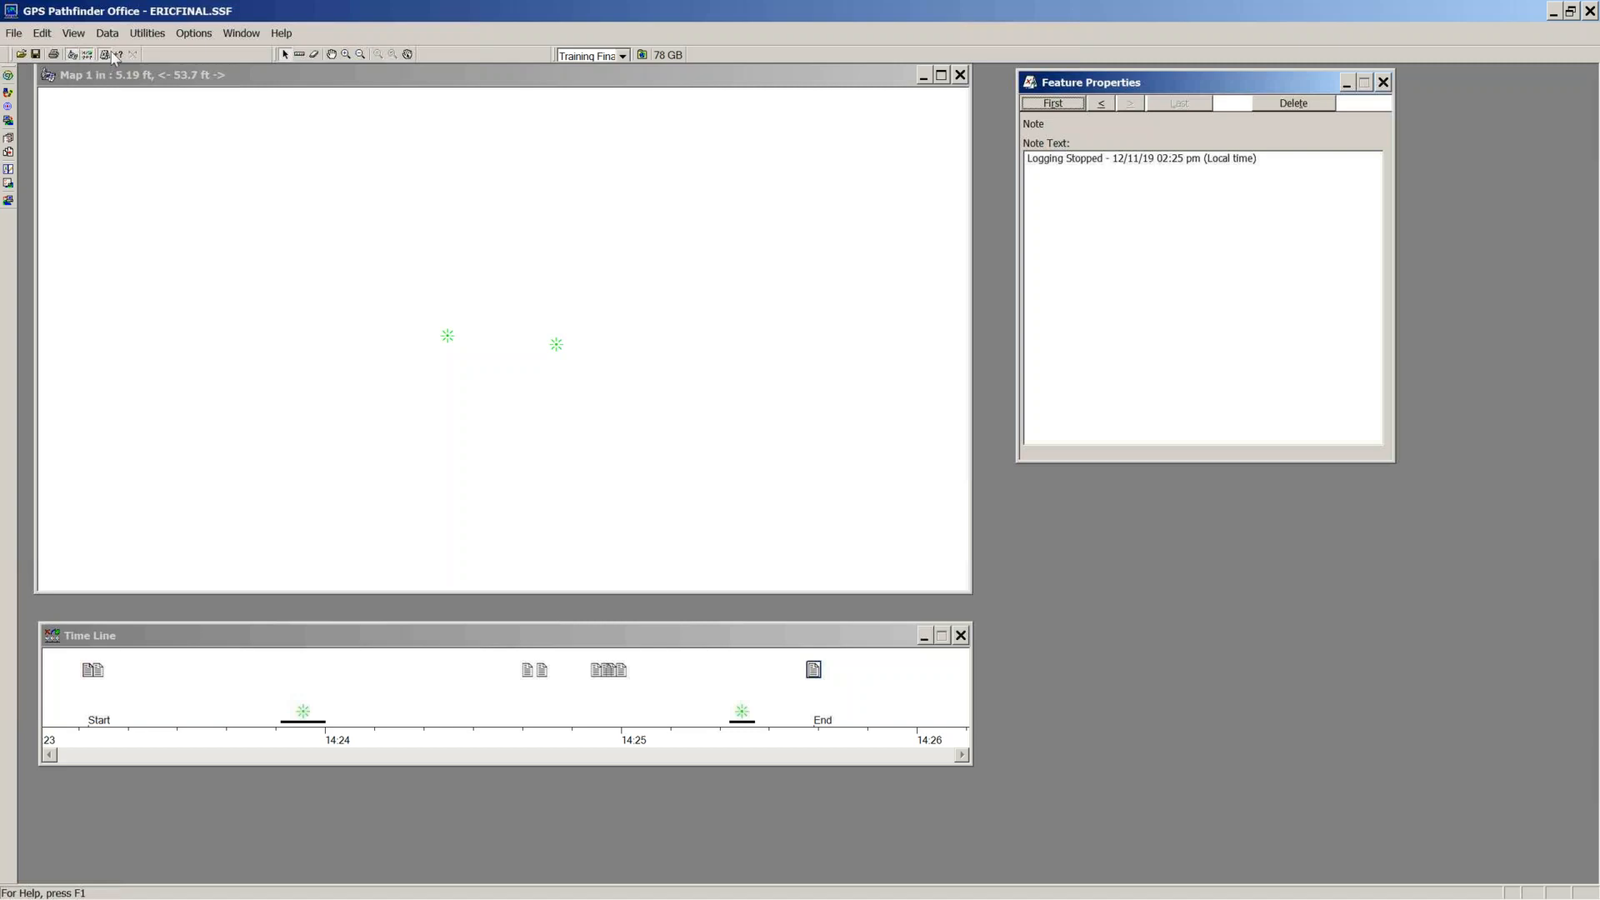
left_click(119, 54)
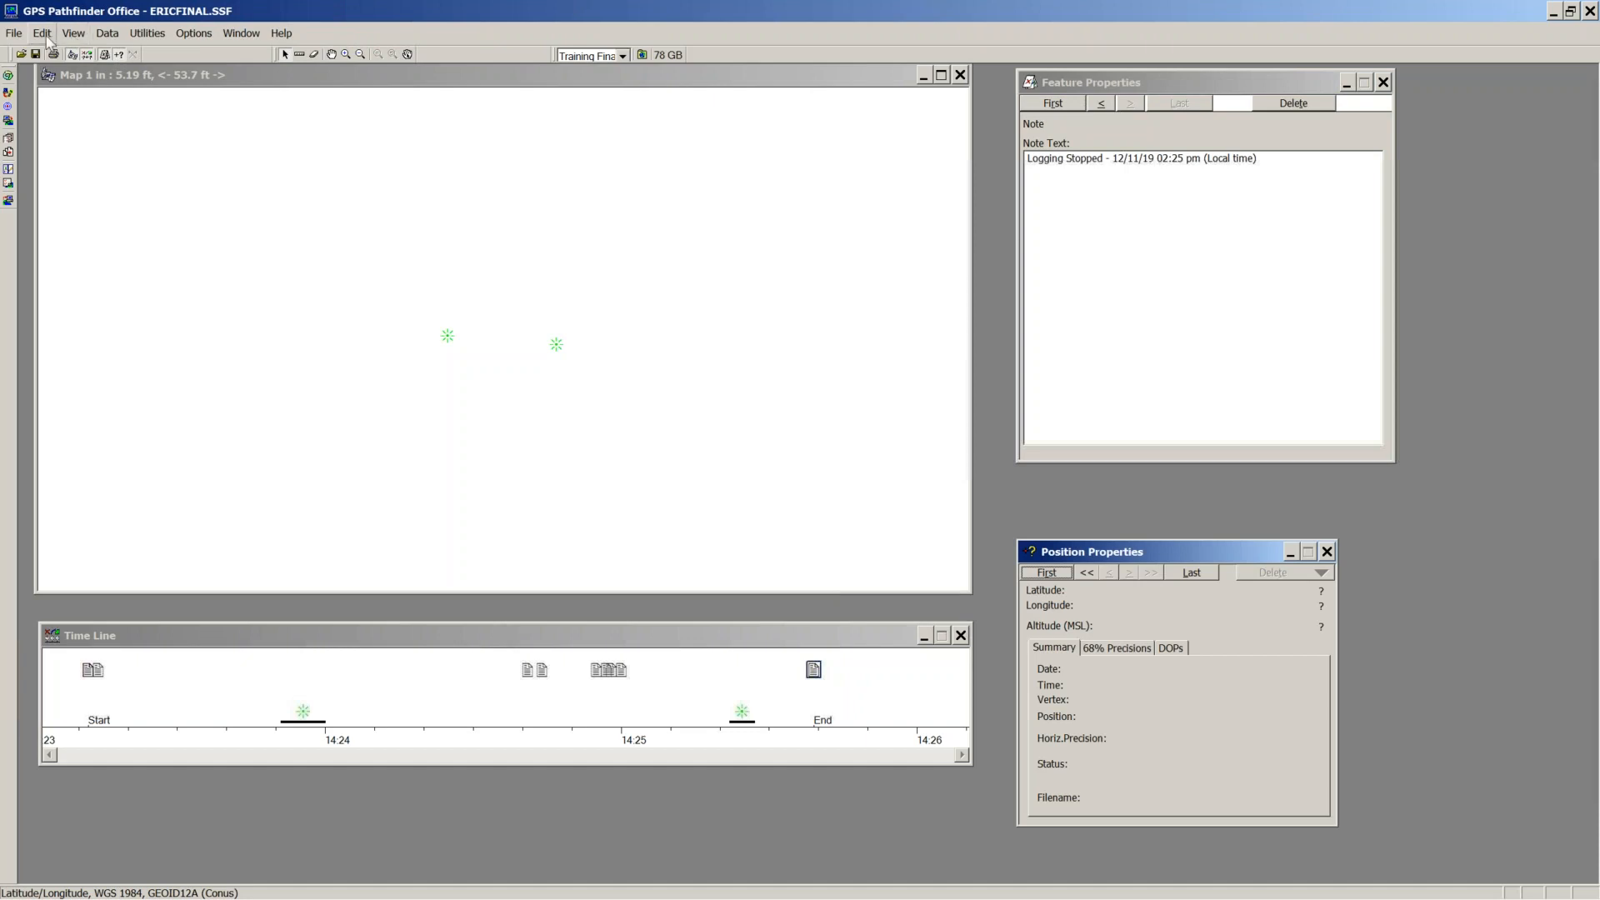
left_click(74, 34)
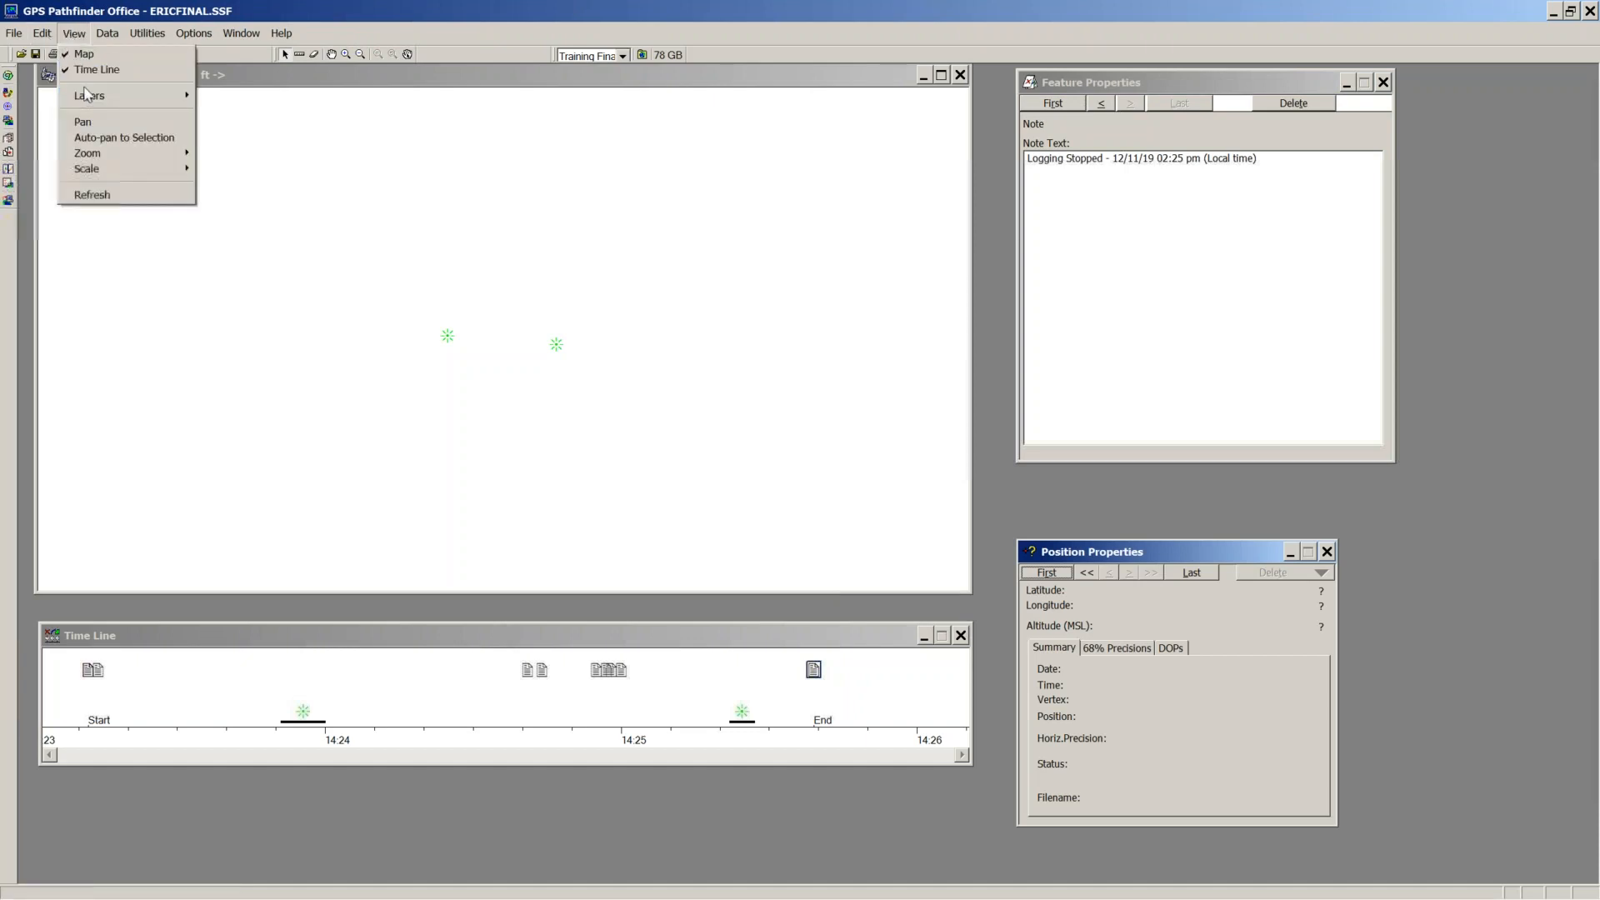
Step: Change the Invasive Plants feature layer's symbol foreground color to red and apply it to the map
mouse_move(134, 98)
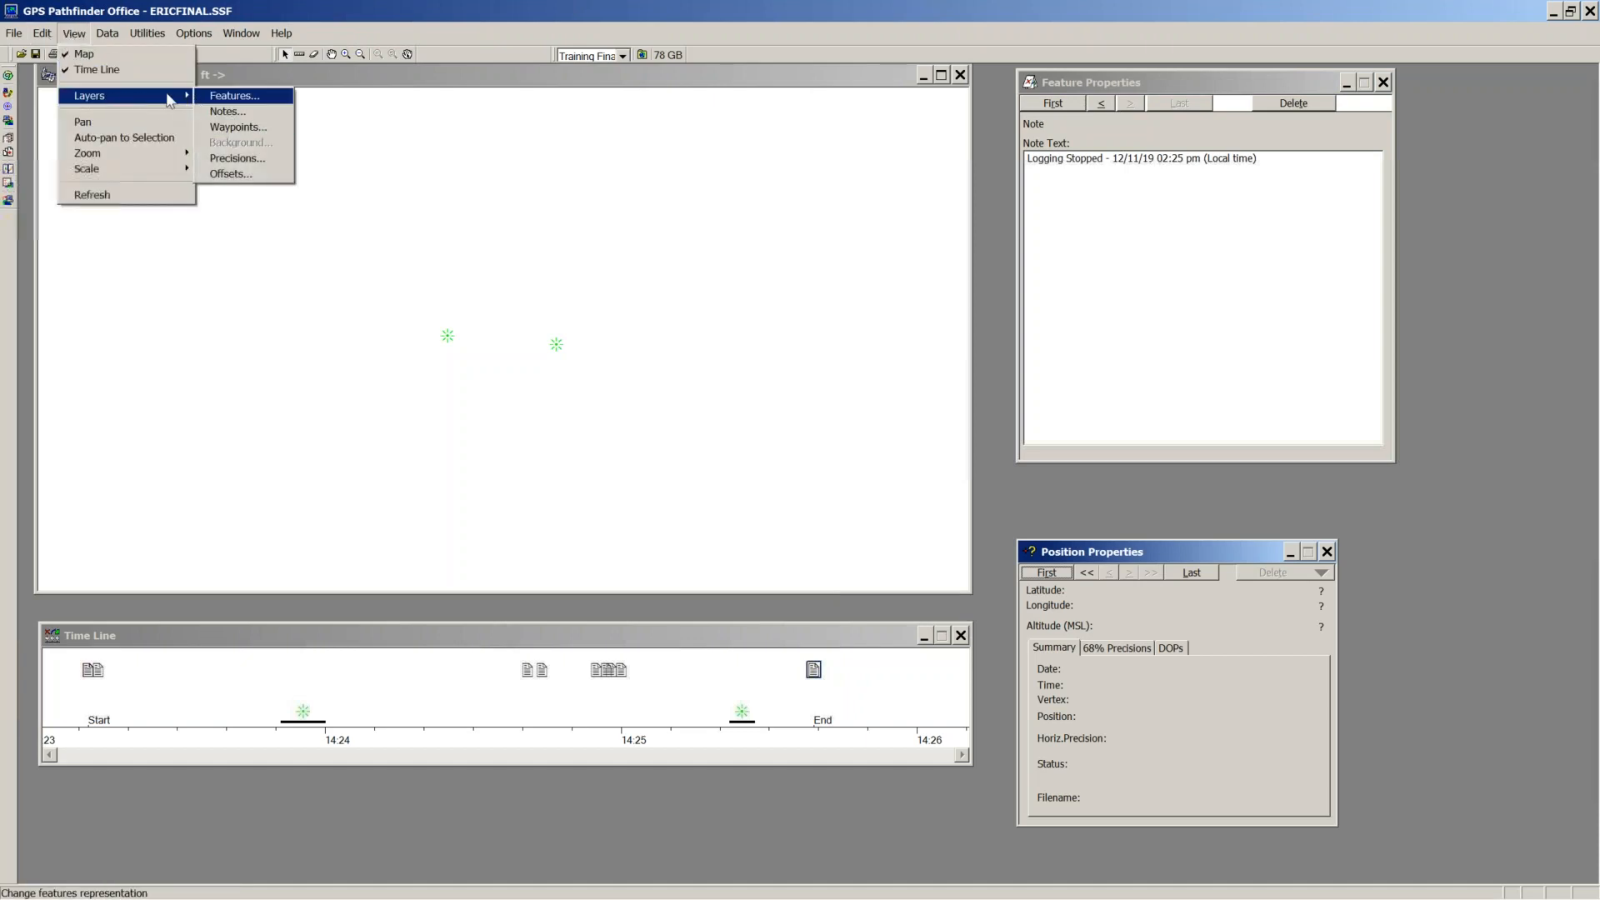
left_click(233, 102)
double_click(184, 193)
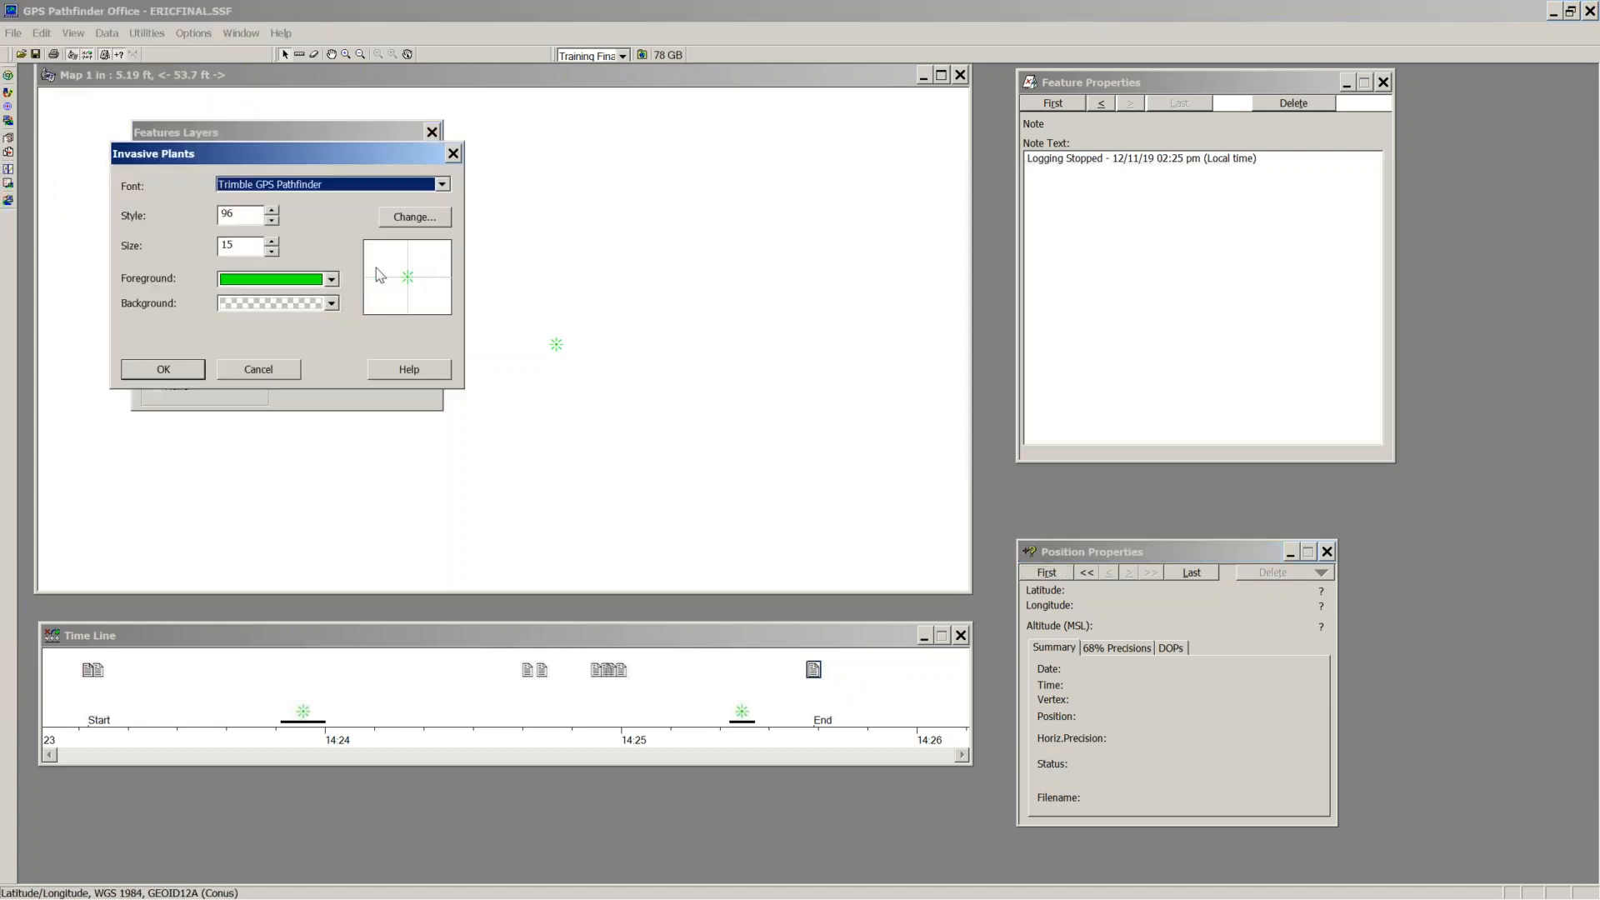
left_click(332, 281)
left_click_drag(333, 342, 334, 315)
left_click(315, 309)
left_click(163, 368)
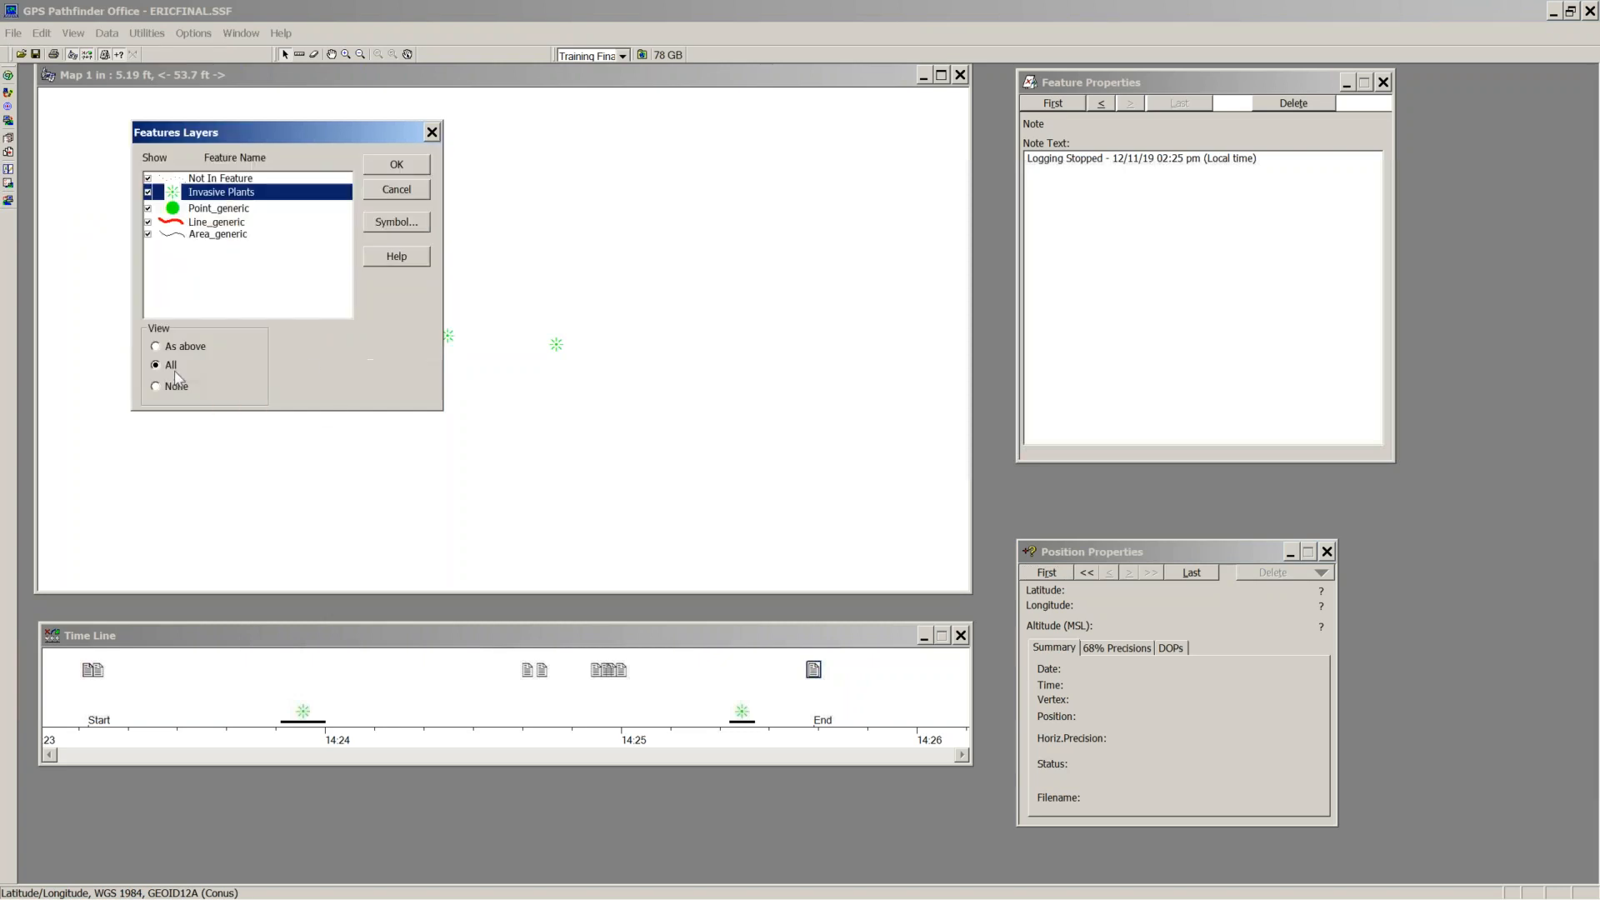
left_click(396, 167)
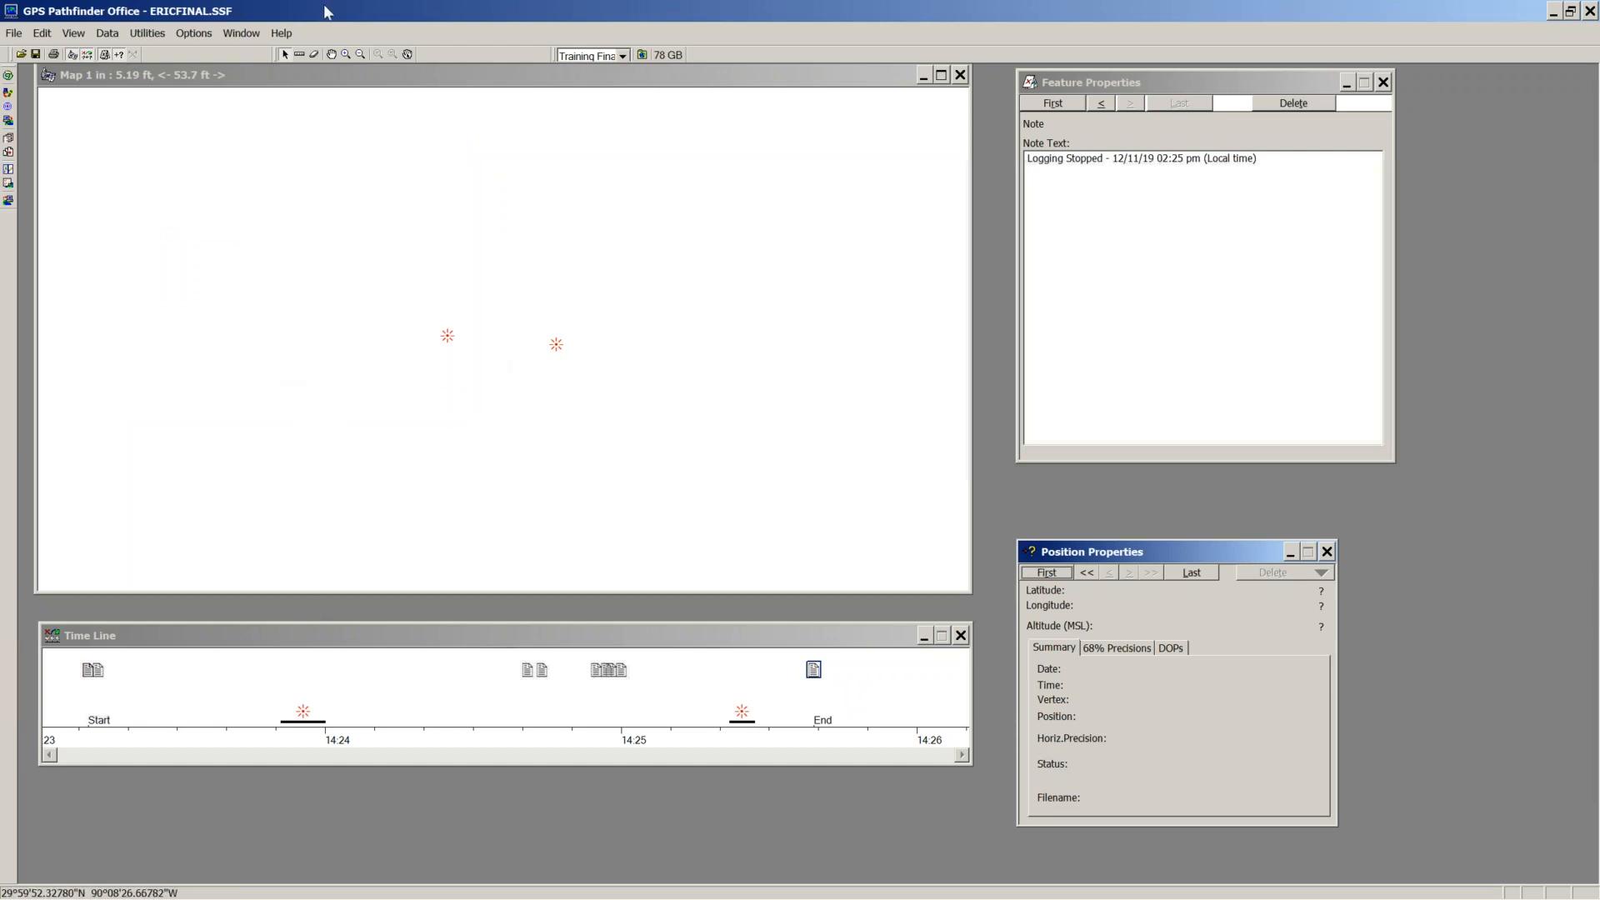
Step: Inspect the attributes of both Invasive Plants points on the map, including the first point's picture and collection date, moving Position Properties closer to Feature Properties
left_click(447, 340)
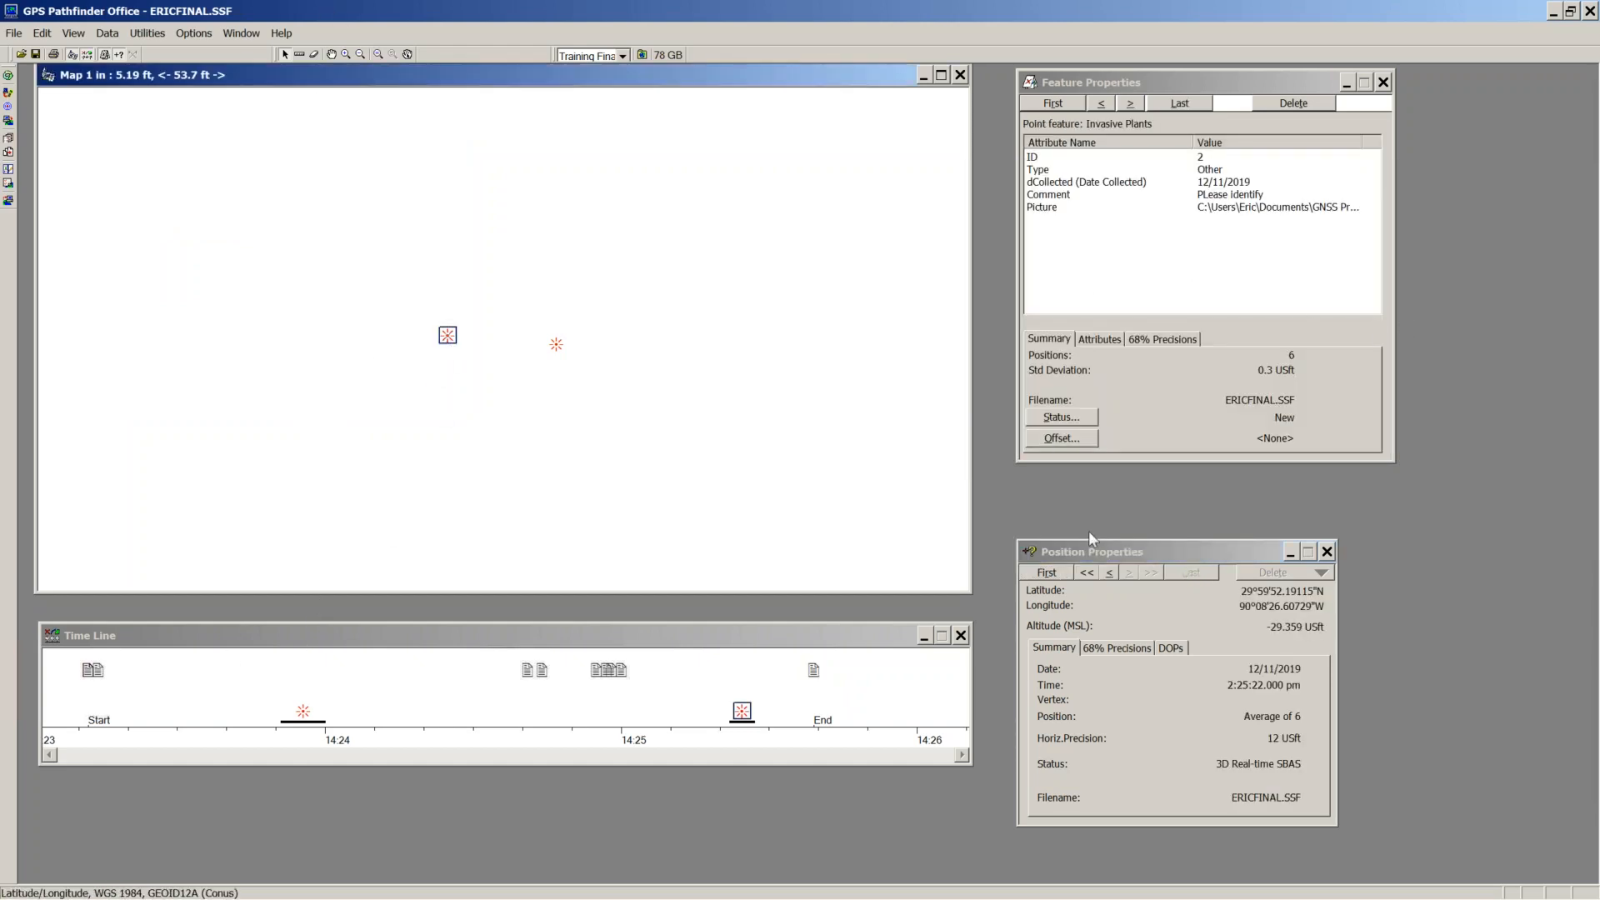
left_click_drag(1106, 552, 1111, 493)
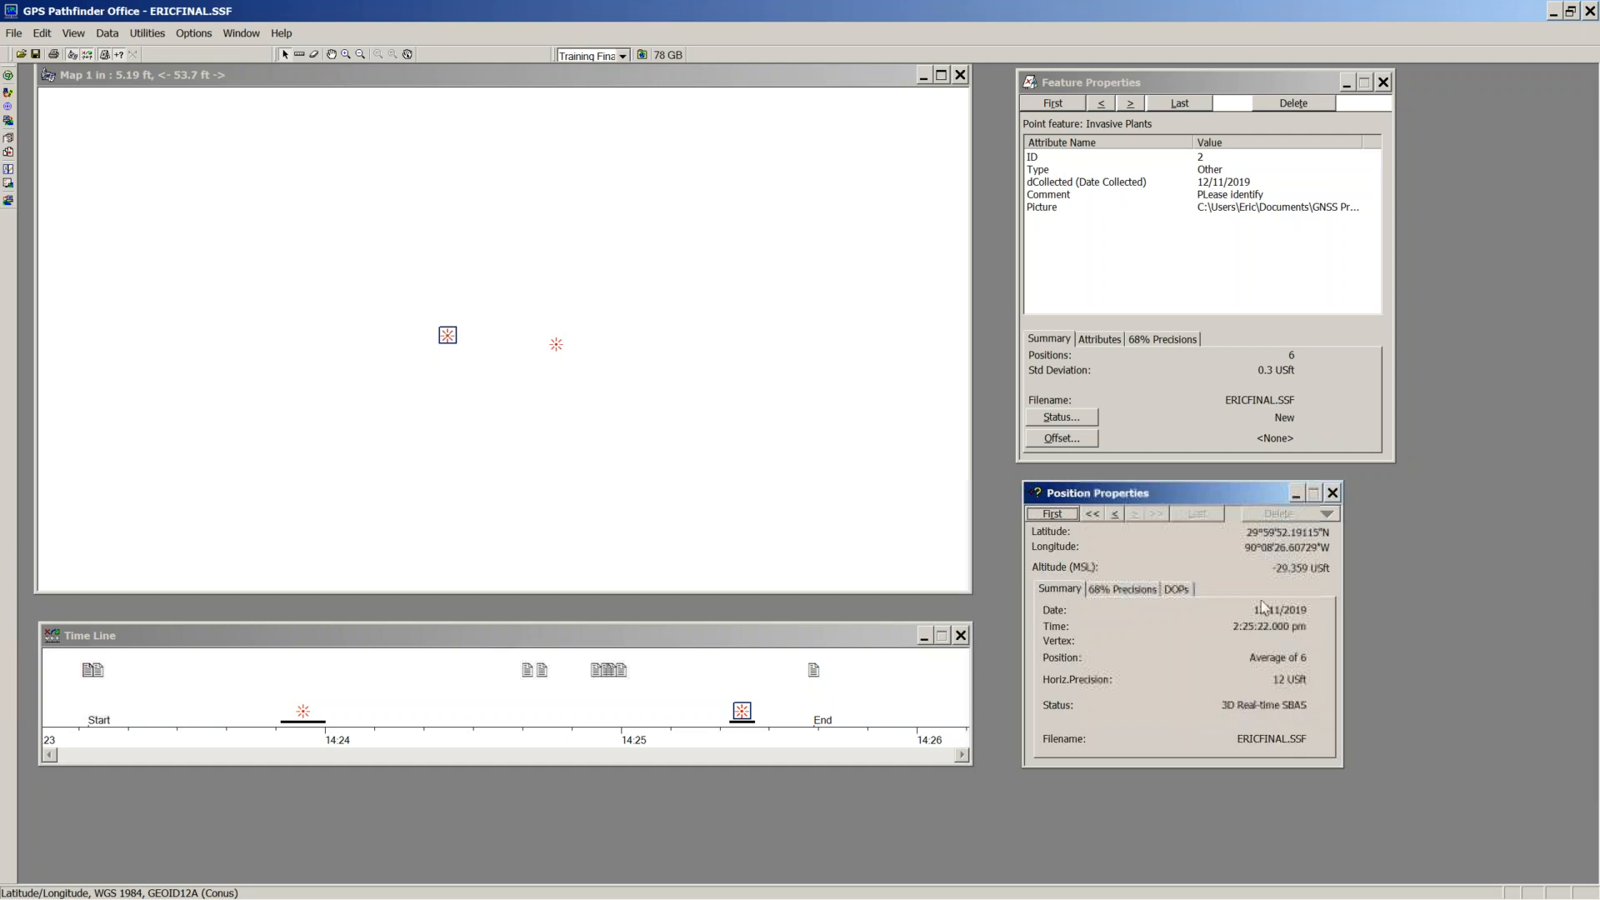
left_click(1043, 208)
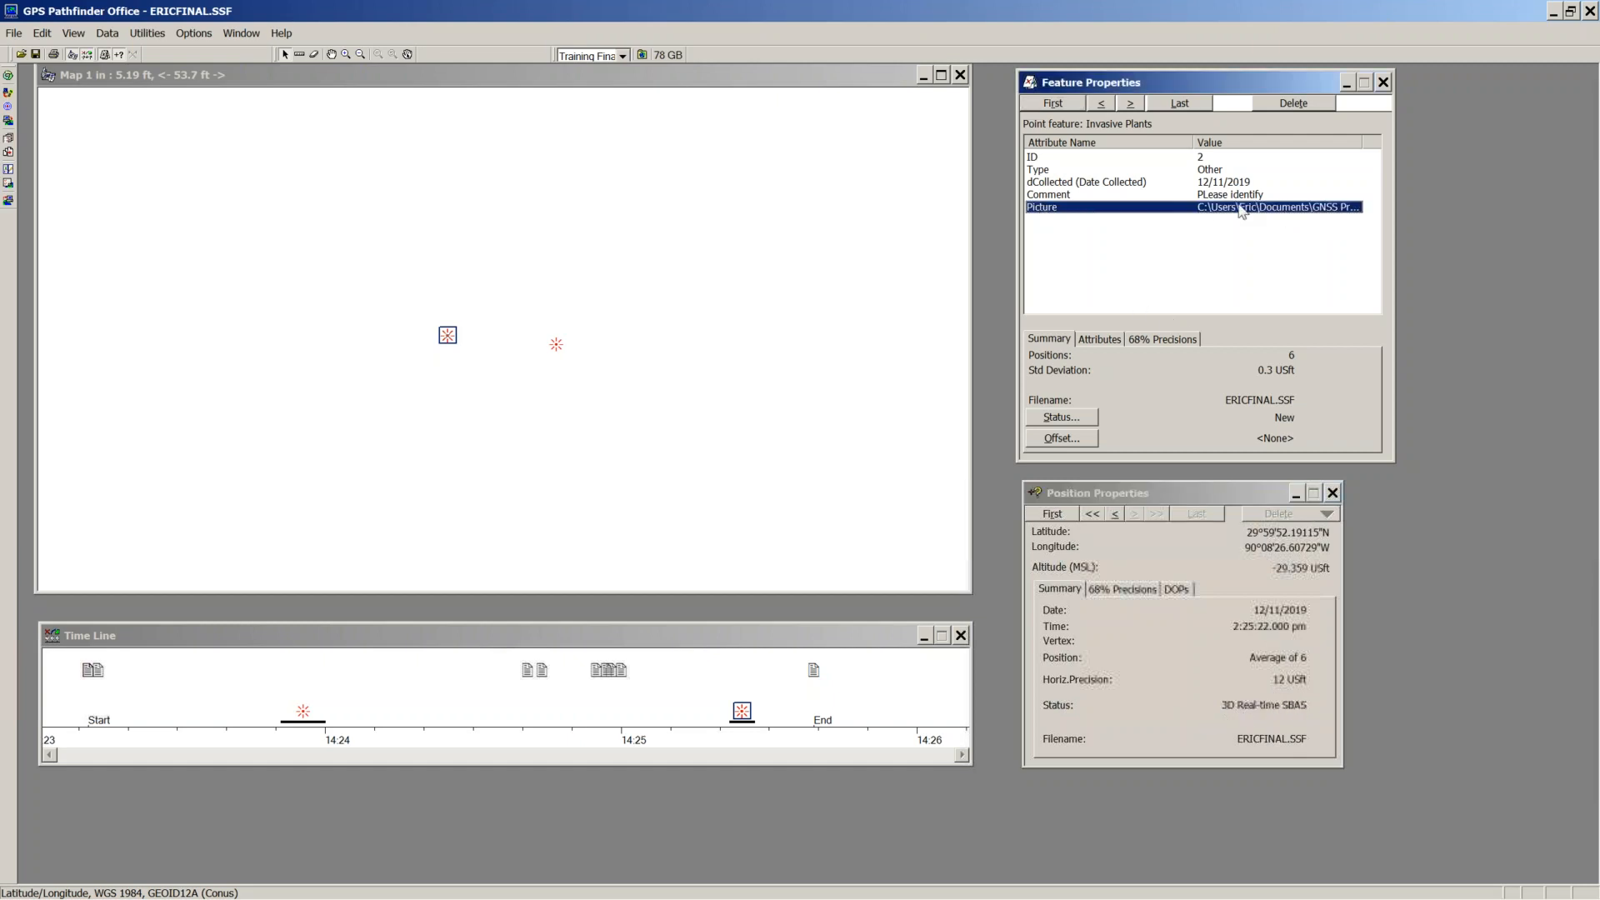
left_click(1100, 339)
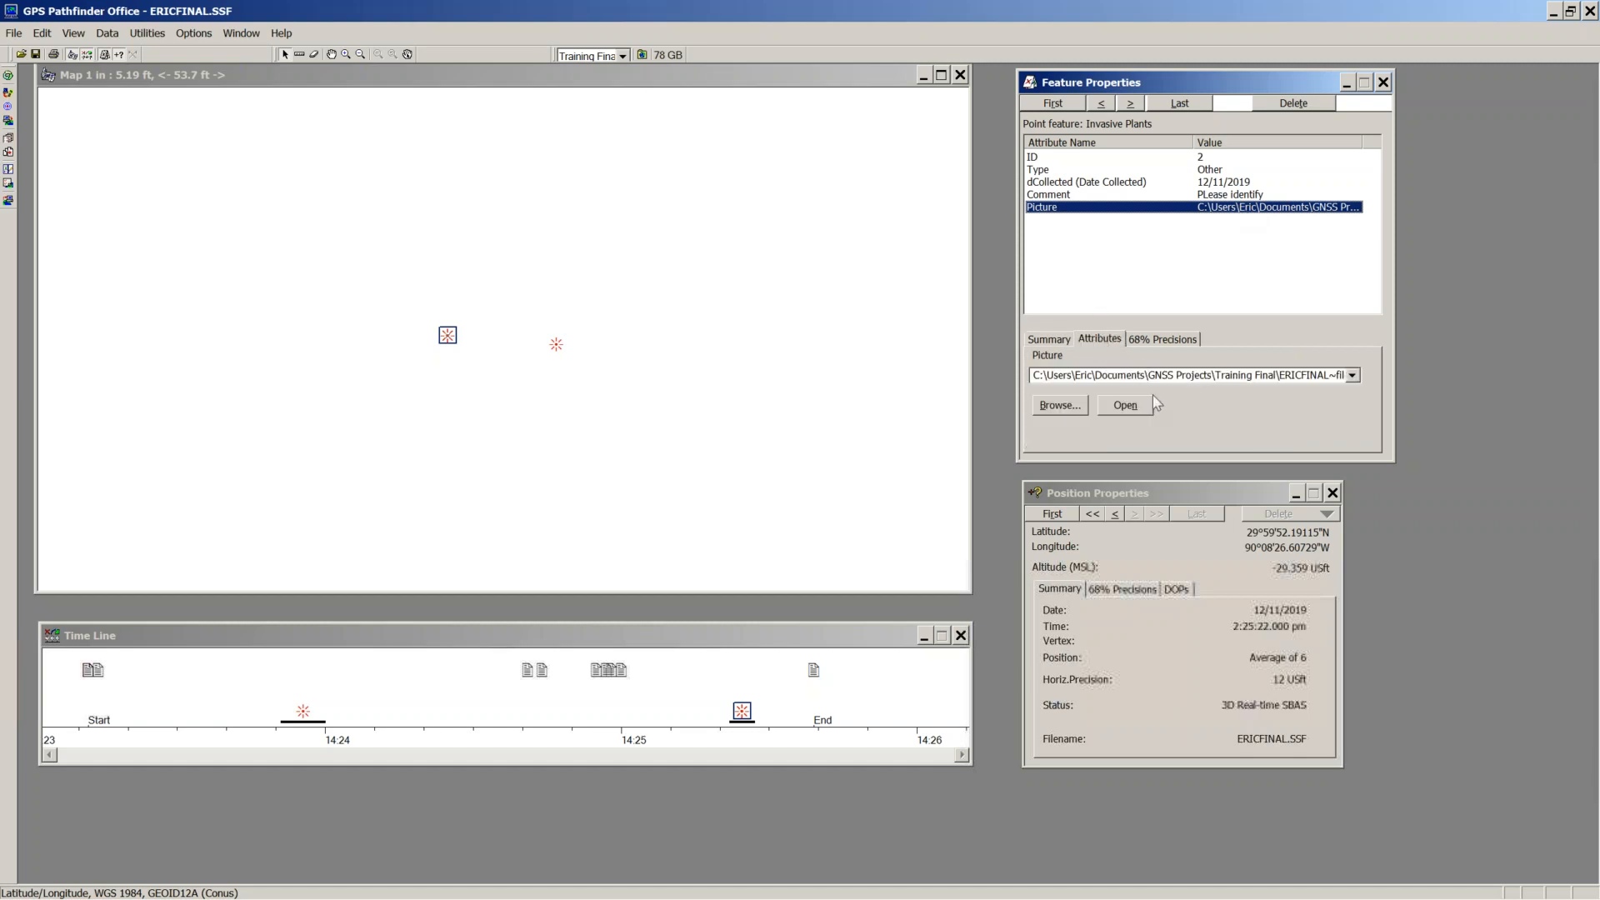
left_click(1066, 185)
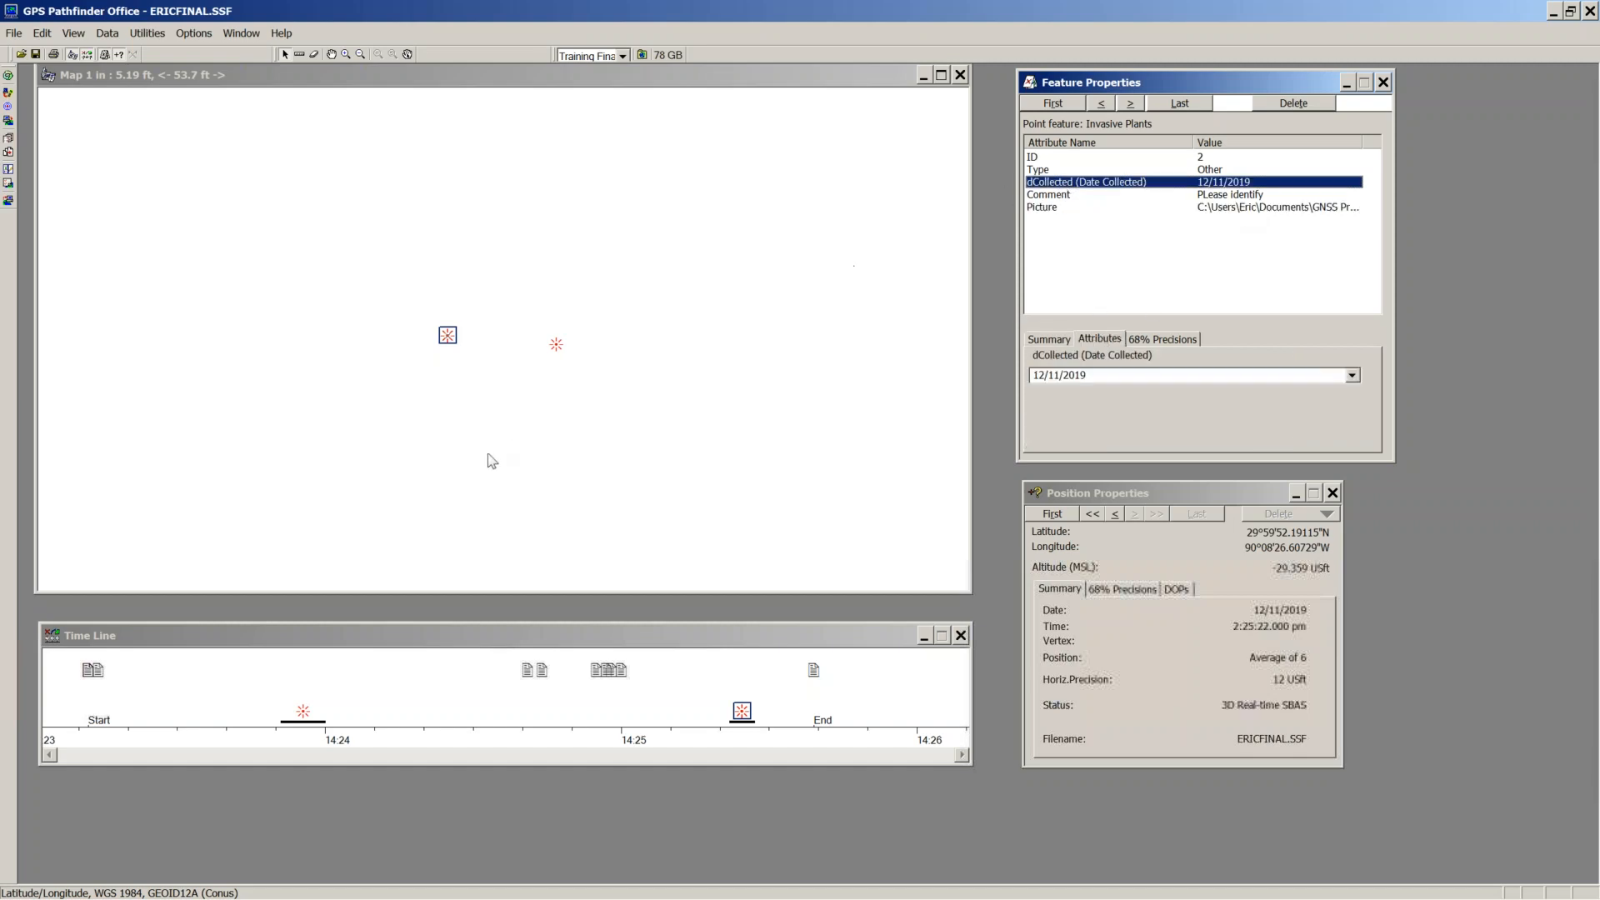
left_click(555, 349)
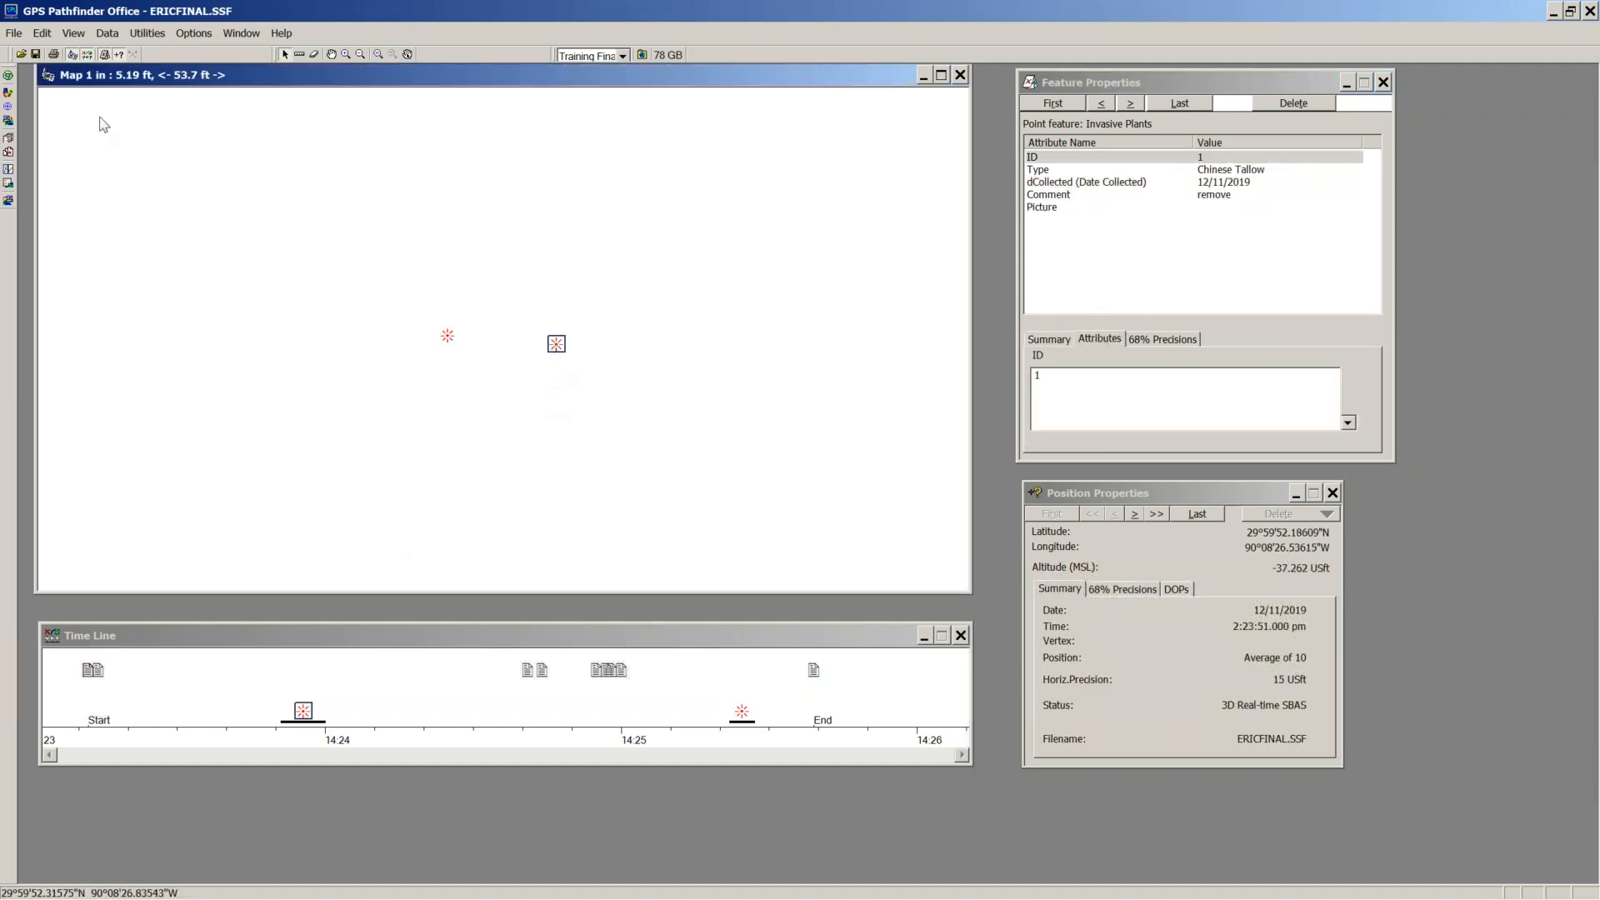
Step: Save the data file and try to differentially correct it with automatic carrier and code processing, using the CORS Loyola University (INRI) - Louisiana single base provider
left_click(143, 39)
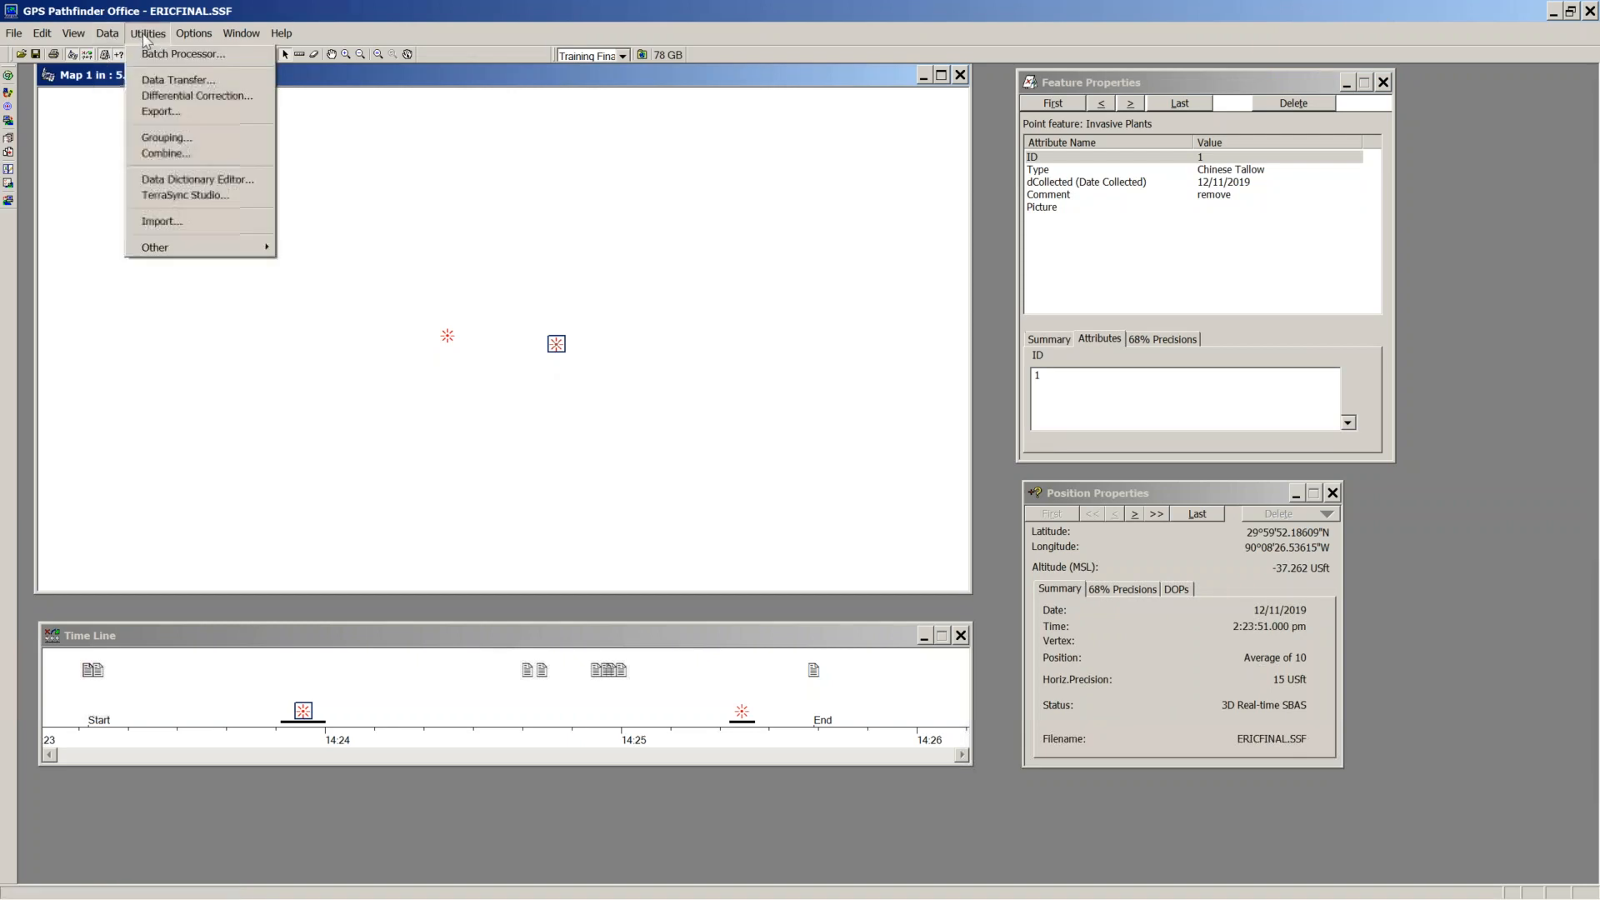
left_click(169, 97)
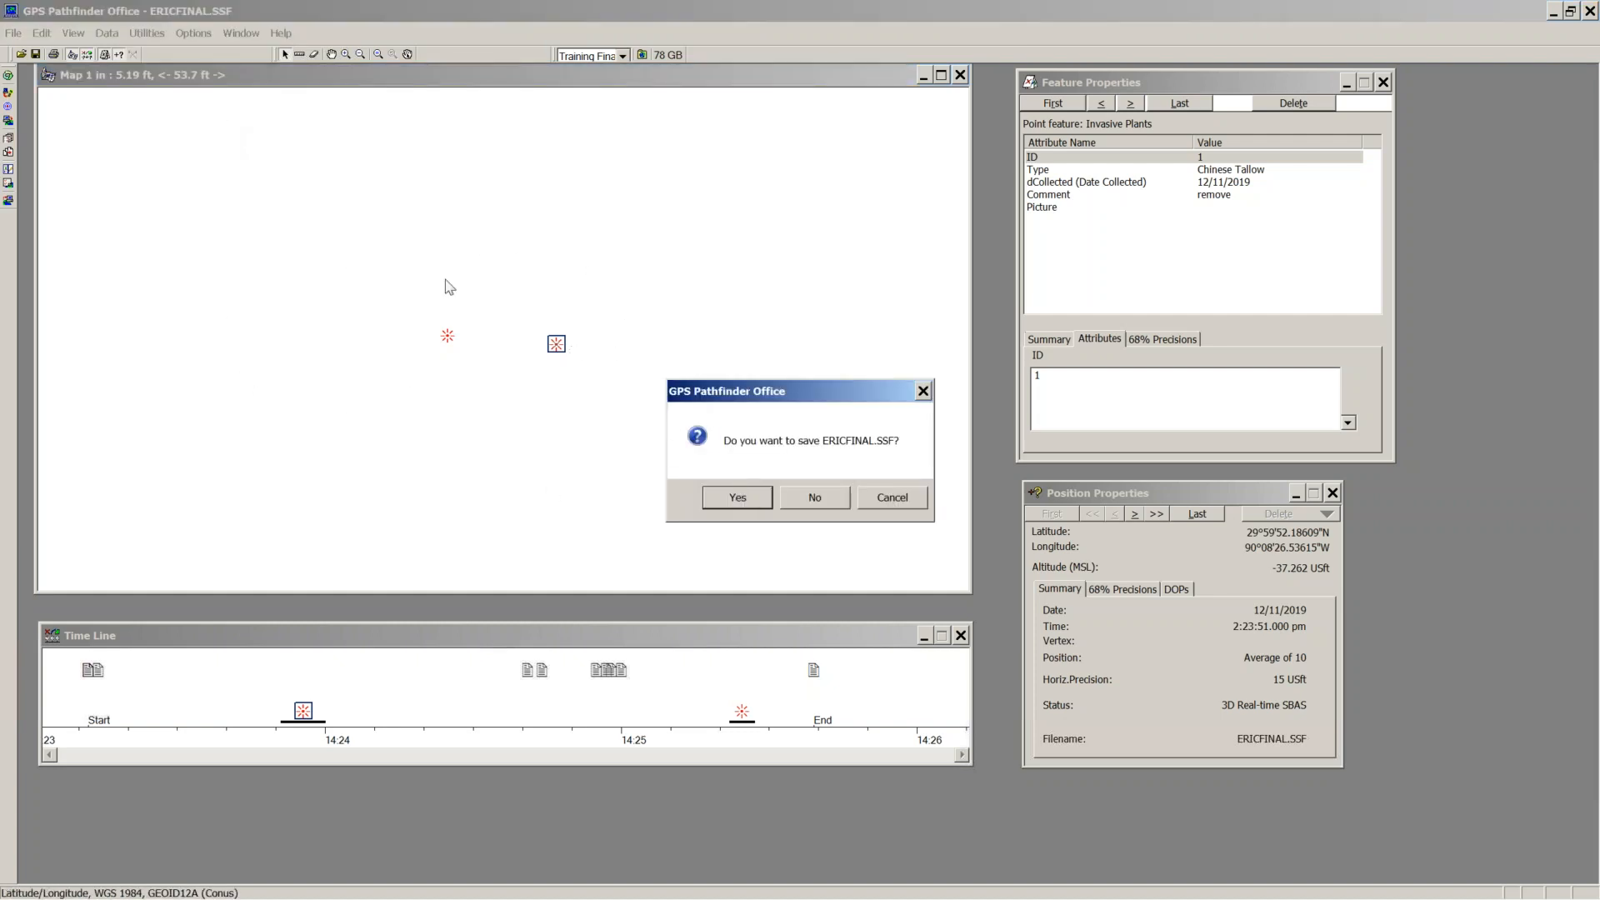
left_click(739, 499)
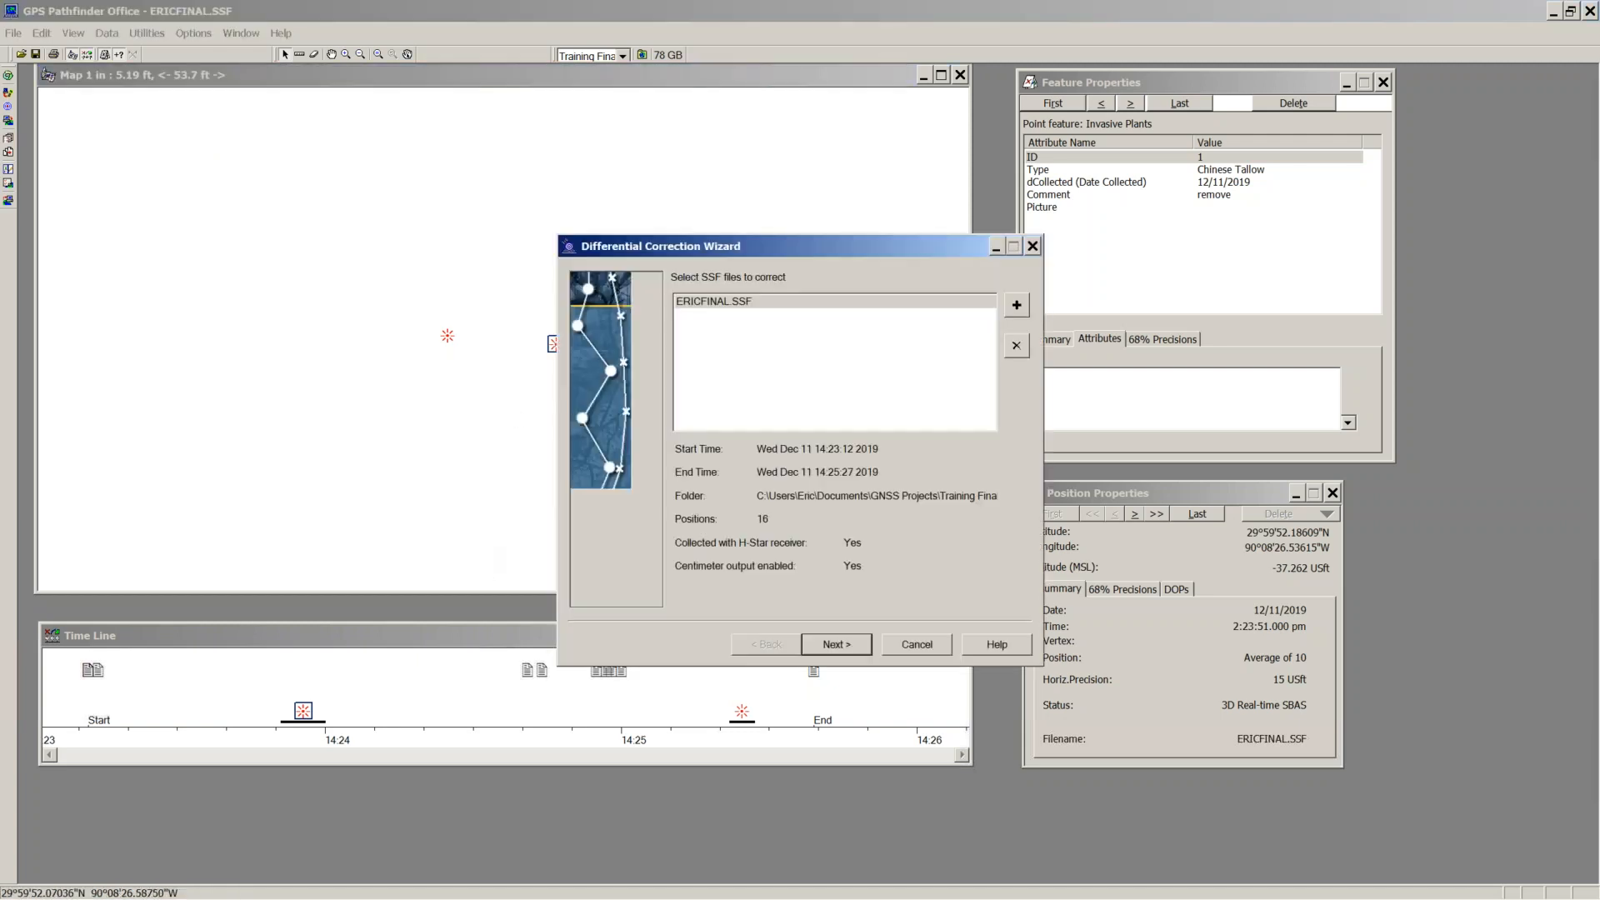
left_click(832, 645)
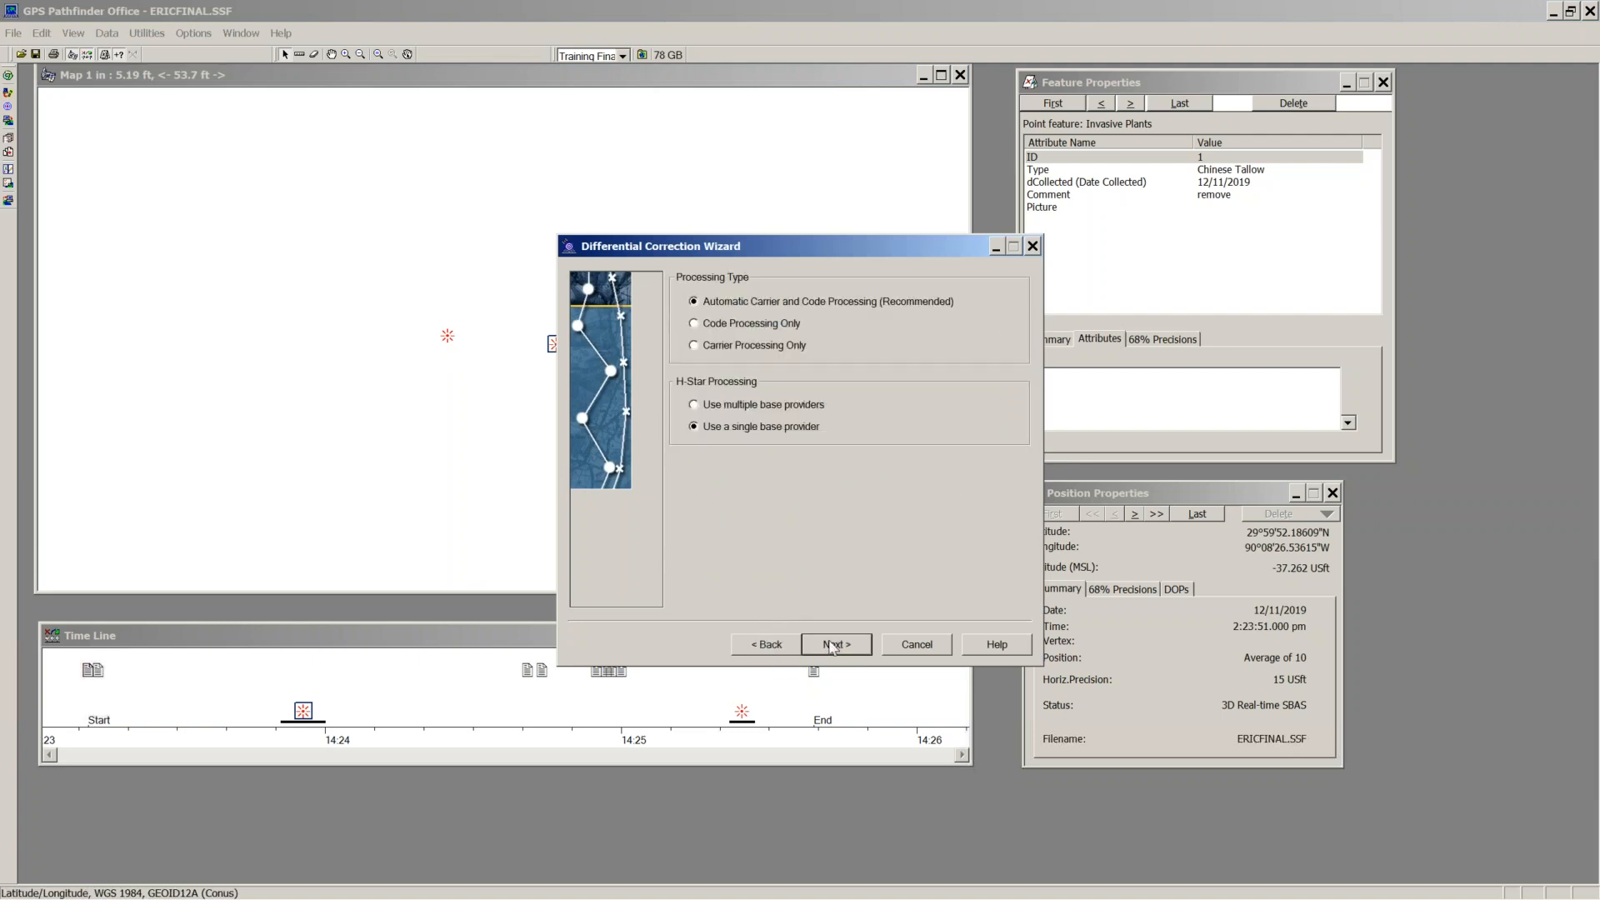
left_click(845, 646)
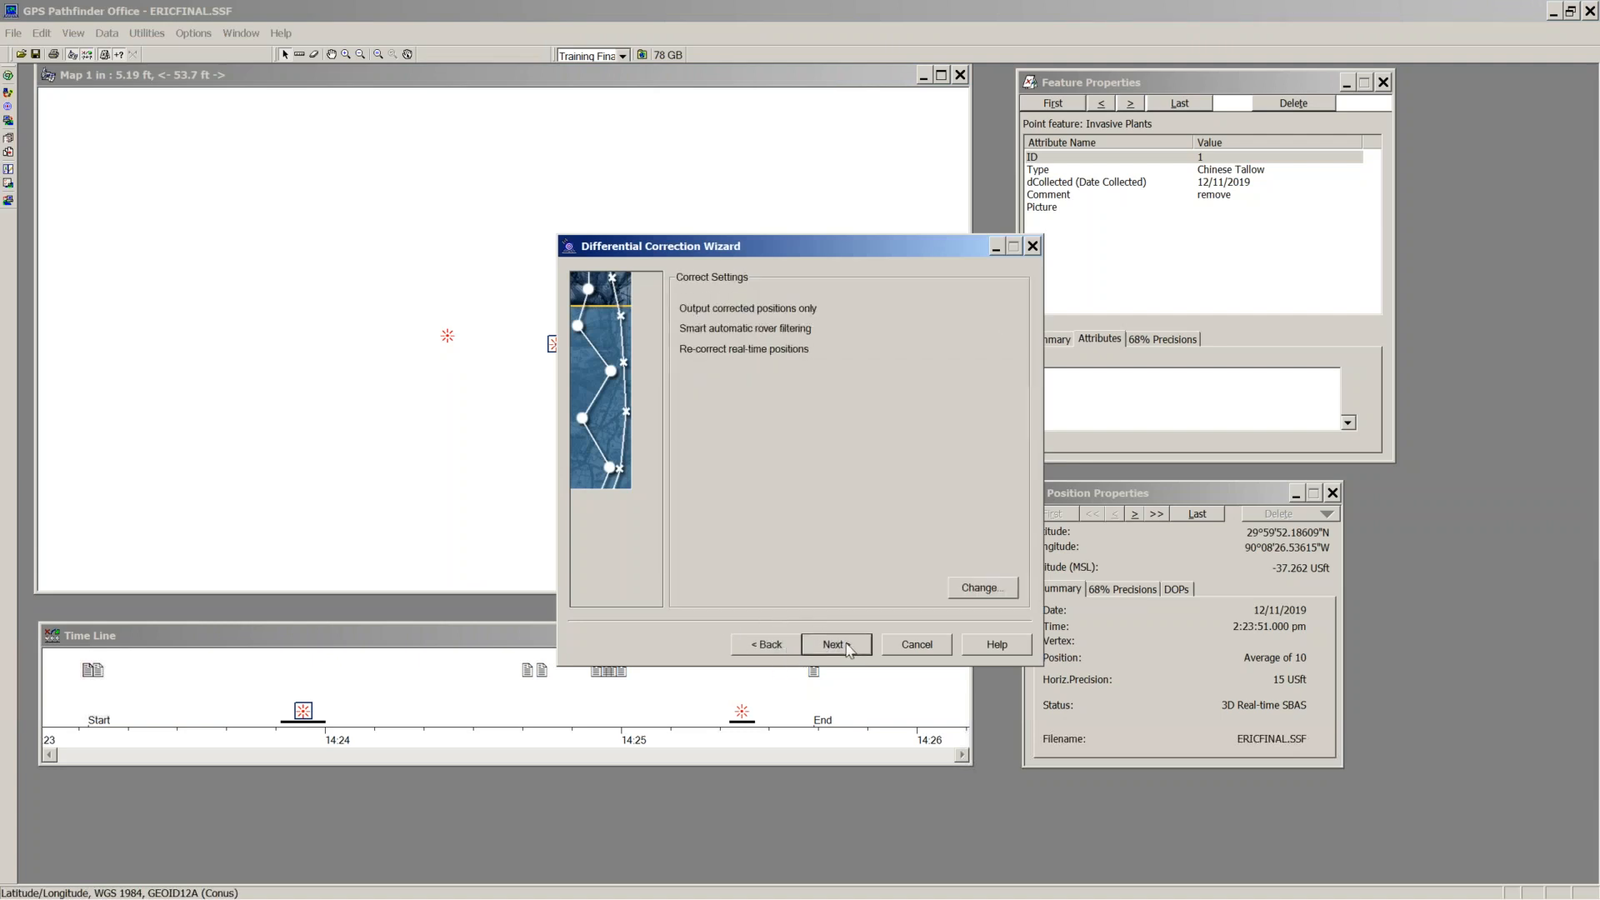
left_click(846, 646)
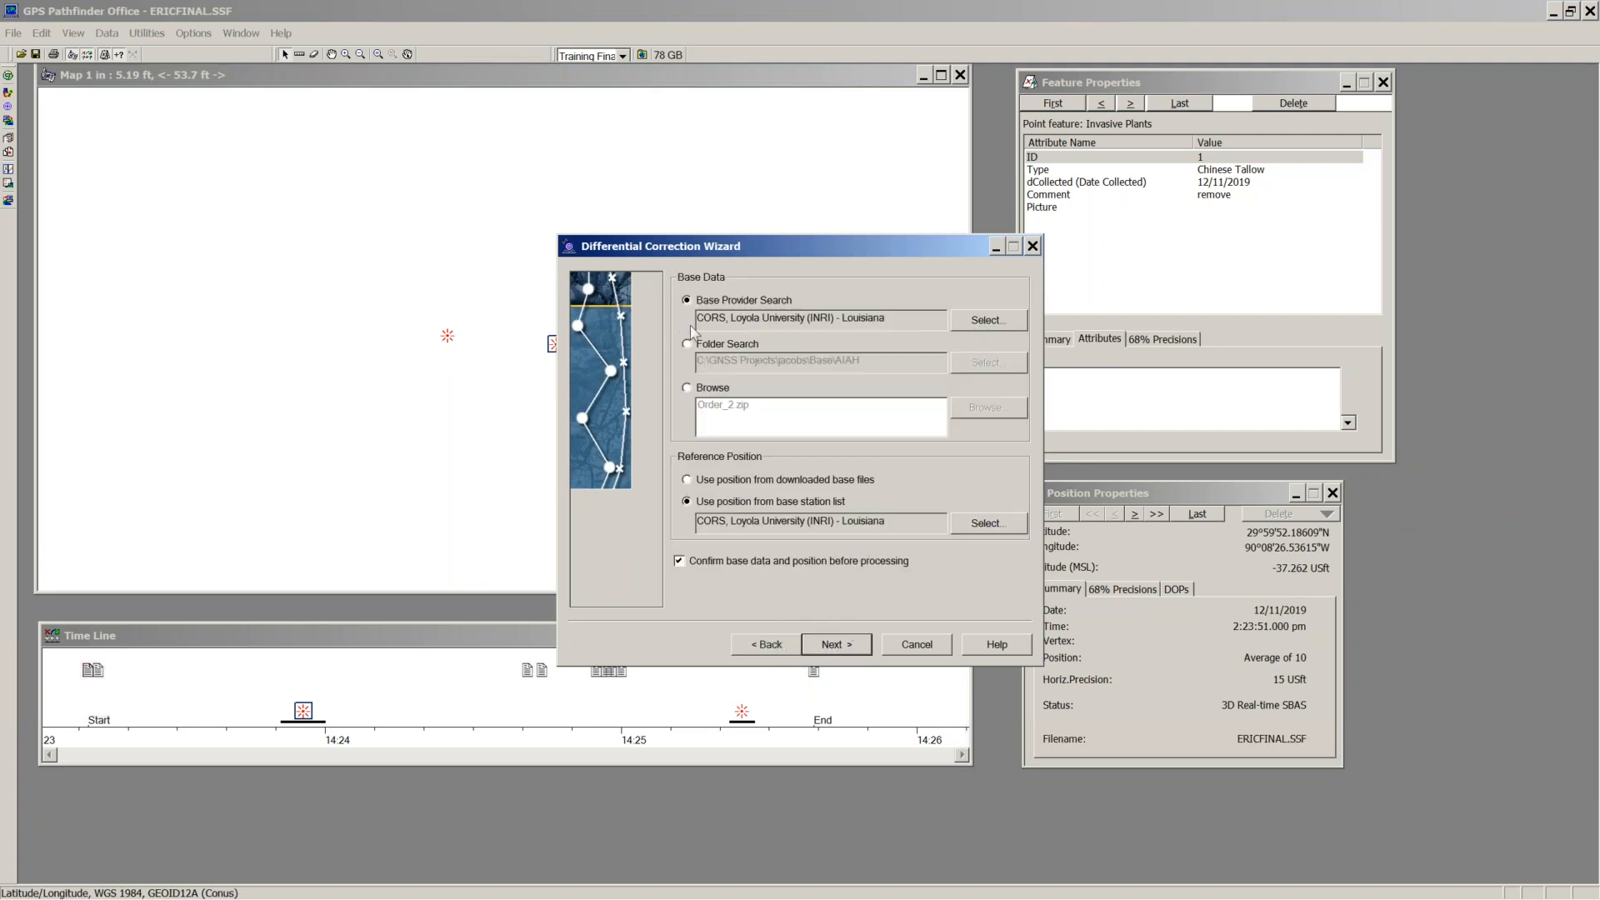
left_click(847, 650)
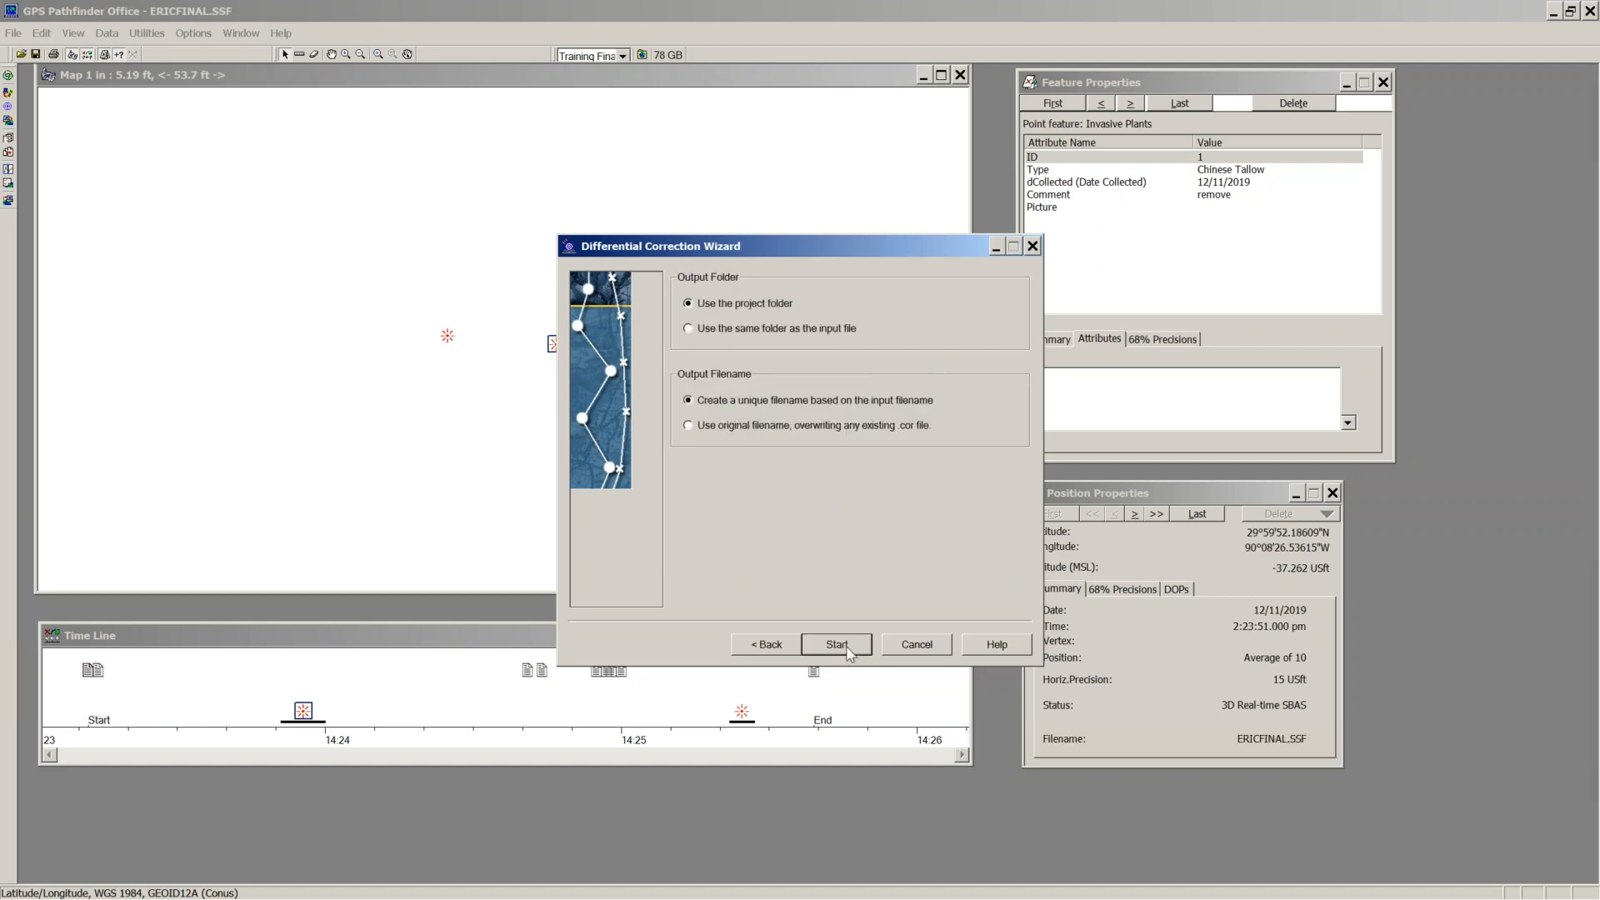
left_click(847, 650)
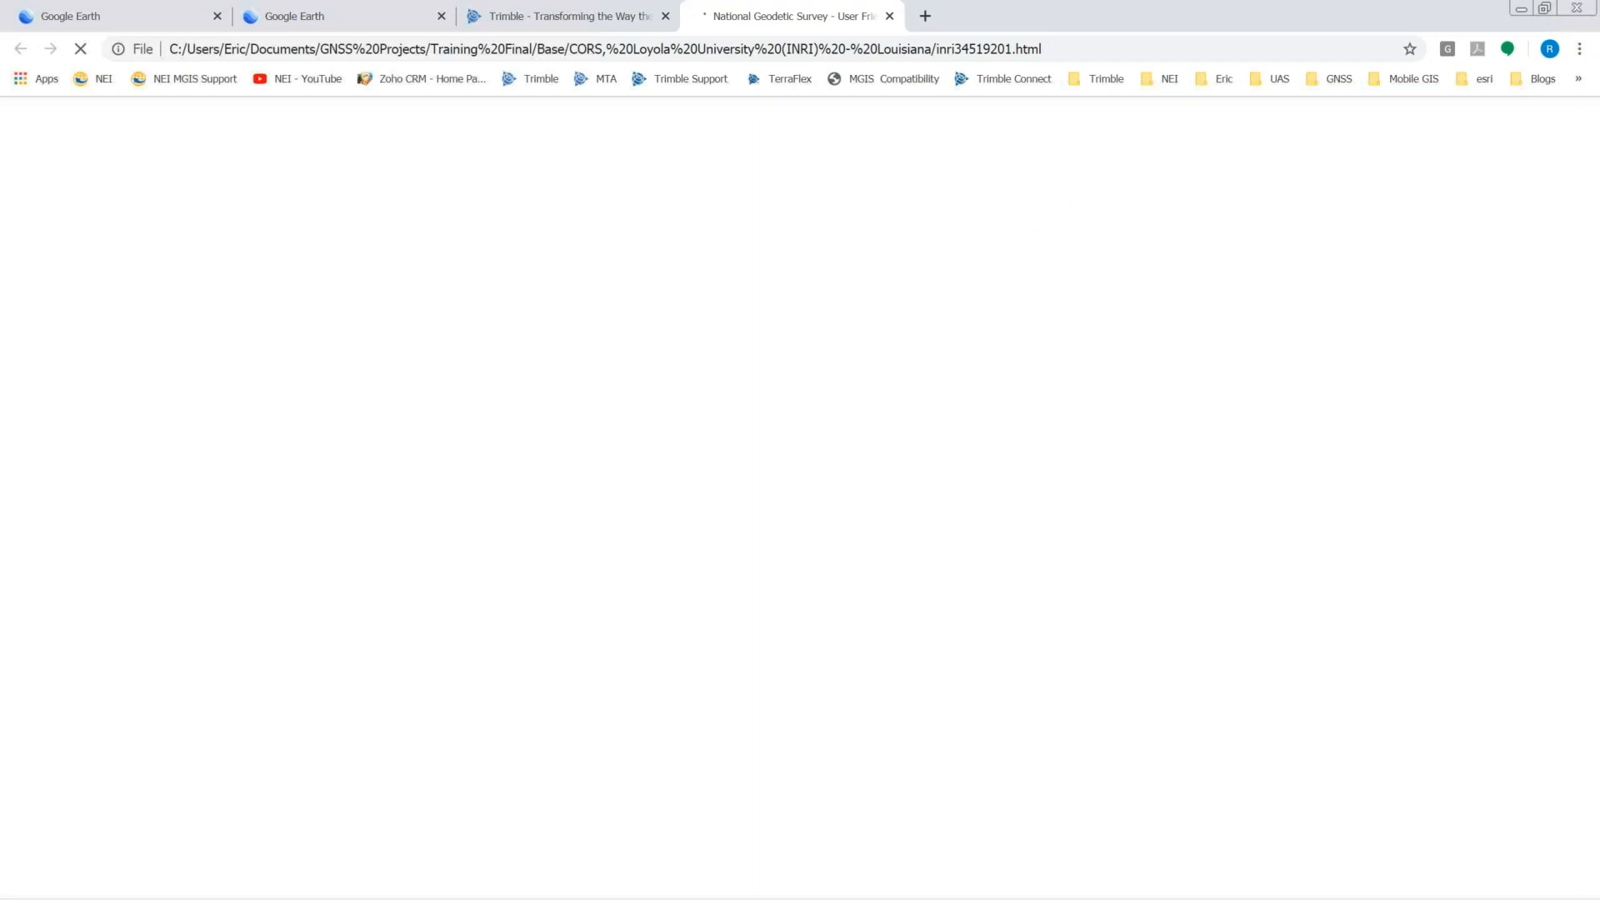
Step: Minimize the web browser, review the base file search log in GPS Pathfinder Office and close the Differential Correction Wizard
left_click(565, 10)
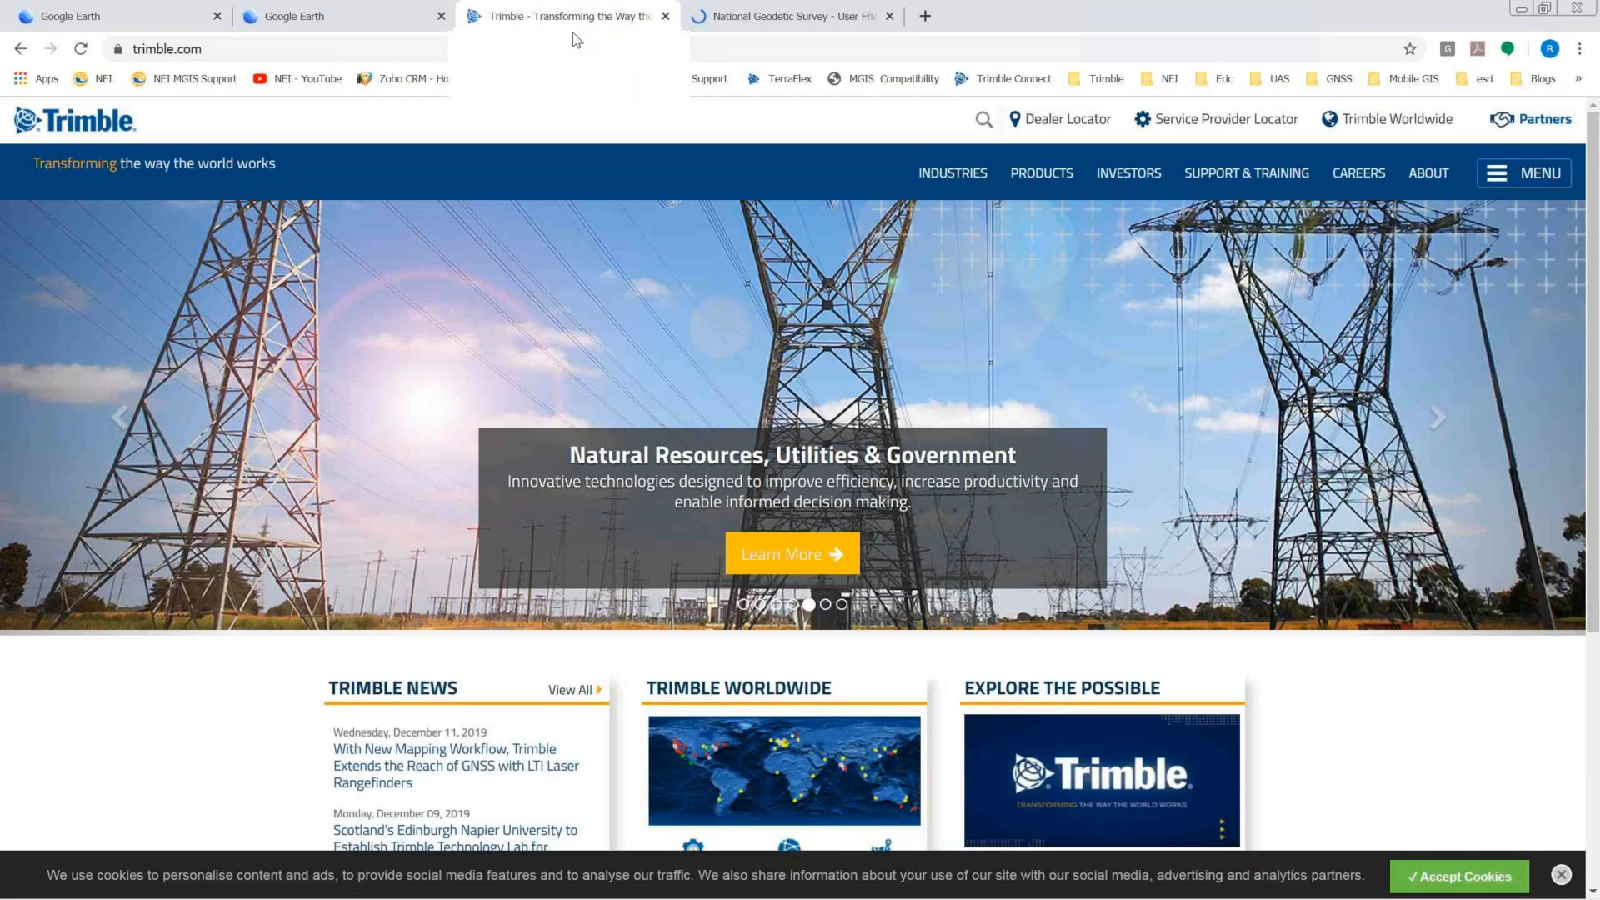
left_click(1521, 10)
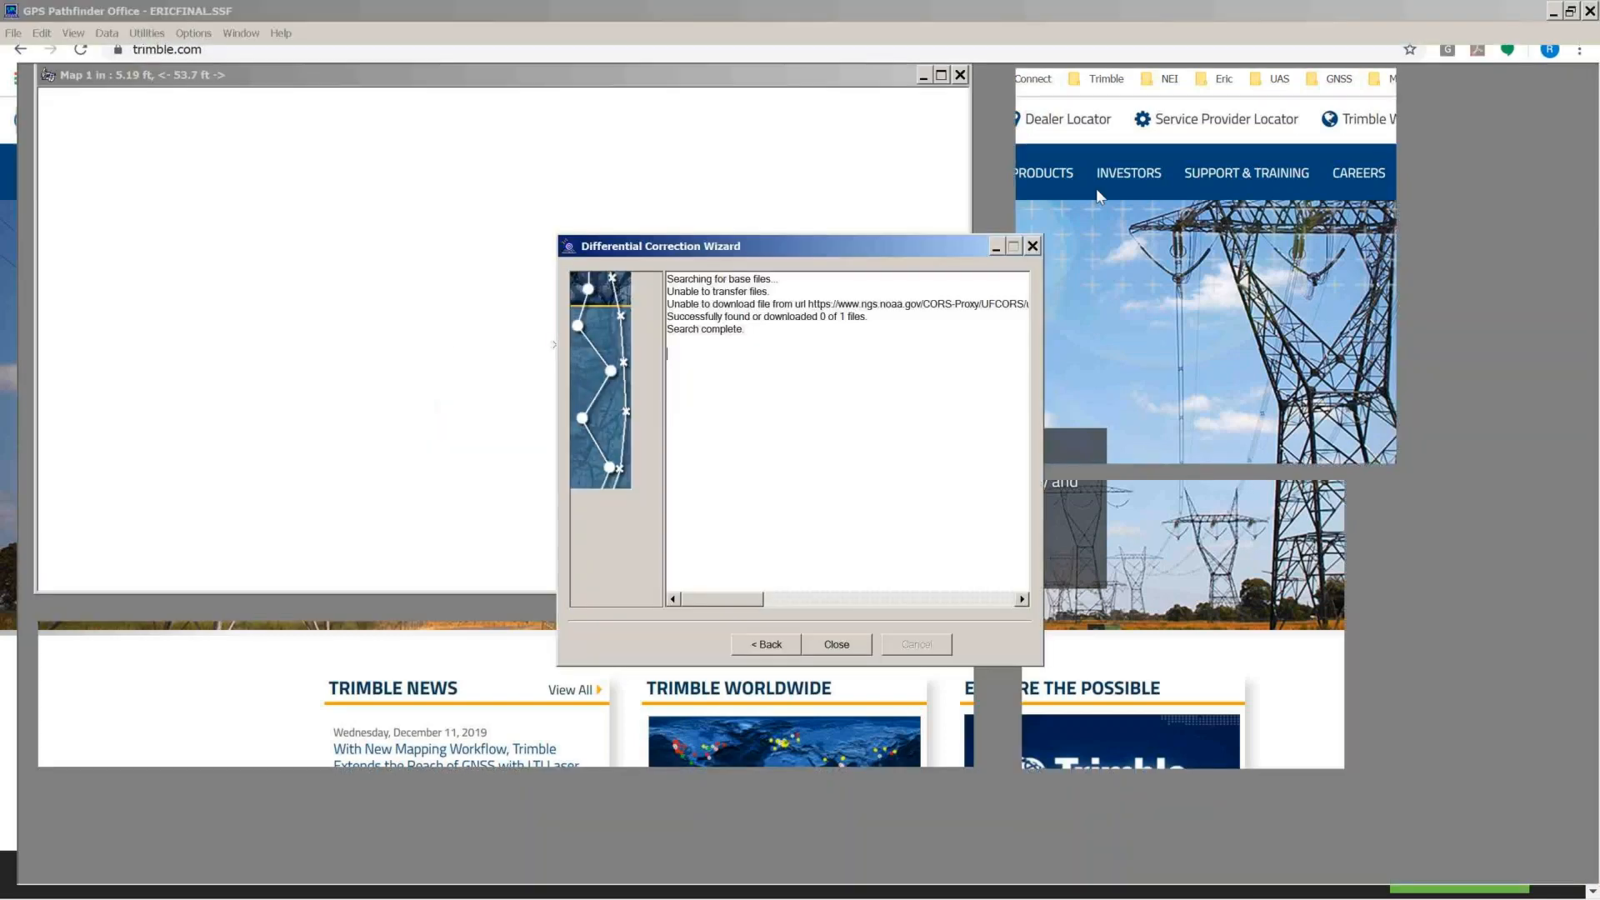
left_click_drag(773, 332, 646, 308)
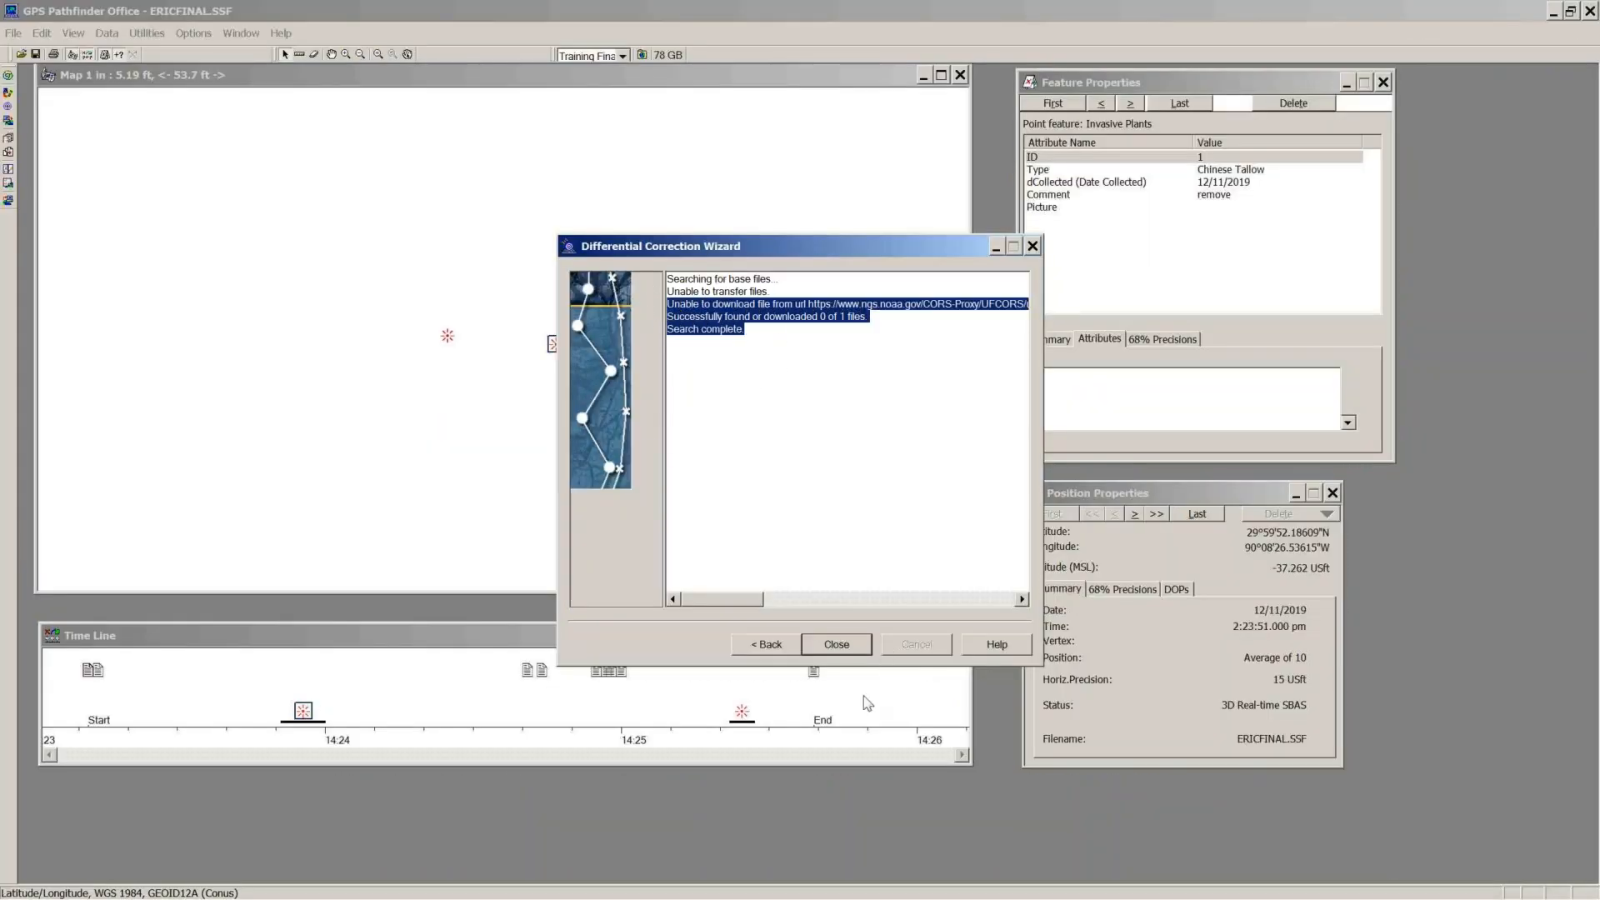
left_click(834, 646)
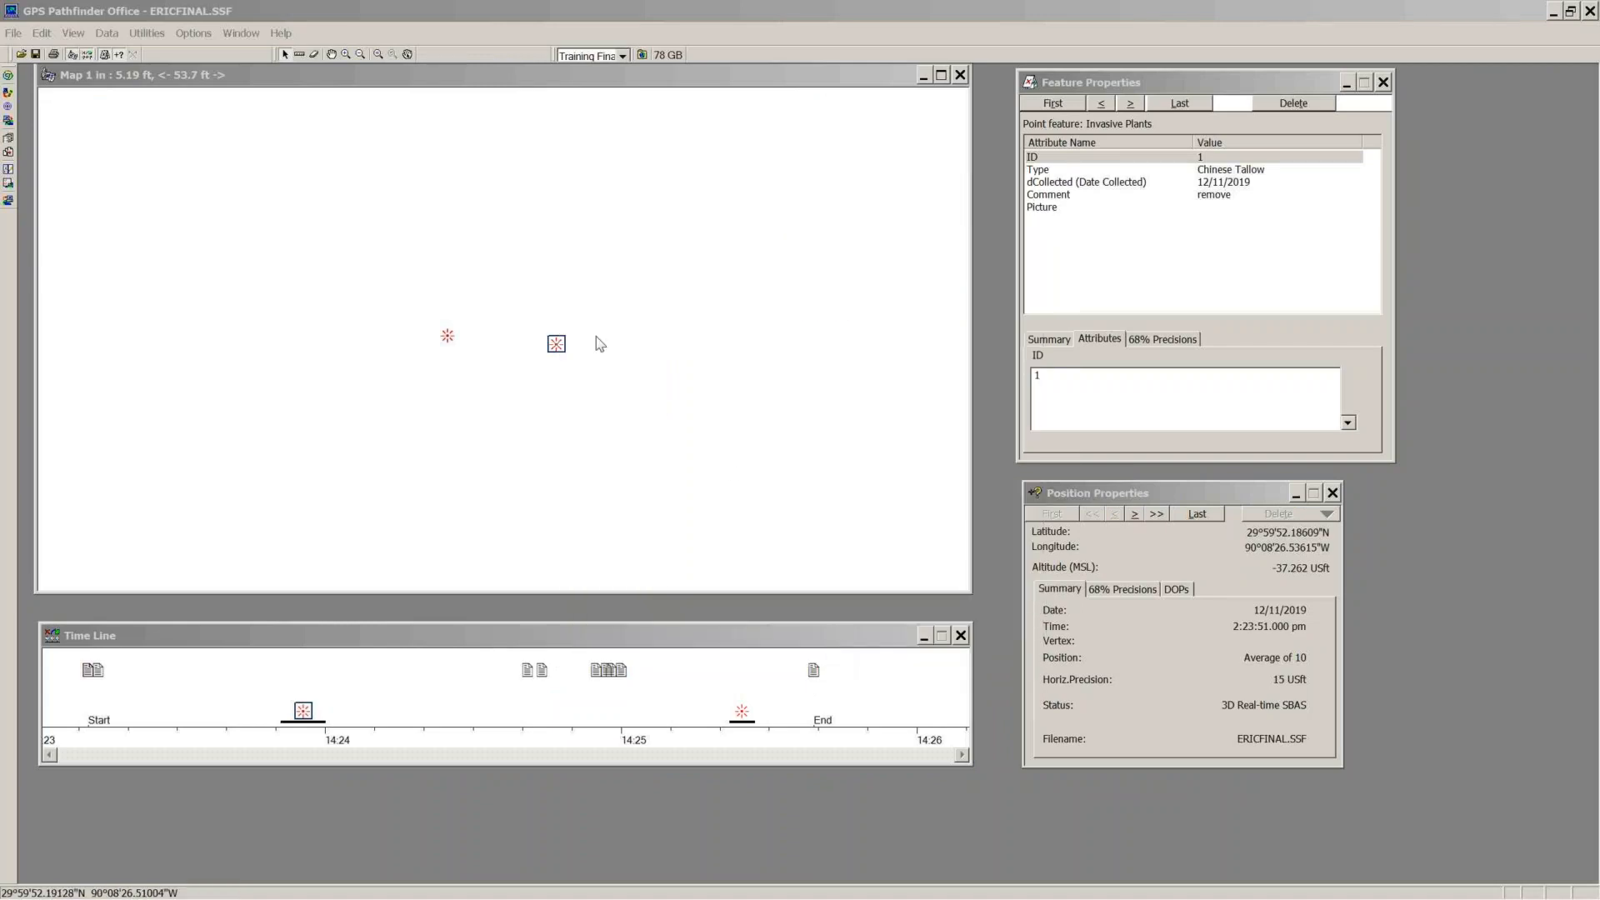
Step: Export the SSF file to the Training Final Export folder with the GA Google Earth setup and close the export summary
left_click(145, 32)
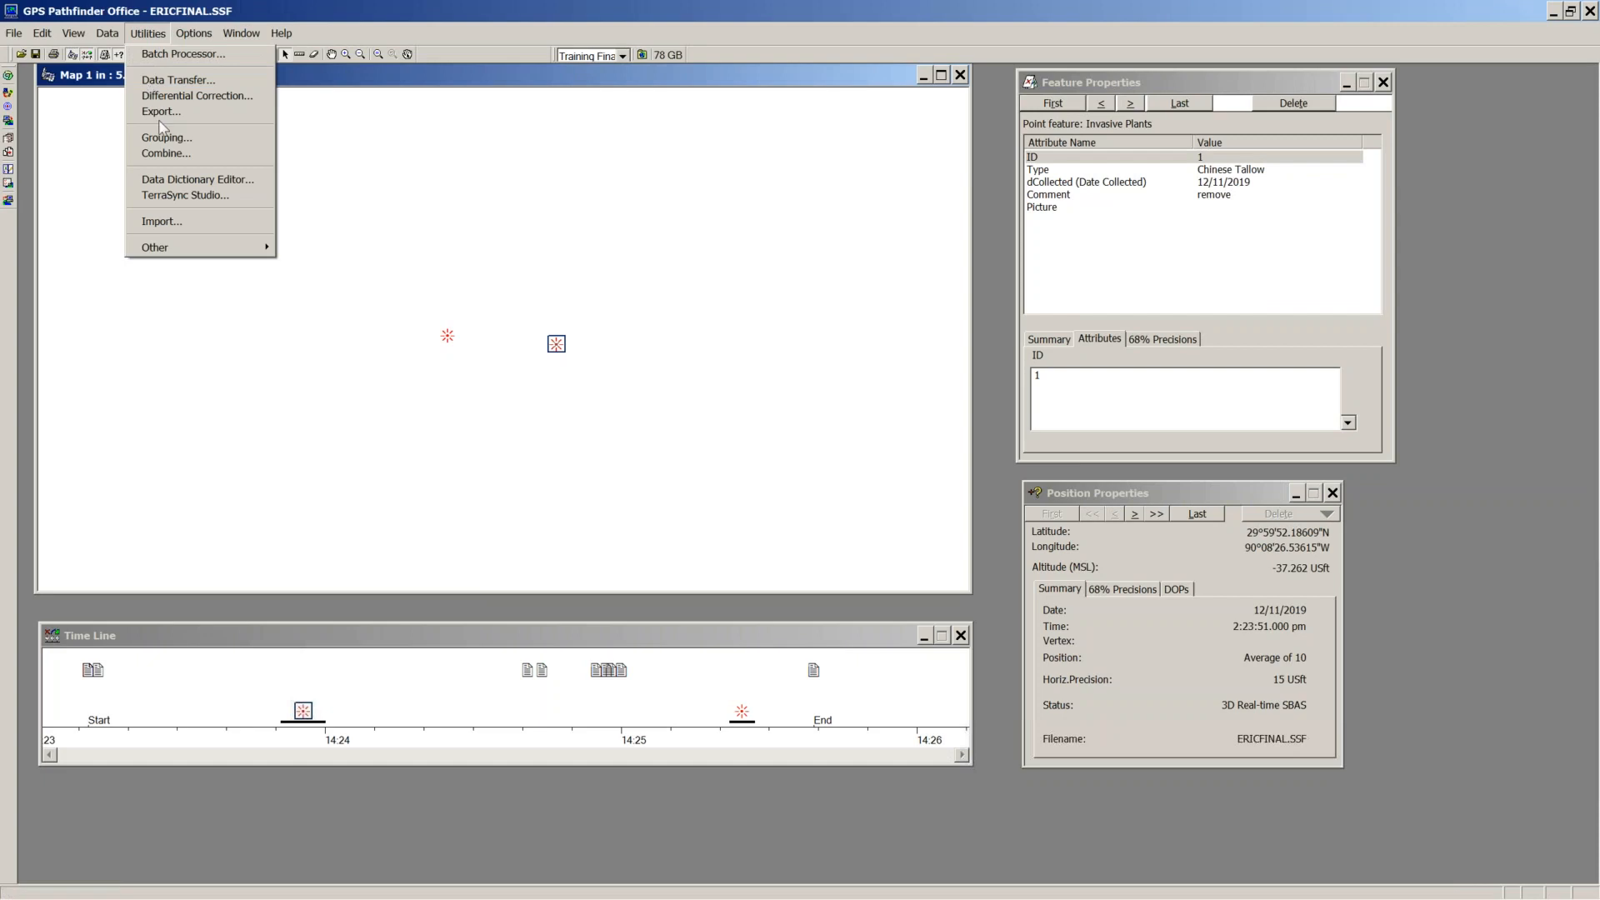
left_click(161, 111)
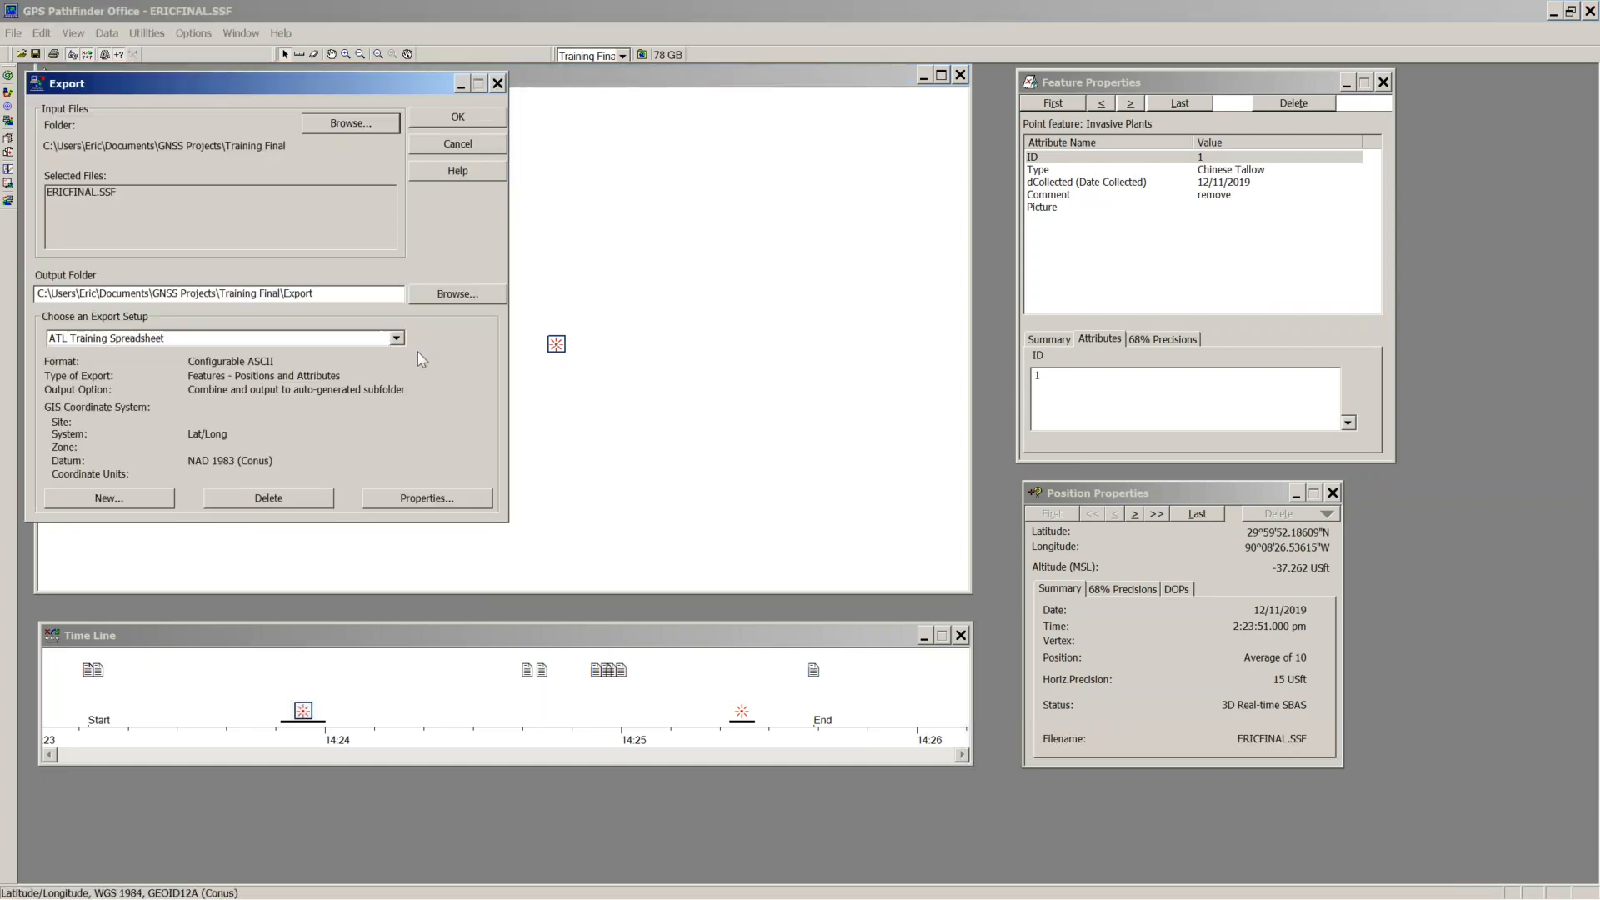
left_click(397, 337)
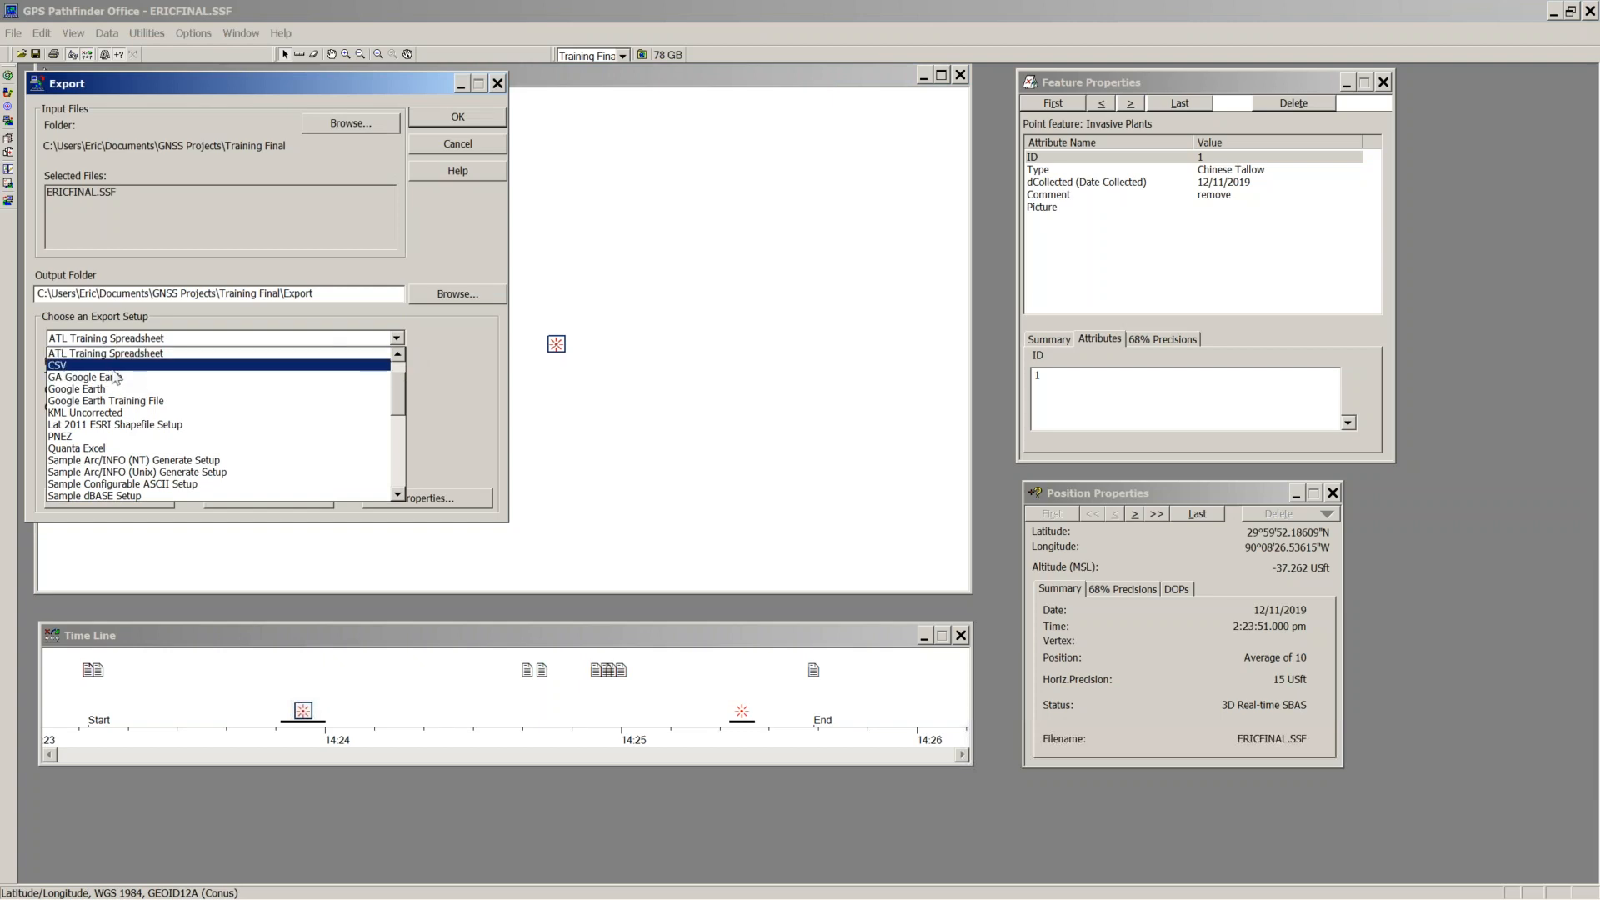
left_click(104, 382)
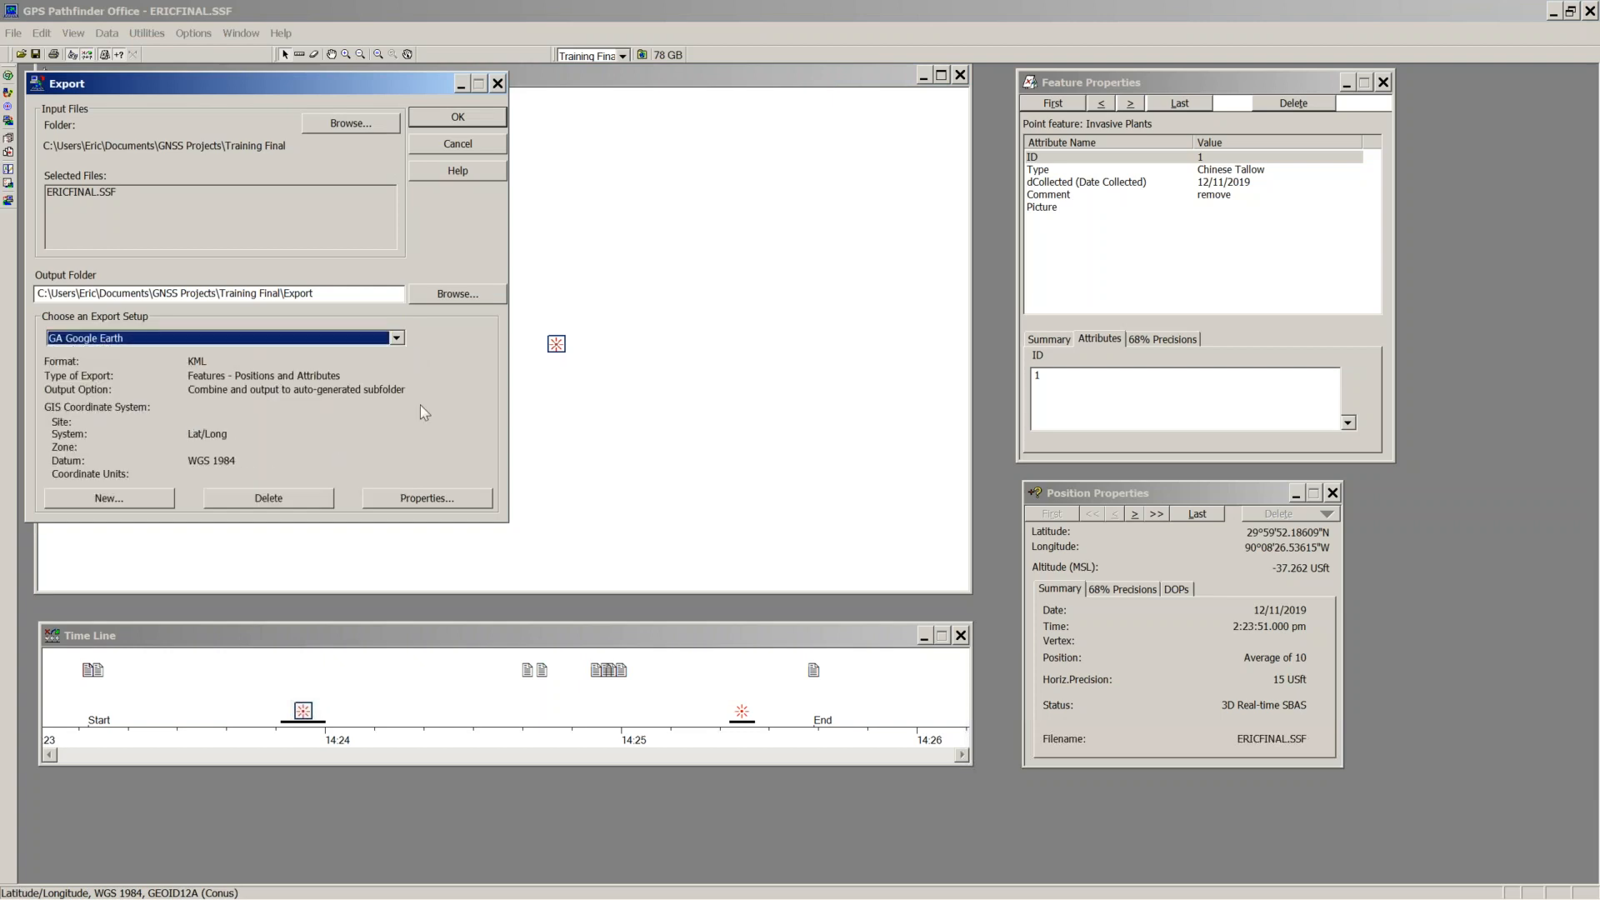
left_click(448, 123)
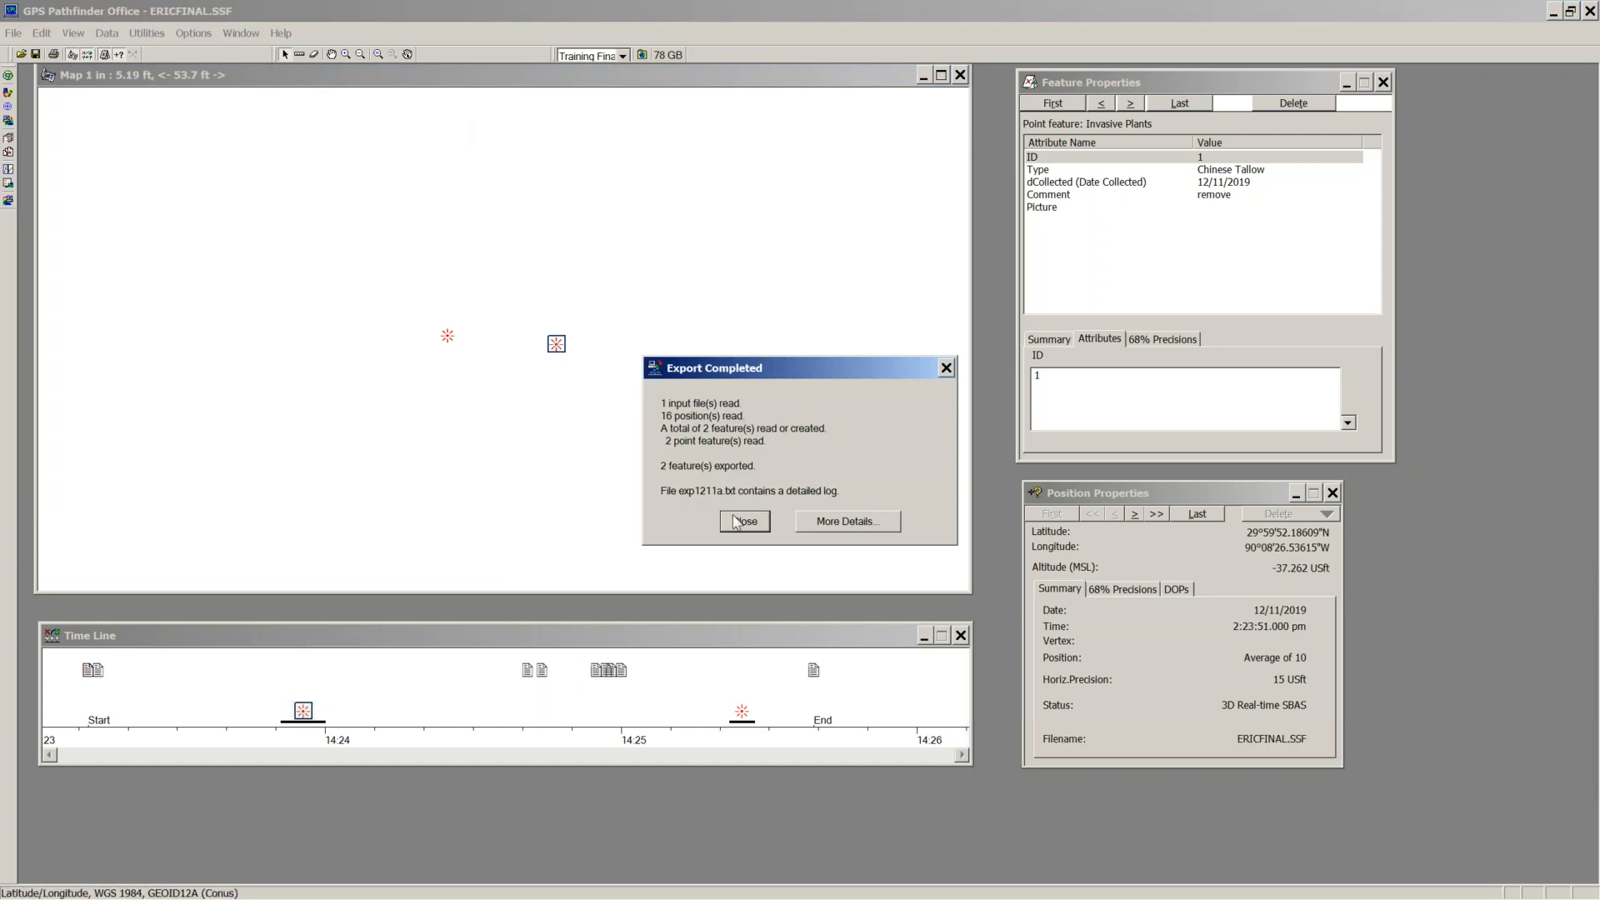
left_click(744, 520)
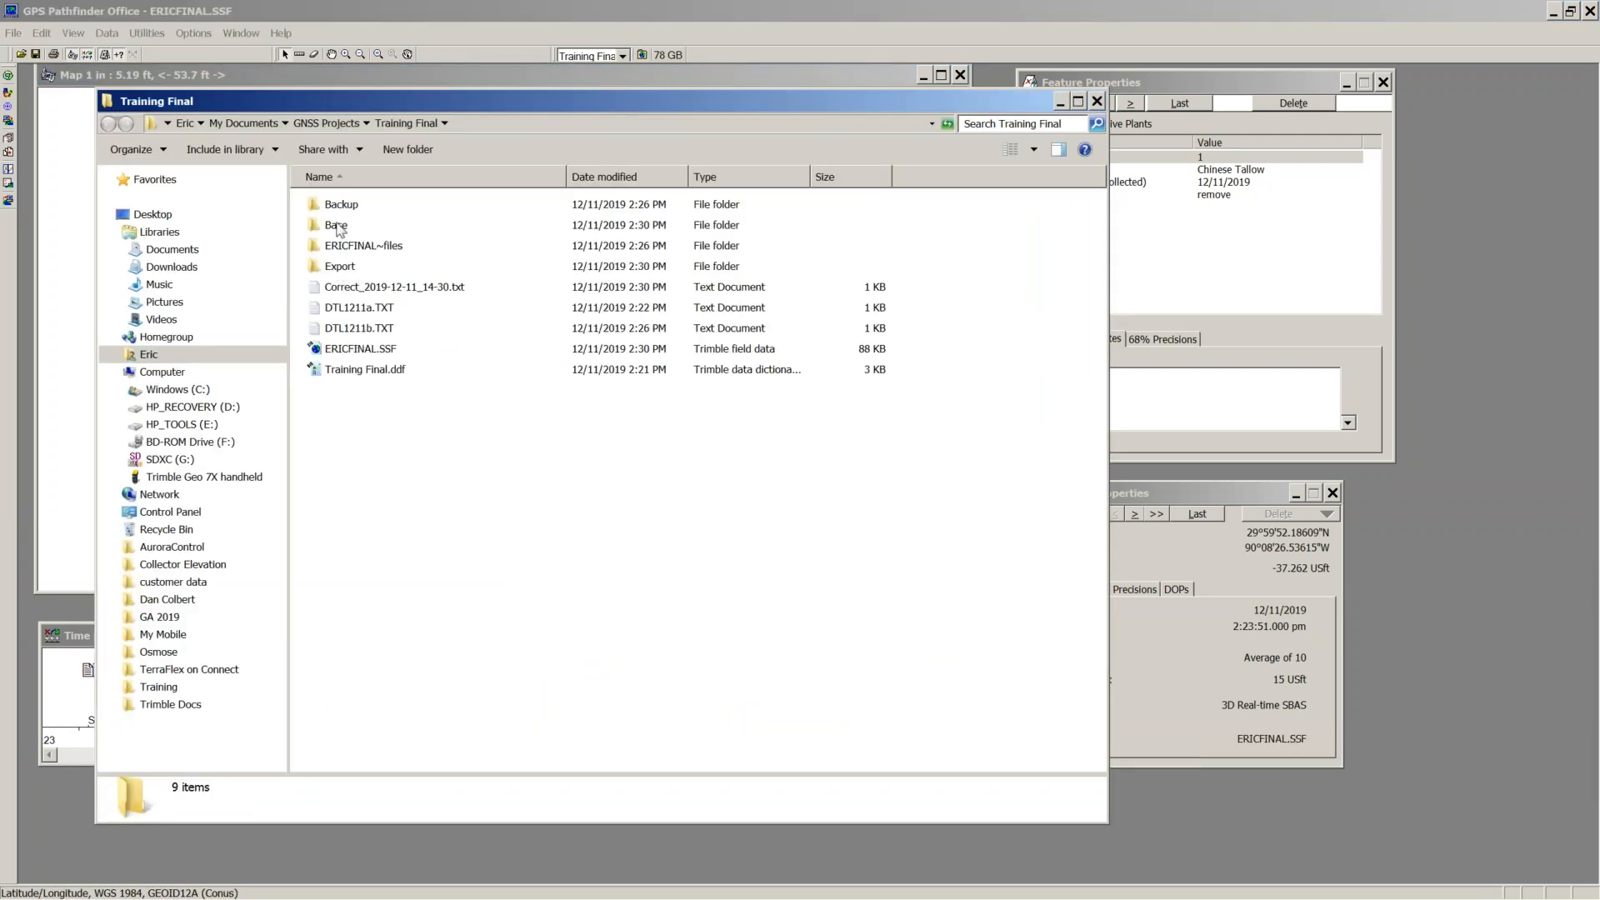
Step: Examine the Base folder's CORS, Loyola University (INRI) - Louisiana subfolder and return to the Training Final folder
double_click(338, 227)
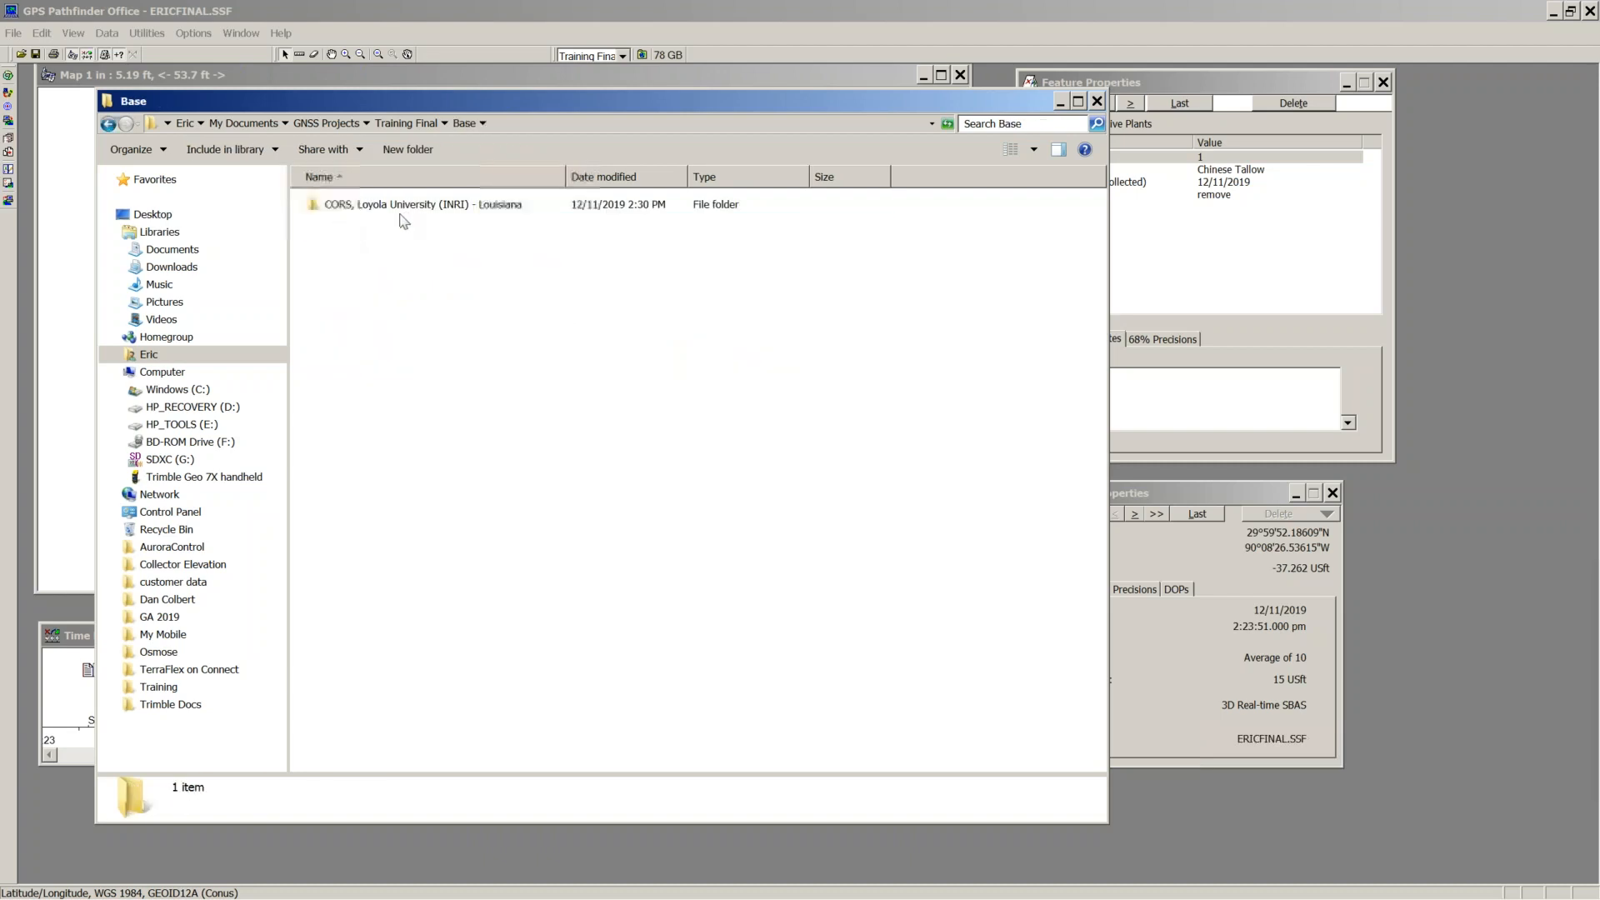
double_click(442, 210)
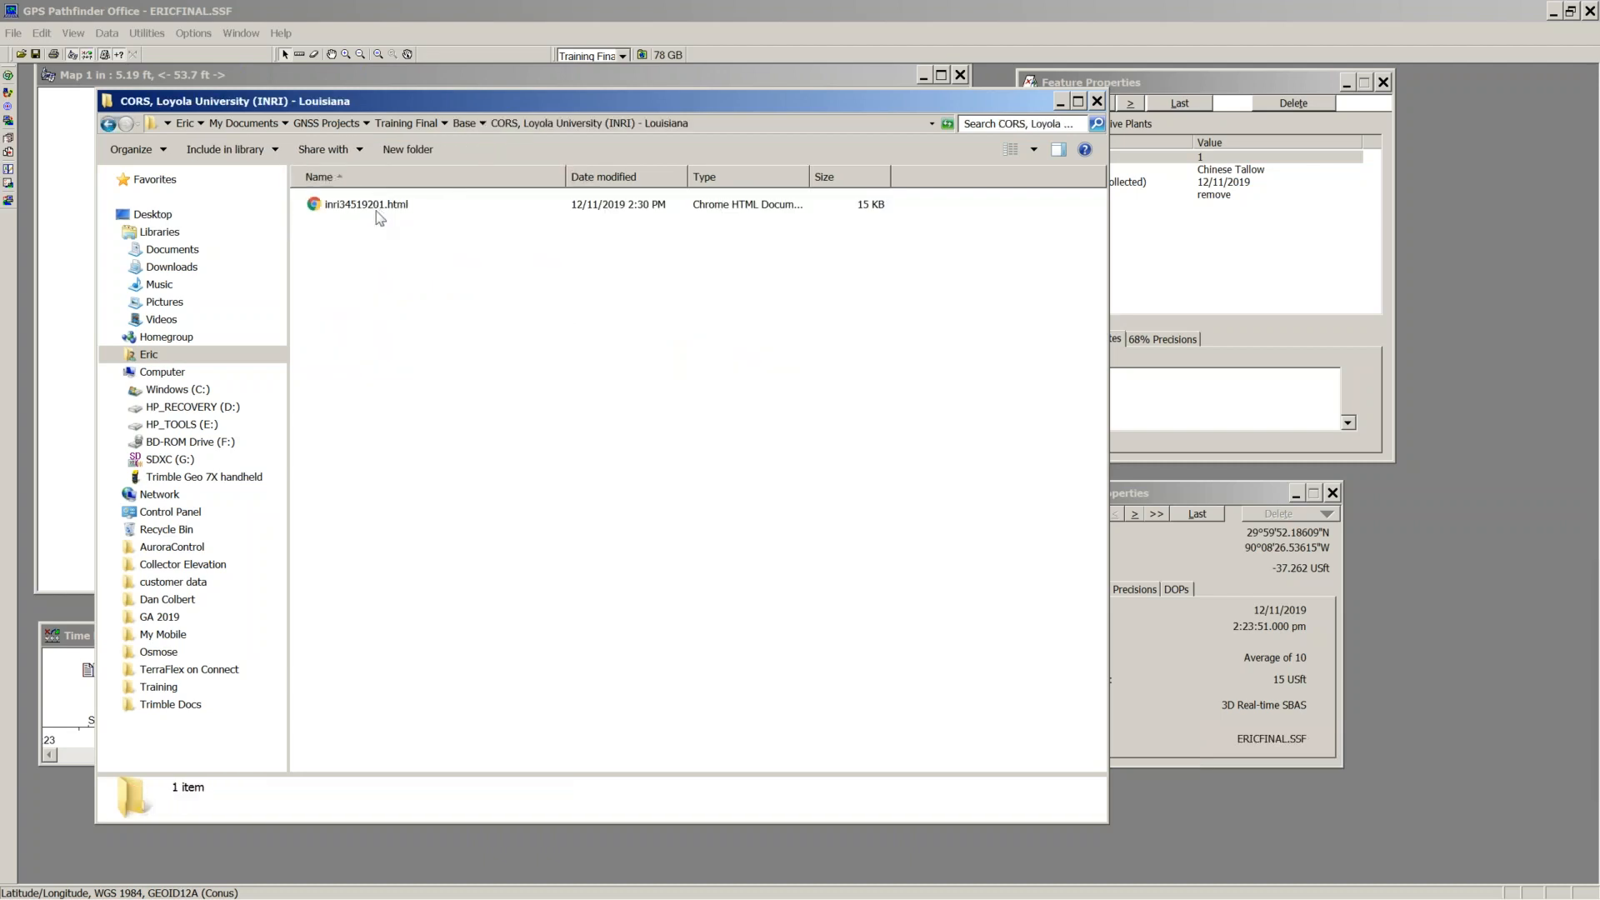
left_click(107, 124)
left_click(107, 124)
Step: Open the exported KMZ file from the e121114a subfolder of Export in Google Earth Pro
double_click(350, 267)
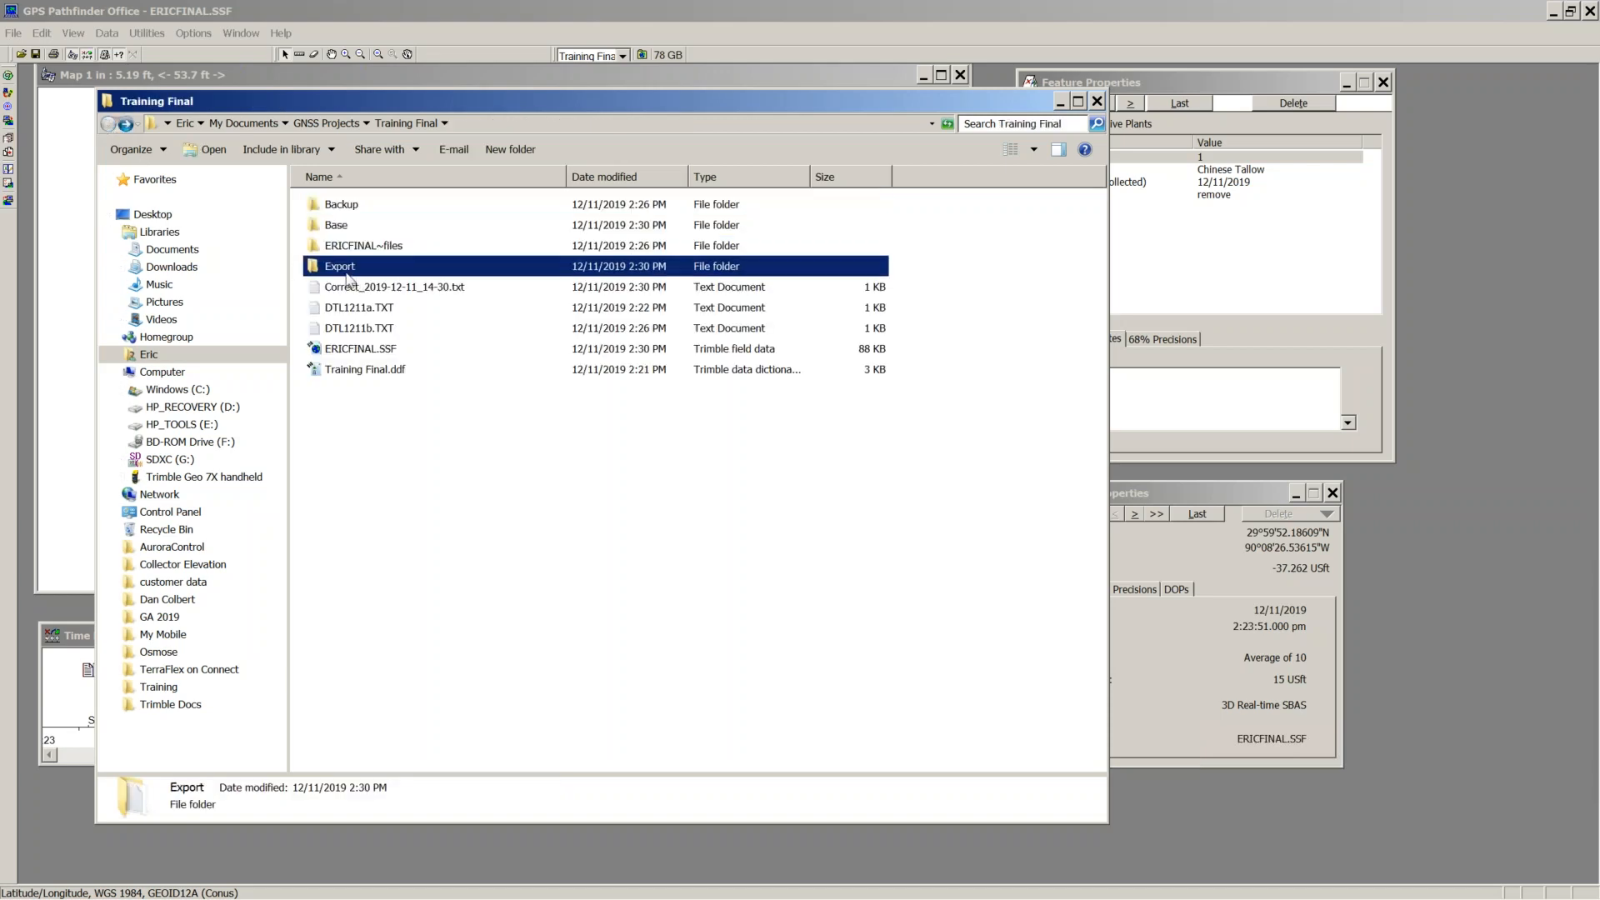
double_click(344, 208)
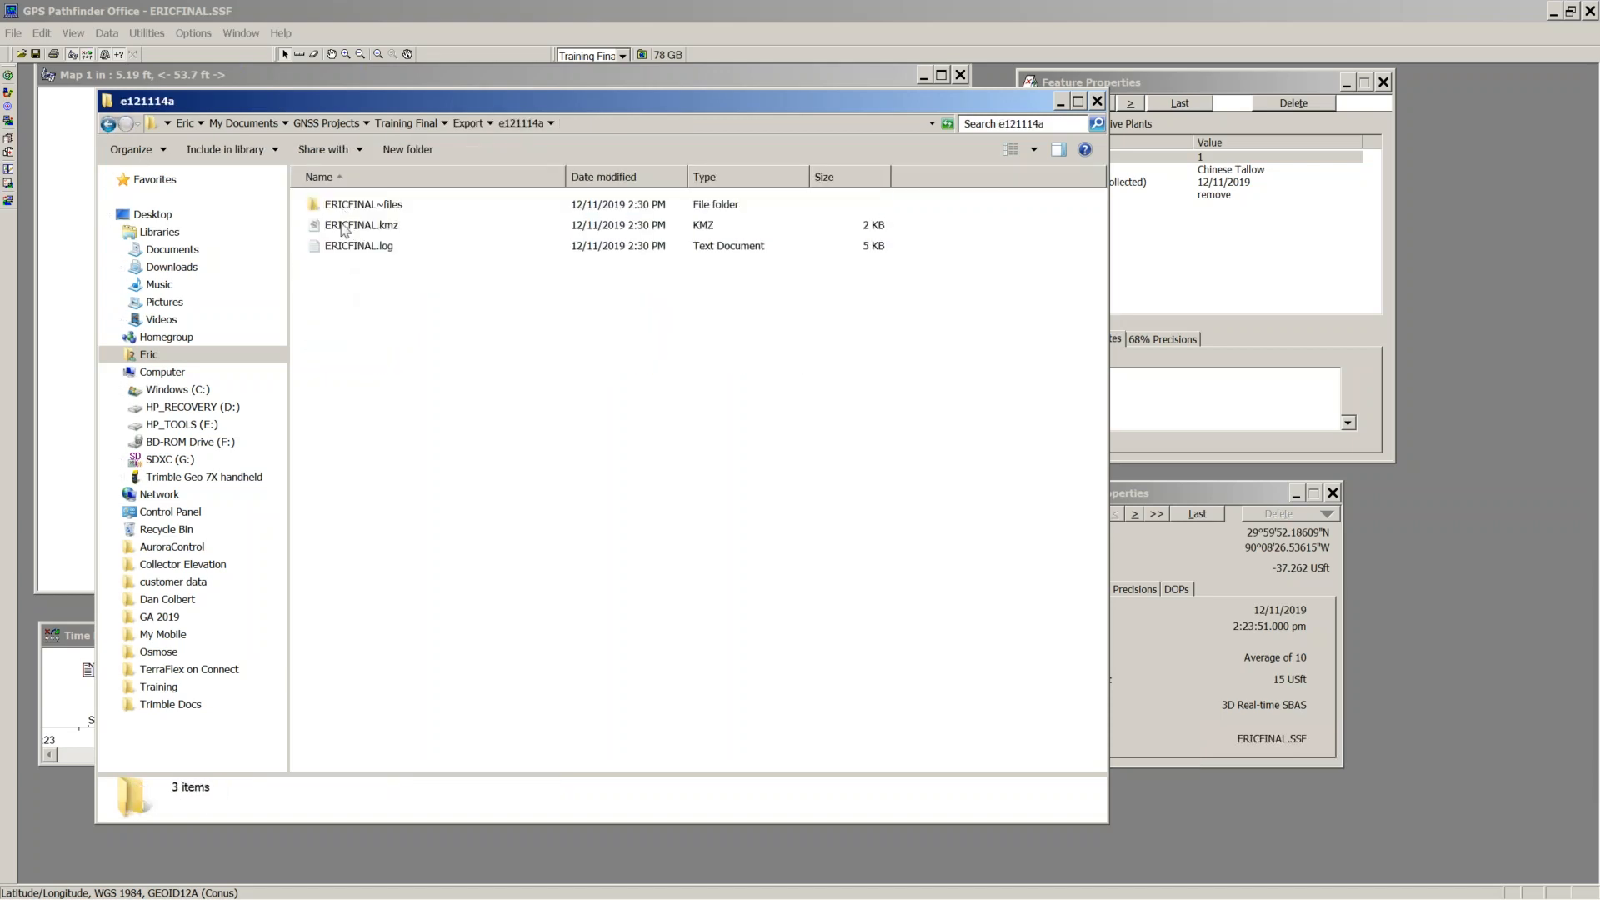
left_click(345, 228)
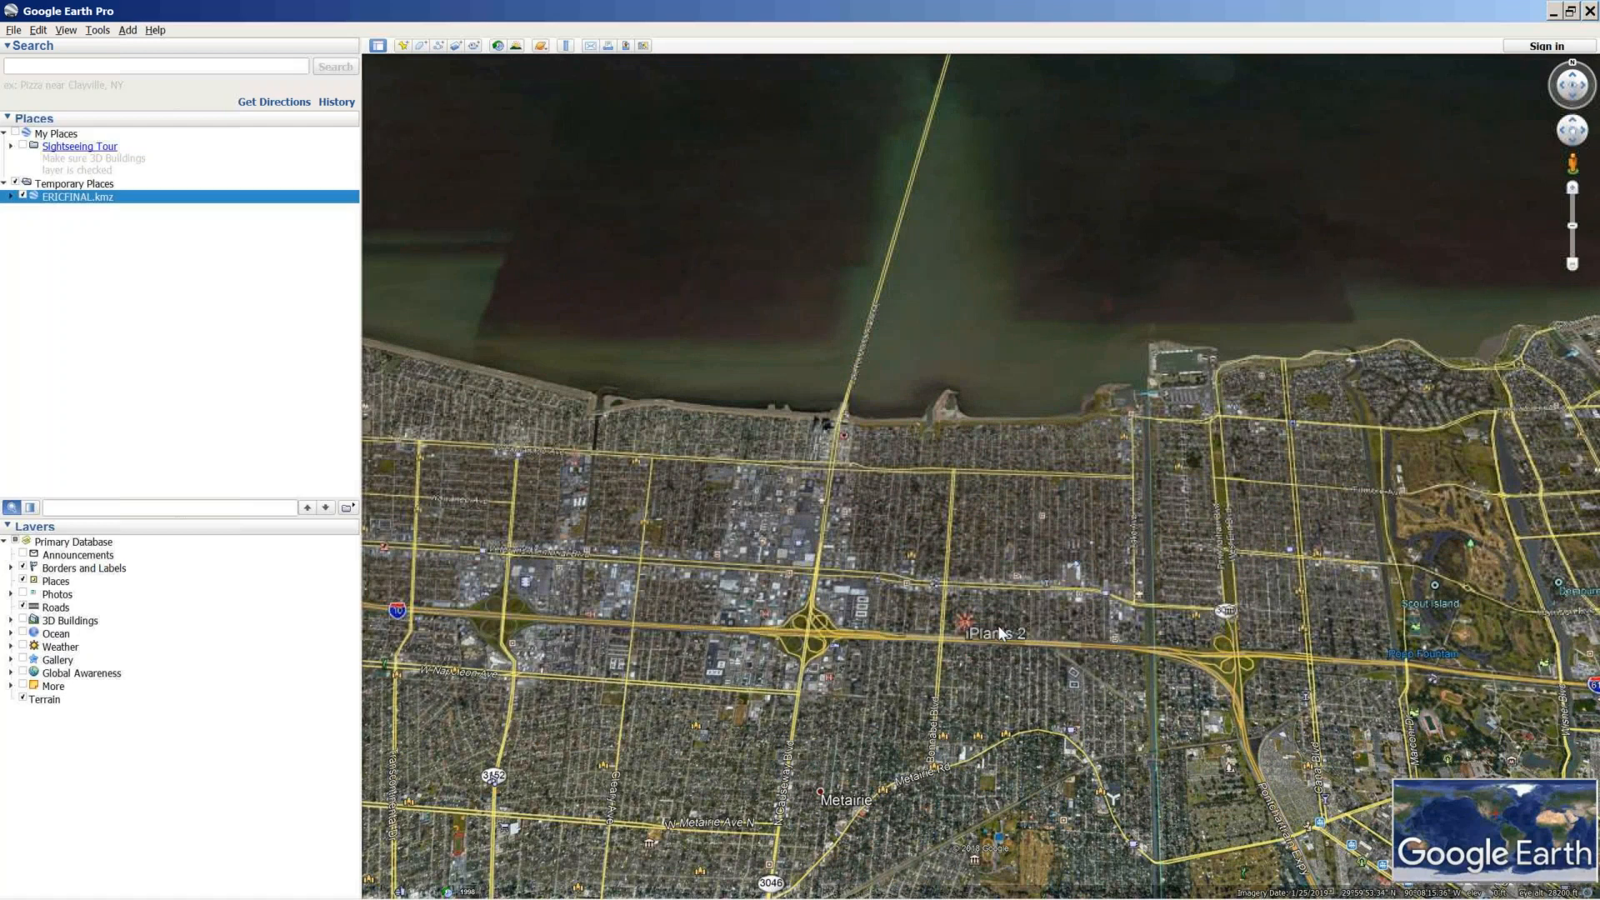
Step: Examine the attributes of Plants 2, open its linked picture, and examine the attributes of Plants 1
left_click(998, 621)
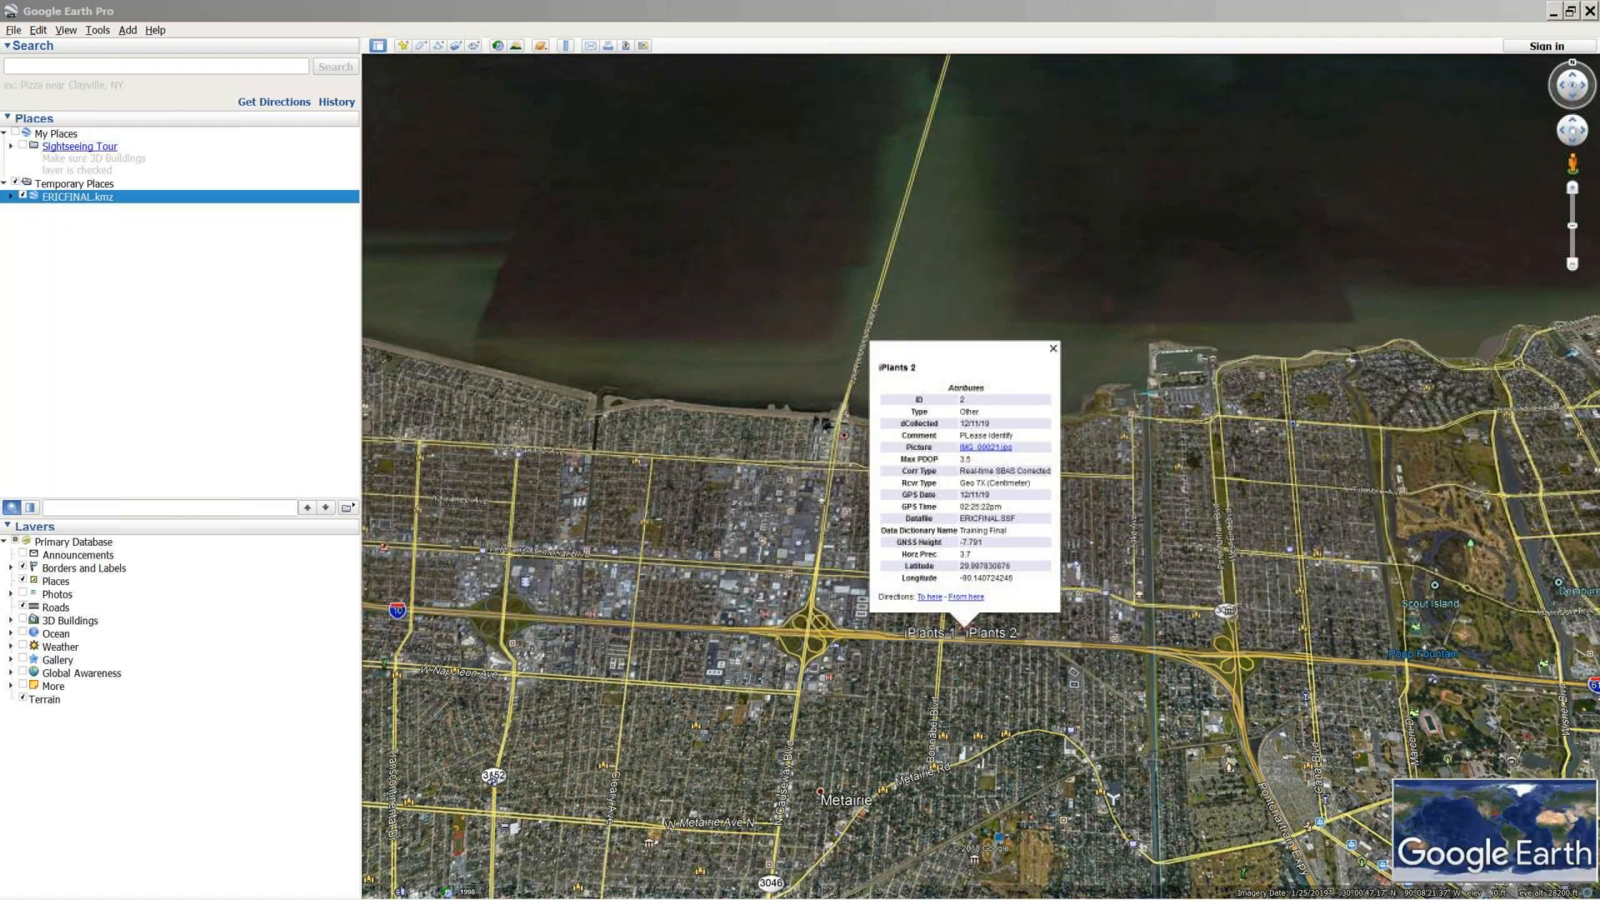
right_click(980, 450)
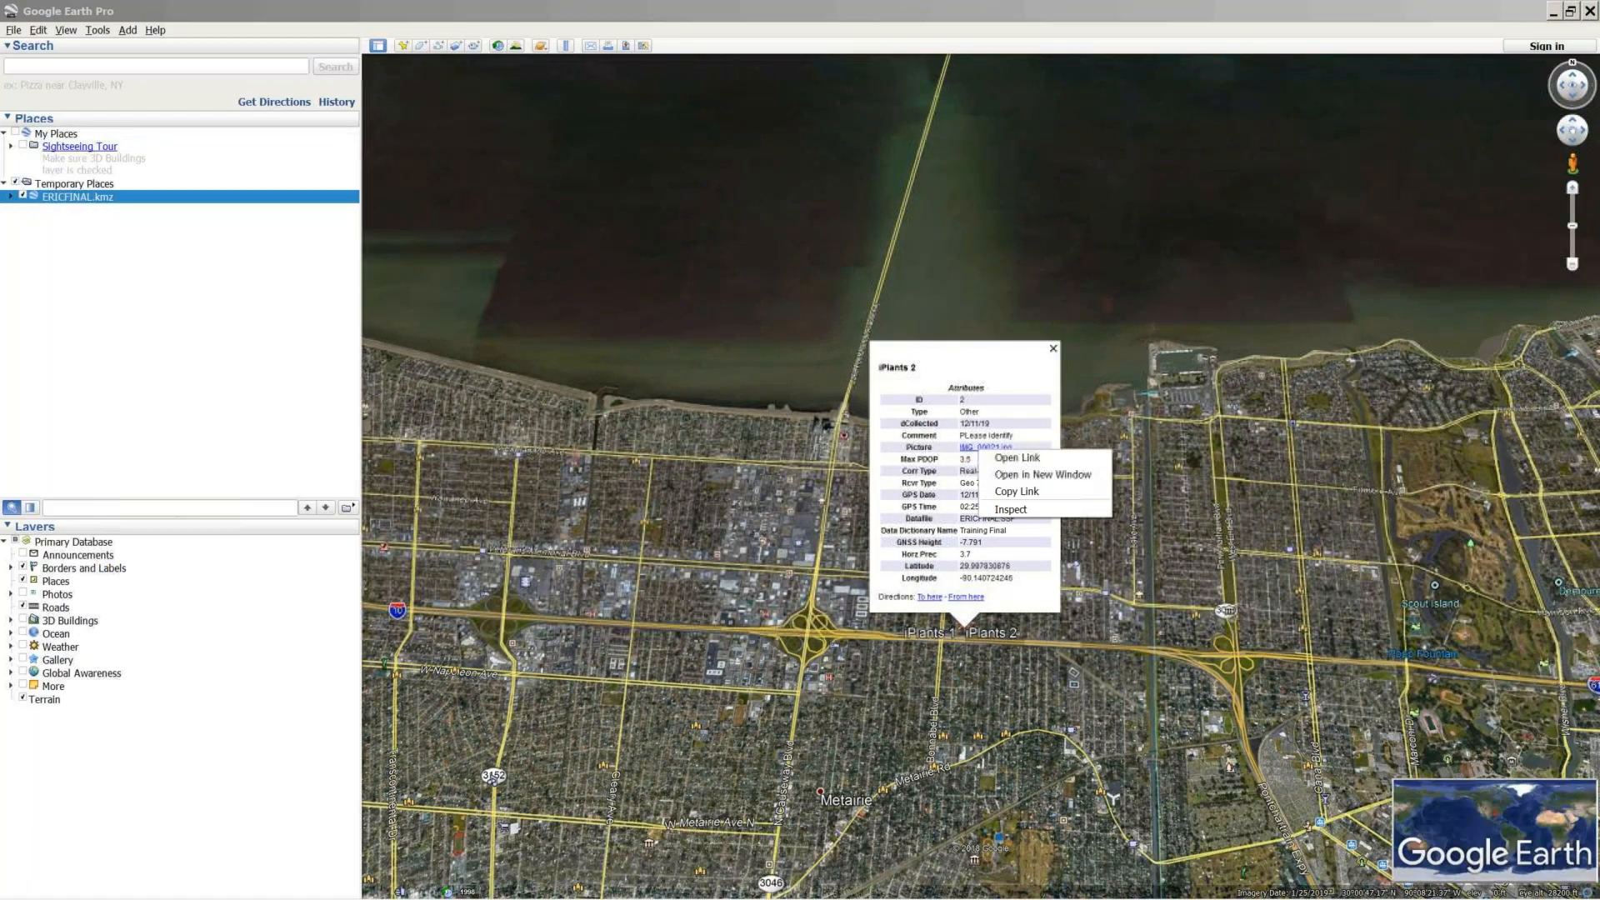
left_click(1009, 457)
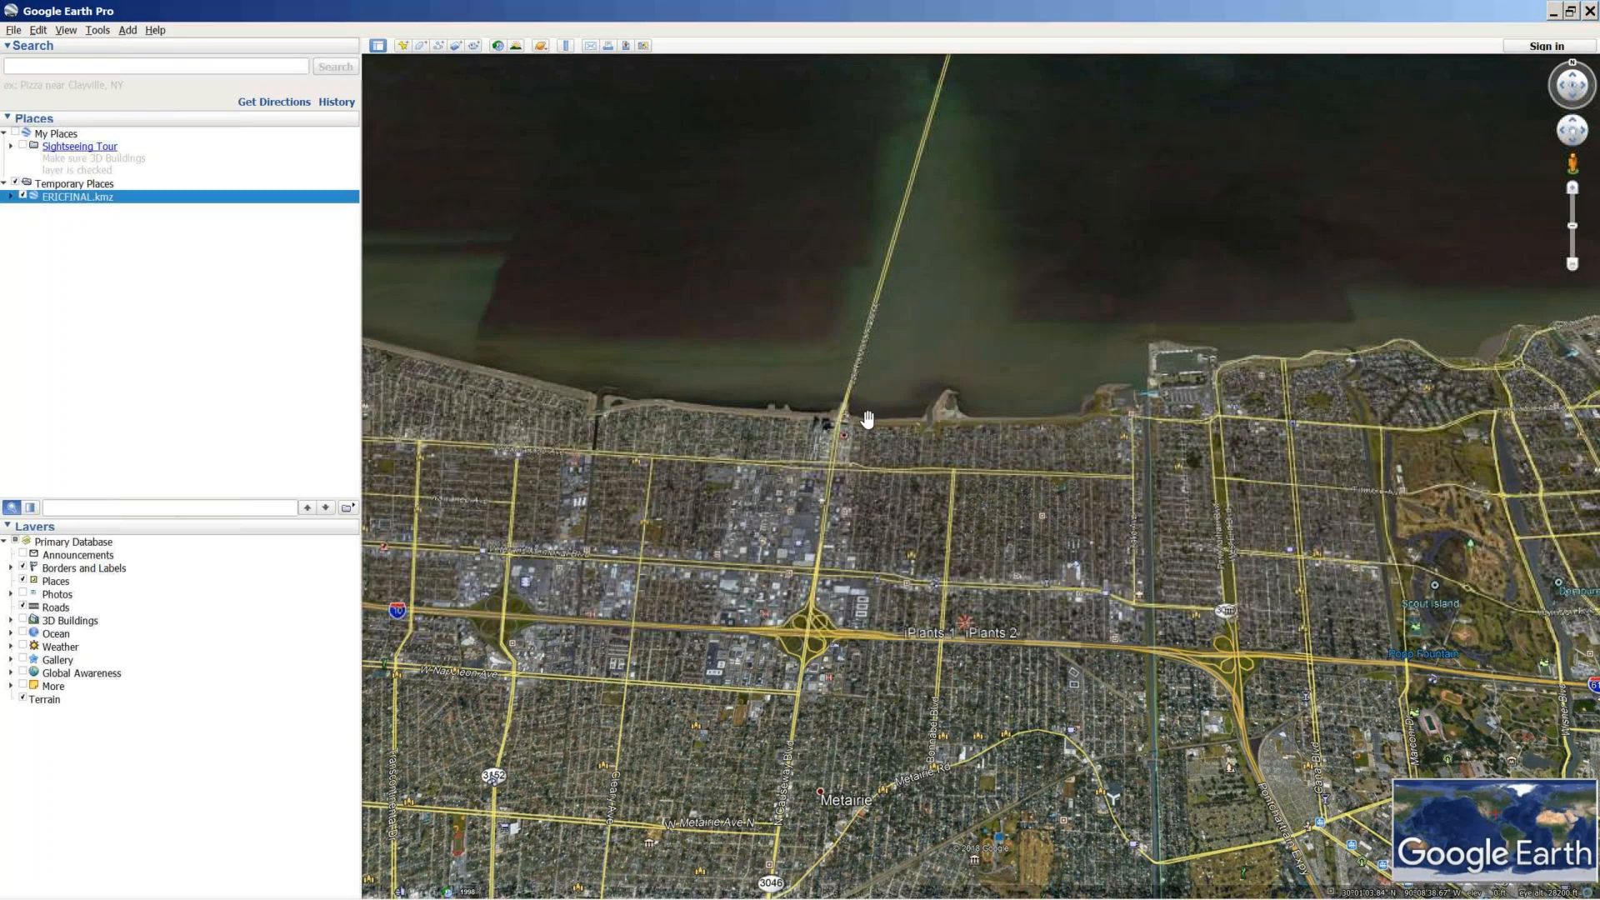
left_click(965, 629)
left_click(975, 656)
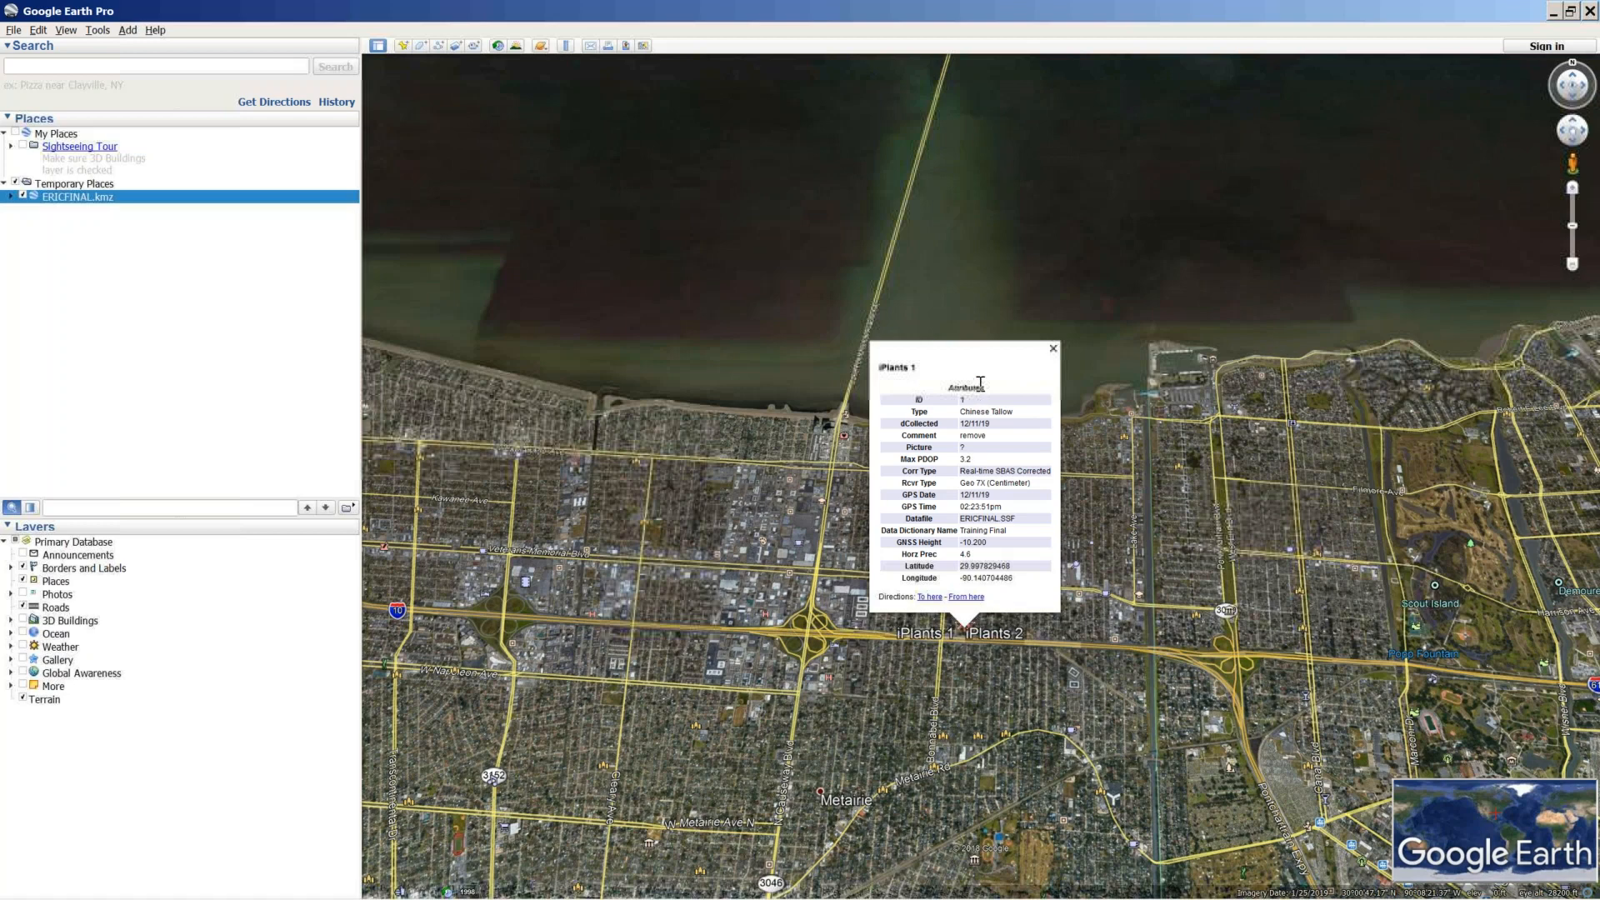
left_click(1053, 349)
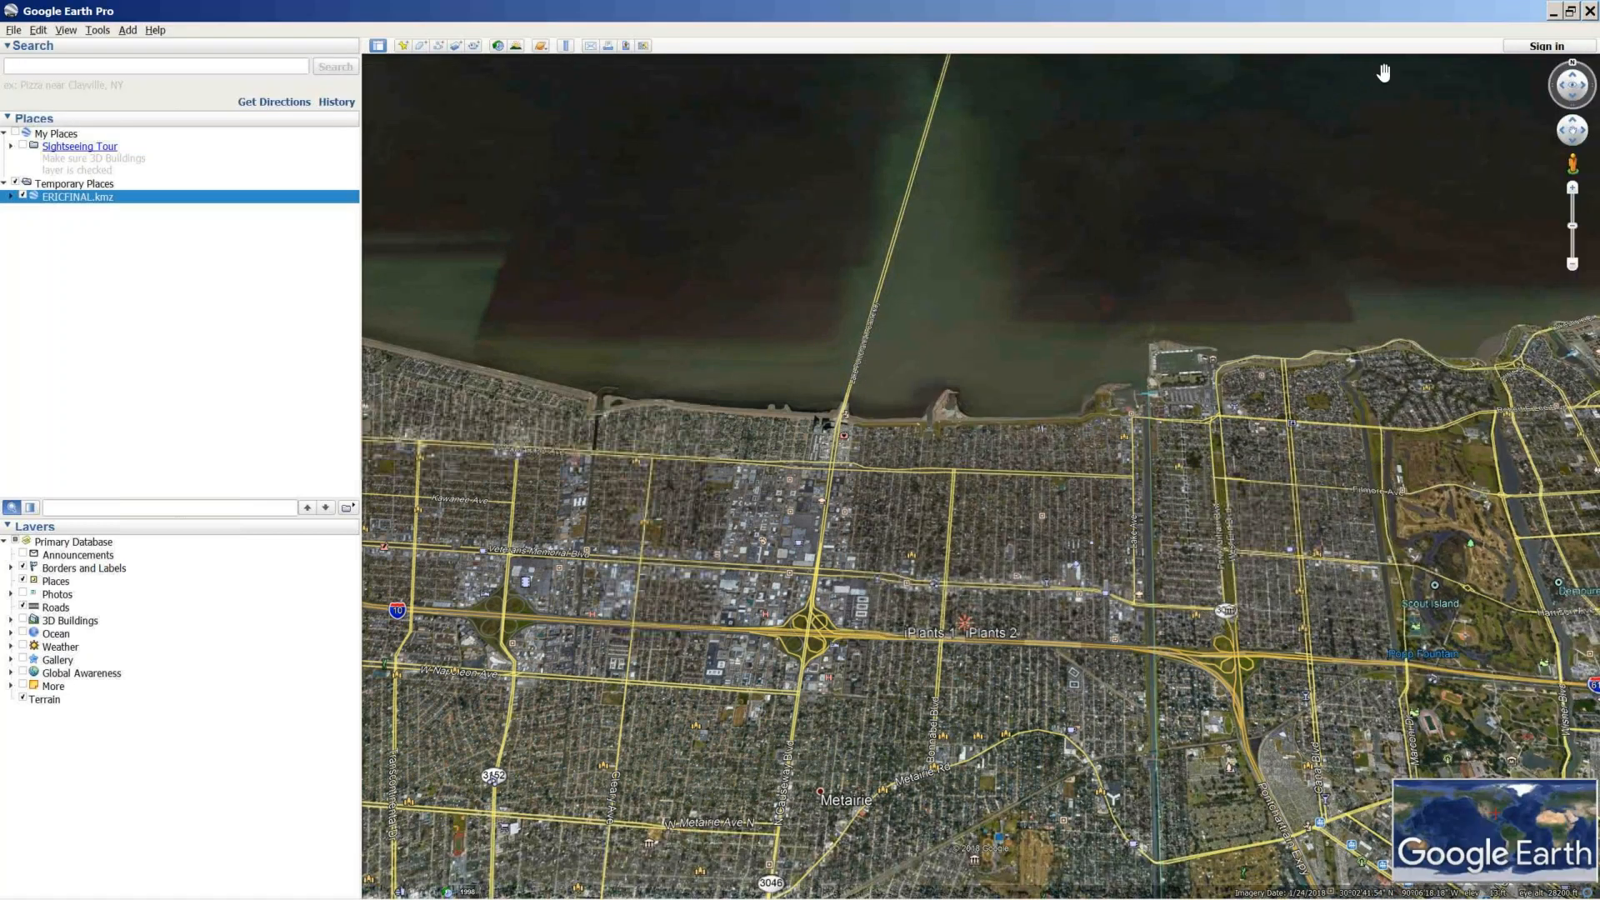
Step: Close Google Earth Pro, the e121114a folder window and MyMobiler, and switch back to GPS Pathfinder Office
left_click(1589, 11)
left_click(871, 477)
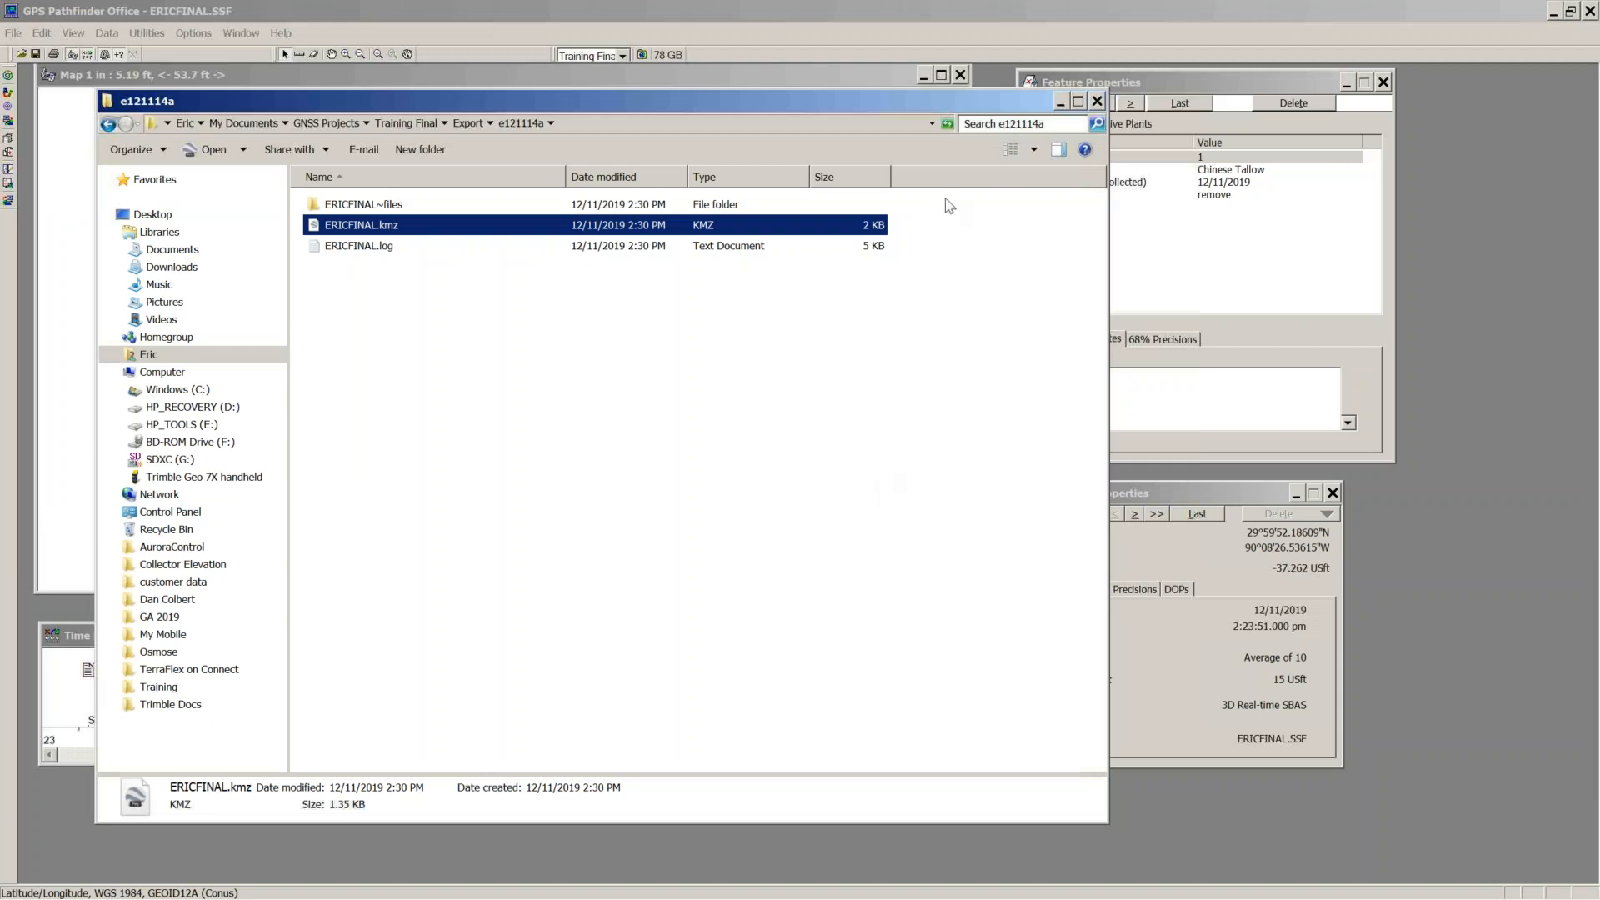
left_click(1097, 101)
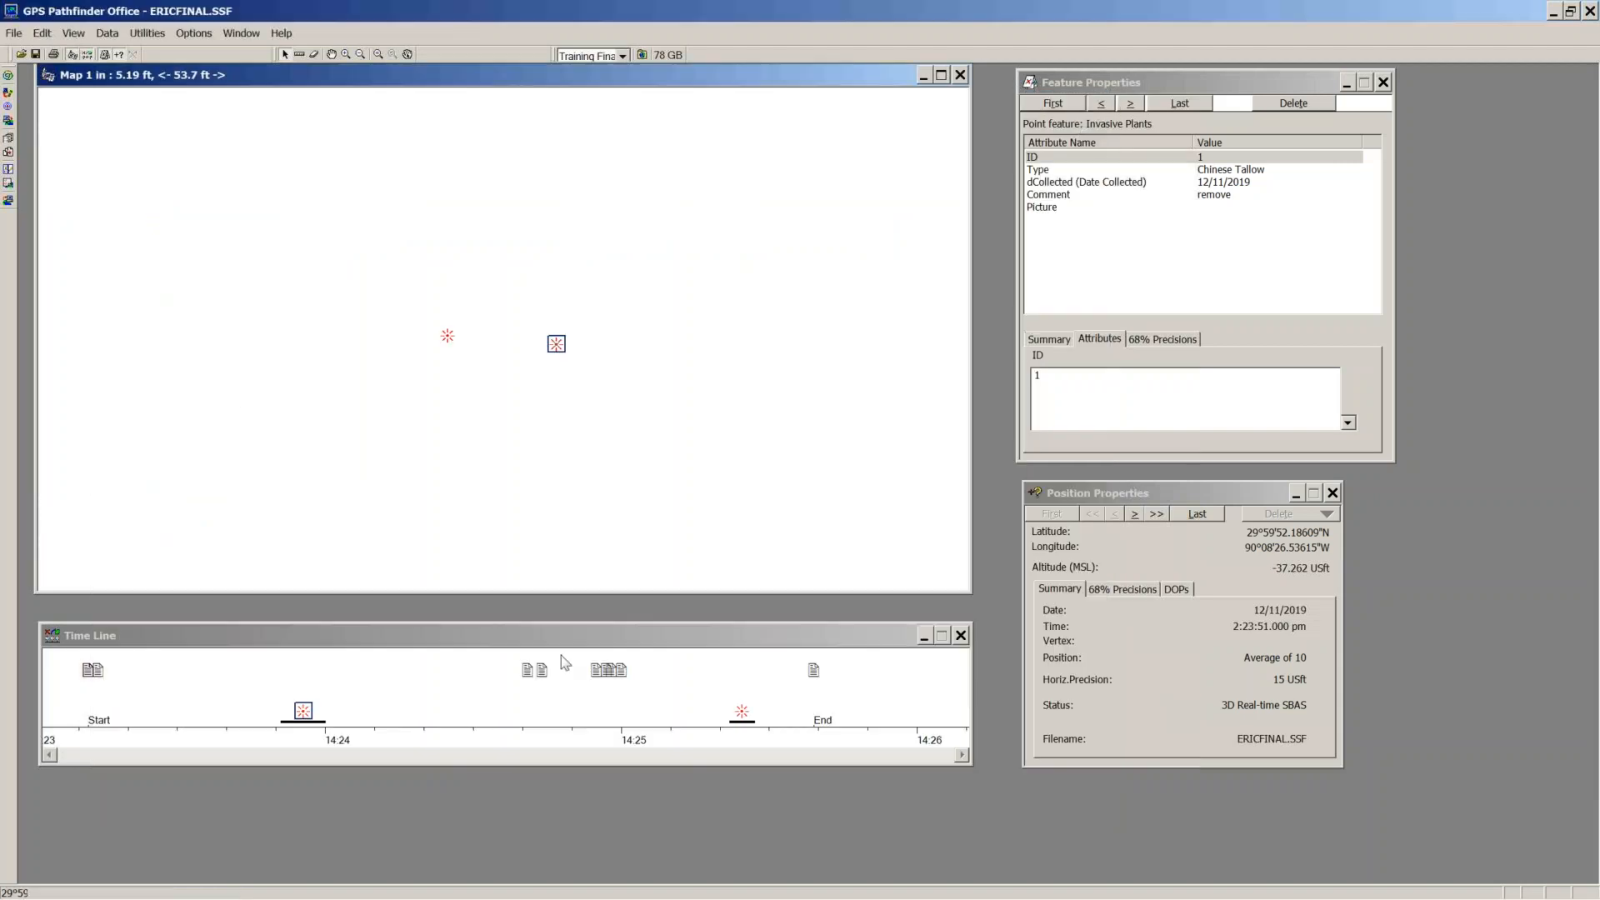
left_click(369, 880)
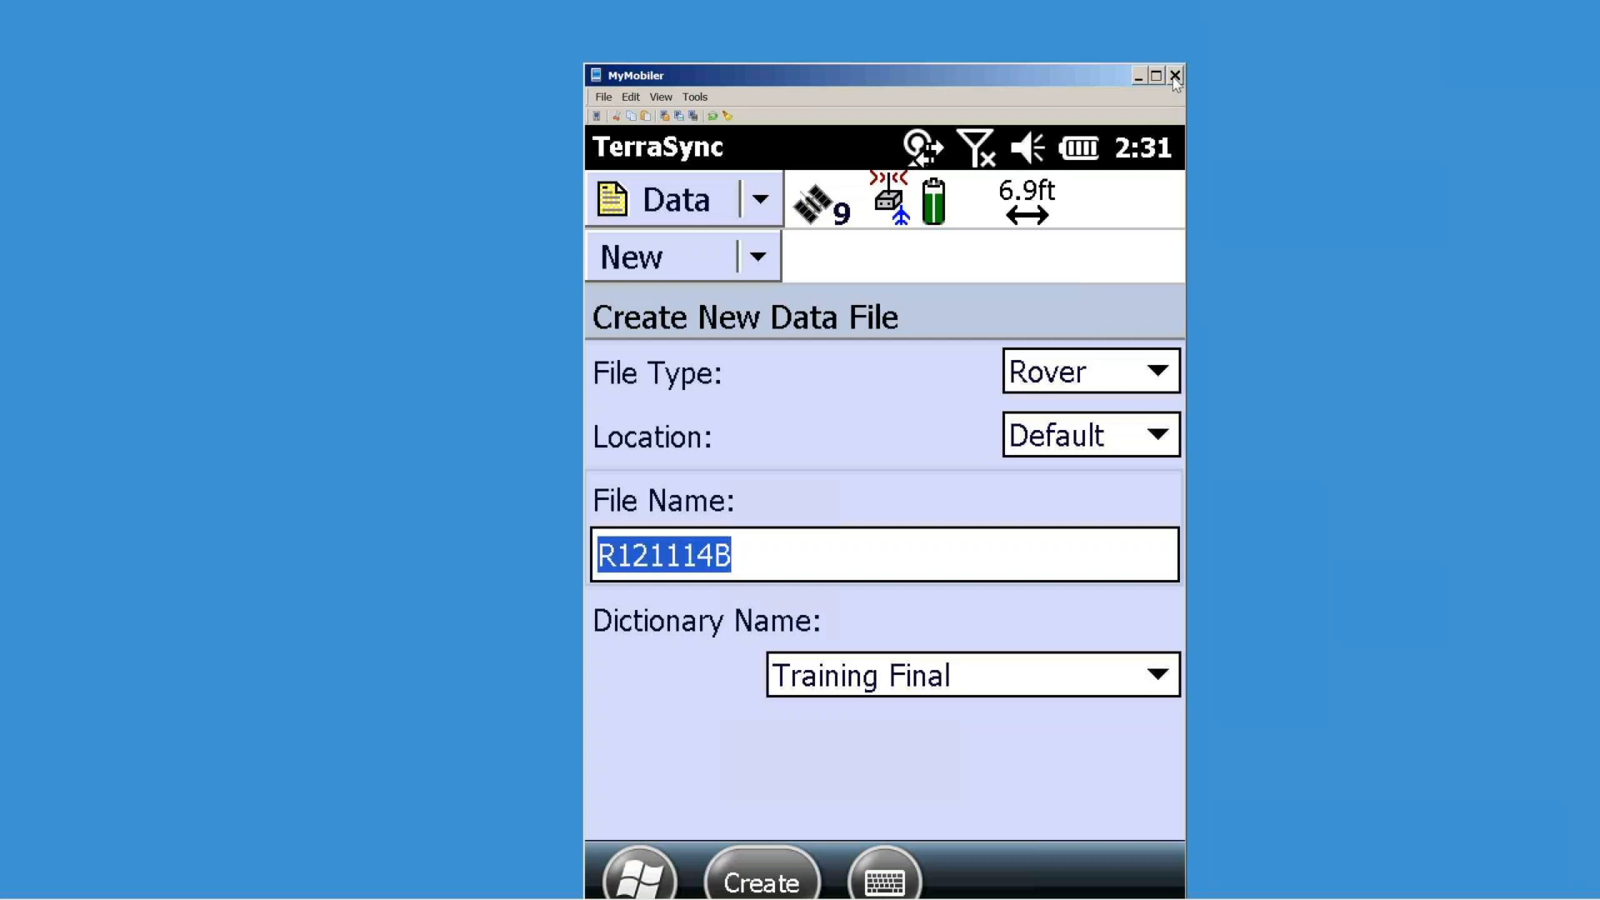
left_click(1175, 76)
left_click(342, 890)
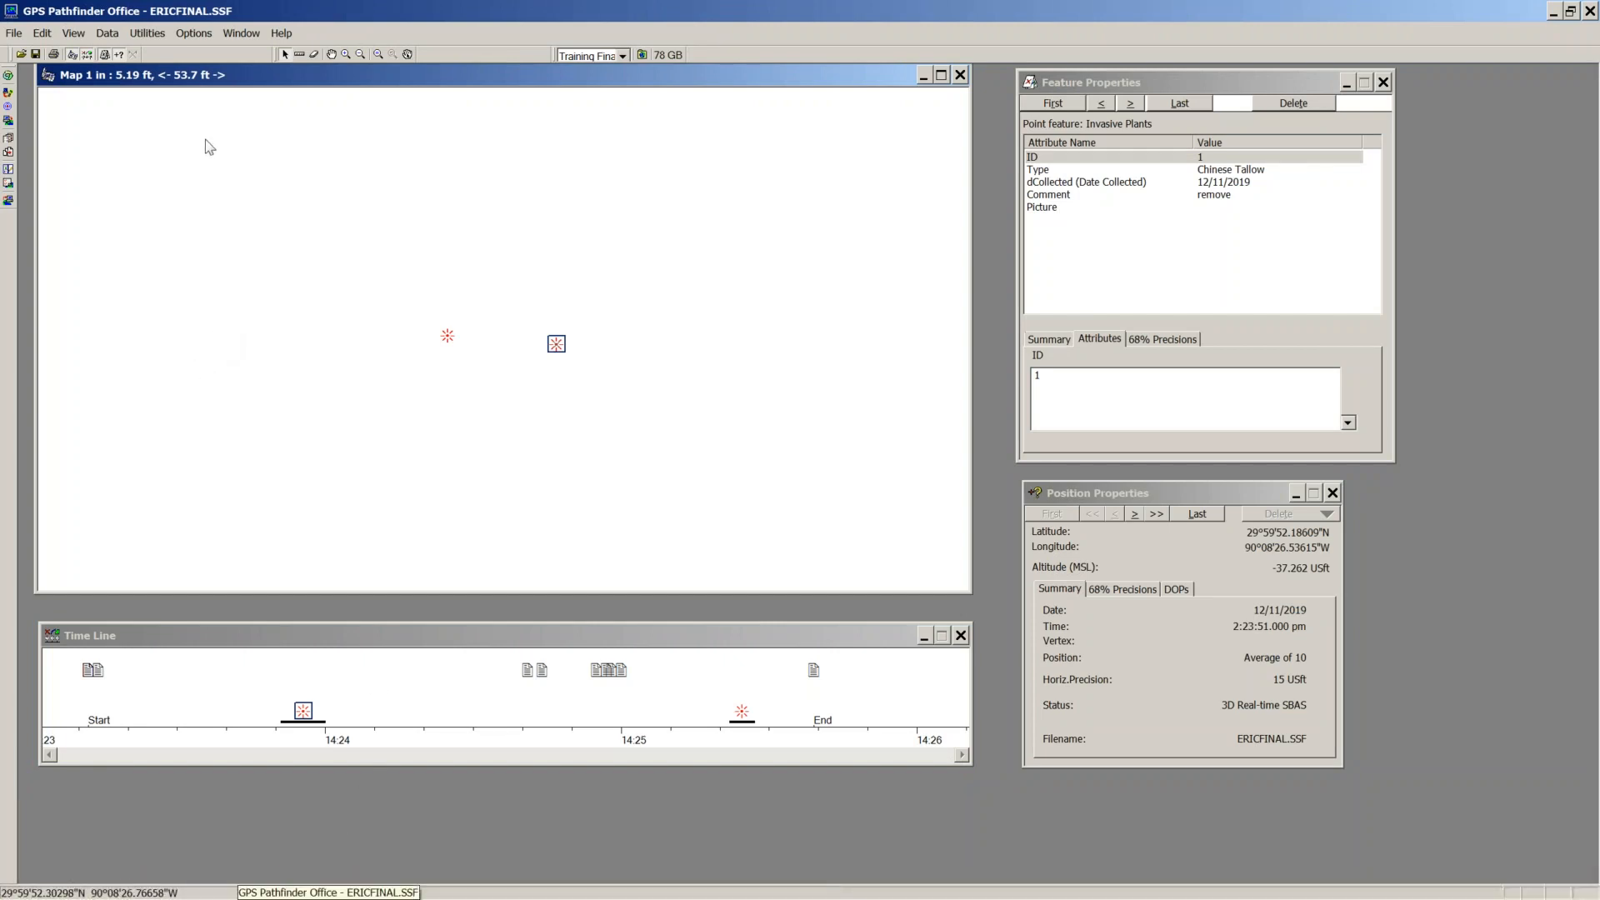
left_click_drag(225, 628, 220, 612)
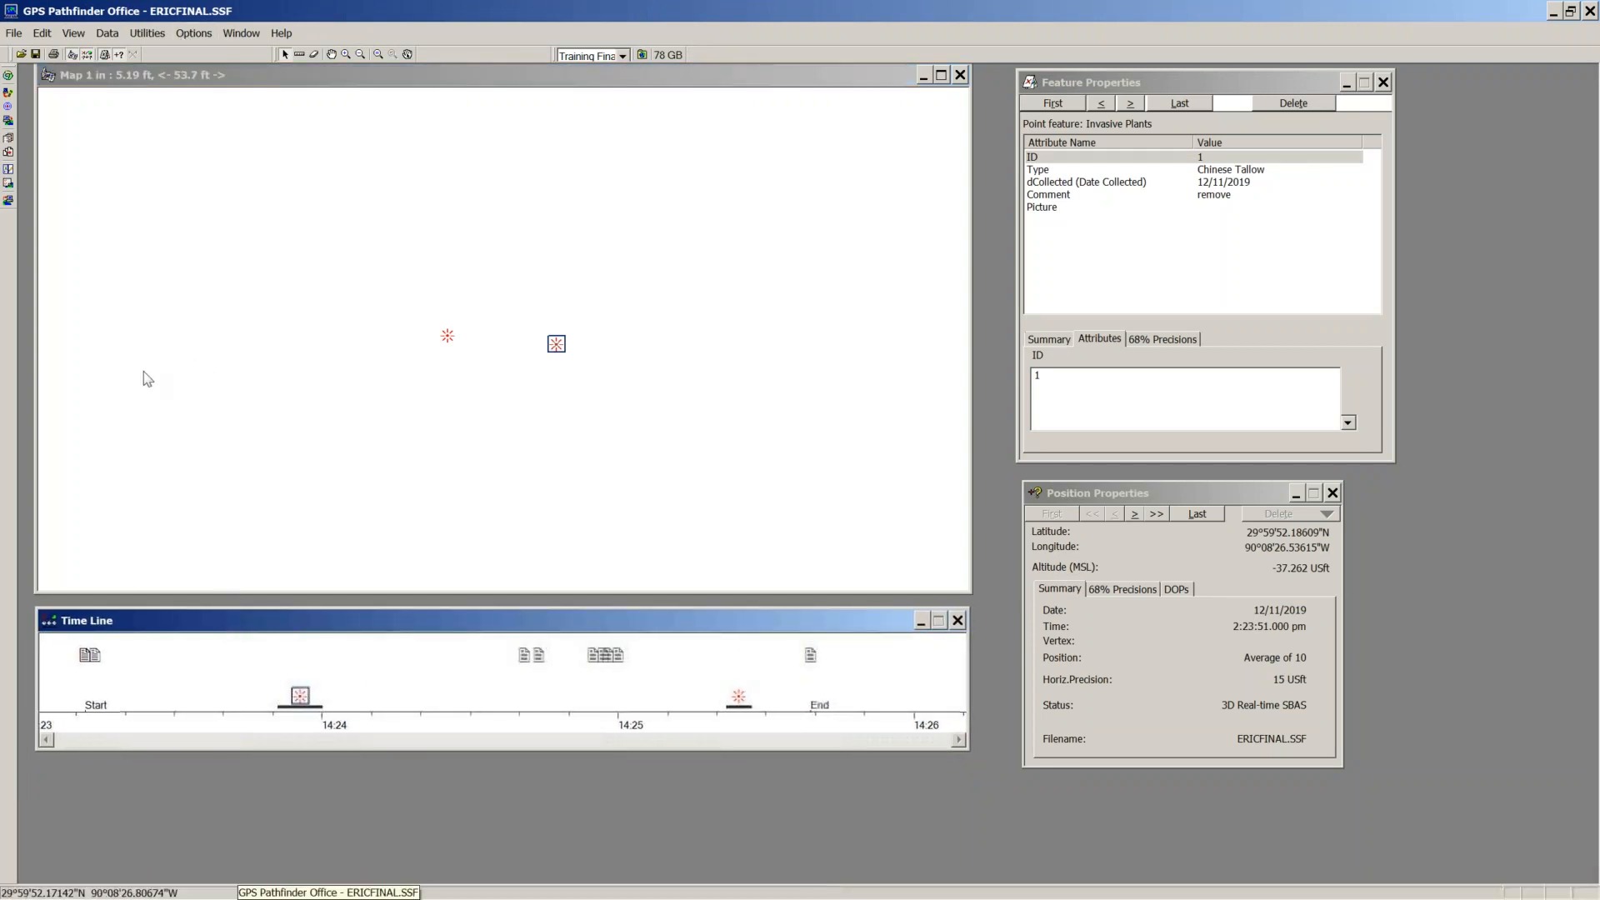
Step: Export the SSF file to the Training Final Export folder with the ATL Training Spreadsheet setup and close the export summary
left_click(186, 35)
mouse_move(163, 35)
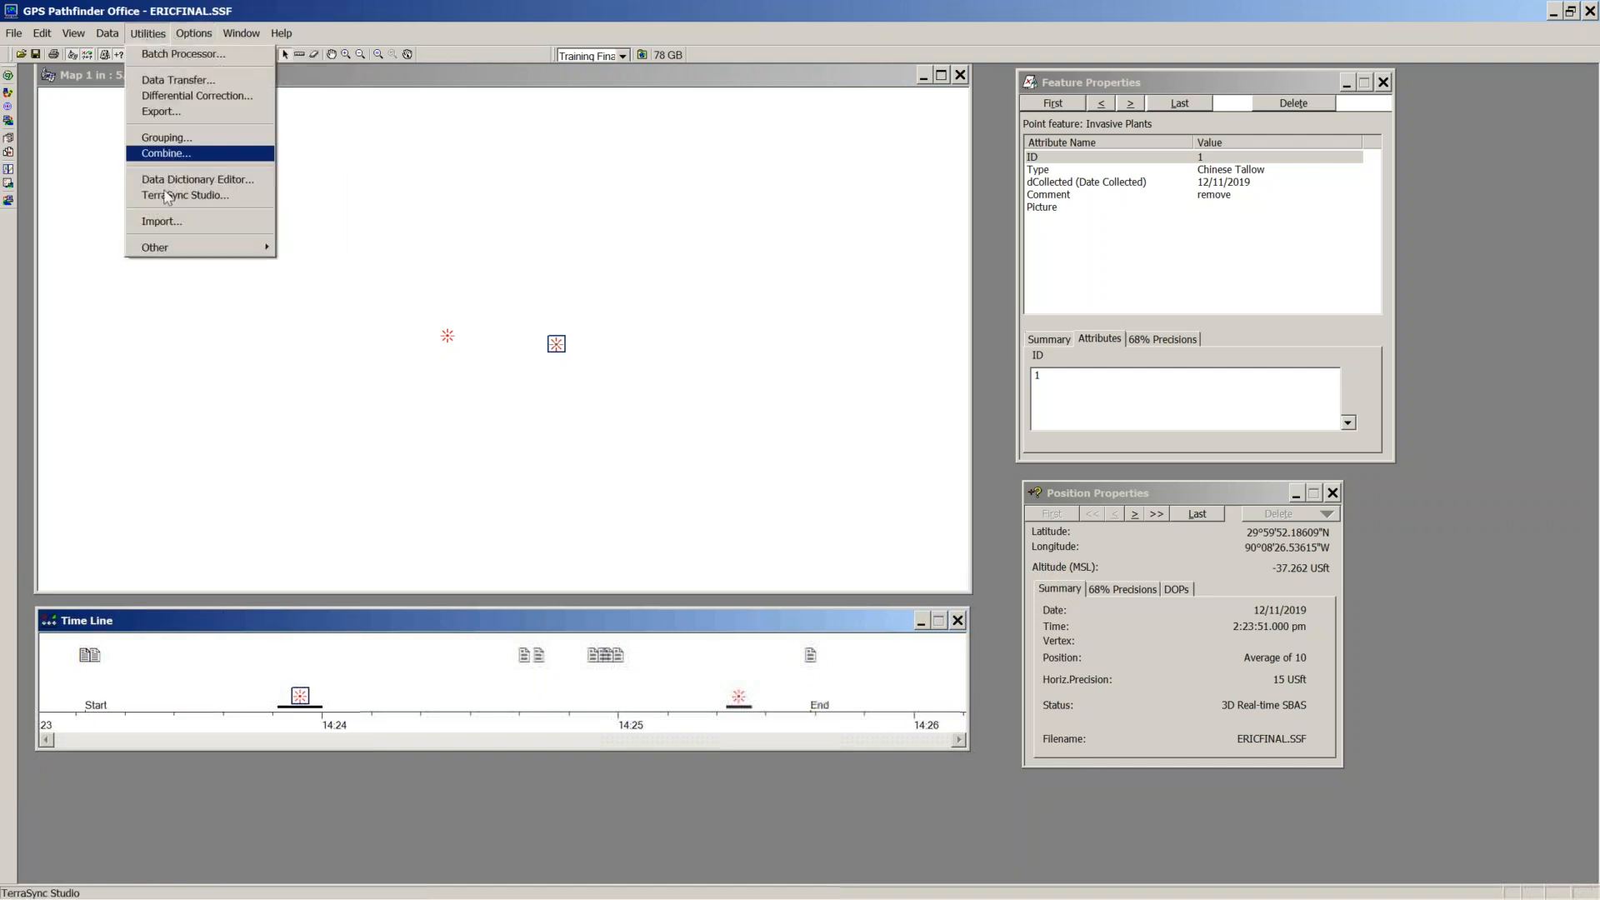
left_click(158, 111)
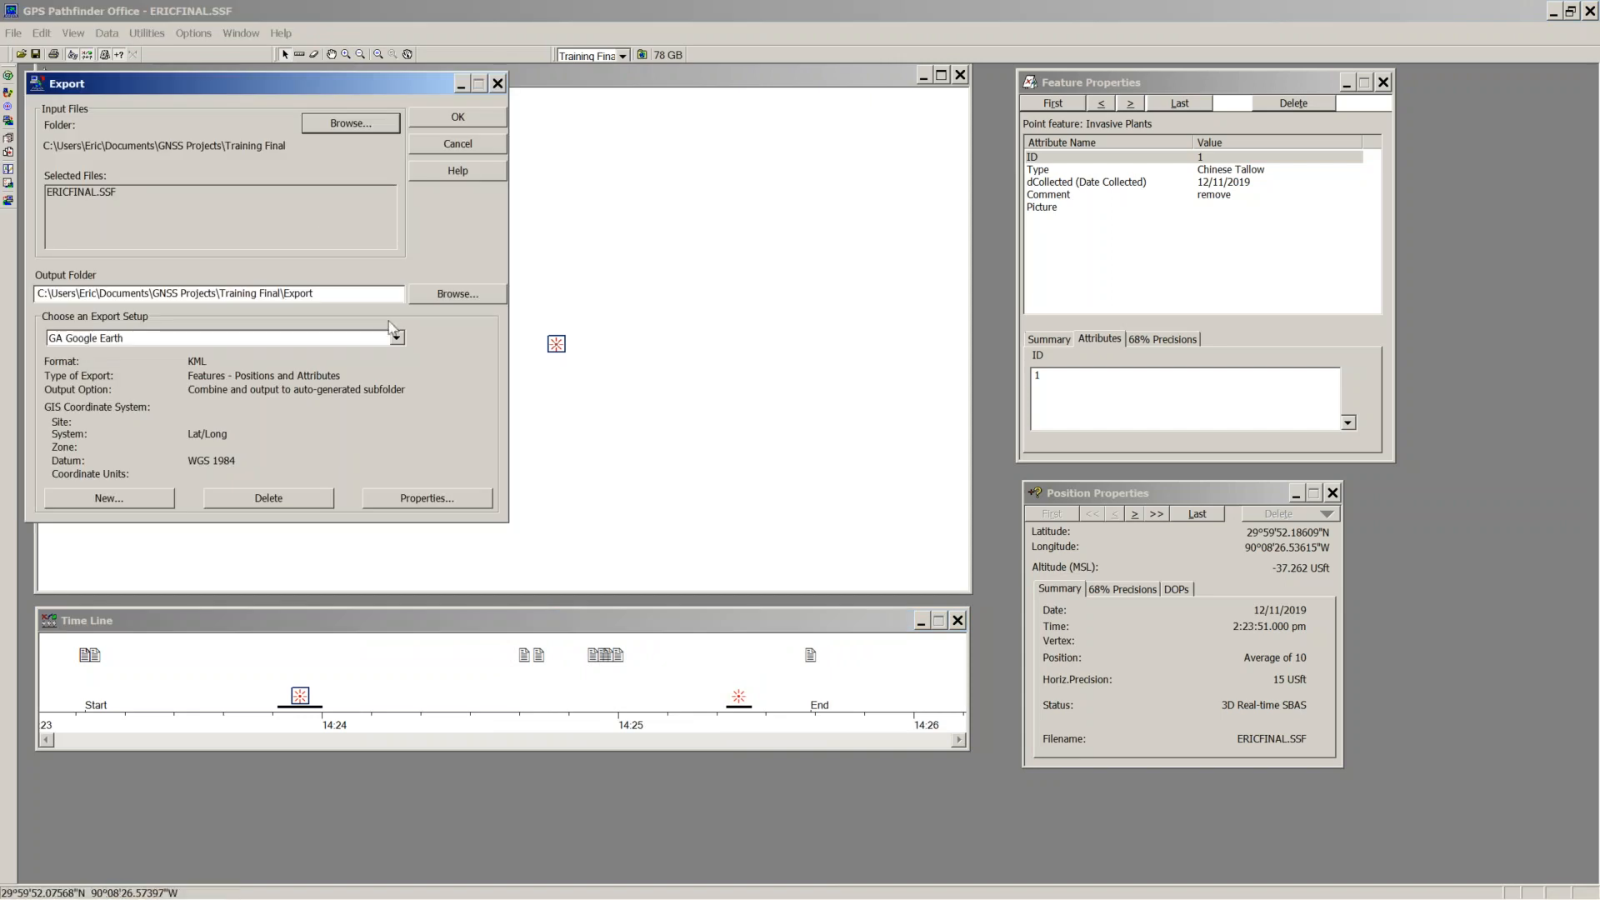
left_click_drag(257, 87, 519, 107)
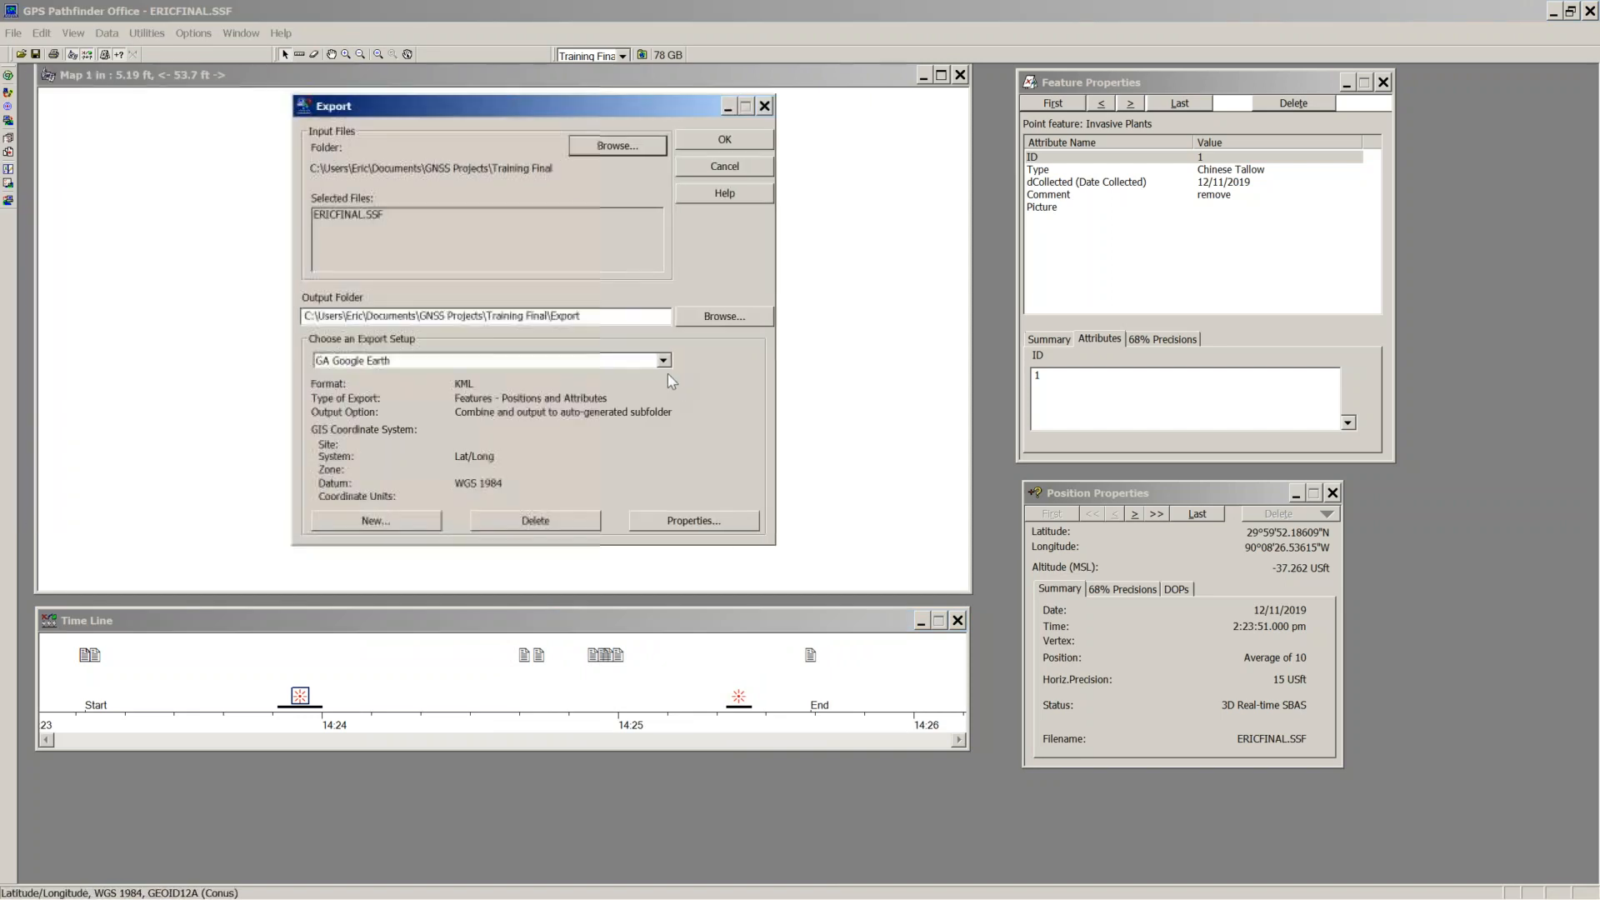
left_click(662, 361)
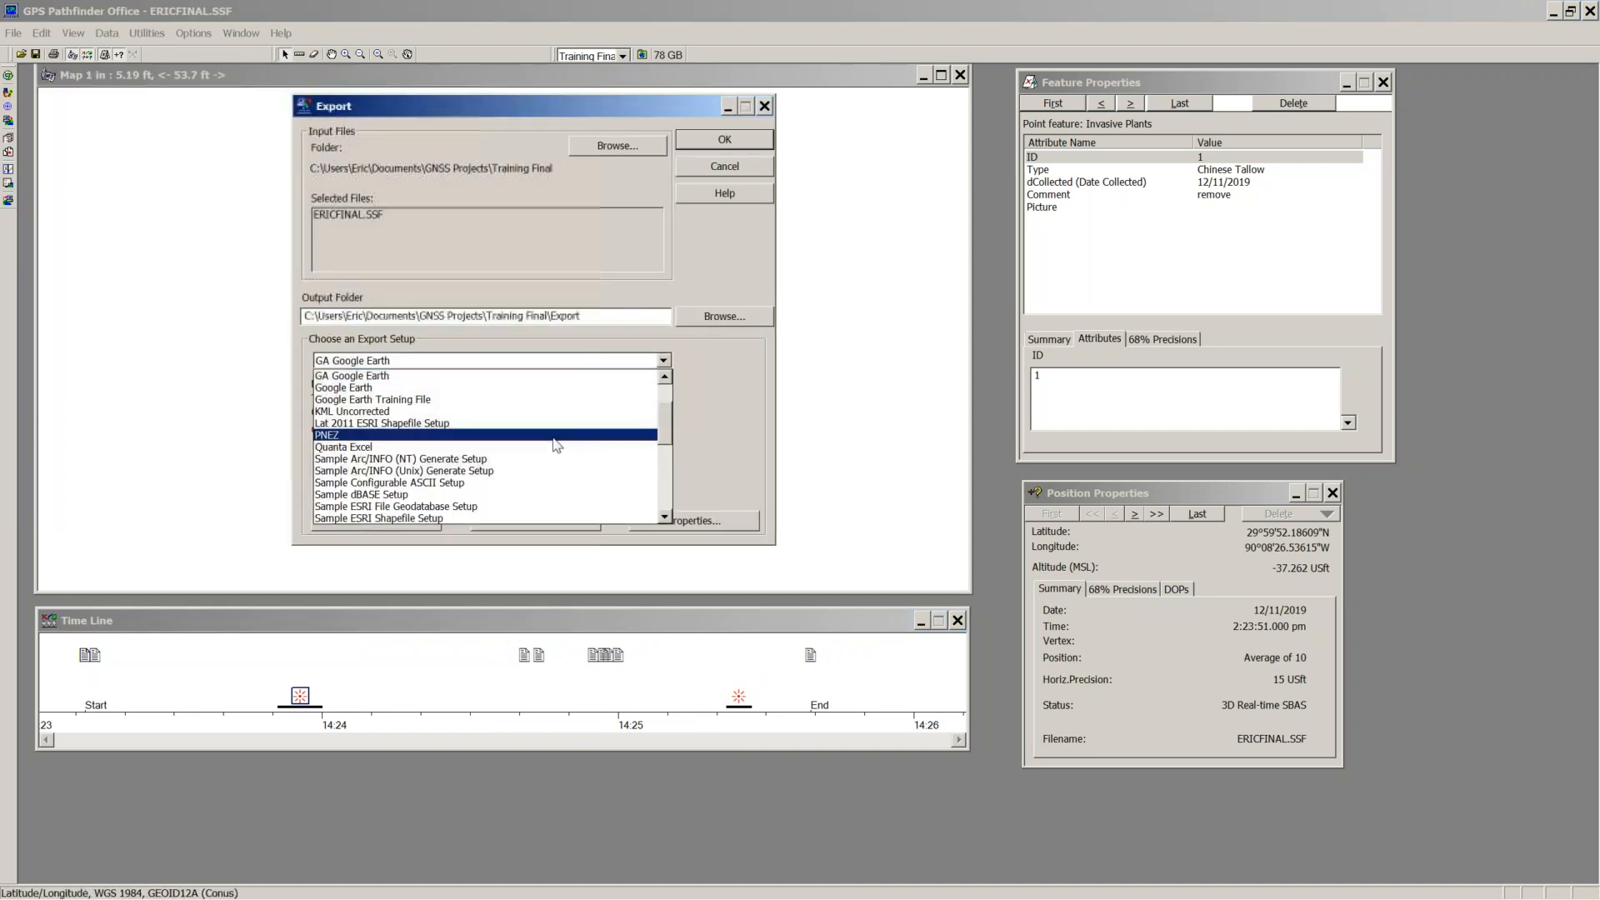
left_click(468, 376)
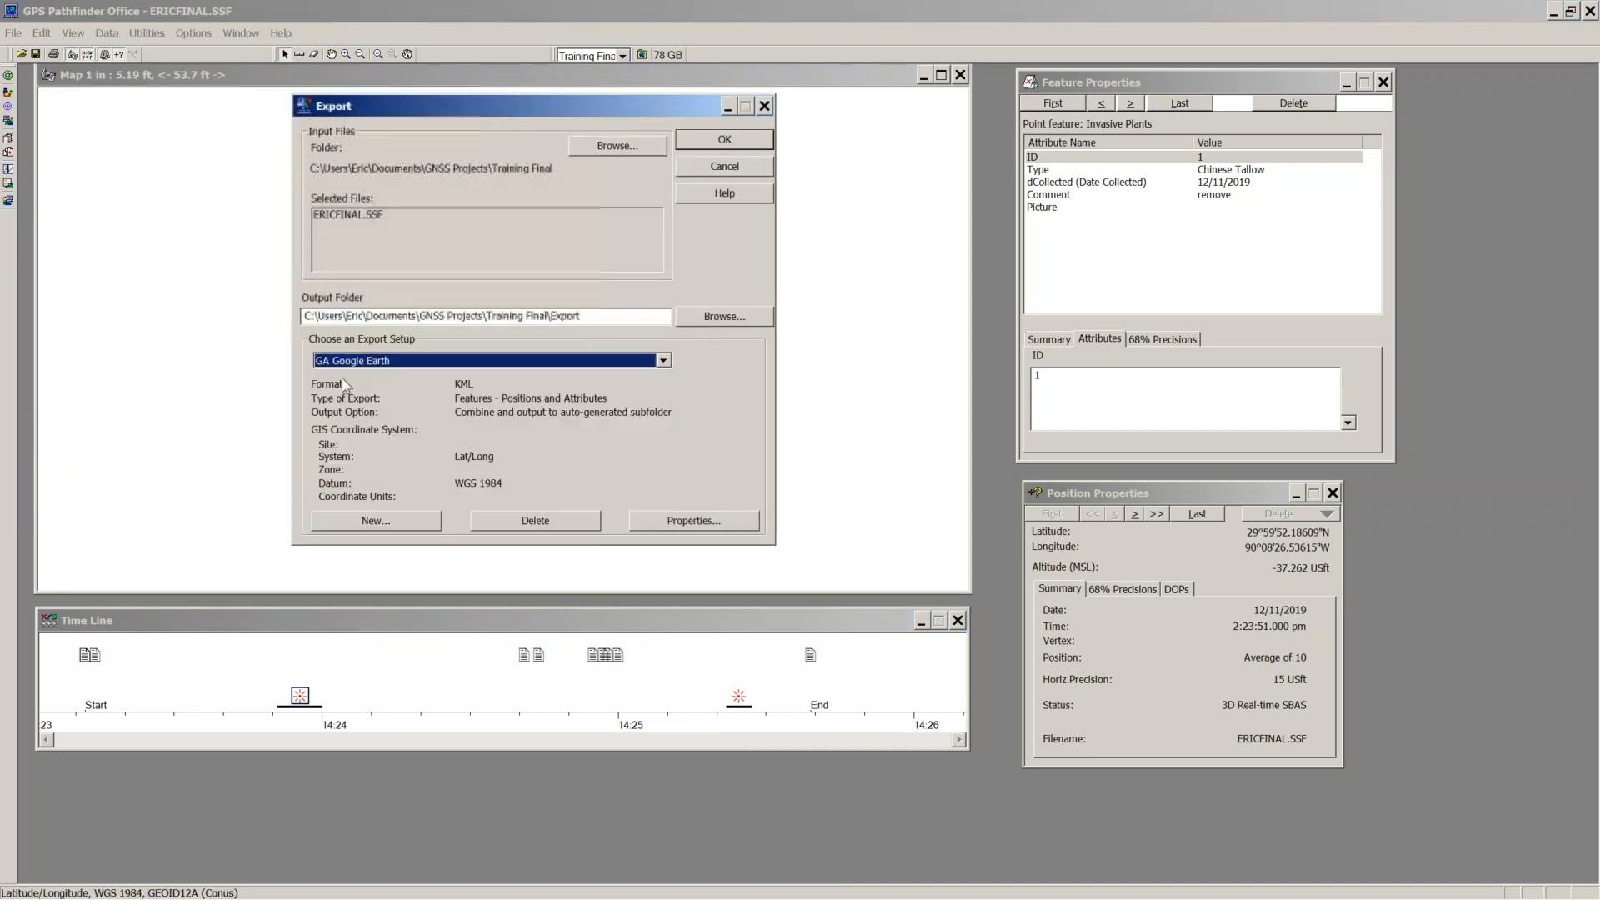
left_click(526, 369)
scroll(396, 424, "up", 2)
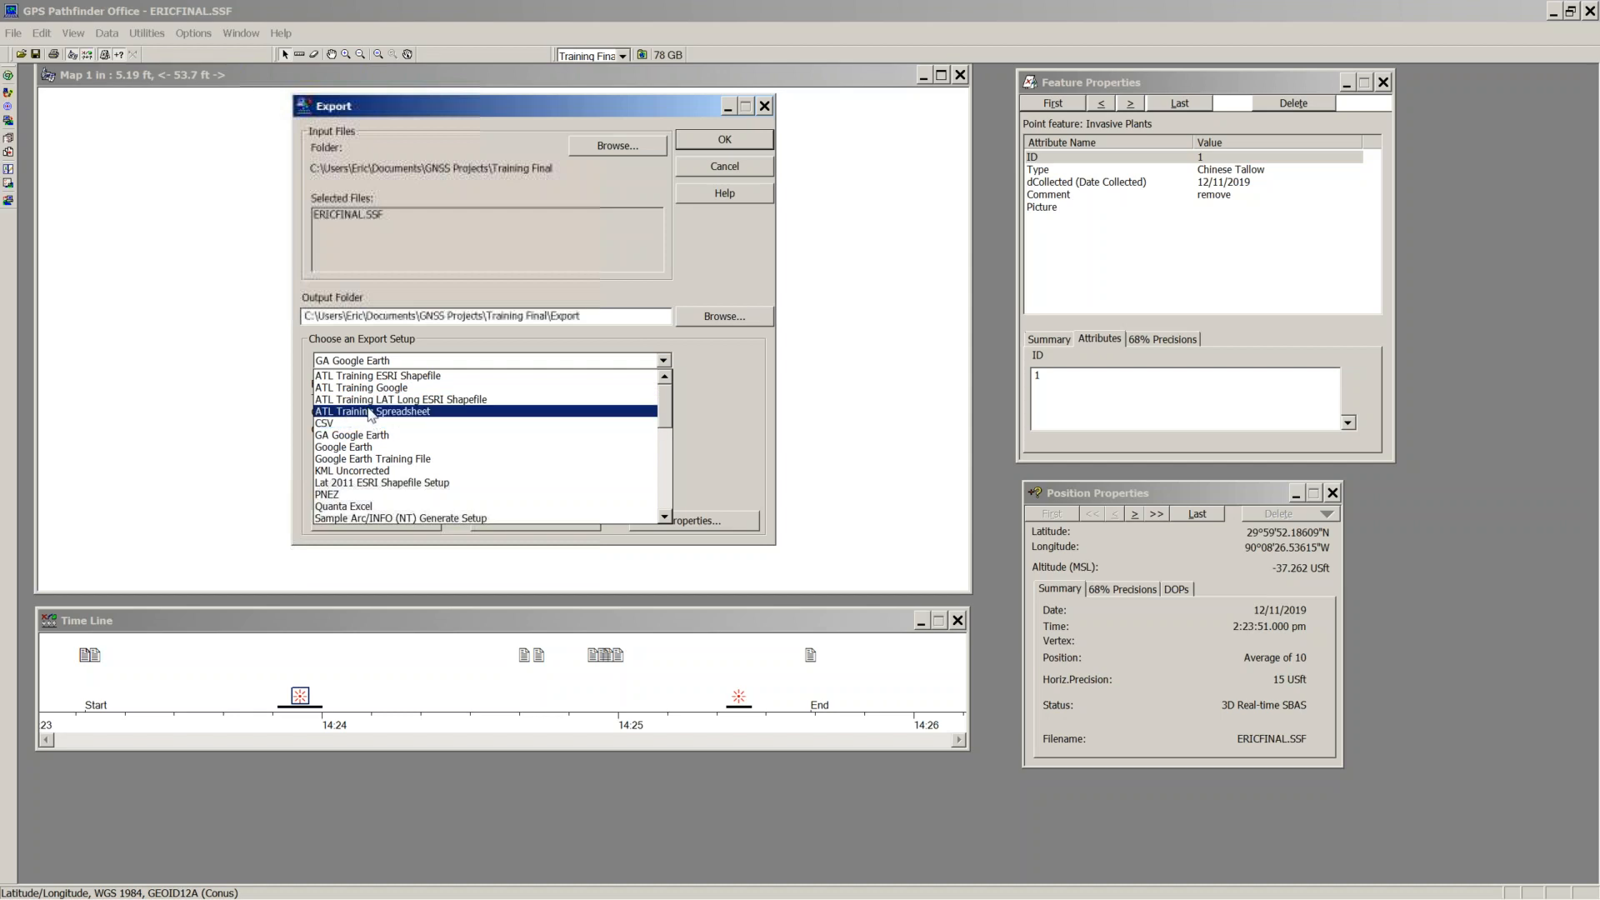
left_click(371, 412)
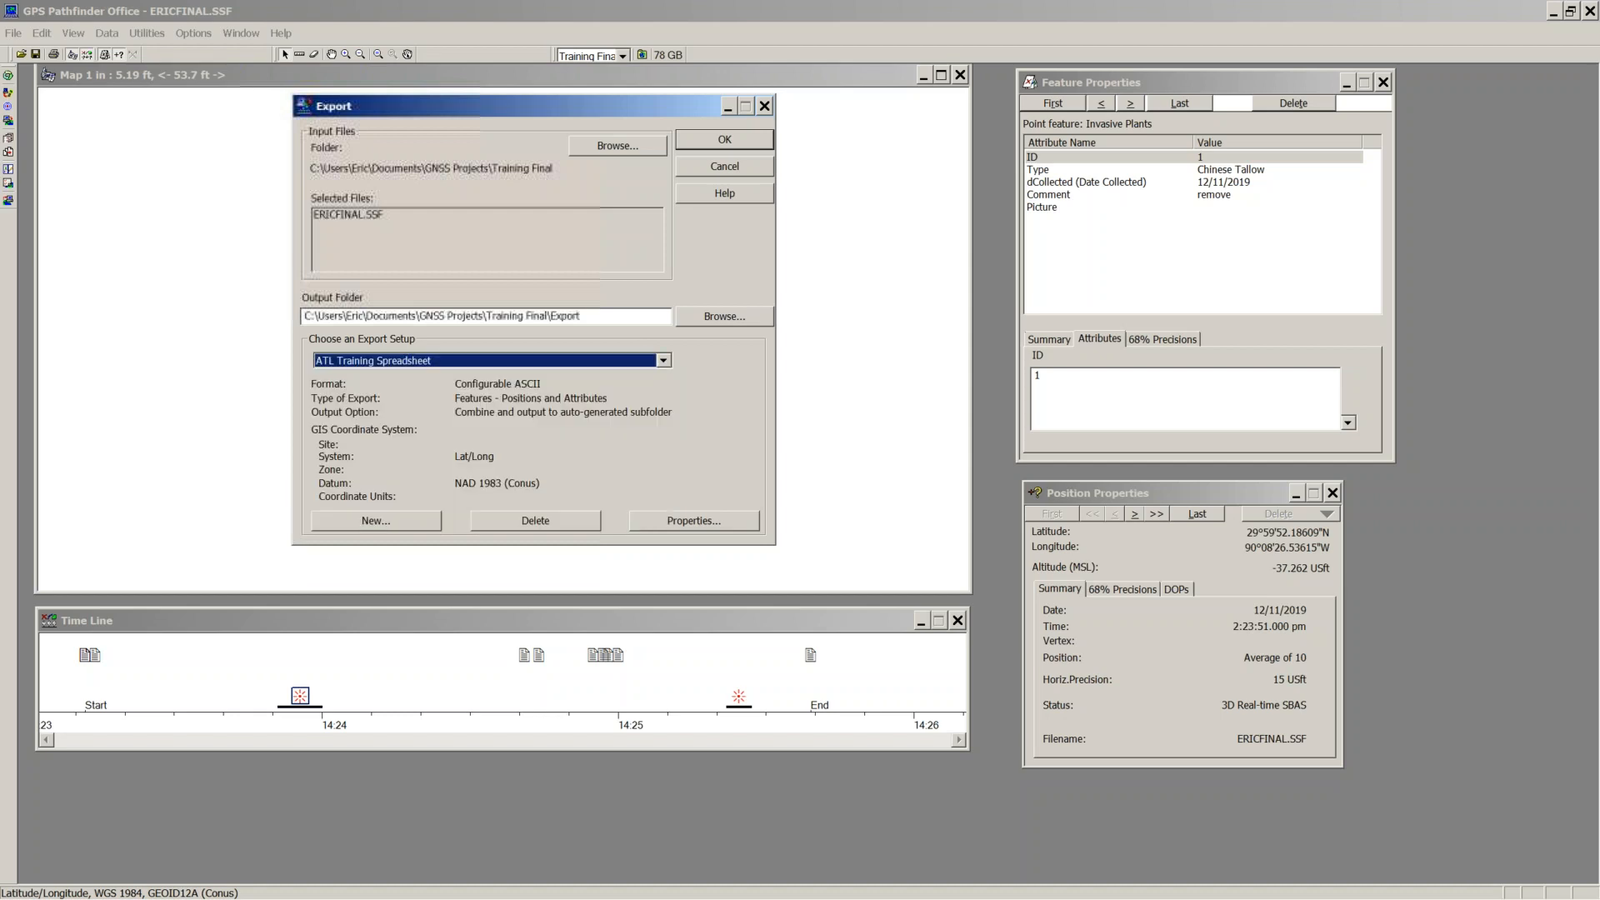
left_click(720, 140)
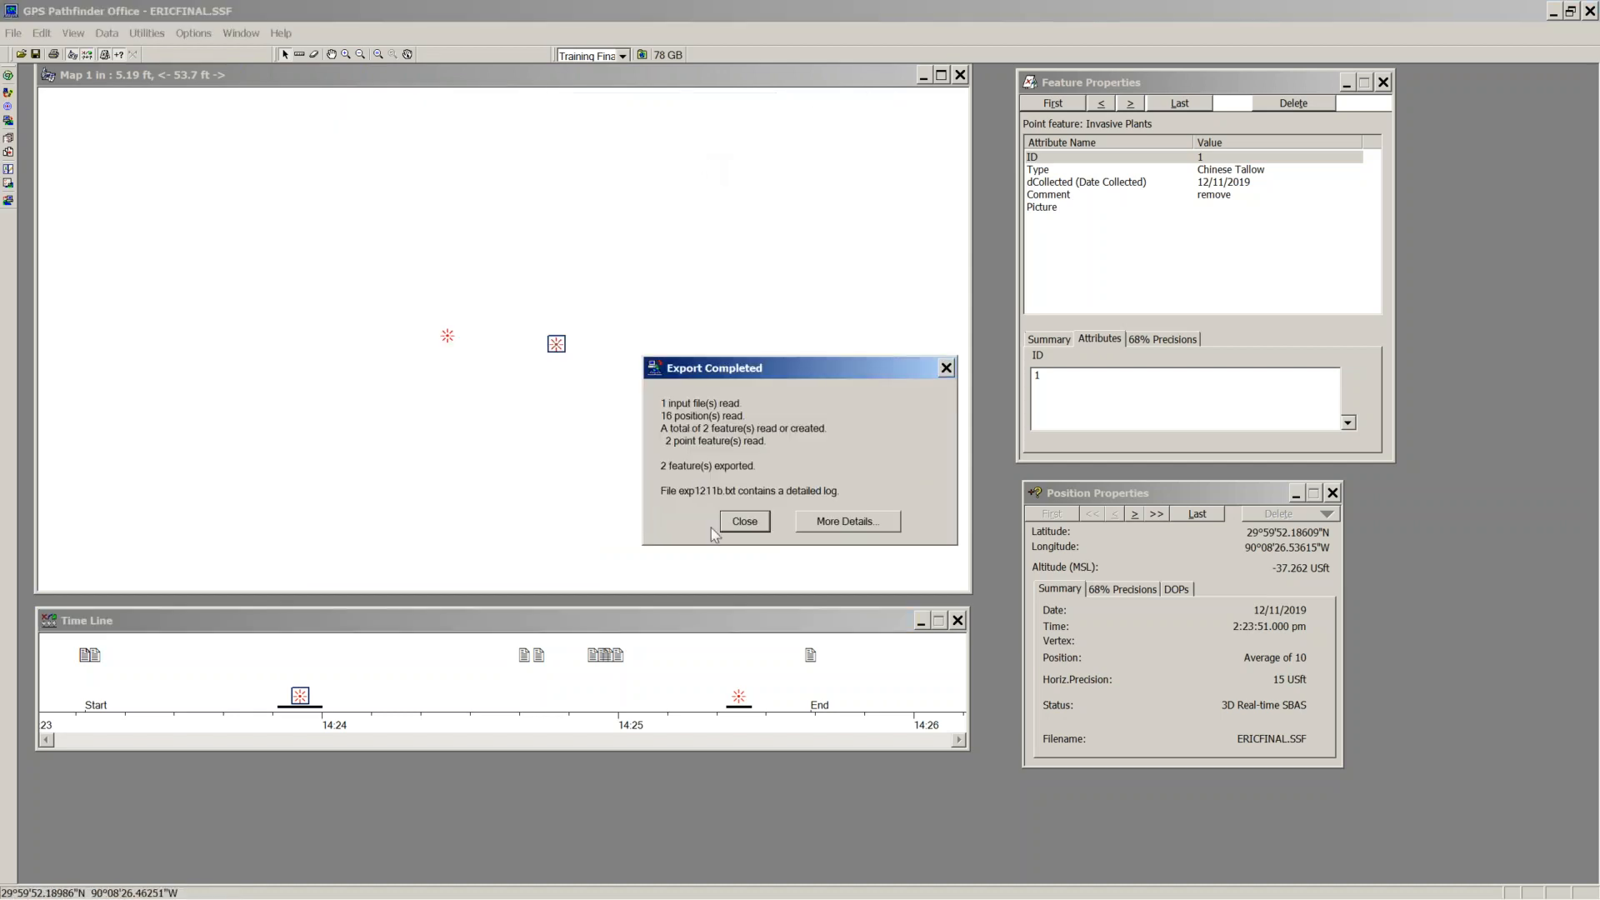
left_click(746, 525)
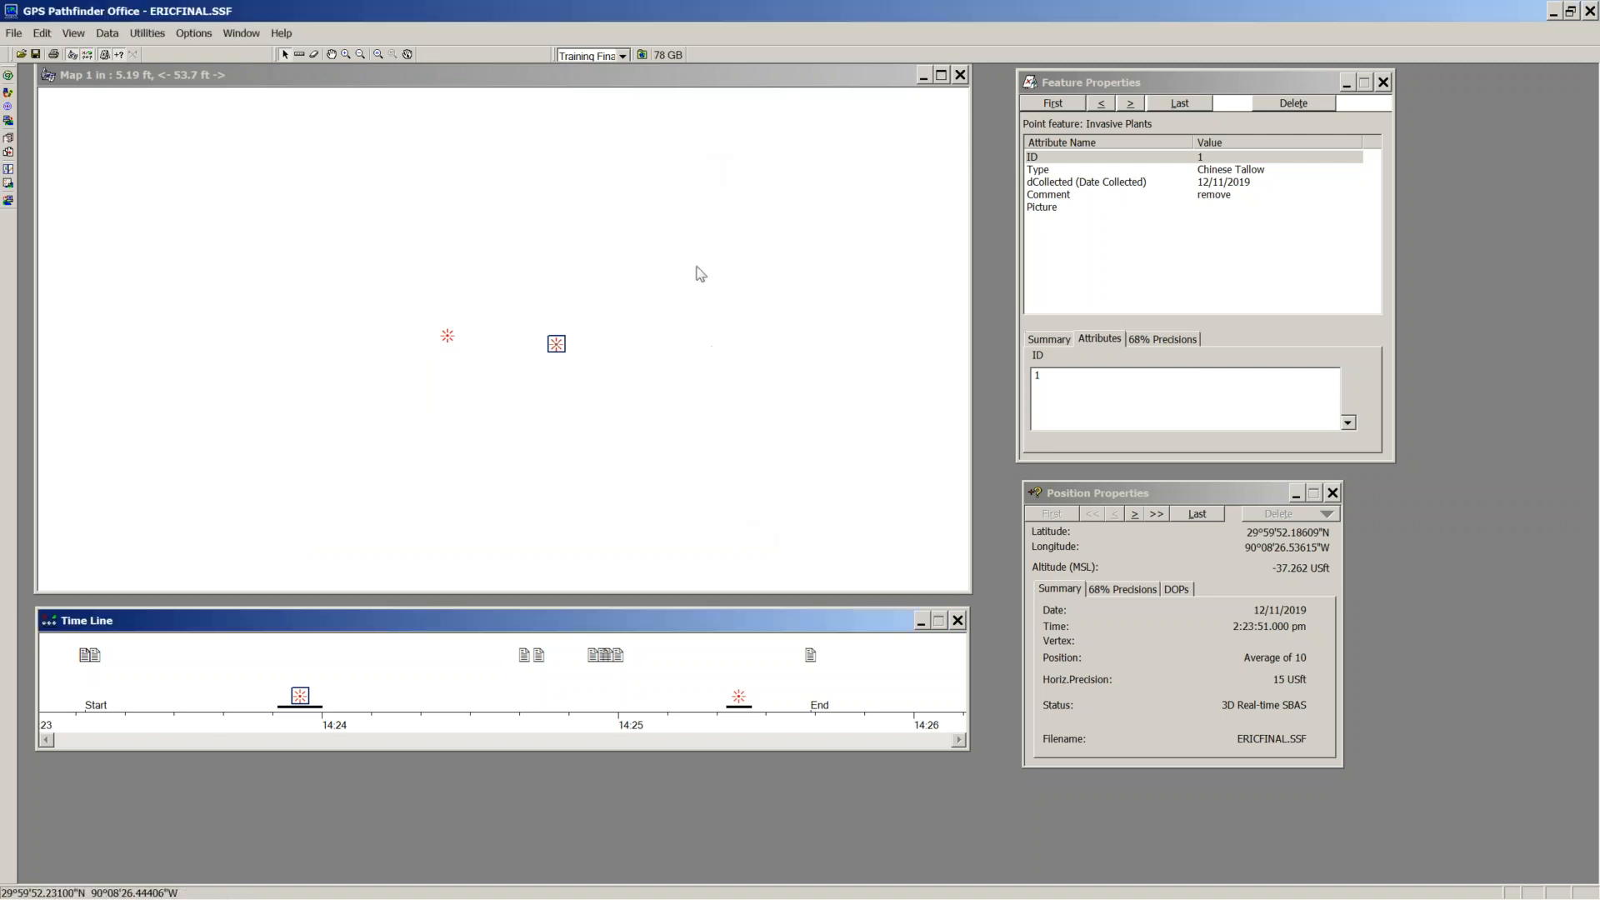
Step: Open iPlants.csv from the e121114b subfolder of Export in Excel, accepting the file format mismatch
left_click(642, 54)
double_click(338, 267)
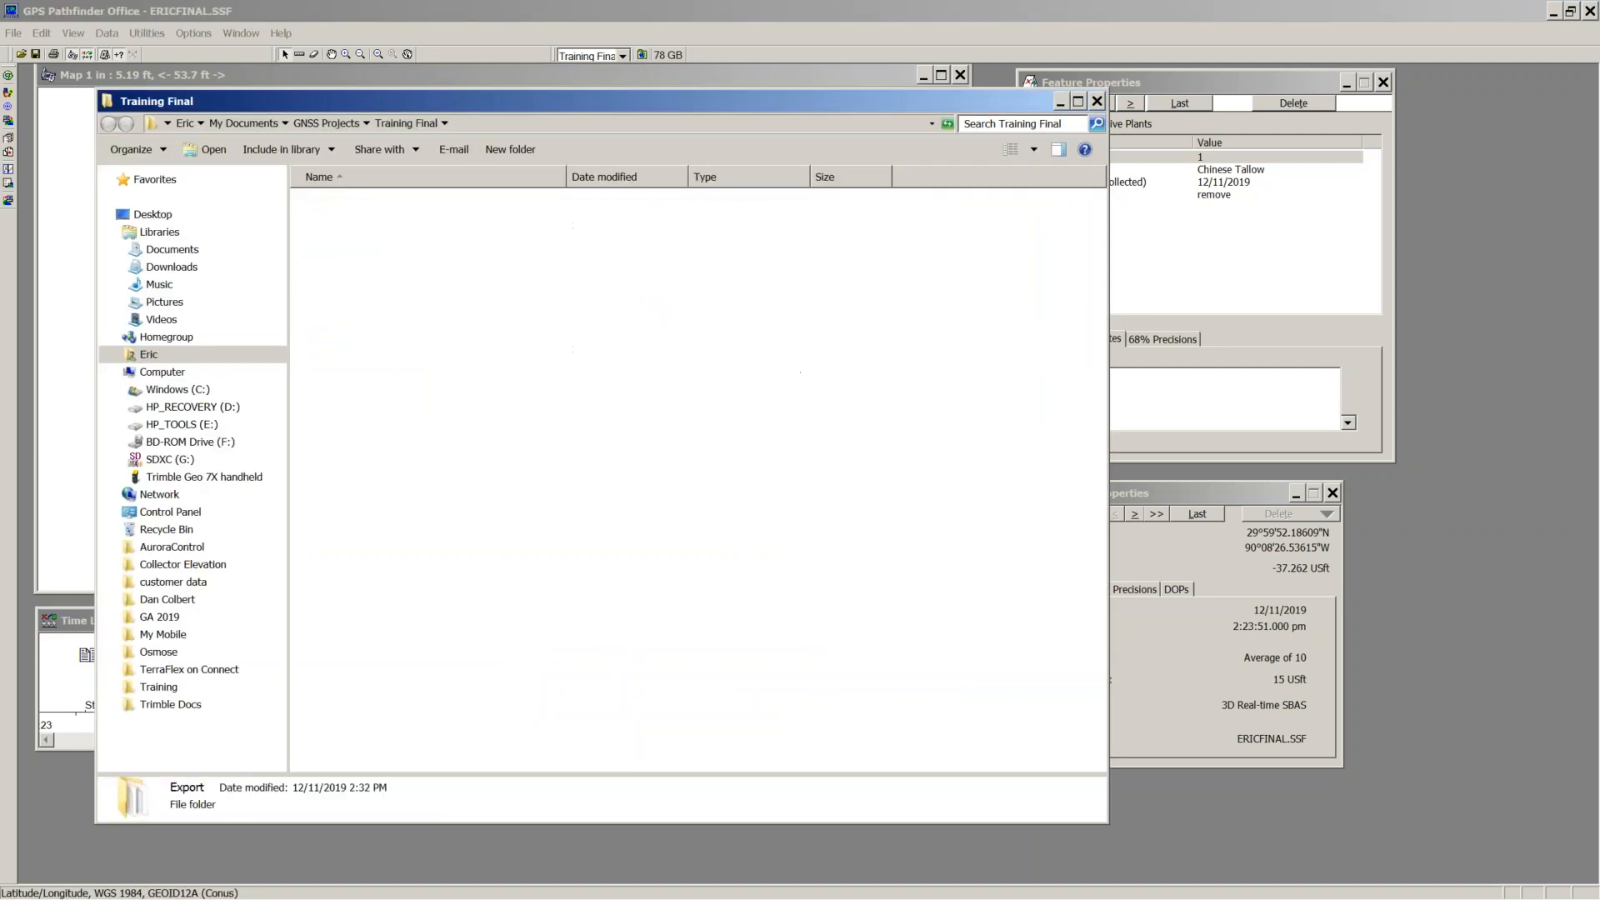
double_click(340, 234)
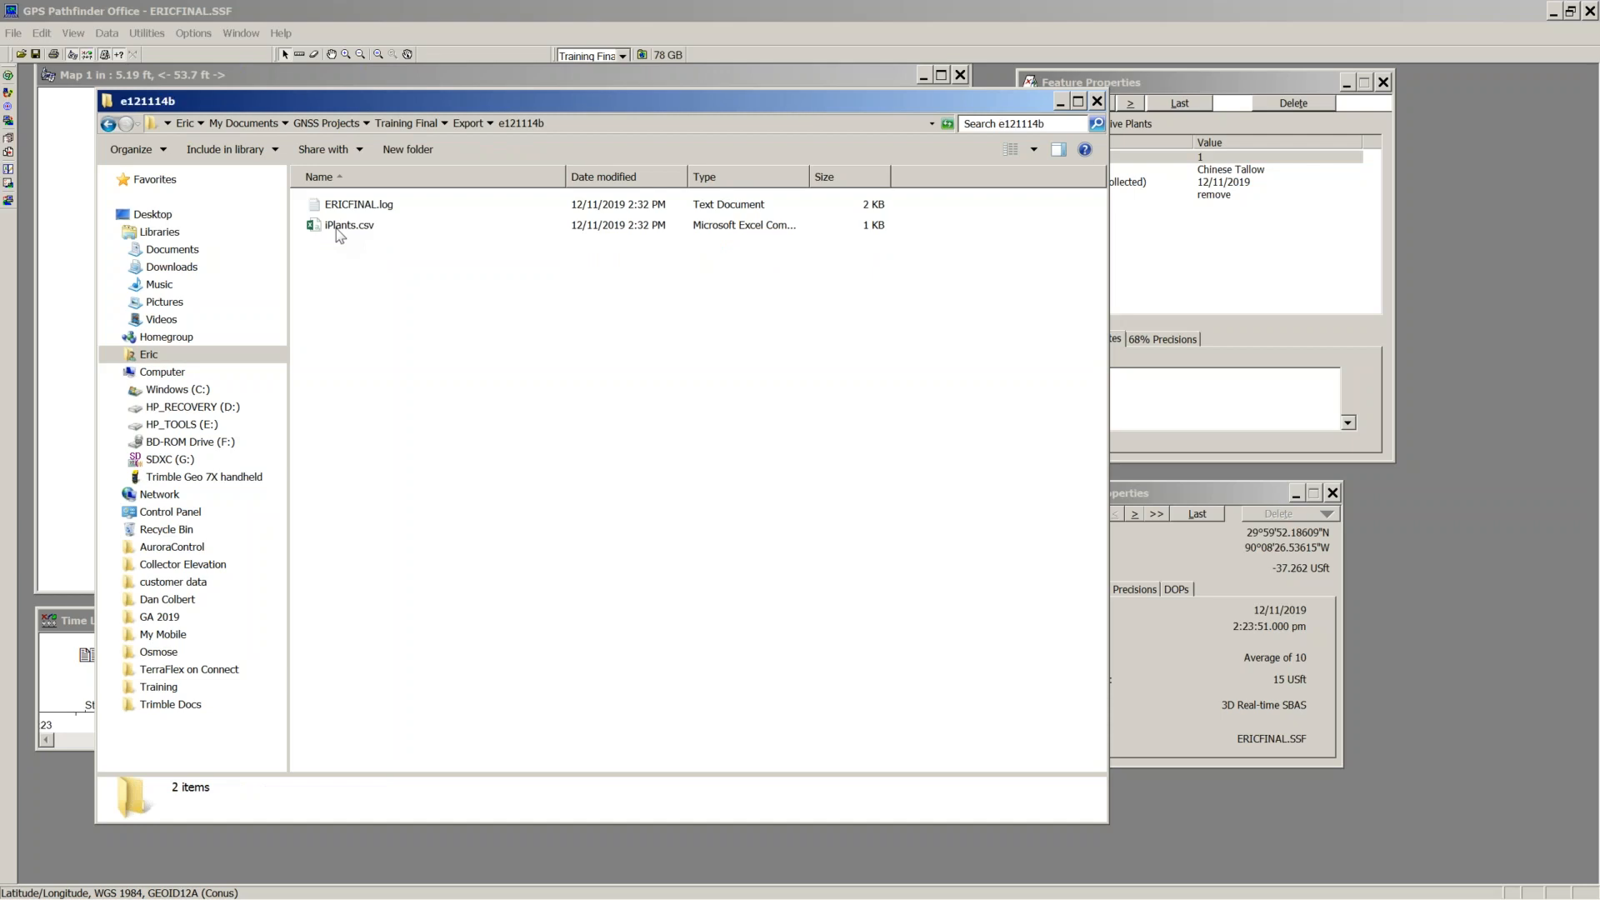
double_click(340, 225)
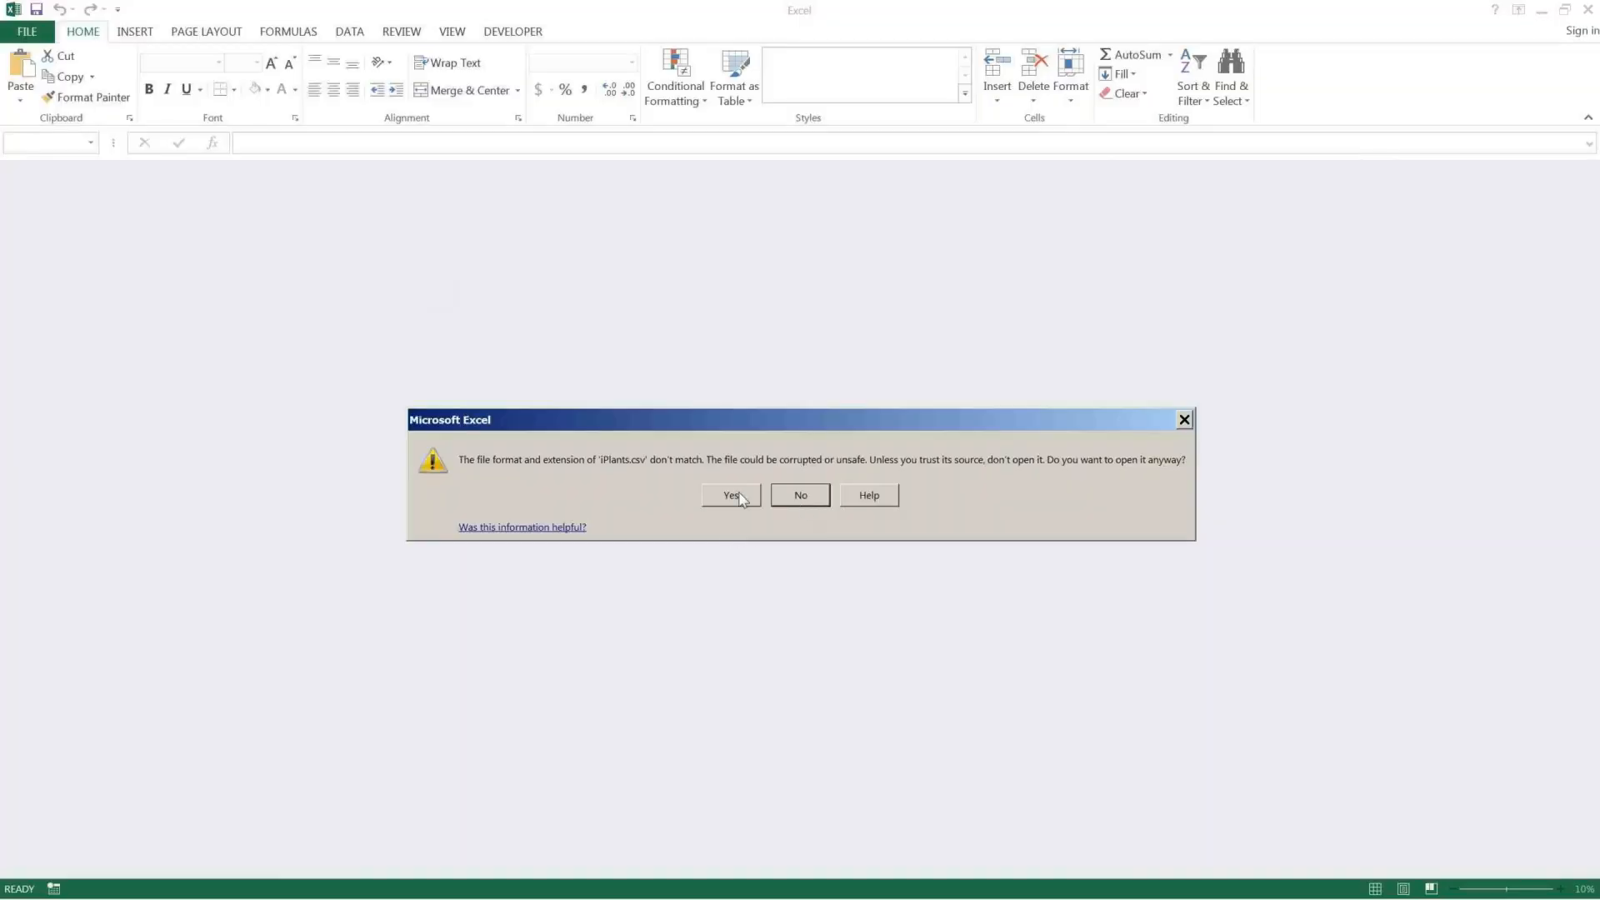
left_click(732, 495)
left_click(741, 498)
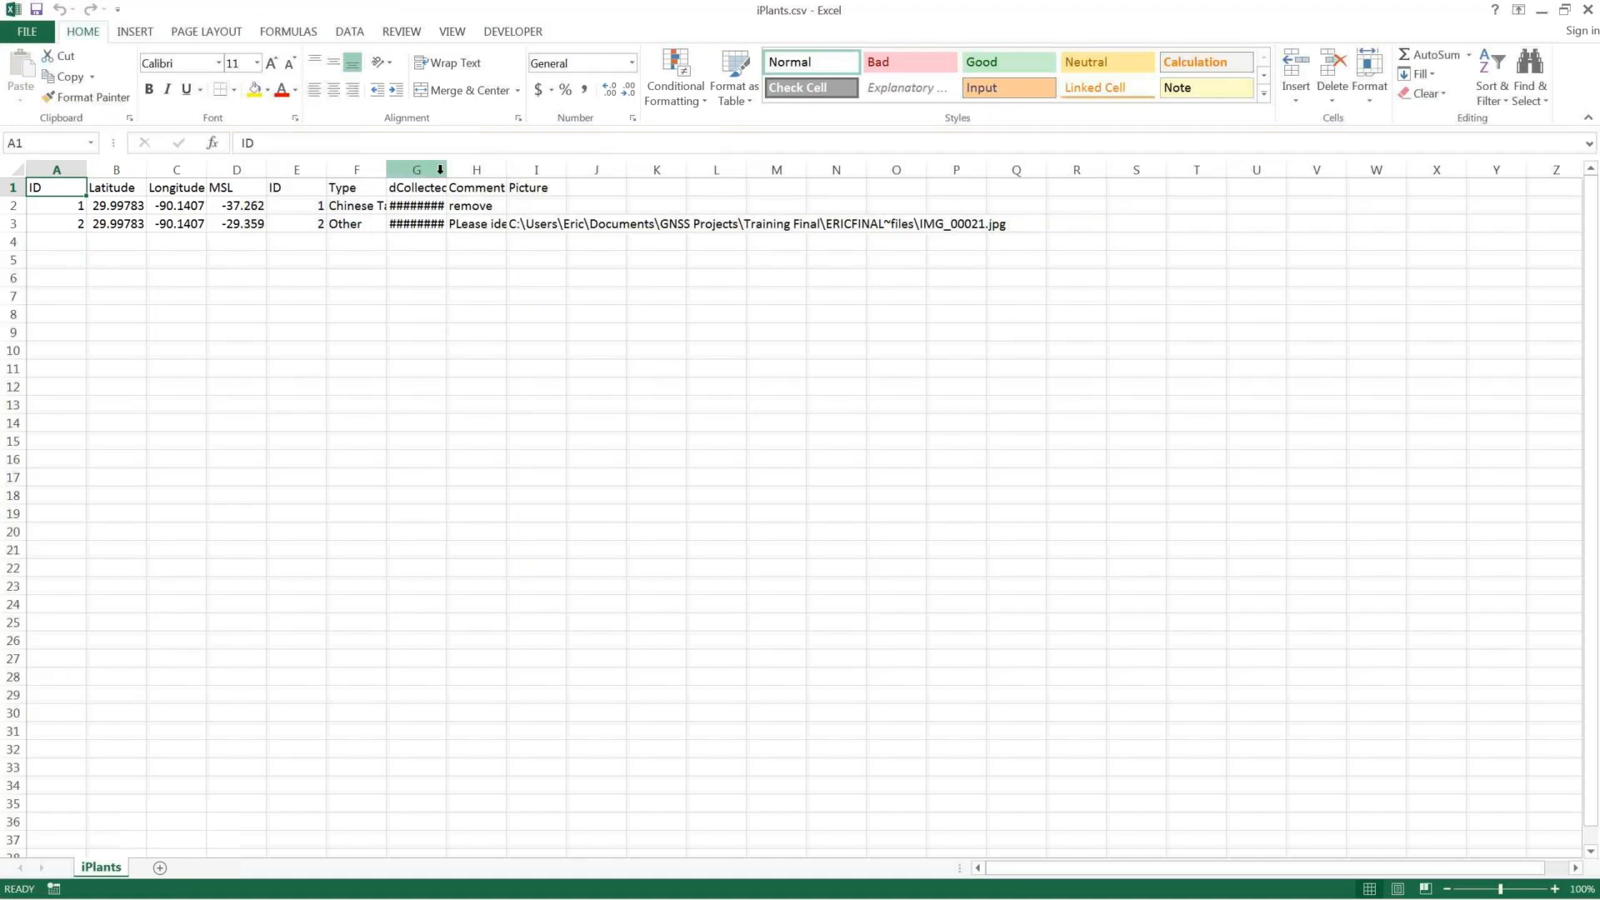
Step: Widen the Type, dCollected, Comment and Picture columns to read their contents and select rows 1 to 3
left_click_drag(442, 169, 536, 169)
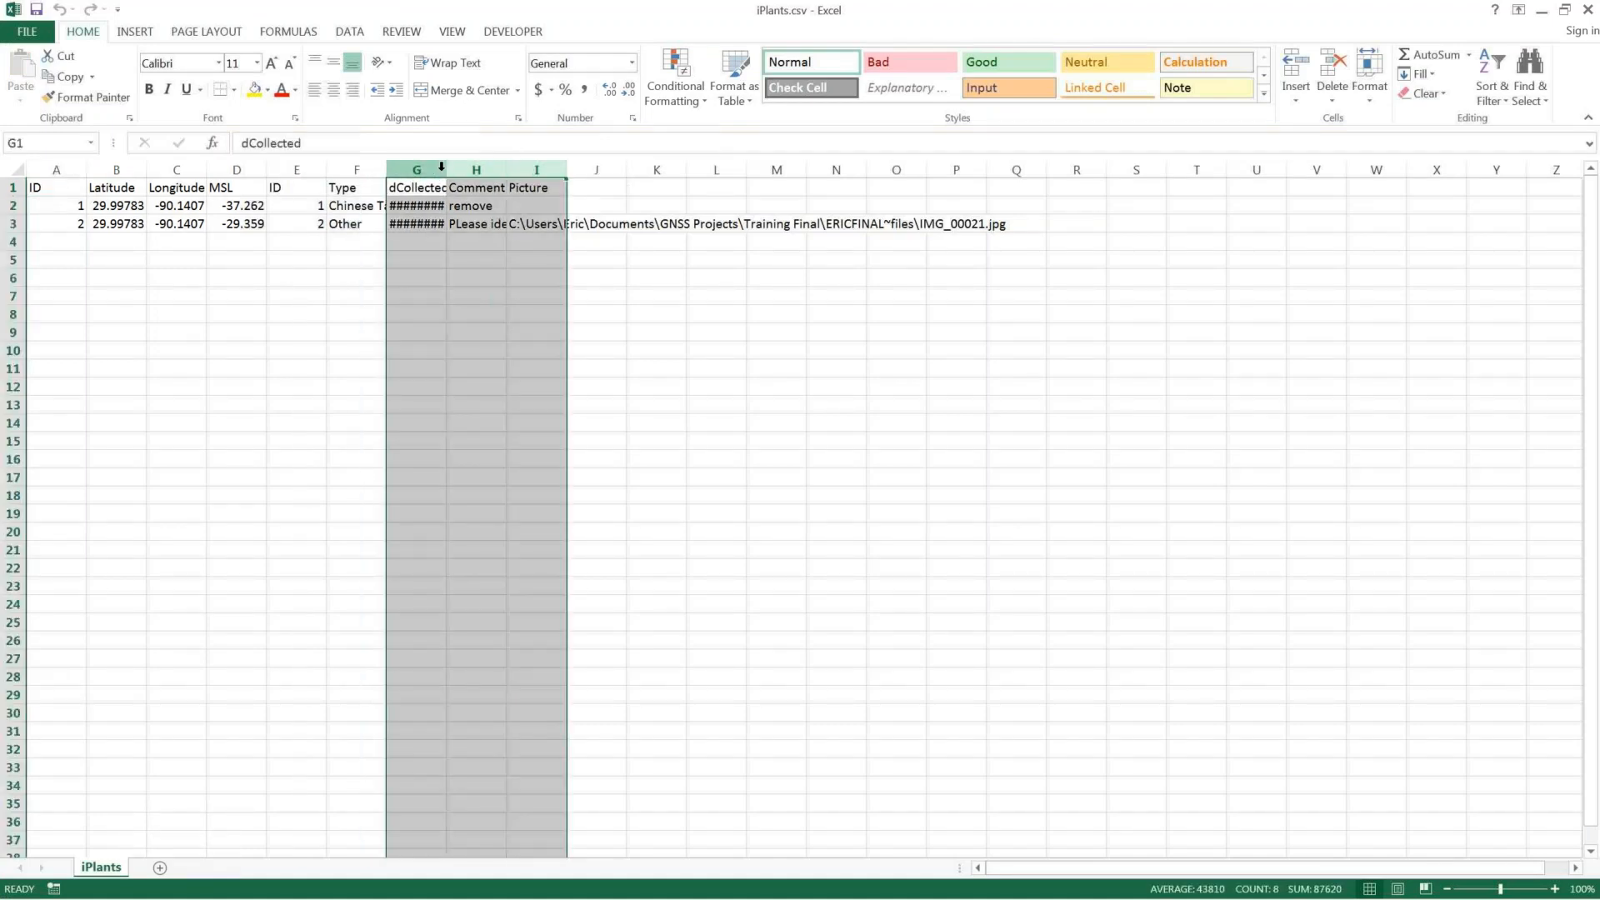
double_click(446, 169)
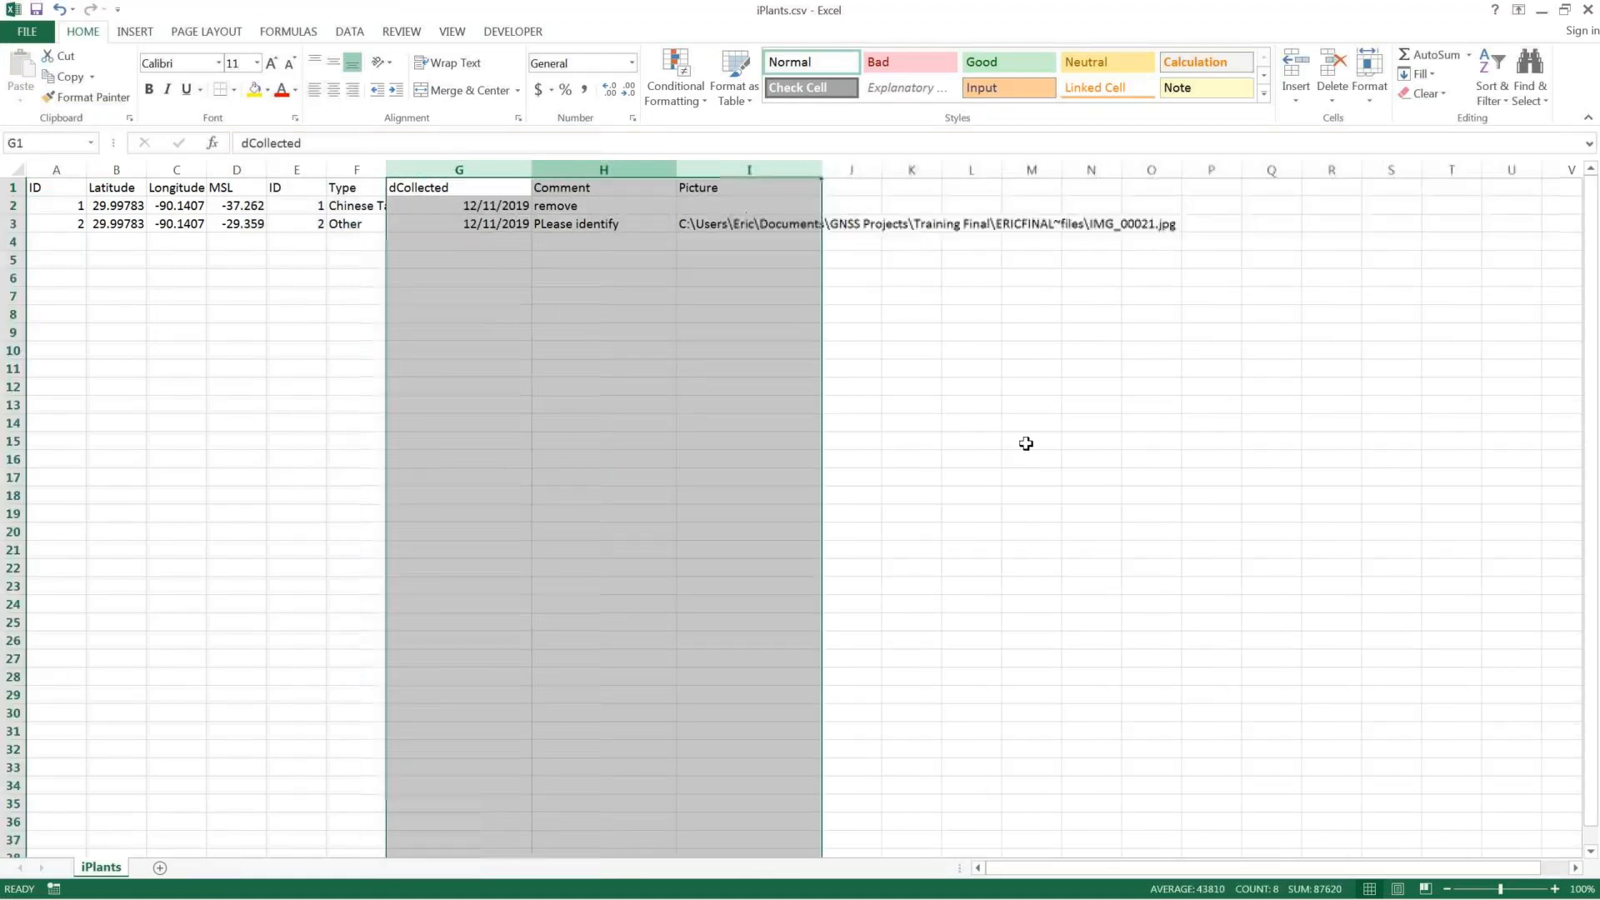
left_click(1029, 441)
left_click_drag(386, 169, 529, 169)
left_click_drag(14, 187, 18, 223)
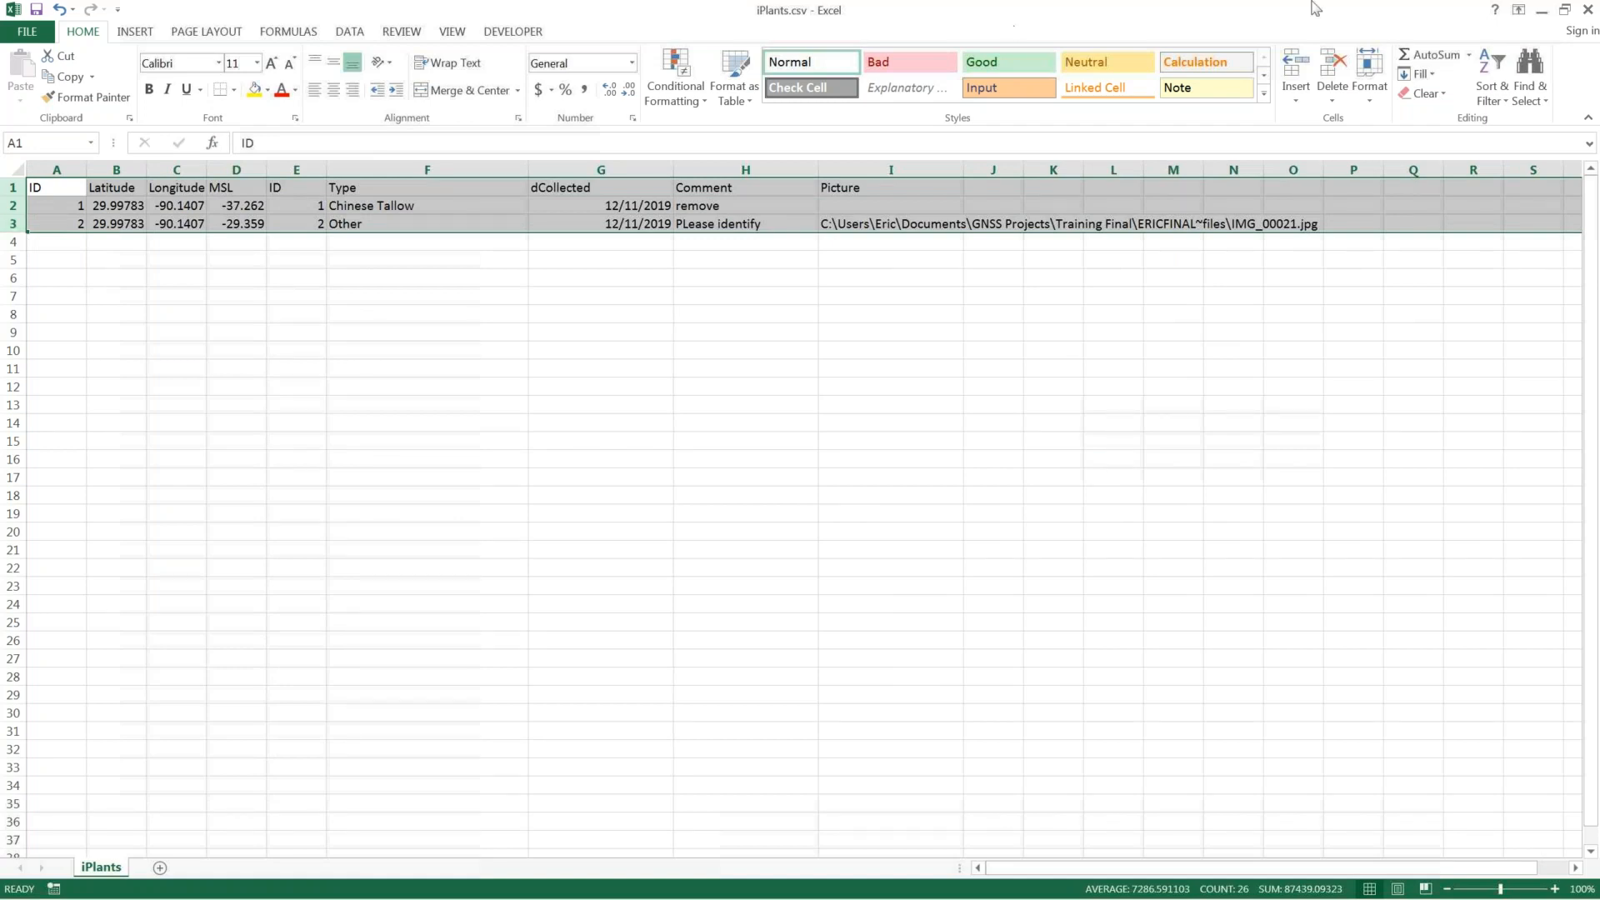
Step: Close iPlants.csv without saving the changes and close the e121114b folder window
left_click(1588, 9)
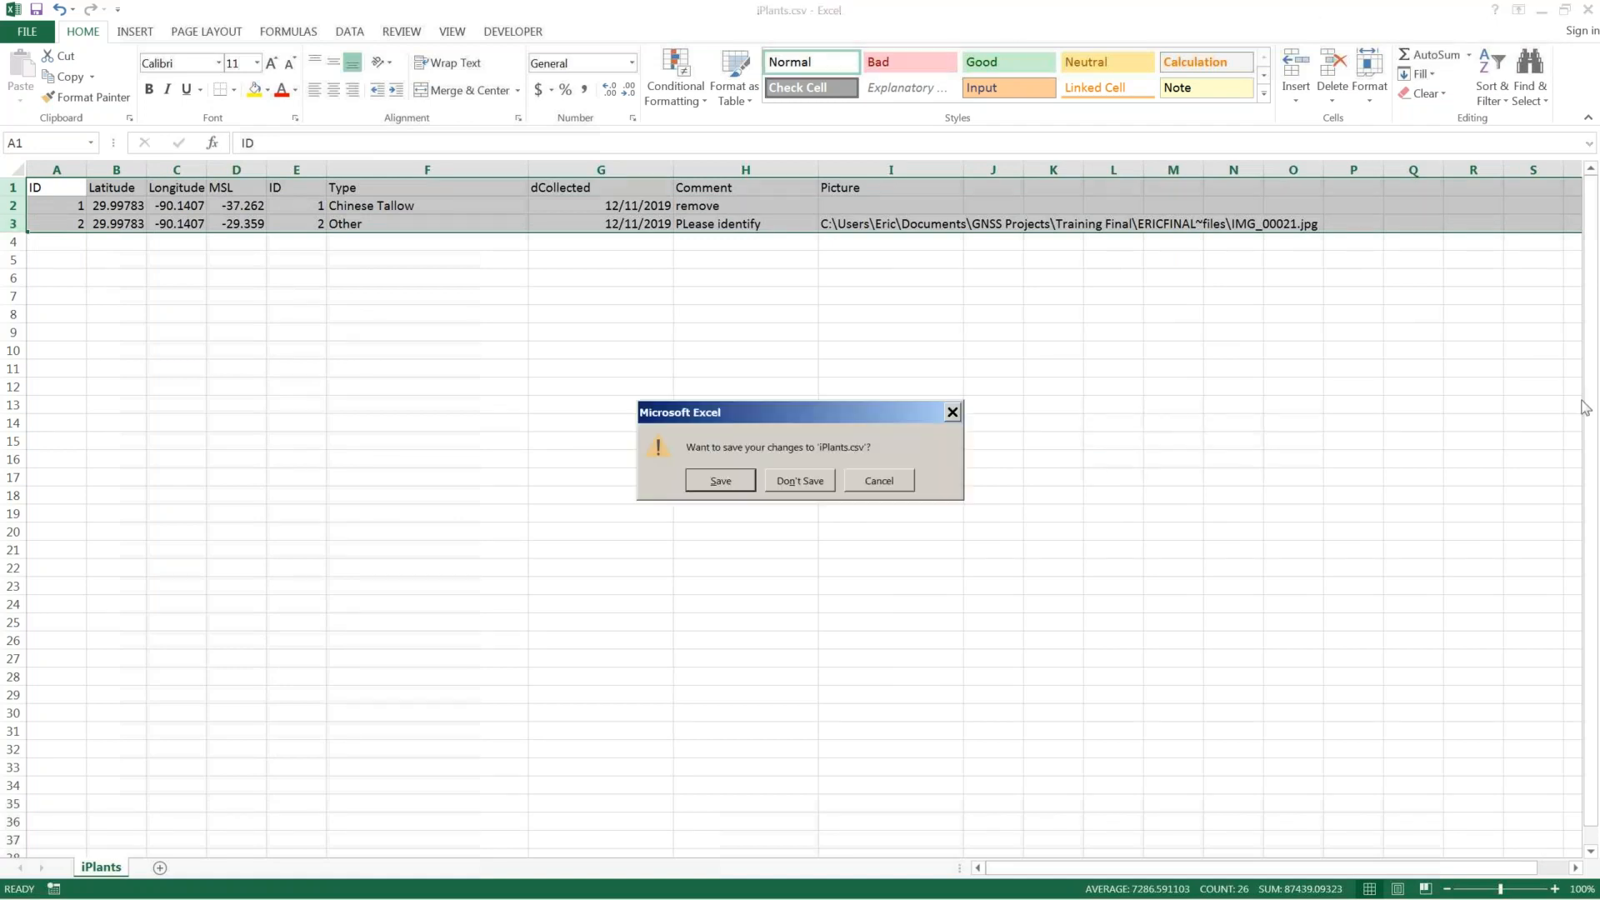
left_click(802, 481)
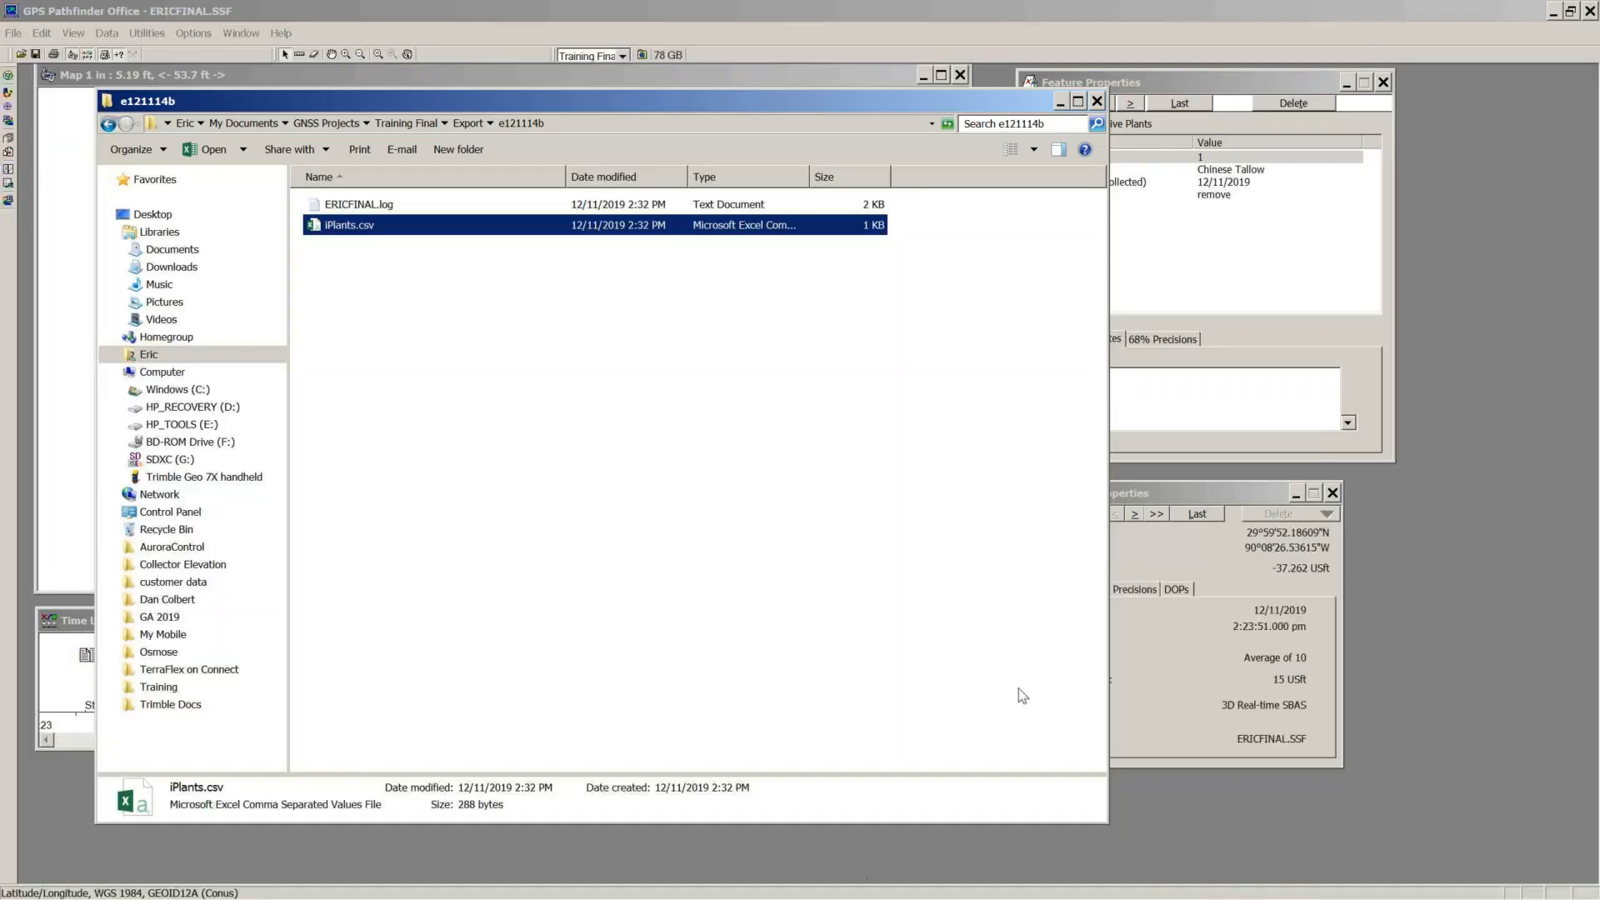
left_click(1092, 101)
Step: Look over the available options and utilities, and close GPS Pathfinder Office
mouse_move(948, 899)
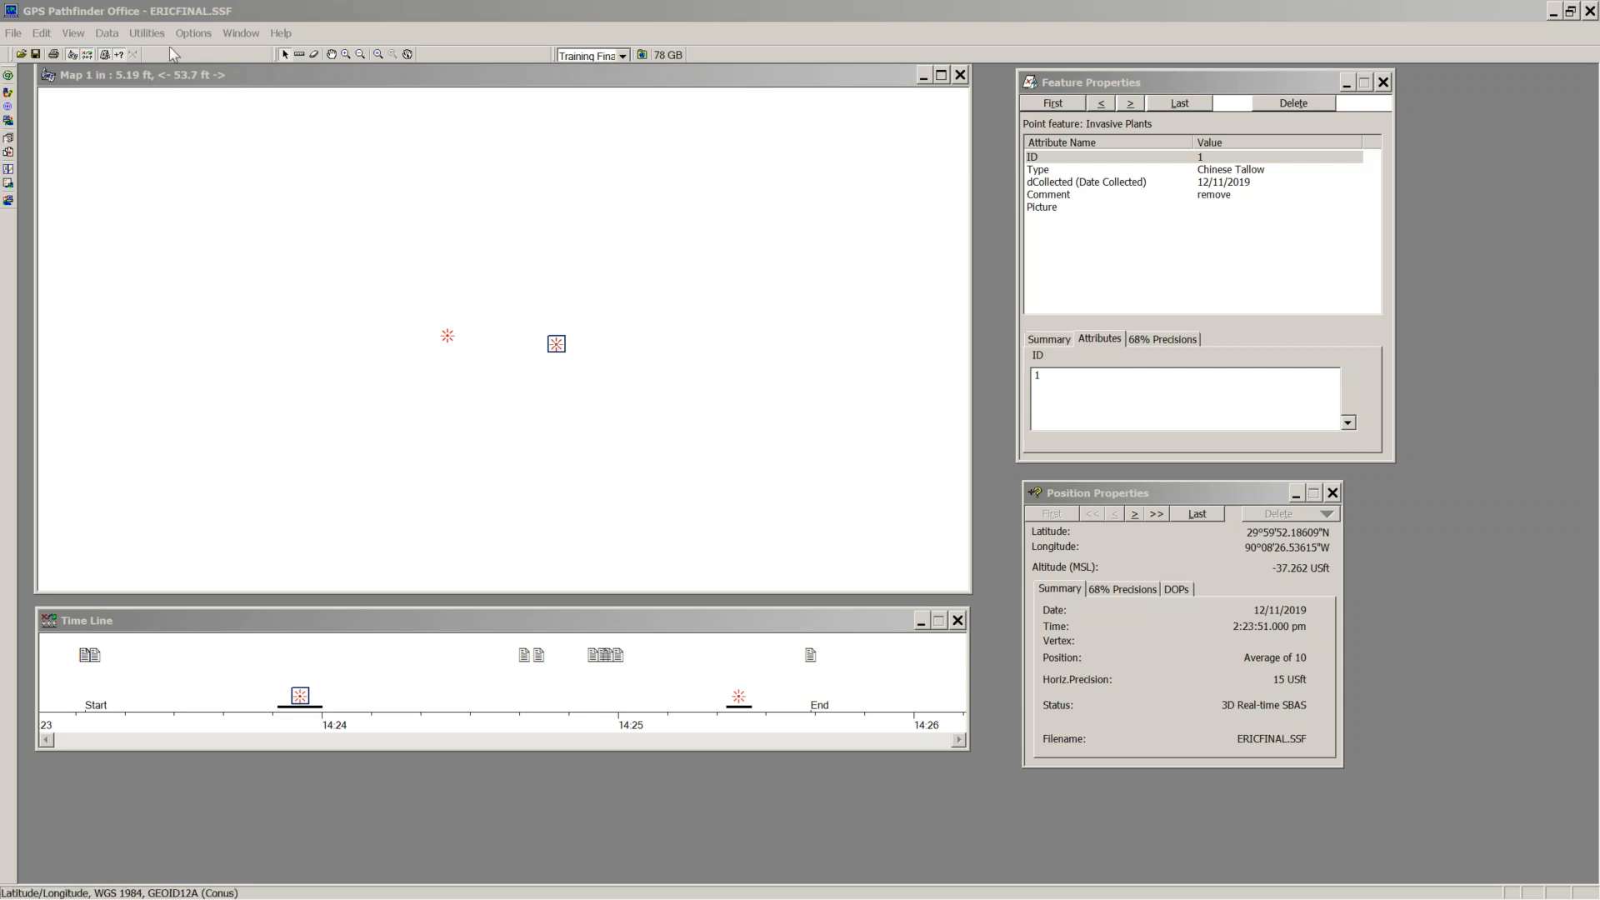
left_click(198, 31)
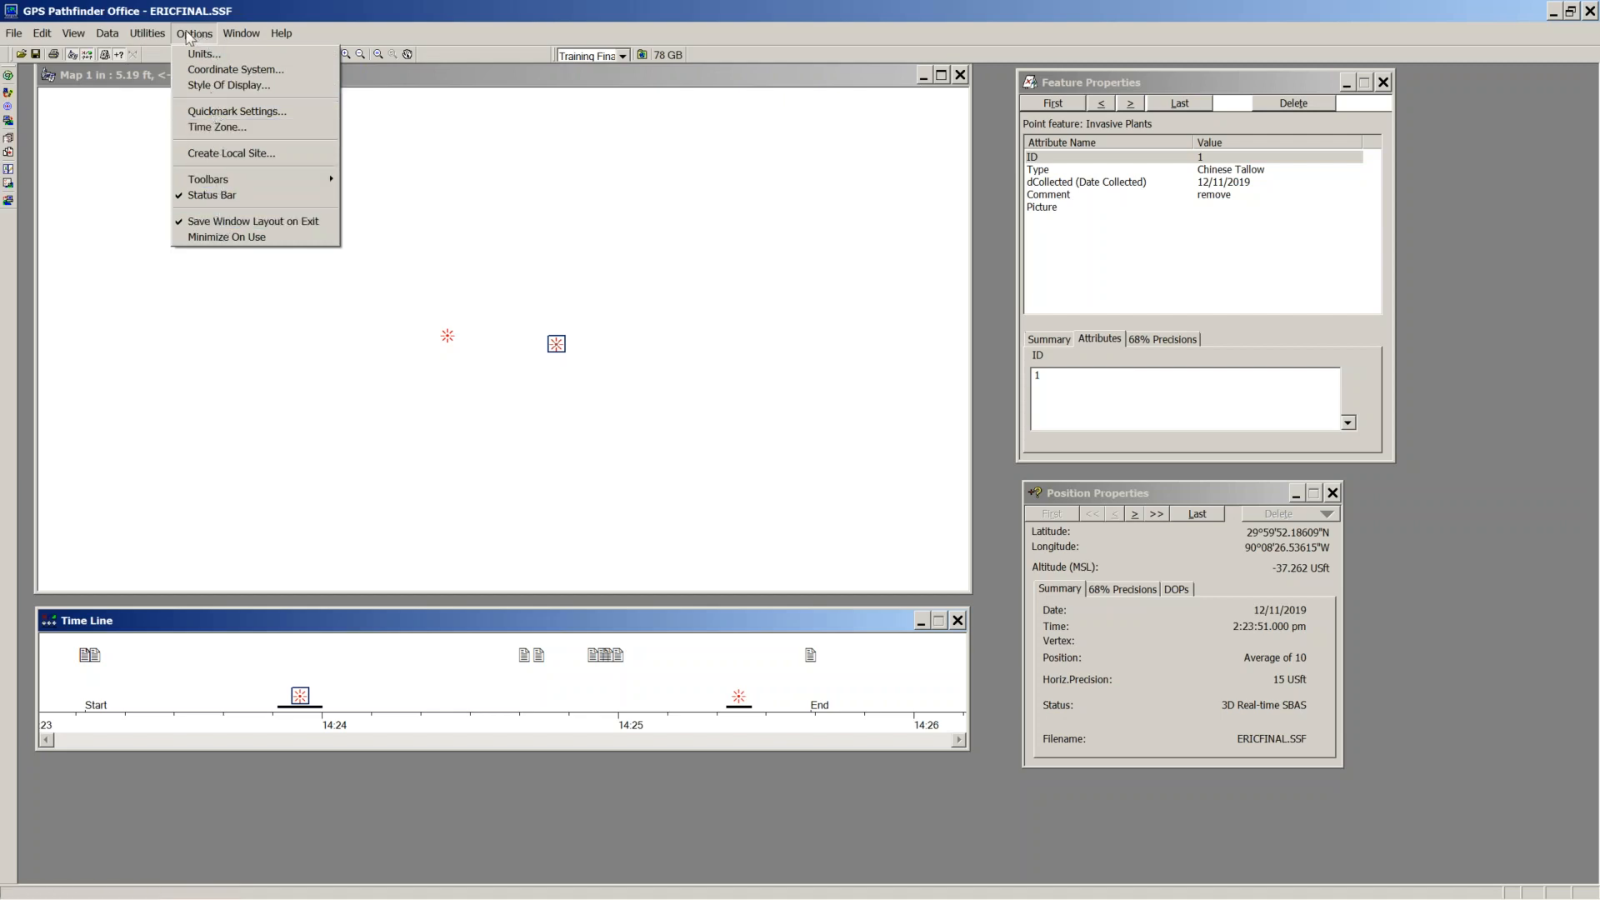
mouse_move(157, 32)
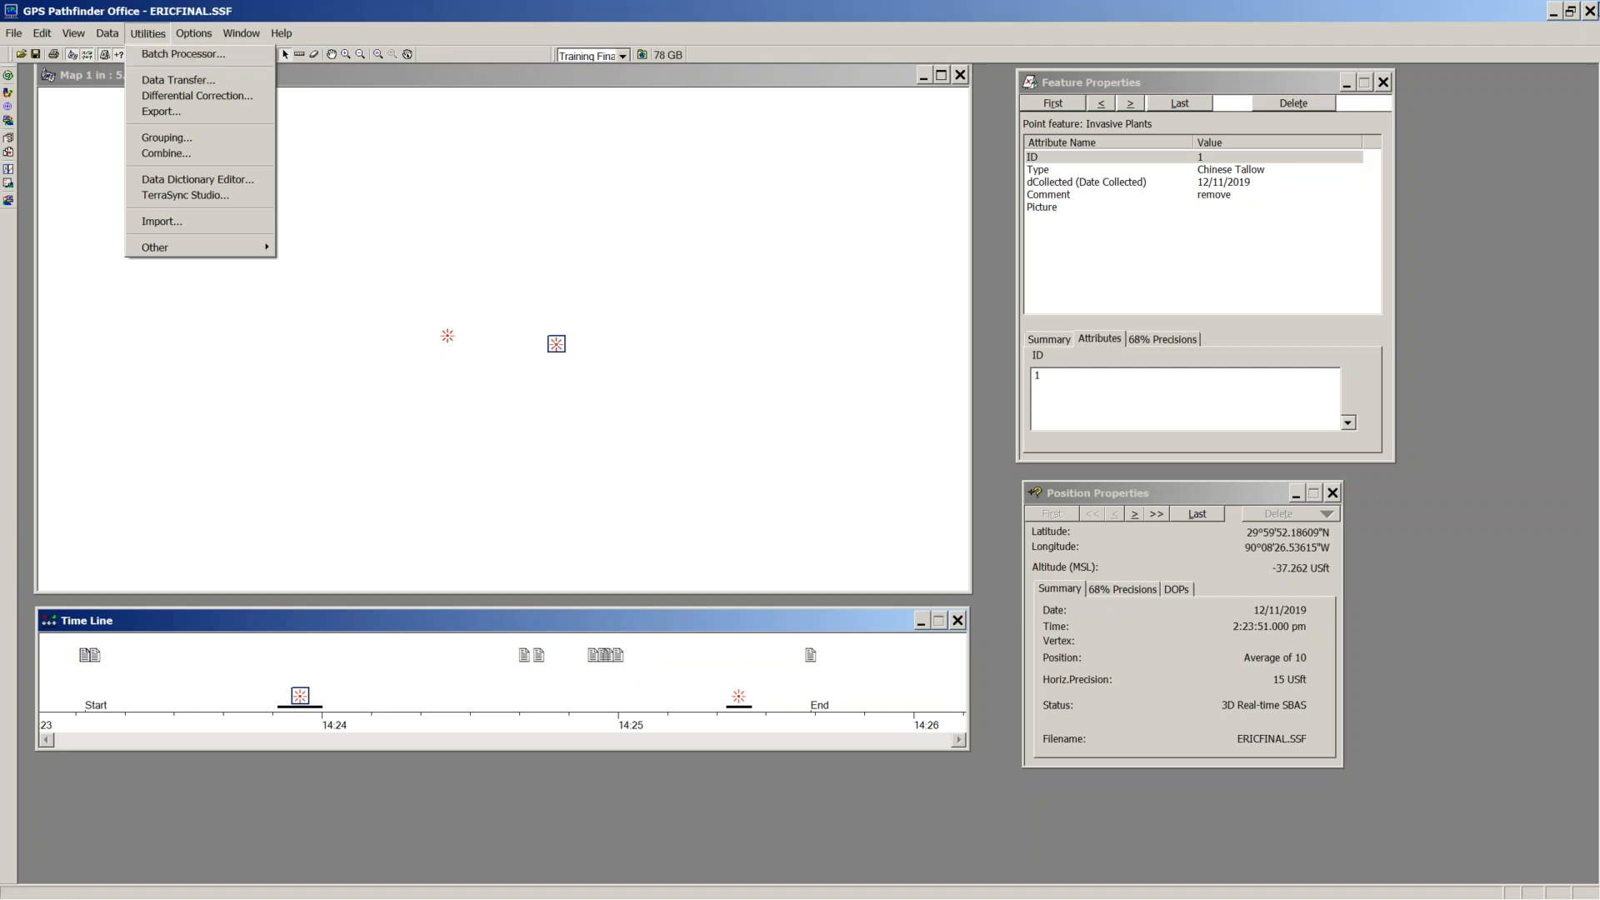
left_click(1592, 7)
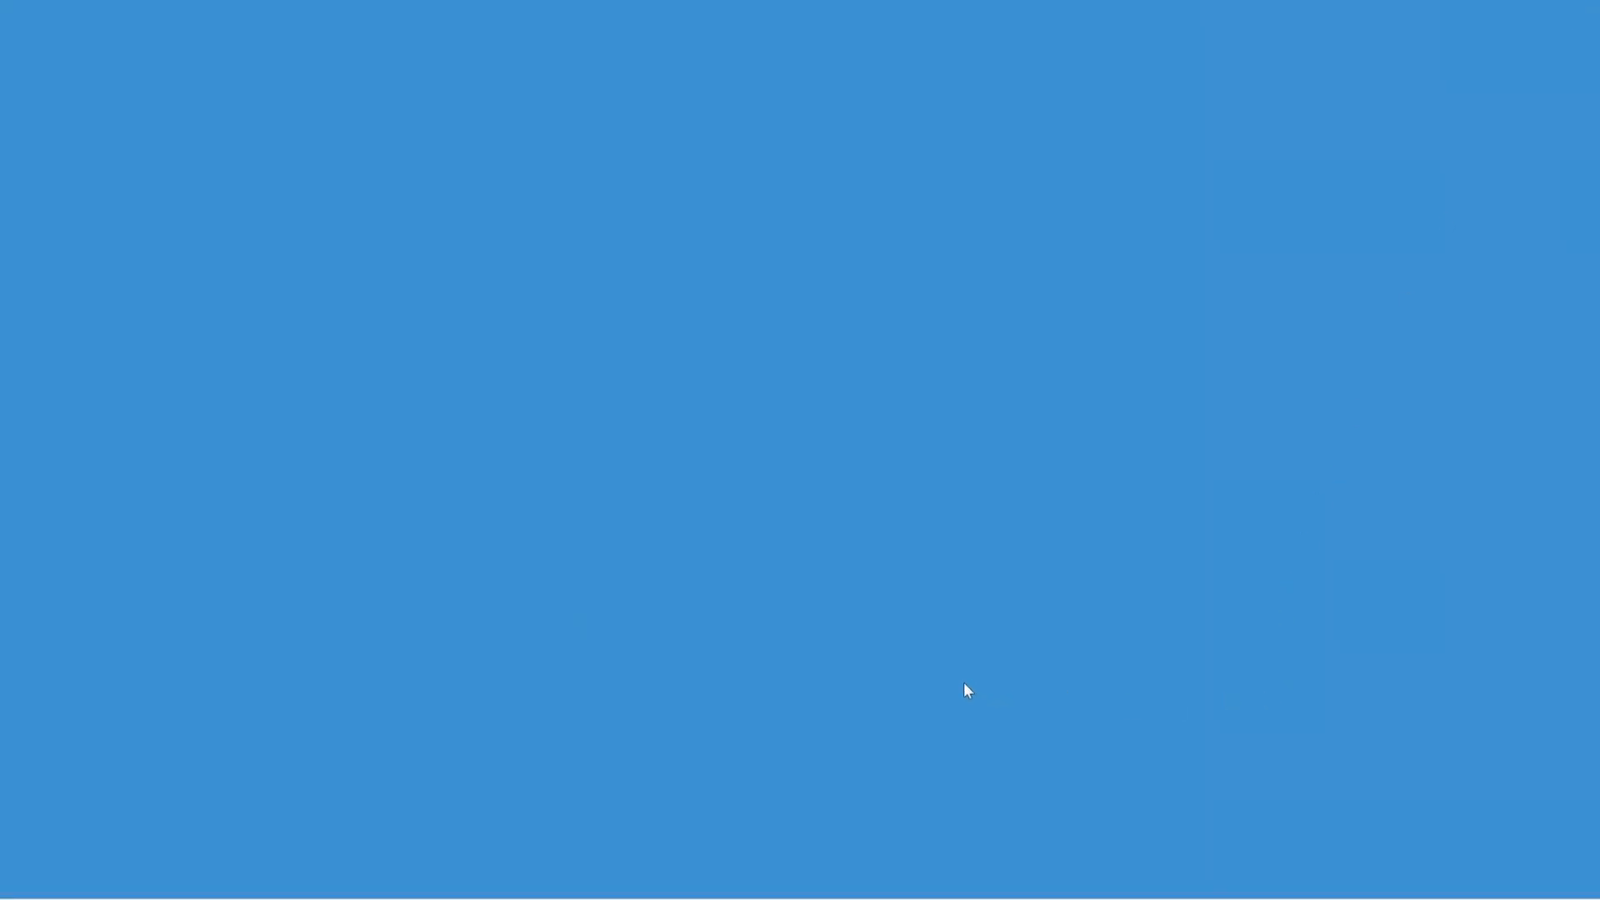